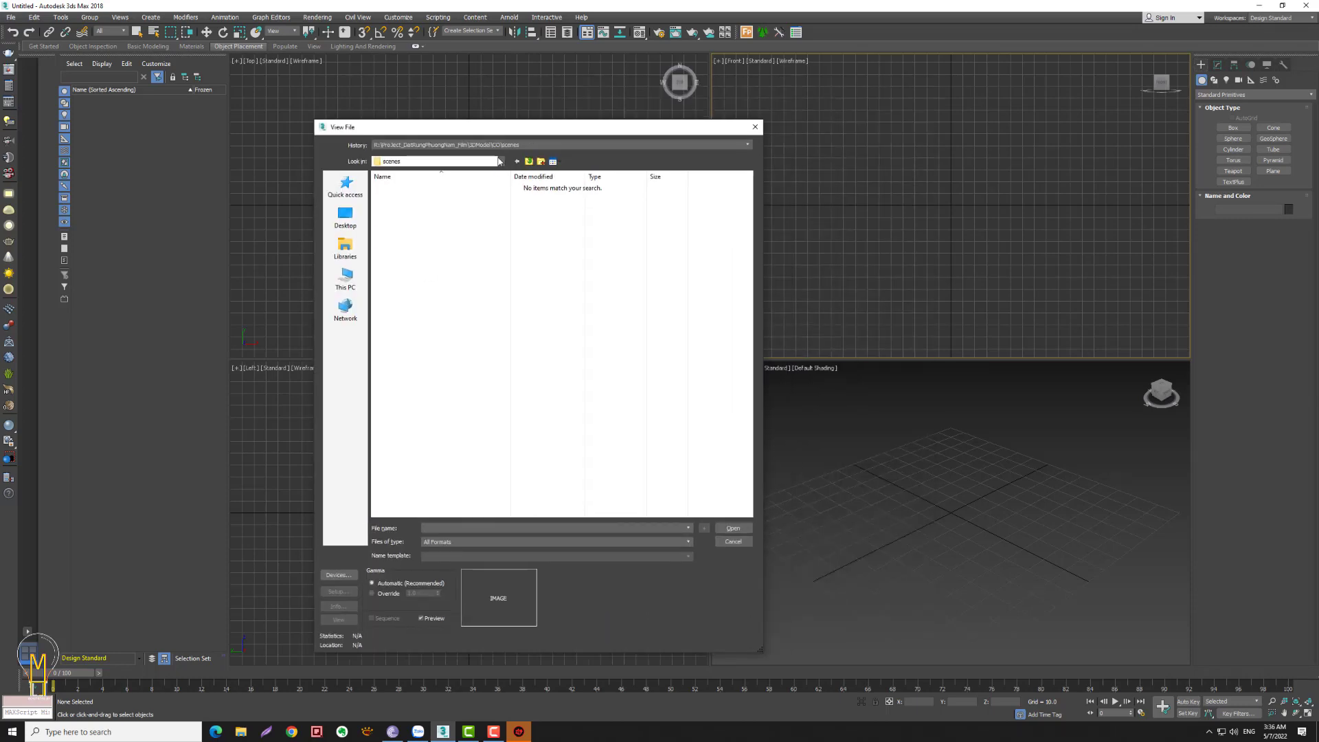
- View example.jpg from the Wood_ARM Chair project's downloads folder in the image viewer
left_click(491, 161)
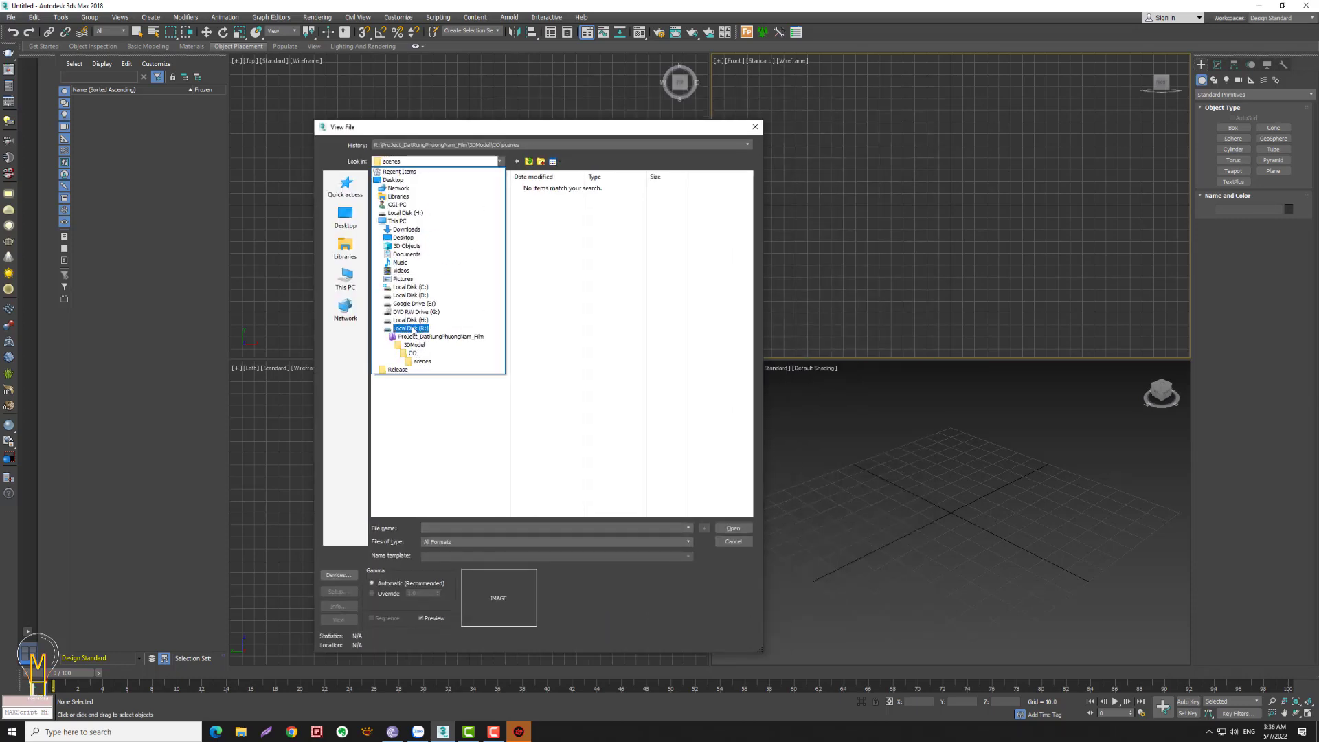
left_click(410, 296)
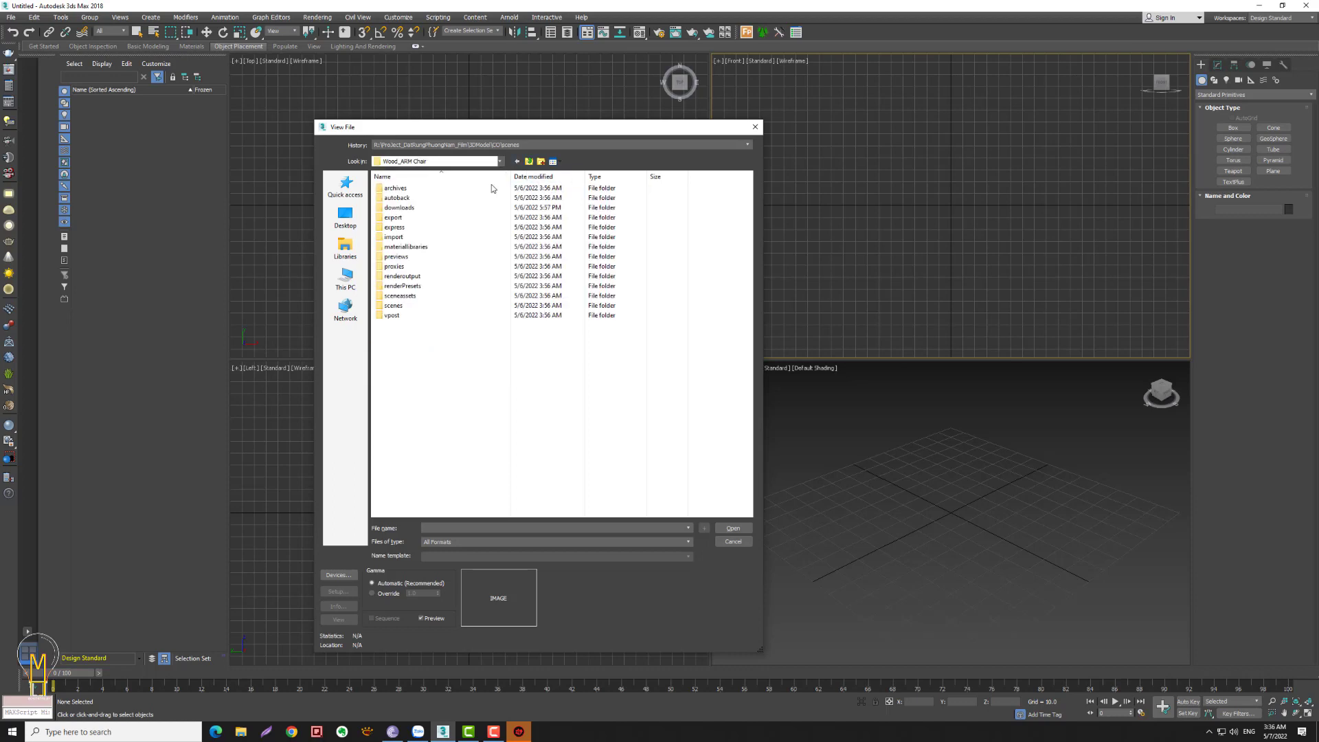
double_click(399, 207)
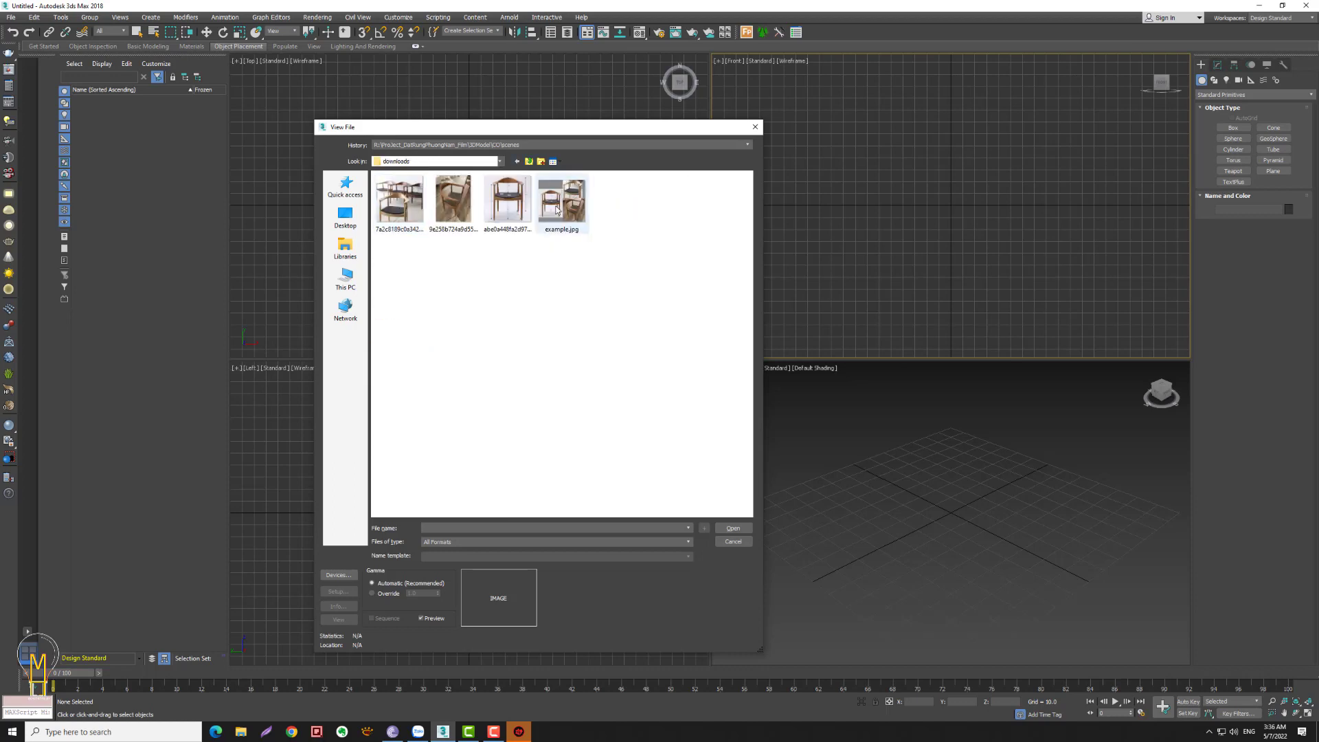
left_click(556, 209)
left_click(732, 528)
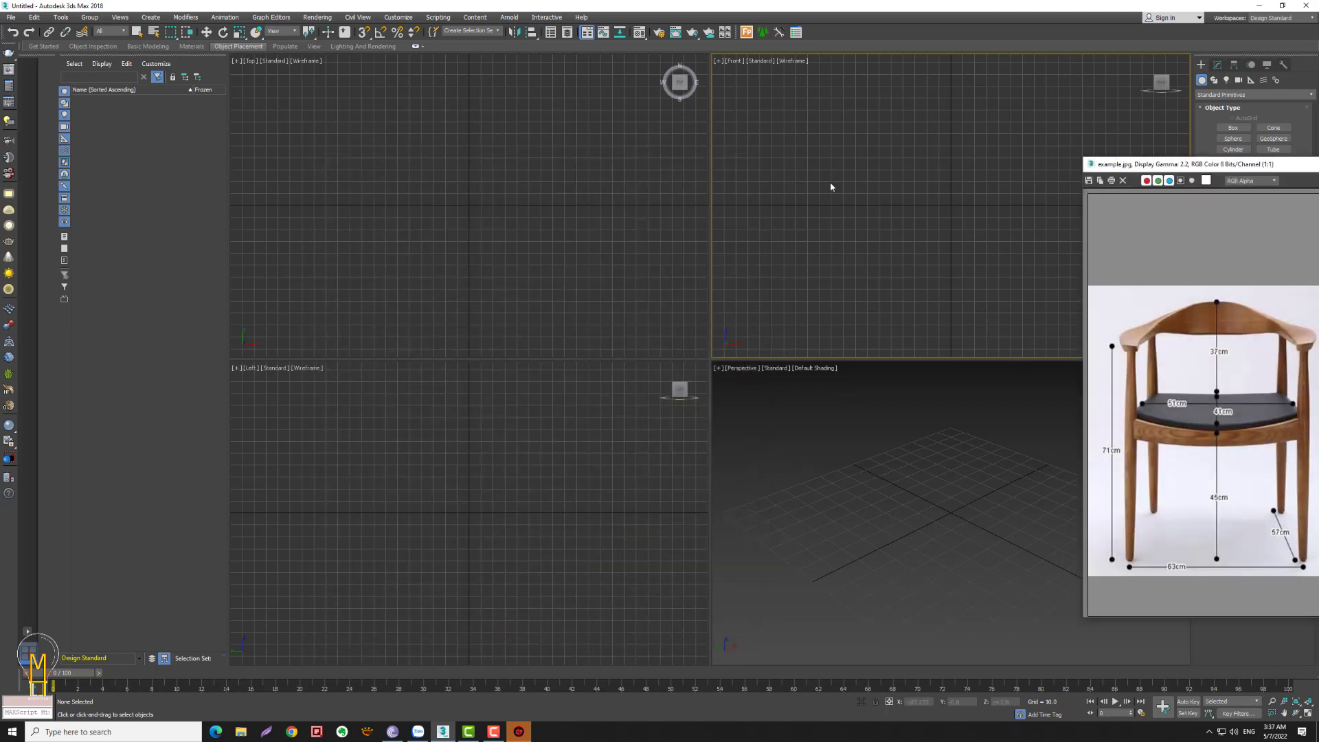
- Confirm Generic Units and the system unit scale in Units Setup
left_click_drag(1134, 163, 90, 133)
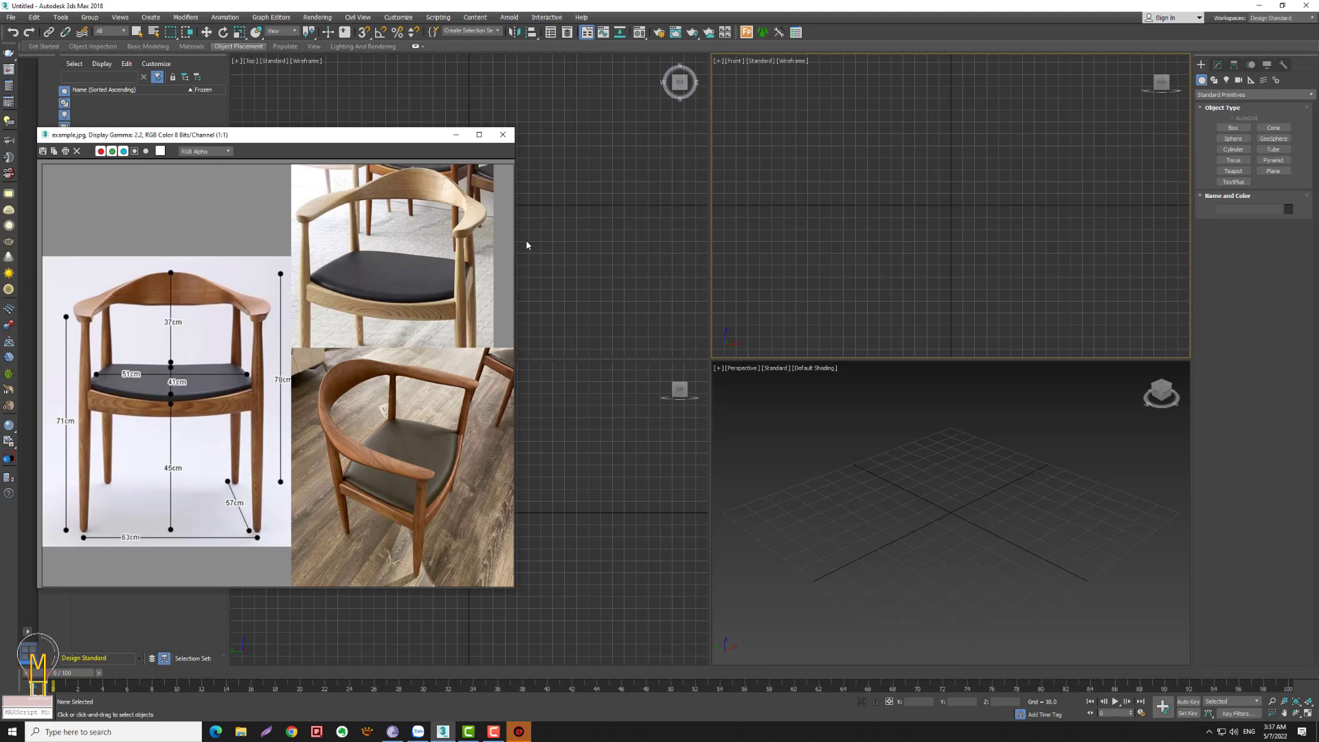
left_click(398, 18)
left_click(413, 155)
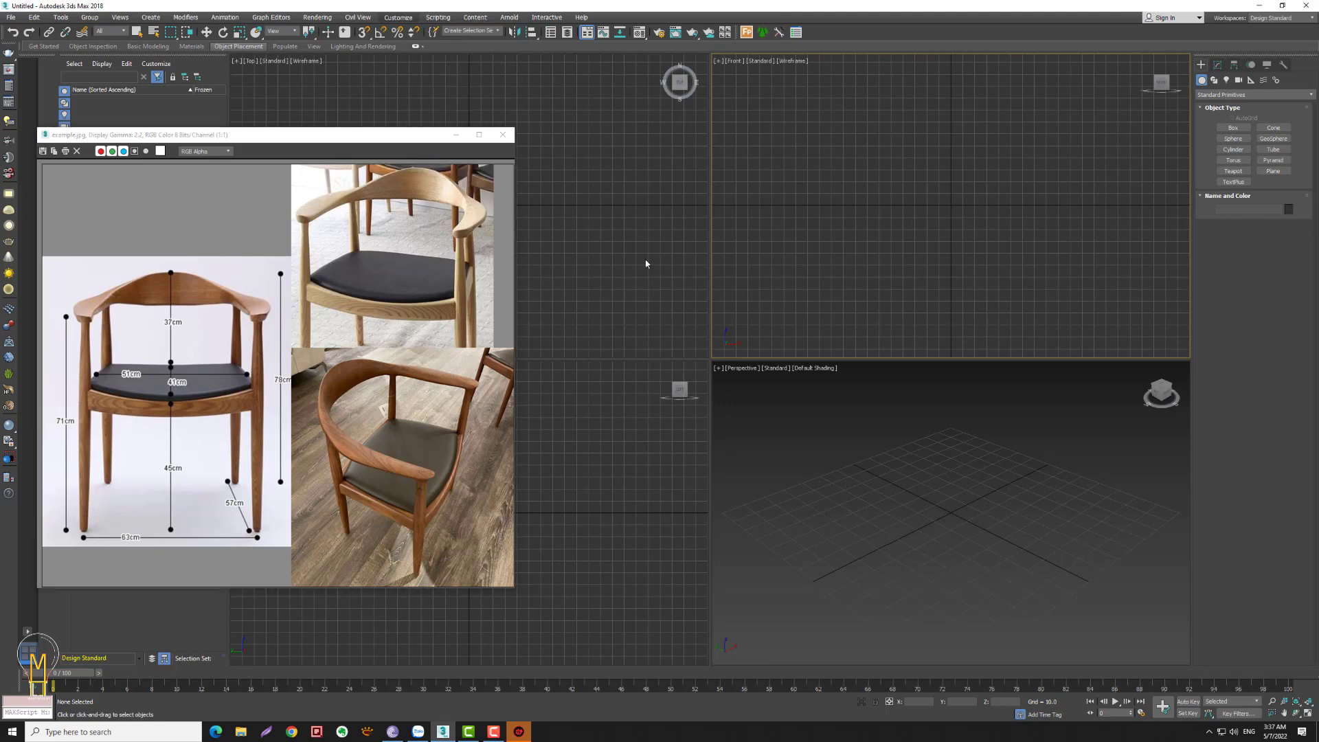
left_click(687, 281)
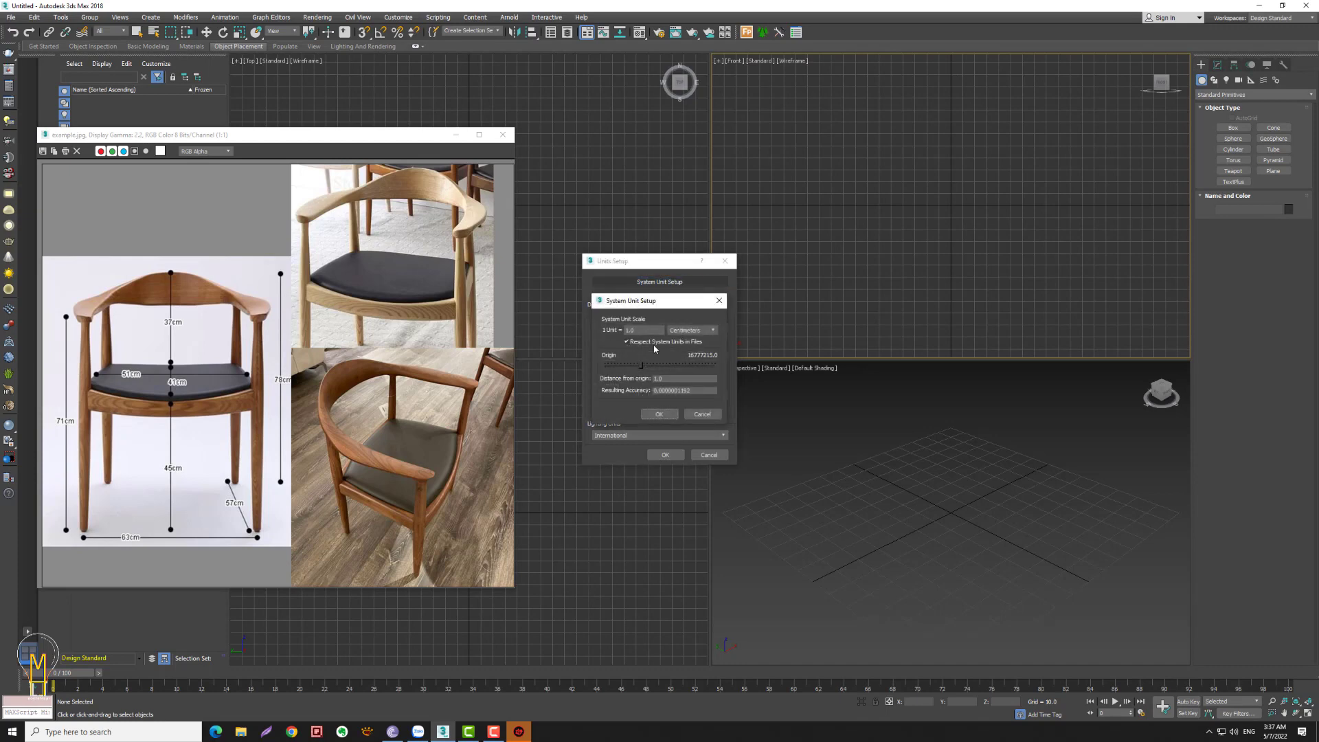
left_click(655, 412)
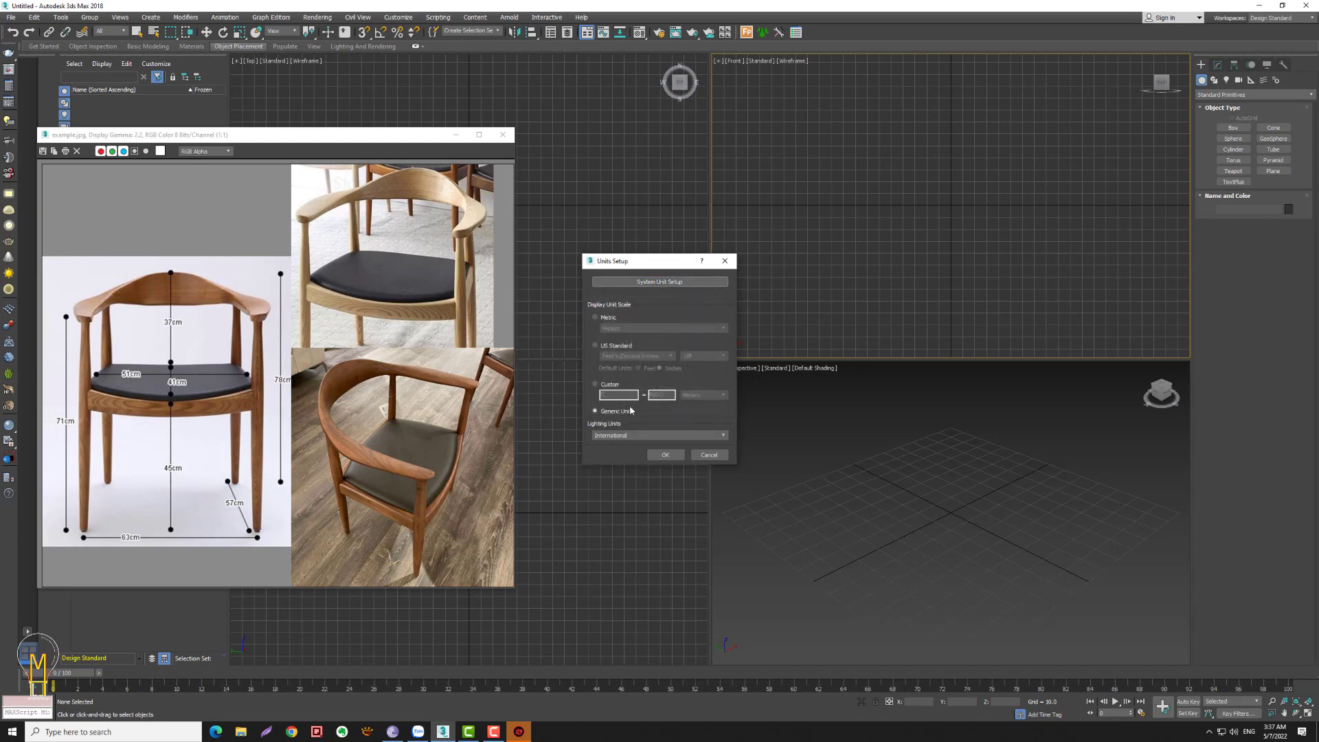
left_click(664, 454)
- Resize and reposition the reference photo window at the left of the viewports
mouse_move(385, 132)
left_mouse_down()
mouse_move(439, 113)
mouse_move(672, 142)
mouse_move(512, 117)
left_mouse_up()
scroll(362, 379, "up", 1)
scroll(468, 380, "down", 1)
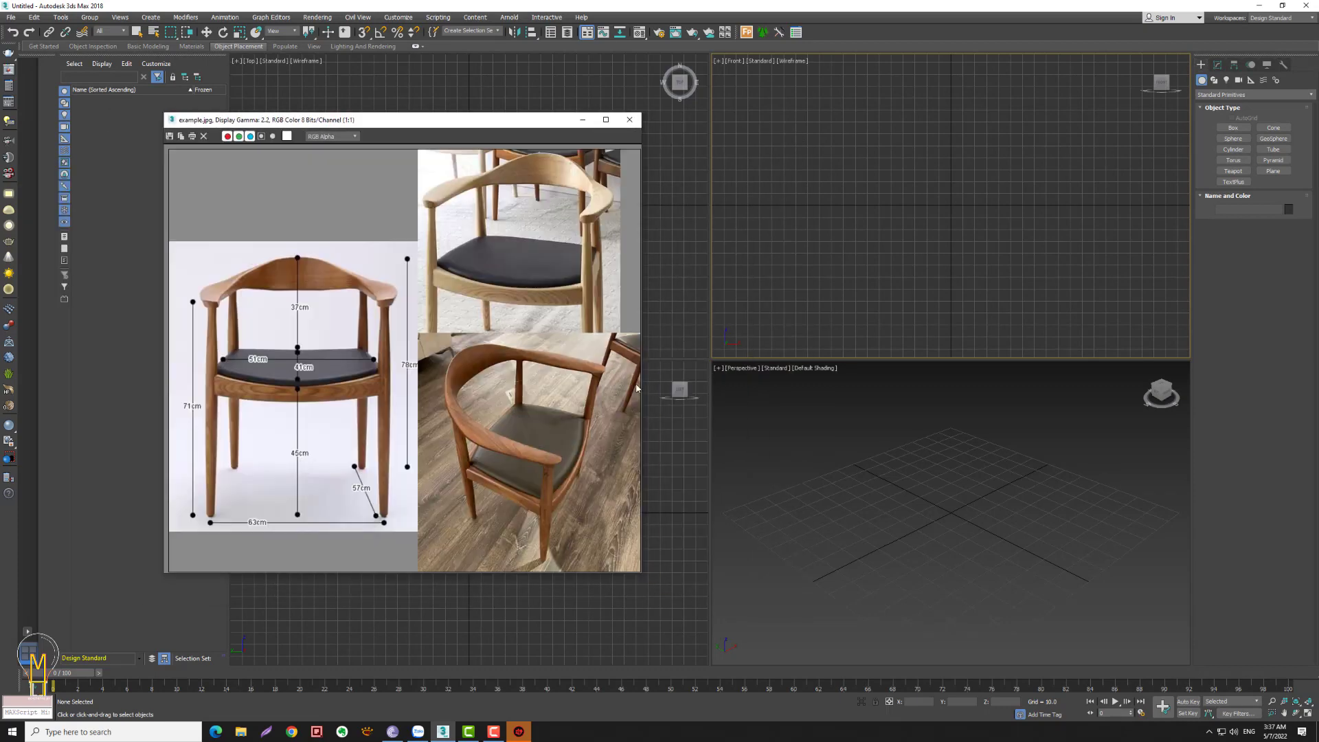
left_click_drag(638, 386, 581, 396)
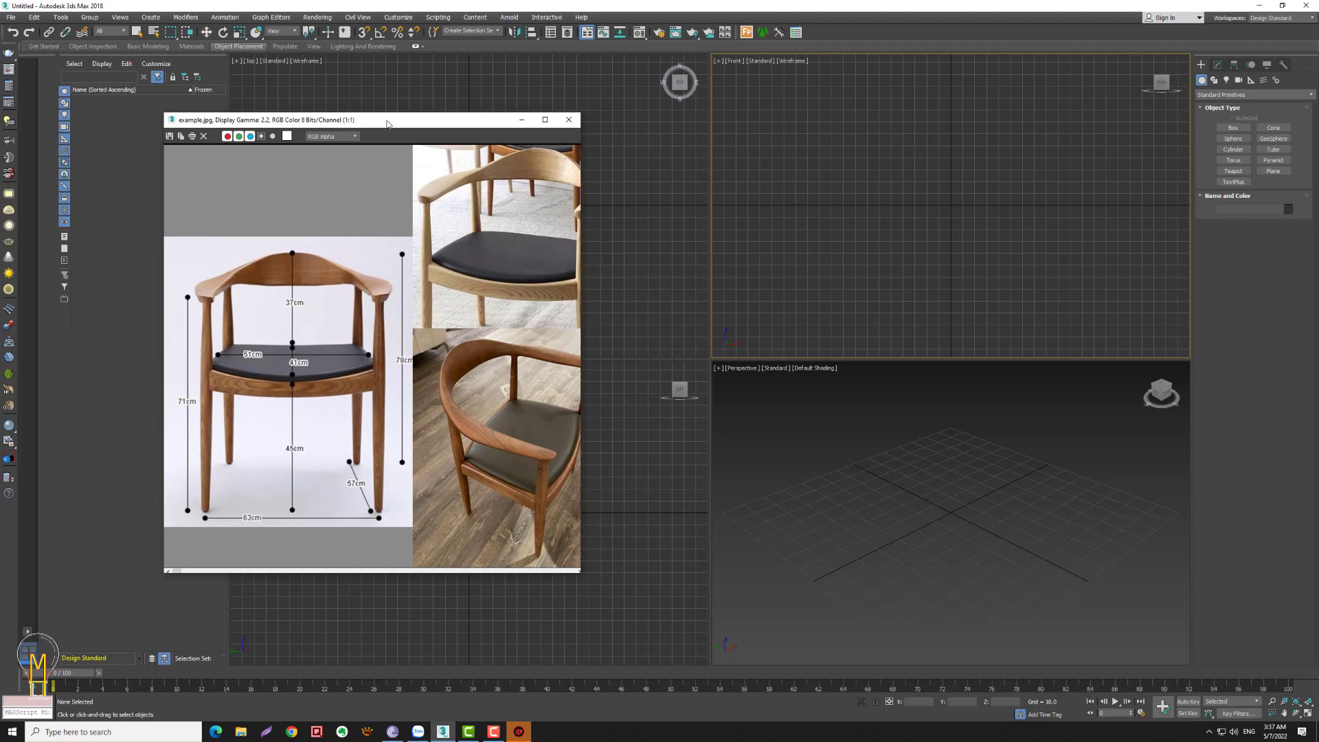
mouse_move(413, 126)
left_mouse_down()
mouse_move(314, 142)
mouse_move(345, 146)
left_mouse_up()
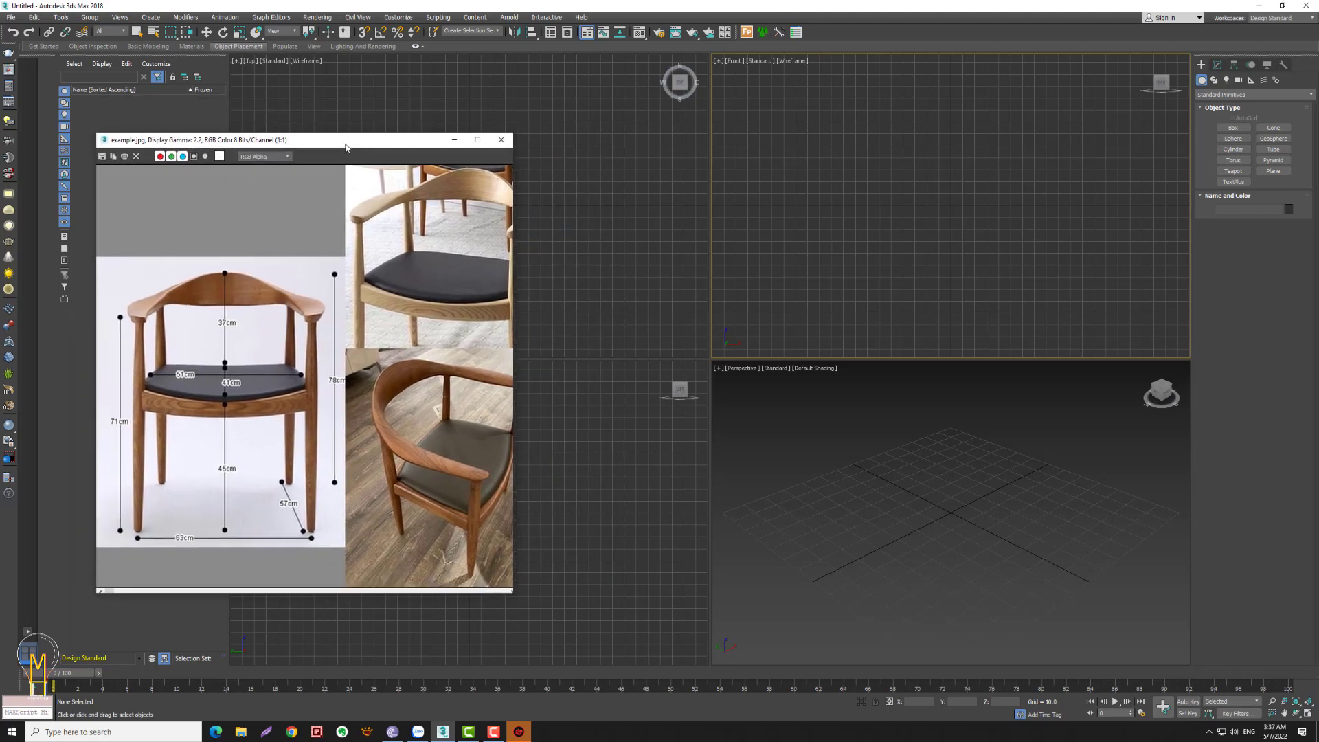
left_click(1214, 80)
- Draw a rectangle spline in the Top view
left_click(1273, 135)
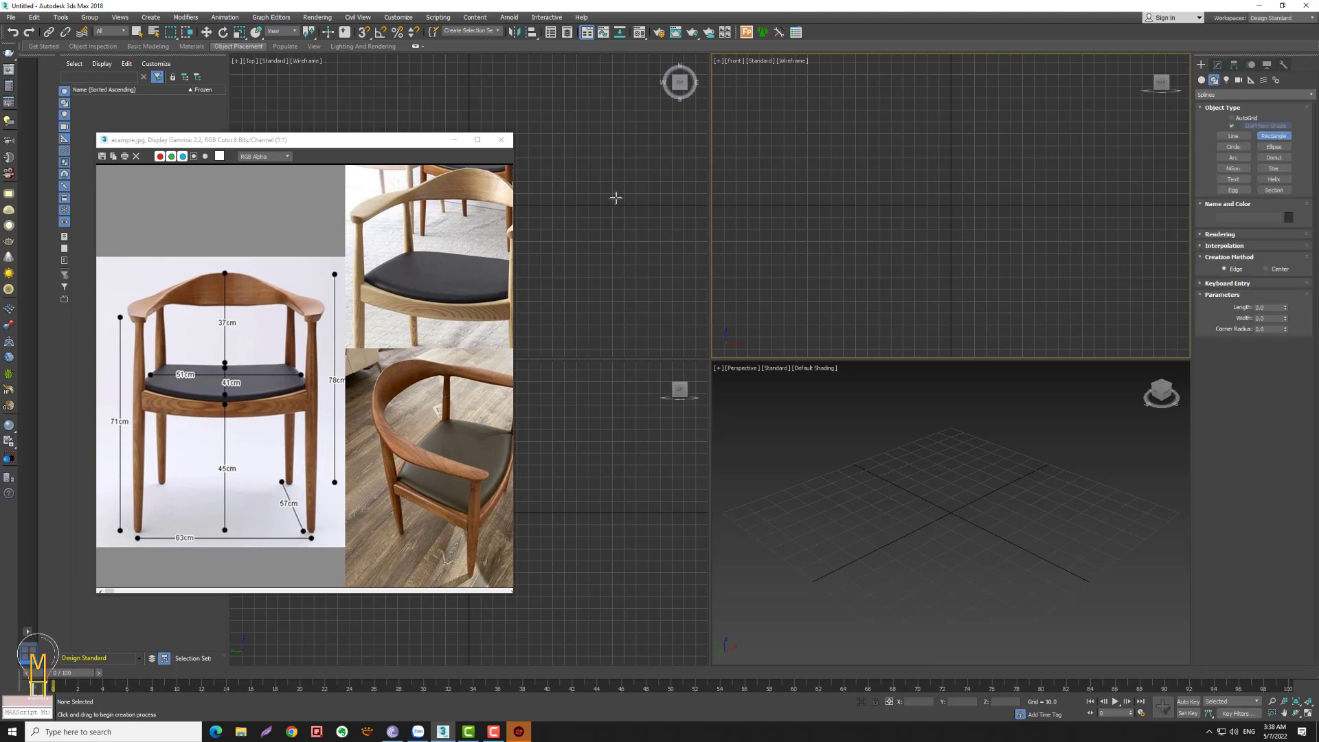
left_click_drag(609, 193, 662, 244)
right_click(731, 272)
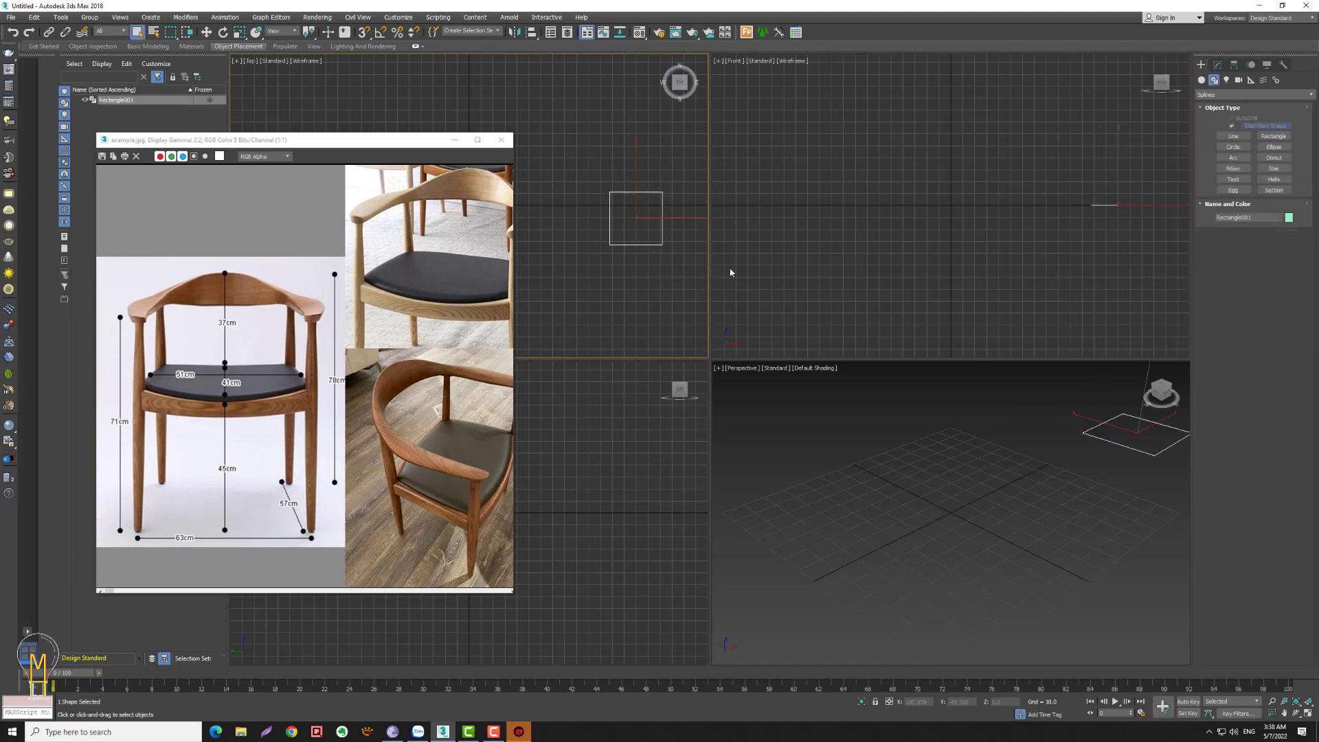
left_click(1217, 65)
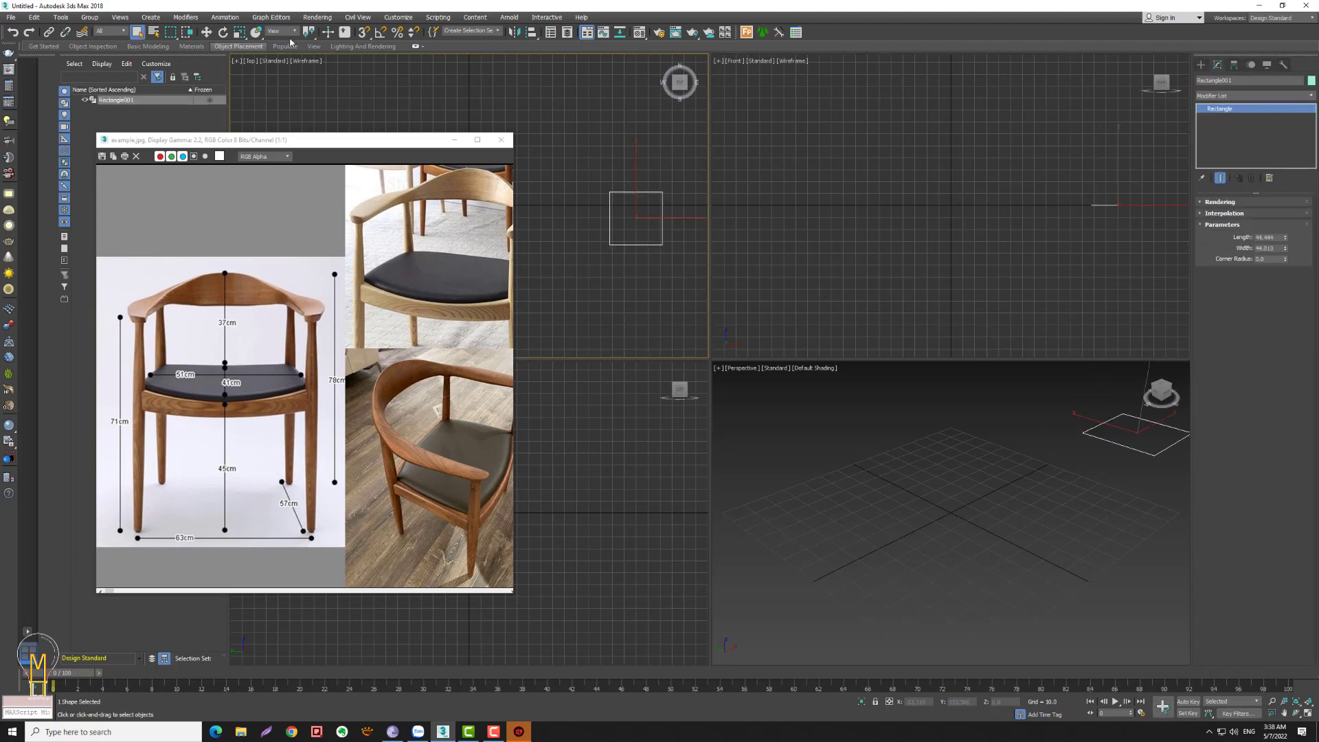
- Place the rectangle at the world origin (X 0, Y 0) via Move Transform Type-In
right_click(206, 32)
left_click_drag(154, 240, 834, 117)
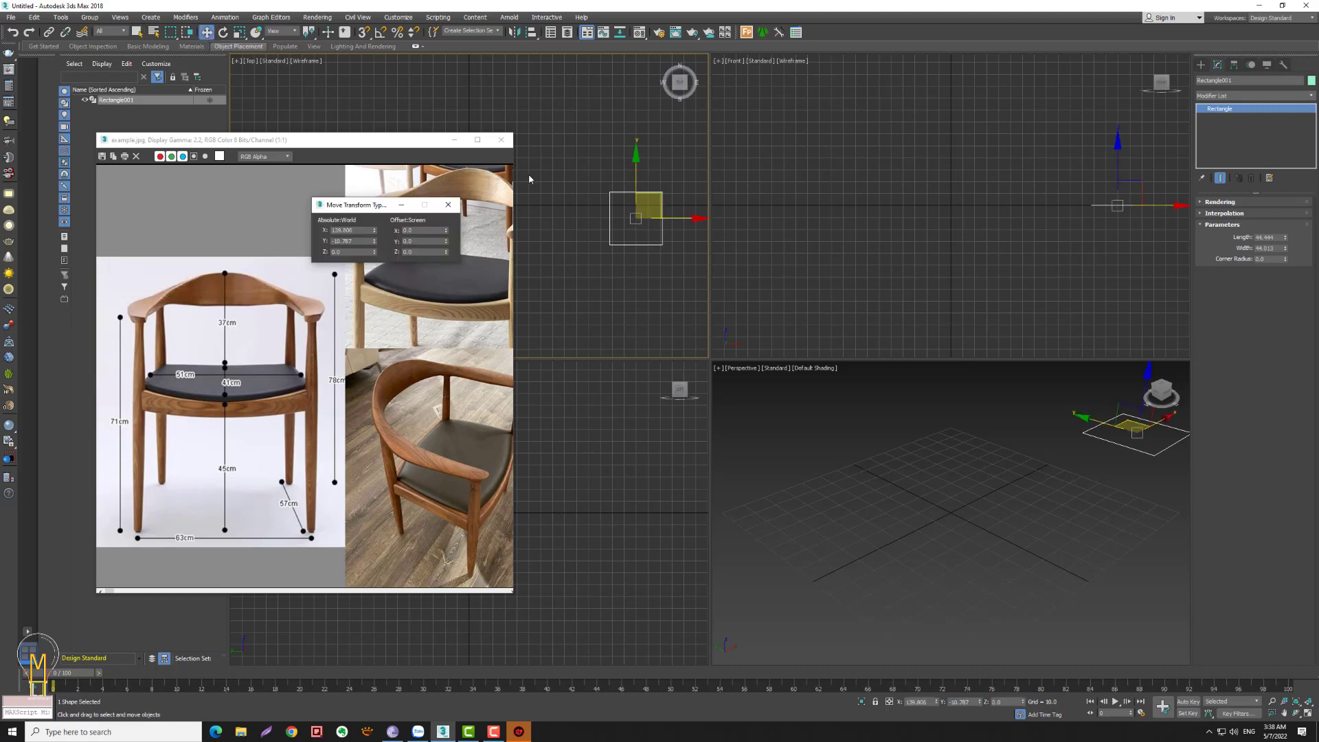
right_click(855, 141)
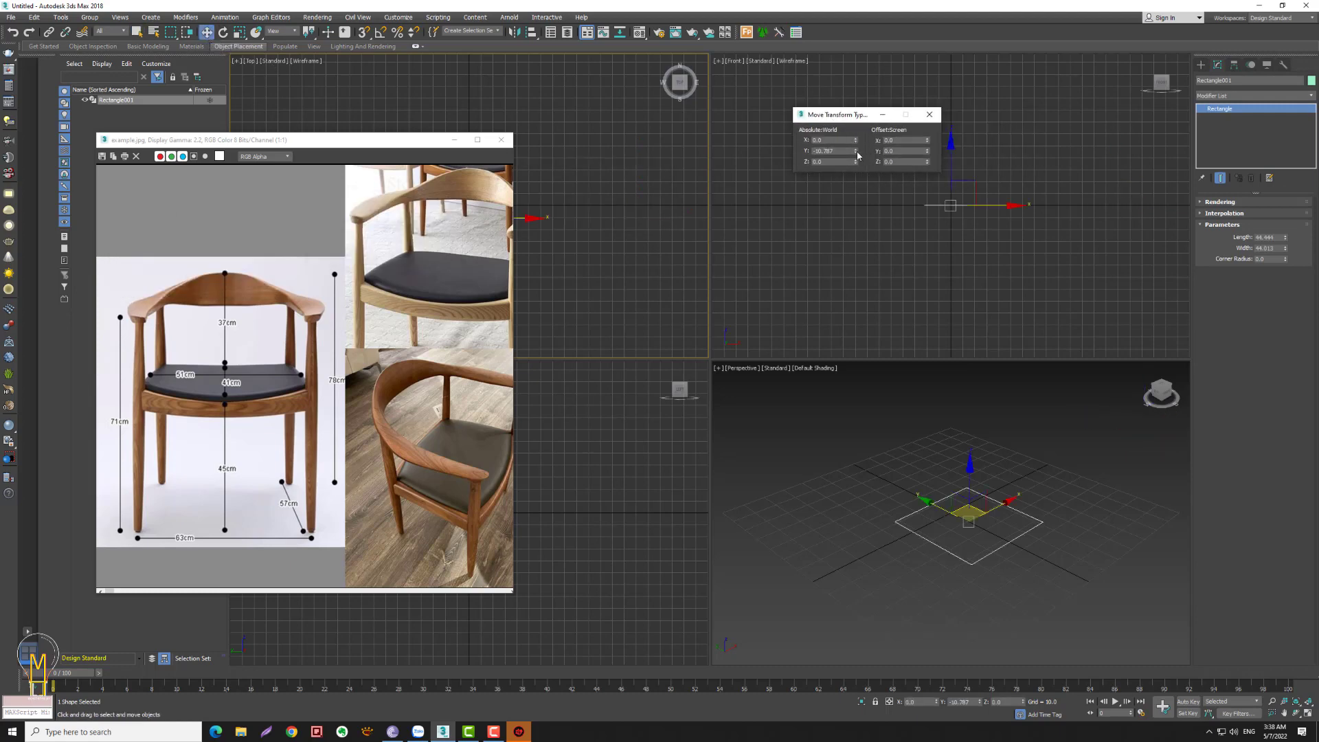
mouse_move(584, 287)
middle_mouse_down()
mouse_move(663, 265)
mouse_move(721, 282)
middle_mouse_up()
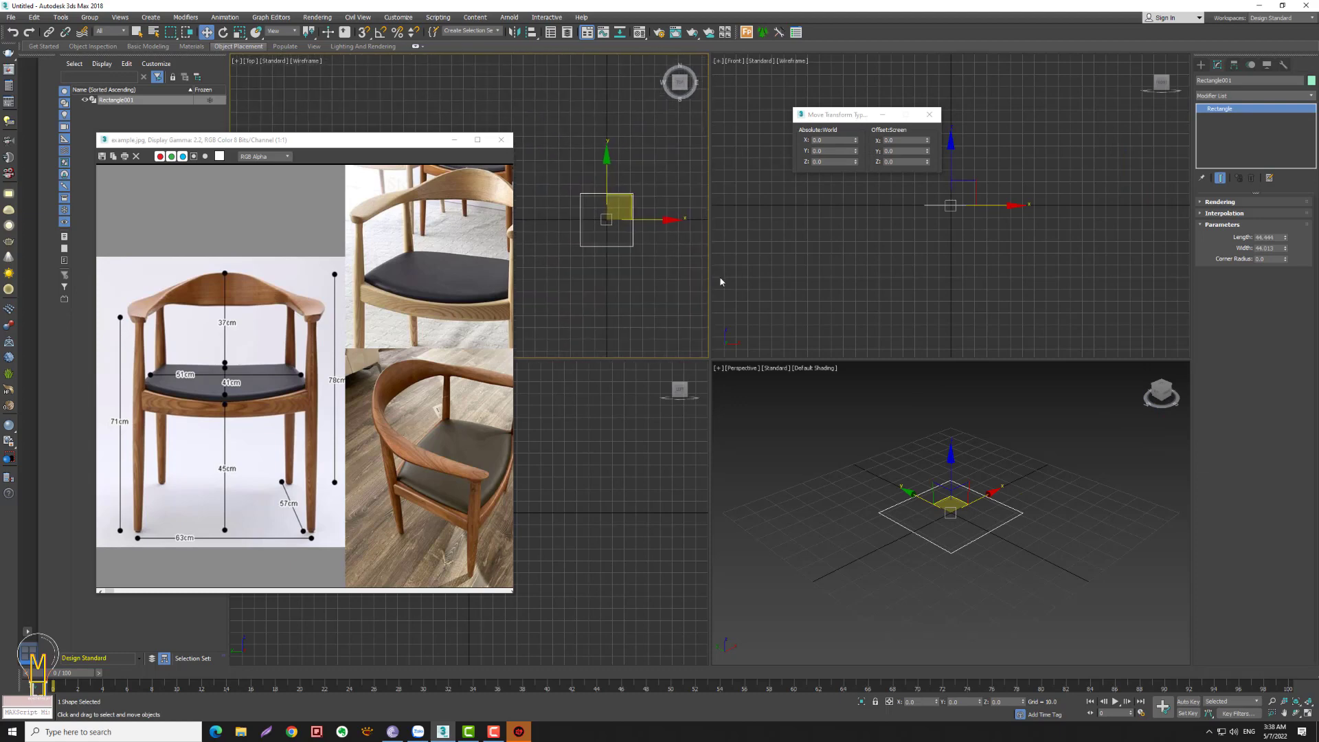
left_click_drag(332, 140, 277, 199)
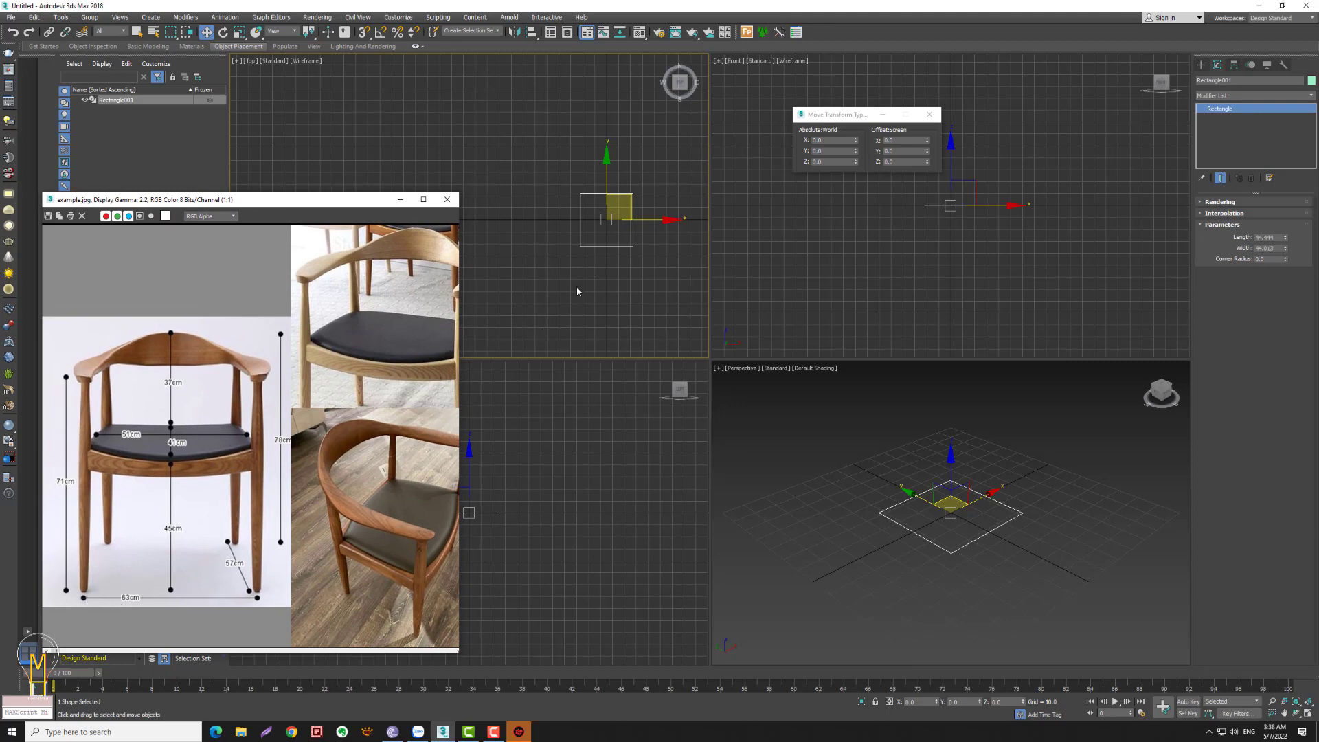
- Set the rectangle's width to 63 and length to 57
left_click_drag(1286, 248, 1278, 246)
double_click(1274, 248)
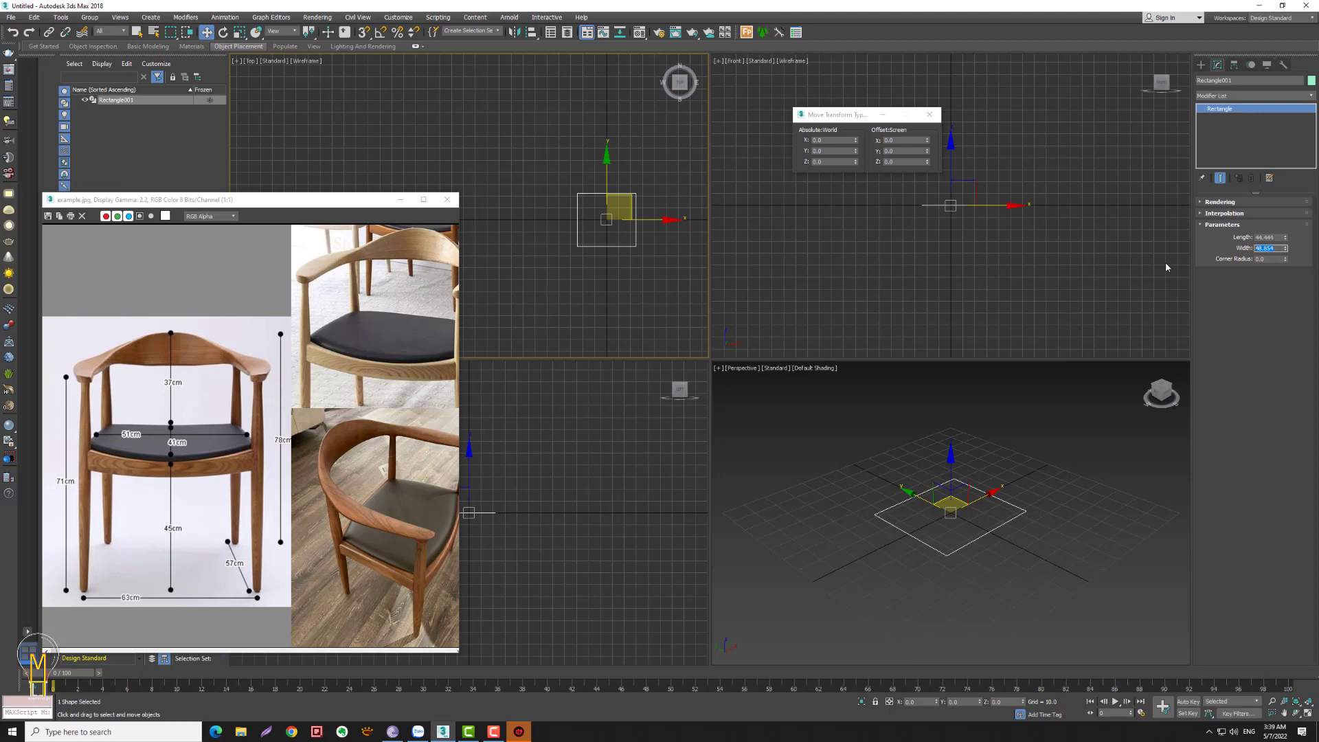
type("63")
key("Return")
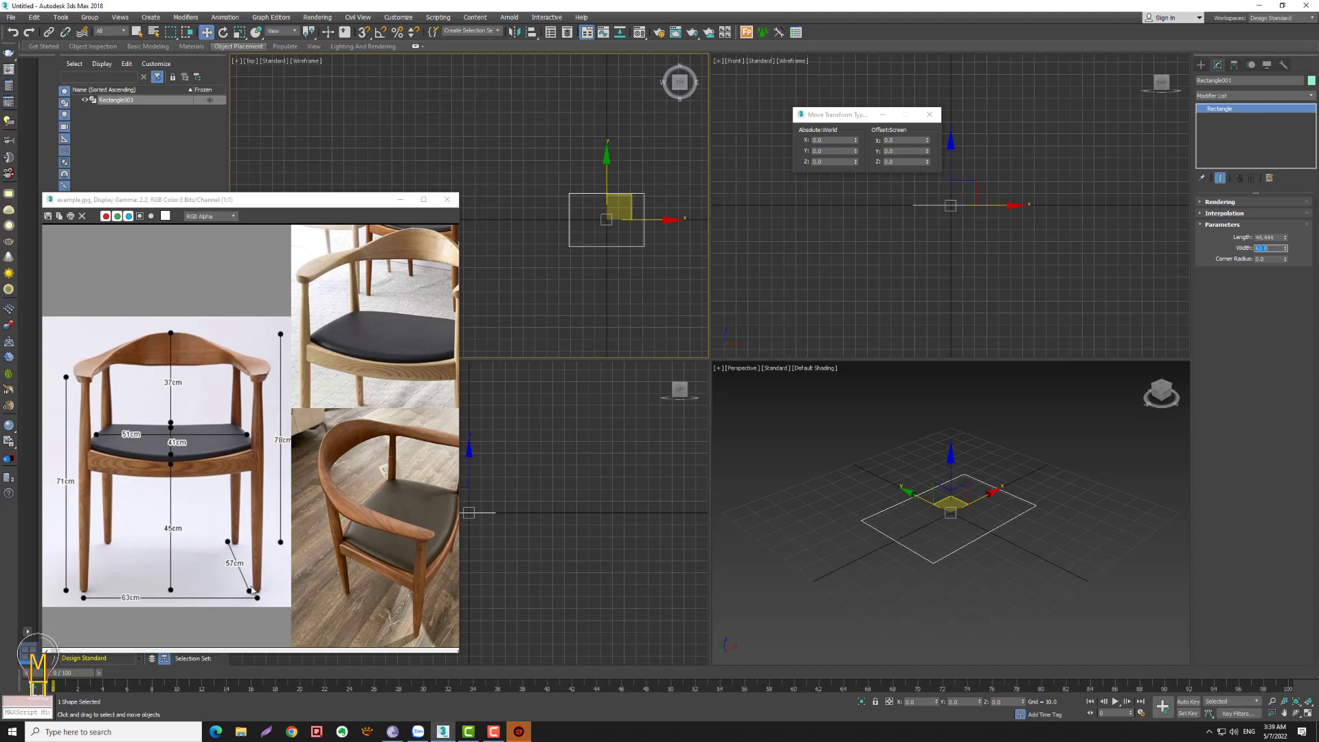
left_click_drag(1284, 236, 1237, 237)
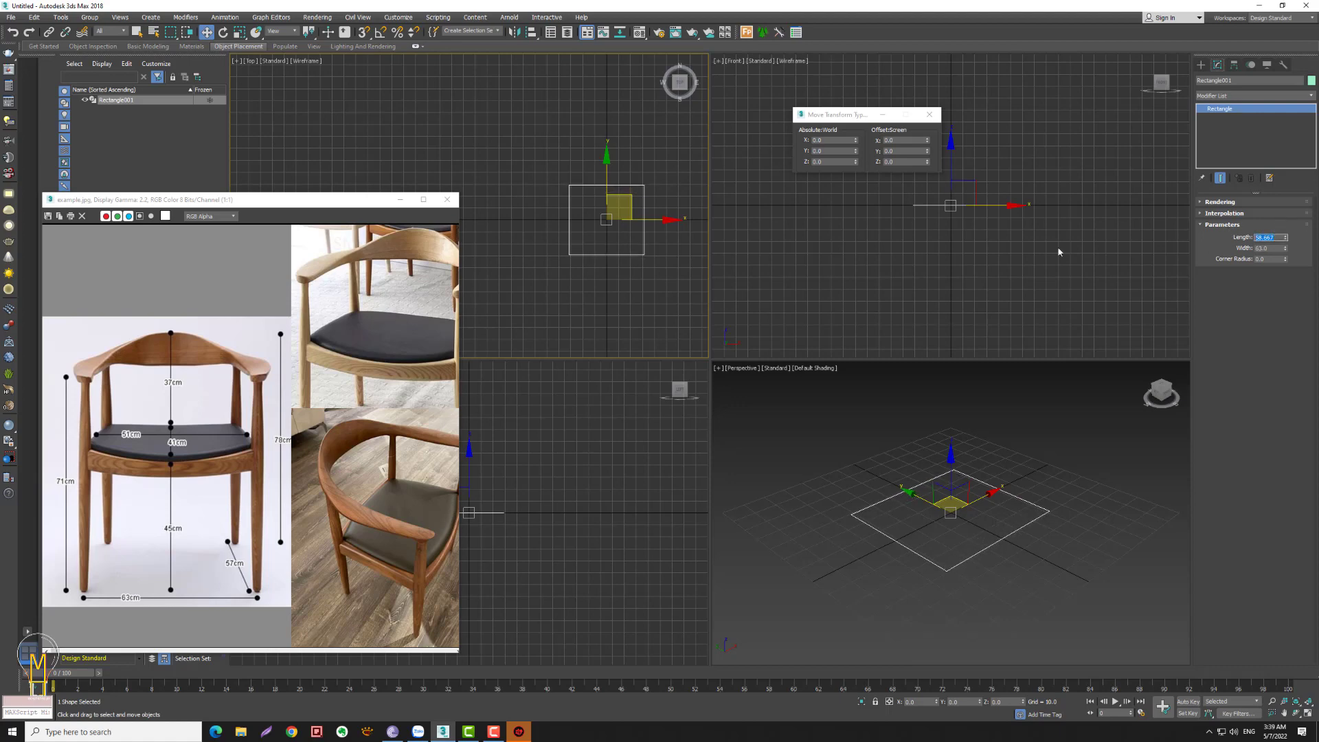
type("57")
key("Return")
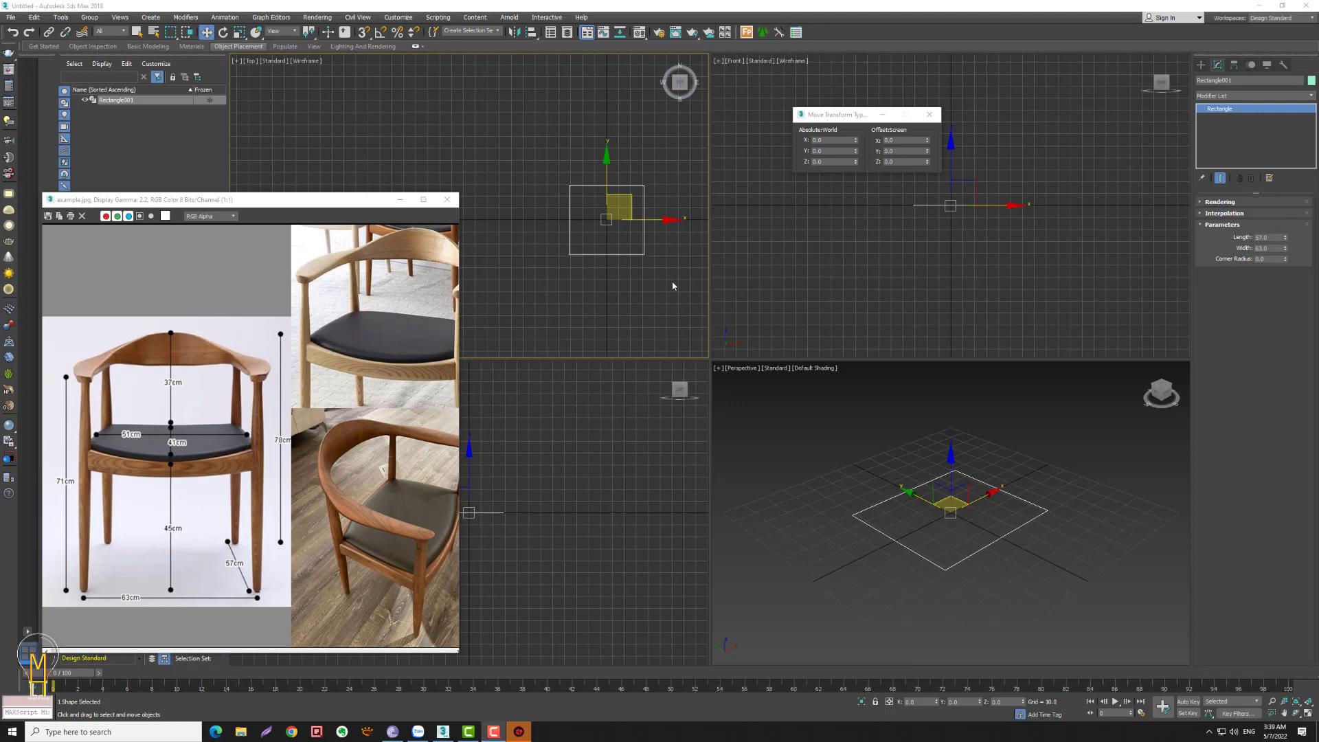
- Reframe the Top view, enable 3D snapping and cycle the constraint plane with F8
middle_click_drag(620, 260, 618, 247)
scroll(605, 244, "up", 4)
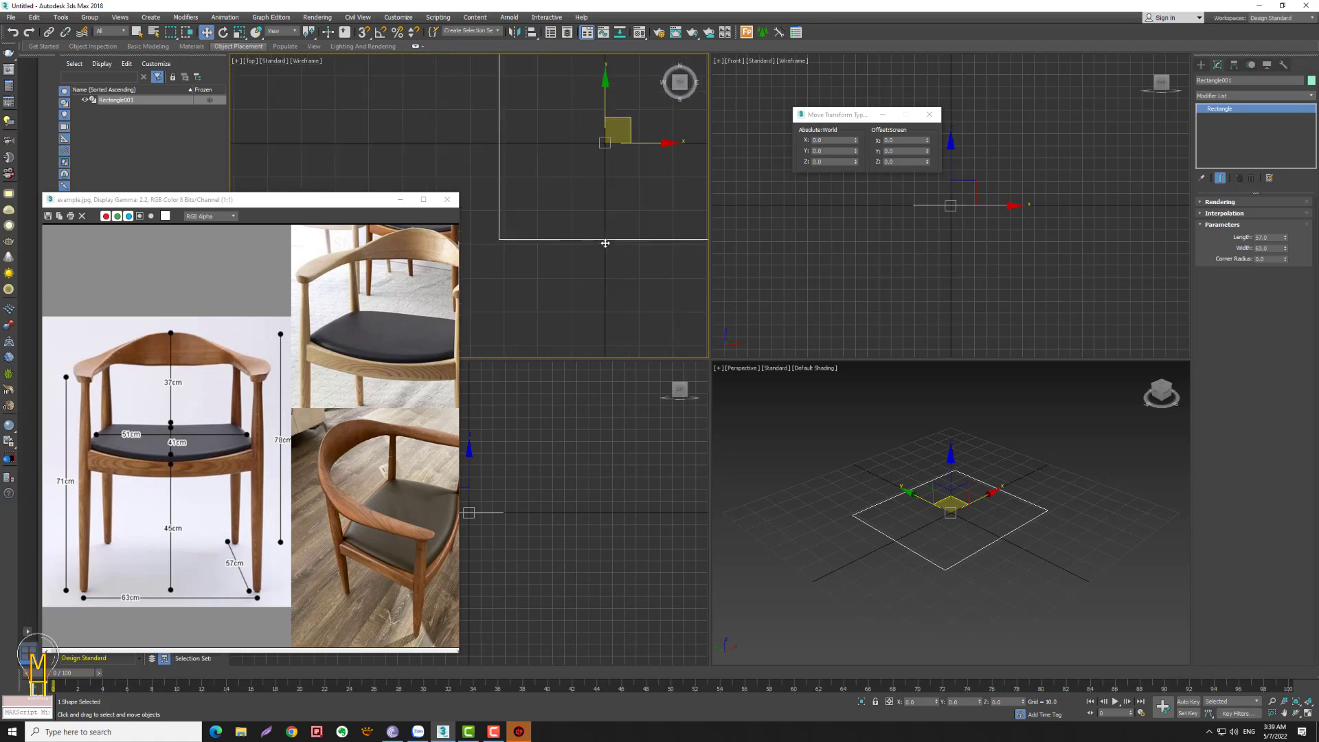
scroll(675, 247, "up", 1)
key("s")
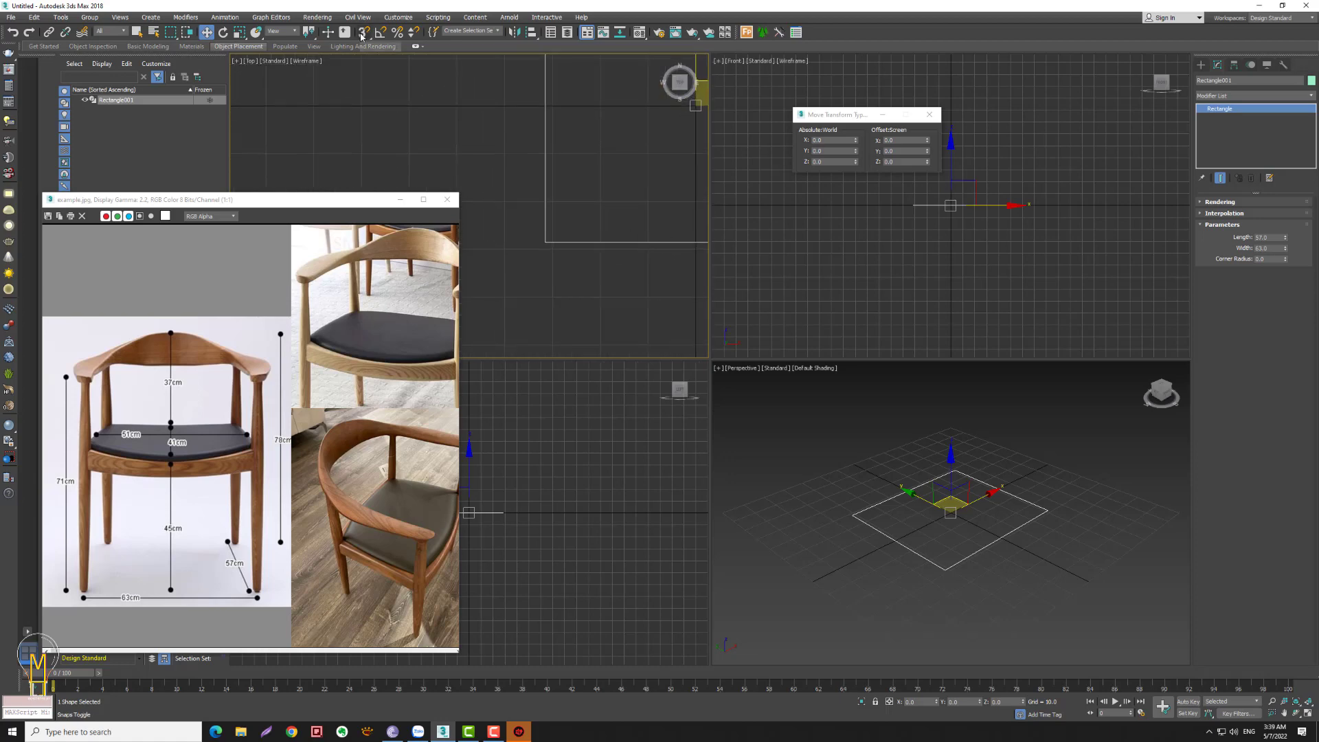
key("F8")
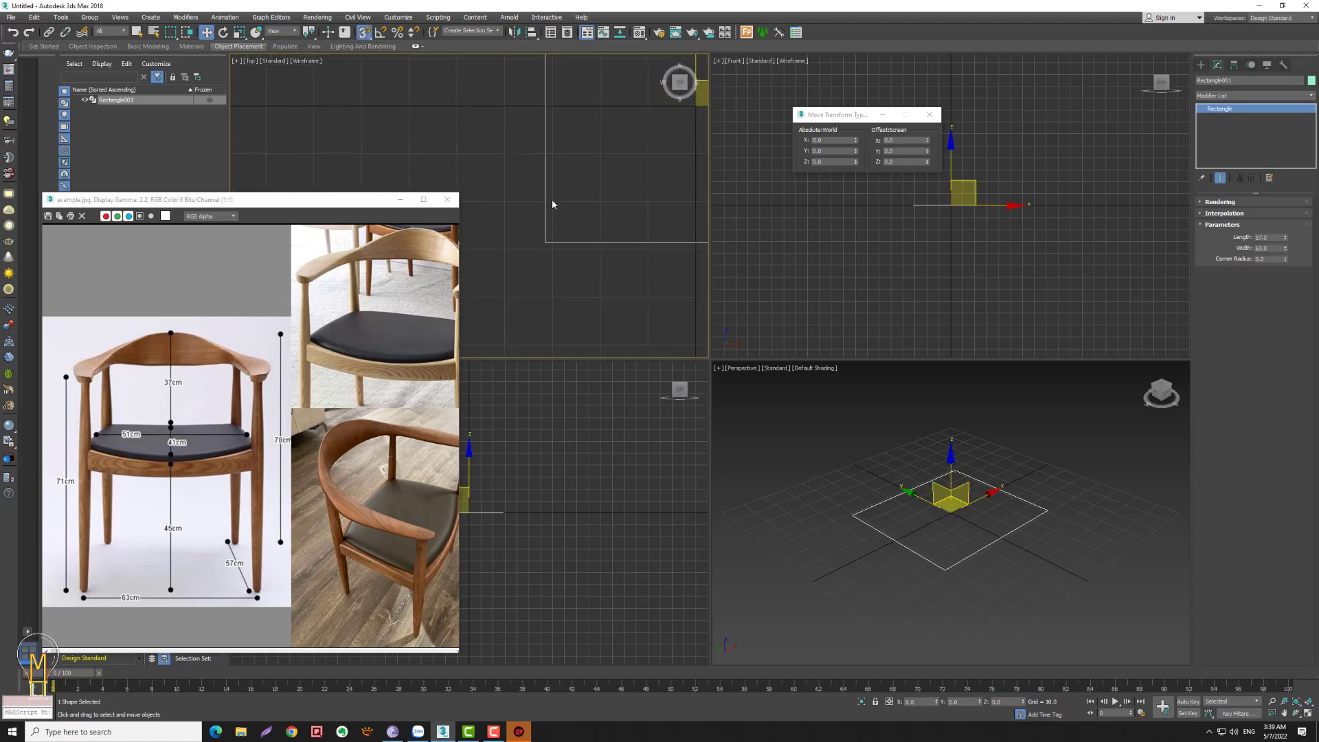
key("F8")
key("F8")
key("F8")
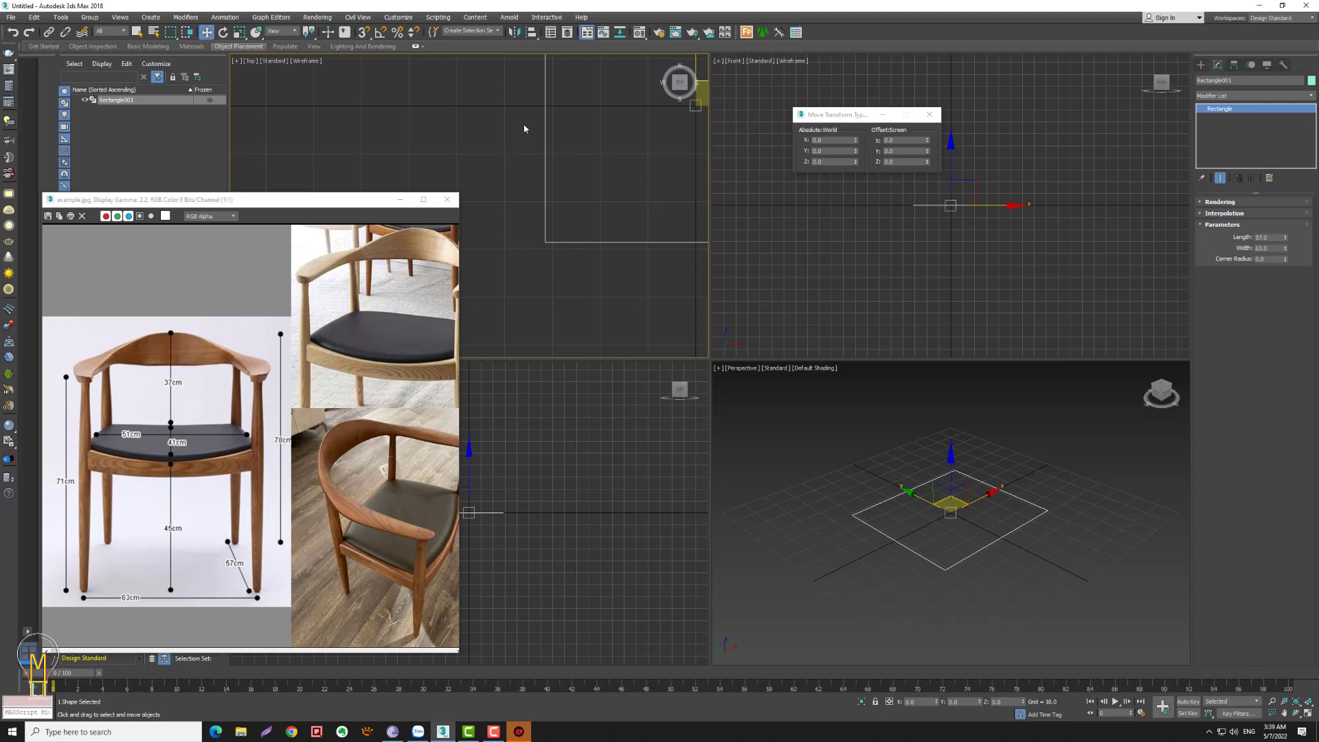
key("F8")
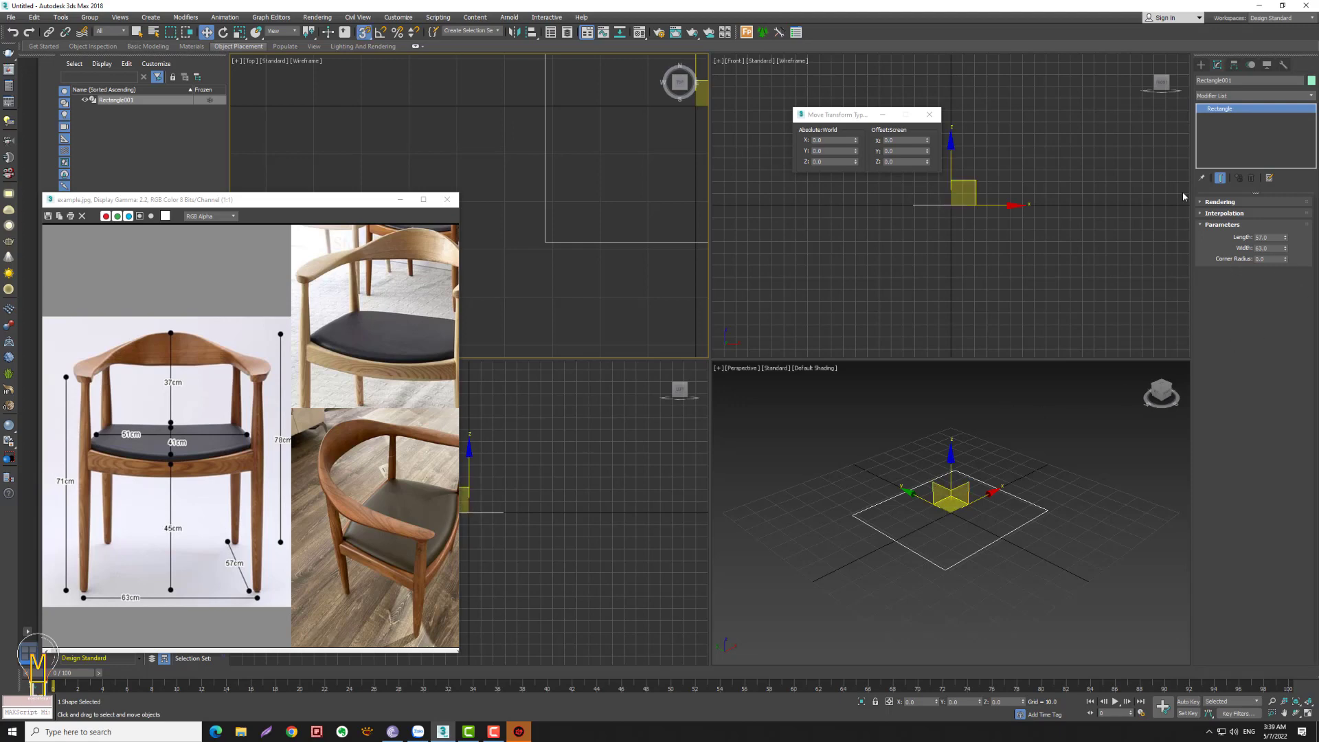
left_click(1200, 65)
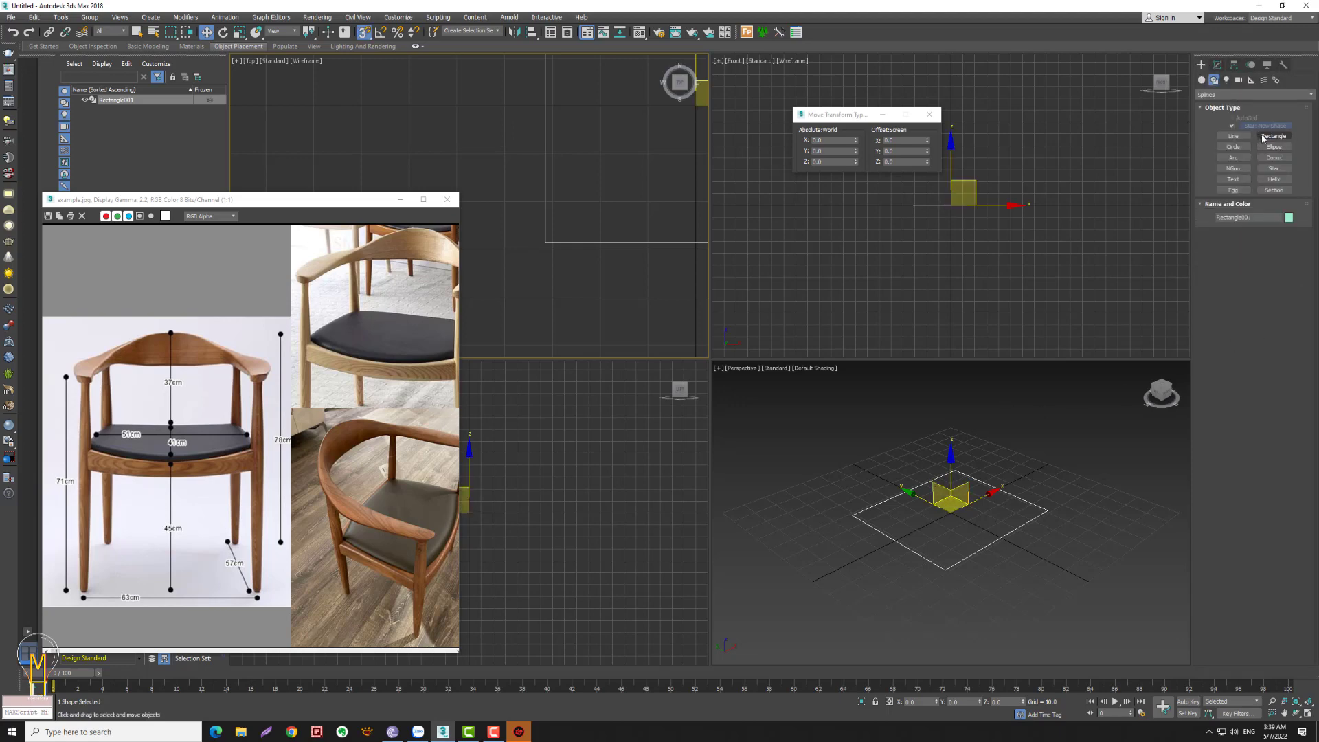
- Draw a 10-unit-high cylinder at the rectangle's corner (X -31.5, Y -26.5)
left_click(1201, 80)
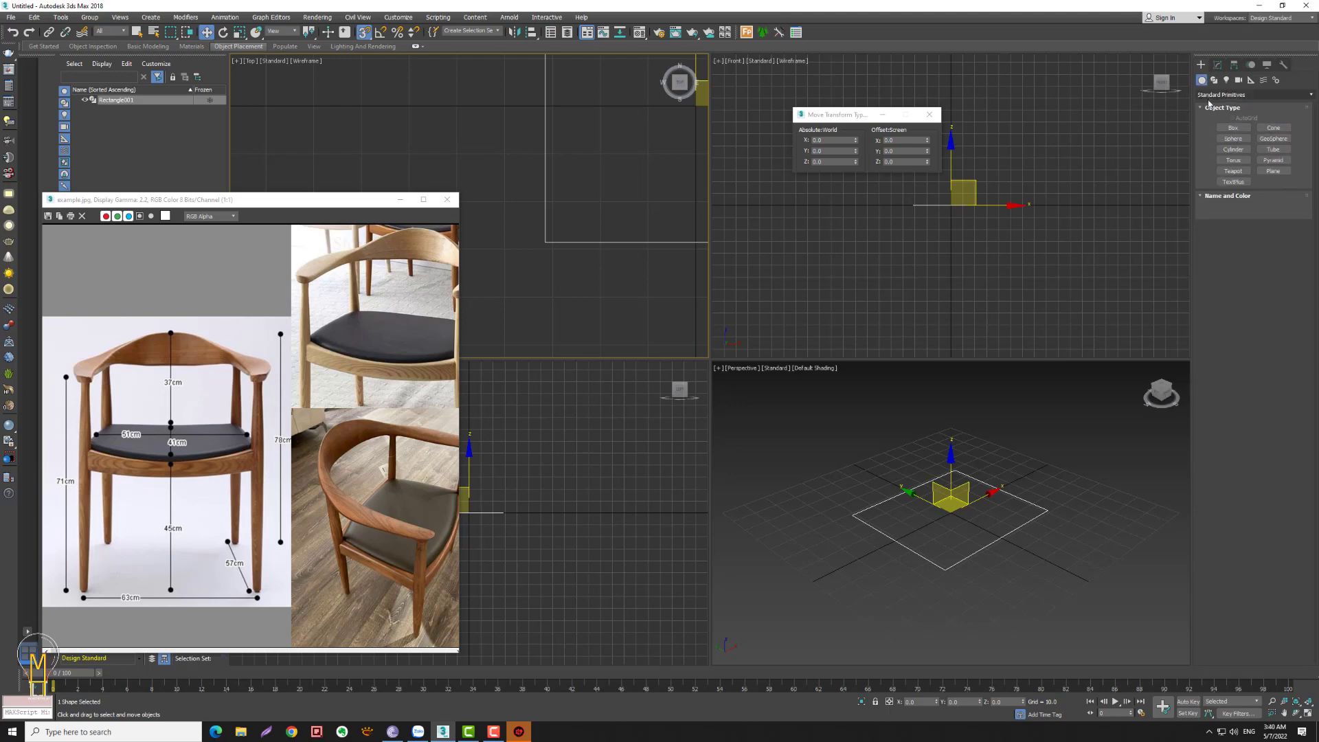
left_click(1233, 149)
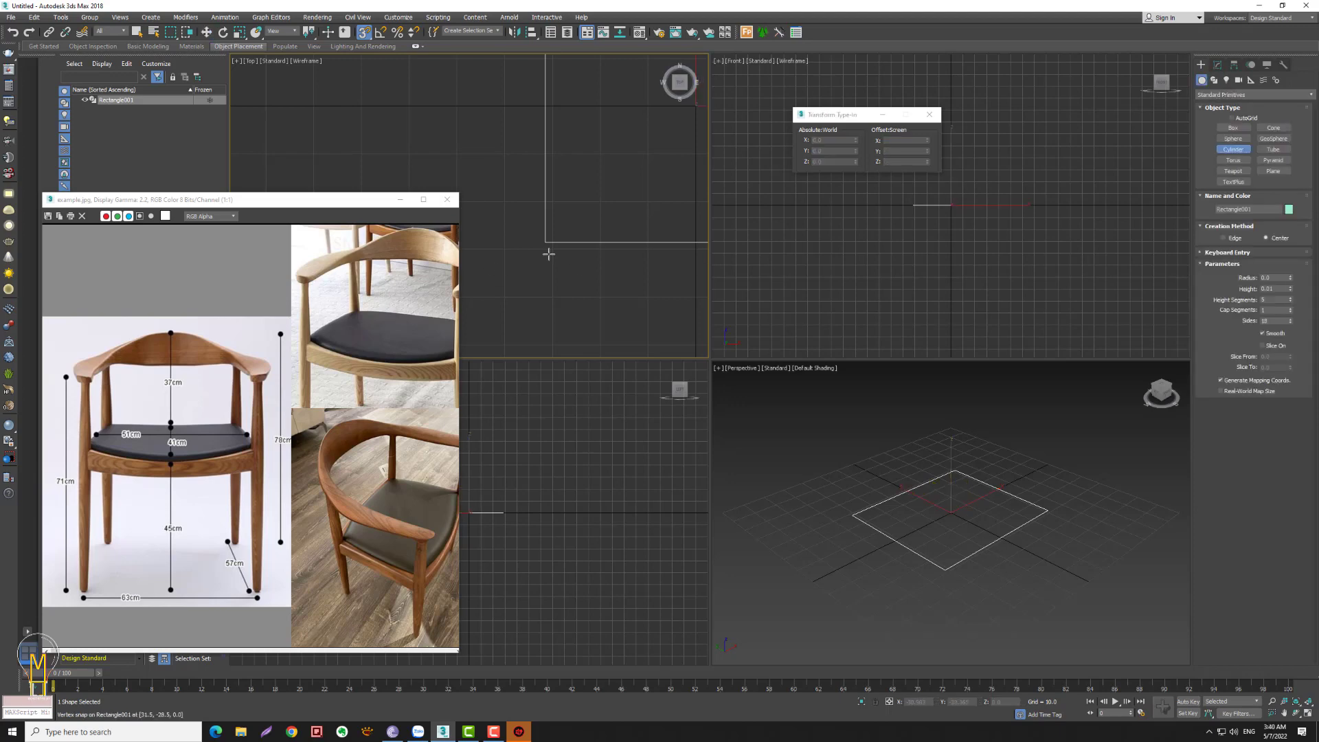
mouse_move(545, 242)
left_mouse_down()
mouse_move(561, 215)
mouse_move(557, 227)
left_mouse_up()
left_click(582, 207)
key("ctrl+z")
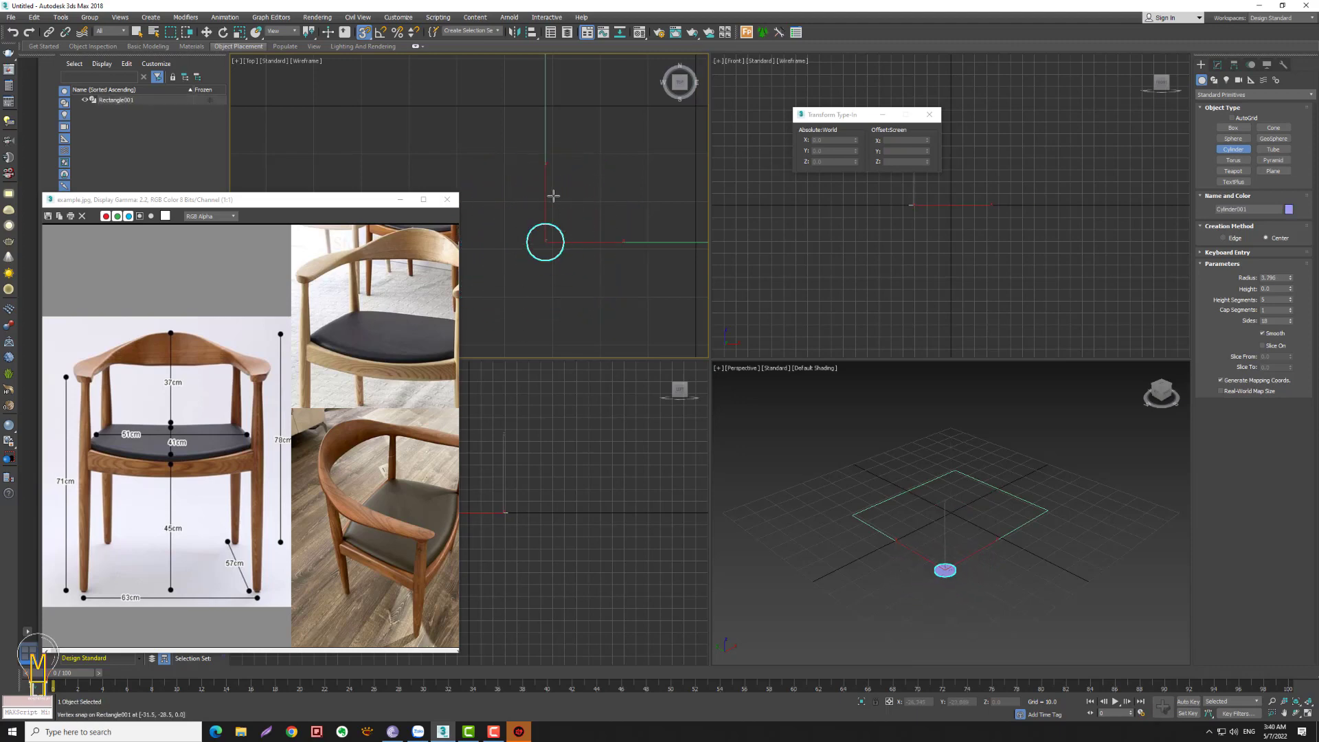
left_click(552, 184)
key("w")
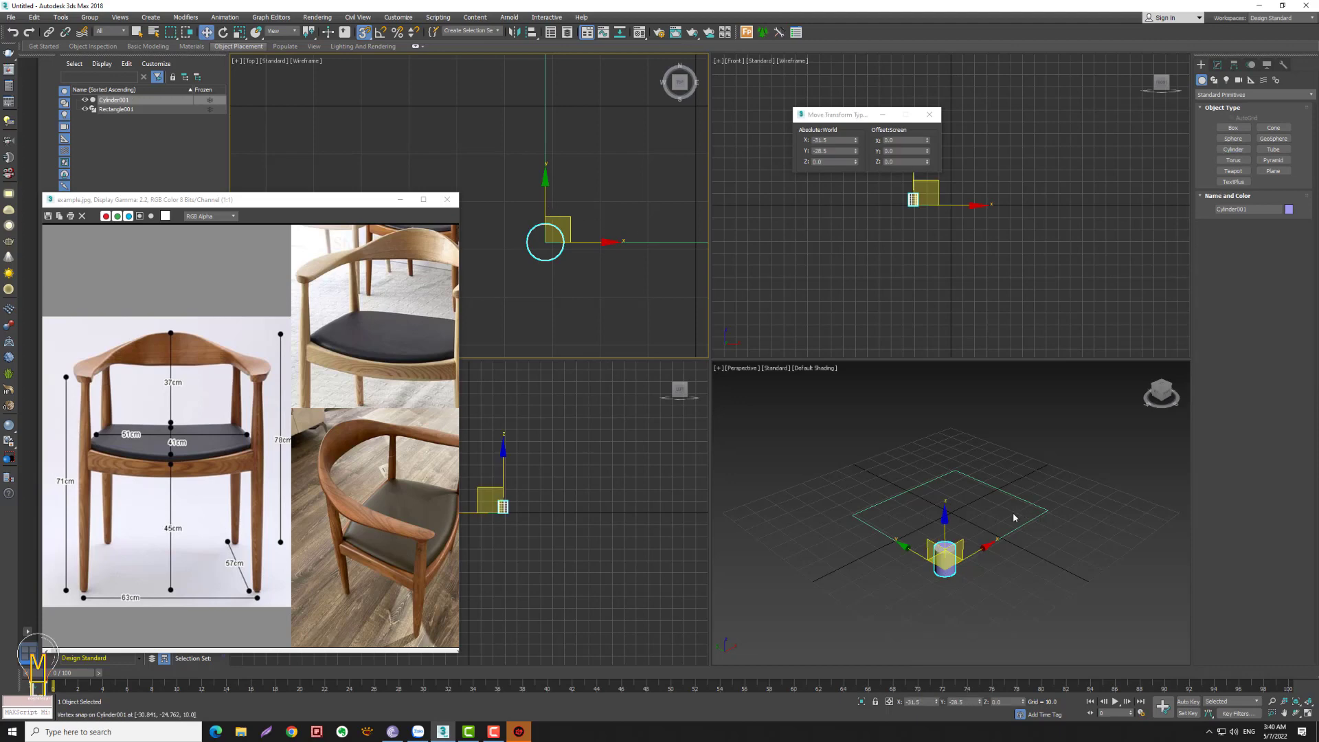
left_click_drag(836, 117, 695, 75)
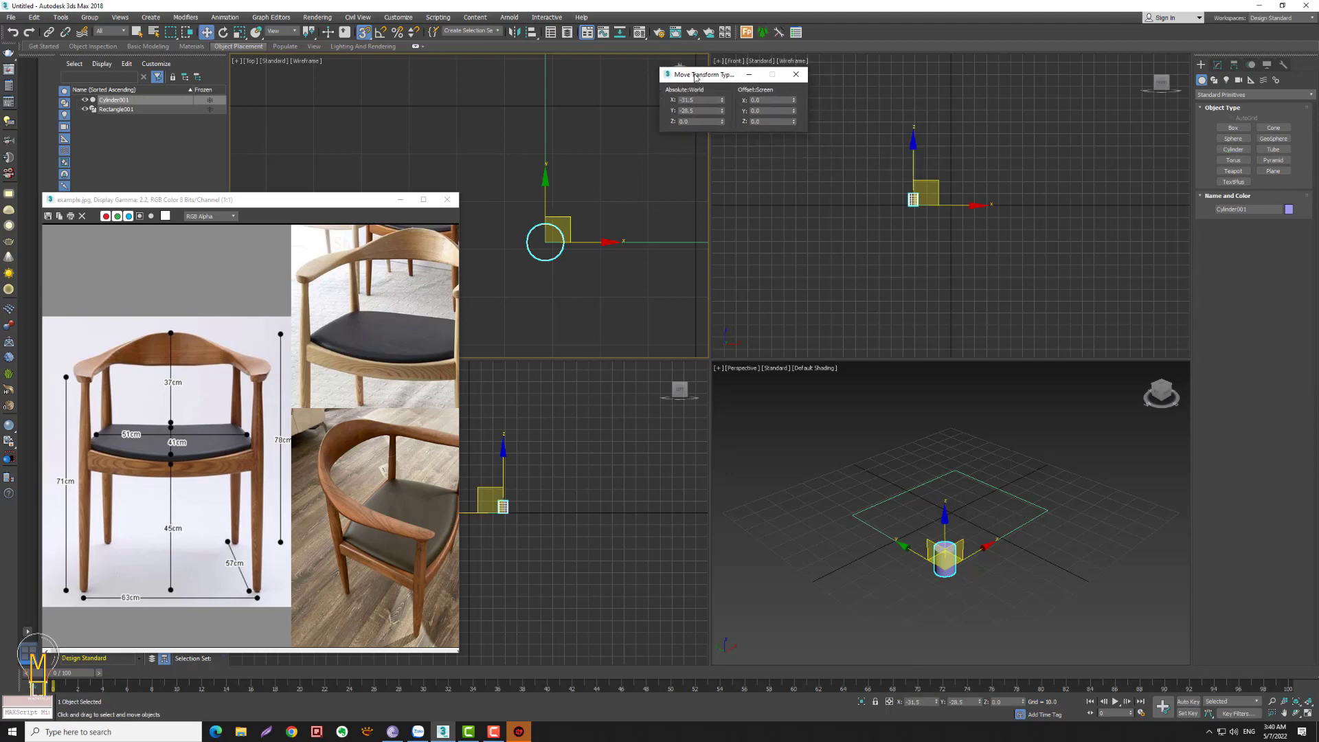
- Give Cylinder001 1 height segment and 8 sides, and show Edged Faces in Perspective
left_click(1217, 64)
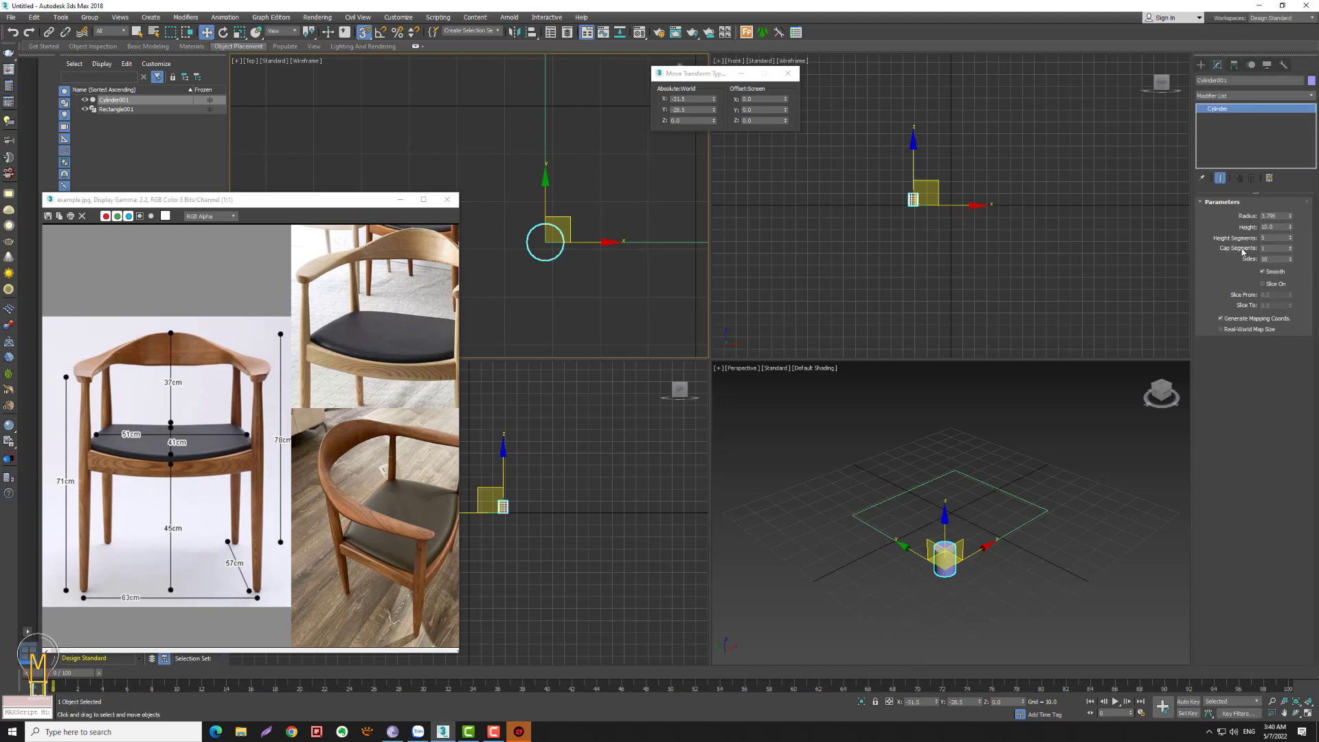
right_click(1290, 240)
double_click(1275, 260)
type("6")
key("Return")
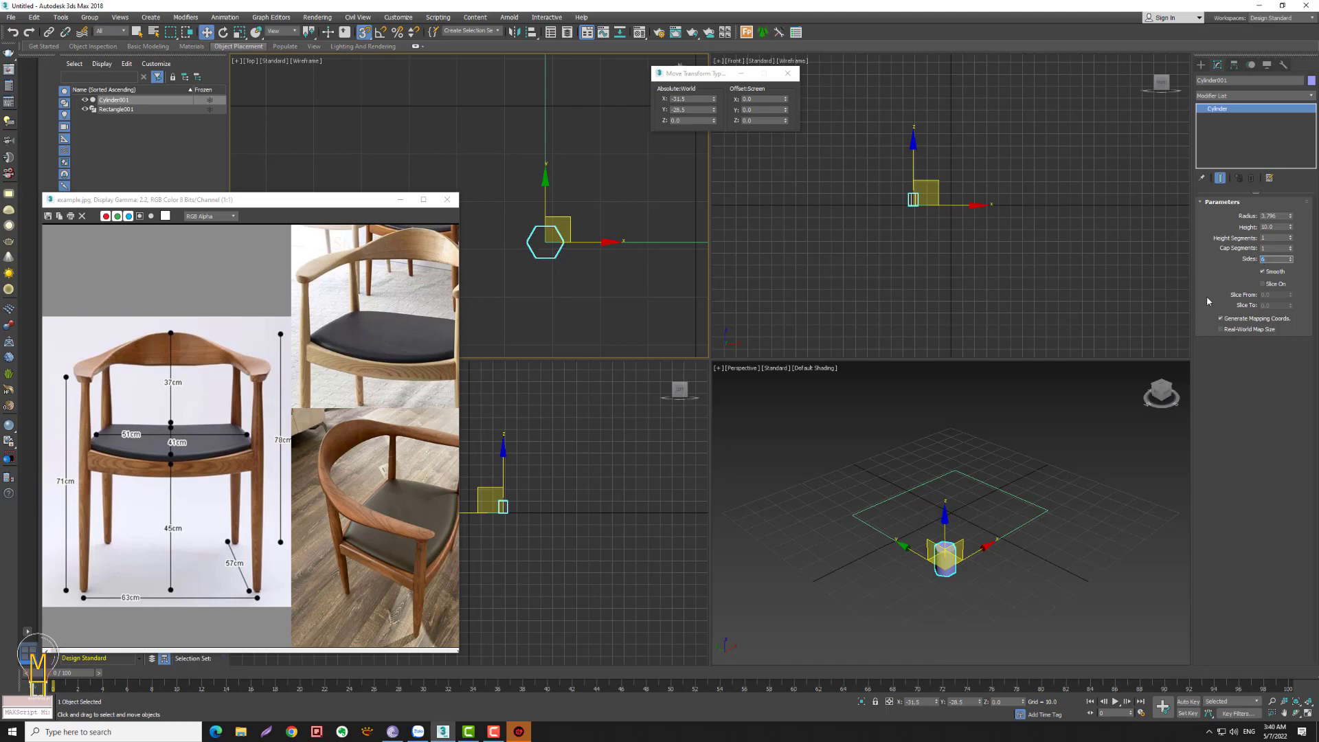
double_click(1290, 258)
key("alt+z")
left_click_drag(990, 557, 907, 520)
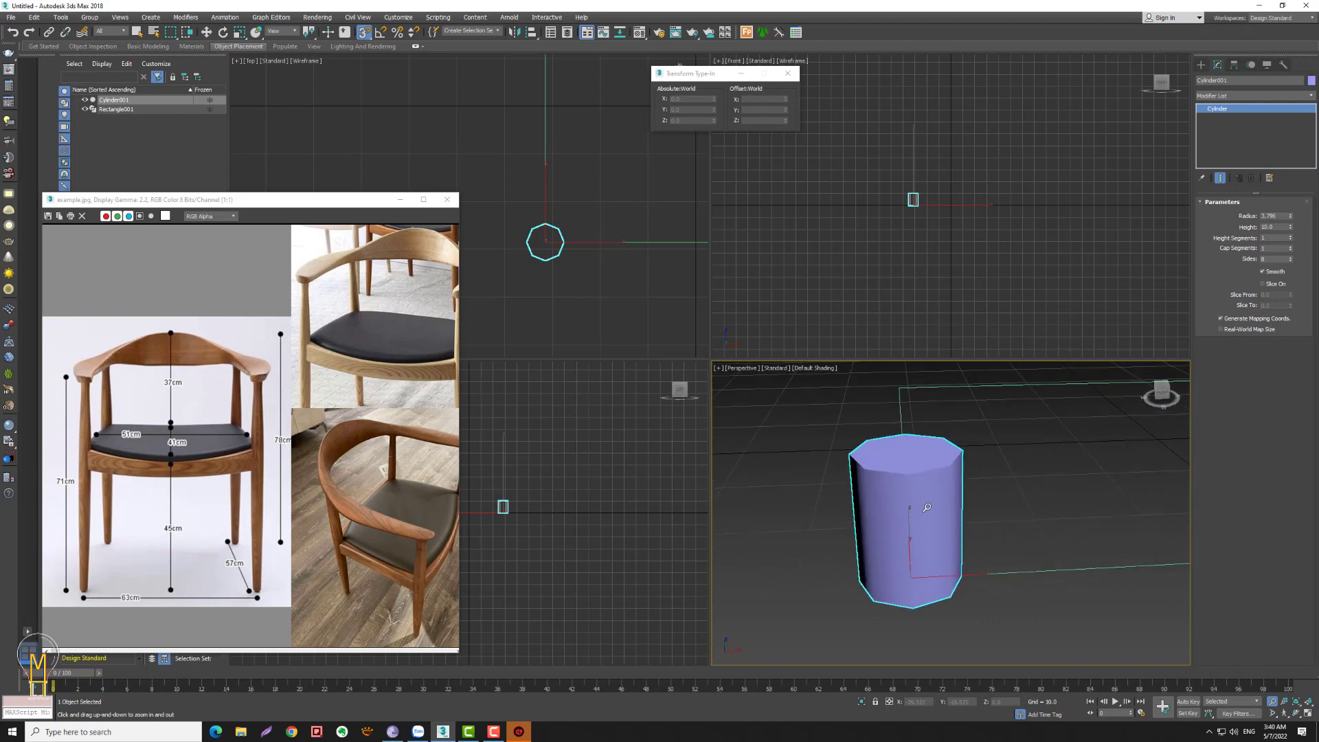
key("F4")
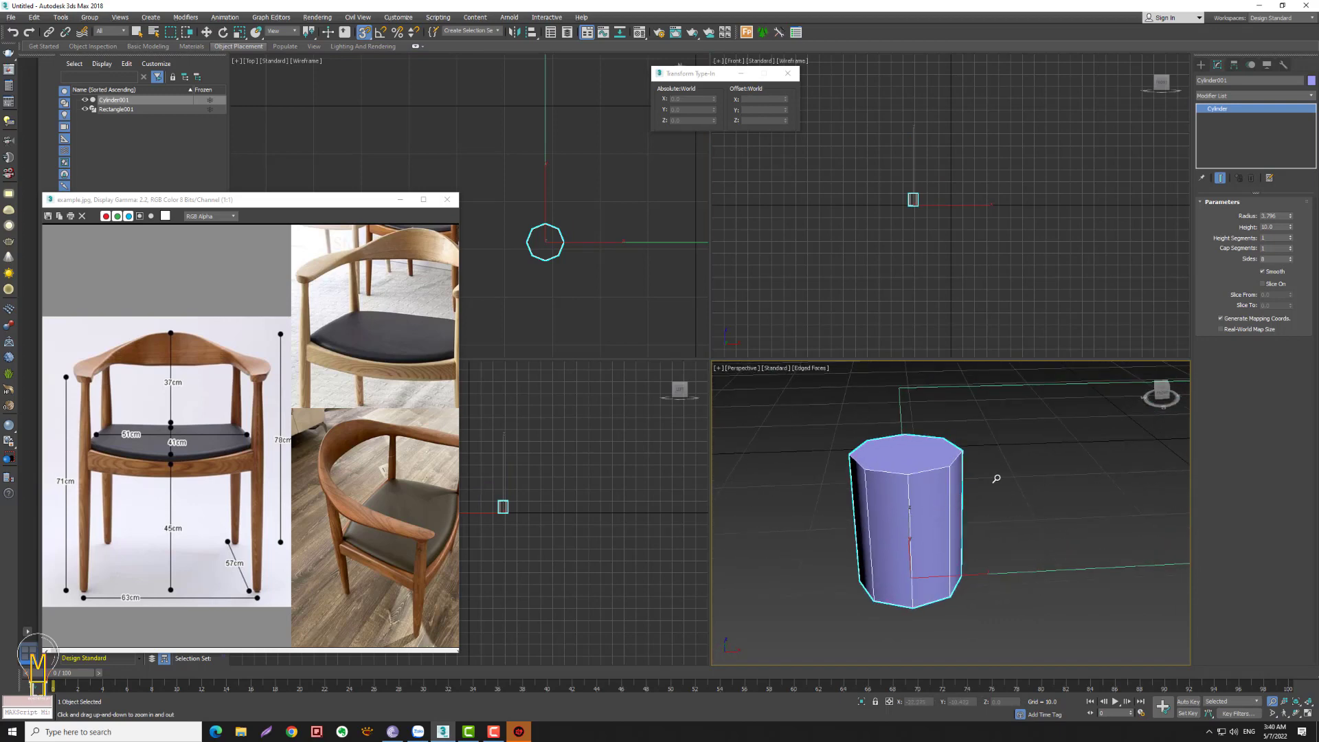
- Convert Cylinder001 to an Editable Poly and enter Polygon mode
right_click(1241, 110)
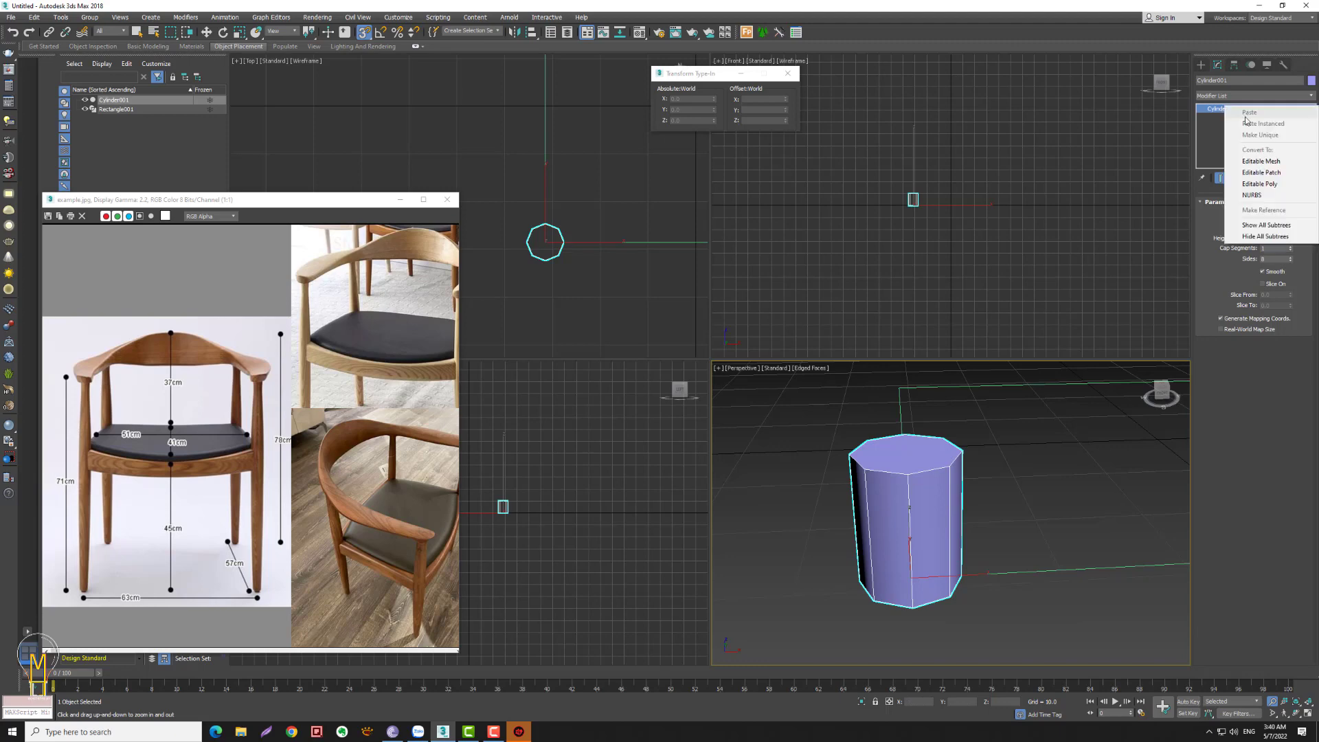
left_click(1260, 184)
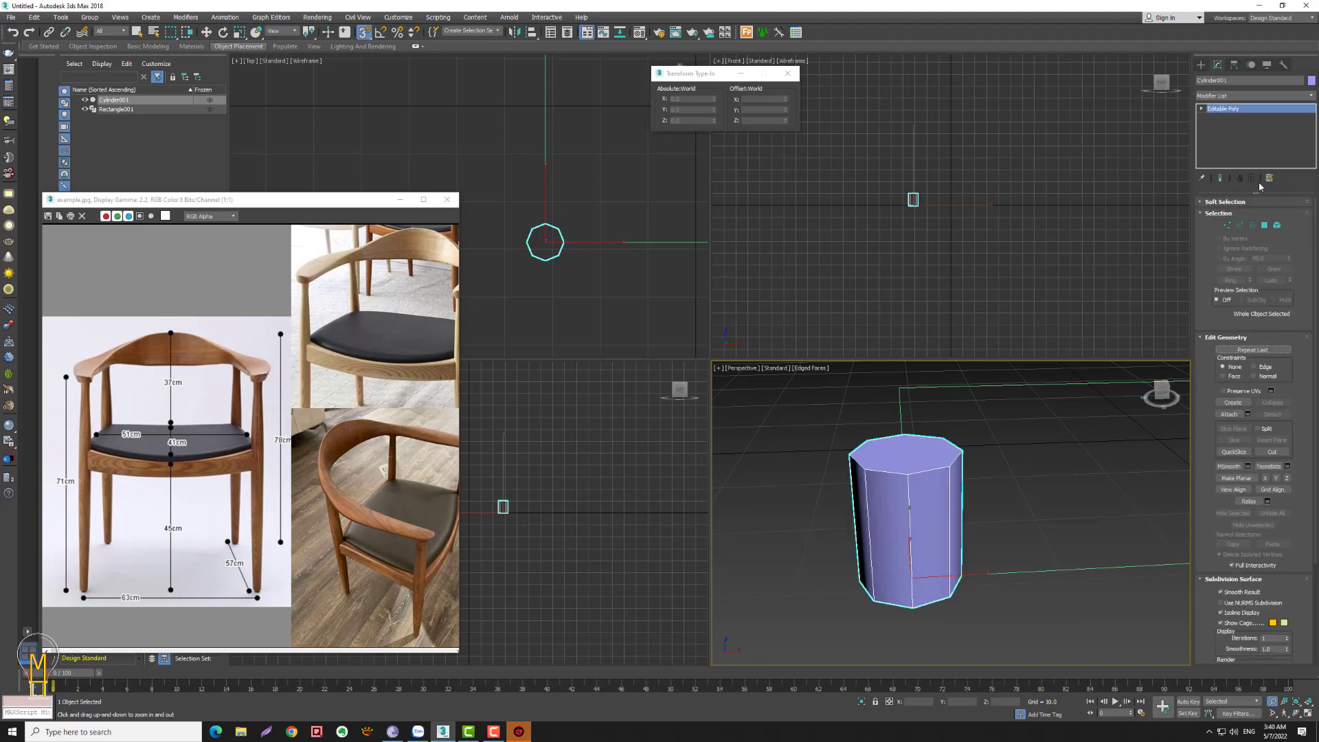
left_click(1264, 225)
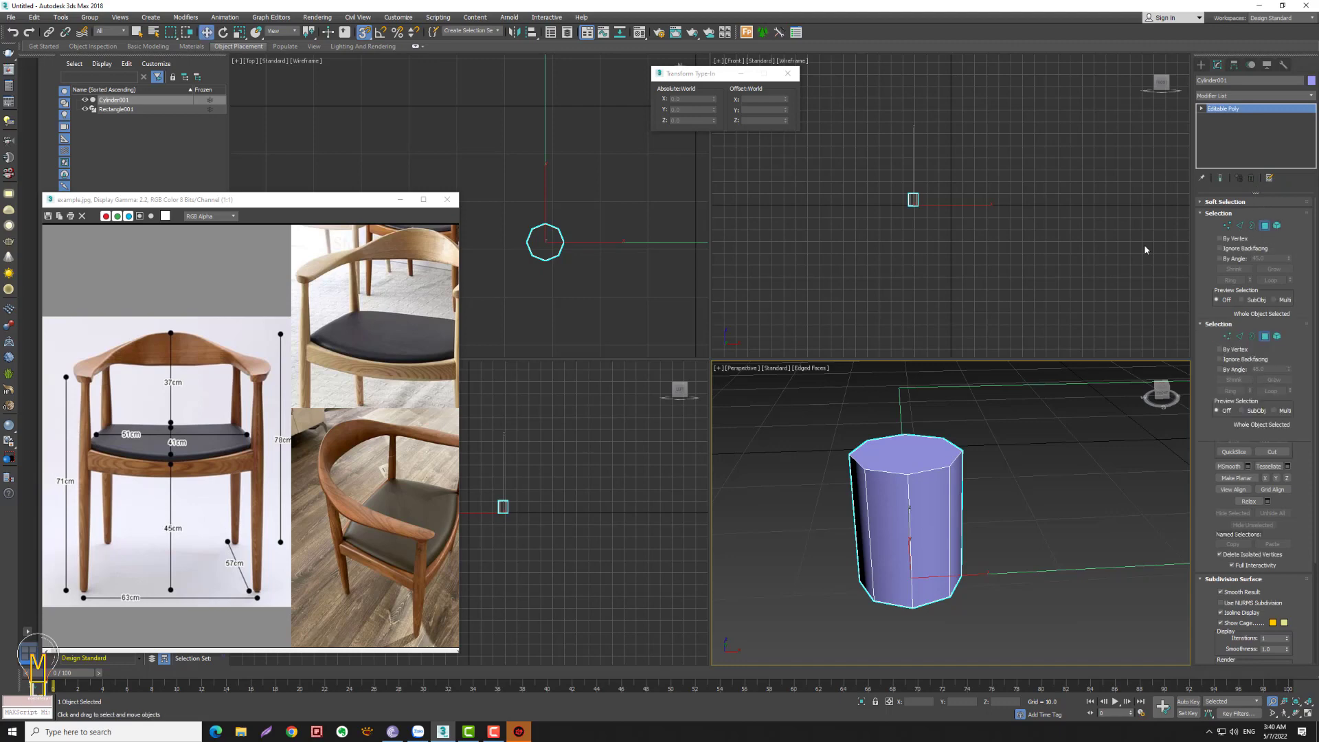
key("w")
- Delete the cylinder's top and bottom cap polygons, then turn snapping off
left_click(544, 243)
key("Delete")
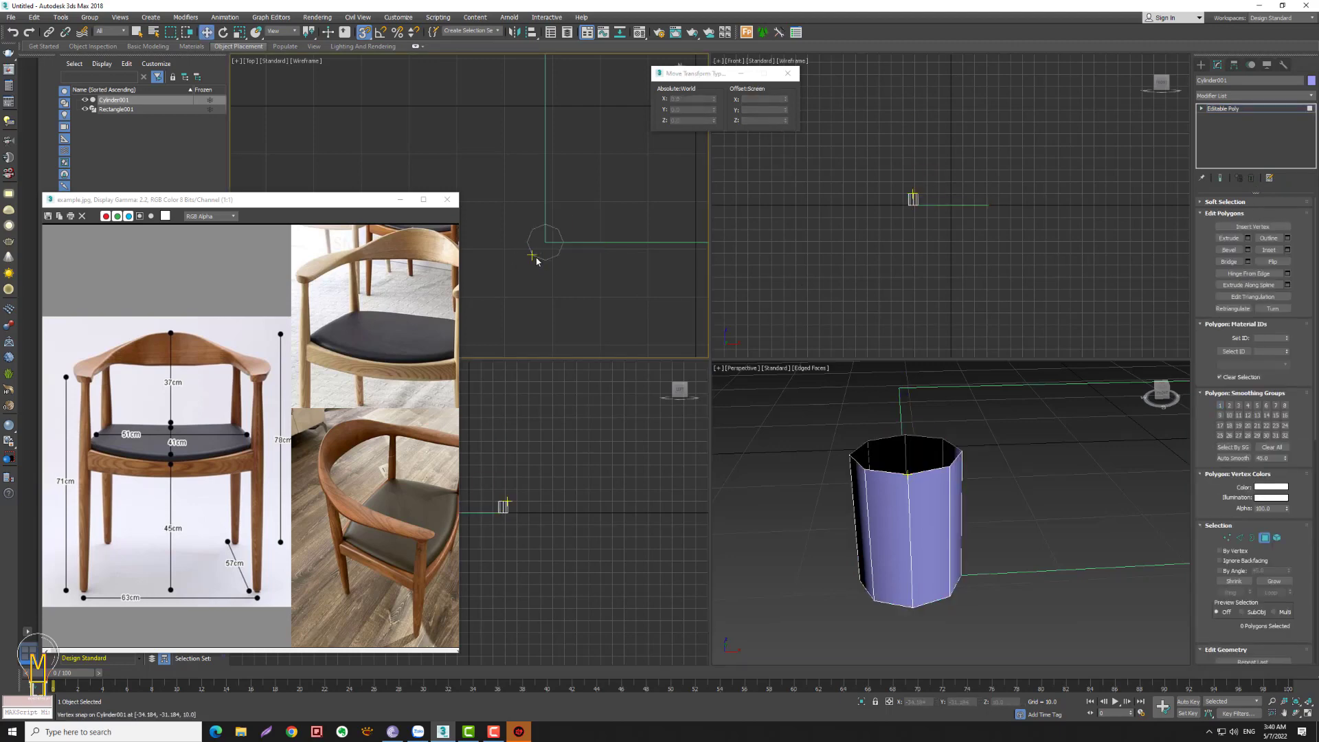
left_click(546, 245)
key("Delete")
key("s")
scroll(1022, 530, "down", 2)
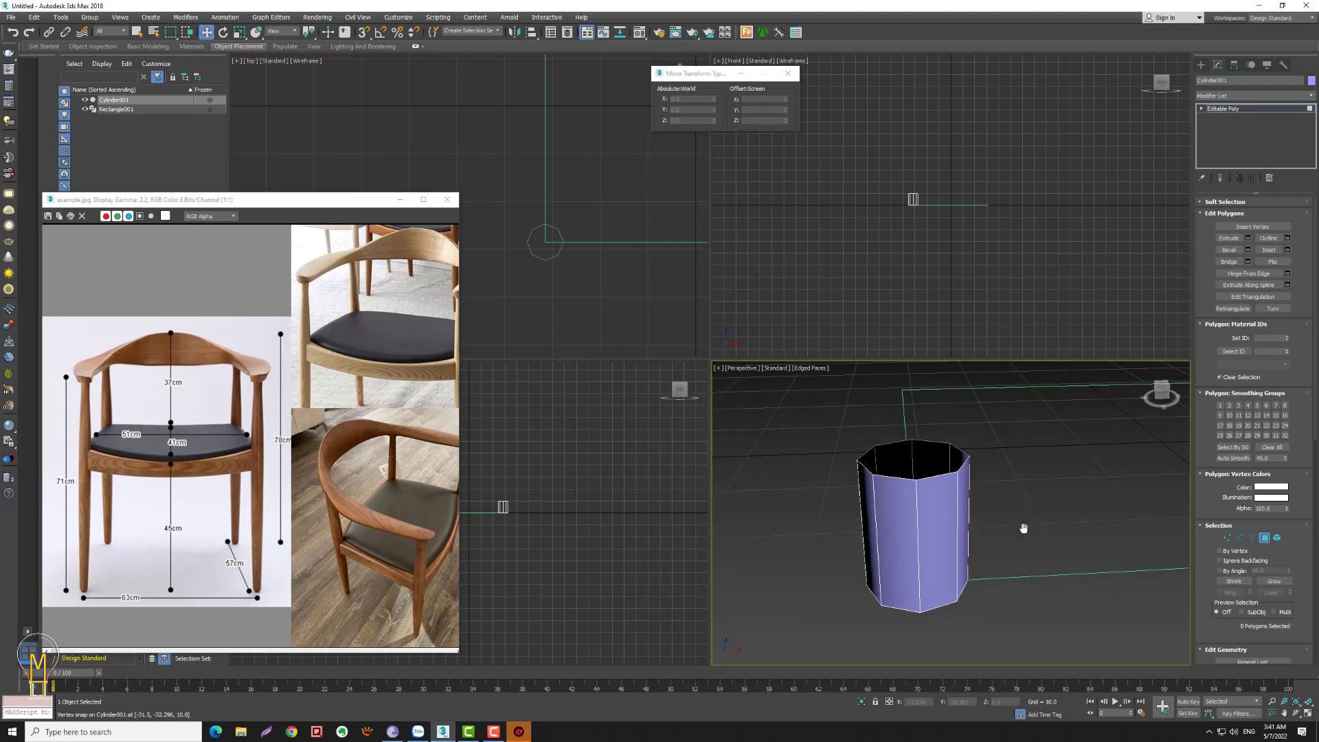
key("alt+z")
left_click_drag(996, 533, 931, 570)
middle_click_drag(931, 570, 989, 542, "alt")
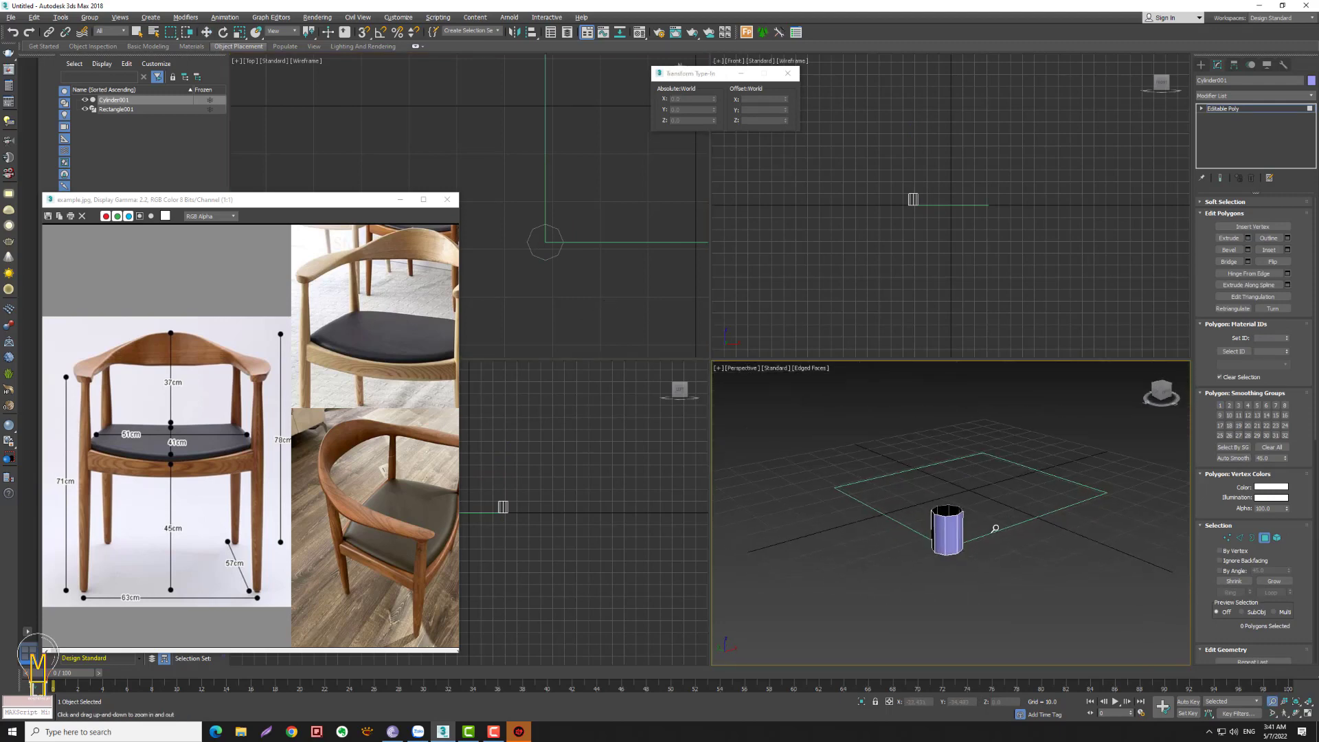
- Select all the leg's vertices, try scaling them, and undo the scaling
left_click(1201, 109)
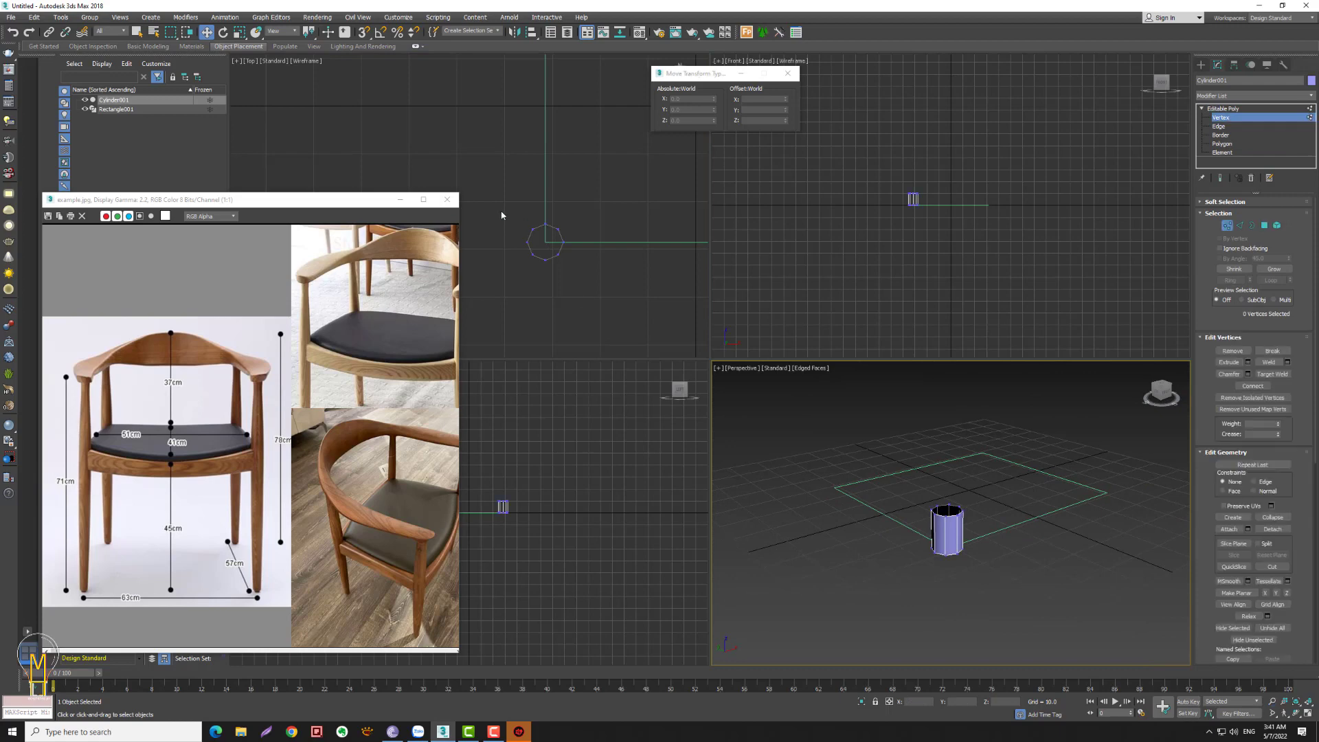
left_click_drag(588, 315, 422, 151)
key("w")
left_click(239, 32)
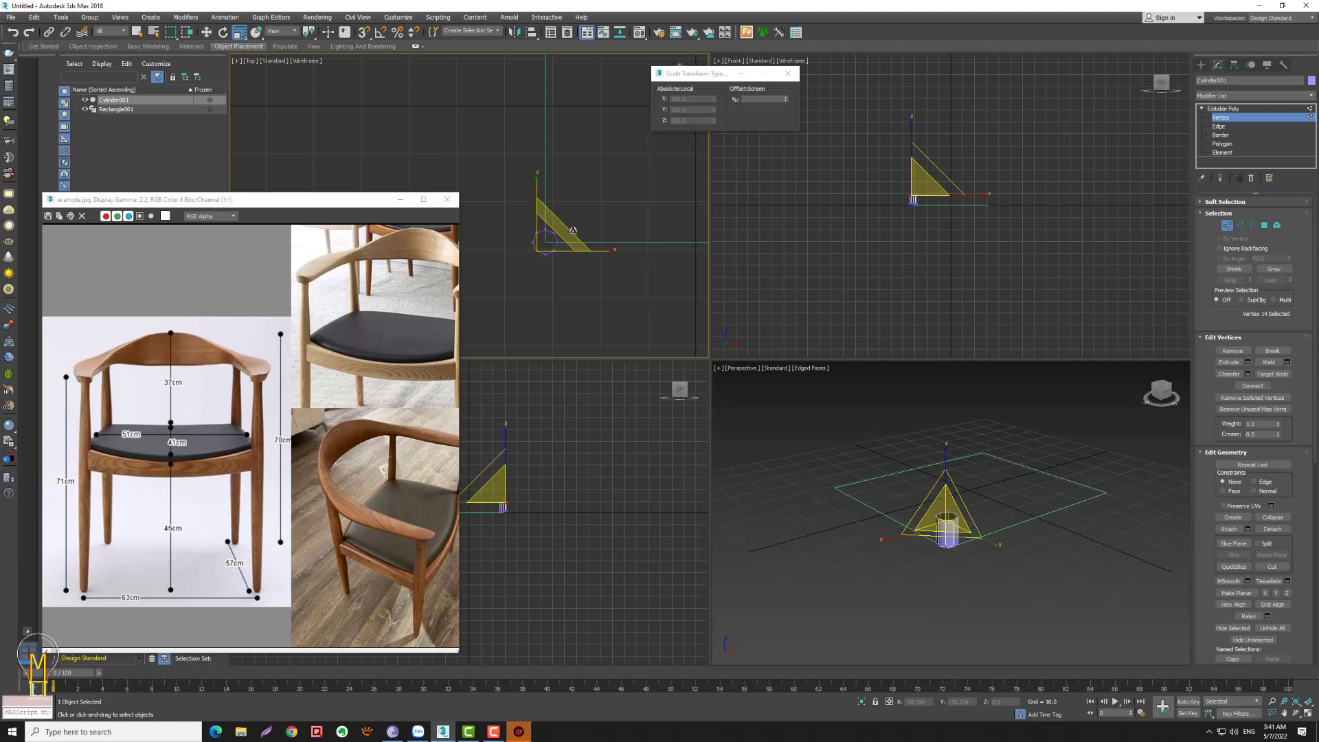
left_click_drag(593, 228, 549, 236)
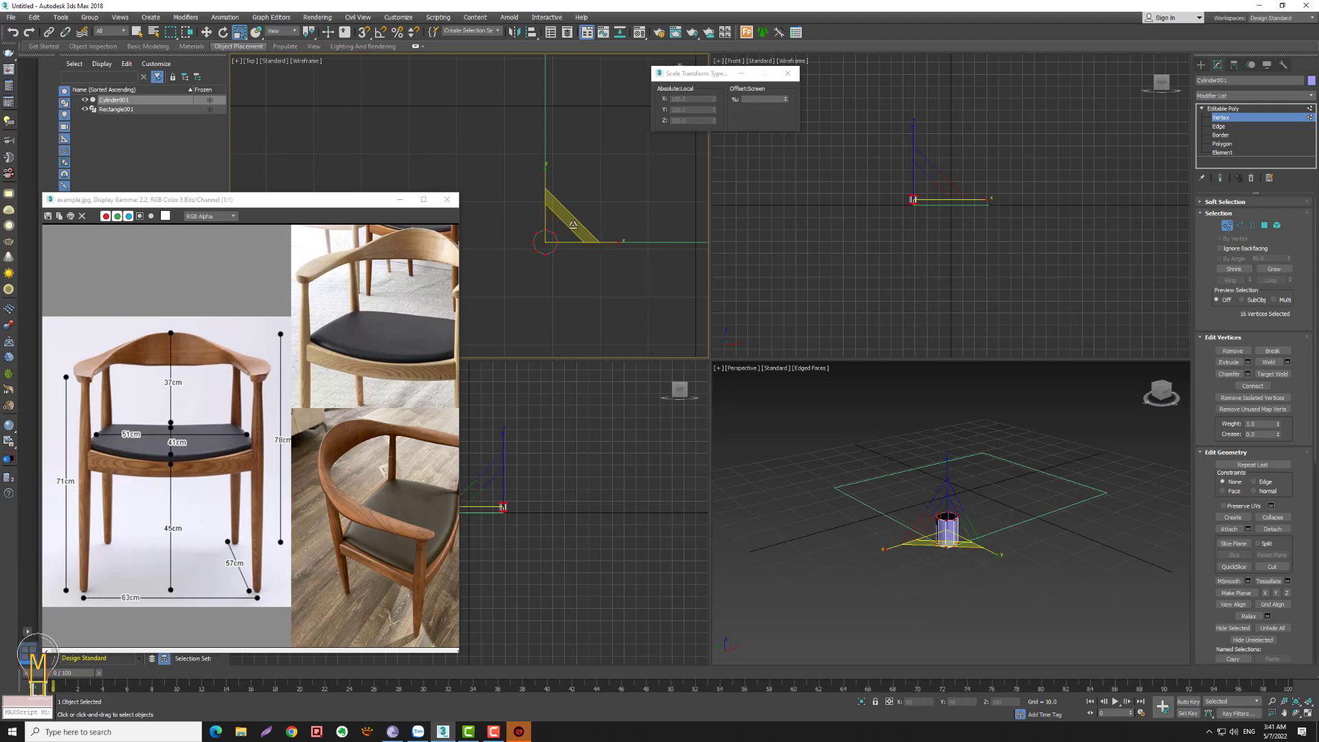
key("ctrl+z")
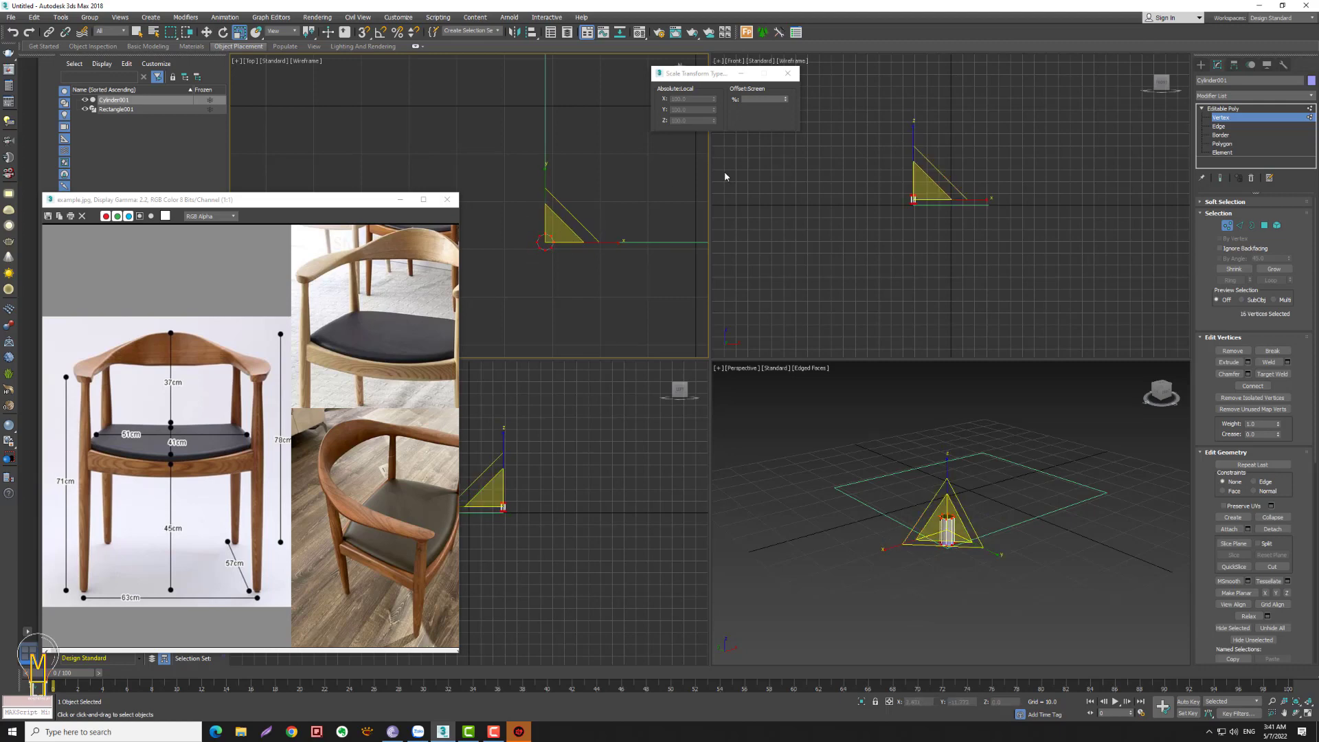
key("ctrl+z")
- Reframe the Front view and select the leg's top ring of eight vertices
key("alt+z")
left_click_drag(973, 297, 921, 252)
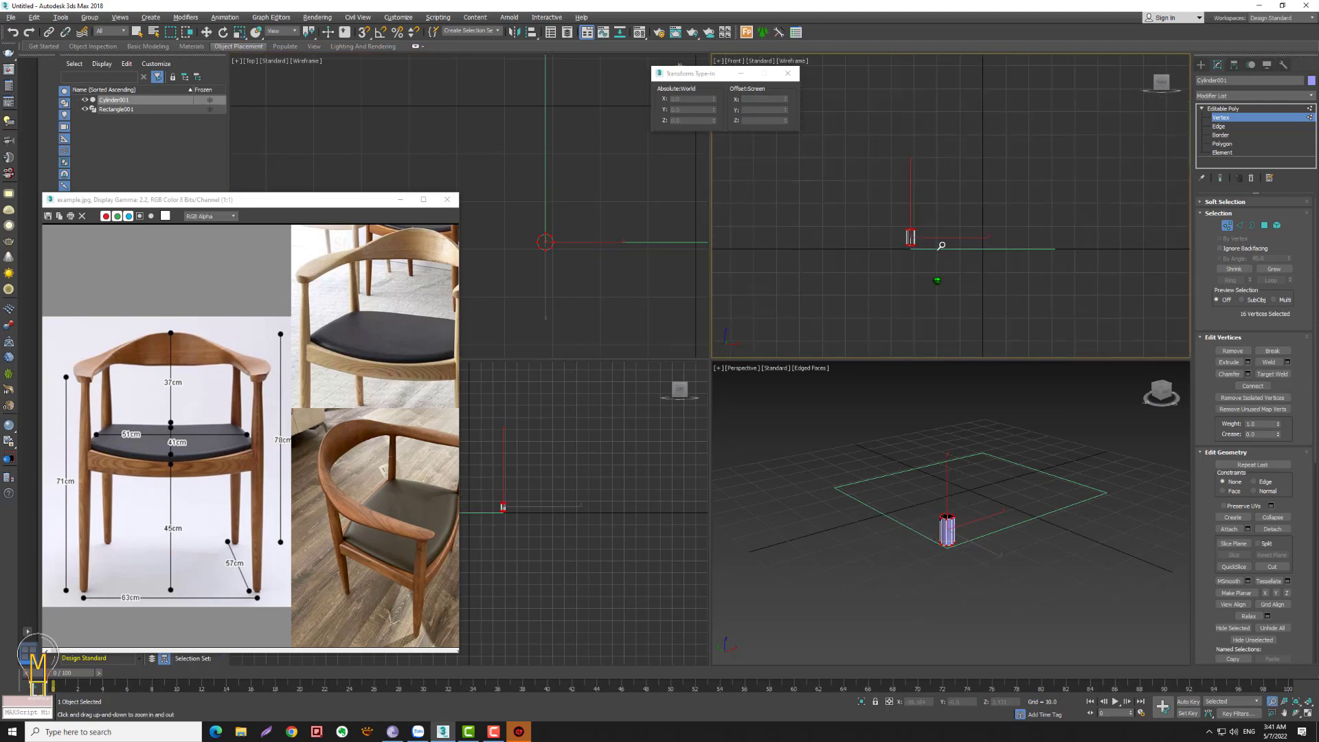
key("r")
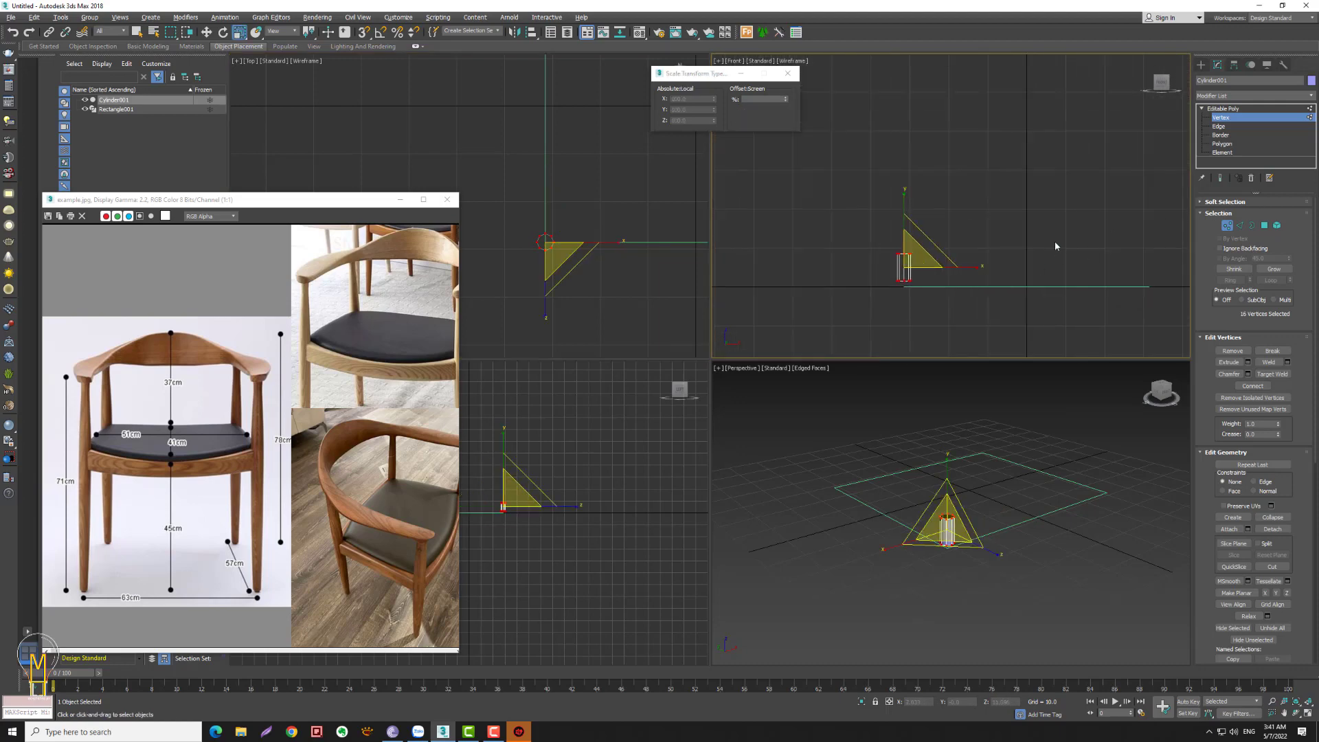
left_click(1055, 245)
middle_click_drag(1000, 497, 939, 287, "alt")
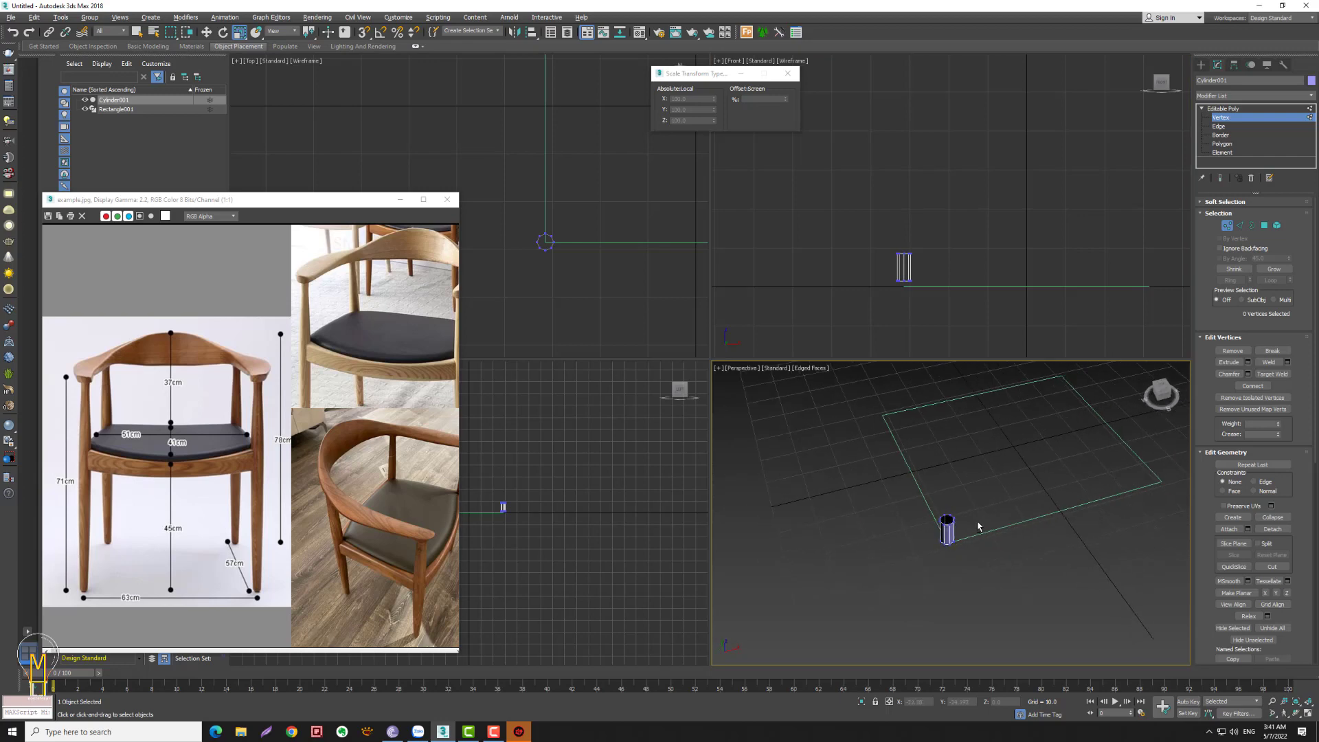
middle_click_drag(1024, 259, 1049, 286)
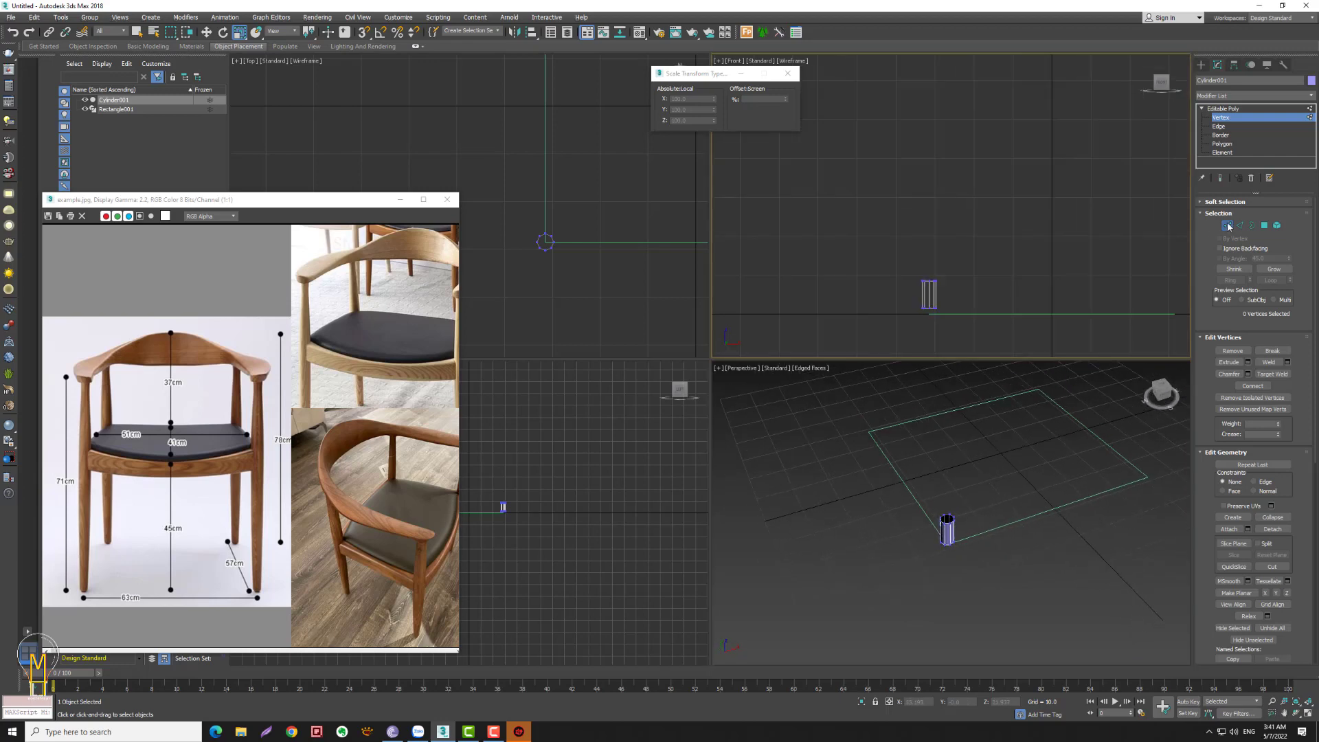
left_click(1227, 227)
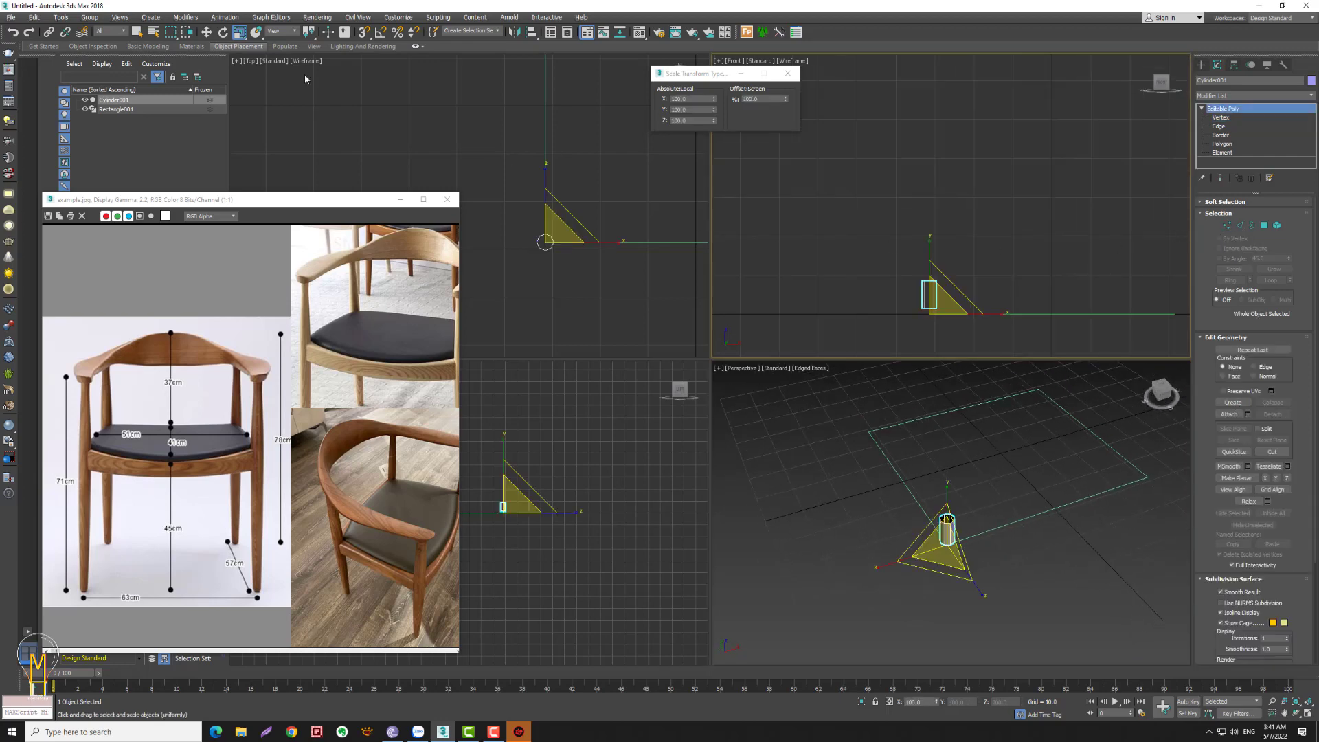
key("1")
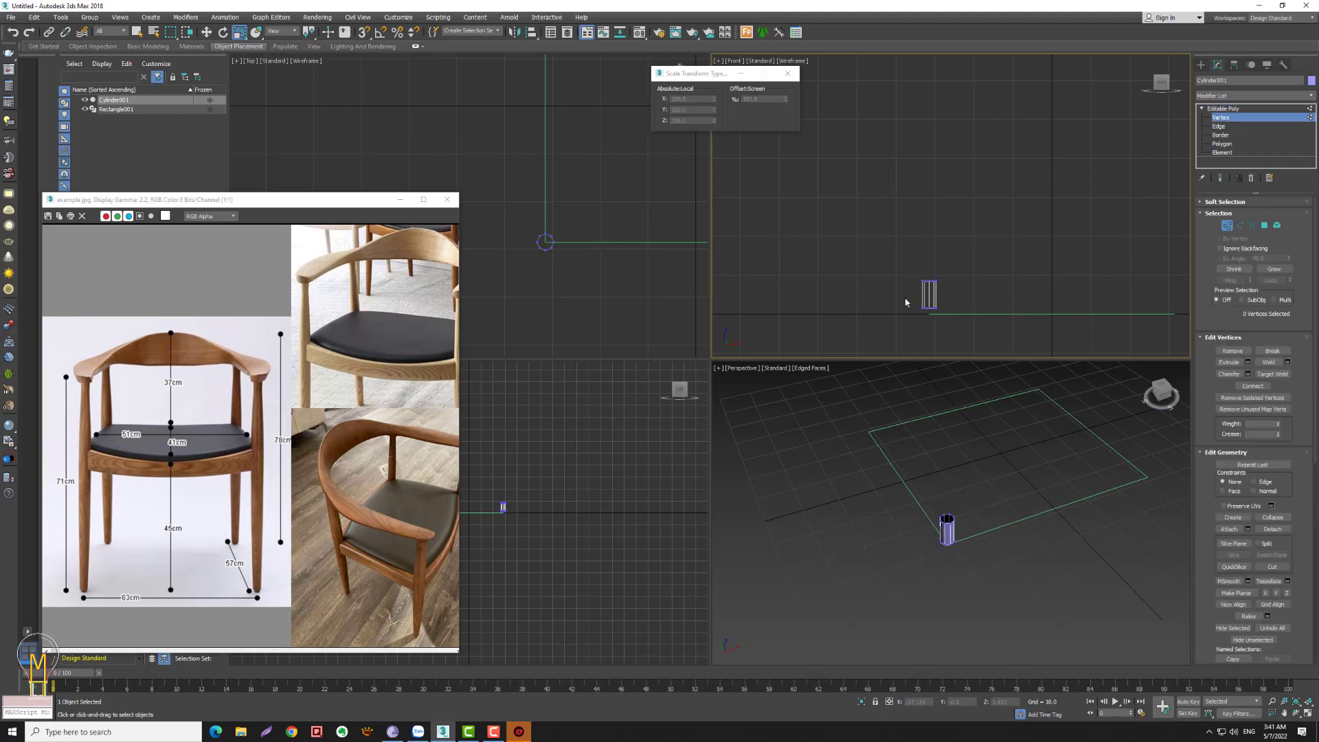
mouse_move(962, 322)
left_mouse_down()
mouse_move(892, 252)
mouse_move(949, 246)
left_mouse_up()
- Drag the top vertices upward, entering an absolute Z of 71
key("w")
scroll(953, 205, "up", 10)
scroll(950, 206, "down", 4)
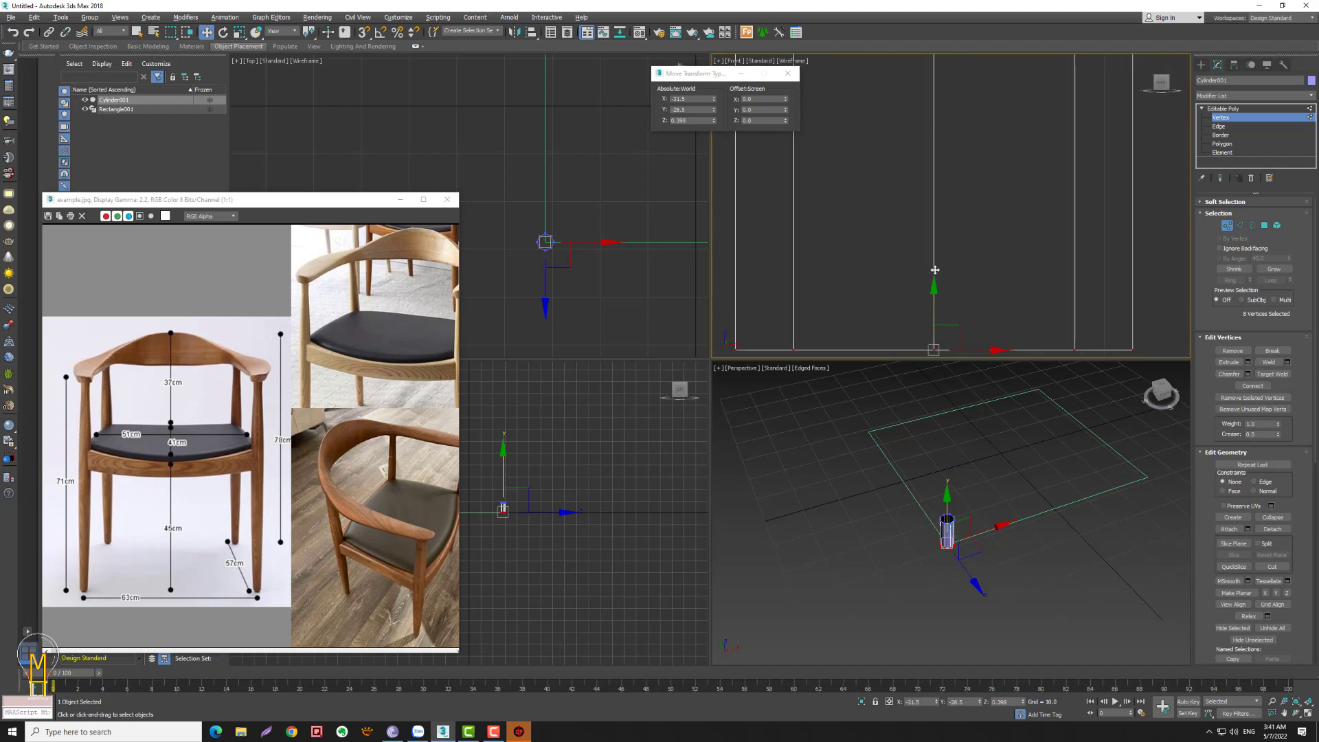
scroll(934, 206, "down", 3)
scroll(921, 211, "down", 2)
left_click_drag(915, 214, 889, 225)
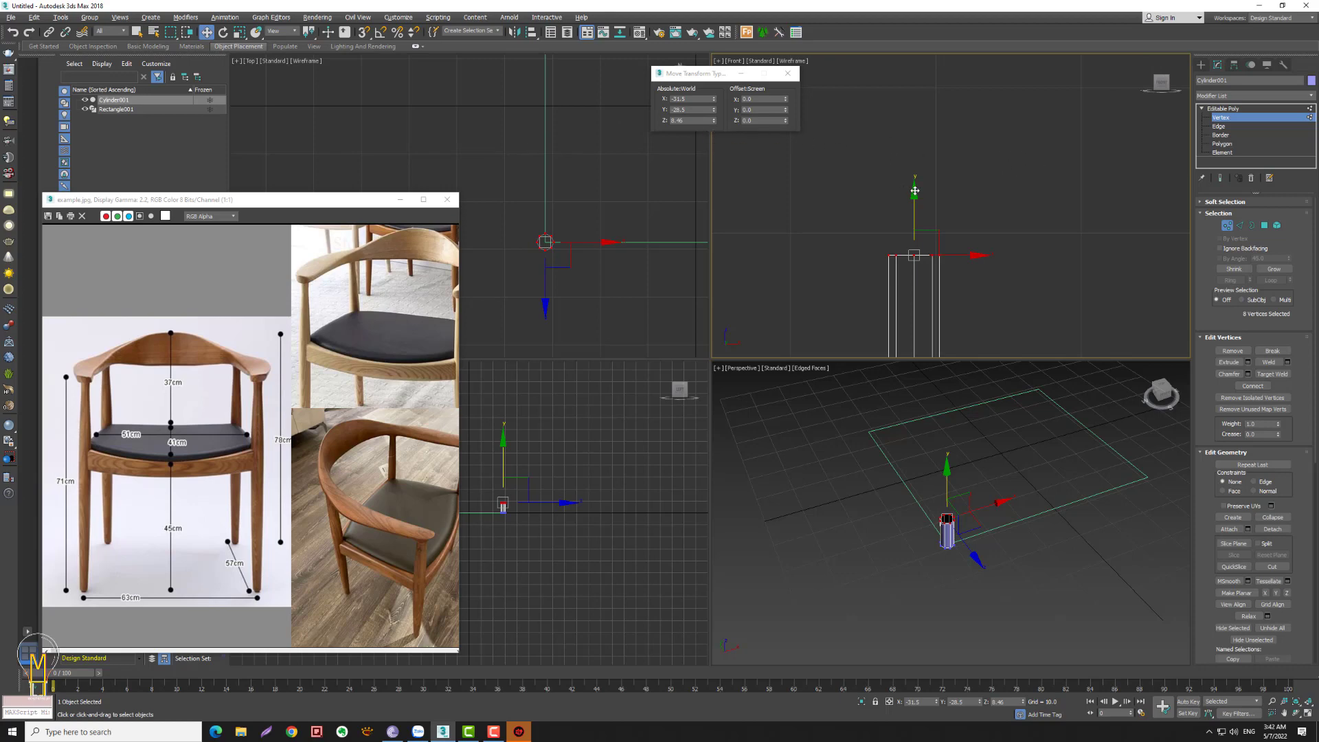
left_click_drag(912, 197, 913, 187)
double_click(697, 121)
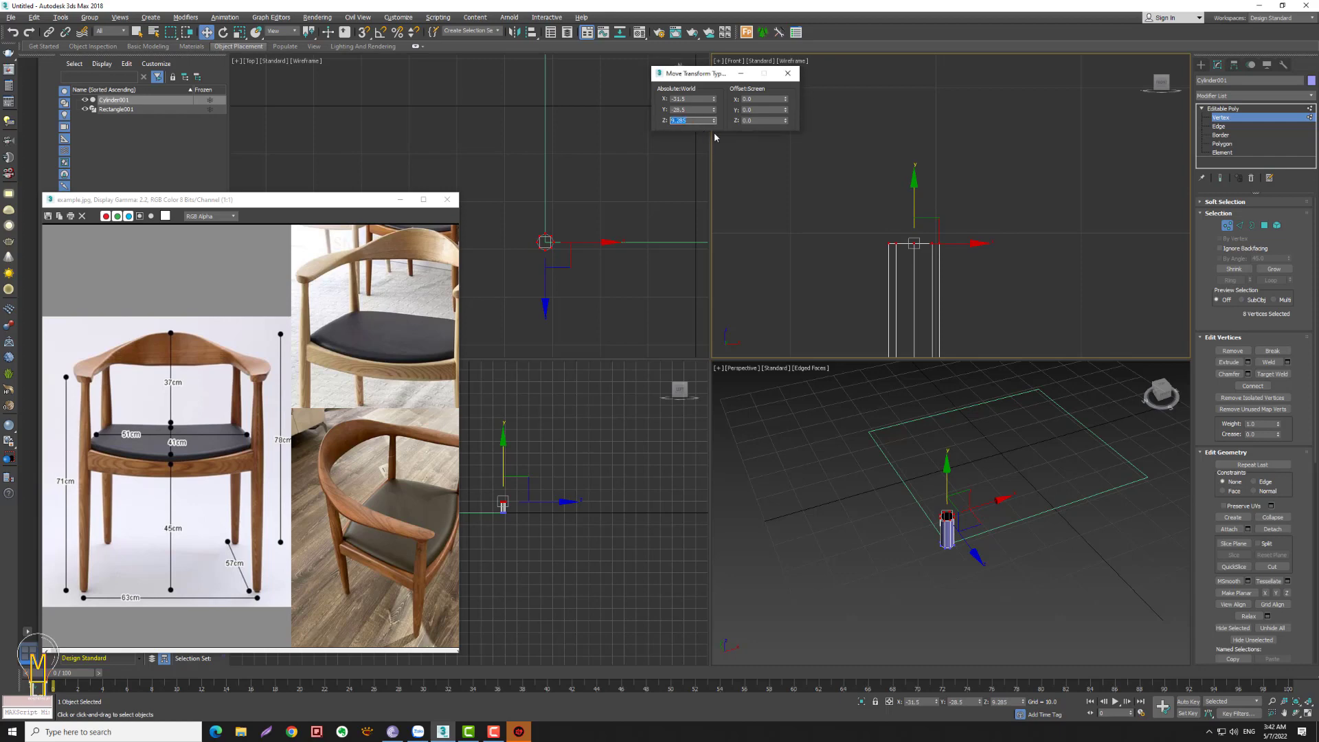
type("71")
key("Return")
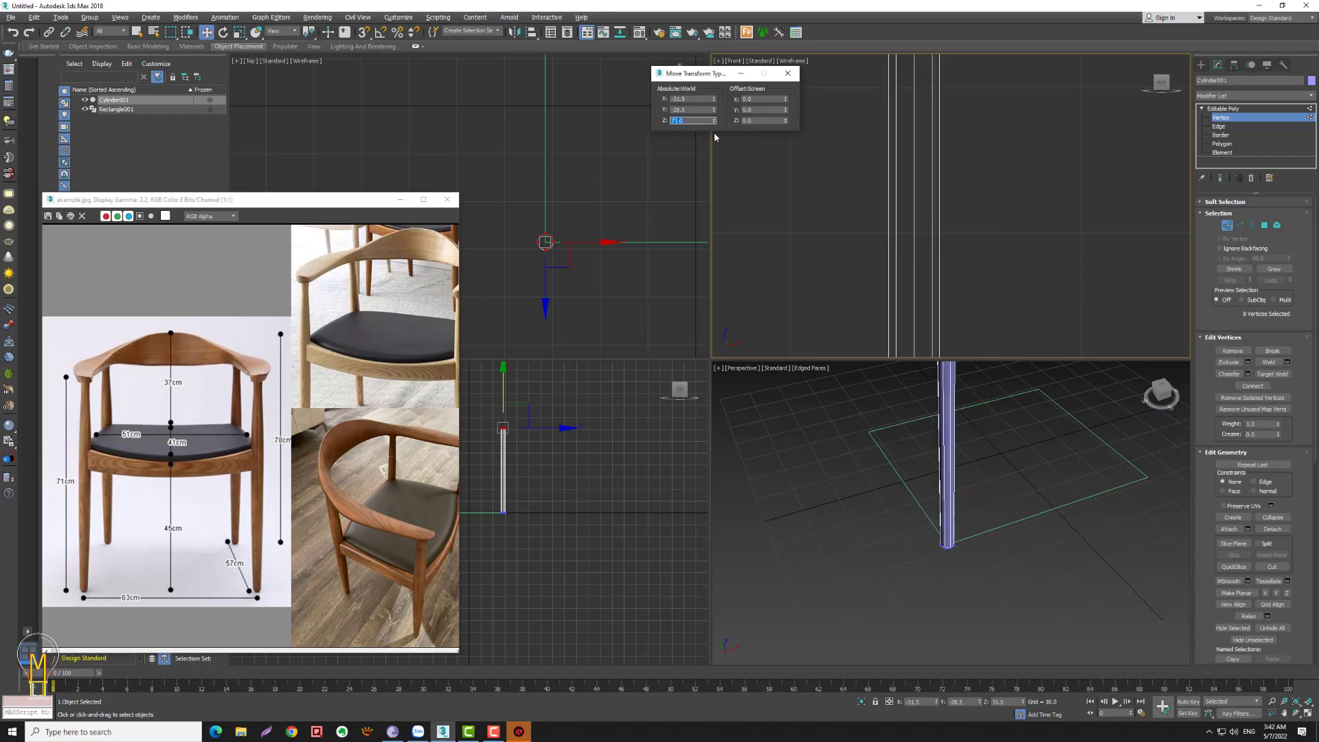
- Zoom out and set the top vertices to an absolute Z of 45
key("alt+z")
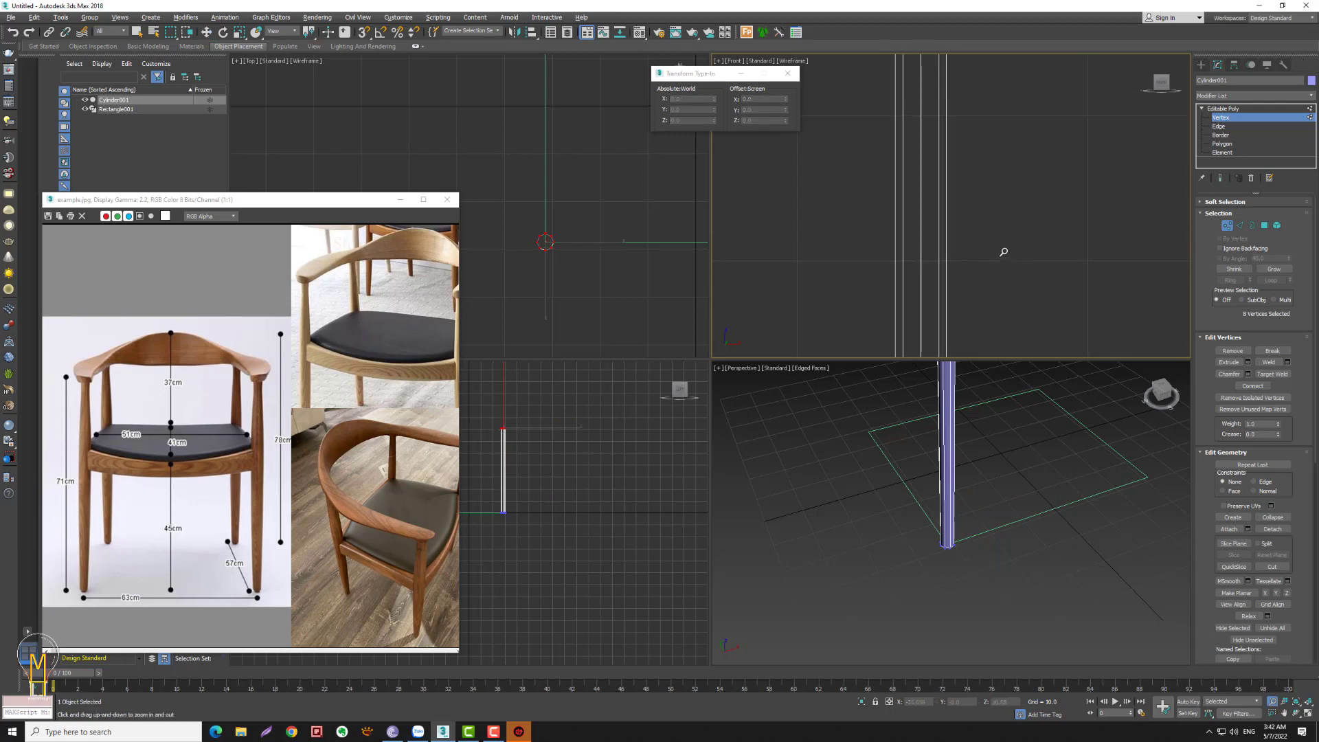
mouse_move(1004, 247)
left_mouse_down()
mouse_move(898, 309)
mouse_move(930, 259)
left_mouse_up()
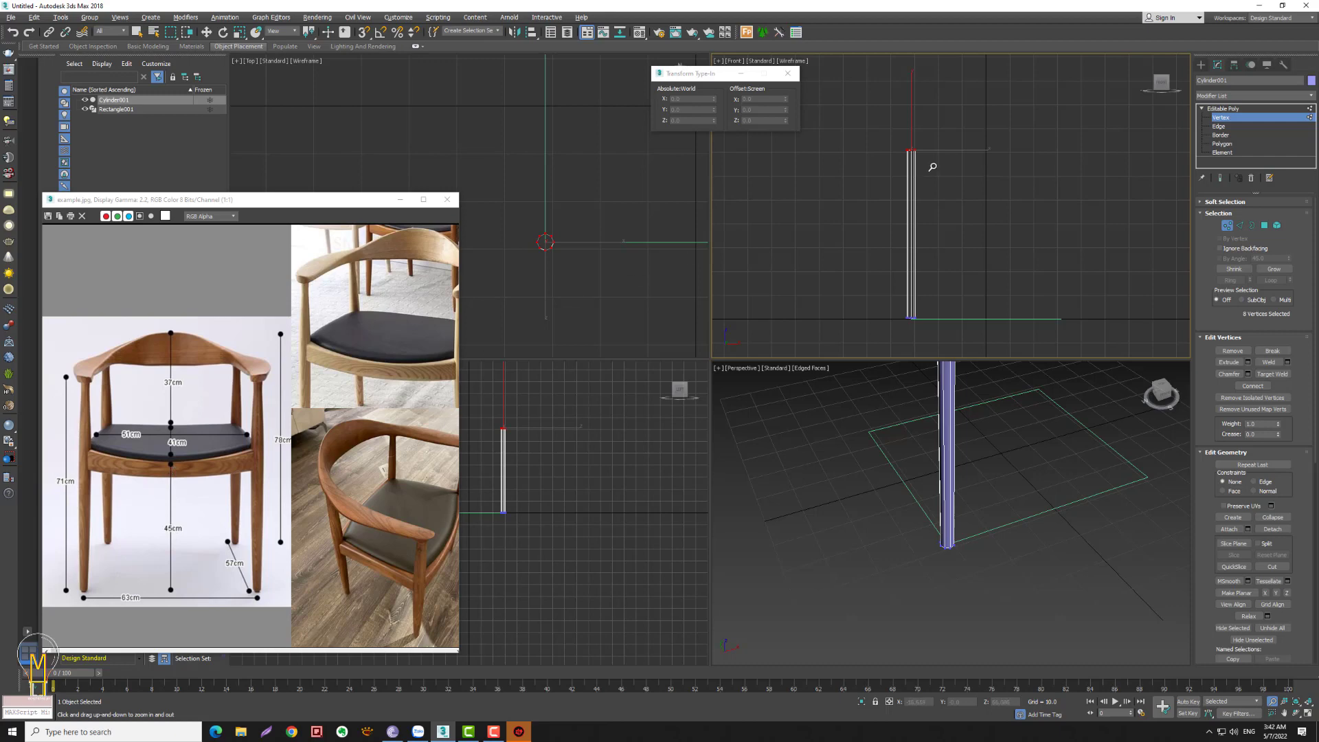
key("w")
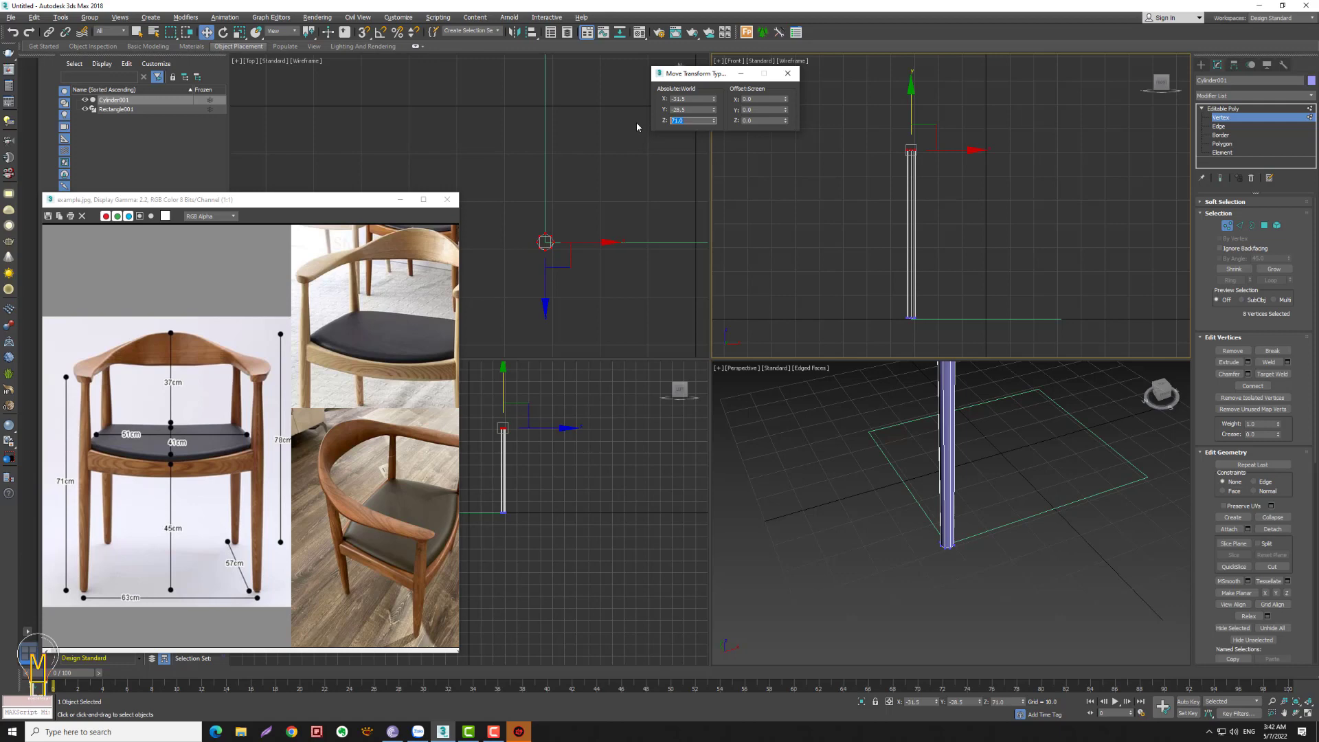
type("45")
key("Return")
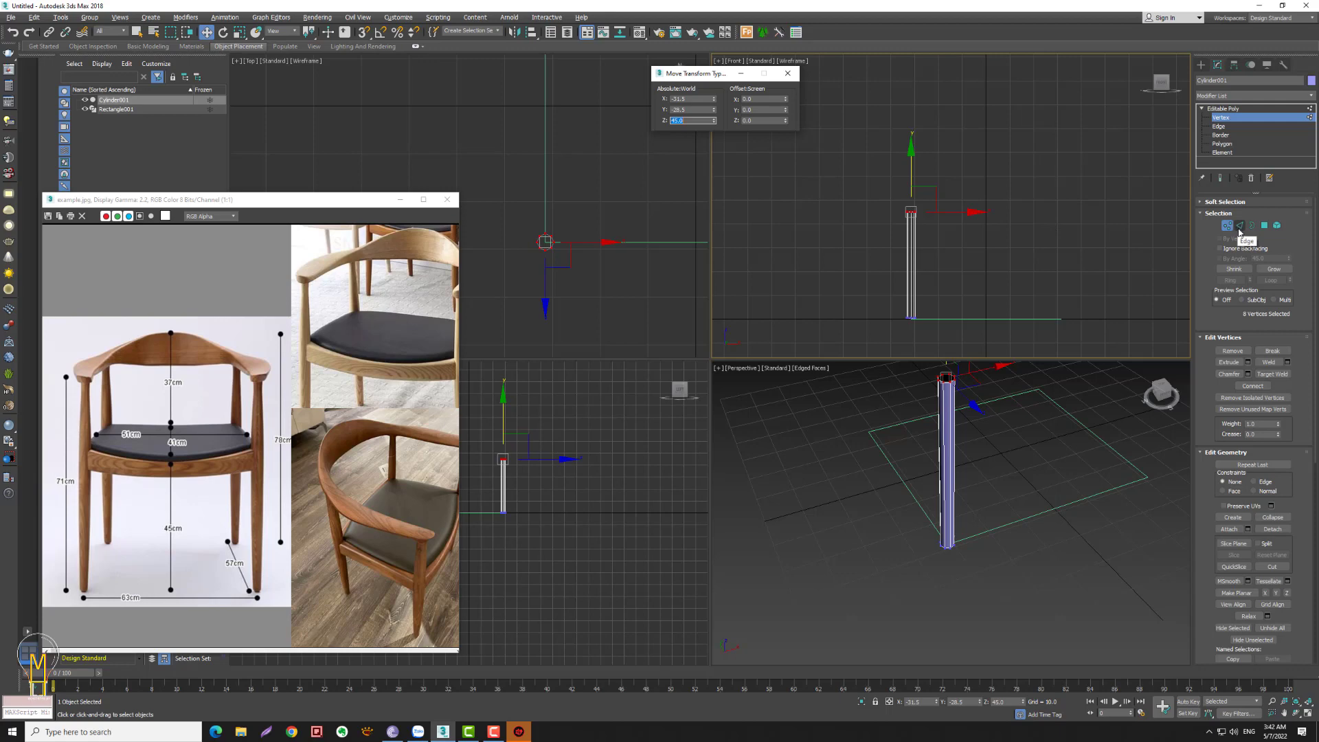
- Connect a new horizontal edge loop across the leg's ring of eight vertical edges
left_click(1226, 226)
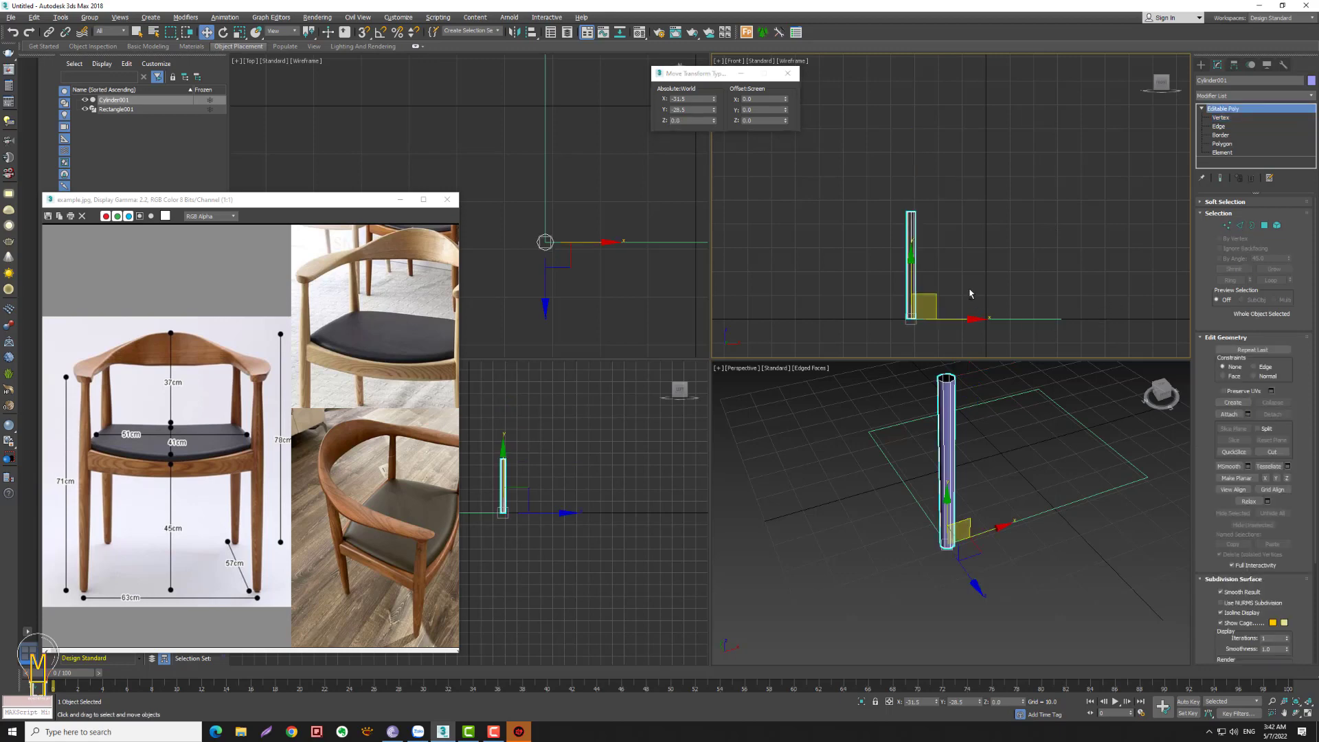
mouse_move(969, 293)
middle_mouse_down()
mouse_move(930, 327)
mouse_move(904, 213)
mouse_move(904, 239)
middle_mouse_up()
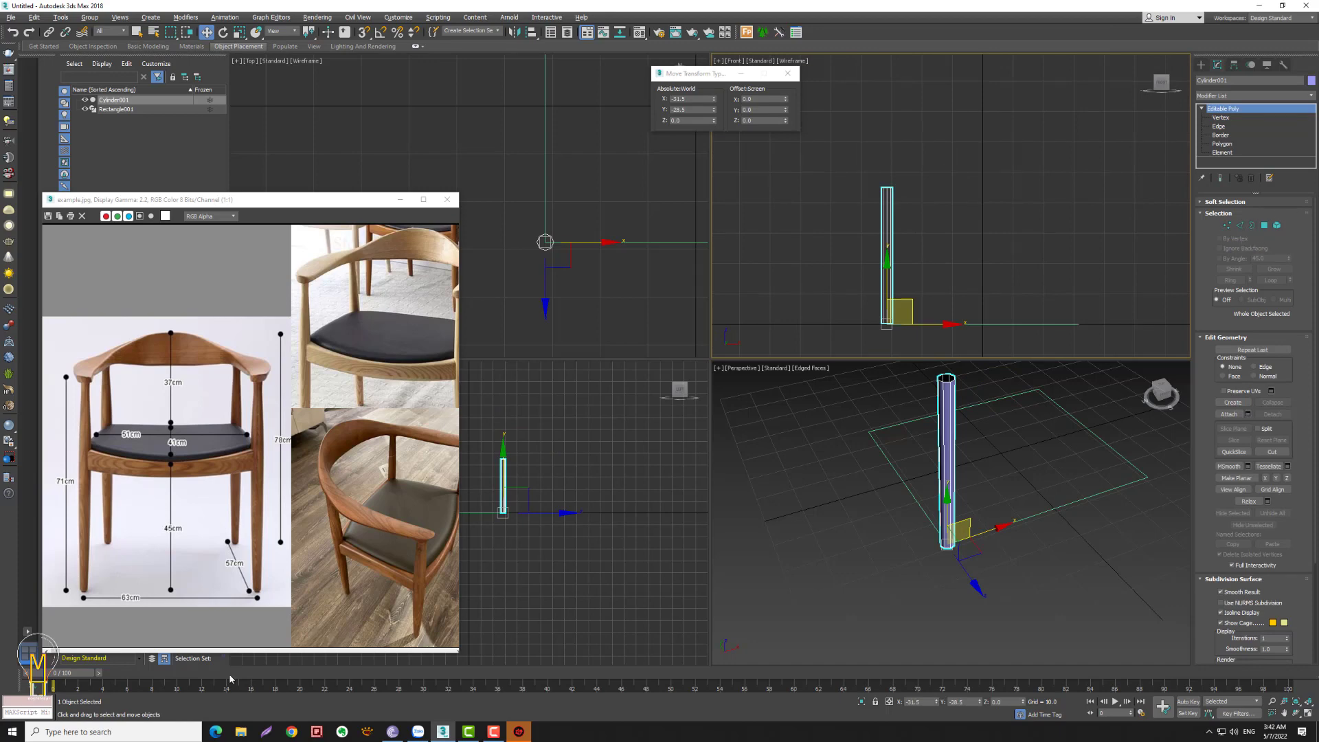
left_click(1239, 226)
left_click(886, 255)
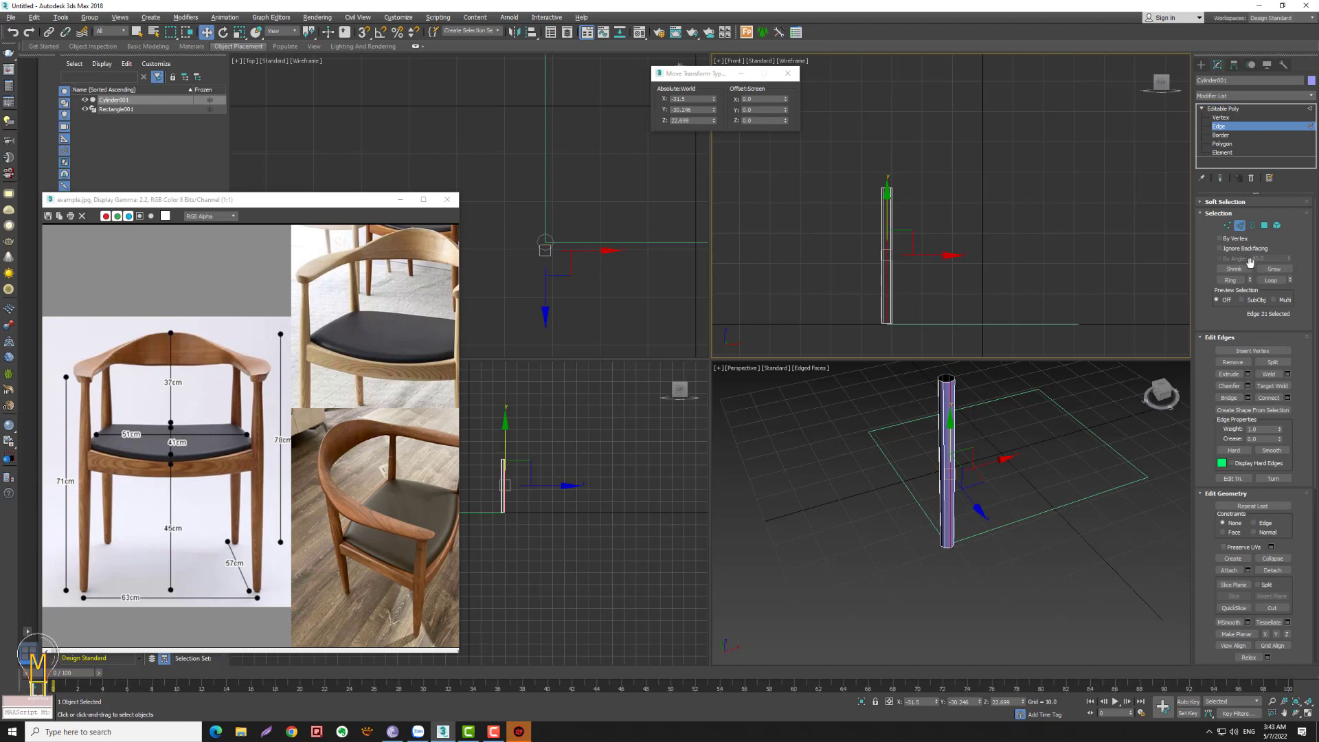
left_click(1229, 280)
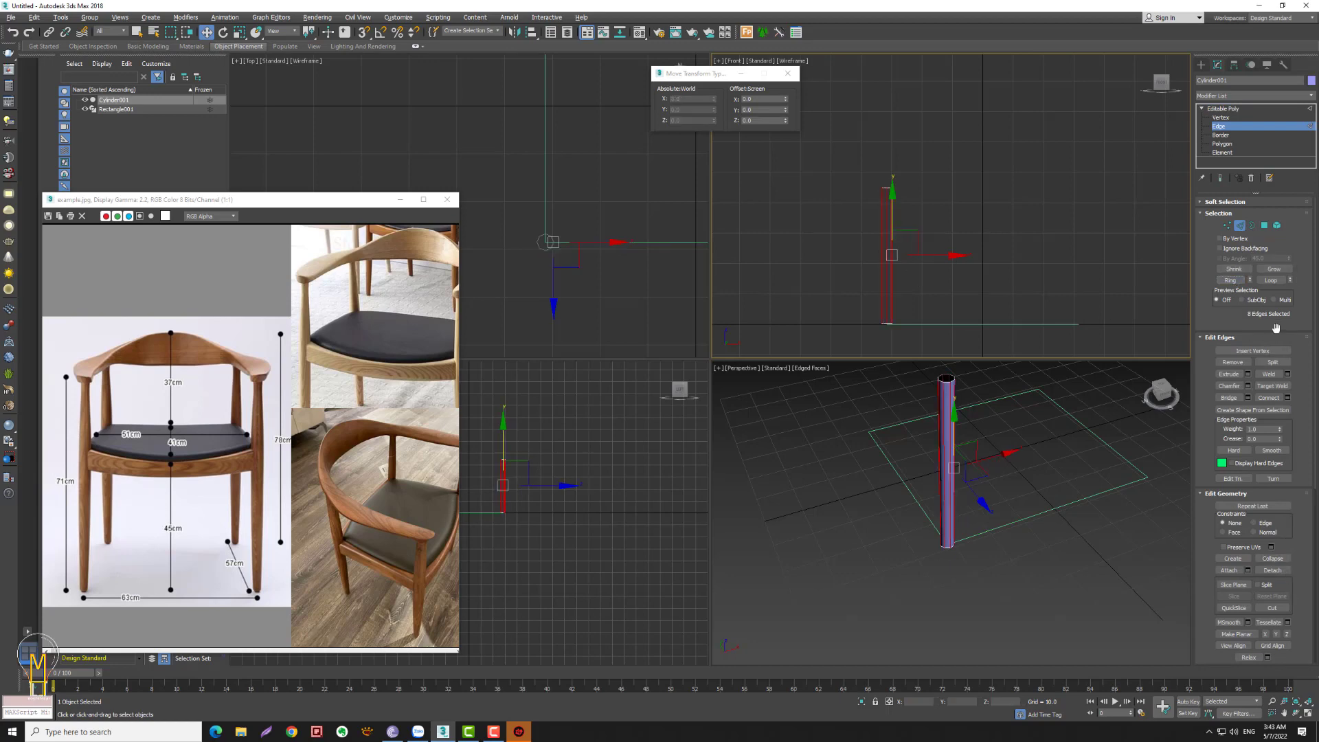
left_click(1287, 398)
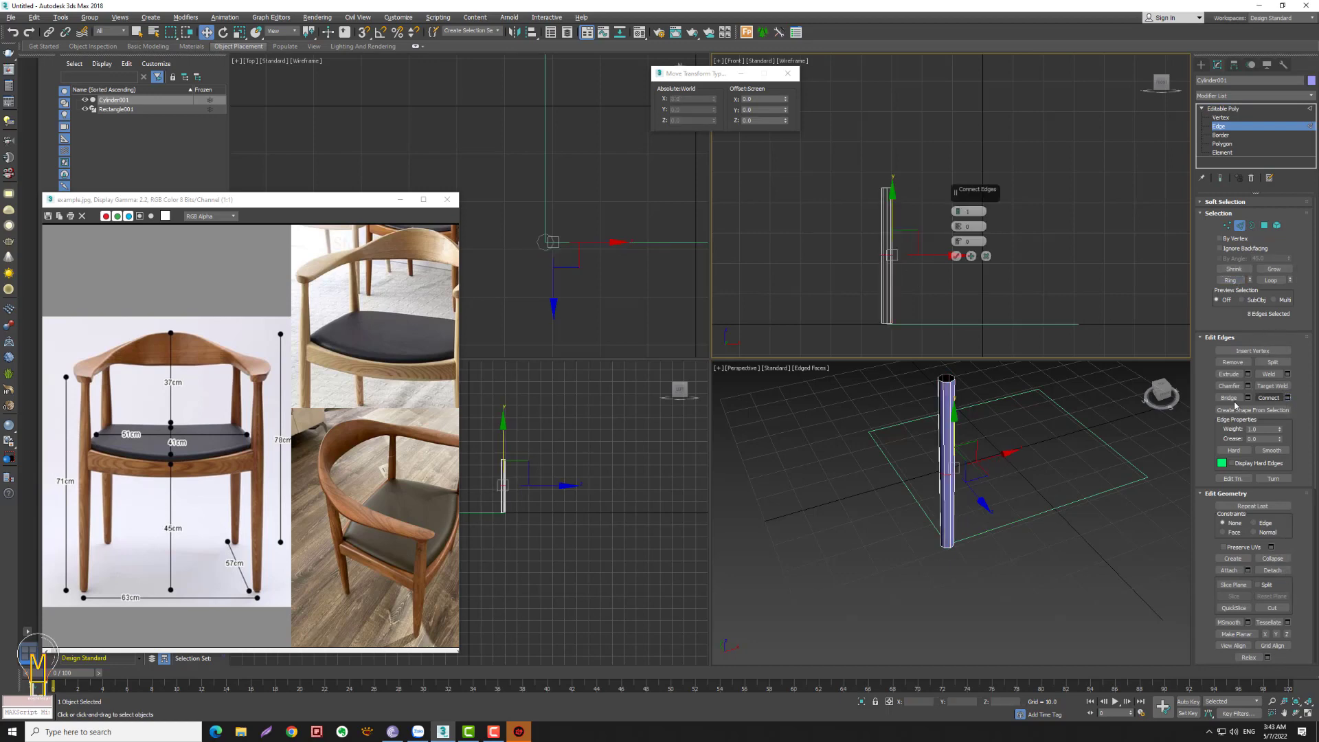
left_click(955, 257)
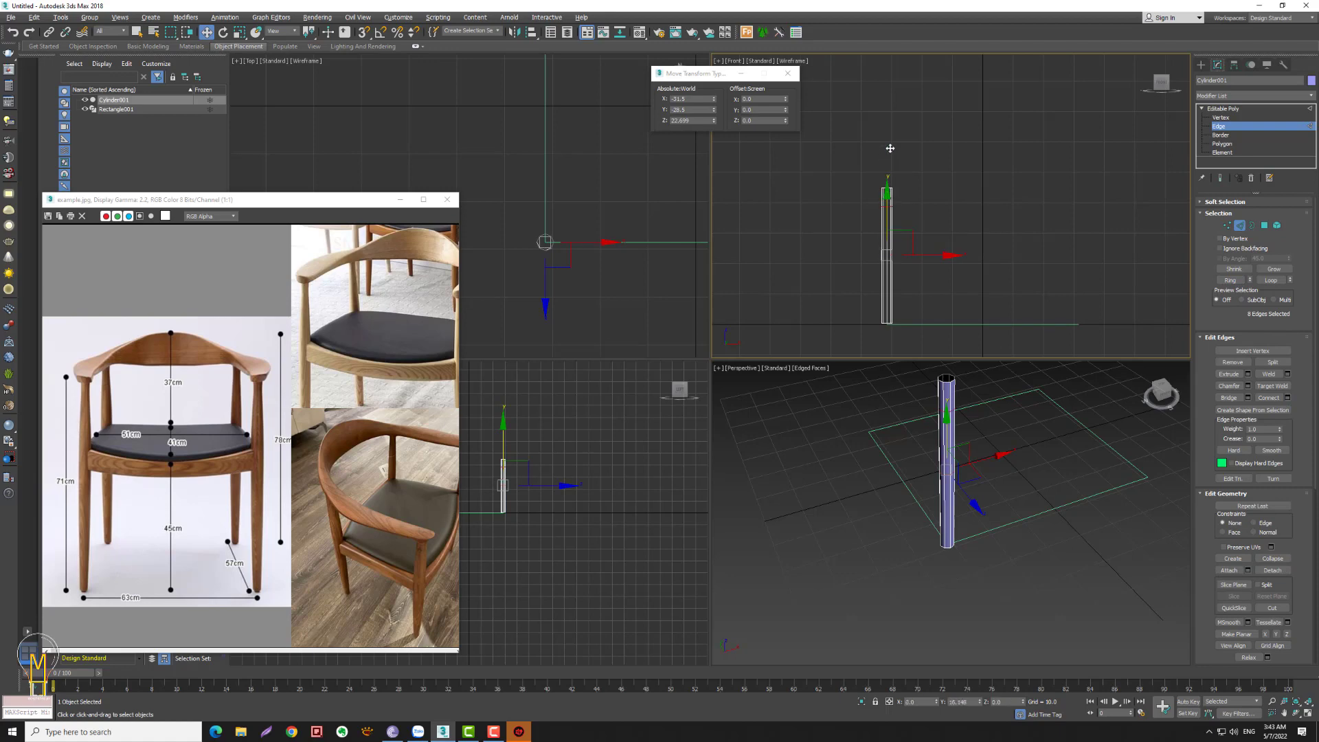
- Raise the new edge loop toward the leg top, to about Z 39.865
left_click_drag(889, 148, 895, 161)
key("alt+z")
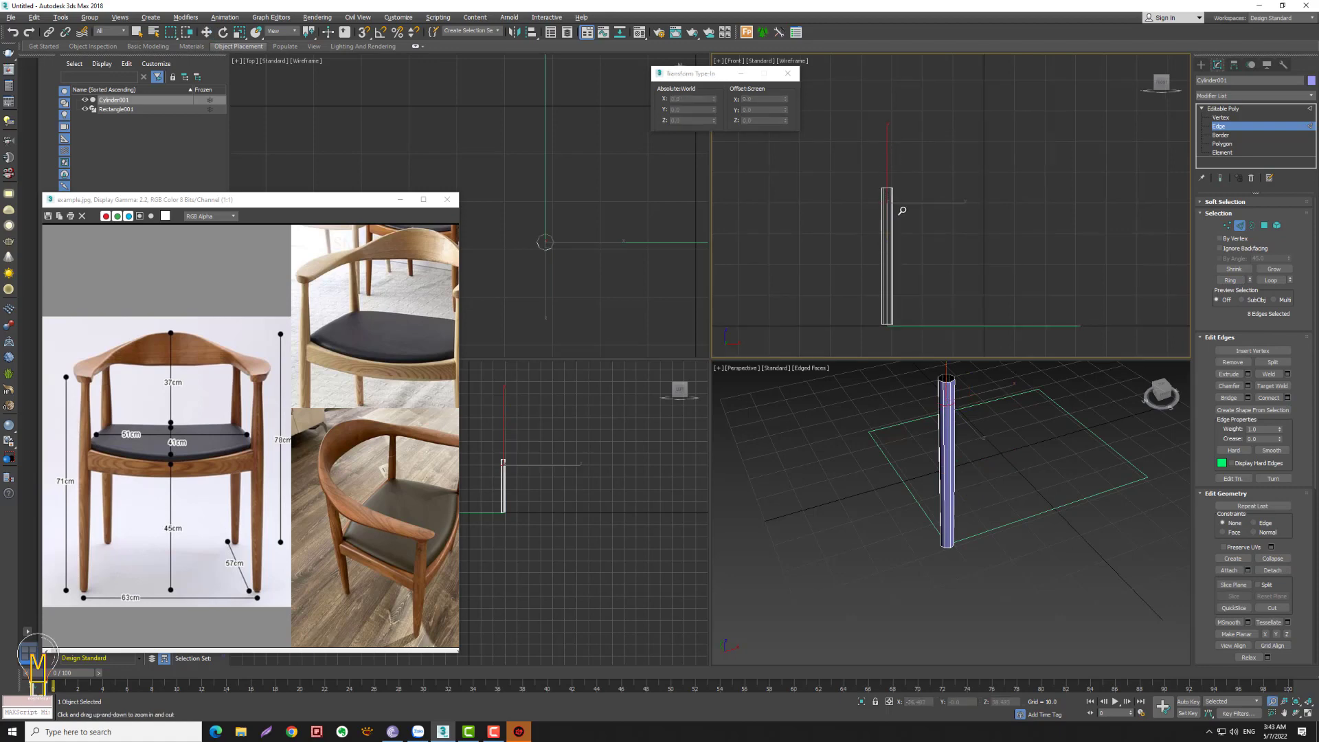
mouse_move(898, 206)
left_mouse_down()
mouse_move(809, 229)
mouse_move(795, 195)
left_mouse_up()
key("w")
key("alt+z")
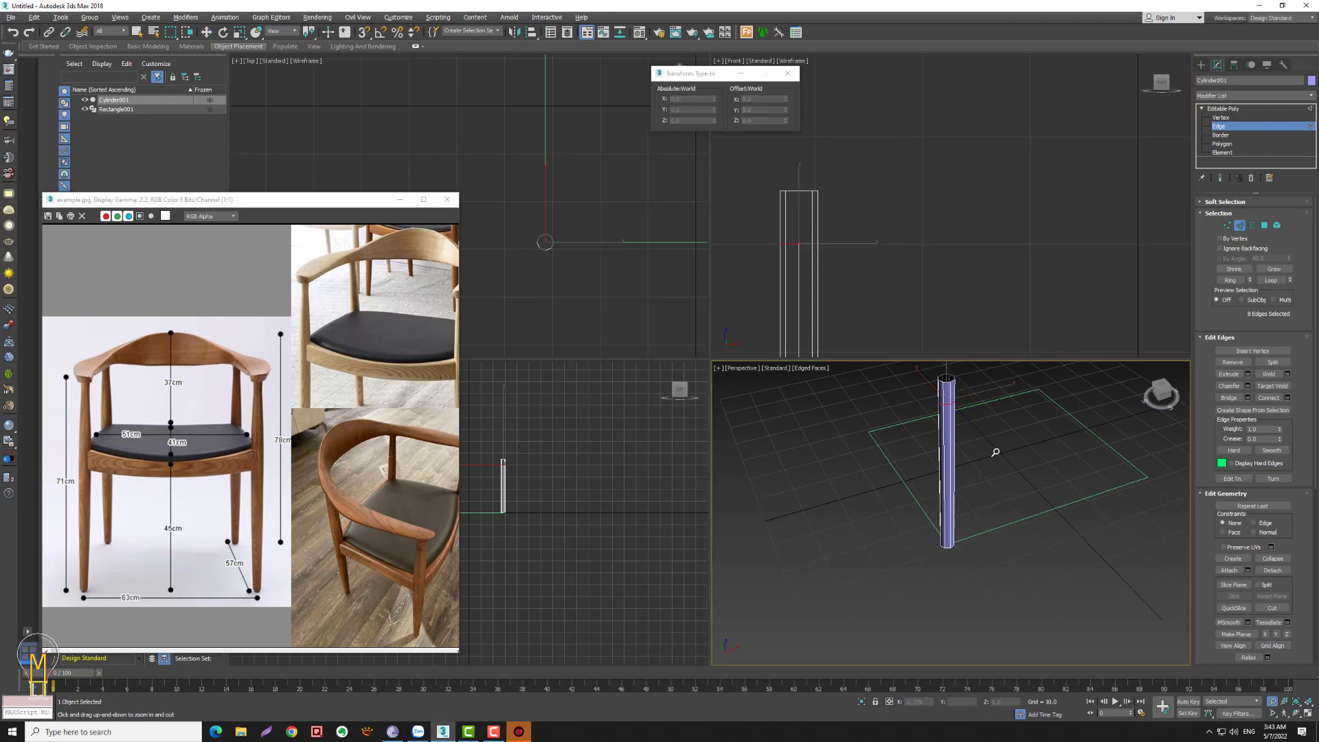
mouse_move(994, 451)
left_mouse_down()
mouse_move(971, 601)
mouse_move(903, 465)
mouse_move(907, 481)
left_mouse_up()
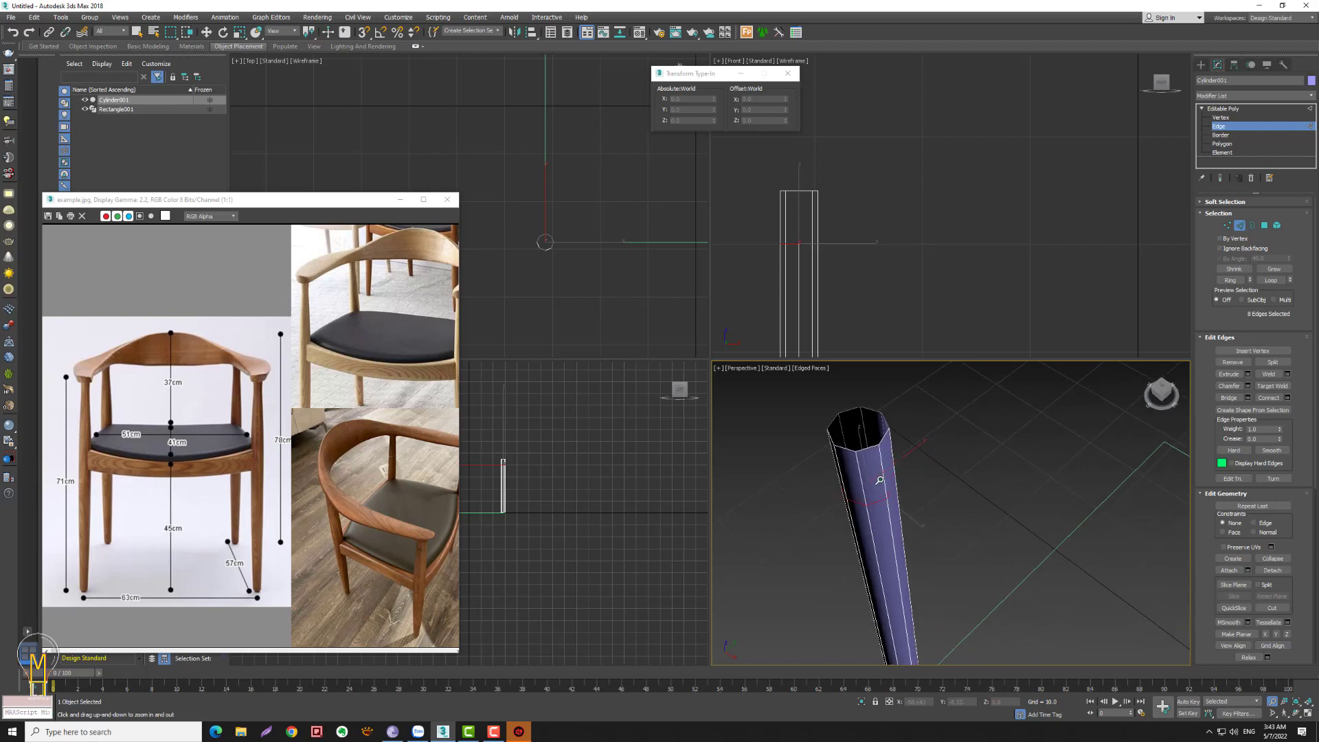
- Select two adjacent side polygons on the leg's upper band above the new loop
right_click(971, 403)
left_click(1262, 226)
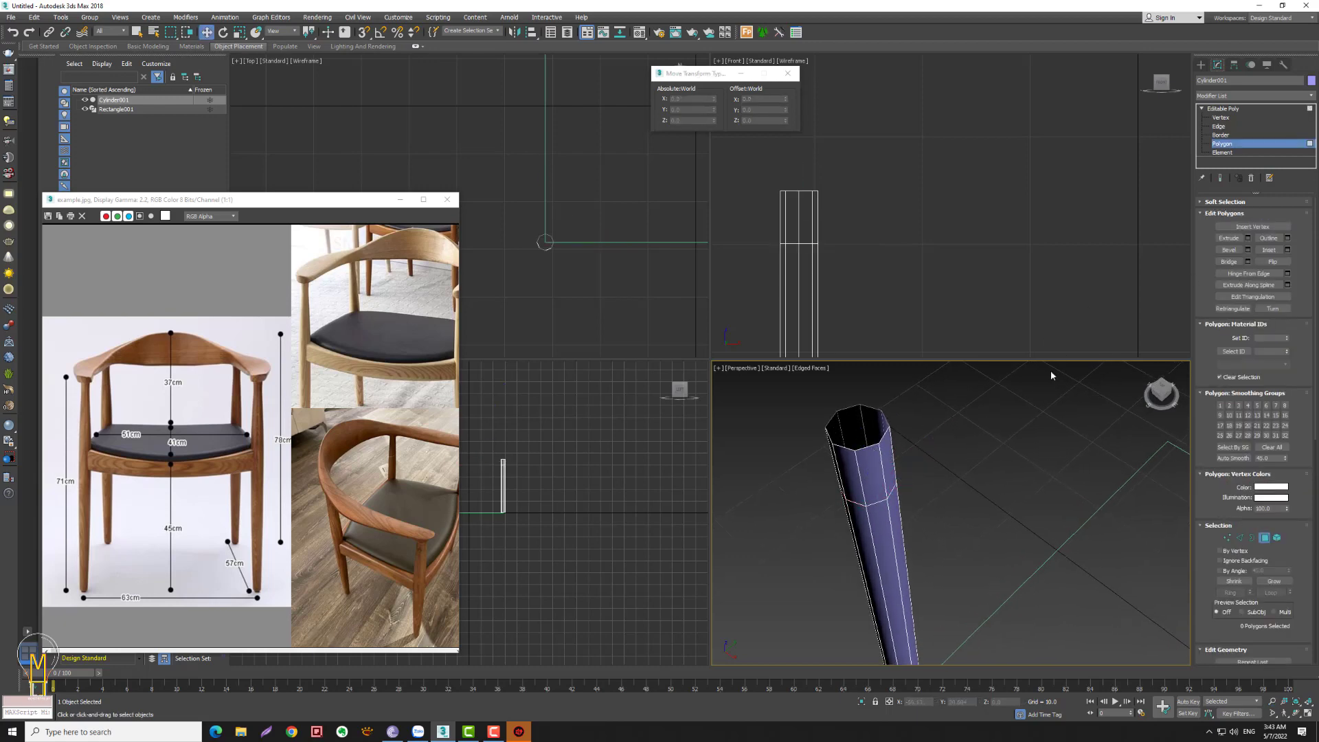
left_click(886, 457)
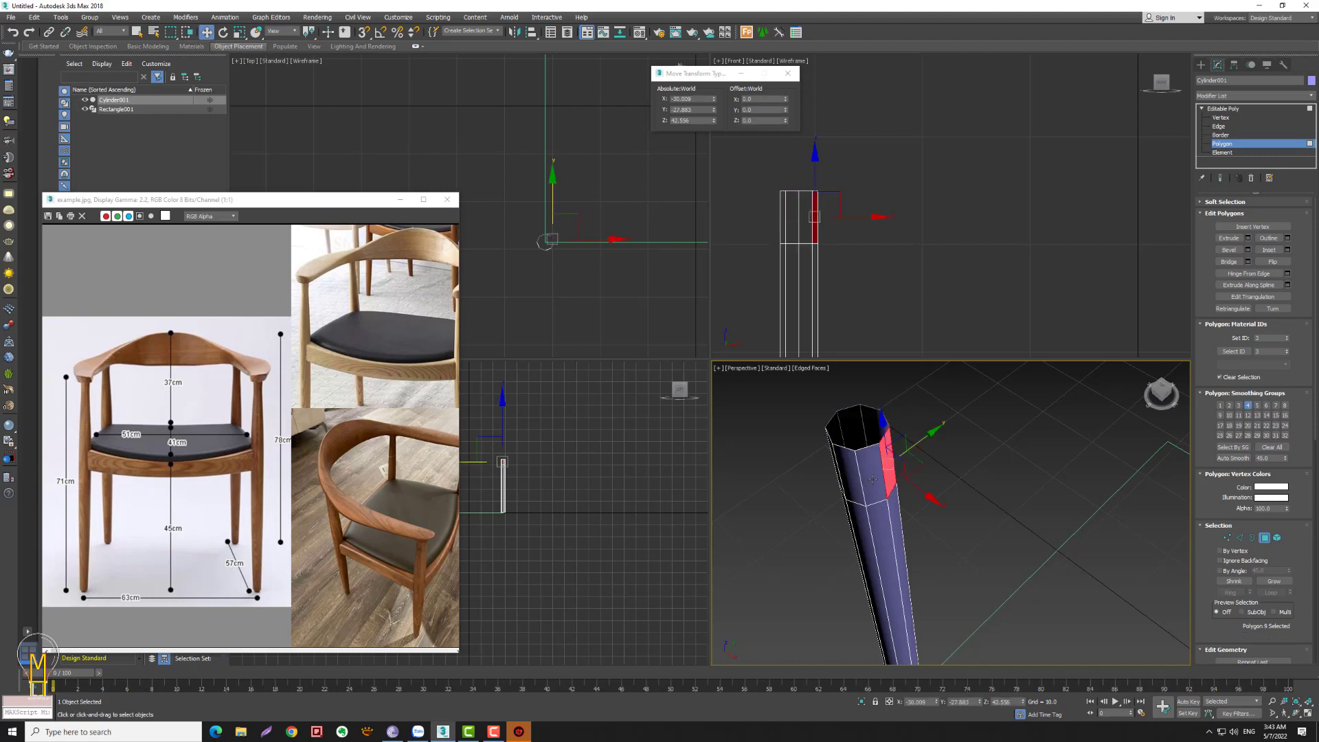
left_click(864, 491, "ctrl")
key("alt+z")
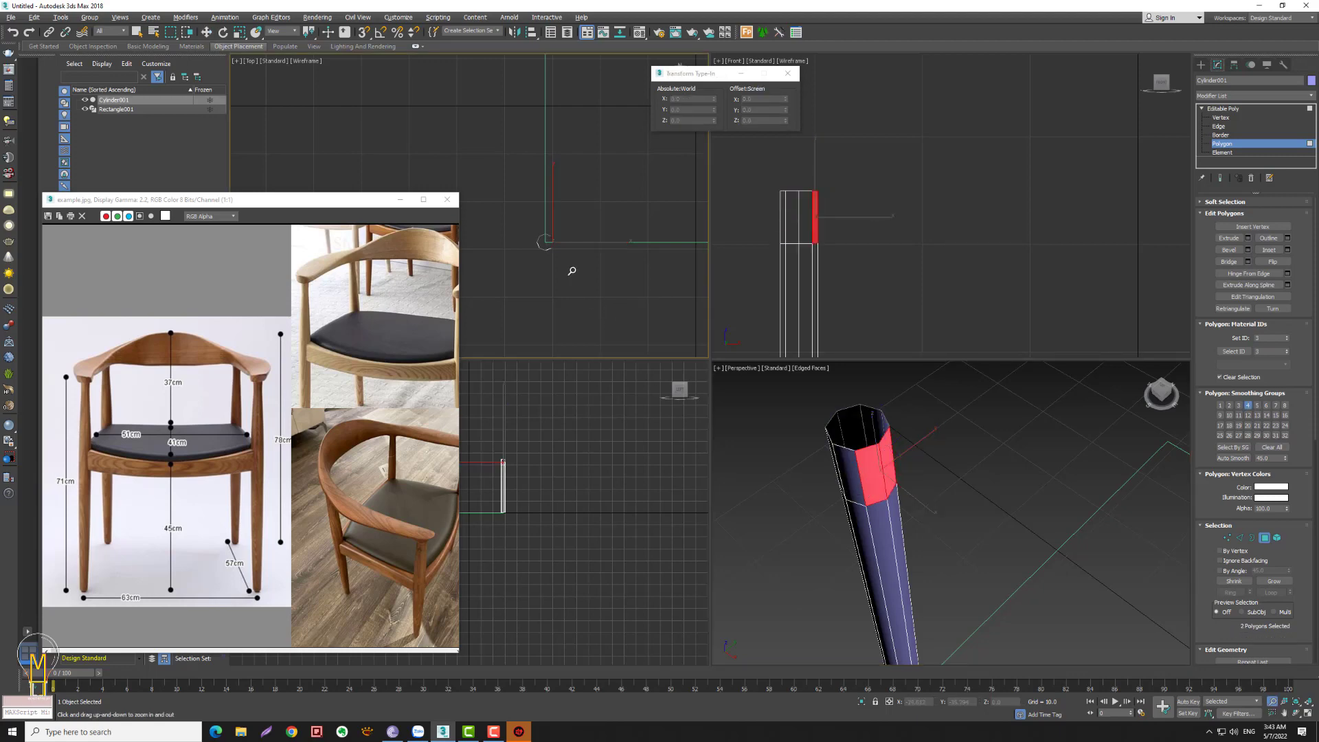
mouse_move(544, 236)
left_mouse_down()
mouse_move(568, 203)
mouse_move(506, 268)
mouse_move(520, 303)
left_mouse_up()
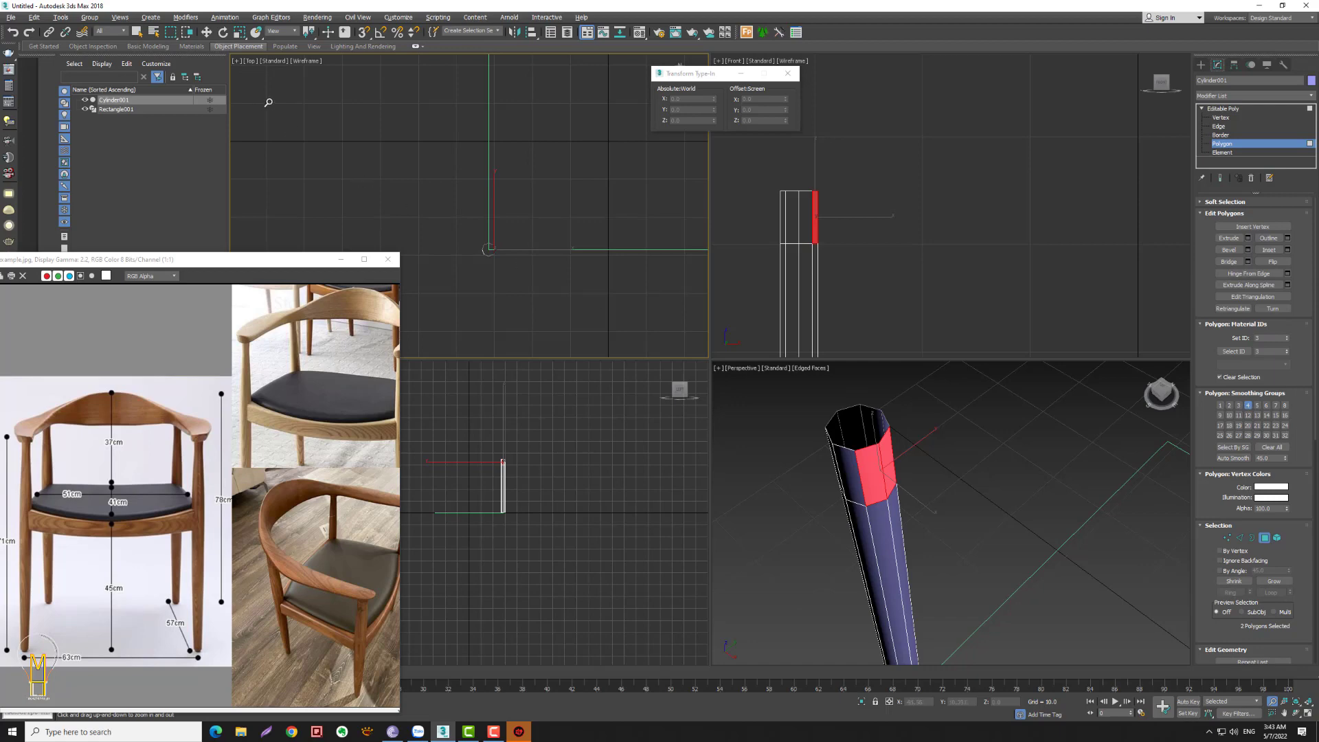
- Extrude the two faces and stretch the rail end out to X 0
left_click(1248, 239)
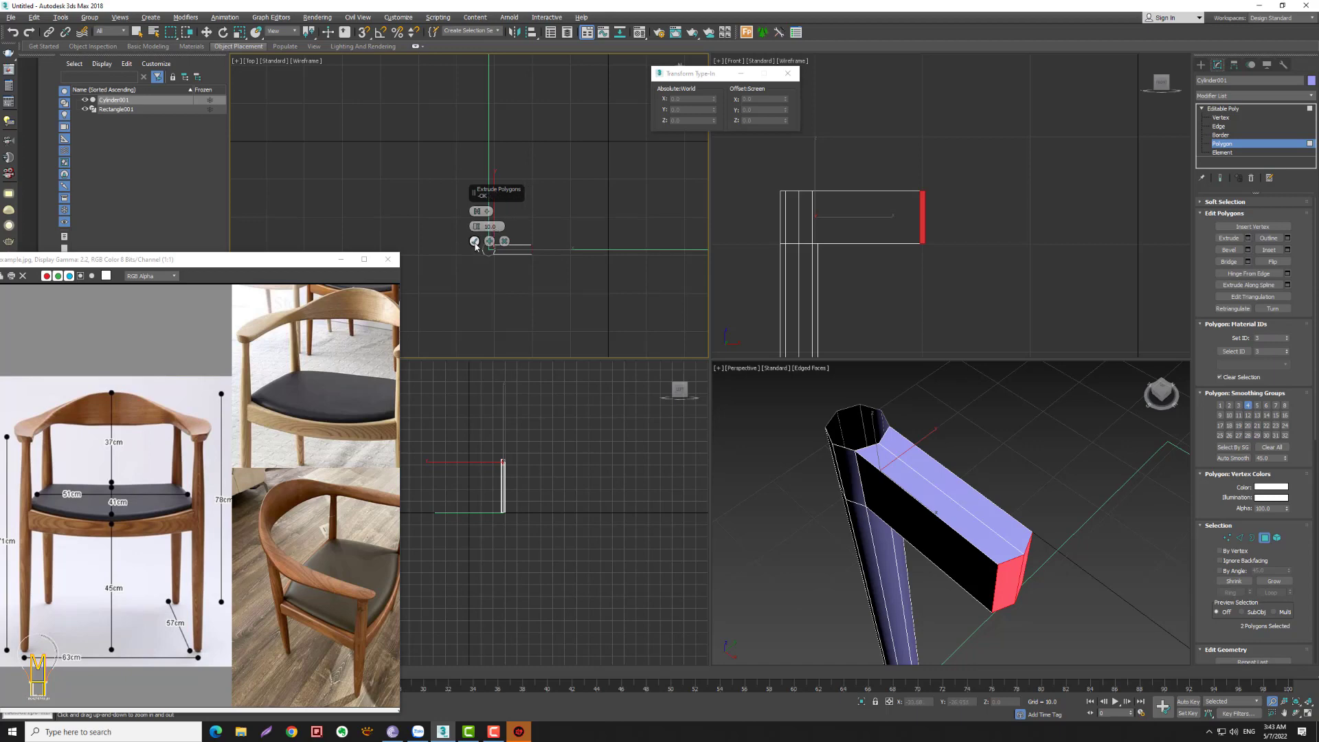
left_click(475, 243)
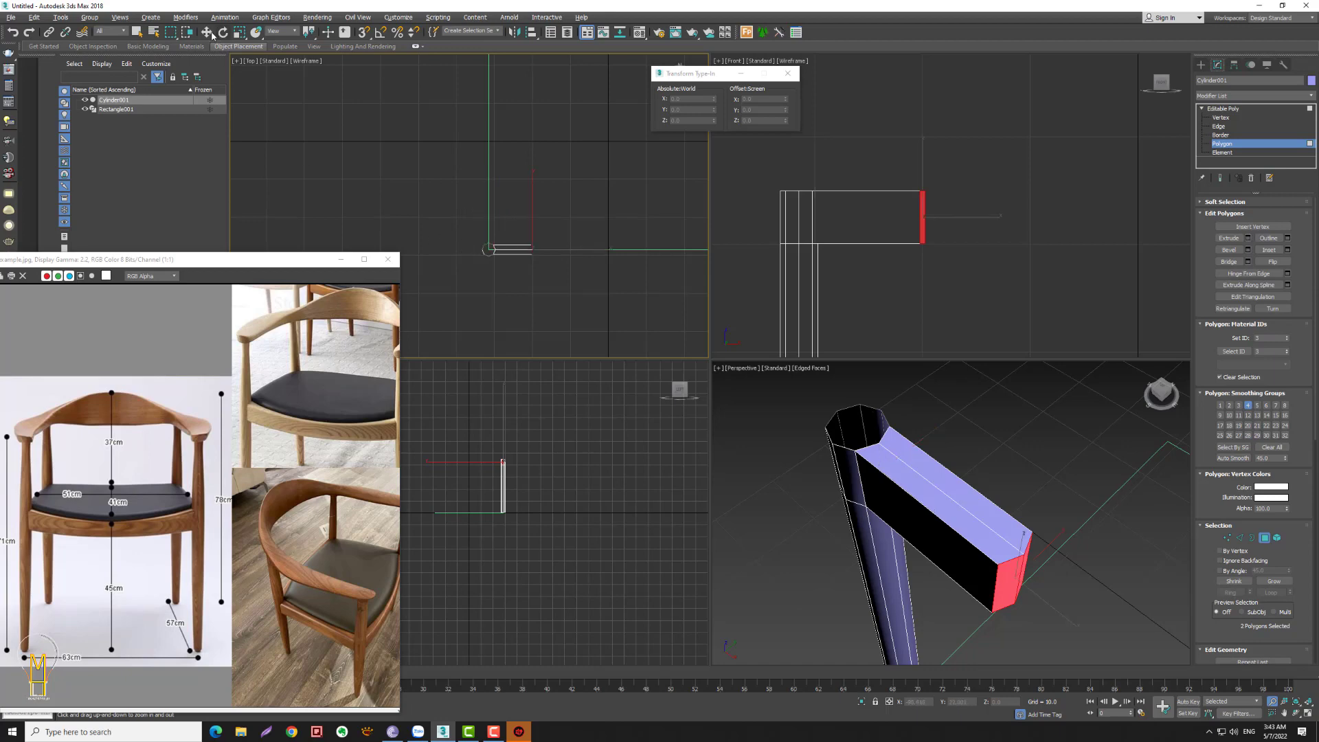
key("w")
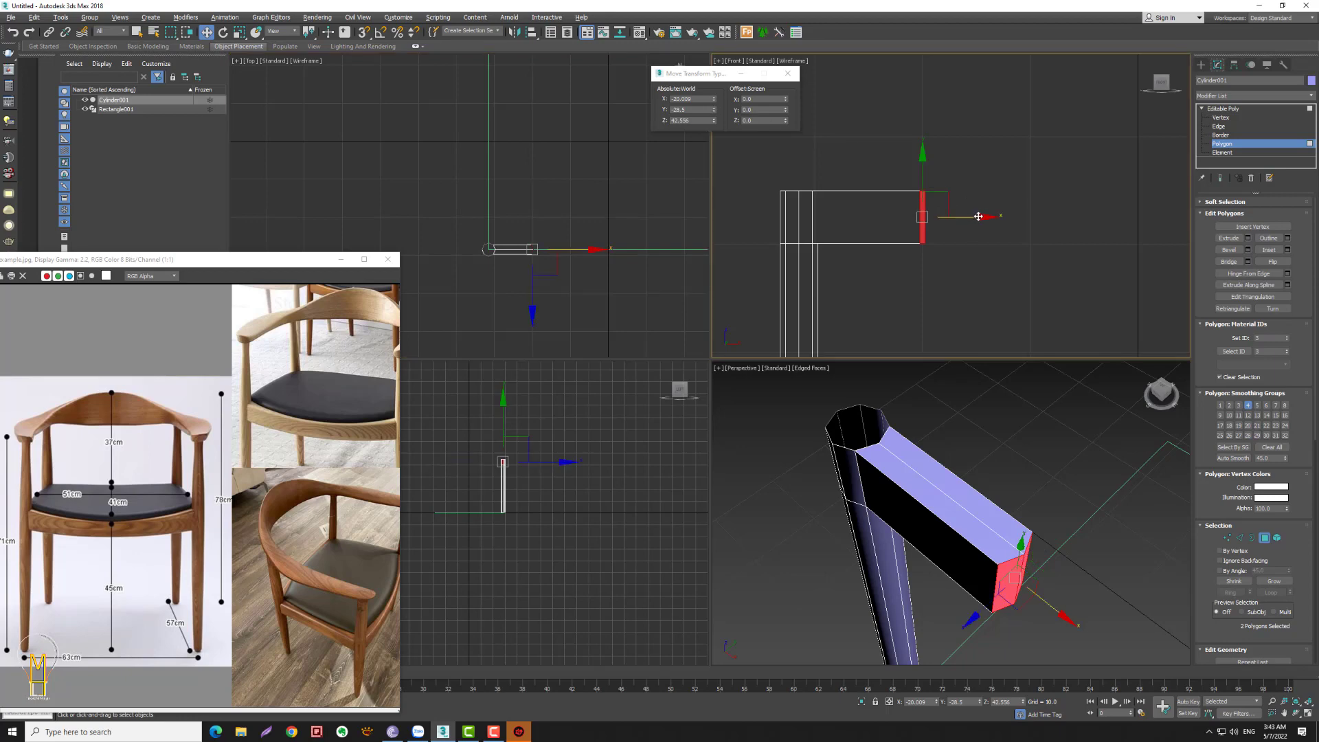
left_click_drag(974, 219, 1191, 214)
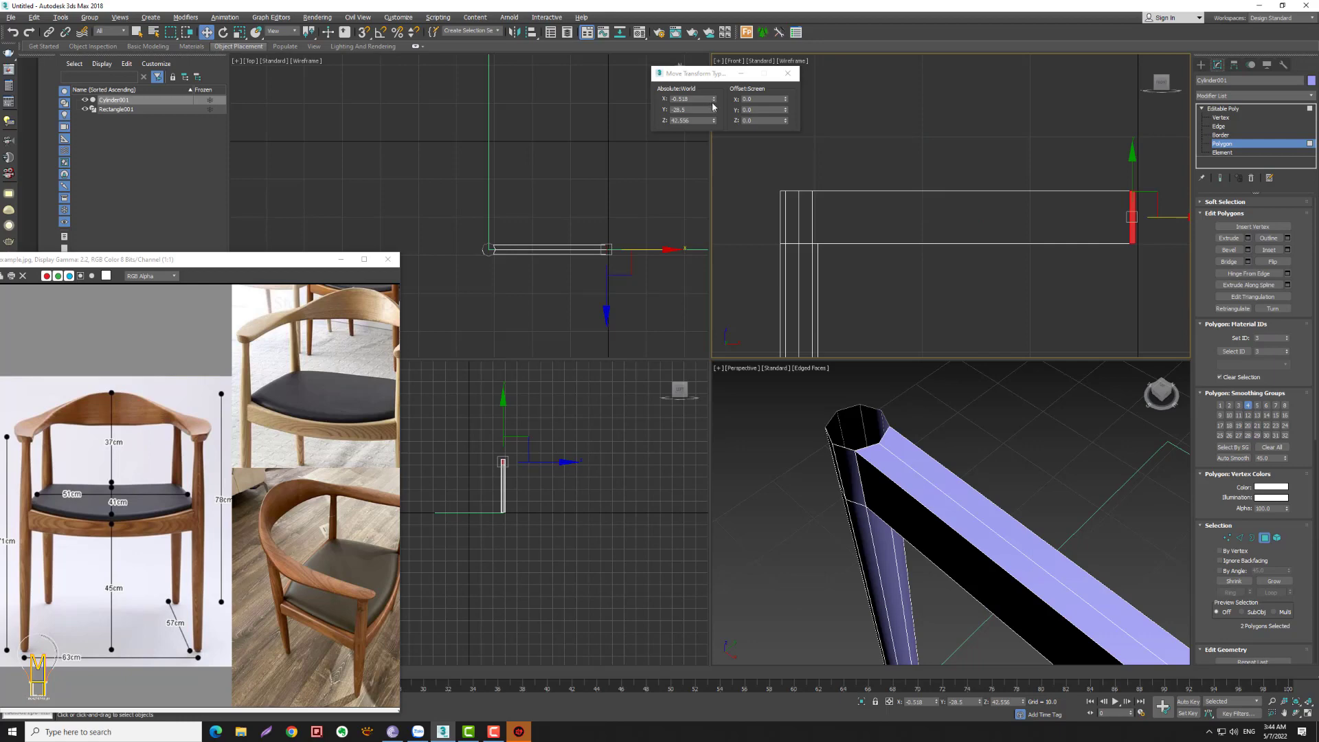
type("0")
key("Tab")
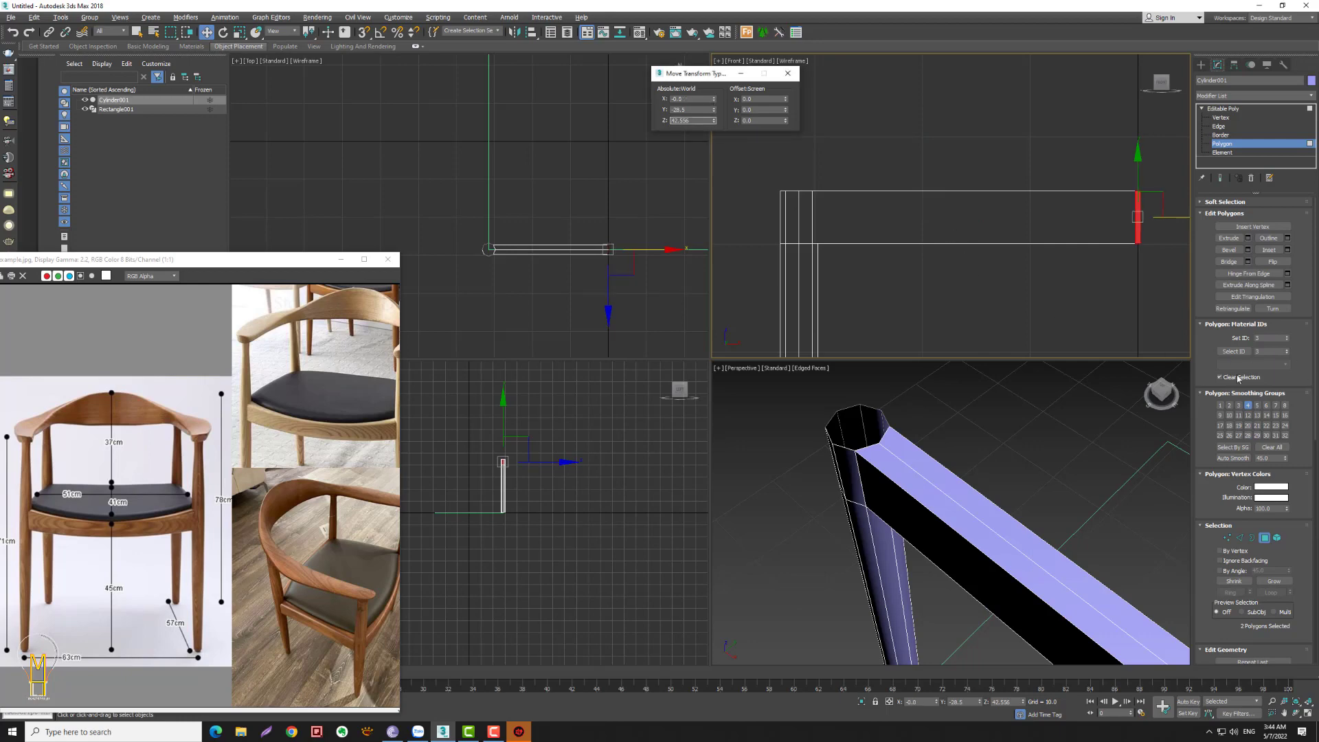
- Flatten the rail's end face with Make Planar X, keeping it at X 0
middle_click_drag(960, 286, 817, 343)
scroll(1299, 409, "down", 3)
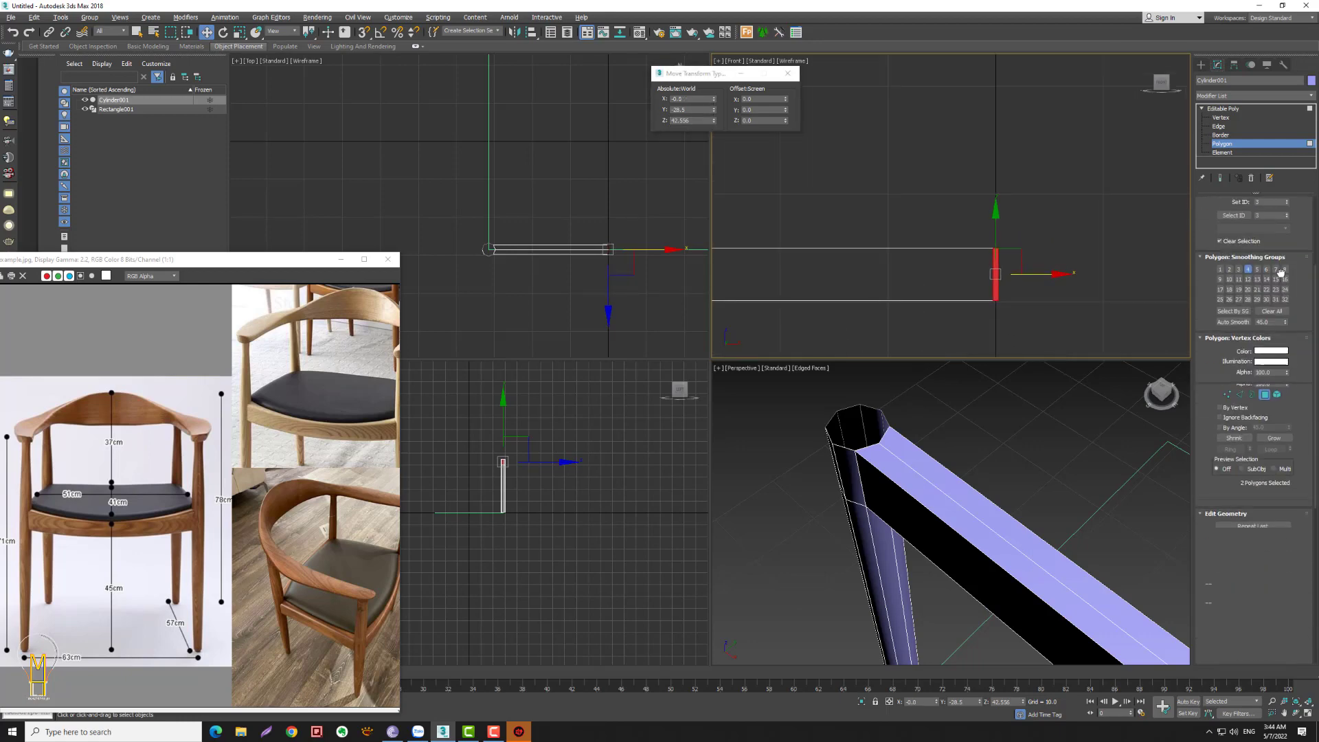
scroll(1284, 446, "down", 2)
scroll(1264, 502, "down", 2)
left_click(1266, 511)
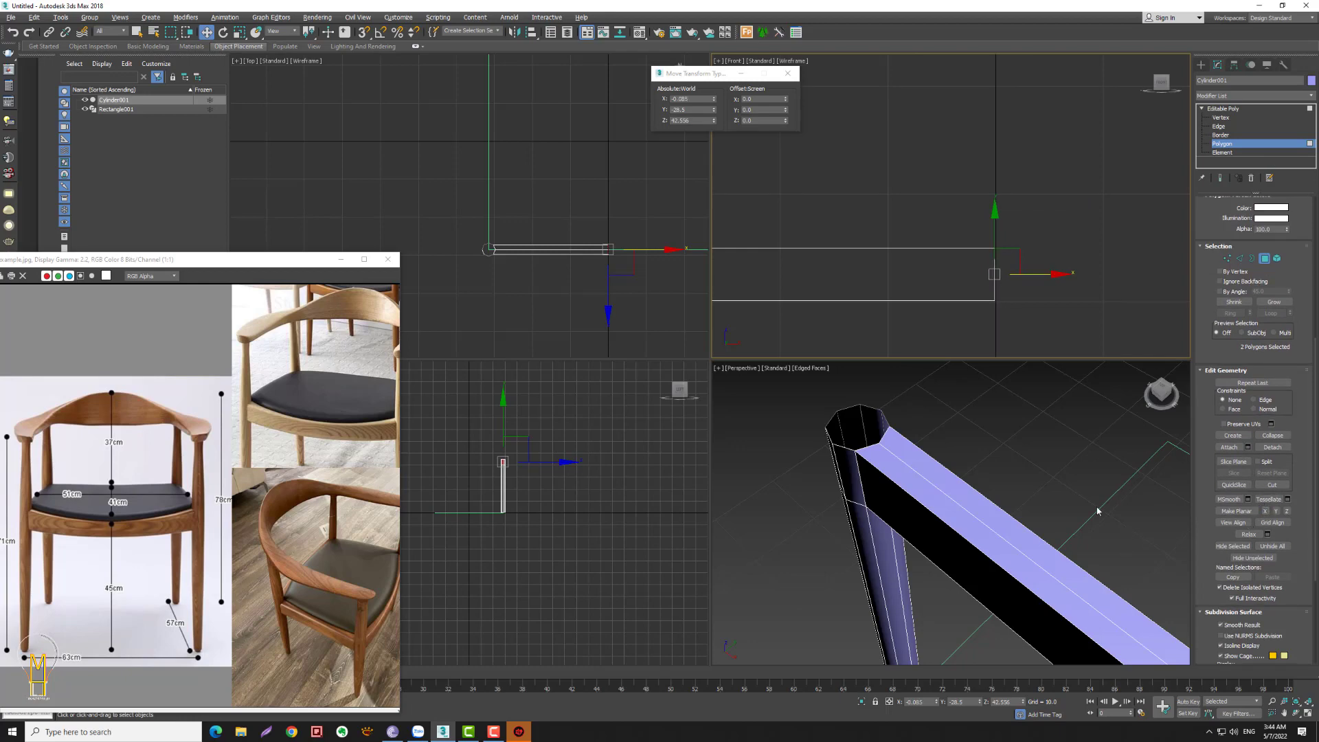
right_click(713, 101)
- Select a long face along the rail and zoom out to see the leg and rail
left_click(920, 484)
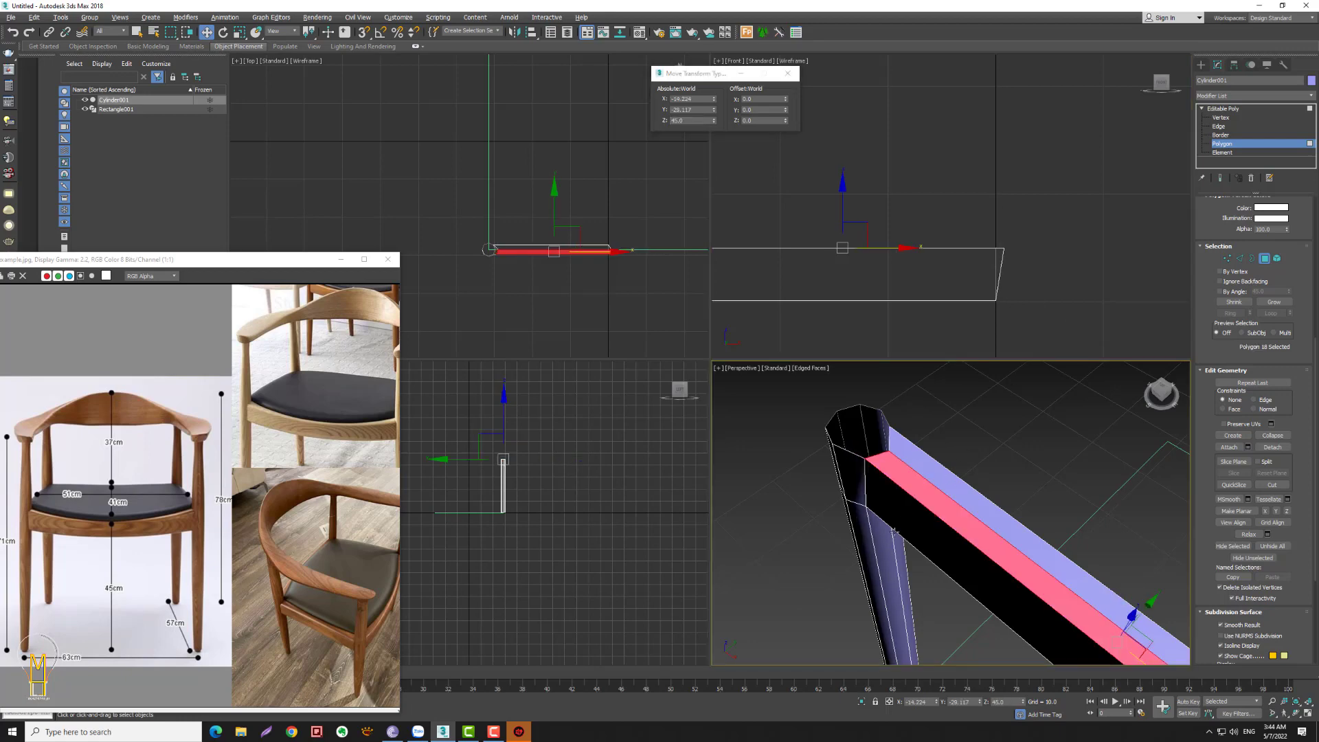
scroll(969, 483, "down", 4)
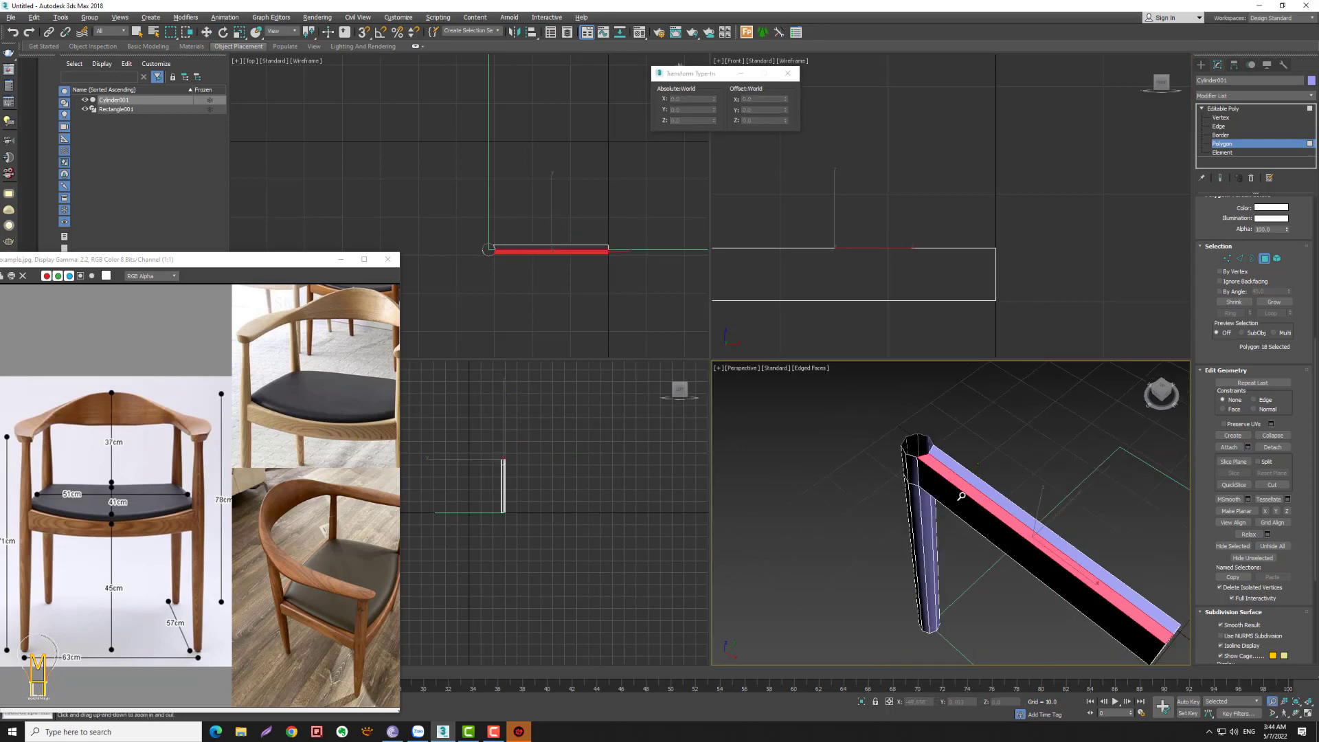
scroll(968, 483, "down", 3)
scroll(968, 483, "down", 3)
key("alt+z")
left_click_drag(680, 234, 680, 238)
scroll(680, 238, "down", 2)
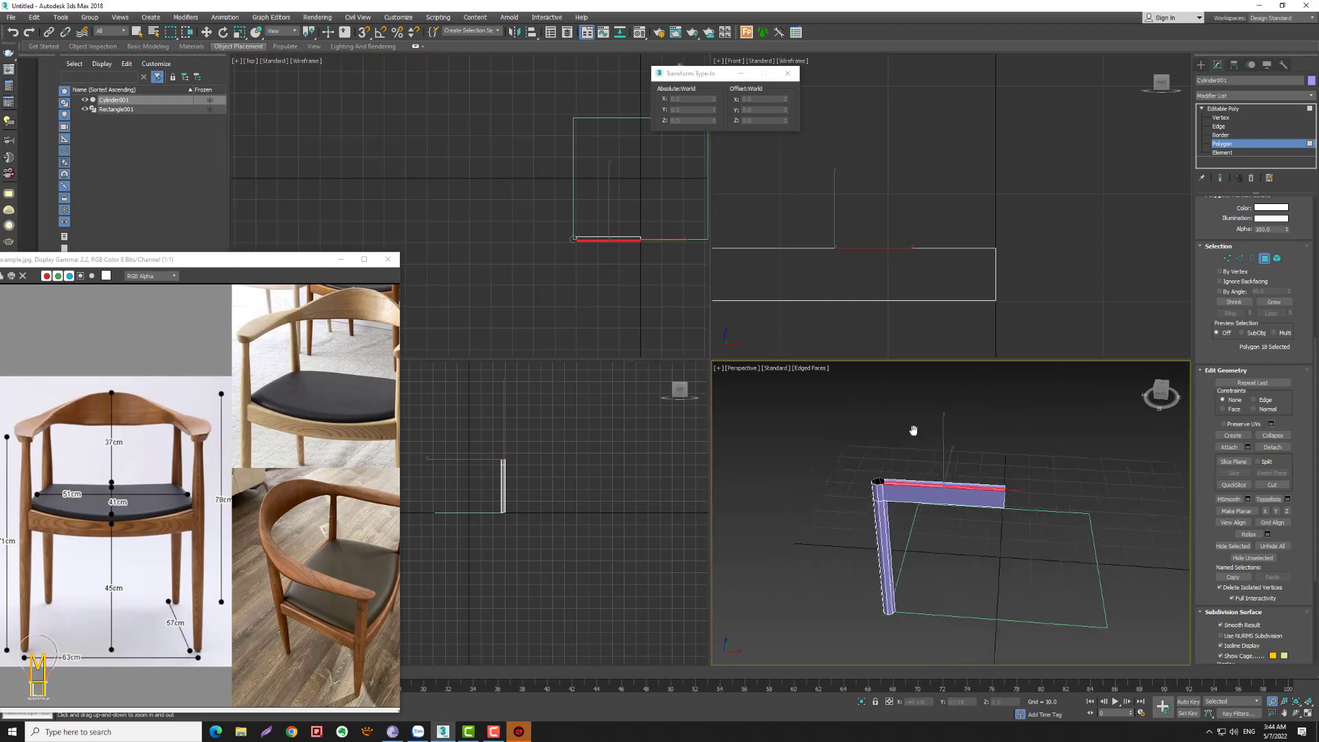
scroll(883, 462, "up", 2)
scroll(874, 488, "up", 2)
- Select the leg's top border and give it a height of 45
scroll(901, 461, "down", 1)
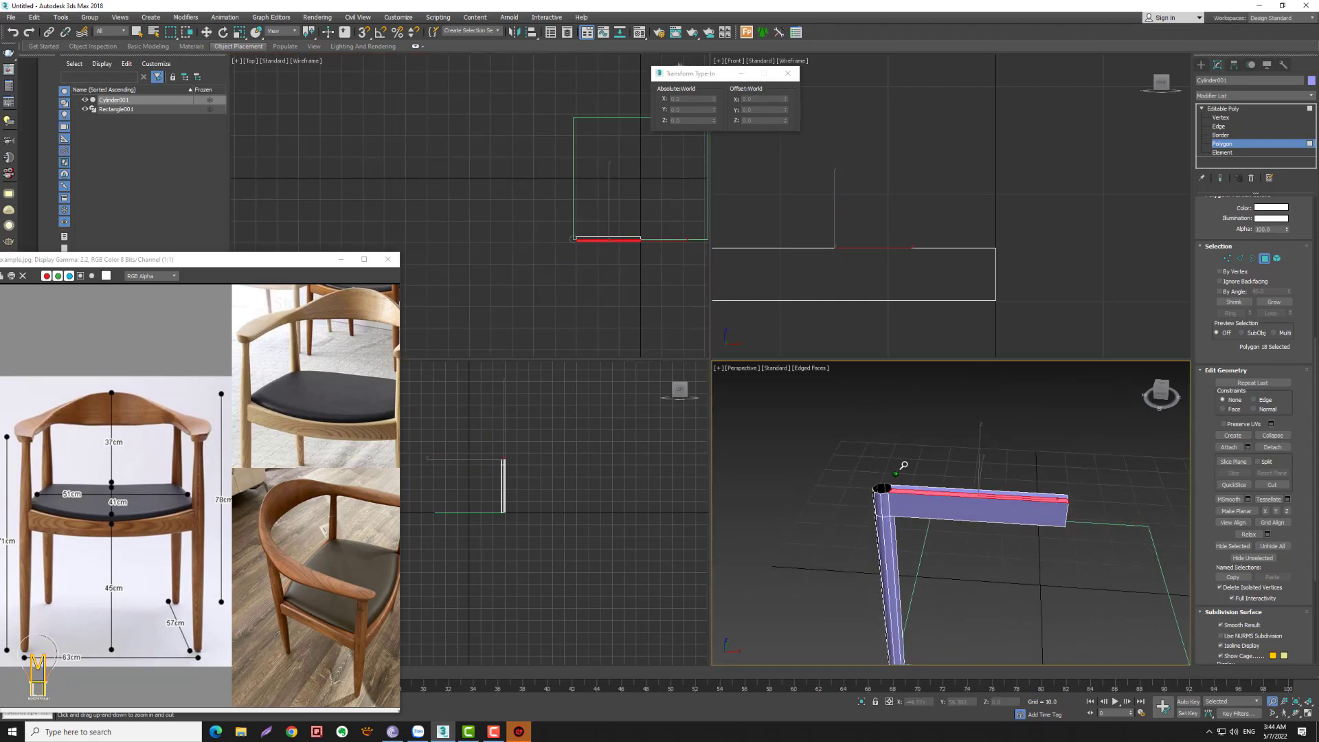
scroll(904, 465, "down", 1)
scroll(986, 250, "up", 2)
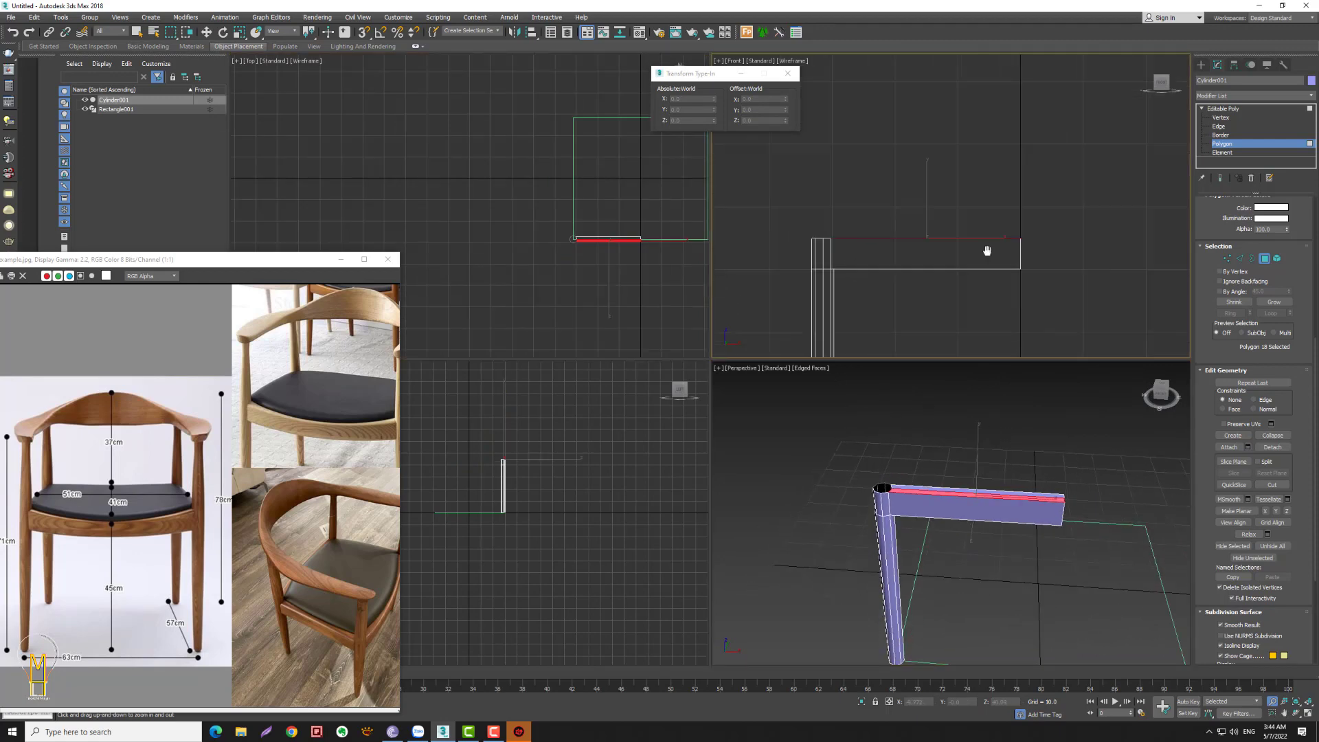
scroll(889, 265, "up", 2)
key("w")
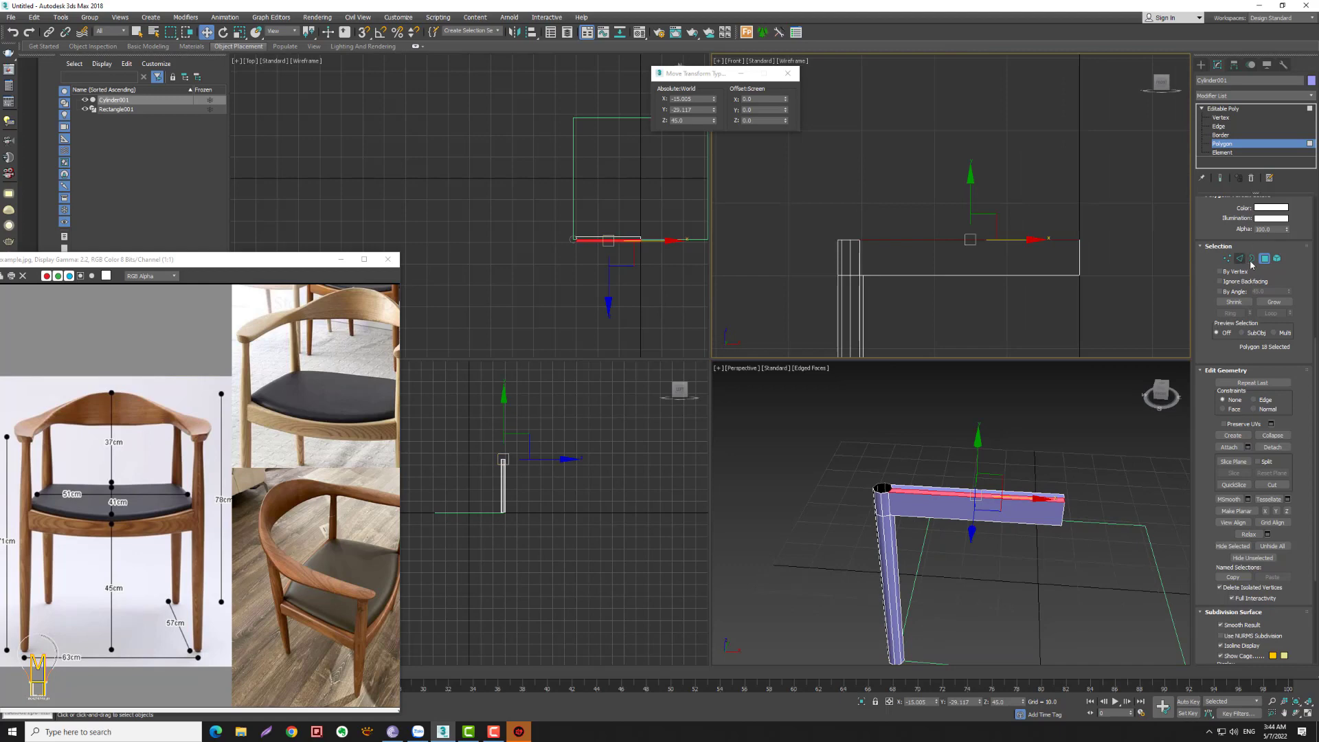
left_click(1252, 259)
type("45")
key("Return")
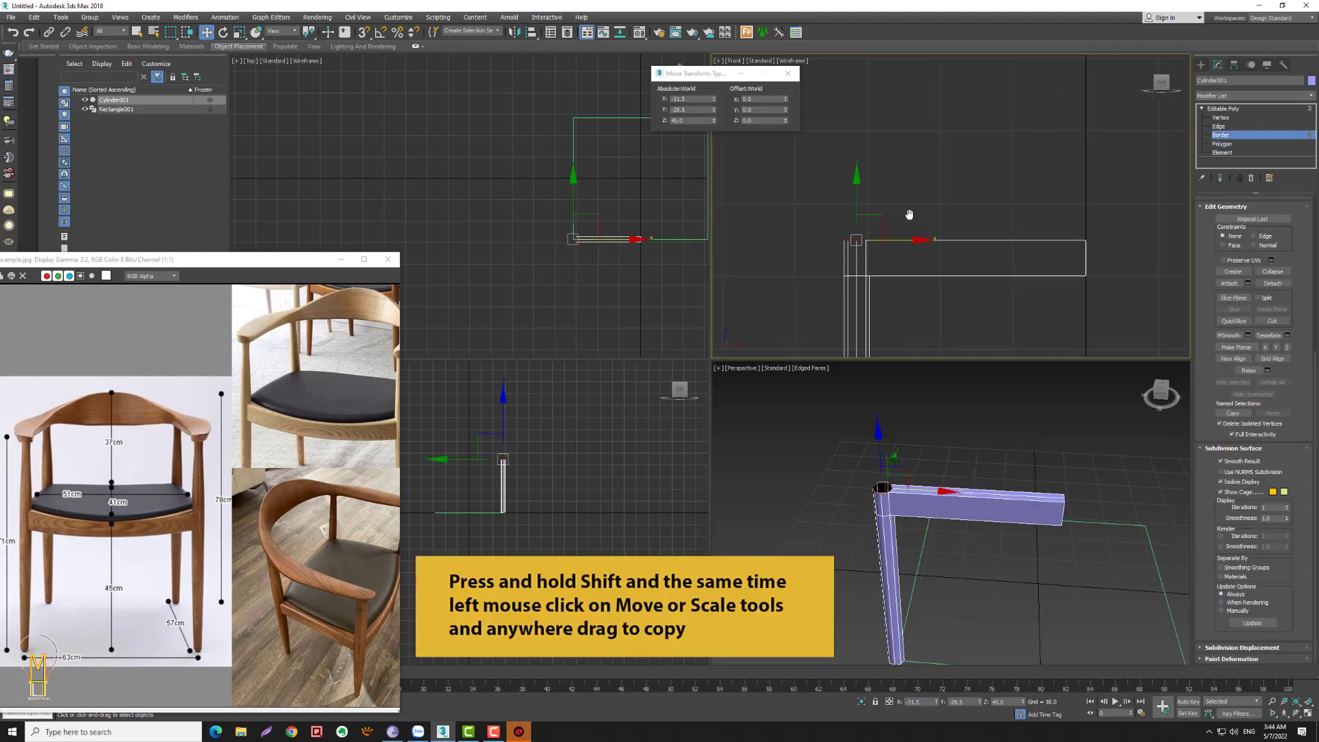
- Raise the leg's top border to Z 71, well above the rail
middle_click_drag(854, 194, 919, 234)
left_click_drag(915, 237, 863, 171, "shift")
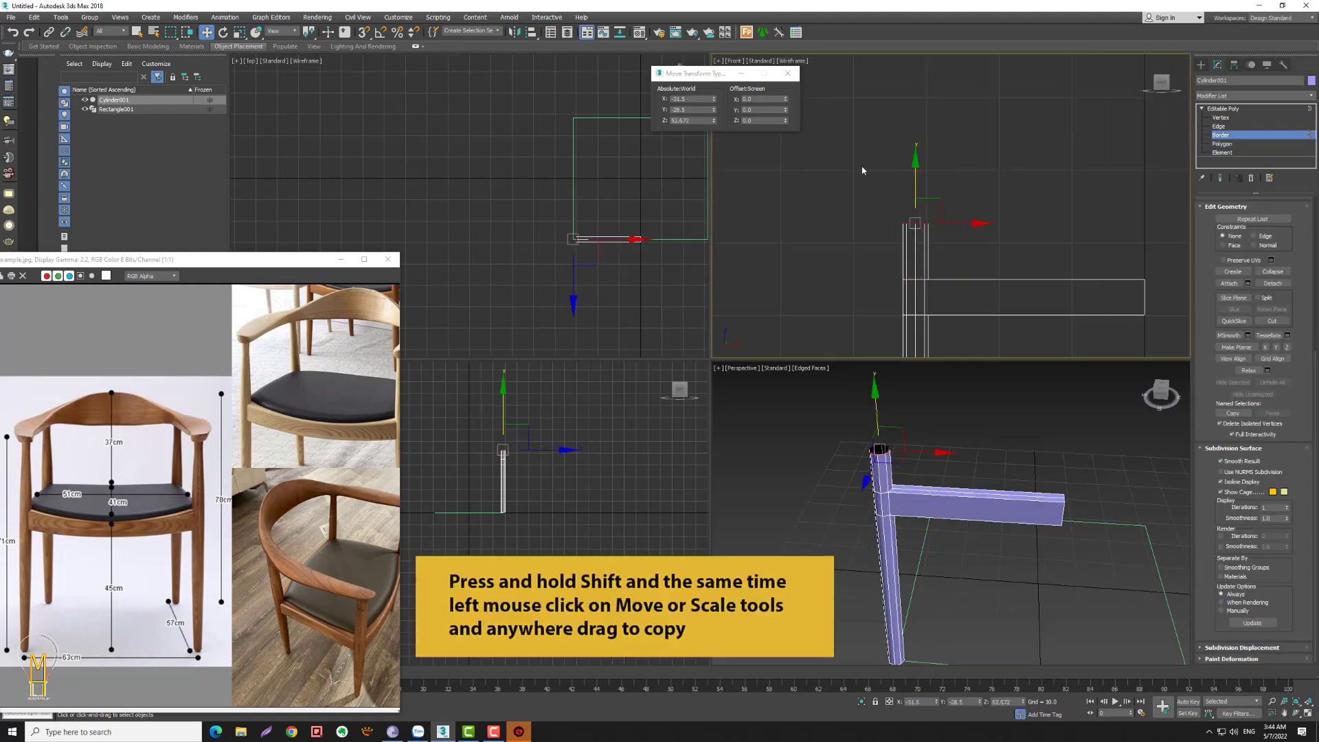
double_click(695, 121)
type("71")
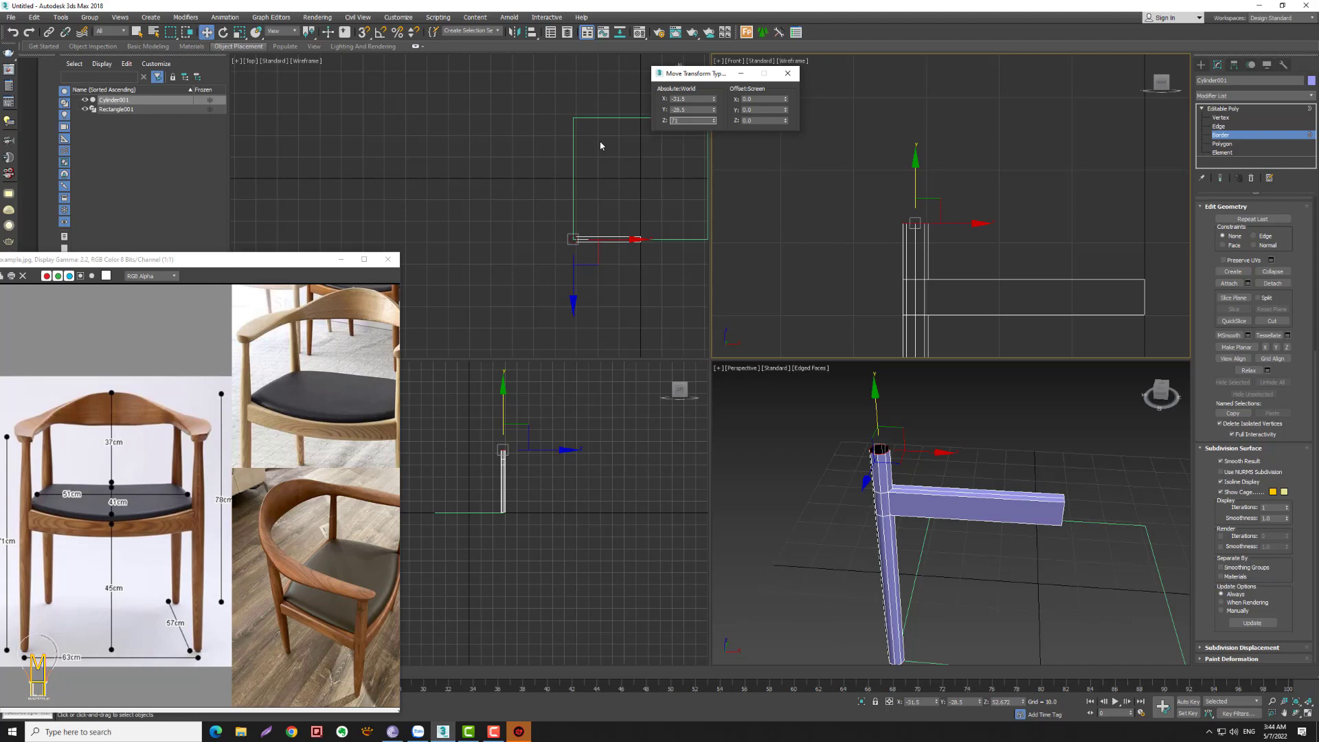
key("Return")
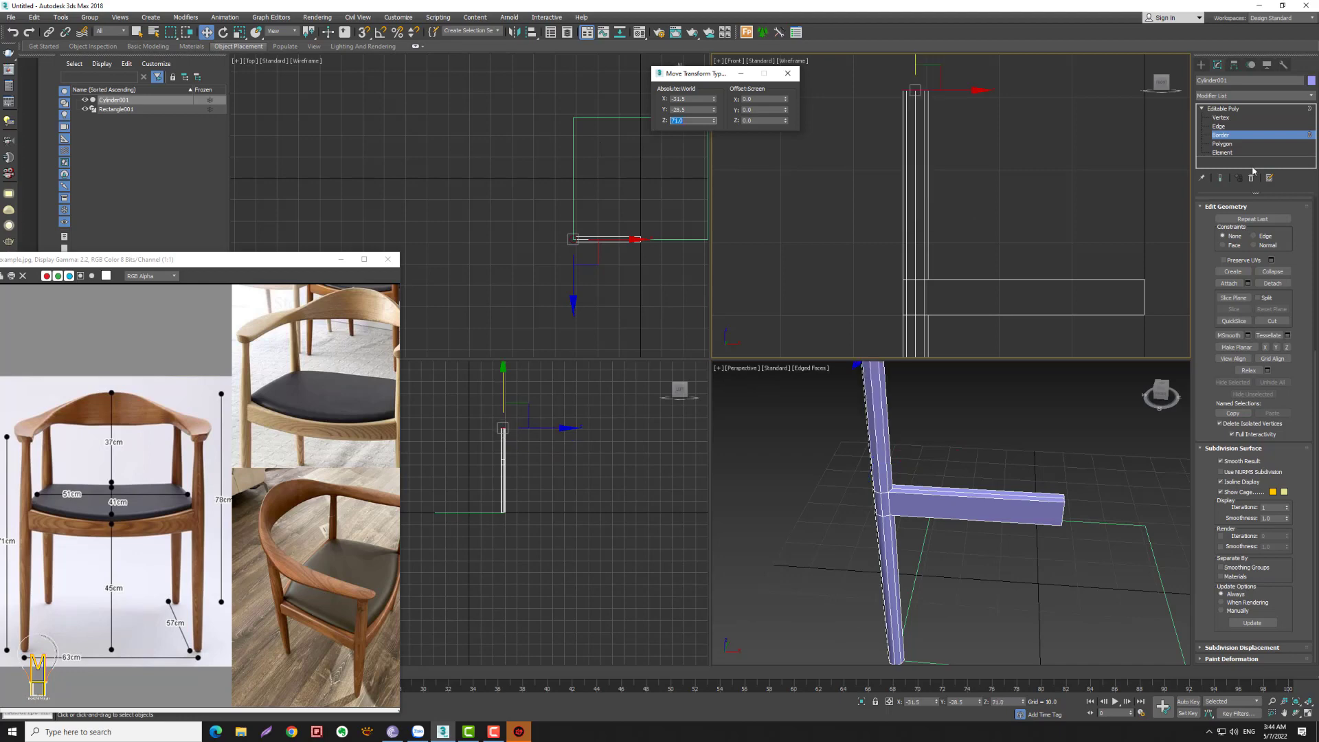
middle_click_drag(1024, 181, 1032, 263)
left_click(963, 221)
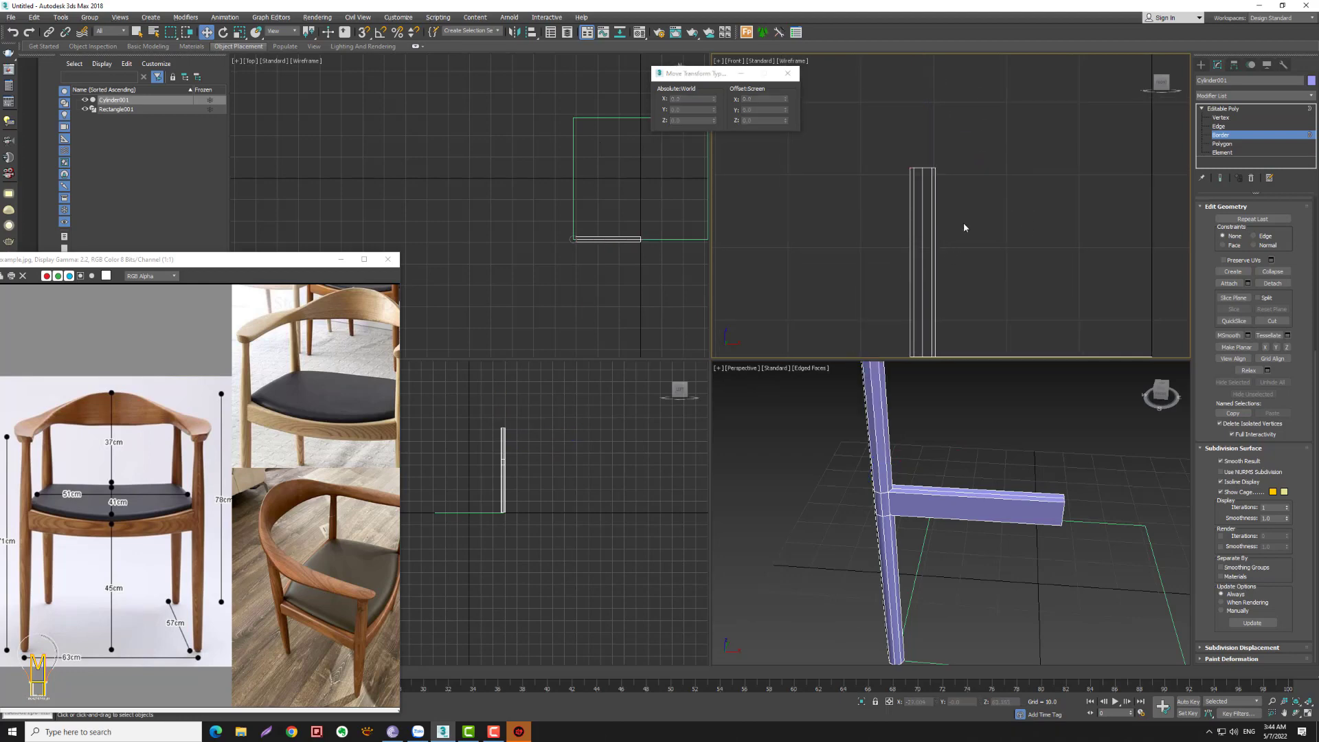
middle_click_drag(953, 227, 1047, 231)
left_click(1221, 118)
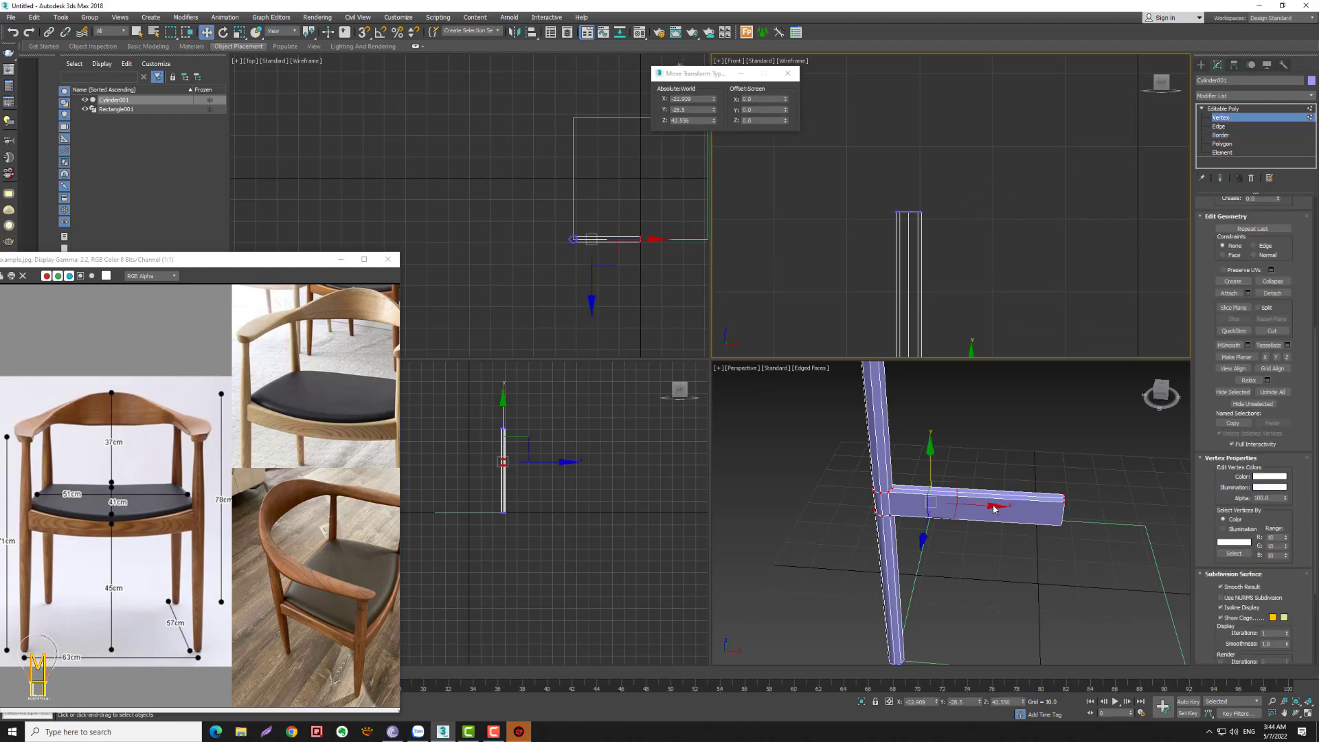
- Zoom and orbit the Perspective and Front views onto the leg's bottom end
key("alt+z")
left_click_drag(962, 481, 960, 542)
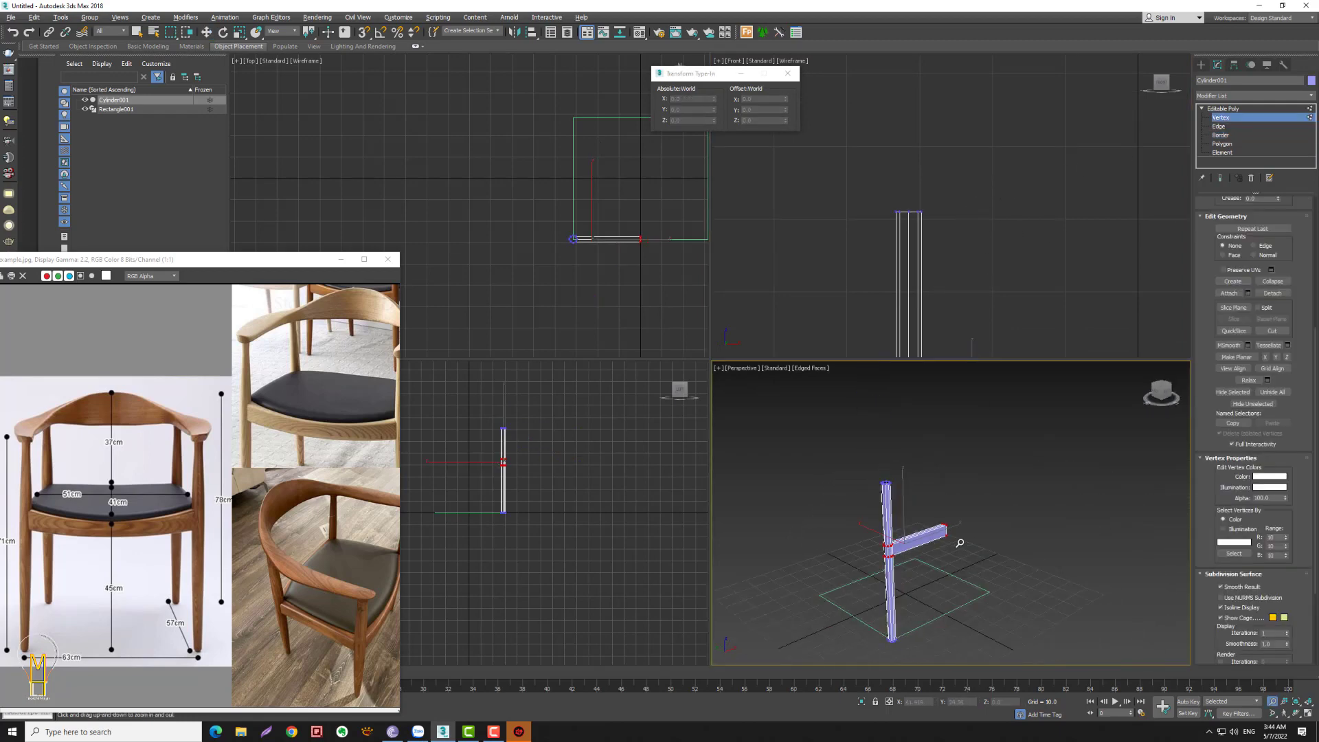
mouse_move(960, 543)
middle_mouse_down("alt")
mouse_move(897, 530)
mouse_move(833, 548)
mouse_move(874, 542)
mouse_move(824, 529)
middle_mouse_up("alt")
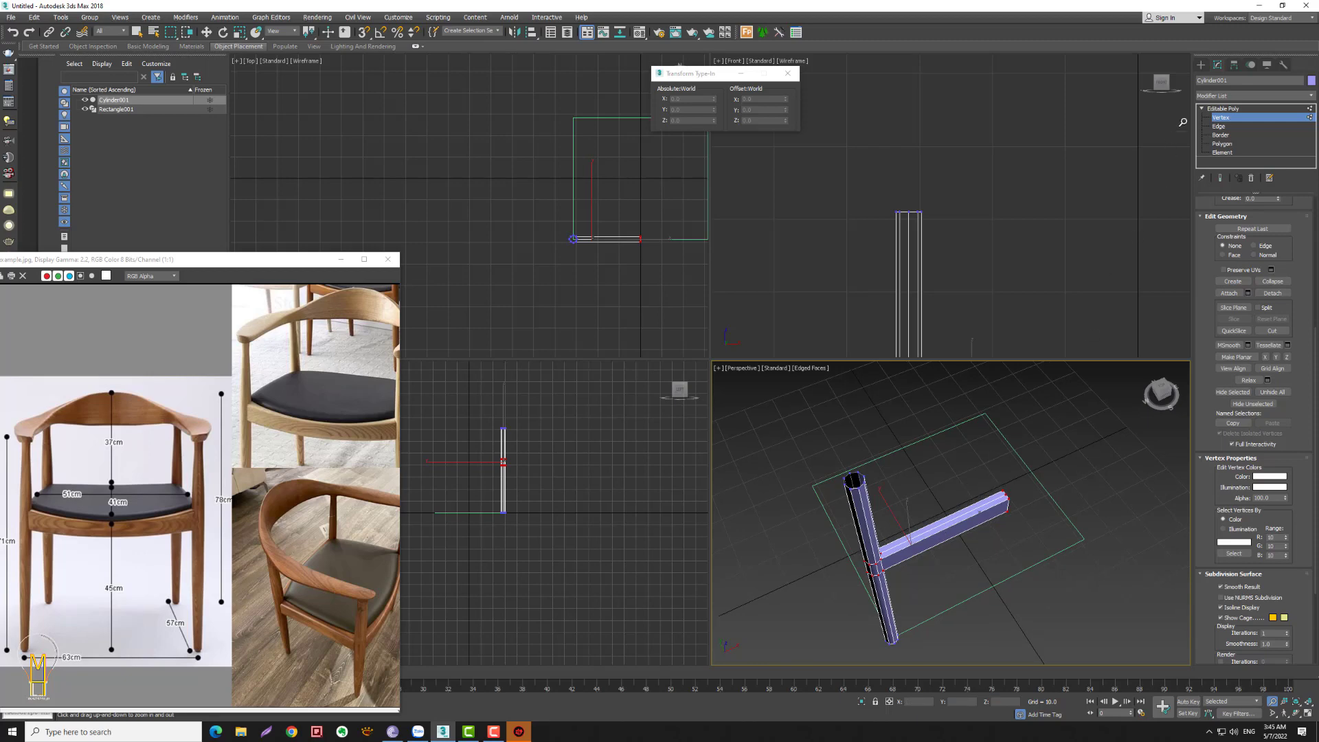
key("1")
key("w")
middle_click_drag(619, 275, 479, 304)
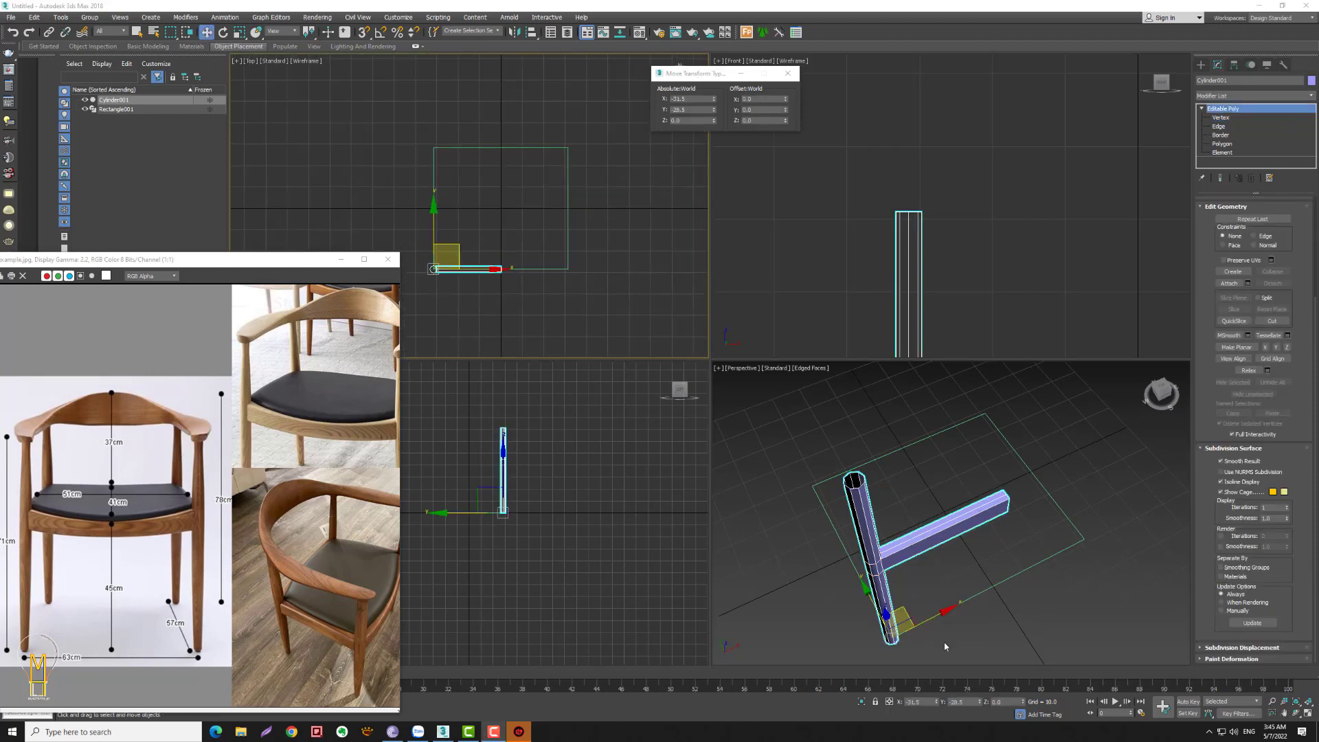
mouse_move(849, 598)
middle_mouse_down("alt")
mouse_move(853, 515)
mouse_move(877, 471)
mouse_move(885, 567)
middle_mouse_up("alt")
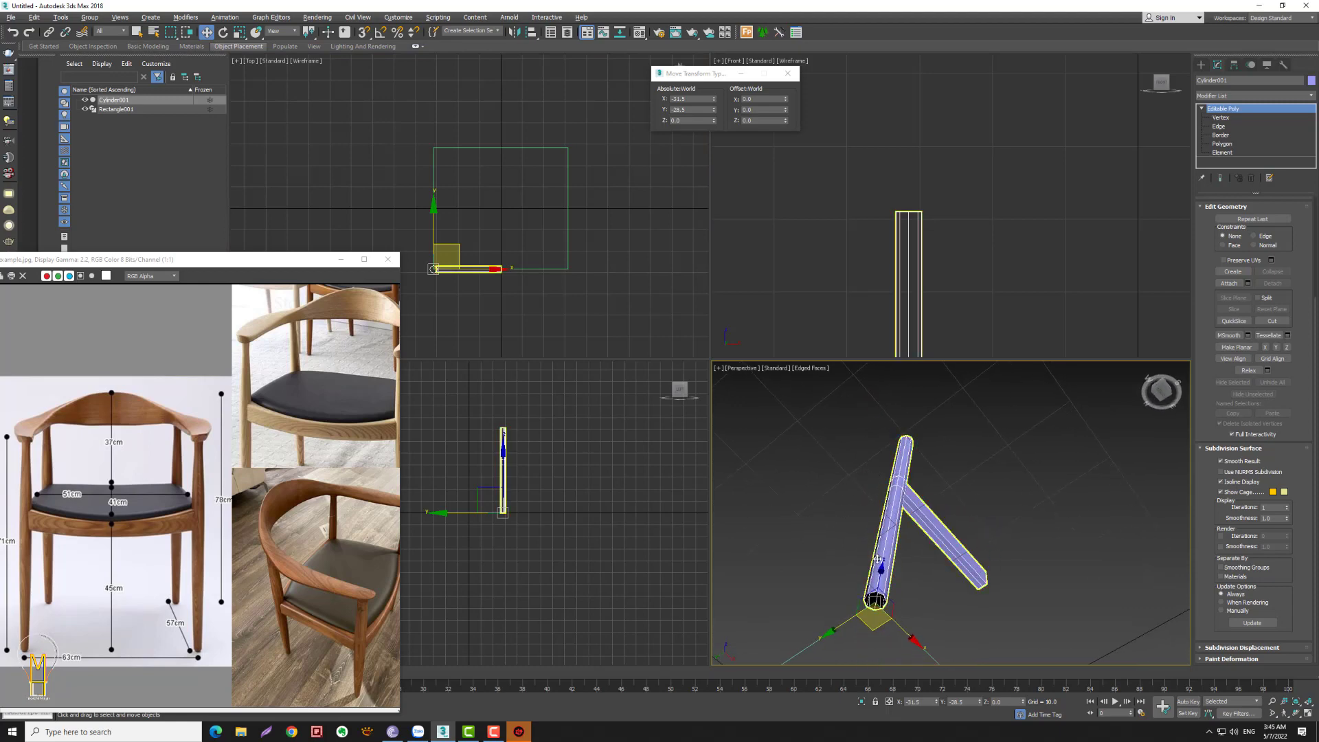
key("alt+z")
left_click_drag(884, 567, 905, 486)
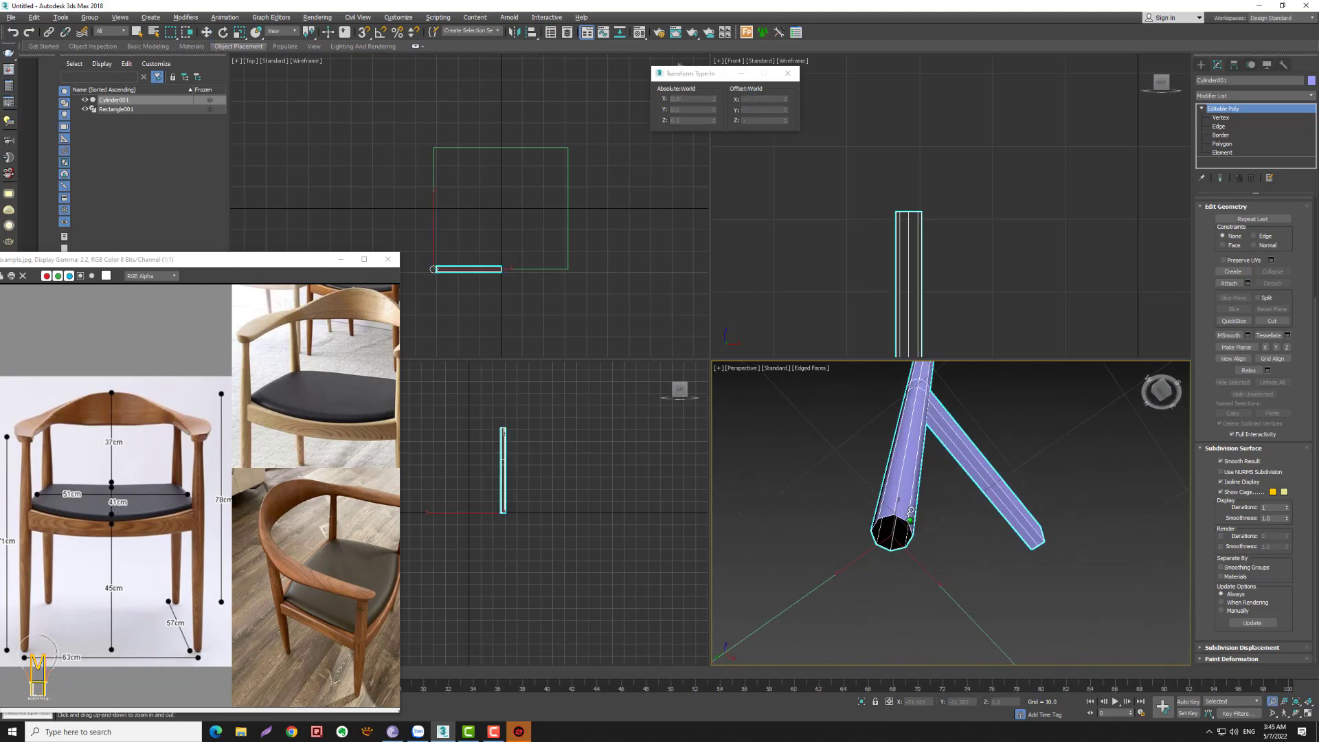
scroll(931, 247, "up", 5)
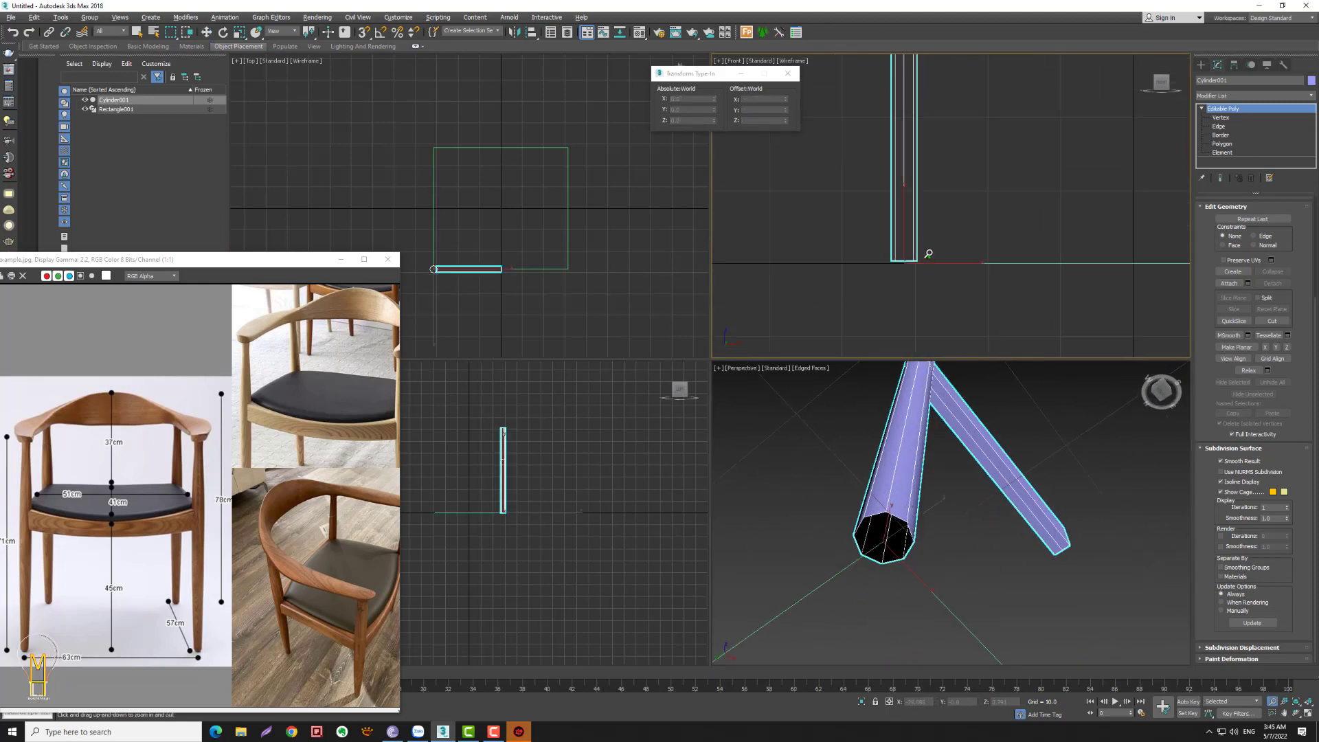
- Select the open border at the bottom of the leg
key("w")
left_click(1218, 127)
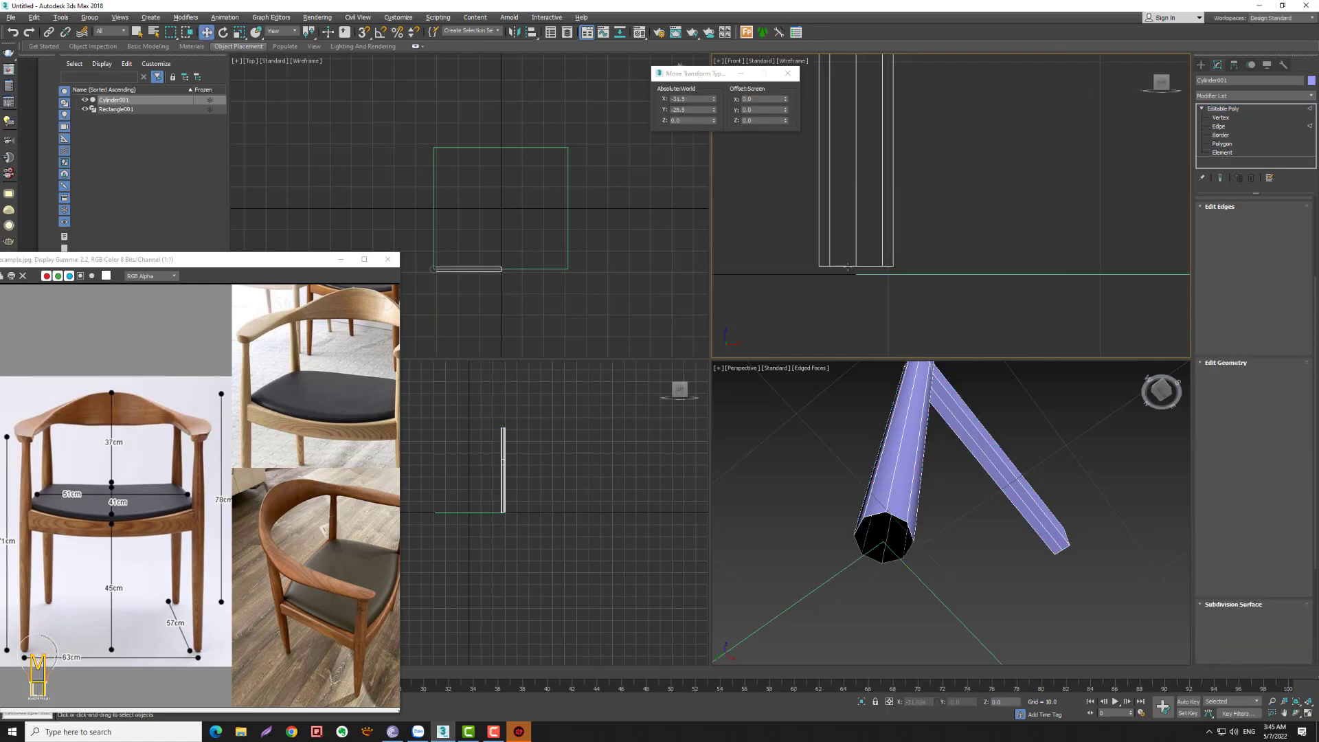
left_click(842, 264)
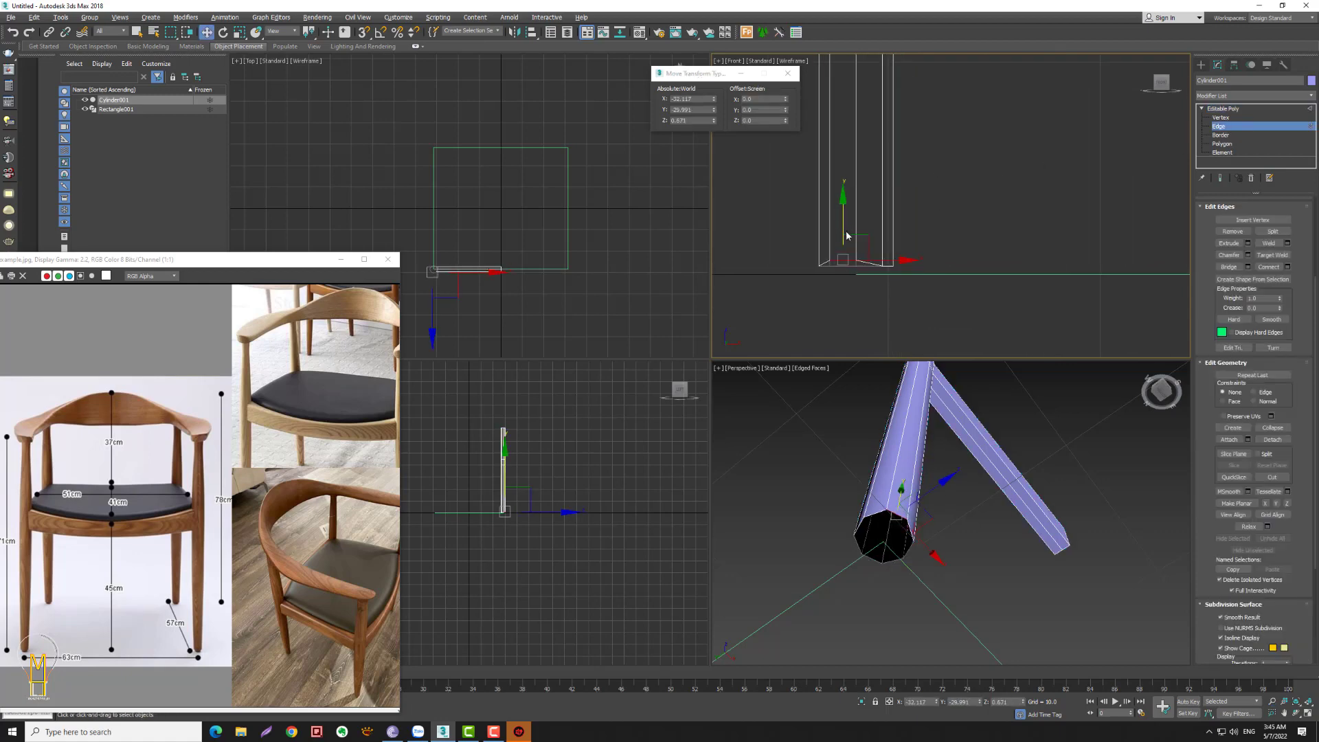
left_click_drag(843, 233, 856, 237)
key("ctrl+z")
left_click(1220, 136)
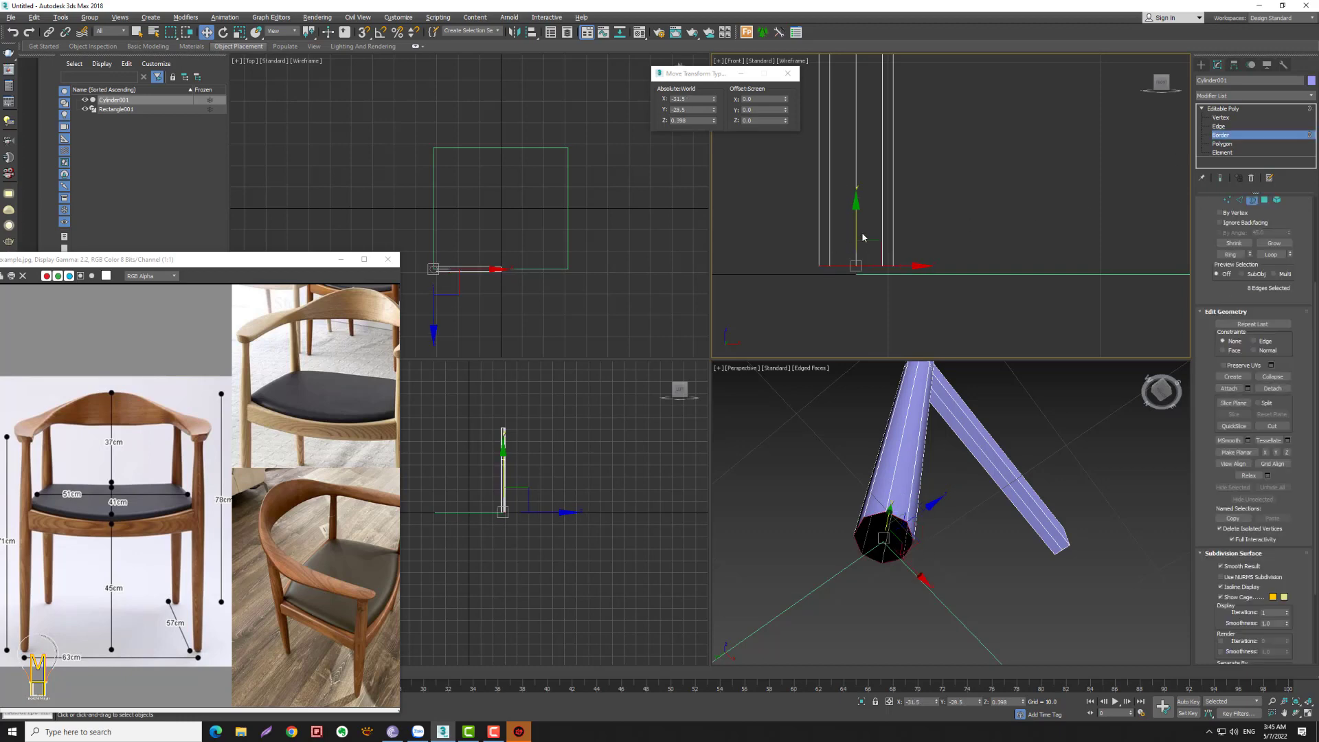
left_click_drag(855, 226, 854, 178)
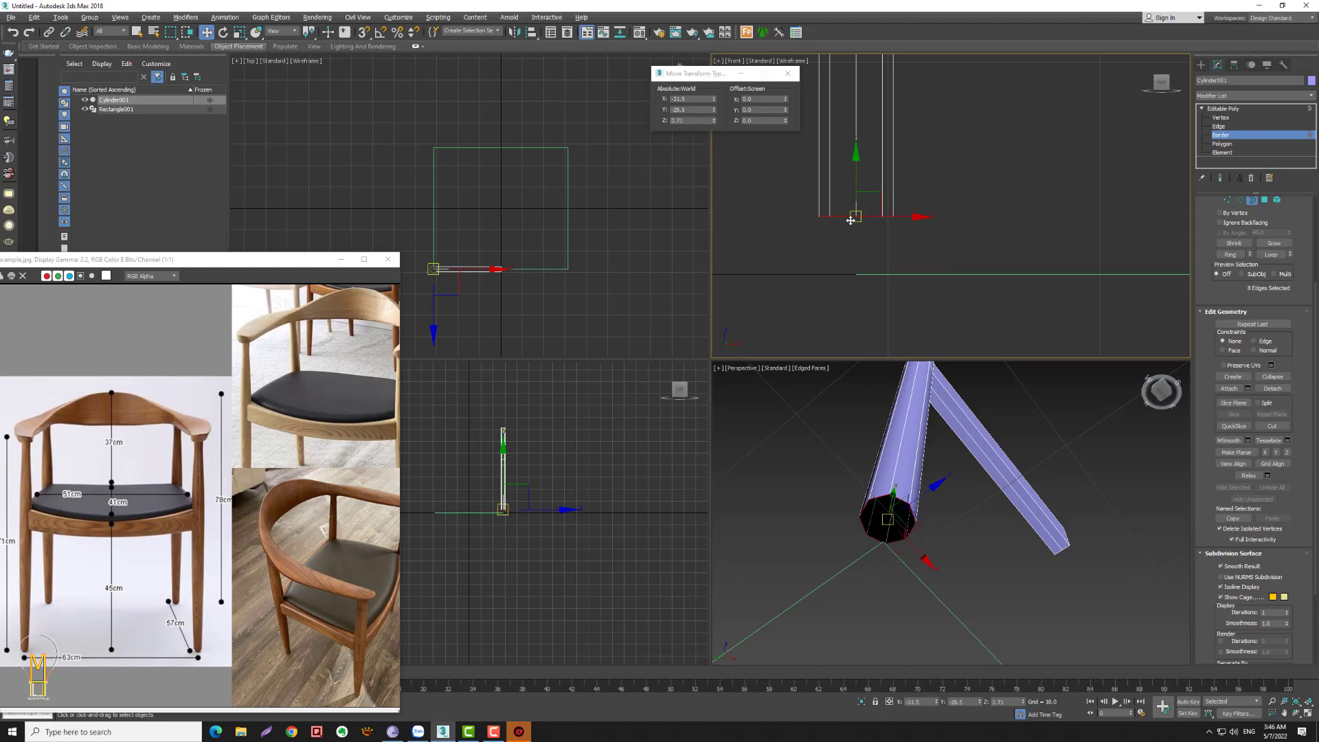
left_click_drag(857, 163, 857, 178, "shift")
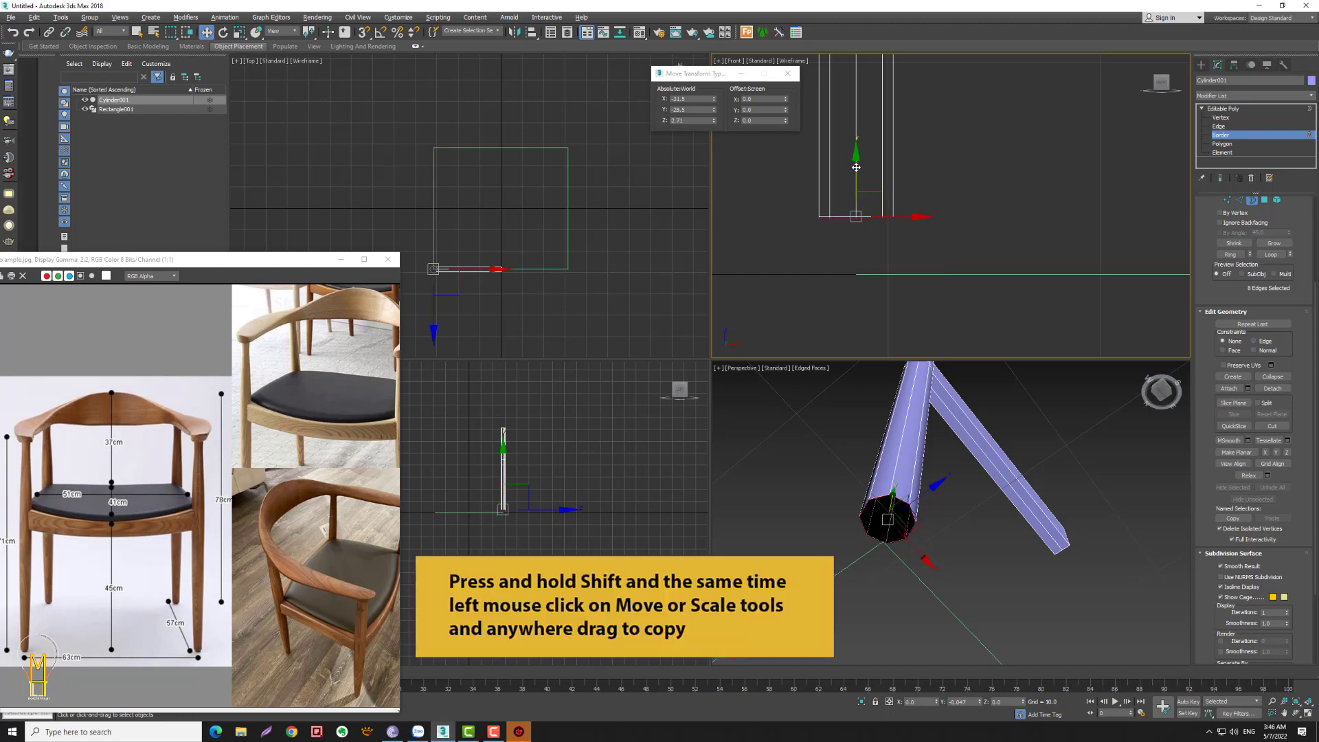
- Extrude a slightly narrower ring, about 98%, from the bottom border, just below the leg
key("r")
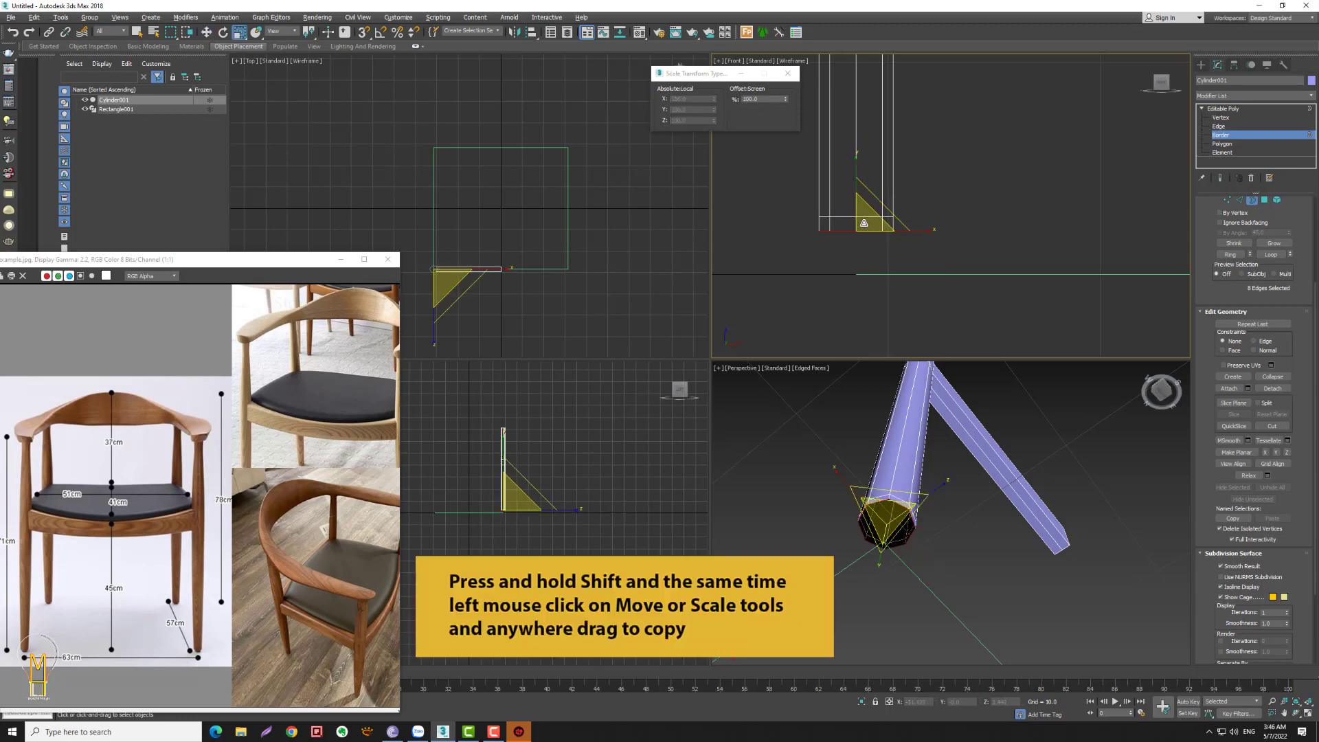
left_click_drag(863, 224, 850, 240)
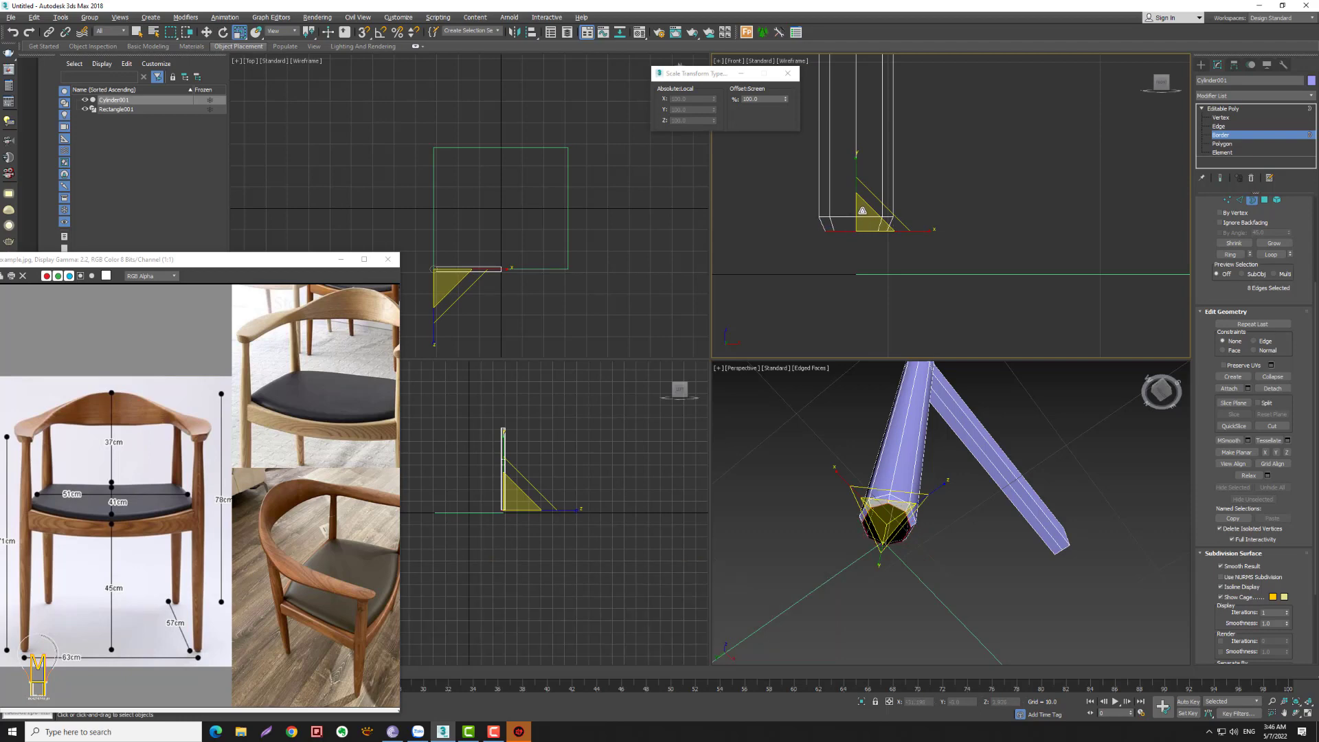
key("w")
left_click_drag(854, 168, 858, 176)
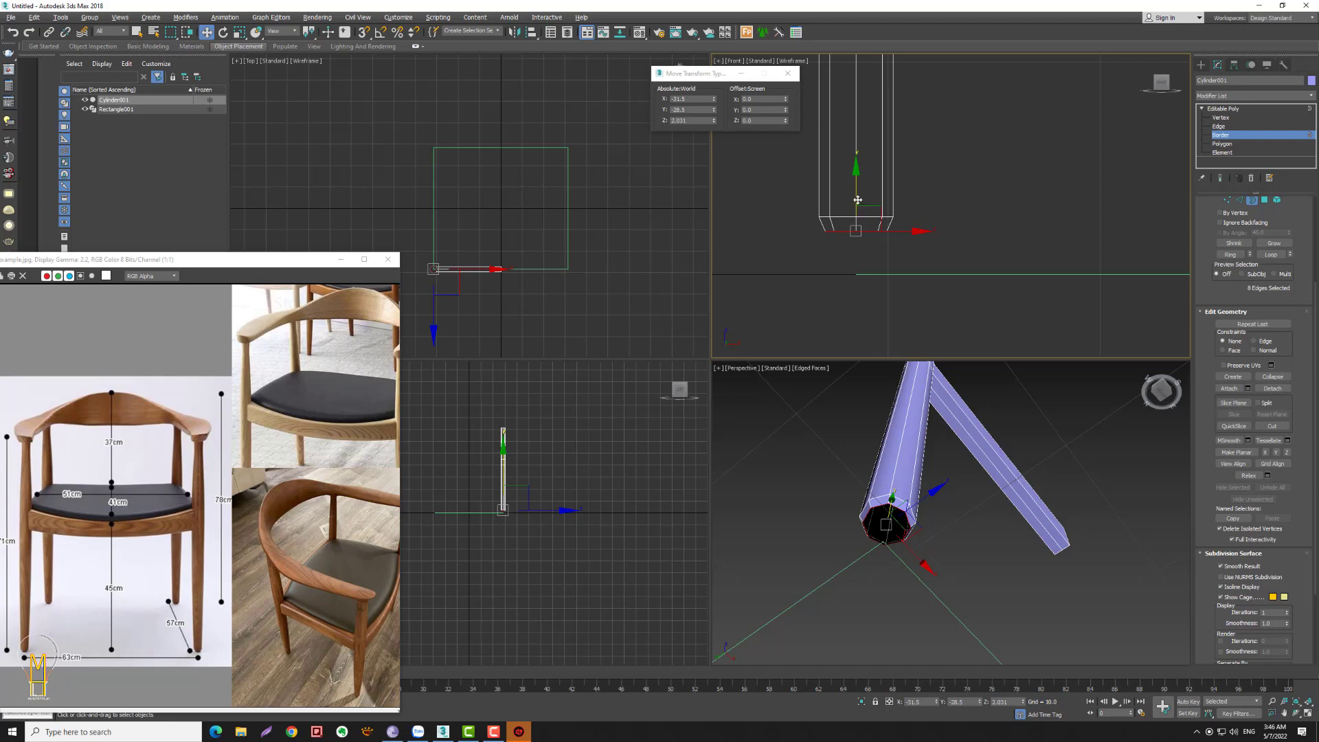
key("r")
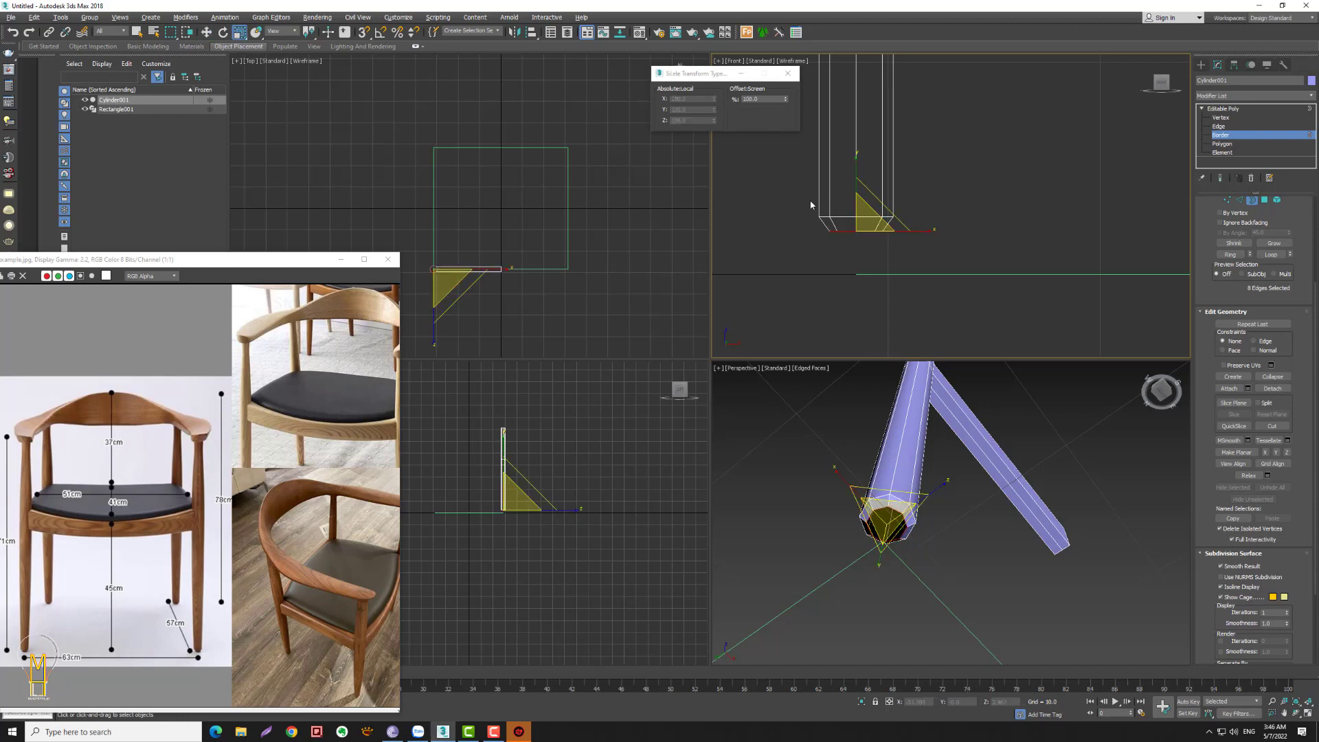
key("w")
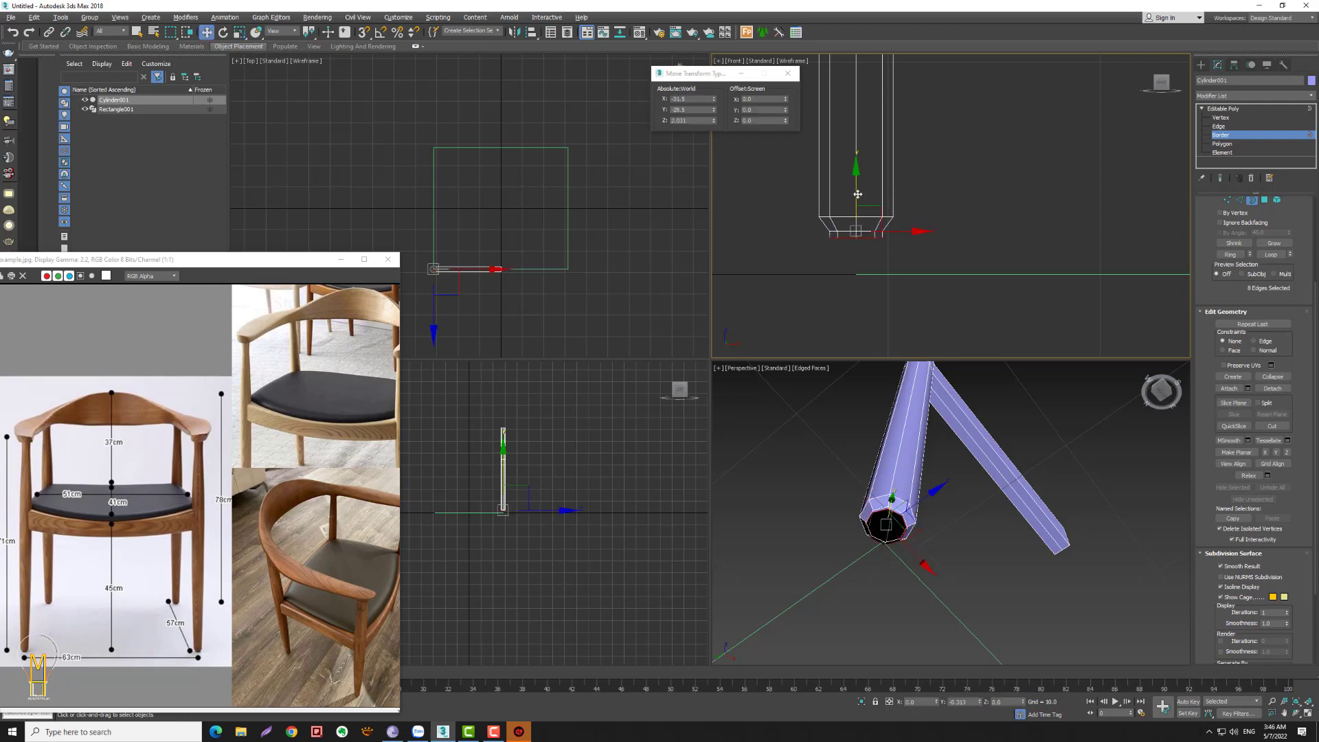
key("r")
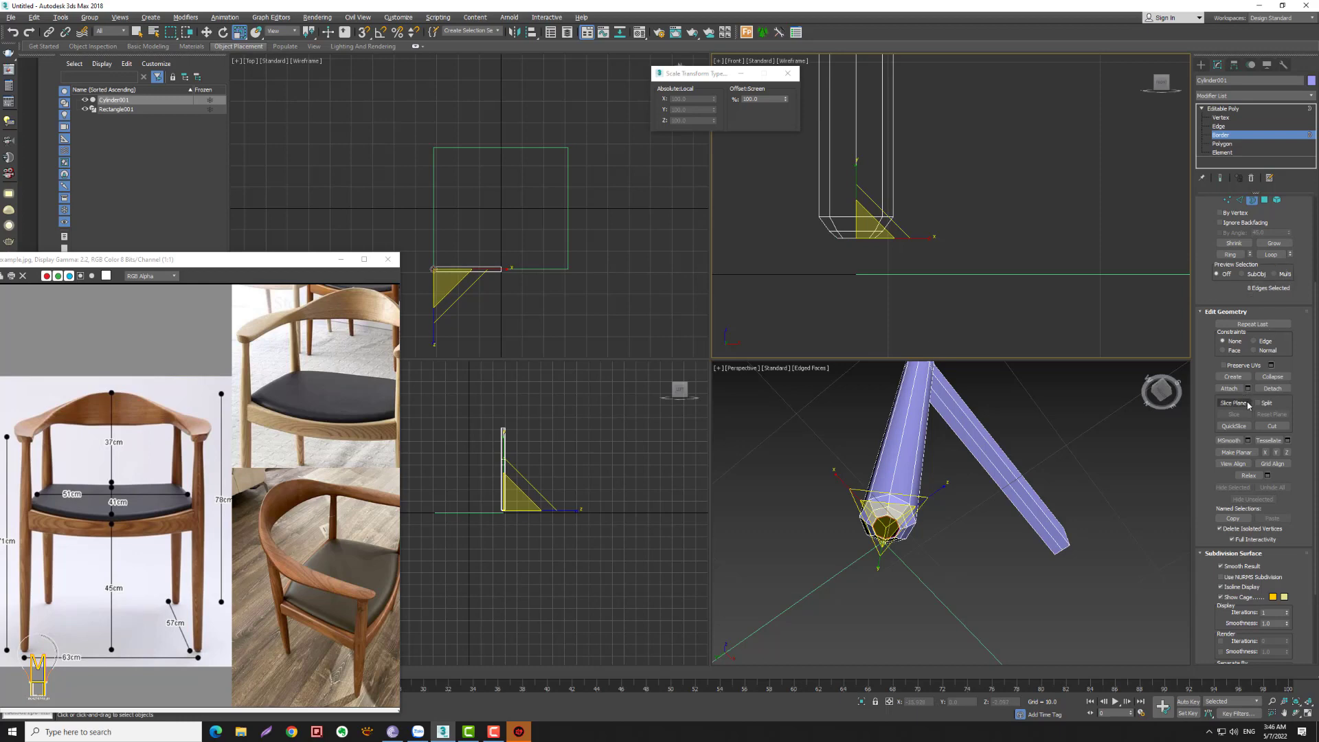
- Collapse the tapered bottom border into a cap and select the bottom vertices
left_click(1272, 376)
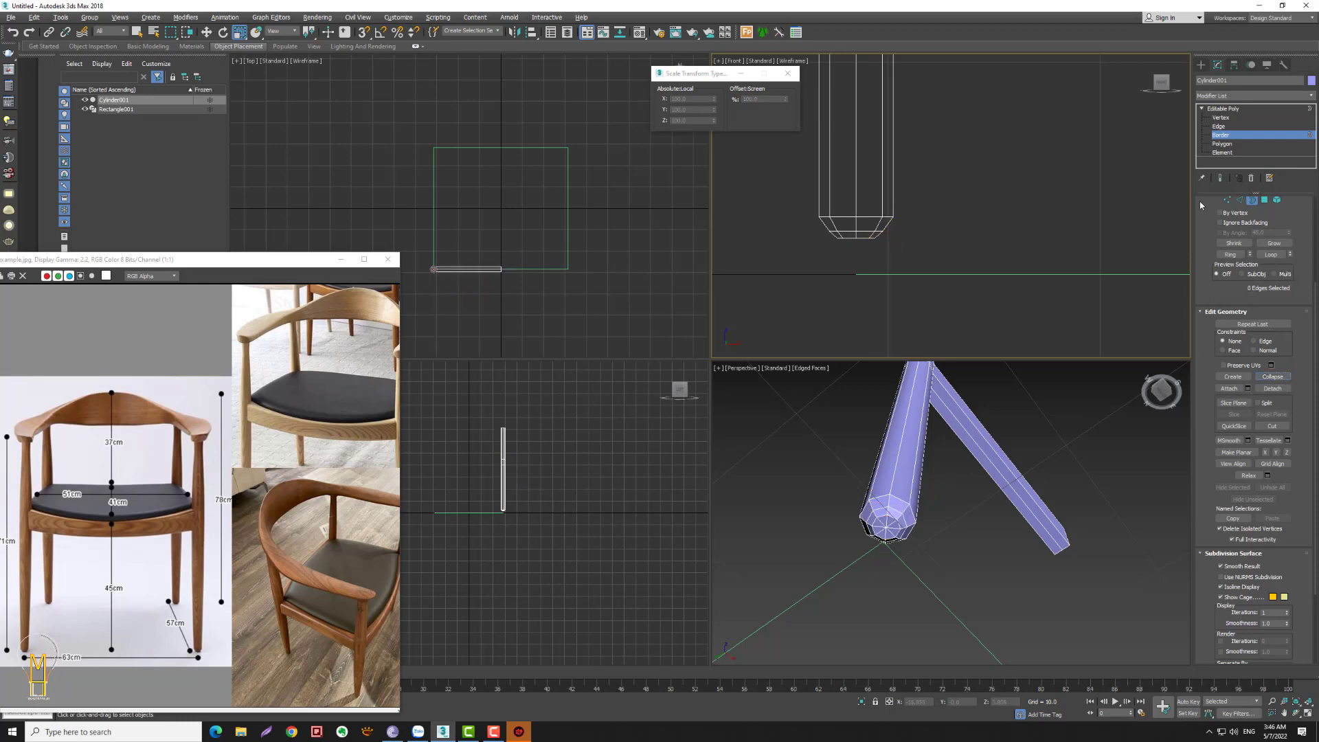
key("1")
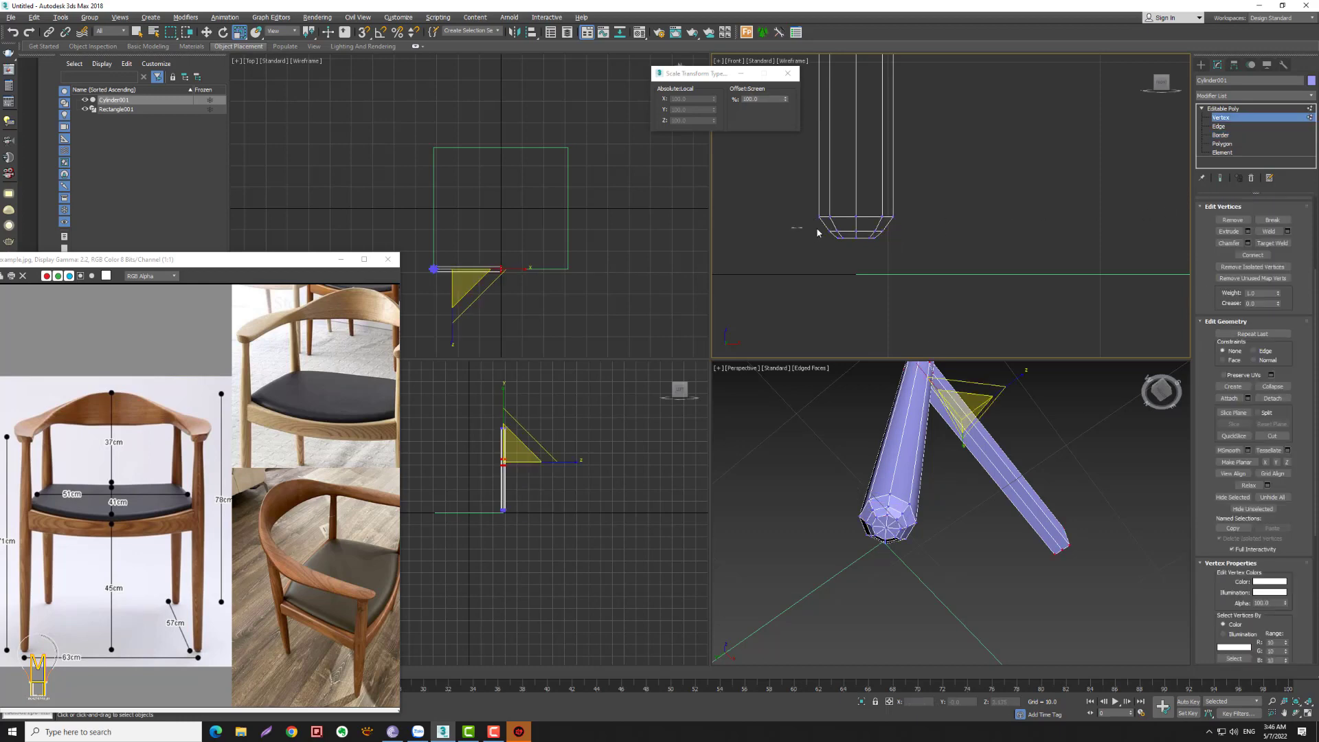
left_click_drag(908, 248, 897, 213)
left_click(1066, 184)
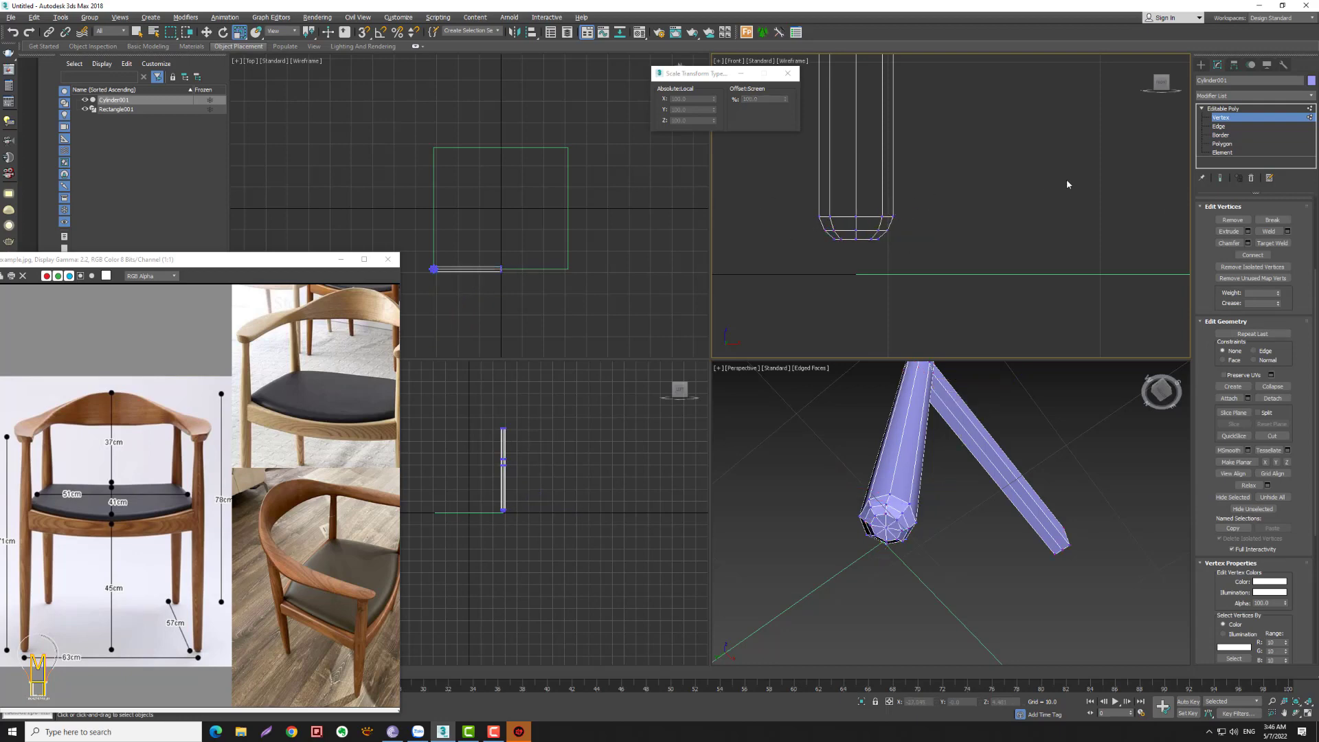
left_click_drag(935, 203, 795, 270)
left_click(968, 235)
- Lower the leg's bottom vertices slightly, centring them at Z 2.033
key("w")
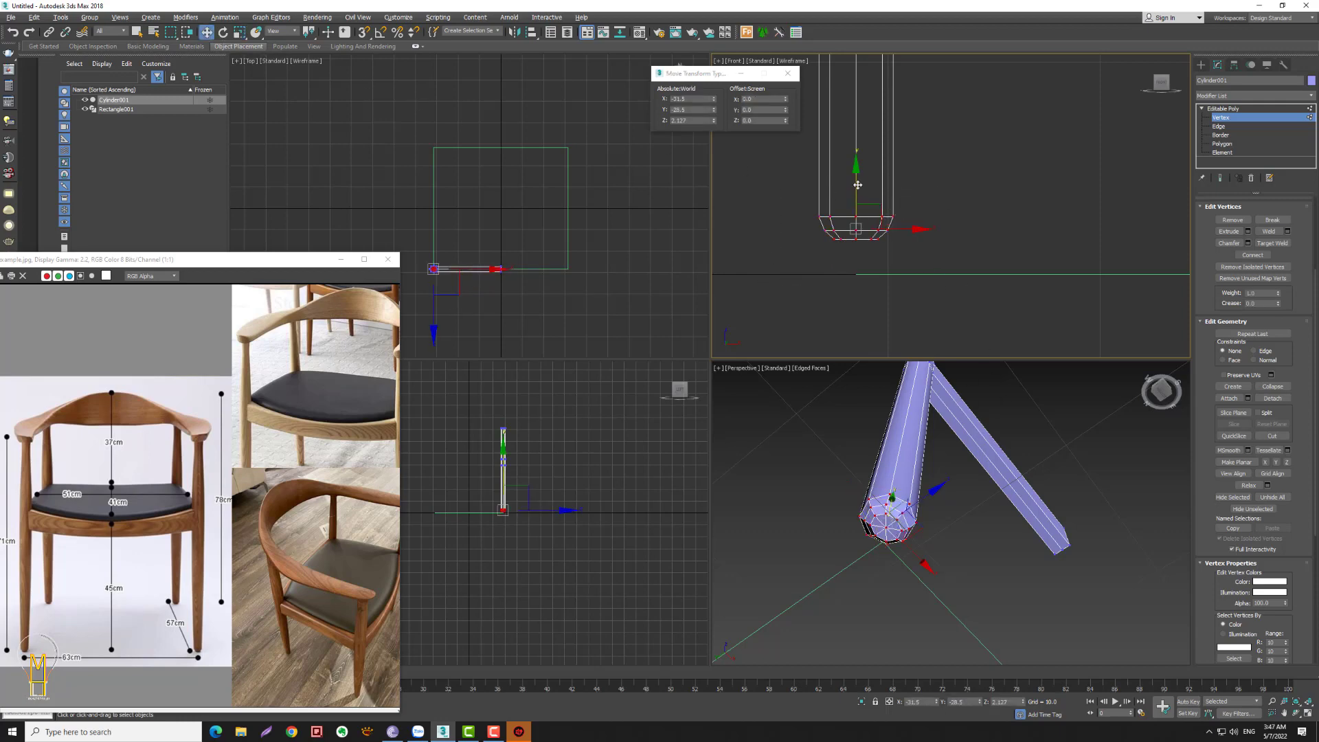
left_click_drag(855, 180, 857, 181)
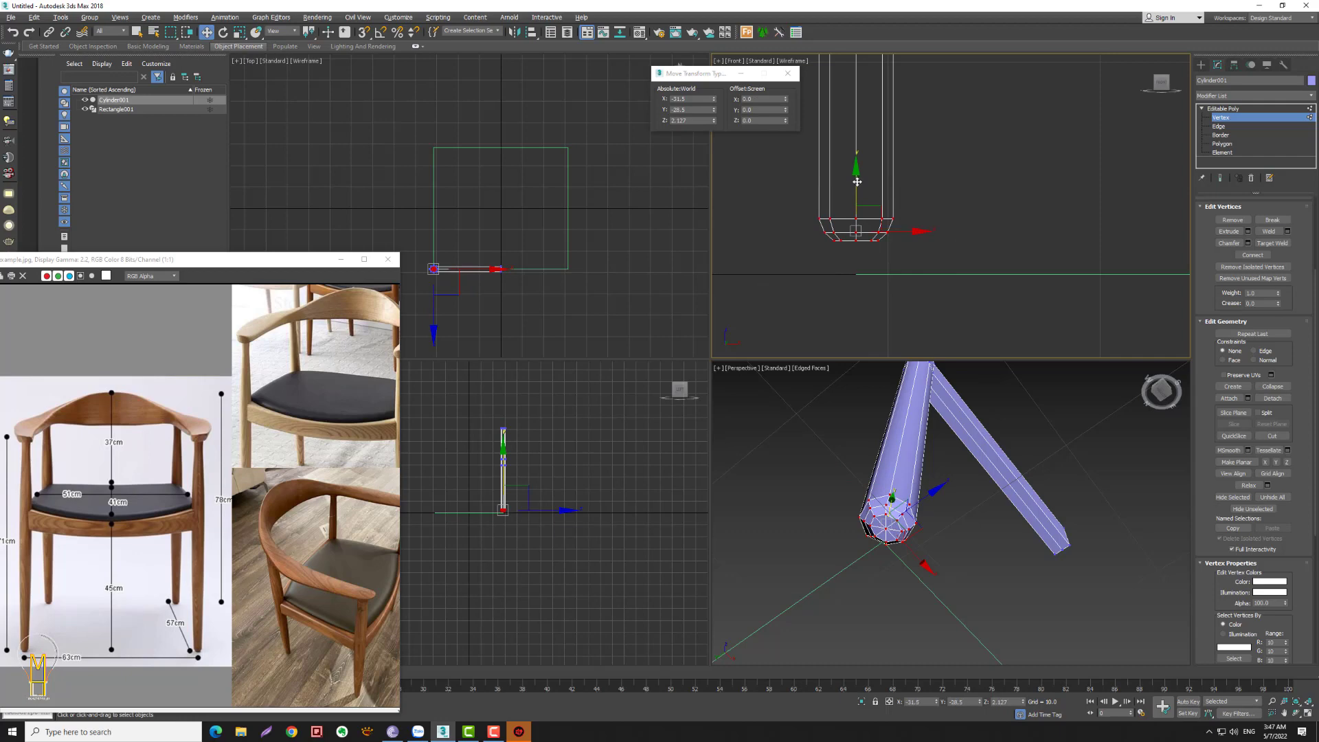
middle_click(892, 543)
scroll(879, 532, "up", 2)
scroll(885, 511, "up", 2)
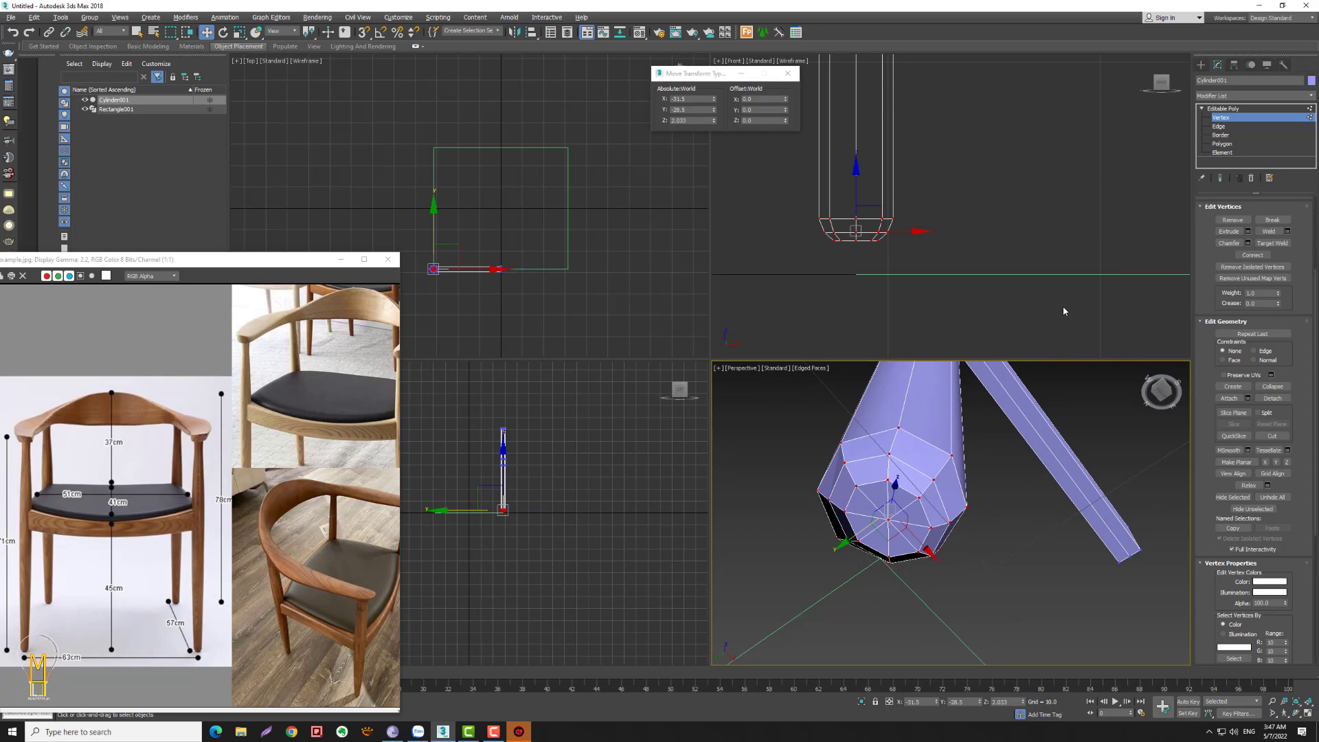
- Delete the bottom cap's centre vertex and shrink the opened border to about 85%
left_click(1226, 145)
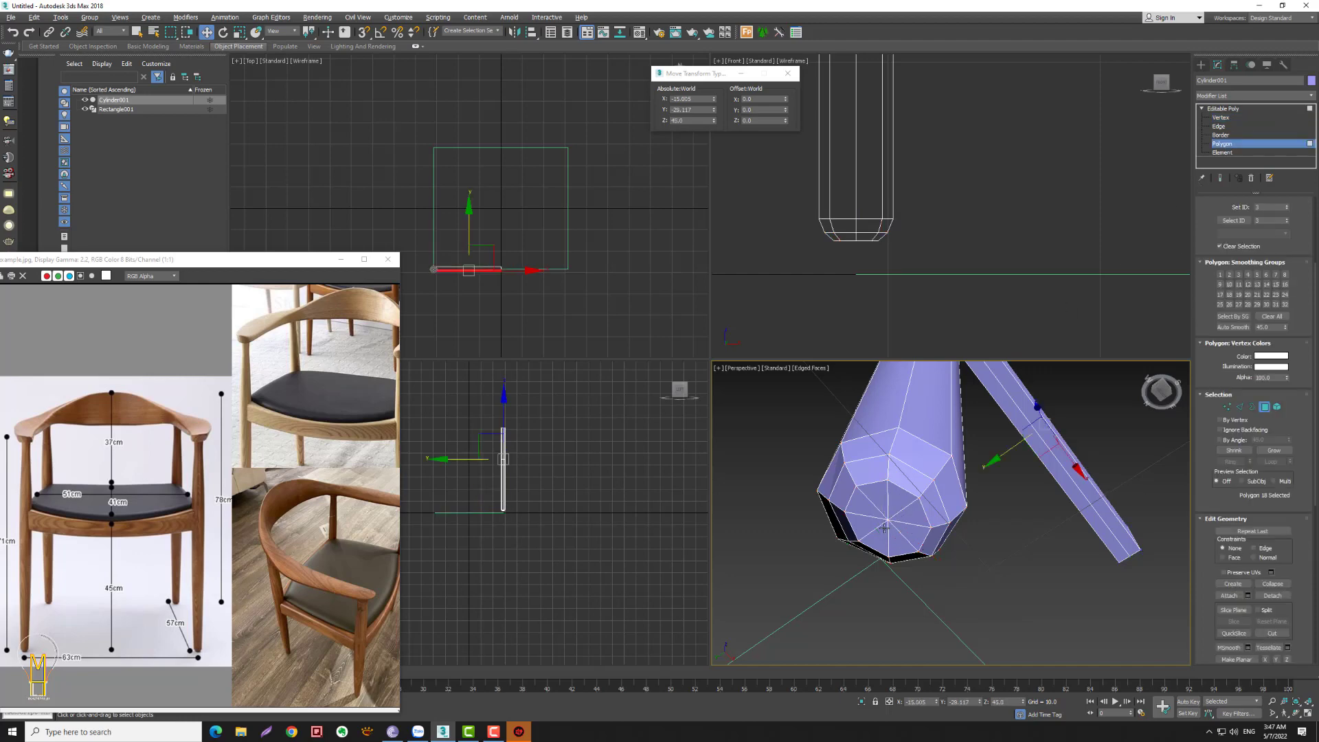
key("1")
left_click(887, 522)
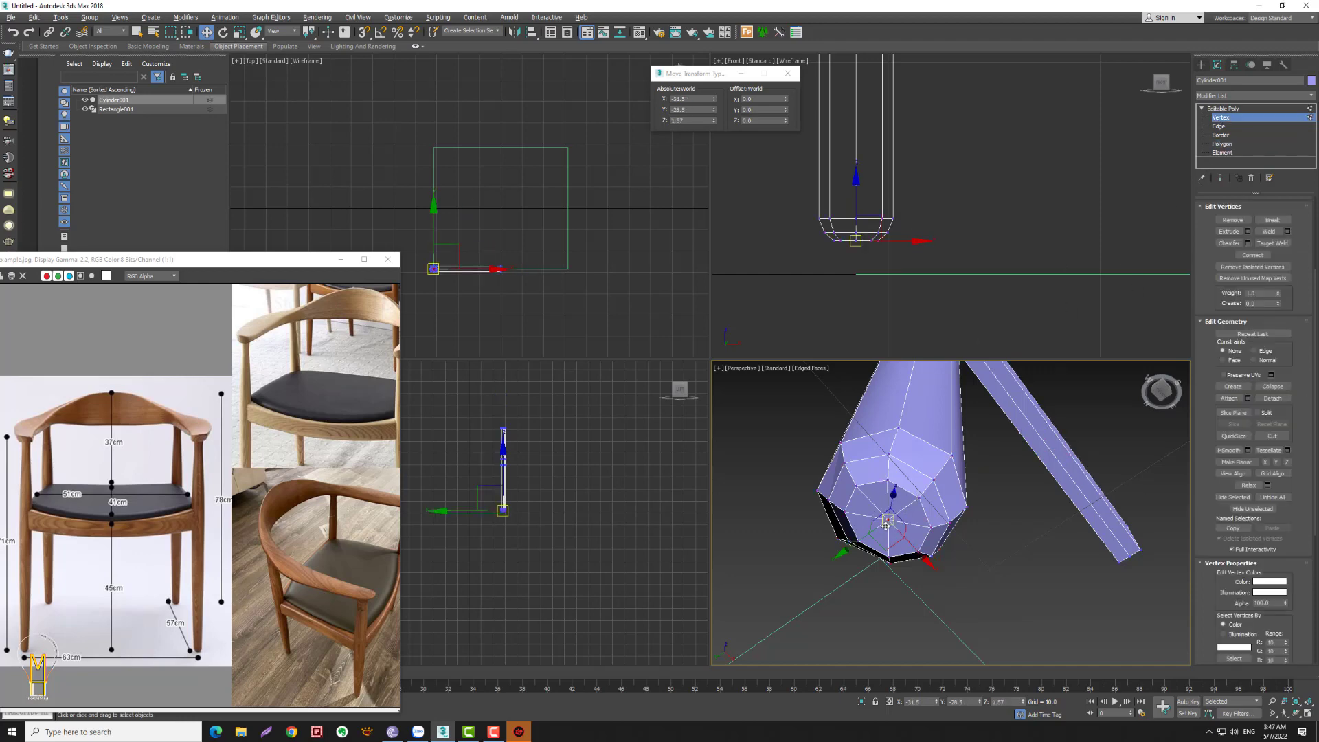
key("Delete")
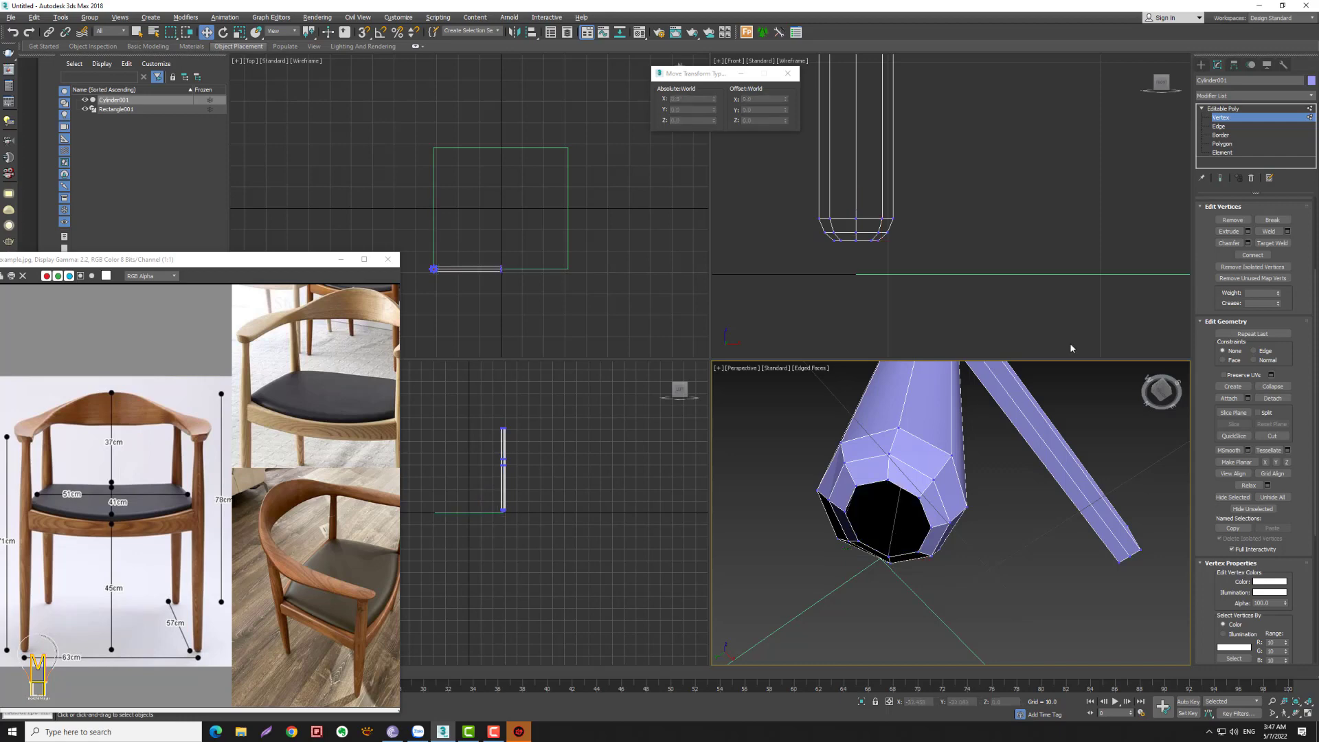
left_click(1221, 135)
left_click(907, 502)
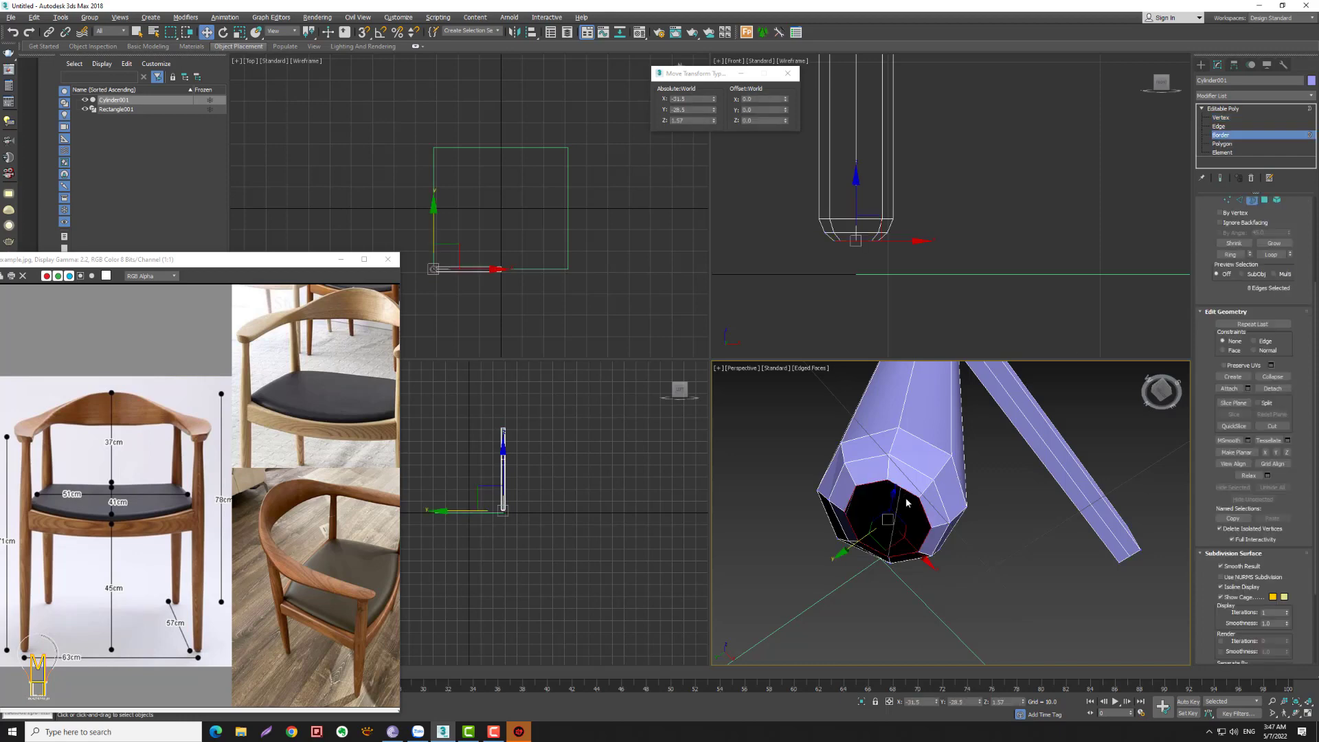
left_click(239, 32)
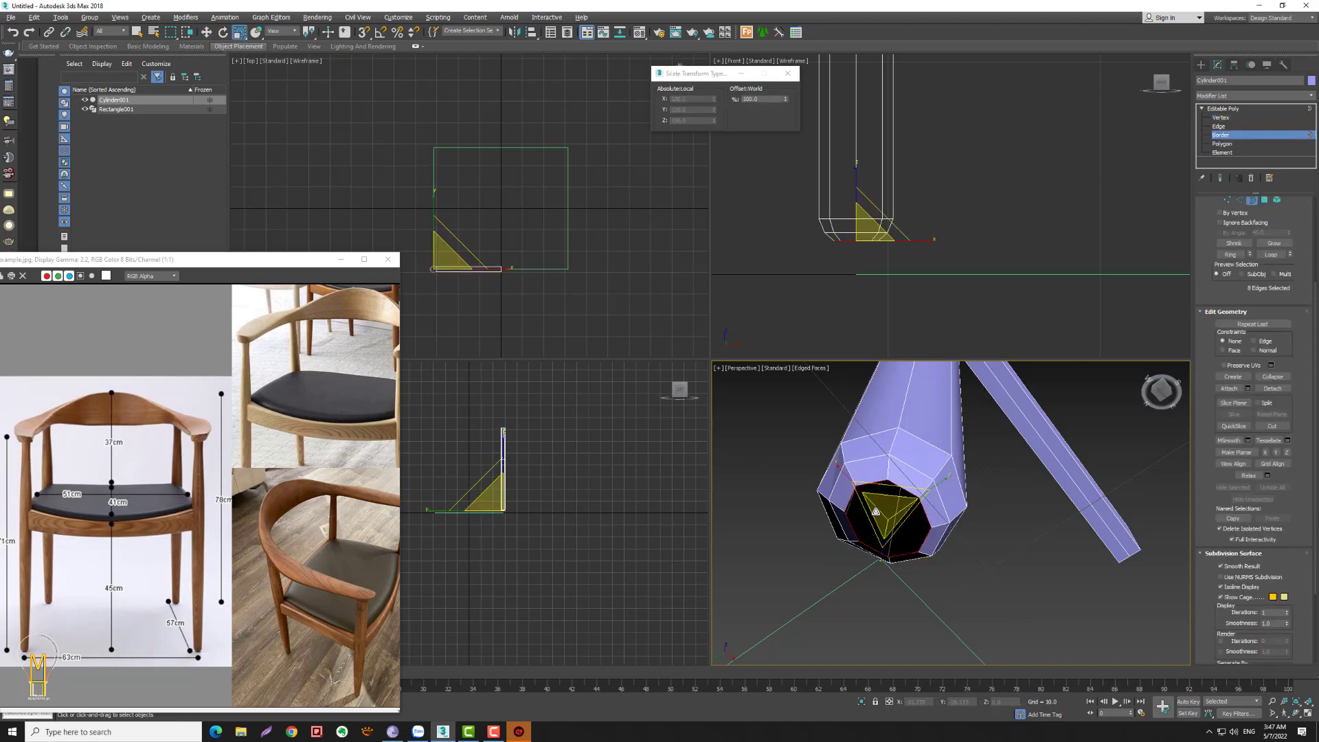
left_click_drag(876, 511, 875, 521)
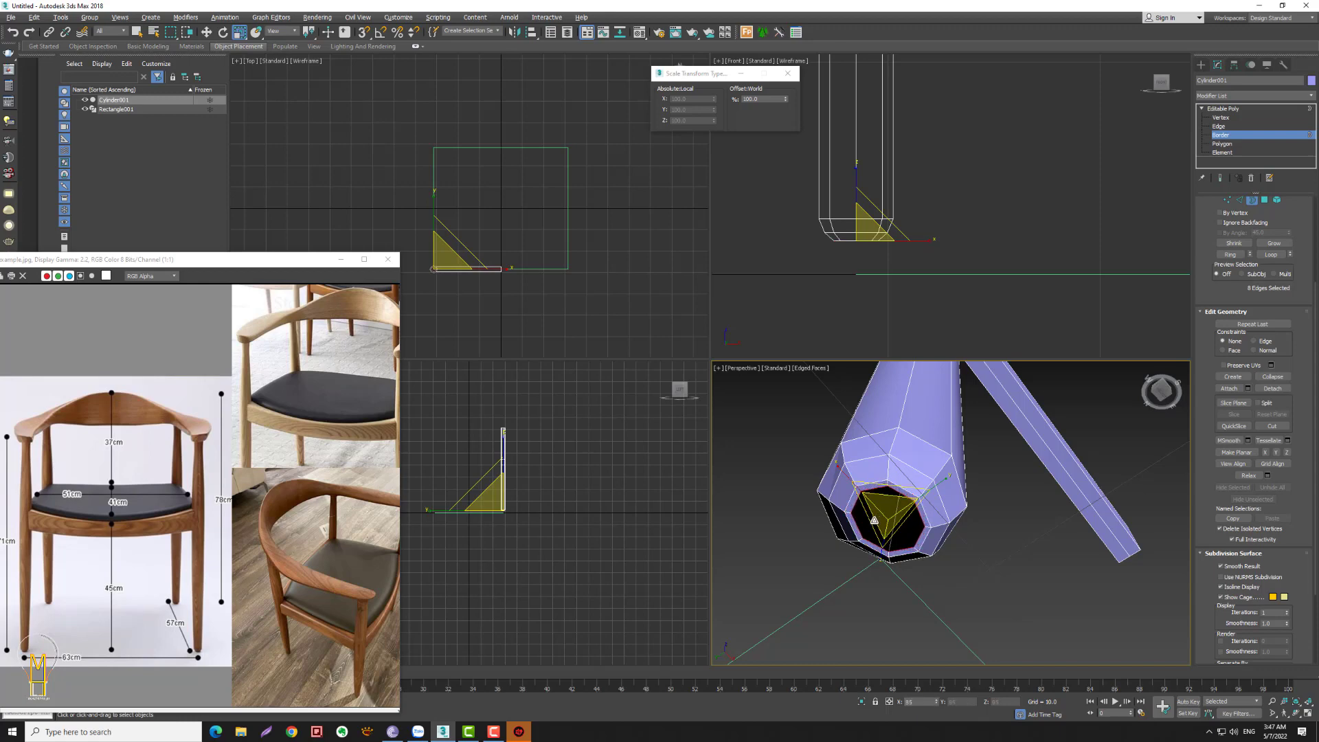
- Lower the border ring to the leg bottom and collapse it to close the tip
left_click(206, 33)
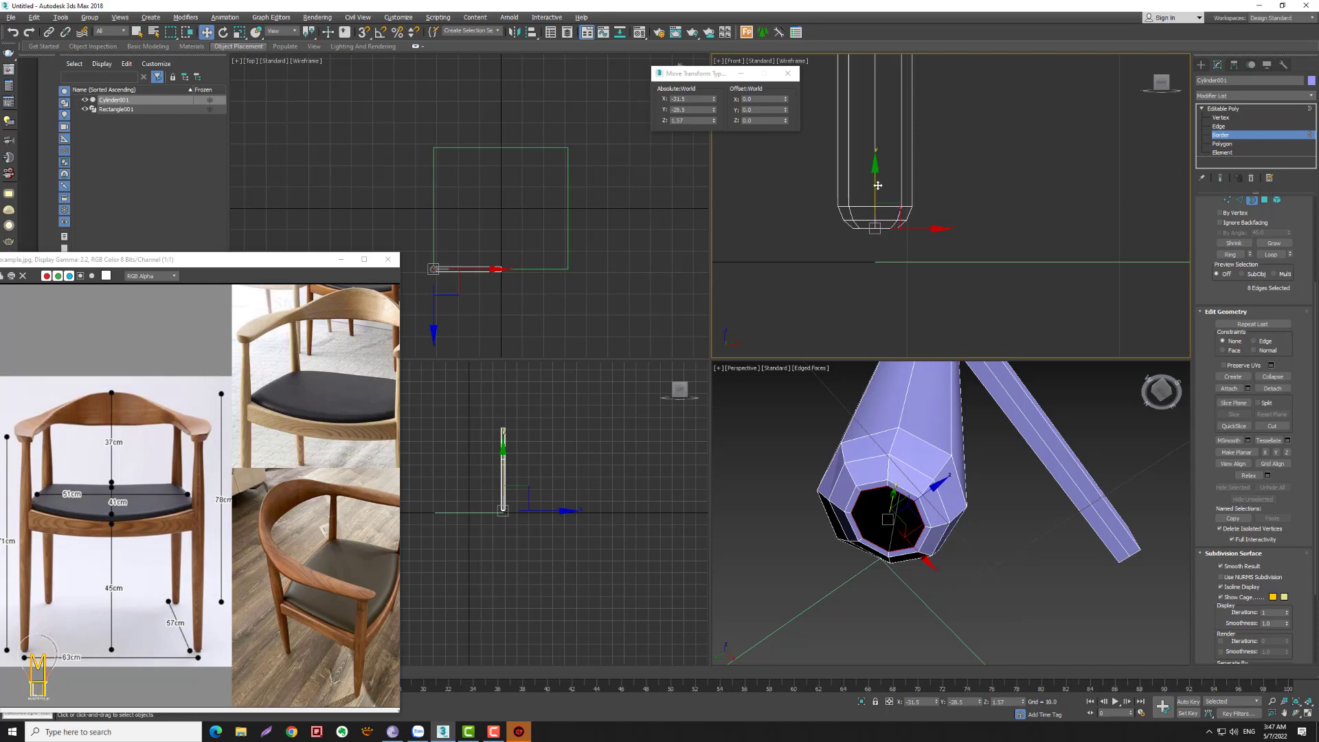
left_click_drag(877, 185, 866, 208, "shift")
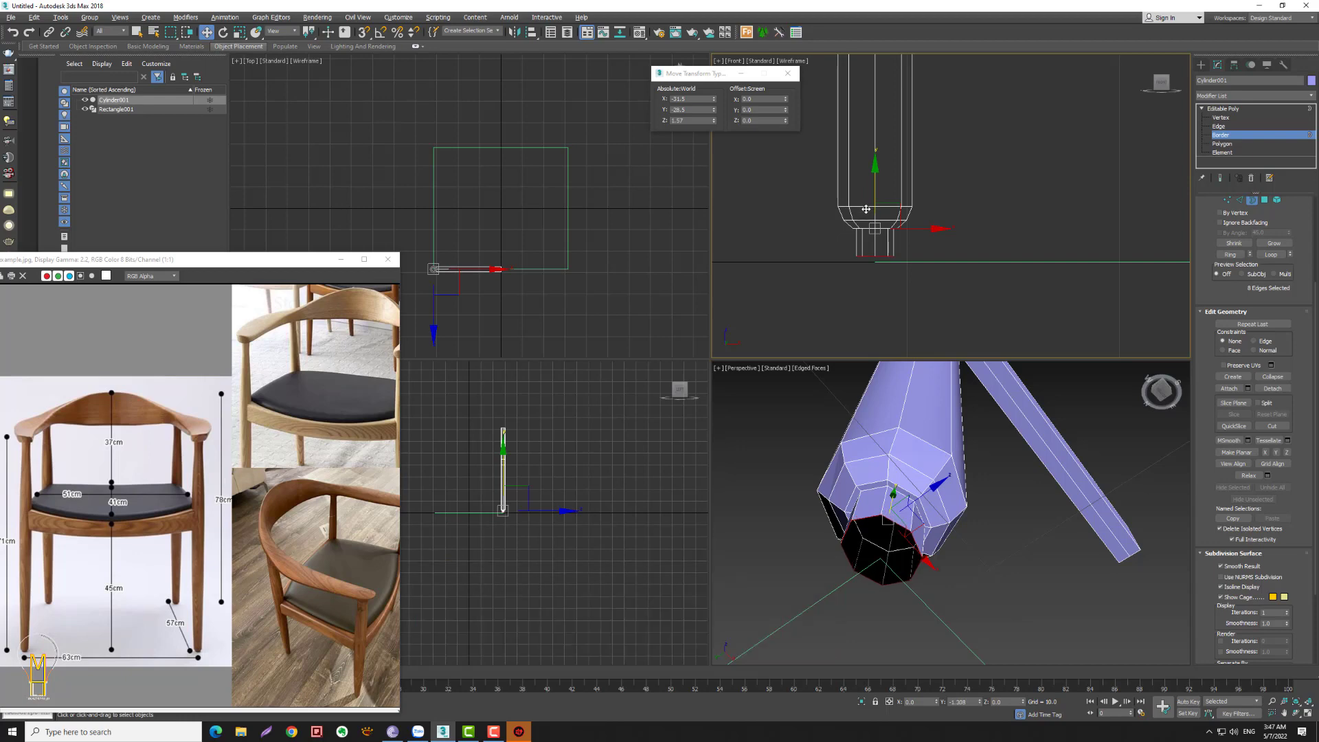
left_click_drag(866, 208, 799, 269, "shift")
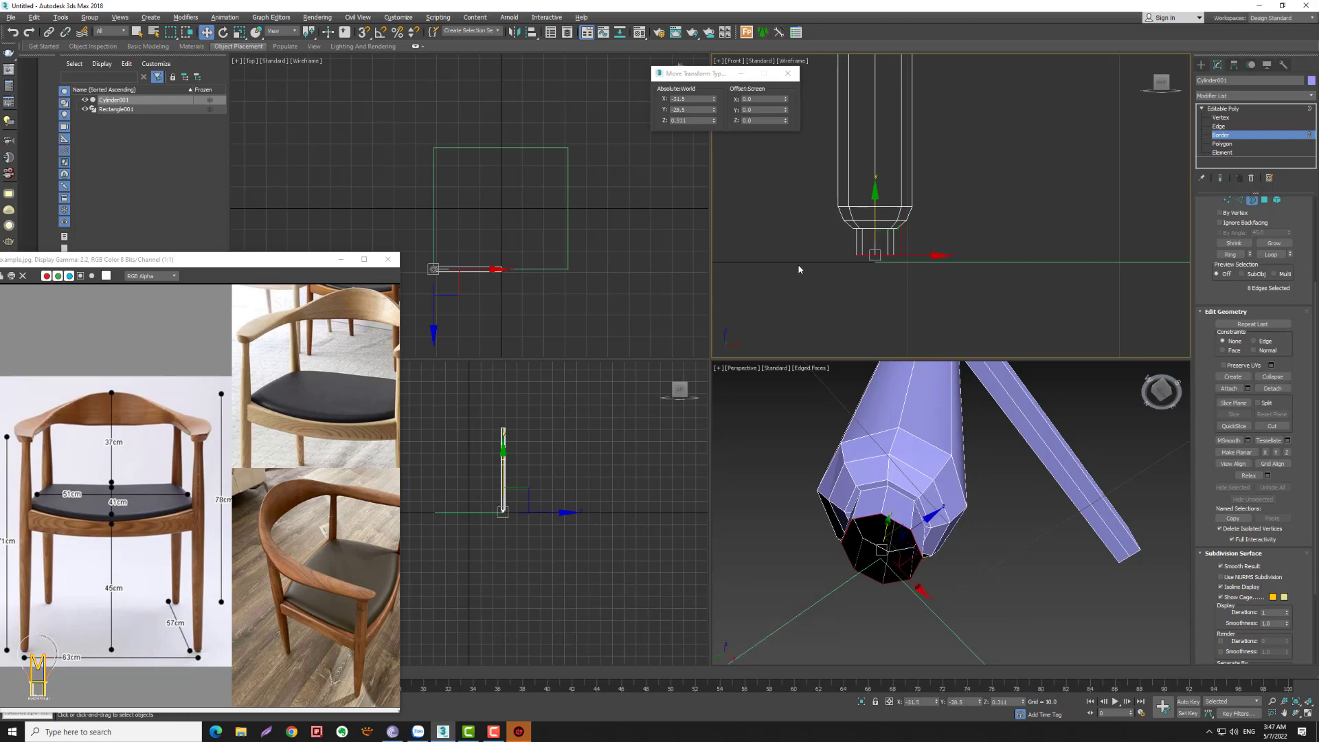
scroll(212, 654, "up", 2)
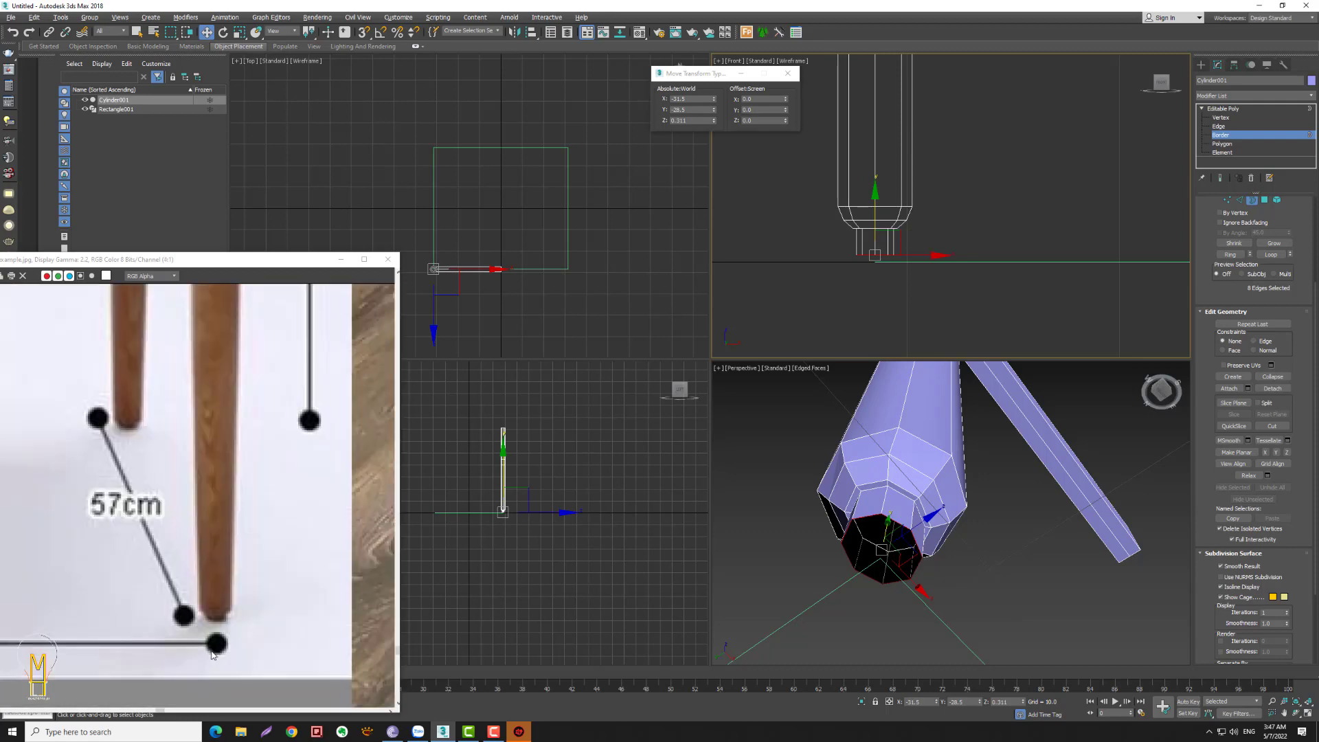
scroll(212, 654, "down", 1)
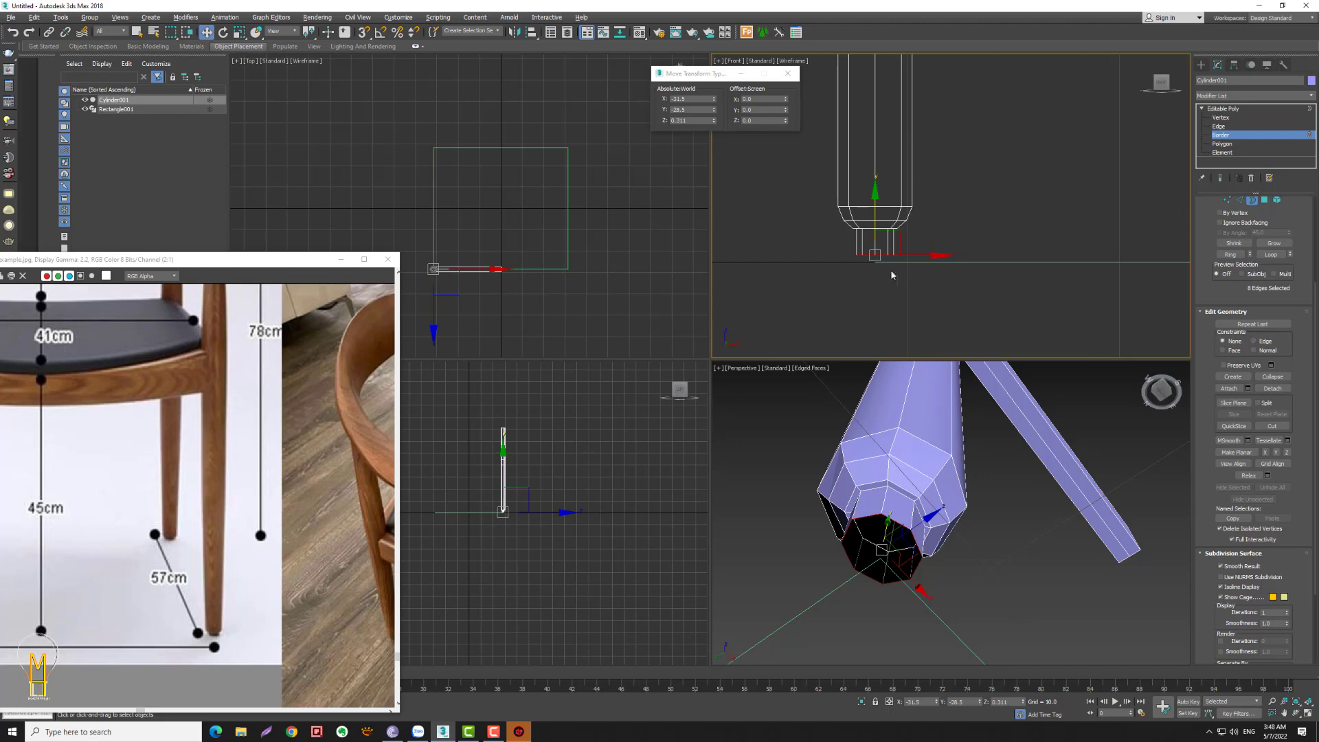
left_click_drag(879, 205, 879, 209)
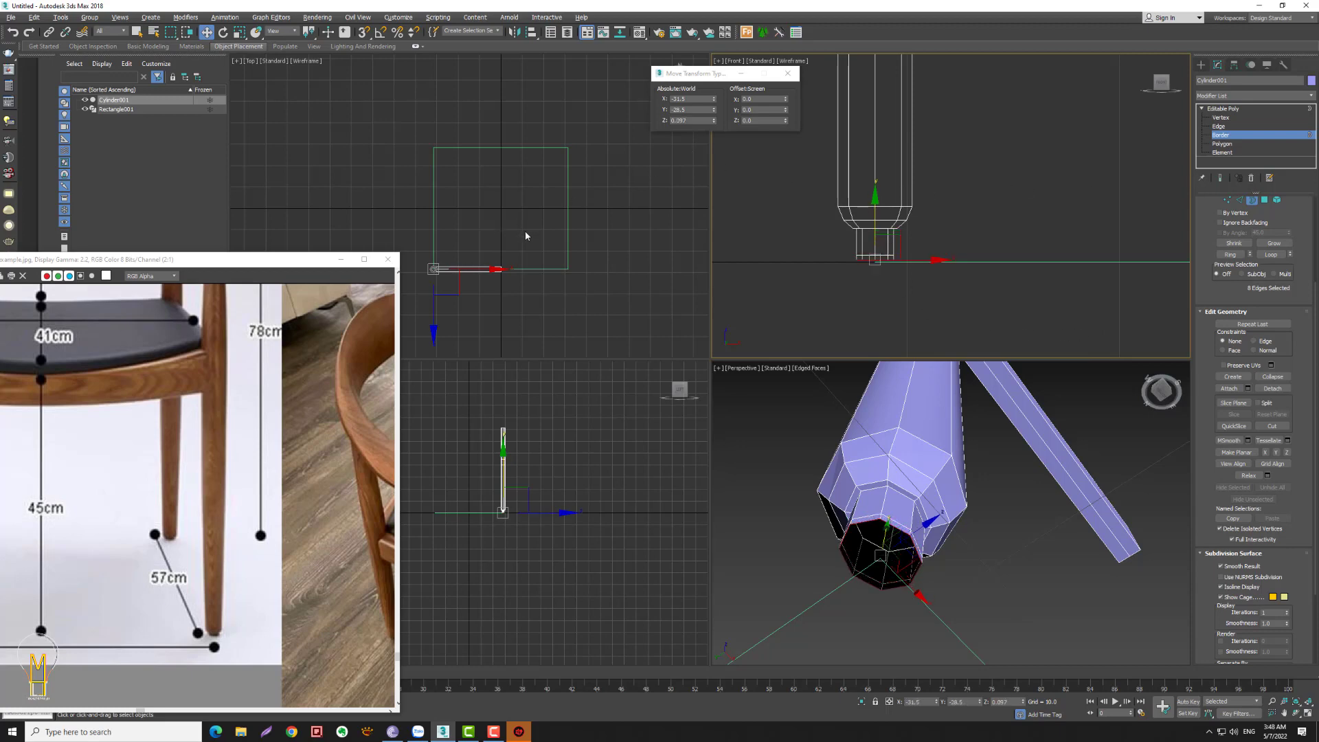
key("r")
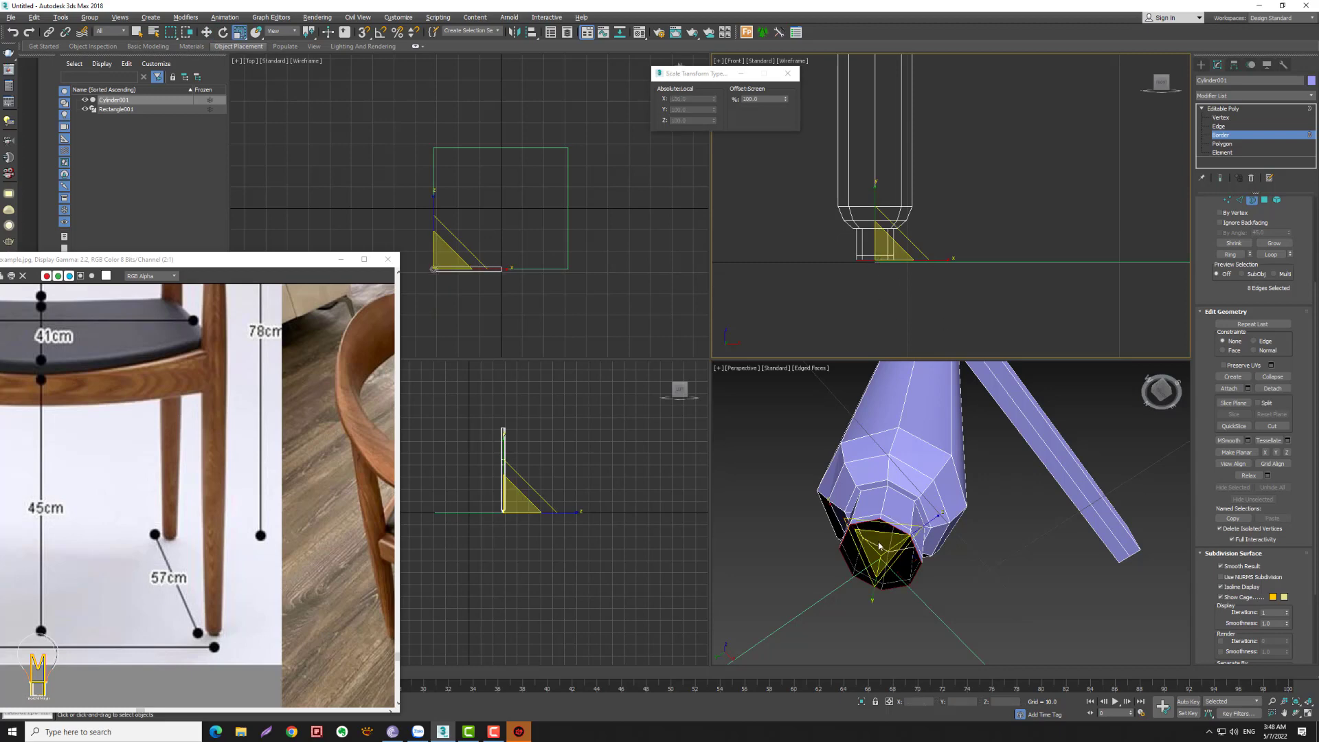
middle_click_drag(875, 545, 877, 548, "alt")
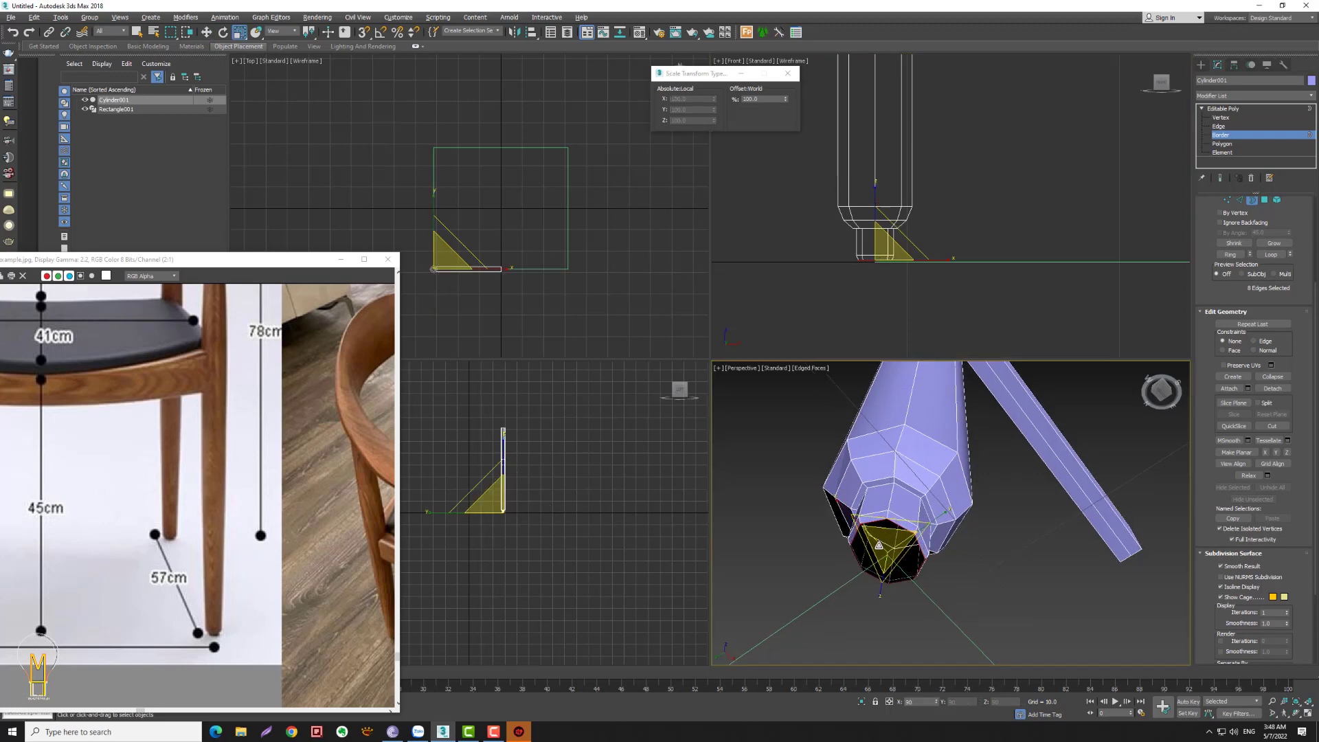
left_click(1272, 376)
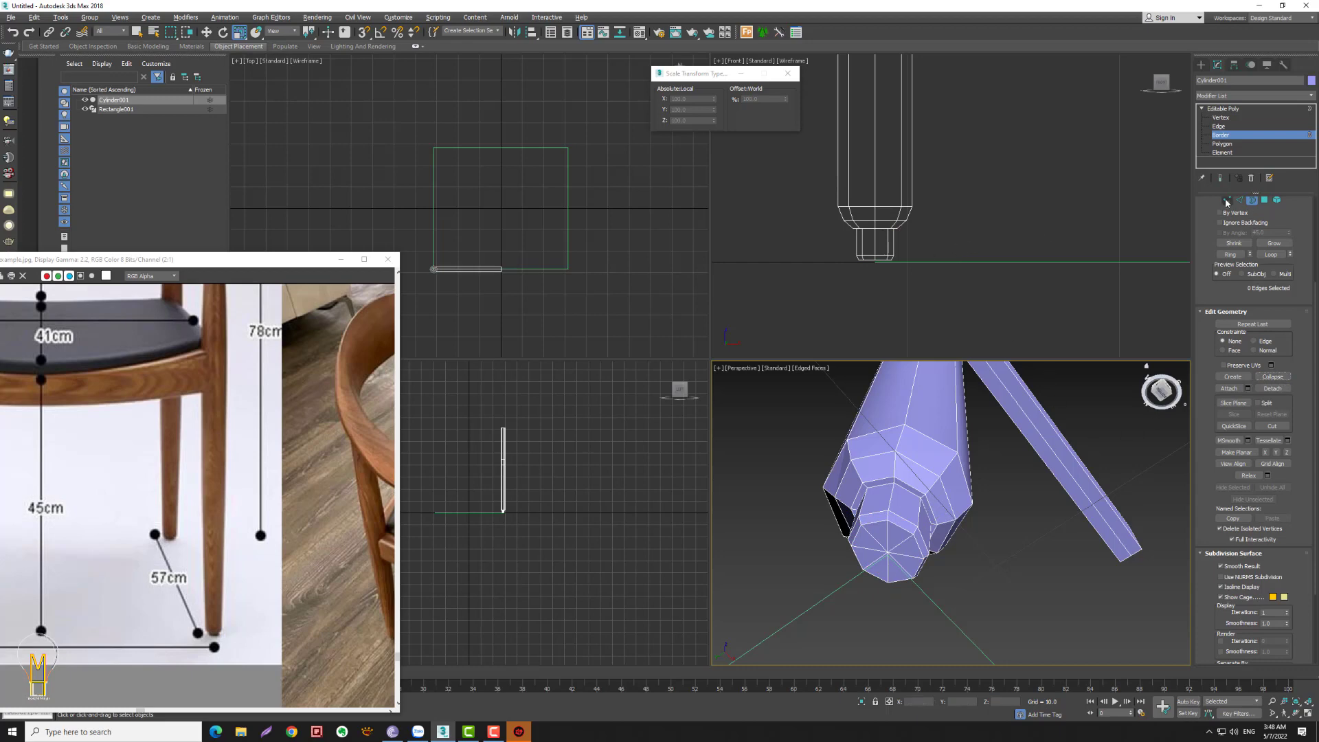
- Nudge the leg-tip vertices slightly lower, to about Z 1
key("1")
left_click_drag(827, 203, 979, 245)
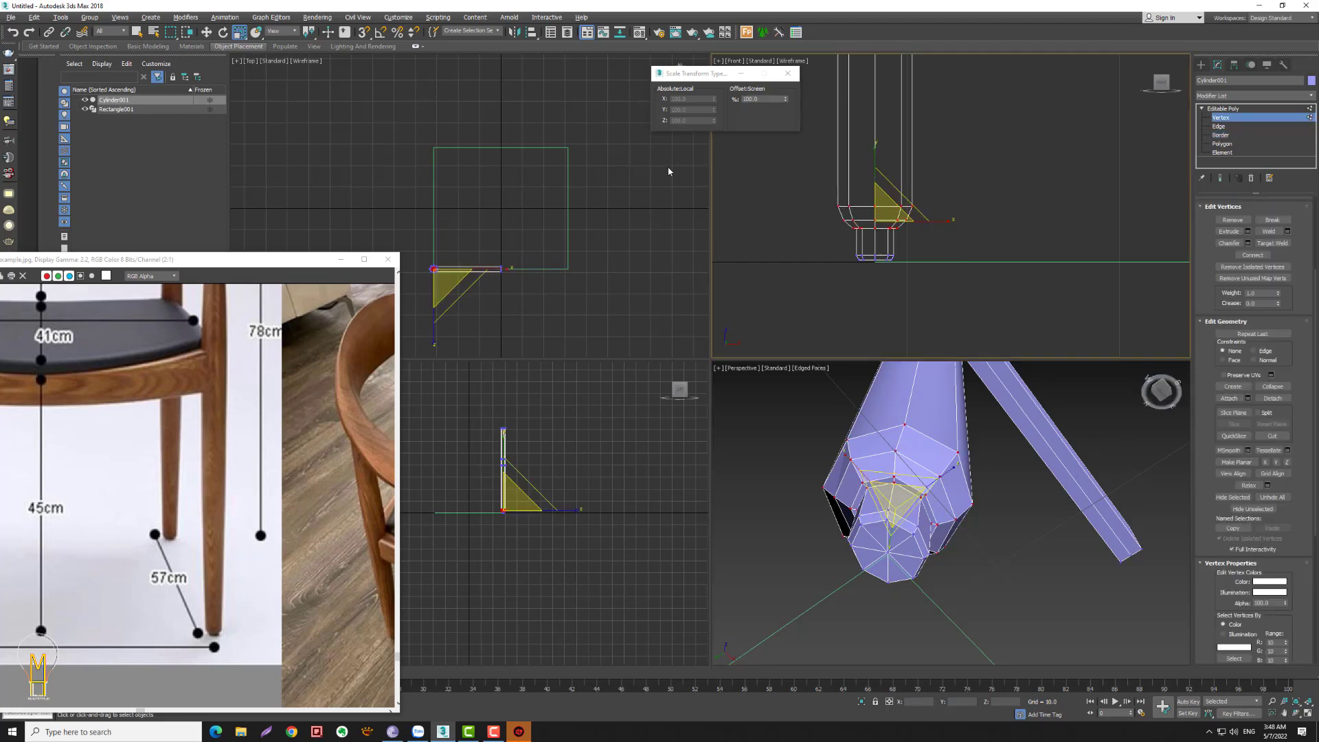
left_click(208, 34)
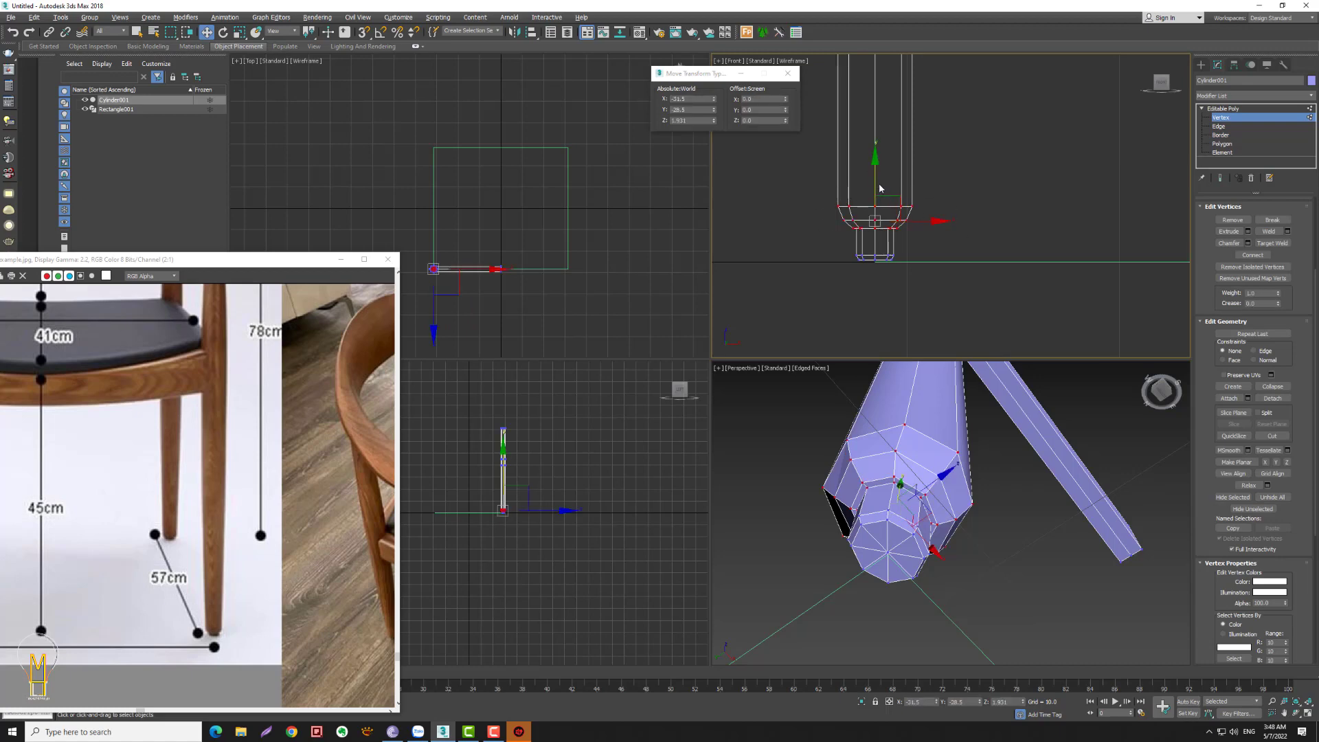
left_click_drag(874, 175, 872, 222)
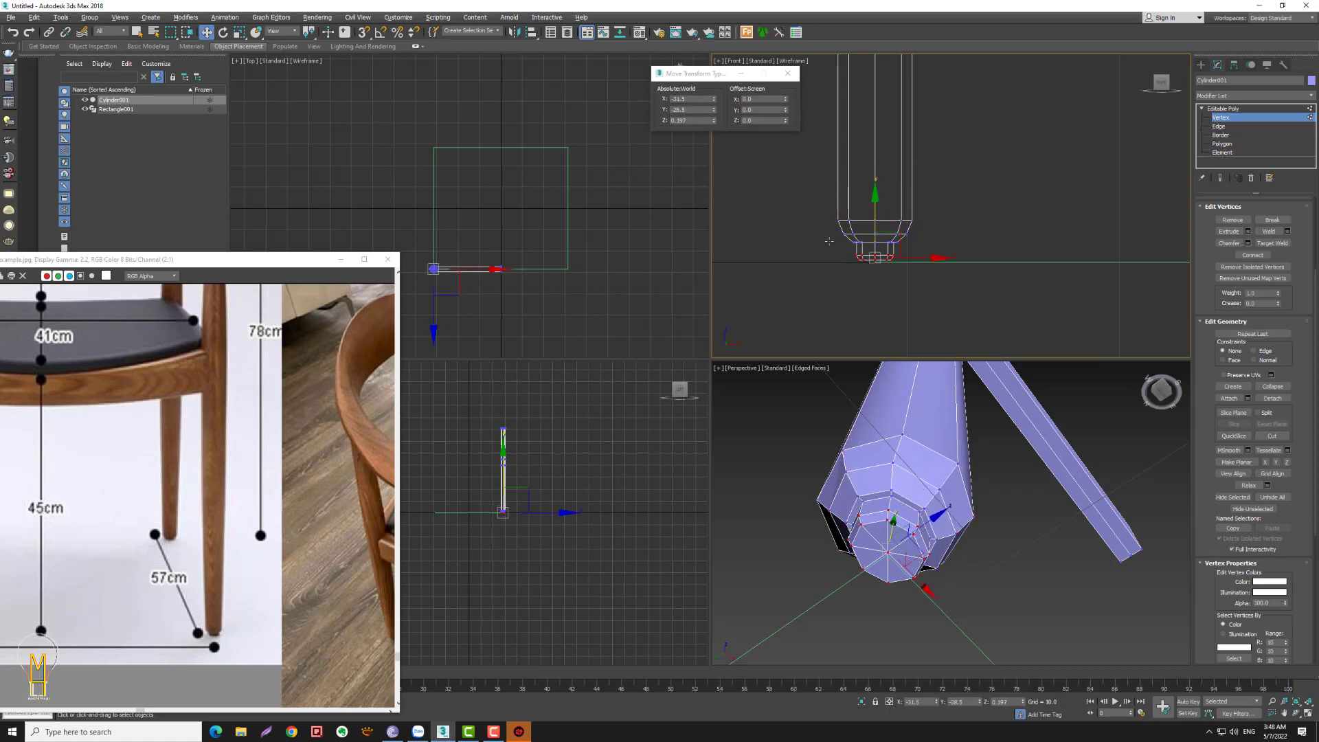
key("r")
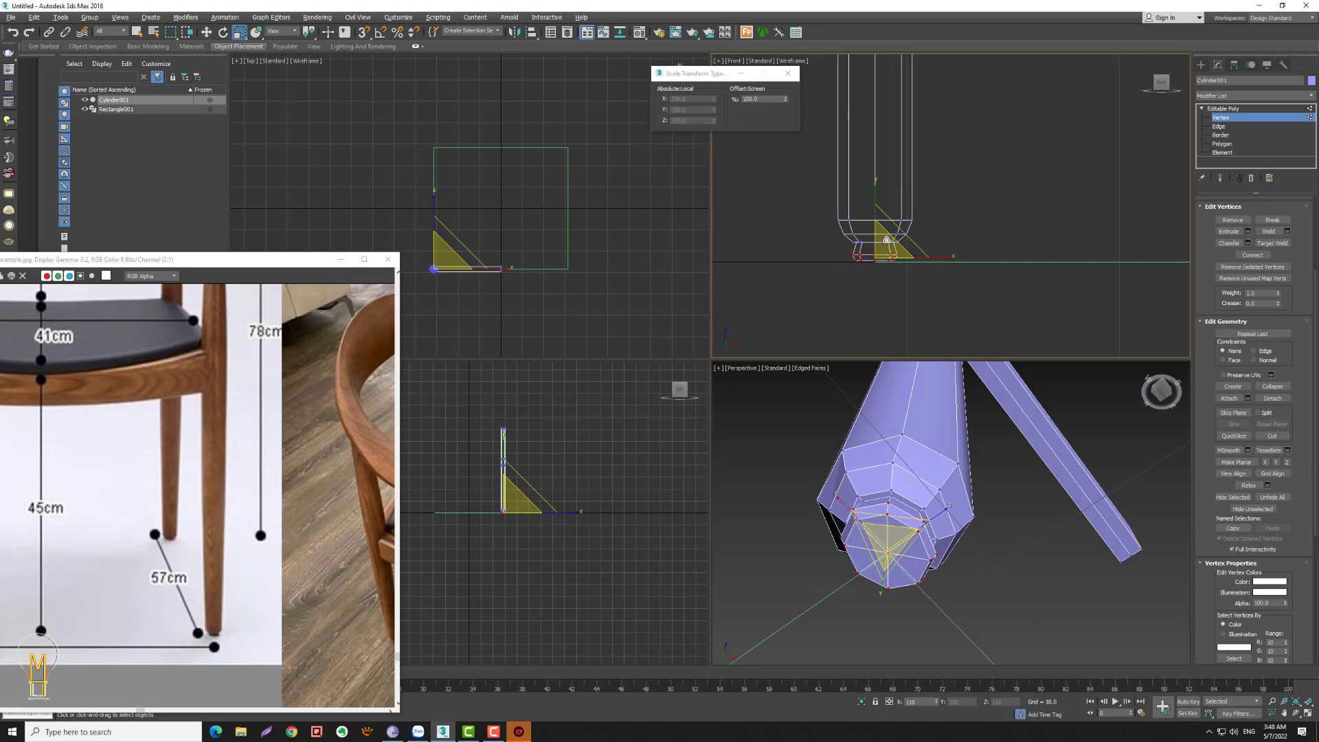
left_click(983, 204)
- Frame the whole leg in the Front view and return to object level
key("alt+z")
left_click_drag(956, 225, 931, 259)
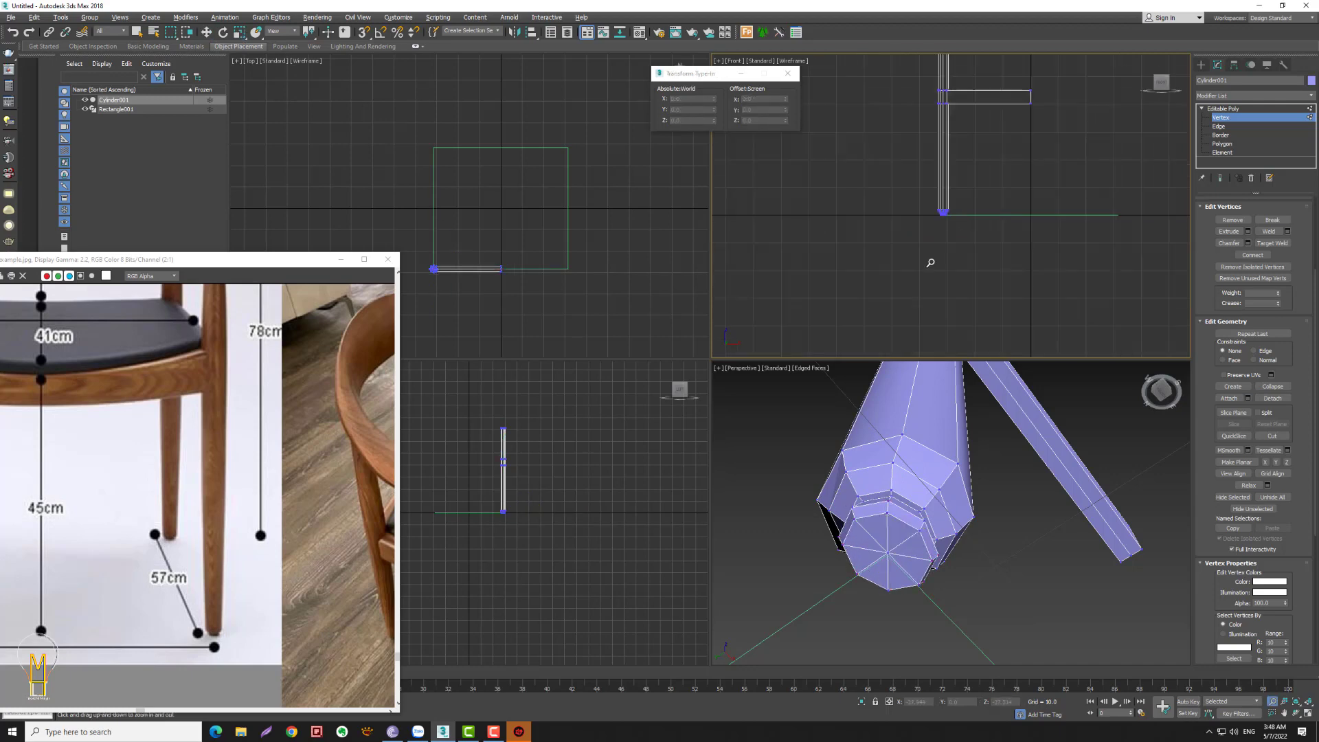
middle_click_drag(930, 259, 908, 254, "alt")
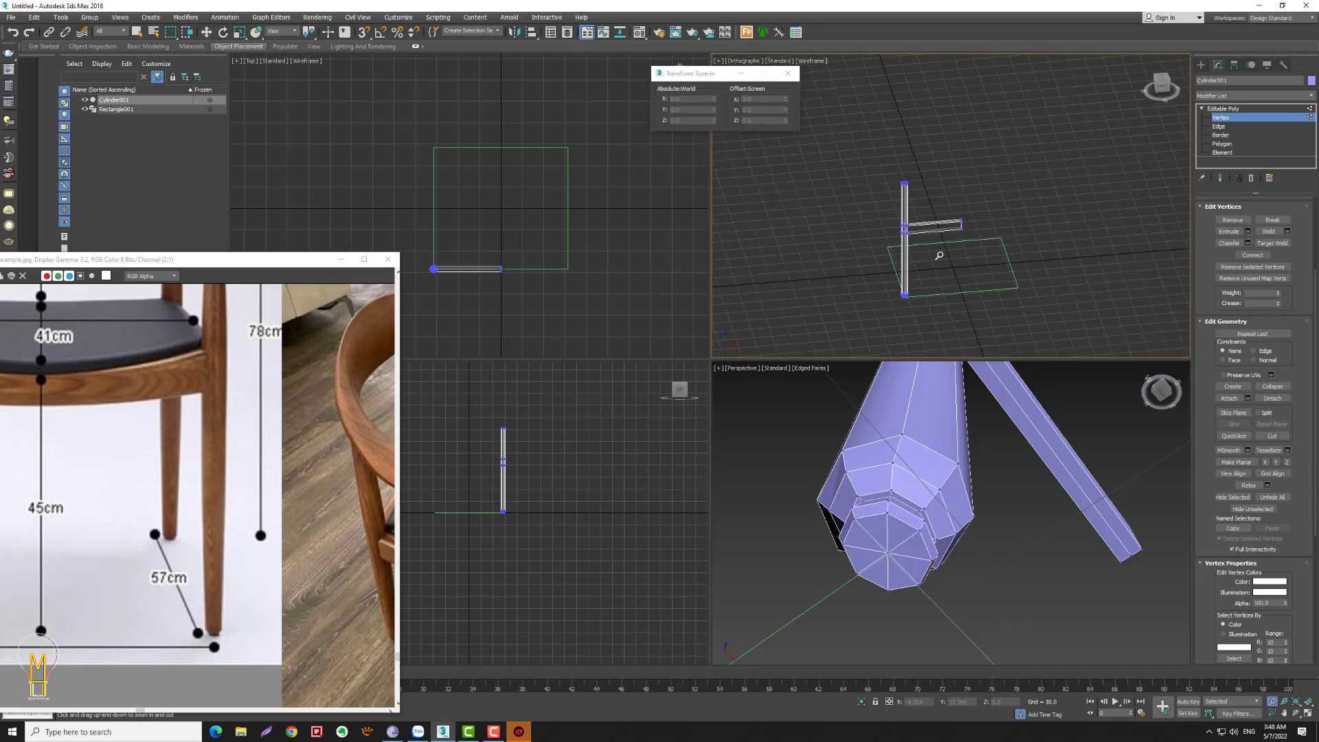
key("f")
mouse_move(977, 274)
left_mouse_down()
mouse_move(921, 239)
mouse_move(906, 315)
left_mouse_up()
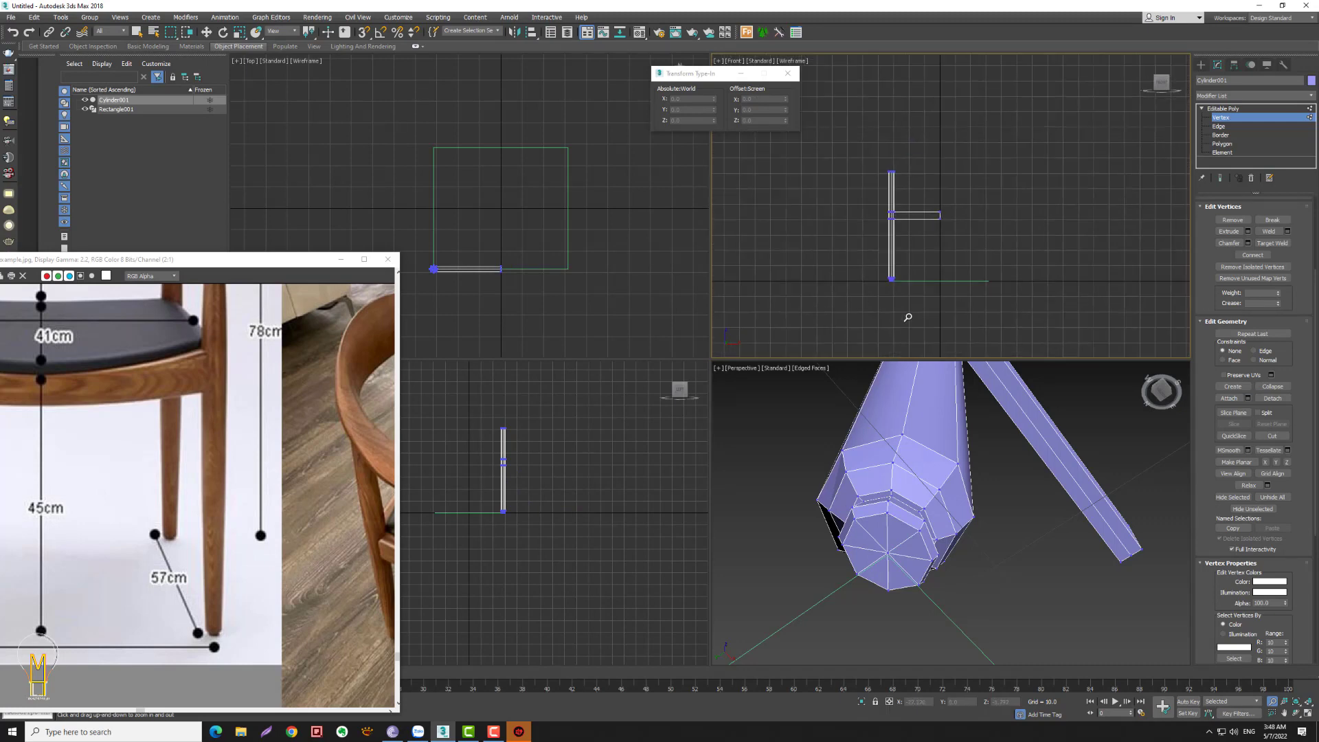
left_click_drag(942, 439, 942, 524)
scroll(926, 535, "up", 3)
middle_click_drag(962, 261, 926, 283)
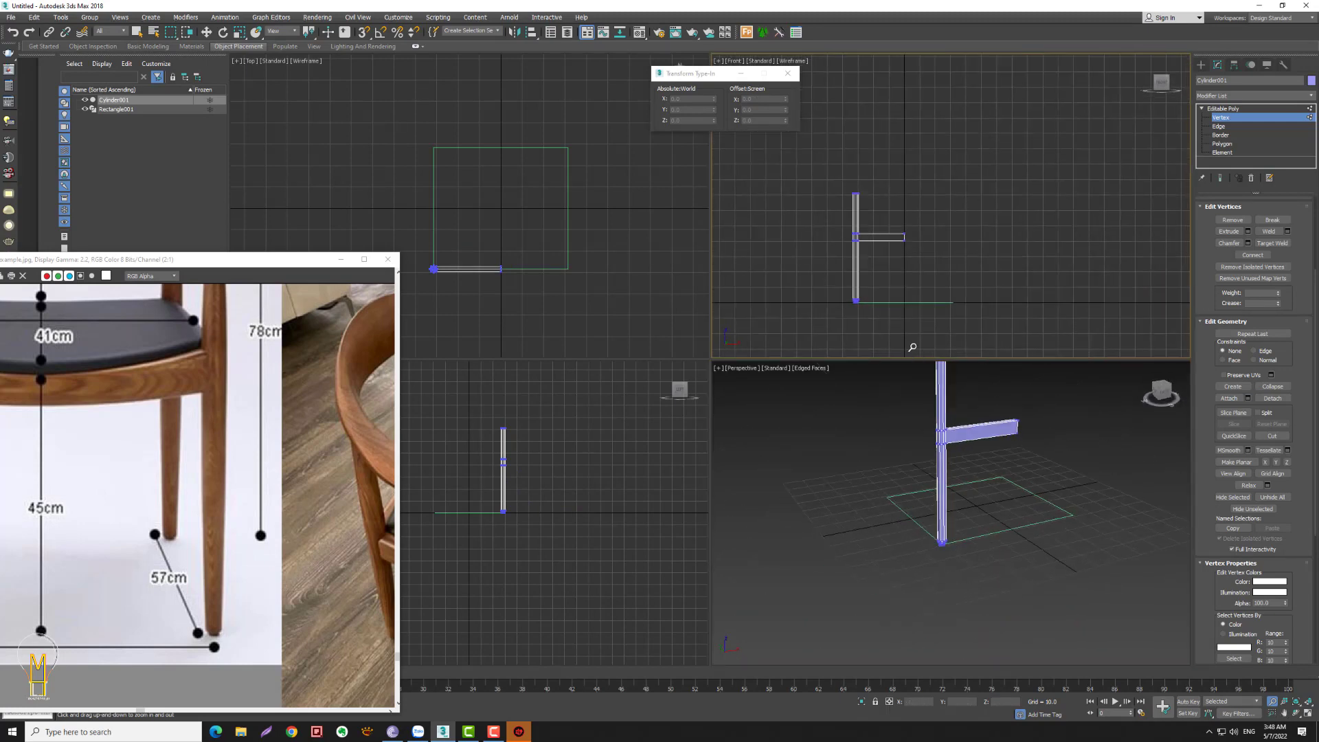
key("1")
key("r")
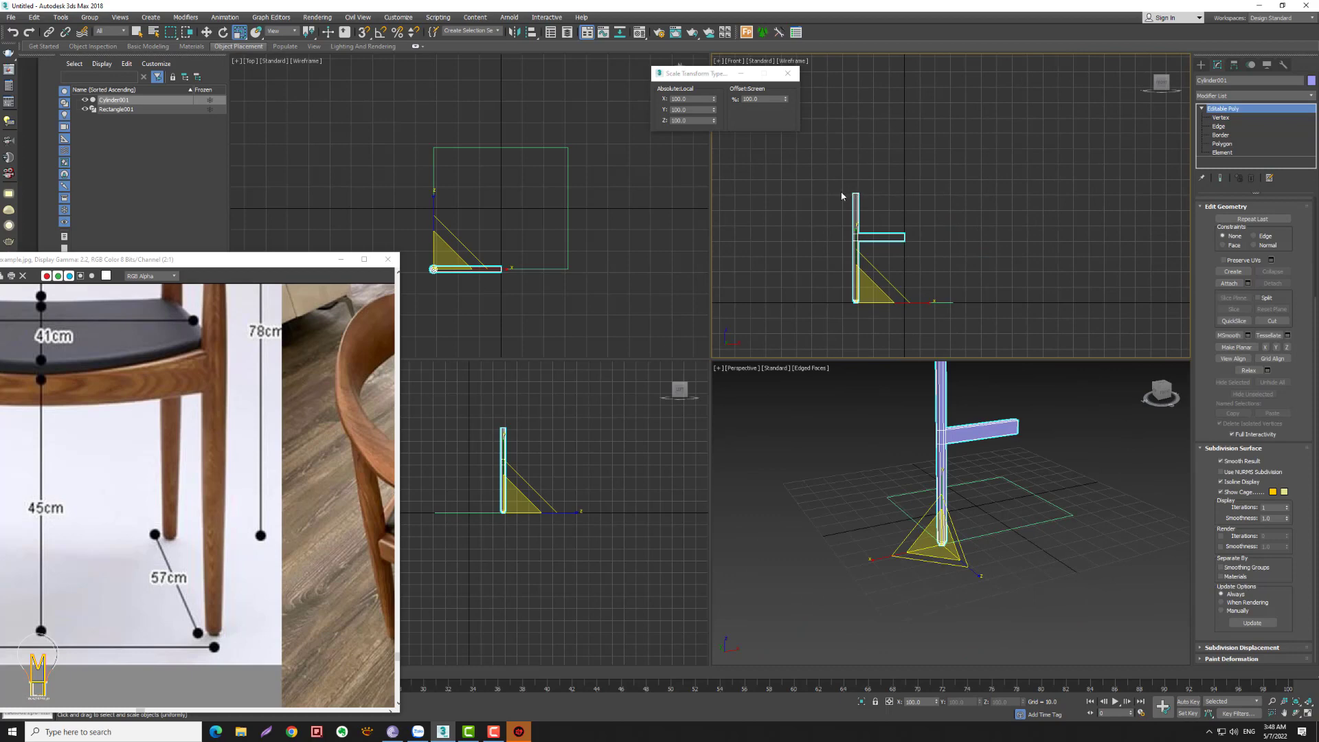
- Mirror the leg and rail on X in World coordinates as an Instance, creating Cylinder002
left_click(295, 32)
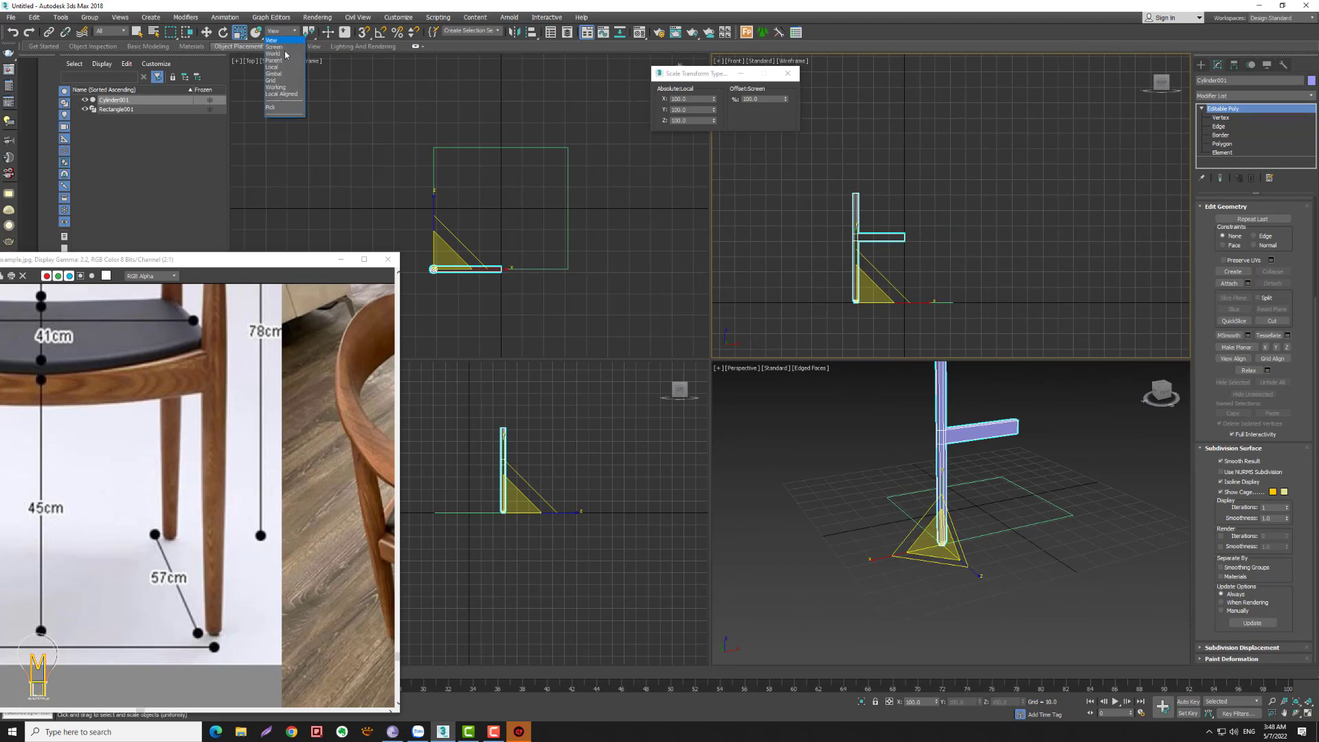
left_click(281, 53)
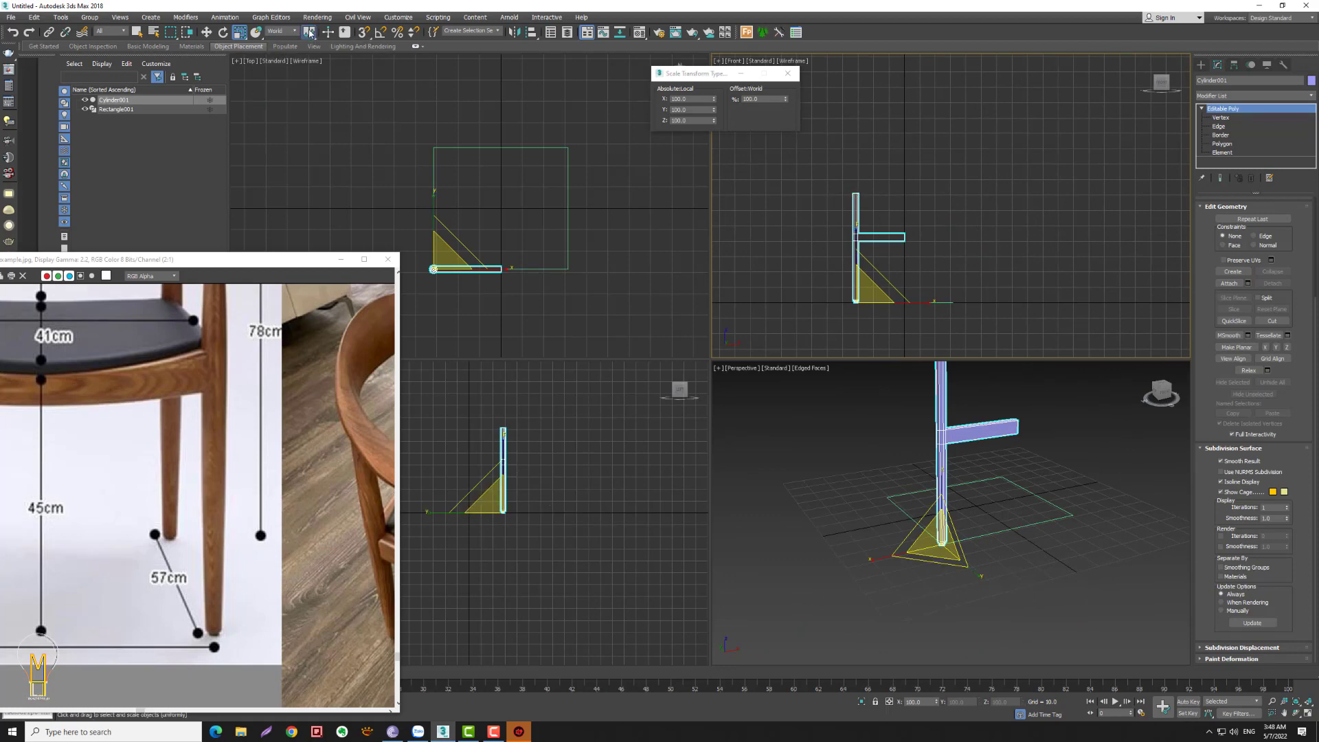
left_click_drag(311, 33, 315, 83)
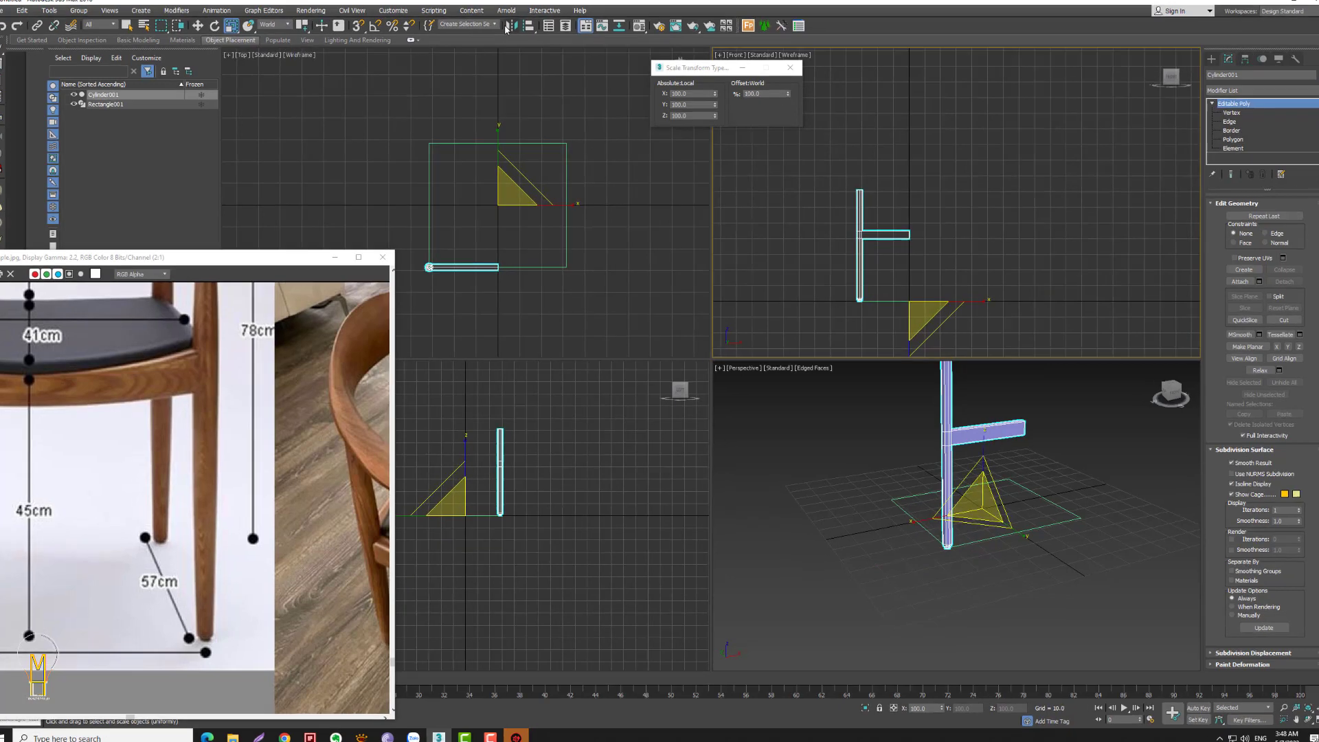
left_click(514, 33)
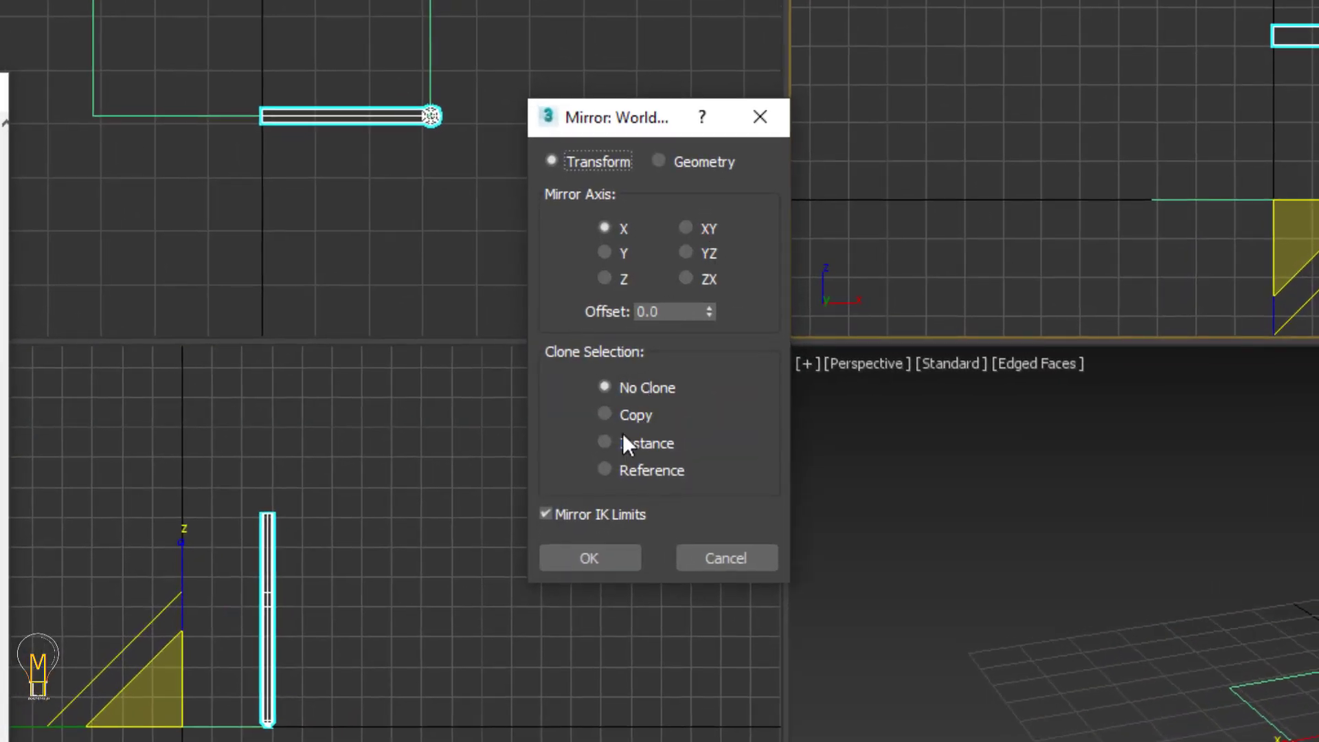
left_click(622, 439)
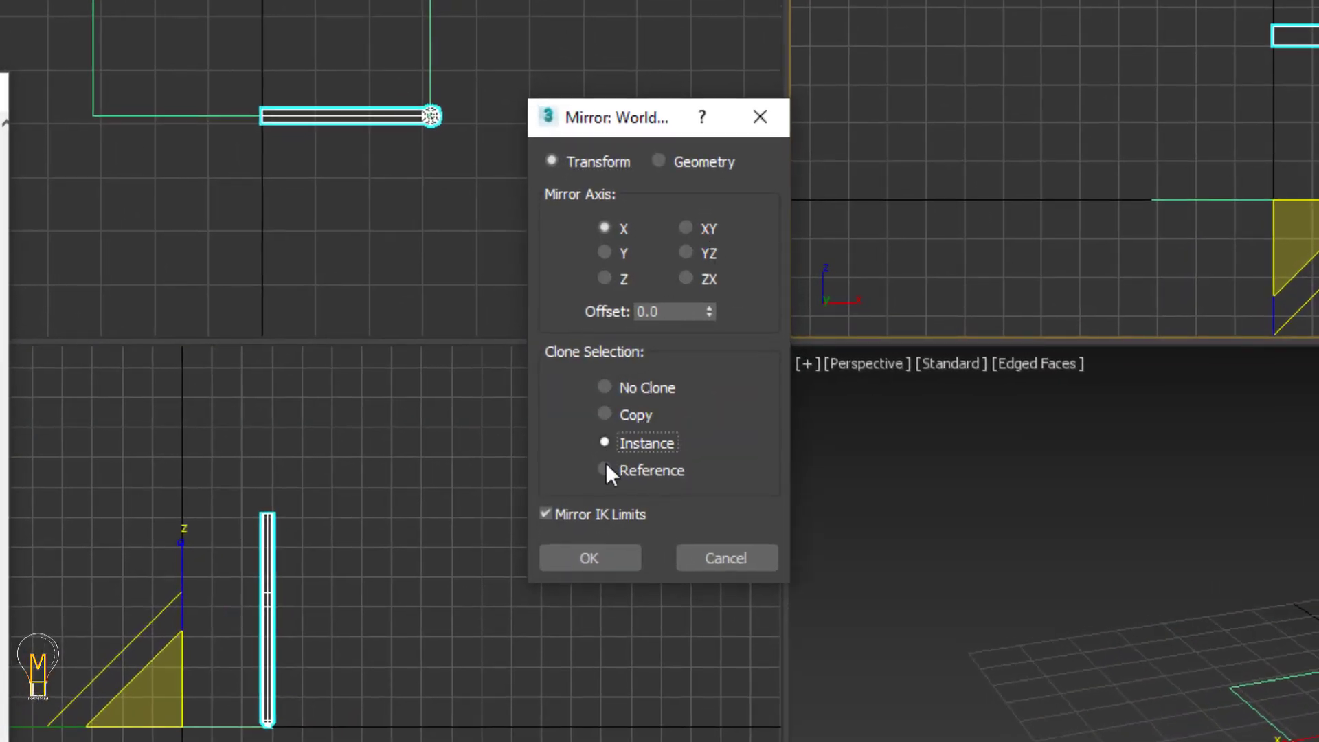
left_click(591, 559)
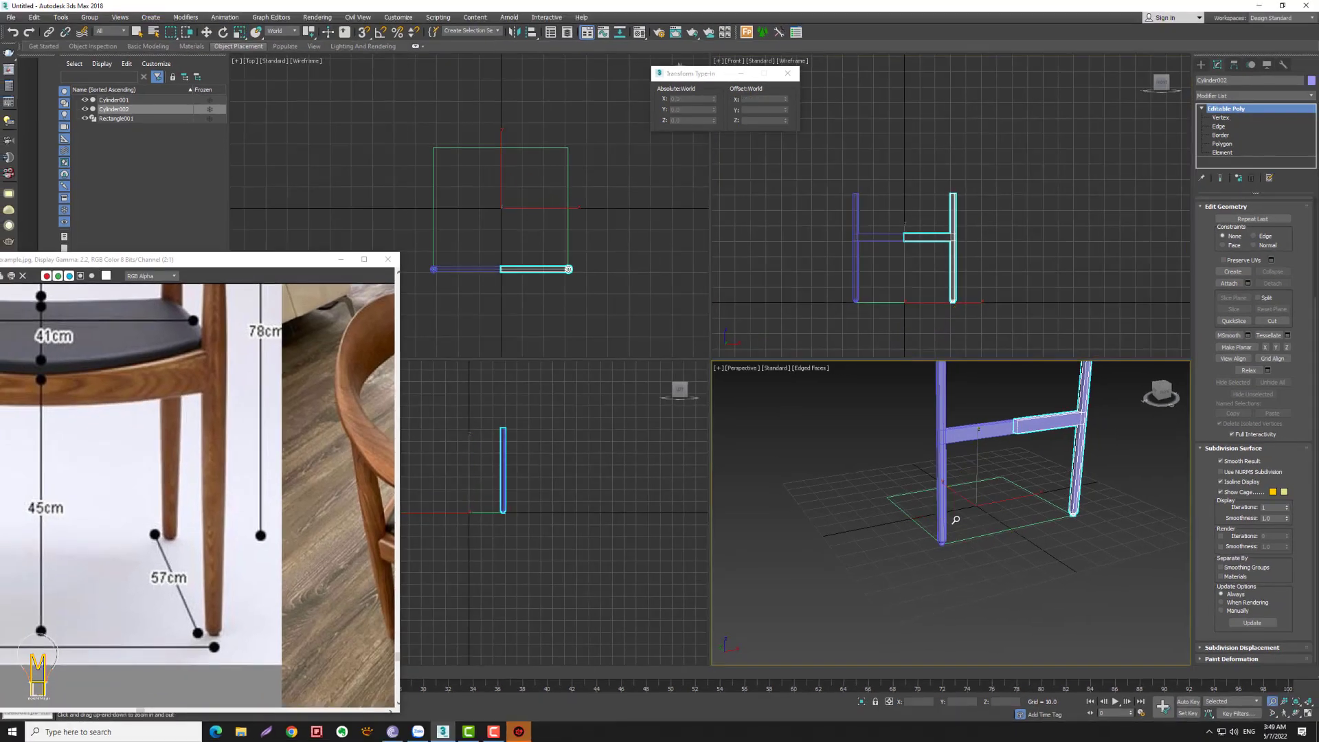
scroll(956, 520, "down", 2)
mouse_move(927, 506)
middle_mouse_down("alt")
mouse_move(912, 503)
mouse_move(913, 481)
middle_mouse_up("alt")
key("r")
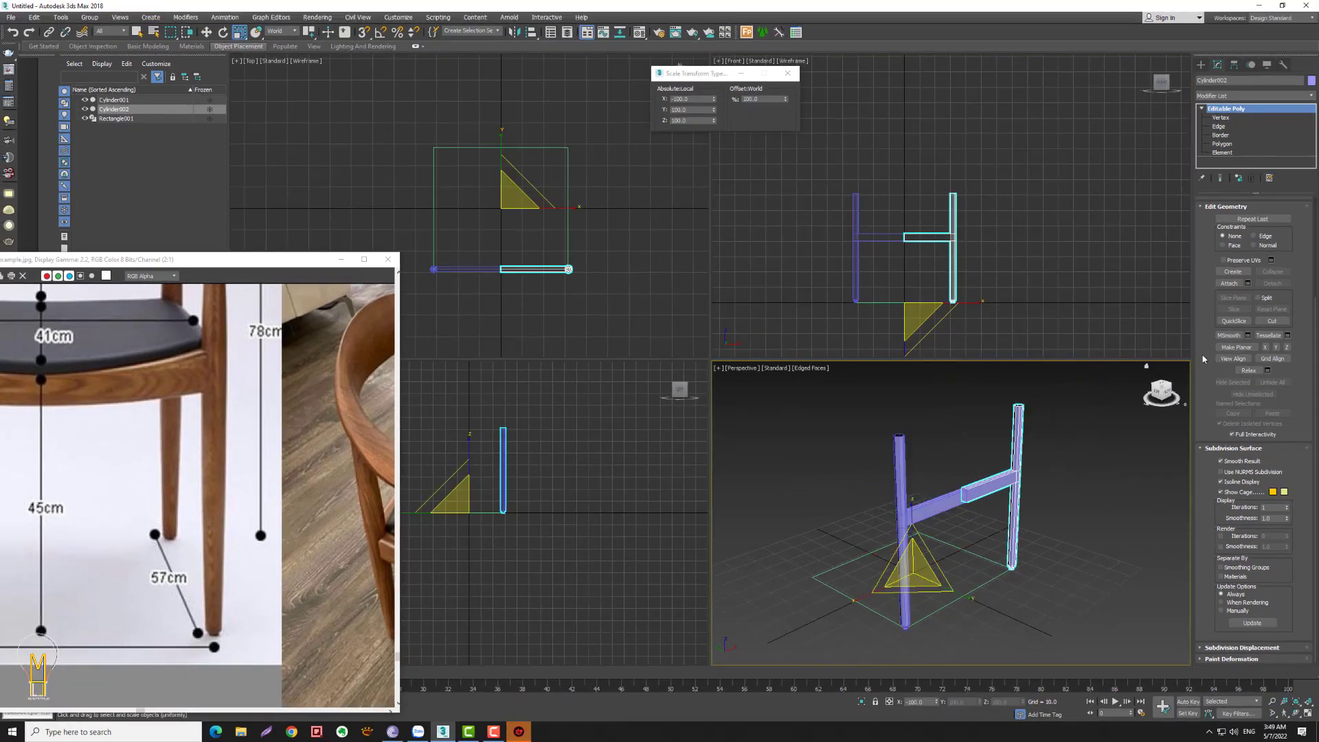
left_click(1221, 117)
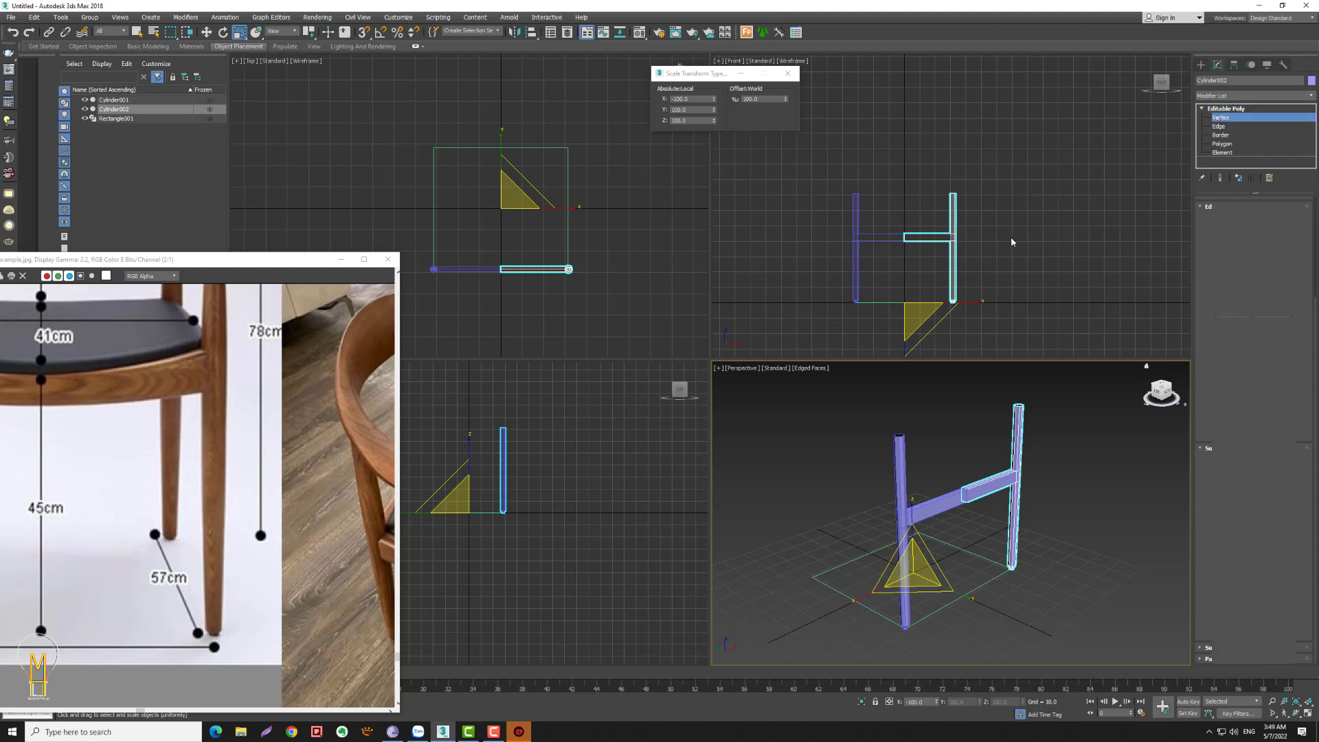
mouse_move(894, 225)
left_mouse_down()
mouse_move(917, 247)
mouse_move(931, 195)
left_mouse_up()
left_click(206, 33)
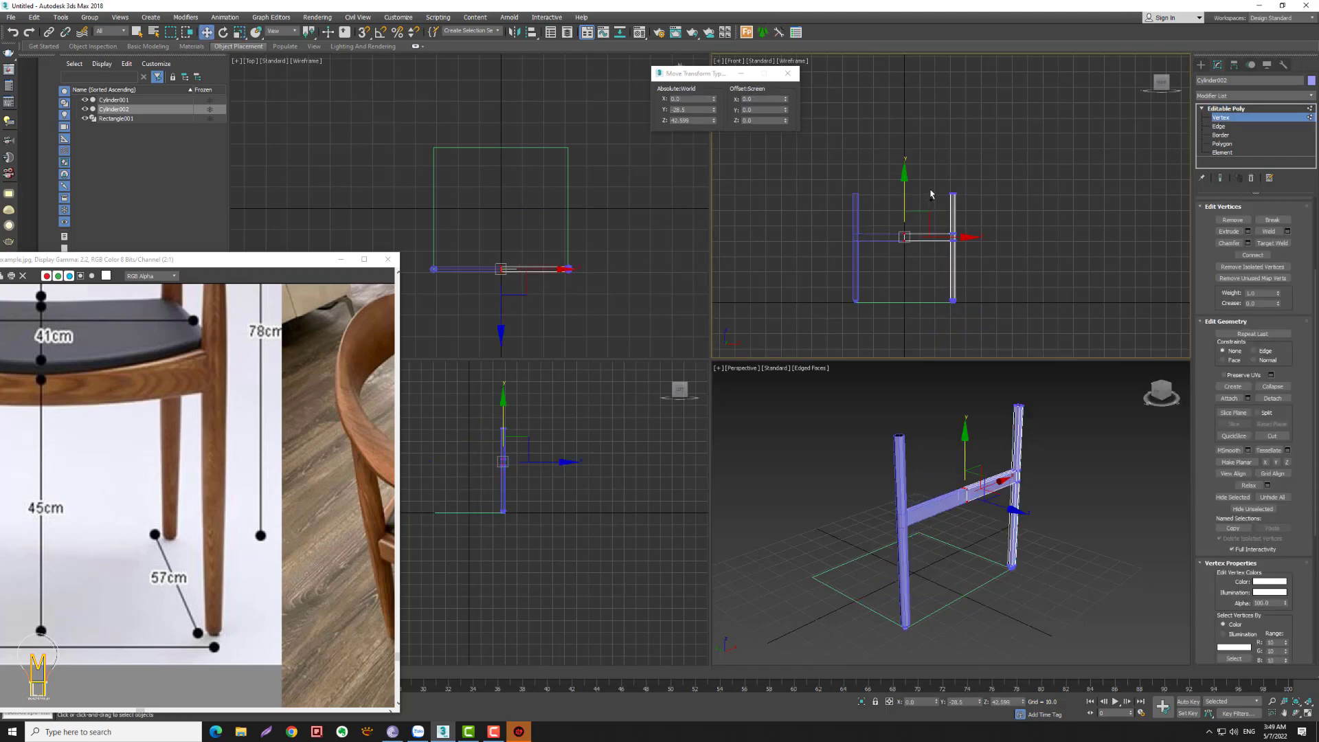
left_click(1018, 407)
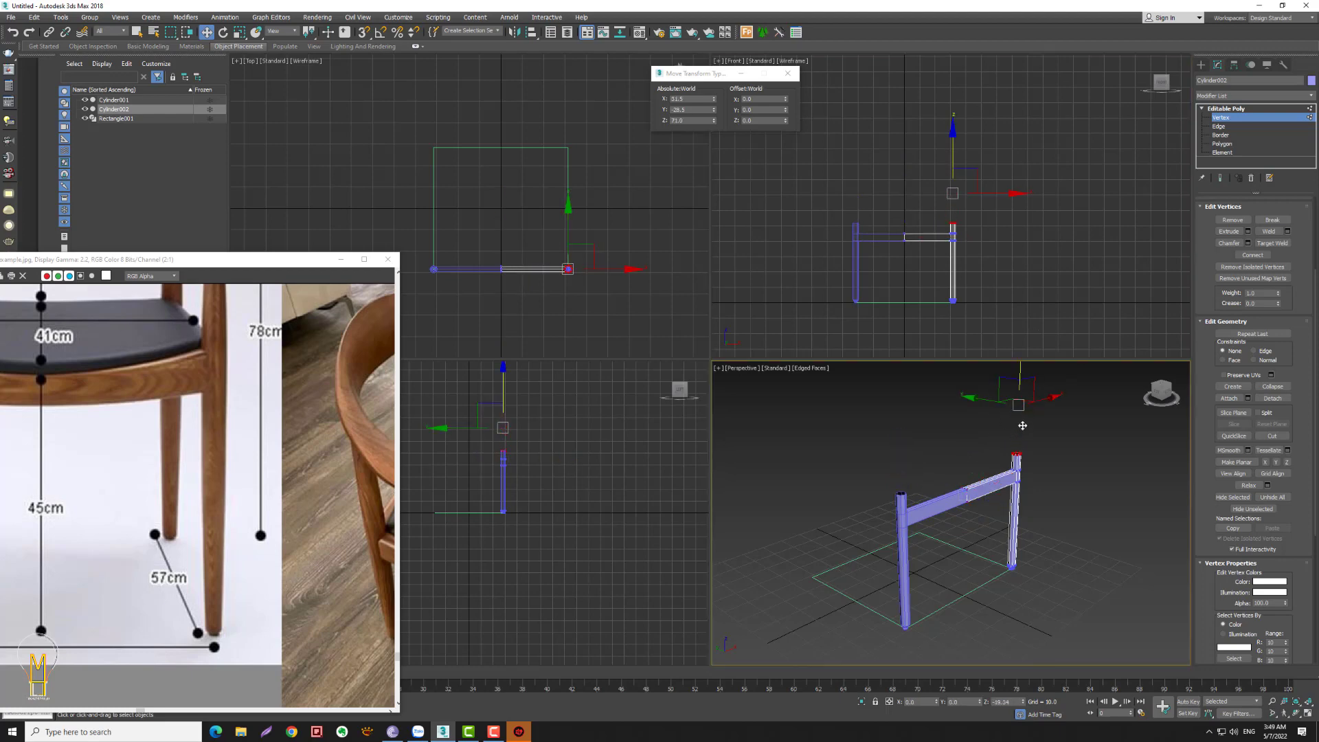
left_click(1108, 222)
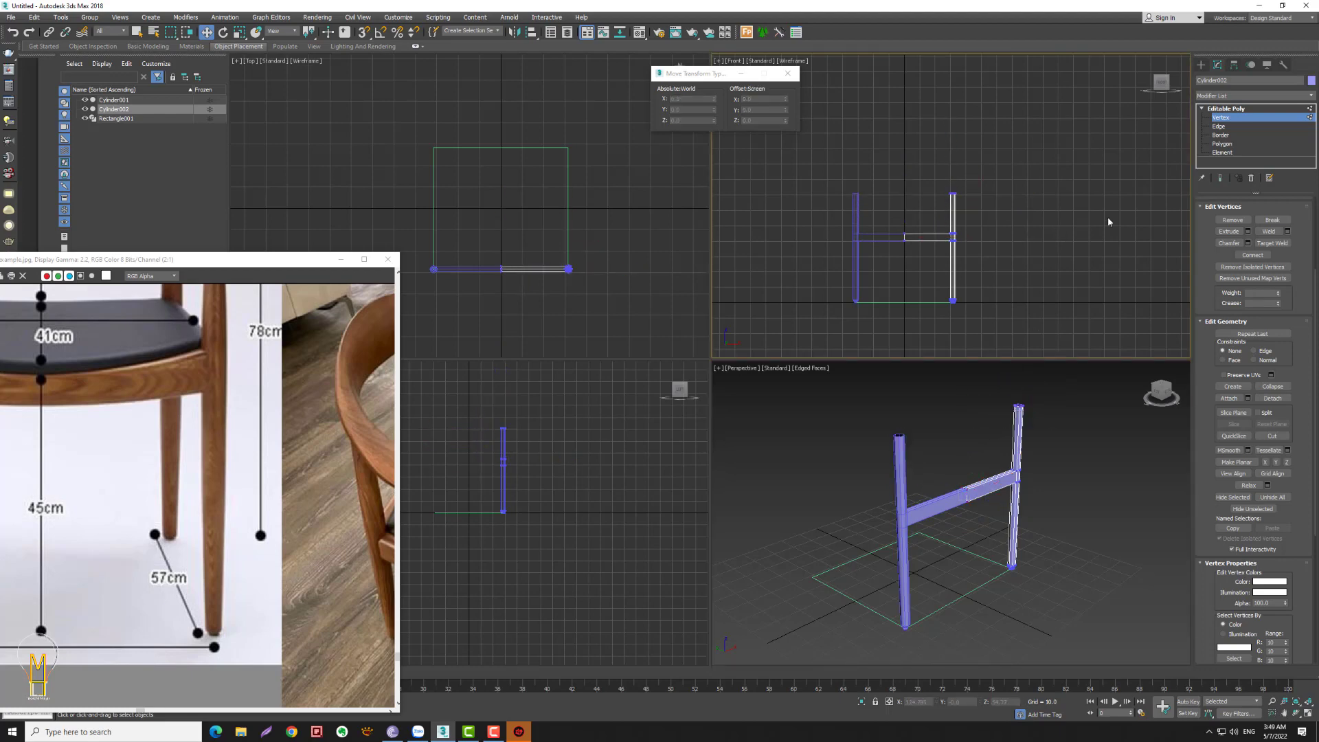
left_click(1226, 109)
key("alt+z")
mouse_move(1009, 522)
left_mouse_down()
mouse_move(1009, 478)
mouse_move(1009, 536)
left_mouse_up()
- Activate the Top view and select only the left leg
right_click(617, 226)
key("w")
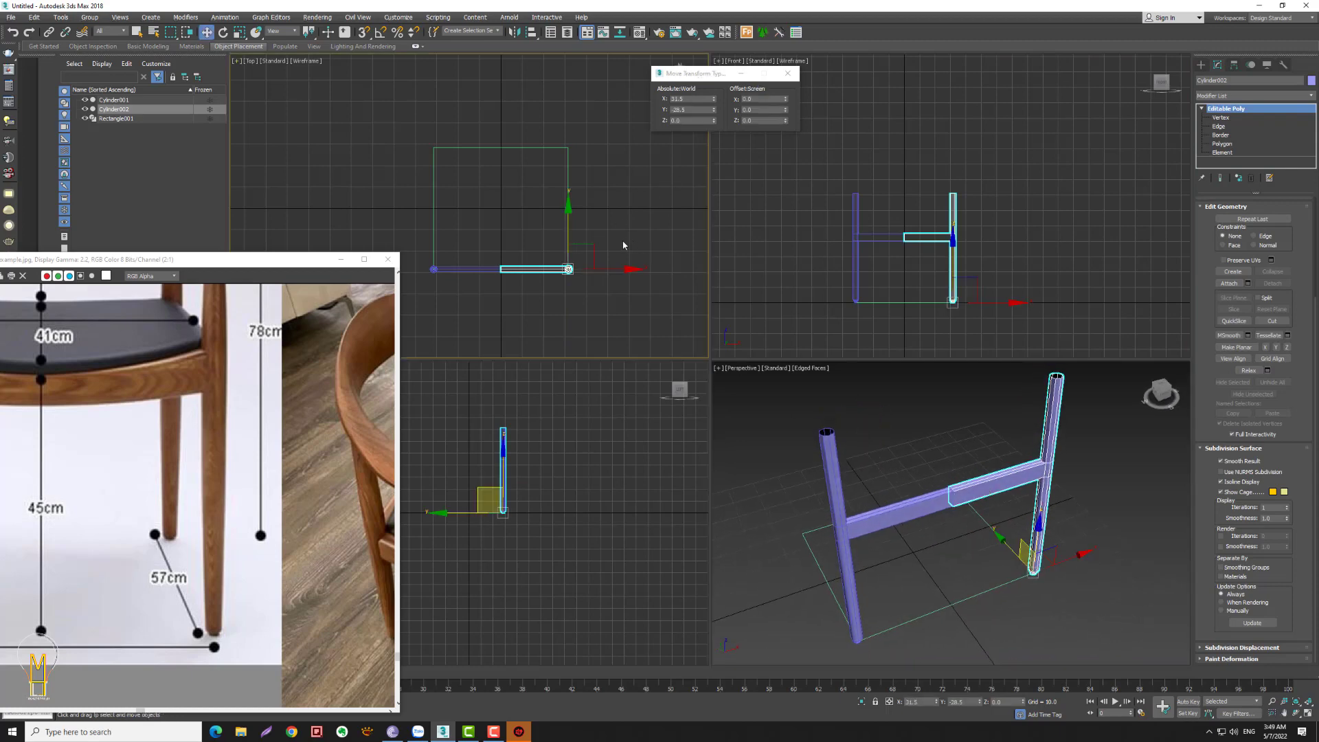
left_click(1015, 200)
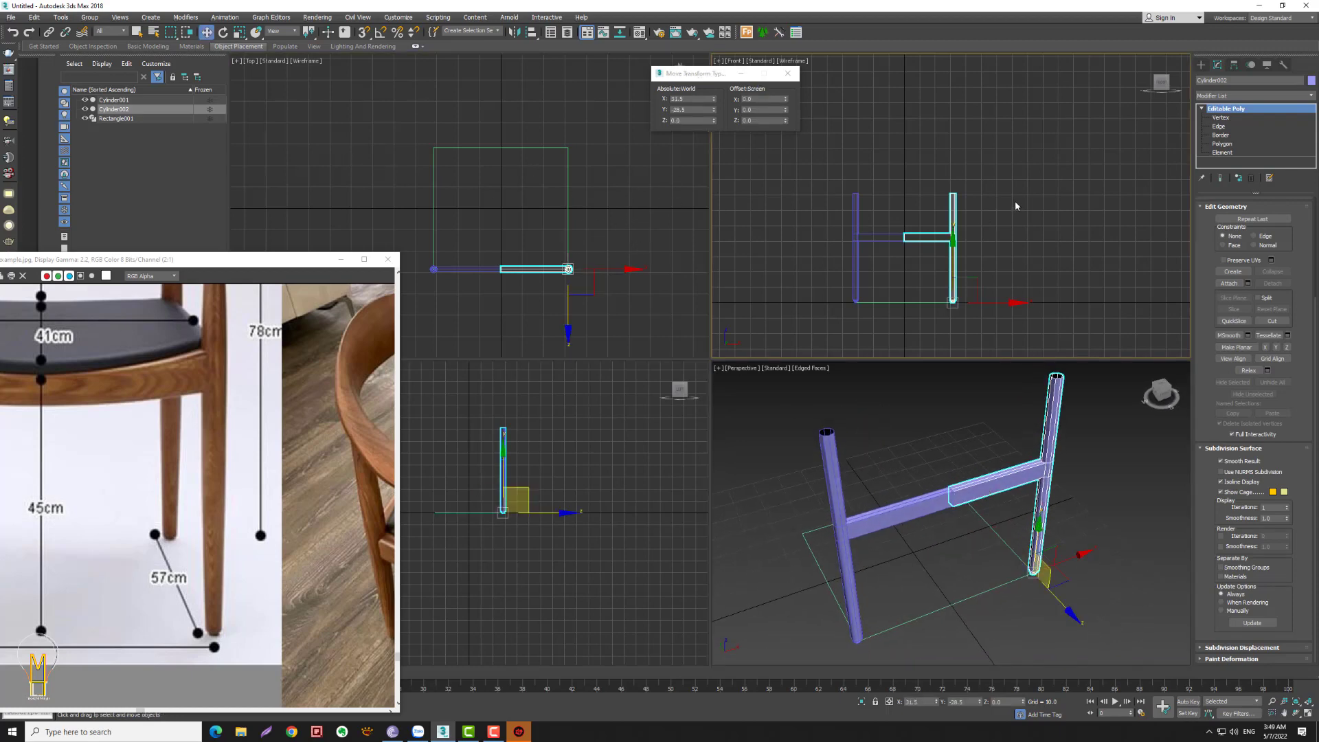
left_click(850, 274)
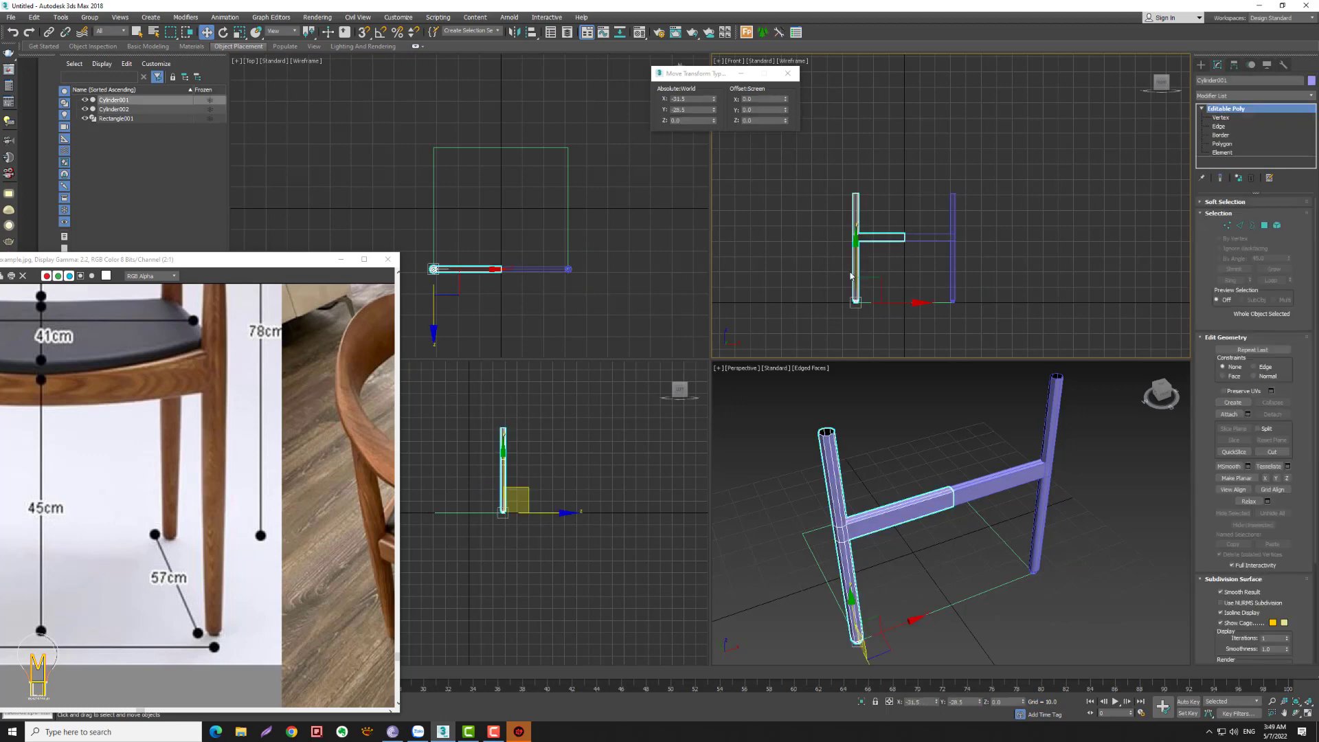
- Use World coordinates and Transform Coordinate Center, then mirror on the Y axis
left_click(282, 31)
left_click(274, 54)
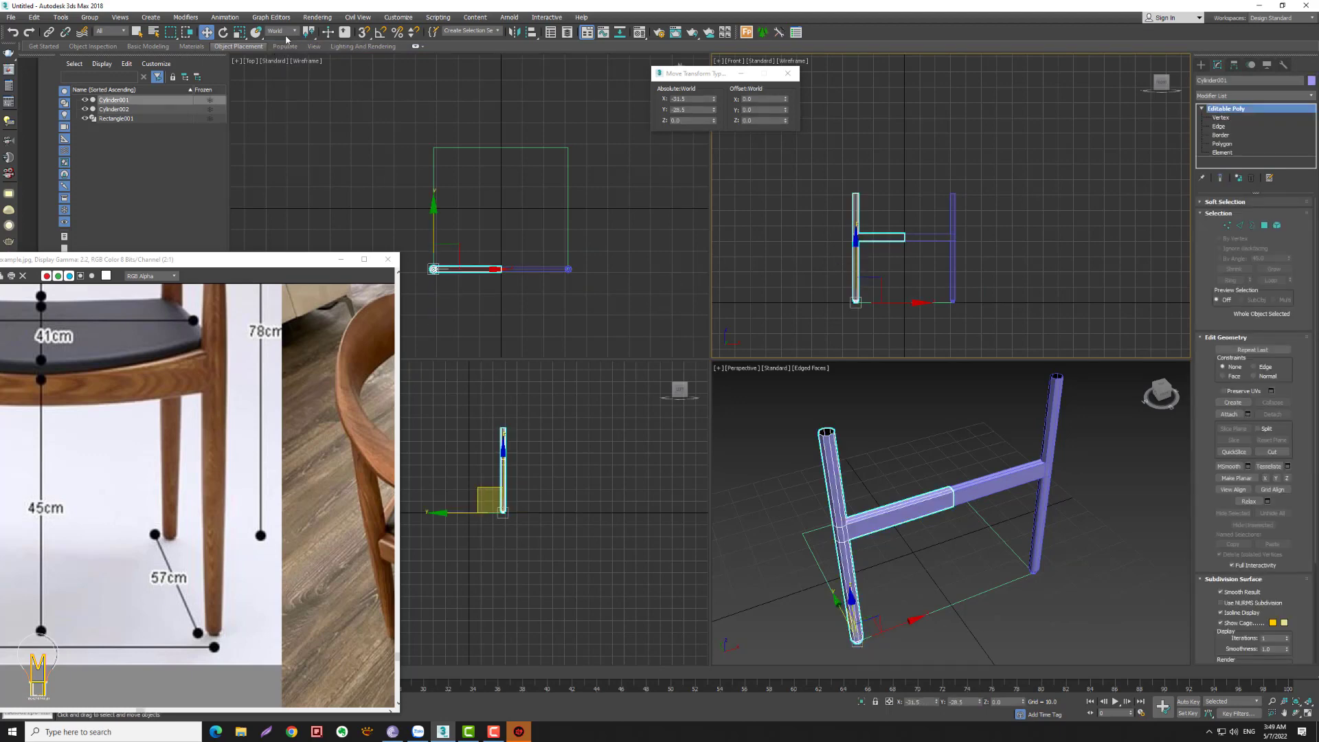
left_click(285, 35)
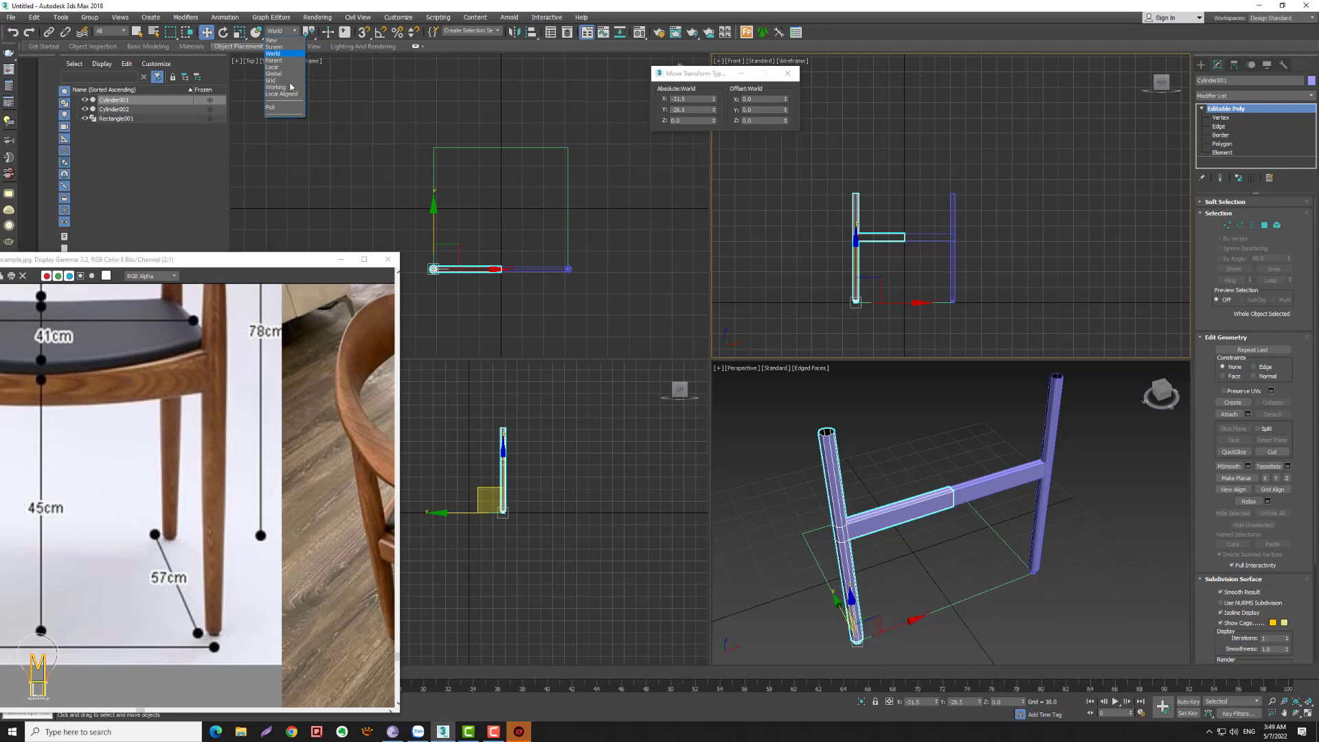
left_click(347, 82)
left_click_drag(308, 32, 316, 83)
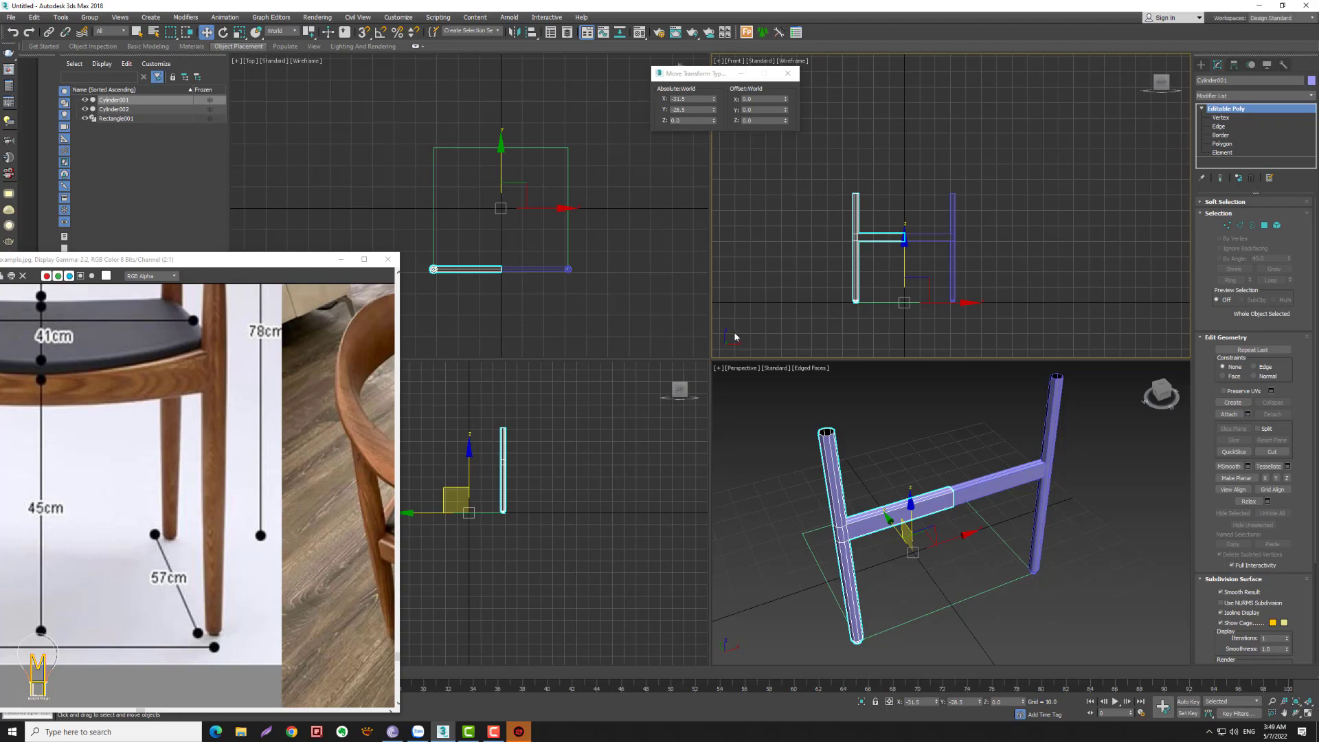
left_click(514, 35)
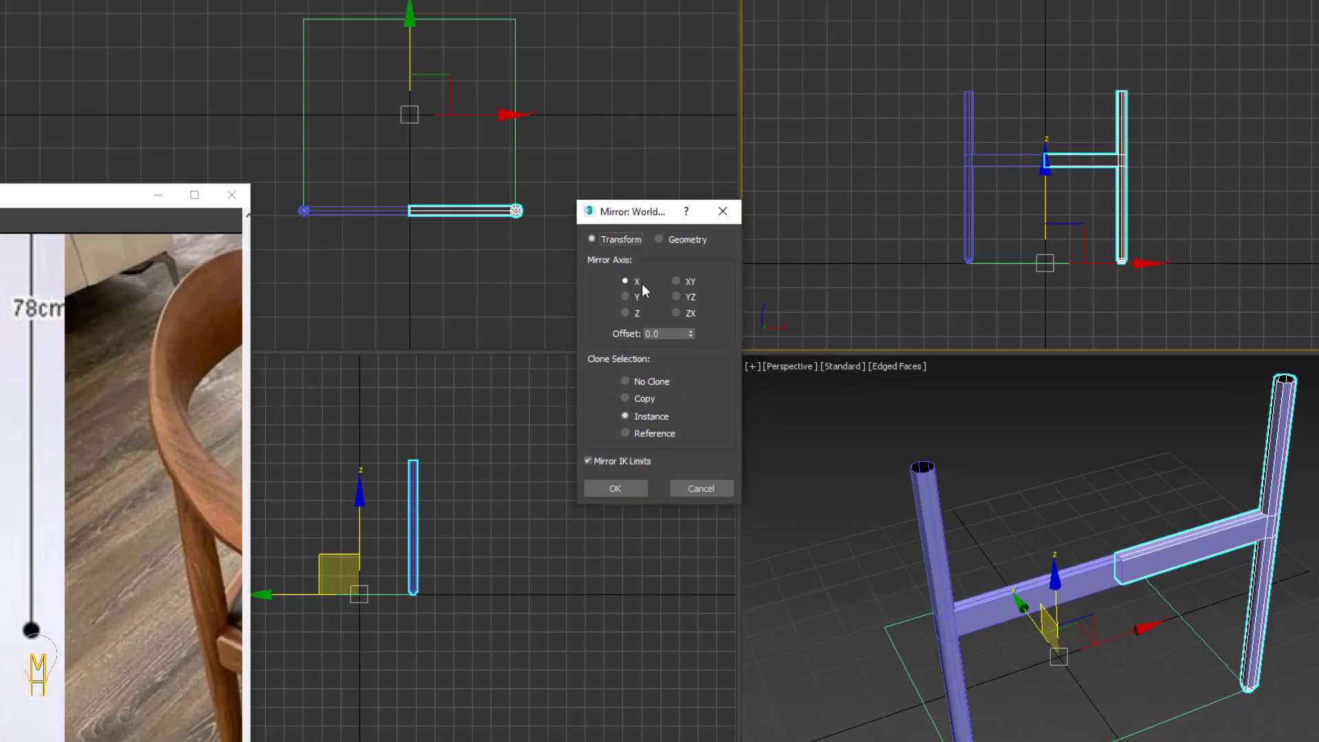
left_click(637, 324)
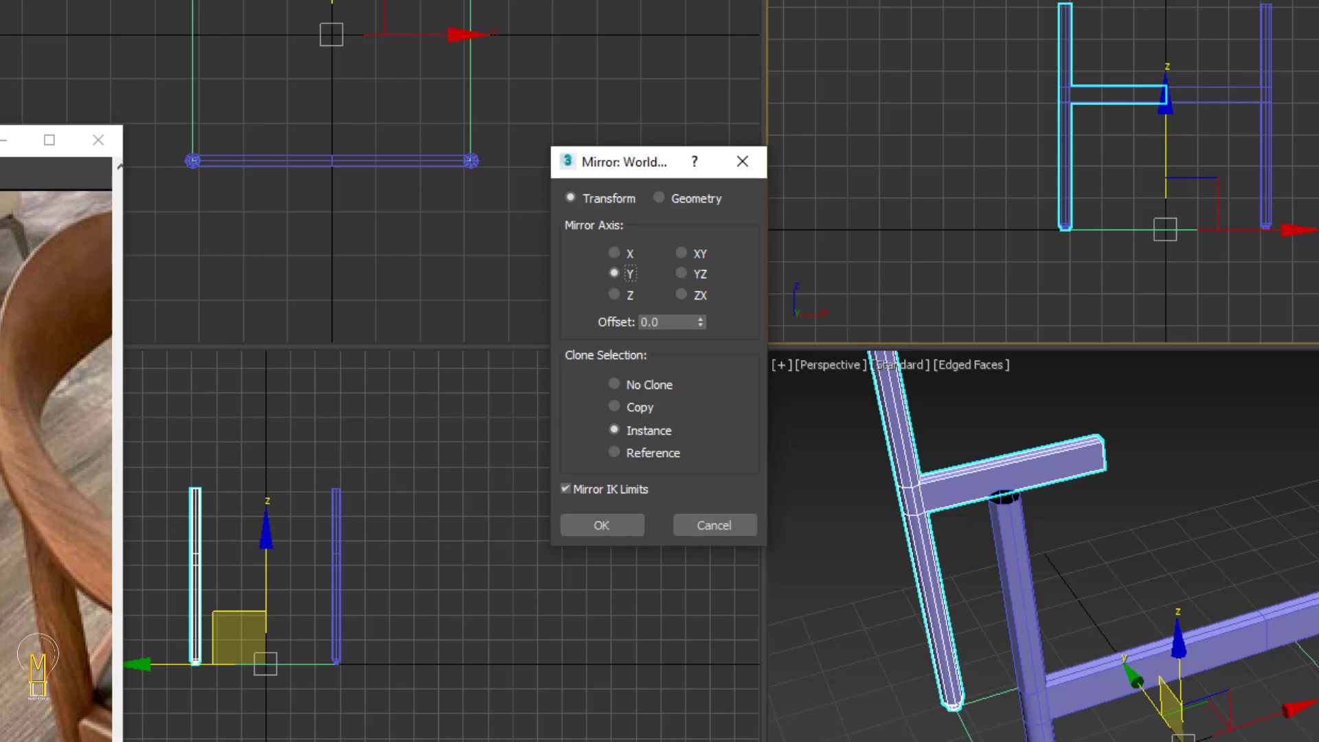
- Make the Y mirror a Copy, adding Cylinder003 at X -31.5, Y 26.5, Z 0
left_click(750, 602)
left_click(618, 407)
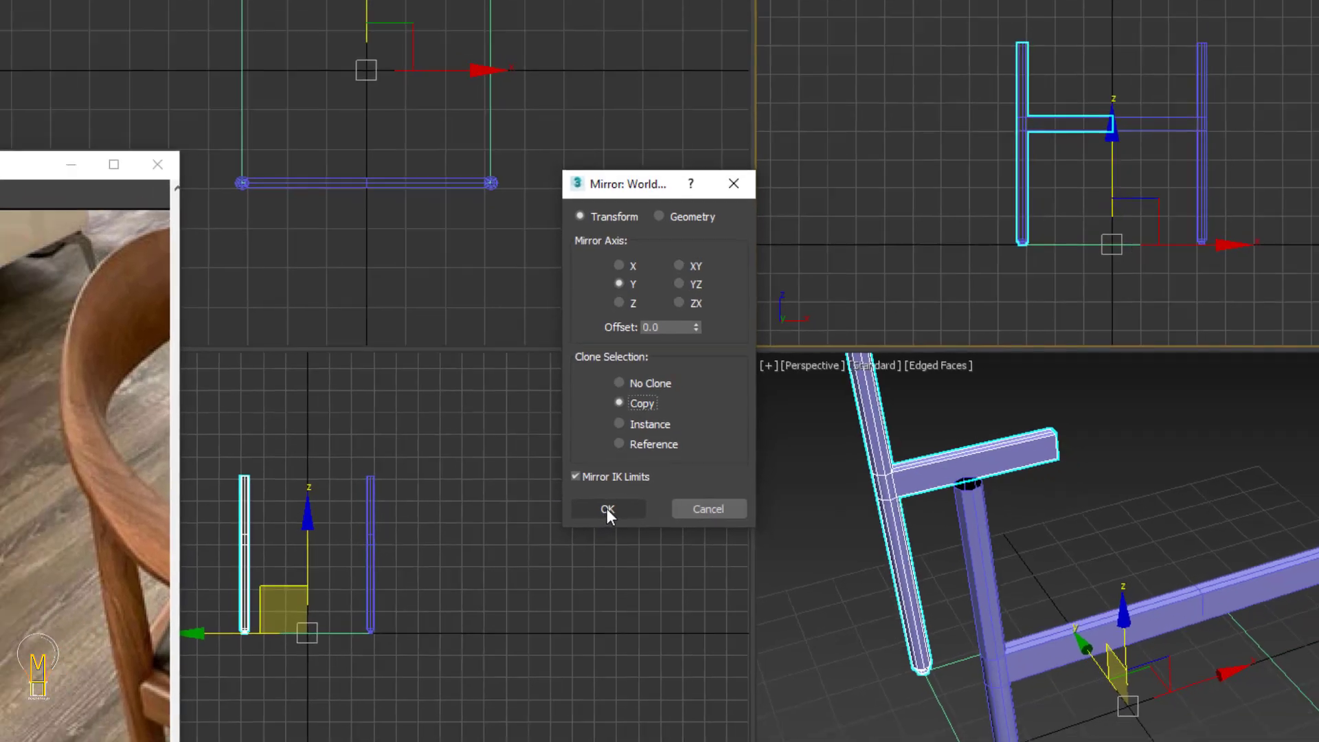
left_click(595, 525)
key("alt+z")
mouse_move(874, 456)
left_mouse_down()
mouse_move(907, 481)
mouse_move(826, 414)
mouse_move(836, 423)
left_mouse_up()
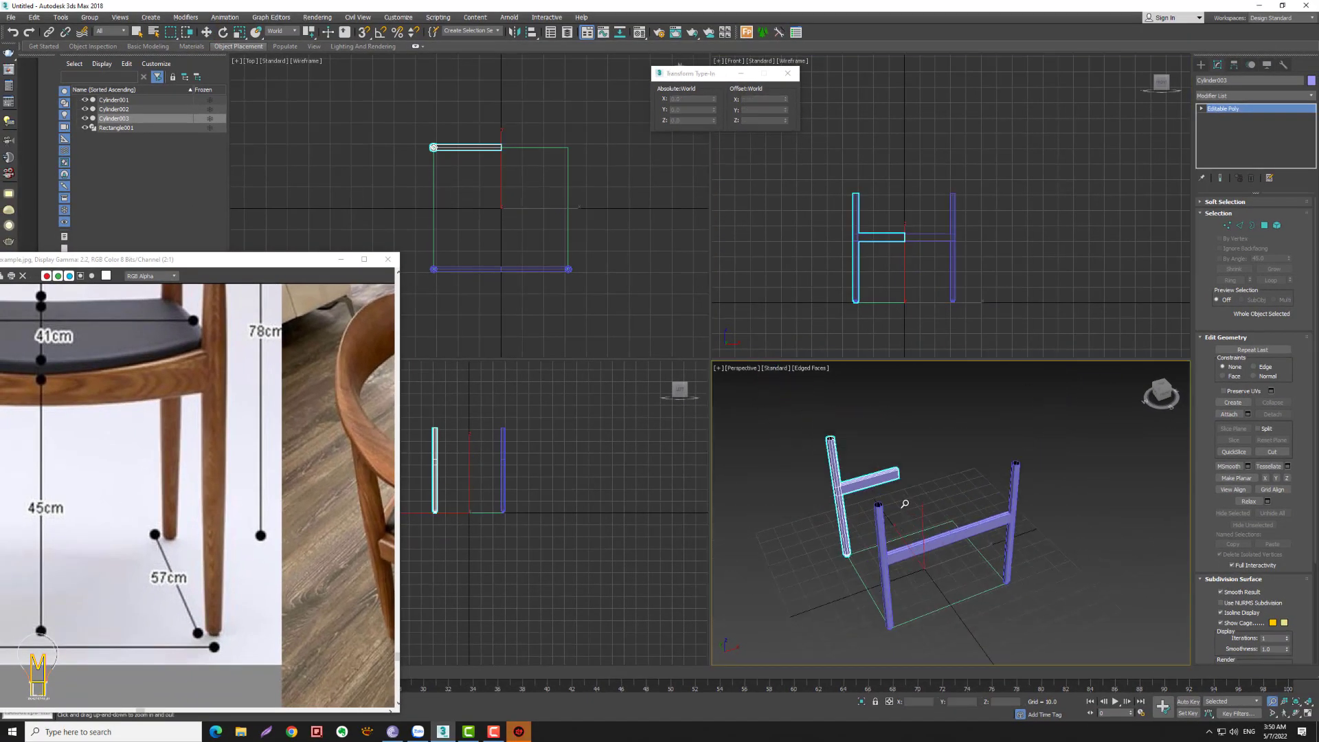
key("w")
key("1")
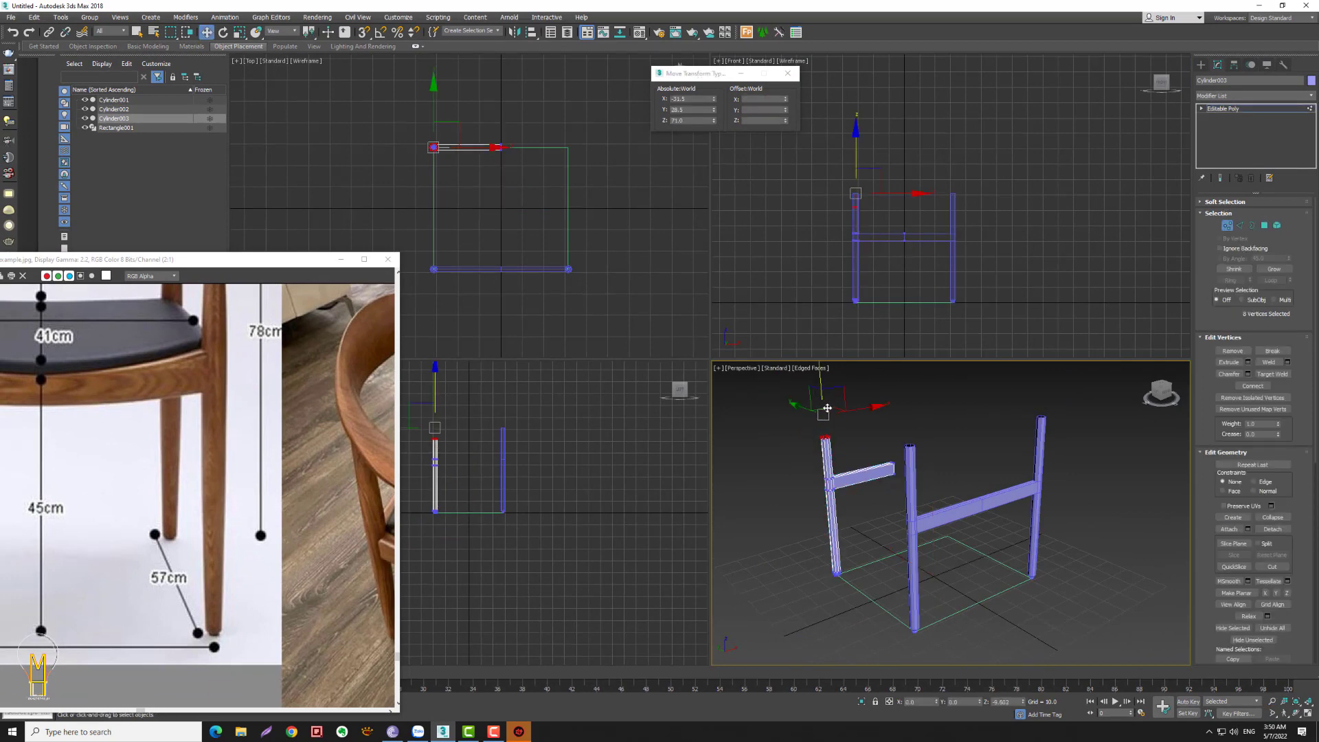
left_click(1227, 225)
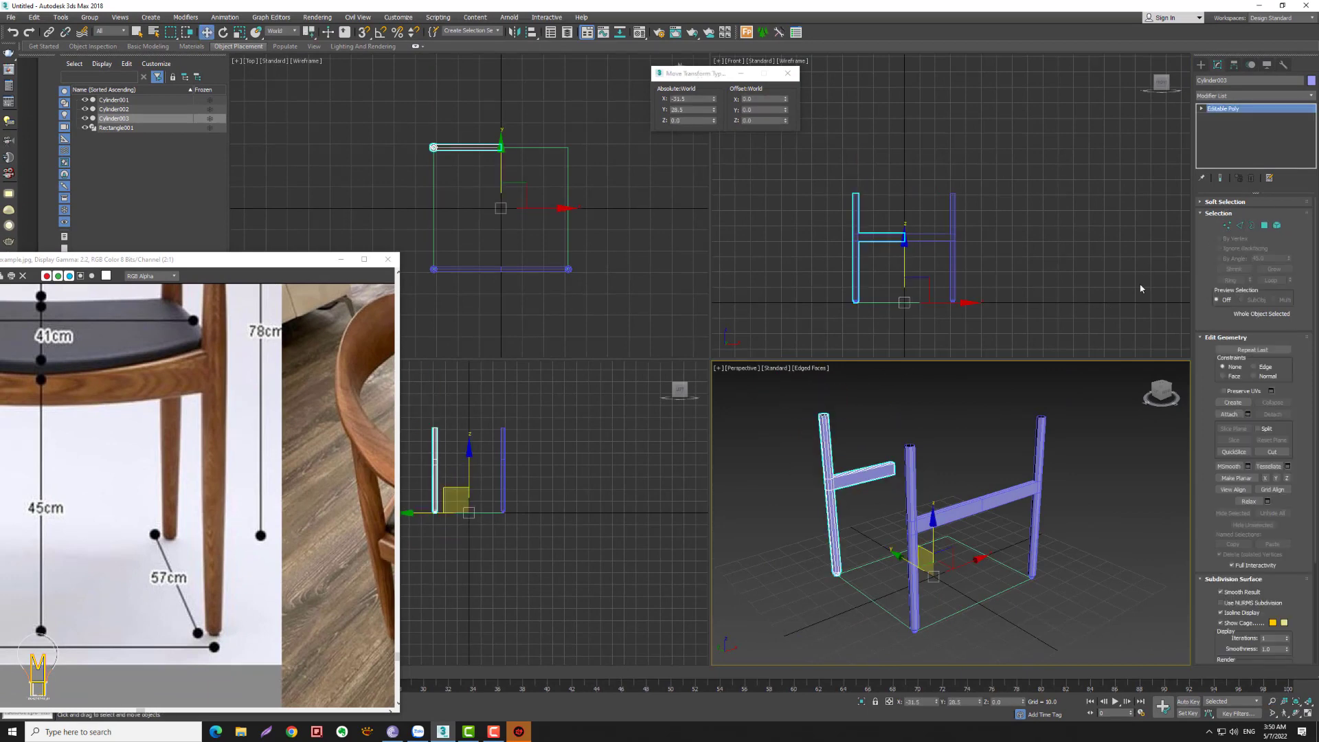
- Mirror another leg-and-rail copy across the X axis, creating Cylinder004
left_click(515, 32)
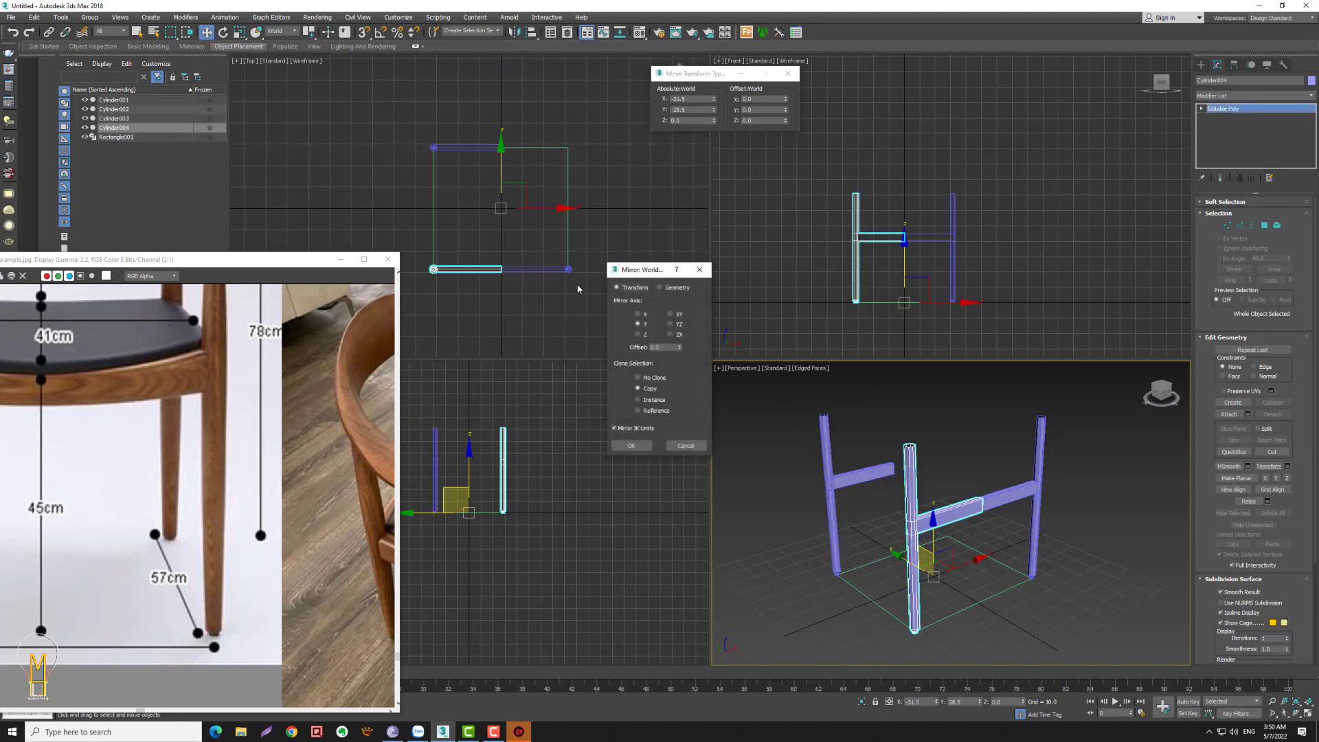
left_click(640, 314)
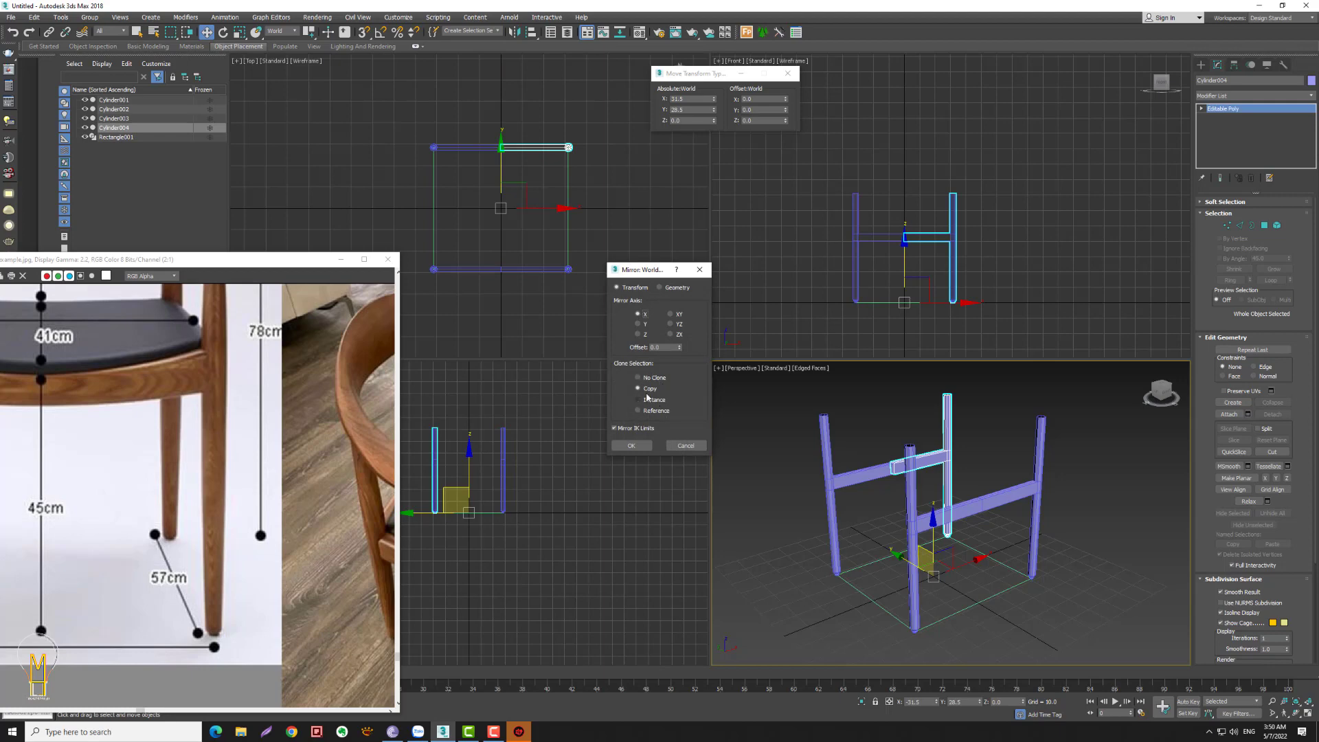
left_click(630, 446)
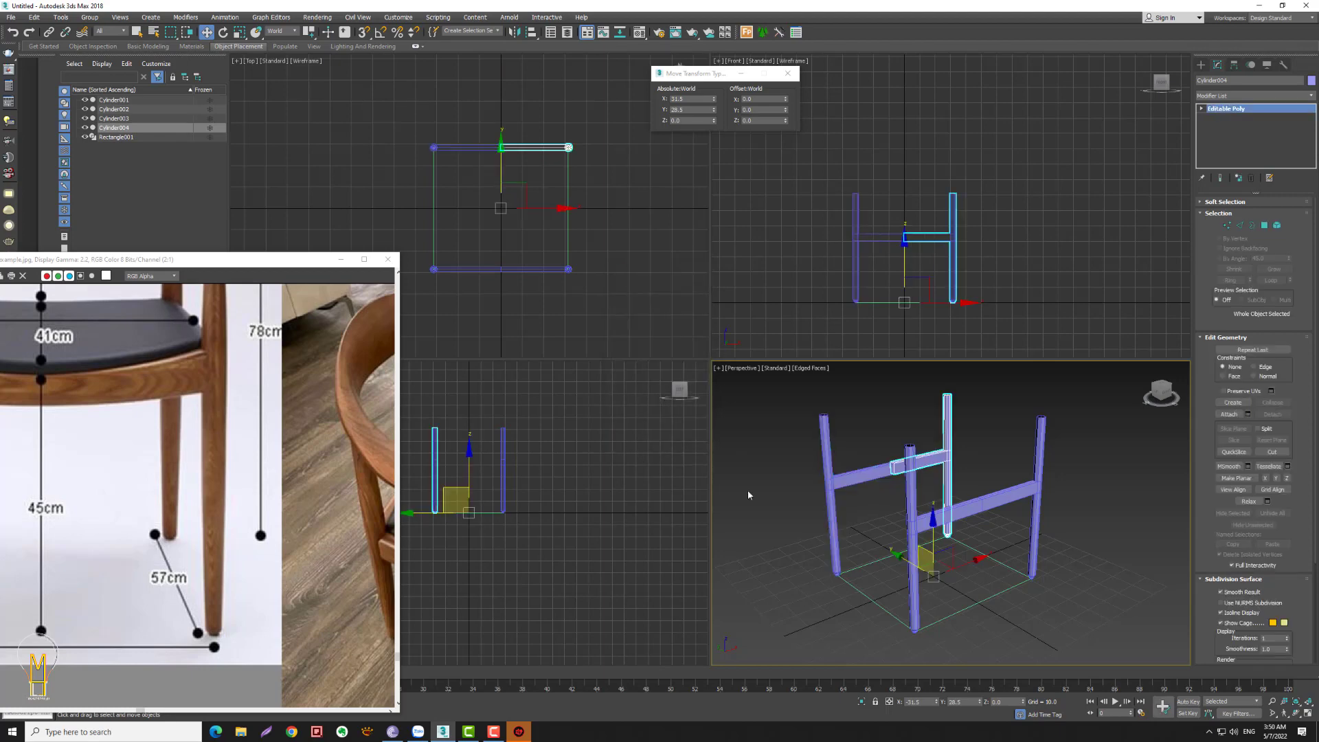
left_click(1227, 225)
mouse_move(924, 381)
left_mouse_down()
mouse_move(985, 399)
mouse_move(949, 401)
left_mouse_up()
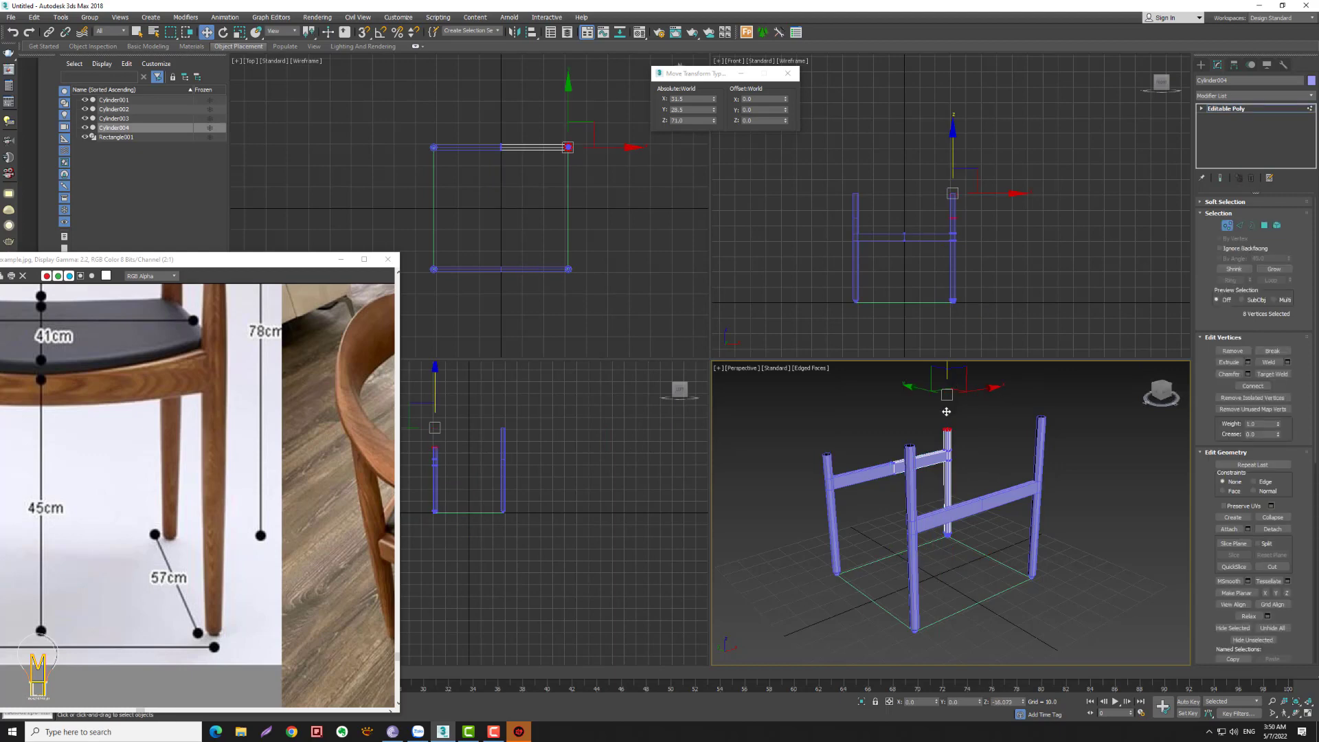
key("ctrl+z")
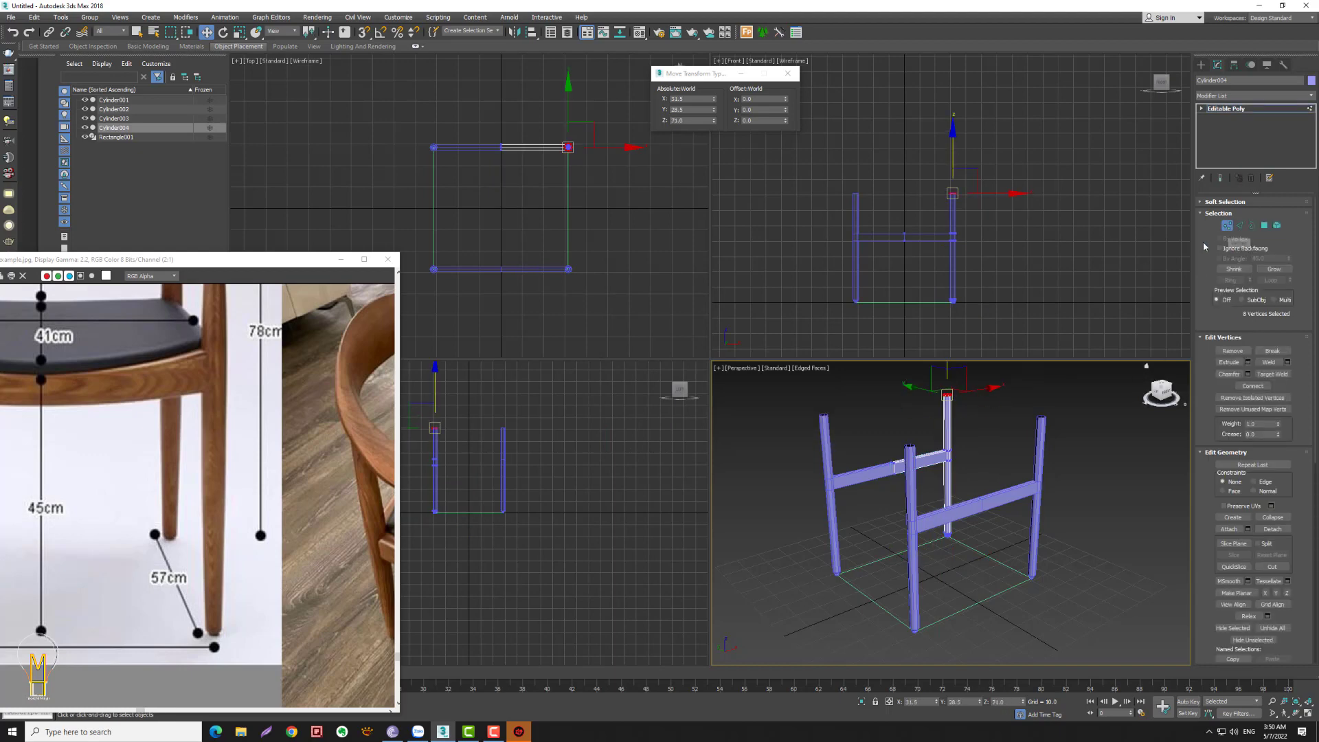
left_click(1228, 225)
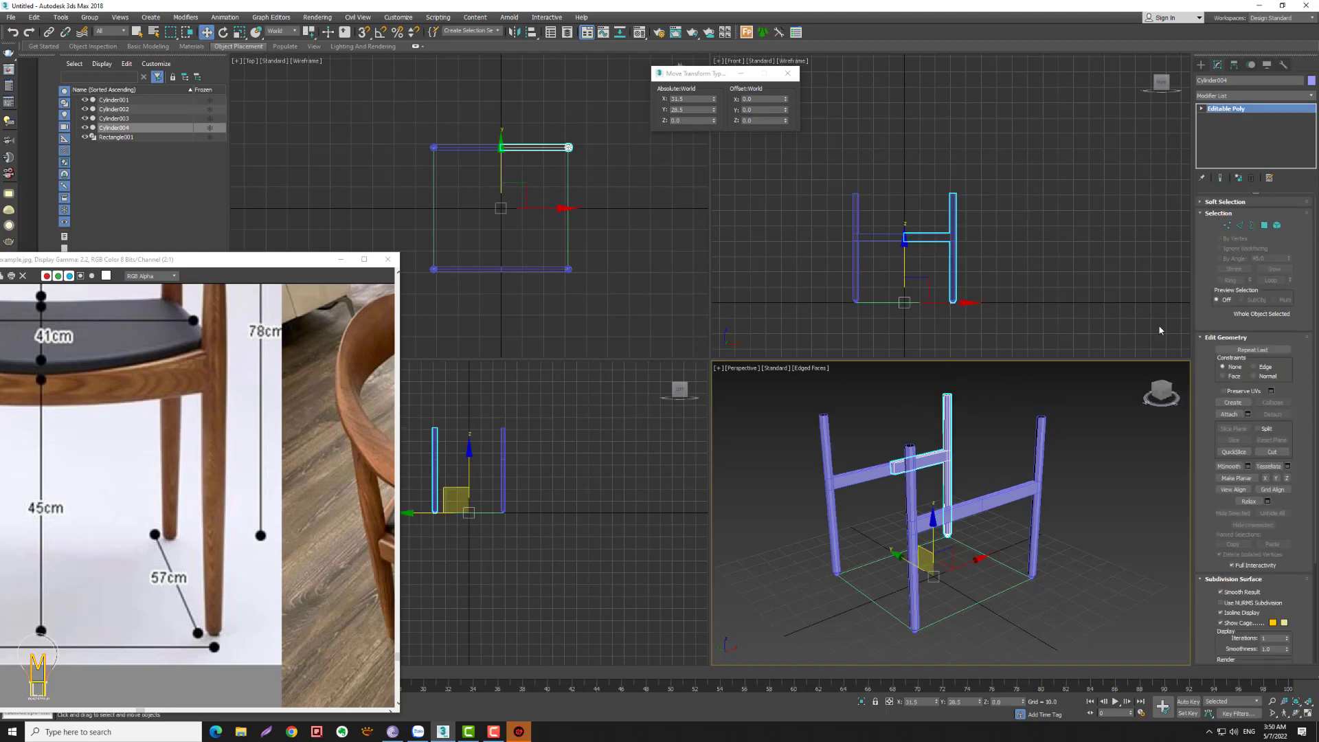
- Raise the right front leg's top vertices to Z 71
left_click(1039, 451)
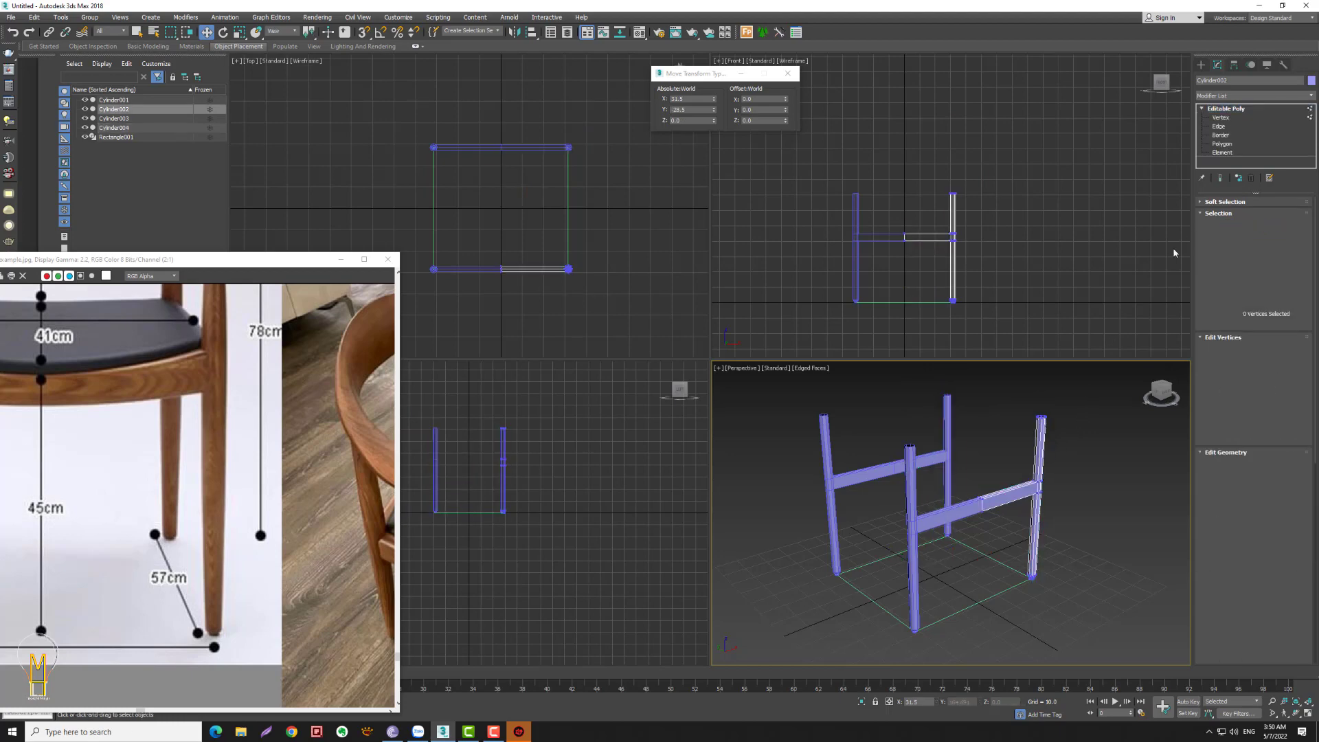
left_click(1227, 226)
left_click(1226, 227)
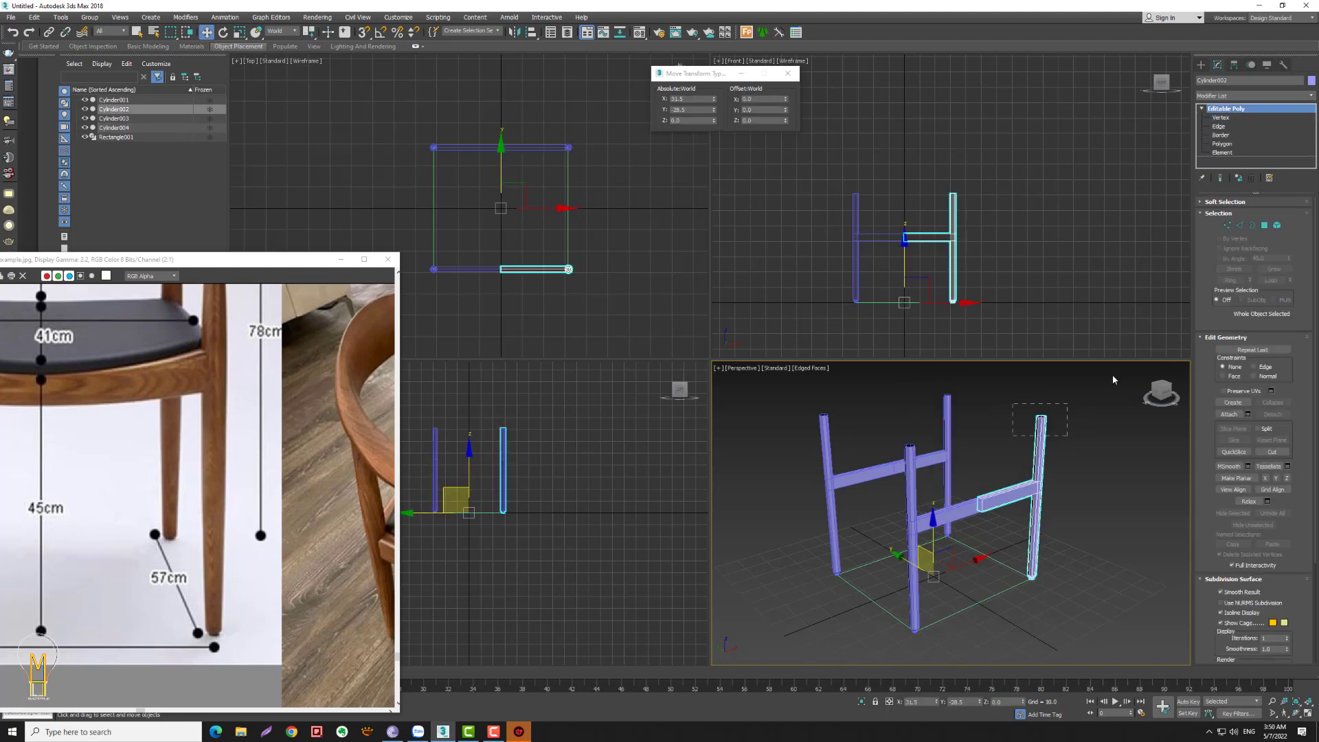
left_click(1226, 226)
mouse_move(1053, 415)
left_mouse_down()
mouse_move(1024, 473)
mouse_move(1099, 386)
left_mouse_up()
left_click(1227, 225)
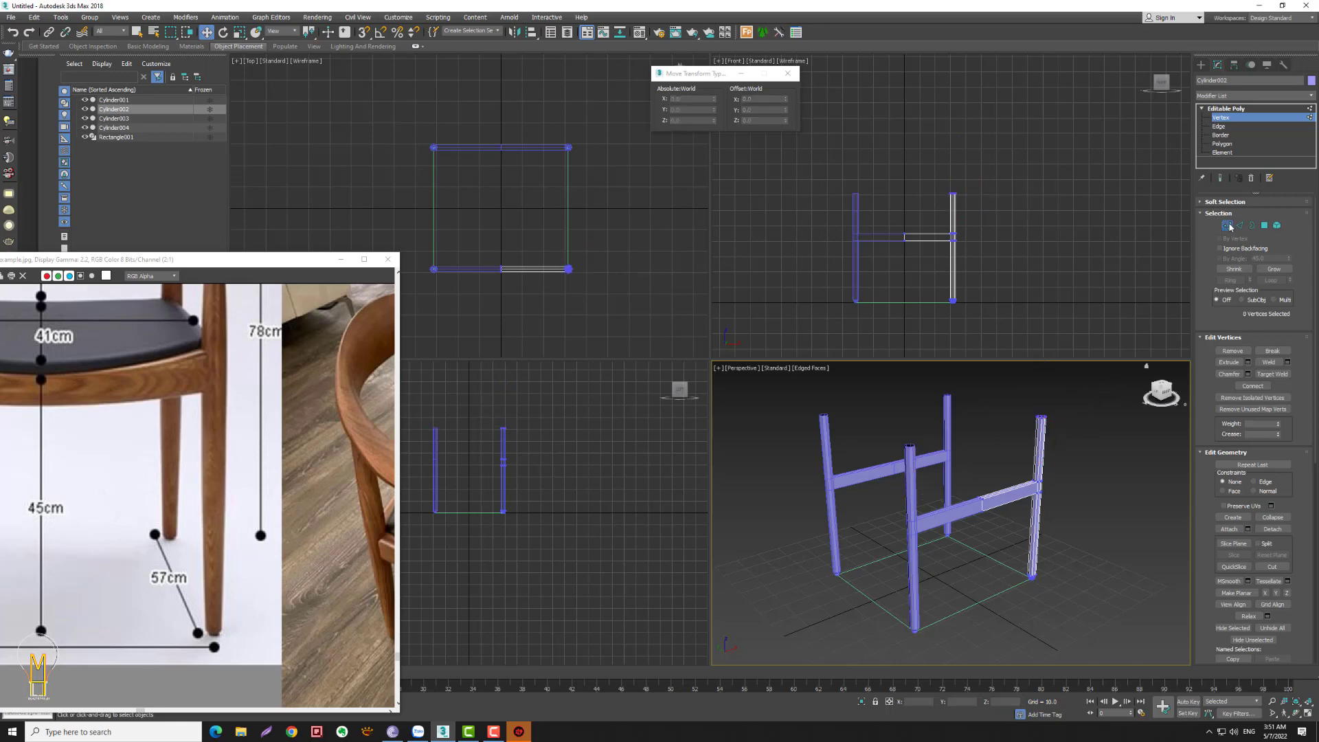
- Zoom and orbit around the four chair legs to check the base
key("alt+z")
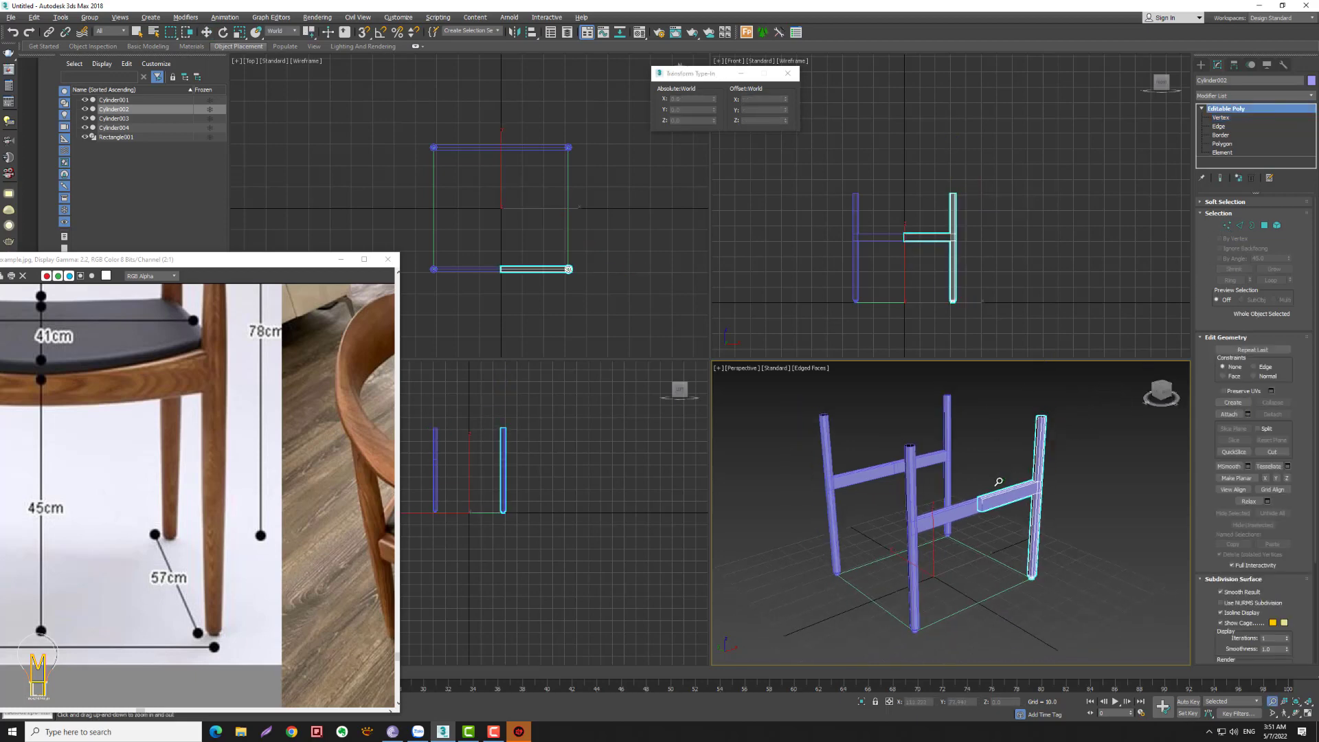
left_click_drag(1001, 471, 1005, 488)
mouse_move(1005, 489)
middle_mouse_down("alt")
mouse_move(938, 500)
mouse_move(938, 472)
middle_mouse_up("alt")
scroll(938, 500, "up", 2)
scroll(938, 500, "up", 2)
scroll(938, 500, "up", 2)
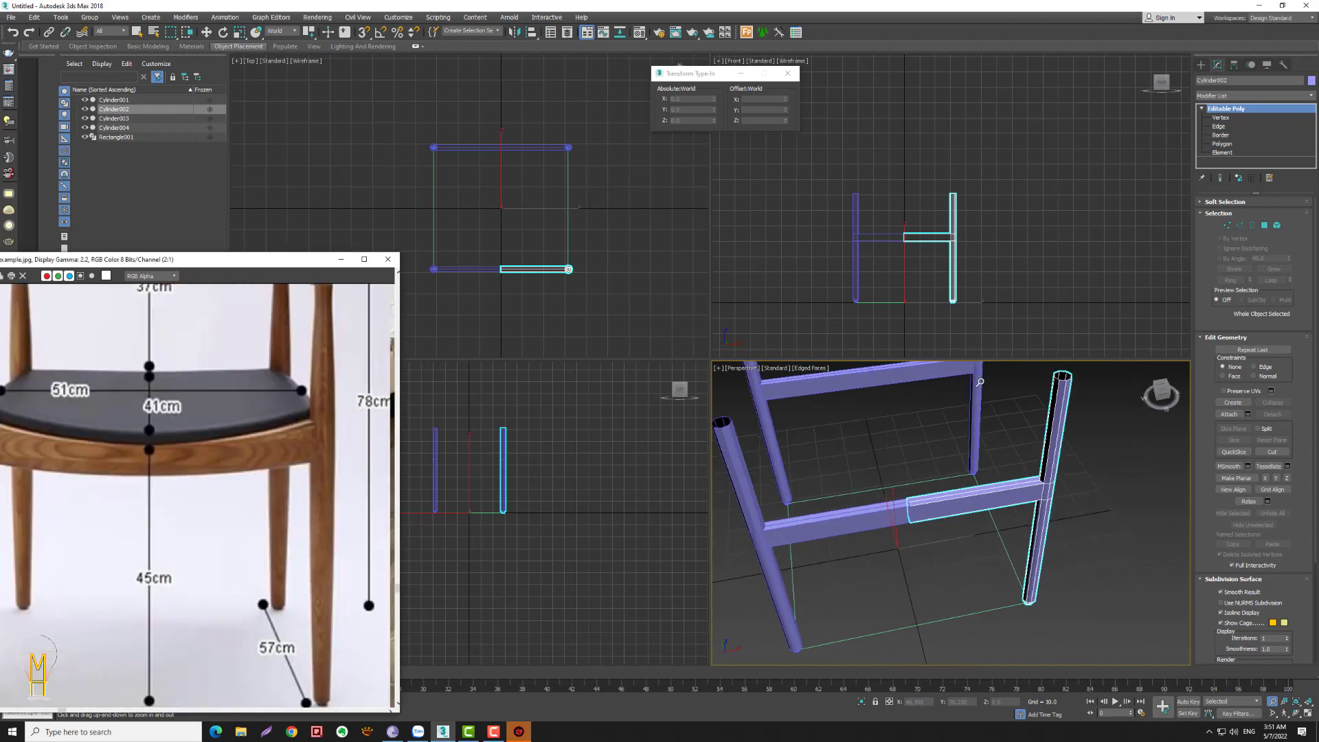
scroll(914, 236, "up", 5)
scroll(914, 236, "up", 2)
key("w")
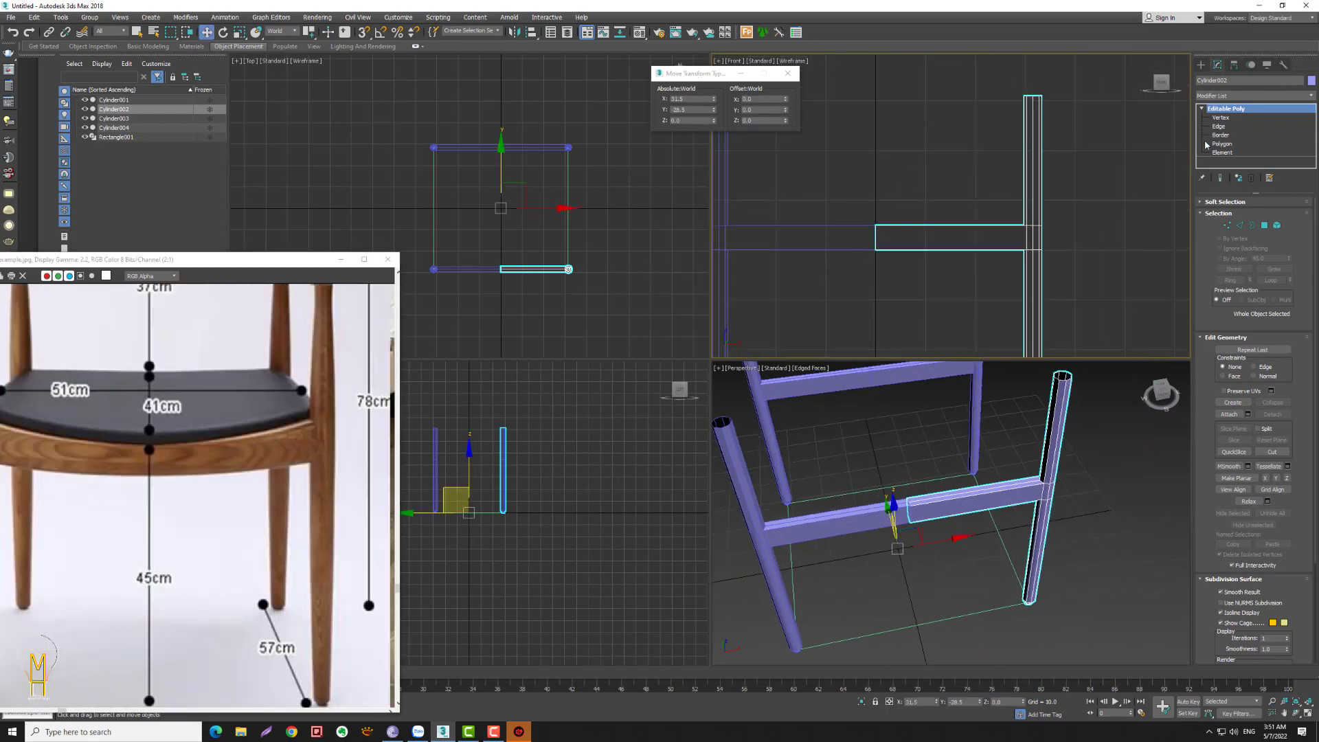
- Select the two edges at the side rail's end where it meets the leg
left_click(1239, 225)
left_click(1049, 489)
scroll(1049, 489, "up", 3)
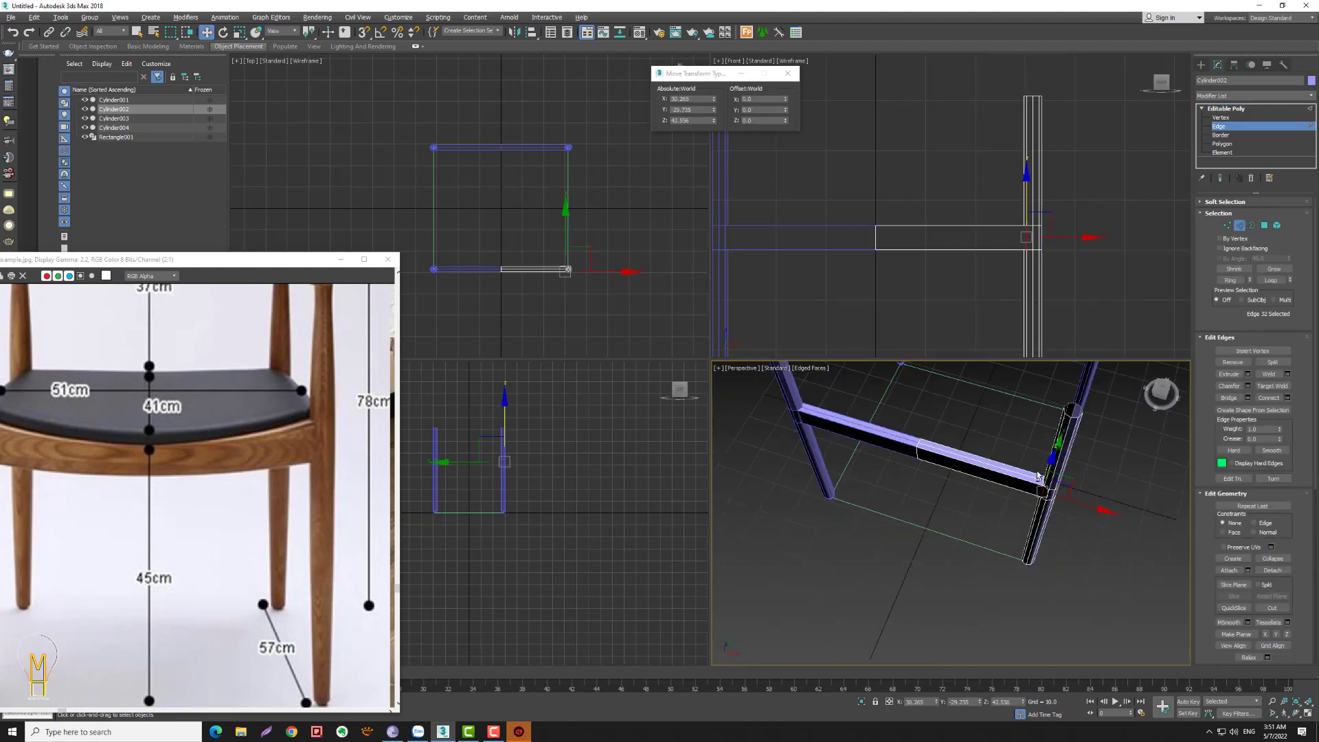
scroll(1030, 481, "up", 3)
scroll(1003, 473, "up", 2)
mouse_move(1003, 473)
middle_mouse_down()
mouse_move(904, 484)
mouse_move(879, 508)
middle_mouse_up()
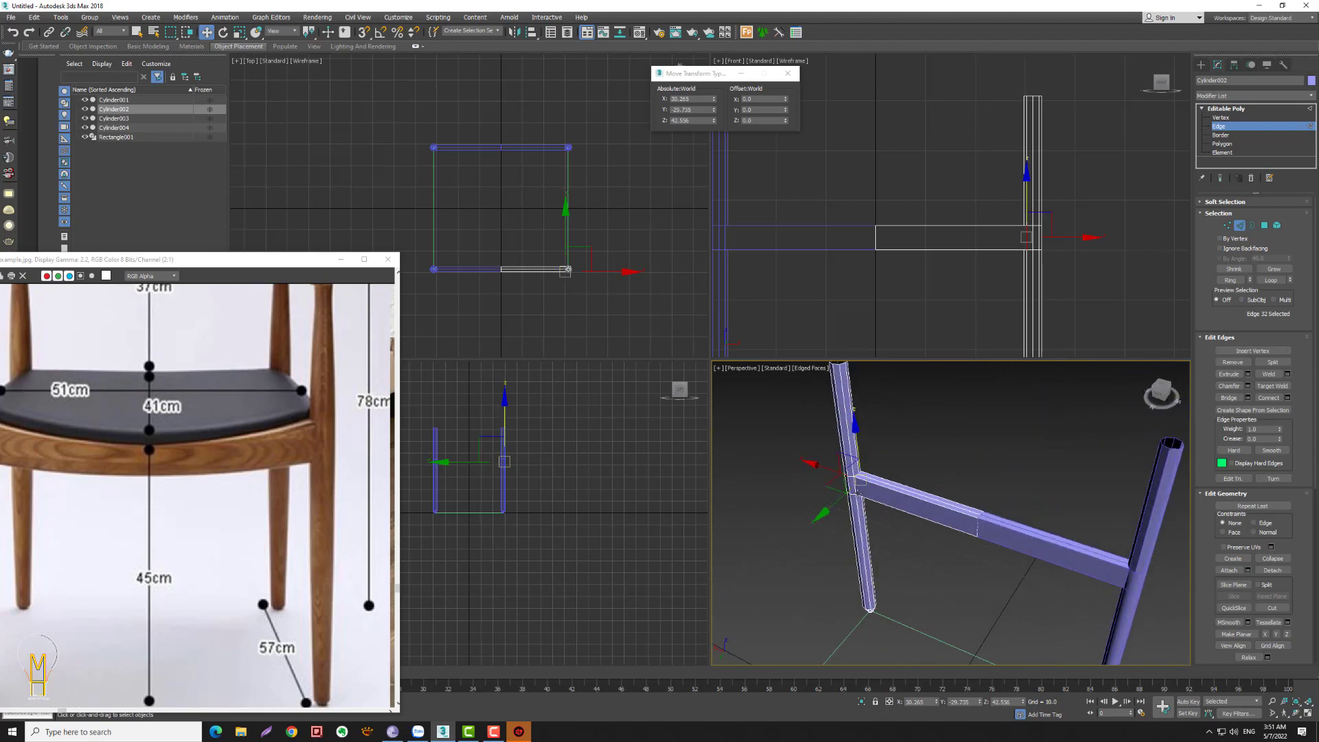
left_click(852, 454, "ctrl")
middle_click_drag(938, 459, 914, 464, "alt")
- Lock the XY plane and scale the rail's end edges to about 128% in Y
left_click(240, 32)
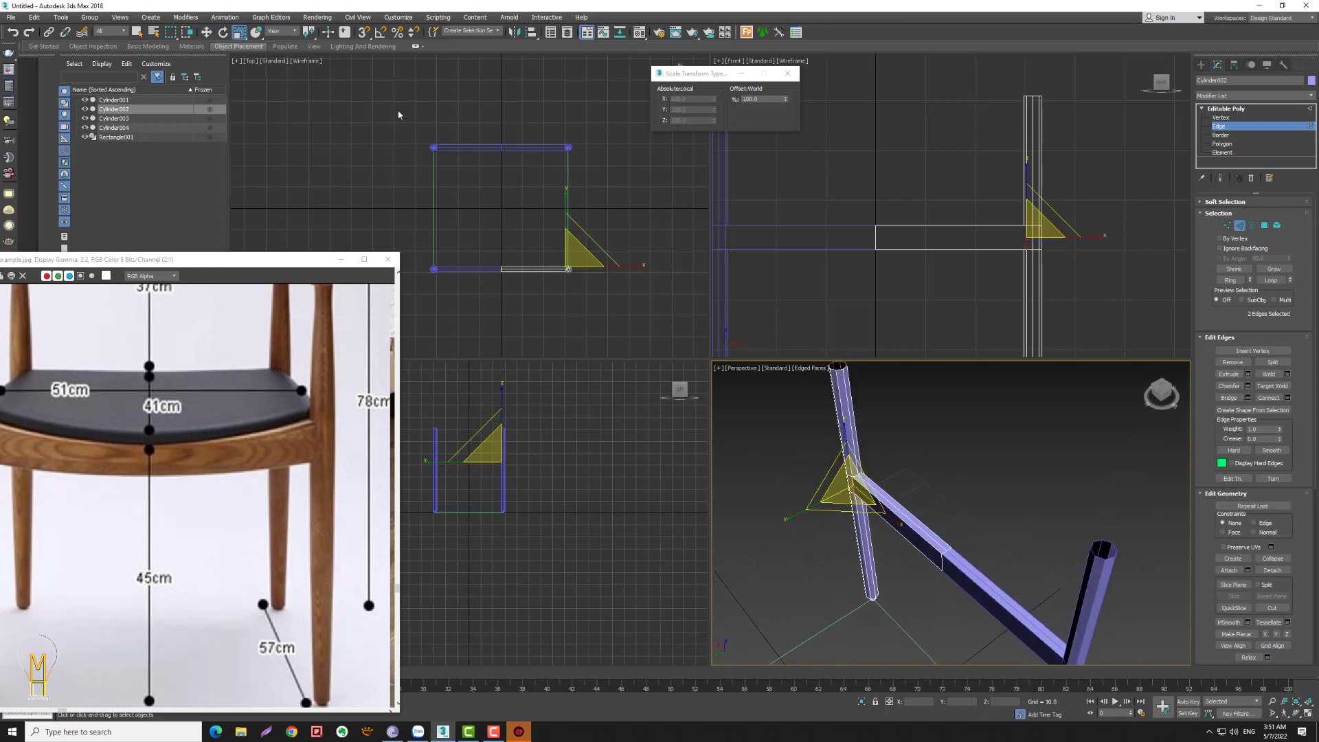
middle_click_drag(708, 335, 691, 299)
middle_click_drag(893, 494, 879, 481, "alt")
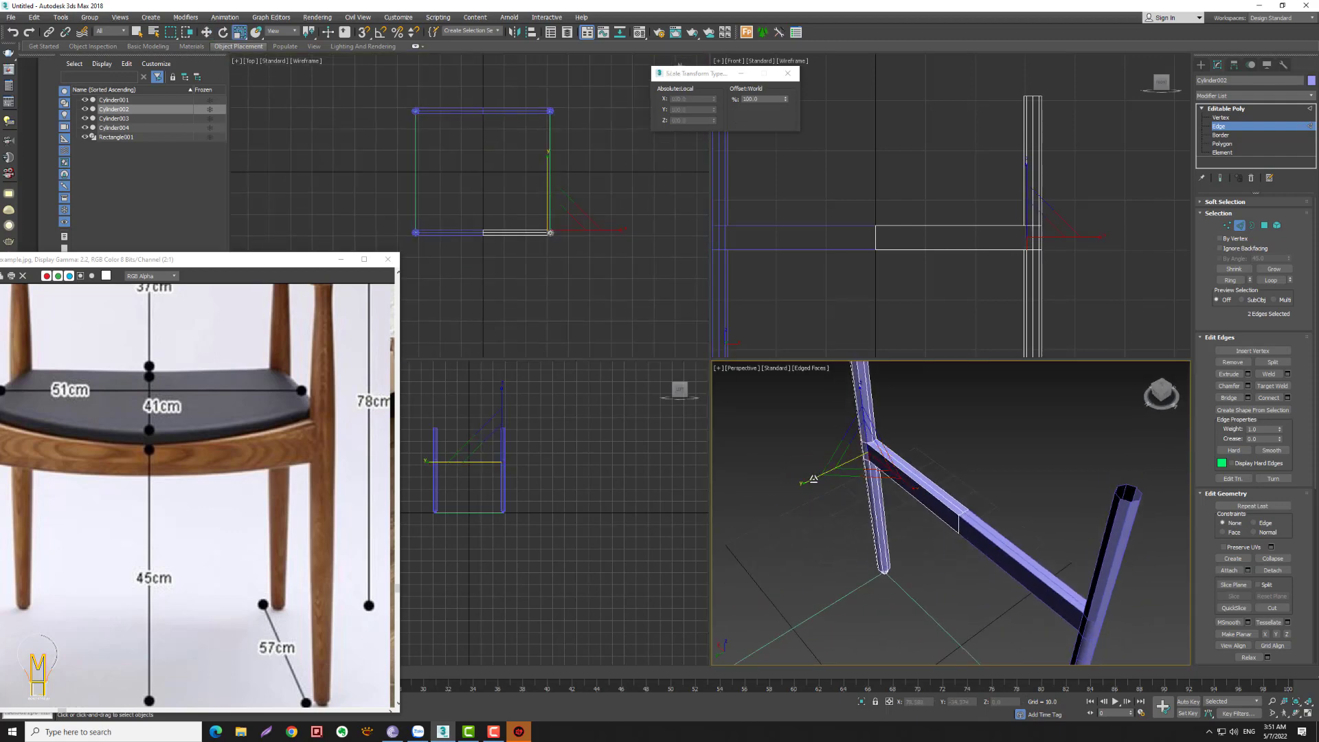
key("alt+z")
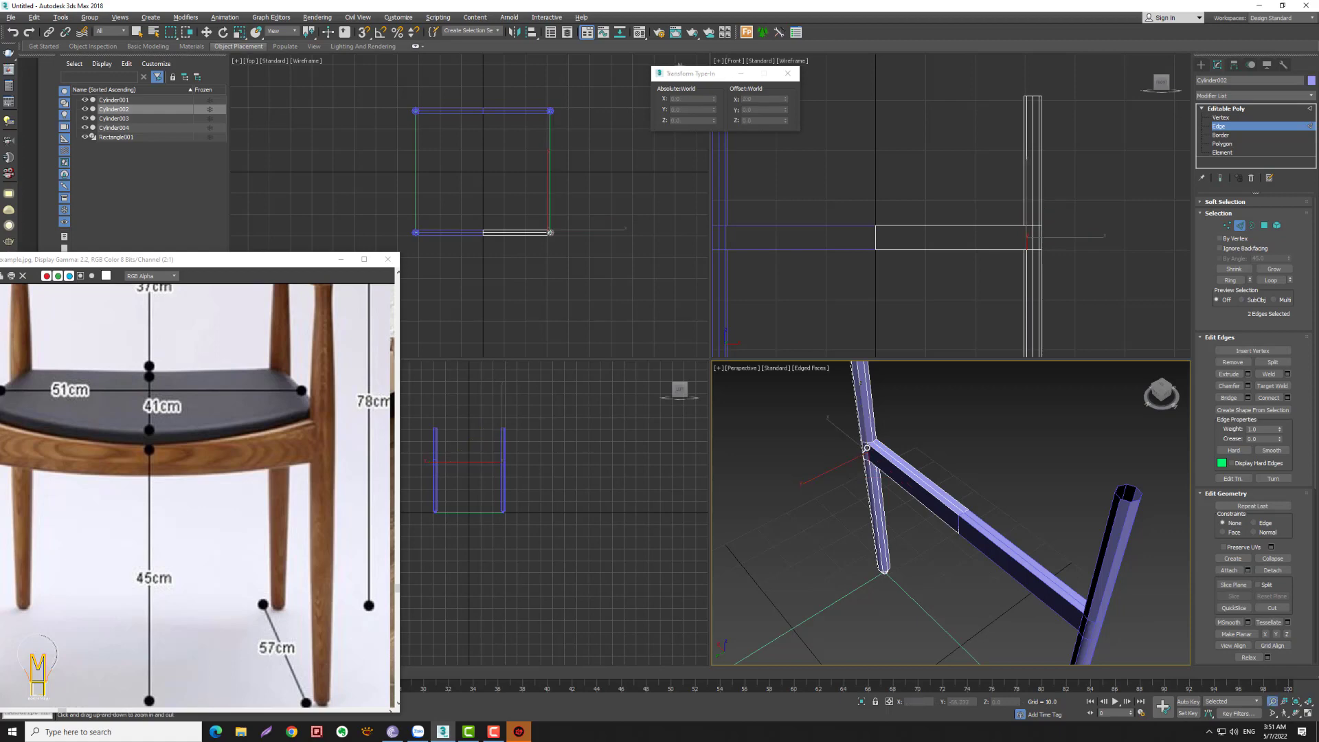
left_click_drag(867, 447, 856, 437)
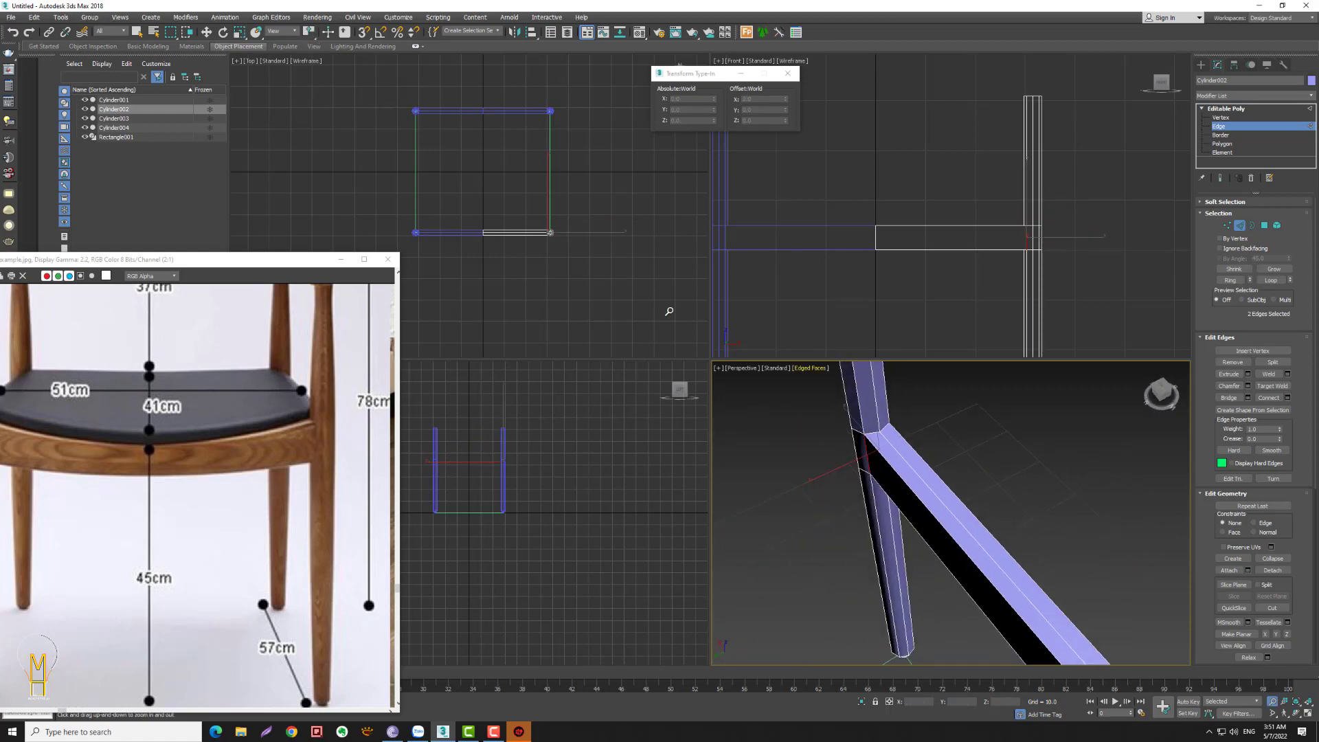
key("r")
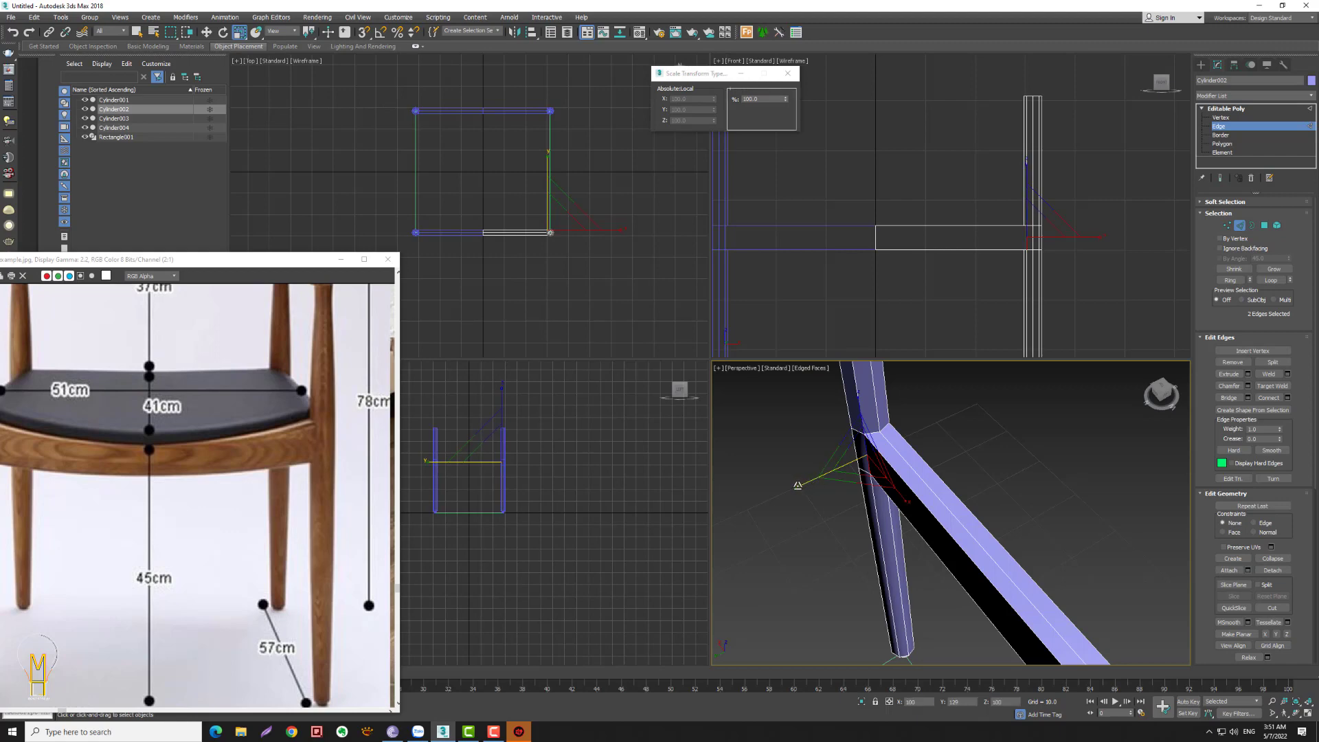
left_click(808, 483)
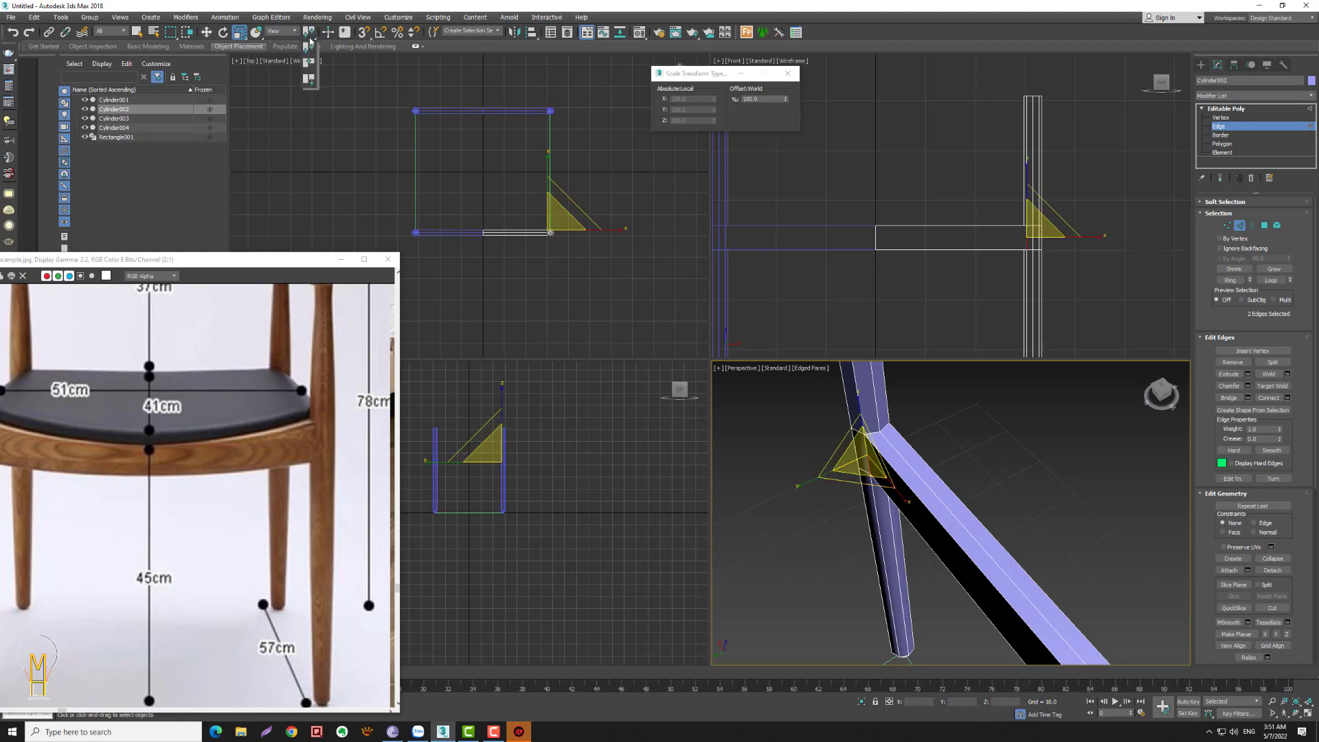
scroll(853, 492, "up", 2)
left_click_drag(852, 492, 819, 507)
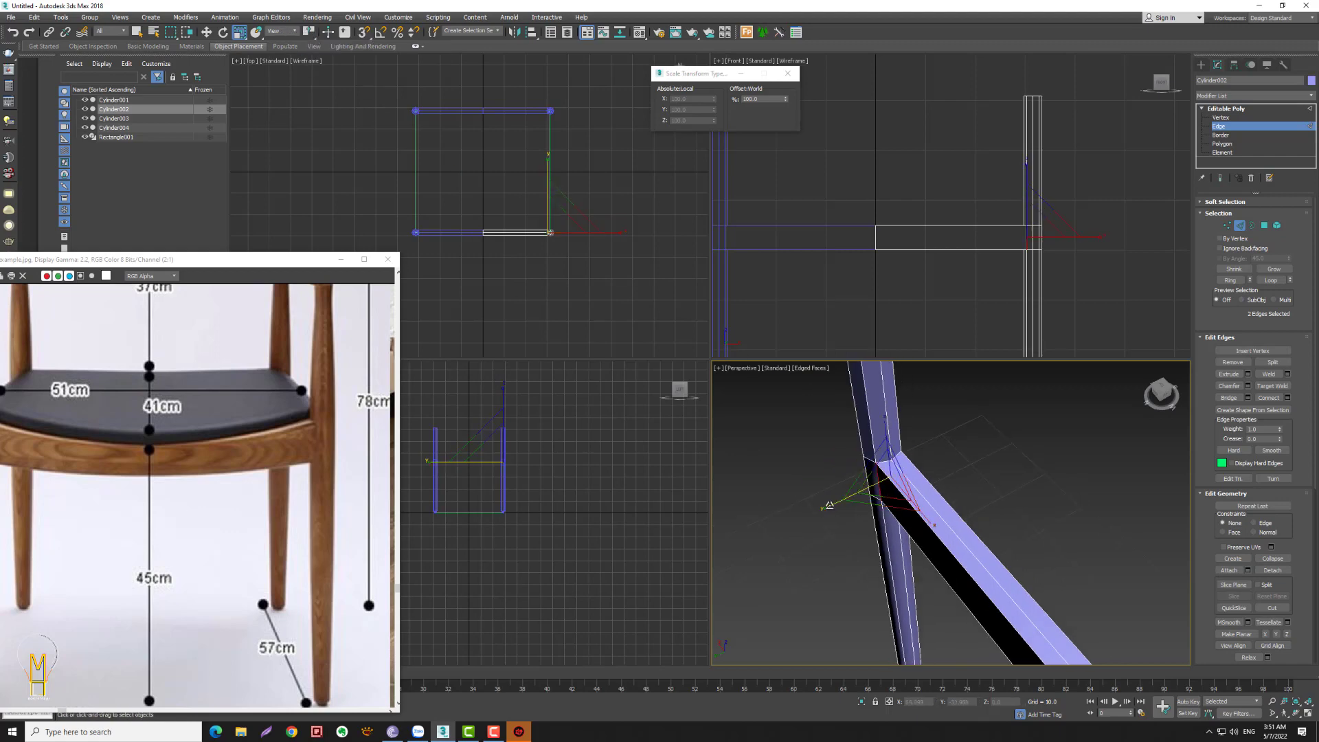
- Zoom out and orbit to check the stretched rail end against the leg
key("alt+z")
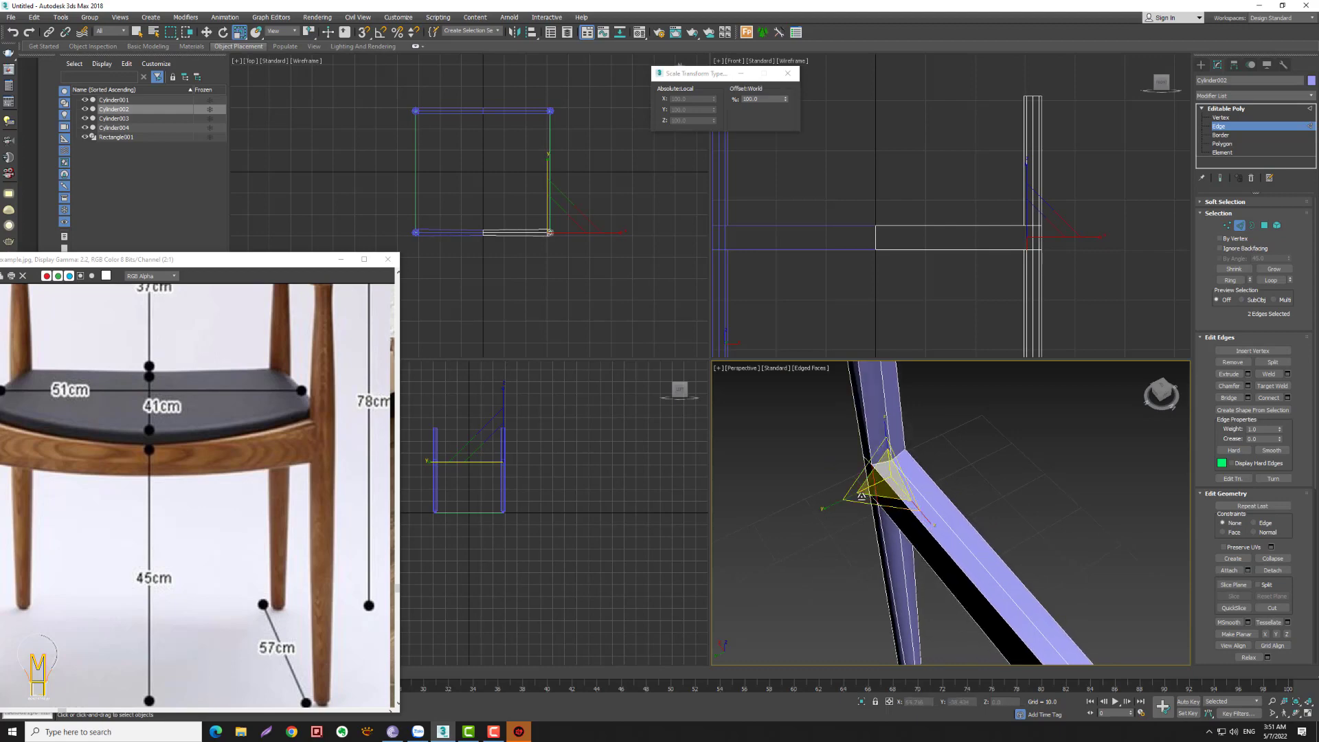
mouse_move(991, 412)
left_mouse_down()
mouse_move(980, 492)
mouse_move(871, 506)
left_mouse_up()
right_click(844, 476)
key("r")
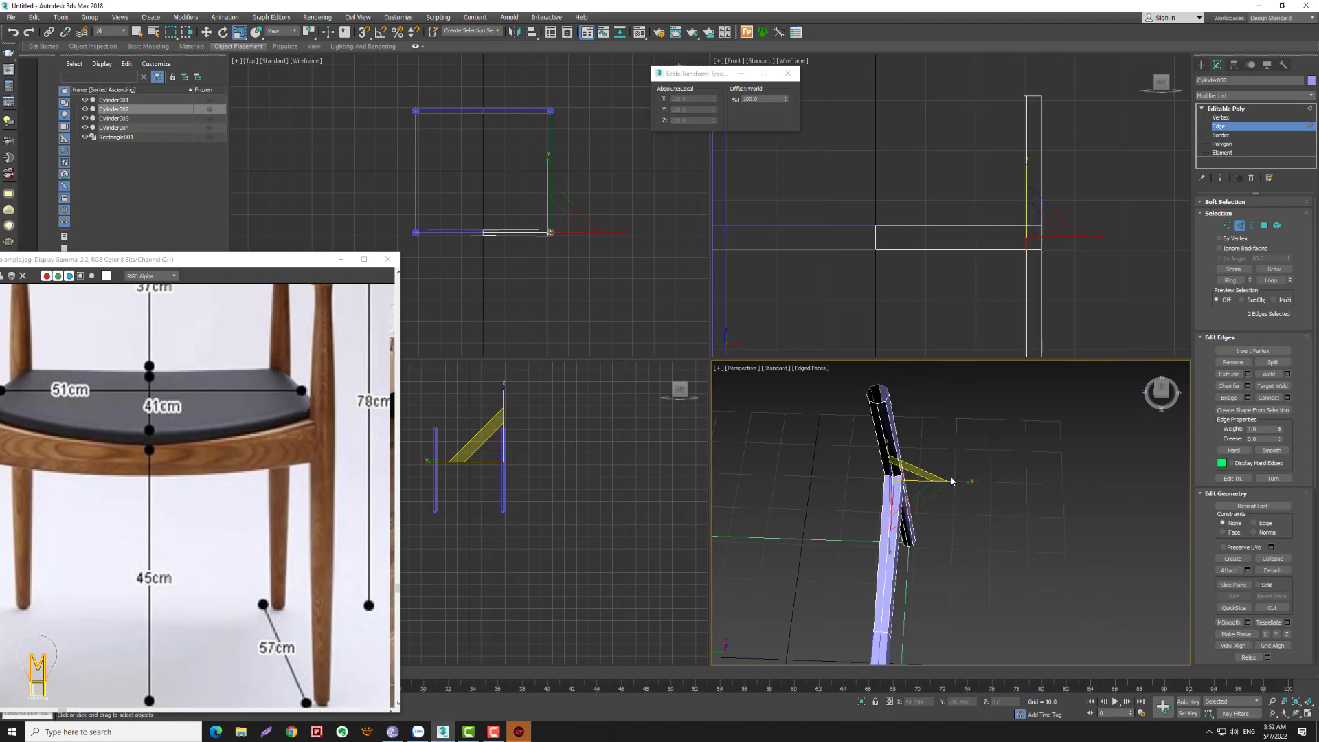
mouse_move(919, 506)
middle_mouse_down("alt")
mouse_move(978, 466)
mouse_move(959, 503)
mouse_move(1094, 445)
mouse_move(1015, 459)
middle_mouse_up("alt")
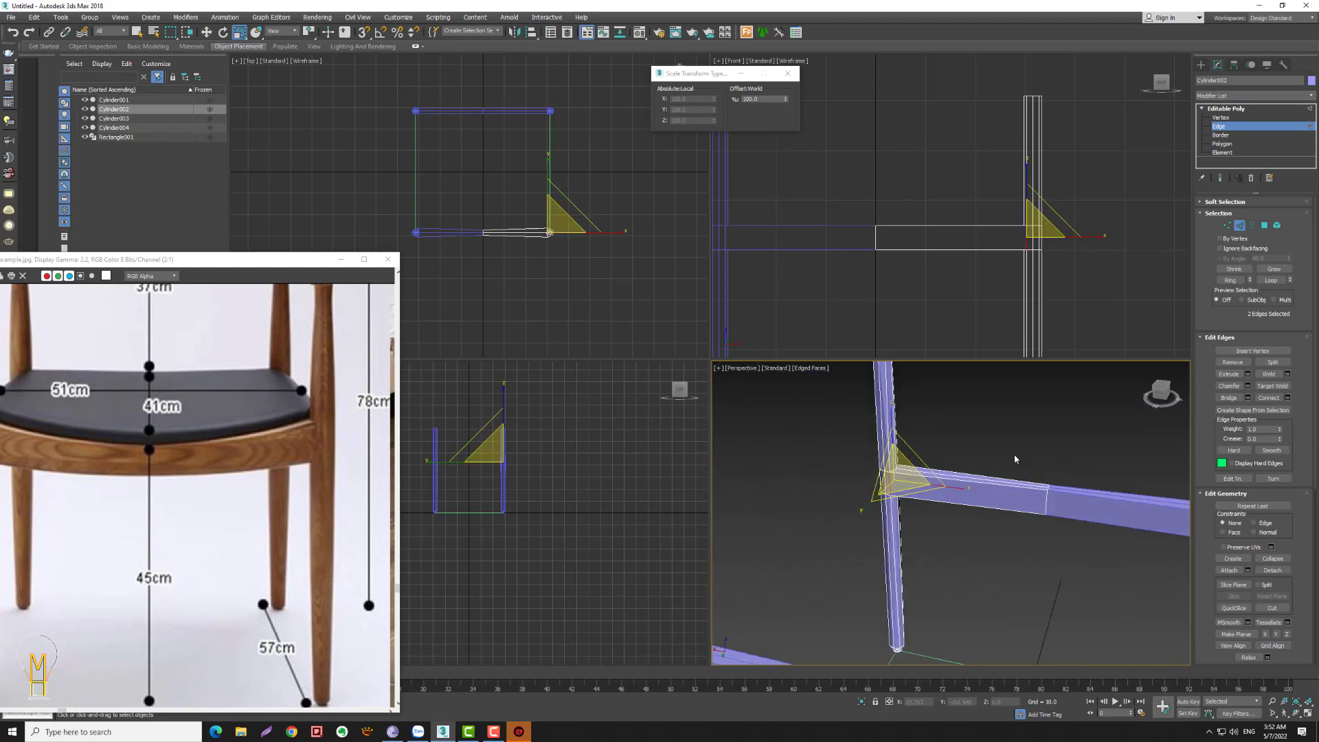
mouse_move(608, 250)
middle_mouse_down("alt")
mouse_move(534, 164)
mouse_move(534, 206)
middle_mouse_up("alt")
- Shift the rail's end edges left toward the leg
left_click(205, 34)
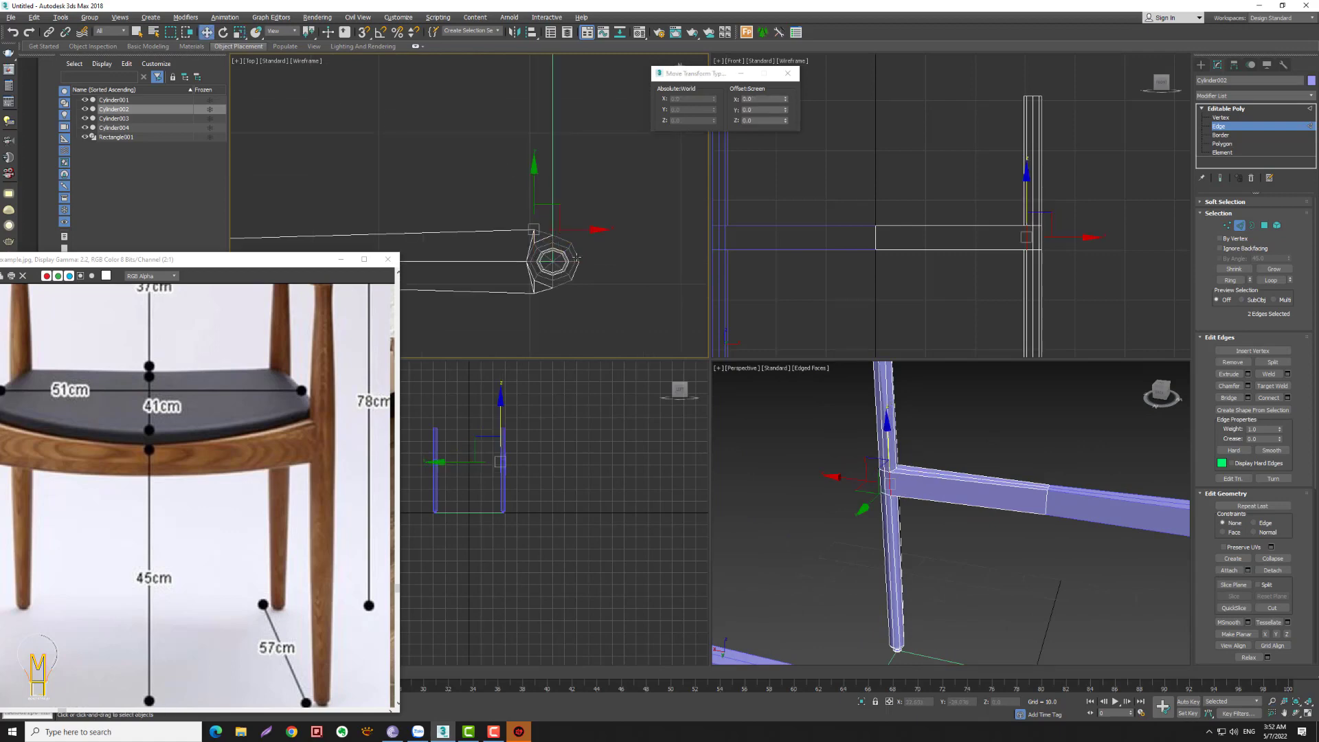
left_click_drag(589, 233, 563, 229)
mouse_move(886, 453)
middle_mouse_down("alt")
mouse_move(882, 473)
mouse_move(910, 452)
mouse_move(951, 274)
middle_mouse_up("alt")
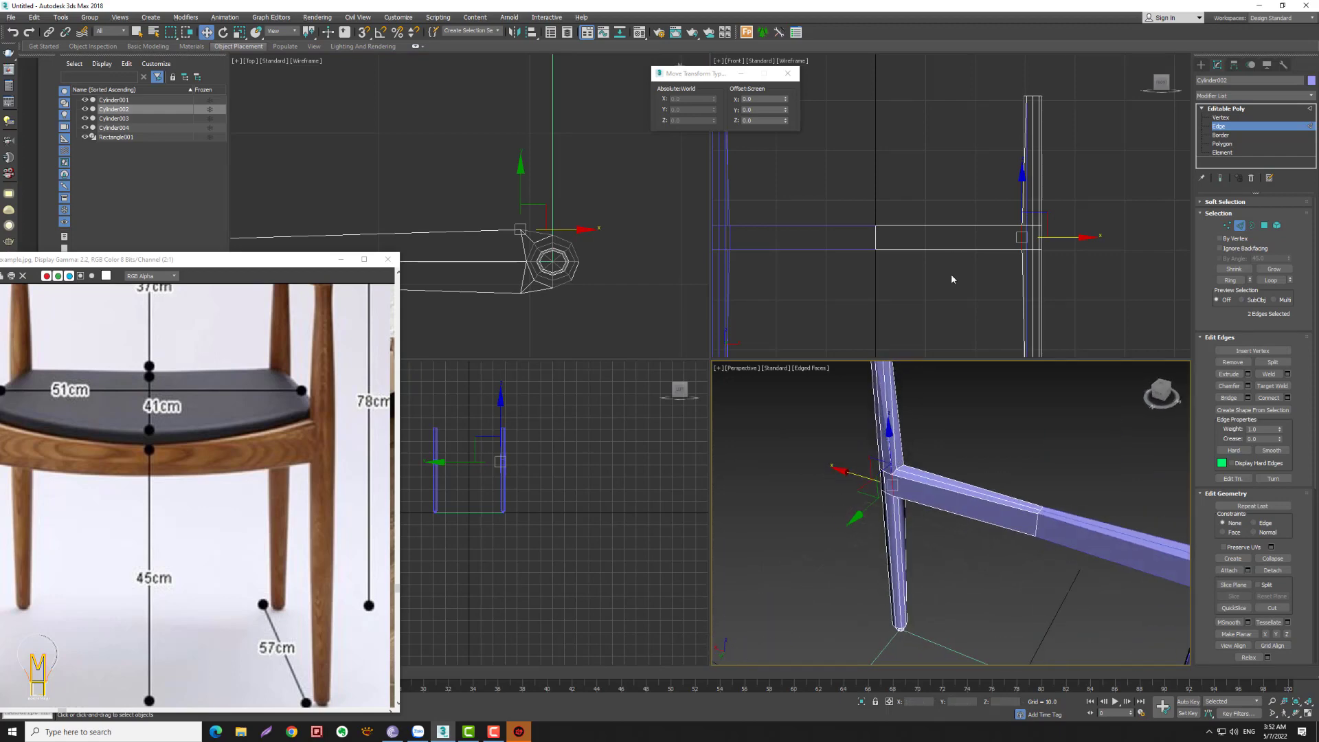
middle_click_drag(958, 228, 964, 216)
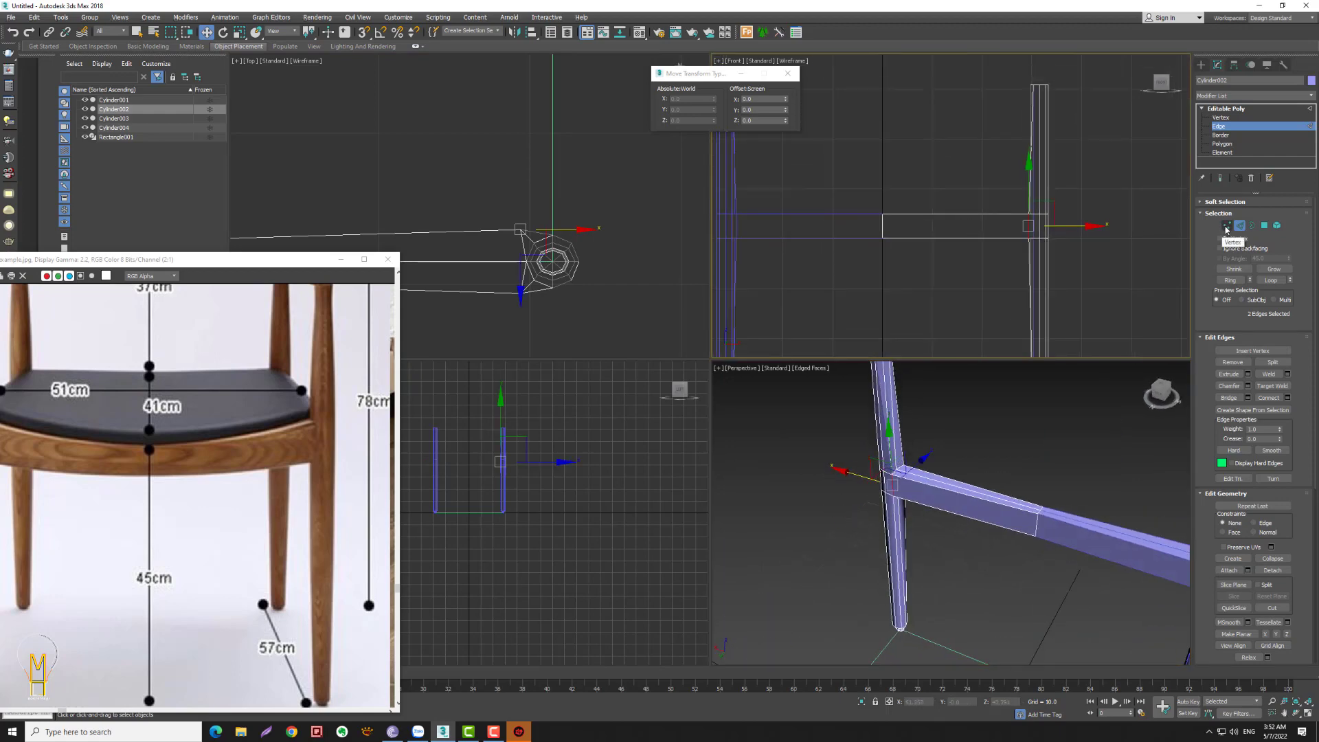
- Test lowering the rail's middle vertices, undo it, then select one lengthwise rail edge
left_click(1227, 228)
left_click_drag(876, 199, 890, 249)
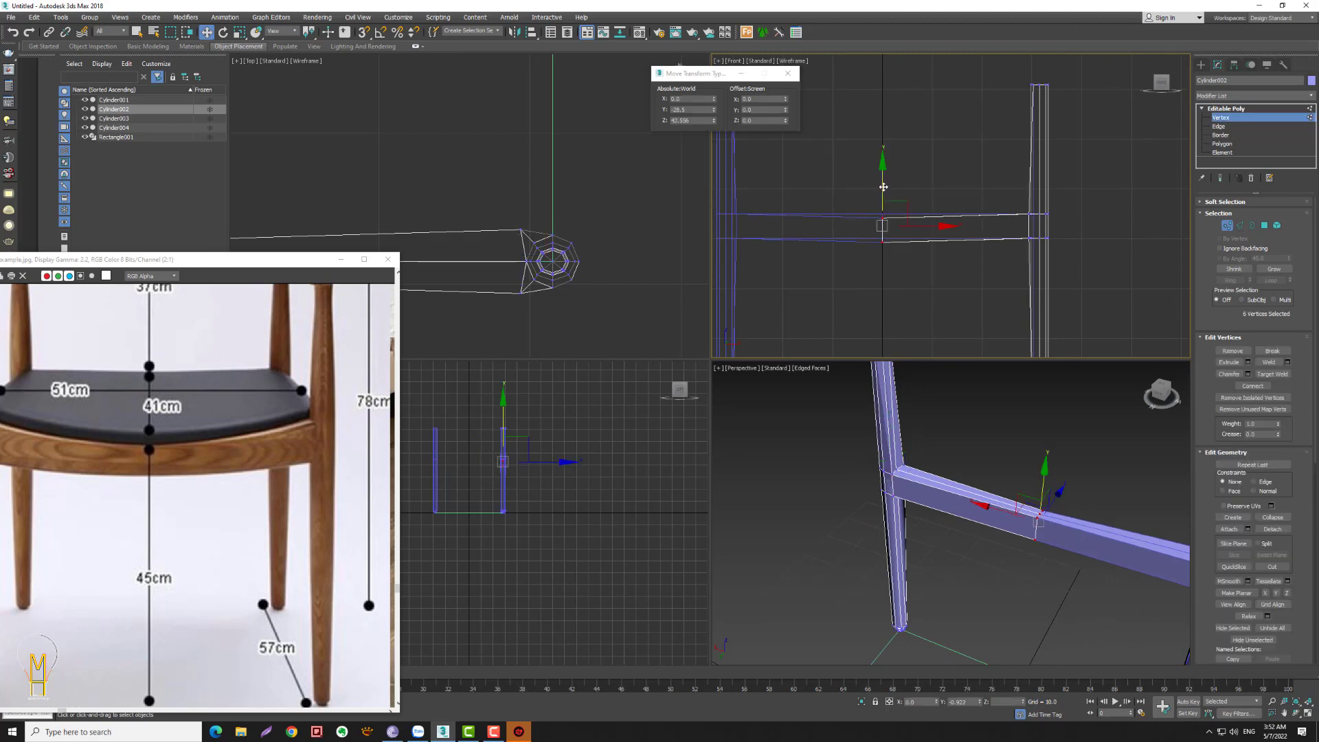
left_click_drag(883, 186, 885, 200)
key("alt+z")
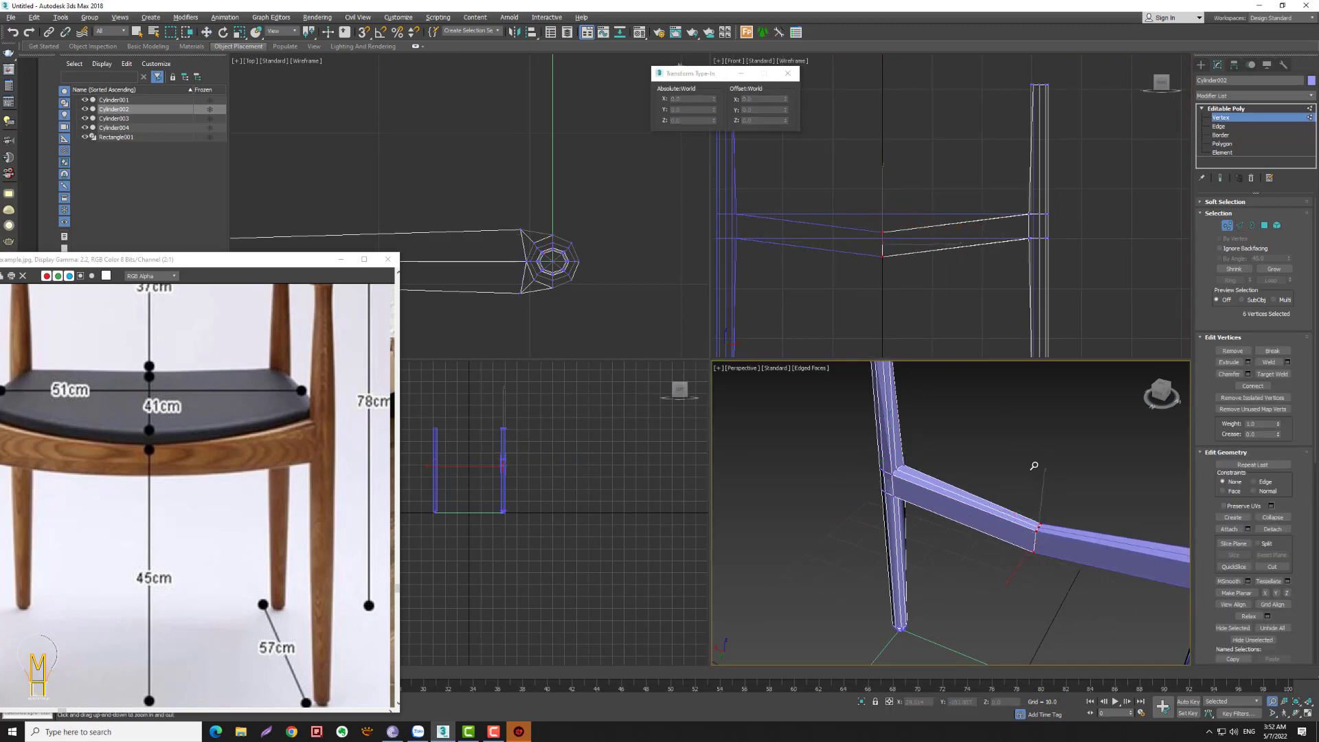
left_click_drag(1034, 465, 1034, 522)
middle_click_drag(1033, 522, 926, 502, "alt")
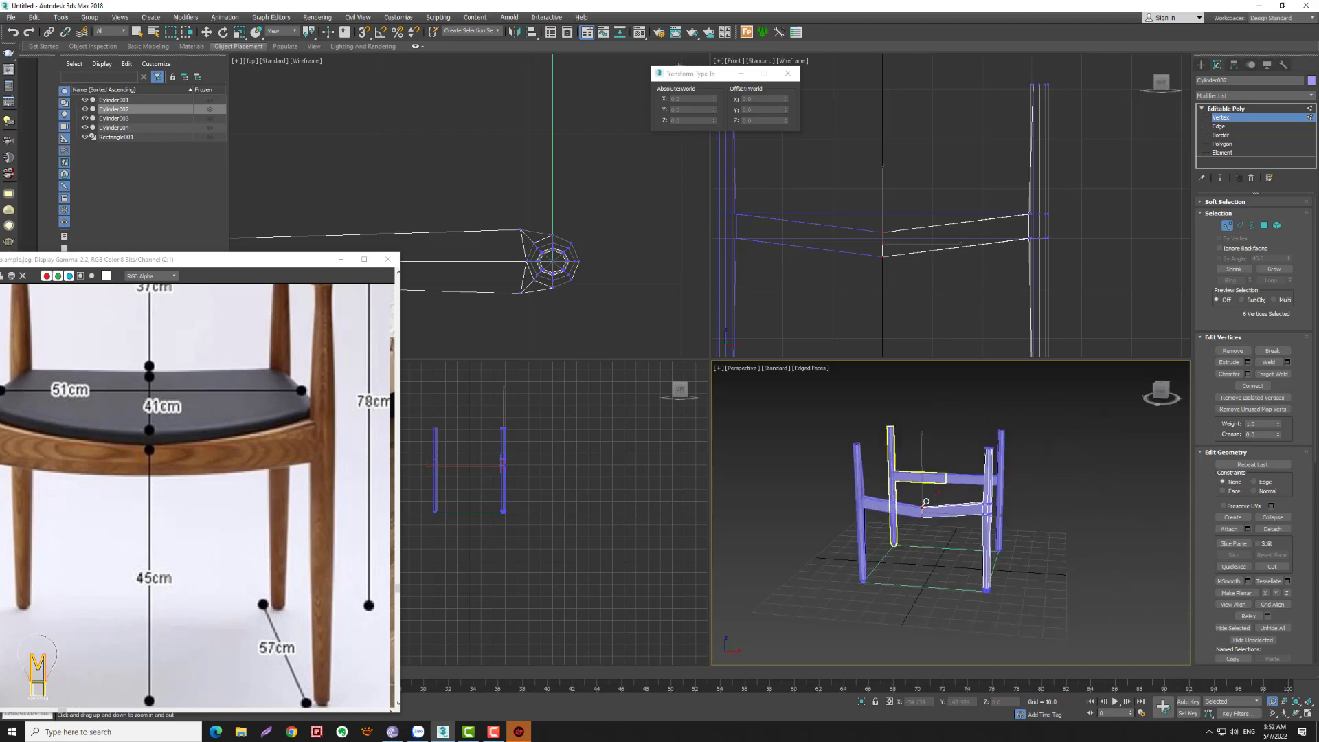
left_click_drag(925, 502, 925, 478)
right_click(1102, 195)
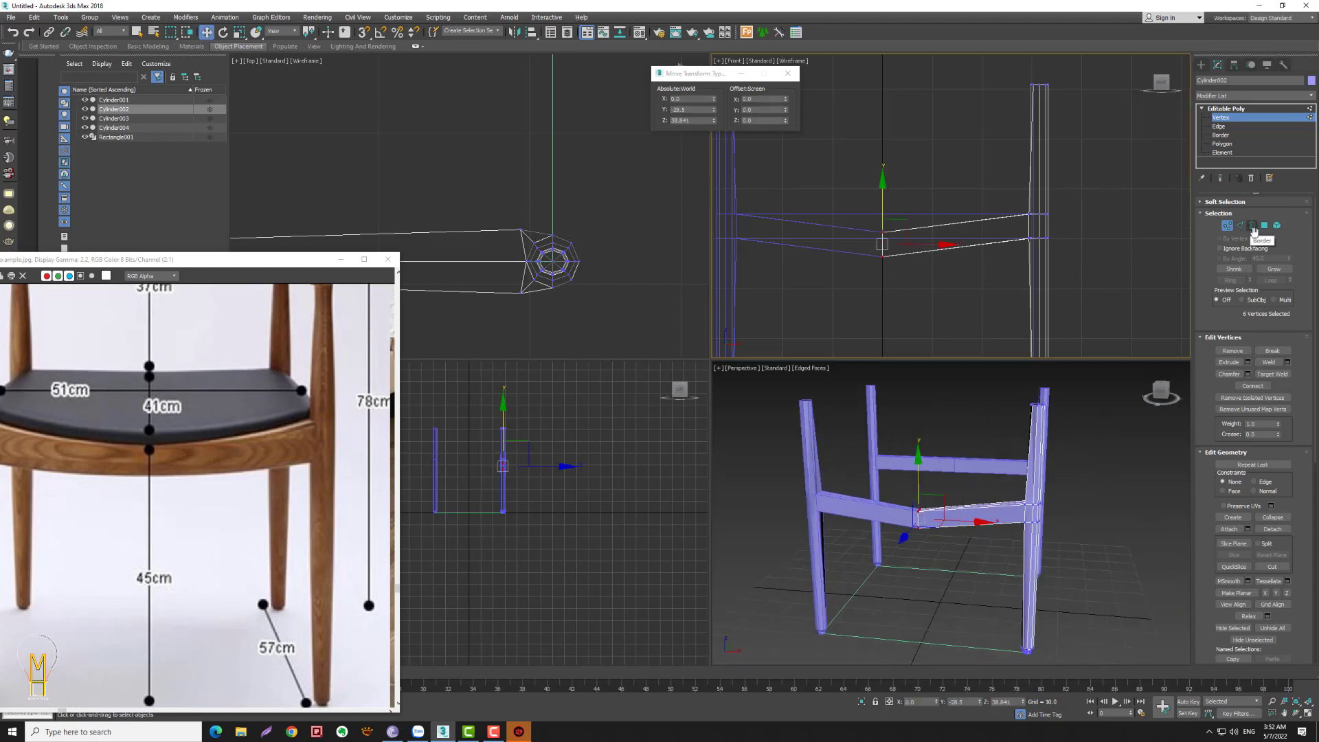
key("ctrl+z")
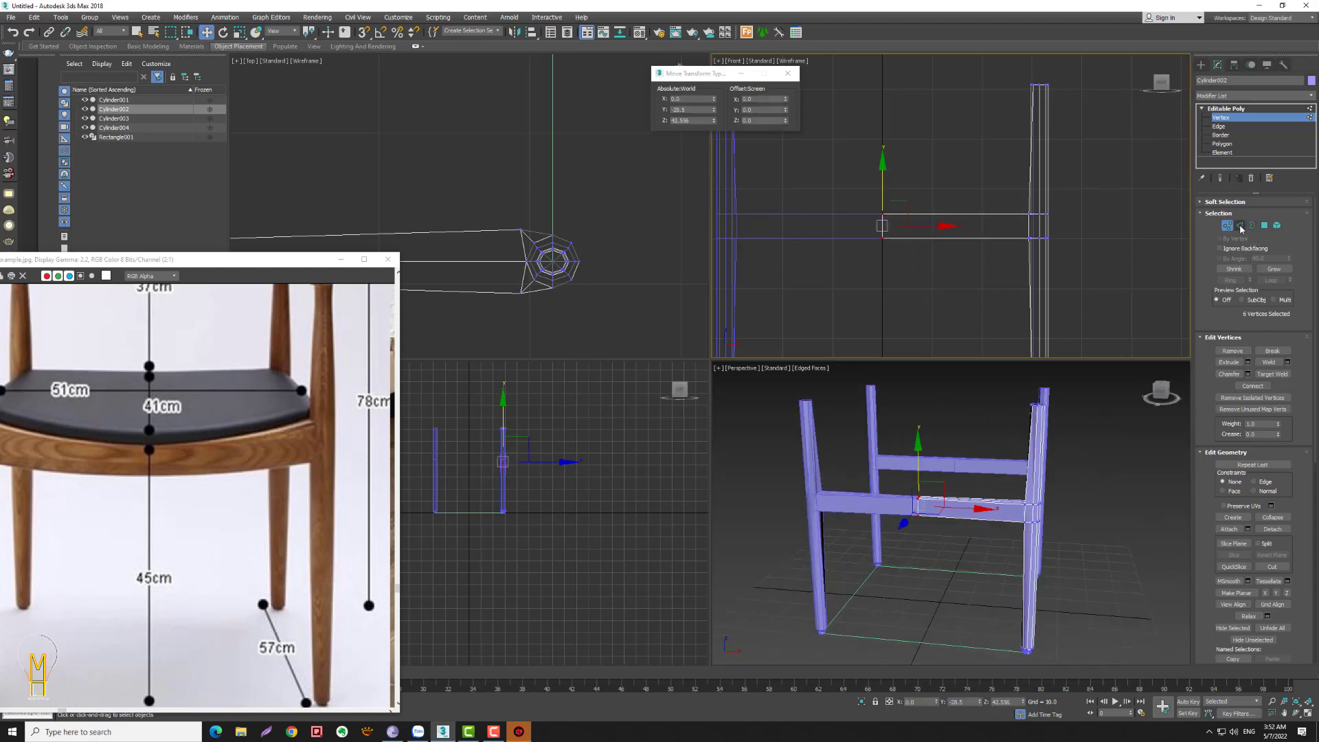
left_click(1239, 225)
left_click(970, 215)
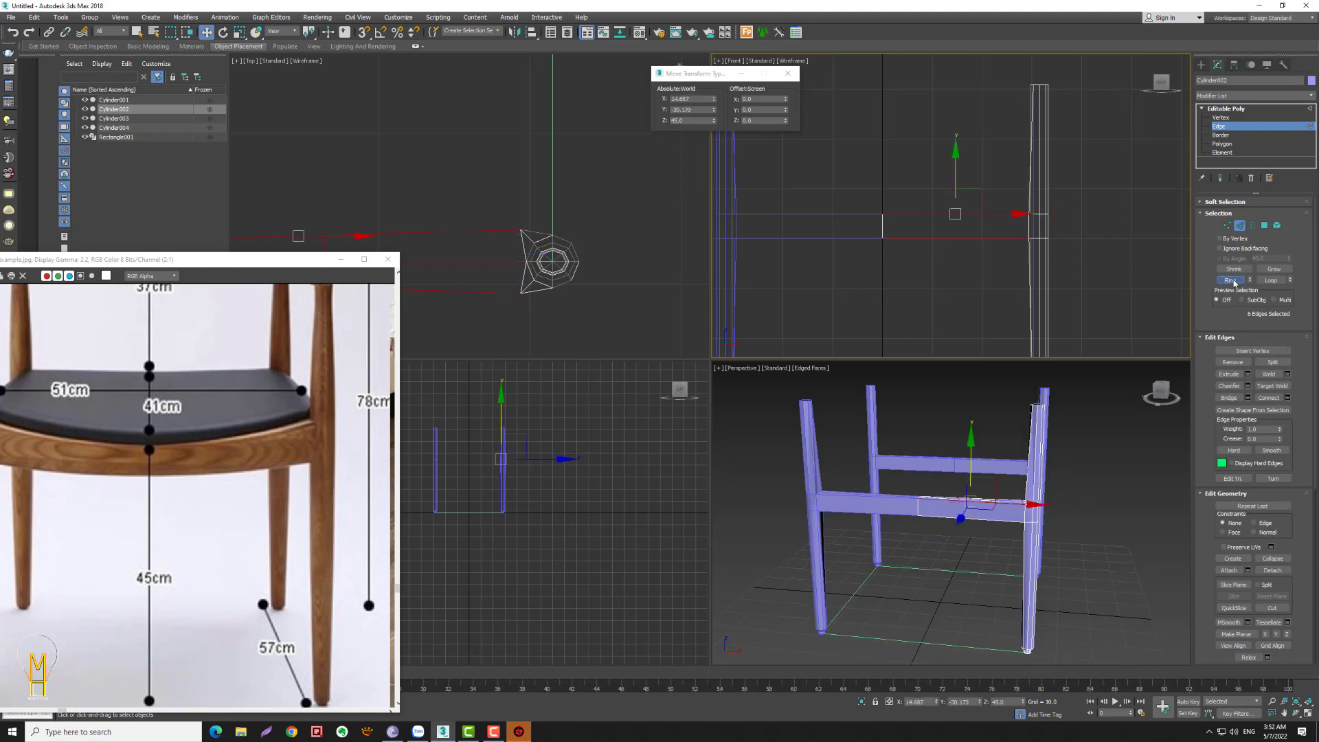
- Select the rail's edge ring and connect it with 3 new edge loops
left_click(1230, 280)
left_click(1288, 398)
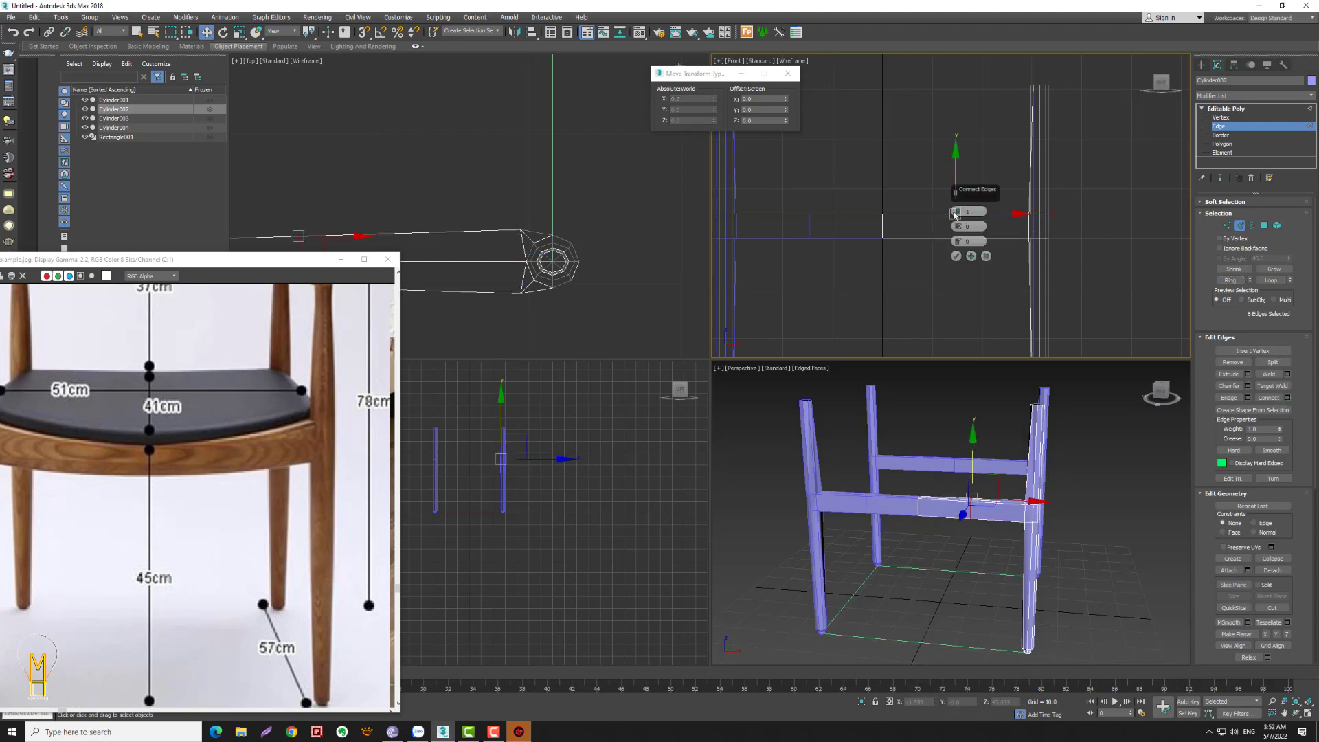
left_click_drag(954, 215, 955, 210)
left_click_drag(958, 213, 948, 209)
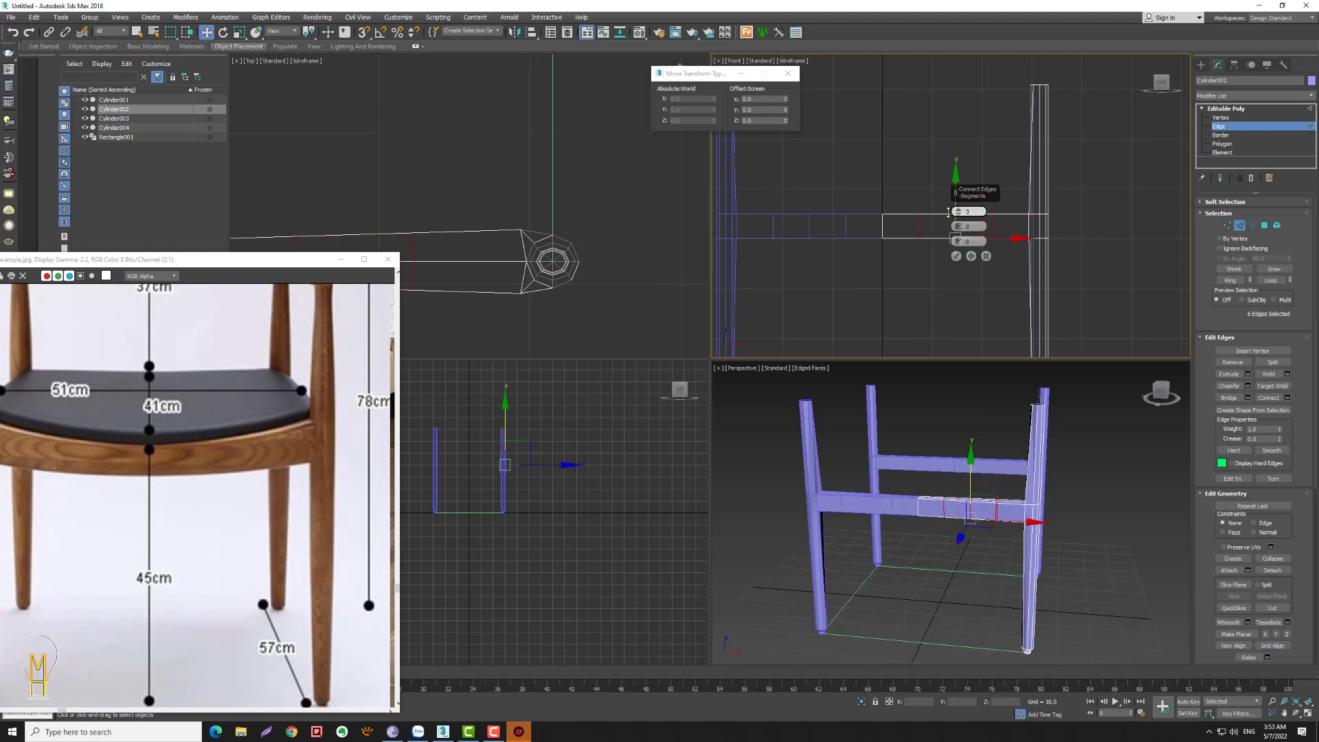
left_click_drag(954, 192, 1088, 136)
left_click(1103, 170)
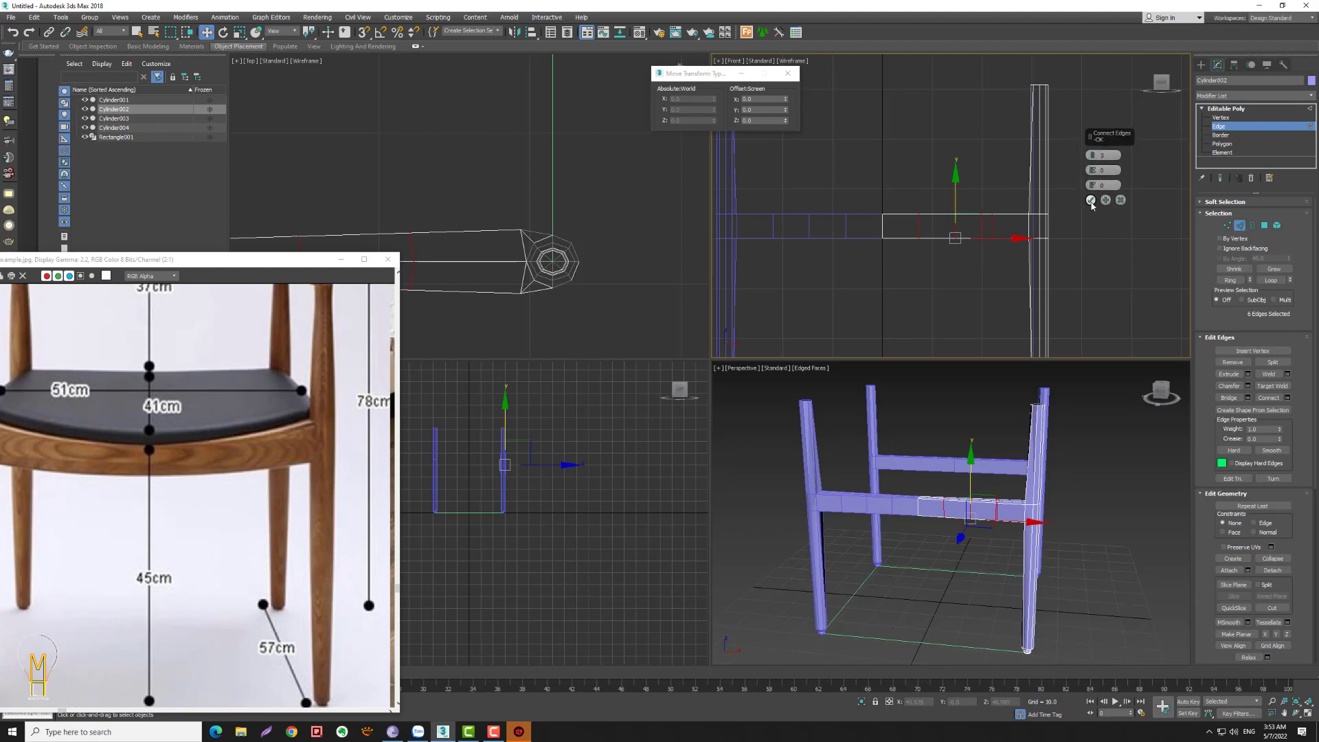
left_click(1090, 199)
- Return to vertex level, zoom out the front view, and go to the Create panel
left_click(1227, 225, "ctrl")
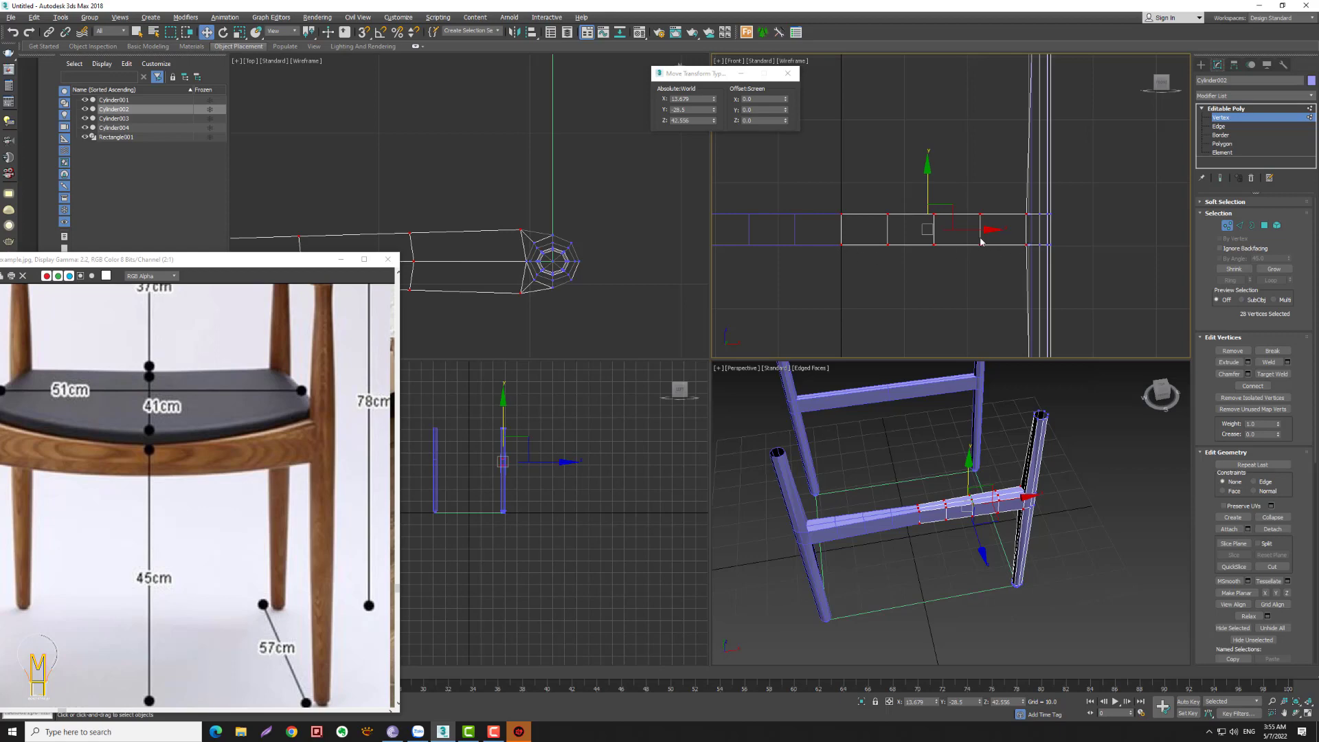
key("alt+z")
left_click_drag(909, 264, 964, 234)
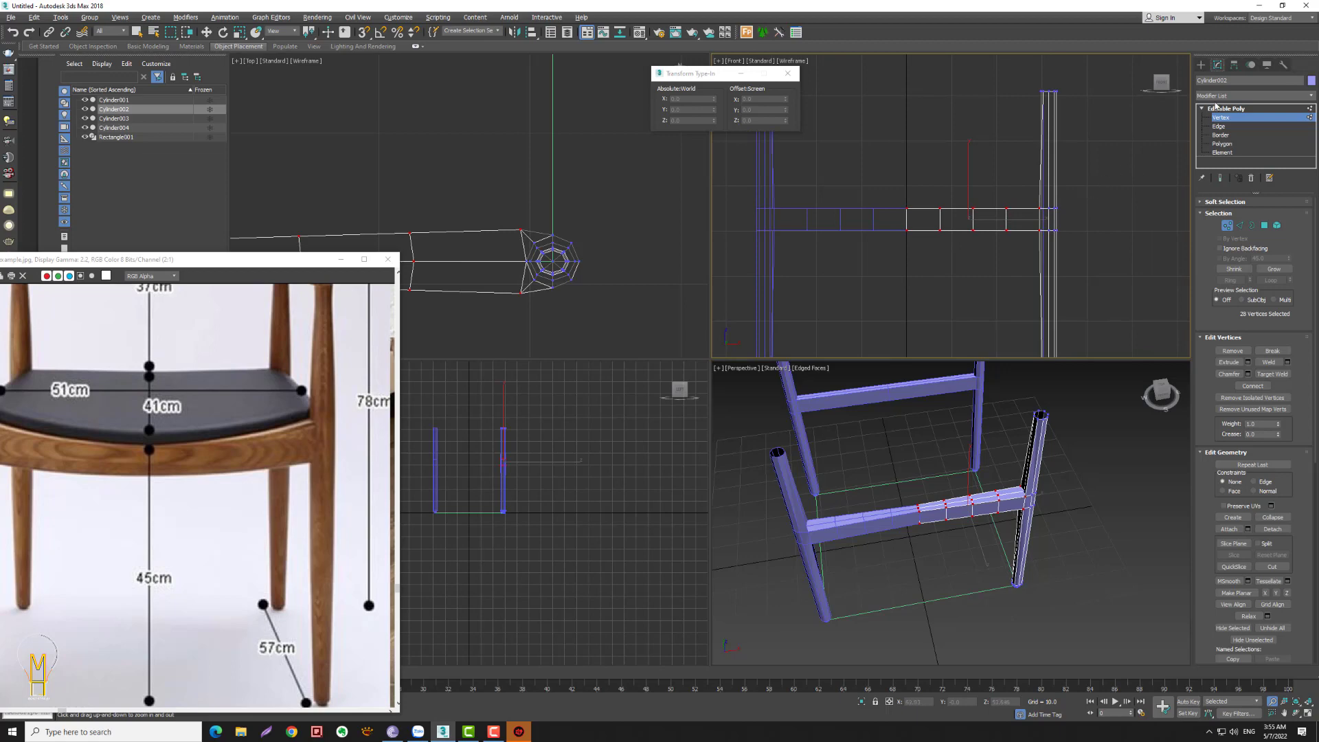
left_click(1200, 64)
- Draw a straight Line spline across the Front view beneath the rail
left_click(1218, 81)
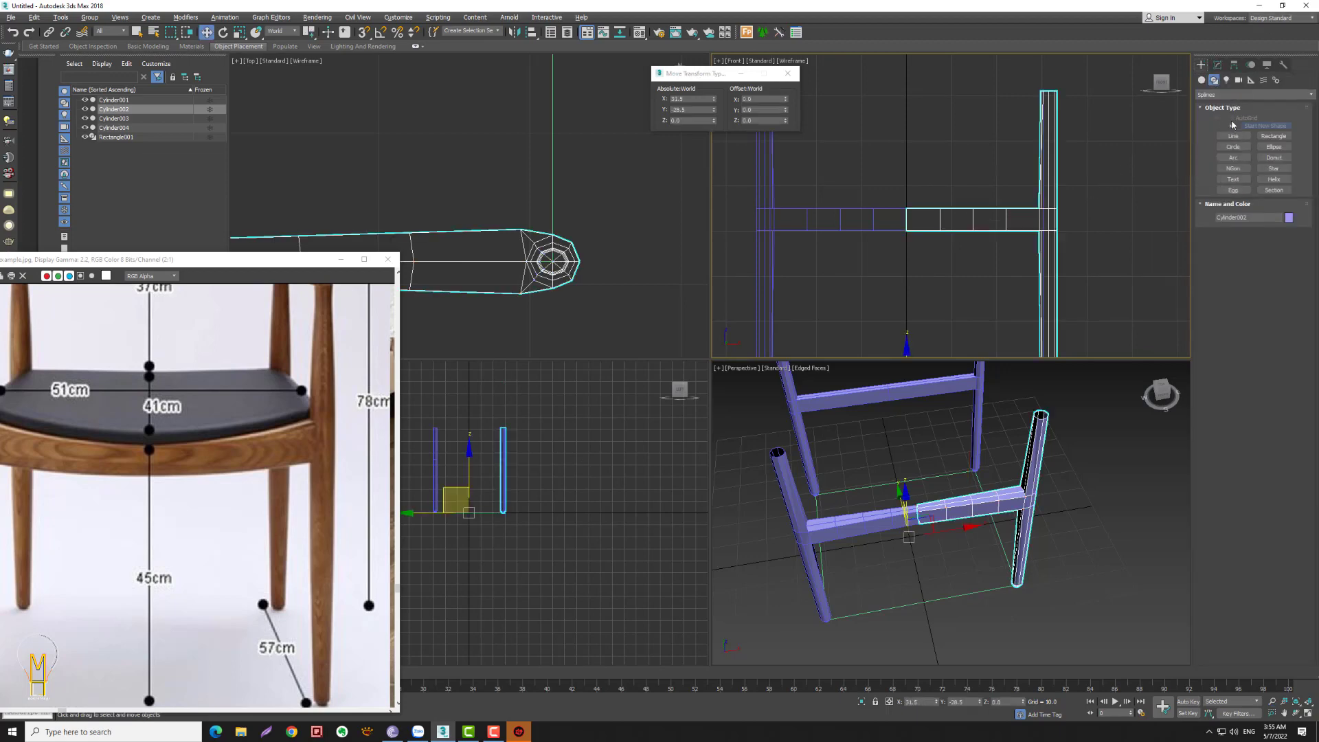
left_click(1232, 136)
left_click(773, 232)
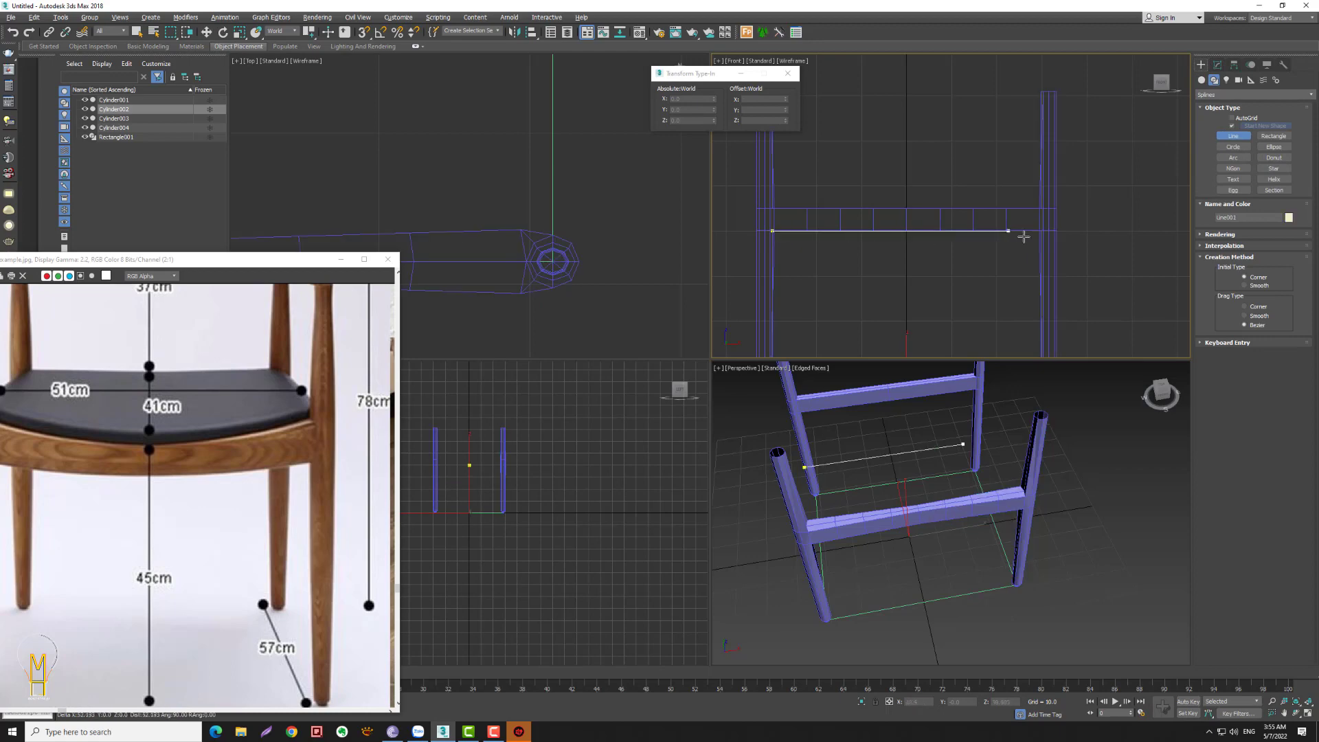
left_click(1041, 230)
right_click(1049, 224)
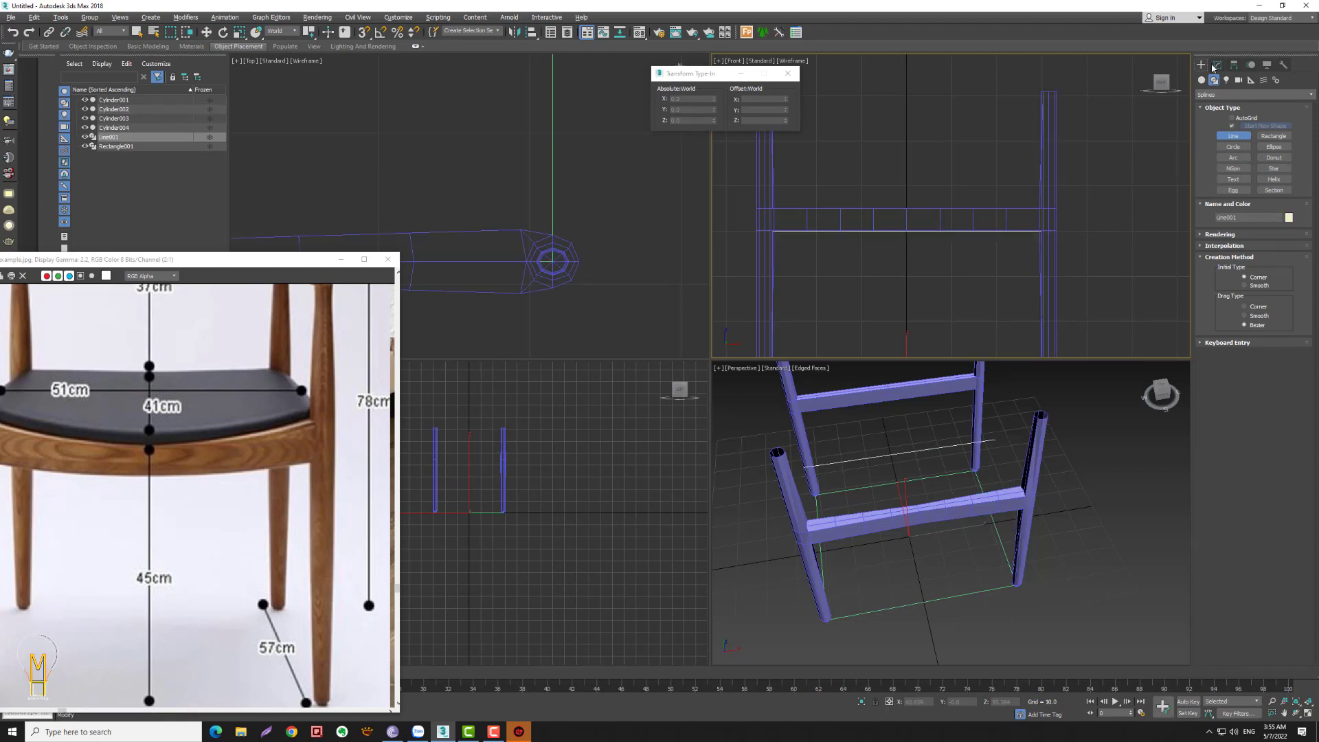
- Divide the line's single segment to add a middle vertex
left_click(1217, 64)
left_click(1240, 239)
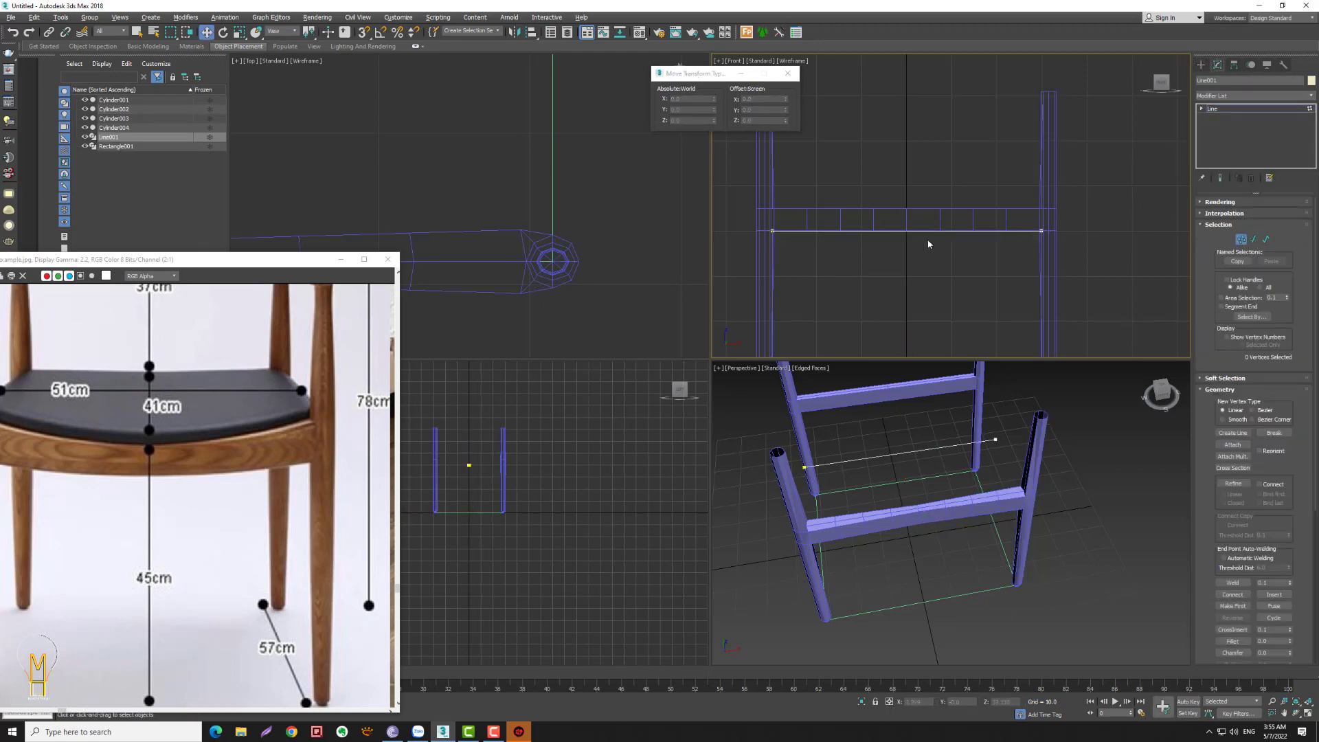
key("2")
left_click(906, 231)
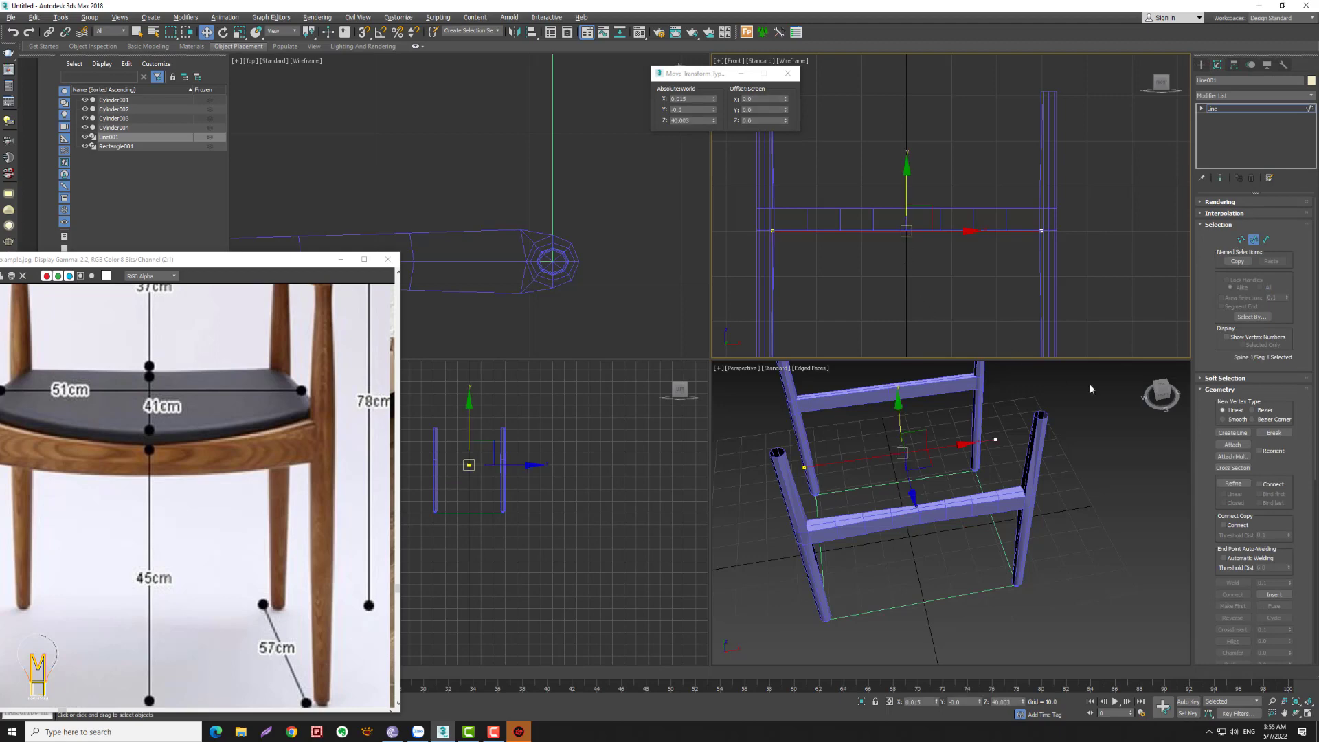
scroll(1270, 221, "down", 2)
scroll(1270, 221, "down", 3)
scroll(1270, 221, "down", 3)
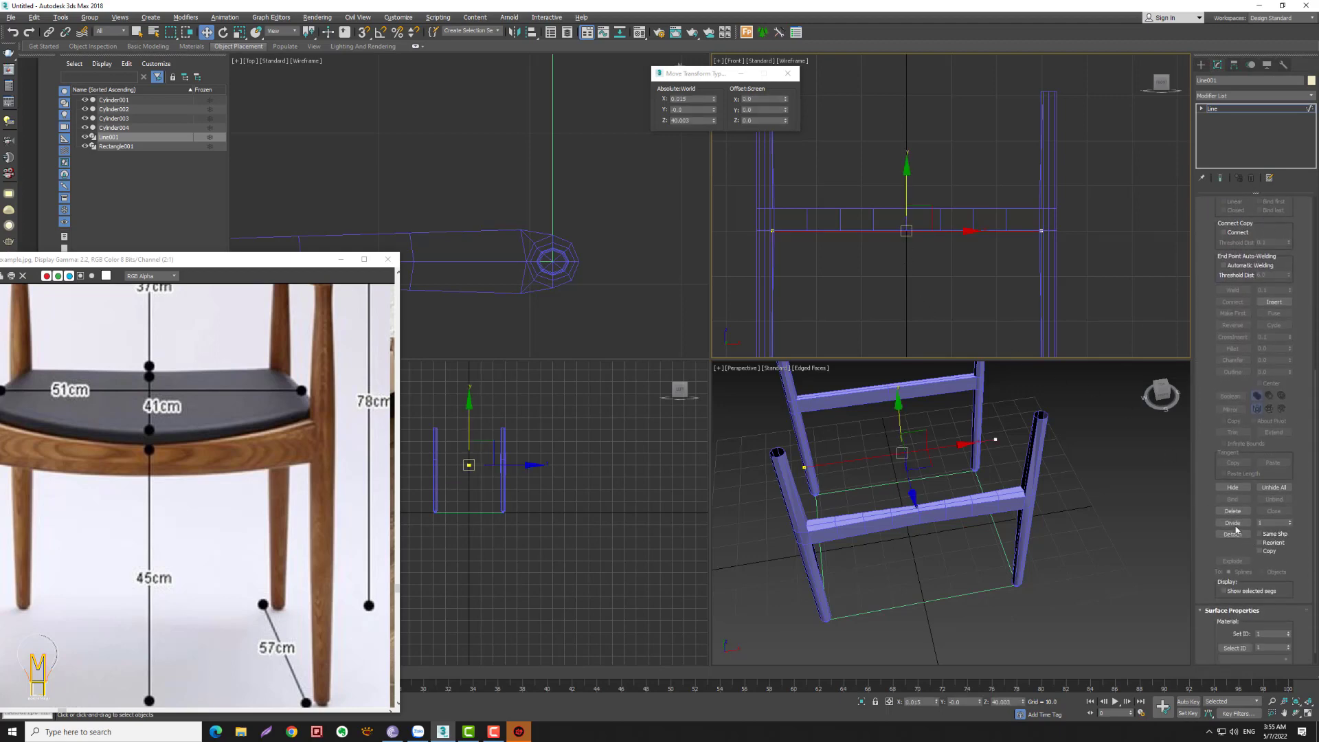
left_click(1201, 108)
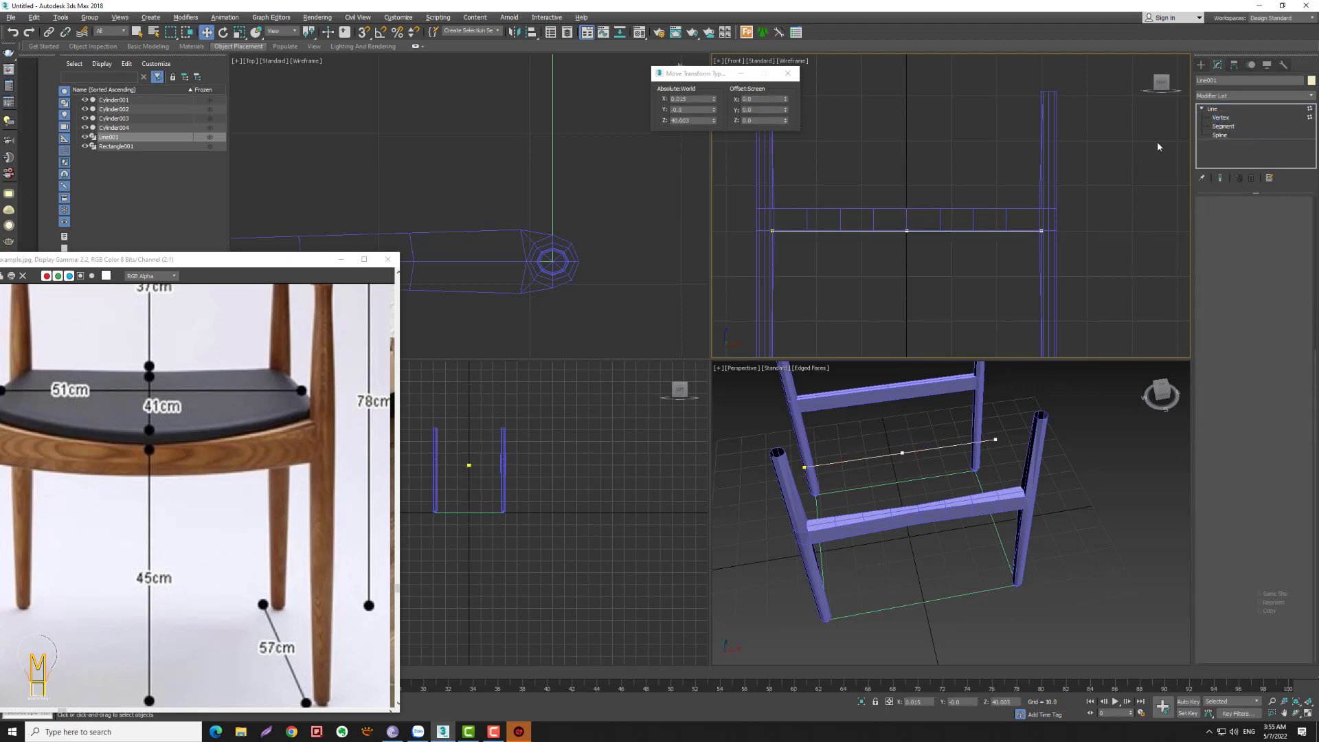
- Pull the middle vertex down, make it Bezier, and rotate its handles level
left_click_drag(908, 193, 908, 204)
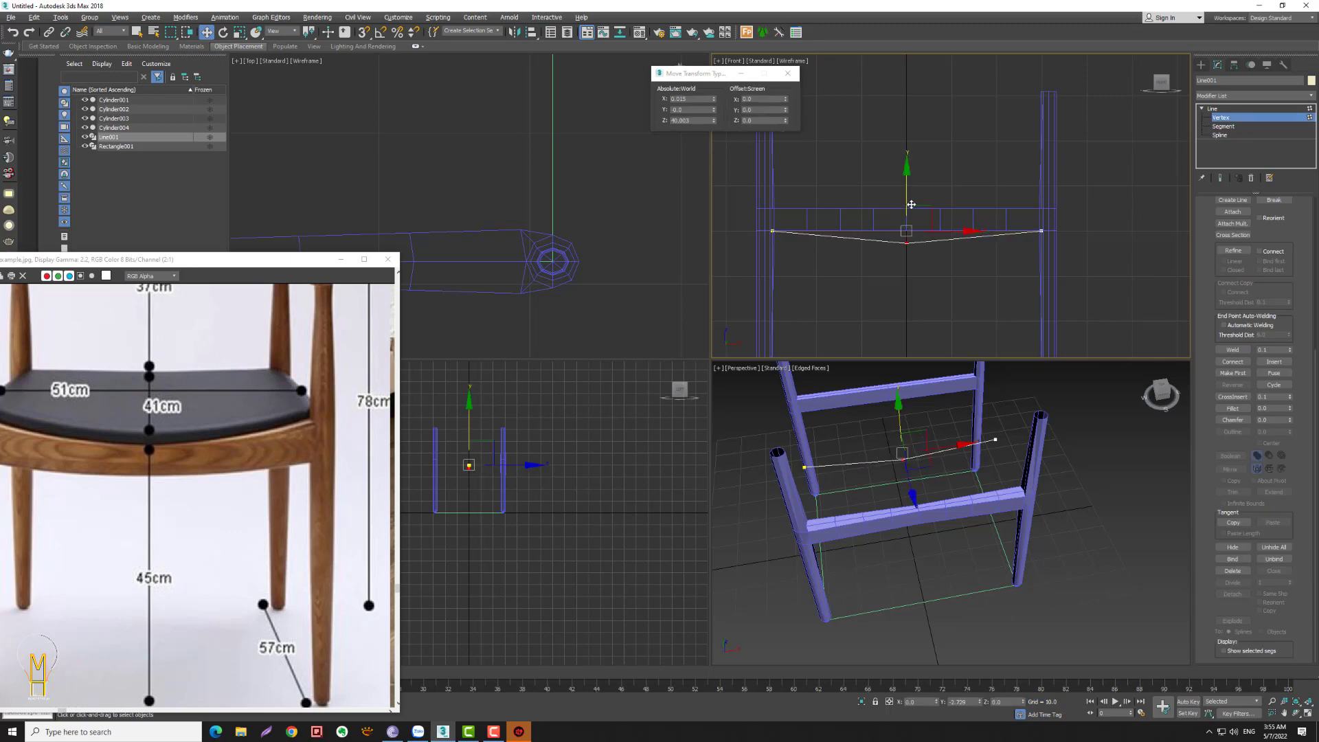
right_click(907, 241)
left_click(893, 175)
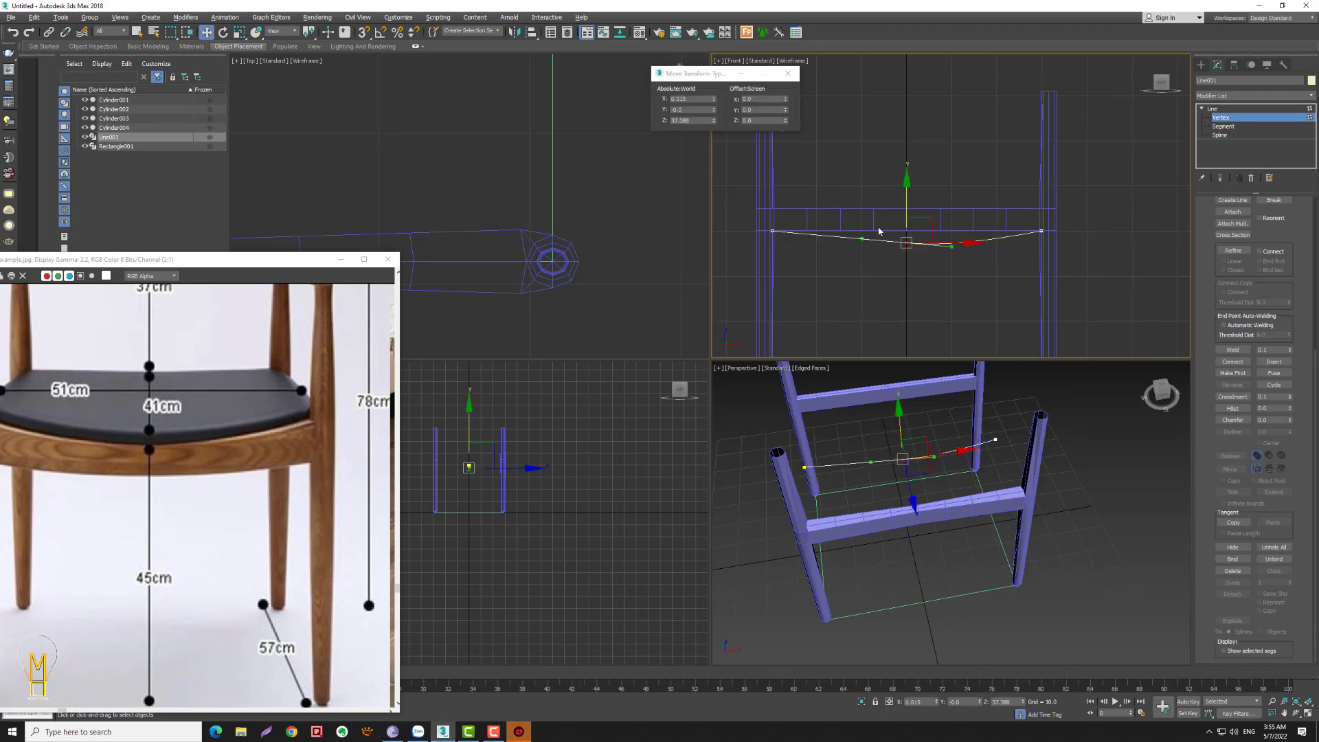
key("e")
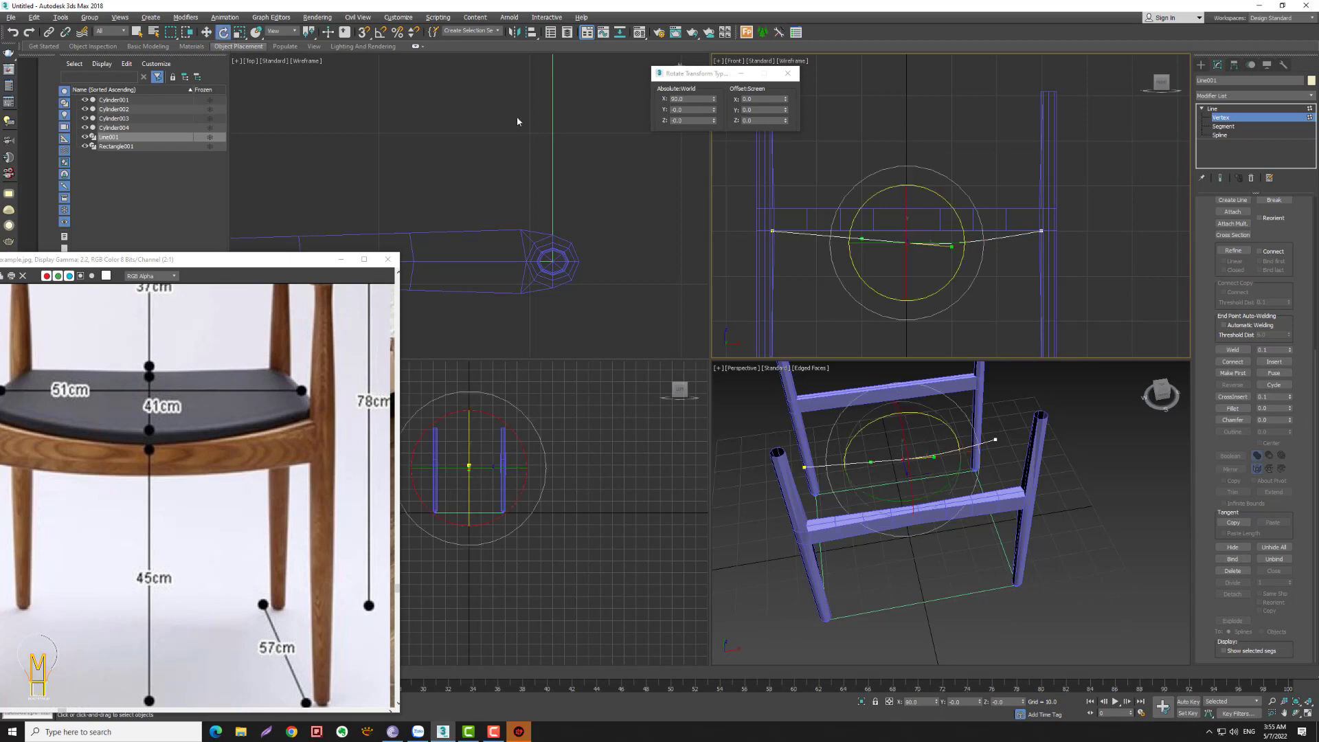
left_click_drag(953, 221, 960, 213)
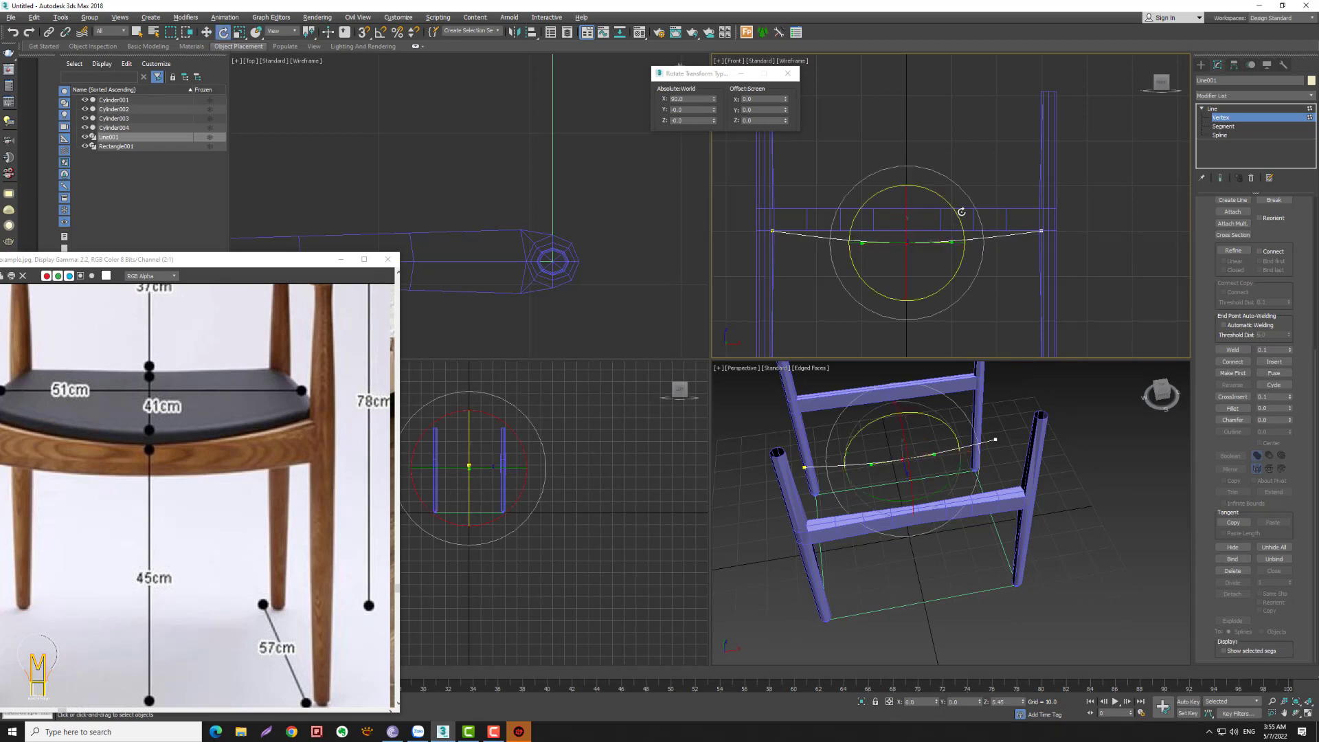
left_click(1229, 117)
- Reselect the side rail, zoom in, and select all its vertices
left_click(962, 198)
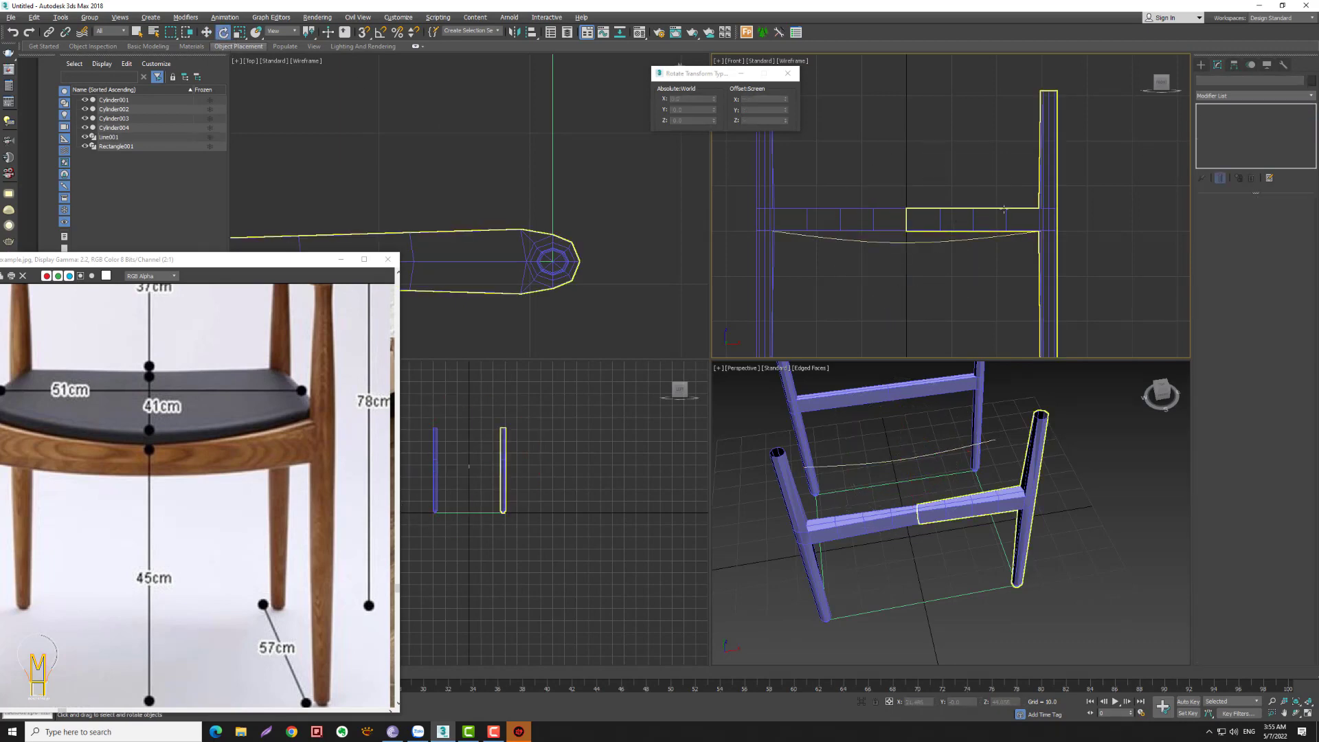
left_click(1003, 209)
key("alt+z")
mouse_move(1006, 225)
left_mouse_down()
mouse_move(977, 188)
mouse_move(1015, 169)
mouse_move(1051, 177)
left_mouse_up()
key("e")
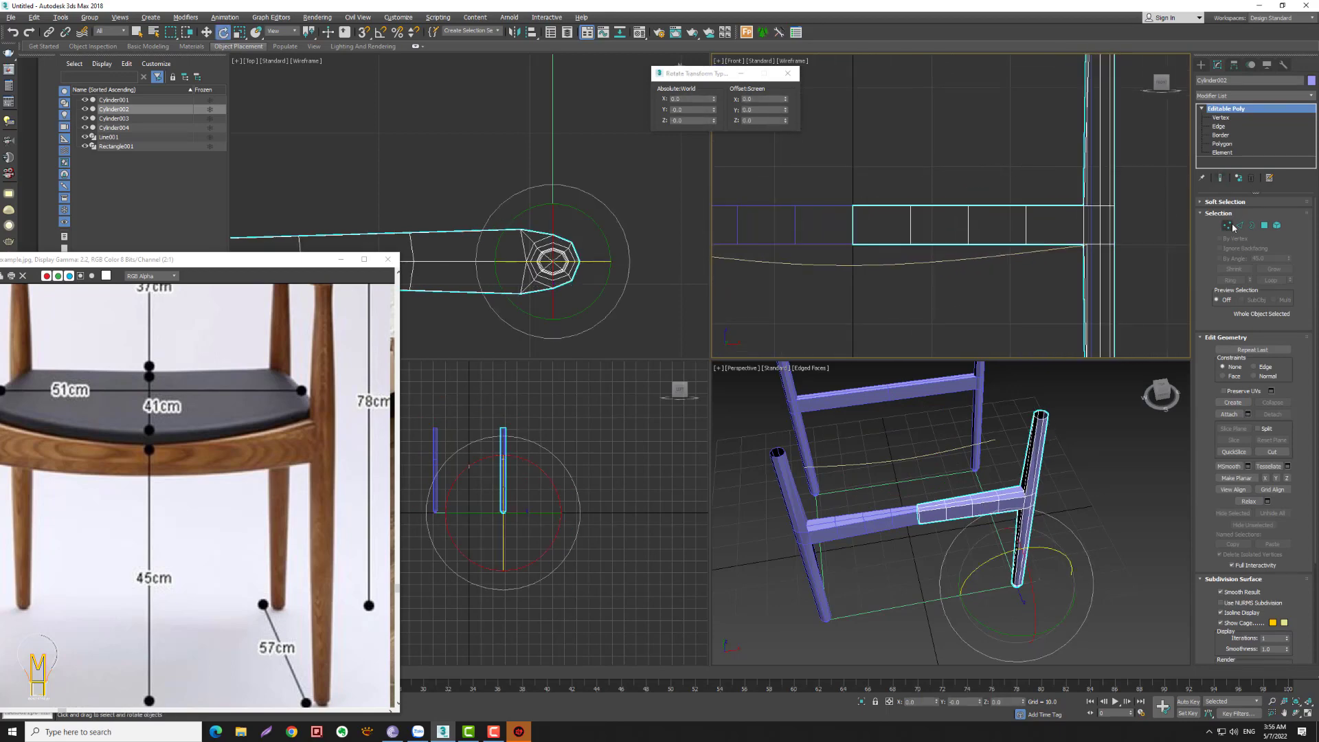
left_click(1227, 225)
left_click_drag(1096, 264, 818, 186)
left_click(205, 33)
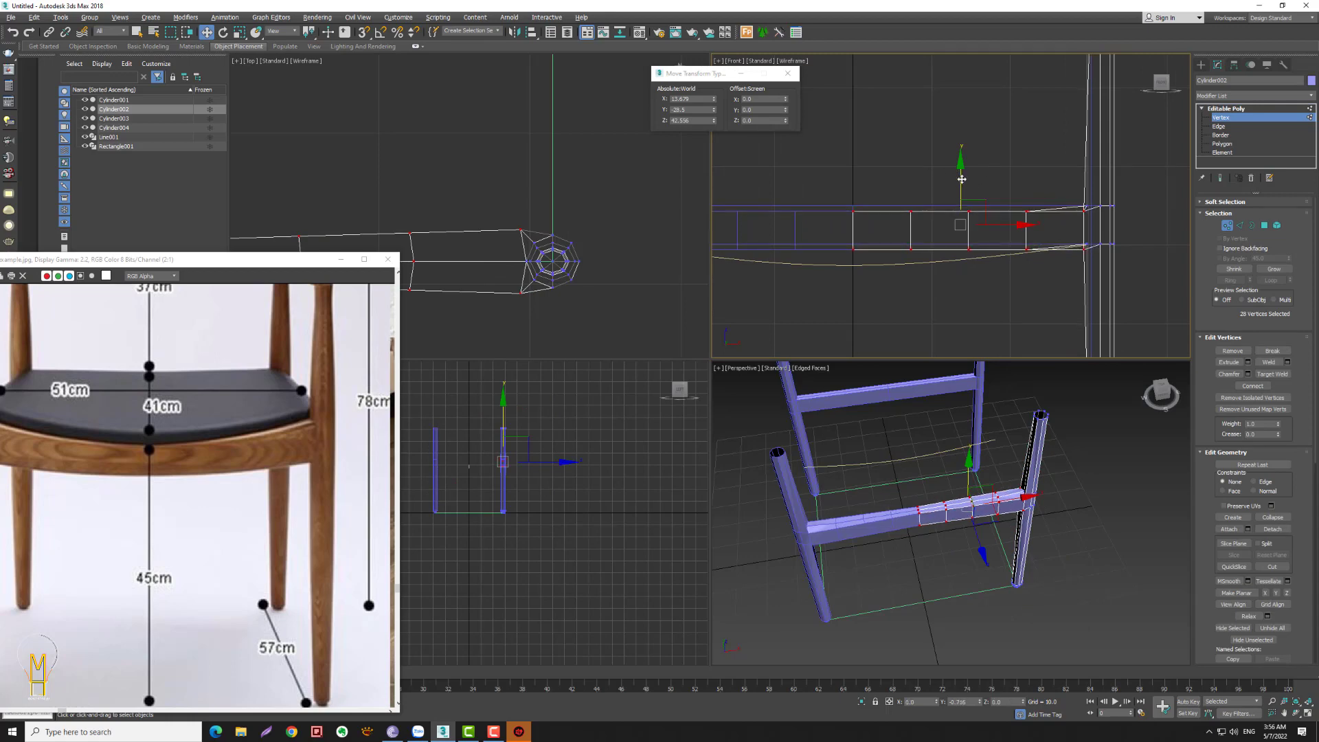
- Lower the inner rail vertices step by step to follow the curve
left_click(1027, 244, "alt")
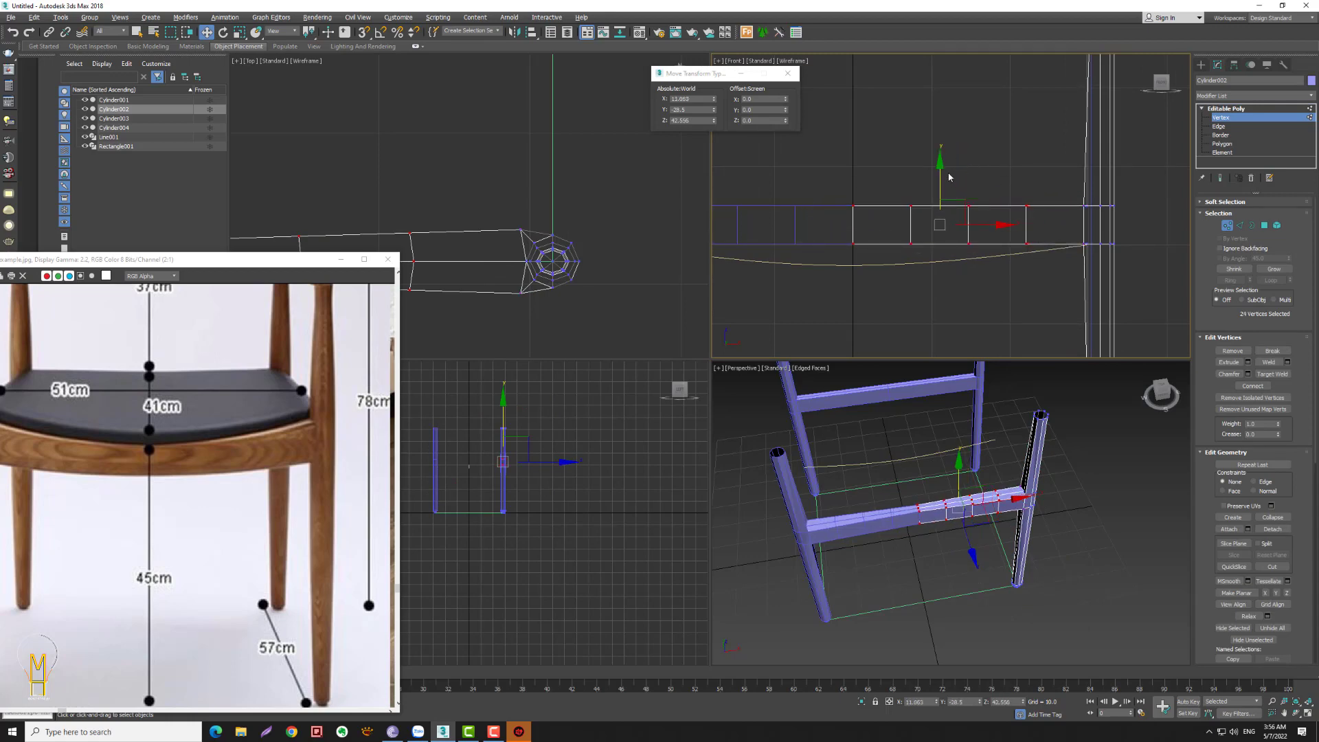
mouse_move(940, 173)
left_mouse_down()
mouse_move(940, 191)
mouse_move(1040, 261)
left_mouse_up()
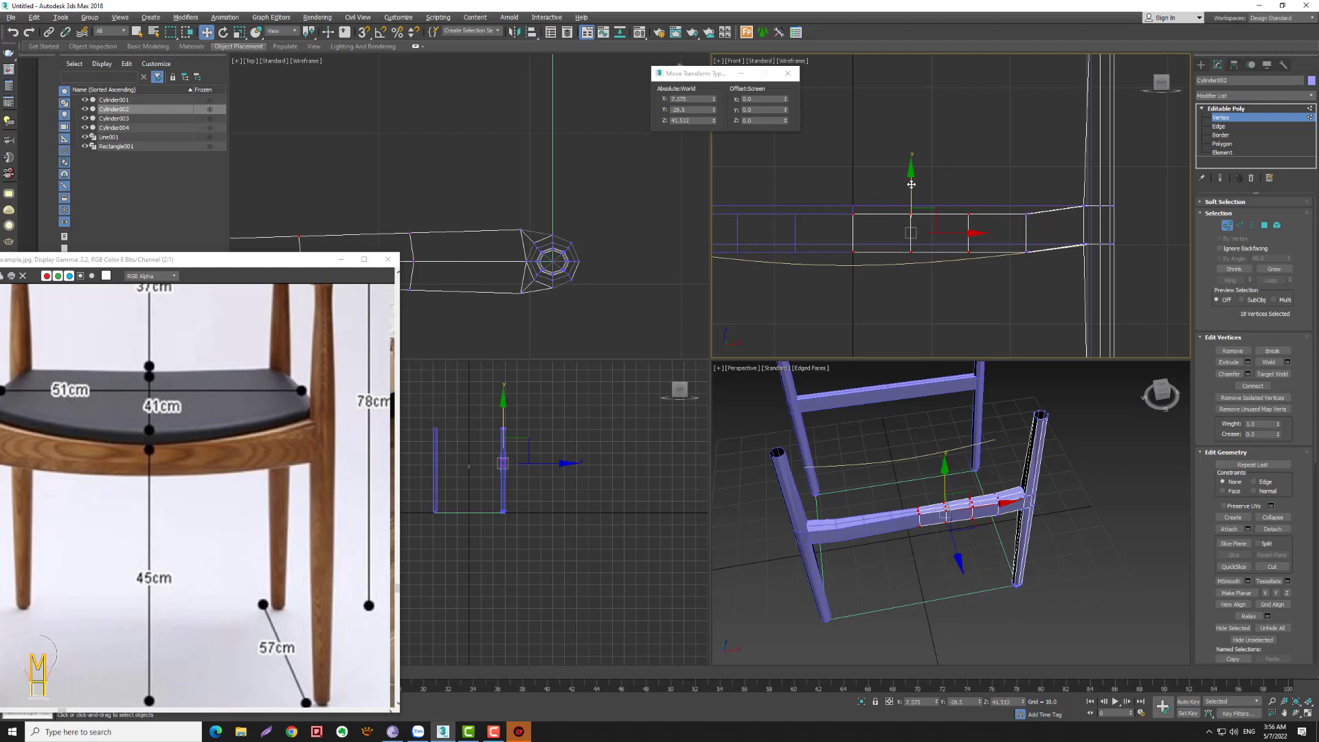
left_click_drag(911, 184, 910, 190)
left_click_drag(989, 200, 919, 255, "alt")
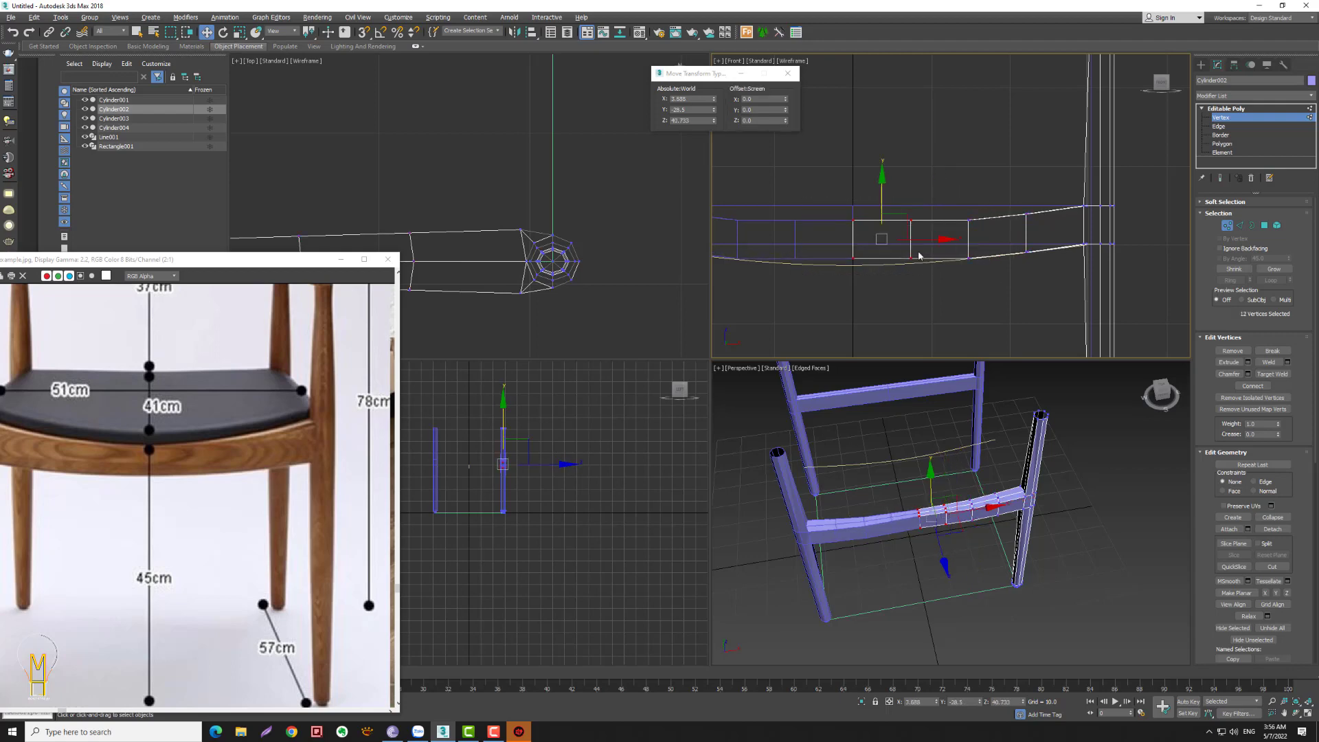
left_click_drag(883, 194, 878, 198)
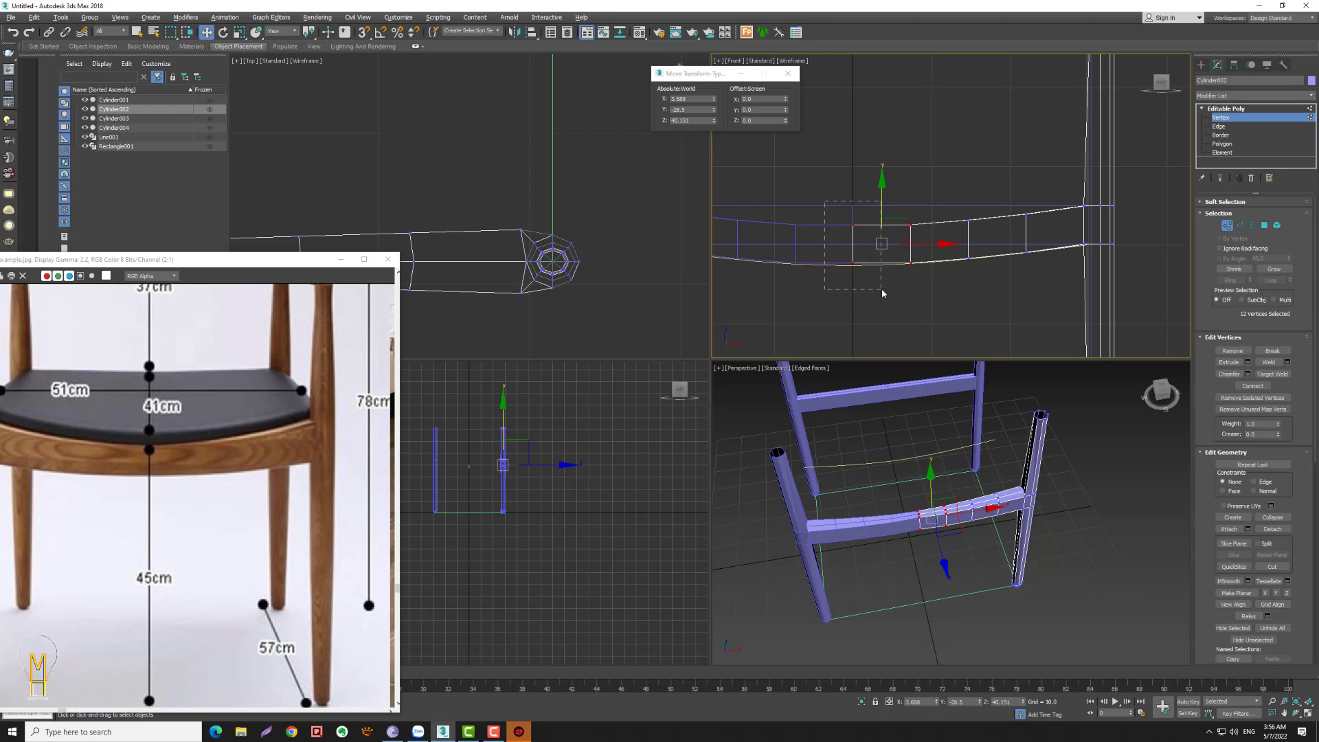
left_click_drag(882, 293, 882, 294, "alt")
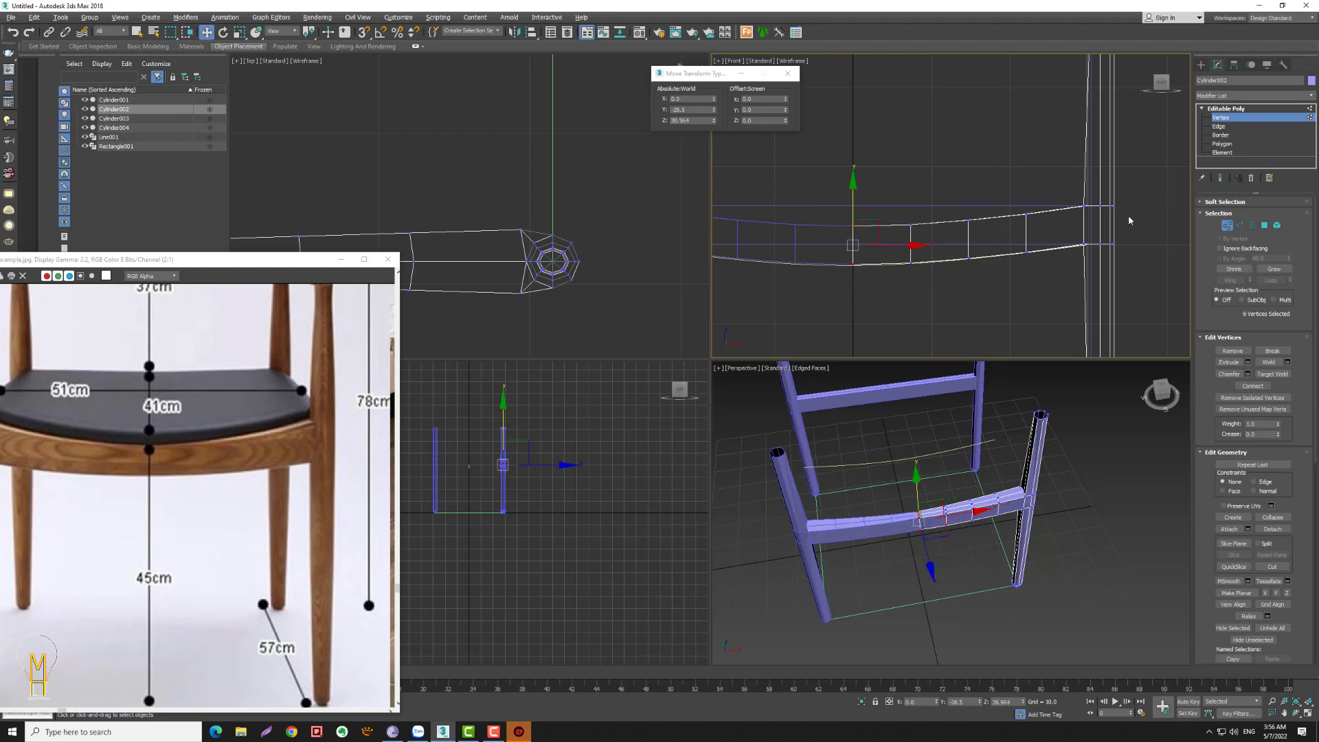
- Raise the three rail-end vertices in Z from 45.0 to about 46.25
left_click(1084, 204)
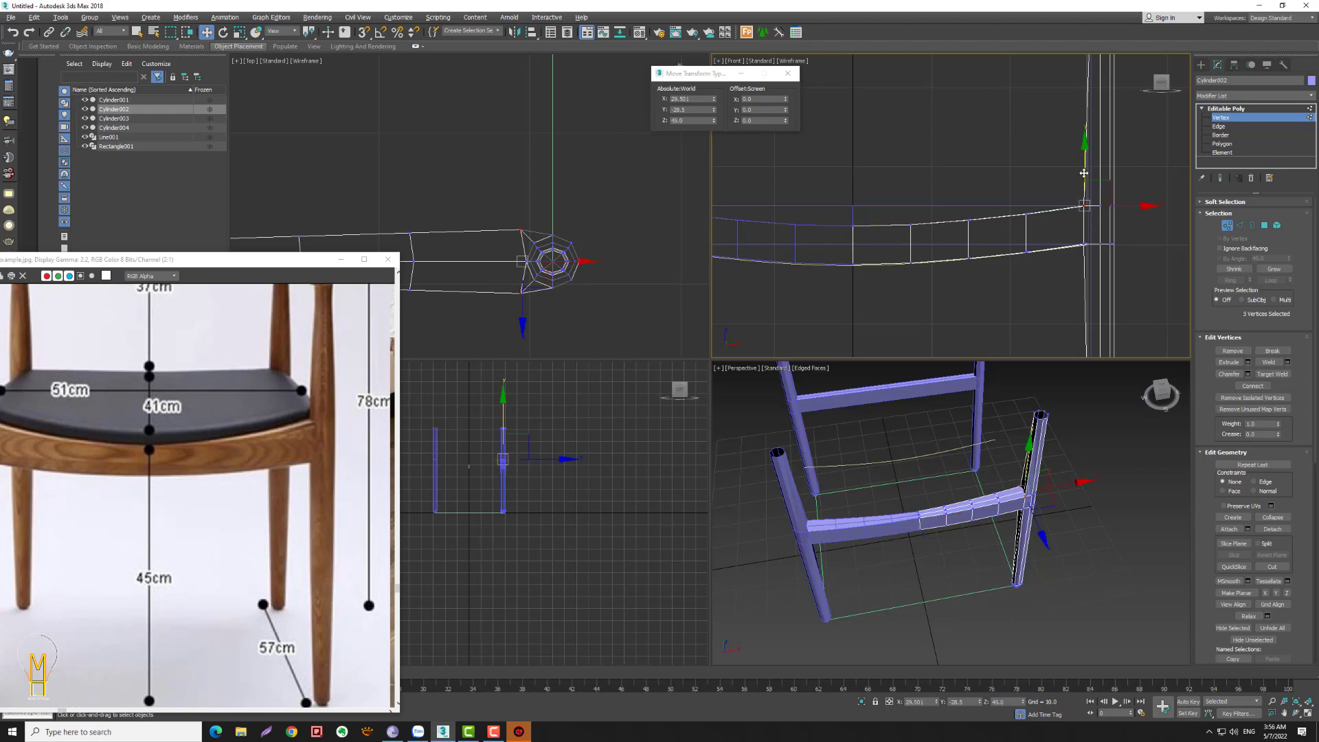
mouse_move(1083, 173)
left_mouse_down()
mouse_move(1101, 173)
mouse_move(1098, 204)
left_mouse_up()
left_click_drag(1099, 157, 1100, 150)
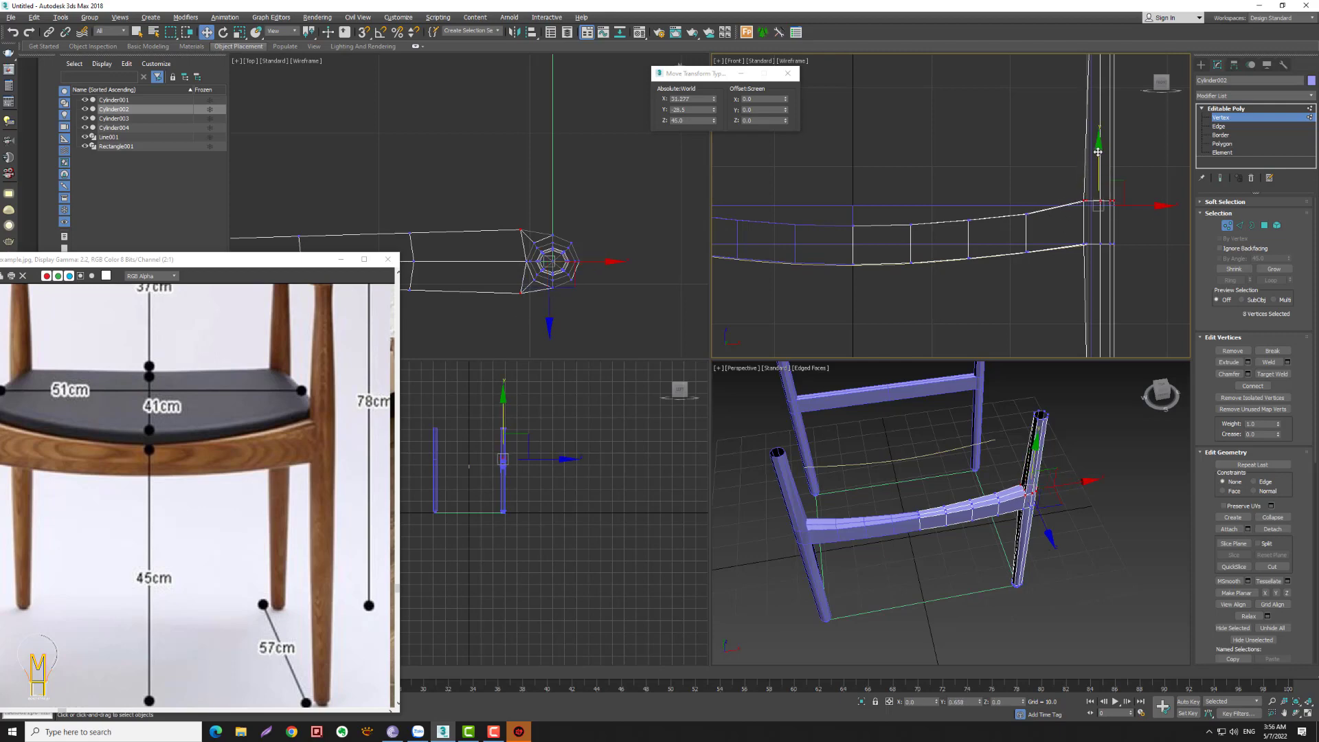
left_click(1140, 200)
left_click_drag(1093, 210, 1092, 206)
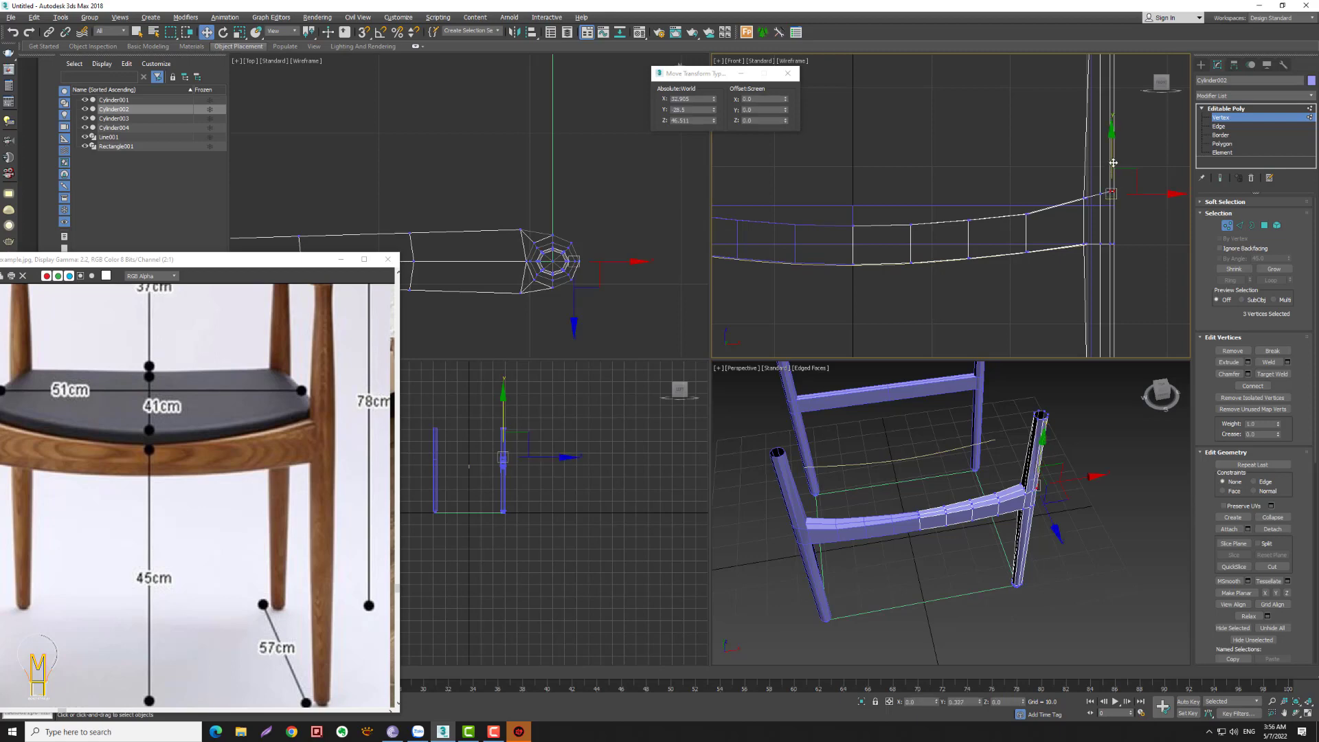
left_click(1140, 165)
key("alt+z")
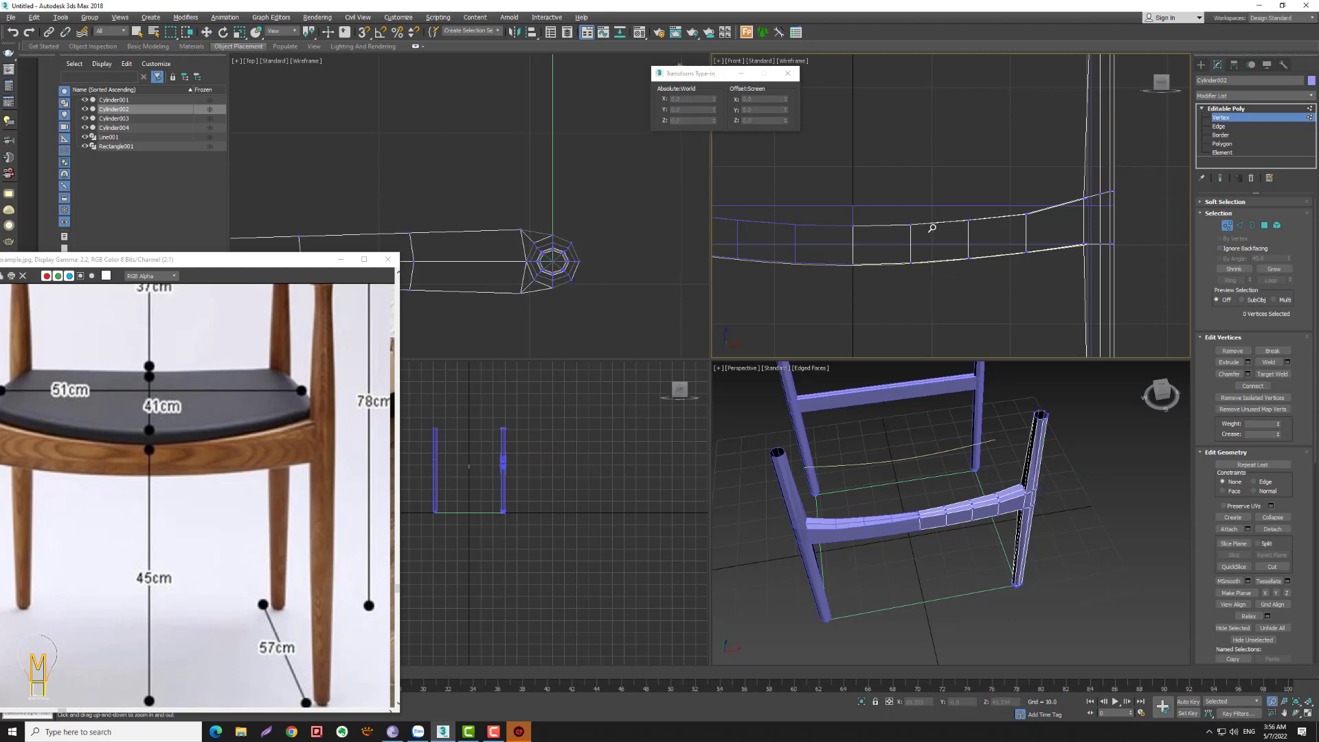
left_click_drag(931, 274, 933, 260)
- Delete the Line001 guide curve
key("w")
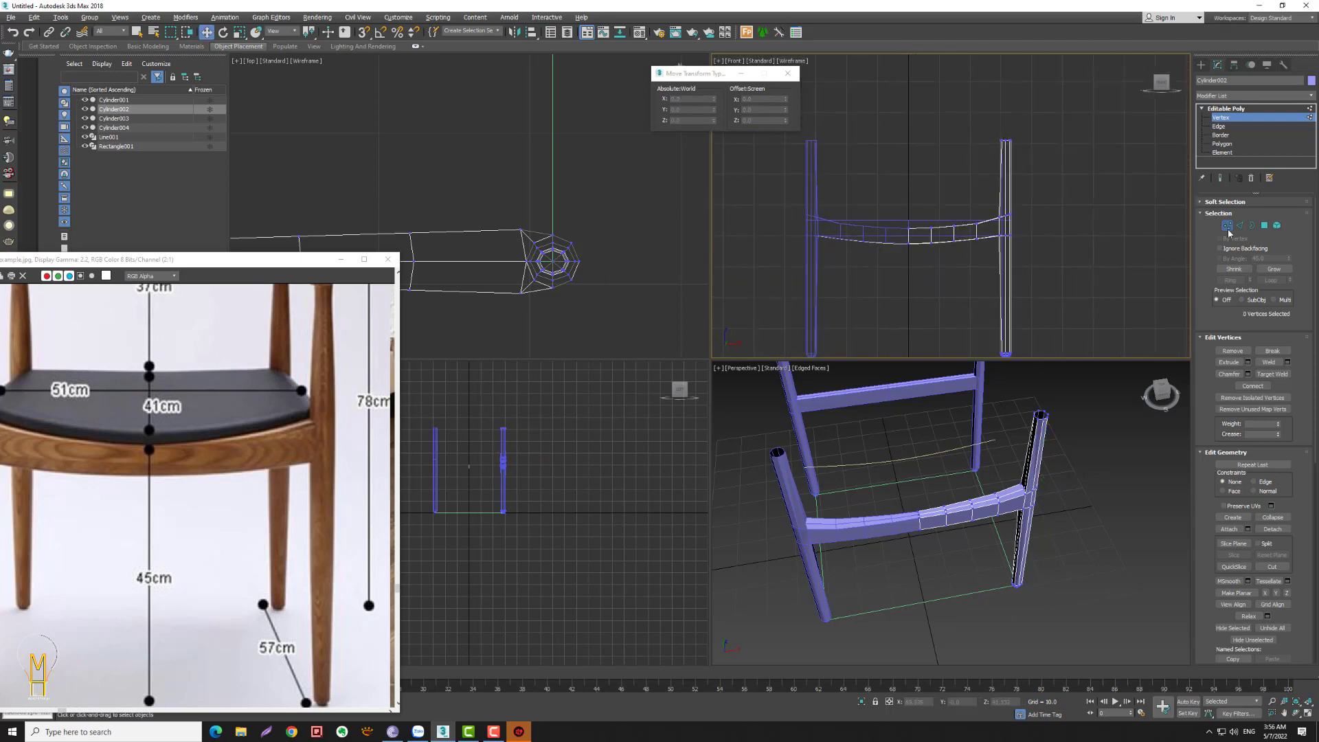
key("1")
left_click(1112, 236)
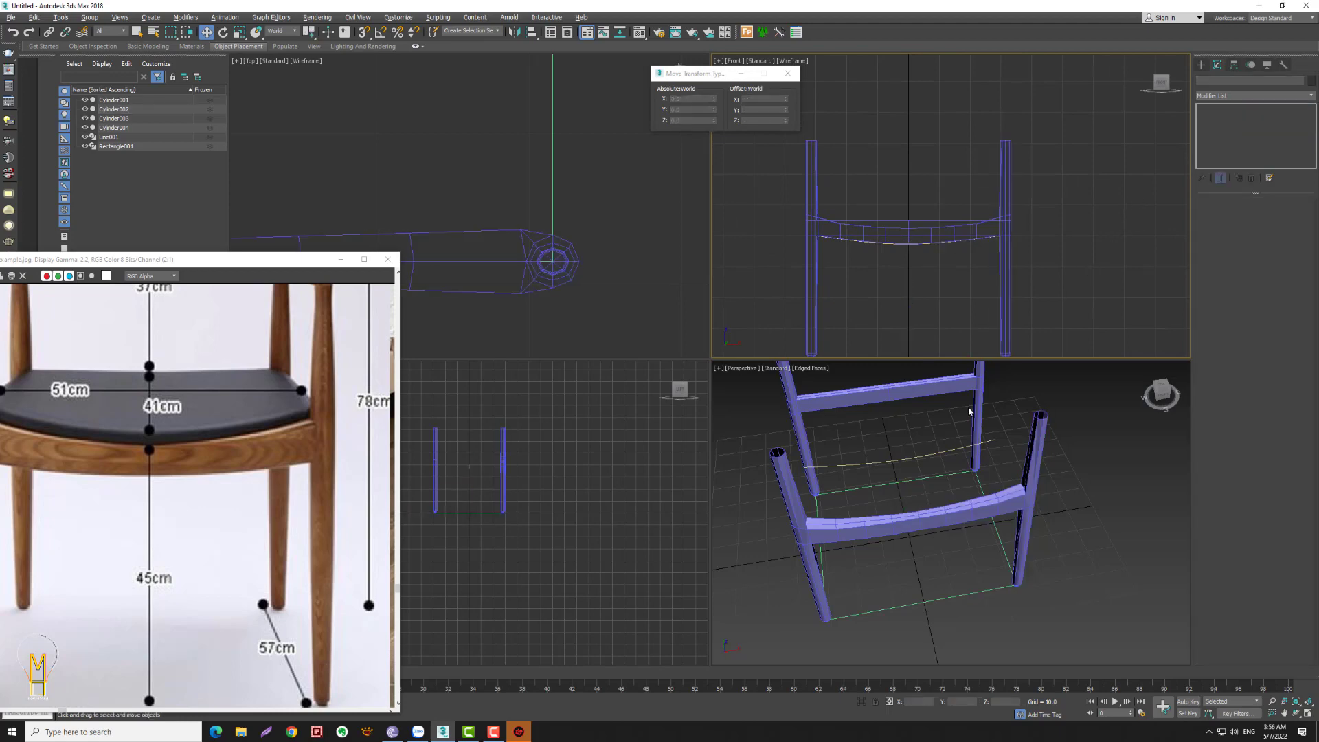
left_click(952, 449)
key("Delete")
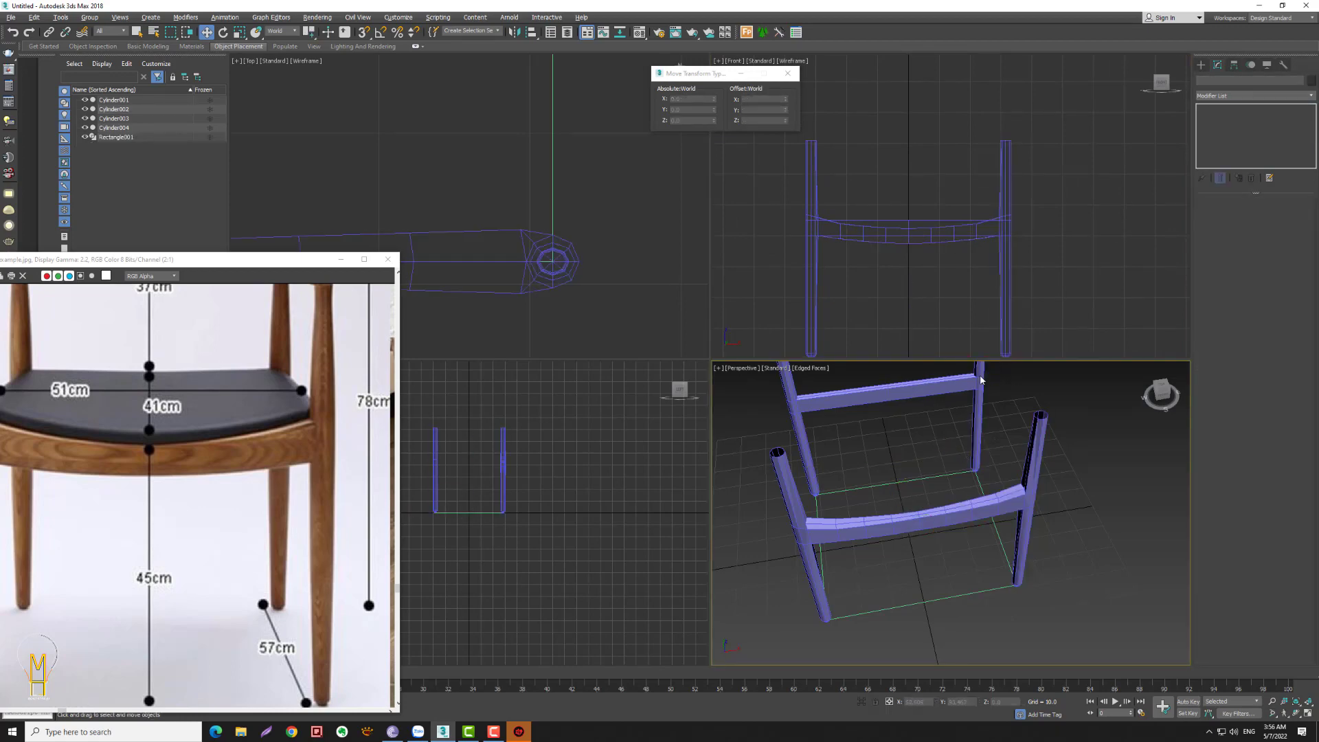
mouse_move(927, 485)
middle_mouse_down("alt")
mouse_move(948, 421)
mouse_move(966, 435)
middle_mouse_up("alt")
- Zoom in on the right leg and select the leg-and-rail piece Cylinder002
left_click(961, 483)
left_click(1022, 447)
key("alt+z")
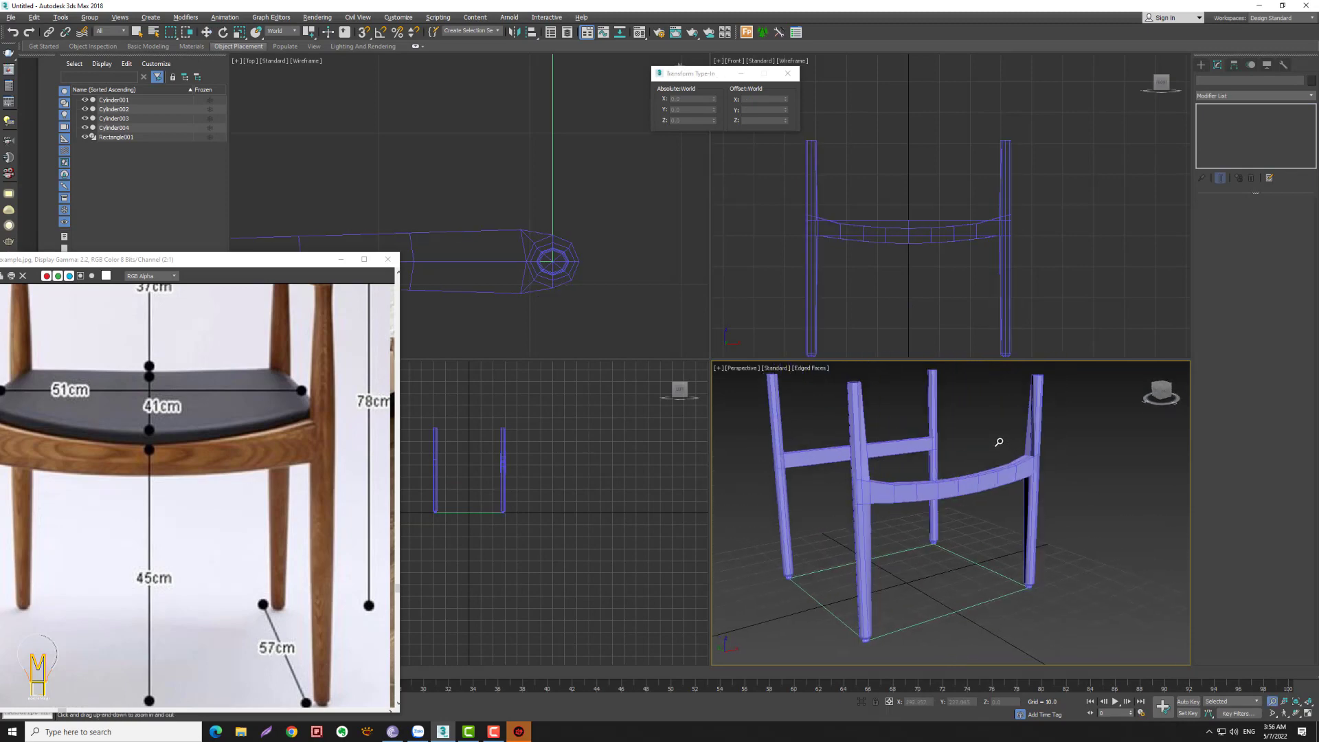
left_click_drag(1001, 442, 973, 455)
scroll(972, 455, "down", 3)
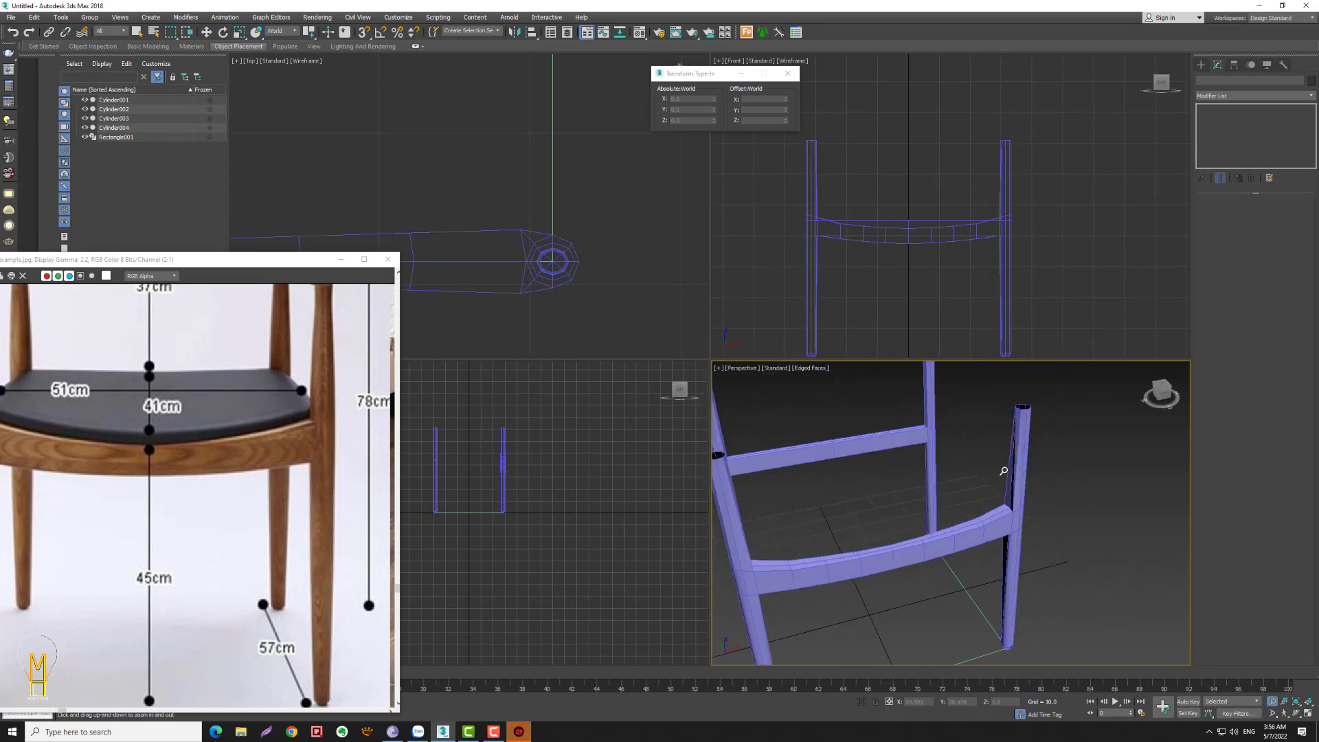
middle_click_drag(1001, 462, 1036, 442, "alt")
key("w")
left_click_drag(1164, 149, 989, 316)
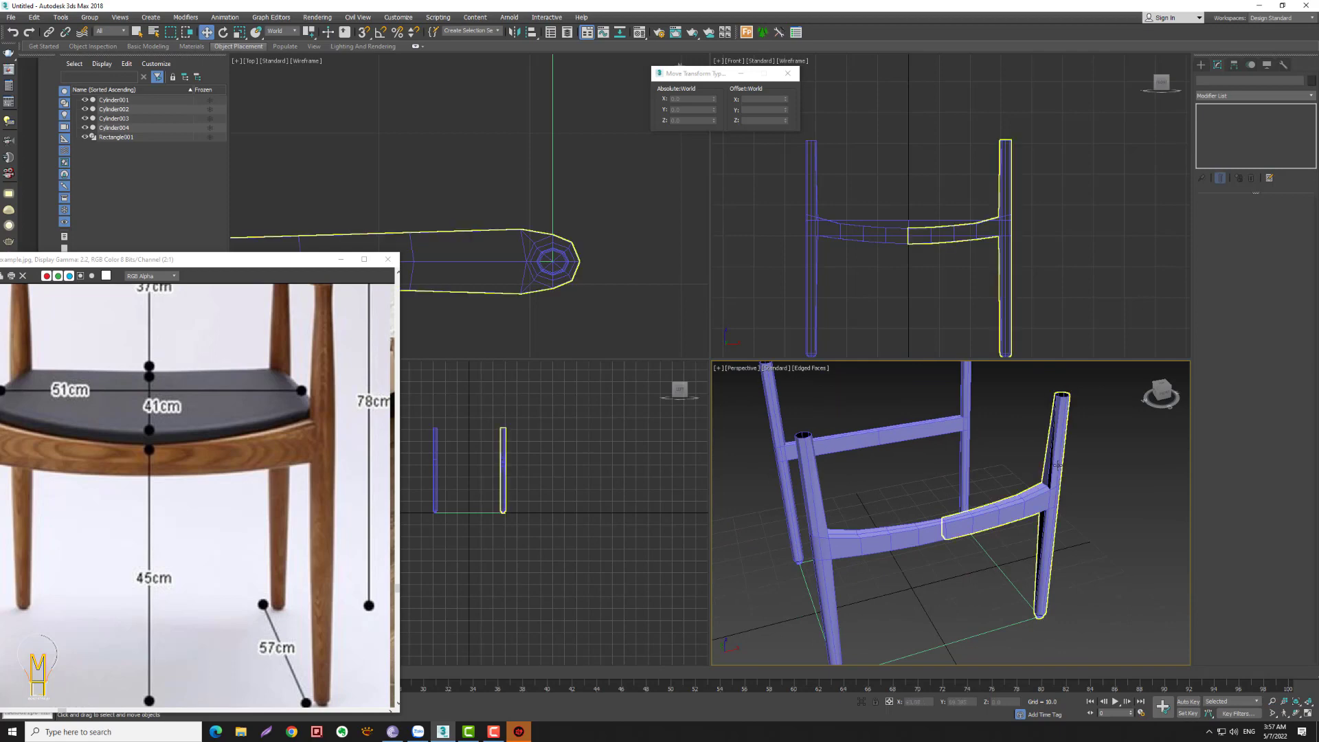
- Select the nine rail-joint vertices and shift them left along X
key("1")
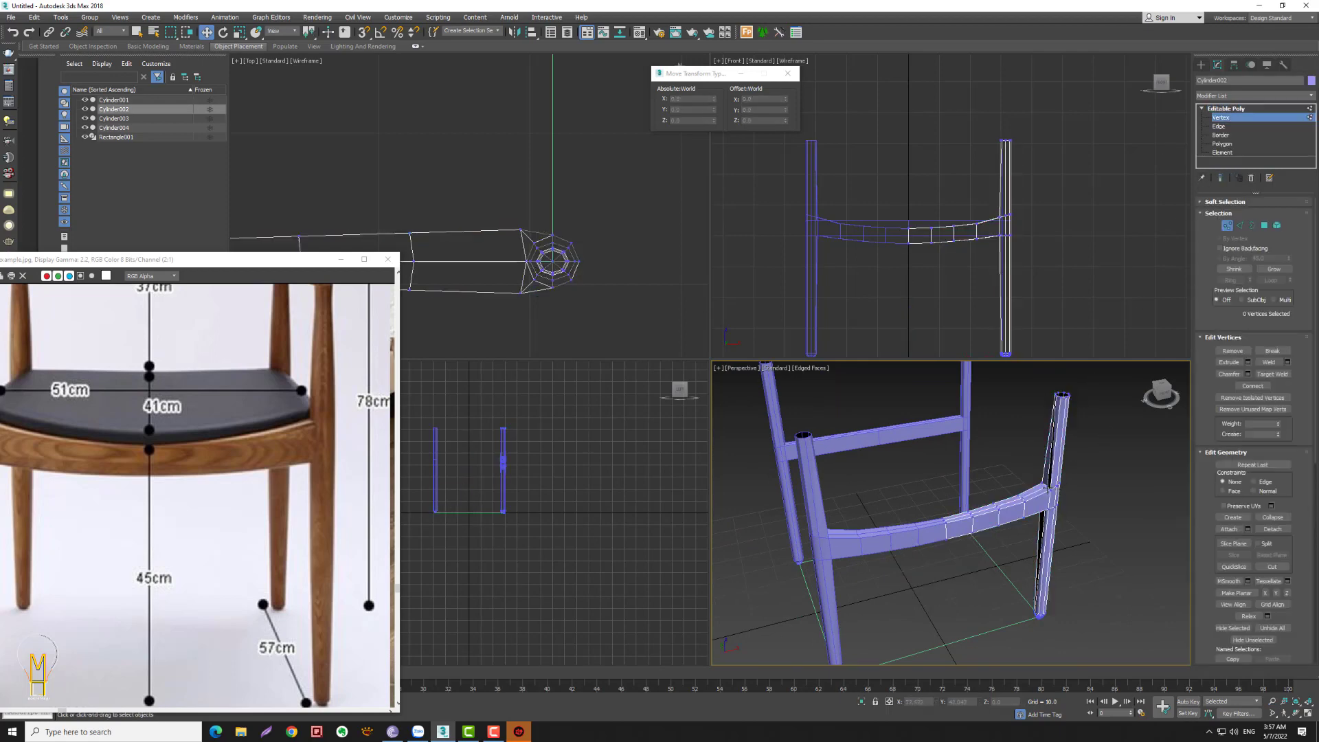
left_click_drag(1027, 474, 1064, 505)
middle_click_drag(937, 516, 942, 511, "alt")
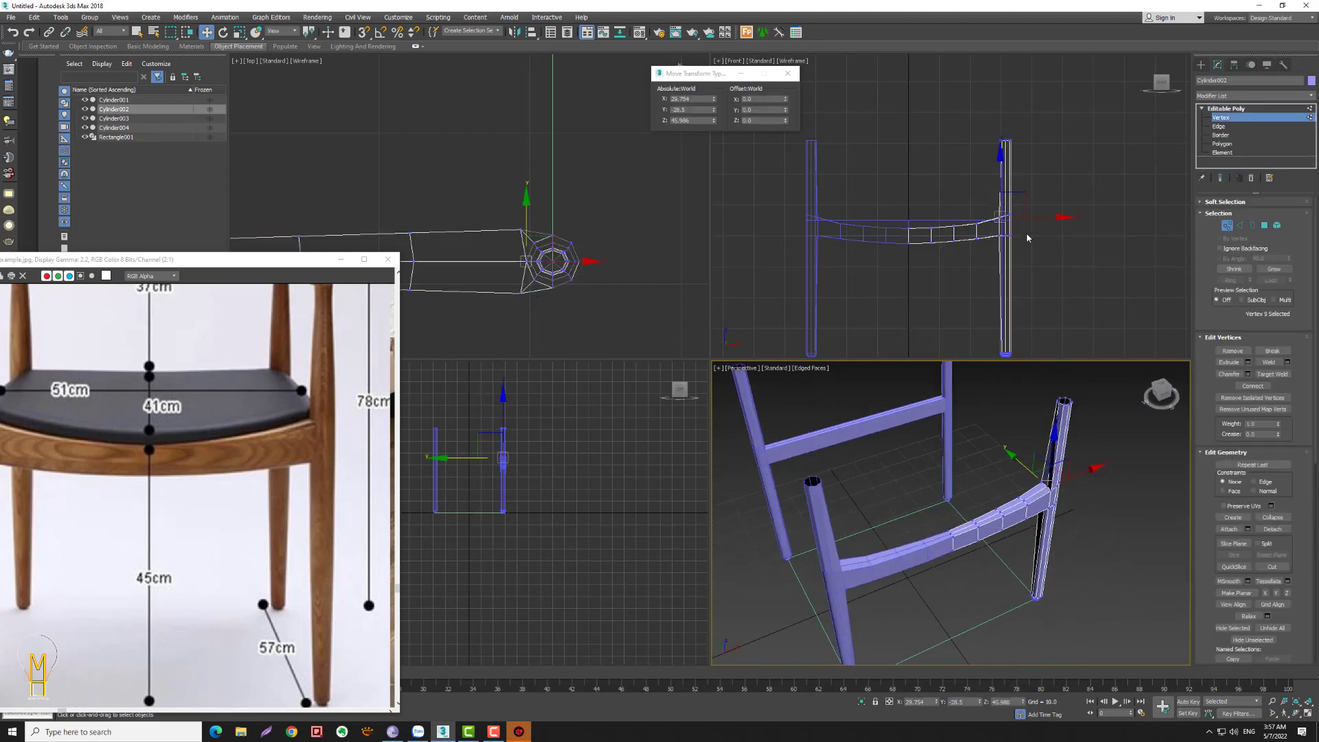
scroll(549, 262, "up", 4)
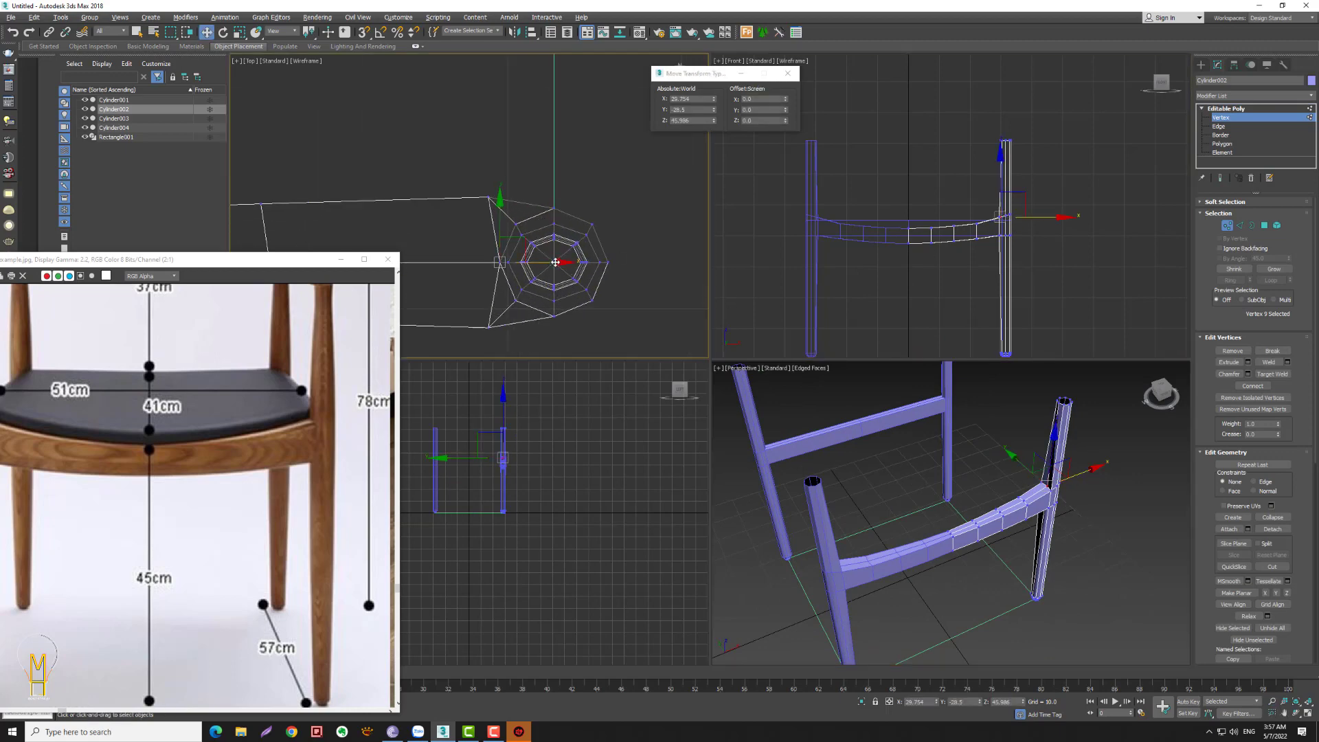
left_click_drag(546, 261, 538, 261)
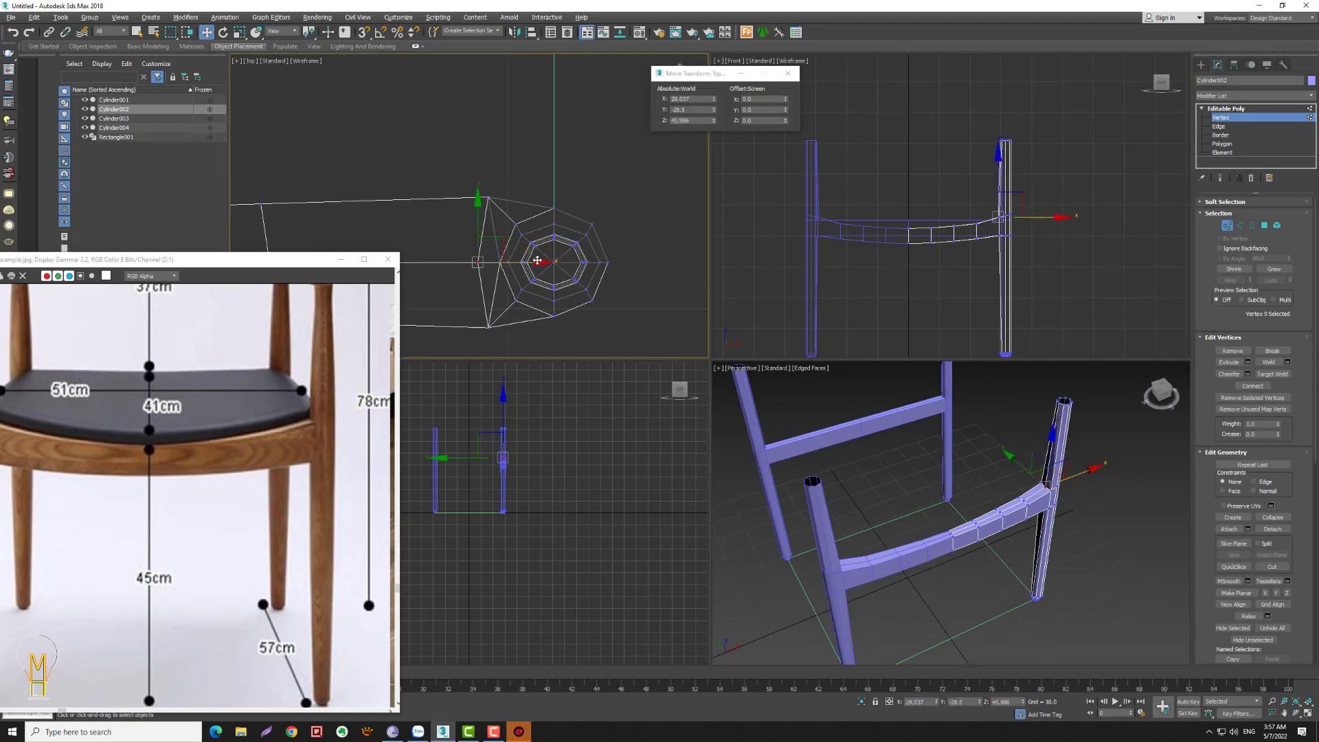
key("ctrl+z")
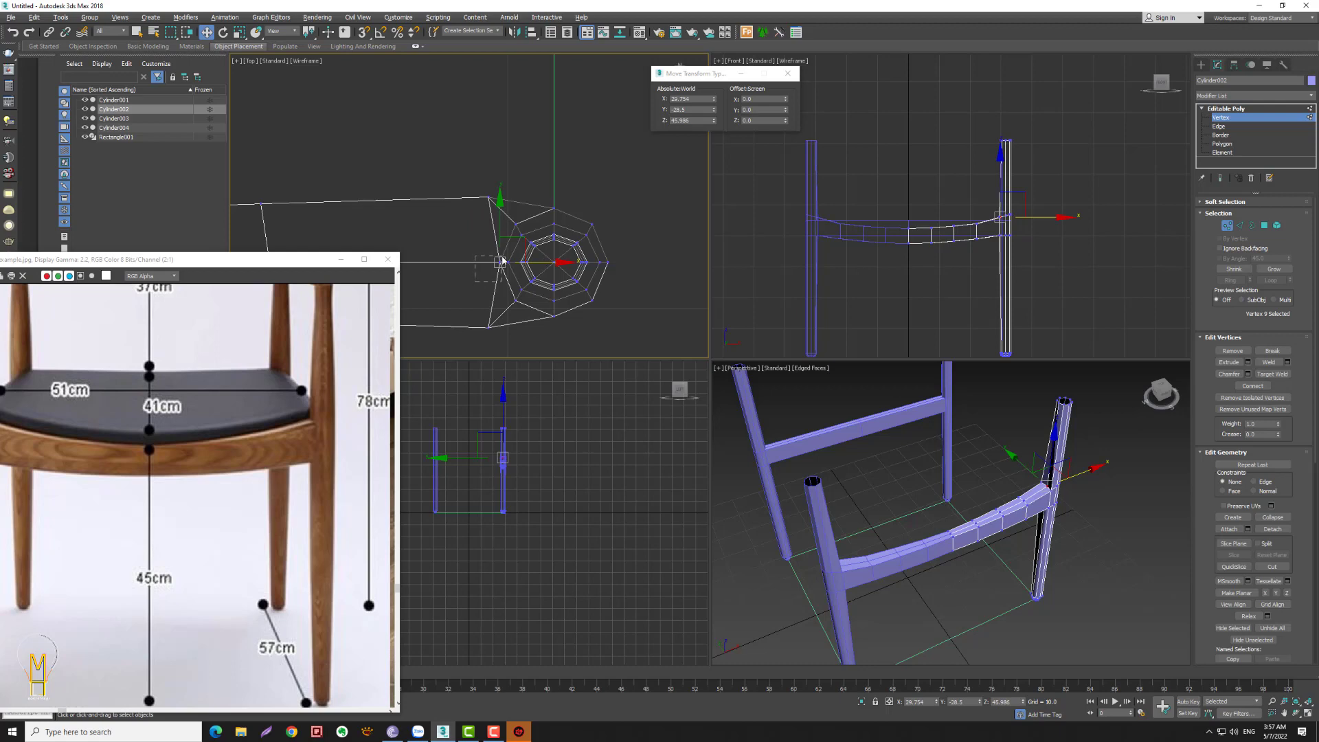
left_click(481, 268)
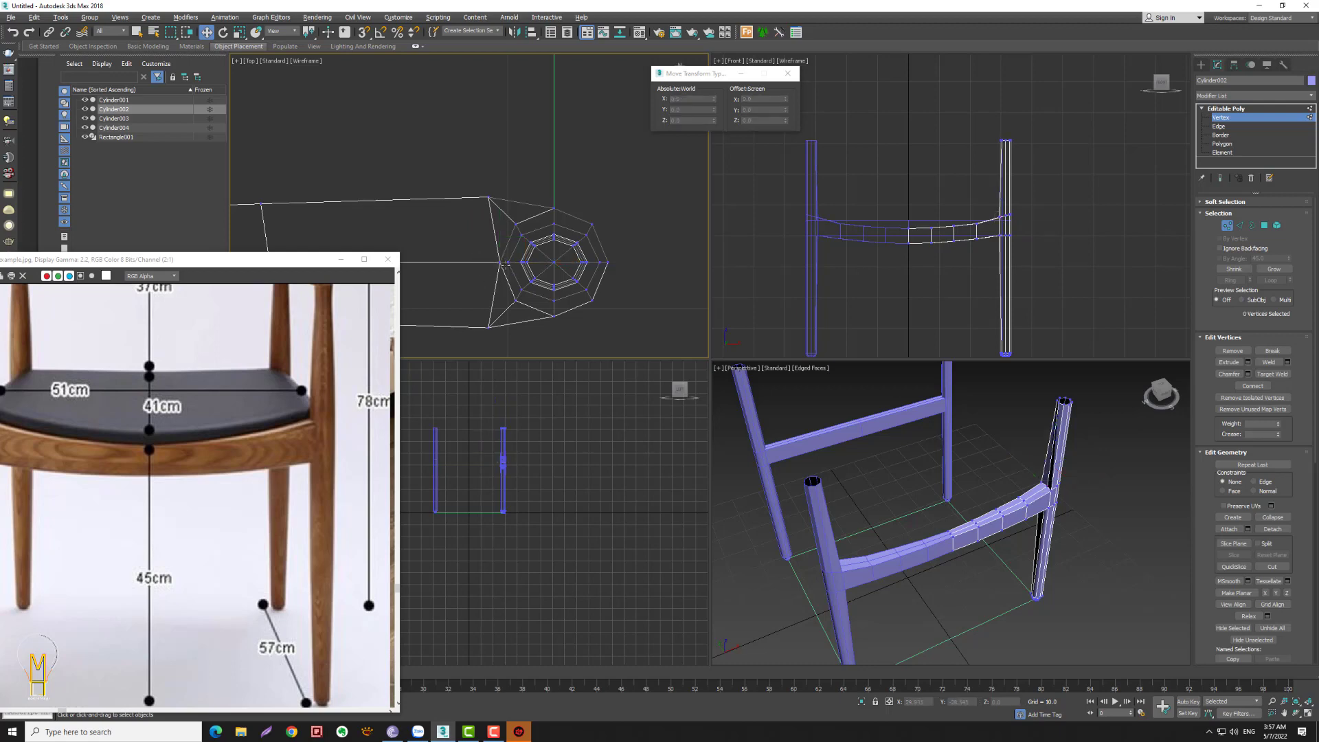
left_click(506, 264)
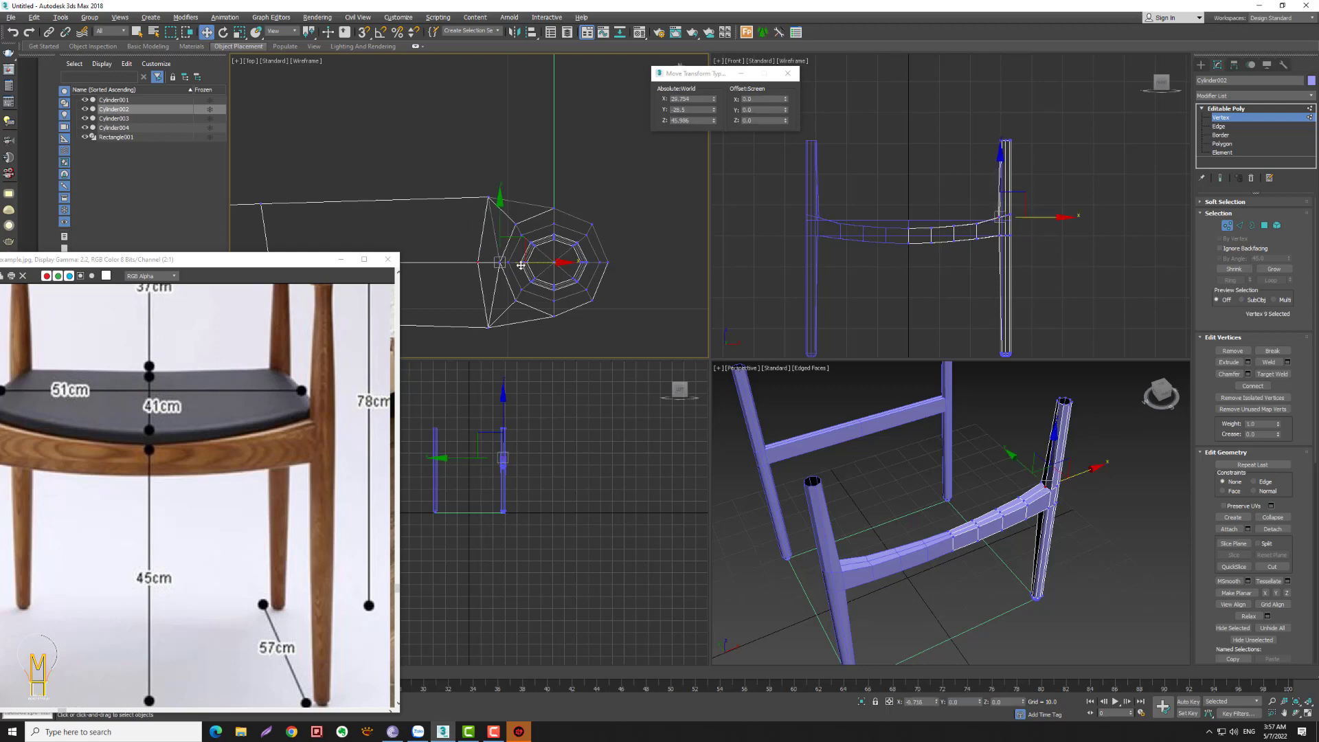
key("ctrl+y")
- Move 17 joint vertices along X to about 29.053, then exit vertex mode
middle_click_drag(1036, 476, 1003, 425, "alt")
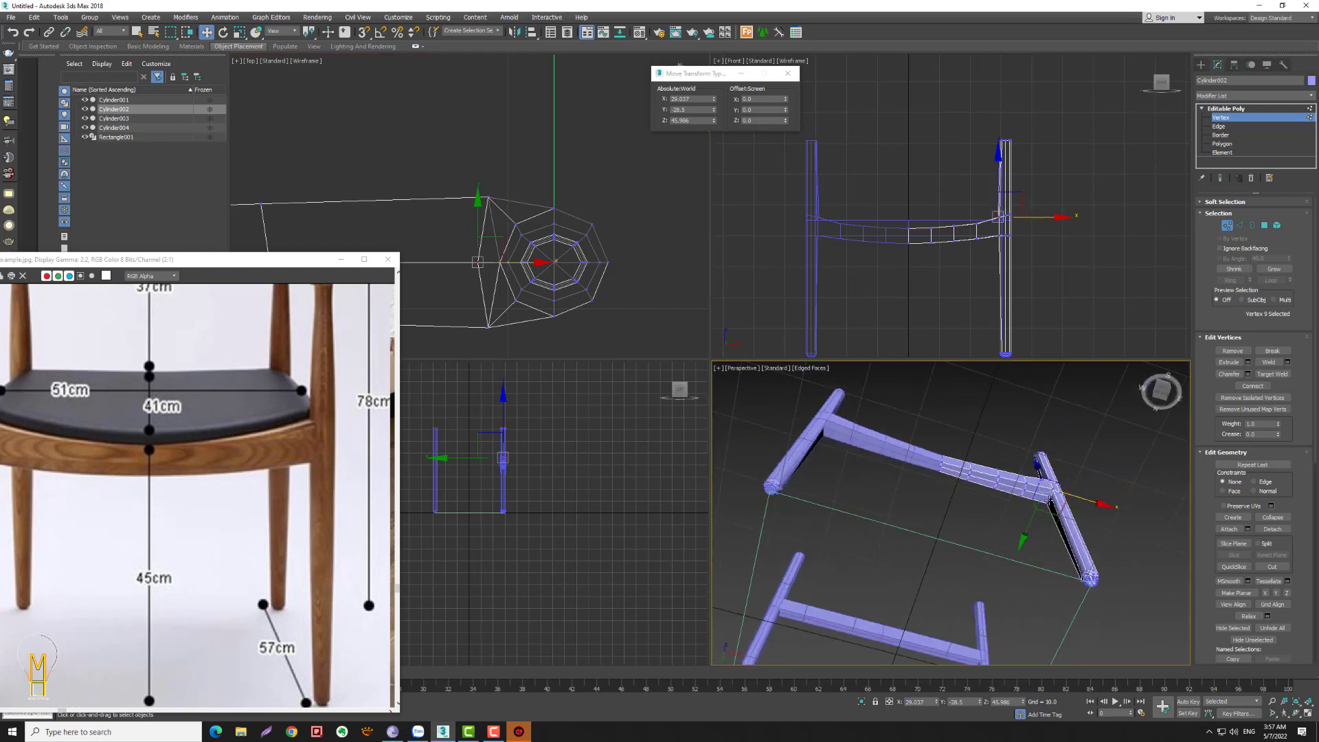
left_click_drag(920, 453, 936, 471, "ctrl")
middle_click_drag(594, 279, 628, 278)
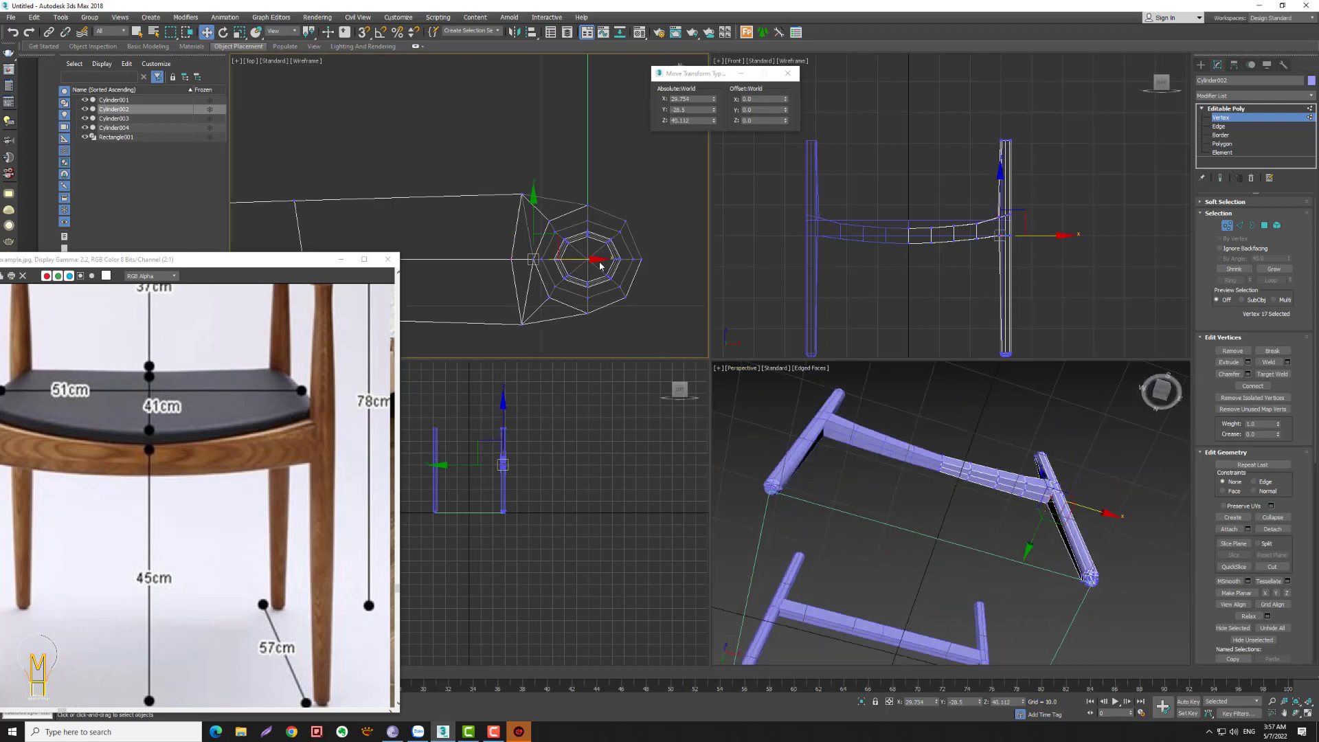
left_click_drag(599, 266, 570, 273)
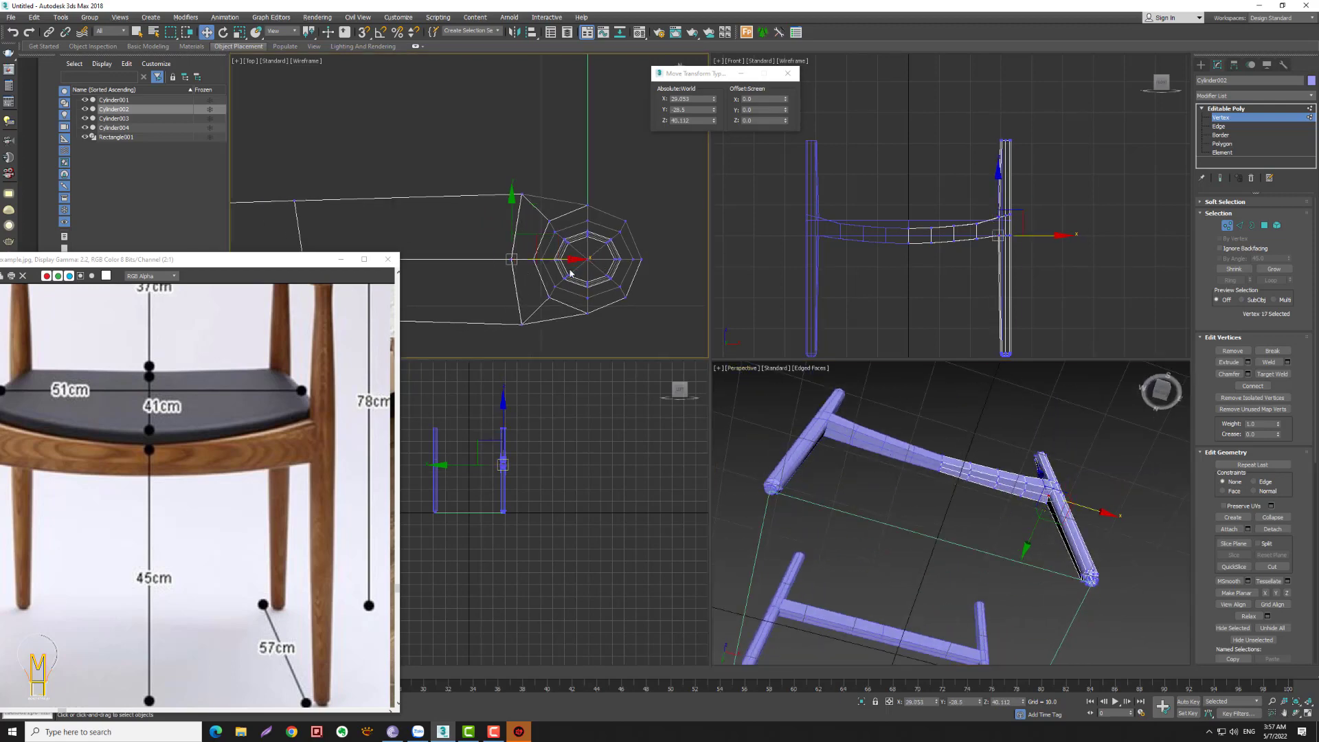
middle_click_drag(1145, 445, 1071, 412, "alt")
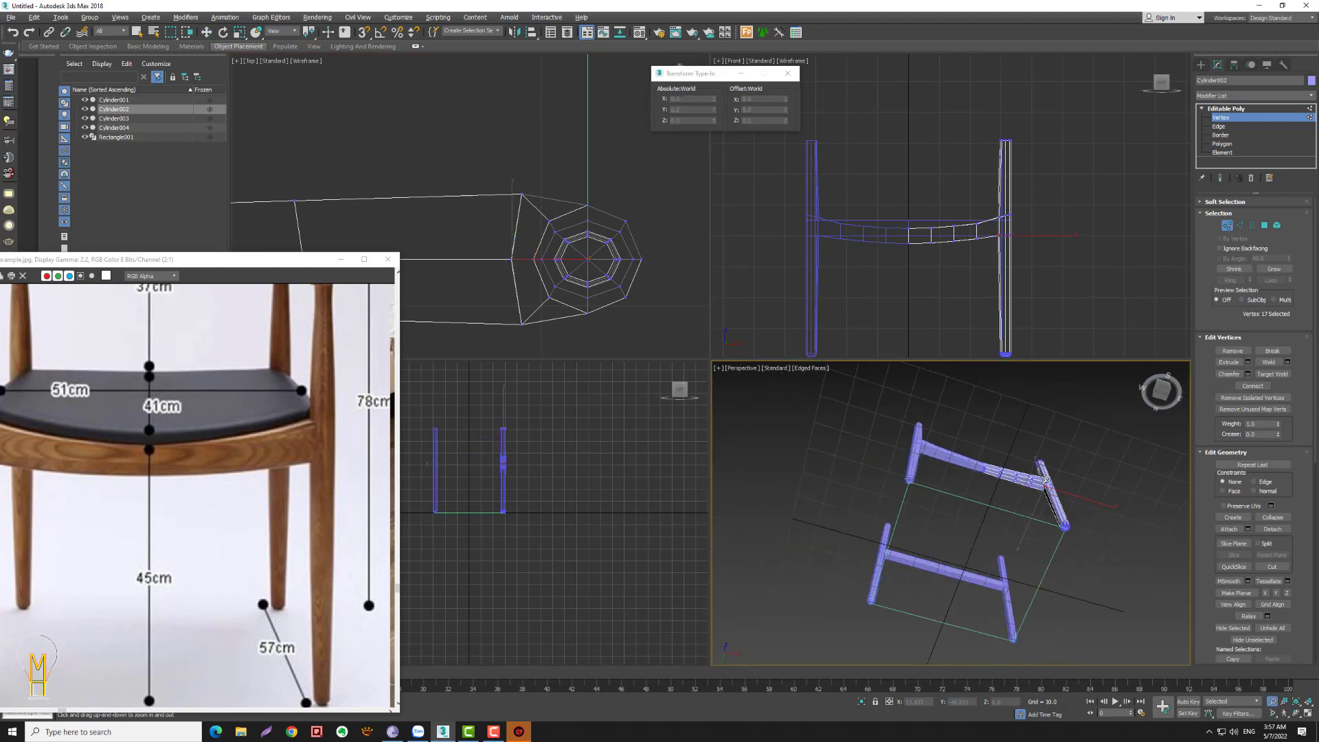
mouse_move(989, 517)
middle_mouse_down("alt")
mouse_move(1055, 470)
mouse_move(994, 501)
middle_mouse_up("alt")
key("w")
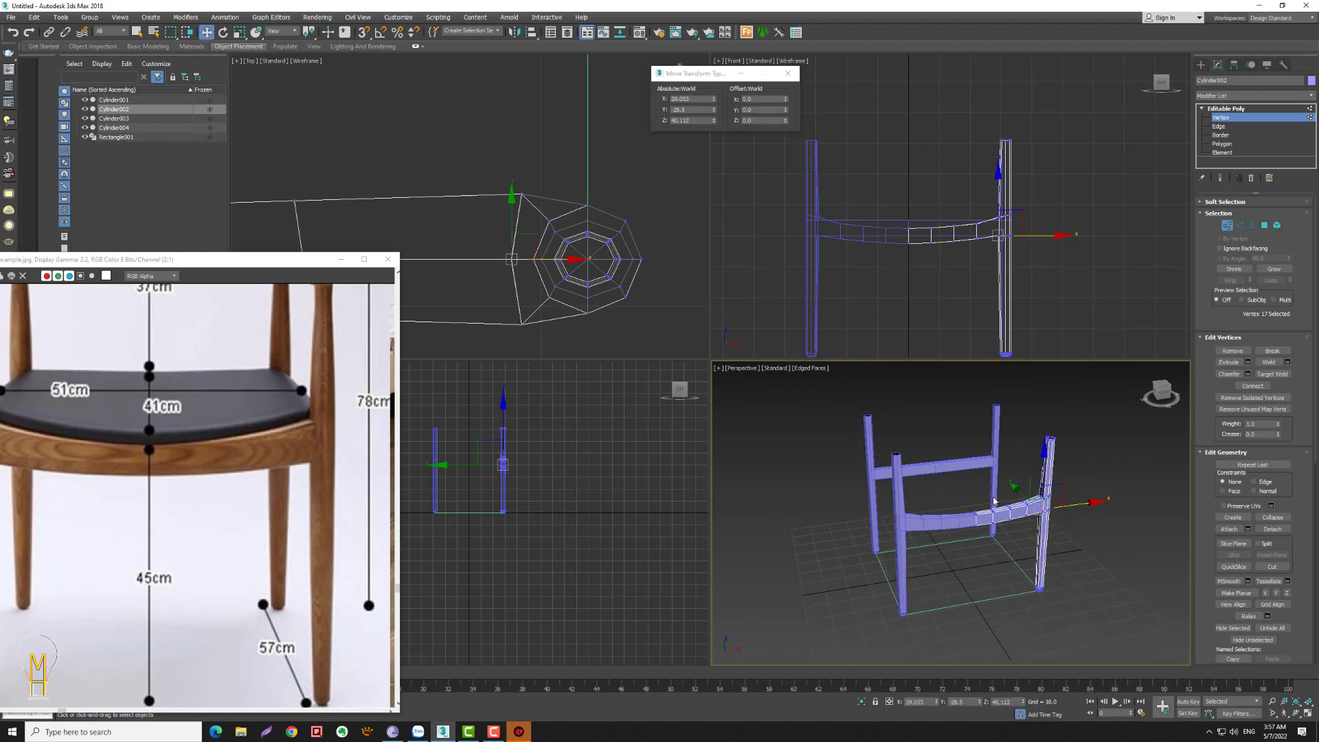
left_click(1229, 228)
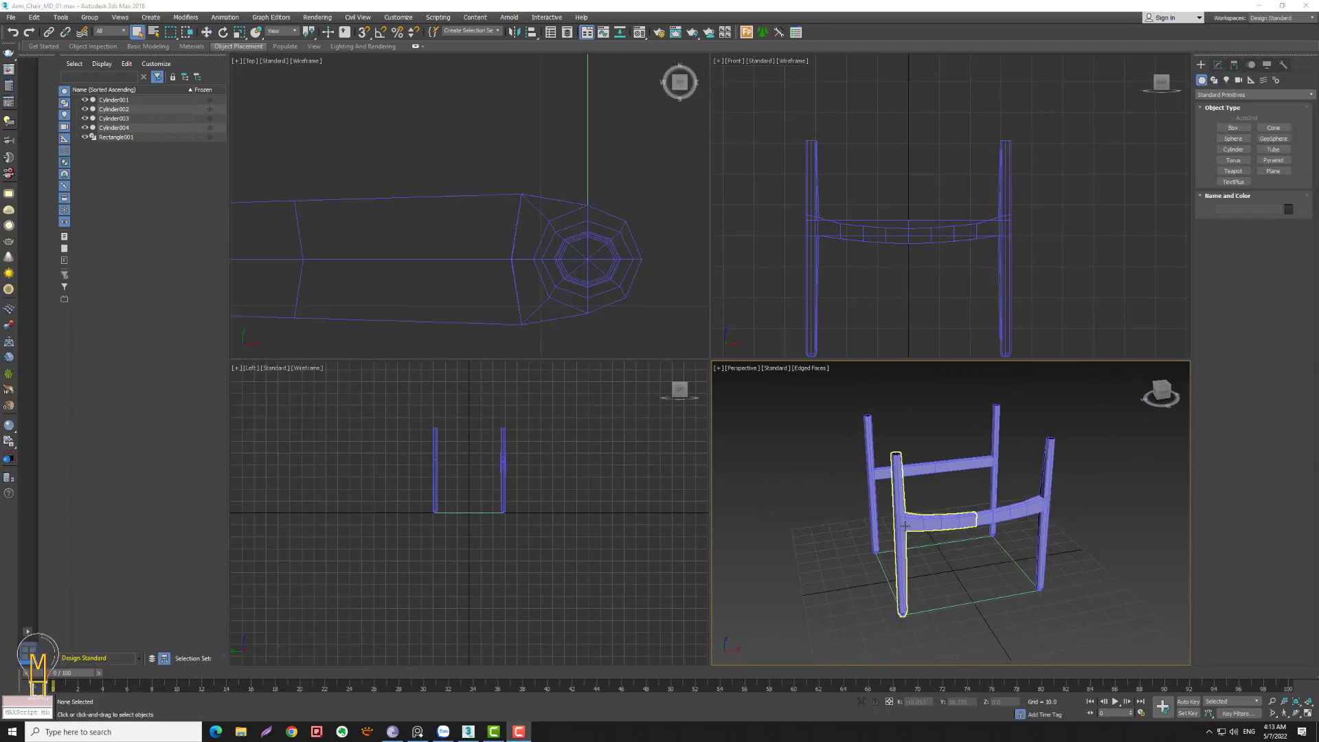
- Delete the right leg-and-arm piece and maximize the Perspective view
left_click(901, 536)
left_click(1009, 516)
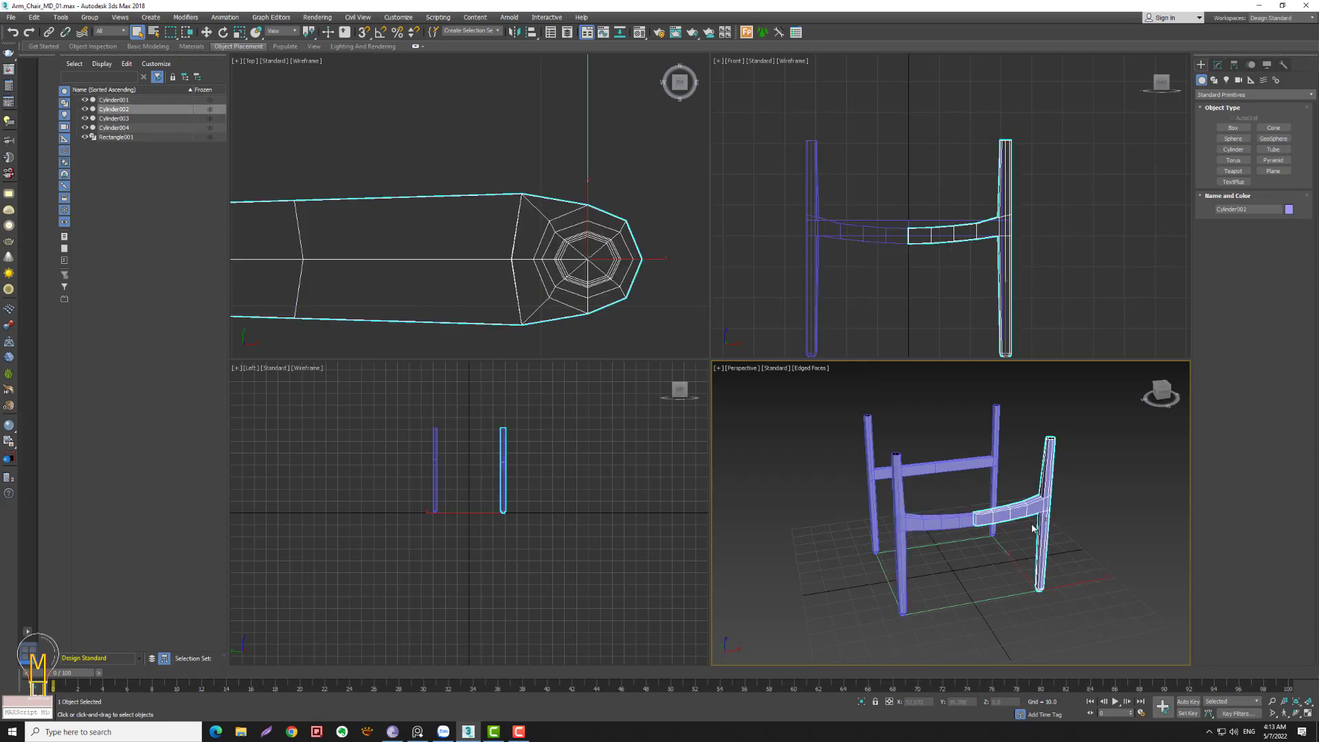
key("Delete")
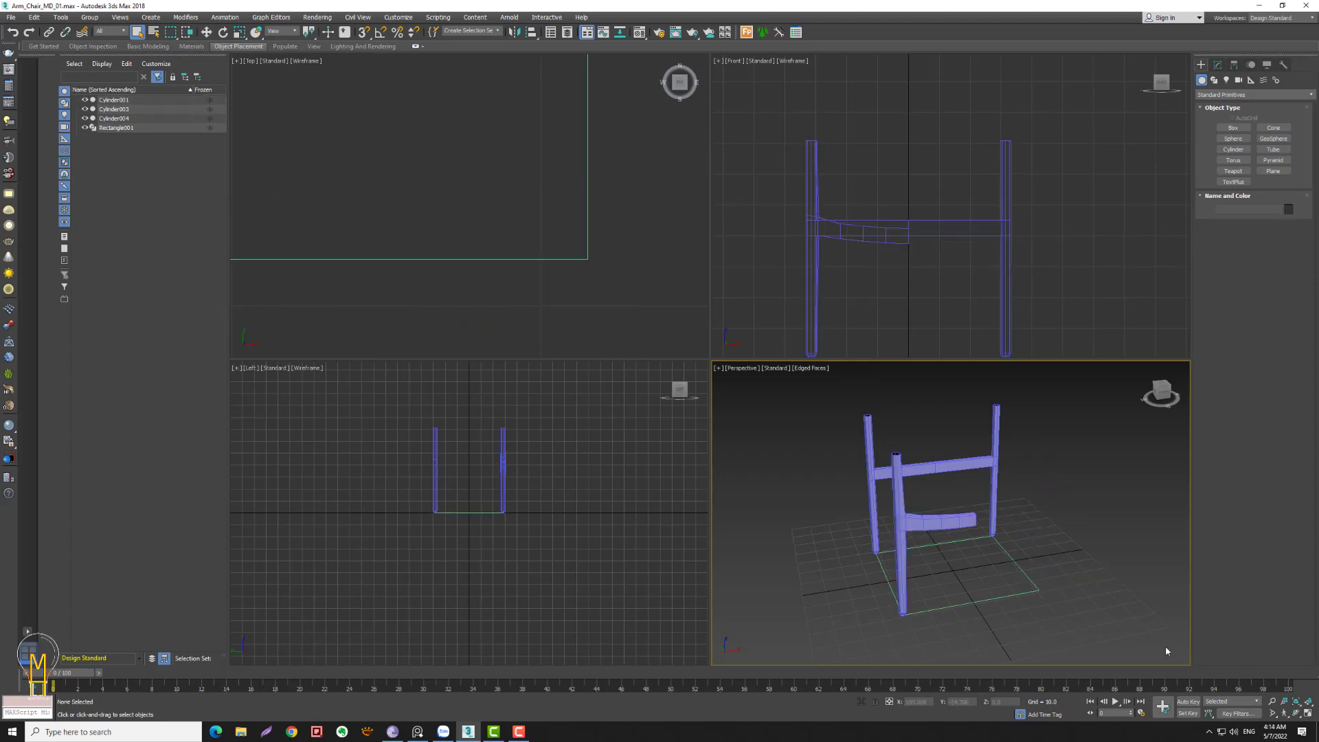
middle_click_drag(1015, 544, 1007, 536)
key("alt+w")
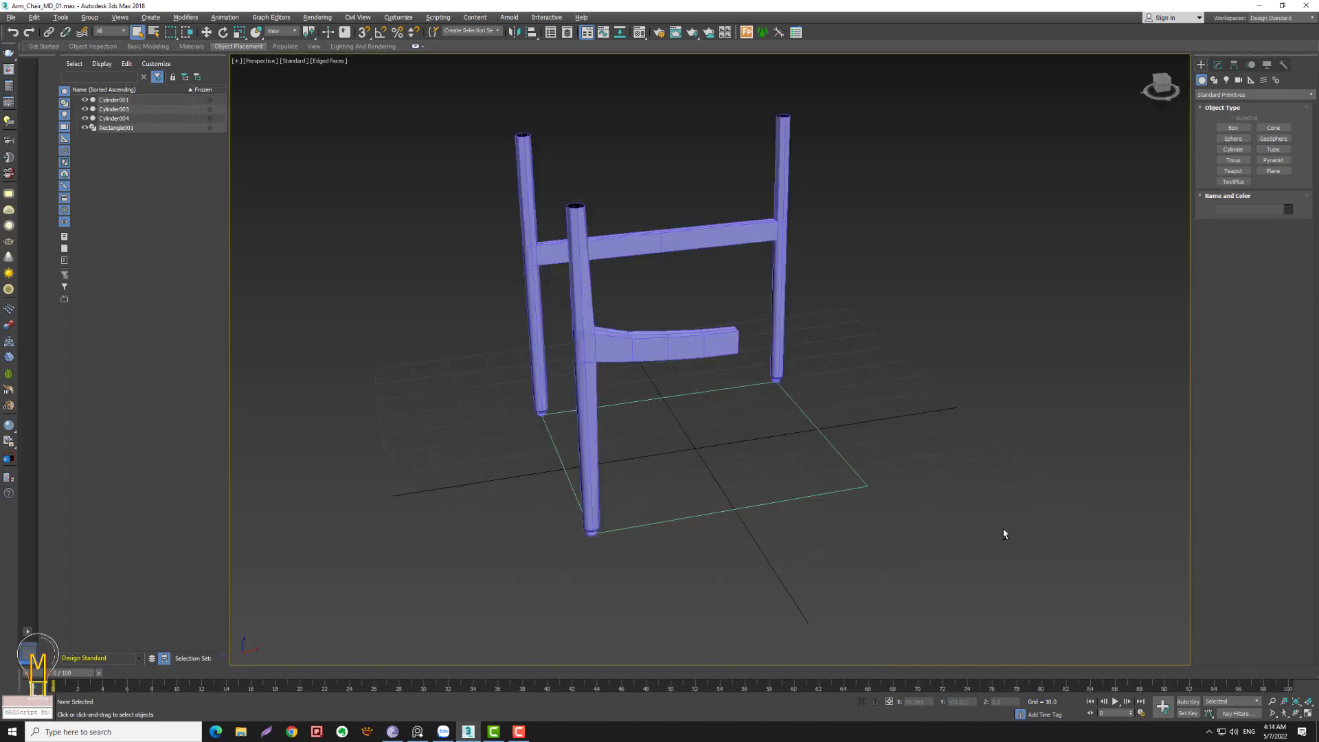
- Select Cylinder001 and show its editable poly settings in the Modify panel
left_click(708, 346)
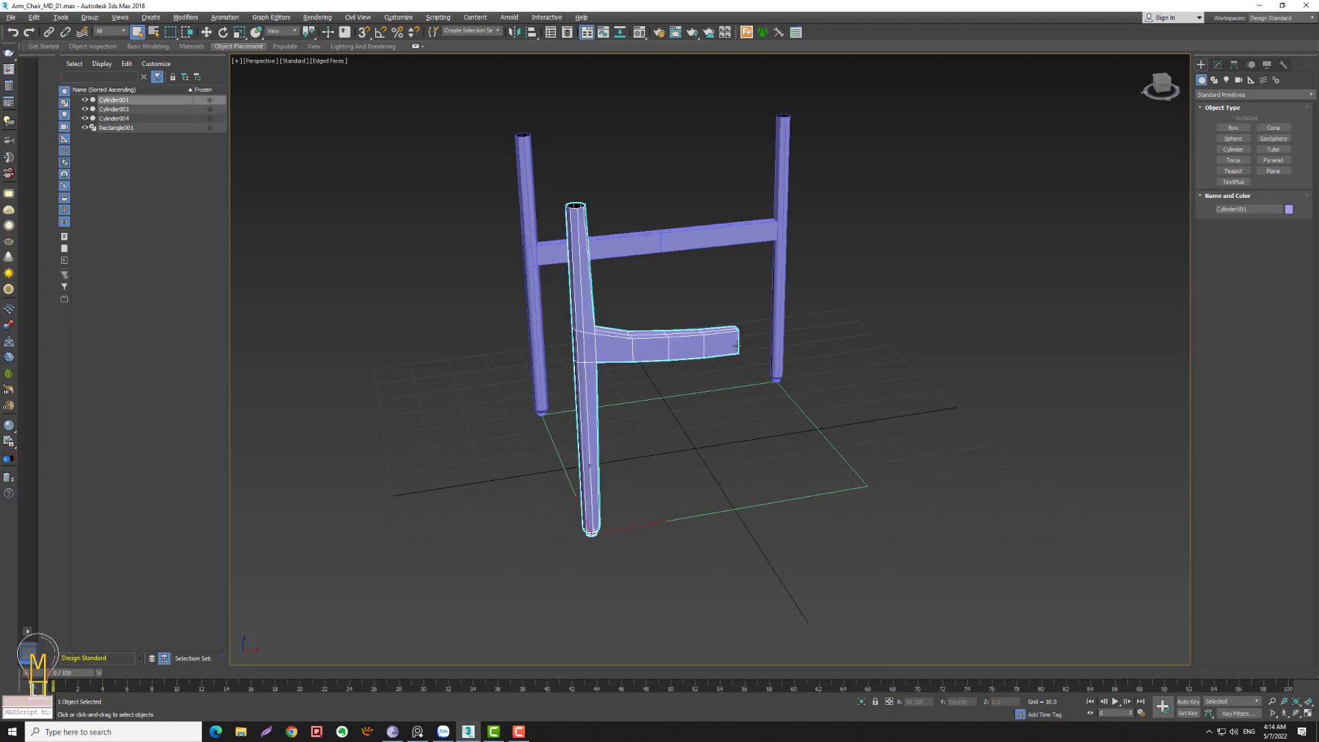
left_click(1218, 65)
left_click(1254, 94)
left_click(1236, 94)
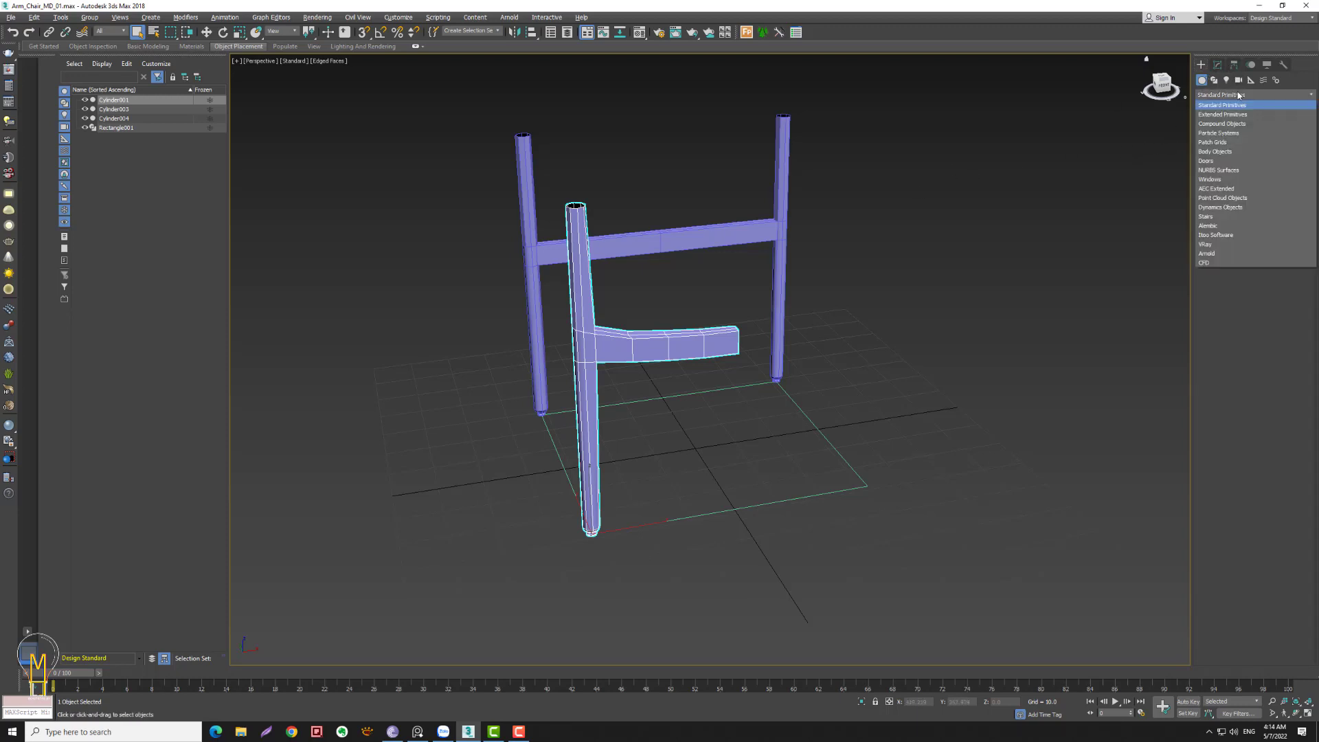
left_click(1155, 125)
left_click(1217, 65)
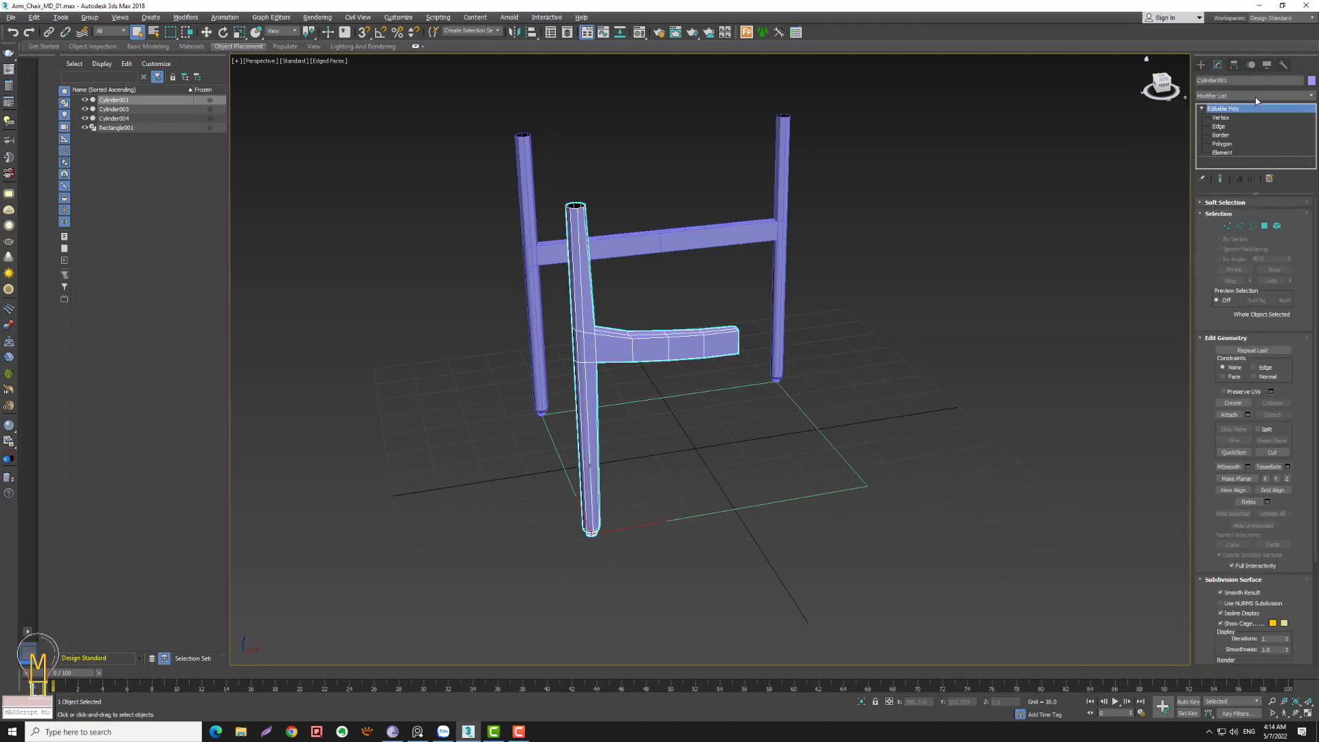
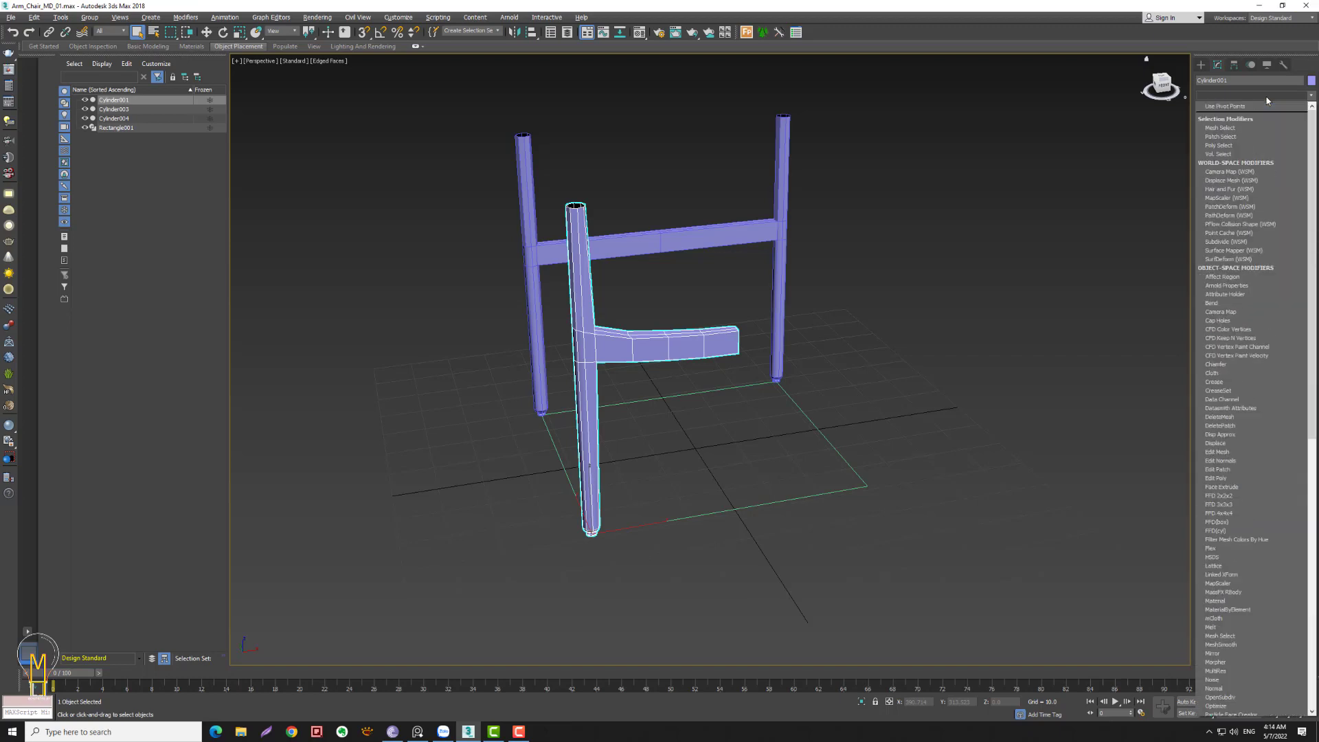
- Add a Symmetry modifier to the Cylinder001 front leg piece
left_click(1264, 97)
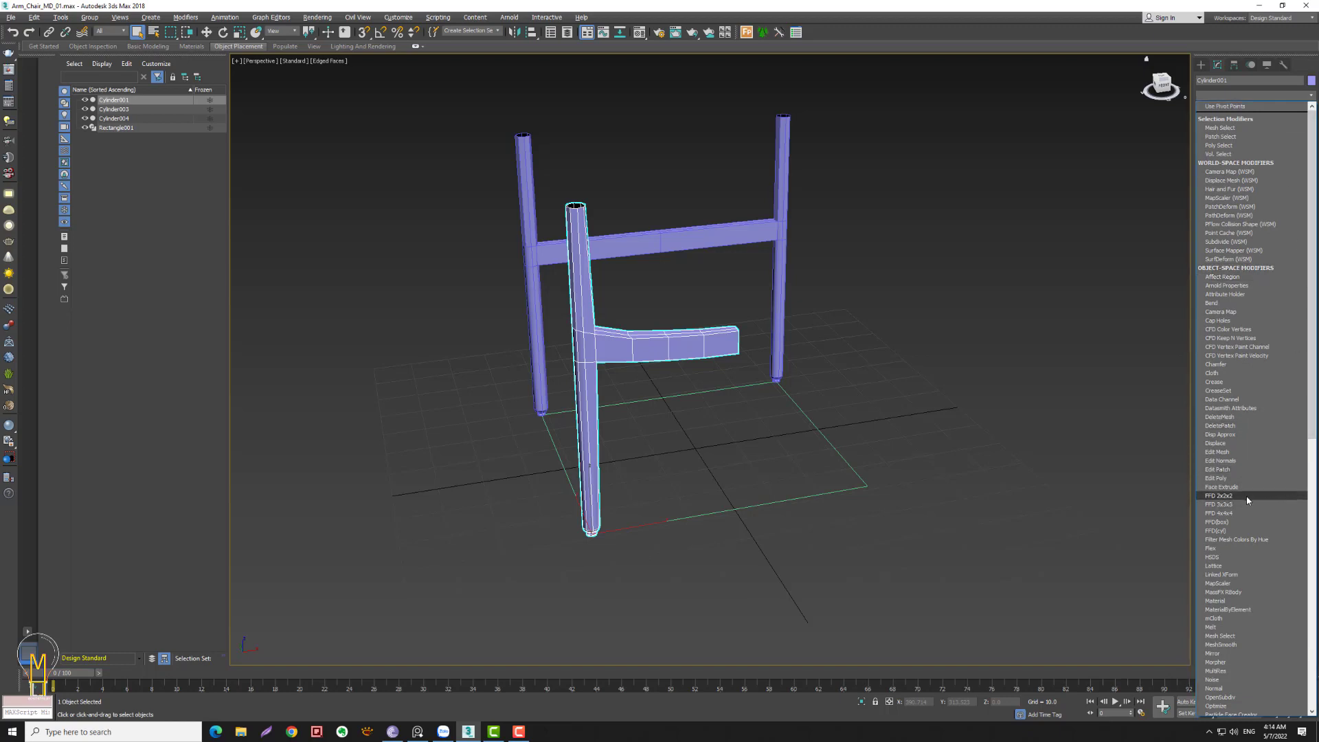
scroll(1246, 496, "down", 8)
scroll(1246, 496, "down", 10)
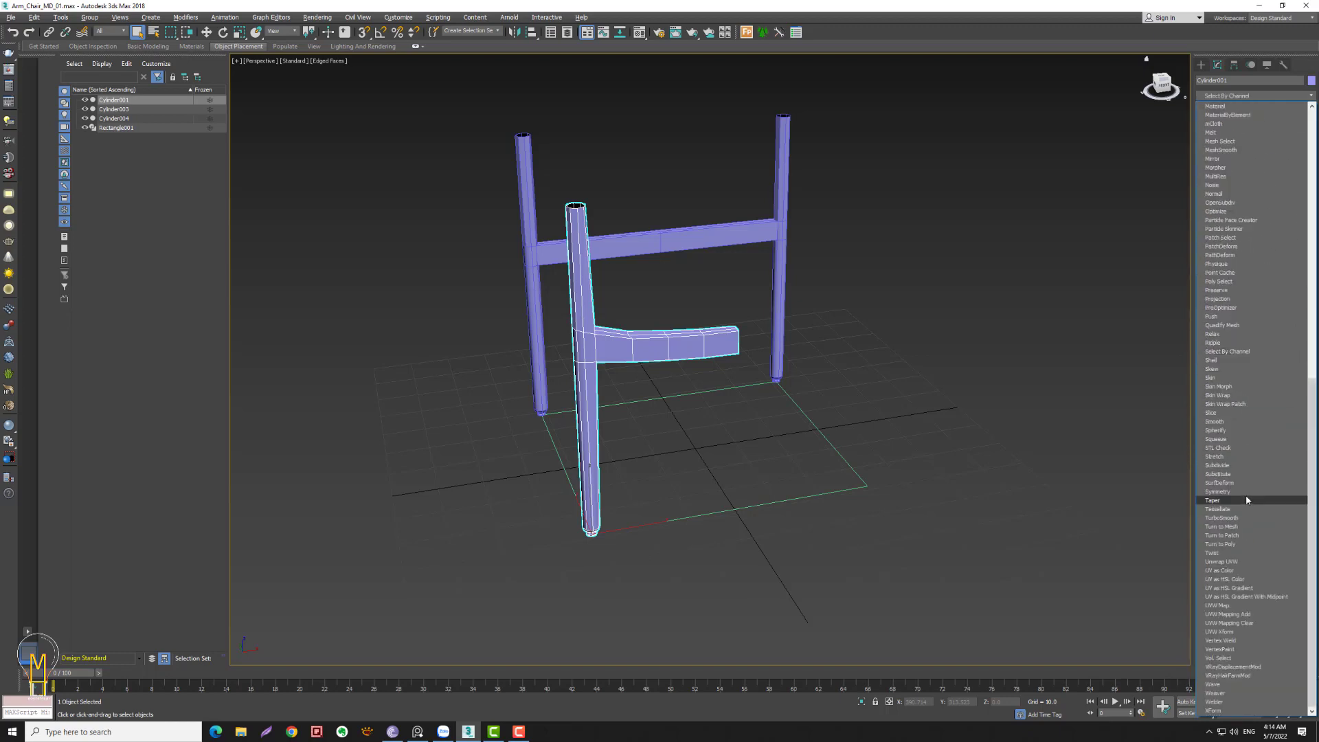
left_click(1241, 494)
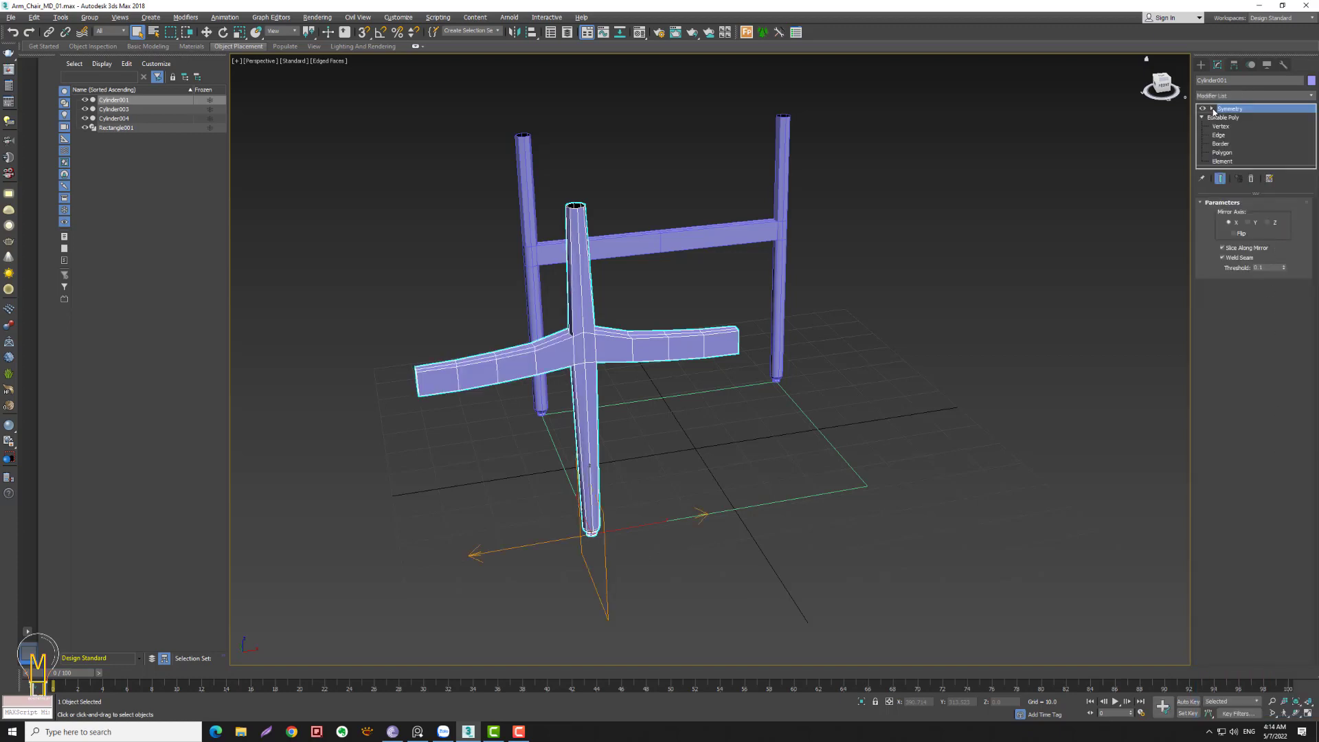
- Flip the Symmetry mirror and set its gizmo position to absolute X 0
left_click(1213, 109)
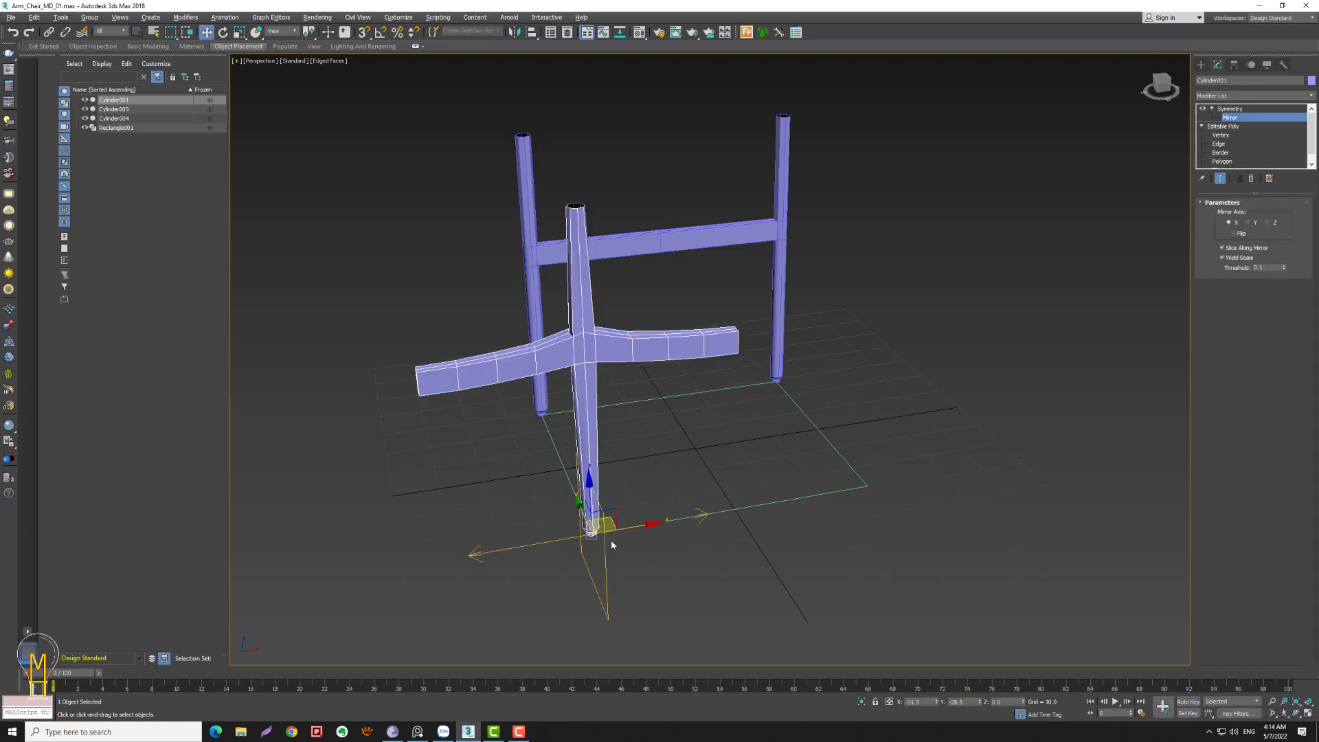
left_click_drag(645, 525, 763, 506)
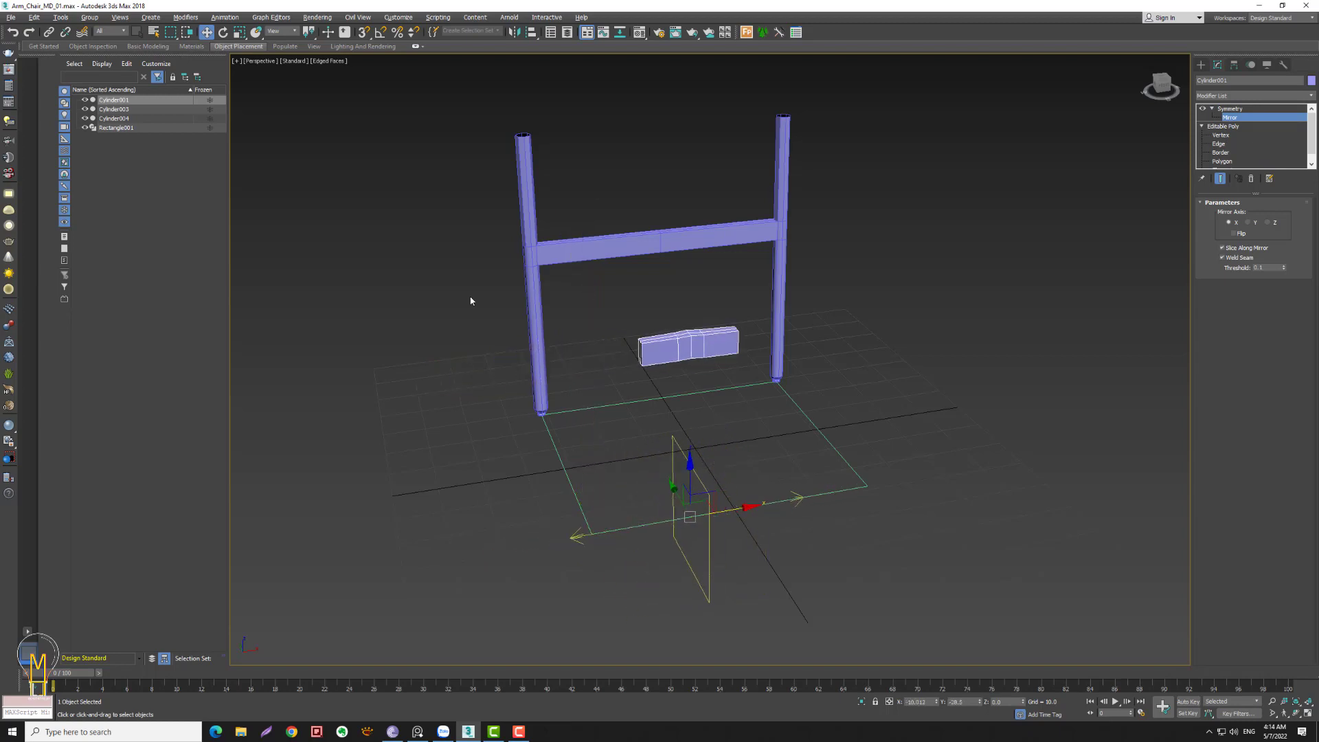
right_click(209, 37)
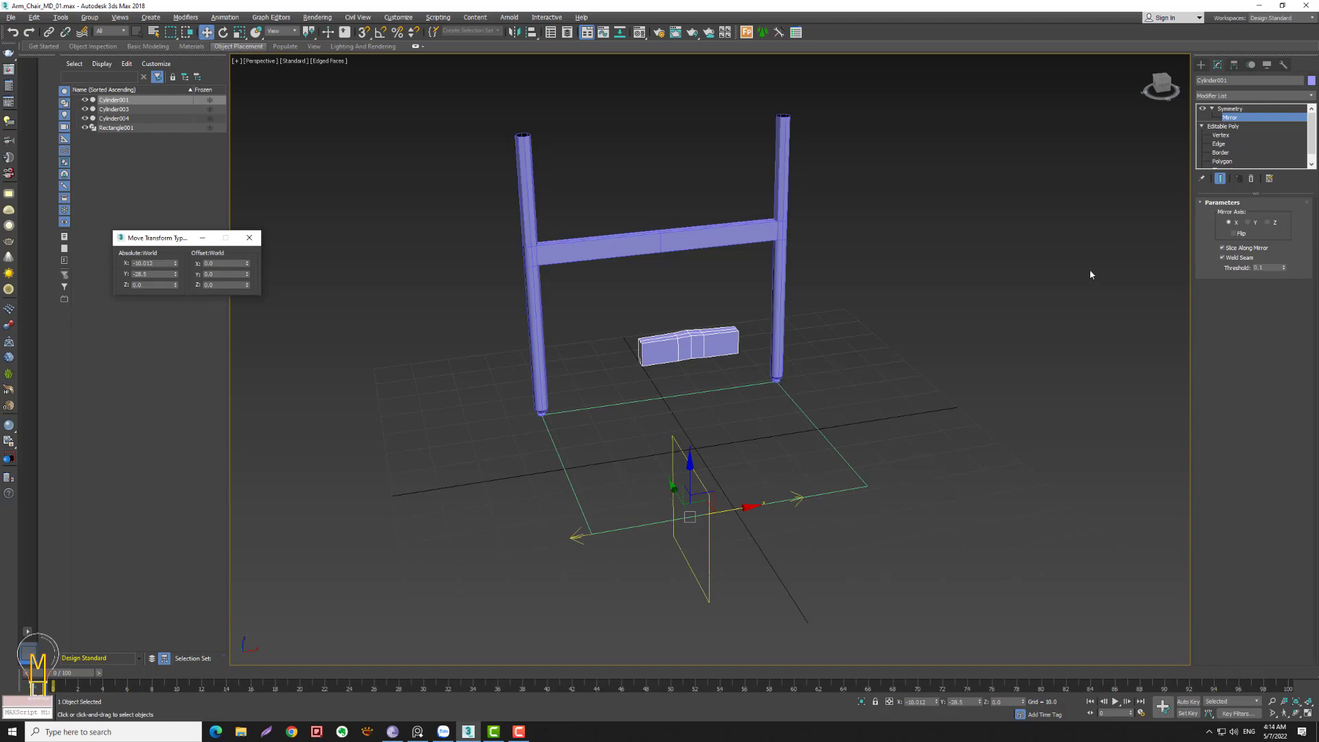
left_click(1235, 233)
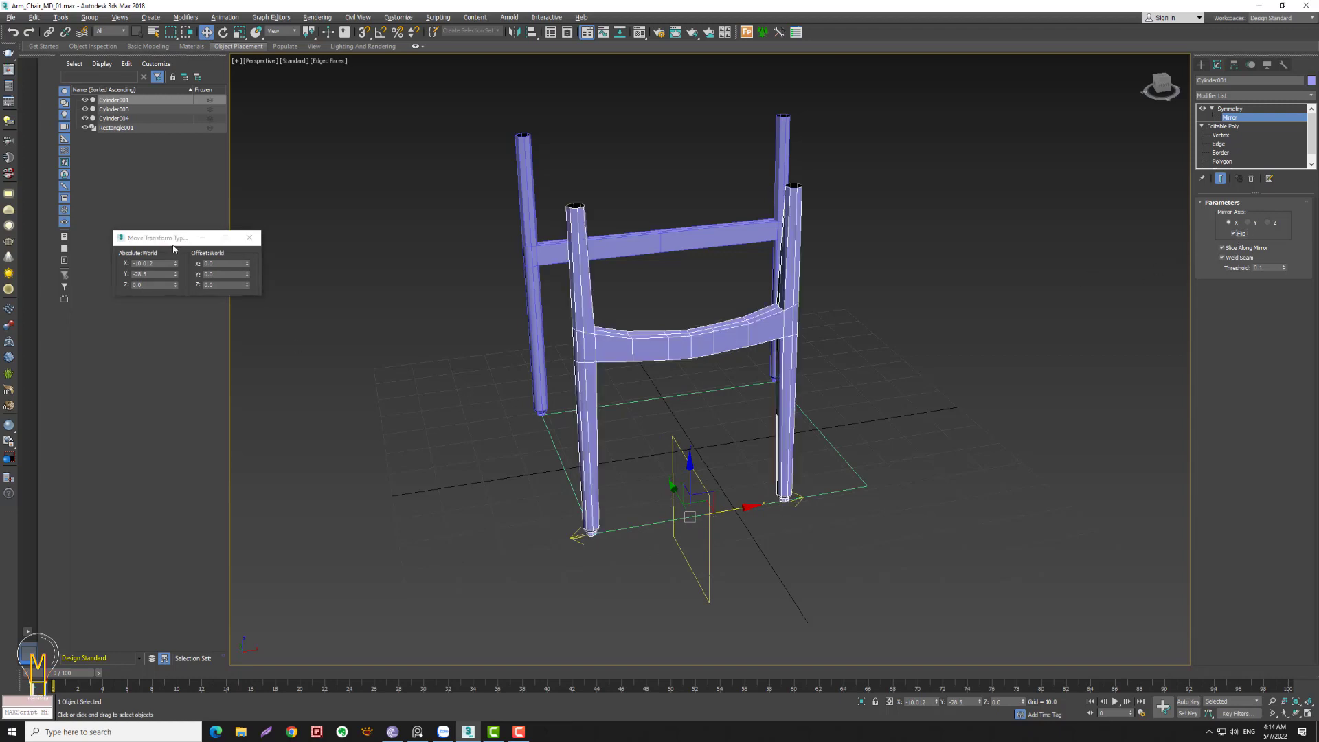
left_click_drag(160, 238, 378, 253)
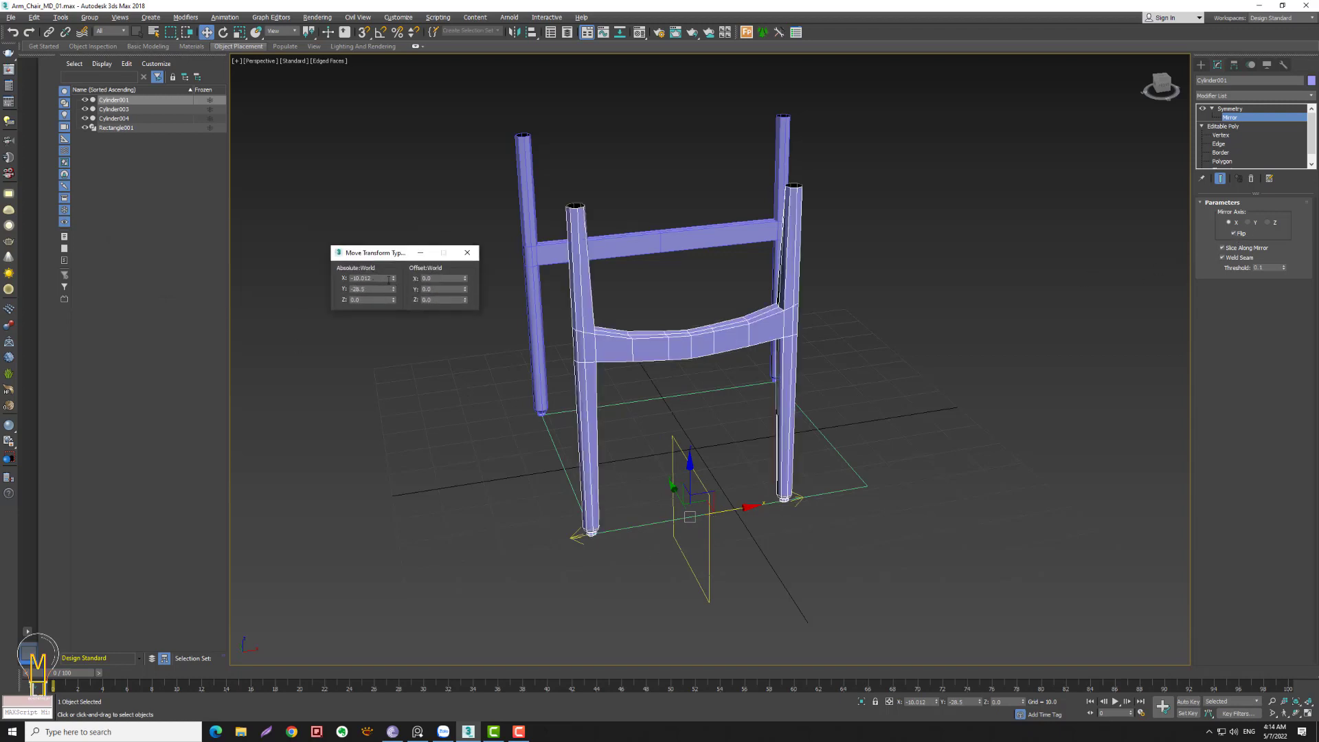
double_click(387, 279)
type("0")
key("Return")
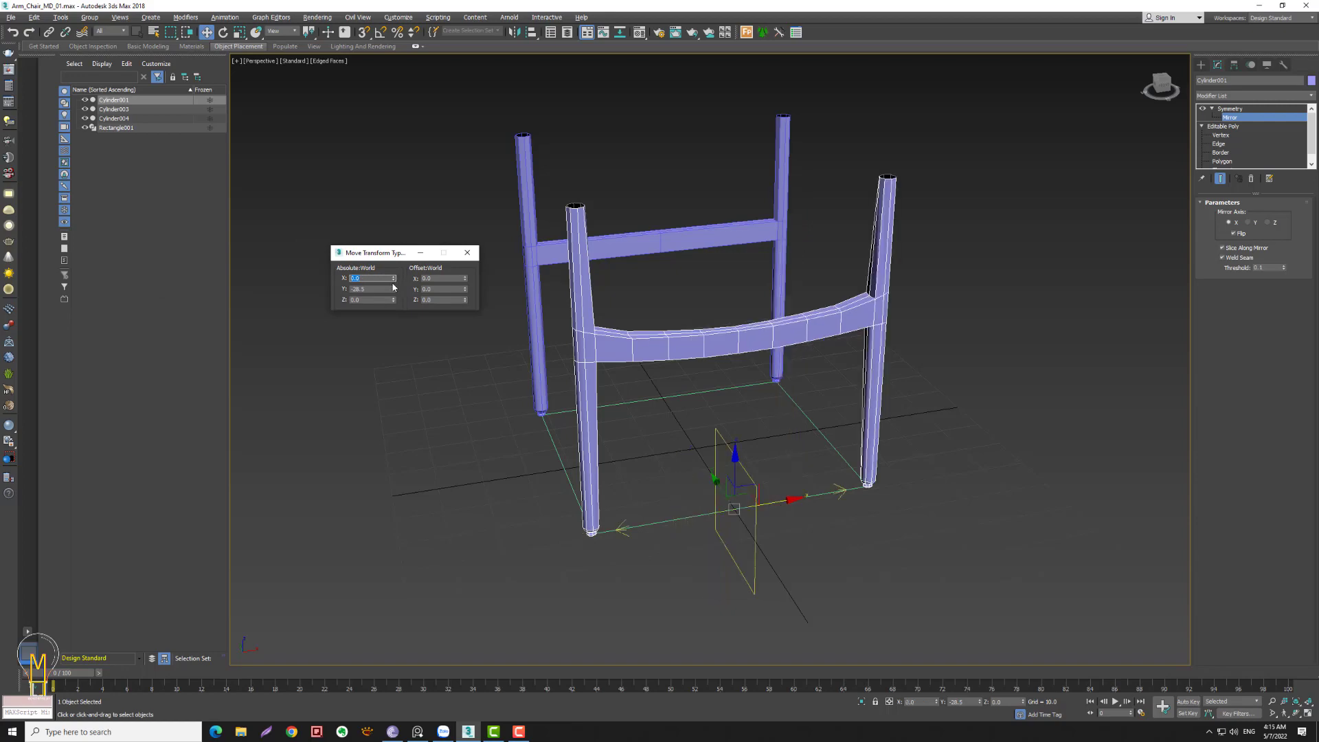
mouse_move(963, 374)
middle_mouse_down("alt")
mouse_move(930, 375)
mouse_move(1005, 383)
middle_mouse_up("alt")
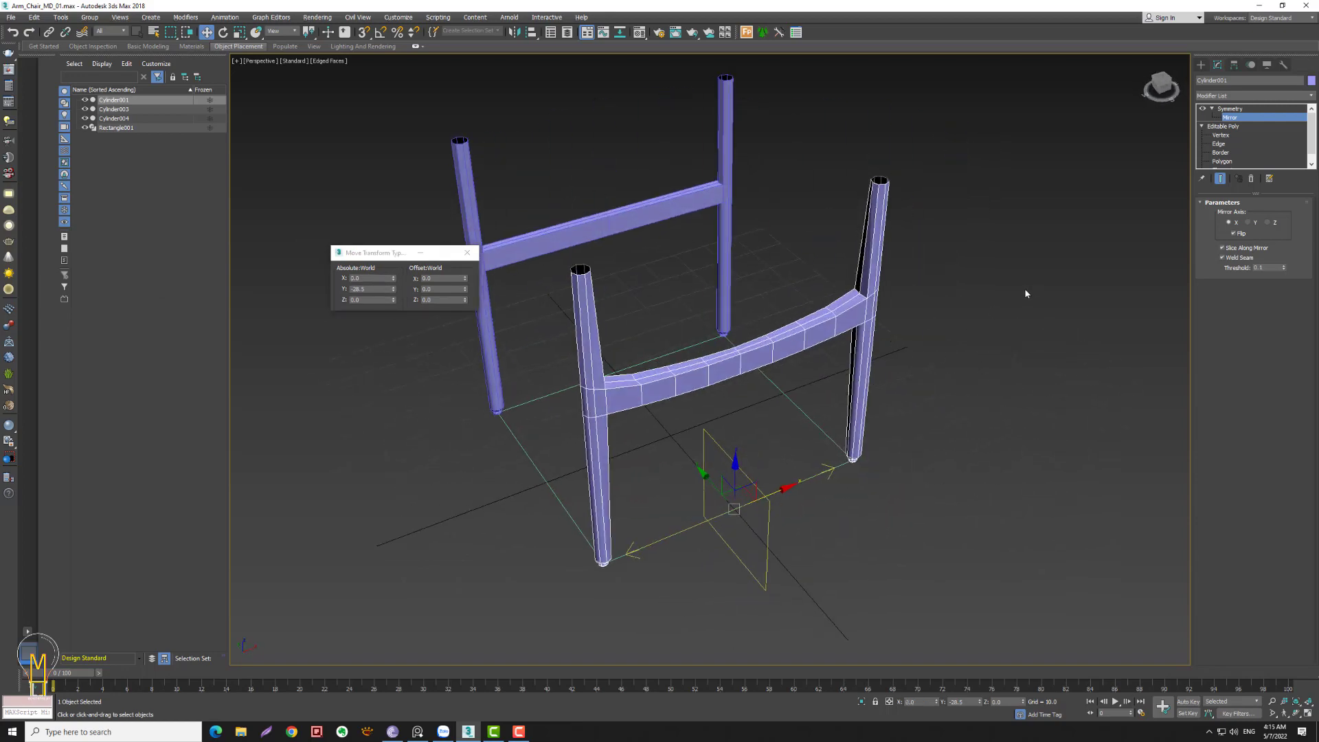
left_click(1246, 108)
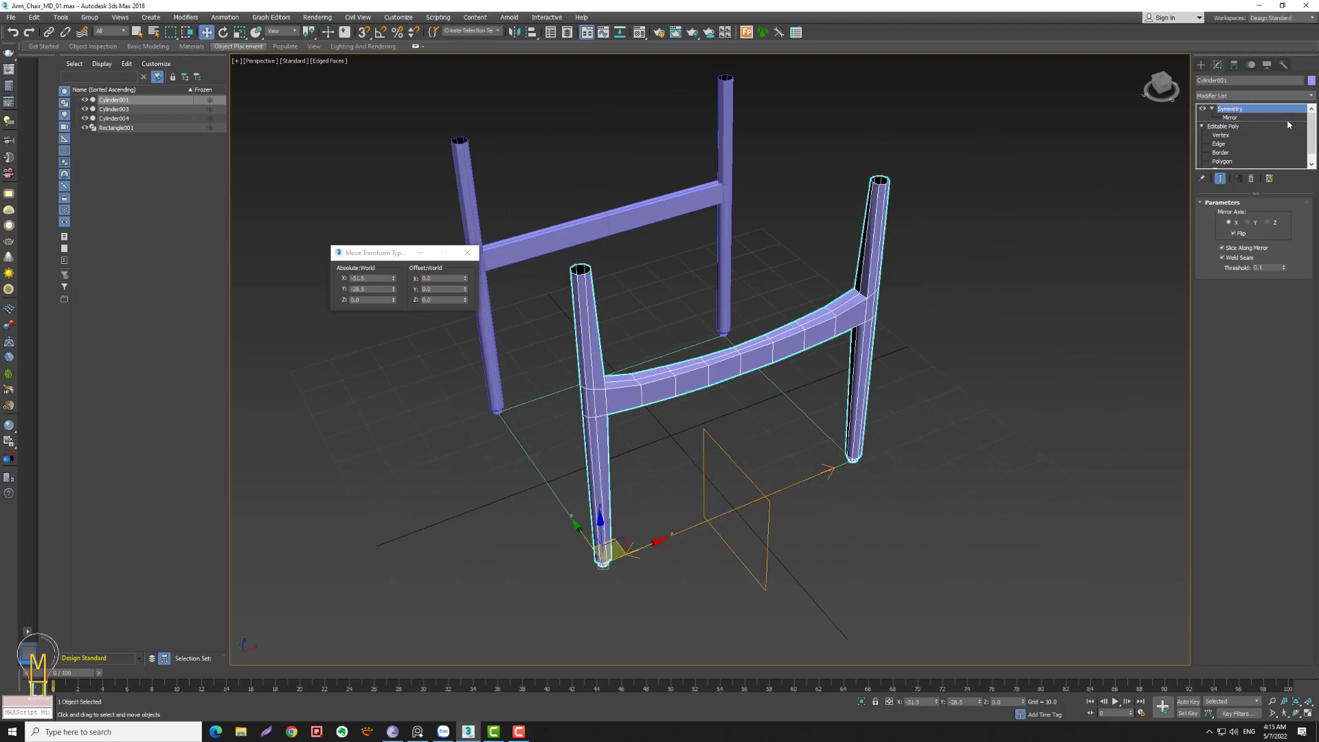
- Convert the leg piece to Editable Poly and select the curved band's polygons
right_click(801, 336)
mouse_move(824, 443)
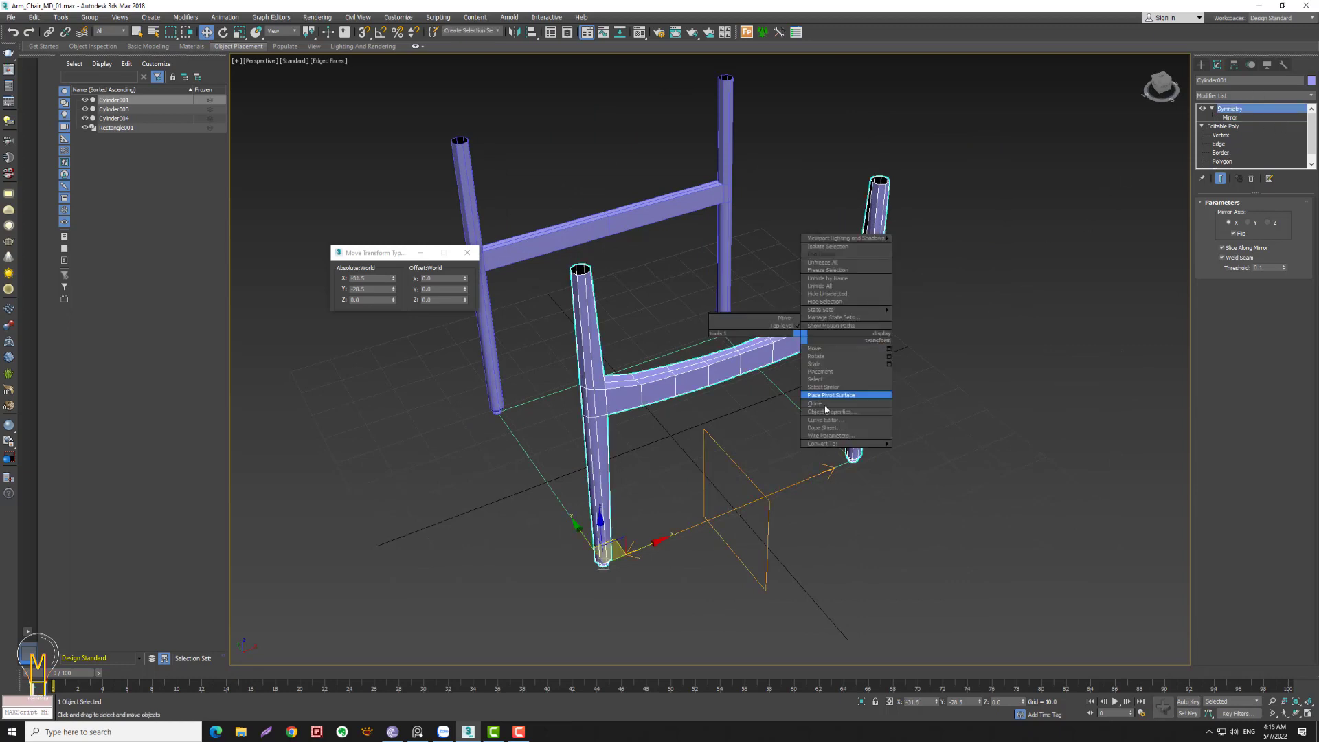
left_click(928, 451)
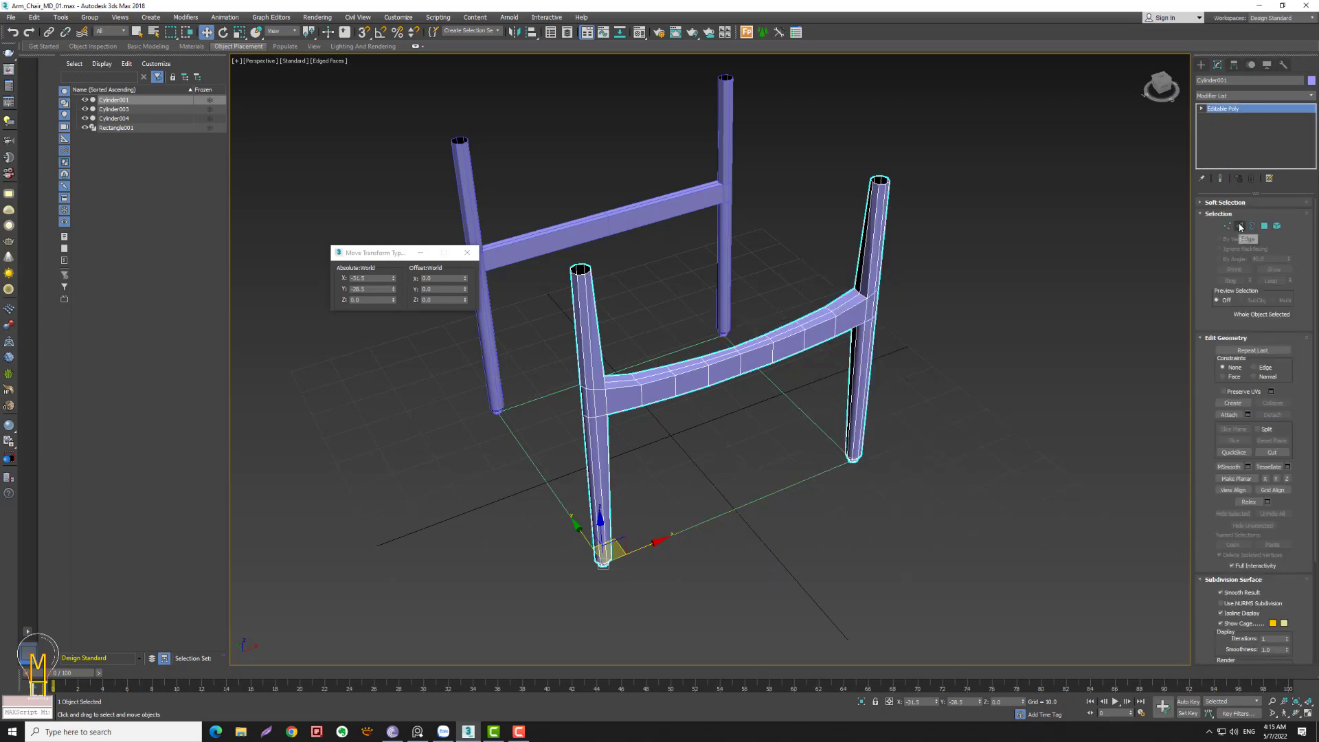
left_click(1263, 225)
left_click(817, 317, "shift")
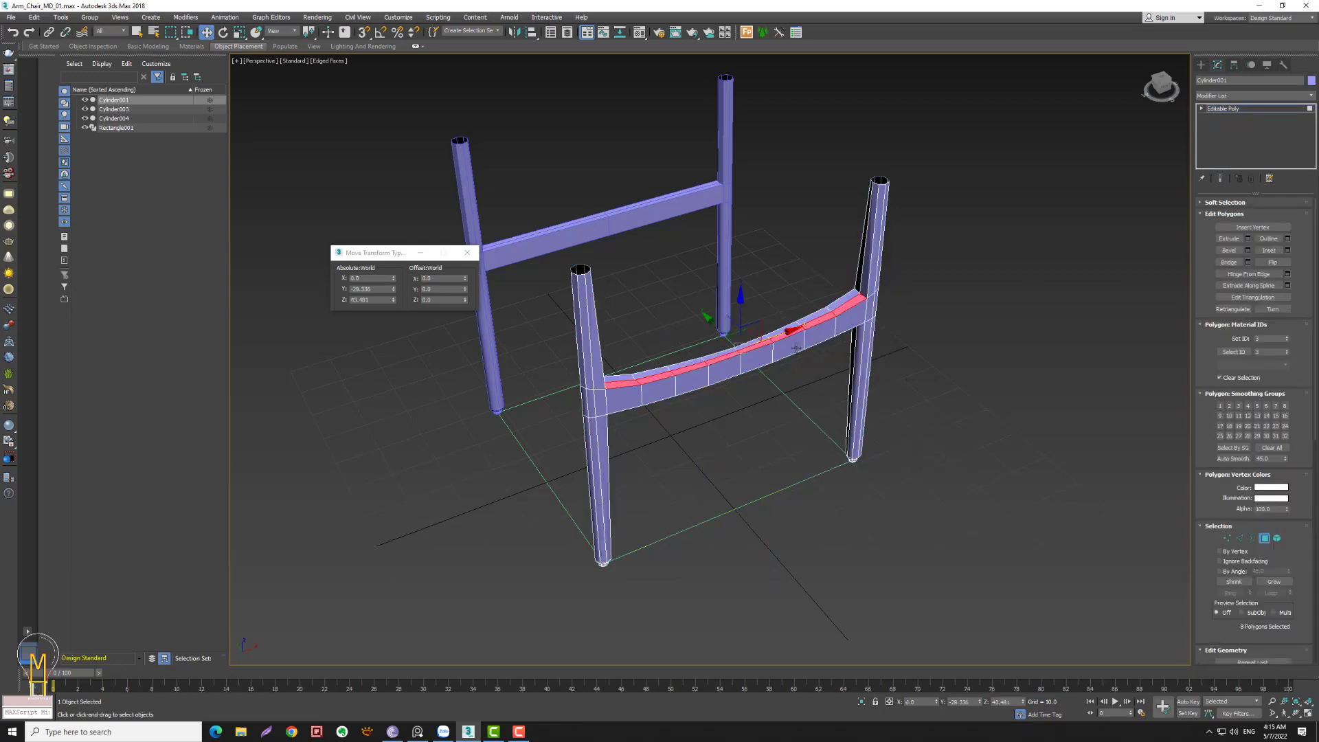
middle_click_drag(671, 327, 616, 313, "alt")
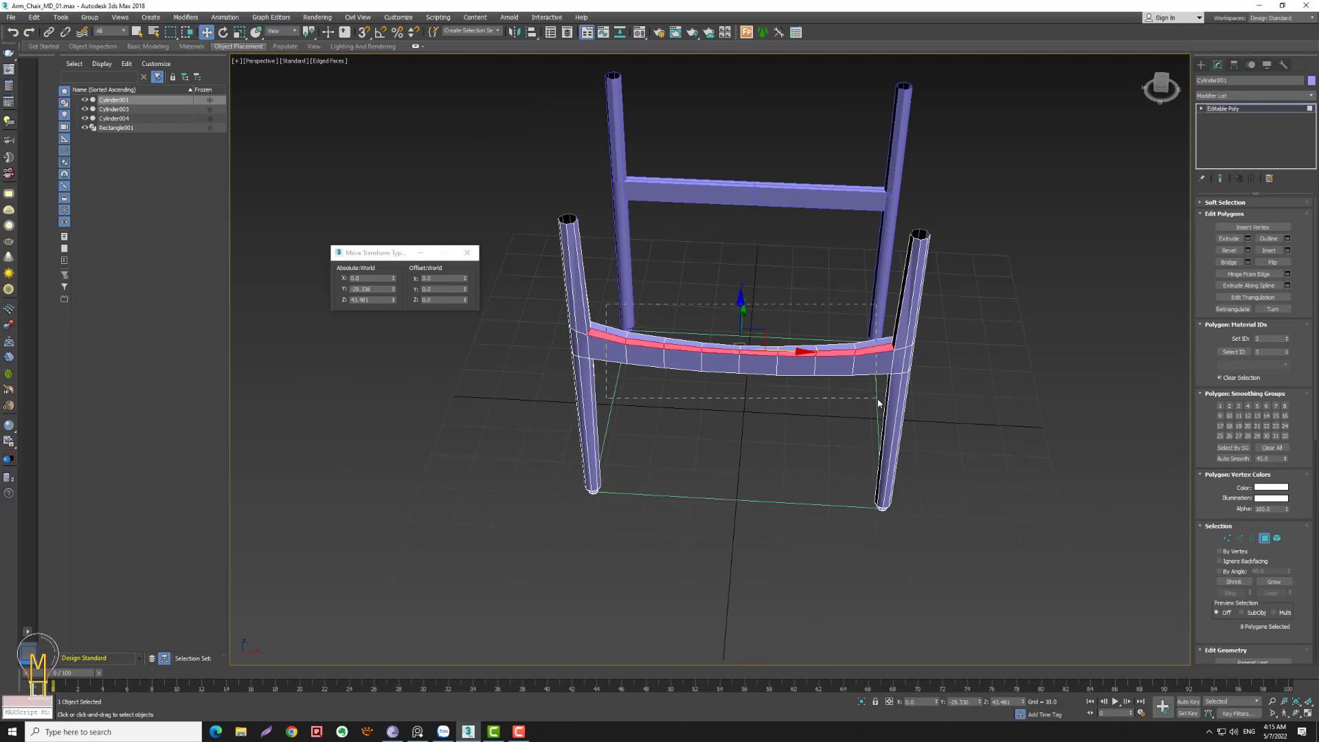
key("ctrl+a")
- Detach the selected band polygons as a new object, Object001
mouse_move(871, 426)
middle_mouse_down("alt")
mouse_move(923, 404)
mouse_move(897, 419)
mouse_move(1041, 233)
middle_mouse_up("alt")
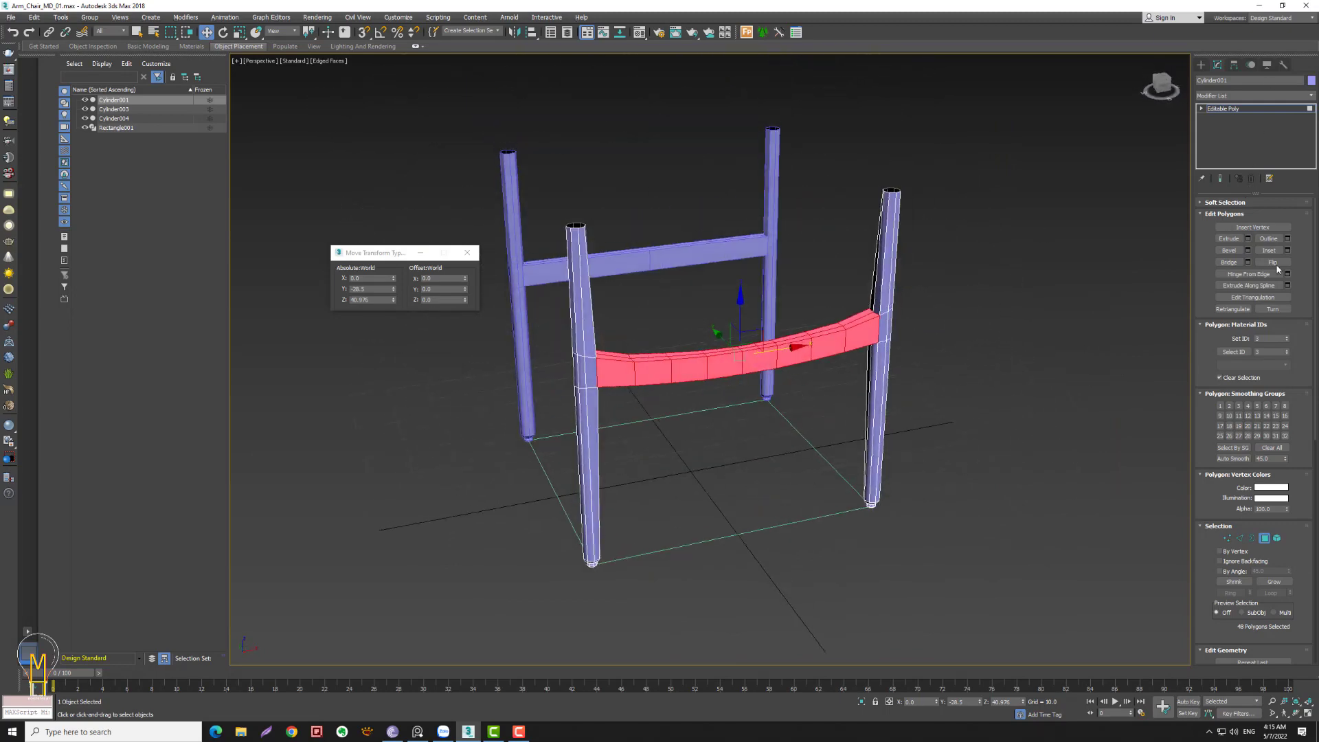
scroll(1278, 412, "down", 5)
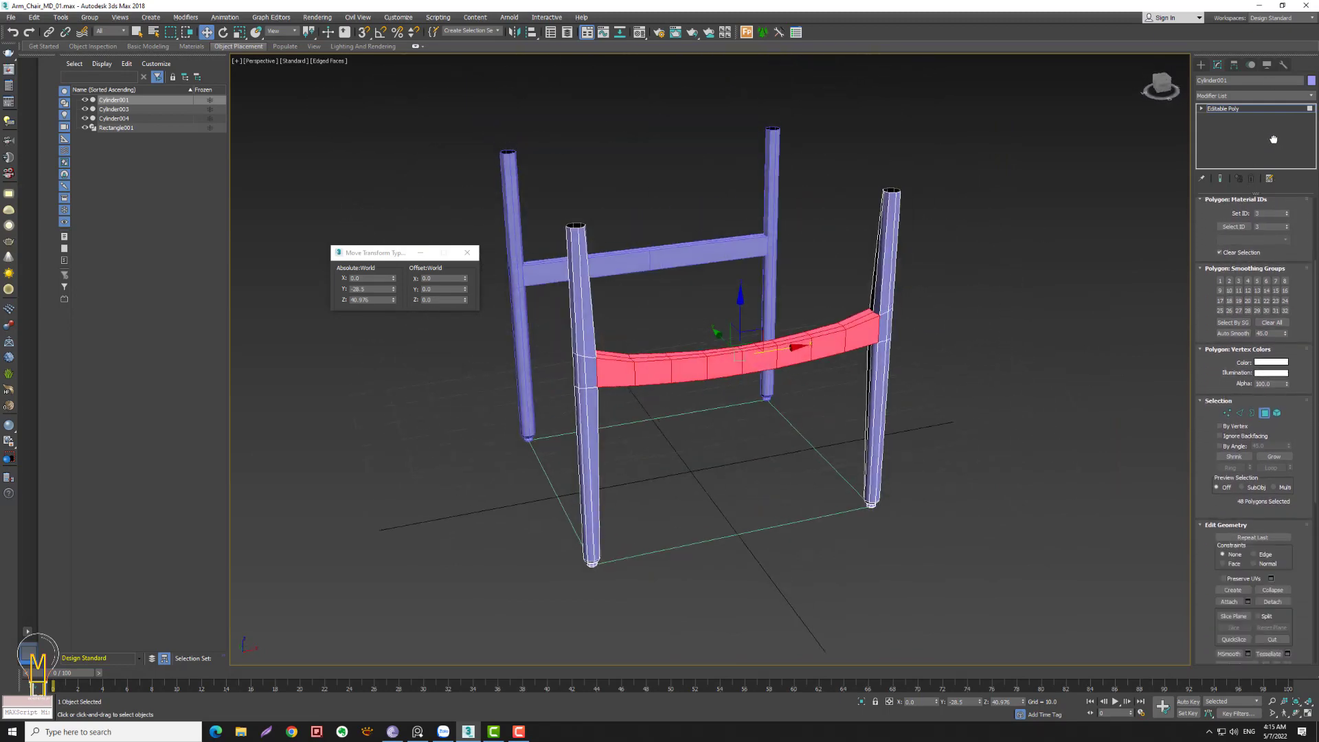
left_click(1272, 588)
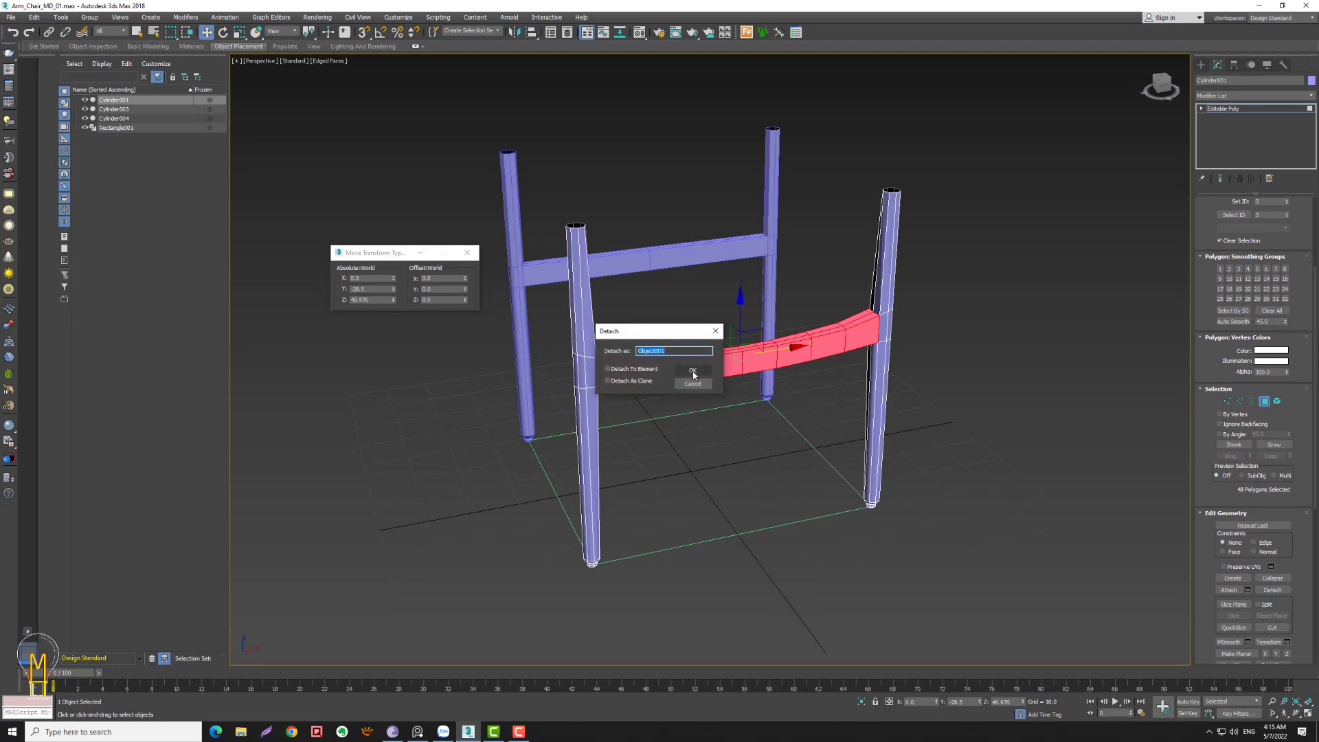
left_click(693, 372)
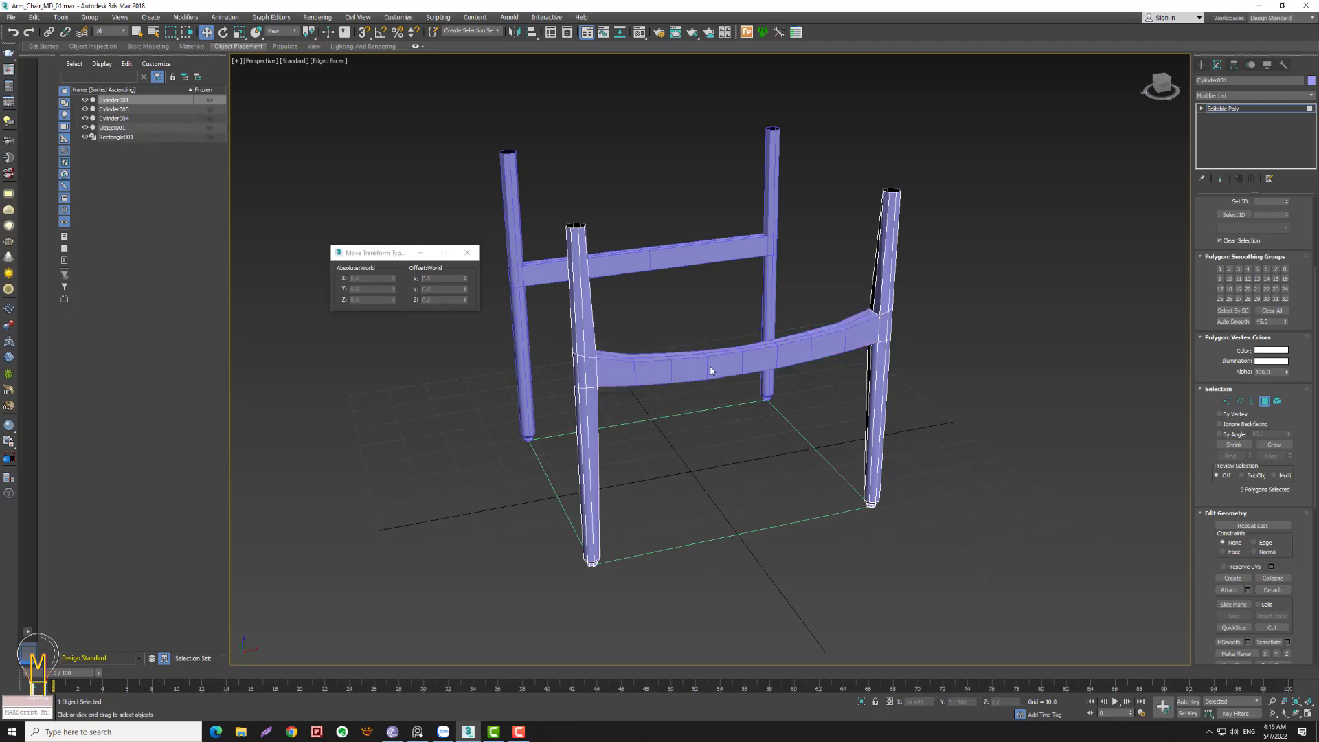
left_click(1264, 400)
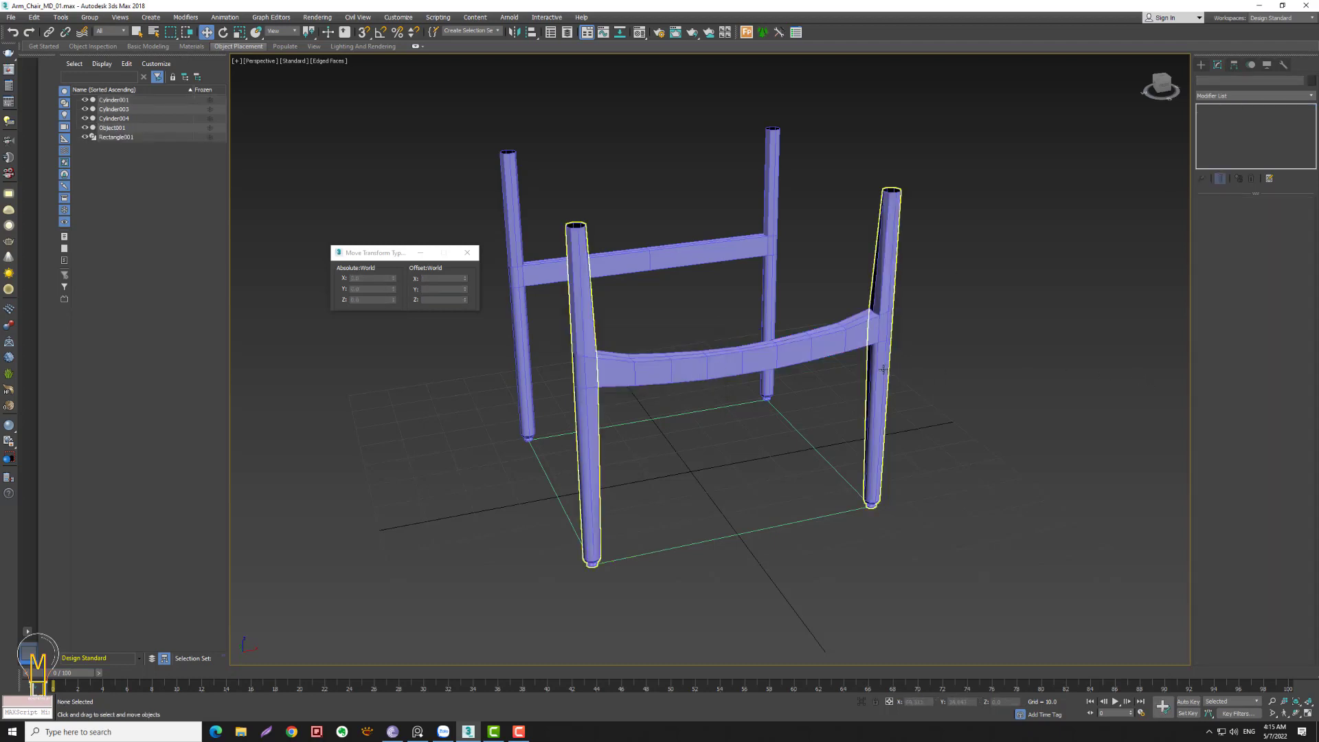
- Delete the right front leg element from the mesh
left_click(1279, 228)
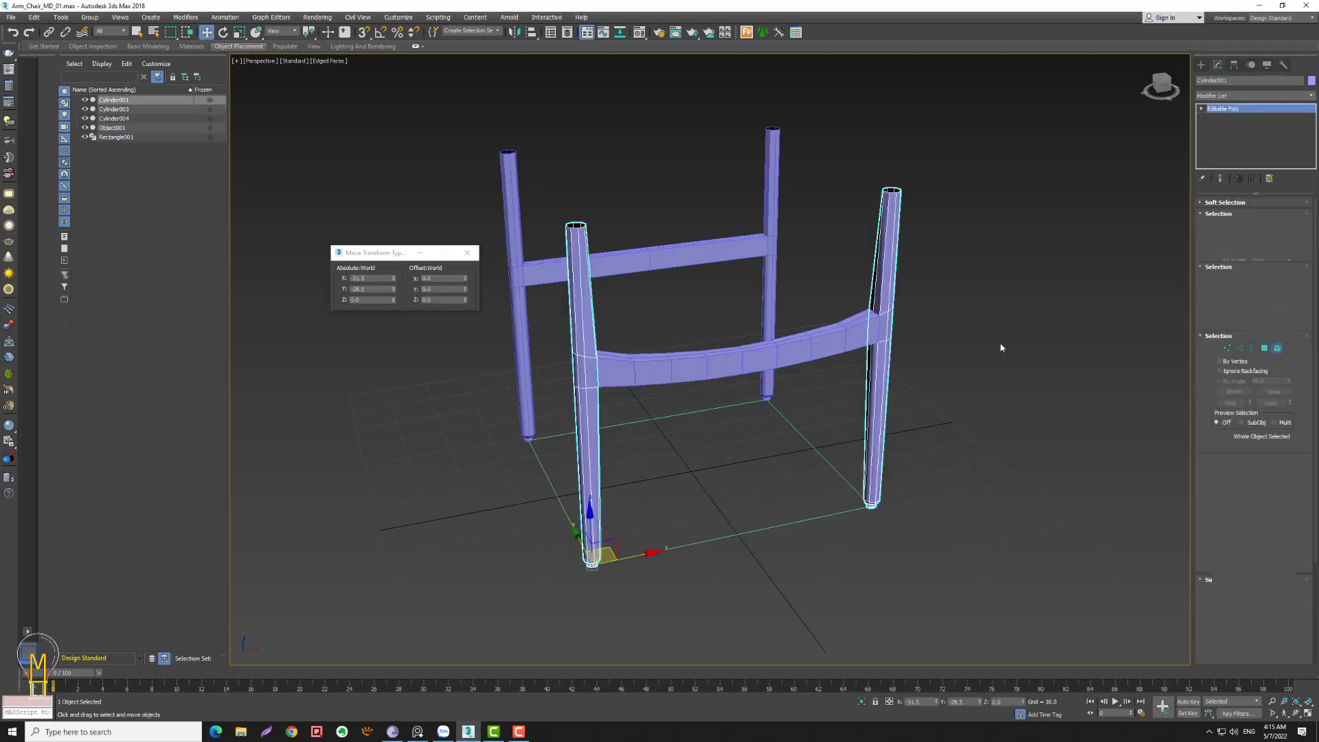
left_click(886, 412)
key("Delete")
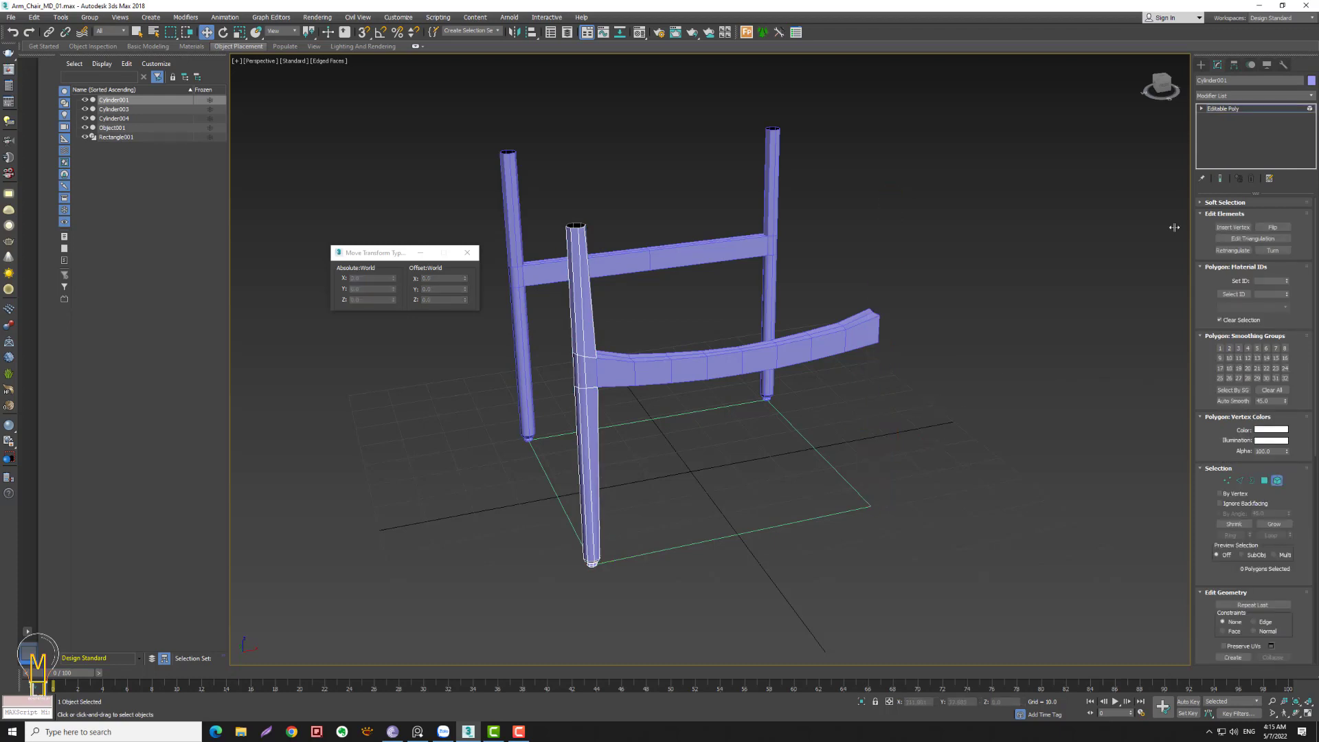
left_click(1277, 479)
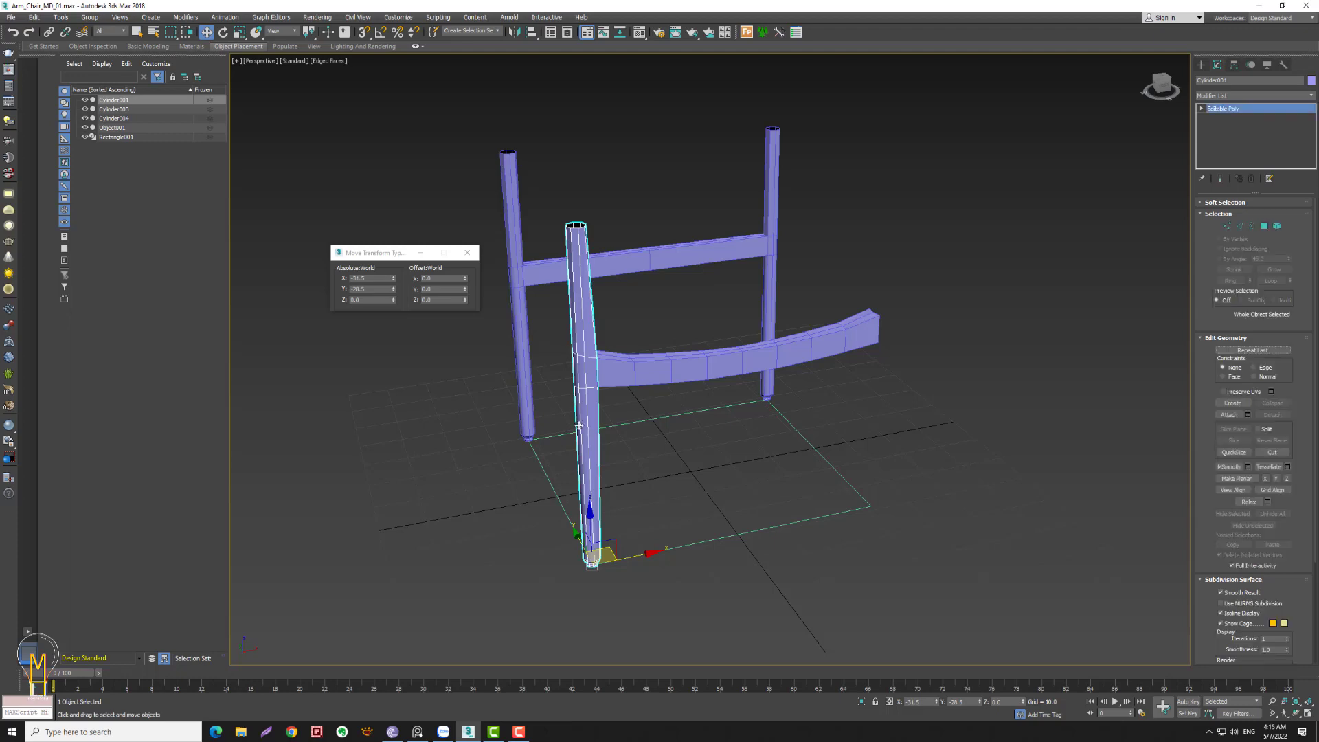
- Mirror the left front leg on X about the World origin as an instance
left_click(283, 32)
left_click(275, 53)
left_click_drag(308, 32, 309, 65)
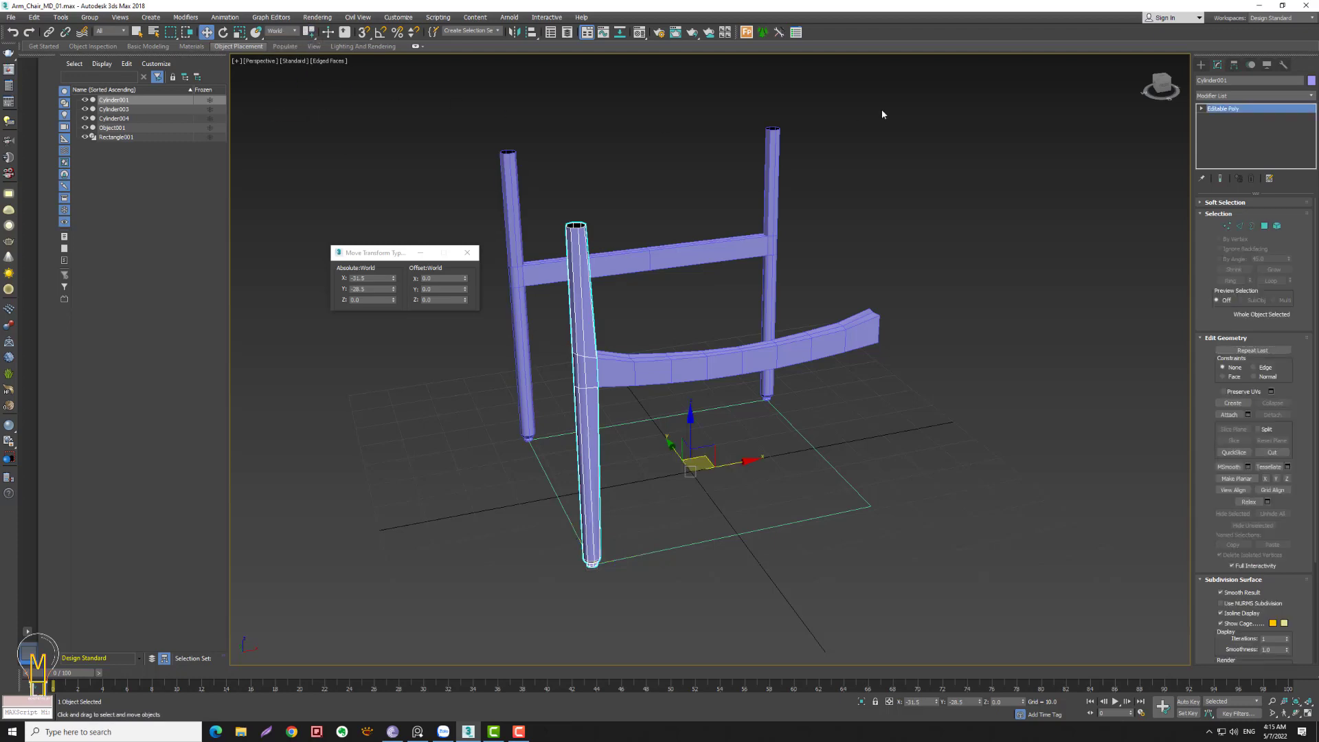
left_click(512, 33)
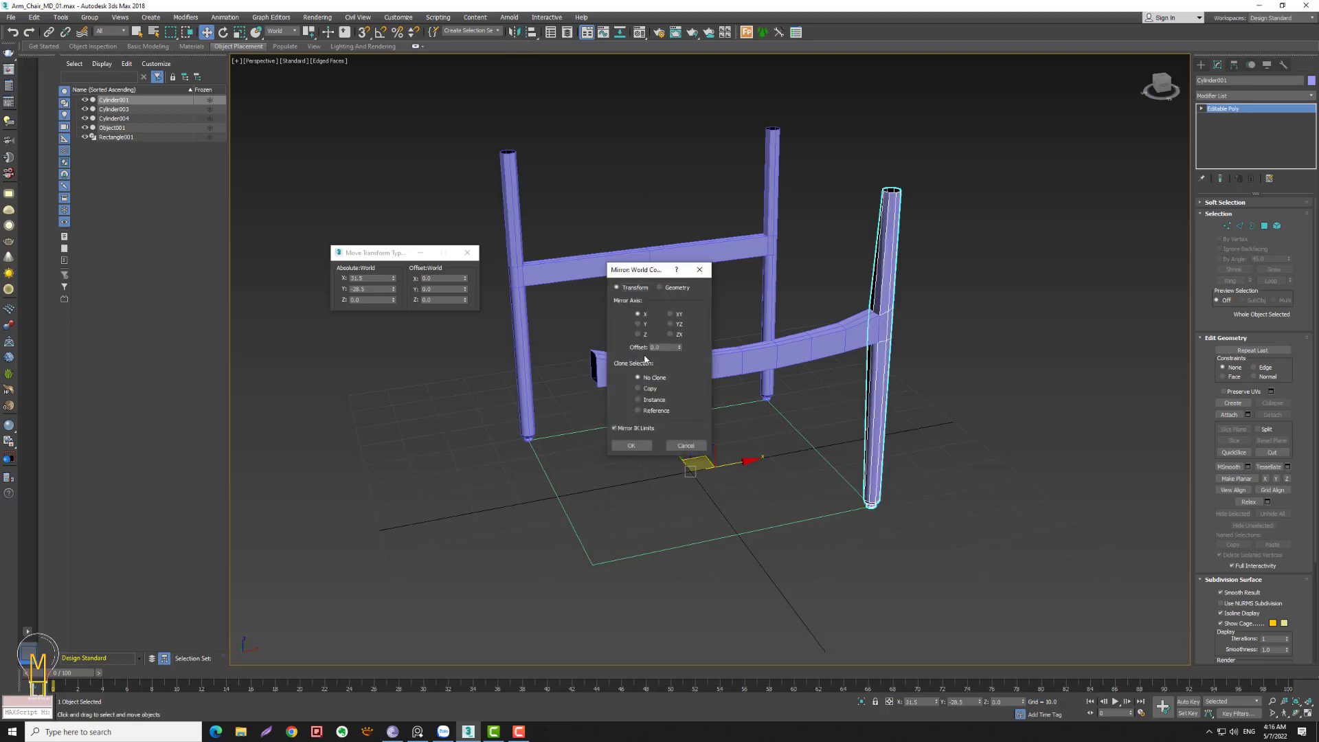
left_click(639, 399)
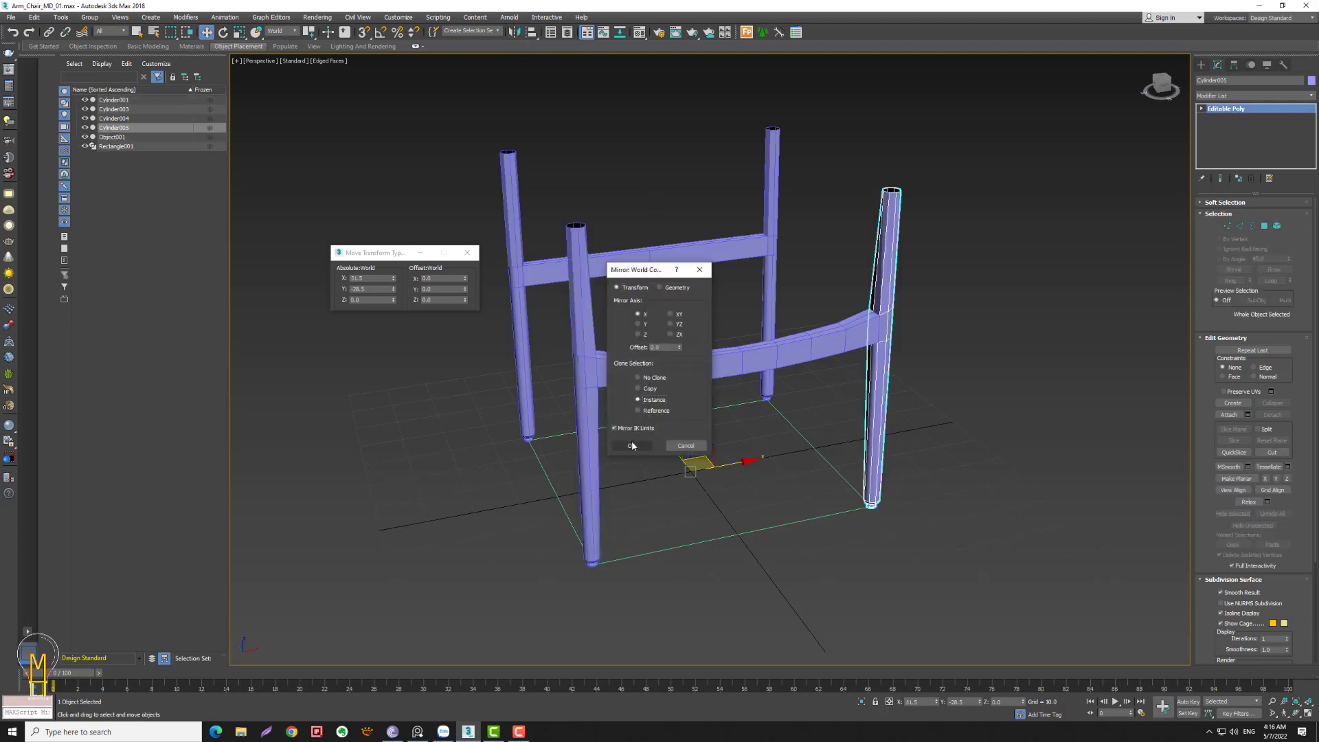
left_click(632, 446)
left_click(916, 338)
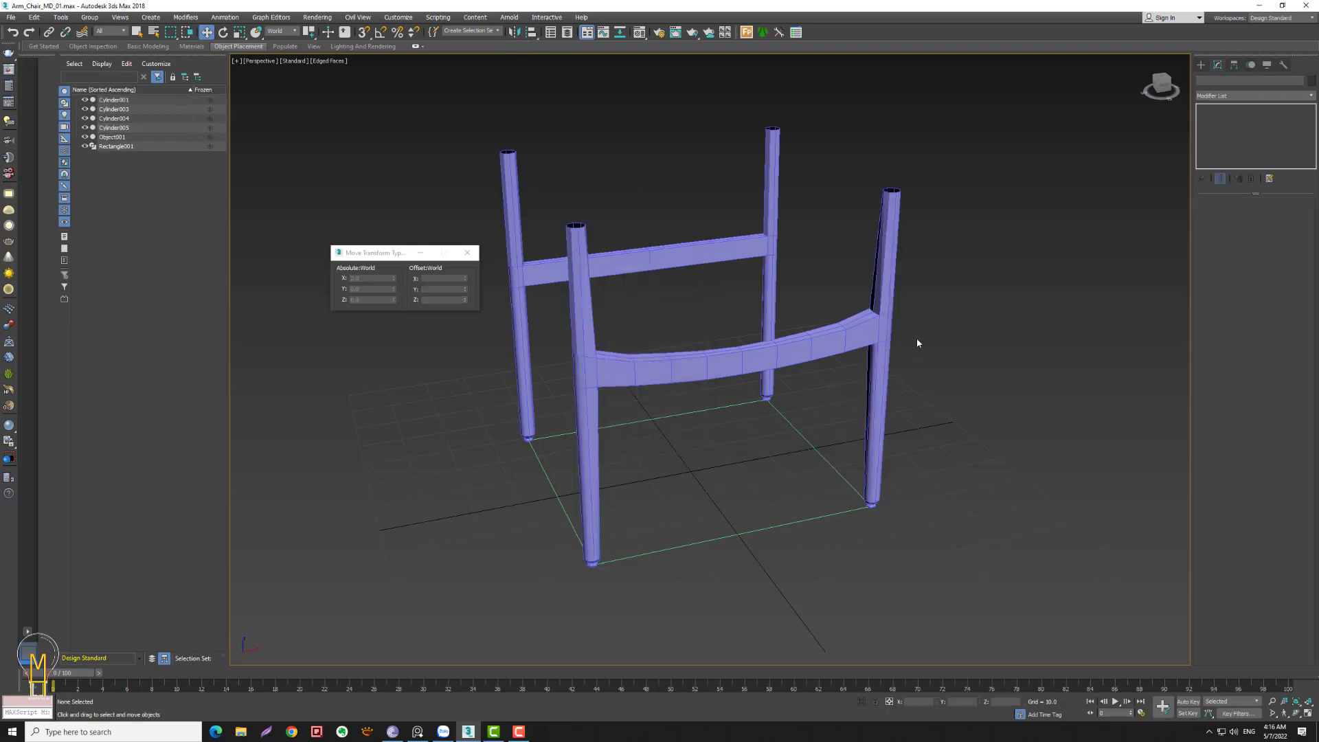
left_click(596, 453)
mouse_move(596, 452)
middle_mouse_down("alt")
mouse_move(601, 439)
mouse_move(690, 416)
middle_mouse_up("alt")
- Isolate the left front leg and cap the open border hole
left_click(862, 701)
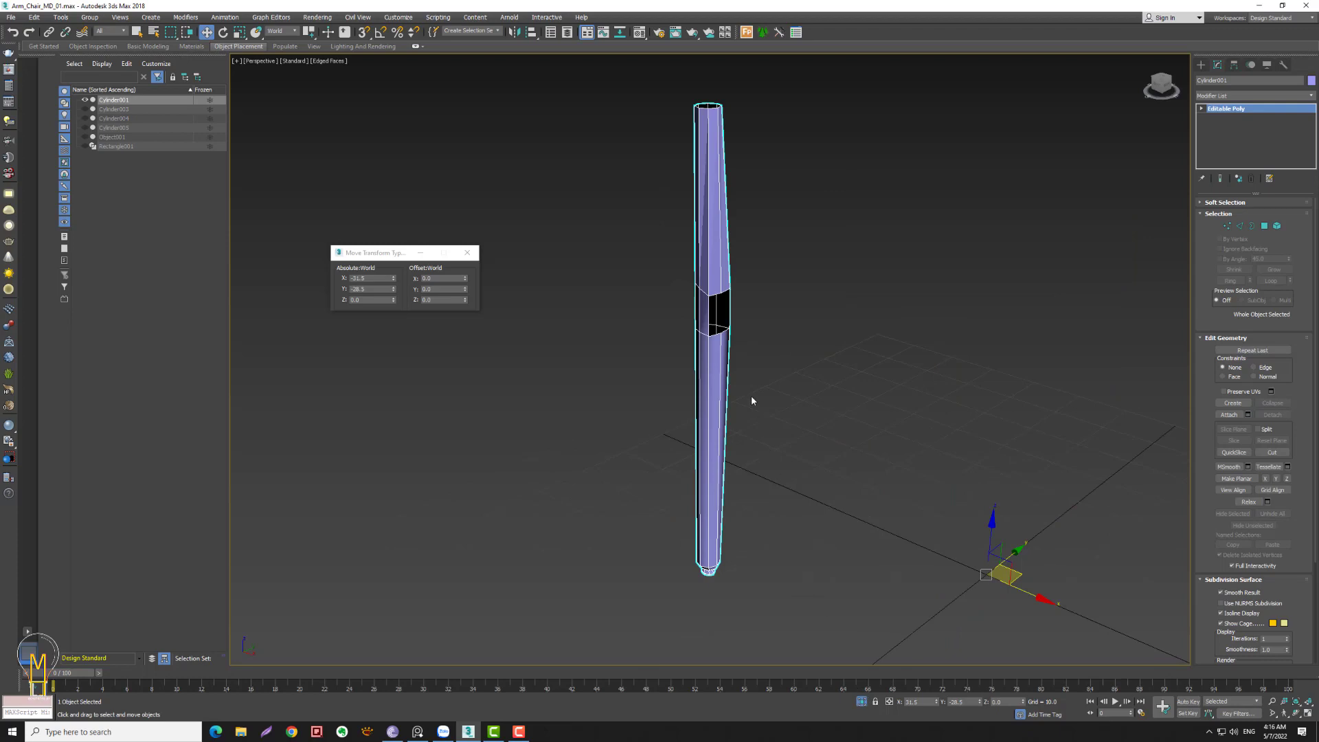
scroll(717, 315, "up", 5)
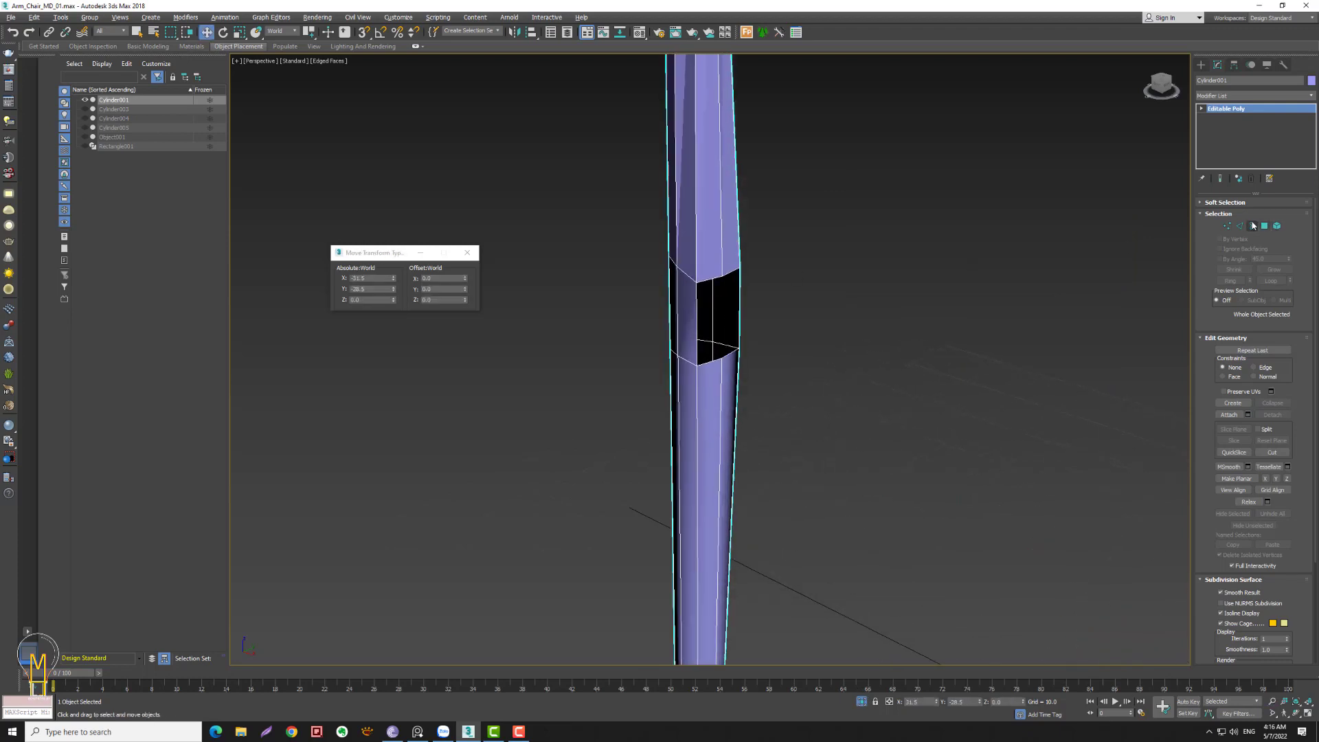
left_click(1253, 226)
left_click(738, 316)
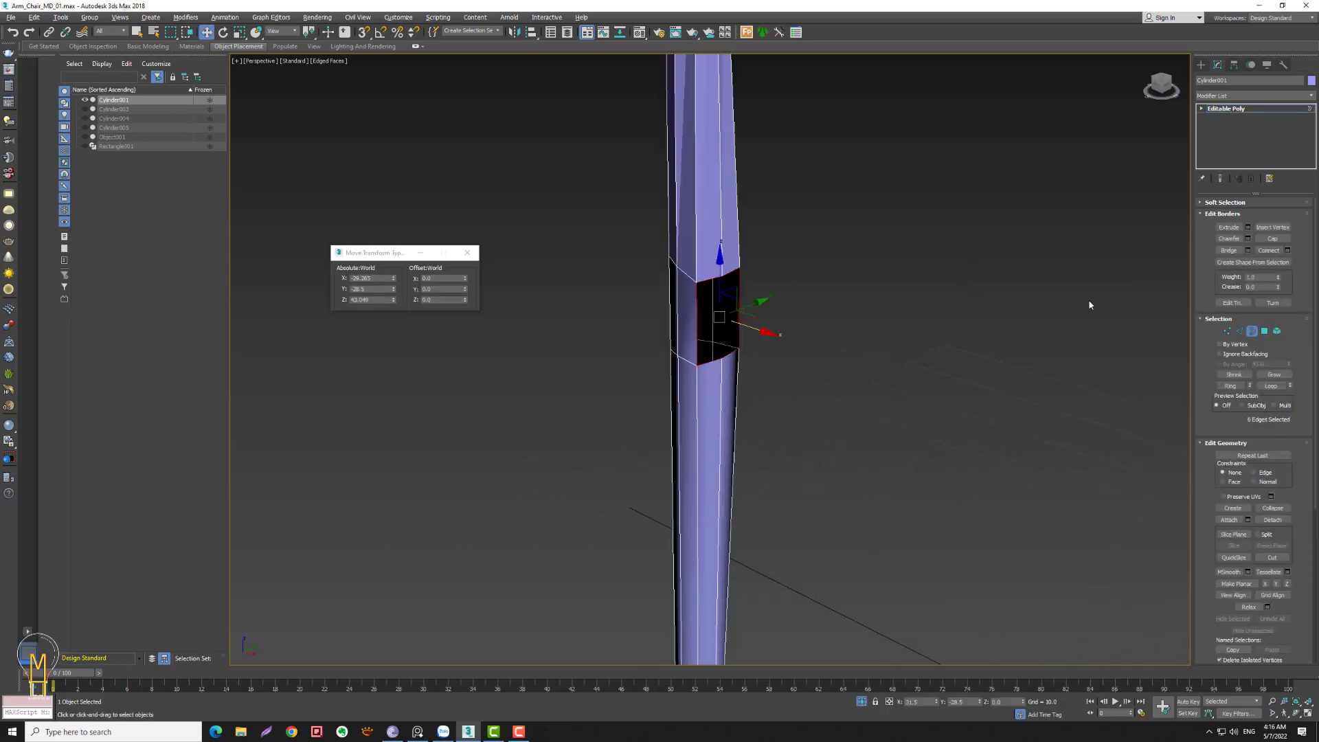
left_click(1273, 239)
- Select two vertices on the leg end, end isolation and select Object001
left_click(1202, 109)
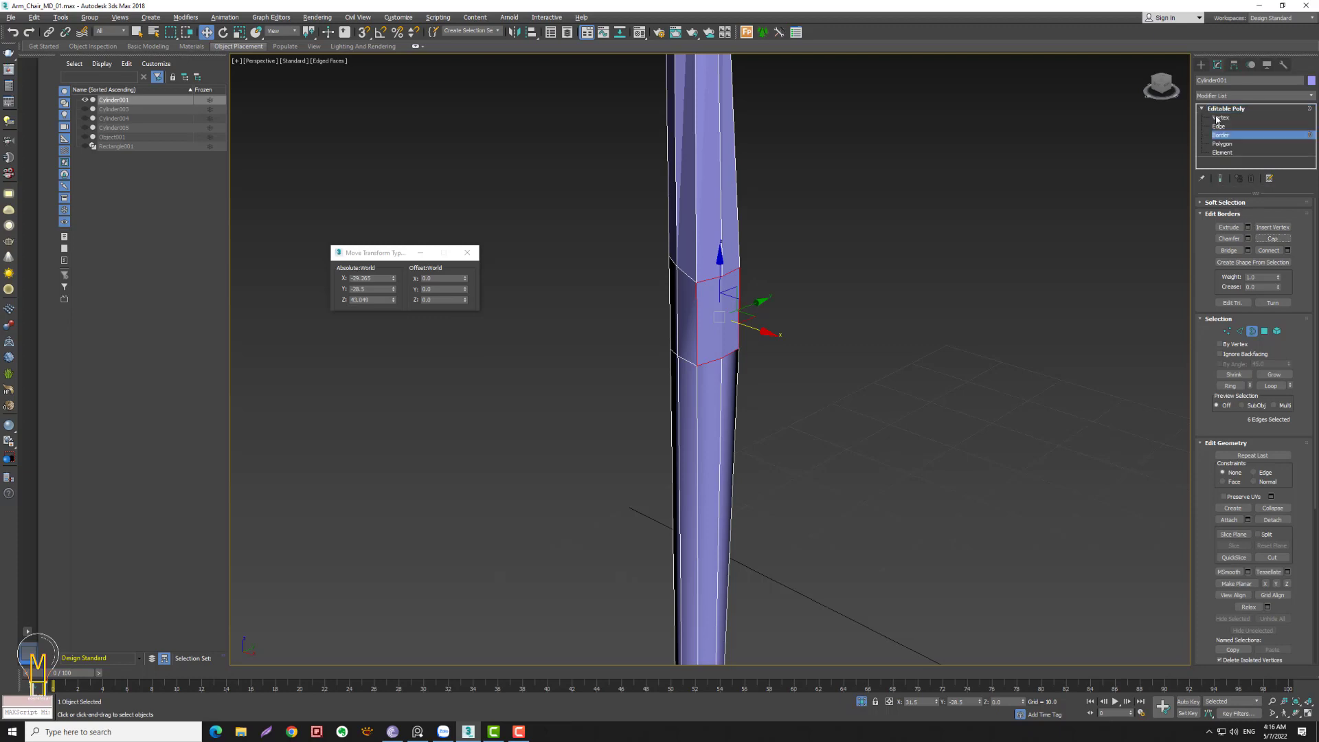
left_click(721, 275)
left_click(721, 358, "ctrl")
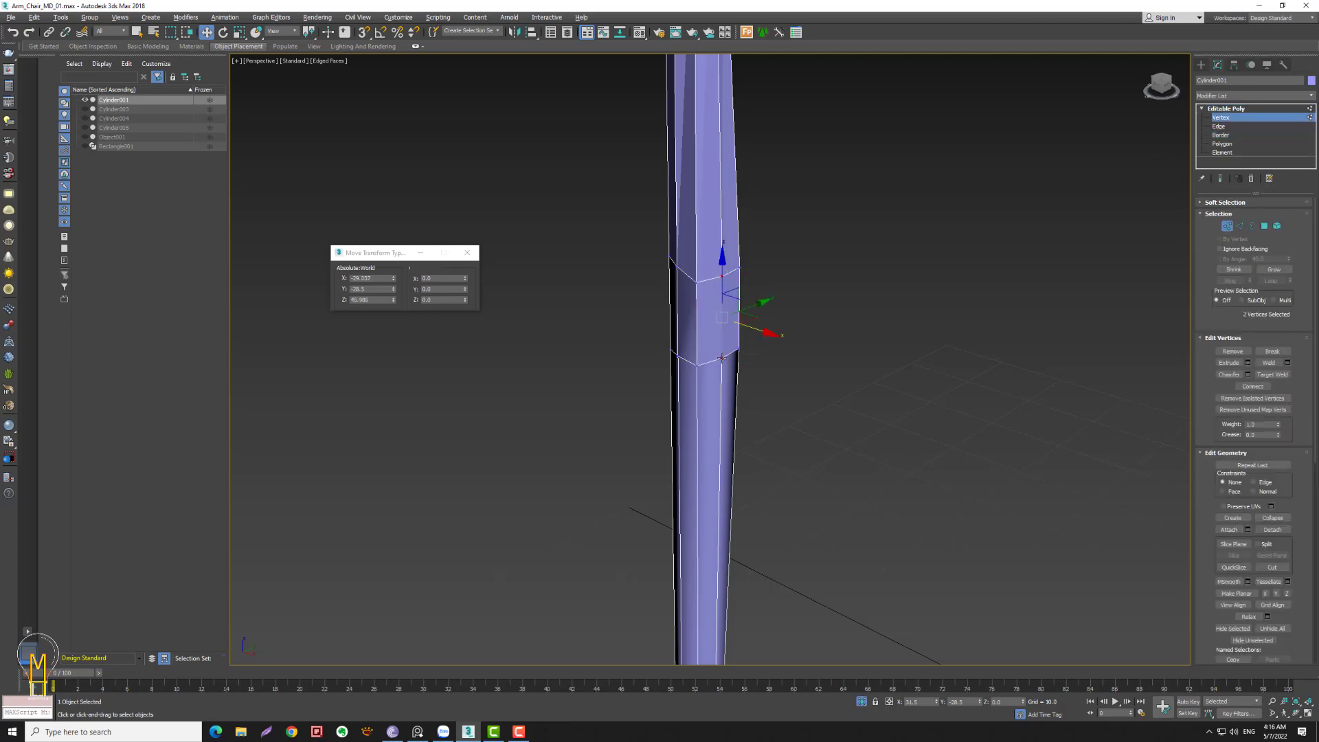
left_click(1226, 224)
left_click(861, 701)
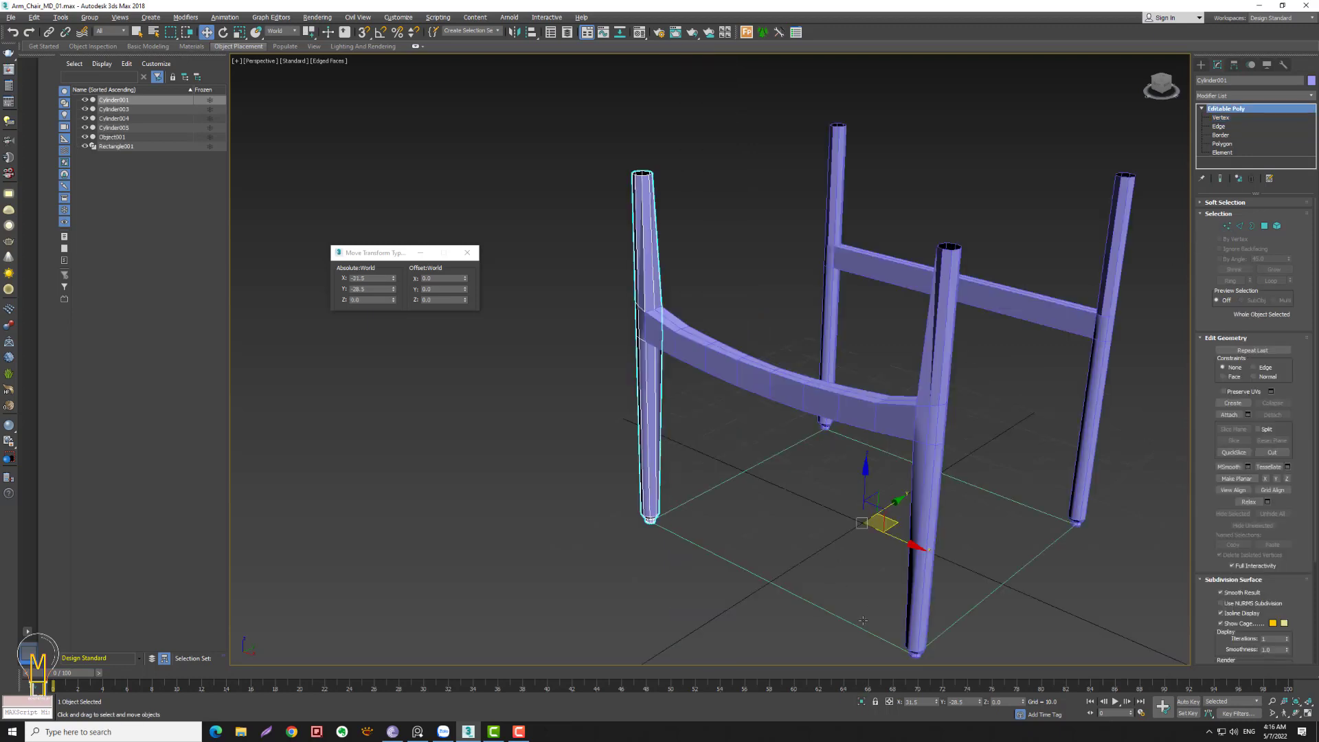
left_click(778, 374)
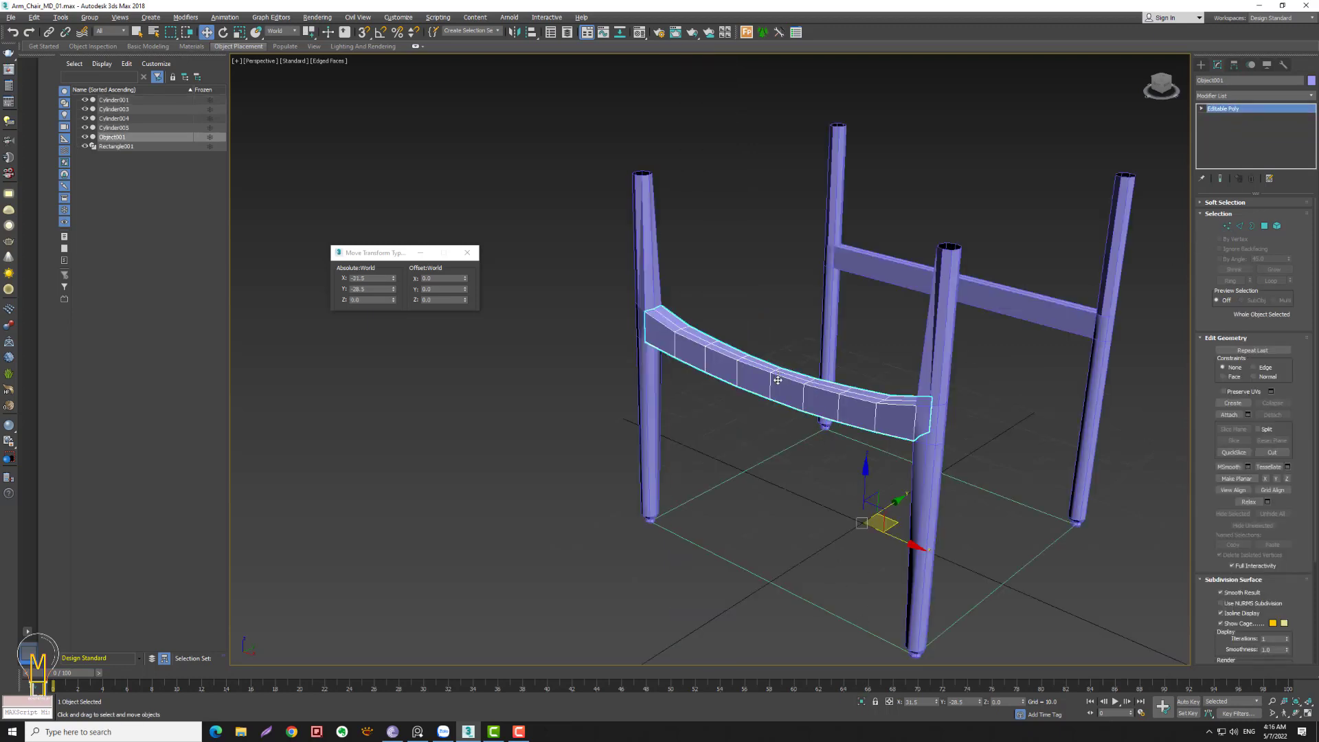
- Cap the rail's right end and connect its opposite vertices with an edge
left_click(863, 702)
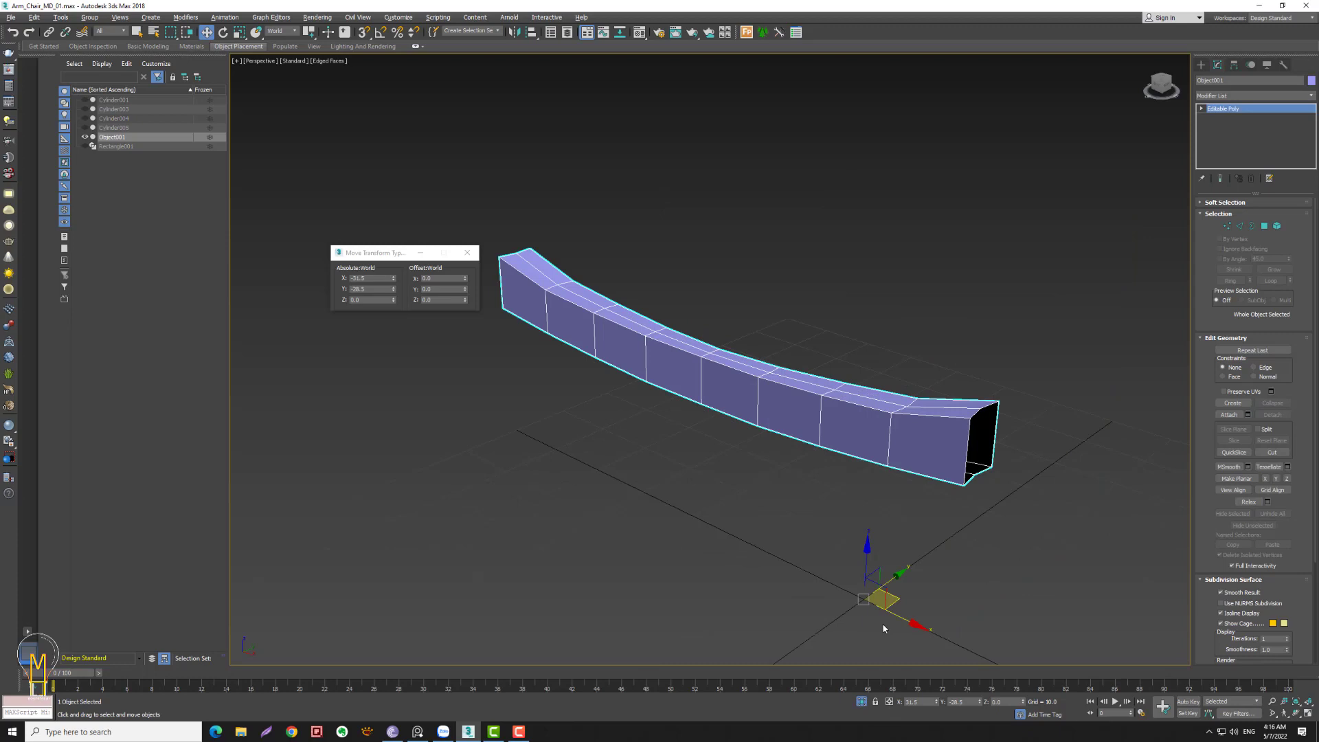
left_click(1252, 226)
left_click(994, 407)
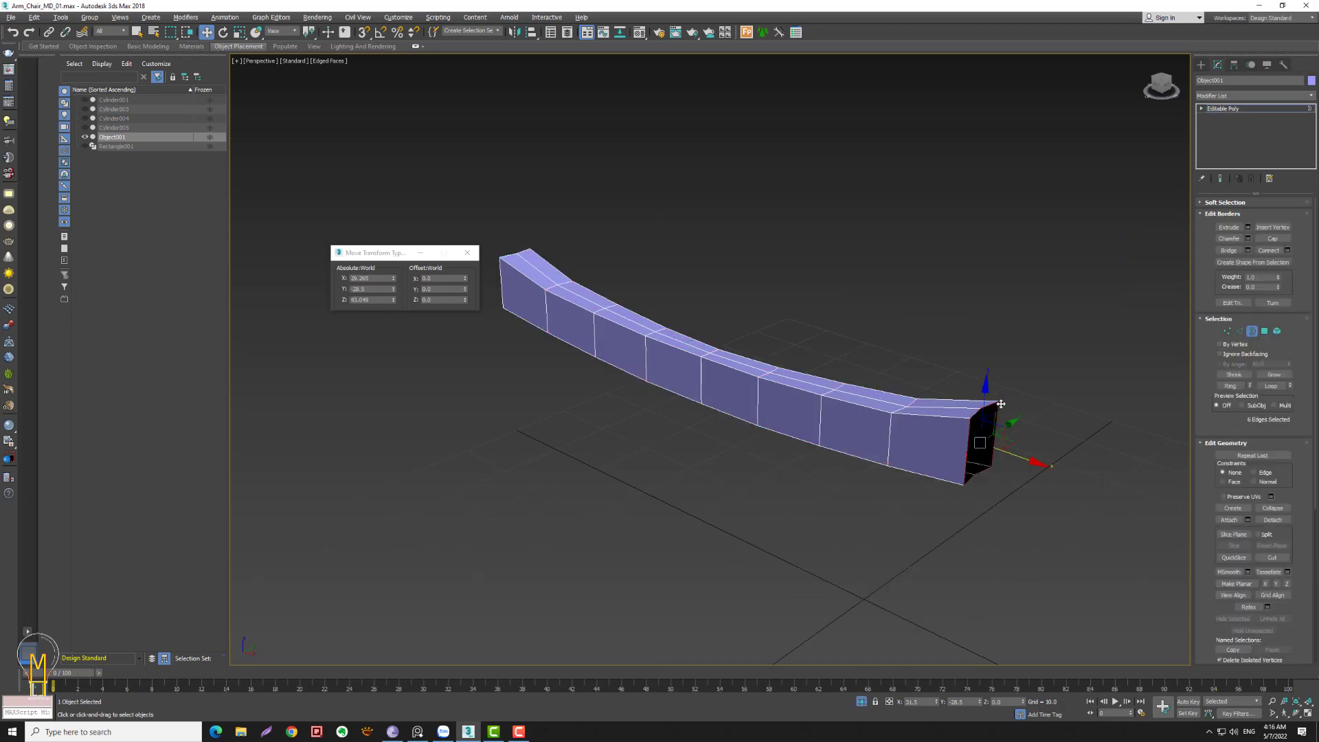
left_click(1256, 240)
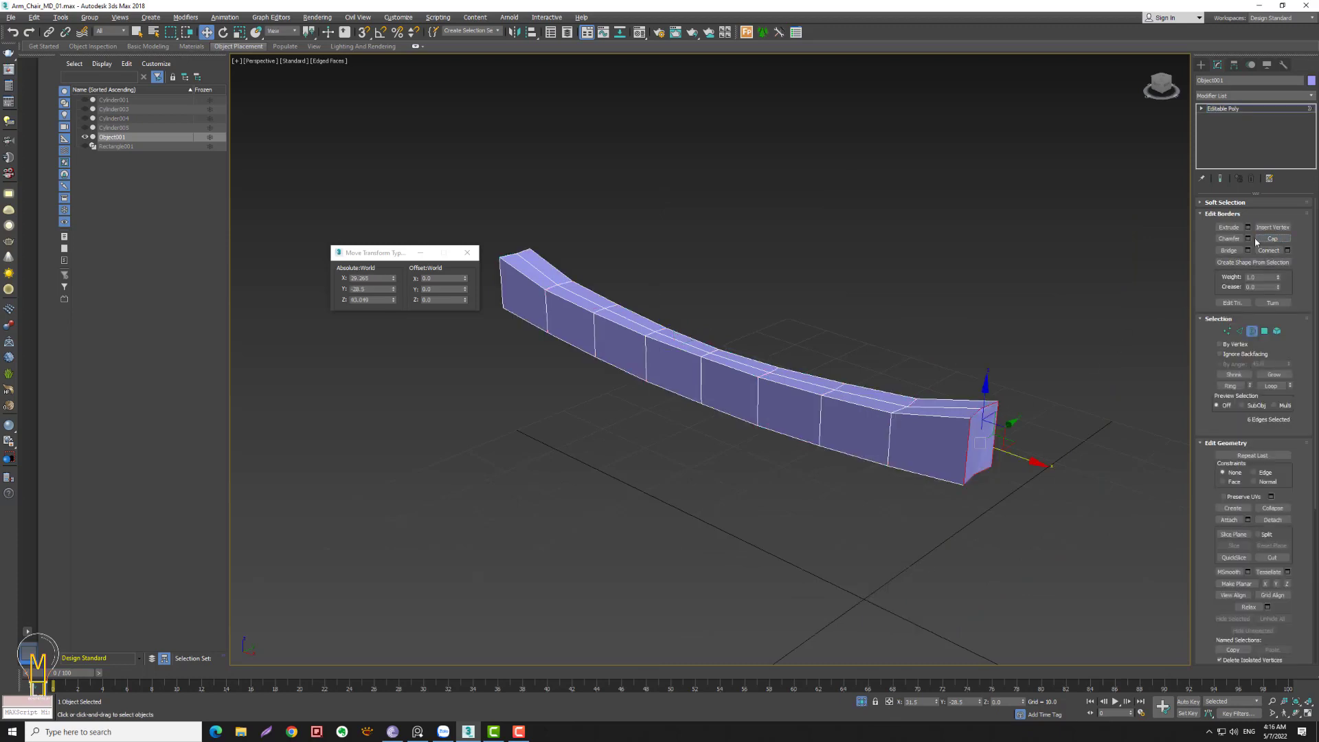
left_click(1226, 330)
left_click(981, 408)
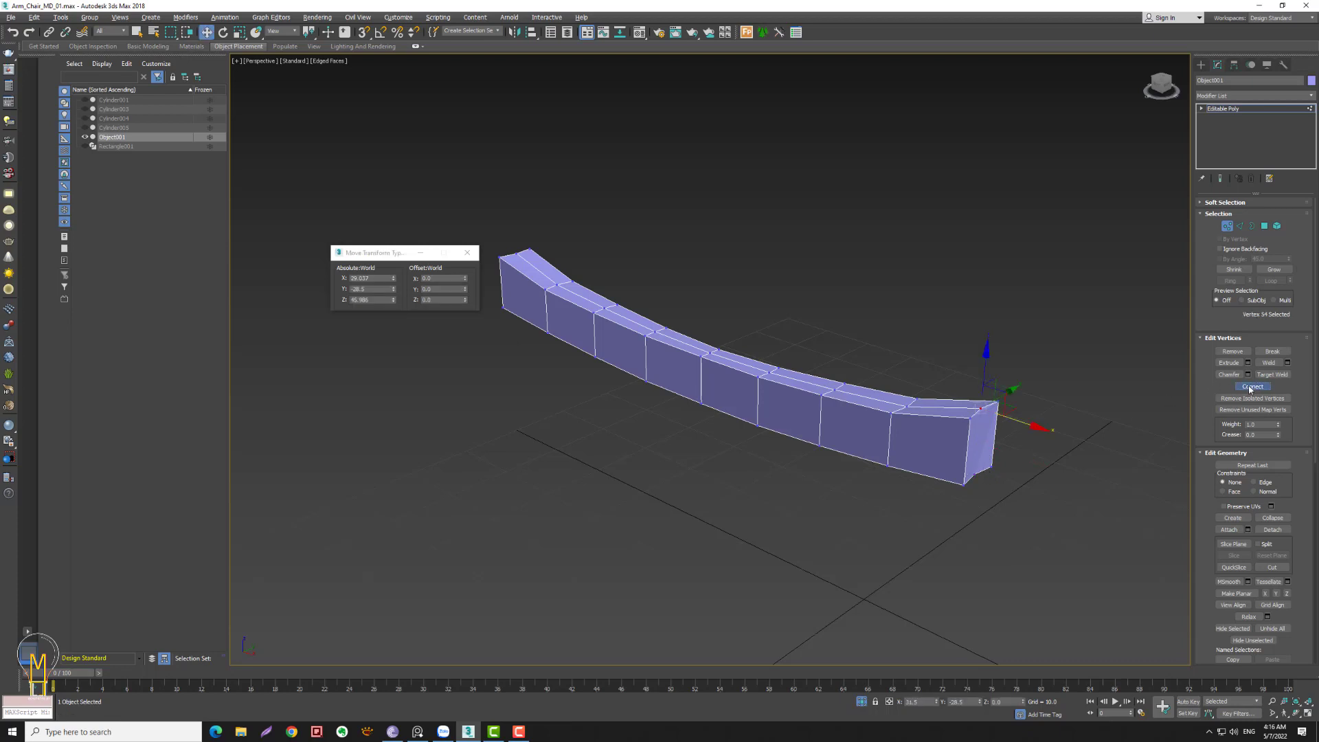
left_click(975, 475, "ctrl")
left_click(1253, 386)
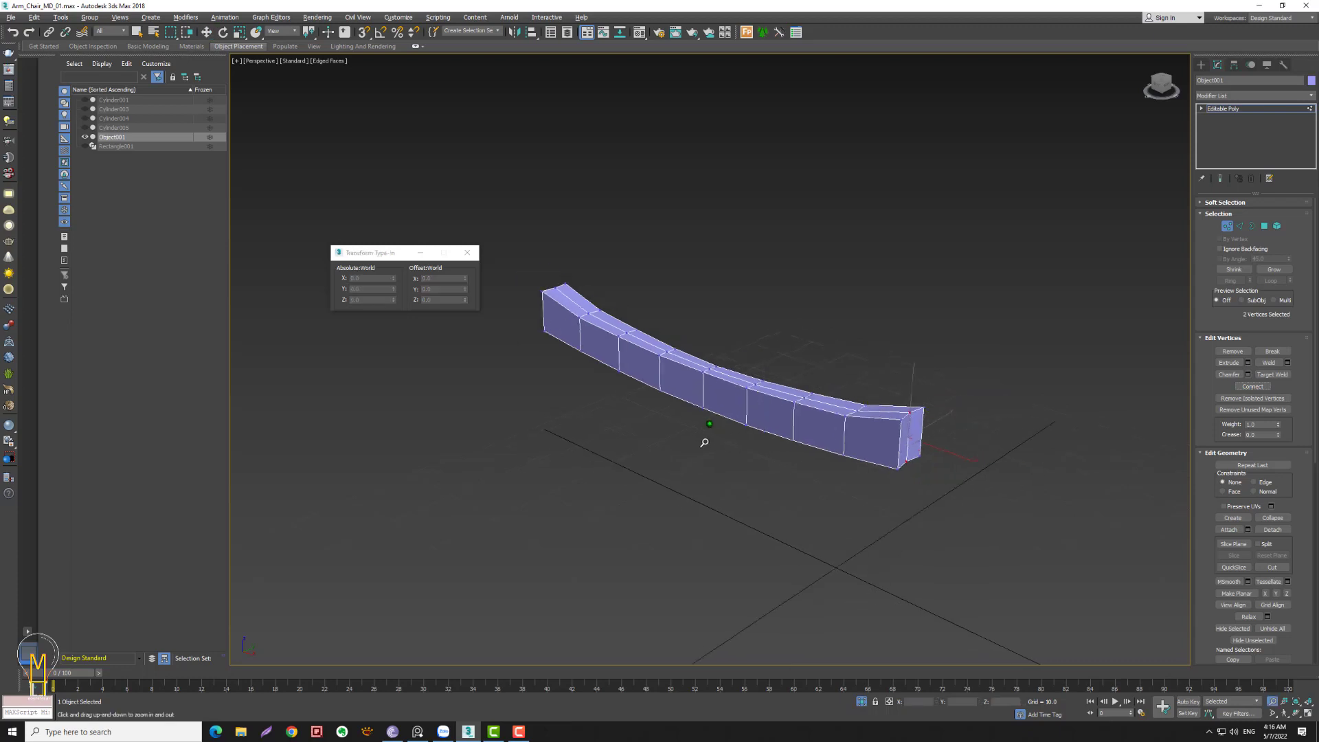
- Cap the rail's left end and connect its top and bottom middle vertices
mouse_move(701, 441)
middle_mouse_down("alt")
mouse_move(836, 418)
mouse_move(839, 360)
mouse_move(879, 371)
middle_mouse_up("alt")
key("w")
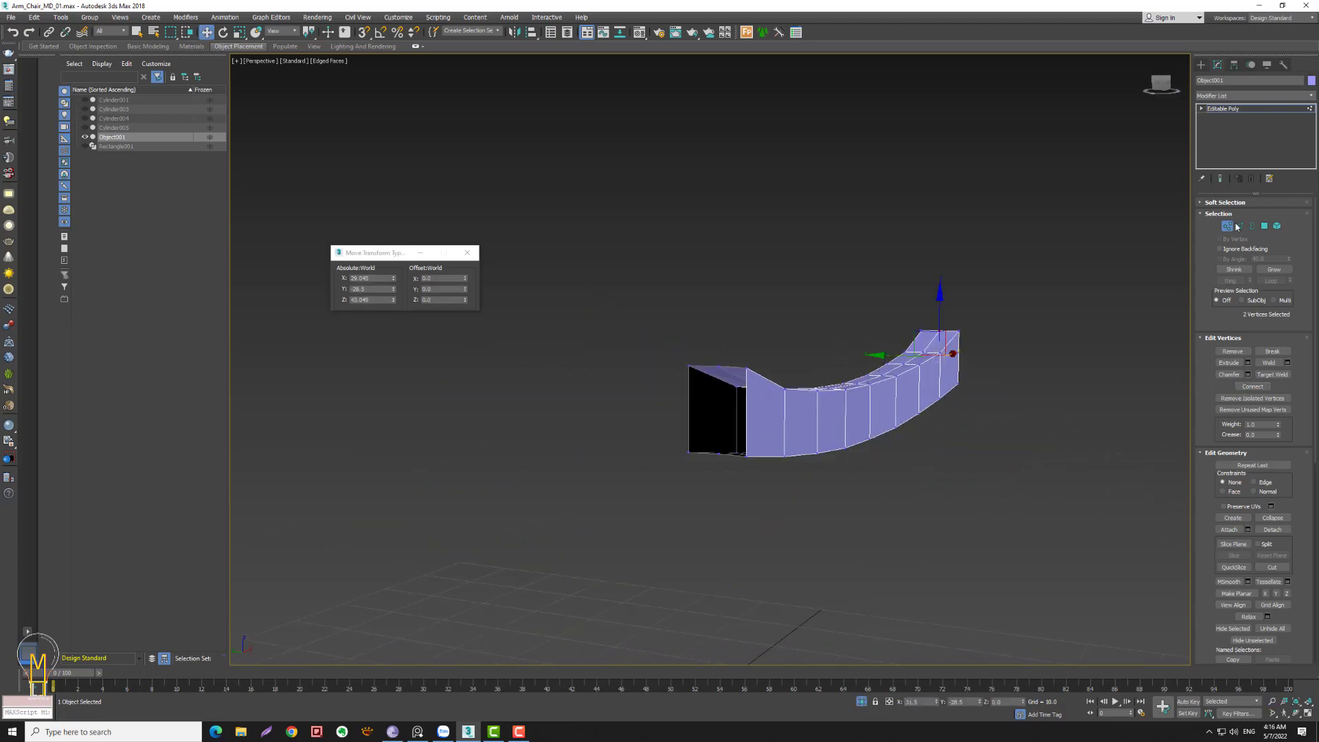
key("3")
key("ctrl+a")
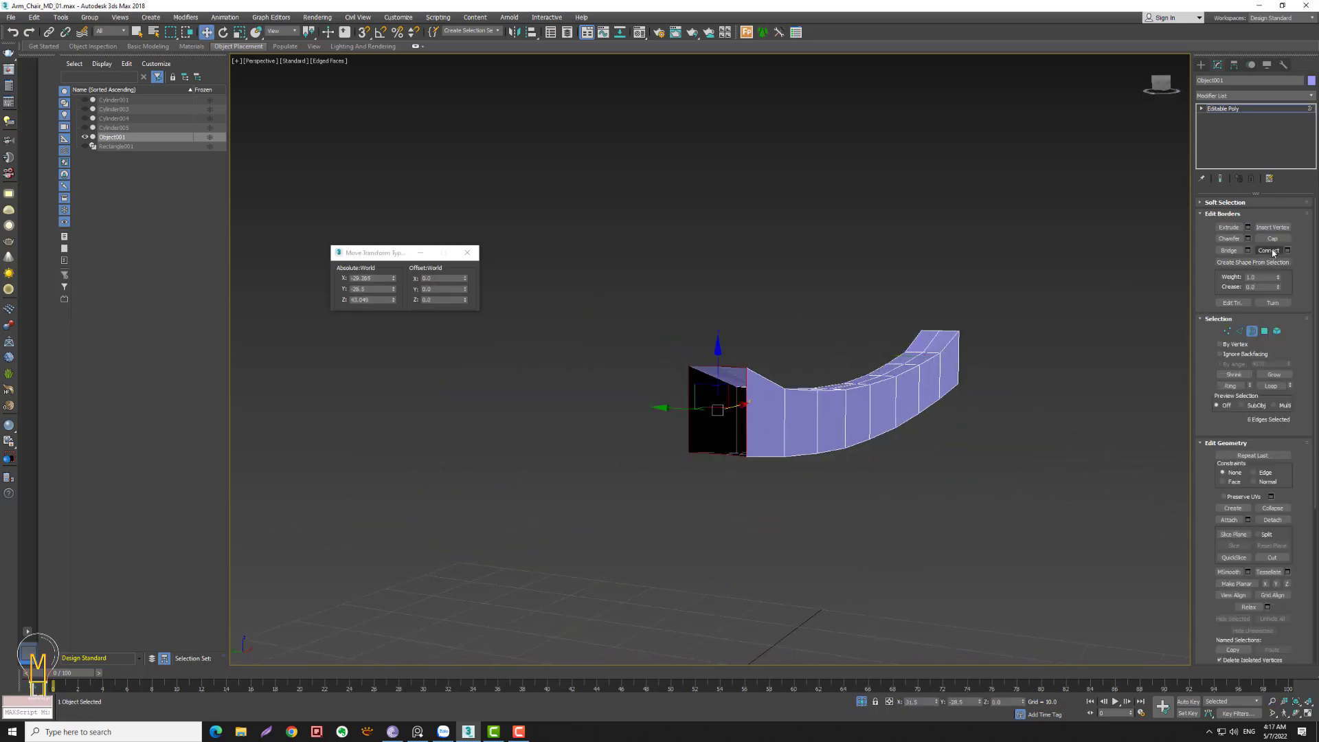
left_click(1272, 238)
key("1")
left_click(718, 365)
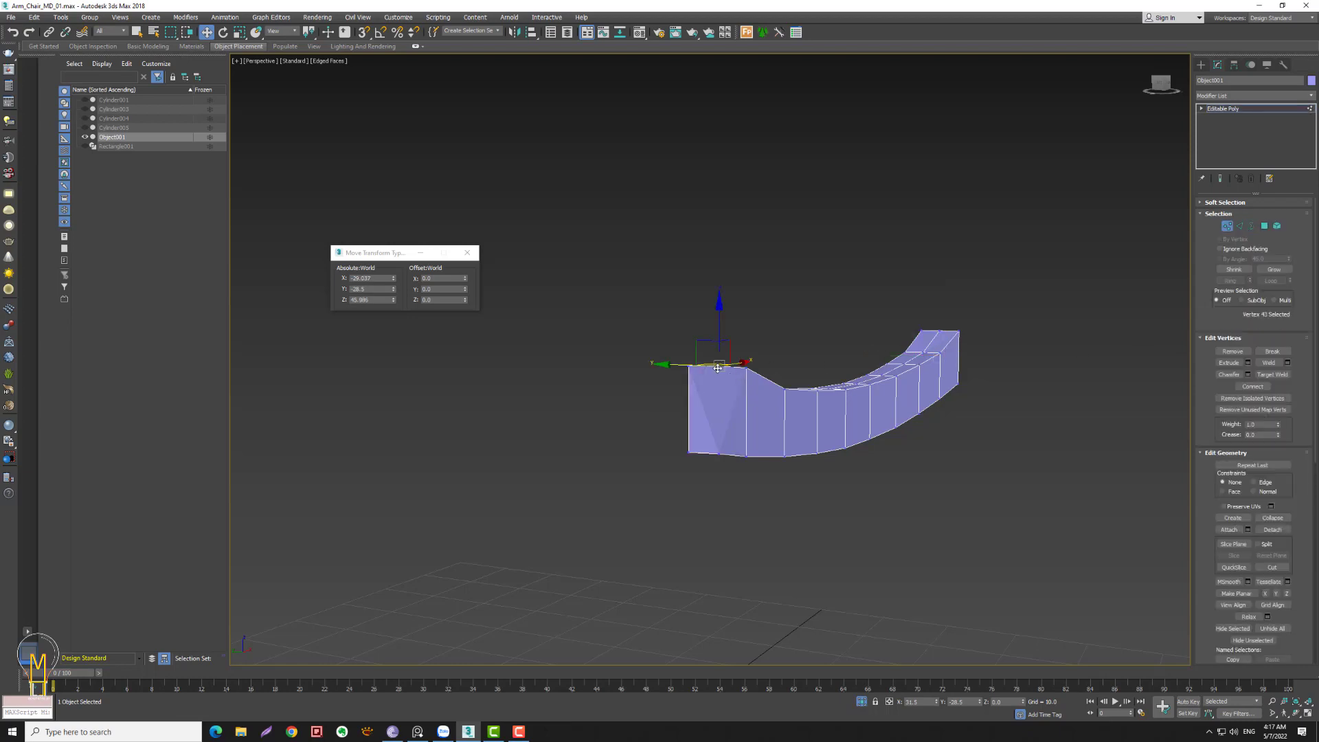
left_click(718, 454, "ctrl")
left_click(1251, 386)
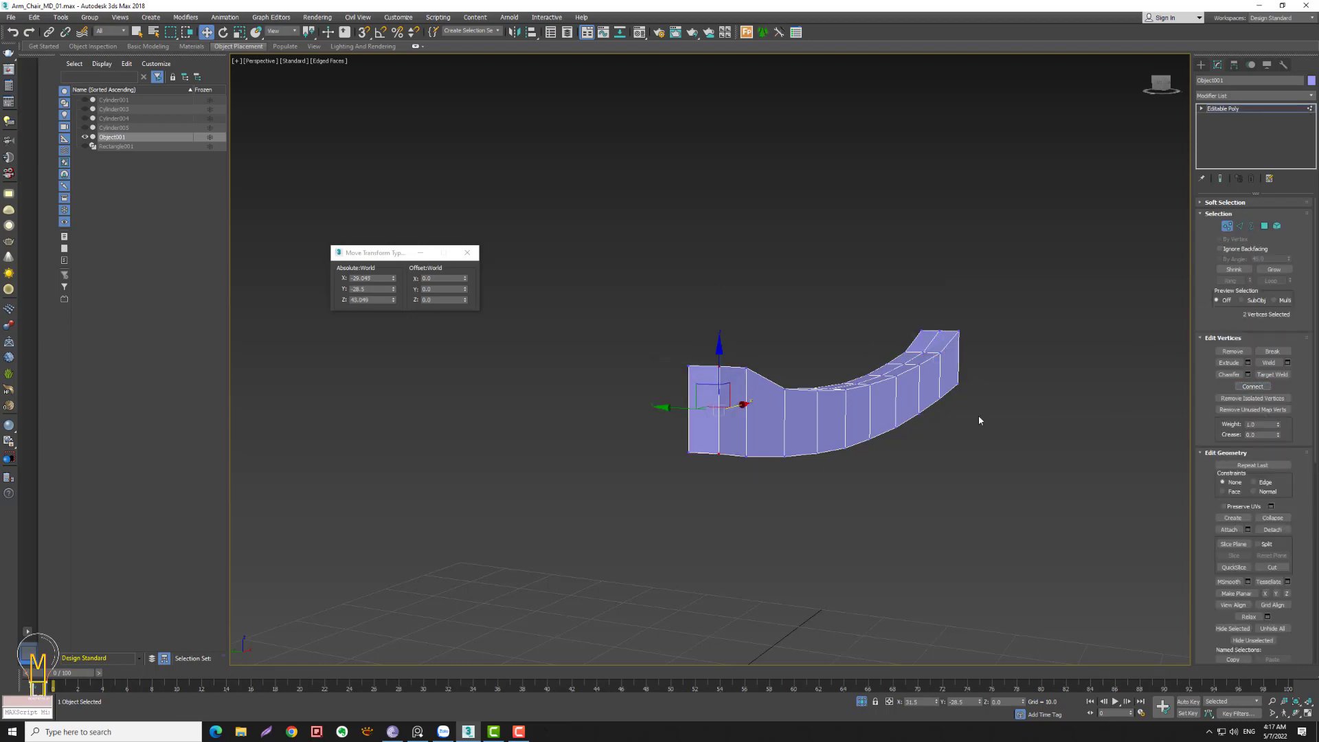
- Zoom in to inspect the capped rail end, then return to object level
key("alt+z")
left_click_drag(730, 440, 729, 366)
scroll(729, 366, "down", 3)
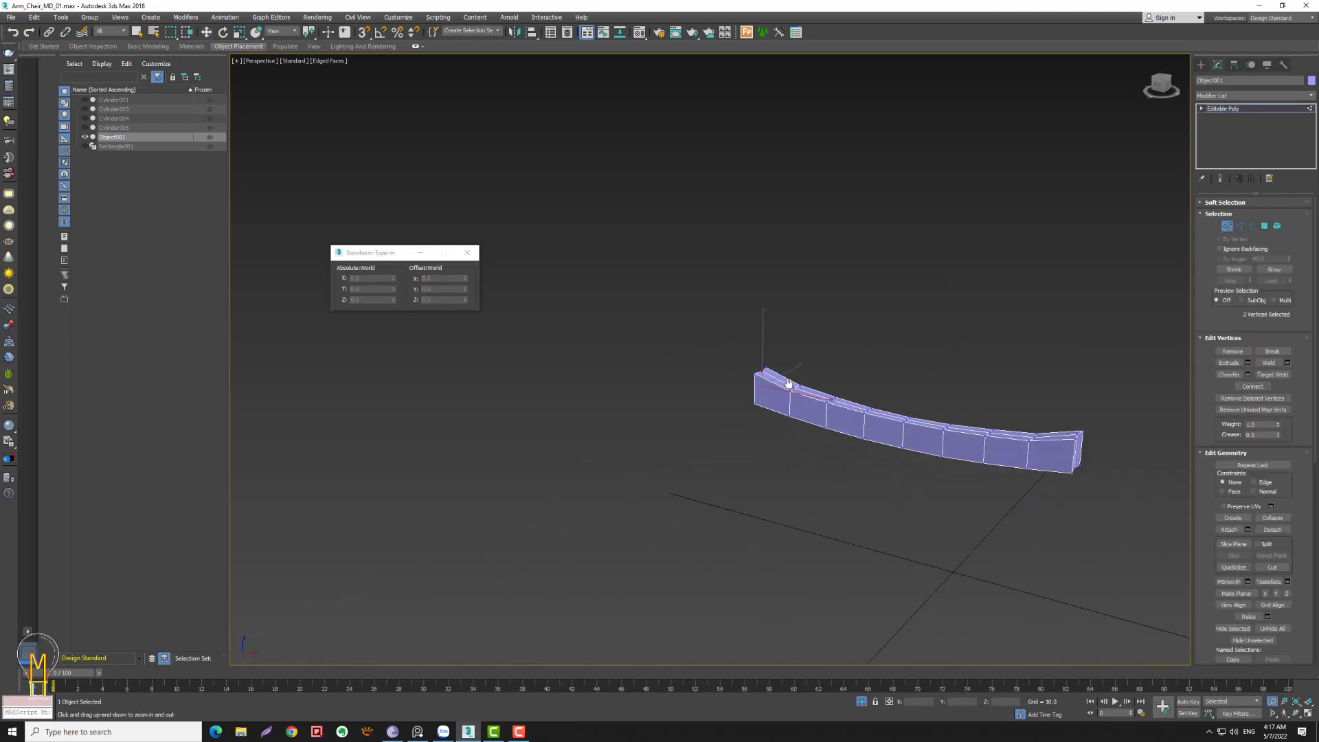
mouse_move(729, 366)
middle_mouse_down()
mouse_move(707, 392)
mouse_move(692, 331)
mouse_move(667, 300)
middle_mouse_up()
scroll(727, 373, "up", 3)
key("w")
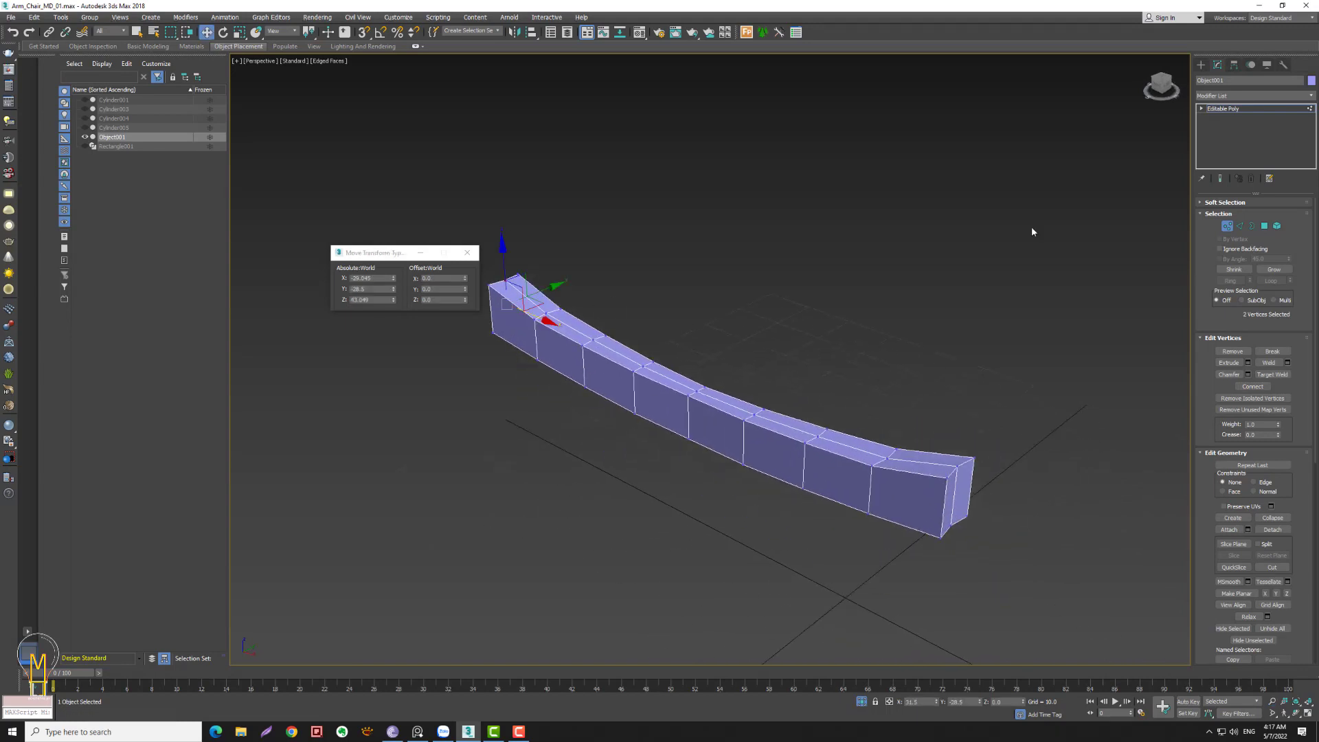
left_click(1227, 225)
- Exit isolation and zoom out to show the whole chair frame
left_click(861, 701)
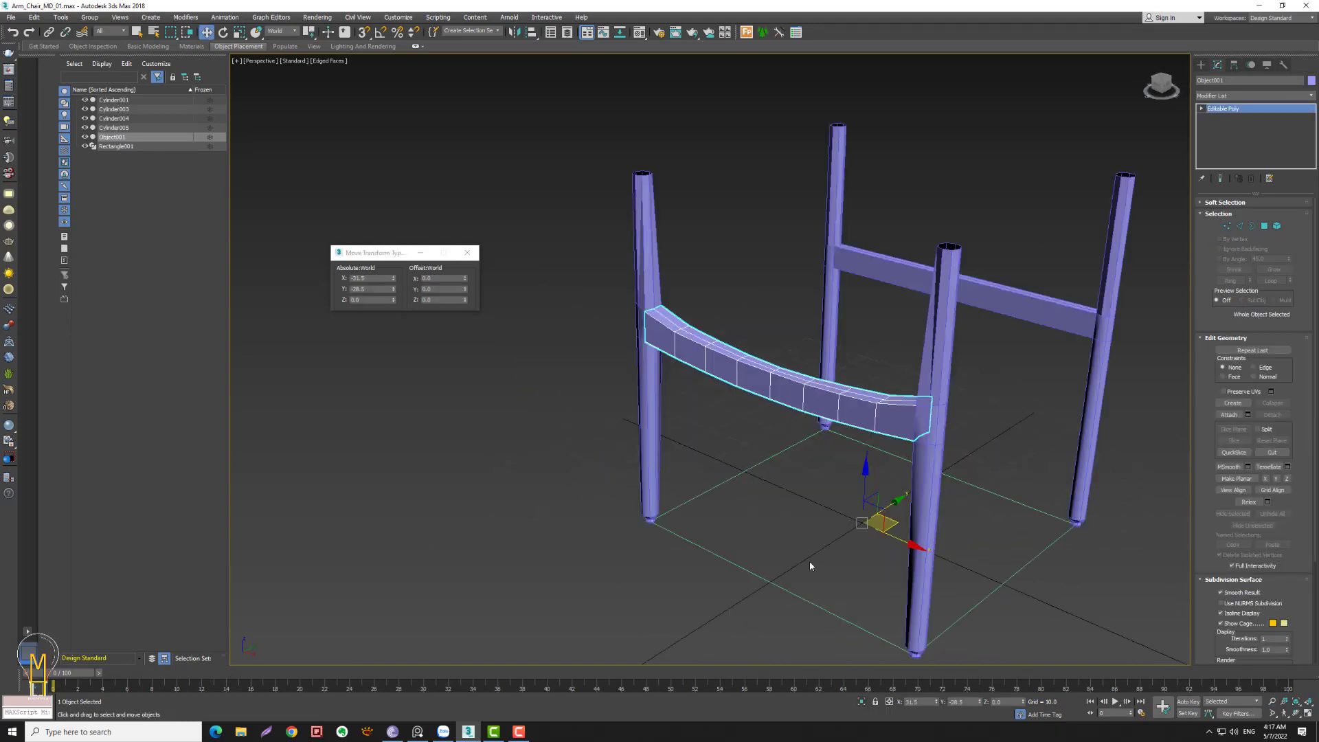
key("alt+z")
mouse_move(748, 436)
left_mouse_down()
mouse_move(852, 481)
mouse_move(895, 480)
left_mouse_up()
key("w")
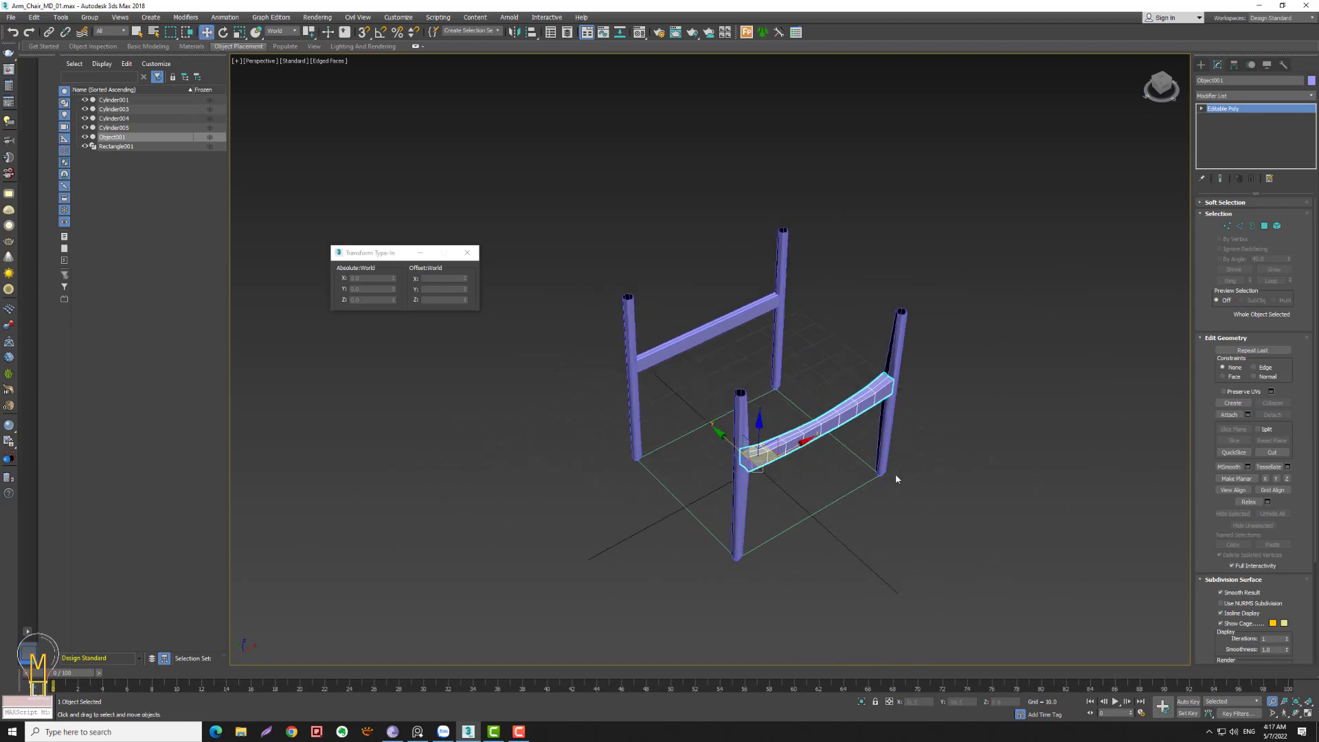
left_click(1085, 328)
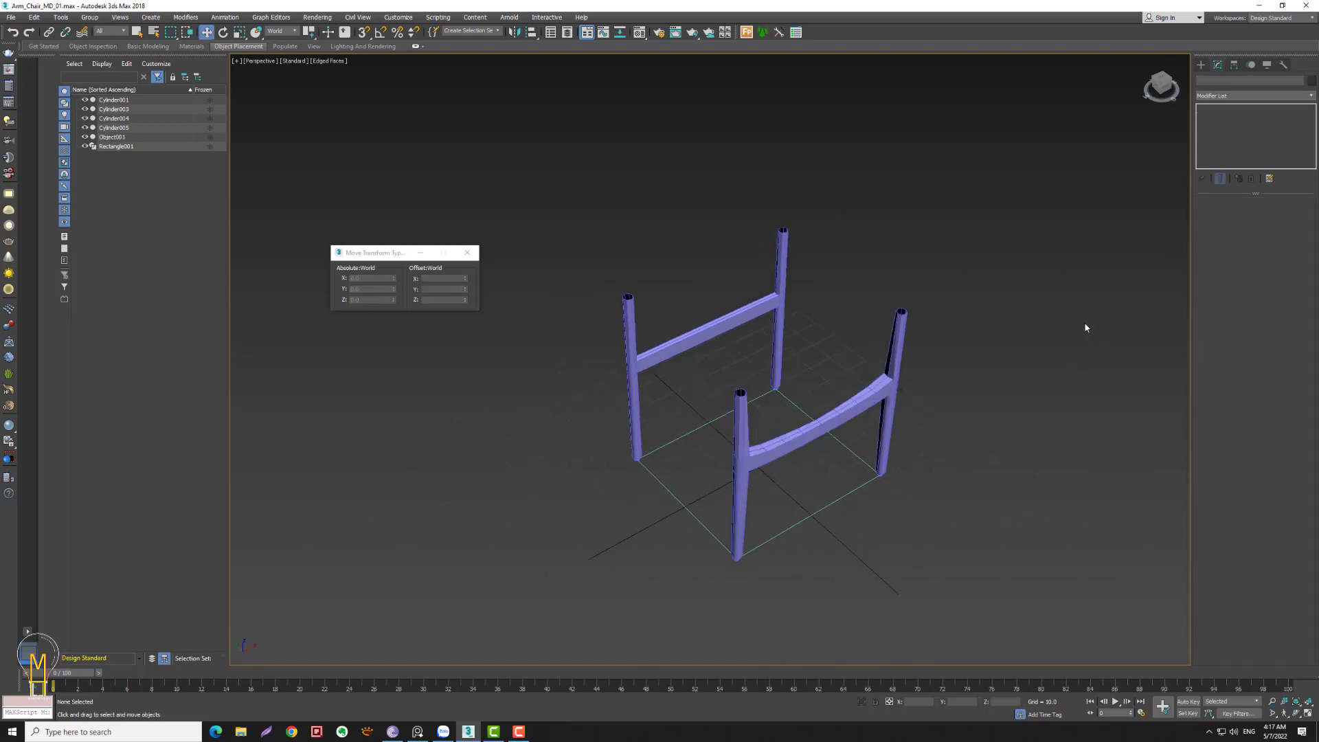
- Delete both rear posts and their rail, then select the curved front rail
left_click(780, 334)
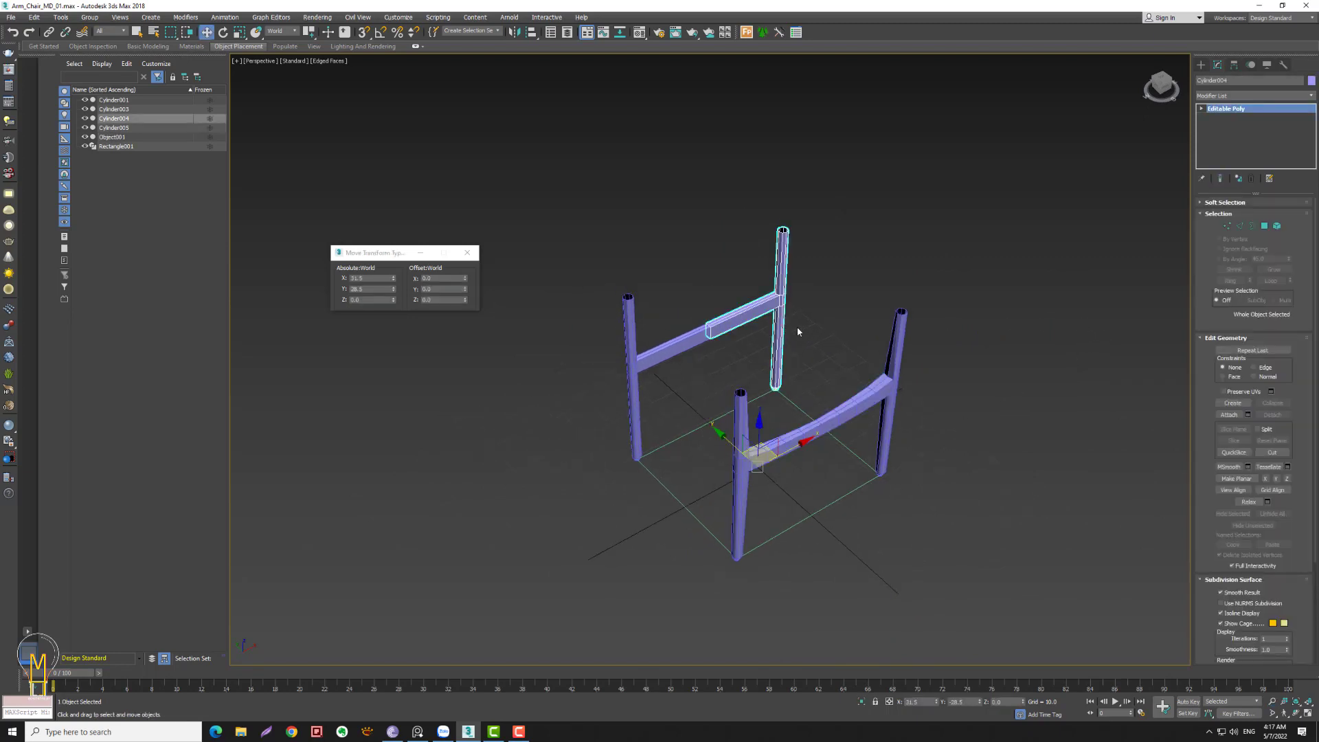
key("Delete")
left_click(711, 344)
key("Delete")
left_click(770, 456)
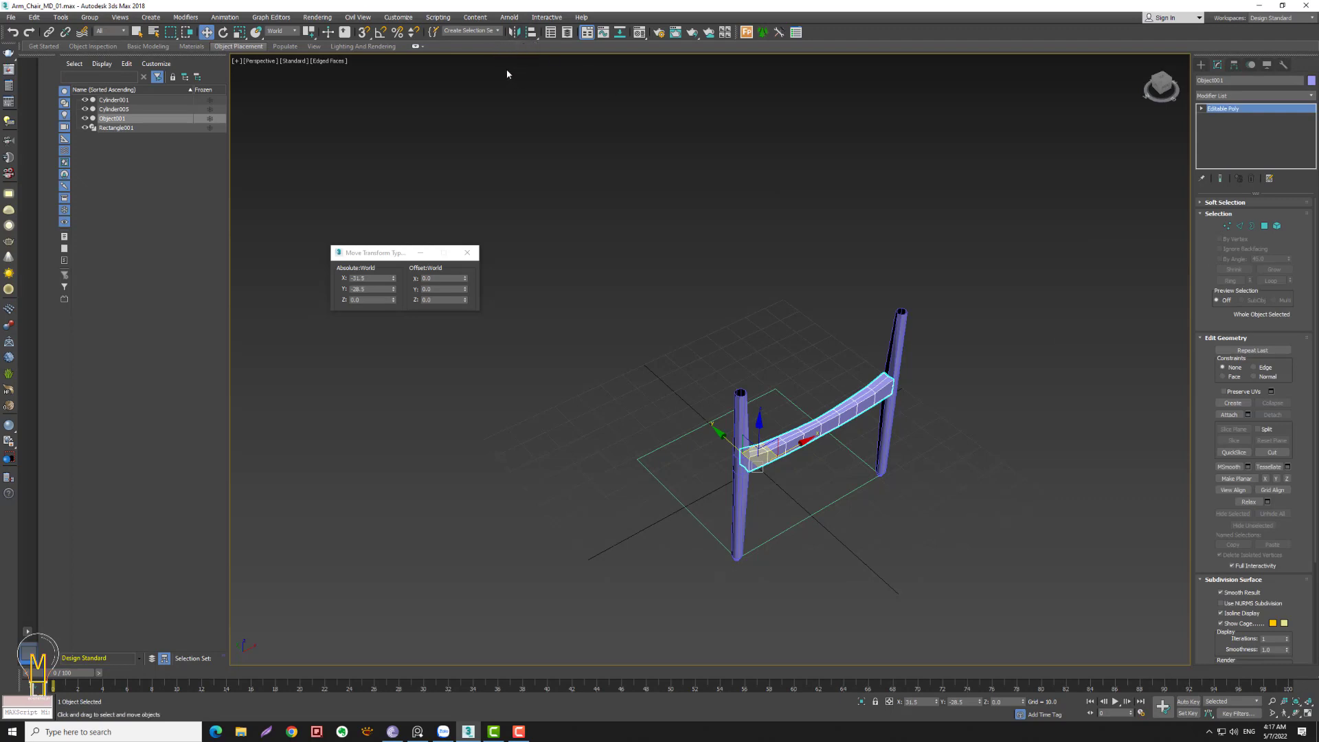
mouse_move(951, 339)
middle_mouse_down("alt")
mouse_move(941, 359)
mouse_move(960, 340)
middle_mouse_up("alt")
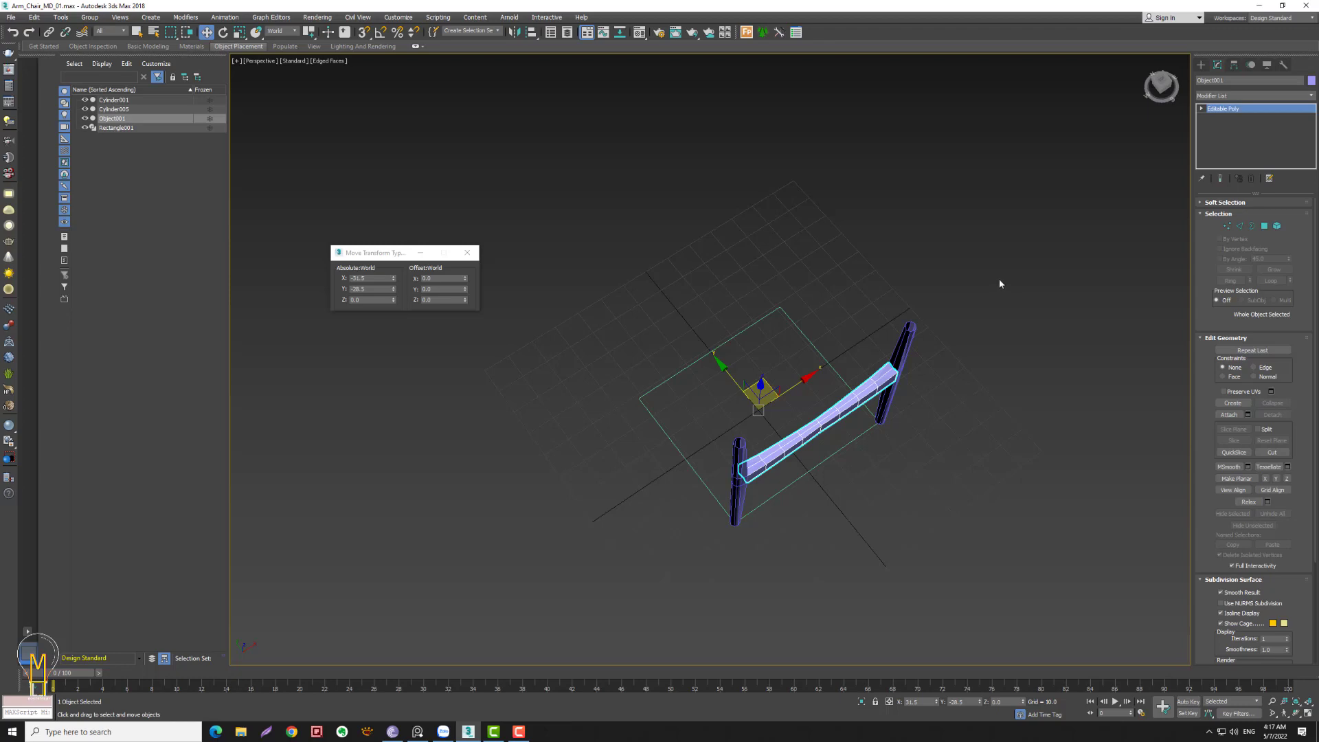
left_click(514, 32)
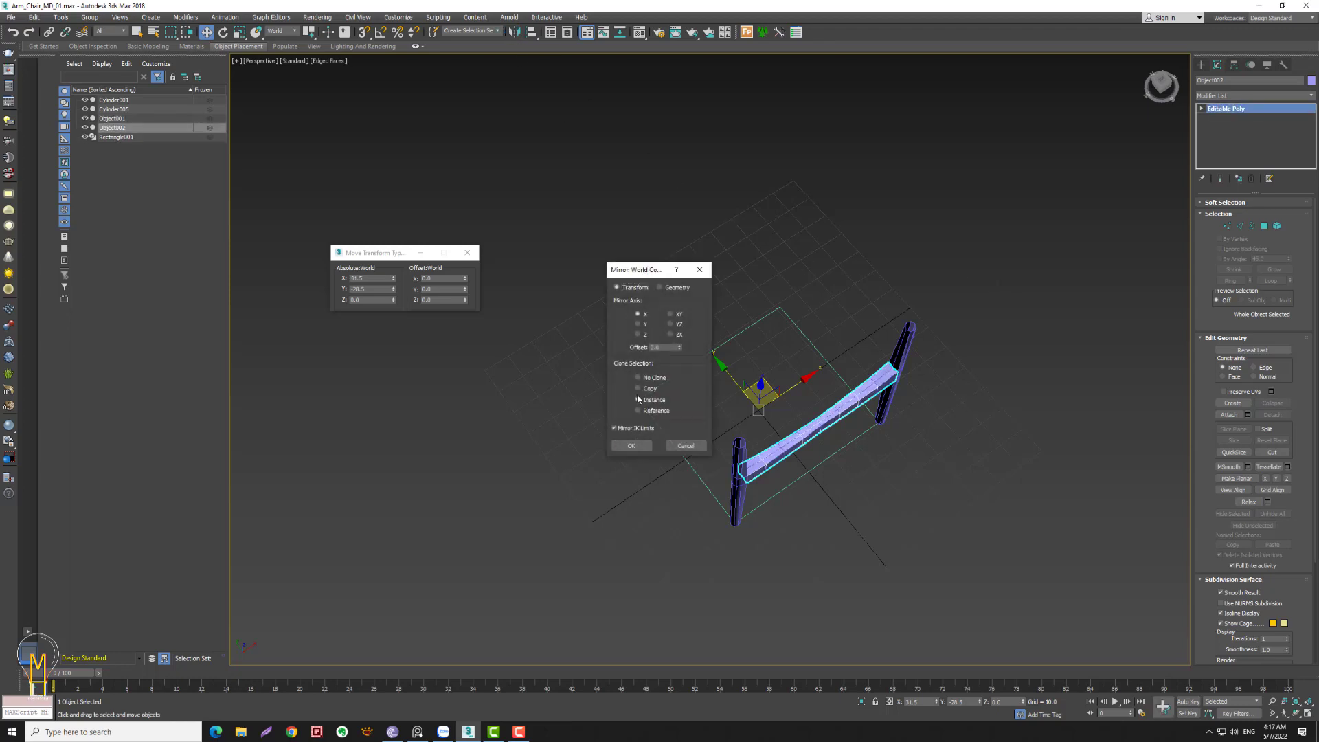
- Try a Z-axis copy mirror of the rail, then cancel it
left_click(637, 388)
left_click_drag(643, 269, 530, 277)
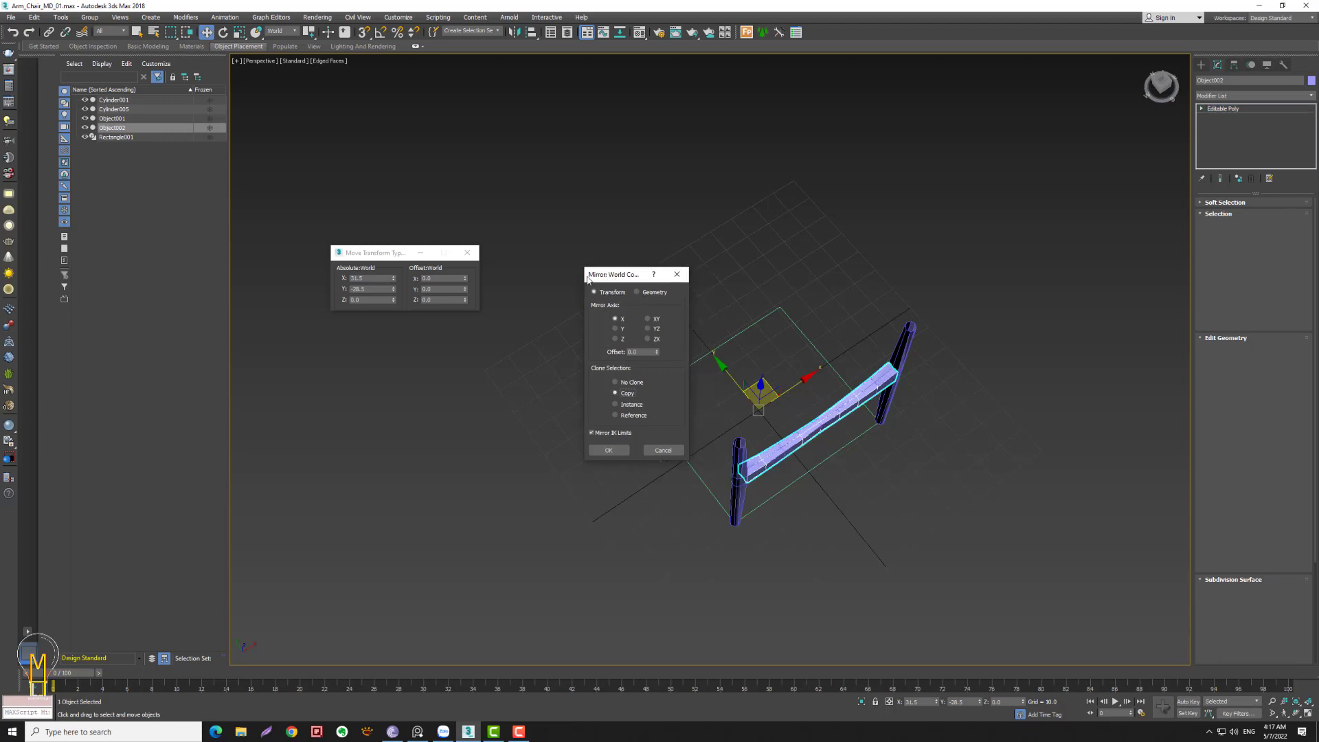
left_click(525, 341)
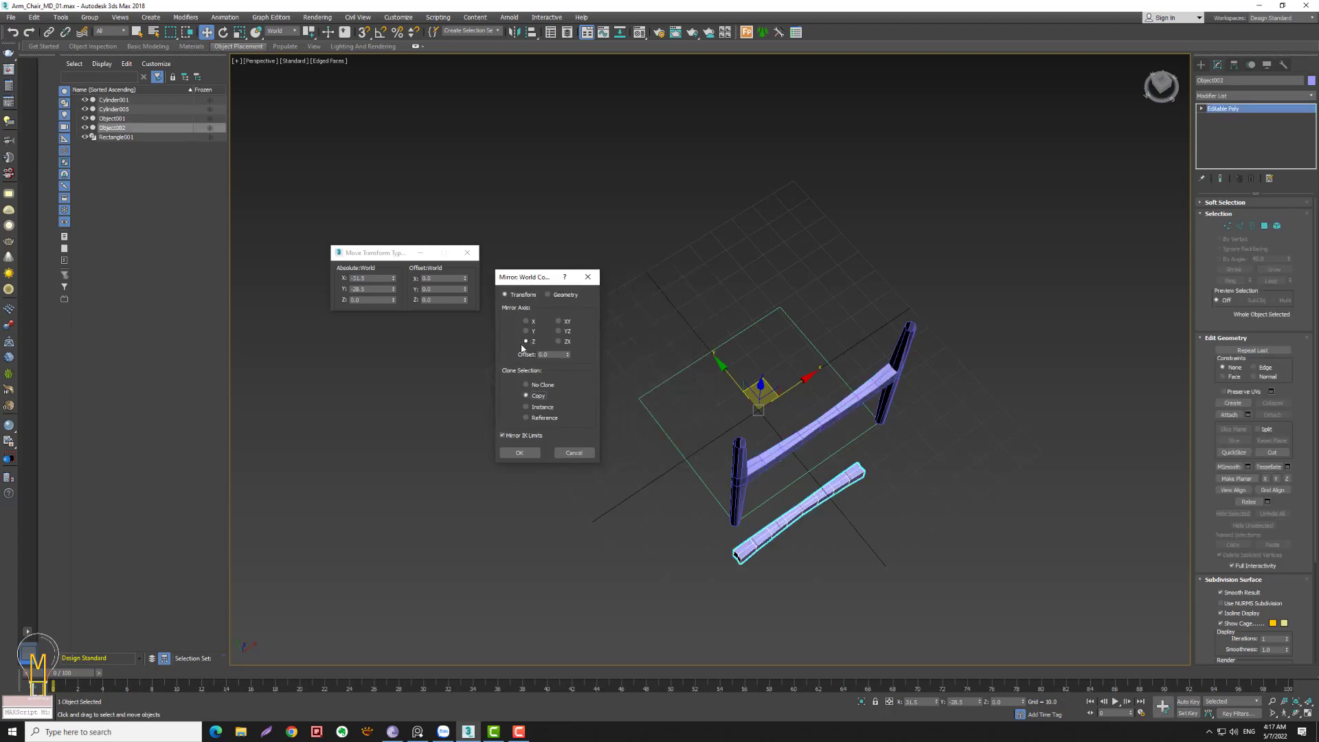
left_click(575, 453)
middle_click_drag(654, 436, 672, 420, "alt")
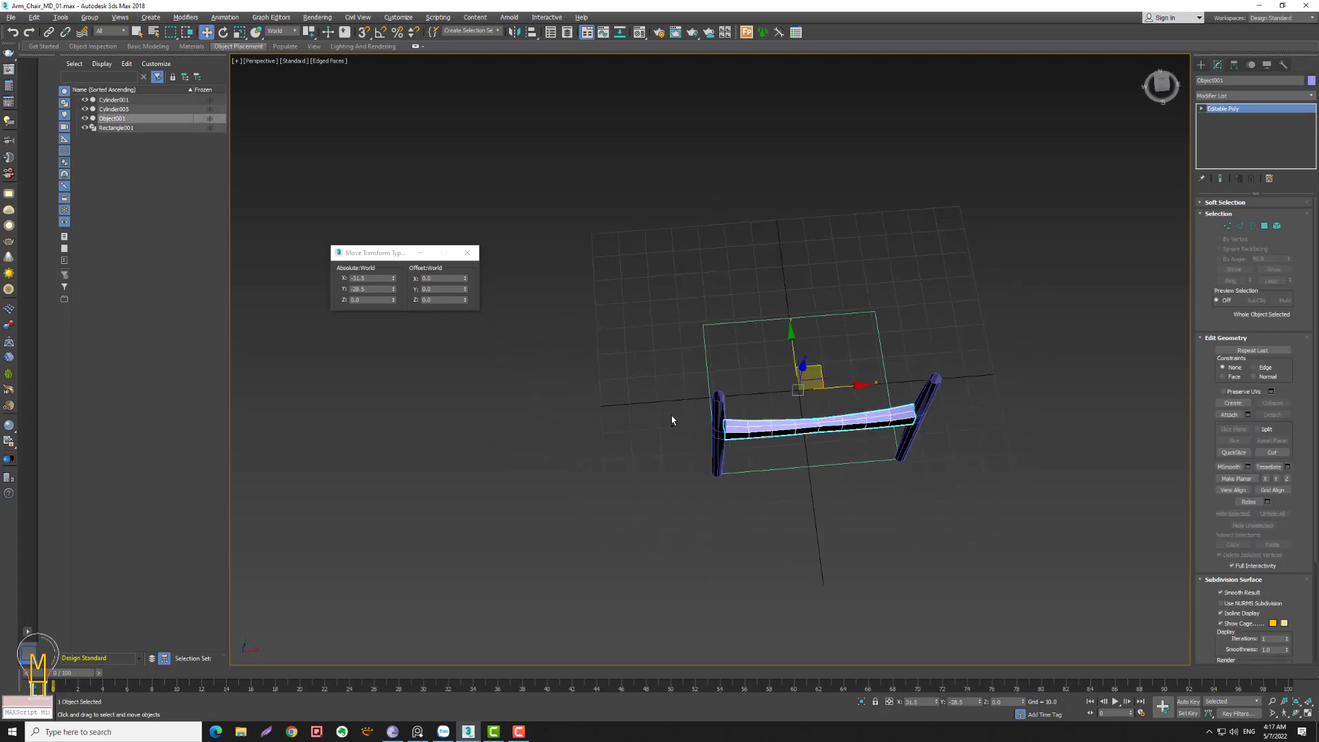
- Mirror the curved rail across Y as a copy, creating Object002 behind the frame
left_click(514, 31)
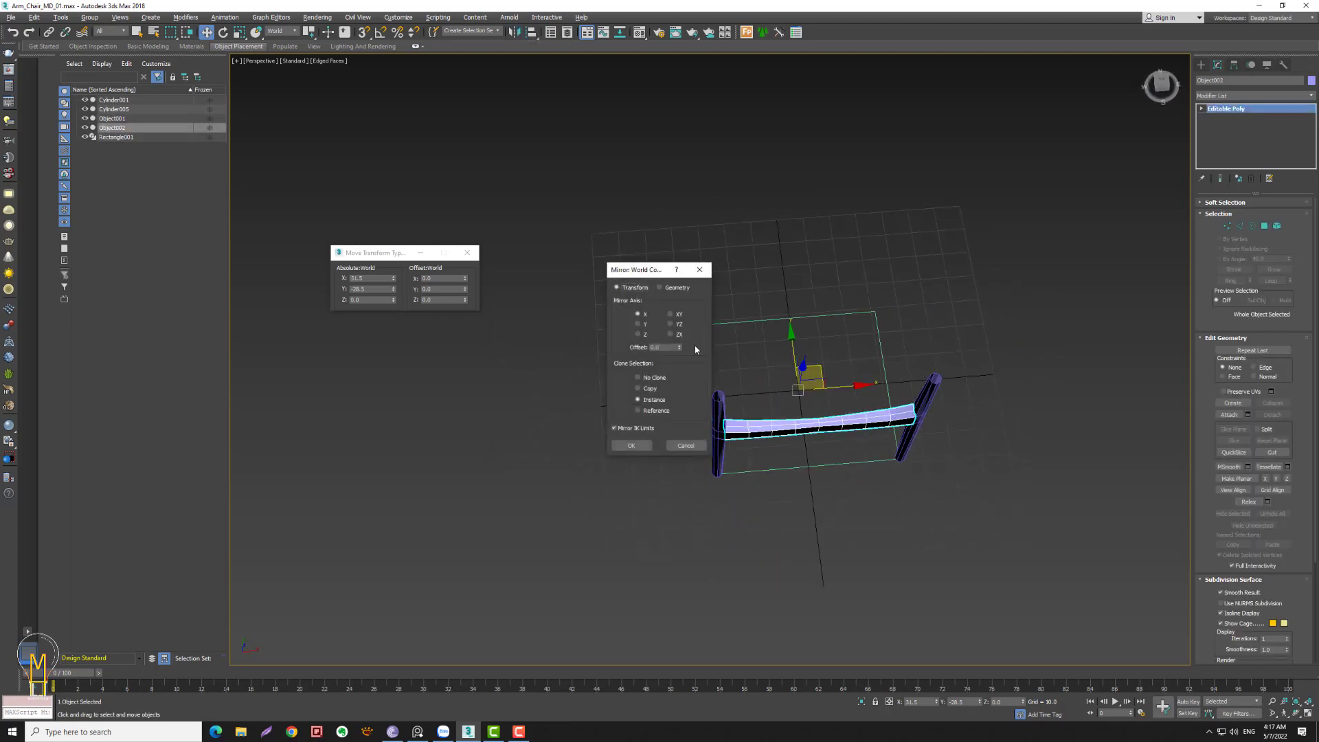
left_click(638, 324)
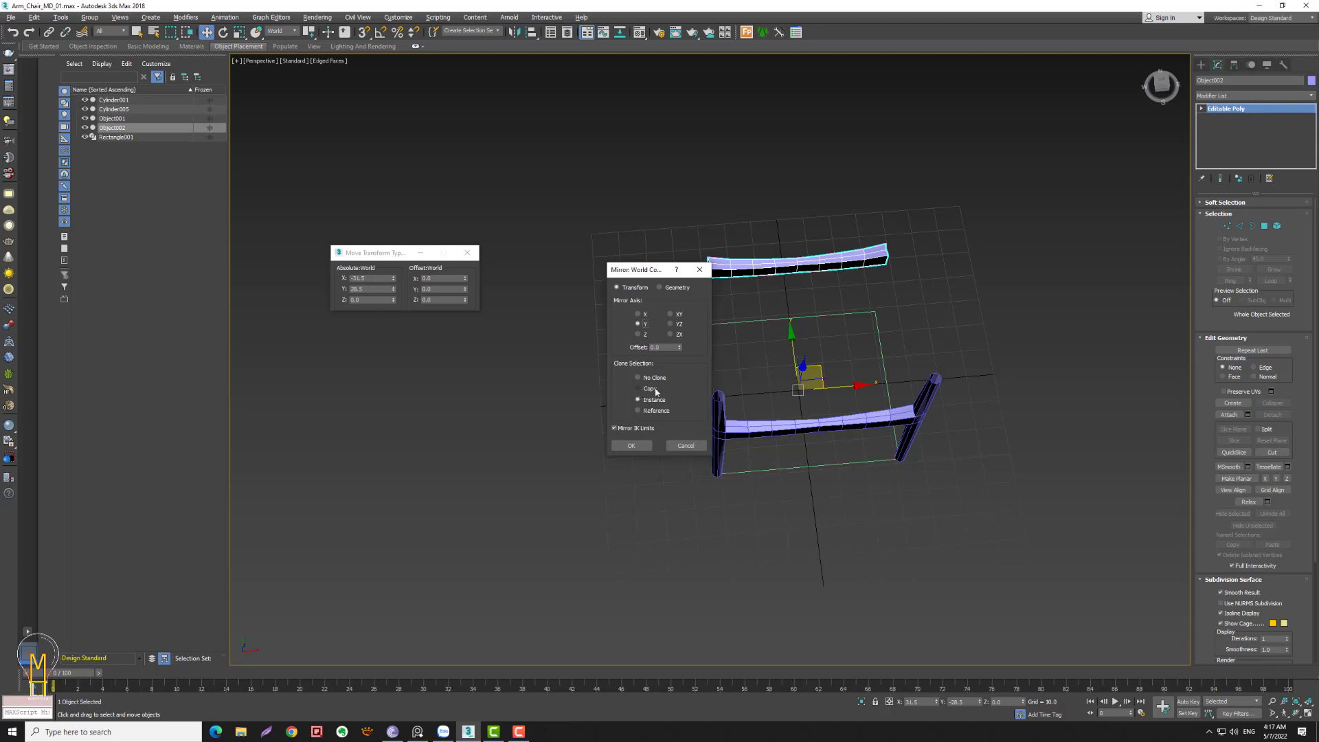
left_click(655, 390)
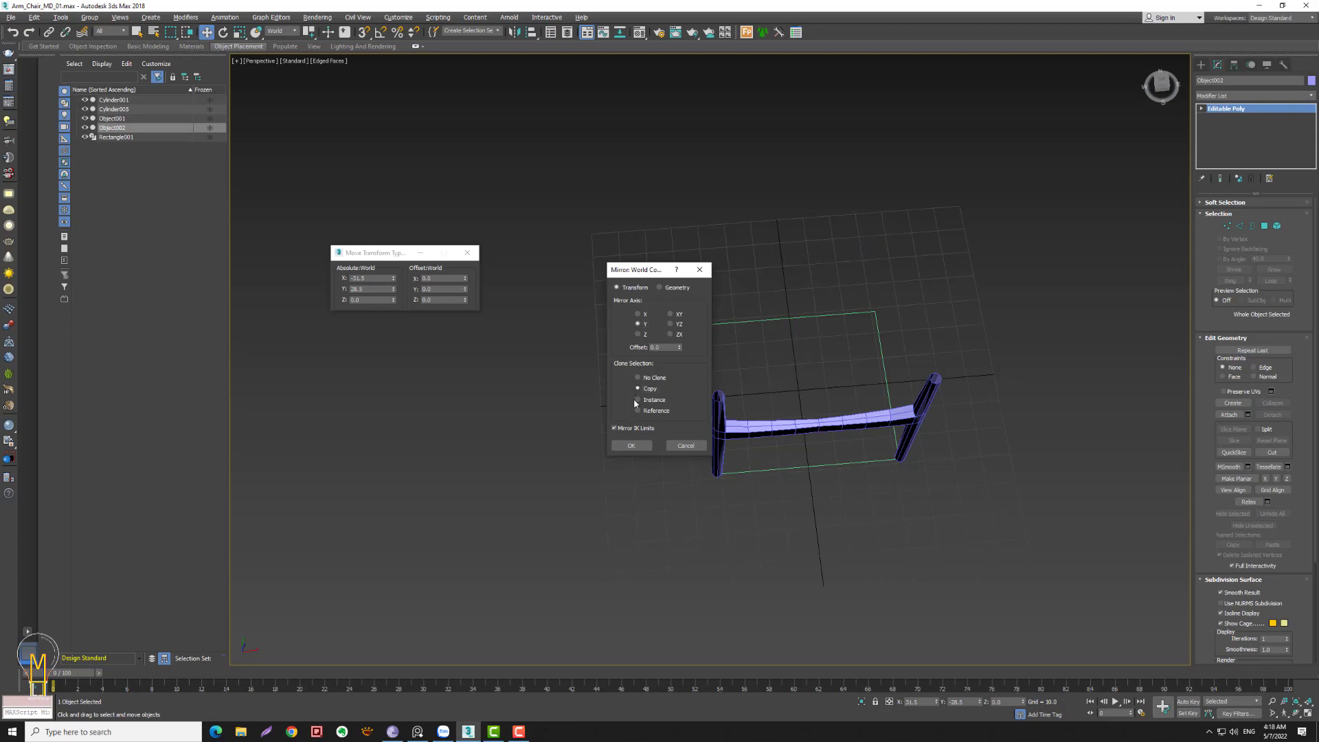
left_click(632, 446)
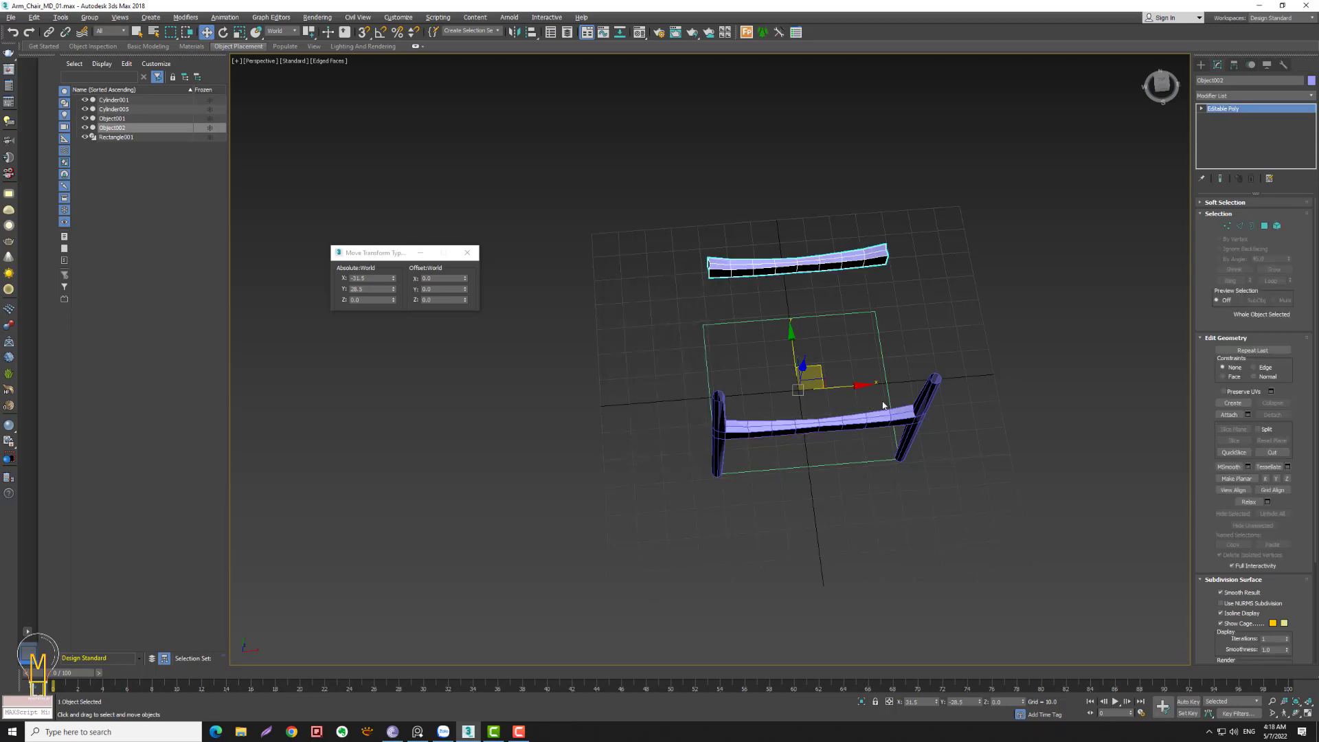
mouse_move(884, 405)
middle_mouse_down("alt")
mouse_move(942, 359)
mouse_move(833, 386)
mouse_move(947, 385)
mouse_move(753, 395)
middle_mouse_up("alt")
key("alt+z")
mouse_move(753, 394)
left_mouse_down()
mouse_move(809, 363)
mouse_move(801, 399)
left_mouse_up()
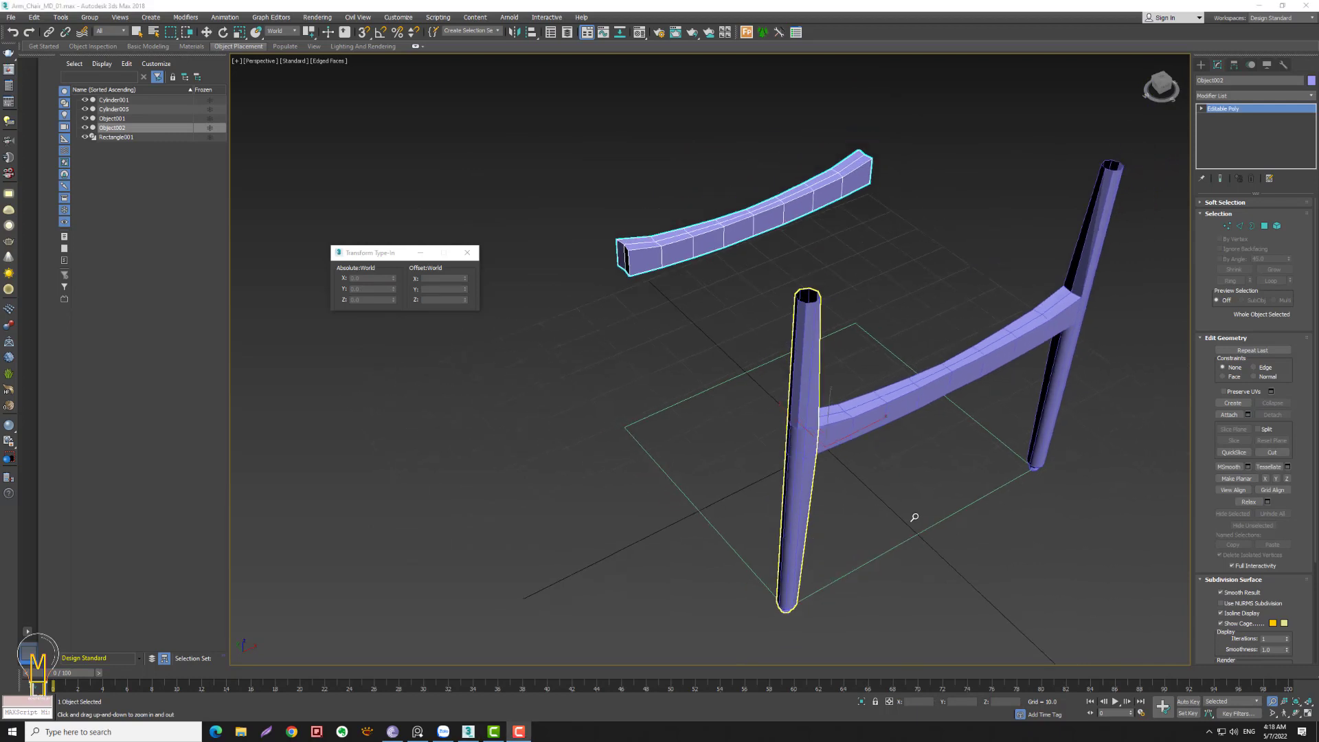
- Mirror both front legs as Y-axis instances, creating rear legs Cylinder006 and Cylinder007
key("w")
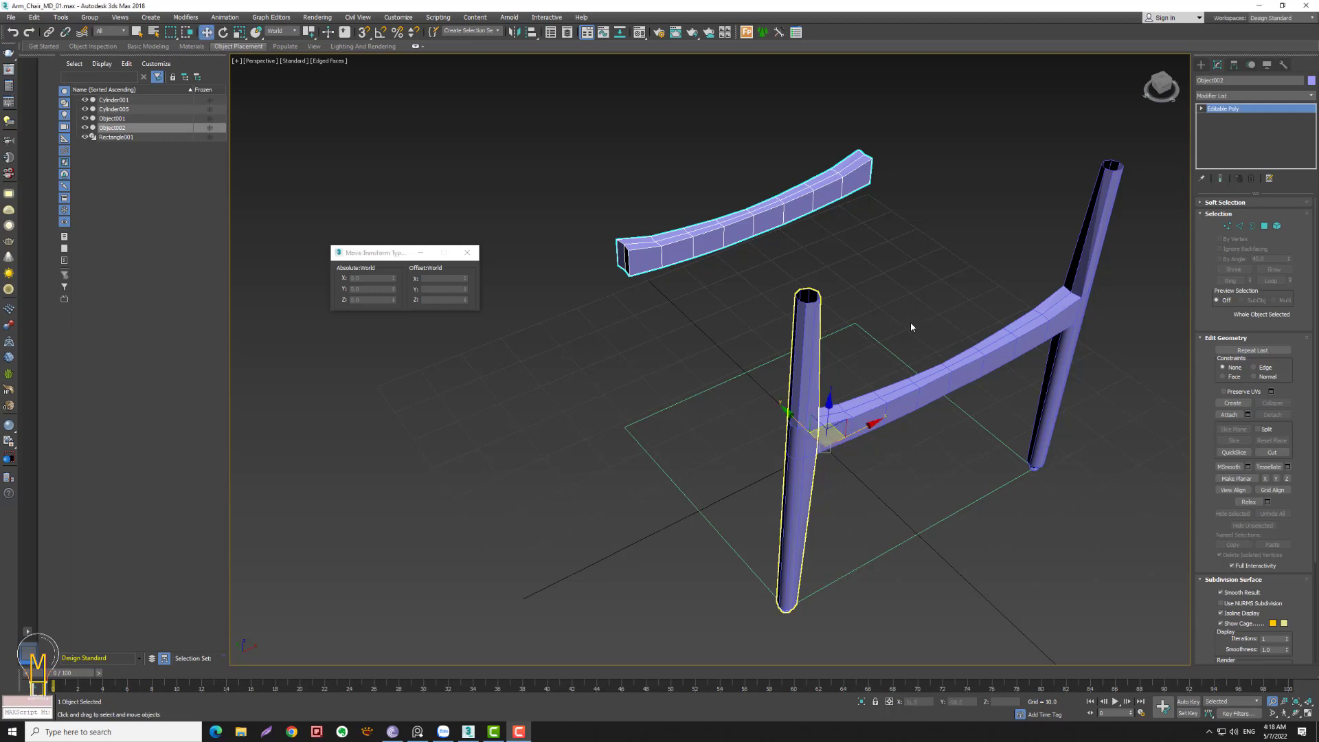
left_click(912, 310)
left_click(799, 366)
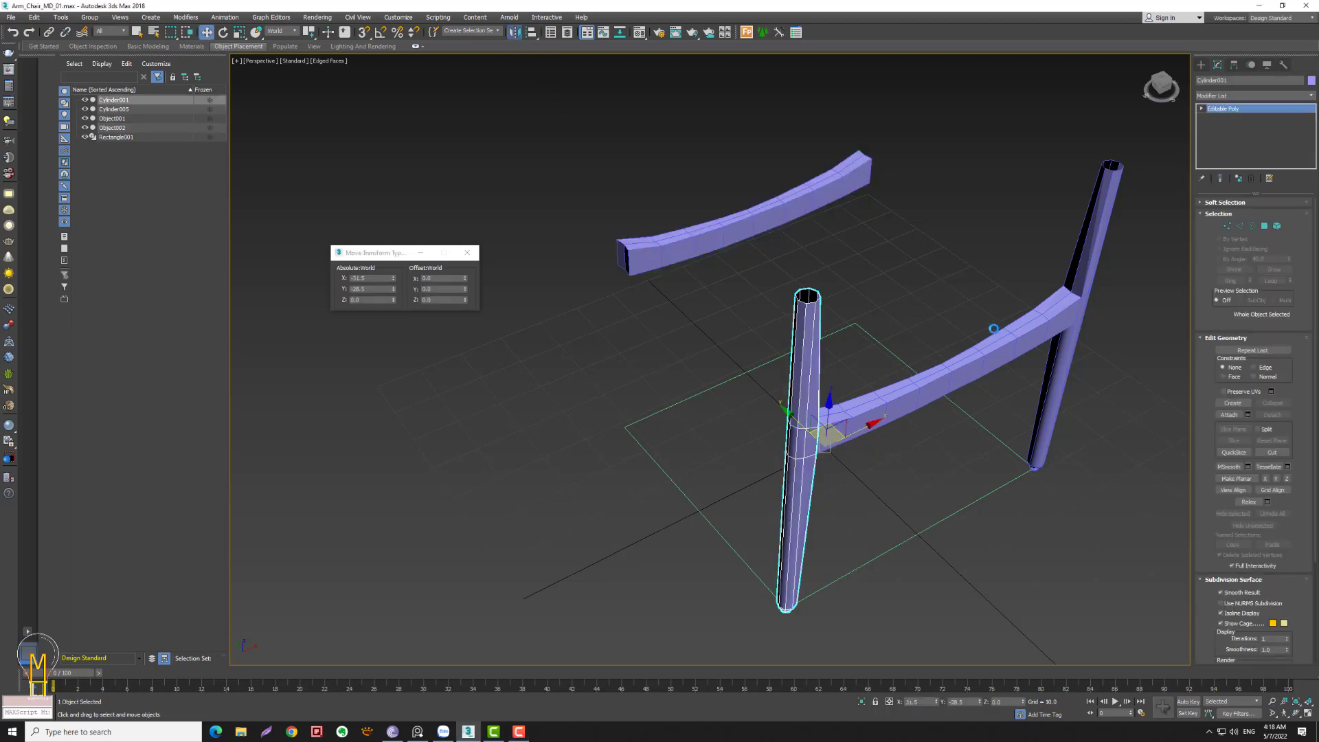
left_click(514, 32)
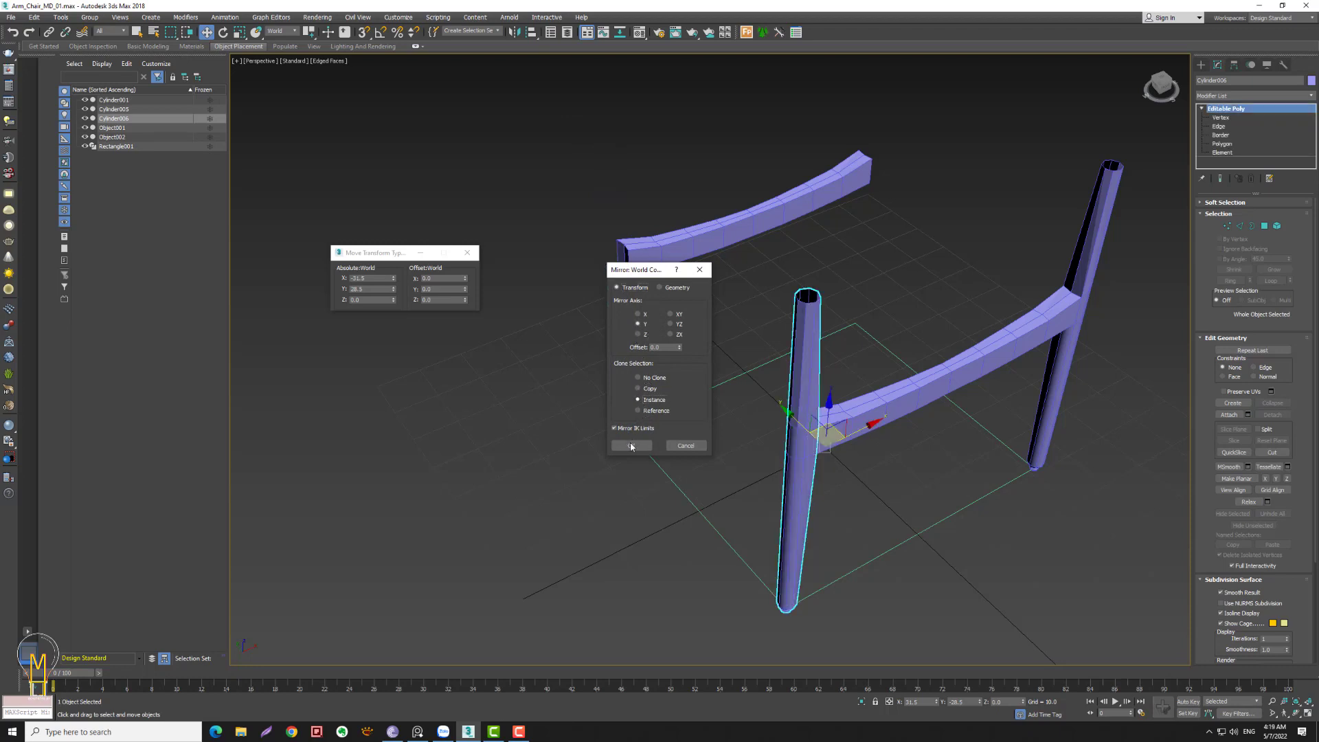
left_click(632, 446)
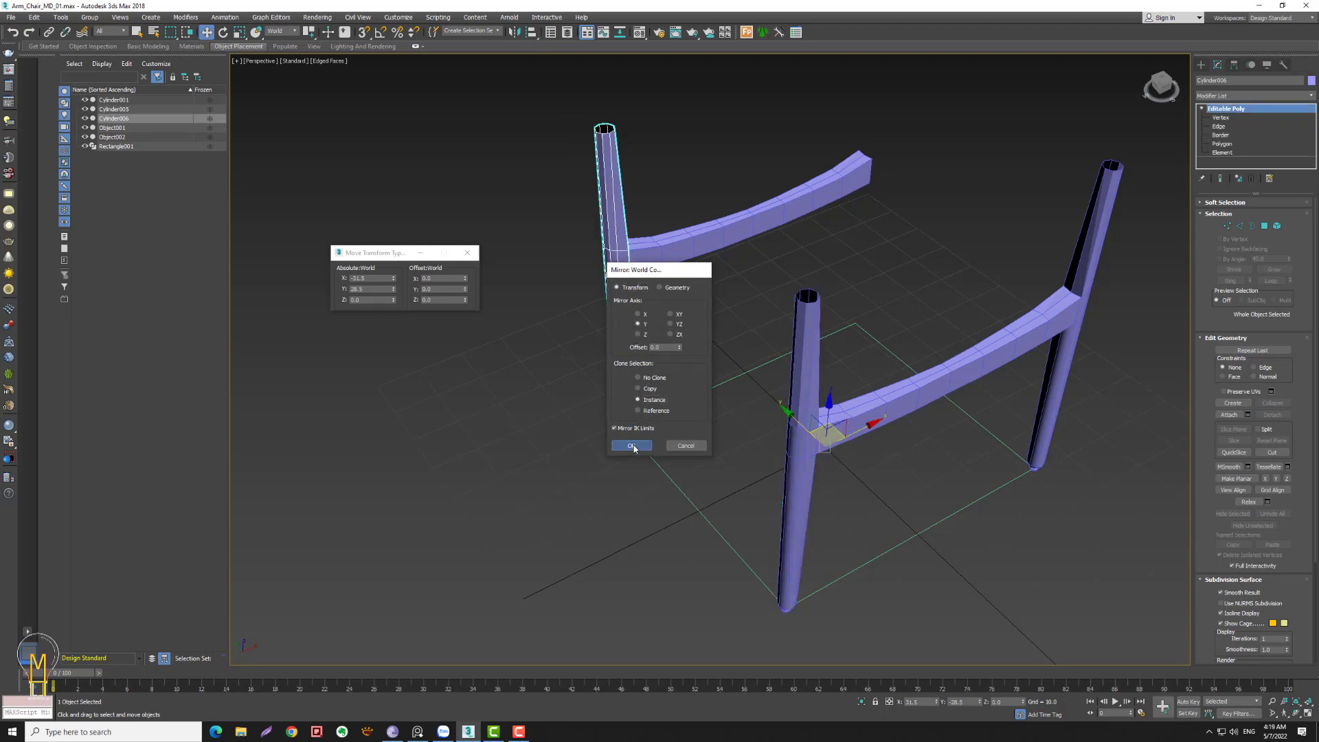
left_click(1090, 249)
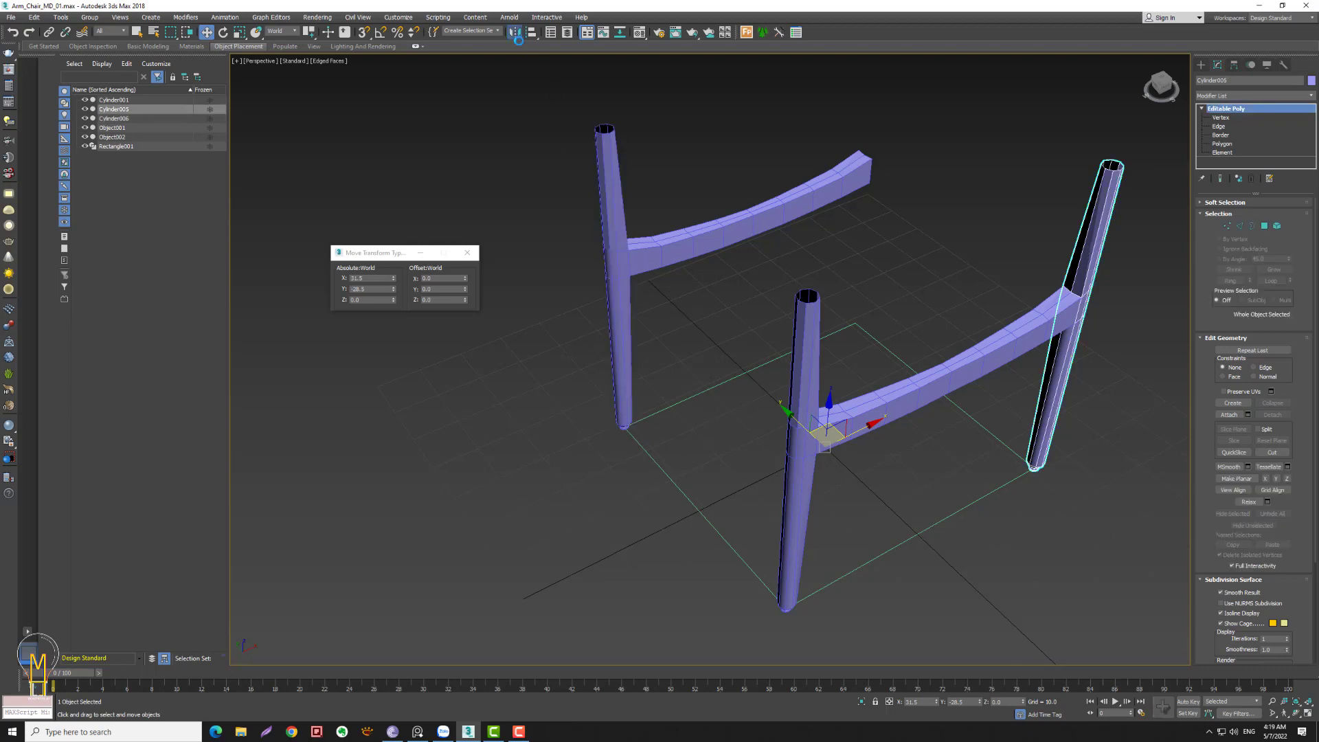
left_click(515, 33)
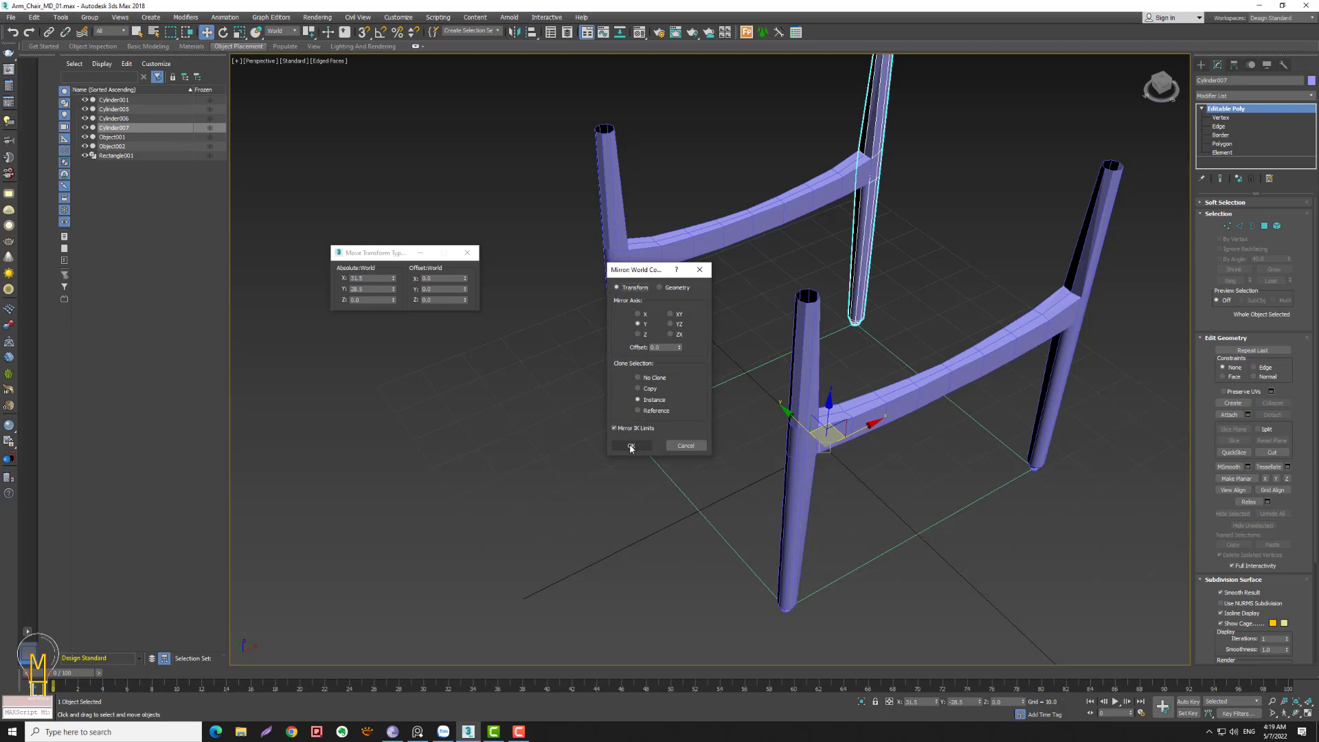
left_click(632, 445)
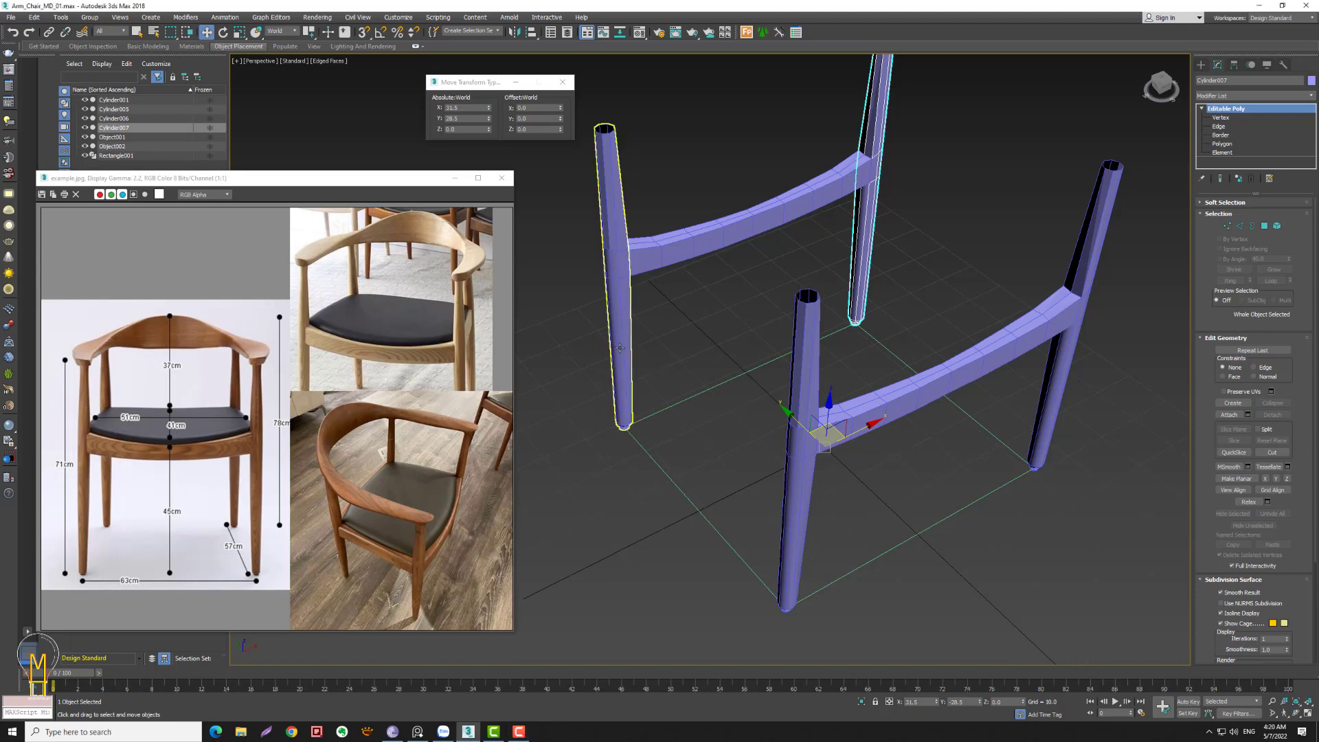
- Move the leg piece's upper vertices to lean the rear legs backward
left_click(626, 354)
middle_click_drag(682, 383, 1179, 275, "alt")
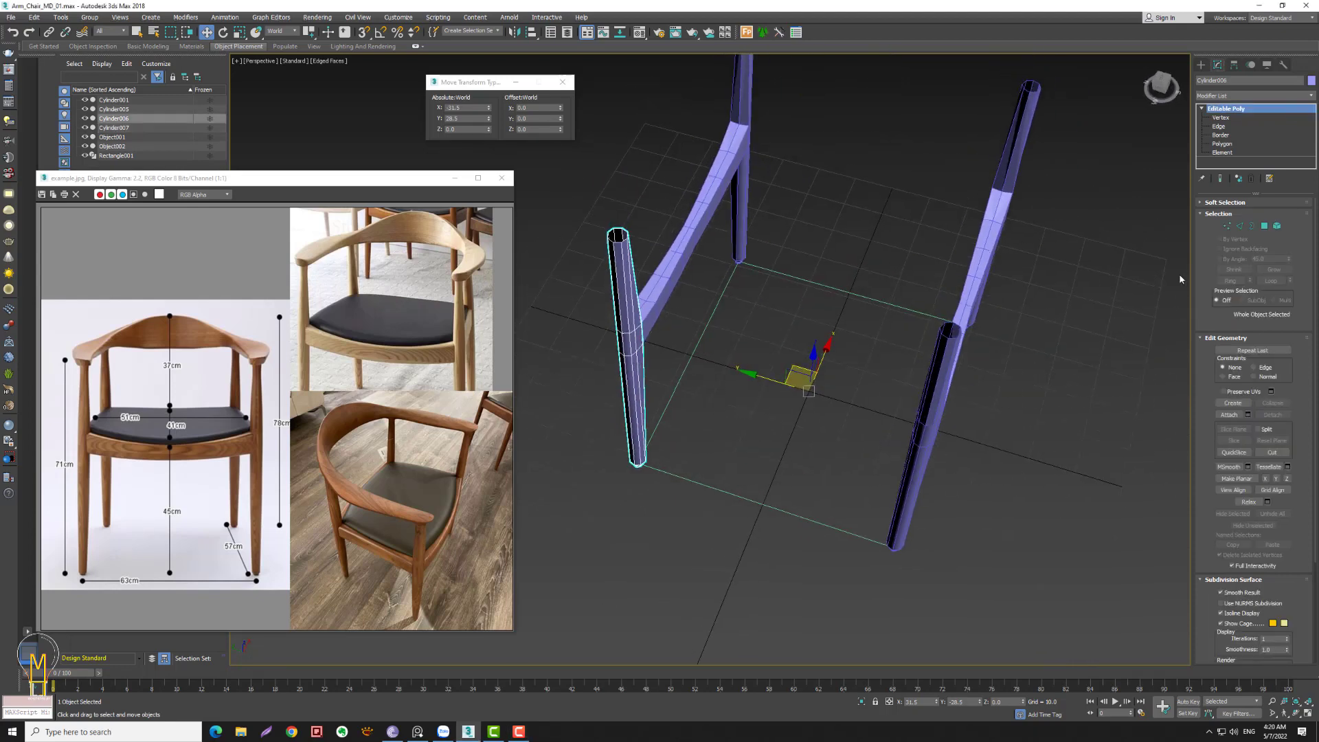
key("1")
mouse_move(621, 362)
left_mouse_down()
mouse_move(749, 356)
mouse_move(764, 374)
left_mouse_up()
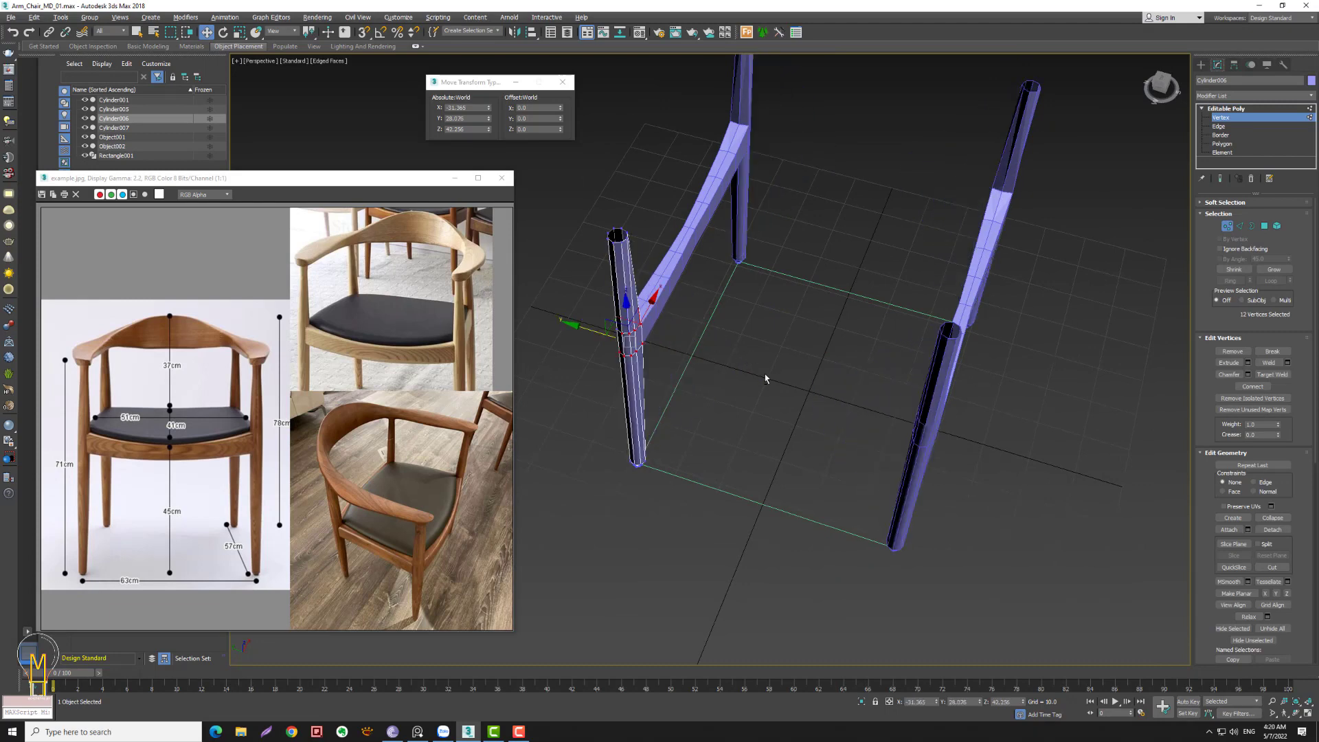
scroll(698, 371, "up", 3)
scroll(715, 361, "up", 2)
left_click(705, 522)
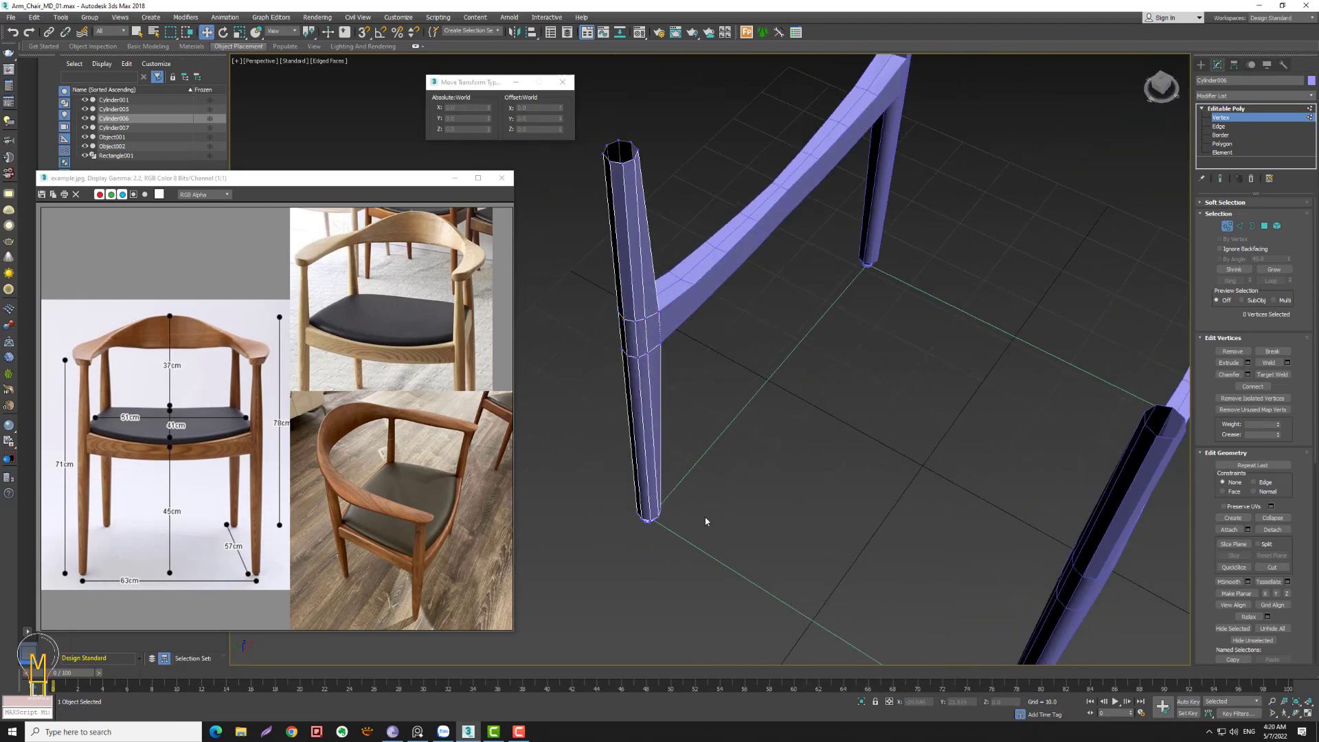
left_click(1227, 225)
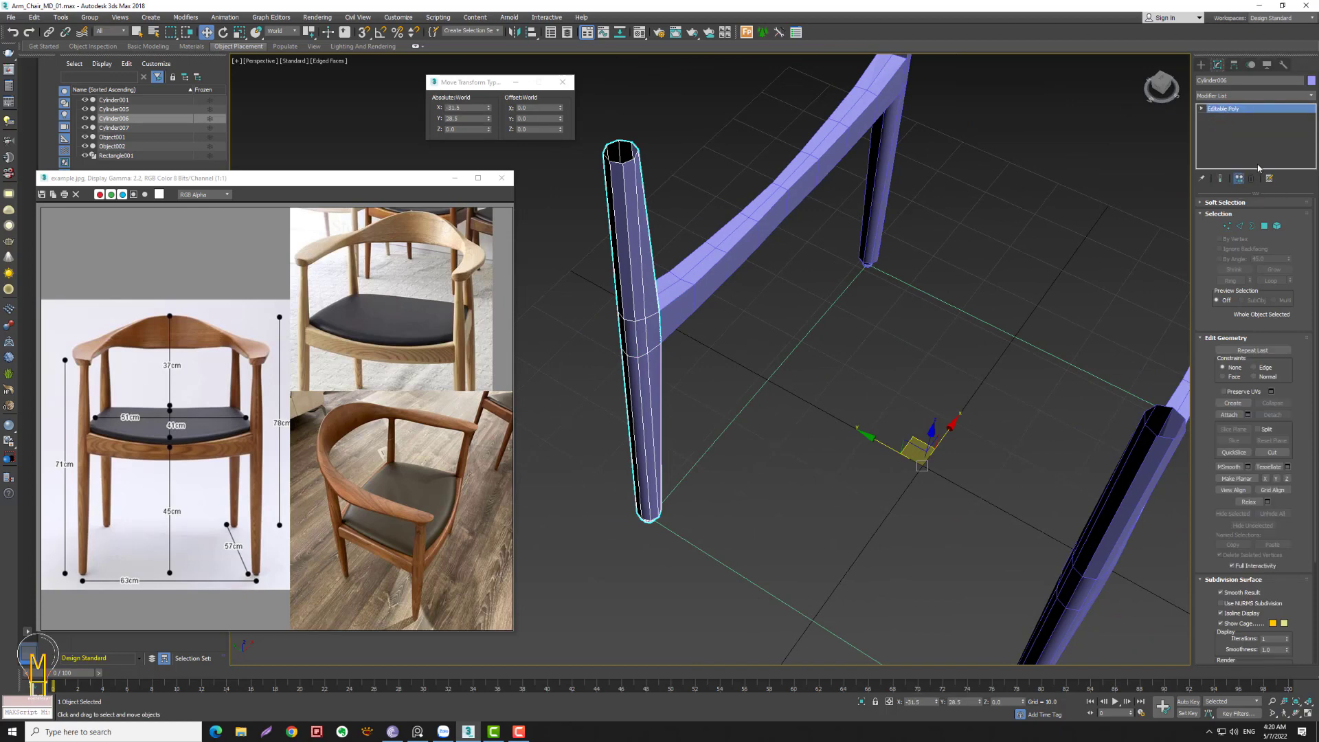
- Try pulling a leg vertex outward, undo it, and reframe the view
key("1")
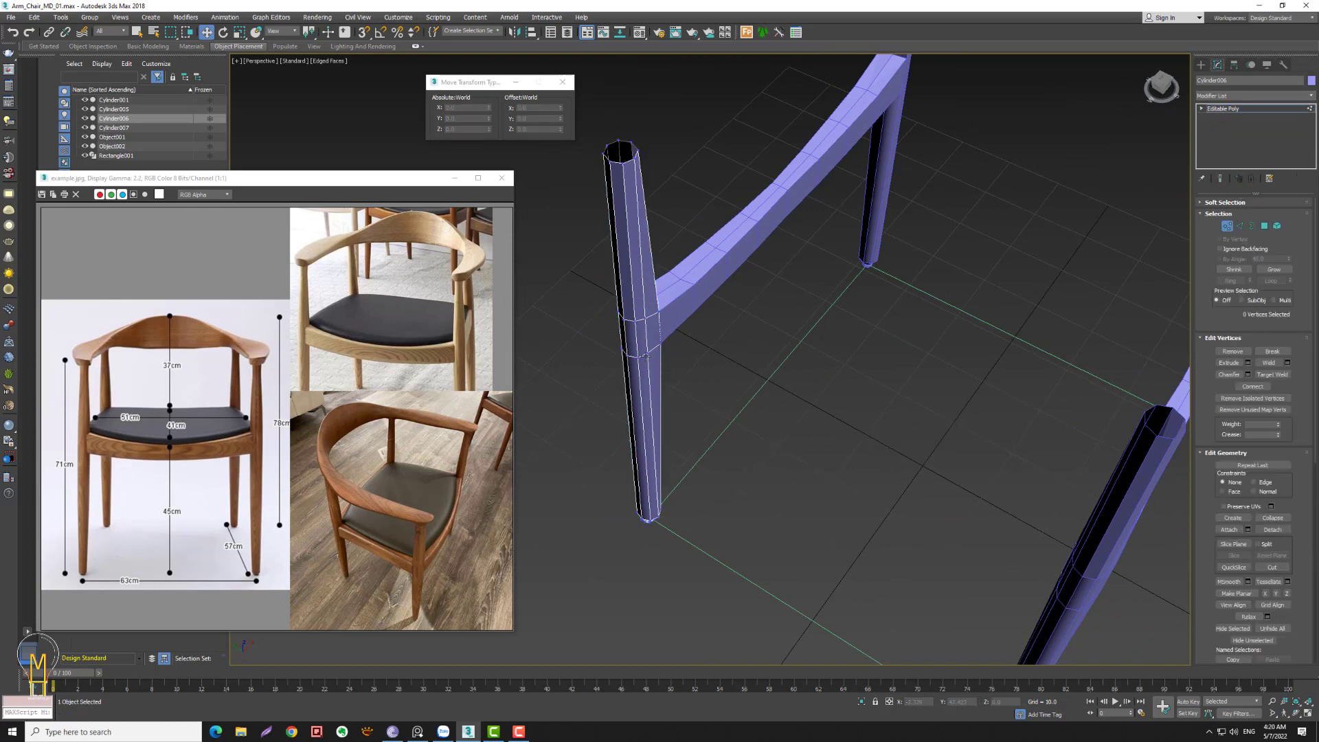
left_click_drag(649, 353, 670, 367)
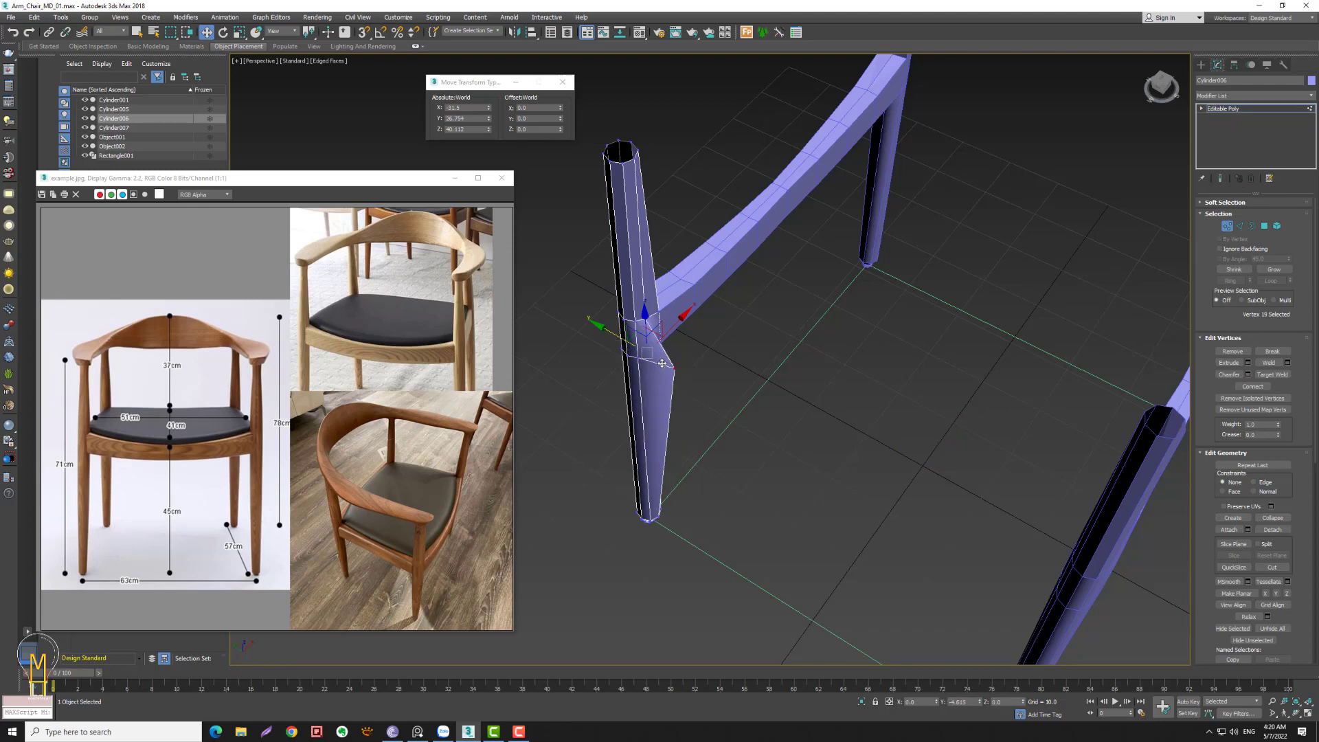
key("ctrl+z")
key("alt+z")
mouse_move(795, 383)
left_mouse_down()
mouse_move(743, 412)
mouse_move(720, 395)
left_mouse_up()
mouse_move(721, 395)
middle_mouse_down("alt")
mouse_move(742, 398)
mouse_move(730, 391)
middle_mouse_up("alt")
- Attach the front-right leg into Cylinder006 as one mesh
key("w")
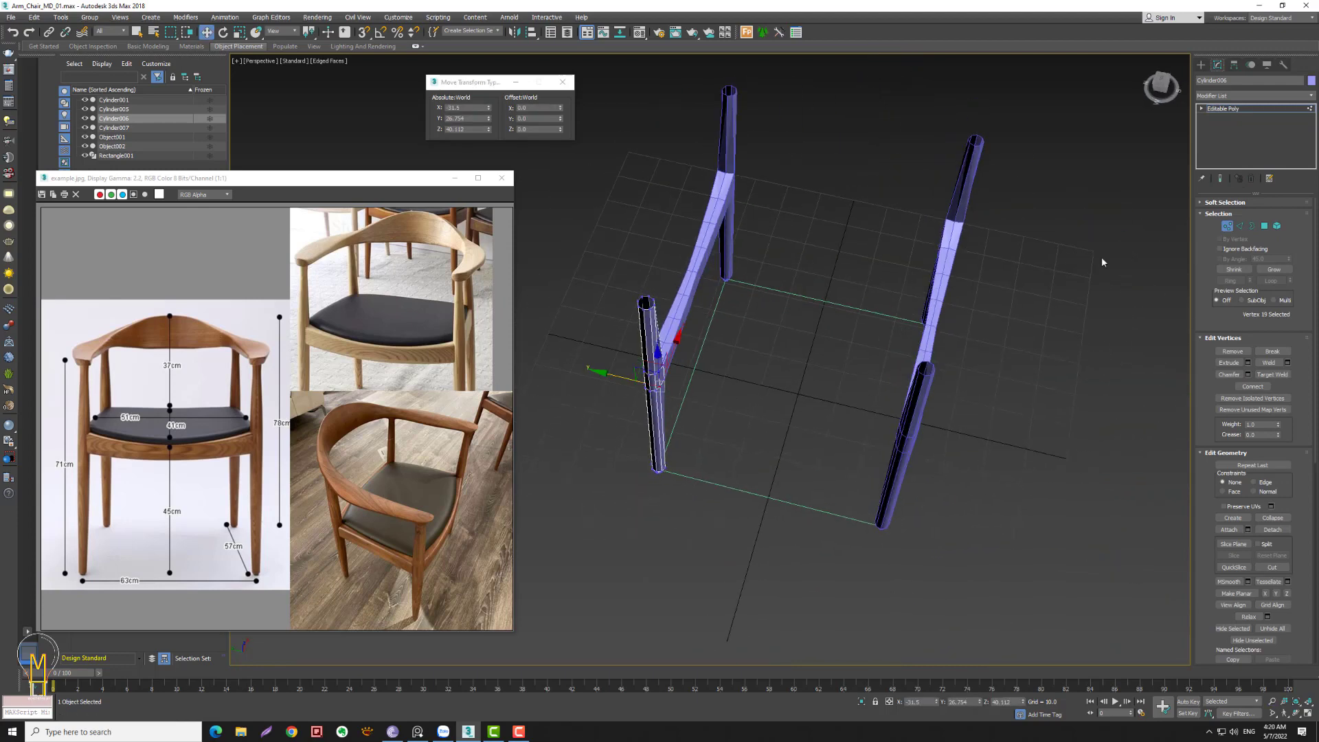
left_click(1228, 227)
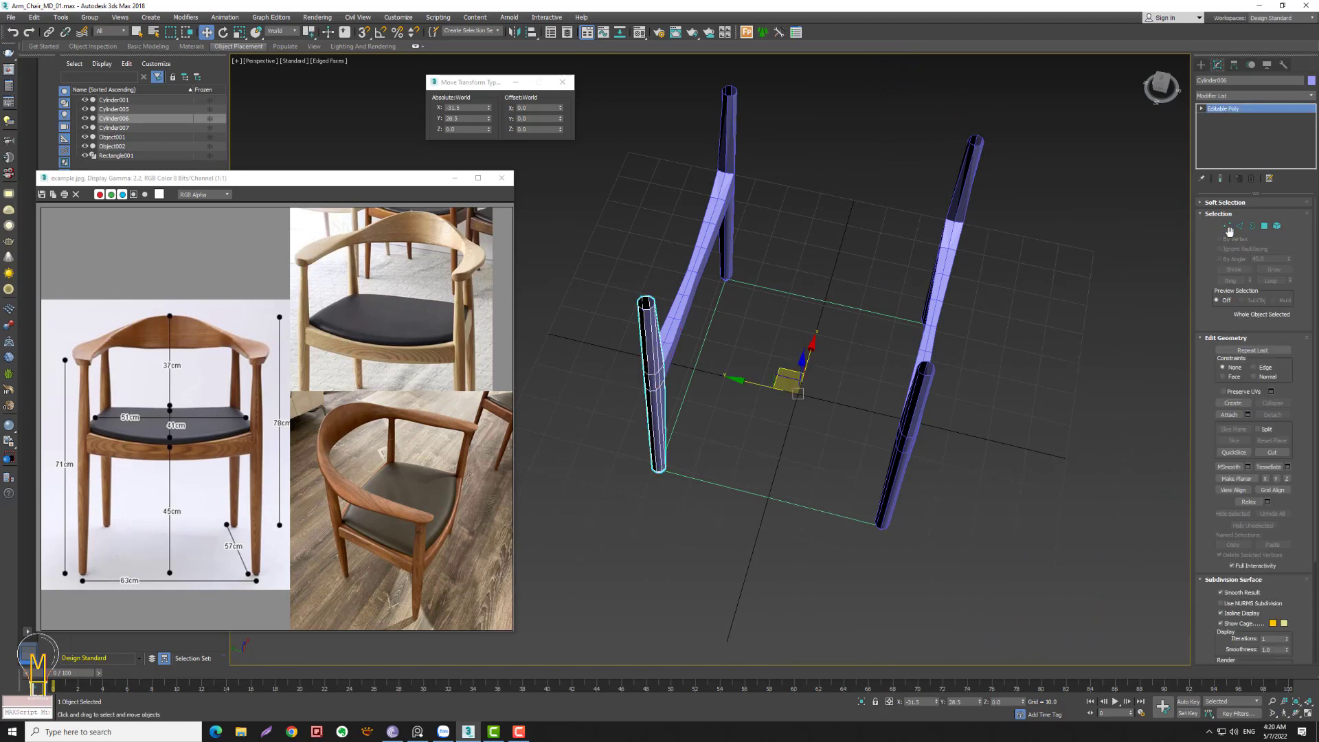
left_click(1229, 415)
left_click(880, 511)
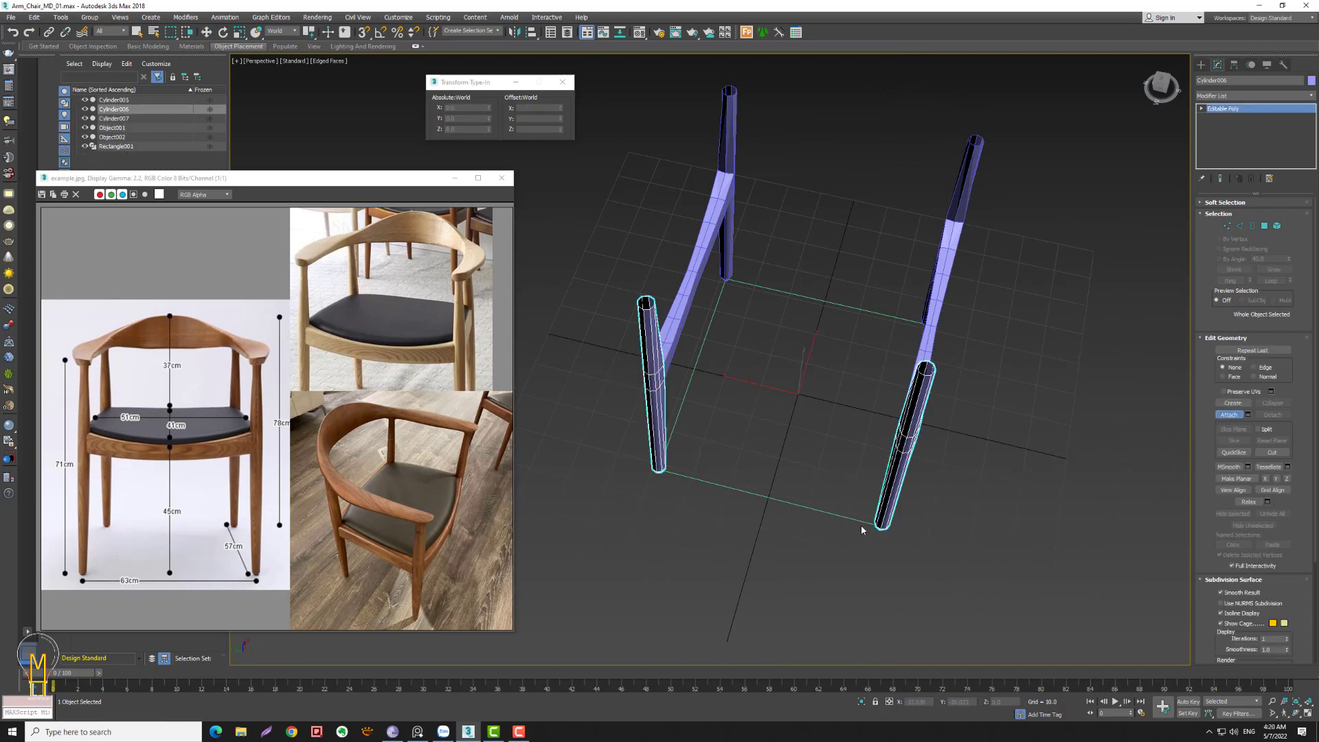
left_click(1229, 415)
left_click(1228, 227)
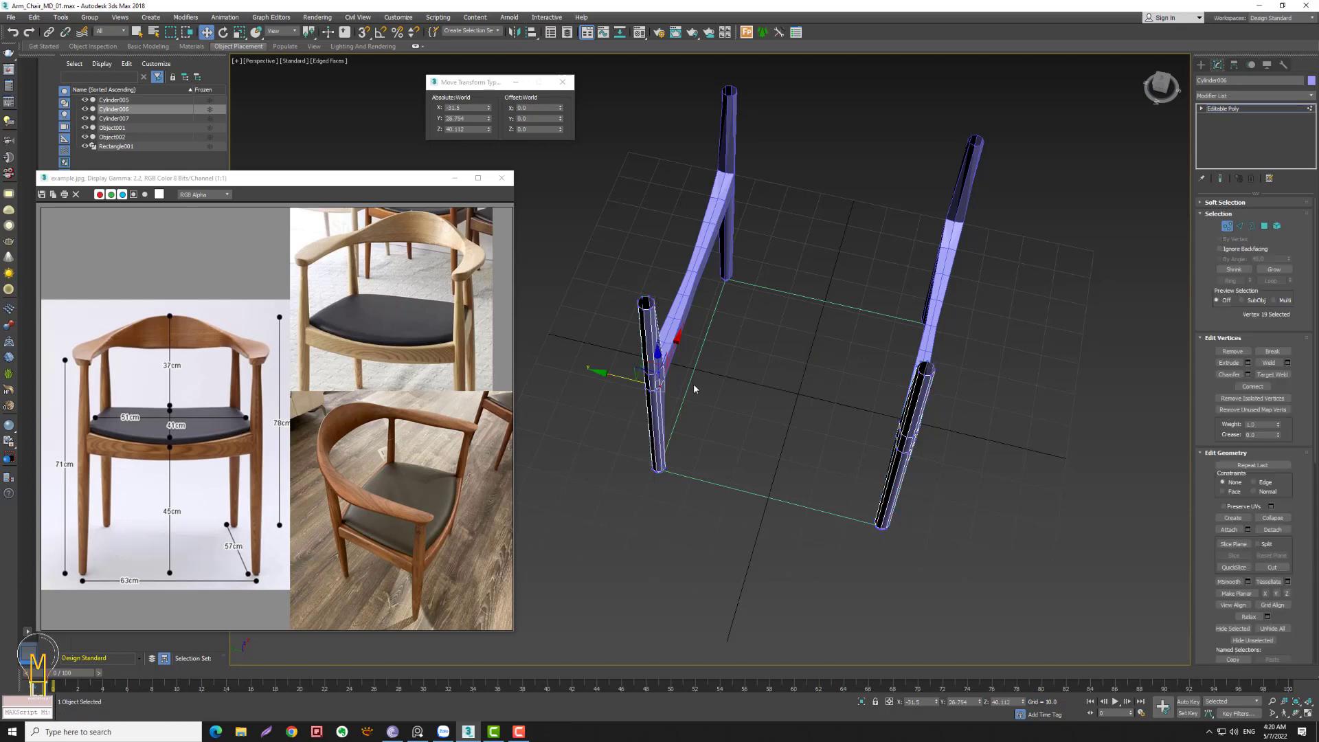
key("alt+z")
left_click_drag(685, 406, 685, 358)
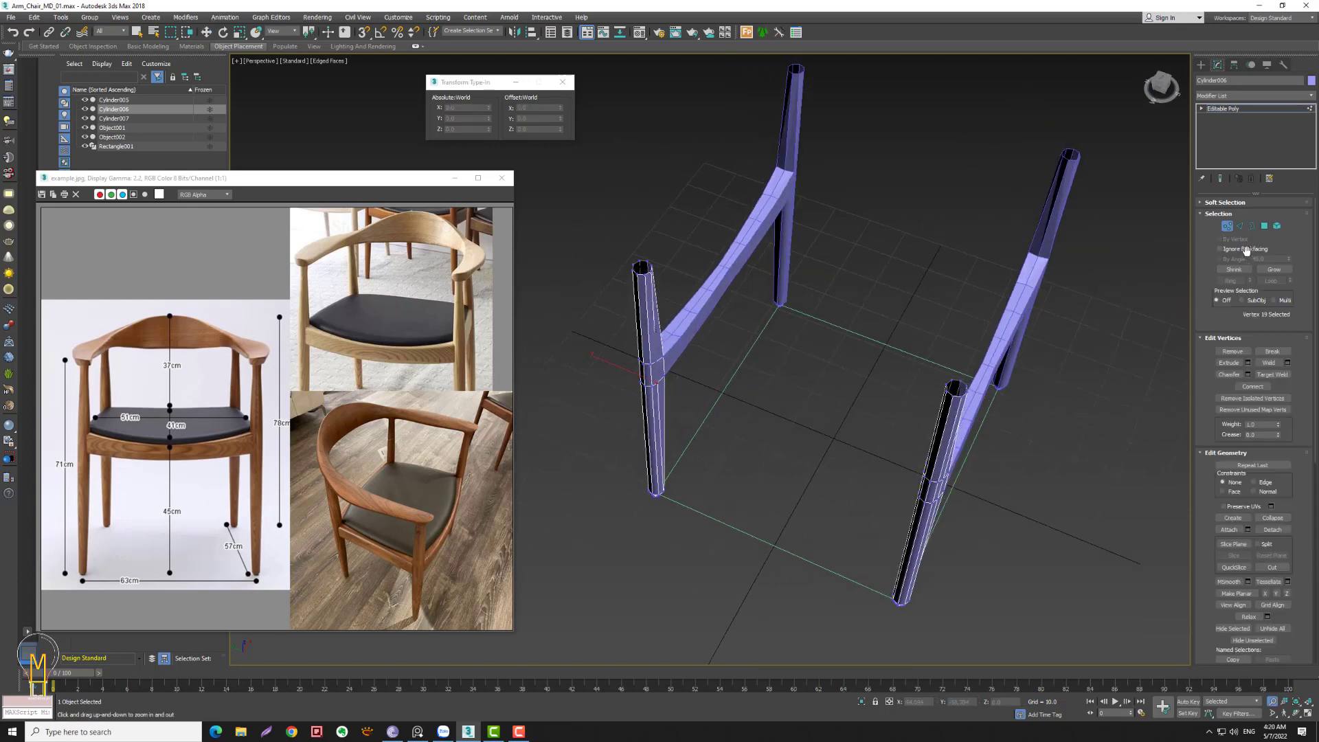
- Bridge the facing polygons of the two front legs into a crossbar
left_click(1266, 228)
left_click(654, 378)
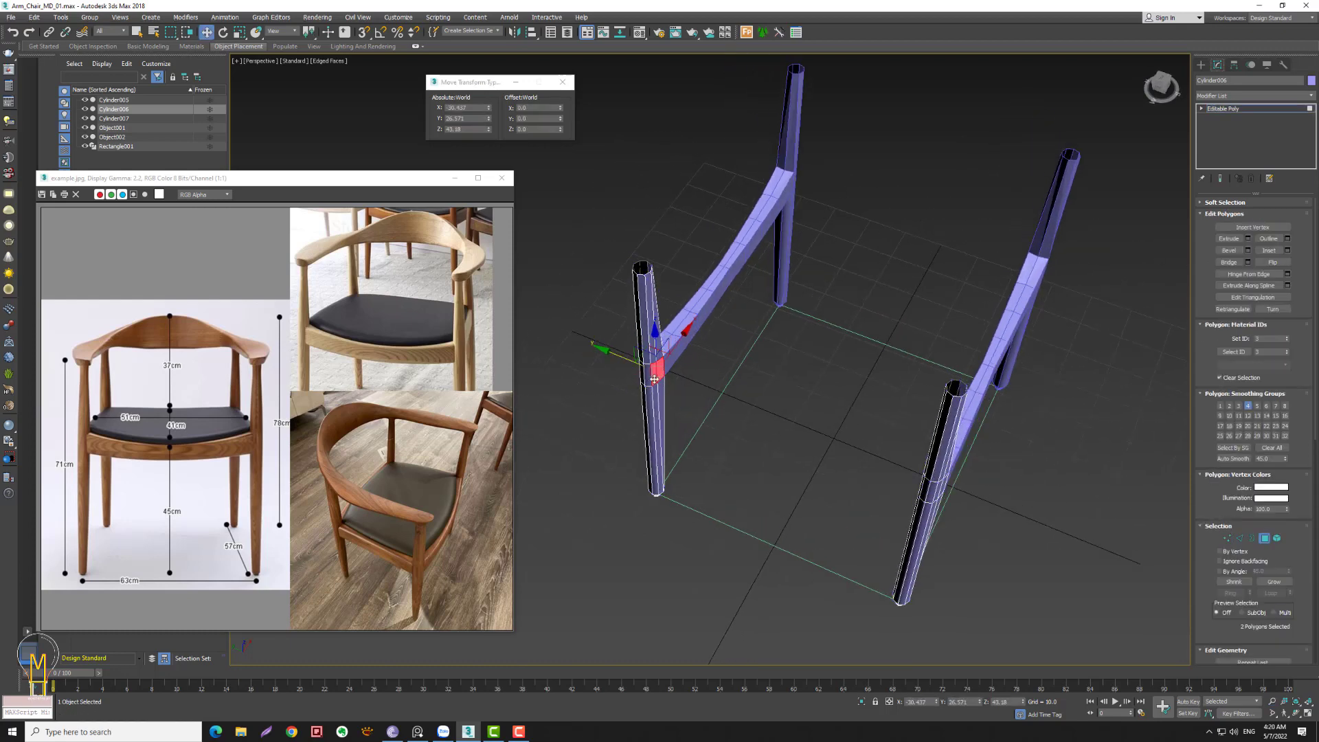
middle_click_drag(921, 449, 897, 347, "alt")
left_click(889, 278, "ctrl")
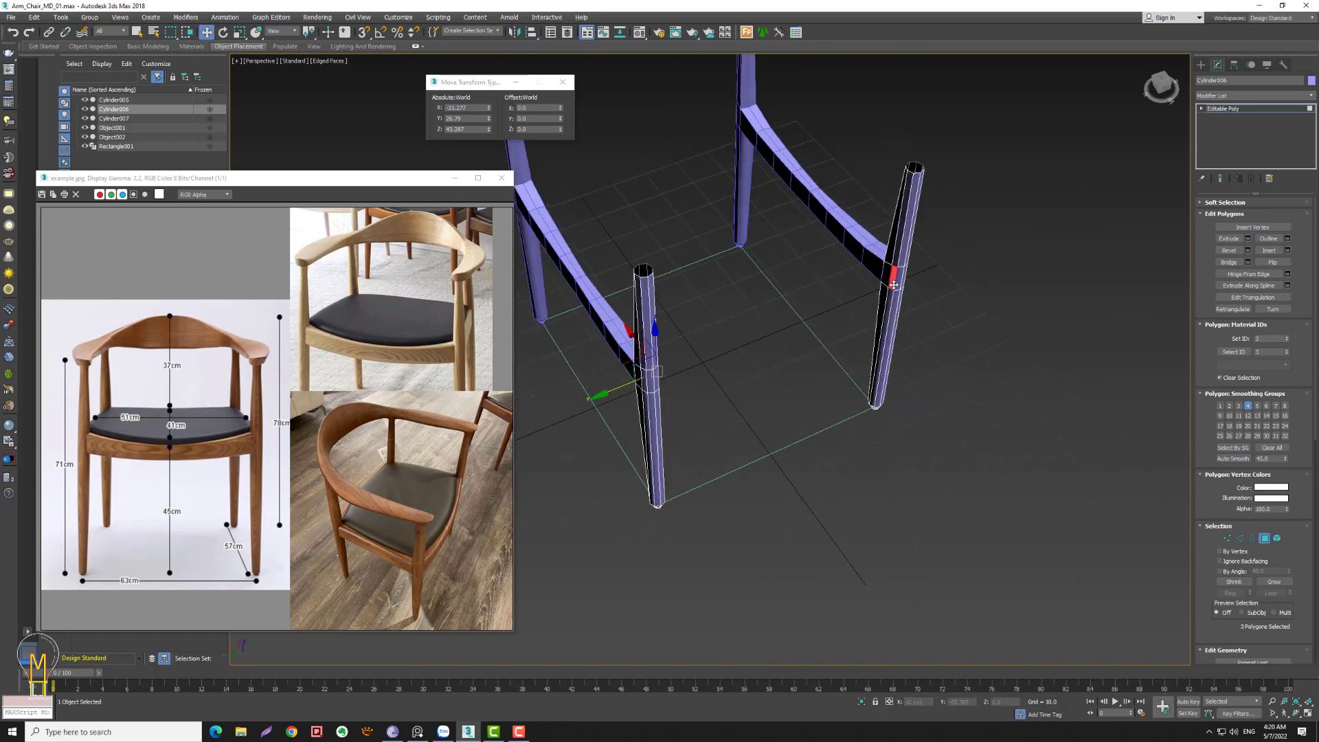
left_click(1228, 262)
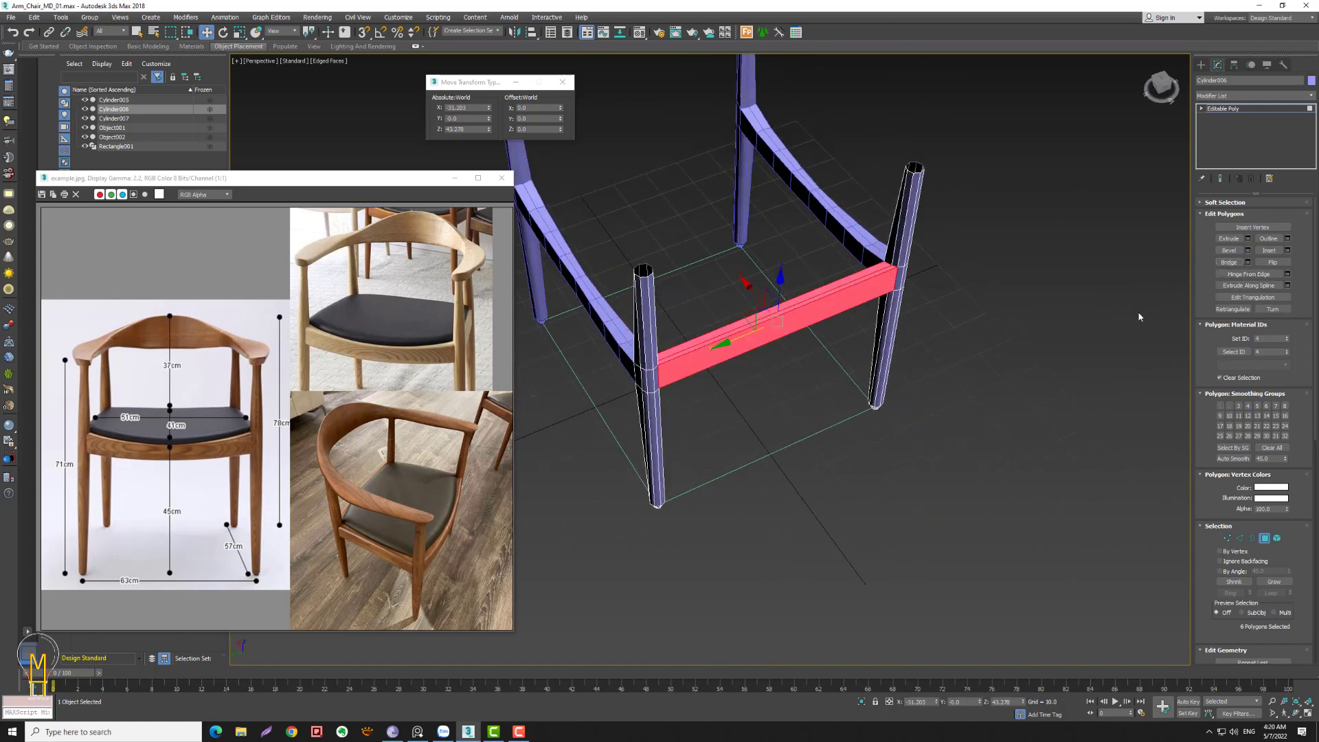
- Inspect the new crossbar, clear the selection and bring up the reference chair photo
mouse_move(1016, 377)
middle_mouse_down("alt")
mouse_move(833, 371)
mouse_move(950, 354)
mouse_move(910, 424)
middle_mouse_up("alt")
key("alt+z")
mouse_move(886, 421)
left_mouse_down()
mouse_move(853, 415)
mouse_move(877, 464)
mouse_move(849, 503)
mouse_move(783, 447)
left_mouse_up()
key("w")
left_click(1118, 352)
mouse_move(1118, 353)
middle_mouse_down("alt")
mouse_move(986, 376)
mouse_move(1002, 383)
mouse_move(921, 419)
middle_mouse_up("alt")
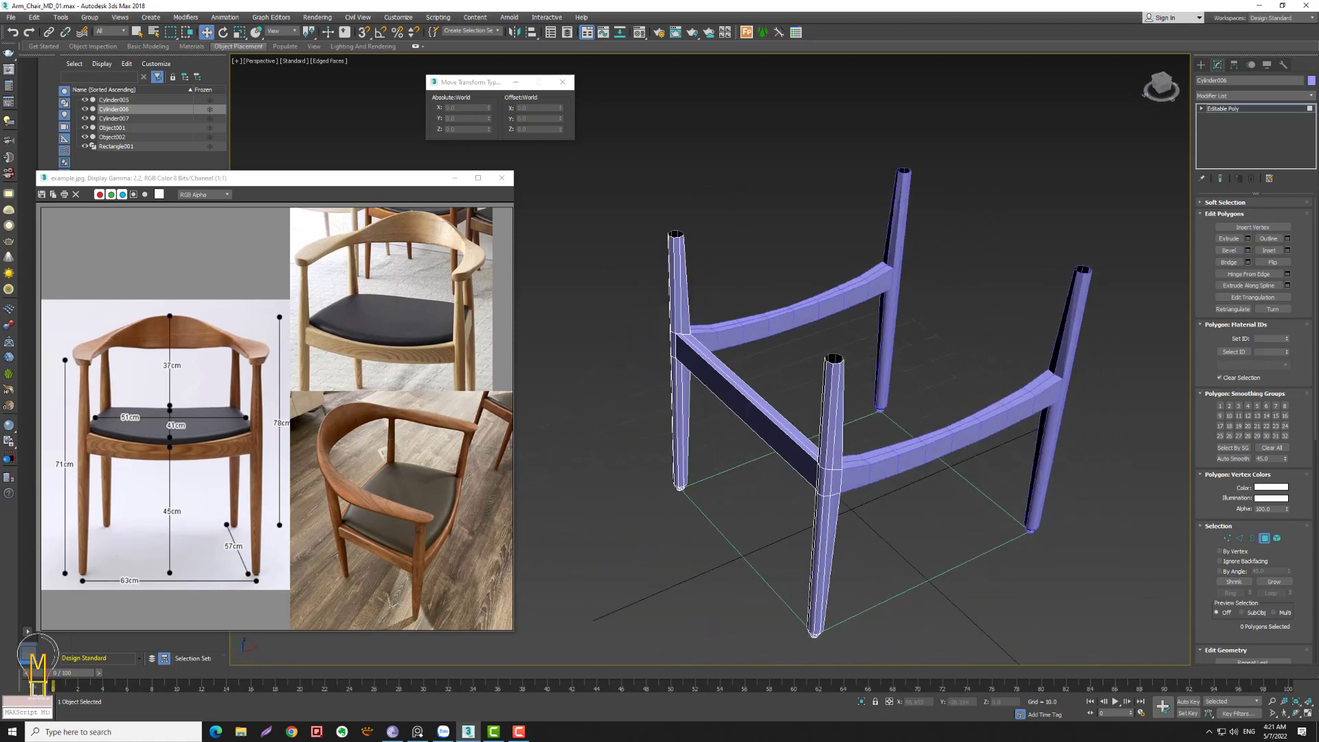
left_click(402, 361)
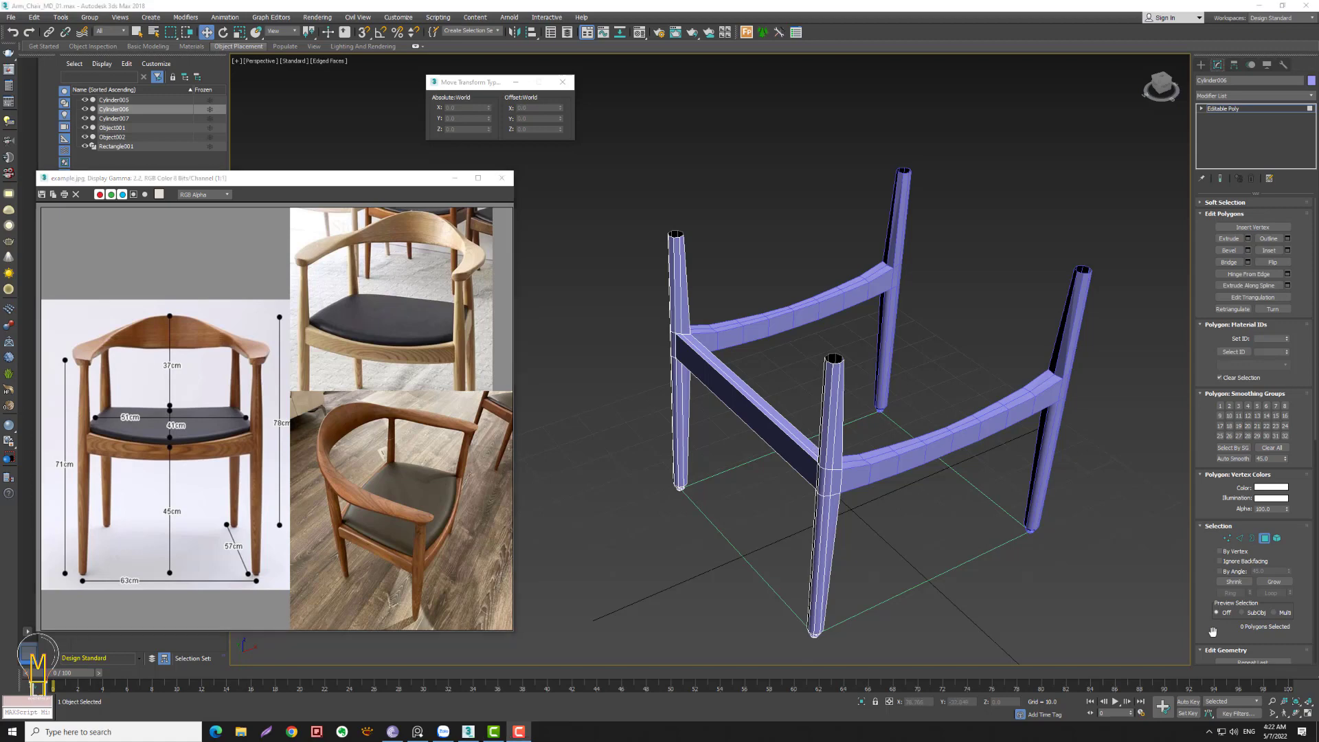
- Detach the crossbar polygons into their own object, Object003
middle_click_drag(897, 489, 933, 471, "alt")
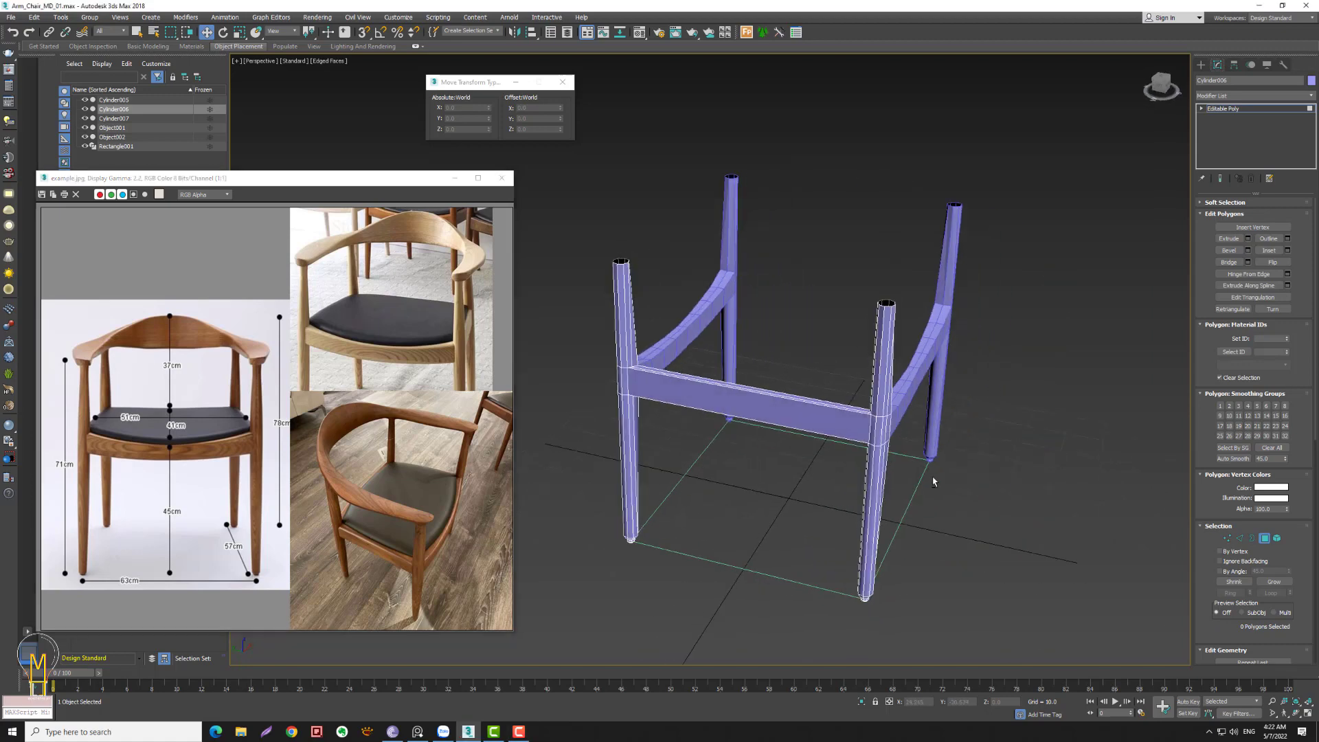
left_click(1201, 112)
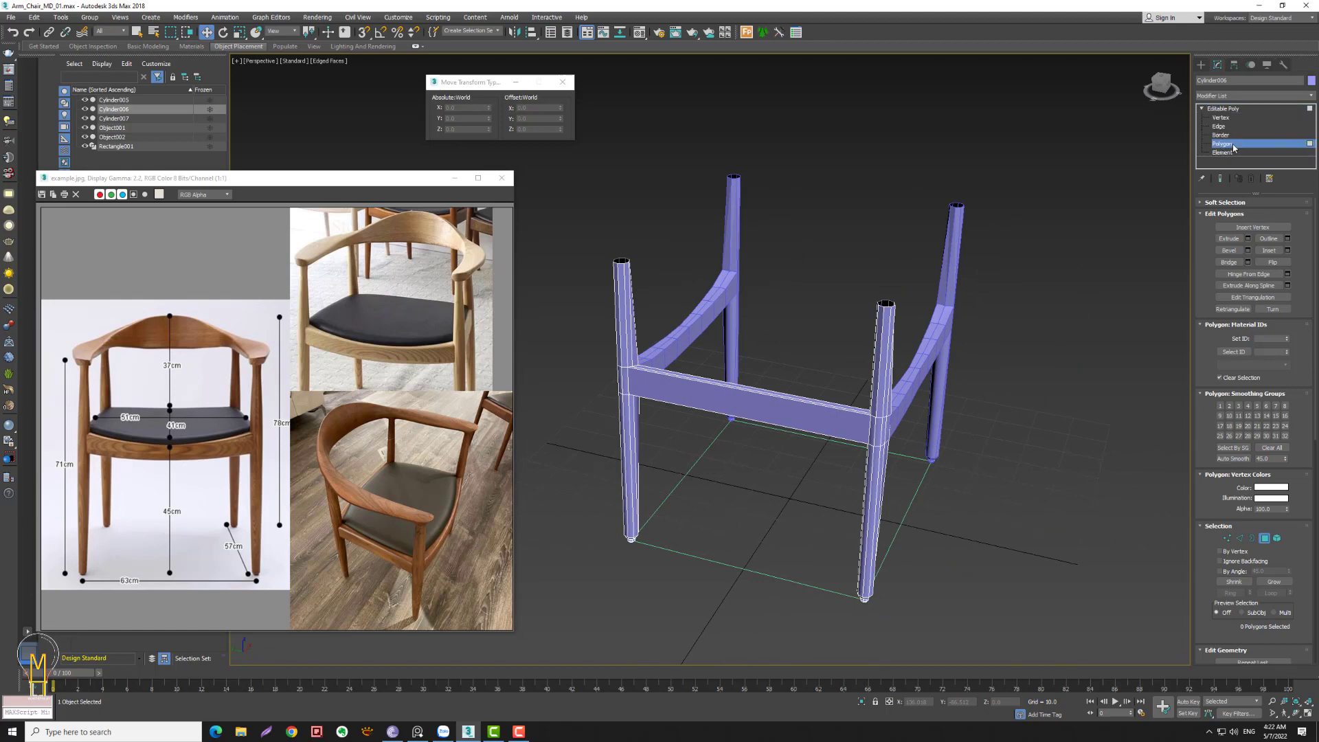
left_click(743, 417)
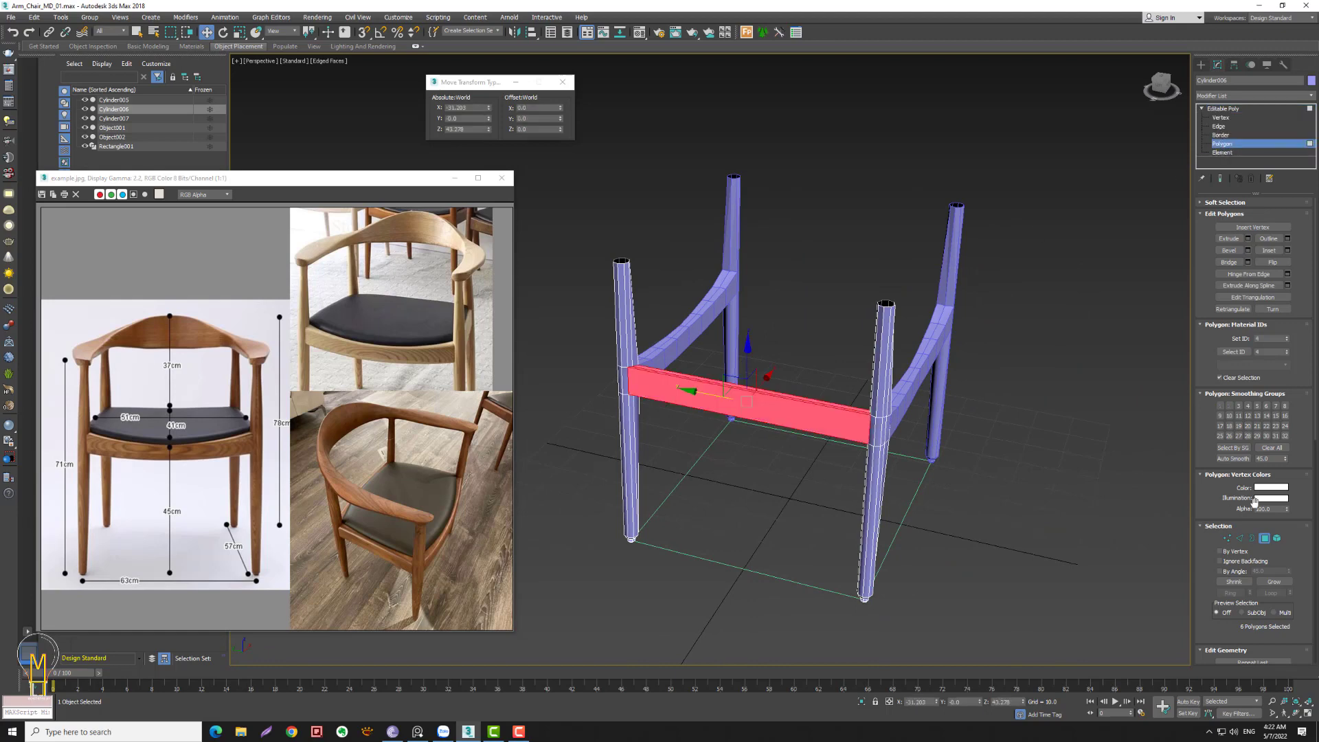
left_click_drag(1293, 330, 1289, 124)
left_click(1272, 536)
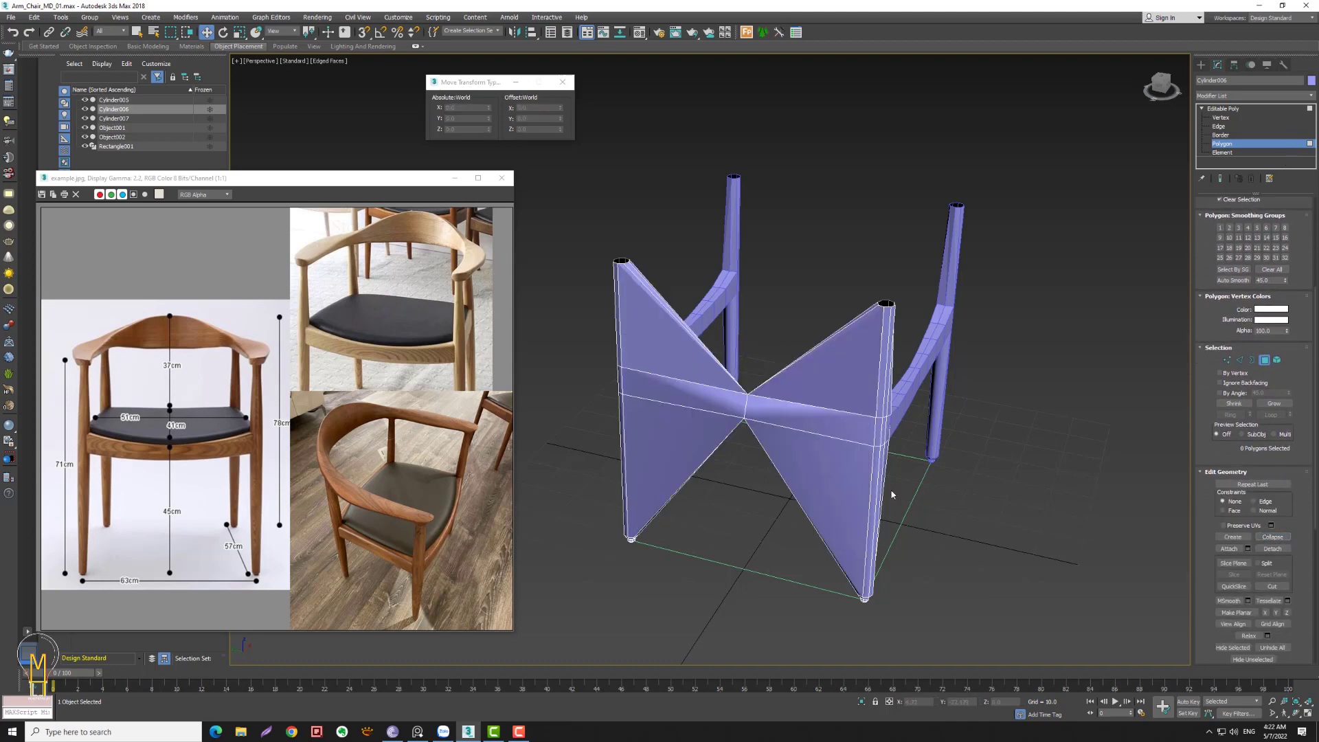
key("ctrl+z")
left_click(1272, 549)
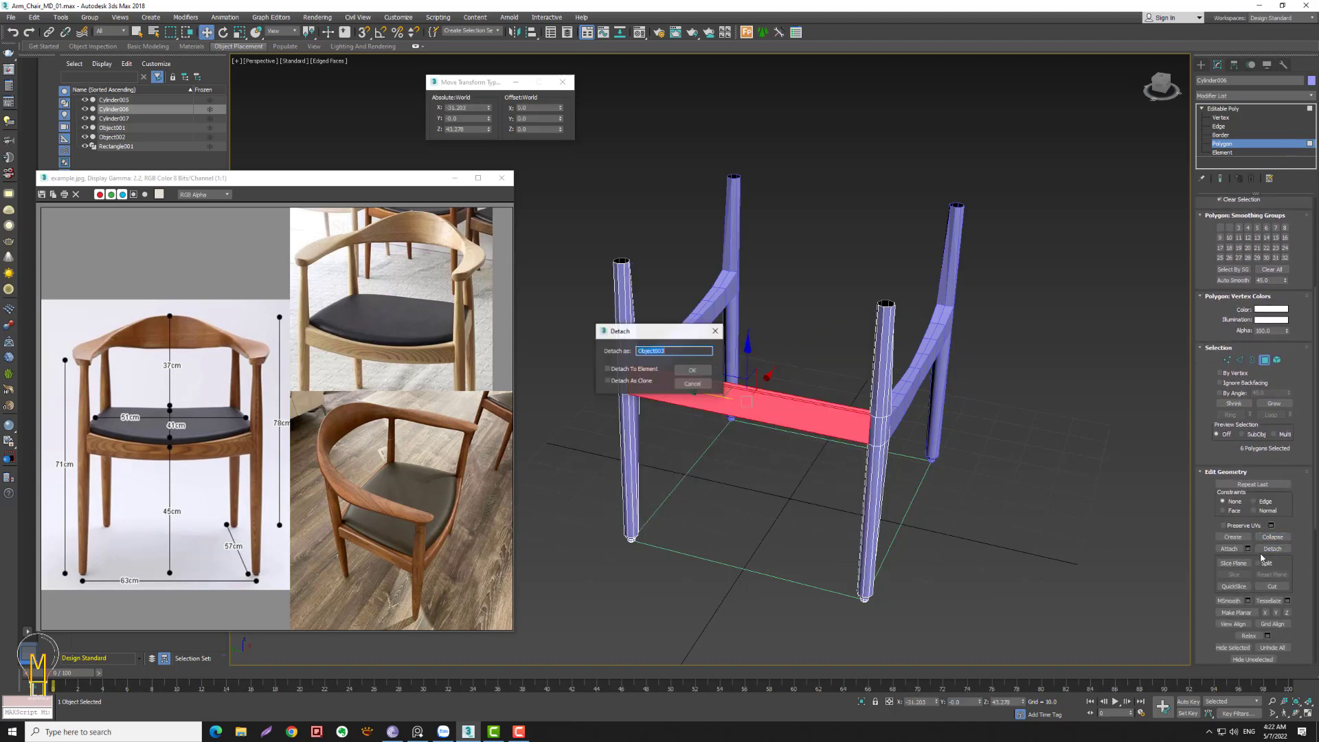
left_click(710, 373)
key("4")
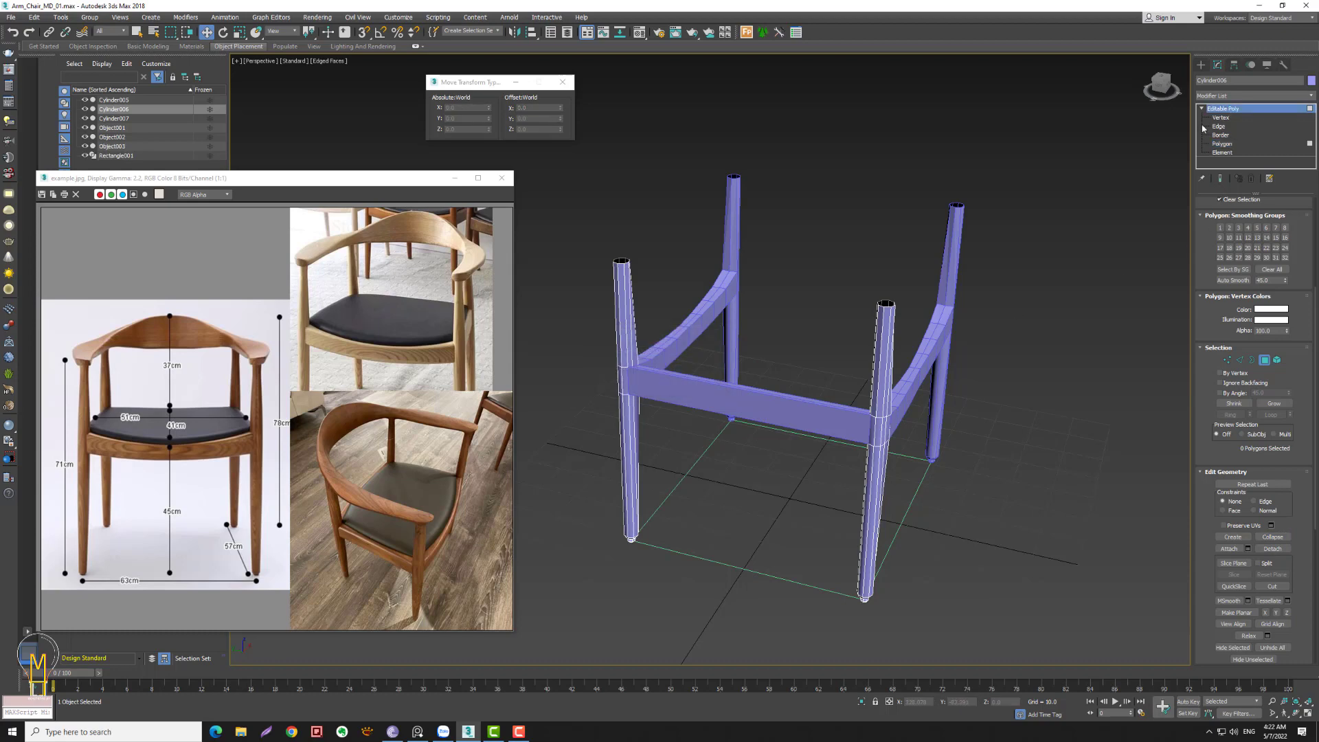
- Select the left front leg as a whole mesh element
middle_click_drag(1027, 393, 1271, 183, "alt")
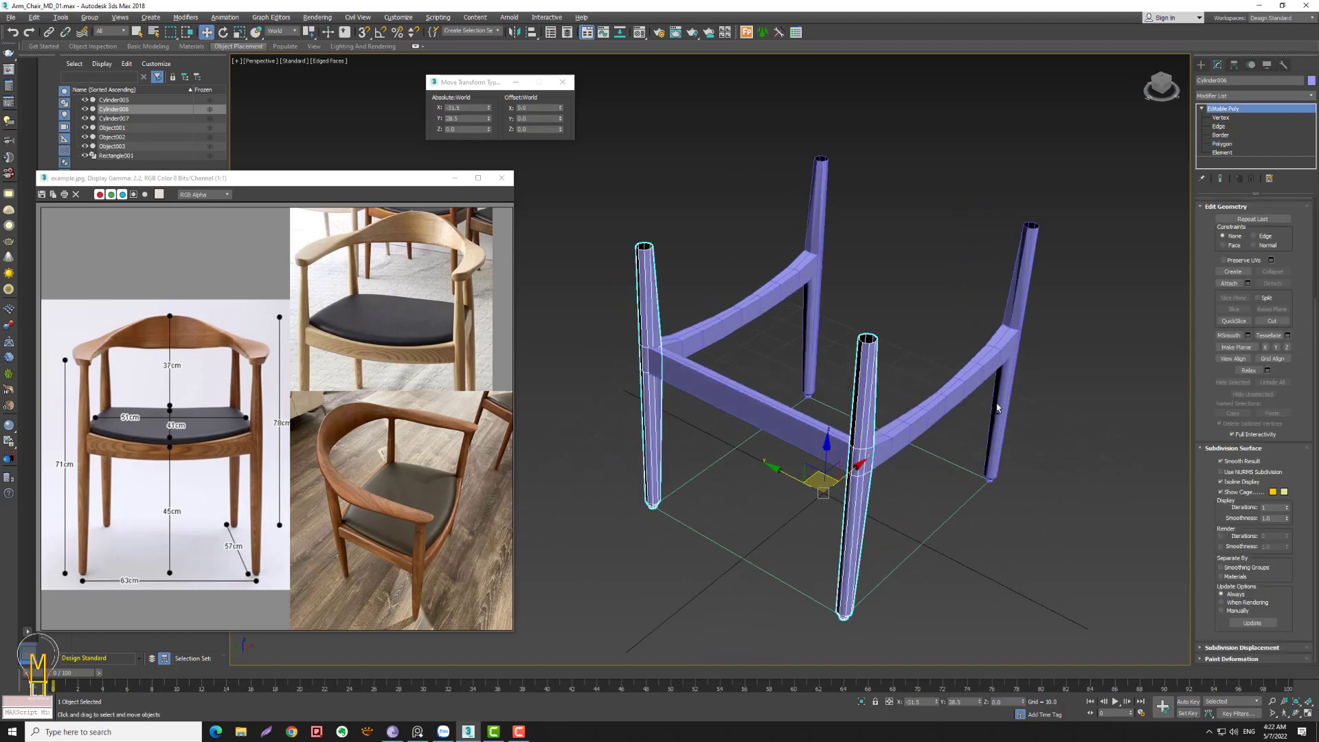
left_click(1225, 144)
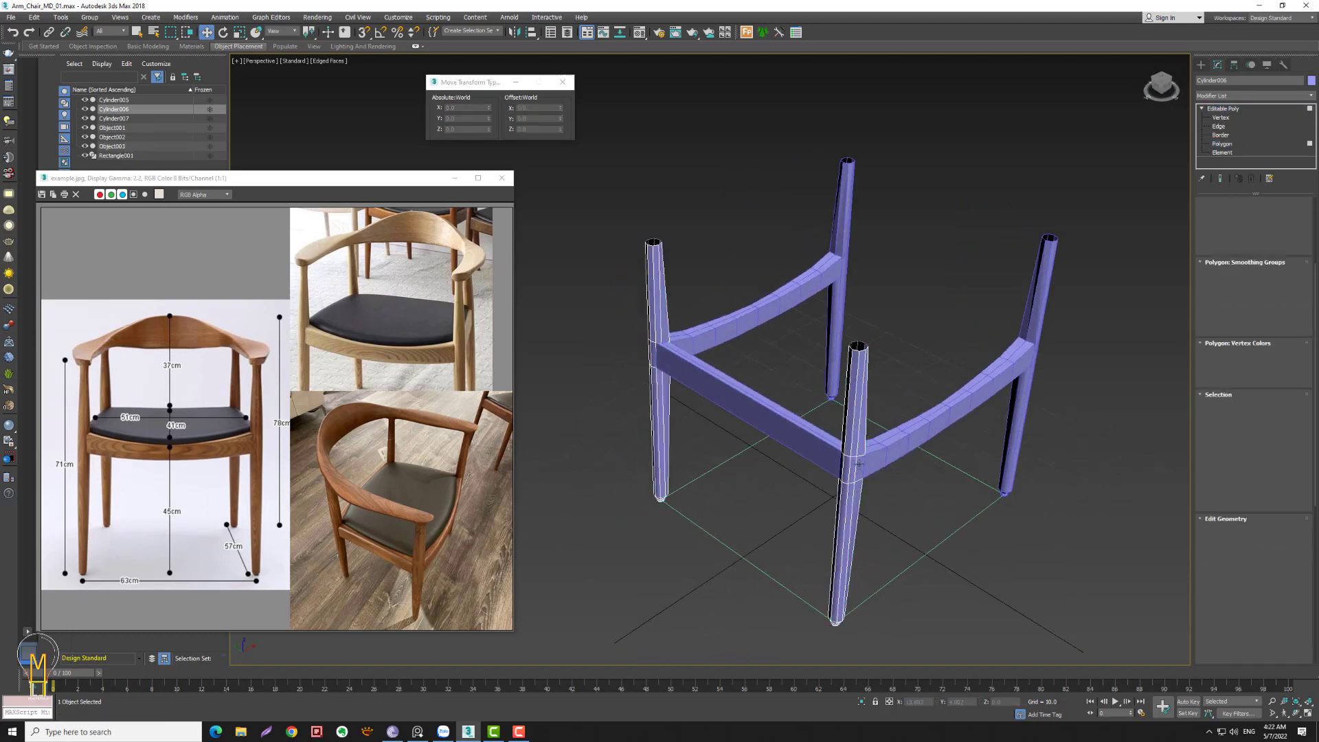
left_click(857, 428)
key("5")
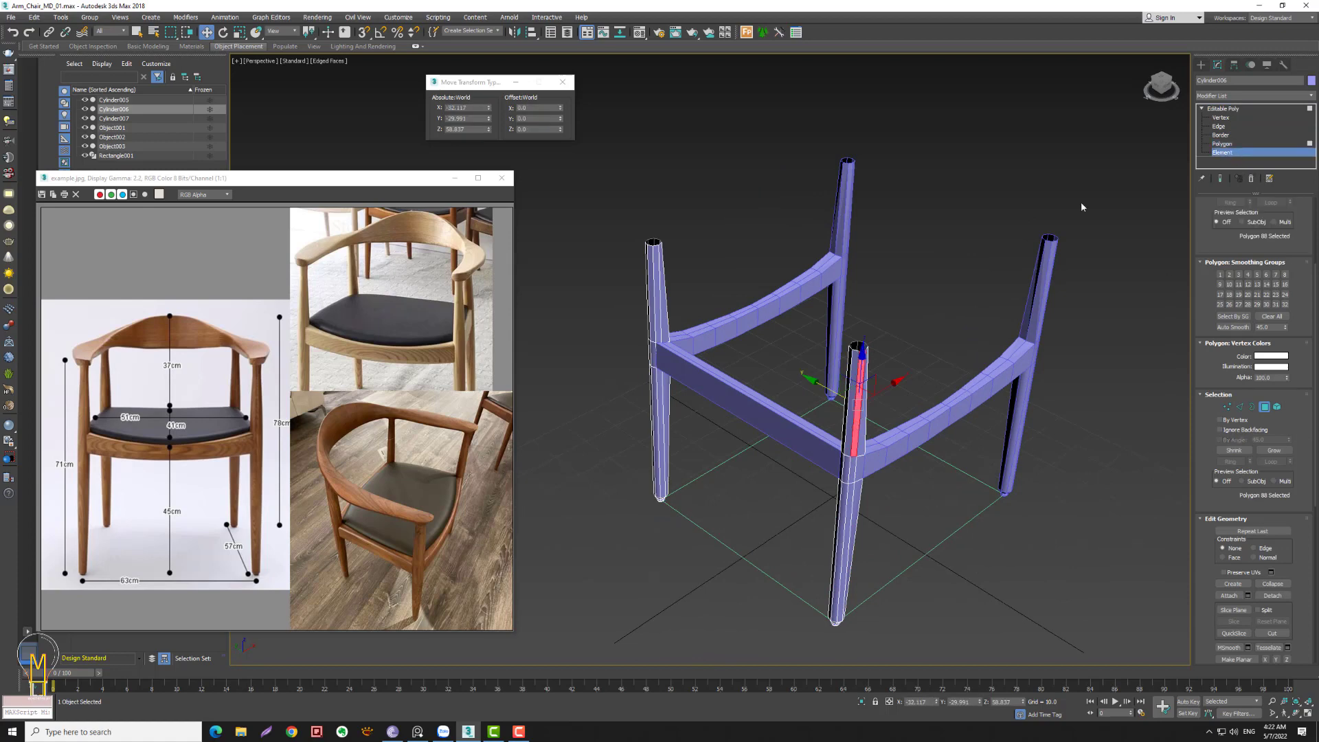
left_click(661, 410)
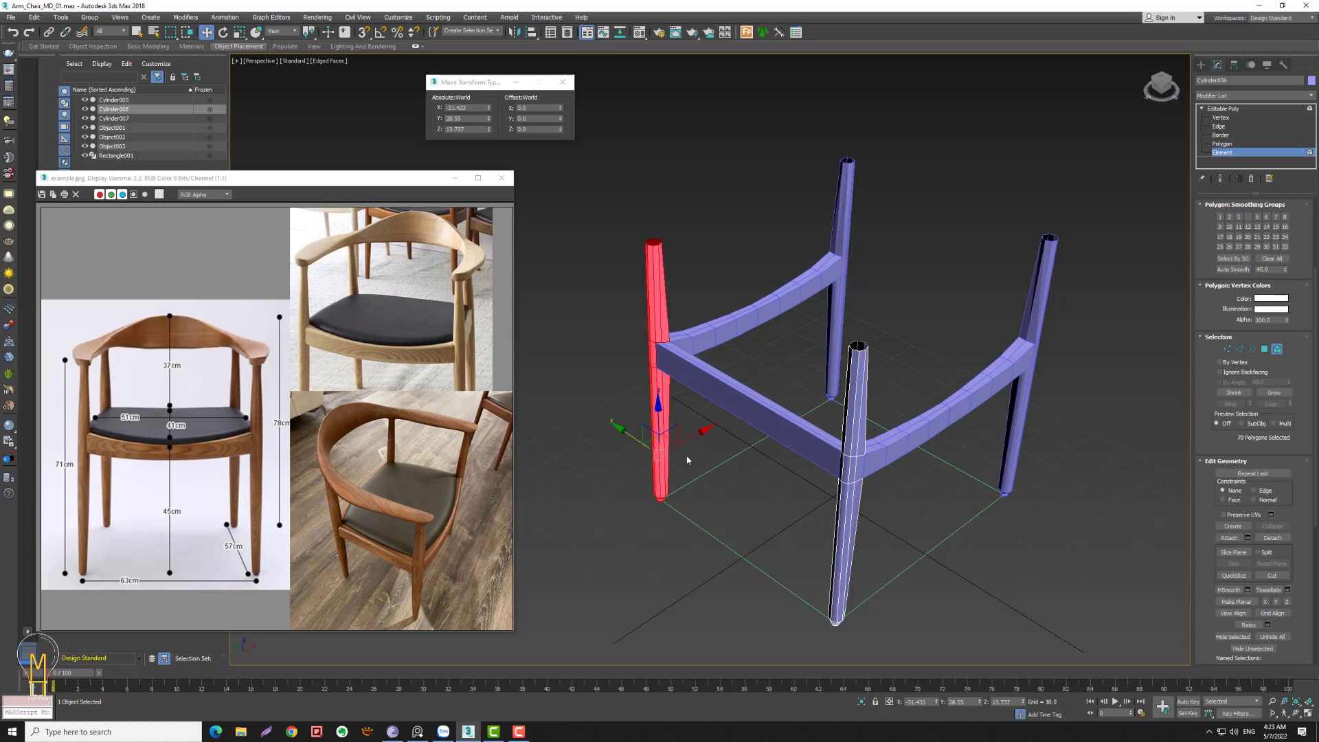
- Delete the stray front-right leg piece and isolate the left leg, Cylinder006
left_click(848, 517)
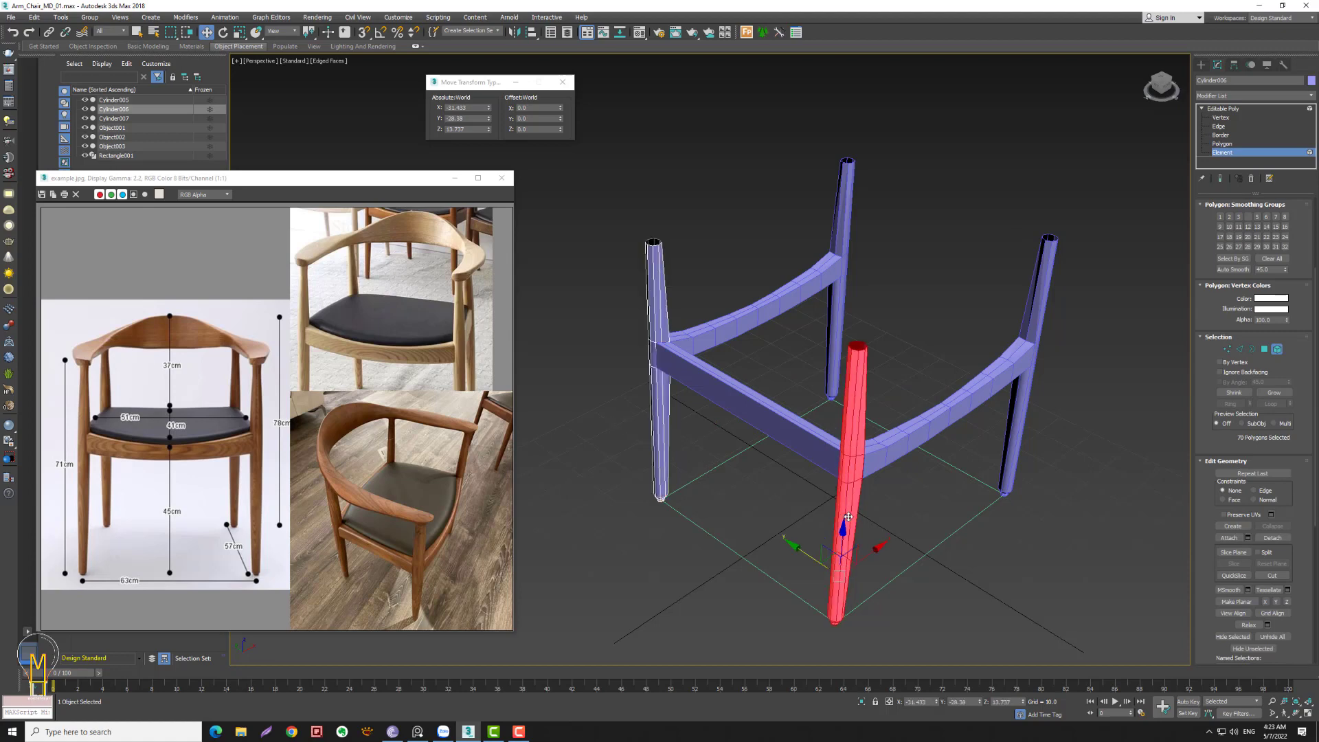
key("Delete")
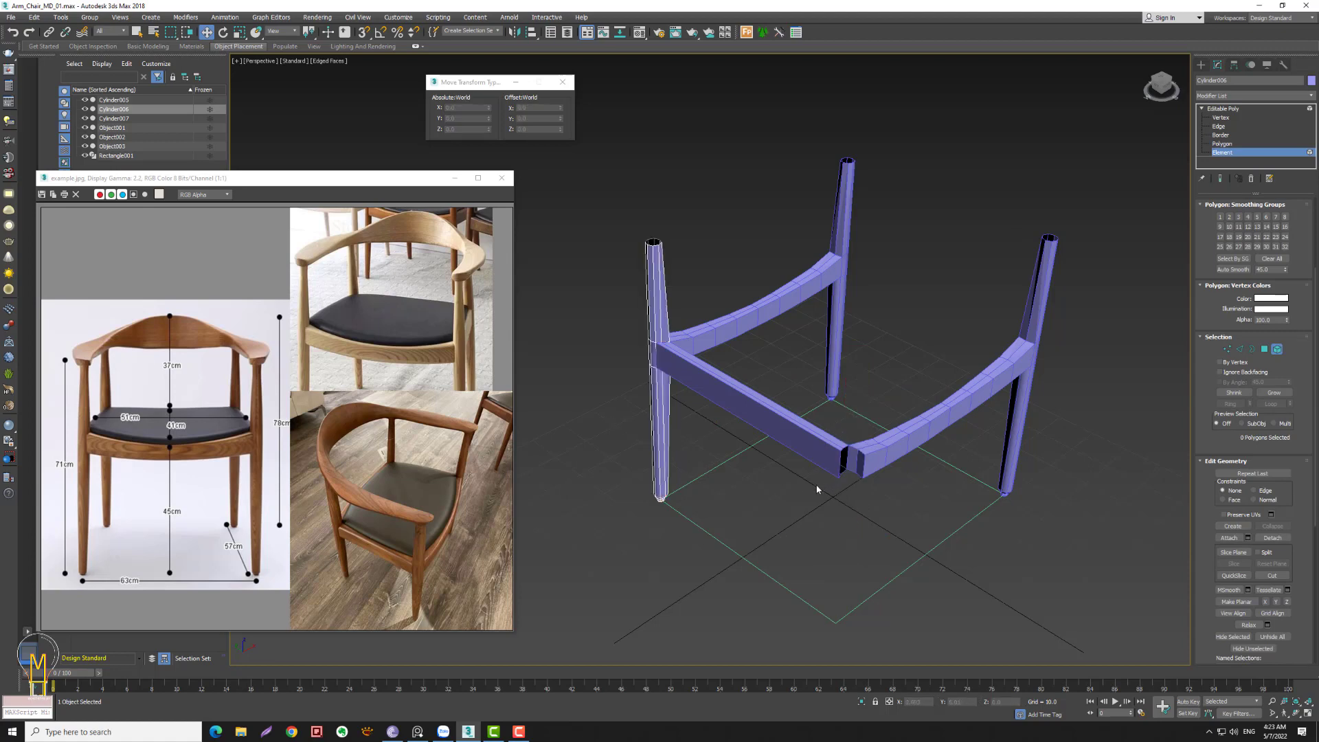
key("alt+z")
mouse_move(807, 467)
left_mouse_down()
mouse_move(888, 448)
mouse_move(797, 484)
left_mouse_up()
right_click(797, 484)
left_click(862, 702)
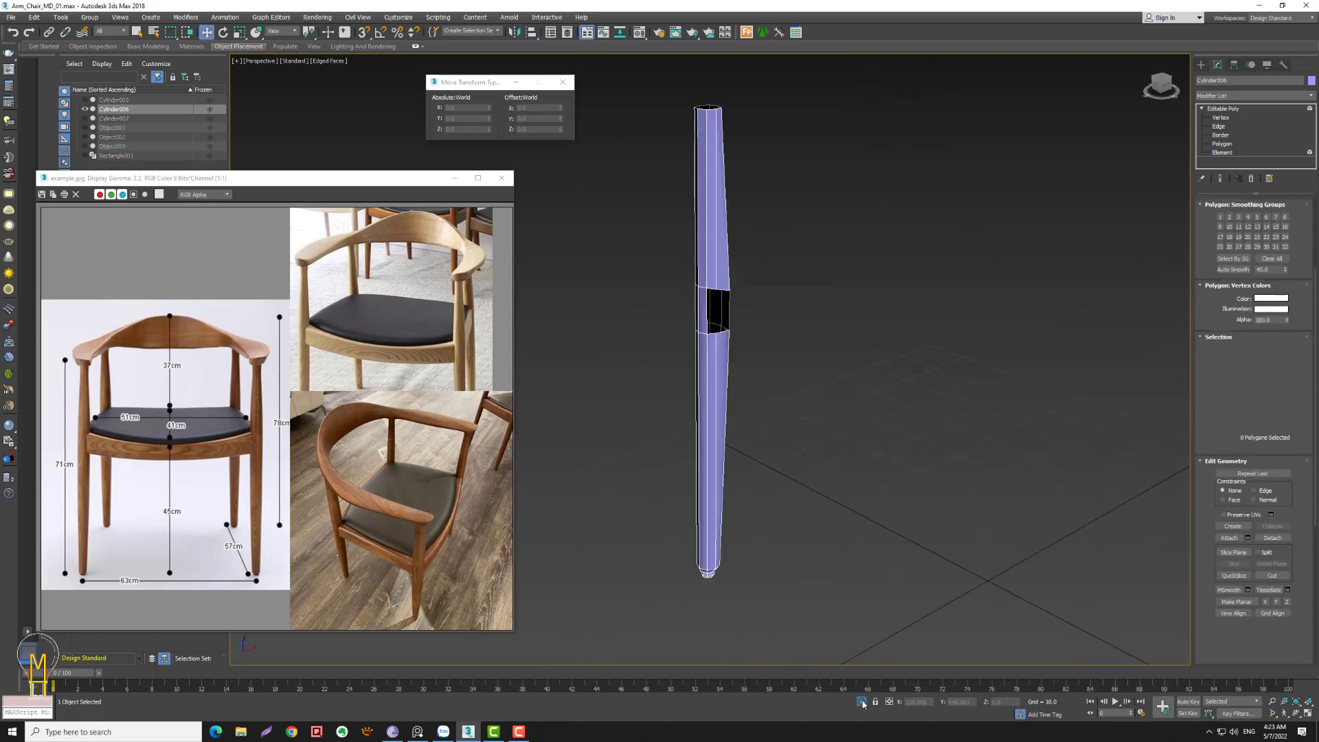
- Cap the open border hole in the leg
left_click(1255, 349)
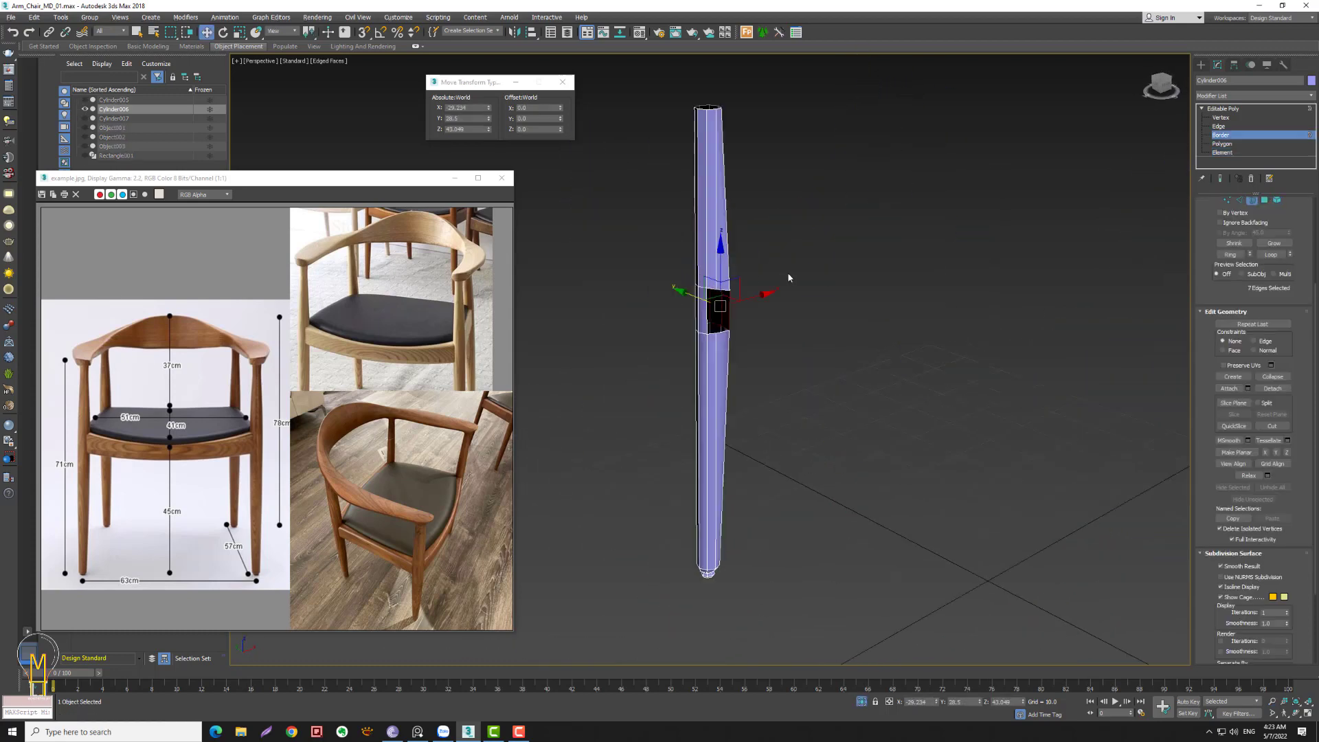
left_click(719, 289)
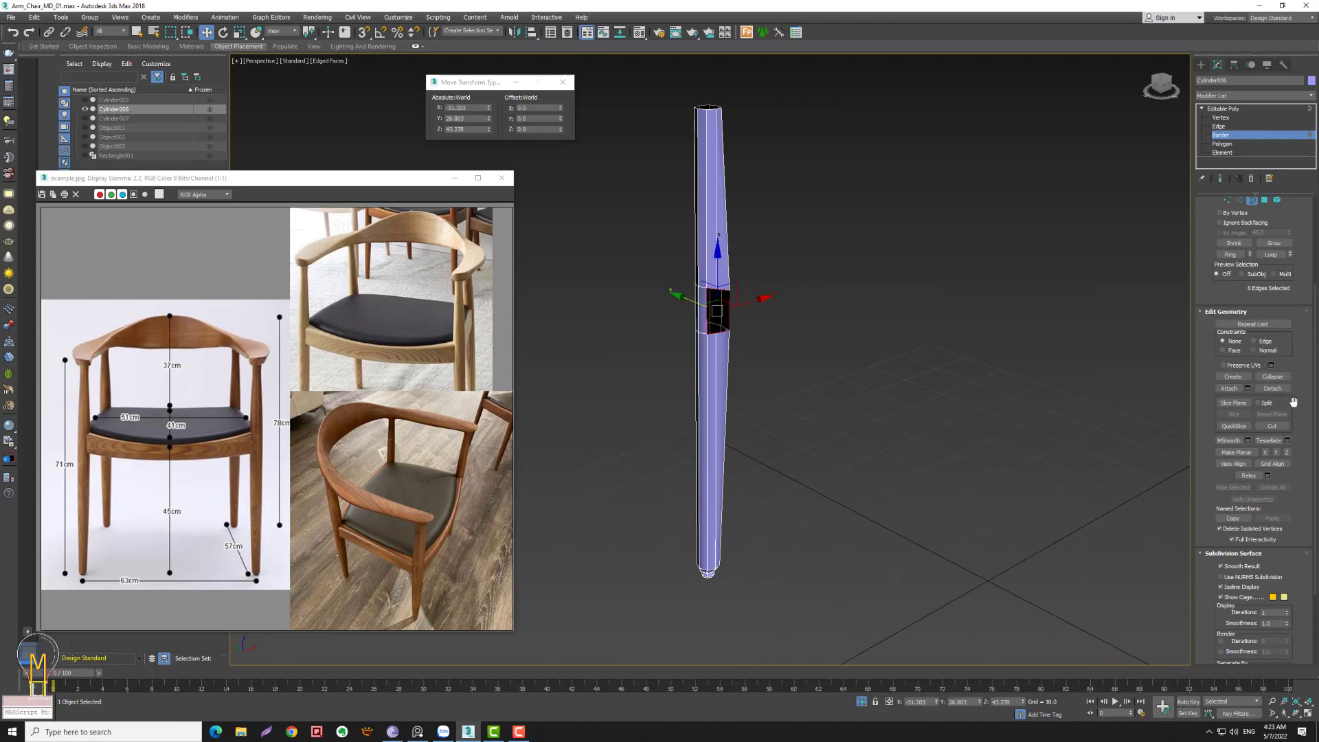
left_click_drag(1294, 404, 1300, 524)
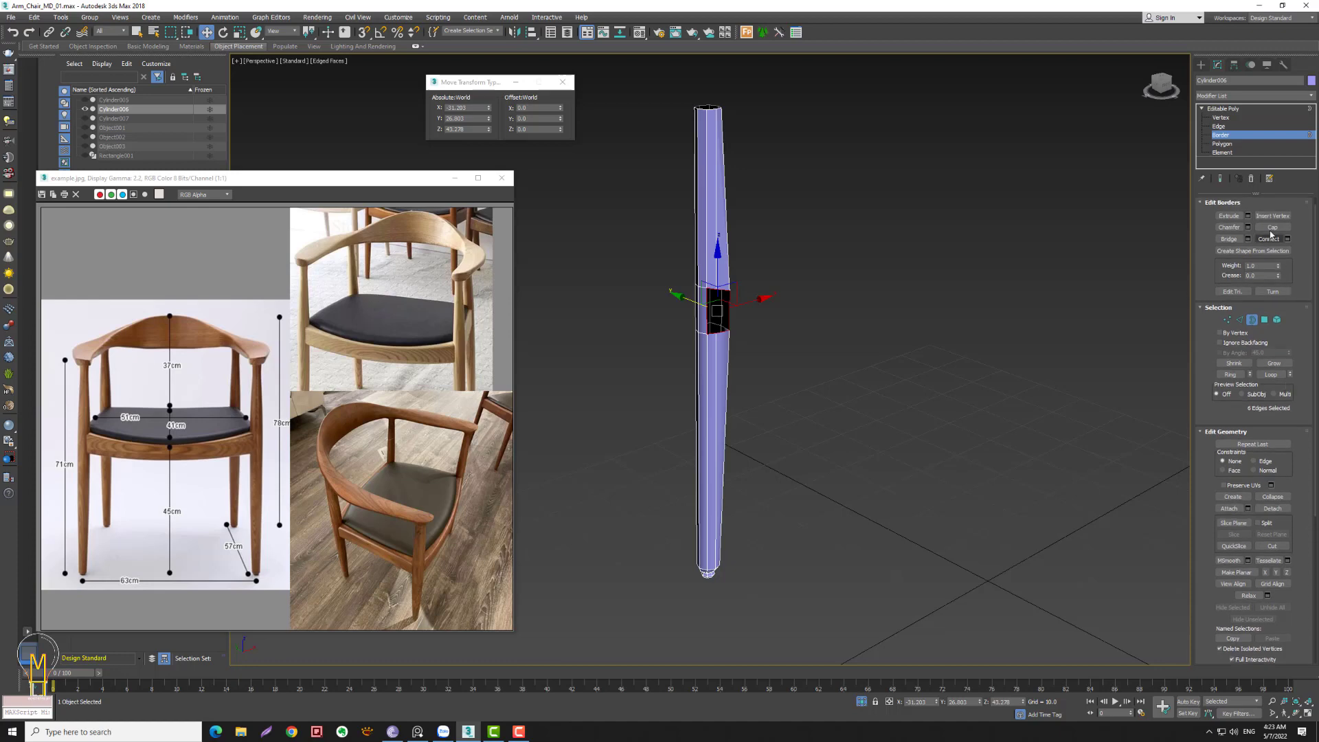
left_click(1272, 226)
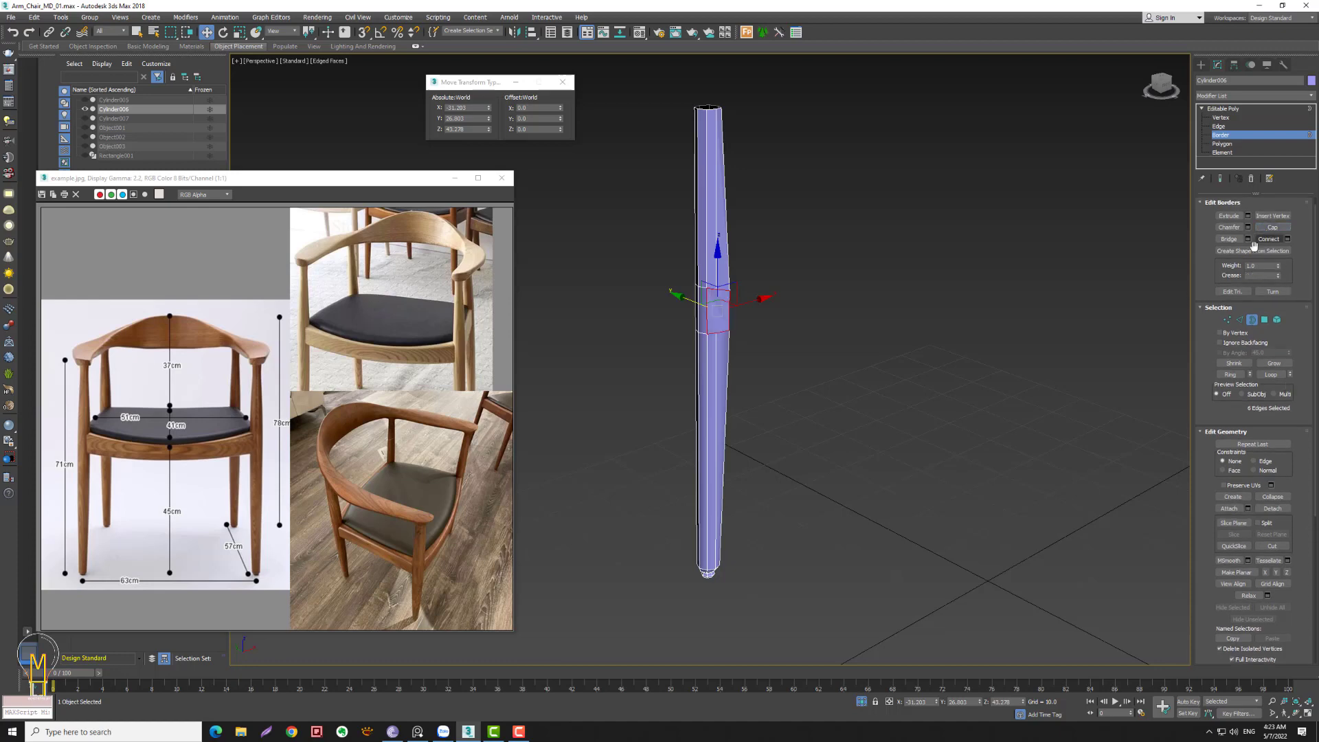
- Connect two cap vertices with an edge, then end isolation to show the full frame
left_click(1229, 321)
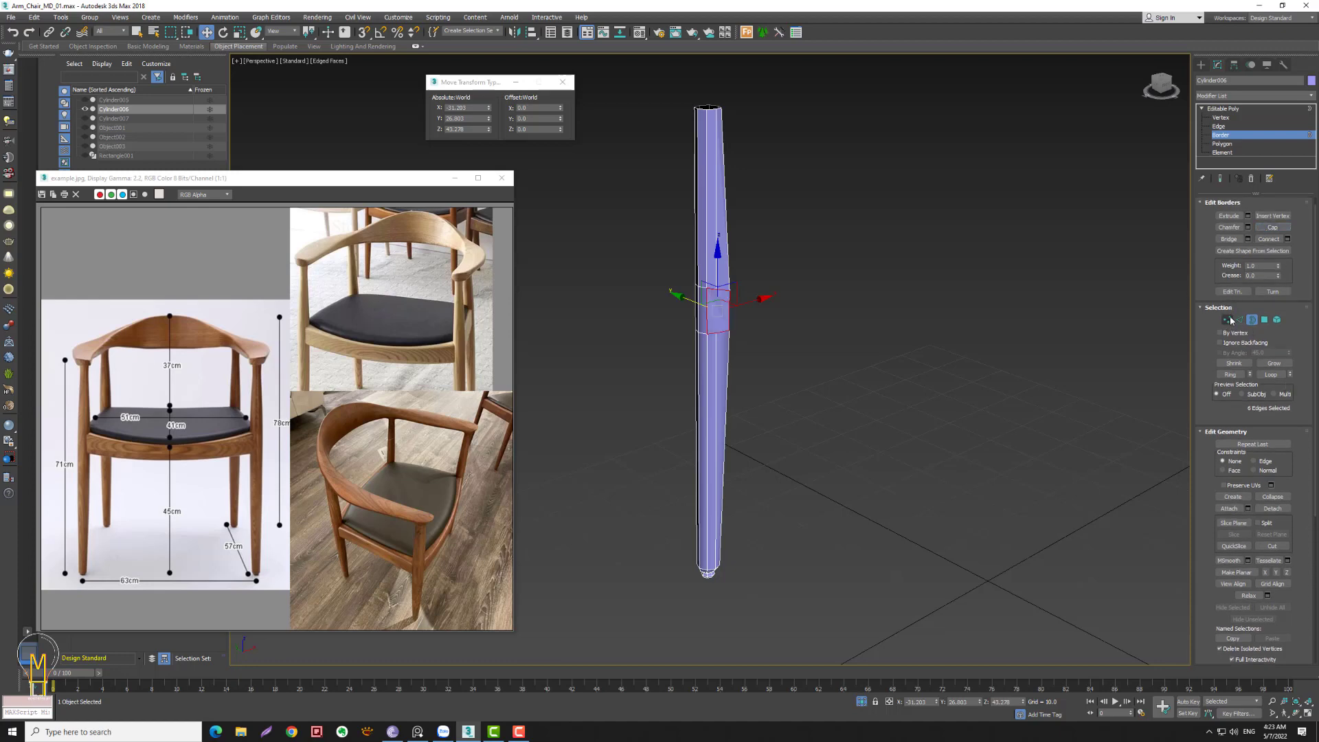
left_click(719, 334)
left_click(1252, 375)
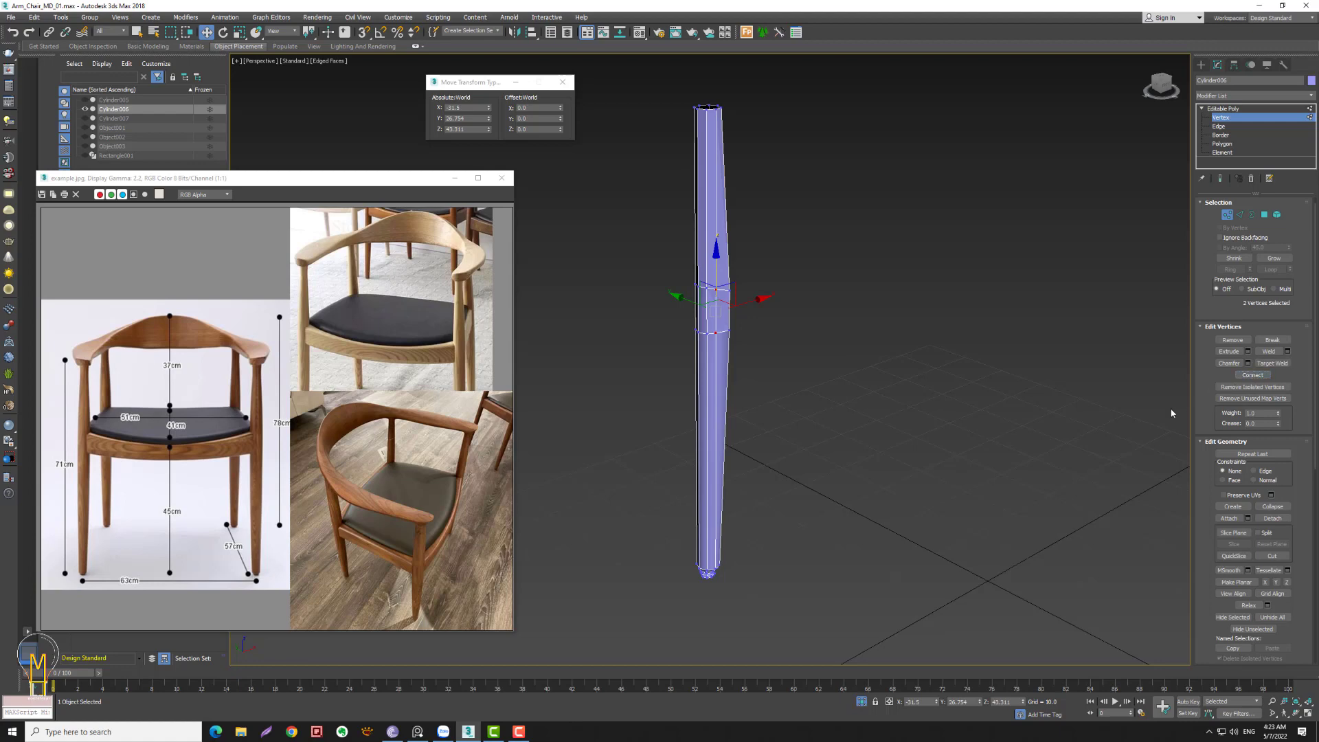
left_click(1171, 412)
key("1")
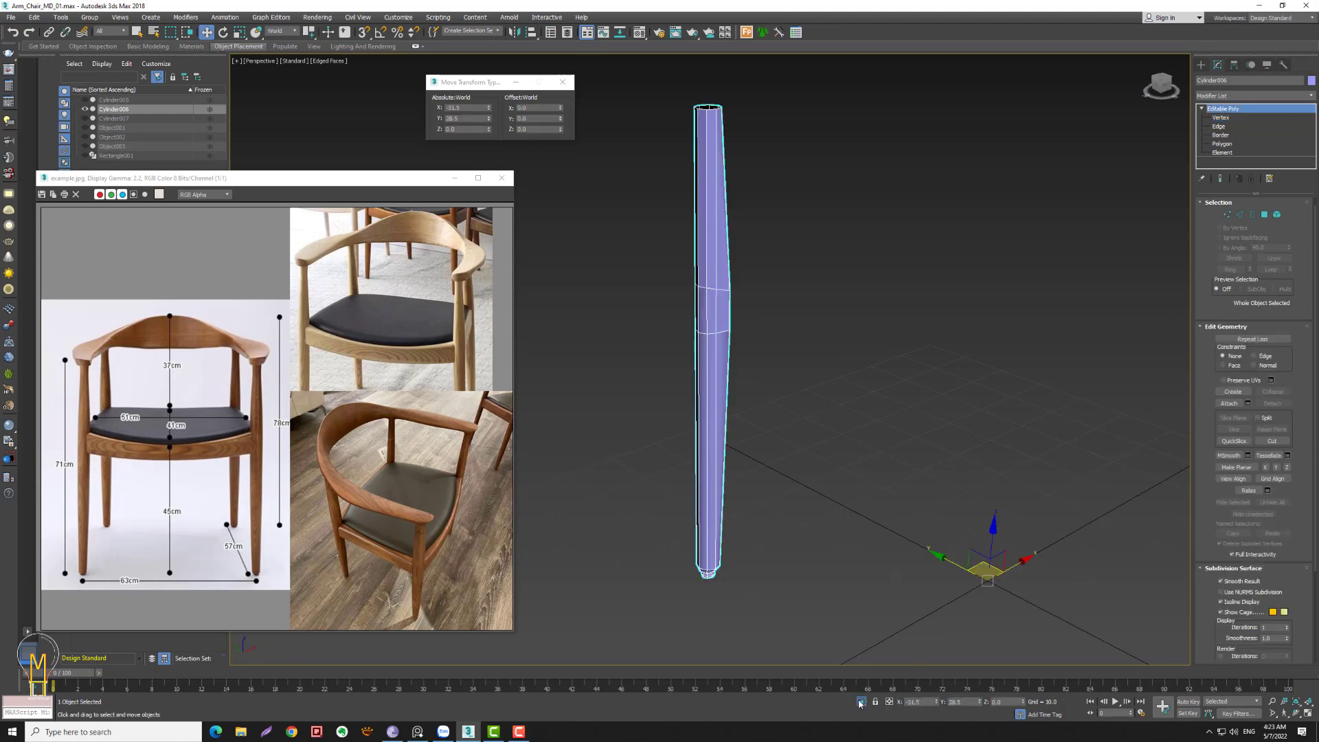
left_click(860, 701)
- Cap the open end border of the Object003 side rail
left_click(844, 427)
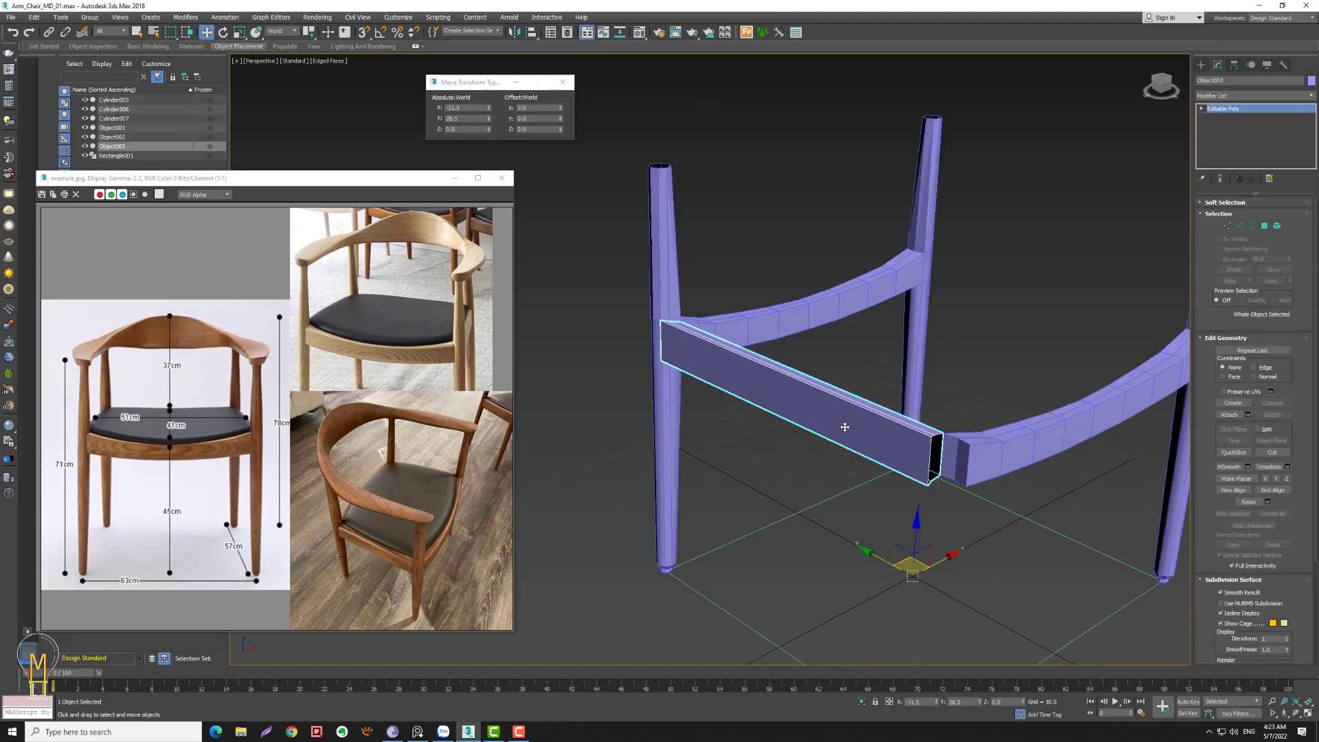
left_click(1252, 225)
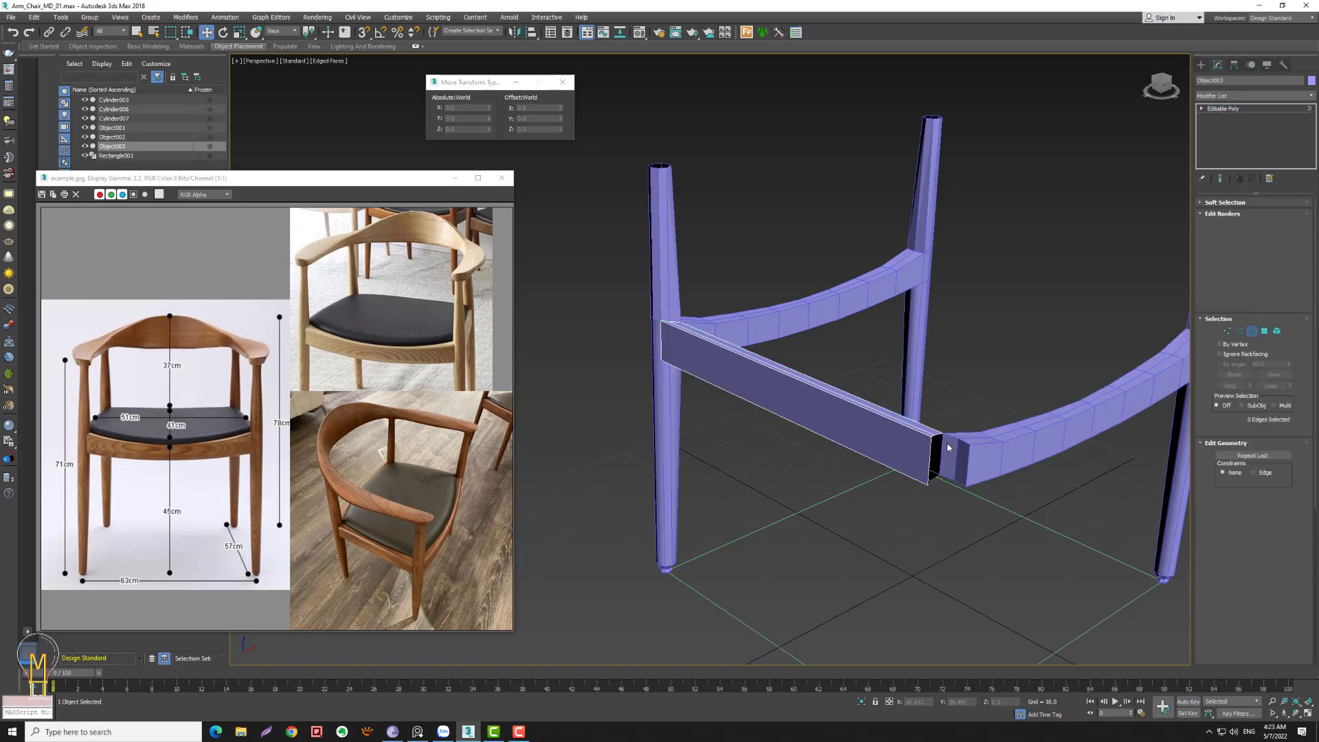
left_click(978, 440)
middle_click_drag(978, 440, 1044, 446, "alt")
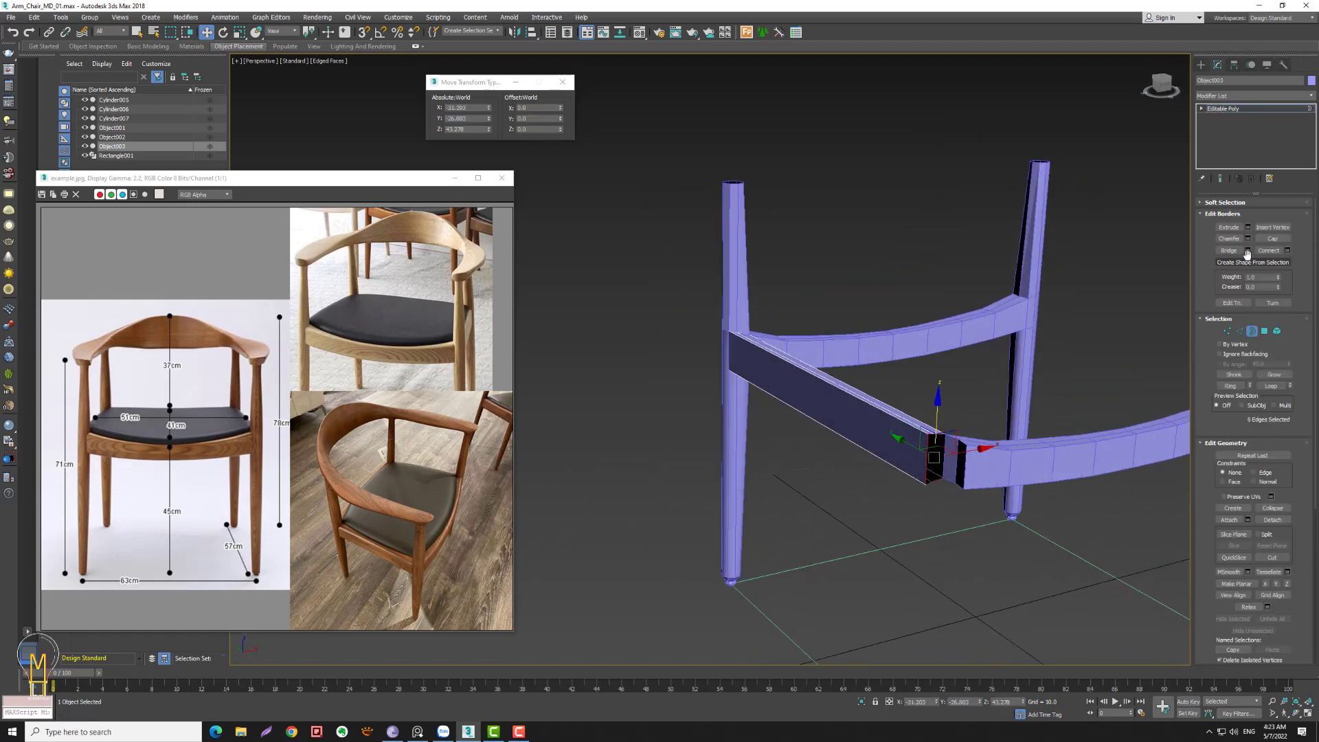
left_click(1272, 238)
- Split the rail's new cap with an edge connecting two of its vertices
left_click(1228, 331)
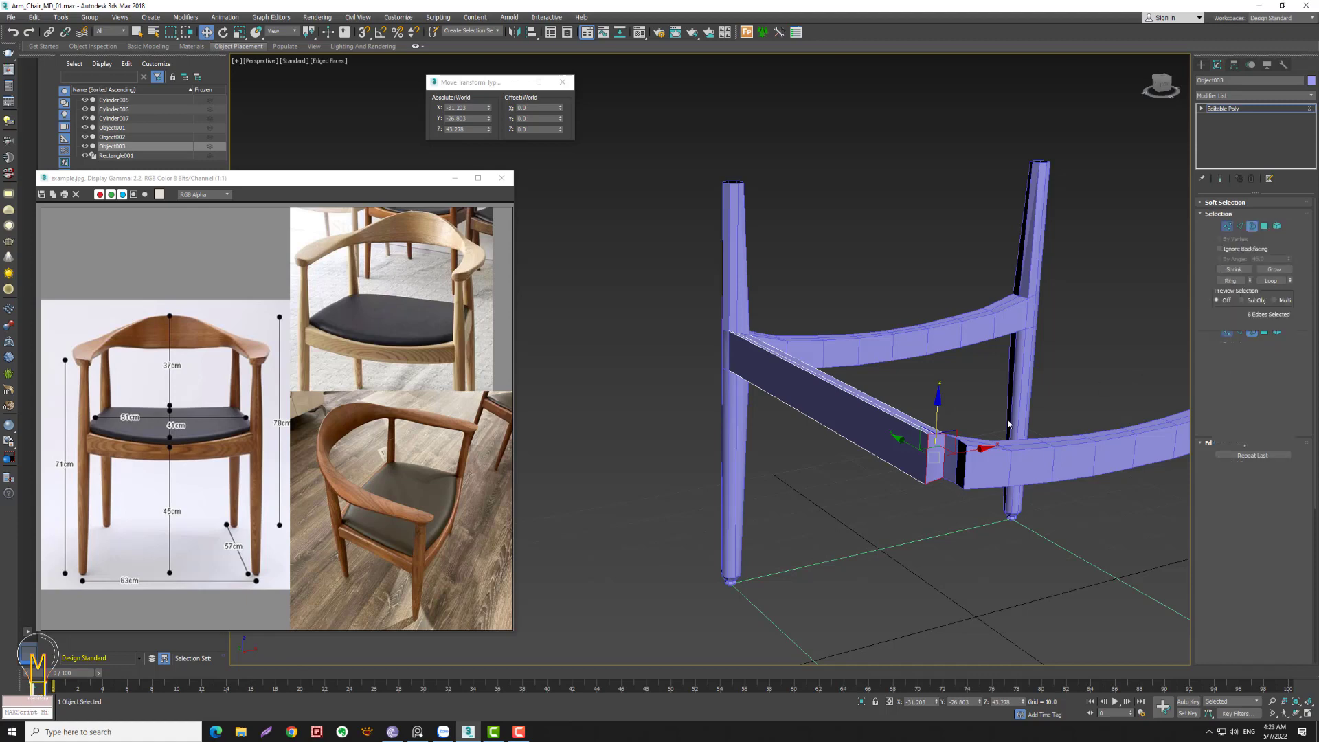
left_click_drag(919, 379, 945, 487)
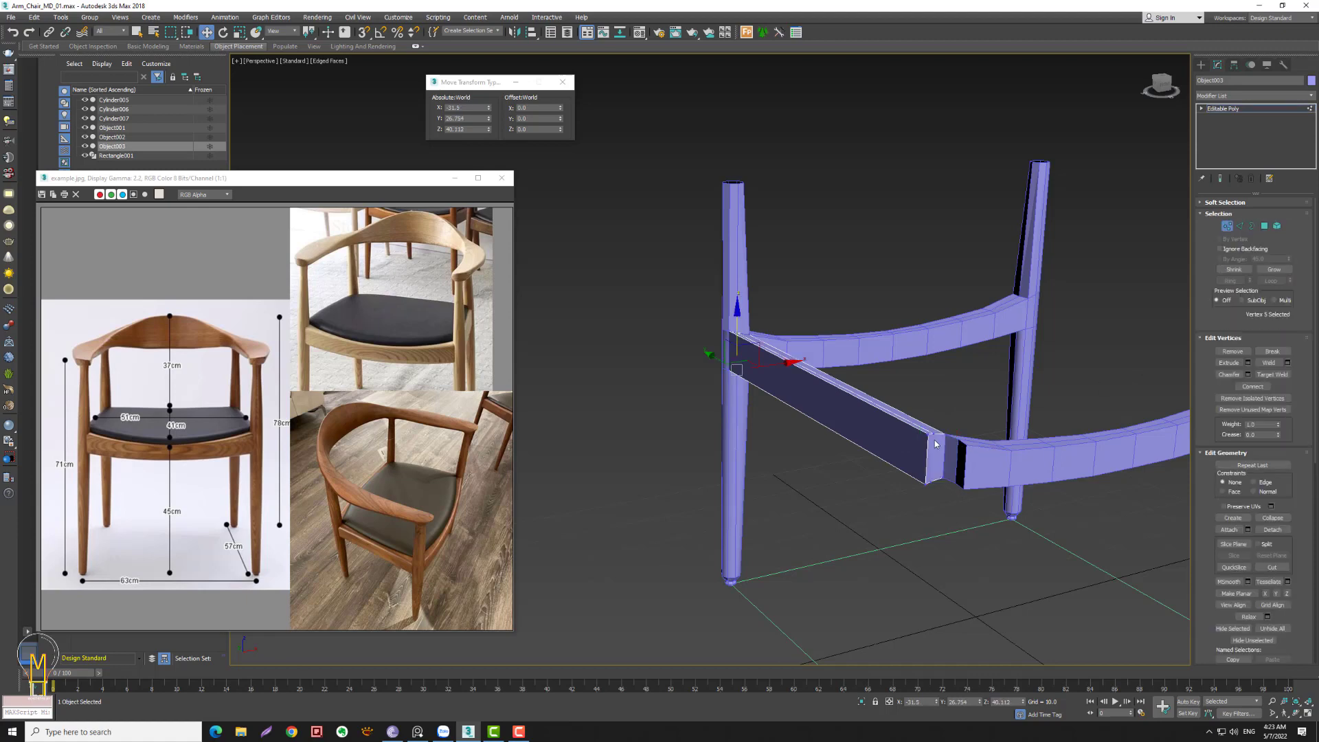
left_click(1252, 386)
left_click(1227, 226)
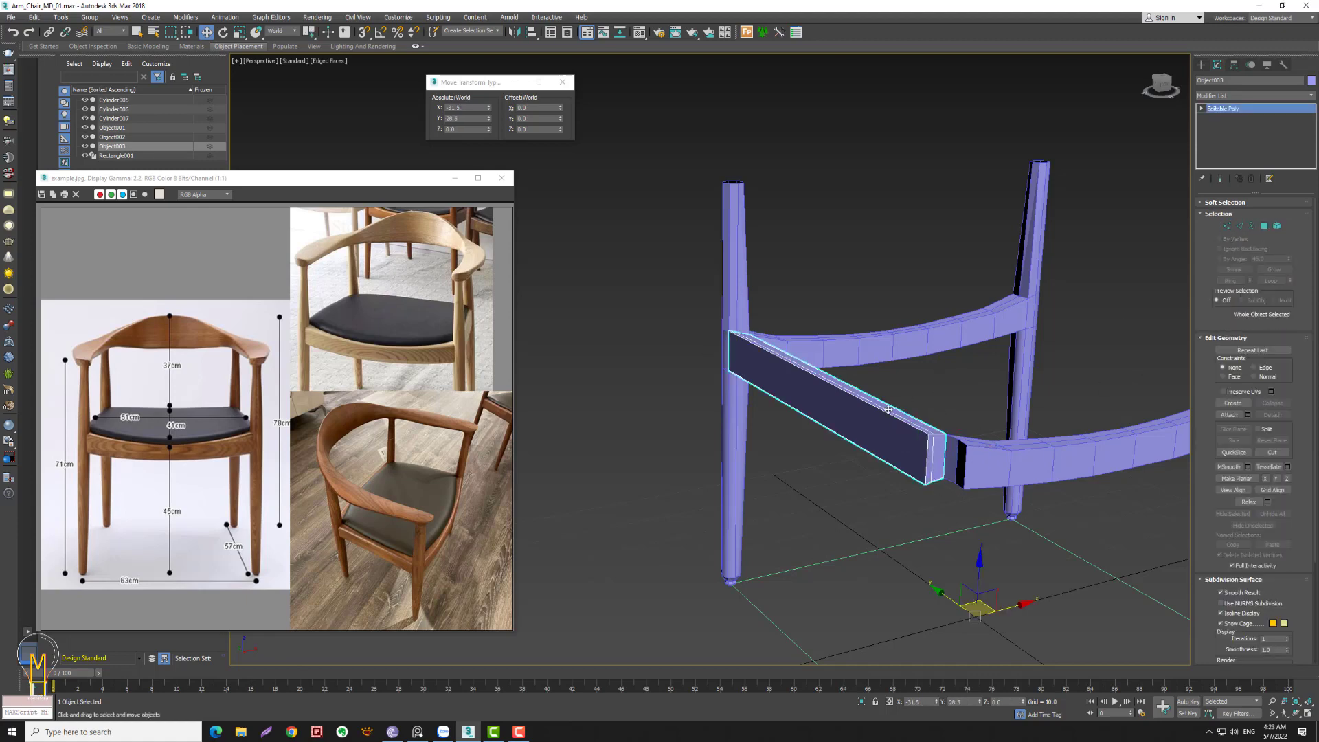
key("alt+z")
left_click_drag(930, 454, 768, 406)
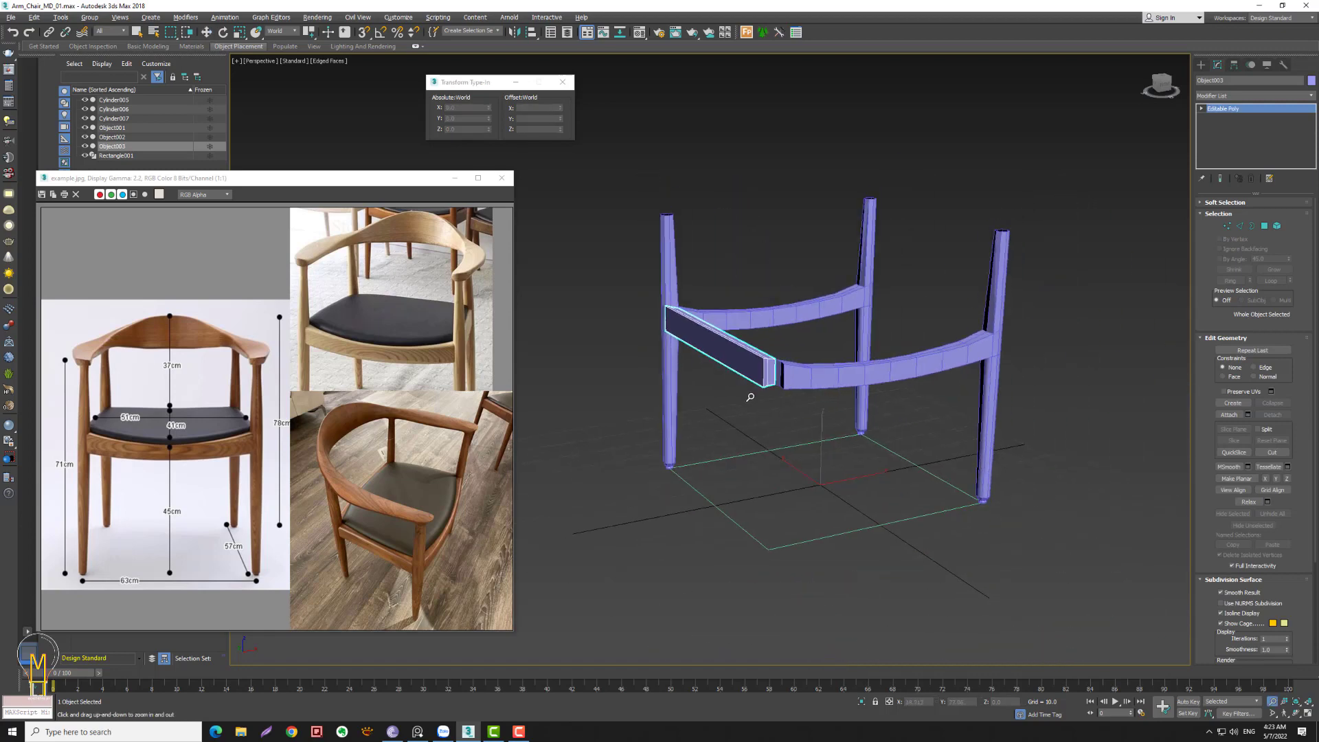
key("w")
key("1")
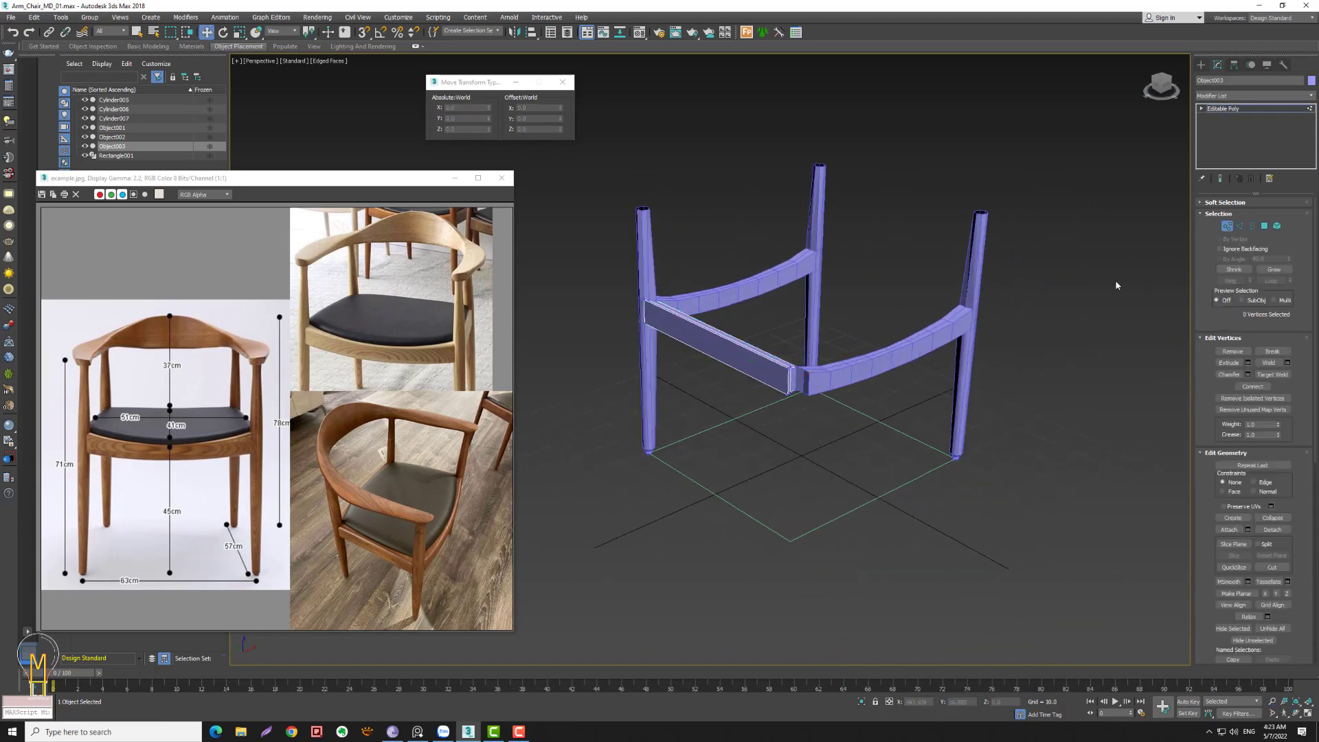
- Mirror the front-left leg Cylinder006 as an instance for the opposite front leg
left_click(1228, 226)
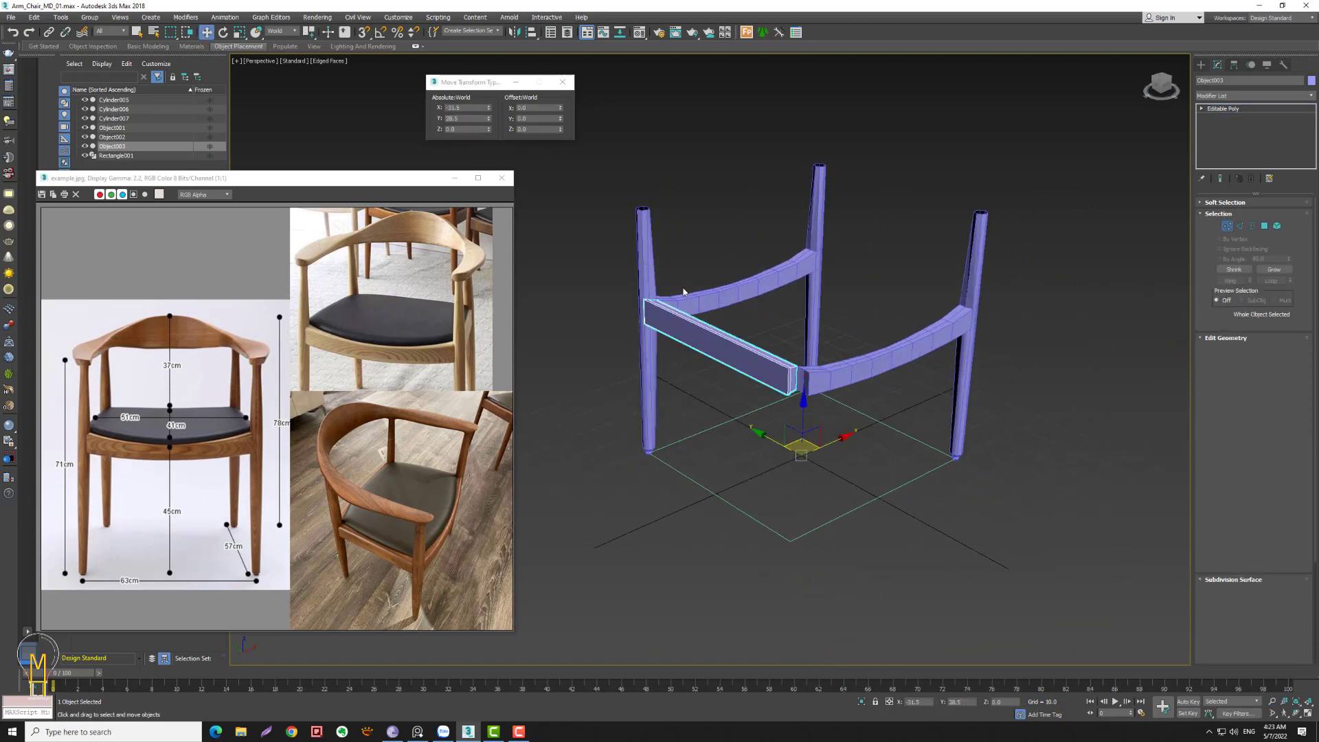
left_click(647, 275)
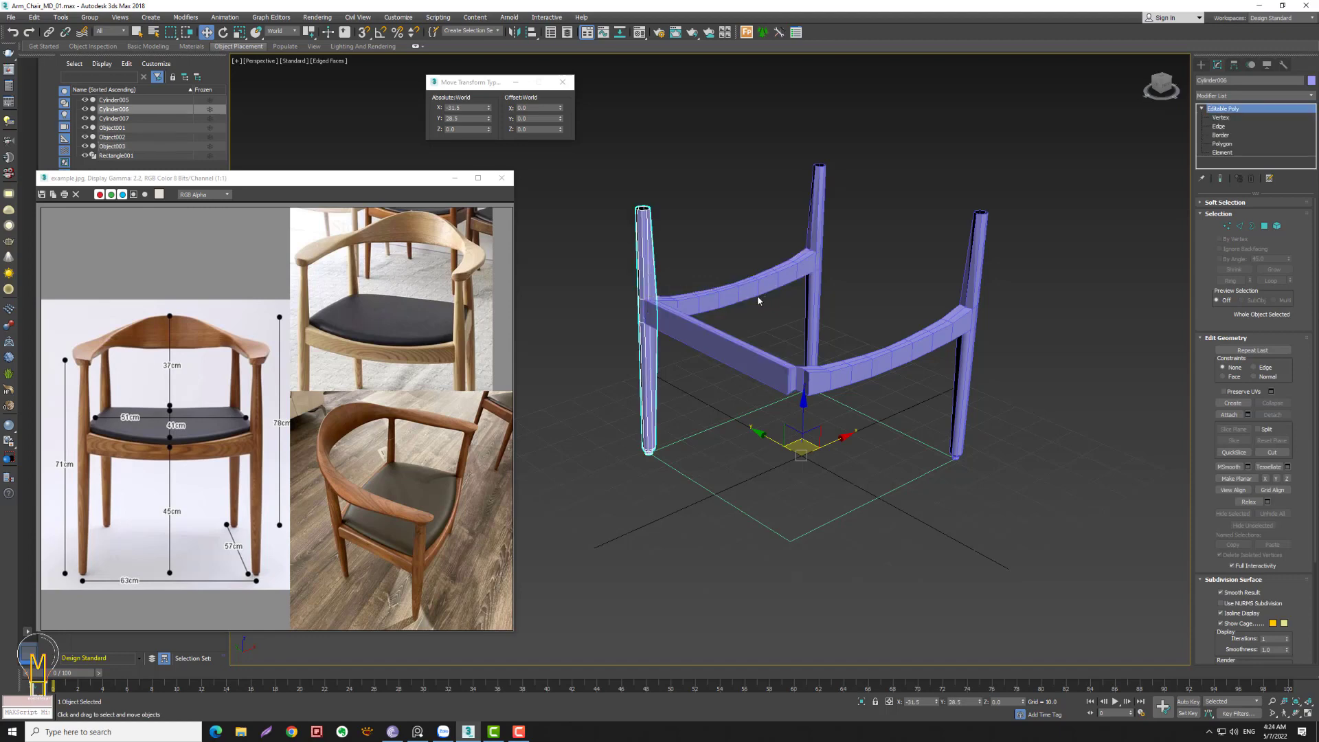
left_click(514, 32)
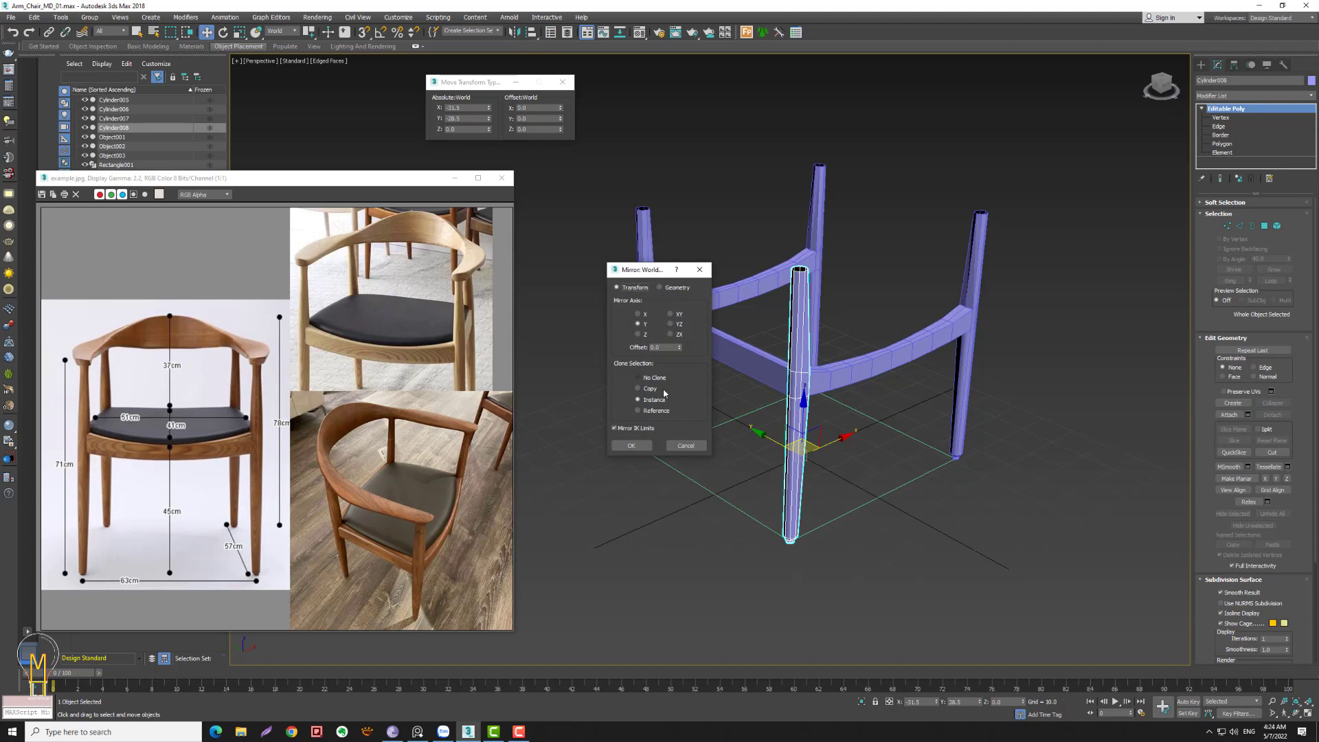
left_click(631, 446)
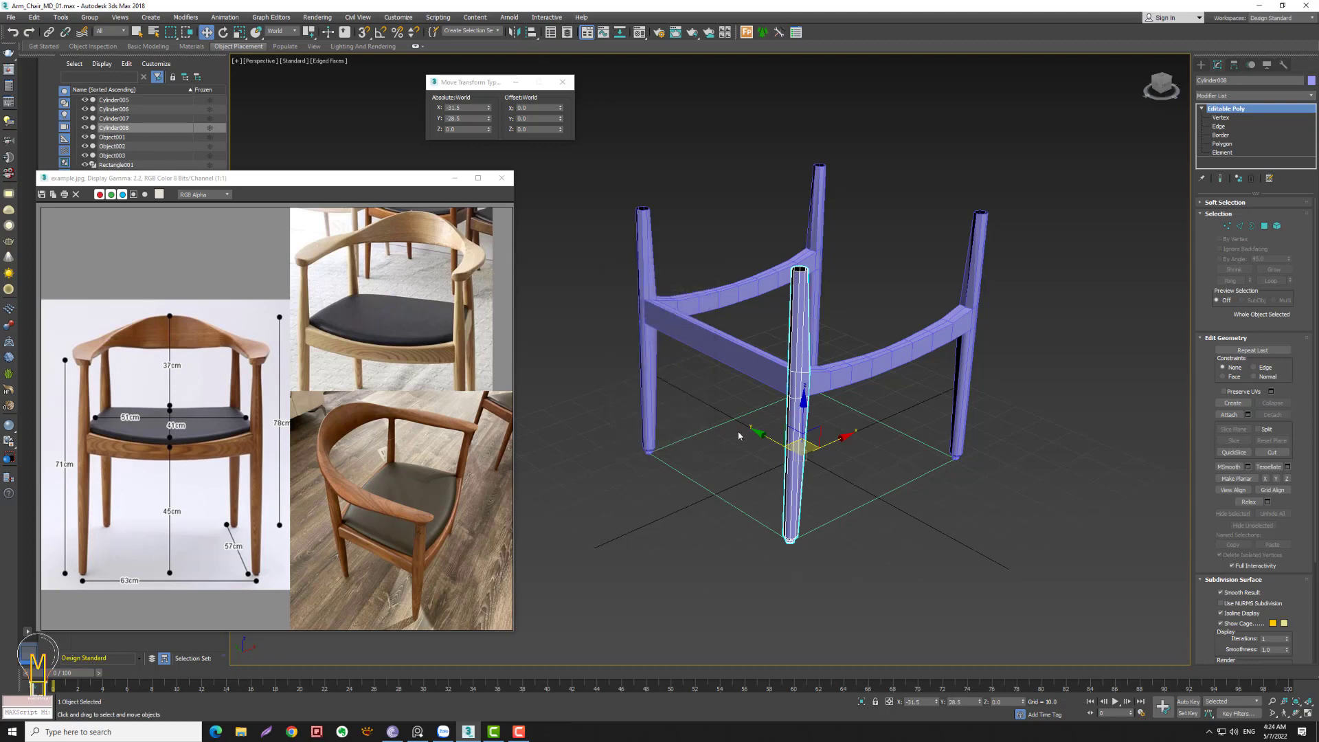
- Test-move the back middle leg sideways, then undo the move
key("alt+z")
left_click_drag(806, 440, 806, 415)
mouse_move(805, 415)
middle_mouse_down("alt")
mouse_move(1044, 307)
mouse_move(944, 330)
middle_mouse_up("alt")
key("w")
left_click(946, 331)
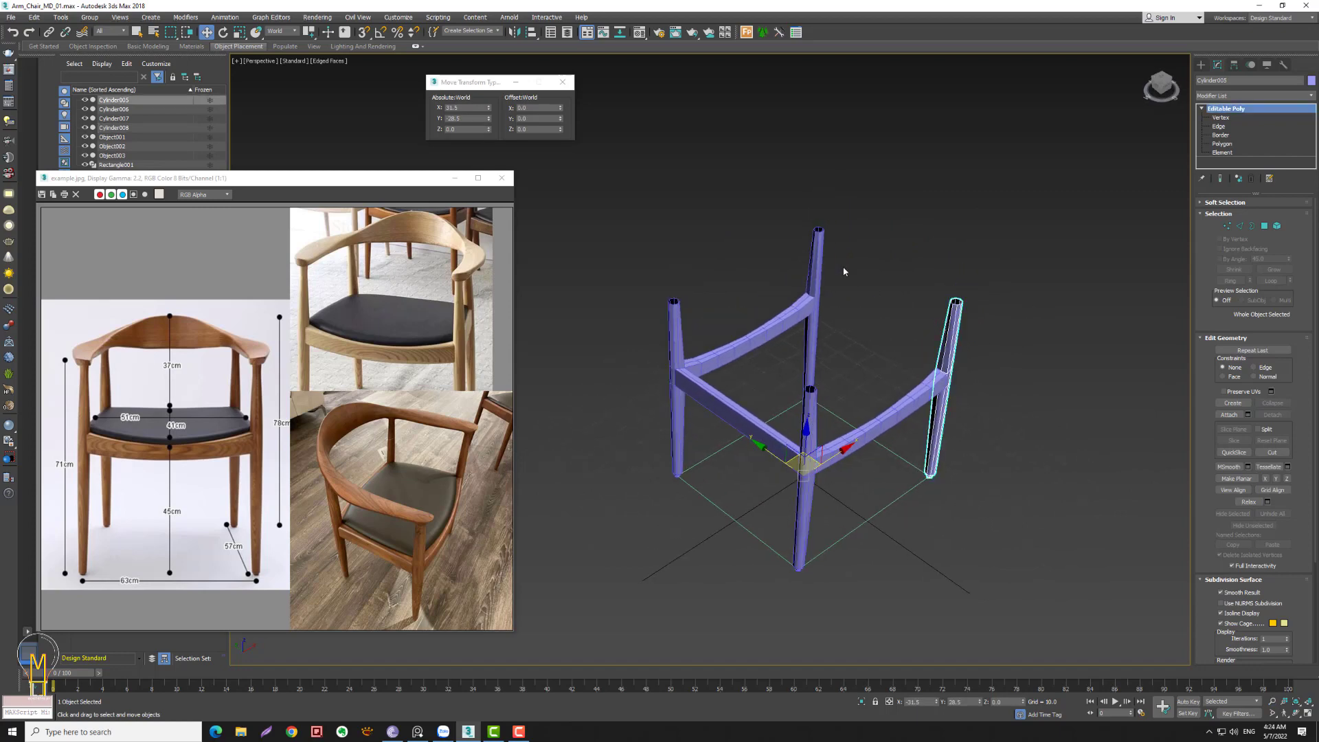
left_click(816, 288)
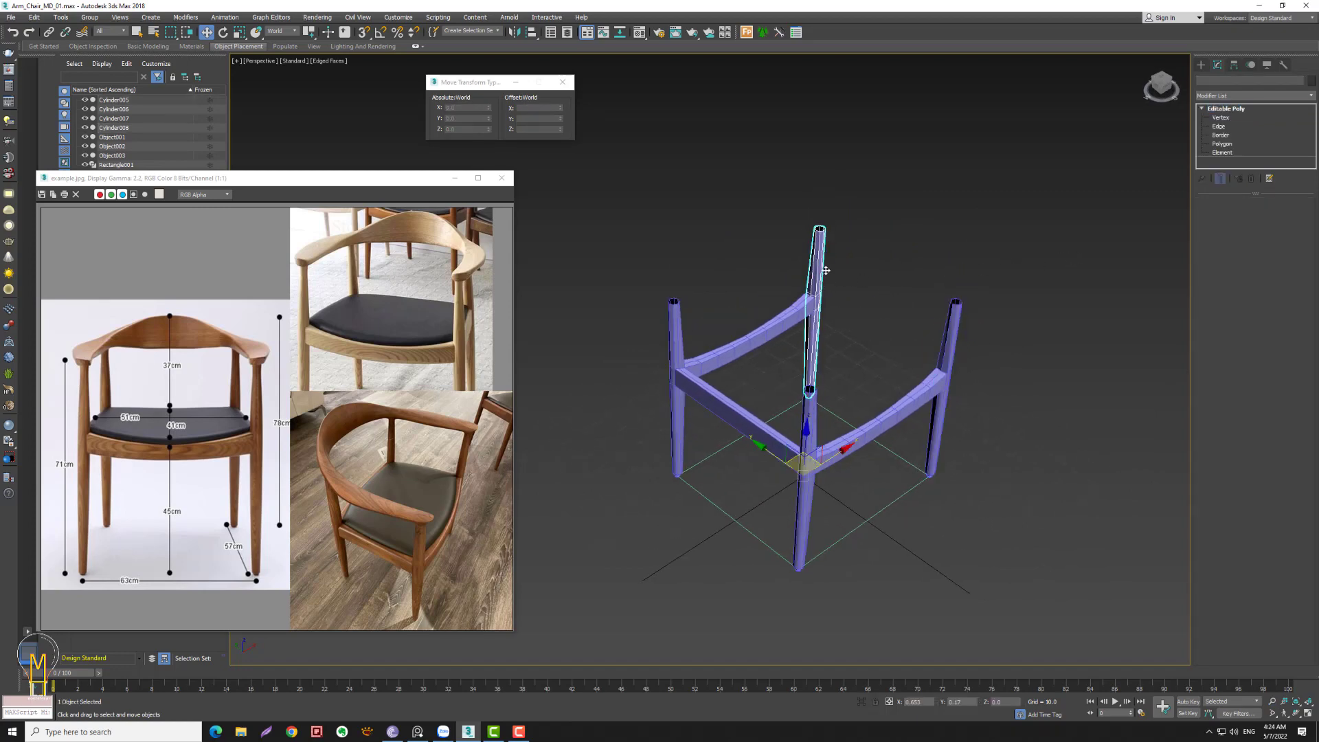
left_click_drag(805, 416, 939, 385)
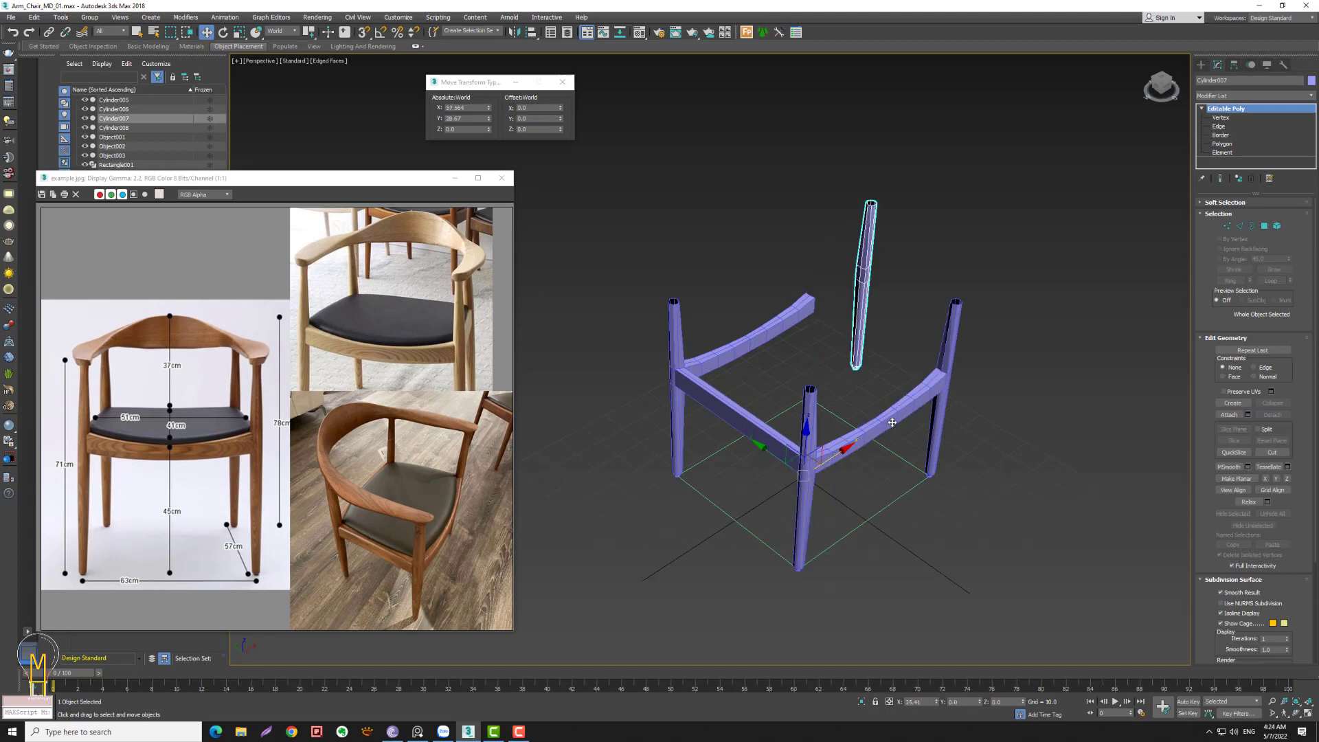
key("ctrl+z")
mouse_move(938, 385)
middle_mouse_down("alt")
mouse_move(985, 348)
mouse_move(971, 286)
middle_mouse_up("alt")
- Mirror the Object003 side rail across X as instance Object004, then restore four viewports
left_click(971, 286)
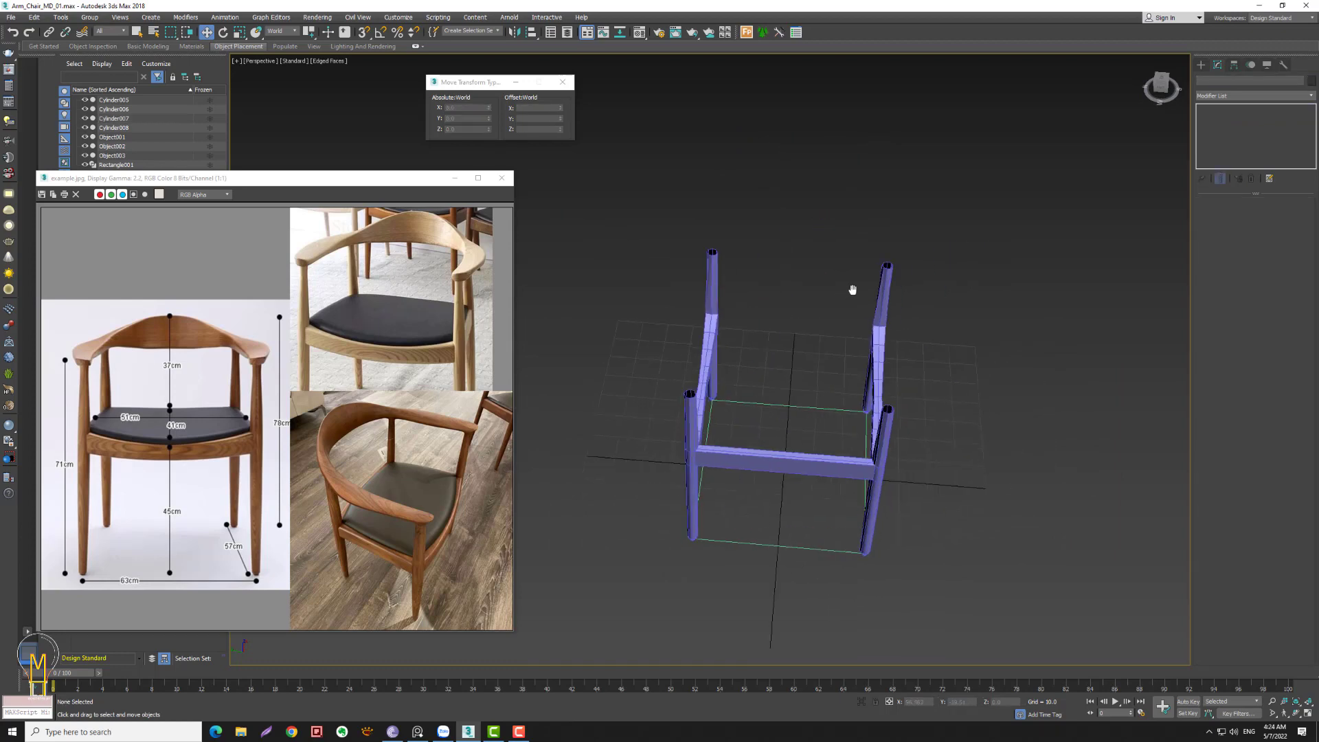
mouse_move(851, 289)
middle_mouse_down("alt")
mouse_move(889, 327)
mouse_move(790, 369)
mouse_move(862, 371)
mouse_move(715, 380)
middle_mouse_up("alt")
left_click(715, 380)
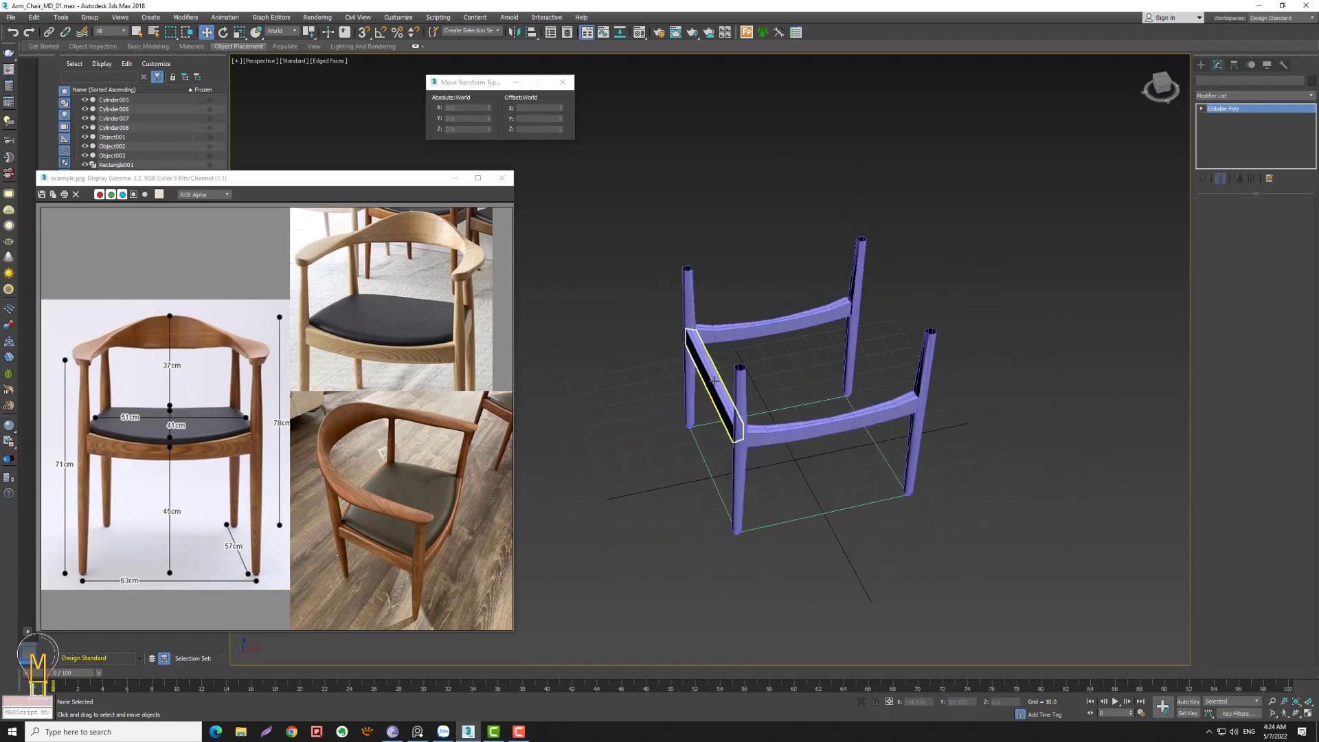
left_click(514, 32)
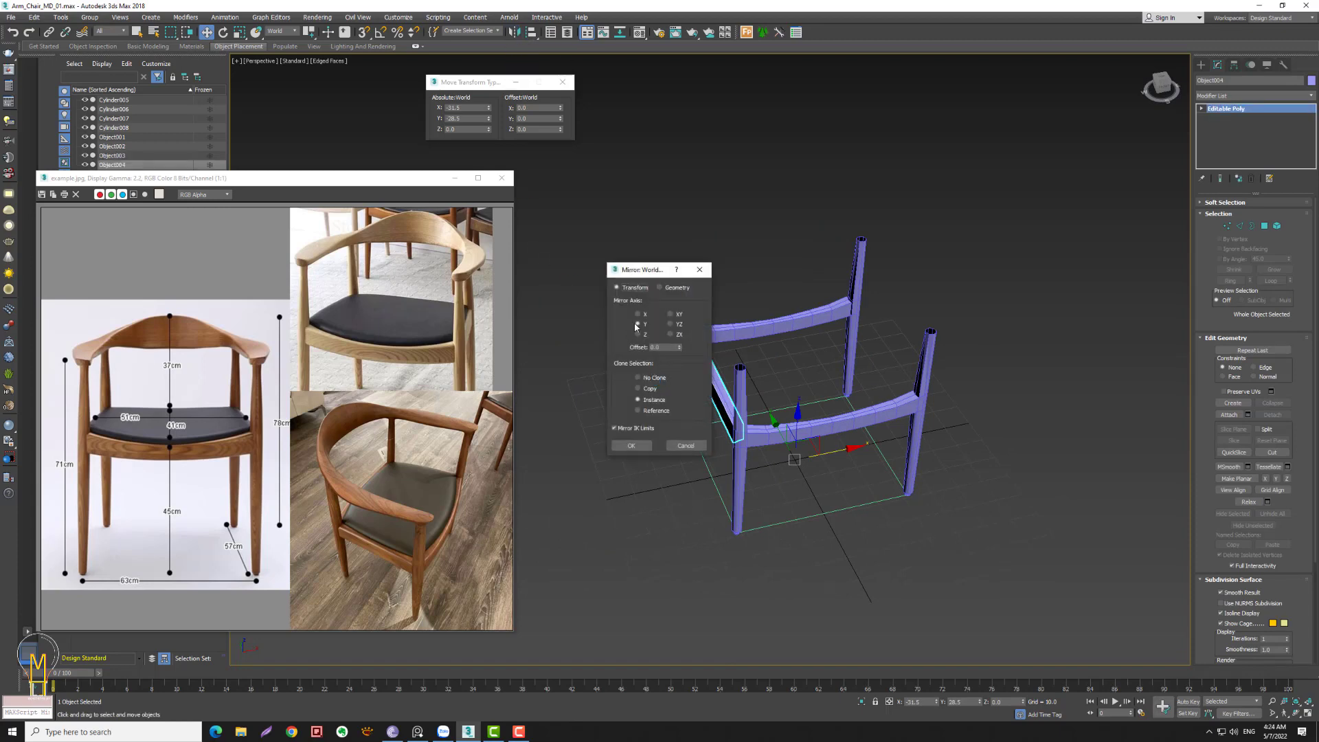
left_click(639, 314)
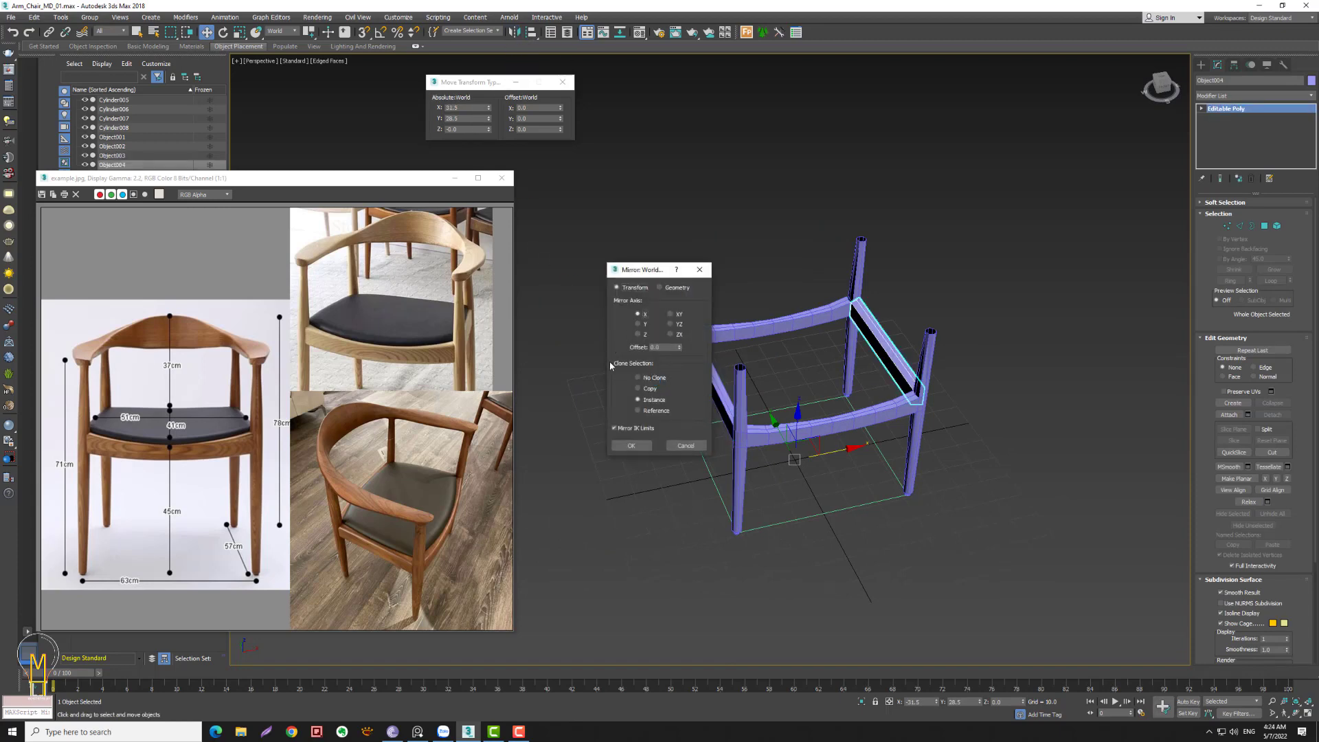
left_click(630, 446)
mouse_move(787, 444)
middle_mouse_down("alt")
mouse_move(815, 398)
mouse_move(1169, 546)
middle_mouse_up("alt")
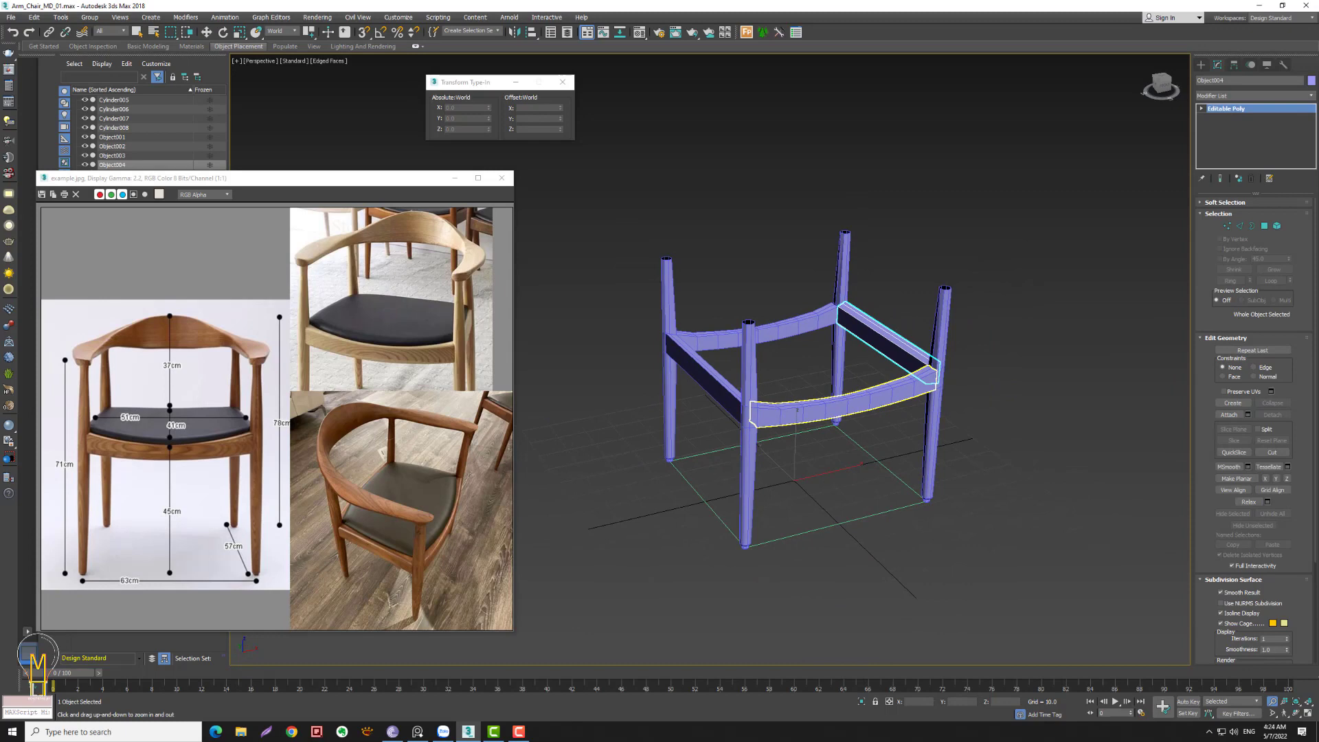
left_click(1308, 712)
- Draw a standard-primitive Plane across the top of the back legs in the Front view
left_click_drag(344, 178, 254, 251)
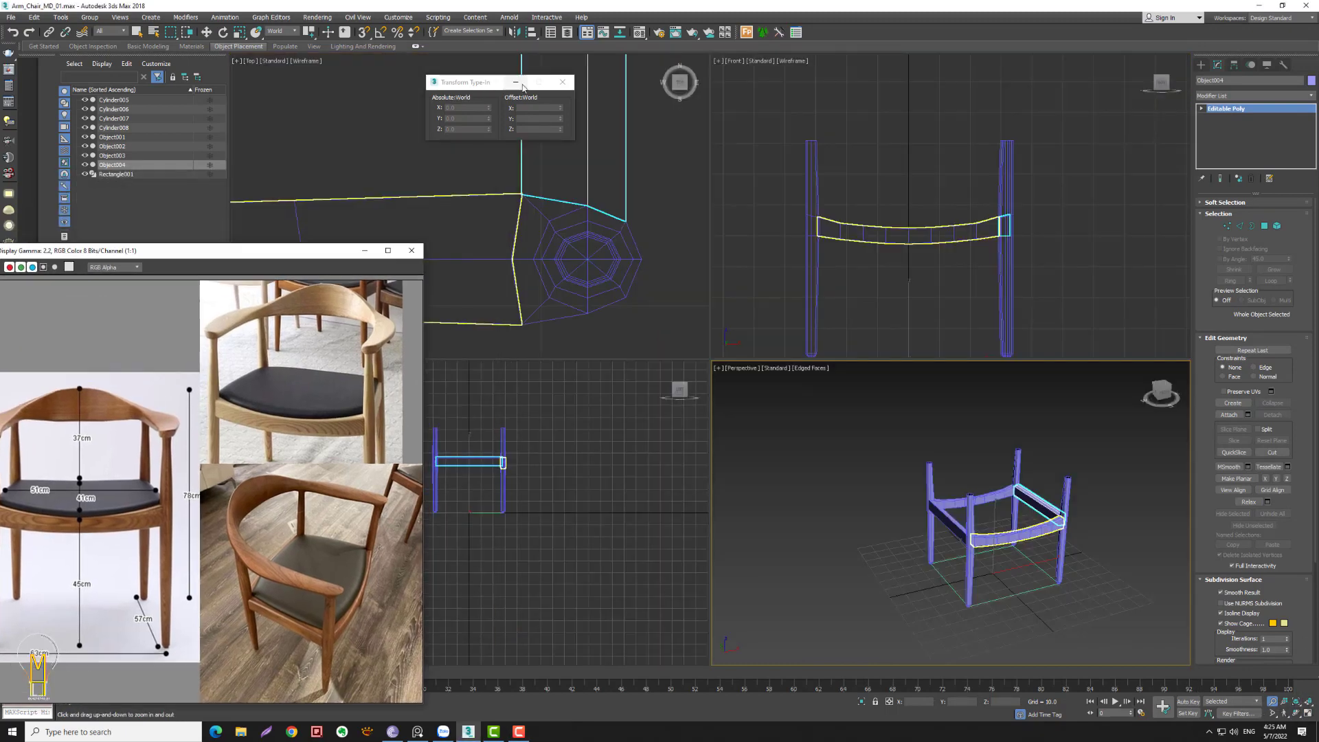
left_click_drag(549, 82, 682, 93)
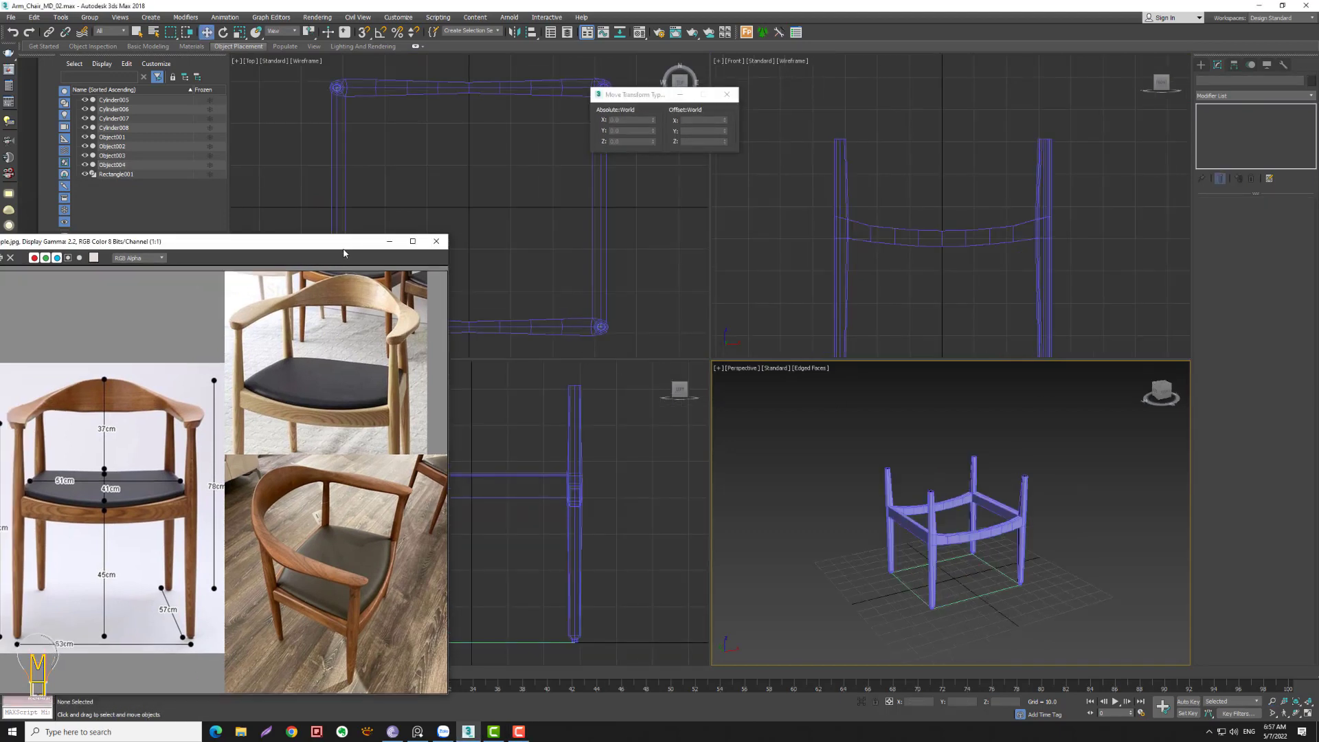
left_click_drag(319, 262, 341, 253)
left_click(1200, 66)
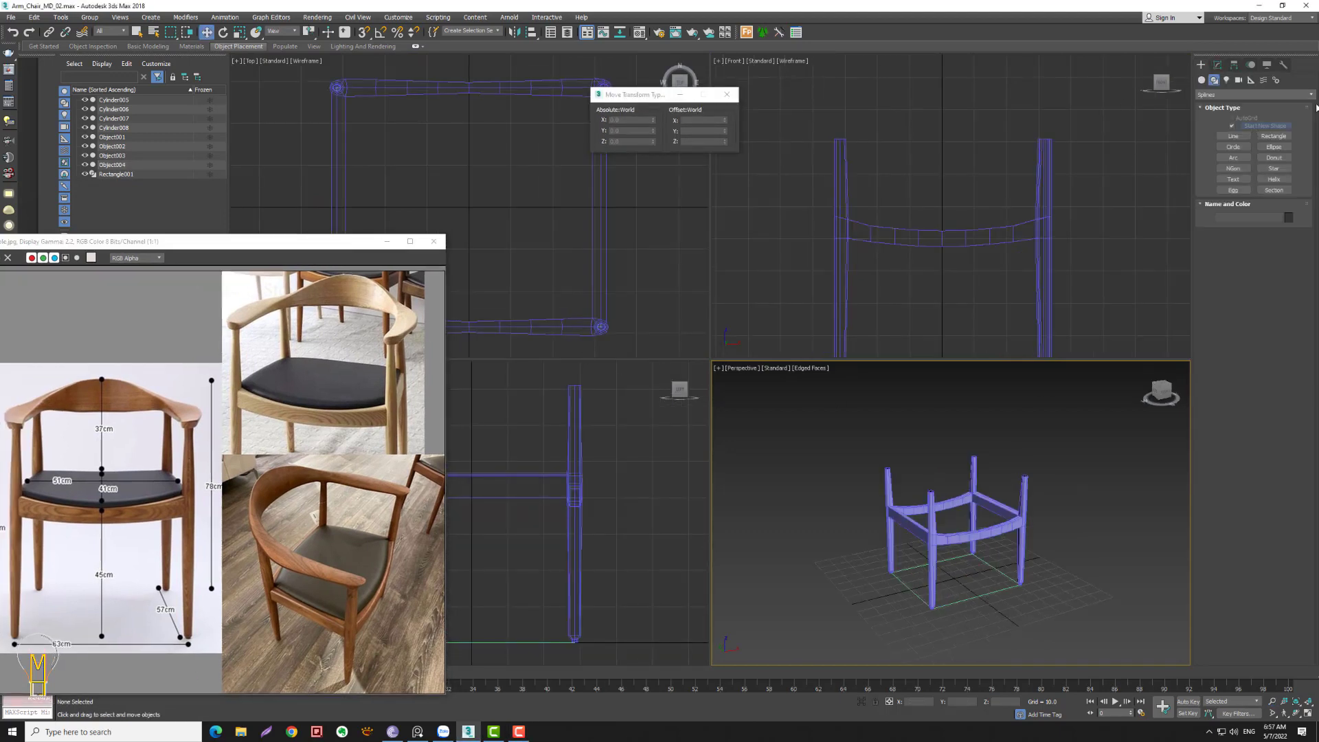
left_click(1202, 80)
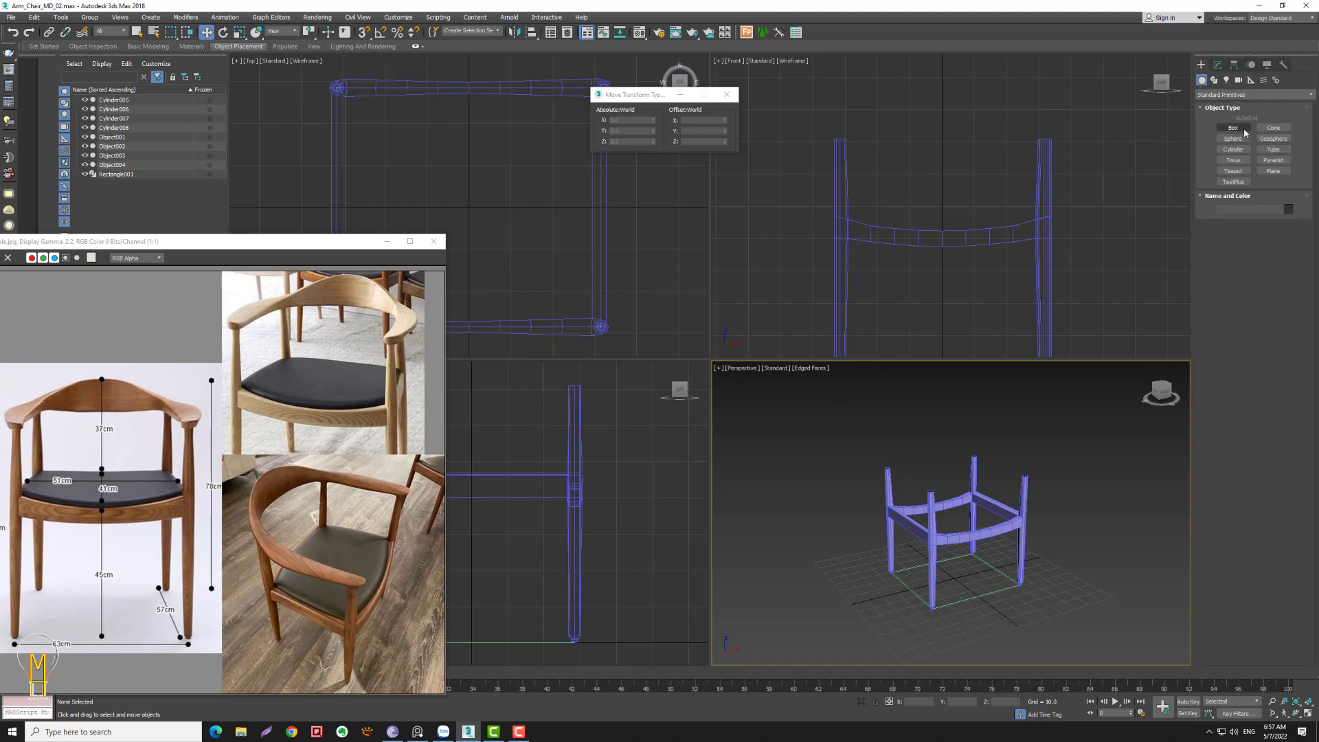
left_click(1272, 170)
left_click_drag(844, 138, 1045, 117)
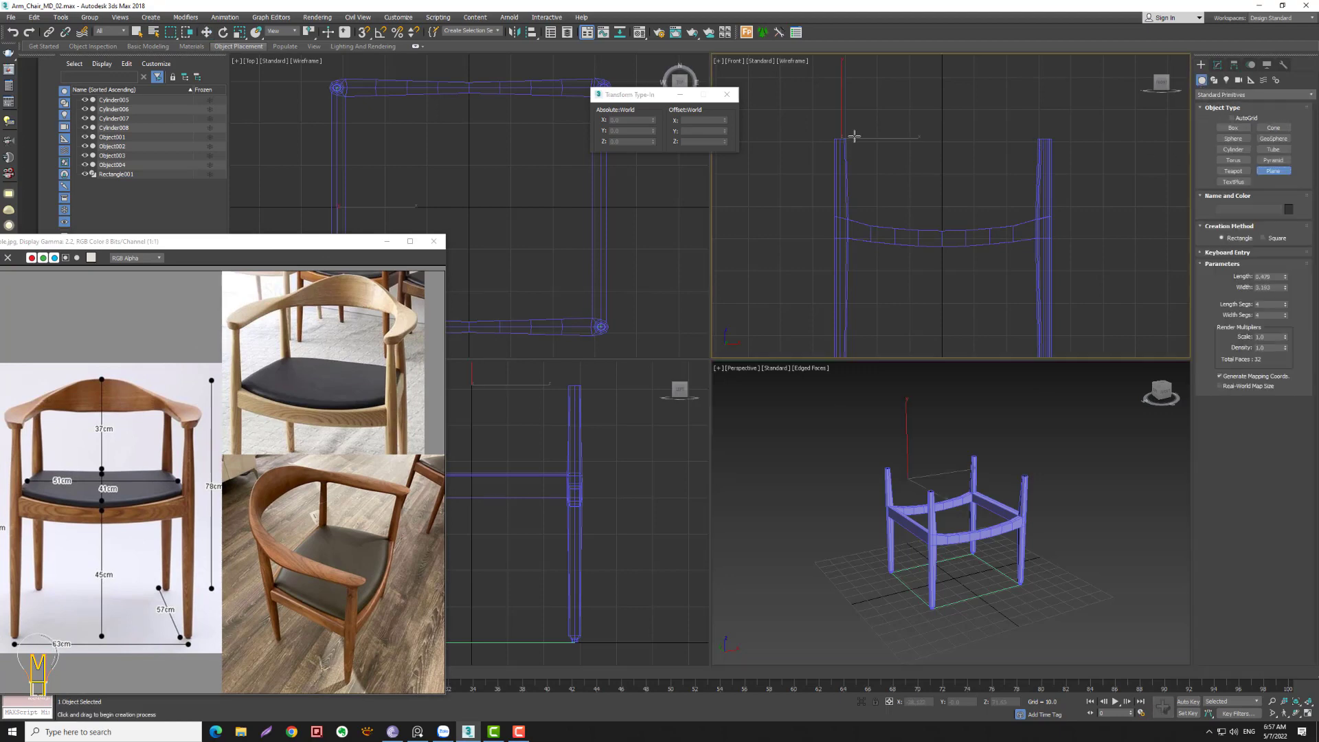
left_click_drag(1042, 110, 1043, 107)
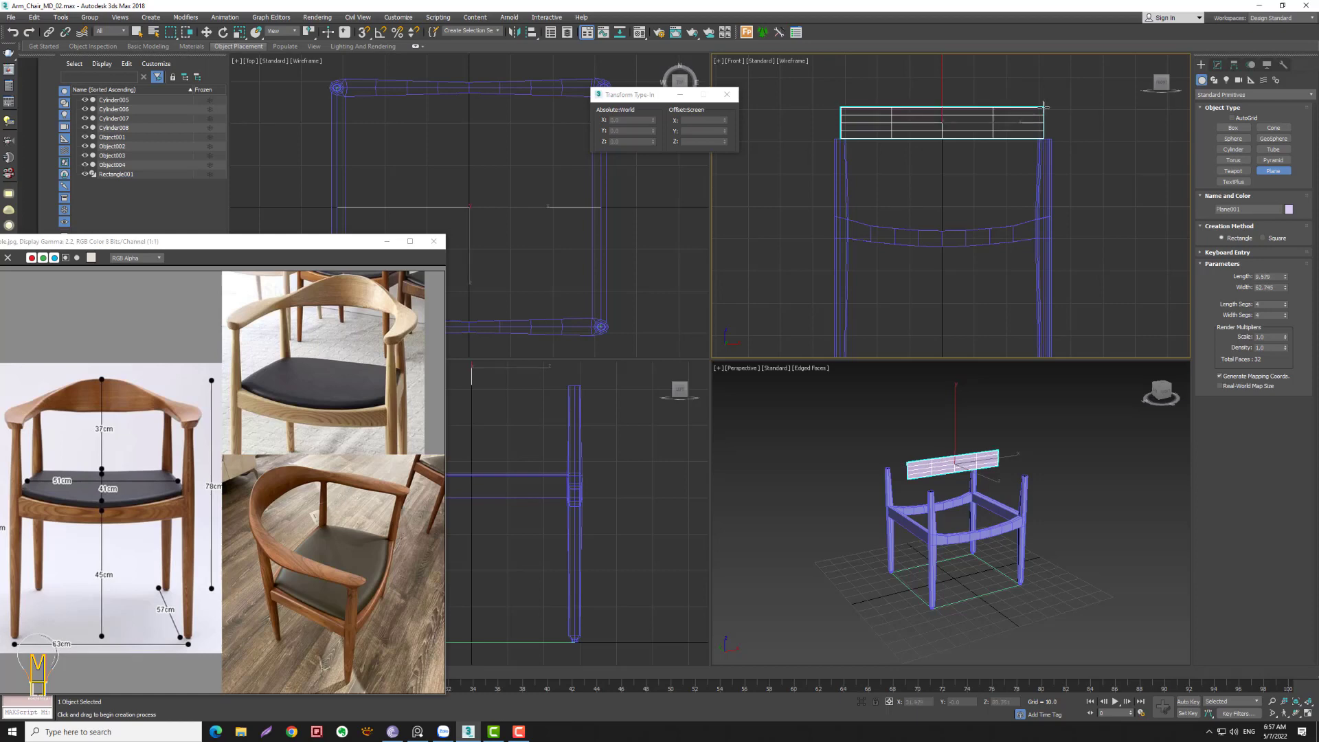
key("w")
- Set the plane to single length/width segments, centre it at X 0, and lower it
left_click(1217, 64)
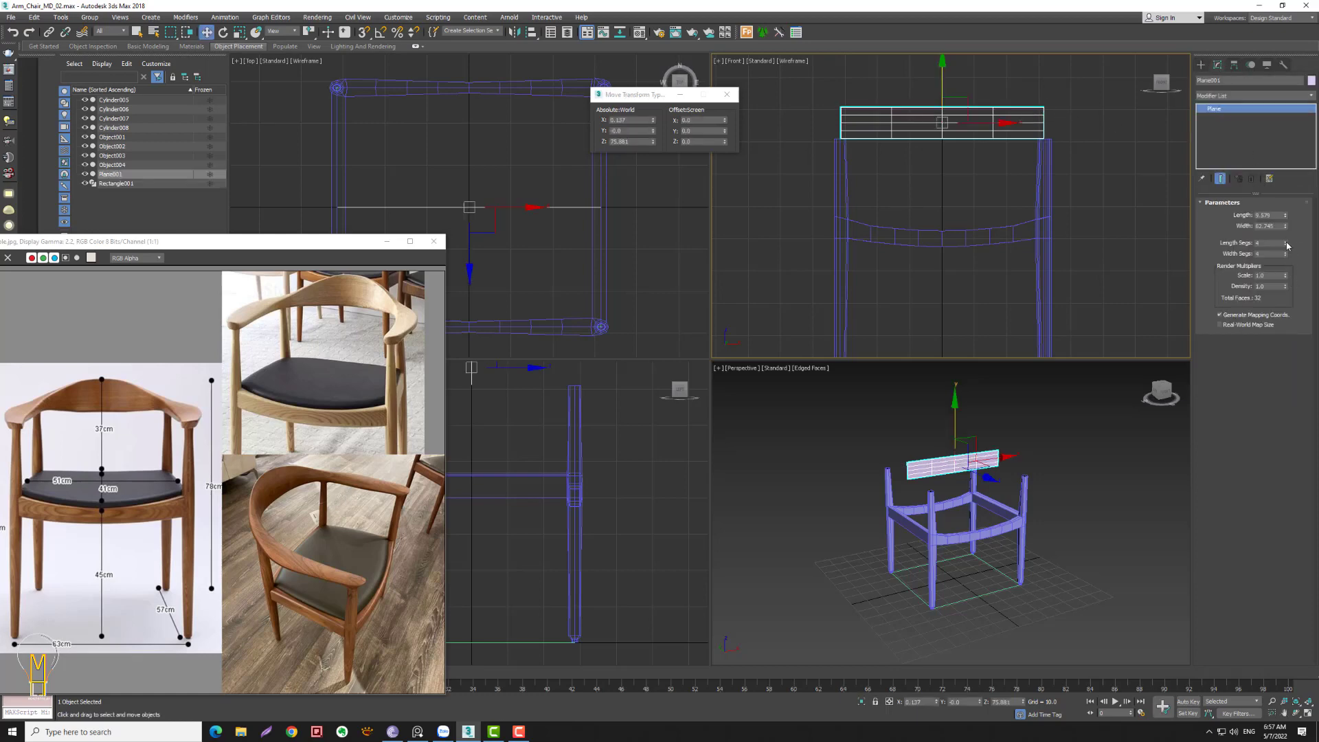
left_click_drag(1286, 245, 1285, 275)
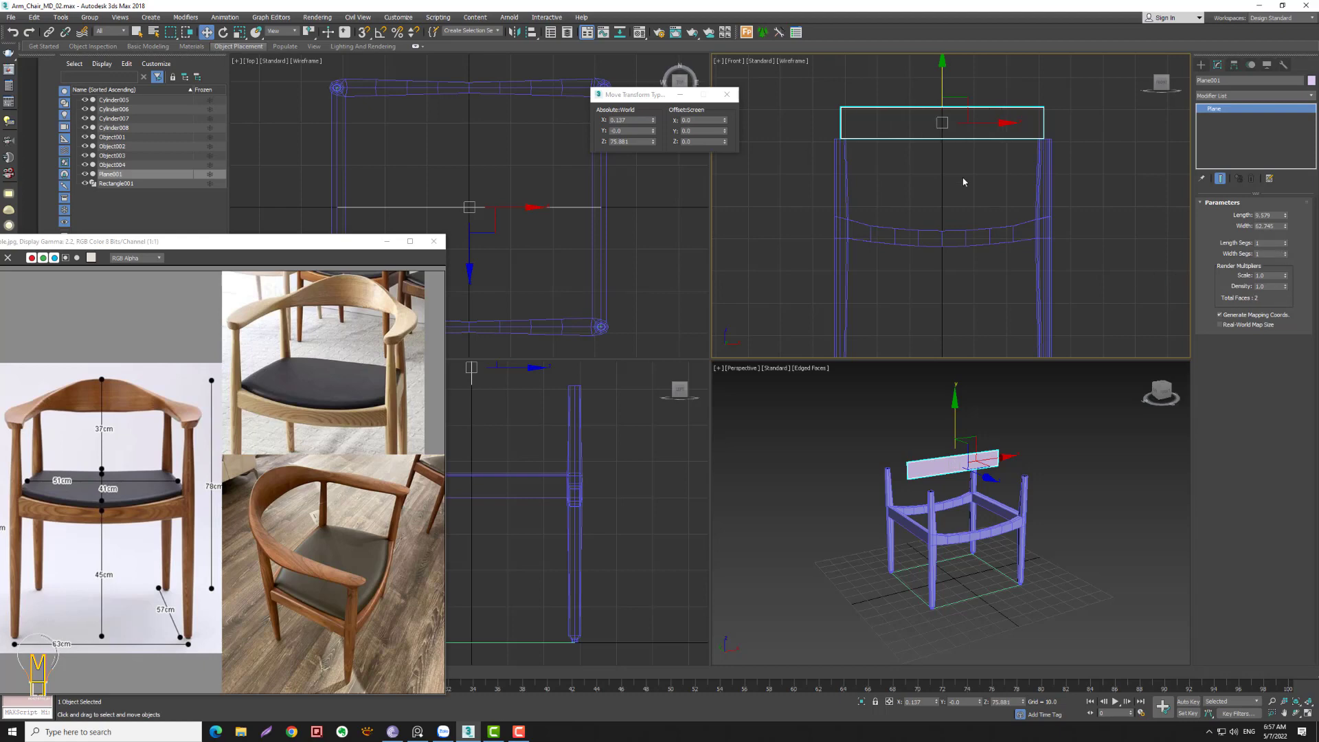
right_click(652, 121)
left_click_drag(941, 67, 942, 82)
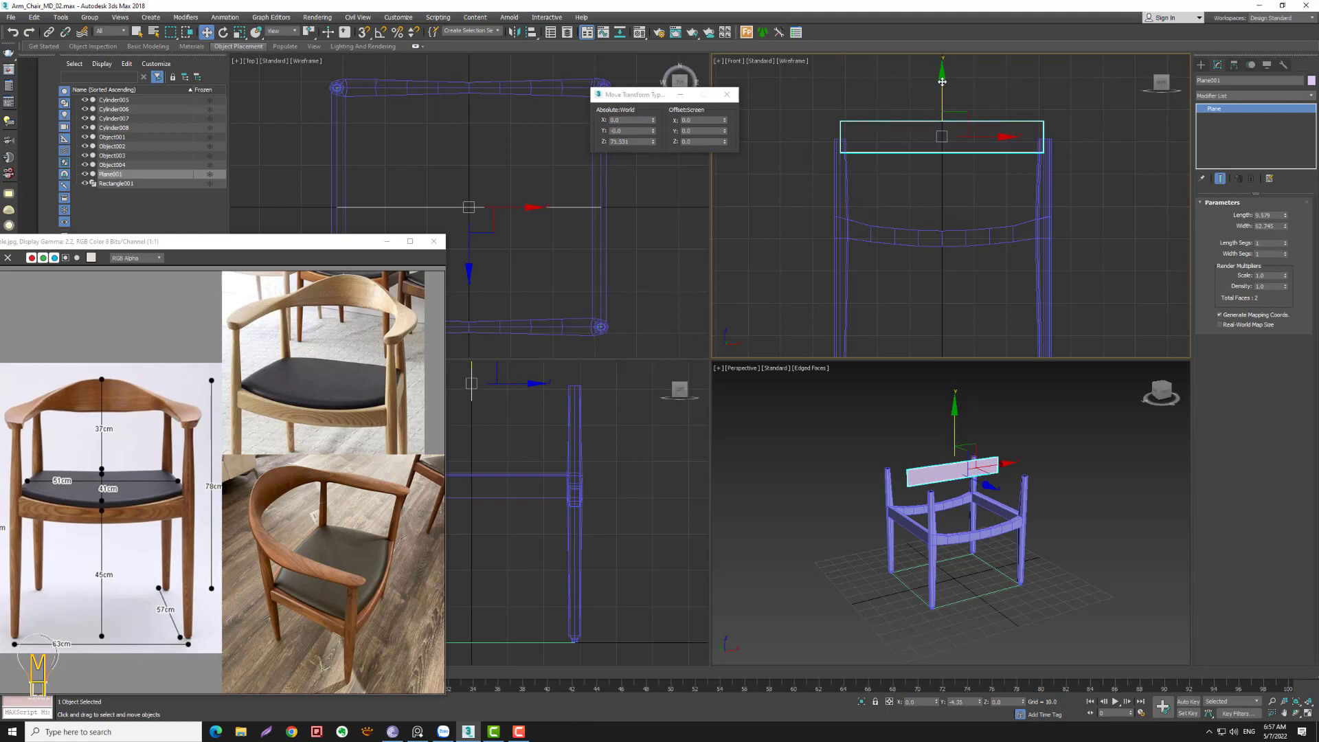
right_click(1250, 109)
- Convert the plane to Editable Poly and connect its top and bottom edges with 3 segments
left_click(1292, 180)
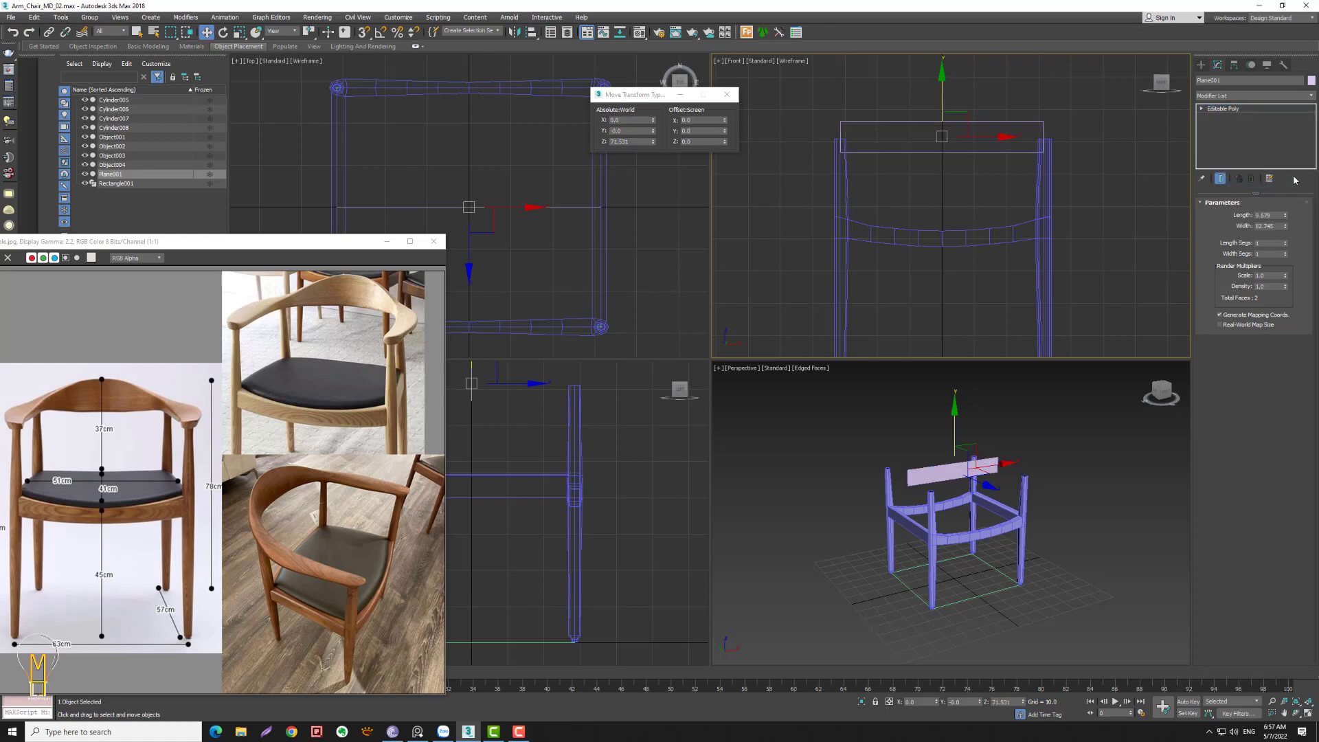
key("2")
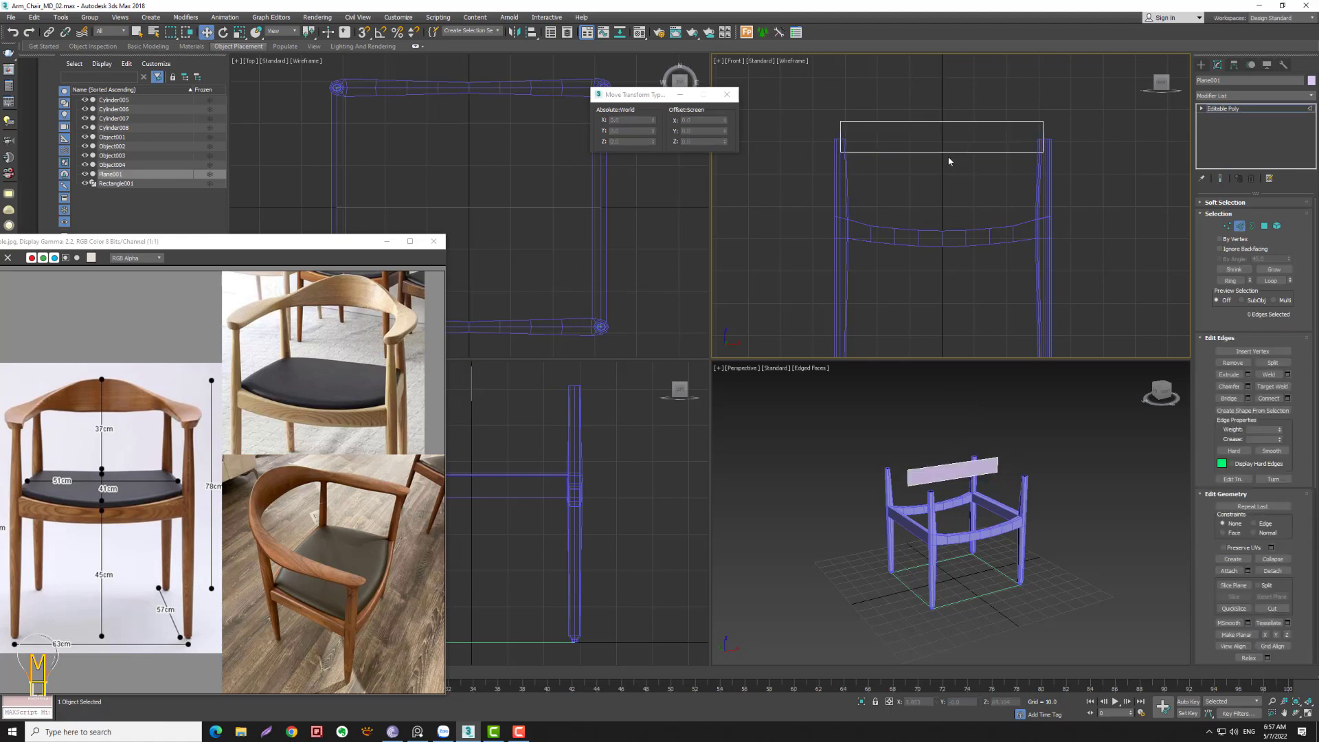
left_click(950, 152)
left_click(1229, 280)
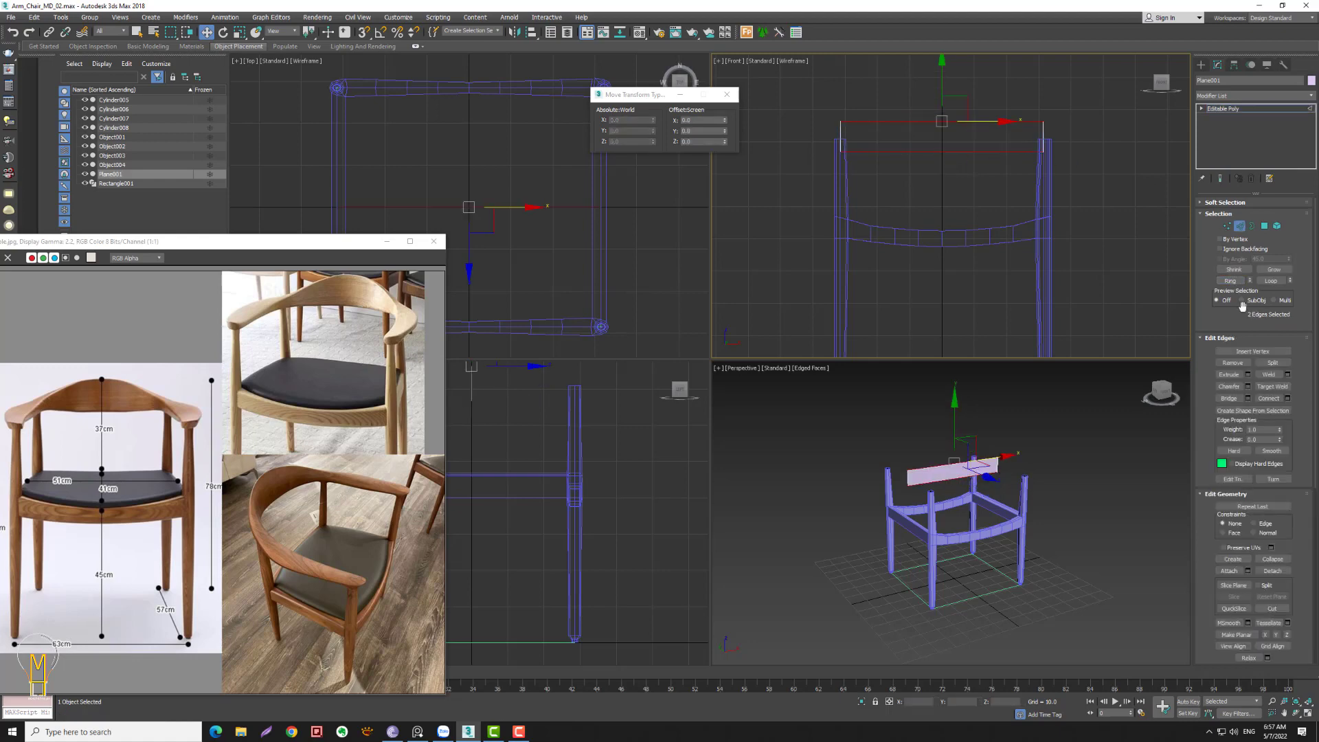
left_click(1287, 398)
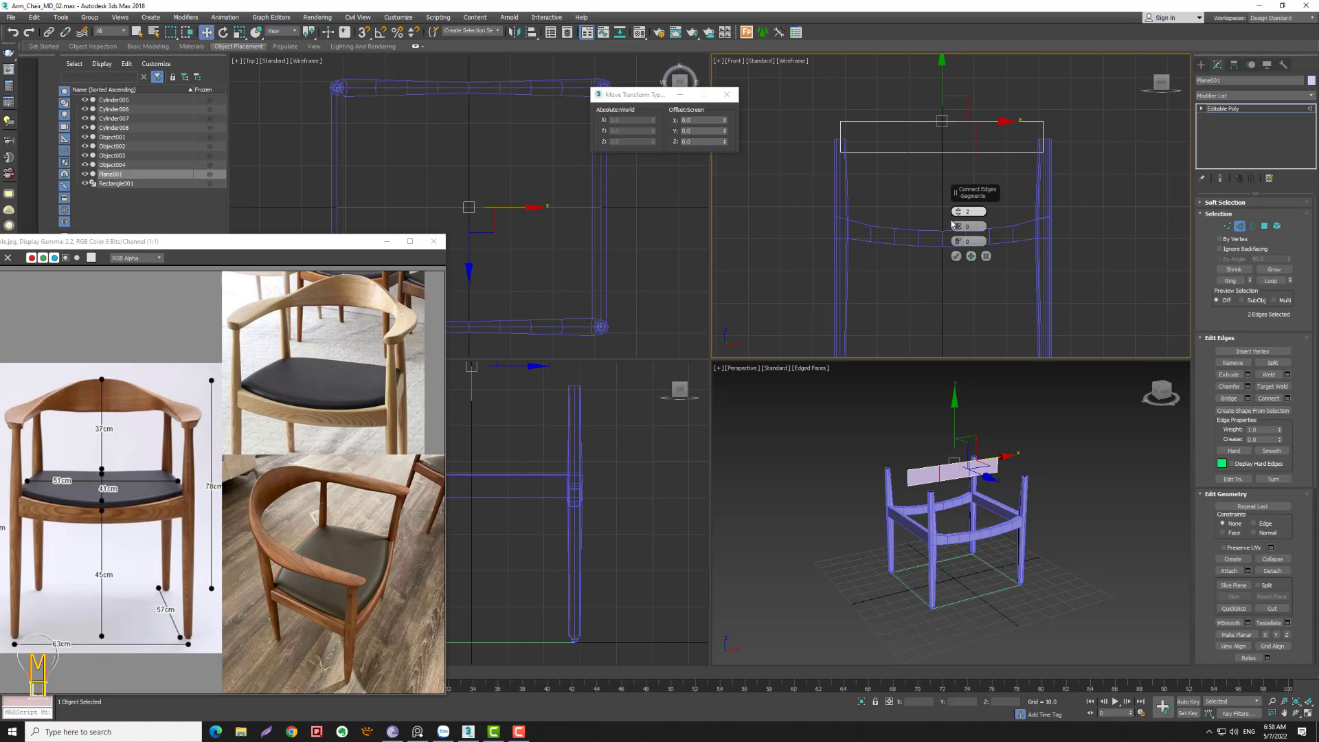
left_click_drag(958, 213, 961, 209)
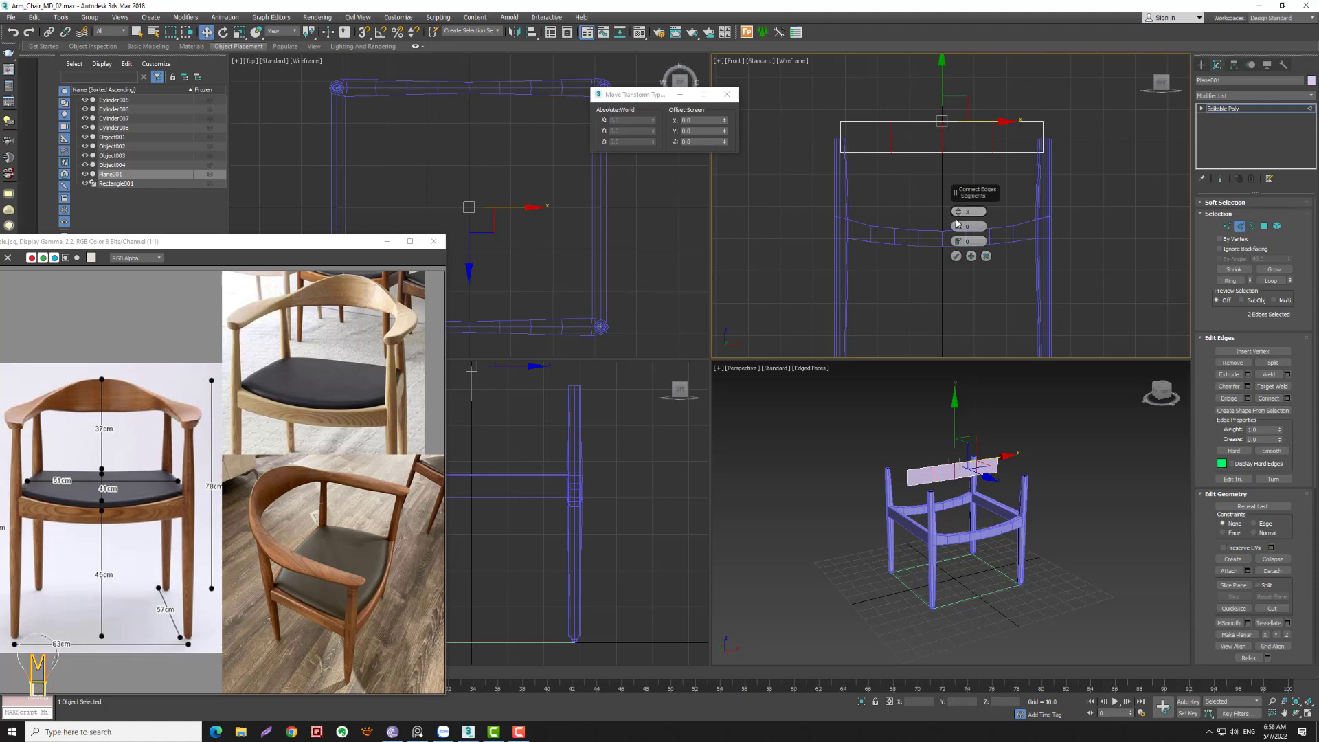
left_click(955, 257)
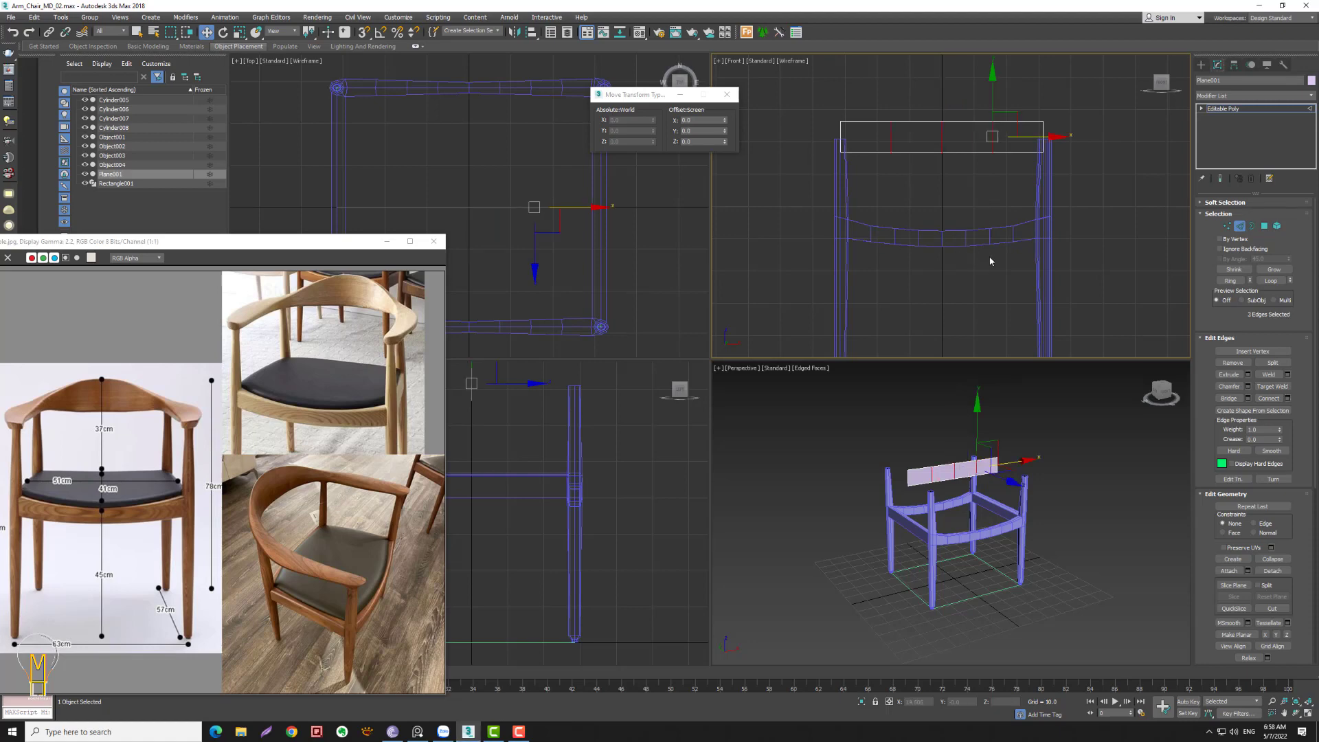
left_click(1226, 227)
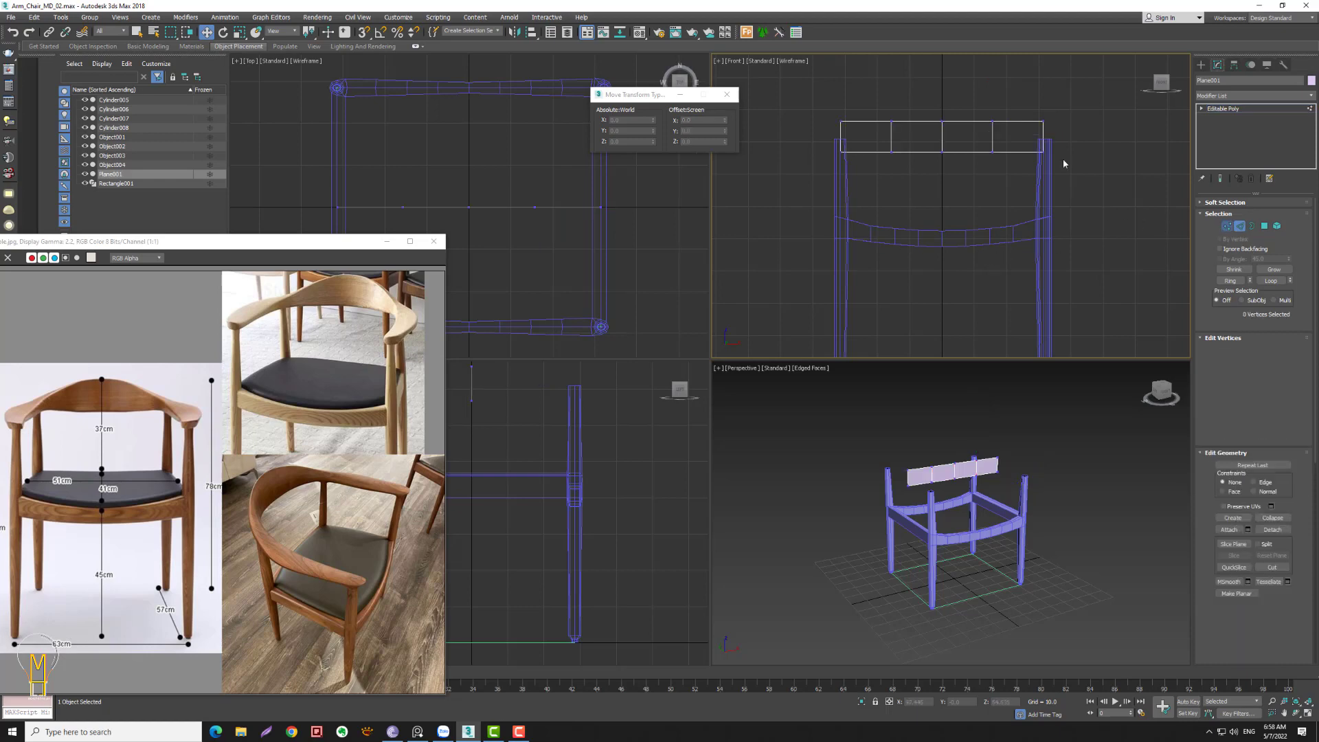
left_click_drag(1008, 134, 1007, 133)
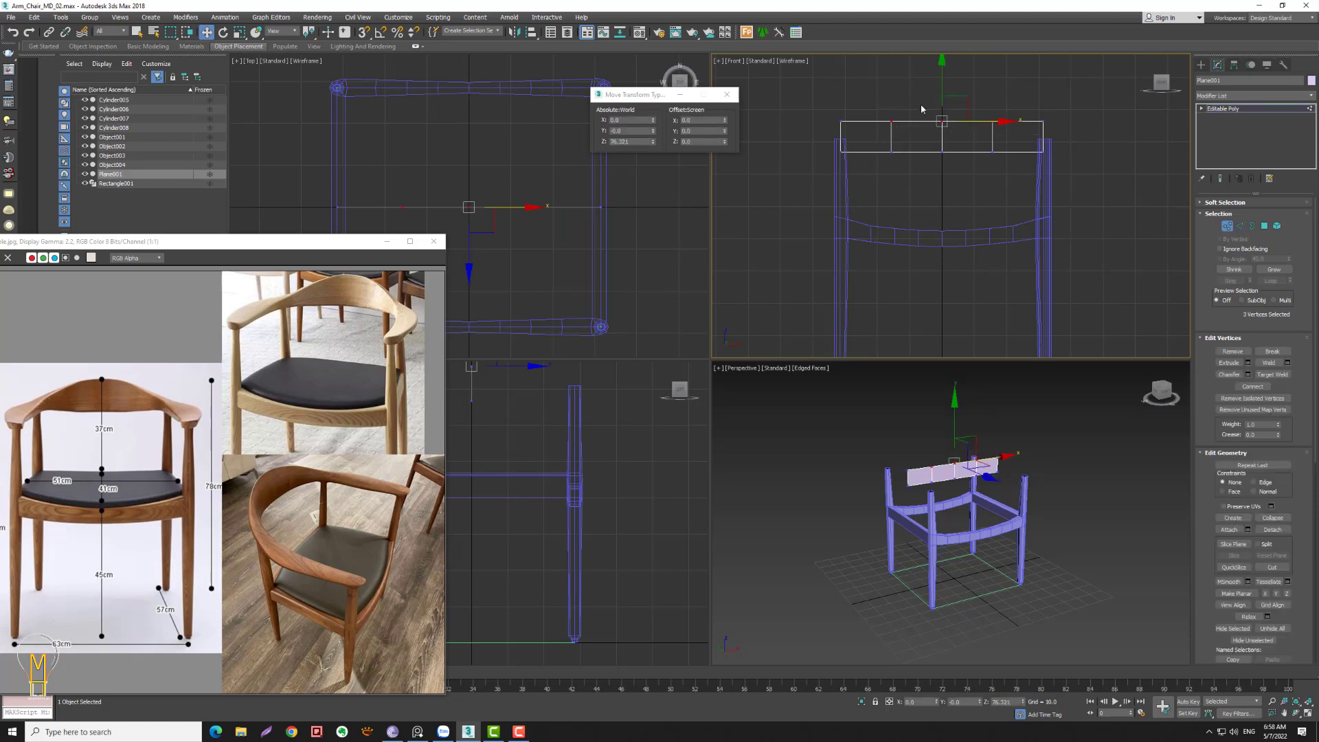
- Lower the outer top corners, raise the middle vertex, and lift the inner top vertices slightly
left_click(839, 122)
left_click(1042, 121, "ctrl")
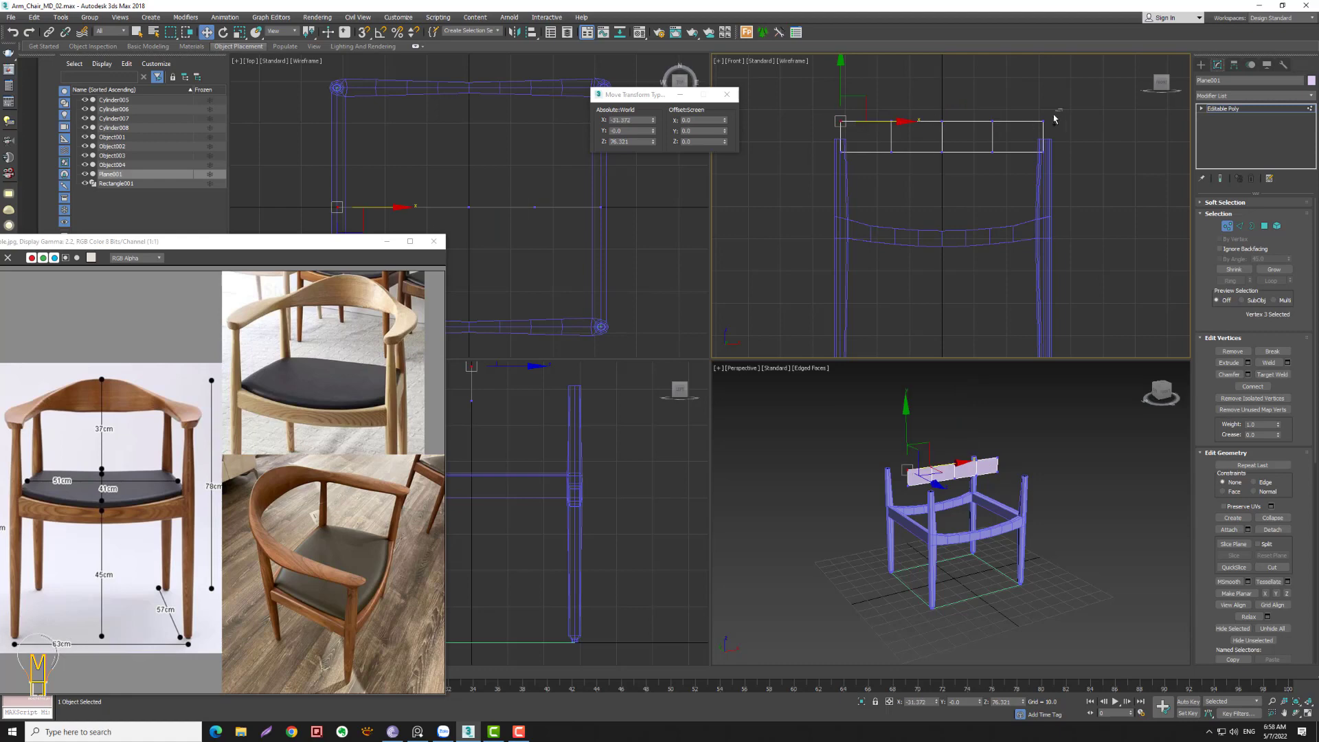
left_click_drag(944, 70, 949, 95)
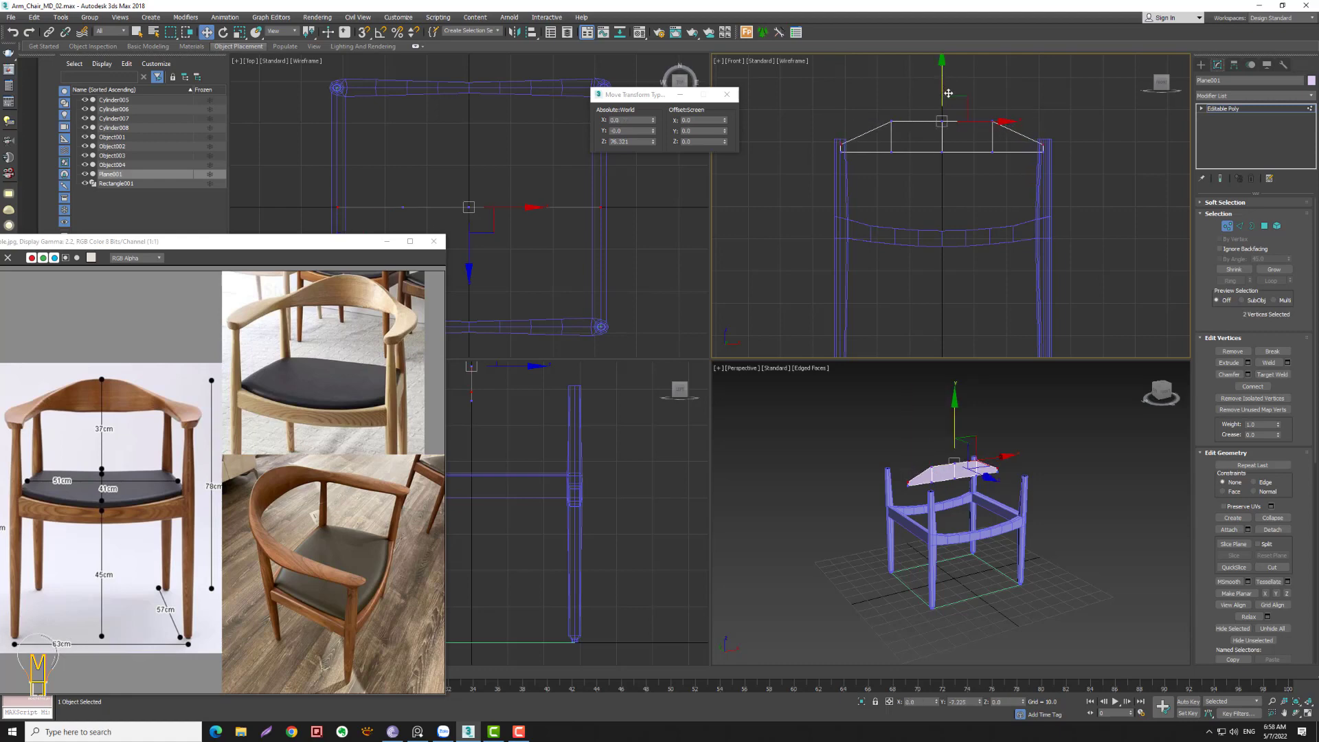
left_click(942, 122)
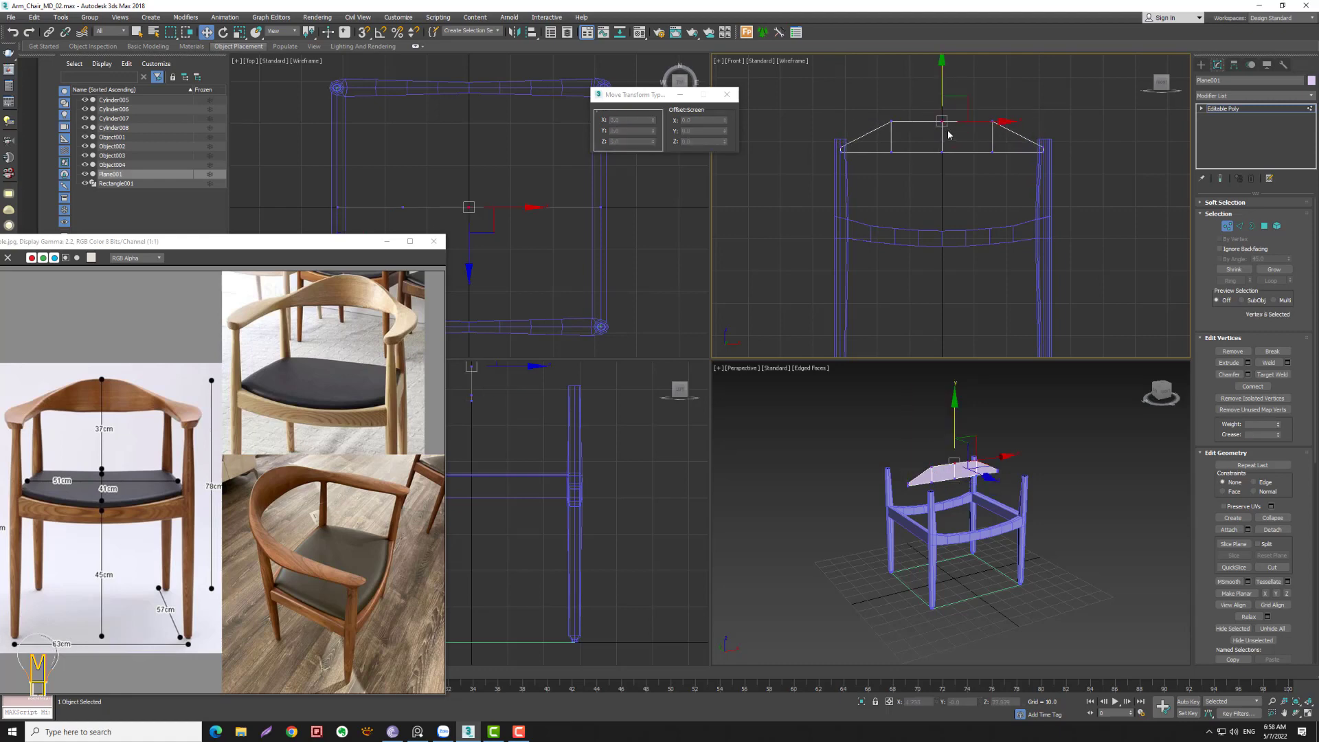
left_click_drag(945, 125, 945, 118)
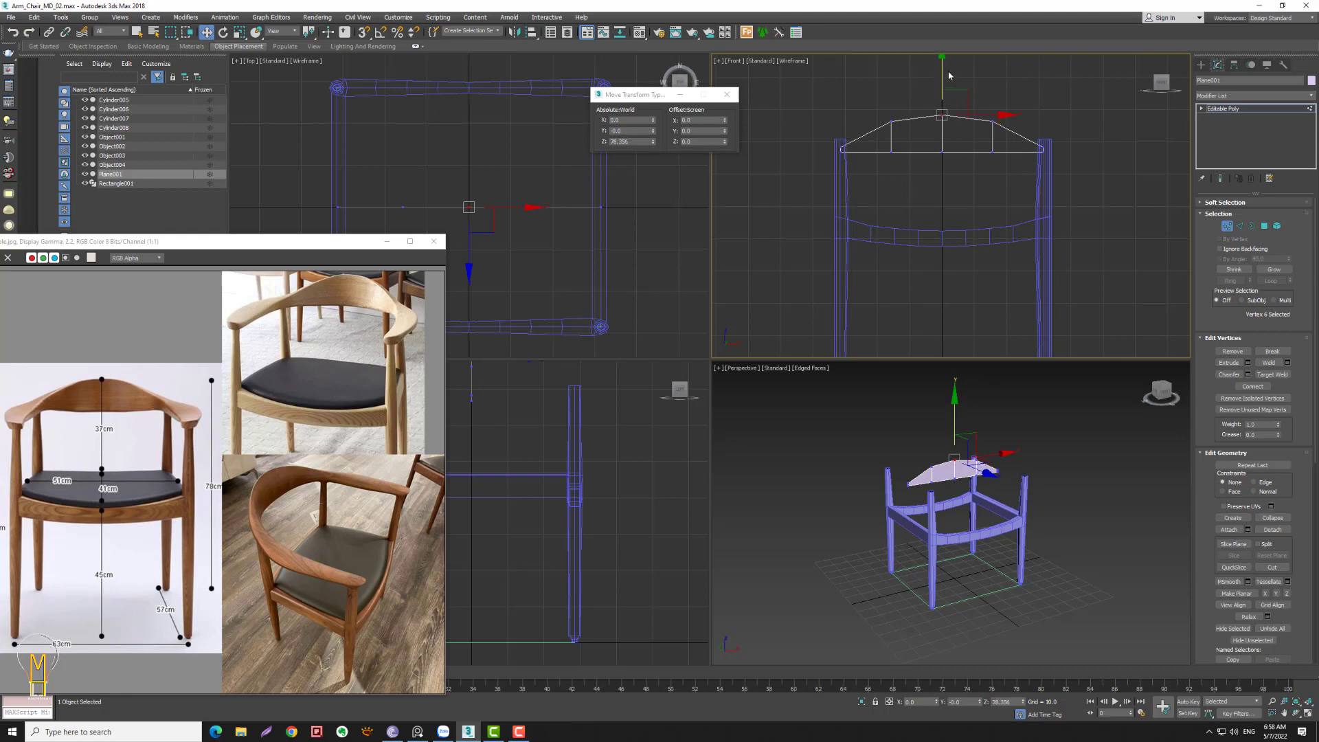
left_click(892, 120, "ctrl")
left_click(992, 120, "ctrl")
left_click_drag(942, 78, 940, 74)
left_click(1051, 109)
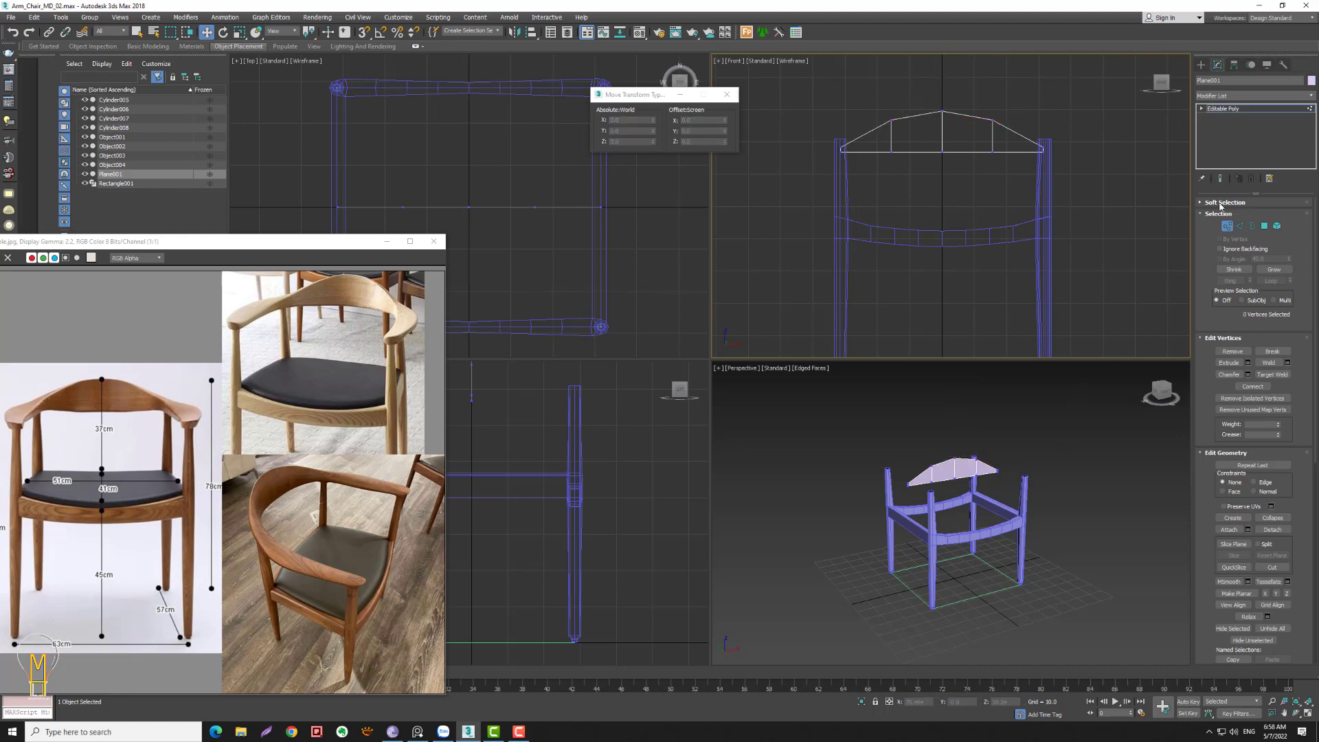
- Move the arched plane along Y back onto the rear legs
left_click(1227, 234)
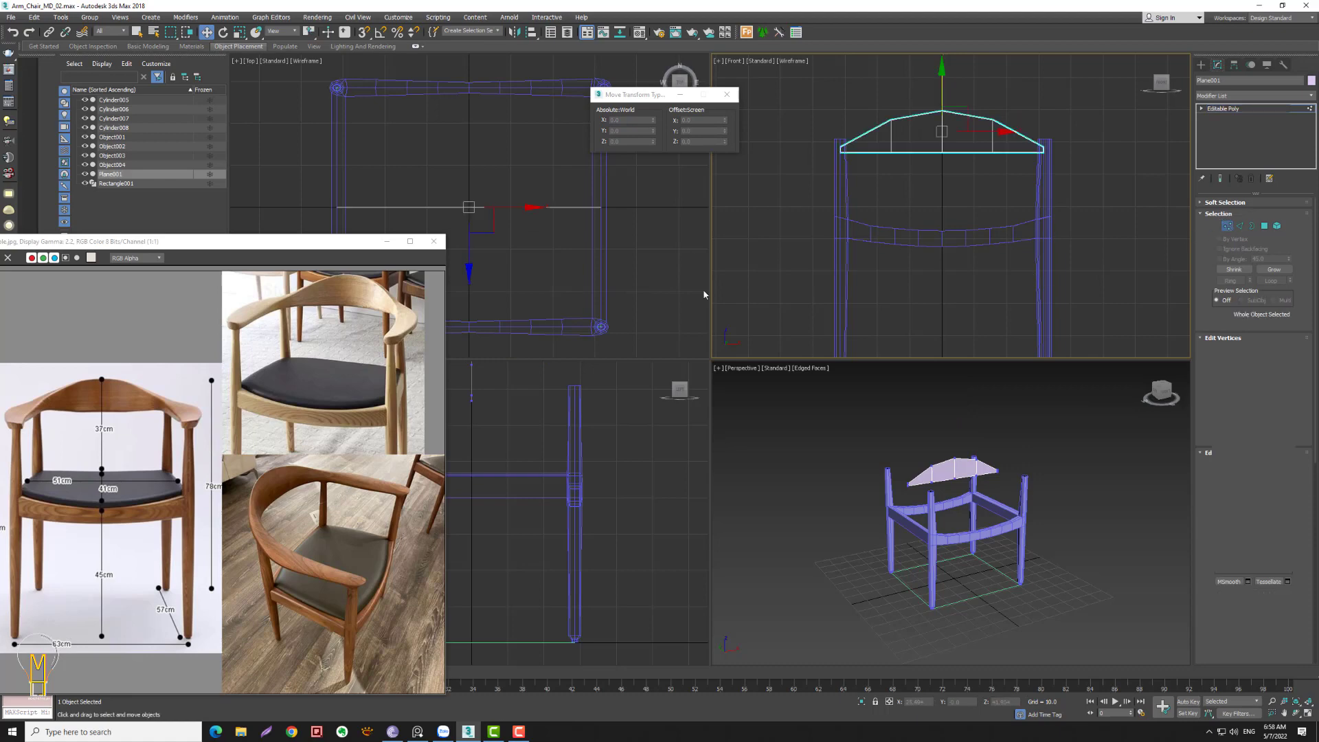
middle_click_drag(494, 200, 520, 202)
left_click_drag(490, 142, 493, 55)
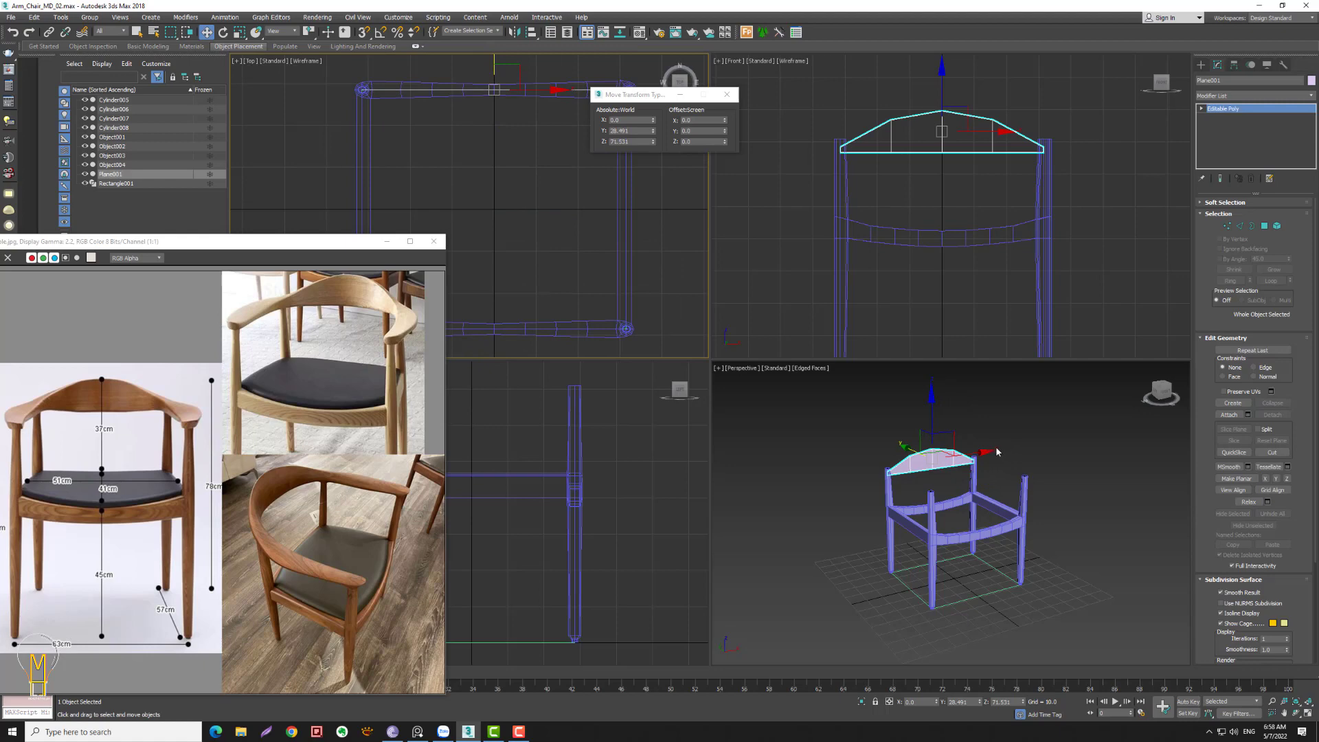
key("alt+z")
left_click_drag(951, 494, 951, 456)
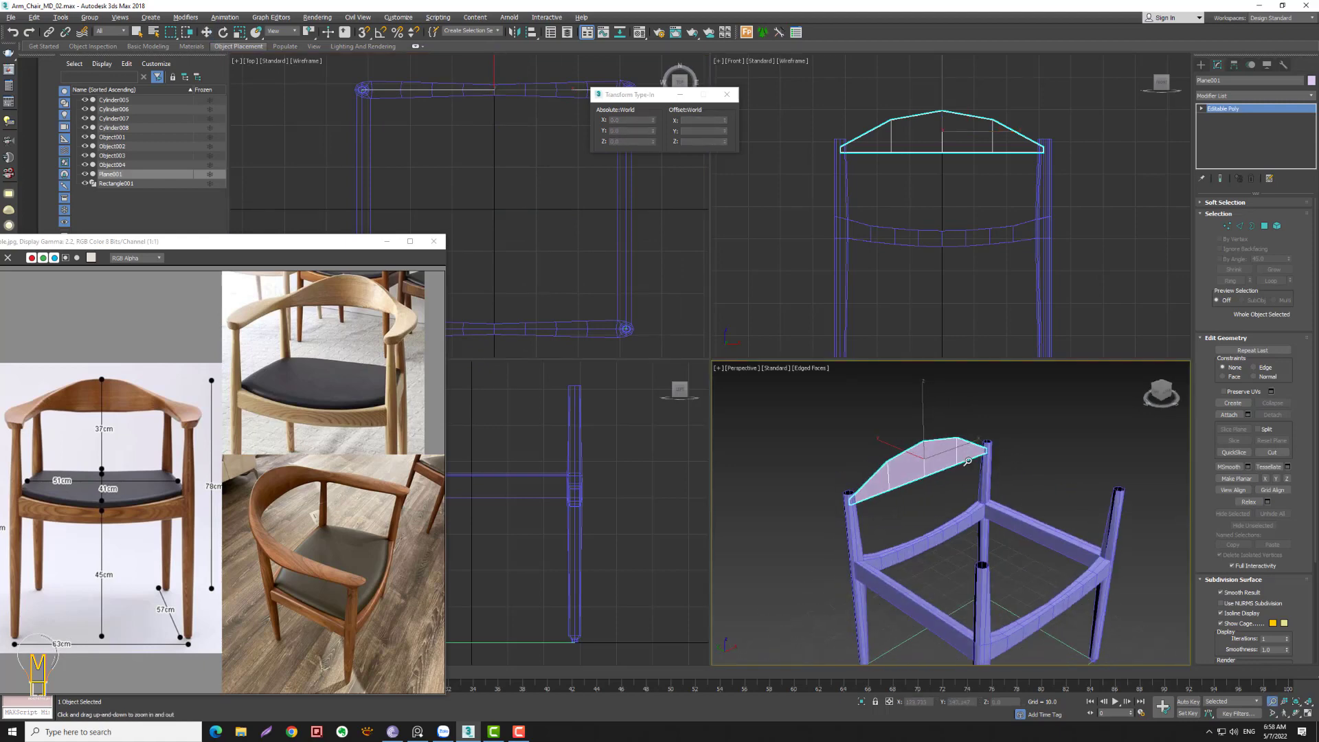
key("w")
- Delete the polygons on the plane's left half
left_click(1240, 226)
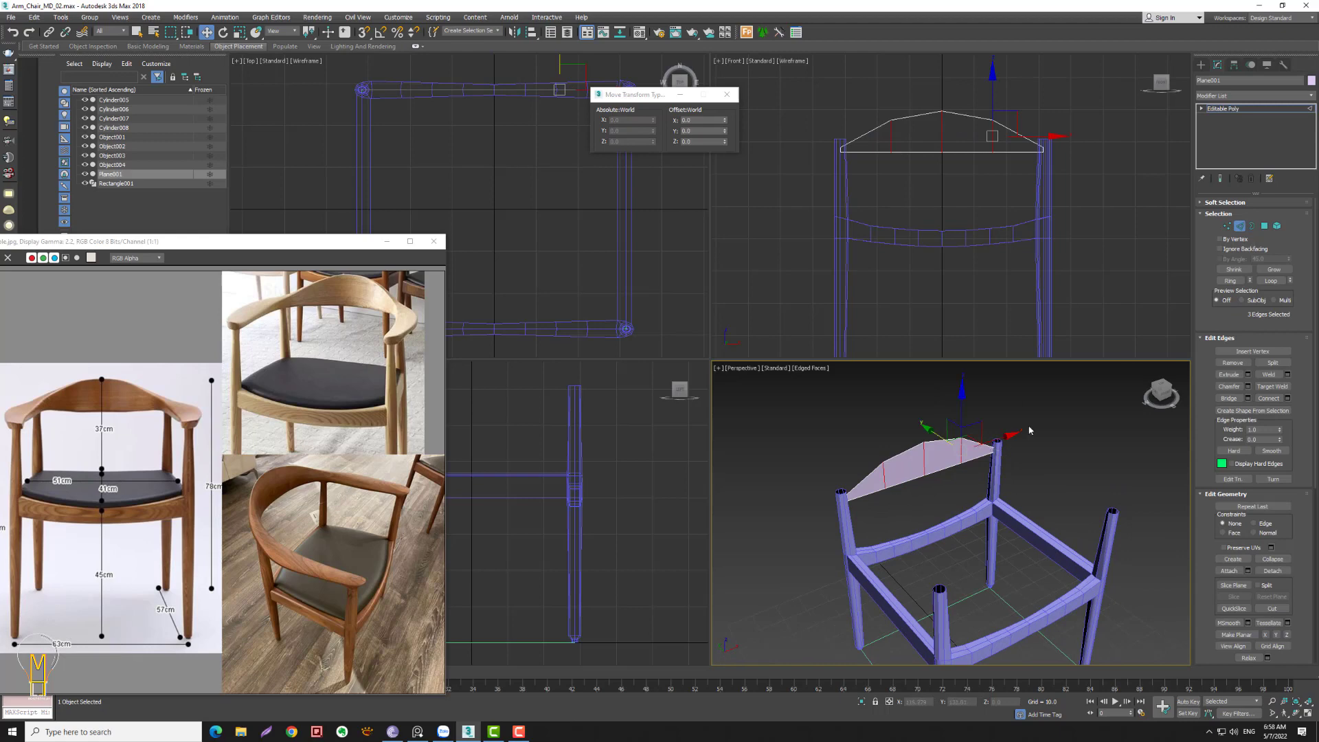
left_click(1263, 225)
left_click_drag(821, 87, 913, 206)
key("Delete")
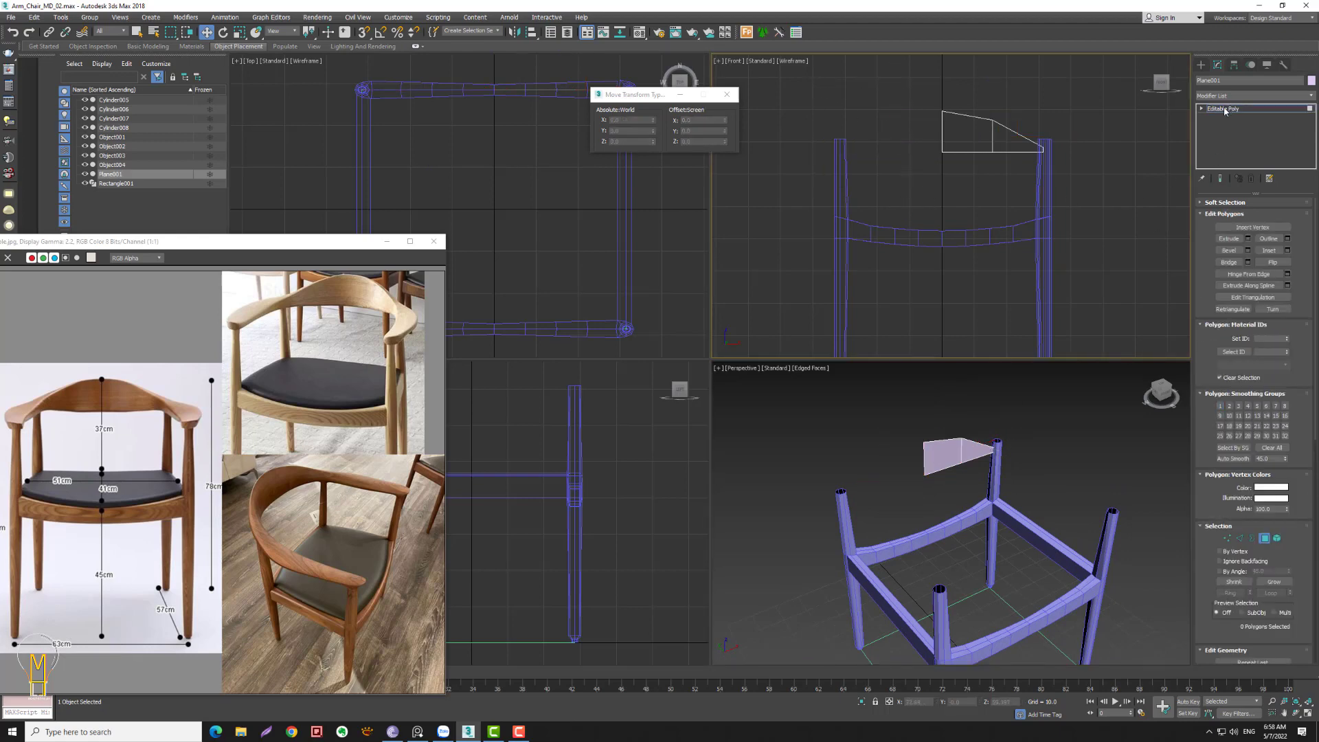
left_click(1234, 112)
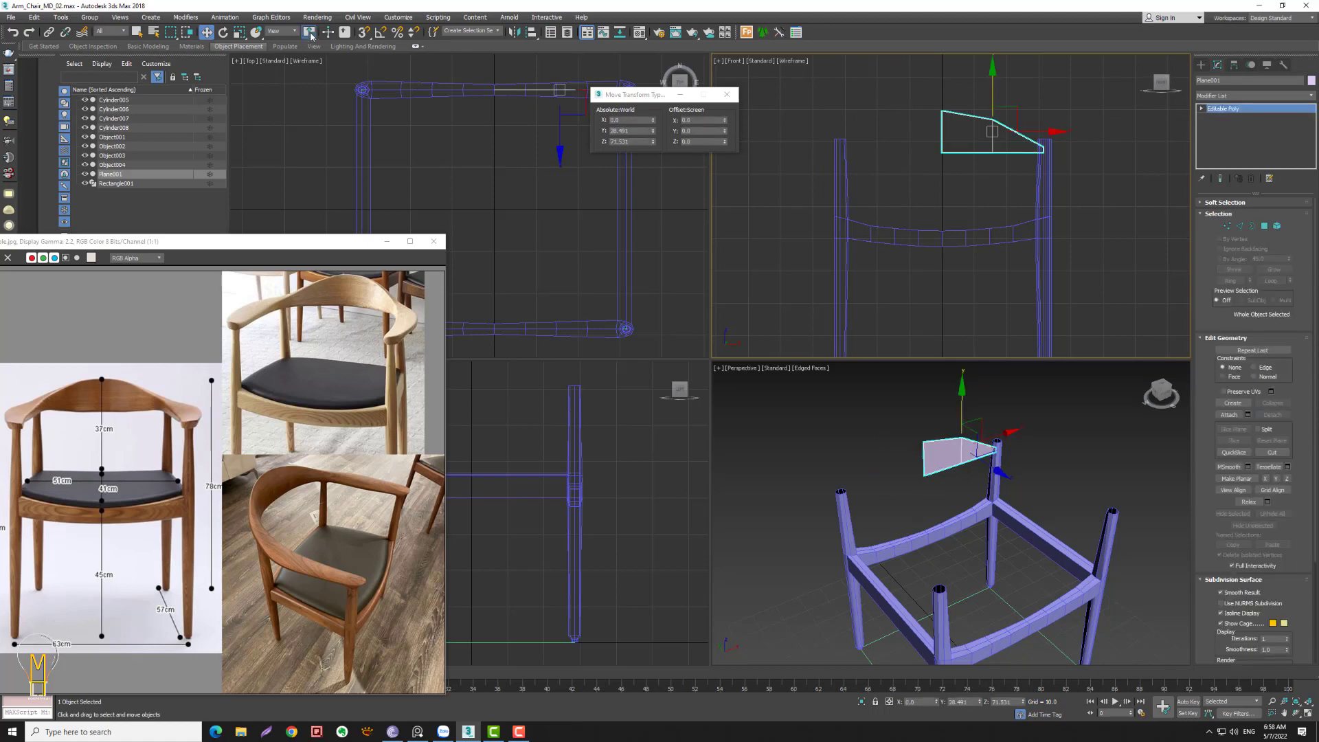
- Mirror the remaining right half as an instance, Plane002
left_click_drag(309, 32, 312, 50)
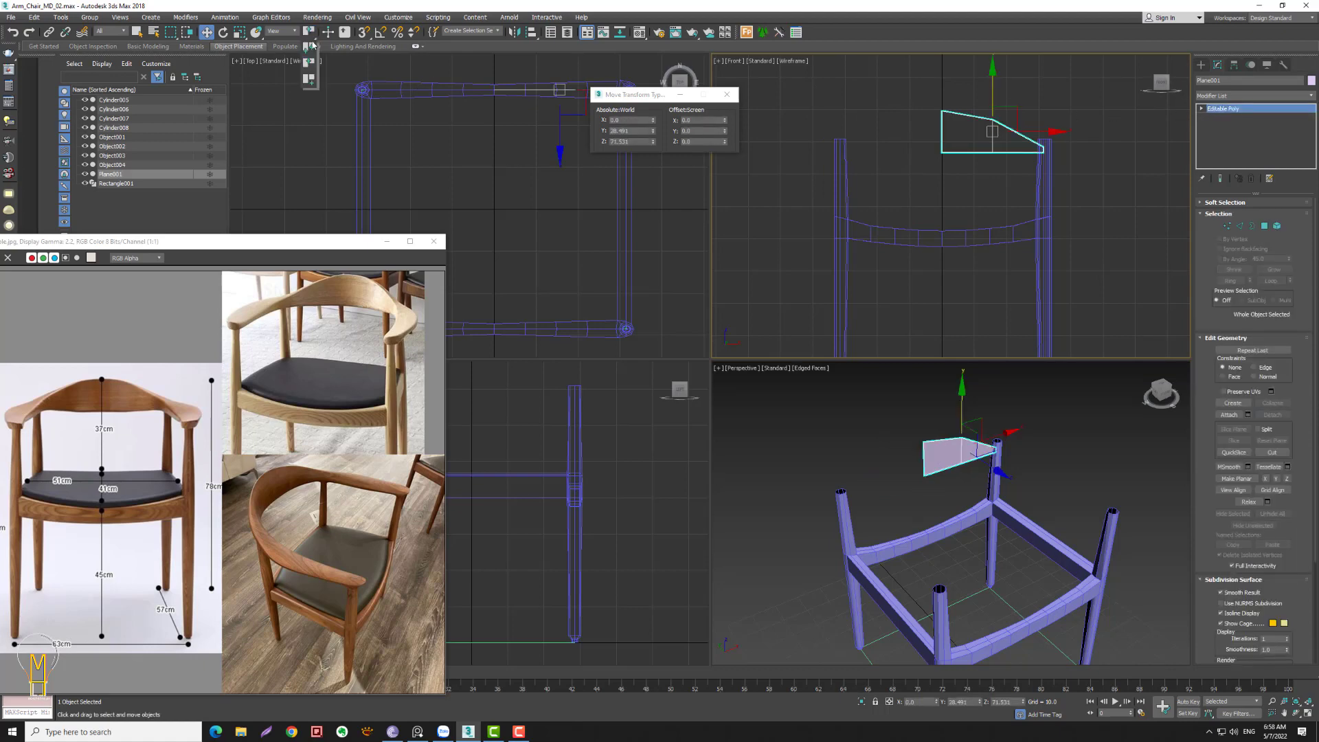
left_click(515, 32)
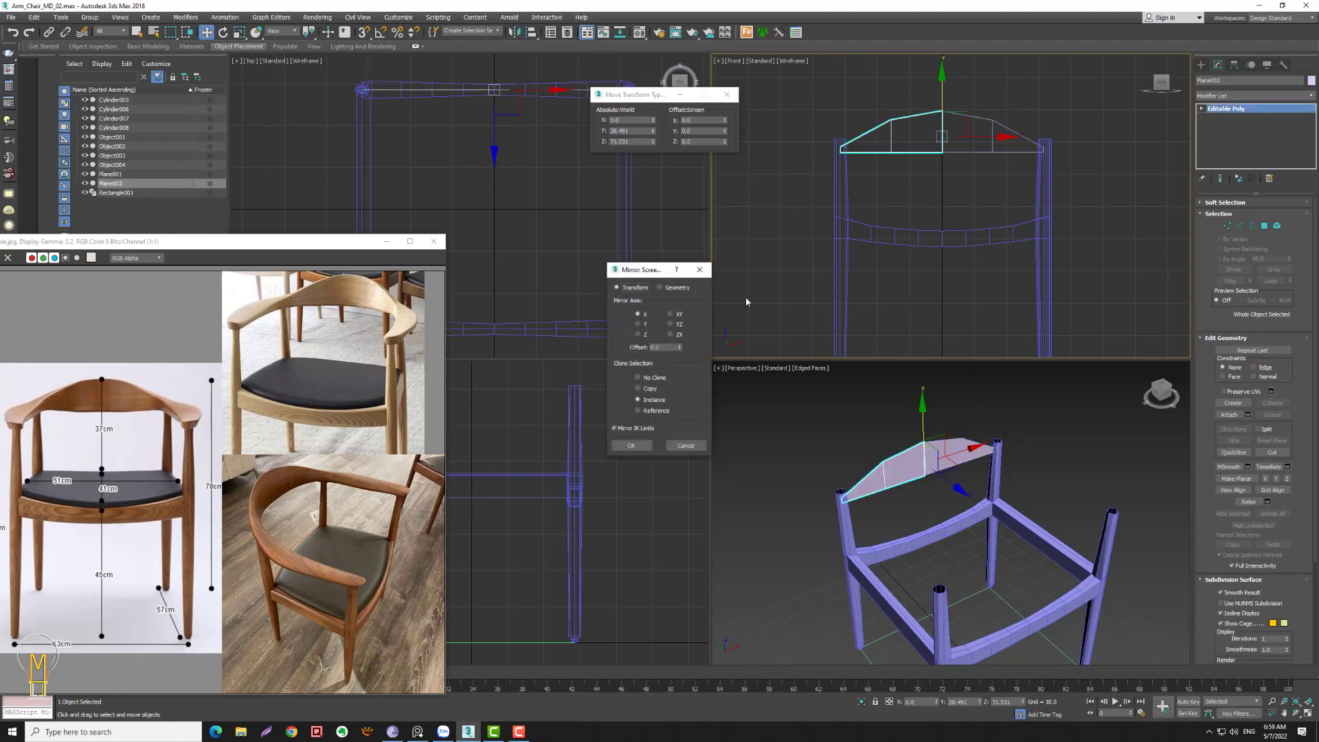
left_click(630, 445)
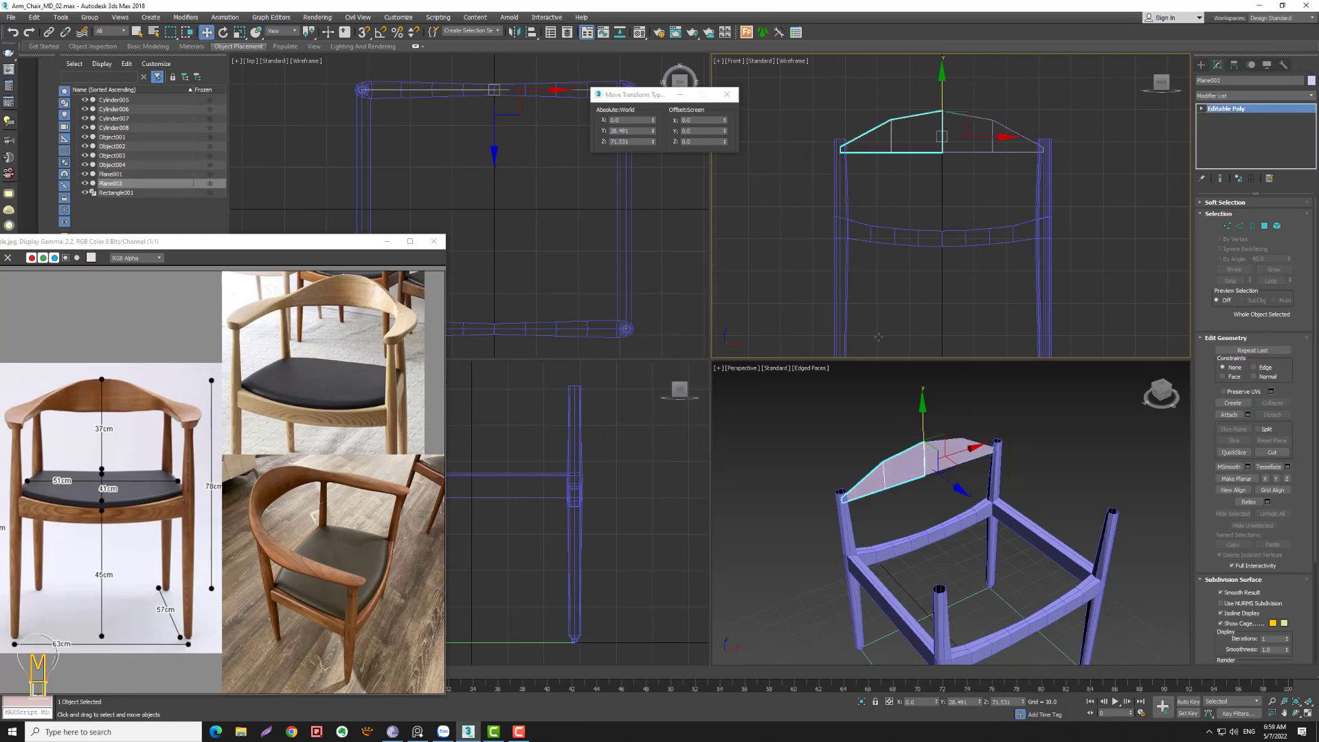
left_click(1239, 225)
- Extend the band forward toward the front leg with a strip copied from its outer edges
left_click(839, 148)
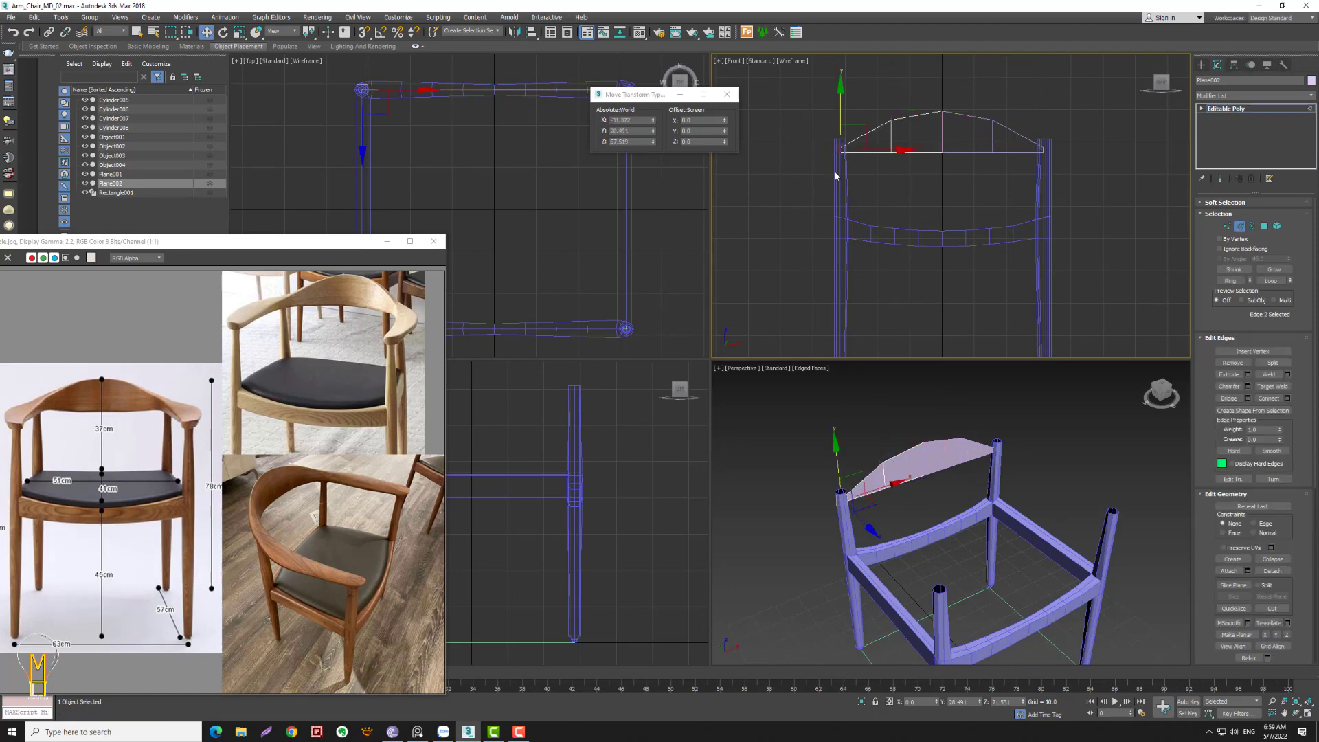
middle_click_drag(550, 212, 643, 216)
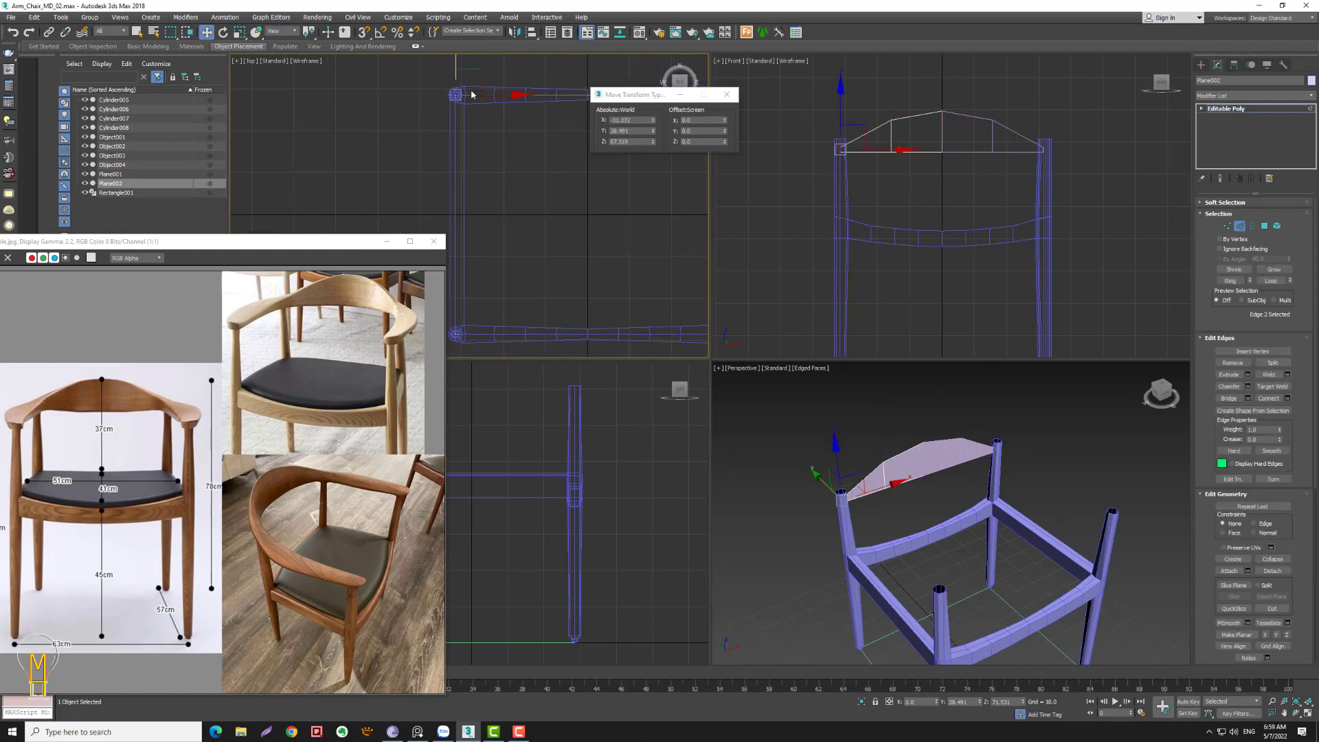
left_click_drag(454, 68, 489, 288, "shift")
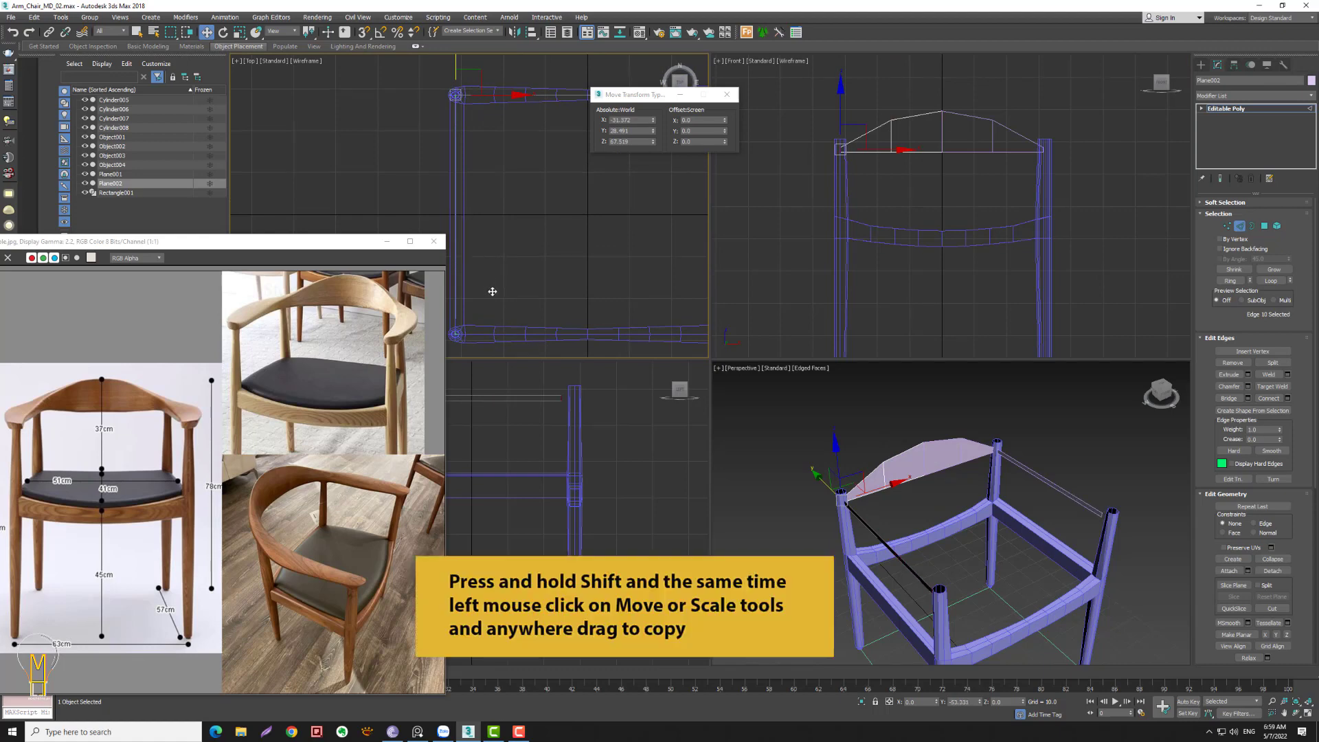
left_click_drag(494, 293, 508, 306, "shift")
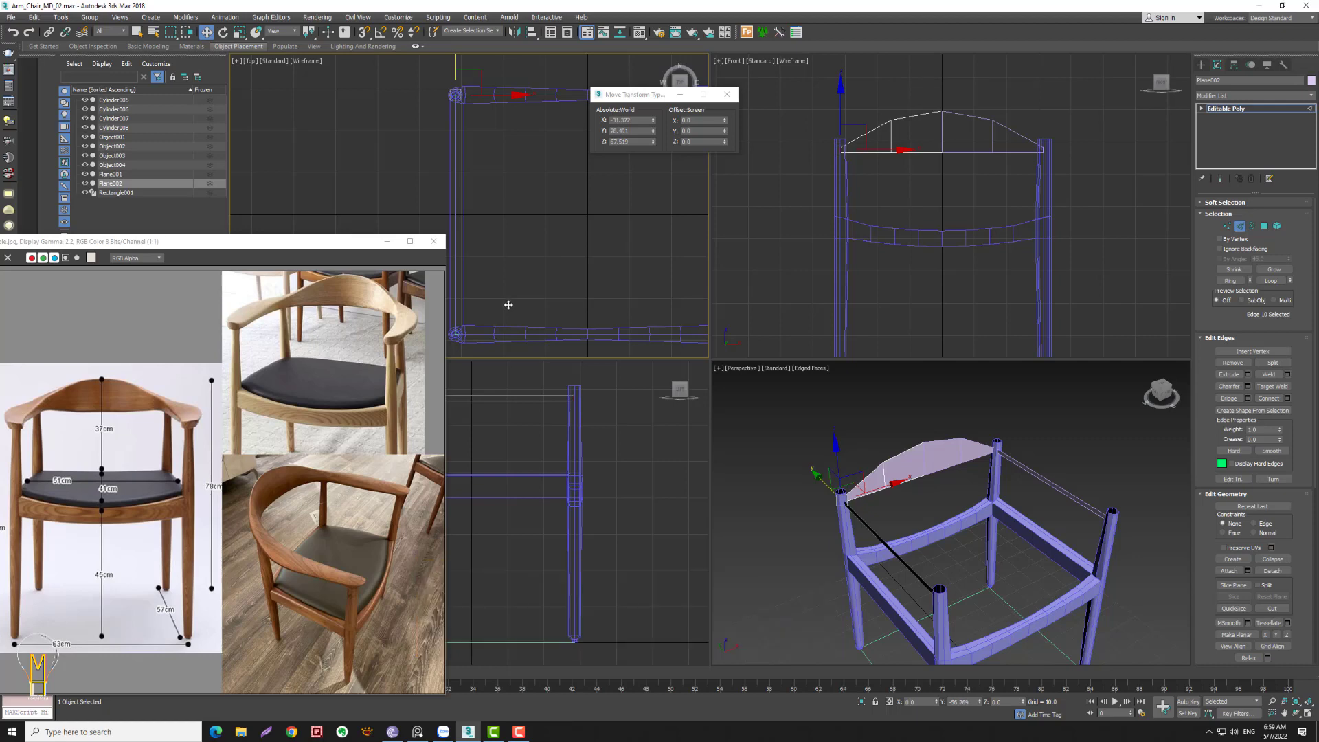
middle_click_drag(594, 489, 654, 549)
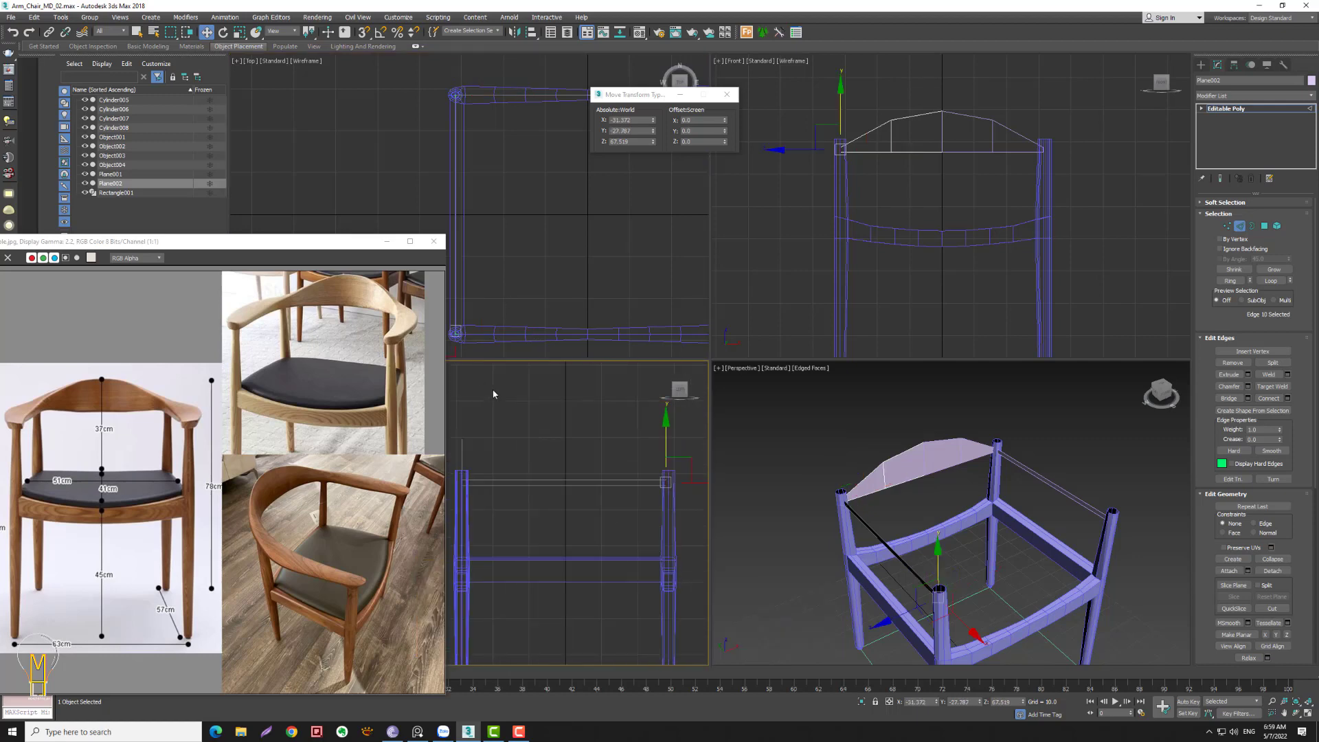
scroll(595, 512, "down", 2)
scroll(595, 511, "down", 1)
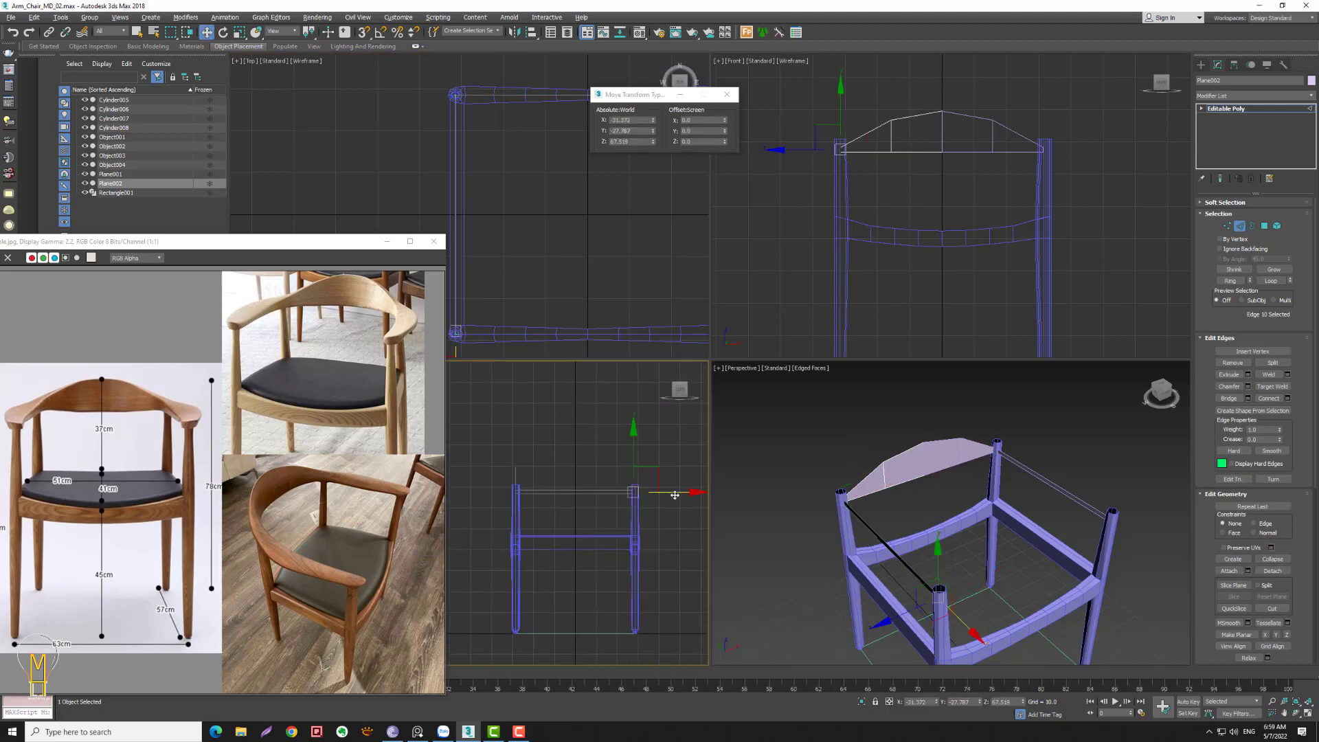
left_click_drag(682, 492, 706, 491)
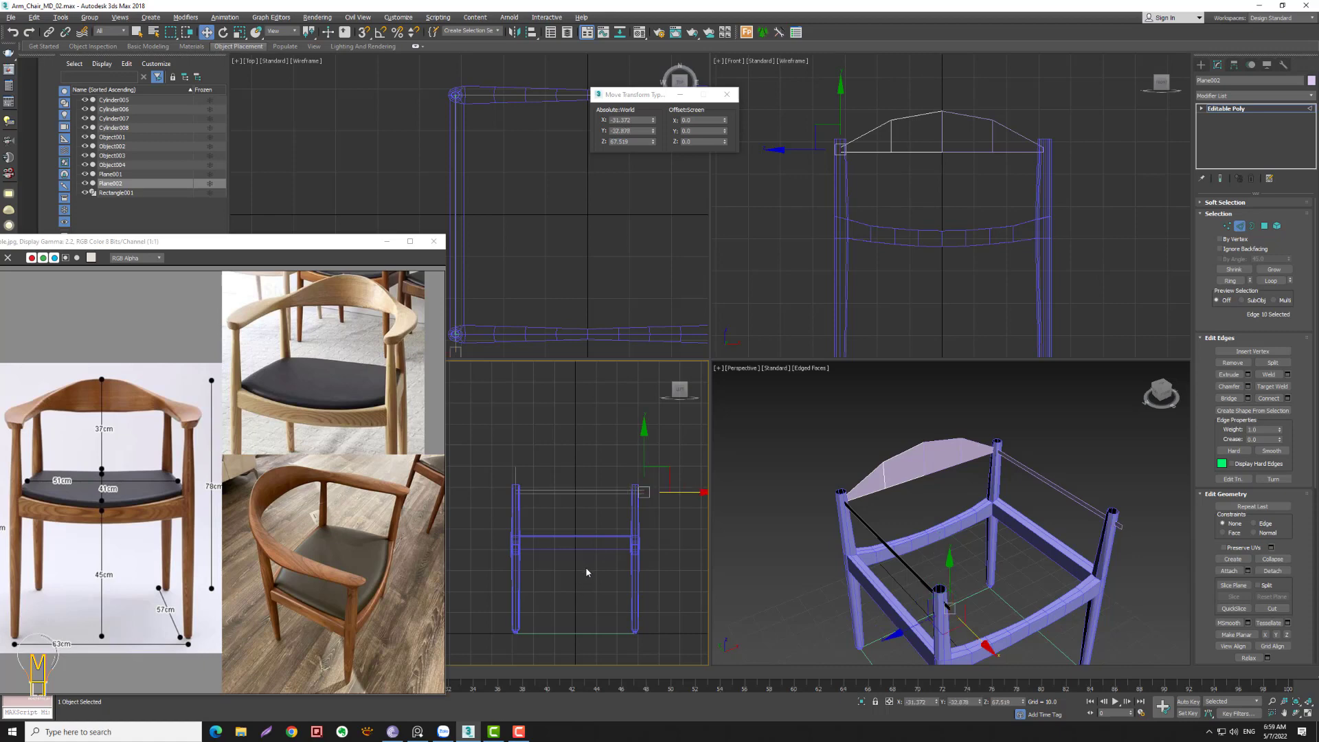
- Lower the front vertices of the new strip slightly in Z
left_click(1227, 225)
left_click_drag(810, 127, 857, 148)
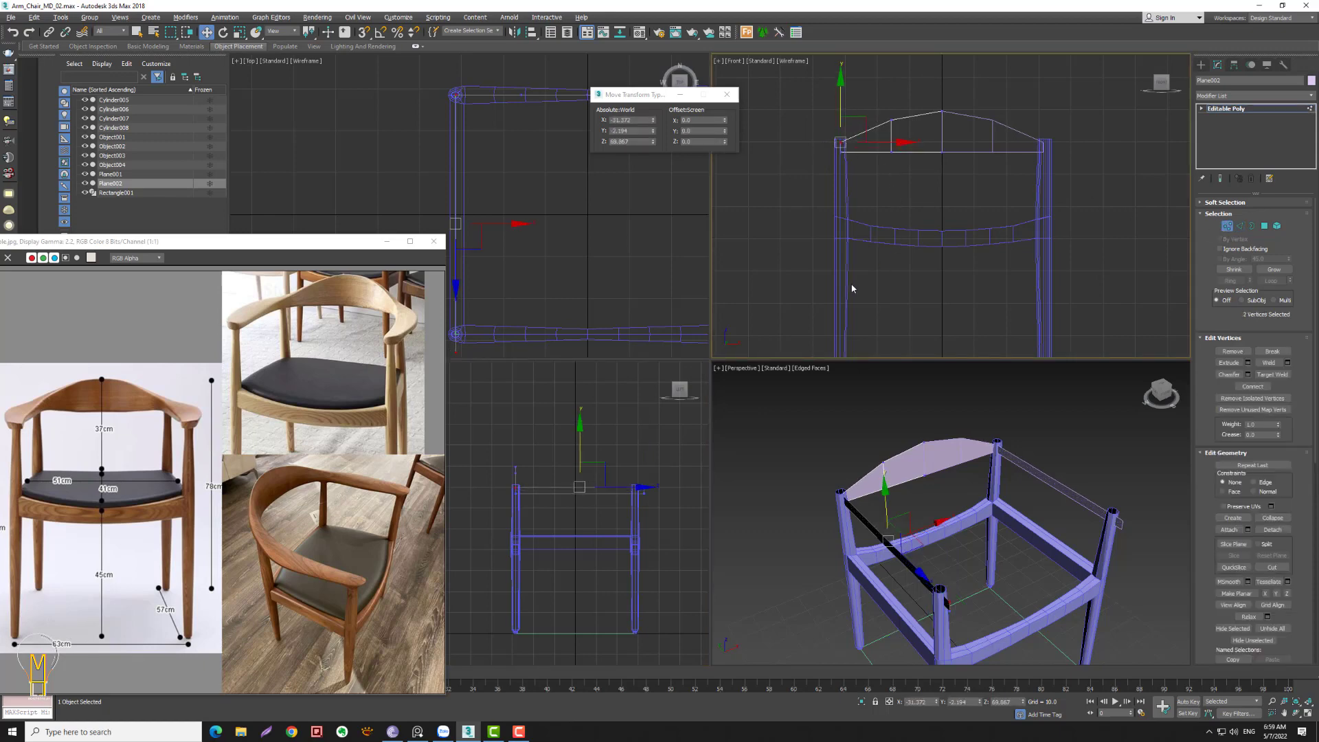
left_click_drag(841, 122, 841, 134)
mouse_move(831, 180)
left_mouse_down()
mouse_move(946, 147)
mouse_move(917, 118)
left_mouse_up()
key("ctrl+z")
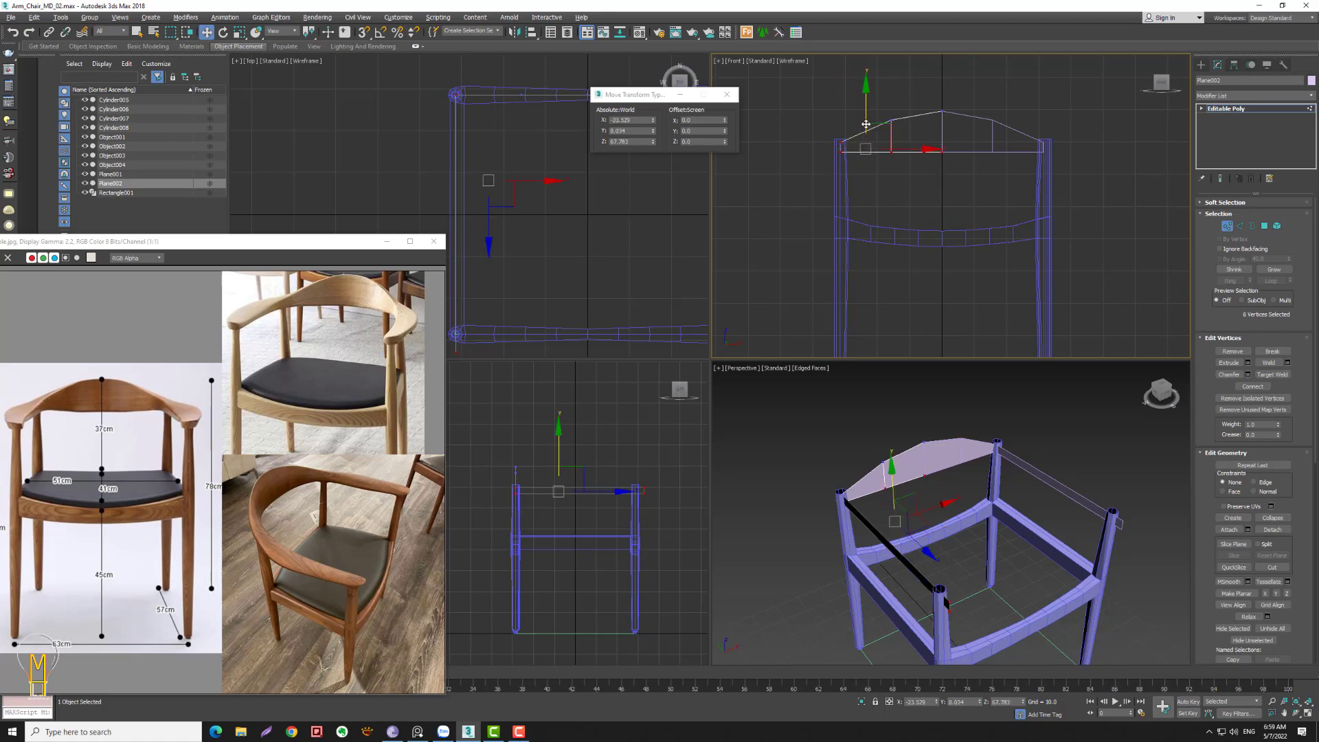
- Zoom in and, at Edge level in wireframe, select the two corner edges above the left front leg
key("alt+z")
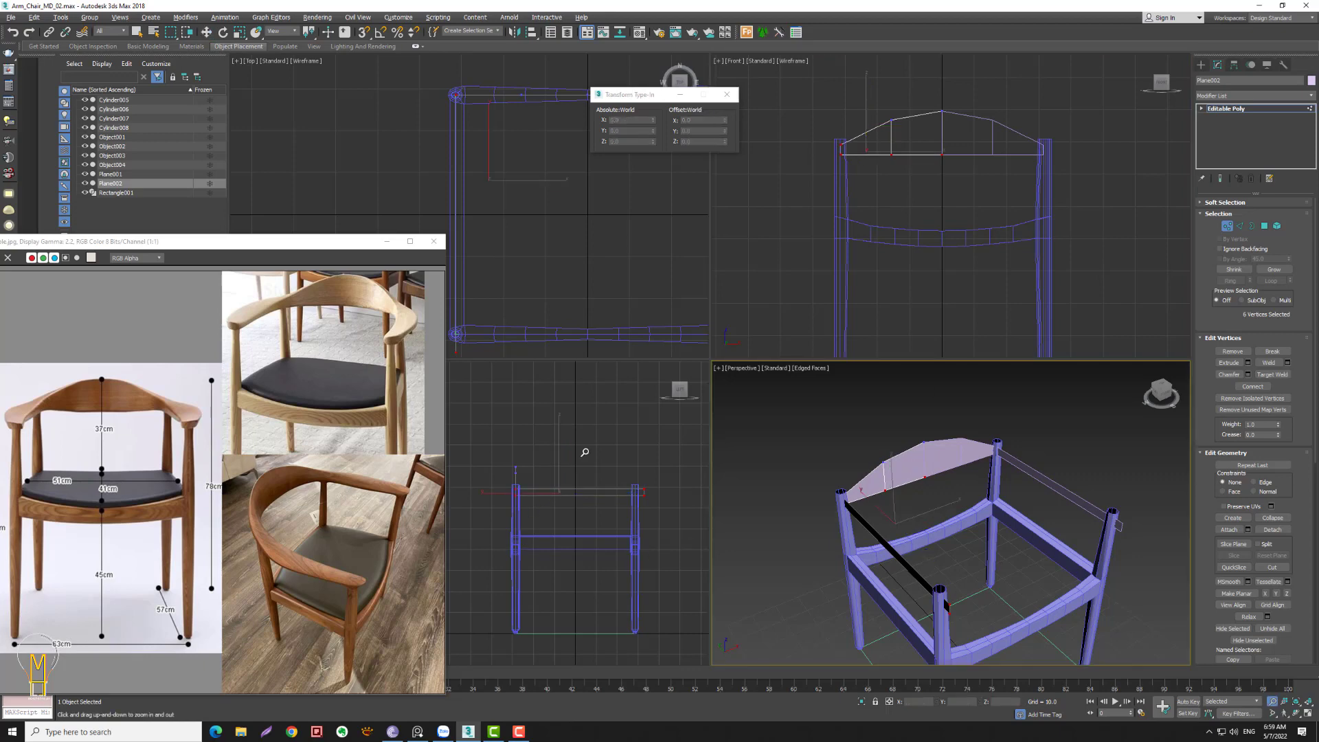
middle_click_drag(485, 155, 596, 237)
scroll(834, 170, "up", 2)
left_click_drag(867, 476, 867, 440)
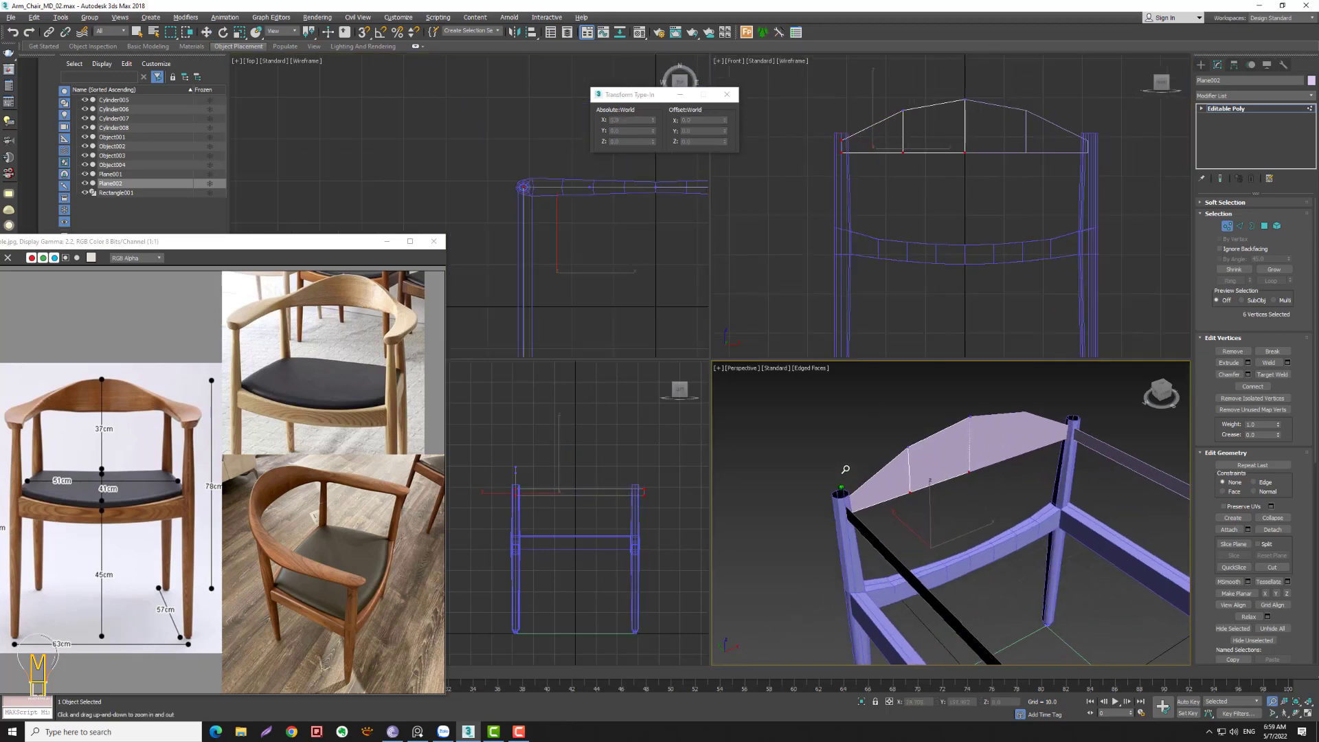
key("w")
left_click(1239, 225)
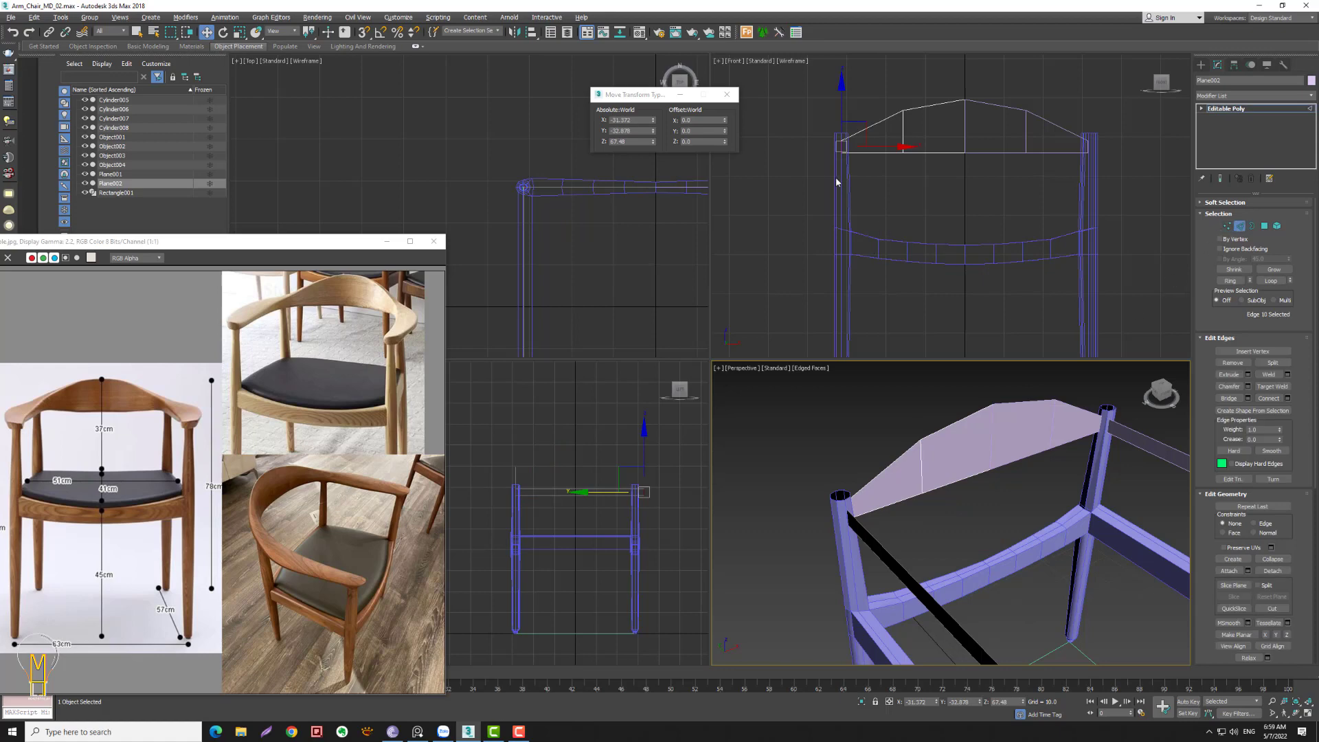
key("F3")
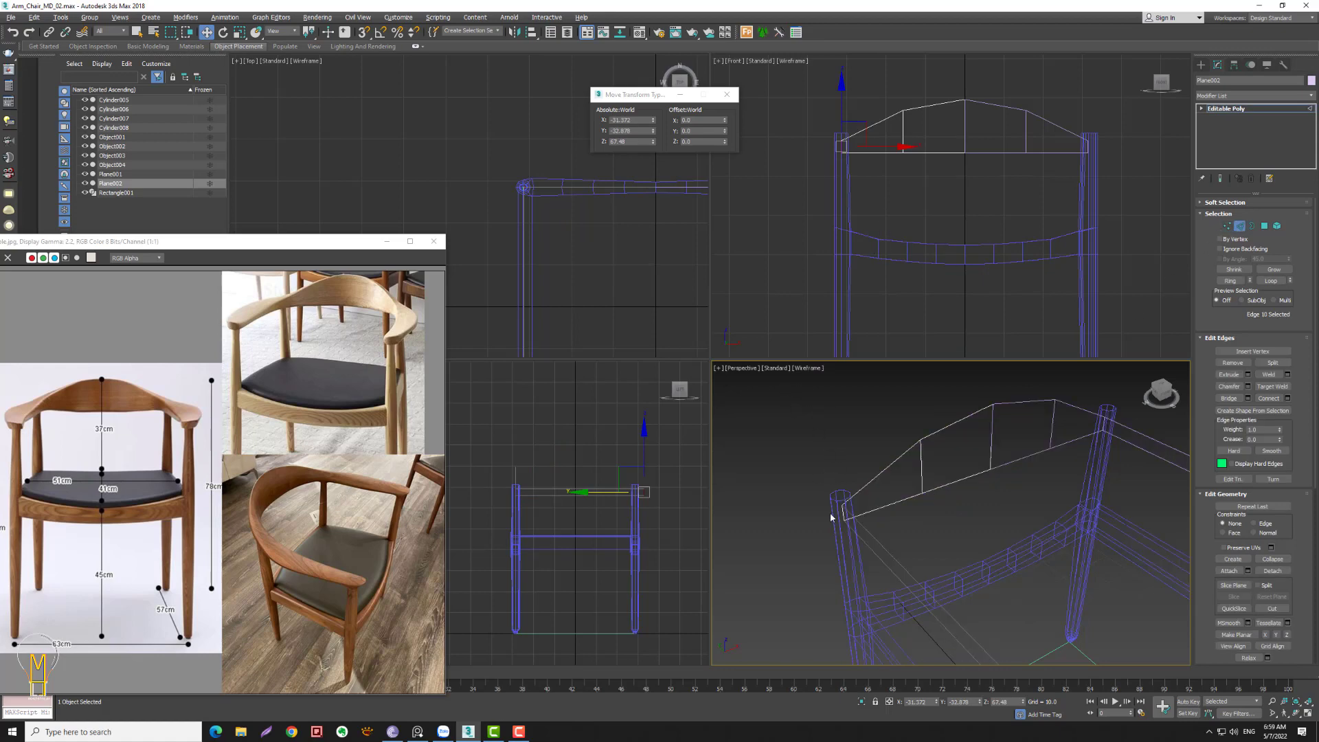
left_click(843, 511)
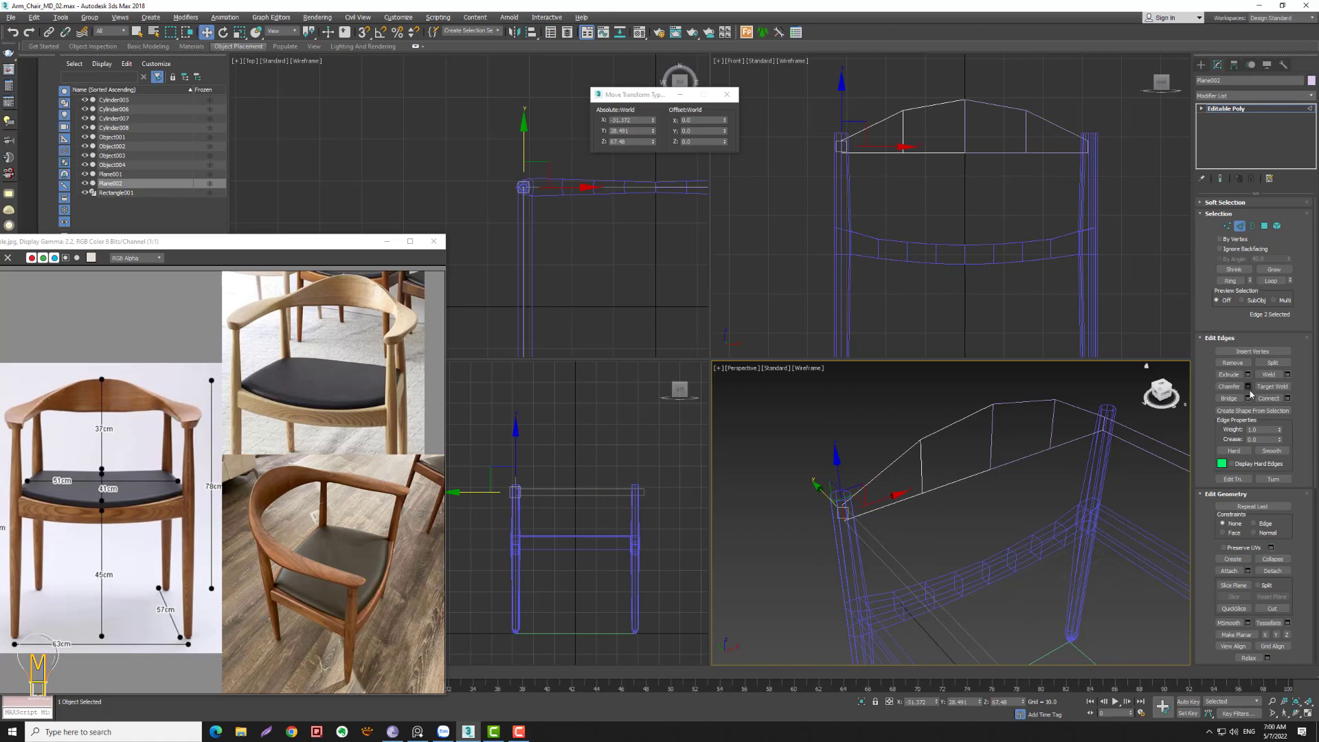
scroll(1309, 386, "down", 1)
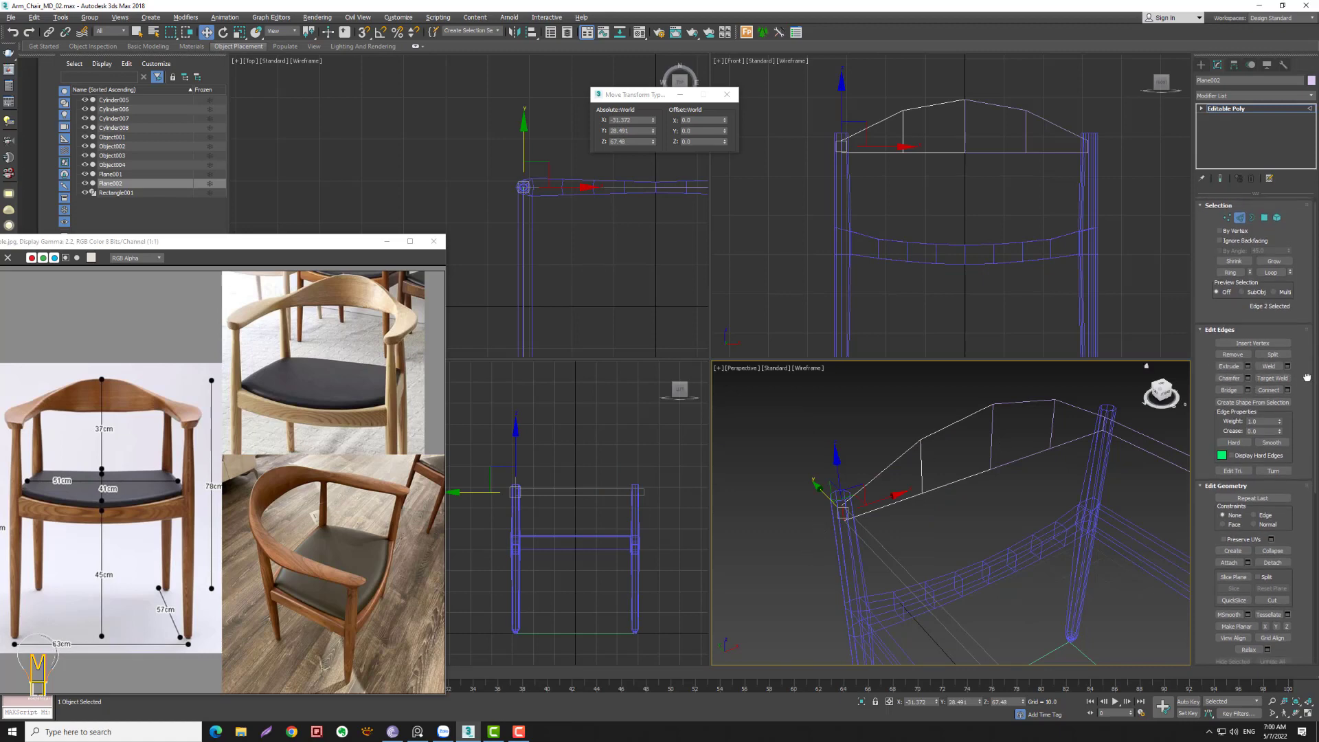
- Chamfer the two corner edges with Amount about 9.222 and 2 segments
left_click(1248, 382)
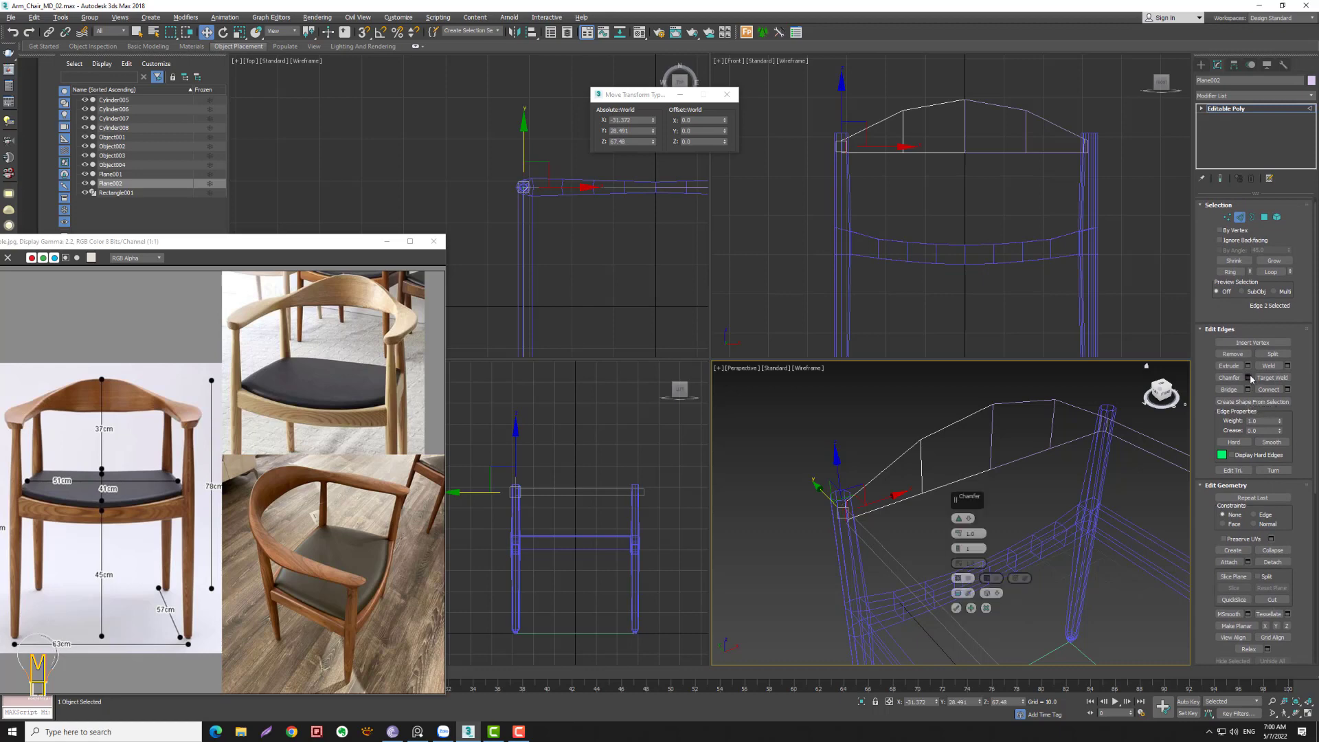
left_click_drag(959, 520, 960, 497)
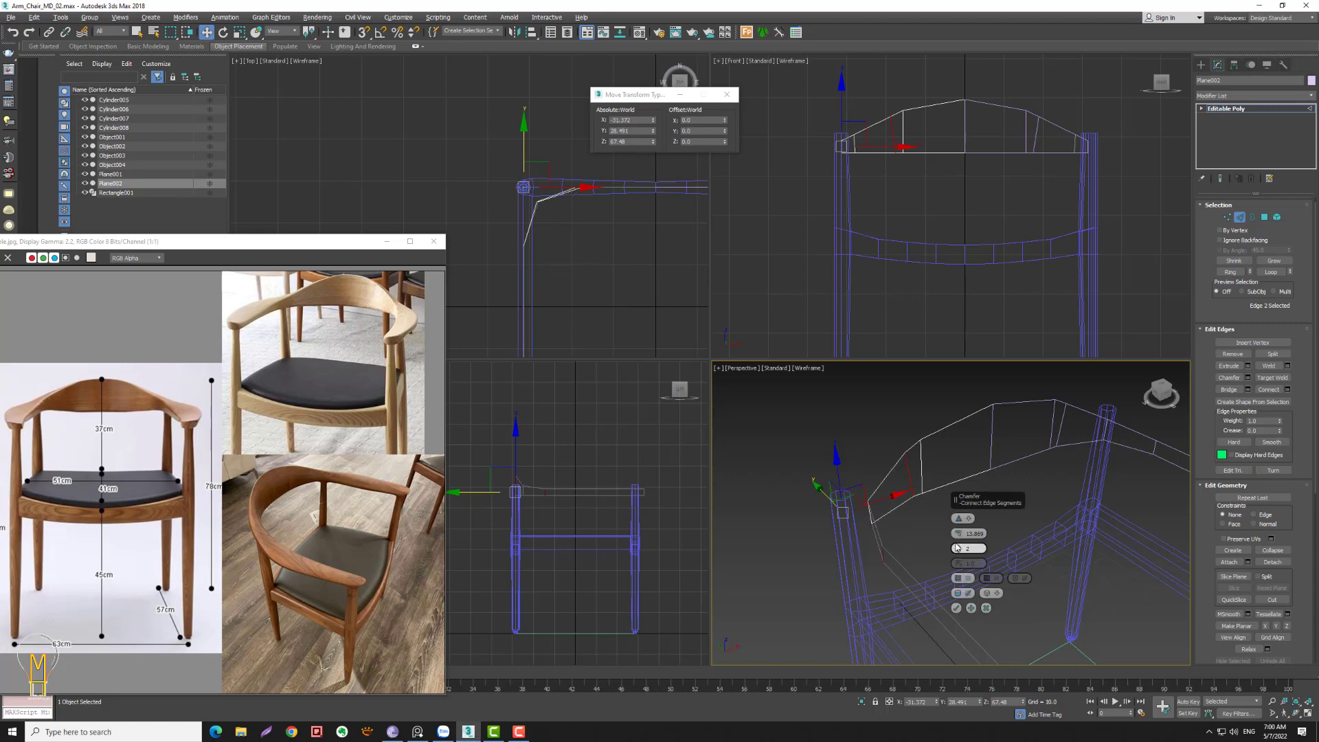
left_click_drag(957, 543, 961, 543)
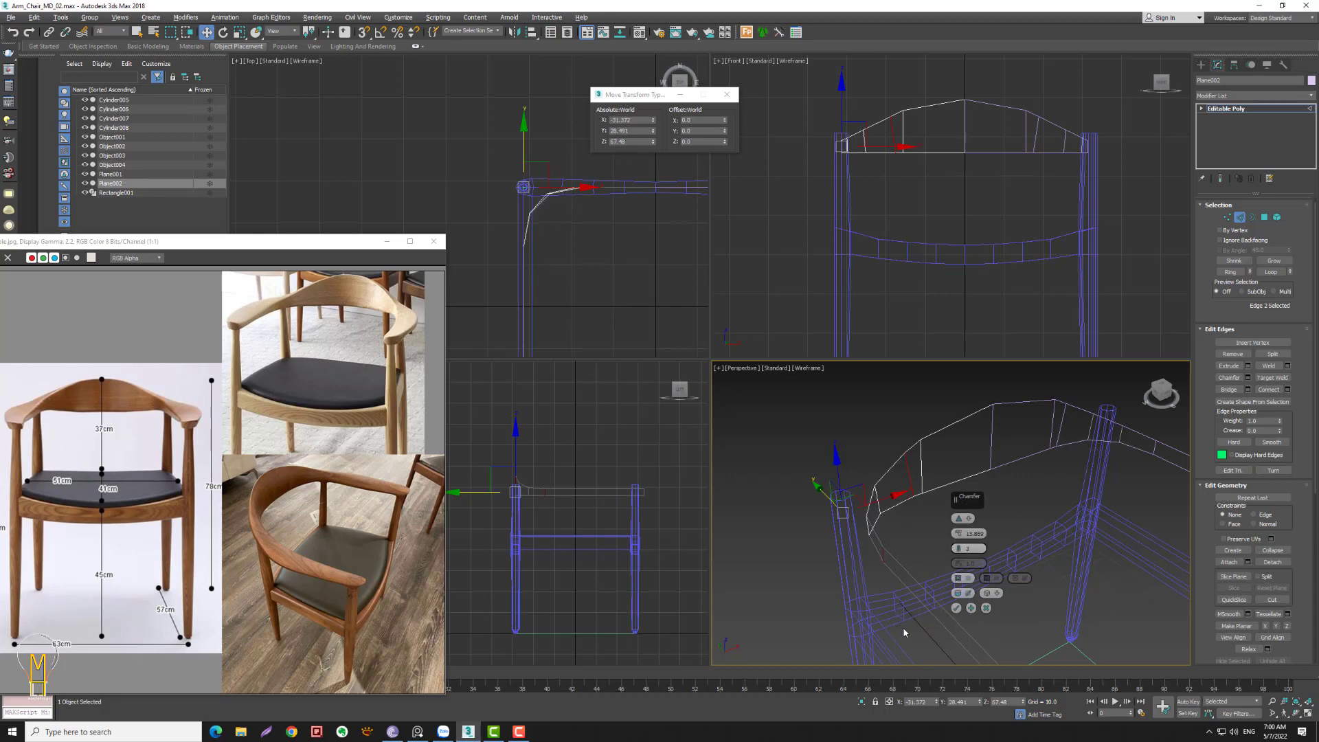
middle_click_drag(1033, 540, 978, 599, "alt")
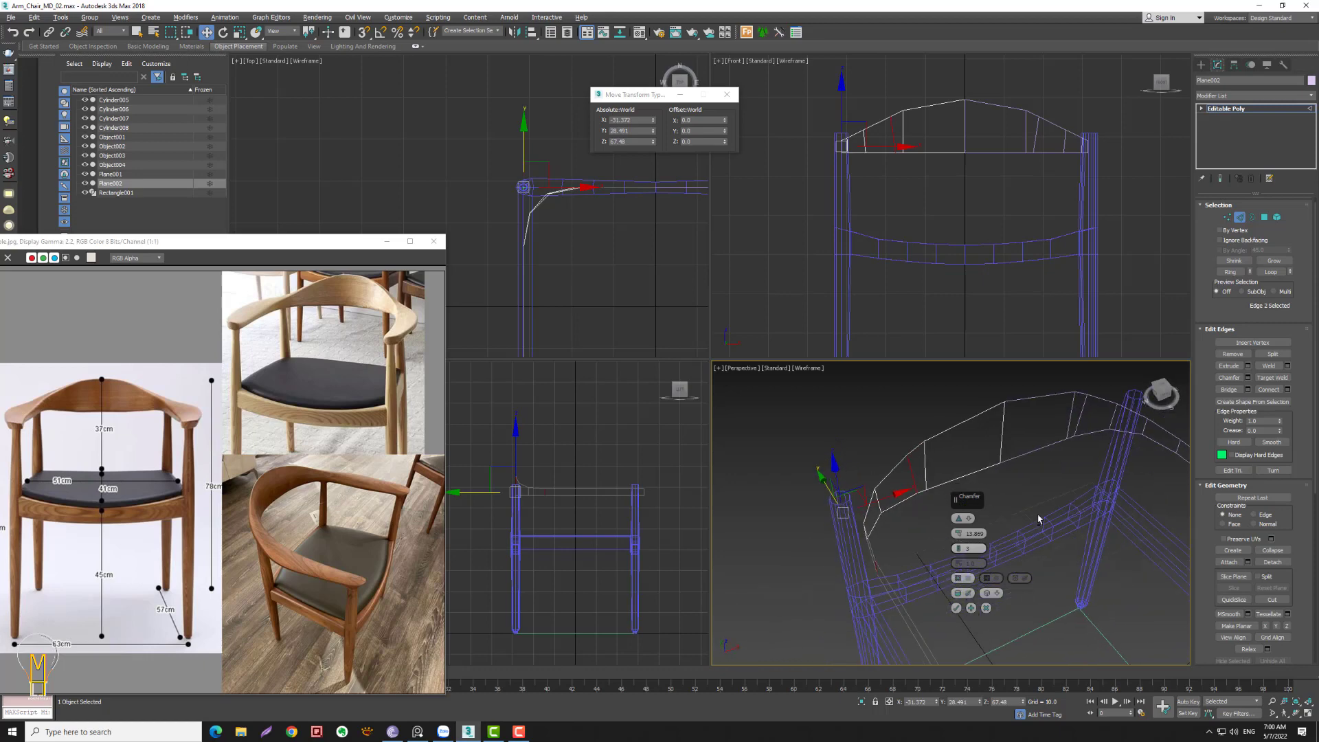
left_click(955, 607)
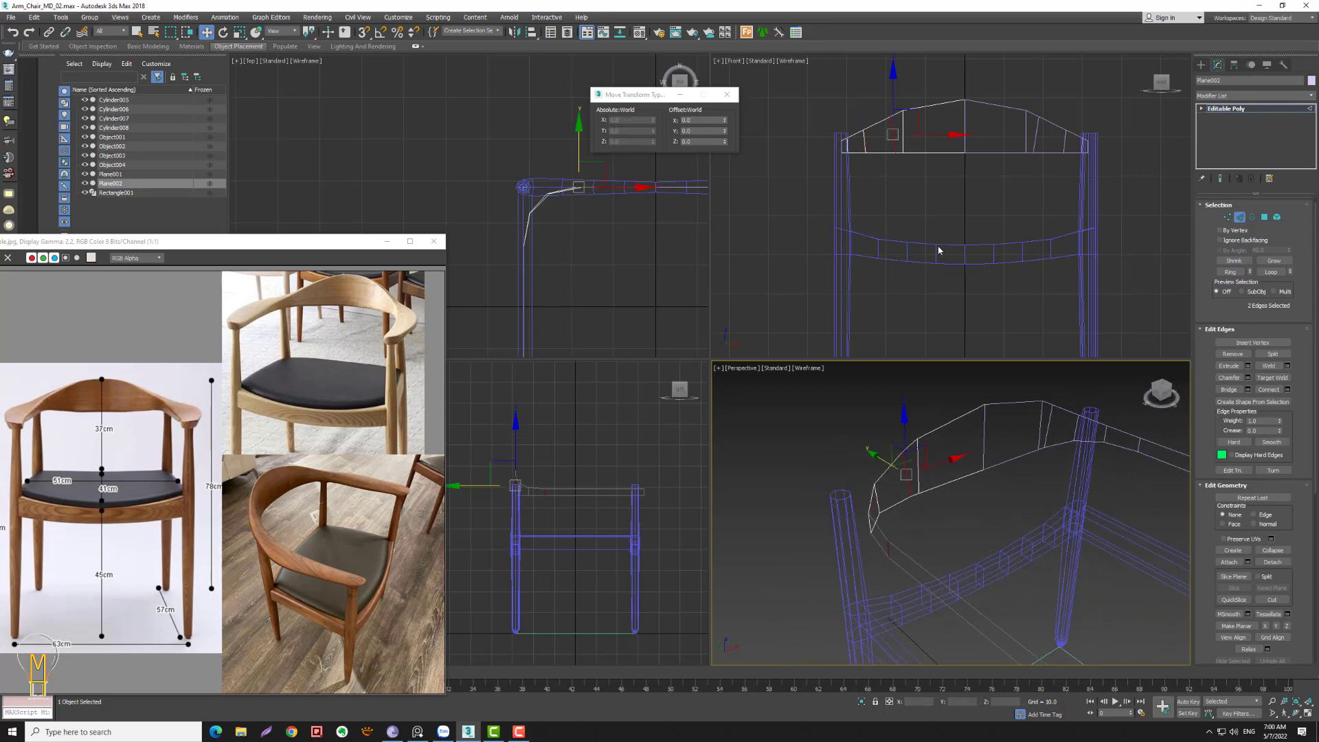
- Target Weld the diagonal chamfer vertices into their neighbouring vertices
scroll(921, 209, "up", 3)
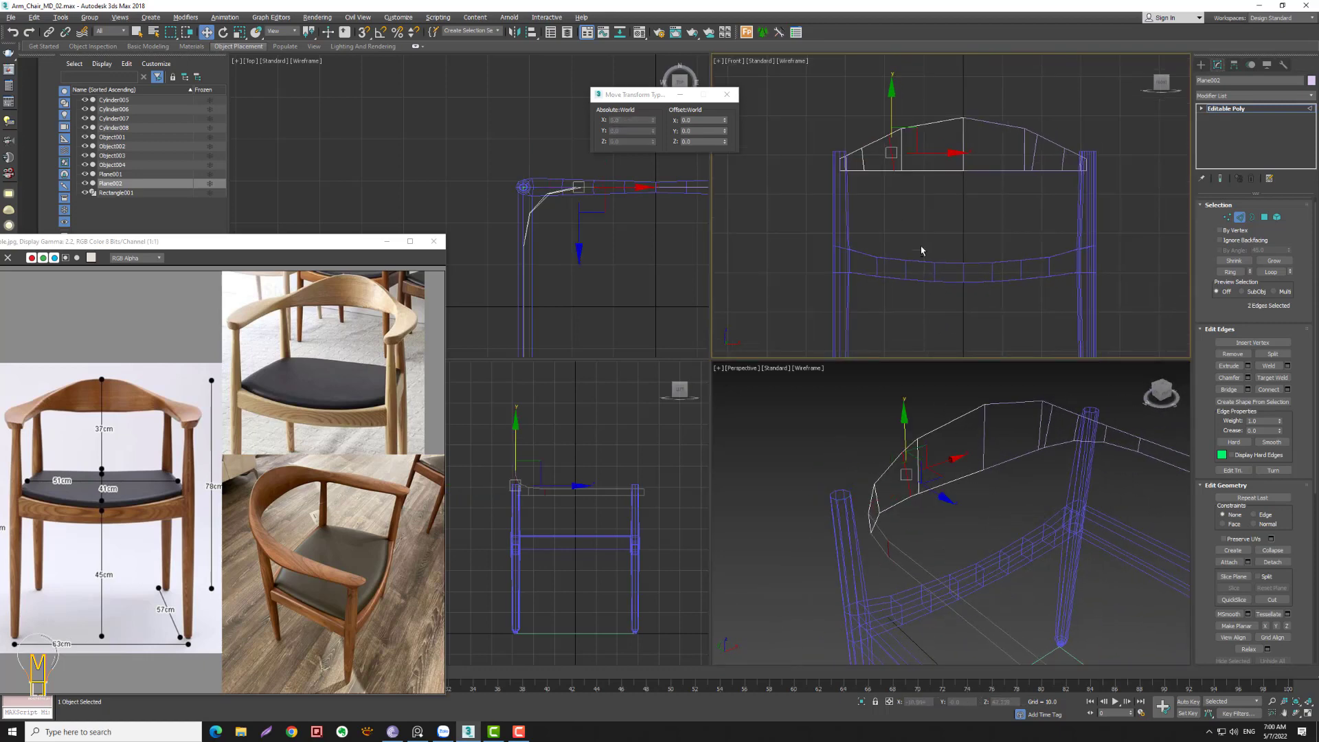
key("alt+z")
middle_click_drag(907, 182, 919, 233)
scroll(919, 233, "up", 2)
key("w")
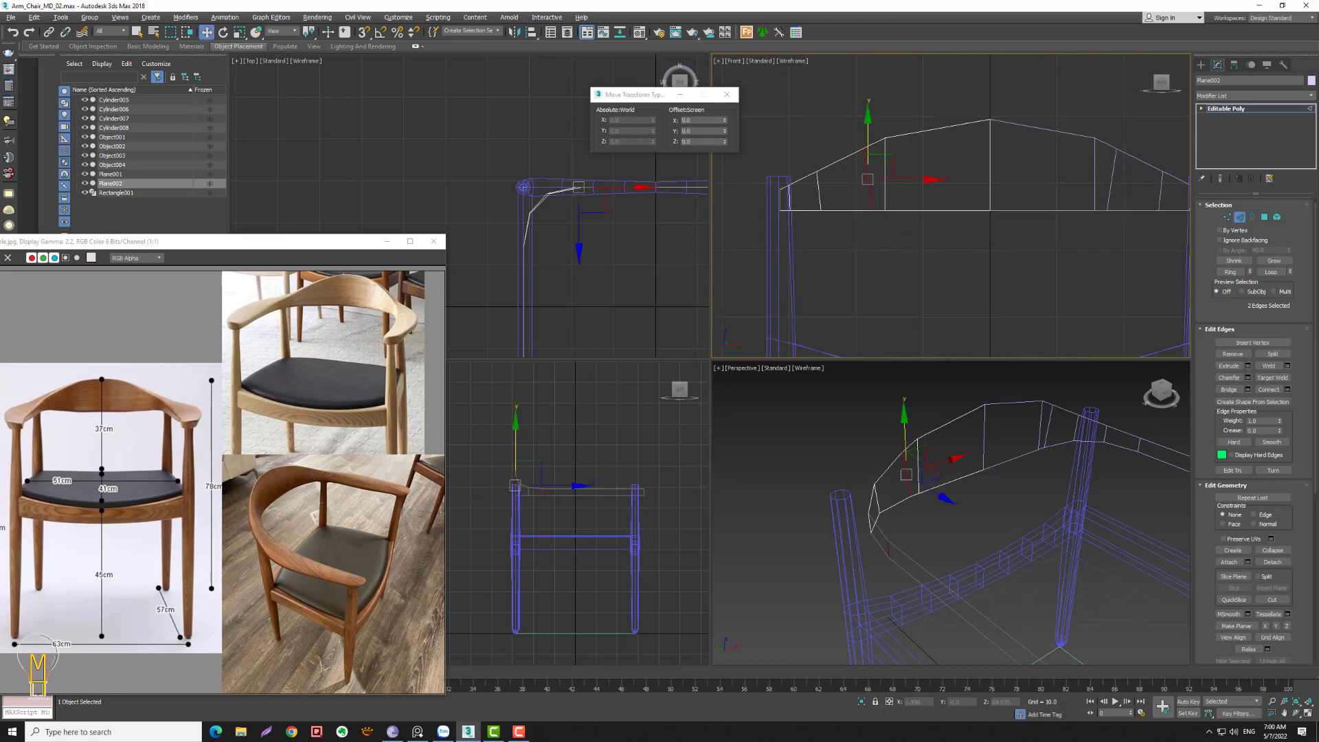
key("1")
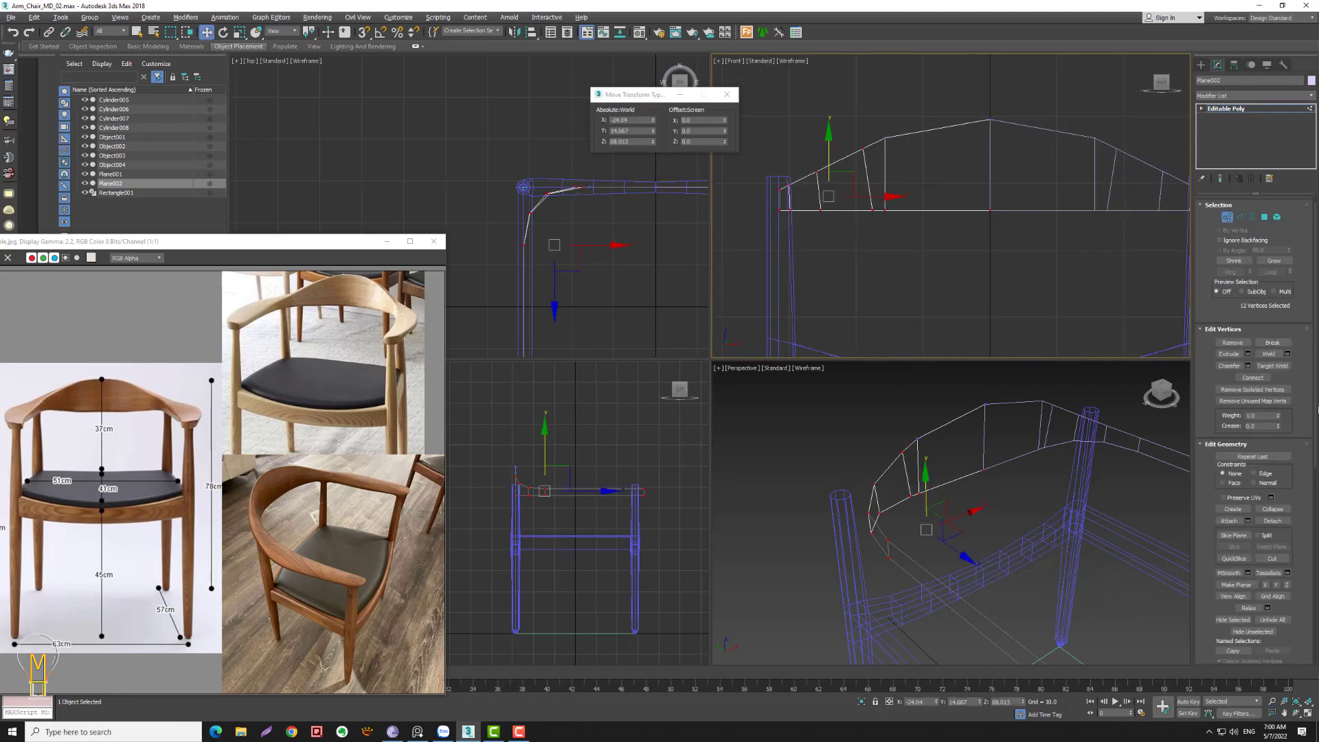
left_click(1272, 365)
left_click(870, 209)
left_click(885, 209)
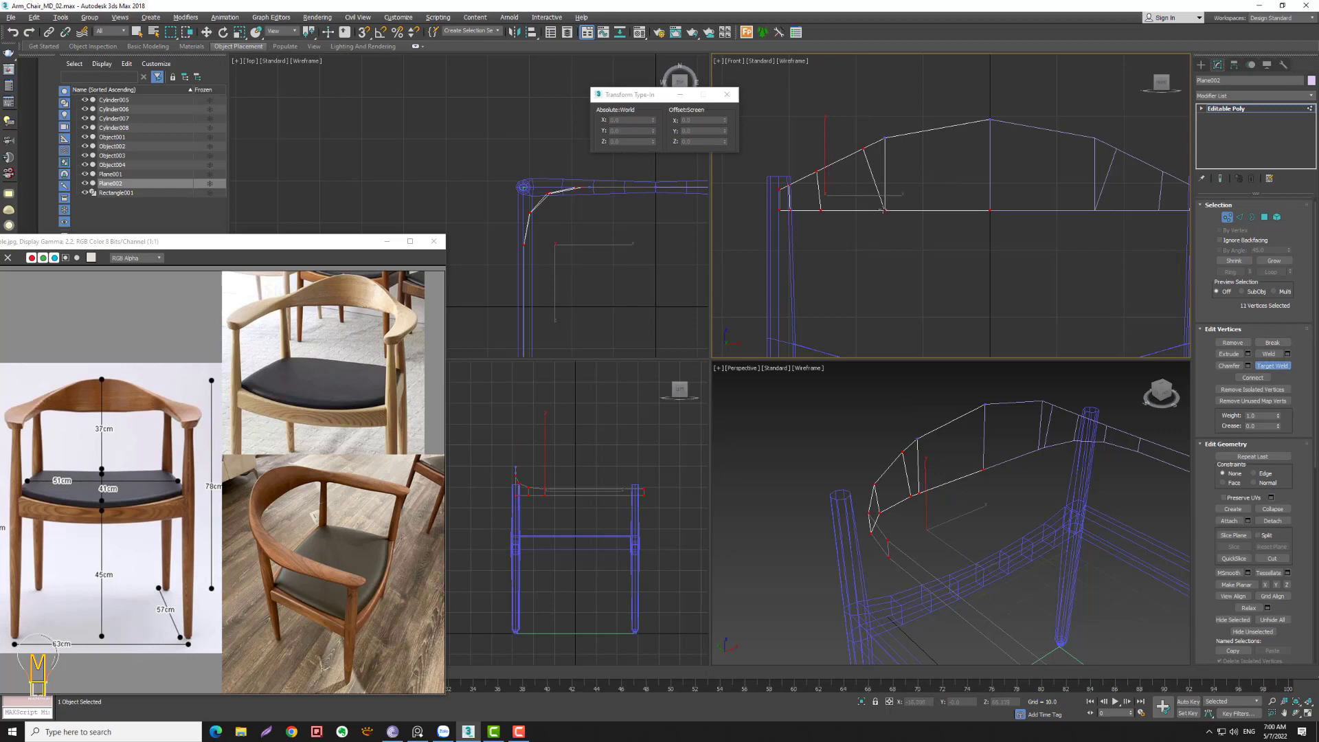
left_click(863, 149)
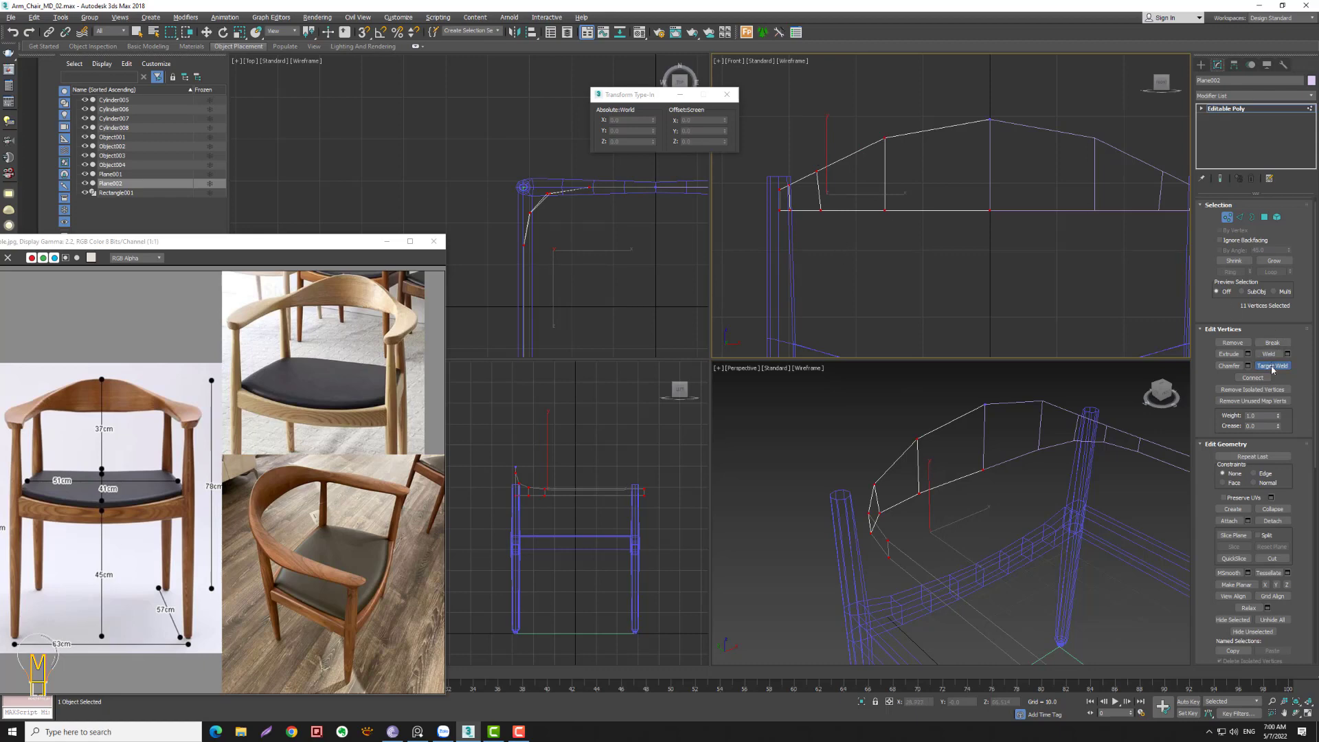
- Raise the single vertex at the arm bend slightly in Z
key("w")
left_click_drag(846, 237, 845, 231)
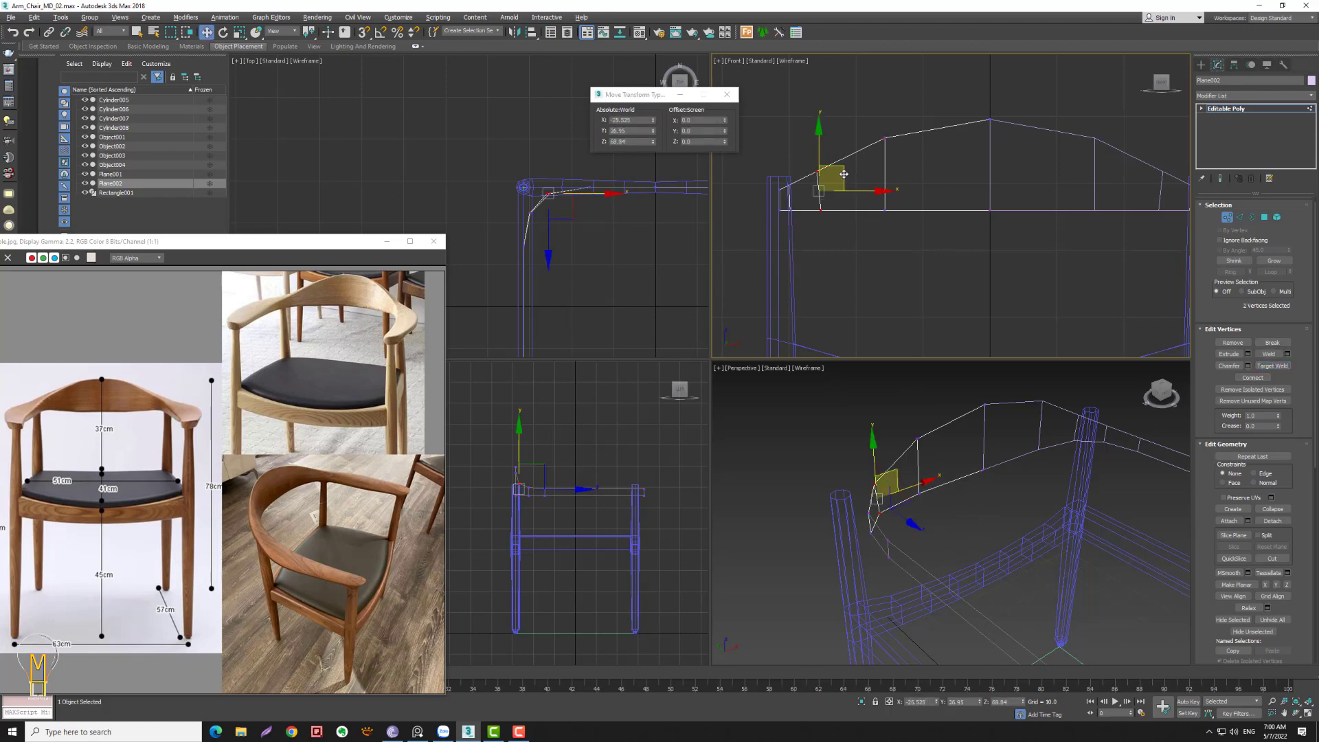
key("alt+z")
left_click_drag(587, 209, 584, 172)
key("w")
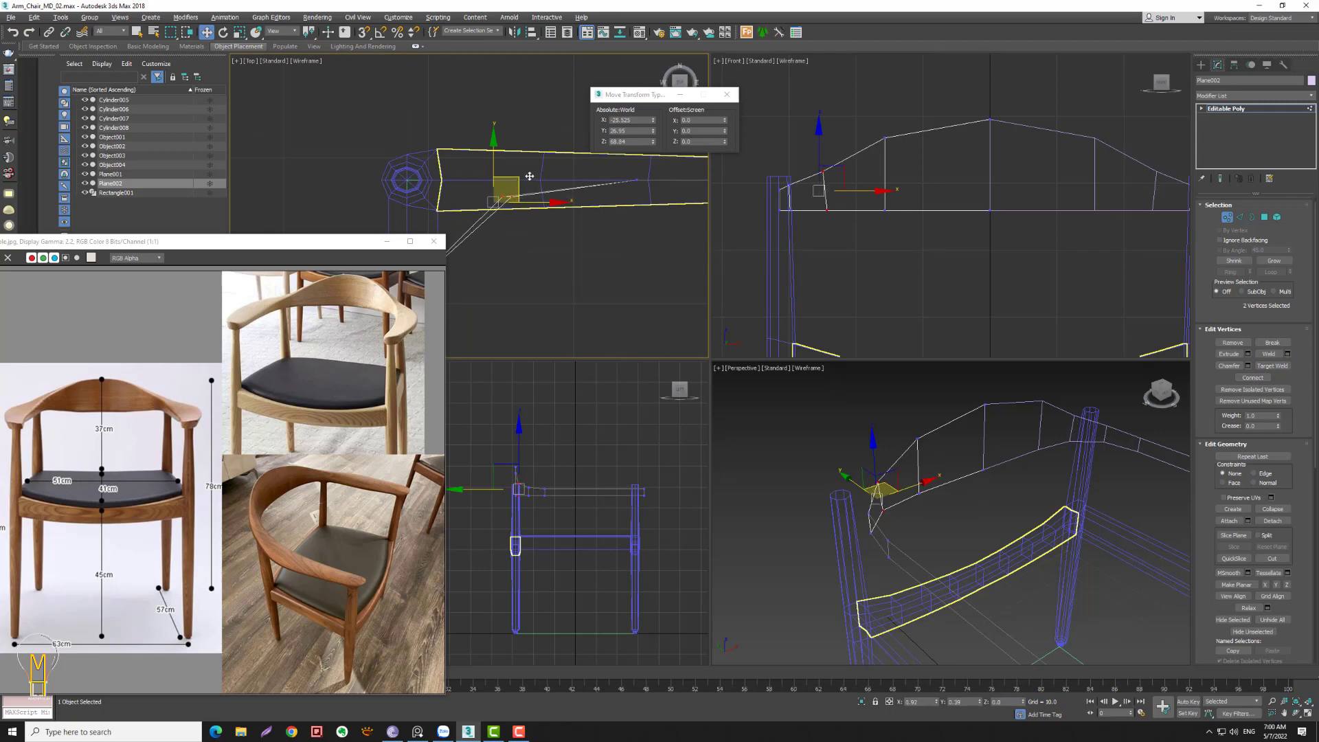
left_click(822, 170)
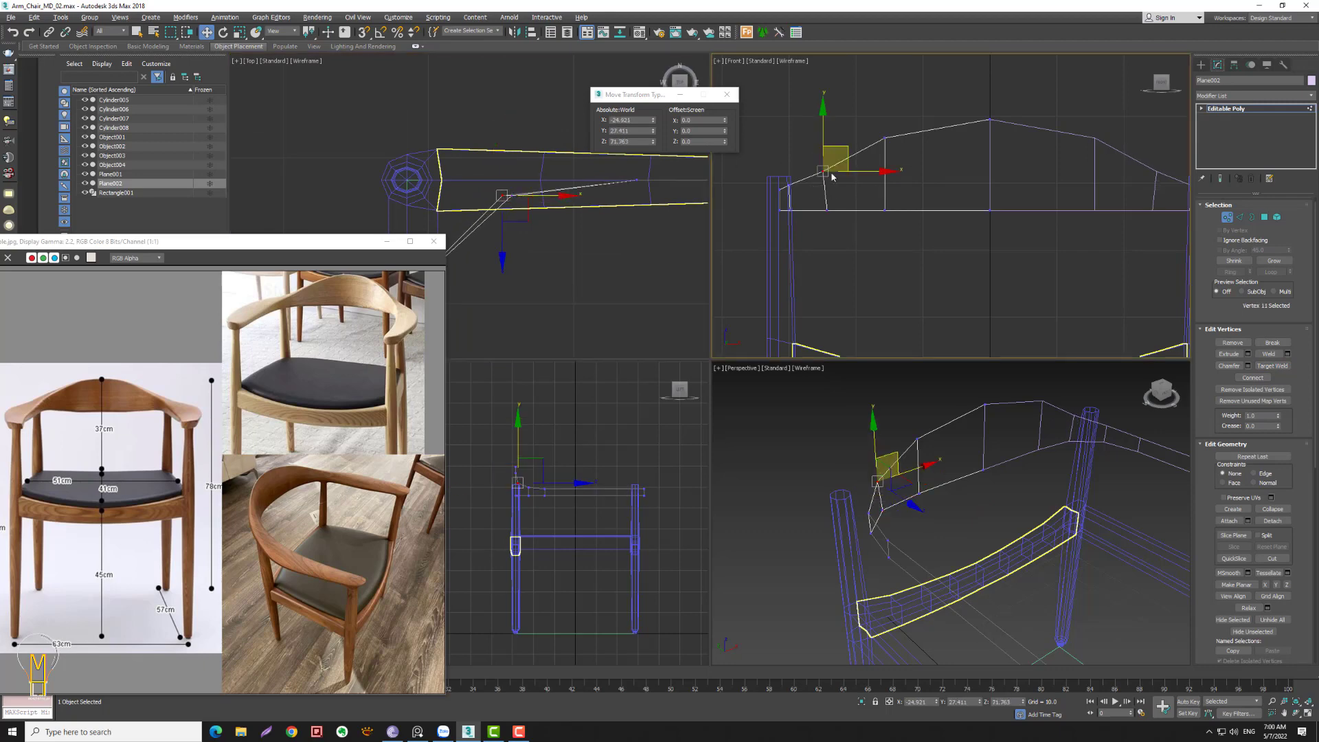
left_click_drag(823, 154, 823, 147)
left_click(812, 141)
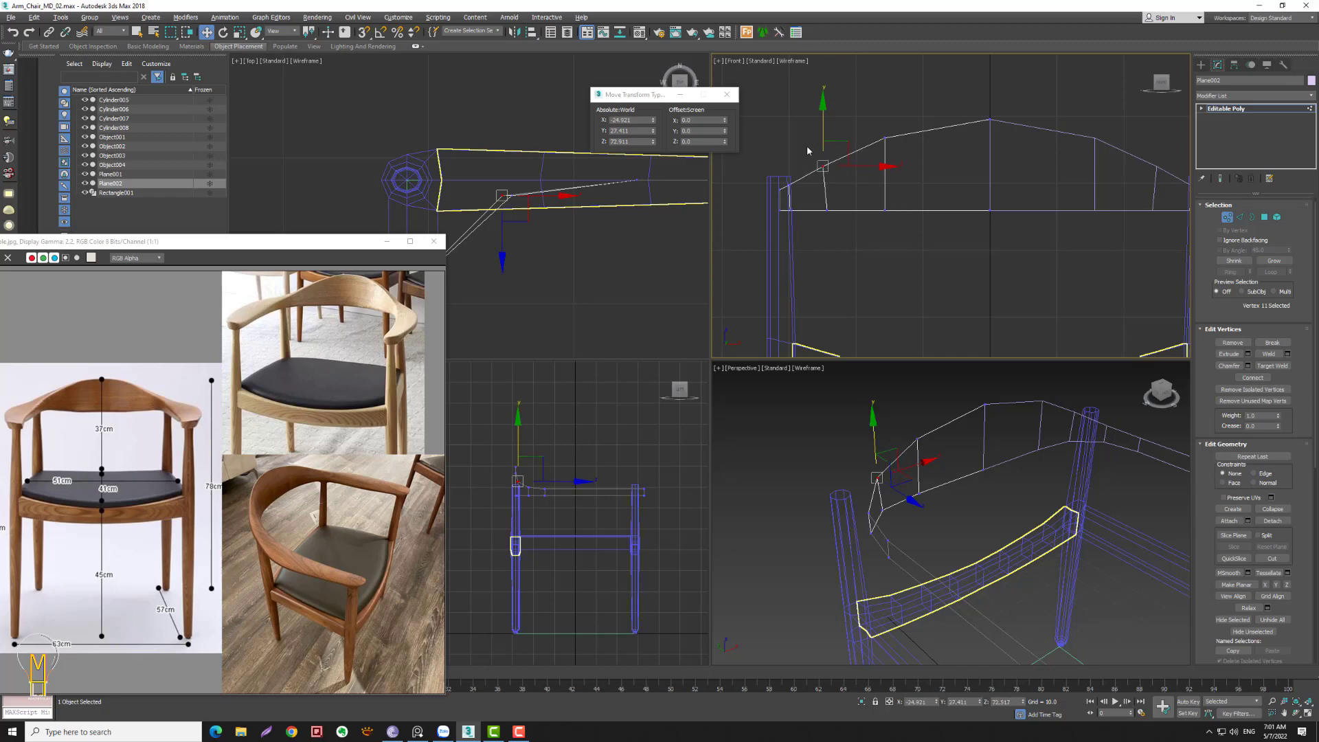
left_click(884, 210)
- Zoom out and orbit the perspective view to see the whole chair from above
left_click(983, 274)
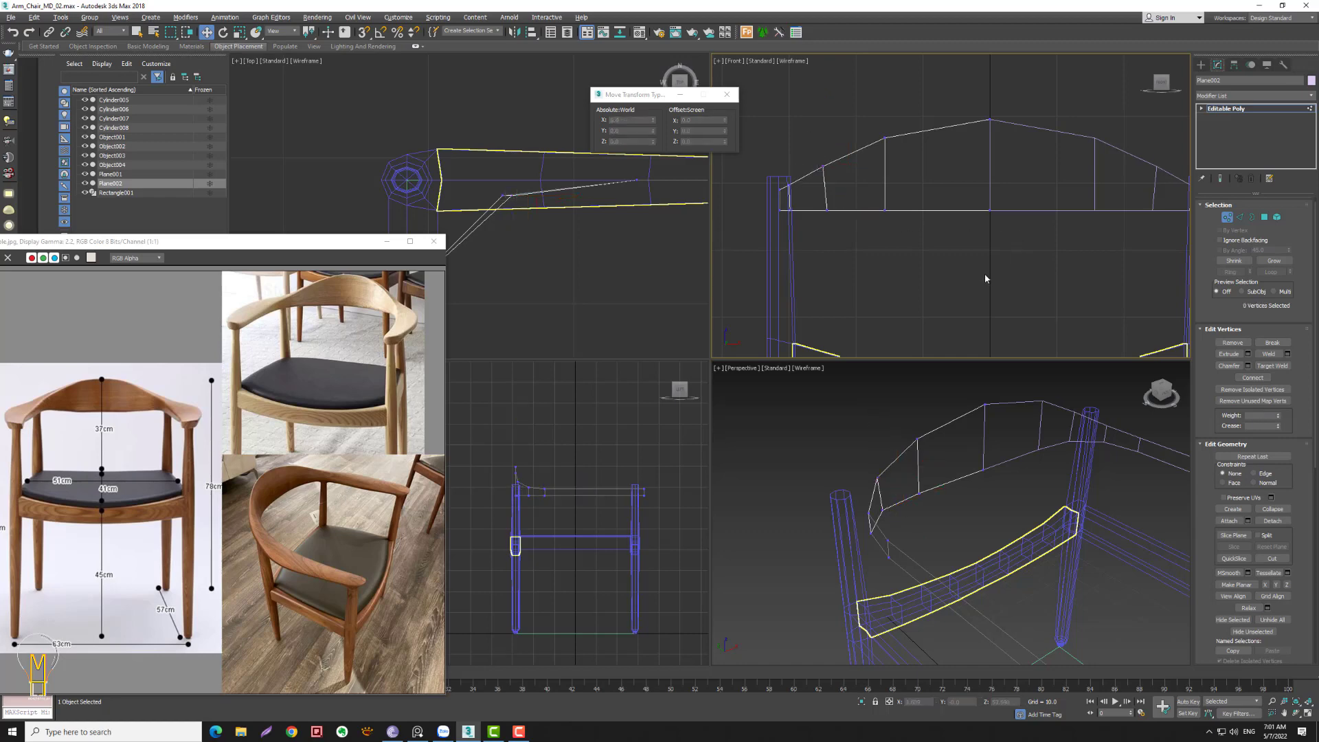
left_click(977, 507)
key("alt+z")
left_click_drag(977, 506, 955, 529)
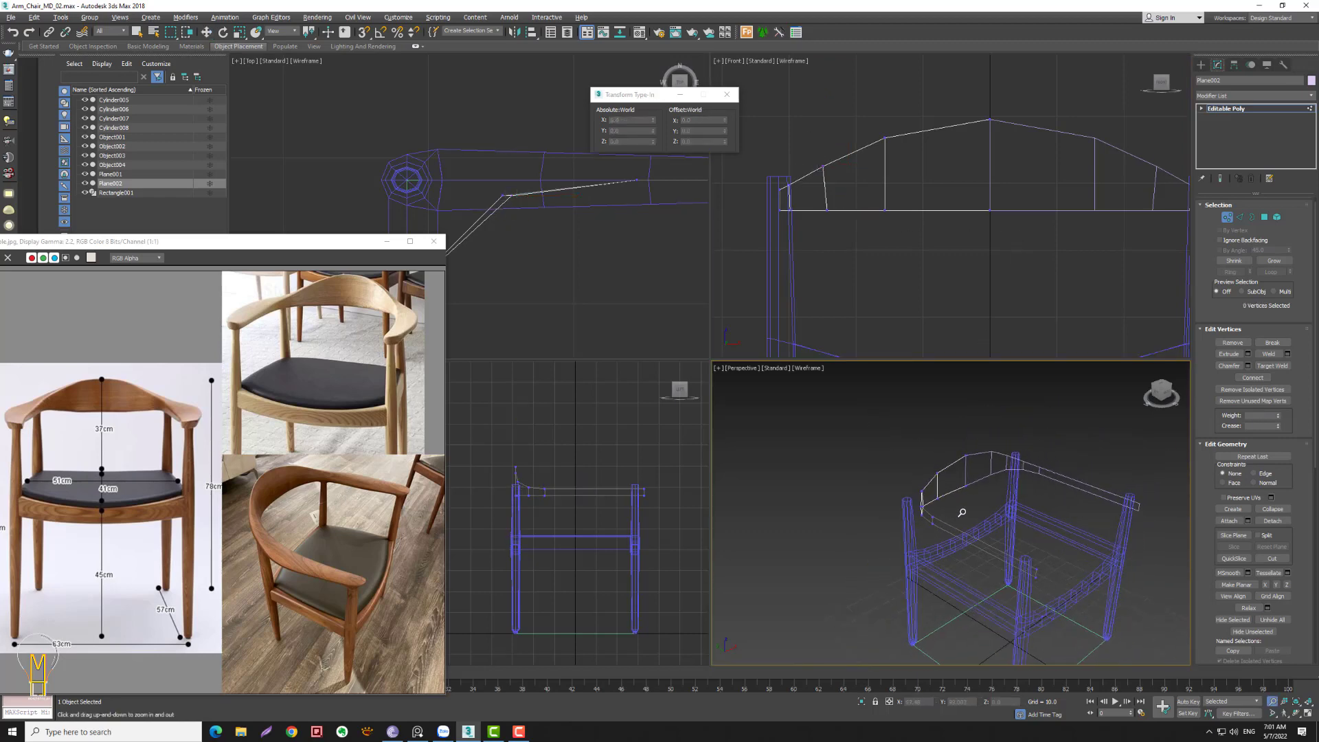
mouse_move(961, 480)
middle_mouse_down("alt")
mouse_move(925, 451)
mouse_move(965, 465)
middle_mouse_up("alt")
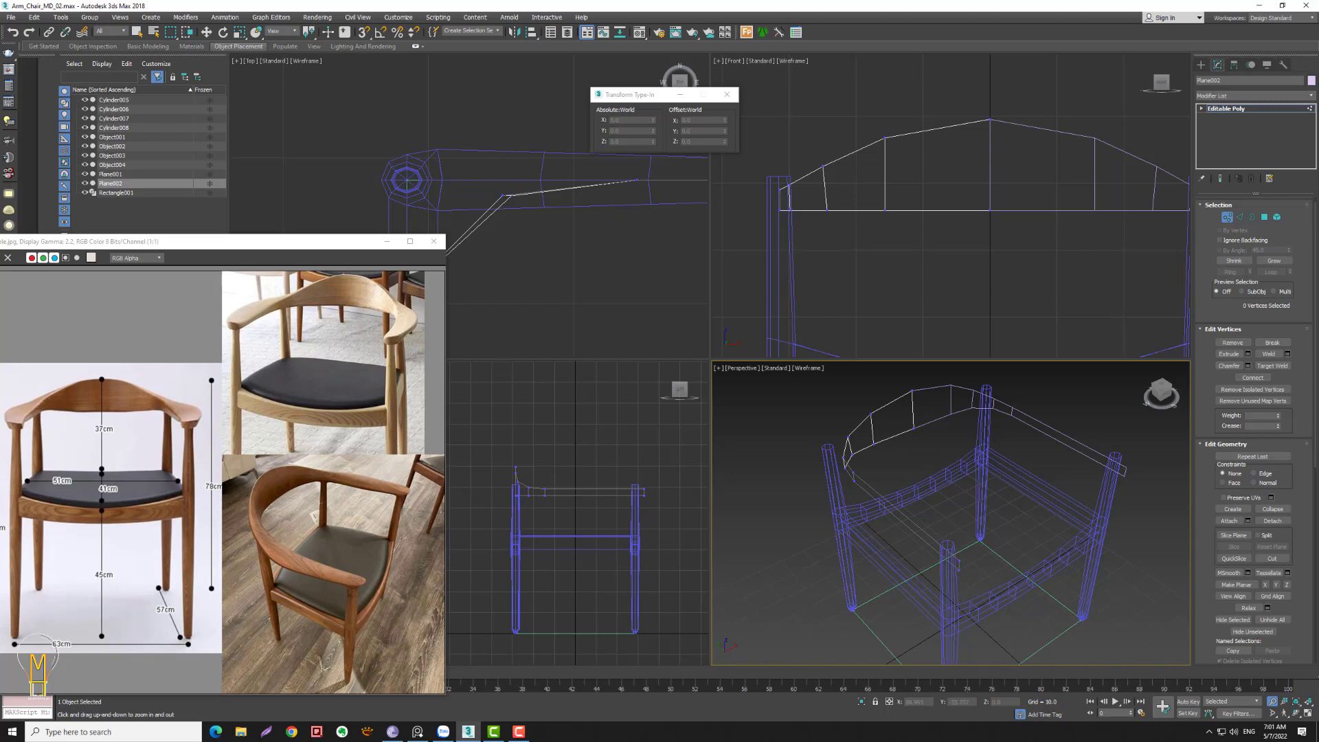
- Return to object level and add a Shell modifier to Plane002
left_click(1226, 217)
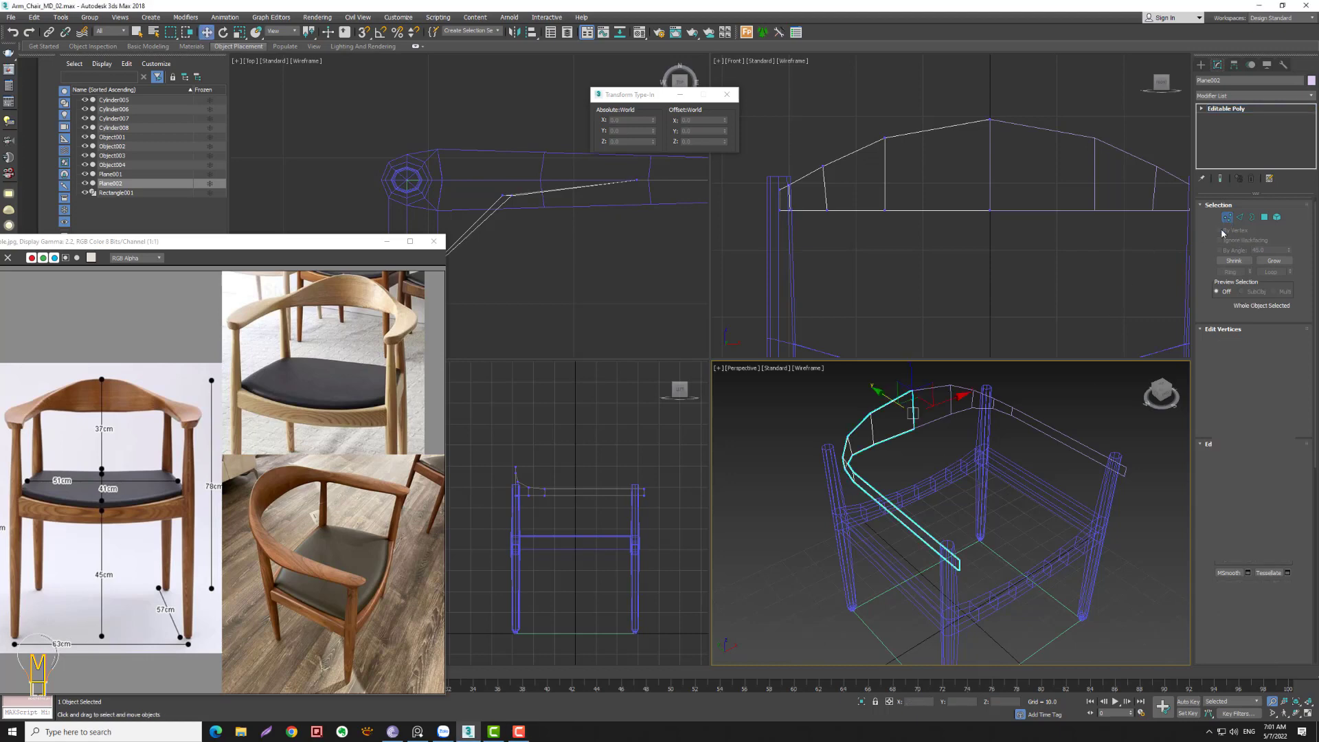
key("w")
key("F3")
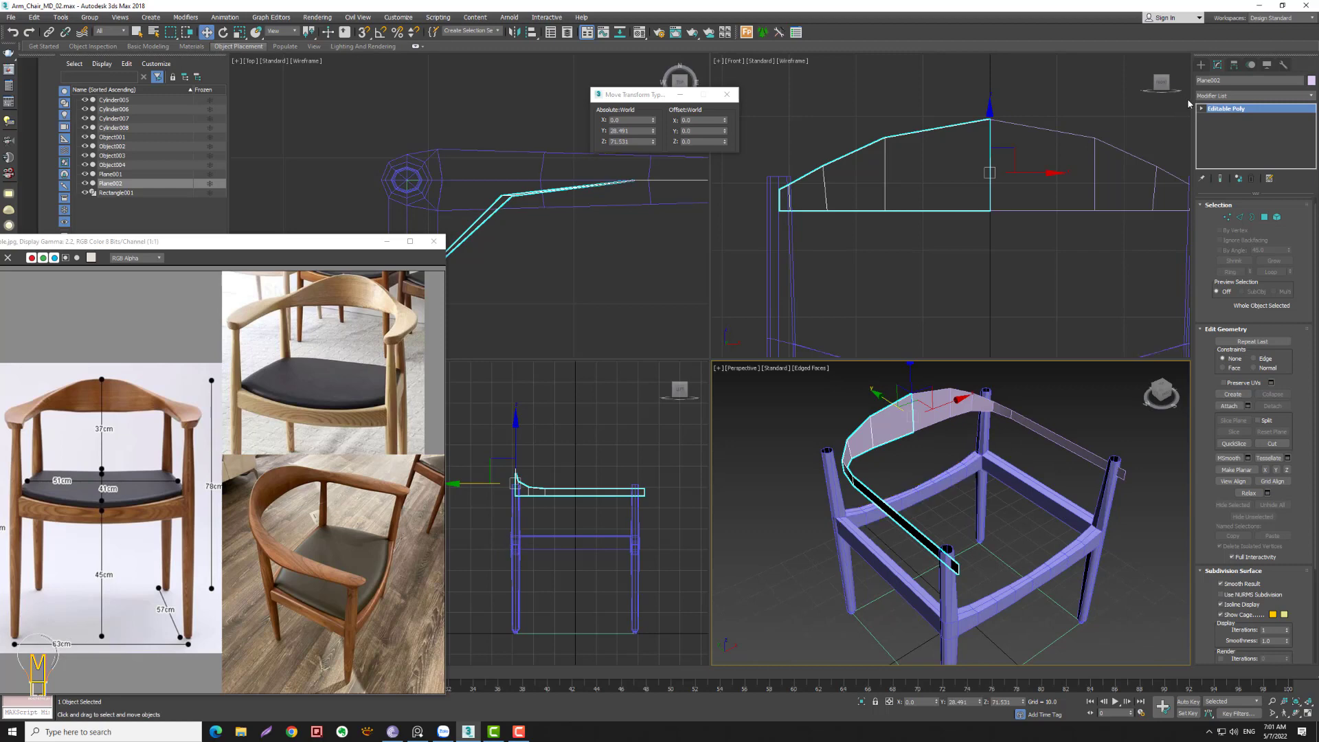
left_click(1240, 95)
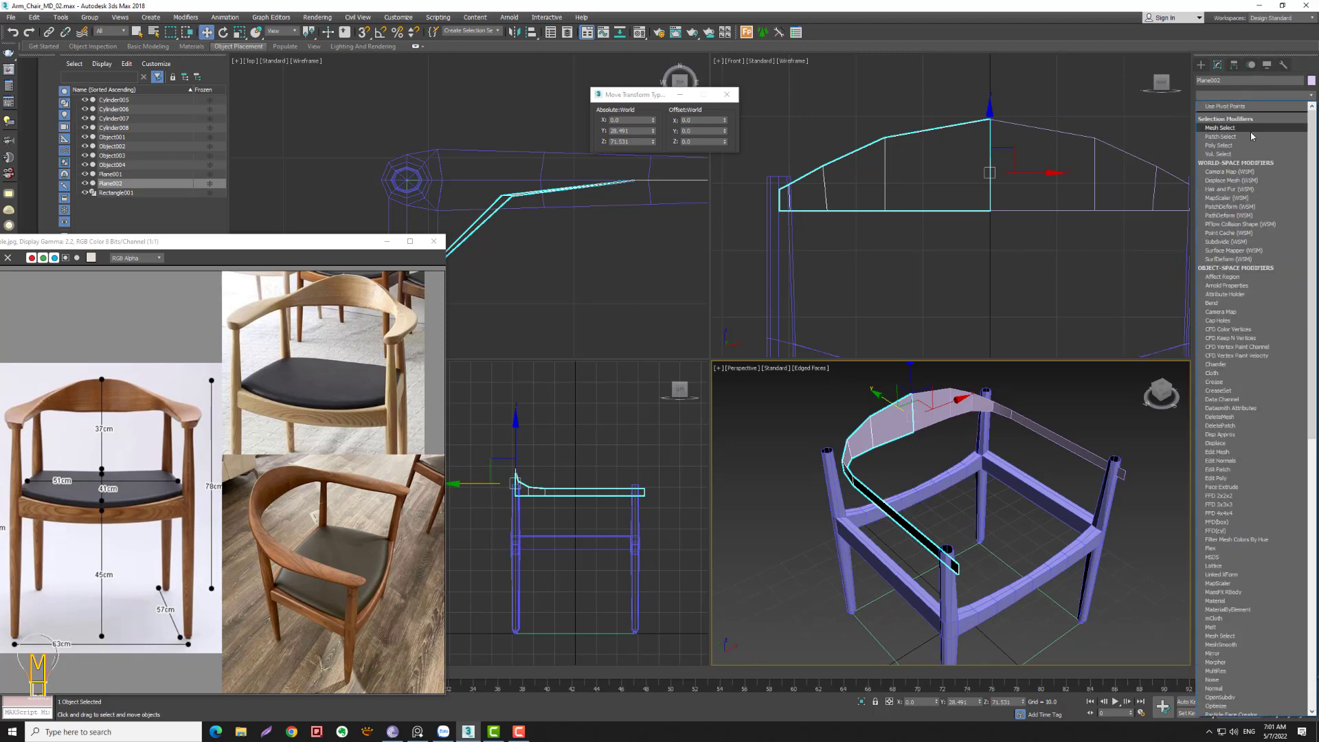
scroll(1253, 193, "down", 5)
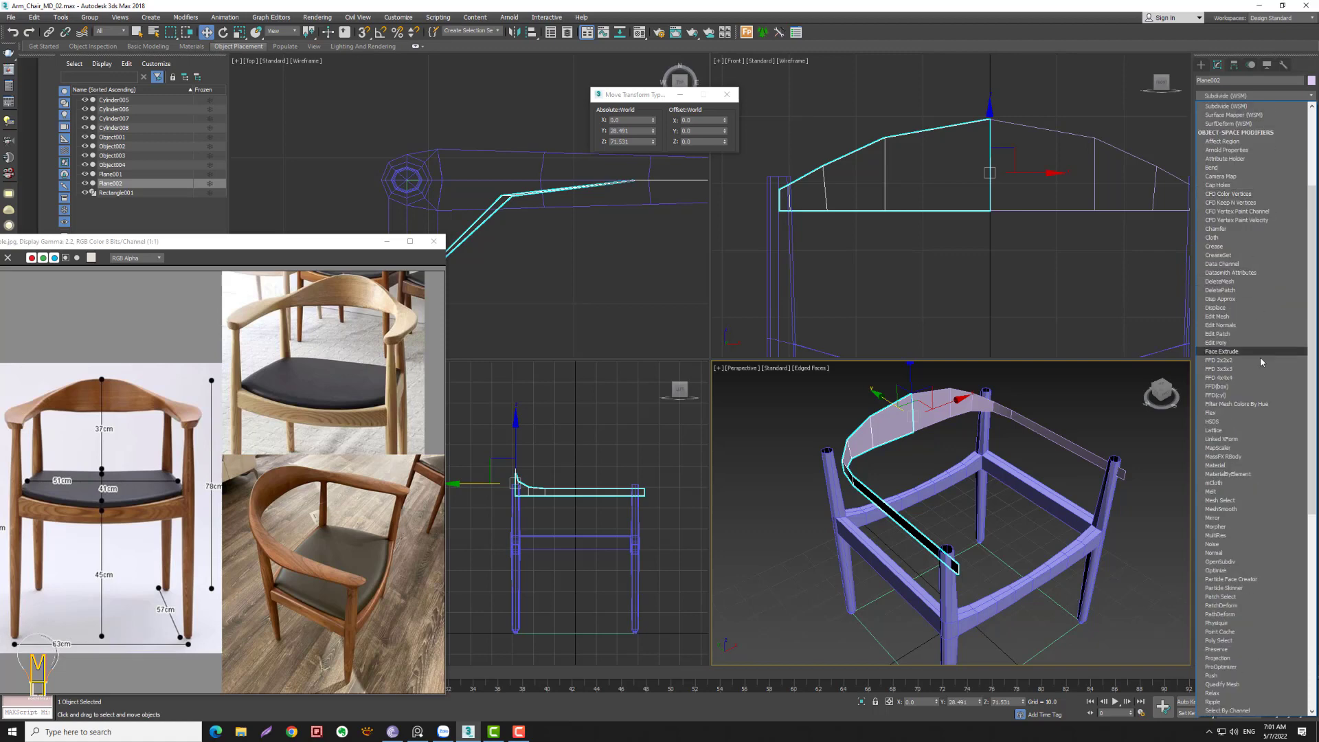
scroll(1244, 385, "down", 5)
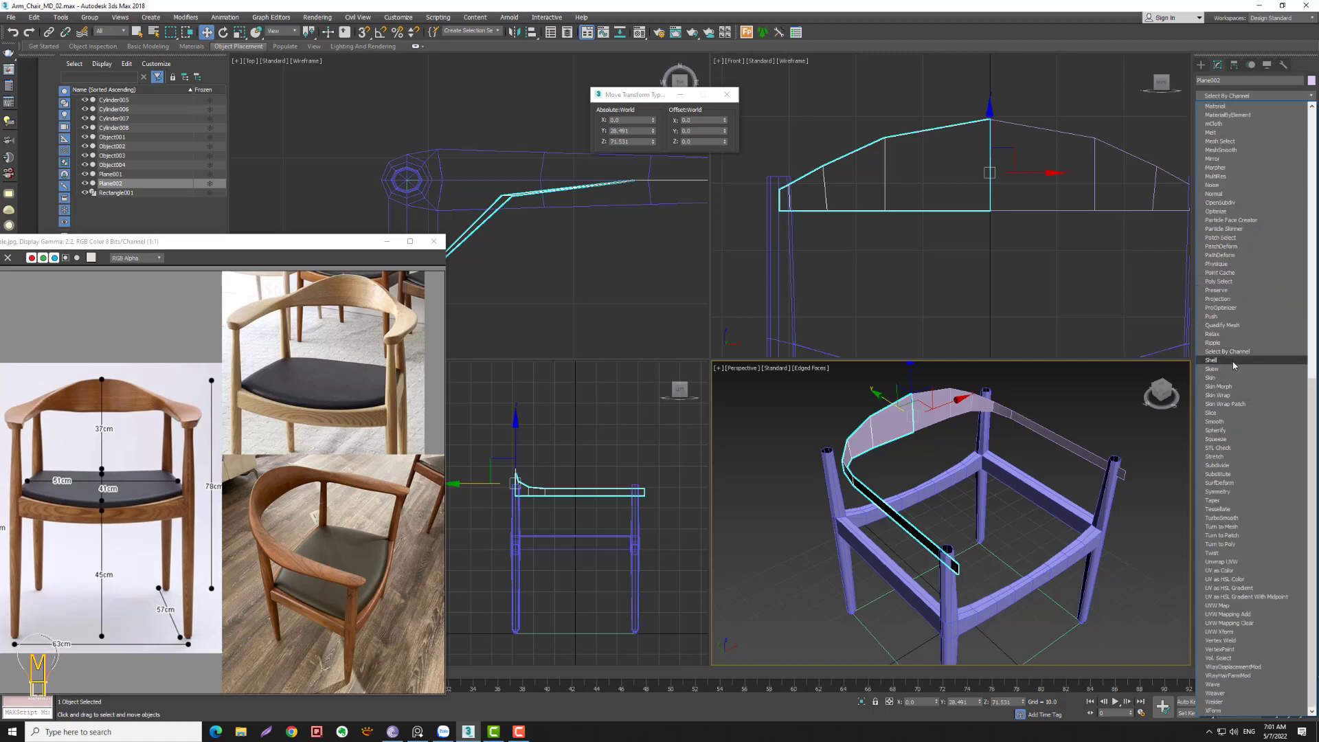
left_click(1240, 386)
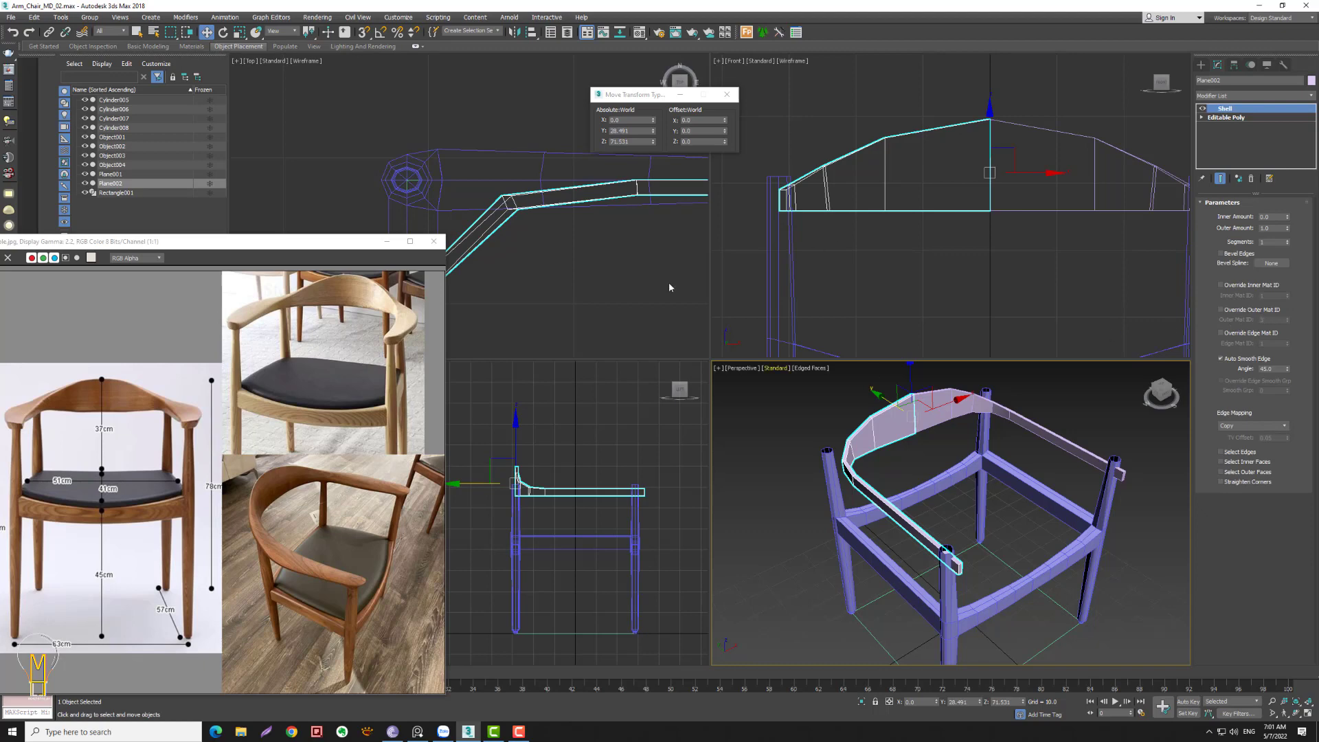
- Set the Shell's Outer Amount to about 1.5
scroll(579, 217, "down", 5)
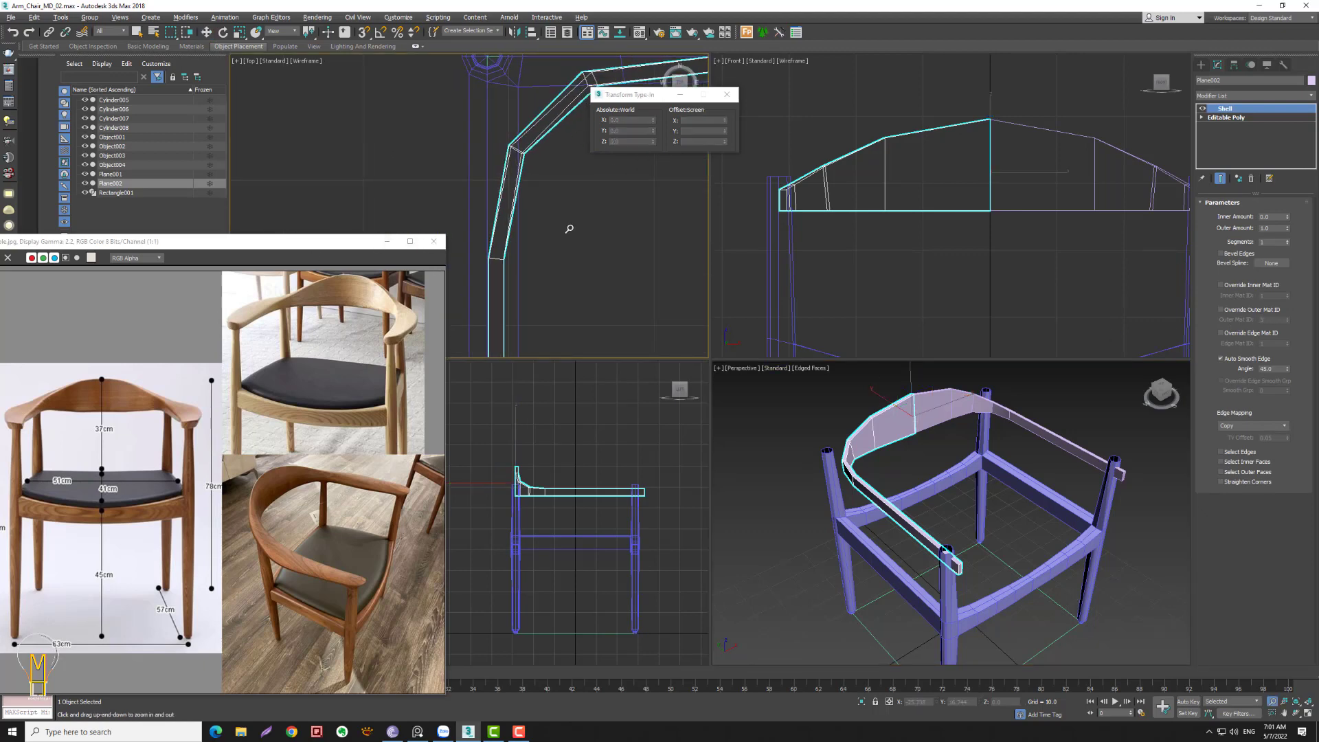
key("alt+z")
left_click_drag(566, 260, 525, 257)
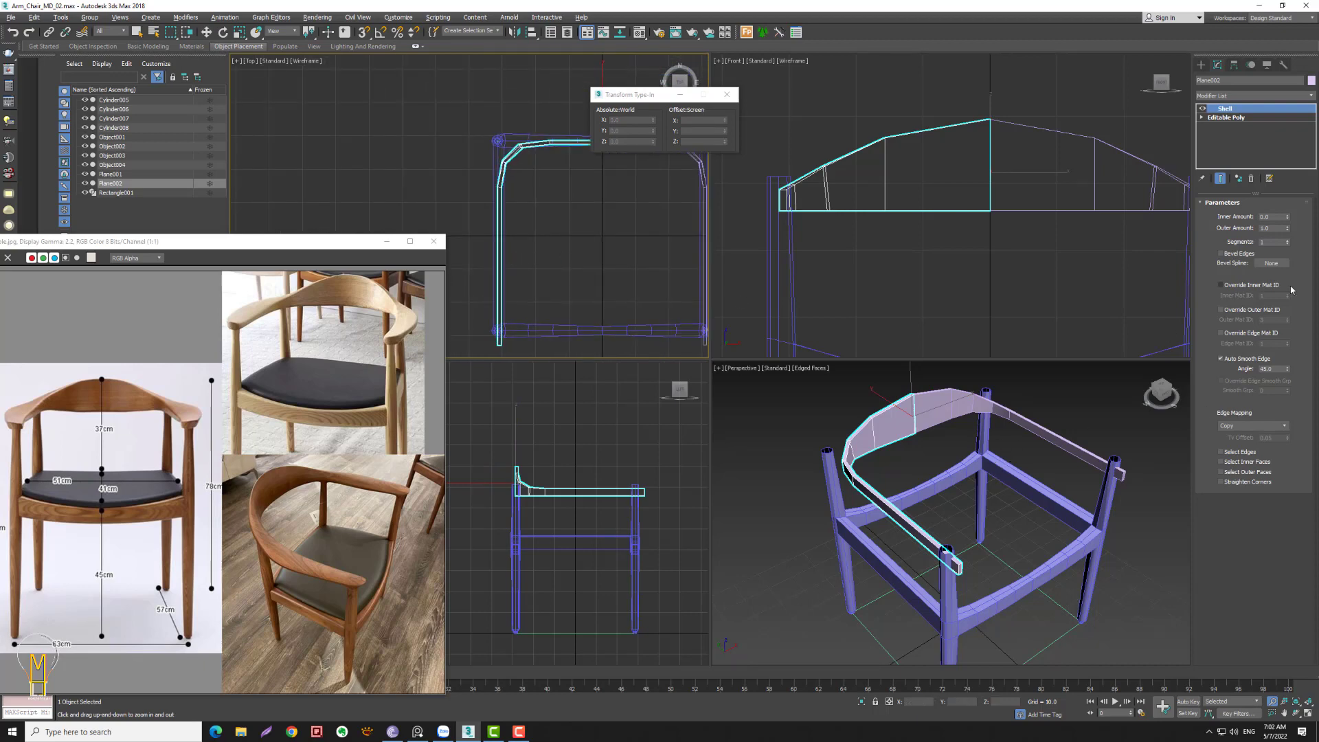
left_click_drag(1287, 229, 1283, 221)
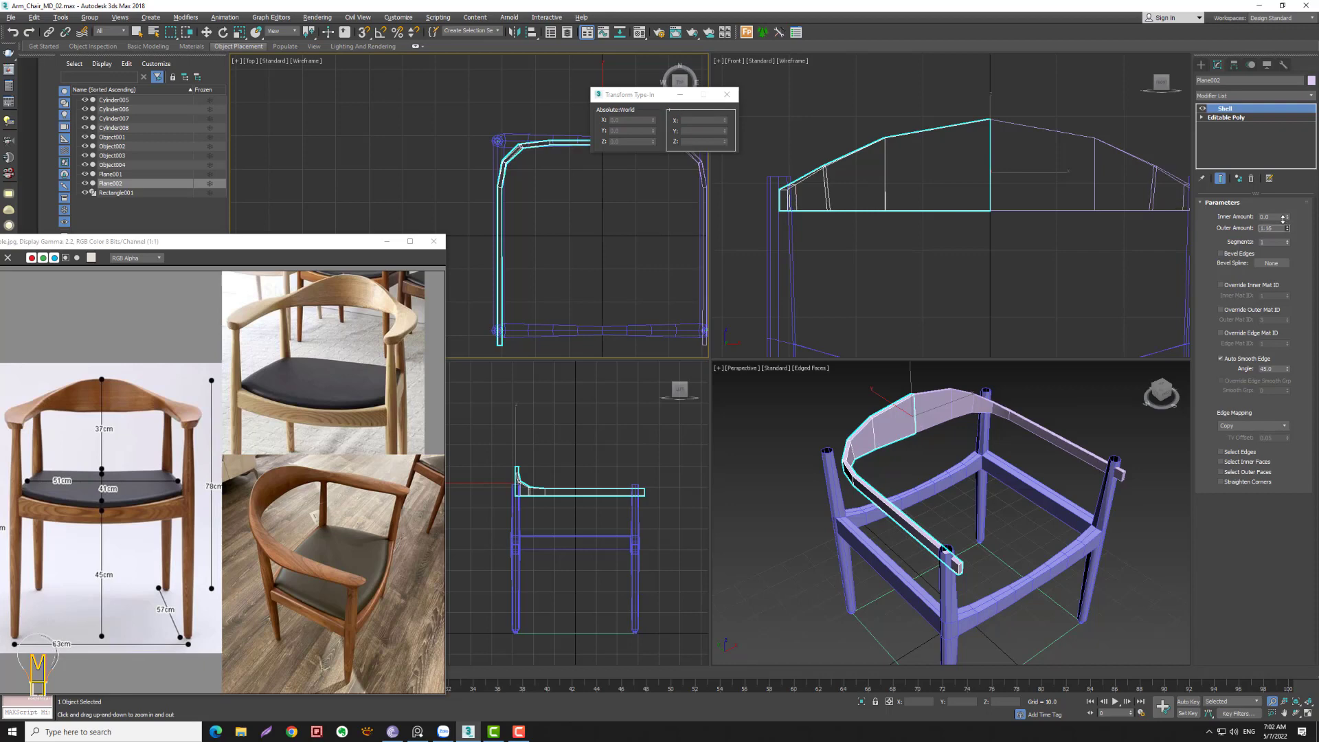
left_click_drag(1277, 203, 1276, 201)
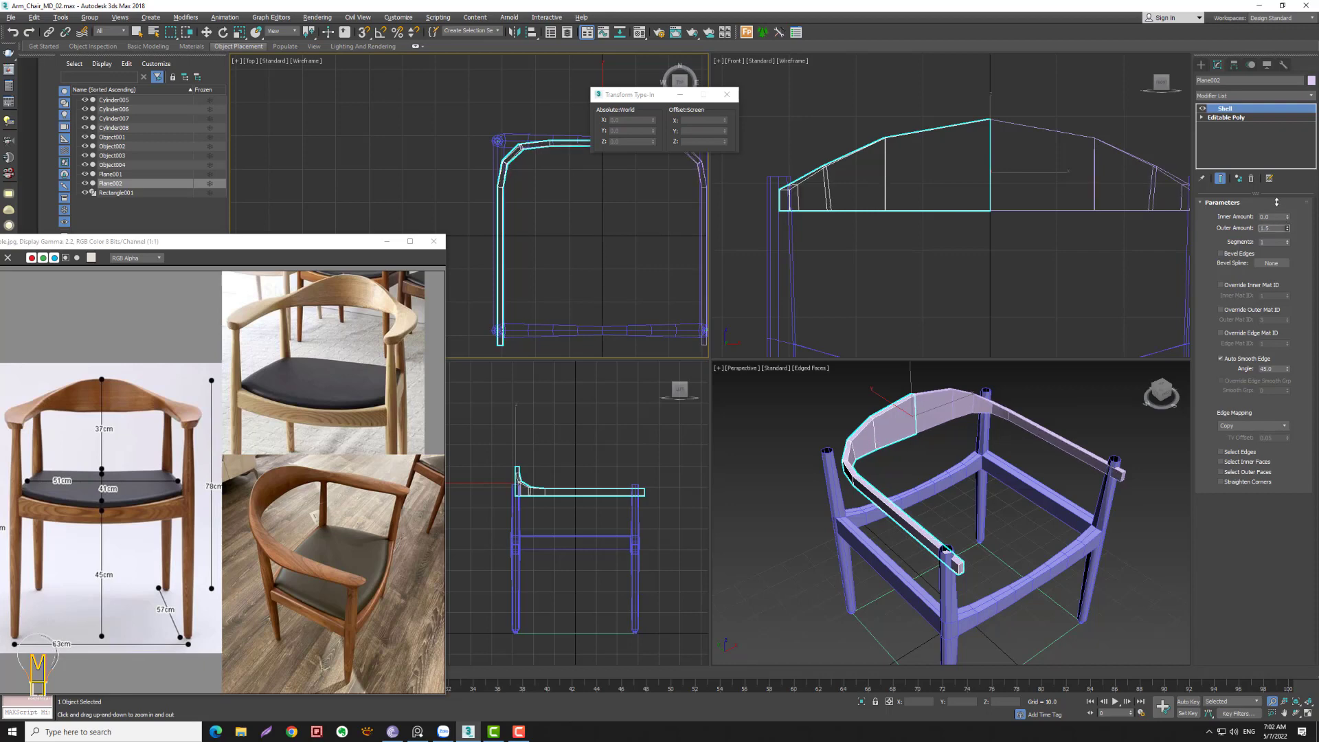
left_click_drag(973, 320, 874, 192)
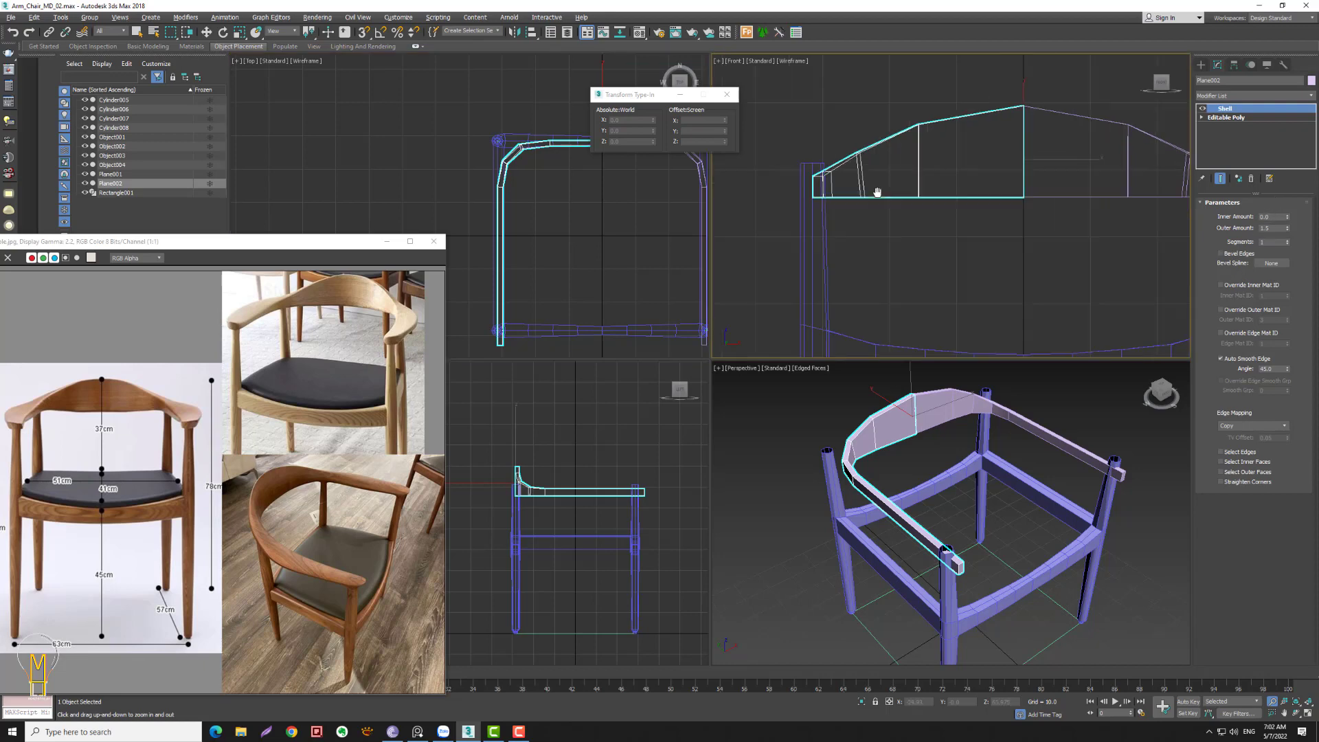
left_click_drag(653, 501, 605, 398)
scroll(486, 229, "up", 5)
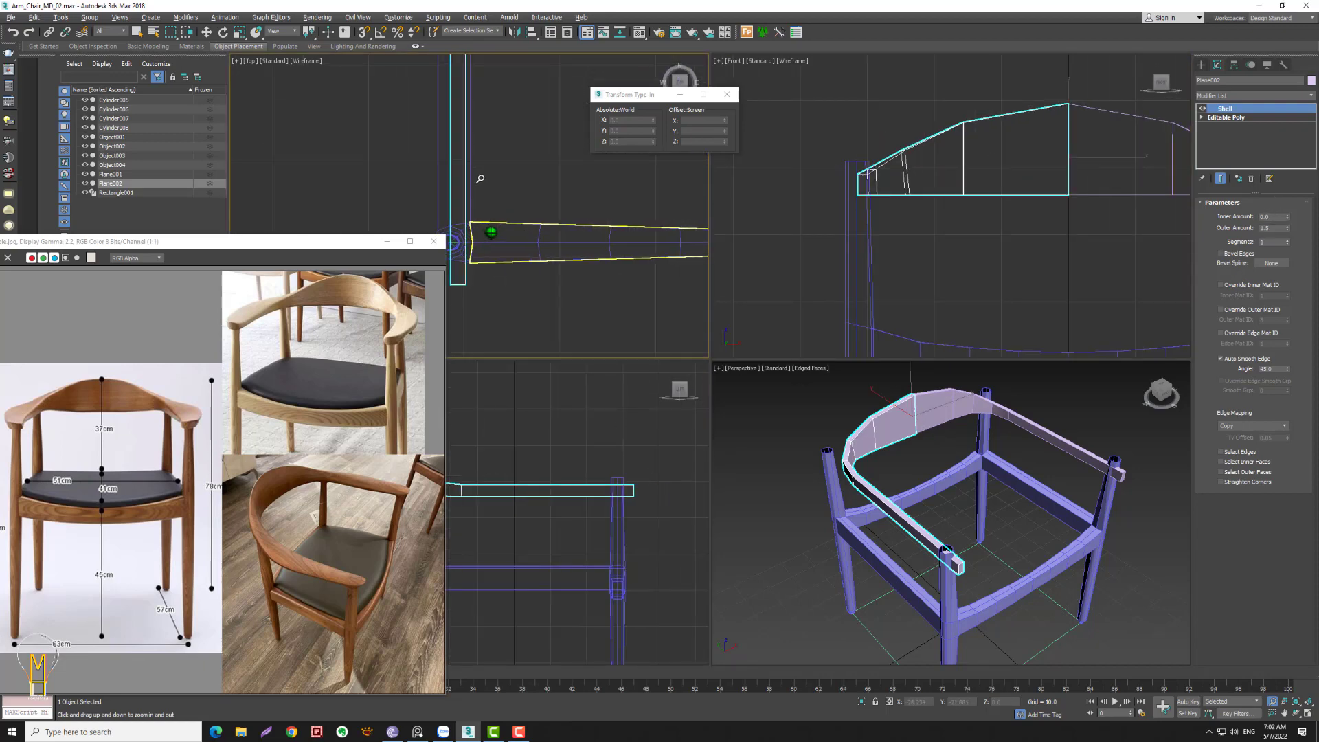
- Add an Edit Poly modifier above the Shell
key("w")
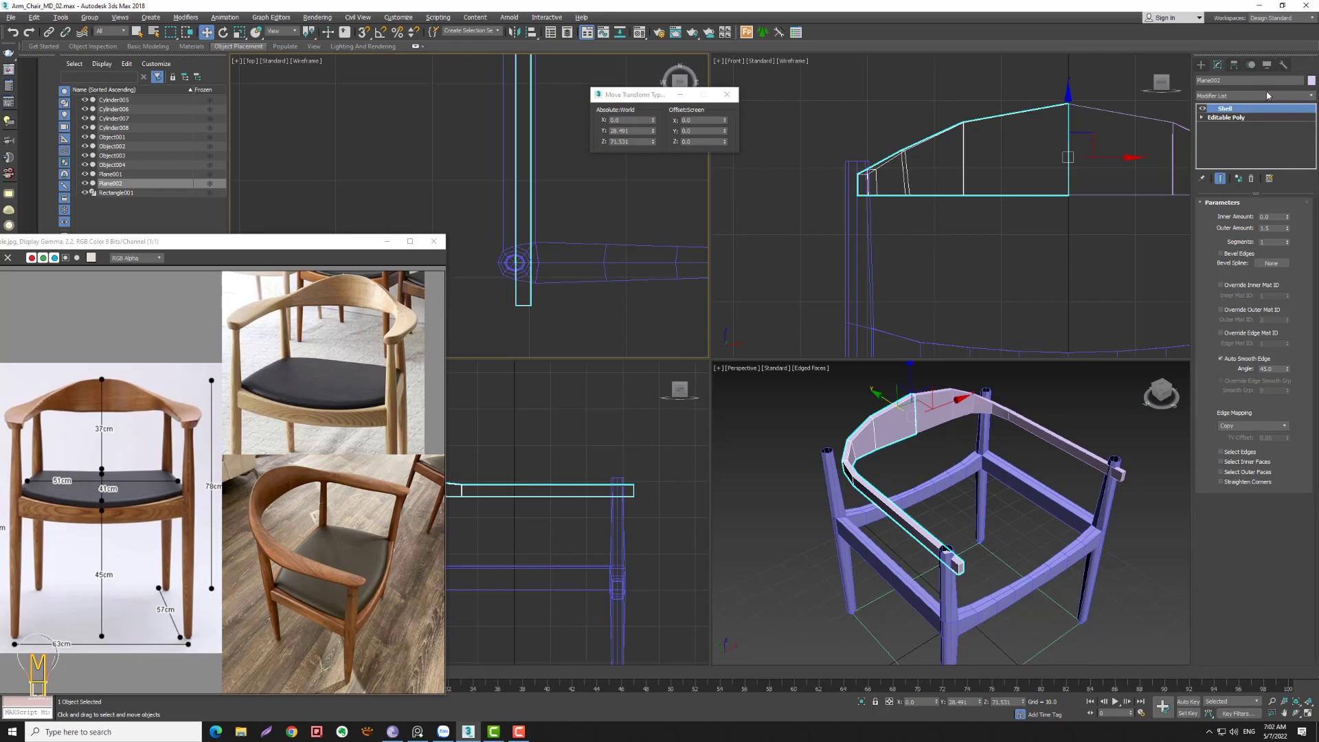
left_click(1267, 96)
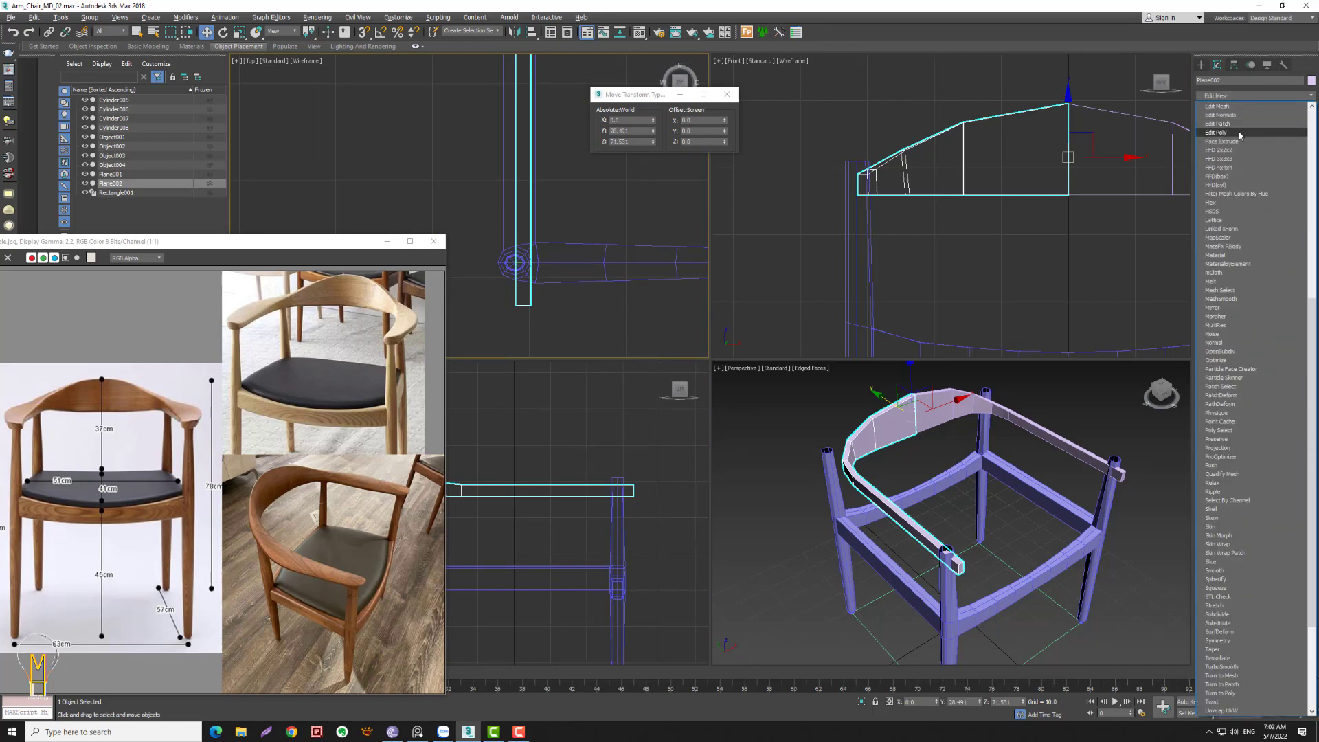
left_click(1215, 132)
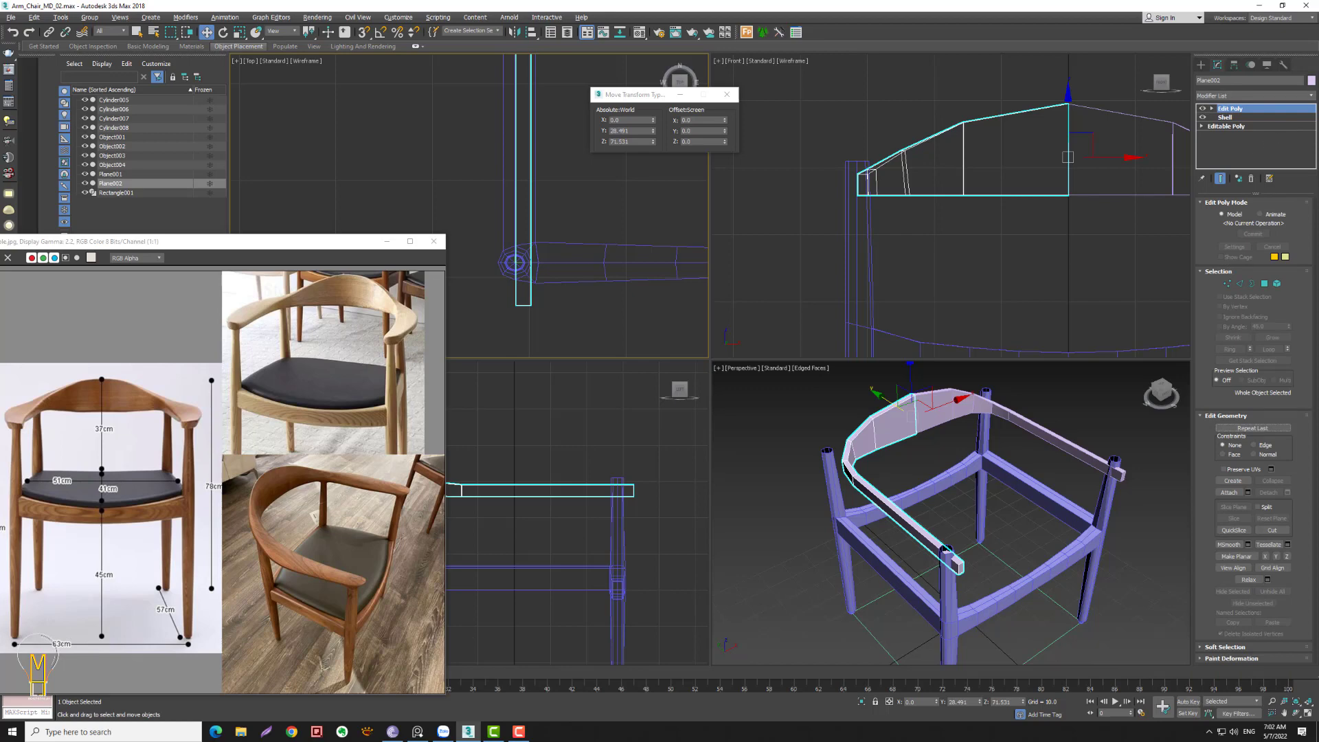
- Set the Shell's Segments to 2, then reselect the Edit Poly layer
left_click(1226, 117)
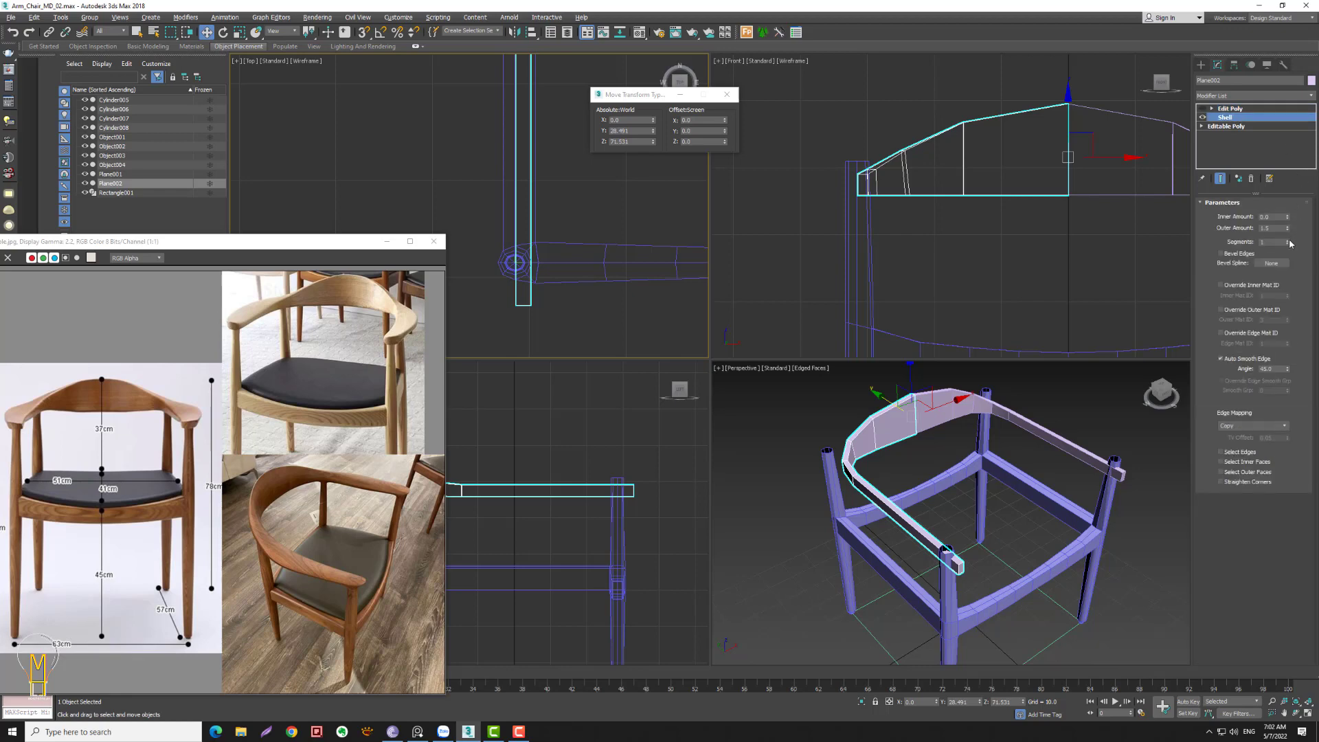
left_click(1288, 240)
key("alt+z")
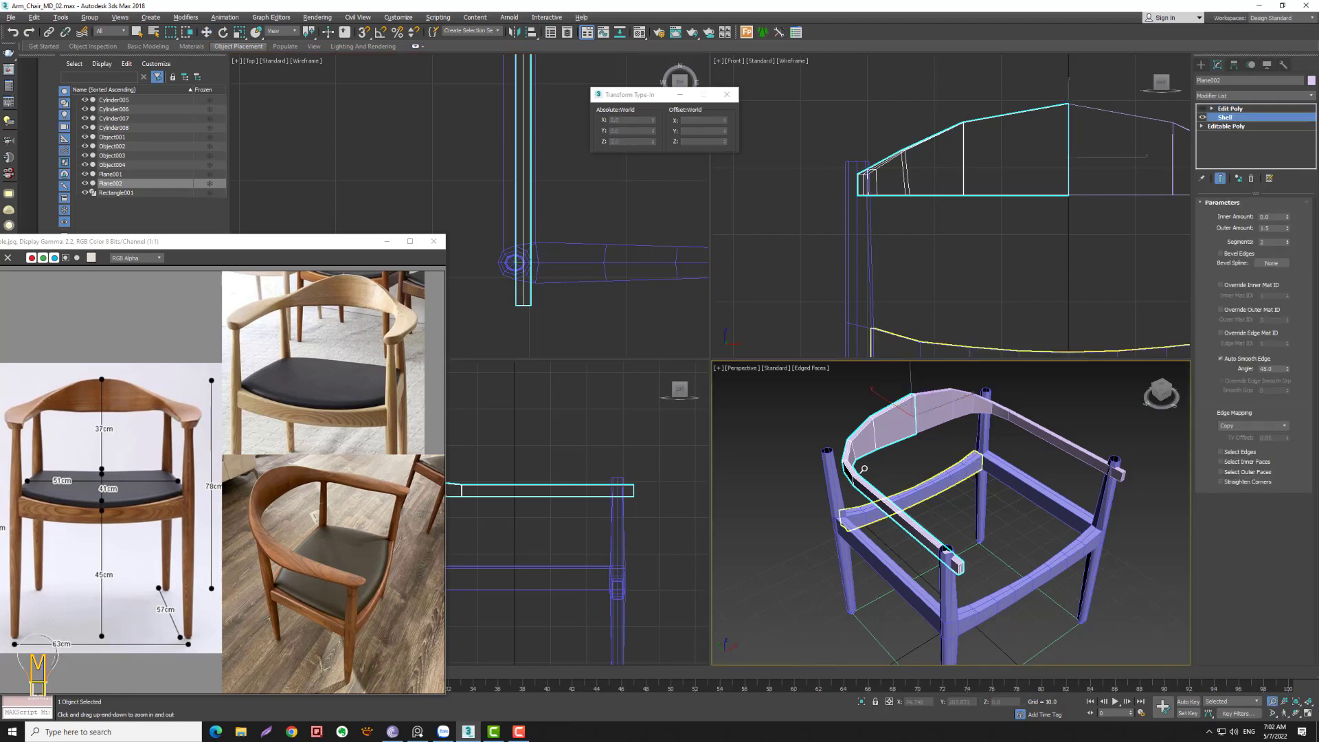
left_click_drag(977, 461, 1289, 247)
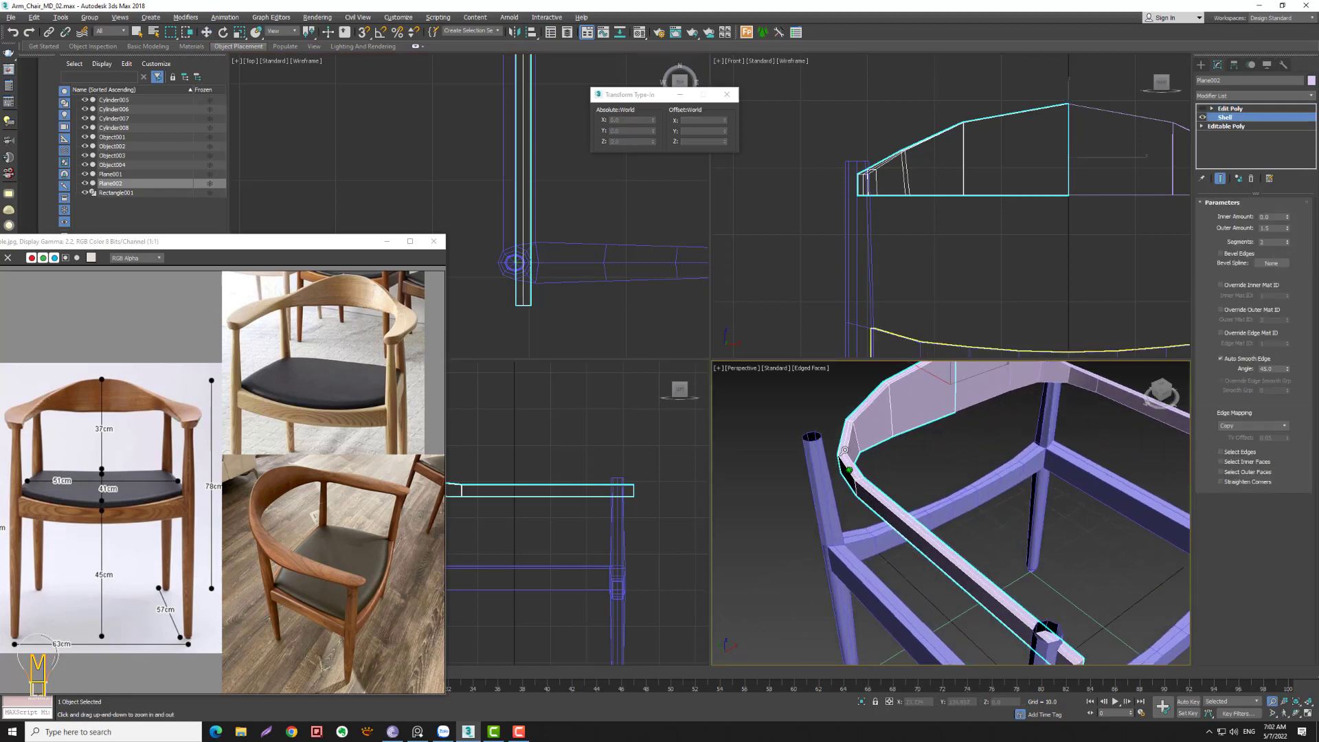
left_click(1288, 244)
left_click(1289, 240)
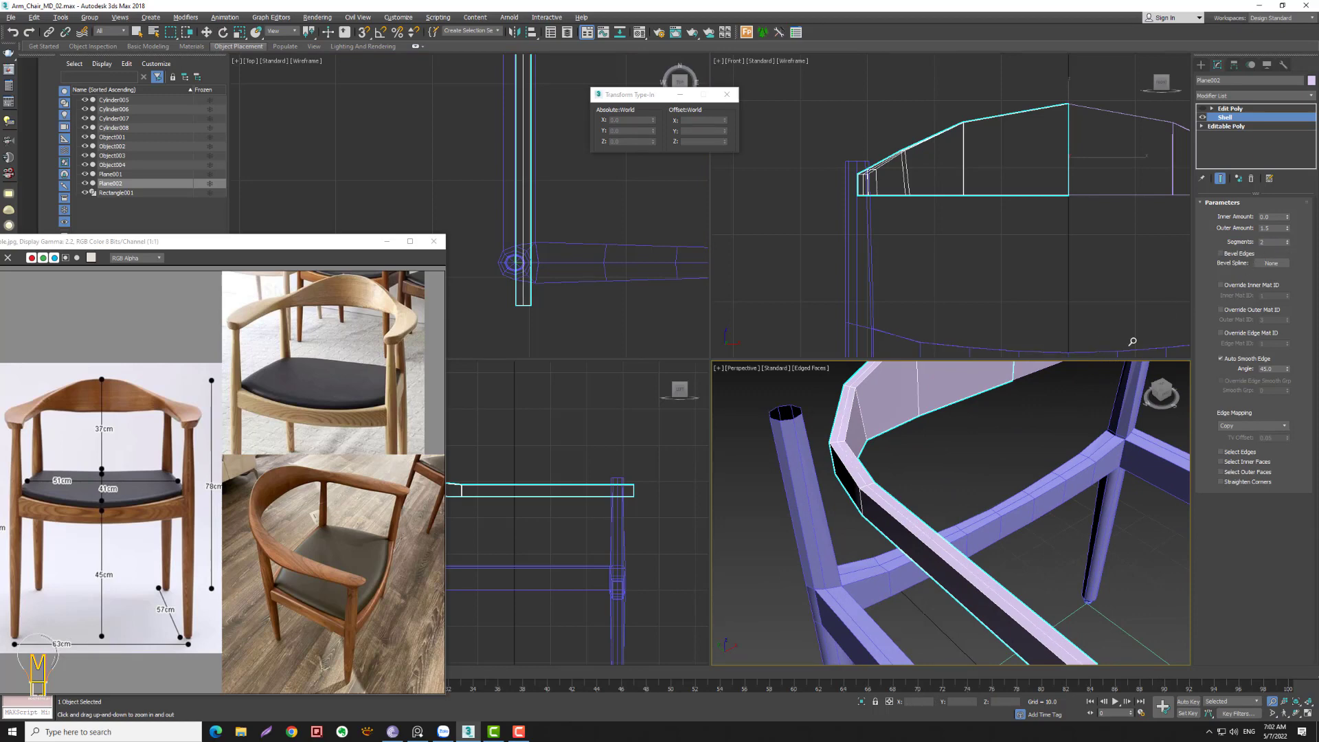
left_click_drag(932, 458, 893, 481)
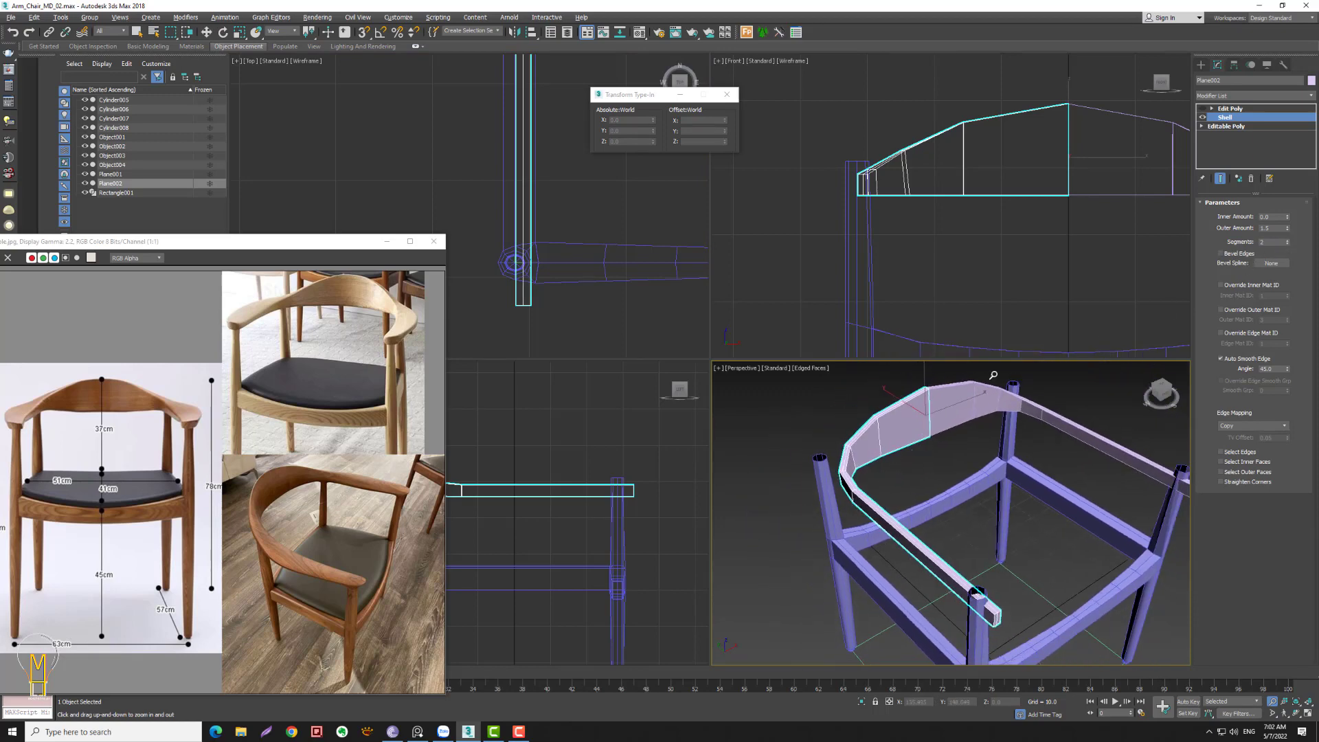
left_click(1226, 109)
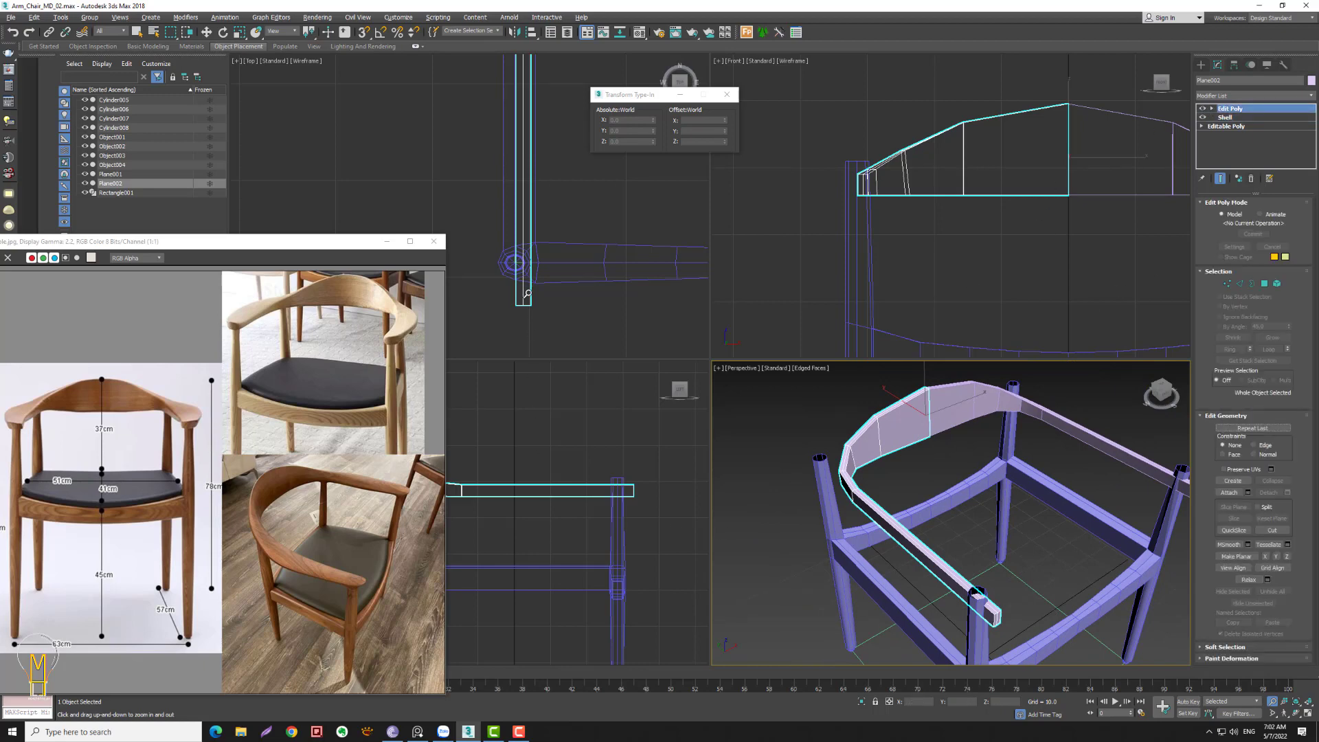
middle_click_drag(527, 294, 591, 257)
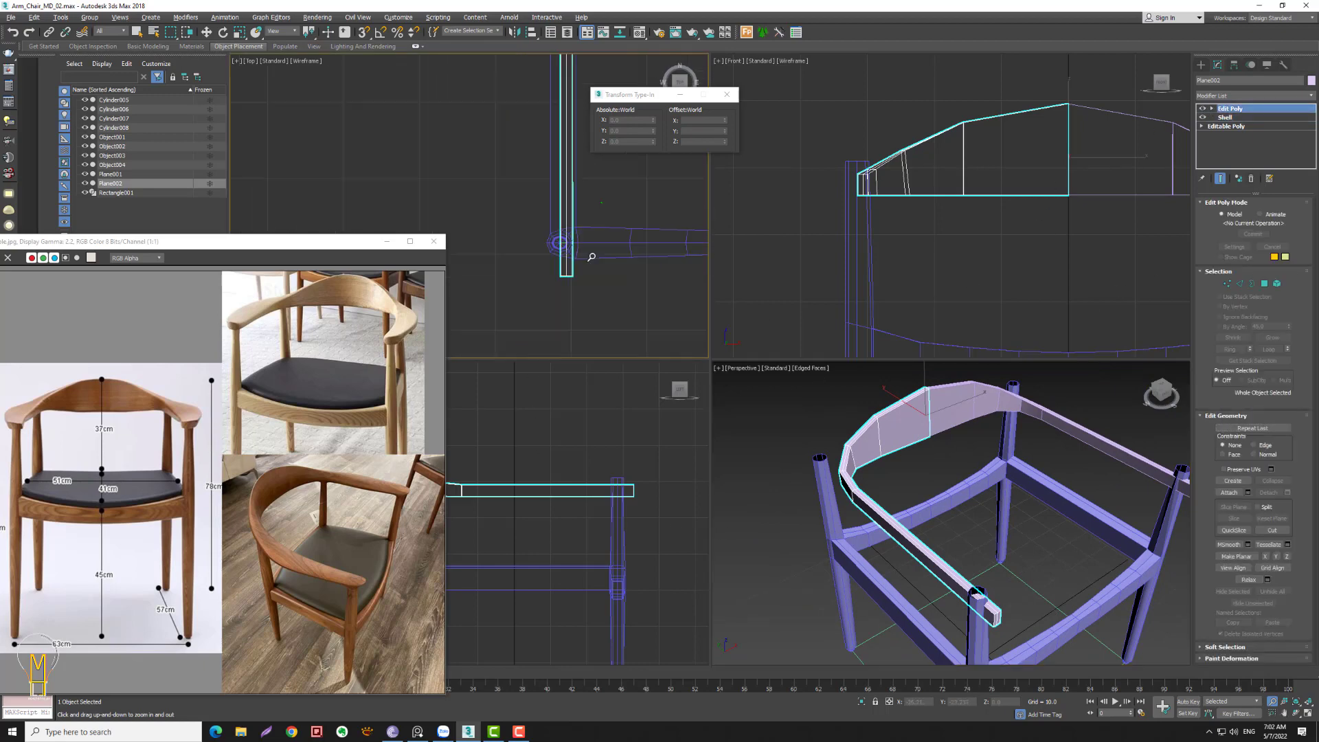
scroll(591, 257, "down", 3)
middle_click_drag(563, 173, 576, 153)
key("w")
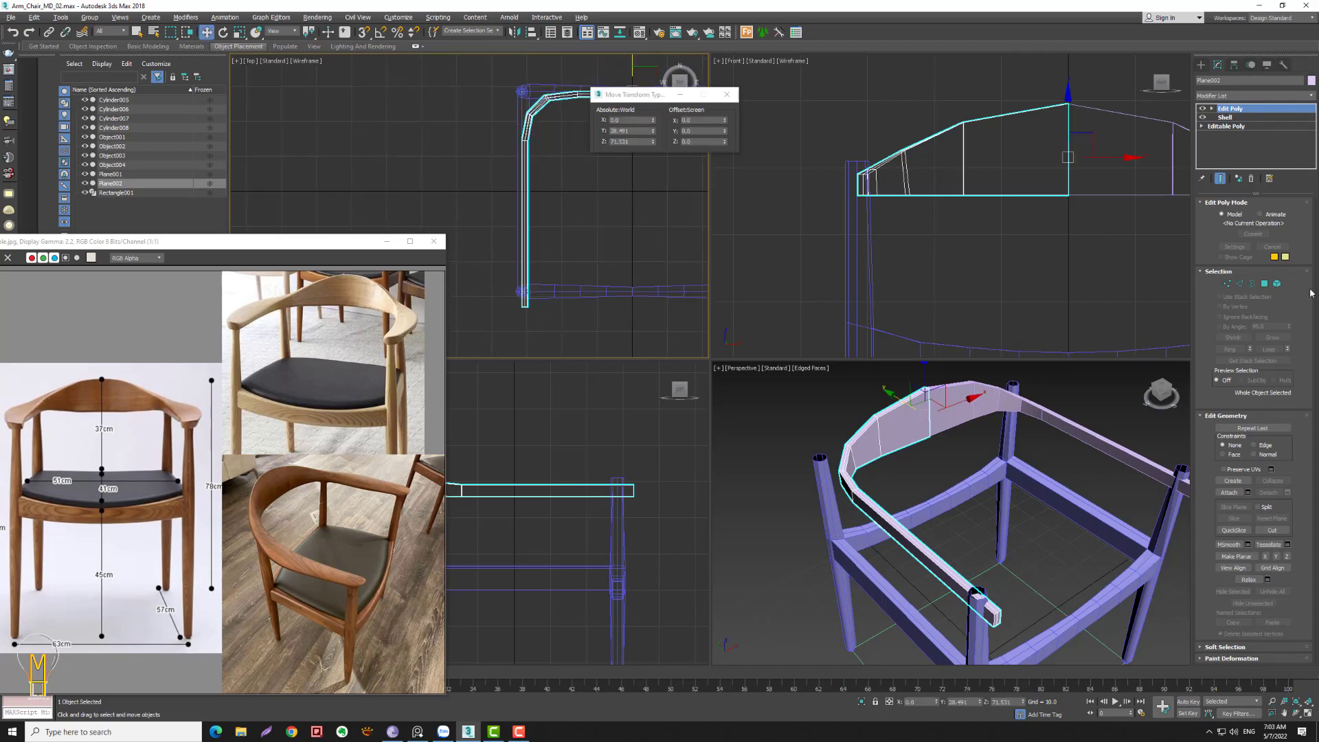
- Select the edges along the arm's straight section and add a sliding connecting edge
left_click(1250, 283)
left_click_drag(509, 261, 636, 305)
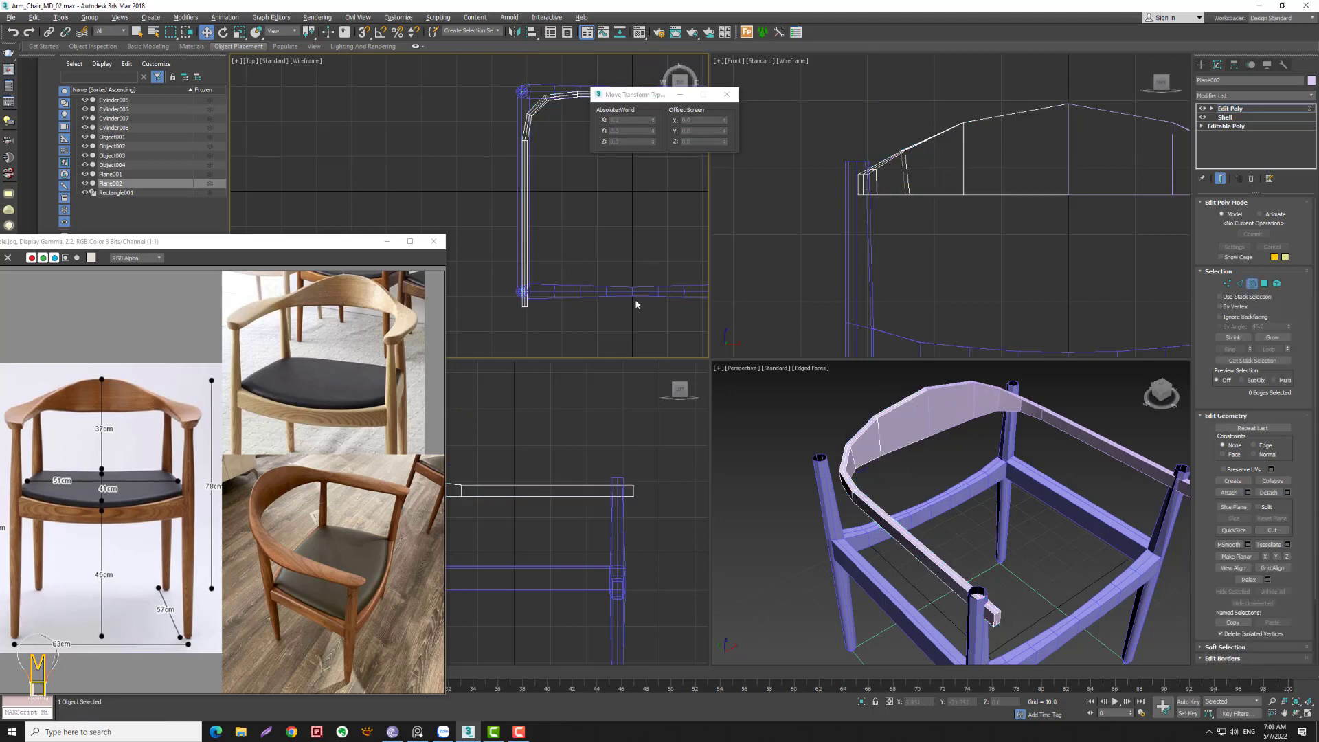
left_click(1239, 283)
left_click_drag(504, 249, 550, 206)
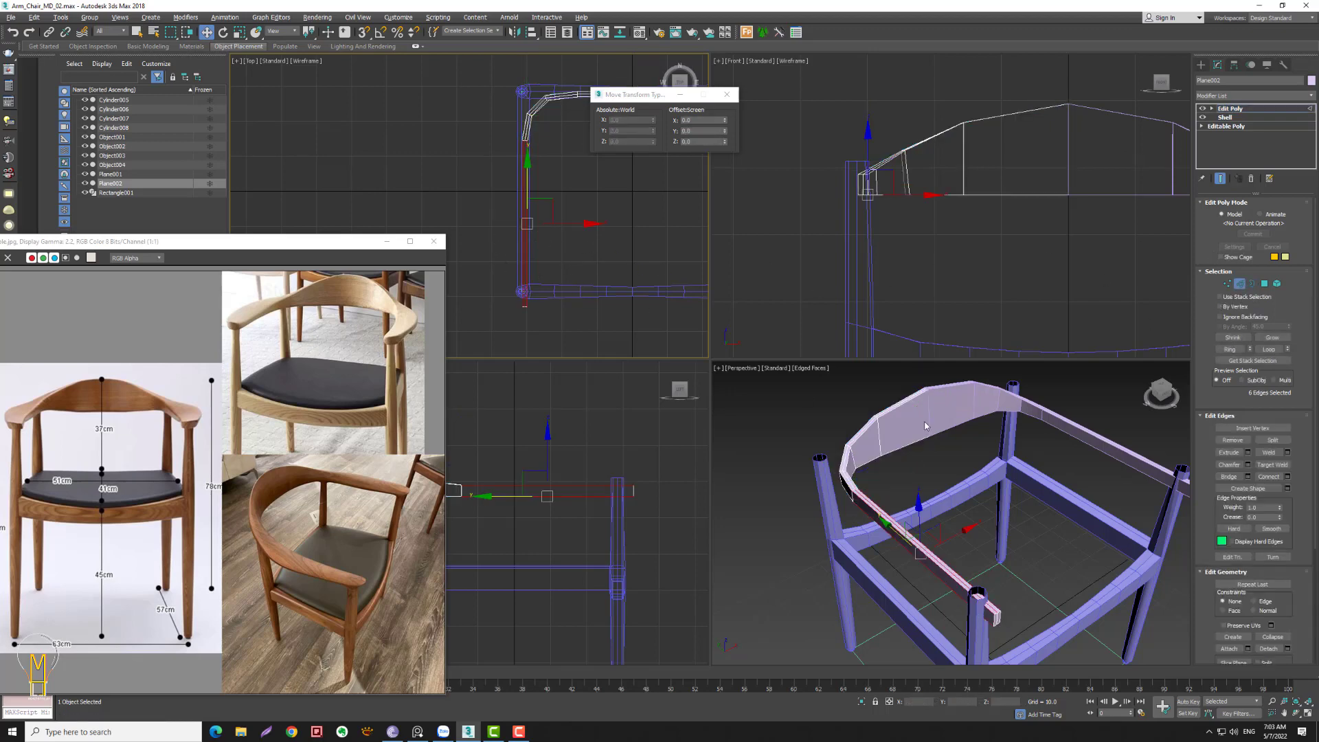
left_click(1286, 477)
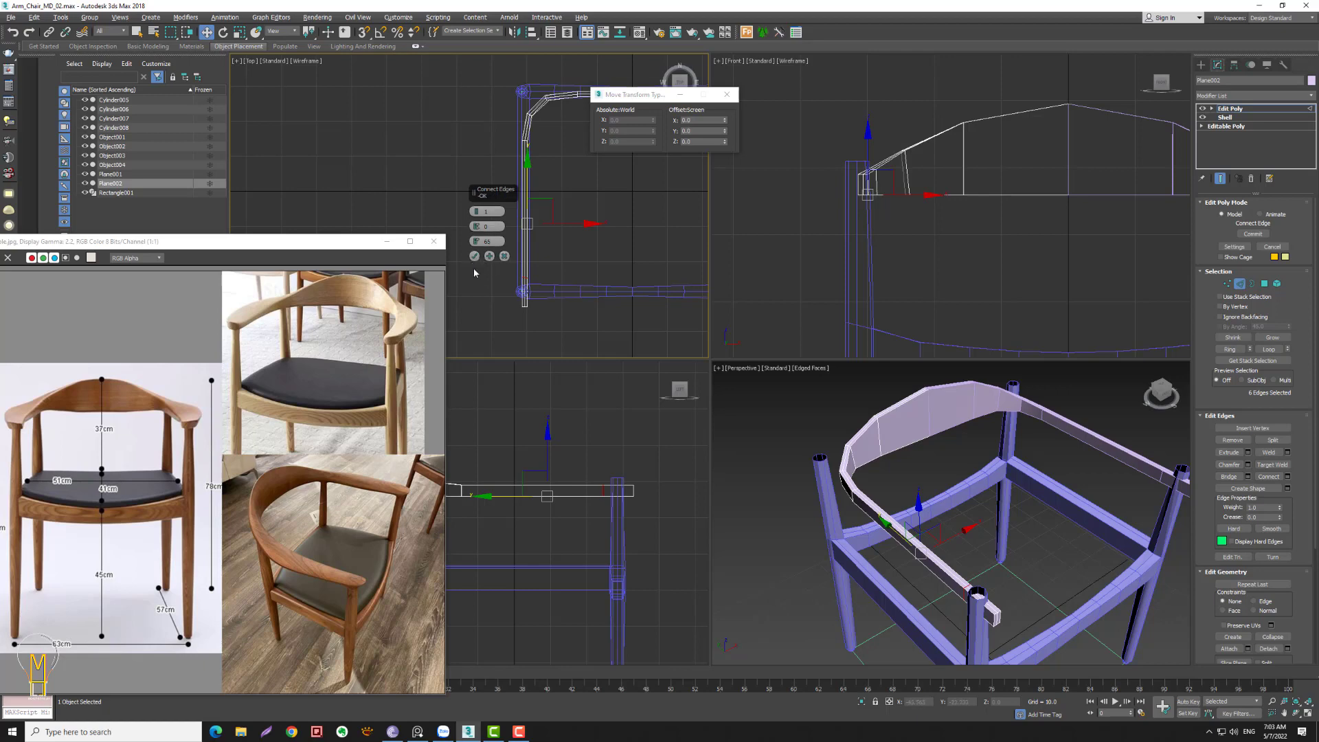
left_click_drag(476, 241, 477, 227)
left_click(474, 258)
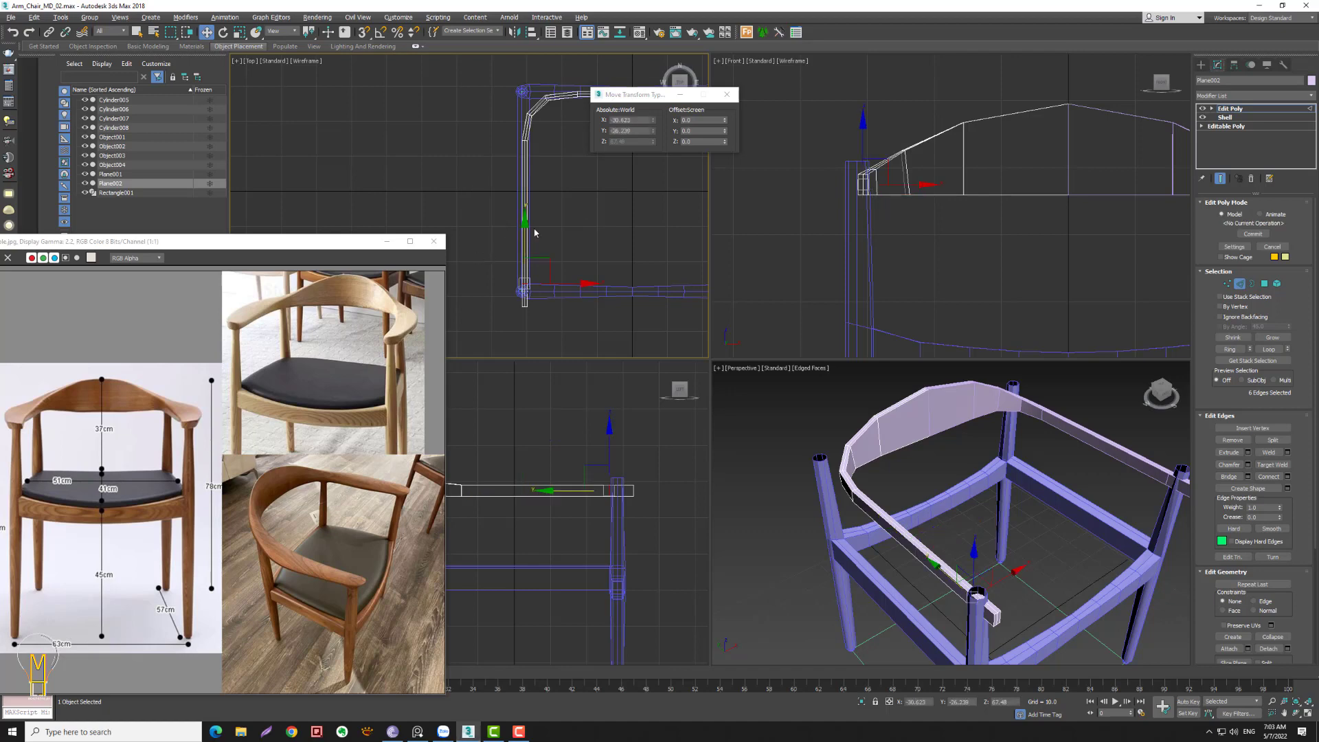
- Connect the selected band edges with 3 new edges at slide 0
left_click(1247, 465)
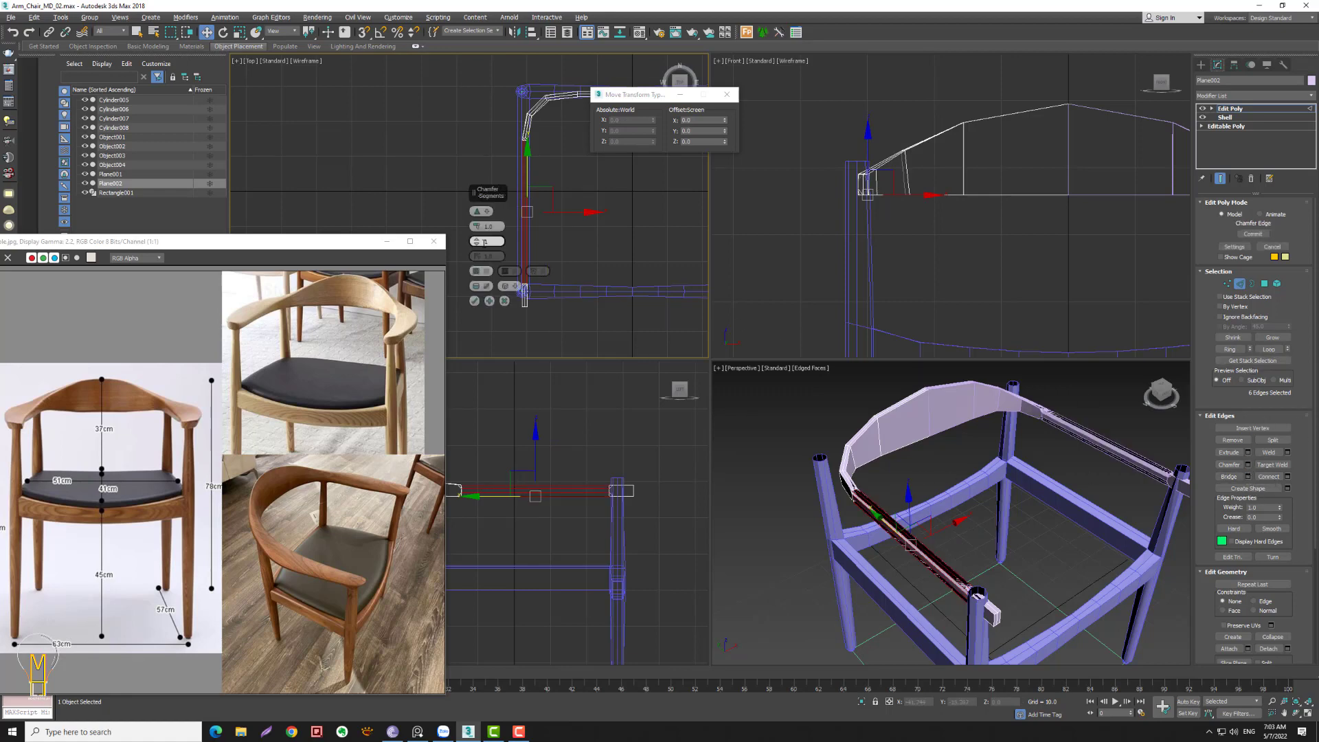
left_click(504, 301)
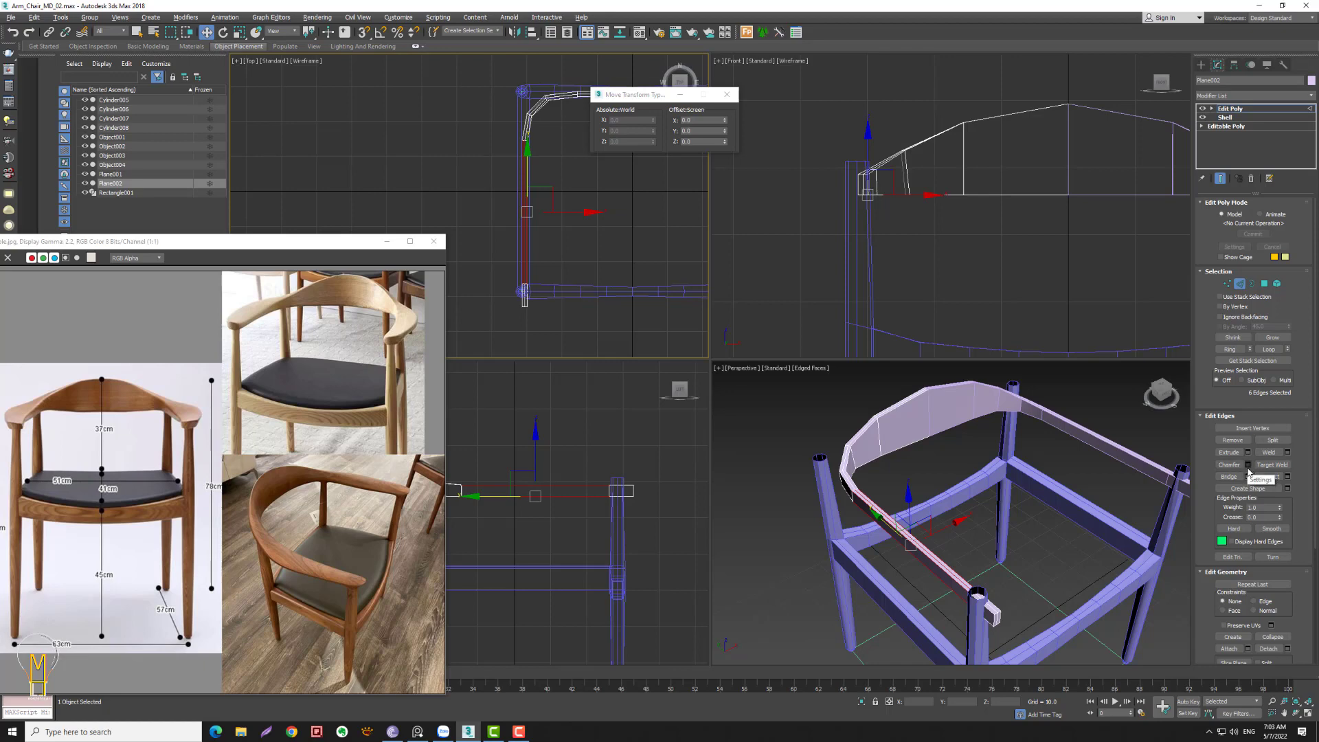
left_click(1287, 476)
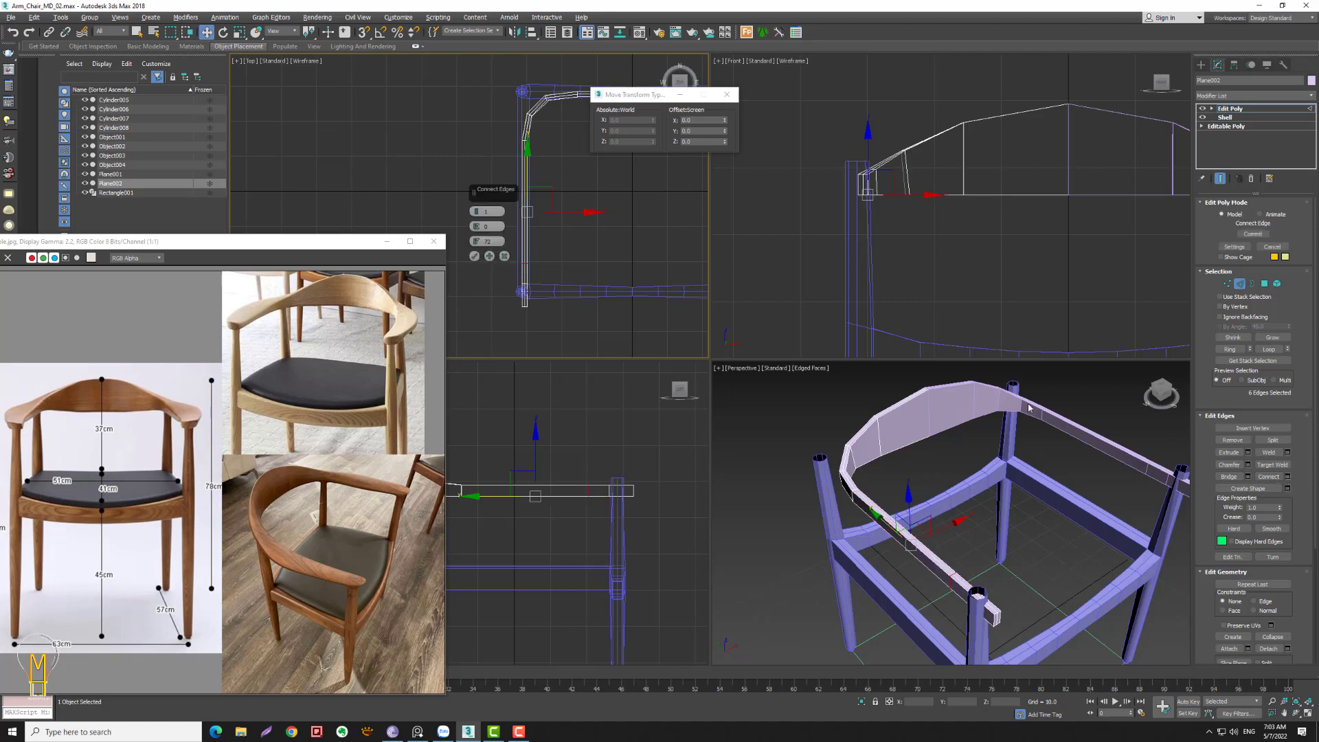
left_click_drag(474, 214, 474, 209)
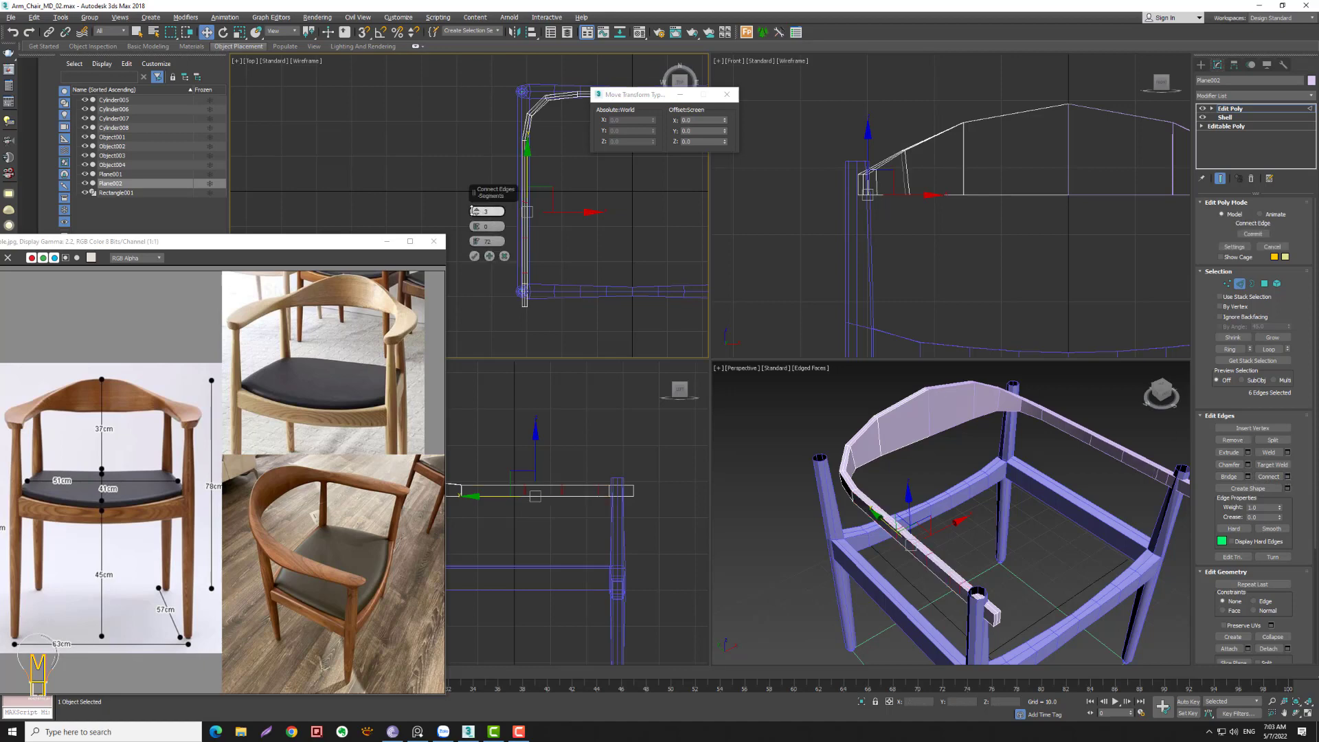
right_click(474, 241)
left_click(474, 256)
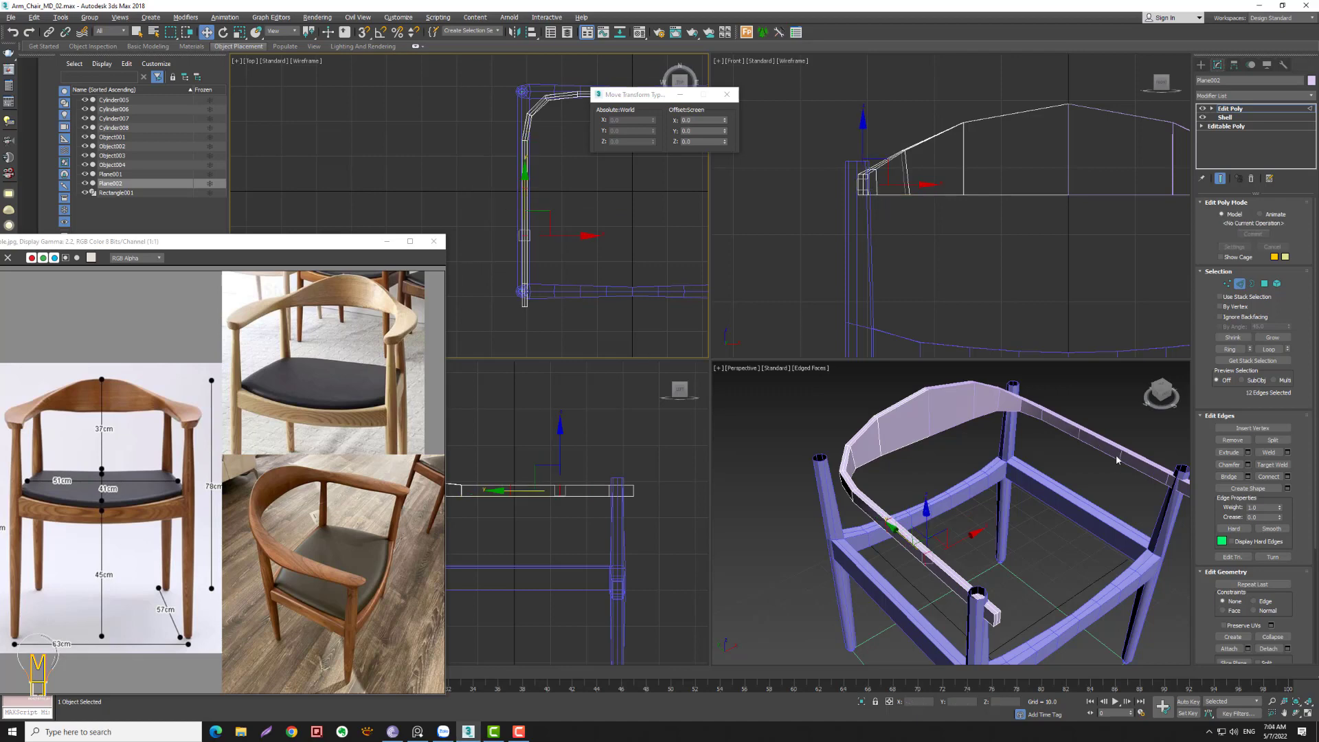
key("alt+z")
left_click_drag(984, 524, 964, 494)
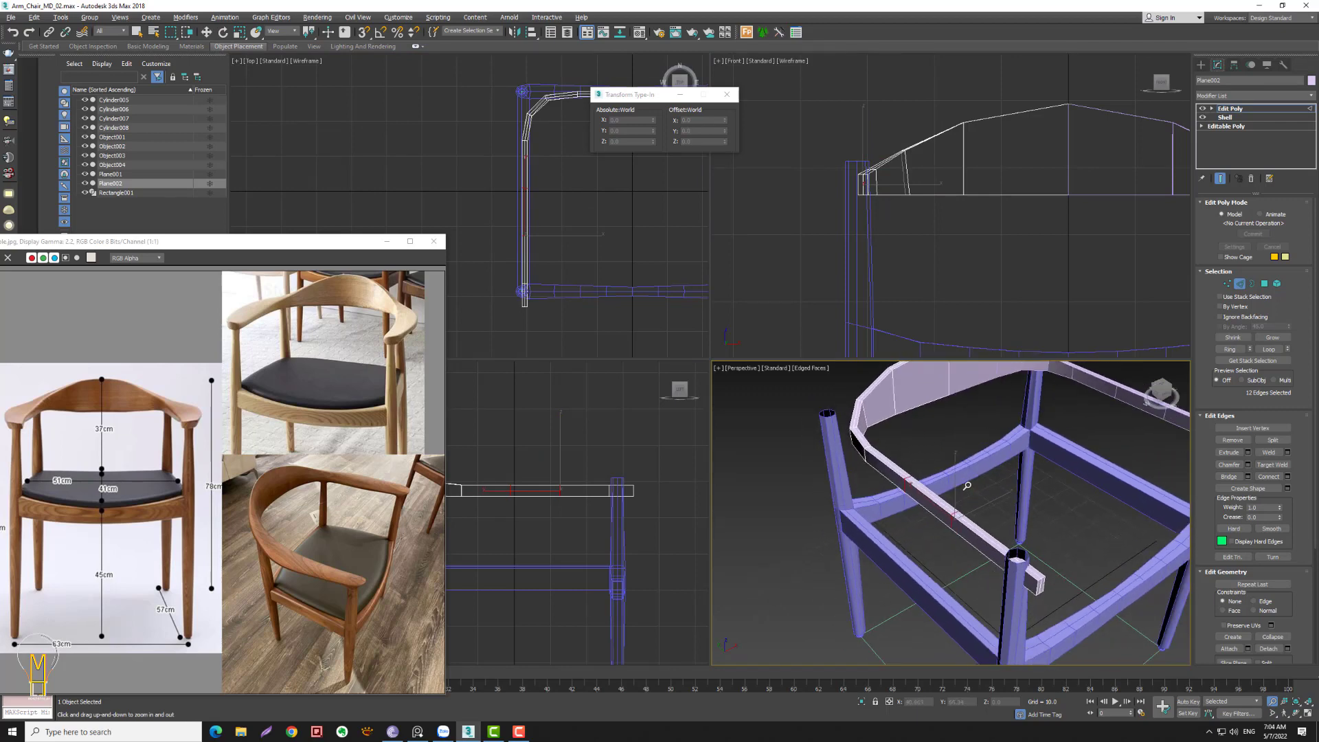
right_click(589, 241)
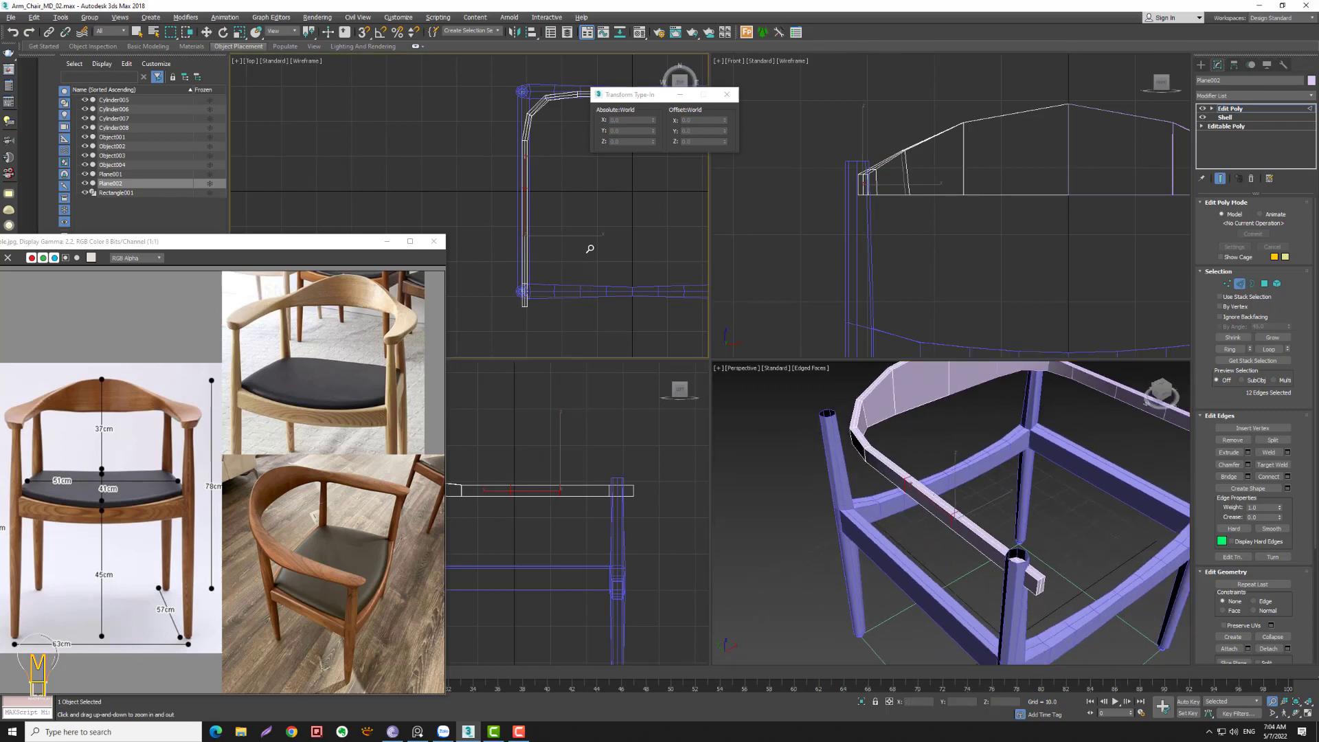
- Switch to Vertex level and frame the chair arm in the top and perspective views
key("w")
left_click(1227, 283)
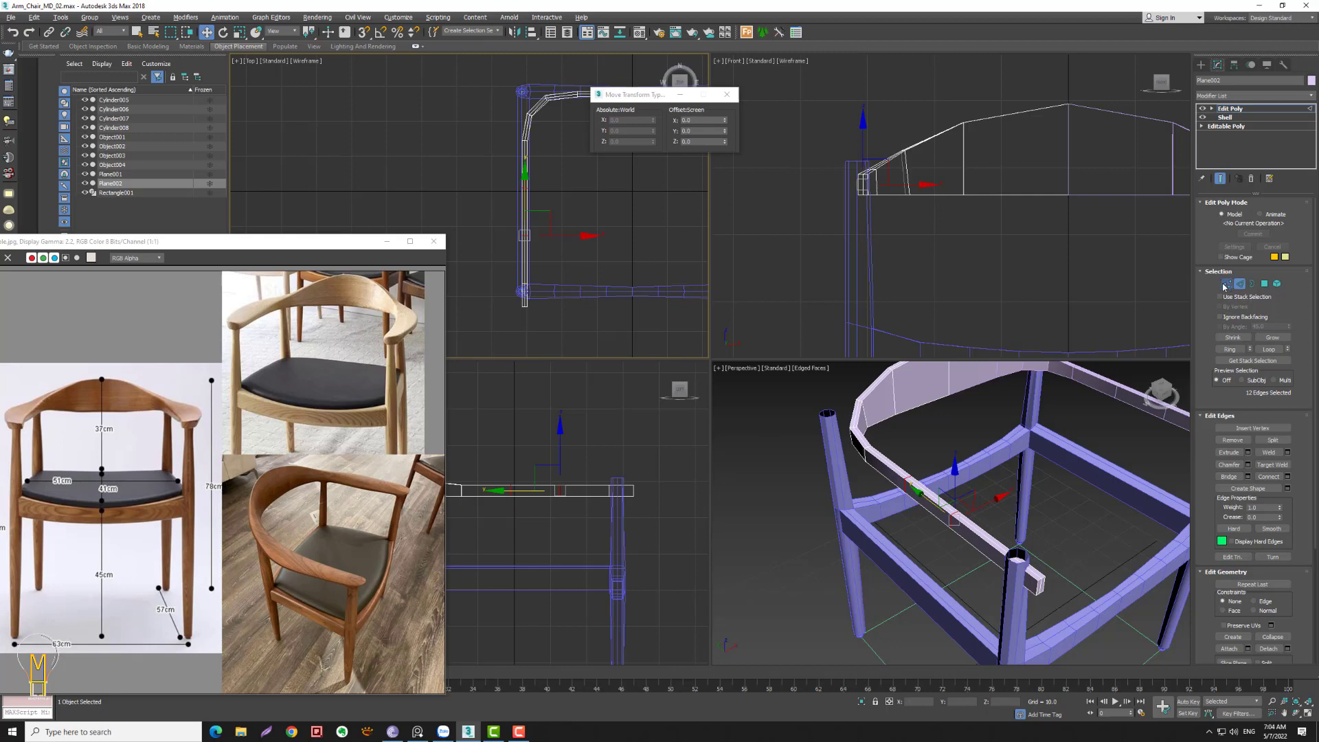
key("alt+z")
middle_click_drag(517, 270, 525, 266)
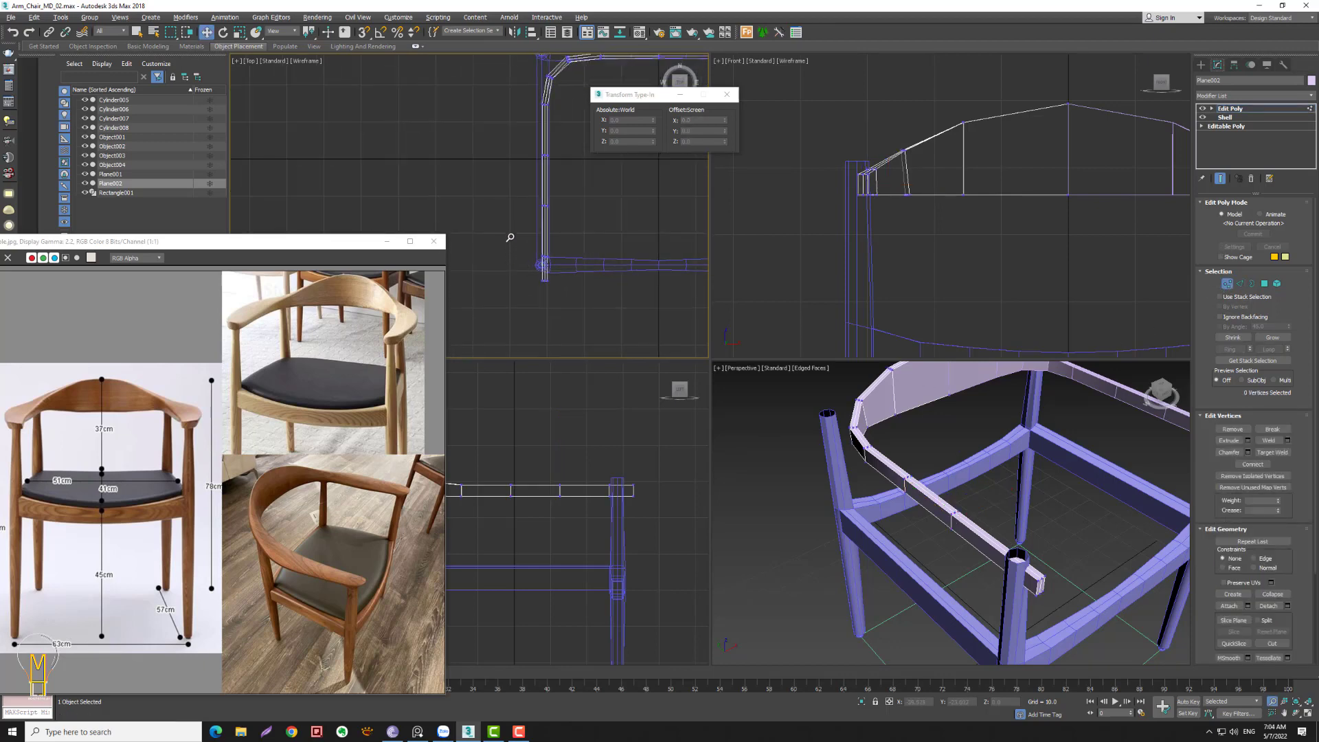
right_click(482, 200)
key("alt+z")
mouse_move(960, 440)
left_mouse_down()
mouse_move(960, 473)
mouse_move(989, 430)
left_mouse_up()
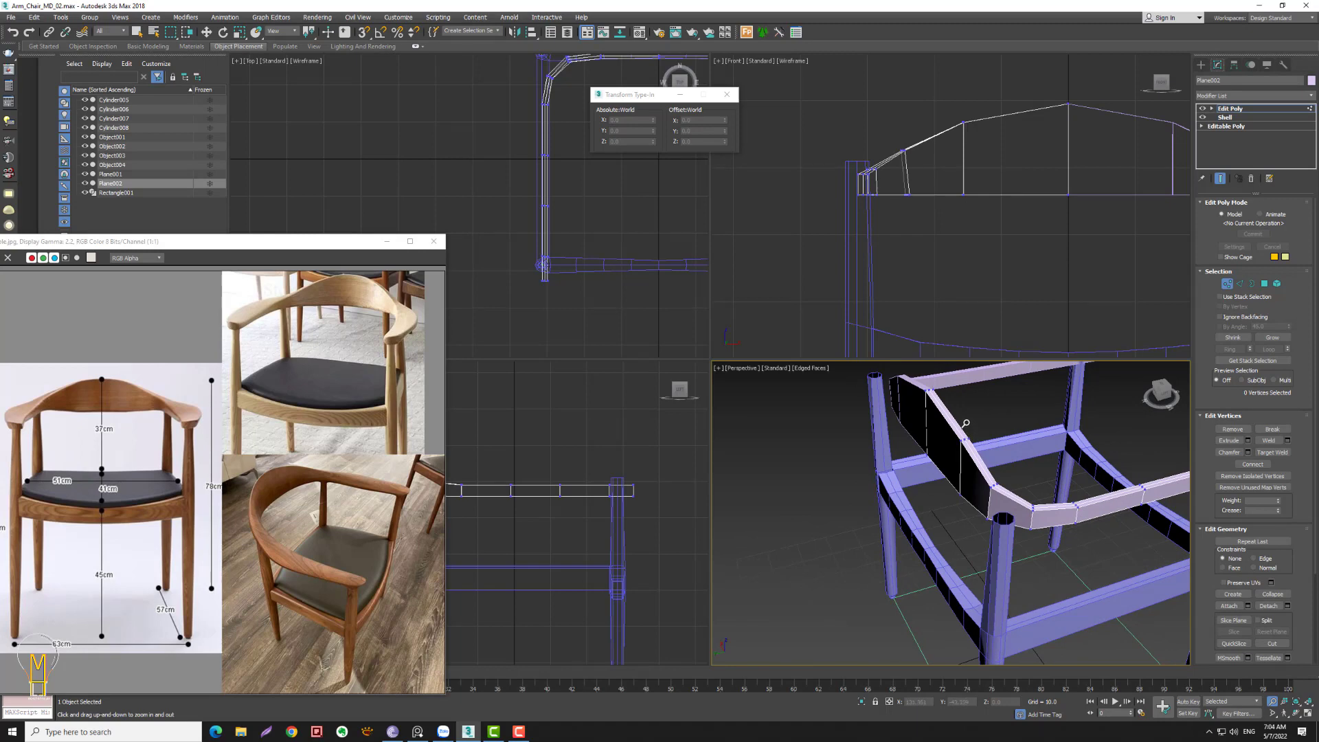
- Select three arm-rail vertices and lower them slightly
left_click(1240, 284)
key("w")
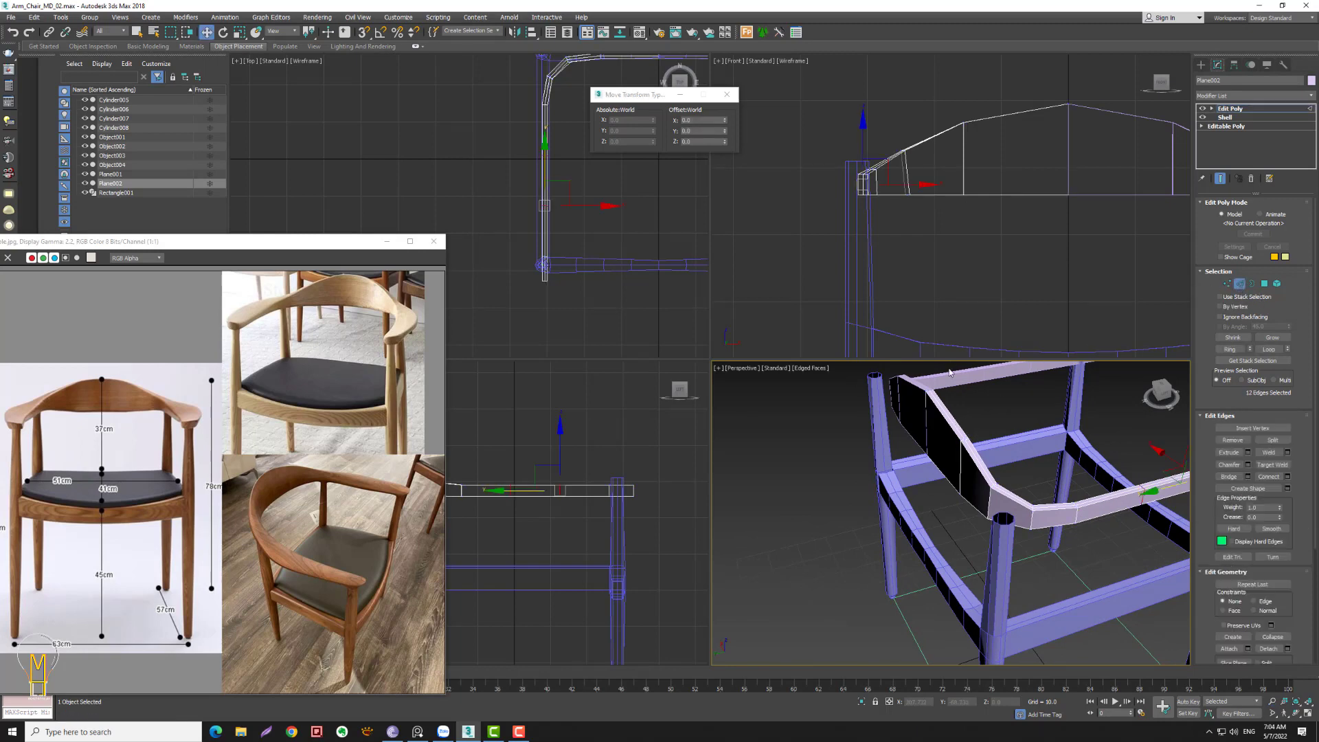
left_click(1239, 284)
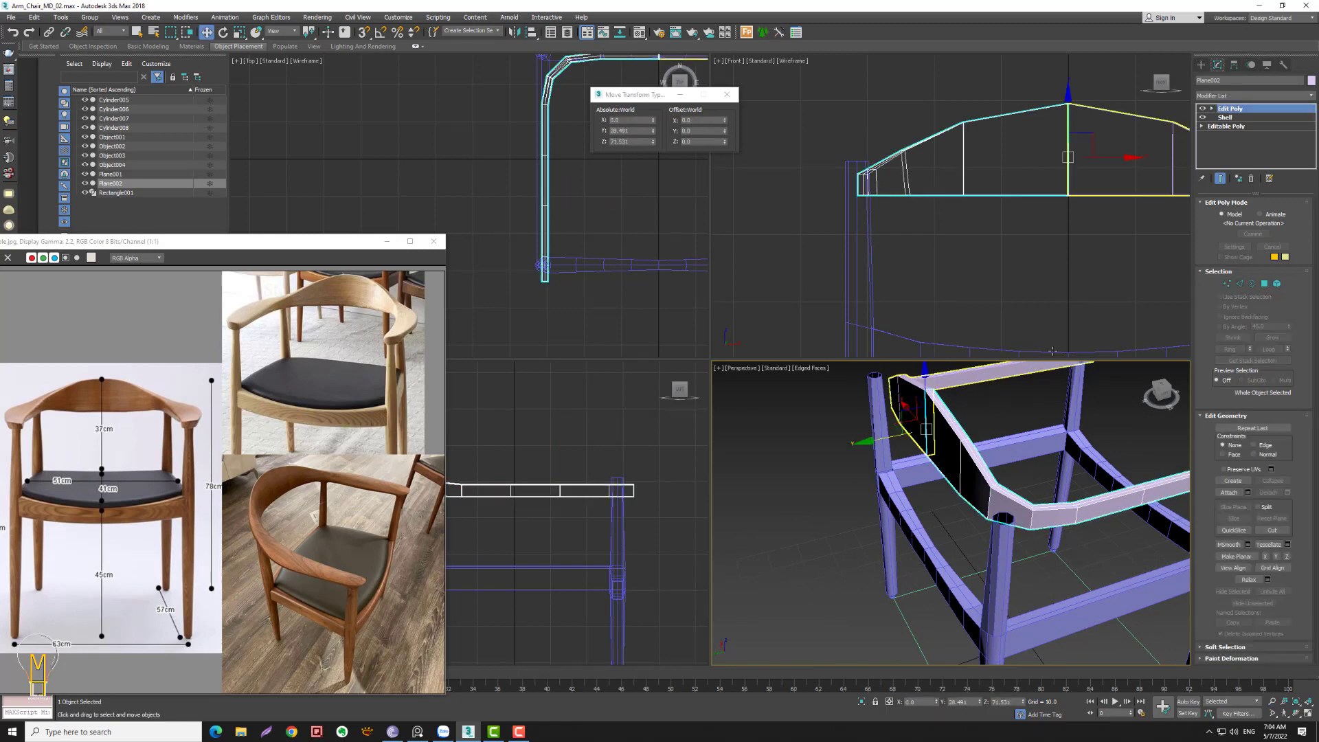
left_click(1227, 283)
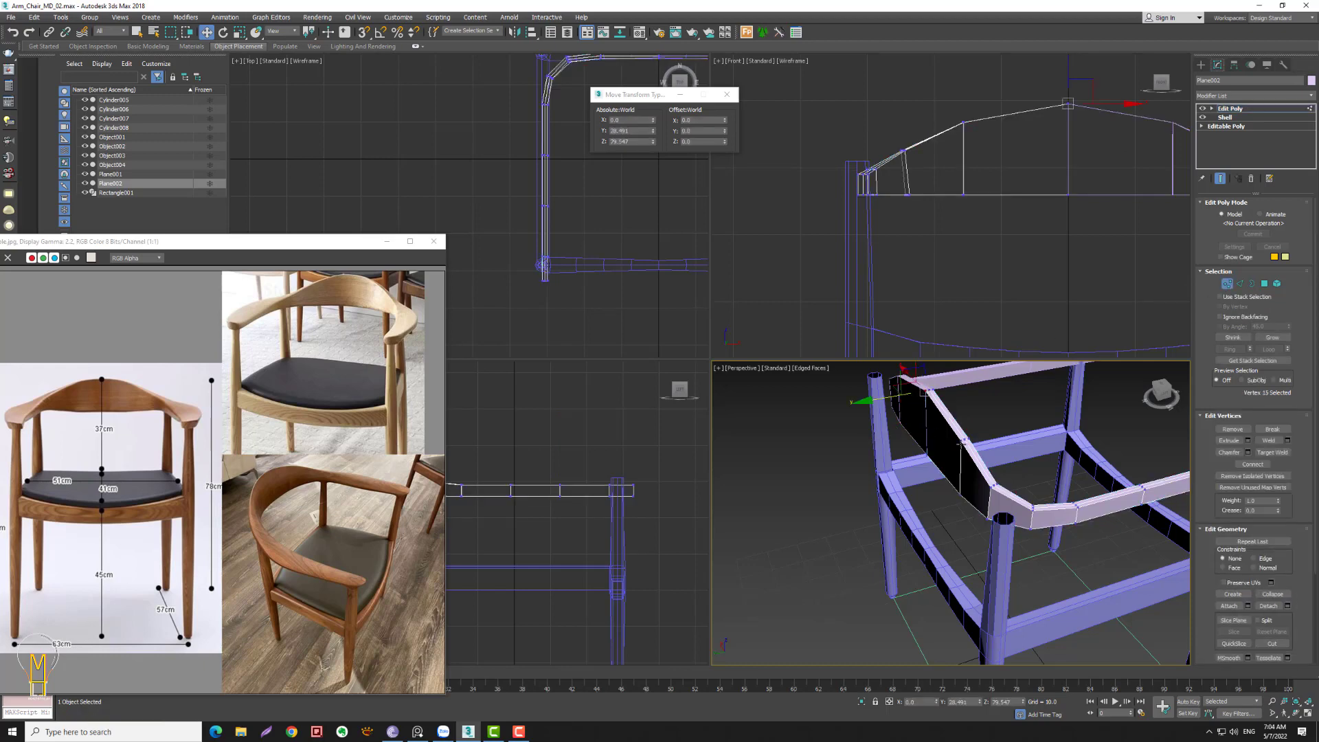
left_click_drag(959, 443, 976, 485)
left_click(934, 395, "ctrl")
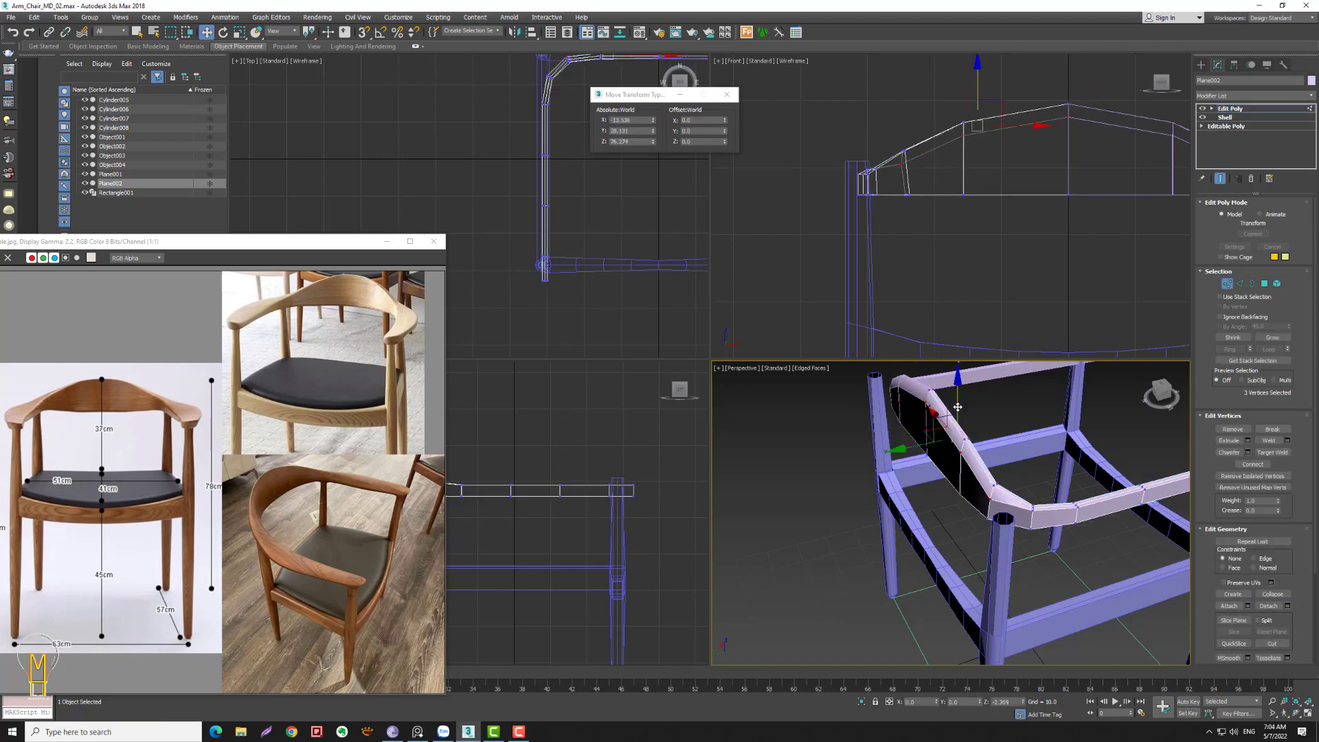
left_click_drag(956, 402, 954, 414)
- Lower four more arm-rail vertices slightly from a below view
middle_click_drag(954, 414, 906, 483, "alt")
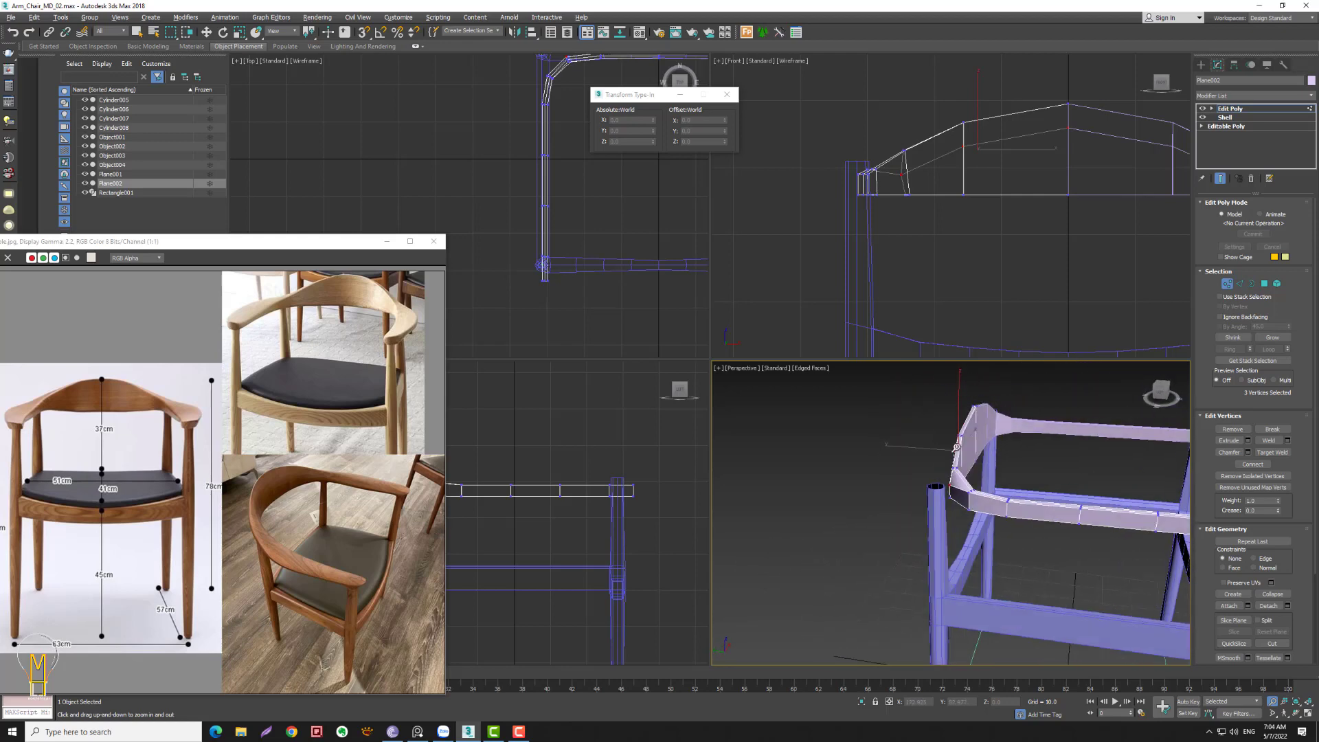
scroll(906, 483, "up", 2)
left_click(899, 500)
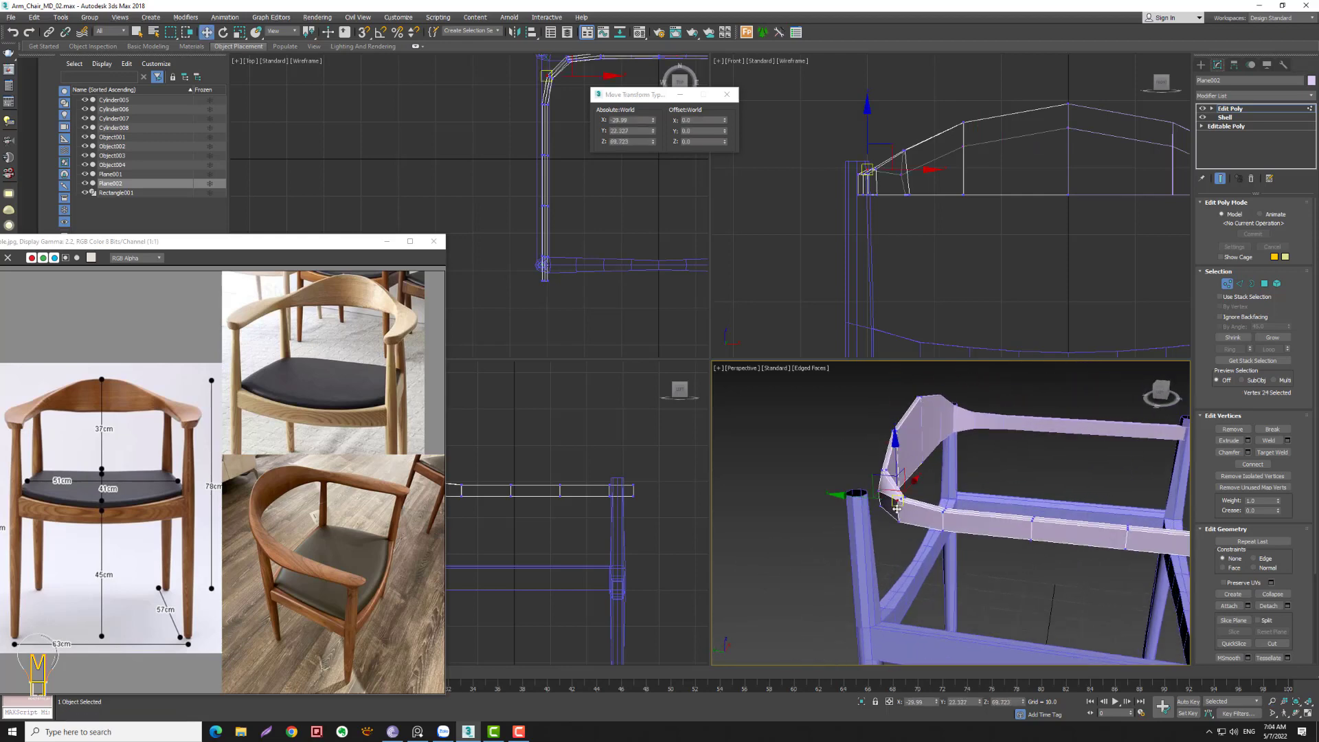
left_click(945, 510, "ctrl")
left_click(1032, 520, "ctrl")
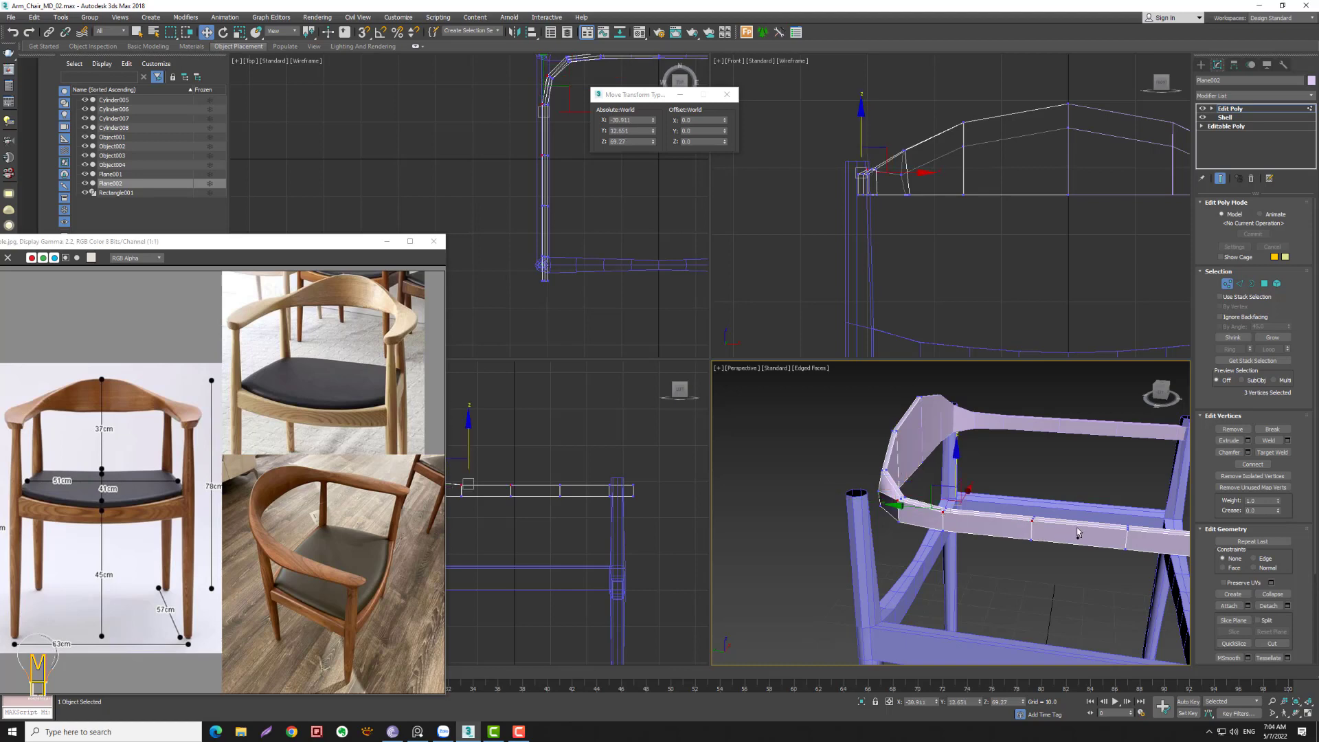
left_click(1127, 528, "ctrl")
left_click_drag(999, 464, 998, 474)
- Lower the rail's front-end vertex to match the others
middle_click_drag(998, 473, 794, 447, "alt")
scroll(559, 232, "up", 1)
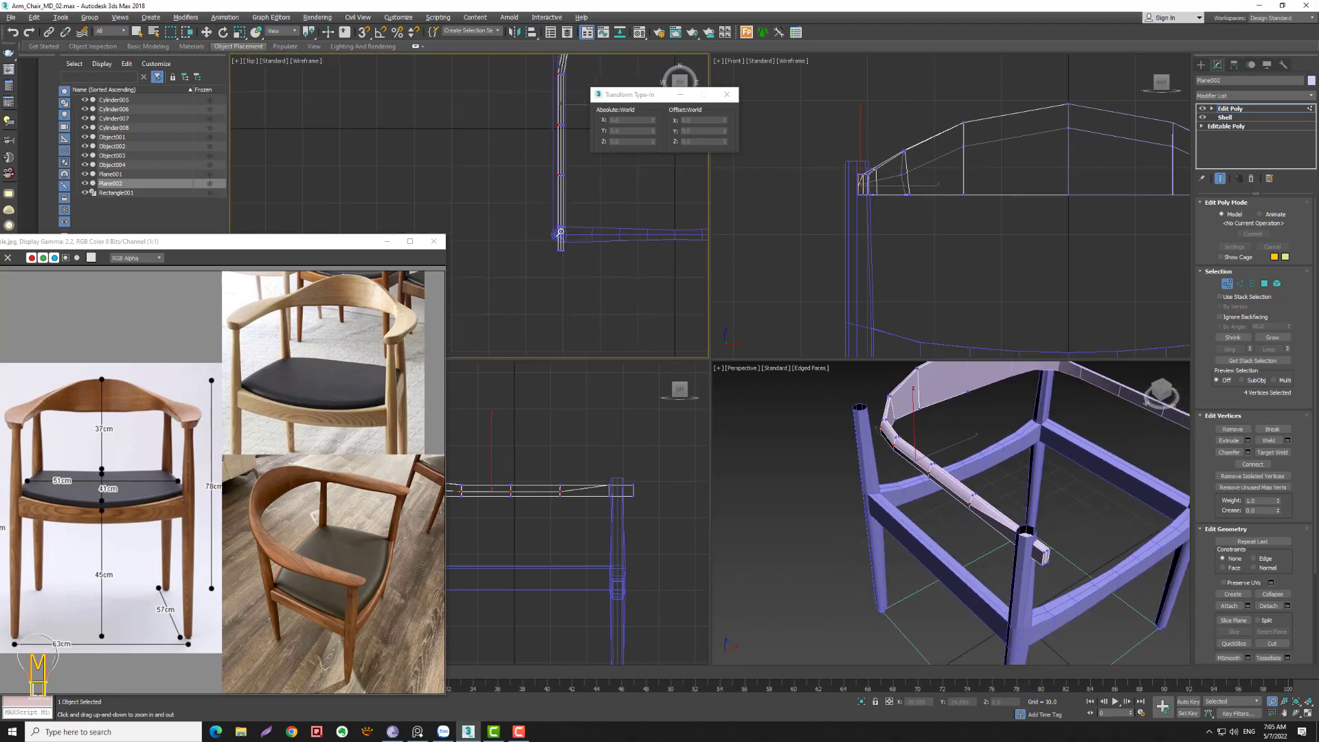
right_click(1052, 444)
left_click(1034, 527)
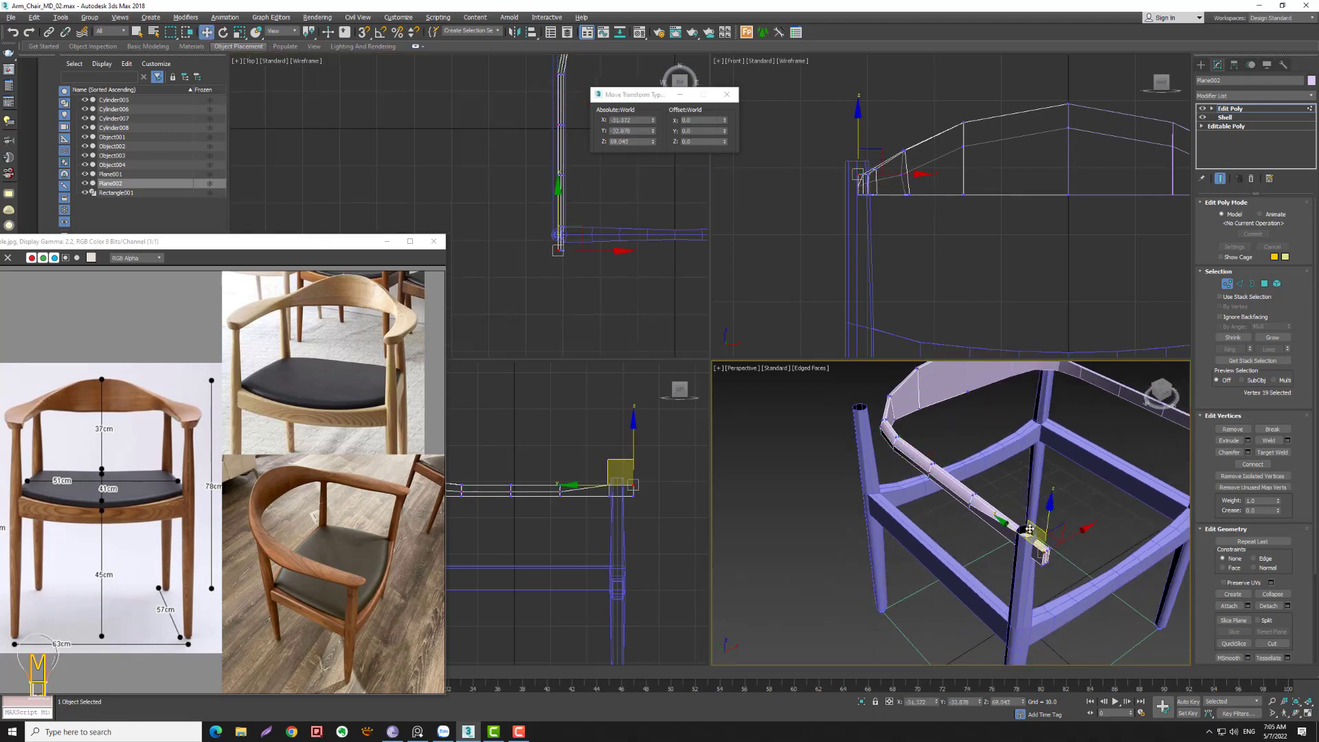
left_click_drag(1049, 519, 1049, 527)
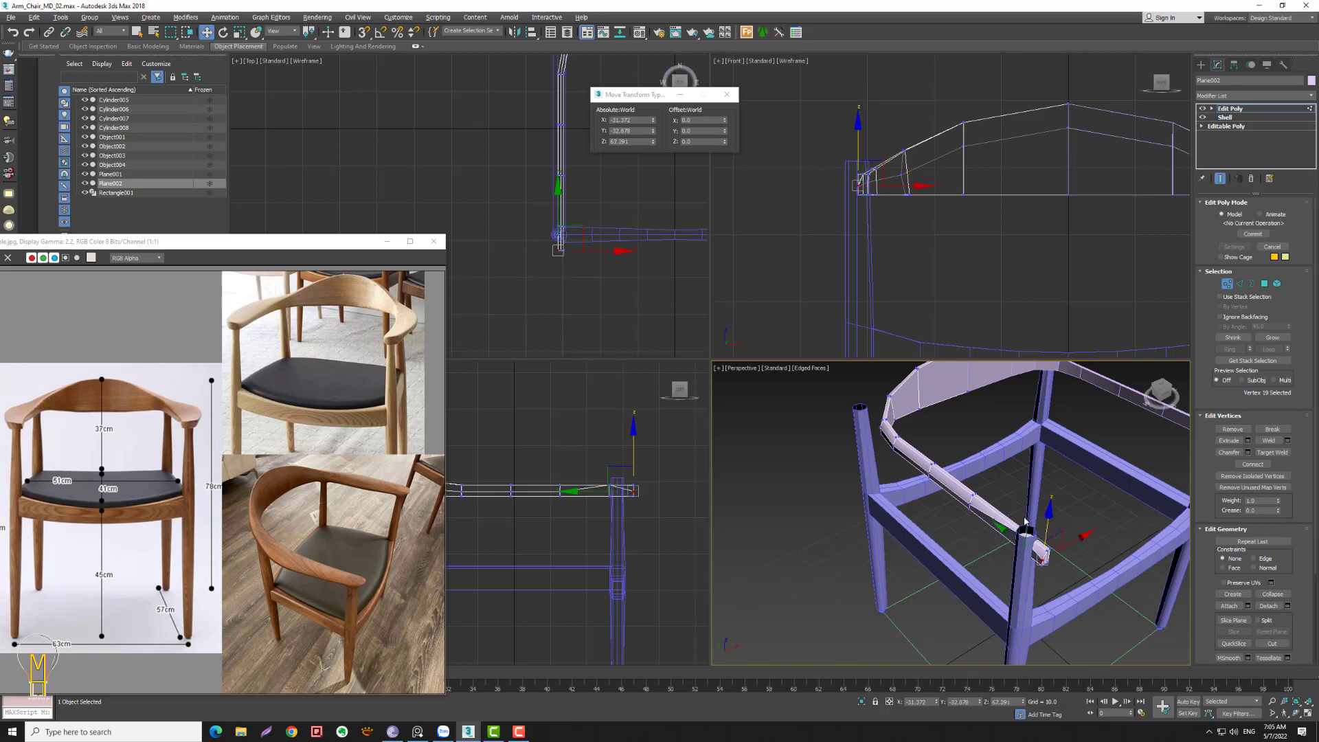
- Zoom out and orbit to view the chair from the side at Vertex level
left_click(1252, 283)
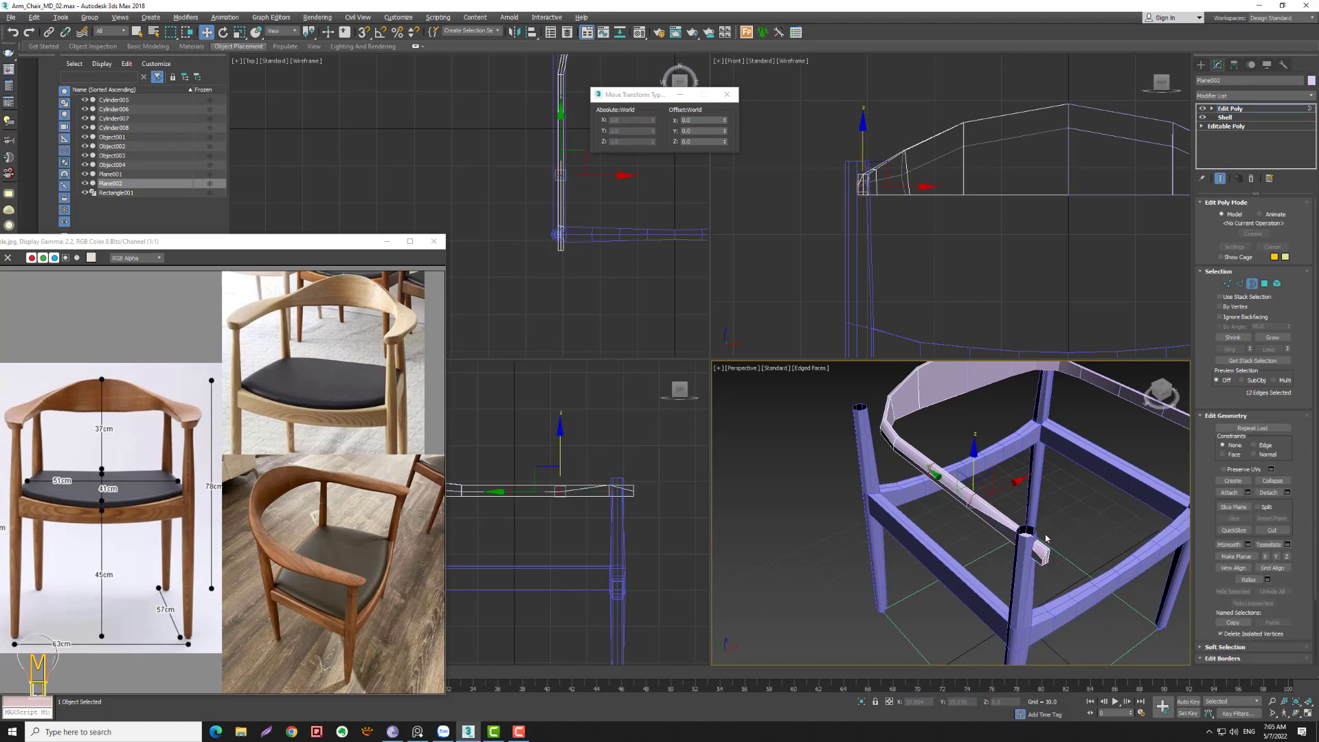
key("alt+z")
left_click_drag(962, 467, 942, 485)
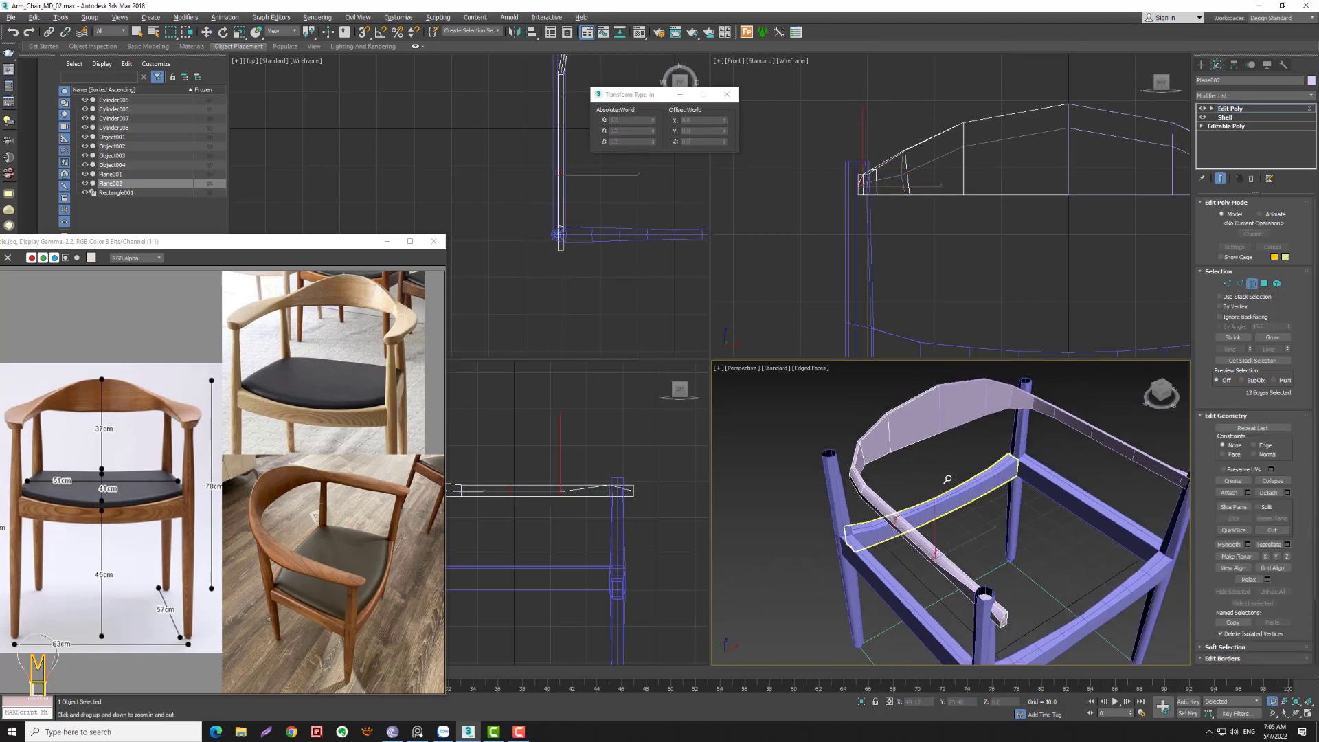
key("w")
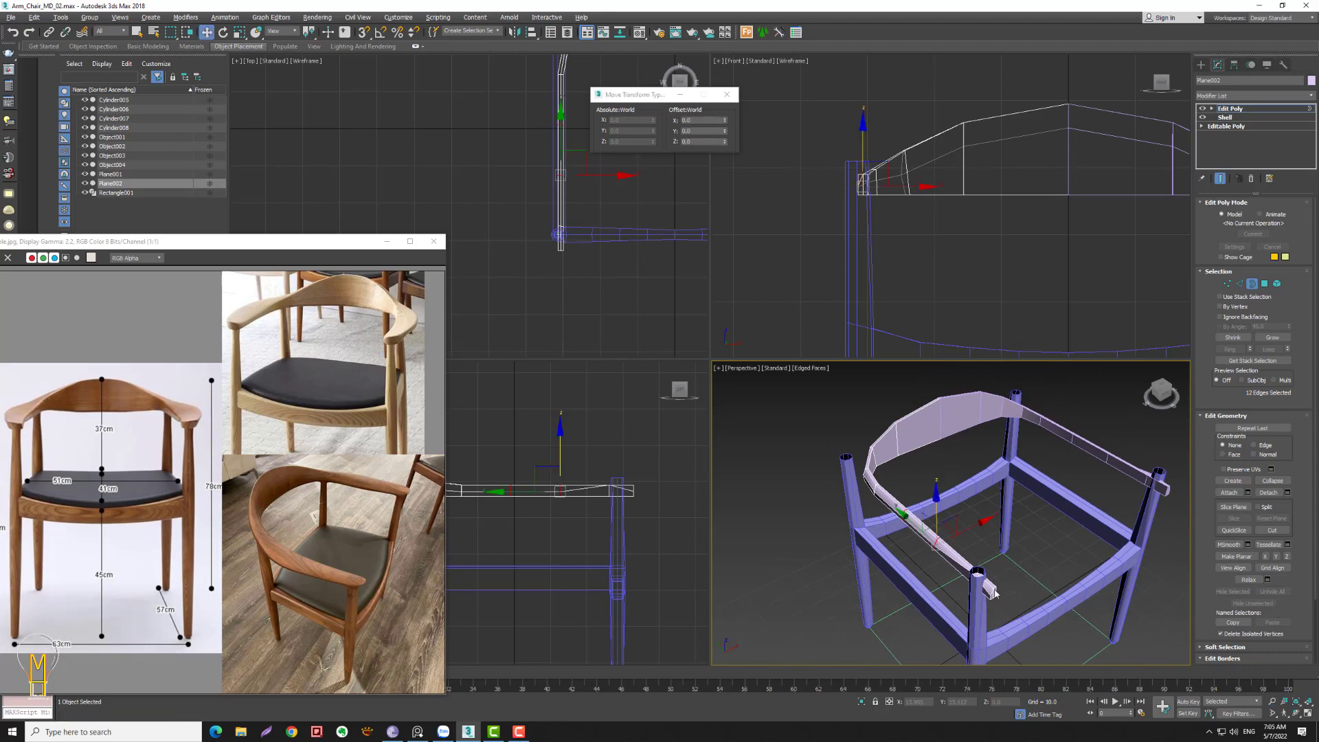
left_click(1226, 283)
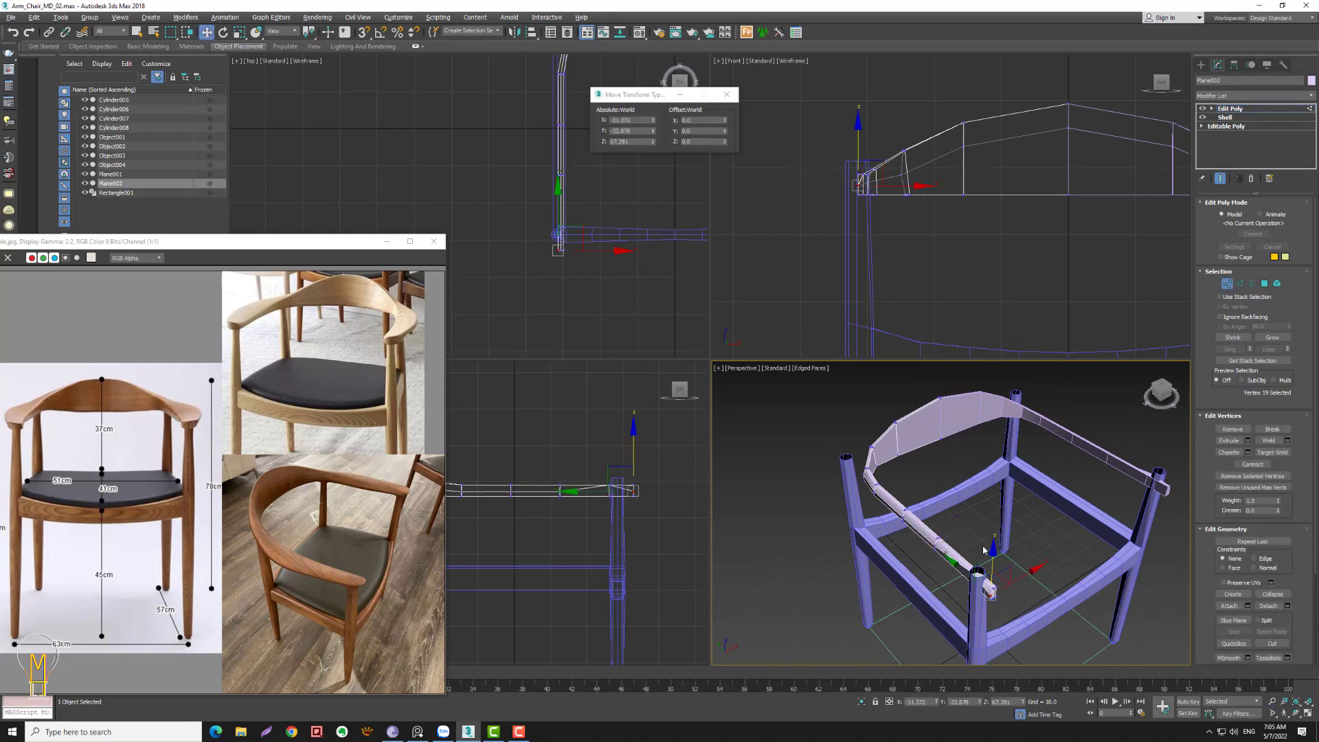
scroll(1005, 567, "up", 5)
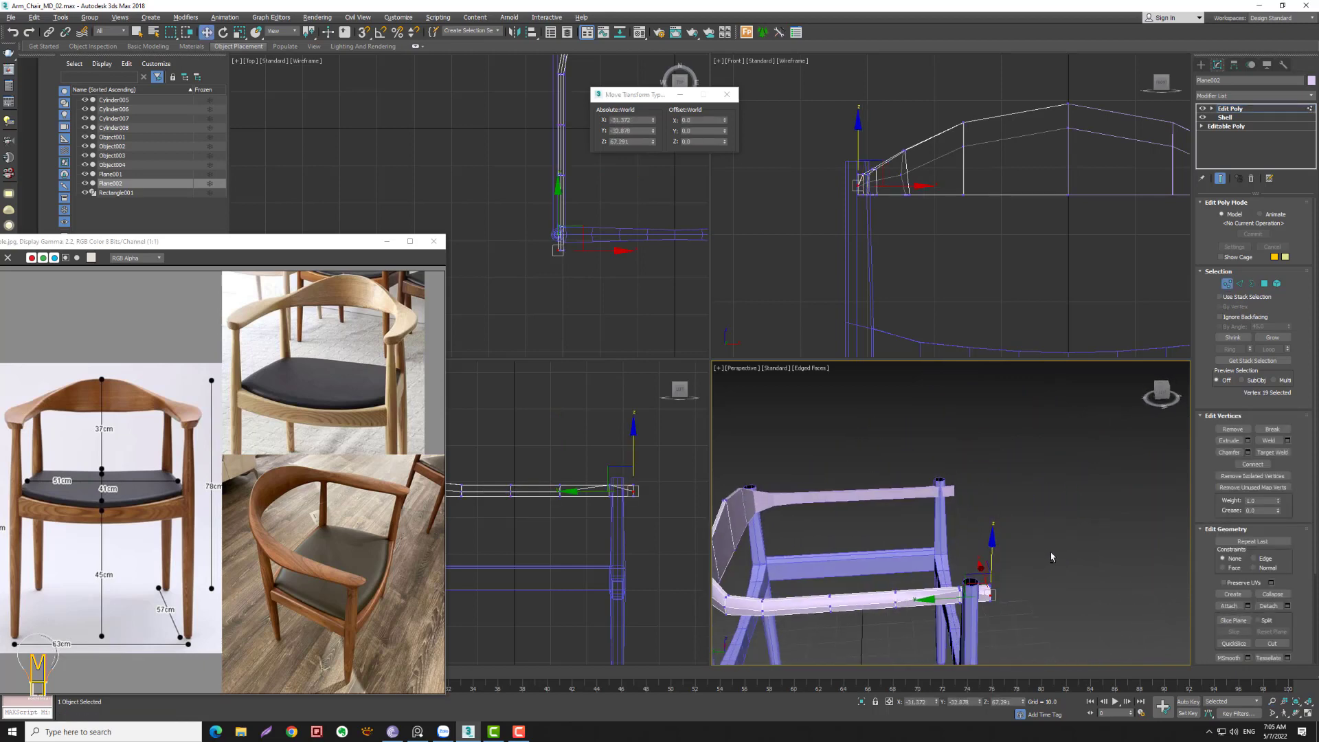
middle_click_drag(1004, 567, 963, 592, "alt")
- Return to Edge level with the edge selection cleared, viewing the chair from above
key("2")
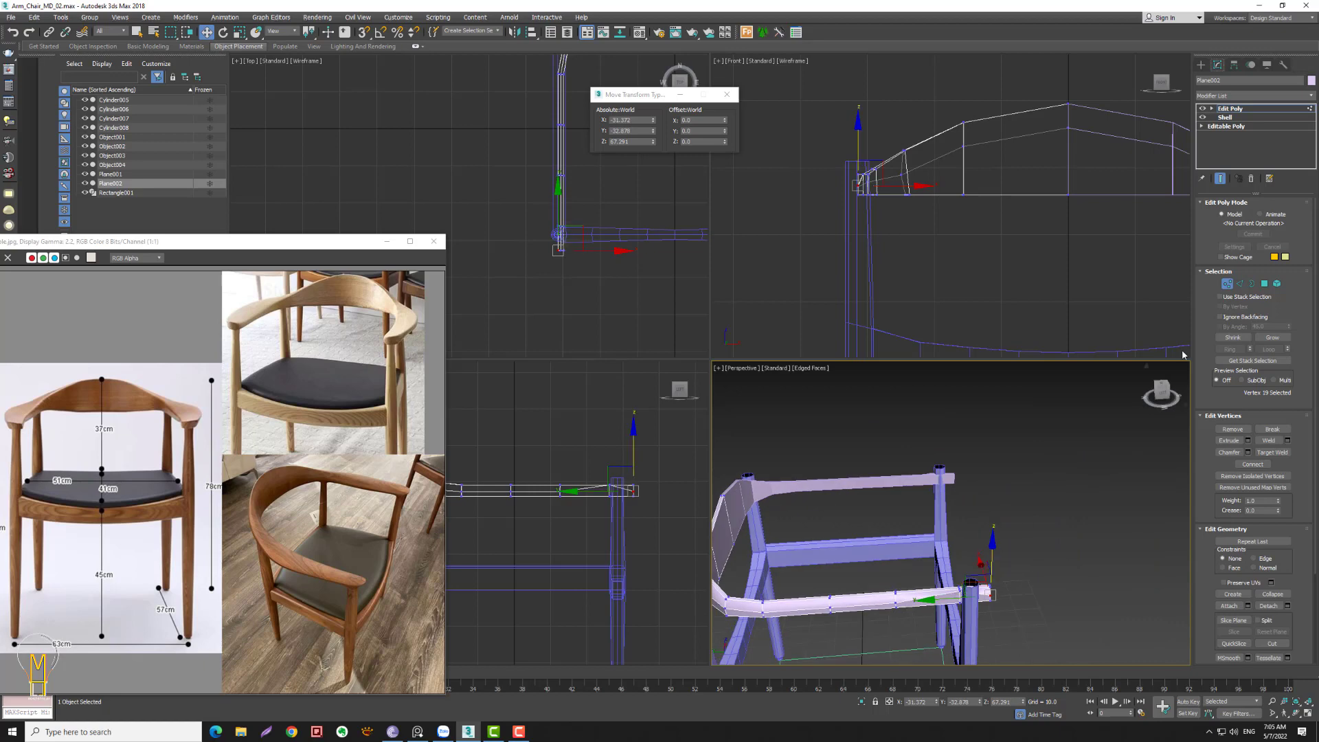
left_click(958, 598)
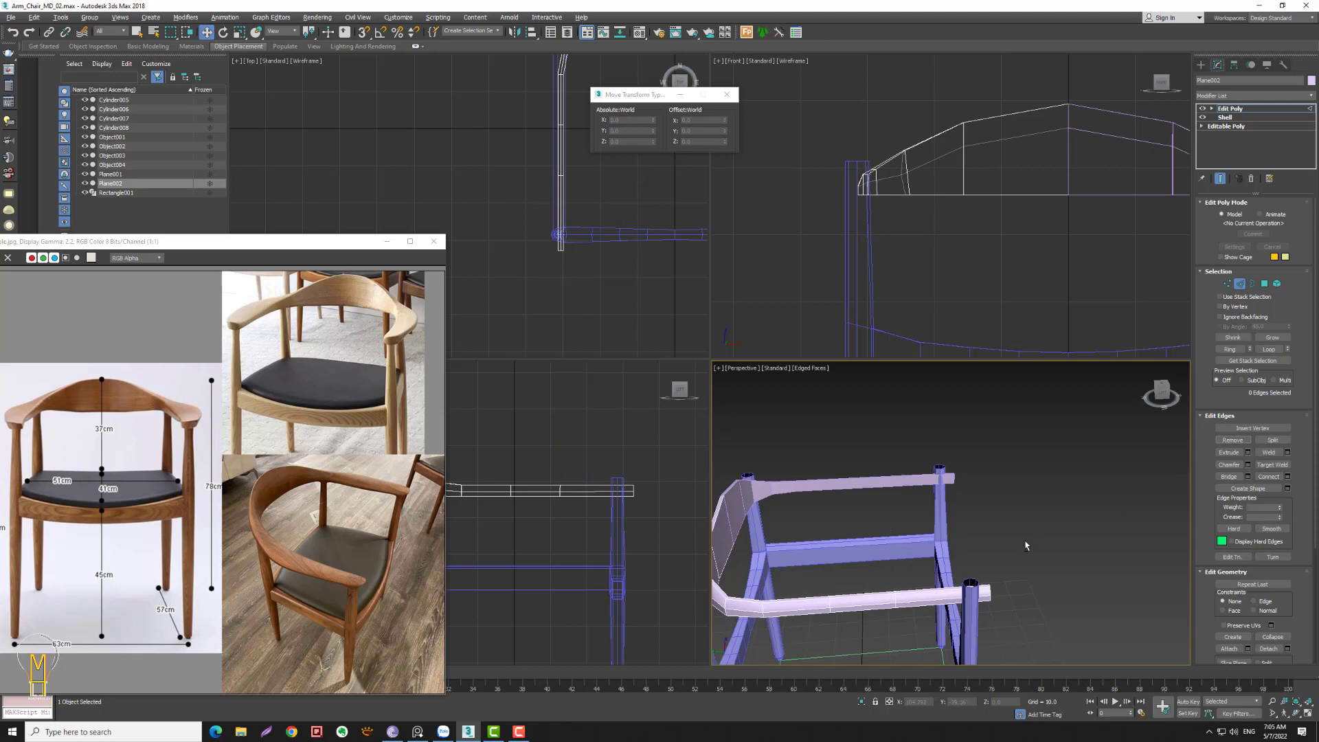
key("alt+z")
scroll(1002, 528, "down", 3)
middle_click_drag(1002, 529, 974, 493, "alt")
scroll(974, 493, "up", 5)
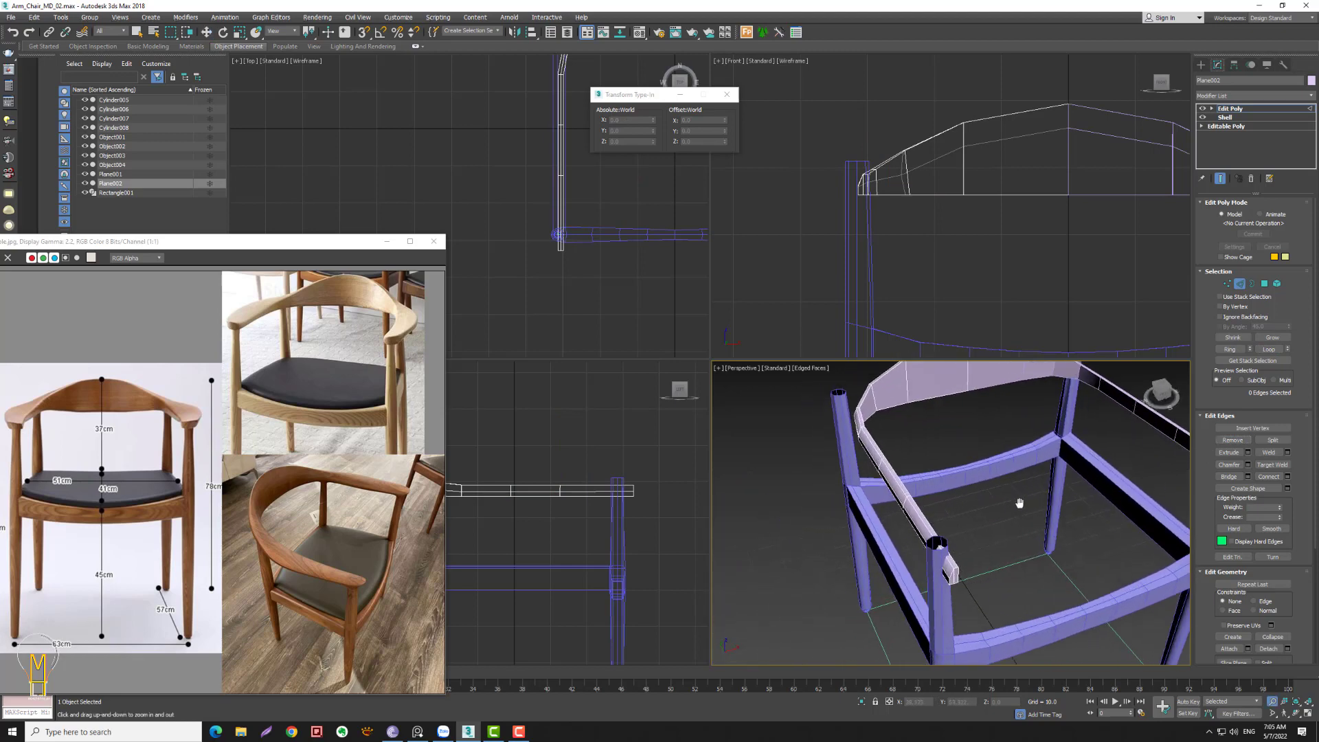
key("w")
key("2")
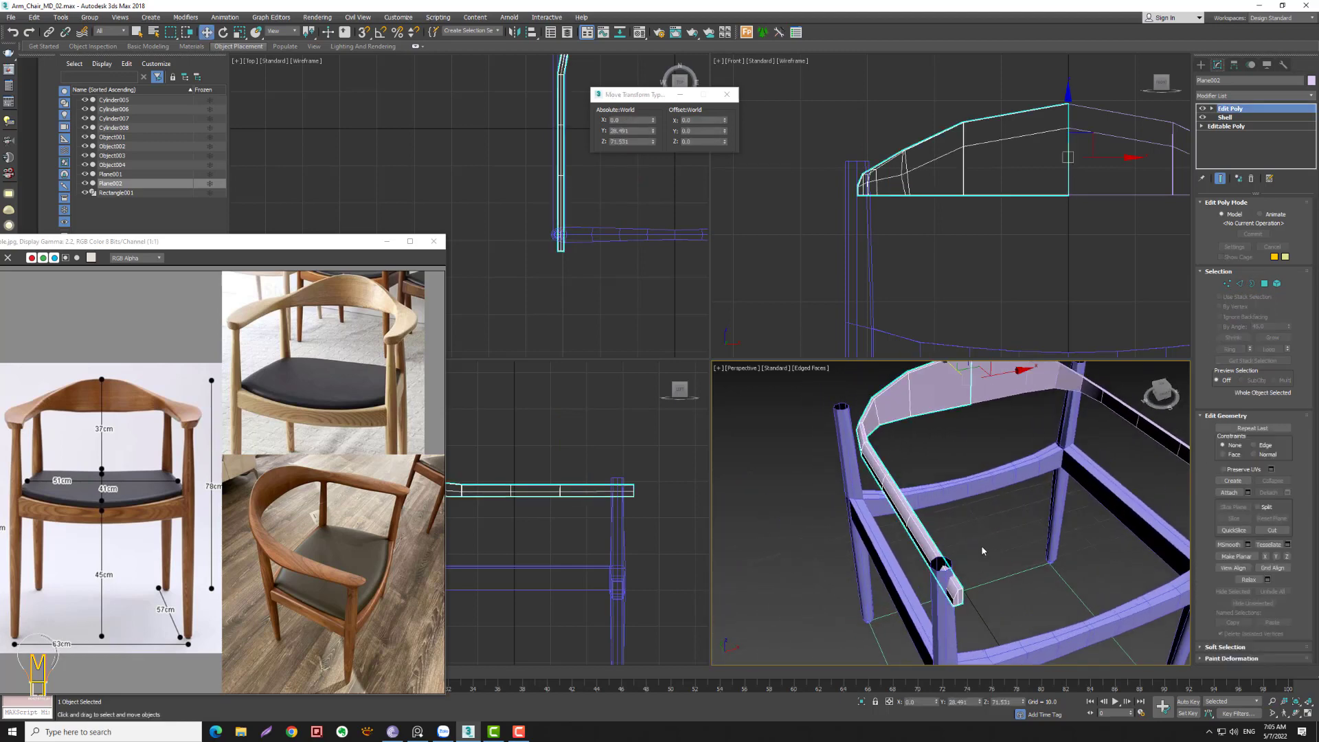
left_click(1239, 283)
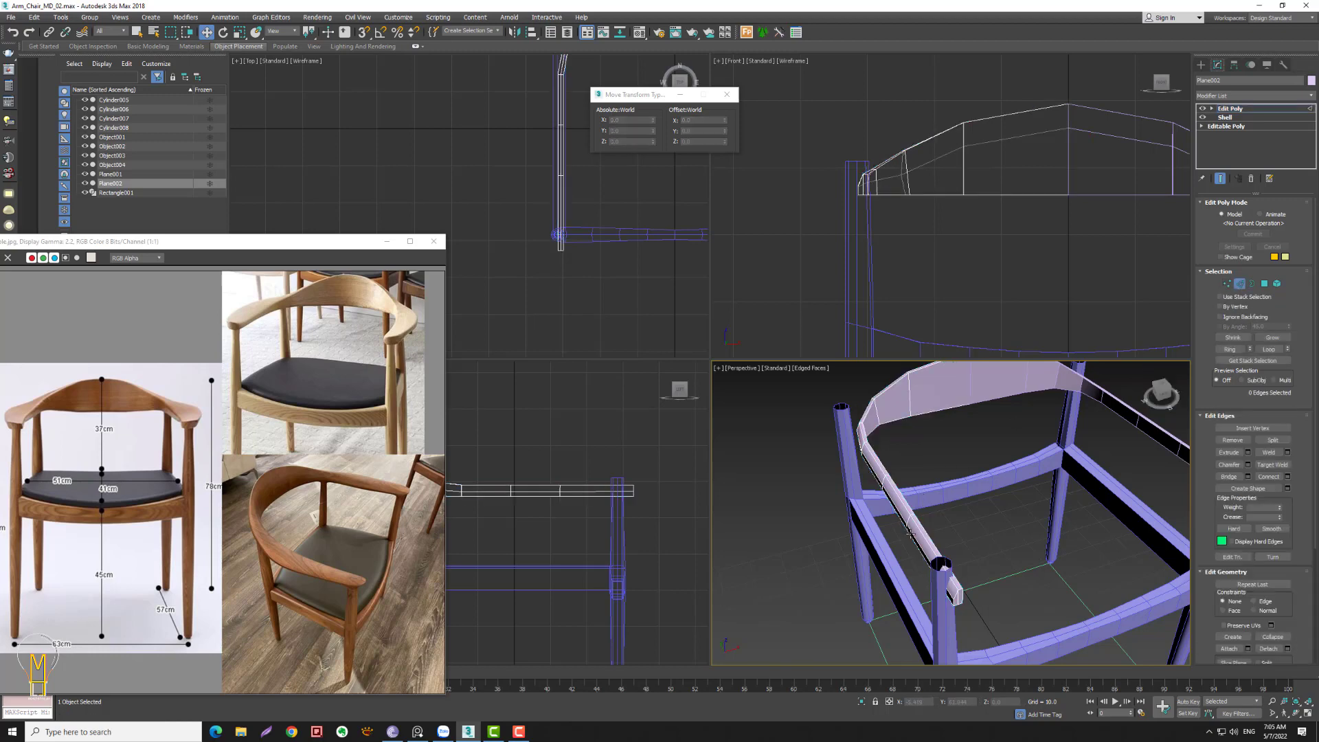
- Nudge the arm edge loop along X and begin curving the arm's front vertices
double_click(898, 513)
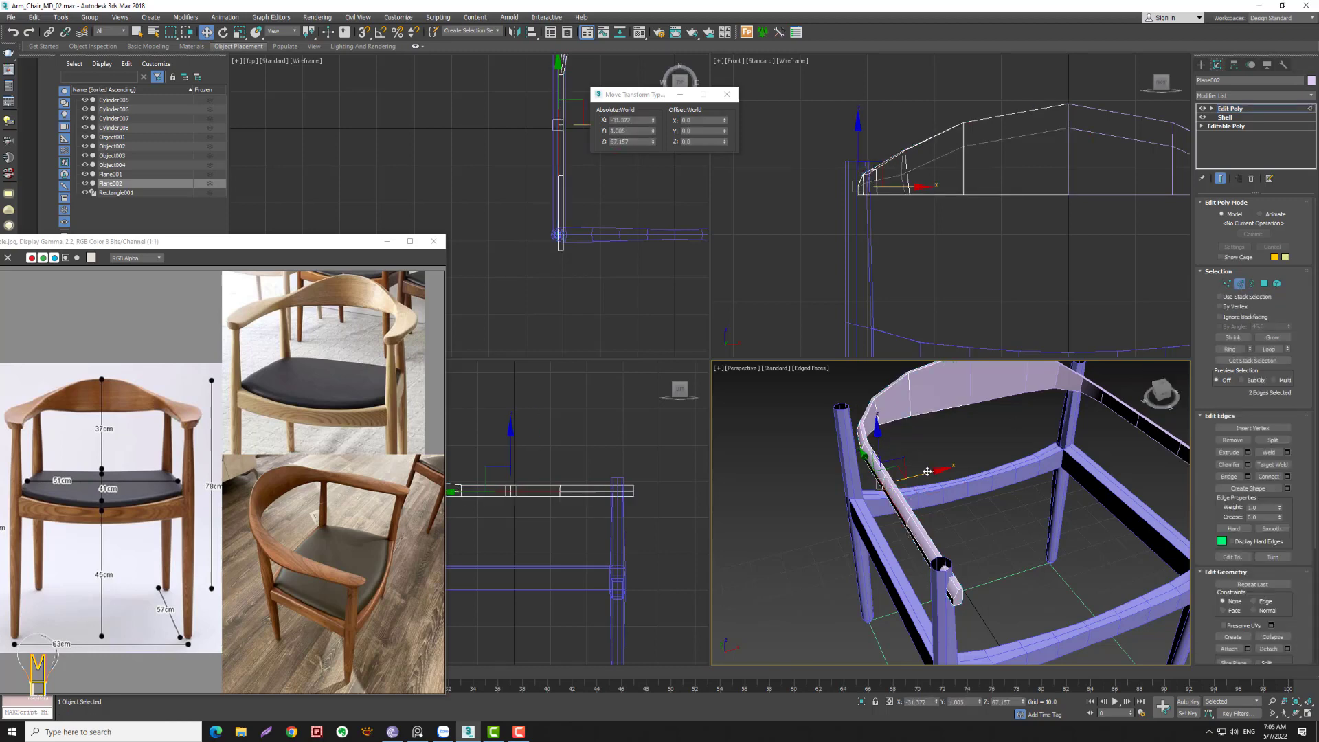
left_click_drag(918, 475, 913, 477)
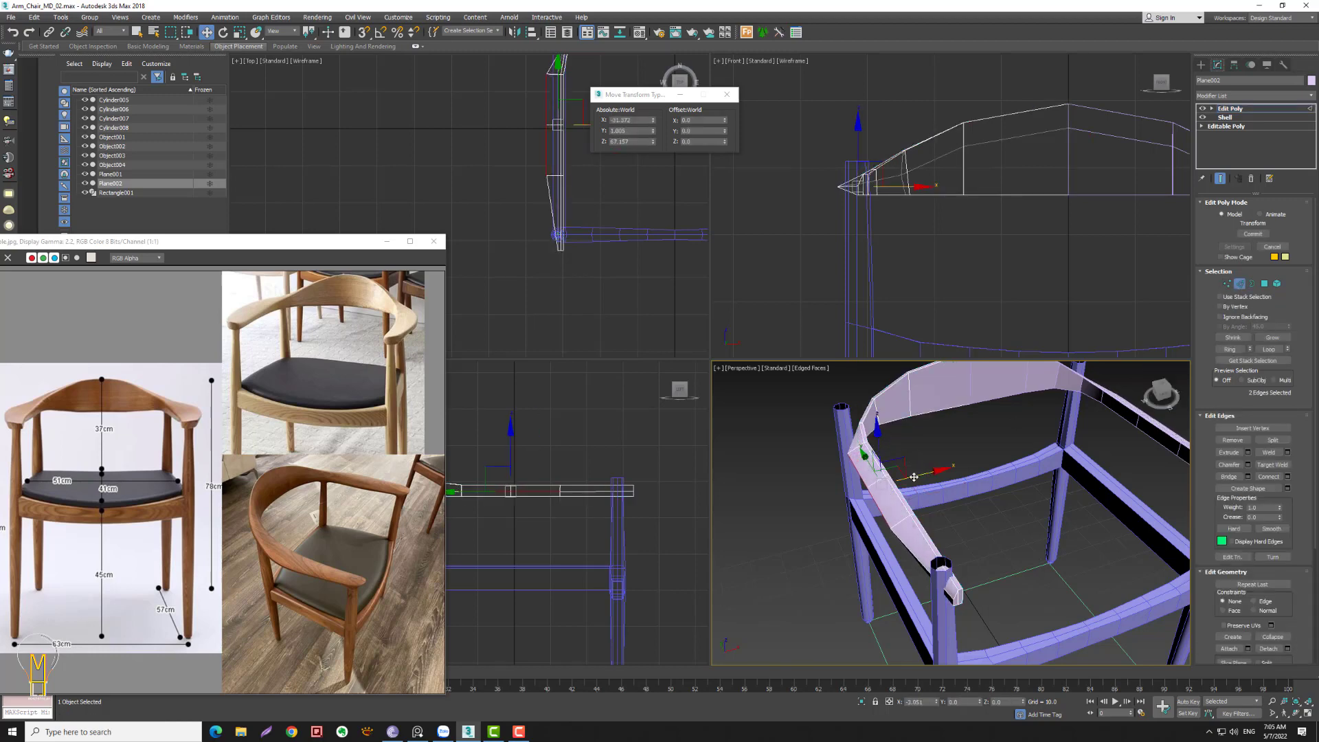
key("1")
left_click(865, 489)
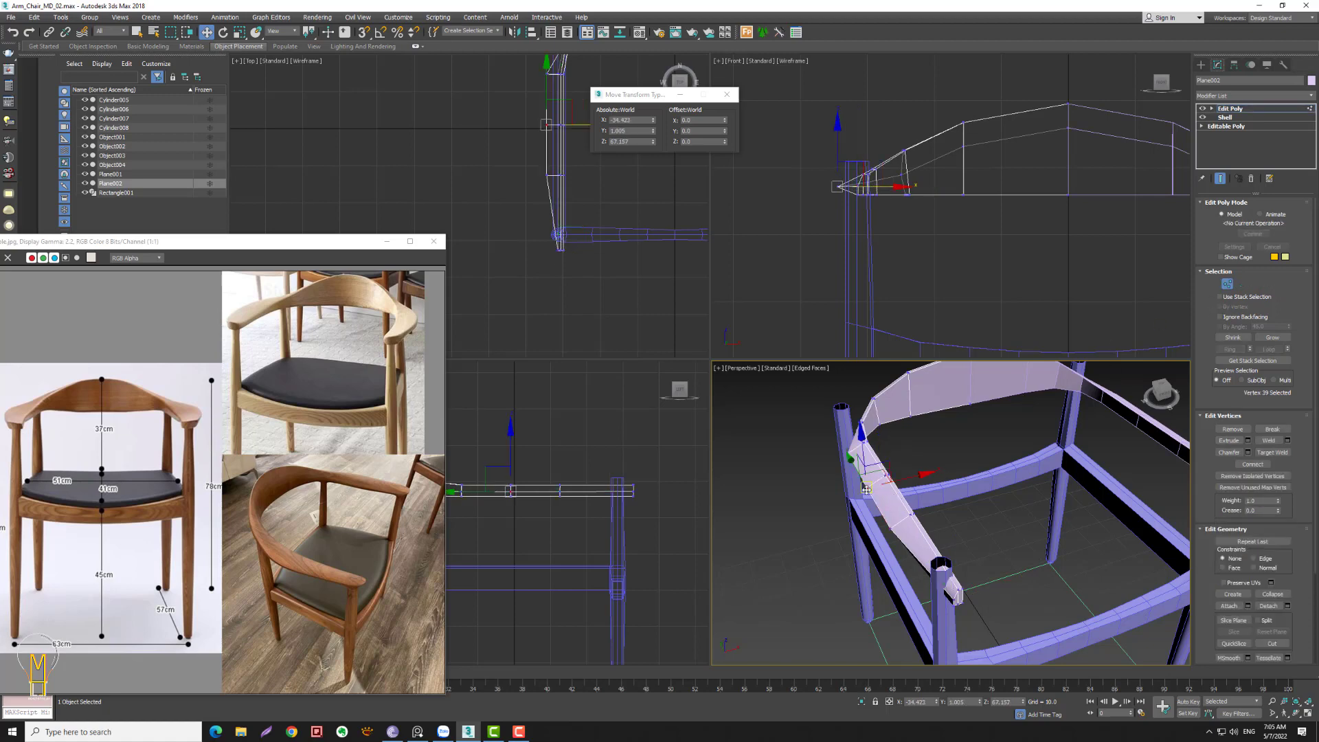
mouse_move(909, 478)
left_mouse_down()
mouse_move(896, 485)
mouse_move(910, 498)
mouse_move(895, 499)
left_mouse_up()
left_click(891, 527, "ctrl")
- Reframe the view and select the two vertices at the arm's rail corner
scroll(518, 212, "up", 3)
scroll(519, 213, "up", 3)
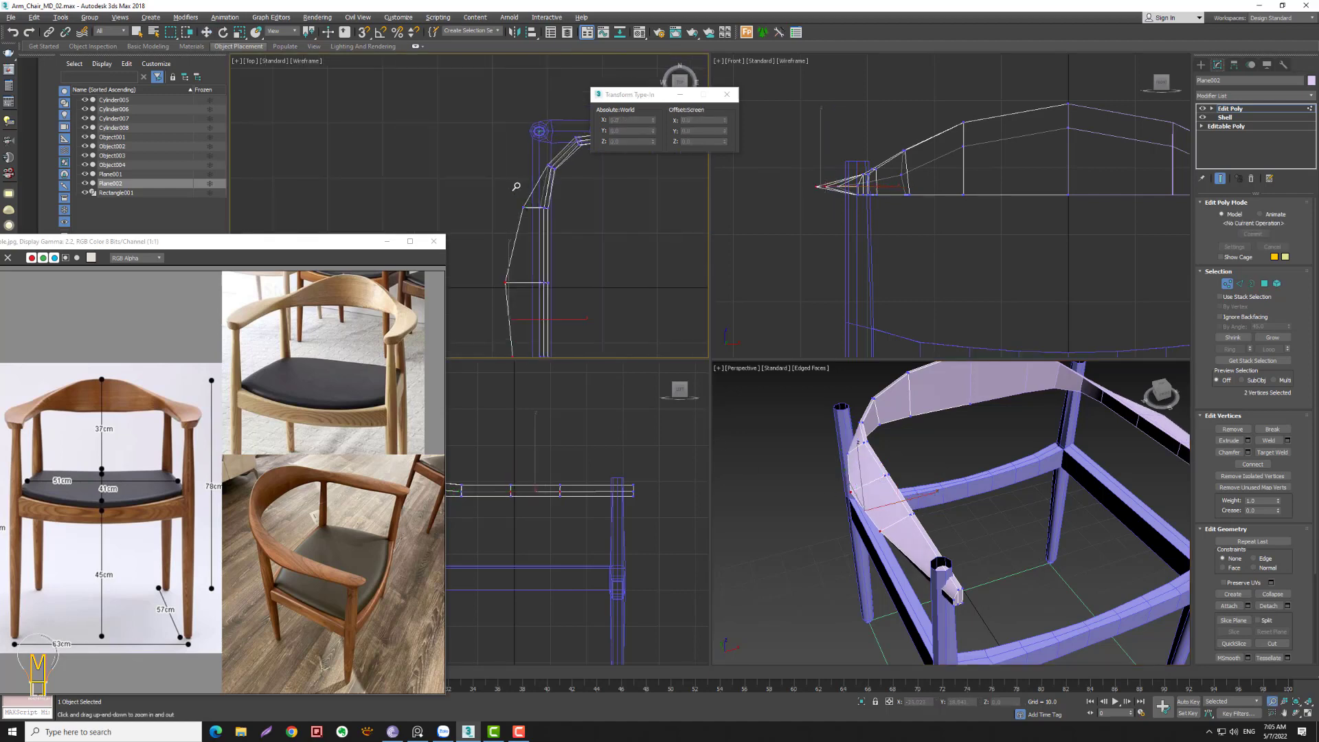
left_click(523, 207)
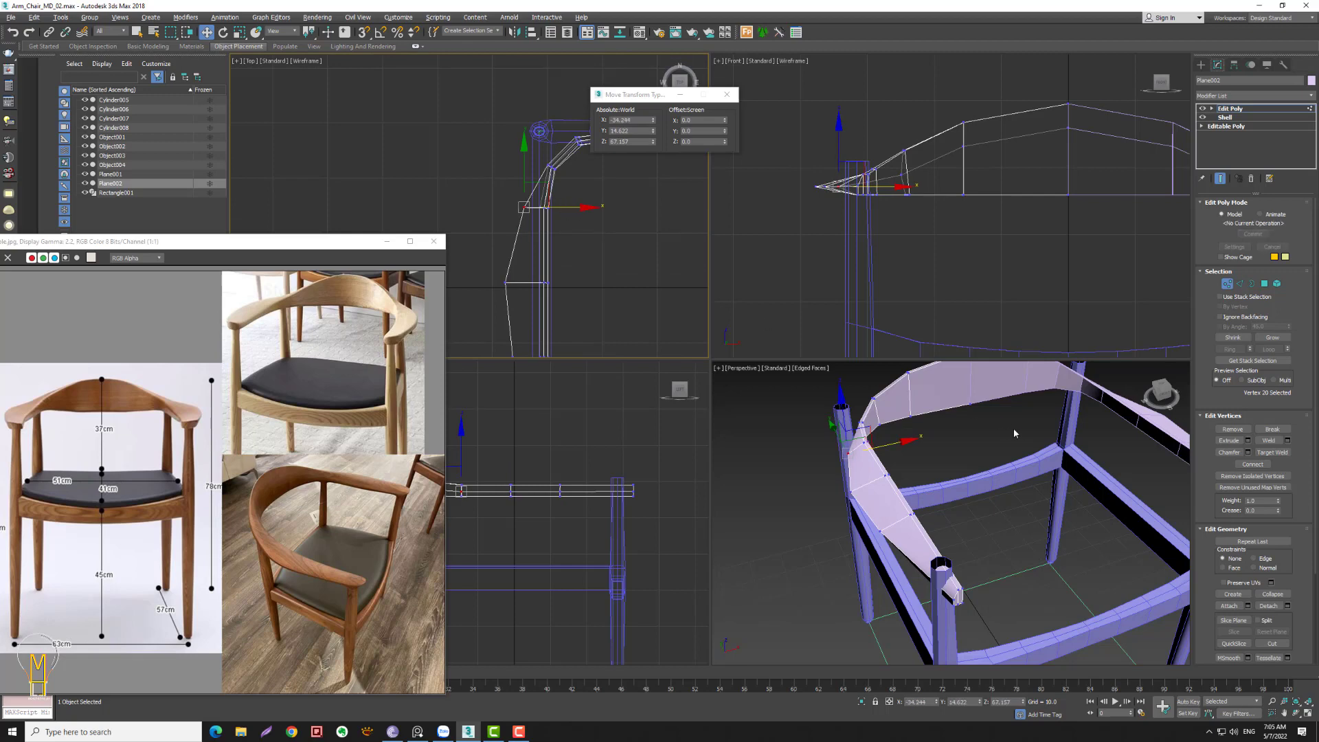
key("alt+z")
left_click_drag(1012, 428, 974, 448)
middle_click_drag(974, 449, 989, 439, "alt")
scroll(991, 435, "up", 5)
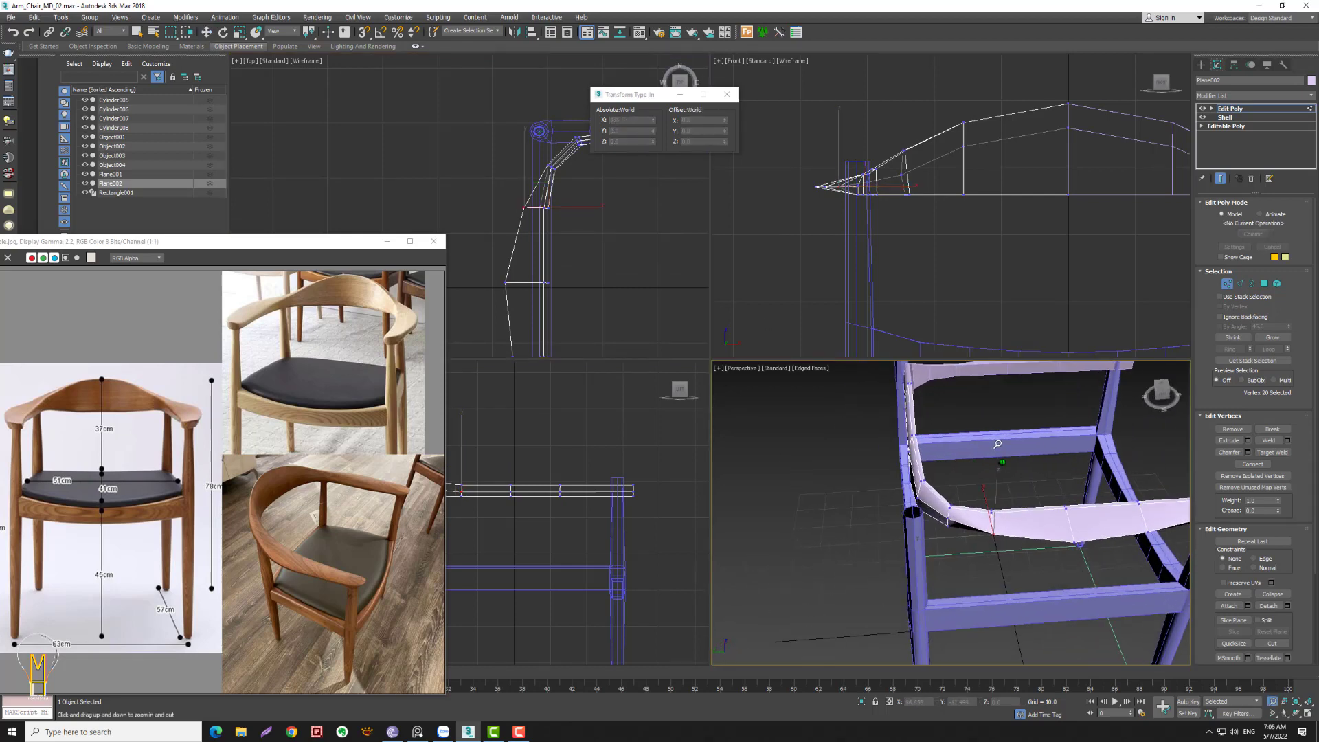
key("w")
left_click_drag(936, 500, 956, 521)
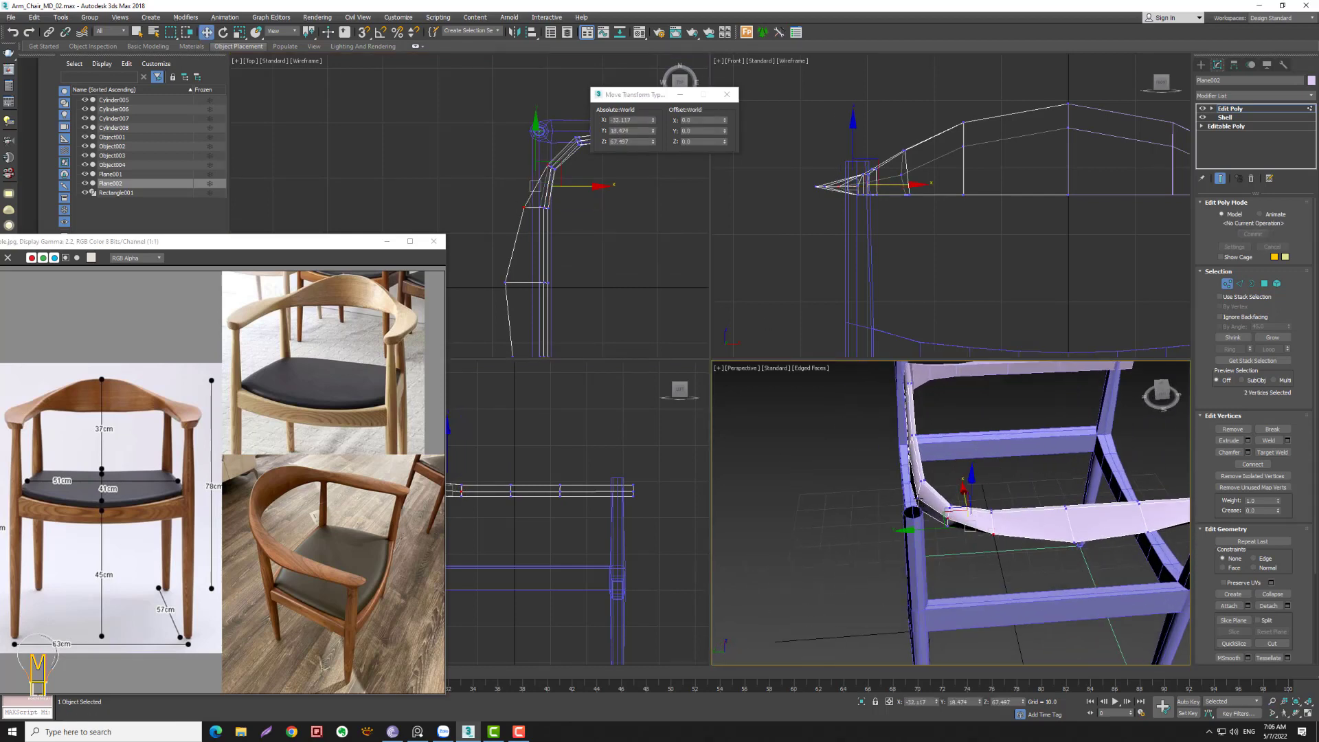
- Add more arm vertices to the selection and bend the arm rail forward
left_click_drag(905, 484, 963, 472, "ctrl")
scroll(963, 472, "down", 3)
middle_click_drag(963, 472, 884, 466, "alt")
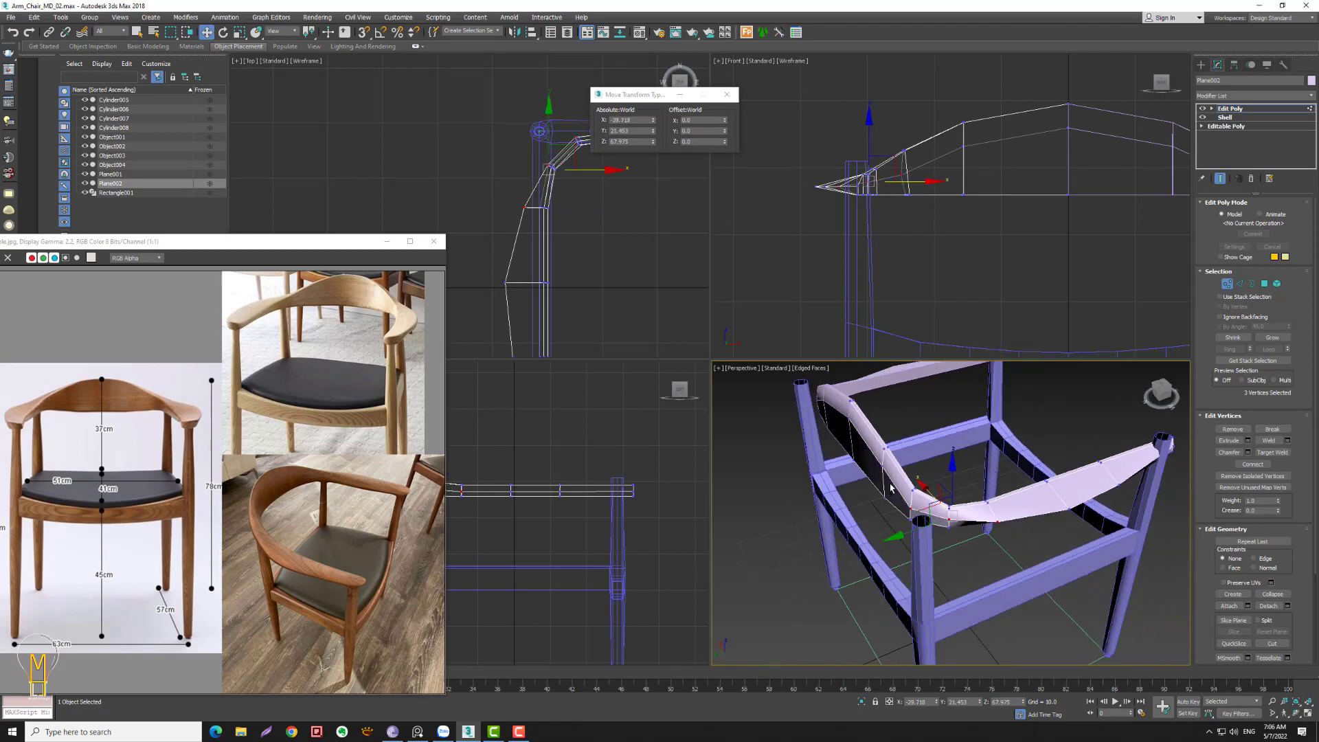
left_click(886, 455, "ctrl")
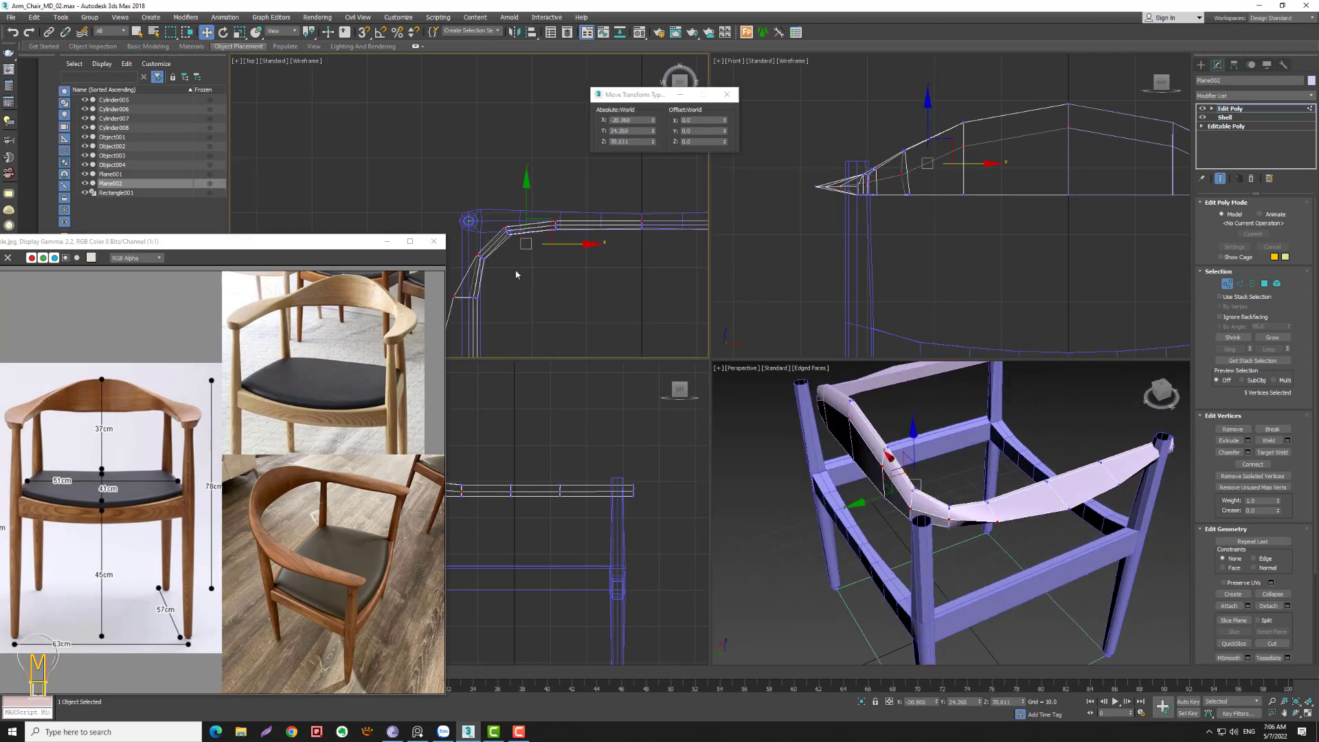
middle_click_drag(599, 115, 528, 205)
left_click_drag(522, 197, 517, 183)
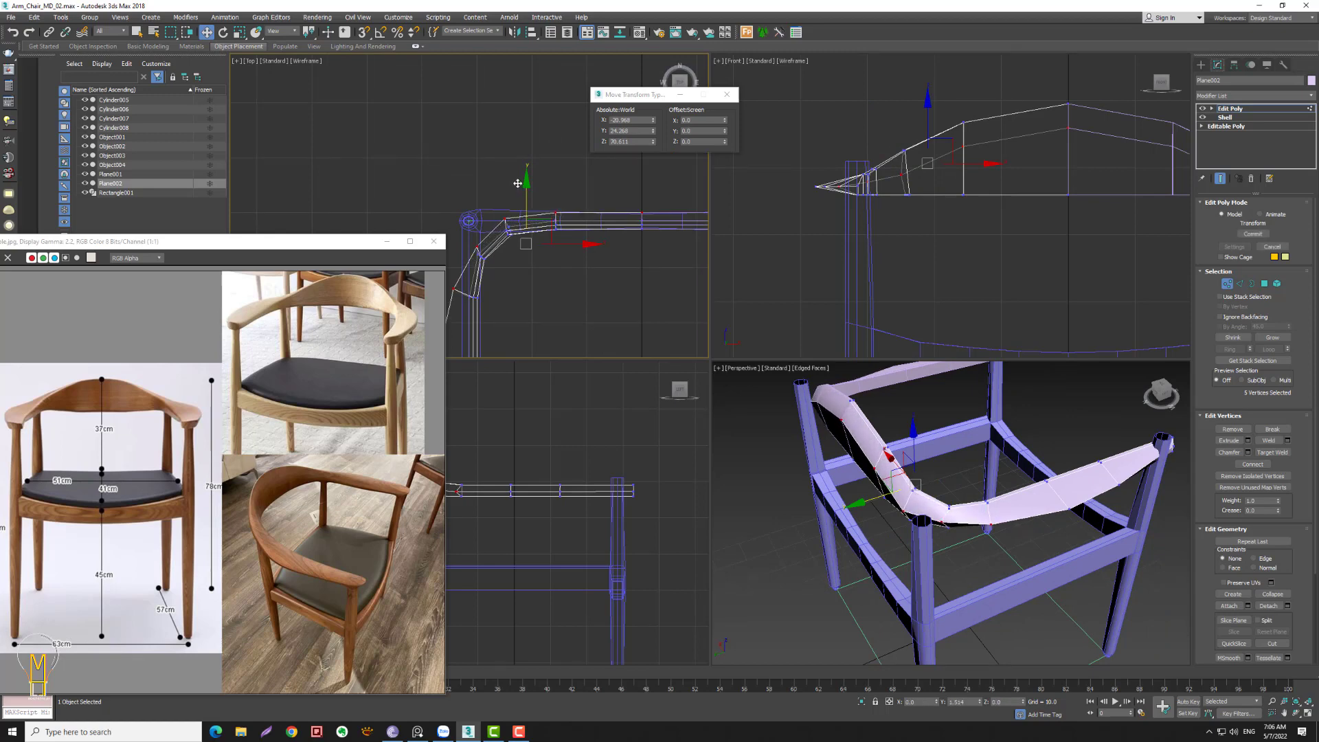
- Lower the two arm-tip vertices to about Z 68.3, toward the seat frame
key("alt+z")
mouse_move(906, 446)
middle_mouse_down("alt")
mouse_move(887, 409)
mouse_move(950, 427)
middle_mouse_up("alt")
key("w")
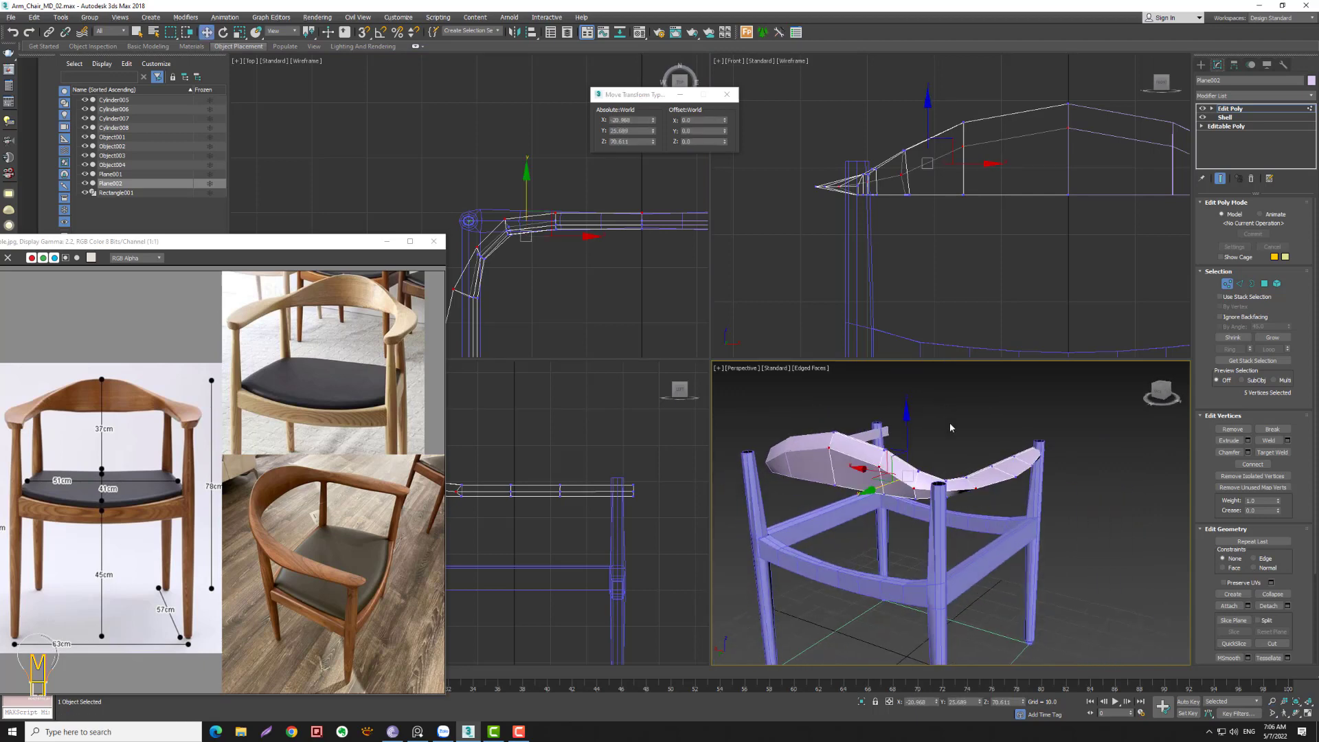
left_click(831, 448)
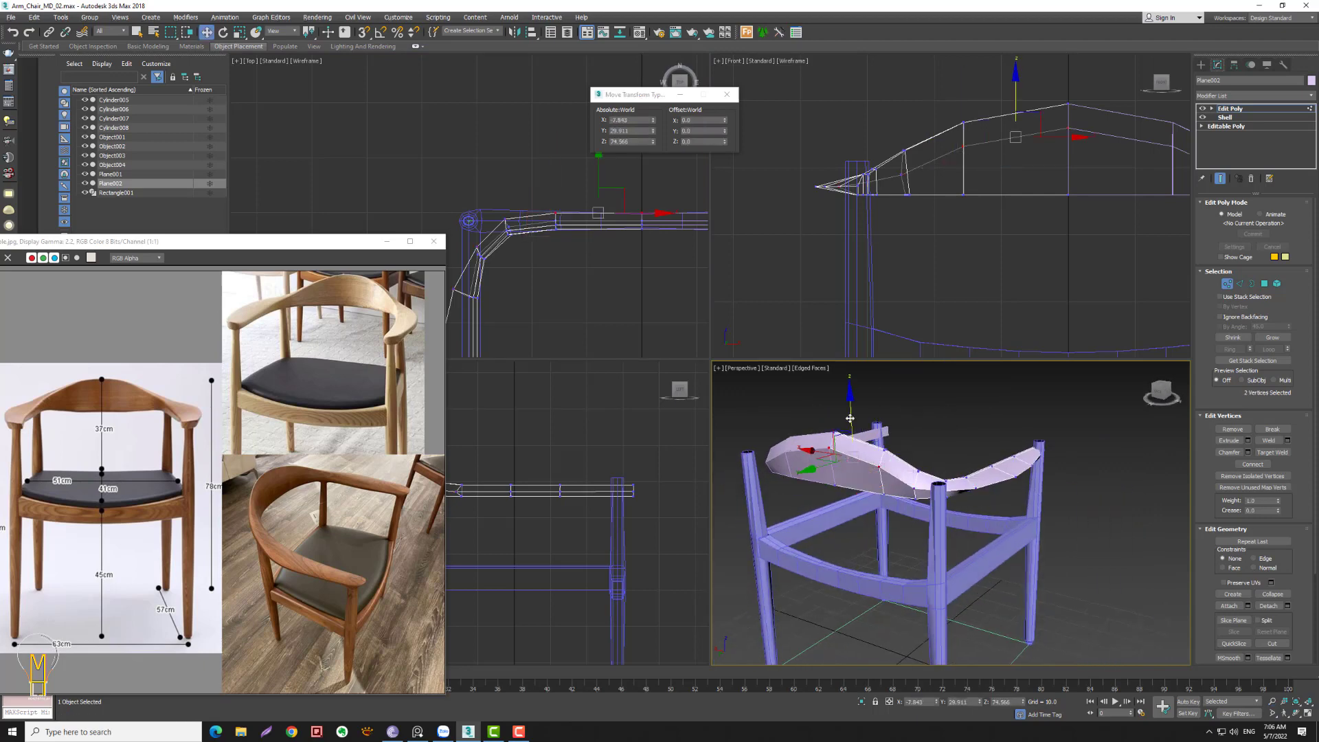
left_click_drag(850, 418, 923, 437)
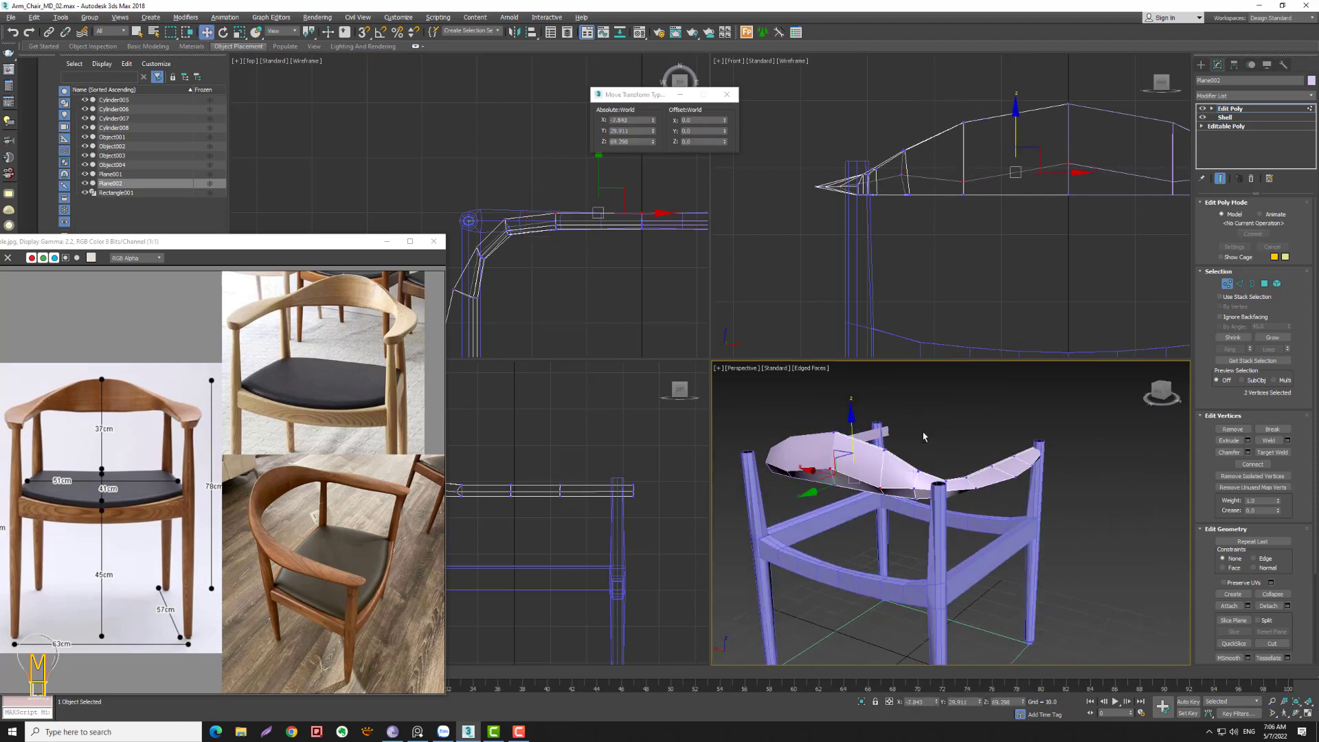
- Select the band's centre vertex and a vertex near the arm end
middle_click_drag(923, 437, 996, 439, "alt")
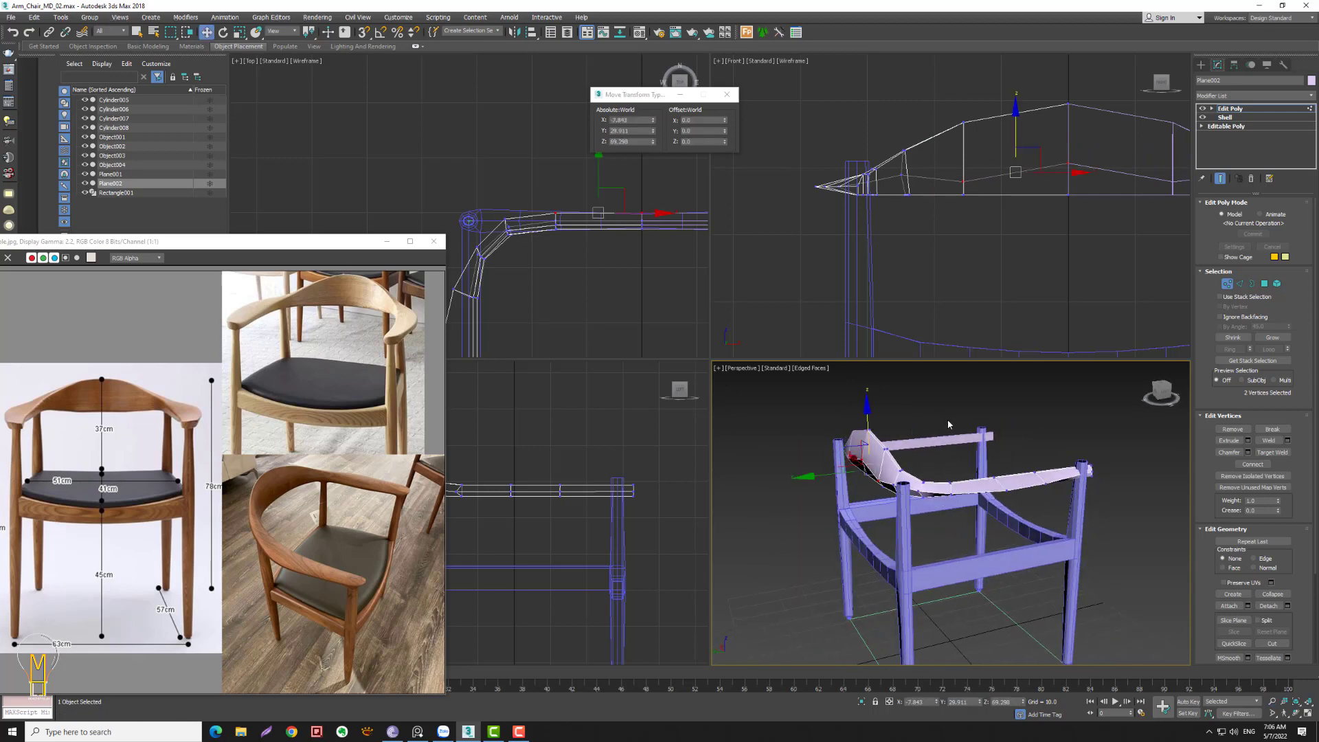
left_click(1068, 179)
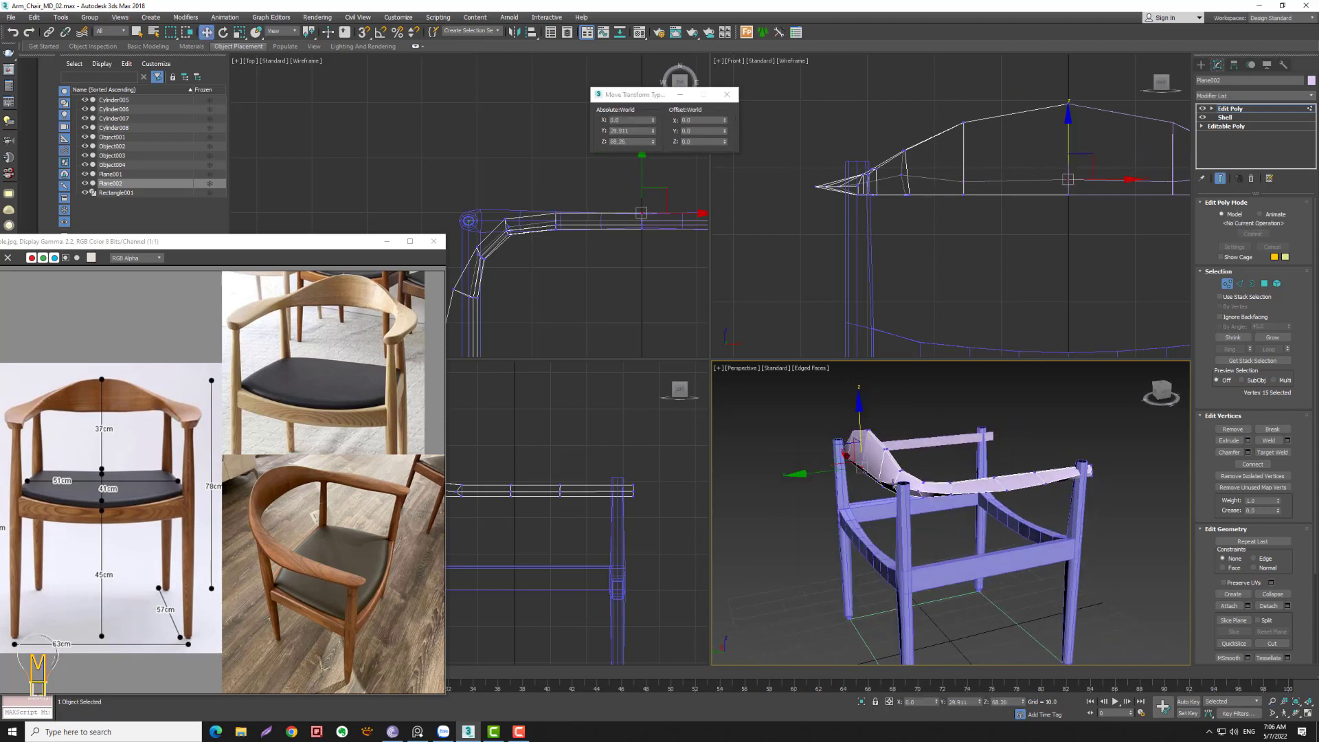
left_click_drag(891, 456, 894, 463)
key("alt+z")
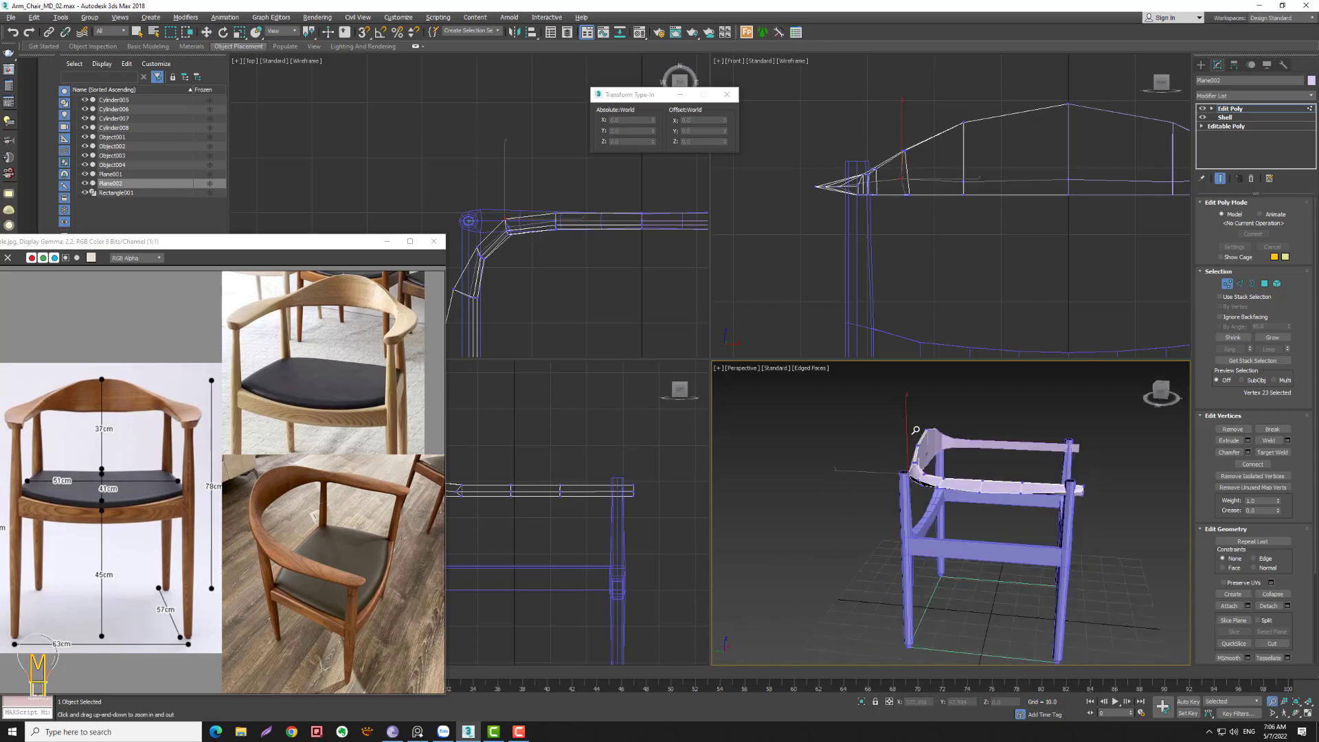
- Zoom in on the arm and switch the lower-left viewport to a Right side view
mouse_move(939, 455)
middle_mouse_down("alt")
mouse_move(946, 436)
mouse_move(837, 450)
mouse_move(890, 445)
middle_mouse_up("alt")
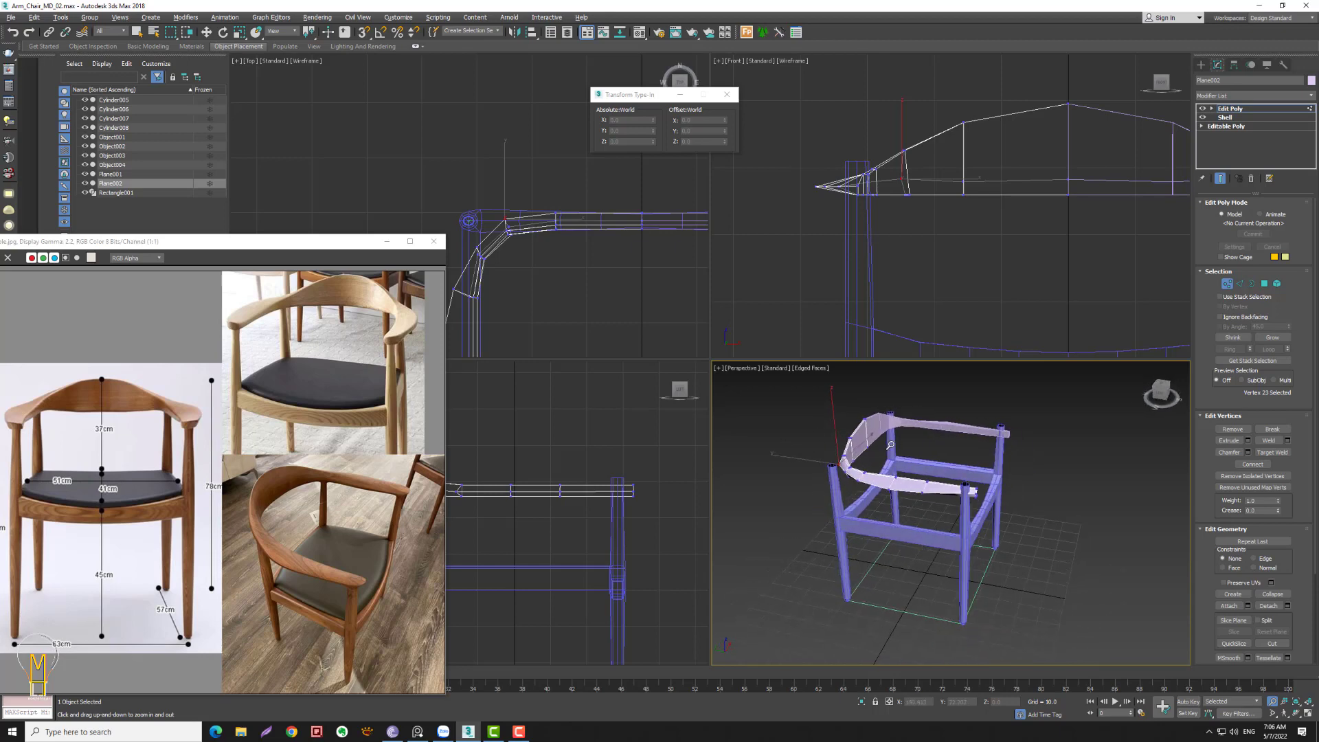
left_click_drag(578, 485, 592, 432)
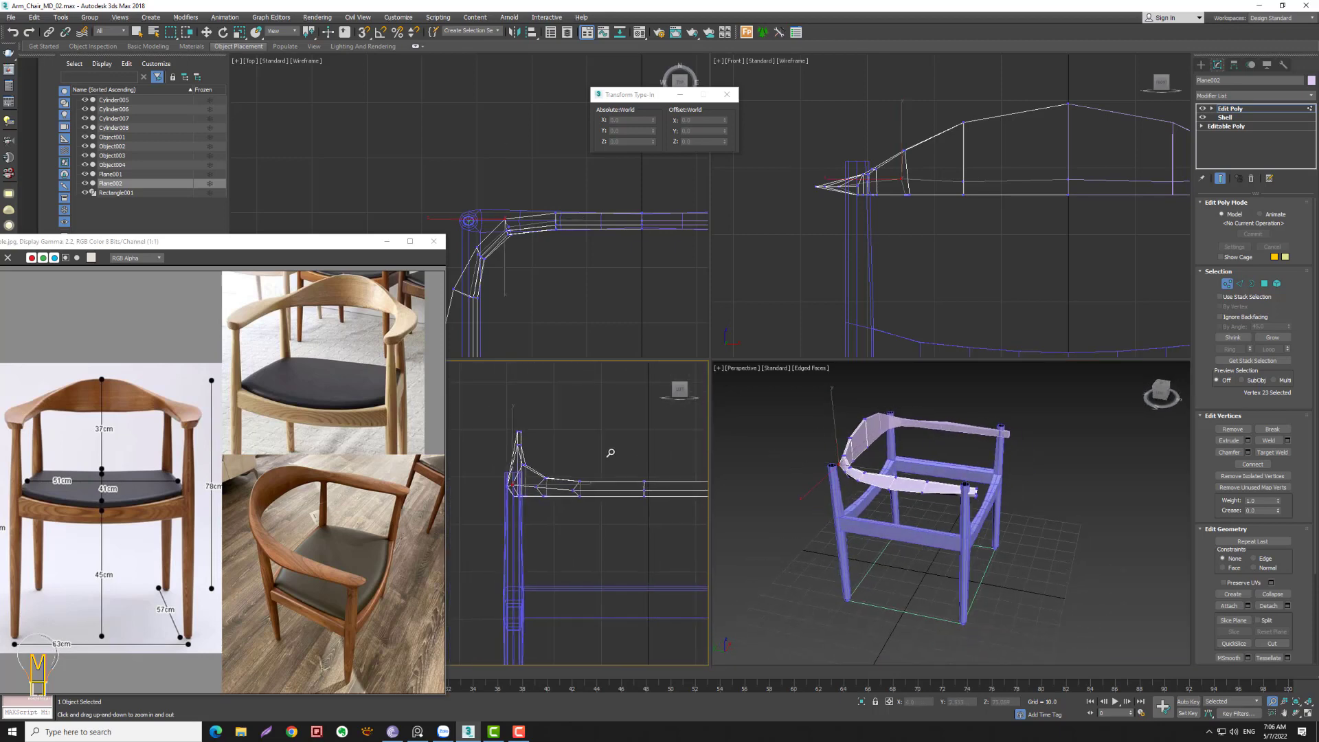
key("w")
middle_click_drag(542, 416, 656, 409)
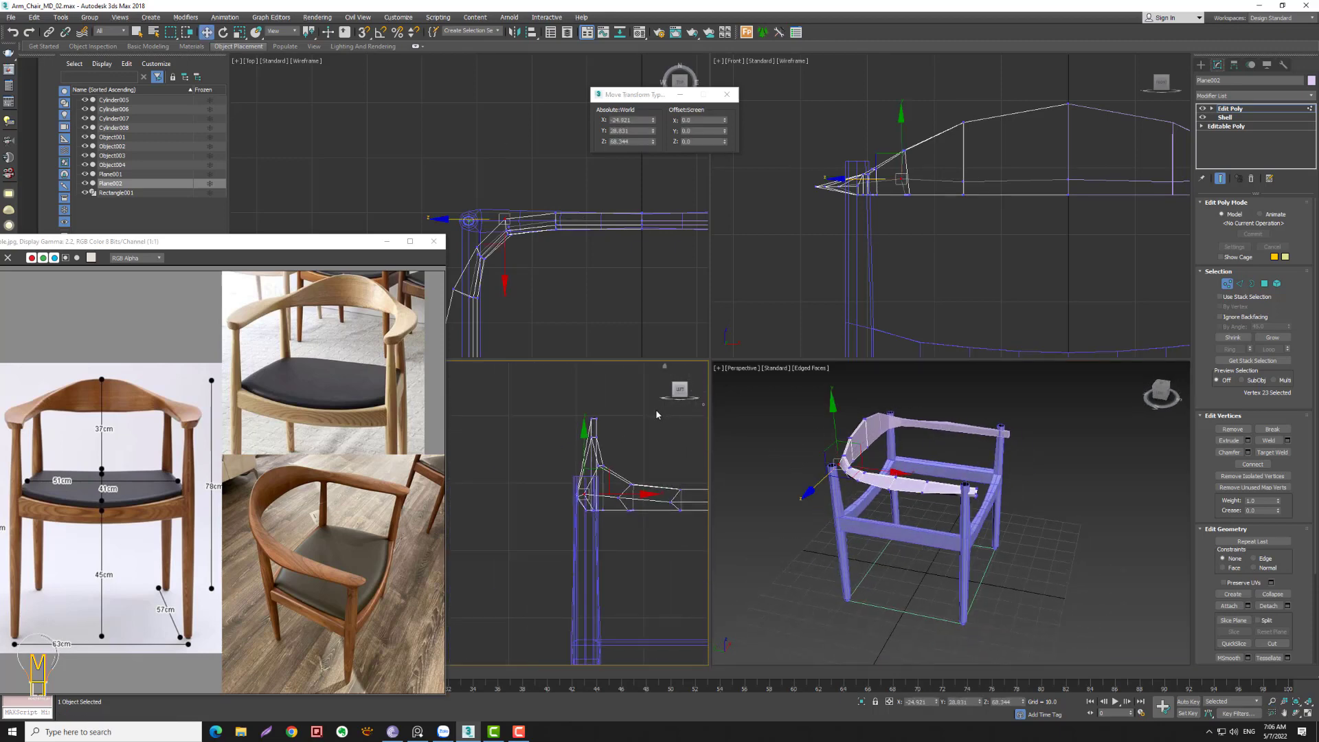
key("f")
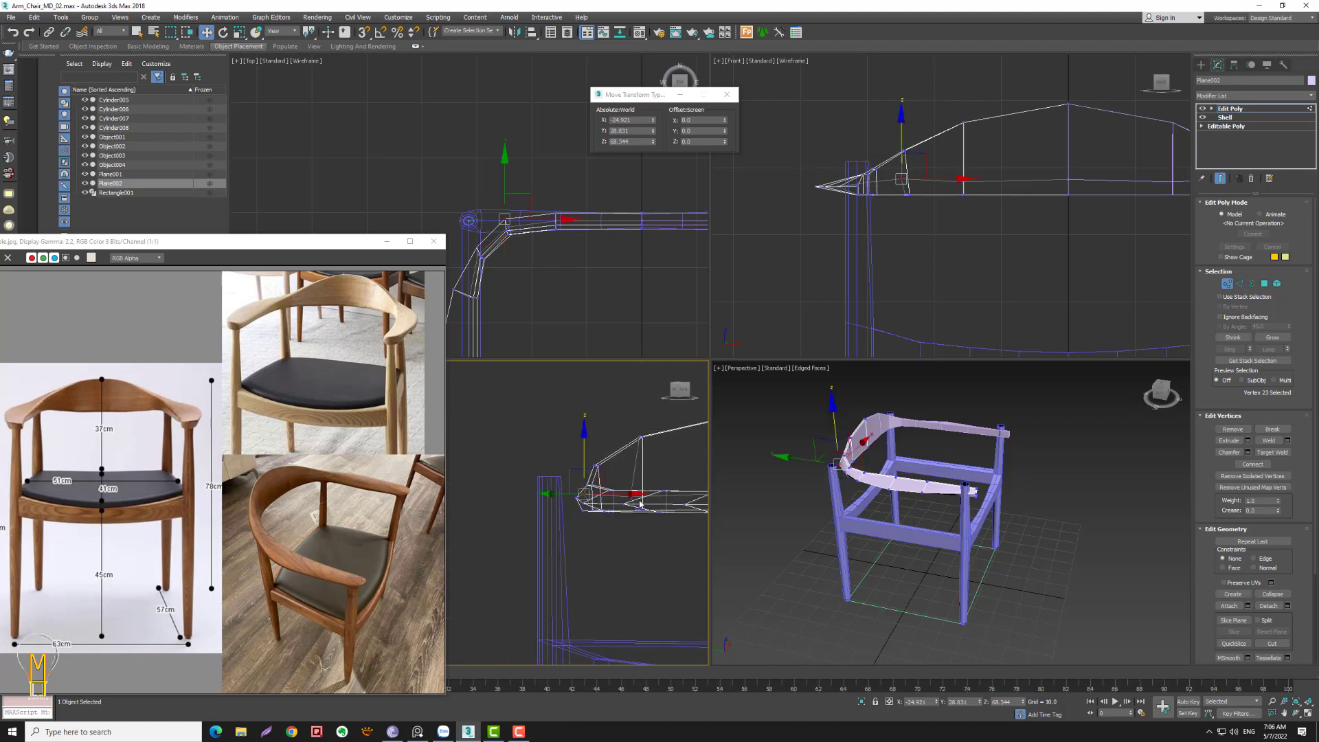
key("l")
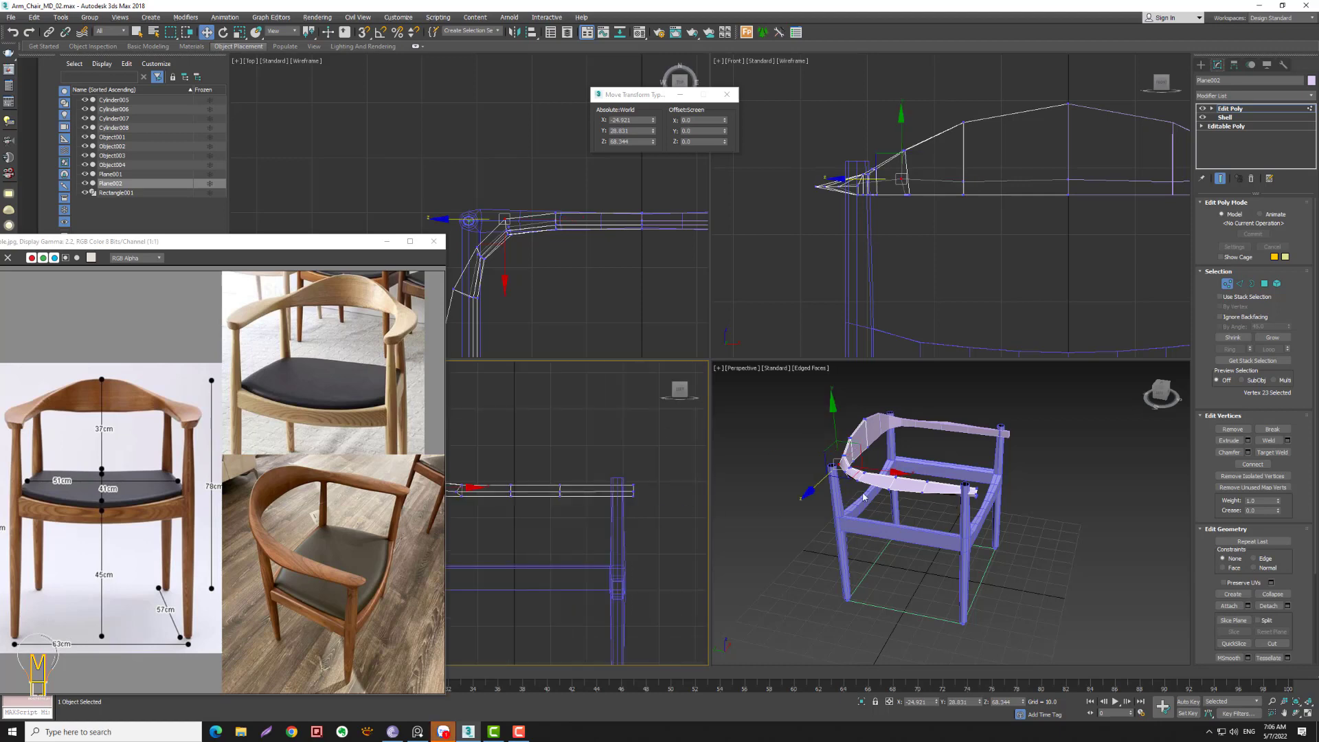
key("r")
middle_click_drag(1003, 514, 948, 512, "alt")
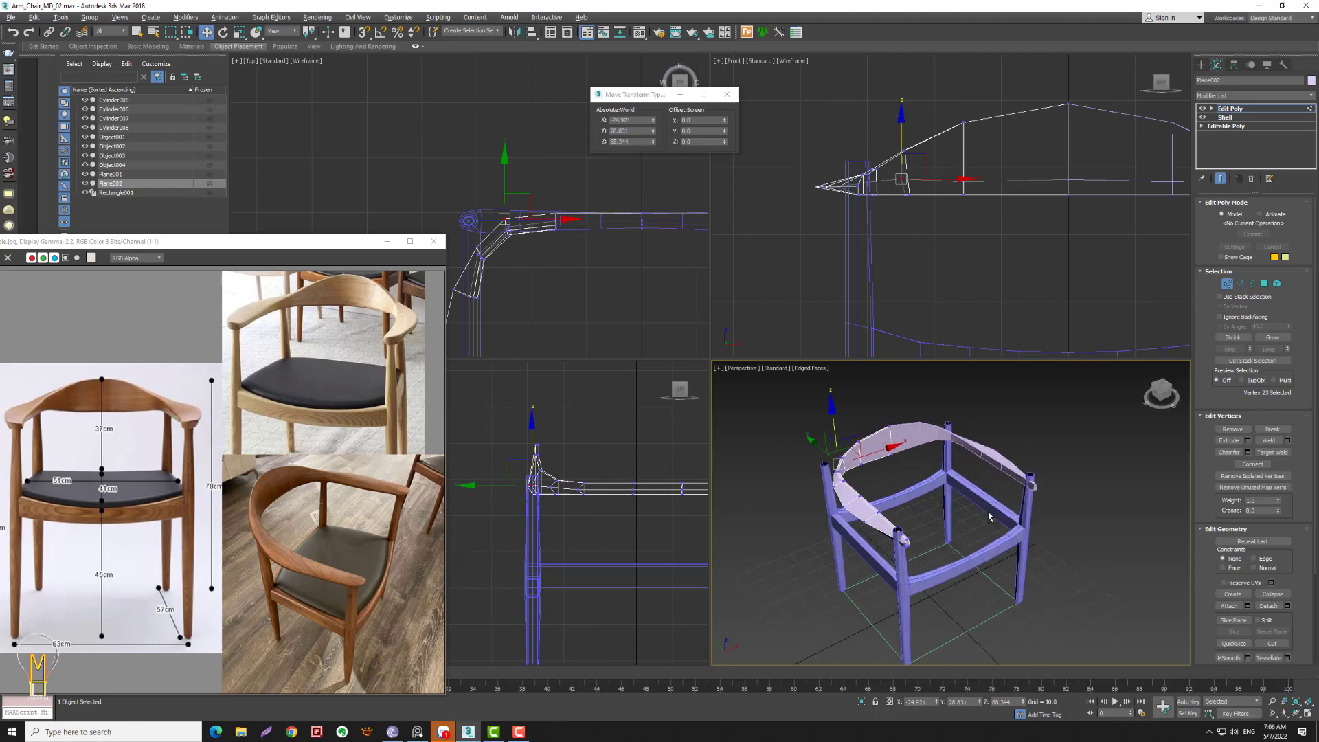
- In the Top view, move the two arm-end vertices back onto the front leg post
left_click_drag(577, 192, 704, 227)
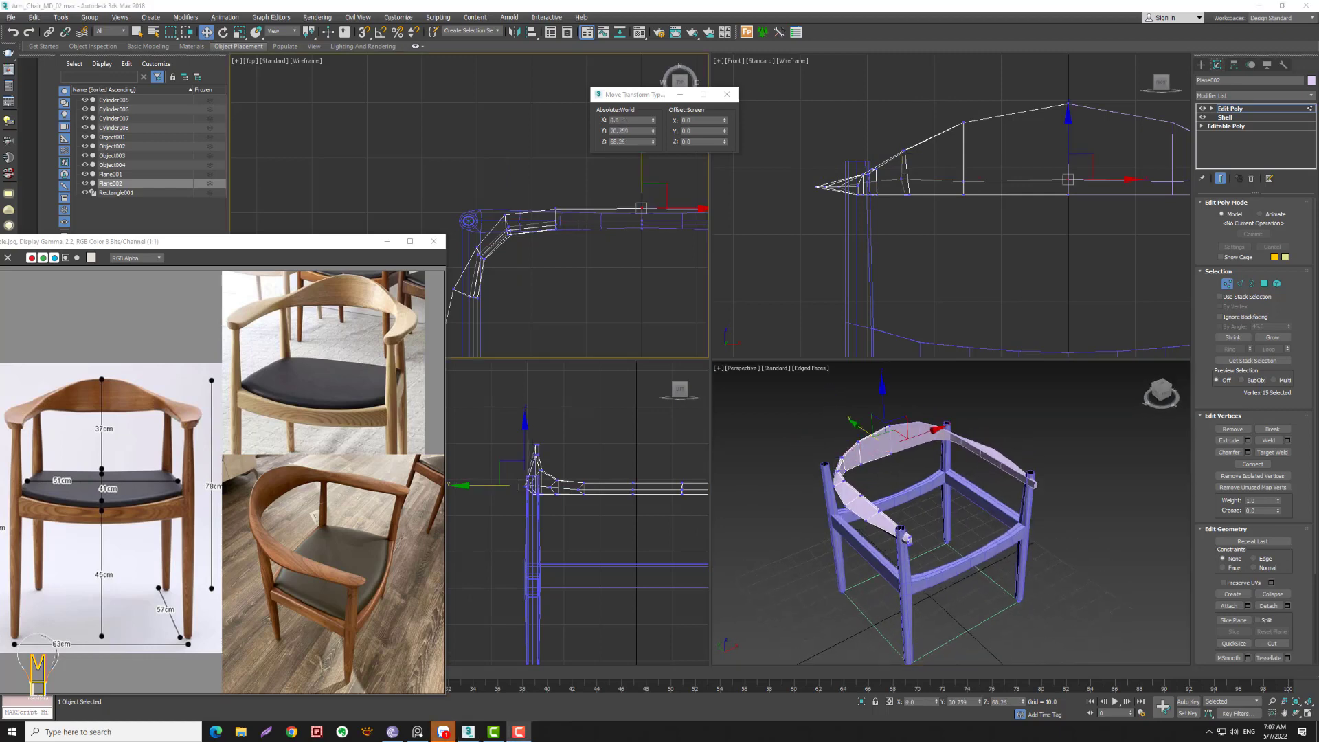
key("alt+z")
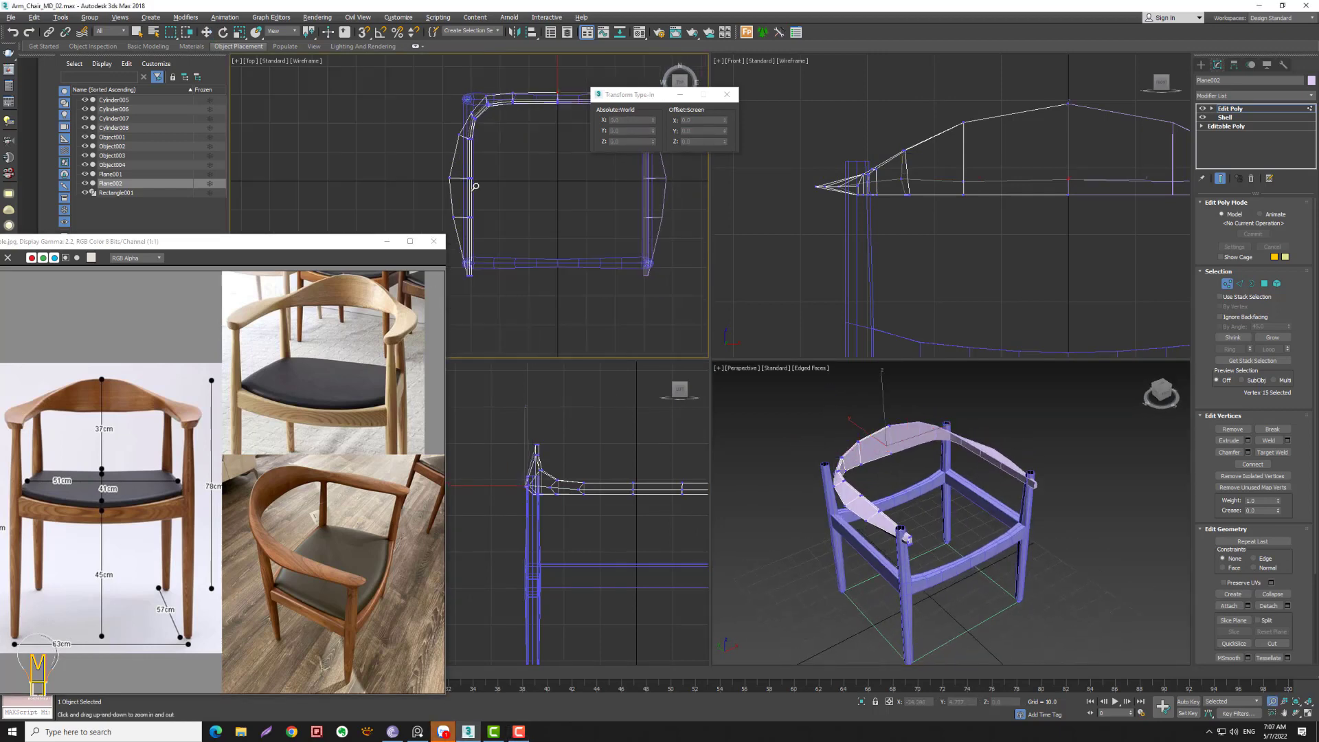
middle_click_drag(446, 281, 519, 205)
scroll(520, 206, "up", 2)
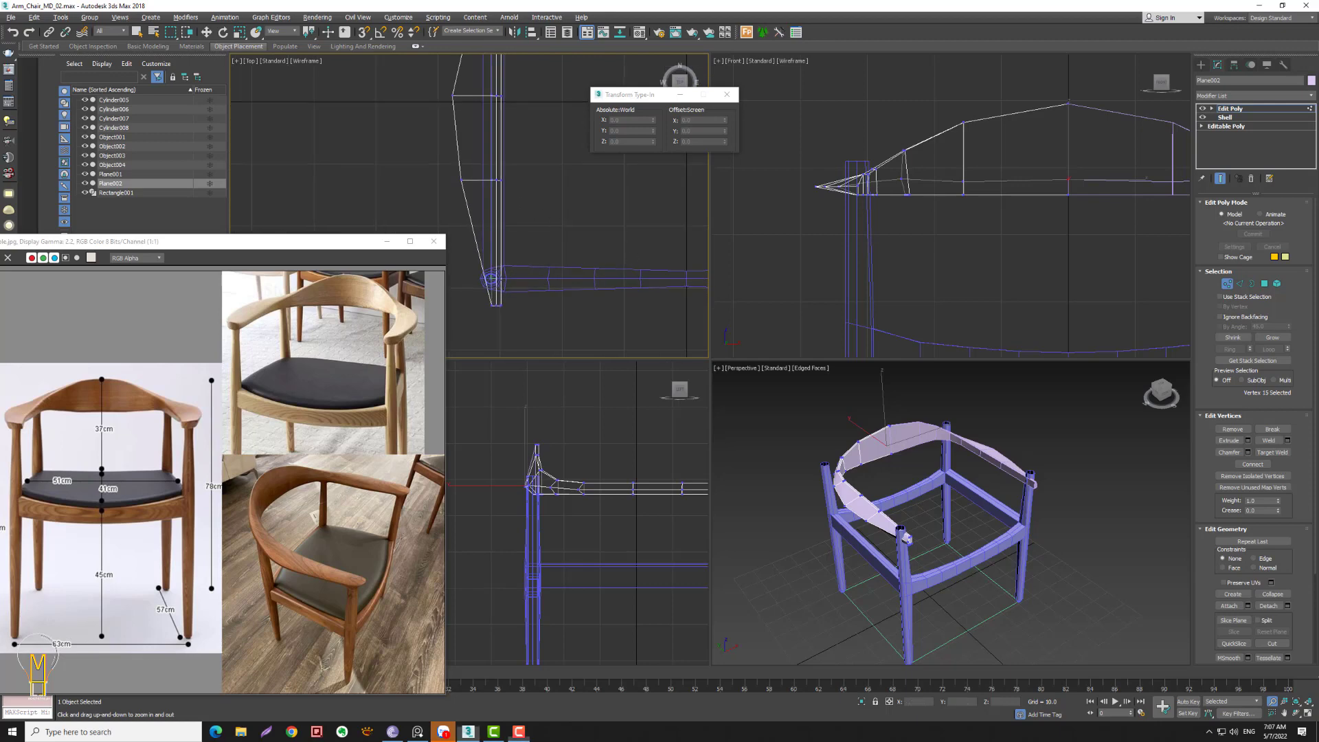
scroll(469, 287, "up", 2)
key("w")
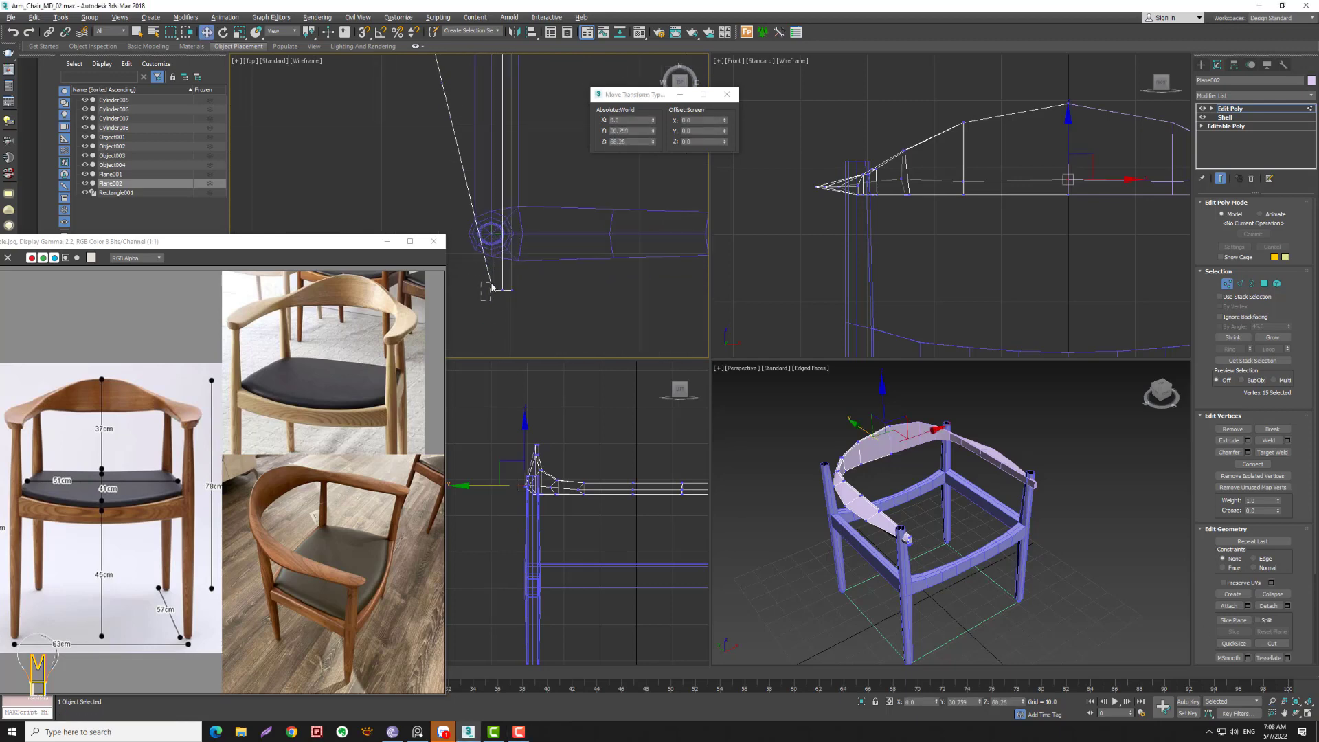
left_click_drag(492, 287, 479, 247)
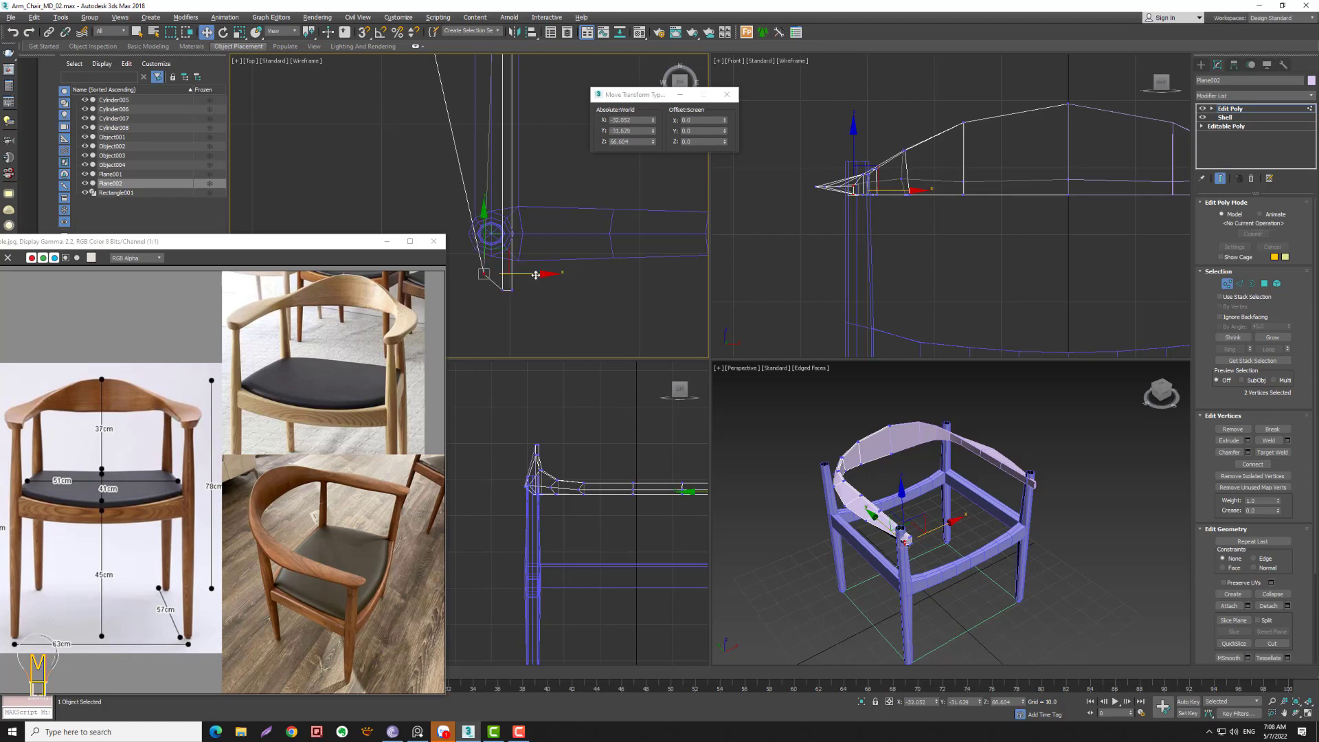
mouse_move(473, 242)
left_mouse_down()
mouse_move(474, 280)
mouse_move(535, 289)
mouse_move(518, 199)
left_mouse_up()
left_click(495, 300)
- Region-select the eight arm-end vertices in the side view
key("alt+z")
mouse_move(570, 127)
left_mouse_down()
mouse_move(503, 173)
mouse_move(528, 210)
left_mouse_up()
key("w")
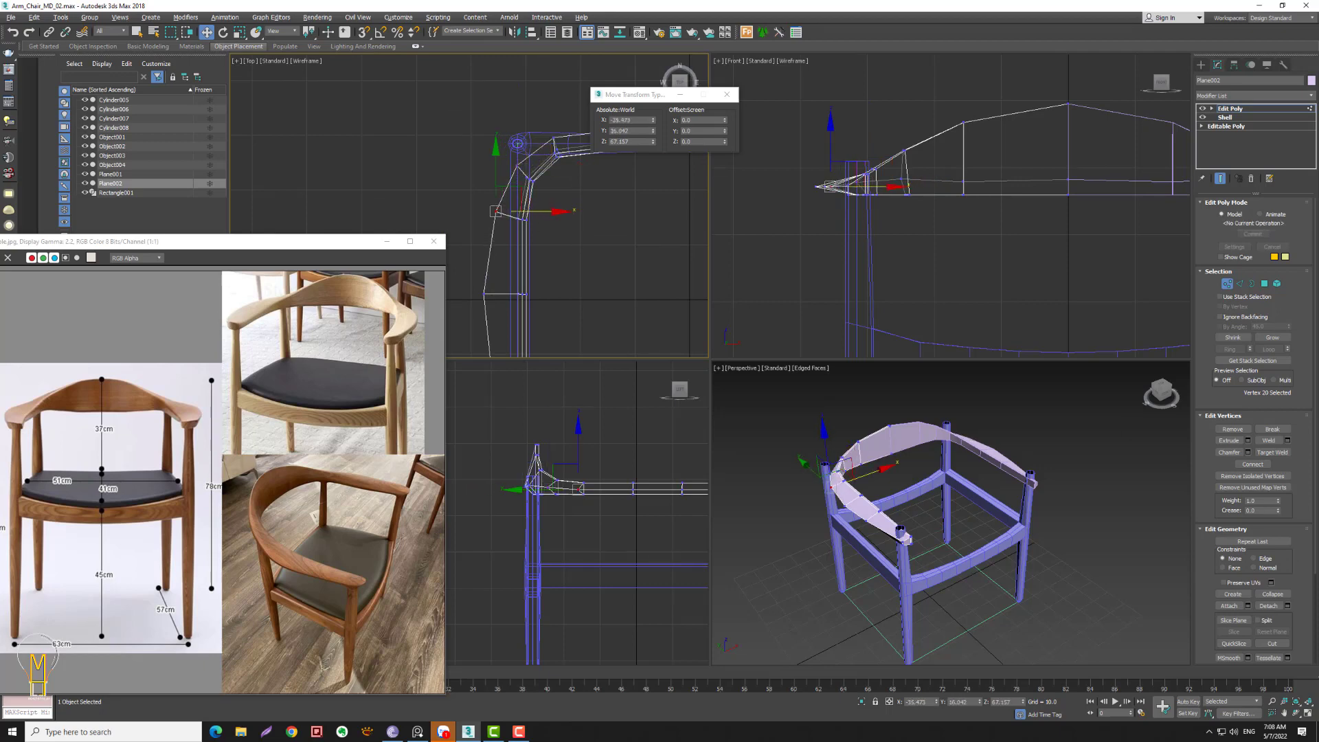
left_click(567, 530)
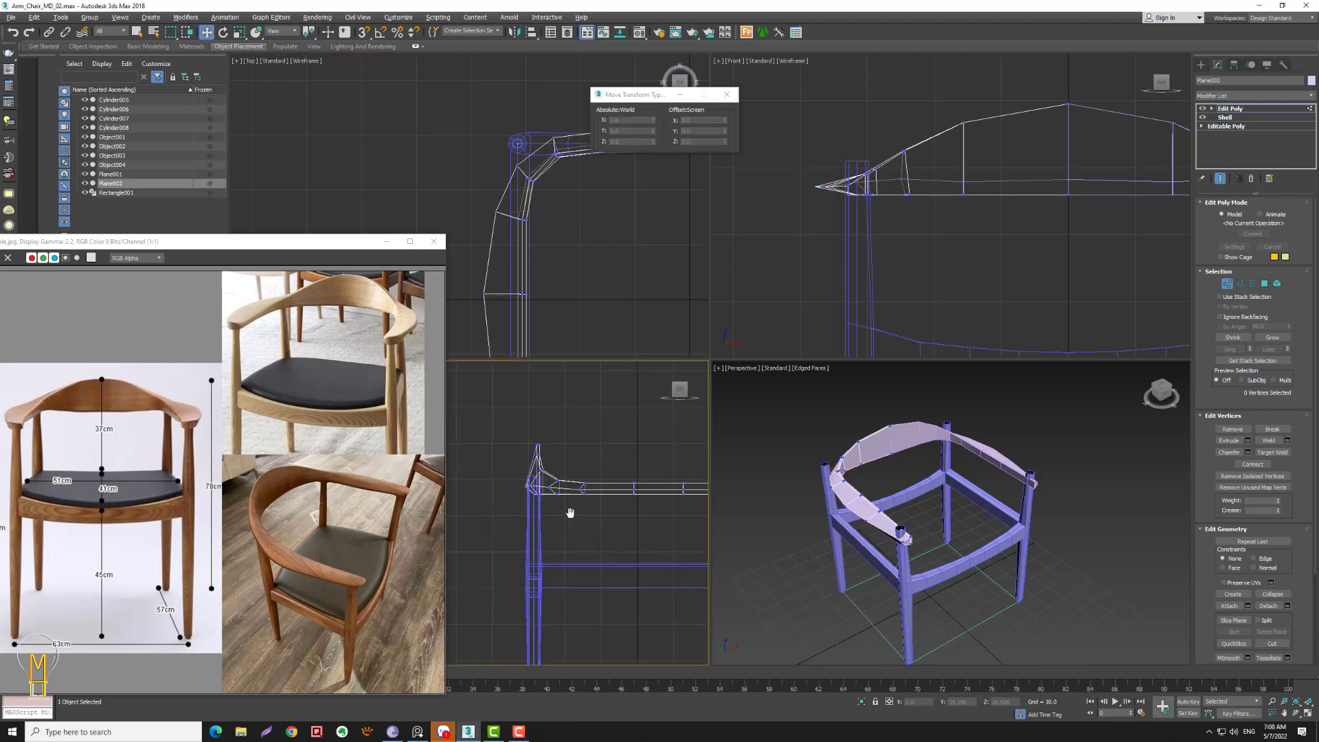
scroll(542, 504, "up", 2)
scroll(512, 486, "up", 2)
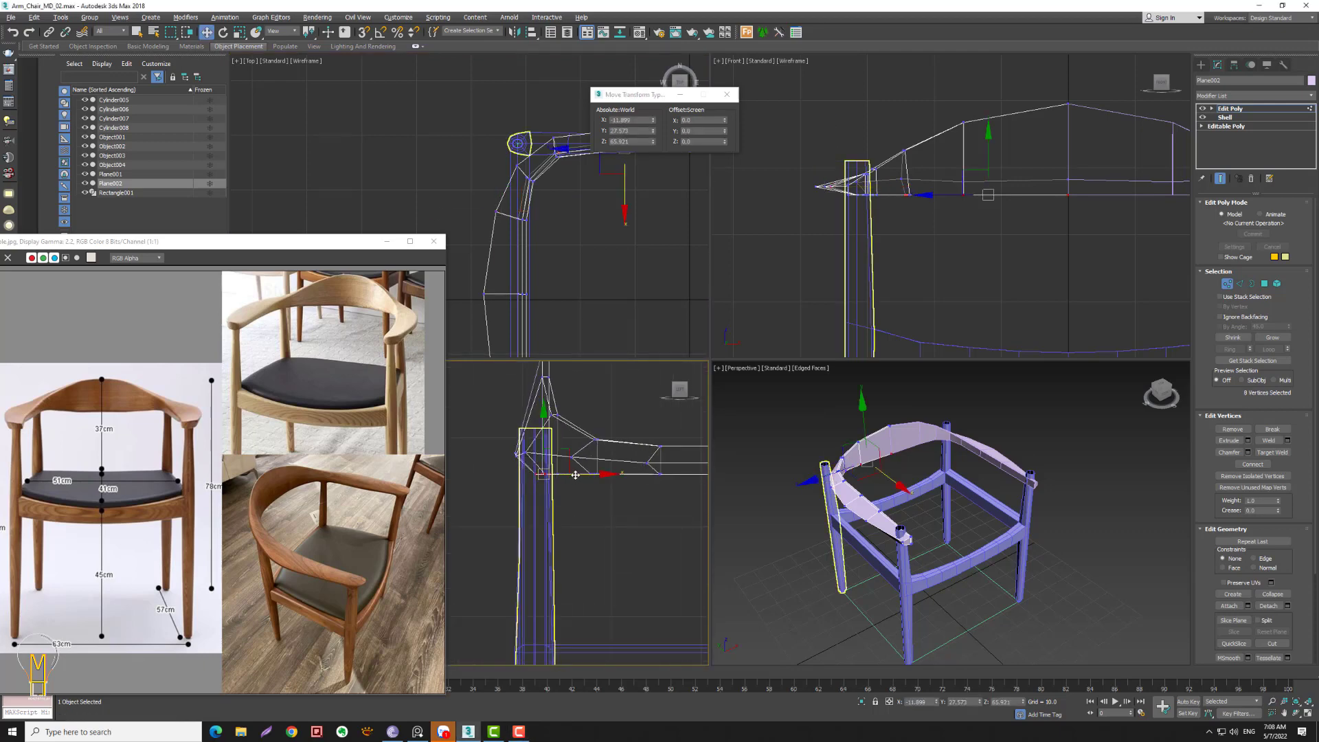
left_click_drag(523, 485, 553, 467)
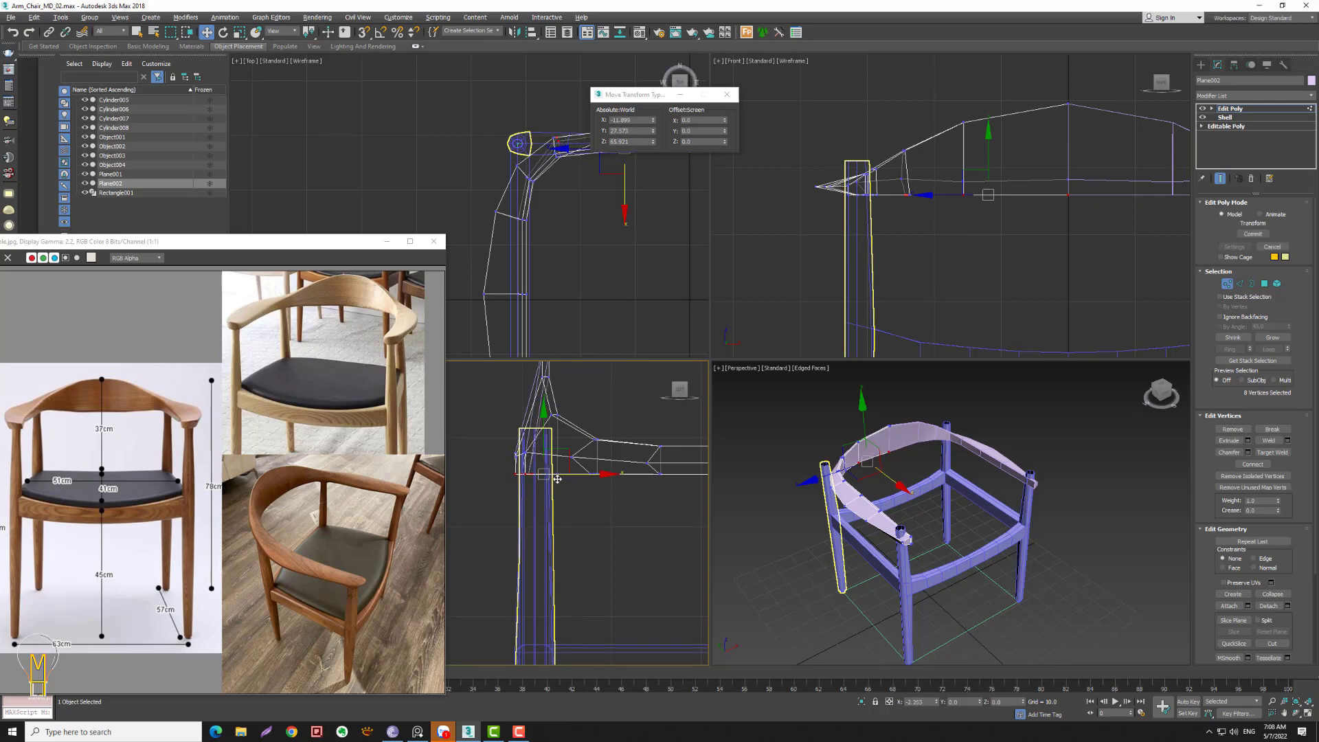
- Orbit and zoom the perspective view to inspect the chair from above
mouse_move(892, 494)
middle_mouse_down("alt")
mouse_move(954, 492)
mouse_move(949, 432)
middle_mouse_up("alt")
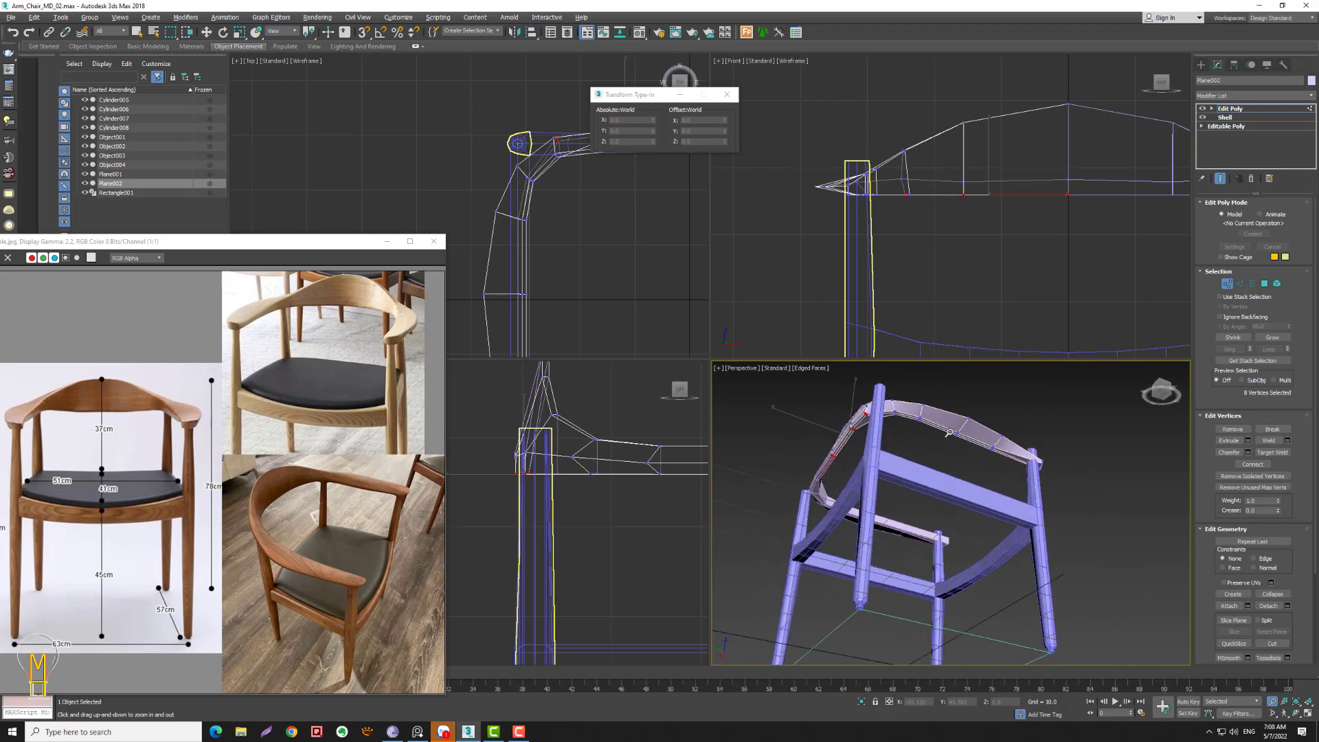
scroll(949, 433, "up", 3)
scroll(913, 456, "up", 3)
scroll(892, 446, "up", 3)
scroll(874, 435, "up", 3)
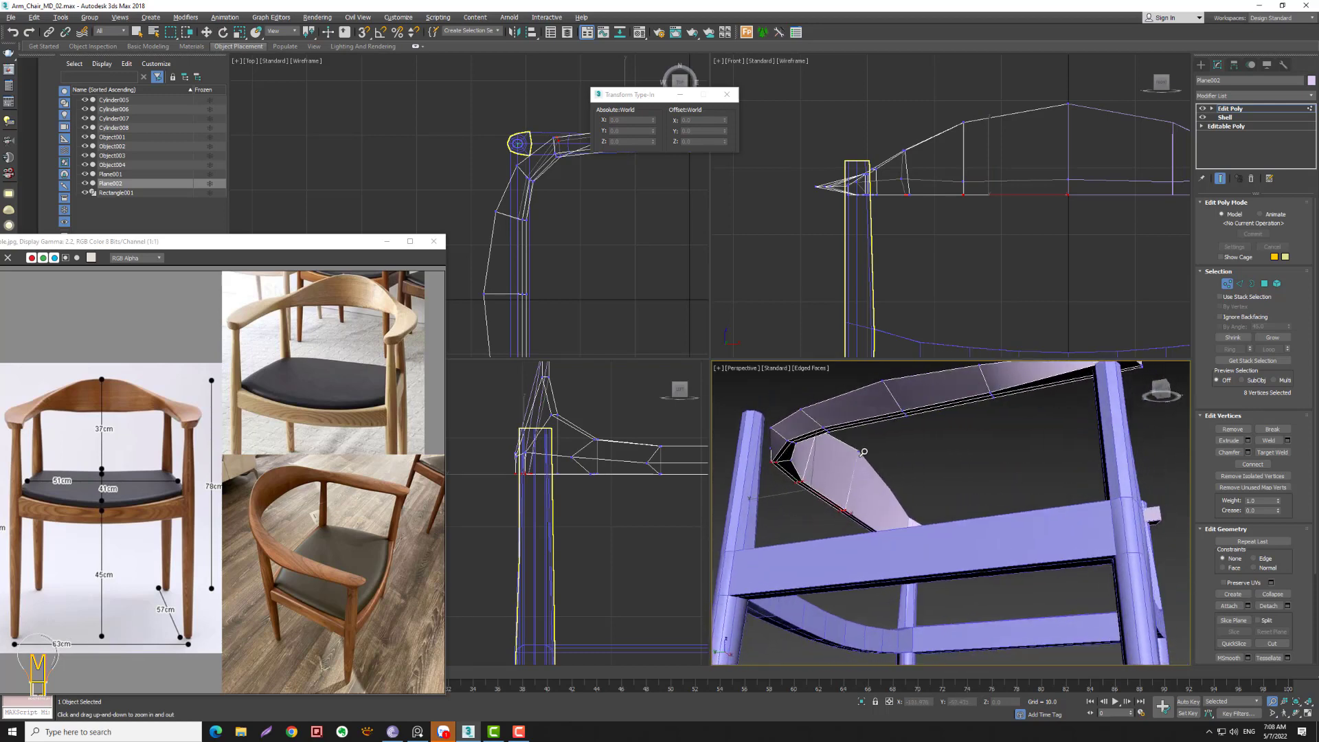
scroll(863, 452, "down", 5)
middle_click_drag(863, 452, 1076, 498, "alt")
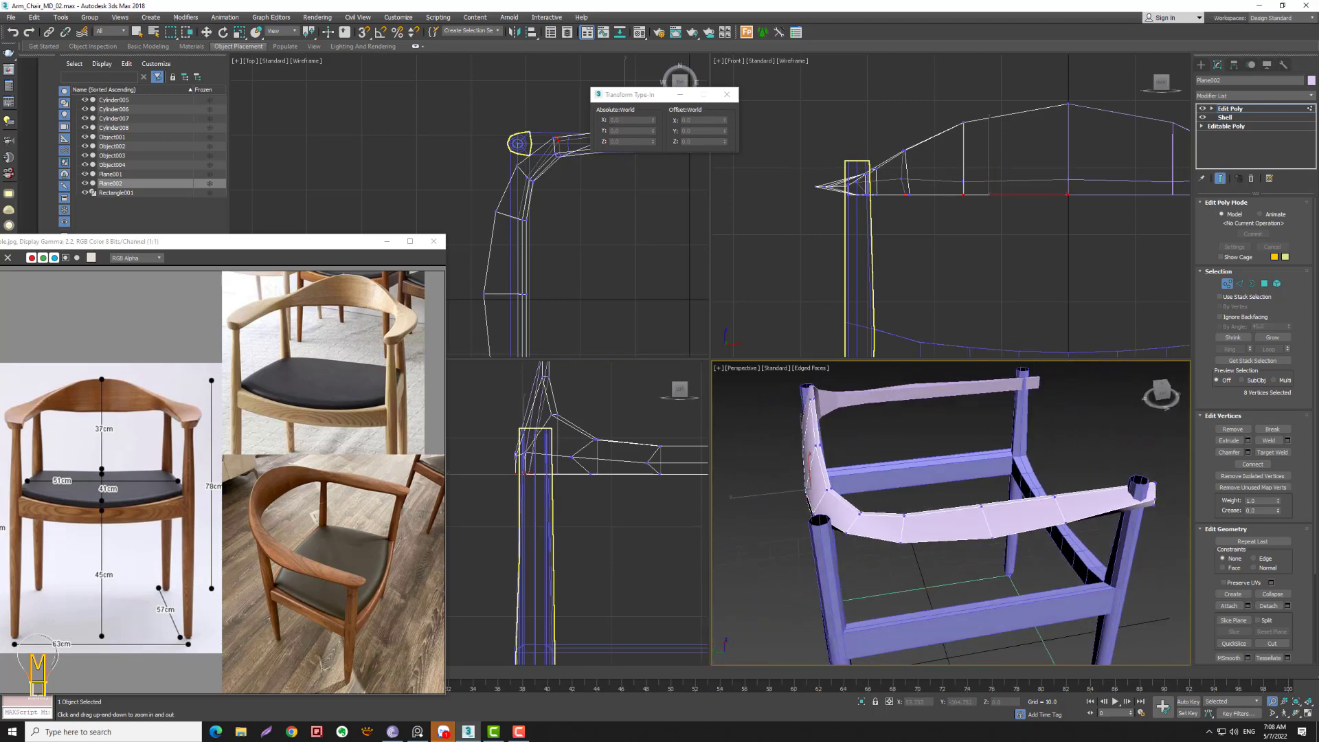
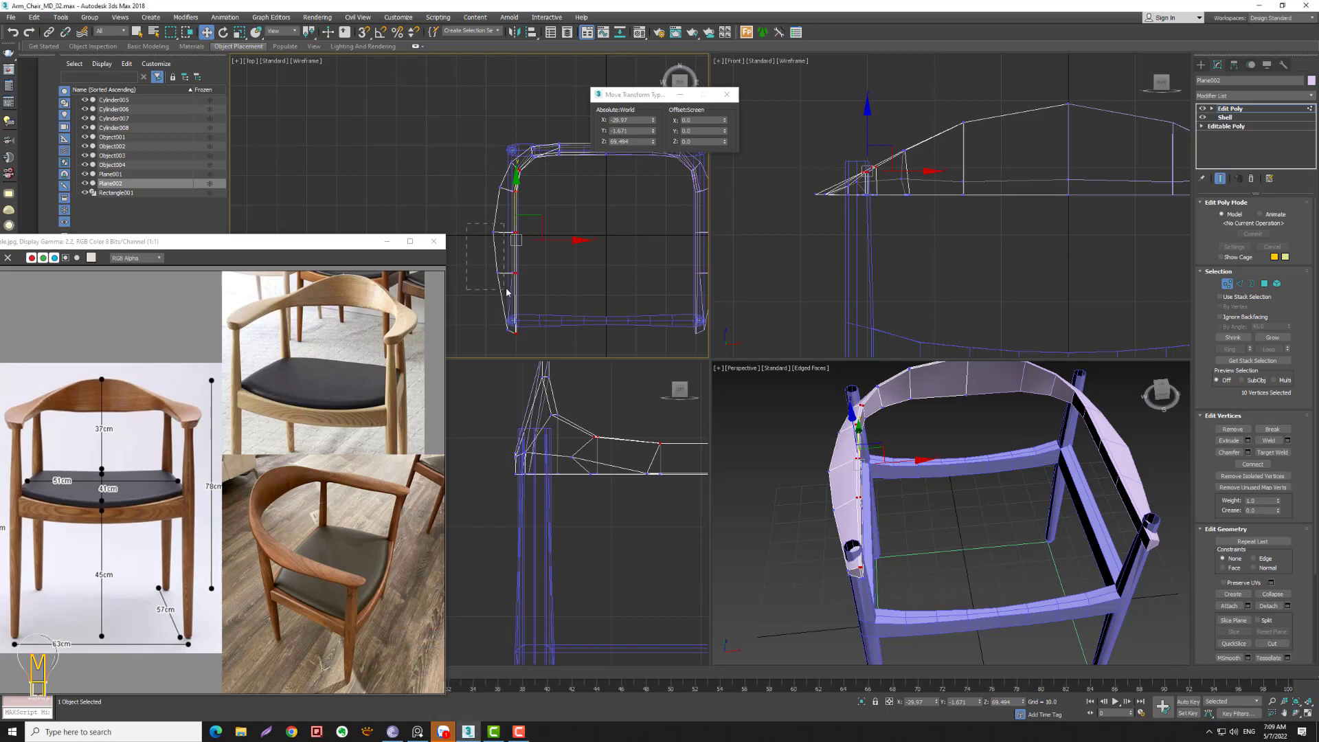
- Push the rail's left vertices outward along X, deselect, and exit Vertex level
mouse_move(468, 226)
left_mouse_down()
mouse_move(523, 283)
mouse_move(539, 253)
left_mouse_up()
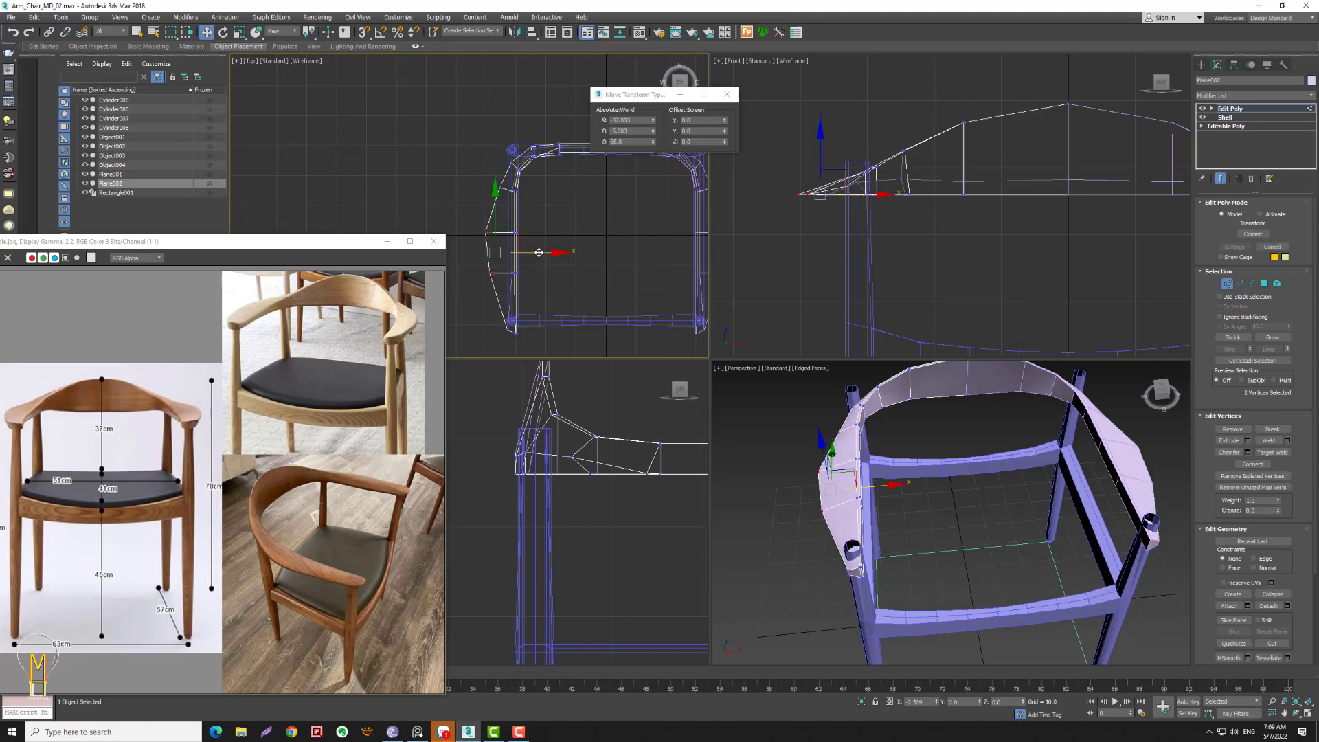
left_click(500, 187)
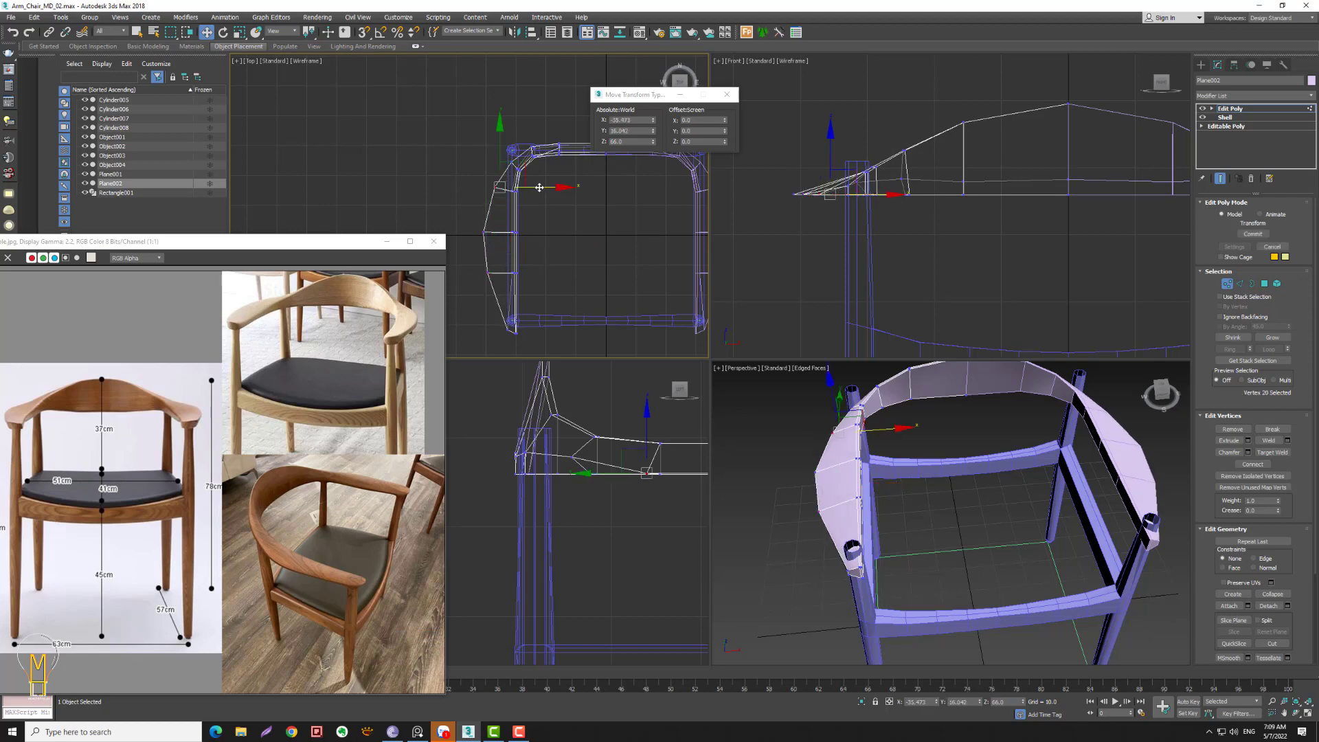
left_click(448, 322)
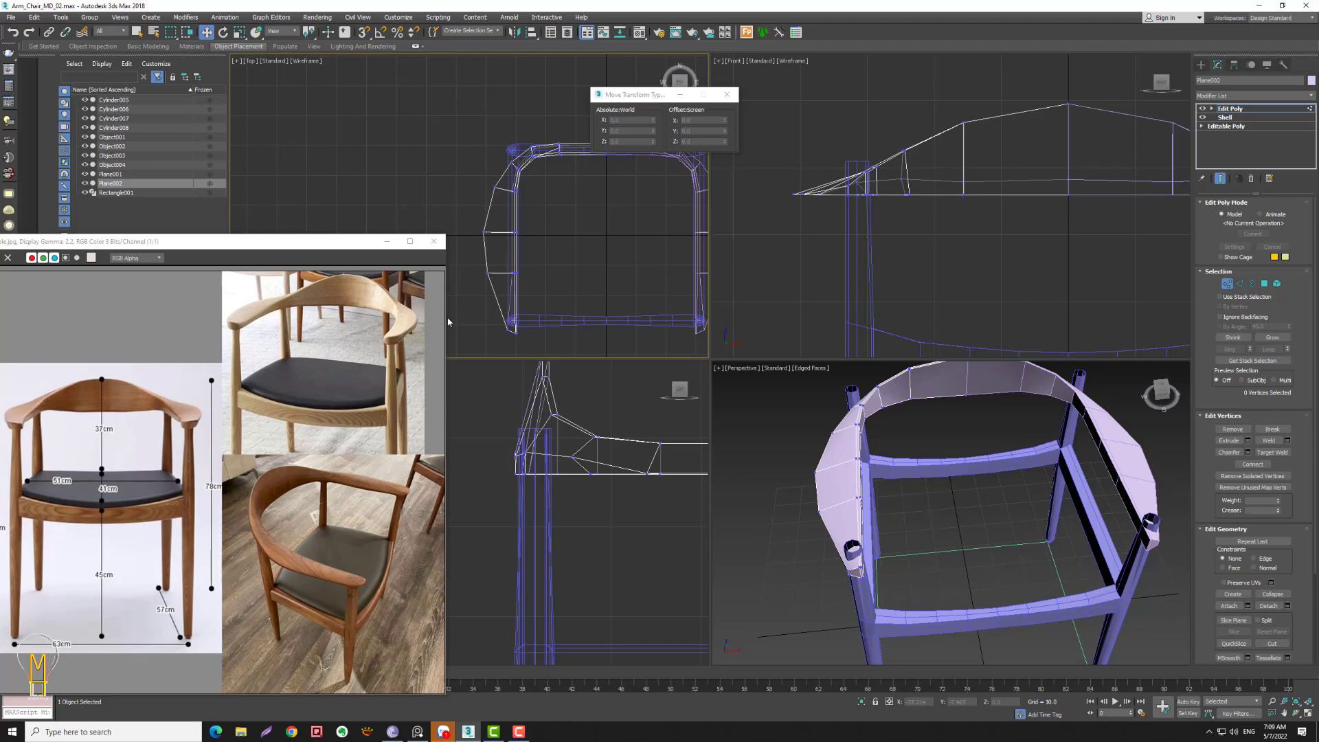
middle_click_drag(621, 516, 617, 569)
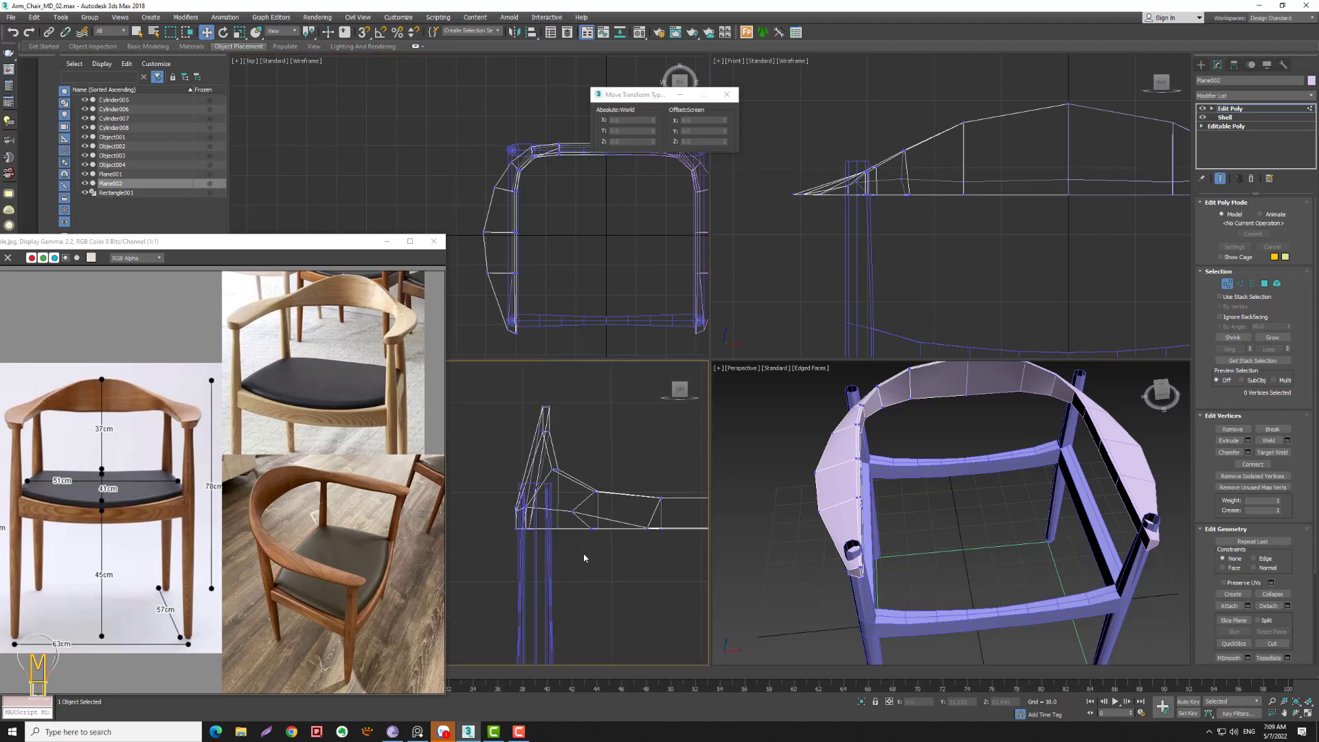
scroll(577, 544, "up", 1)
scroll(580, 557, "down", 2)
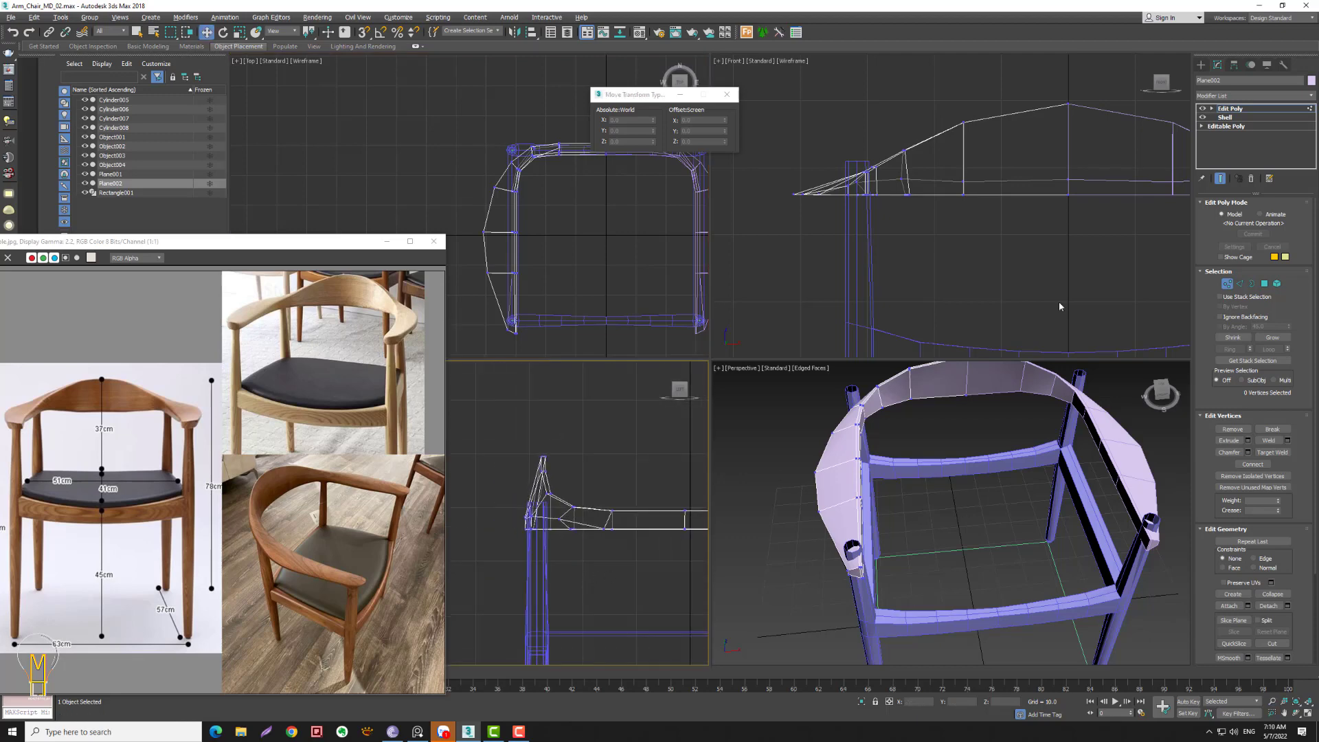
left_click(1228, 284)
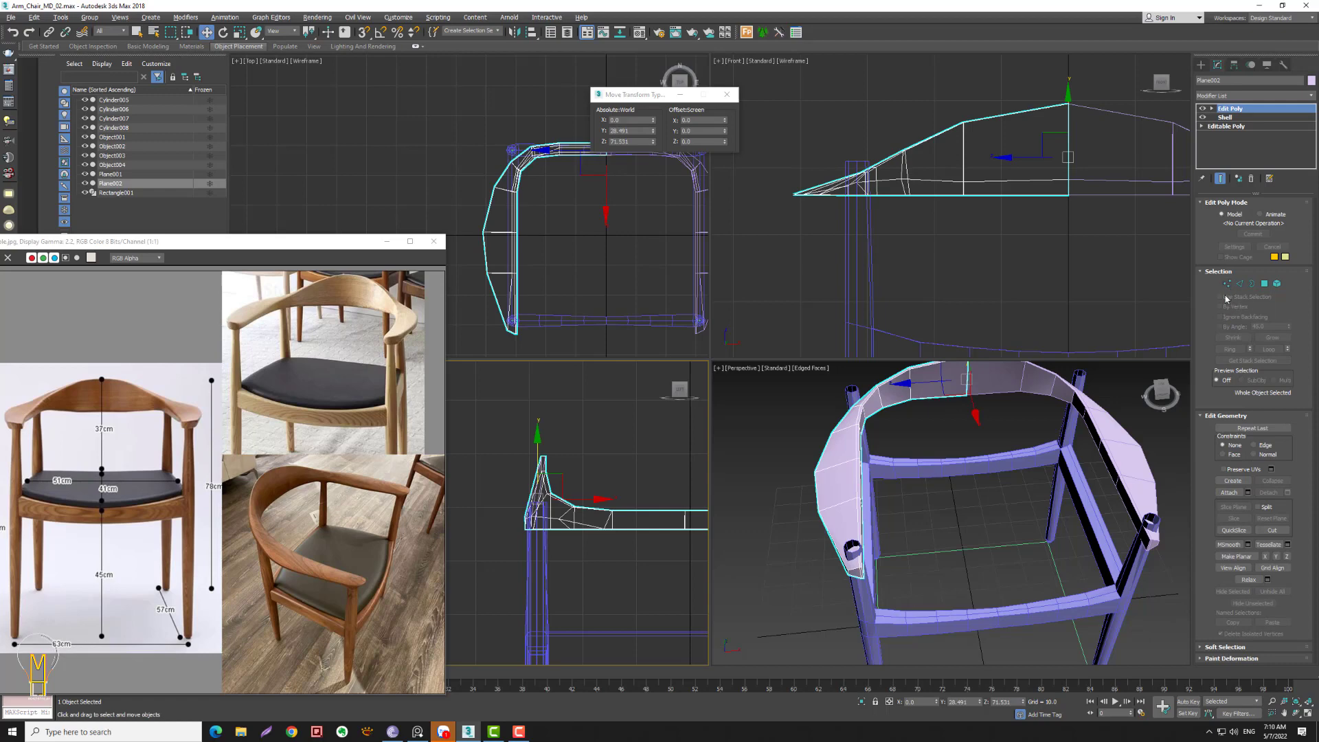
- Add an FFD 2x2x2 modifier to the rail and enter its Control Points level
left_click(1262, 96)
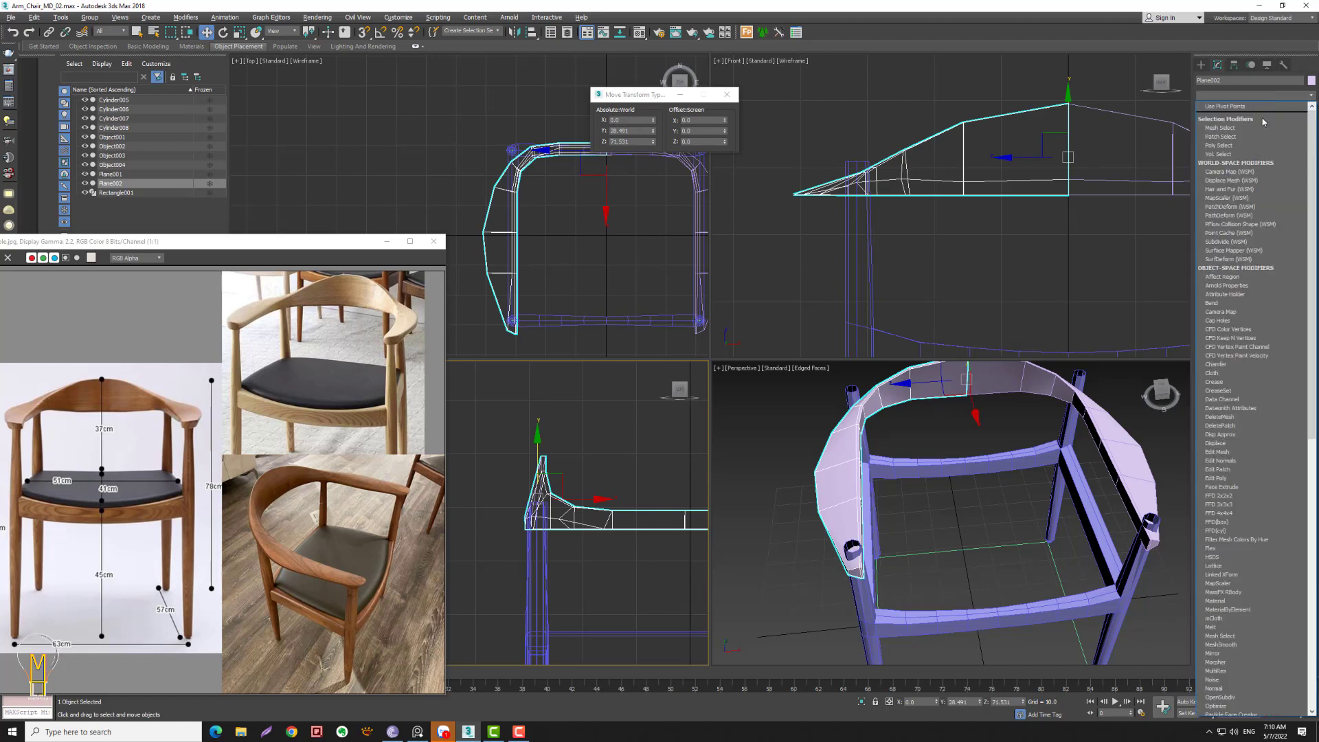
scroll(1262, 141, "down", 10)
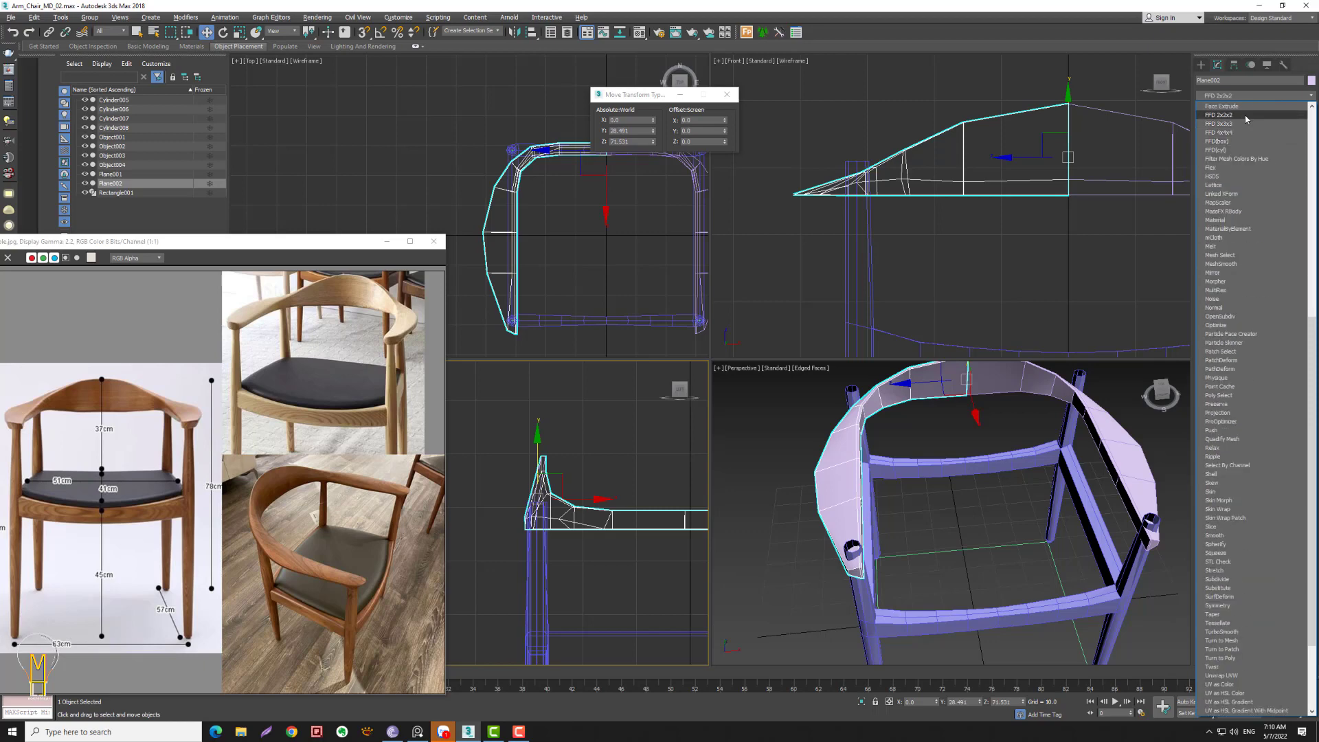
left_click(1252, 139)
left_click(1211, 109)
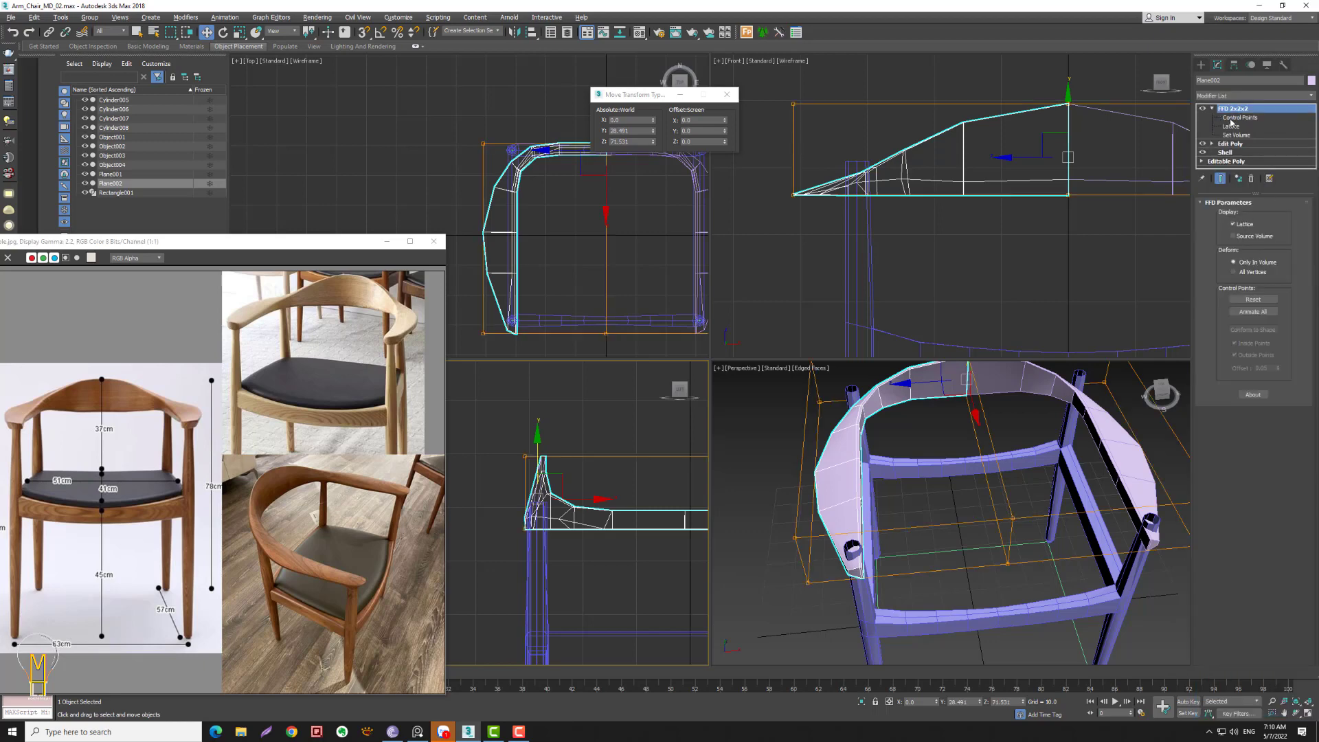
mouse_move(512, 448)
left_mouse_down()
mouse_move(539, 467)
mouse_move(549, 454)
left_mouse_up()
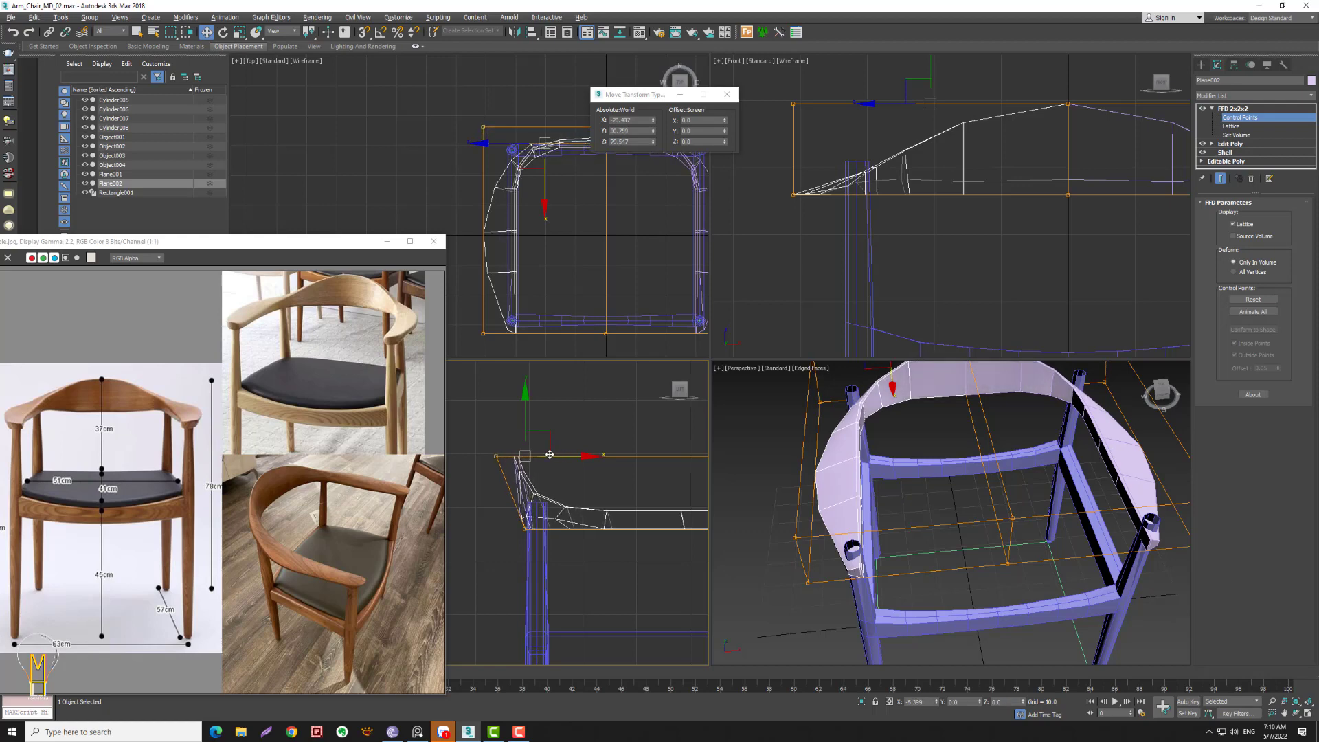
- Raise the top-centre FFD control point in the Front view to arch the backrest
middle_click_drag(893, 481, 945, 513, "alt")
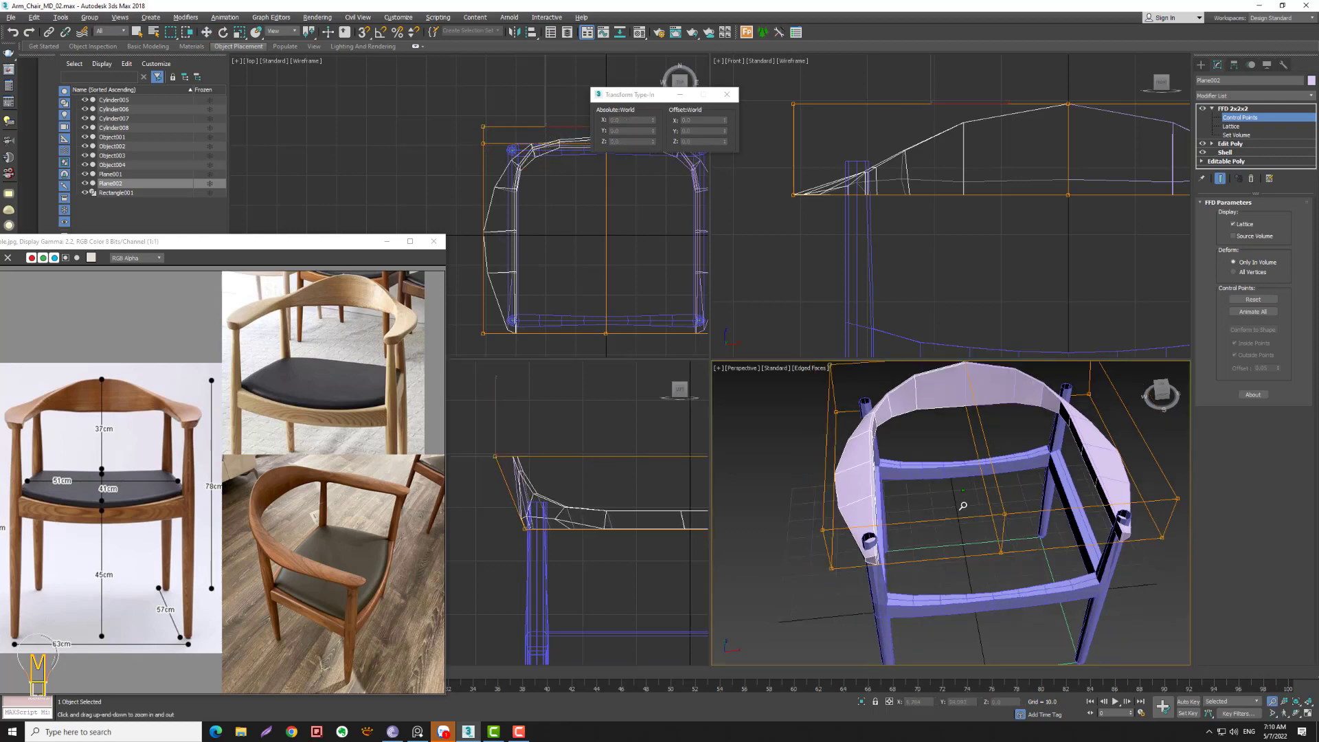
scroll(946, 513, "up", 2)
left_click_drag(889, 250, 944, 267)
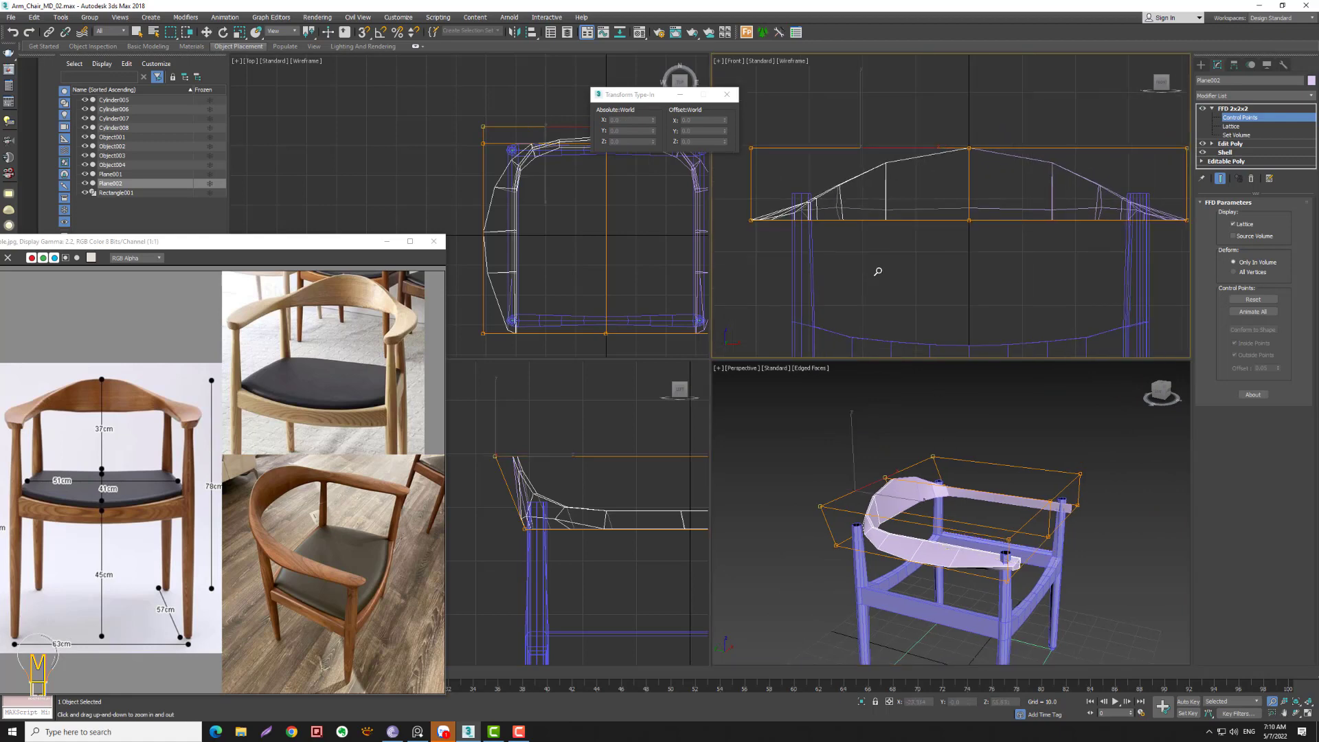
key("w")
left_click(956, 172)
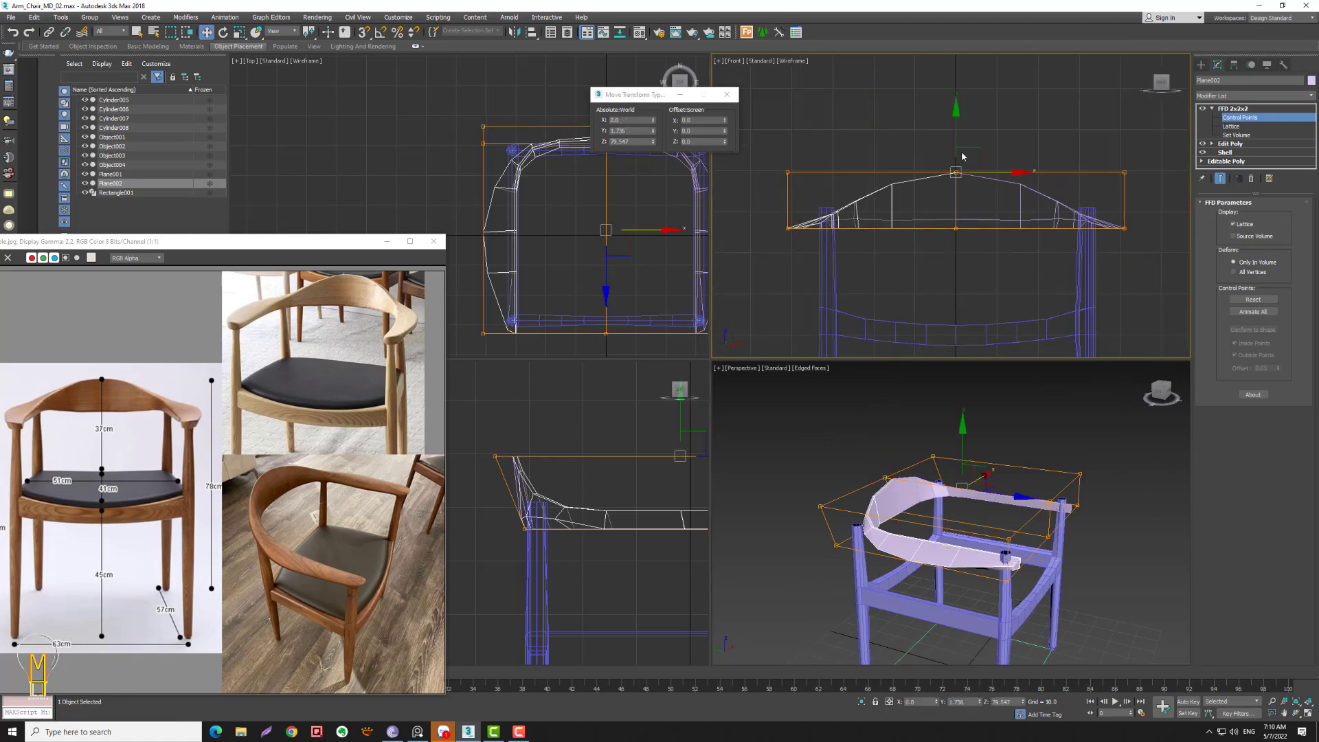
left_click_drag(955, 148, 951, 127)
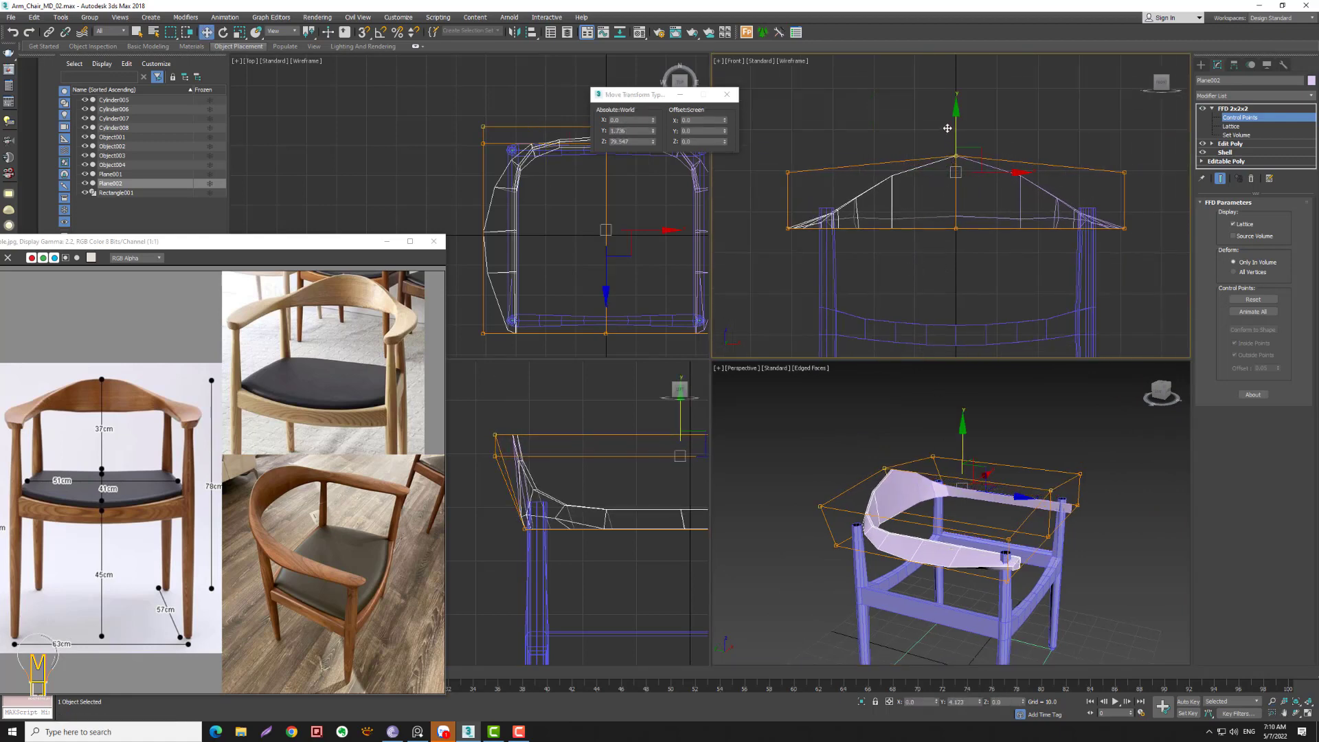
left_click(1227, 109)
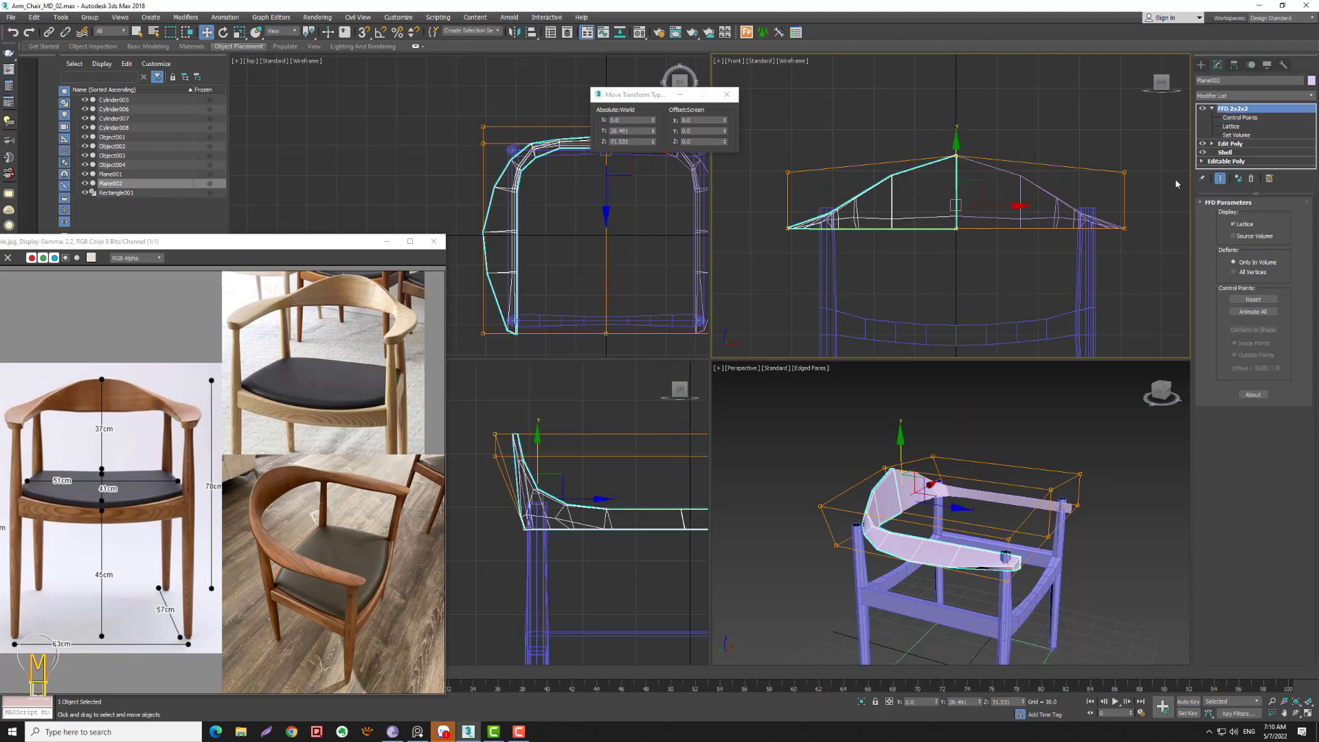
- Lower the top control point slightly, then deselect and leave Control Points
middle_click_drag(990, 485, 1127, 224, "alt")
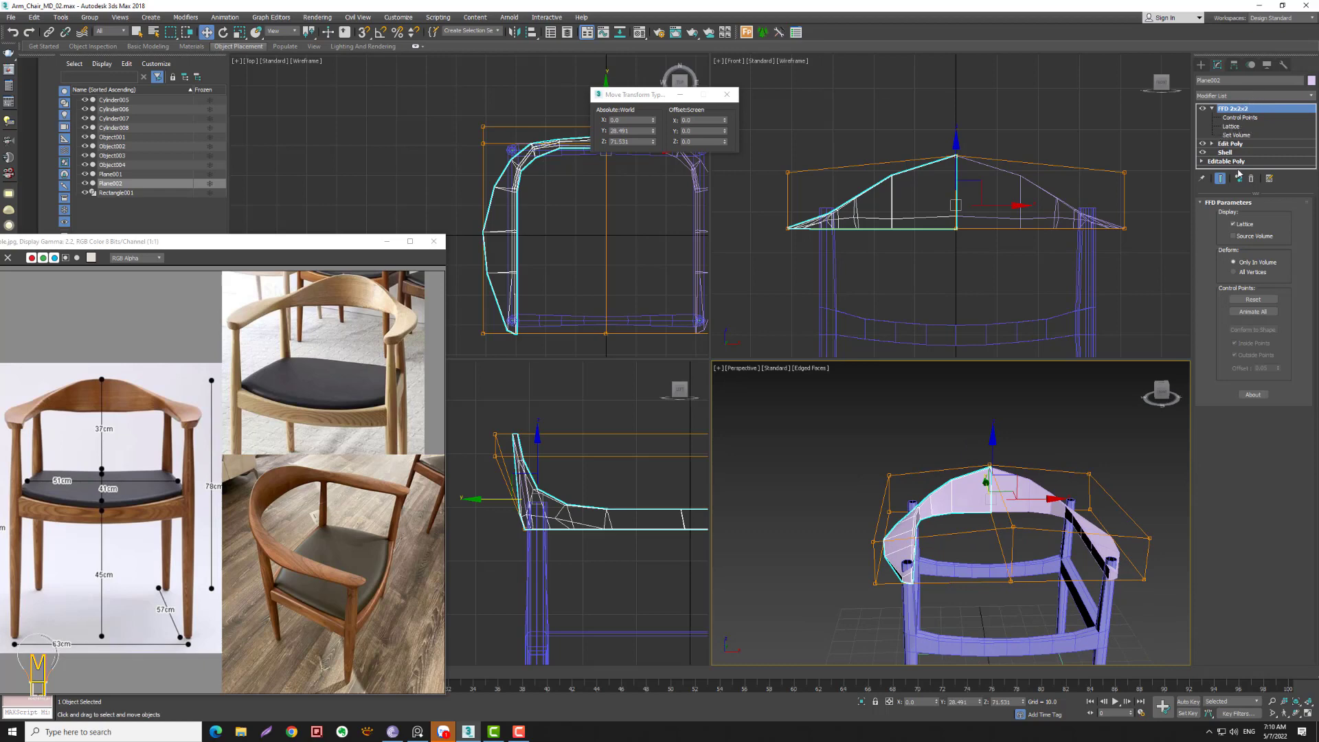
left_click(1239, 118)
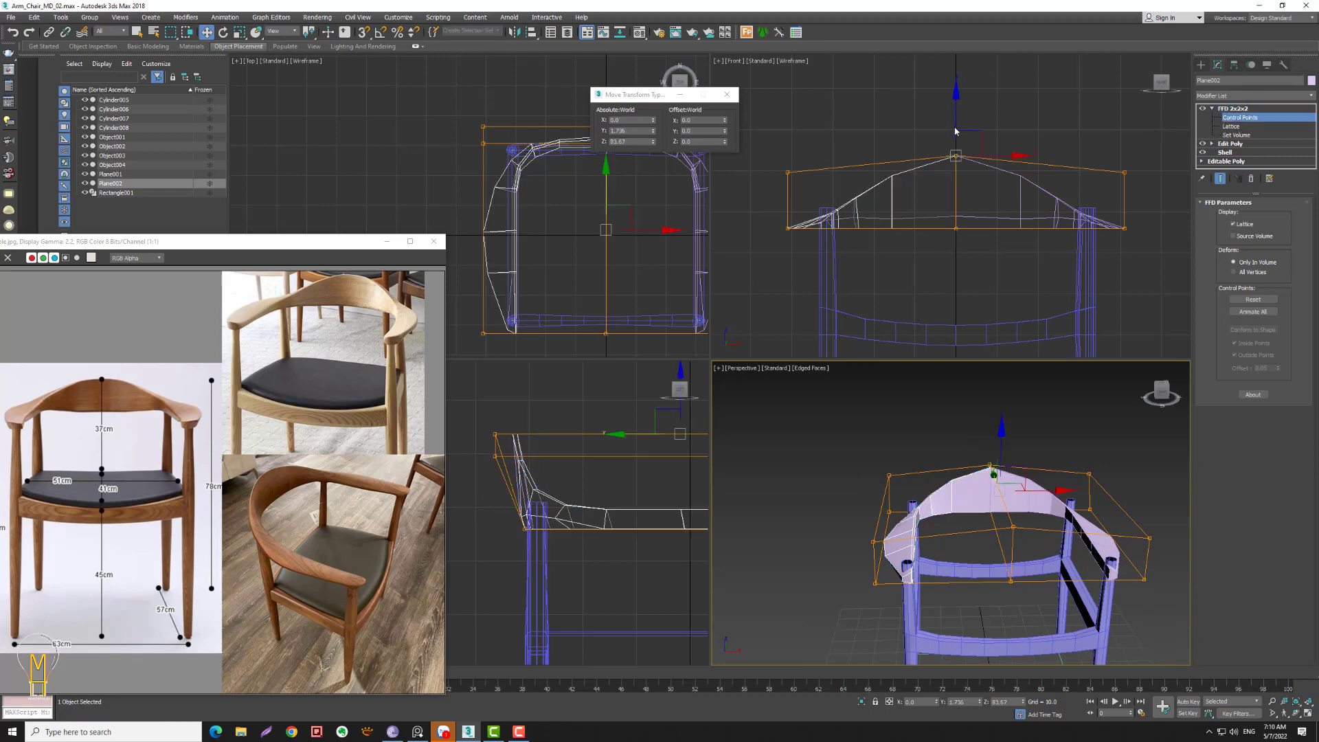
left_click_drag(954, 131, 956, 138)
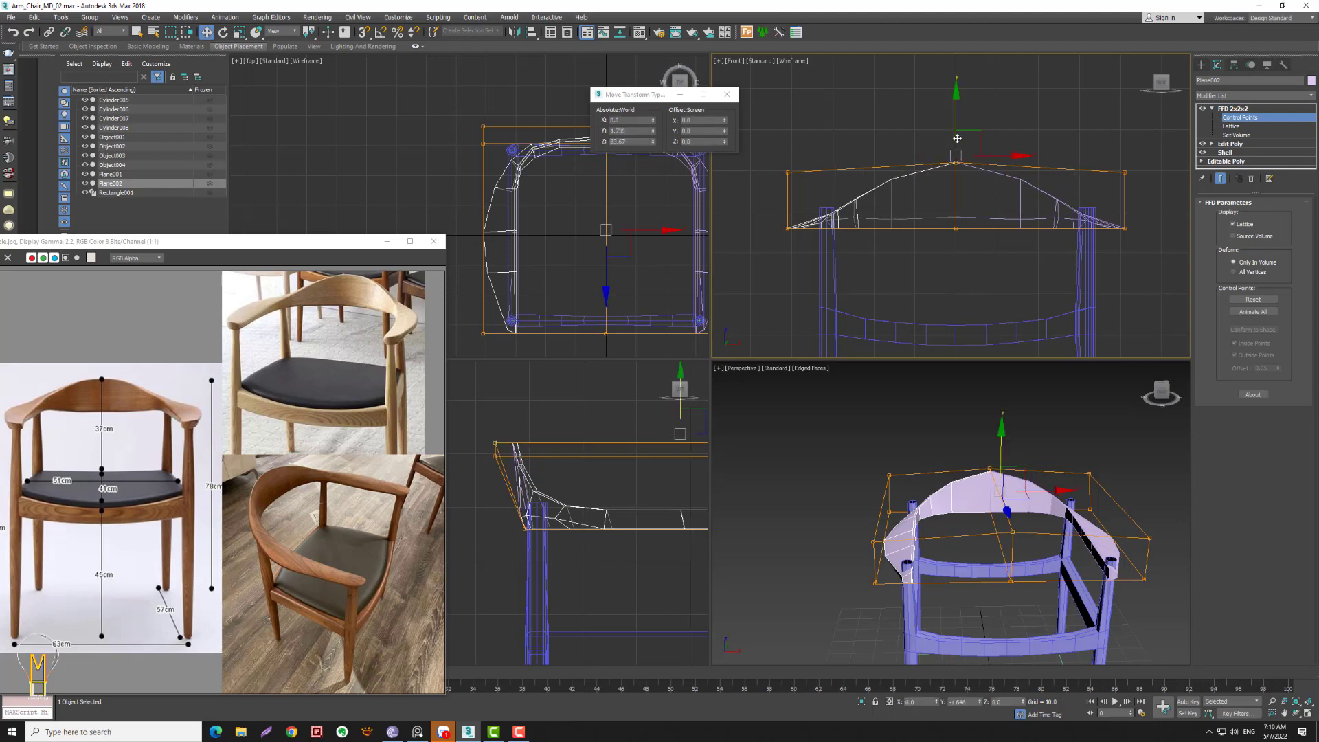
left_click(1073, 279)
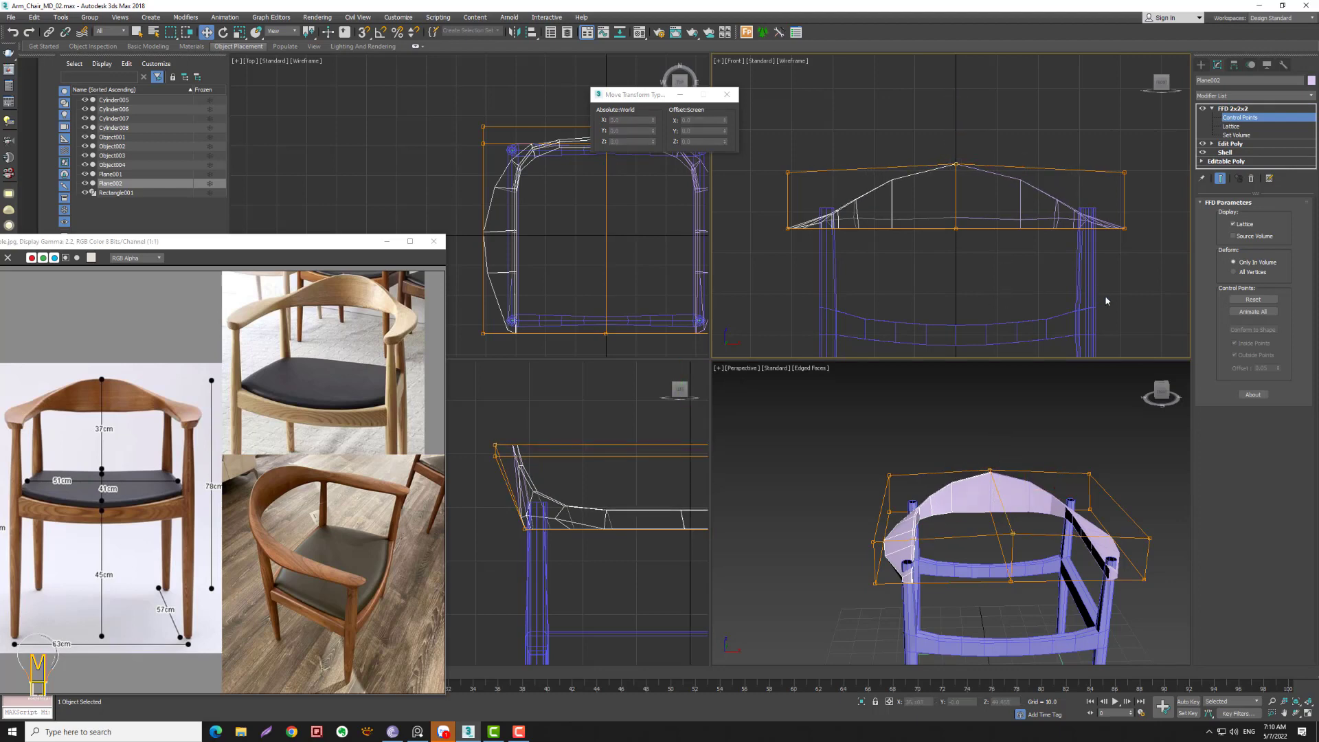
left_click(1234, 109)
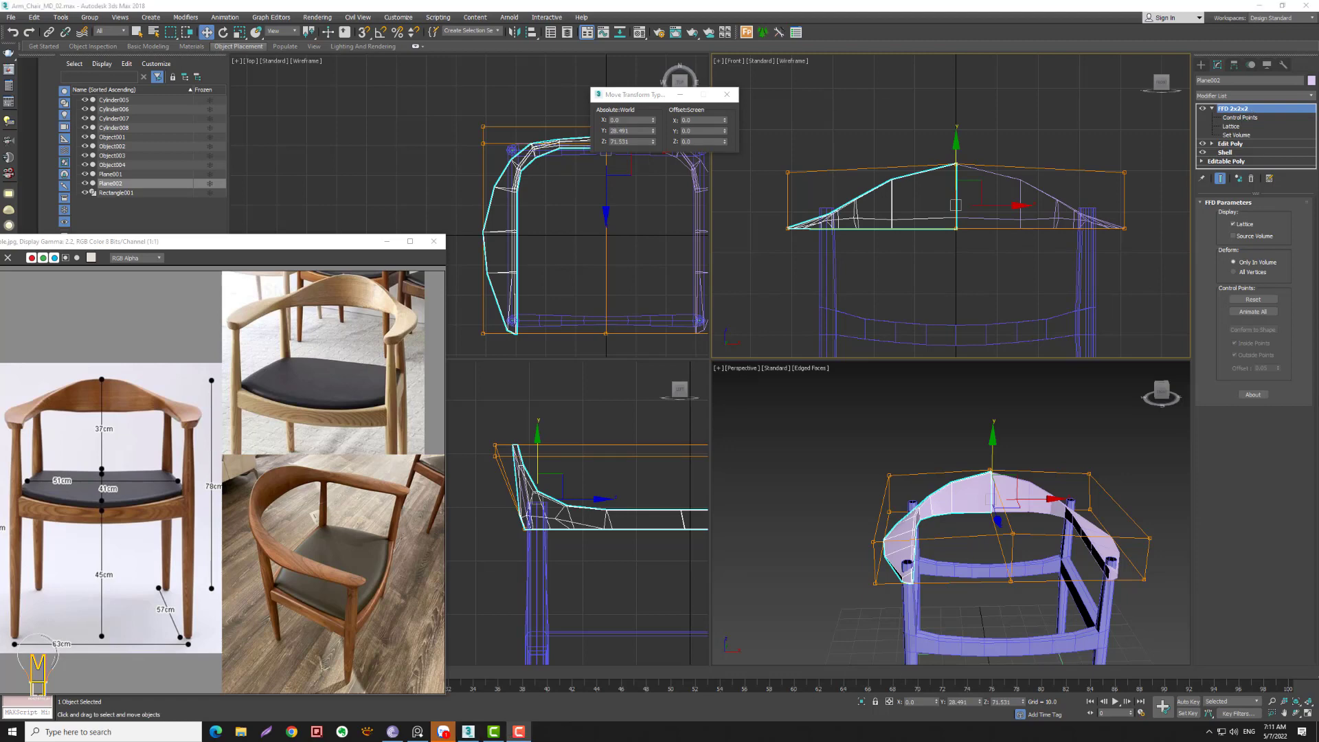
- Add an Edit Poly modifier on top of the FFD 2x2x2
middle_click_drag(955, 574, 969, 528, "alt")
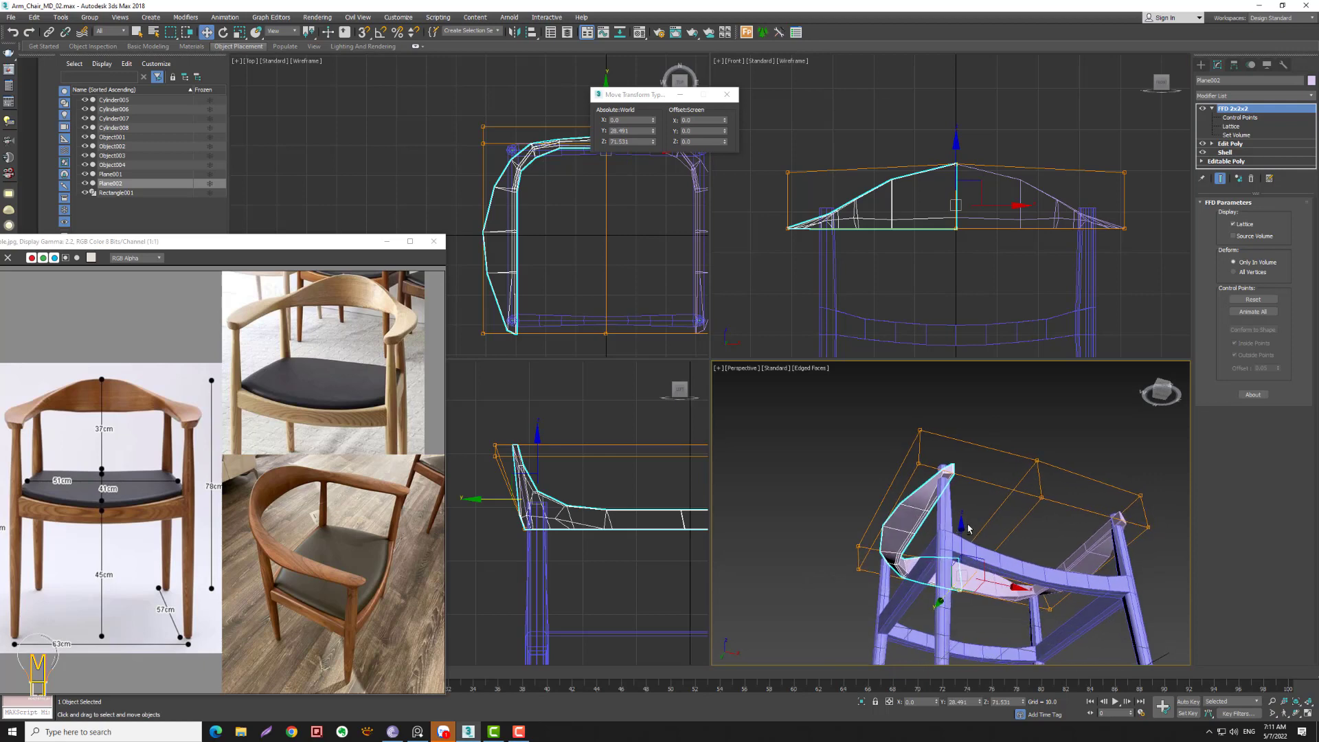
key("alt+z")
left_click_drag(945, 525, 918, 483)
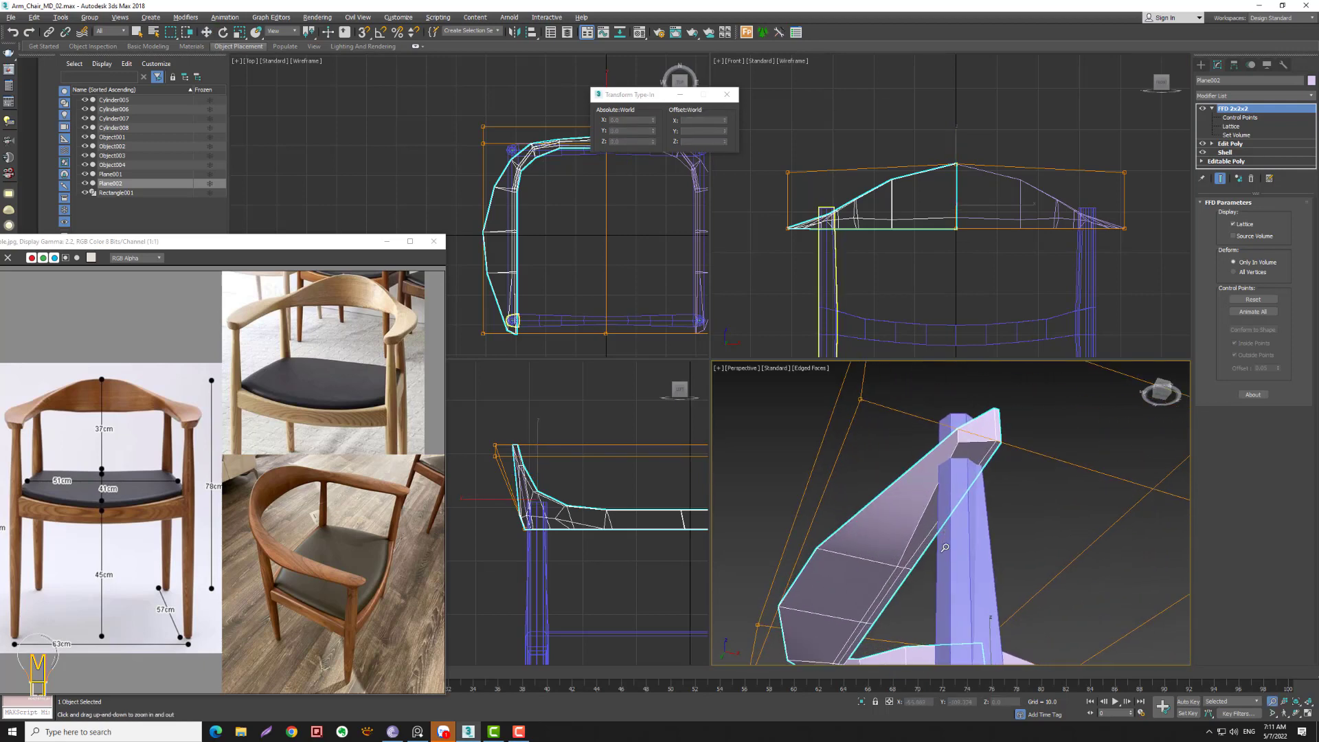
key("w")
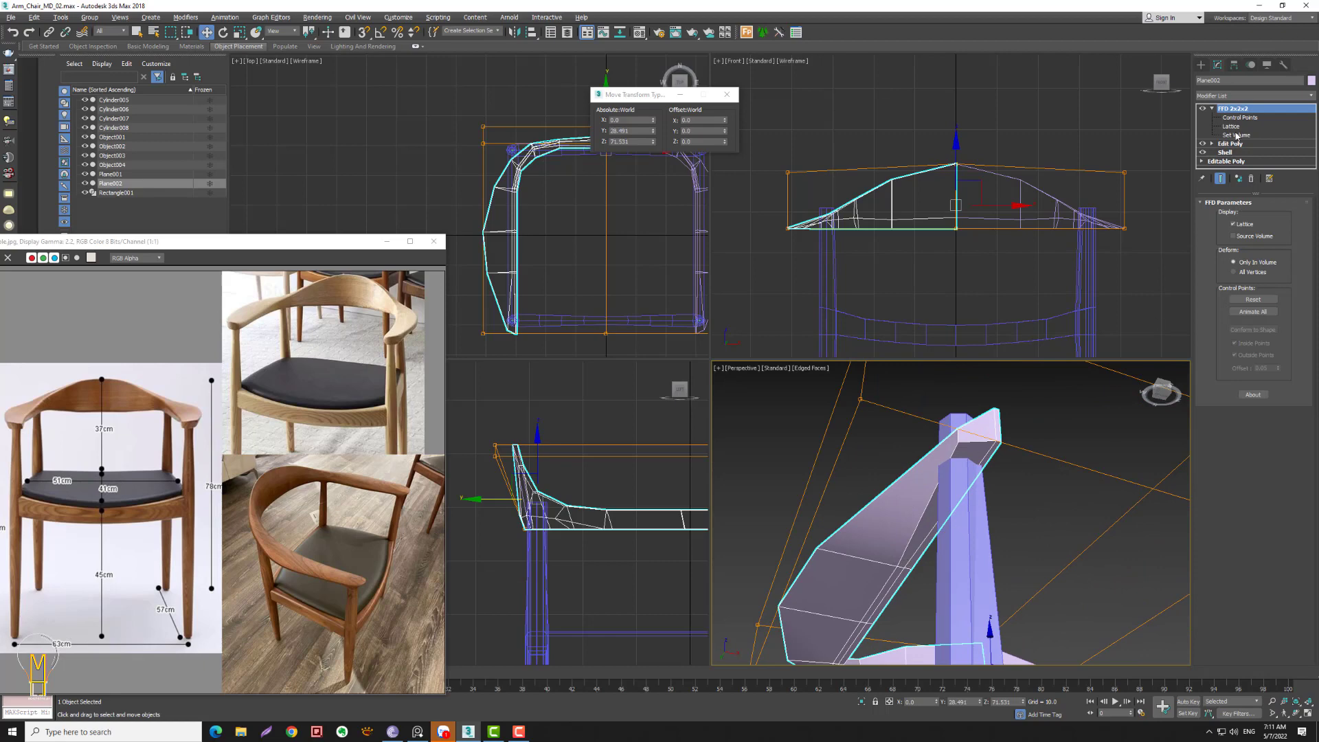
left_click(1256, 98)
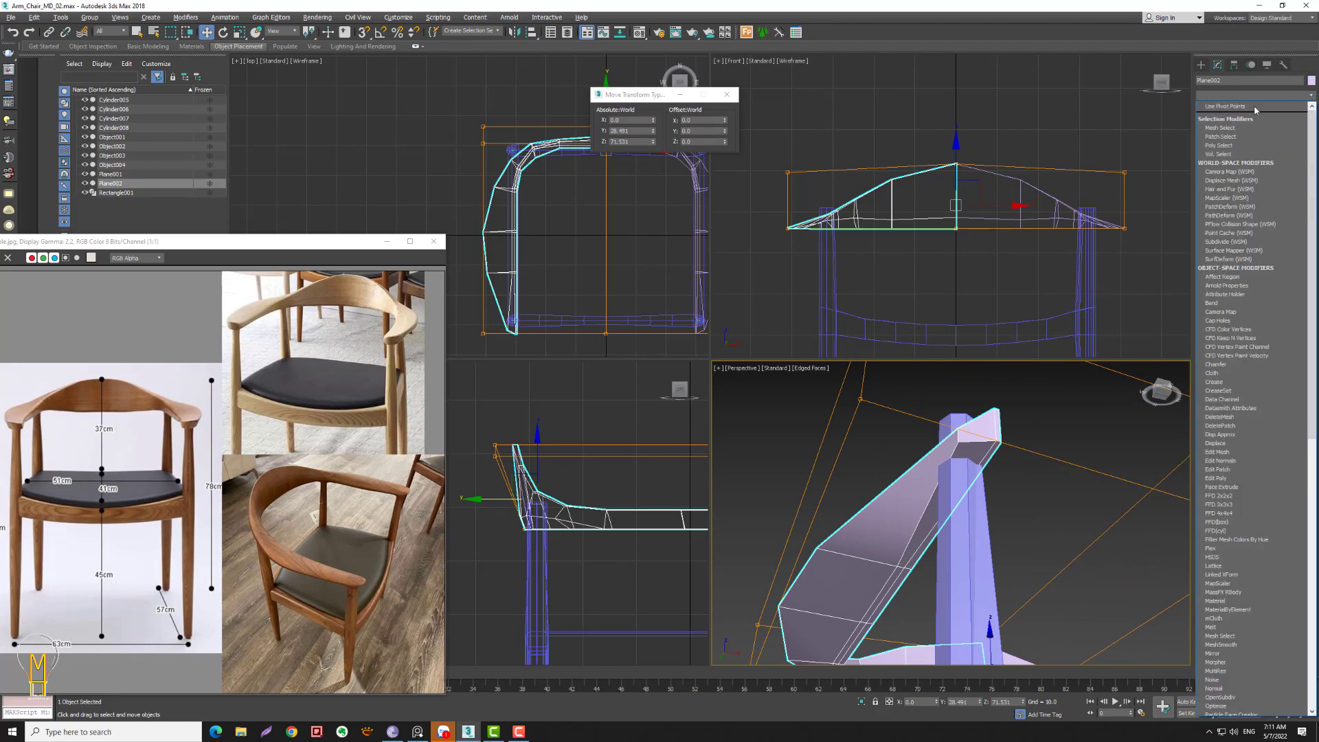
key("e")
left_click(1235, 134)
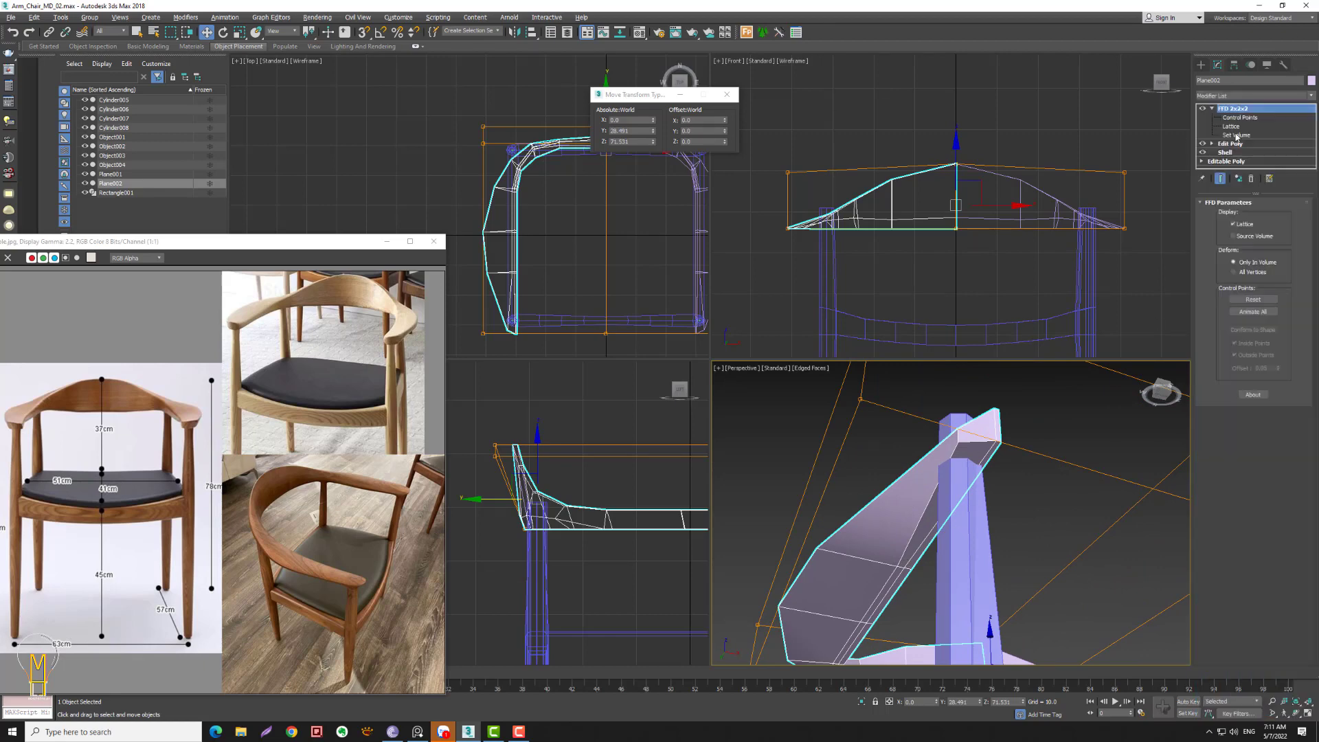
- In Vertex mode, shift the two lower arm-end vertices outward to the left
left_click(1227, 283)
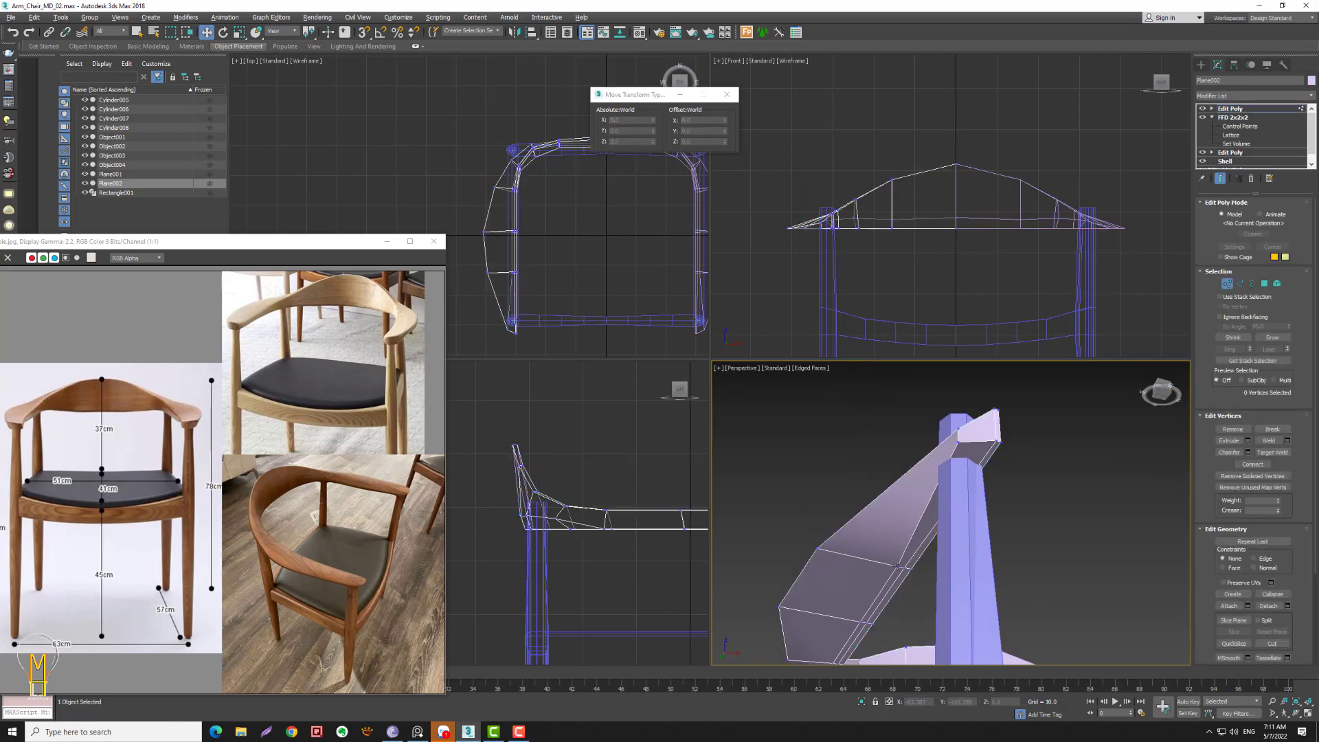
left_click(879, 596)
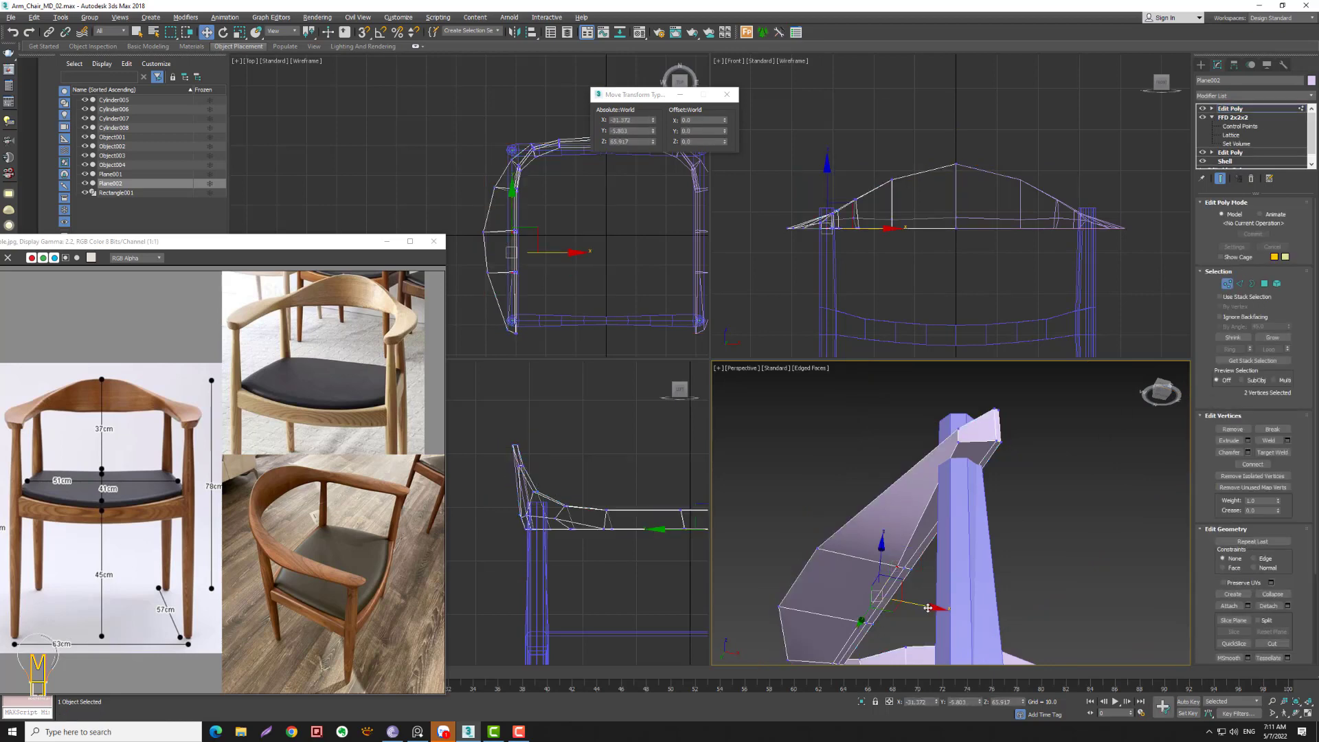
left_click_drag(881, 596, 865, 595)
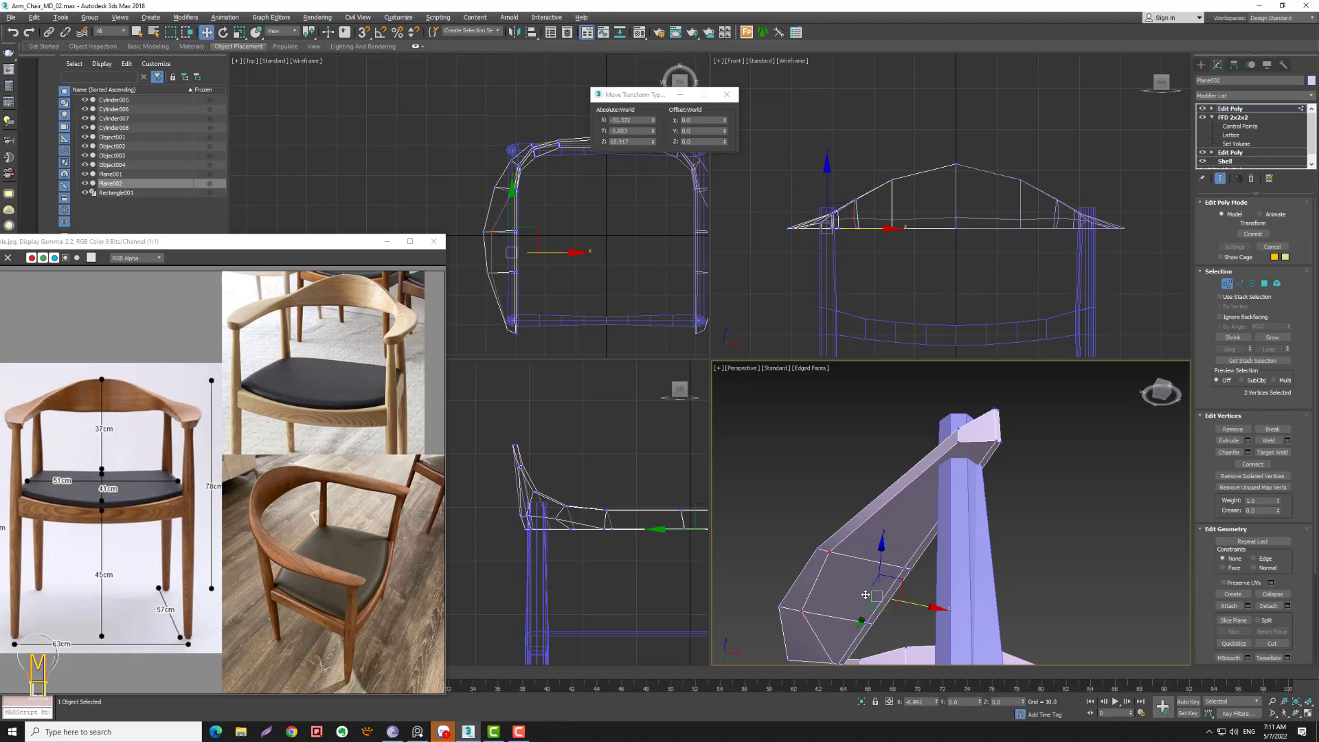
key("alt+z")
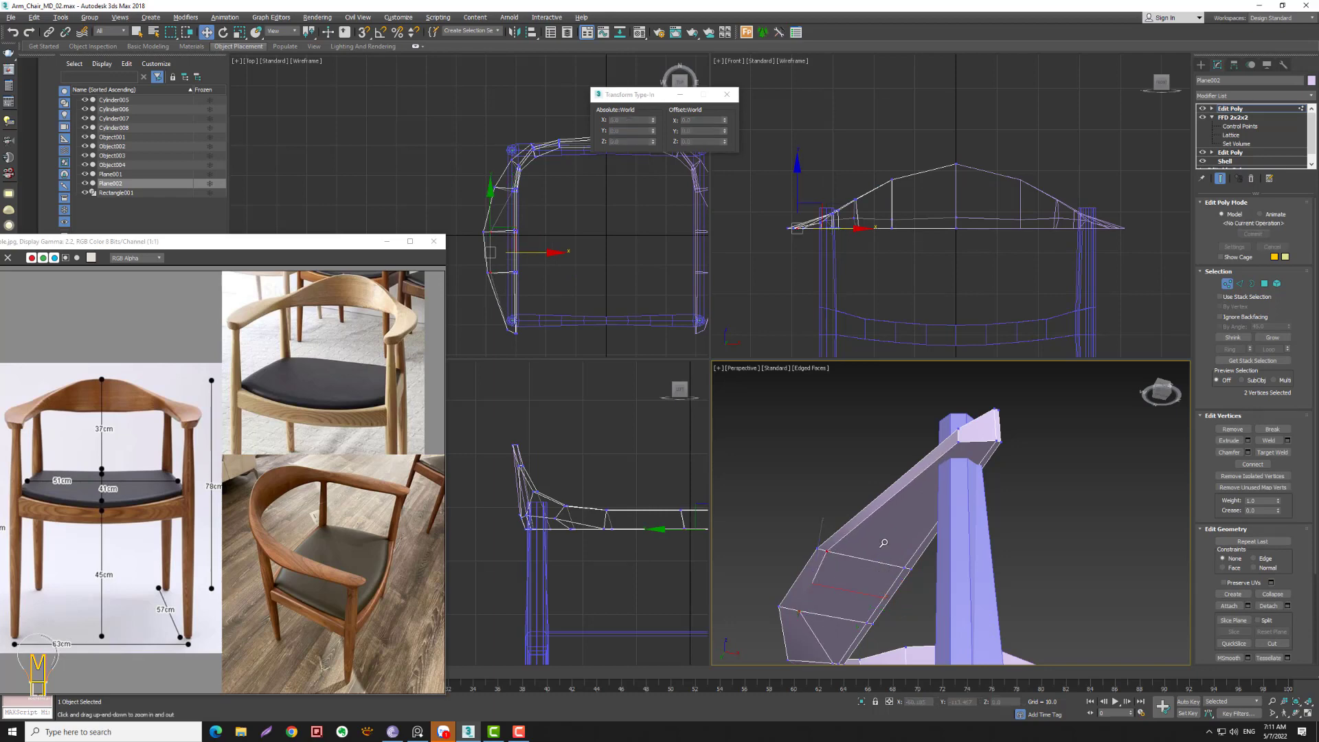
left_click_drag(864, 594, 907, 490)
middle_click_drag(907, 490, 924, 484, "alt")
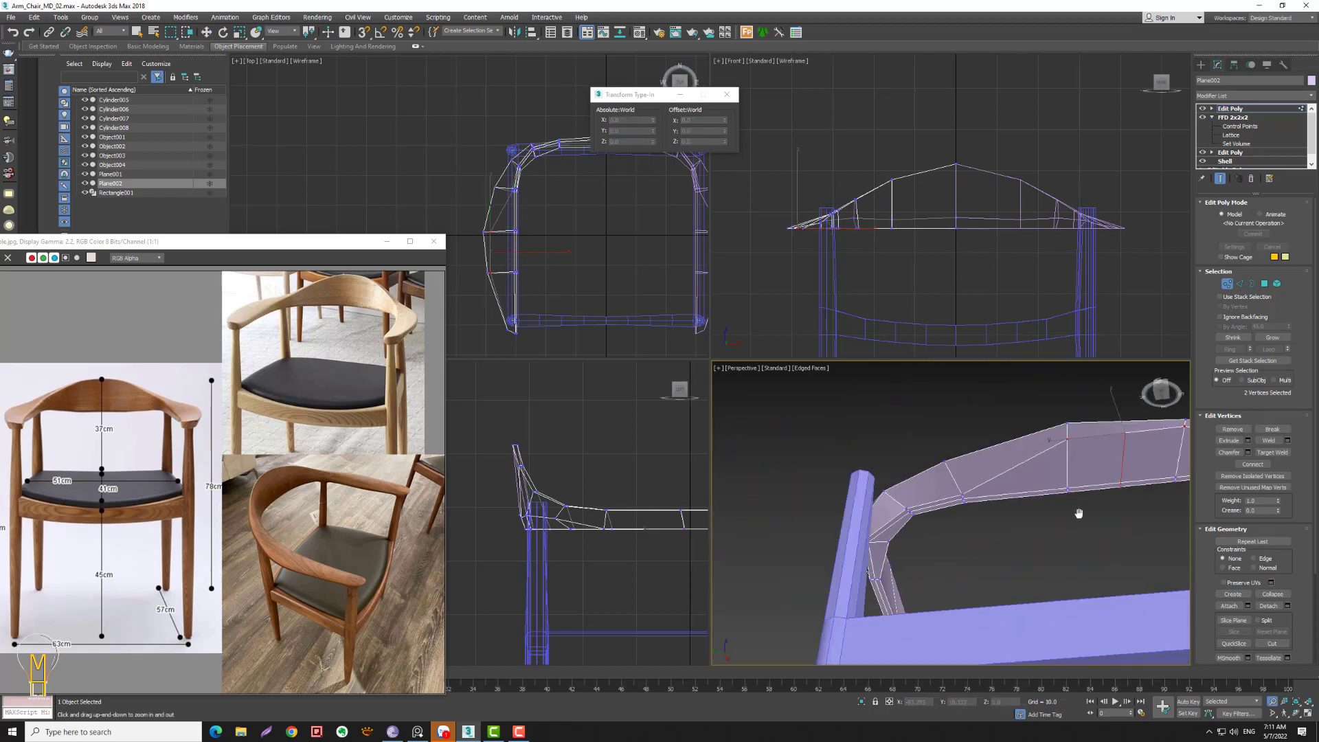
key("w")
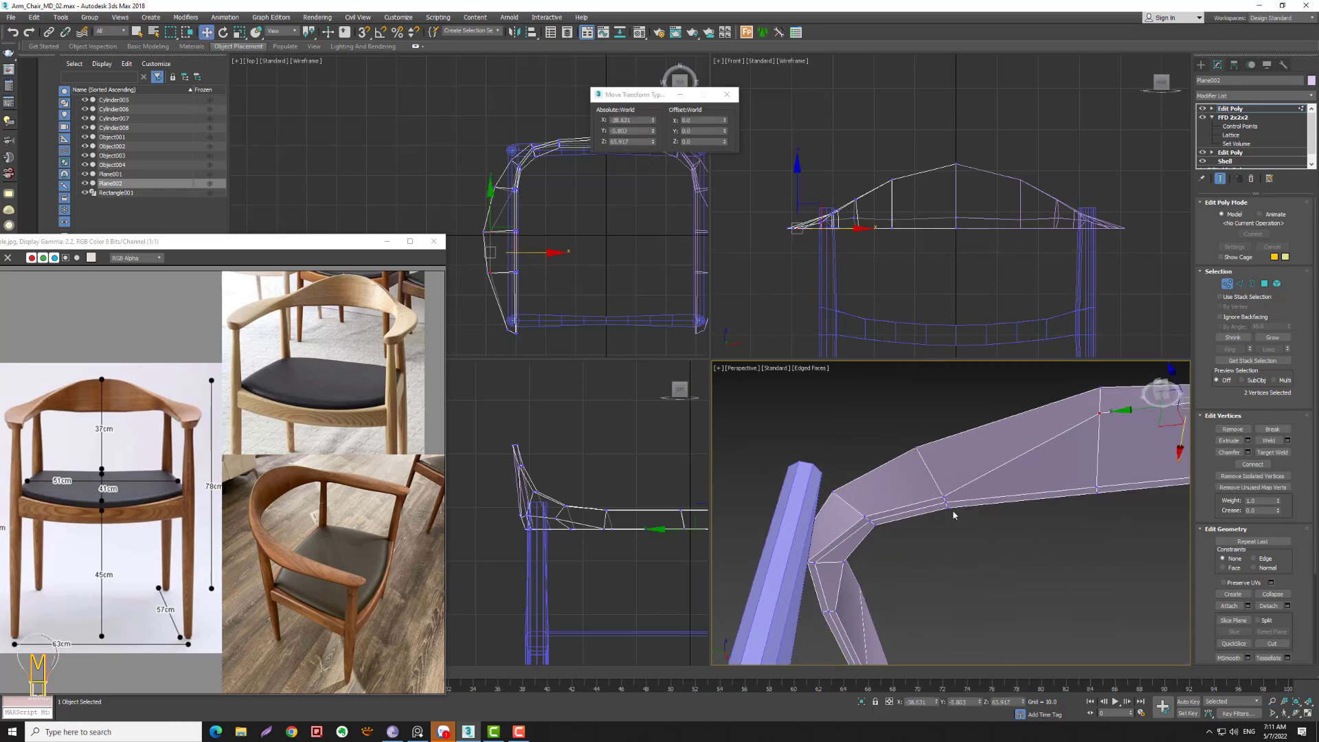
- Push an armrest-bend vertex out along X and raise the bend's corner vertex
left_click(942, 497)
left_click_drag(949, 535, 875, 519)
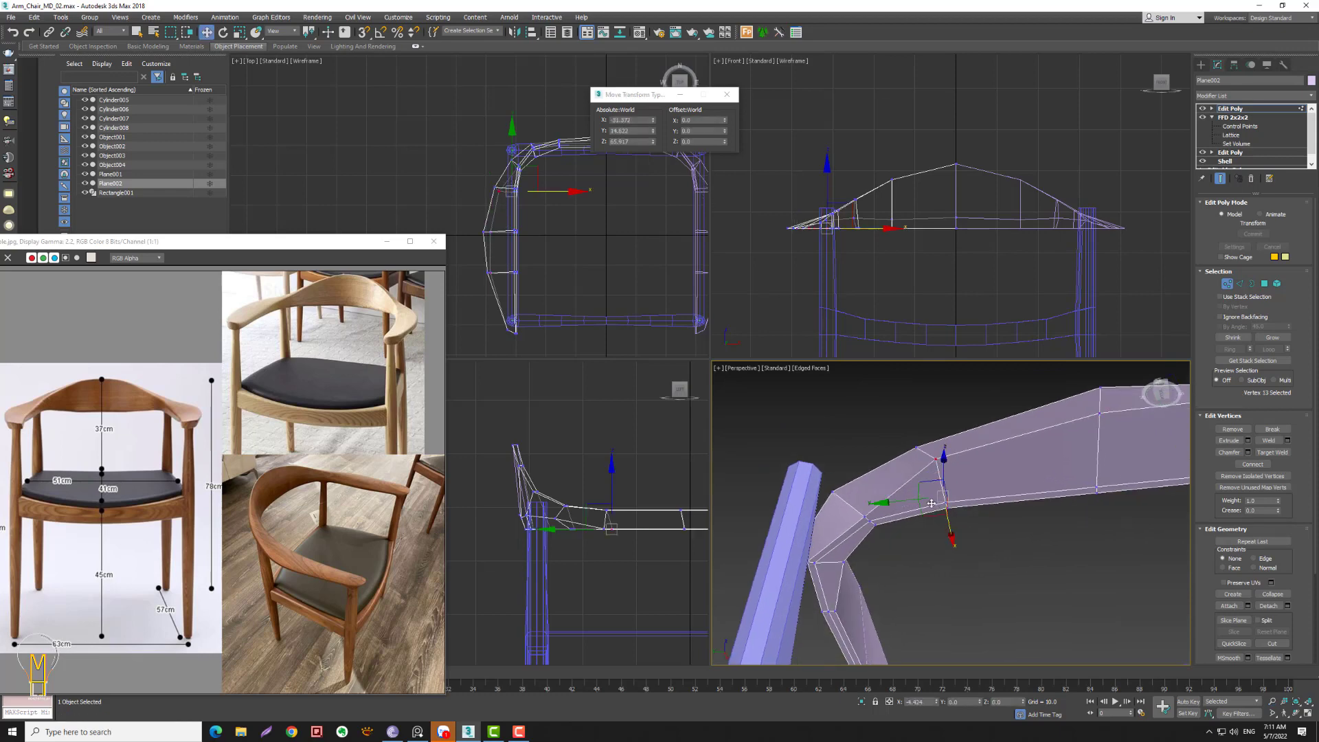
left_click(870, 517)
mouse_move(994, 511)
middle_mouse_down("alt")
mouse_move(975, 530)
mouse_move(946, 526)
mouse_move(985, 548)
mouse_move(940, 540)
middle_mouse_up("alt")
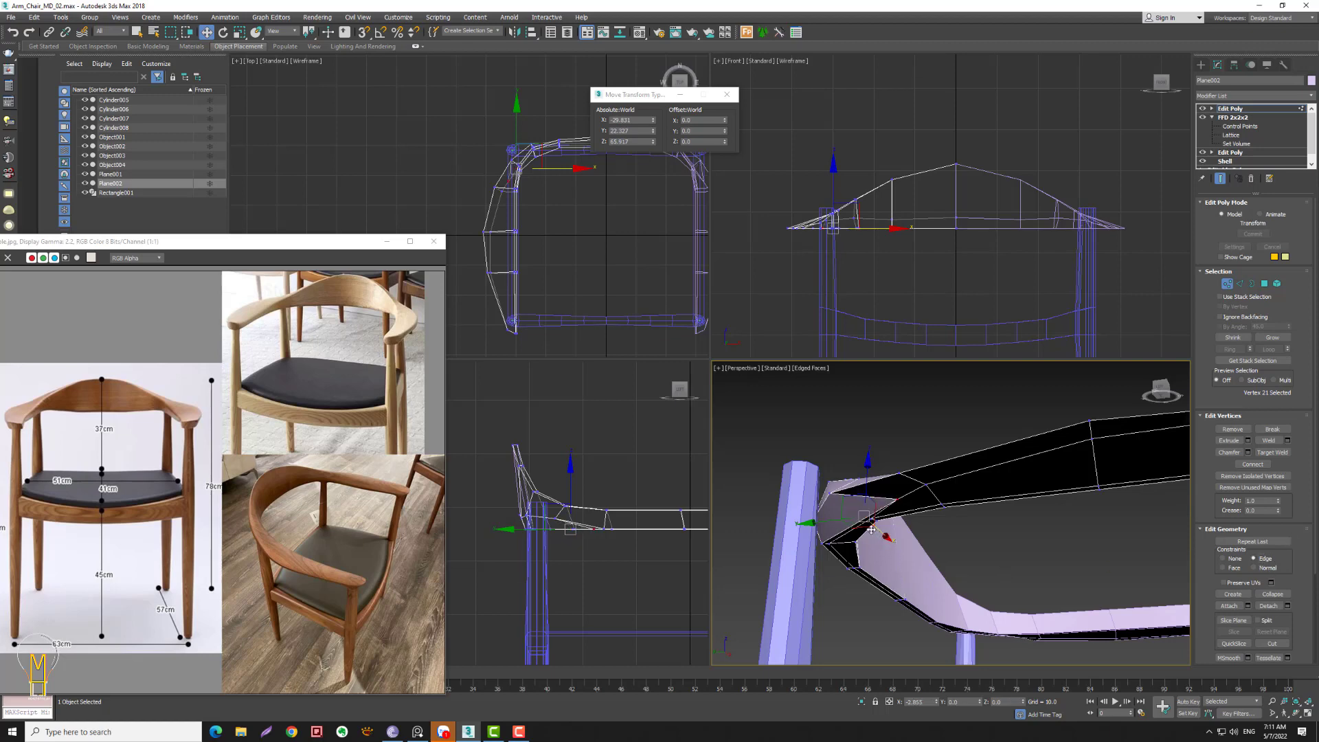
mouse_move(863, 480)
left_mouse_down()
mouse_move(855, 471)
mouse_move(932, 510)
left_mouse_up()
- Nudge further armrest-bend vertices into a smoother curve beside the leg
left_click(924, 489)
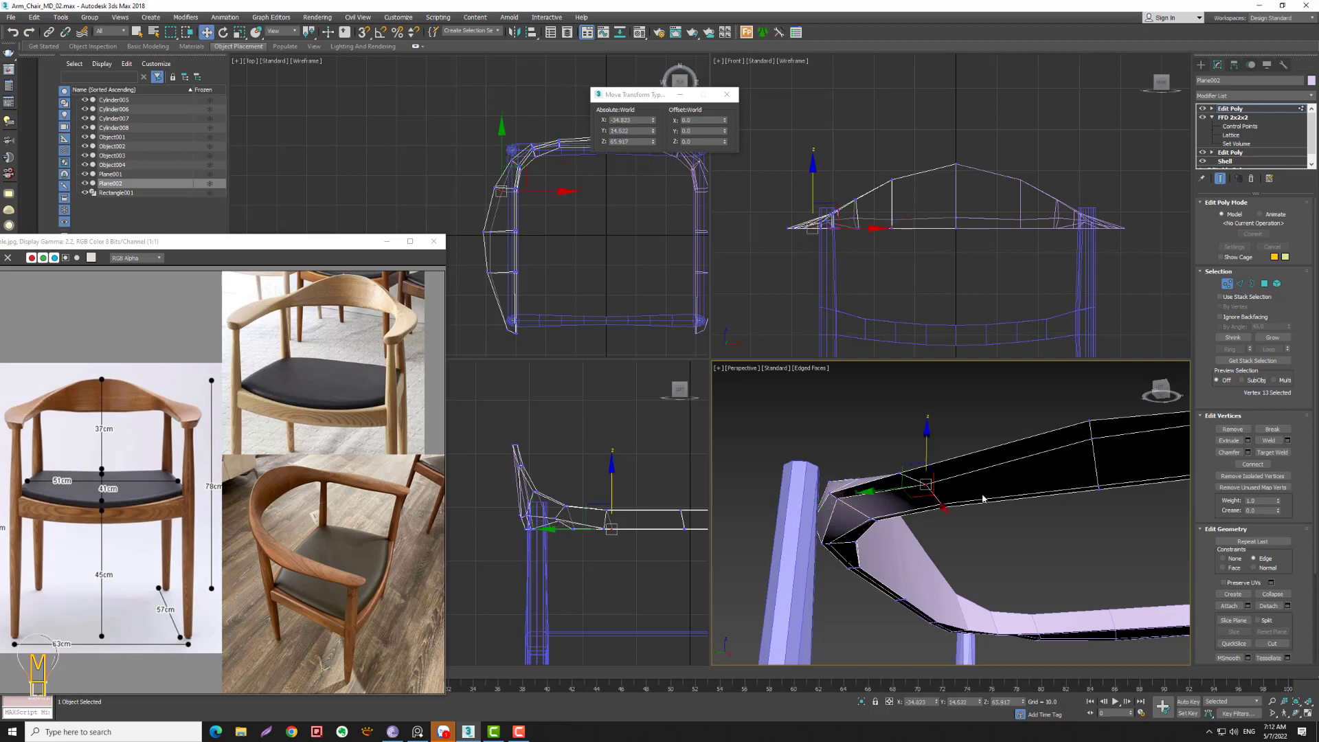
scroll(984, 496, "up", 3)
scroll(983, 492, "down", 3)
scroll(984, 492, "down", 1)
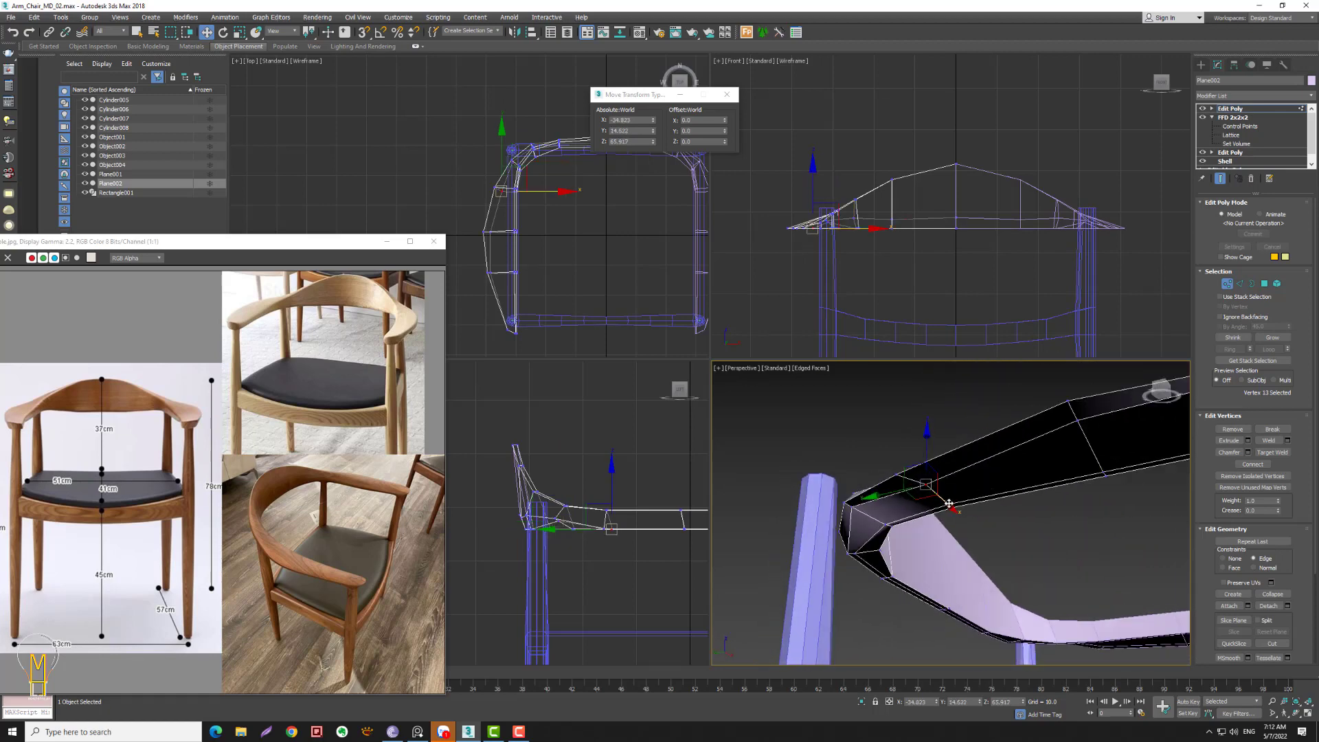
left_click_drag(983, 492, 1013, 449)
middle_click_drag(1013, 449, 1009, 436, "alt")
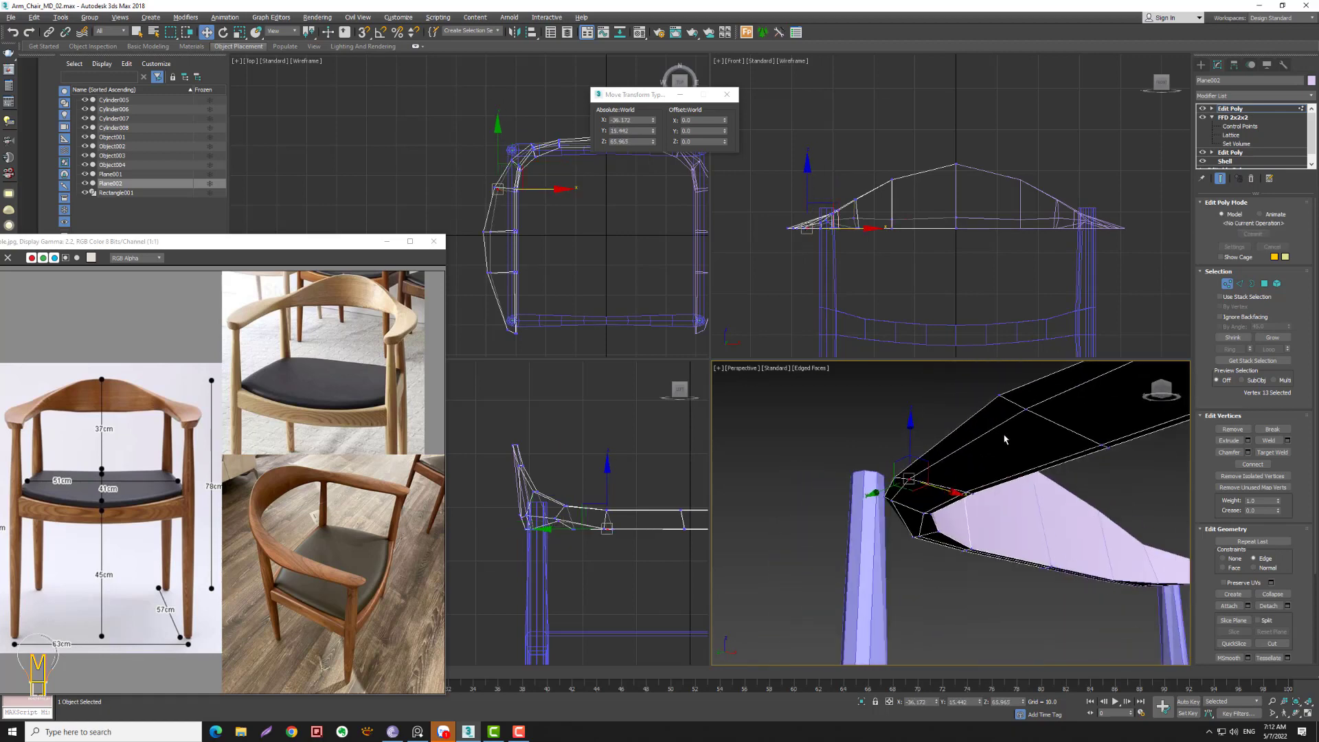
mouse_move(970, 396)
left_mouse_down()
mouse_move(1040, 432)
mouse_move(1042, 418)
left_mouse_up()
middle_click_drag(1042, 419, 917, 508, "alt")
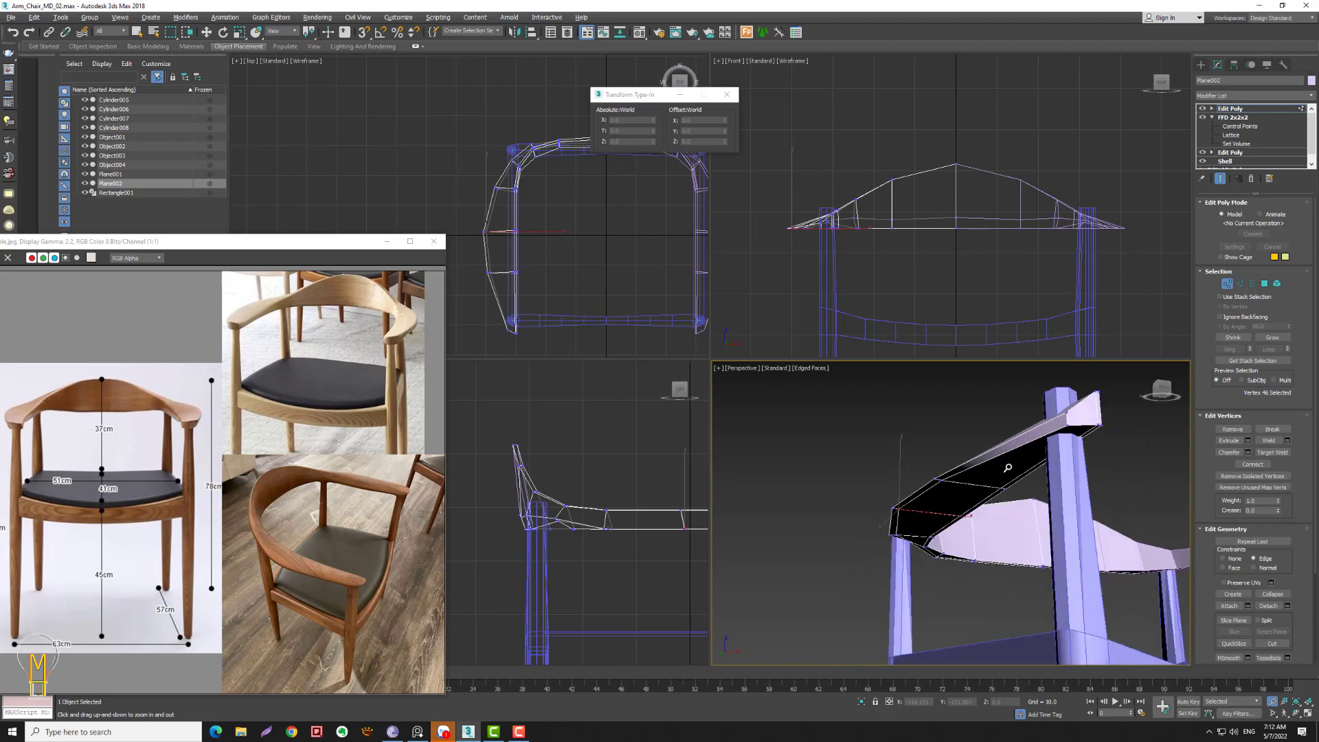
- Select the vertices at the armrest end from a couple of viewing angles
middle_click_drag(1018, 485, 1066, 453, "alt")
key("w")
left_click_drag(1066, 453, 1051, 434)
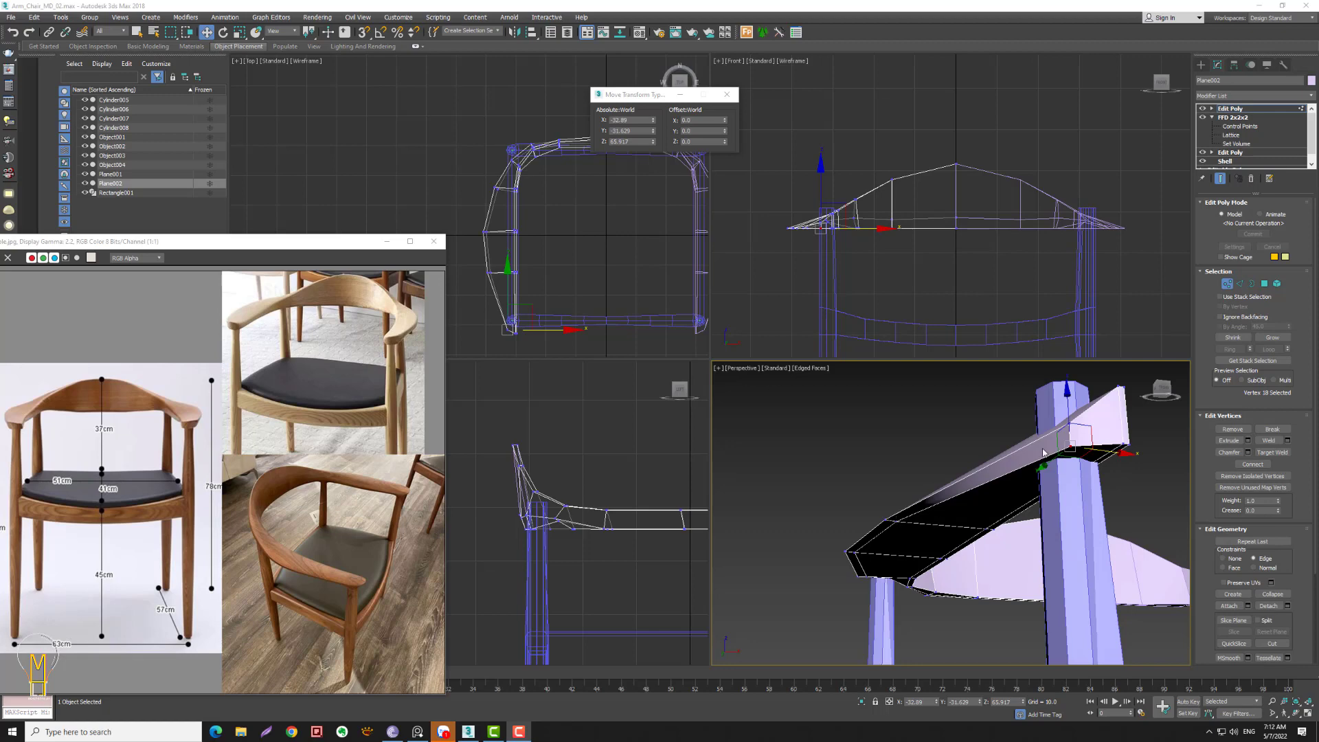
mouse_move(897, 520)
left_mouse_down()
mouse_move(881, 549)
mouse_move(855, 557)
left_mouse_up()
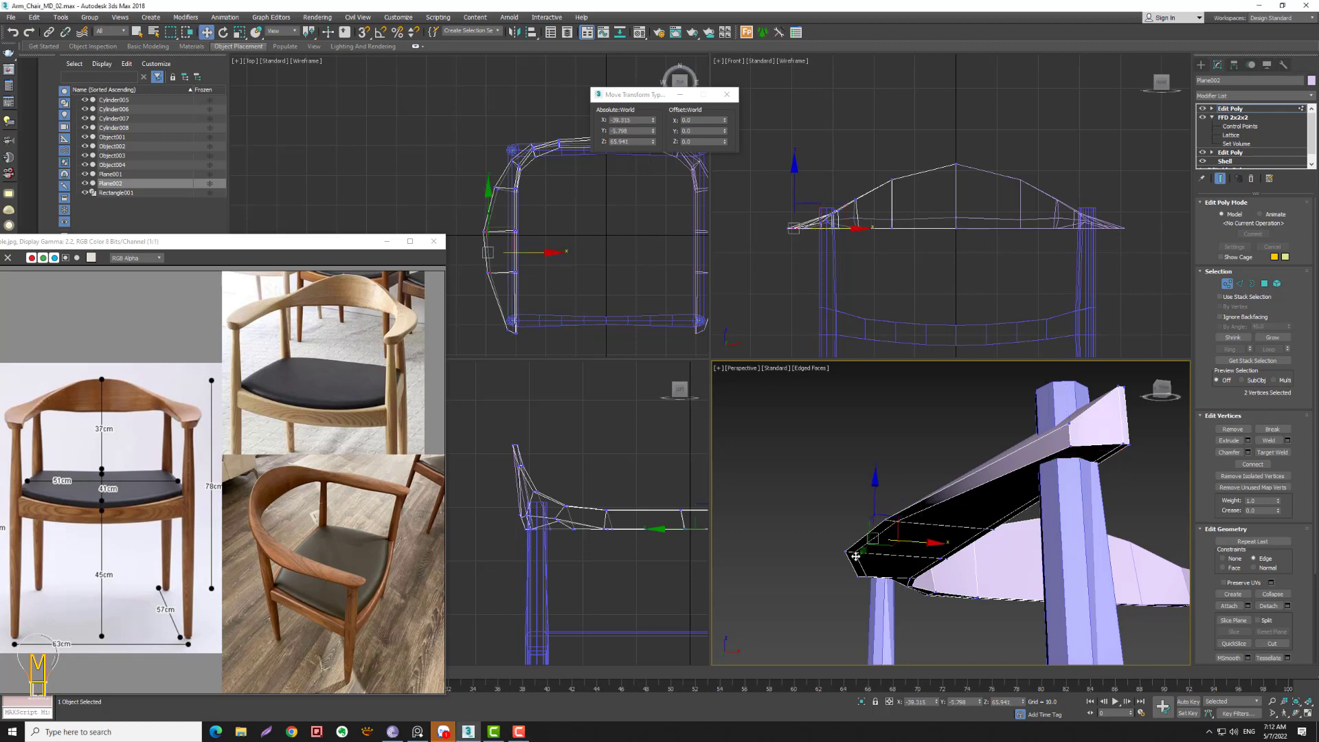
left_click(897, 520, "ctrl")
middle_click_drag(897, 520, 1073, 500, "alt")
left_click(849, 516, "ctrl")
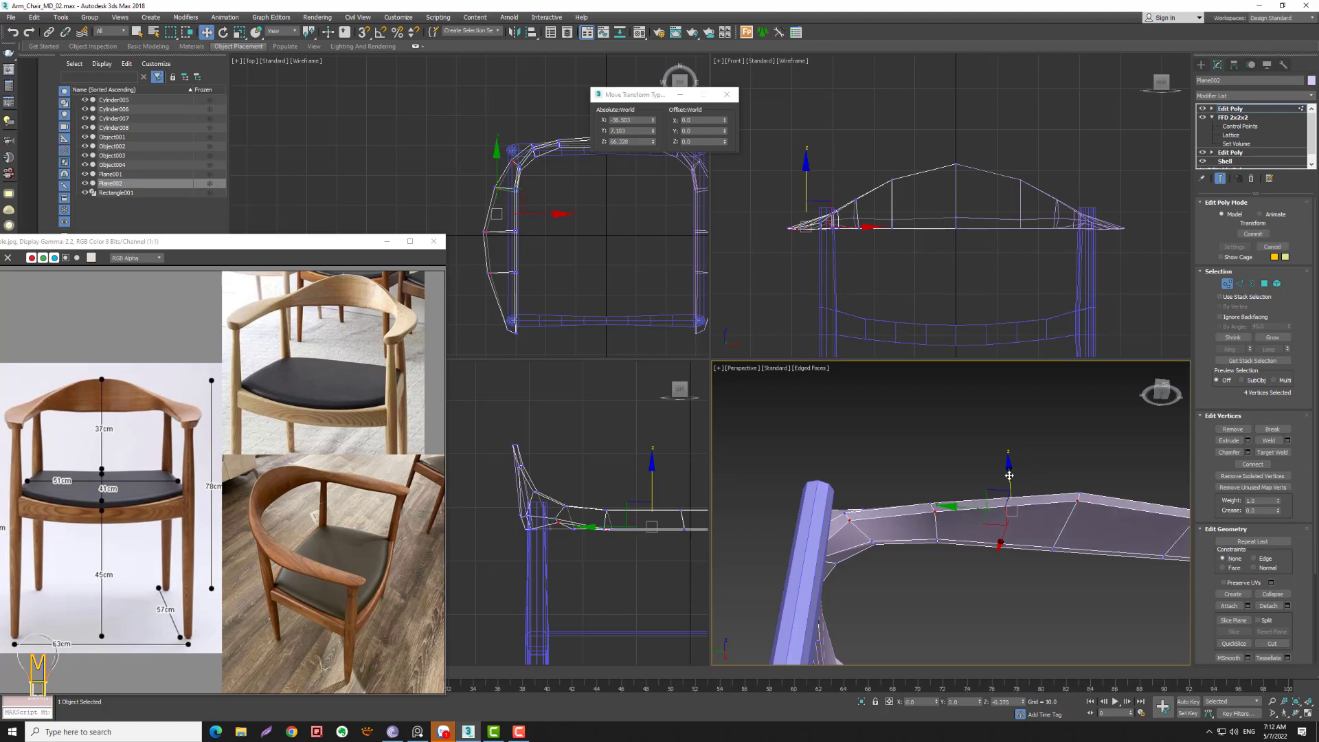
- Reframe the view on the armrest and leg, selecting a vertex in the side view
key("alt+z")
scroll(1012, 475, "down", 2)
mouse_move(1012, 476)
middle_mouse_down("alt")
mouse_move(1025, 447)
mouse_move(993, 439)
middle_mouse_up("alt")
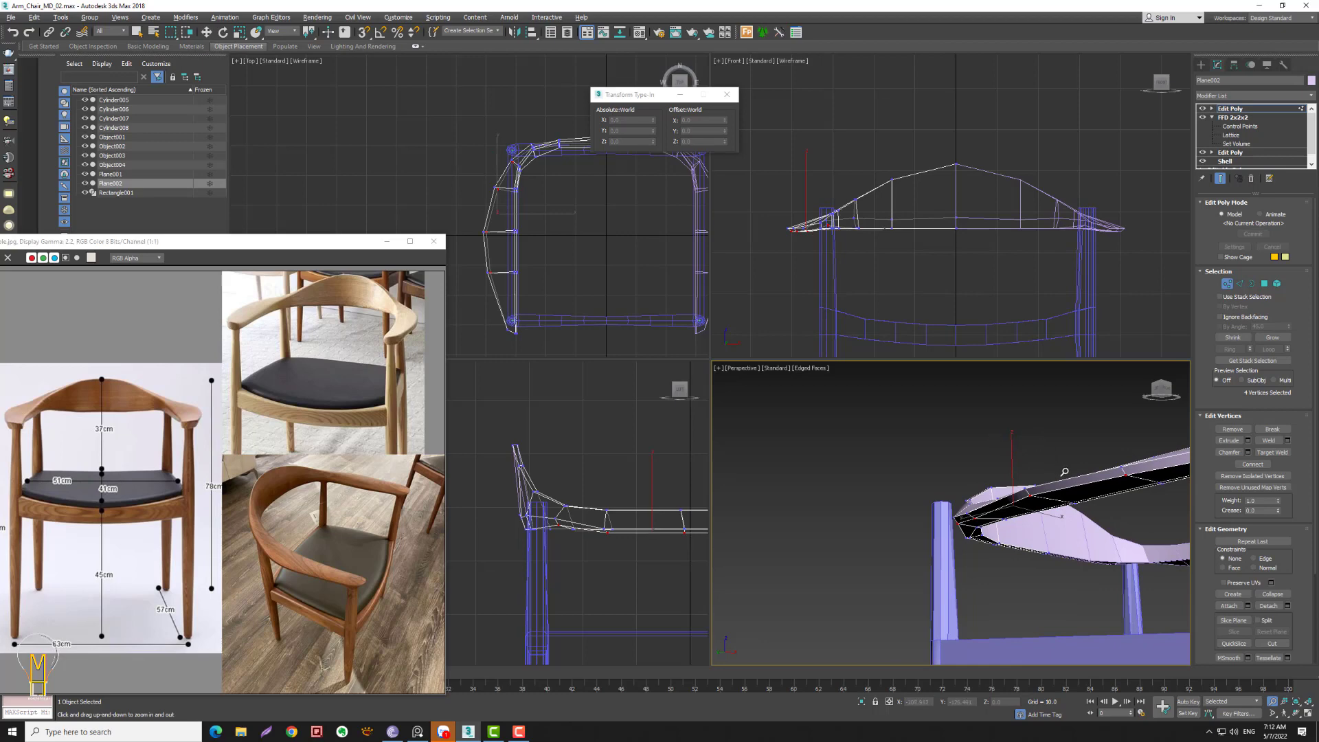
left_click_drag(1064, 472, 997, 540)
scroll(569, 506, "up", 1)
key("w")
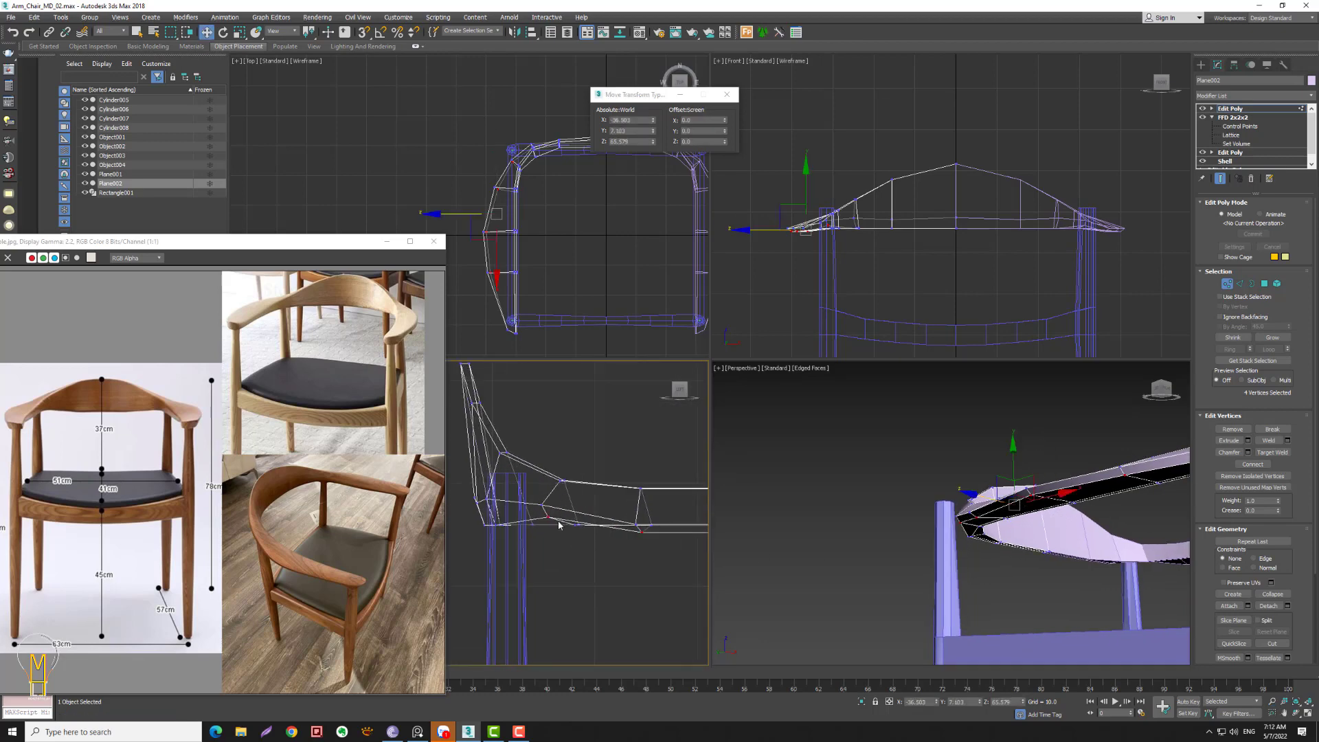
left_click(547, 517)
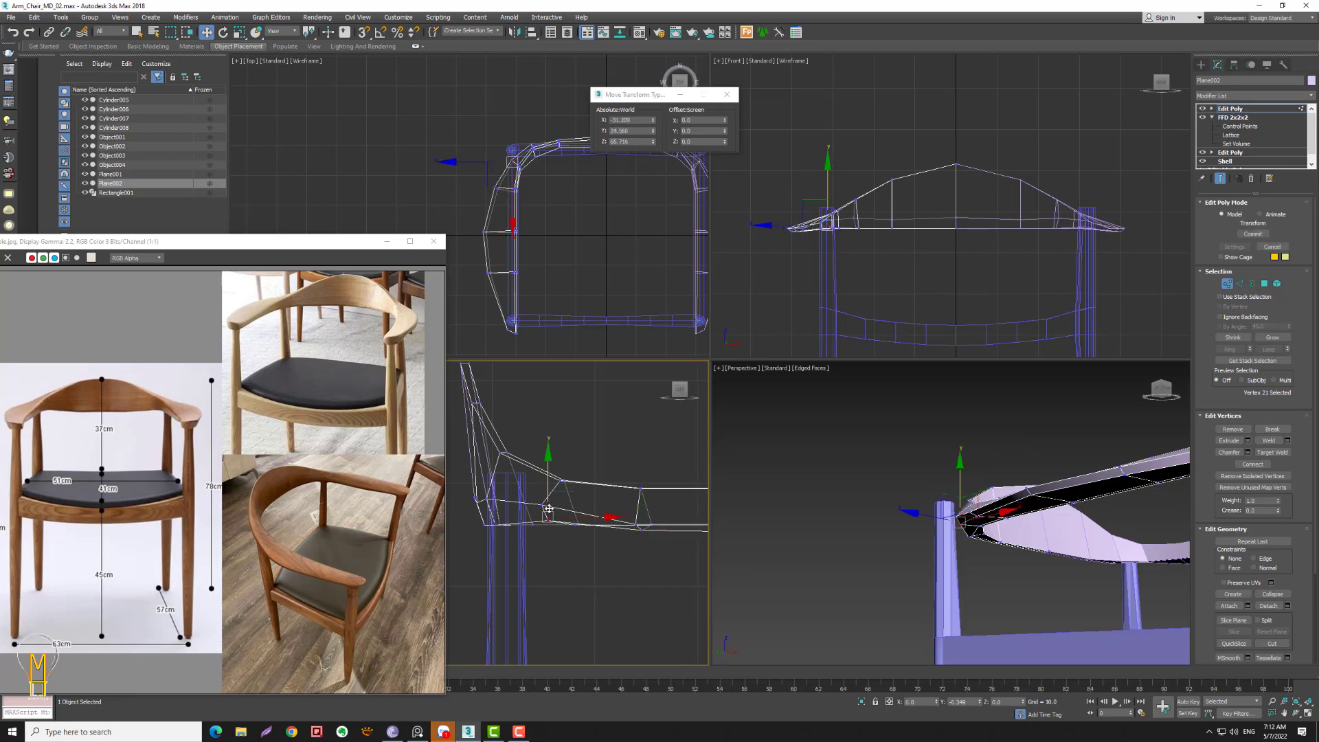
mouse_move(989, 511)
middle_mouse_down("alt")
mouse_move(1003, 501)
mouse_move(988, 522)
mouse_move(983, 476)
middle_mouse_up("alt")
key("w")
- In Edge mode, ring an armrest edge and connect a new edge loop with slide
left_click(1239, 285)
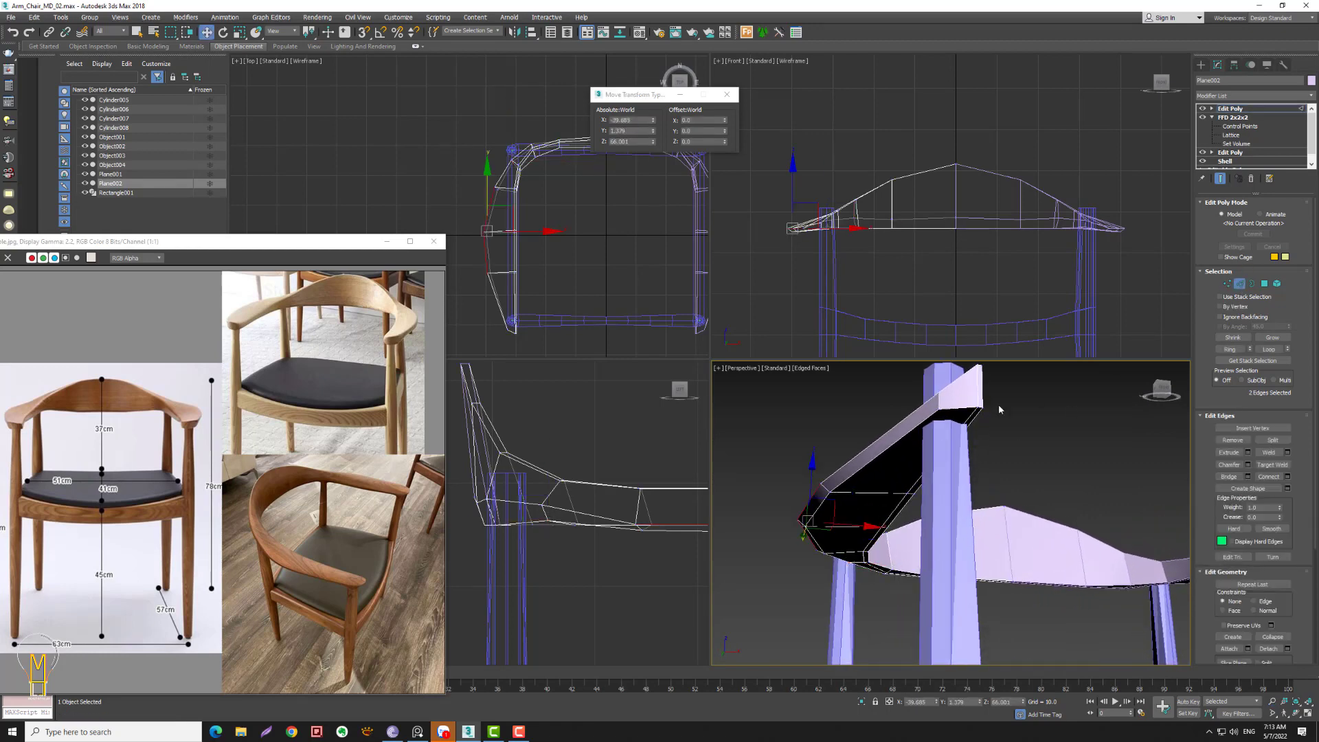
left_click(956, 410)
left_click(1229, 351)
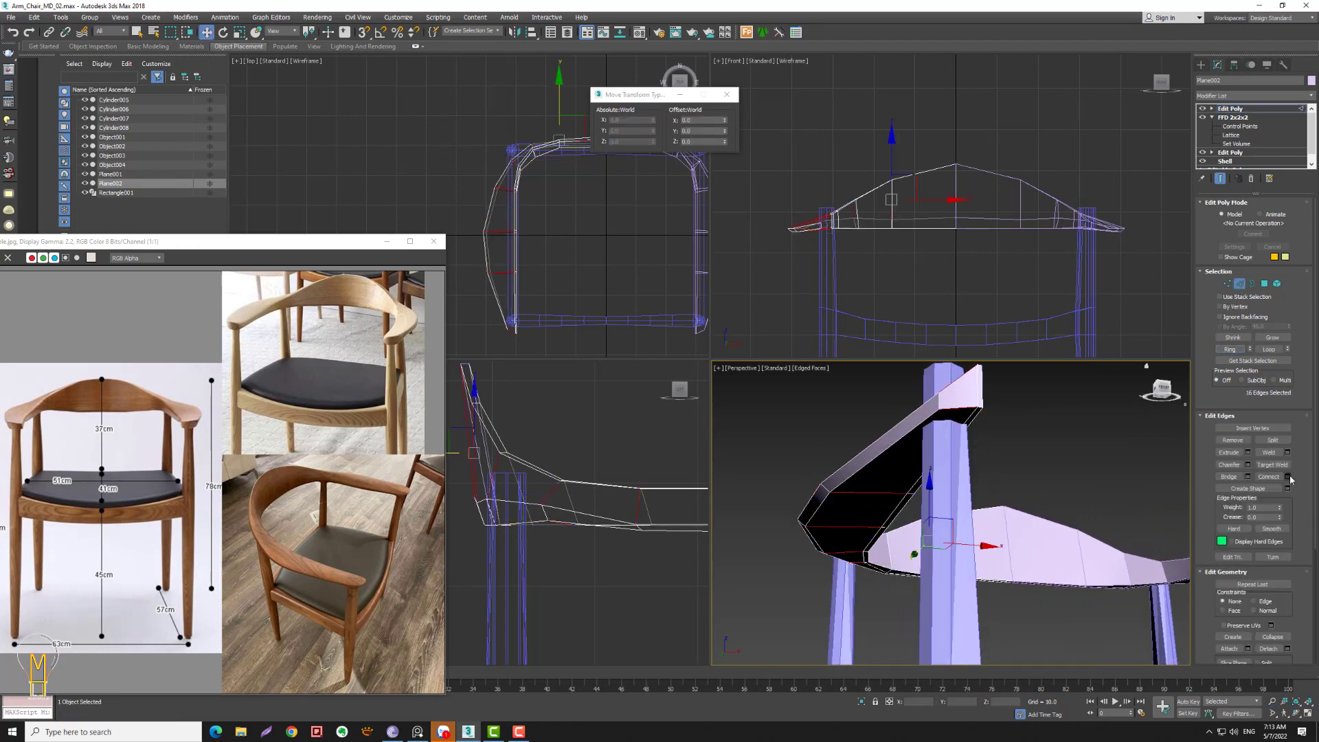
left_click(1287, 477)
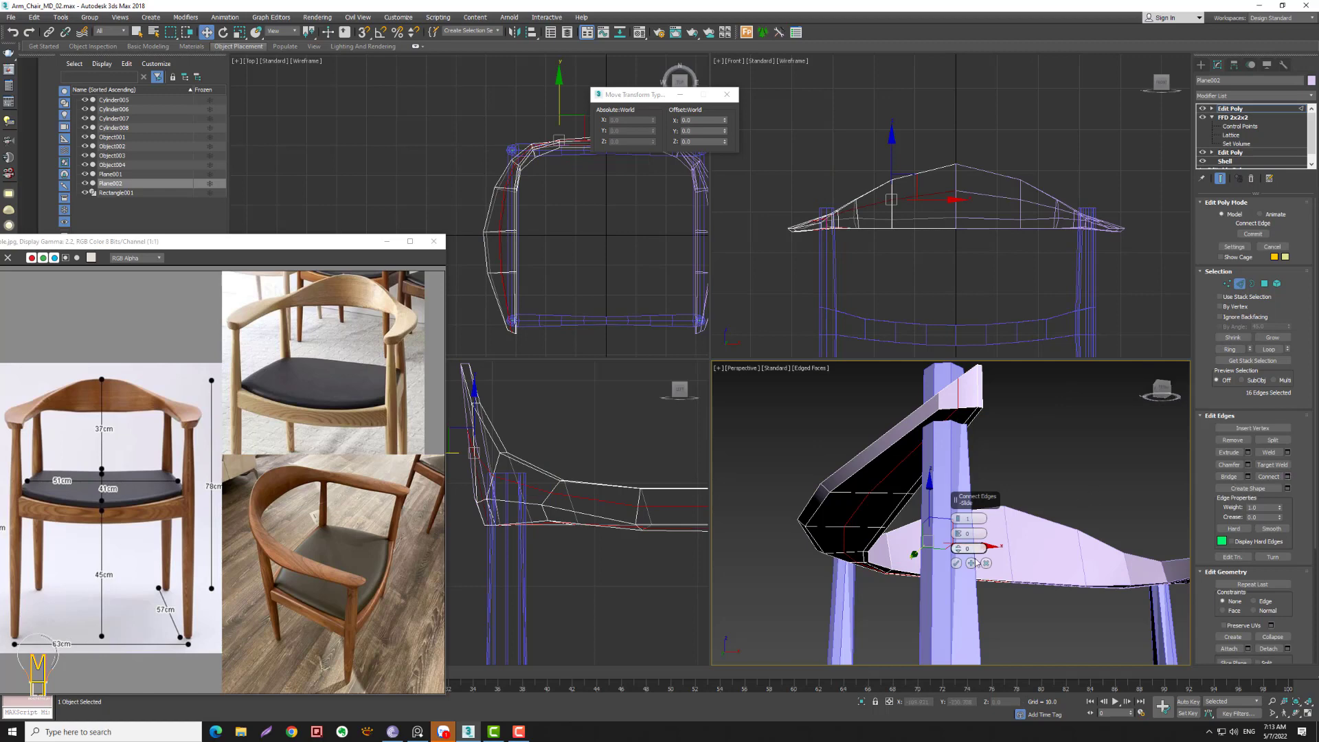
left_click_drag(959, 555, 959, 565)
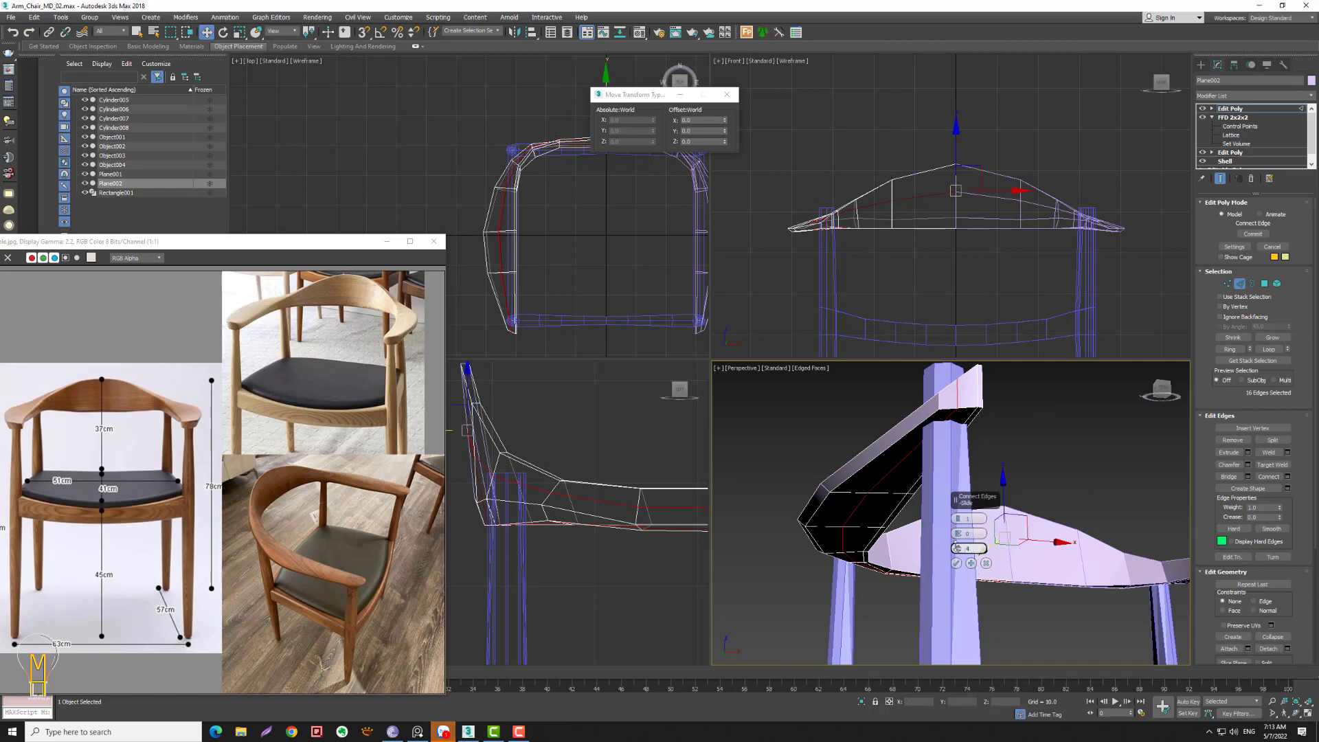
left_click(956, 563)
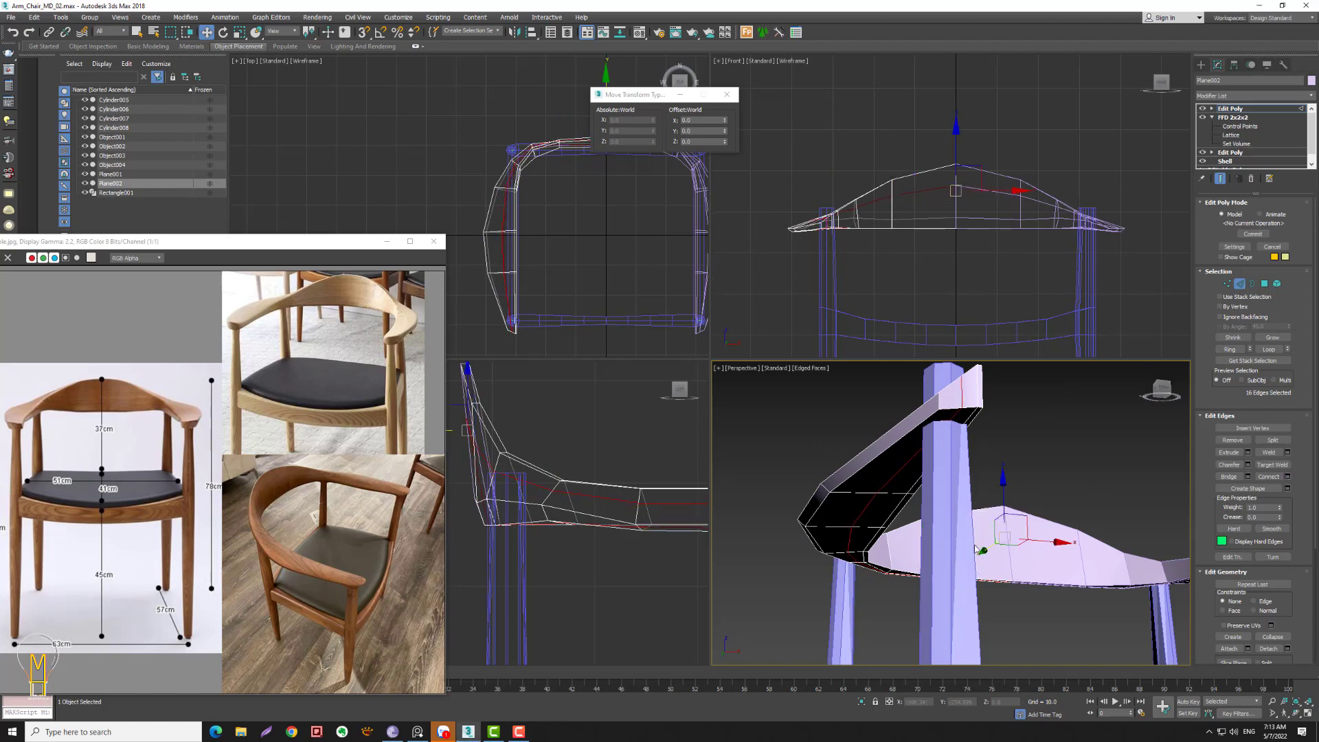
- Ring the armrest edges near the leg and connect a second loop slid to -10
middle_click_drag(1040, 475, 1019, 528, "alt")
scroll(1018, 509, "up", 2)
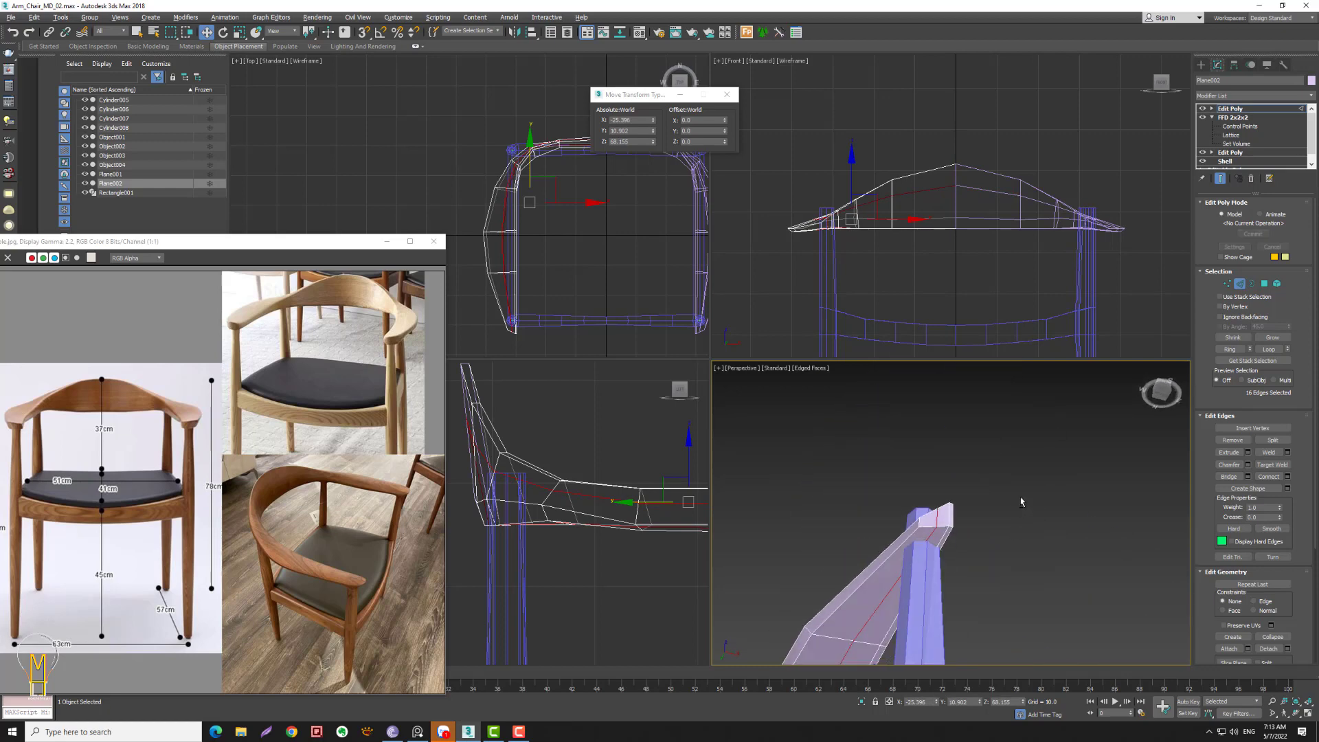
scroll(1015, 481, "up", 3)
scroll(1011, 465, "up", 3)
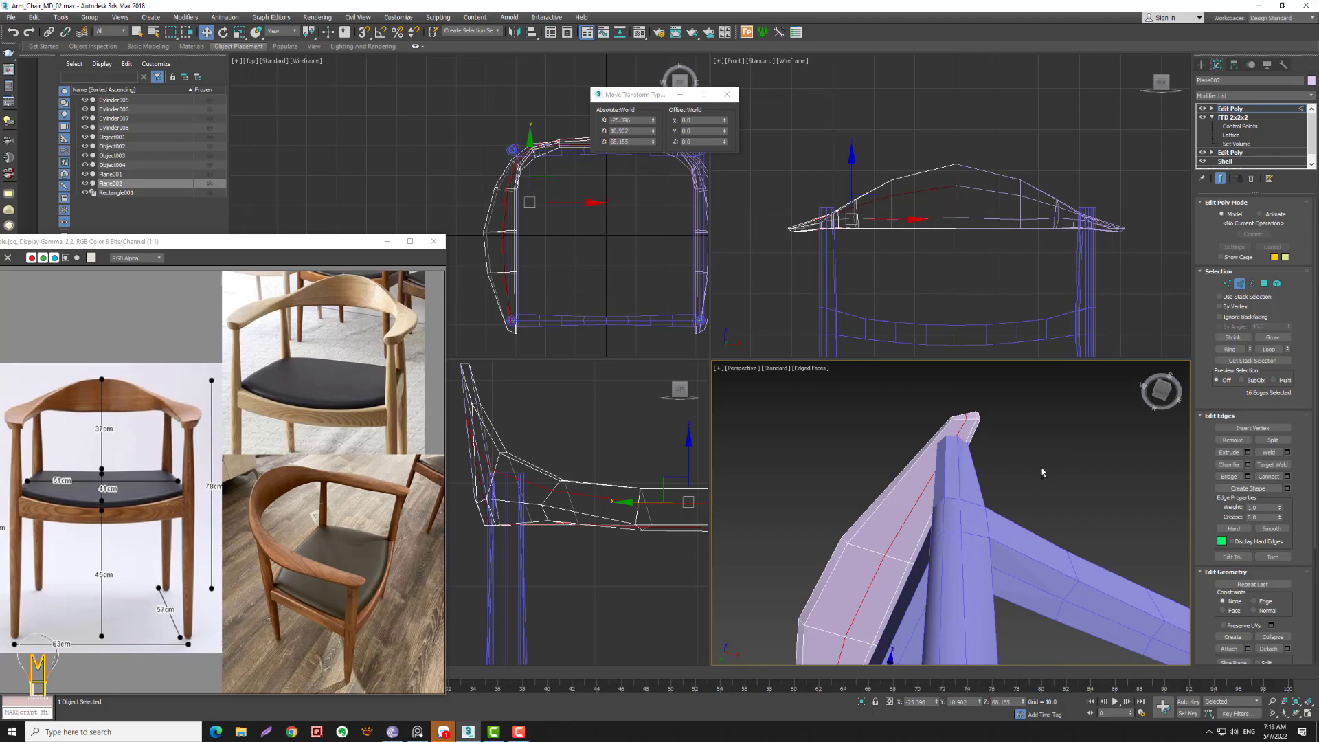
mouse_move(1059, 455)
middle_mouse_down("alt")
mouse_move(1011, 490)
mouse_move(1020, 482)
mouse_move(989, 447)
mouse_move(1003, 462)
middle_mouse_up("alt")
scroll(1022, 480, "up", 2)
scroll(1026, 476, "up", 2)
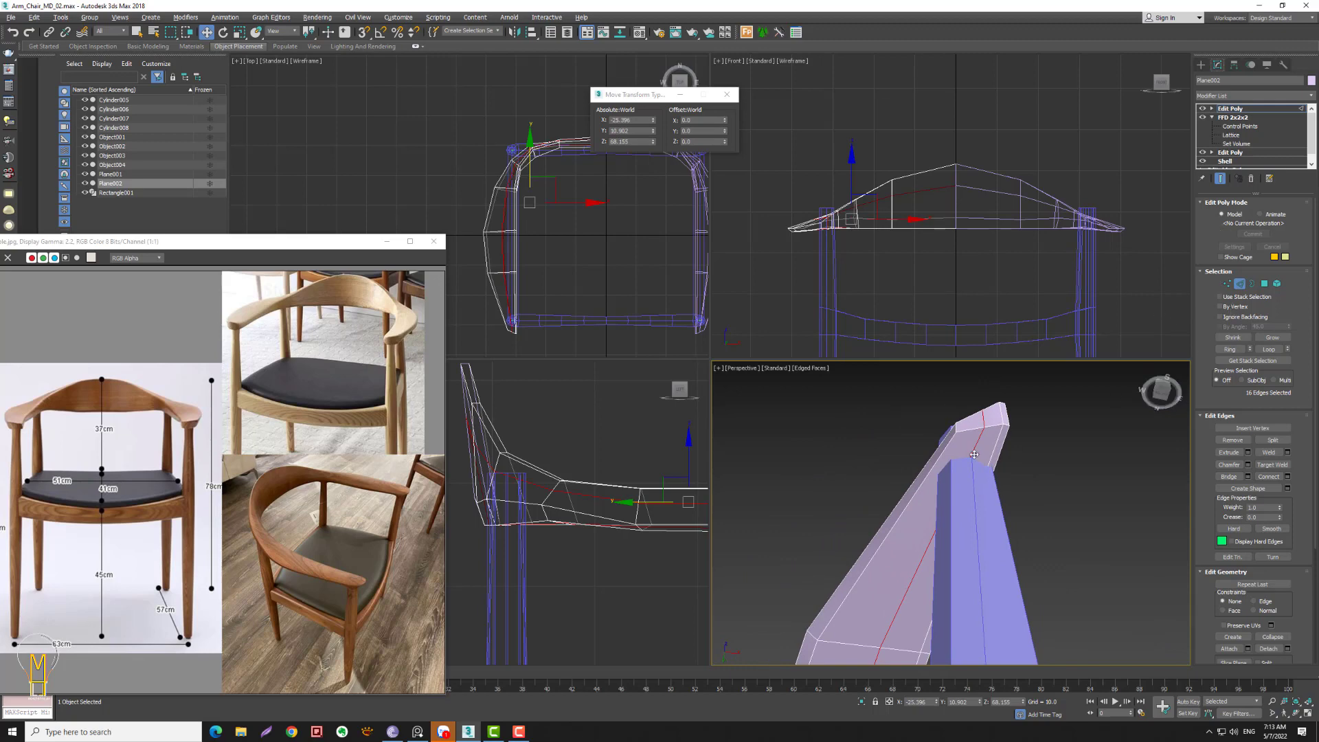
left_click(937, 464)
left_click(1229, 349)
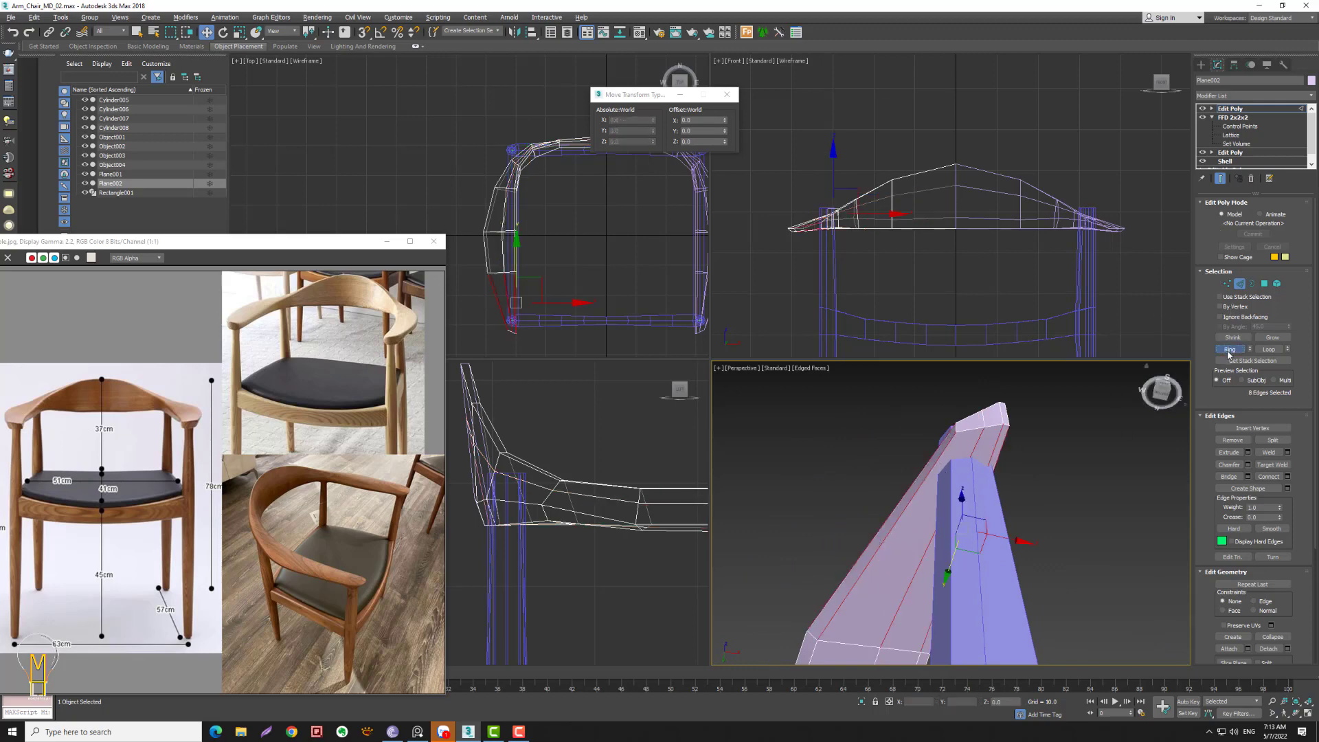
left_click(1288, 476)
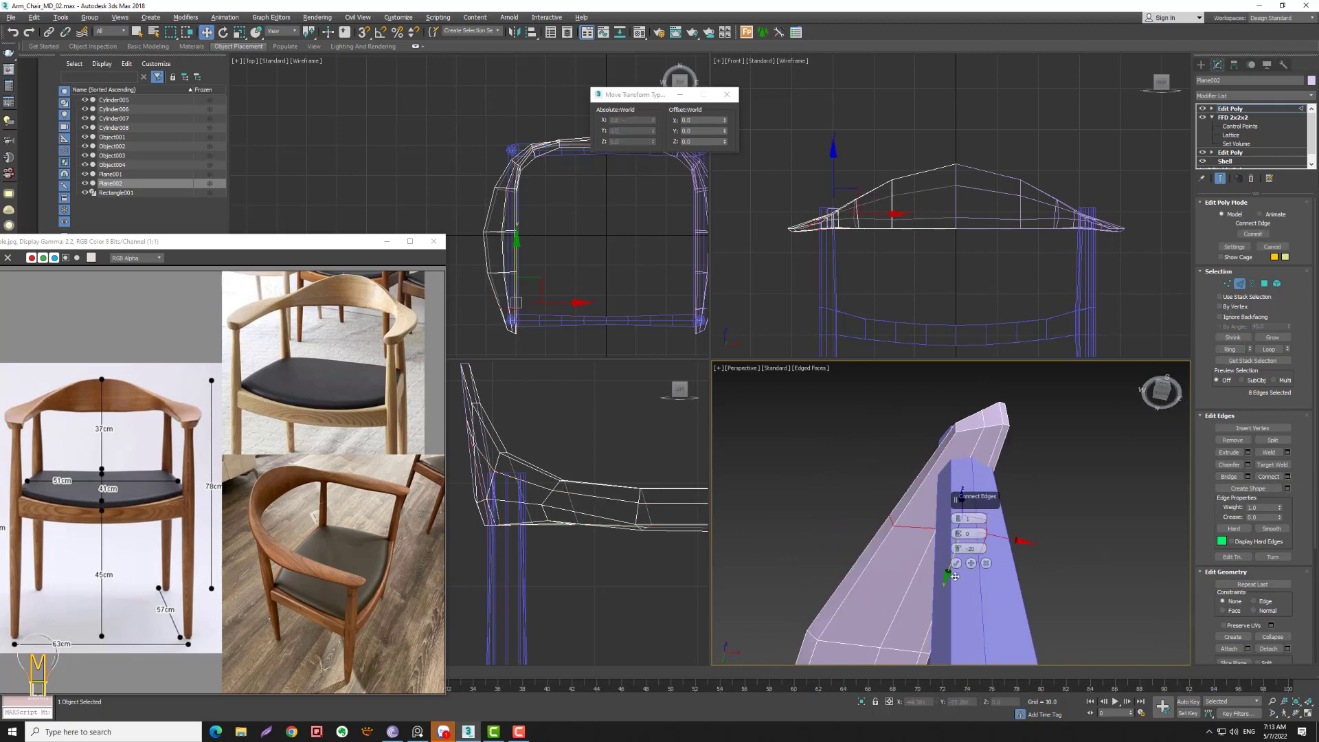
left_click_drag(957, 549, 946, 566)
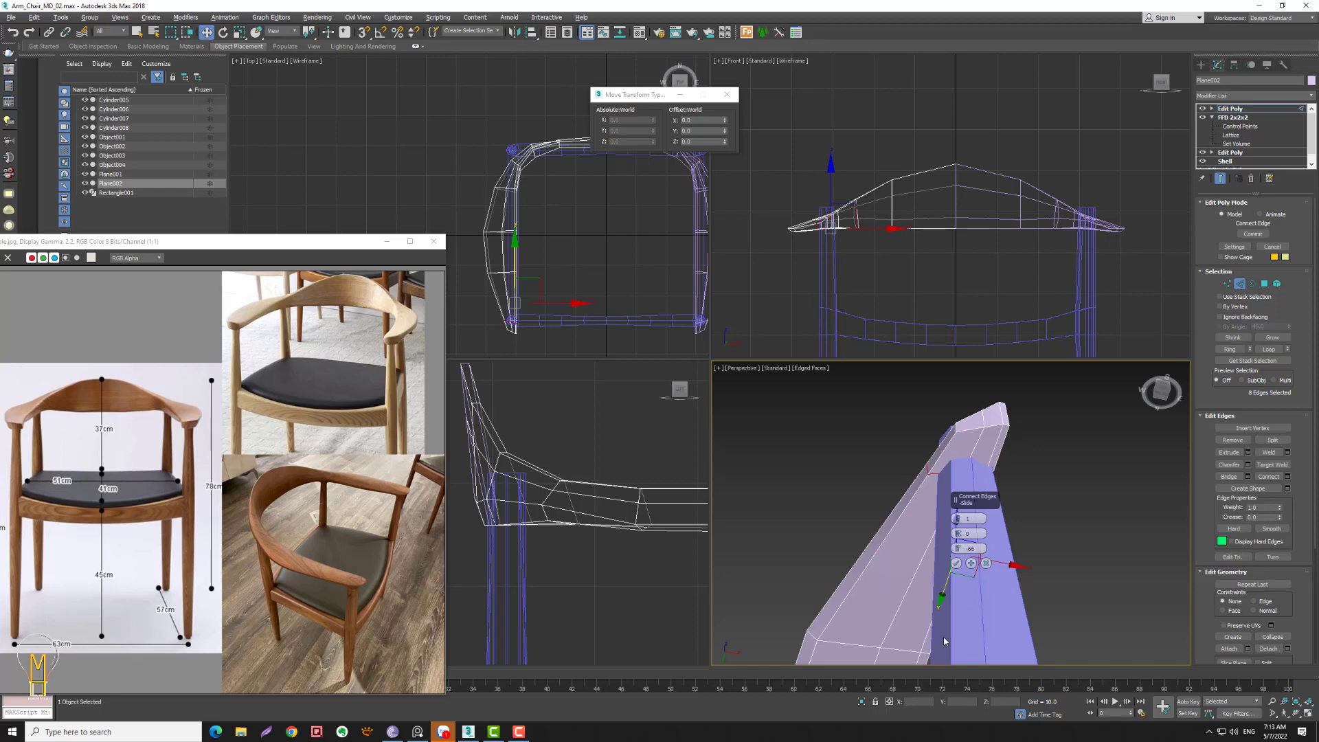
left_click(956, 563)
- Connect another edge loop near the armrest tip, sliding it along the arm
double_click(1003, 445)
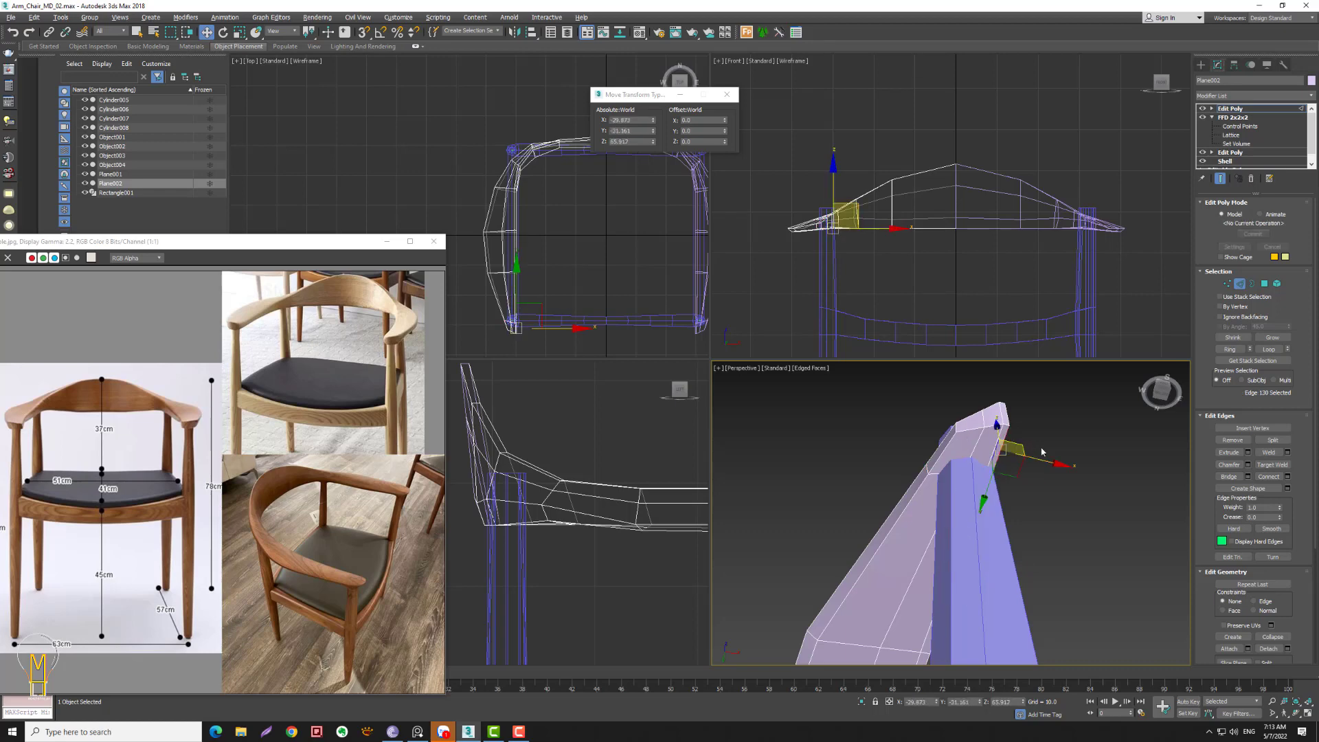
left_click(1288, 476)
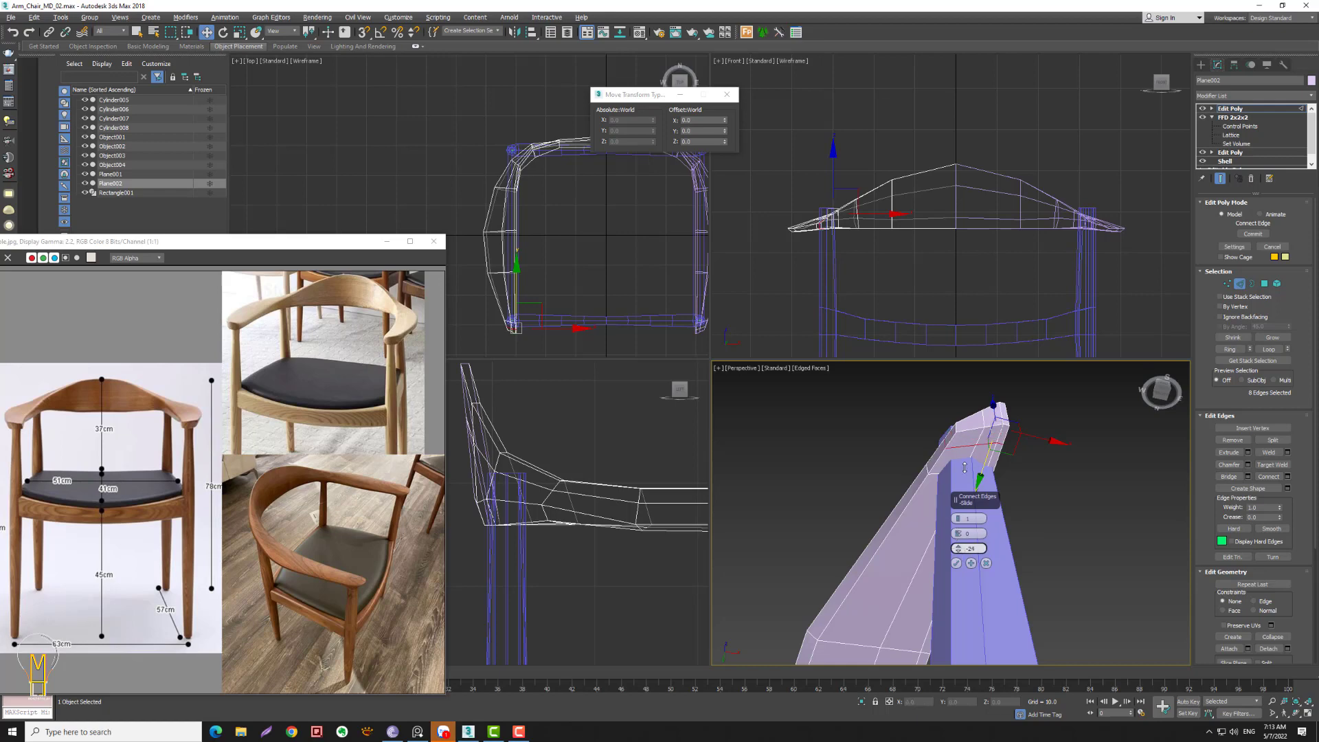
middle_click_drag(959, 518, 954, 540, "alt")
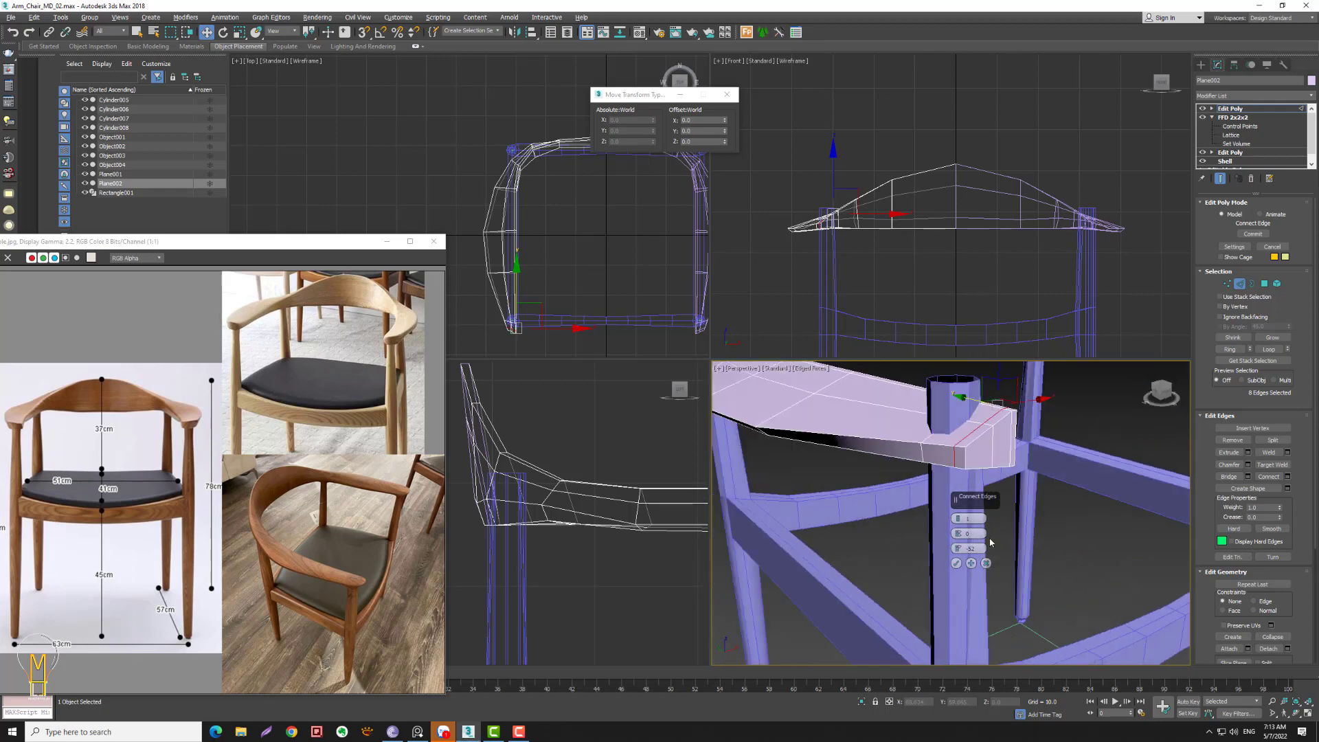
left_click_drag(954, 539, 912, 446)
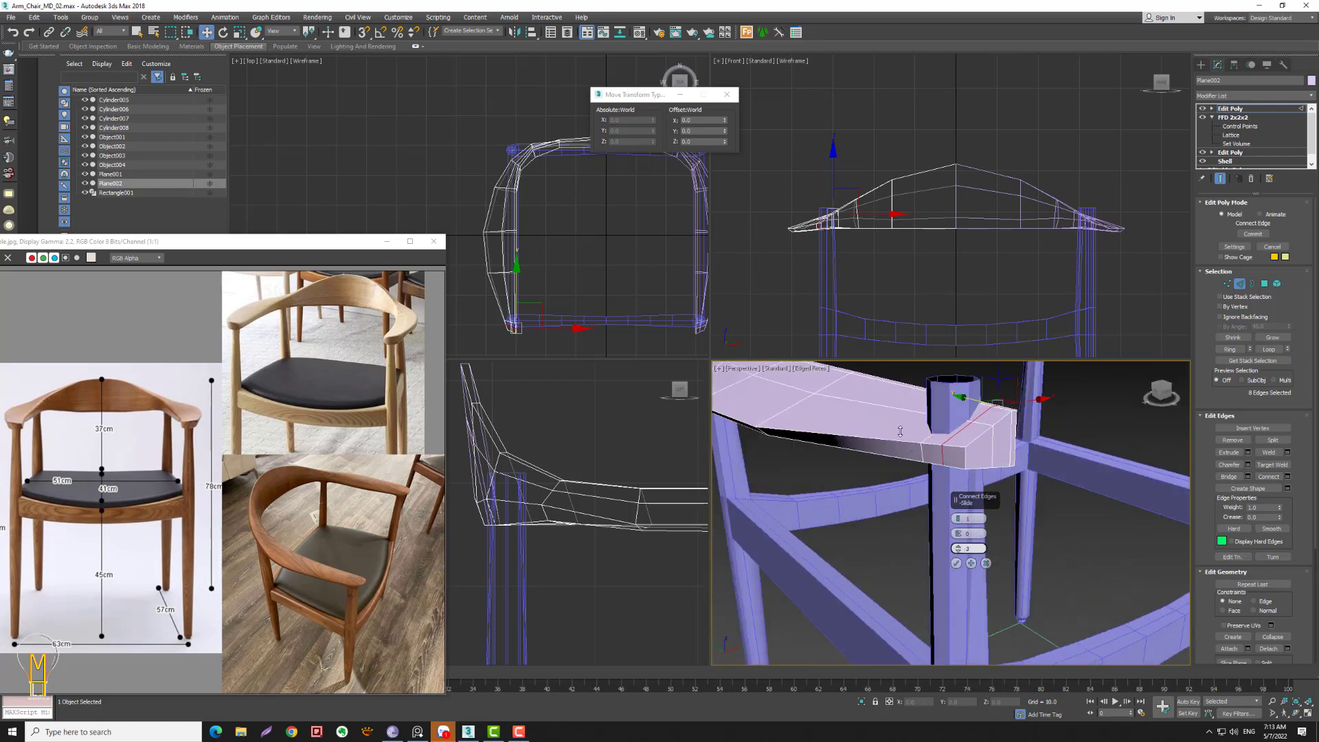
left_click(955, 562)
- Ring the top armrest edge at the leg and connect a further sliding edge loop
middle_click_drag(974, 550, 981, 451, "alt")
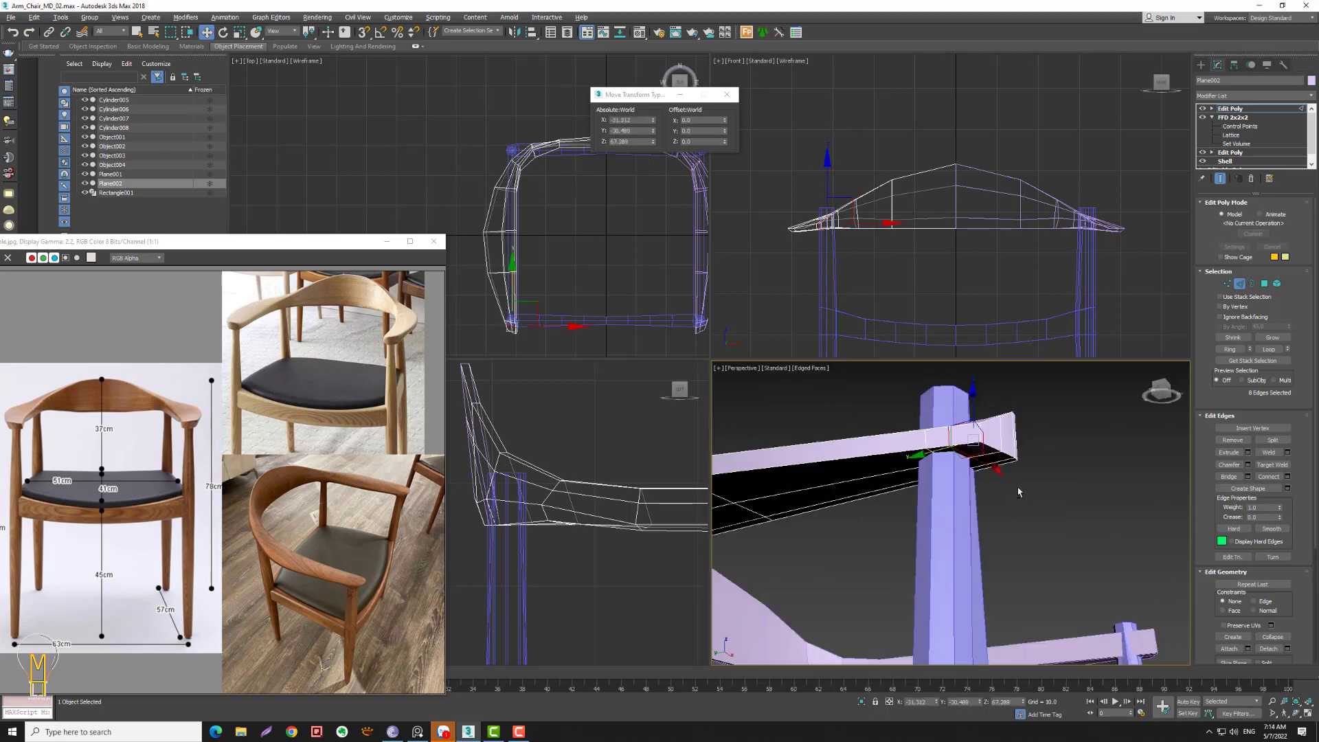
left_click(913, 410)
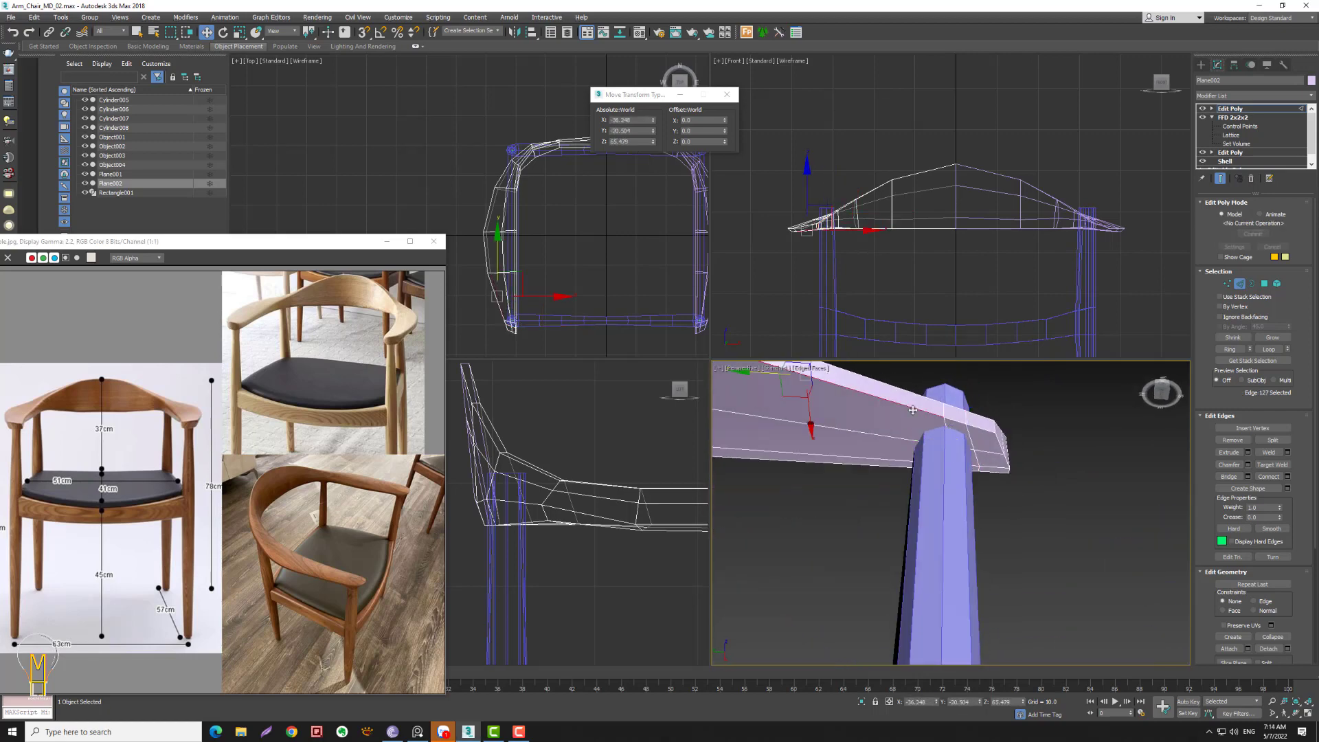
left_click(1229, 350)
left_click(1287, 476)
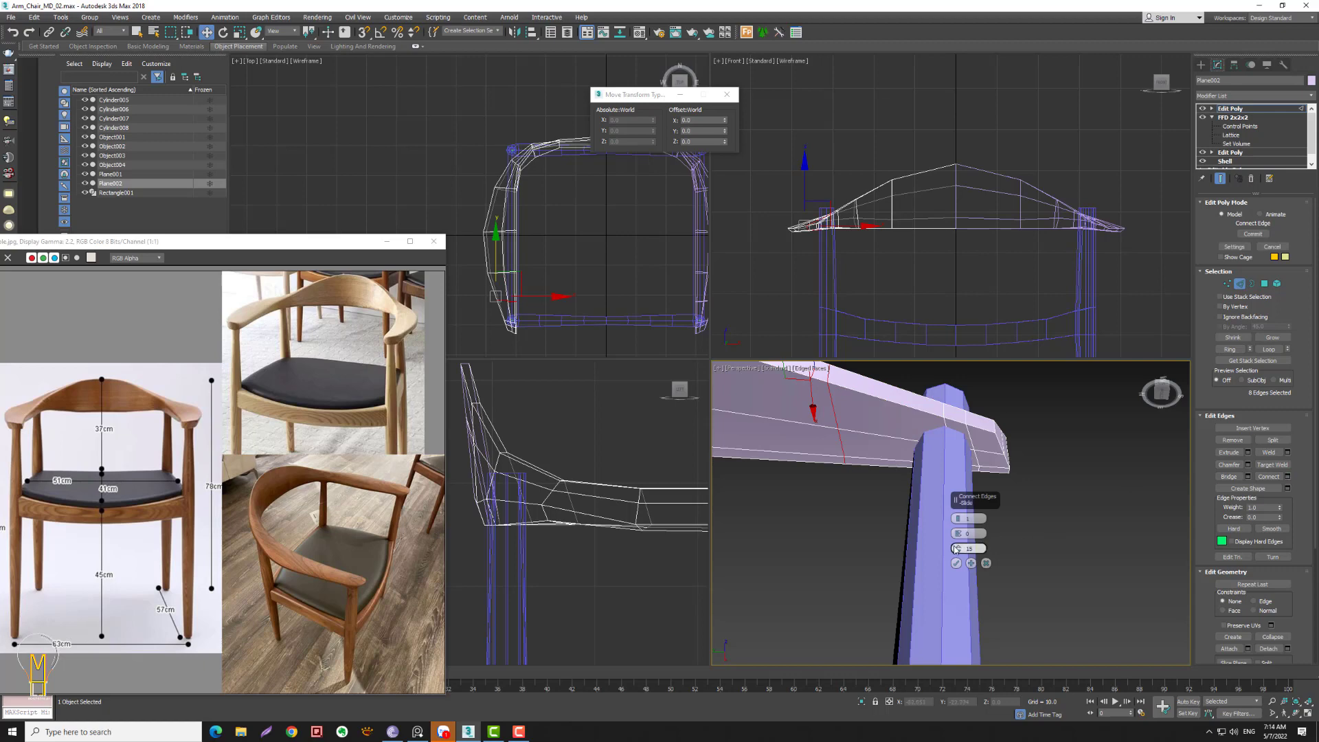
left_click_drag(955, 550, 943, 495)
left_click(956, 562)
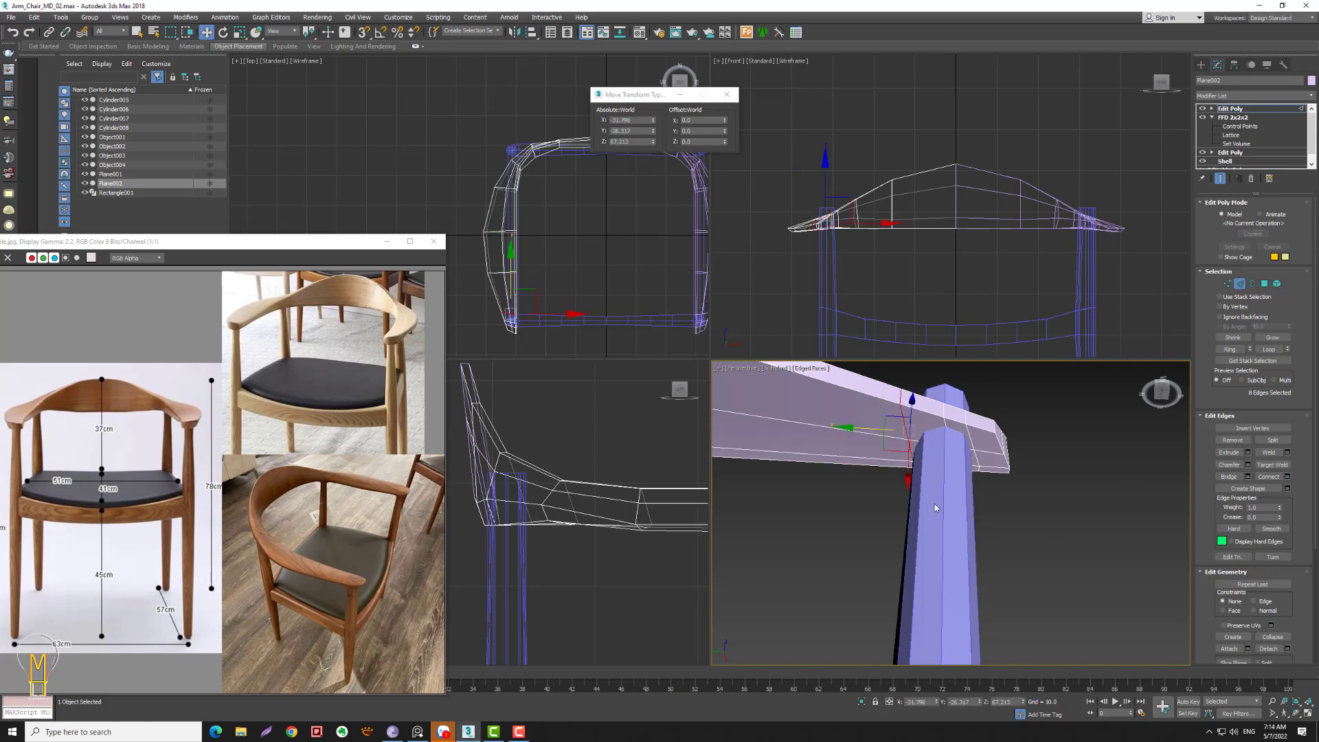
key("ctrl+shift+e")
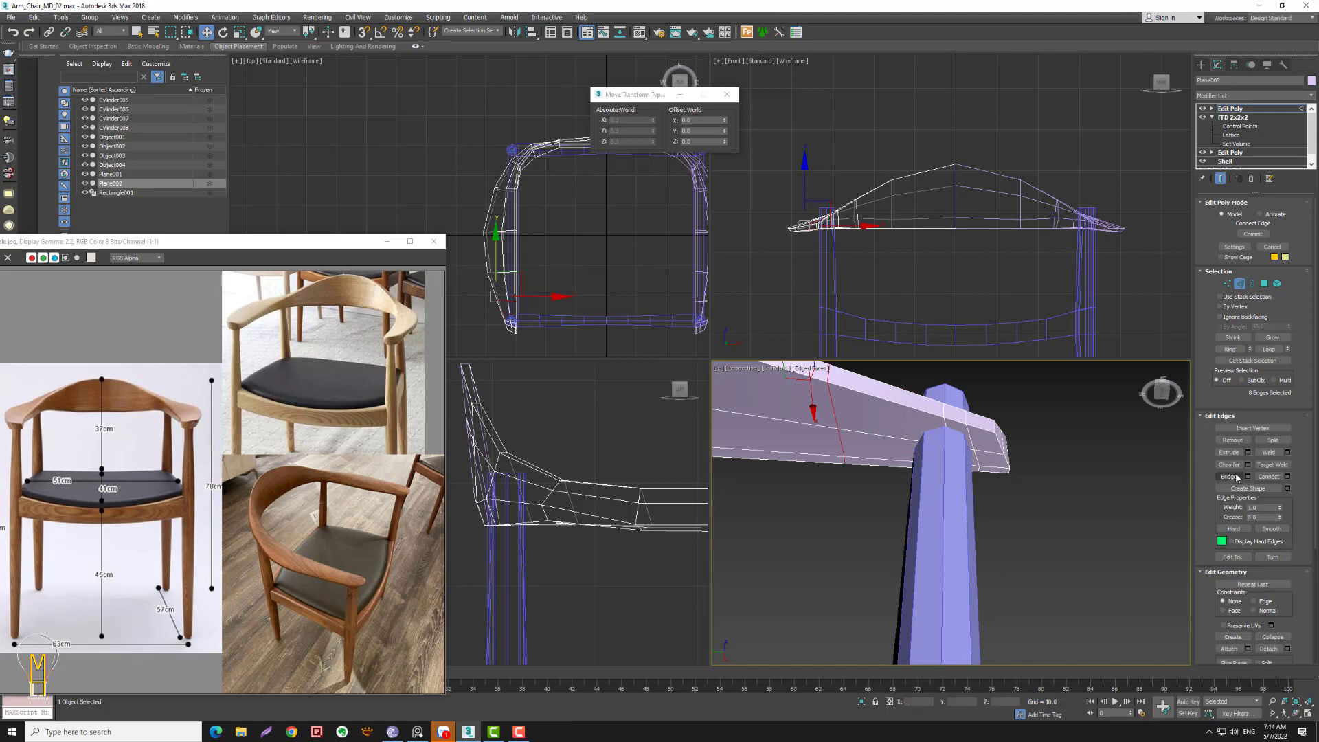
- With Edge constraint on, slide the edge loop along the arm toward the leg
middle_click_drag(973, 509, 915, 455, "alt")
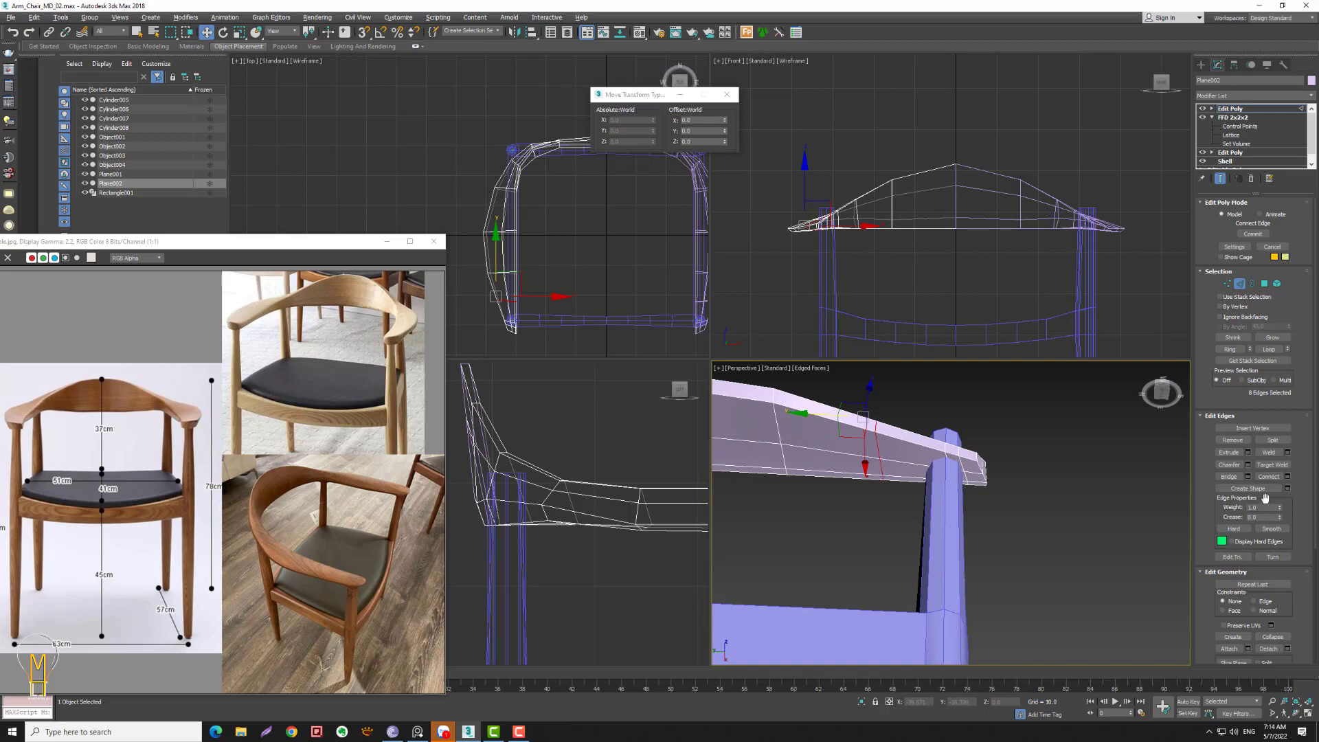
left_click(1253, 601)
mouse_move(824, 414)
left_mouse_down()
mouse_move(835, 456)
mouse_move(878, 455)
left_mouse_up()
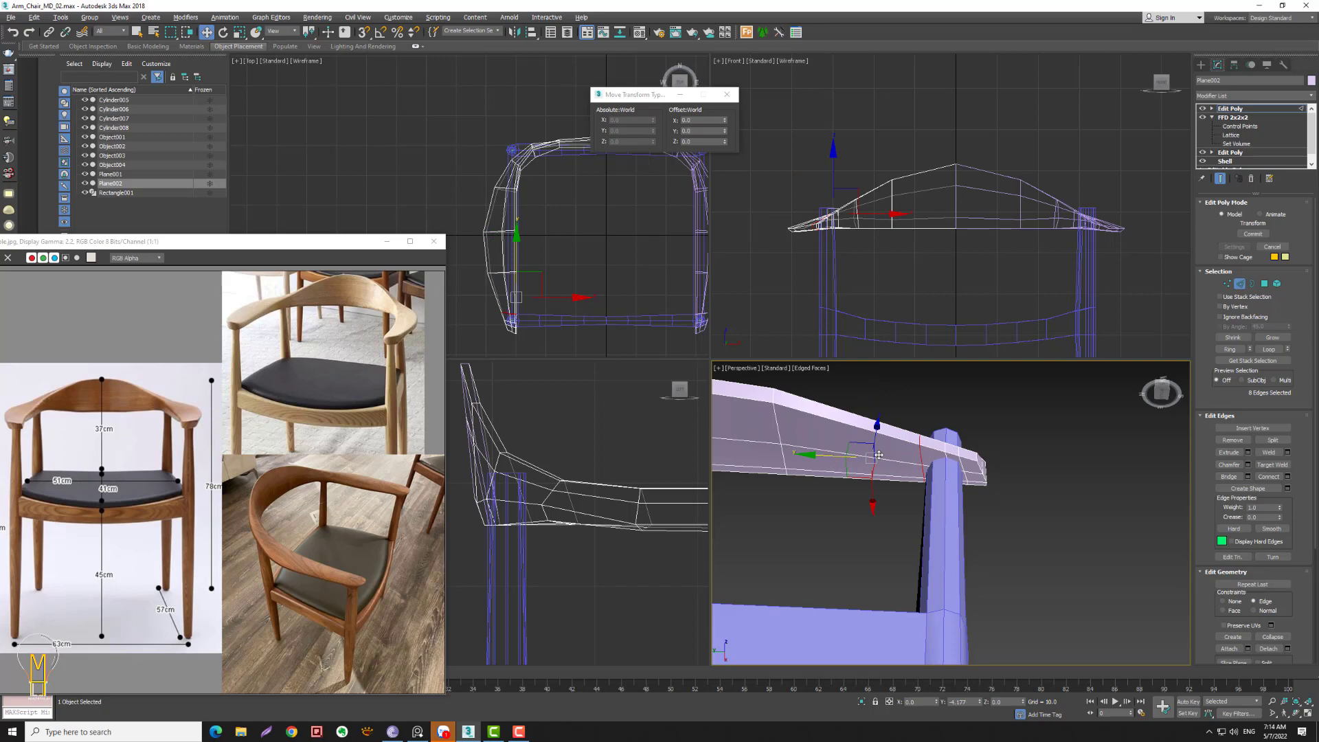
middle_click_drag(879, 454, 878, 475, "alt")
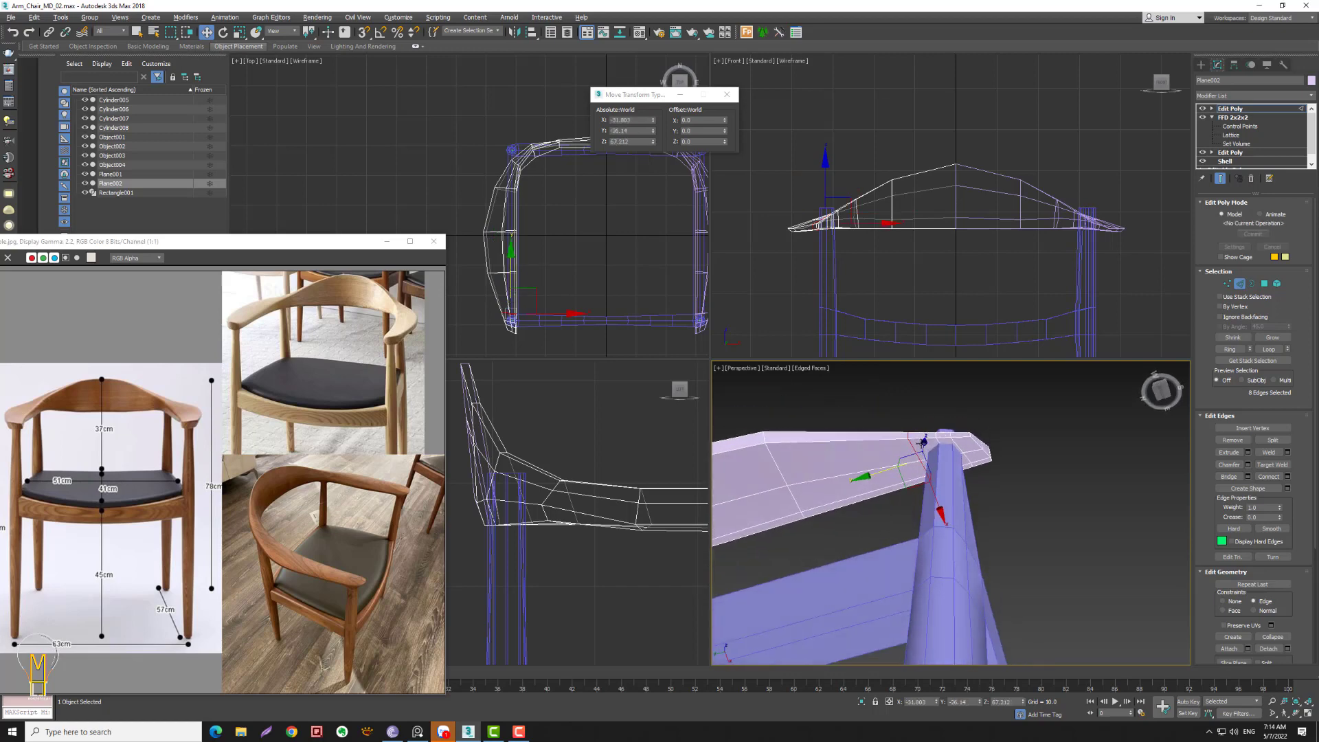
left_click_drag(877, 476, 882, 469)
middle_click_drag(881, 469, 929, 457, "alt")
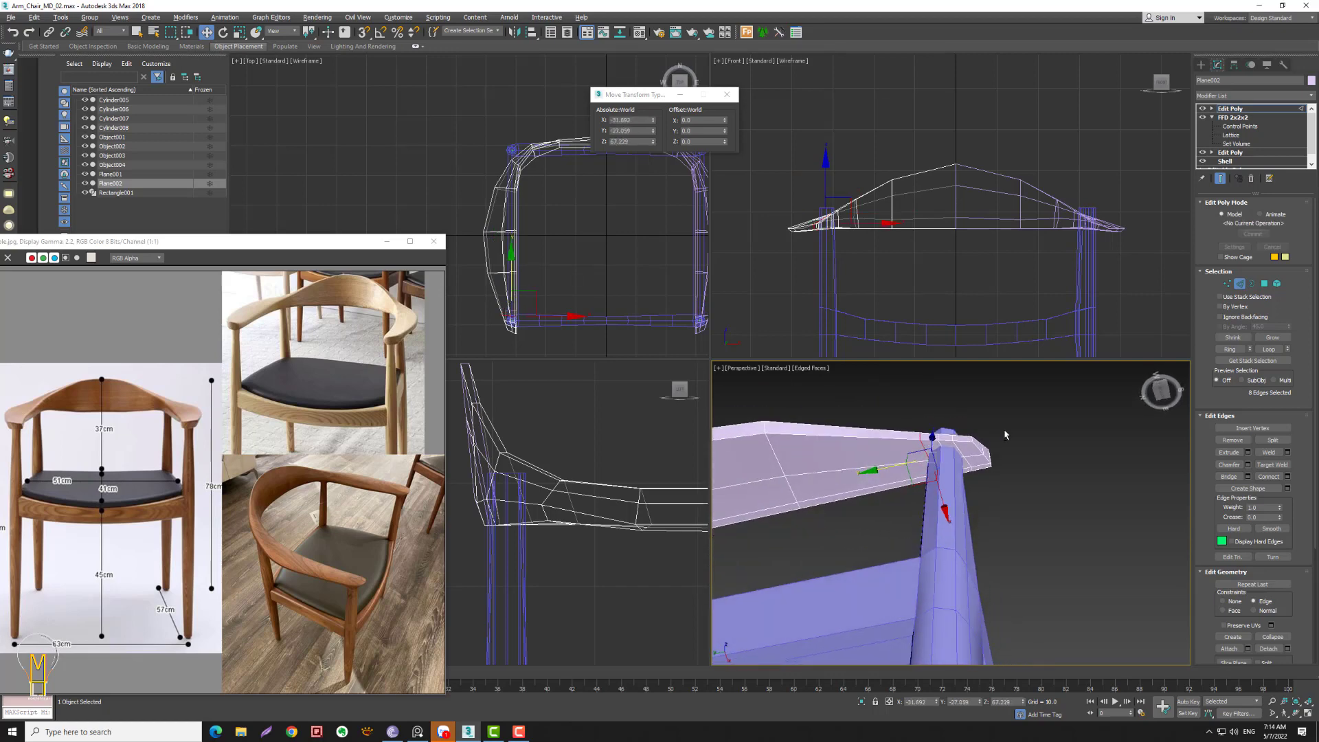
- Leave edge editing, reframe the chair, and switch the Perspective view to wireframe
left_click(1239, 283)
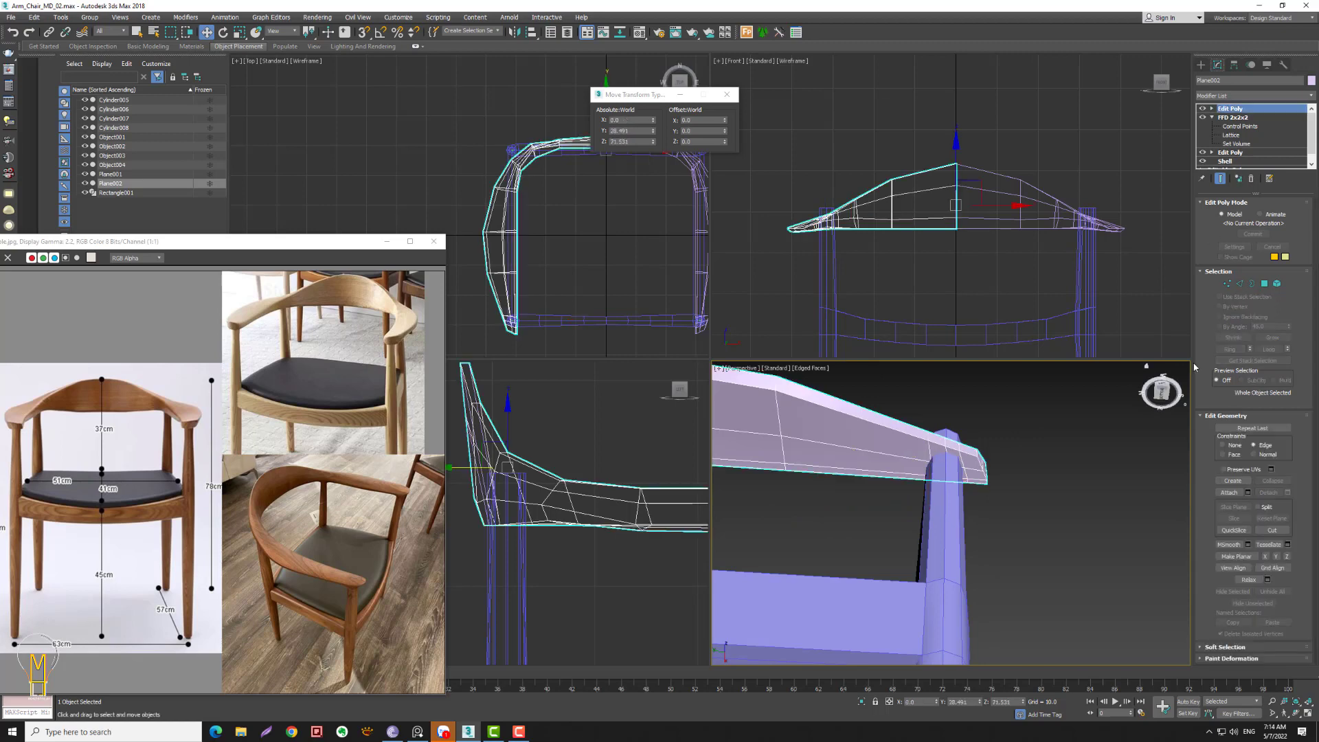
mouse_move(1059, 454)
middle_mouse_down("alt")
mouse_move(967, 489)
mouse_move(970, 446)
middle_mouse_up("alt")
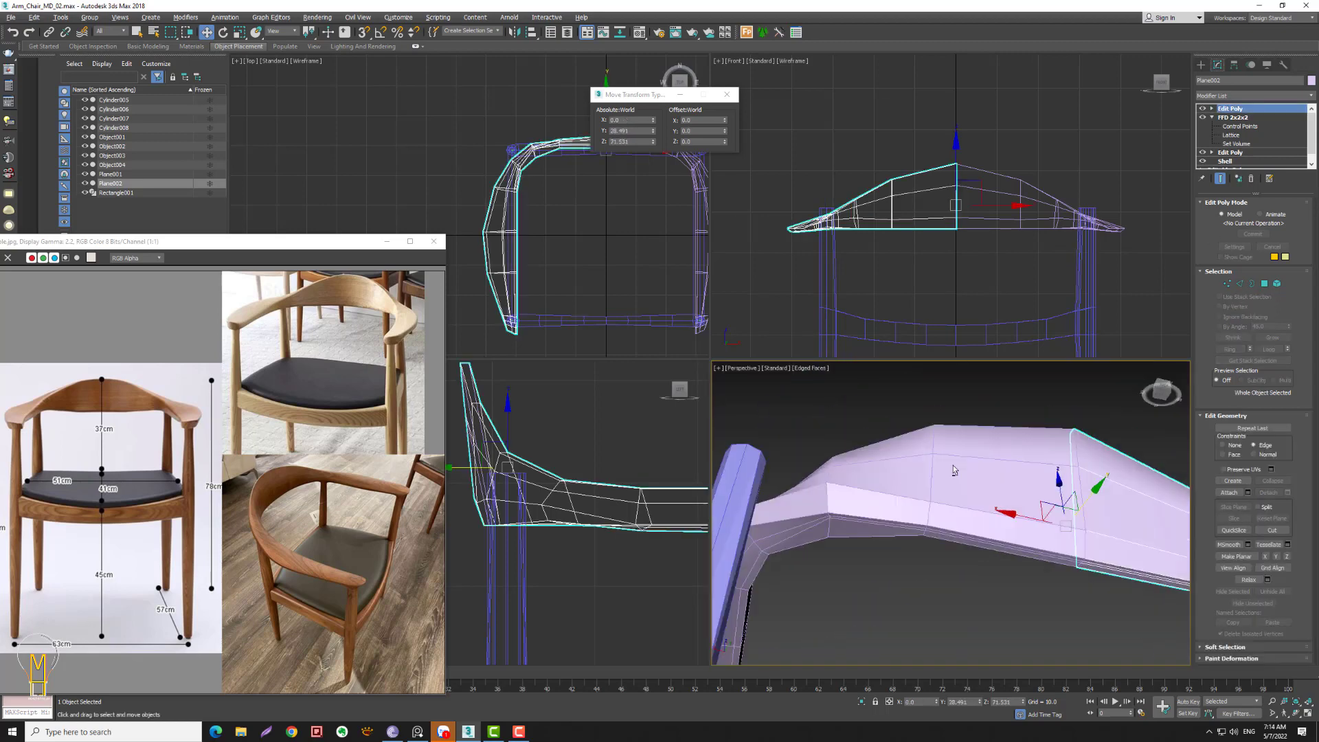
key("alt+z")
mouse_move(971, 455)
left_mouse_down()
mouse_move(939, 472)
mouse_move(964, 480)
mouse_move(976, 454)
left_mouse_up()
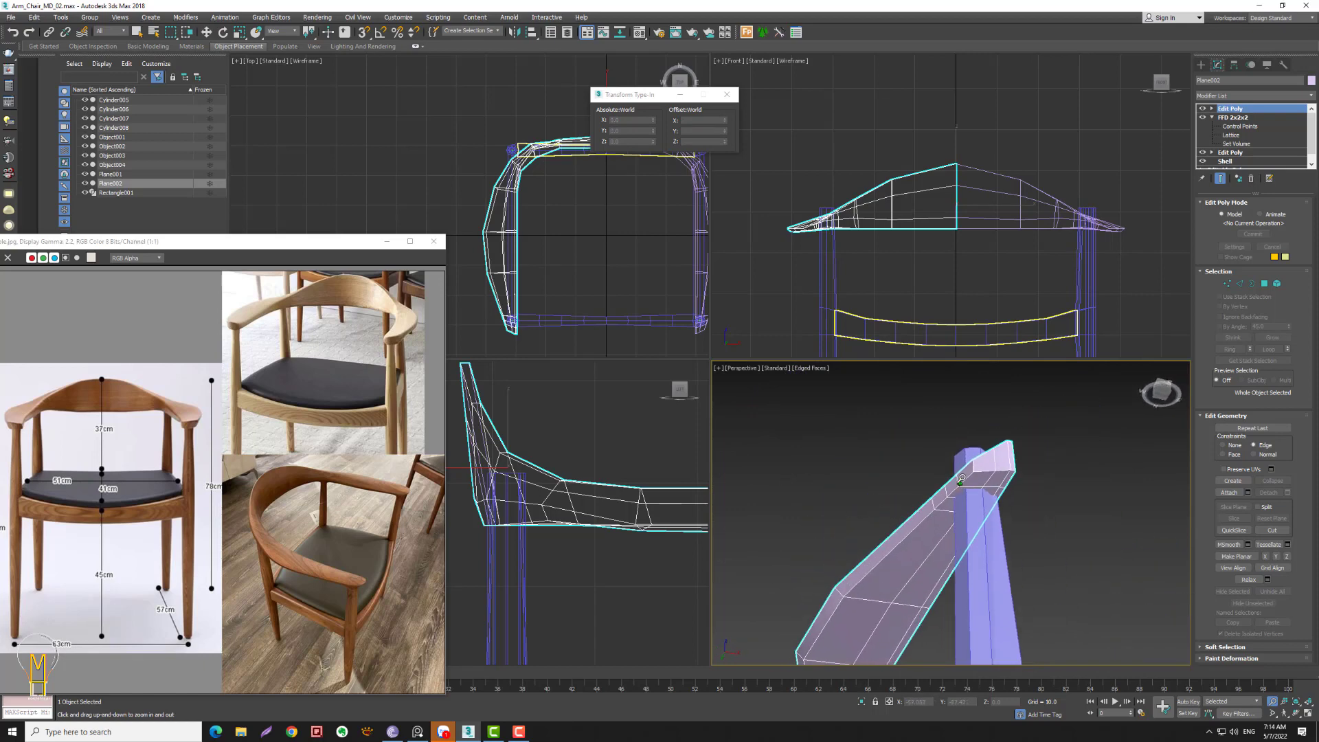
key("w")
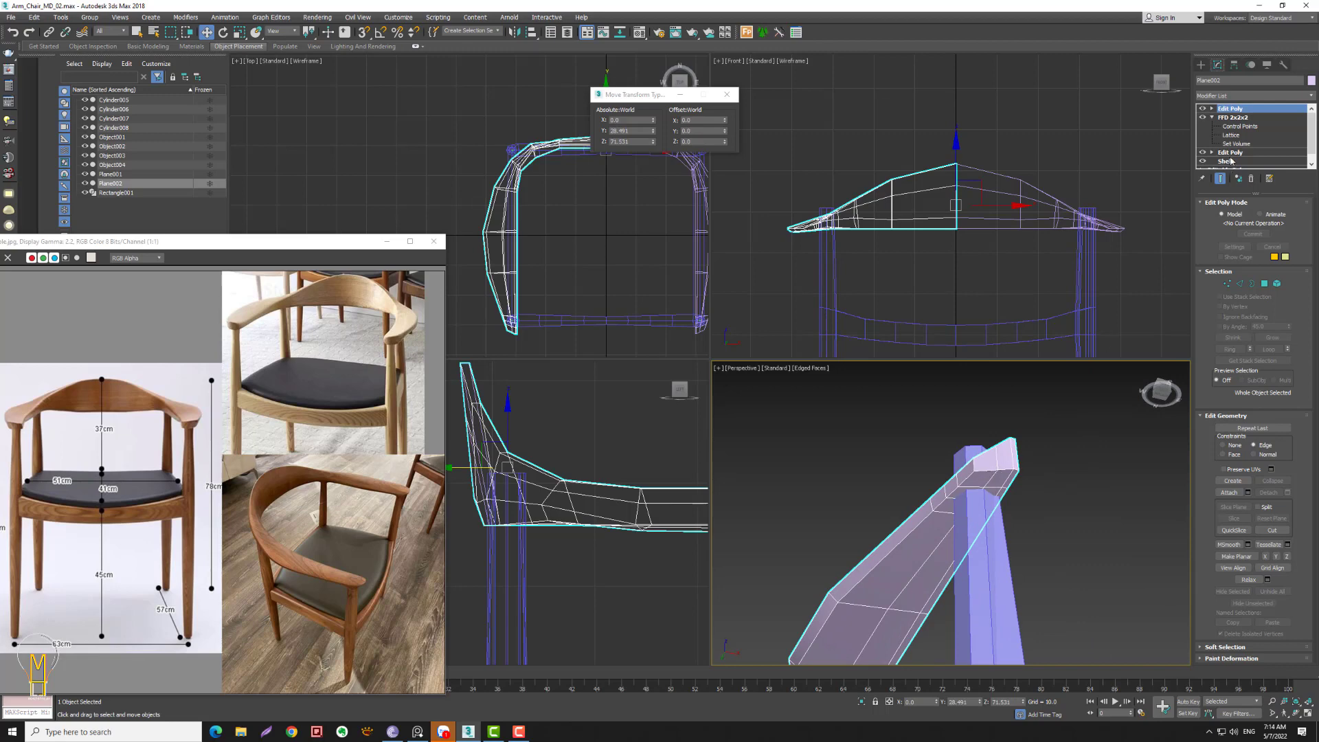
key("2")
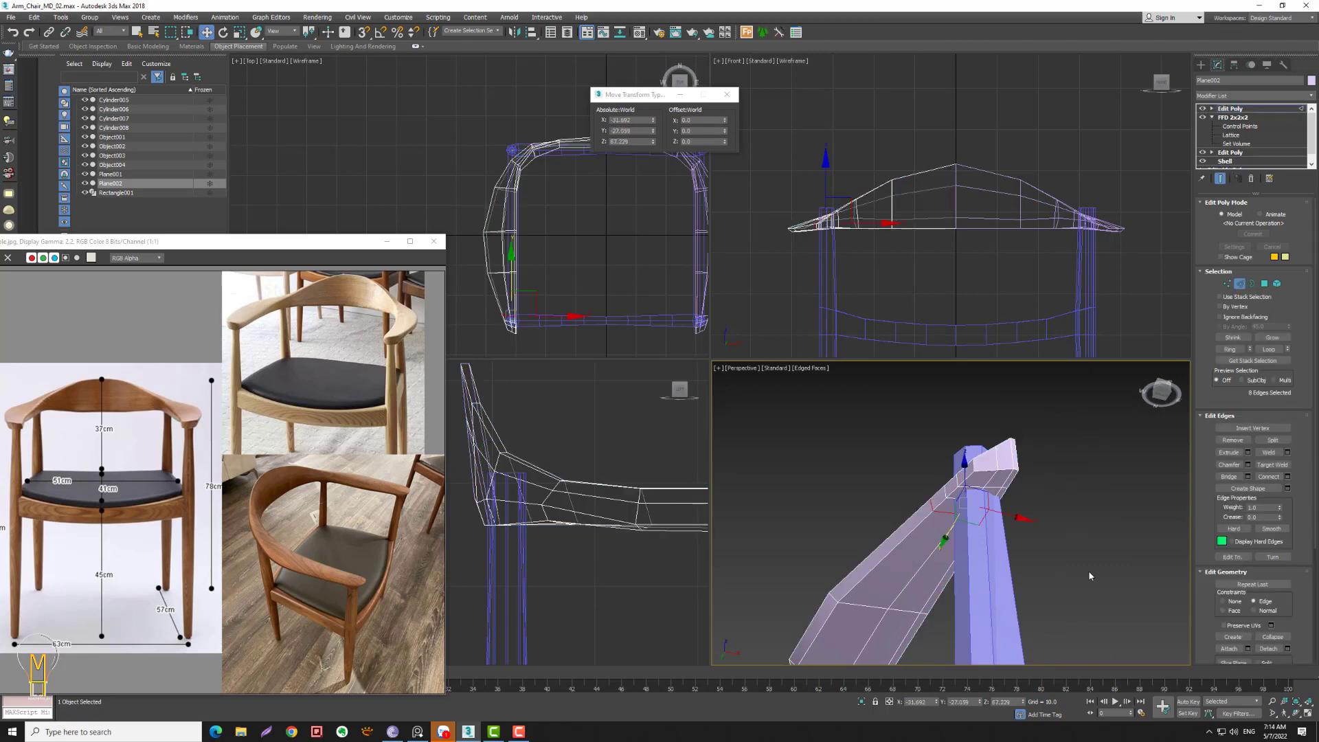
middle_click_drag(963, 650, 1058, 532, "alt")
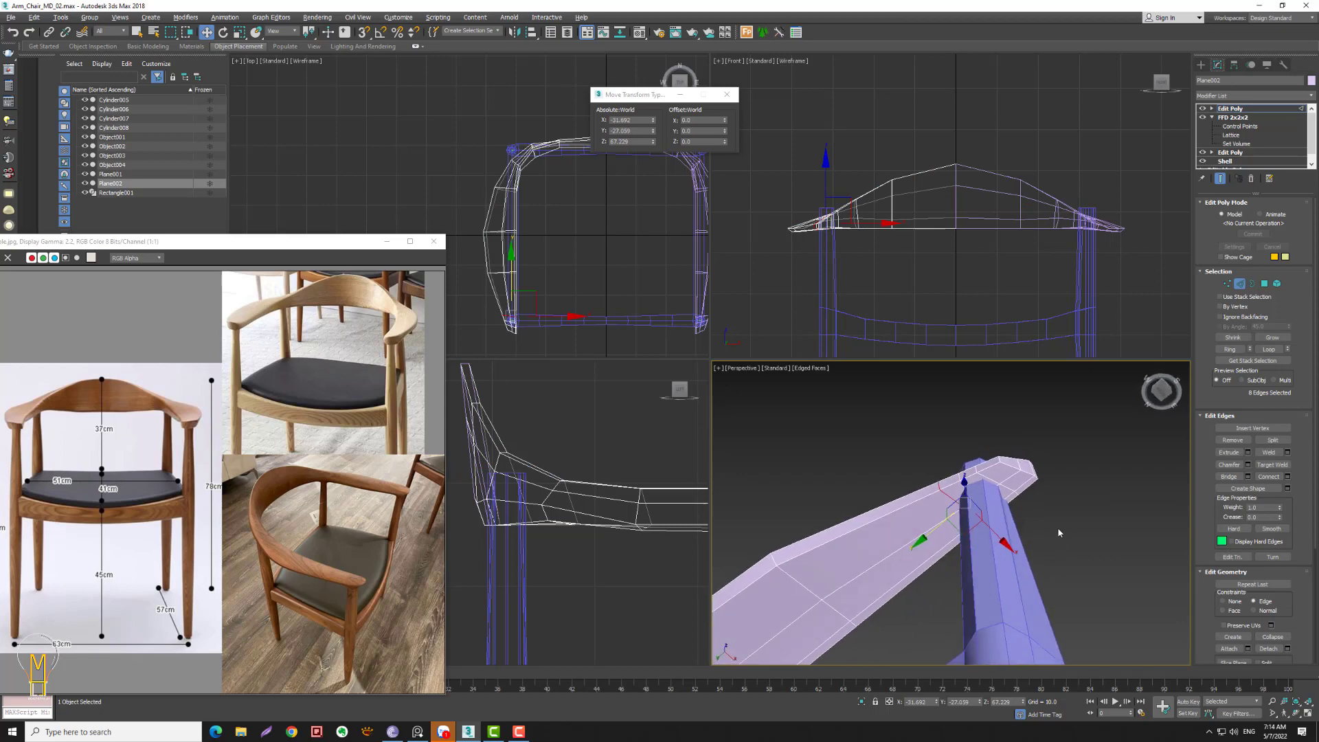
key("F3")
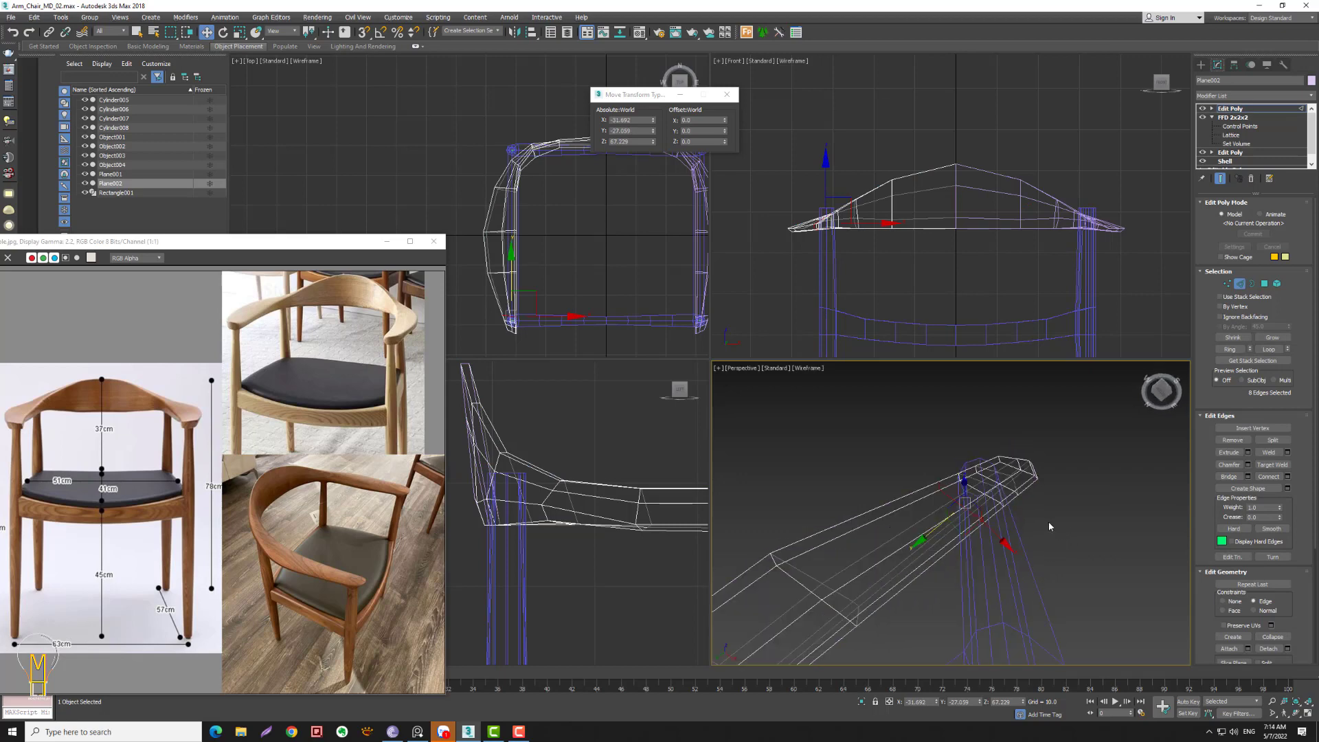
scroll(1030, 508, "up", 5)
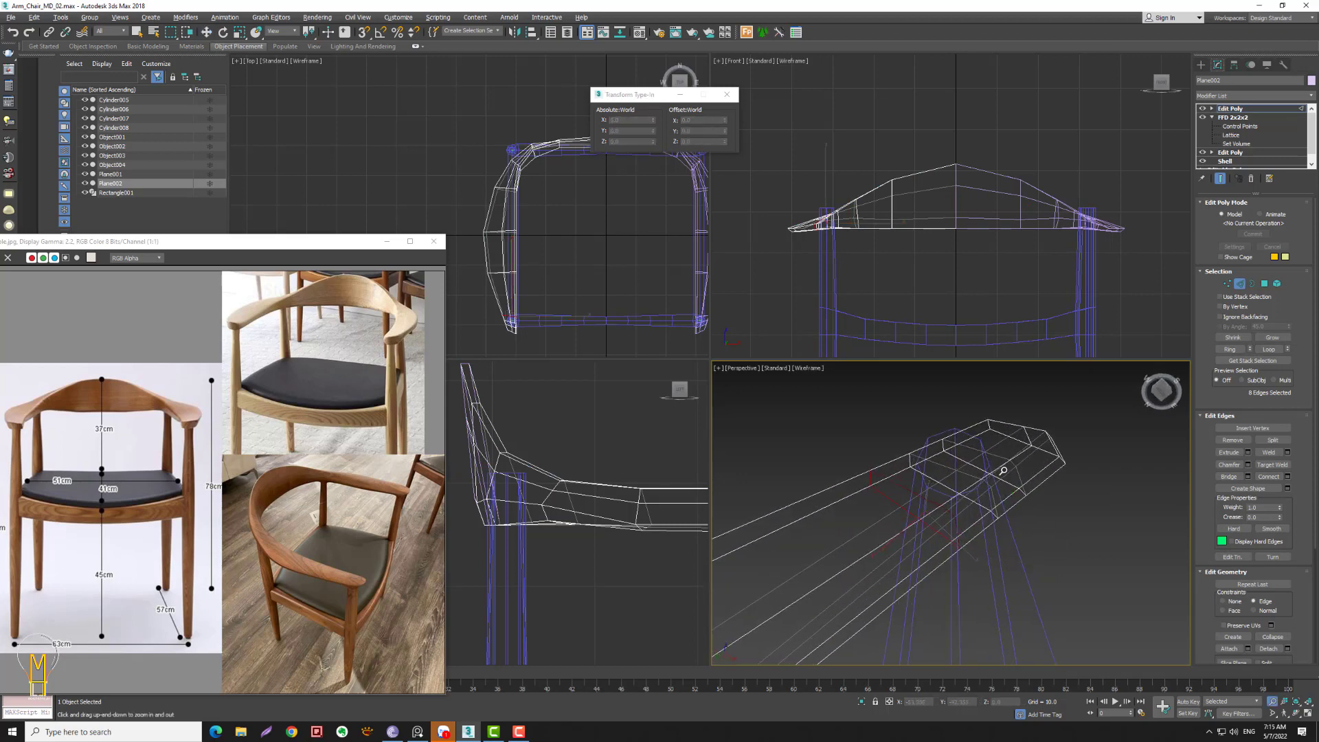
- Check the armrest vertex above the leg in Vertex mode, then exit sub-object level
left_click(1226, 284)
left_click(944, 453)
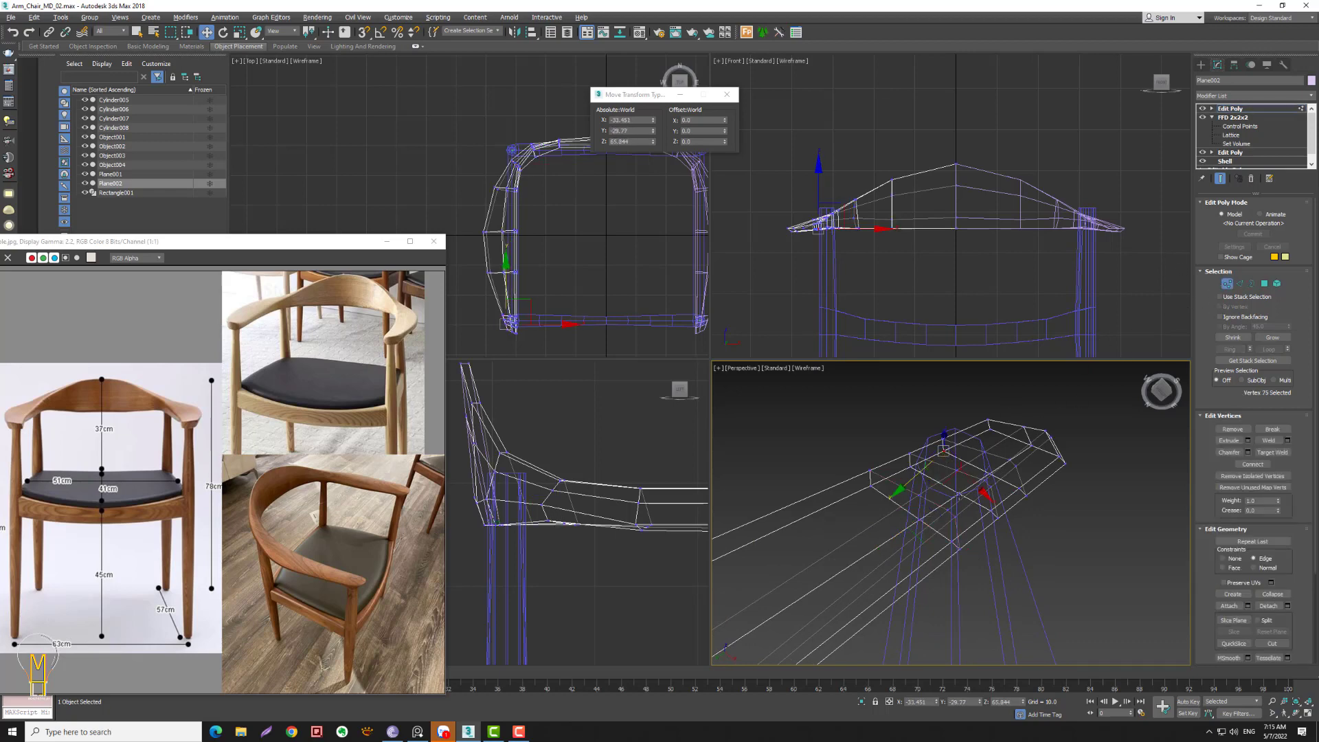
left_click(1226, 283)
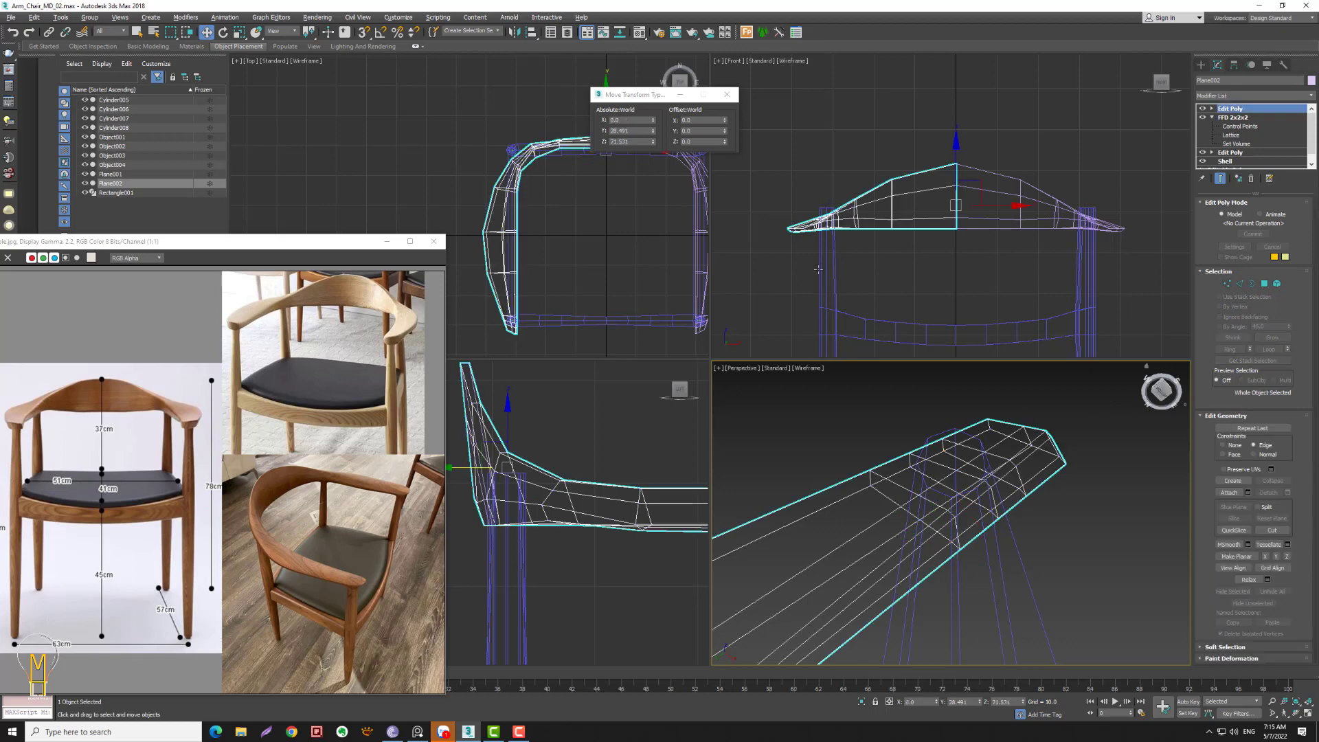
key("1")
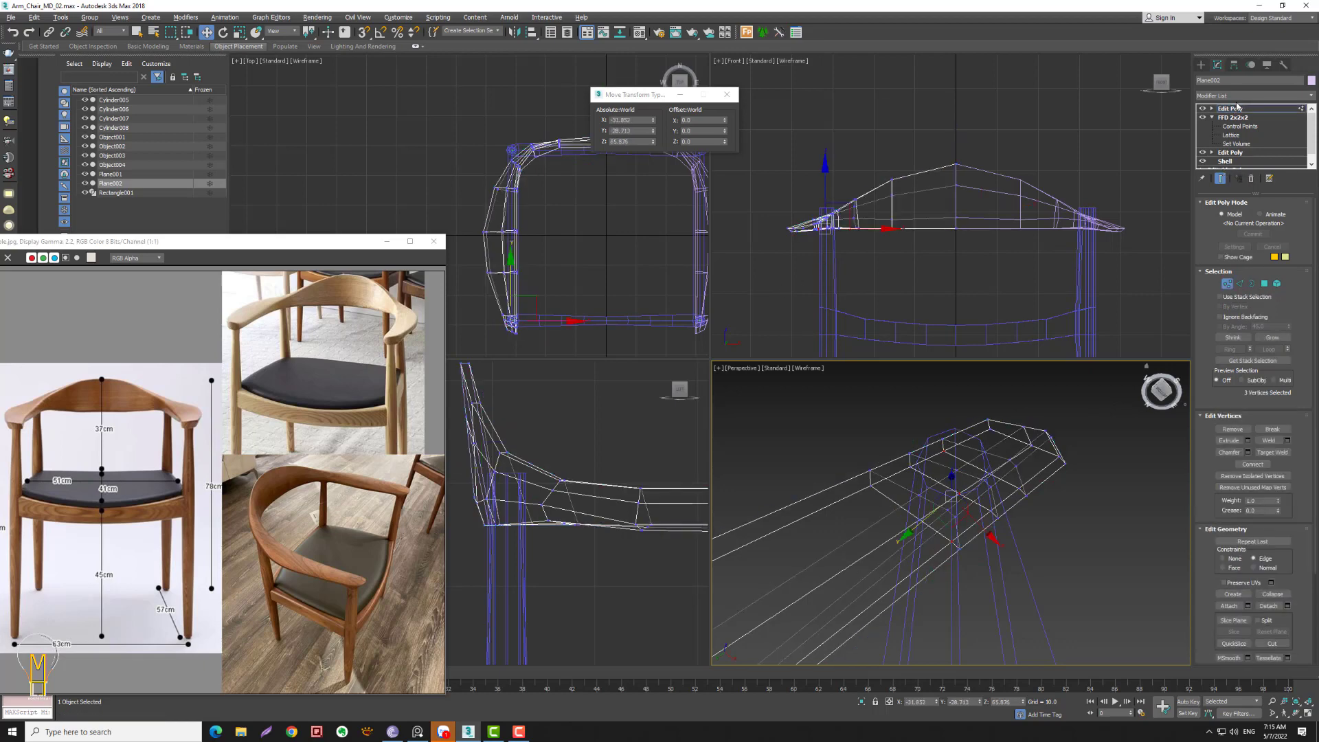
left_click(1228, 285)
- Lower Cylinder008's top vertices beneath the armrest, then reselect Plane002
left_click(822, 282)
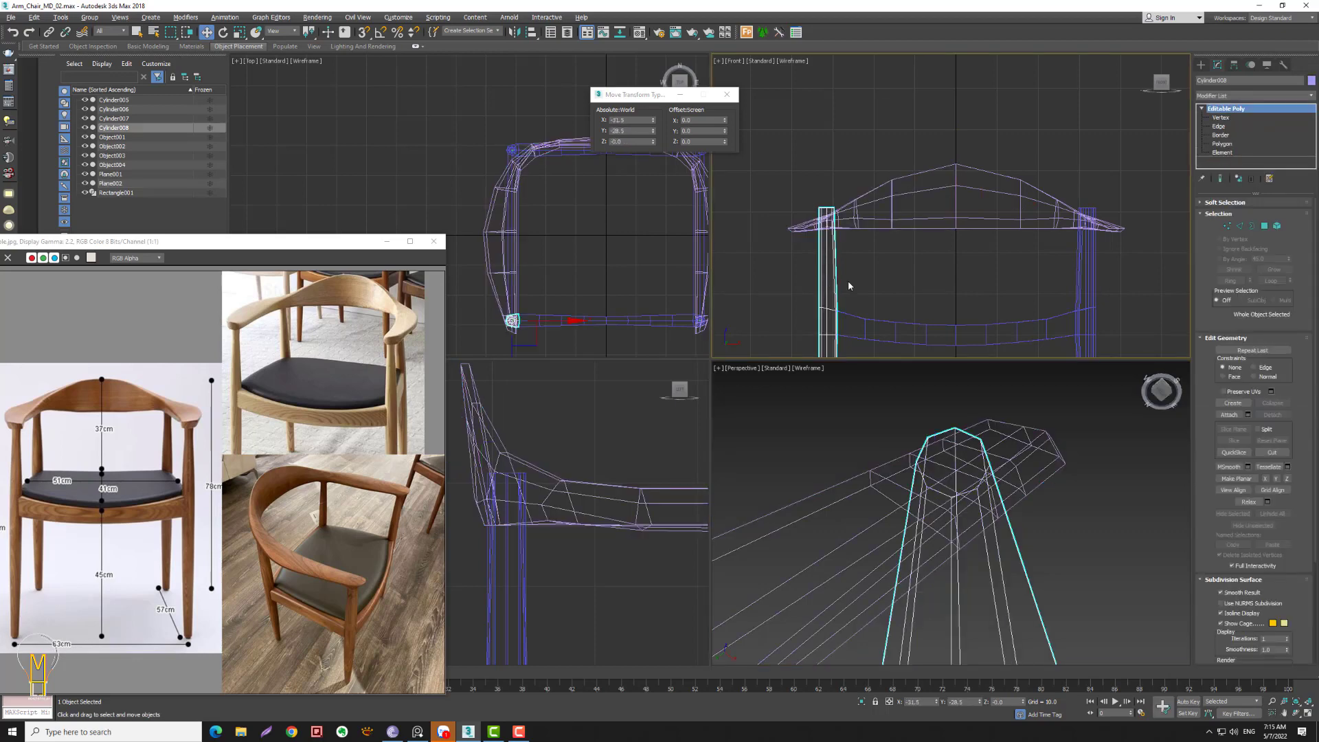
left_click(1230, 230)
mouse_move(811, 219)
left_mouse_down()
mouse_move(862, 194)
mouse_move(831, 192)
mouse_move(866, 221)
left_mouse_up()
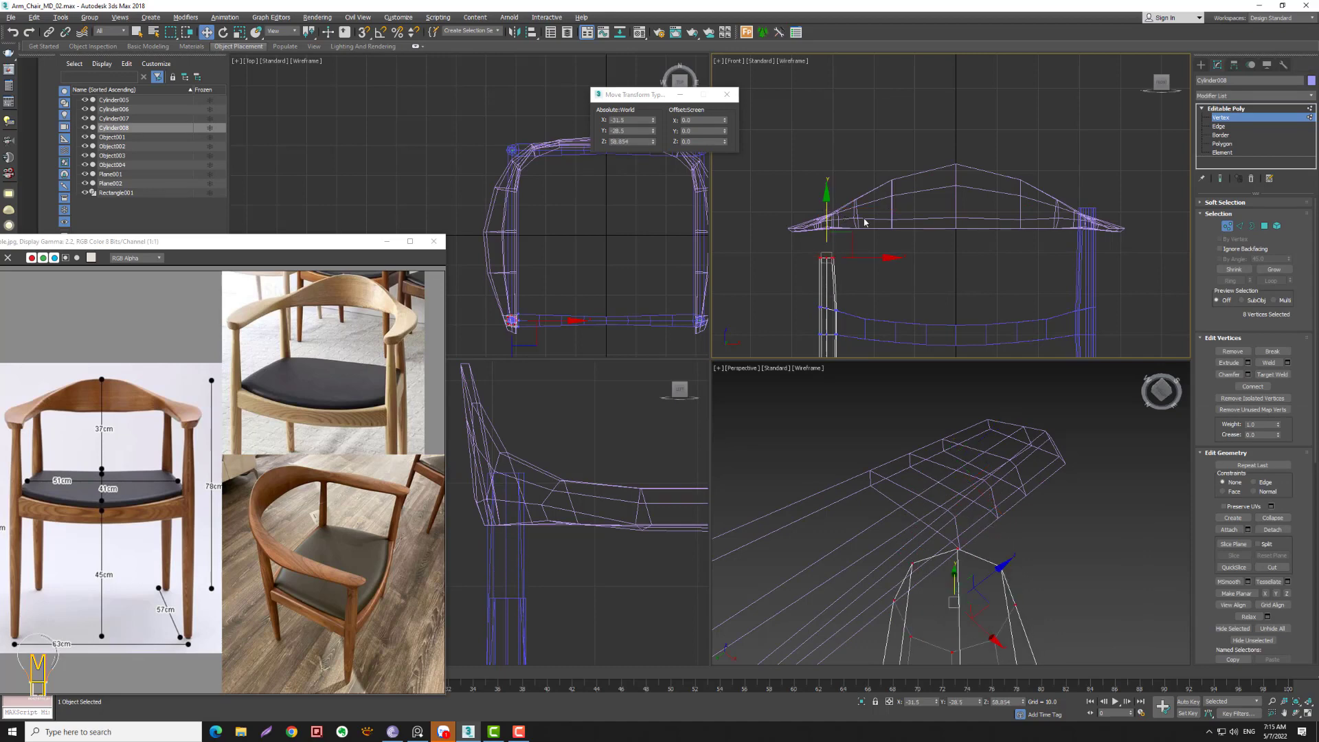
left_click(1227, 226)
left_click(995, 485)
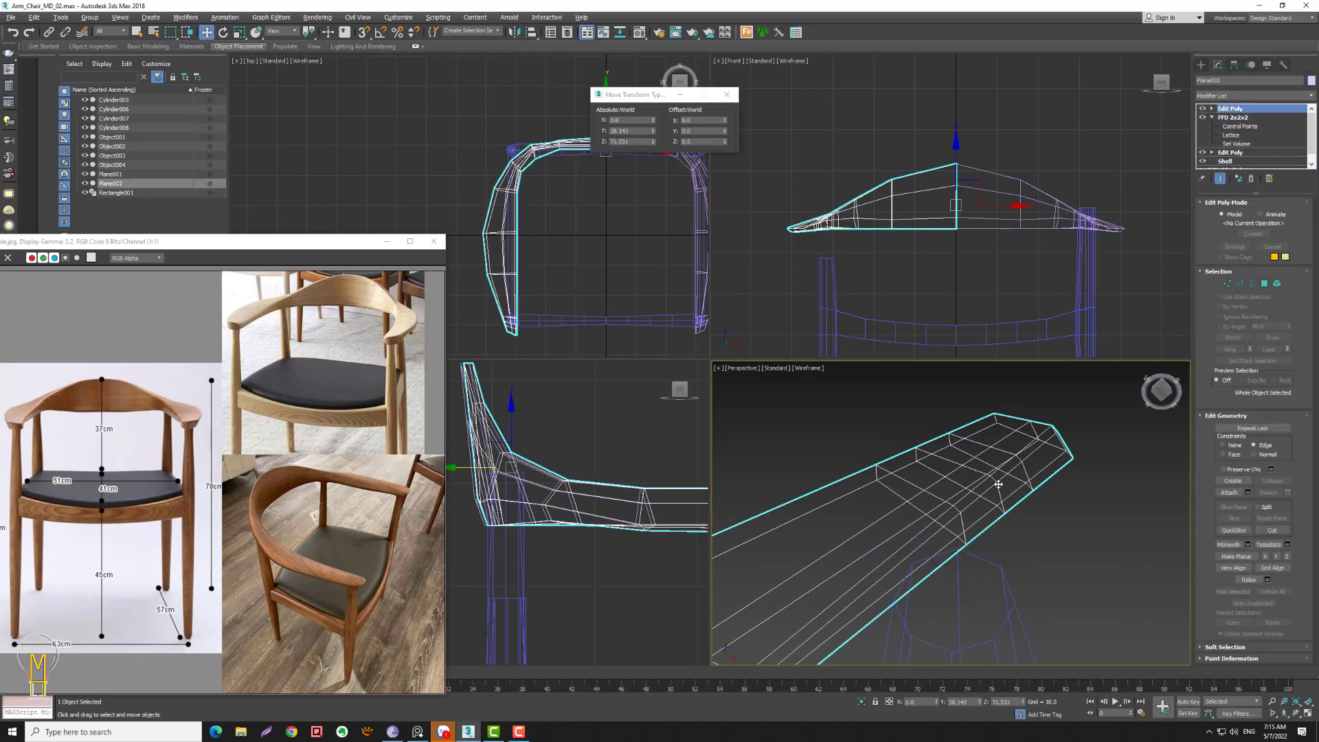
- Restore shaded view and move the arm-rail vertex above the leg over the leg top
key("F3")
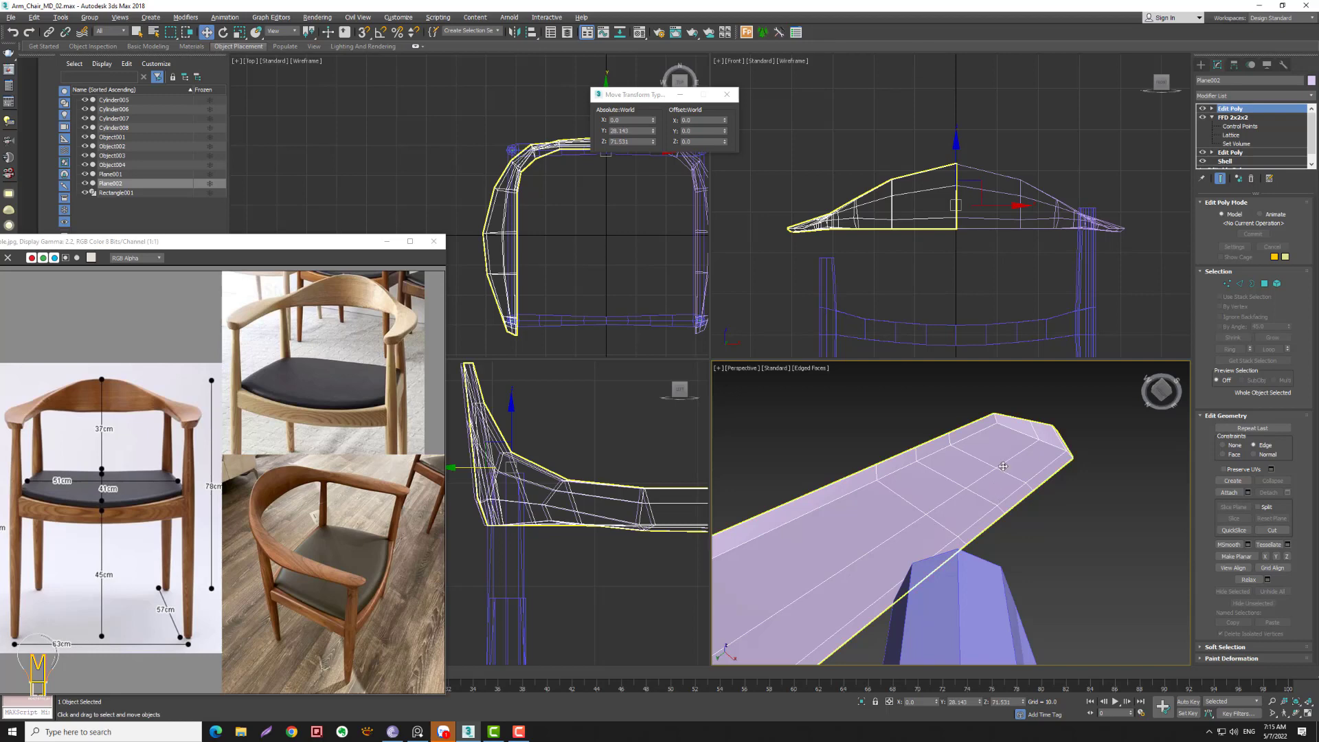
left_click(1228, 285)
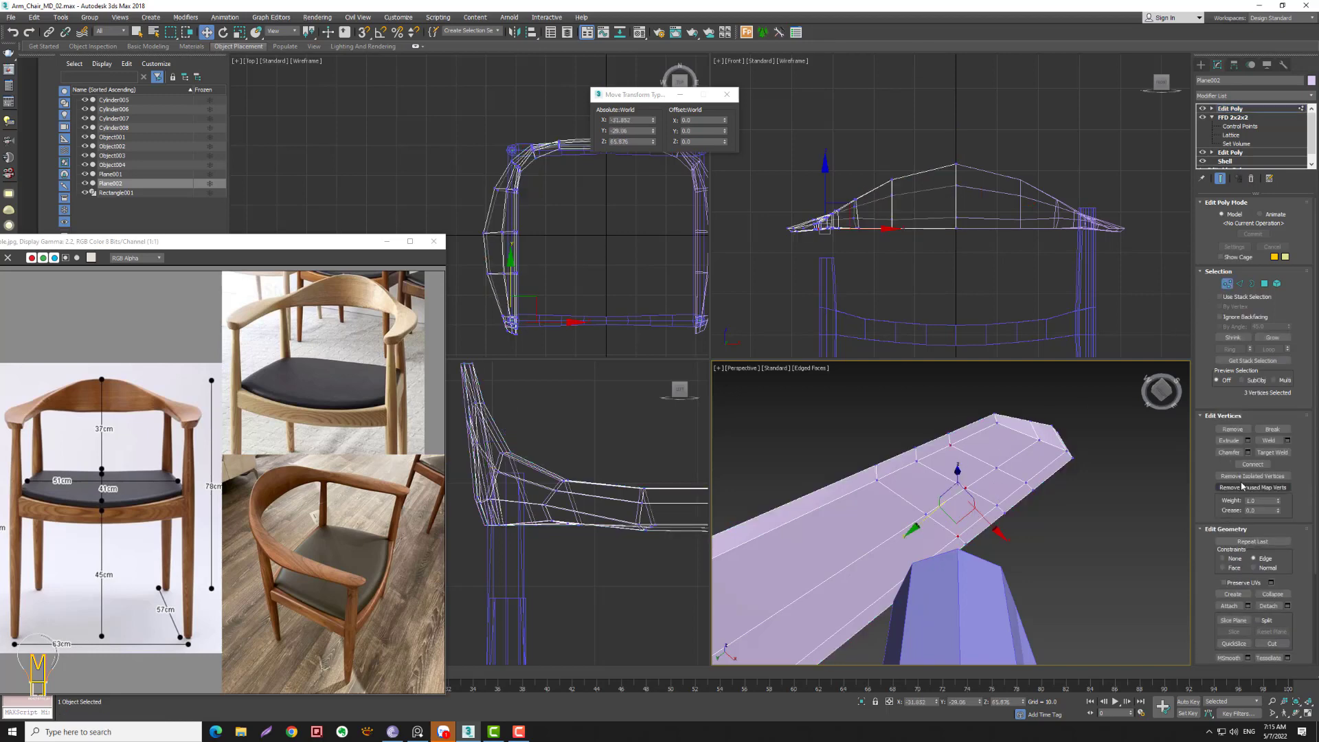
left_click(1028, 485)
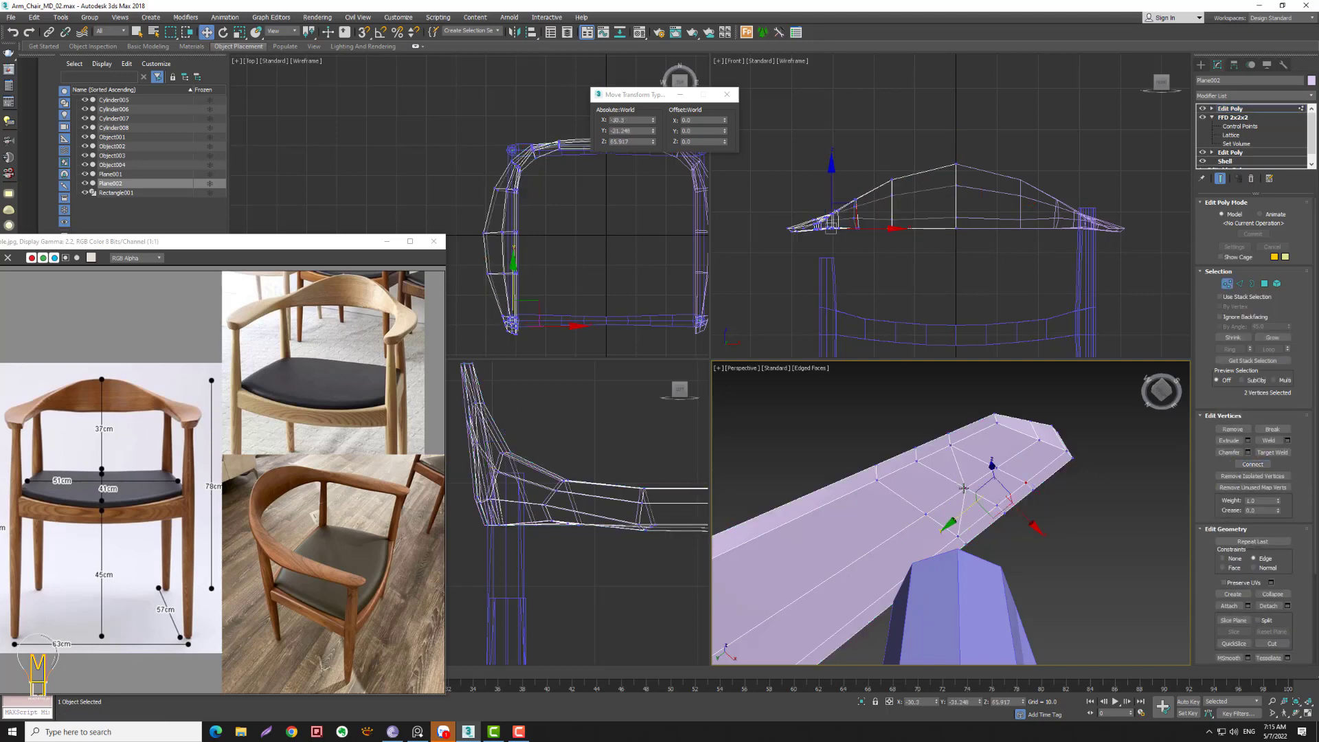
left_click(877, 479, "ctrl")
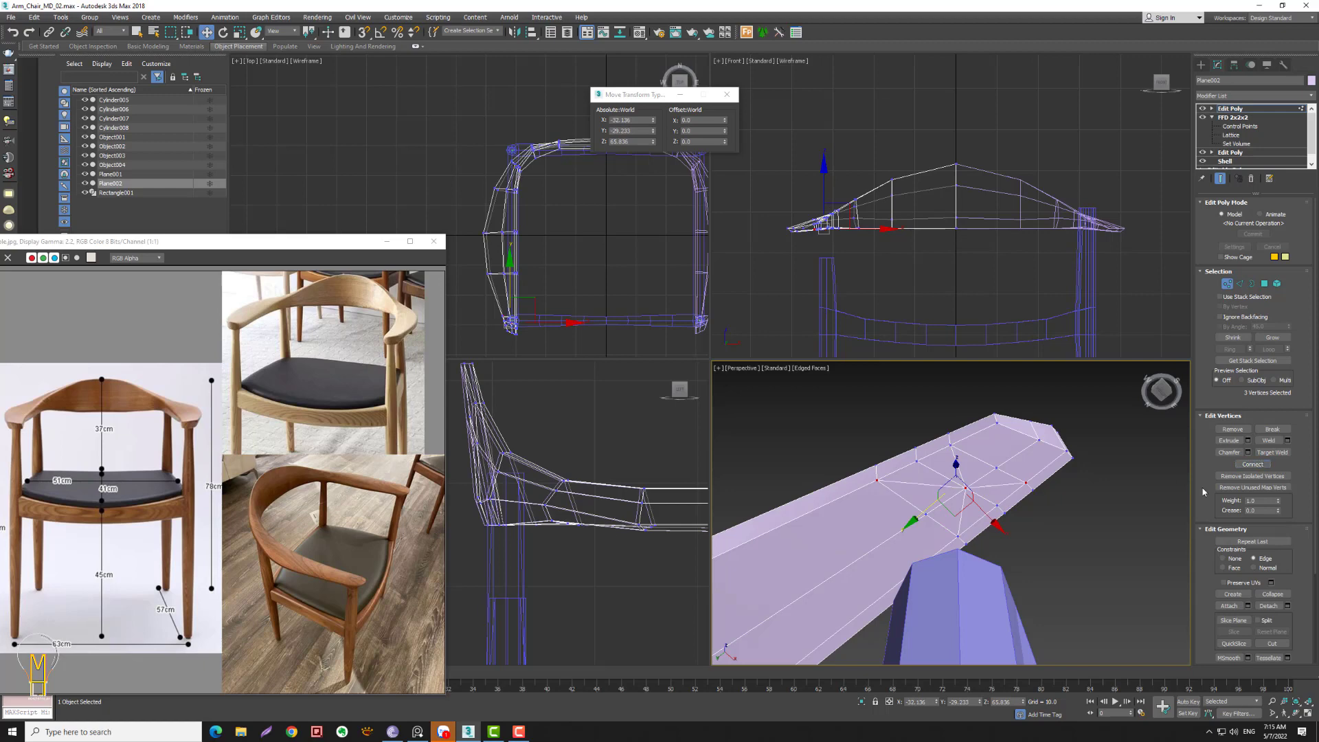
left_click(1160, 494)
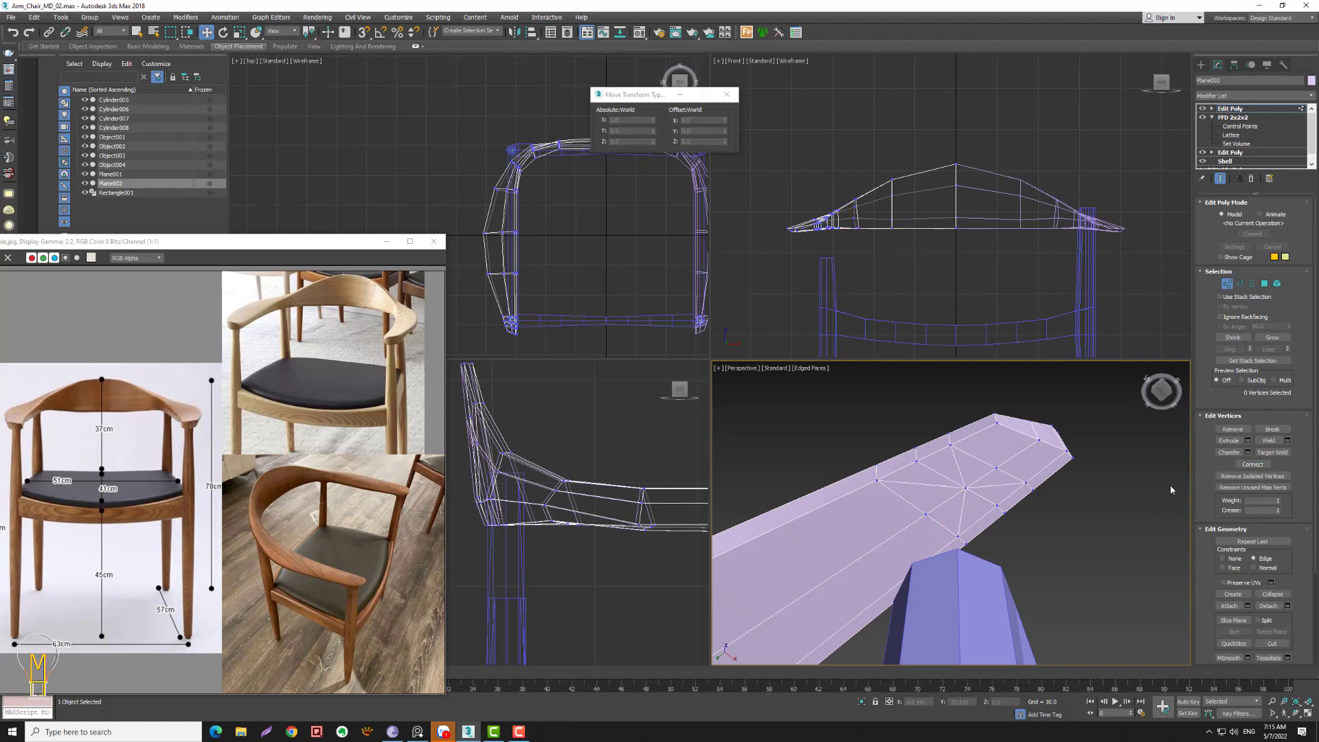
left_click(966, 489)
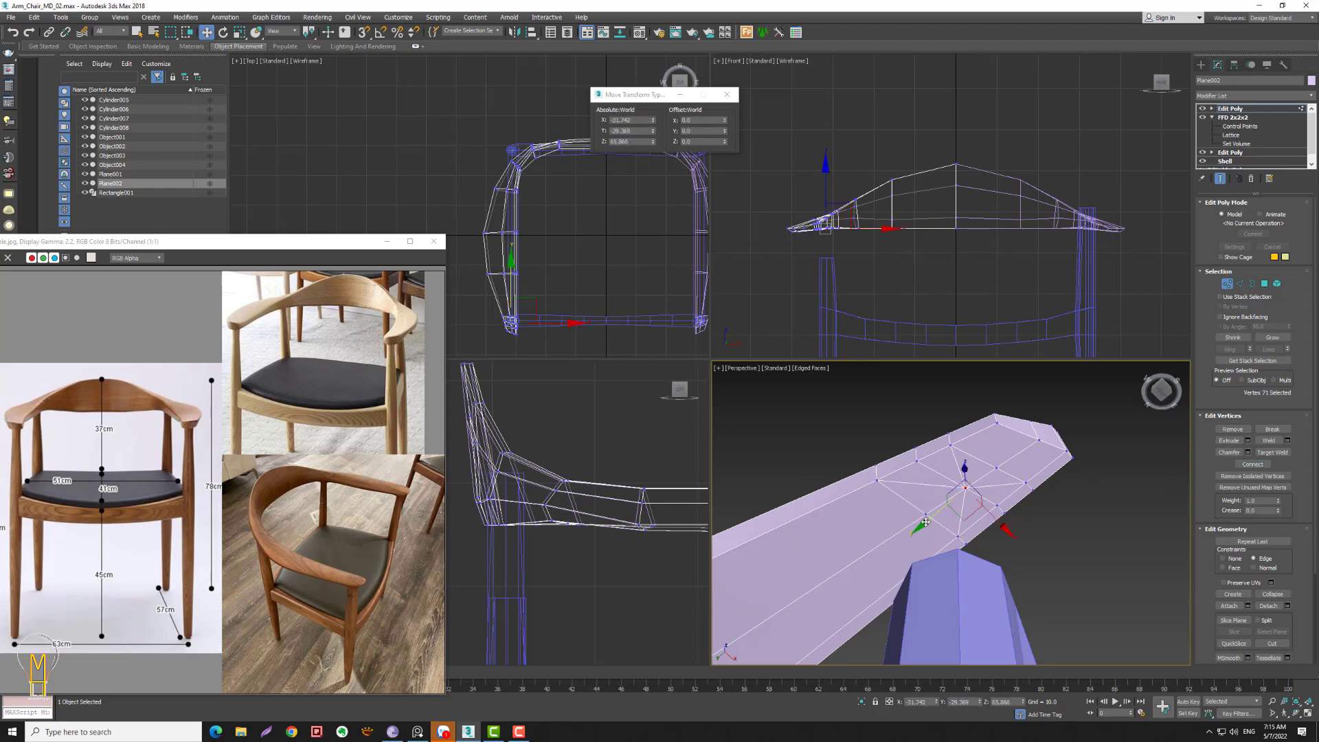
left_click_drag(969, 504, 962, 507)
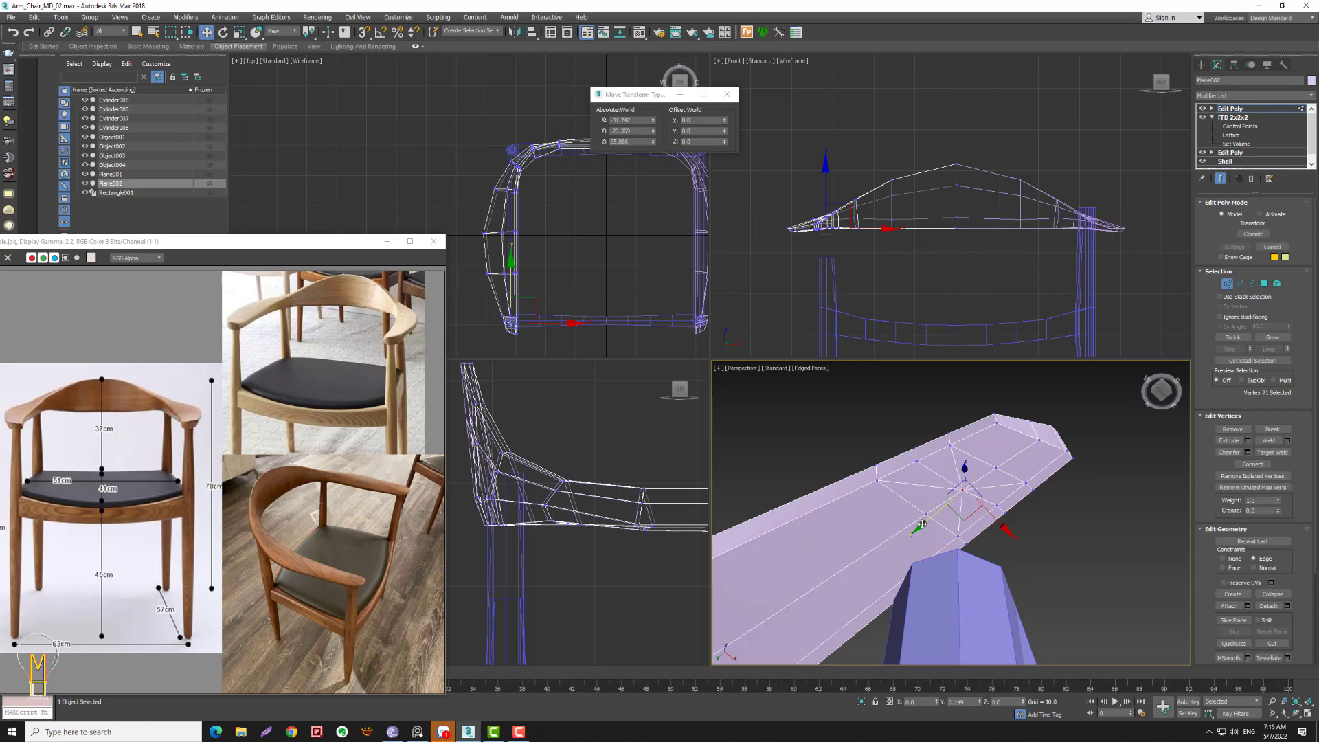
- Chamfer that vertex into an eight-vertex ring and nudge one ring vertex to even it
left_click(1248, 452)
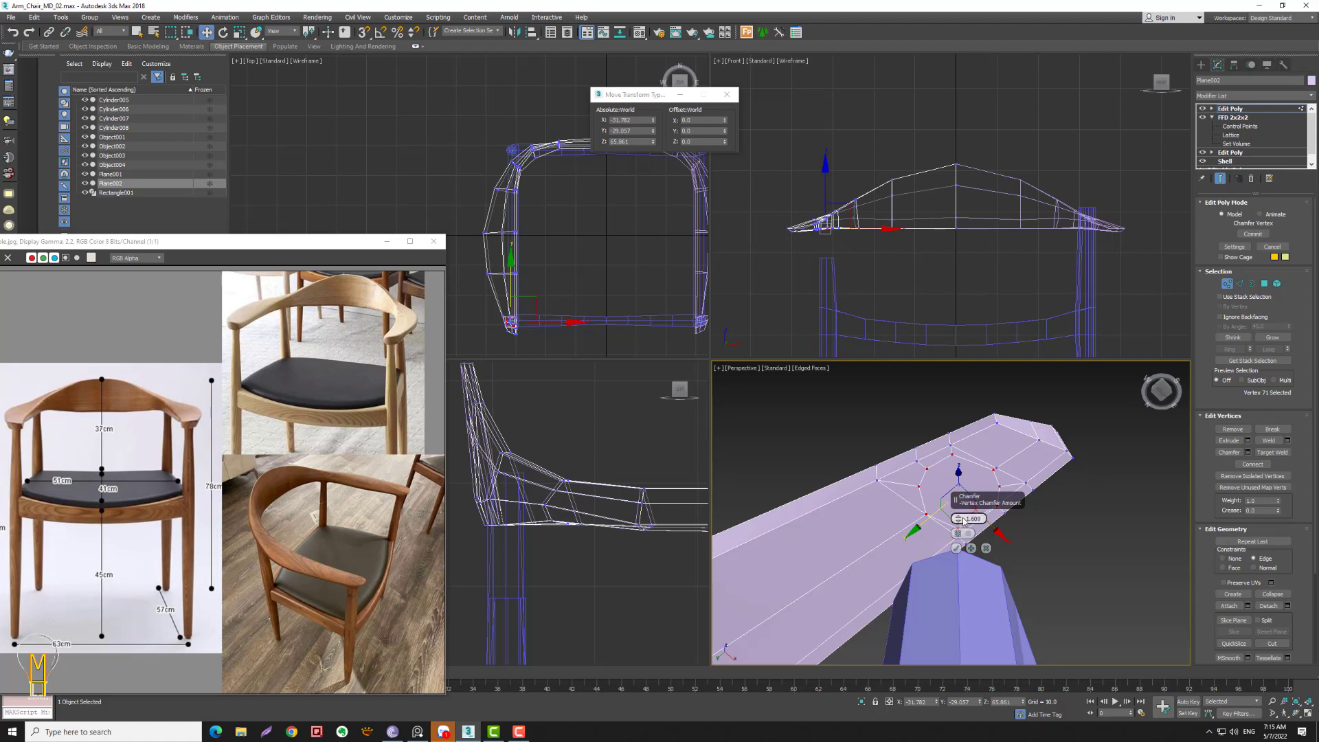
left_click(956, 548)
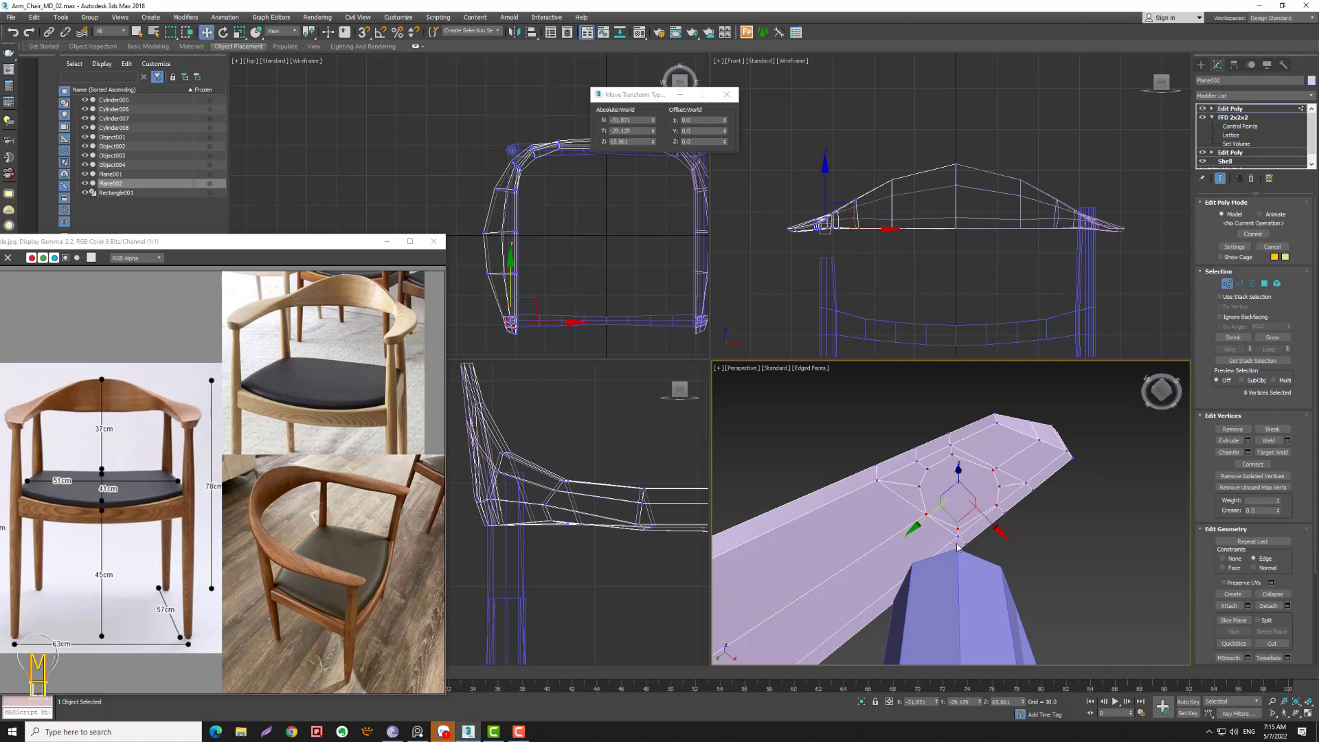
scroll(944, 501, "up", 3)
scroll(944, 501, "up", 2)
left_click(909, 528)
key("w")
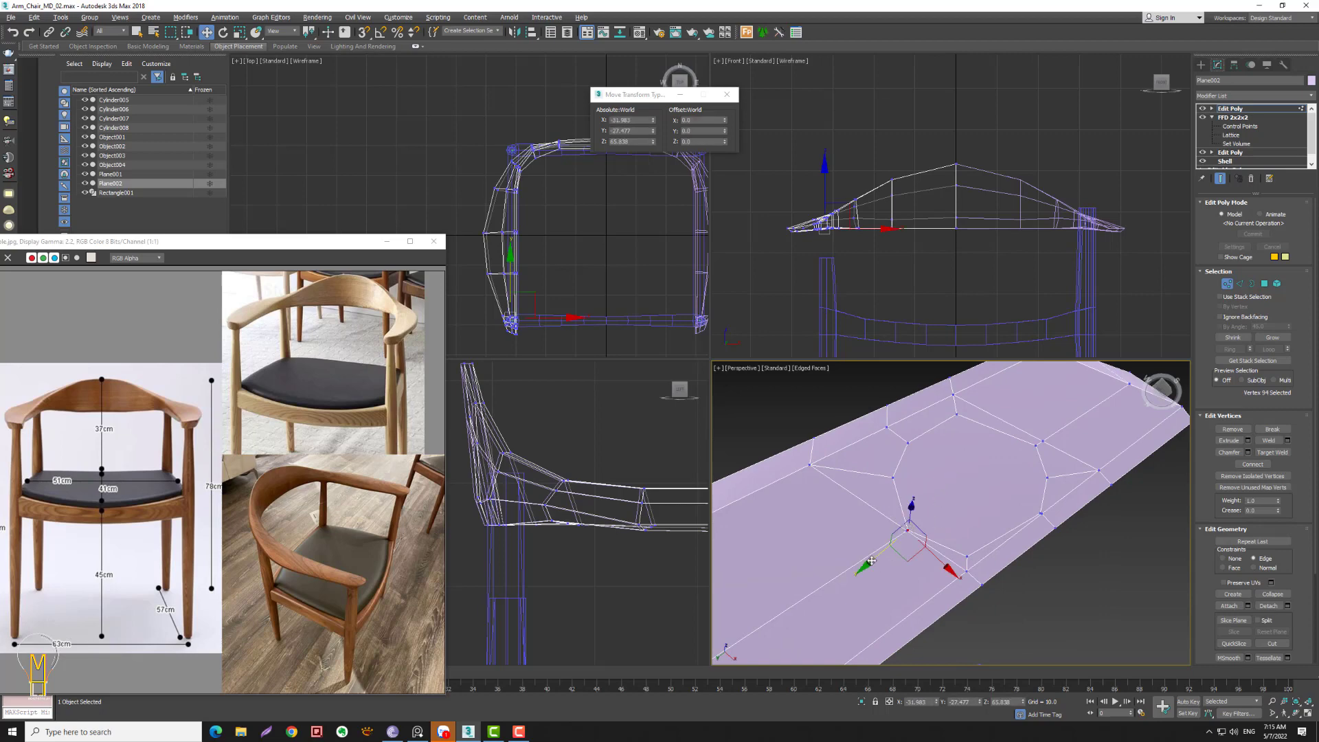
left_click_drag(908, 534, 916, 525)
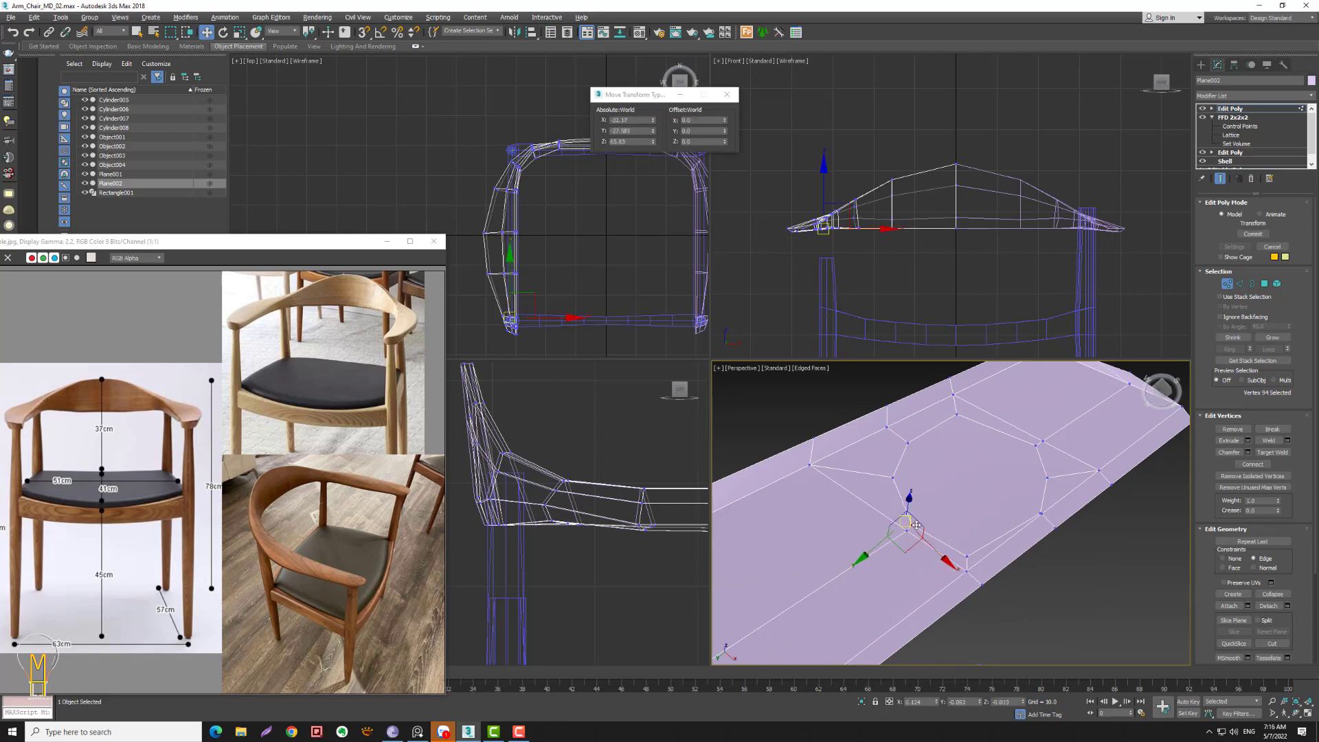
- Delete the octagonal polygon under the arm rail to open an eight-sided hole above the leg
key("alt+z")
left_click_drag(1045, 447, 1045, 491)
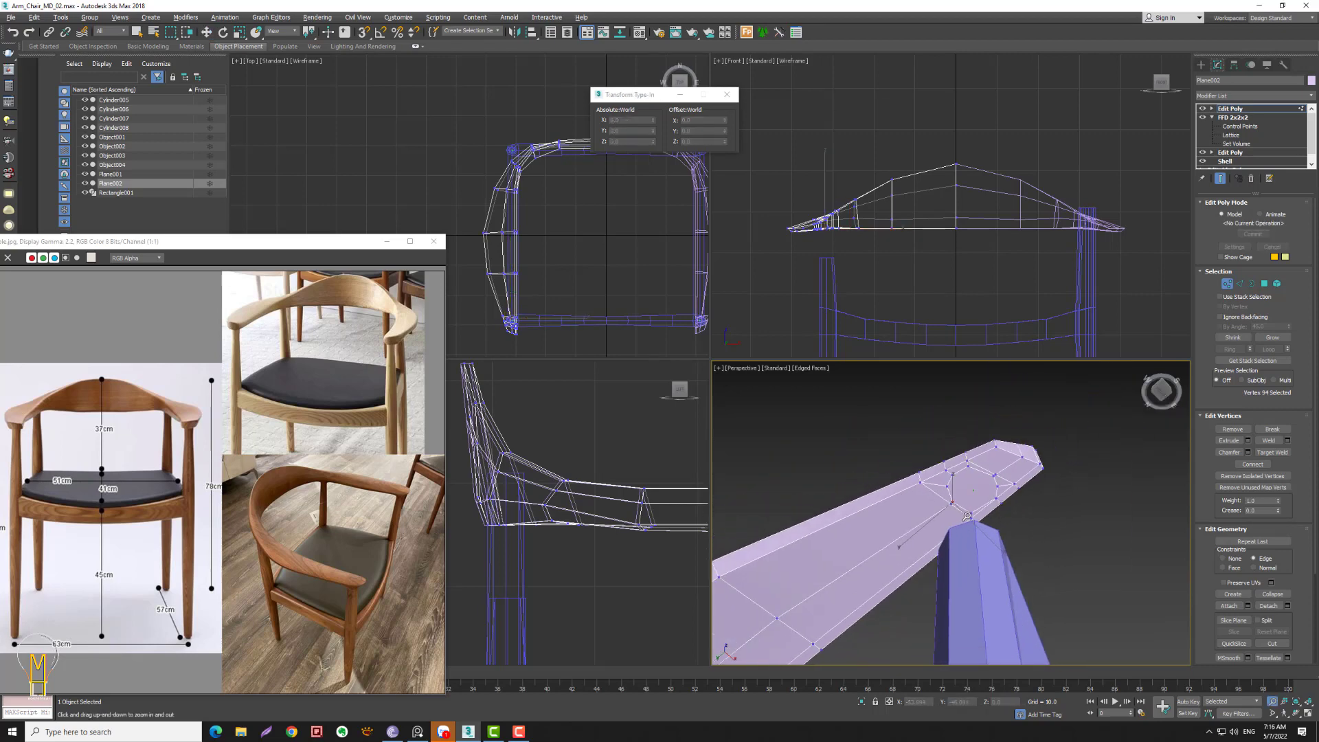
middle_click_drag(1044, 491, 950, 491, "alt")
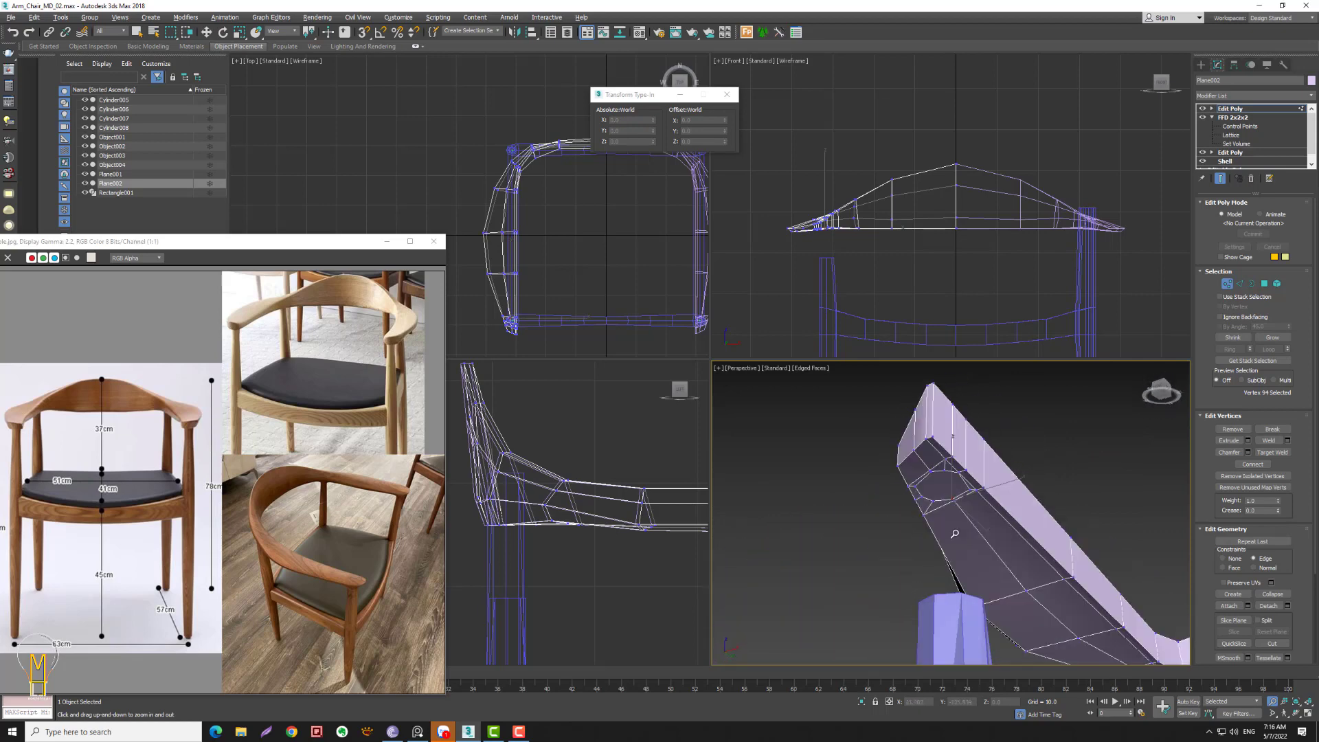
left_click(1263, 283)
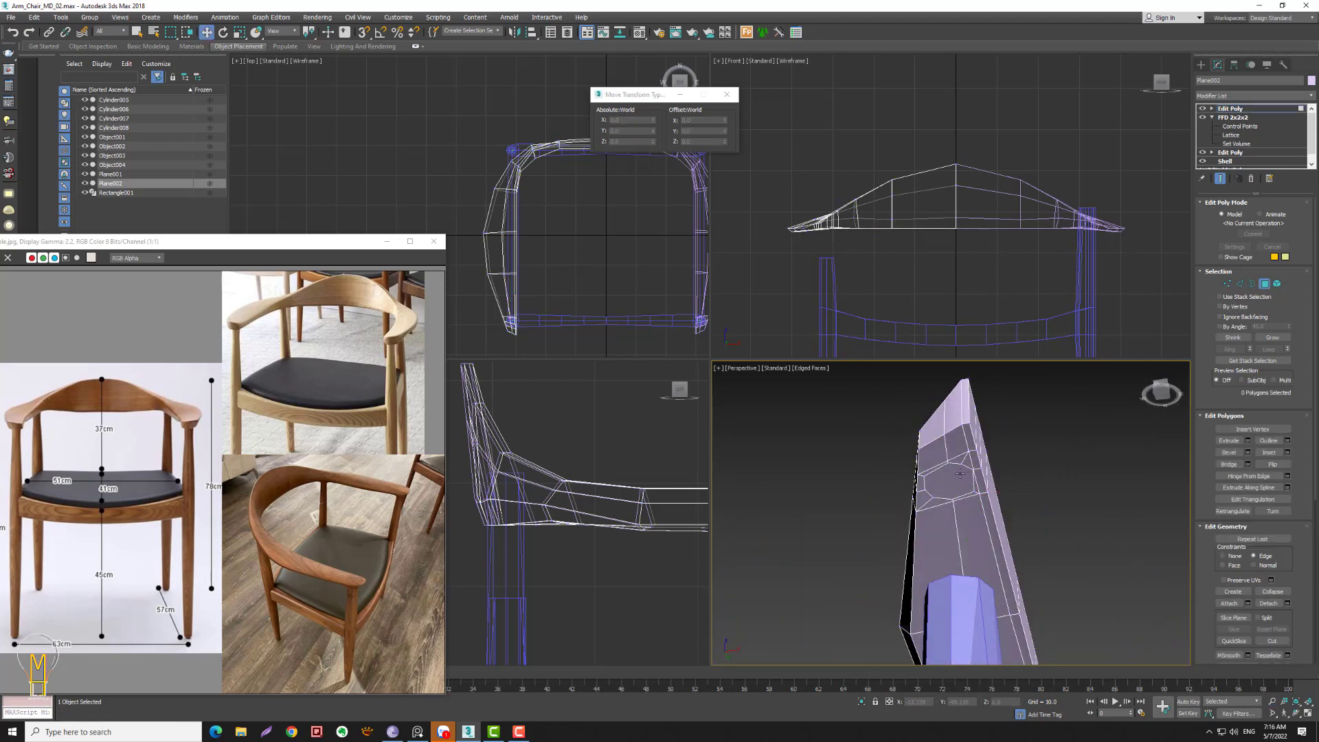
left_click(948, 482)
key("Delete")
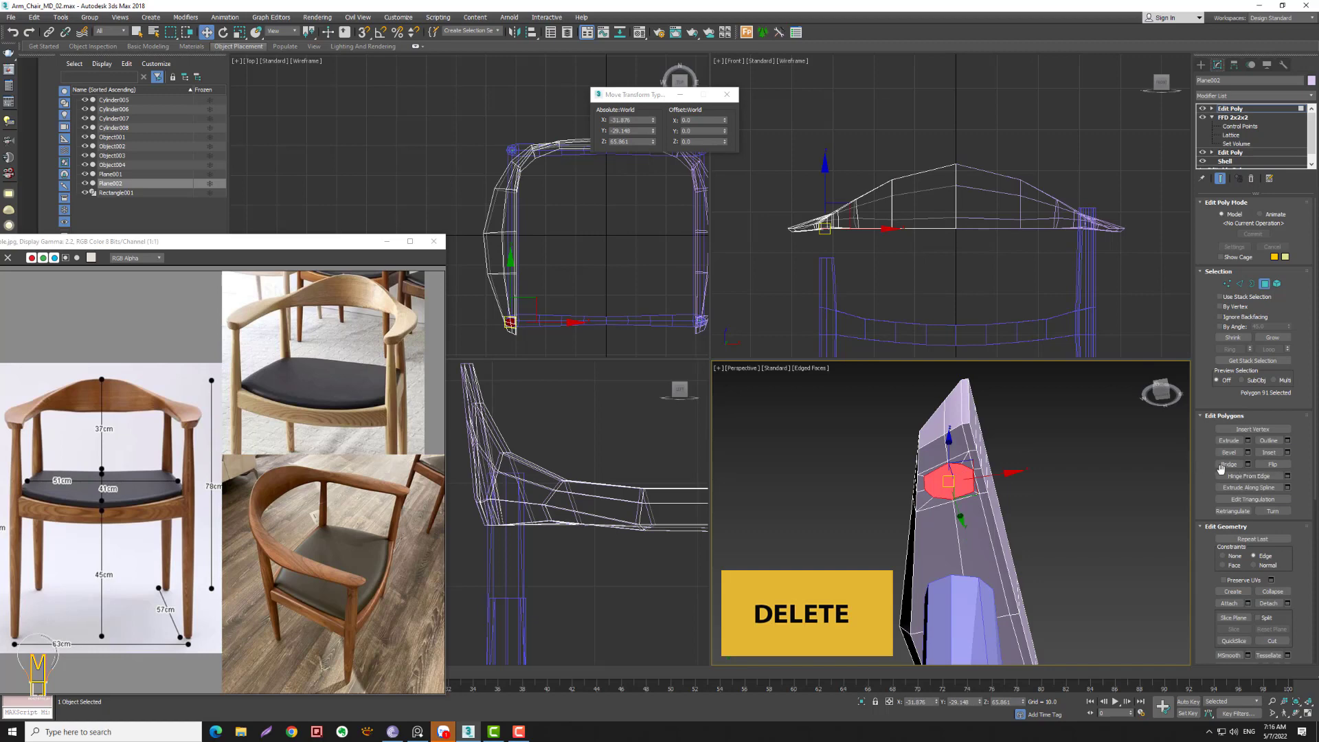
key("alt+z")
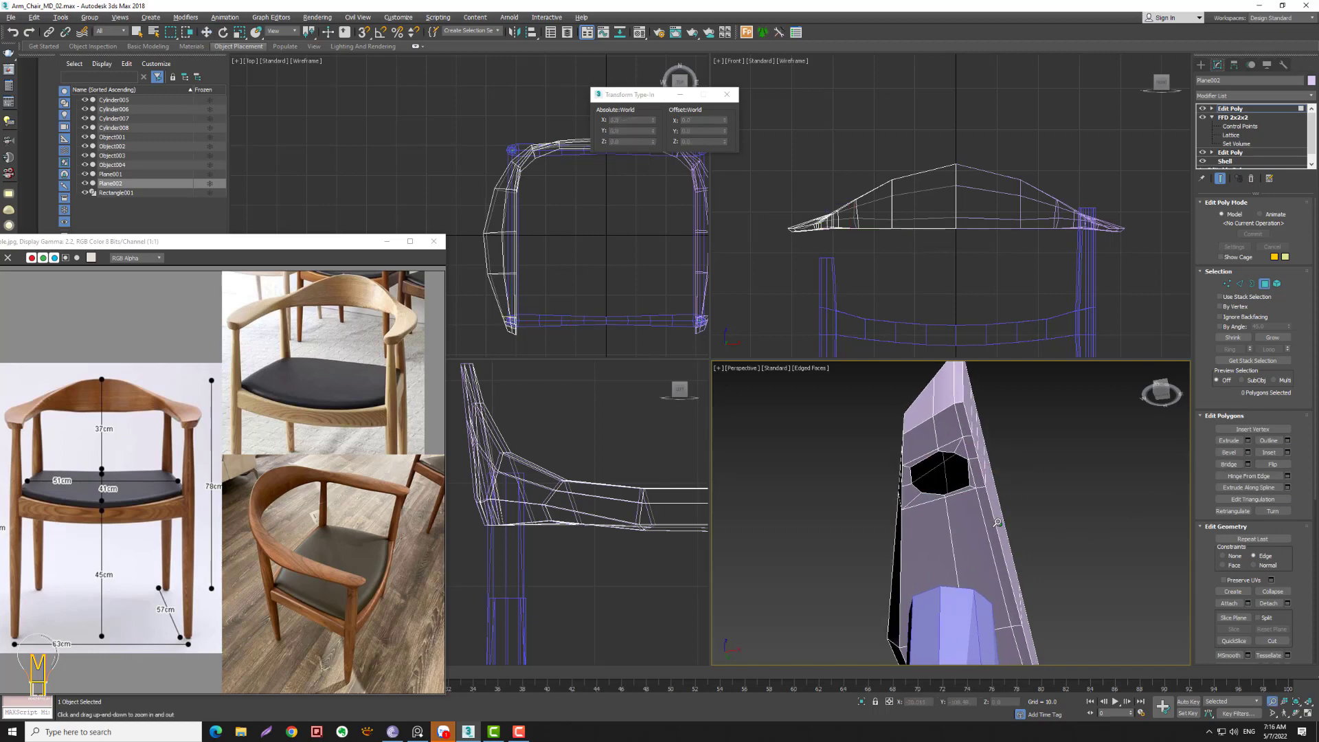
middle_click_drag(1095, 530, 996, 521, "alt")
left_click_drag(518, 245, 533, 199)
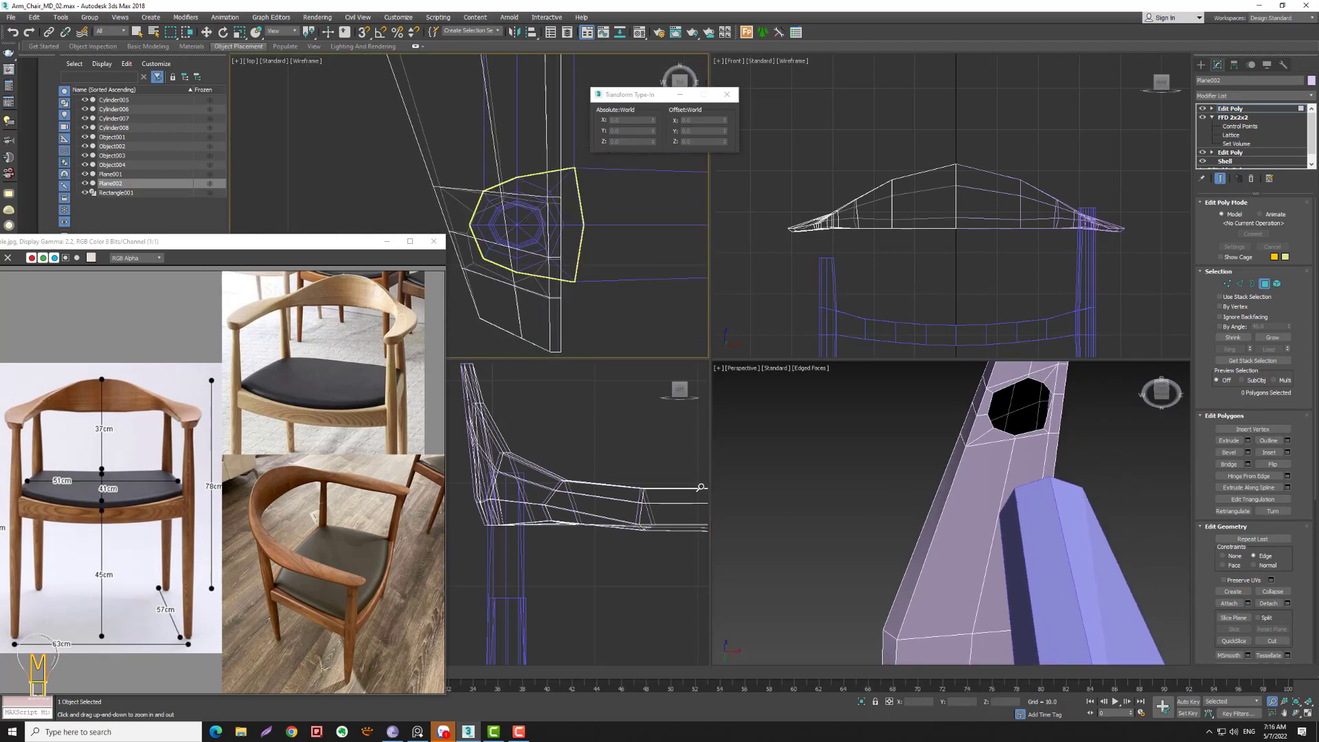
- Select the whole open border of the octagonal hole at Border level
key("w")
left_click(1227, 284)
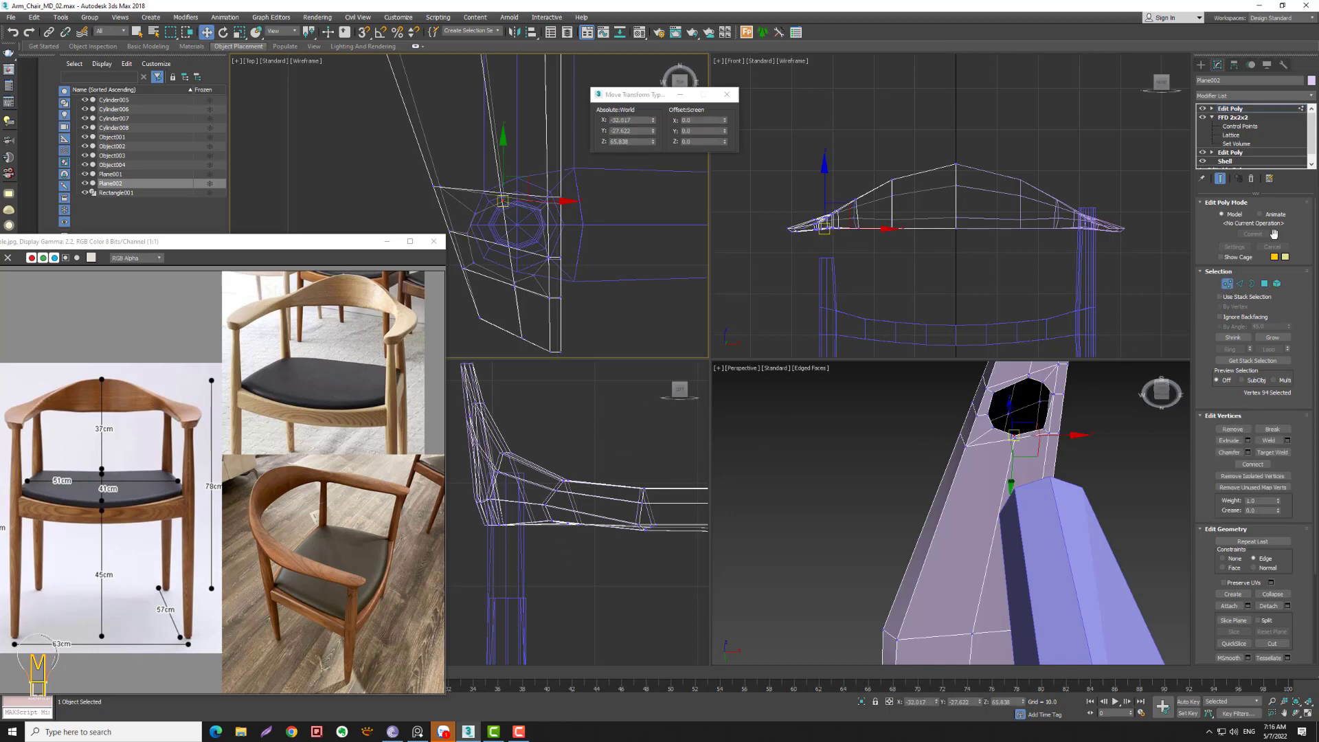
left_click(1239, 283)
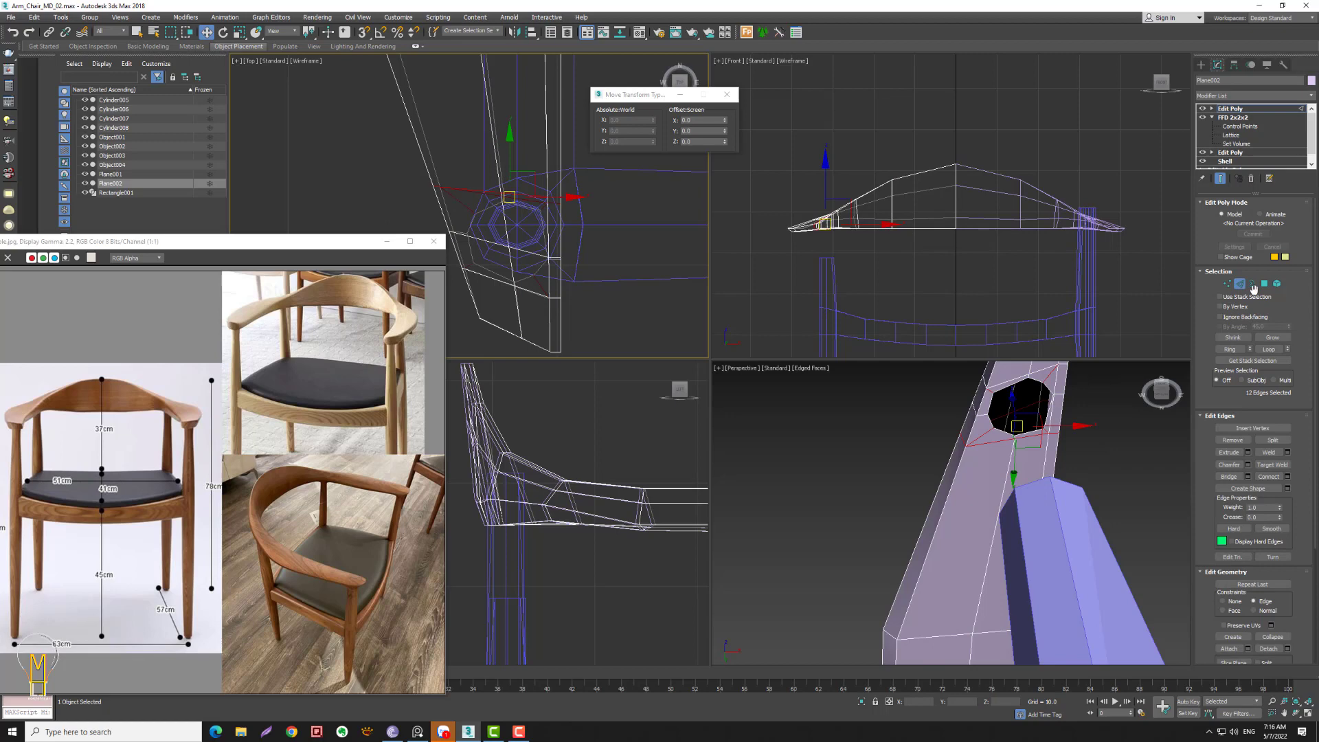
left_click(1063, 378)
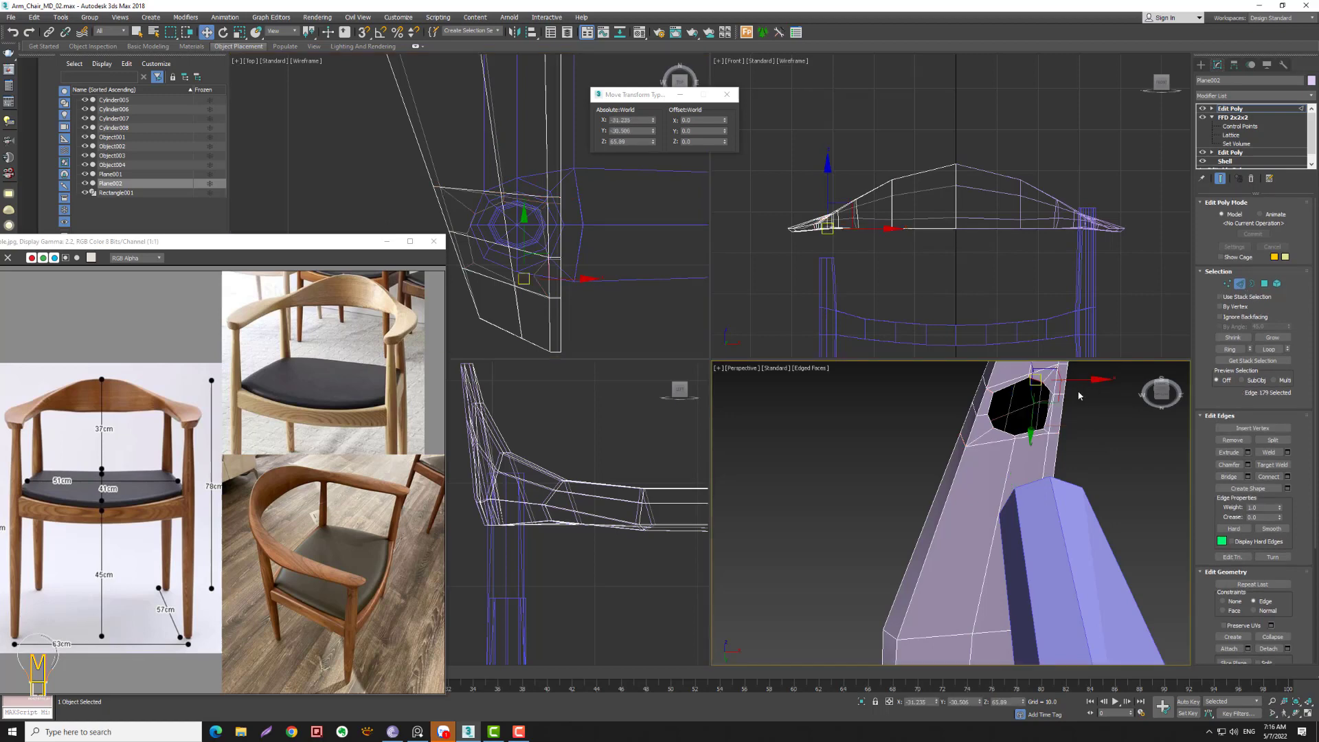
left_click(1251, 283)
left_click(1049, 390)
- Shift-drag the border downward into a short octagonal tube reaching toward the leg
middle_click_drag(865, 281, 891, 261)
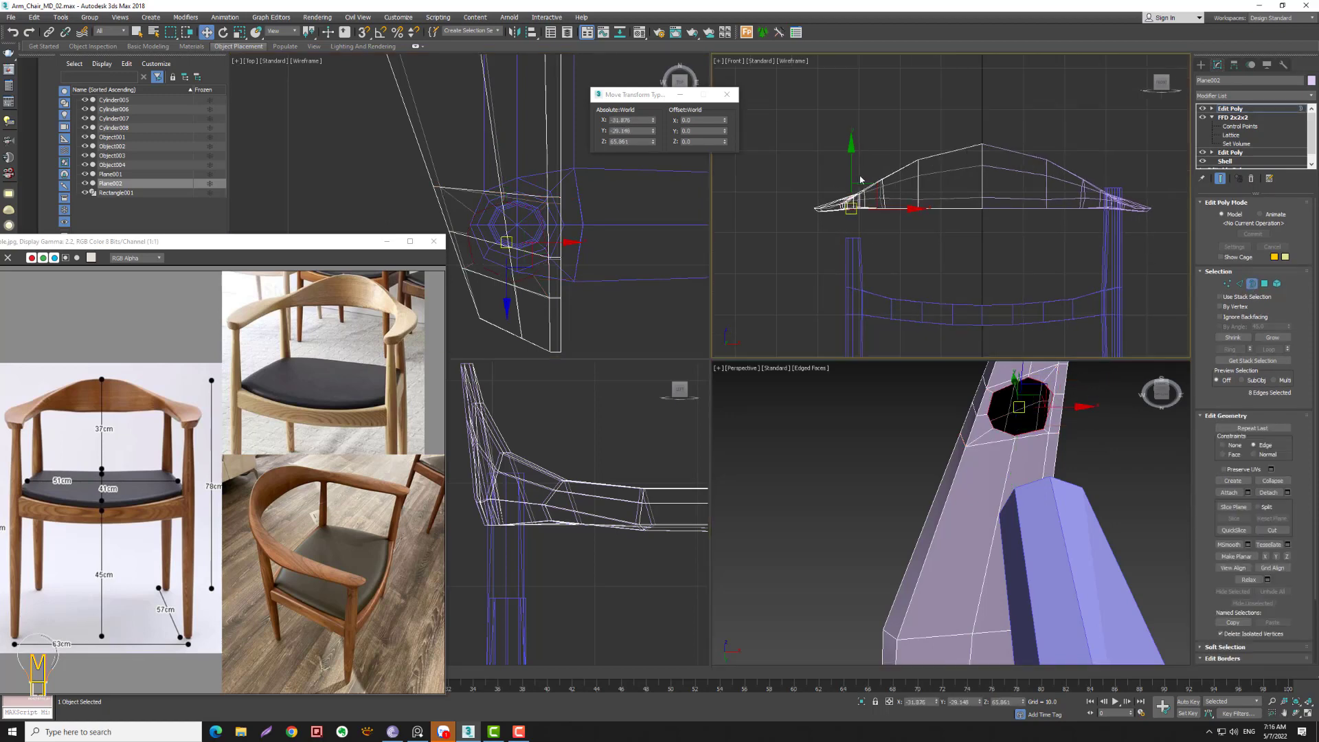
left_click_drag(864, 186, 862, 184)
key("ctrl+z")
left_click_drag(851, 163, 850, 180, "shift")
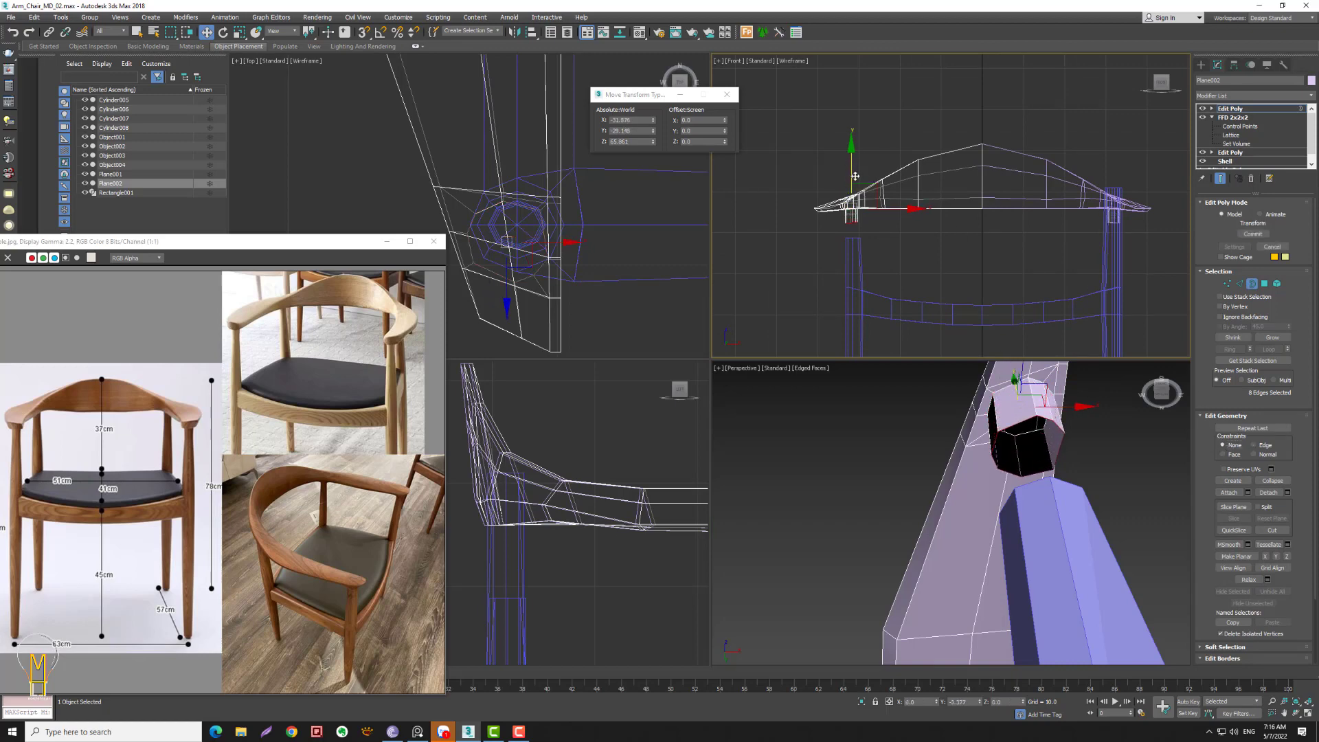
middle_click_drag(1016, 440, 1028, 462, "alt")
key("alt+z")
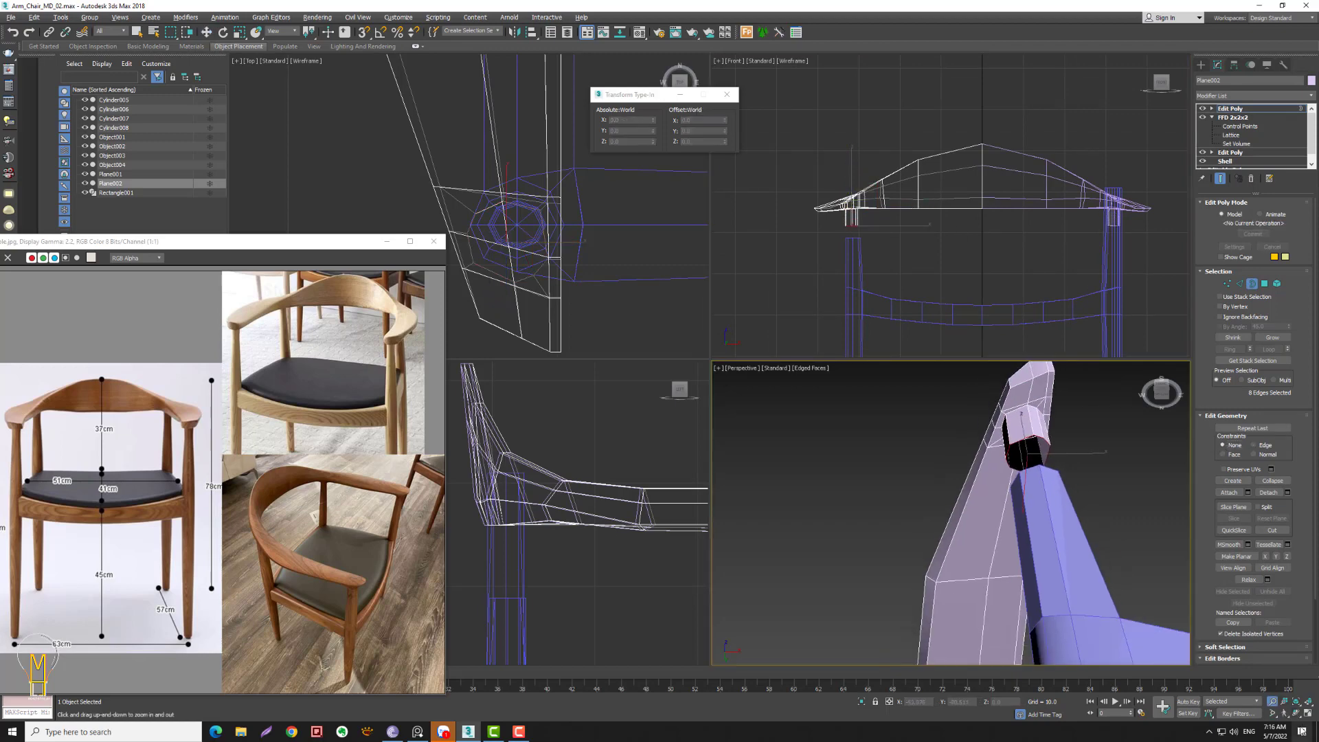
left_click(1309, 715)
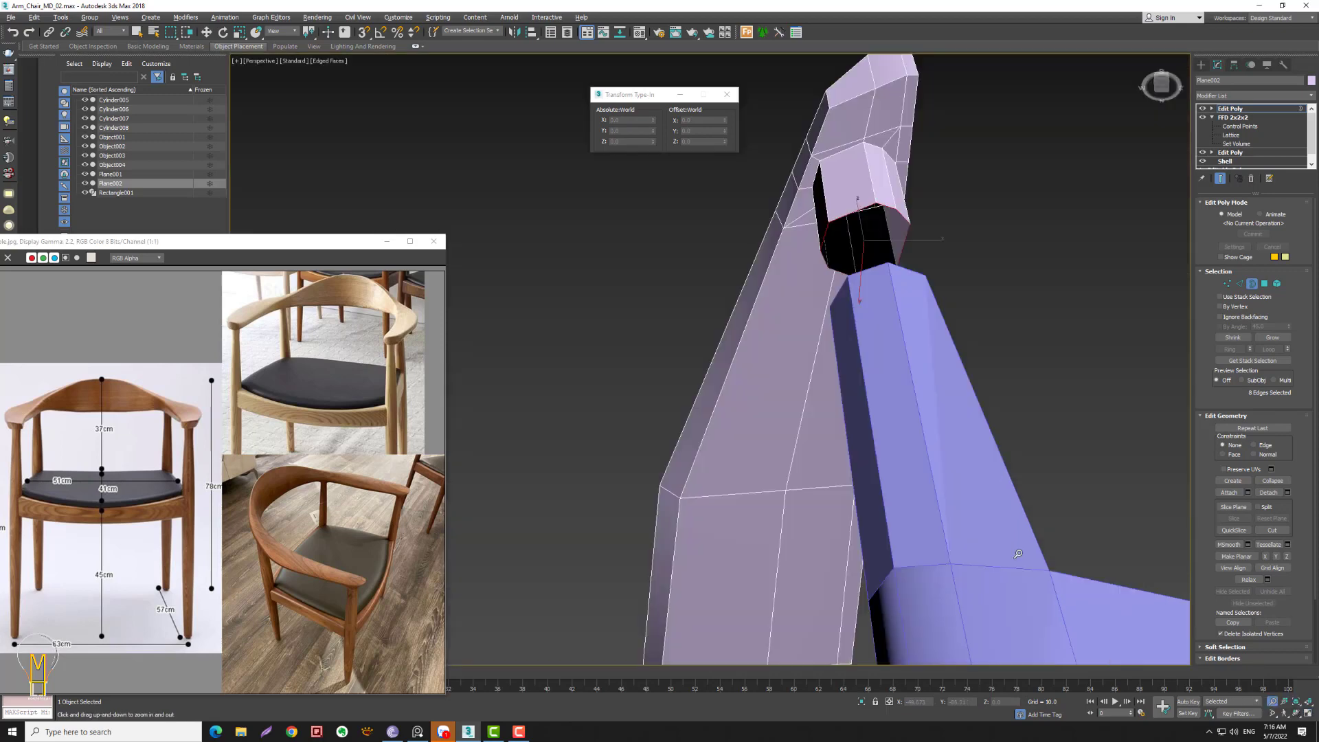
middle_click_drag(854, 389, 879, 323, "alt")
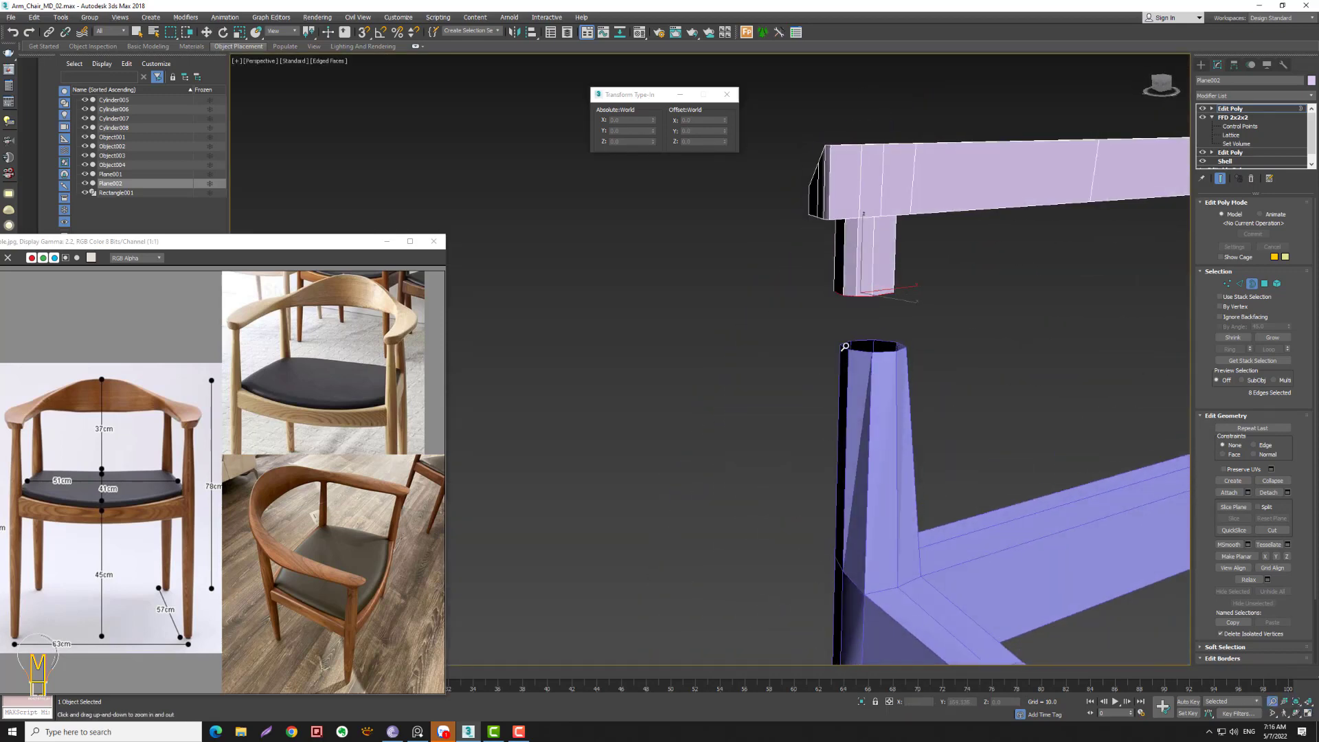
scroll(881, 320, "up", 3)
scroll(881, 319, "down", 2)
scroll(936, 303, "down", 2)
scroll(948, 318, "down", 2)
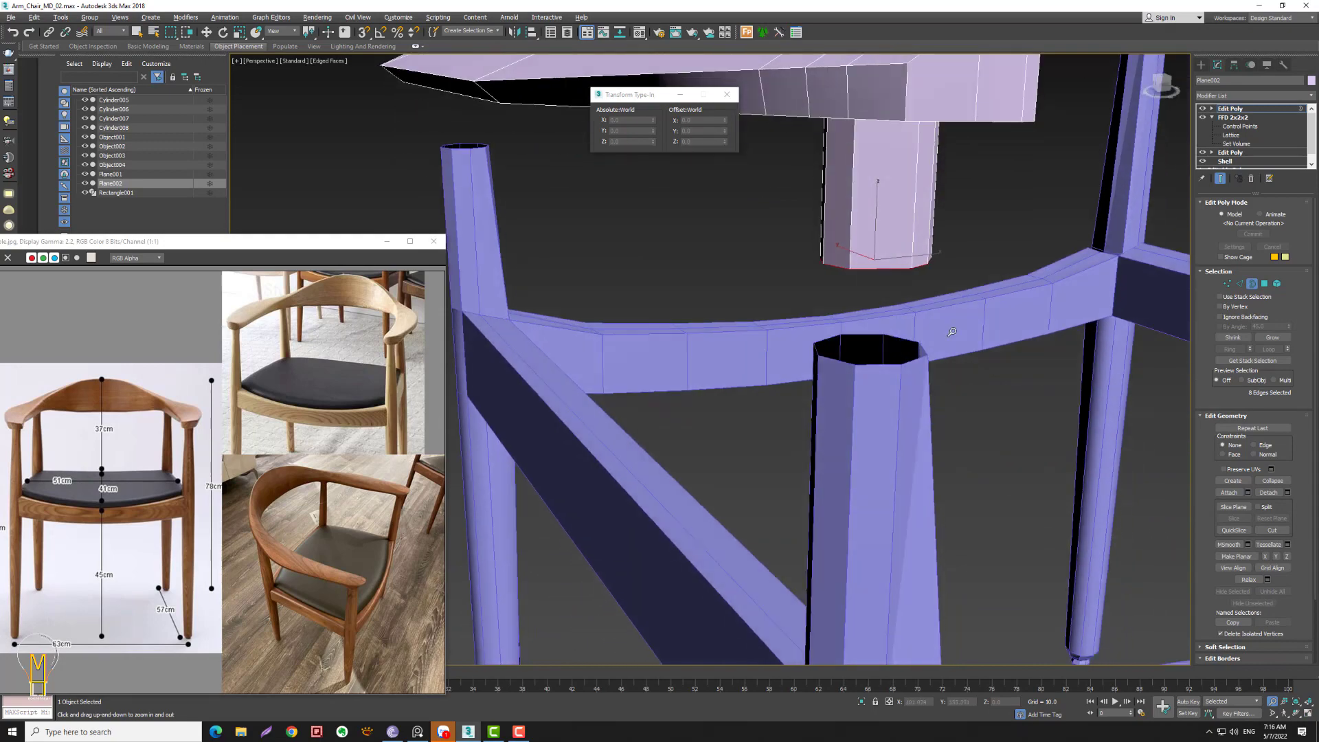
left_click(1227, 283)
- With vertex snapping on, snap the tube's bottom-ring vertices down onto Cylinder008's top
key("w")
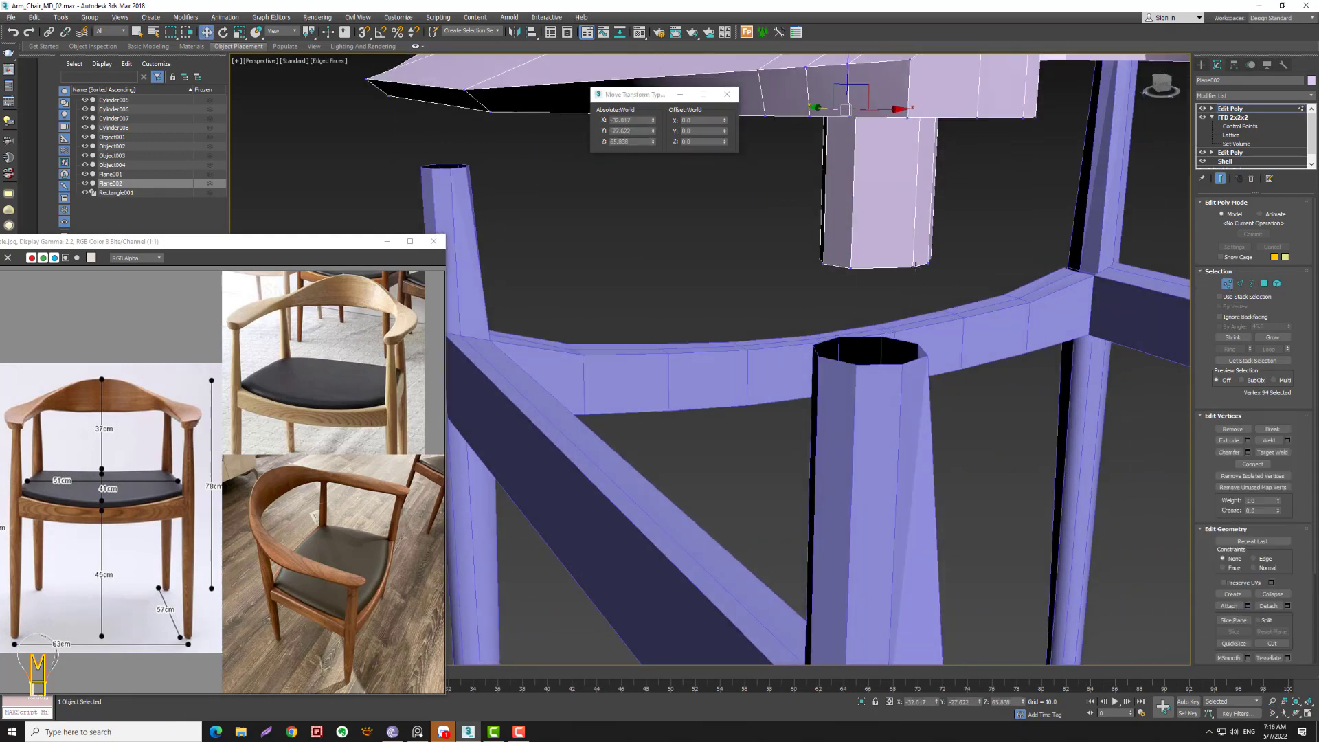
mouse_move(968, 278)
middle_mouse_down("alt")
mouse_move(954, 253)
mouse_move(959, 276)
middle_mouse_up("alt")
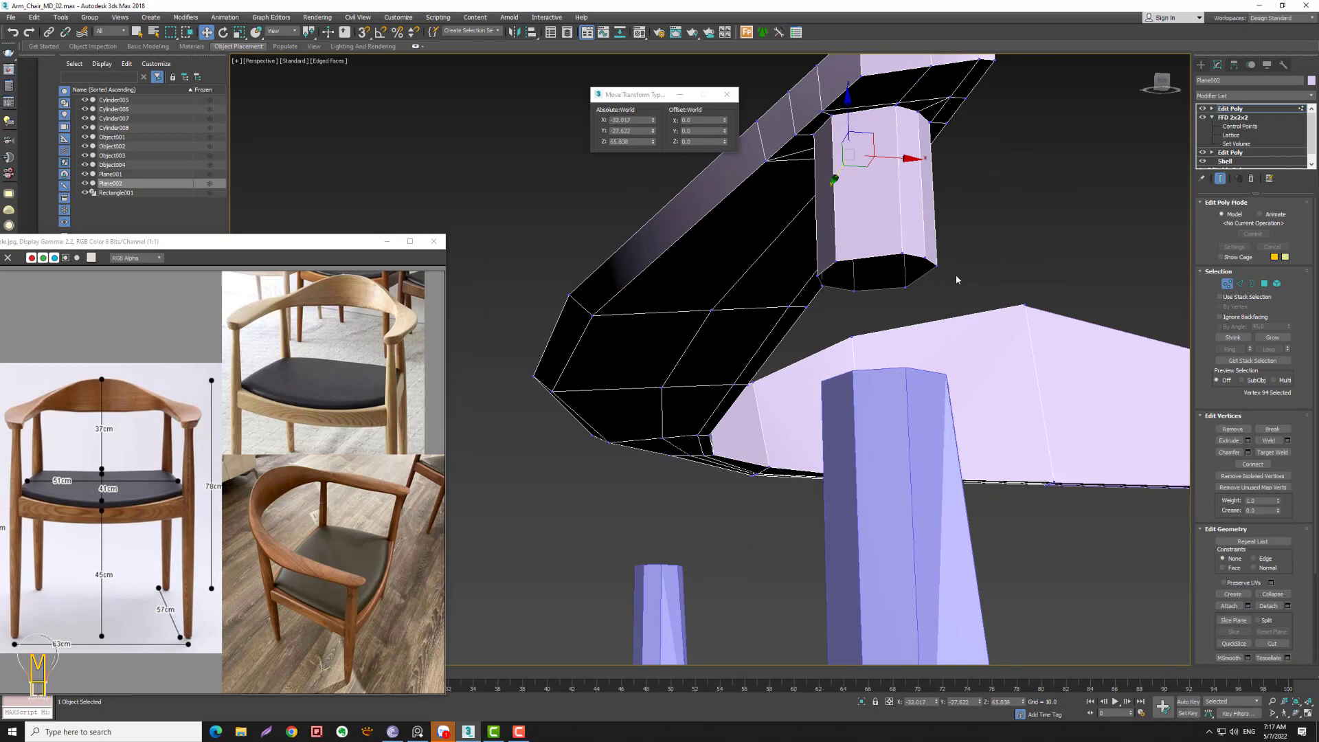
left_click_drag(954, 274, 898, 259, "ctrl")
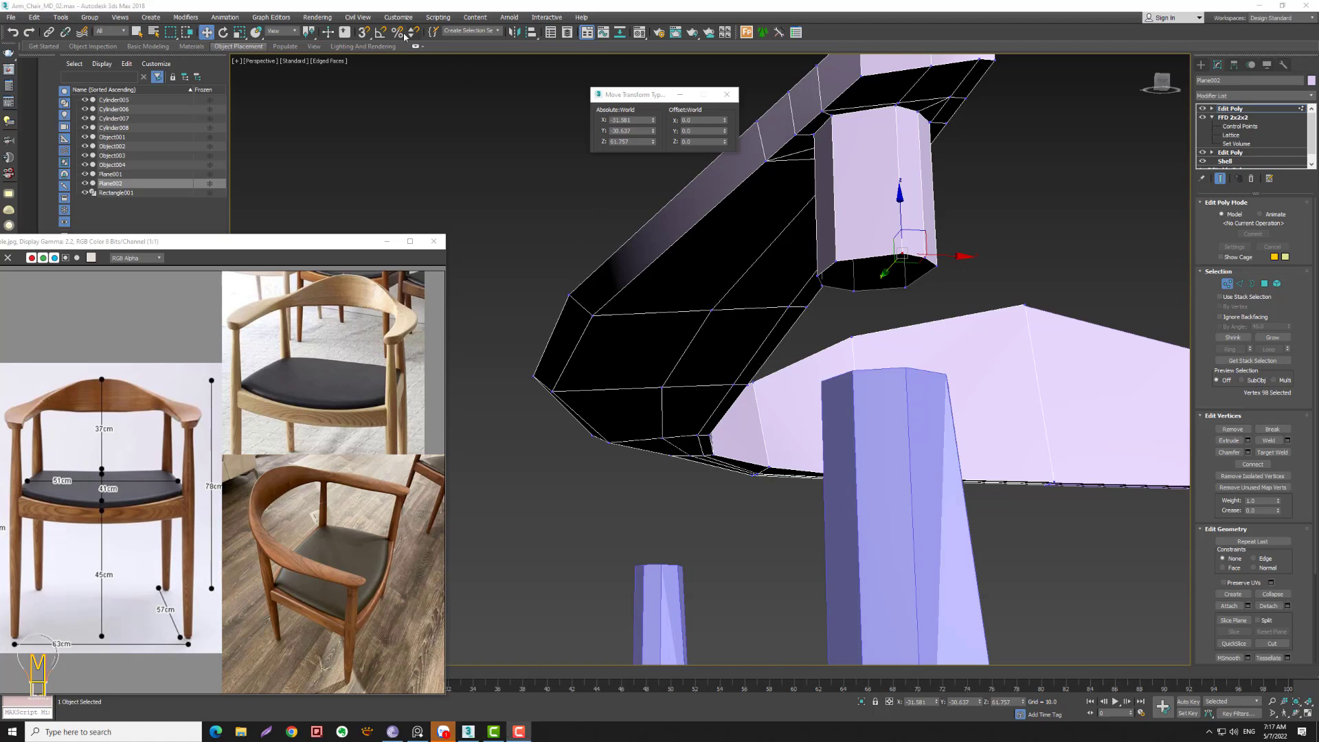
key("s")
left_click_drag(899, 253, 910, 361)
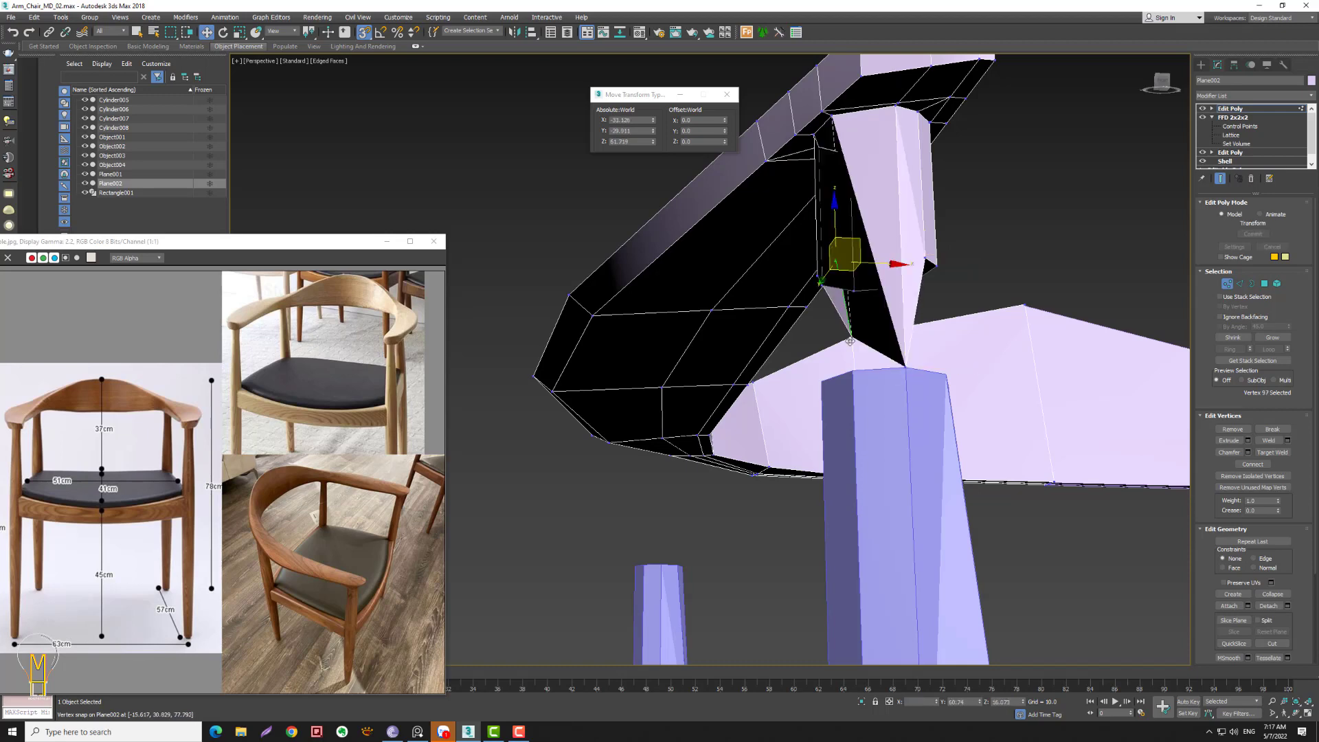
left_click_drag(835, 263, 852, 371)
middle_click_drag(951, 381, 899, 242, "alt")
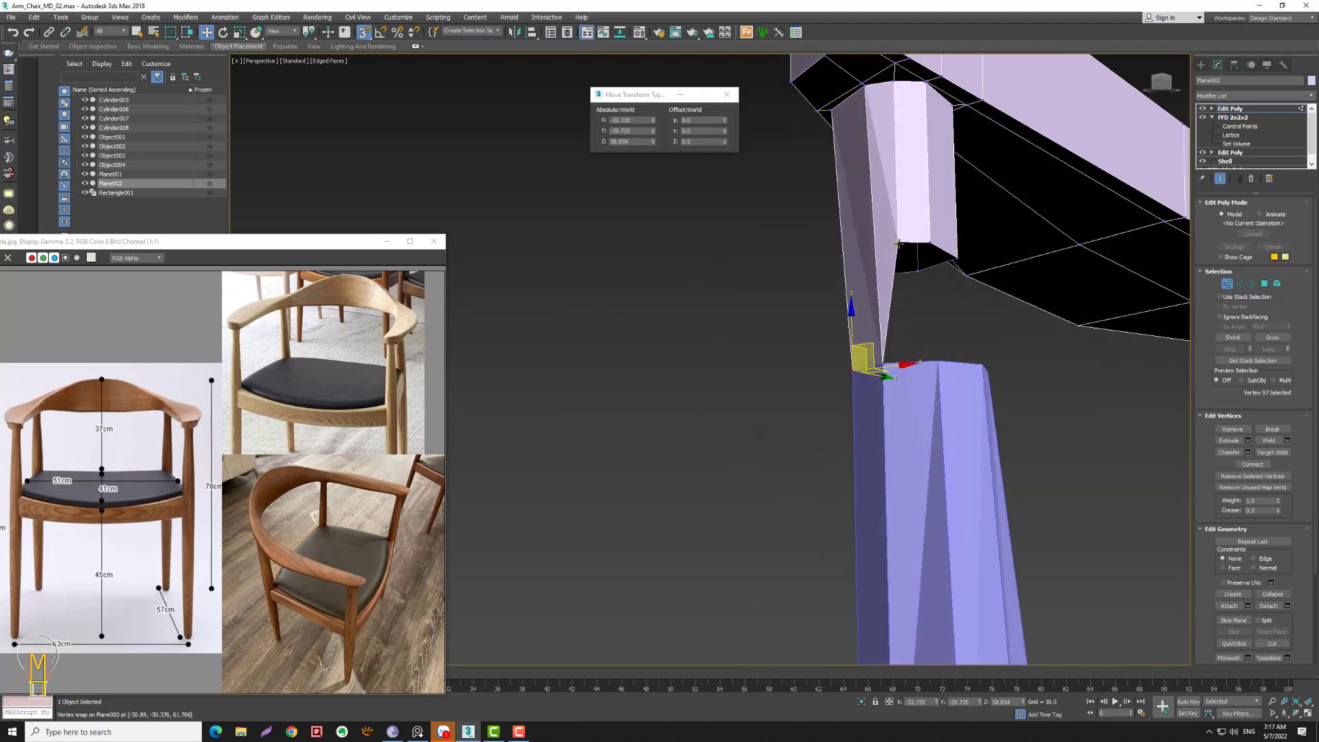
left_click_drag(899, 243, 939, 358)
middle_click_drag(939, 358, 922, 304, "alt")
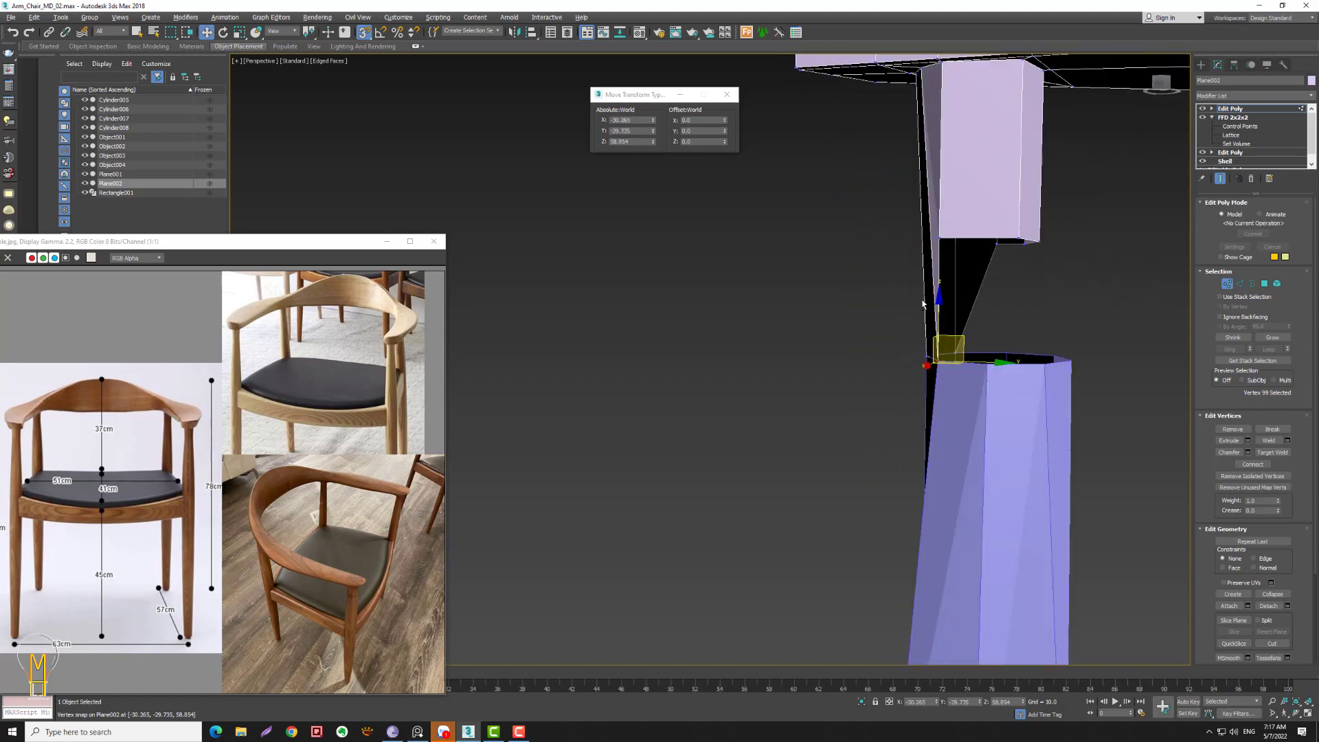
mouse_move(1004, 272)
middle_mouse_down("alt")
mouse_move(995, 285)
mouse_move(1064, 287)
mouse_move(898, 233)
middle_mouse_up("alt")
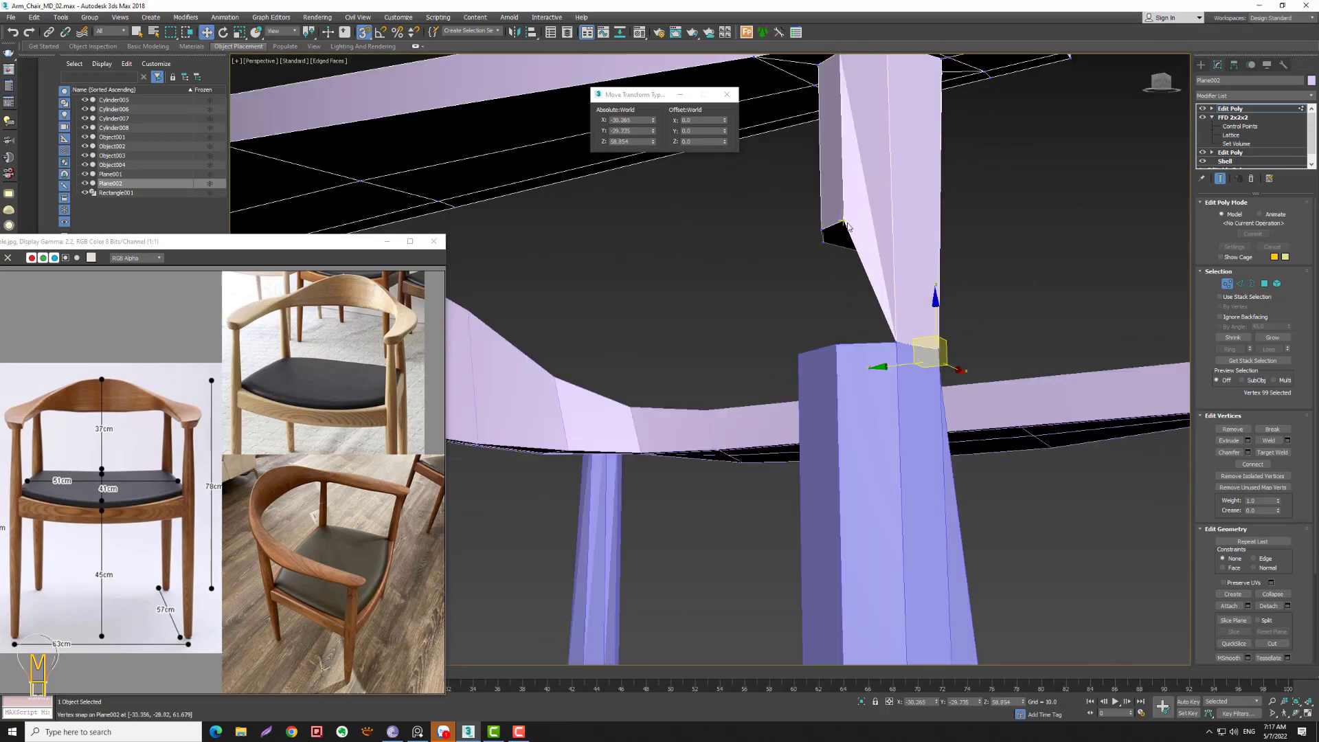
left_click_drag(847, 227, 856, 348)
mouse_move(857, 348)
middle_mouse_down("alt")
mouse_move(941, 324)
mouse_move(965, 359)
middle_mouse_up("alt")
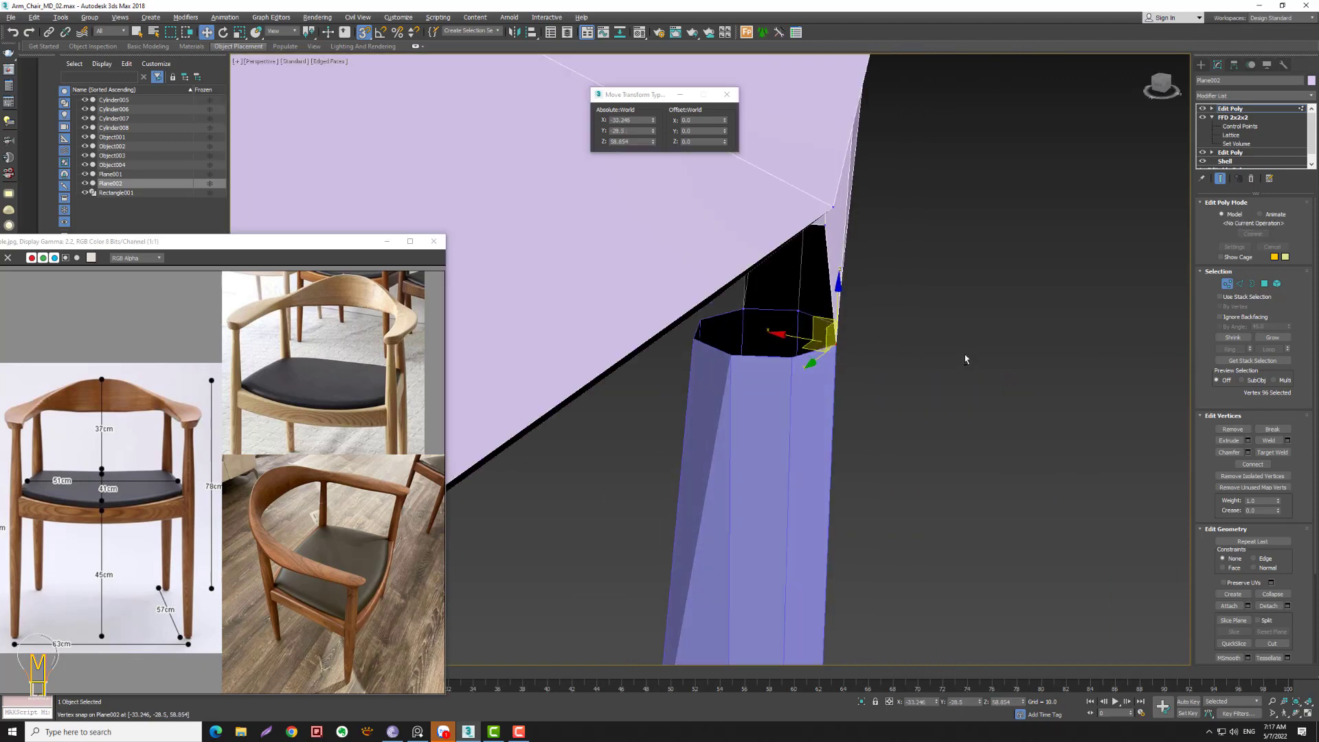
- Snap the remaining post corner vertices one by one onto the leg's top rim
left_click(824, 219)
left_click_drag(824, 218, 823, 349)
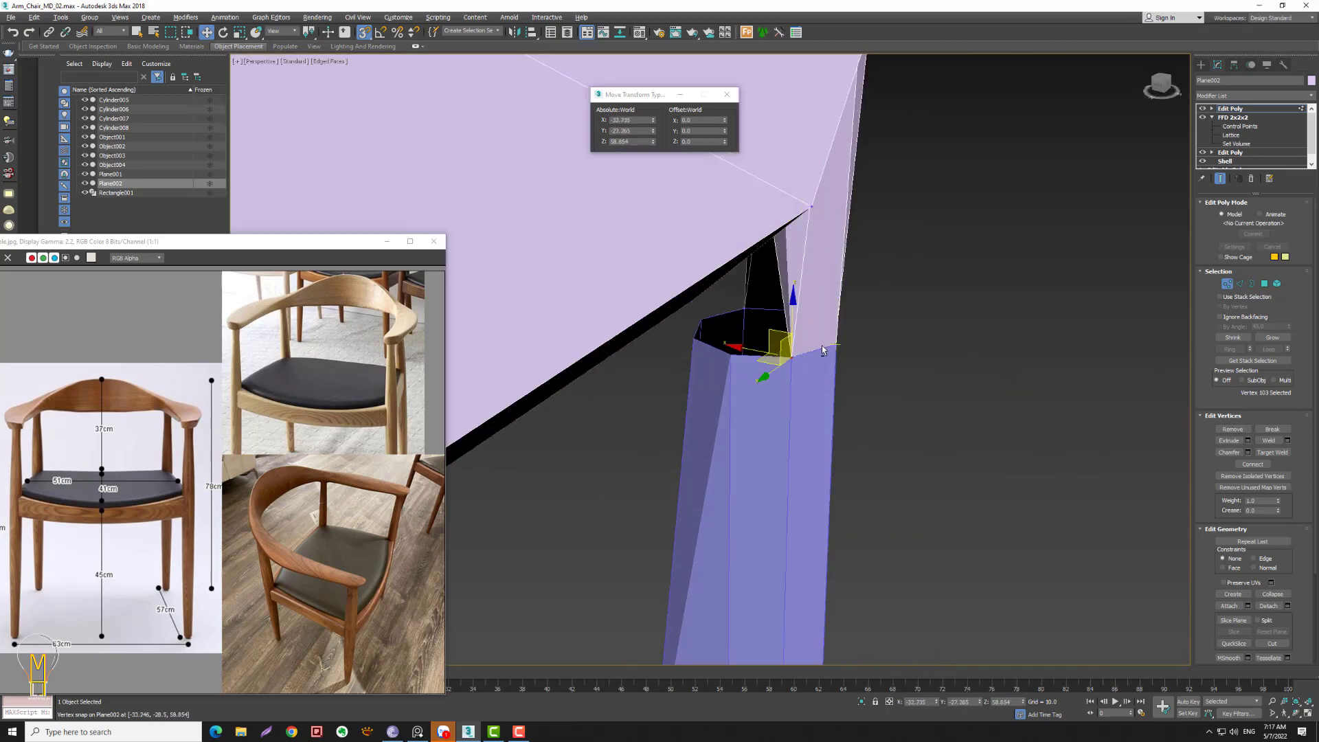
mouse_move(822, 349)
middle_mouse_down("alt")
mouse_move(797, 347)
mouse_move(748, 377)
mouse_move(831, 289)
mouse_move(847, 204)
middle_mouse_up("alt")
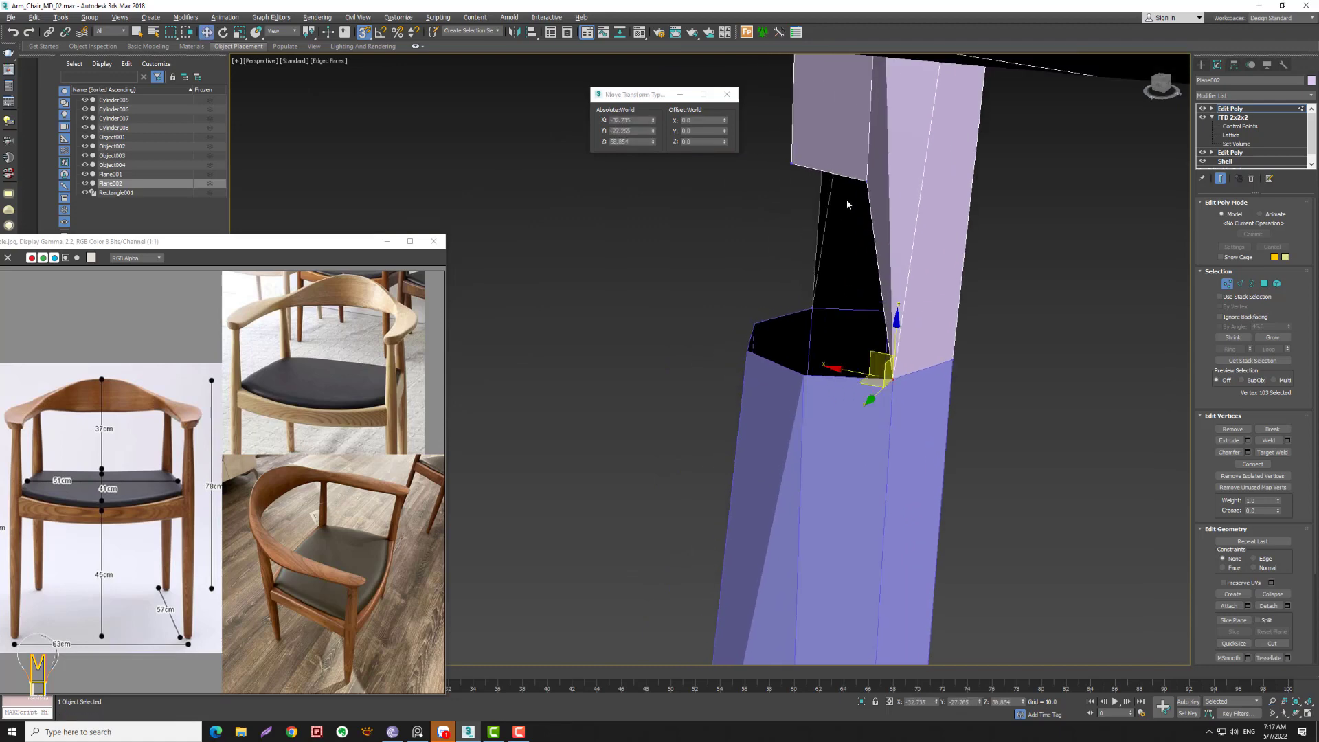
left_click_drag(864, 186, 790, 364)
key("alt+z")
scroll(790, 357, "up", 5)
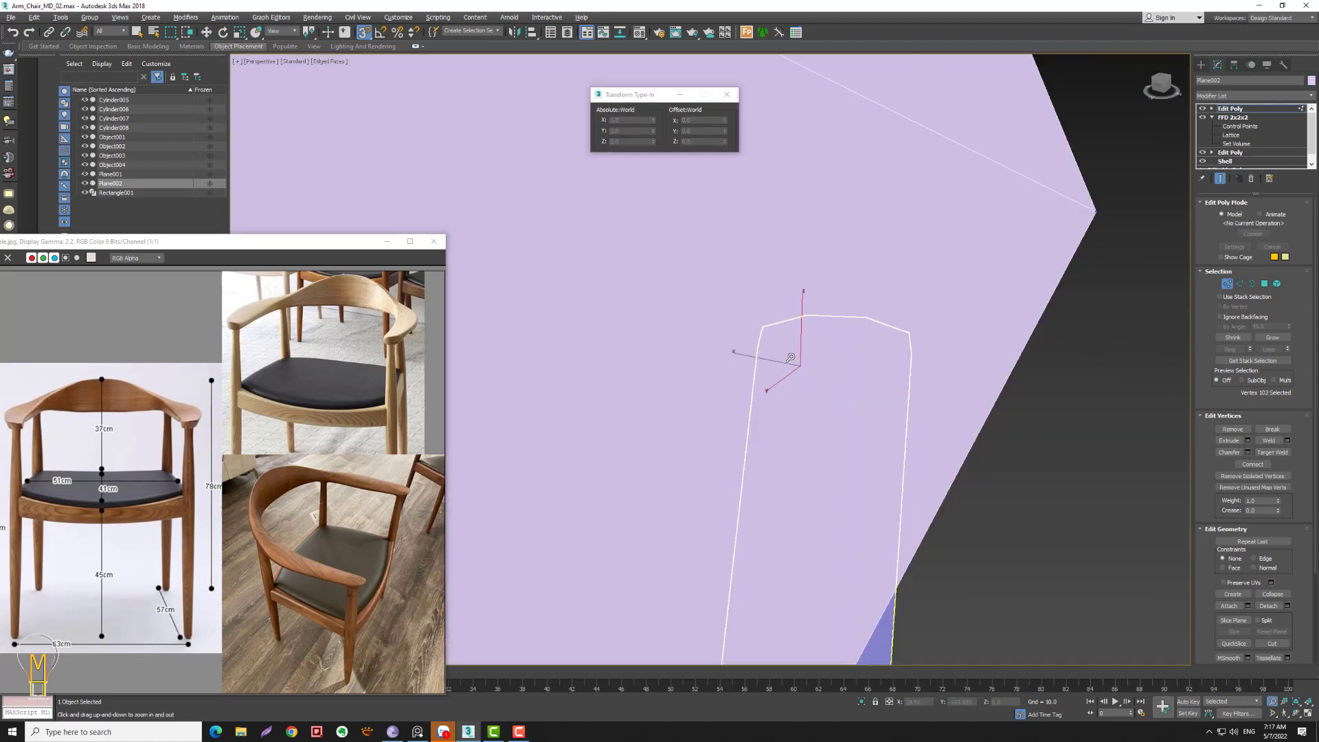
scroll(816, 334, "down", 4)
scroll(860, 309, "down", 2)
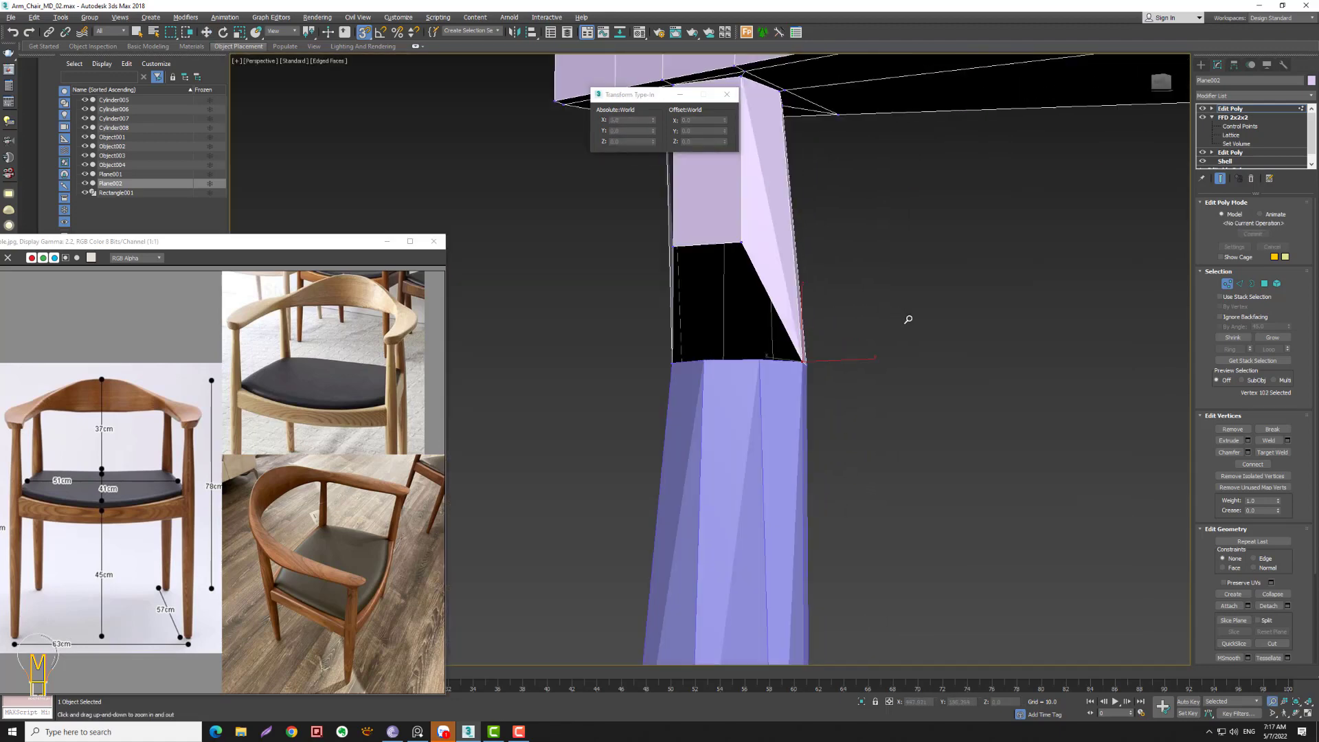
scroll(905, 318, "down", 2)
key("w")
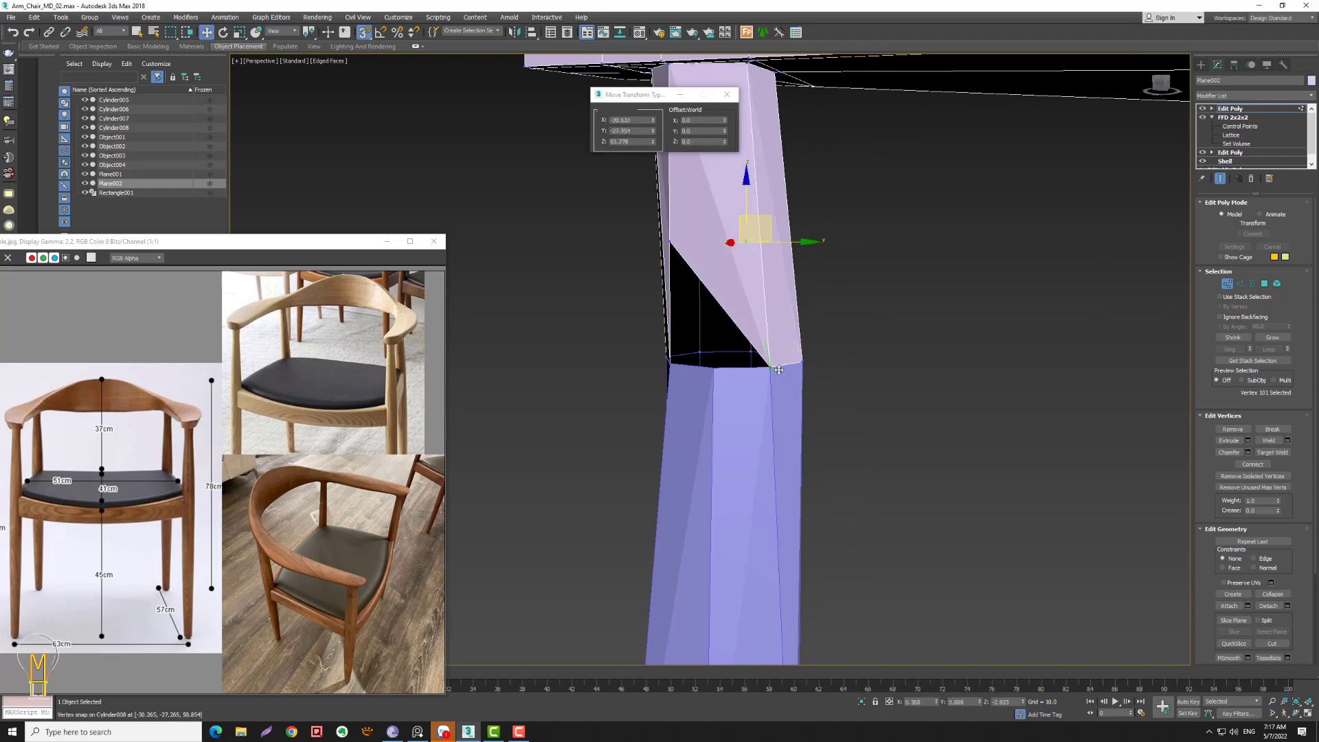
left_click_drag(746, 242, 765, 367)
mouse_move(670, 241)
left_mouse_down()
mouse_move(716, 362)
mouse_move(775, 312)
mouse_move(776, 357)
left_mouse_up()
key("alt+z")
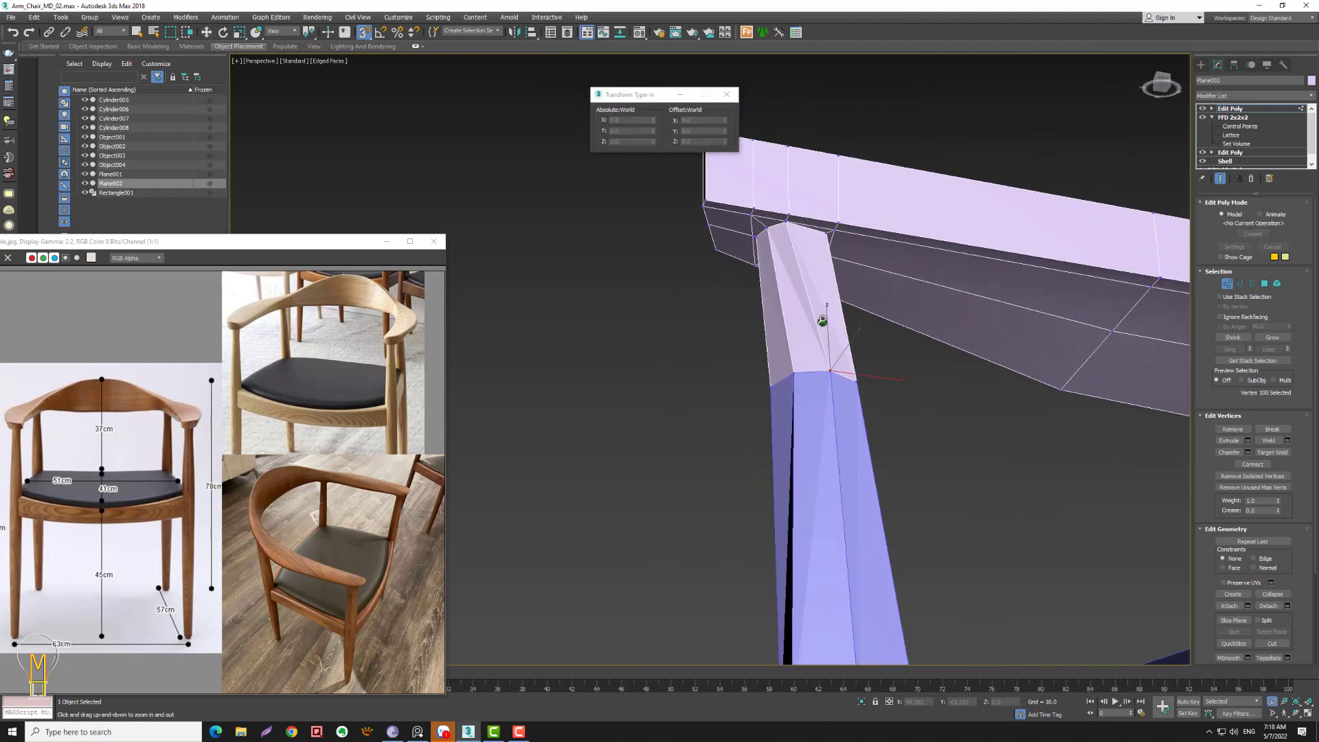
- Undo the last vertex move and orbit around the post-to-beam joint to check its alignment
key("w")
key("ctrl+z")
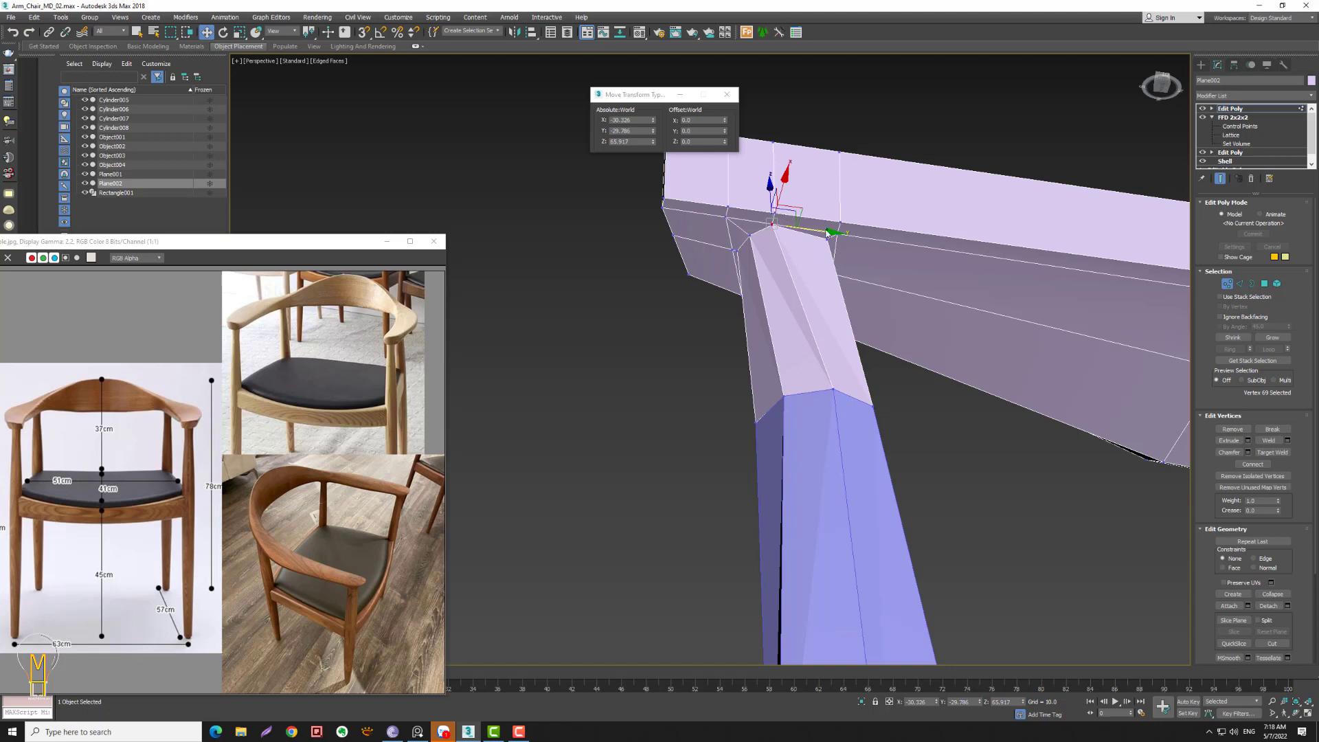
scroll(1294, 516, "down", 3)
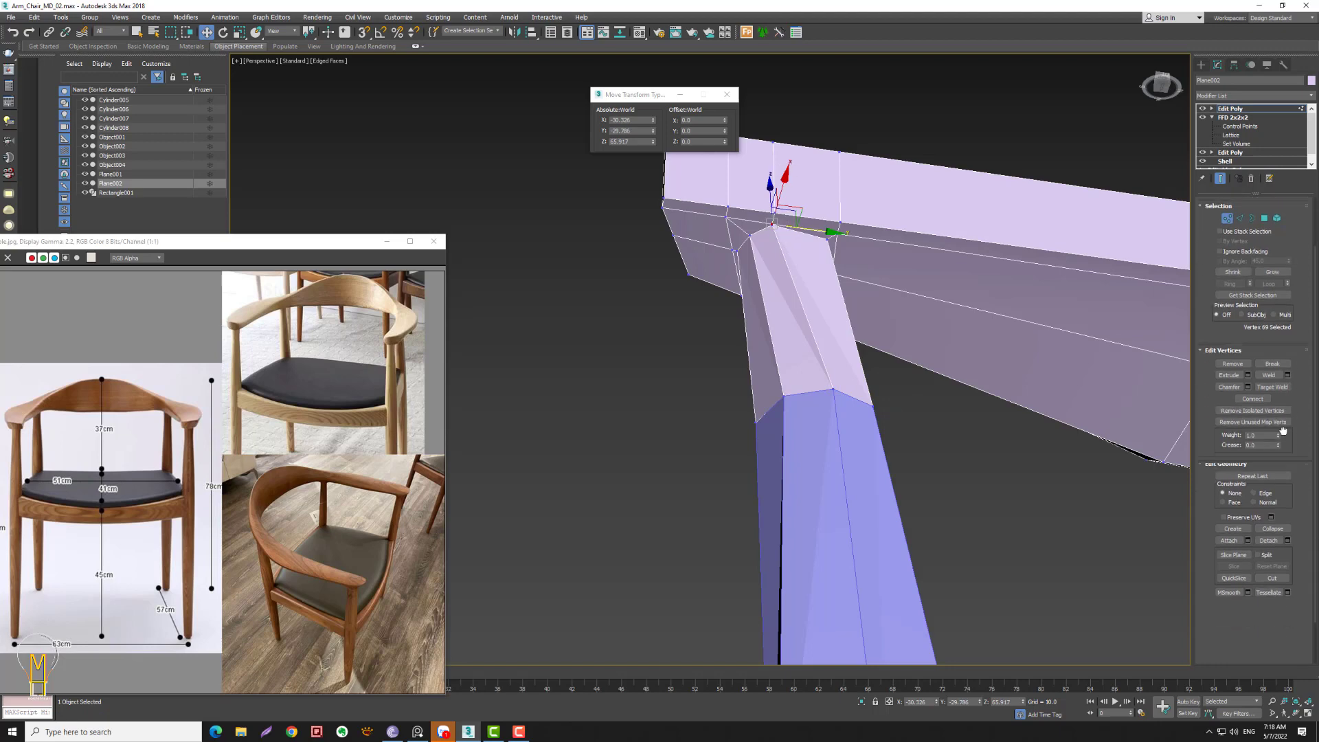
scroll(1295, 550, "up", 2)
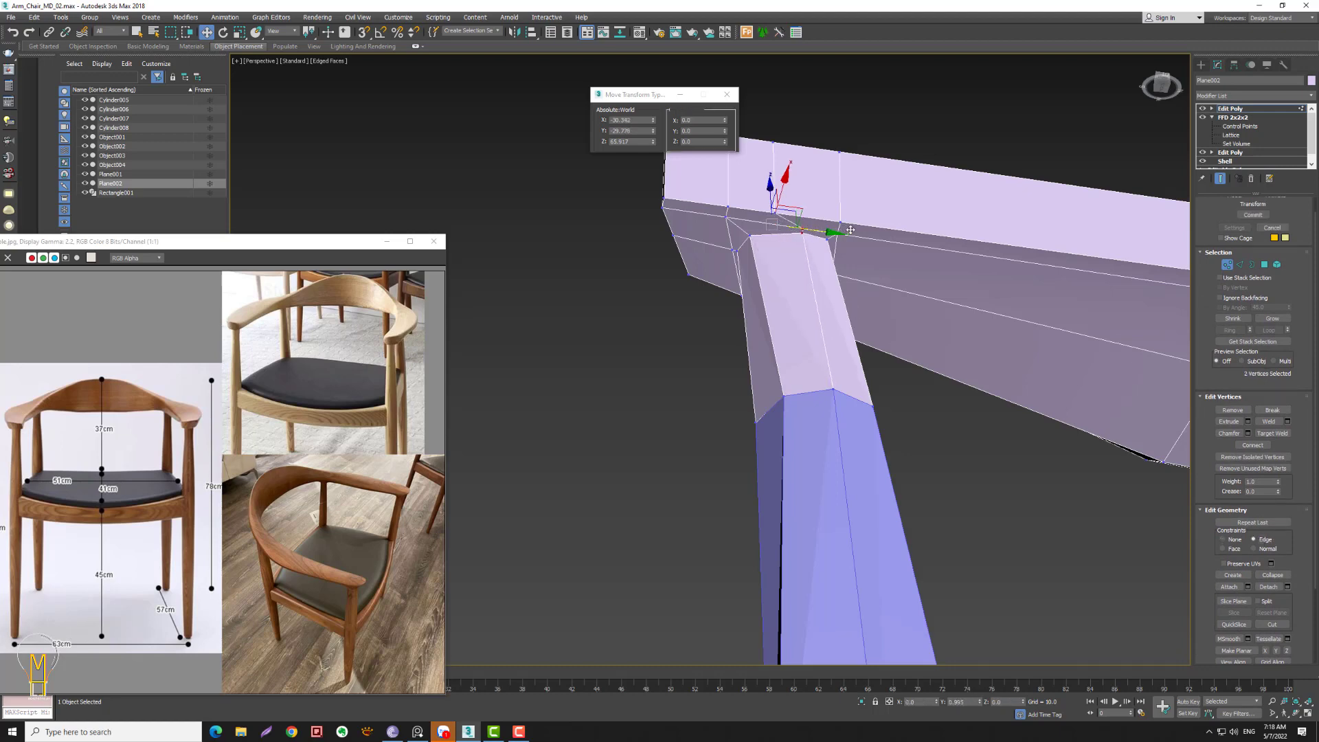
middle_click_drag(918, 275, 822, 271, "alt")
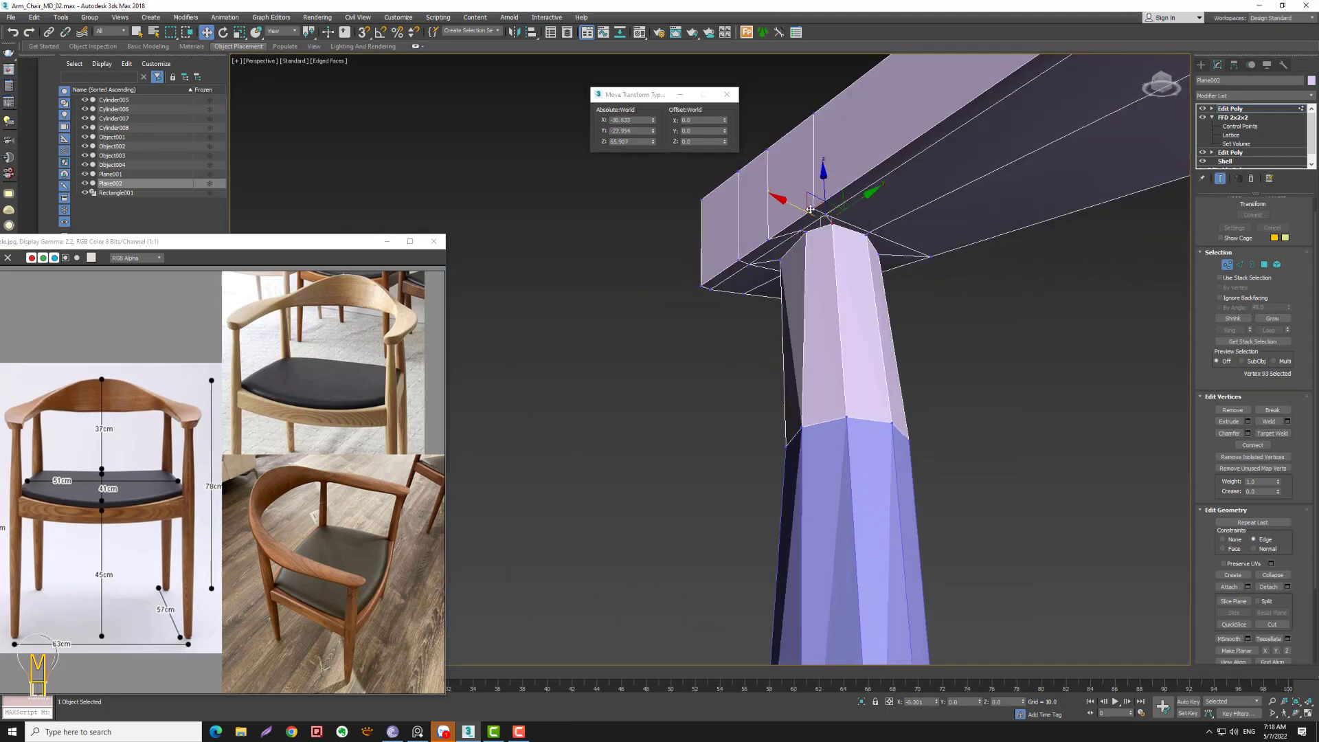
middle_click_drag(880, 236, 830, 229, "alt")
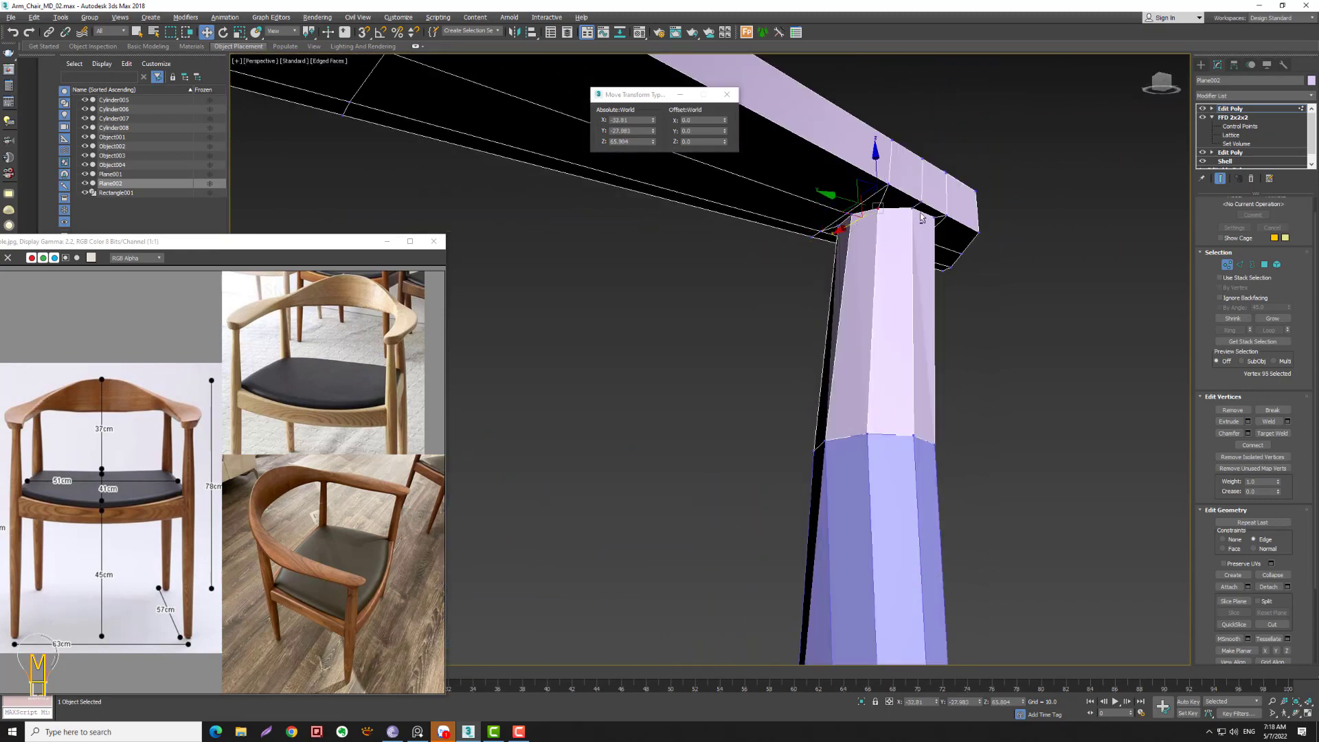
mouse_move(921, 217)
middle_mouse_down("alt")
mouse_move(773, 241)
mouse_move(1142, 220)
middle_mouse_up("alt")
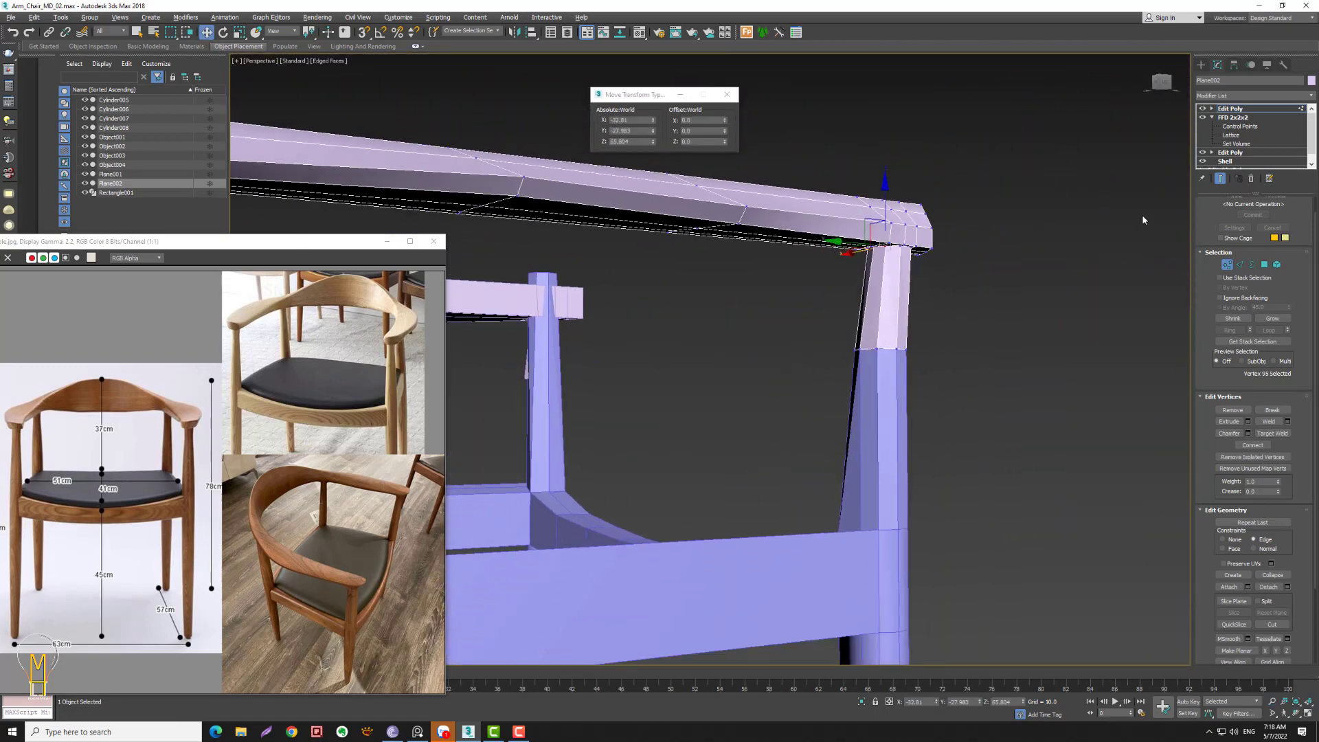
- Attach the lilac beam Plane002 to the blue leg Cylinder008 as one mesh
left_click(1228, 264)
left_click(907, 398)
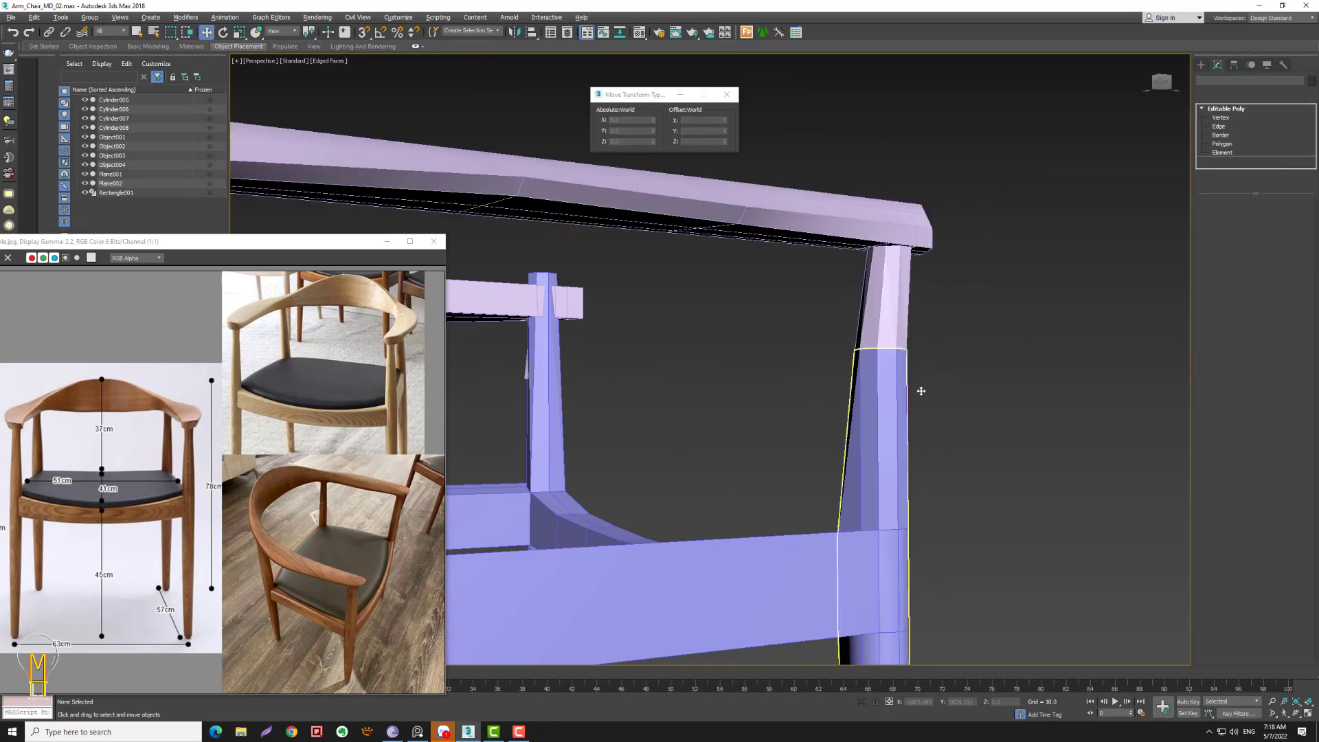
left_click(921, 391)
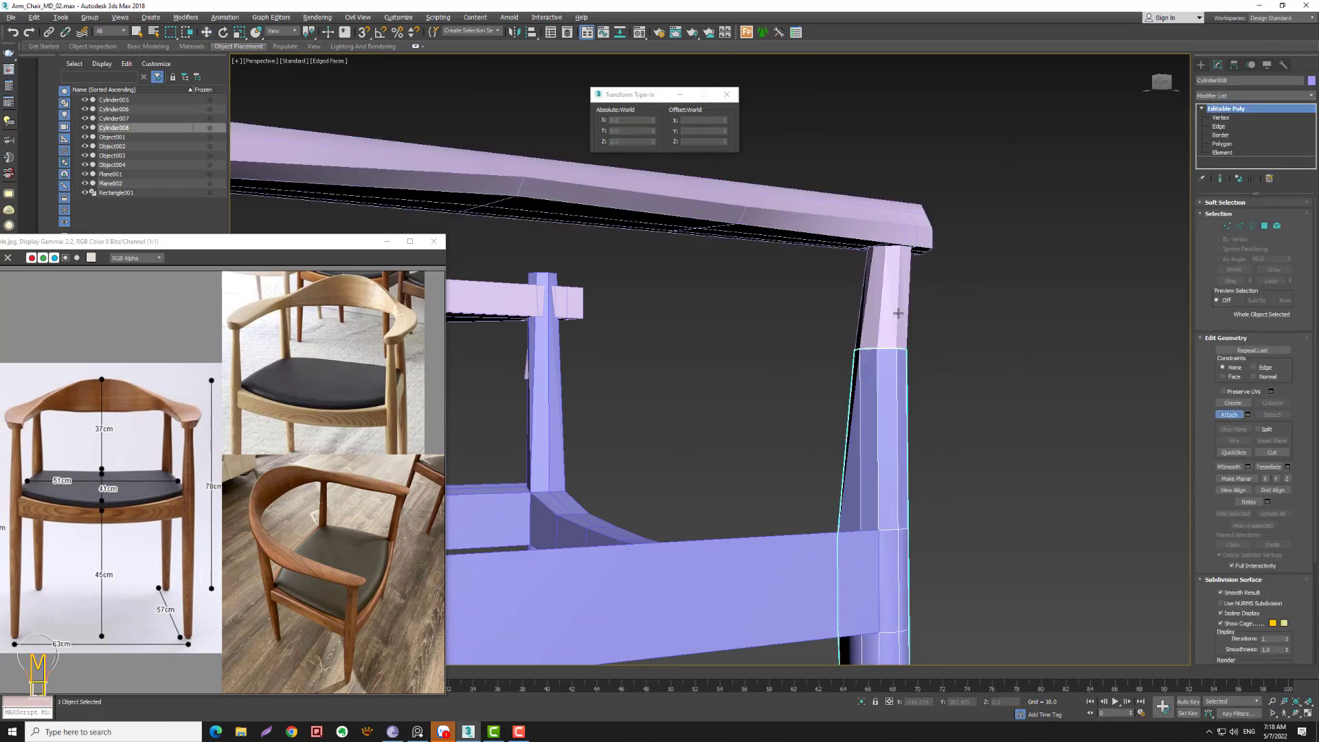
left_click(916, 237)
left_click(1227, 228)
key("w")
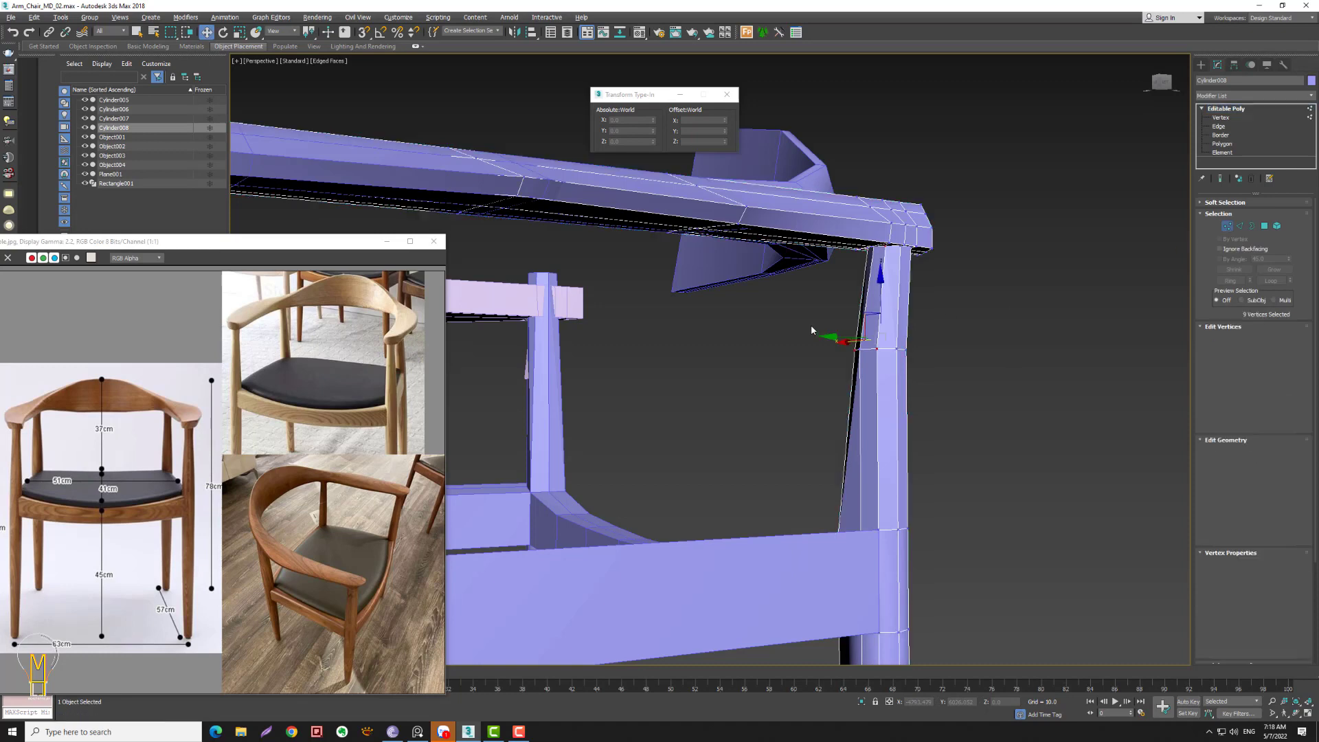
left_click_drag(804, 326, 946, 364)
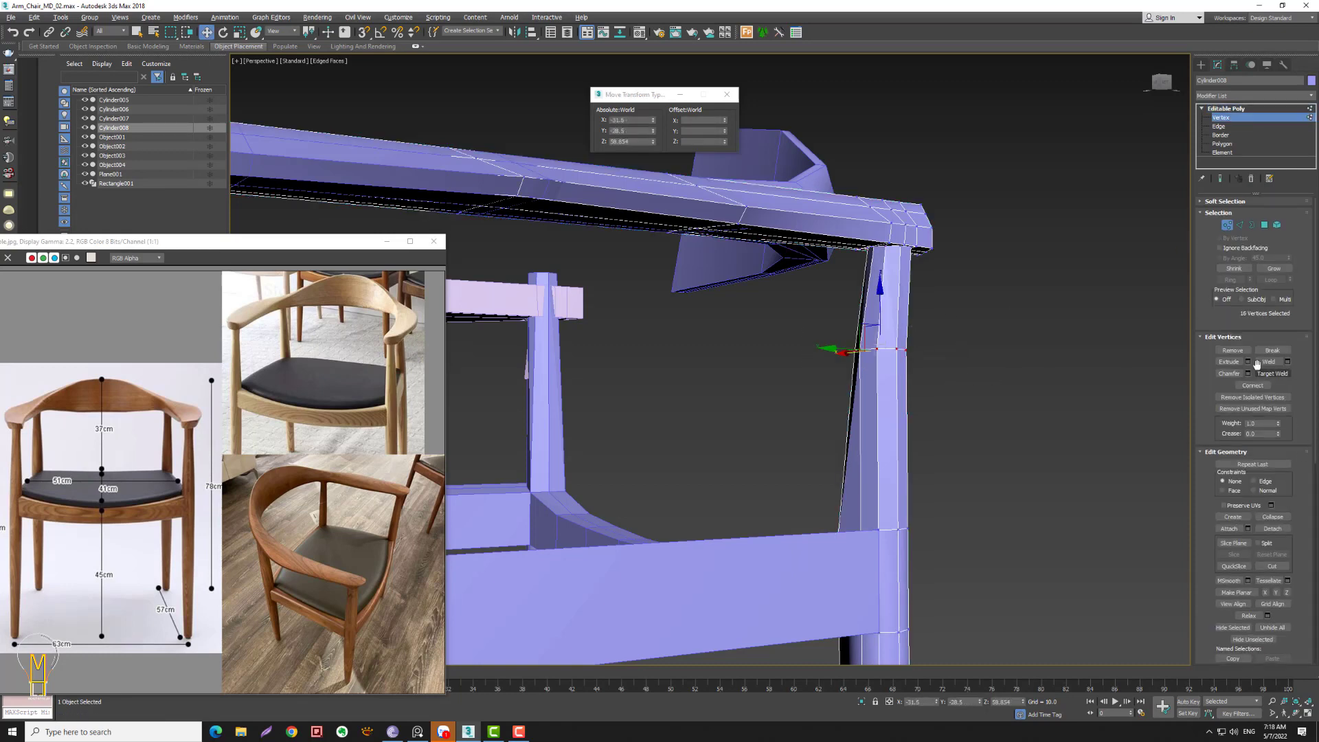
left_click(925, 366)
scroll(921, 360, "up", 5)
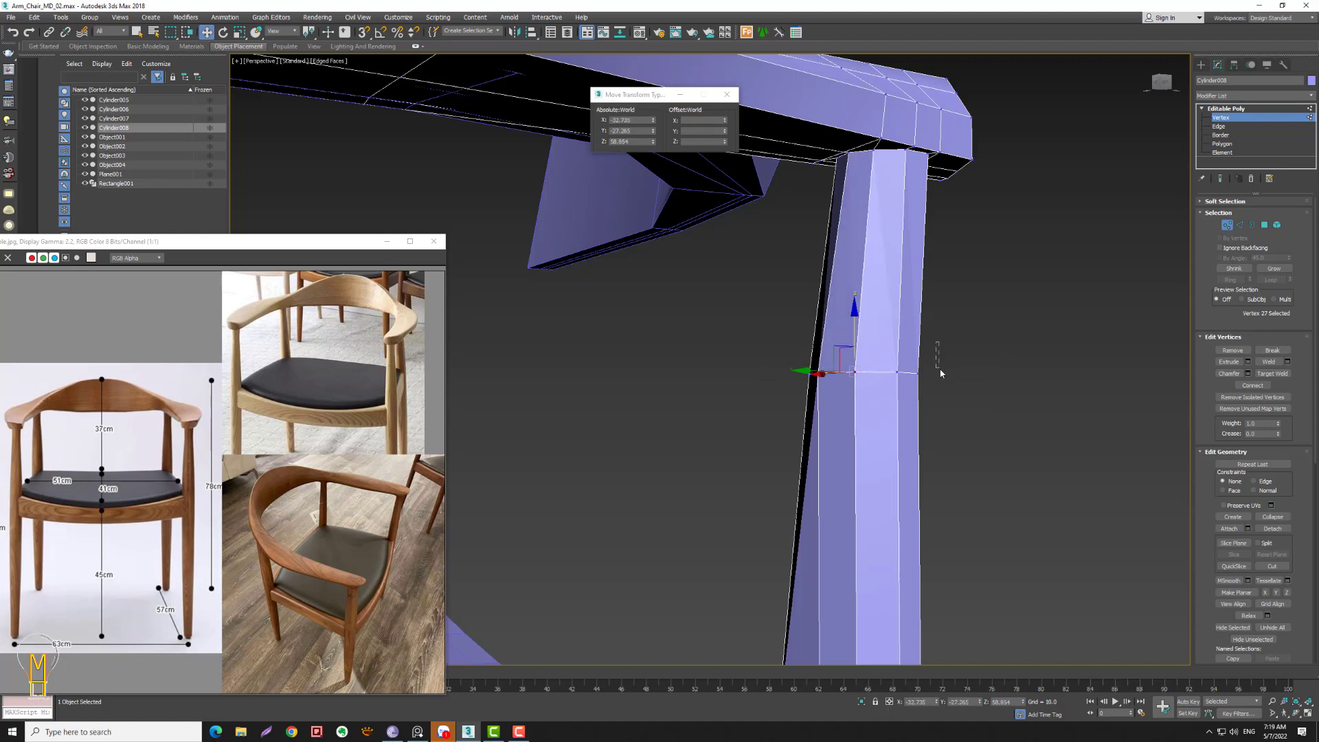
key("alt+z")
mouse_move(962, 377)
left_mouse_down()
mouse_move(942, 397)
mouse_move(995, 361)
left_mouse_up()
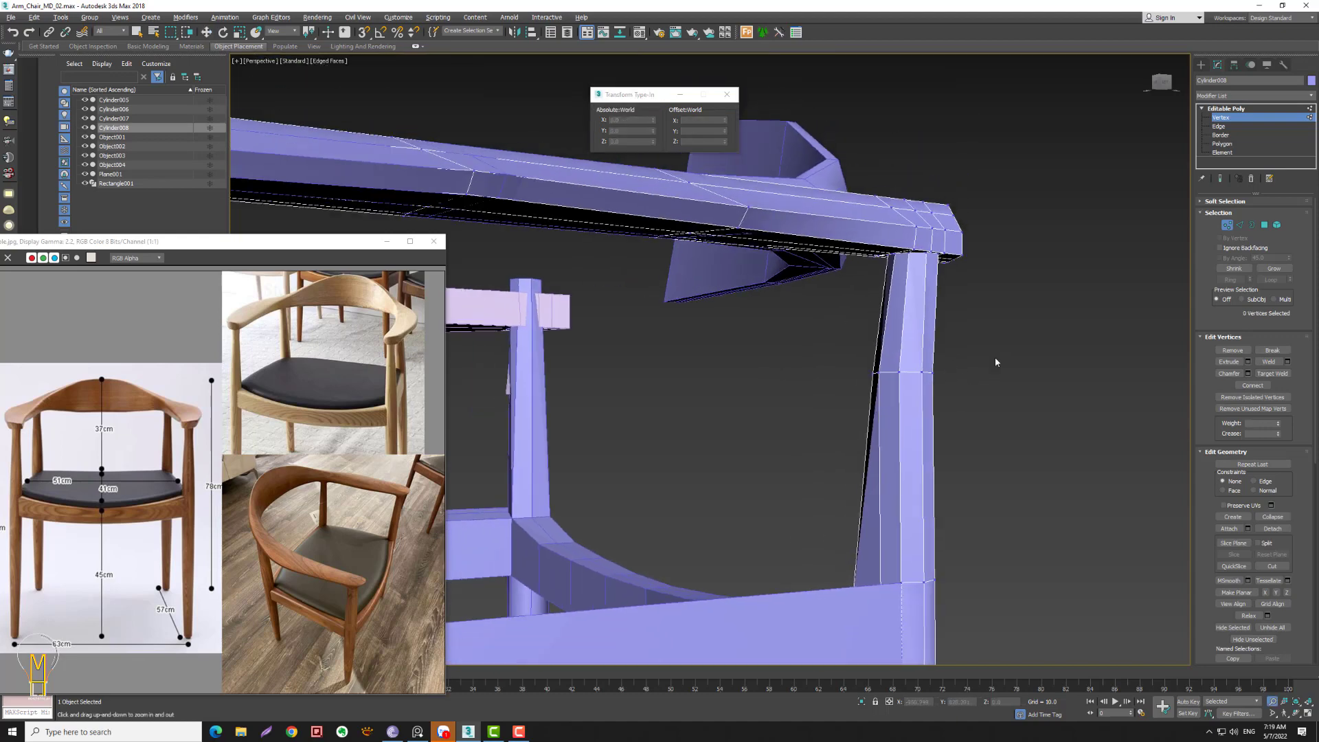
- Remove the leg's extra edge loop at Edge level
left_click(1248, 226)
left_click(1239, 330)
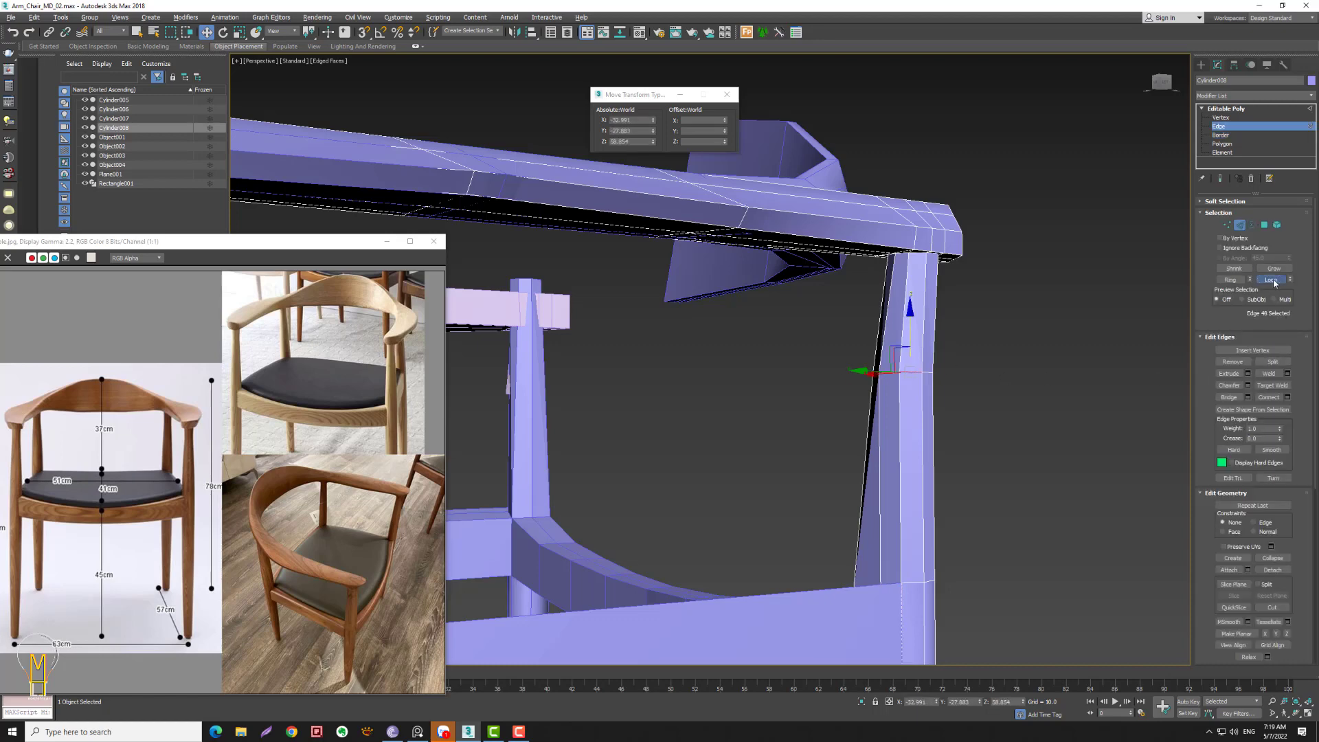
left_click(1231, 362, "ctrl")
key("alt+z")
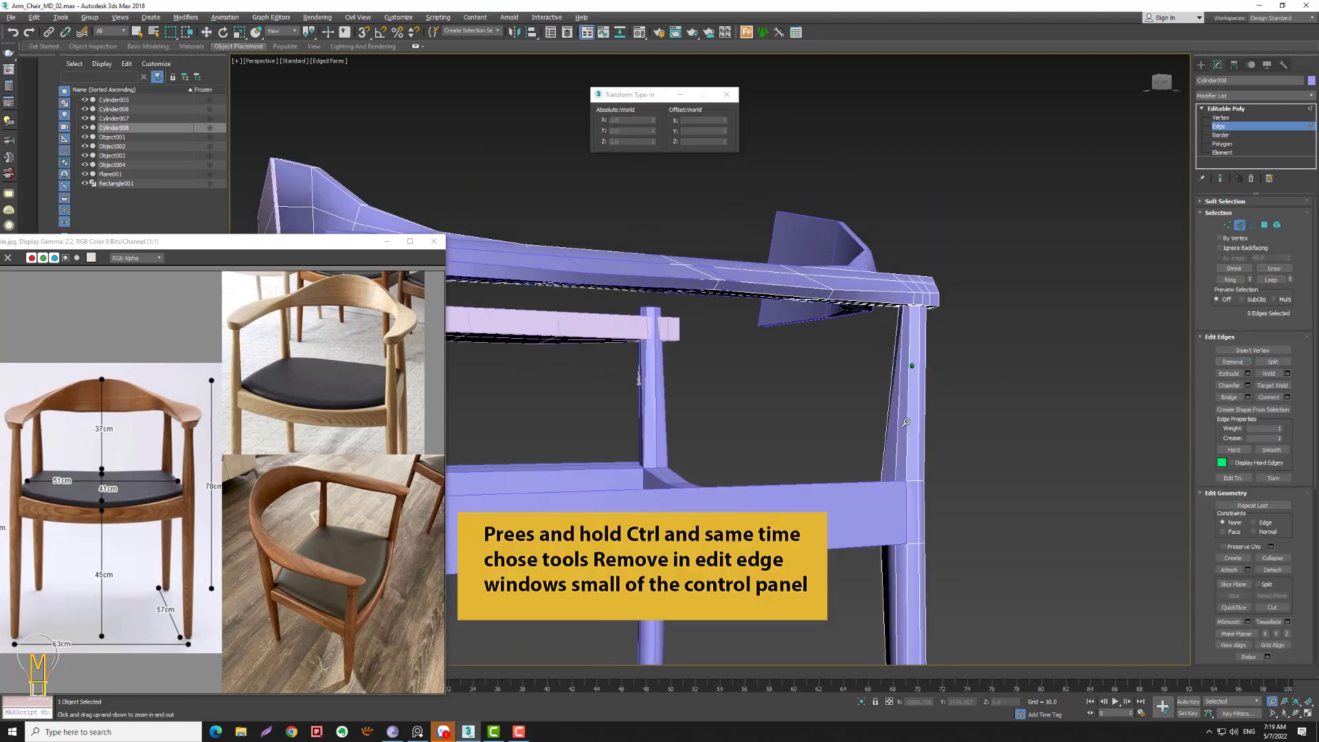
left_click_drag(954, 397, 893, 446)
mouse_move(698, 403)
middle_mouse_down("alt")
mouse_move(819, 483)
mouse_move(790, 446)
mouse_move(776, 522)
middle_mouse_up("alt")
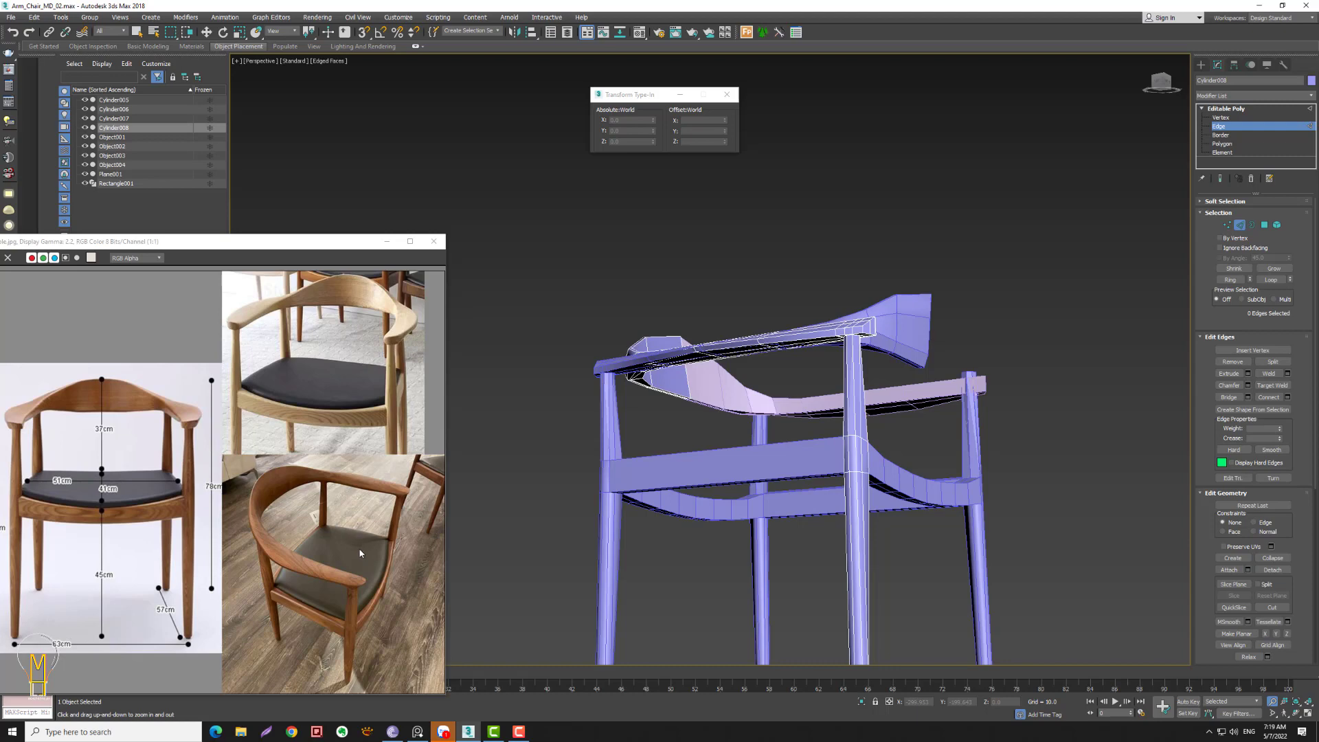
- Select the separate front-left arm-and-leg piece, Cylinder006
mouse_move(877, 427)
middle_mouse_down("alt")
mouse_move(859, 403)
mouse_move(871, 425)
mouse_move(921, 427)
mouse_move(877, 400)
mouse_move(831, 450)
mouse_move(874, 441)
mouse_move(880, 462)
mouse_move(1077, 348)
mouse_move(1153, 320)
middle_mouse_up("alt")
left_click_drag(1153, 320, 1195, 256)
left_click(1157, 289)
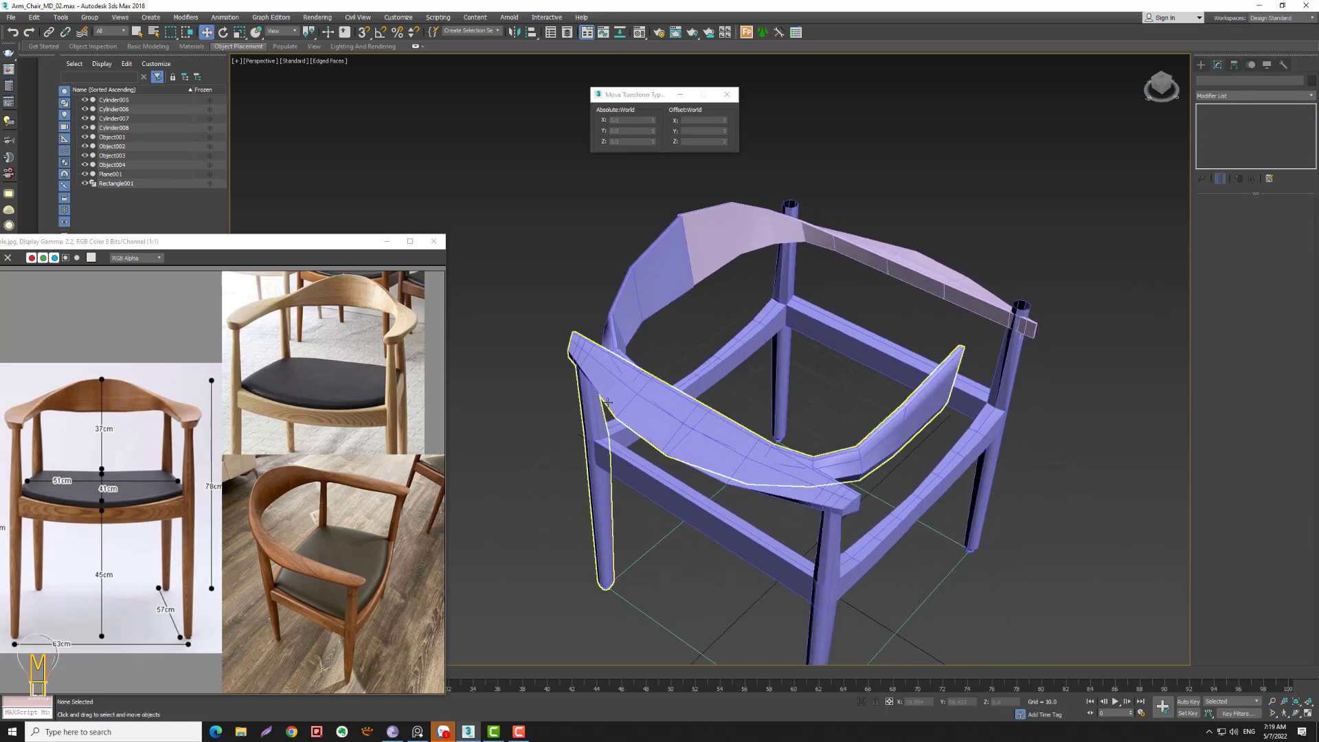
left_click(583, 373)
- Delete Cylinder006, the right backrest segment and the right front leg
key("Delete")
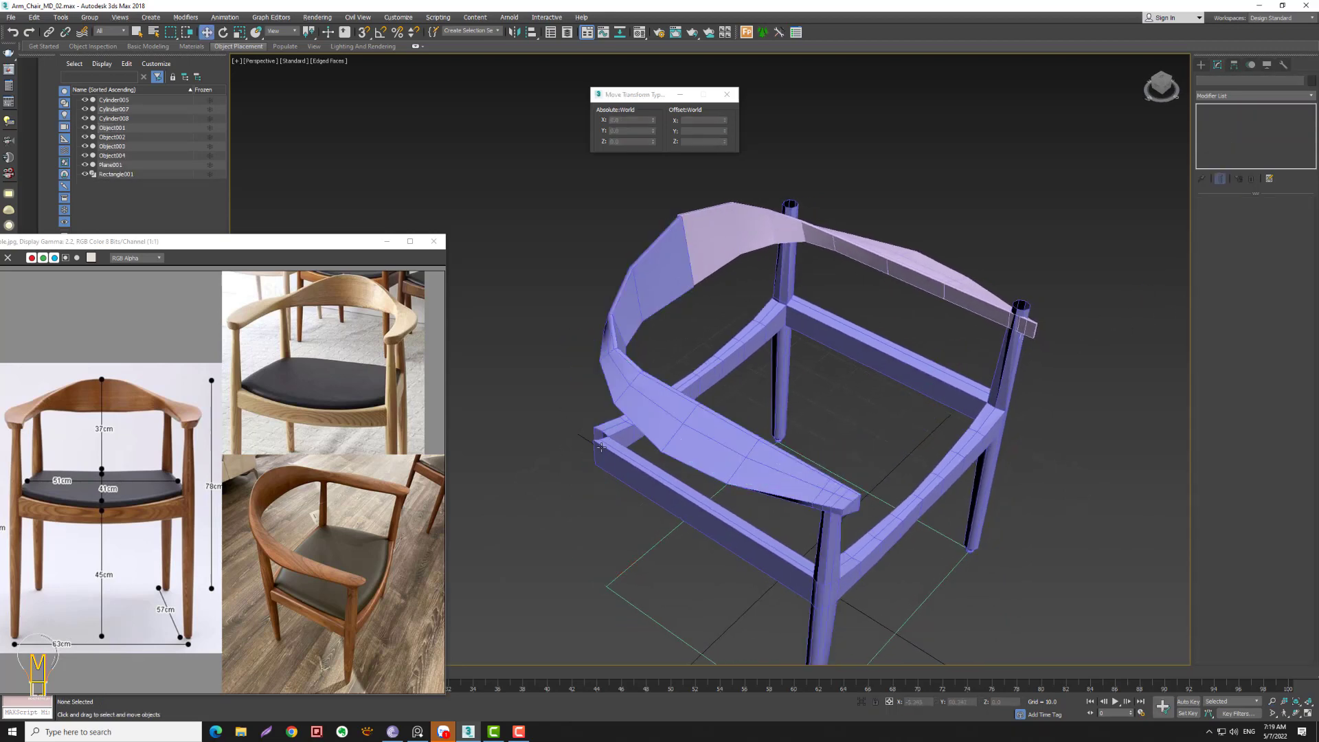
left_click(820, 462)
mouse_move(822, 467)
middle_mouse_down("alt")
mouse_move(752, 436)
mouse_move(1133, 565)
middle_mouse_up("alt")
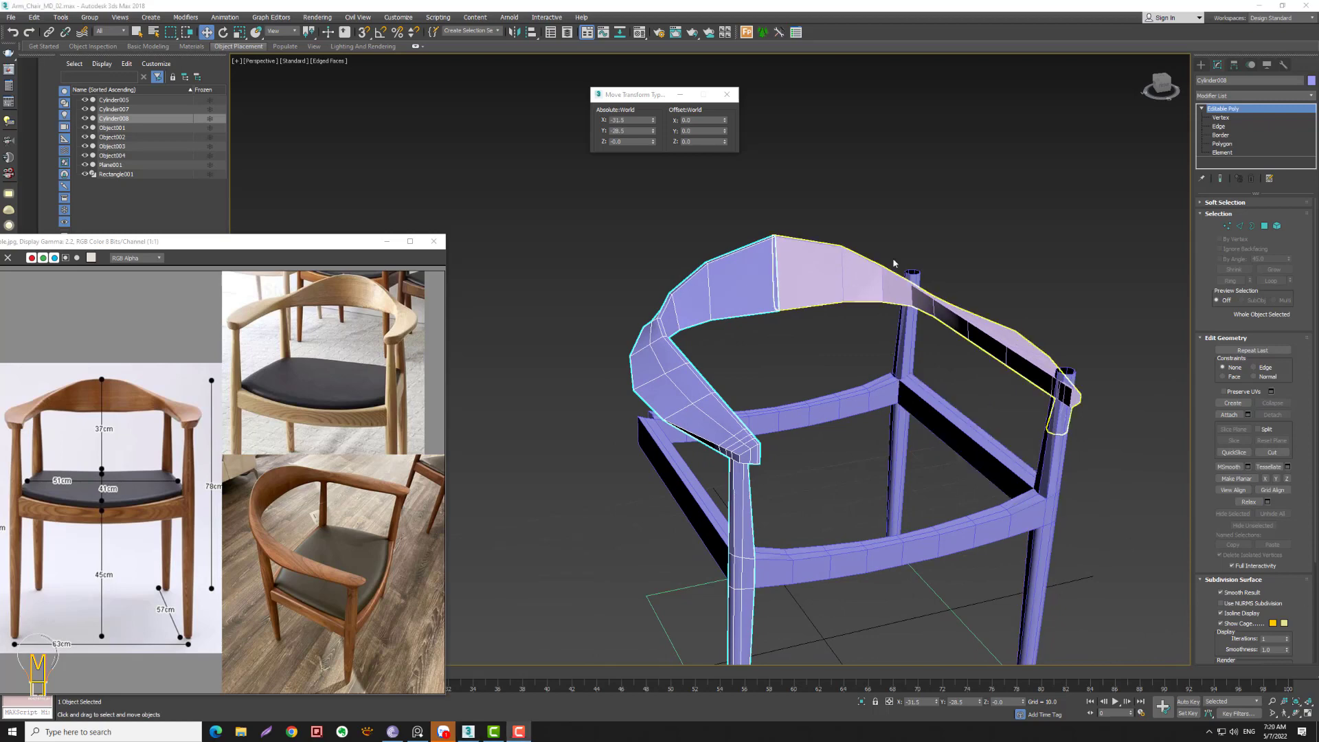
left_click(868, 264)
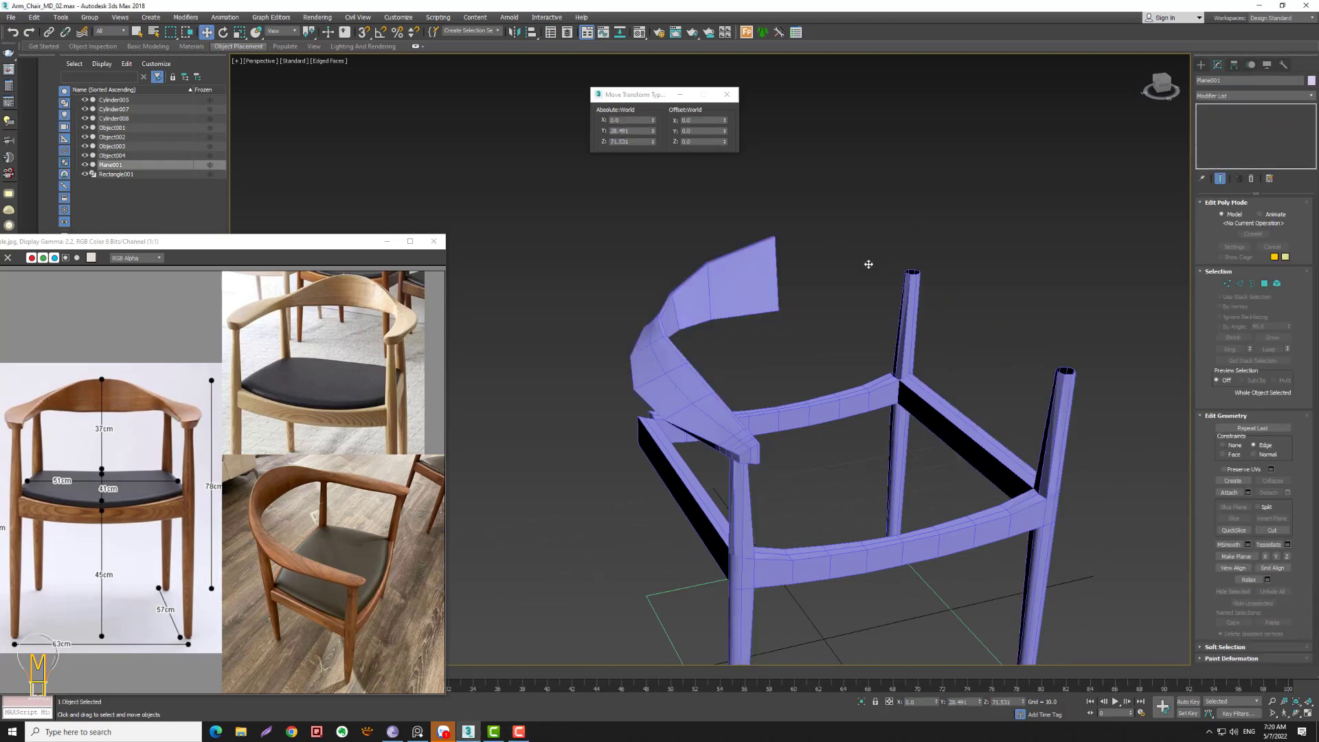
key("Delete")
left_click(1054, 419)
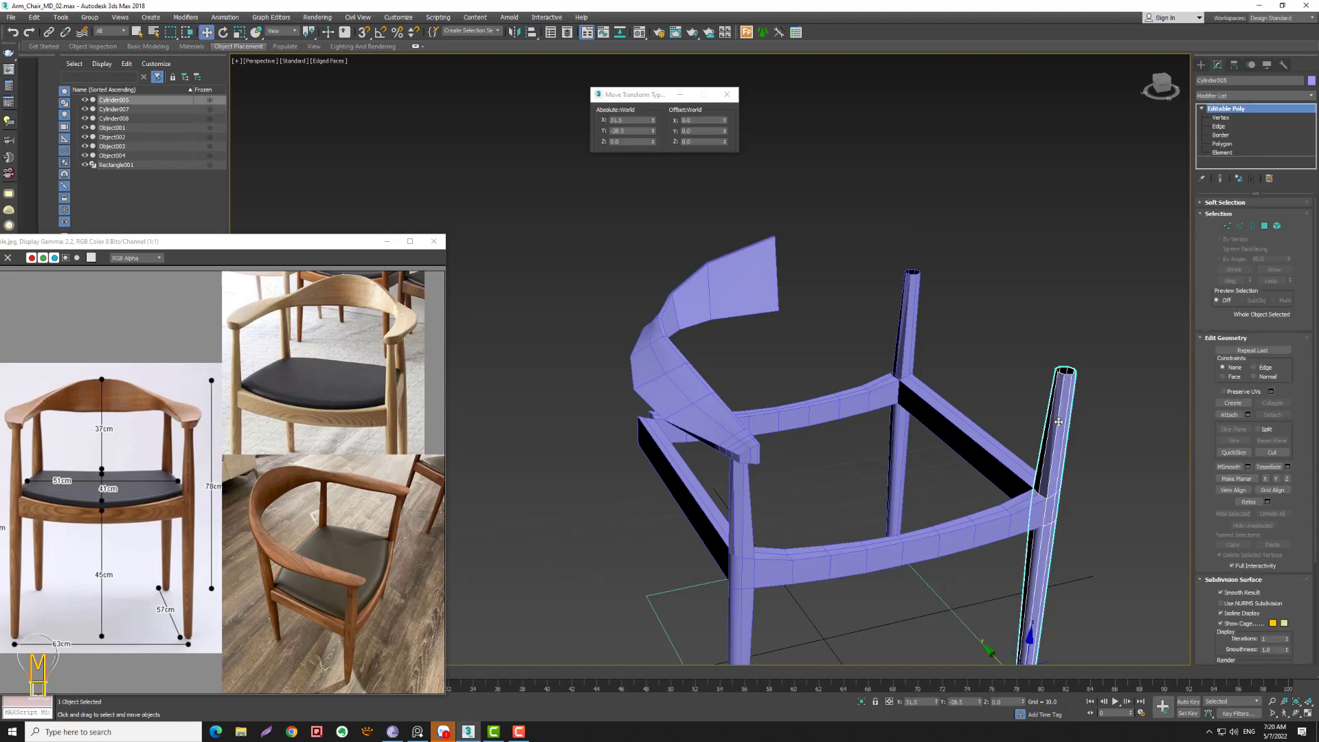
left_click(743, 516)
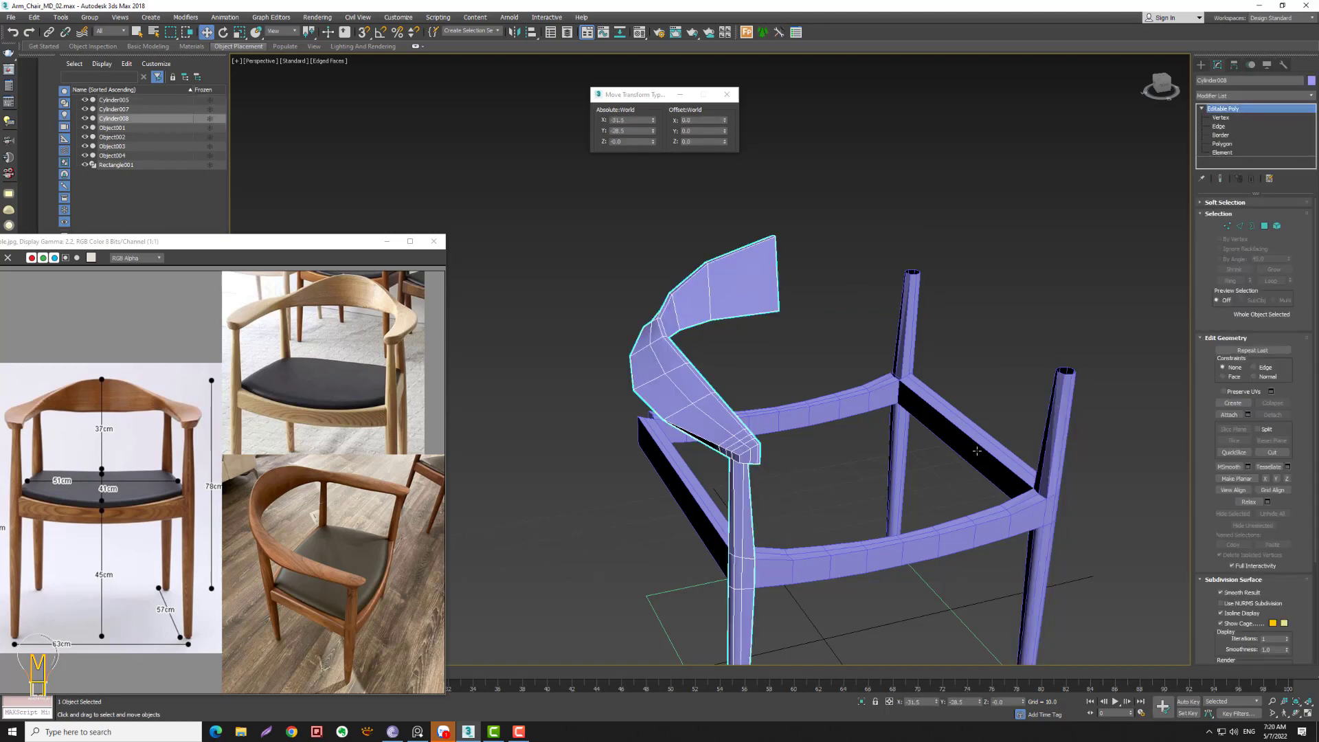
left_click(1047, 421)
key("Delete")
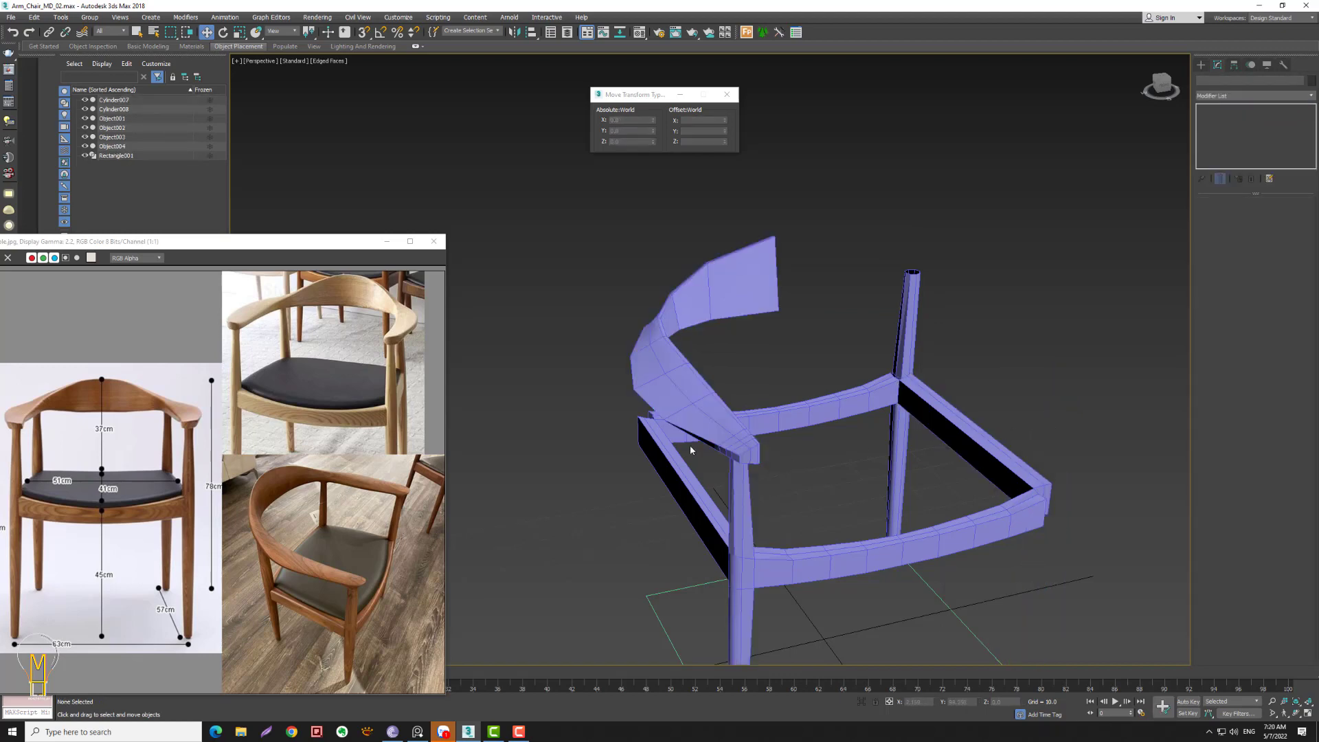
left_click(708, 424)
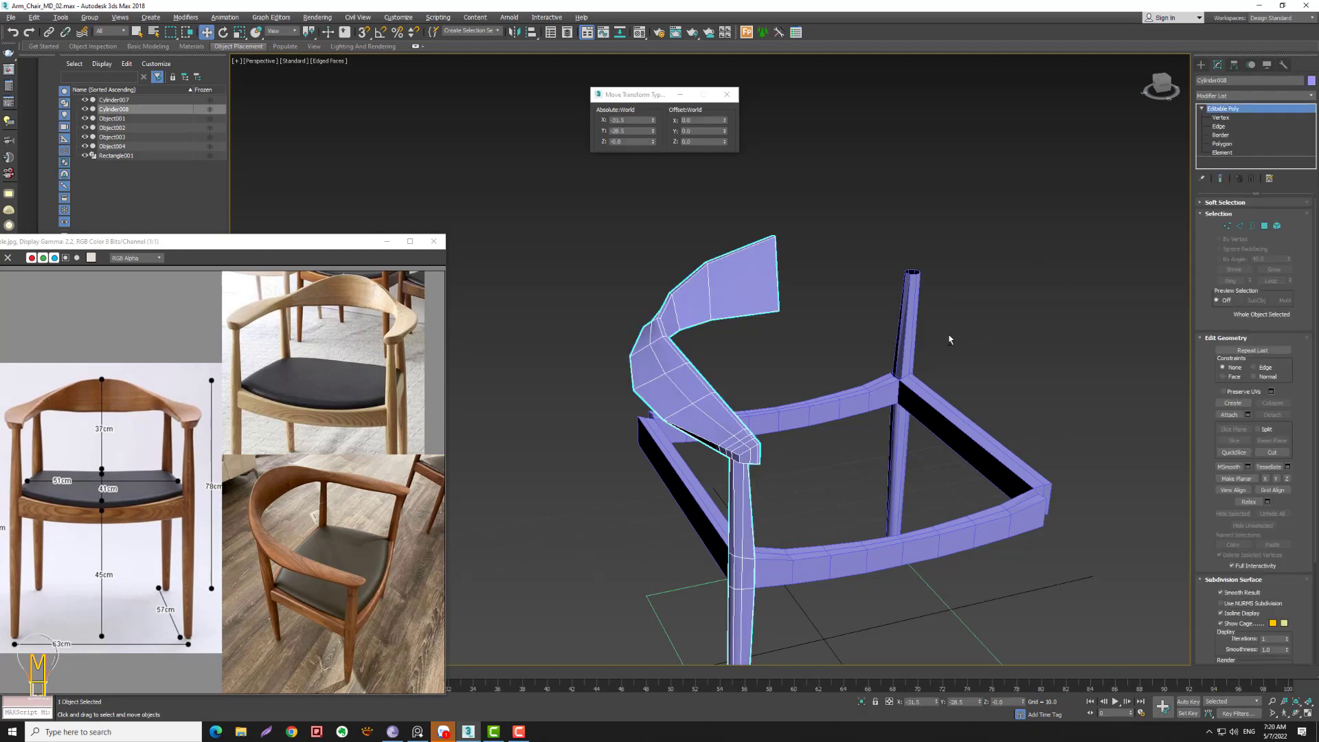
- Delete the armrest rail's end-cap polygon, leaving its tip open
mouse_move(949, 340)
middle_mouse_down("alt")
mouse_move(844, 333)
mouse_move(813, 351)
mouse_move(913, 338)
middle_mouse_up("alt")
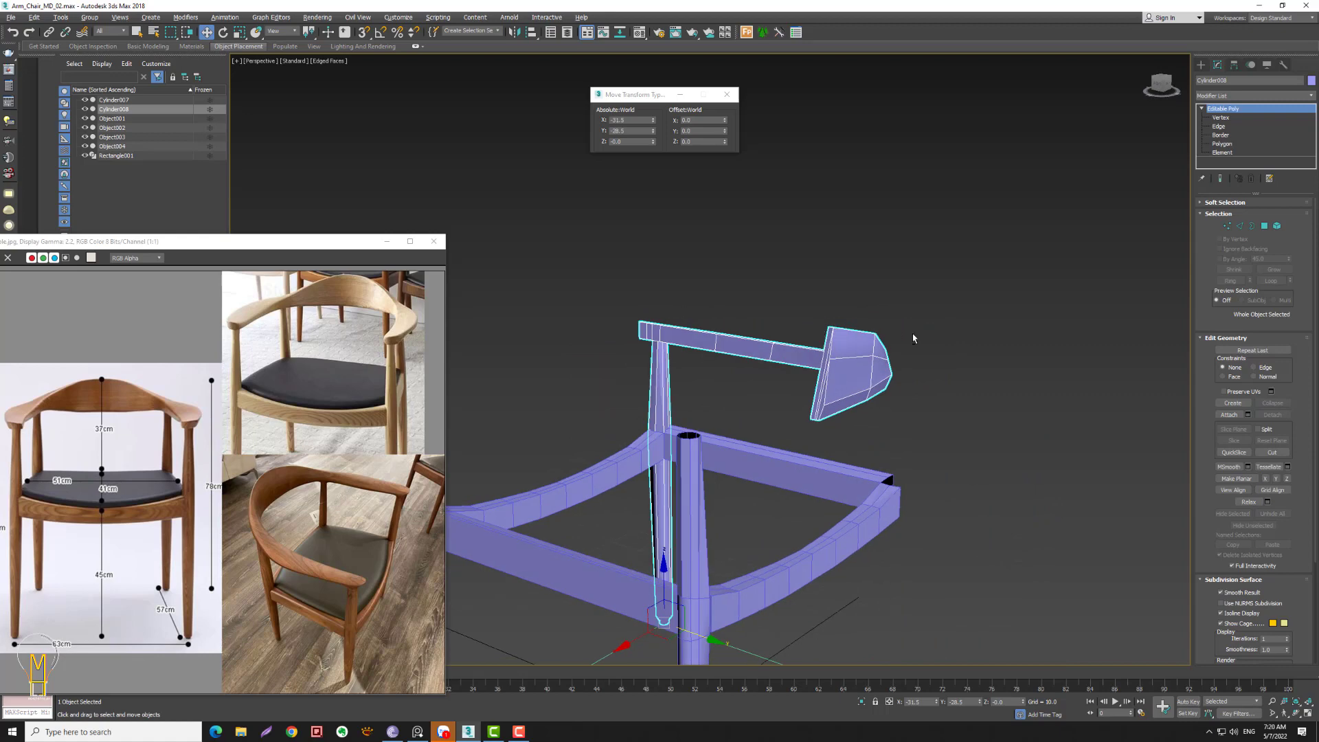
key("alt+z")
left_click_drag(913, 338, 881, 362)
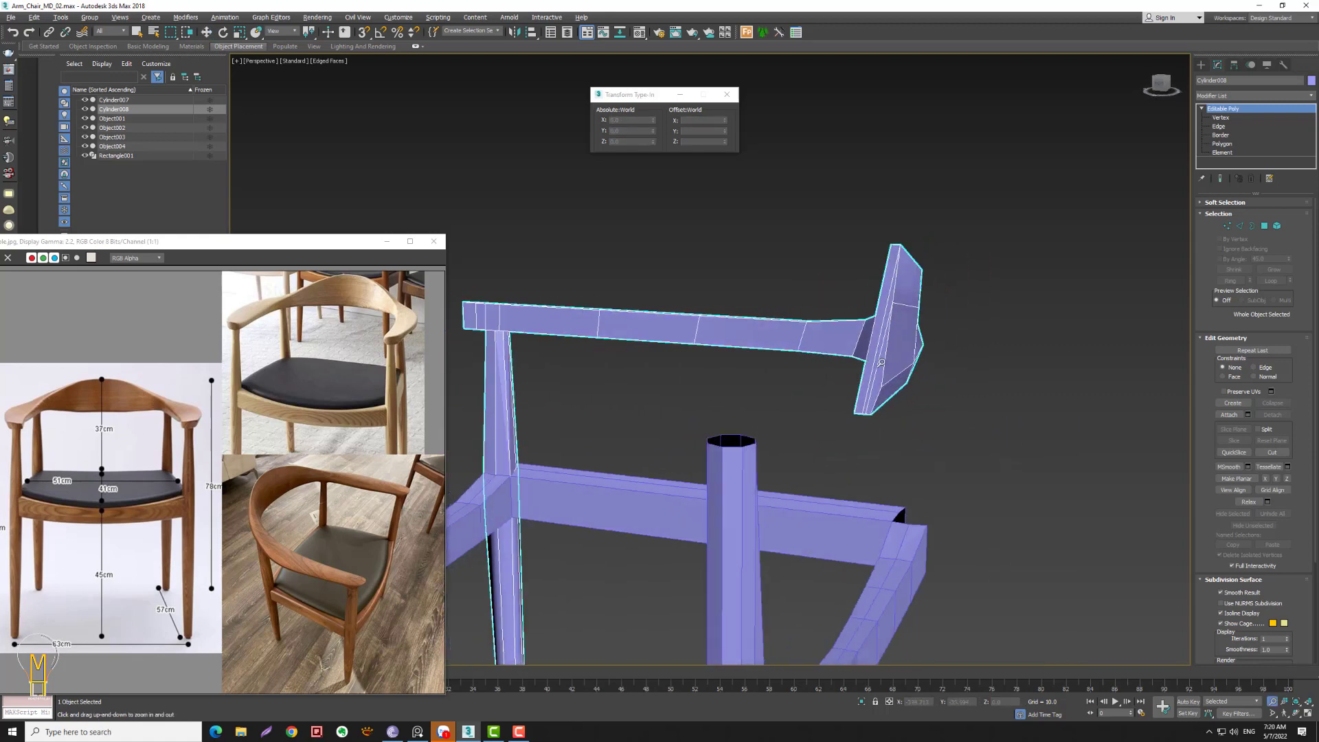
middle_click_drag(881, 362, 895, 359, "alt")
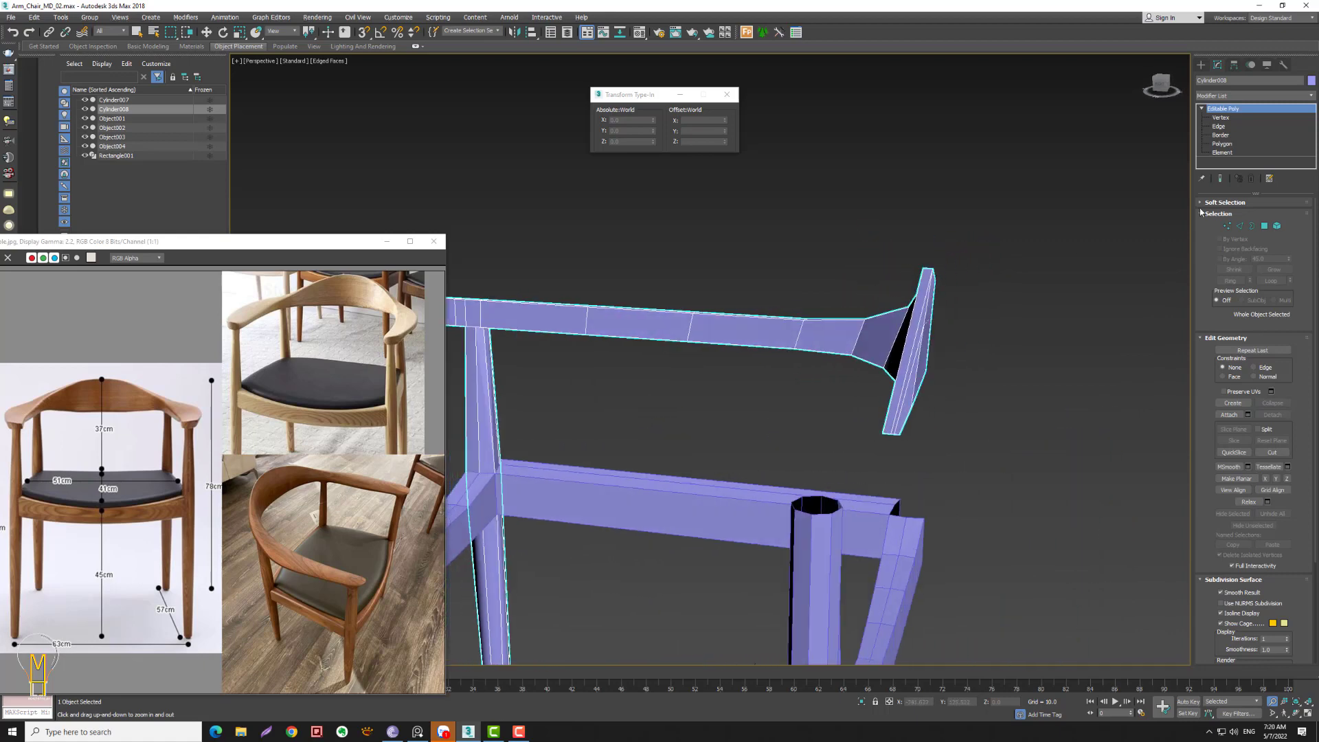
left_click(1267, 227)
key("w")
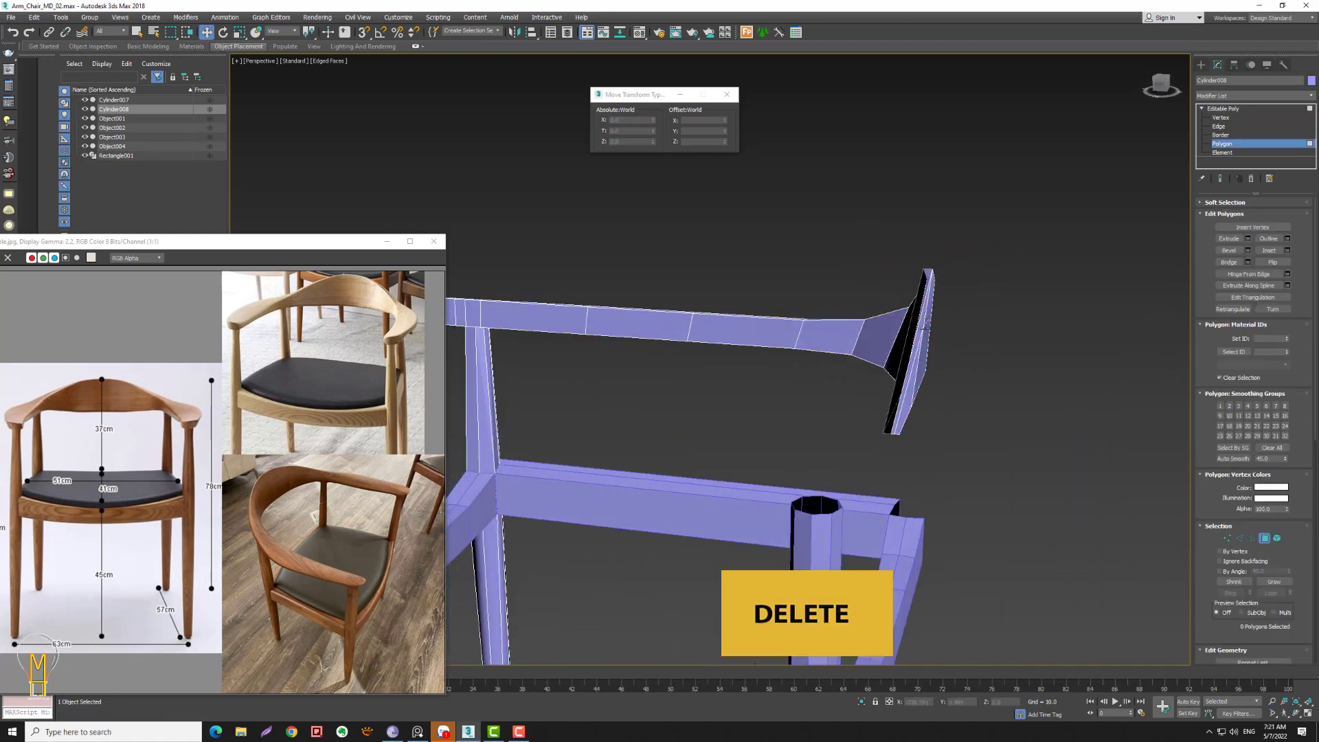
left_click(924, 327)
key("Delete")
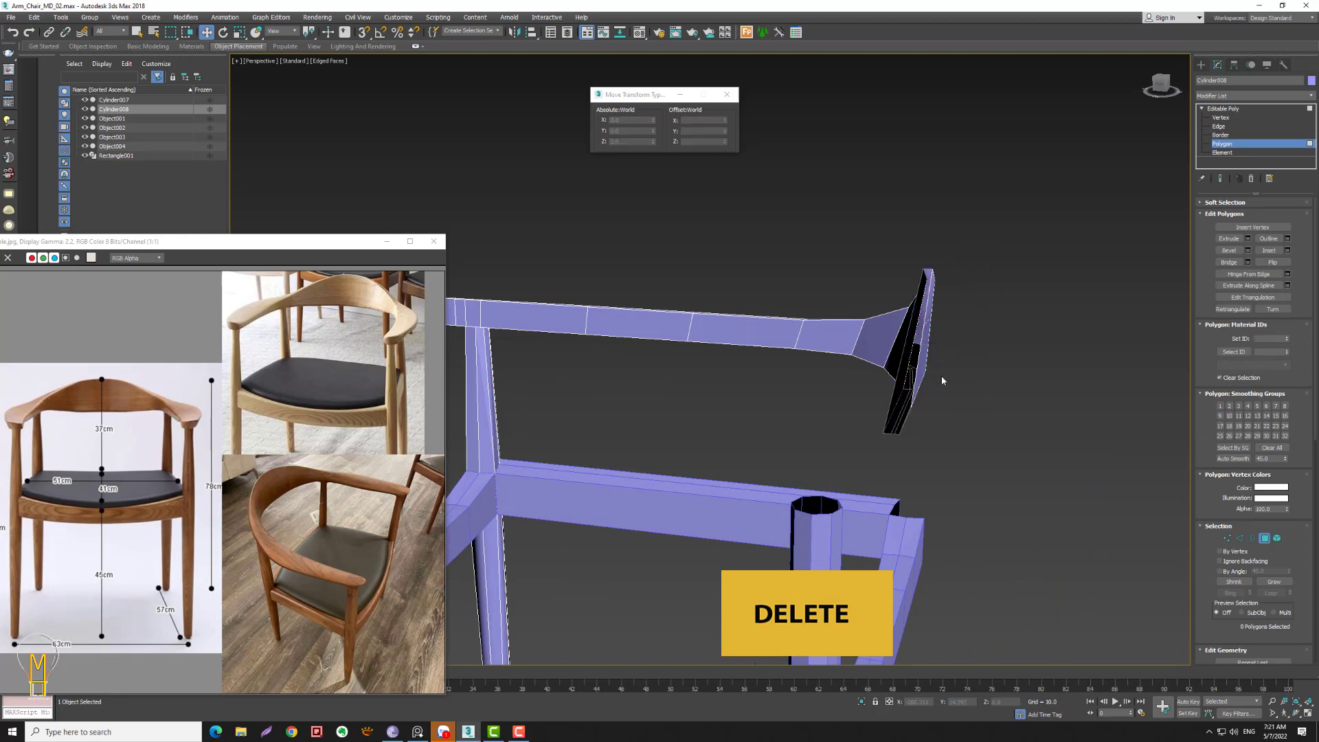
mouse_move(921, 363)
middle_mouse_down("alt")
mouse_move(962, 346)
mouse_move(914, 369)
middle_mouse_up("alt")
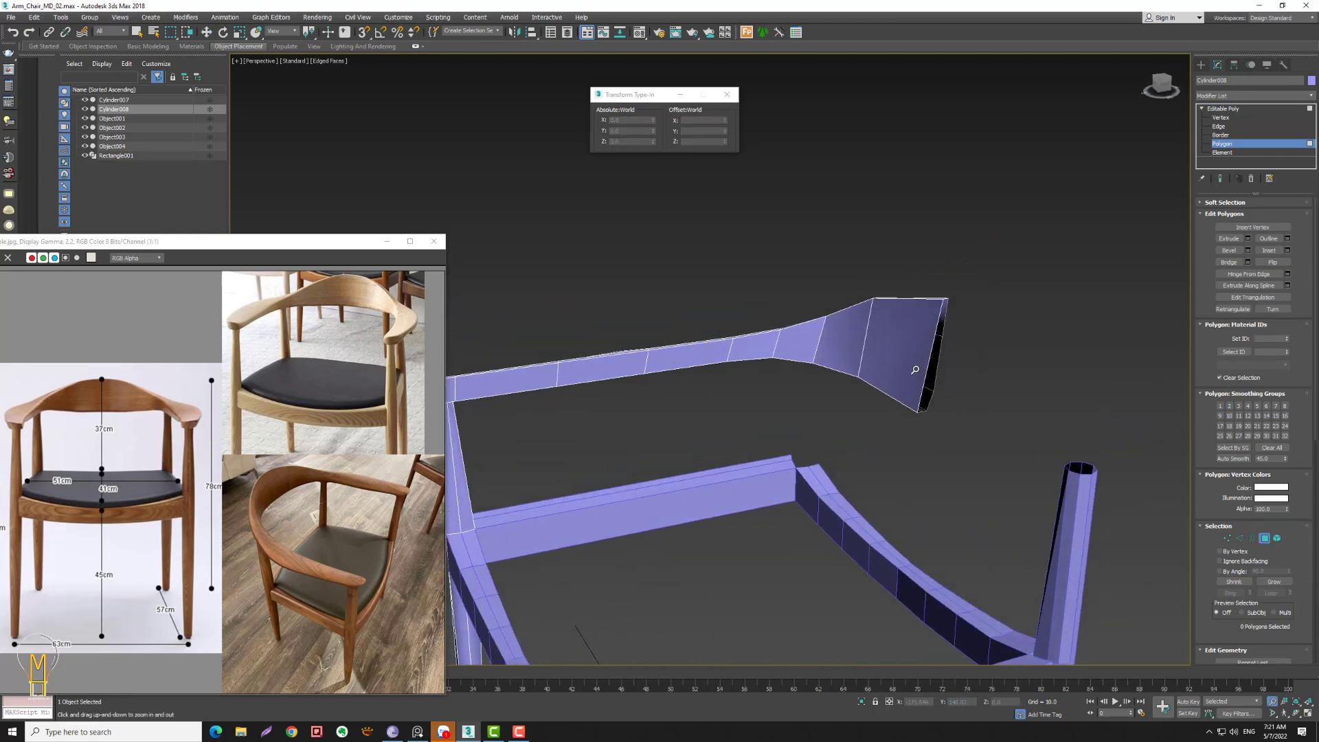
- Add a Symmetry modifier to Cylinder008
left_click(1229, 108)
key("w")
left_click(1254, 97)
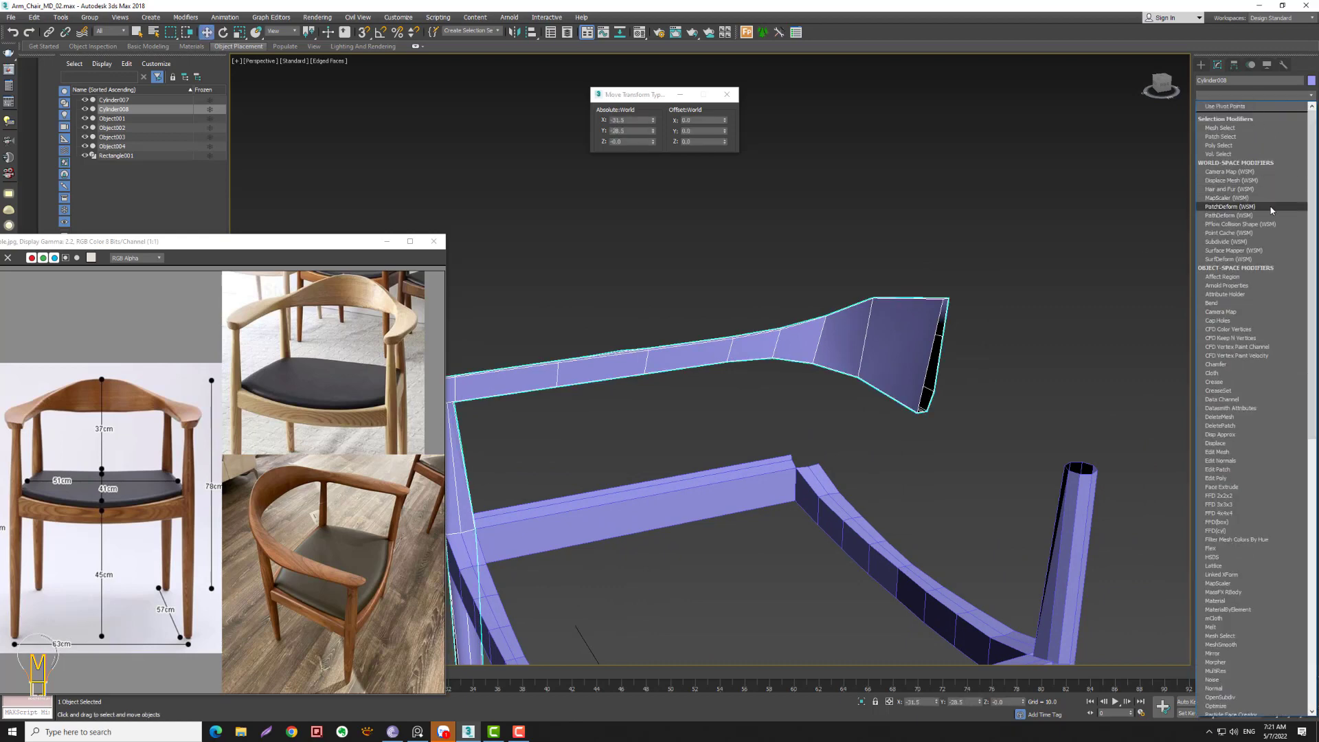
scroll(1272, 213, "down", 5)
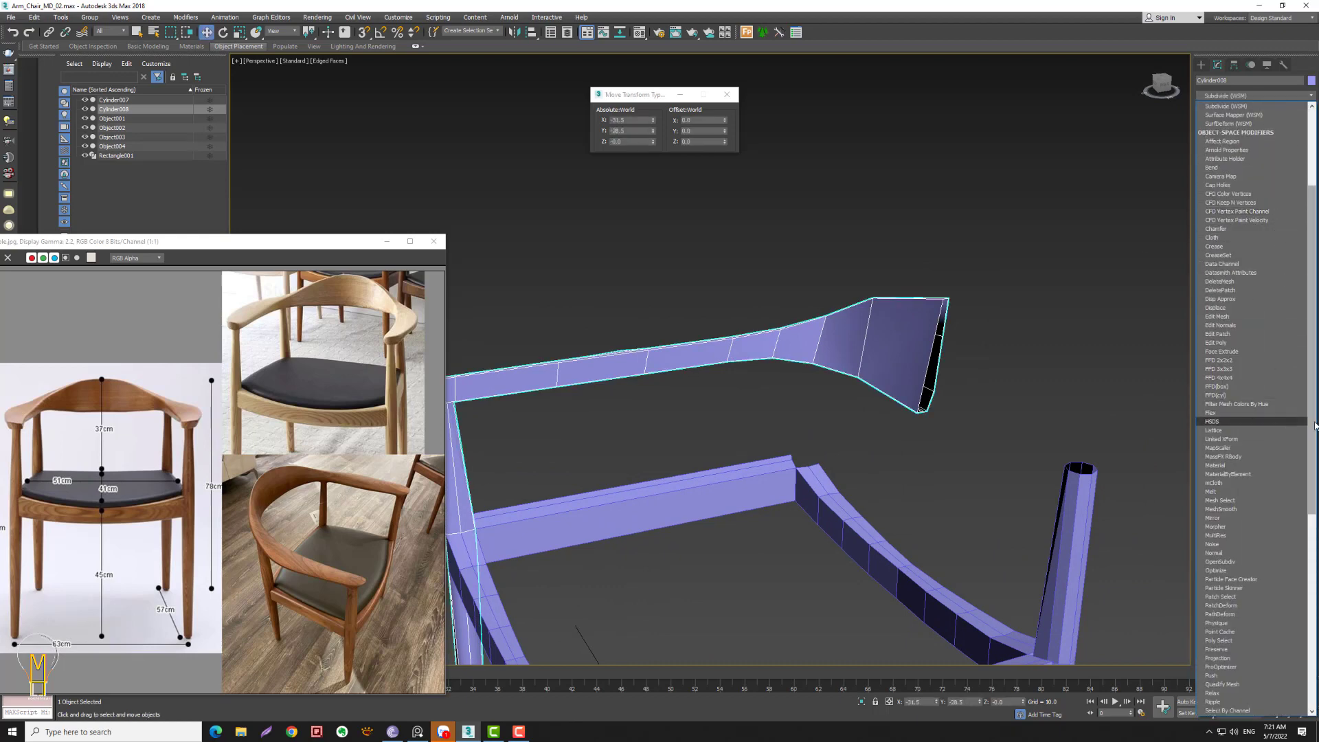
scroll(1267, 469, "down", 14)
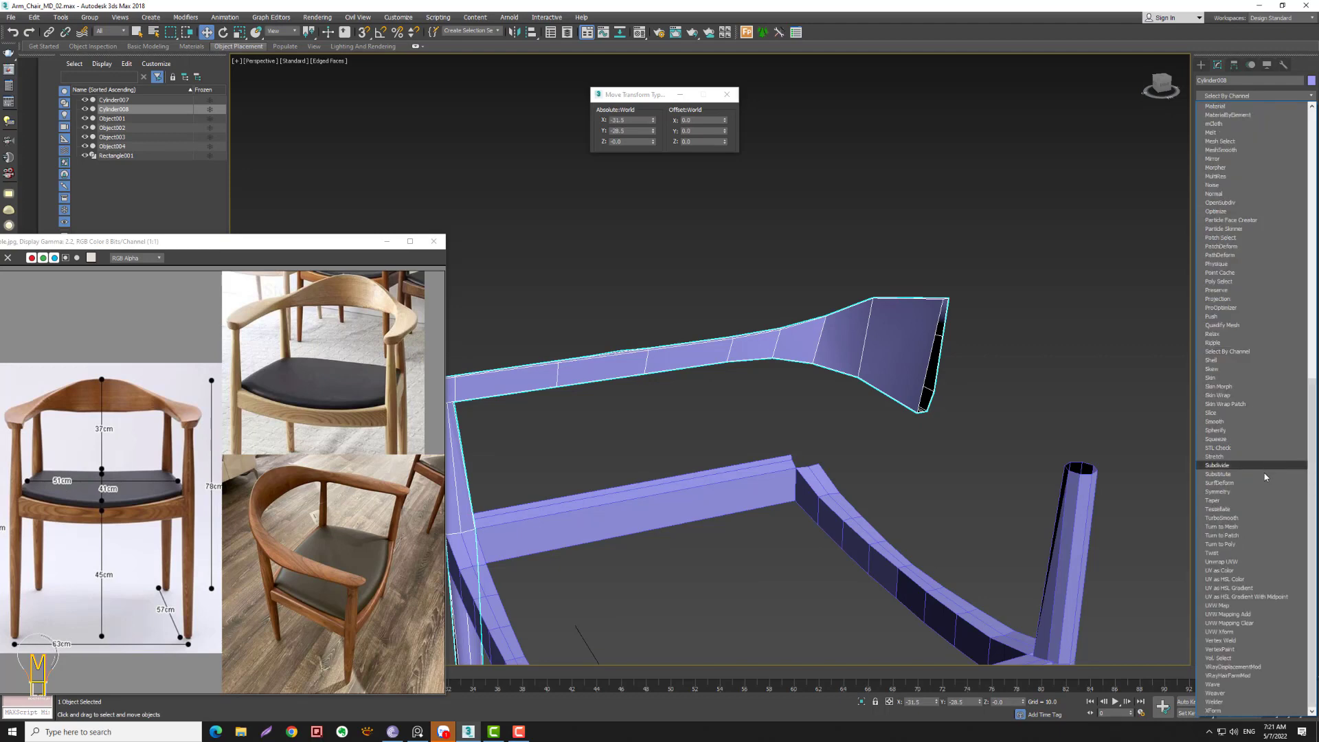
left_click(1239, 491)
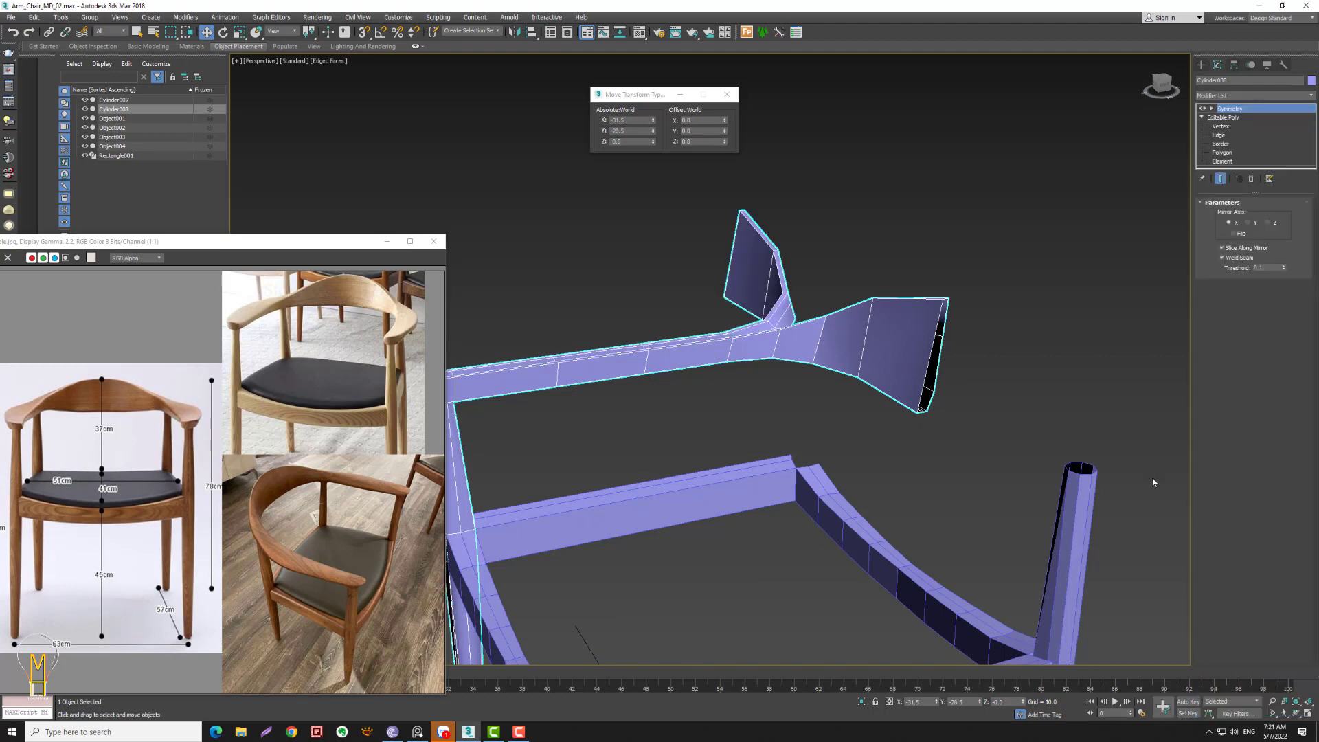
- Set the mirror plane to X 0 with Flip checked, then Collapse All into Editable Poly
scroll(939, 386, "down", 5)
middle_click_drag(939, 386, 958, 399, "alt")
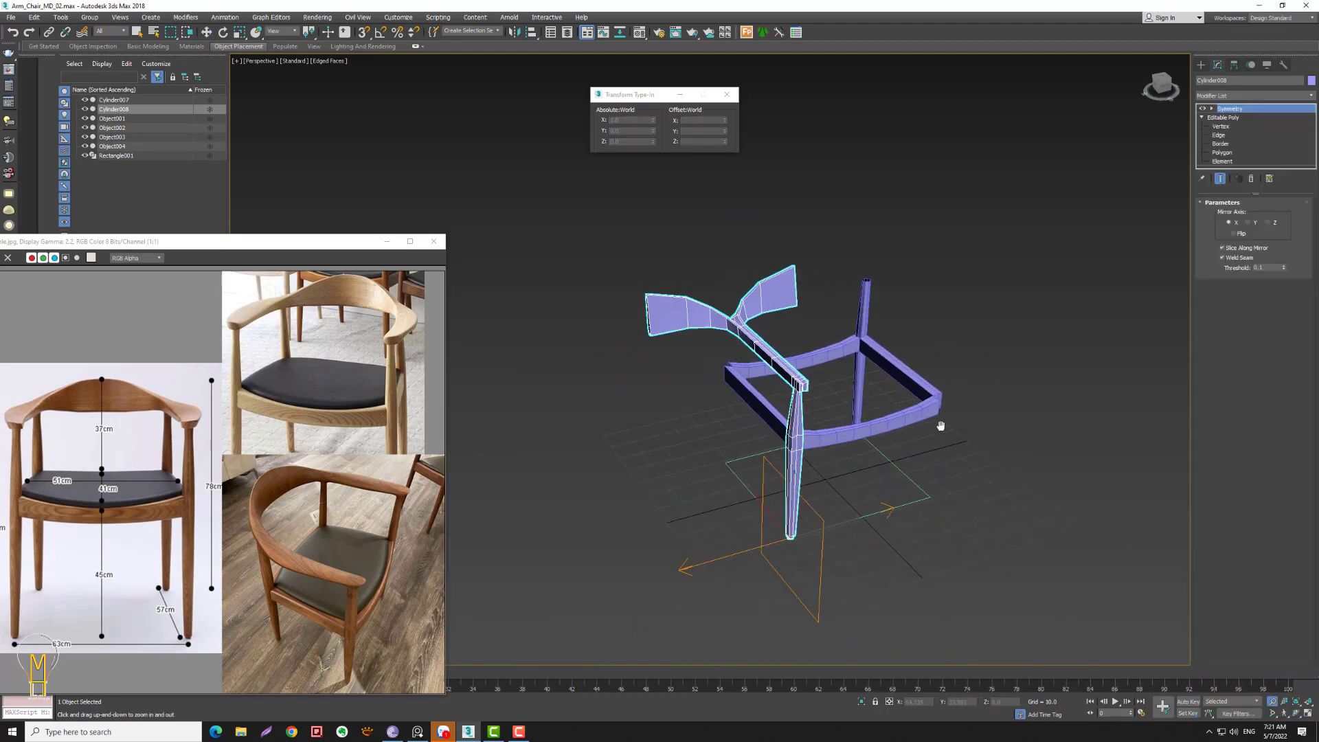
key("w")
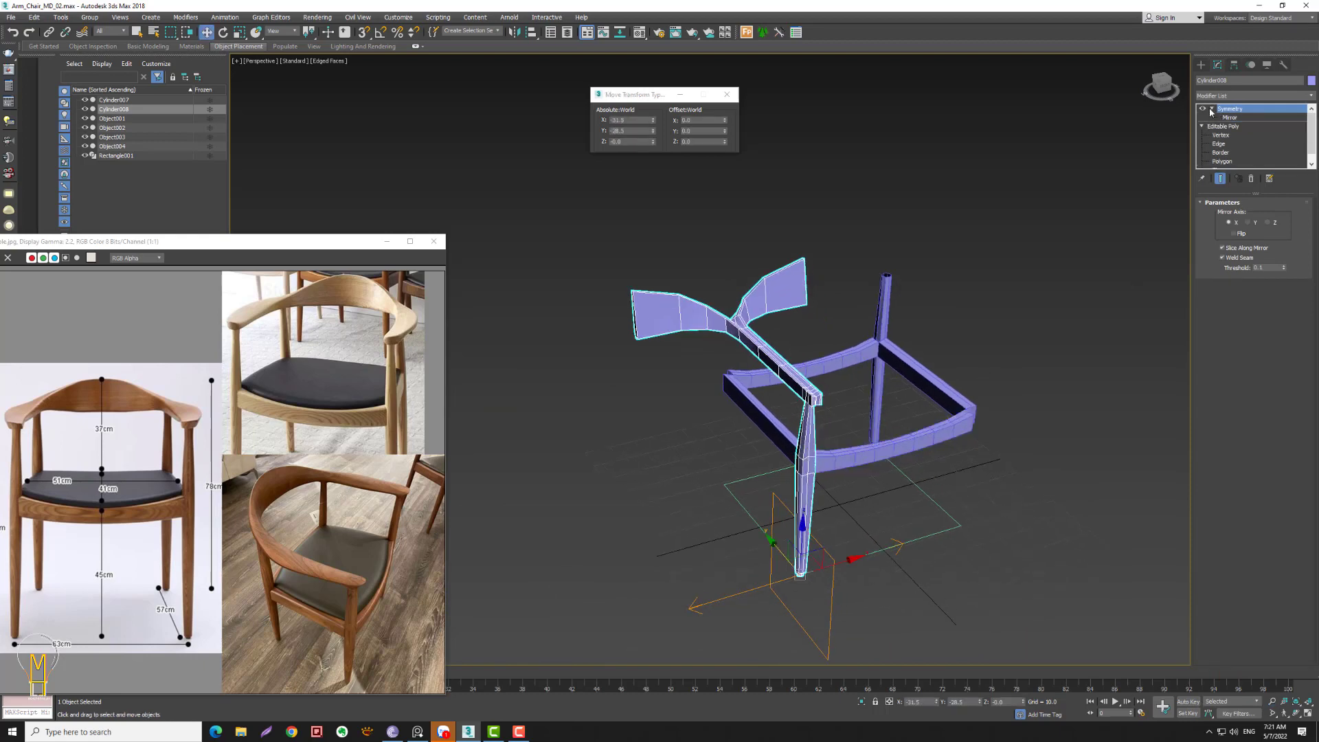
left_click_drag(846, 562, 917, 540)
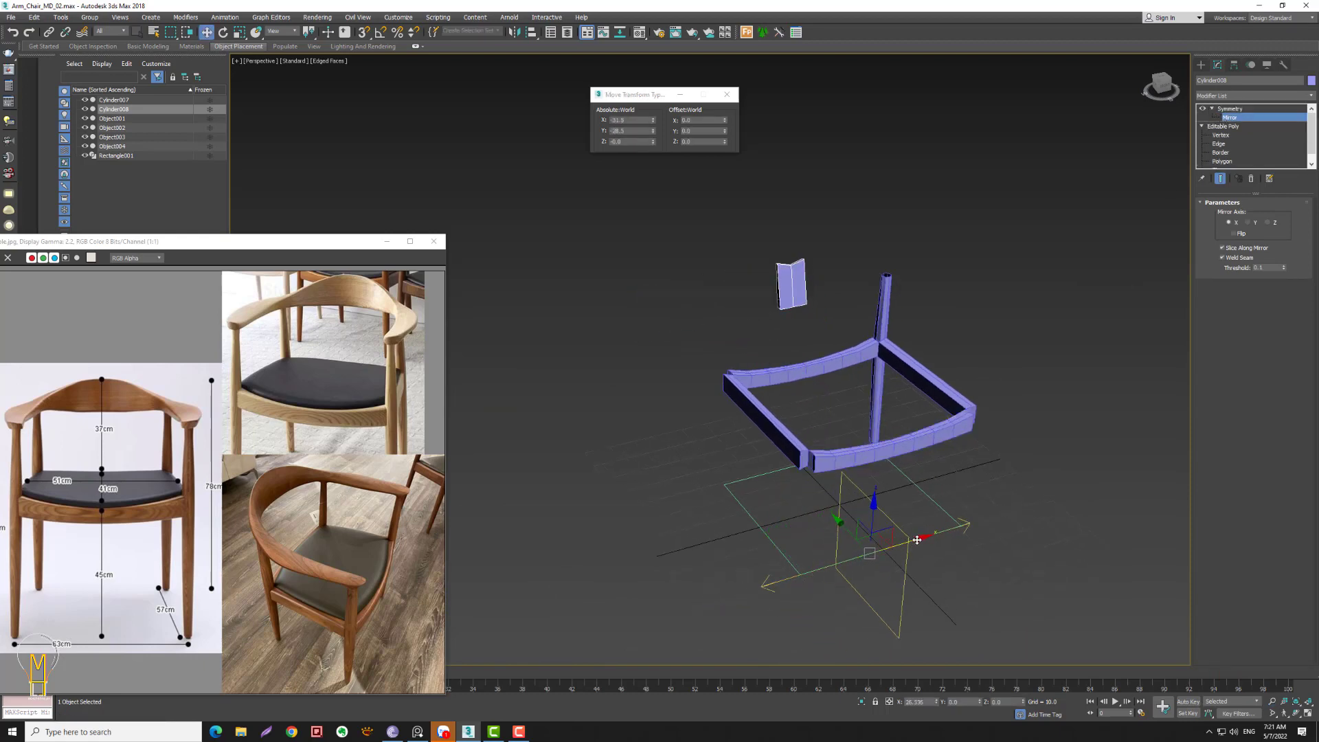
left_click(1234, 233)
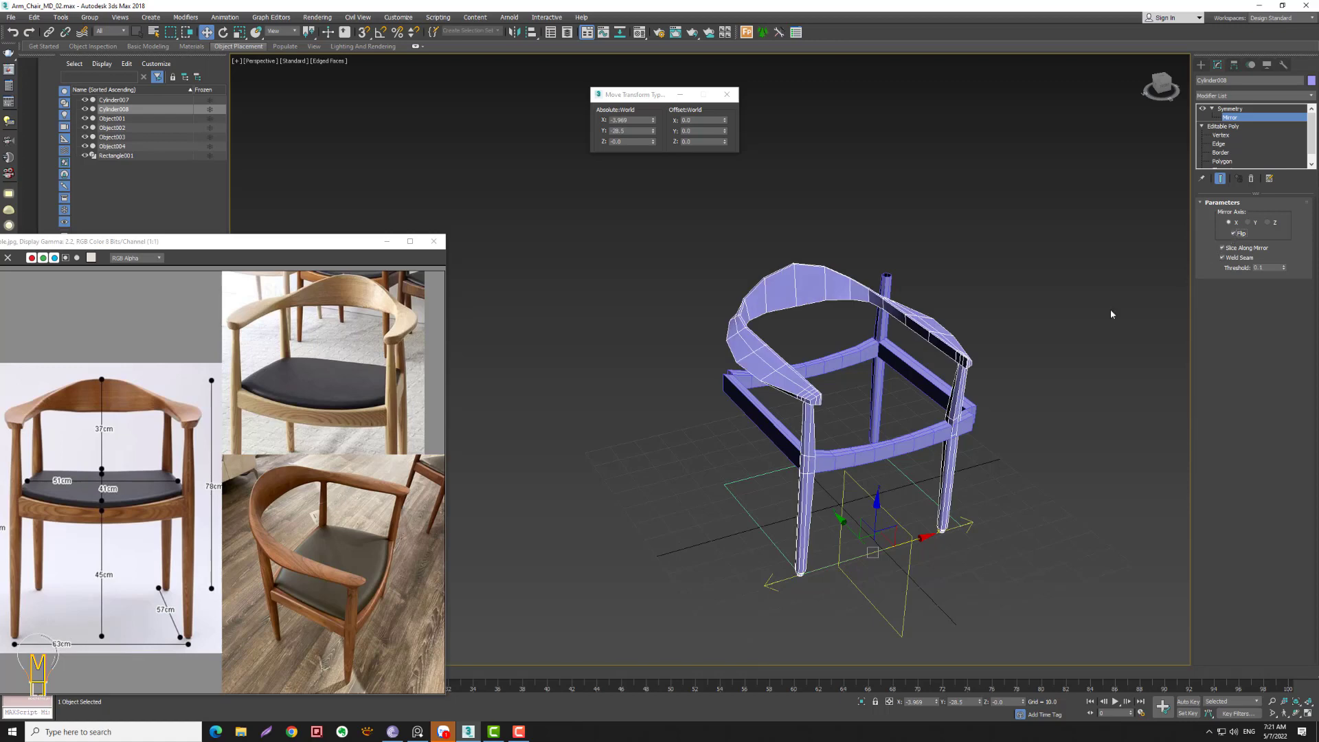
right_click(653, 122)
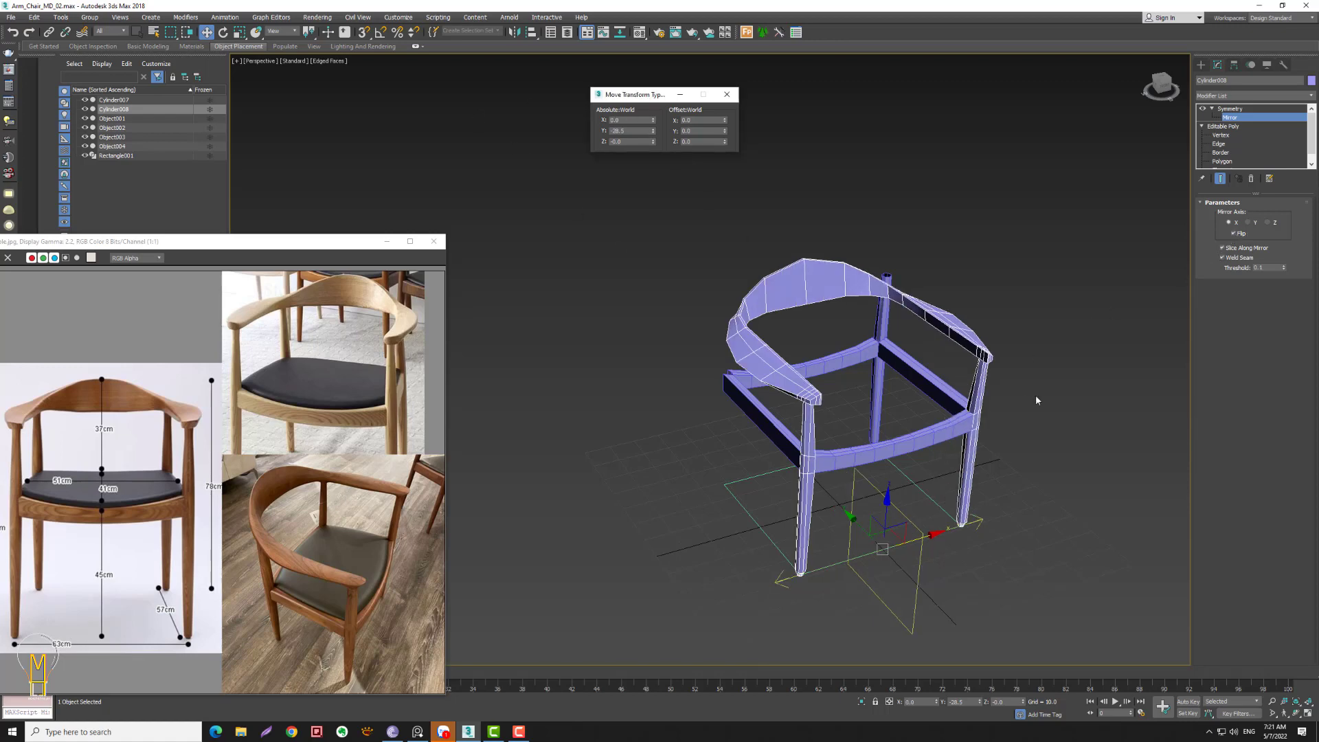
mouse_move(1005, 426)
middle_mouse_down("alt")
mouse_move(1017, 397)
mouse_move(1112, 367)
mouse_move(1182, 419)
middle_mouse_up("alt")
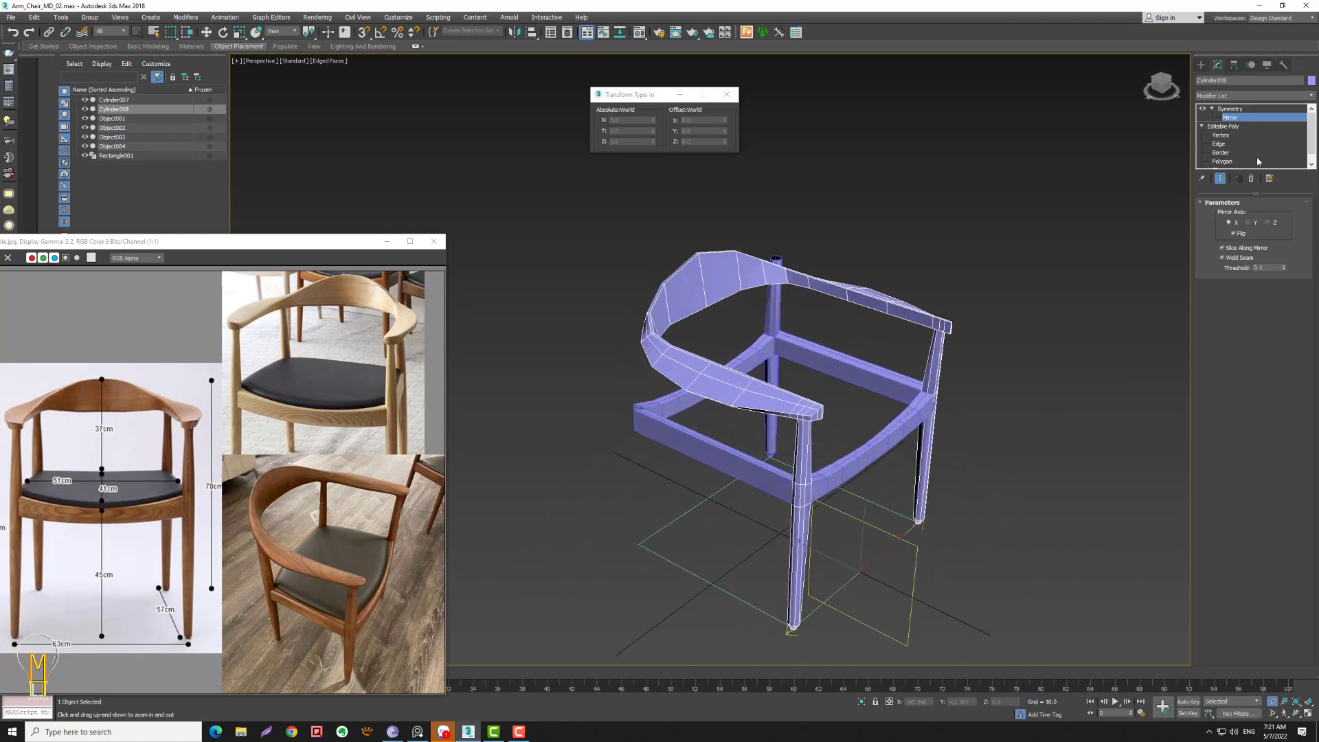
key("w")
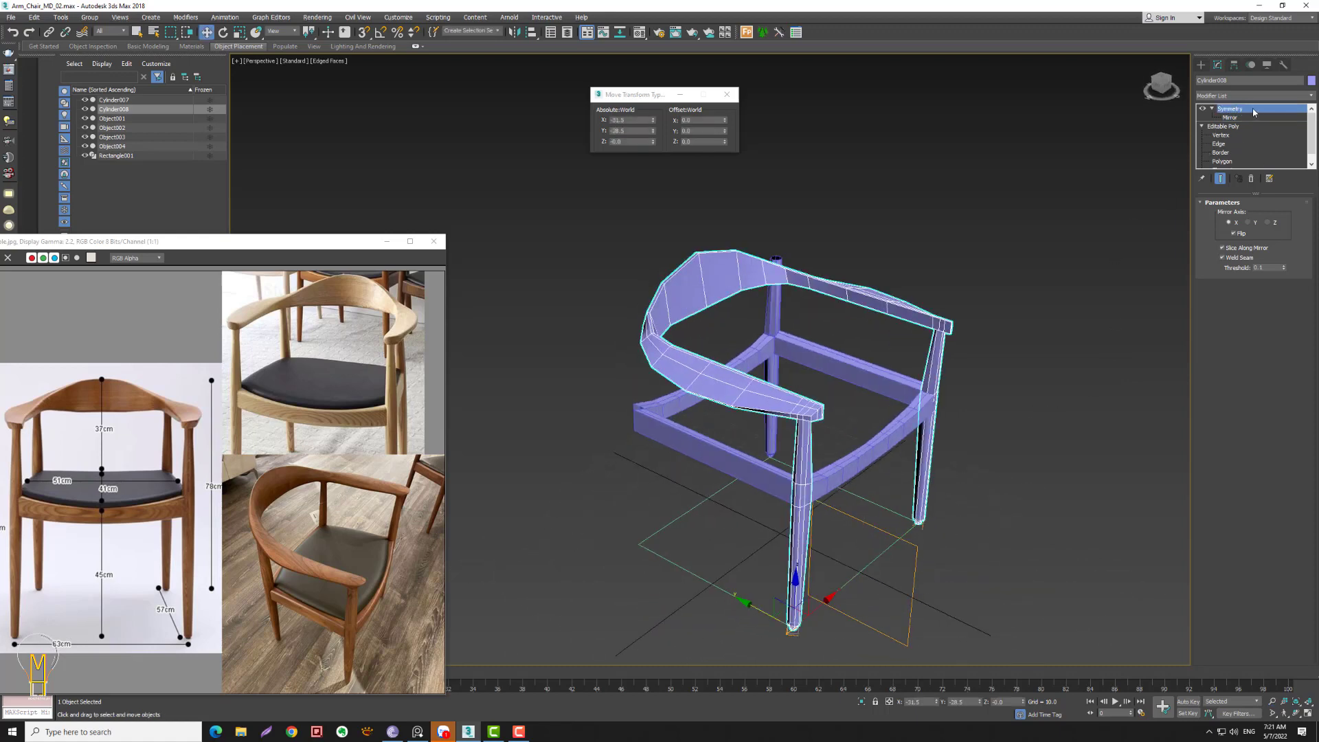
right_click(1253, 112)
left_click(1228, 212)
- Collapse the modifier stack and delete the right half of the chair's polygons
left_click(713, 397)
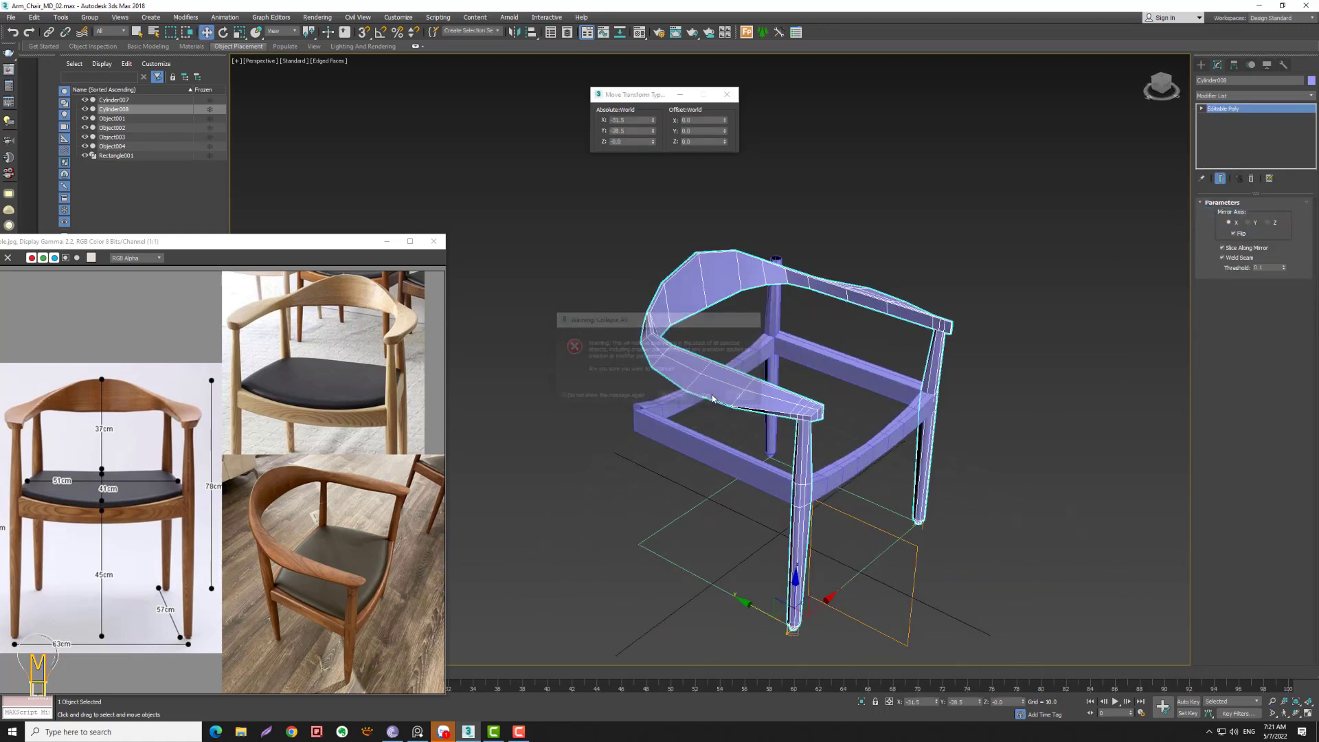
mouse_move(988, 411)
middle_mouse_down("alt")
mouse_move(951, 436)
mouse_move(925, 399)
mouse_move(1050, 328)
mouse_move(982, 535)
middle_mouse_up("alt")
key("w")
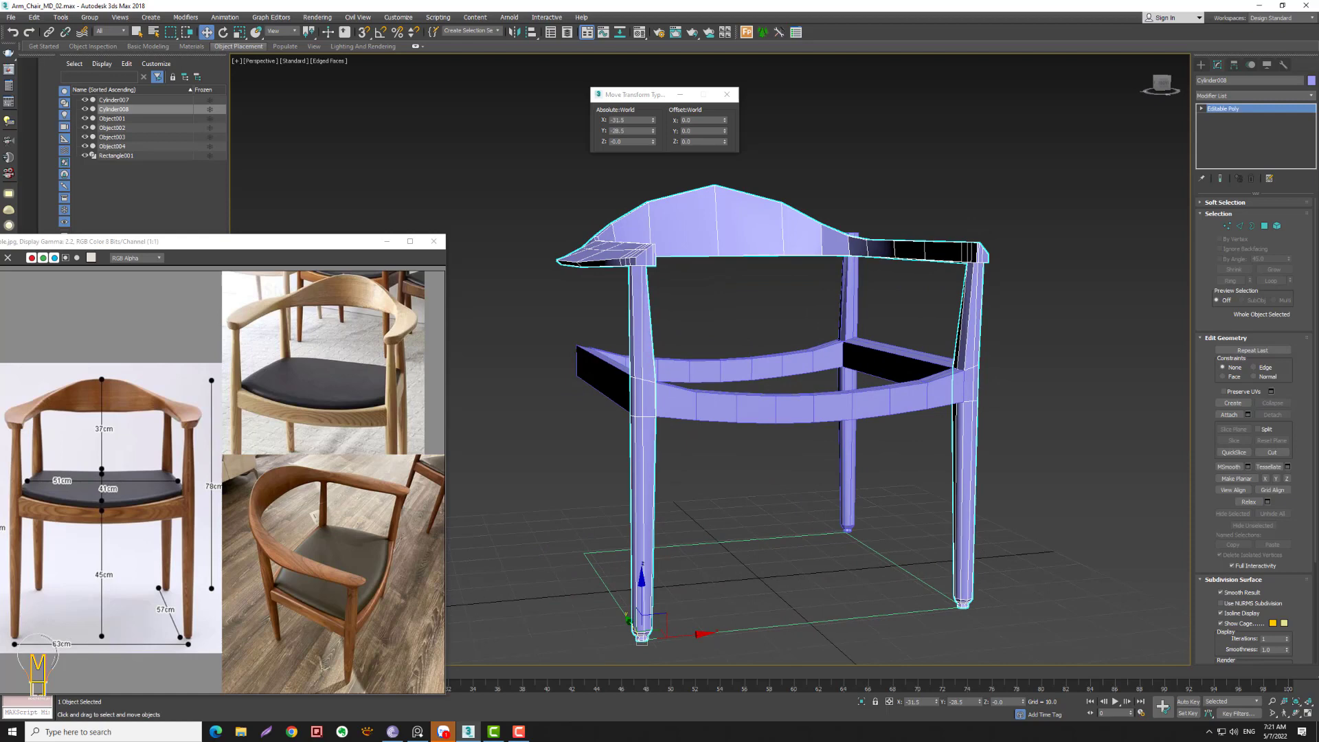
mouse_move(983, 536)
middle_mouse_down("alt")
mouse_move(962, 458)
mouse_move(933, 427)
mouse_move(893, 443)
middle_mouse_up("alt")
key("alt+z")
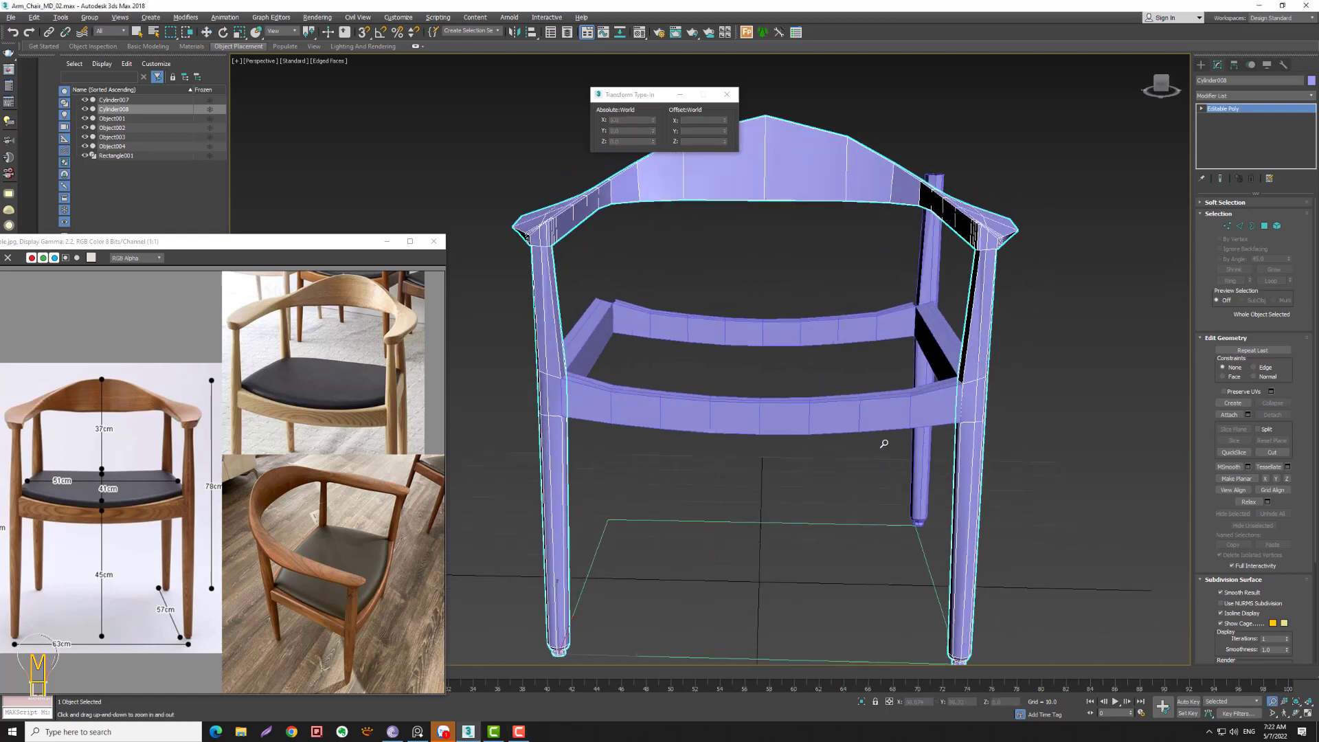
left_click_drag(884, 444, 877, 467)
key("4")
key("w")
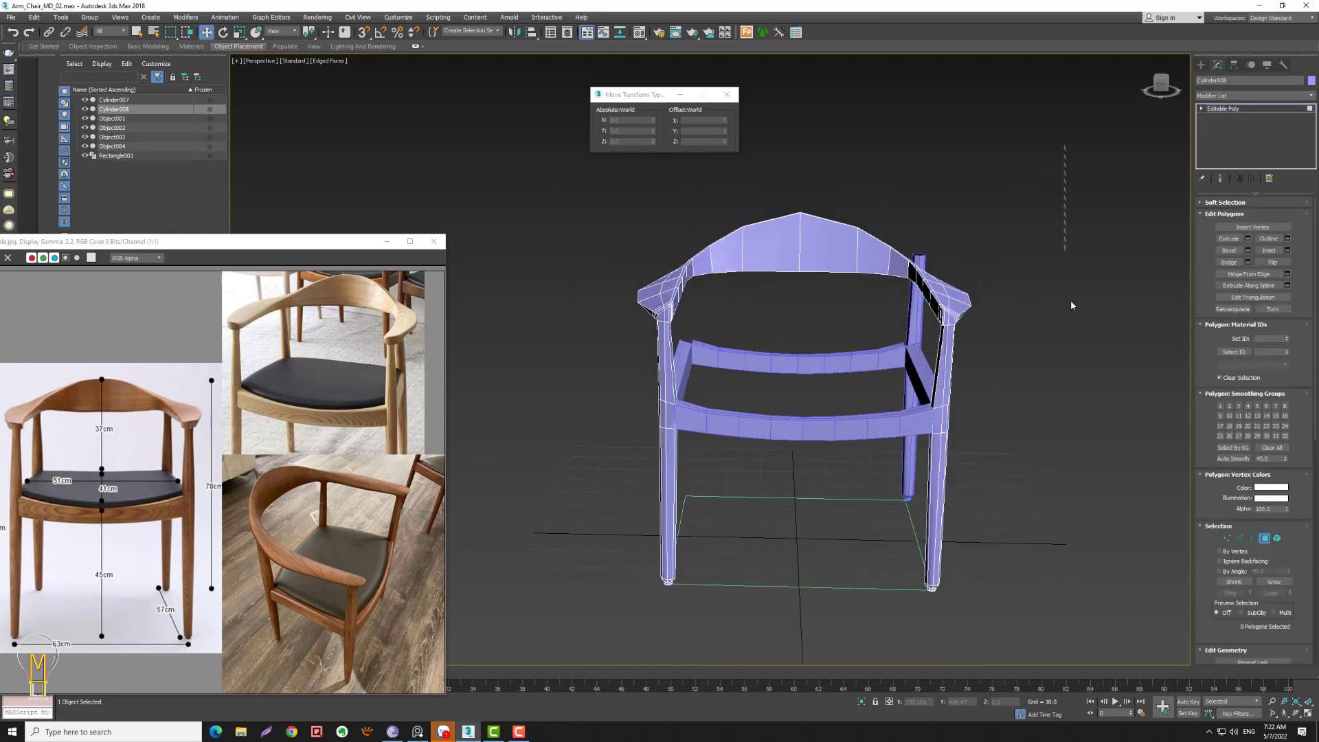
left_click_drag(836, 630, 793, 635)
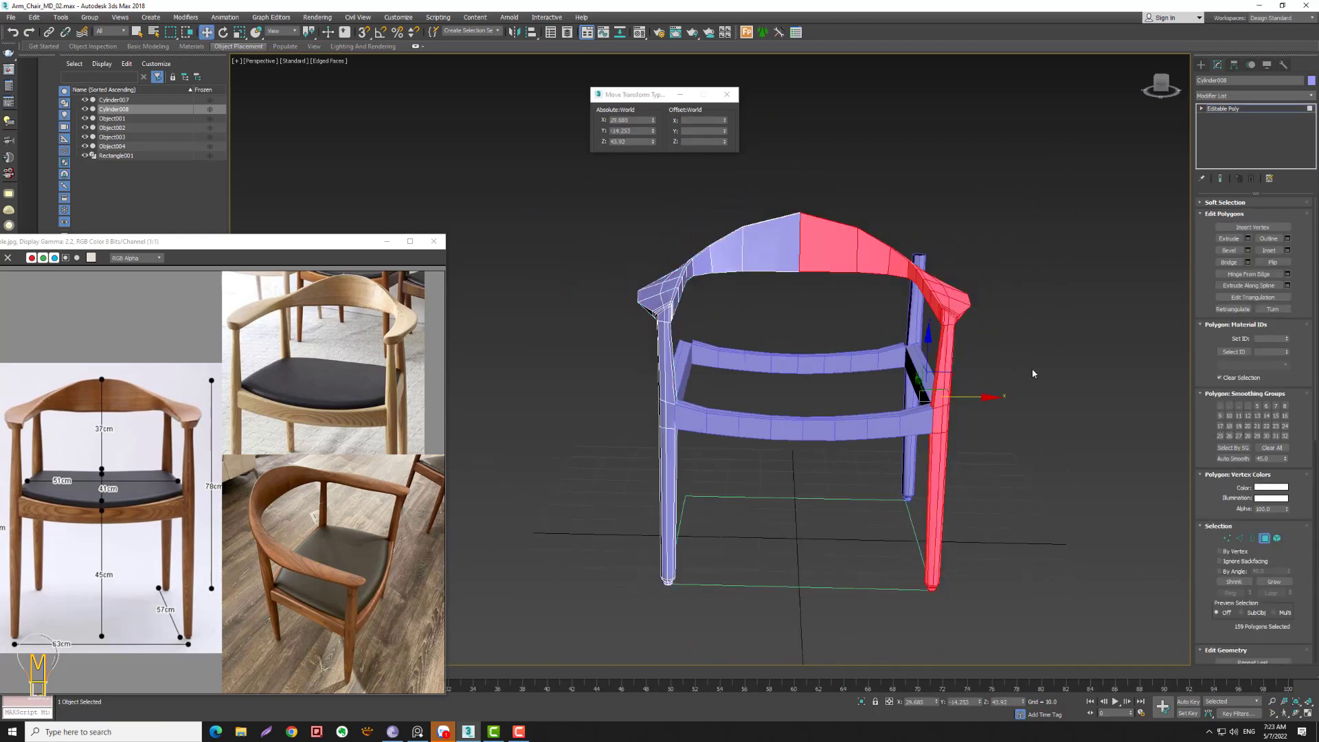
mouse_move(1032, 368)
middle_mouse_down("alt")
mouse_move(1107, 336)
mouse_move(981, 361)
middle_mouse_up("alt")
key("Delete")
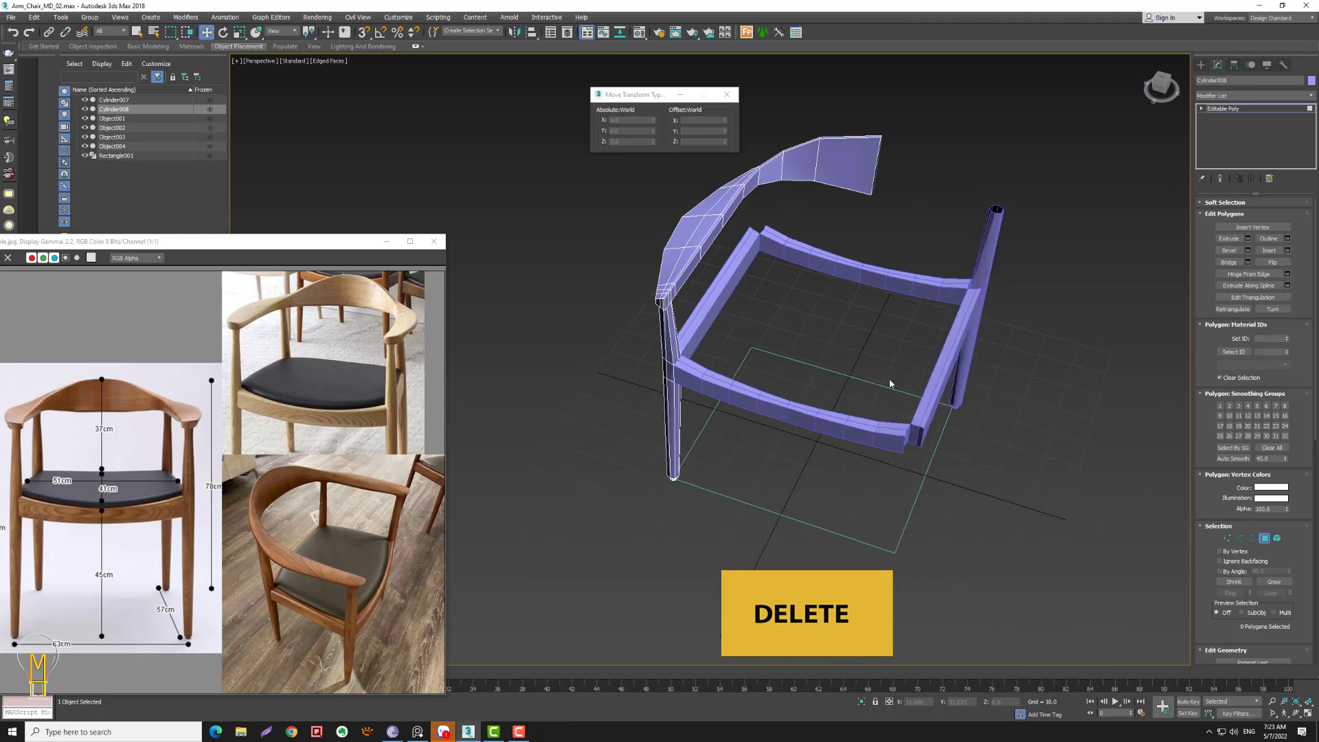
mouse_move(889, 378)
middle_mouse_down("alt")
mouse_move(936, 375)
mouse_move(936, 430)
mouse_move(947, 404)
middle_mouse_up("alt")
- Exit Polygon mode, select the left leg-and-backrest object, and set the reference coordinates to World
right_click(973, 342)
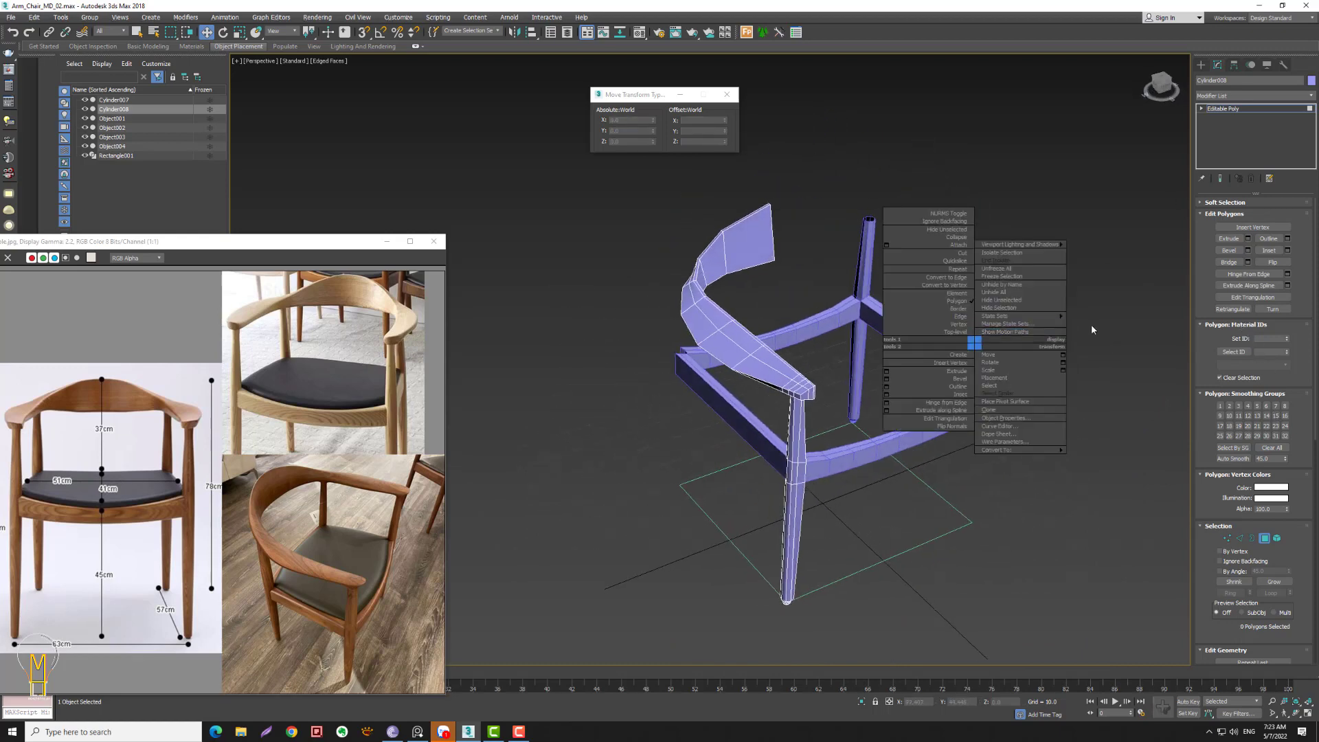
left_click(1091, 329)
left_click(1222, 108)
left_click(996, 206)
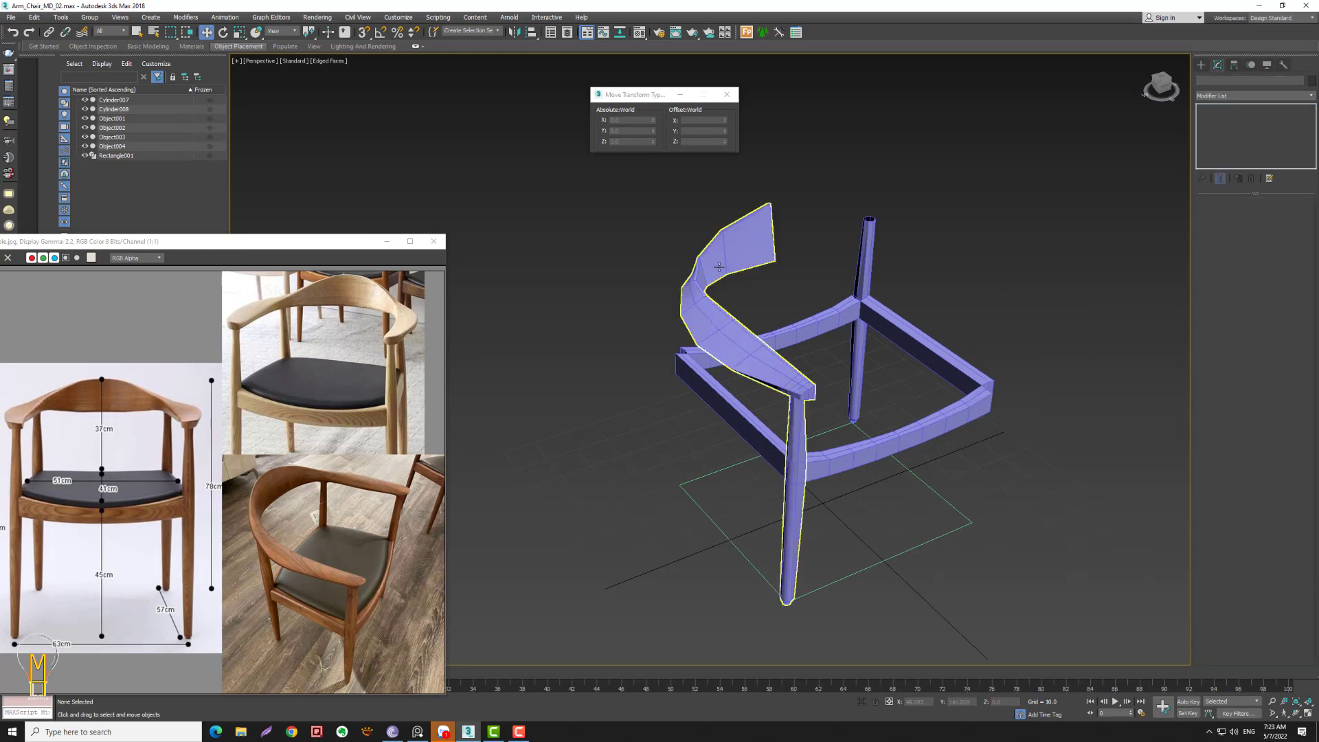
left_click(718, 267)
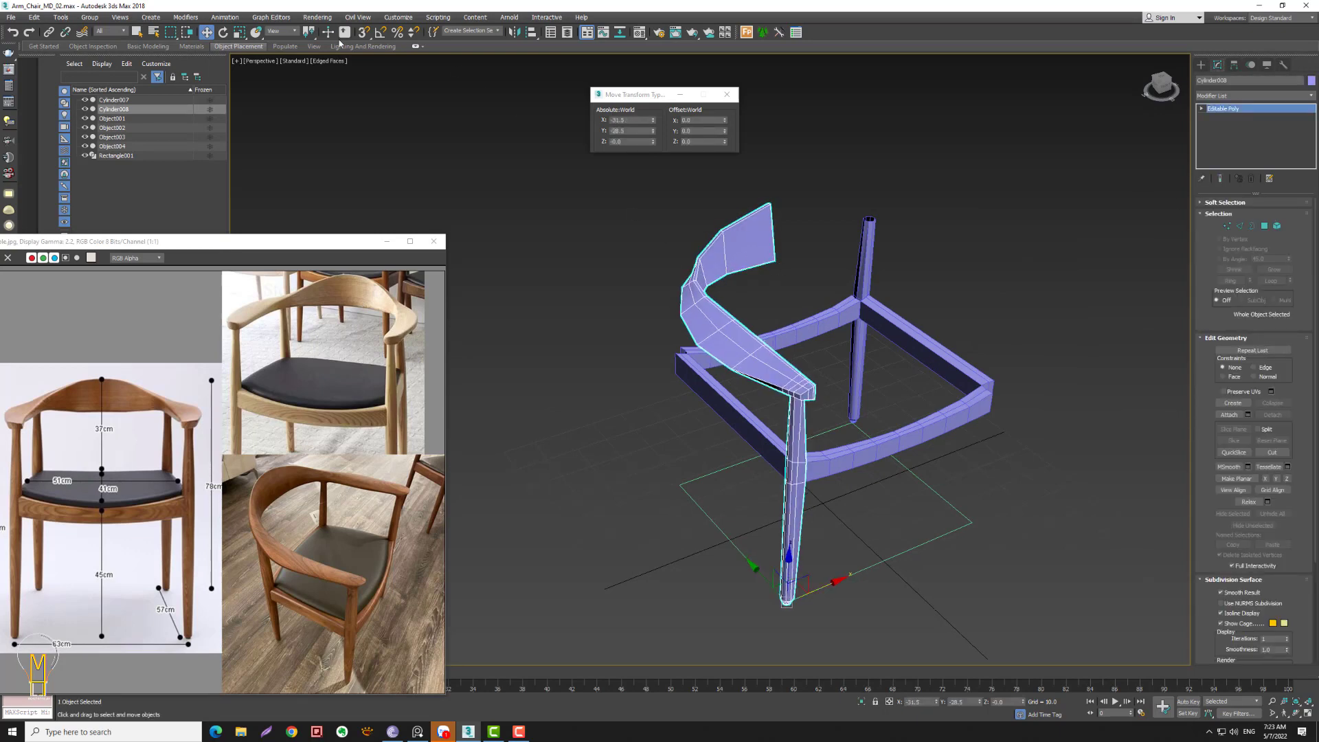
left_click(284, 31)
left_click(290, 59)
left_click_drag(308, 32, 311, 80)
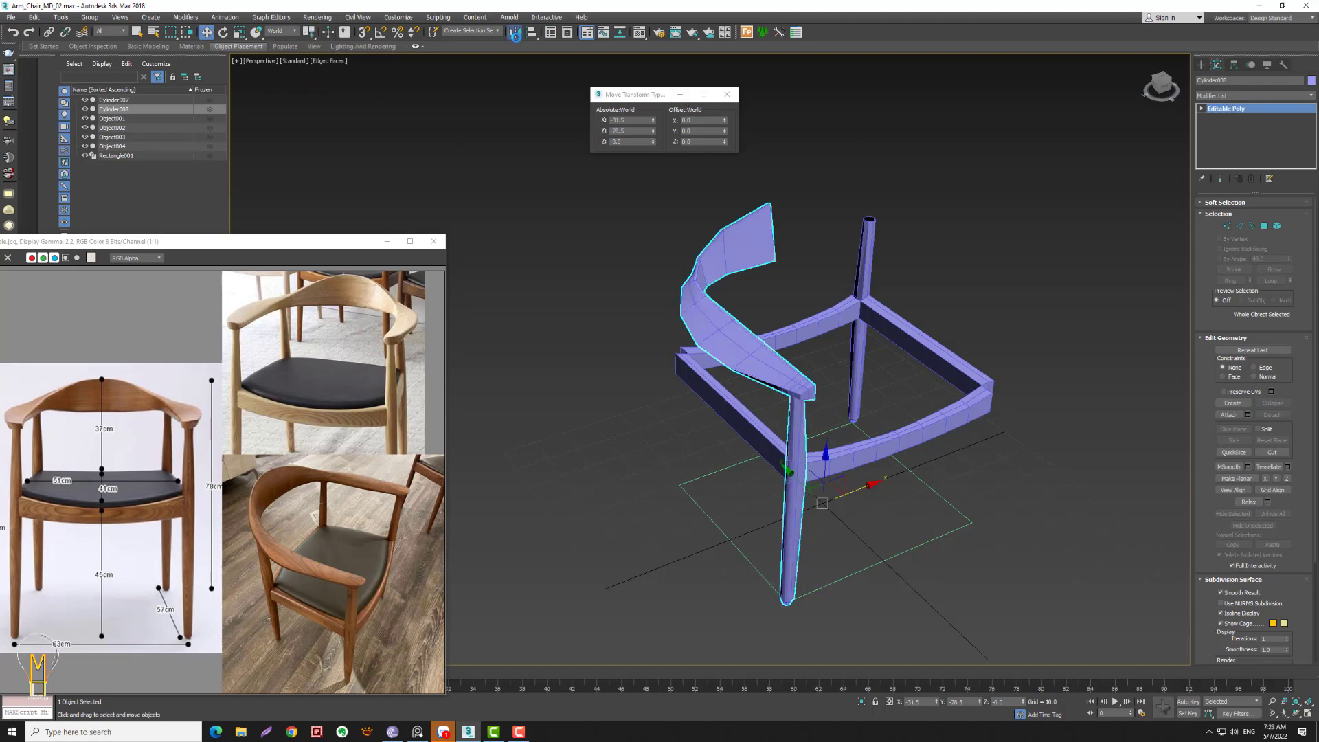
- Mirror the left half on X as an instance, creating Cylinder009
left_click(515, 32)
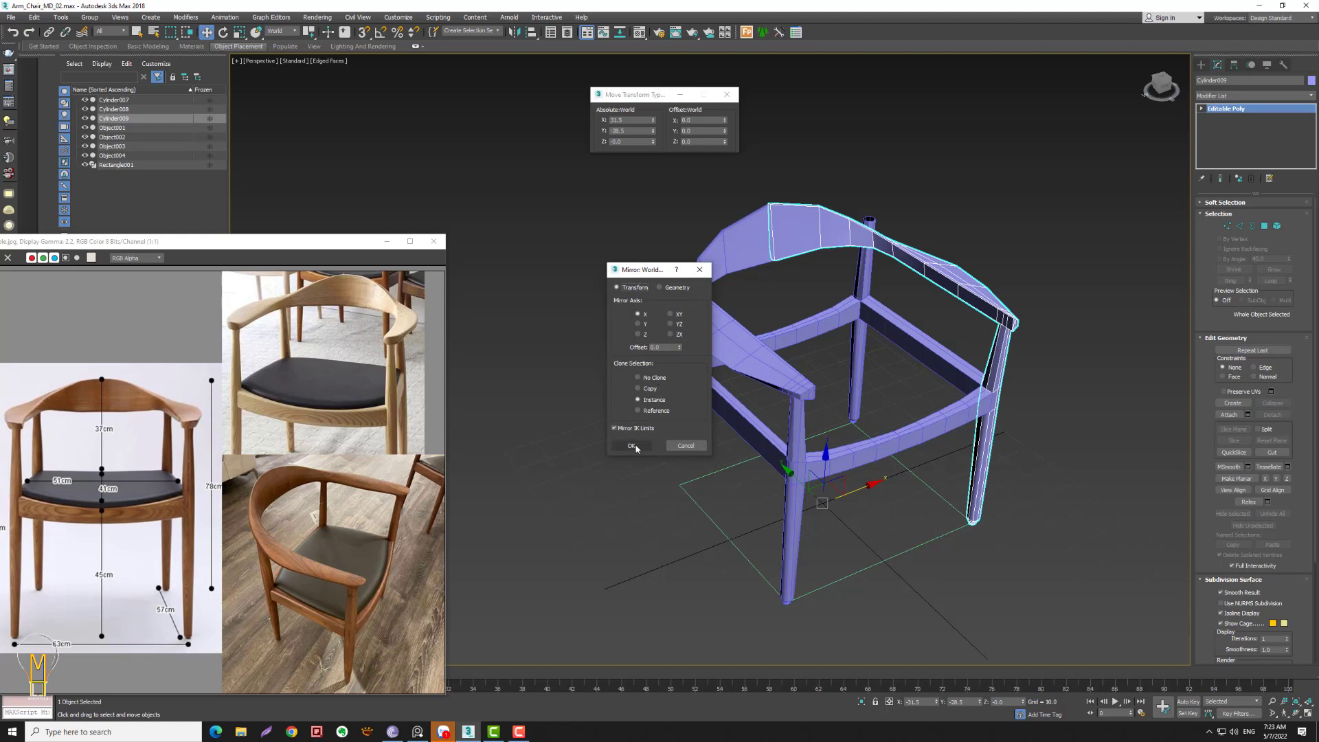
left_click(632, 445)
key("alt+z")
left_click_drag(829, 529, 797, 467)
key("w")
left_click(800, 455)
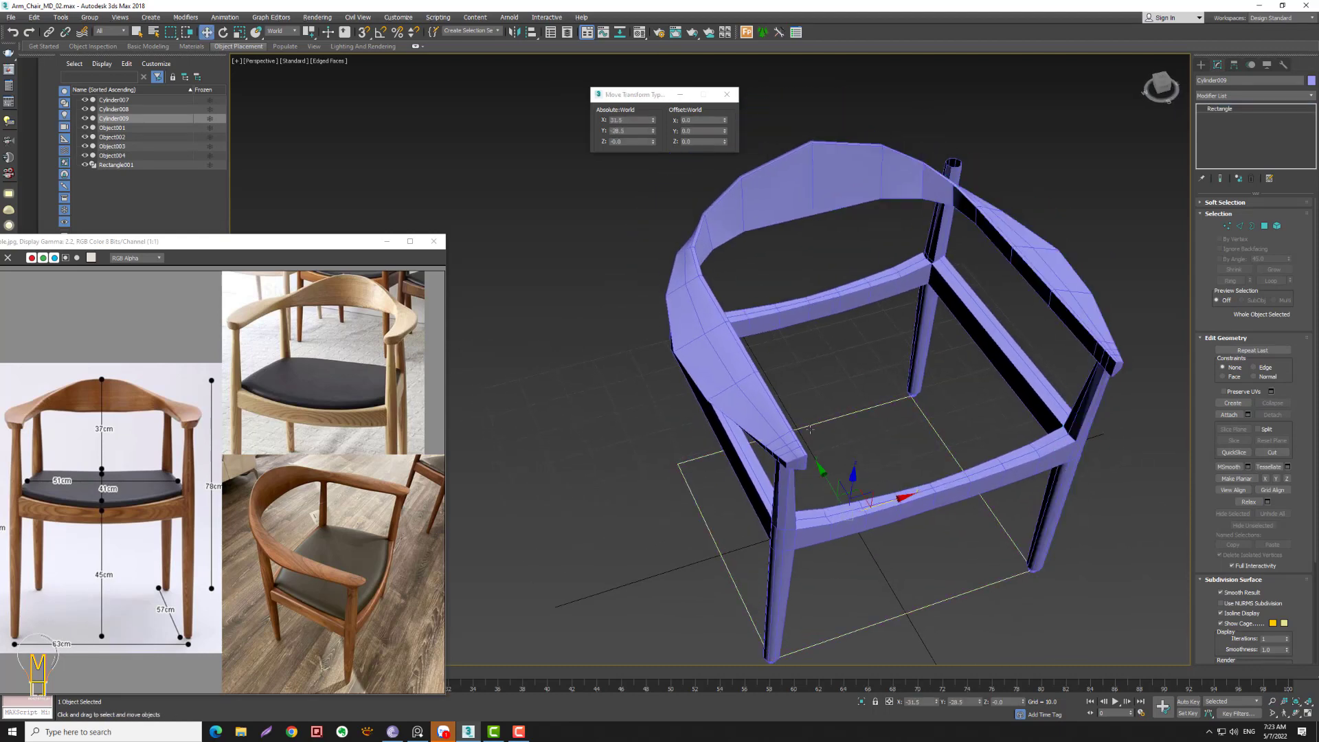
- Zoom in on the arm rail and enter Vertex mode with the Move tool
mouse_move(818, 454)
middle_mouse_down("alt")
mouse_move(983, 316)
mouse_move(992, 289)
mouse_move(986, 307)
middle_mouse_up("alt")
key("2")
key("alt+z")
left_click_drag(934, 306, 894, 332)
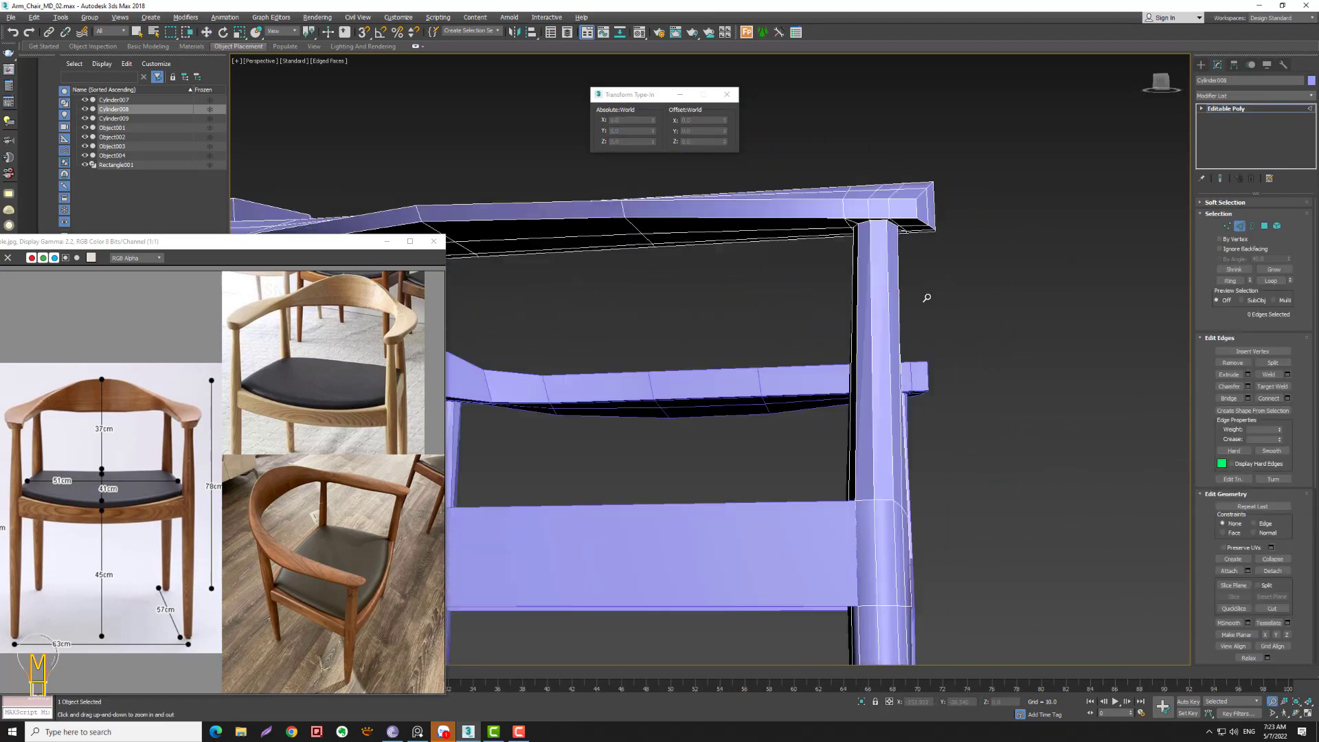
scroll(894, 332, "down", 5)
mouse_move(895, 332)
middle_mouse_down("alt")
mouse_move(903, 364)
mouse_move(884, 360)
mouse_move(911, 379)
middle_mouse_up("alt")
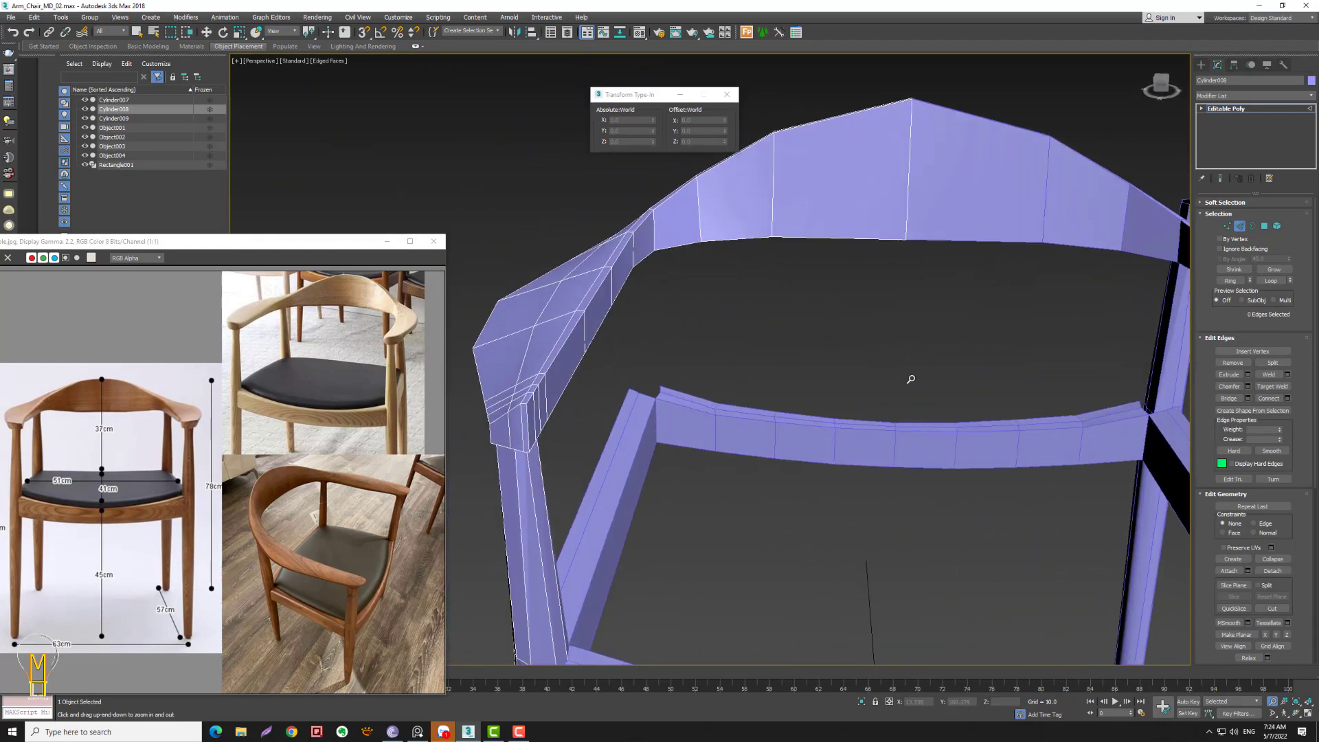
left_click(1227, 226)
key("w")
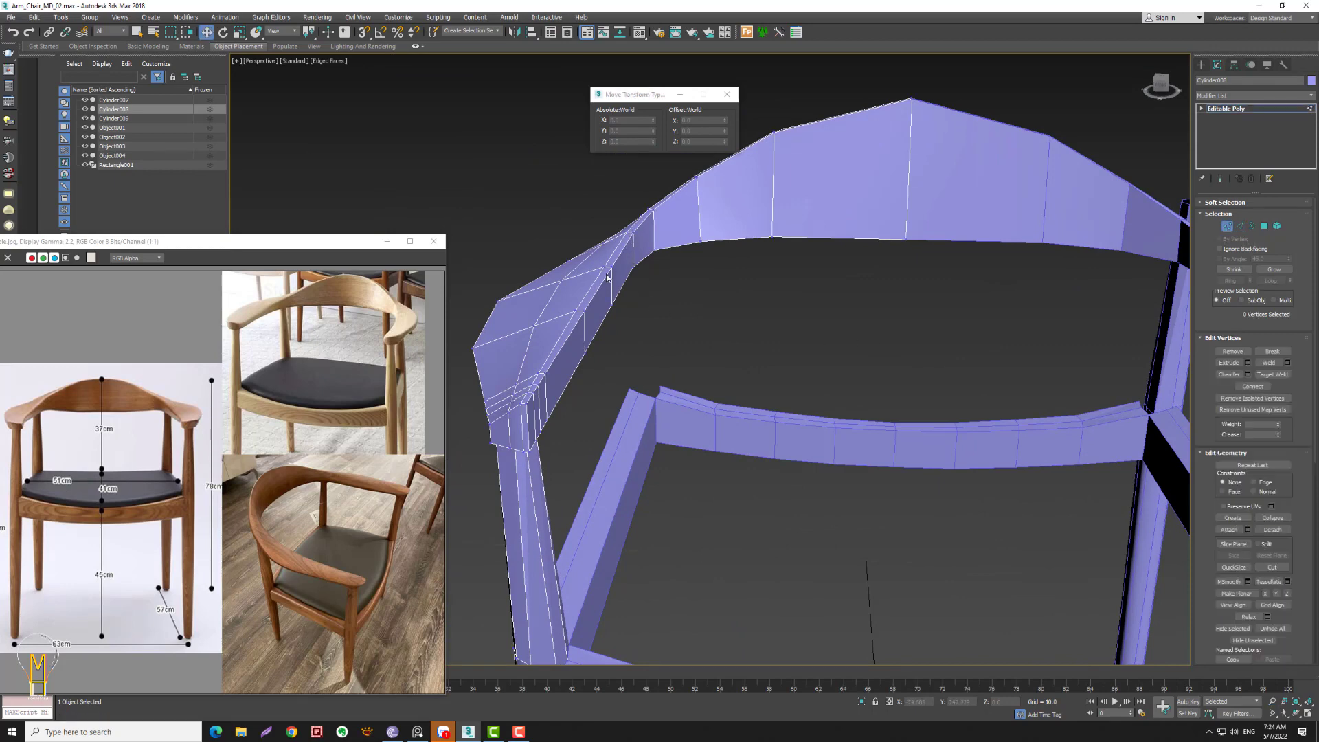
- Lower the selected arm-rail vertices along Z, then nudge them back up slightly
left_click(604, 267, "ctrl")
left_click(581, 313, "ctrl")
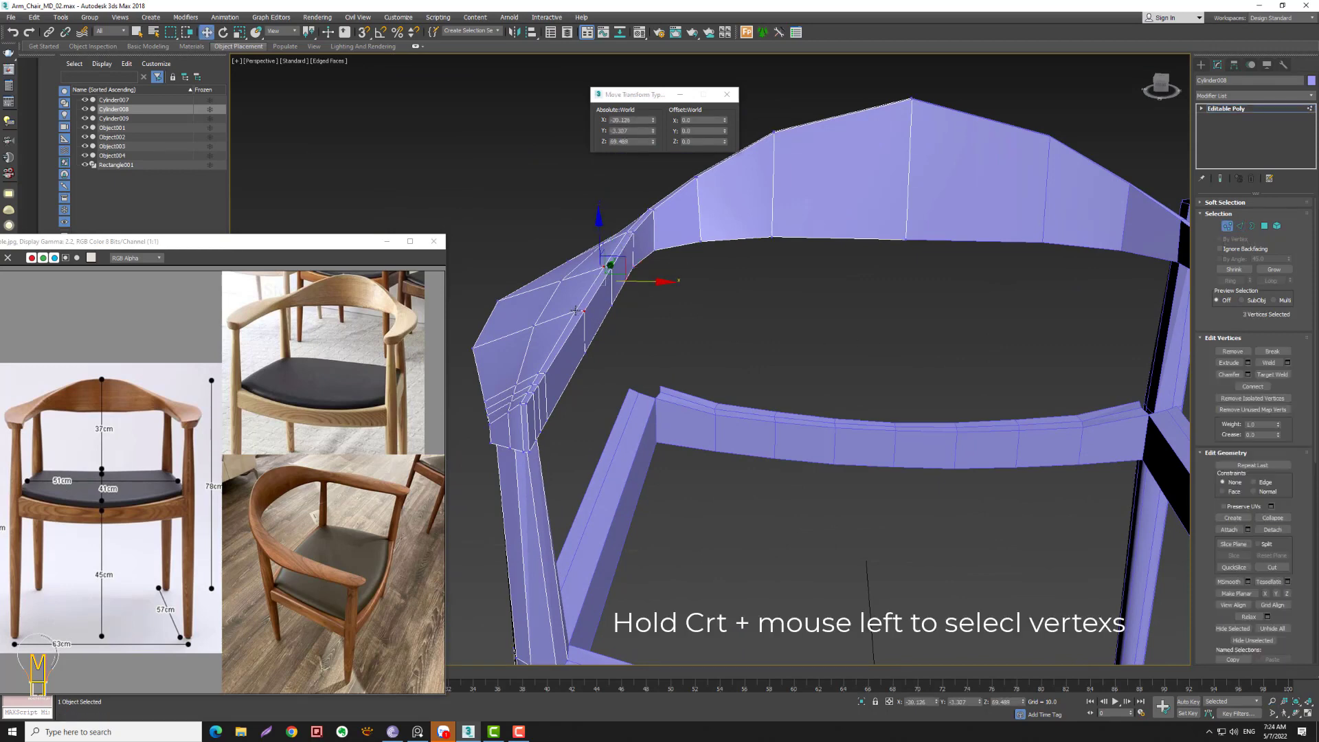
left_click(541, 375, "ctrl")
left_click(535, 383, "ctrl")
left_click(531, 391, "ctrl")
left_click(526, 403, "ctrl")
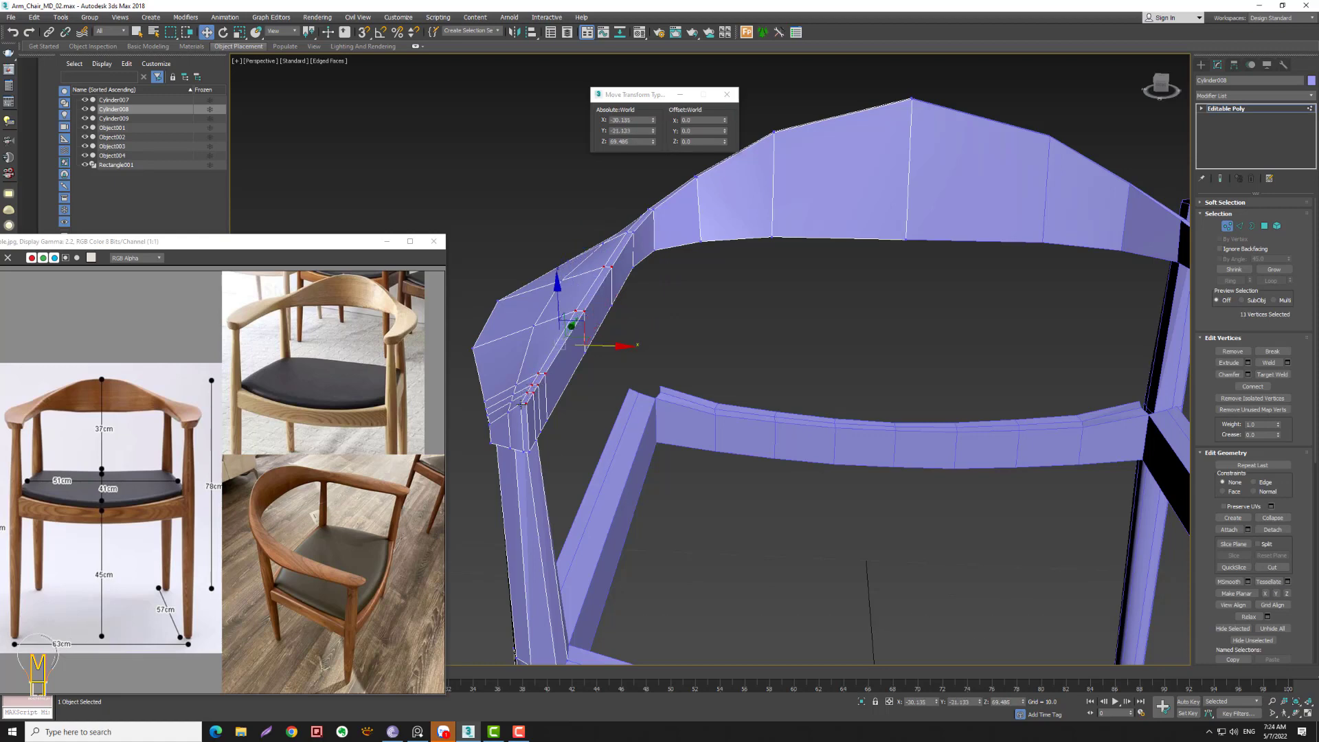
left_click_drag(553, 302, 555, 339)
mouse_move(568, 362)
middle_mouse_down("alt")
mouse_move(613, 336)
mouse_move(582, 340)
middle_mouse_up("alt")
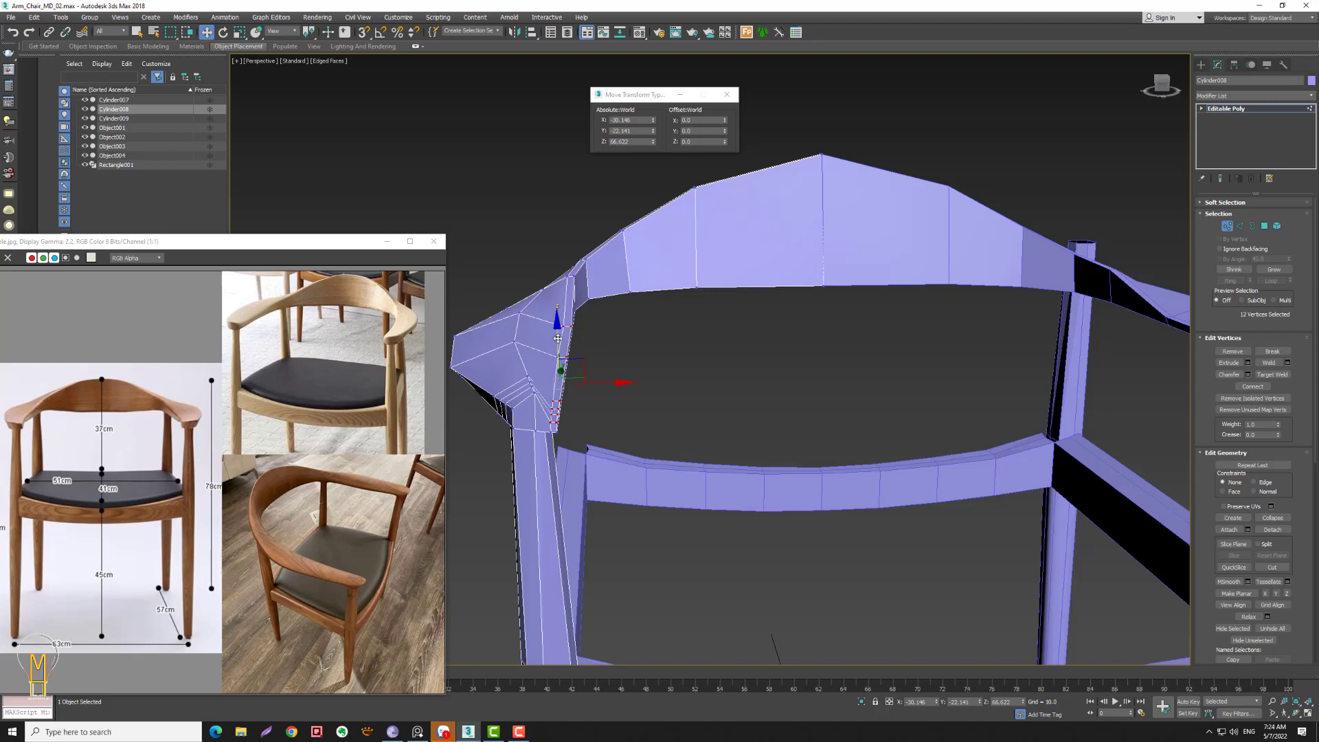
left_click_drag(557, 338, 558, 333)
middle_click_drag(557, 333, 684, 249, "alt")
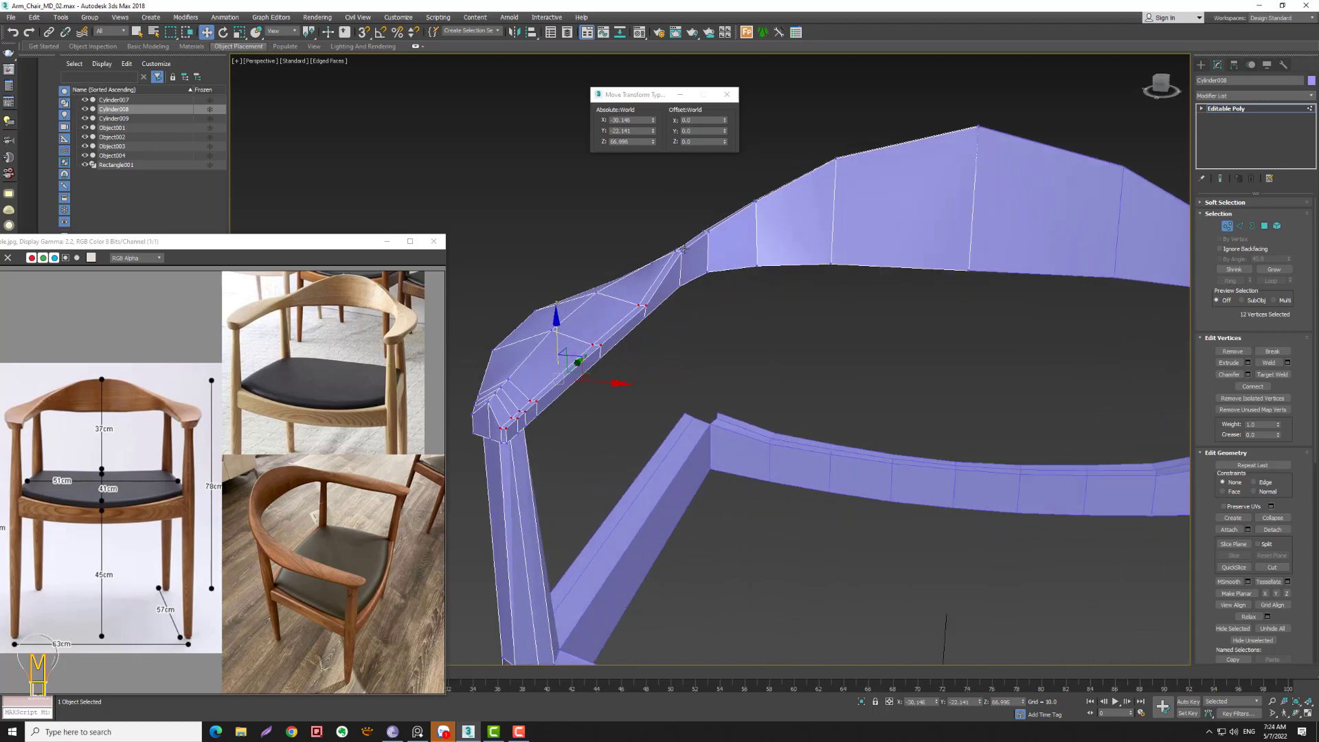
- Select the arm-bend vertices and lower them along Z
left_click_drag(684, 249, 625, 289)
left_click(596, 293)
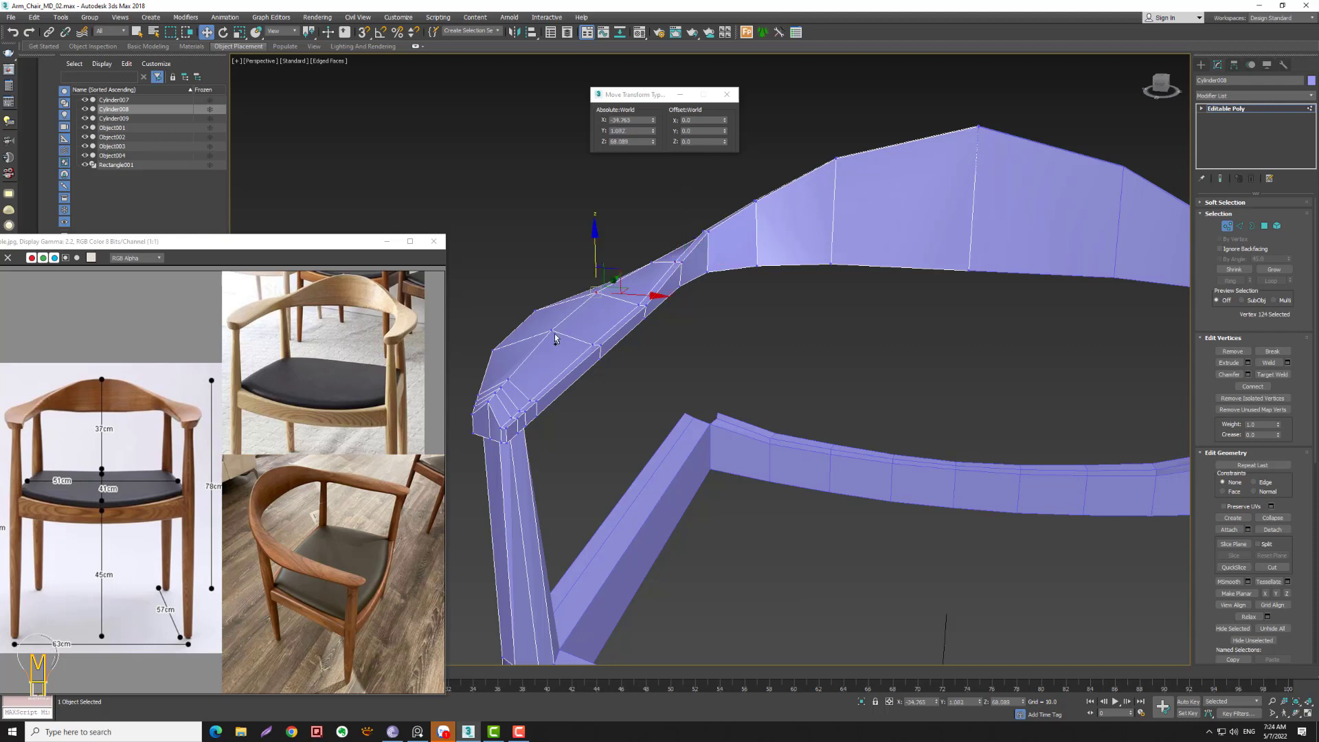
left_click(554, 332, "ctrl")
key("alt+z")
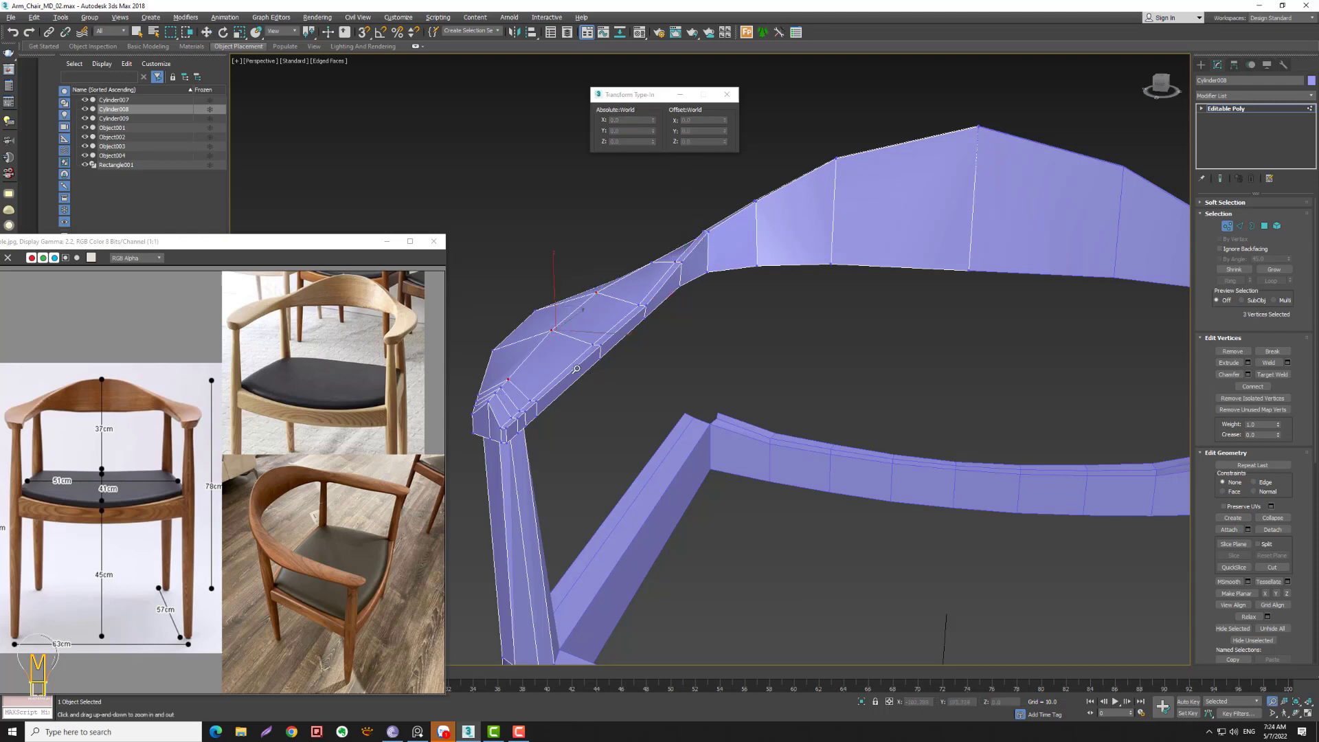
left_click_drag(586, 373, 581, 356)
left_click_drag(513, 388, 492, 377)
key("w")
left_click(540, 378, "ctrl")
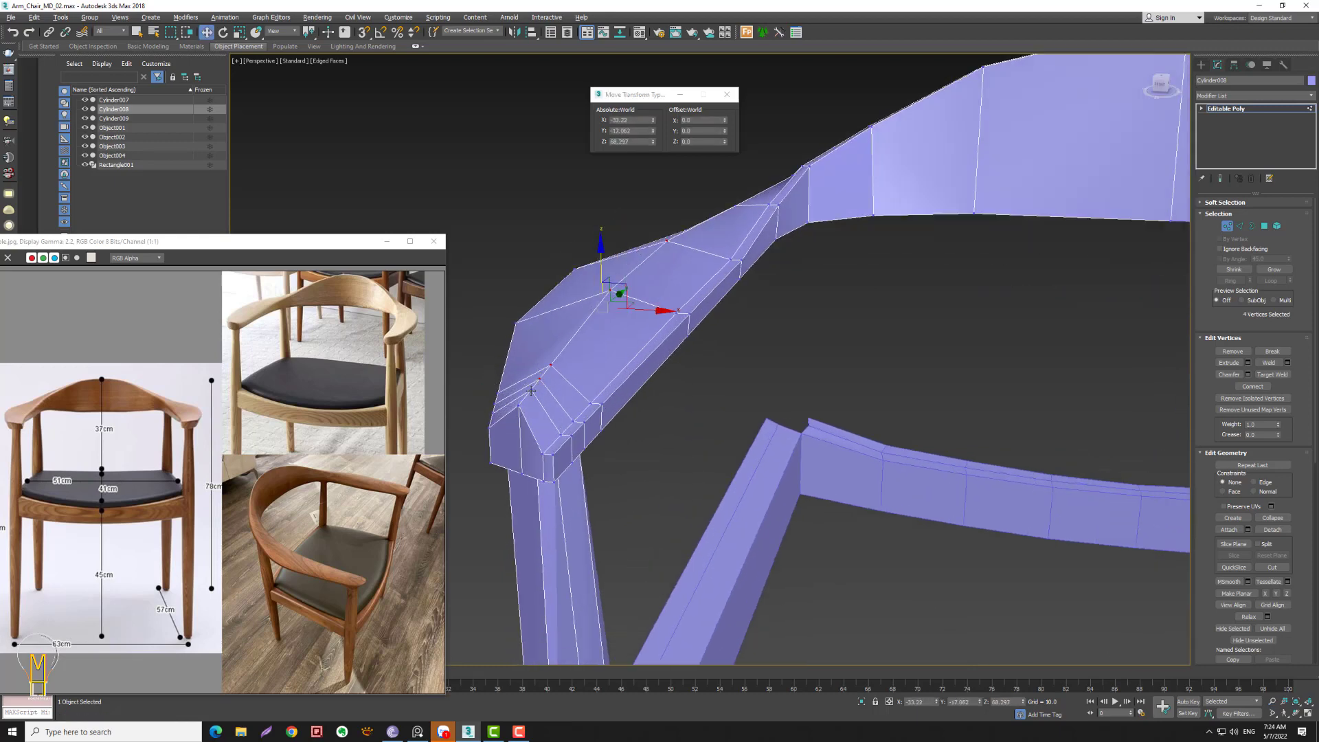
left_click(520, 404, "ctrl")
left_click_drag(579, 271, 586, 306)
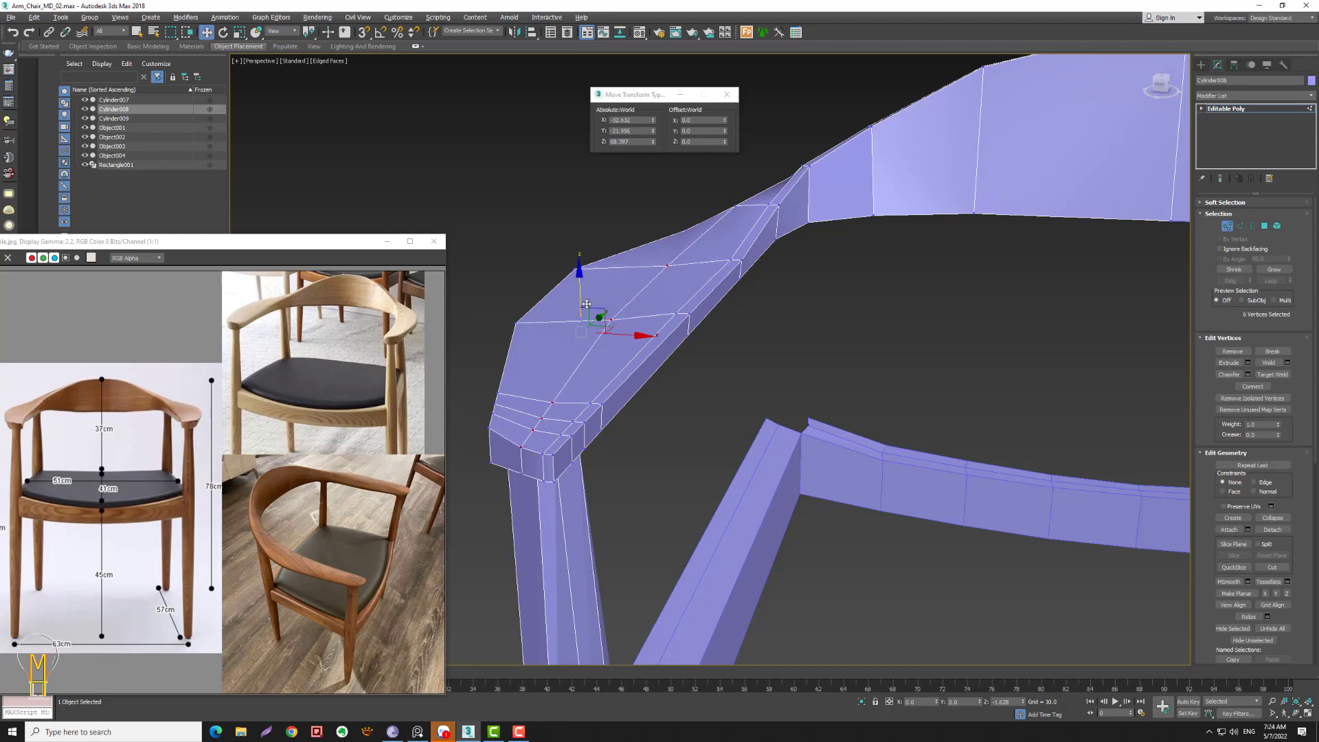
mouse_move(586, 303)
middle_mouse_down("alt")
mouse_move(636, 351)
mouse_move(553, 397)
middle_mouse_up("alt")
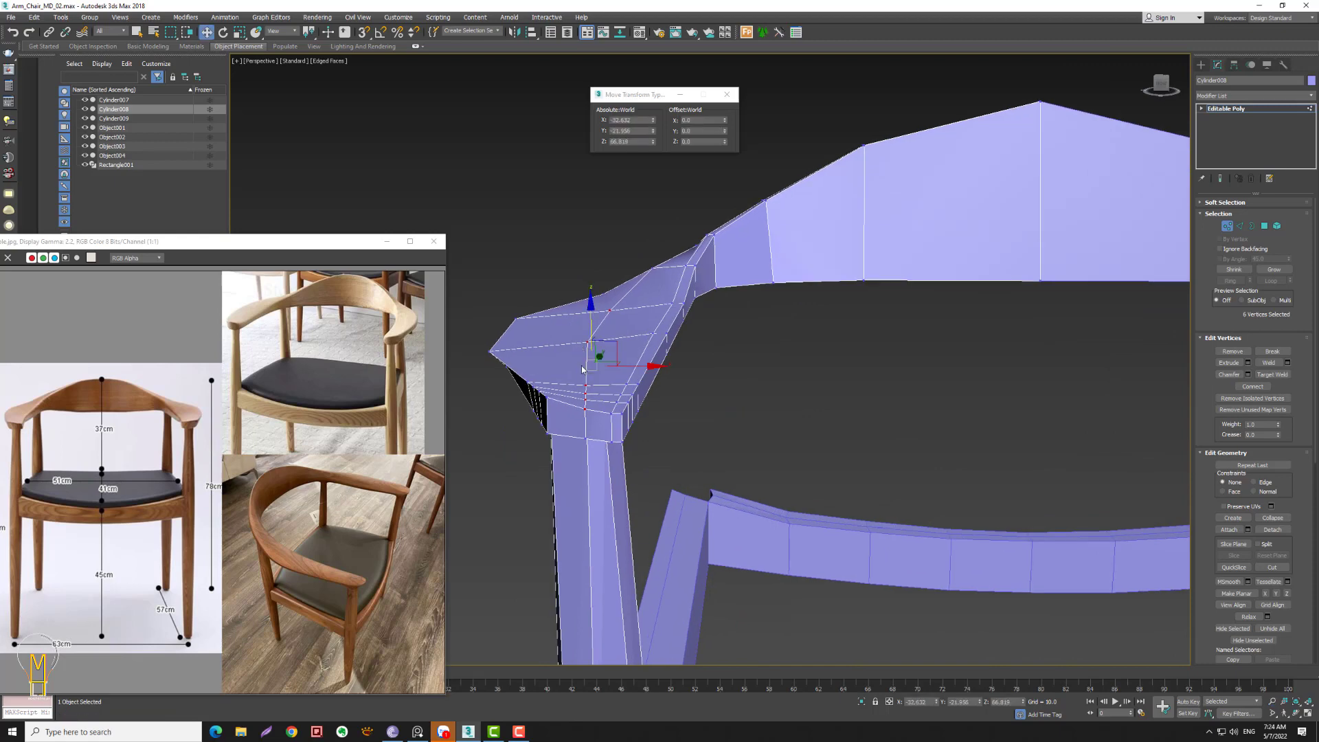
- Lower the armrest's lower-corner vertices slightly and select the two armrest-tip vertices
left_click_drag(549, 397, 529, 382)
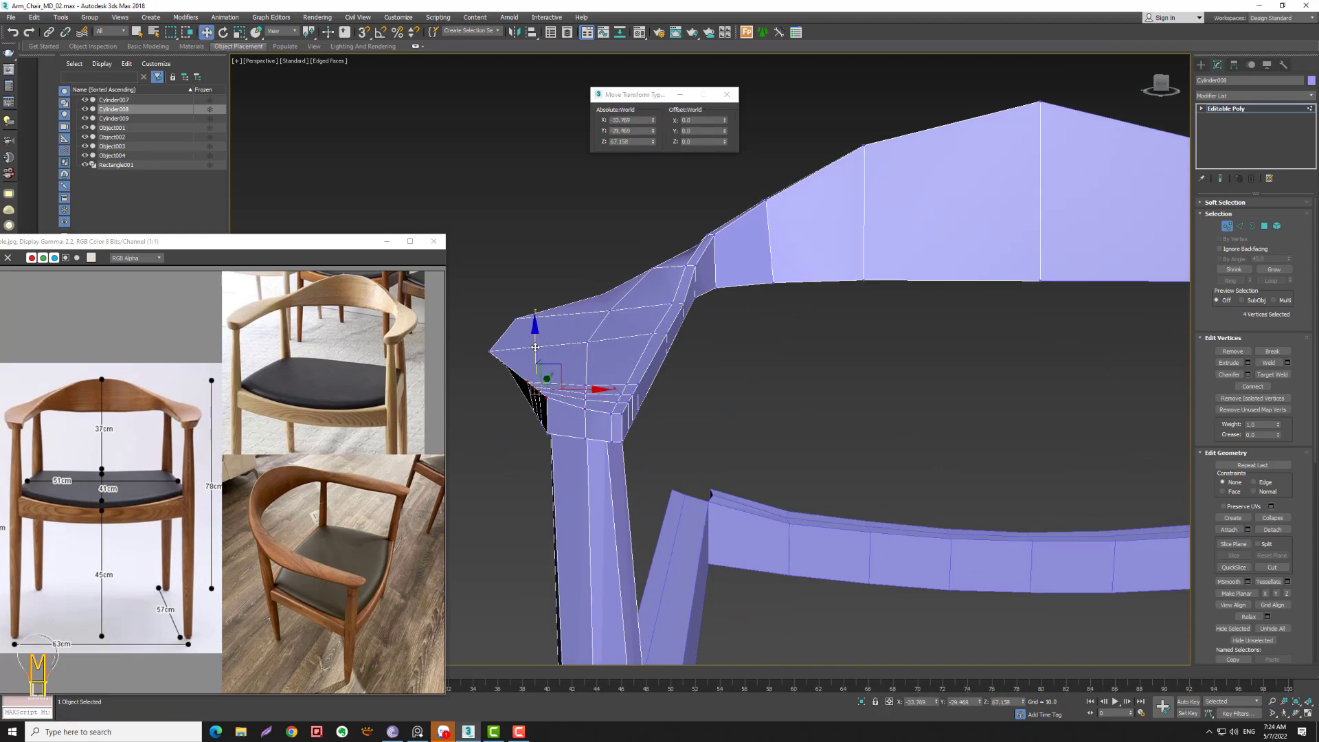
left_click_drag(536, 347, 536, 356)
left_click(584, 391)
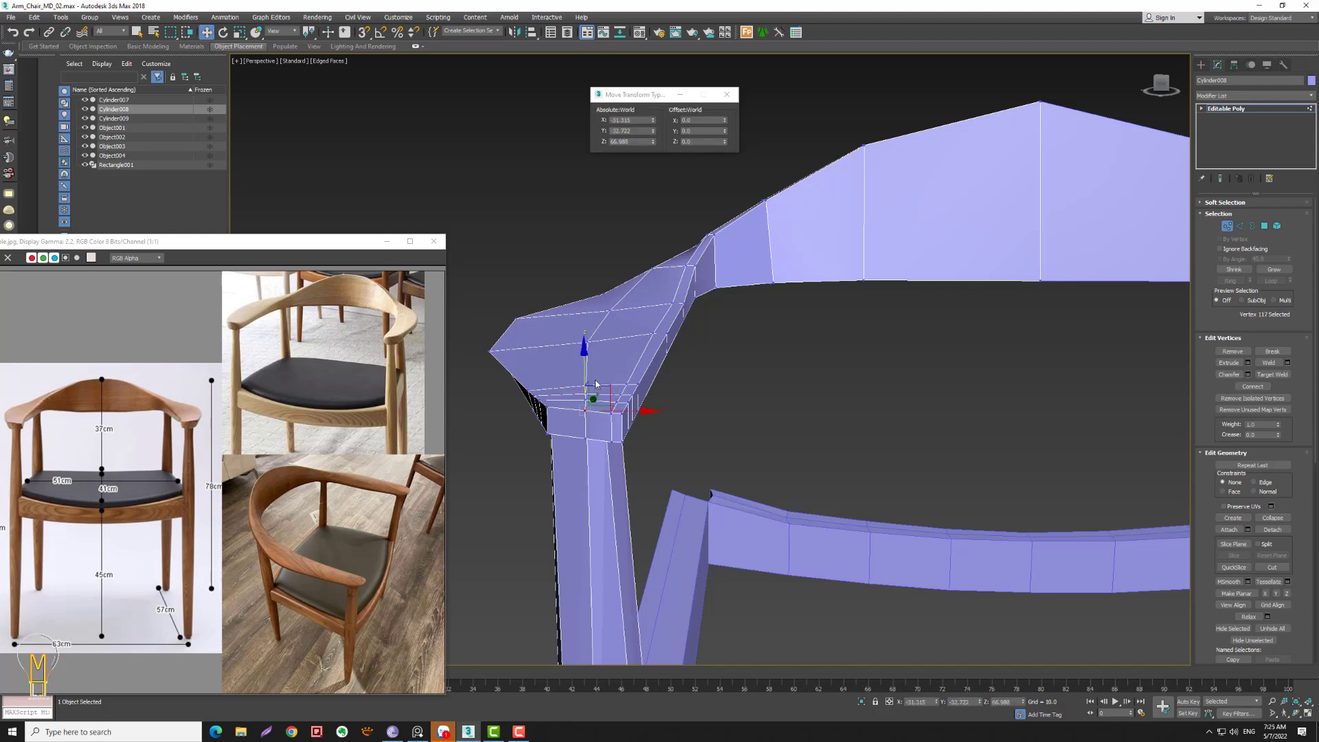
left_click(603, 379)
key("alt+z")
left_click_drag(830, 275, 829, 322)
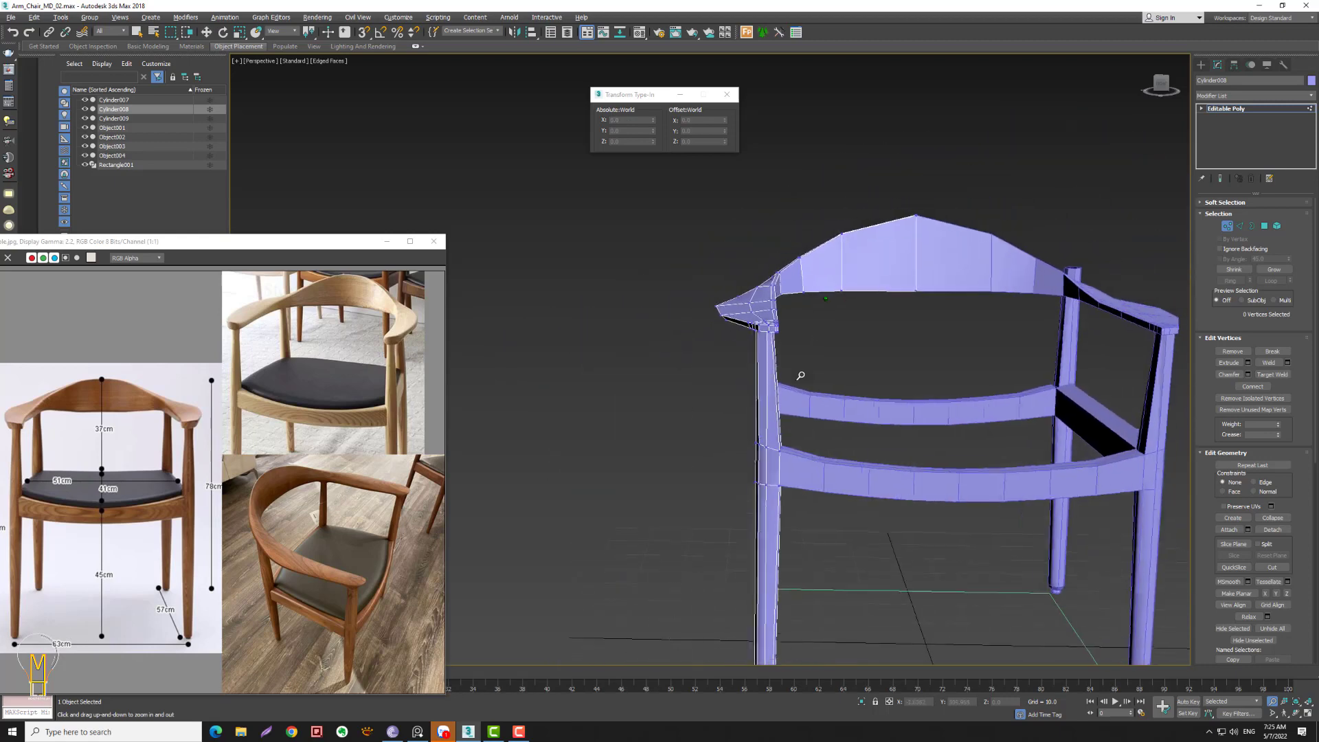
key("w")
middle_click_drag(830, 321, 737, 335, "alt")
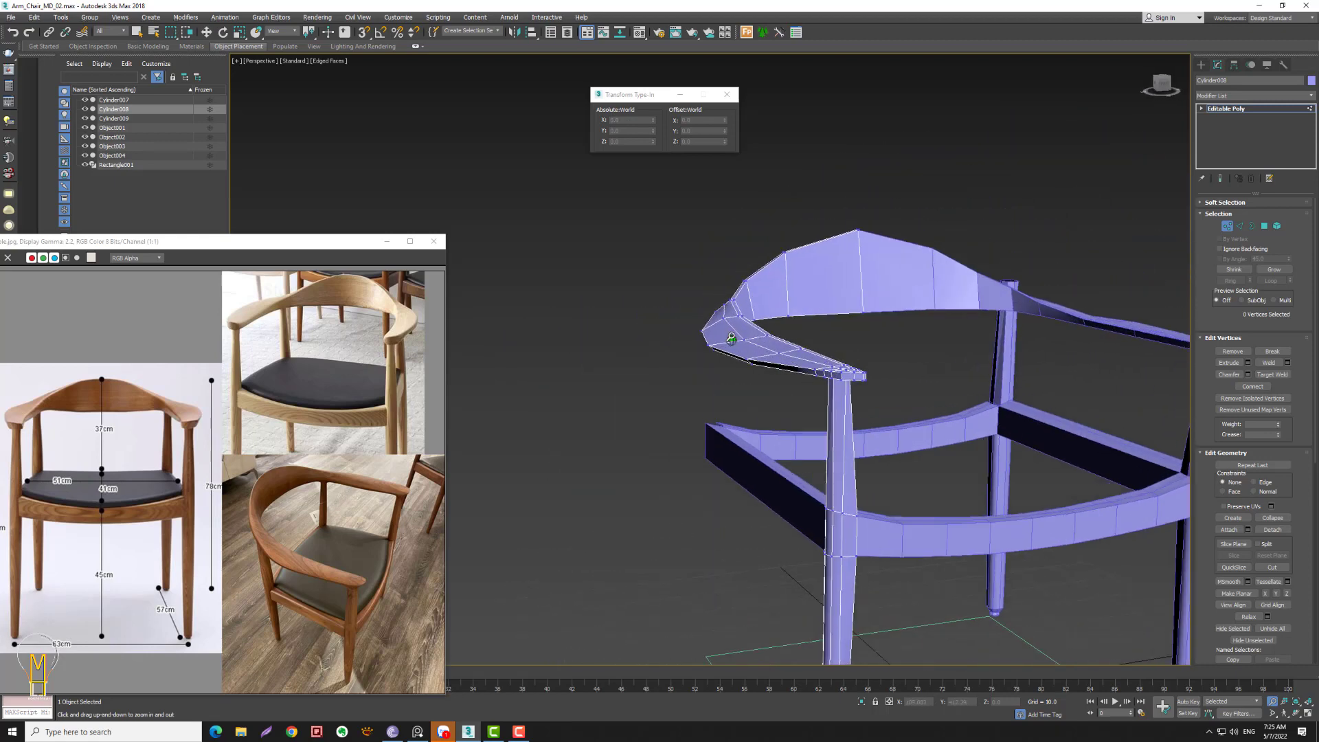
left_click_drag(783, 356, 756, 333)
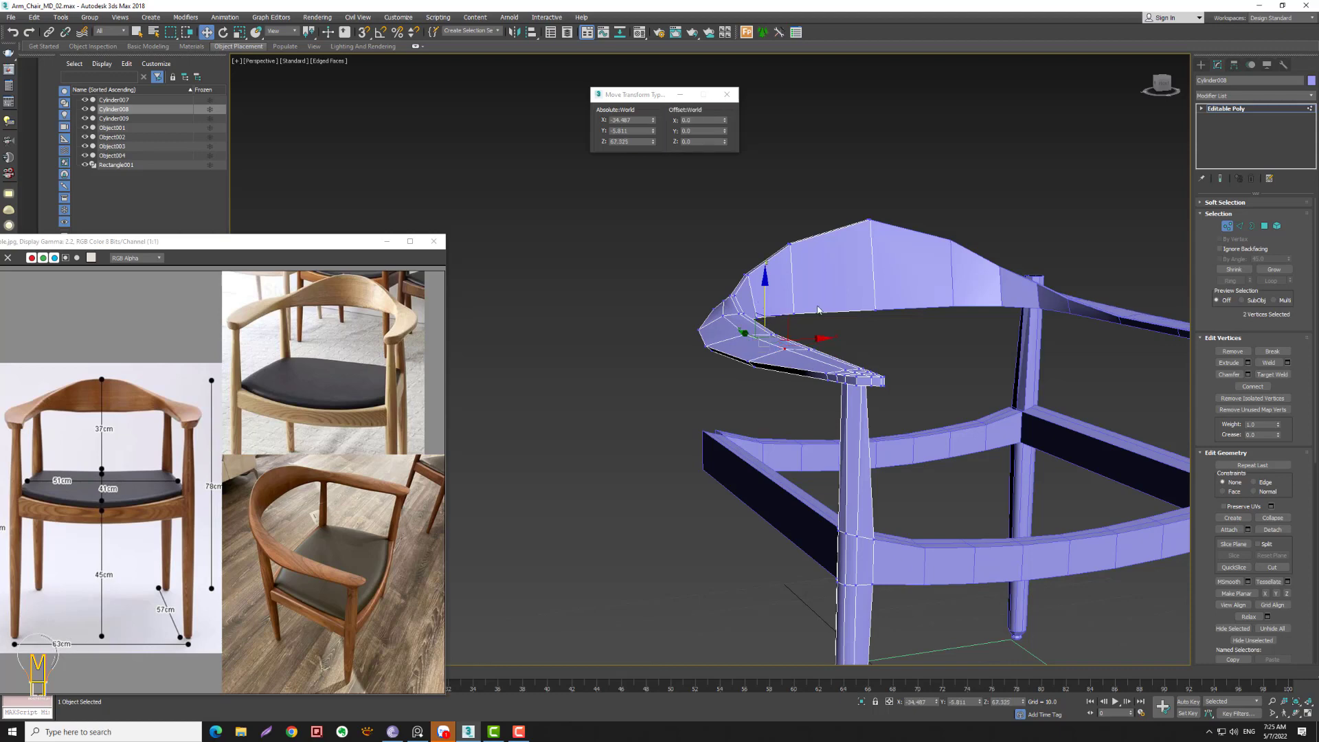
key("alt+z")
middle_click_drag(830, 312, 696, 311, "alt")
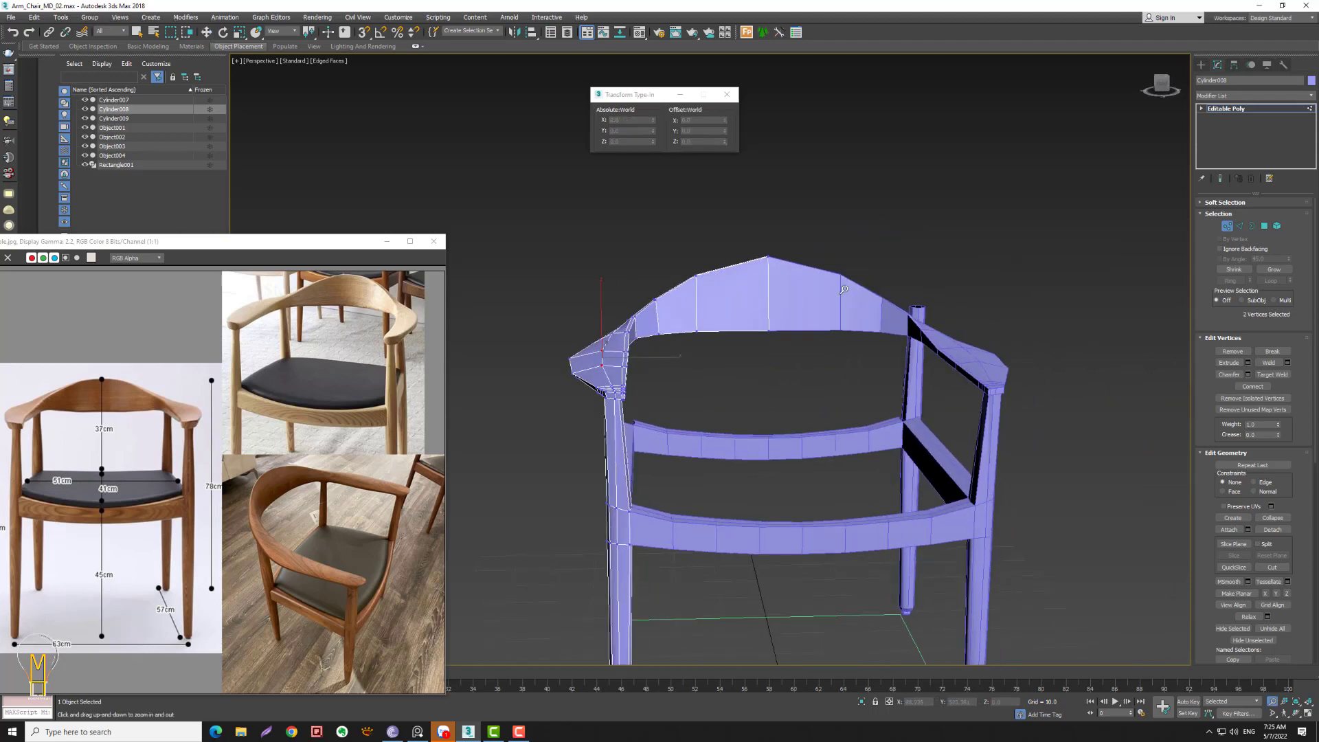
middle_click_drag(844, 289, 1193, 221, "alt")
- Exit Vertex mode, deselect the frame, and dismiss the empty-selection Mirror warning
left_click(1228, 225)
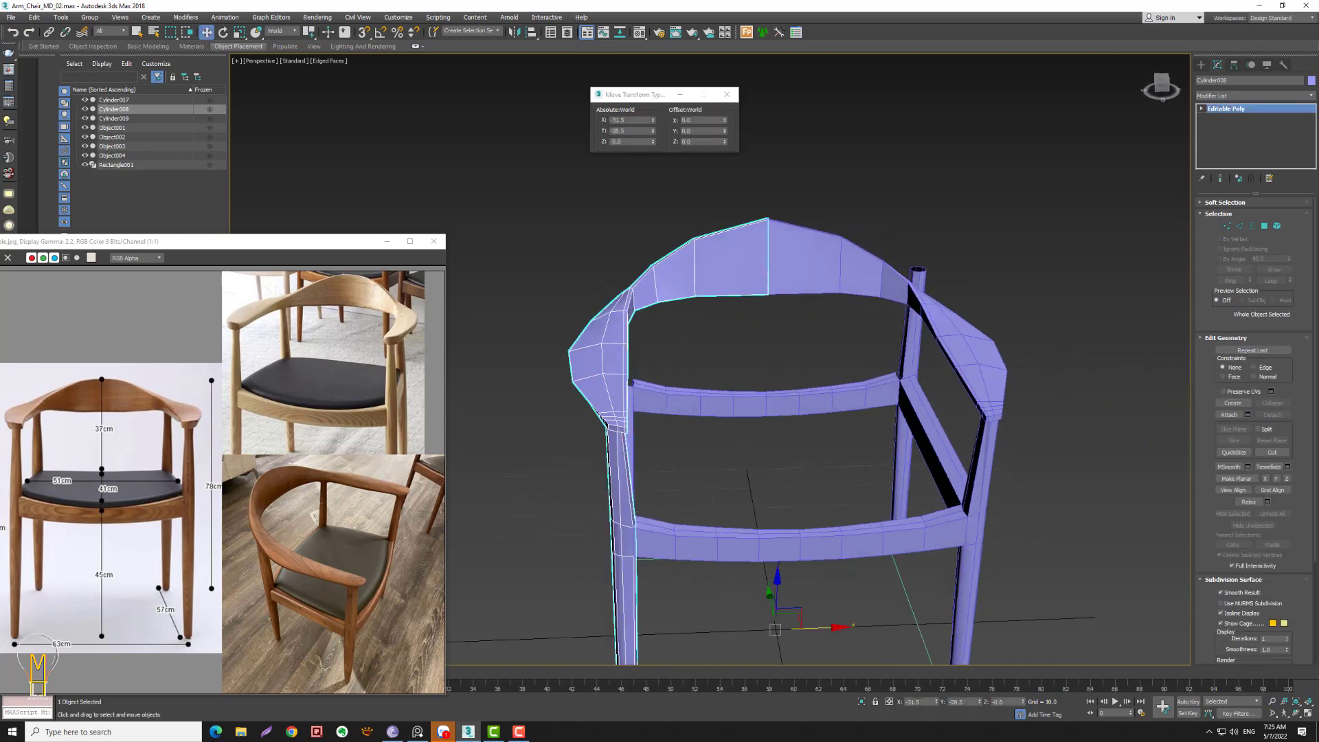
scroll(786, 383, "down", 2)
scroll(809, 397, "down", 3)
mouse_move(809, 397)
middle_mouse_down("alt")
mouse_move(875, 391)
mouse_move(826, 408)
mouse_move(928, 294)
middle_mouse_up("alt")
key("w")
left_click(886, 283)
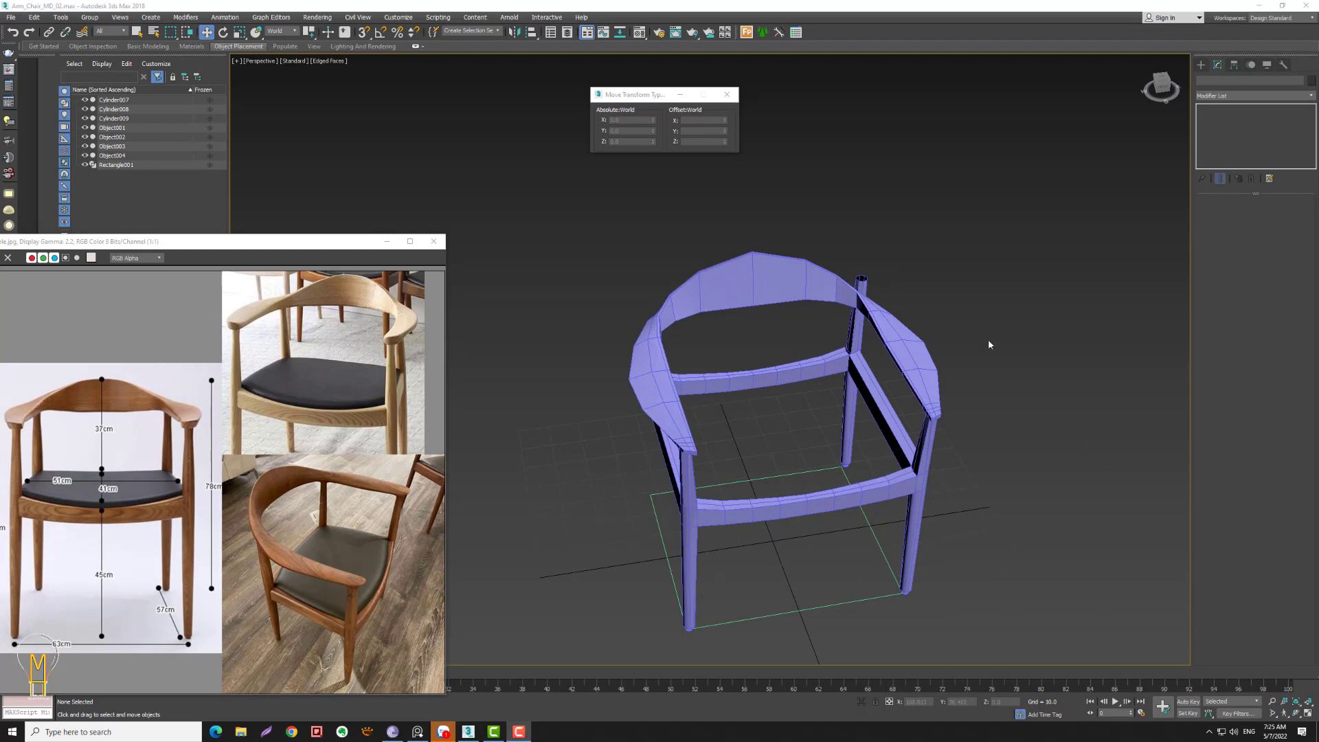
left_click(515, 32)
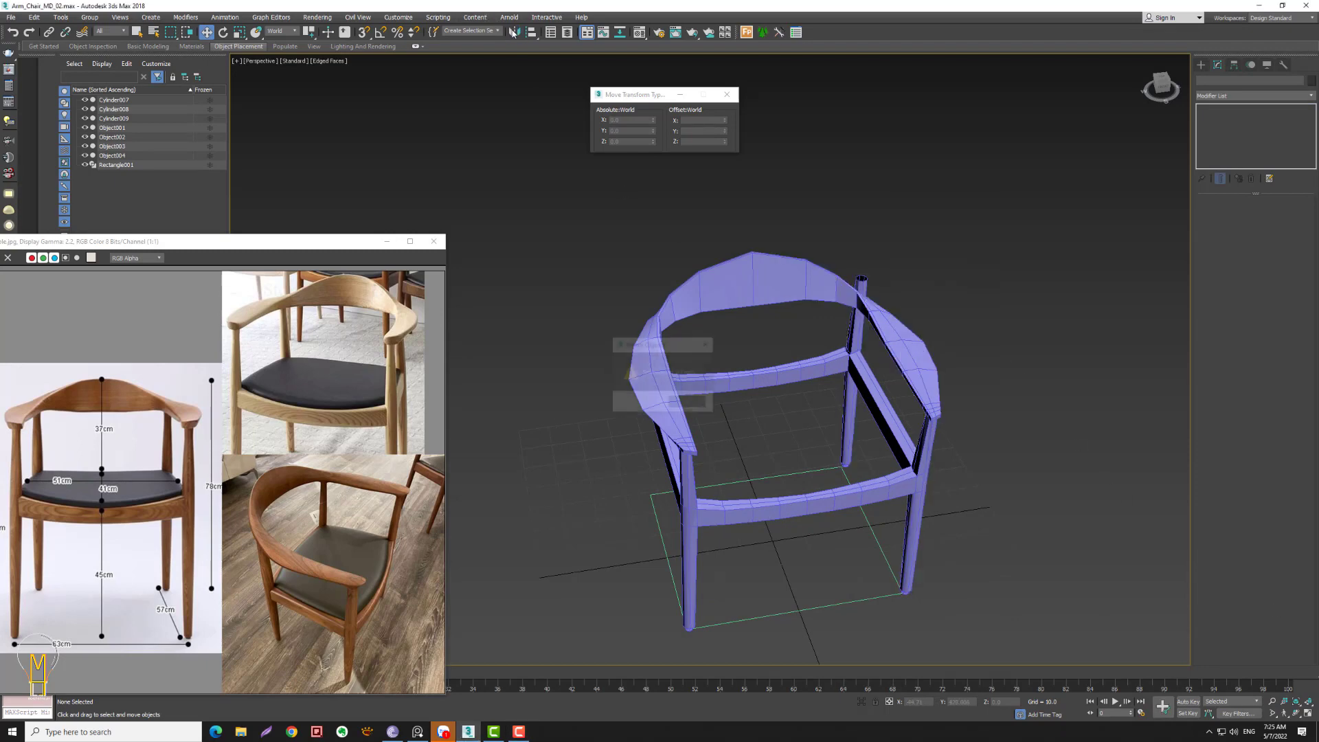
left_click(688, 403)
- Mirror rear post Cylinder007 on X as an instance, creating Cylinder010
left_click(862, 290)
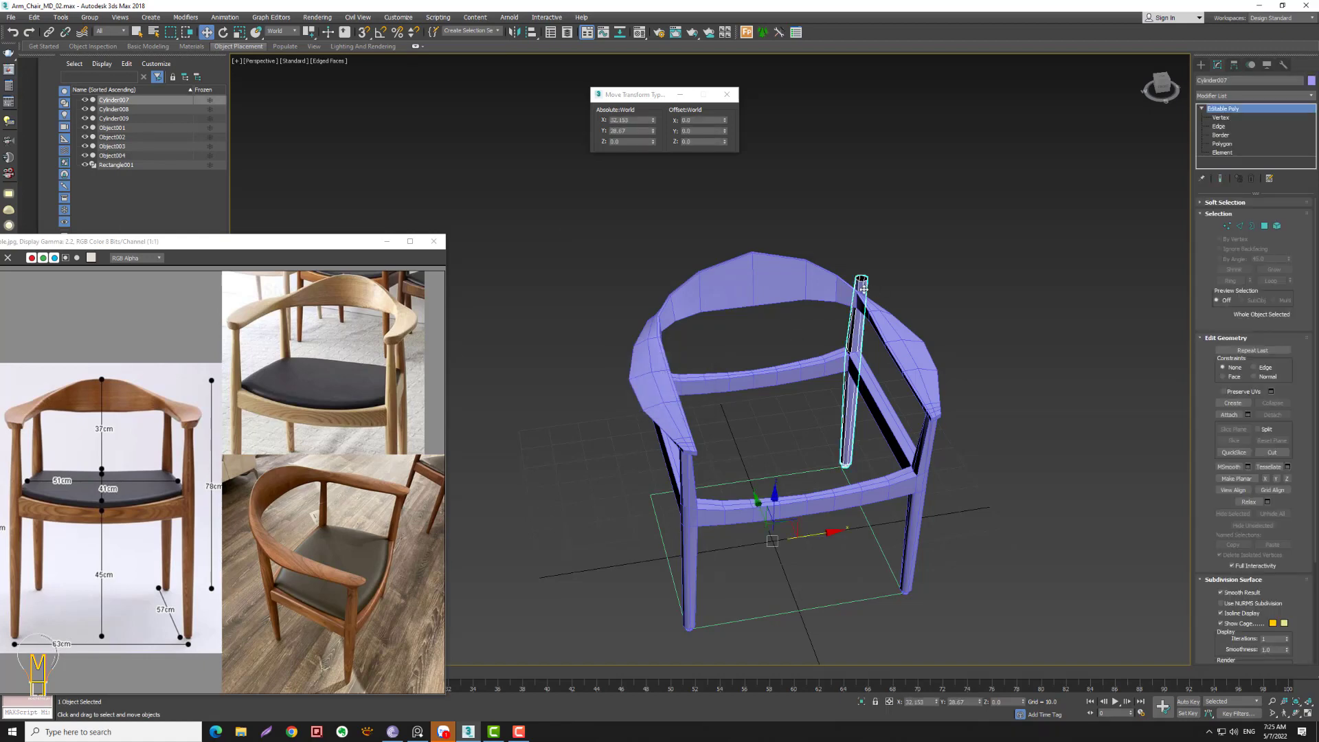
left_click(514, 33)
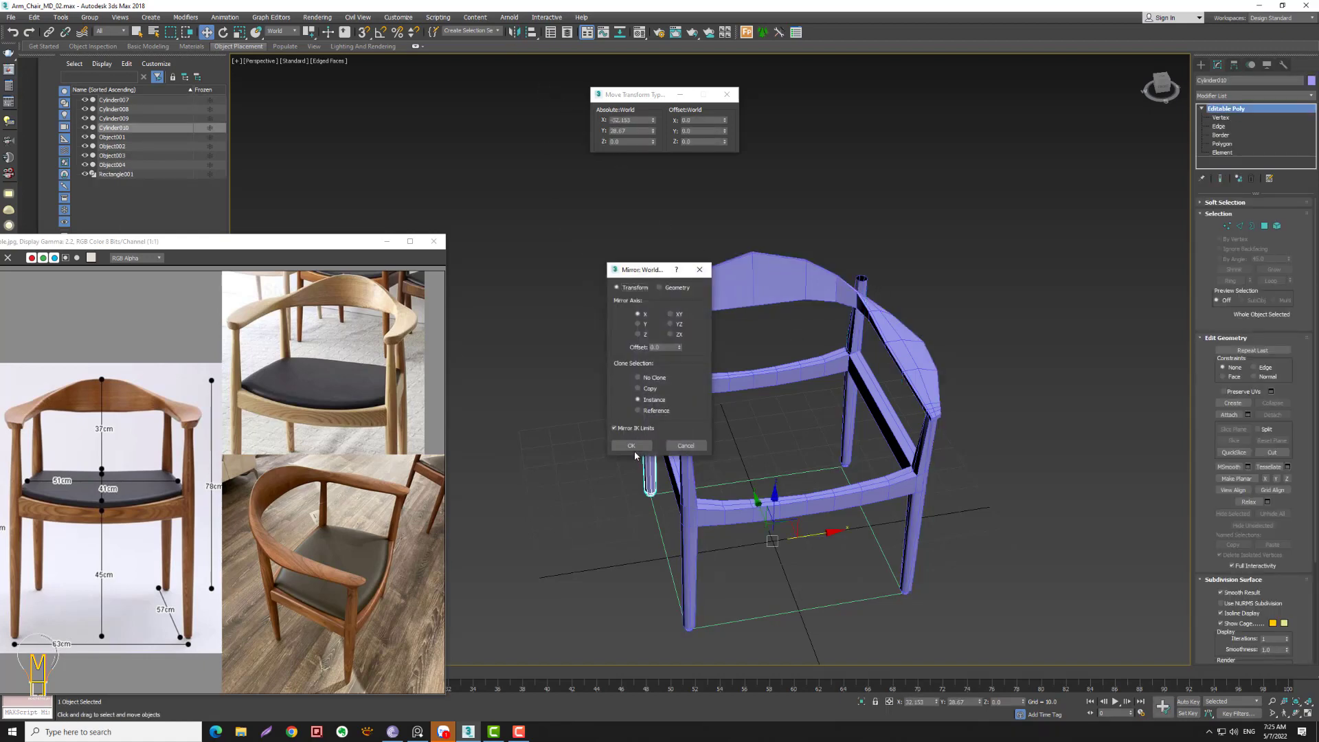
left_click(632, 446)
mouse_move(727, 459)
middle_mouse_down("alt")
mouse_move(721, 439)
mouse_move(962, 350)
mouse_move(850, 382)
mouse_move(732, 359)
middle_mouse_up("alt")
key("w")
left_click(963, 350)
left_click(635, 299)
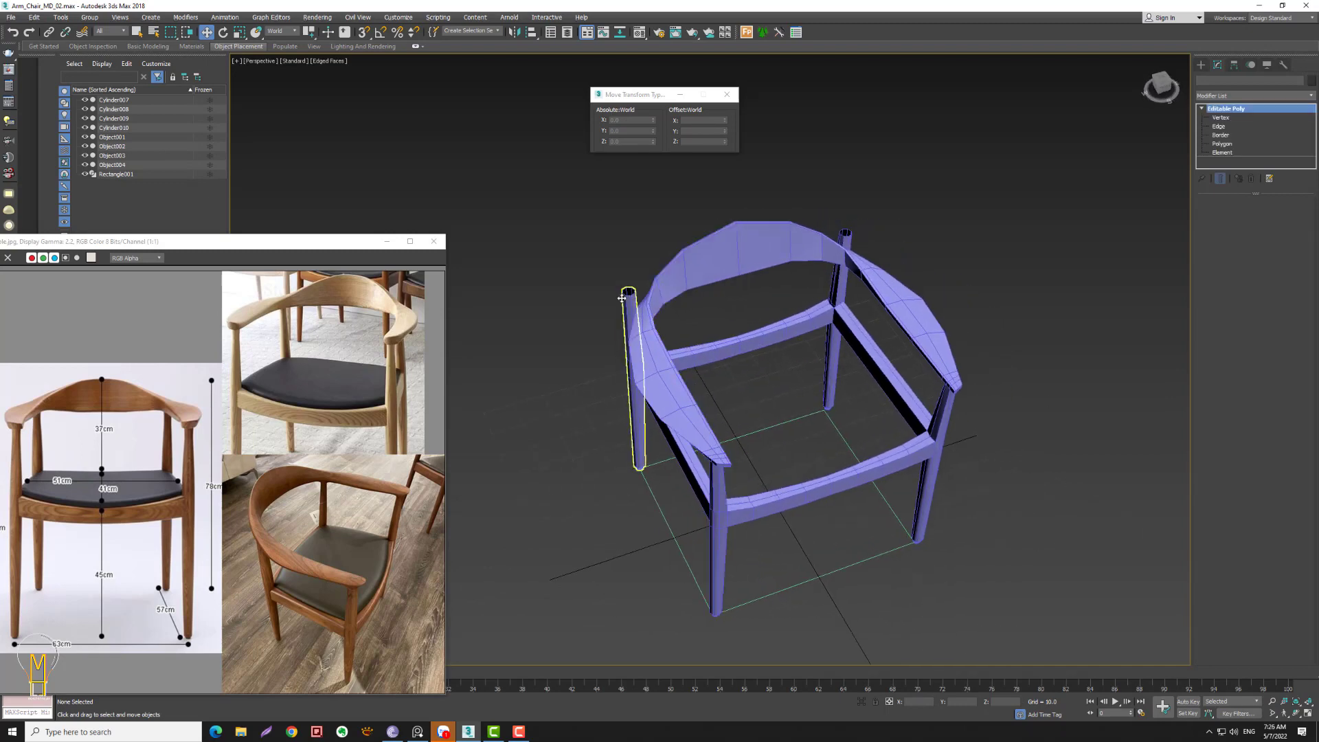
middle_click_drag(826, 390, 755, 394, "alt")
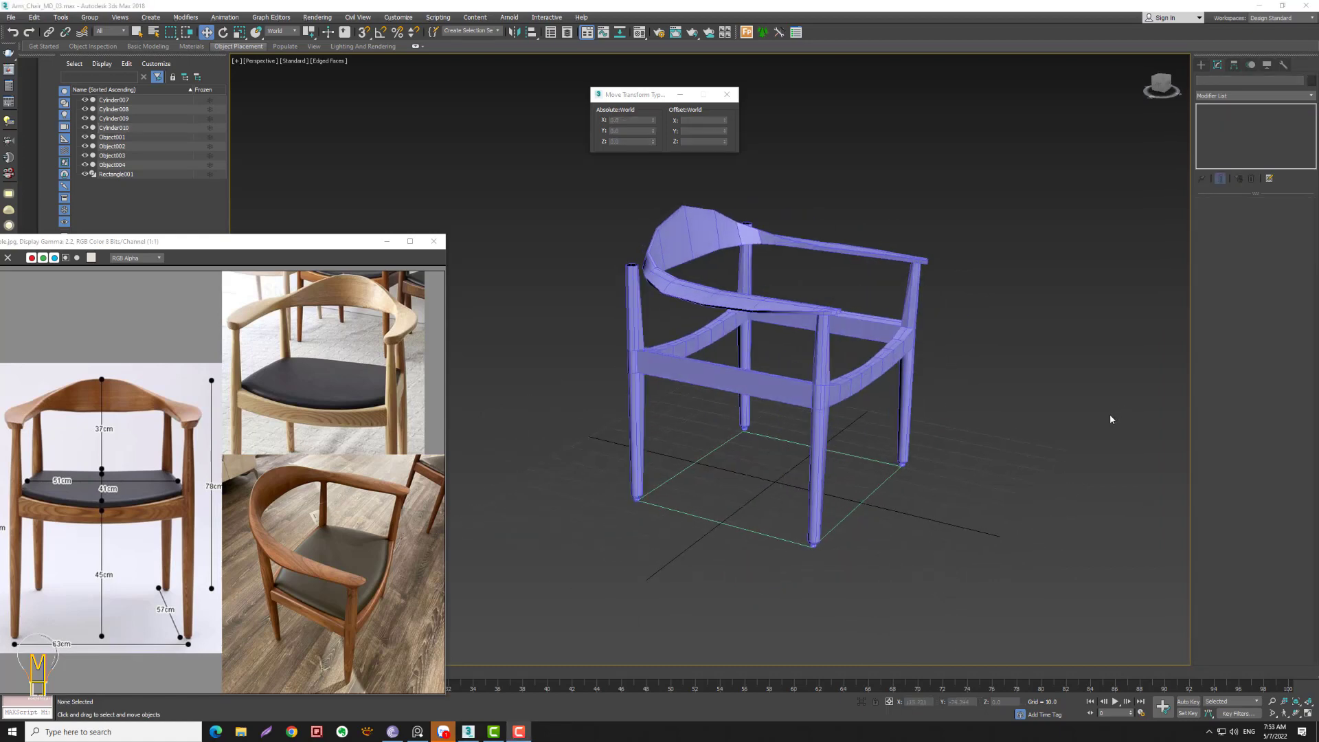
- Delete the right arm-and-back piece and select the left one, Cylinder008
mouse_move(1024, 436)
middle_mouse_down("alt")
mouse_move(939, 468)
mouse_move(958, 464)
middle_mouse_up("alt")
left_click(936, 314)
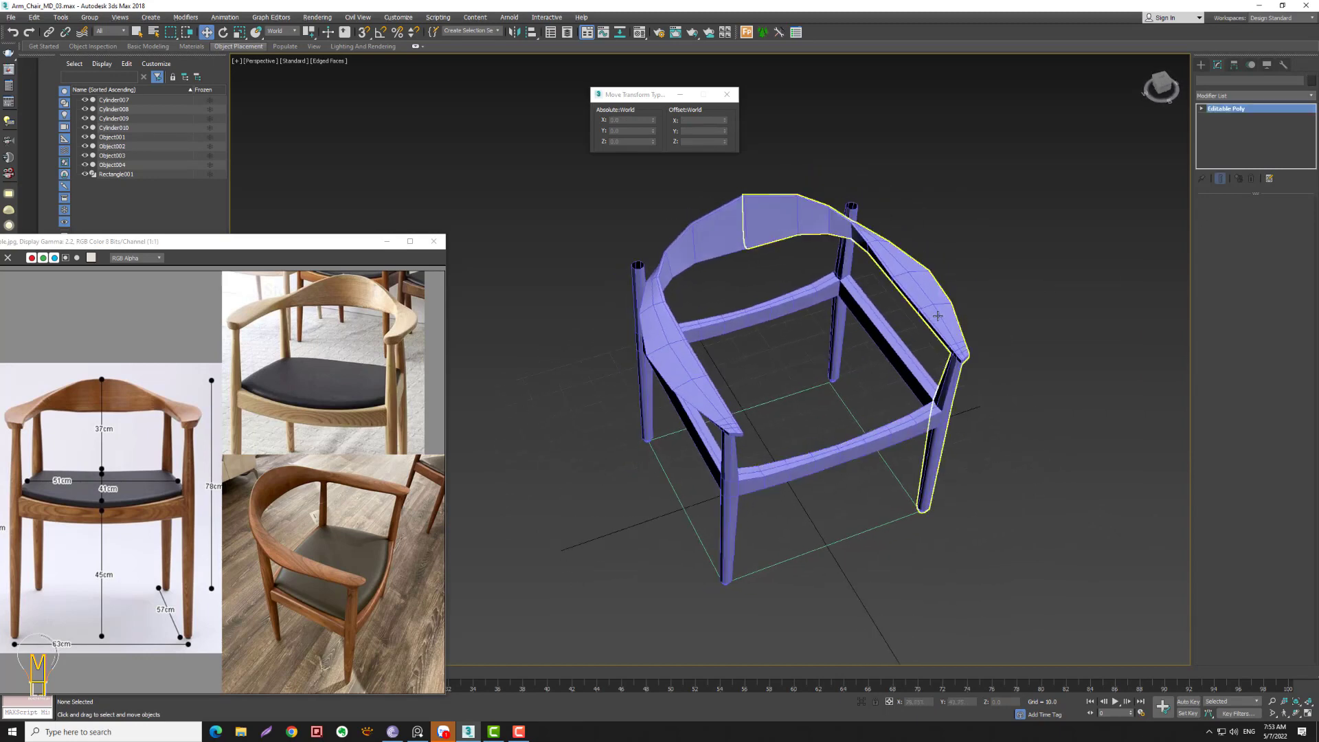
key("Delete")
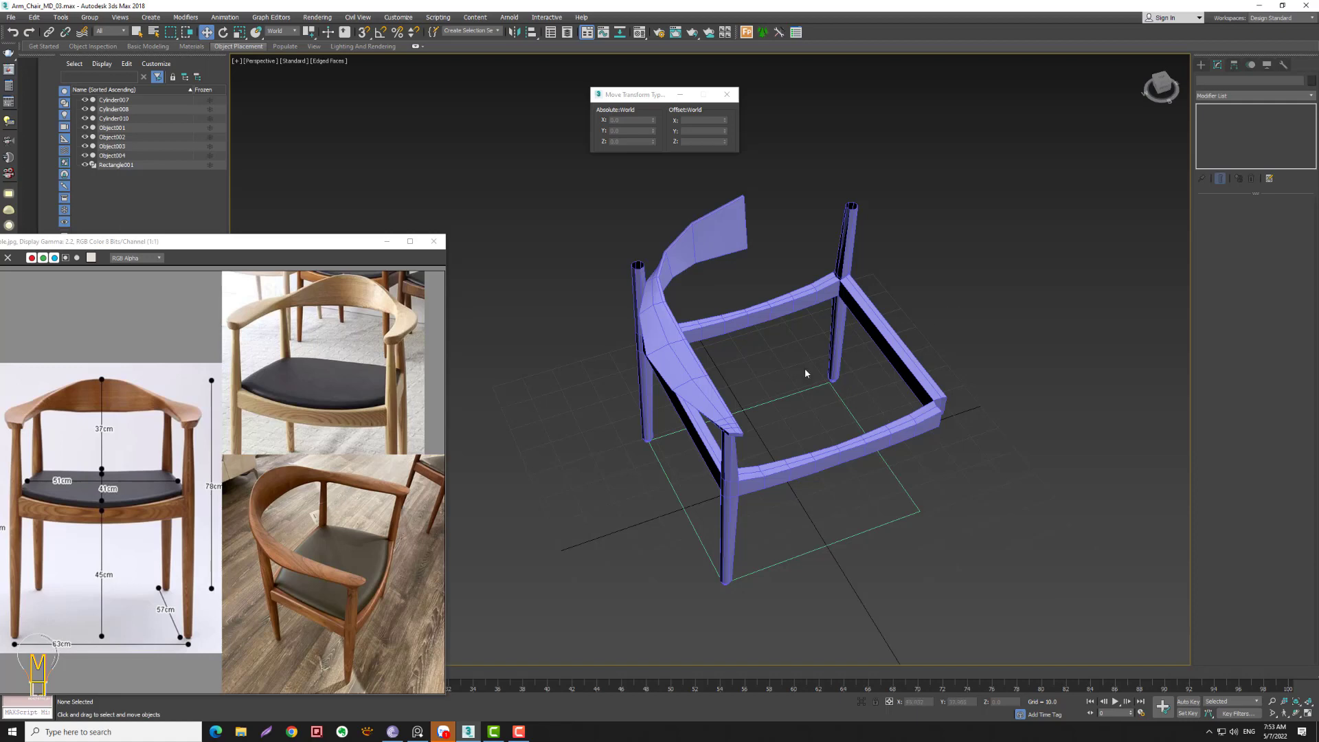
left_click(708, 399)
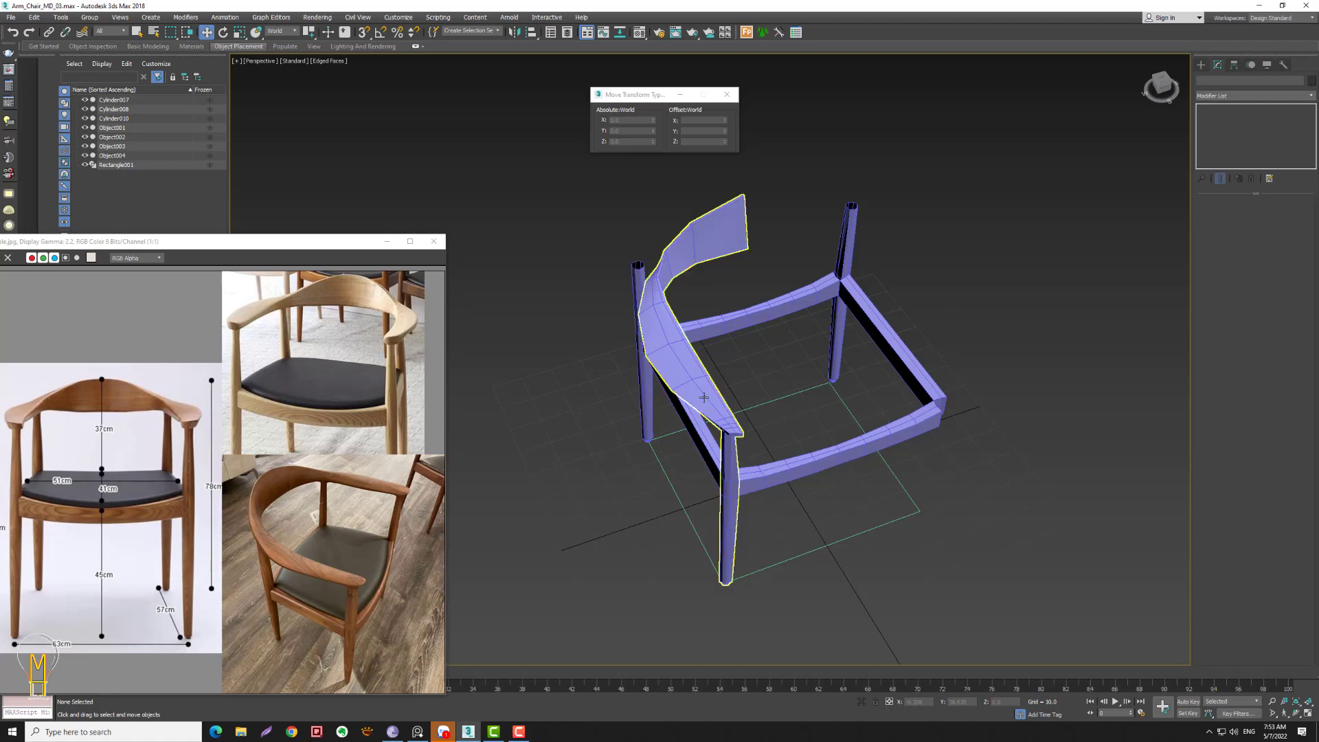
- Add a Symmetry modifier with Flip checked and the mirror plane reset to X 0
left_click(1256, 96)
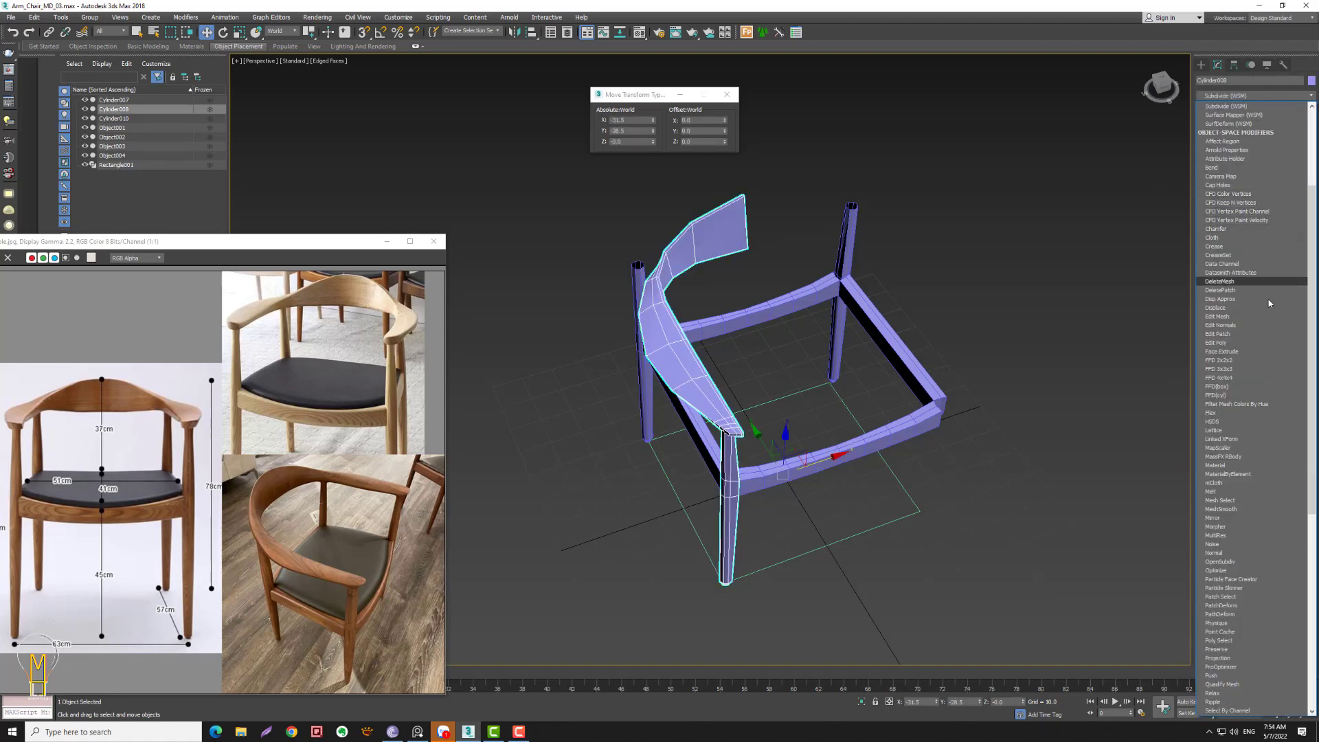
scroll(1258, 412, "down", 13)
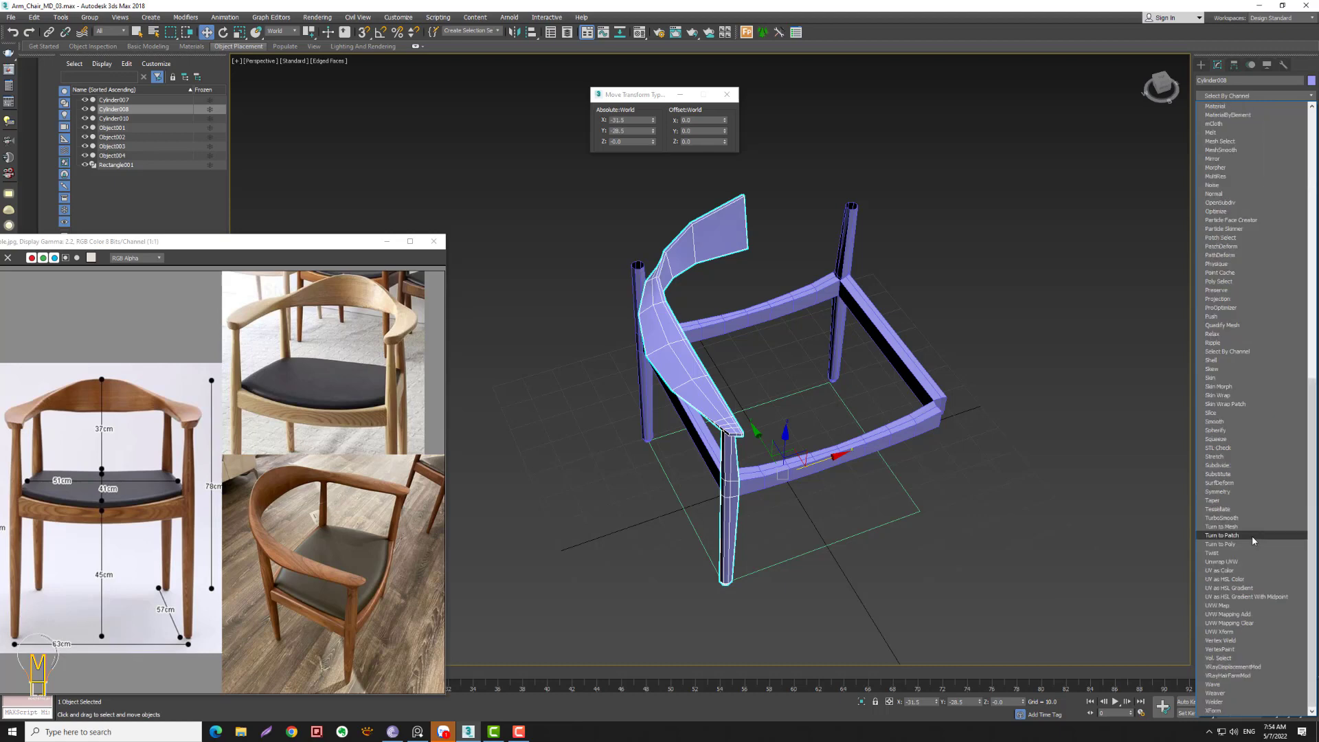
left_click(1235, 491)
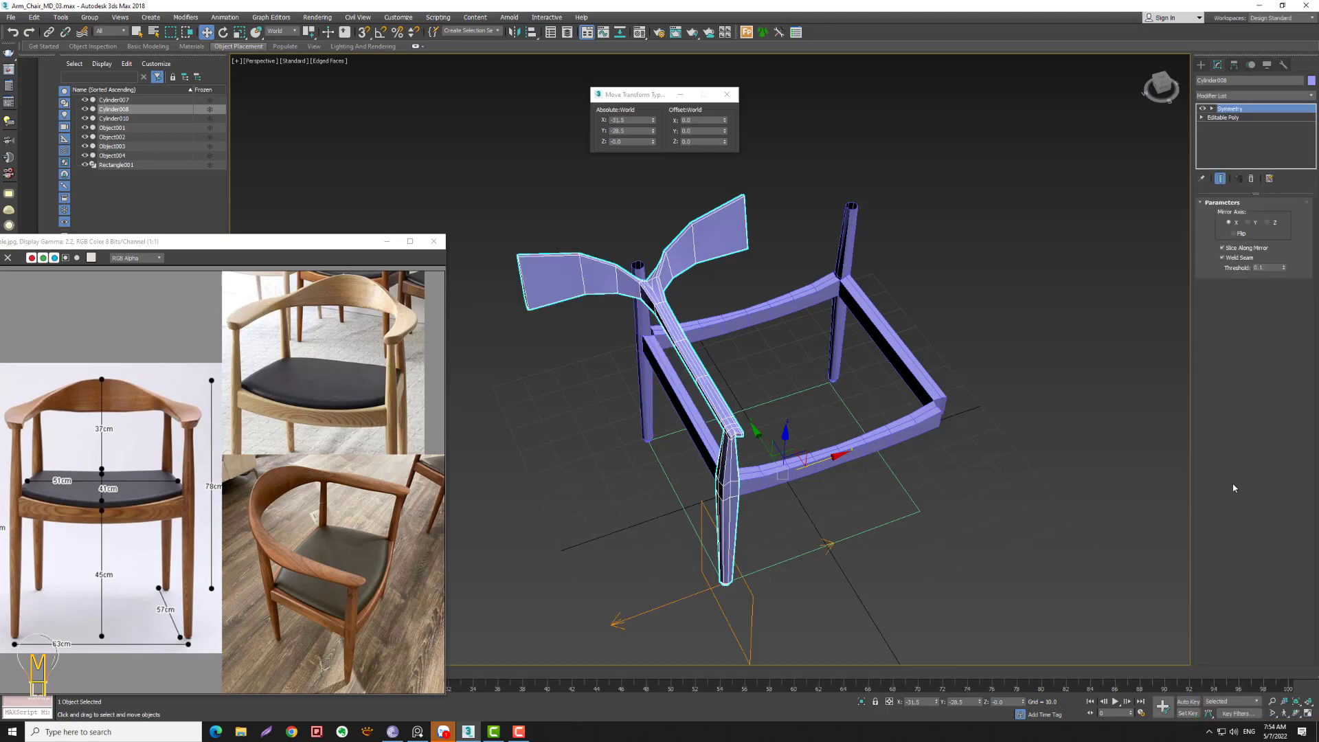
left_click(1233, 235)
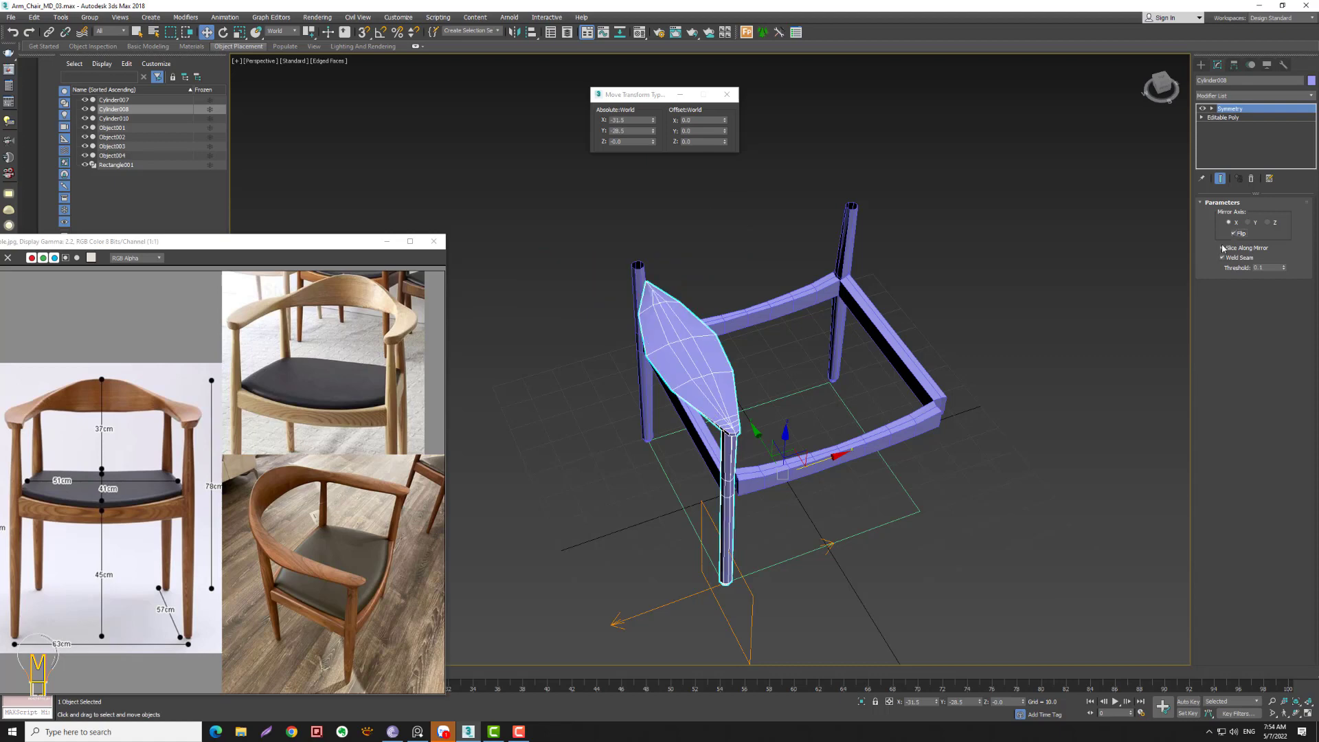
left_click(1212, 109)
left_click(1229, 117)
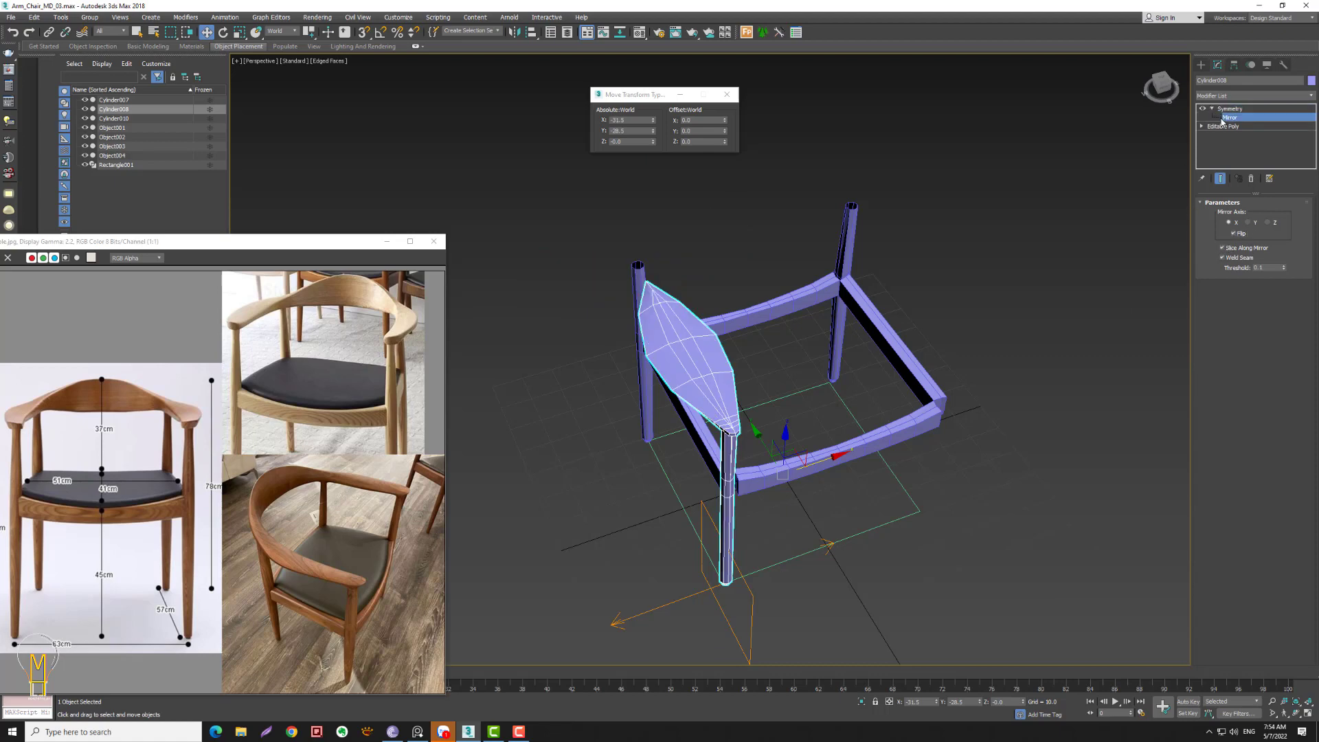
right_click(652, 121)
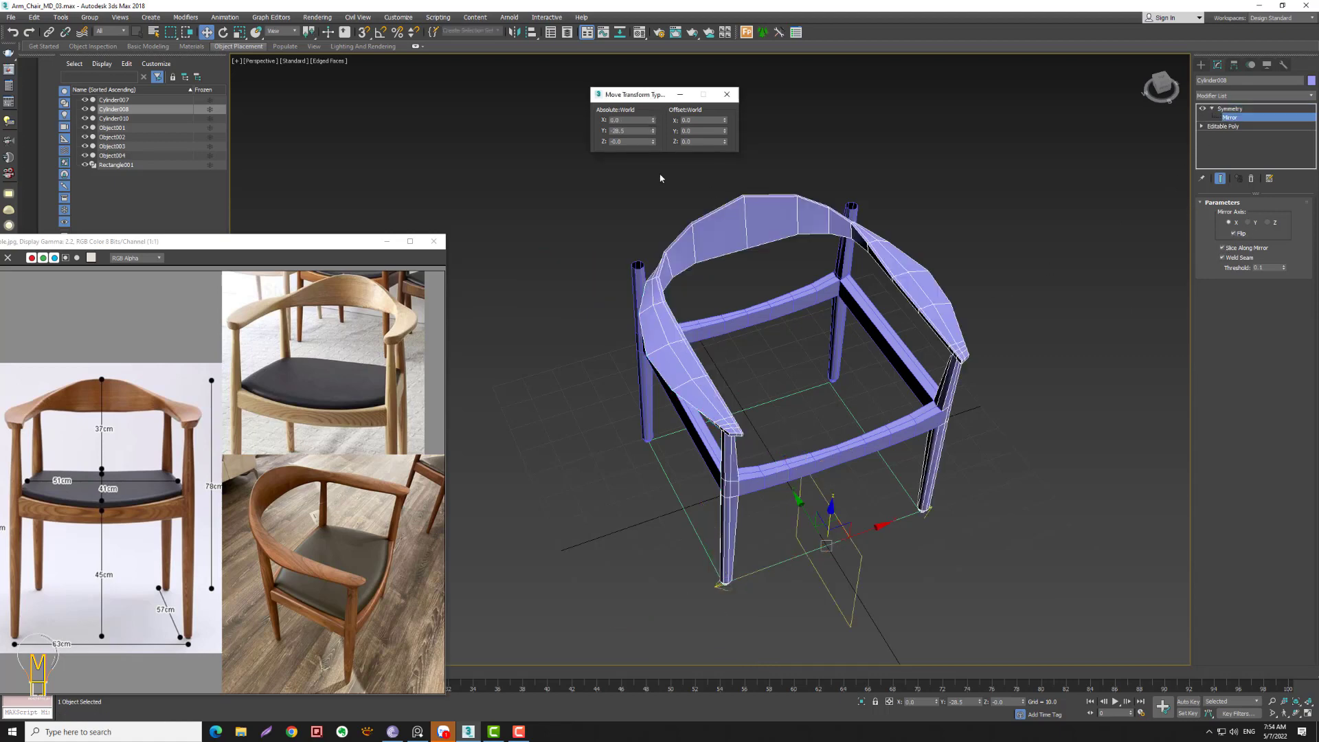
left_click(1233, 108)
mouse_move(1181, 179)
middle_mouse_down("alt")
mouse_move(995, 309)
mouse_move(1024, 265)
middle_mouse_up("alt")
left_click(1256, 96)
- Add Edit Poly and chamfer the backrest rail's edge loop at about 7.14 with 2 segments
type("edit p")
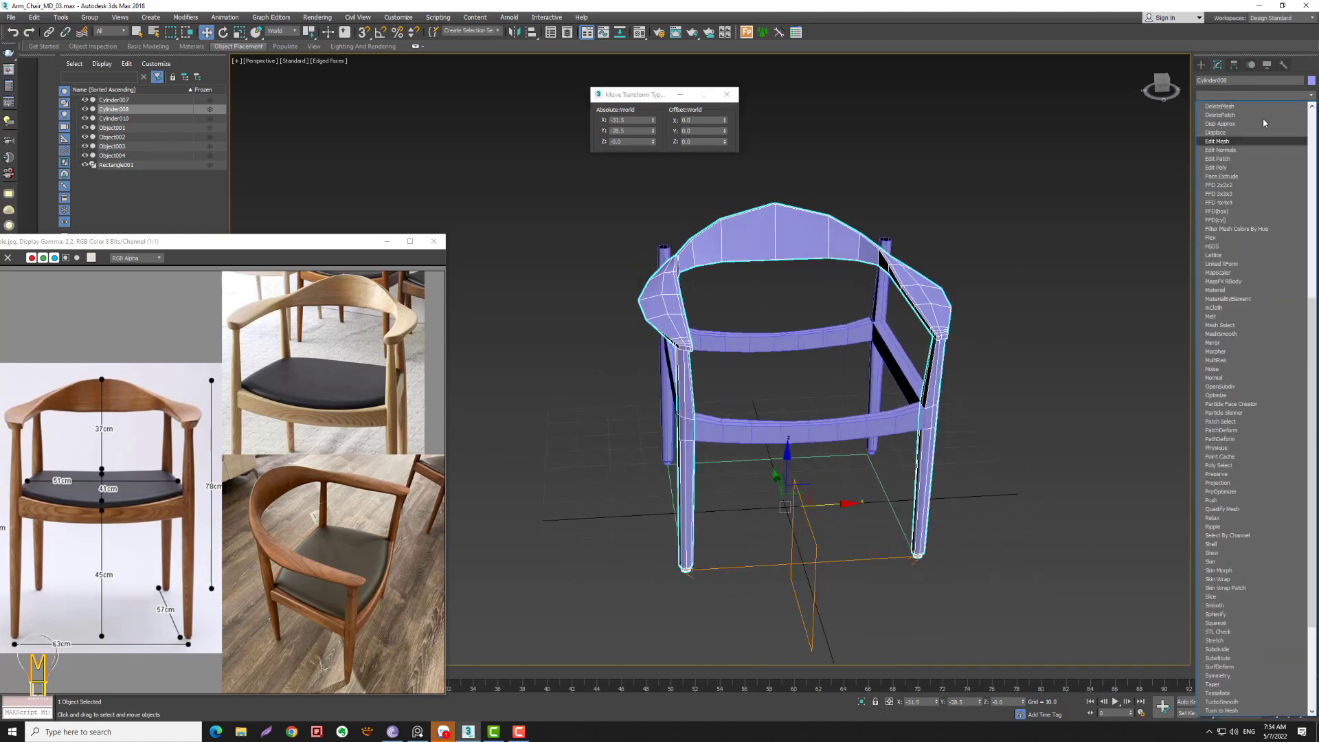
key("Return")
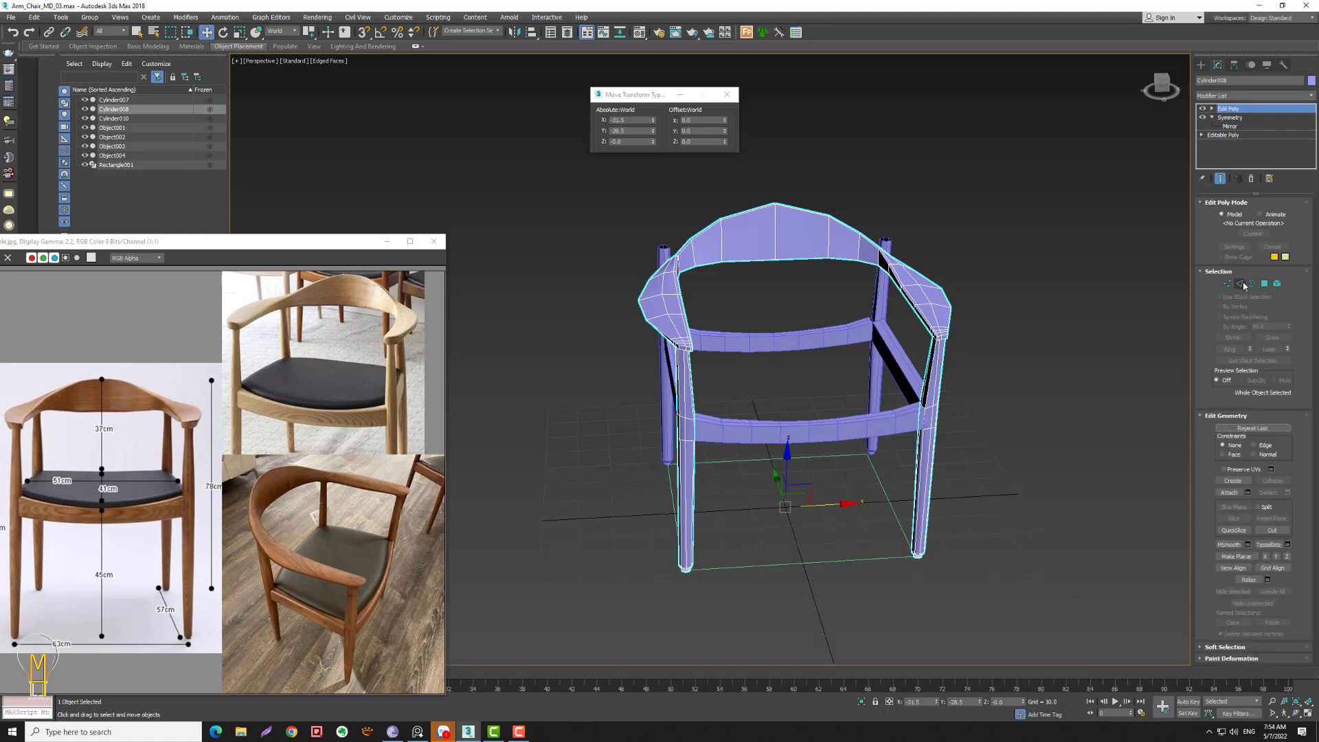
left_click(1241, 285)
left_click(775, 232)
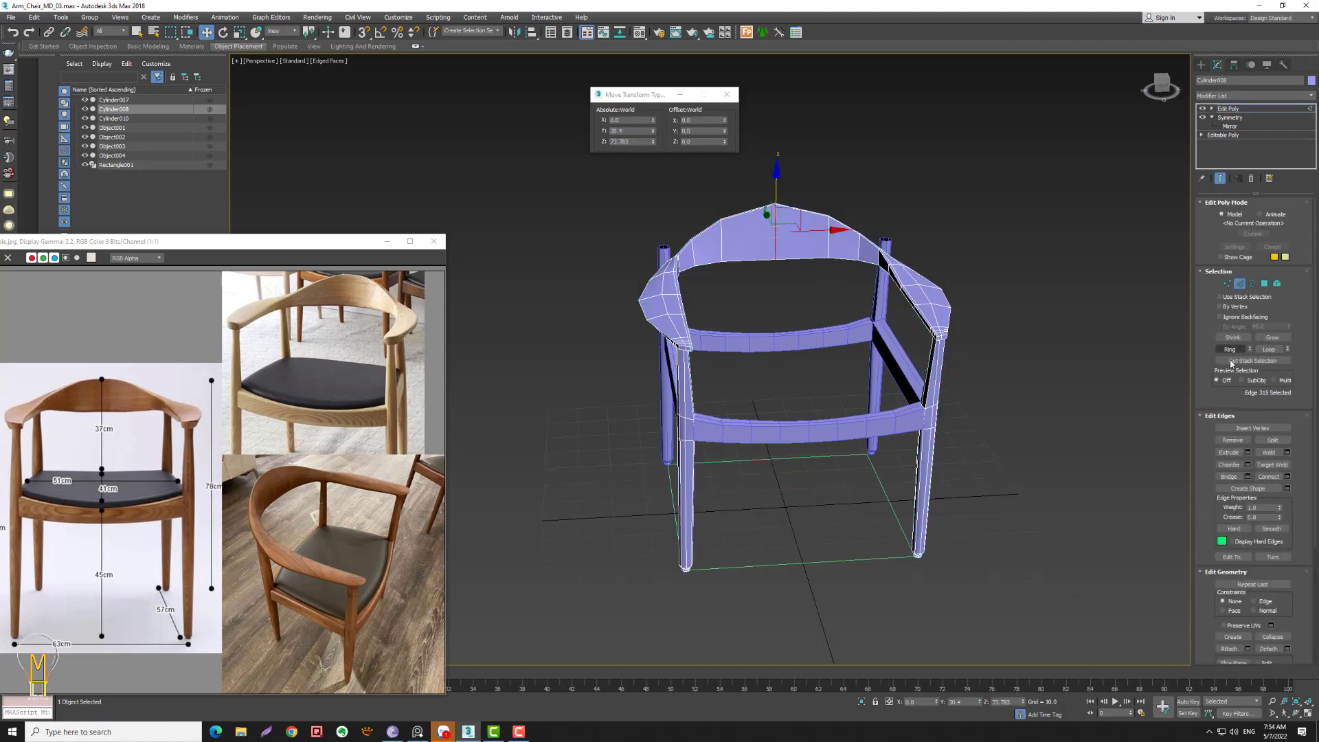
left_click(1269, 350)
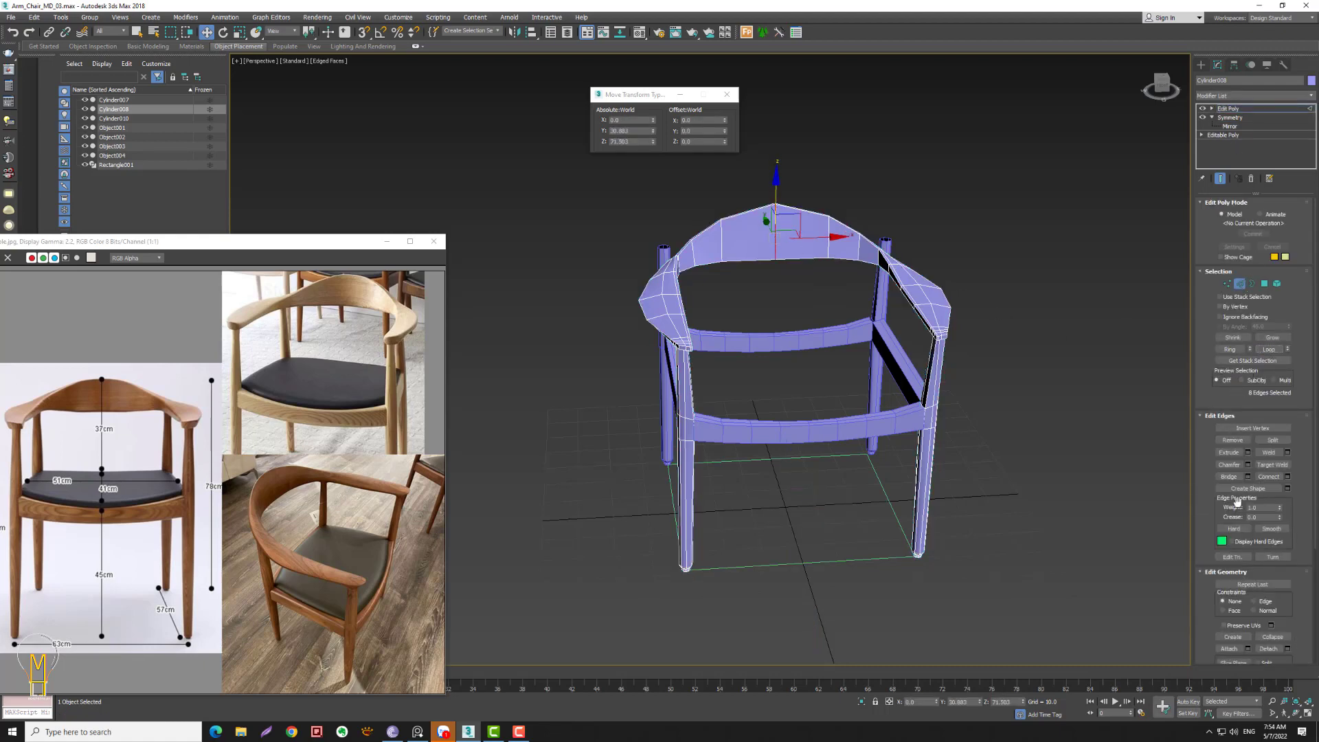
left_click(1248, 465)
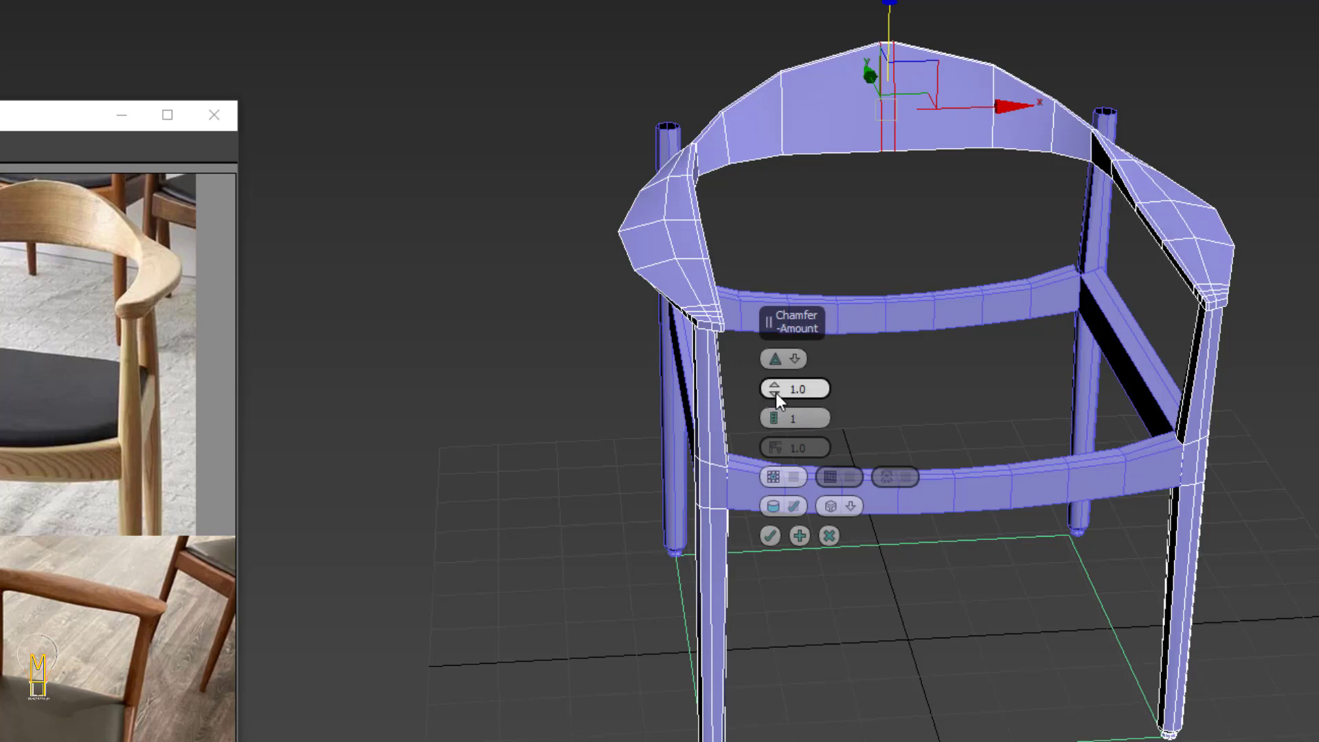
left_click_drag(776, 392, 752, 342)
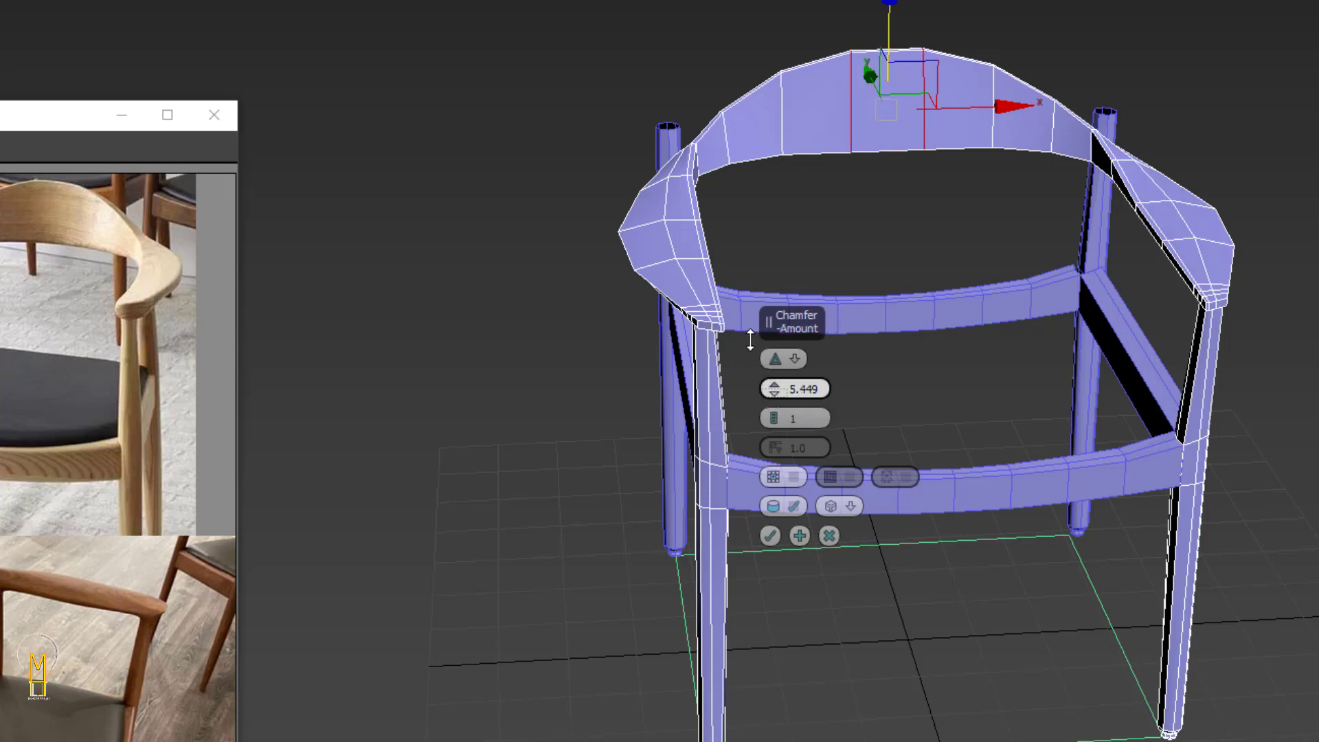
left_click_drag(750, 340, 750, 335)
left_click_drag(772, 415, 772, 371)
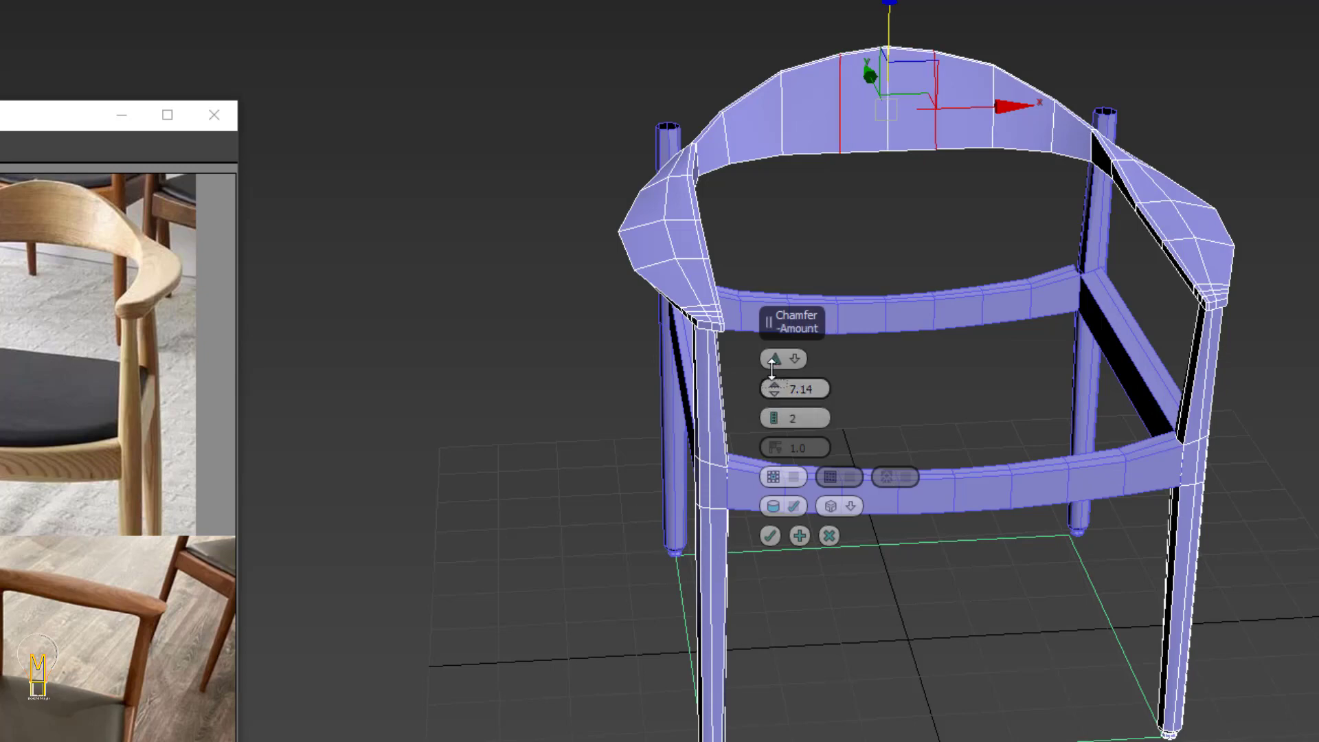
left_click(770, 535)
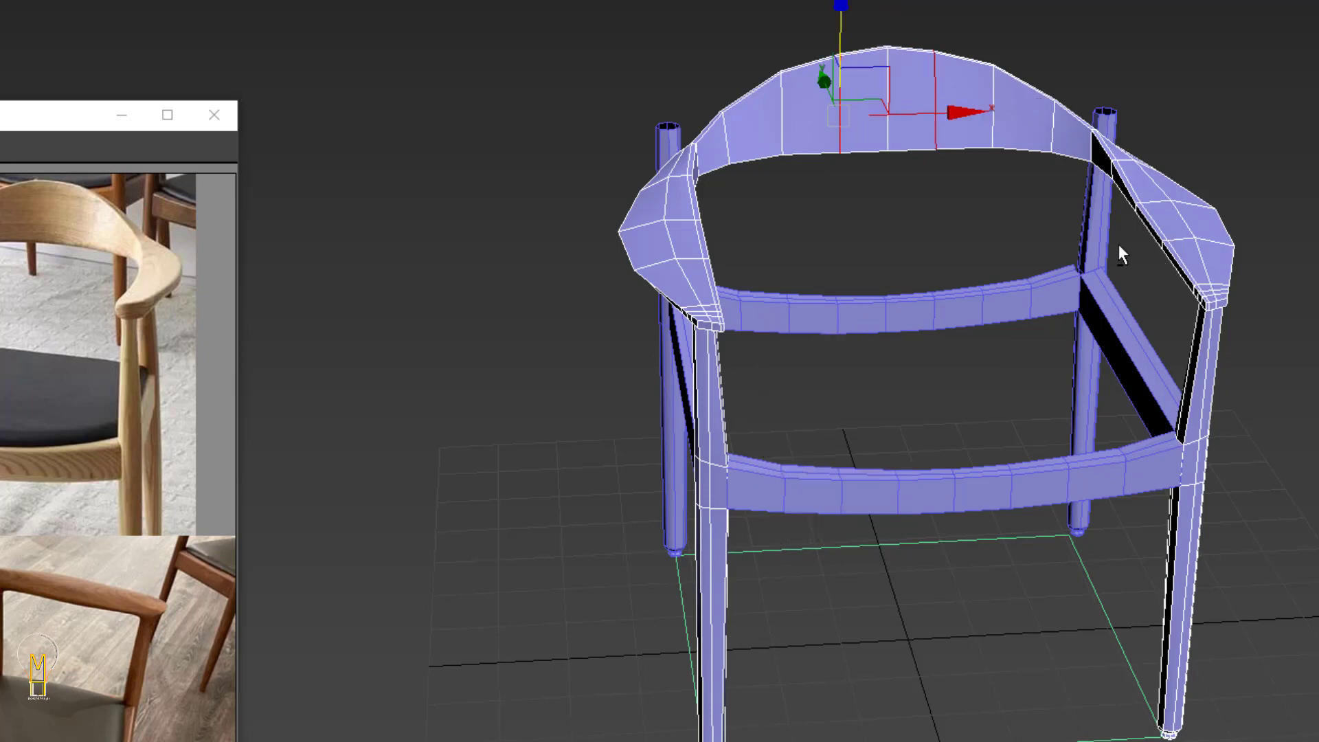
mouse_move(1118, 244)
middle_mouse_down("alt")
mouse_move(942, 235)
mouse_move(1051, 206)
middle_mouse_up("alt")
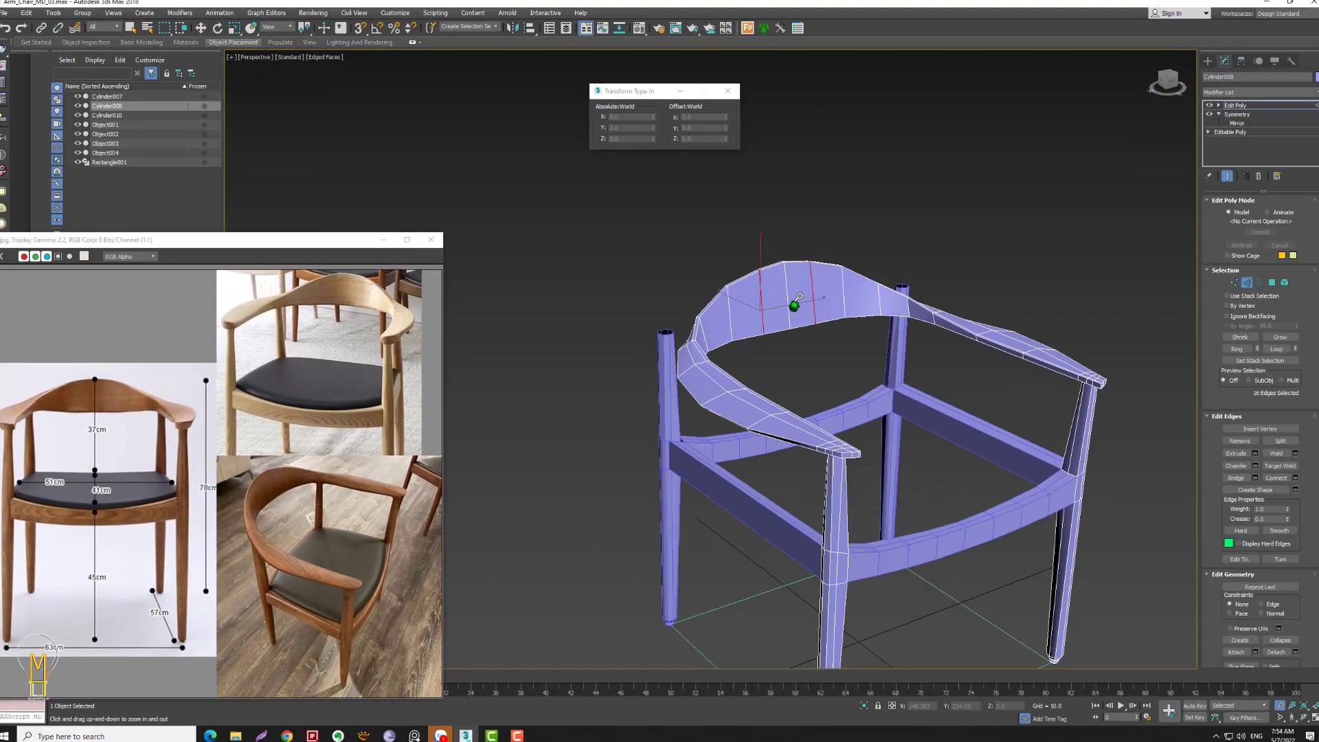
- Exit Edge mode and attach the side stretchers, front seat rail and legs to the rail
mouse_move(789, 297)
middle_mouse_down("alt")
mouse_move(884, 294)
mouse_move(930, 271)
mouse_move(948, 224)
mouse_move(874, 256)
mouse_move(826, 336)
mouse_move(757, 360)
mouse_move(839, 286)
middle_mouse_up("alt")
key("w")
left_click(1239, 283)
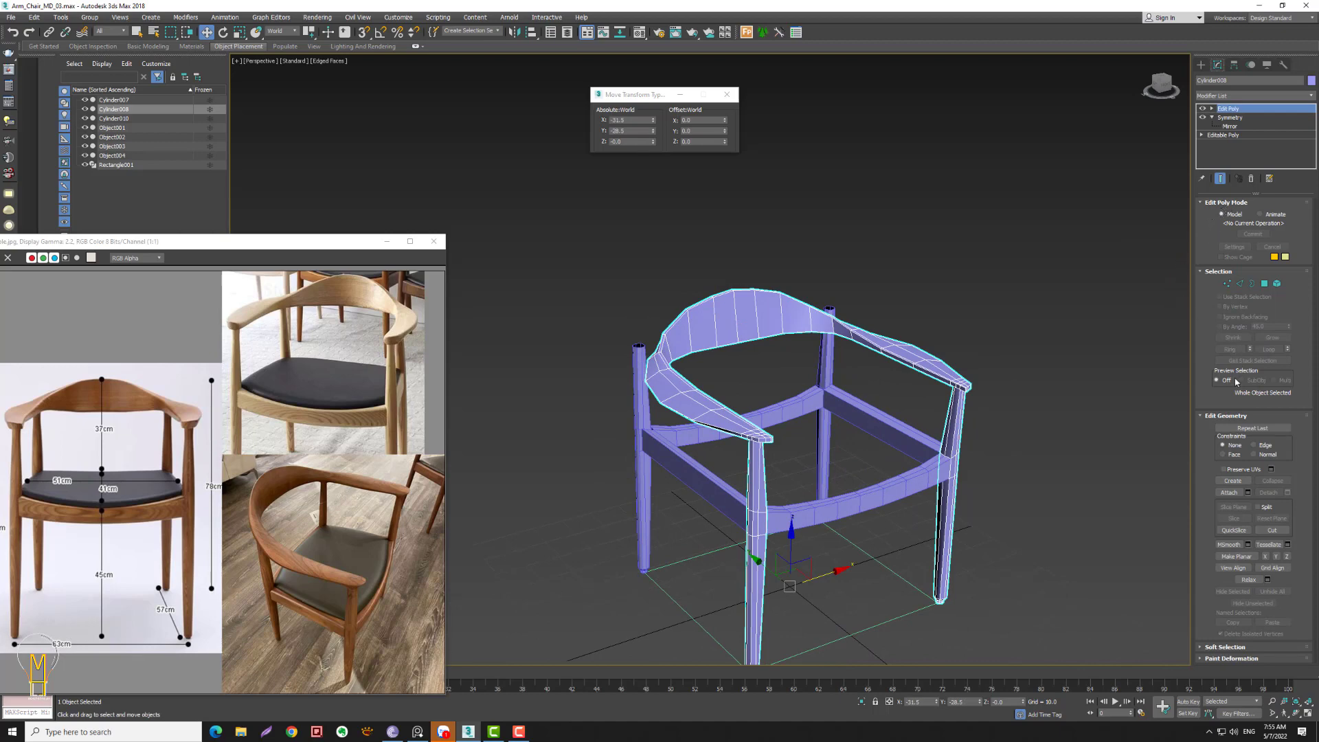
left_click(1227, 493)
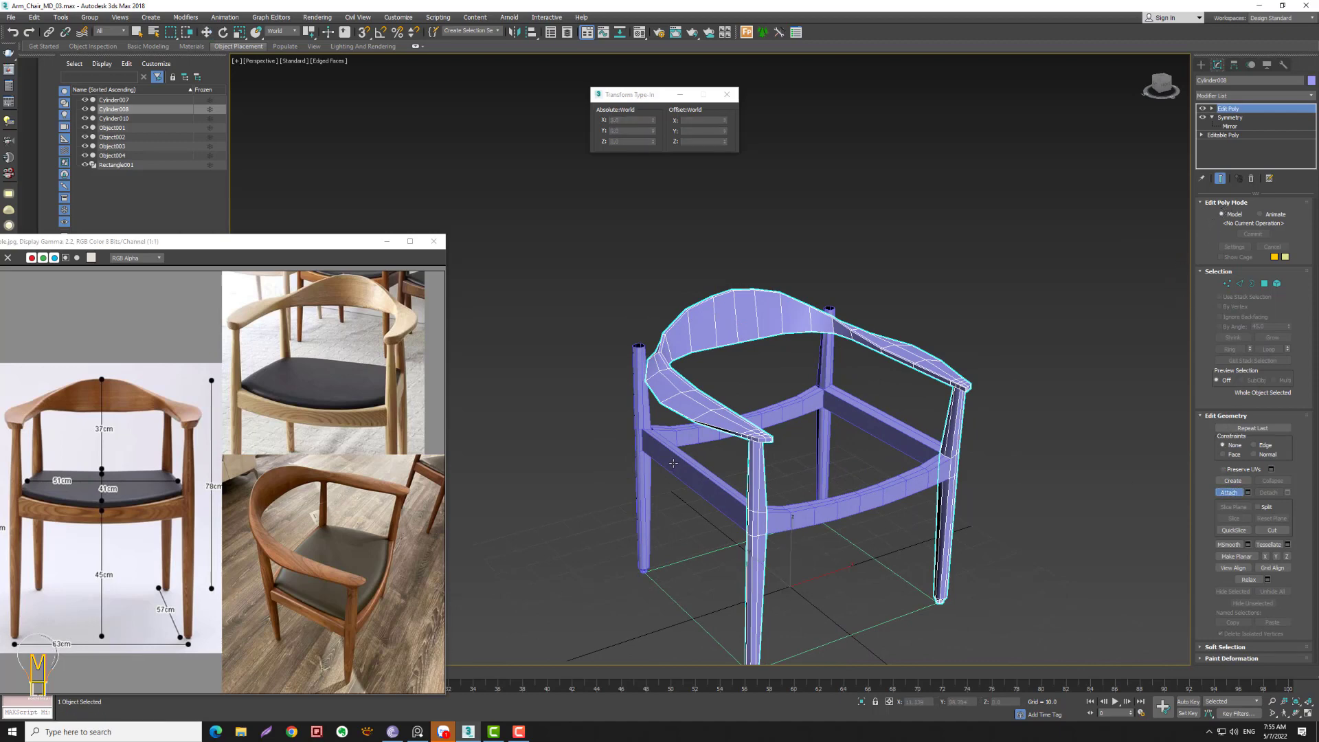
left_click(673, 463)
left_click(830, 411)
left_click(791, 403)
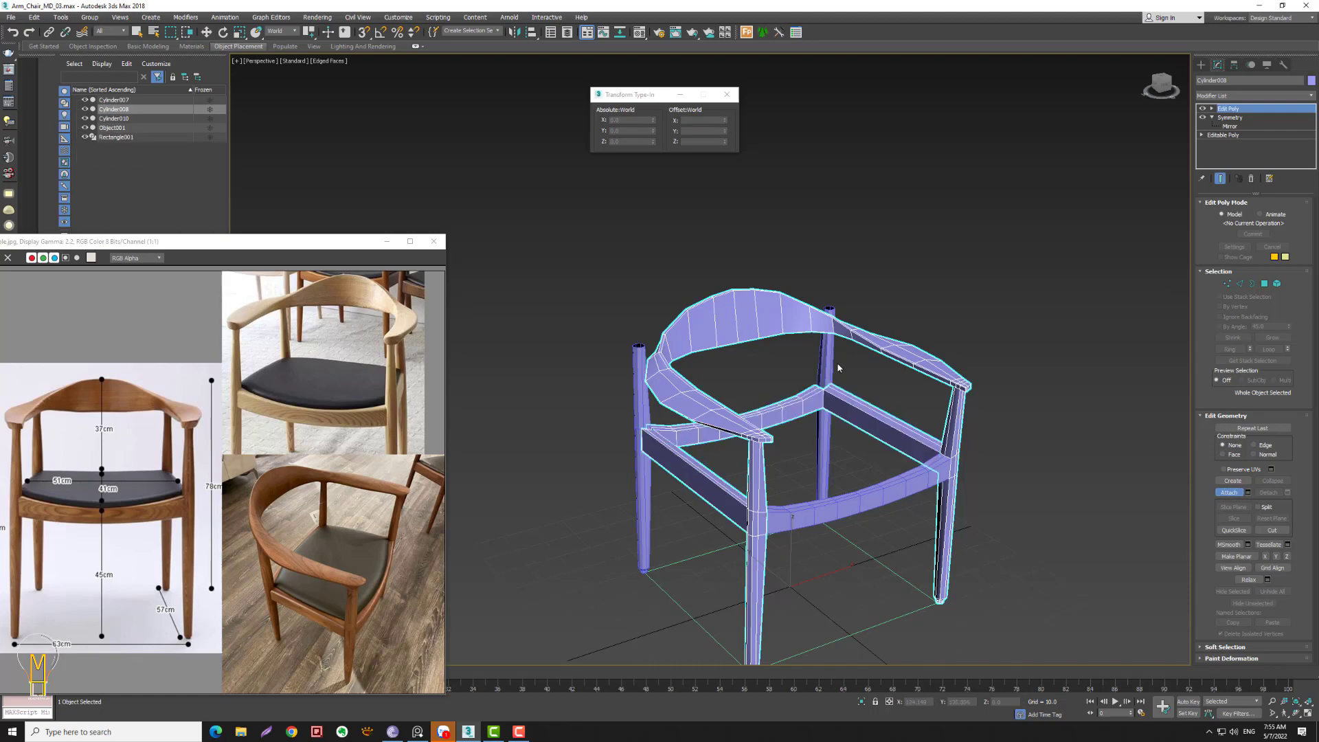
left_click(828, 360)
left_click(637, 398)
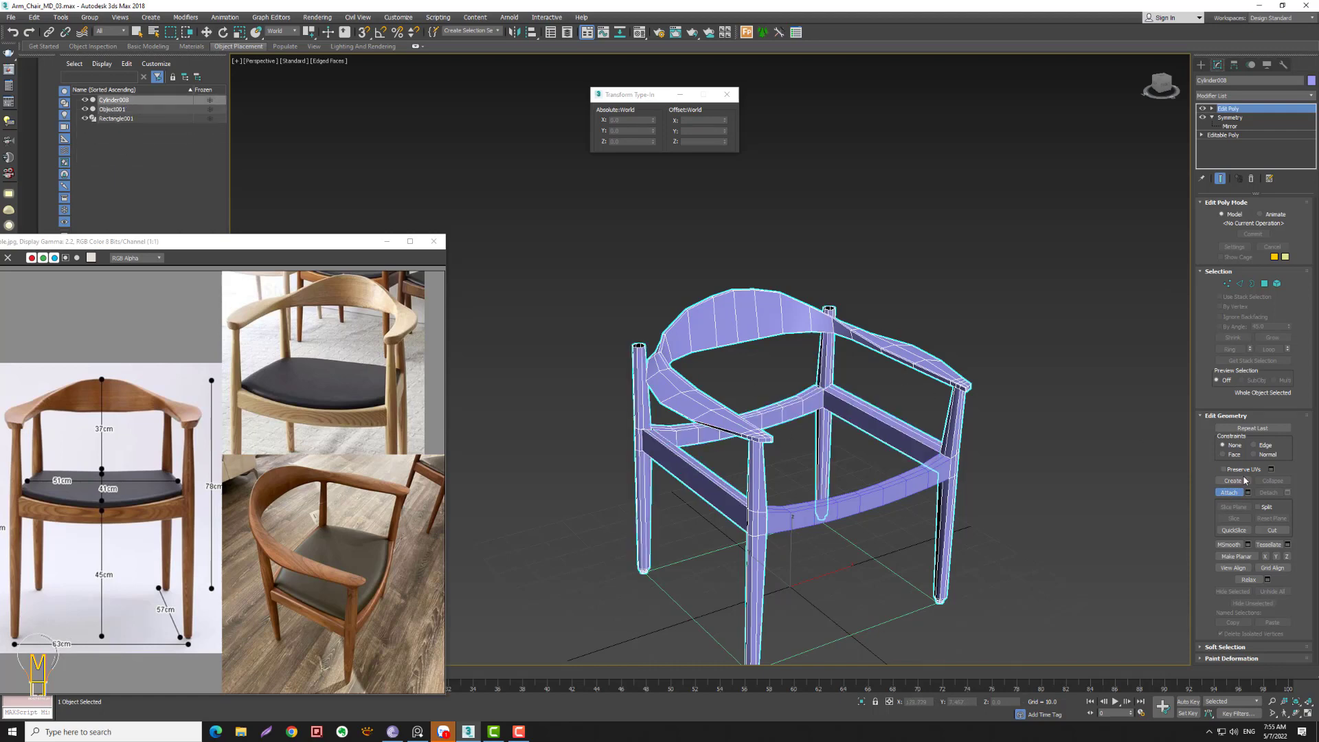
- Attach the remaining seat rail to the rail mesh
key("w")
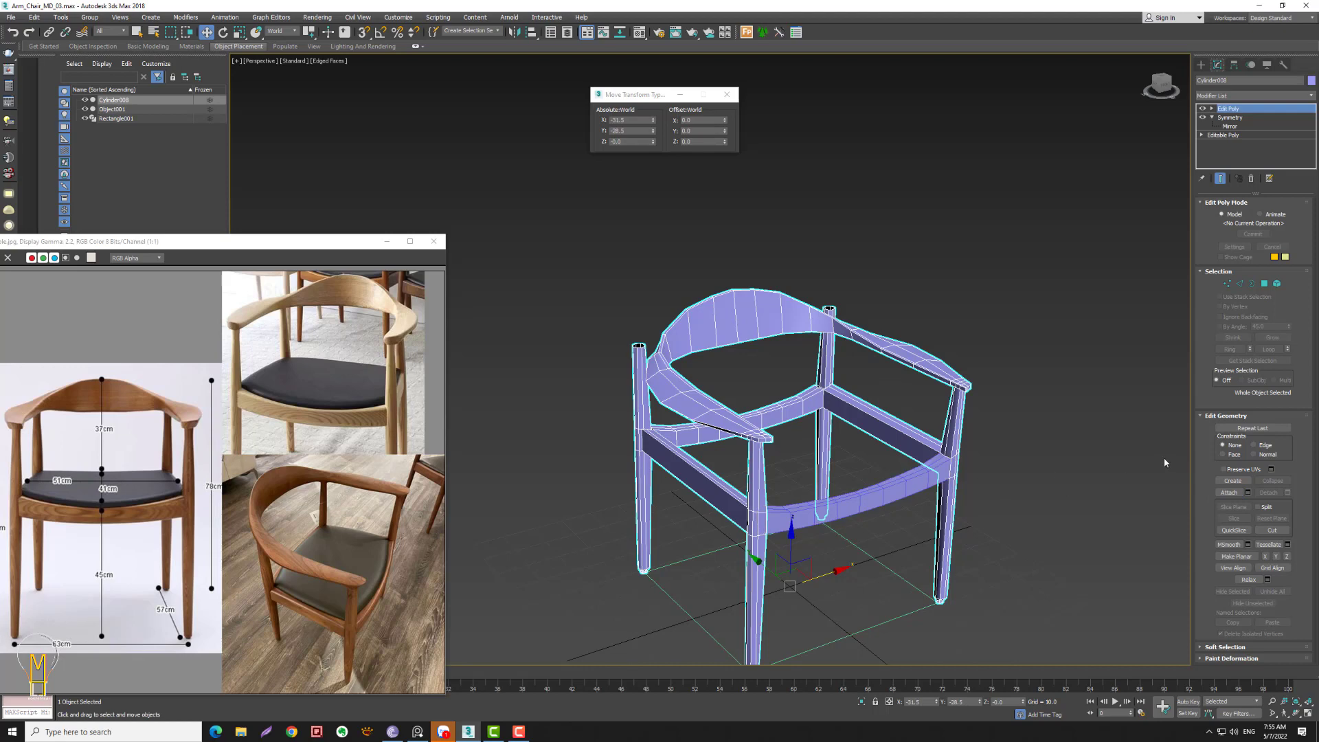
left_click(1232, 493)
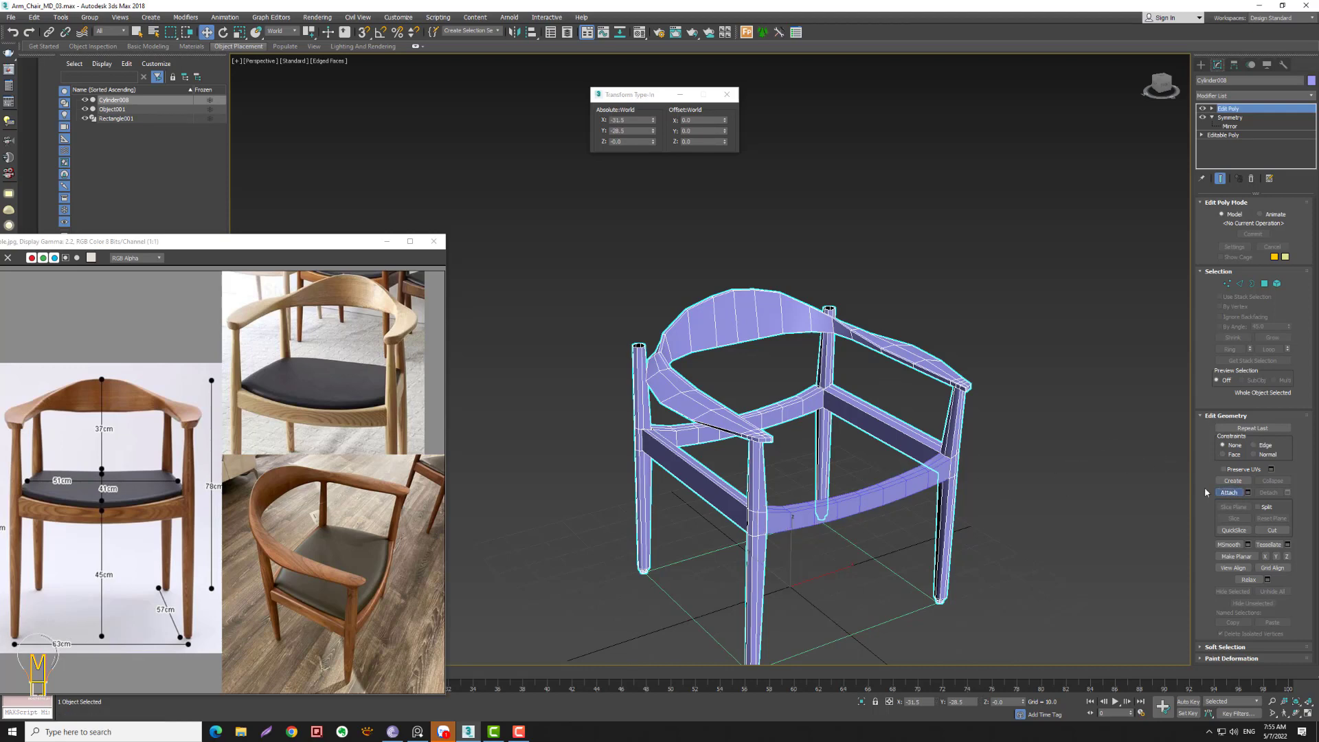
left_click(866, 498)
key("alt+z")
left_click_drag(803, 475, 1175, 613)
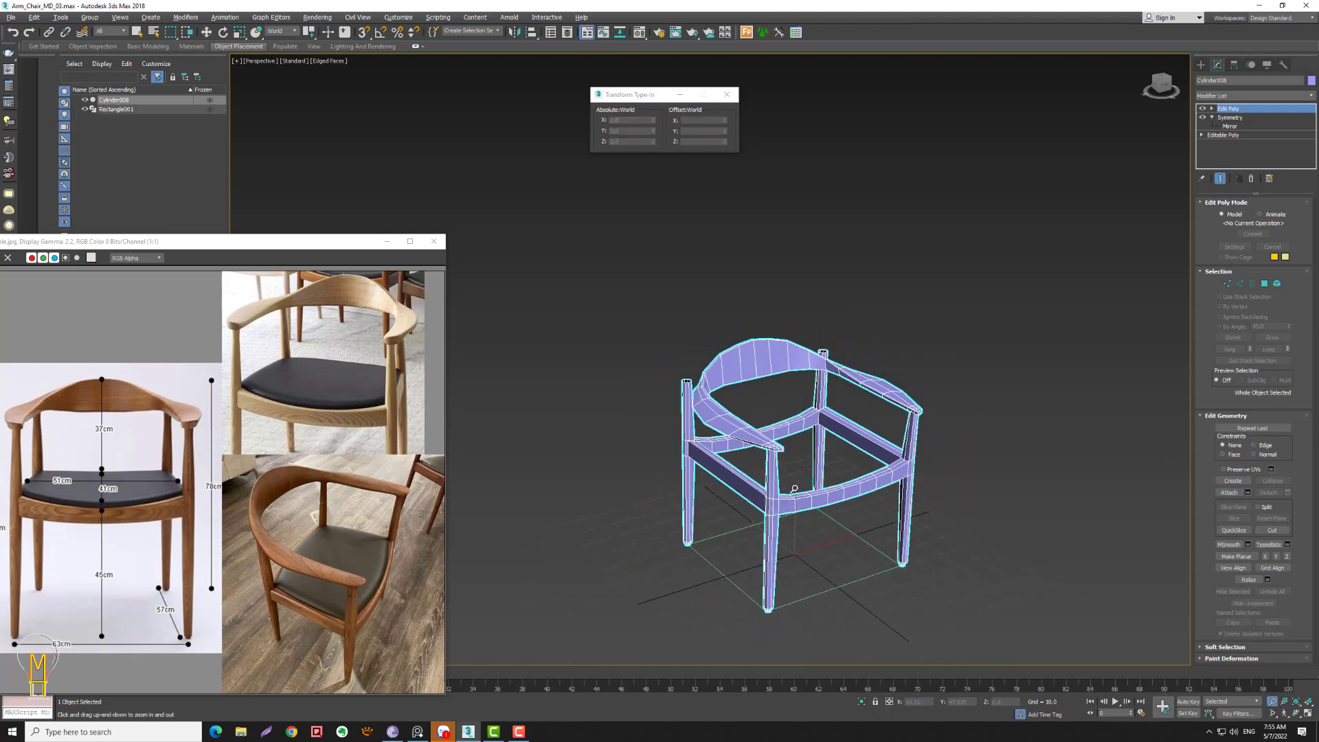
- Switch to the four-viewport layout and zoom the side and perspective views on the chair
left_click(1307, 713)
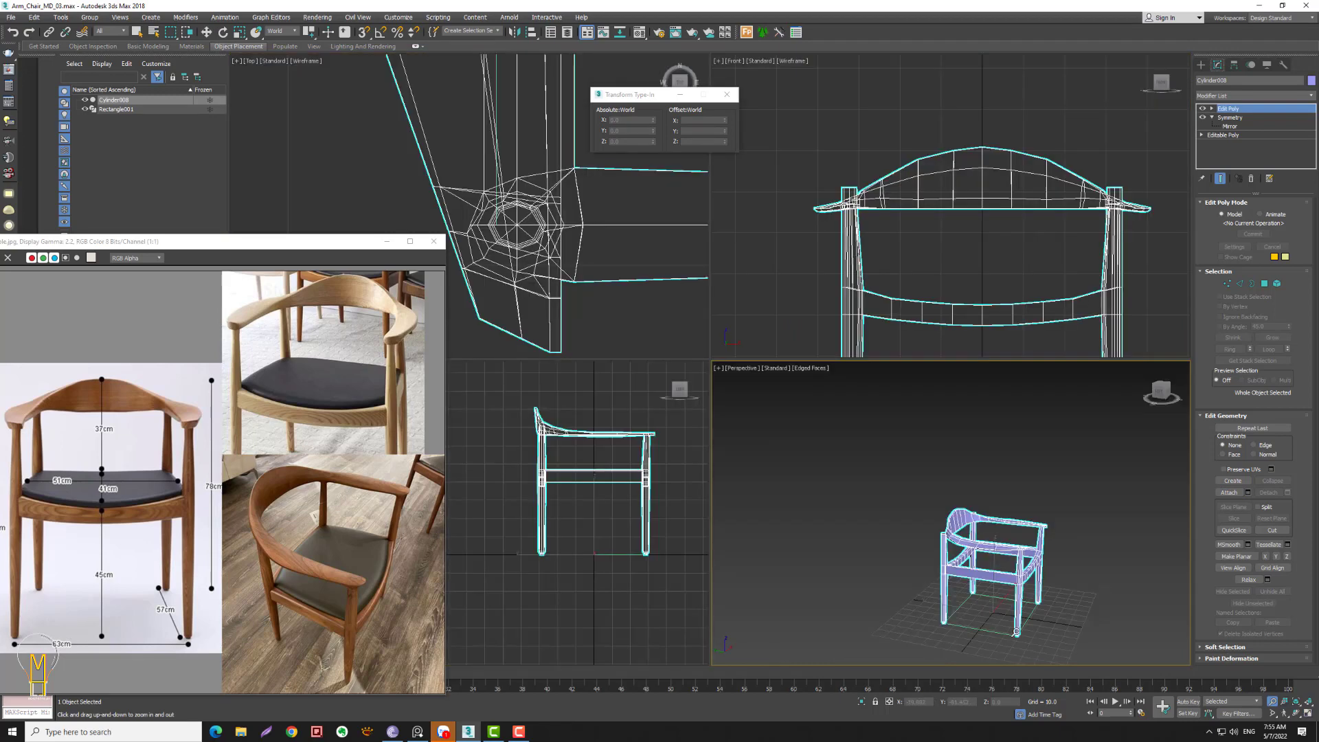
left_click_drag(588, 489, 578, 516)
right_click(579, 516)
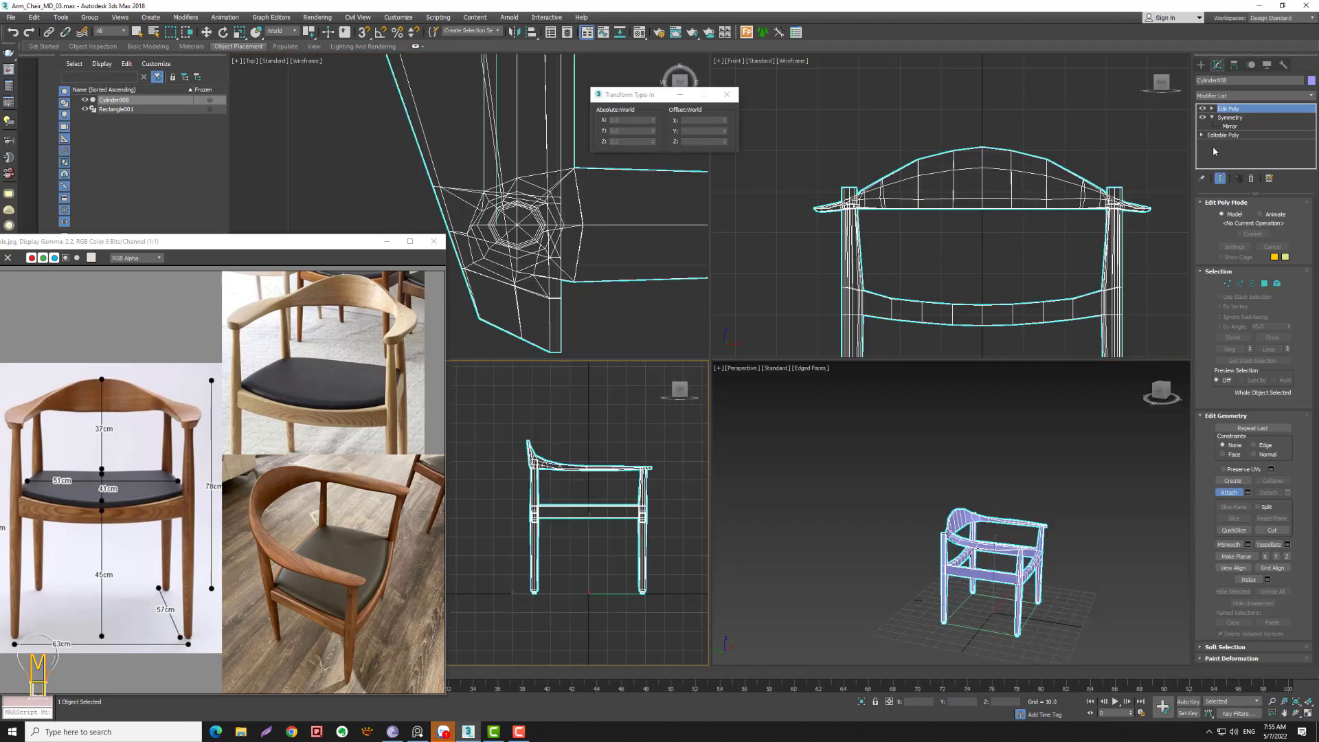
left_click(1272, 701)
mouse_move(937, 567)
left_mouse_down()
mouse_move(945, 544)
mouse_move(899, 524)
left_mouse_up()
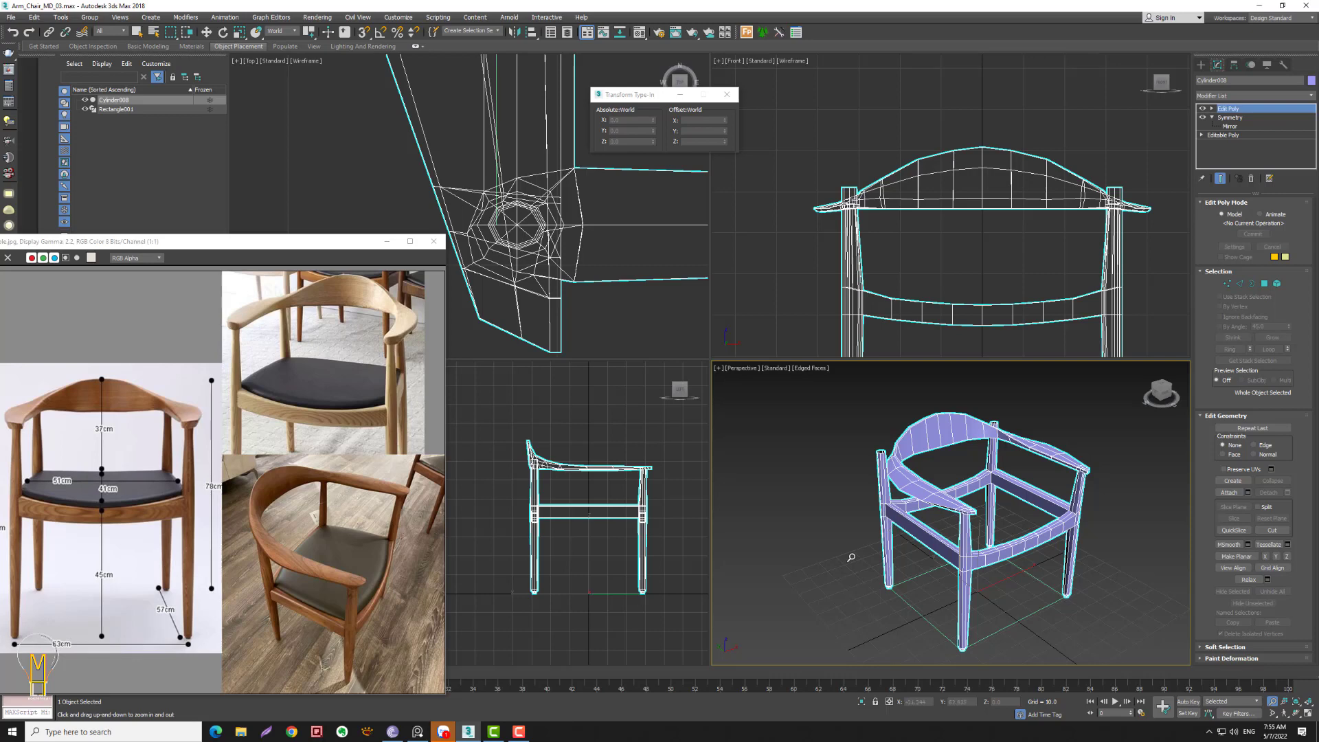
right_click(834, 573)
key("w")
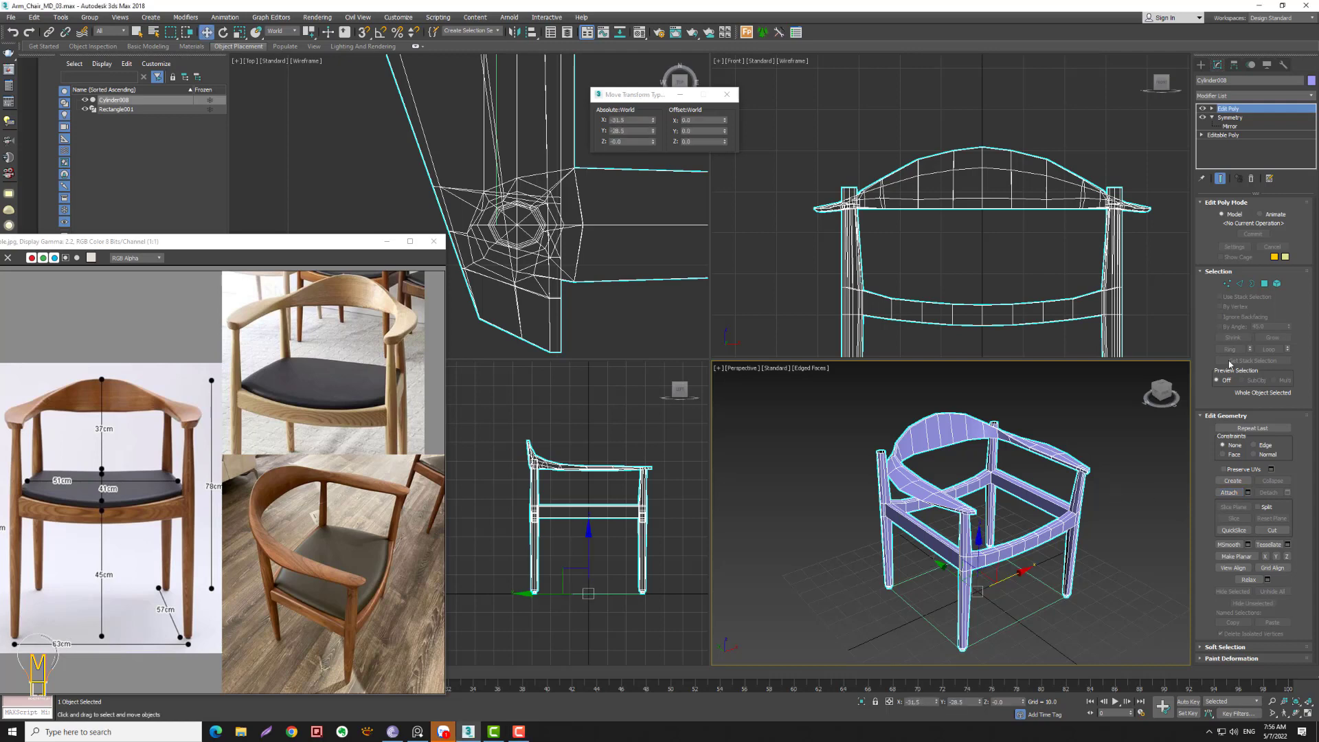
- In Polygon mode, marquee-select the leg and rail polygons in the side view
left_click(1265, 287)
left_click_drag(495, 550, 647, 641, "ctrl")
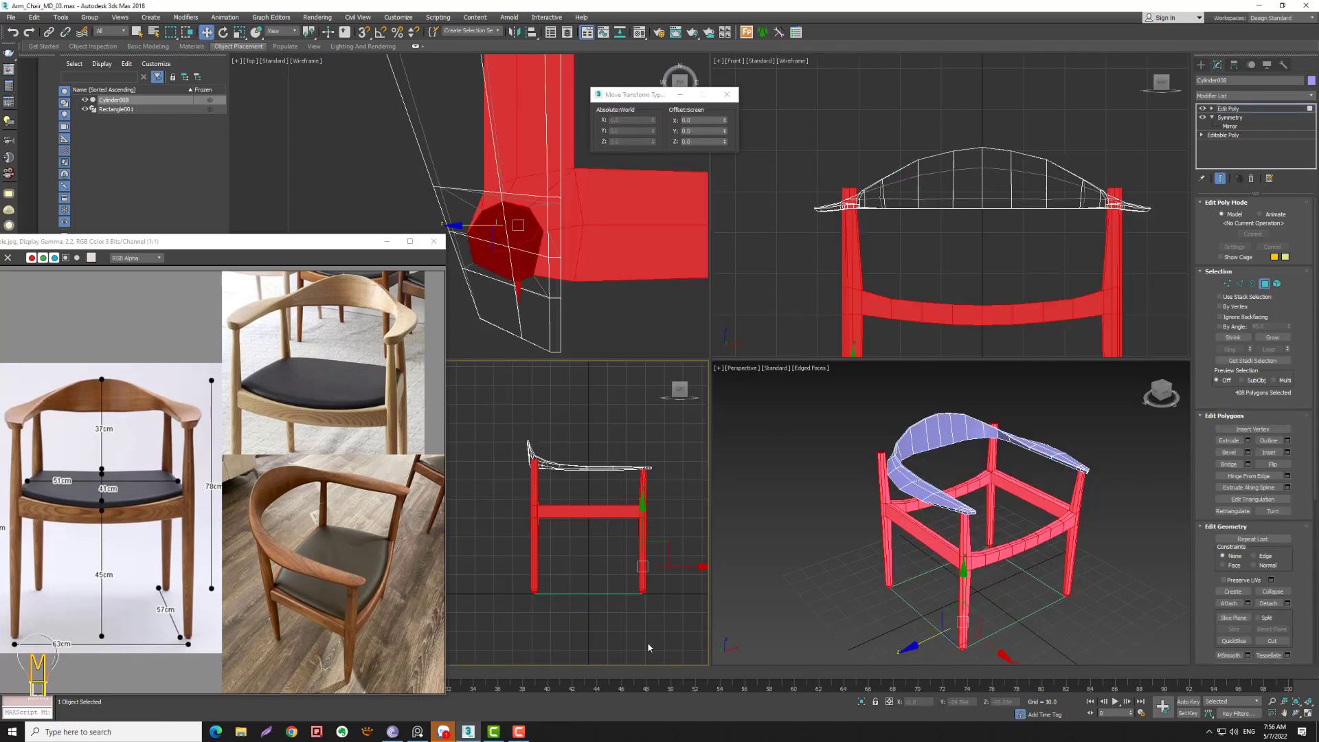
middle_click_drag(1041, 591, 1077, 468, "alt")
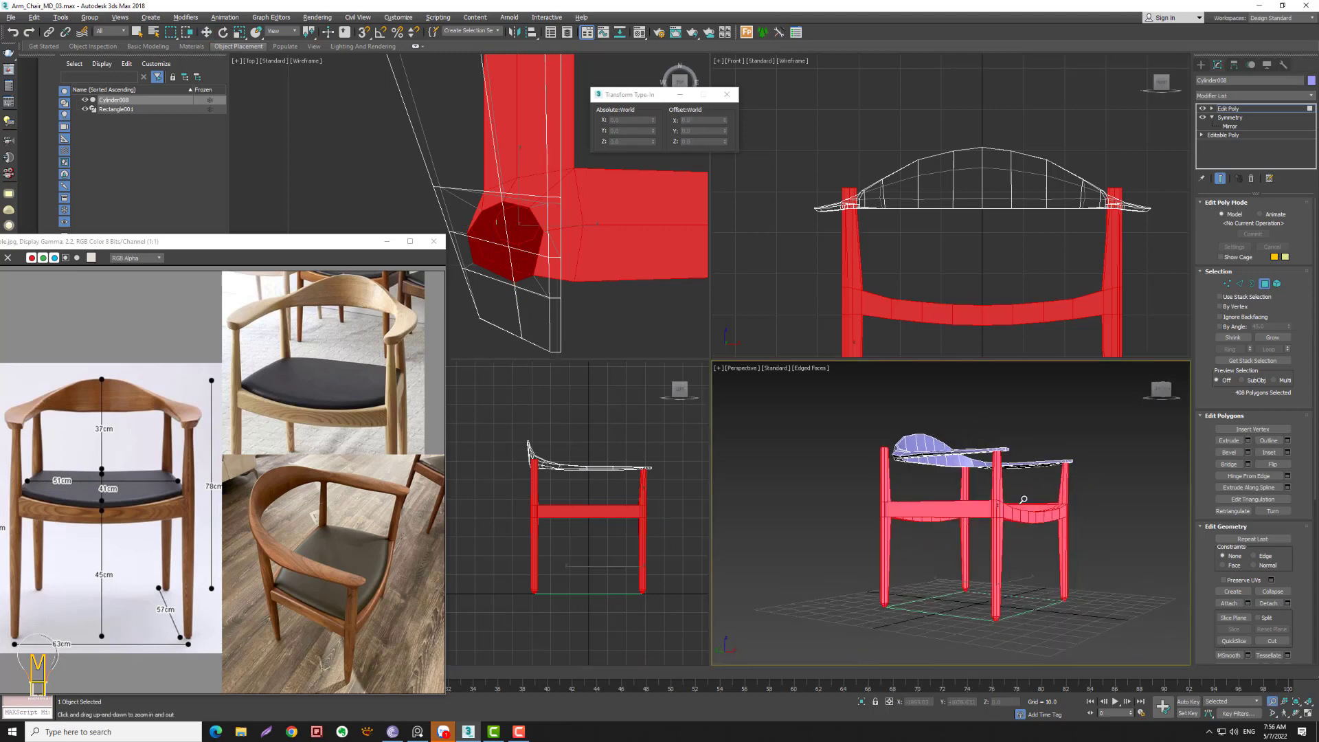
- Add an FFD 2x2x2 modifier to the chair and enter its Control Points level
left_click(1256, 96)
key("r")
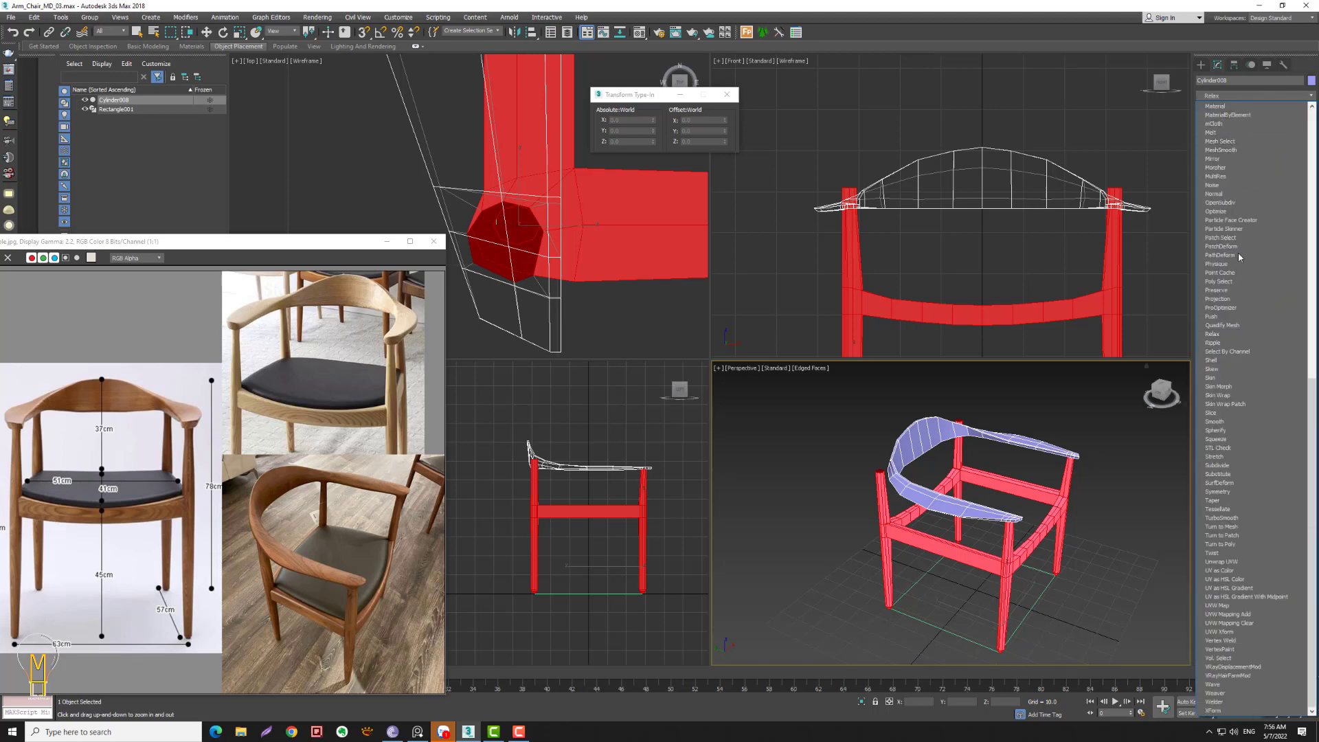
key("f")
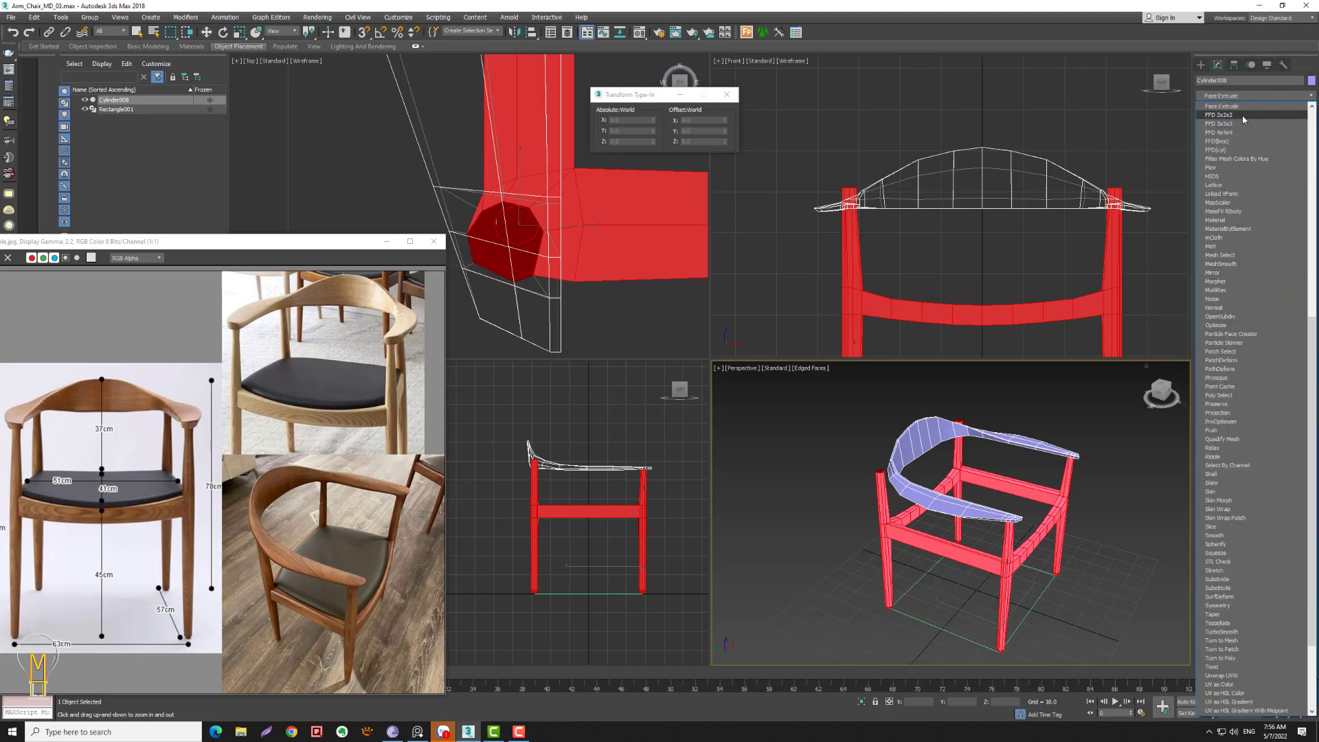
left_click(1243, 117)
left_click(1212, 108)
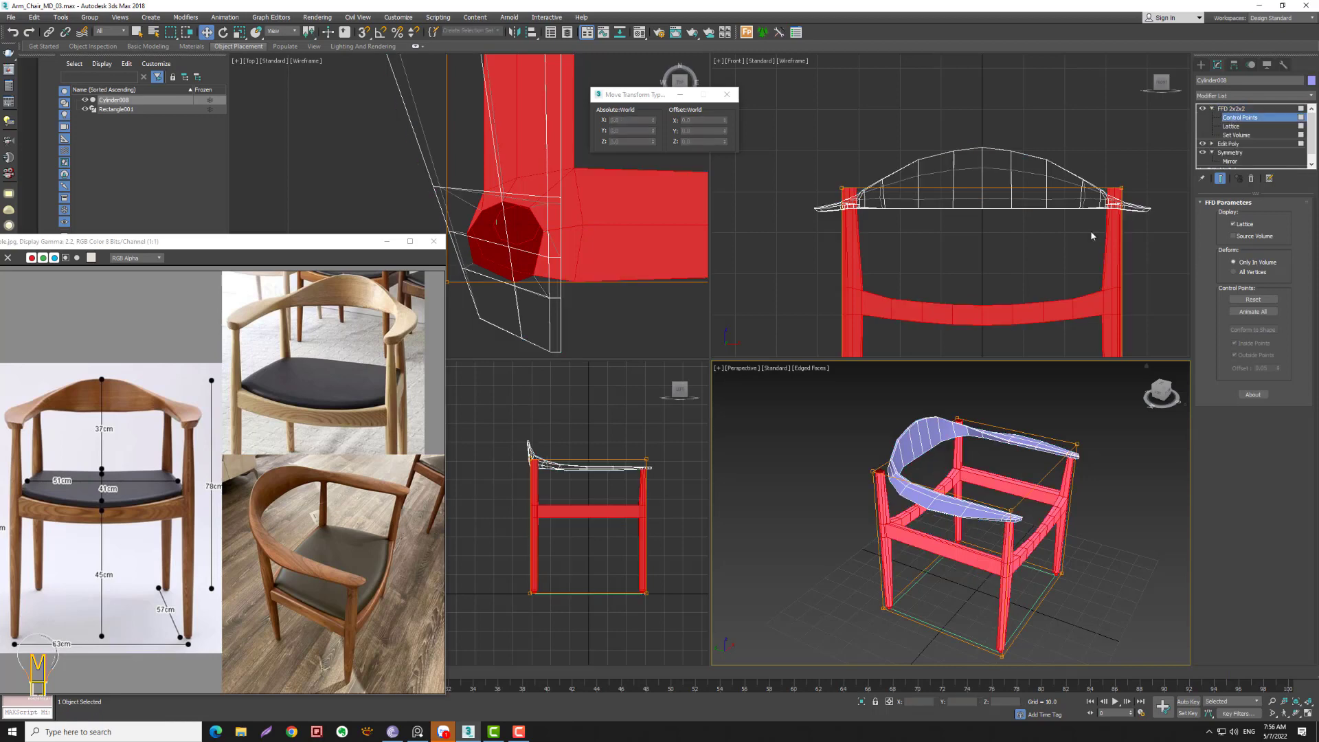
- Push the lower-left lattice point outward to splay the legs and lower the upper-left points
left_click_drag(512, 608, 568, 589)
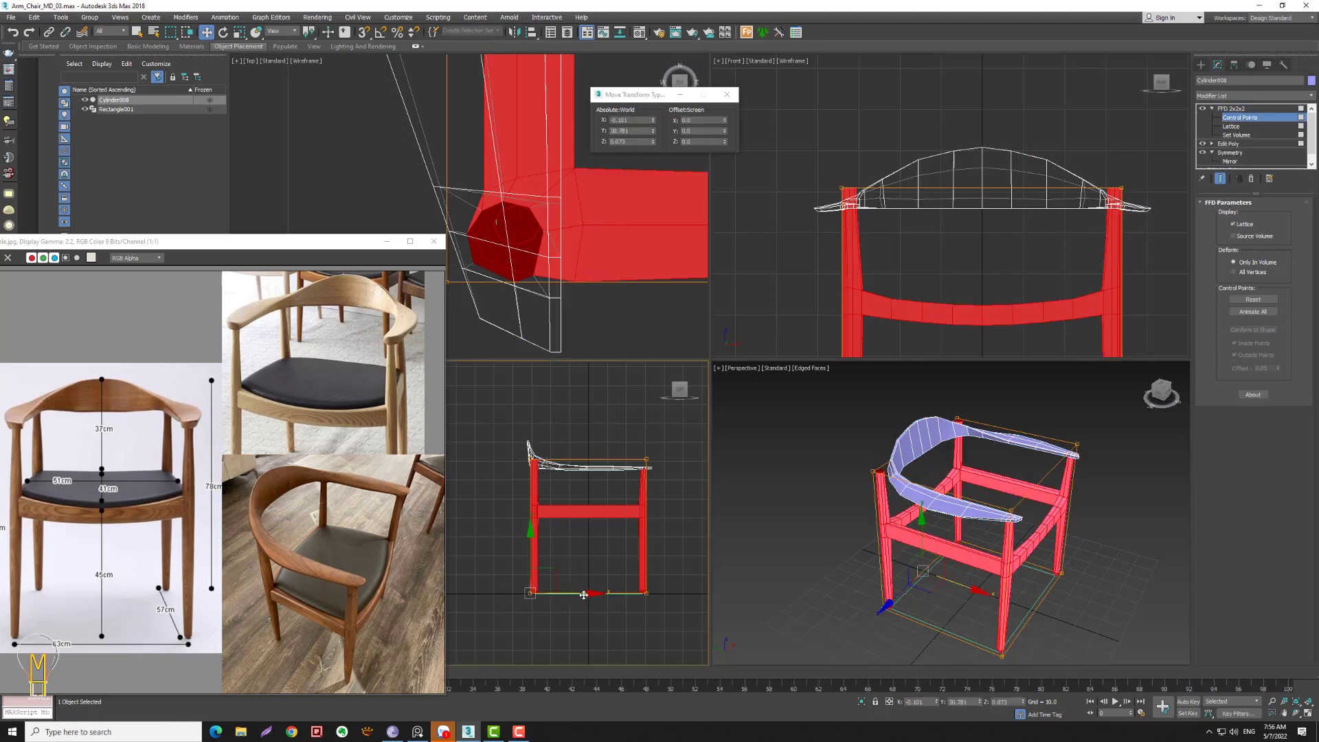
left_click_drag(587, 595, 528, 638)
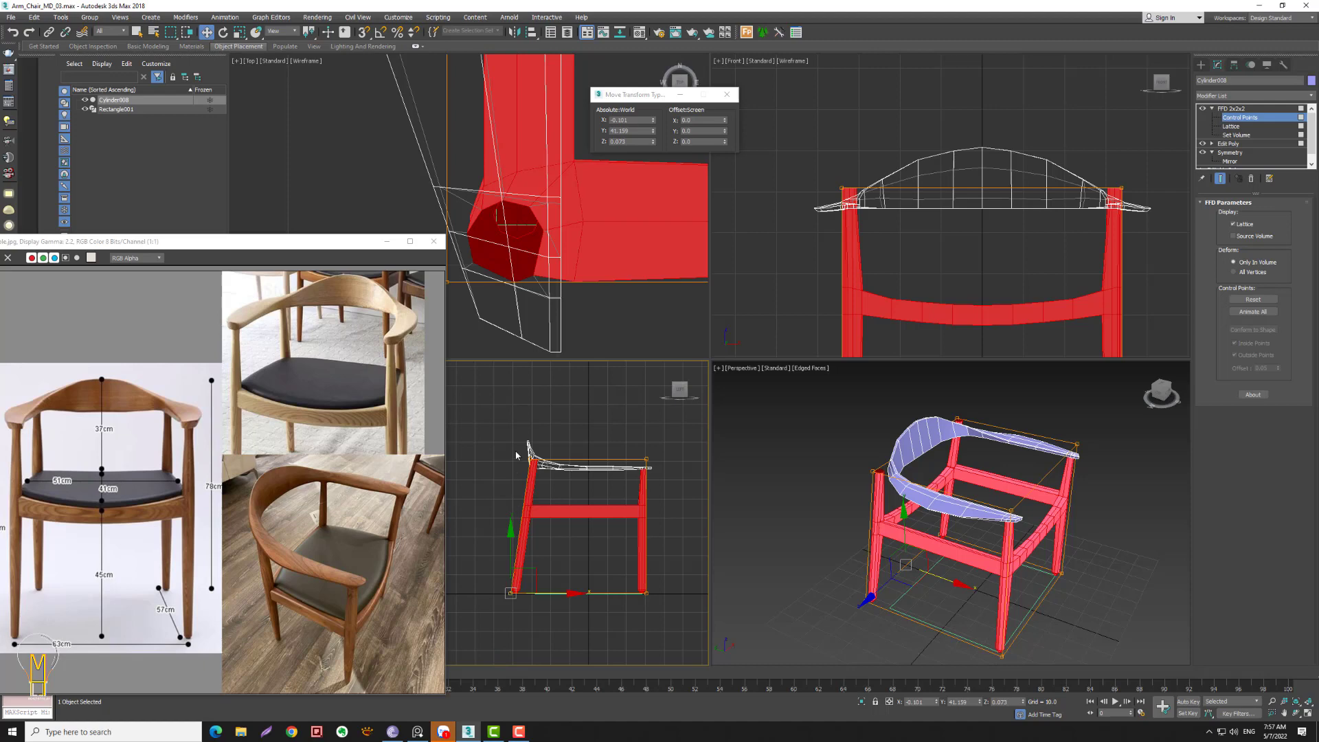
left_click_drag(559, 480, 560, 480)
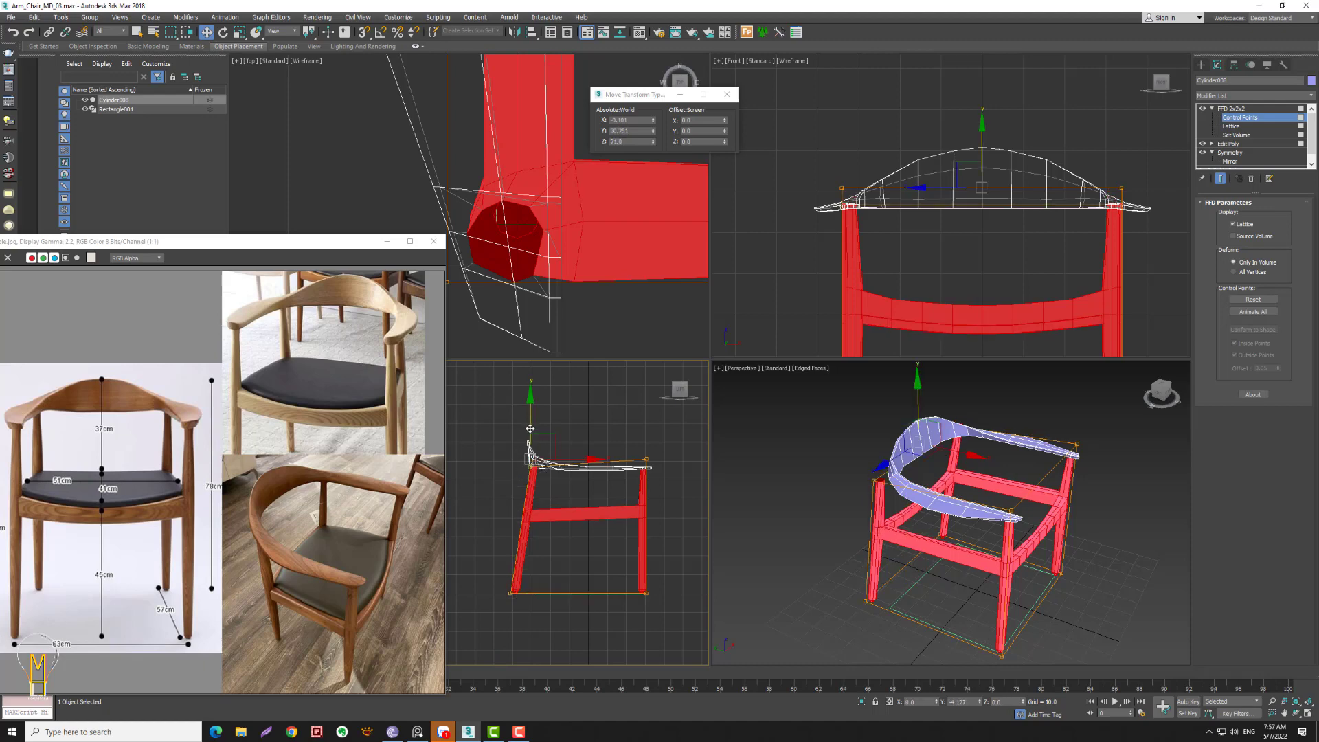
left_click_drag(530, 430, 571, 466)
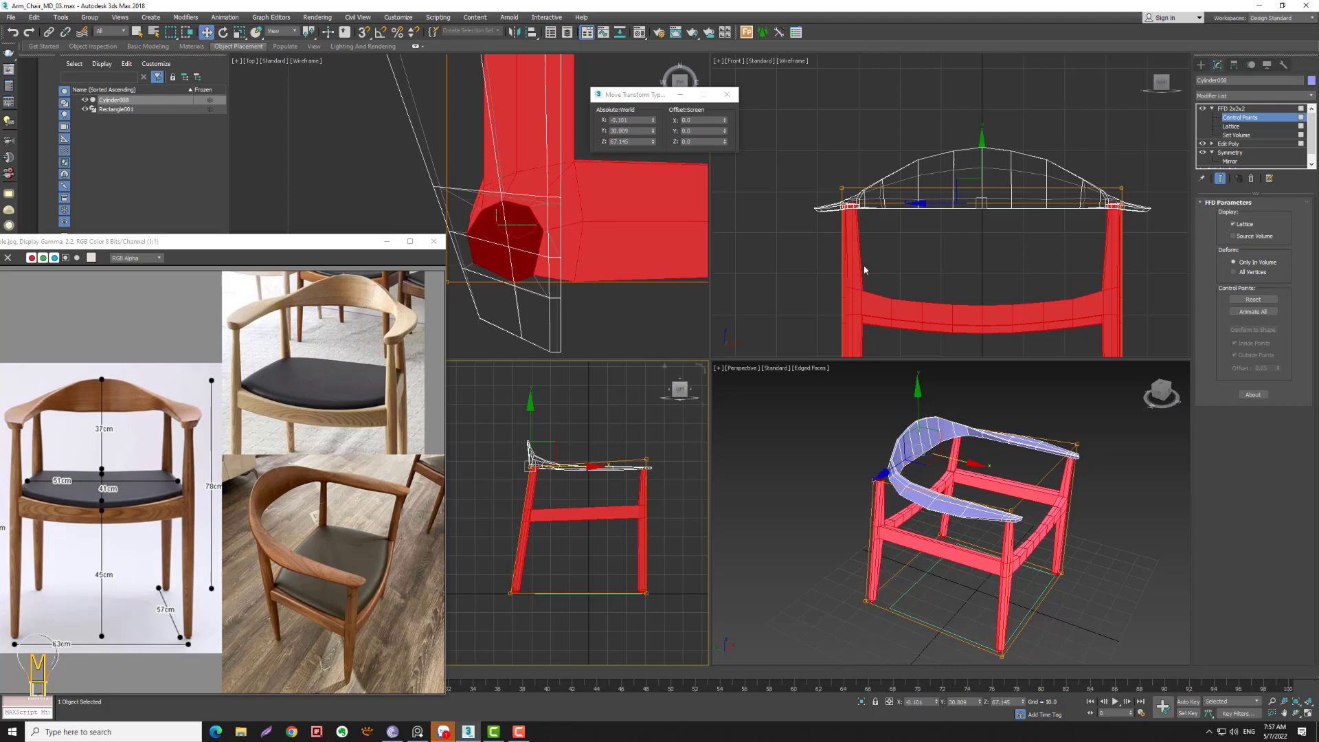
- Pan the front view to the leg bottoms and select the lower lattice control points
scroll(993, 230, "down", 2)
scroll(969, 237, "down", 1)
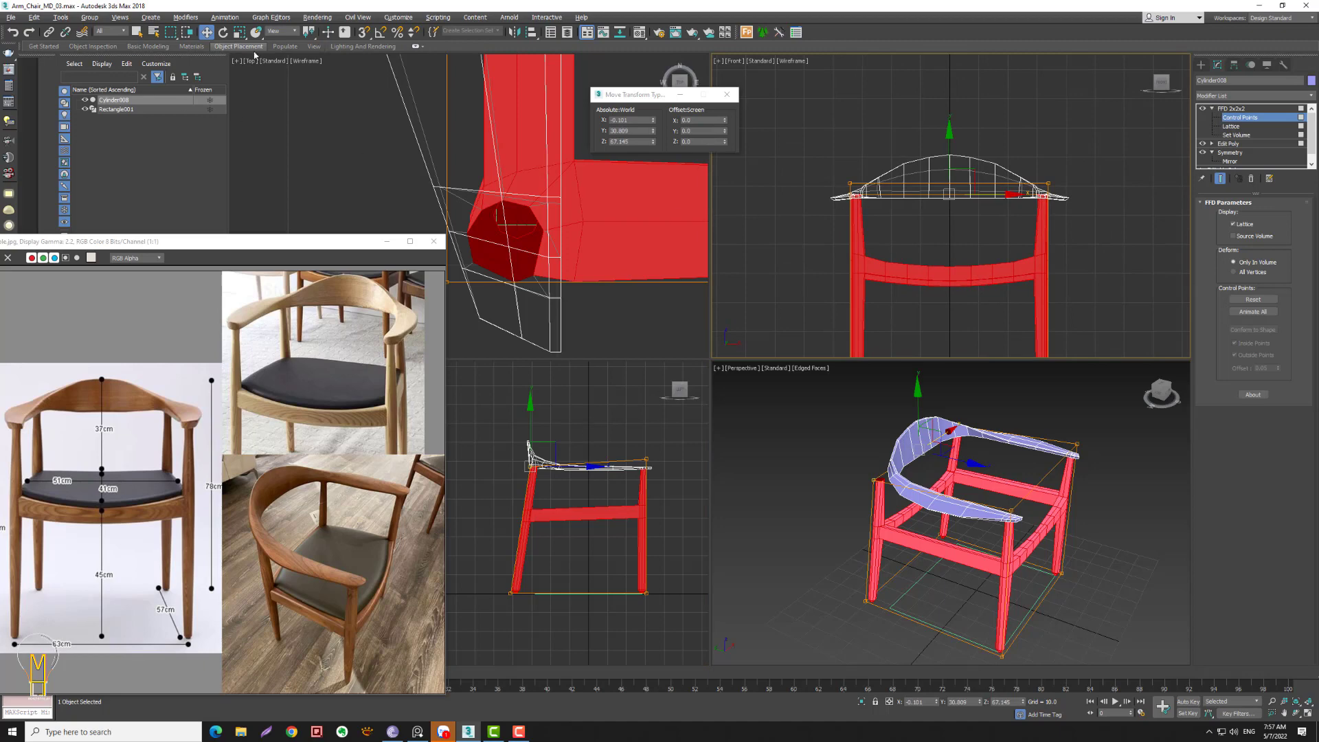
middle_click_drag(1006, 284, 947, 246)
middle_click(935, 544)
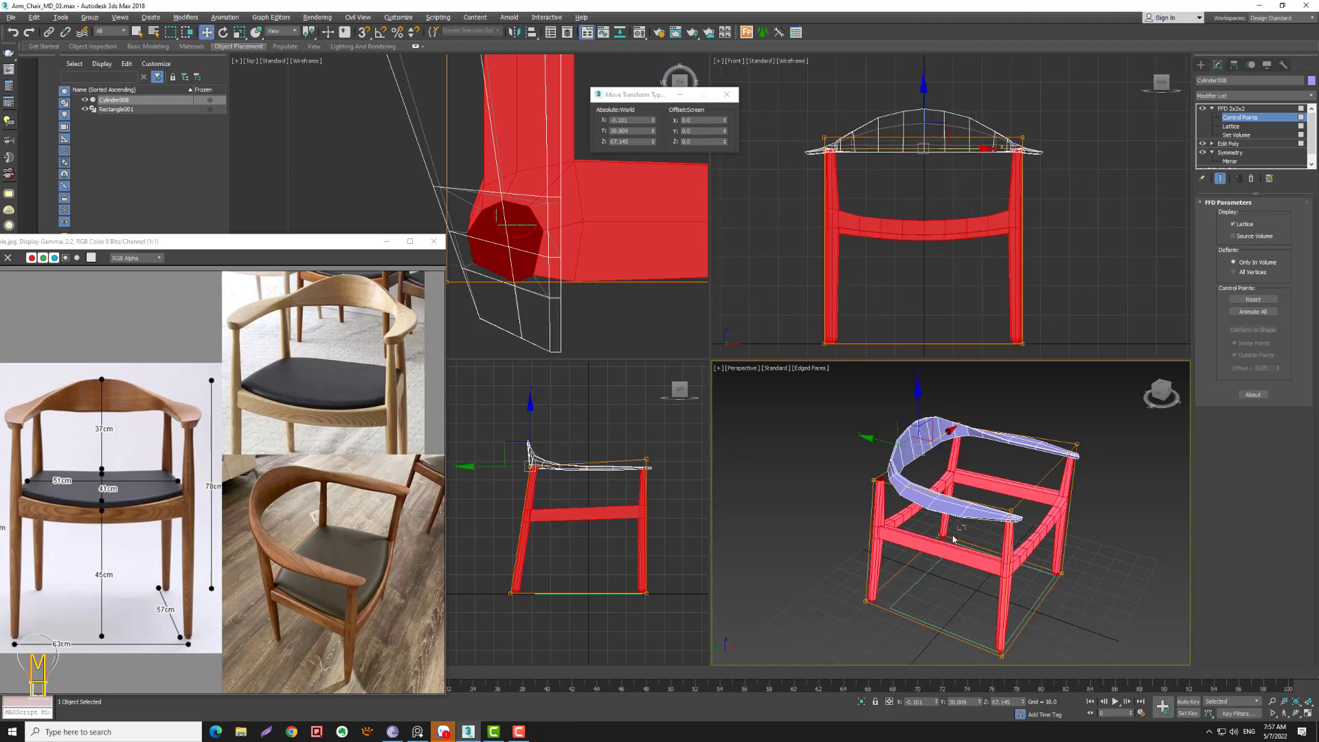
left_click_drag(965, 525, 904, 588)
middle_click(476, 446)
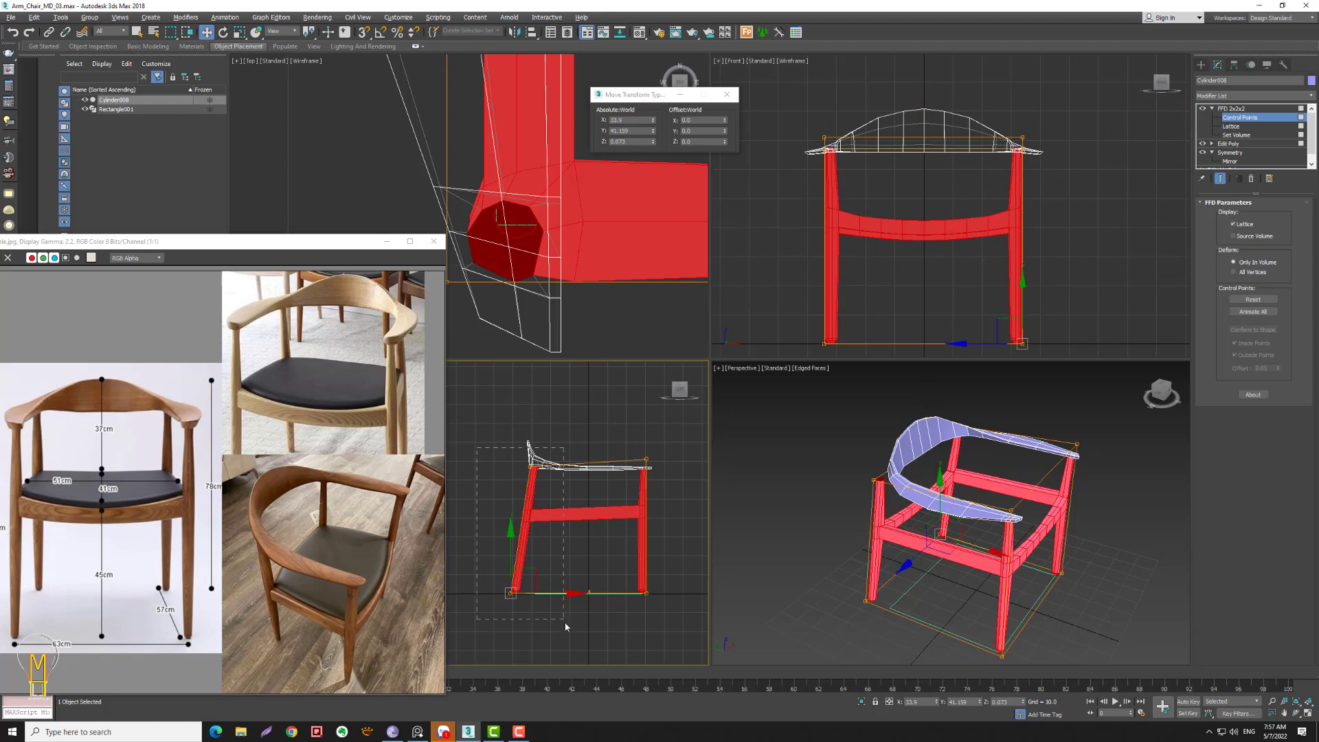
- Try scaling the lower control points narrower, then cancel the scale
left_click(236, 35)
middle_click_drag(961, 275, 984, 274)
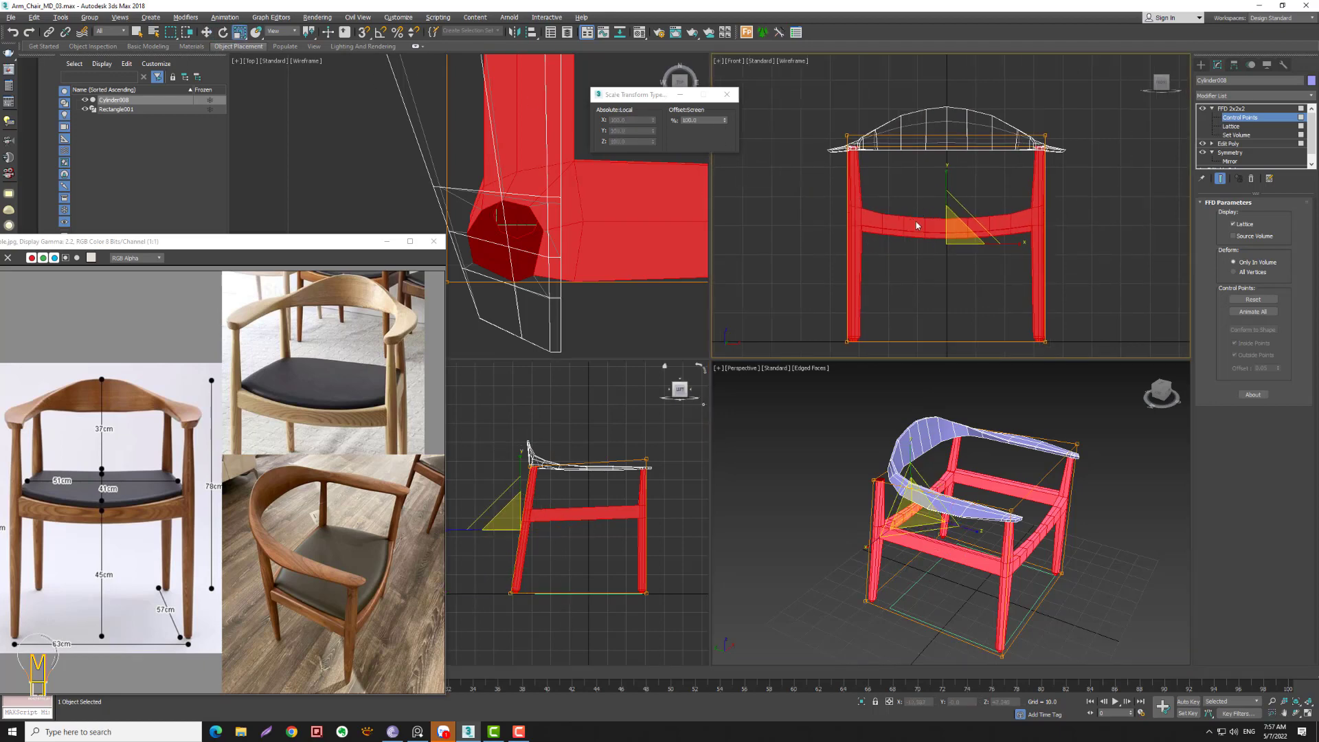
left_click_drag(1023, 244, 1007, 244)
right_click(1007, 244)
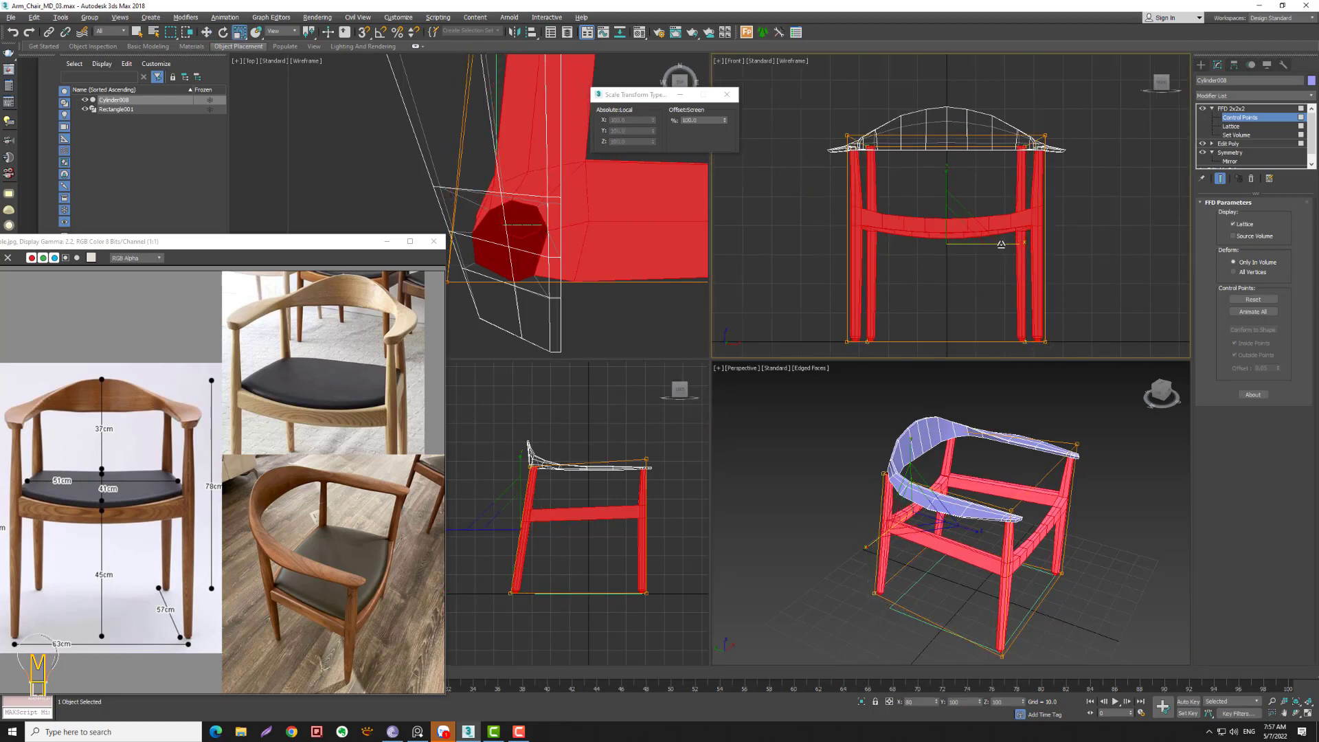
- Zoom in on the backrest and shift the selected control points along Y
key("alt+z")
mouse_move(924, 495)
left_mouse_down()
mouse_move(924, 407)
mouse_move(1016, 443)
left_mouse_up()
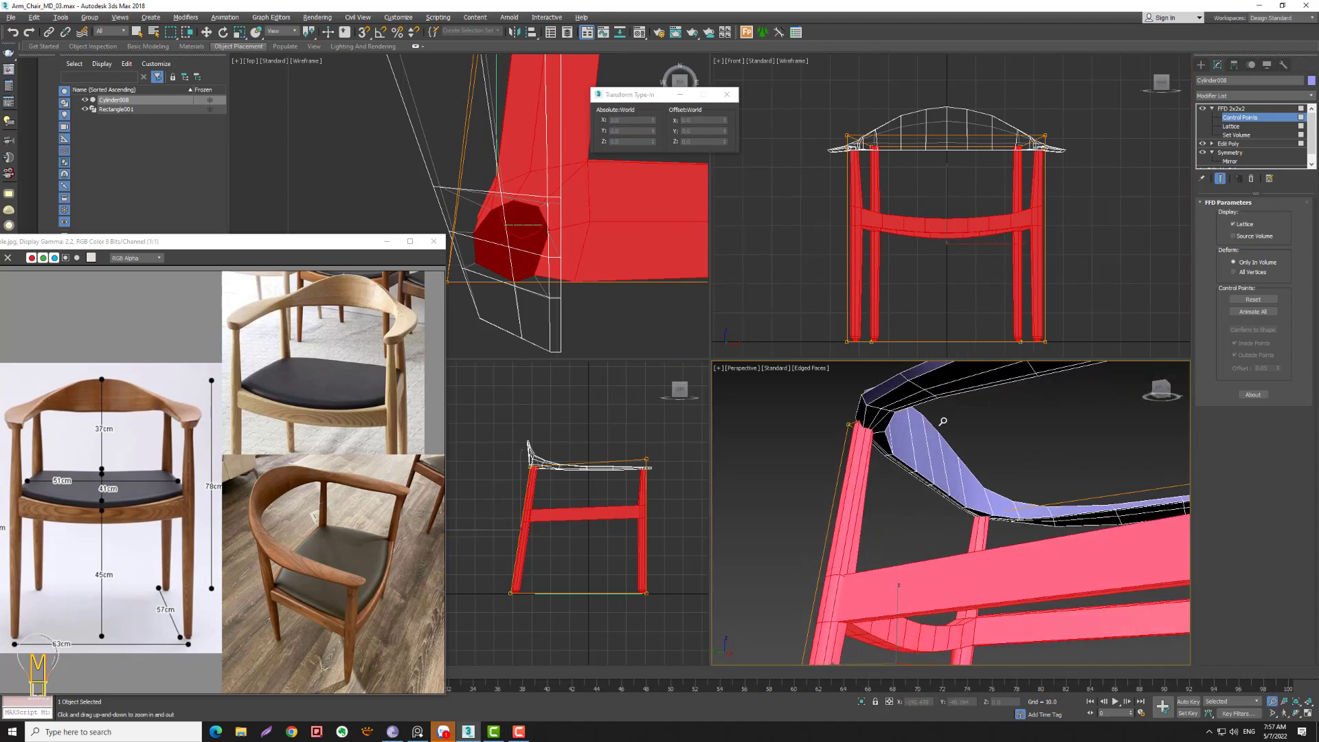
middle_click_drag(1016, 443, 978, 459, "alt")
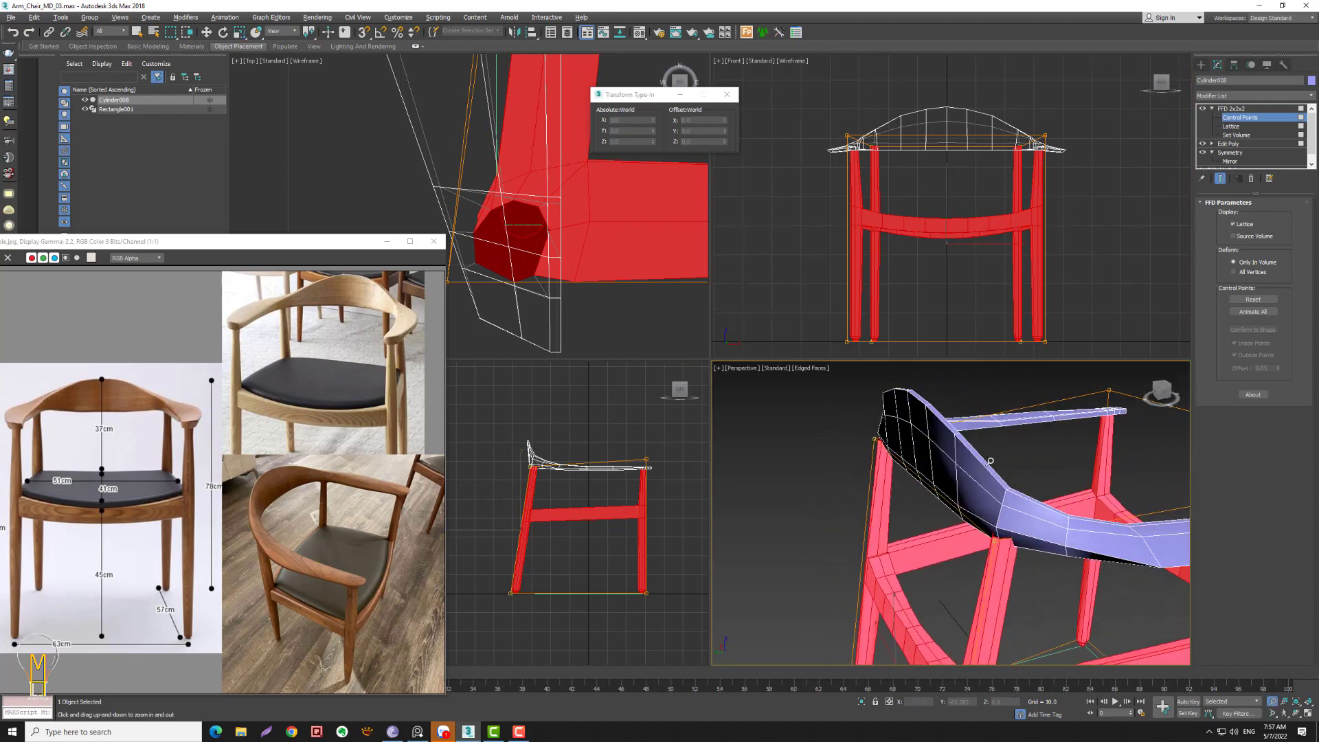
right_click(556, 454)
key("r")
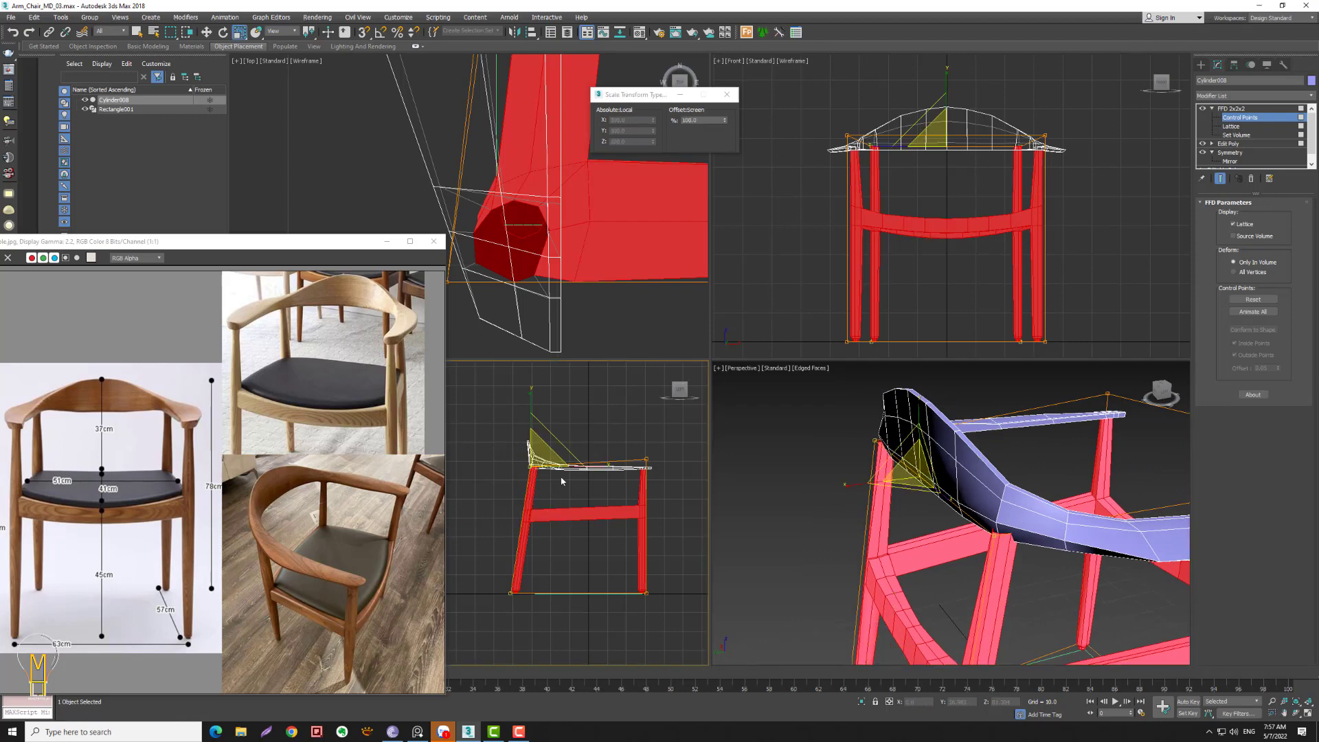
left_click(206, 31)
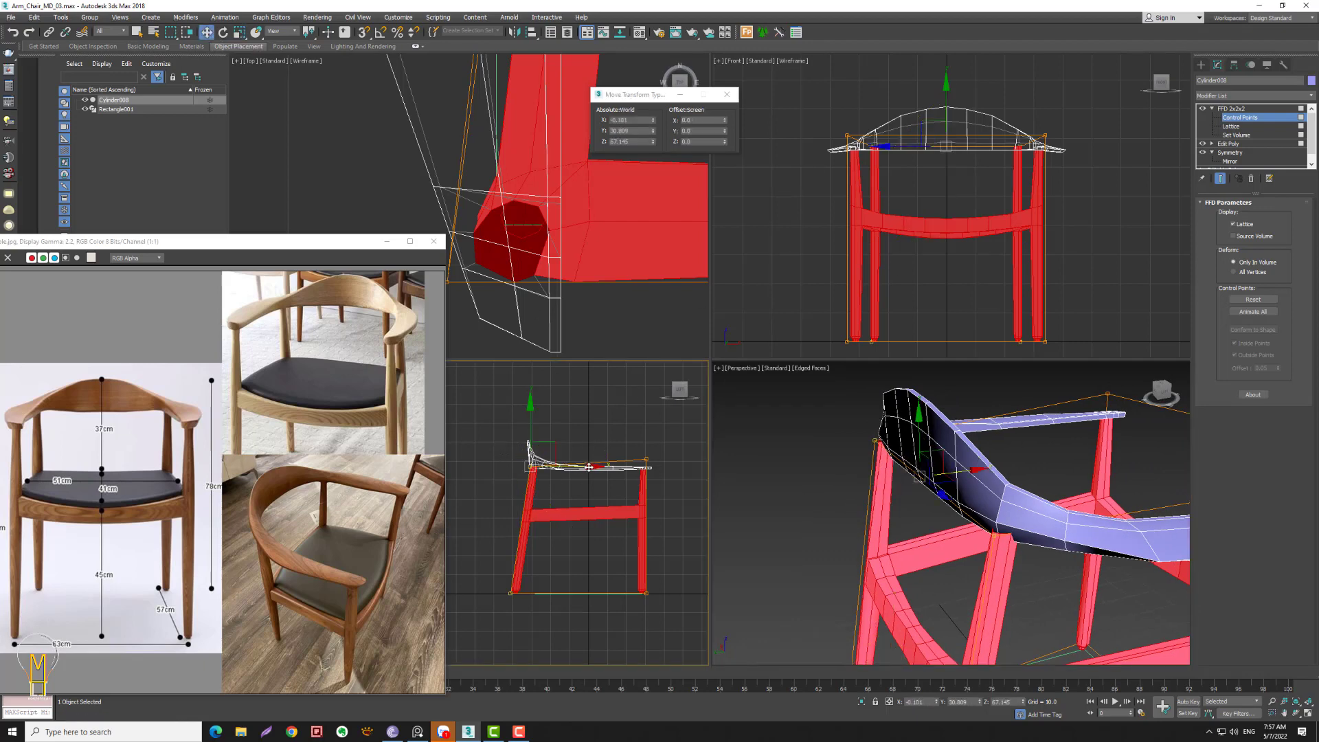
left_click_drag(588, 467, 594, 467)
- Frame the chair in the top view and nudge the selected control point slightly along Y
key("alt+z")
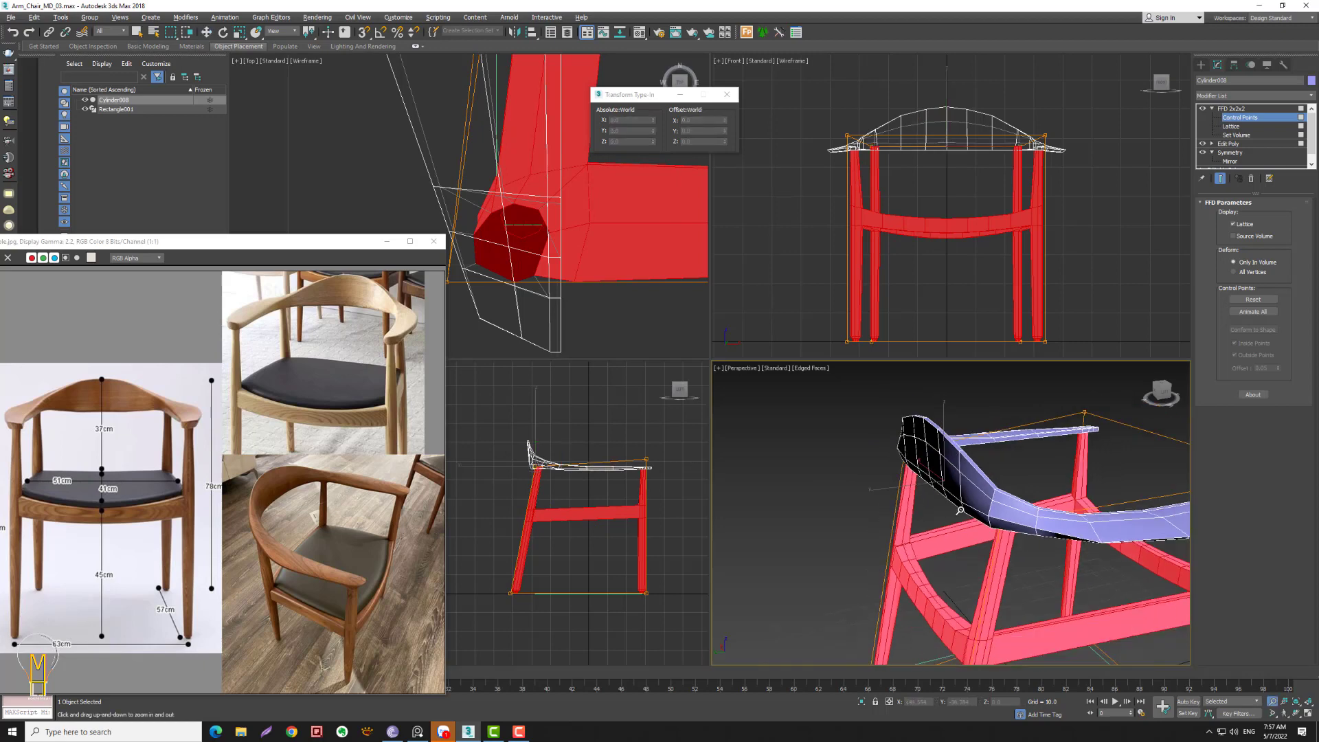
left_click_drag(963, 523, 876, 505)
middle_click_drag(876, 505, 875, 440, "alt")
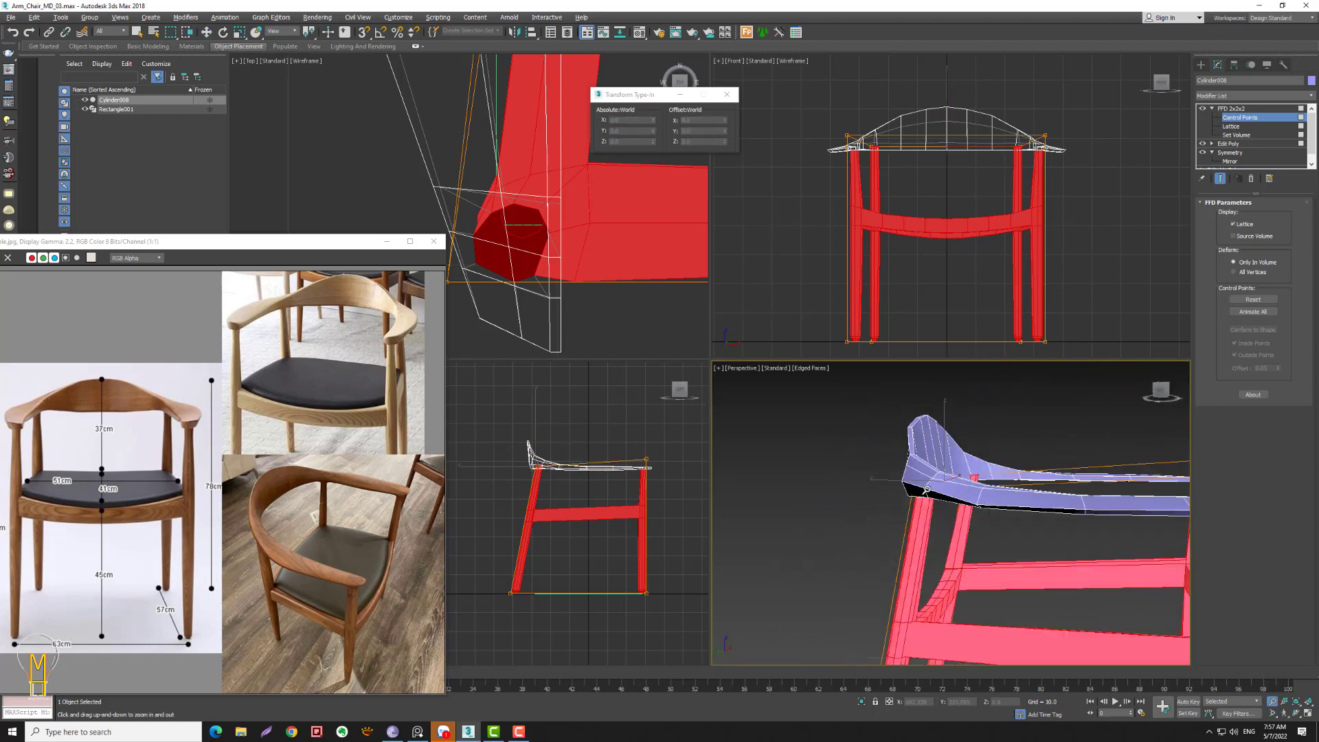
right_click(590, 472)
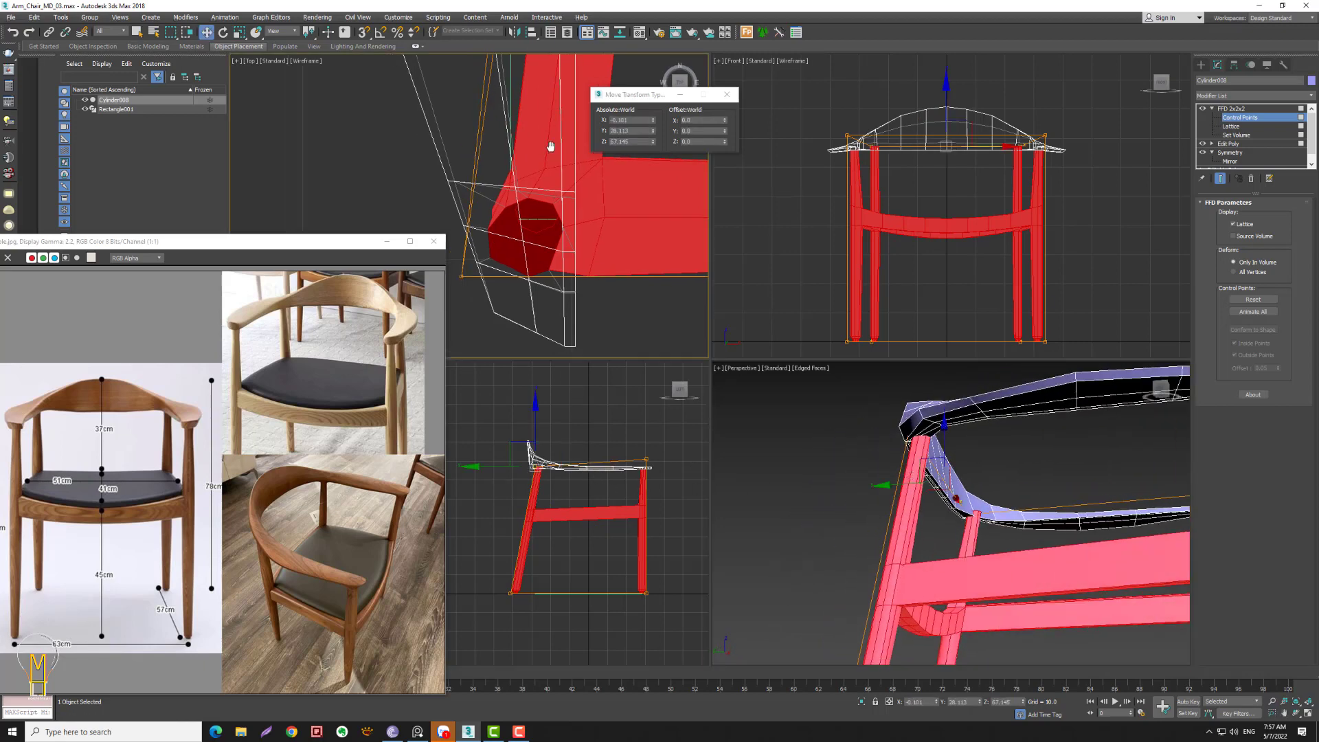
key("alt+z")
mouse_move(514, 206)
left_mouse_down()
mouse_move(513, 246)
mouse_move(539, 228)
left_mouse_up()
key("z")
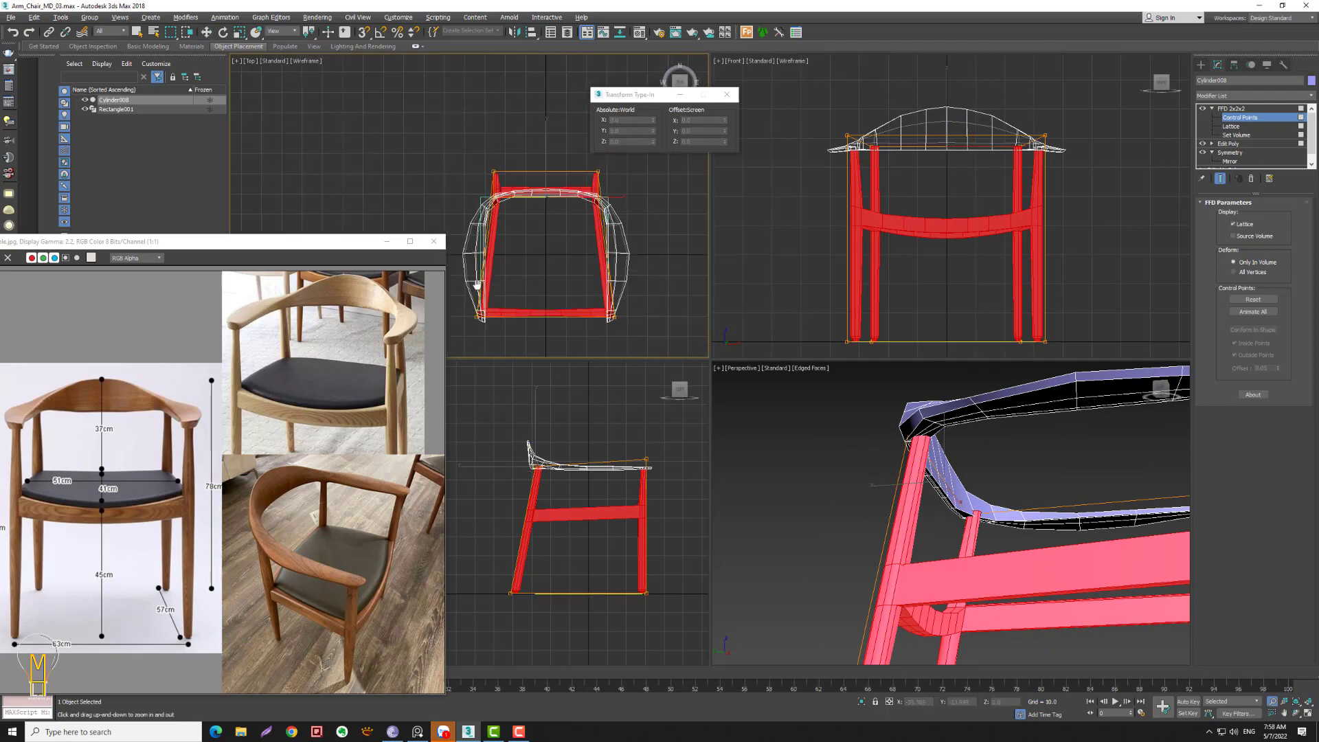
key("w")
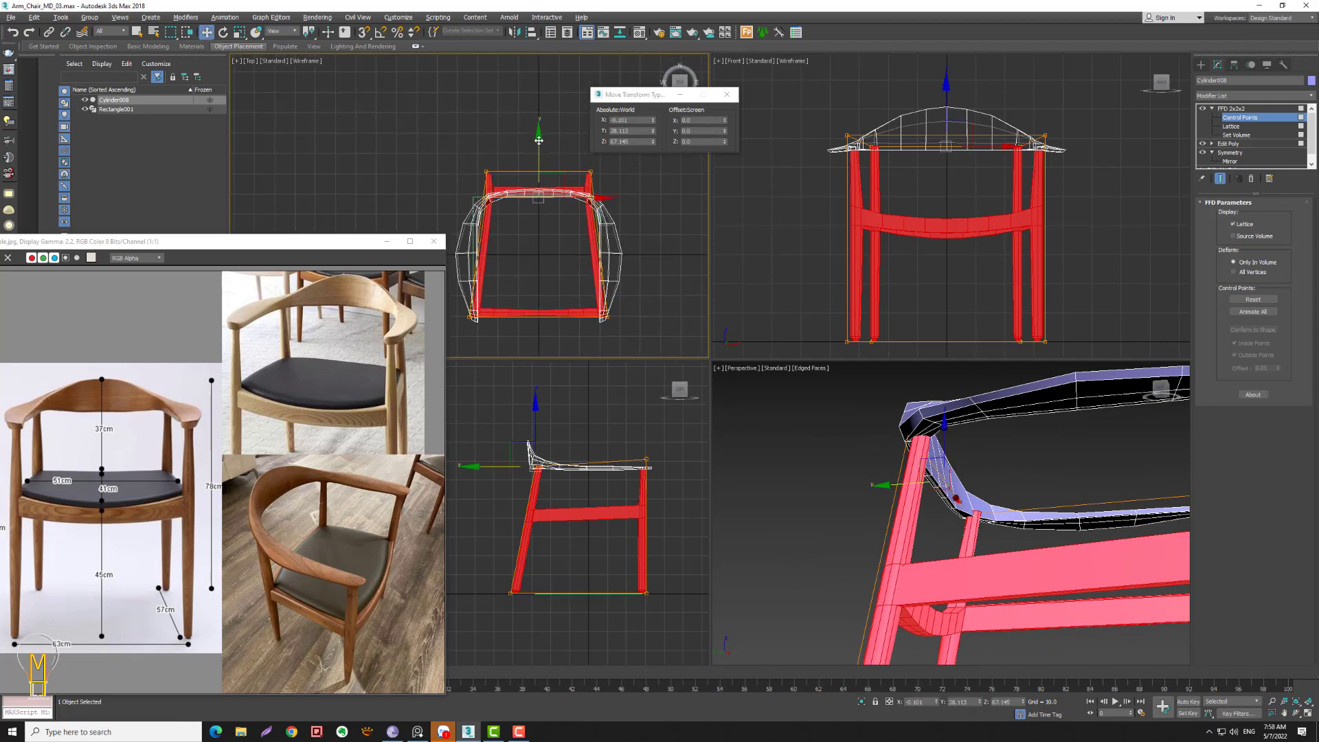
left_click_drag(538, 140, 539, 139)
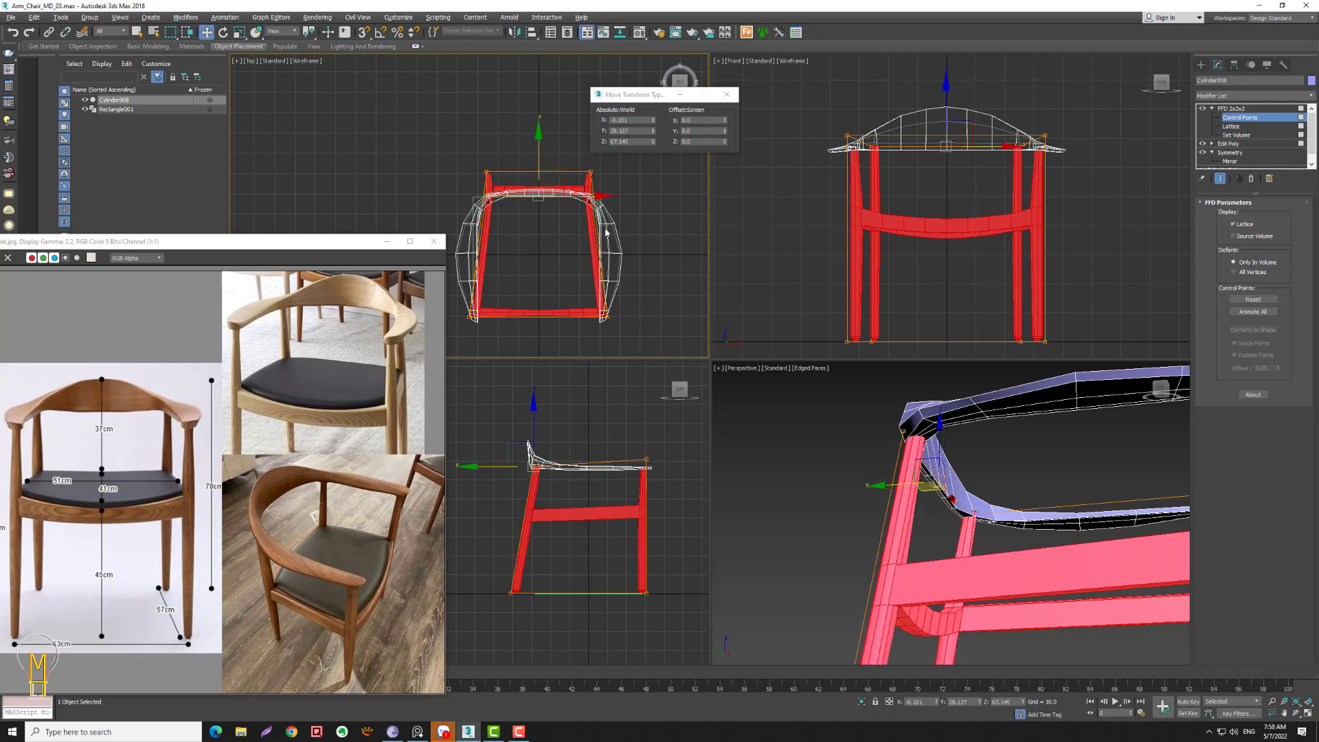
key("alt+z")
left_click_drag(962, 412, 959, 450)
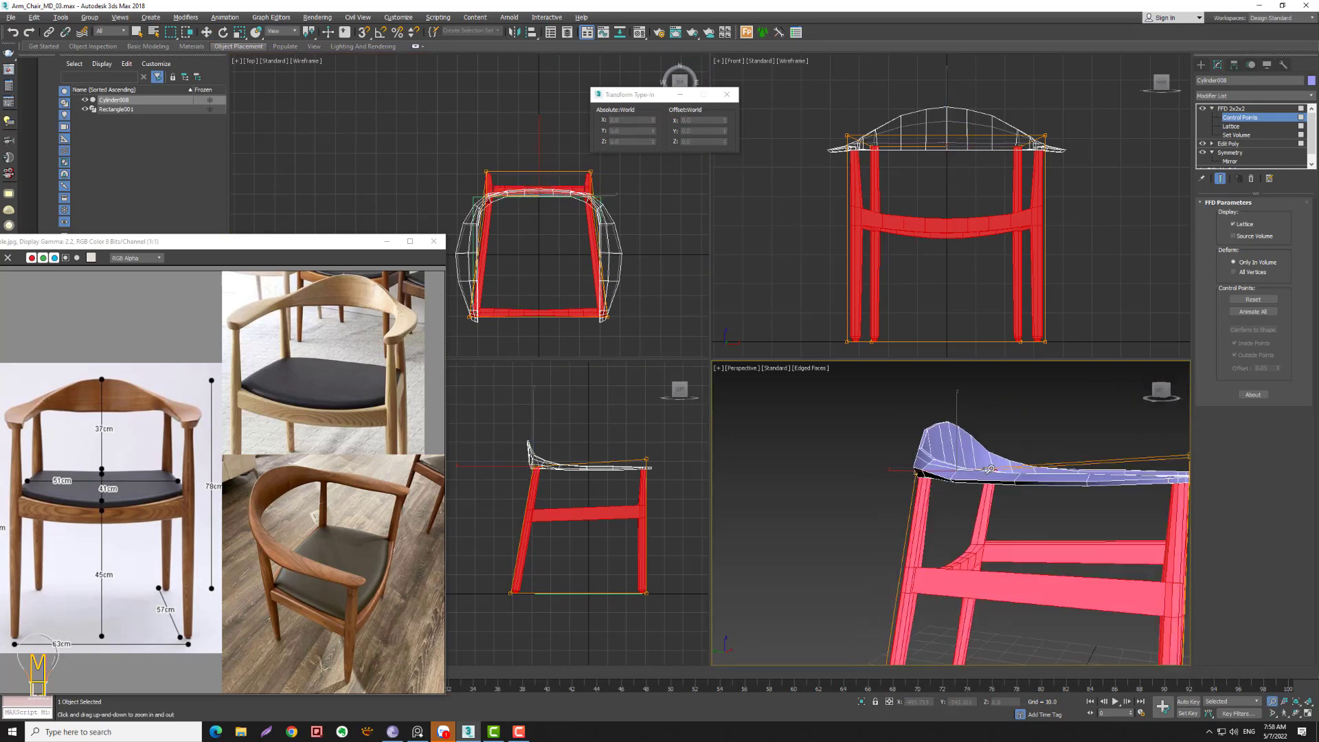
- Exit lattice point editing and add an Edit Poly modifier above the FFD
left_click(1232, 109)
key("alt+z")
left_click_drag(920, 488, 919, 447)
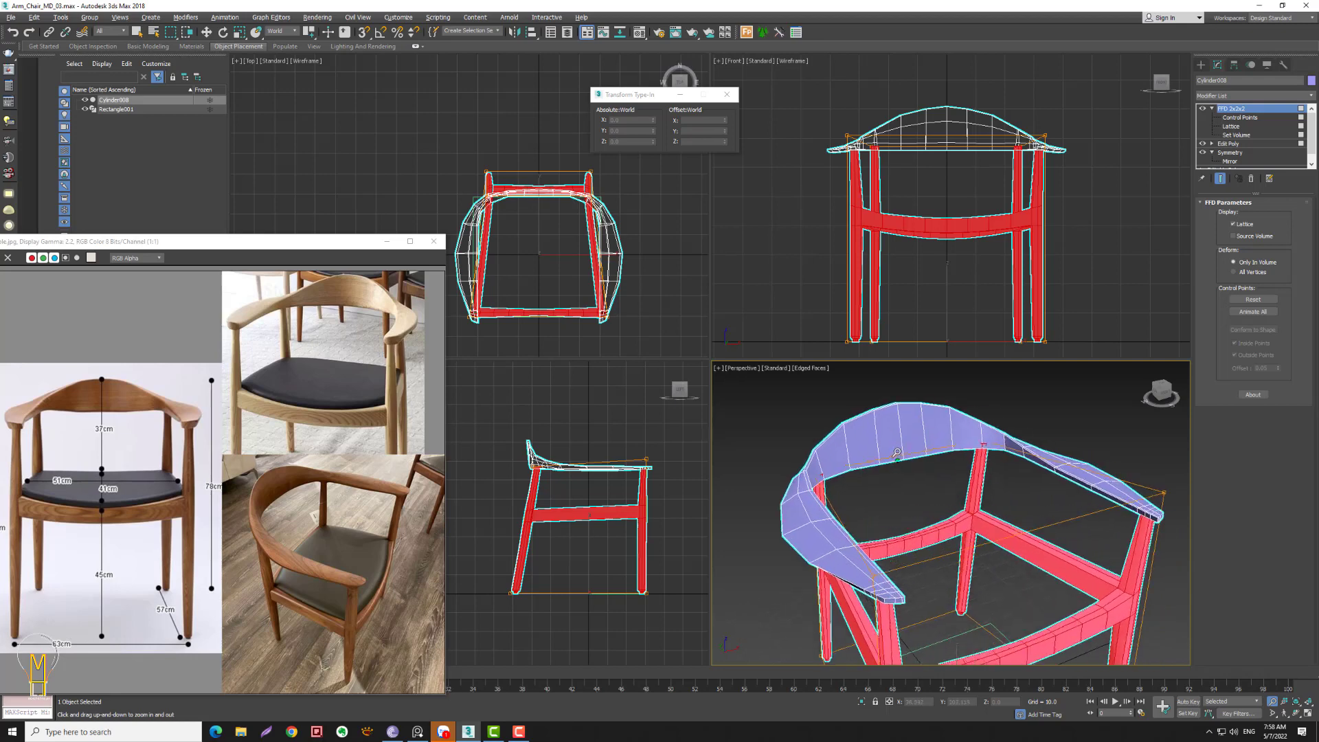
left_click(1250, 96)
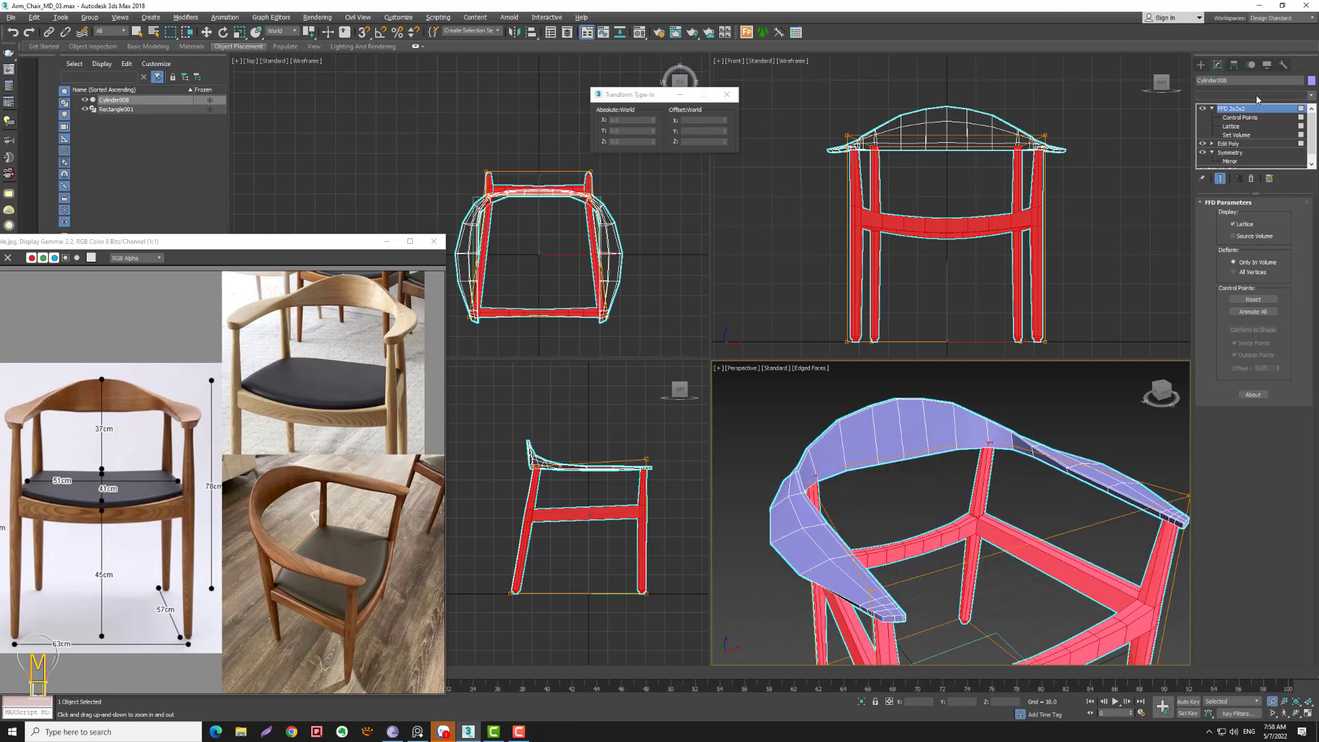
key("e")
key("Down")
key("Down")
key("Down")
key("Return")
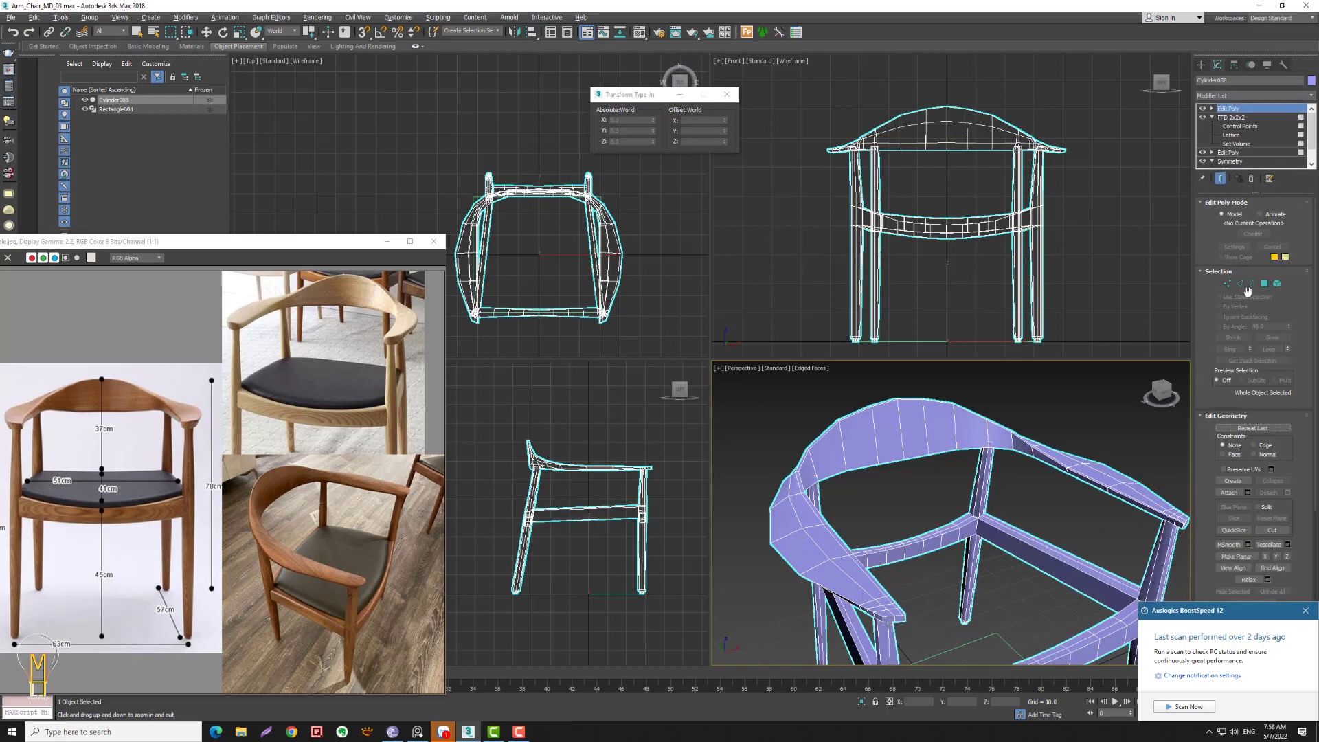
- Select three backrest polygons and move them along Y
left_click(1264, 283)
key("w")
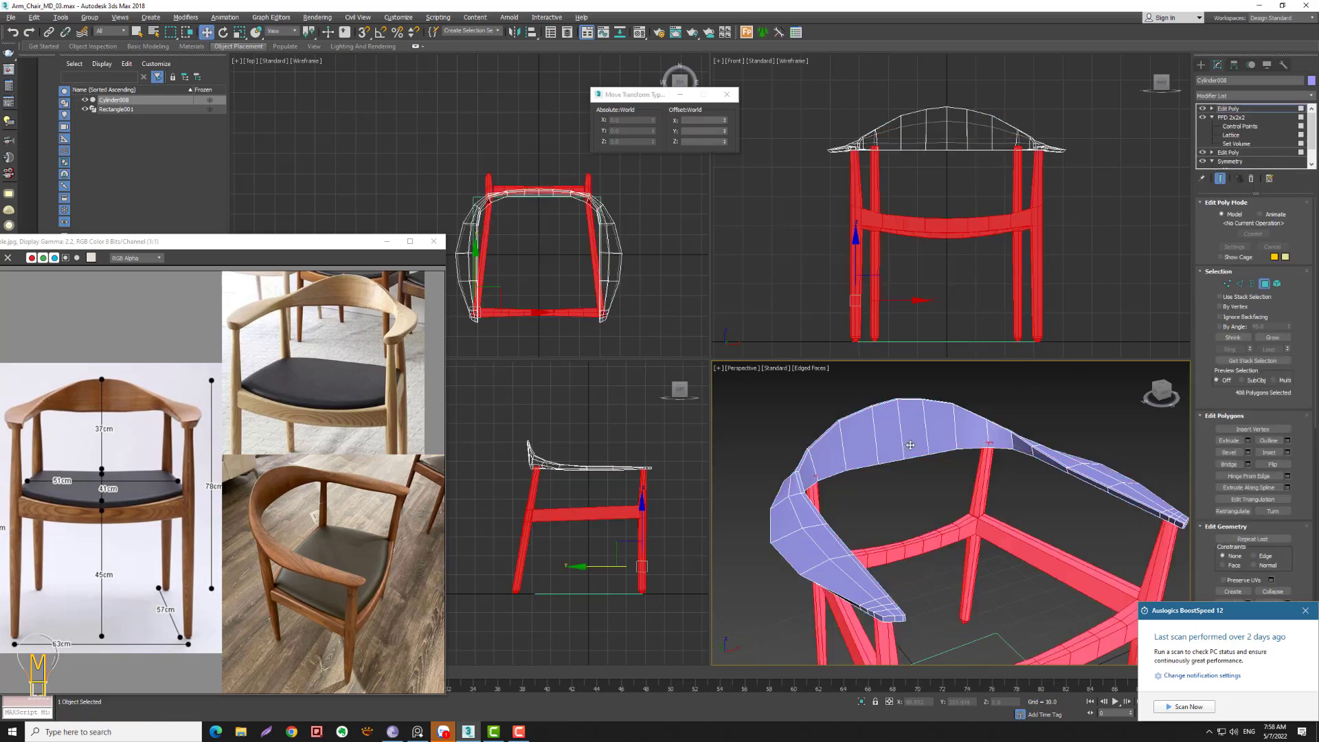
left_click(900, 445)
left_click(859, 447, "ctrl")
left_click(945, 430, "ctrl")
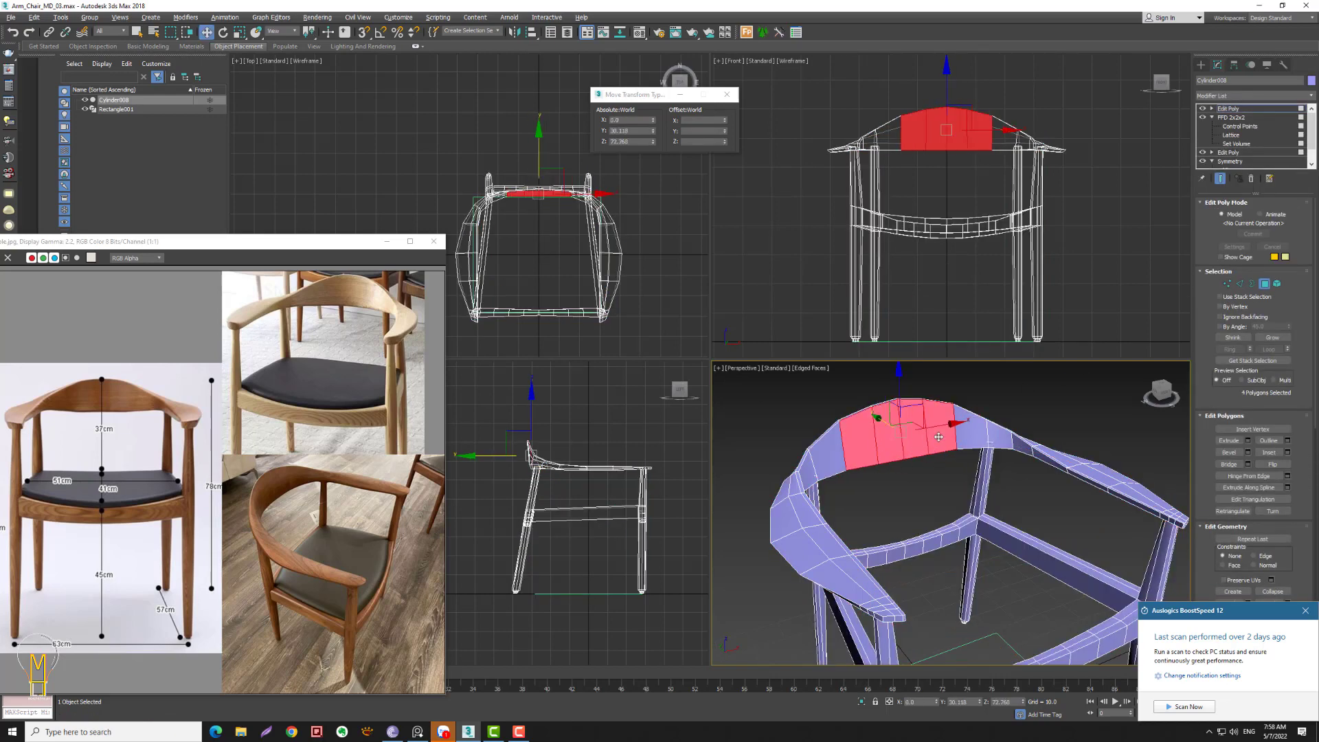
middle_click_drag(921, 456, 932, 456, "alt")
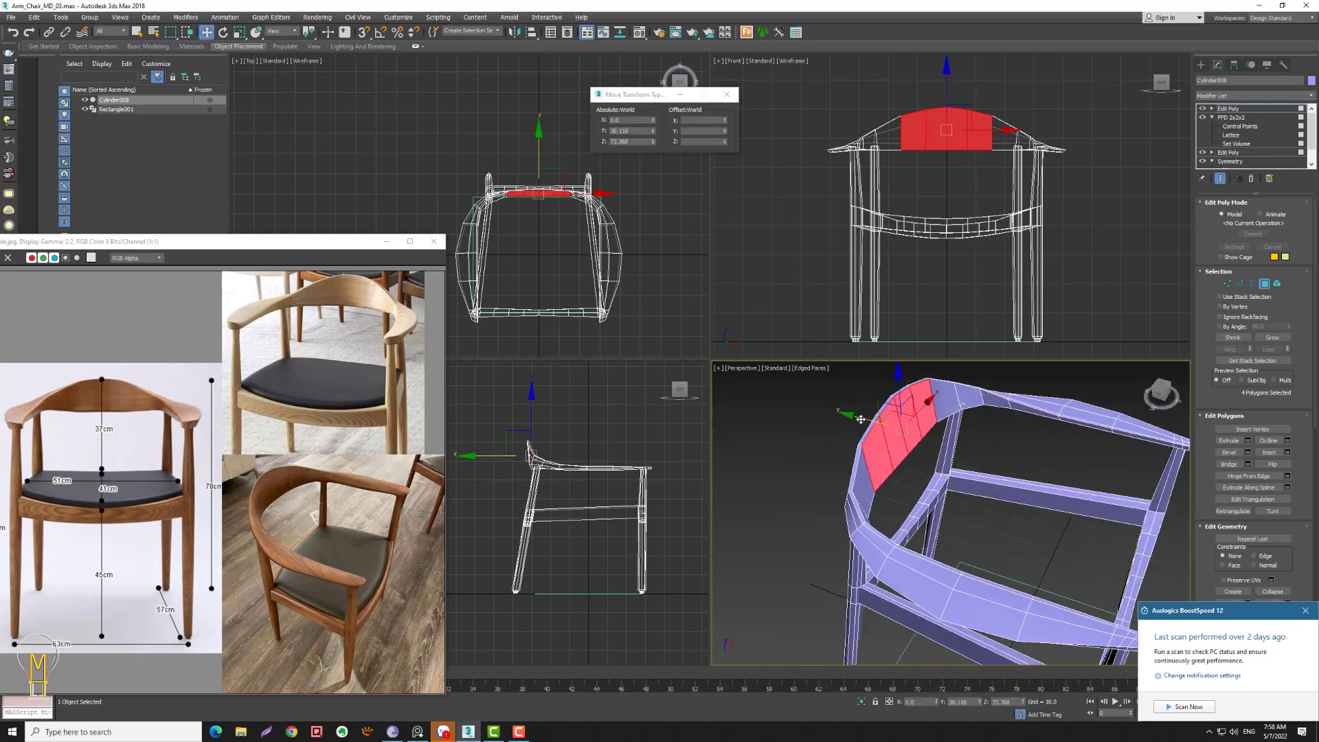
left_click_drag(855, 416, 863, 420)
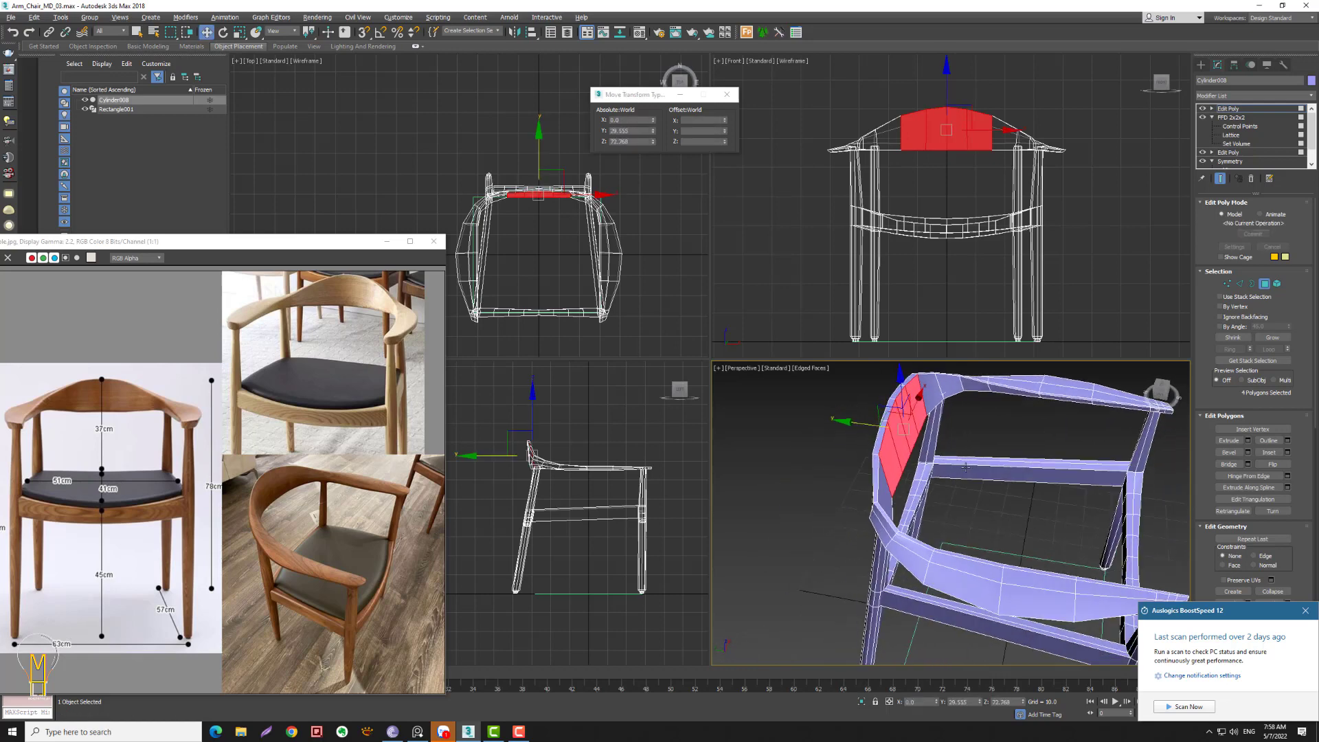
mouse_move(863, 420)
middle_mouse_down("alt")
mouse_move(825, 444)
mouse_move(866, 430)
mouse_move(876, 451)
middle_mouse_up("alt")
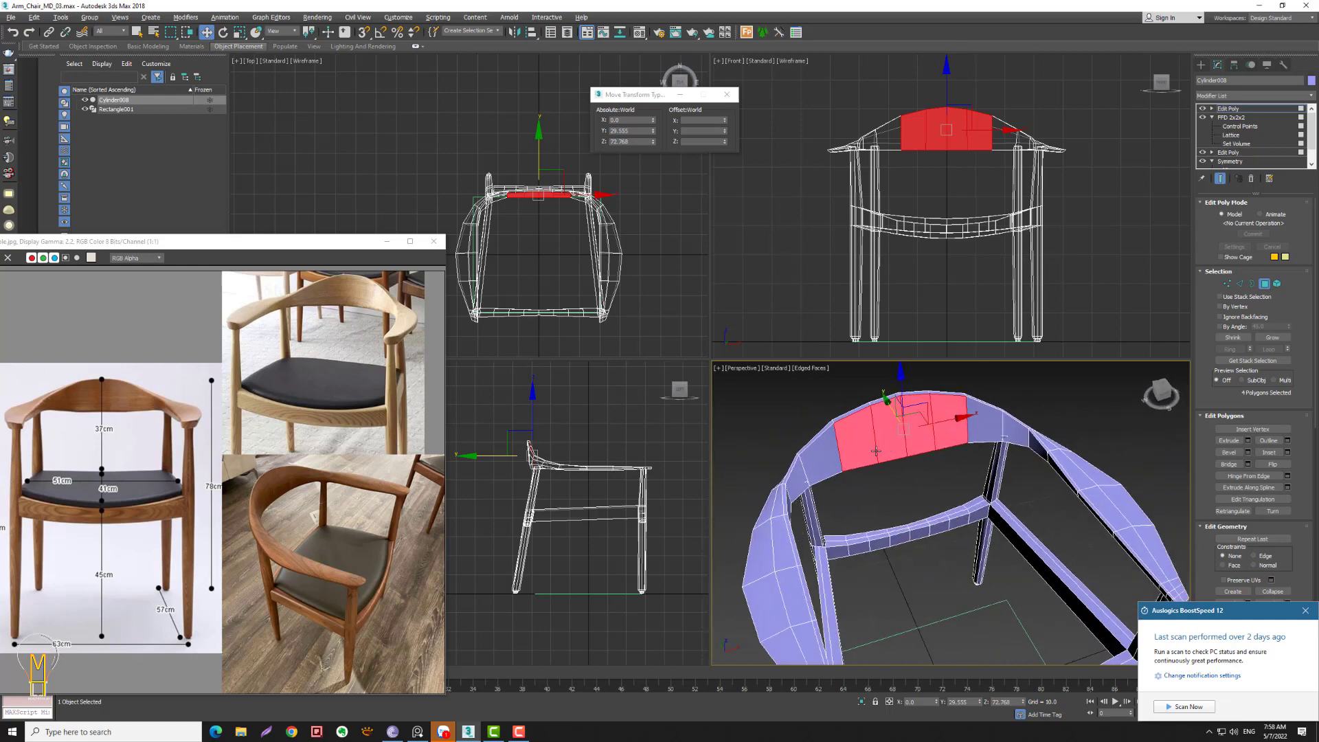
- Select two edges on the backrest top and shift them slightly into place
left_click(1239, 283)
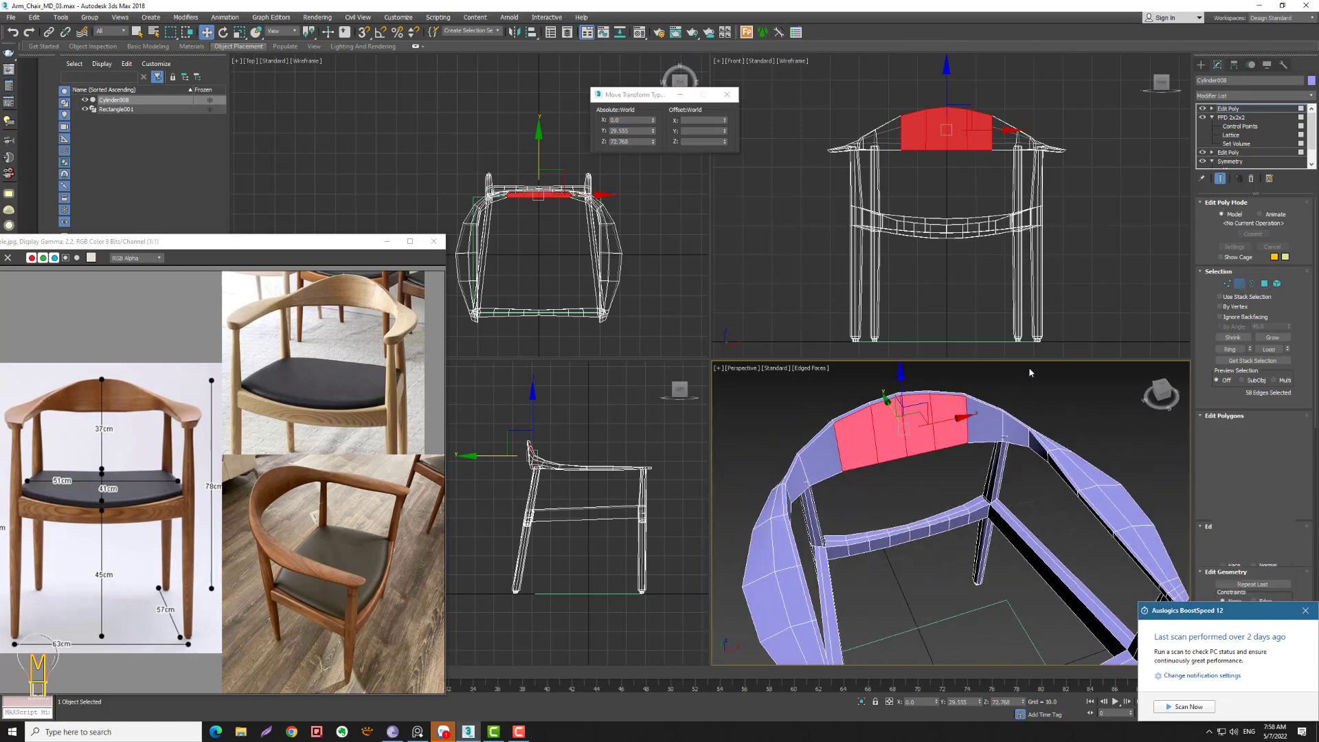
left_click(812, 473)
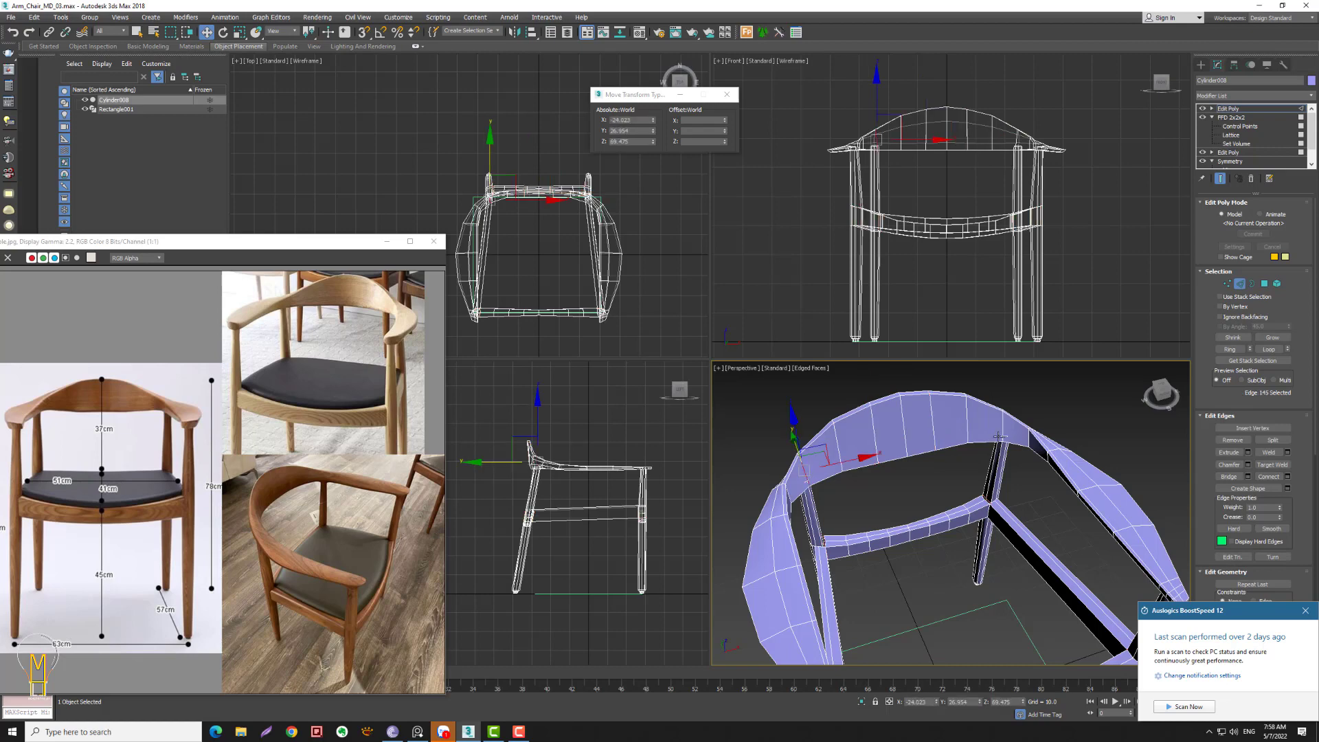
left_click(998, 436, "ctrl")
left_click_drag(792, 443, 793, 441)
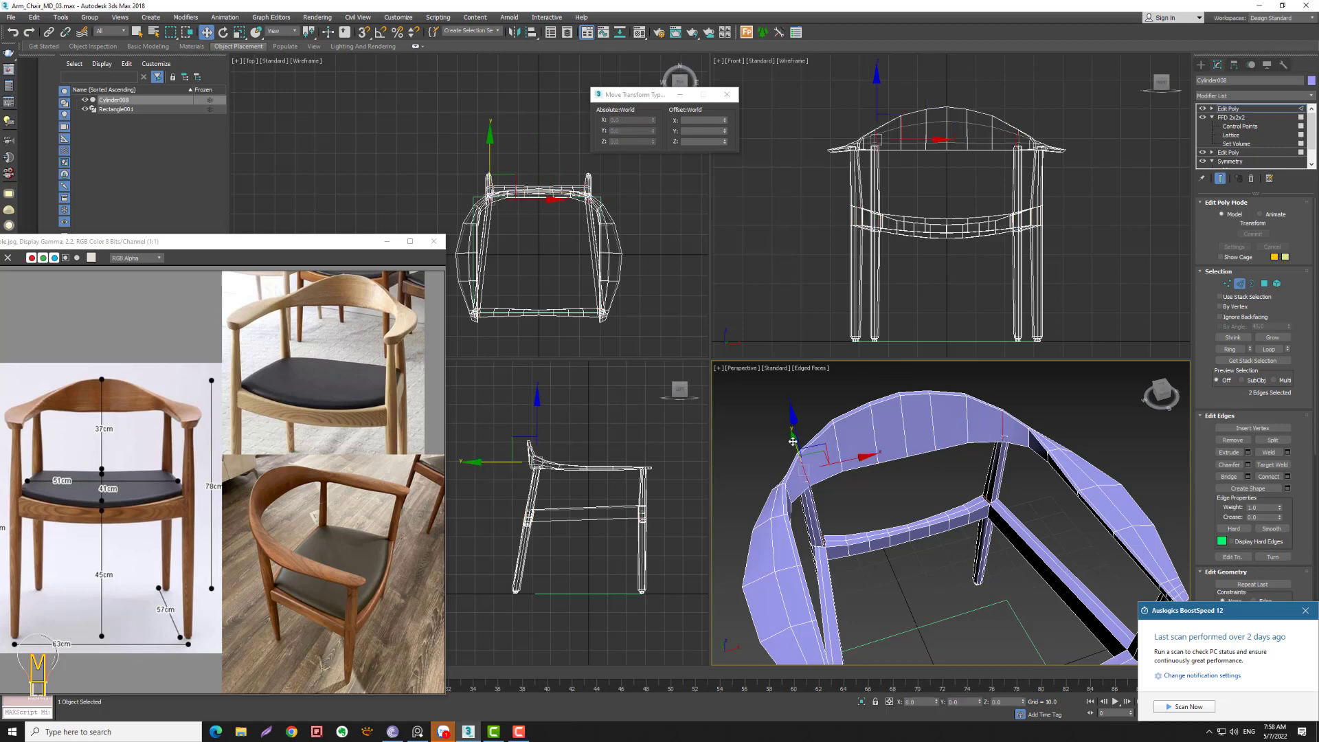
middle_click_drag(793, 443, 981, 468, "alt")
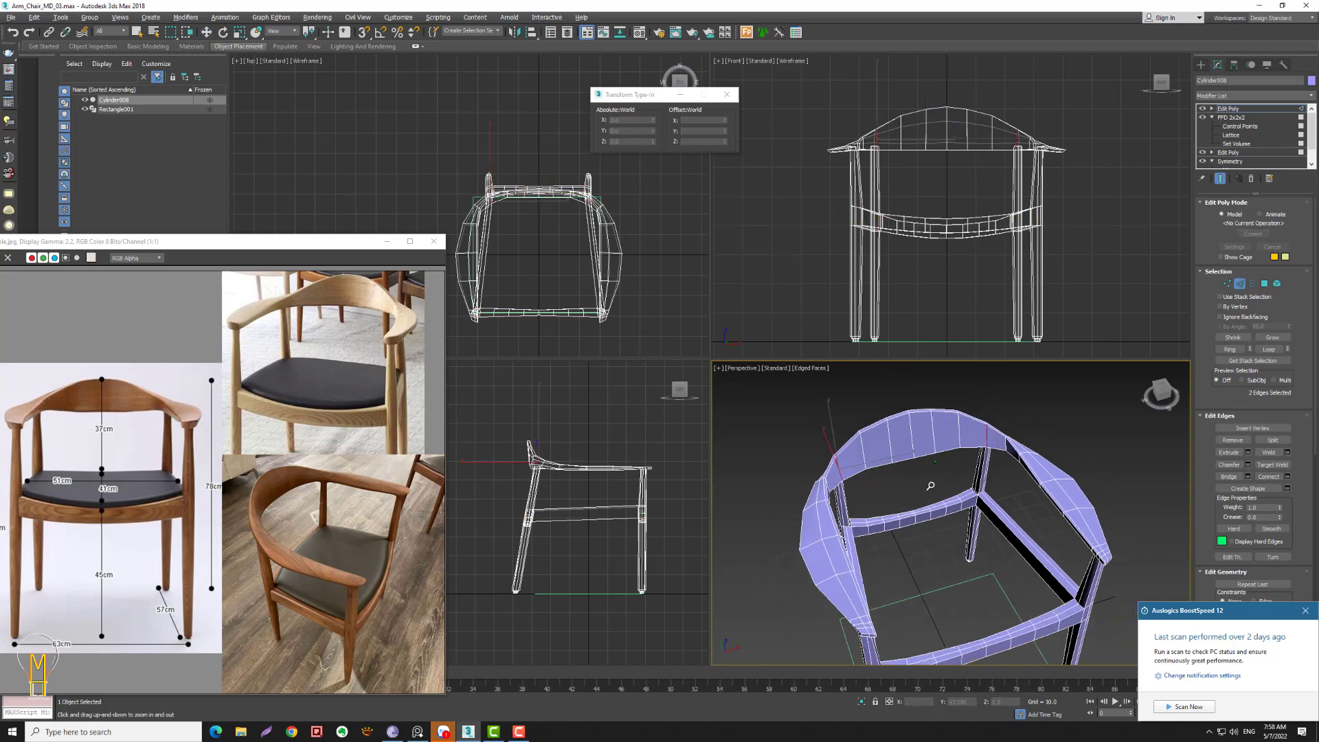
key("w")
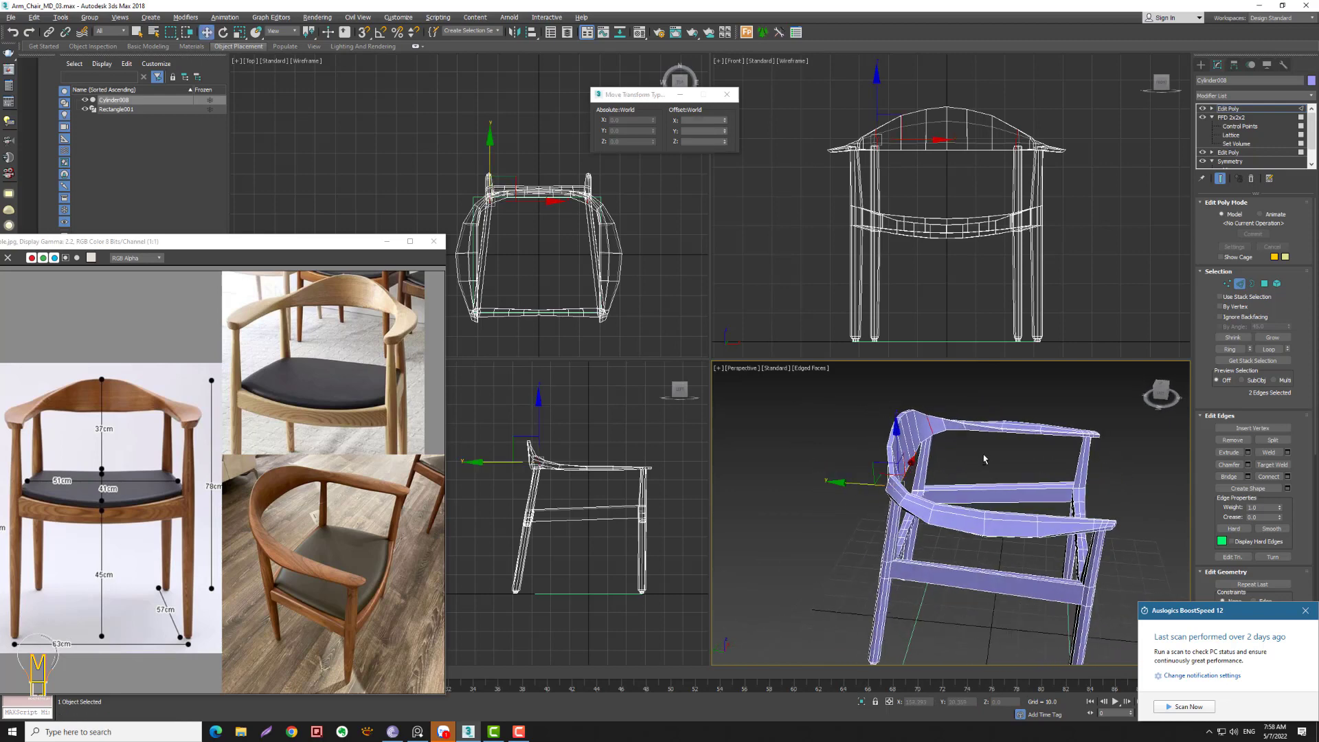
mouse_move(983, 459)
middle_mouse_down("alt")
mouse_move(848, 479)
mouse_move(860, 491)
middle_mouse_up("alt")
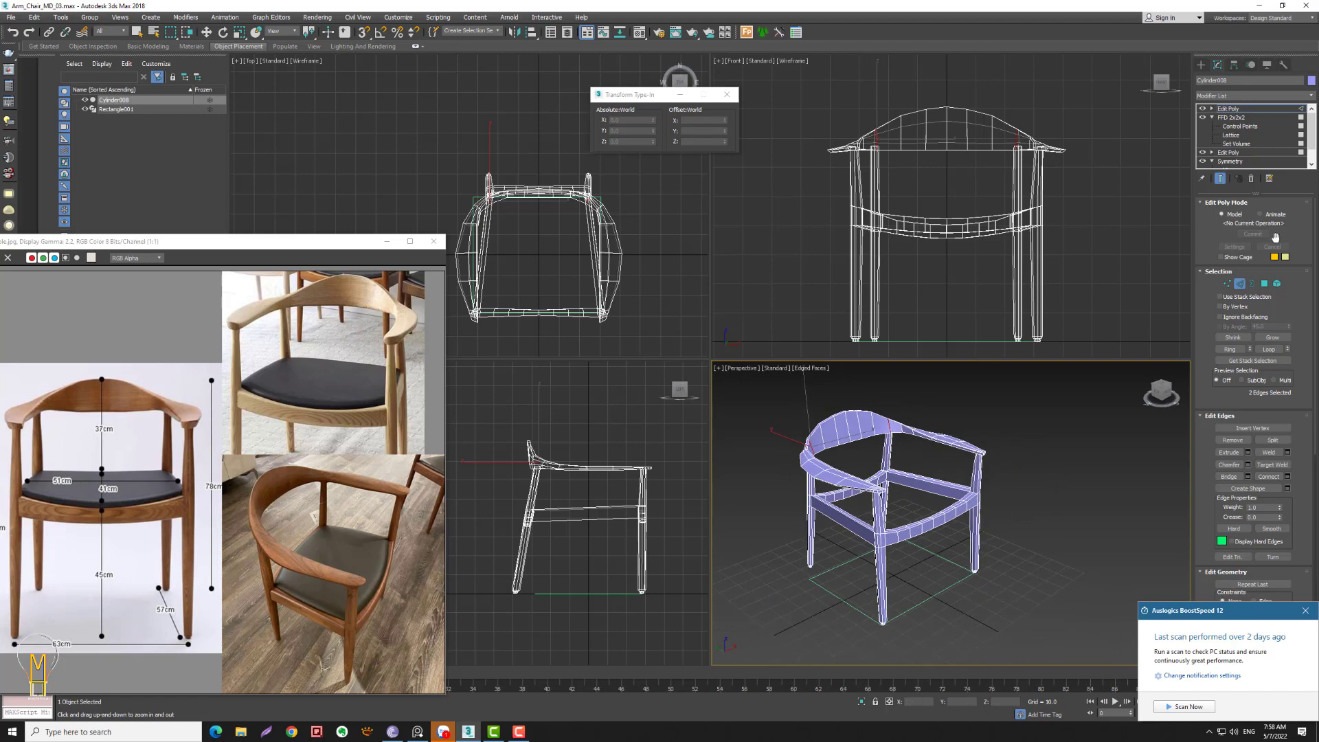
- Exit sub-object mode and Collapse All the chair's stack, confirming Yes to the warning
left_click(1245, 283)
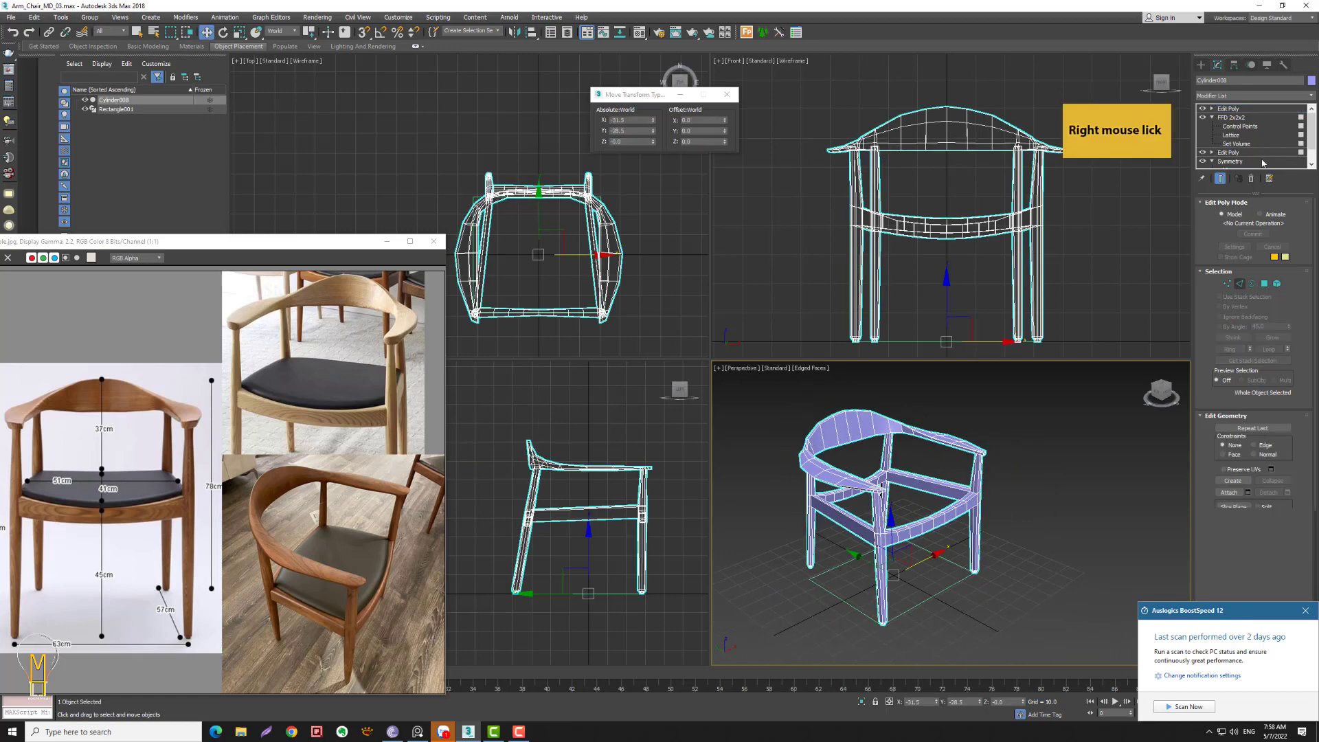
right_click(1233, 109)
left_click(1220, 212)
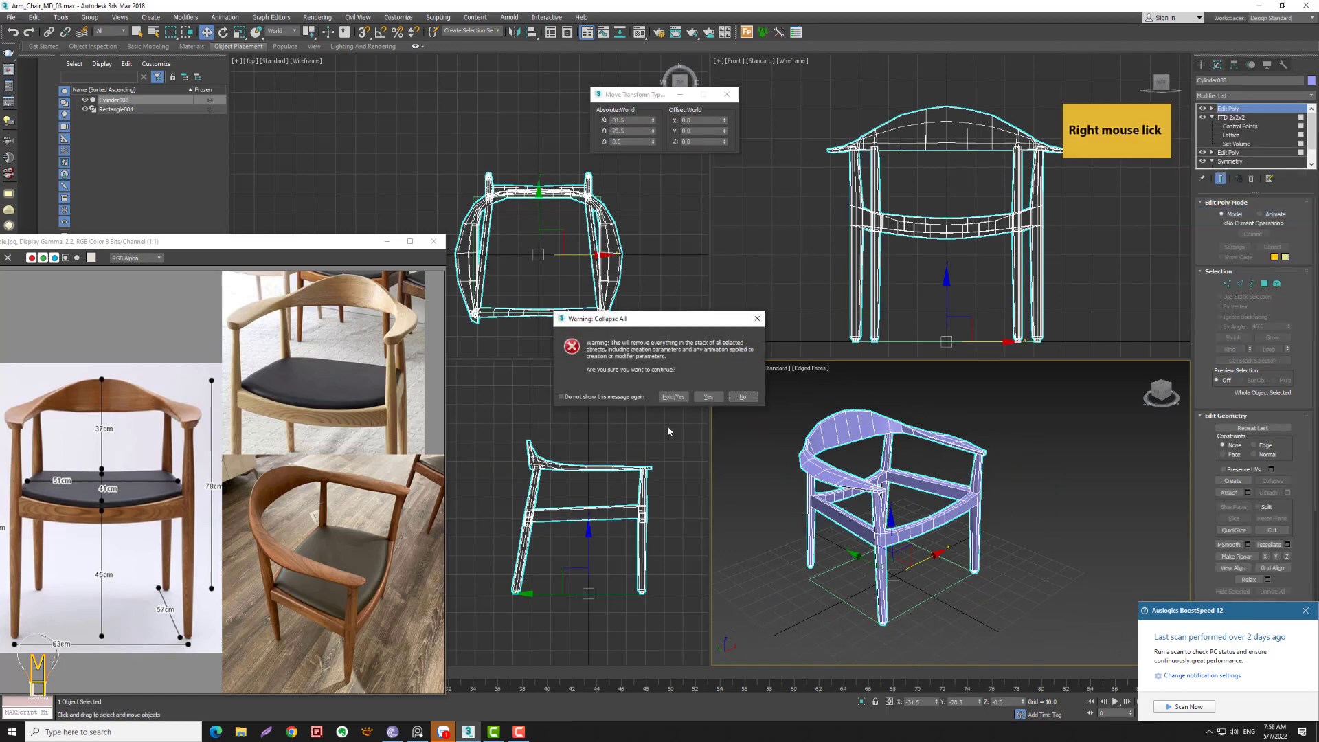
left_click(708, 397)
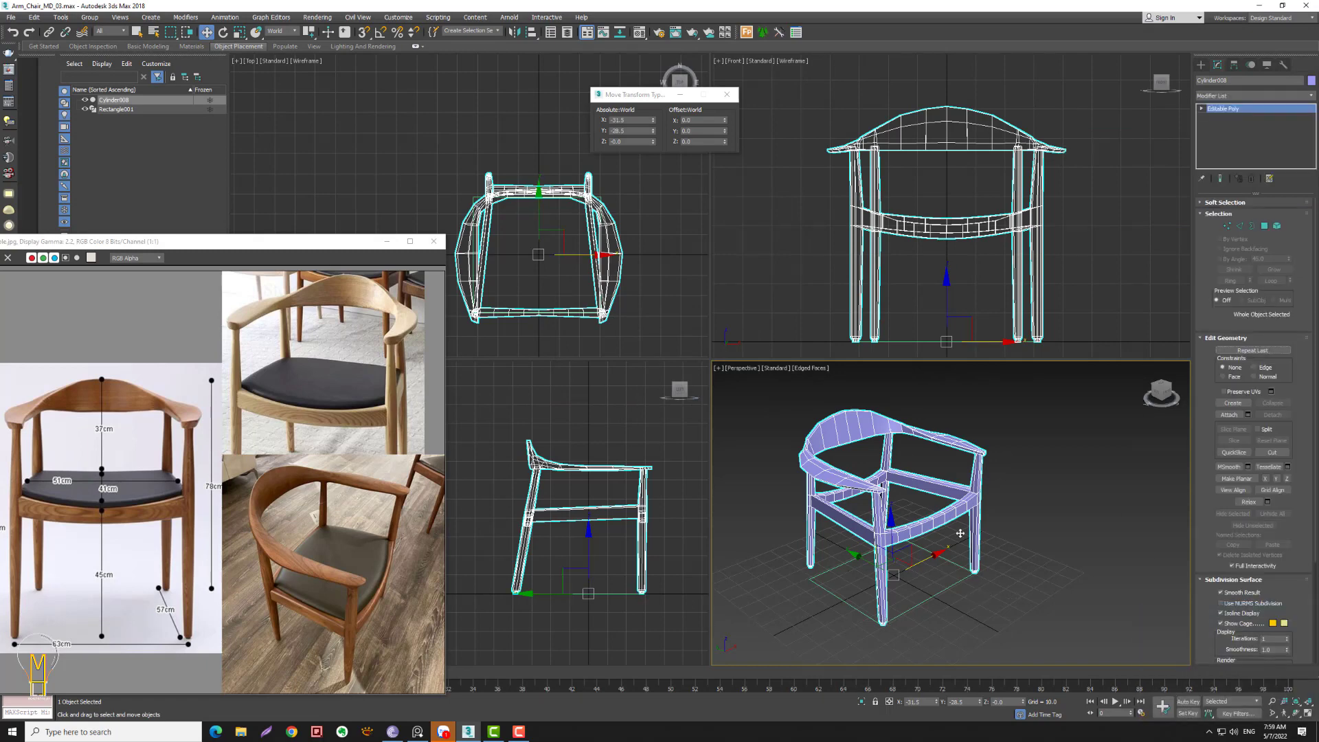
left_click(1261, 96)
- Add another FFD 2x2x2 modifier to the chair and enter its Control Points level
key("e")
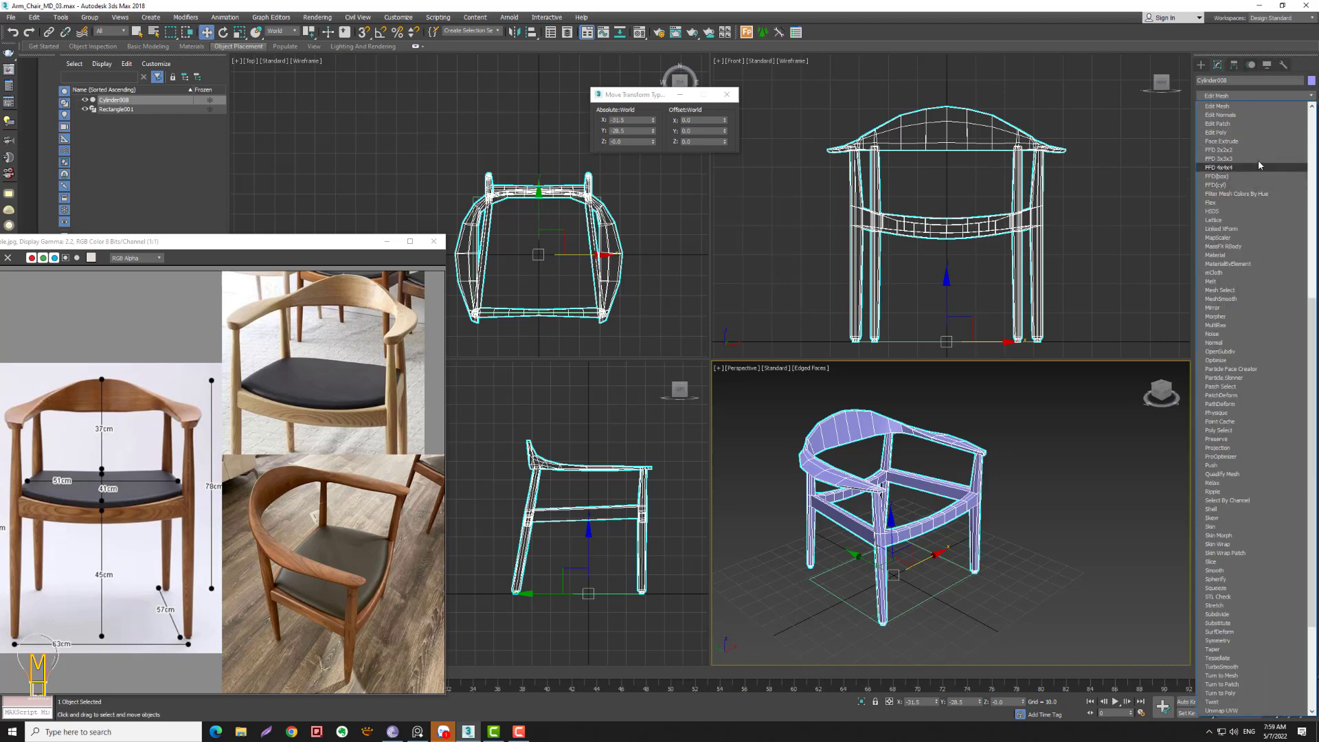
left_click(1242, 151)
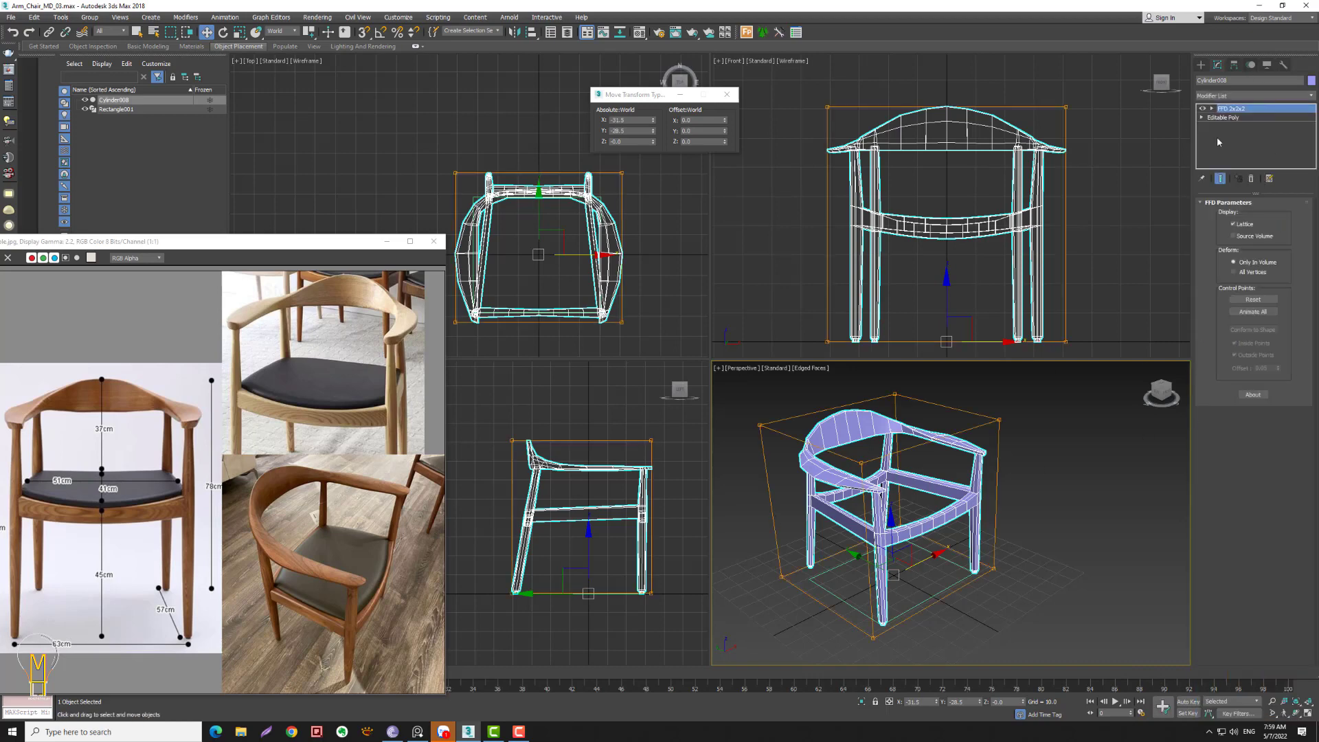
left_click(1212, 108)
key("alt+z")
left_click_drag(953, 591, 953, 579)
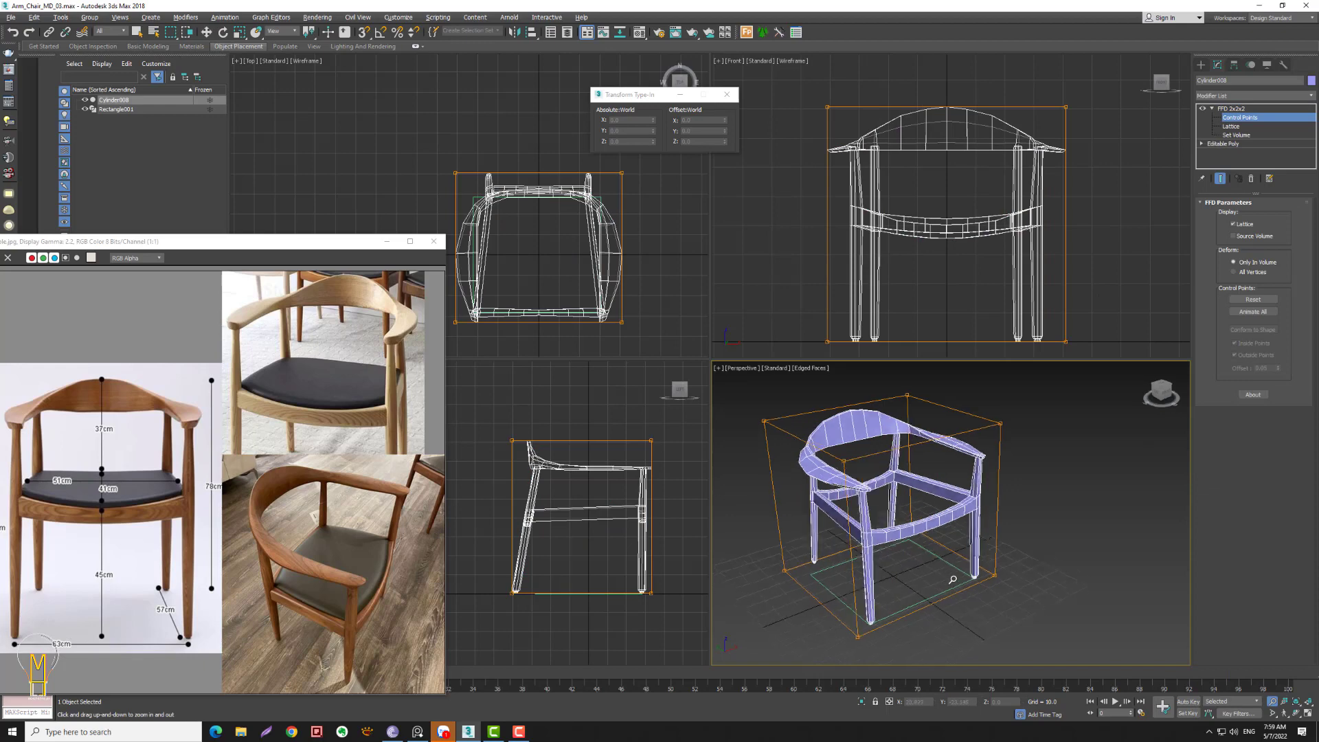
middle_click_drag(952, 579, 610, 506, "alt")
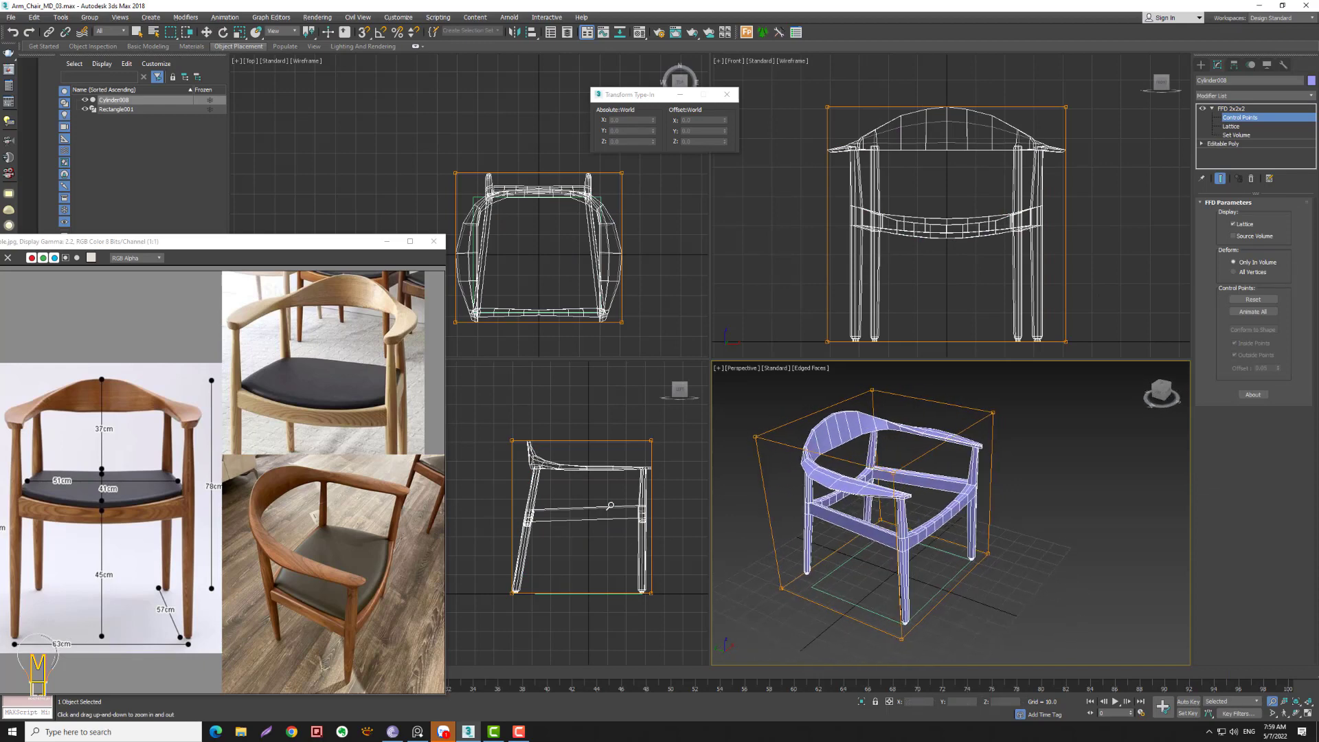
- In the side view, select the back lattice control points and shift them along X
key("w")
left_click(490, 425)
left_click_drag(575, 637, 576, 637)
left_click_drag(583, 517, 604, 517)
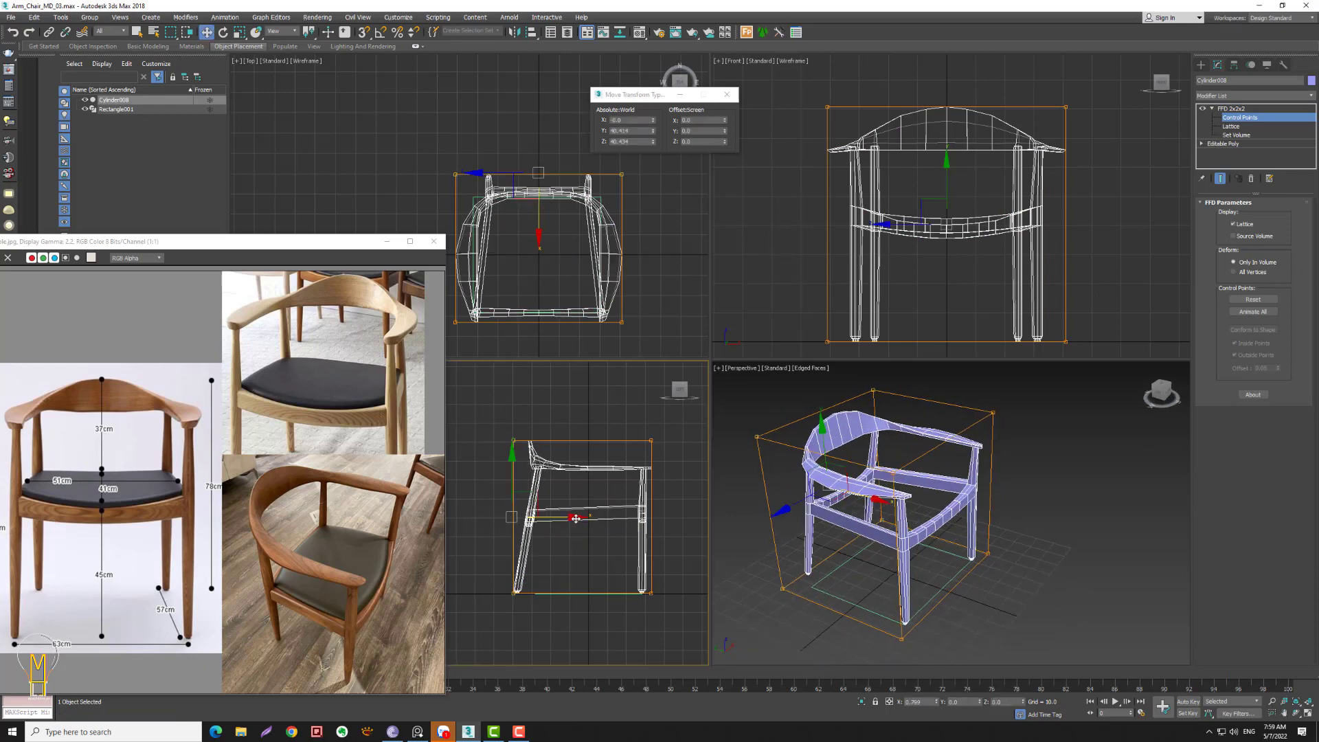
middle_click_drag(963, 571, 1042, 559, "alt")
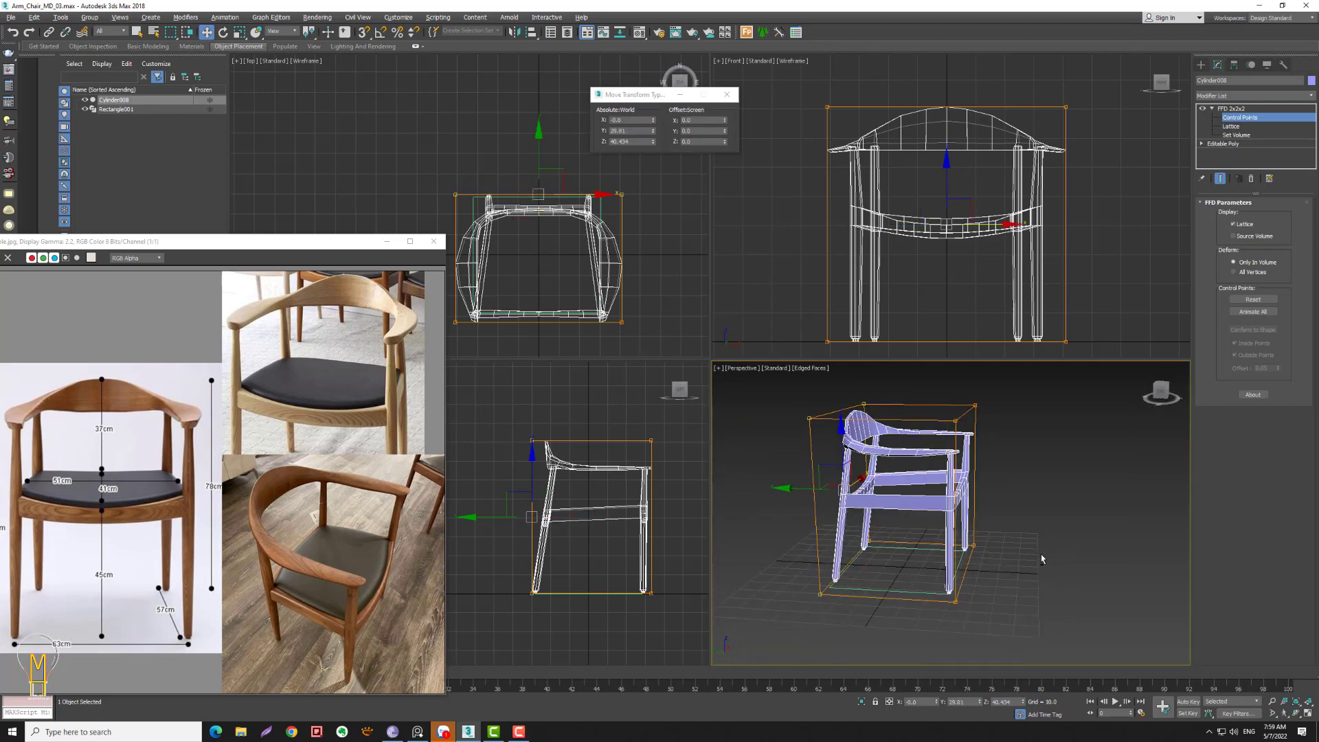
- Collapse the whole modifier stack back into an Editable Poly
left_click(1242, 114)
right_click(1241, 114)
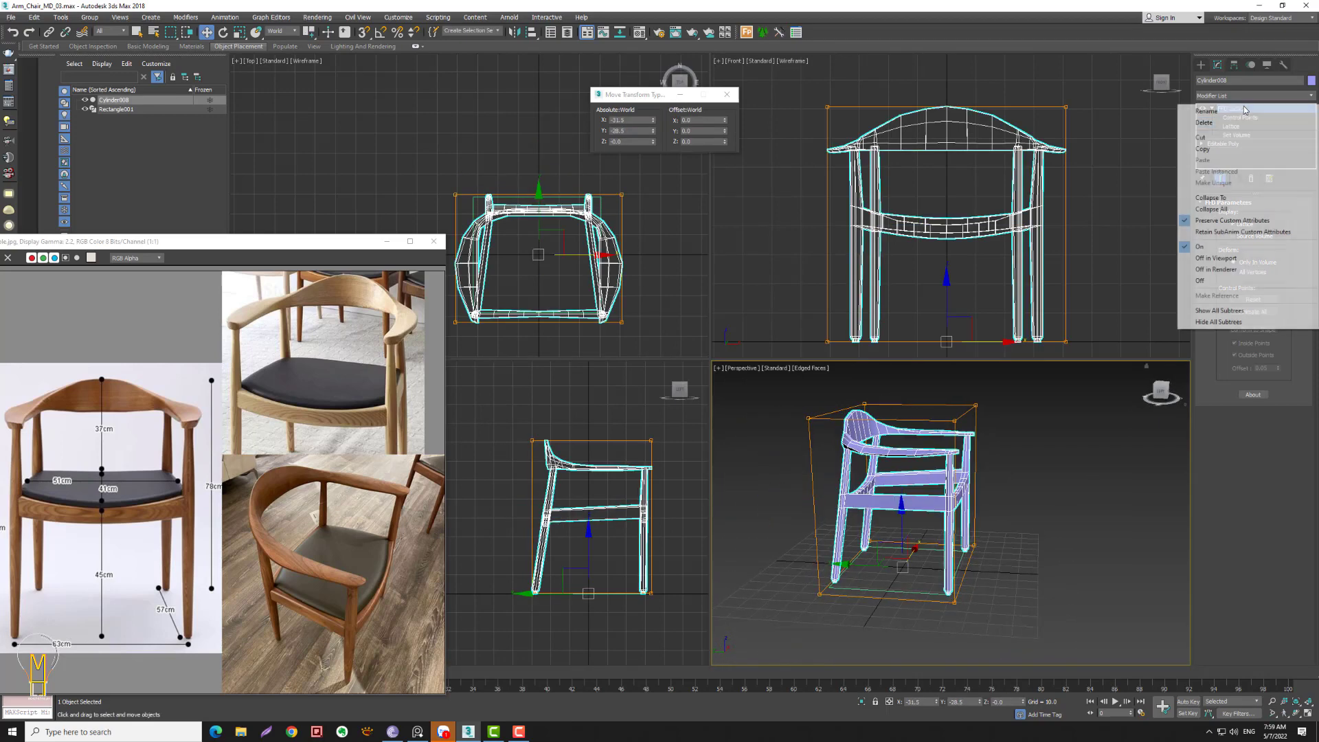
left_click(1229, 210)
left_click(709, 399)
- Zoom in on the chair, enter Polygon mode and clear the polygon selection
key("alt+z")
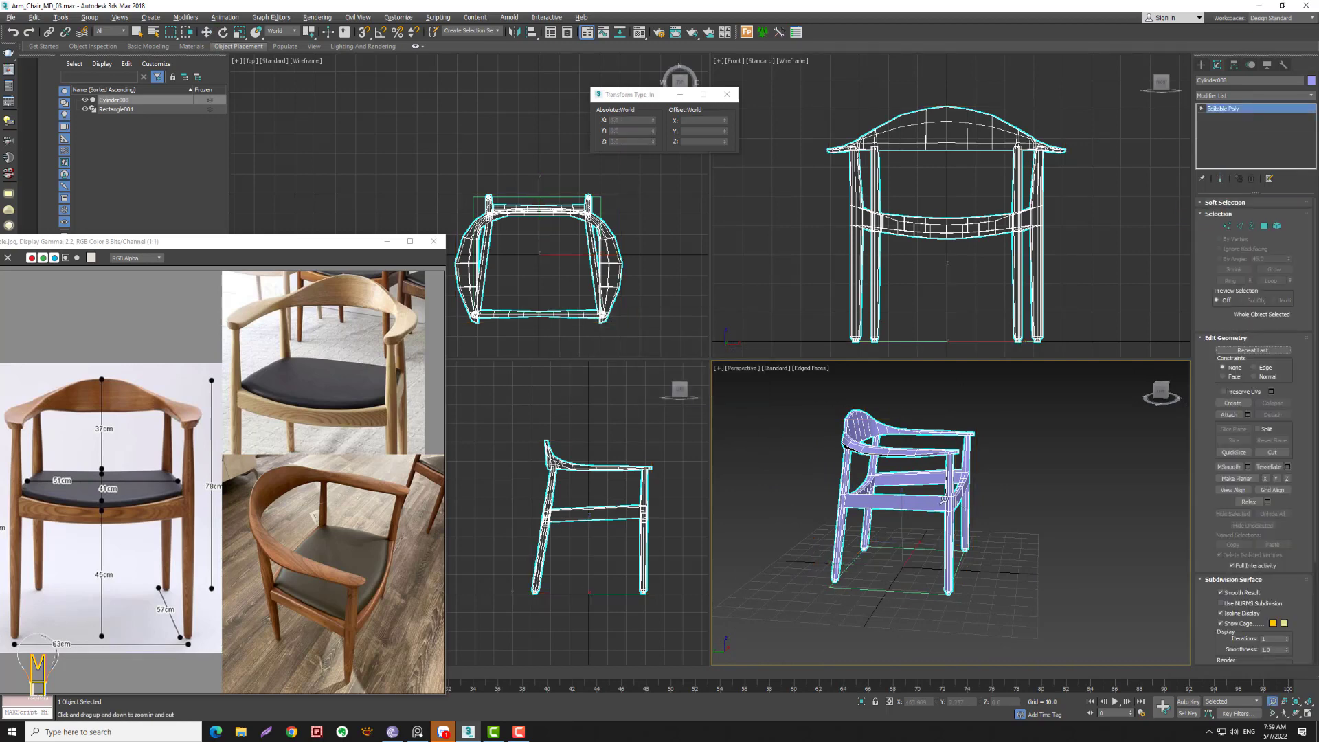
scroll(900, 538, "up", 4)
middle_click_drag(900, 538, 975, 542, "alt")
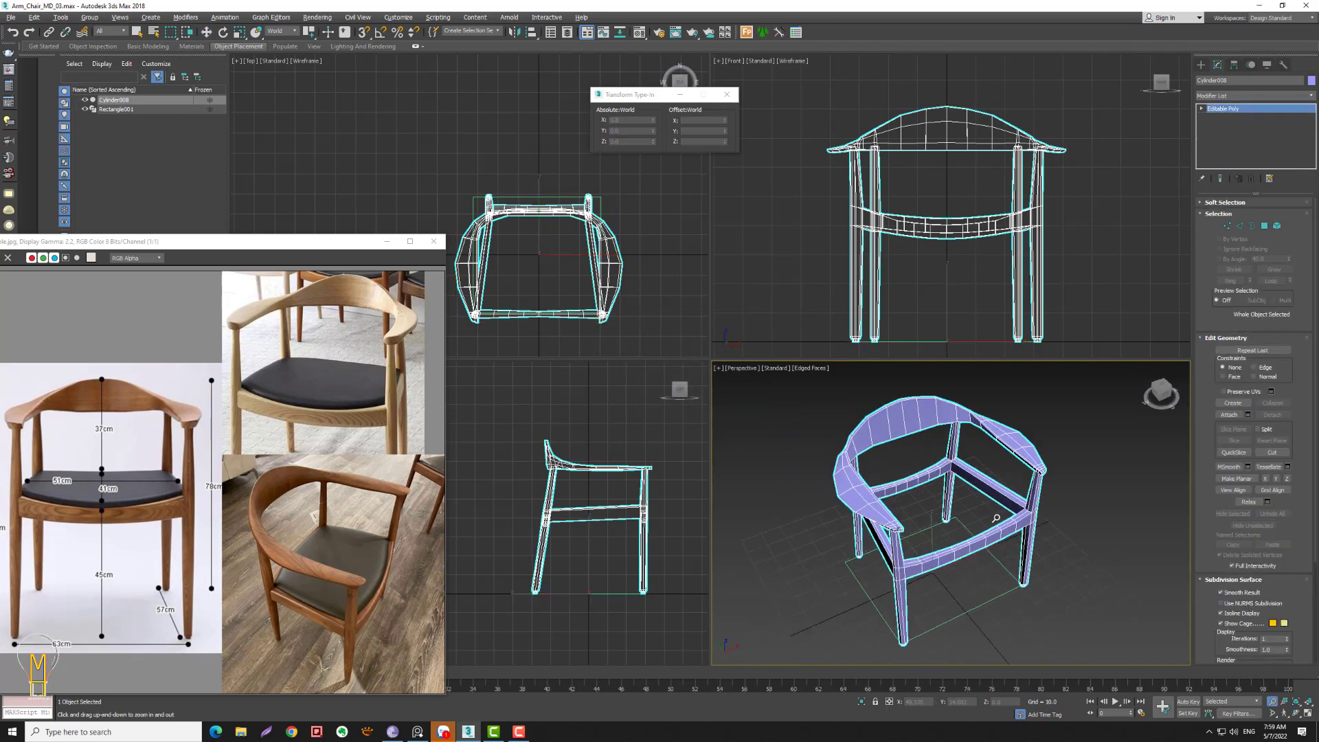
key("w")
left_click(1266, 228)
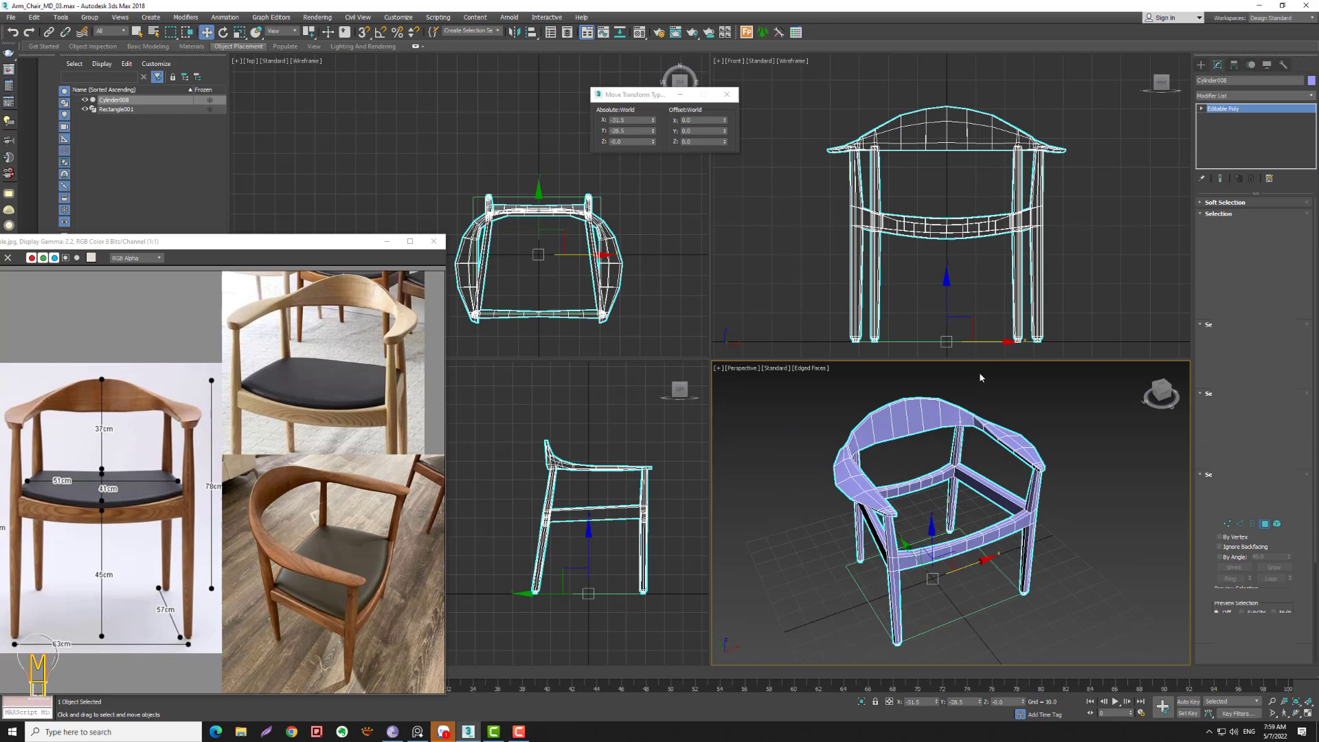
right_click(522, 496)
key("ctrl+i")
left_click(740, 525)
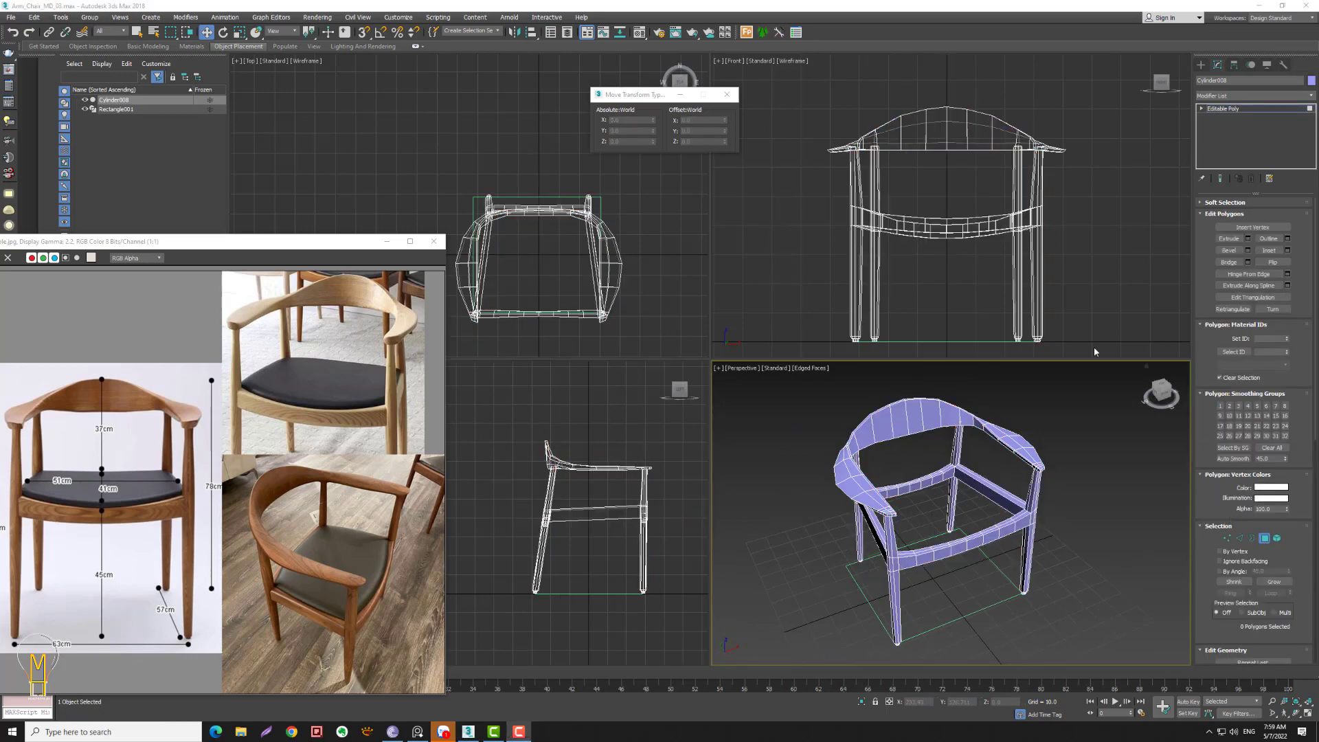
- Box-select the seat rail polygons in the Front view, adding front-rail ends and removing the right side rail
mouse_move(888, 199)
left_mouse_down()
mouse_move(990, 250)
mouse_move(998, 282)
left_mouse_up()
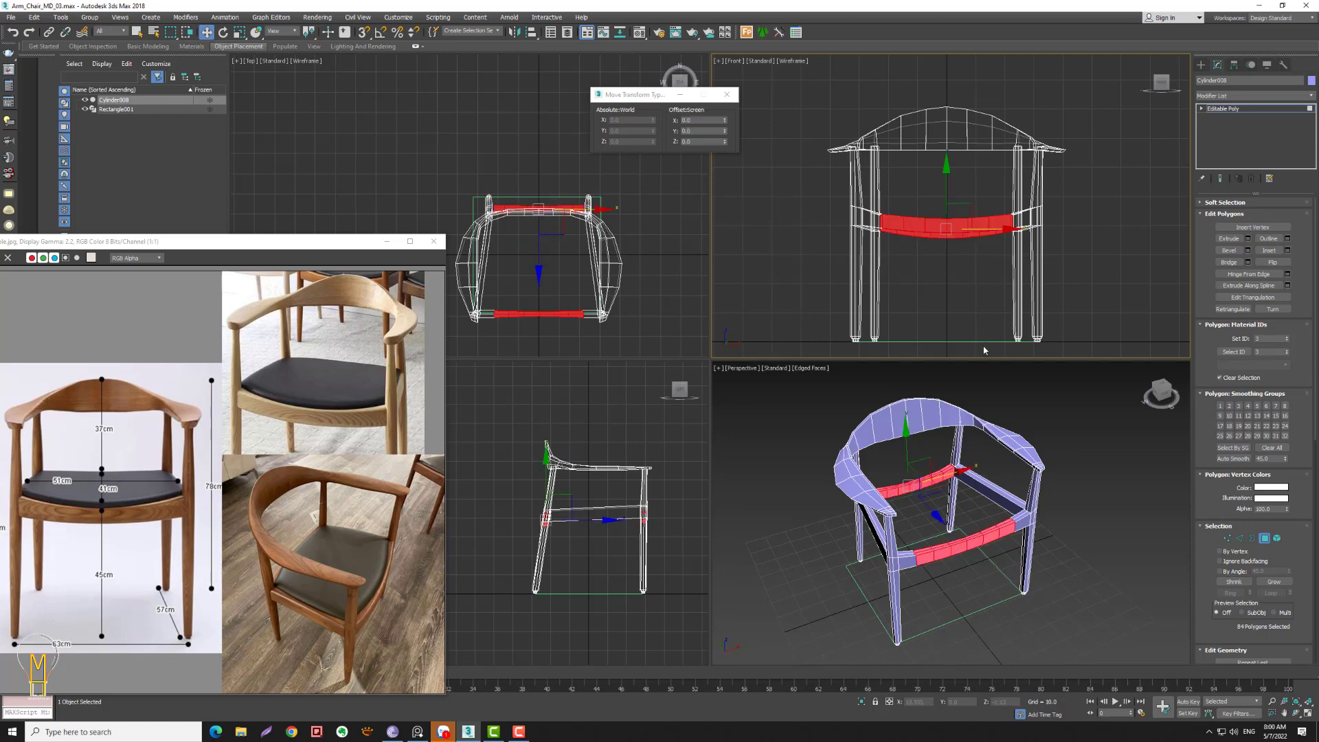
left_click(906, 544, "ctrl")
left_click(1017, 534, "ctrl")
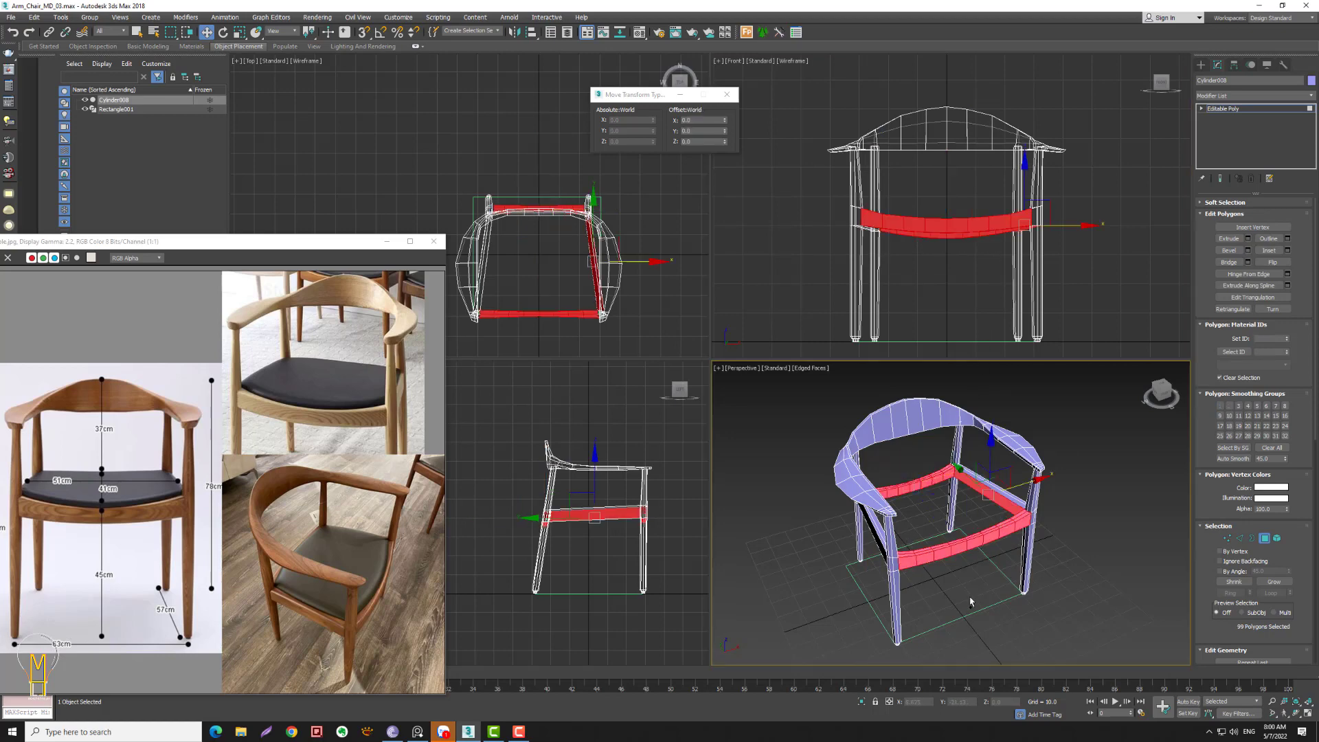
middle_click_drag(1063, 521, 1007, 482, "alt")
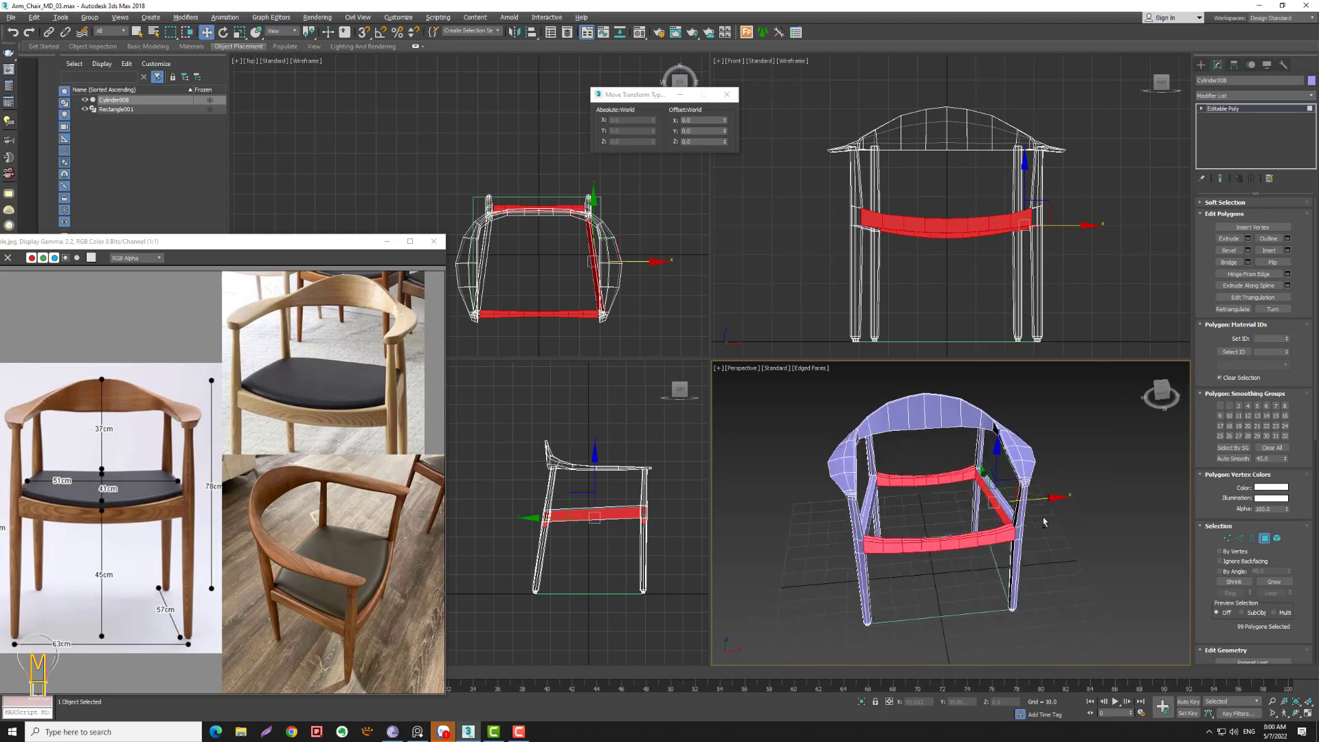
left_click(989, 502, "ctrl")
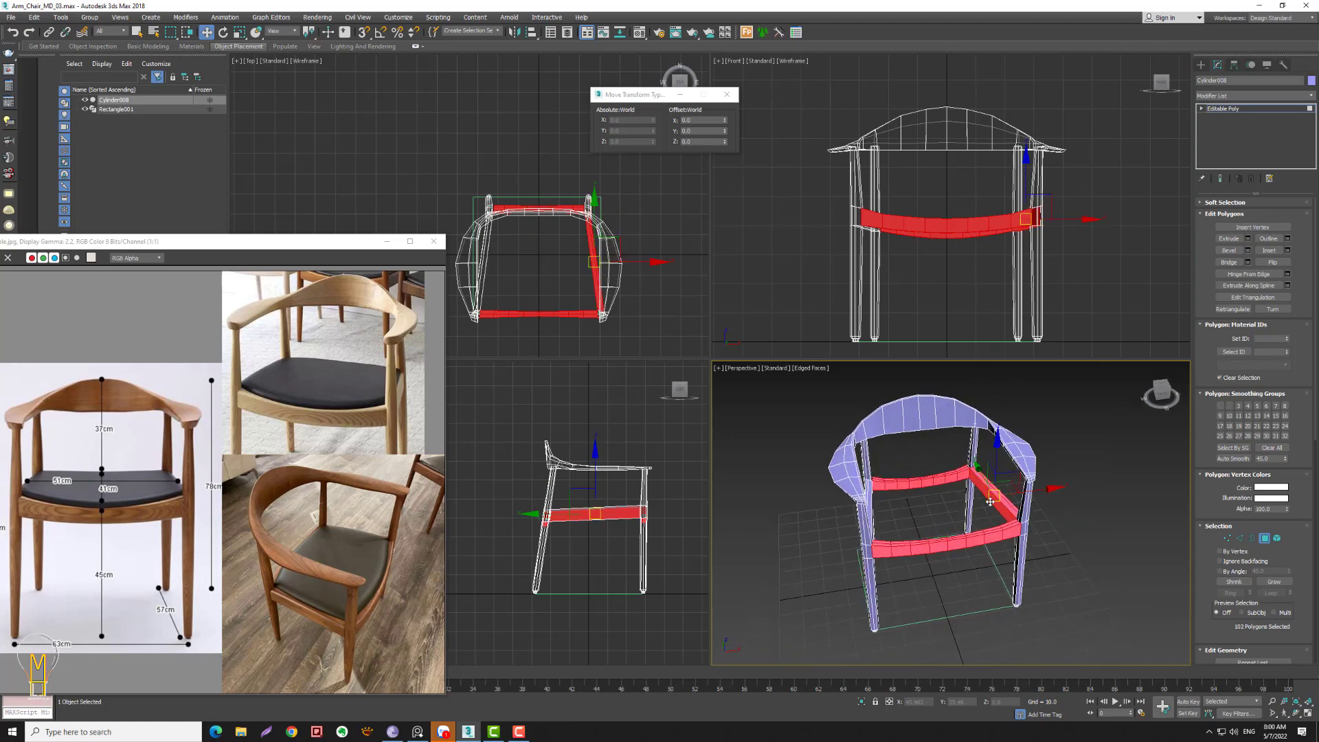
left_click(978, 505, "alt")
middle_click_drag(978, 504, 1044, 495, "alt")
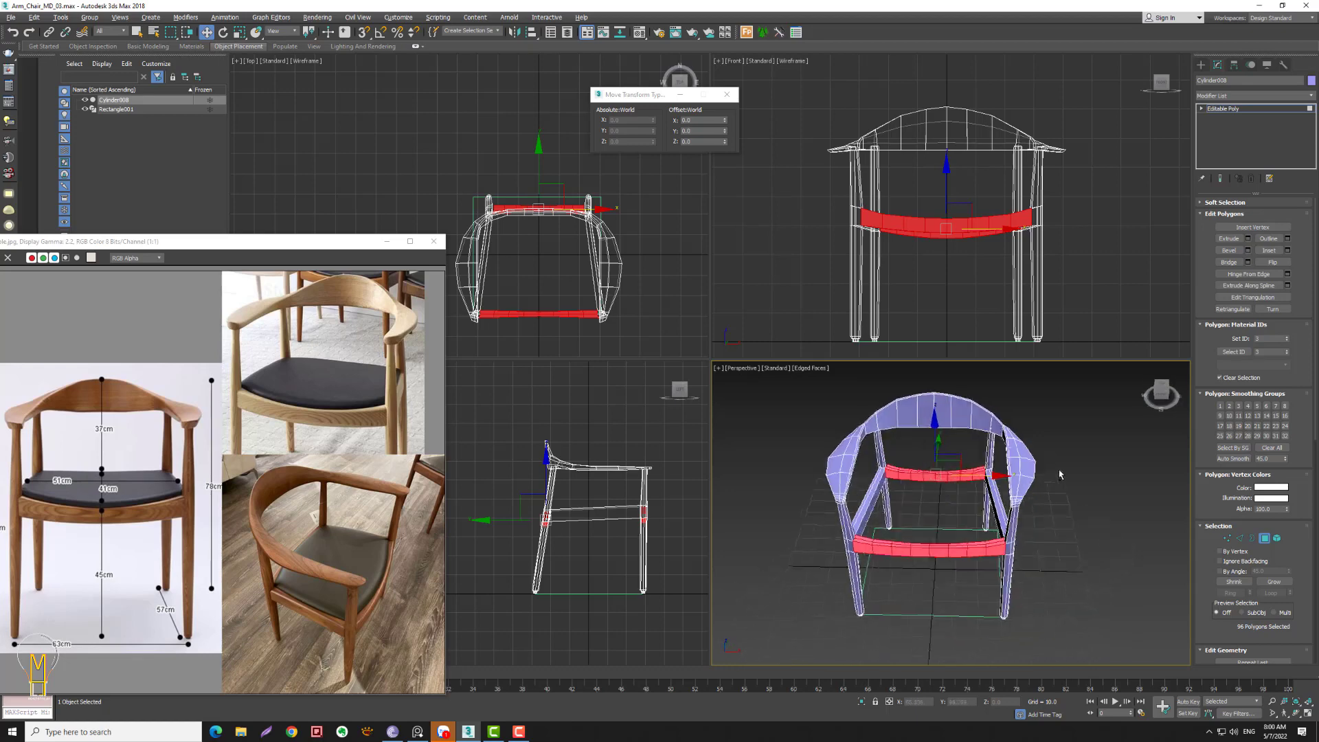
- Add an FFD 3x3x3 lattice and scale its top-view control points outward to curve the seat rails
left_click(1253, 97)
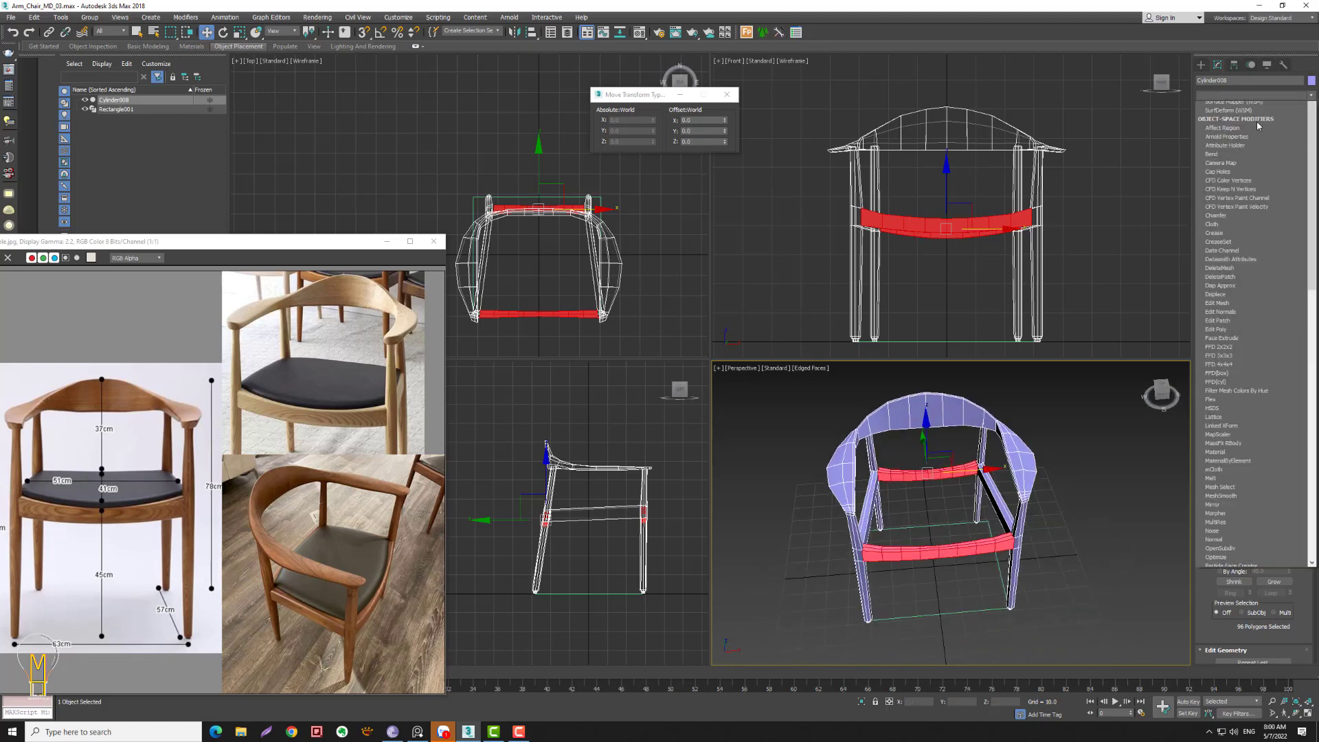
key("f")
left_click(1245, 123)
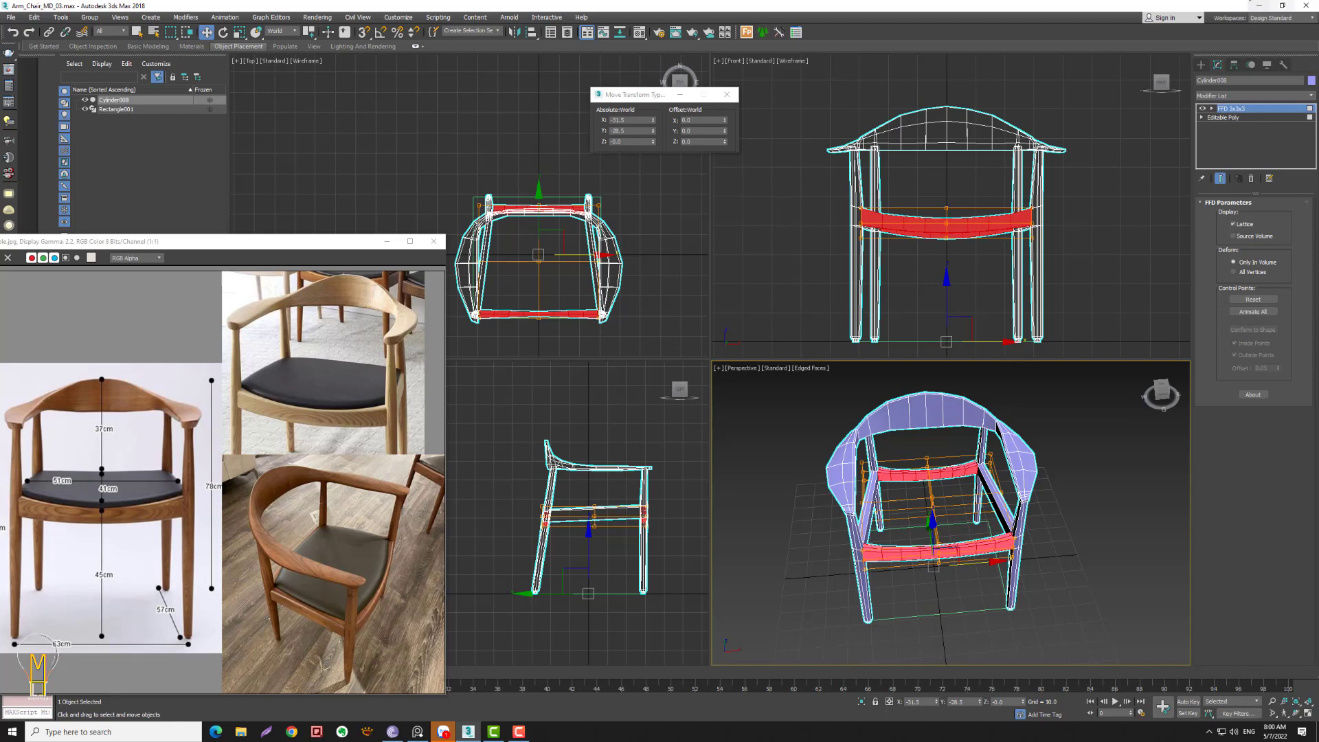
key("1")
left_click(541, 199)
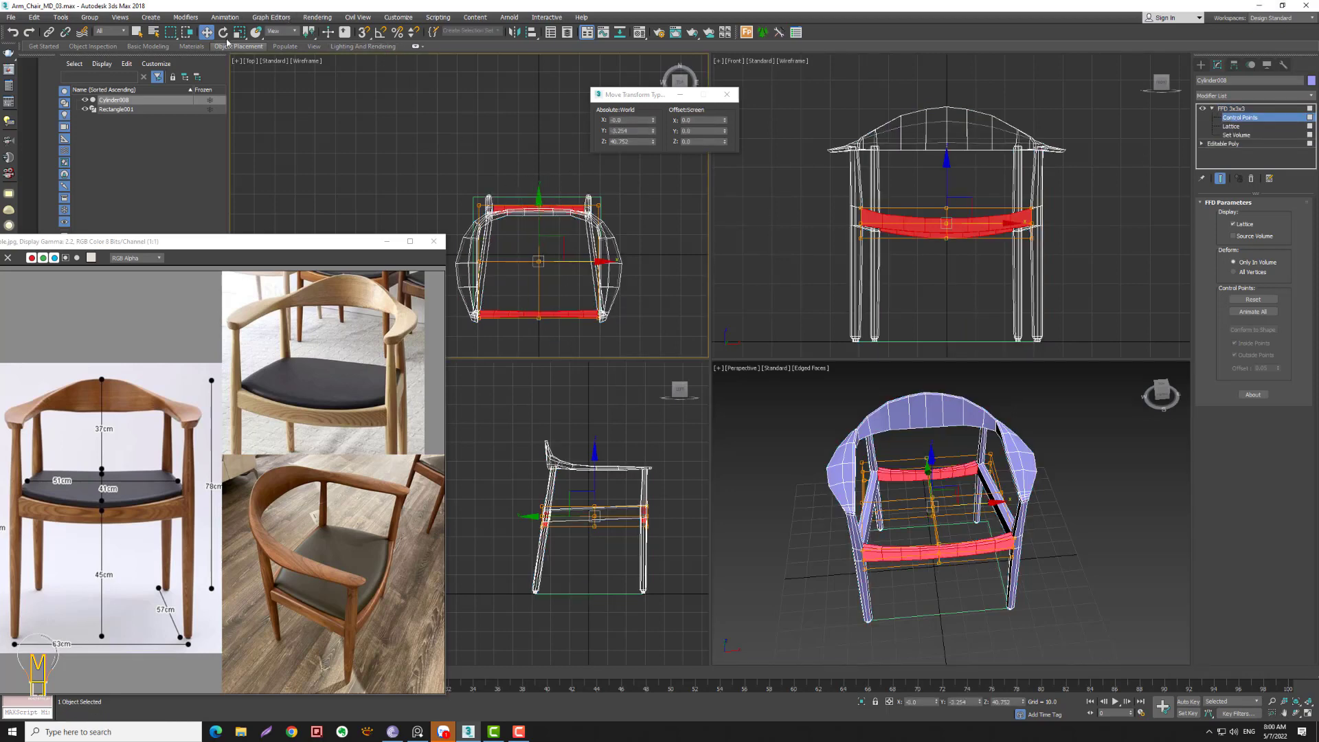
key("r")
left_click_drag(543, 196, 561, 214)
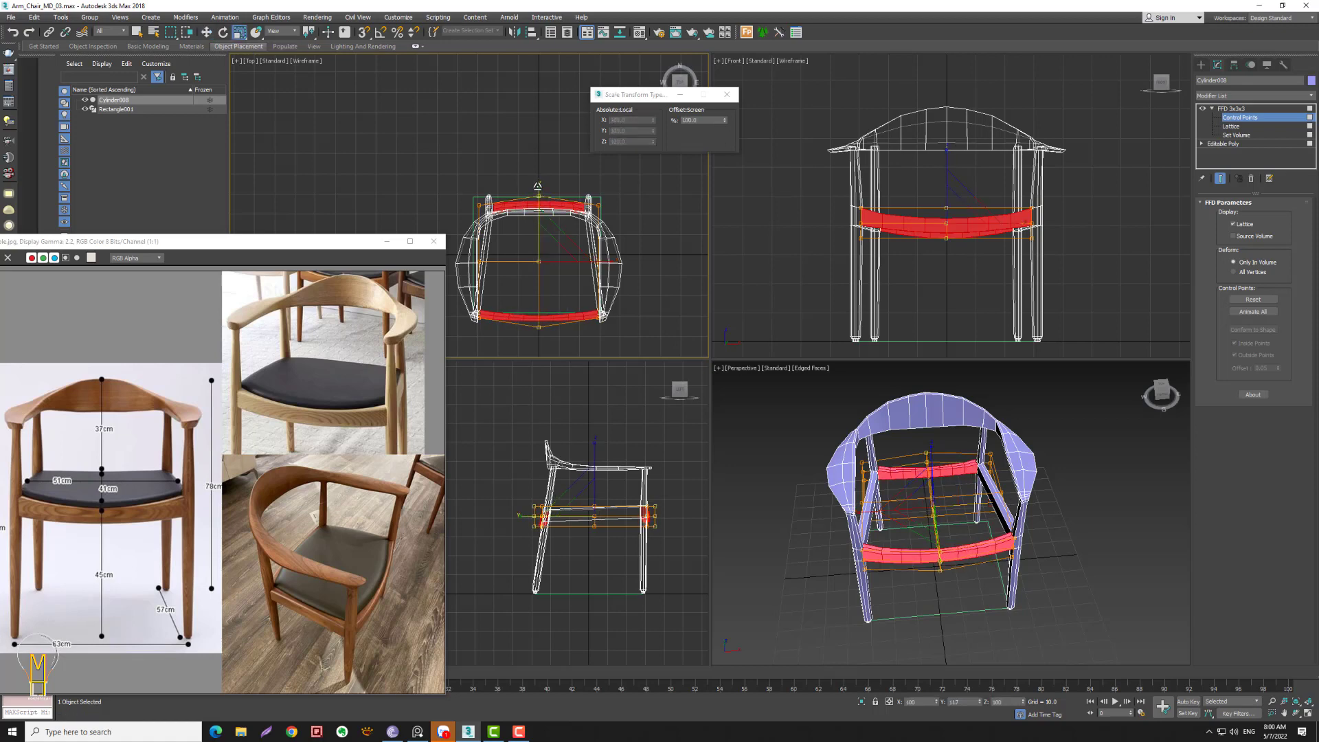
- Inspect the curved rails, then Collapse All to bake the FFD 3x3x3 into the Editable Poly
middle_click_drag(858, 480, 907, 486, "alt")
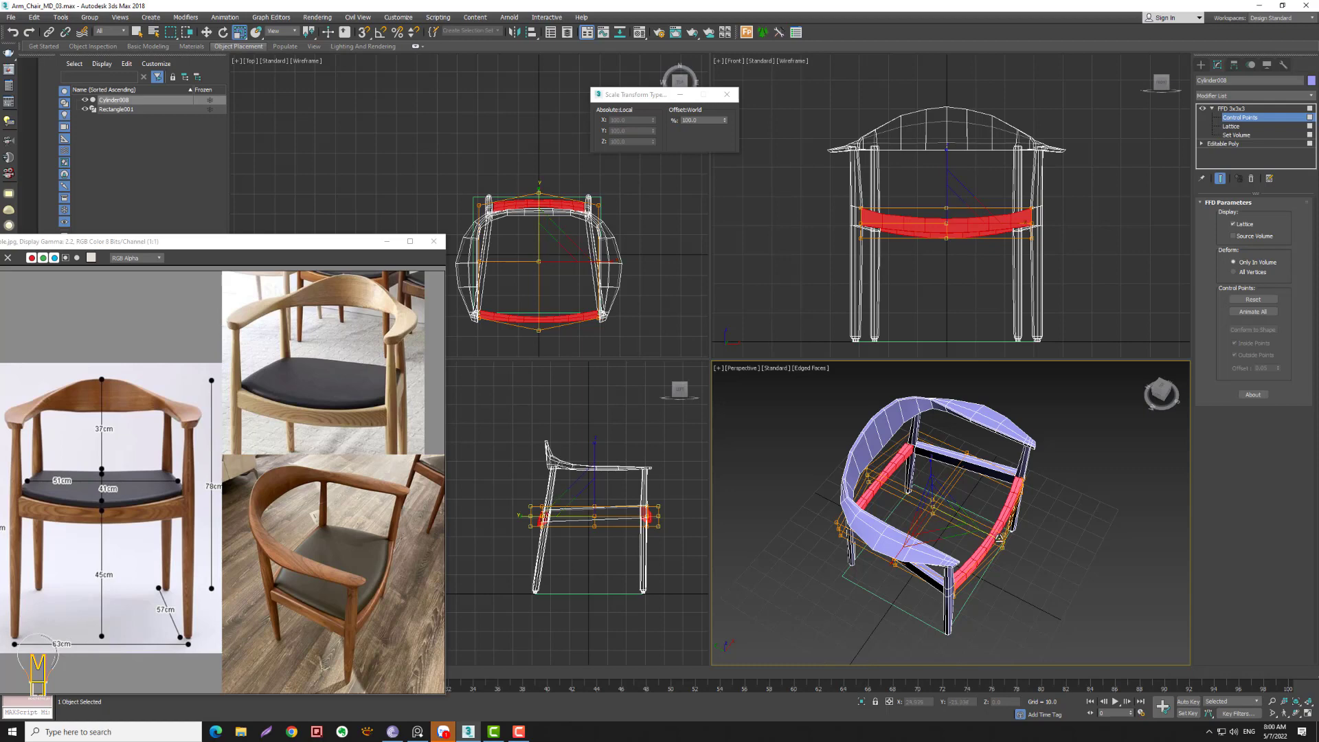
mouse_move(973, 526)
middle_mouse_down("alt")
mouse_move(990, 465)
mouse_move(1092, 464)
middle_mouse_up("alt")
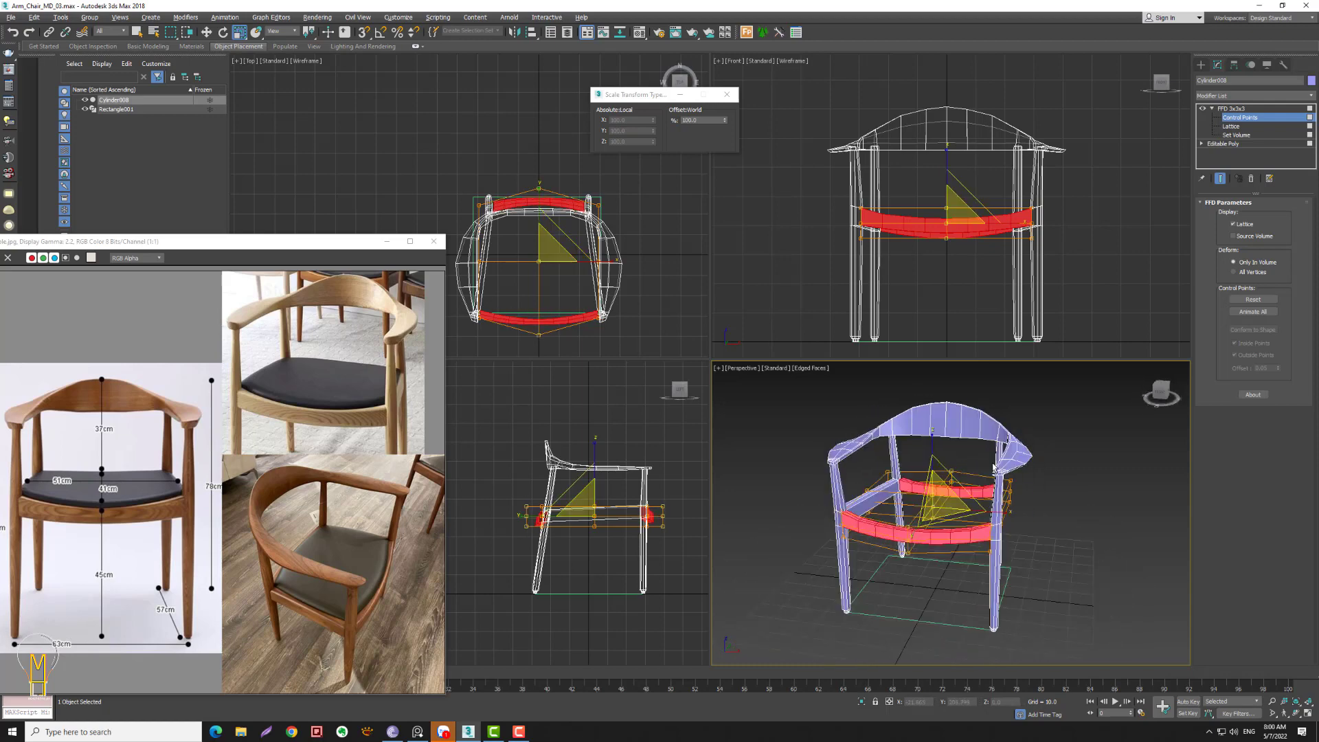
left_click(1230, 108)
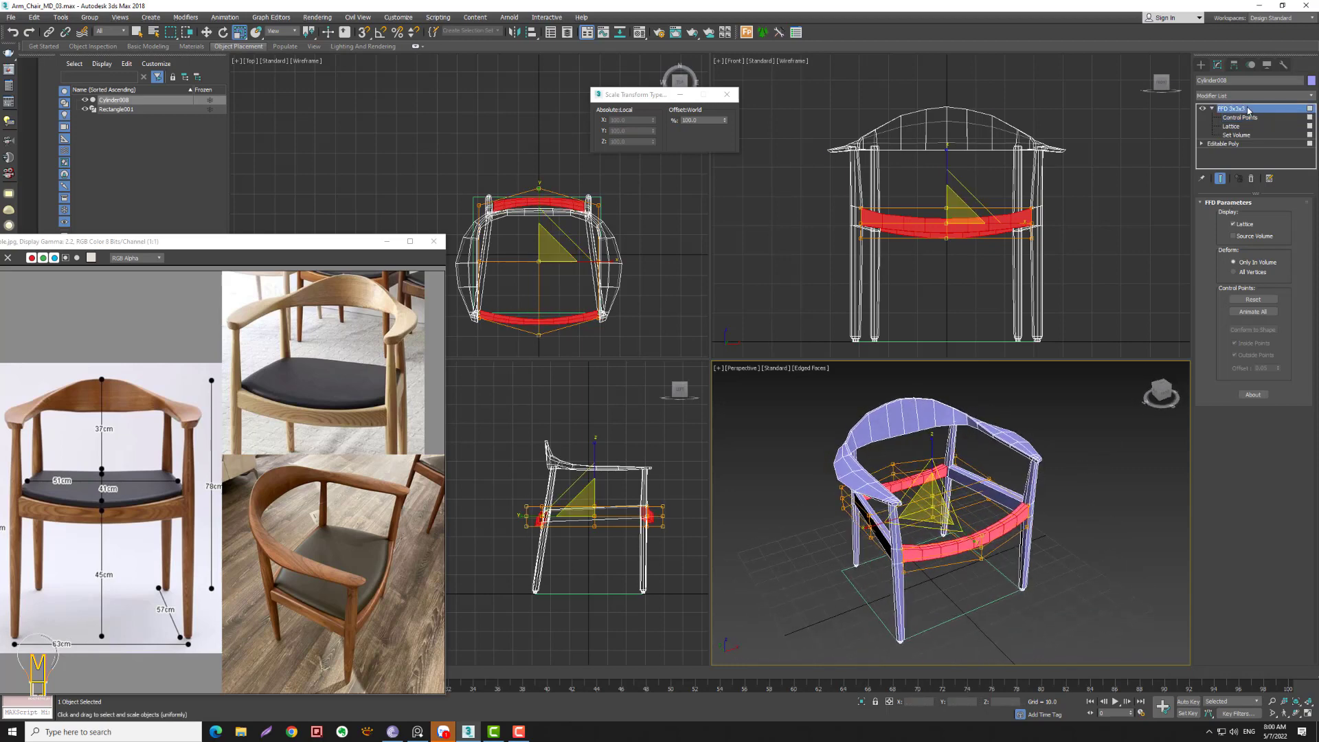
right_click(1231, 109)
left_click(1202, 209)
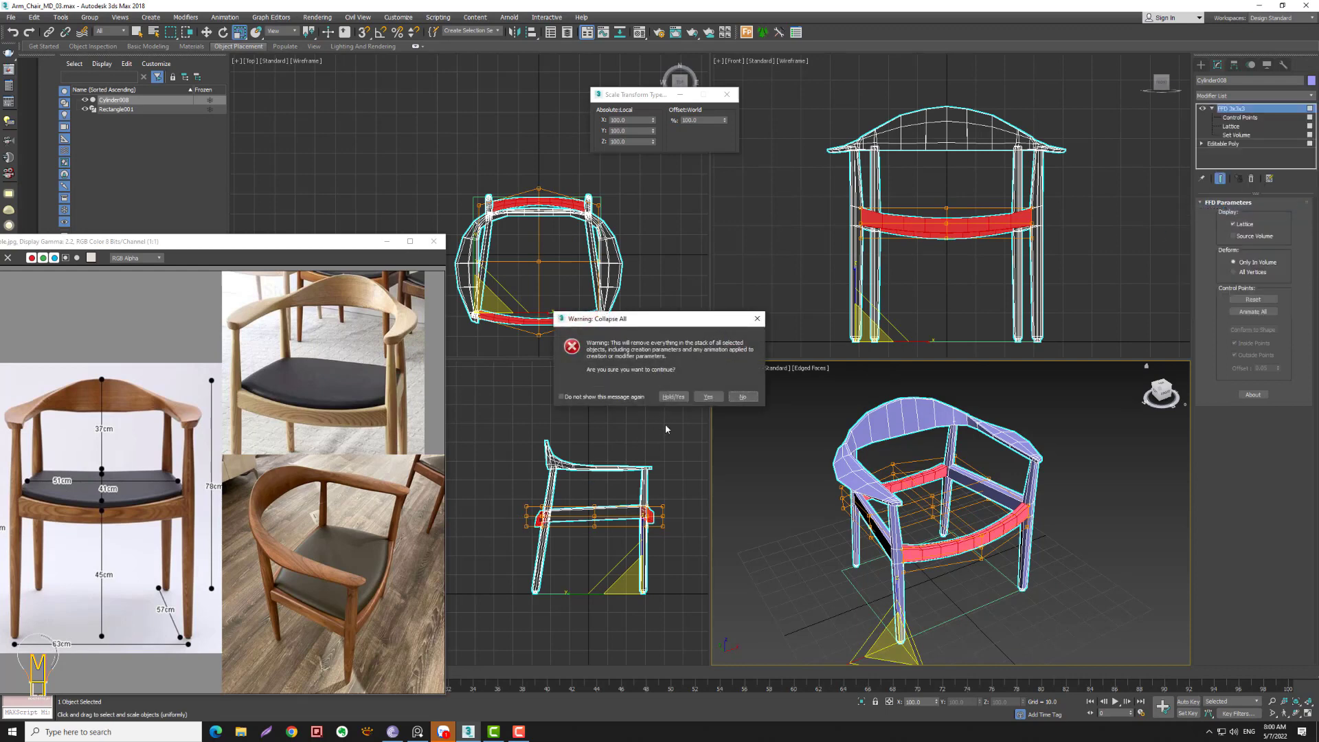
left_click(708, 397)
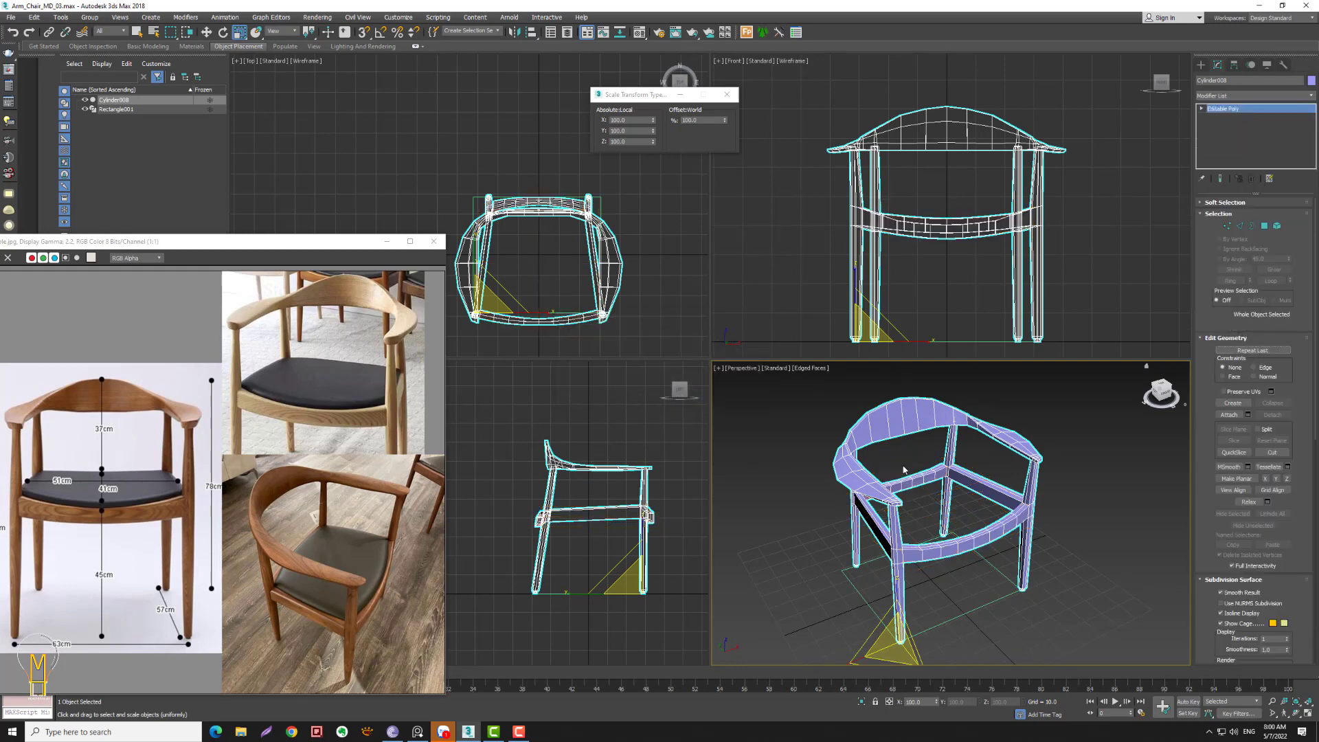
mouse_move(996, 496)
middle_mouse_down("alt")
mouse_move(905, 520)
mouse_move(1226, 556)
middle_mouse_up("alt")
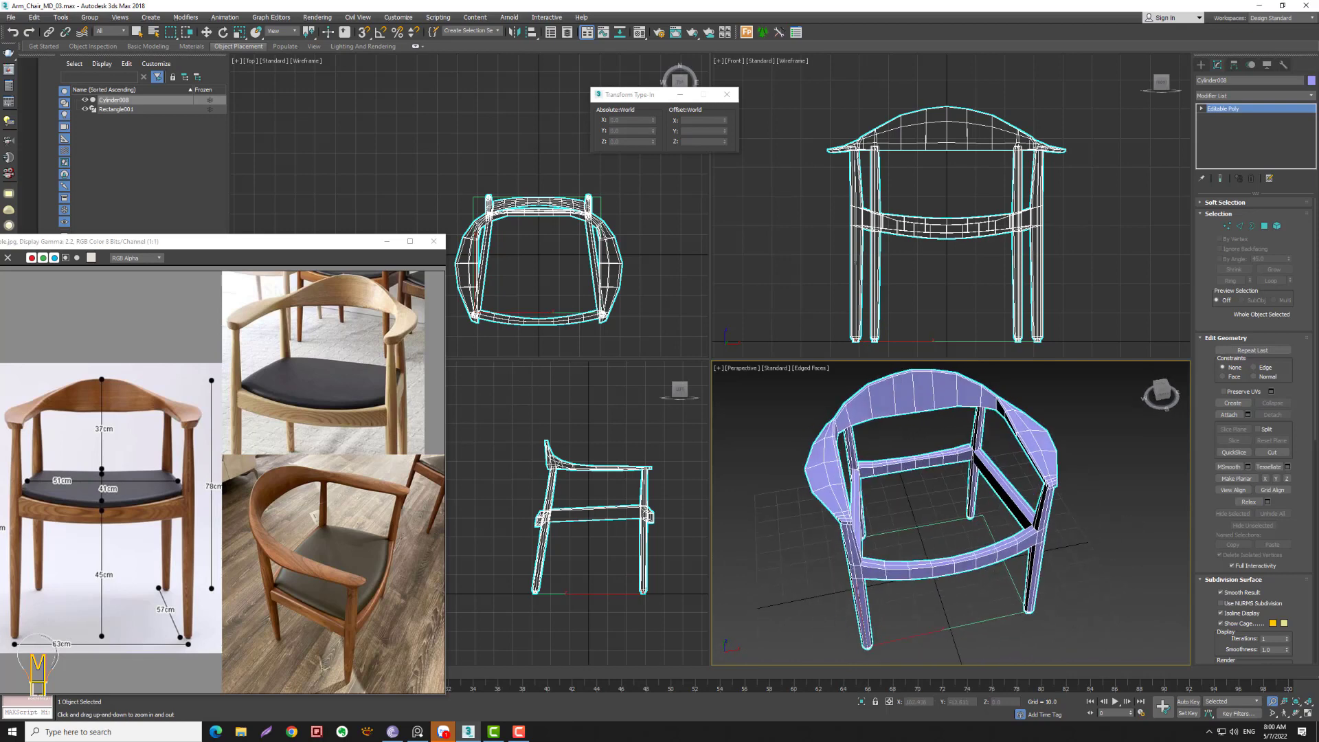
key("r")
left_click(1030, 622)
- Maximize the Perspective view, select the chair and pick its diagonal seat-rail edge in Edge mode
middle_click_drag(1030, 622, 964, 590, "alt")
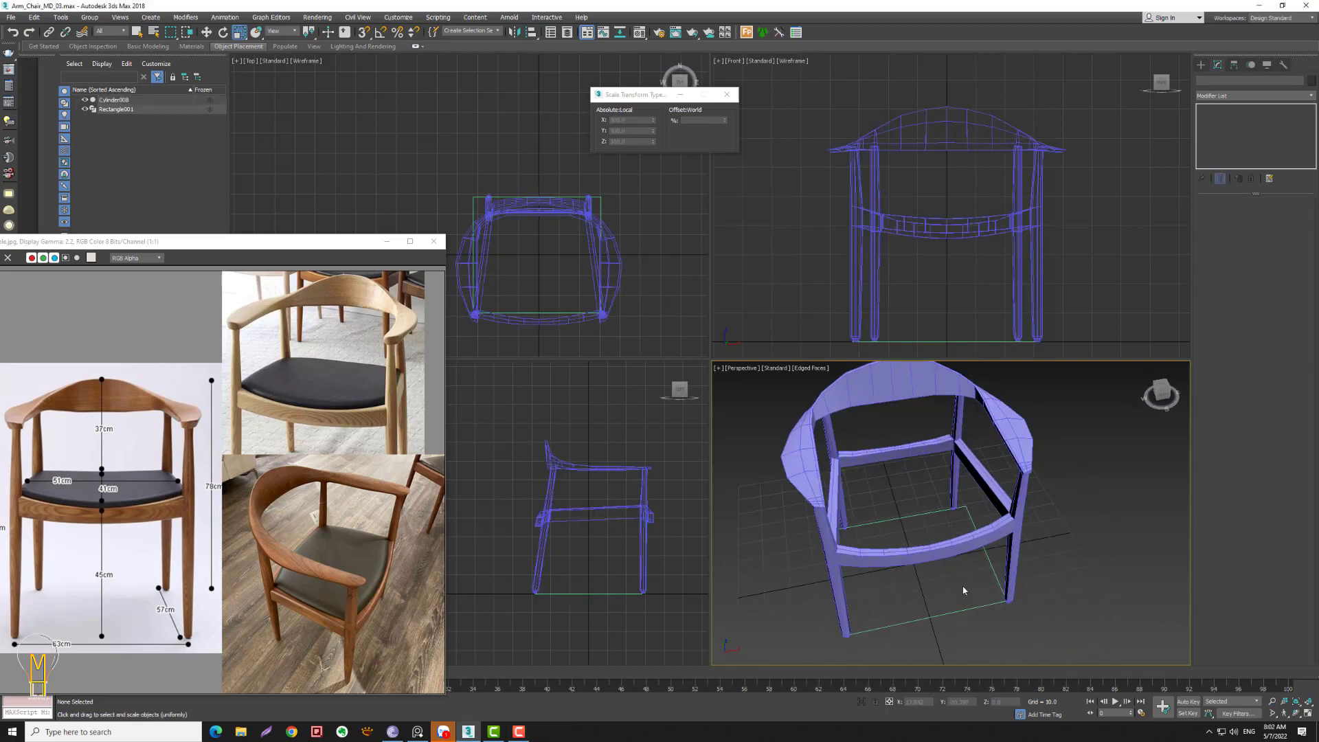
key("alt+w")
mouse_move(736, 456)
middle_mouse_down("alt")
mouse_move(700, 430)
mouse_move(759, 462)
middle_mouse_up("alt")
left_click(917, 351)
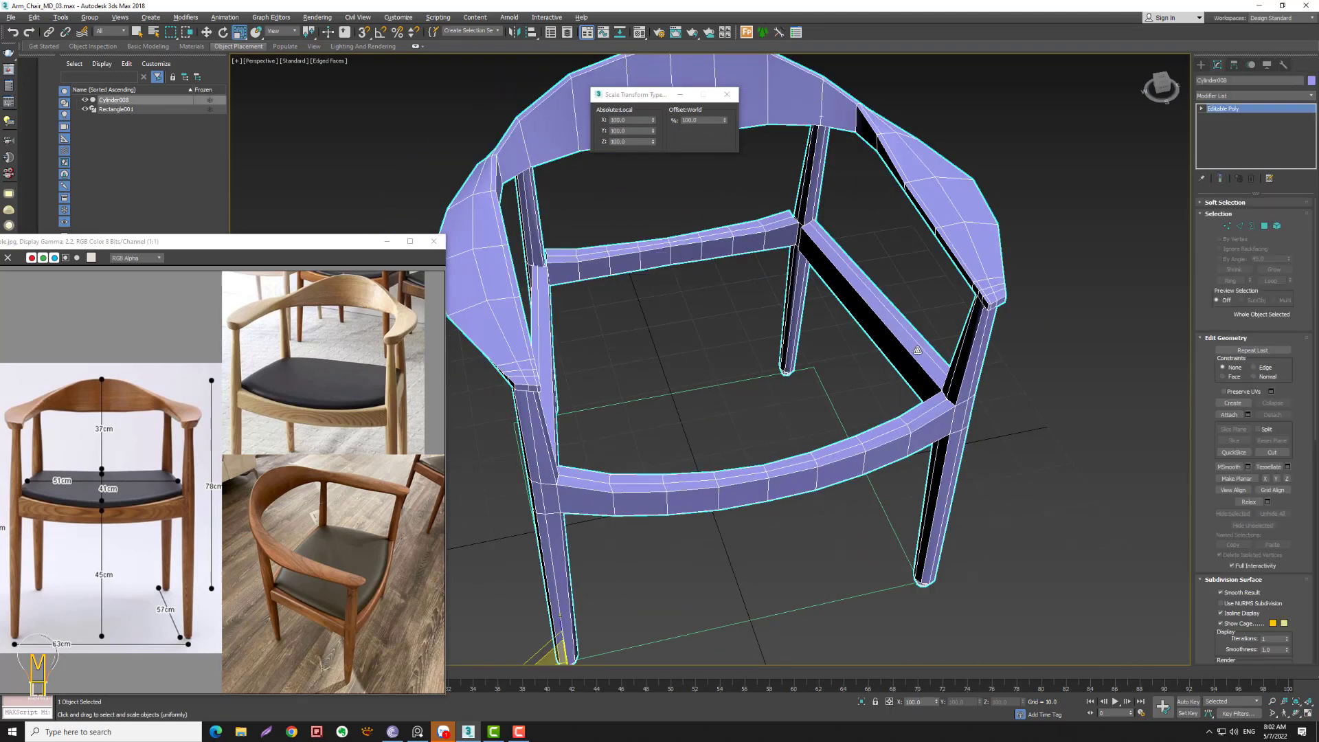
left_click(1239, 226)
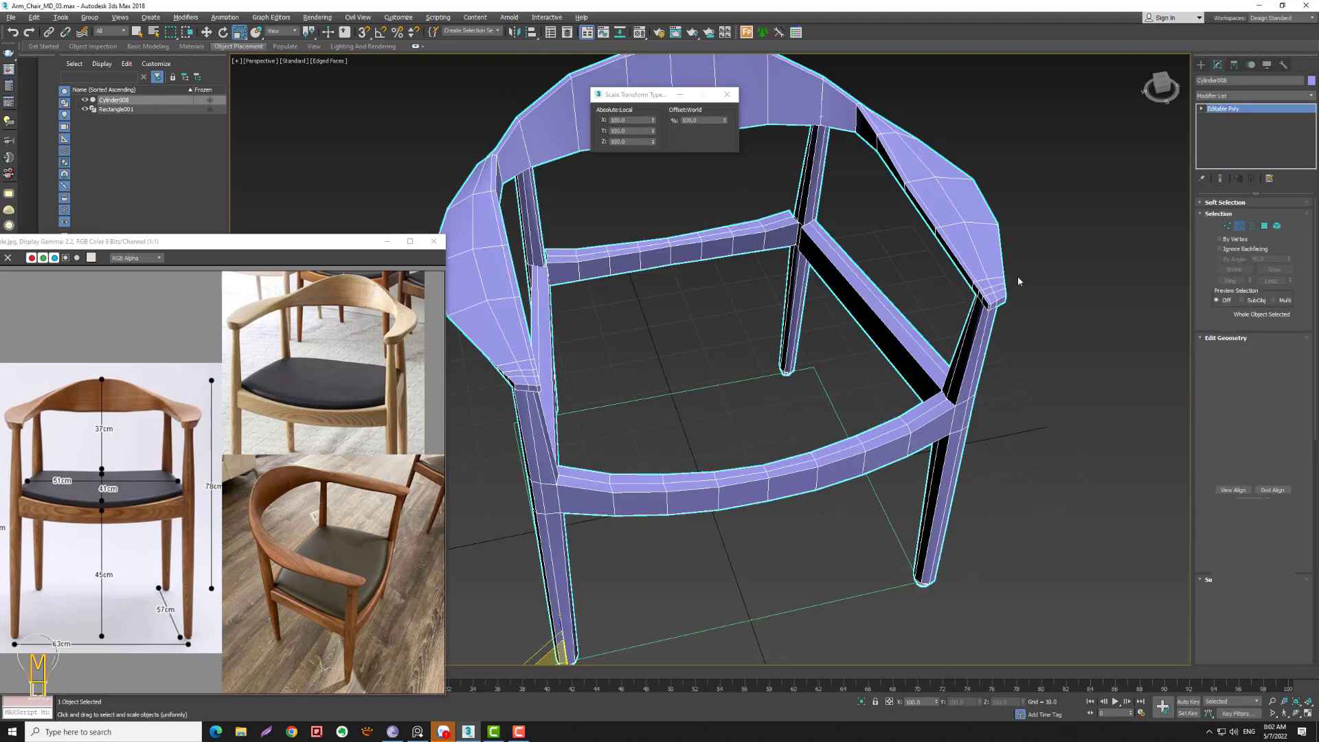
left_click(905, 347)
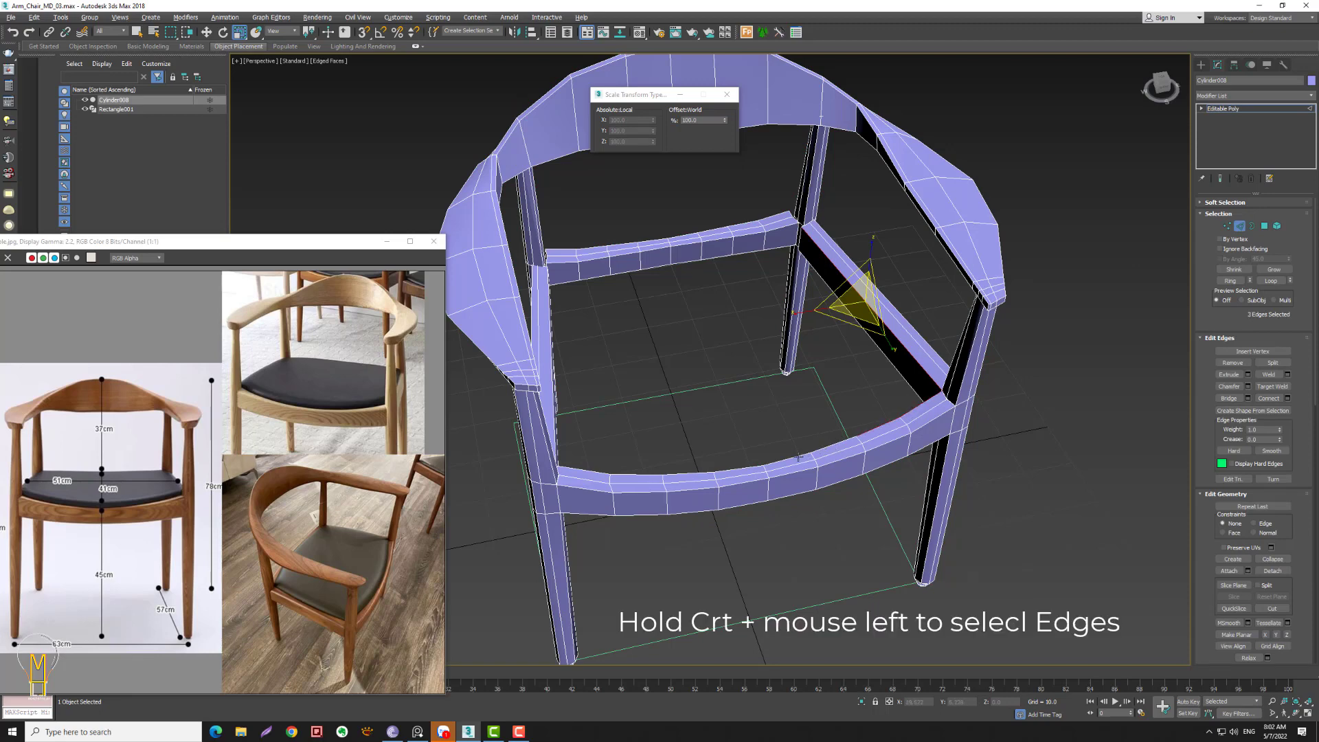
- Add the remaining seat-rail, leg-side and back-rail top edges to the selection
key("q")
left_click(824, 446, "ctrl")
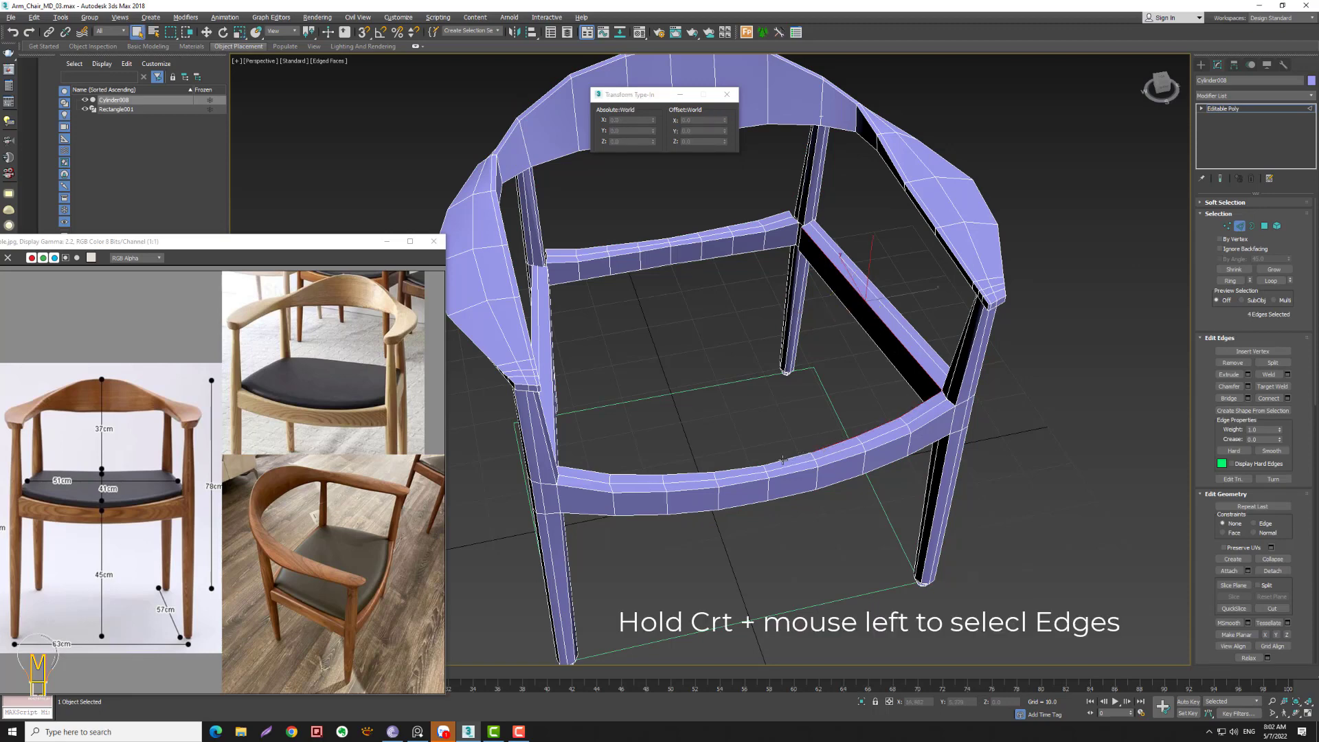
left_click(782, 460, "ctrl")
left_click(584, 472, "ctrl")
left_click(553, 419, "ctrl")
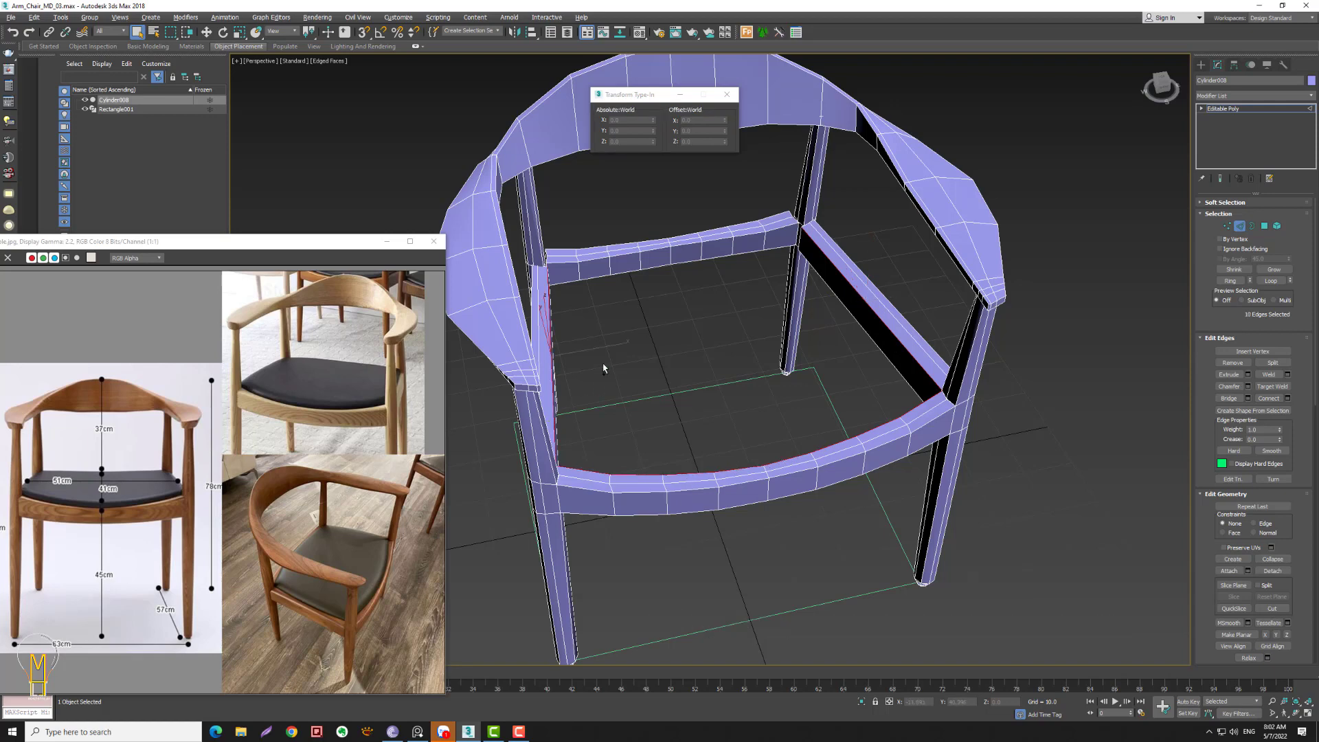
left_click(592, 259, "ctrl")
left_click(718, 240, "ctrl")
- Create a spline named Shape001 from the selected edges and select it
scroll(1299, 505, "down", 10)
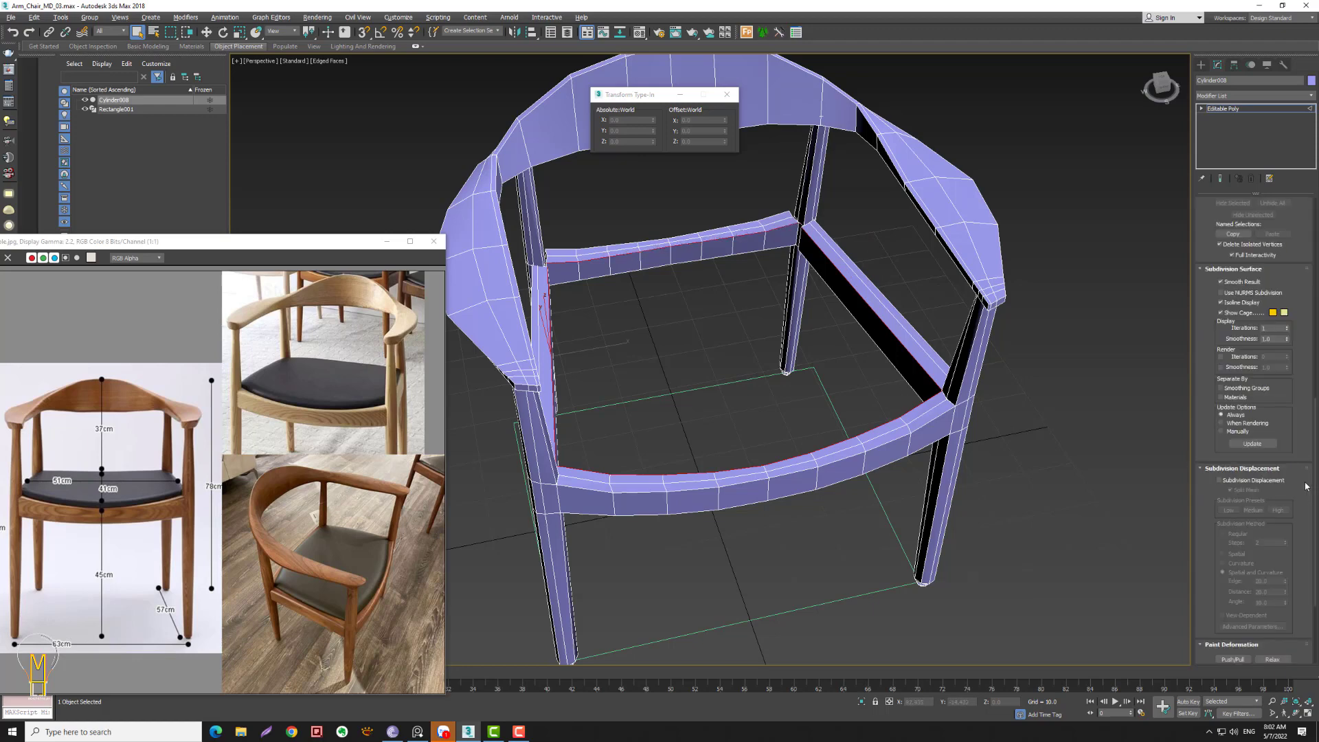
scroll(1298, 426, "up", 3)
scroll(1298, 426, "up", 3)
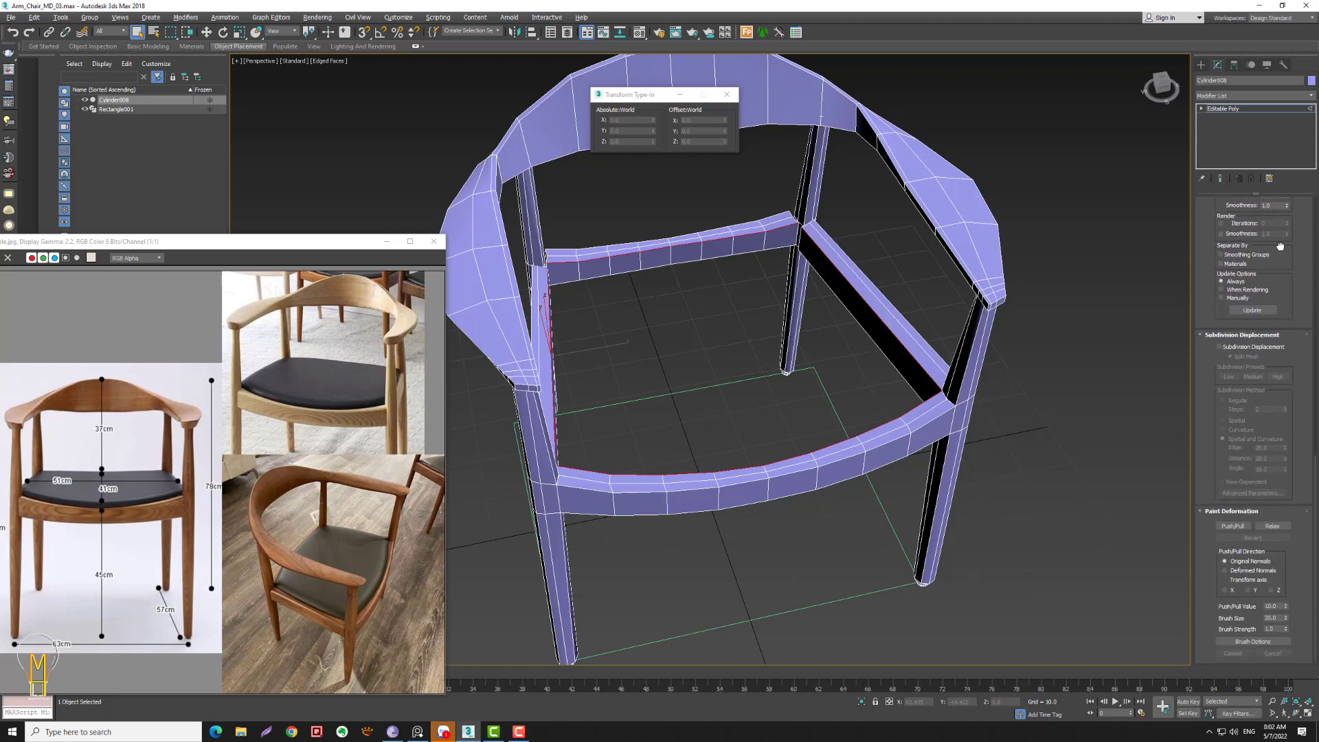
scroll(1255, 426, "up", 2)
scroll(1256, 426, "up", 2)
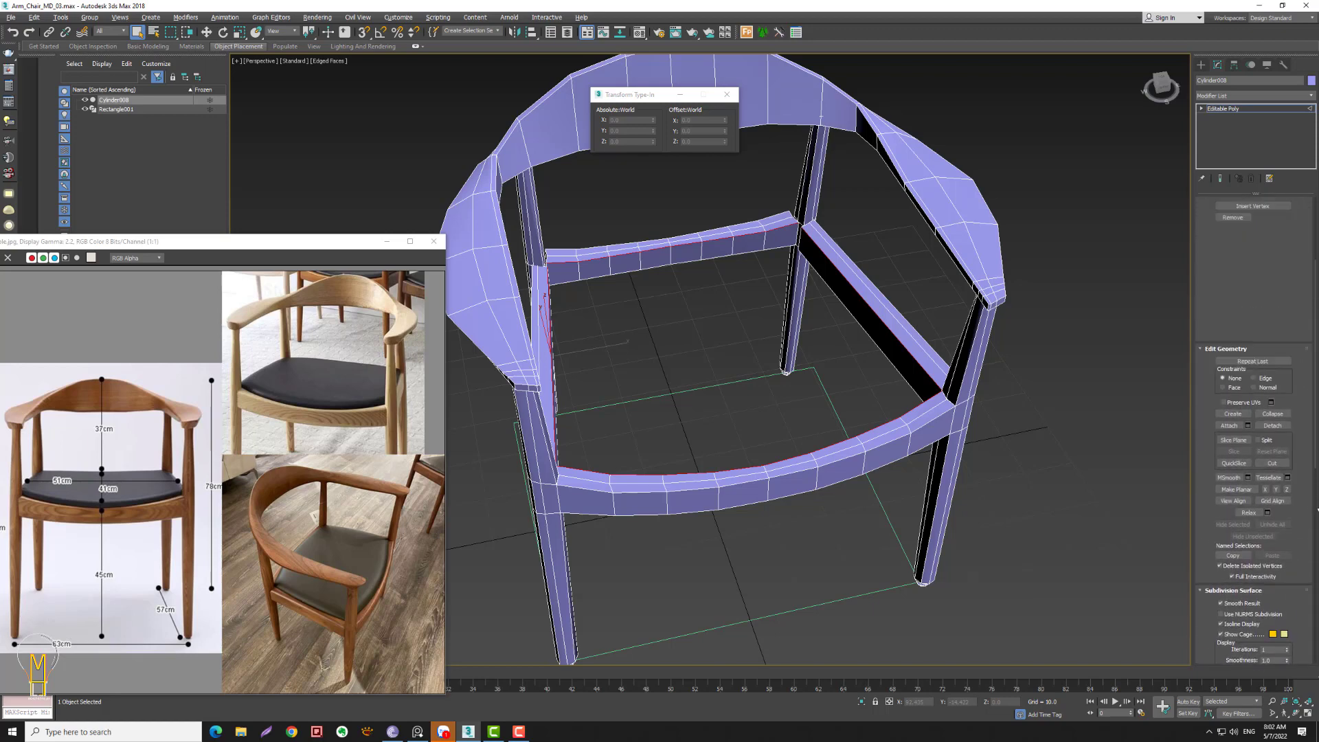
scroll(1253, 433, "up", 1)
left_click(1253, 298)
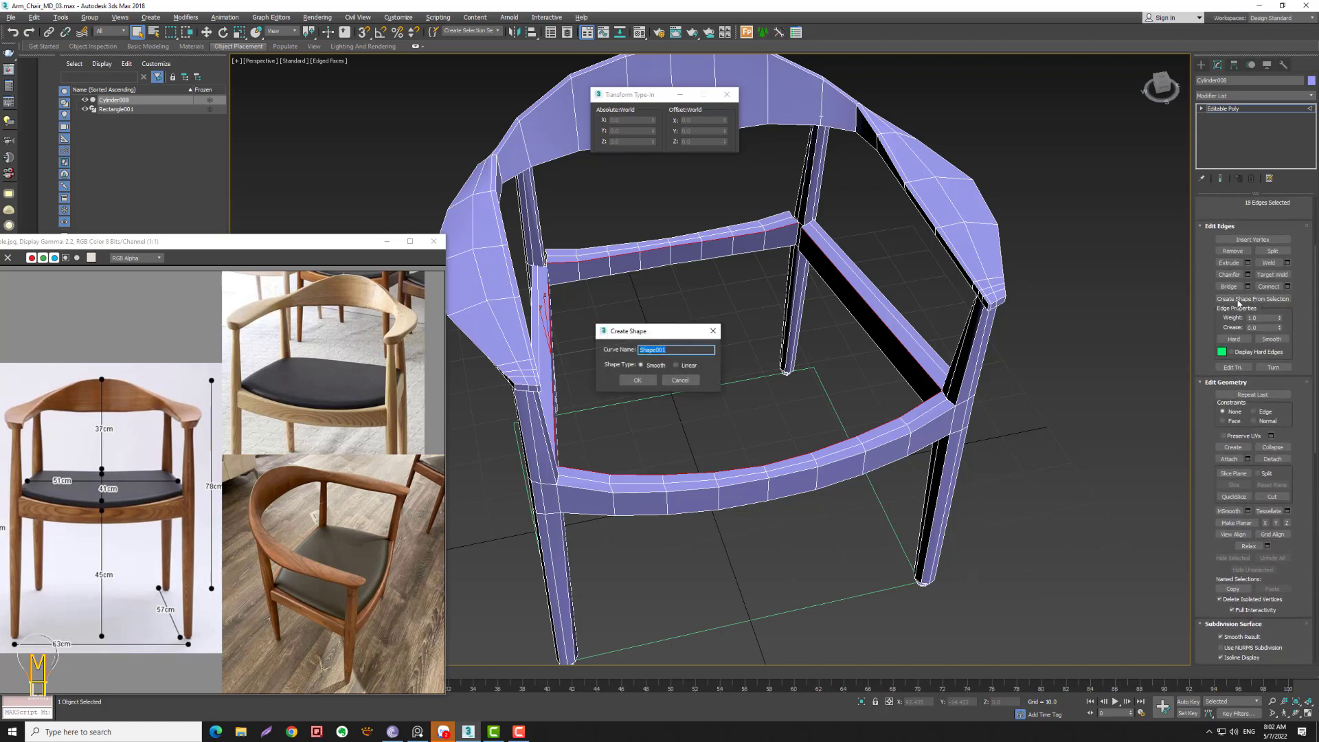
left_click(637, 379)
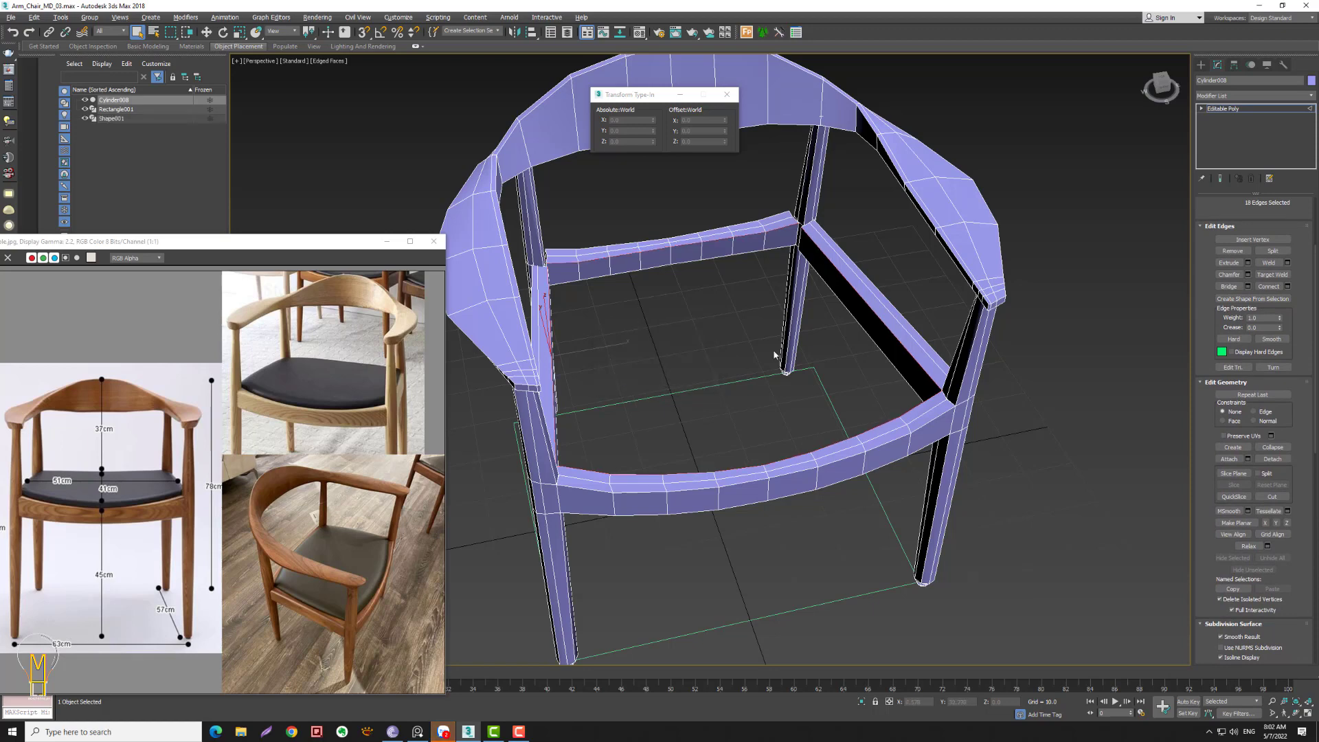
left_click(111, 118)
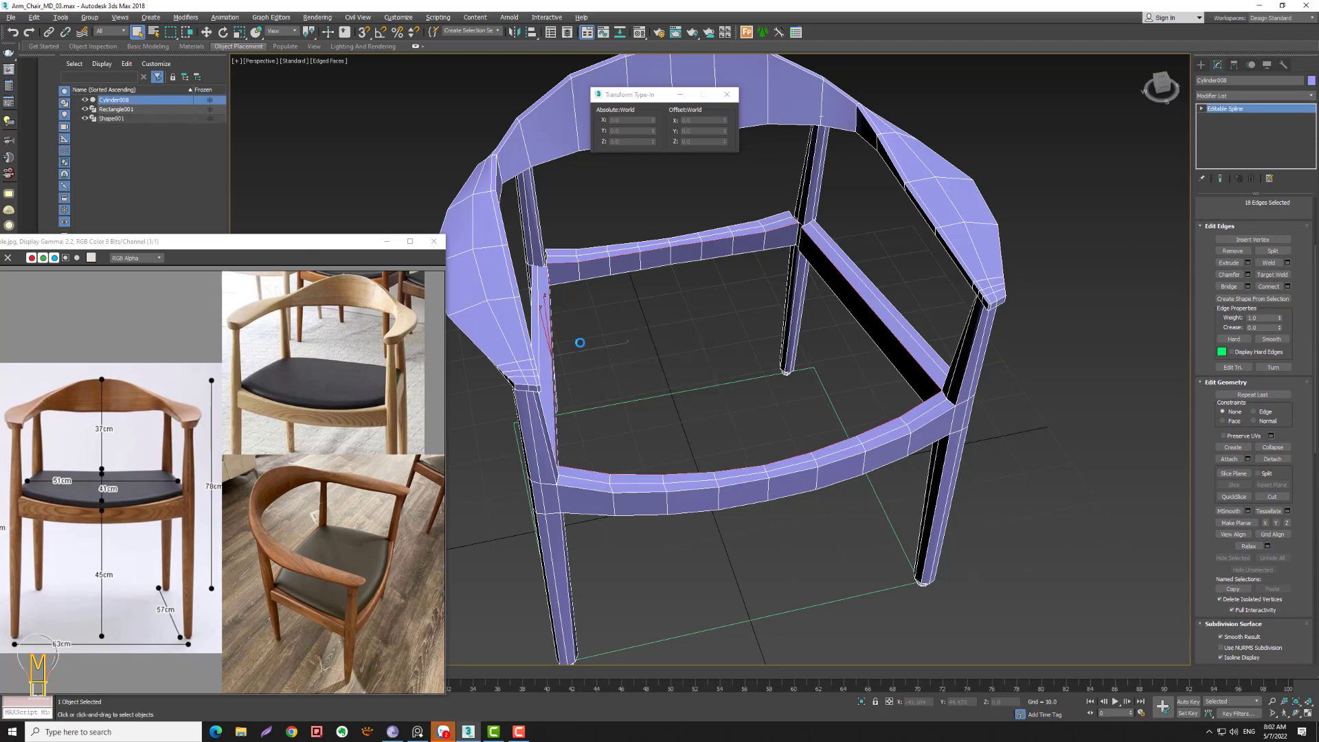
- Isolate Shape001 and zoom out to see the whole seat outline
left_click_drag(639, 94, 315, 121)
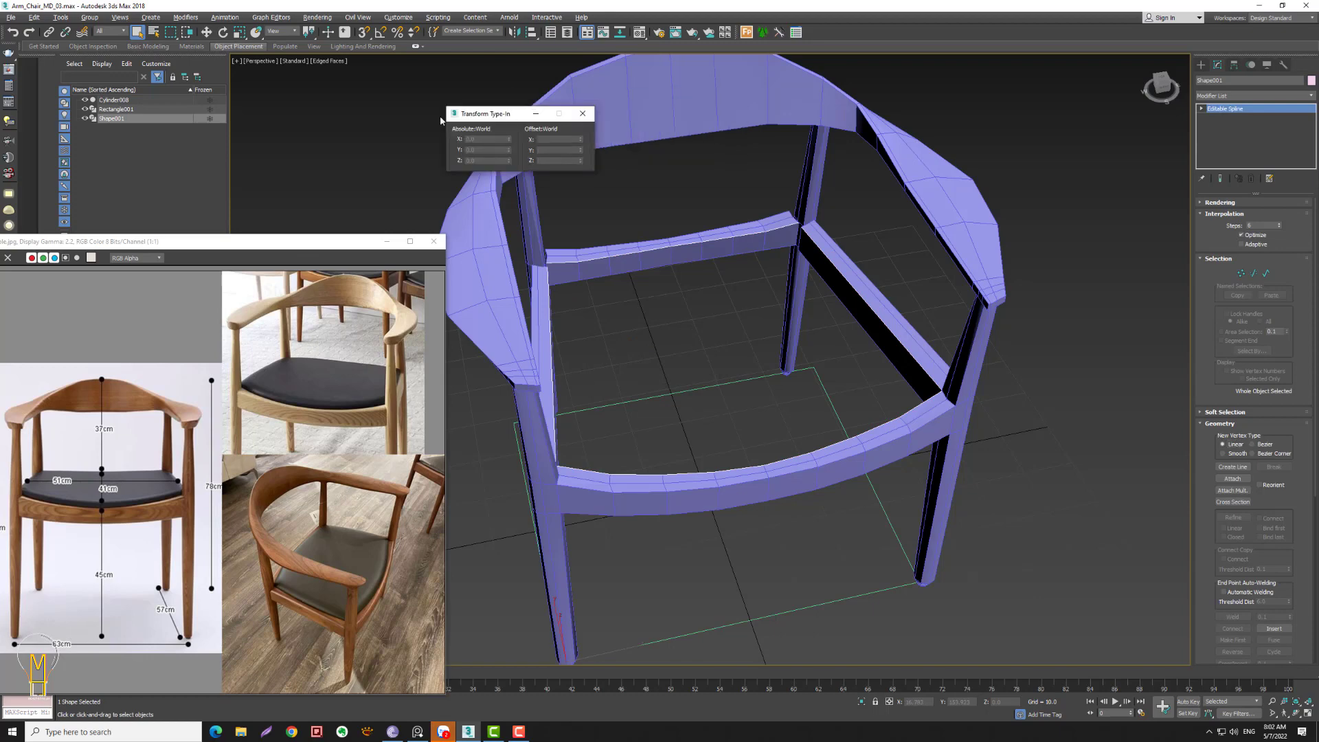
left_click(861, 702)
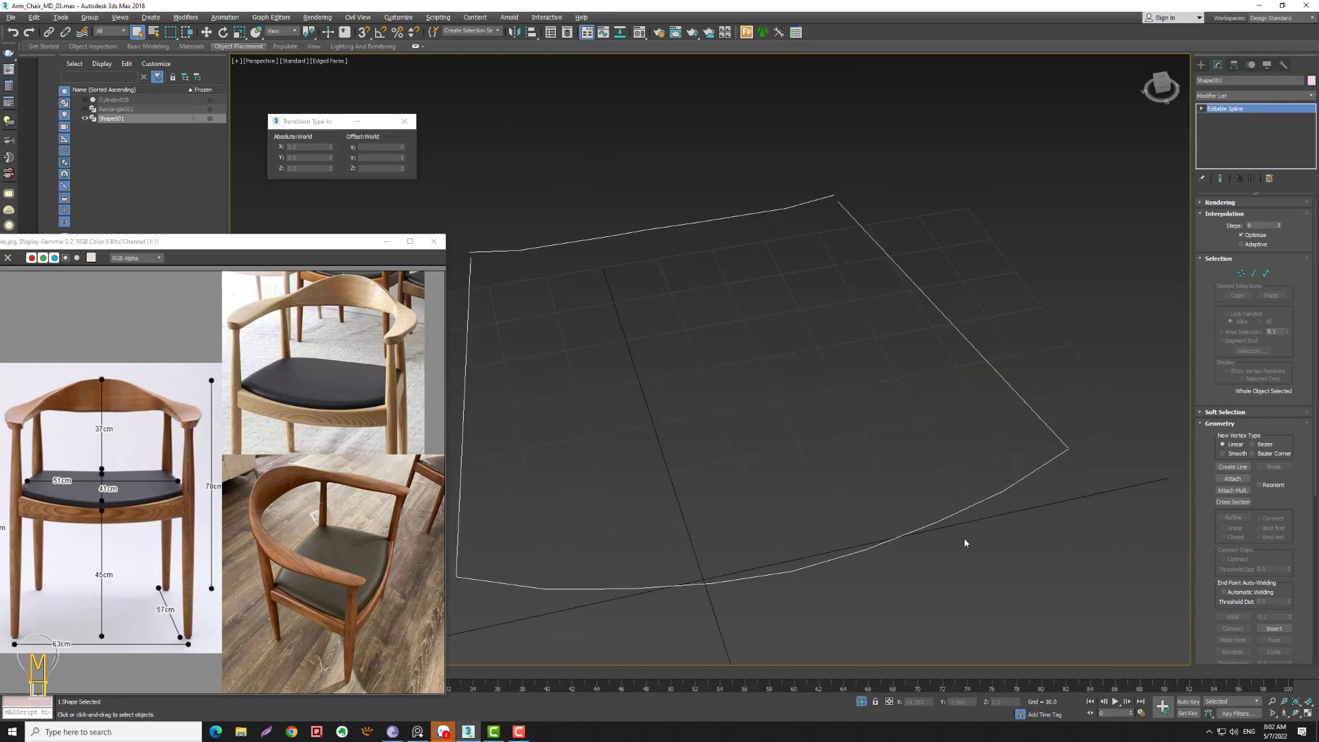
key("alt+z")
scroll(790, 453, "down", 4)
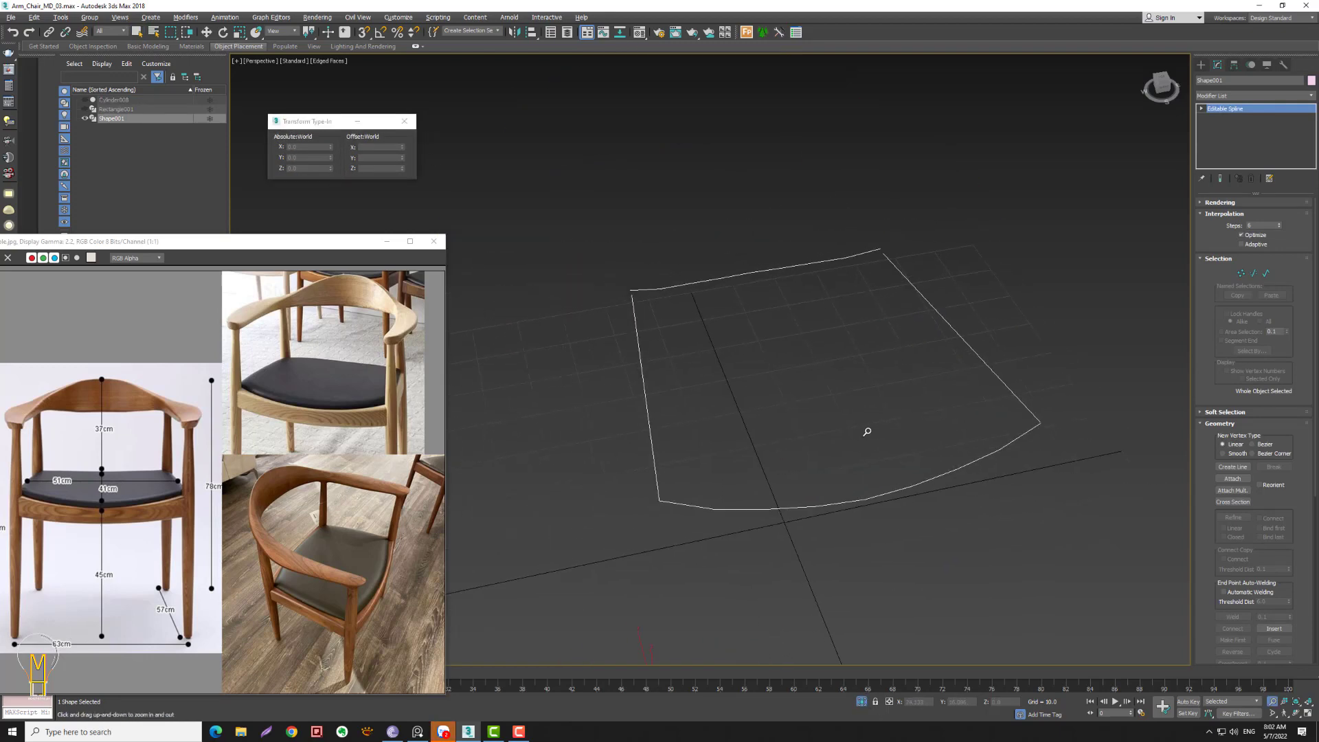
right_click(863, 435)
- Draw closed line Line001 with 3D Snap through Shape001's four corners
left_click(1200, 64)
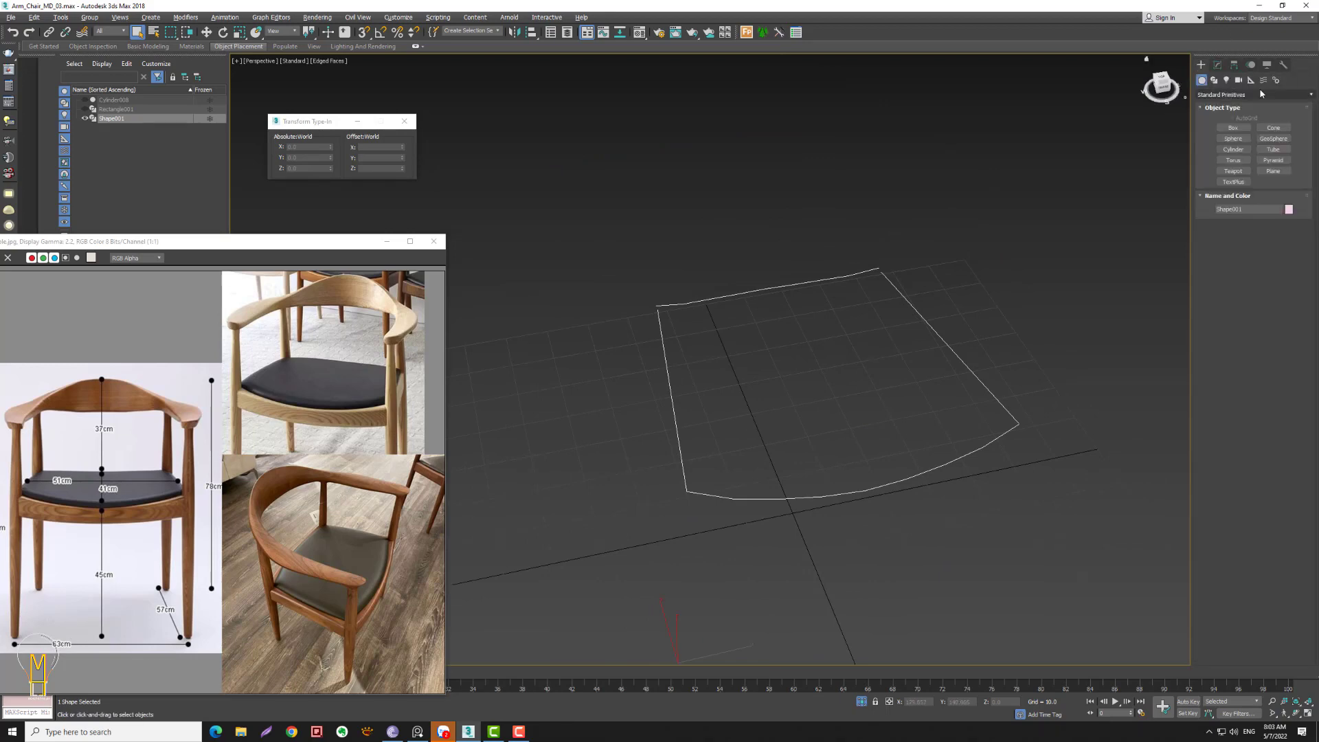
left_click(1214, 80)
left_click(1233, 136)
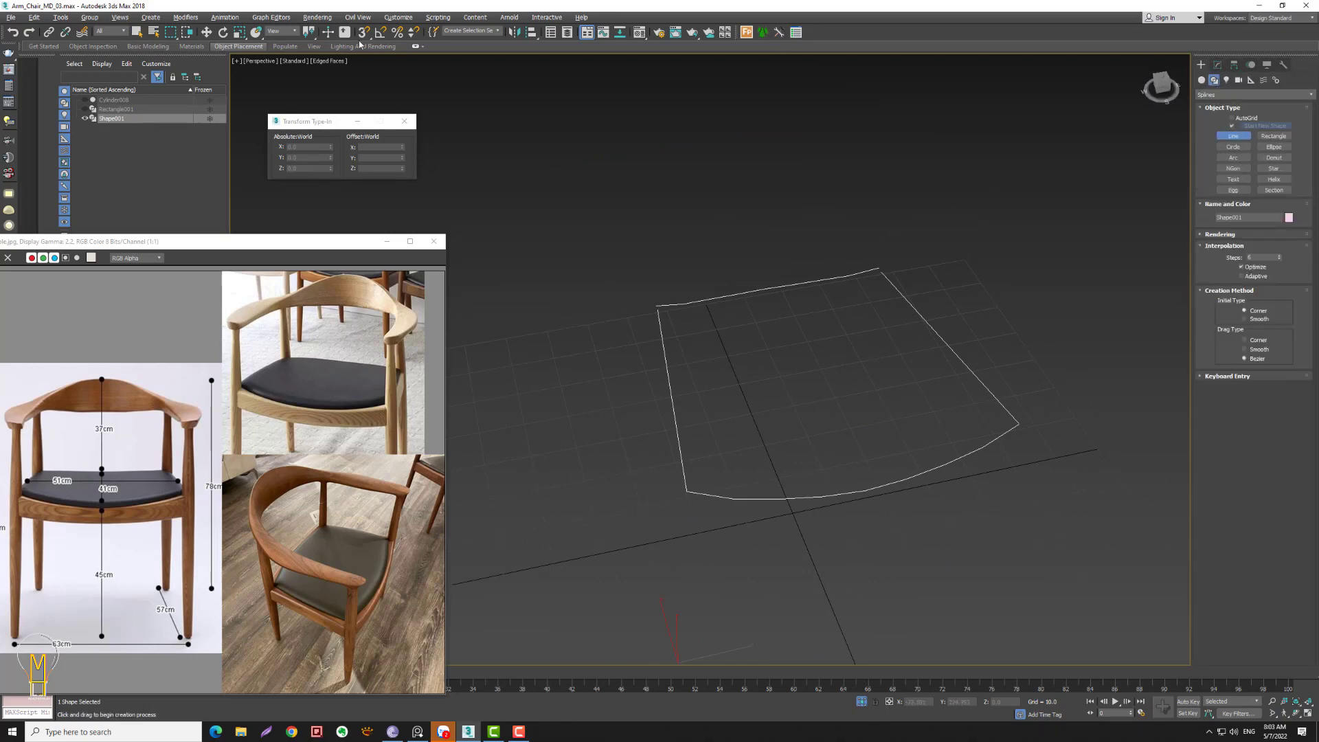
key("s")
left_click(657, 305)
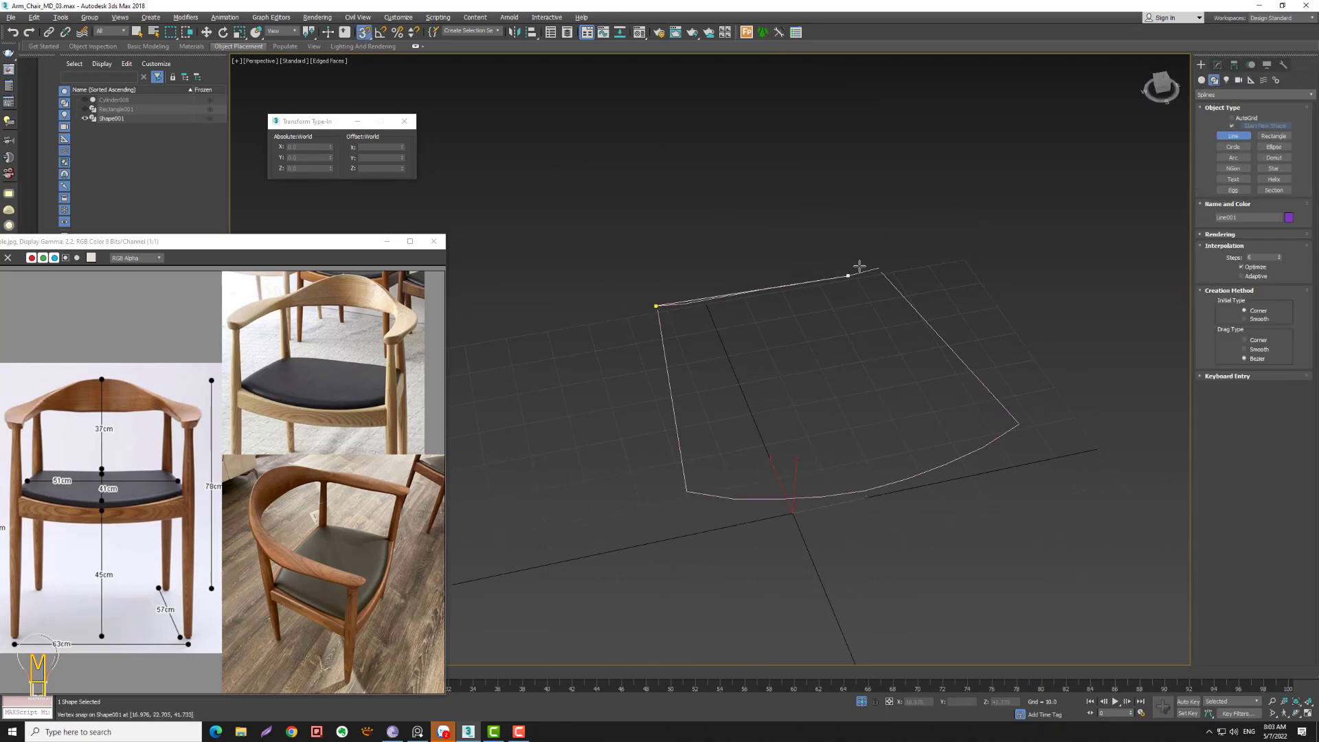
left_click(878, 268)
left_click(1019, 425)
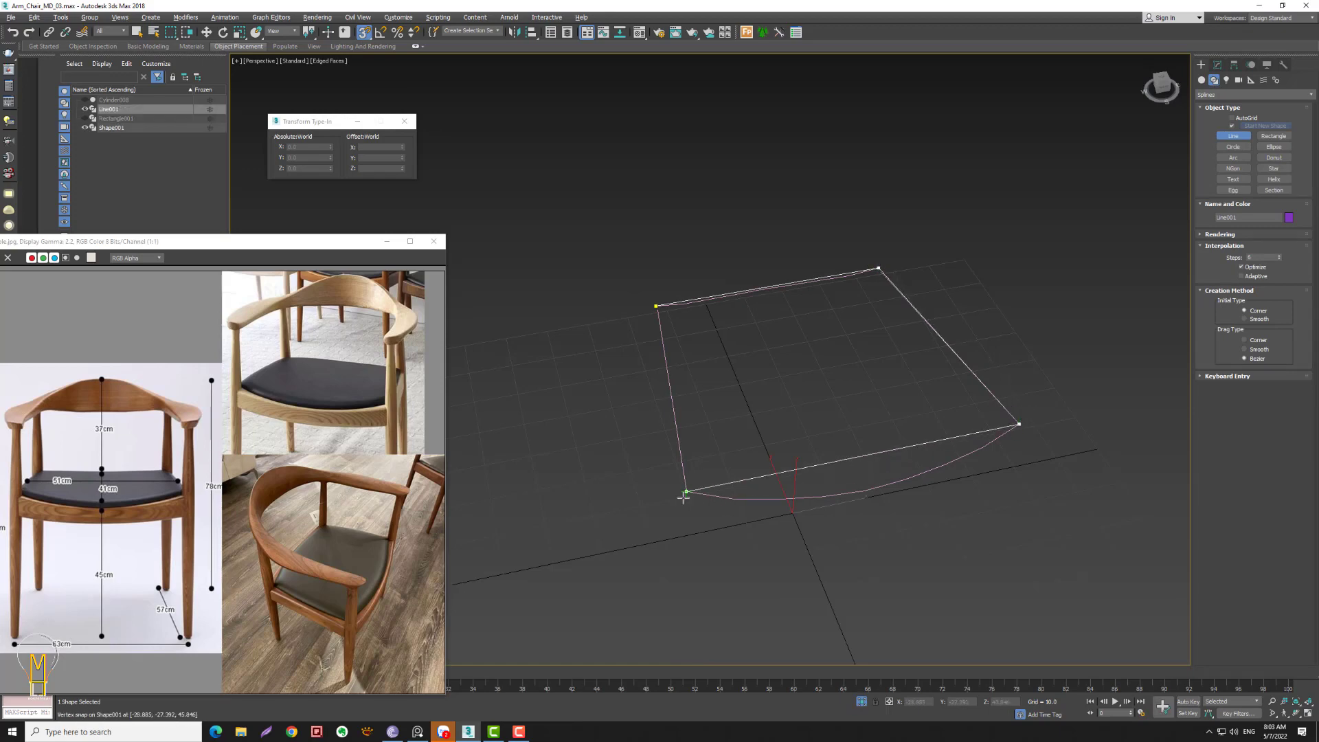
left_click(686, 491)
left_click(656, 305)
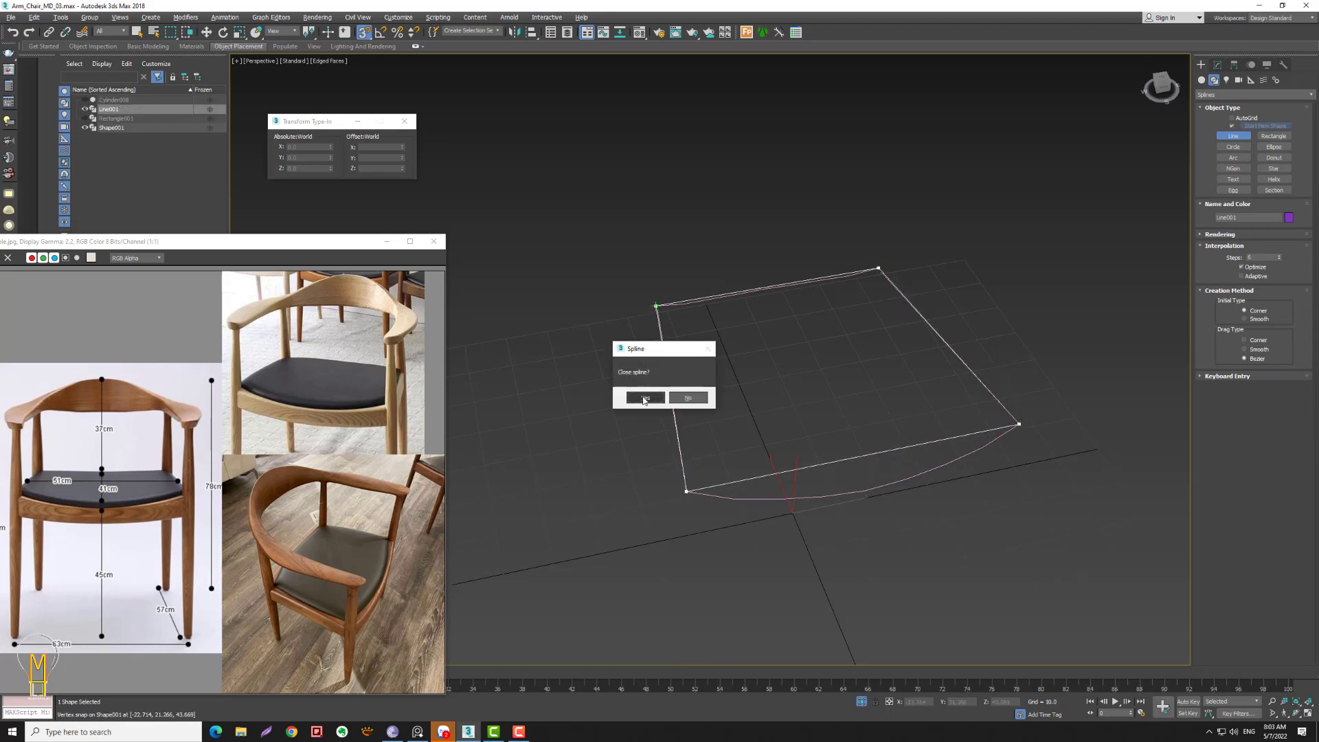
left_click(645, 397)
left_click(1217, 64)
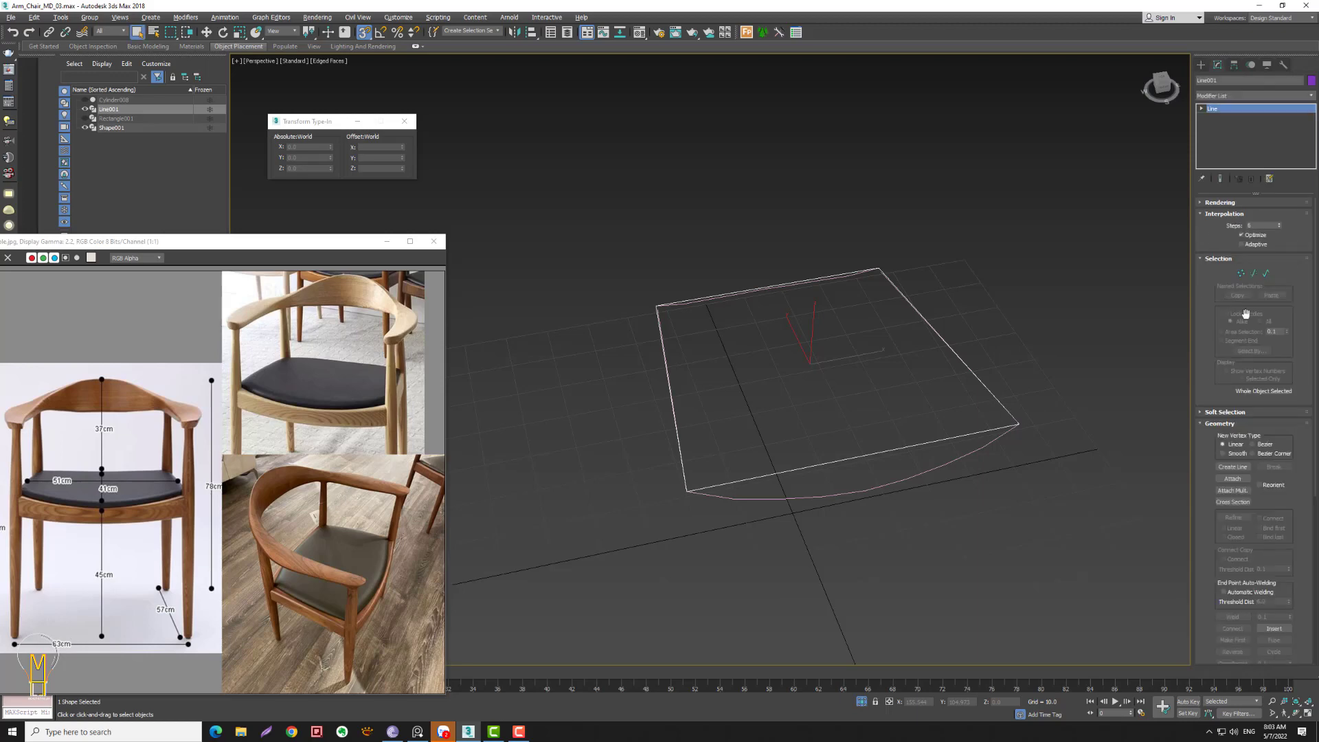
left_click(1253, 273)
- Divide Line001's front segment and move the new vertex onto the curve's lowest point
left_click(867, 455)
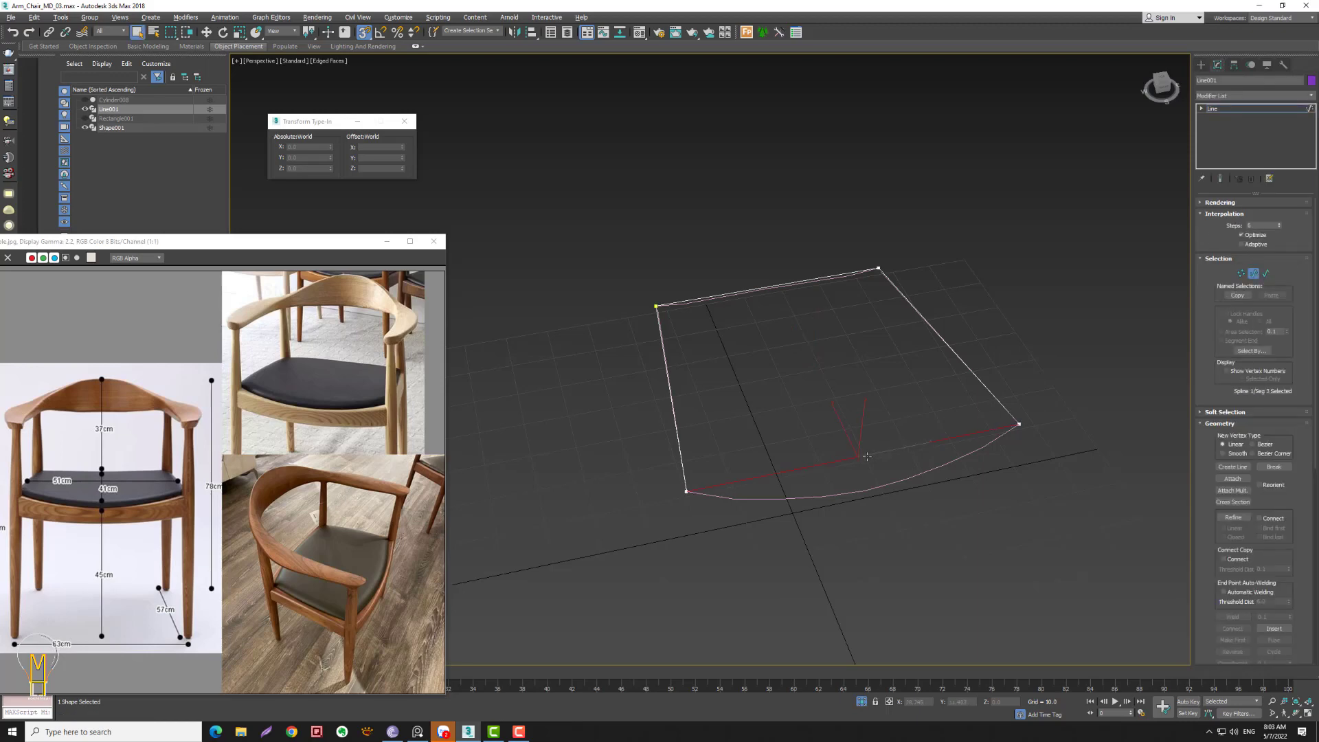
left_click_drag(1304, 536, 1276, 312)
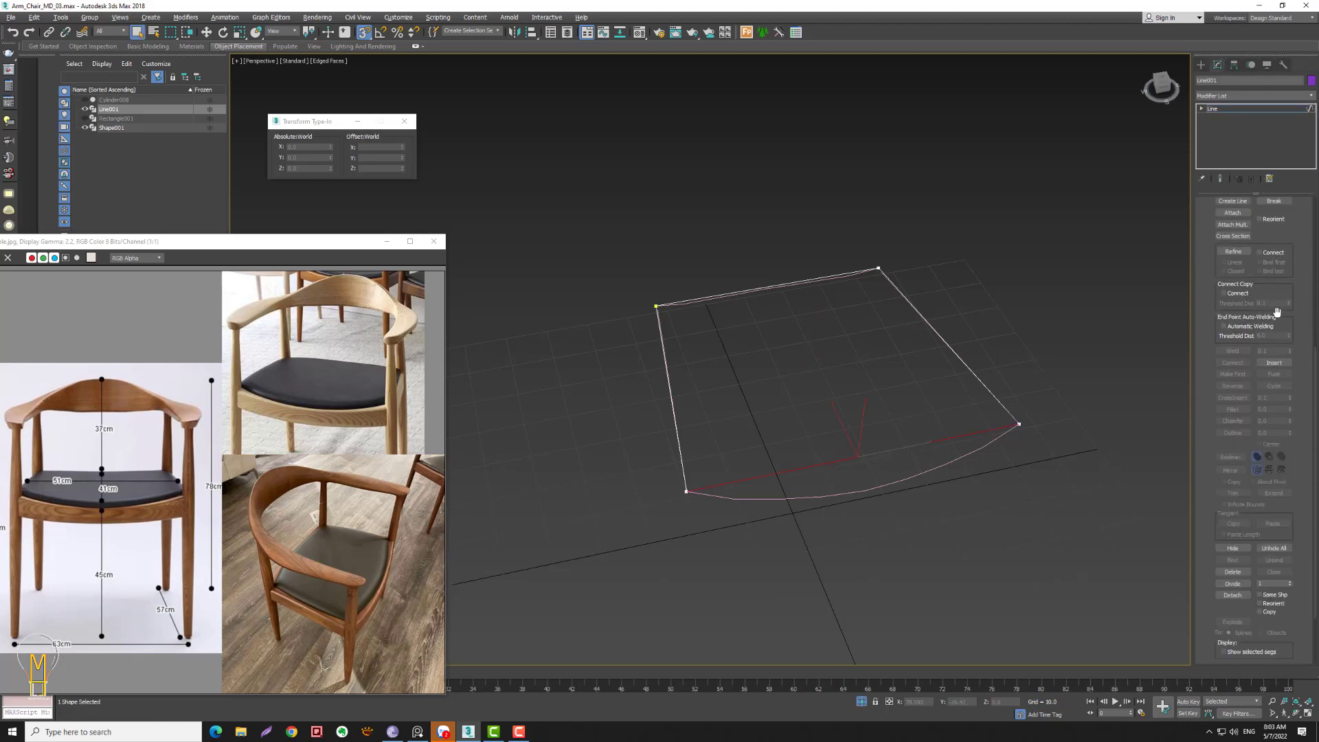
left_click(1232, 584)
left_click(1307, 715)
left_click(1201, 109)
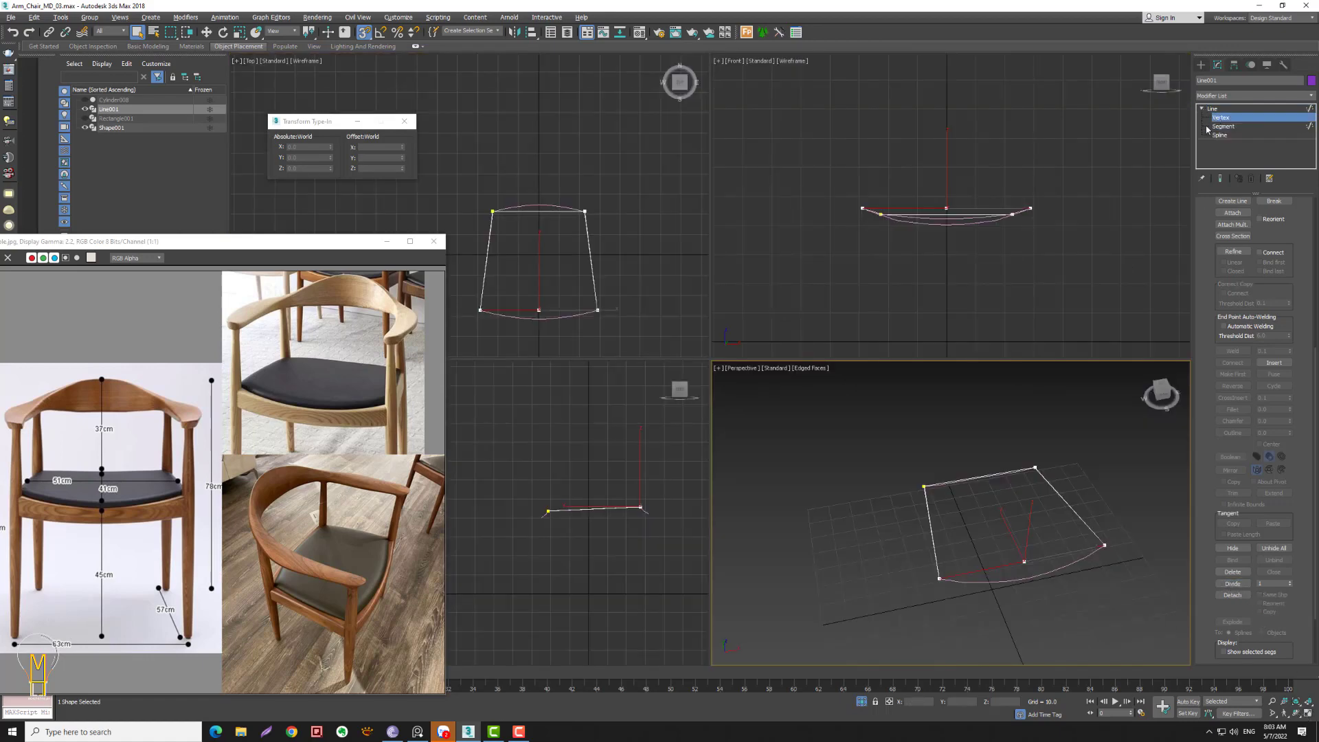
left_click(545, 287)
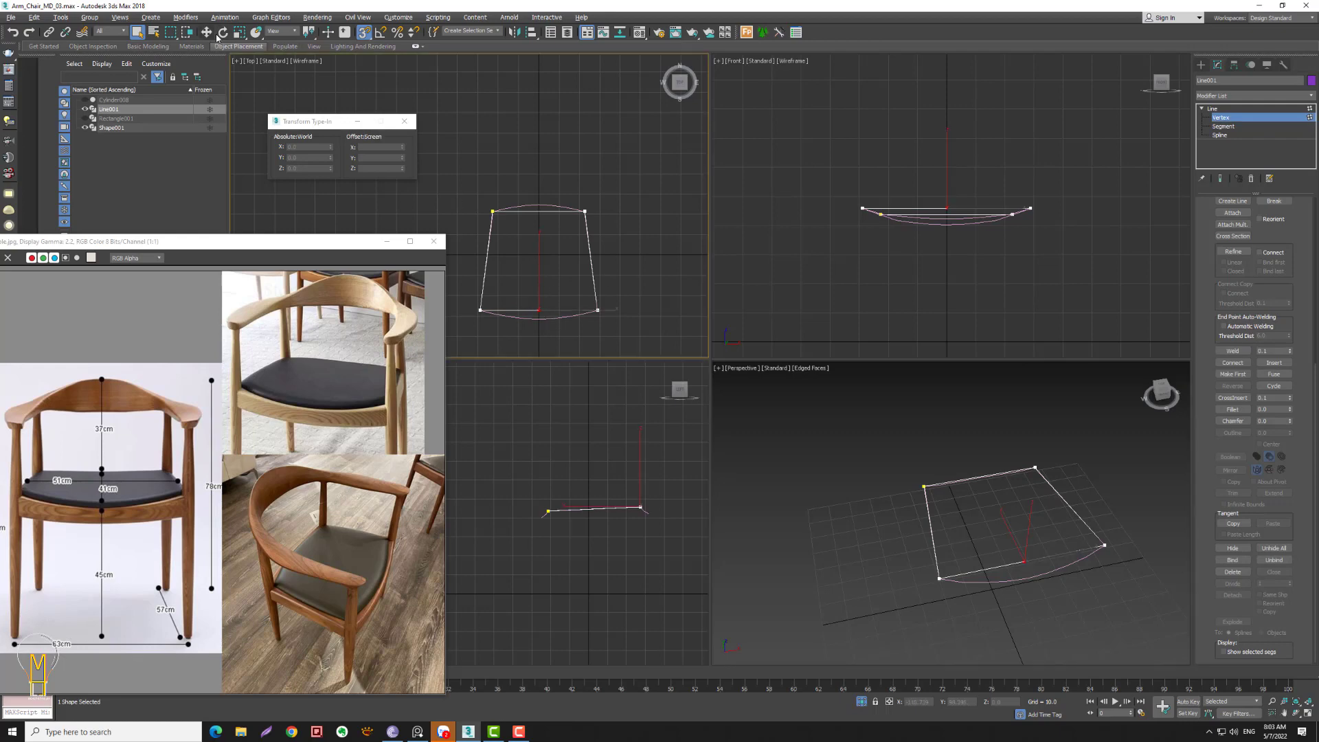
left_click(206, 32)
scroll(561, 239, "up", 2)
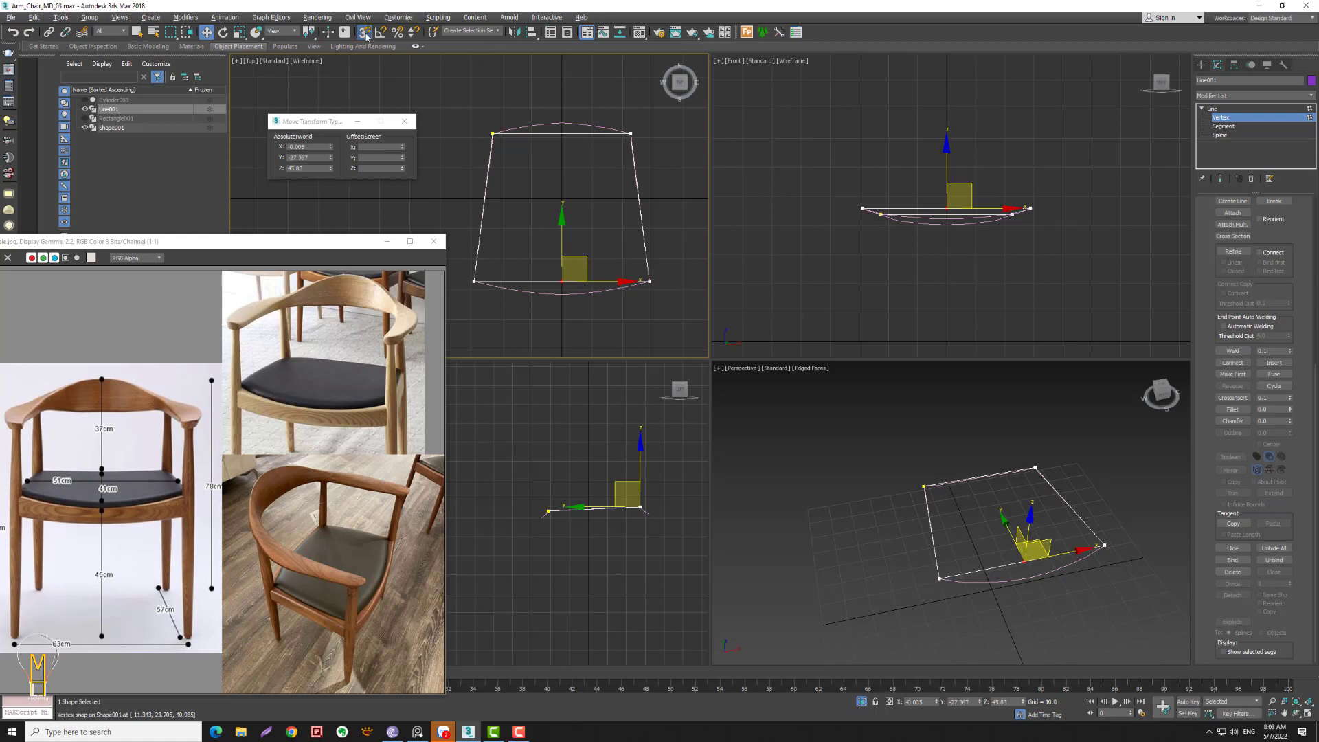
left_click_drag(561, 281, 561, 294)
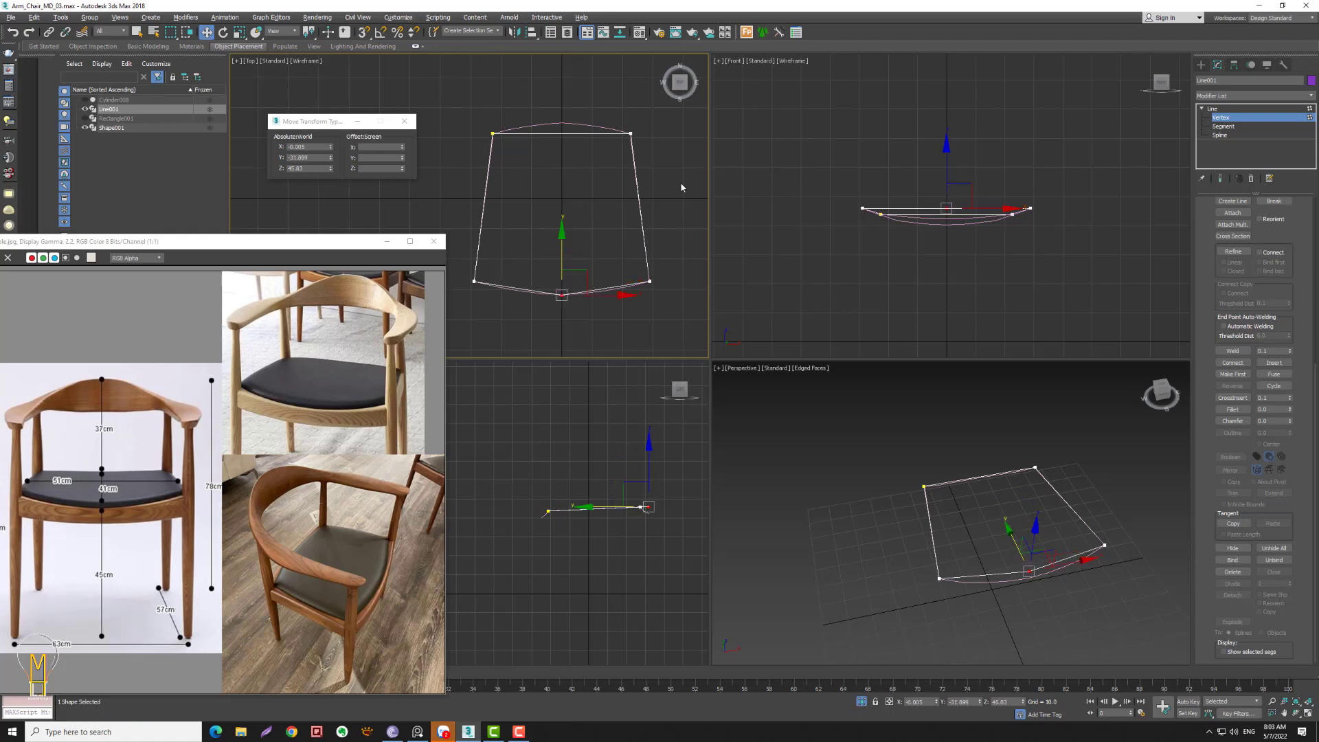
- Add a midpoint to the back segment and change the front-right vertex's type
key("2")
left_click(603, 128)
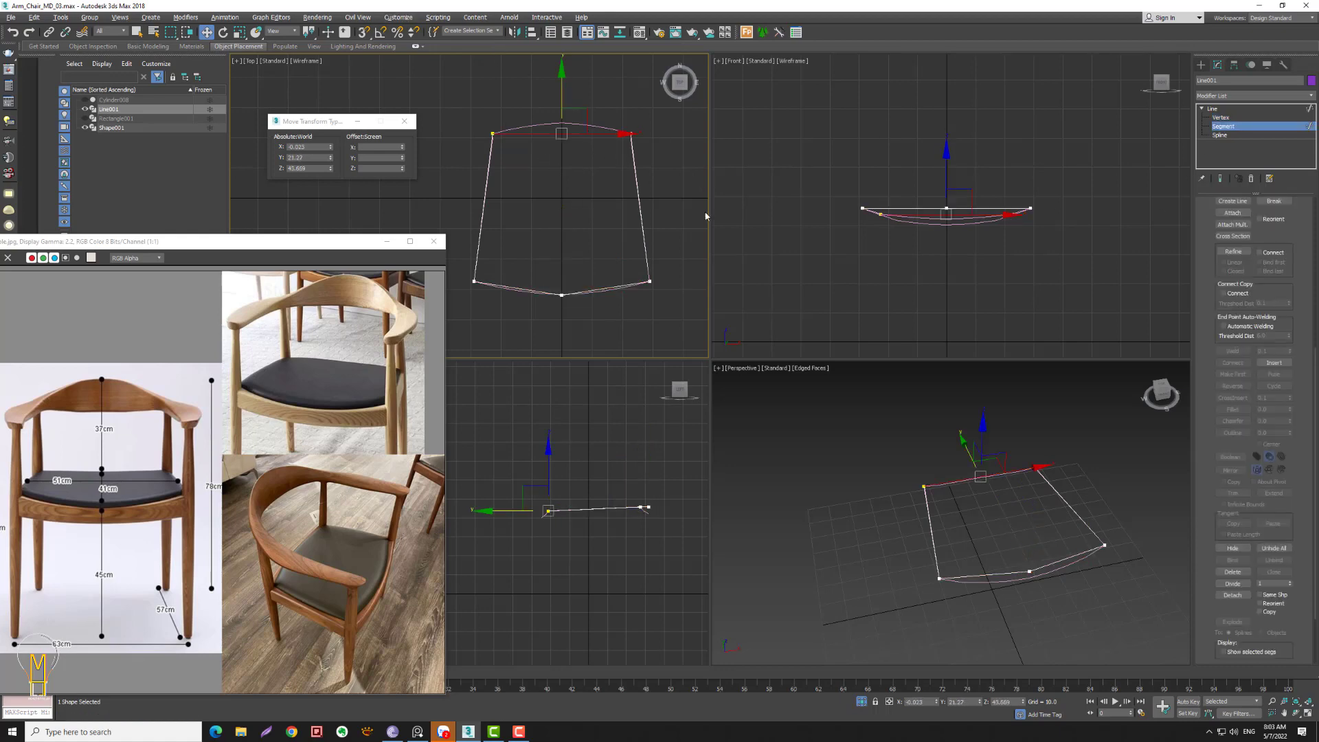
left_click(1232, 584)
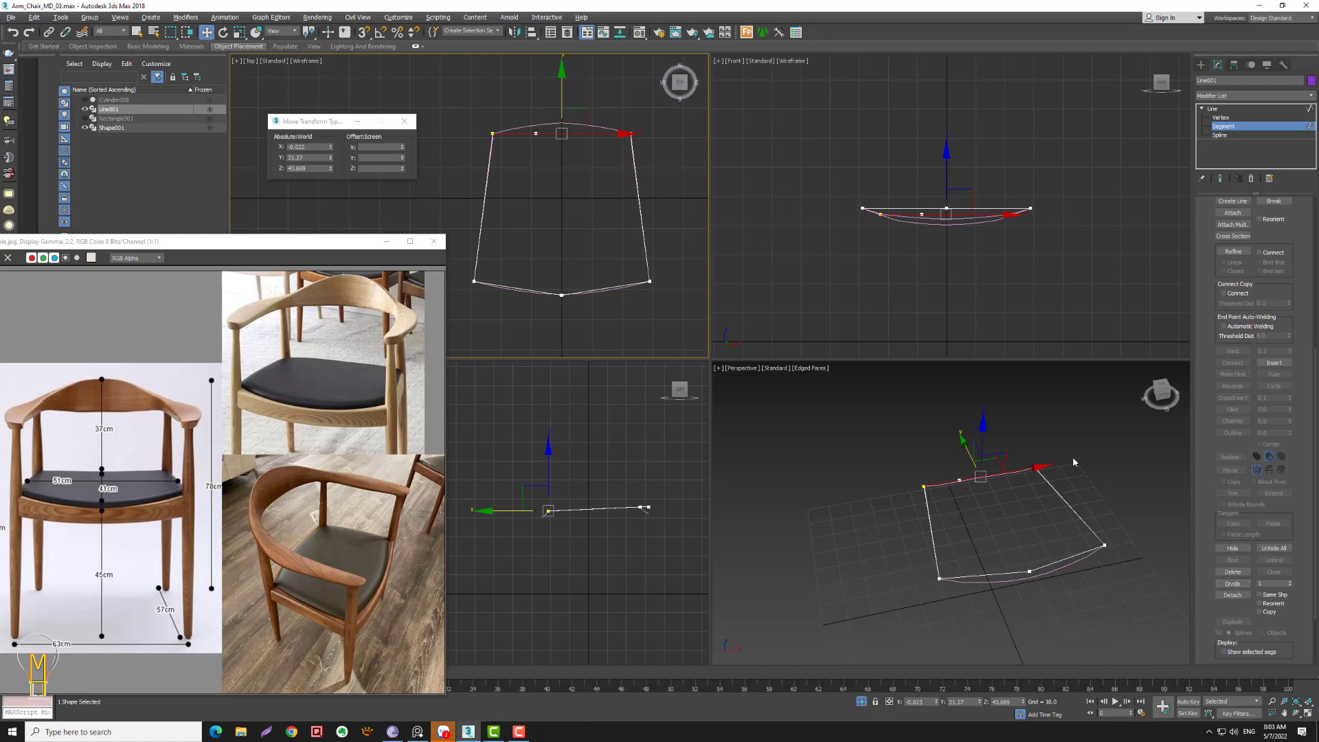
right_click(969, 351)
left_click(1220, 117)
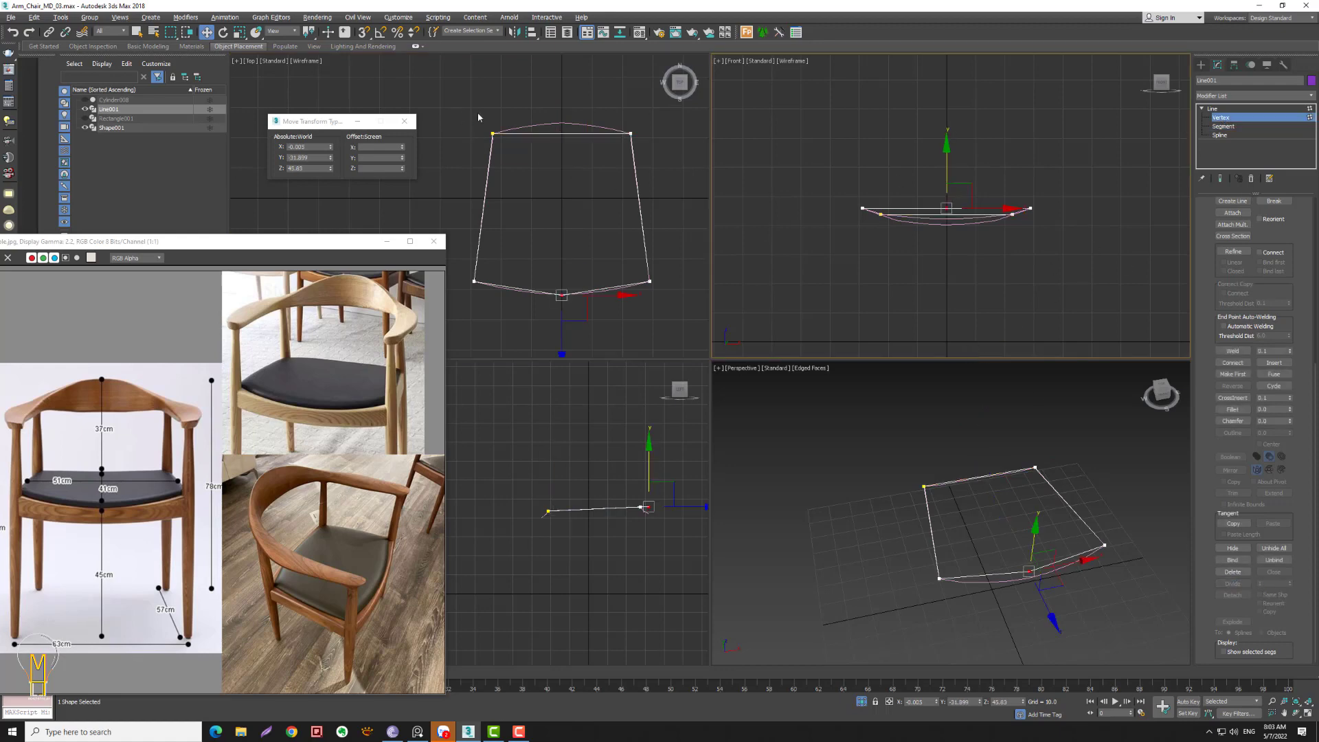
left_click(648, 280)
right_click(648, 281)
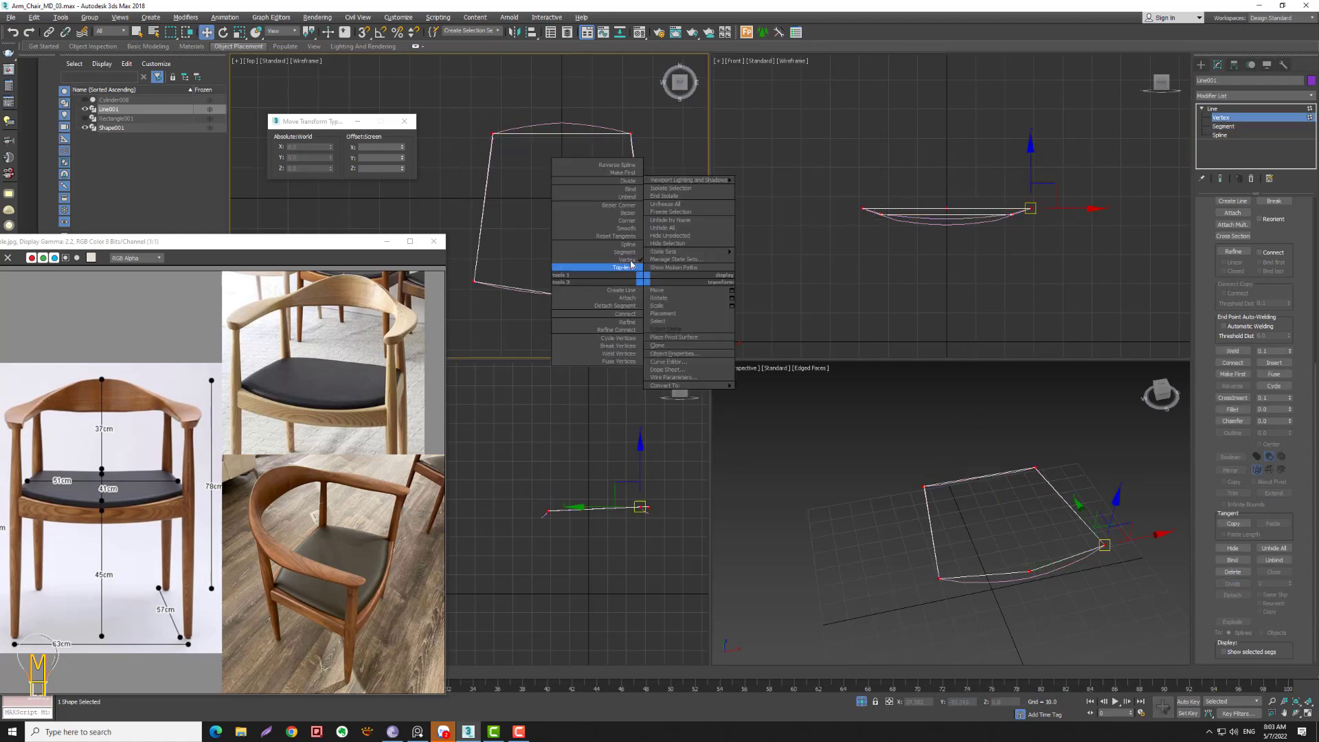
left_click(629, 217)
- Divide the back edge and push its new middle vertex outward to curve it
left_click(1221, 126)
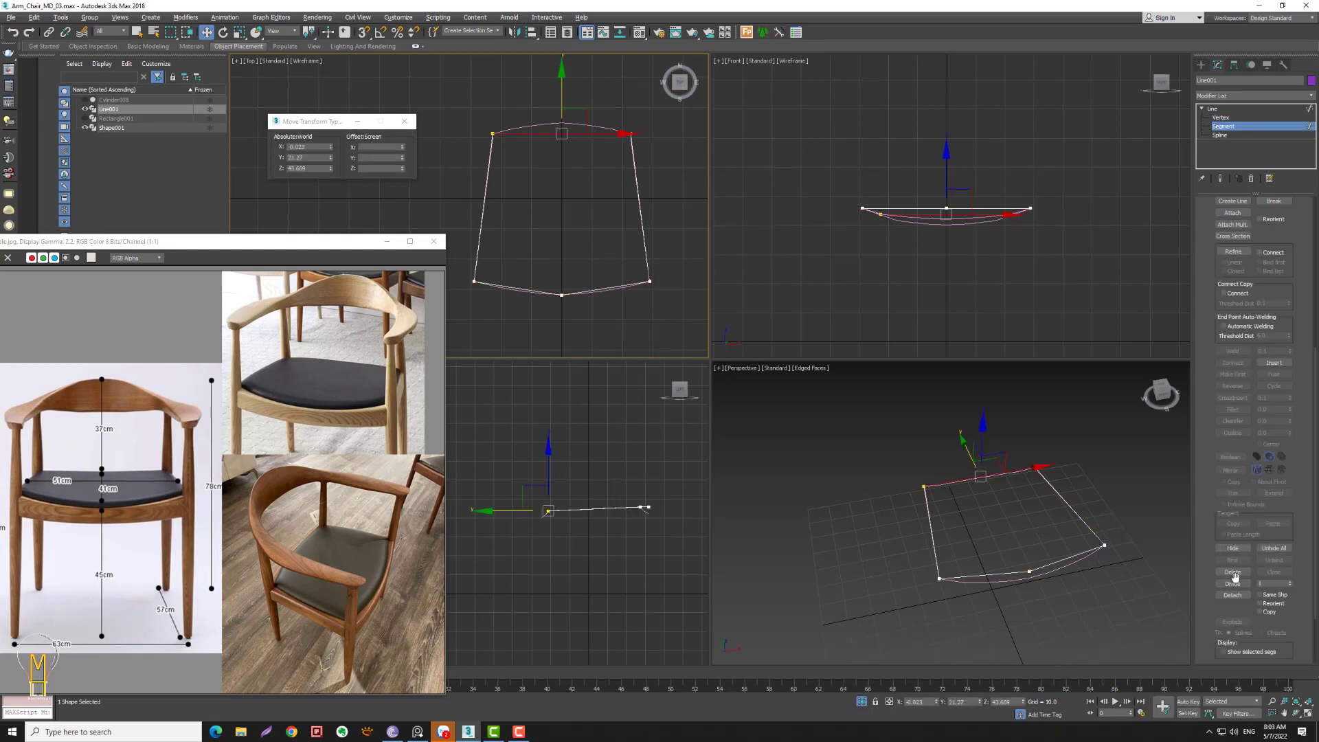
left_click(1232, 583)
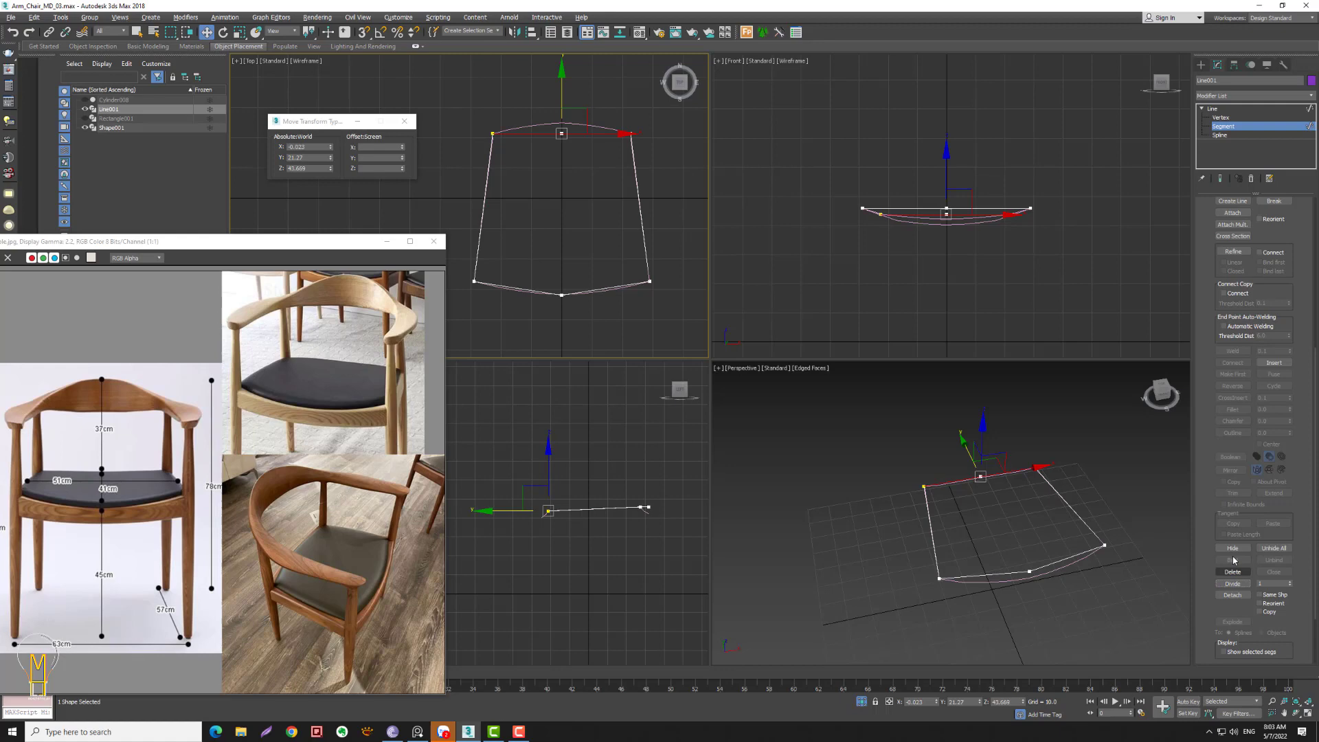
left_click(1220, 117)
left_click(561, 133)
left_click_drag(561, 134, 561, 123)
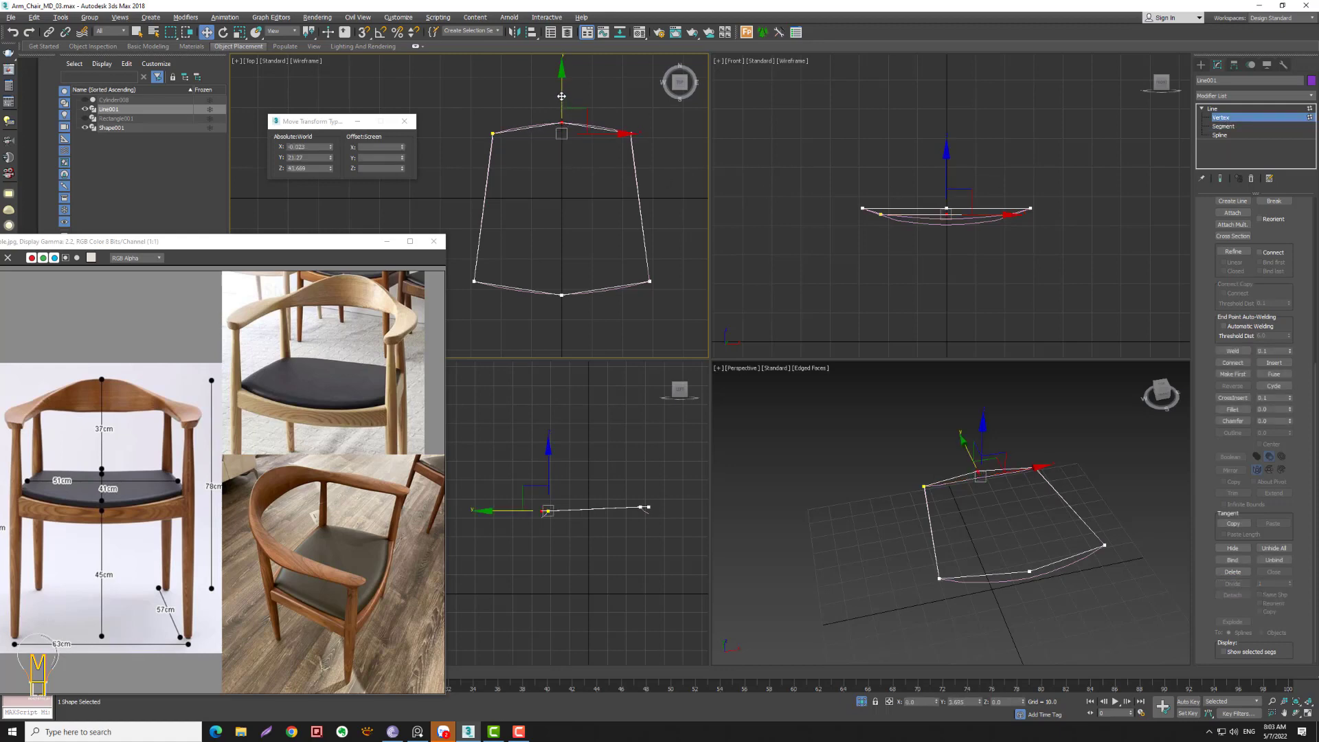
- Set the front and back middle vertices to Smooth
left_click(544, 154)
left_click(561, 123)
left_click(561, 295, "ctrl")
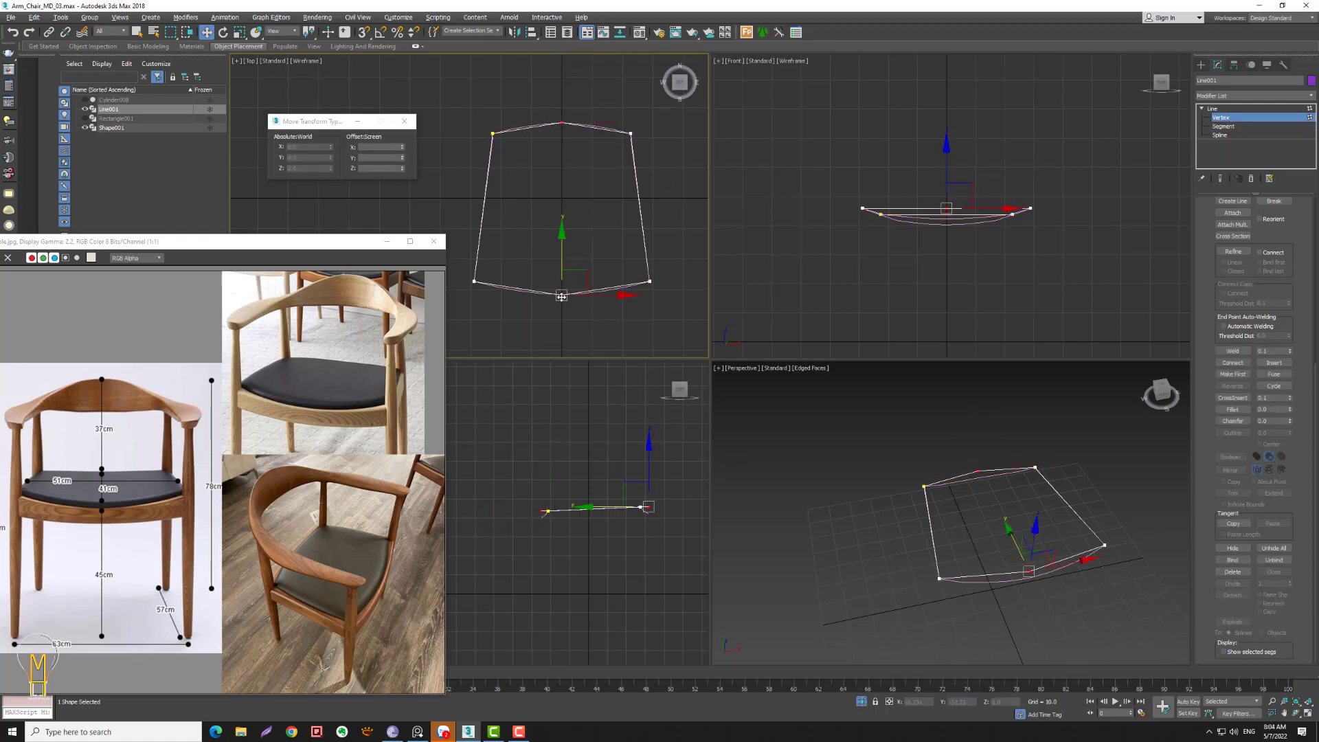
right_click(561, 296)
left_click(529, 231)
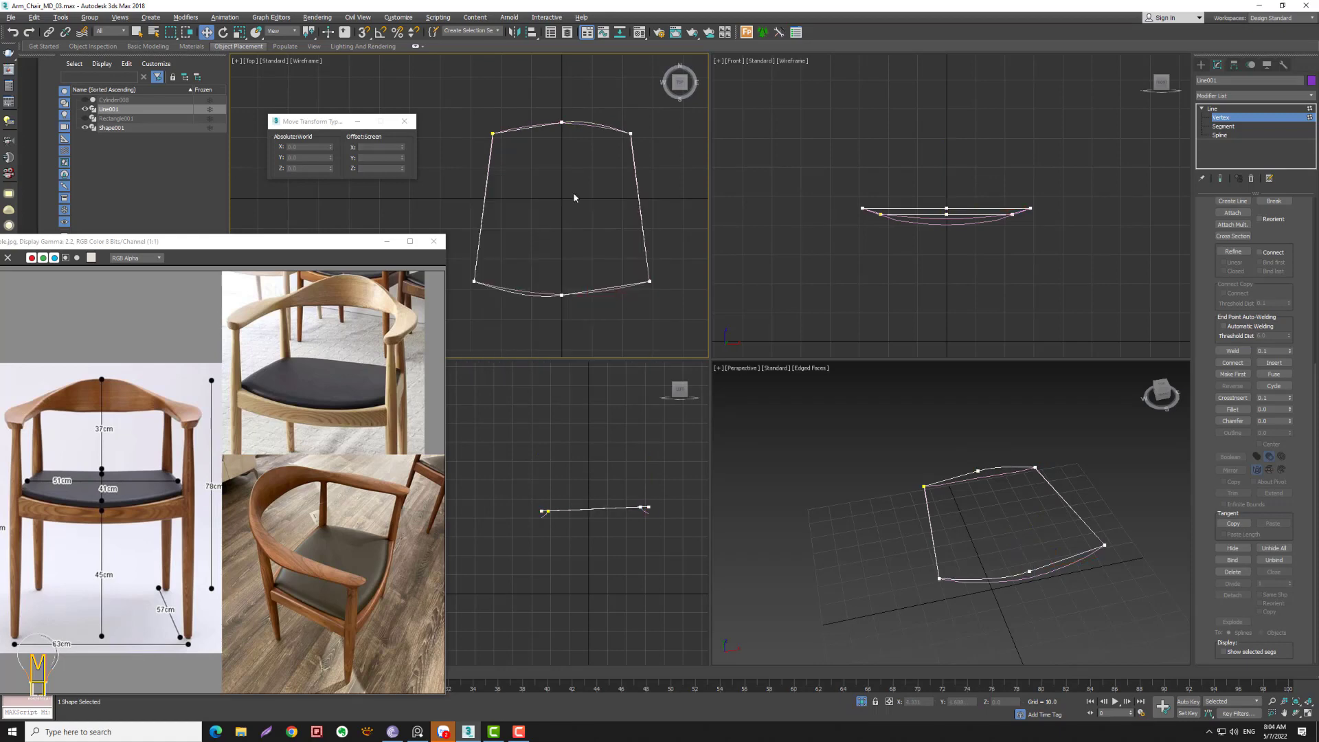
left_click(561, 123)
key("e")
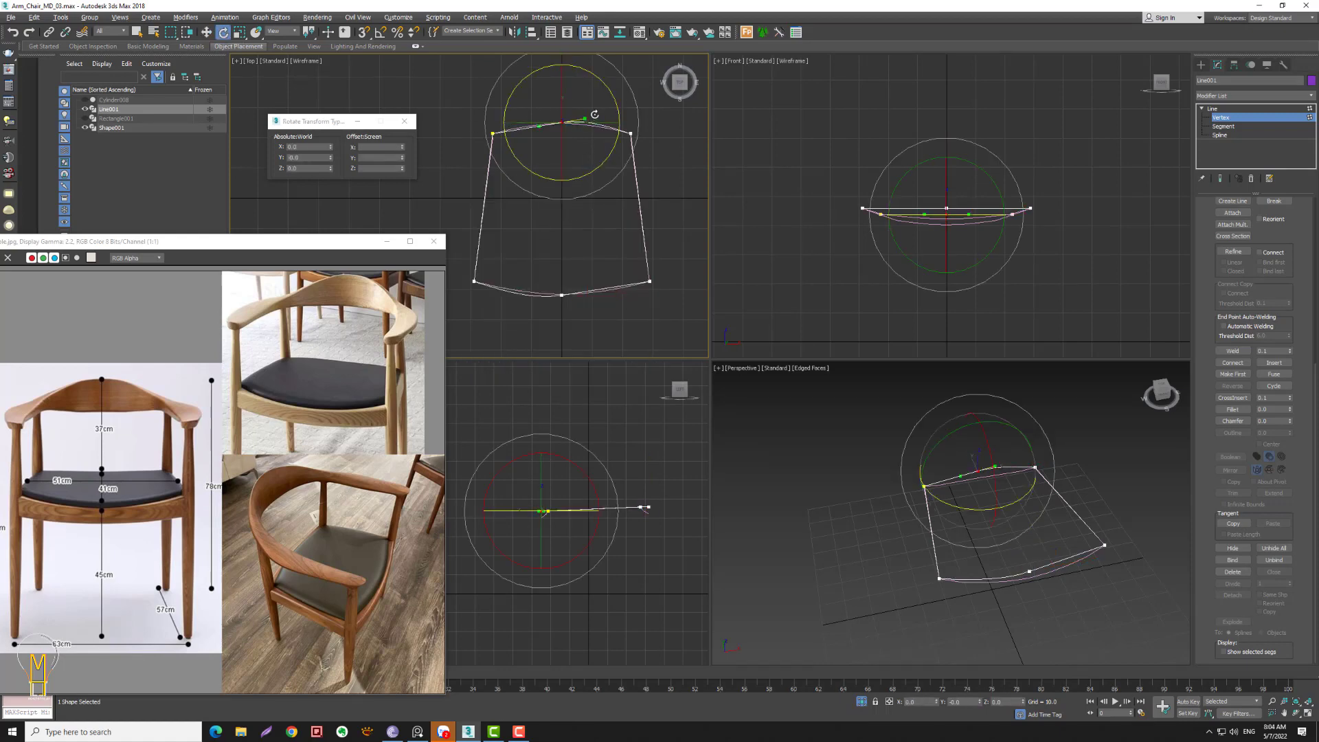
left_click(561, 295)
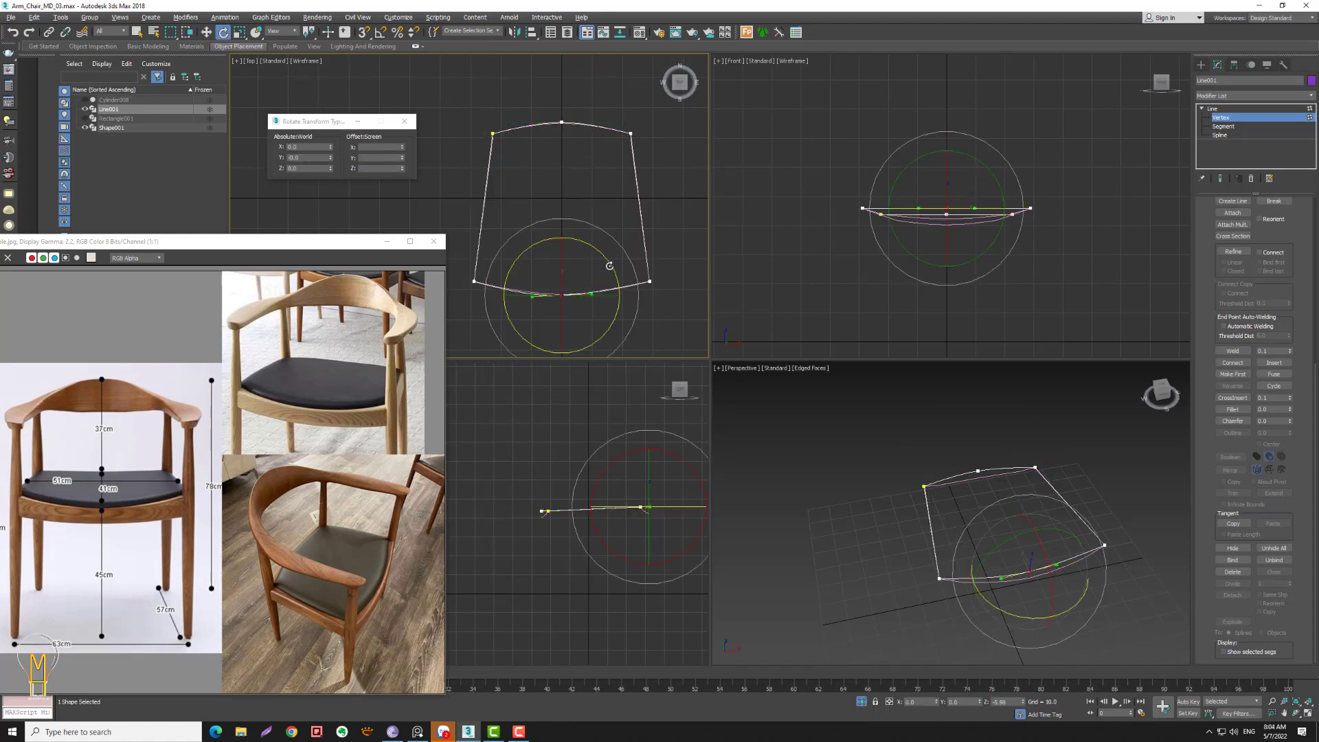
left_click(686, 181)
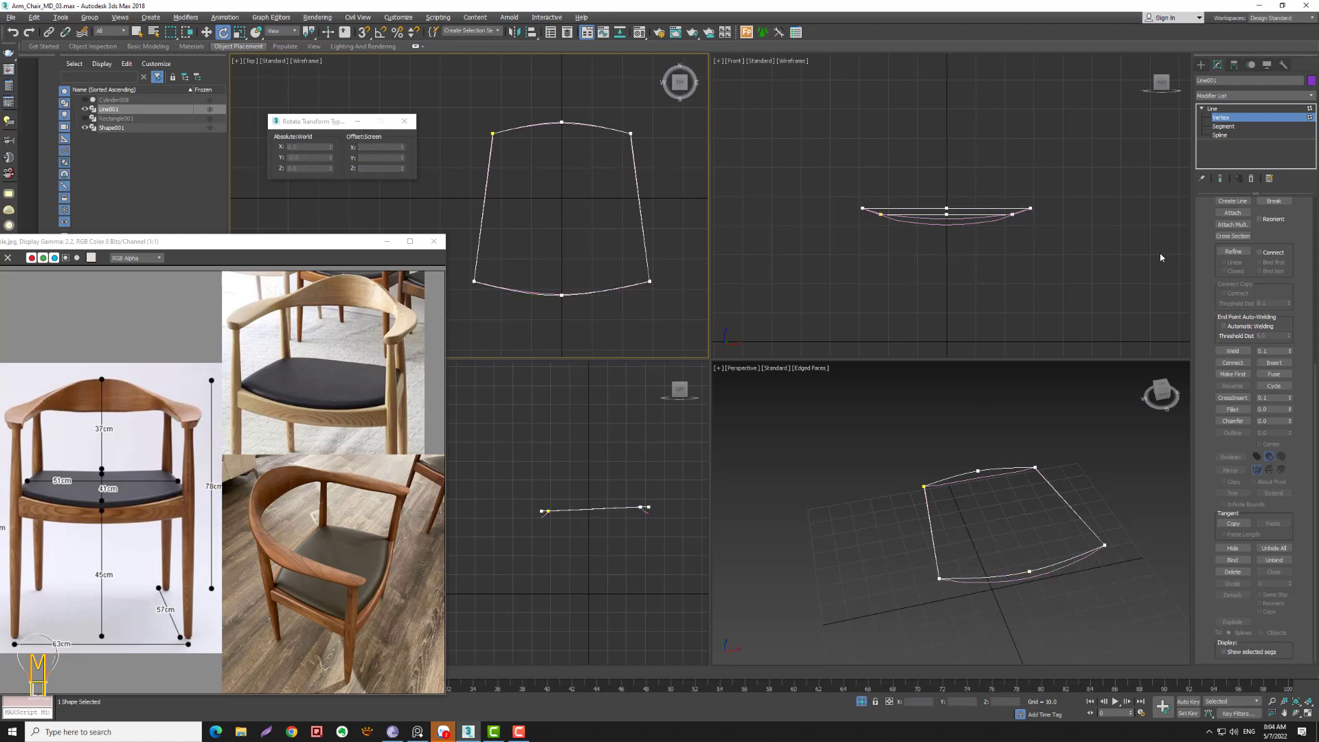
- Lower the front middle vertex slightly in Z in the Front view
left_click(1223, 127)
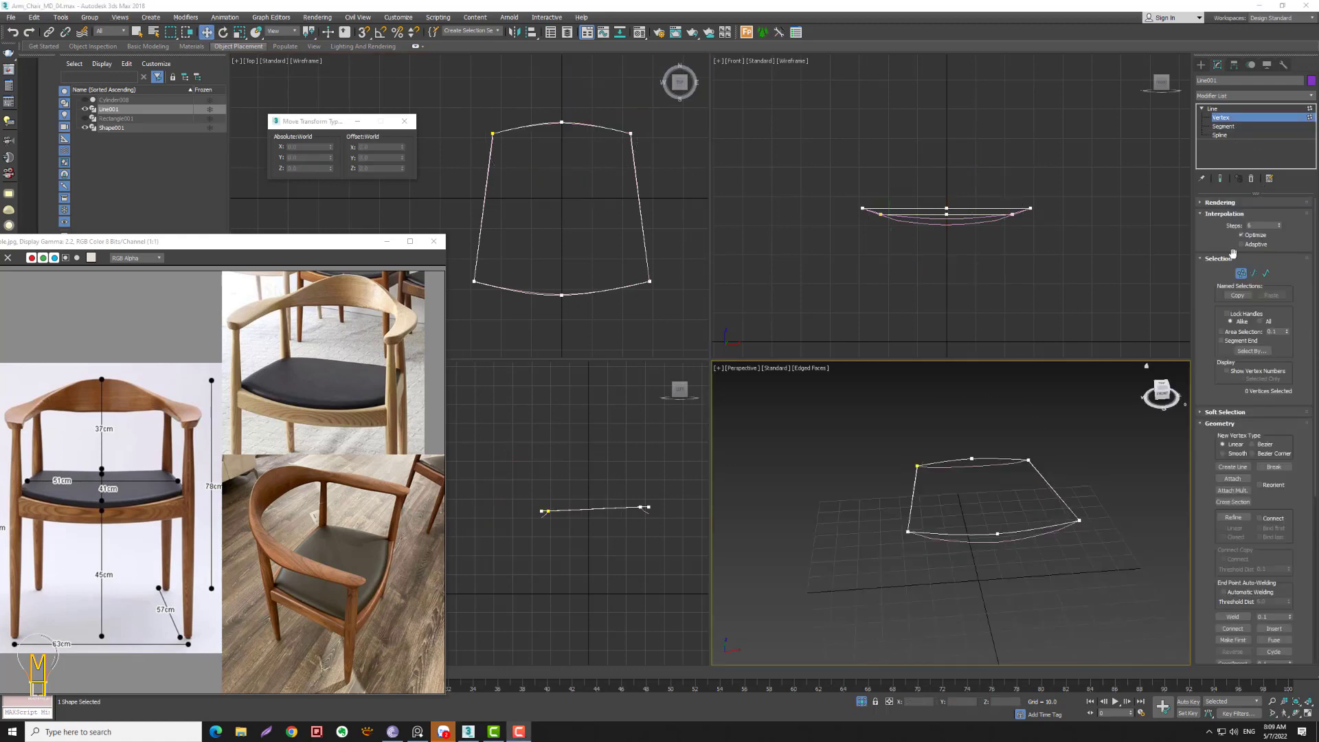
left_click(971, 458)
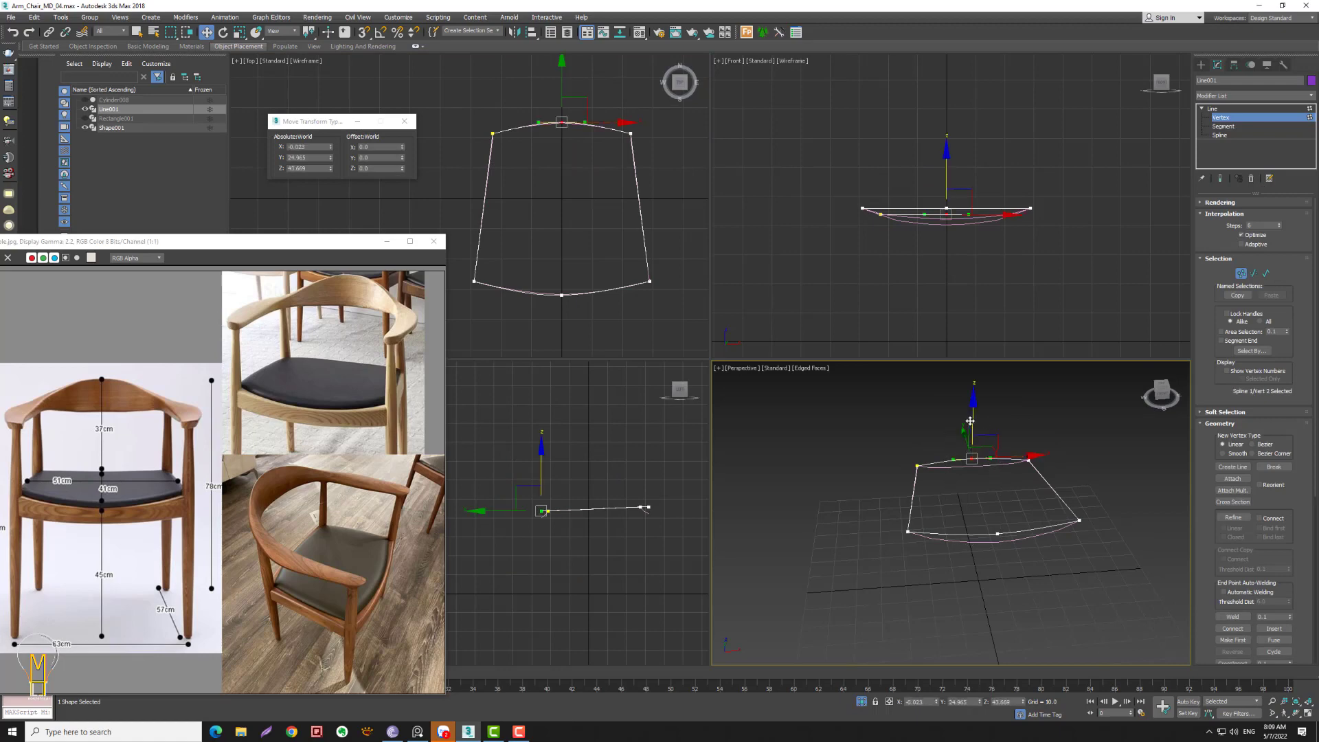
left_click(997, 534)
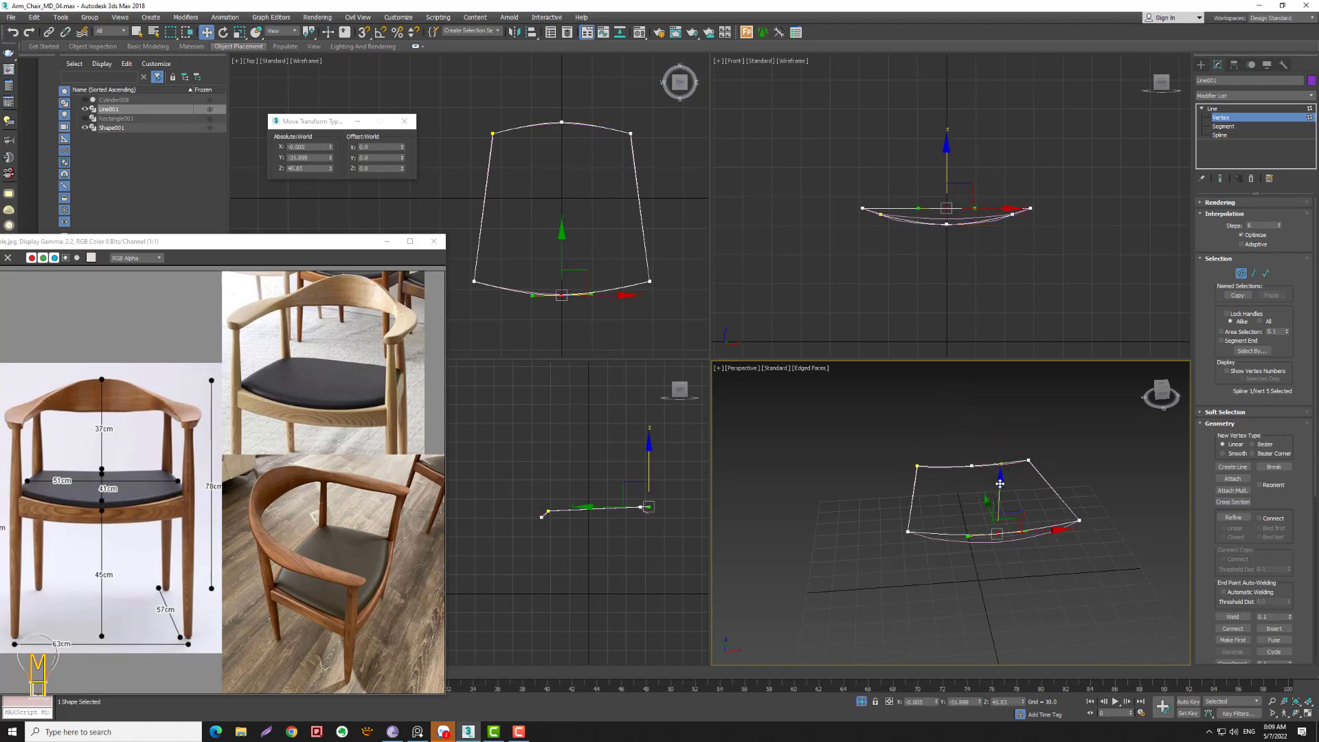
left_click_drag(999, 484, 1011, 472)
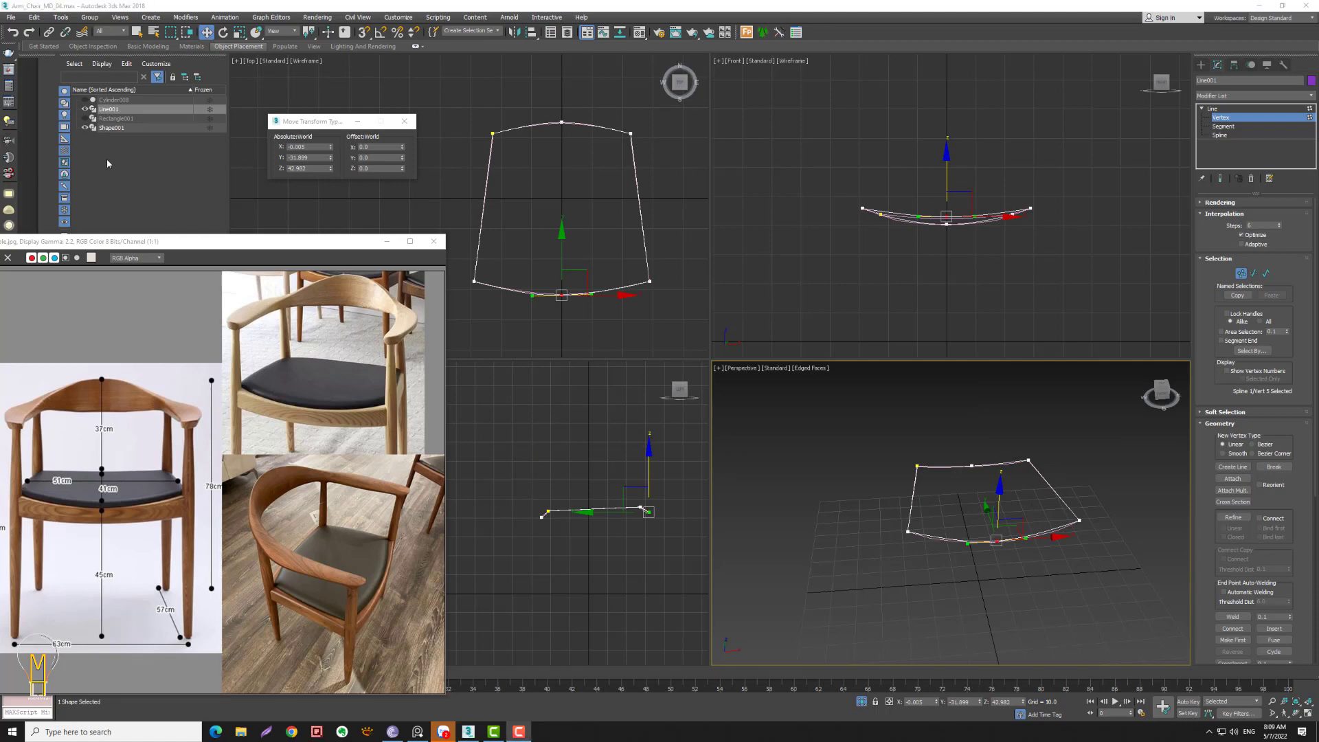
left_click(113, 129)
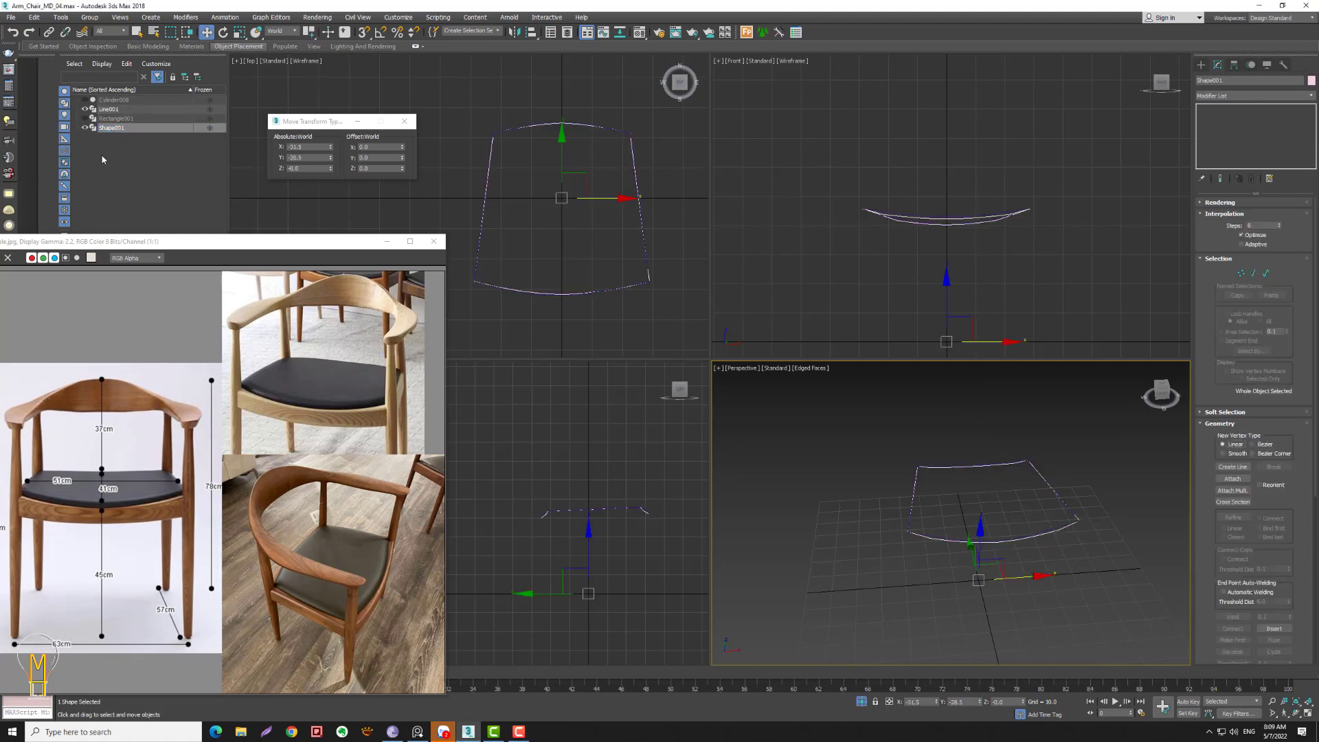
- Bring the chair frame back and nudge the front middle vertex slightly forward
key("ctrl+z")
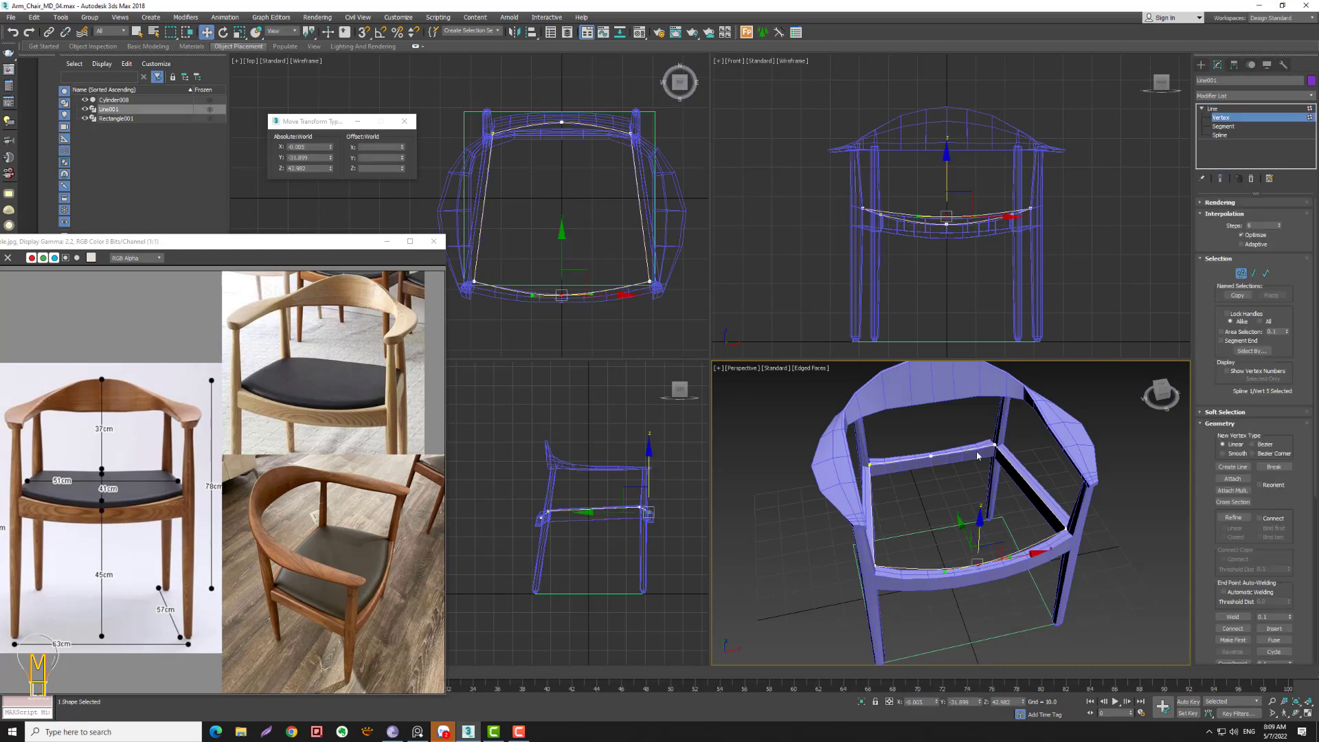
middle_click_drag(1022, 500, 991, 524, "alt")
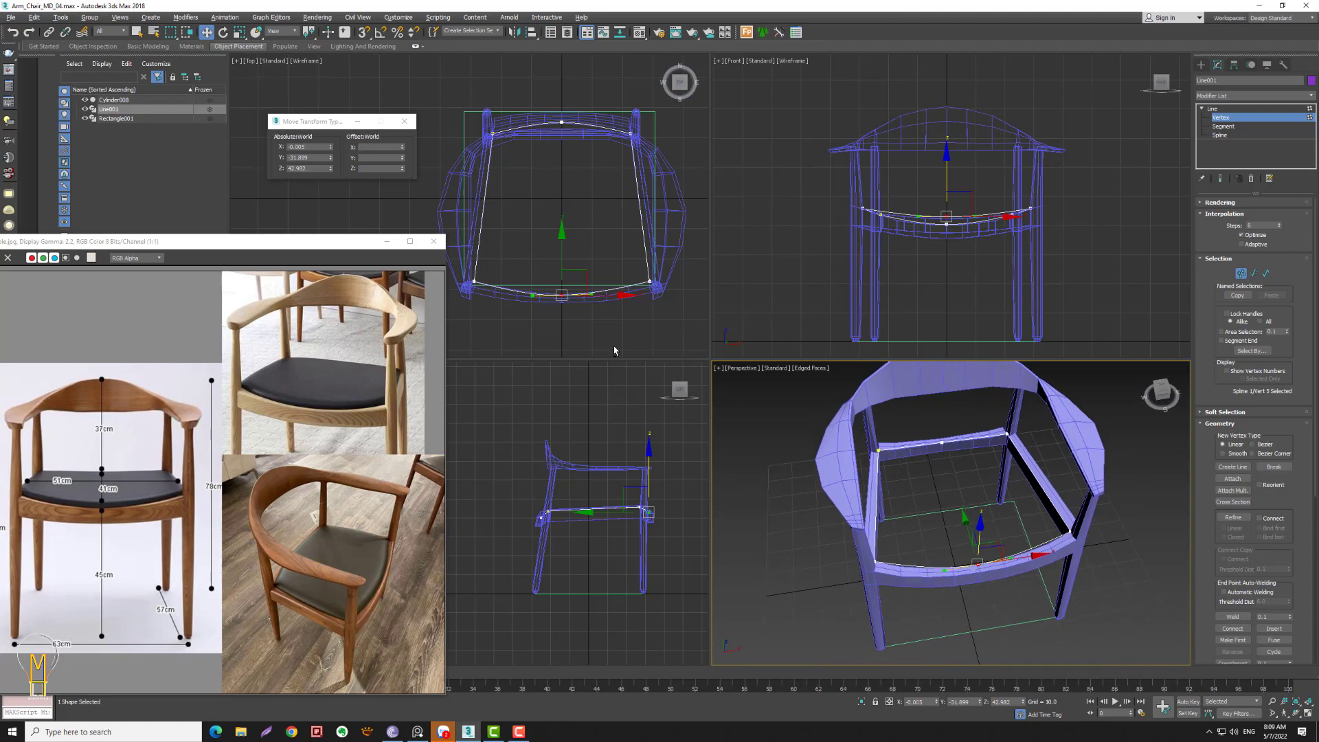
key("alt+z")
left_click_drag(571, 329, 570, 241)
middle_click_drag(570, 241, 579, 193)
key("w")
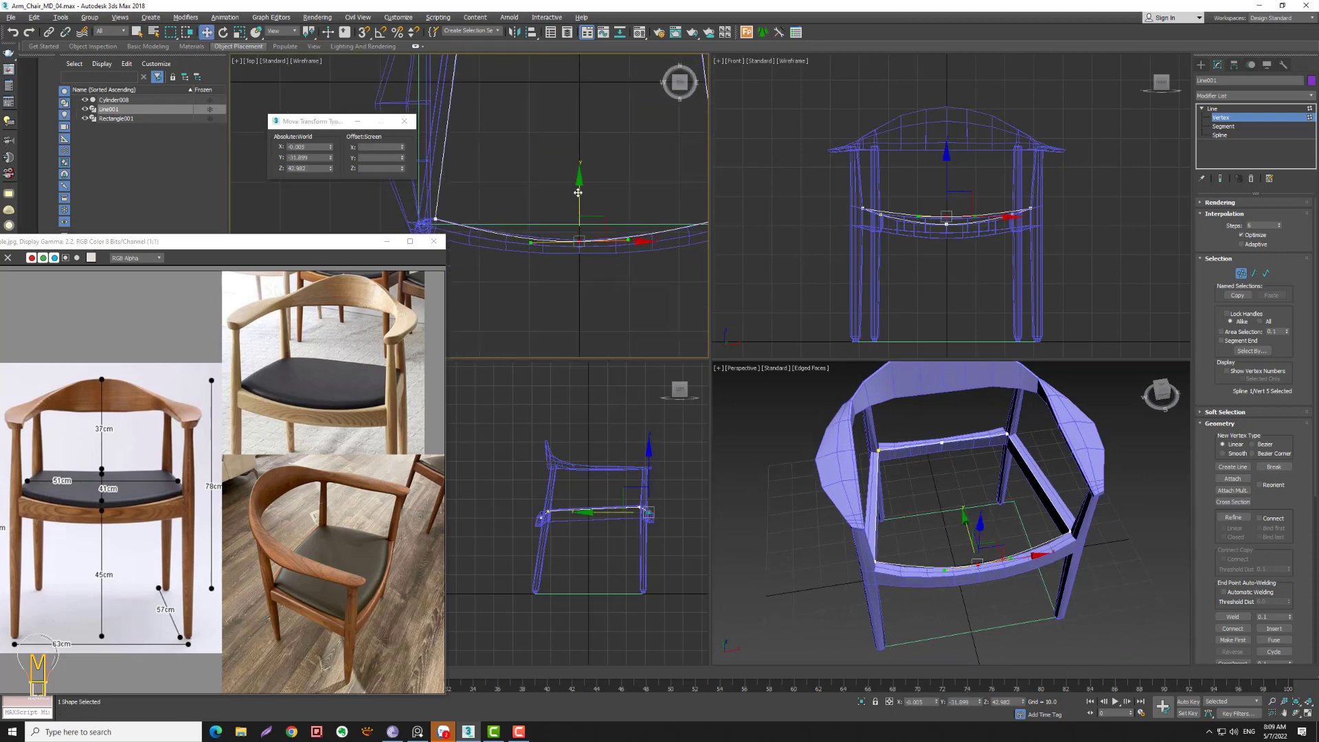
left_click_drag(581, 192, 580, 199)
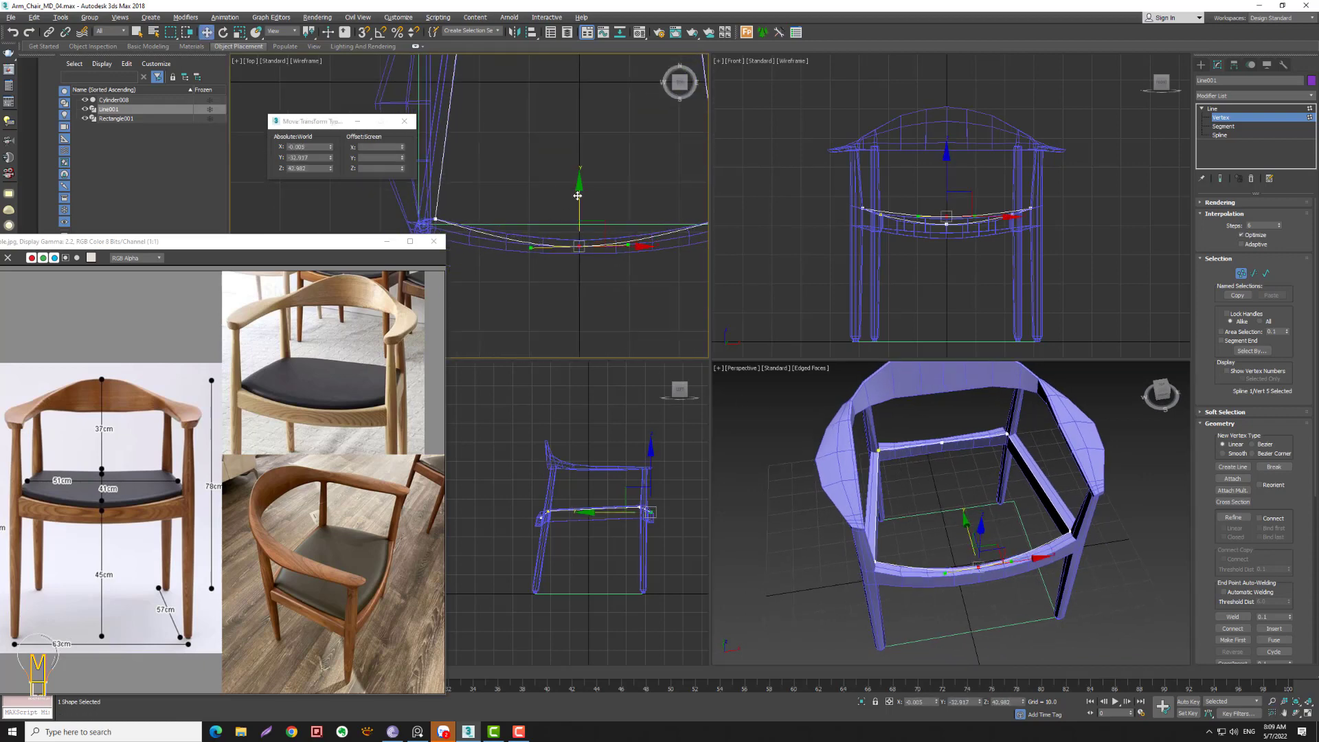
middle_click_drag(574, 180, 572, 231, "alt")
key("t")
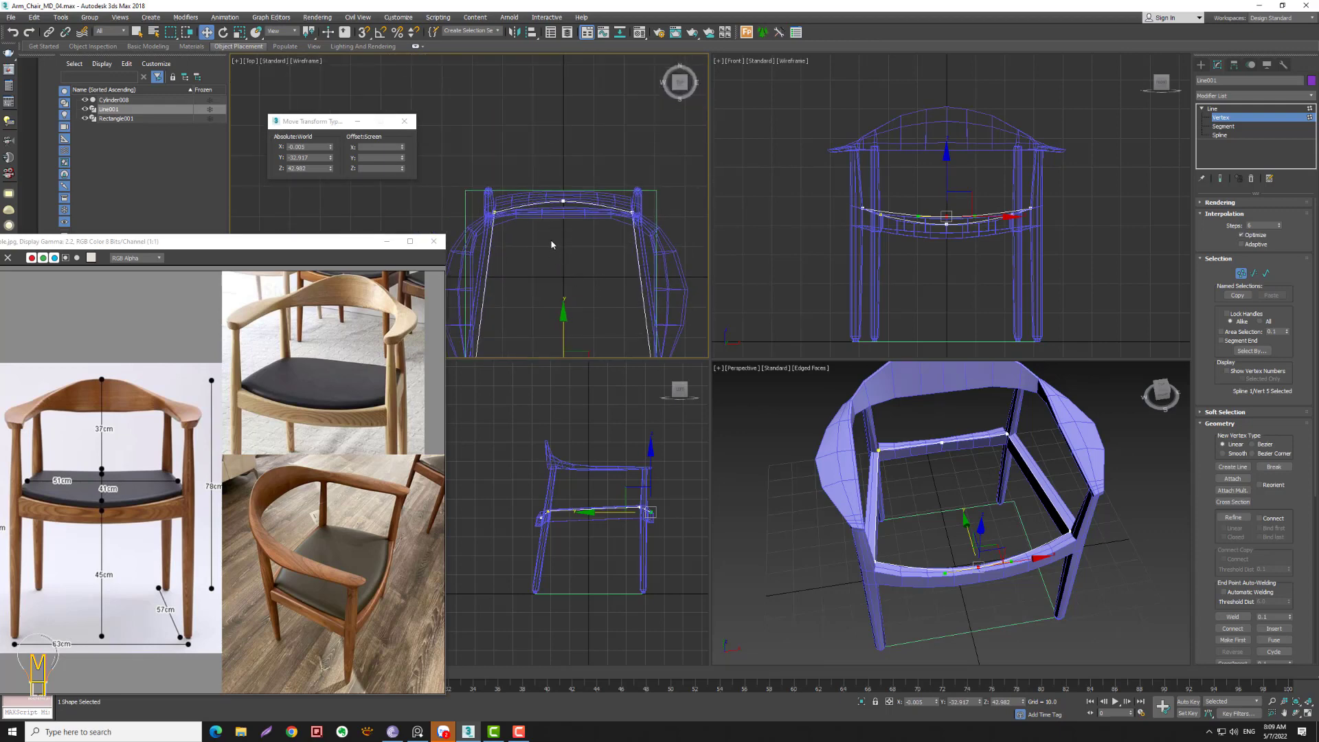
- Fillet Line001's four corner vertices by about 4
left_click(562, 201)
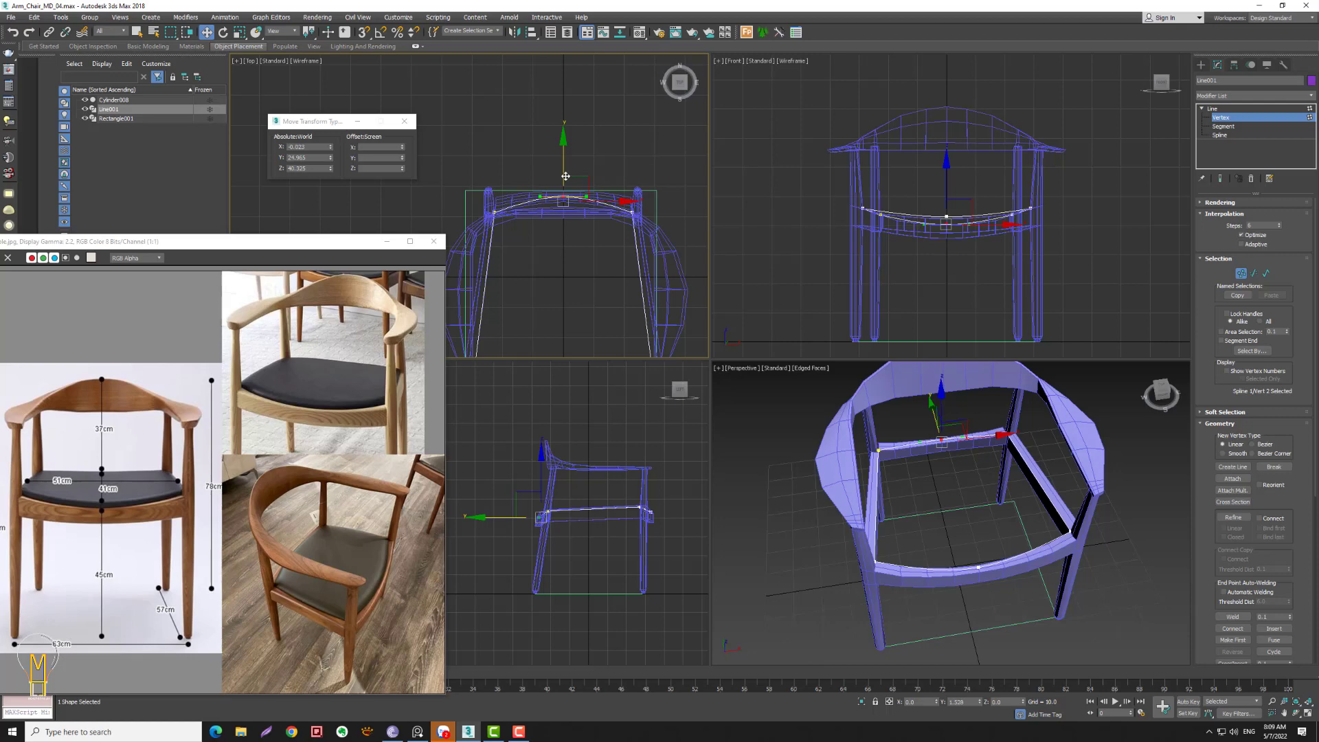
left_click(634, 211)
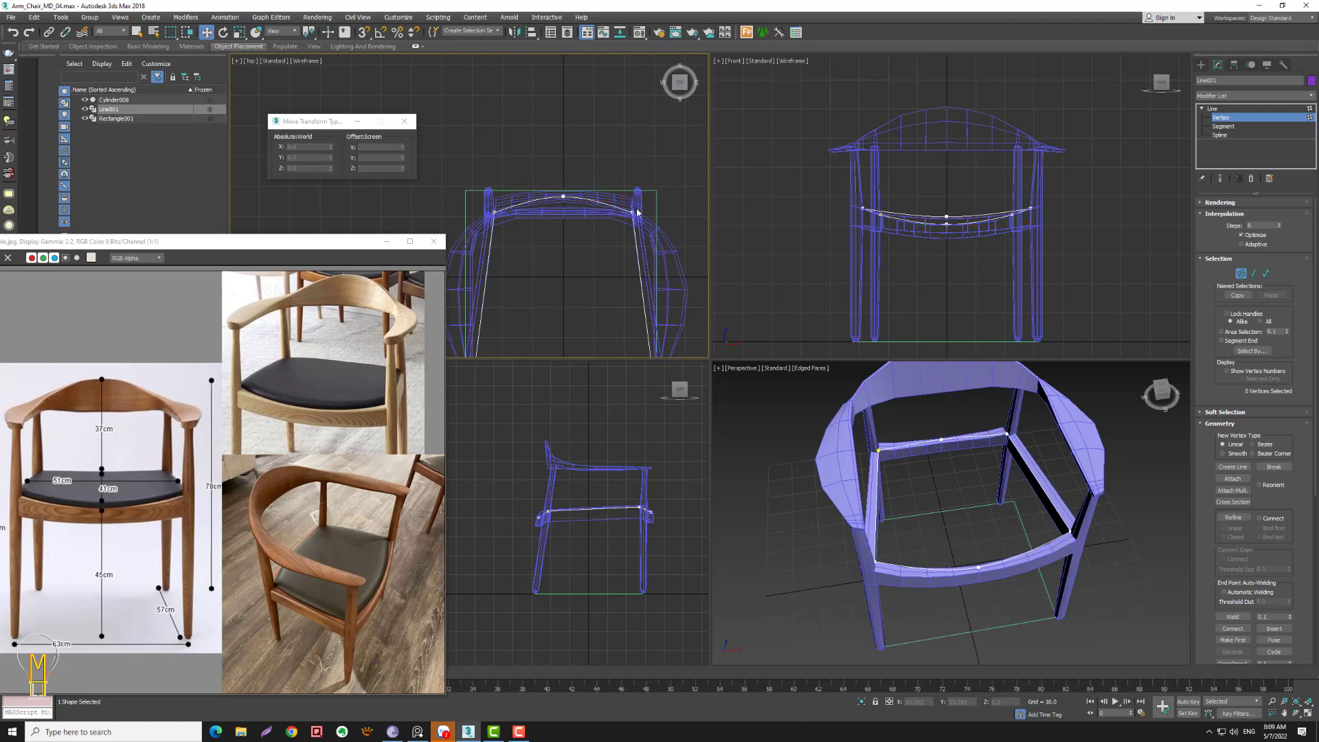
left_click(494, 215, "ctrl")
middle_click_drag(569, 286, 573, 230)
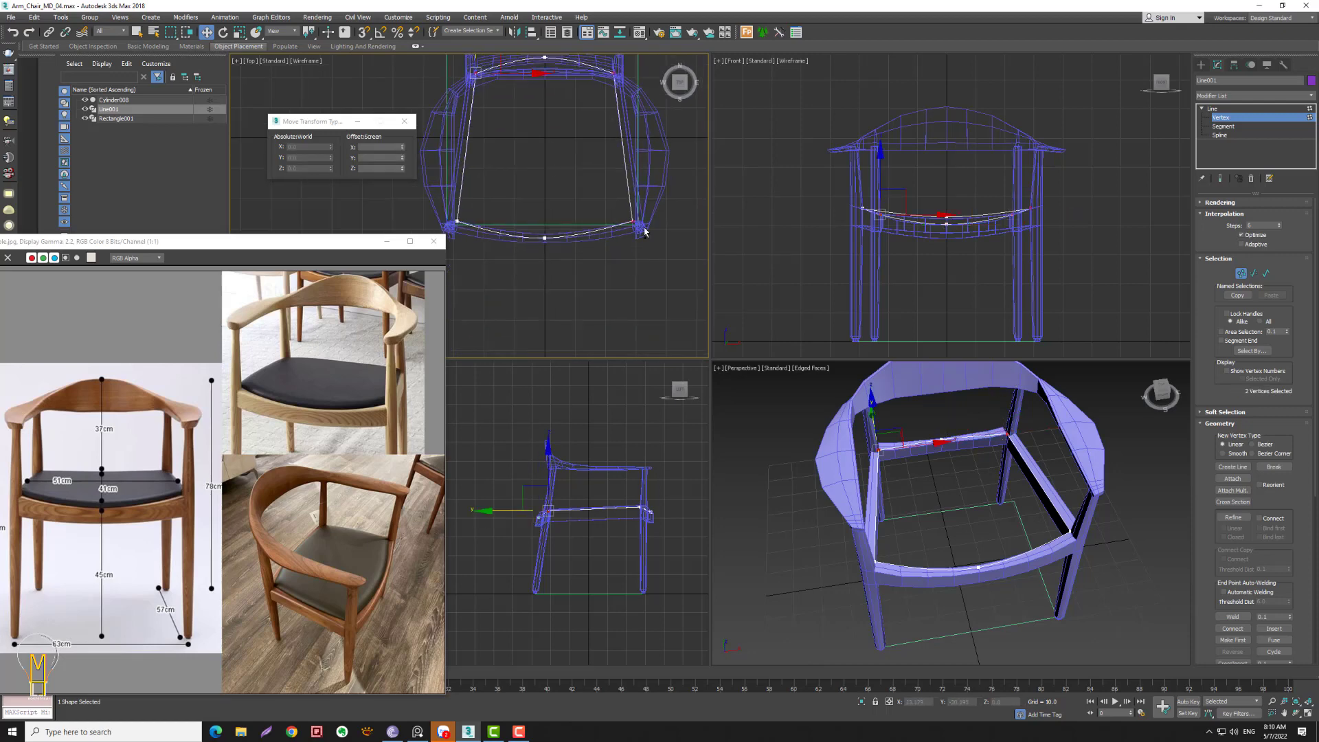
left_click_drag(644, 232, 619, 209)
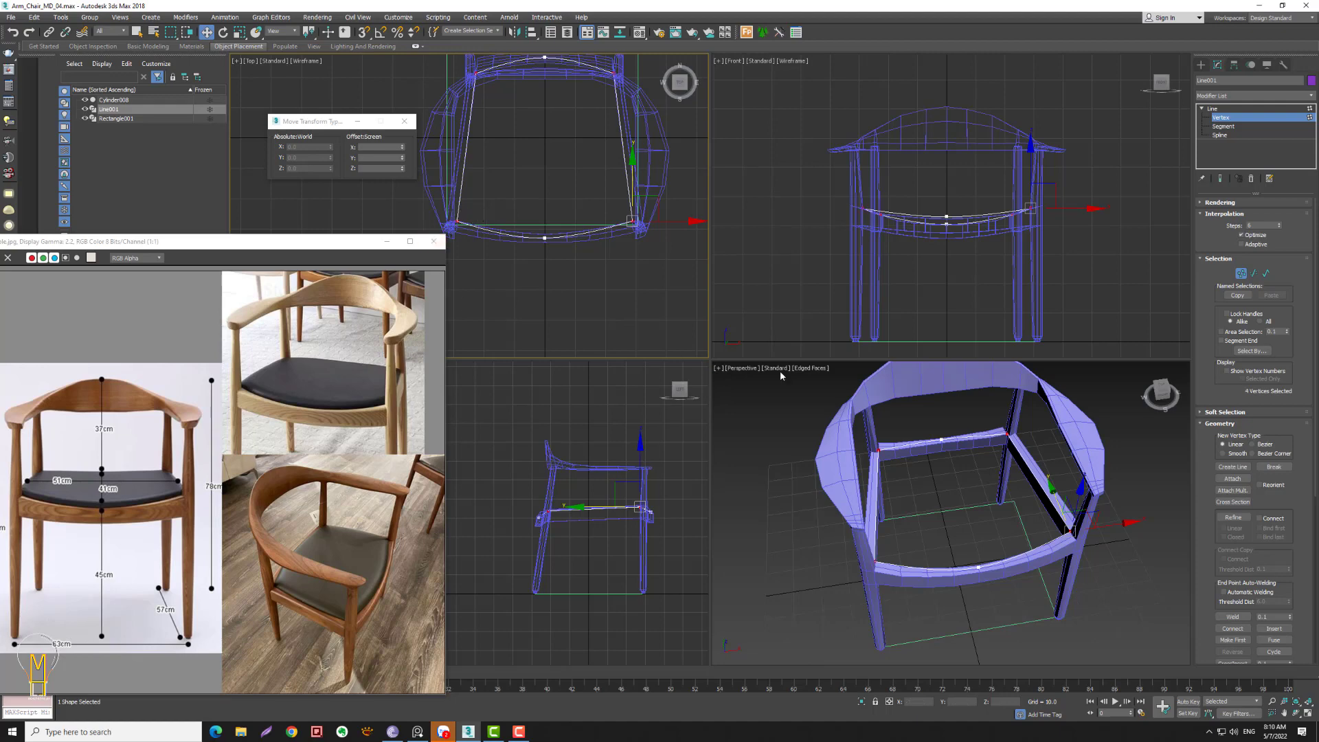
scroll(1292, 466, "down", 5)
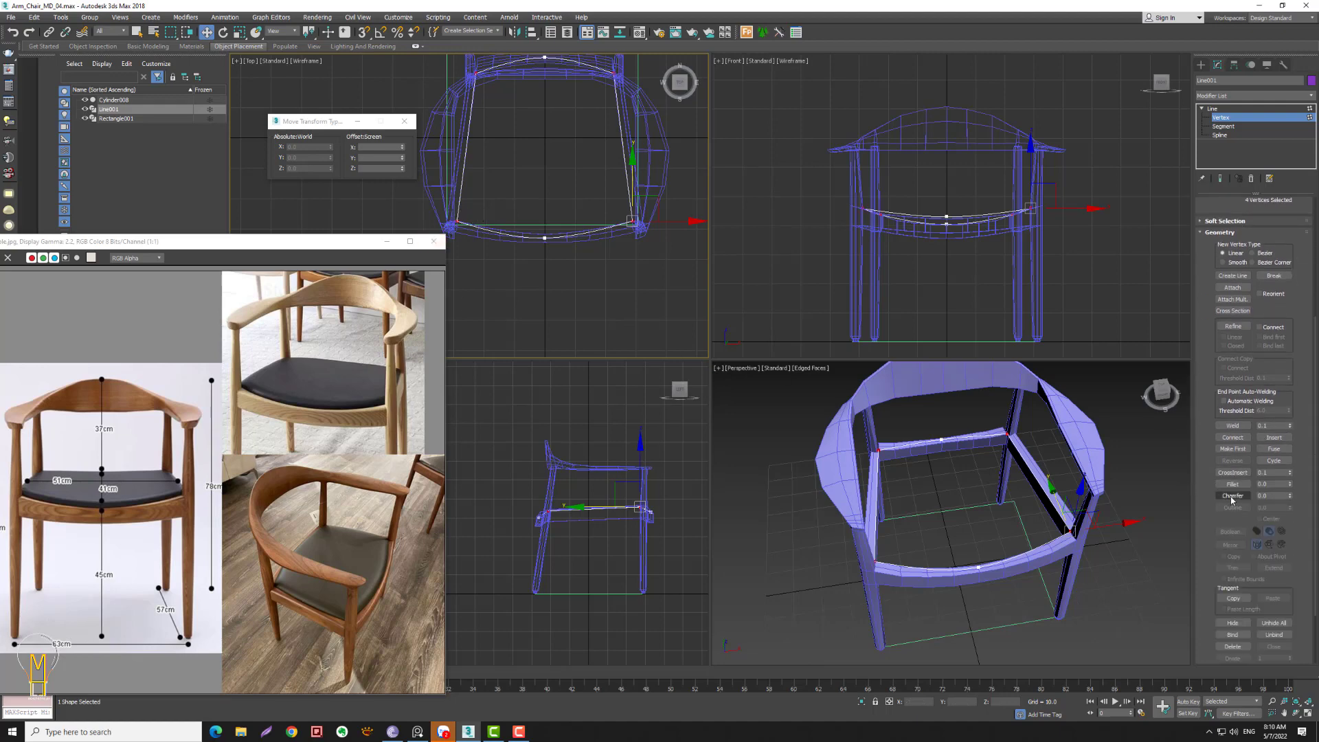
left_click(1232, 494)
left_click(1233, 483)
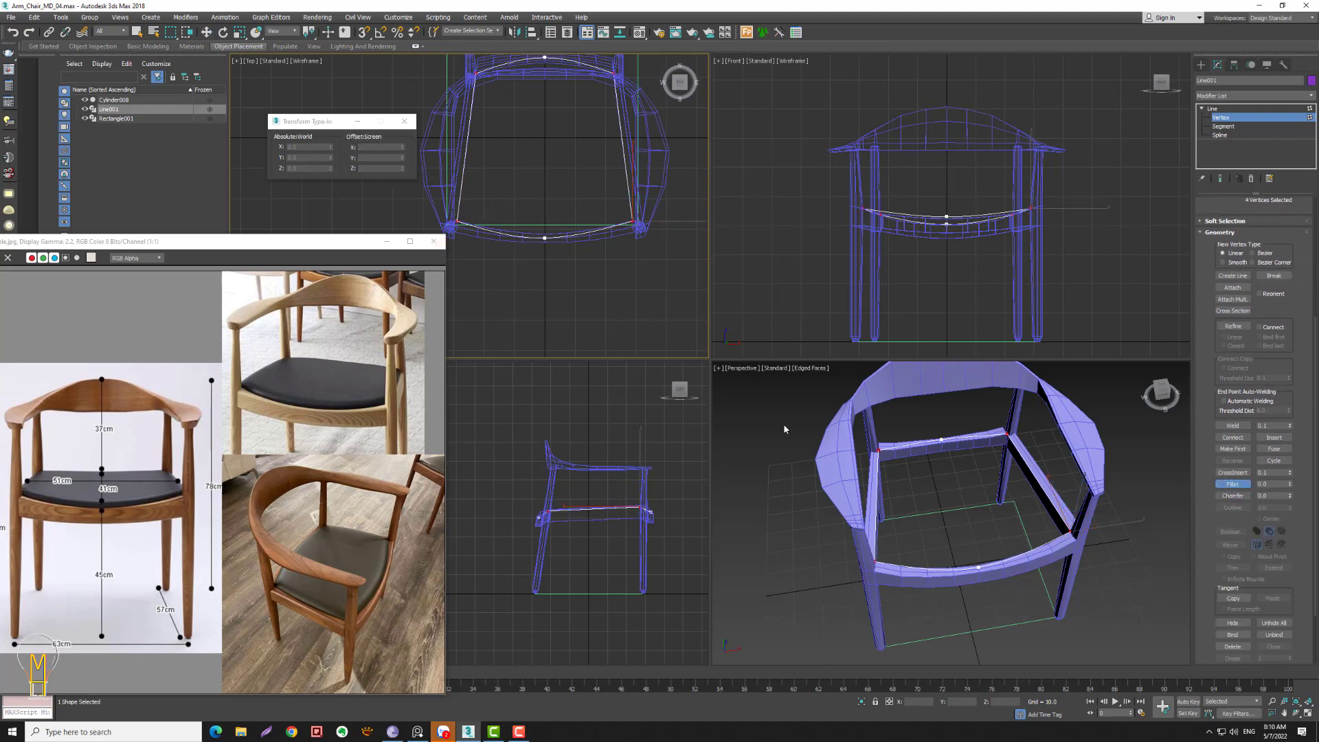
left_click_drag(633, 220, 639, 206)
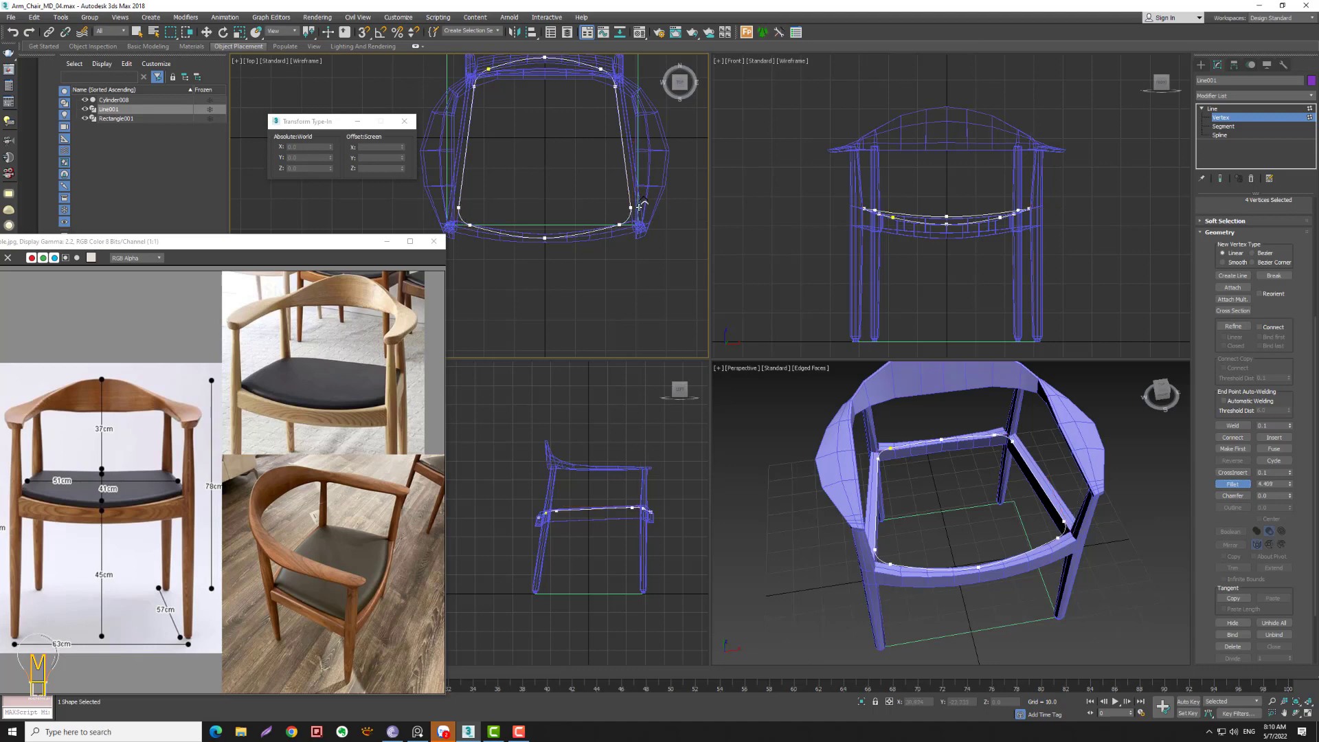
left_click_drag(639, 206, 639, 207)
left_click_drag(641, 206, 641, 206)
- Select the two side segments of the seat outline
key("w")
key("2")
left_click_drag(664, 165, 664, 164)
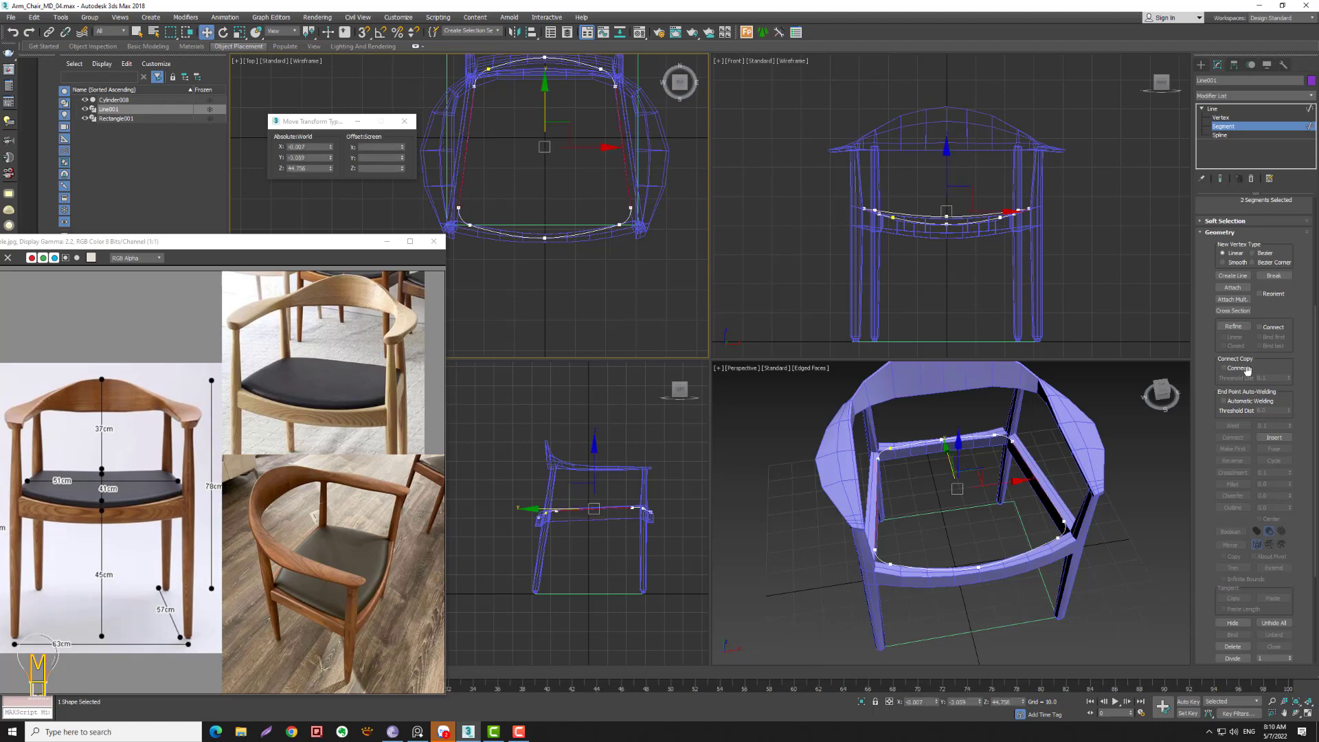
left_click(239, 32)
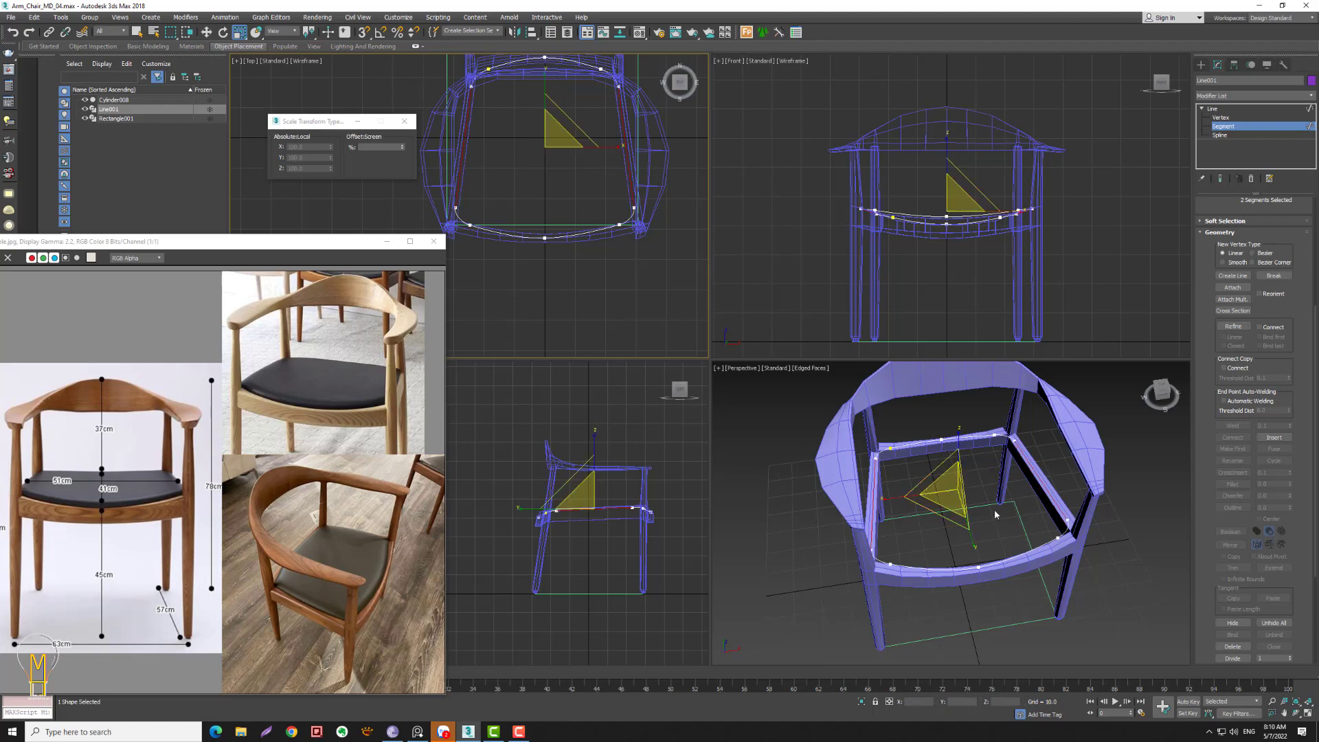
middle_click_drag(995, 514, 1016, 495, "alt")
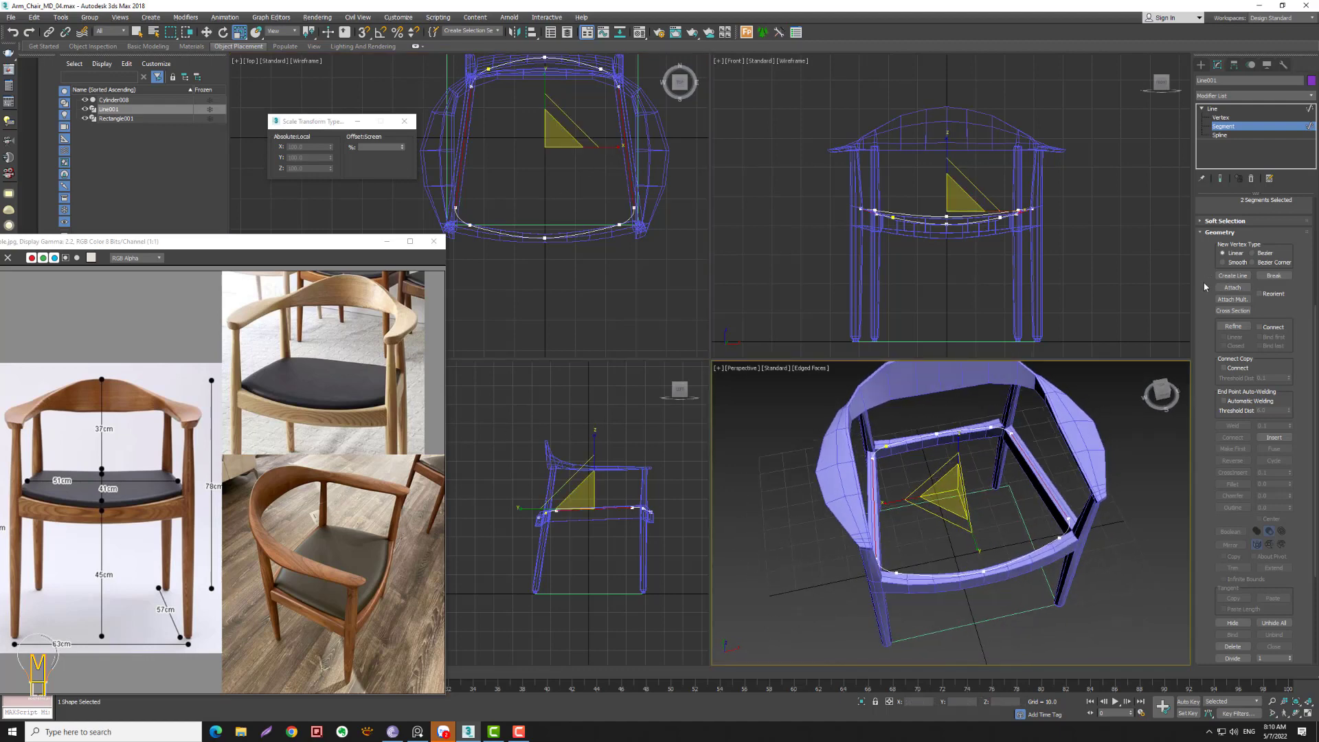
left_click(1232, 117)
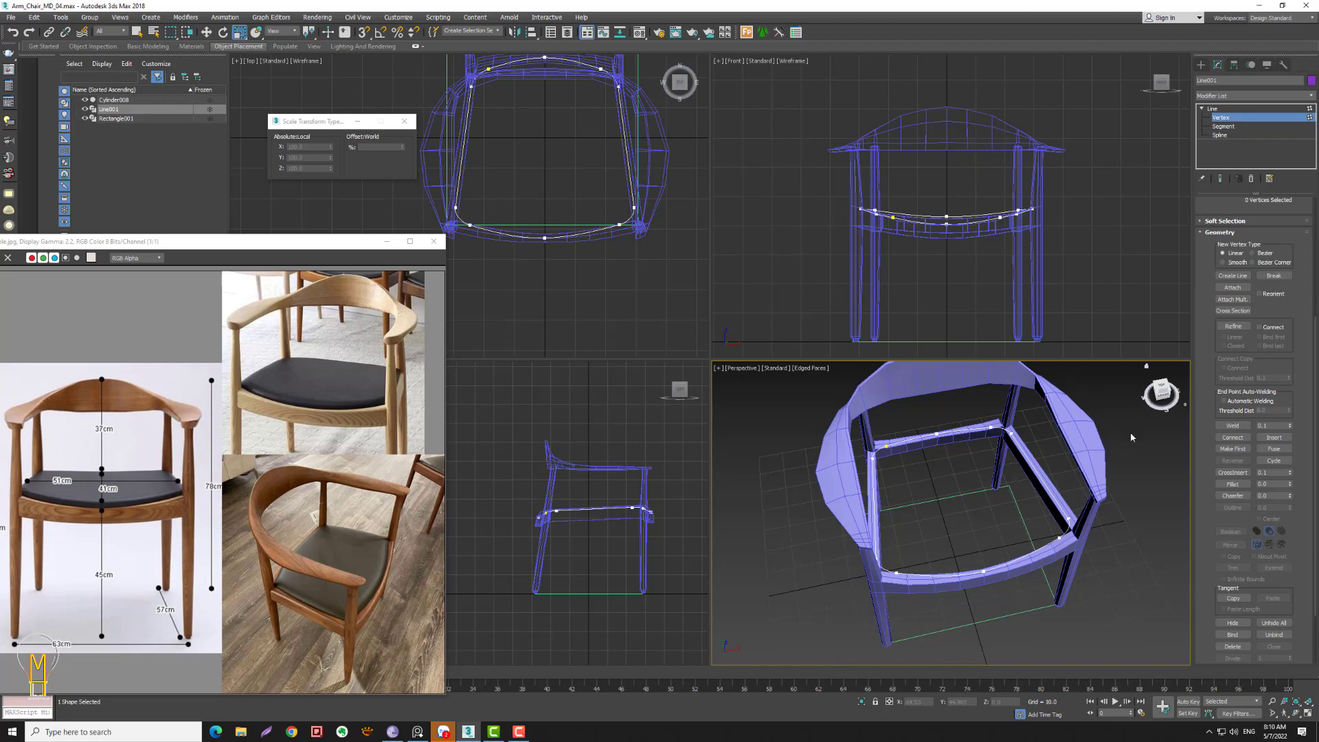
- Isolate the seat outline and set its interpolation steps to 0
left_click(861, 701)
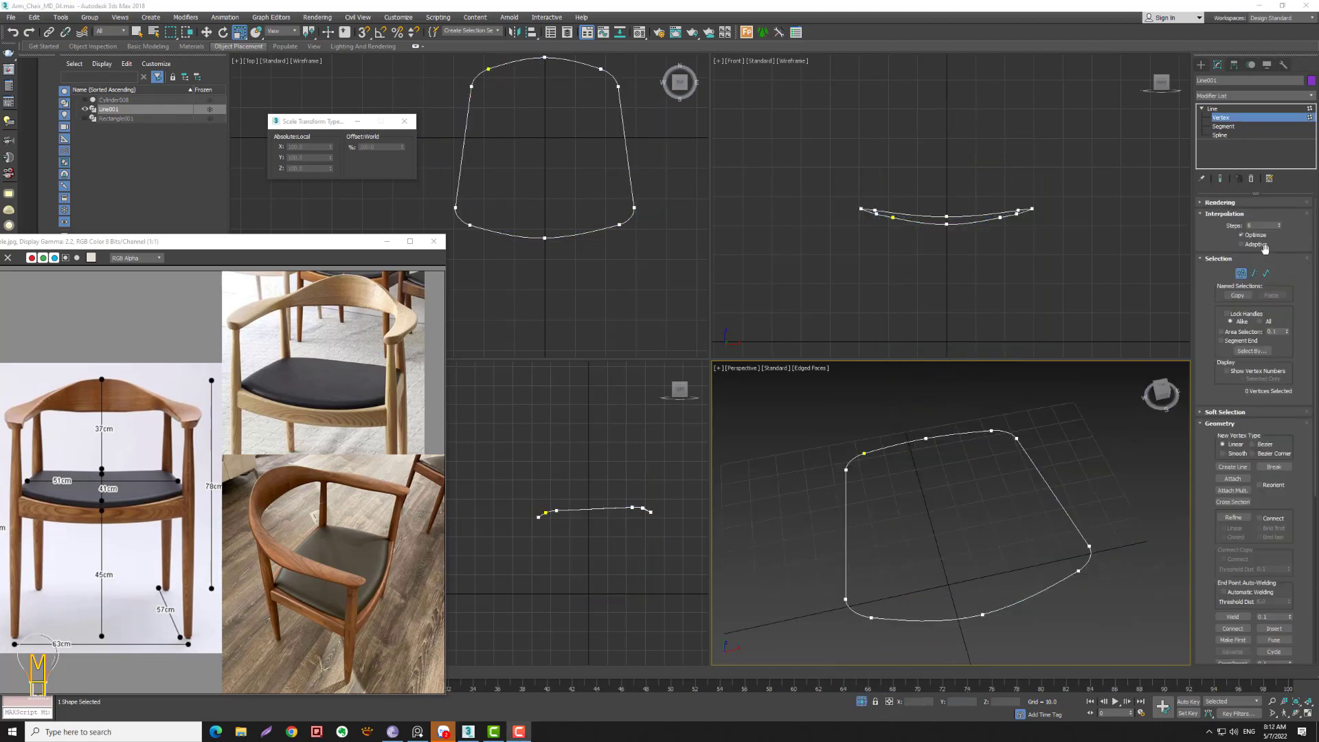
left_click(1280, 228)
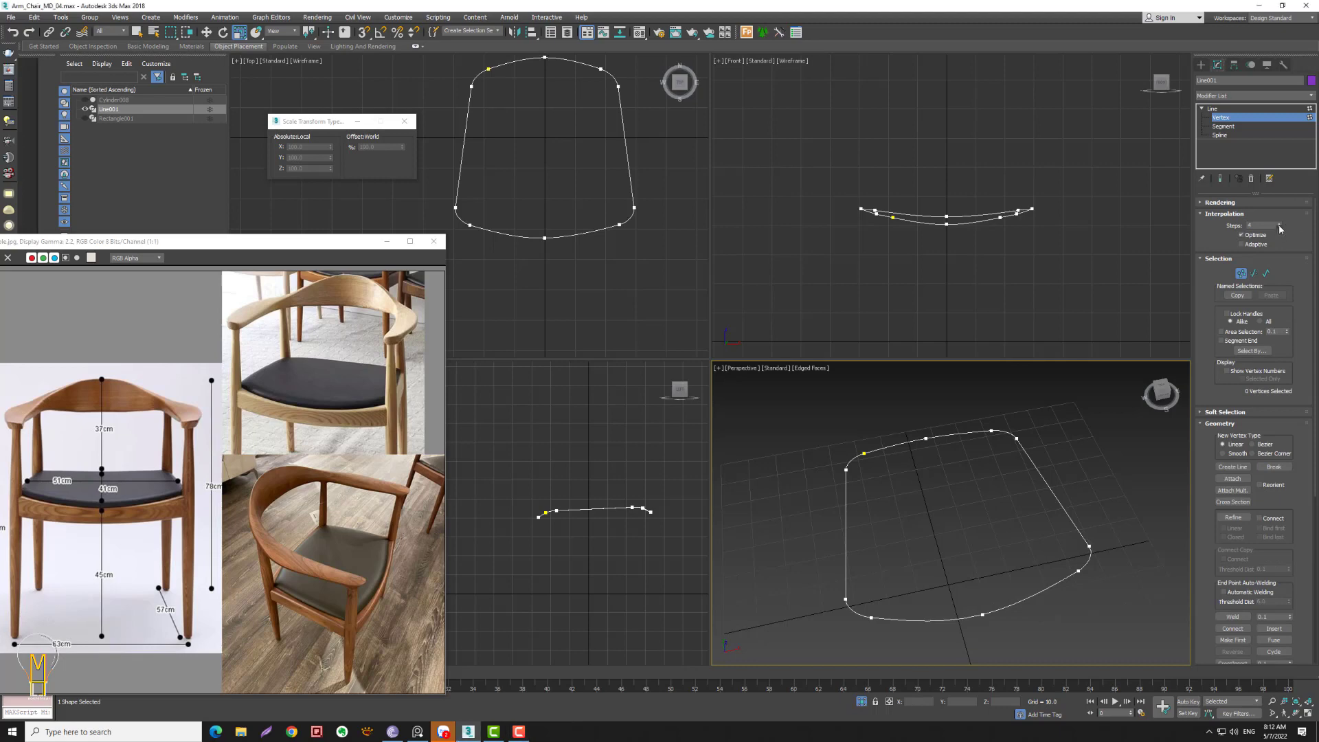
left_click(1279, 228)
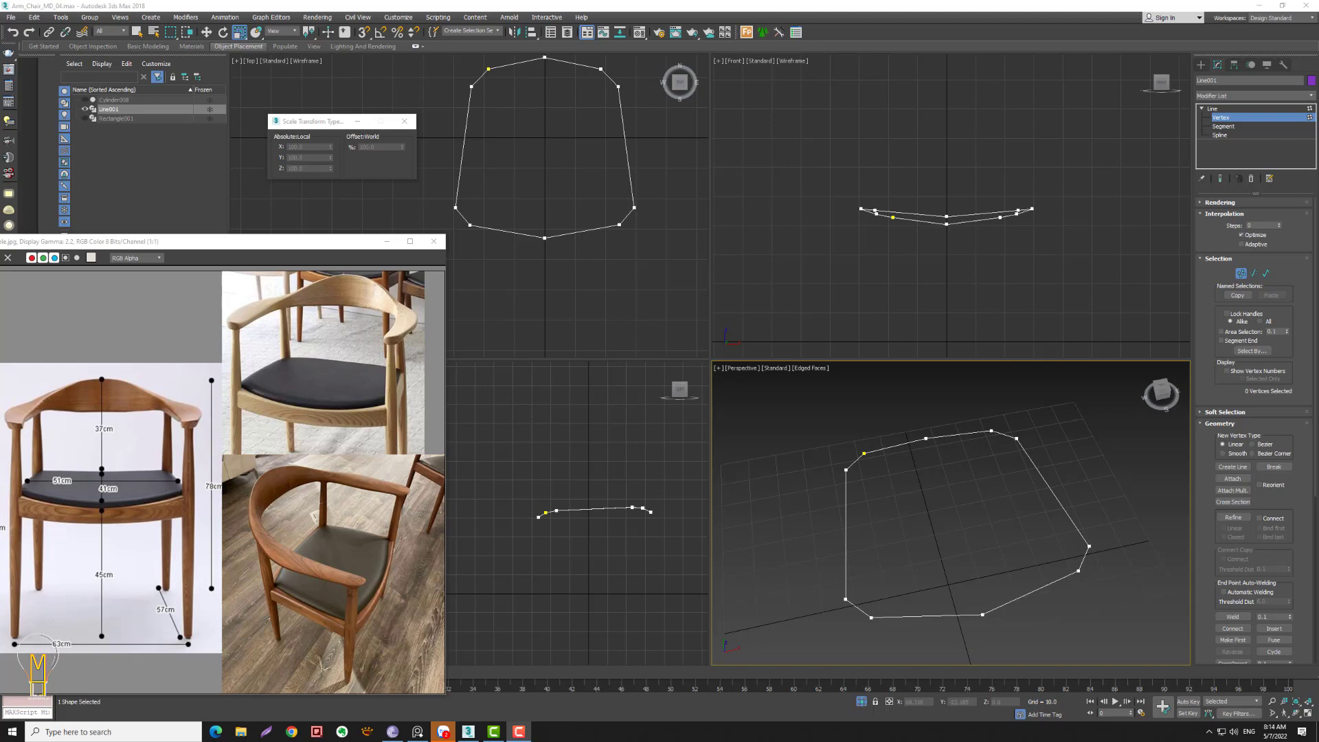
left_click(1226, 117)
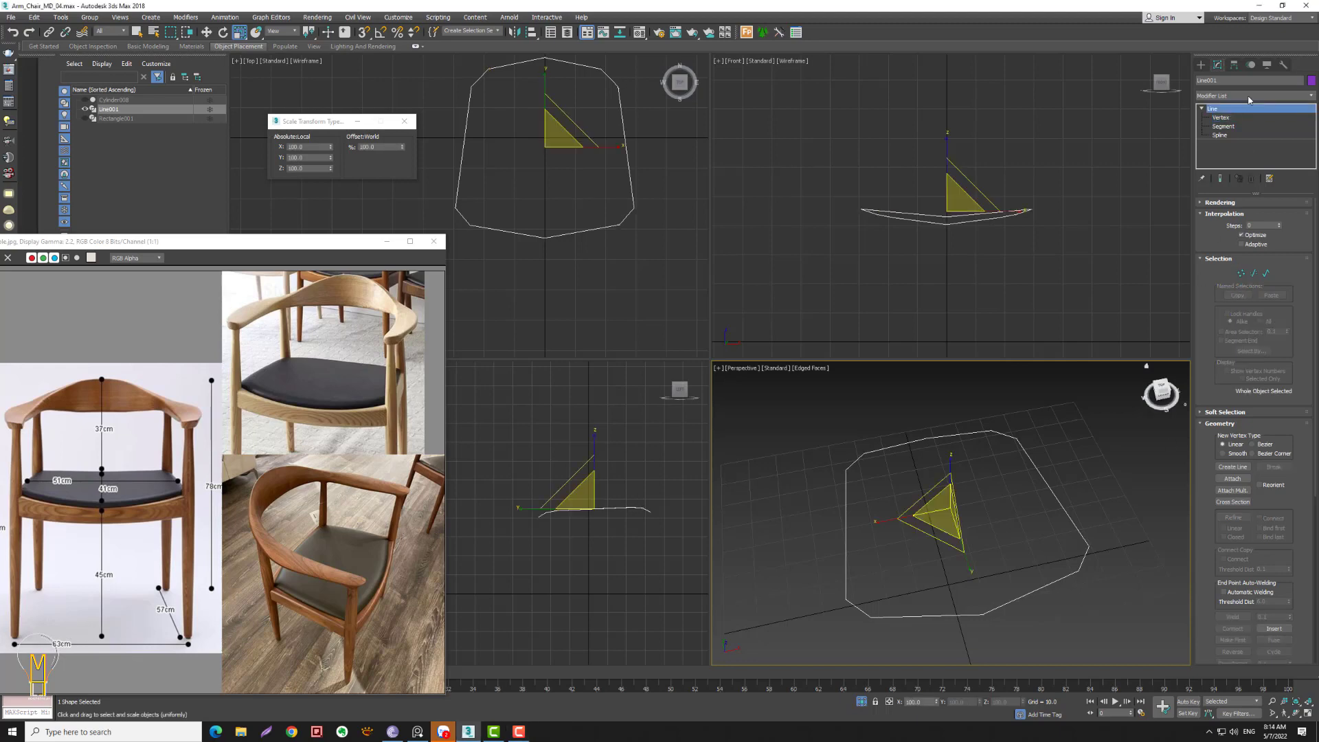
- Add an Edit Poly modifier, enter Vertex mode and enable 3D Snaps
left_click(1253, 95)
key("e")
key("Down")
key("Down")
key("Down")
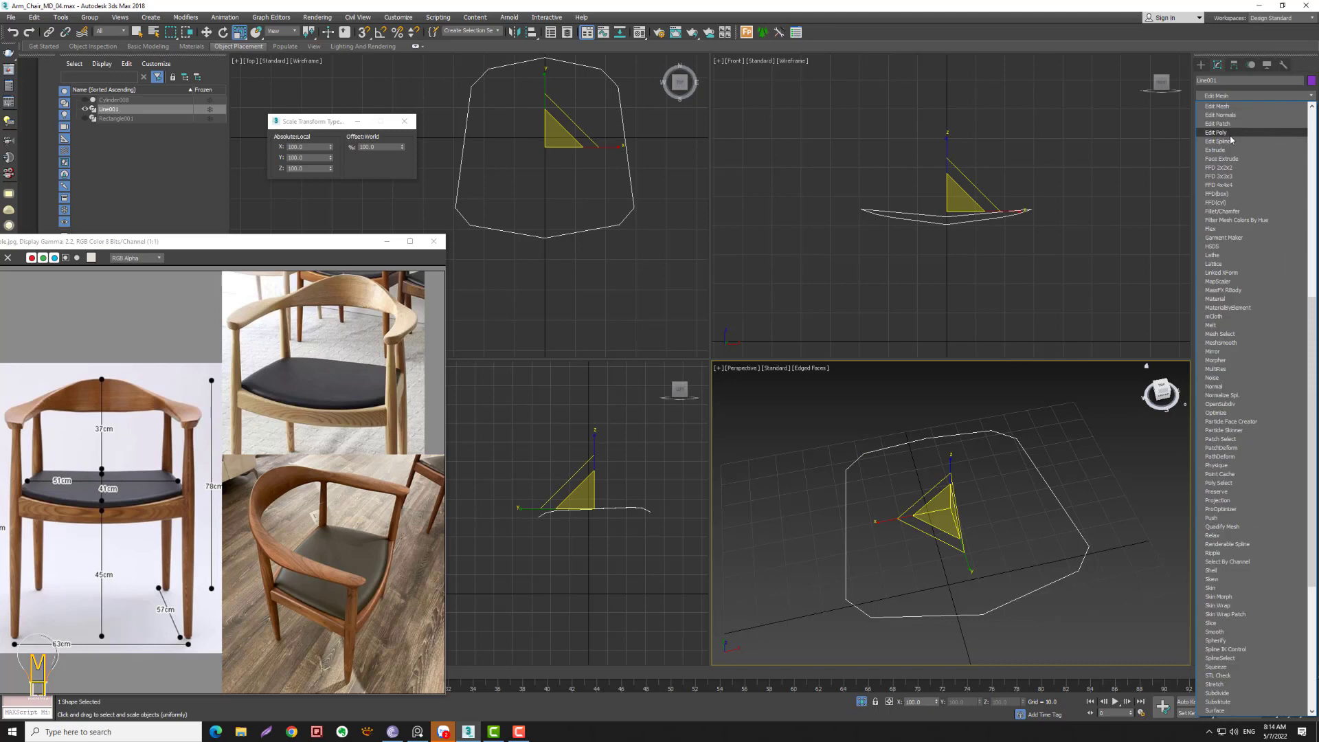
key("Return")
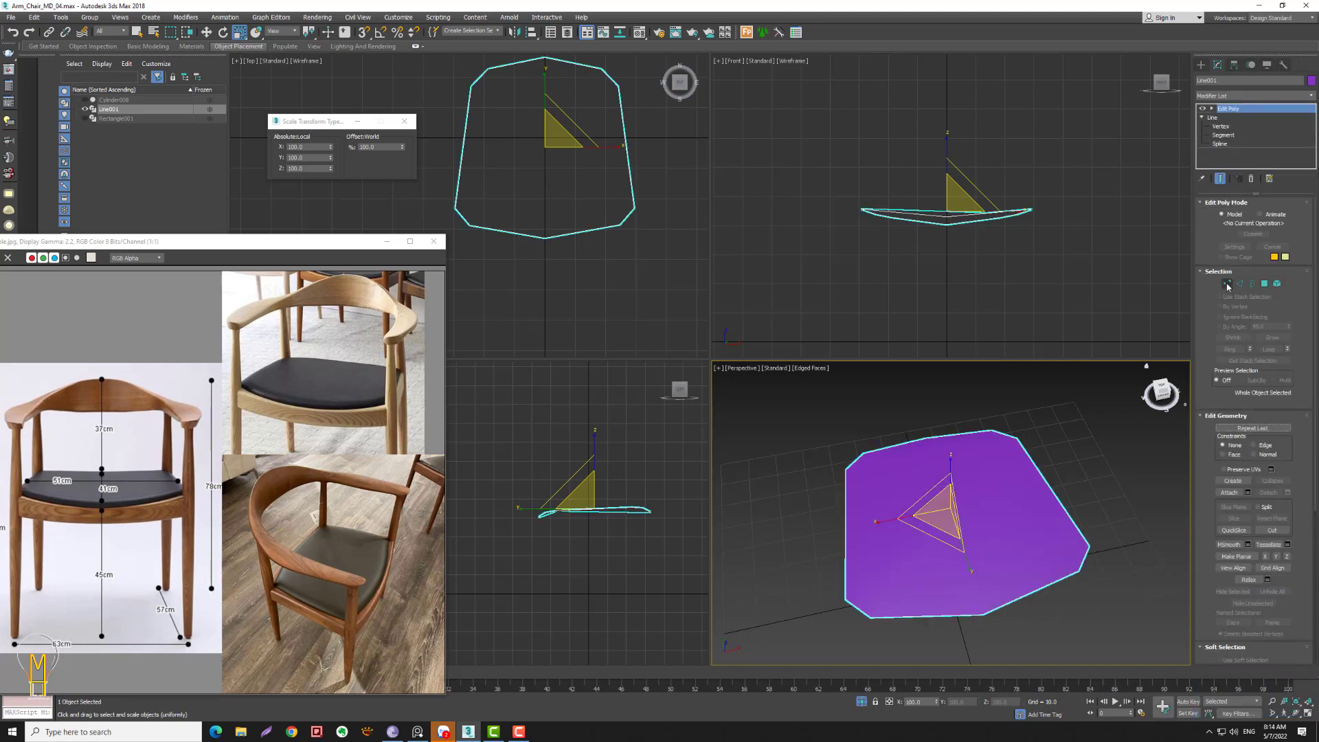
left_click(1227, 283)
left_click(362, 34)
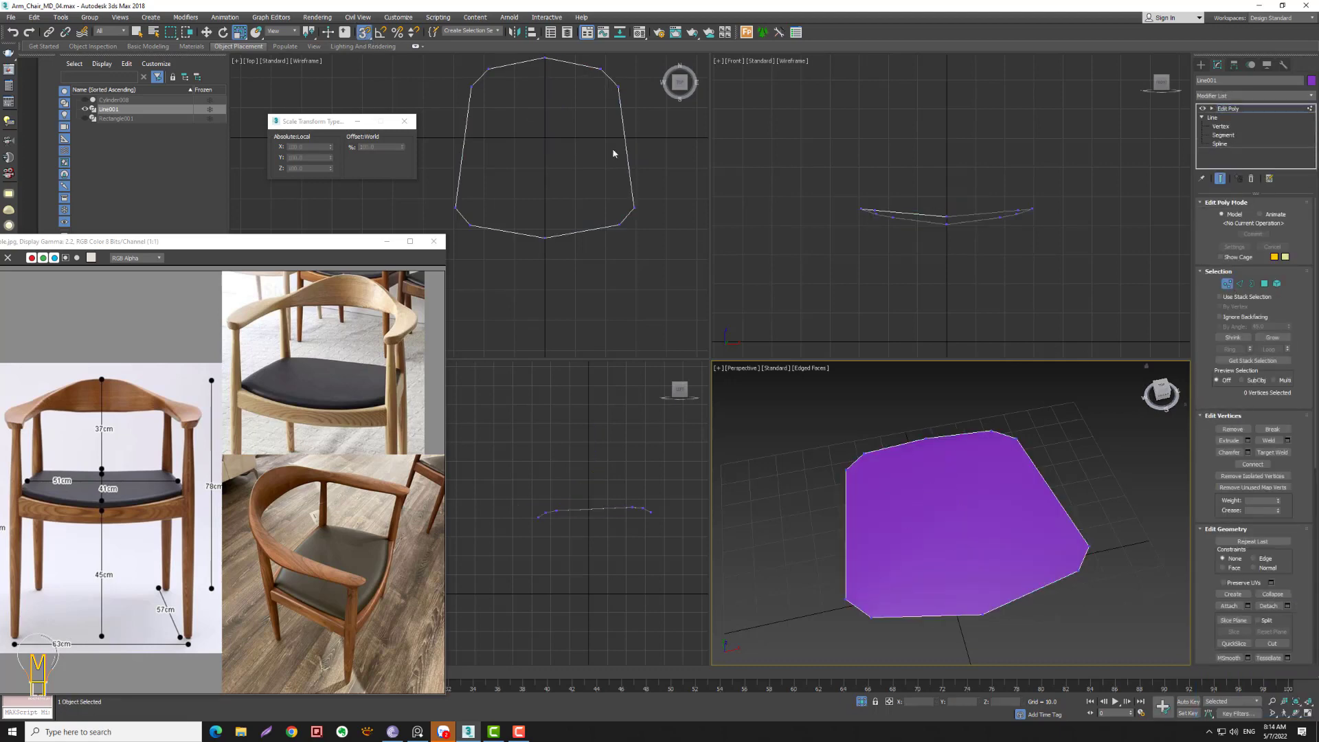
- Cut snapped edges across and lengthwise through the seat polygon into a grid
scroll(1309, 475, "down", 3)
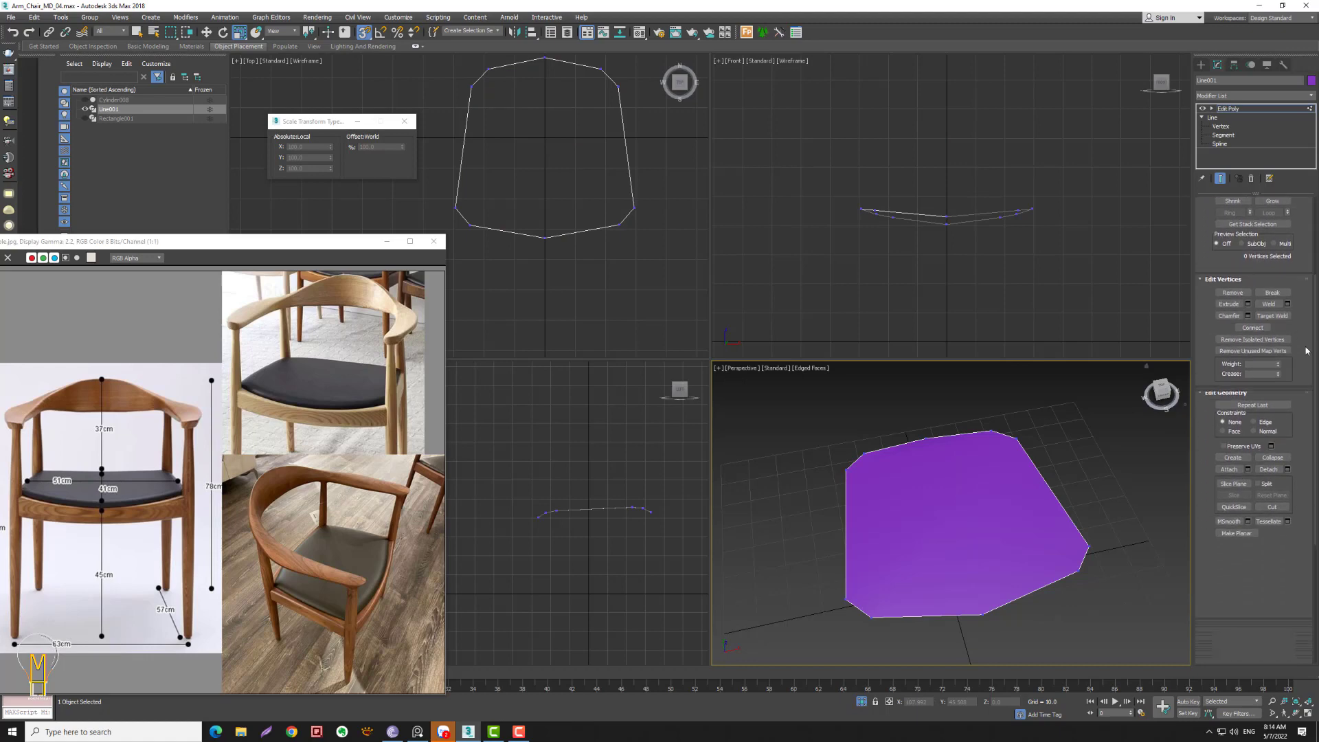
left_click(1271, 507)
left_click(548, 59)
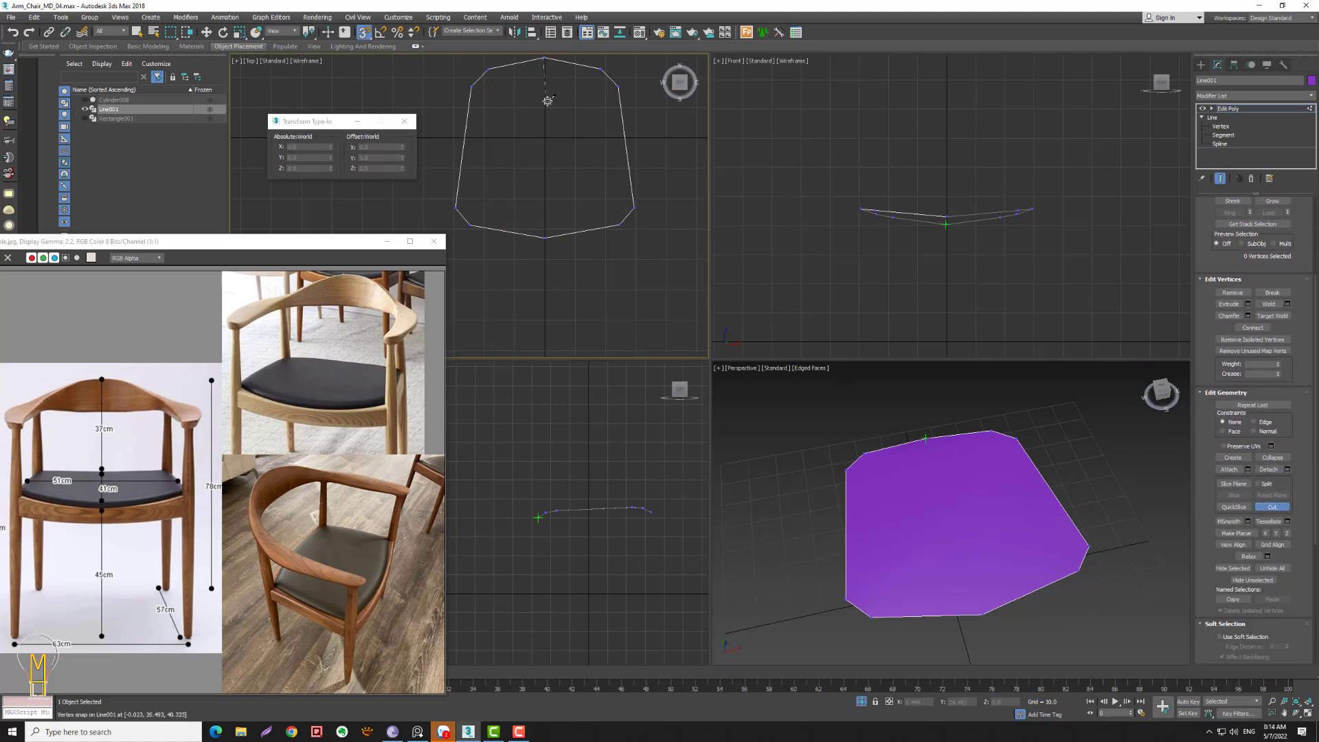
left_click(545, 237)
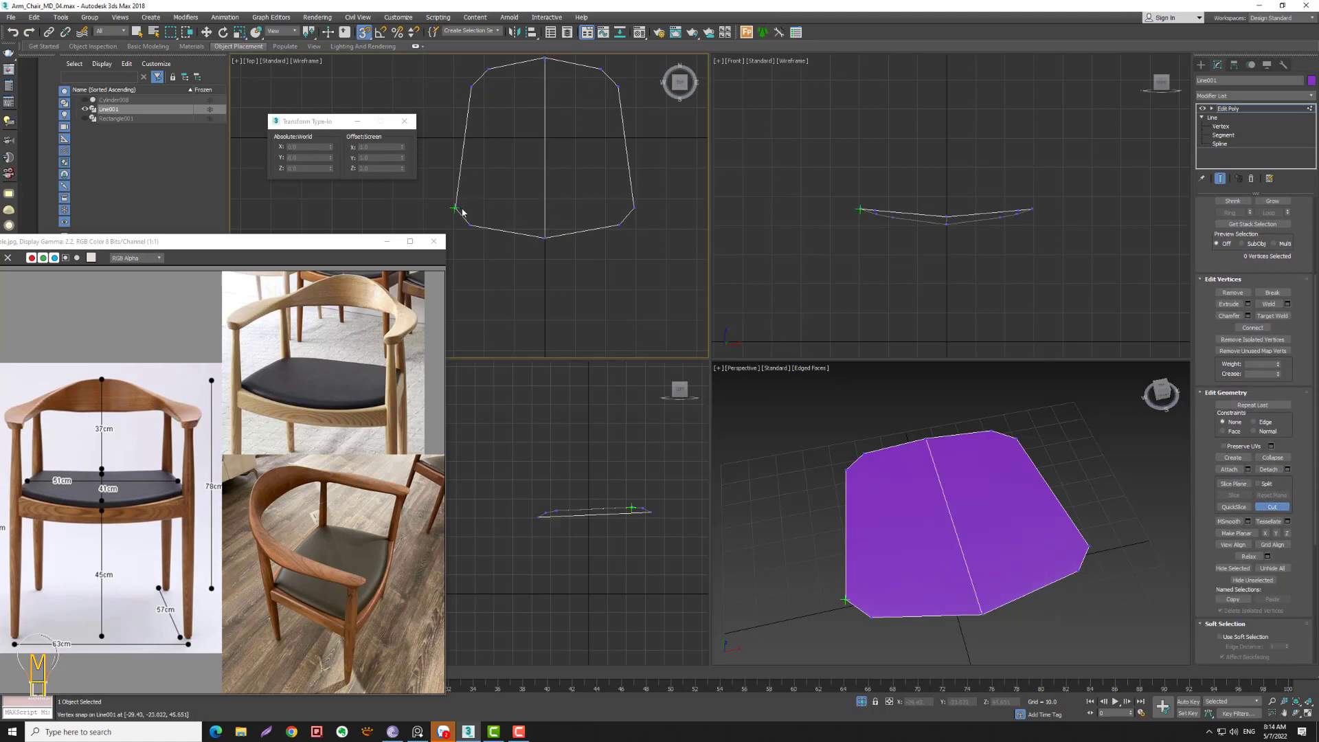
left_click(456, 207)
left_click(633, 207)
left_click(472, 87)
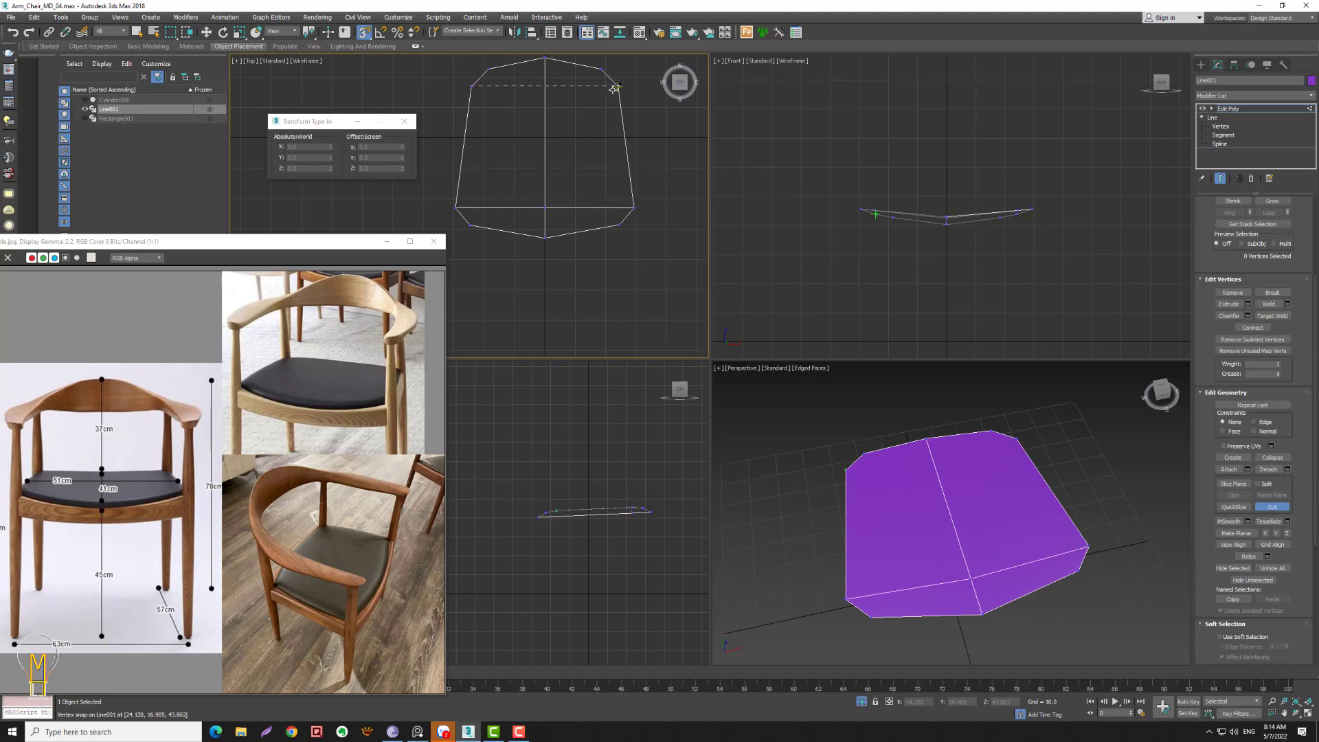
left_click(618, 86)
left_click(617, 206)
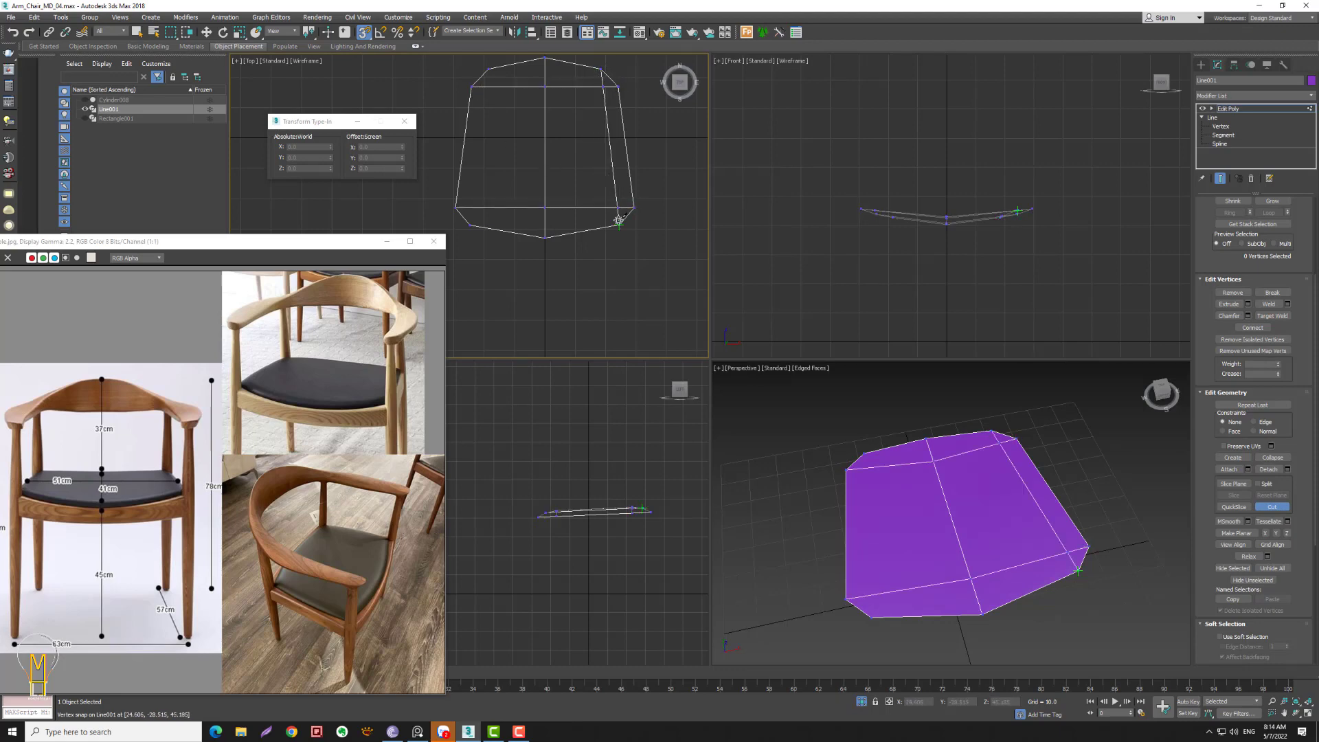
left_click(487, 69)
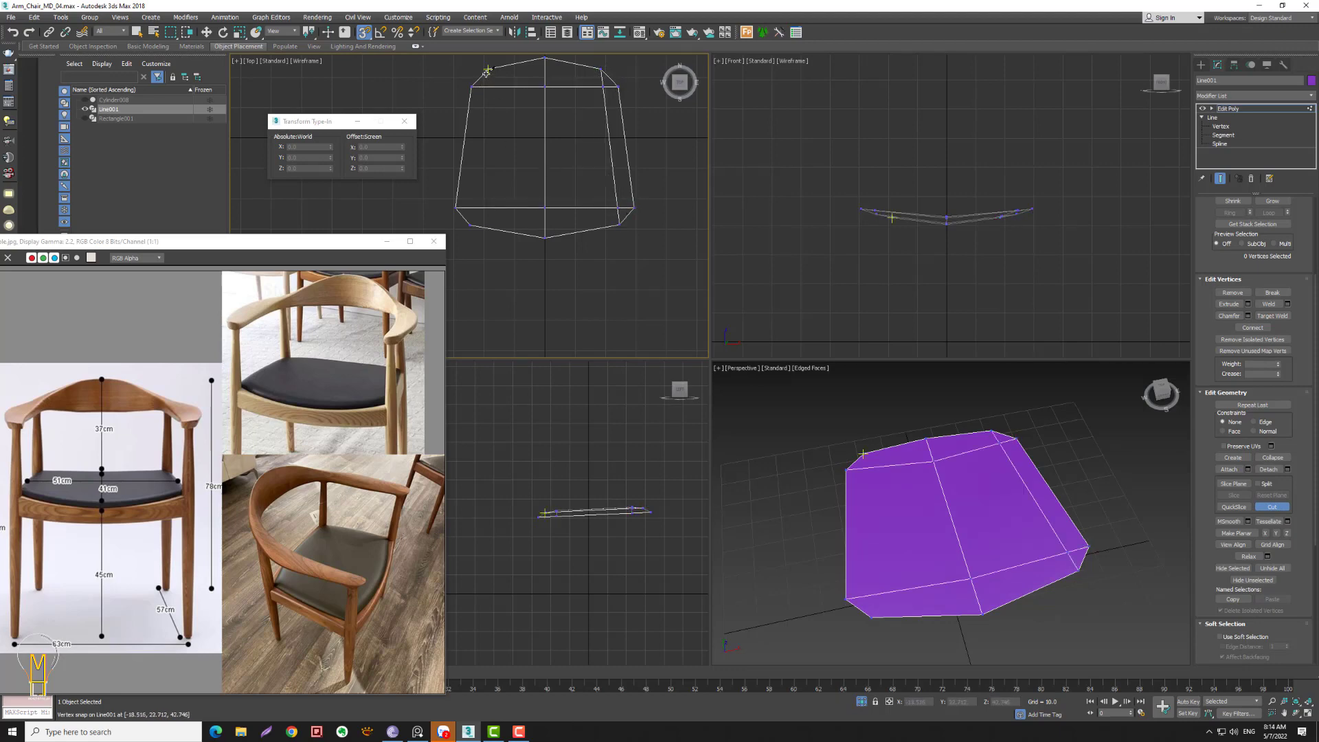
left_click(470, 223)
key("r")
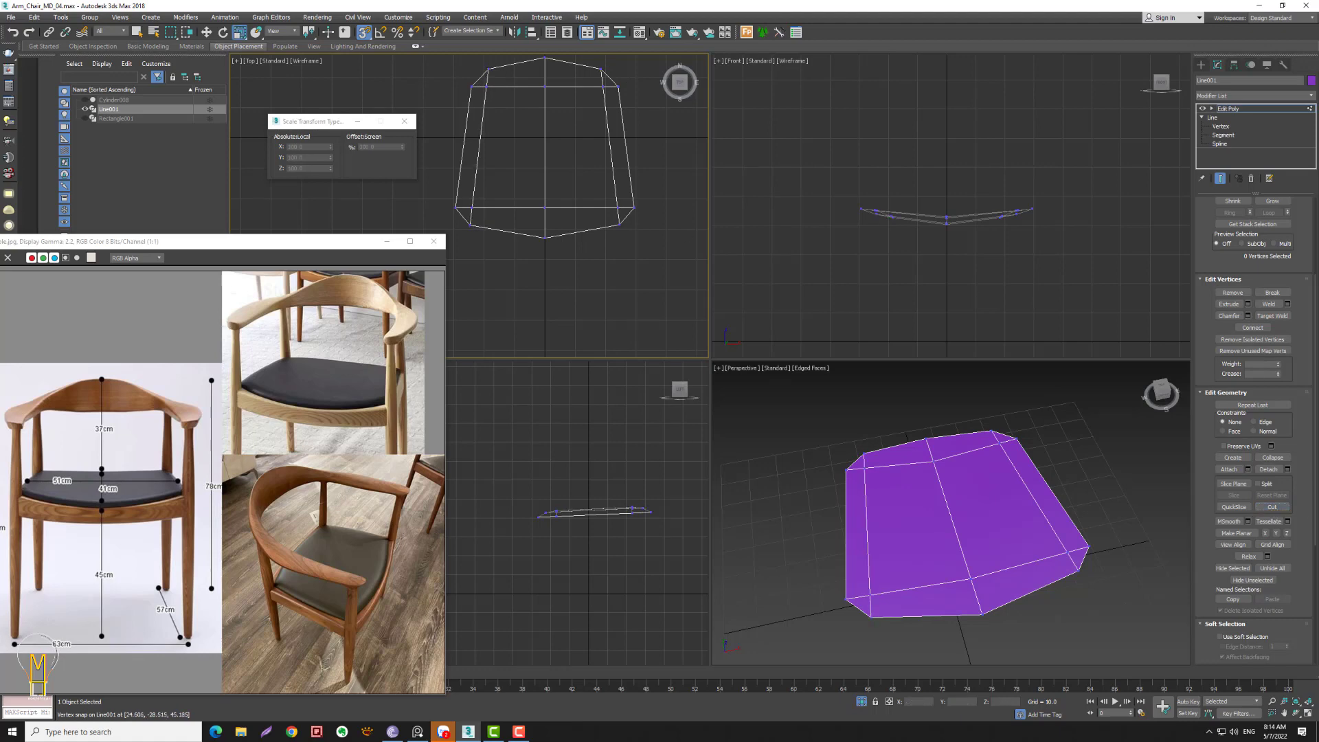
- Select all seat polygons, open Extrude settings, then cancel
left_click(1229, 109)
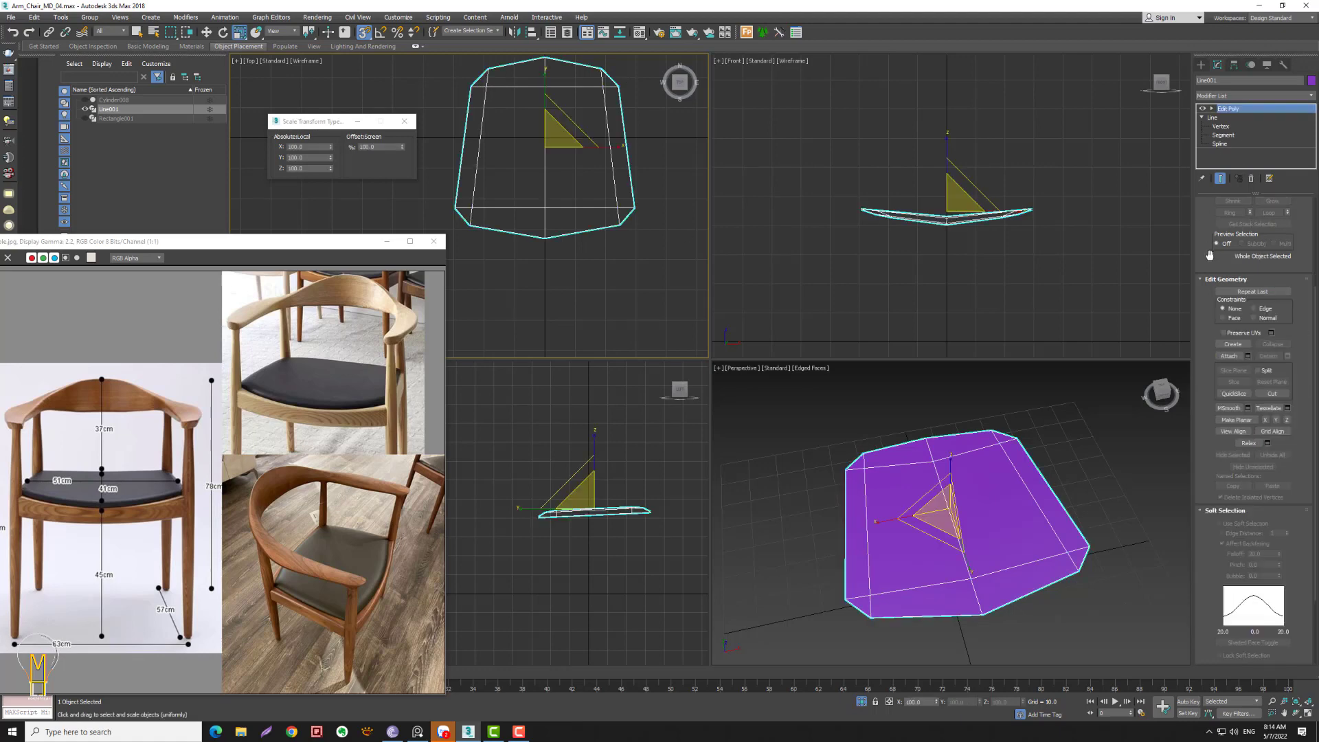
left_click(1211, 109)
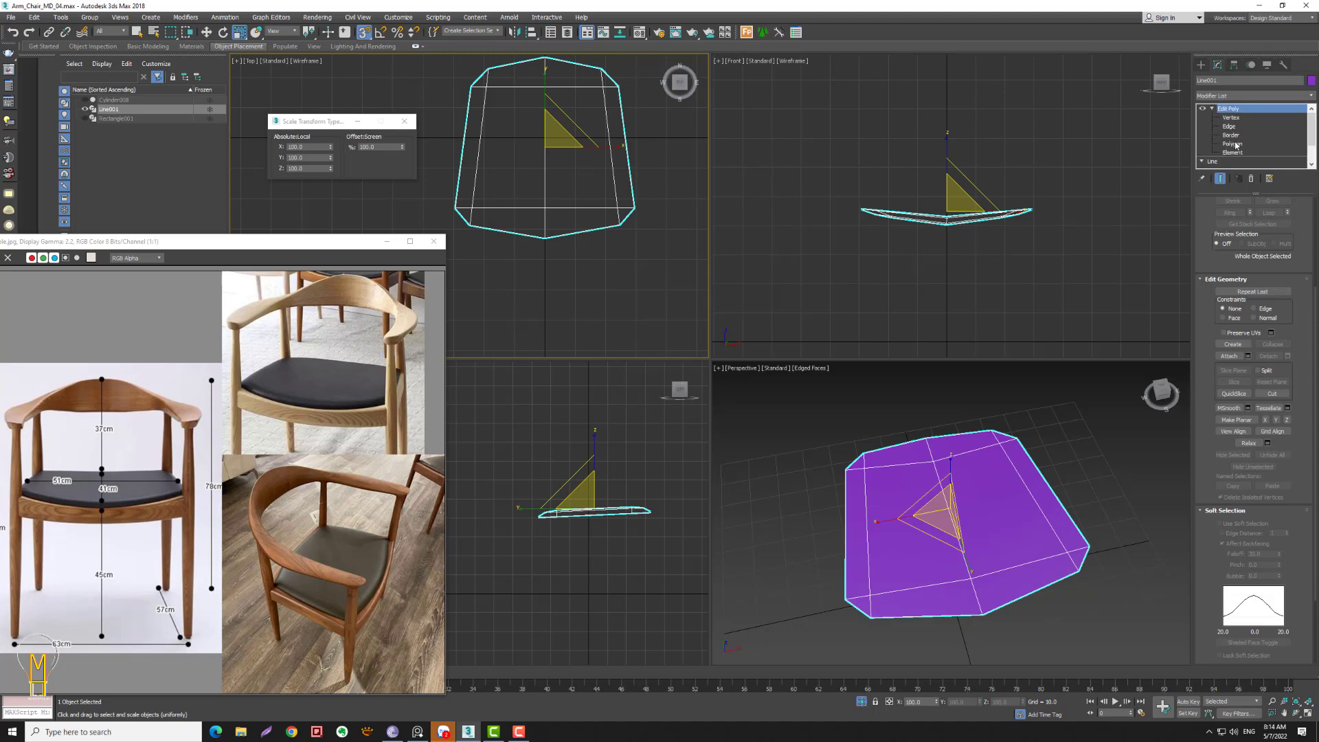
left_click(1238, 145)
left_click_drag(1051, 165, 839, 286)
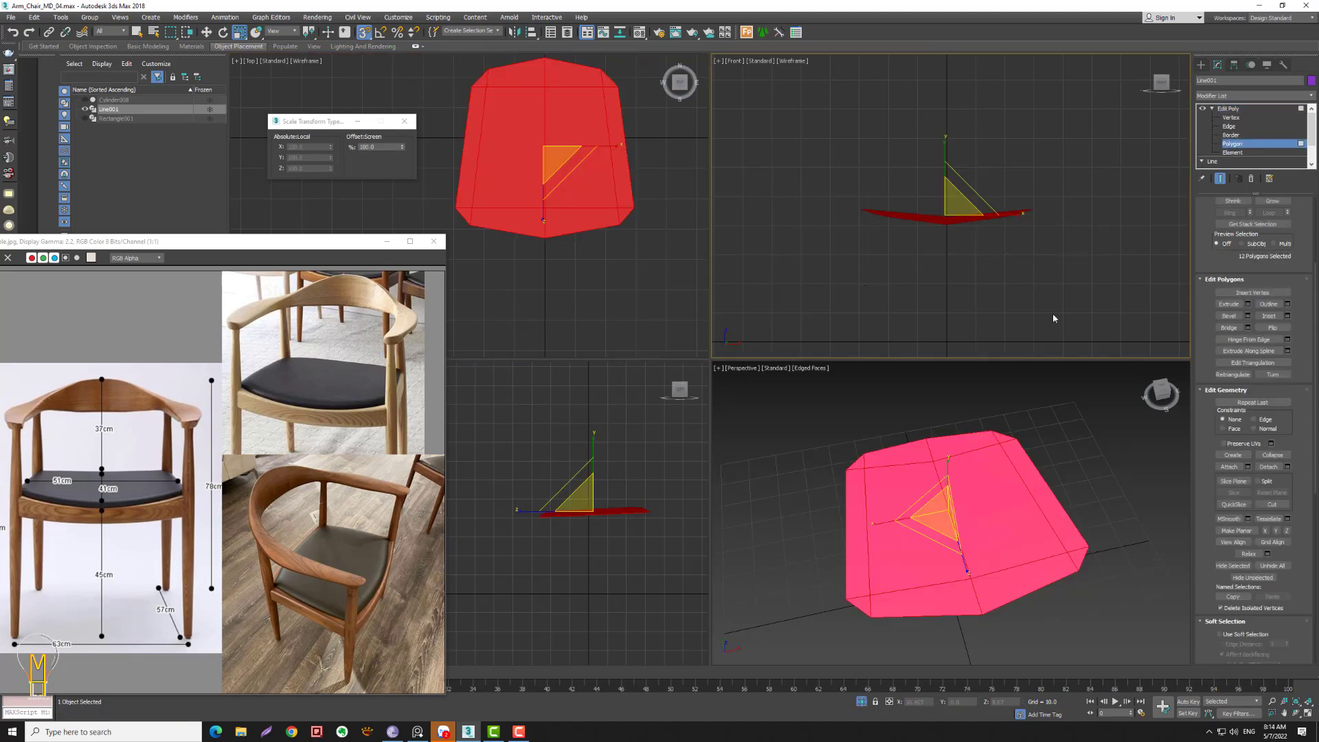
left_click(1248, 304)
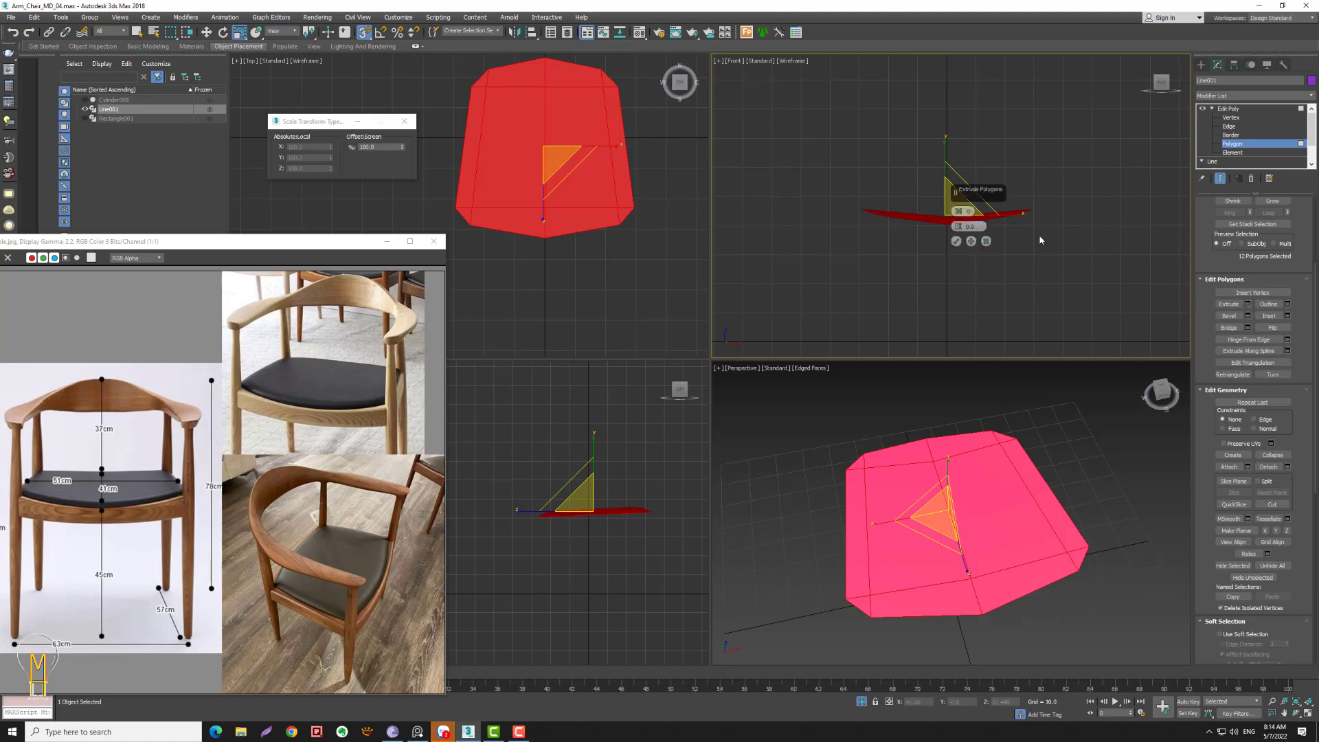
left_click(986, 241)
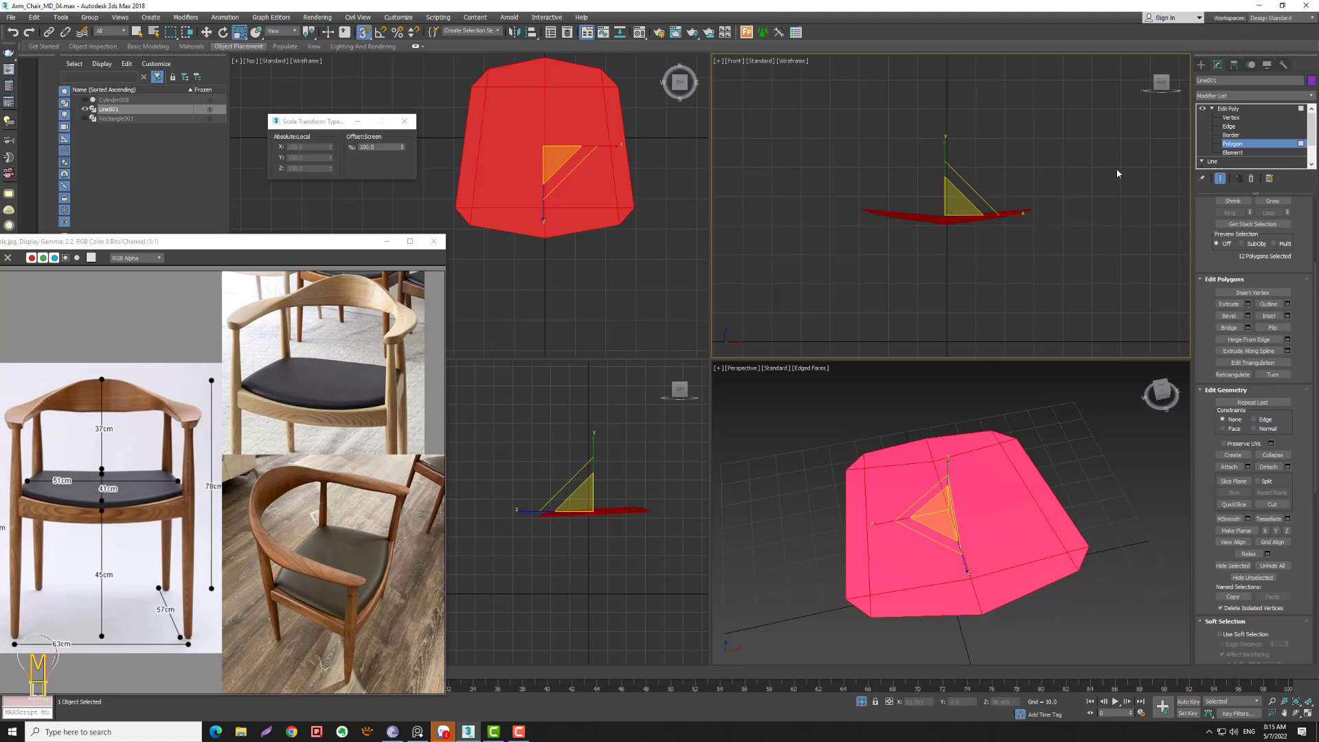
left_click(1228, 108)
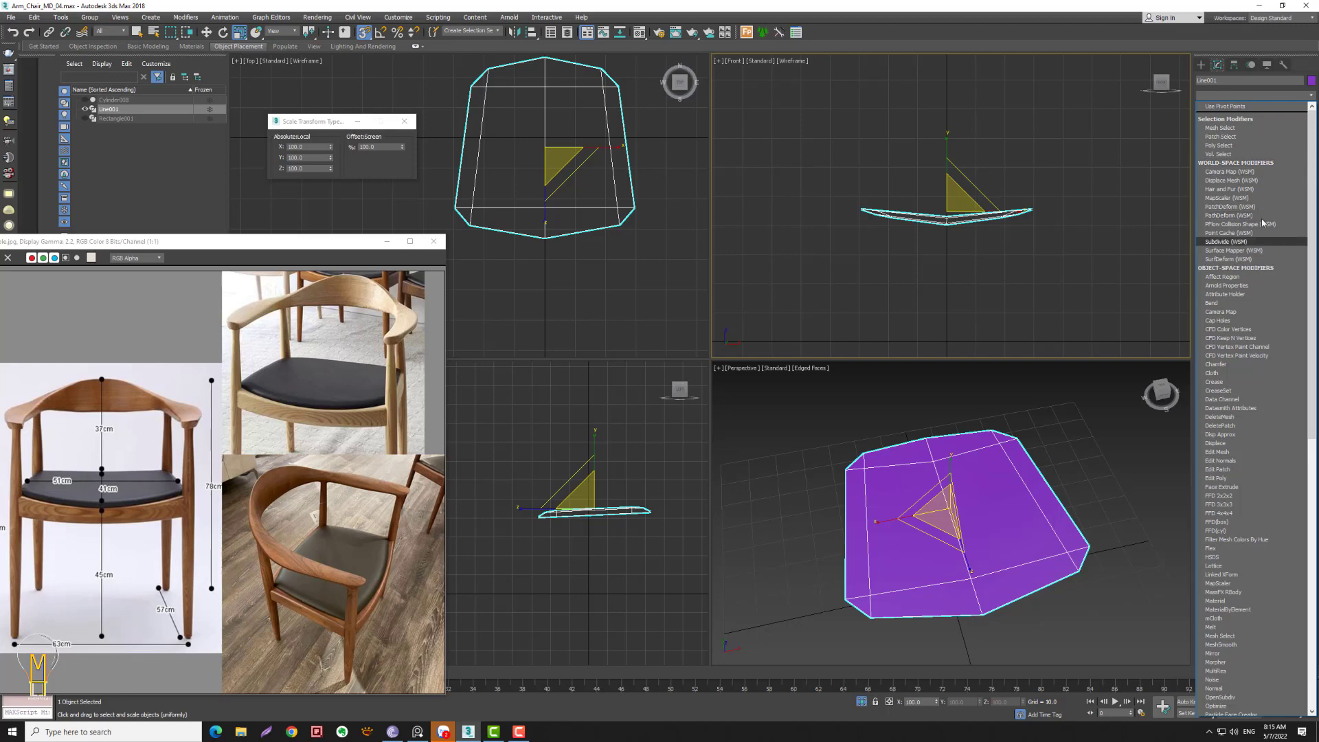
- Add a Shell modifier with Outer Amount about 3.72 and unhide the chair frame
scroll(1261, 219, "down", 15)
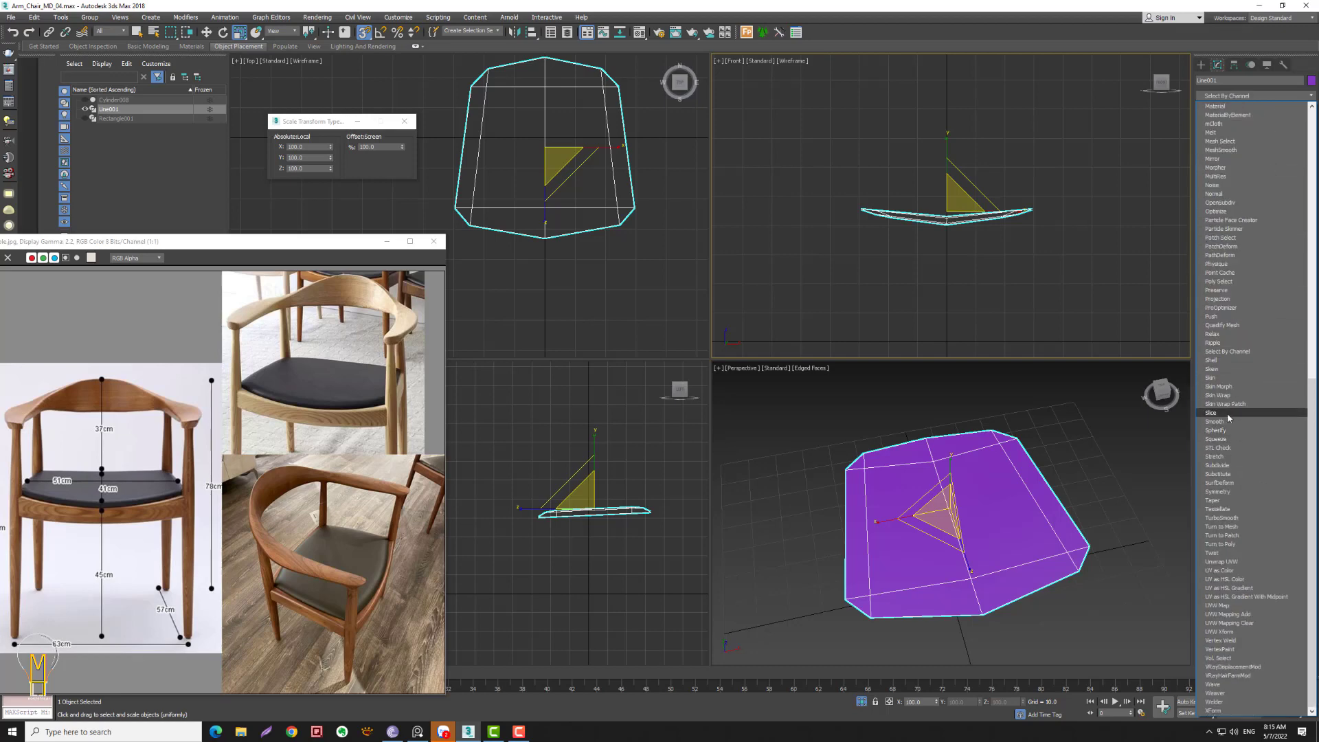
left_click(1230, 360)
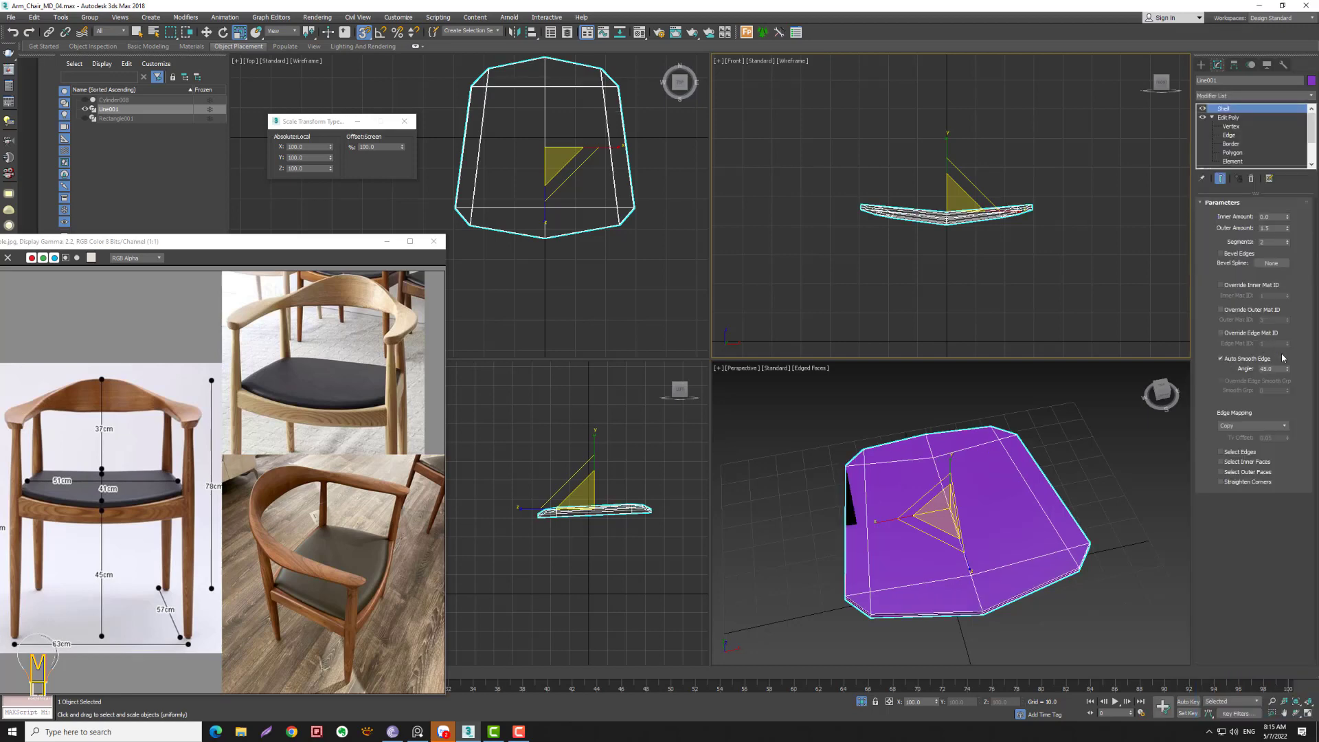
left_click_drag(1289, 233, 1257, 114)
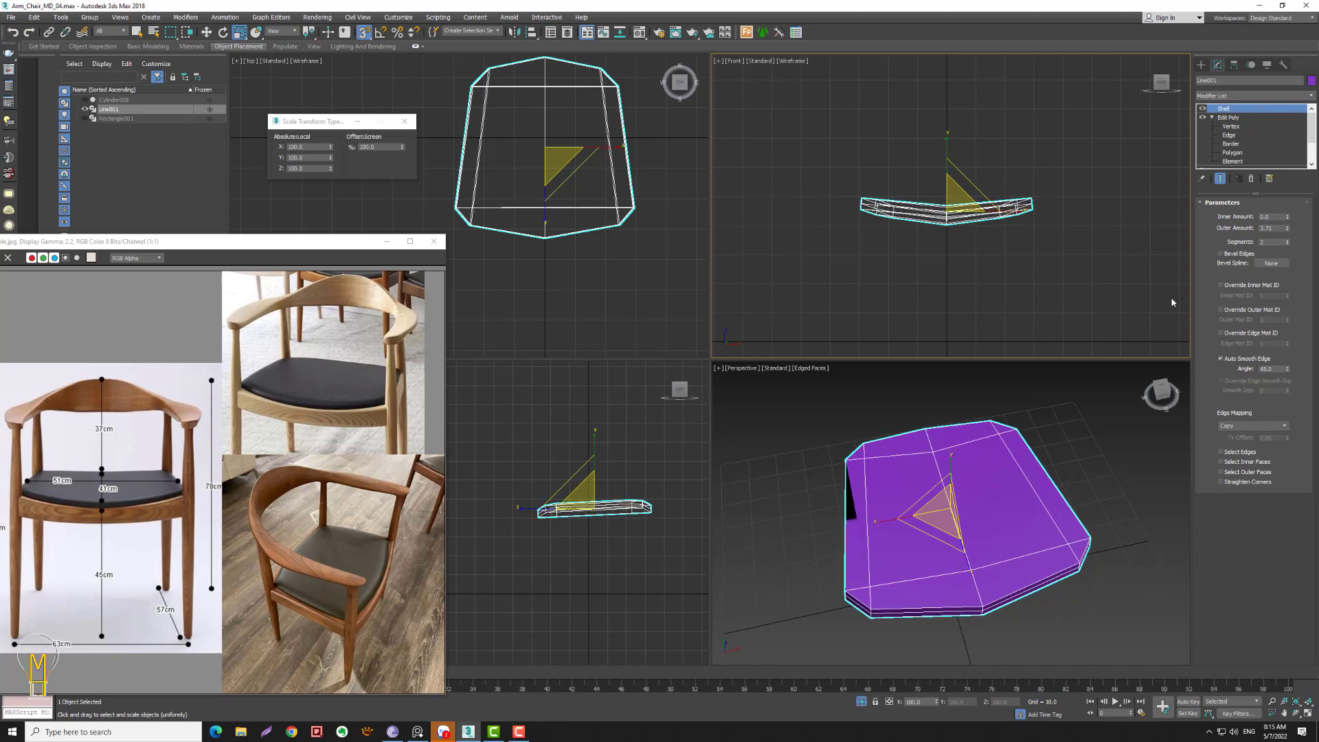
left_click(861, 701)
middle_click_drag(961, 494, 982, 481, "alt")
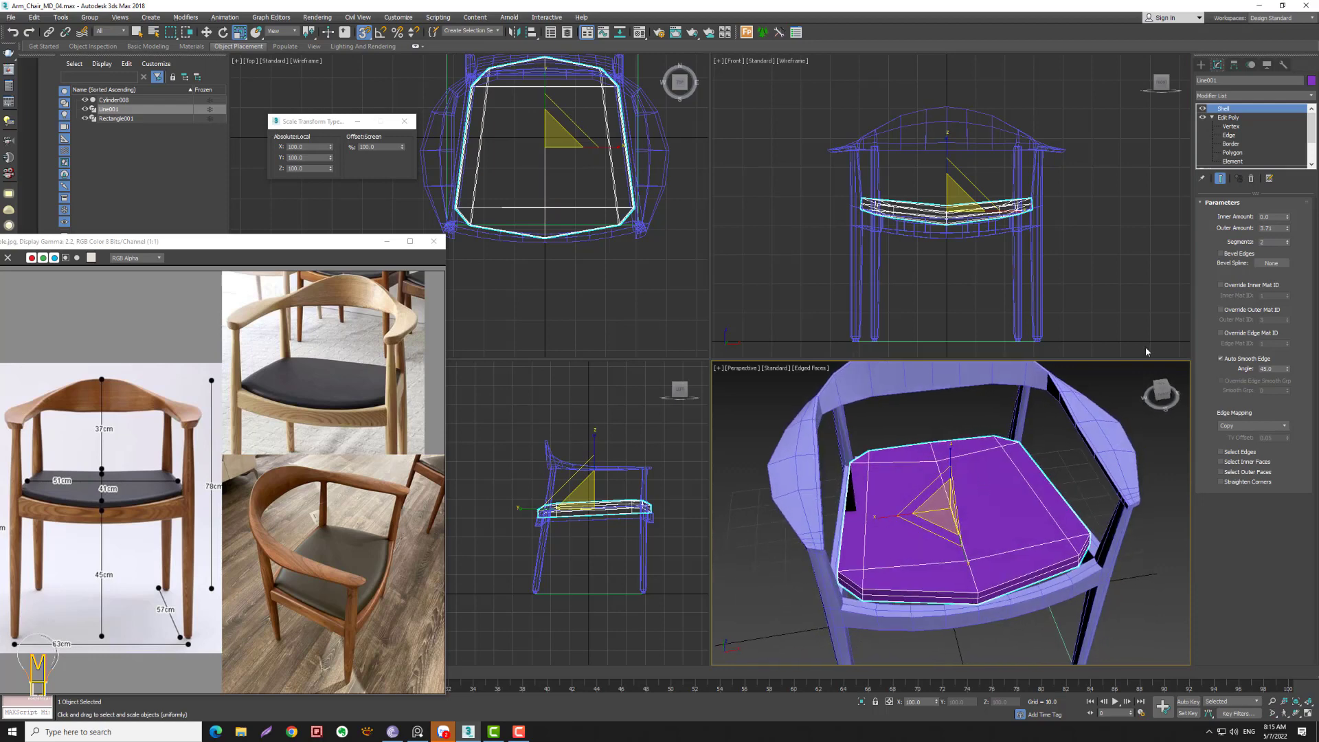
middle_click_drag(682, 303, 702, 384)
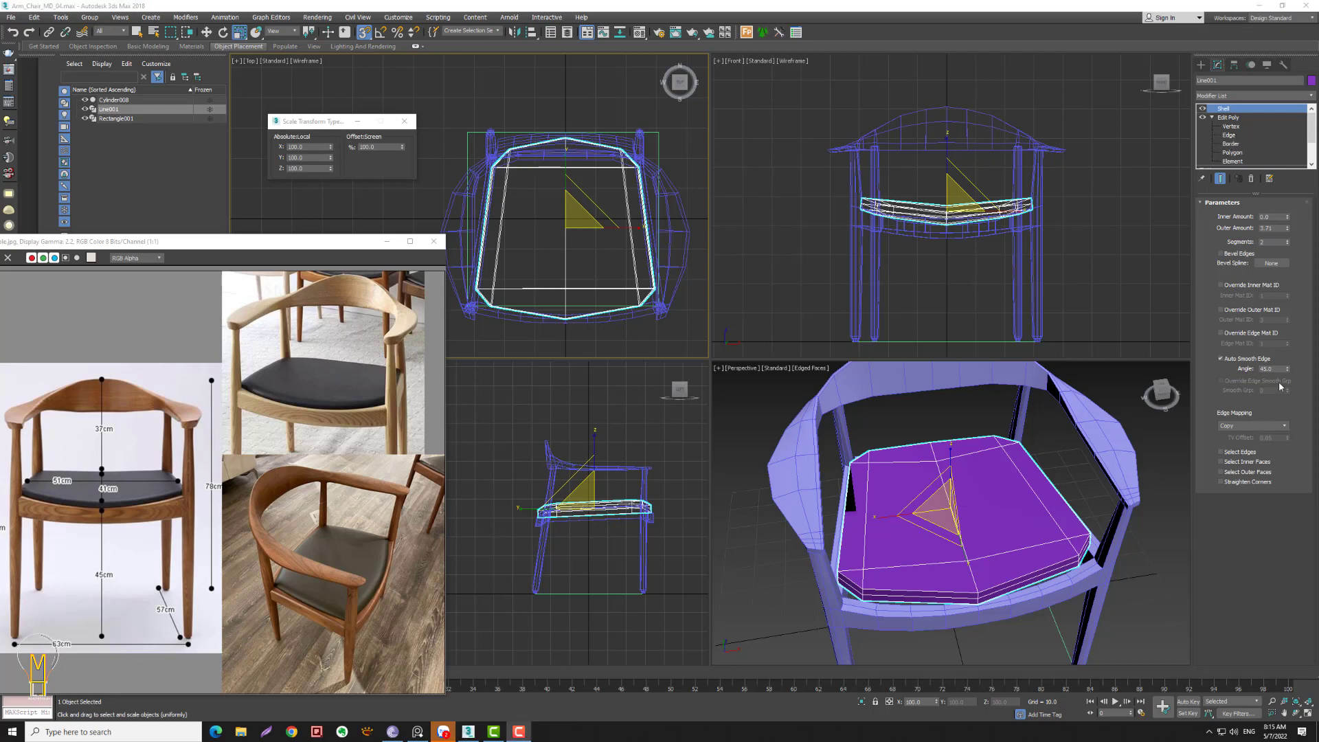
- Add Edit Poly above the Shell and select the seat rim's edge loop
left_click(1243, 97)
key("e")
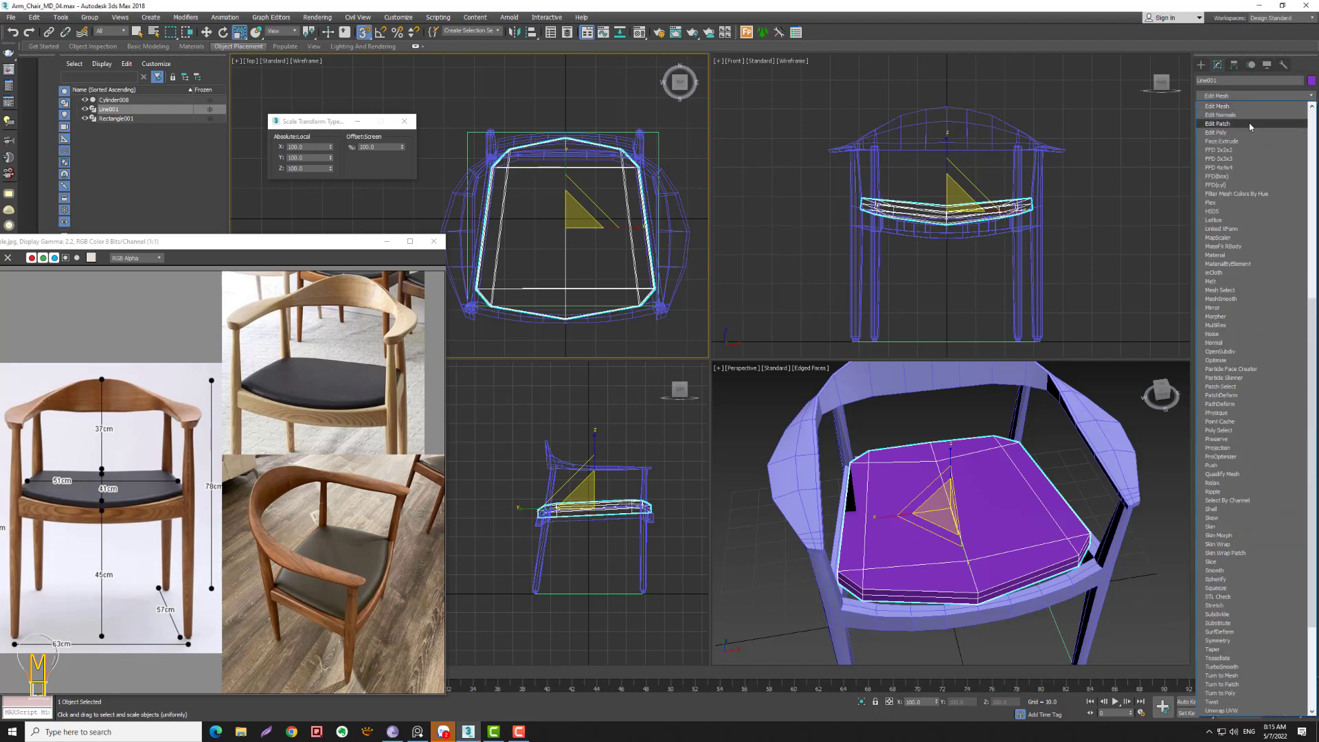
left_click(1240, 132)
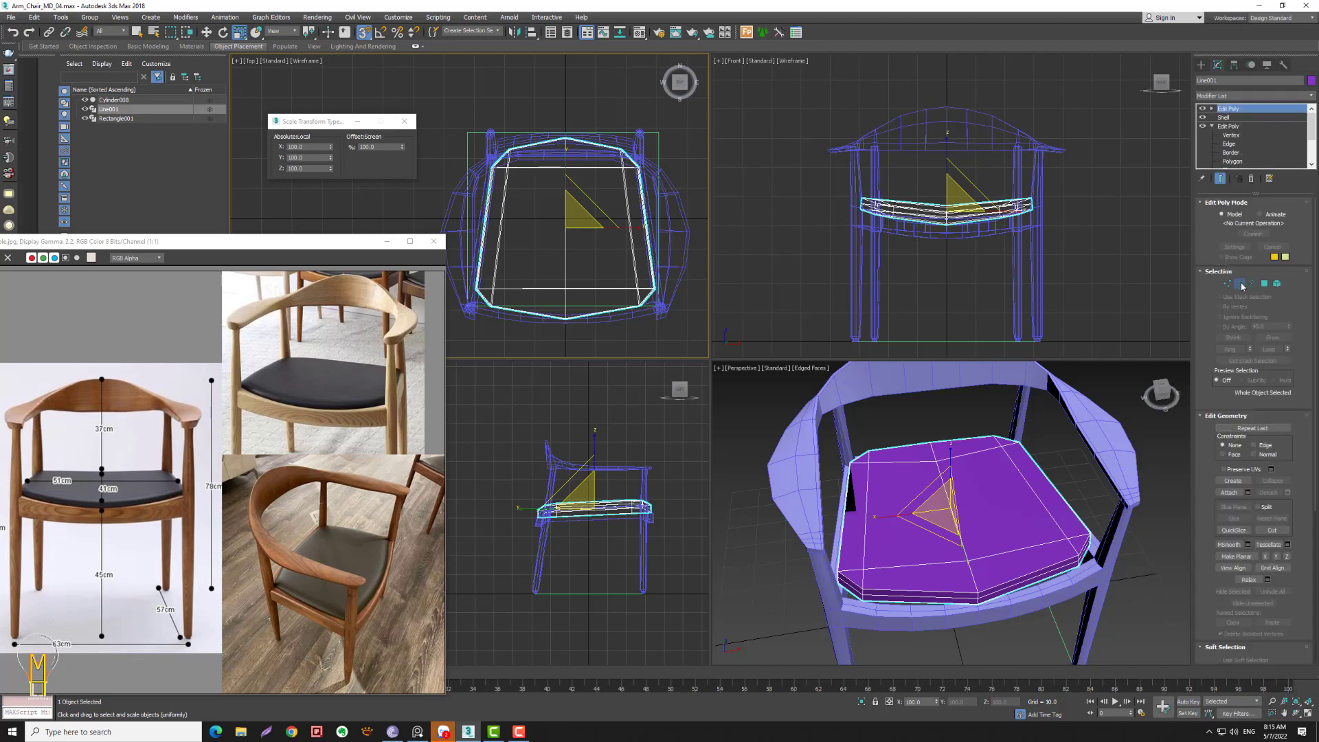
left_click(1240, 284)
left_click(1006, 441)
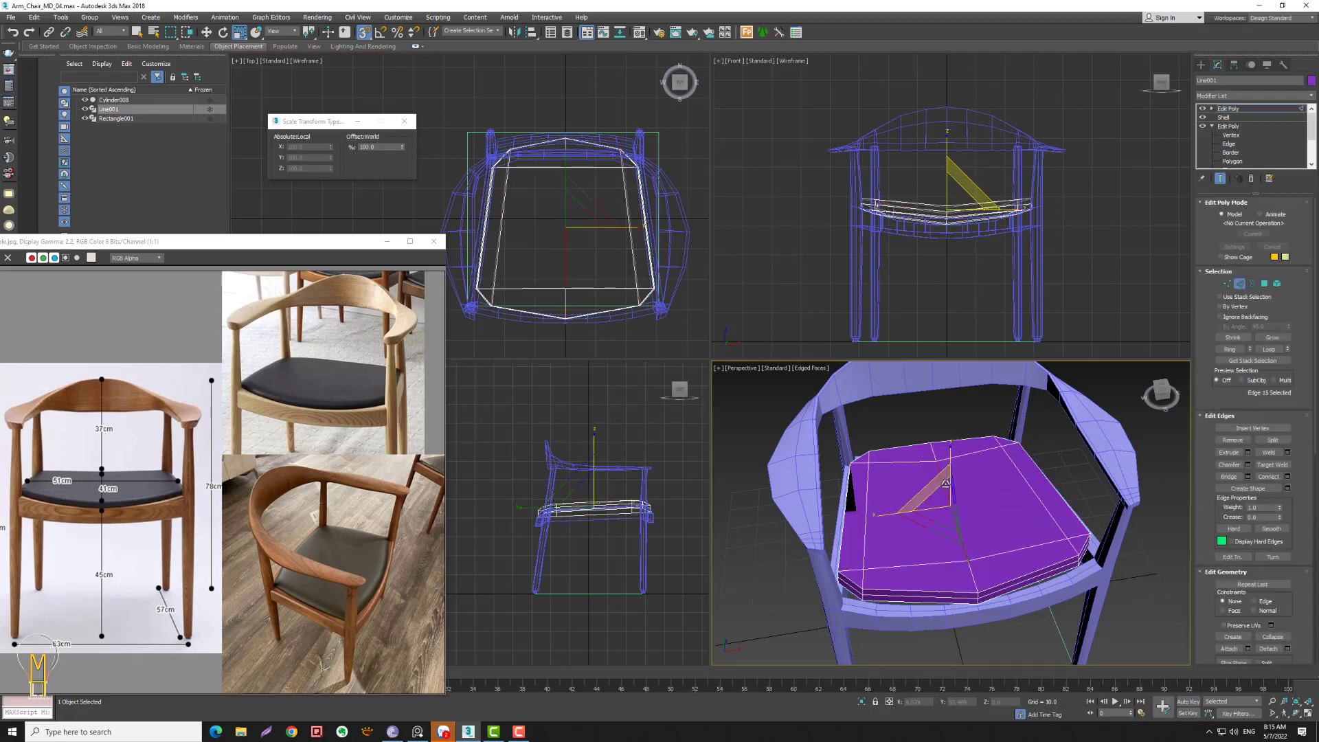
left_click(1268, 349)
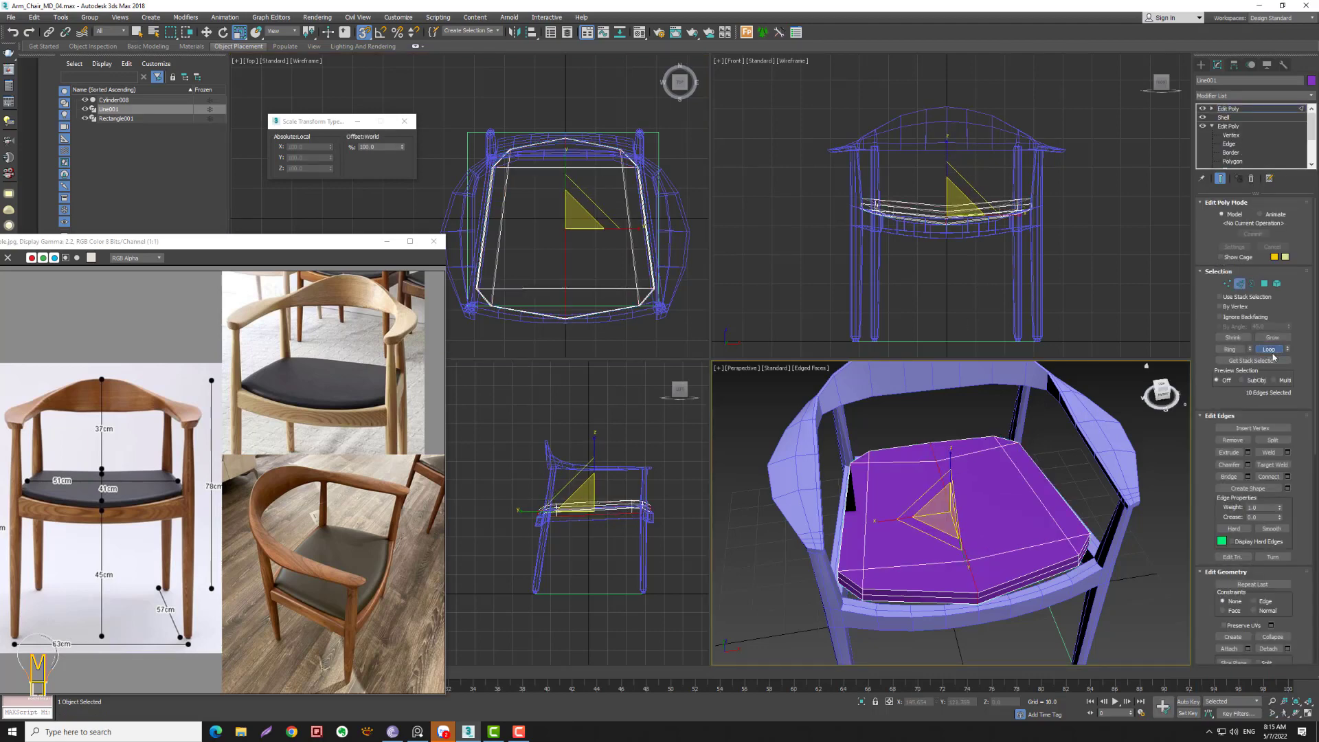
- Chamfer the rim loop by about 10.47 with 2 segments
left_click(1248, 465)
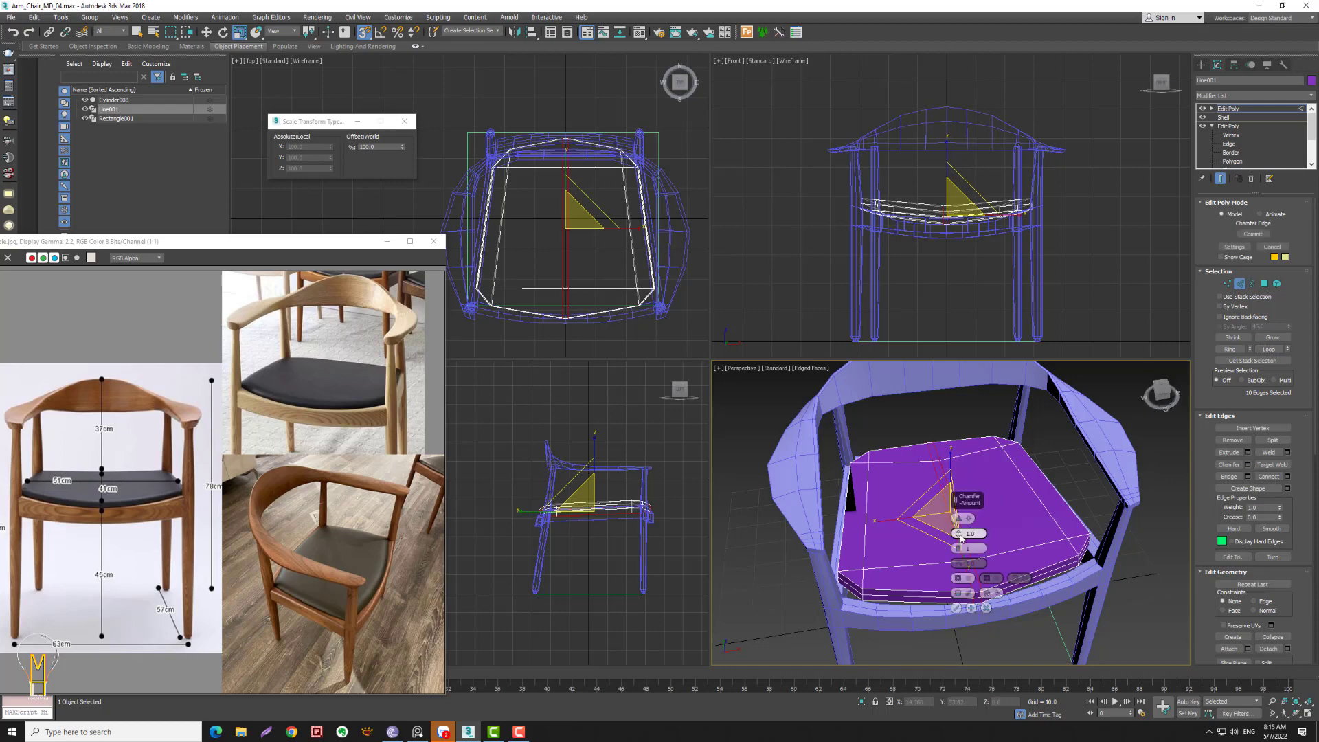
left_click_drag(958, 534, 954, 498)
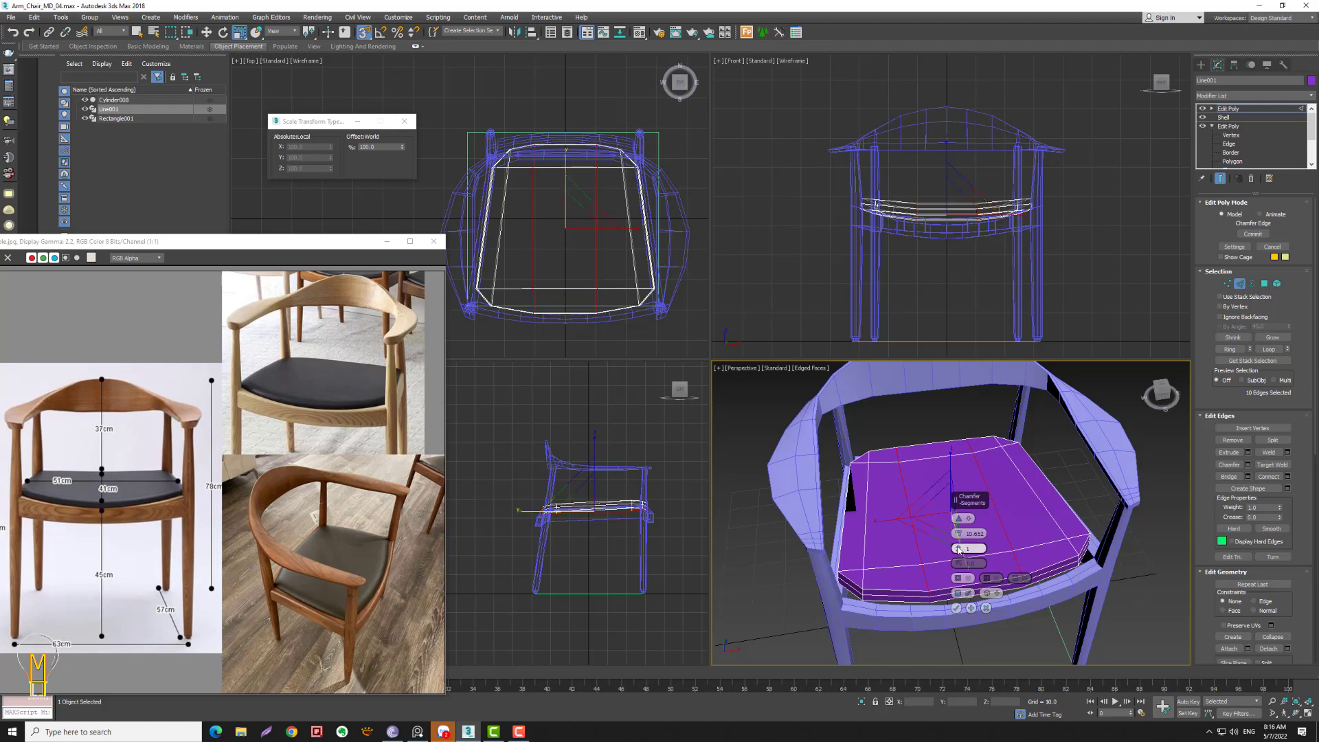
left_click(967, 601)
left_click_drag(957, 548, 991, 534)
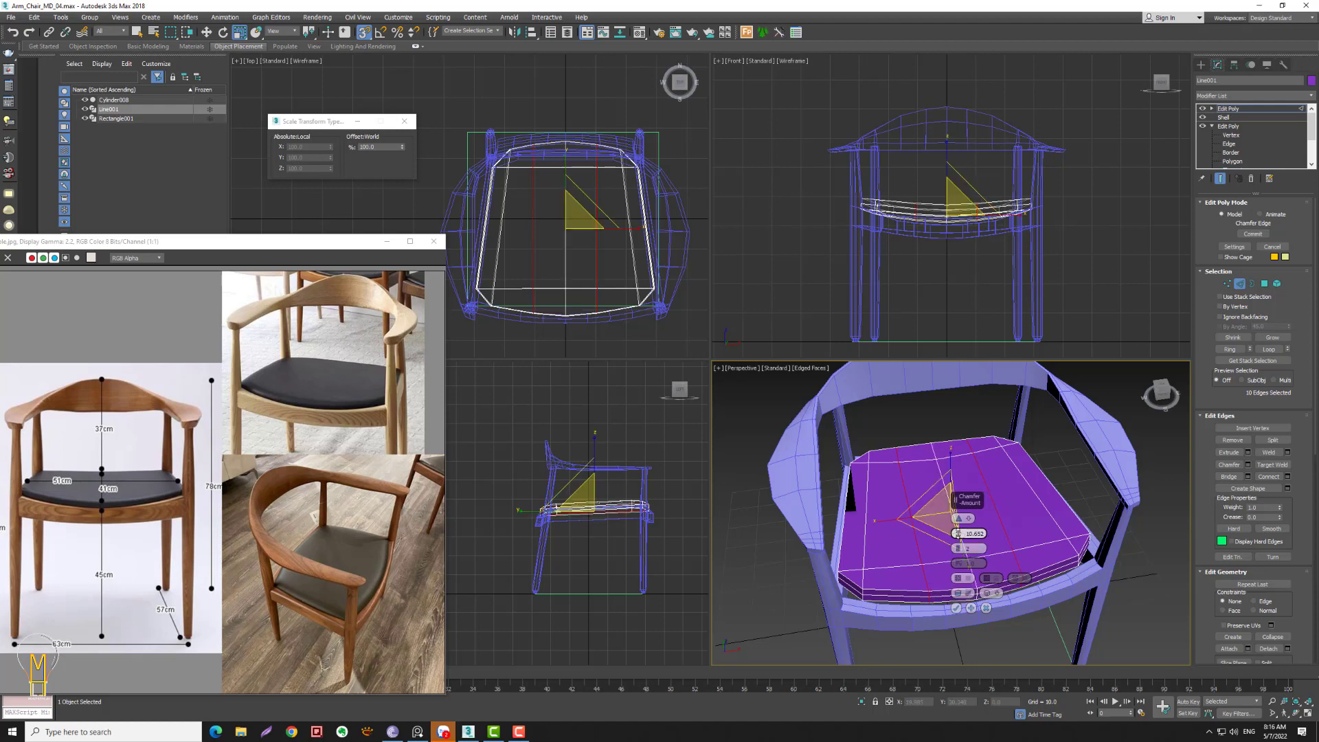
left_click(956, 609)
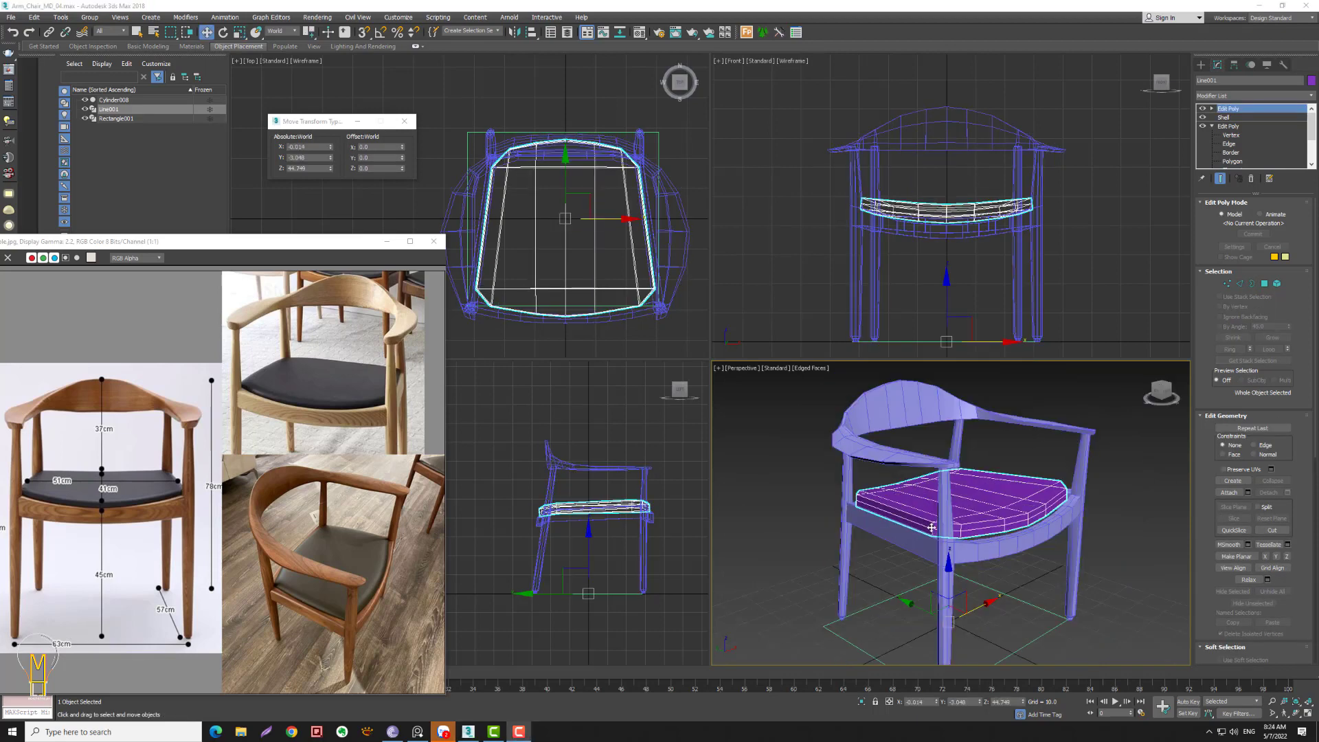
- Add a TurboSmooth modifier to the seat cushion
middle_click_drag(932, 528, 928, 474)
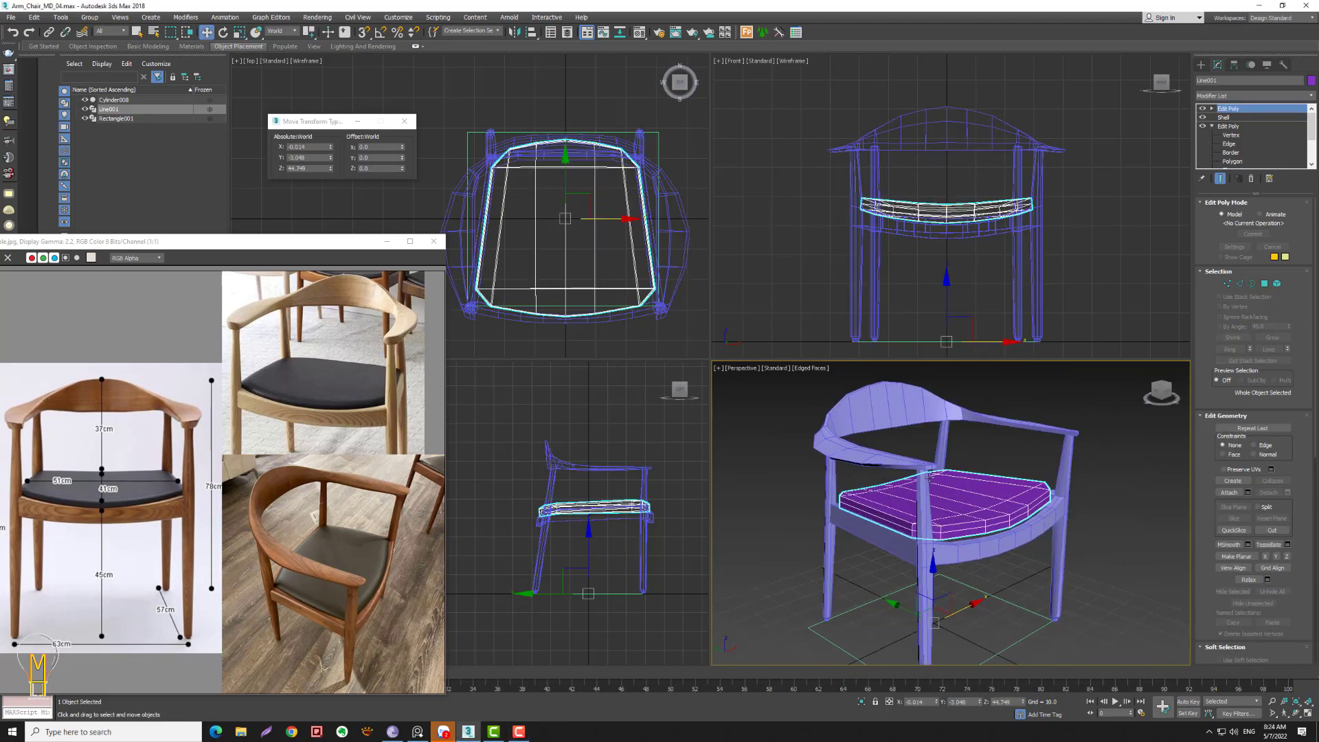
left_click(1239, 99)
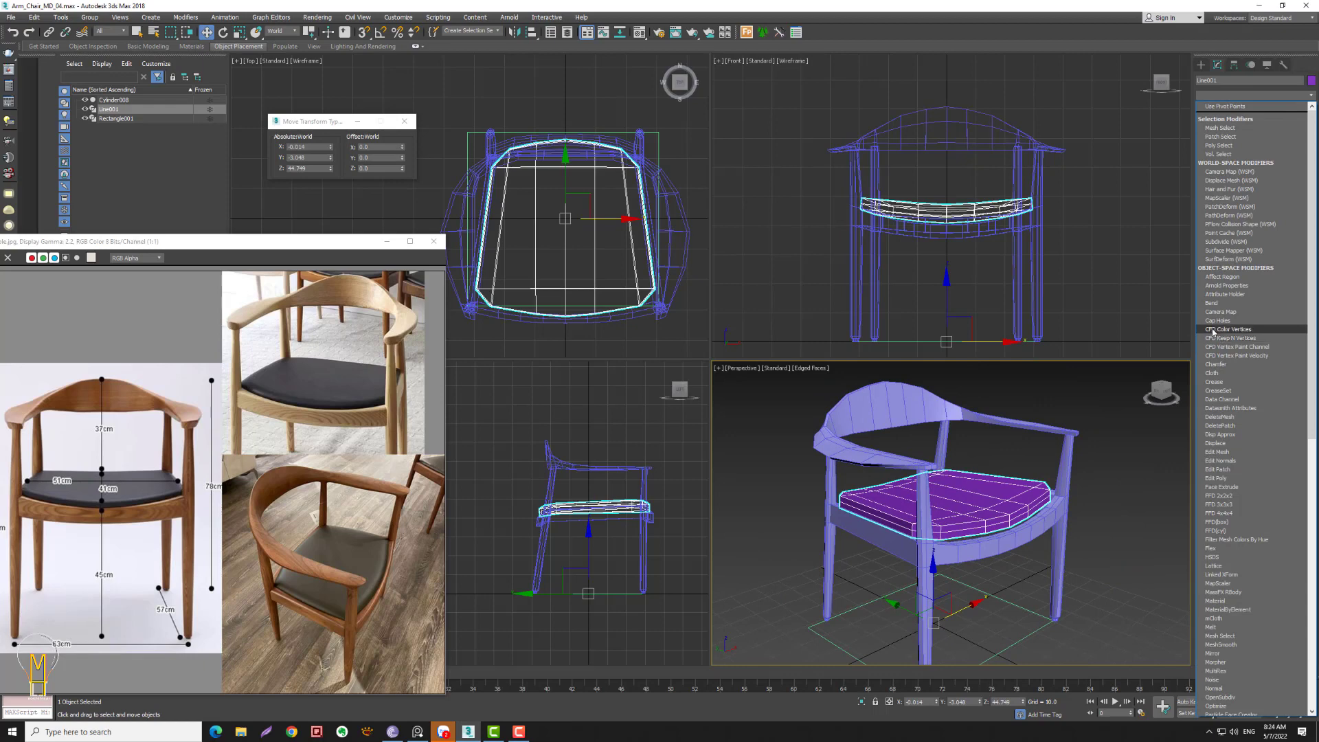
scroll(1217, 342, "down", 5)
left_click(1222, 517)
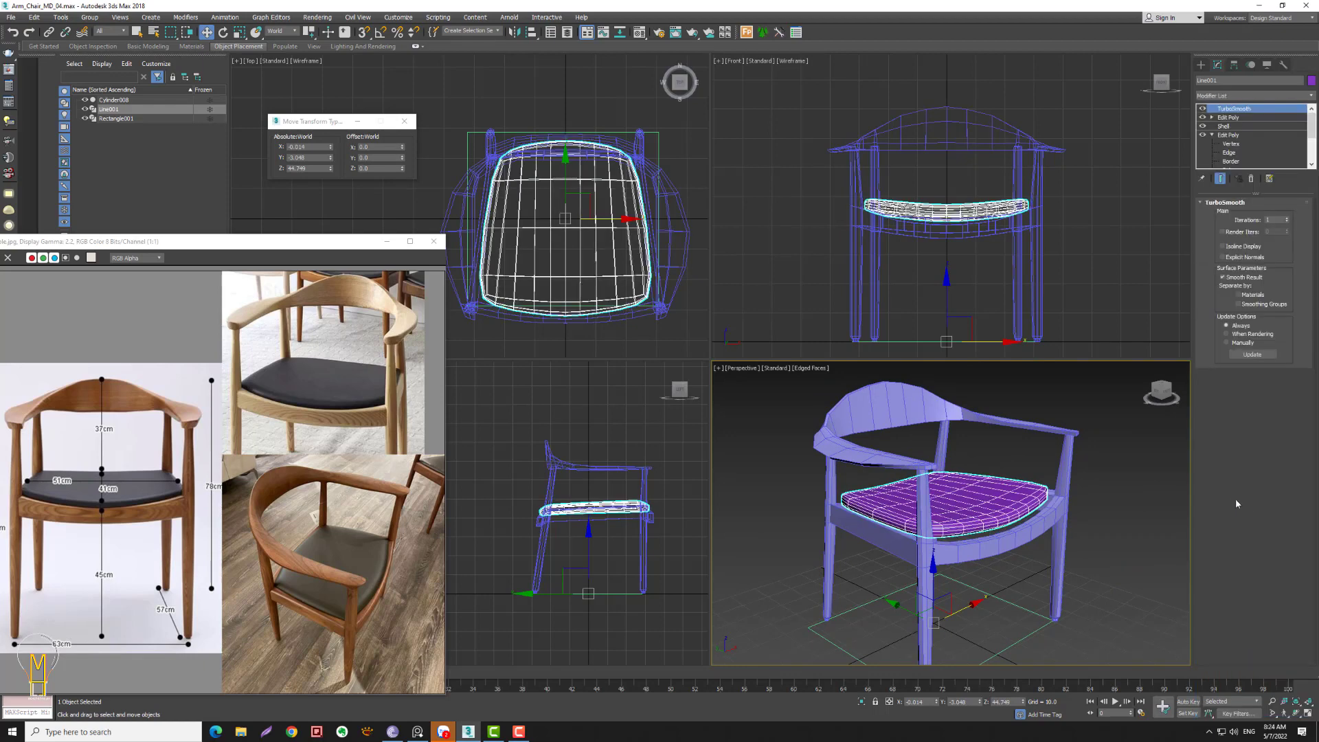
middle_click_drag(625, 244, 608, 217)
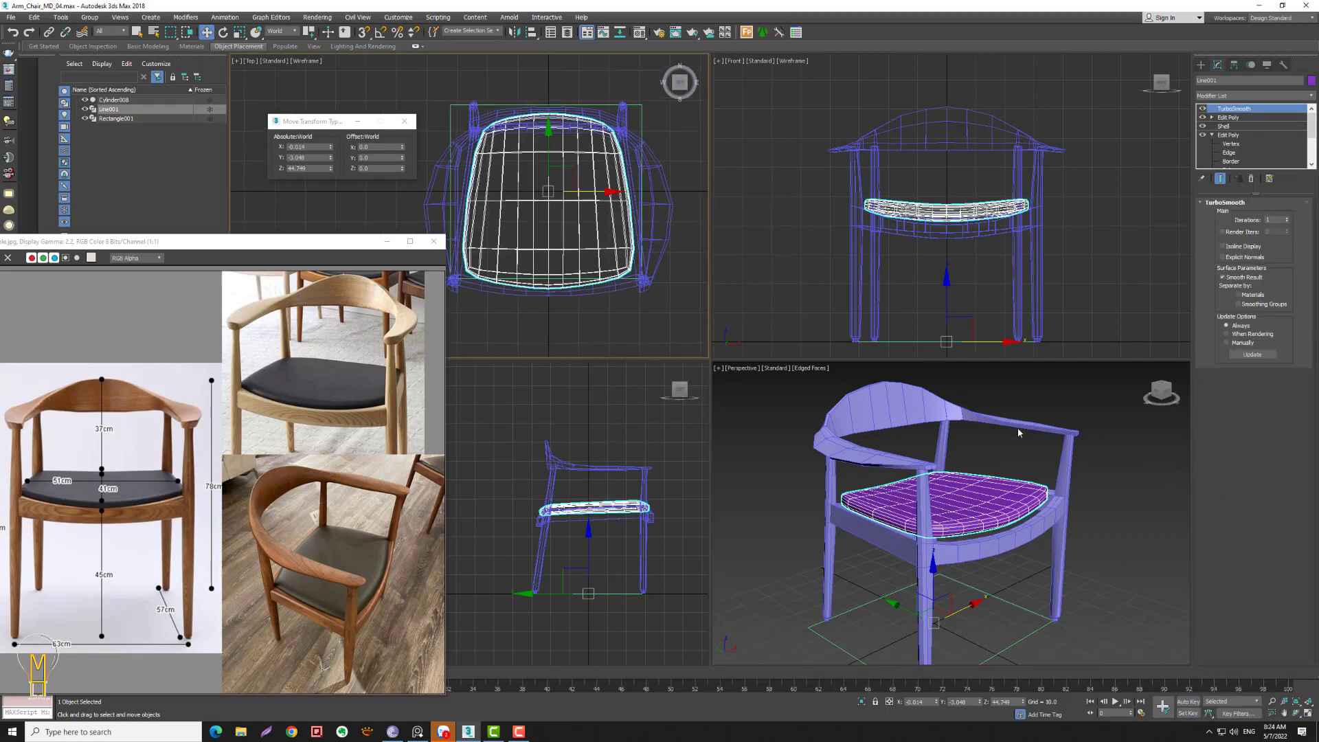
scroll(604, 517, "up", 2)
scroll(603, 517, "up", 2)
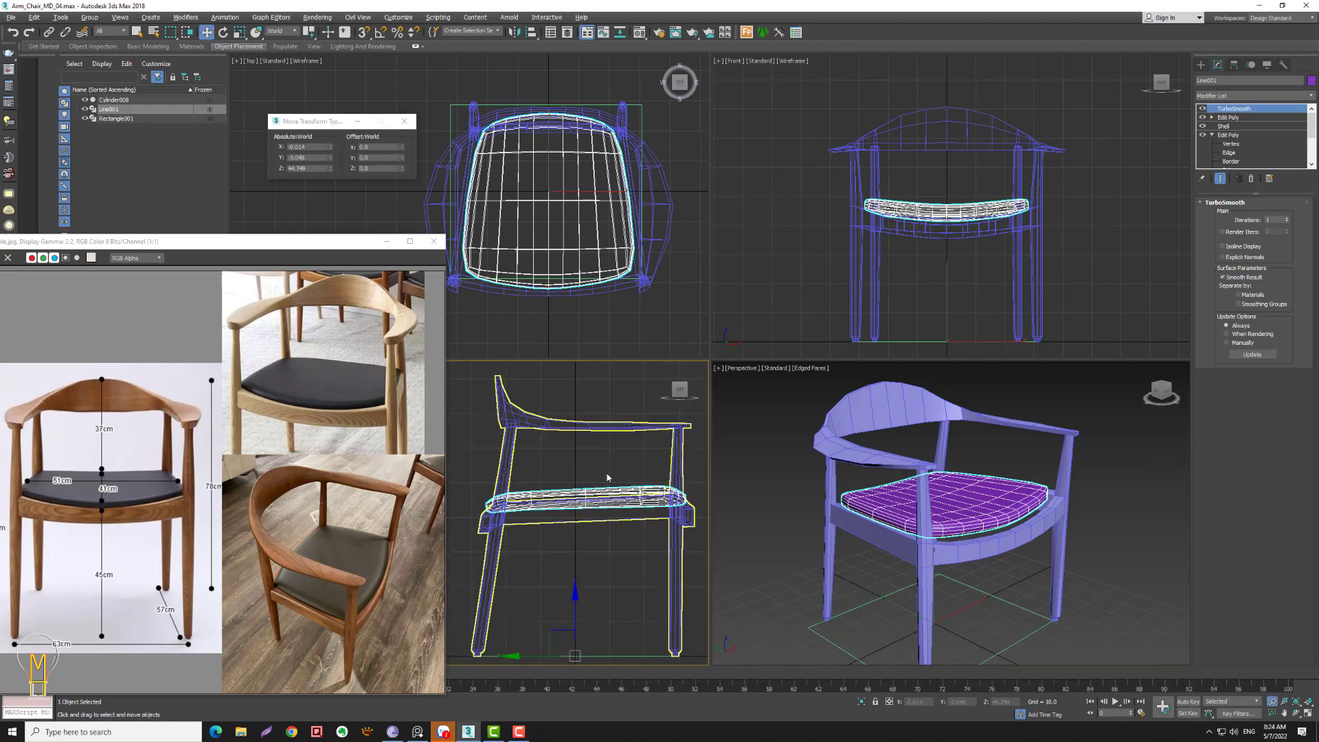
scroll(603, 516, "up", 1)
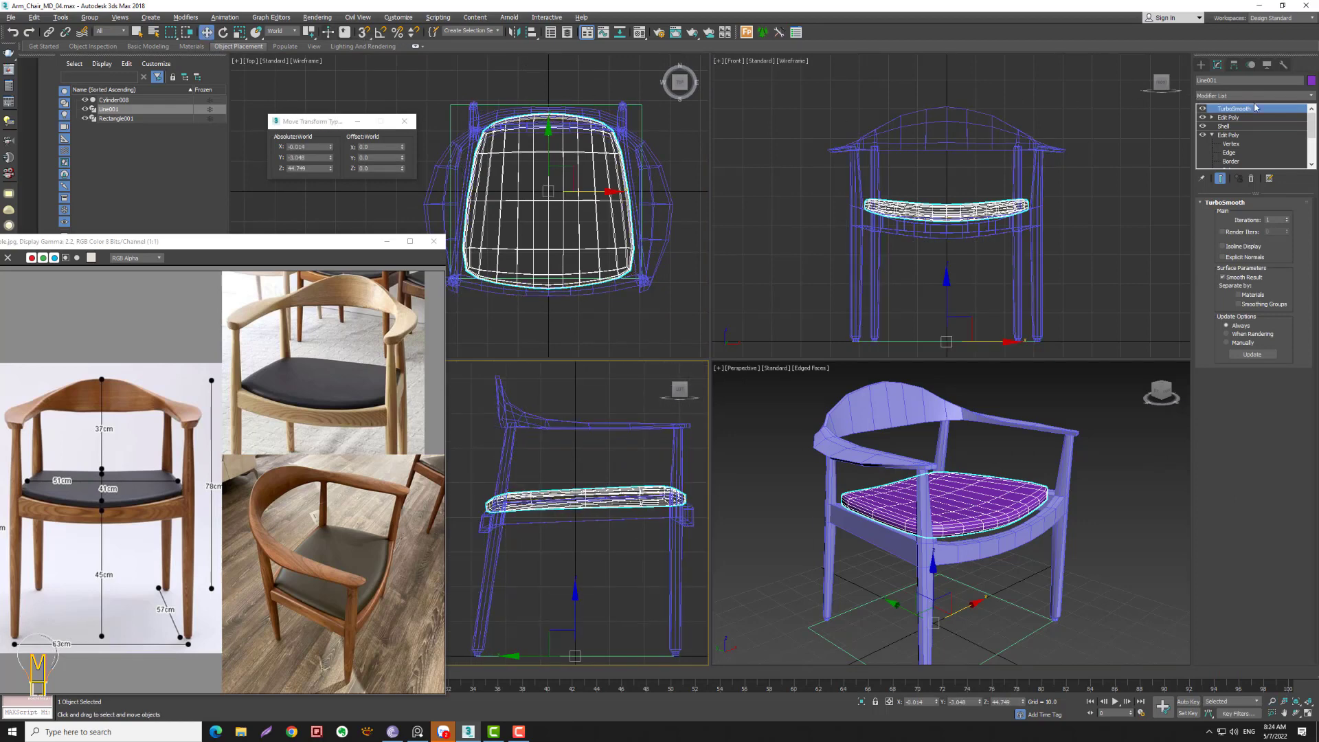
- Centre the cushion's pivot on the object using Affect Pivot Only
left_click(1266, 65)
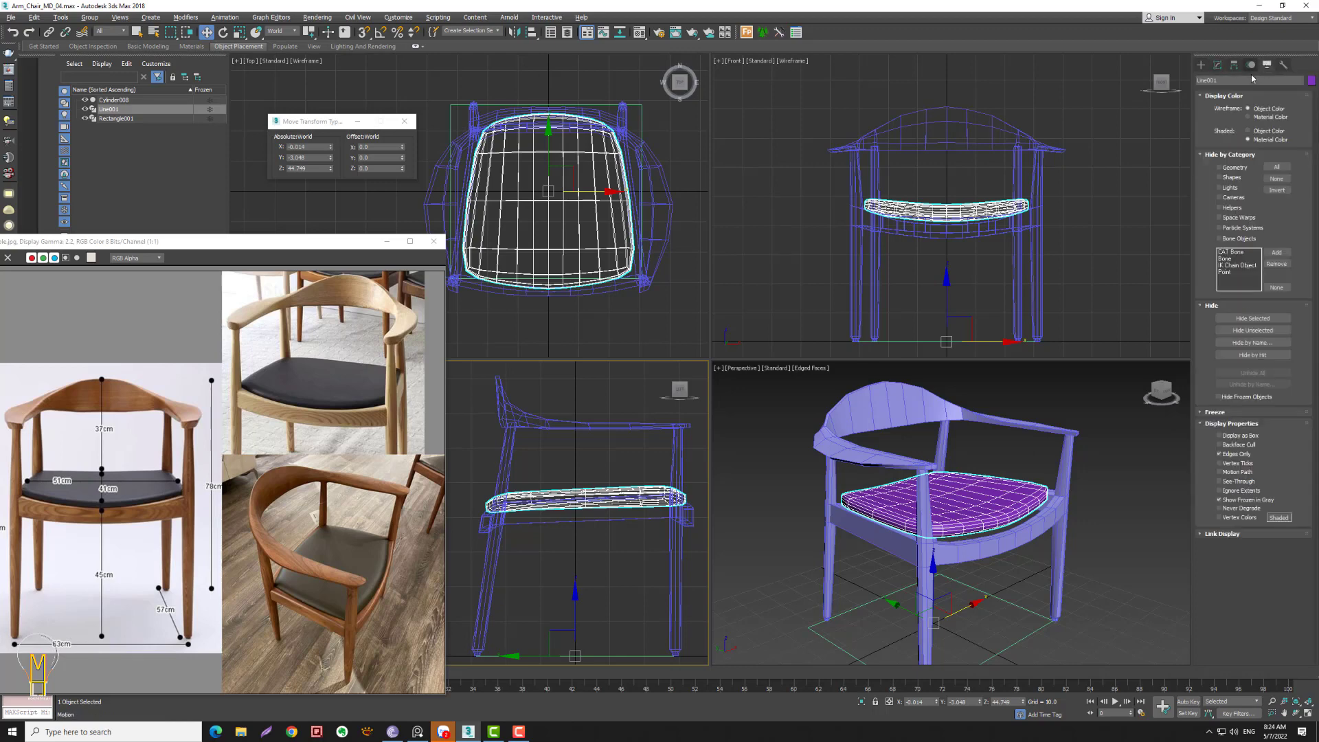
left_click(1234, 64)
left_click(1253, 136)
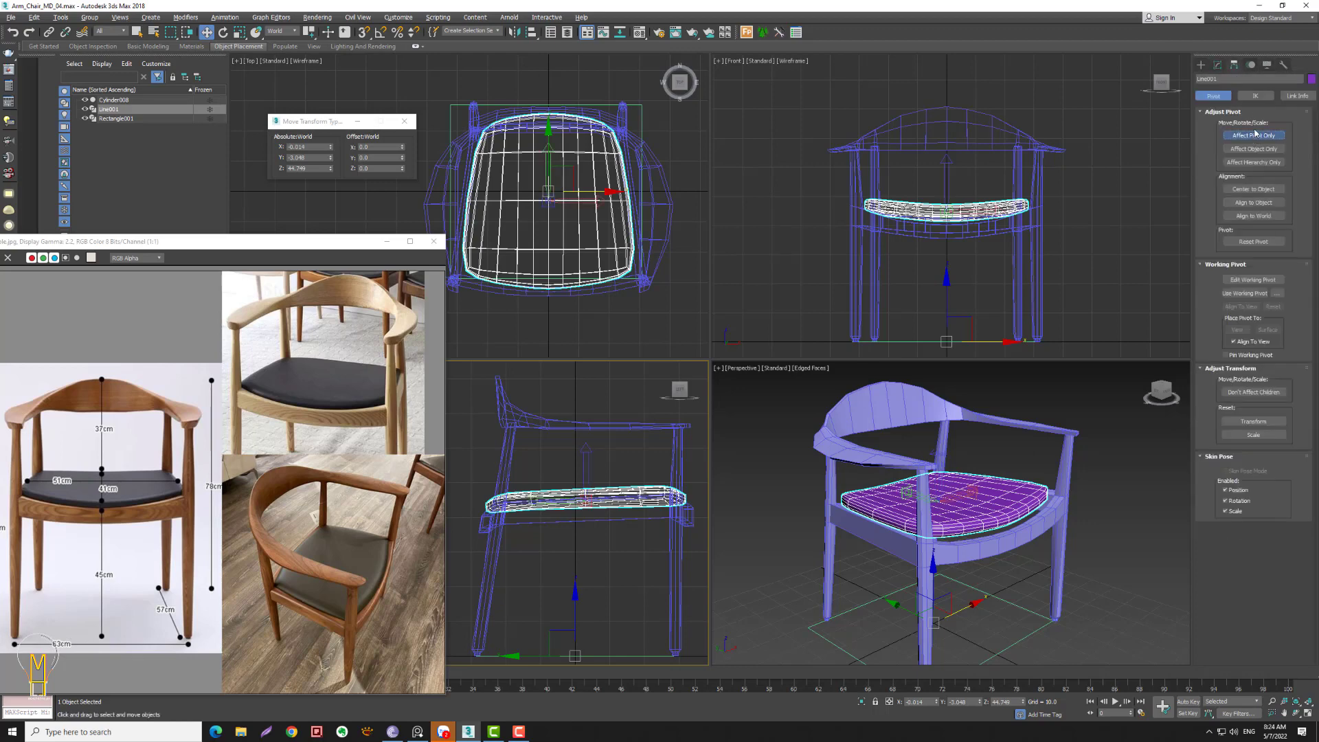
left_click(1254, 189)
left_click(1252, 135)
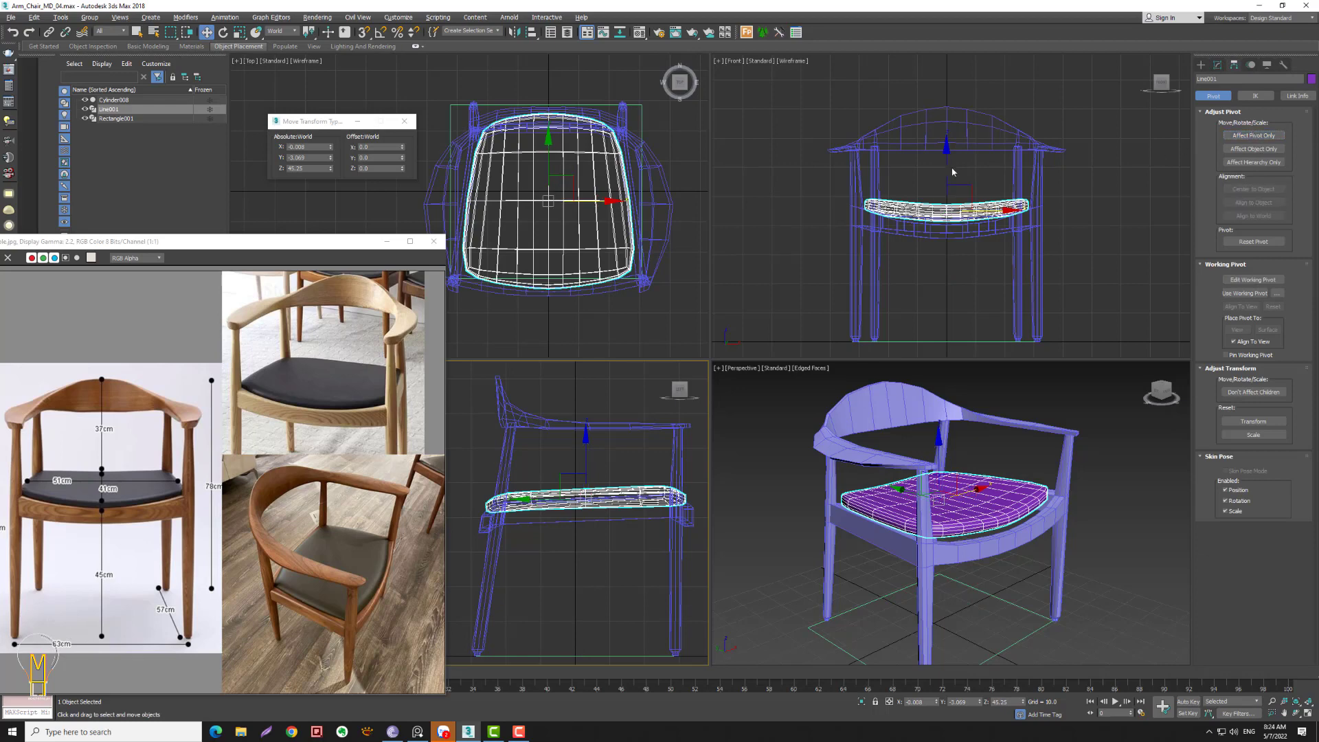
- Lower the cushion to Z 44.72 so it rests on the seat frame
middle_click_drag(942, 163, 943, 148)
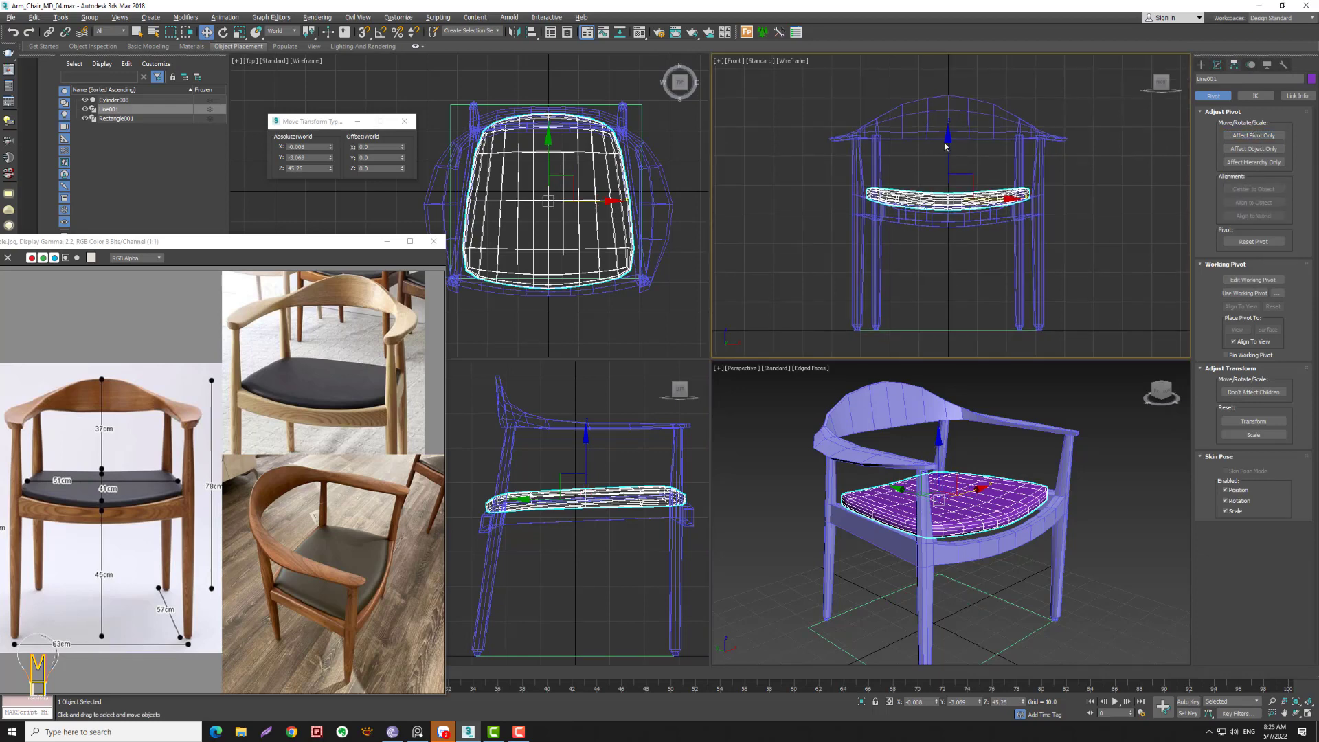
left_click_drag(945, 147, 948, 159)
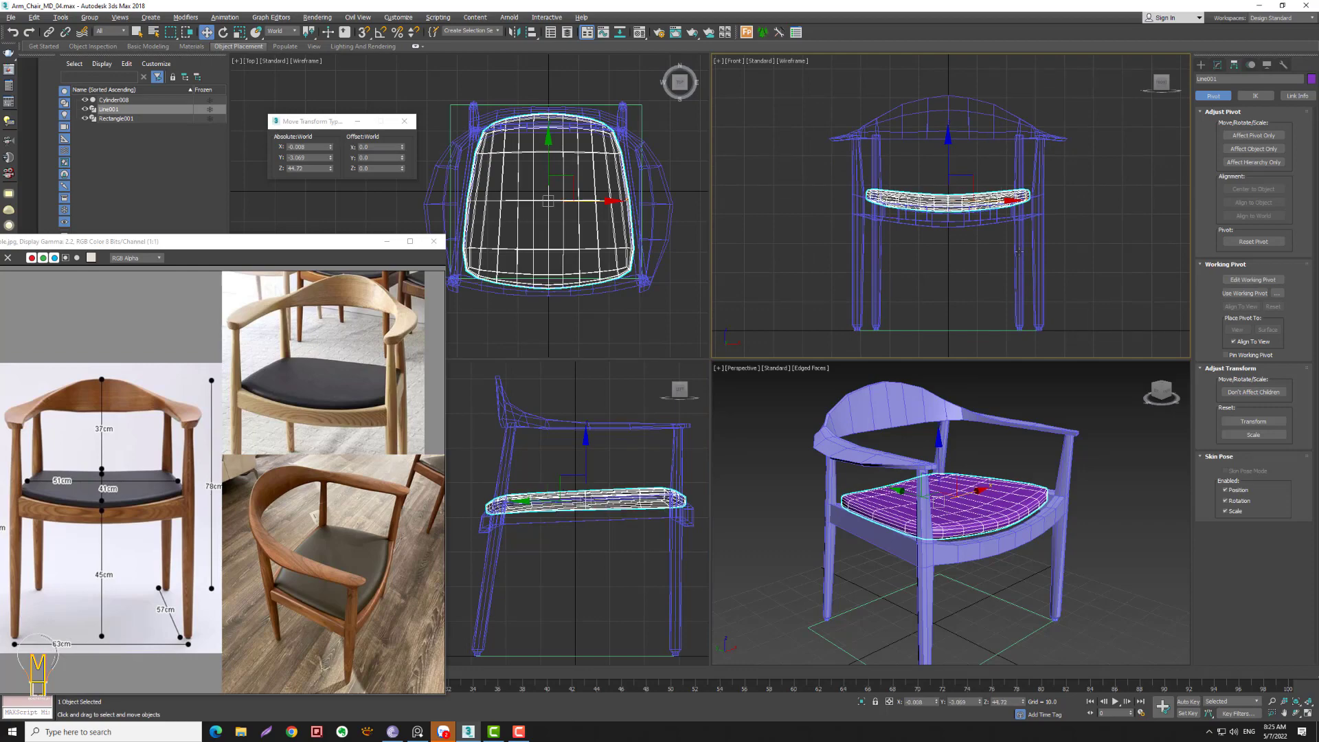
key("alt+z")
left_click_drag(1064, 563, 1067, 511)
mouse_move(1066, 512)
middle_mouse_down("alt")
mouse_move(1005, 514)
mouse_move(986, 457)
mouse_move(910, 453)
middle_mouse_up("alt")
scroll(605, 212, "up", 3)
scroll(616, 208, "up", 3)
- Add a Turn to Mesh modifier to the cushion
scroll(616, 208, "up", 2)
key("w")
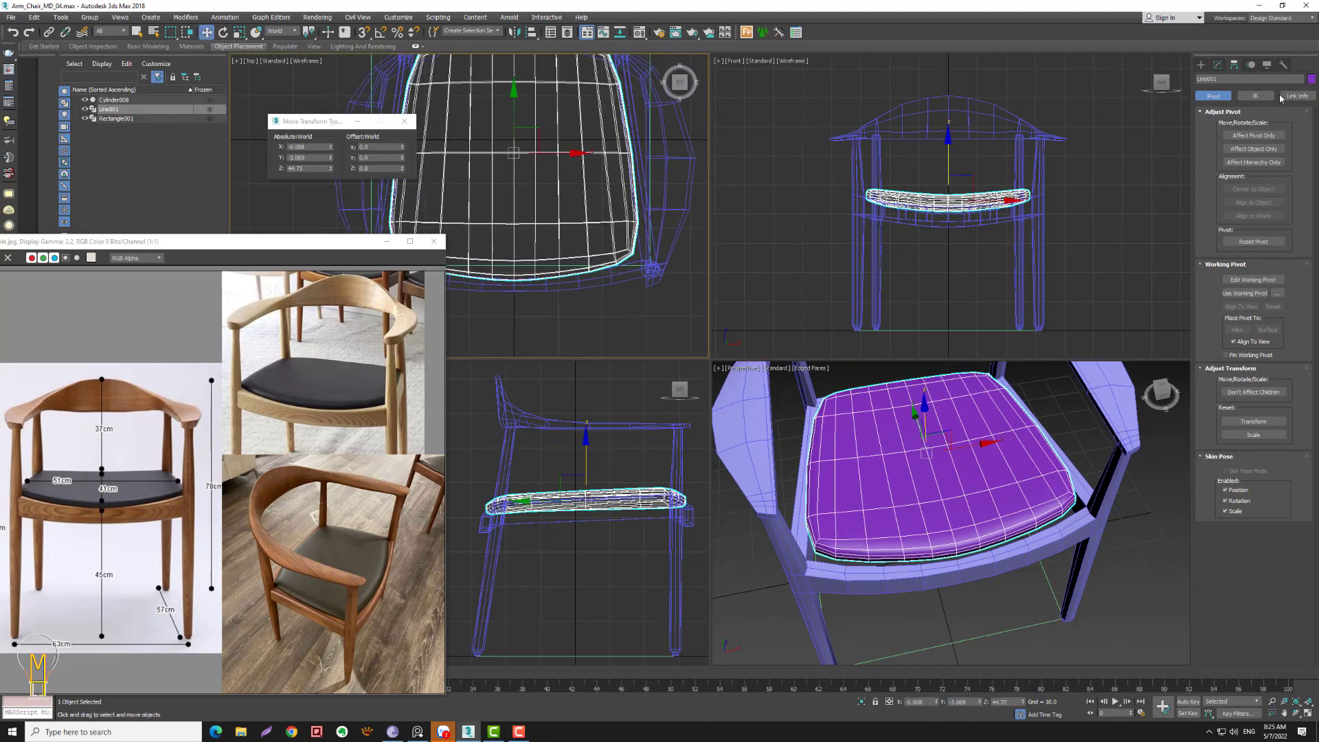
left_click(1218, 65)
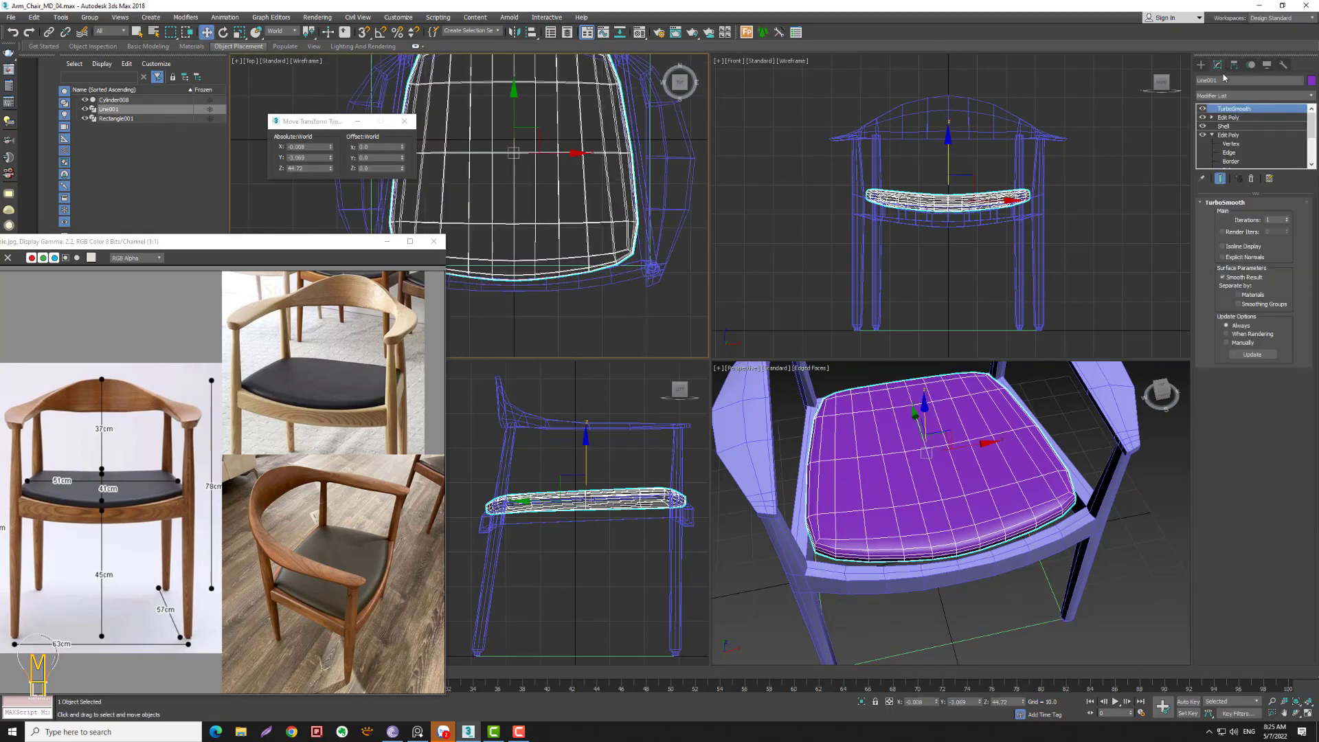
left_click(1274, 98)
key("t")
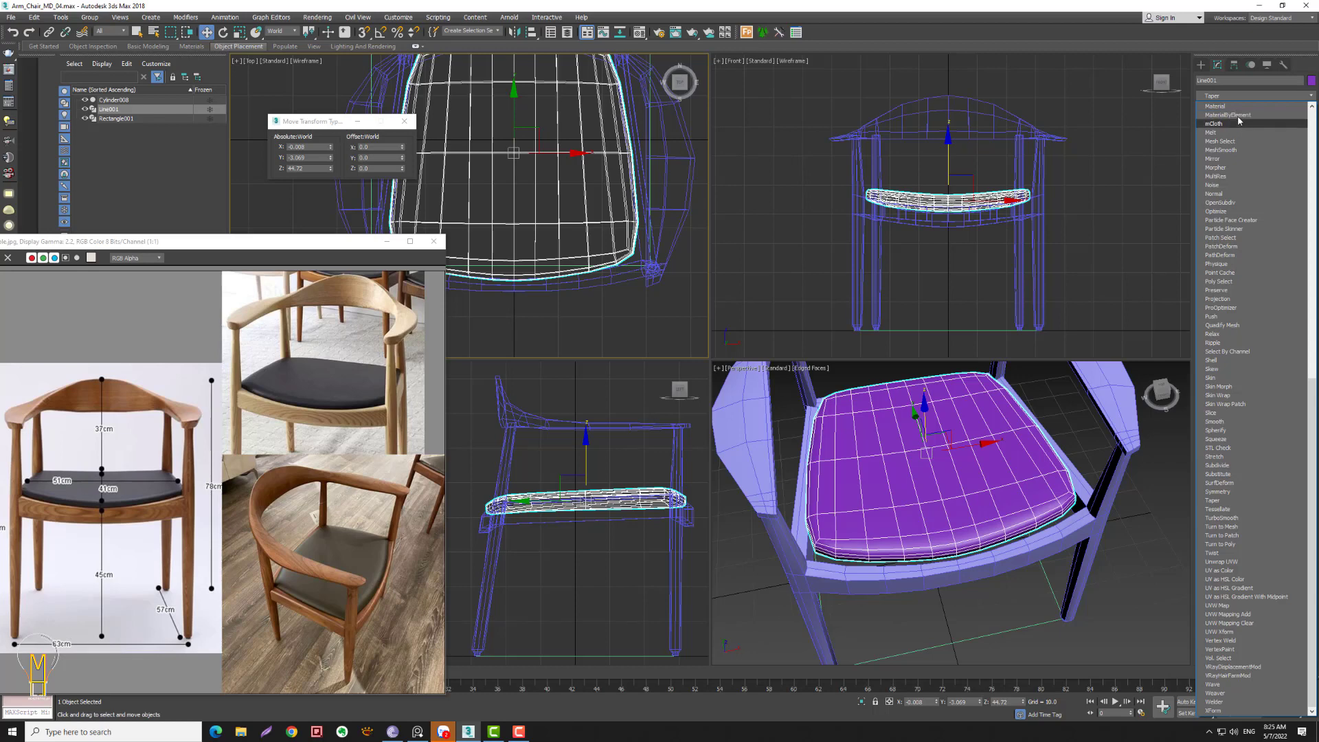
left_click(1248, 528)
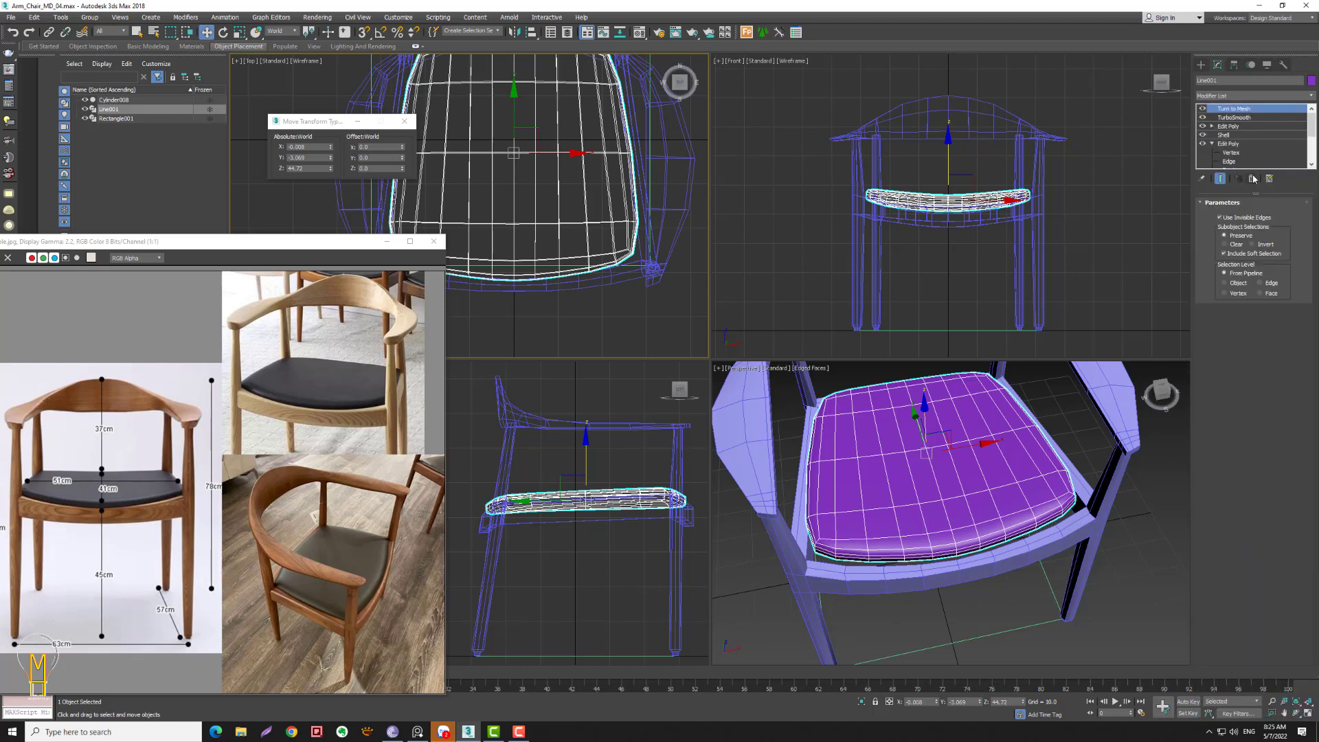
- Add a Turn to Poly modifier and move the reference photo window aside
left_click(1264, 96)
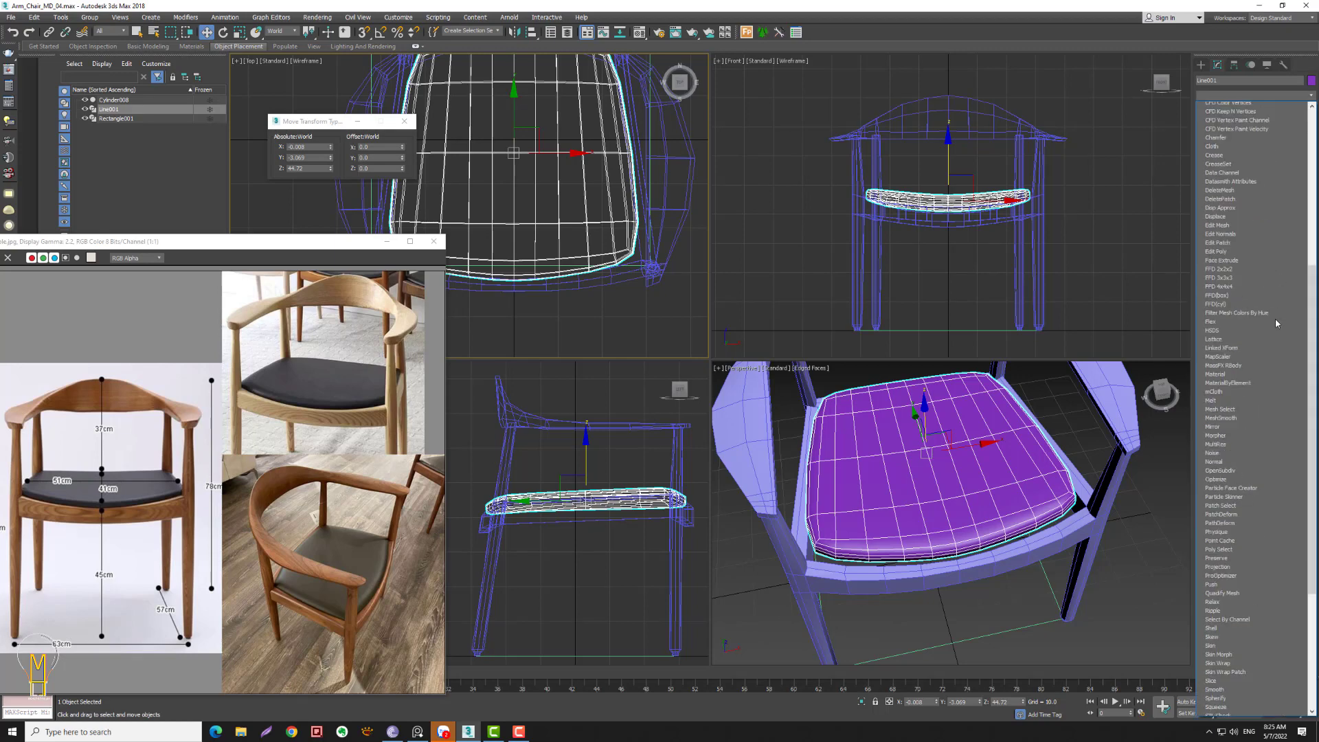
scroll(1276, 323, "down", 5)
left_click(1253, 546)
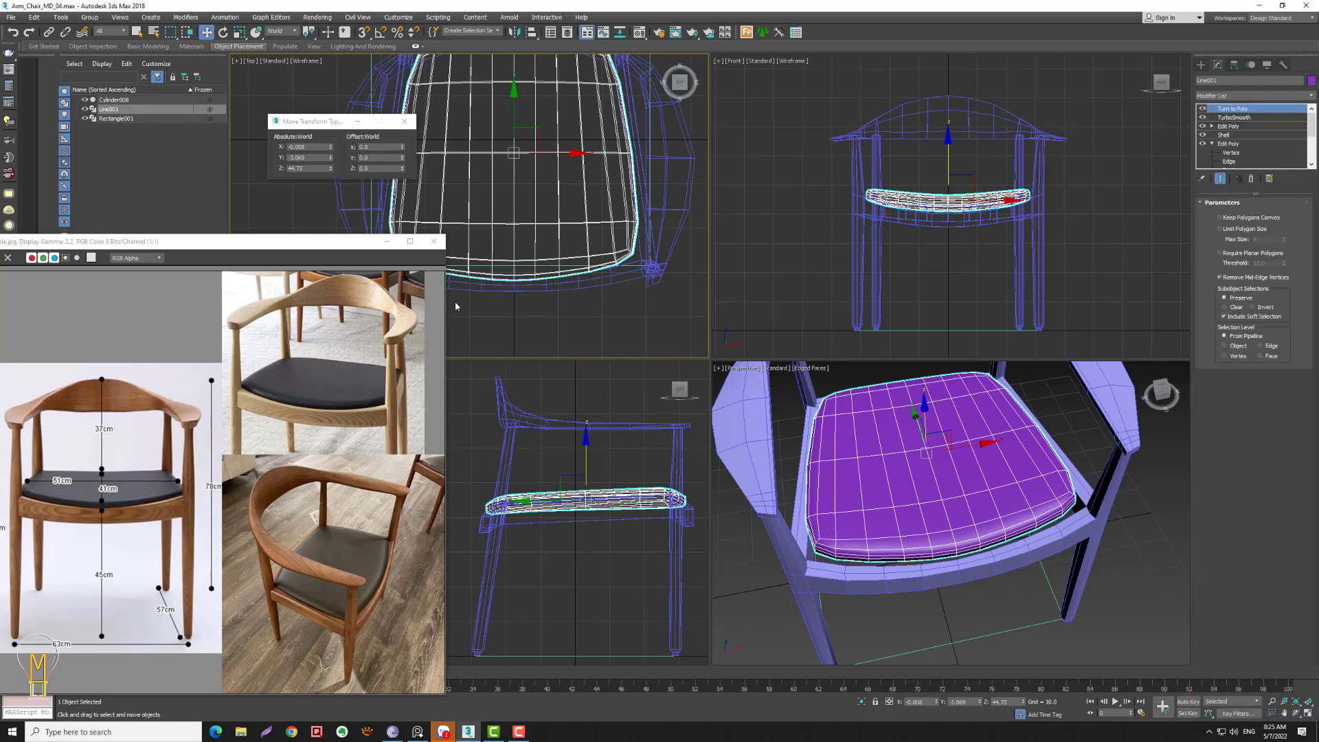
left_click_drag(329, 241, 243, 281)
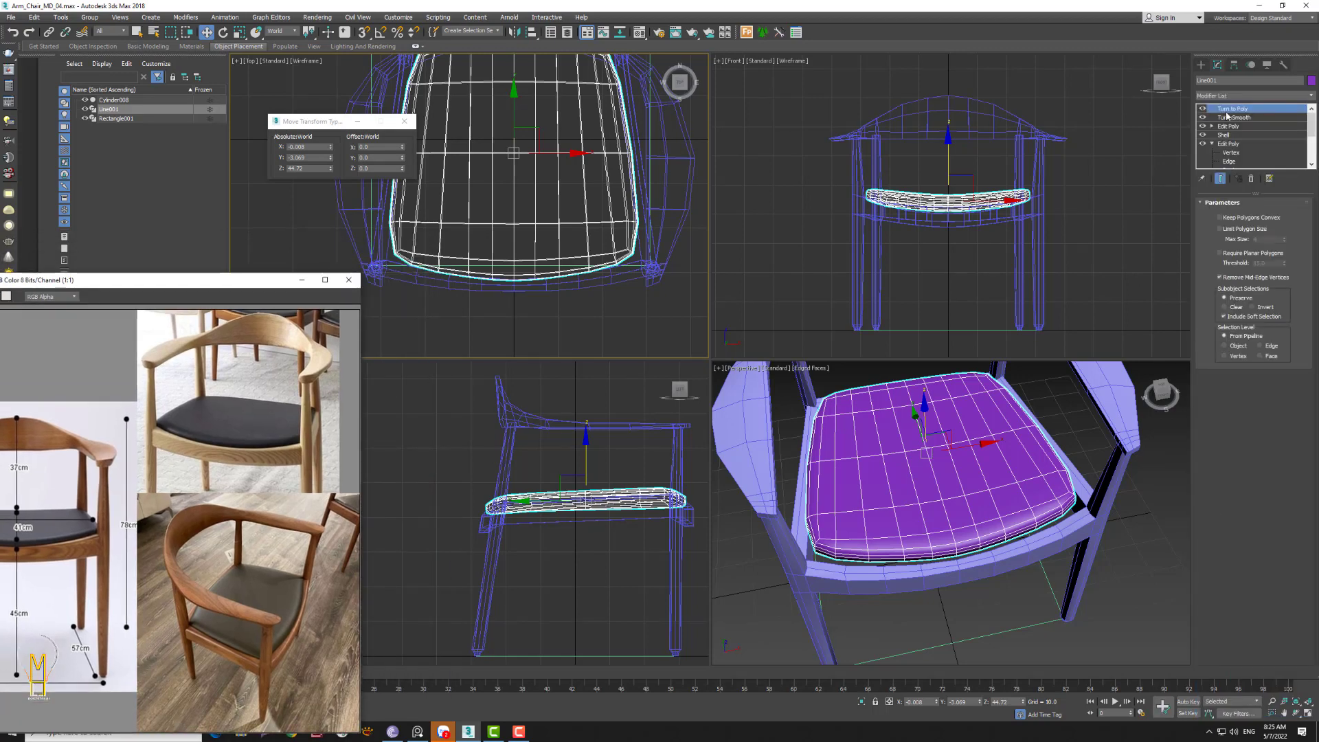
left_click(1253, 95)
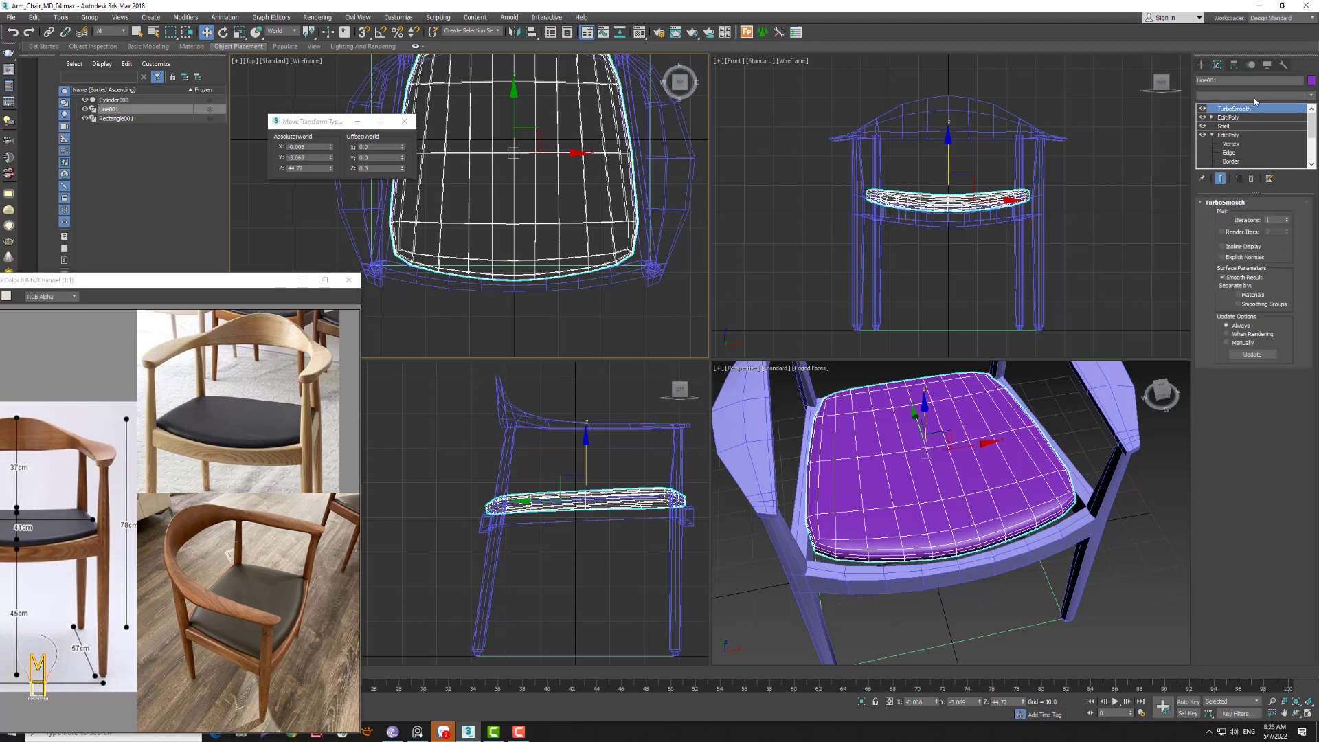
scroll(1256, 208, "down", 3)
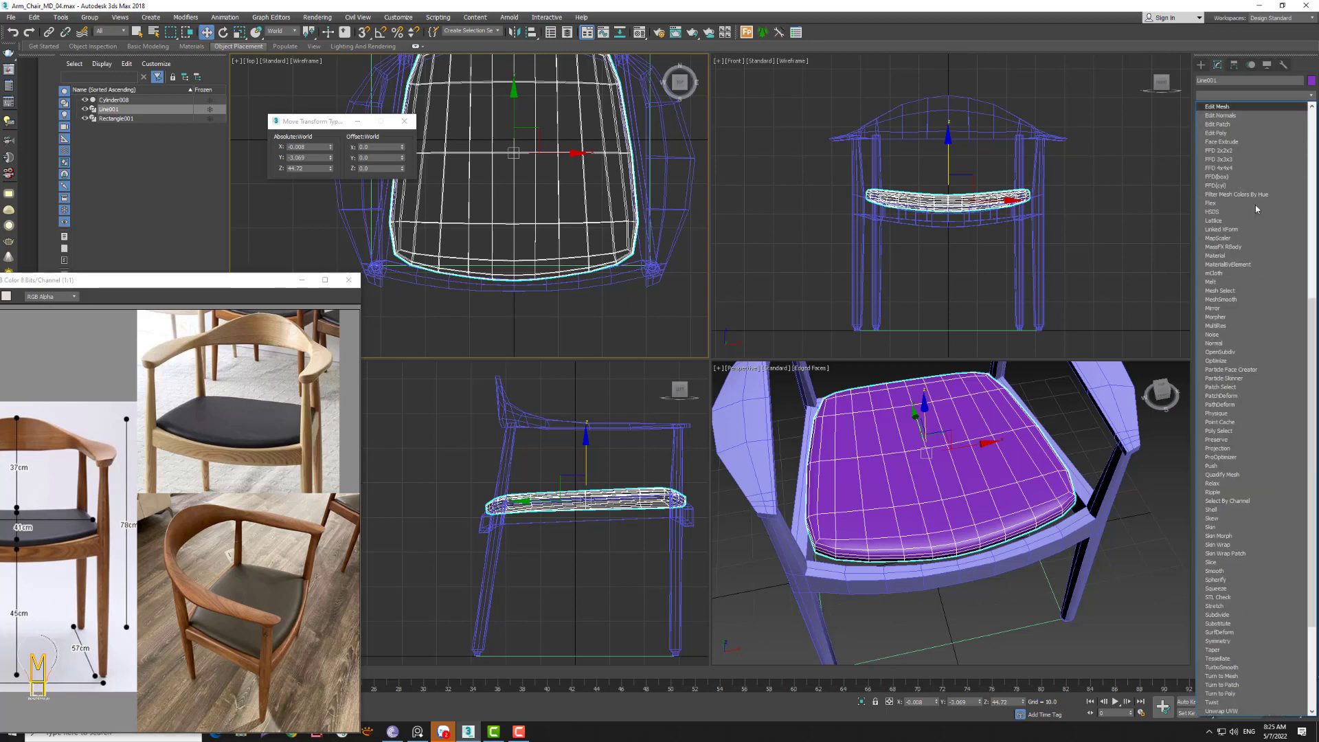
- Add an Edit Poly modifier and slightly scale the cushion's front corner vertices
left_click(1229, 133)
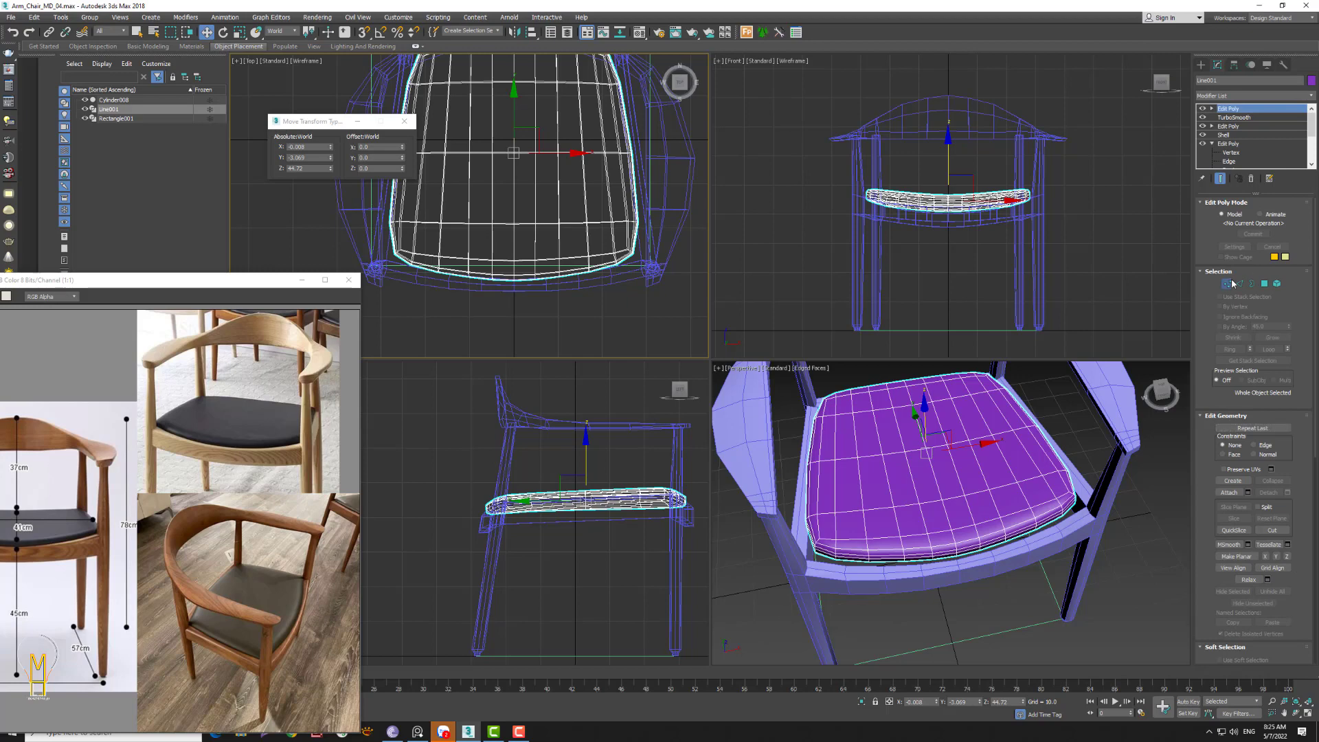
left_click(1228, 283)
left_click_drag(396, 254, 407, 265)
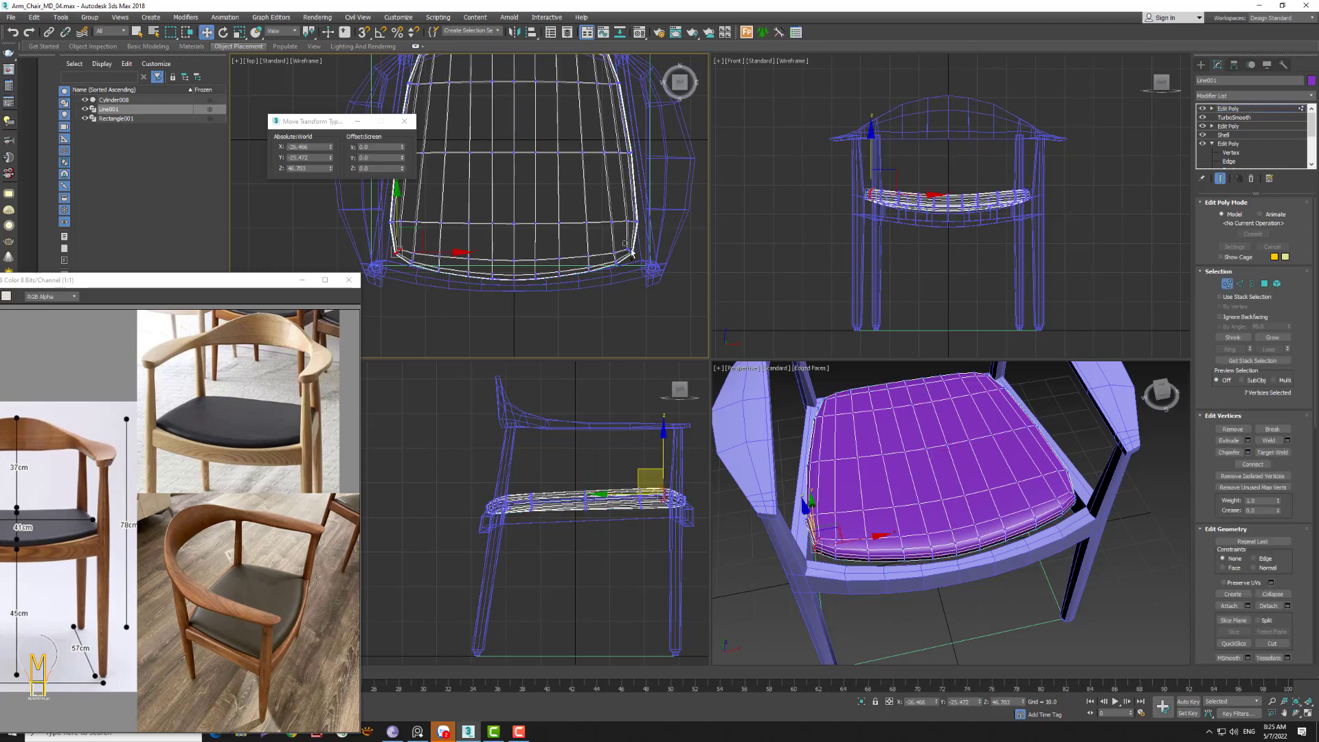
left_click_drag(622, 242, 632, 256, "ctrl")
left_click(238, 32)
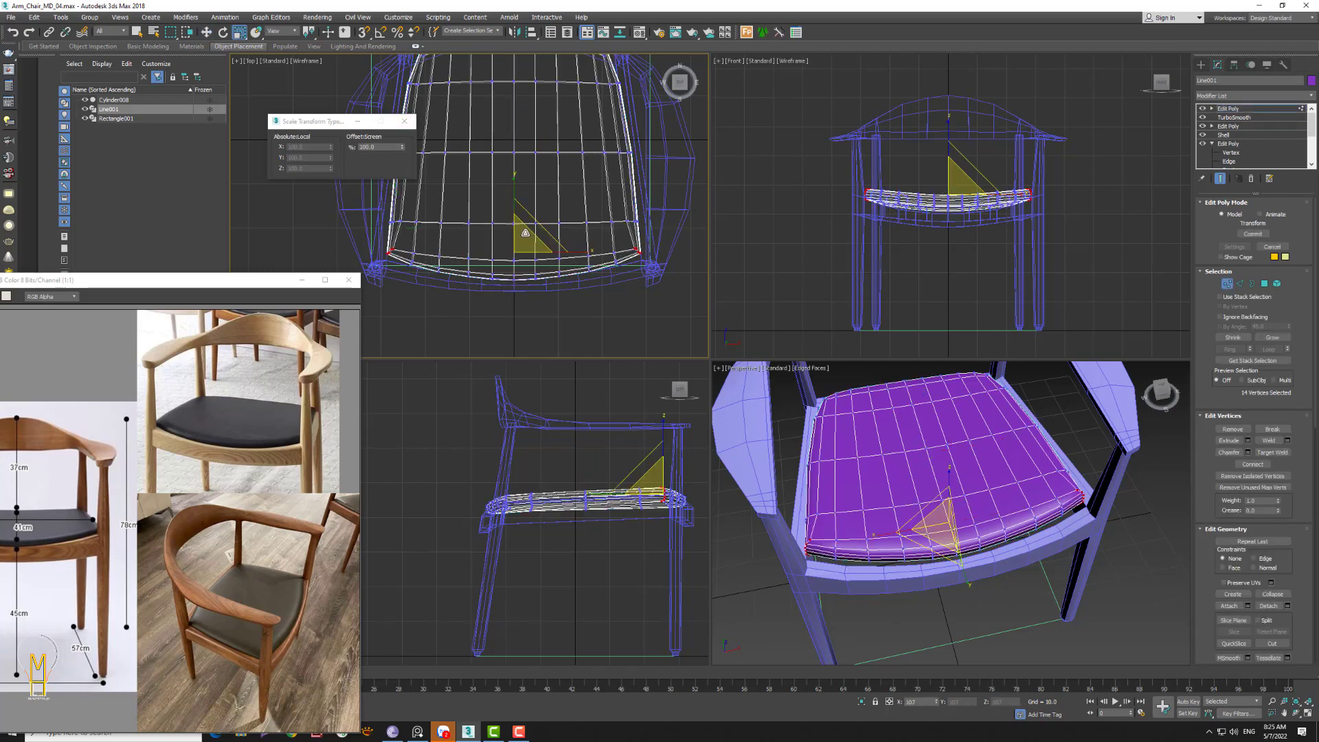
left_click_drag(526, 233, 566, 210)
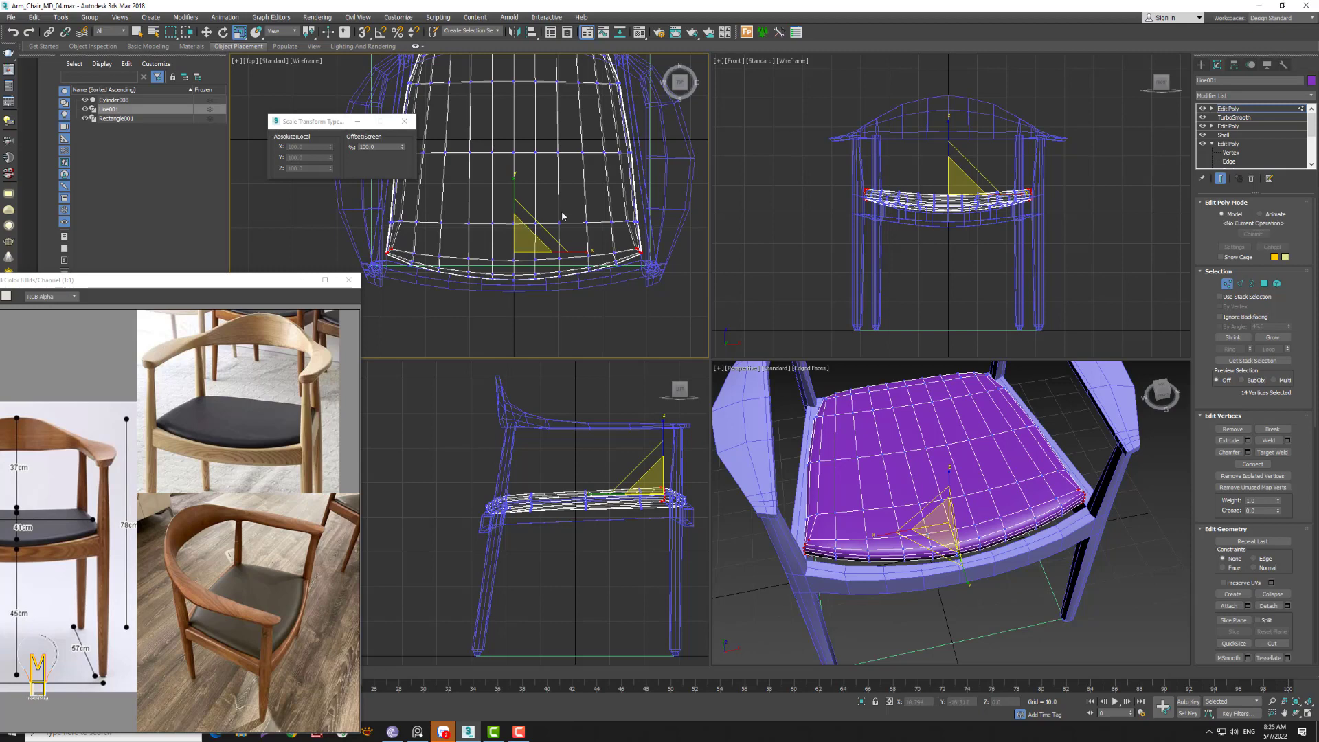
- Widen the whole cushion to about 102.6% along X
middle_click_drag(558, 177, 559, 286)
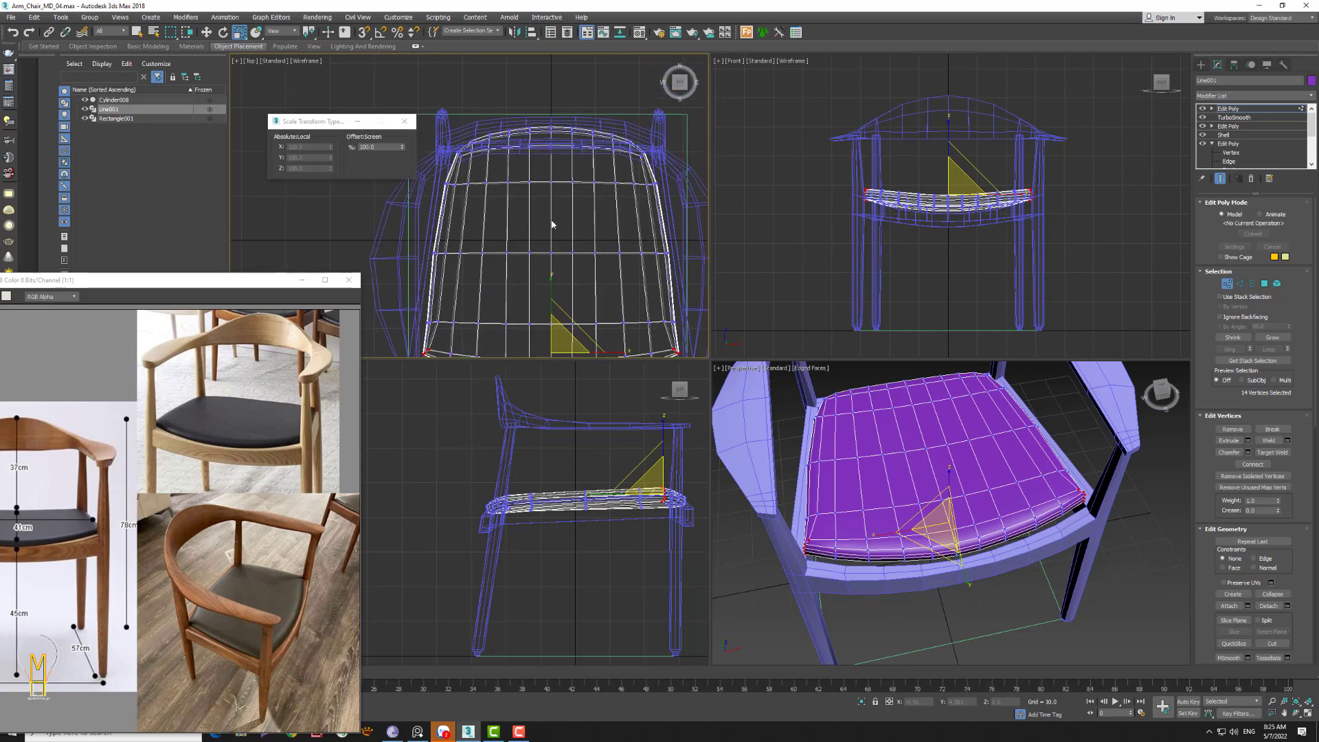
scroll(560, 286, "down", 2)
left_click(1225, 284)
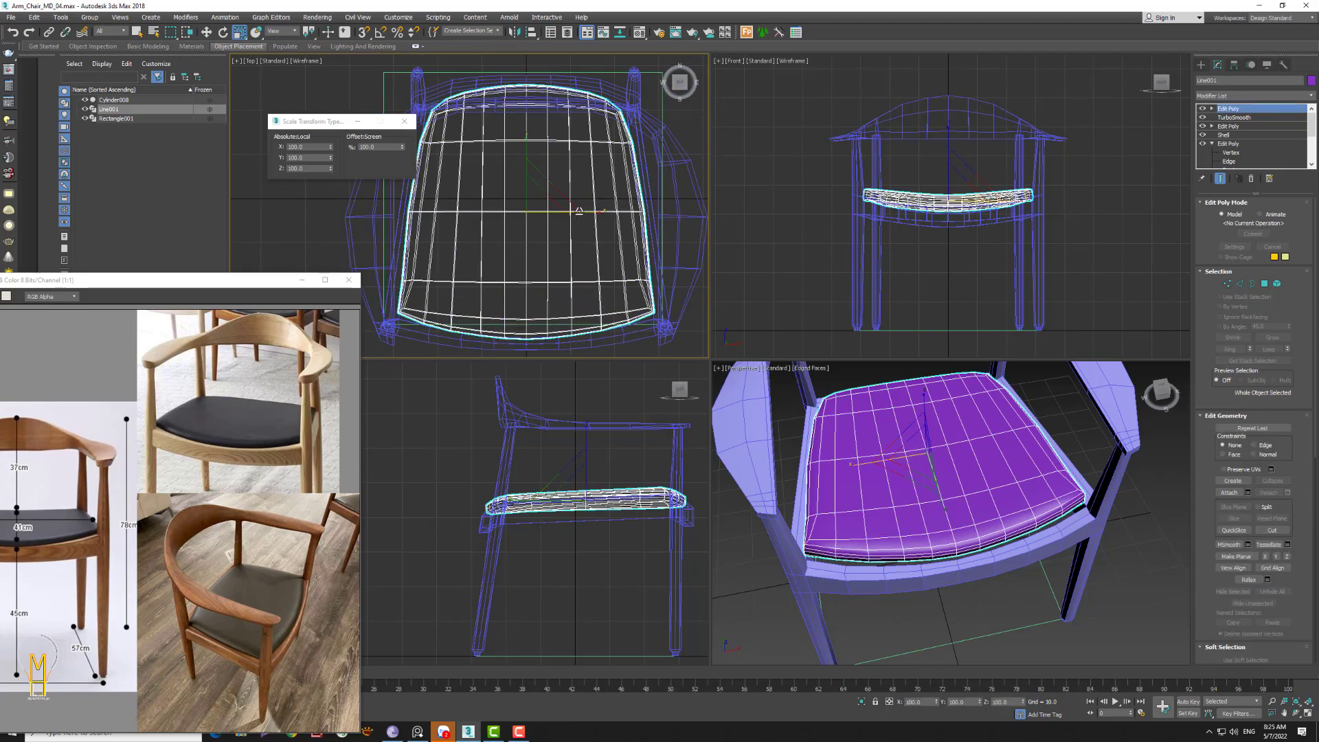
left_click_drag(598, 214, 599, 214)
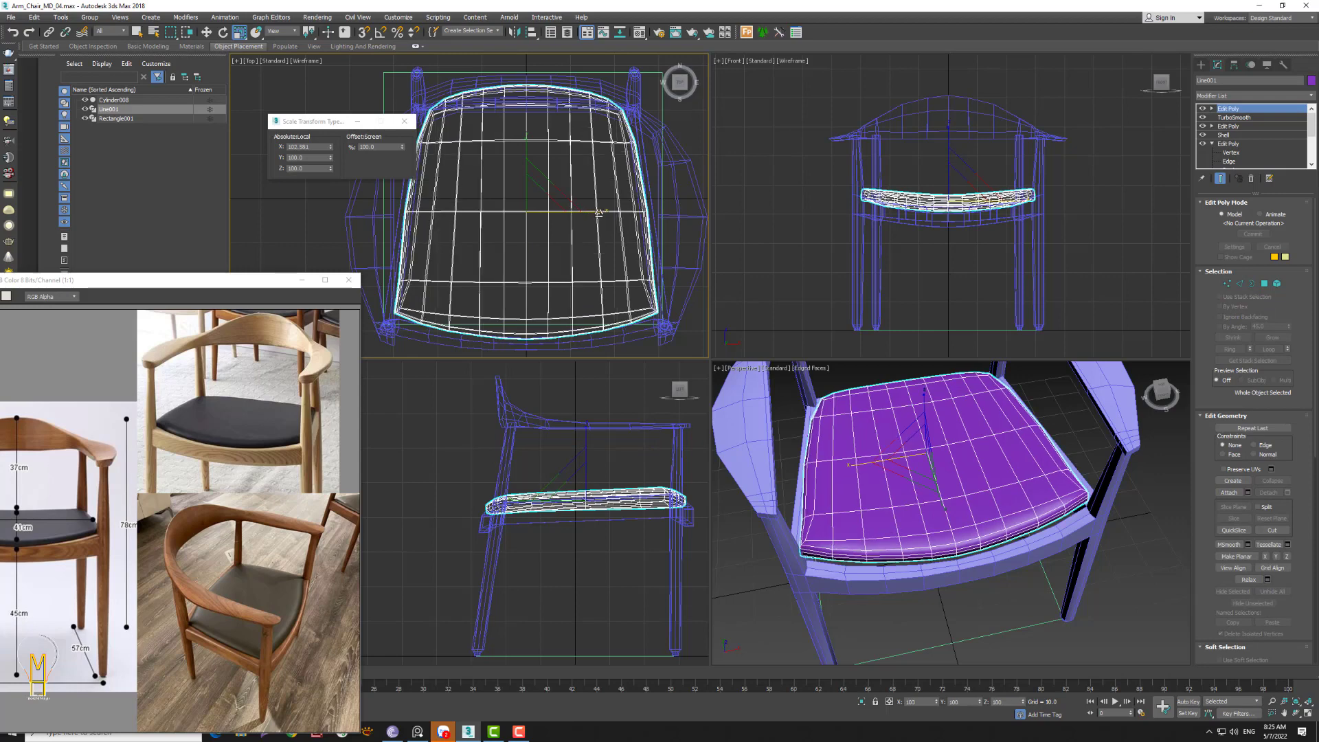
middle_click_drag(560, 235, 563, 235)
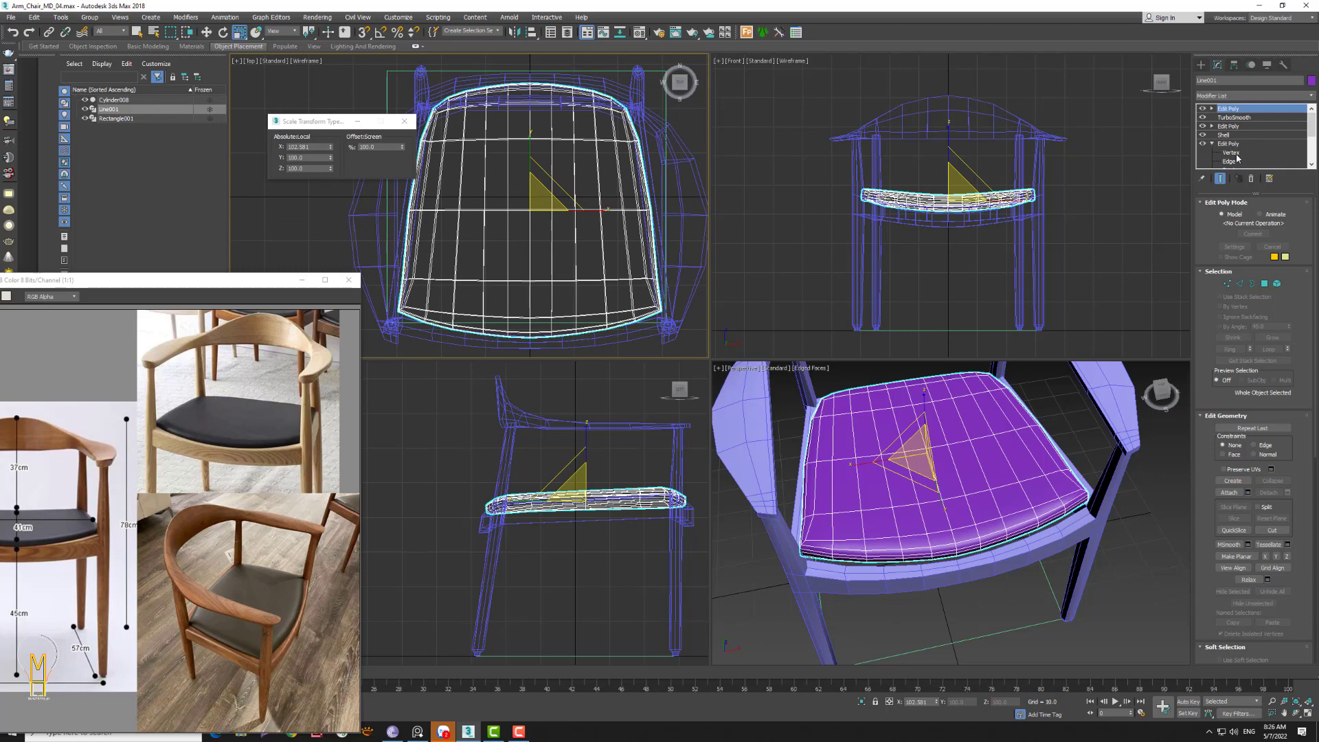
- Add an FFD 2x2x2 lattice and pull its front control points along Y
left_click(1257, 97)
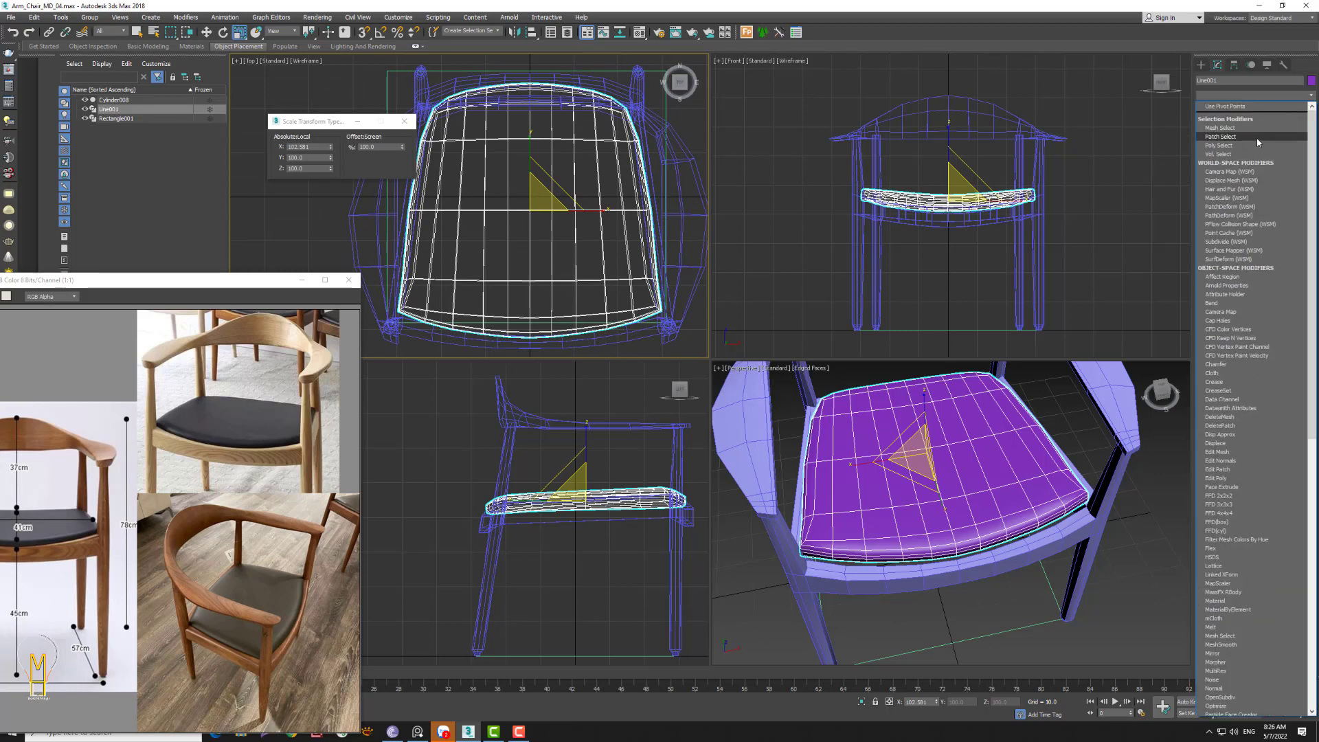
key("f")
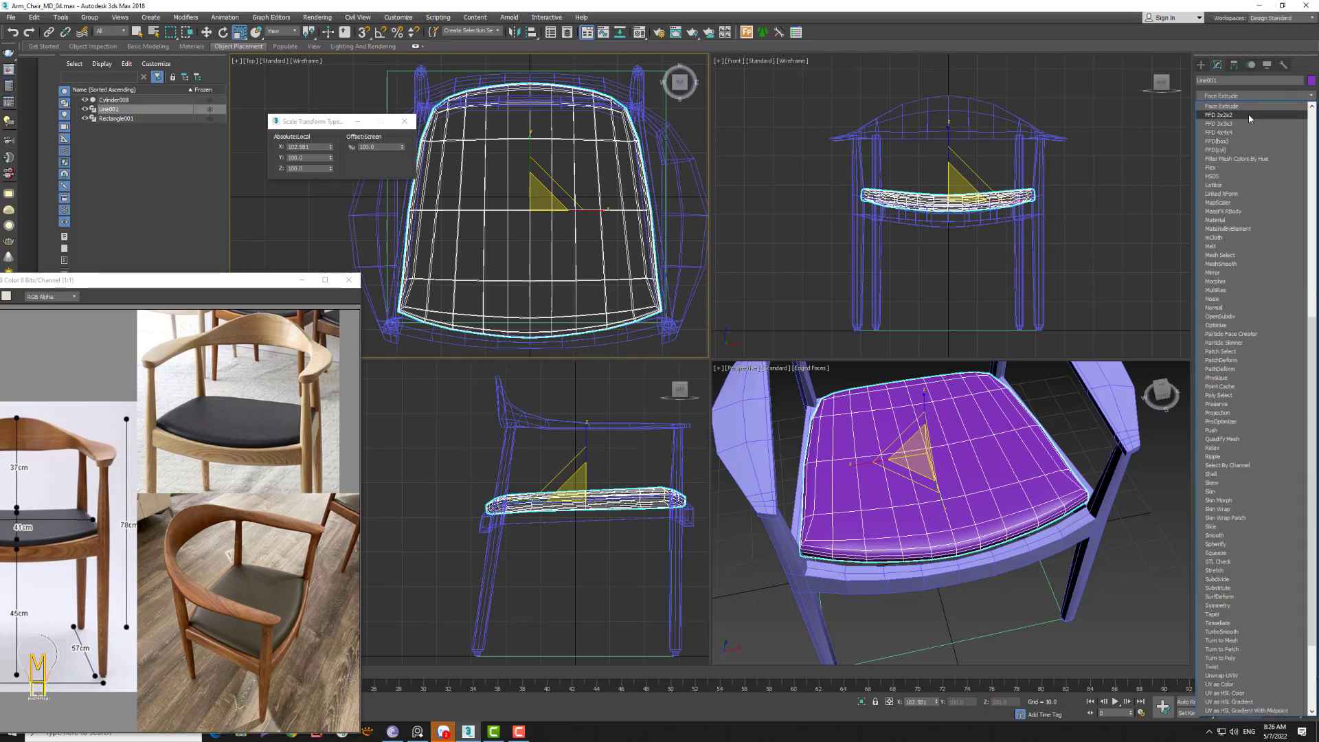
left_click(1249, 116)
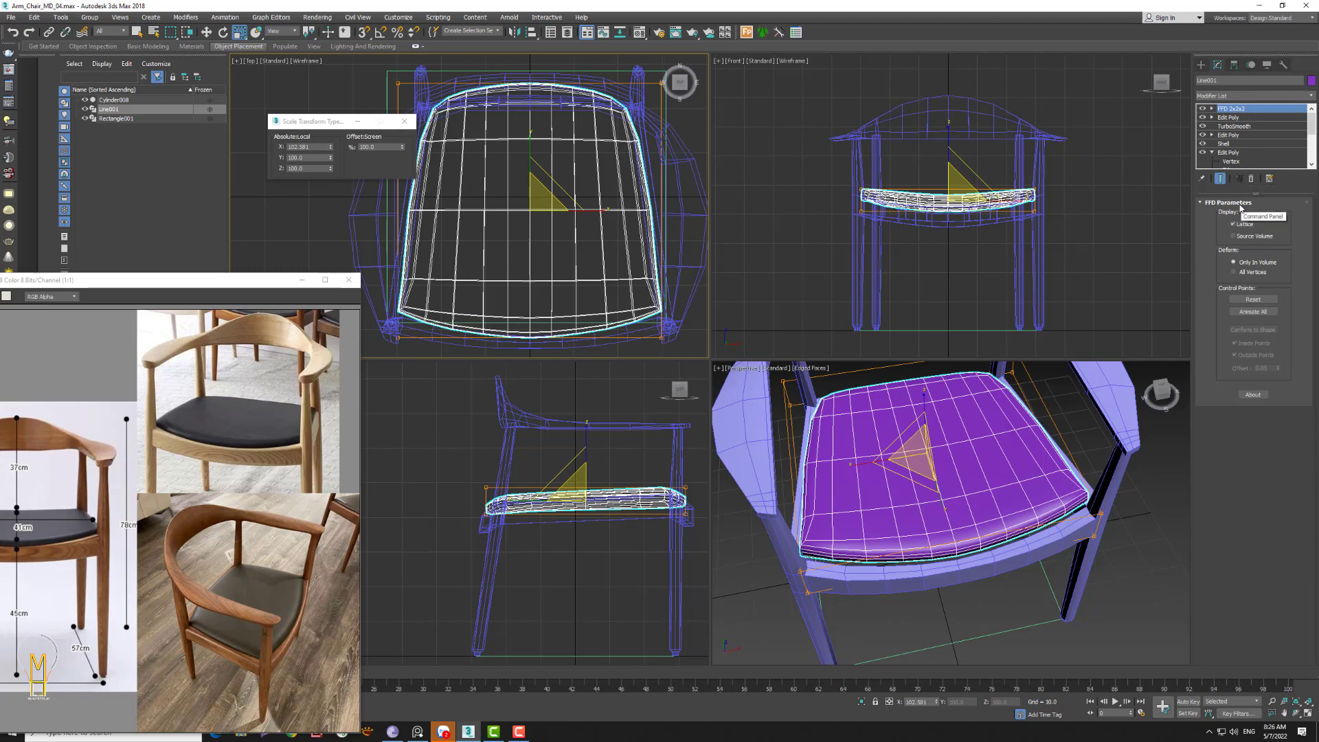
left_click(1211, 108)
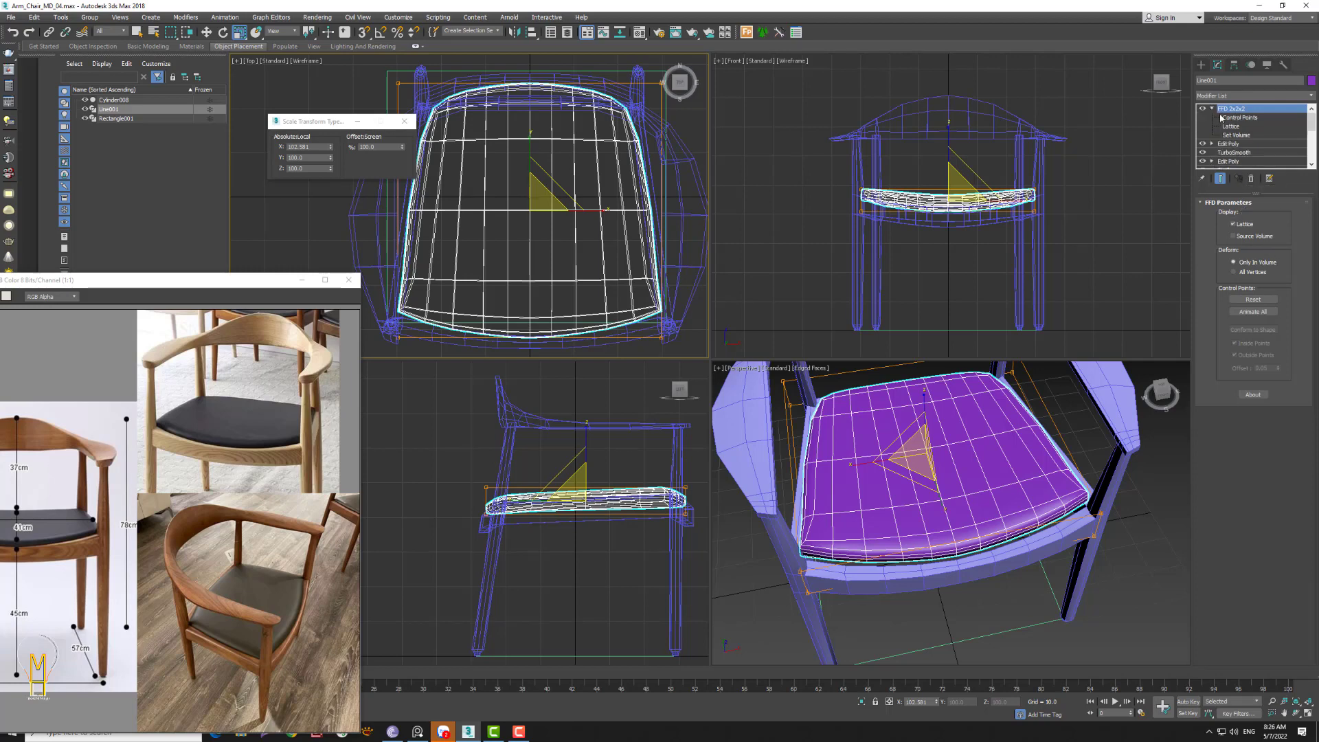
left_click_drag(379, 318, 686, 355)
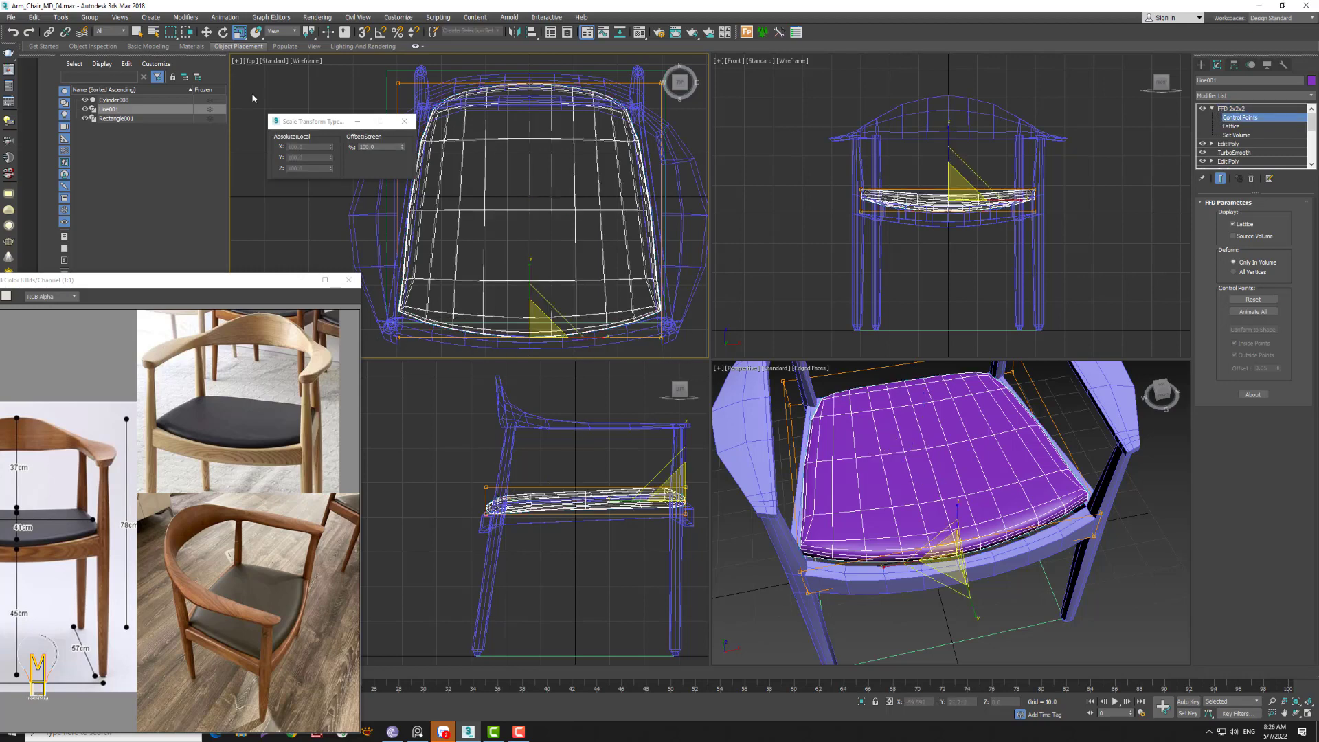
key("w")
left_click_drag(532, 280, 534, 293)
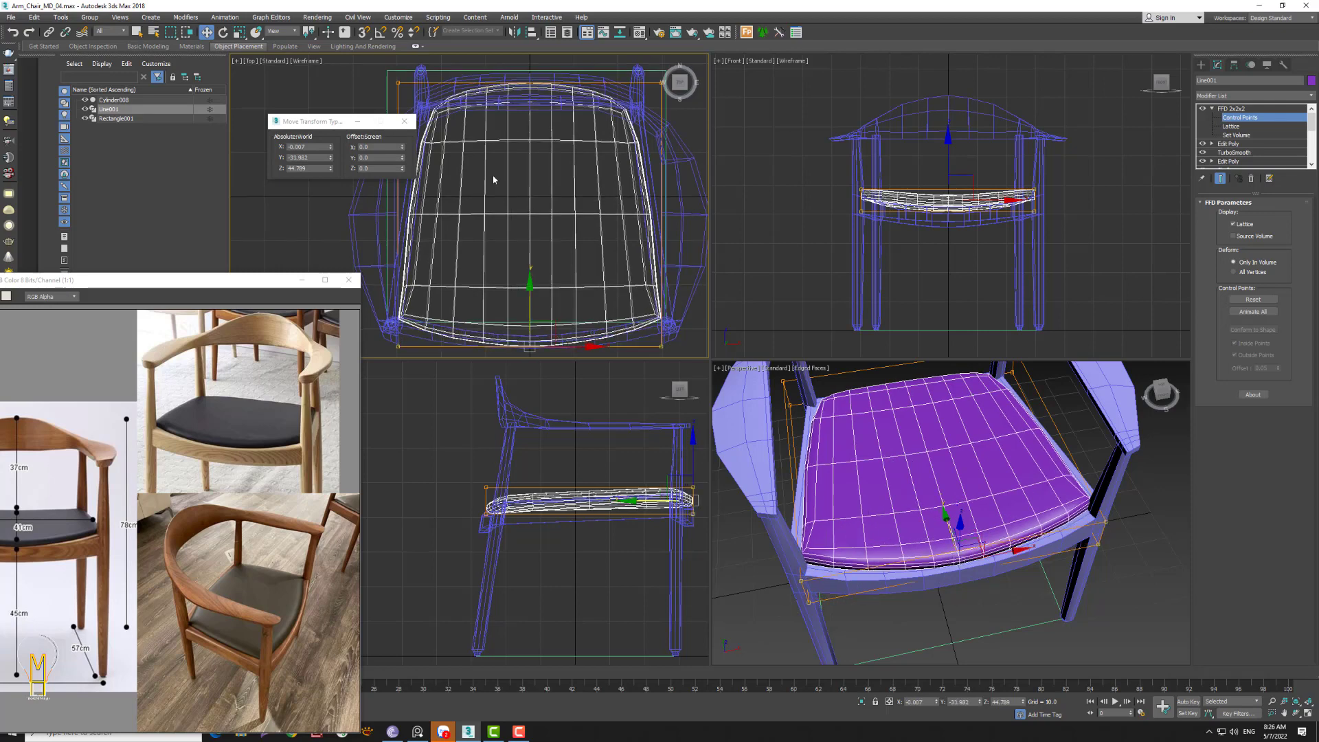
- Scale the lattice along X to widen the cushion inside the frame
scroll(492, 176, "up", 2)
scroll(494, 175, "up", 2)
left_click_drag(372, 127, 242, 145)
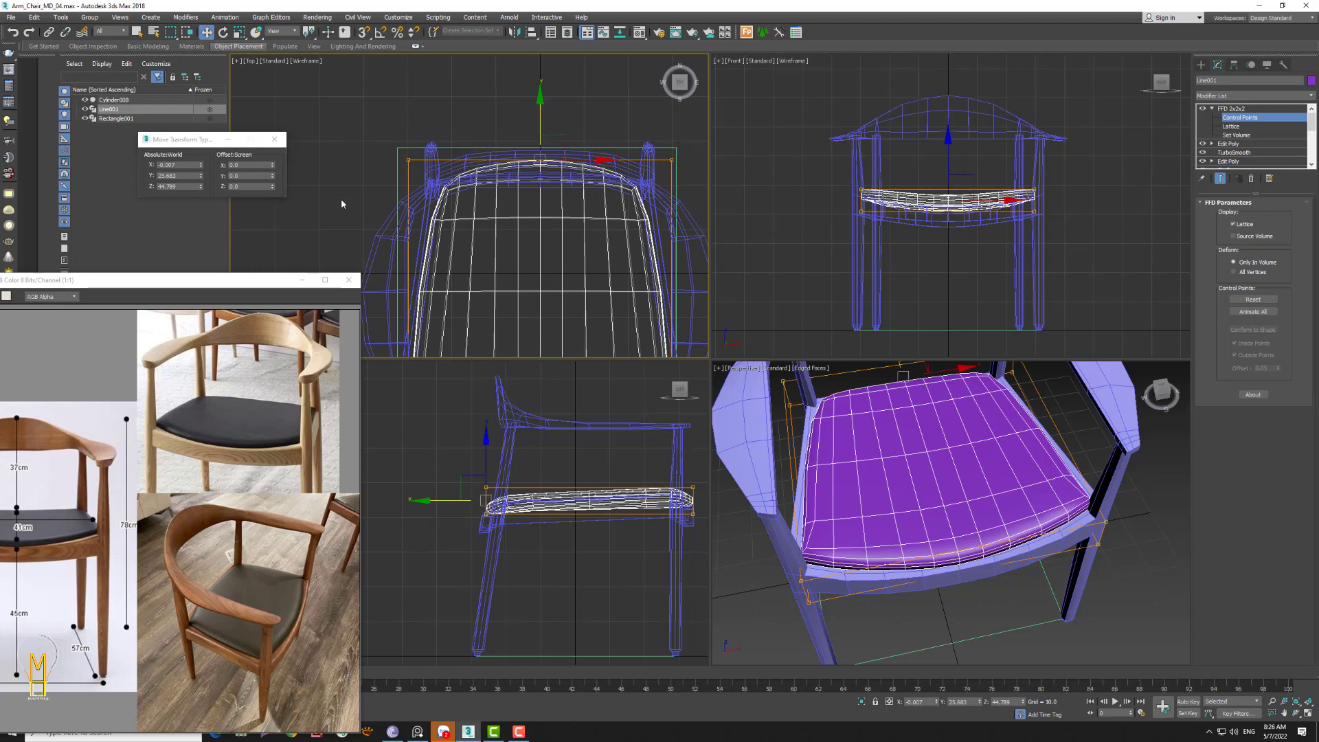
key("r")
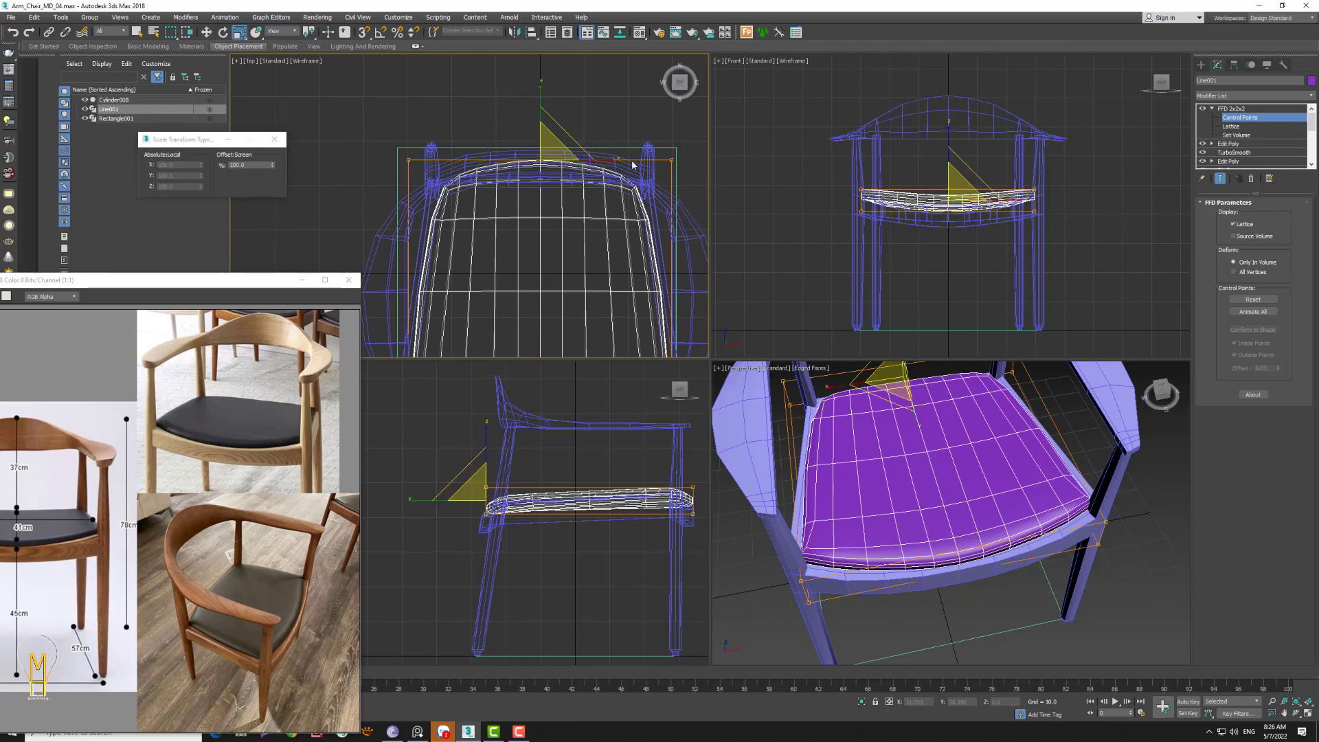
left_click_drag(625, 163, 617, 157)
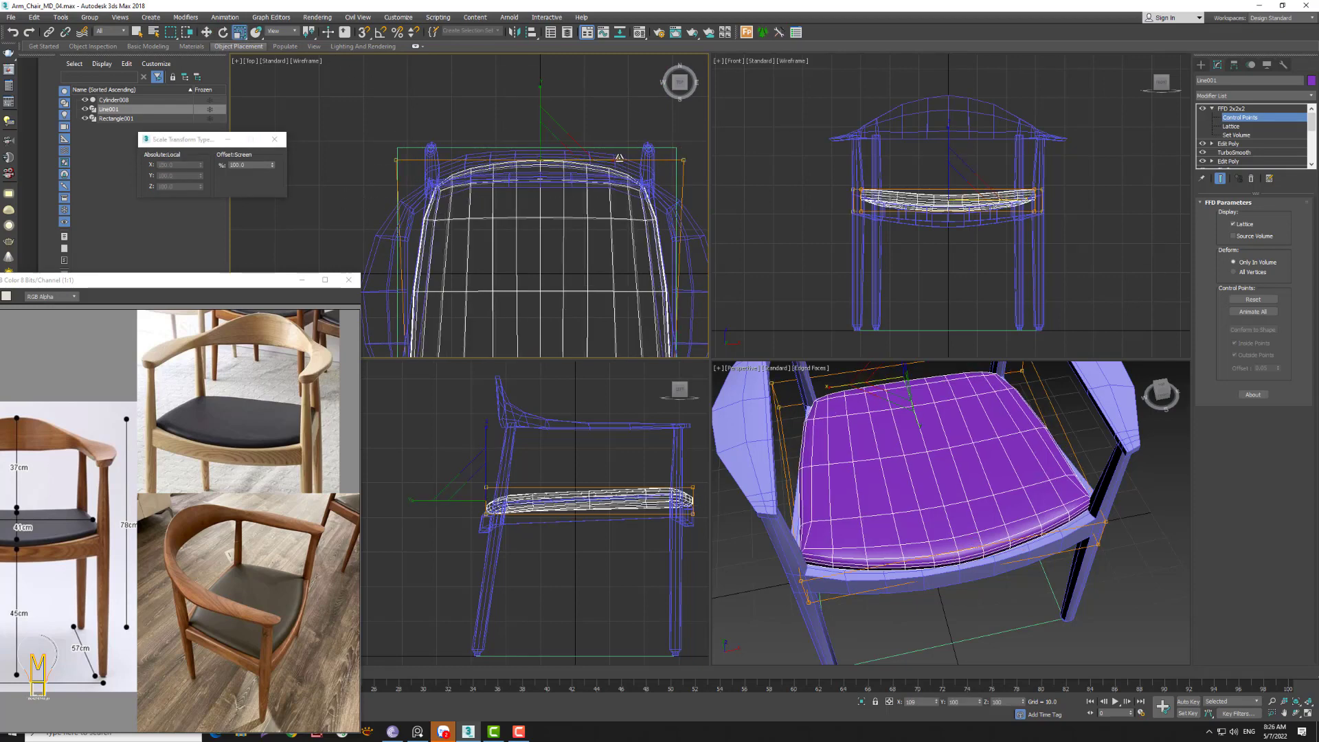
middle_click_drag(1004, 478, 1156, 268, "alt")
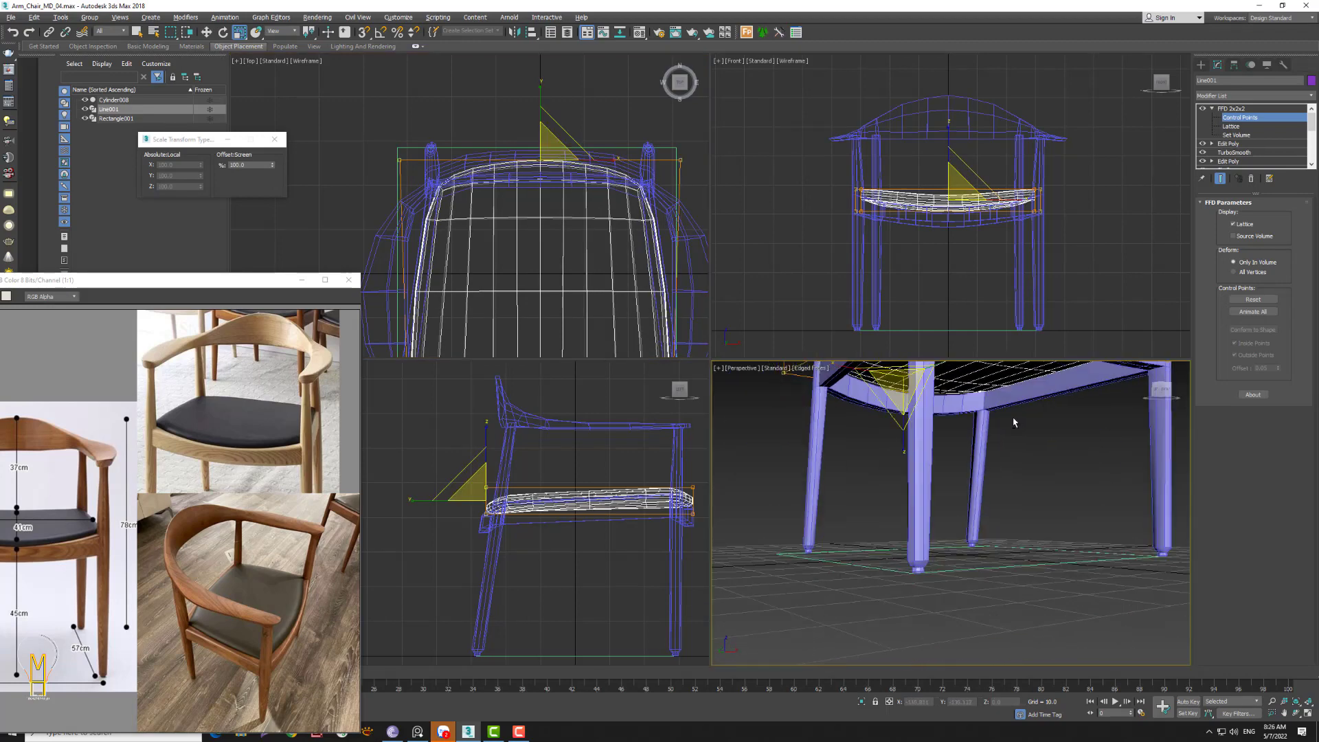
- Collapse the cushion's modifier stack to Editable Poly
right_click(1236, 108)
left_click(1229, 214)
left_click(708, 396)
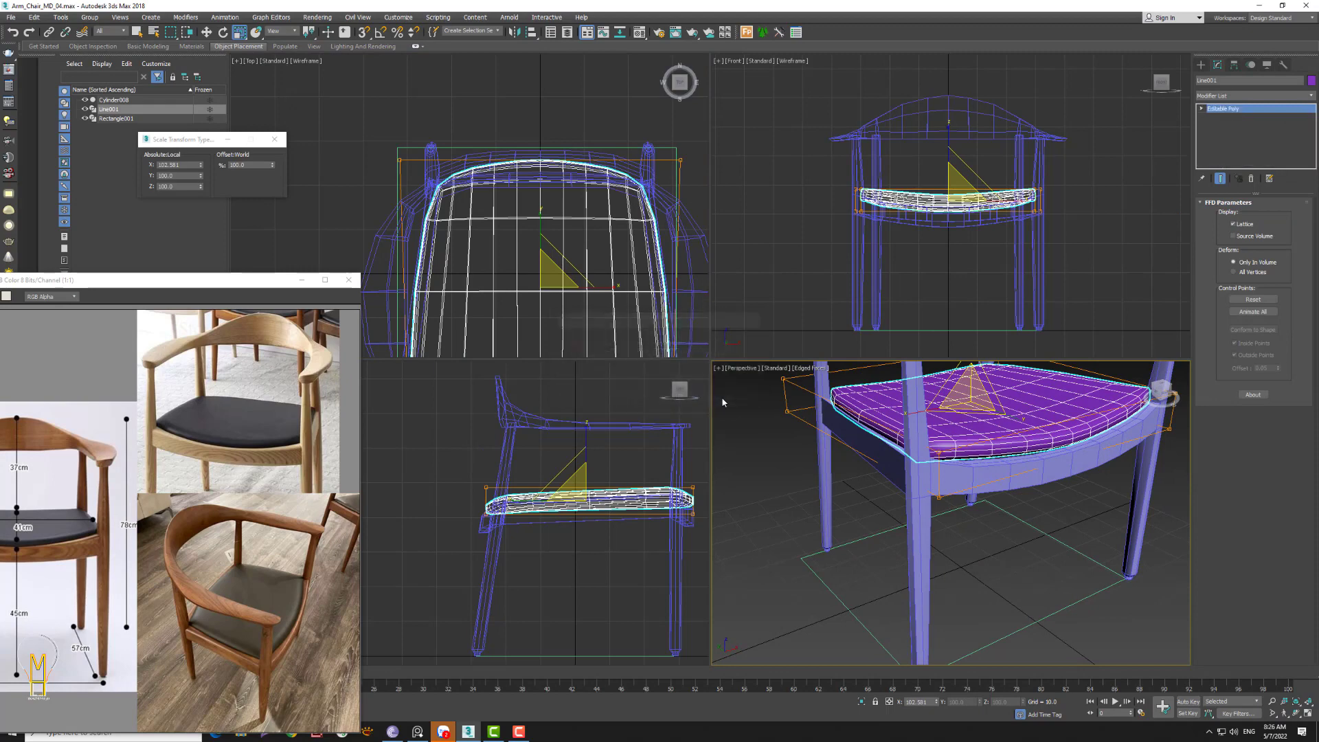
mouse_move(914, 480)
middle_mouse_down("alt")
mouse_move(870, 498)
mouse_move(885, 543)
middle_mouse_up("alt")
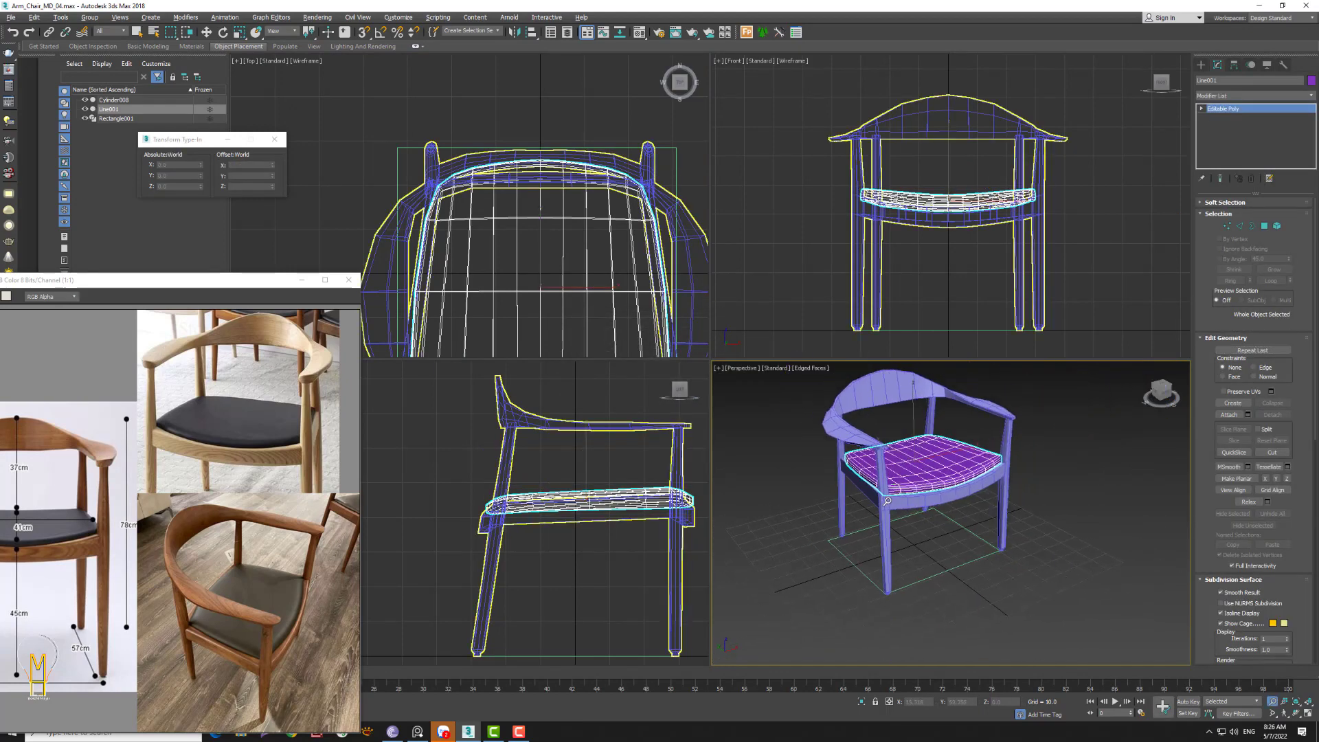
- Select all chair objects and apply Reset XForm from Utilities
key("r")
left_click(1161, 412)
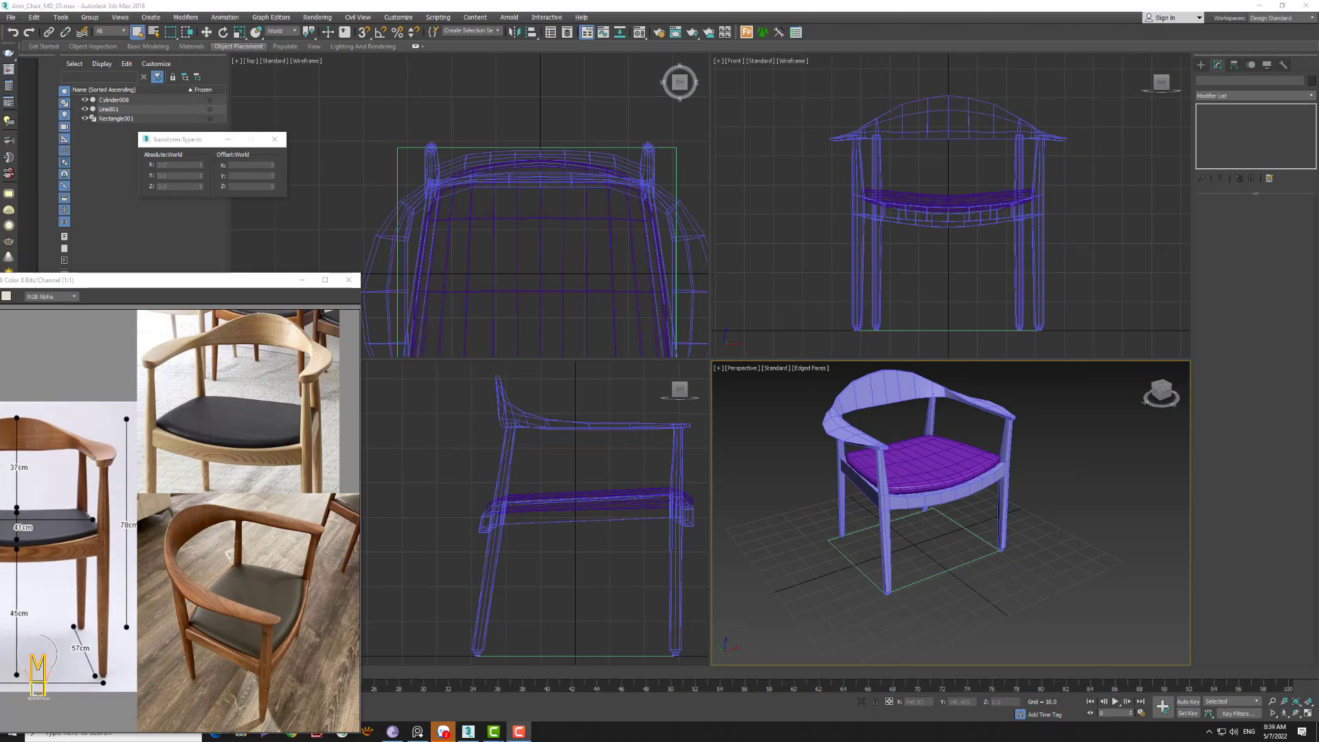
left_click_drag(787, 85, 1133, 338)
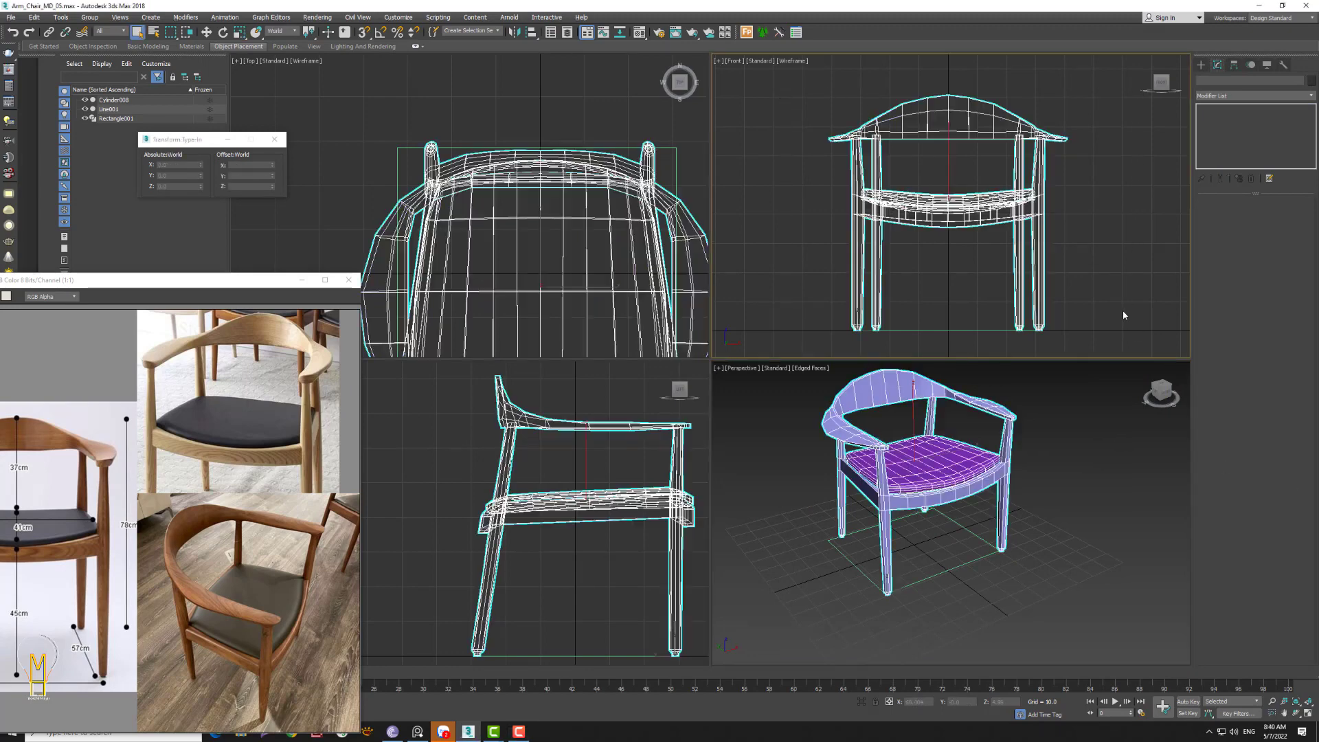
left_click(1282, 64)
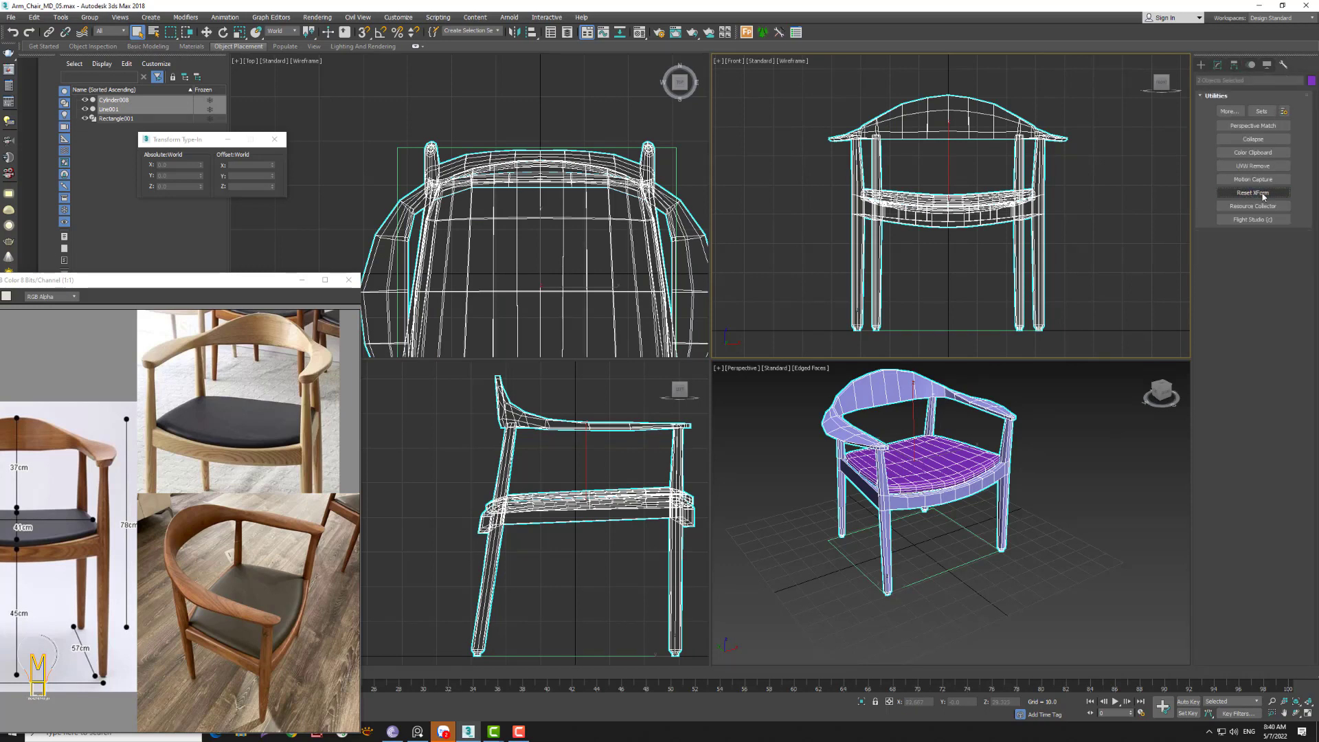
left_click(1218, 66)
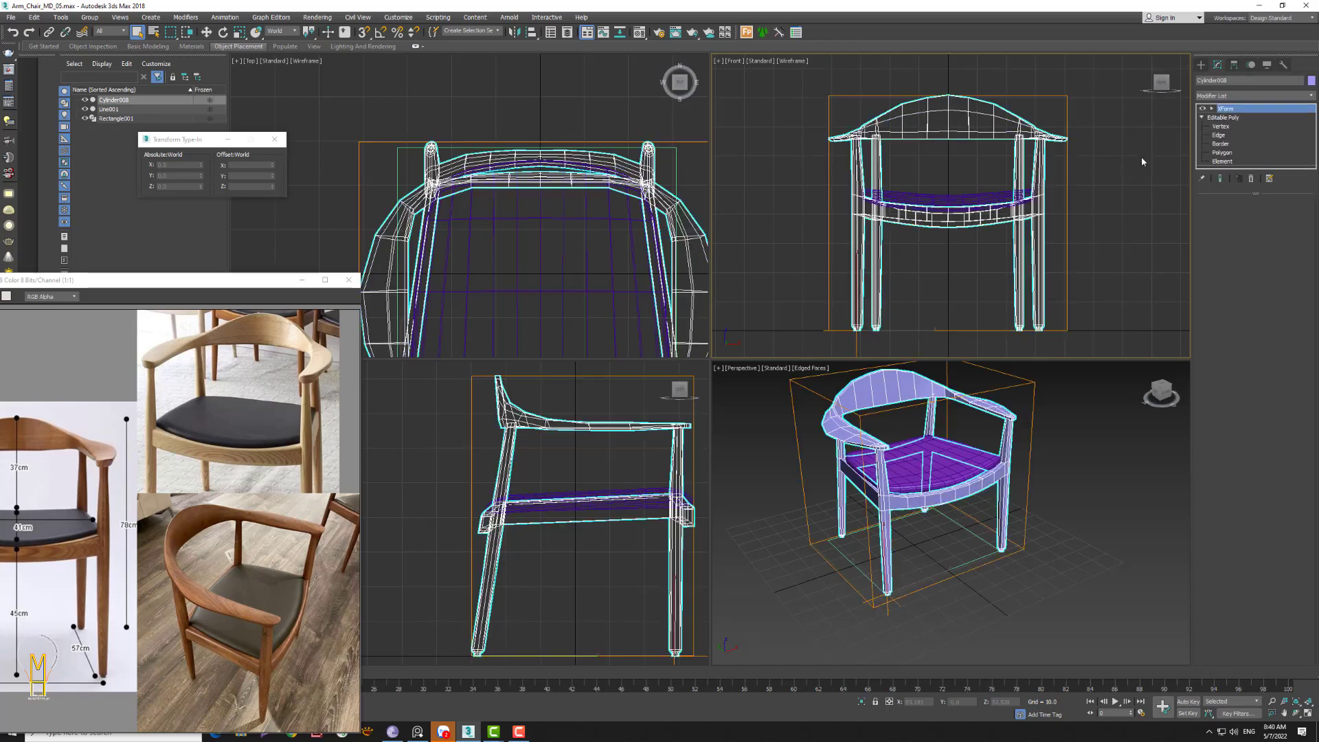
- Collapse both the frame's and the cushion's stacks to Editable Poly
right_click(1229, 108)
left_click(1212, 210)
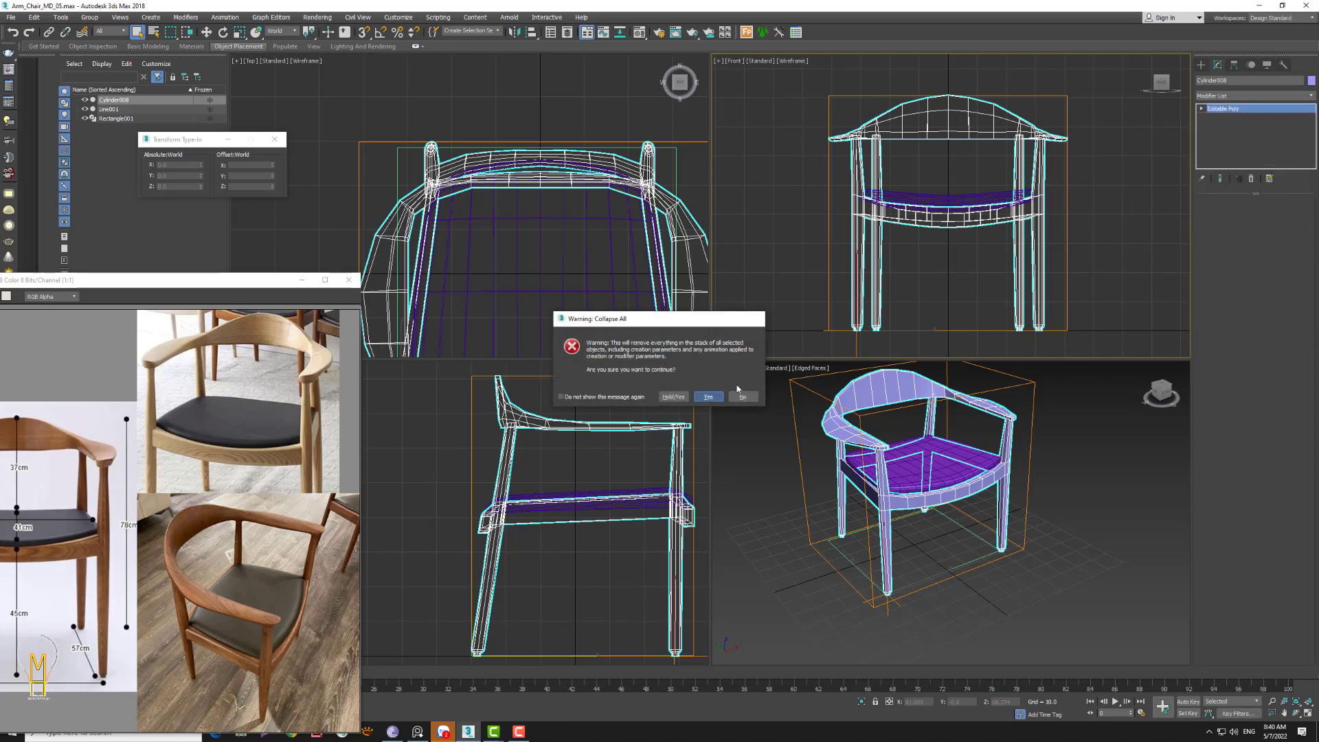
left_click(742, 396)
left_click(948, 200)
right_click(1229, 109)
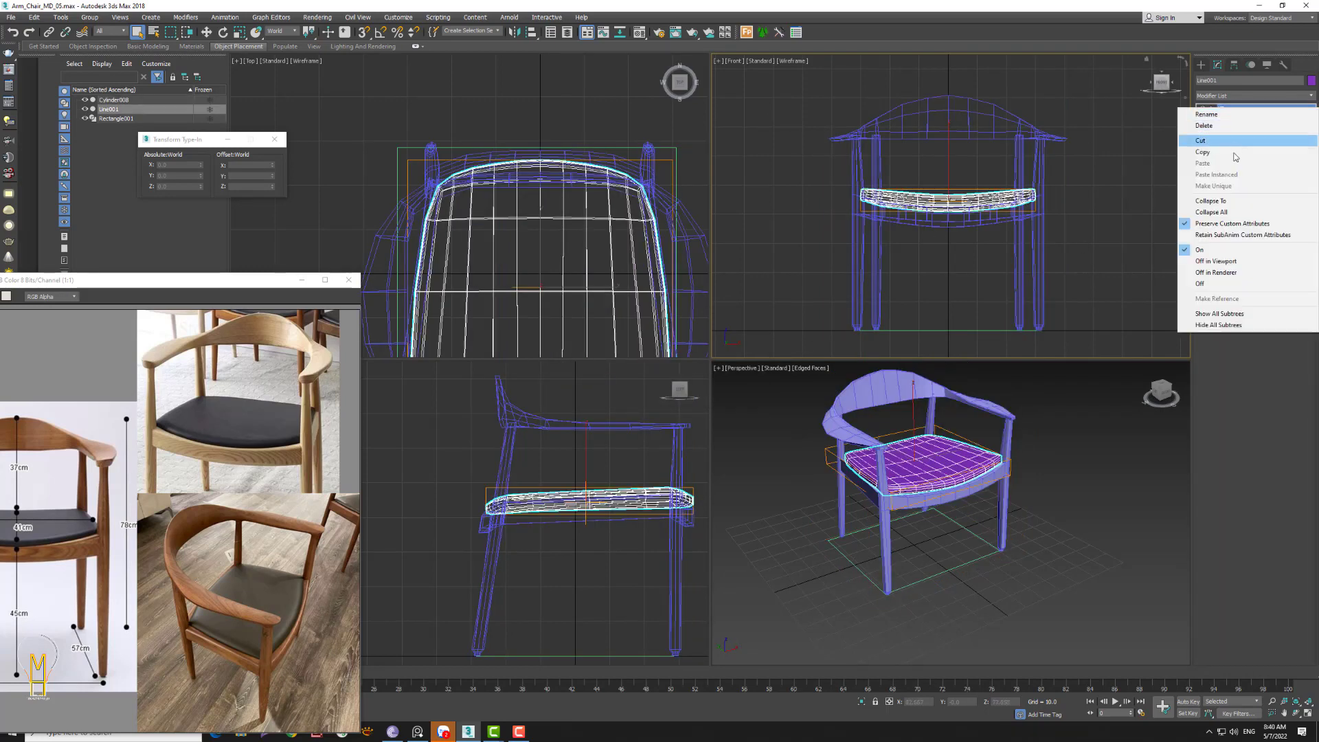
left_click(1212, 211)
left_click(709, 397)
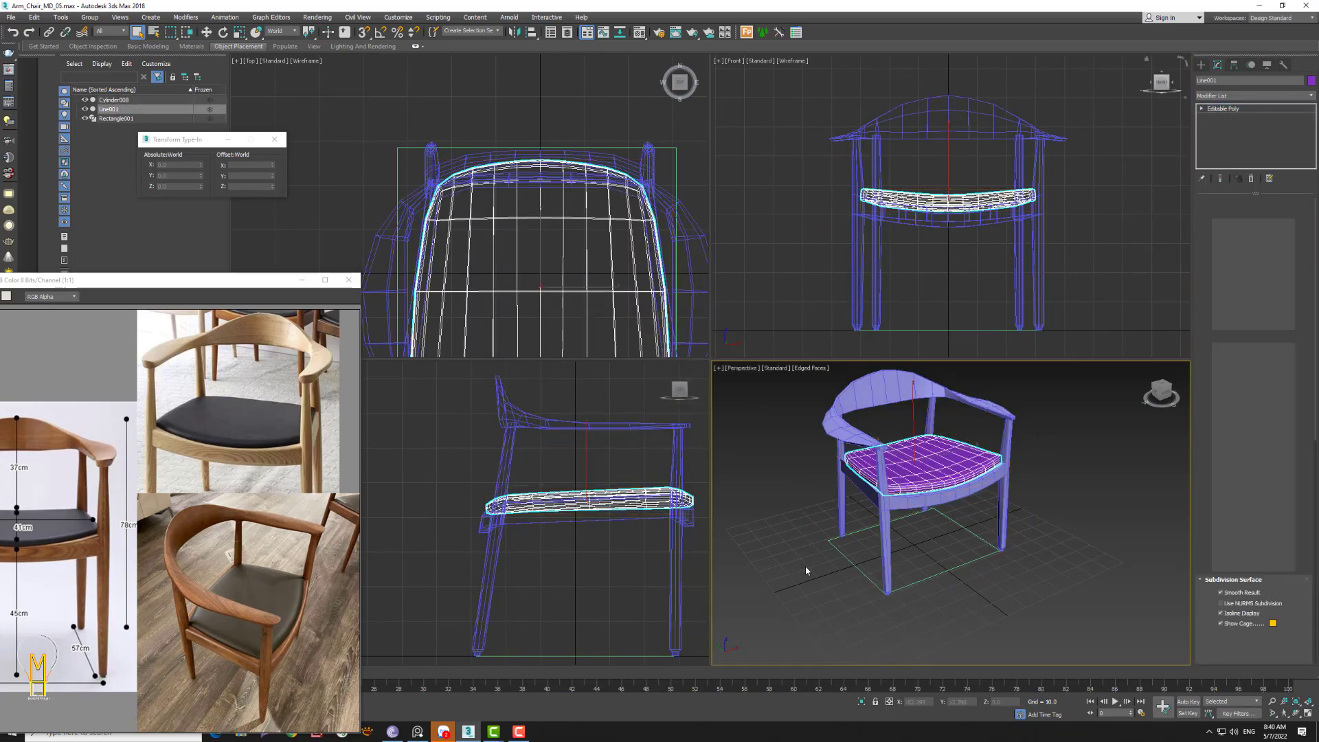
- Maximise and orbit the perspective view, then select the chair frame
left_click(806, 570)
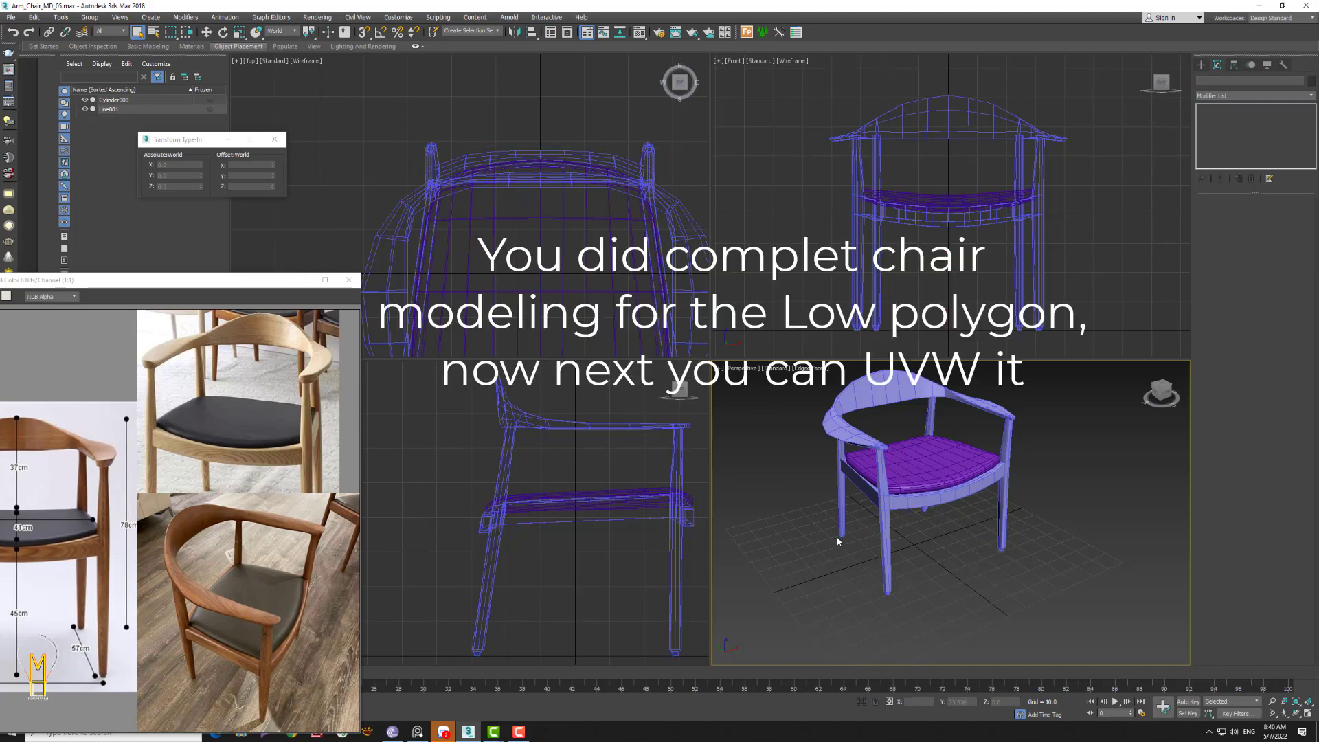
middle_click_drag(837, 541, 841, 523, "alt")
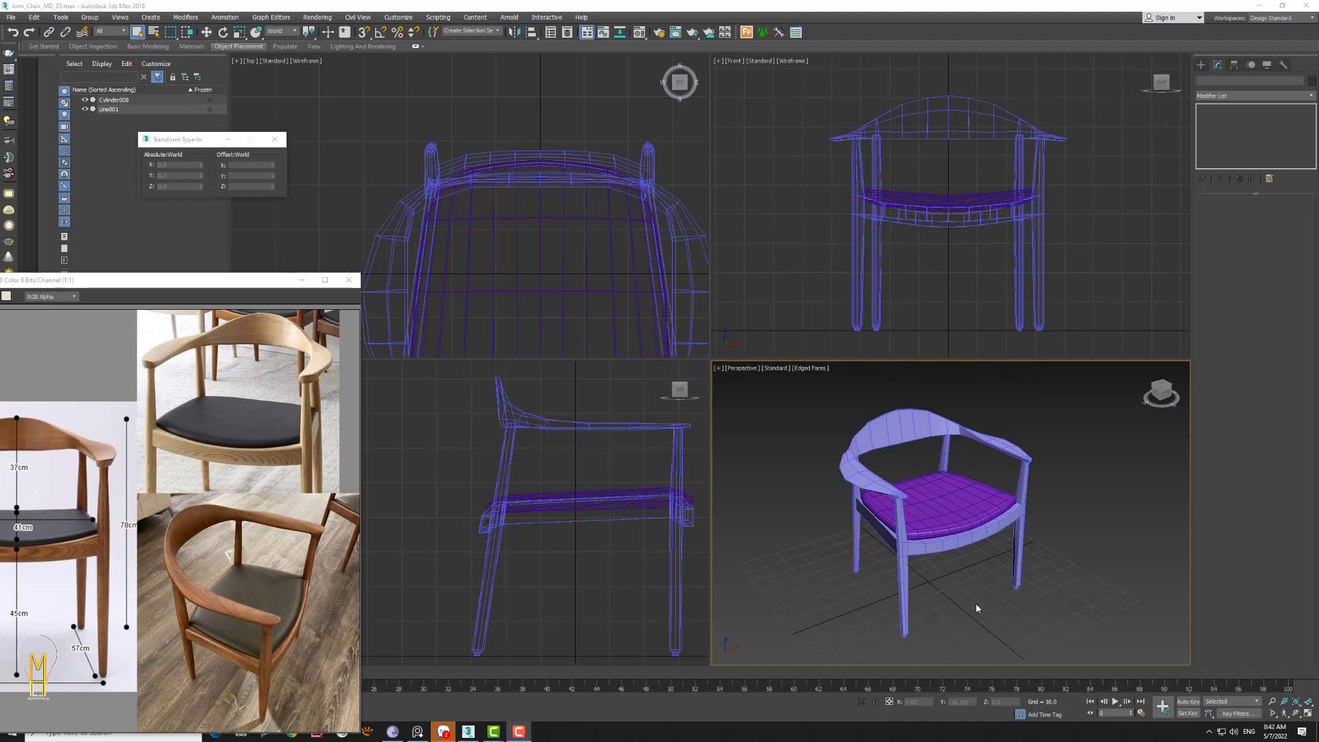
mouse_move(977, 608)
middle_mouse_down("alt")
mouse_move(989, 577)
mouse_move(1145, 652)
middle_mouse_up("alt")
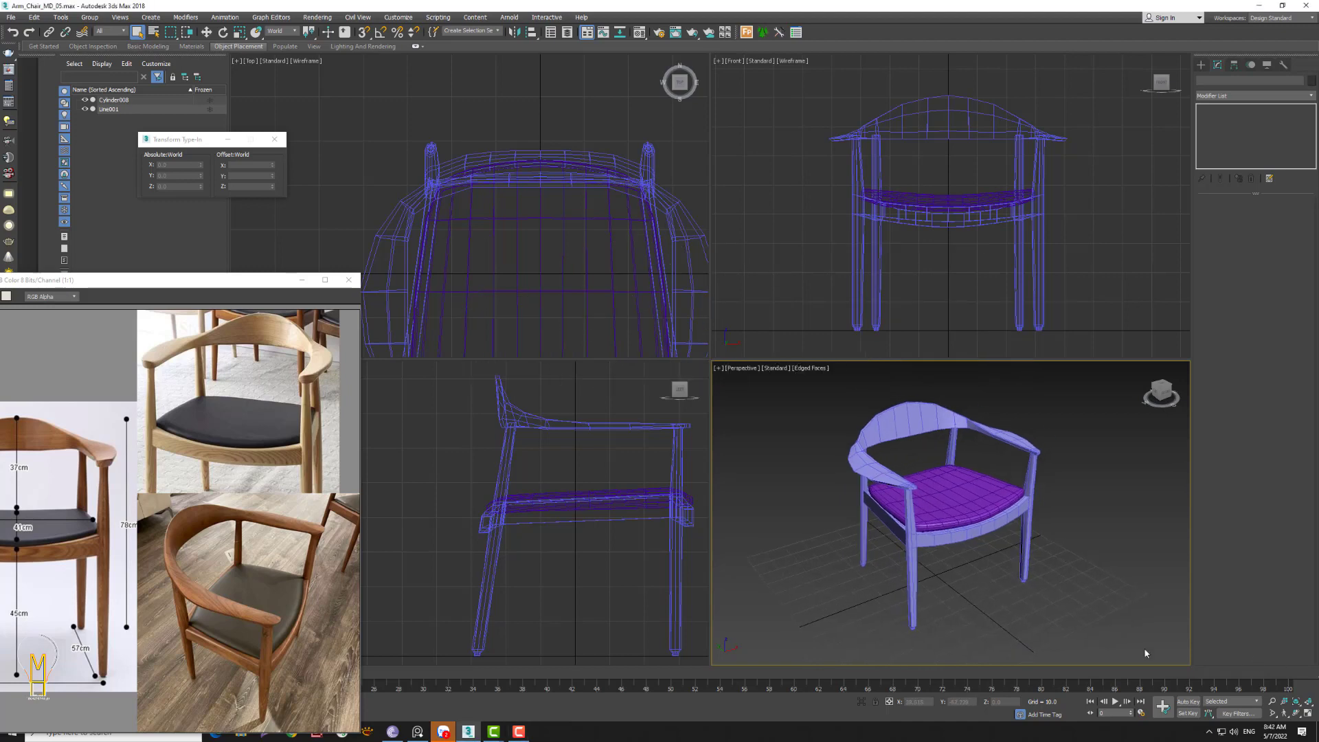
left_click(1308, 713)
mouse_move(697, 481)
middle_mouse_down("alt")
mouse_move(687, 462)
mouse_move(746, 426)
middle_mouse_up("alt")
left_click(745, 425)
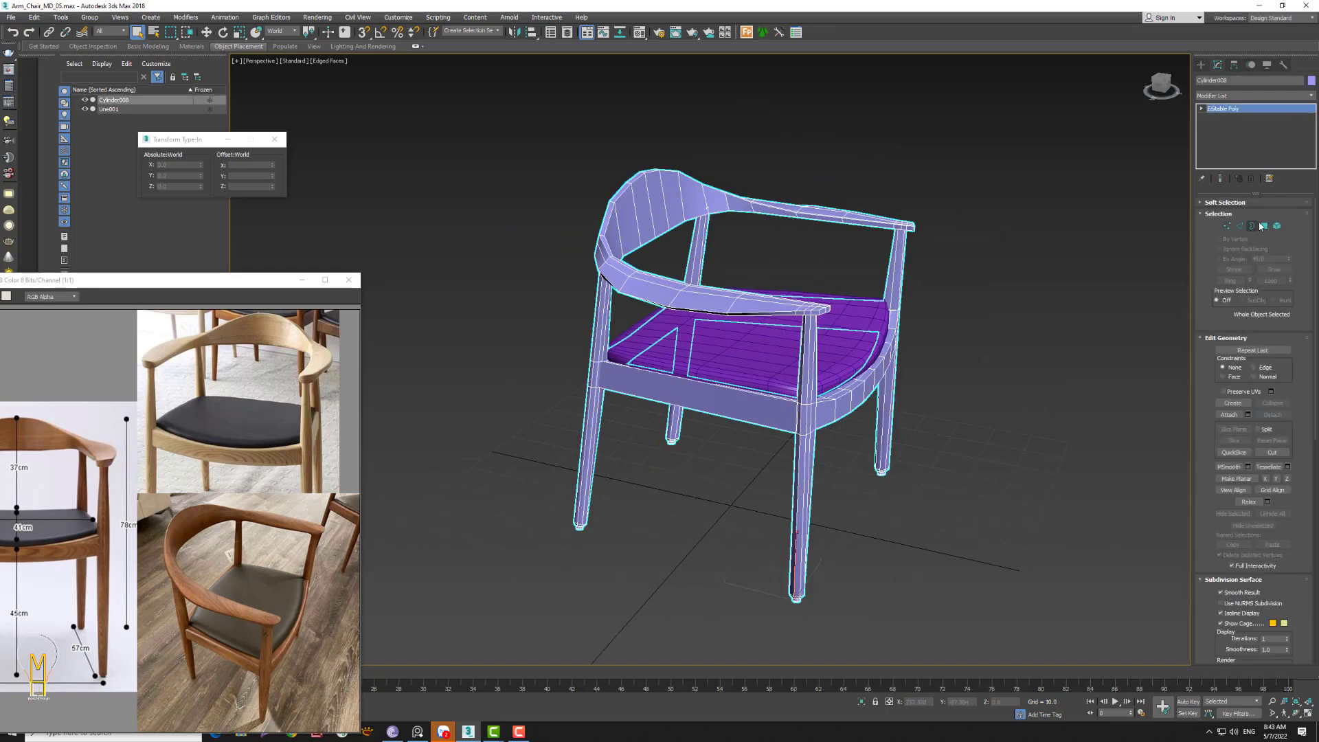
- Detach the front seat apron polygons as Object001
left_click(1262, 227)
left_click(724, 414)
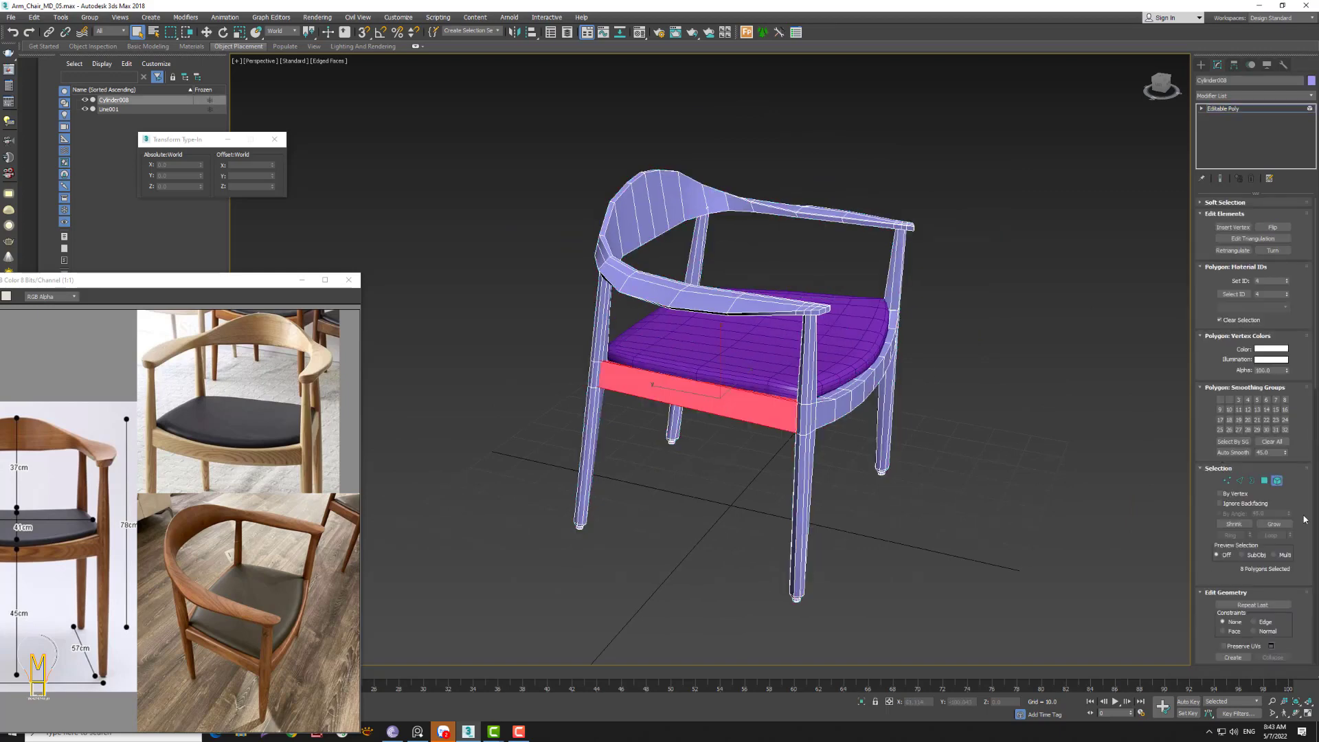
scroll(1291, 522, "down", 3)
left_click(1272, 583)
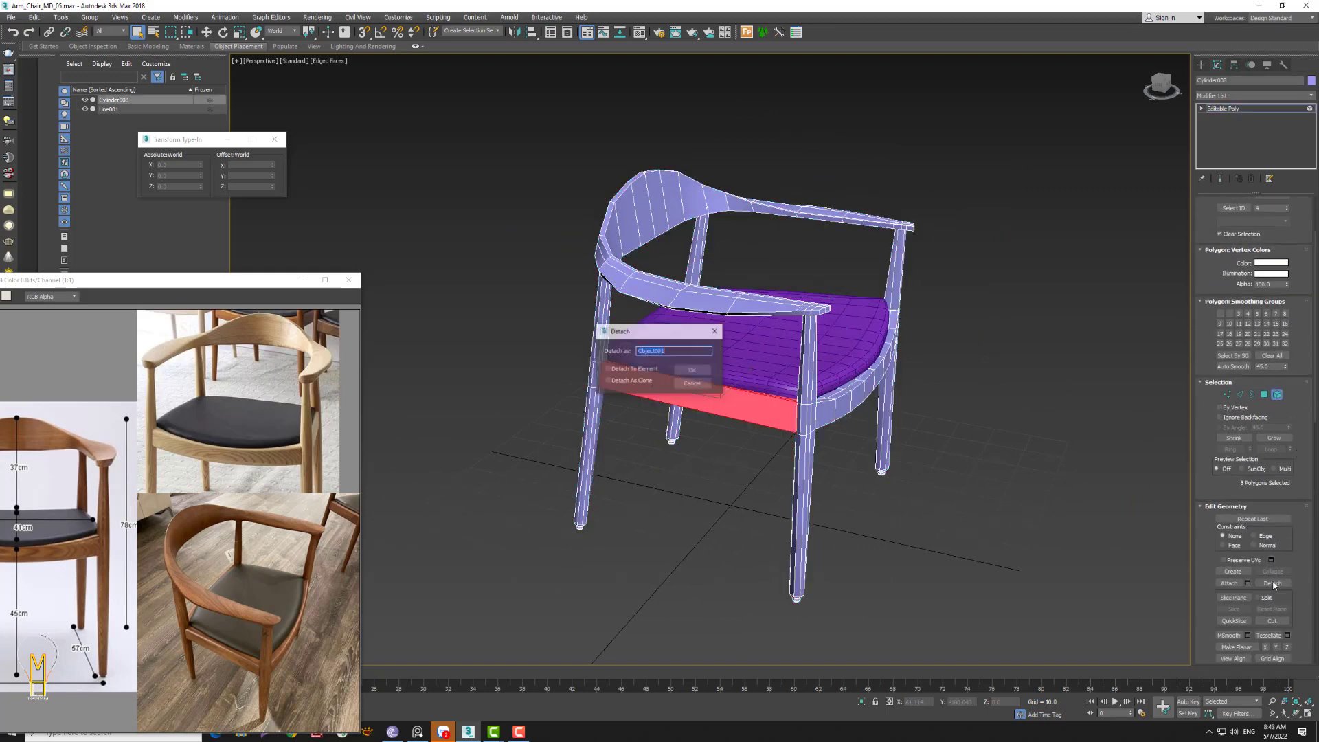
key("Return")
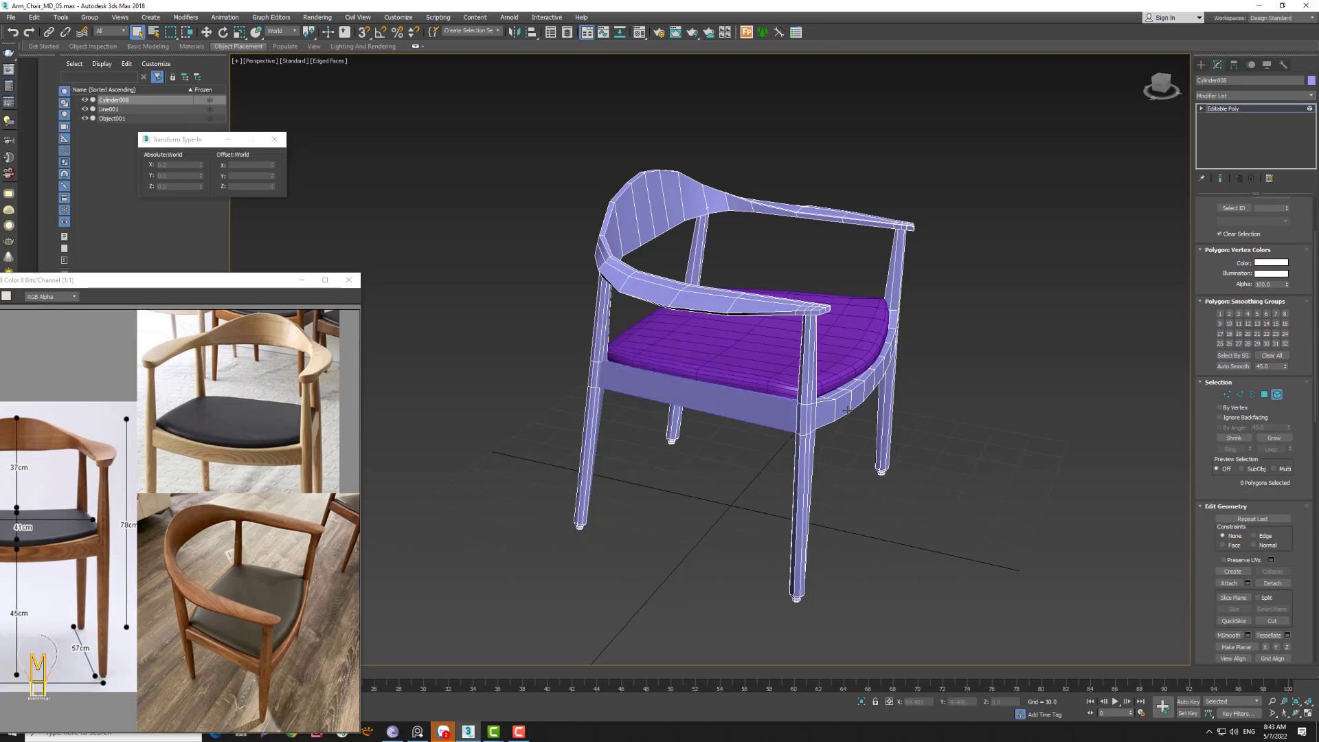
- Detach the side seat rim as Object002 and delete the front seat-rim polygons
left_click(847, 410)
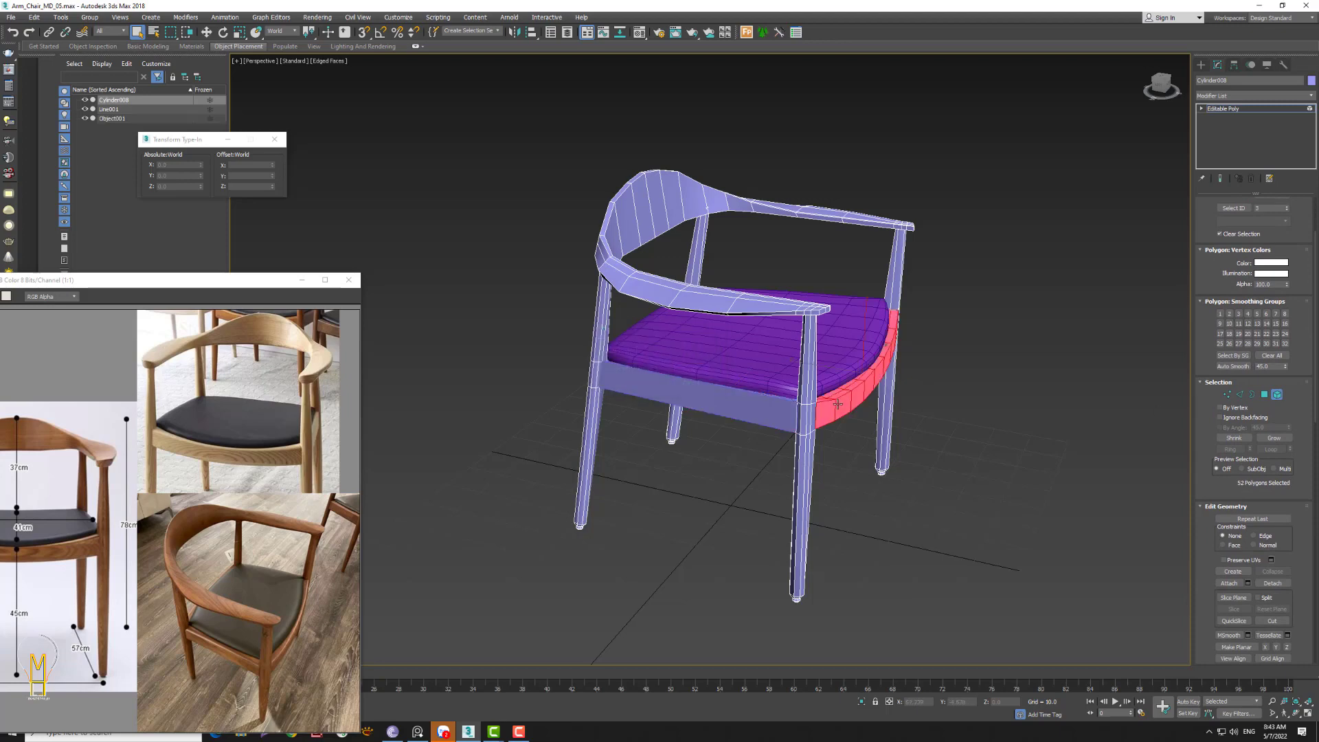
left_click(1272, 583)
left_click(693, 382)
mouse_move(693, 382)
middle_mouse_down("alt")
mouse_move(831, 378)
mouse_move(756, 434)
middle_mouse_up("alt")
left_click(756, 434)
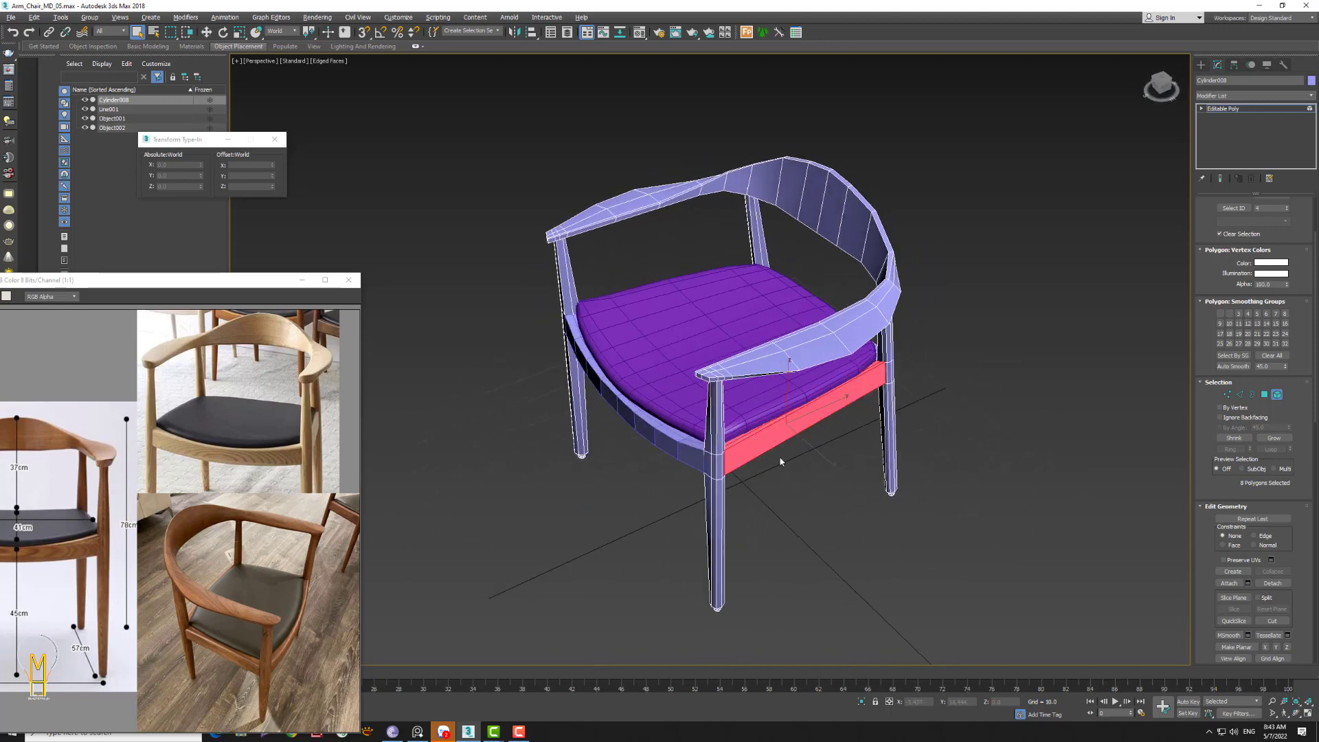
key("Delete")
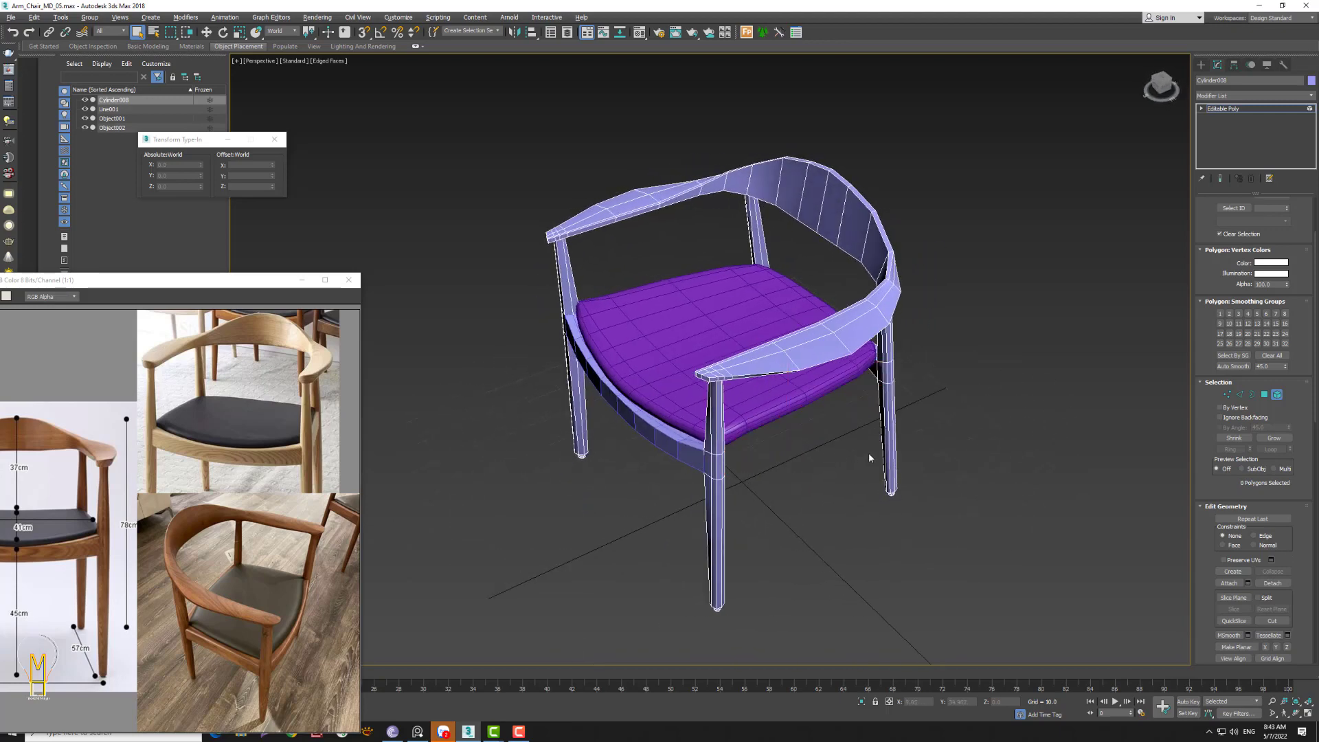
- Delete the right rear leg's polygons from the chair frame
mouse_move(843, 468)
middle_mouse_down("alt")
mouse_move(957, 456)
mouse_move(945, 460)
middle_mouse_up("alt")
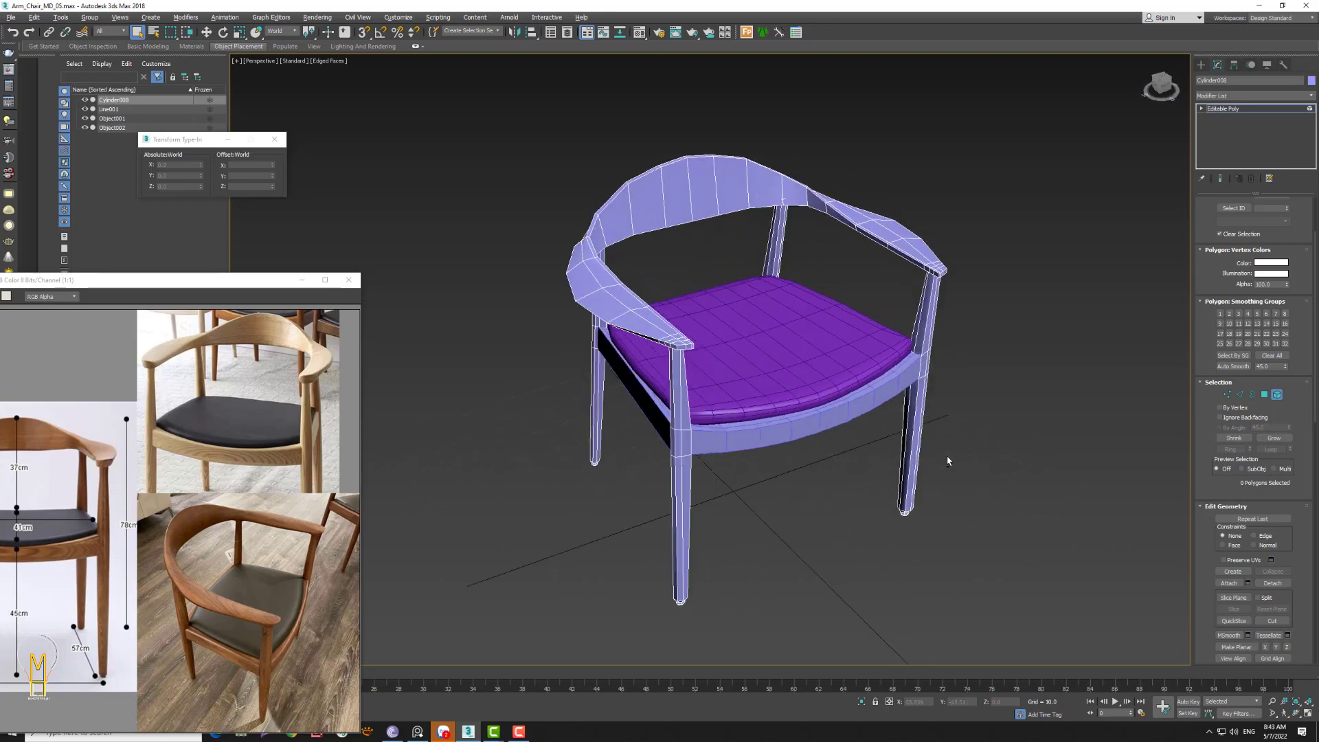
left_click(775, 268)
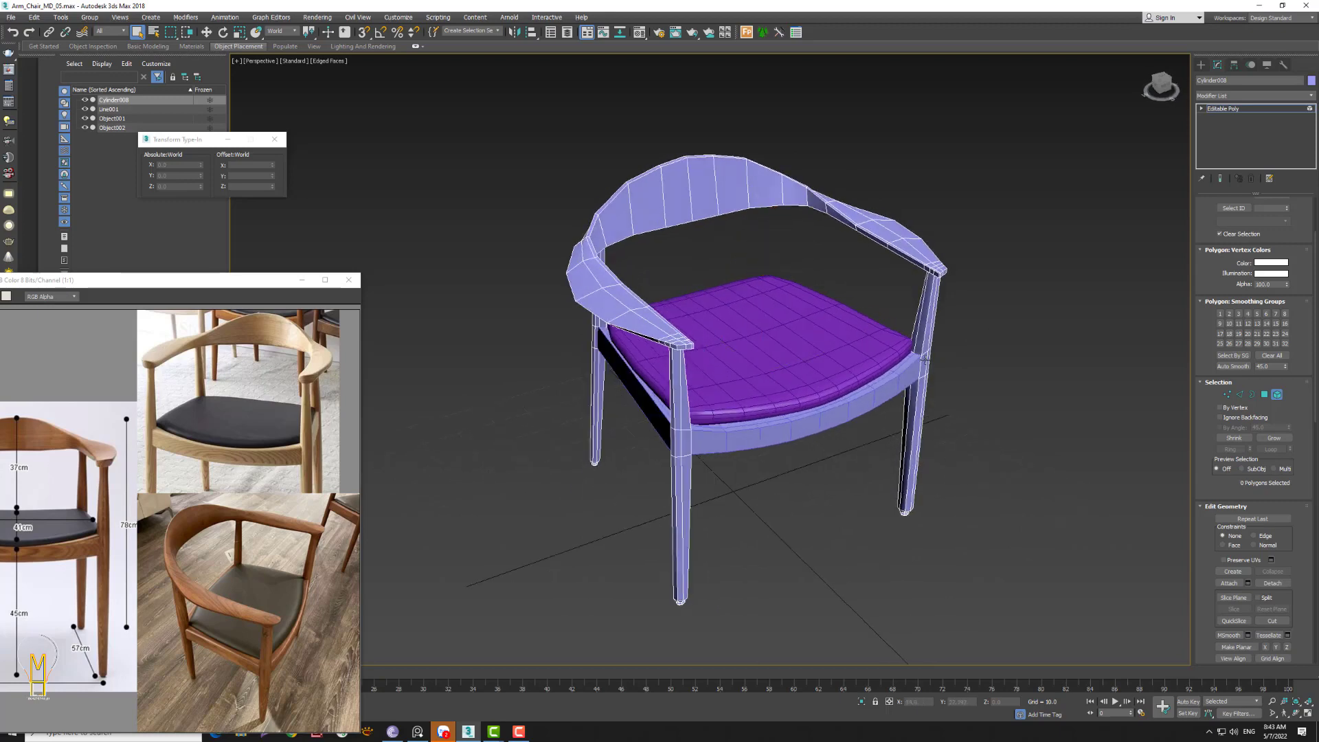
left_click(928, 363)
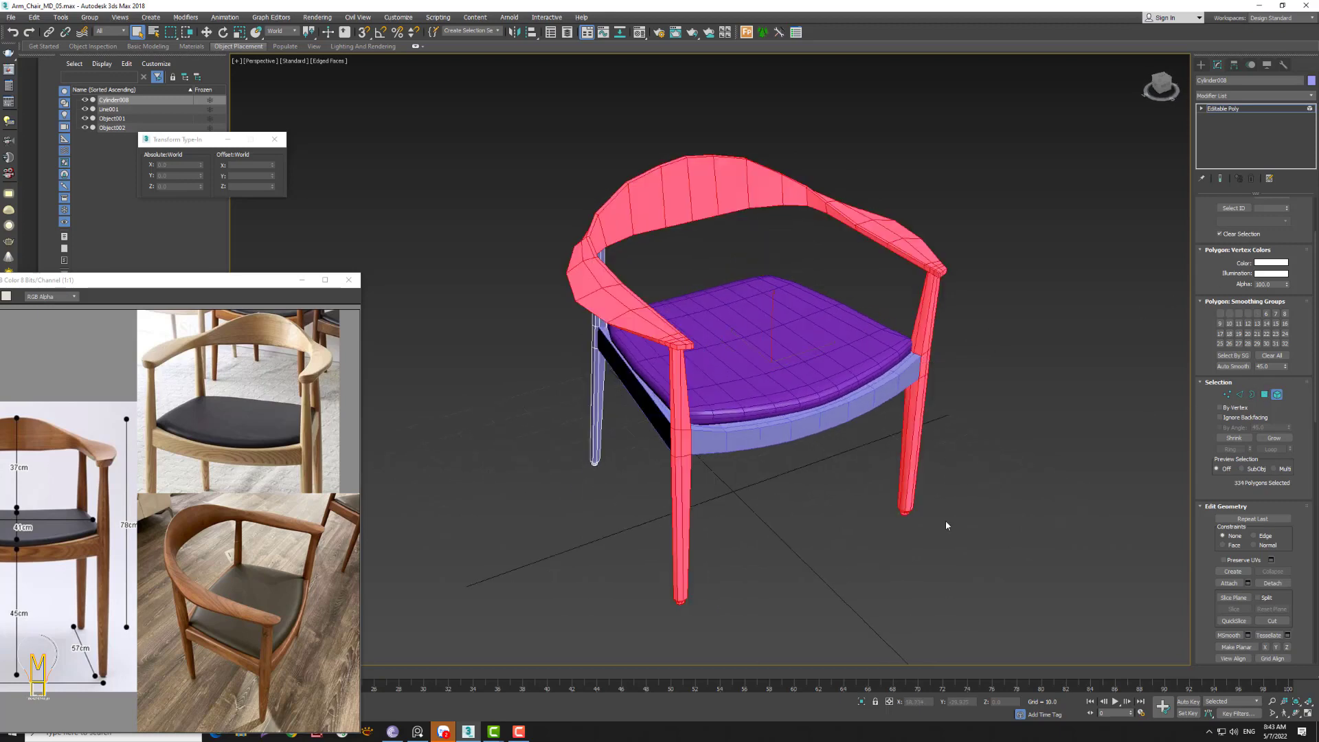
left_click(1061, 372)
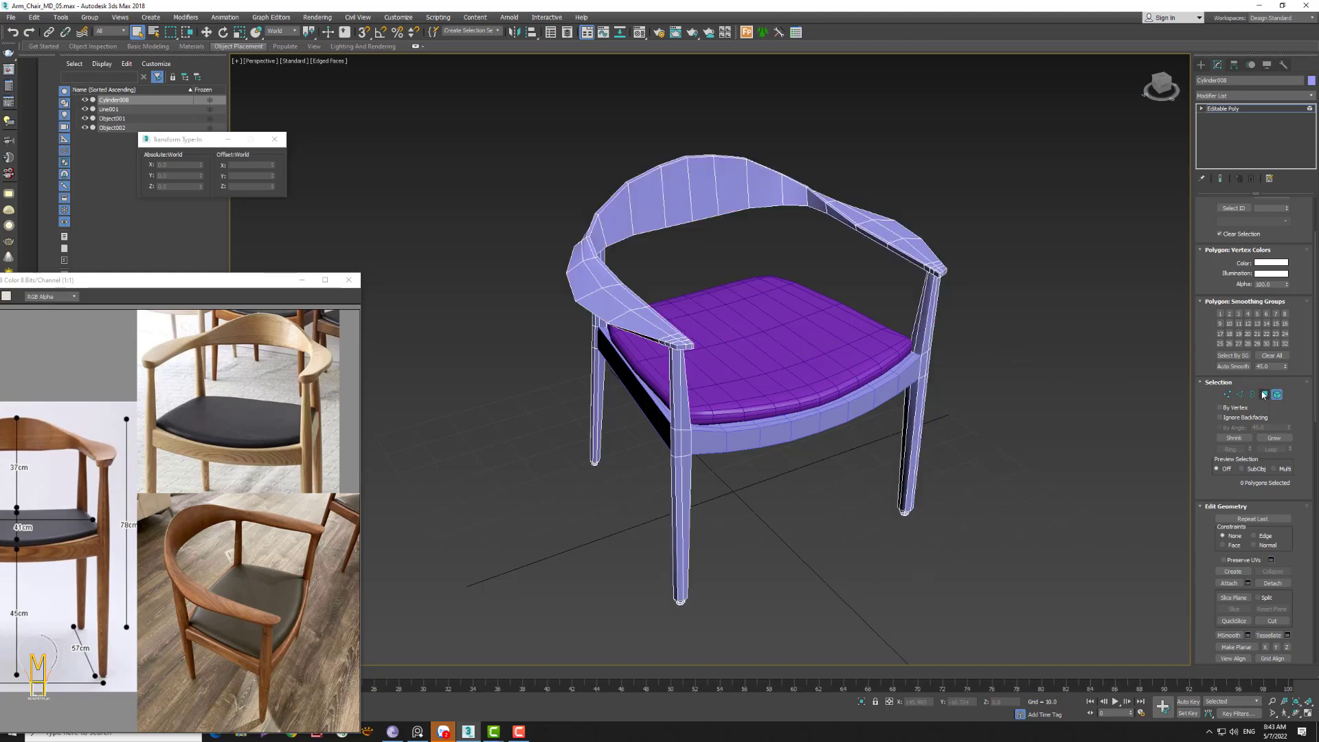
left_click_drag(794, 578, 1041, 328)
key("Delete")
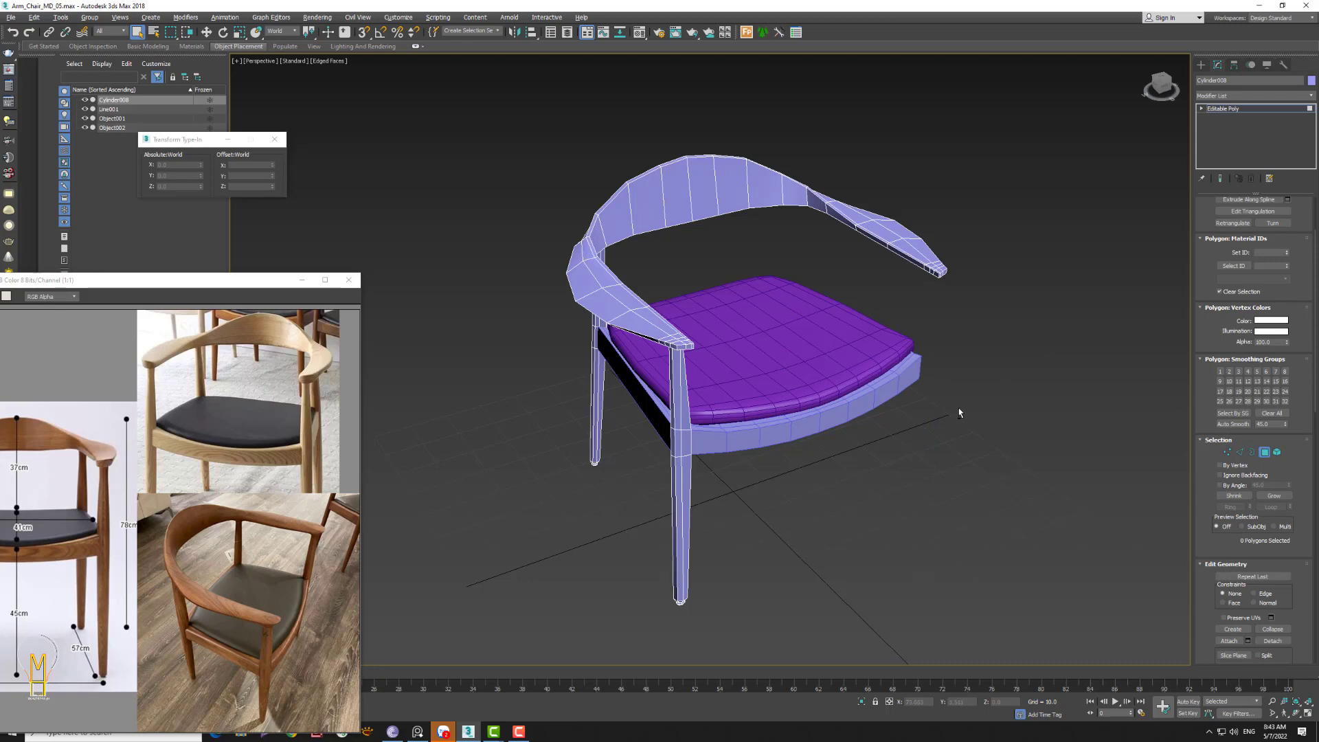
- Detach the front leg's polygons into a new object named Object003
middle_click_drag(958, 413, 658, 602, "alt")
left_click_drag(810, 414, 842, 410)
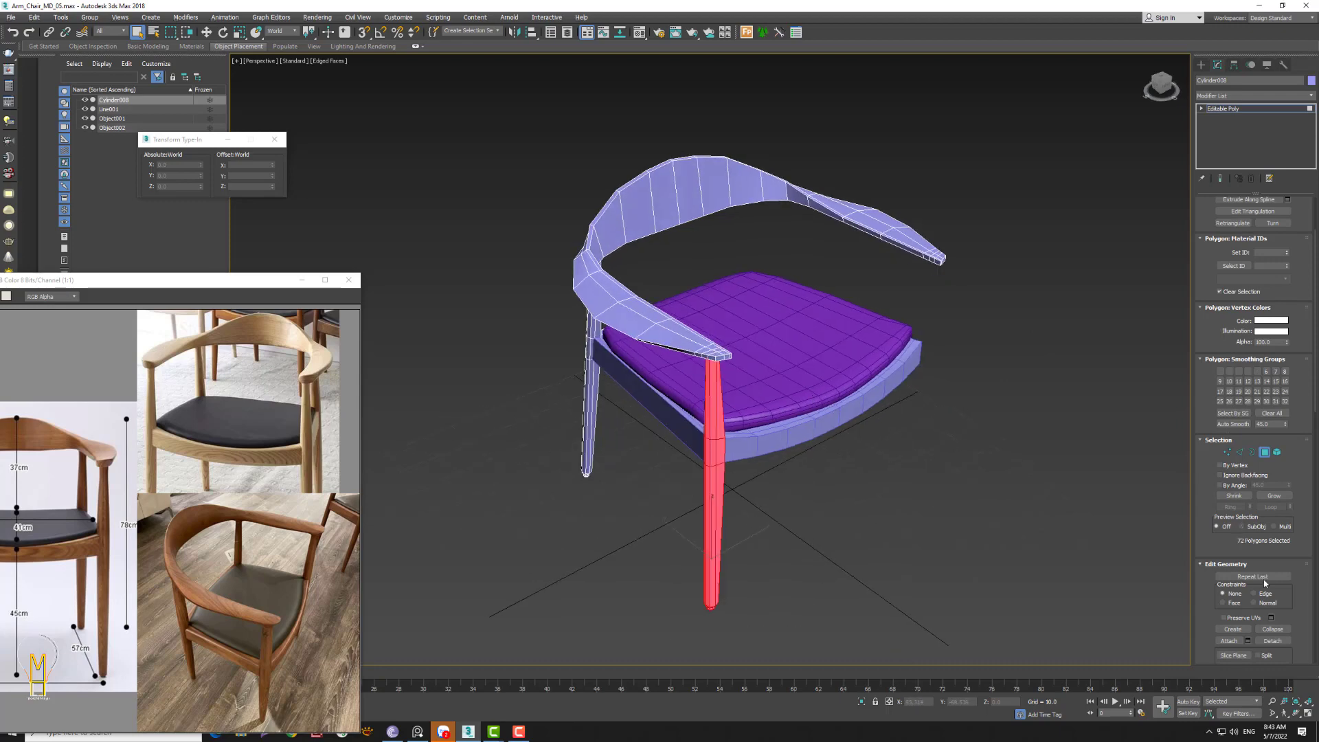
key("Delete")
key("ctrl+z")
left_click(1272, 640)
left_click(706, 347)
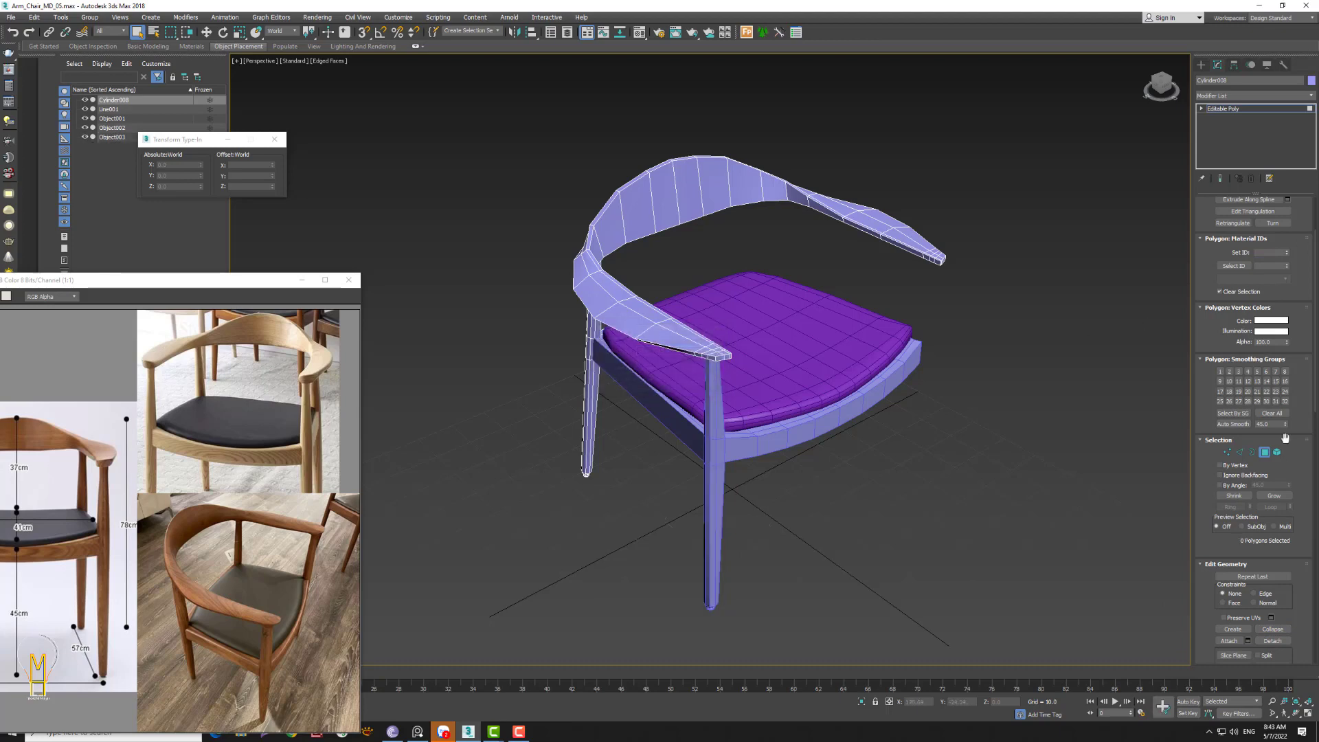
- Exit Polygon mode, select Object003 and isolate it
left_click(1261, 455)
left_click(715, 533)
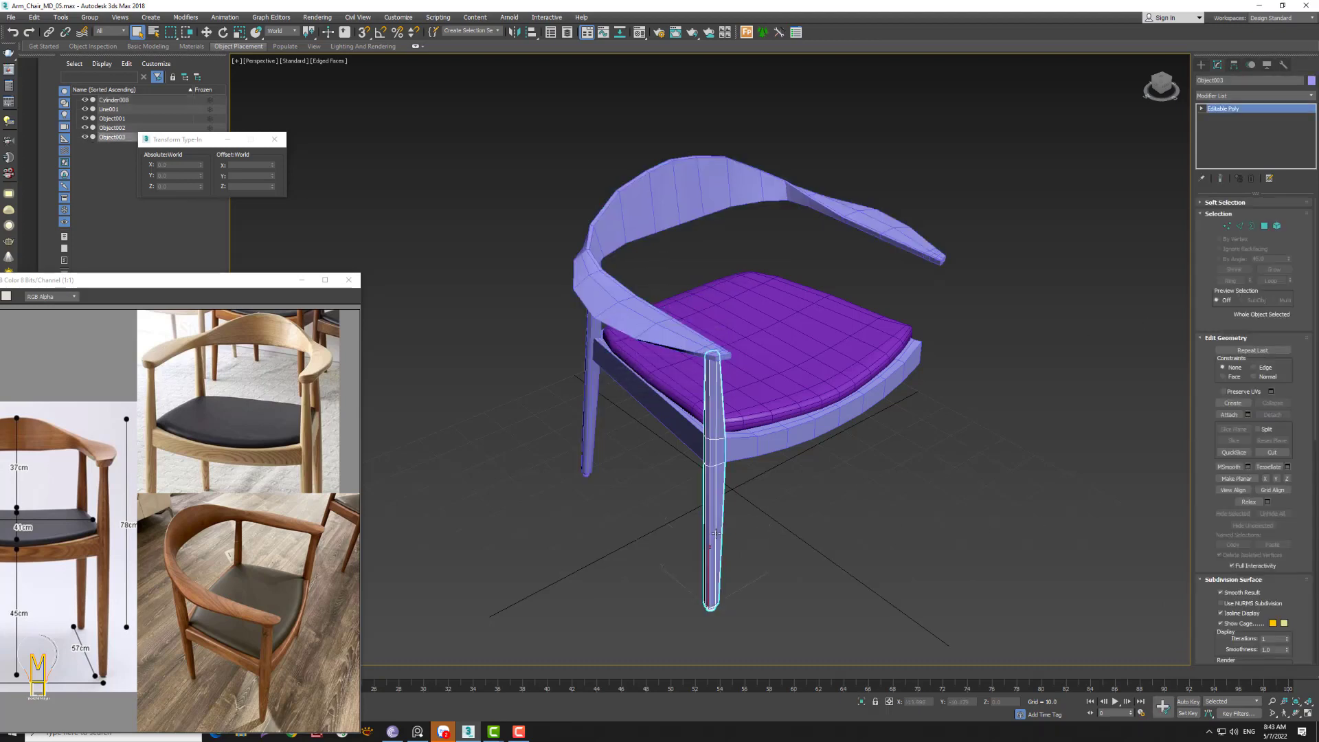
middle_click_drag(753, 552, 746, 557, "alt")
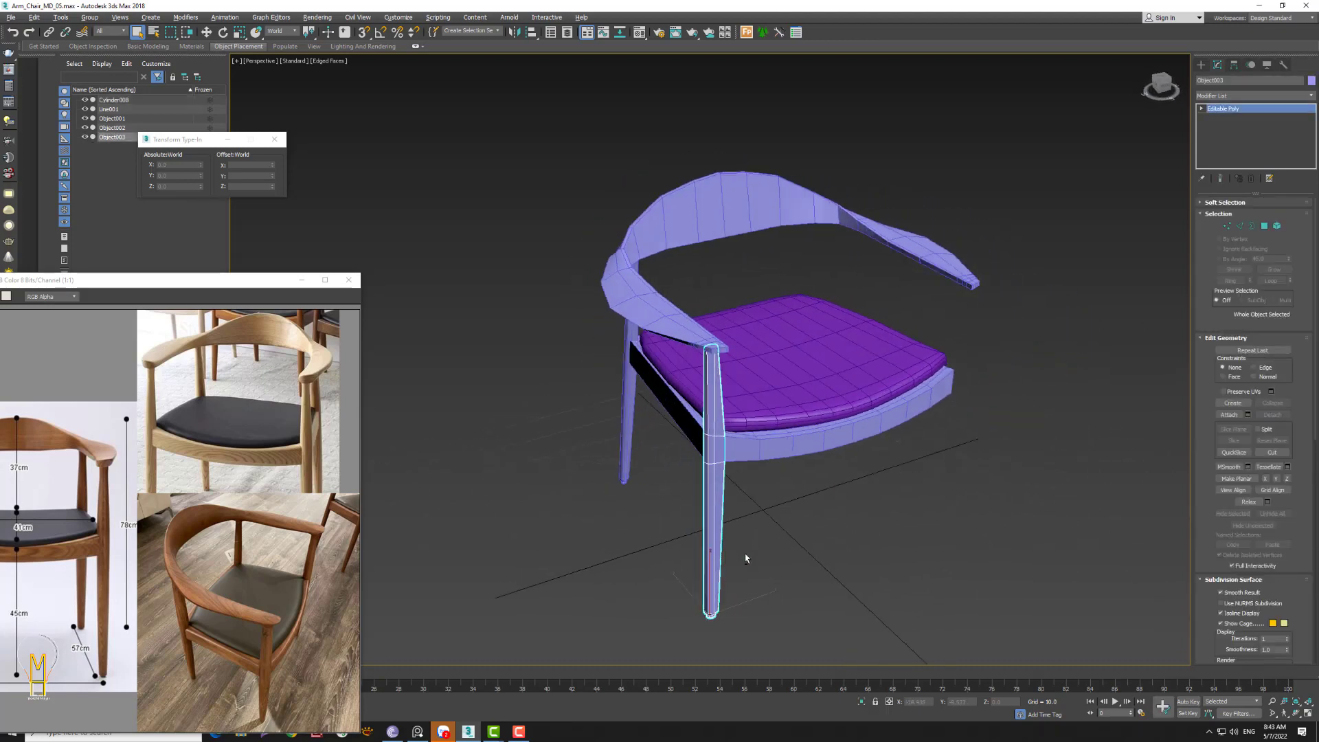
left_click(860, 702)
- Zoom in on the isolated leg's bottom end and switch to Polygon mode
middle_click_drag(806, 629, 709, 509, "alt")
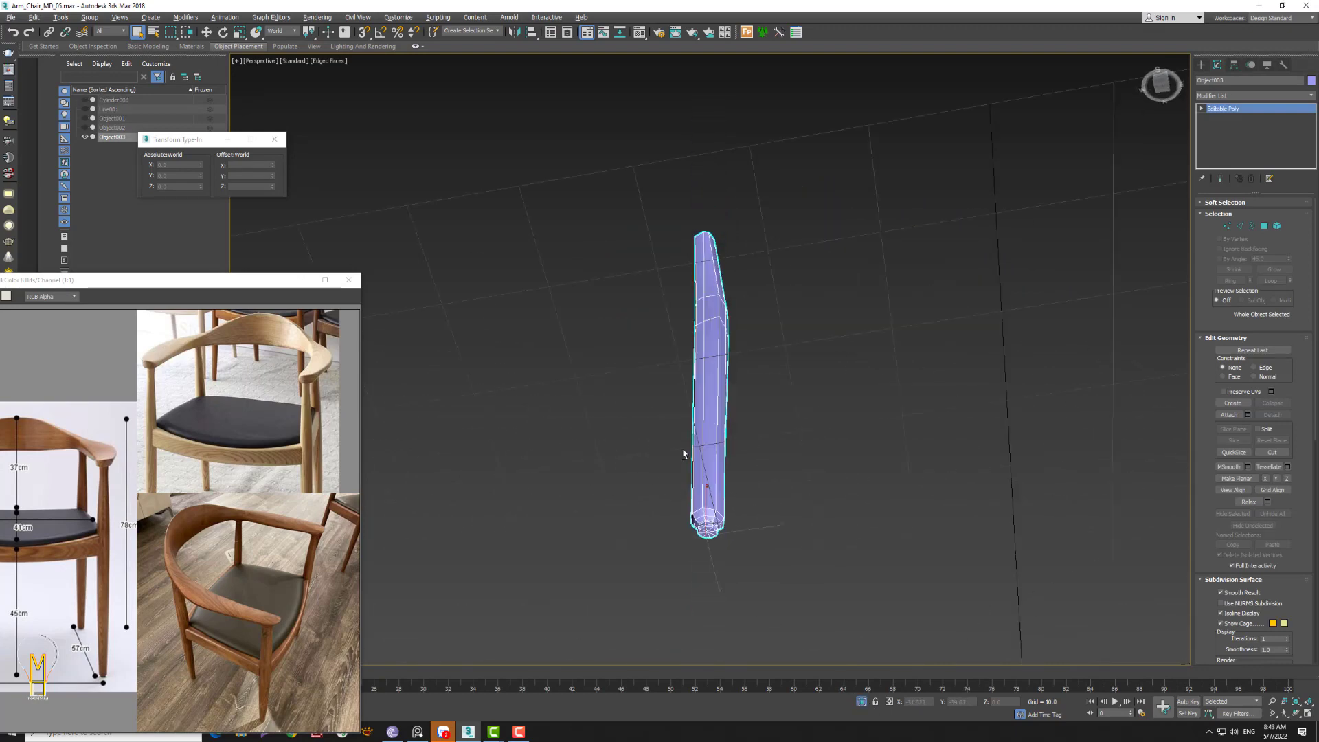
scroll(697, 525, "up", 2)
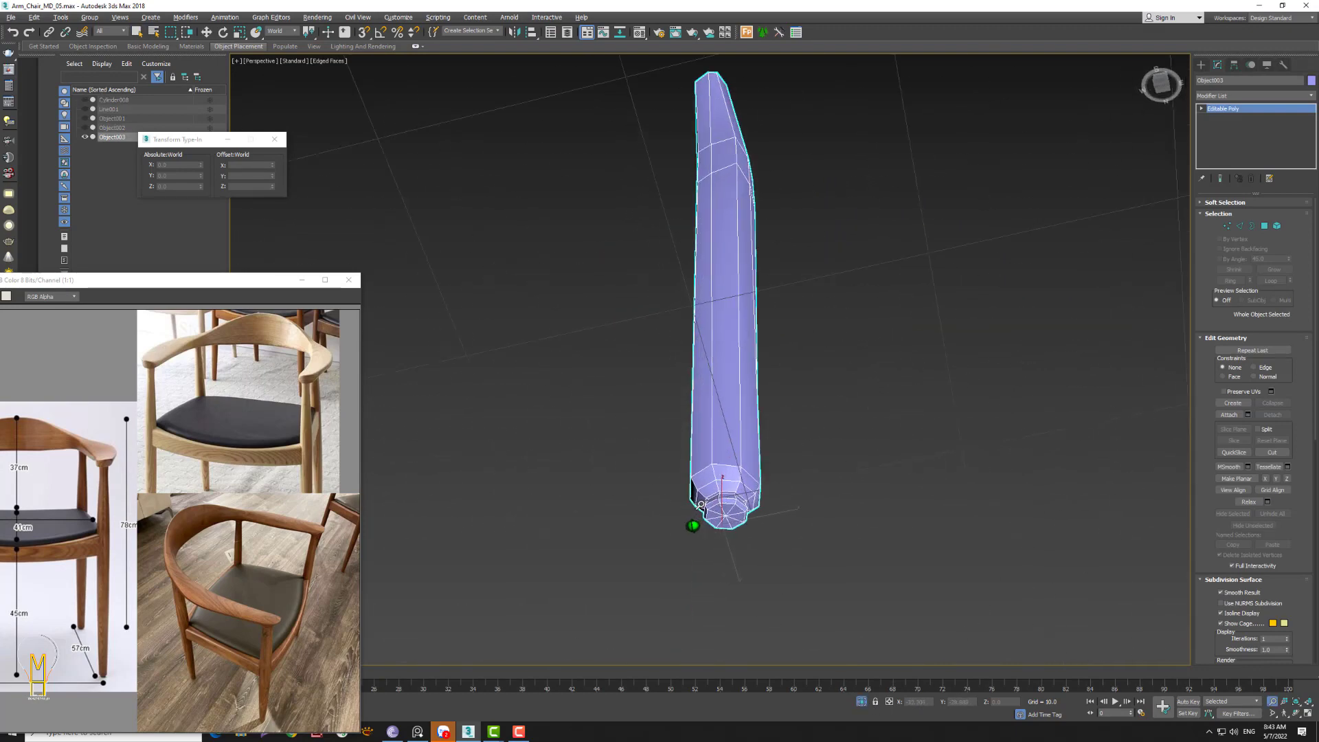
scroll(698, 525, "up", 3)
scroll(734, 460, "up", 3)
mouse_move(734, 460)
middle_mouse_down()
mouse_move(734, 426)
mouse_move(743, 466)
middle_mouse_up()
scroll(743, 466, "up", 2)
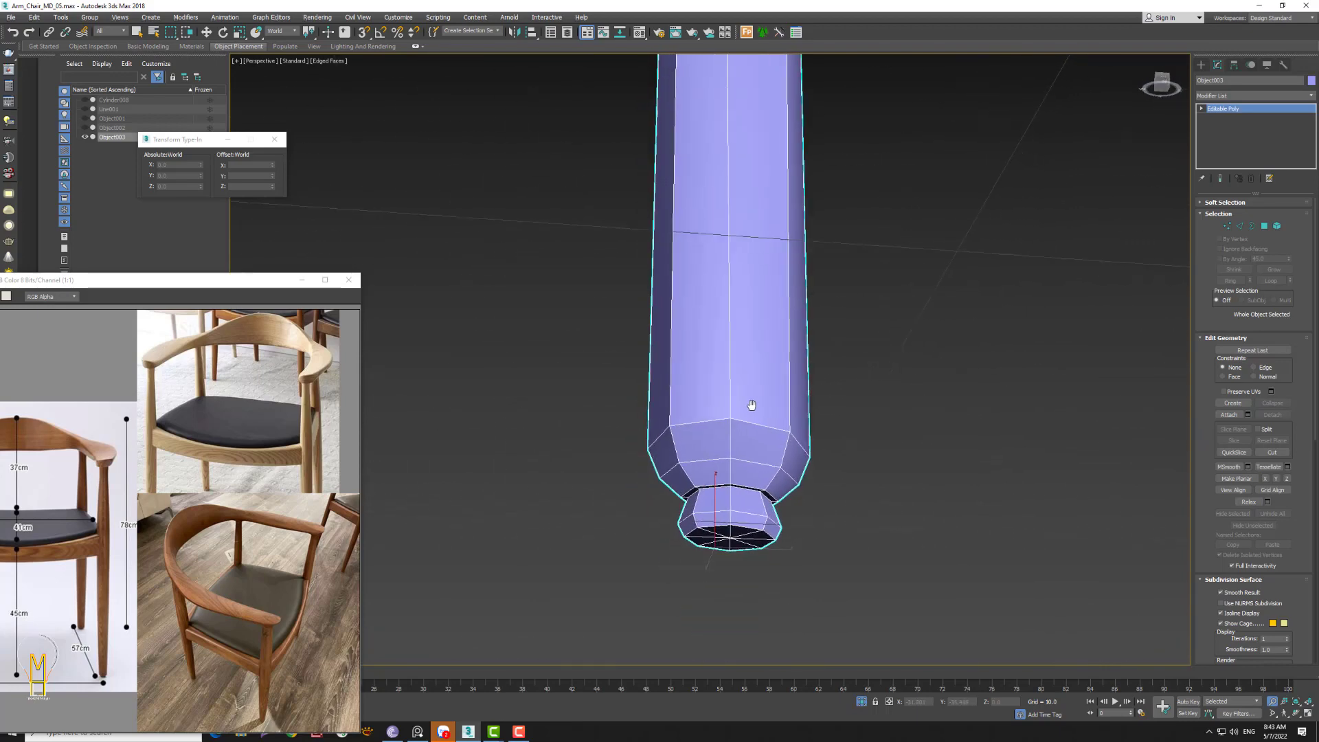
scroll(745, 456, "up", 2)
scroll(745, 455, "up", 1)
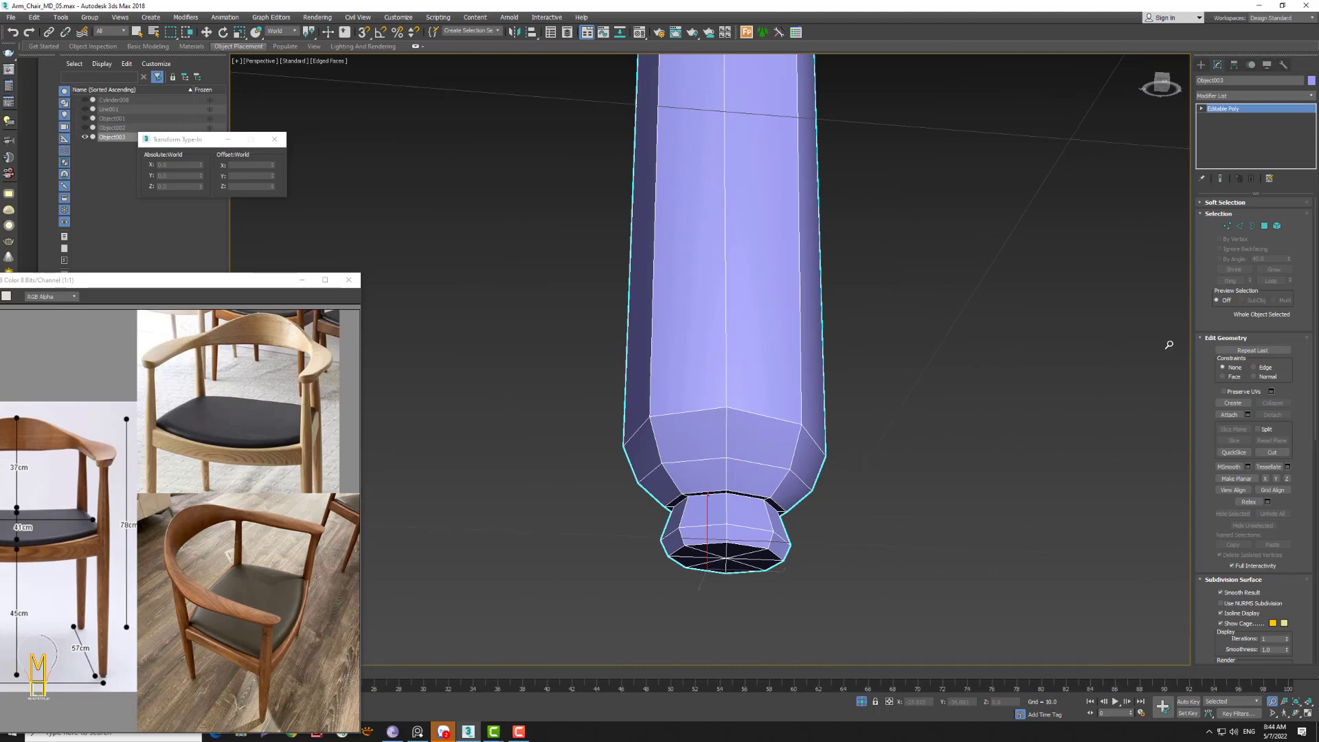
left_click(1251, 226)
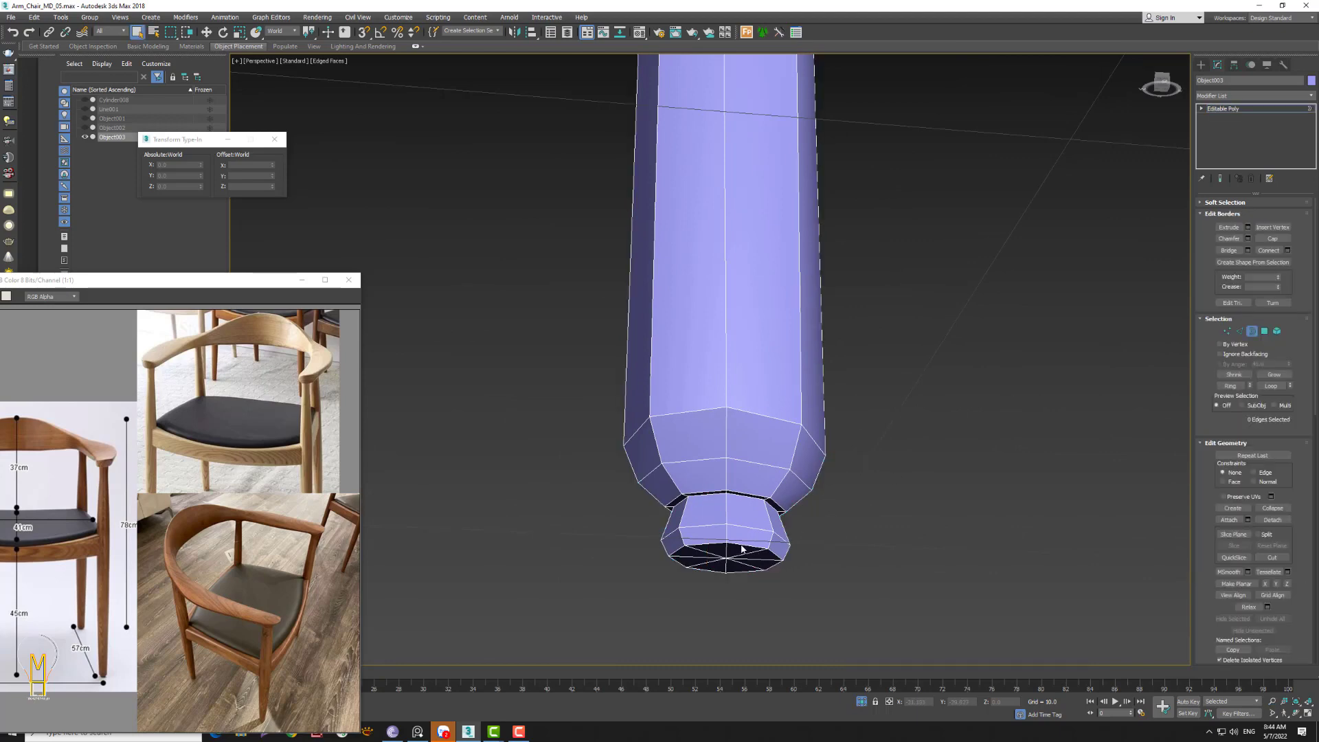
left_click(1264, 332)
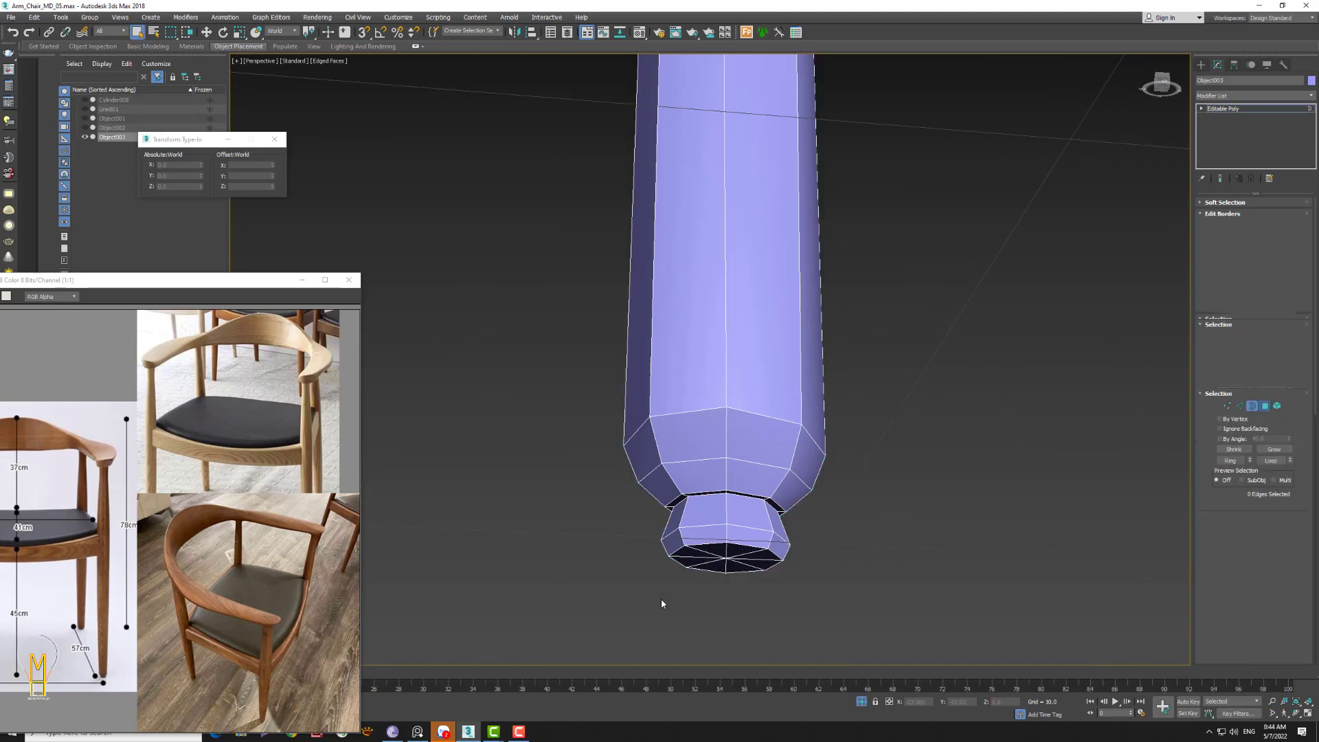
- Detach the leg's bottom foot cap polygons as Object004, then reselect the leg
left_click_drag(661, 599, 804, 522)
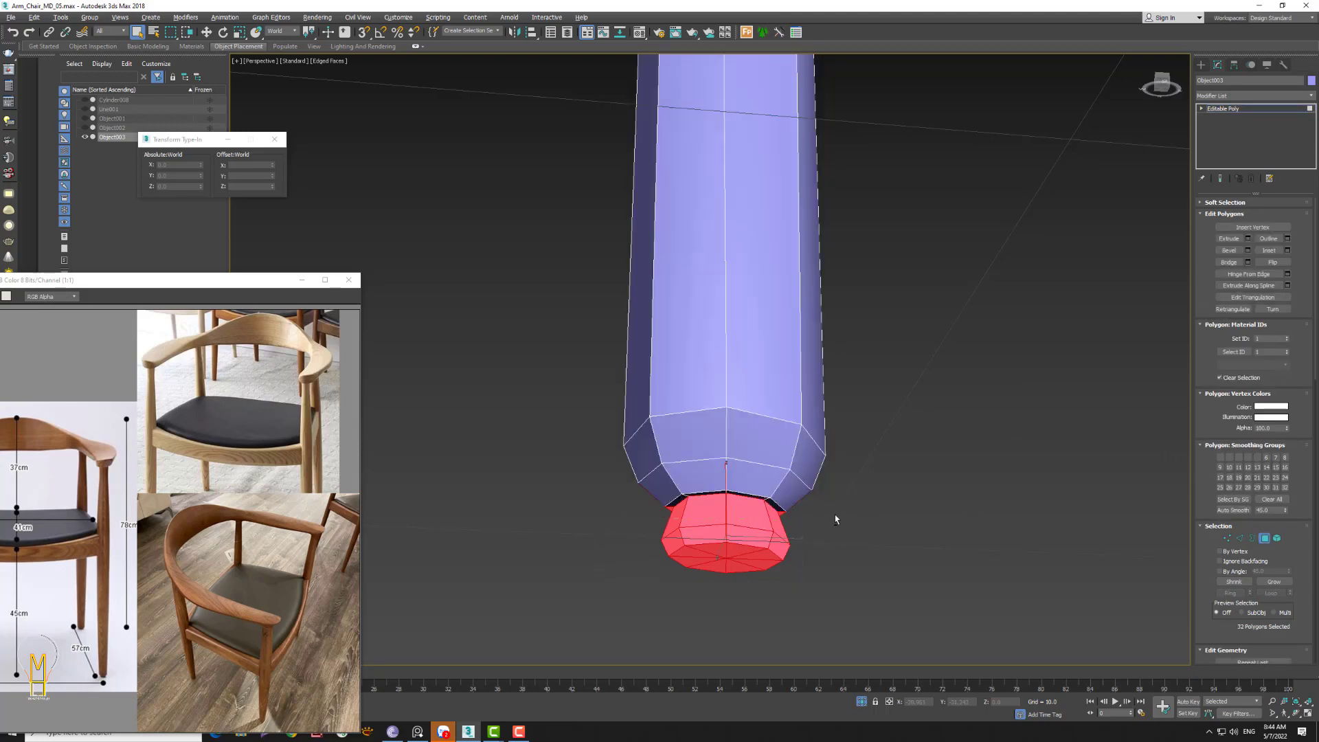
middle_click_drag(835, 520, 715, 598, "alt")
left_click_drag(841, 541, 842, 541)
middle_click_drag(842, 541, 1175, 523, "alt")
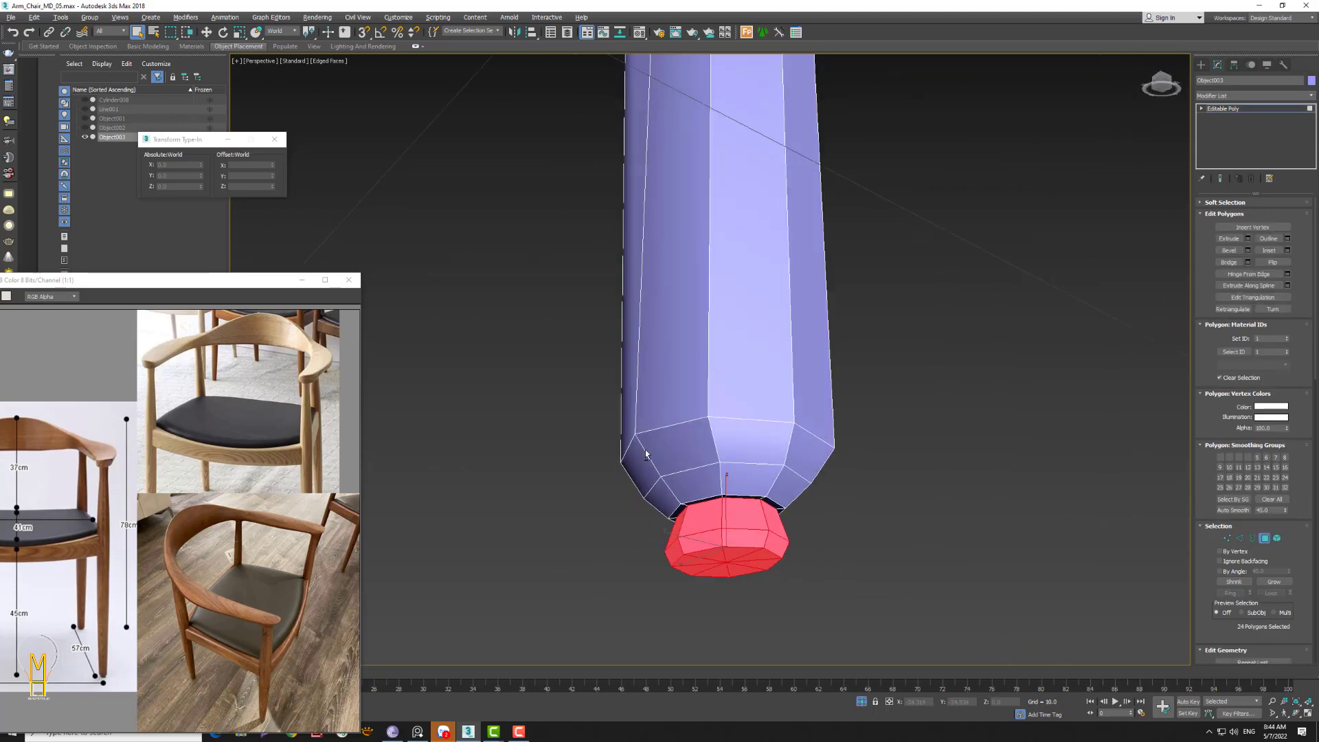
scroll(1312, 504, "down", 5)
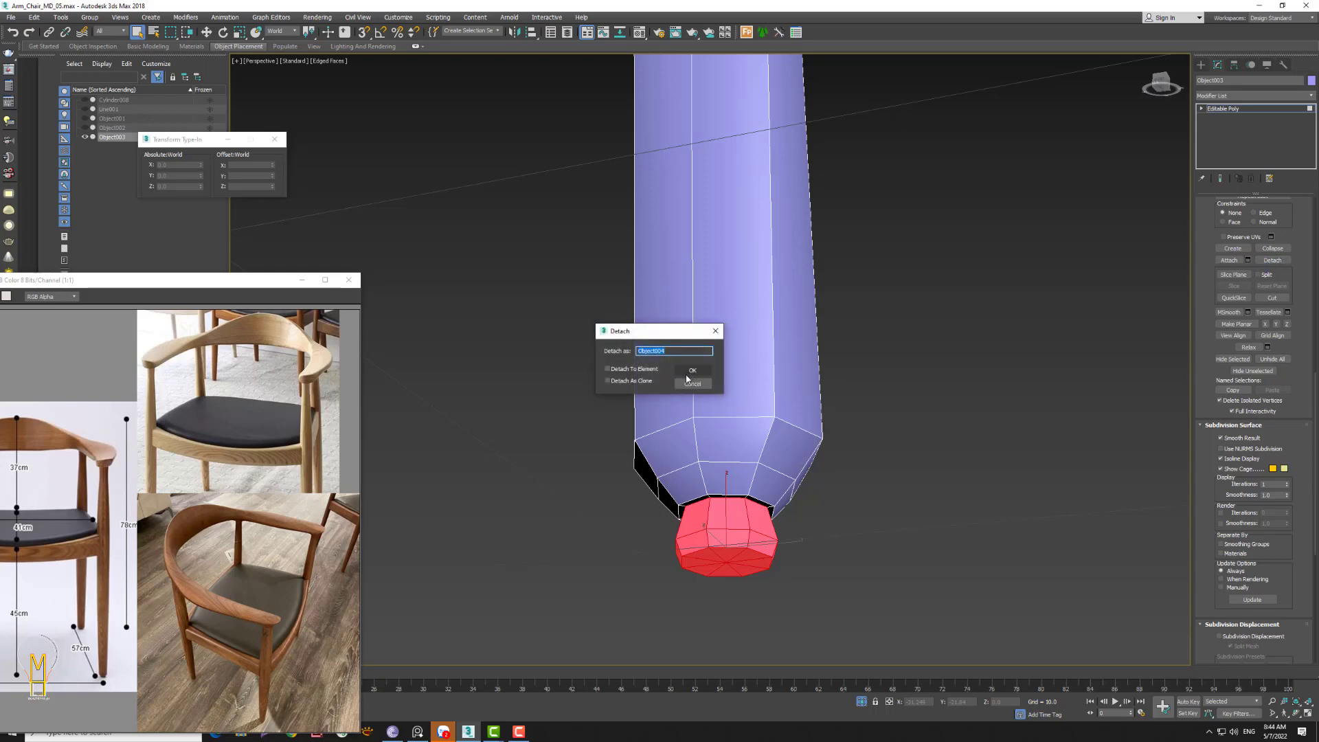
left_click(691, 371)
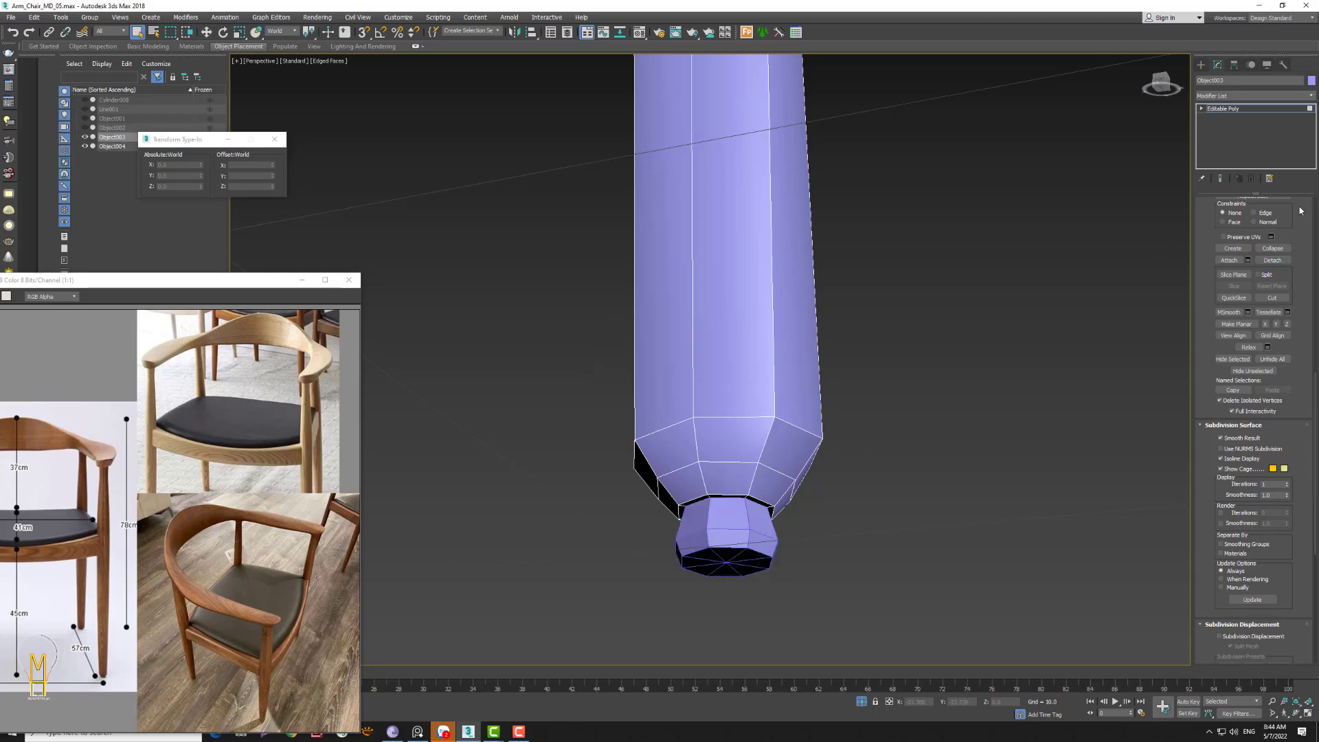
left_click(942, 378)
left_click(755, 528)
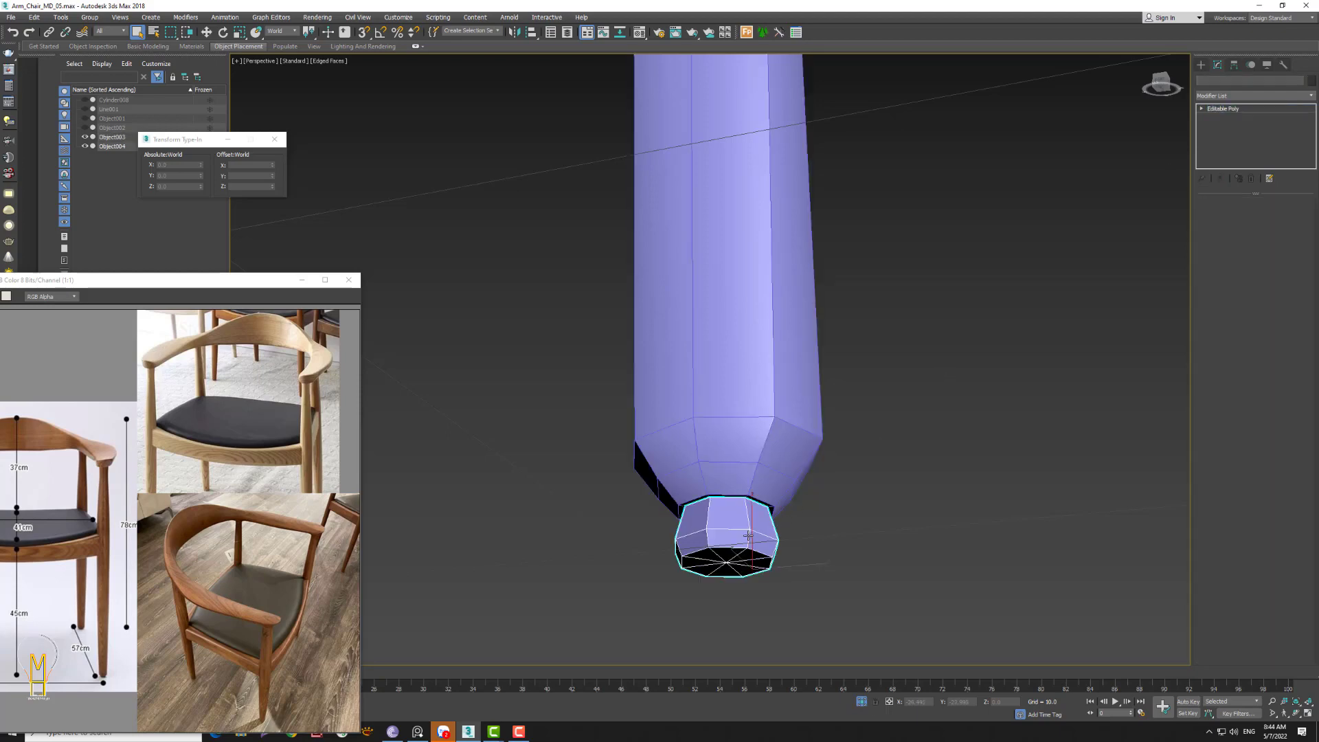
left_click(788, 434)
- Show the whole chair again, then isolate the front leg with Alt+Q
left_click(862, 700)
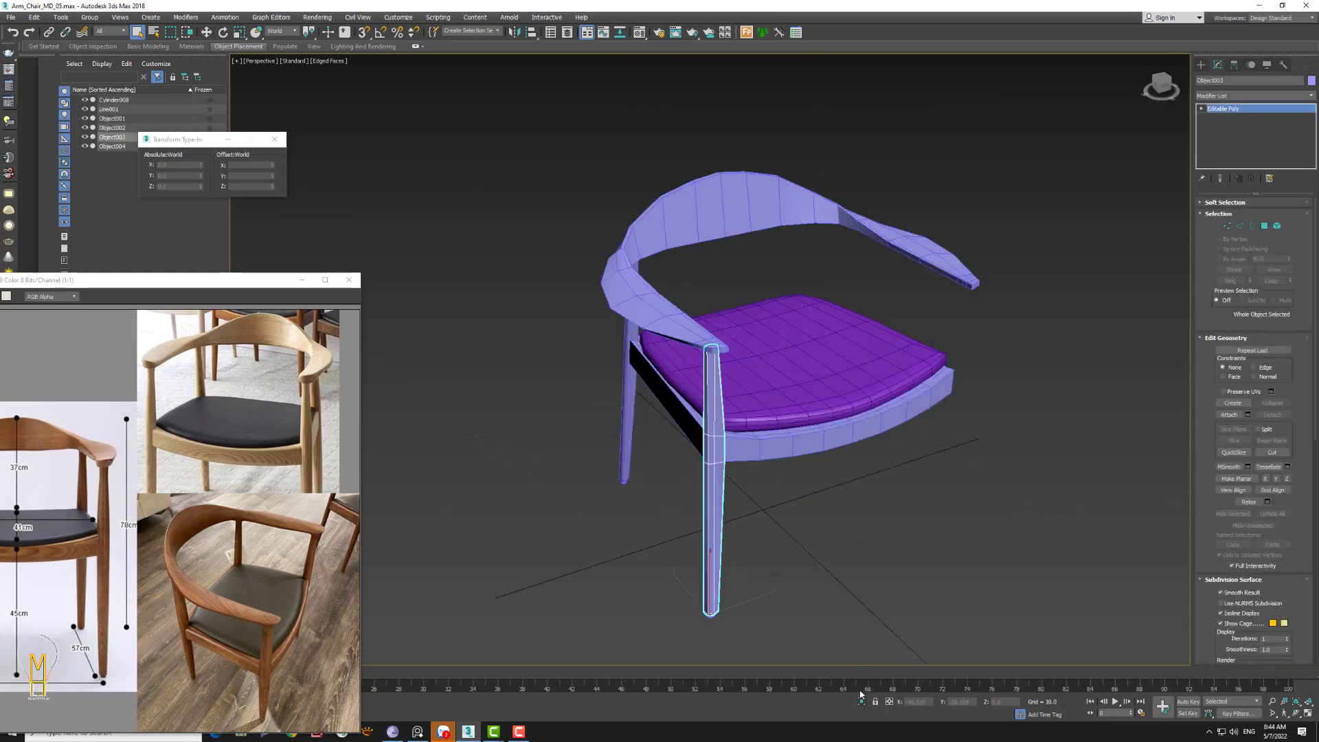
mouse_move(785, 577)
middle_mouse_down("alt")
mouse_move(808, 509)
mouse_move(774, 528)
middle_mouse_up("alt")
key("alt+q")
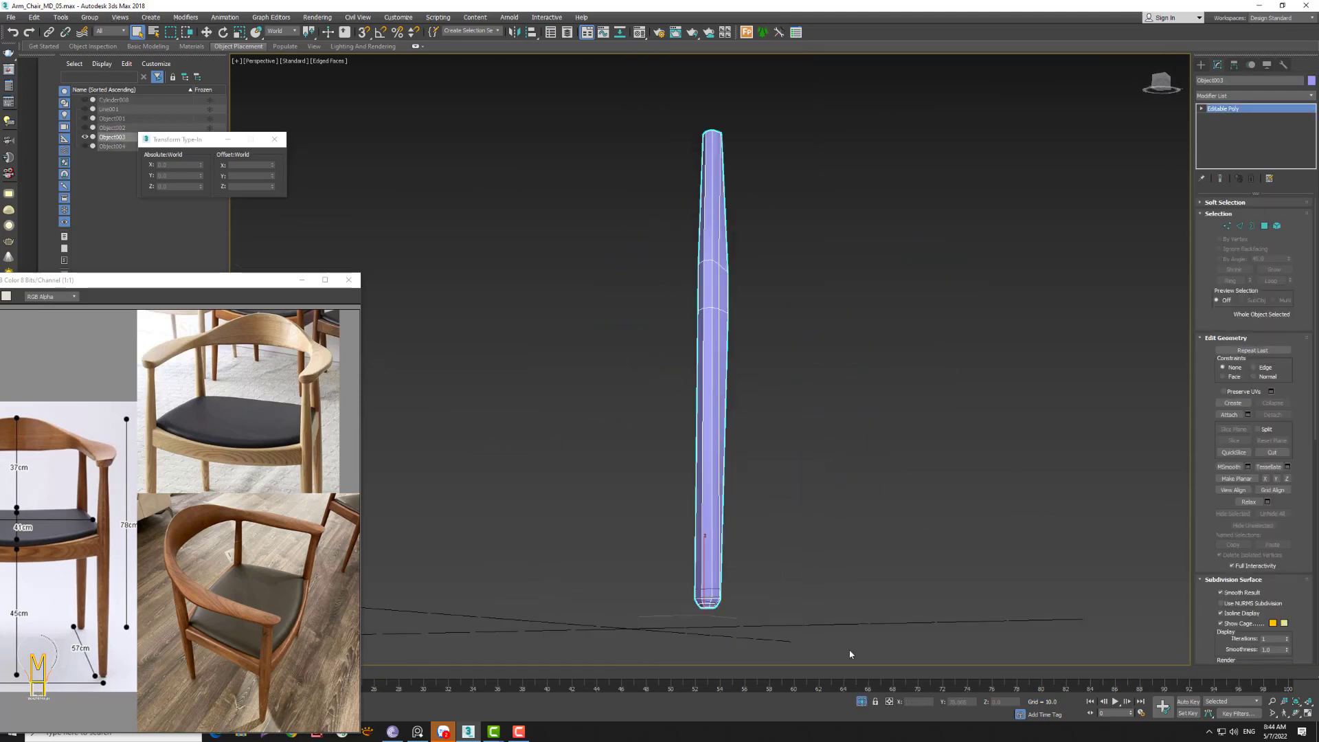
mouse_move(759, 444)
middle_mouse_down("alt")
mouse_move(762, 406)
mouse_move(762, 501)
mouse_move(794, 422)
mouse_move(753, 467)
mouse_move(787, 444)
middle_mouse_up("alt")
- Collapse the leg's open bottom border to a single point
key("3")
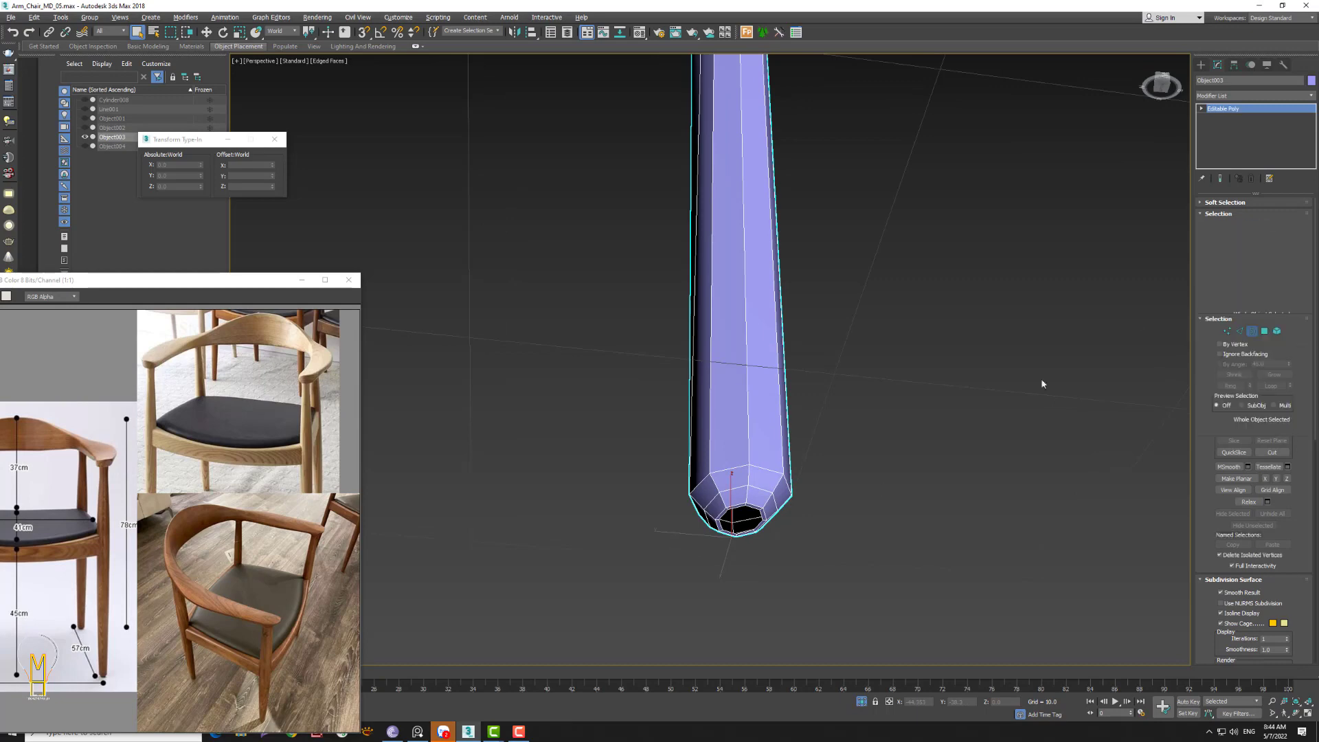
left_click(761, 515)
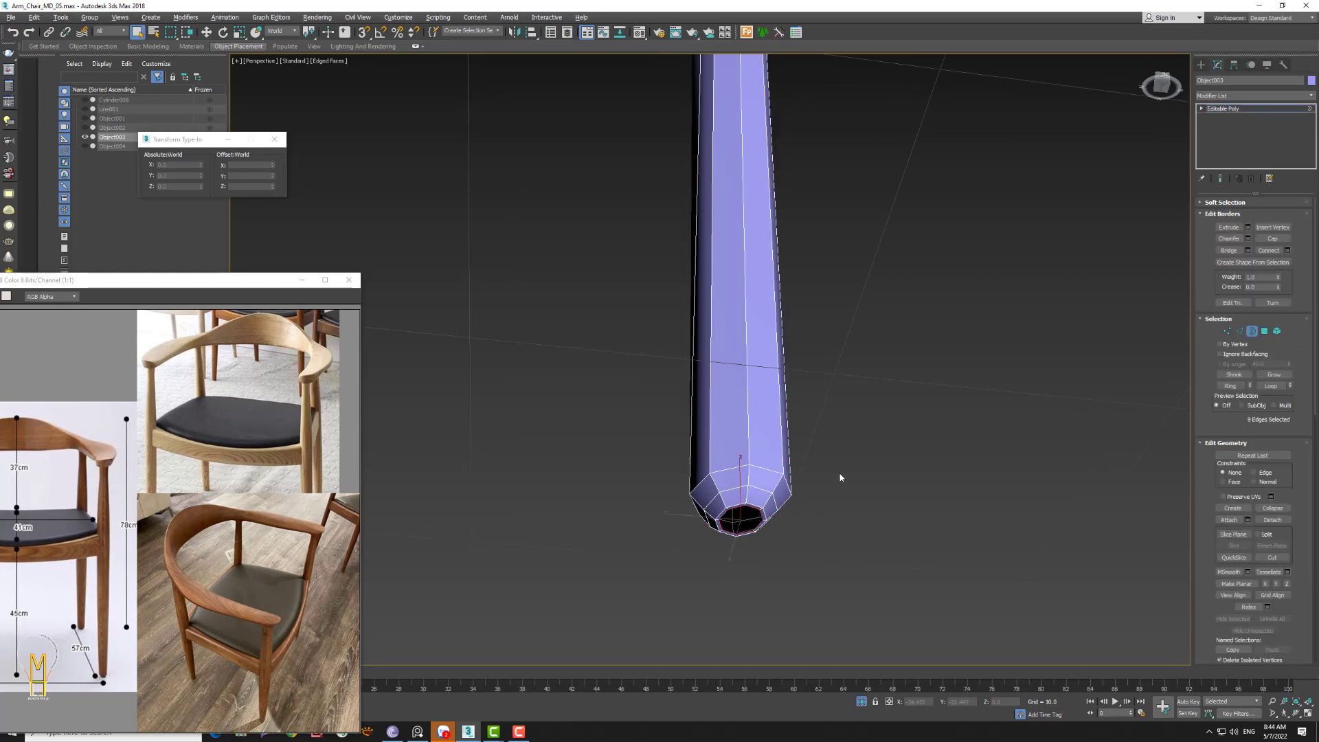
left_click(238, 35)
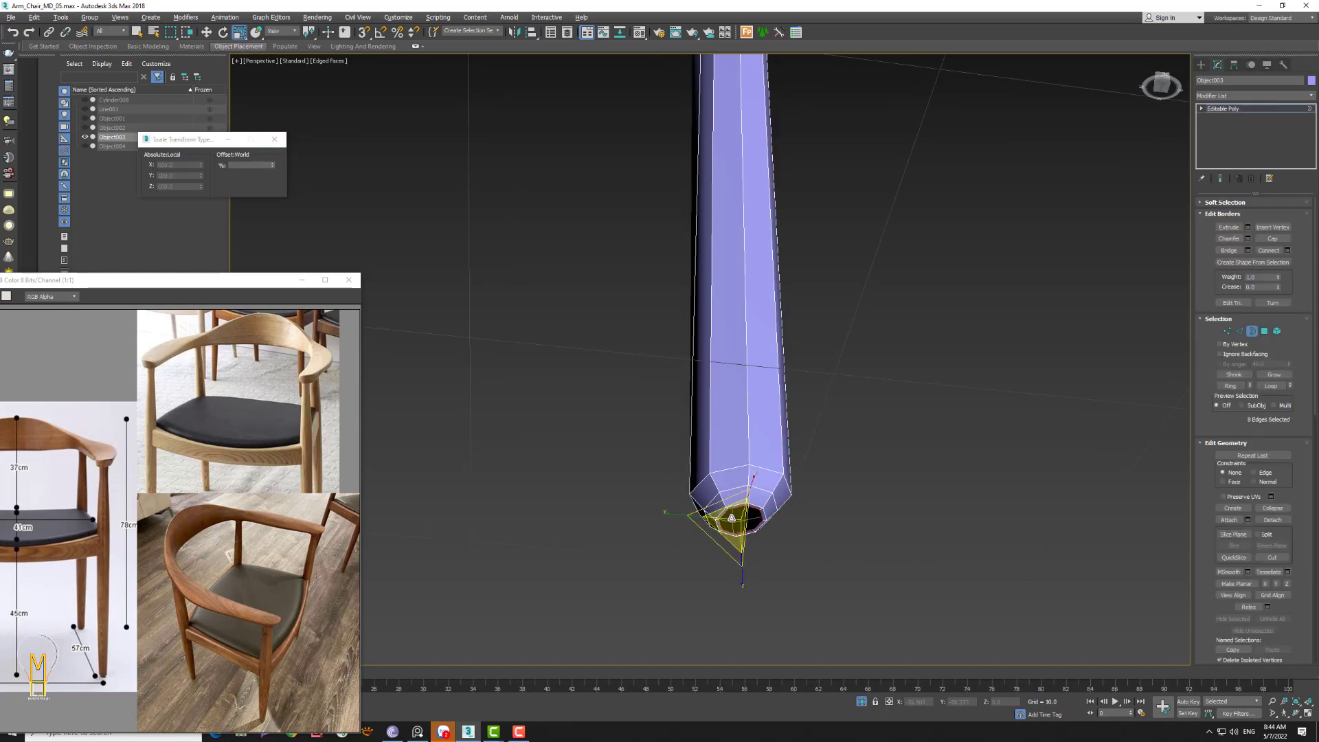
left_click(1274, 509)
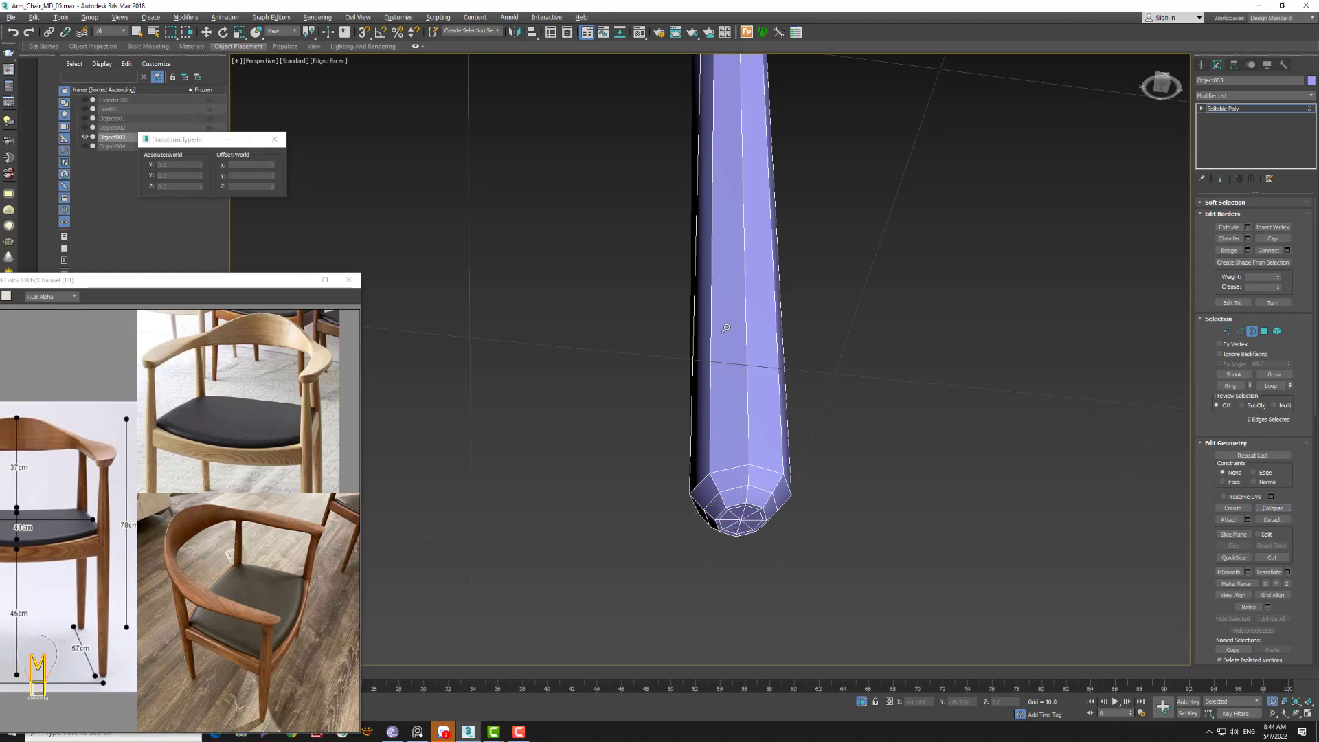
scroll(683, 461, "down", 3)
mouse_move(684, 419)
middle_mouse_down()
mouse_move(683, 460)
mouse_move(743, 288)
mouse_move(917, 286)
middle_mouse_up()
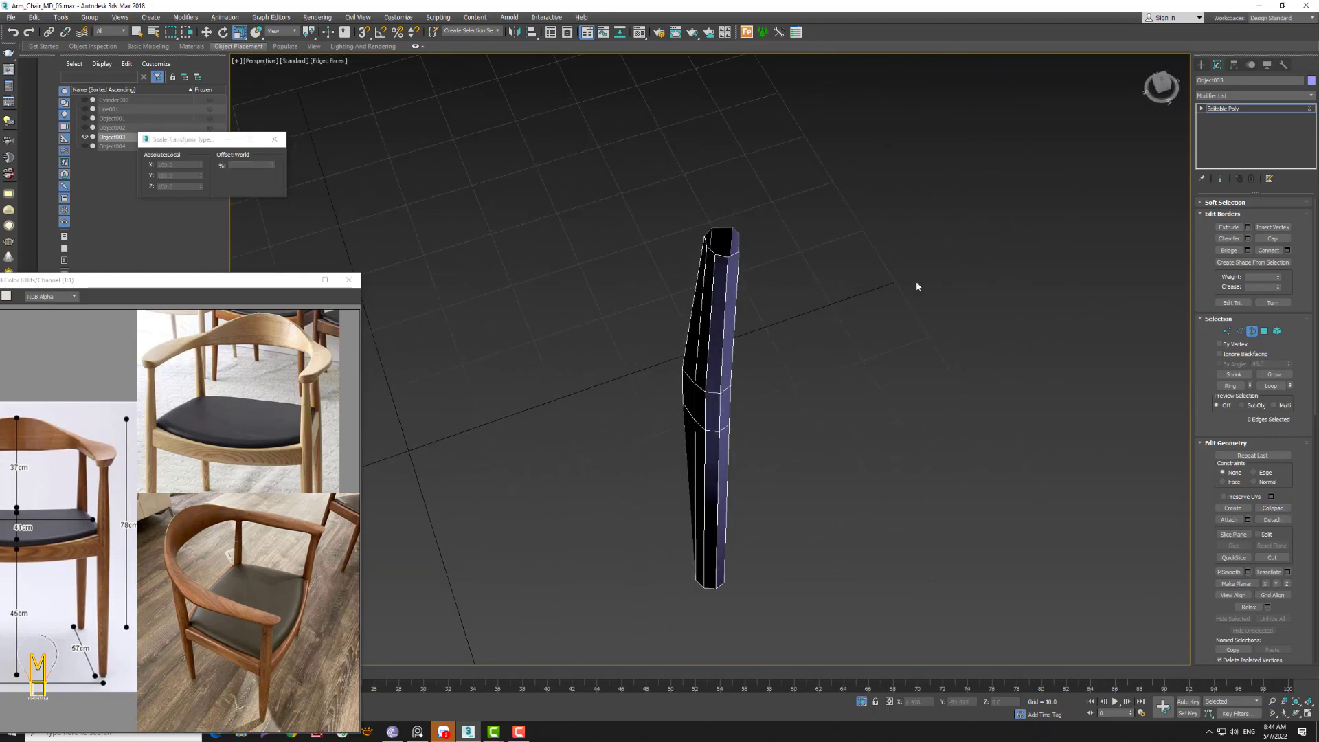
mouse_move(733, 256)
middle_mouse_down("alt")
mouse_move(762, 274)
mouse_move(794, 403)
mouse_move(783, 297)
mouse_move(804, 384)
mouse_move(1066, 295)
middle_mouse_up("alt")
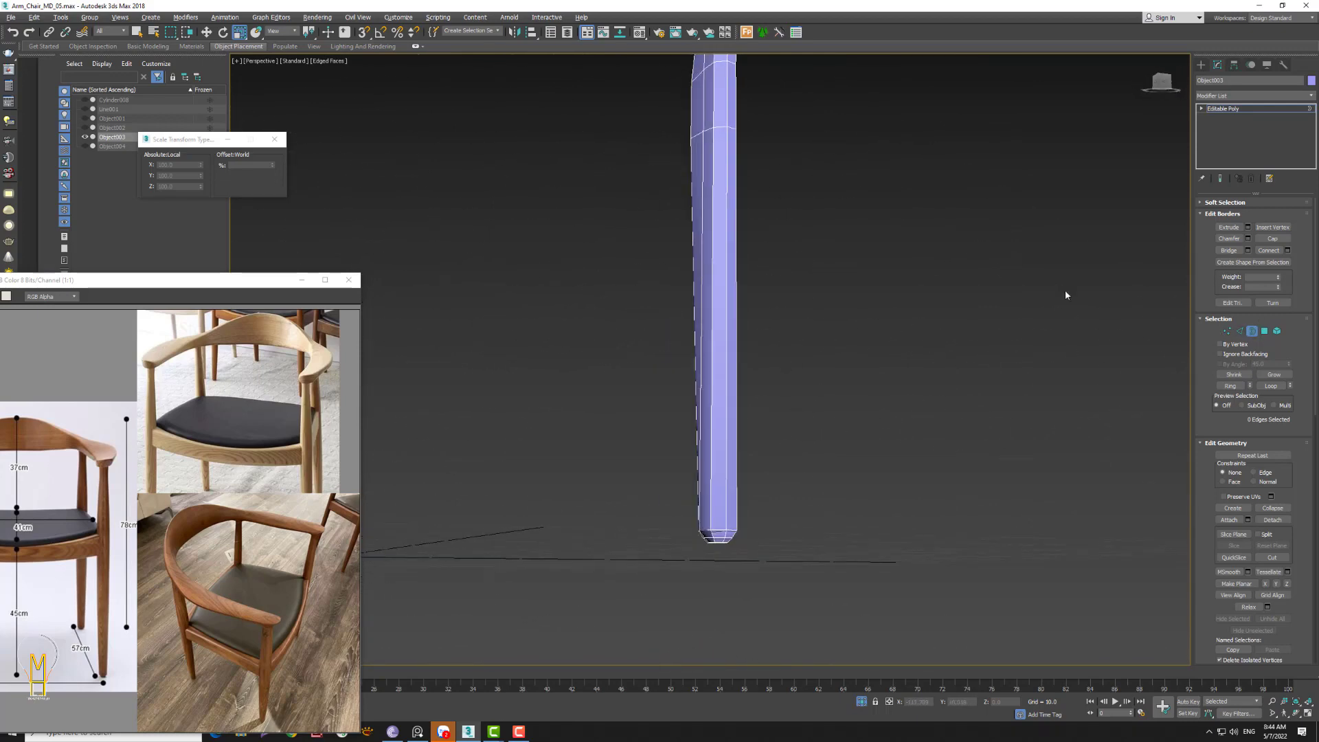
mouse_move(923, 293)
middle_mouse_down("alt")
mouse_move(916, 356)
mouse_move(996, 343)
middle_mouse_up("alt")
- Add an Unwrap UVW modifier to the leg, then remove it again
left_click(1257, 108)
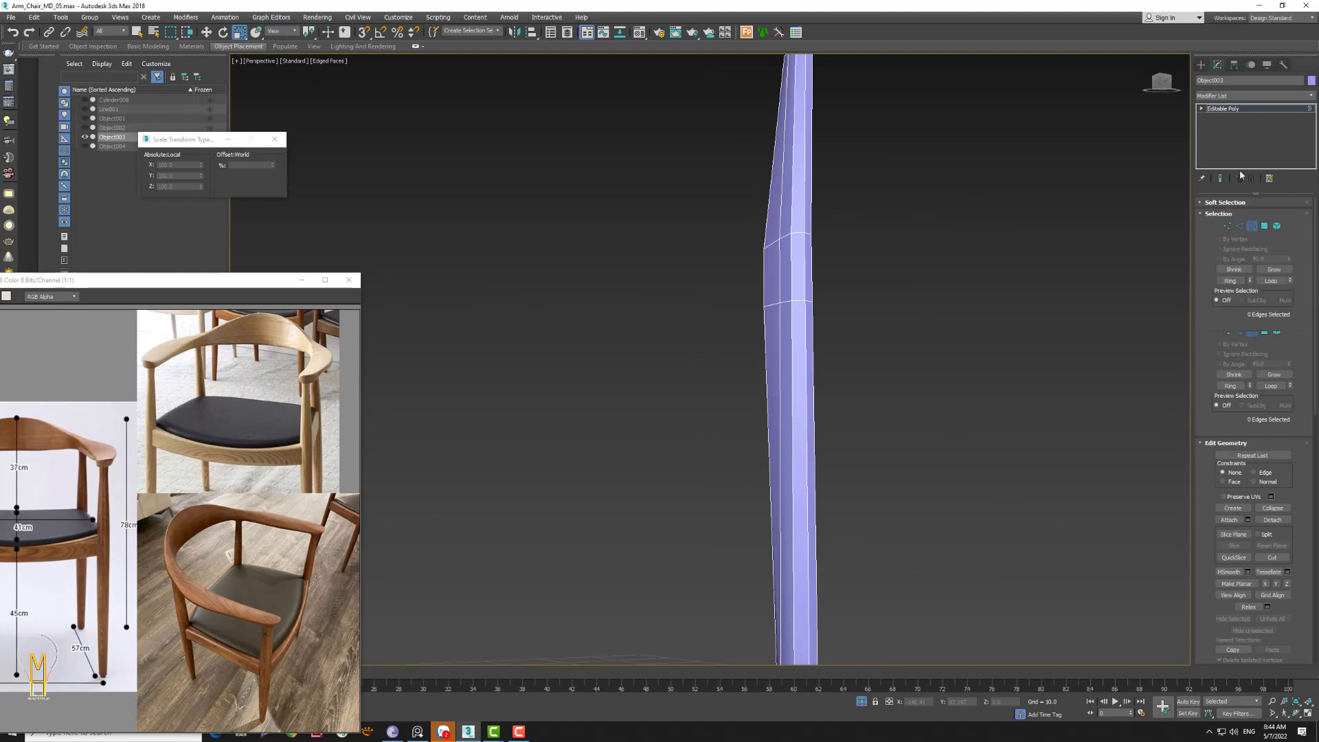
left_click(1257, 96)
key("u")
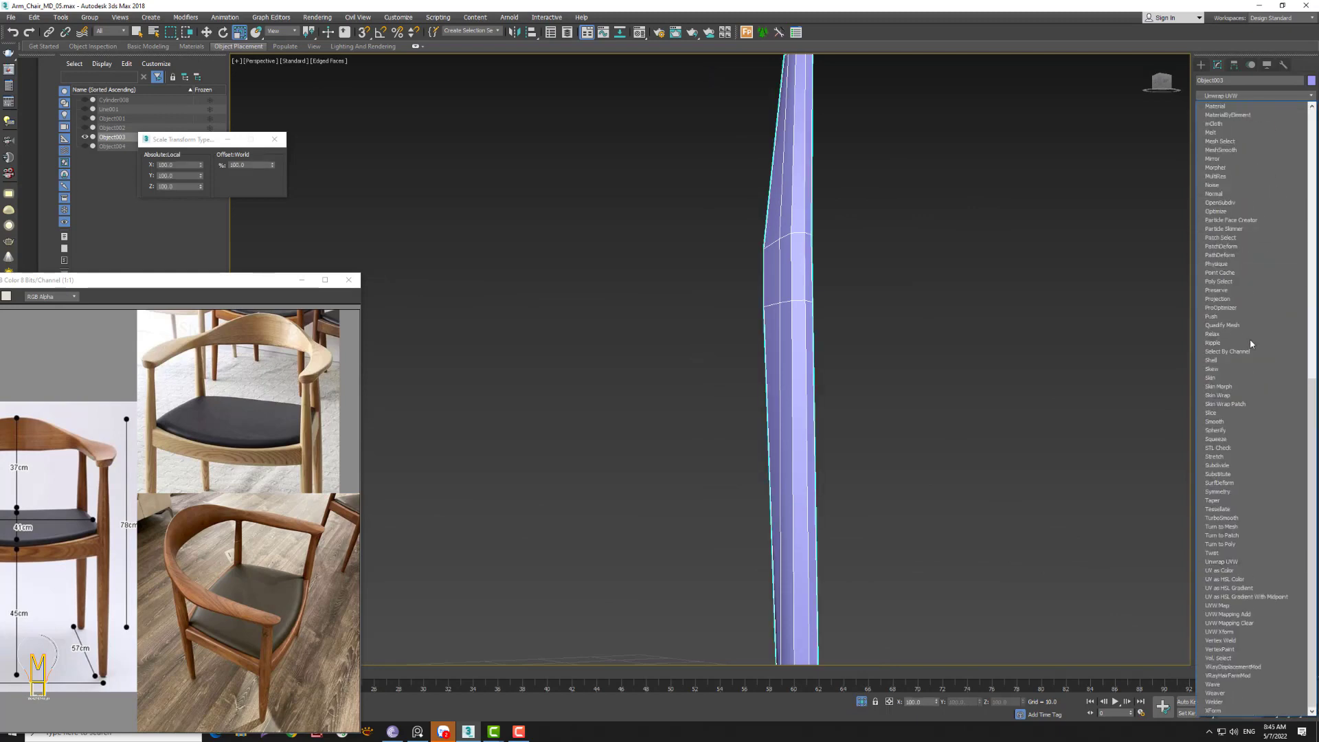
left_click(1242, 562)
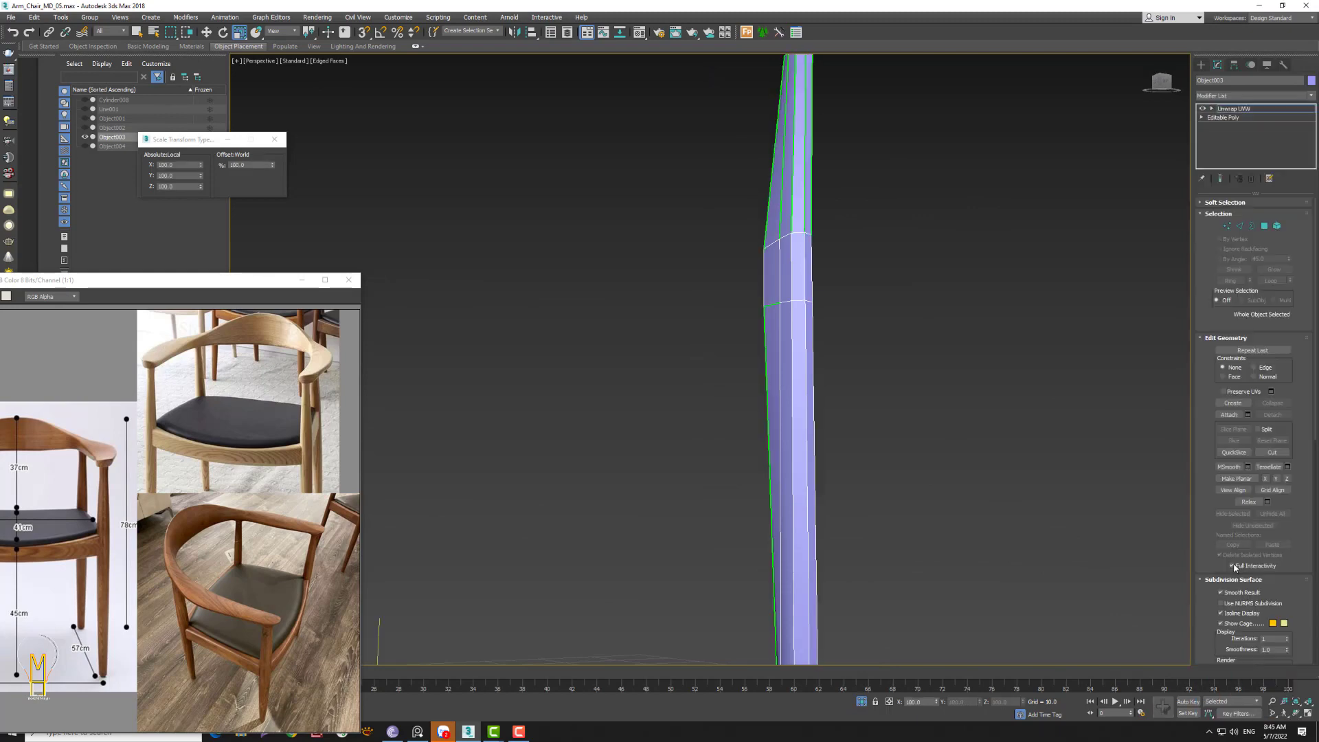
scroll(816, 393, "down", 1)
scroll(844, 402, "down", 3)
scroll(874, 412, "down", 2)
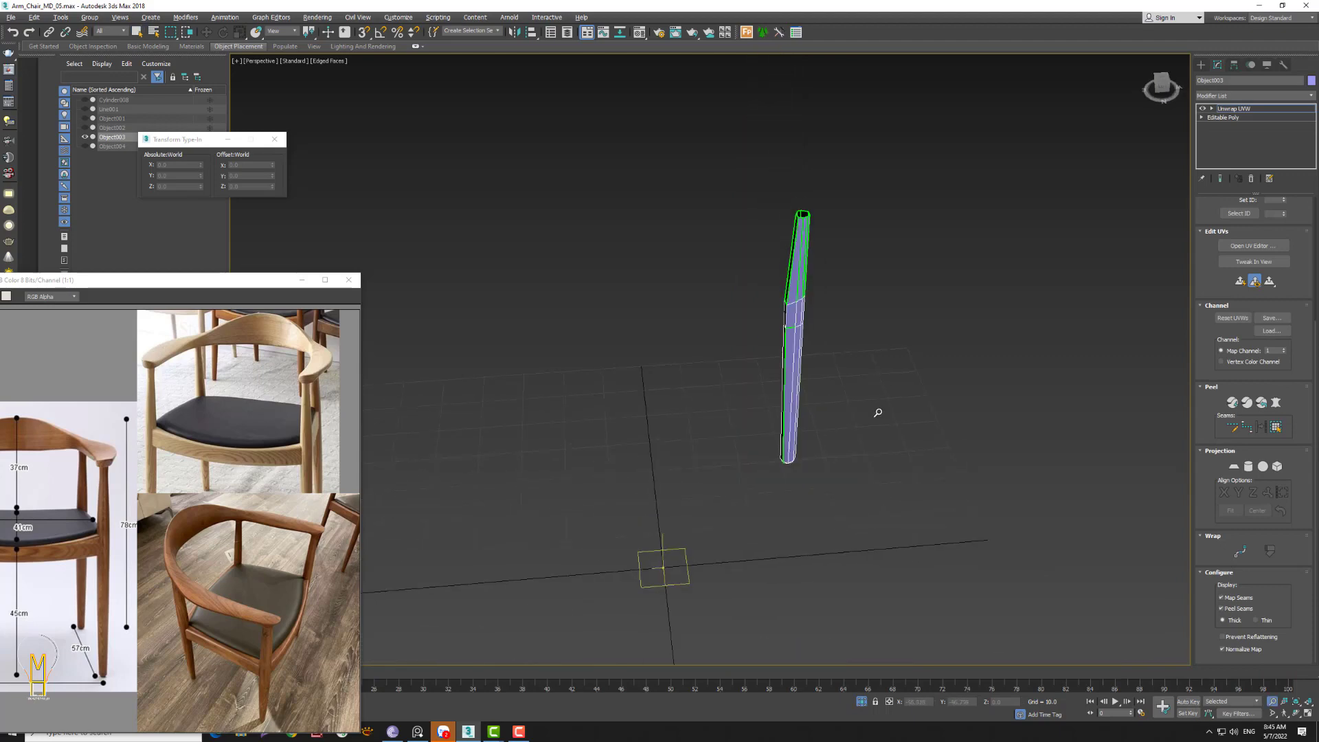
scroll(931, 405, "down", 2)
scroll(858, 415, "up", 2)
scroll(830, 442, "up", 1)
scroll(893, 384, "up", 1)
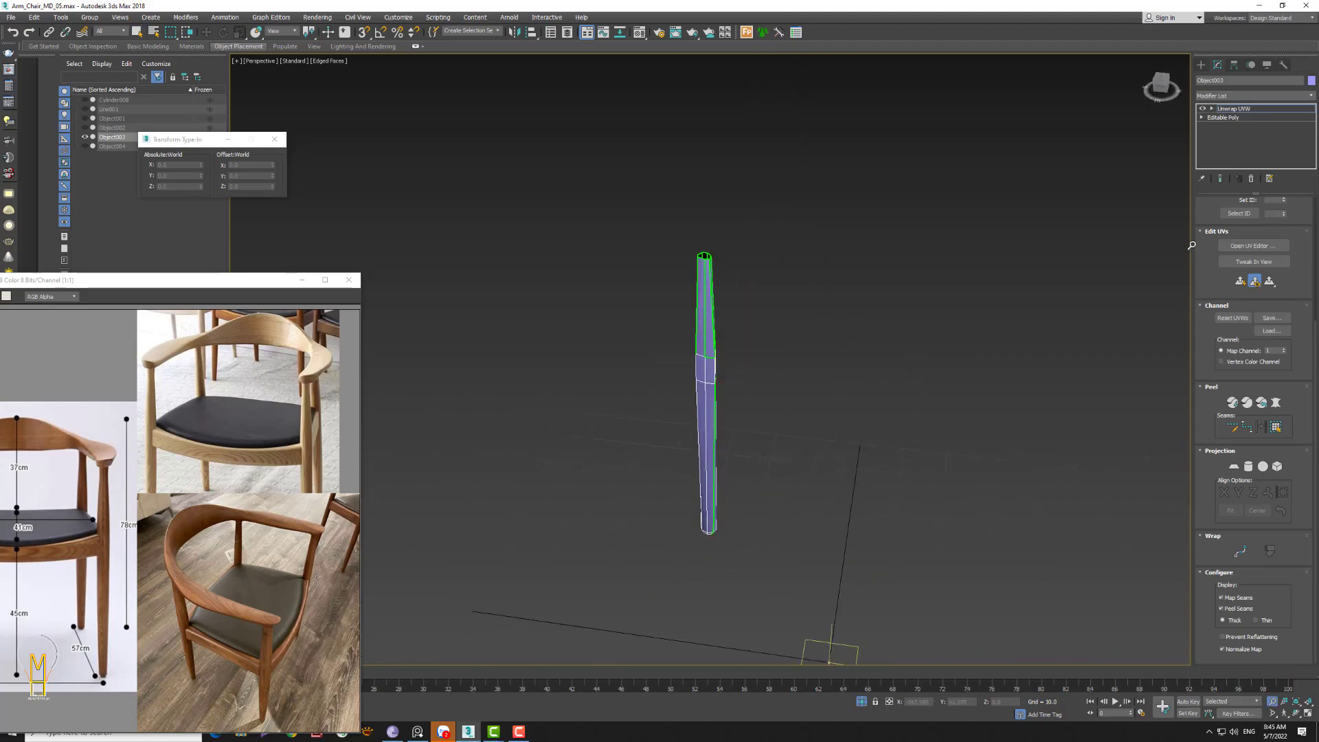
left_click(1250, 178)
- Add the UVW Mapping Clear modifier to the leg
left_click(1253, 95)
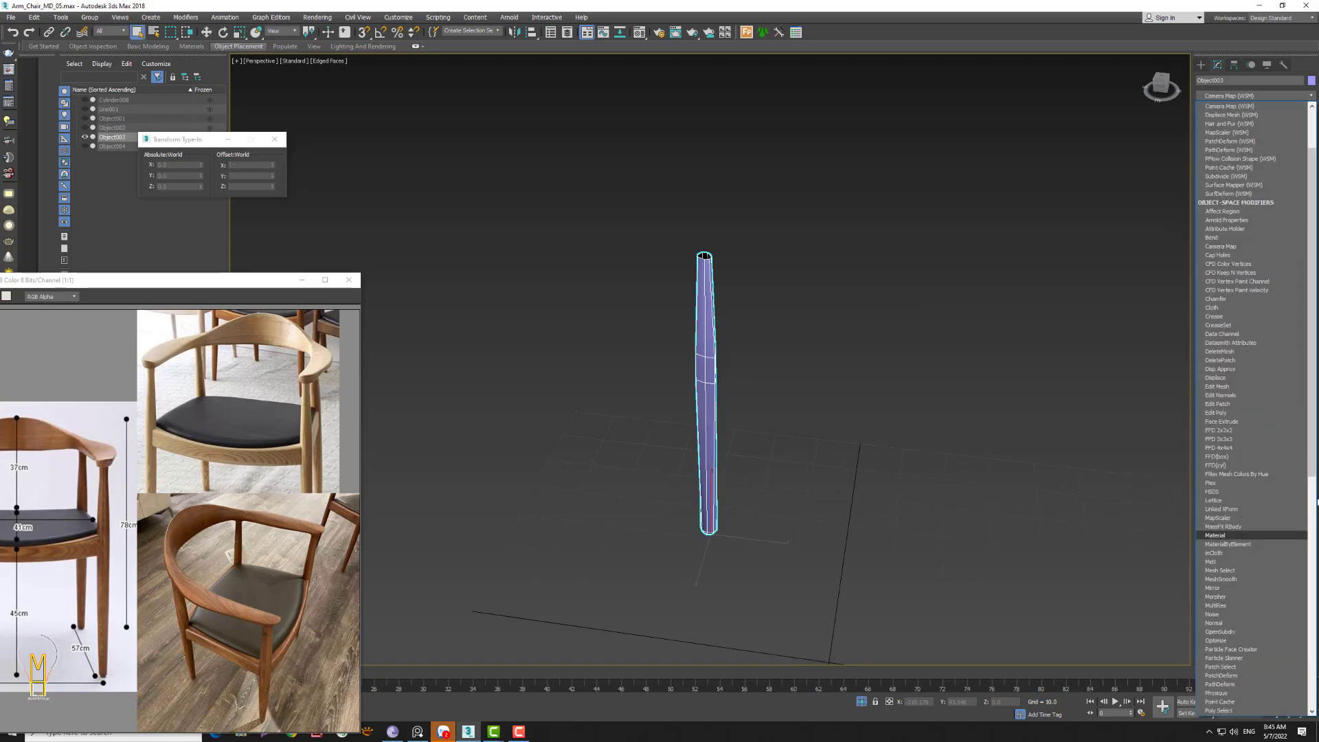
scroll(1238, 467, "down", 5)
scroll(1238, 467, "down", 4)
scroll(1251, 408, "down", 1)
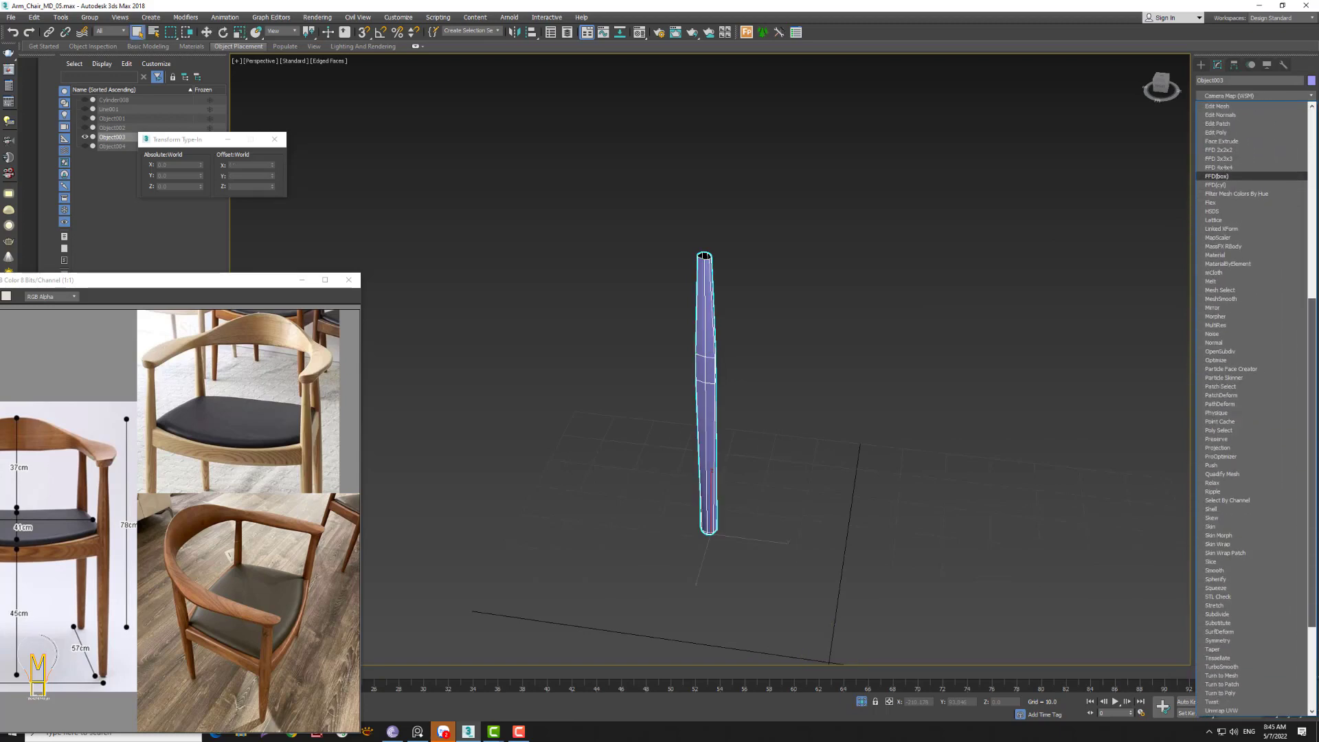
scroll(1251, 408, "down", 1)
scroll(1251, 408, "down", 1)
scroll(1252, 408, "down", 1)
scroll(1257, 660, "down", 2)
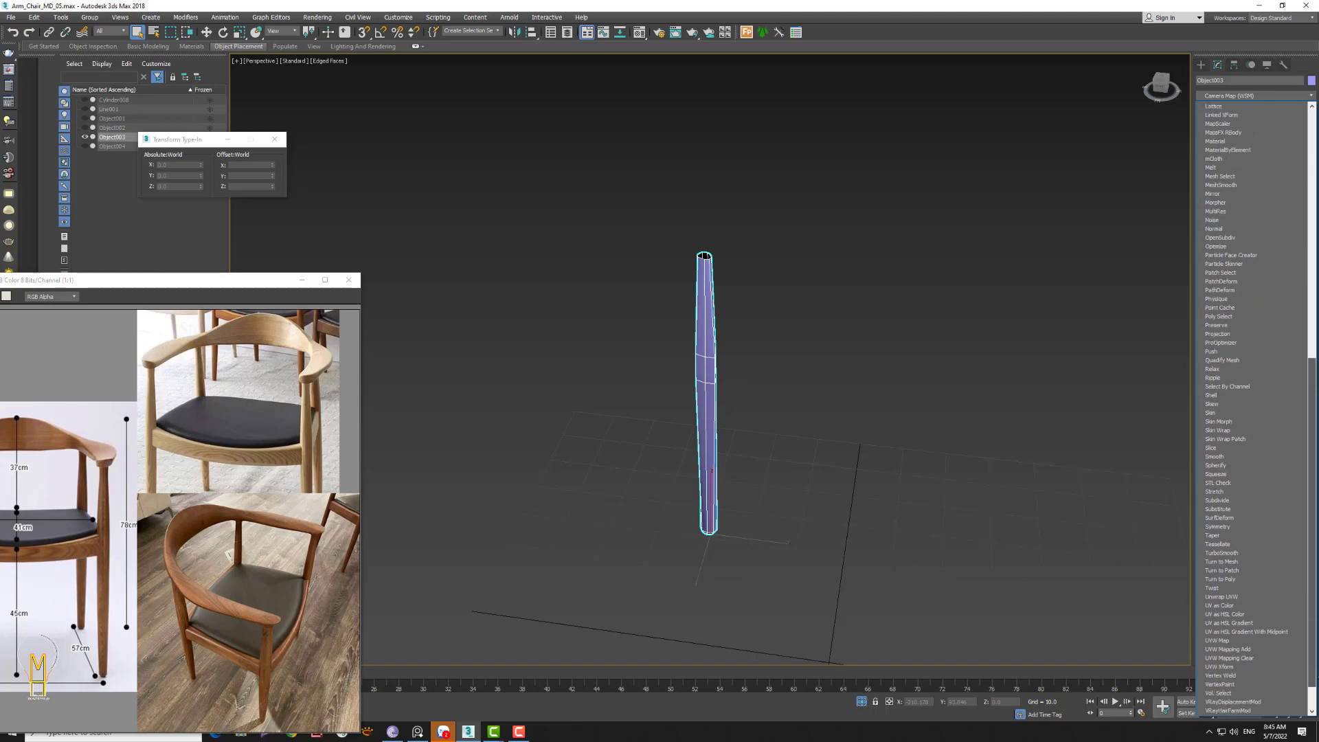
left_click(1261, 658)
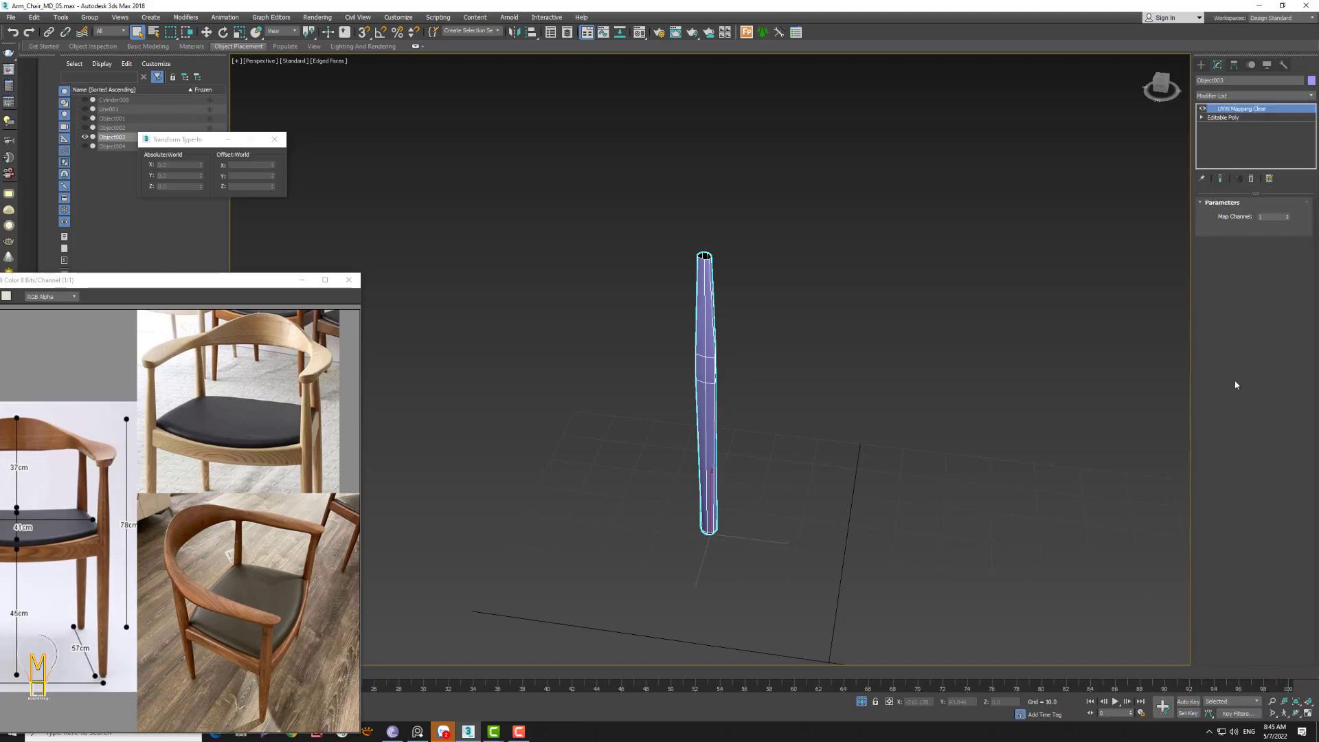
- Add Unwrap UVW on top of UVW Mapping Clear
left_click(1277, 101)
scroll(1265, 415, "down", 3)
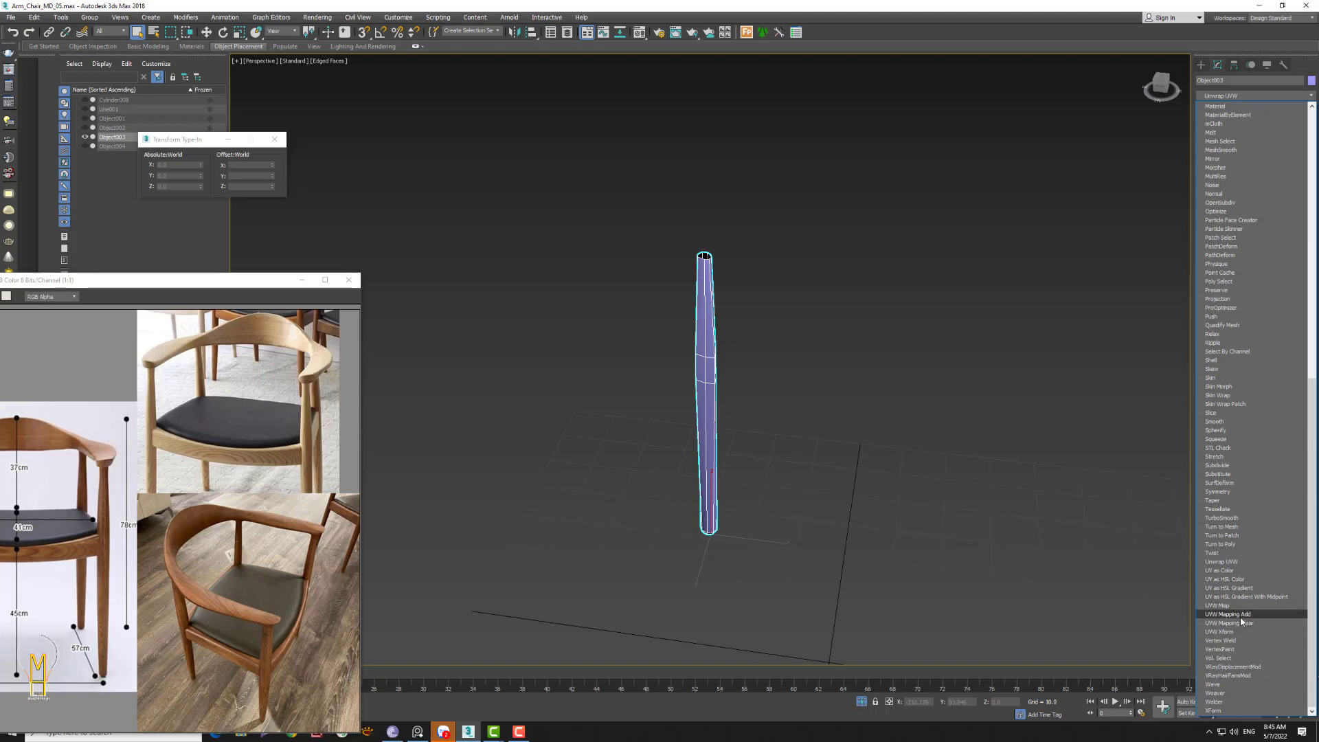
left_click(1221, 561)
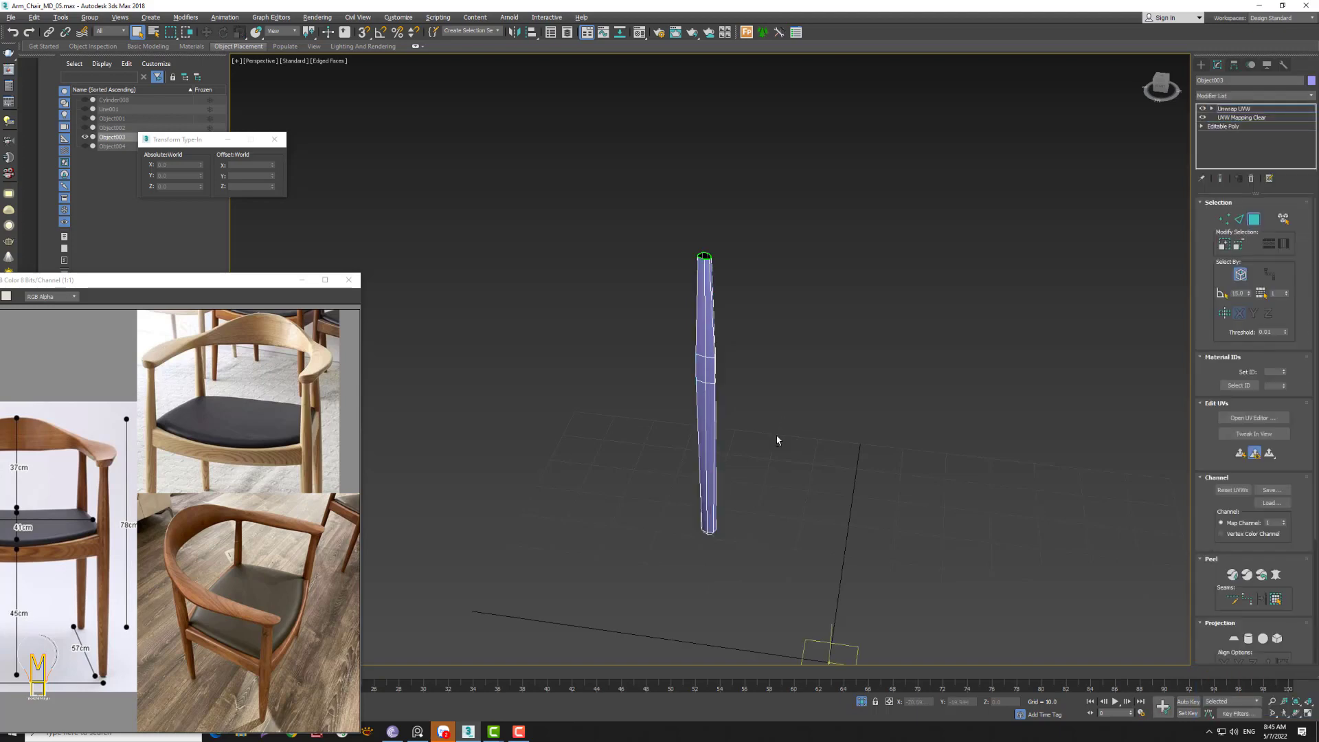
- Convert the leg's bottom cap edge loop into UV seams
mouse_move(710, 465)
middle_mouse_down("alt")
mouse_move(724, 432)
mouse_move(733, 518)
mouse_move(713, 534)
mouse_move(1081, 263)
middle_mouse_up("alt")
left_click(1239, 219)
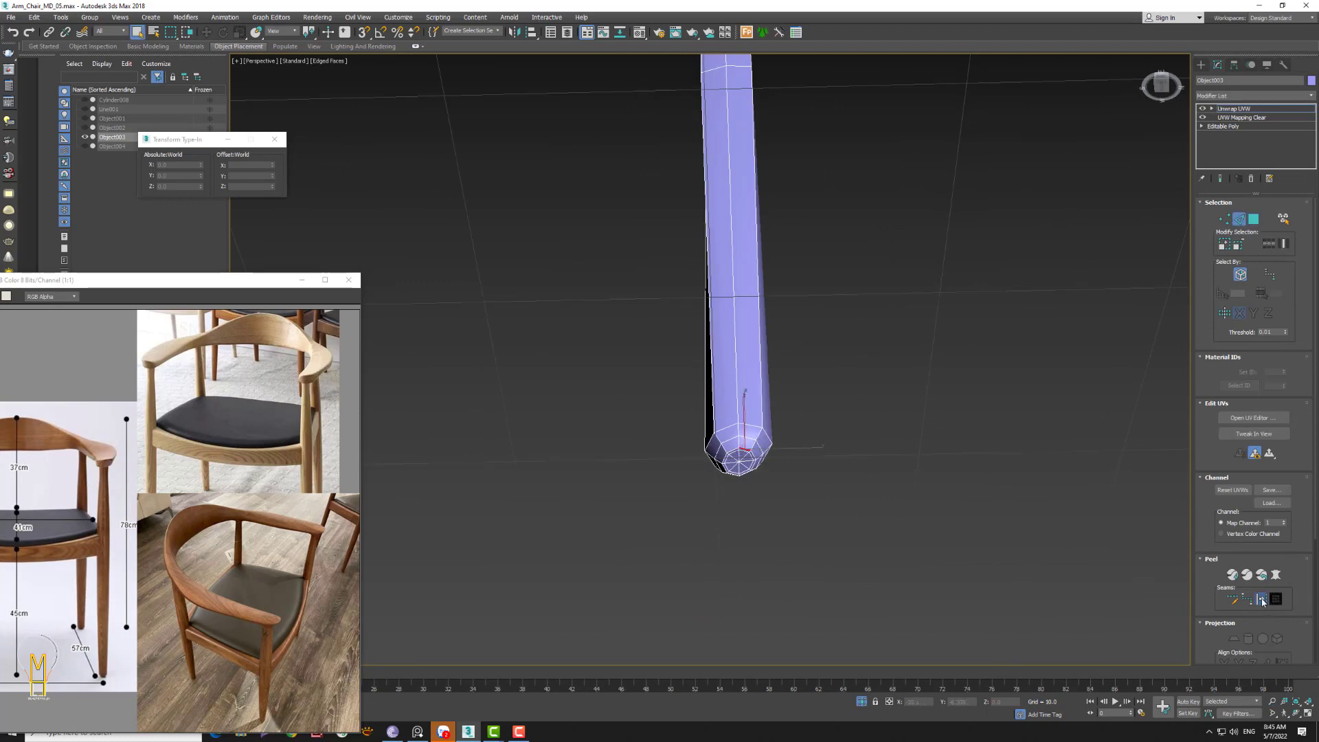
left_click(734, 450)
left_click(1270, 244)
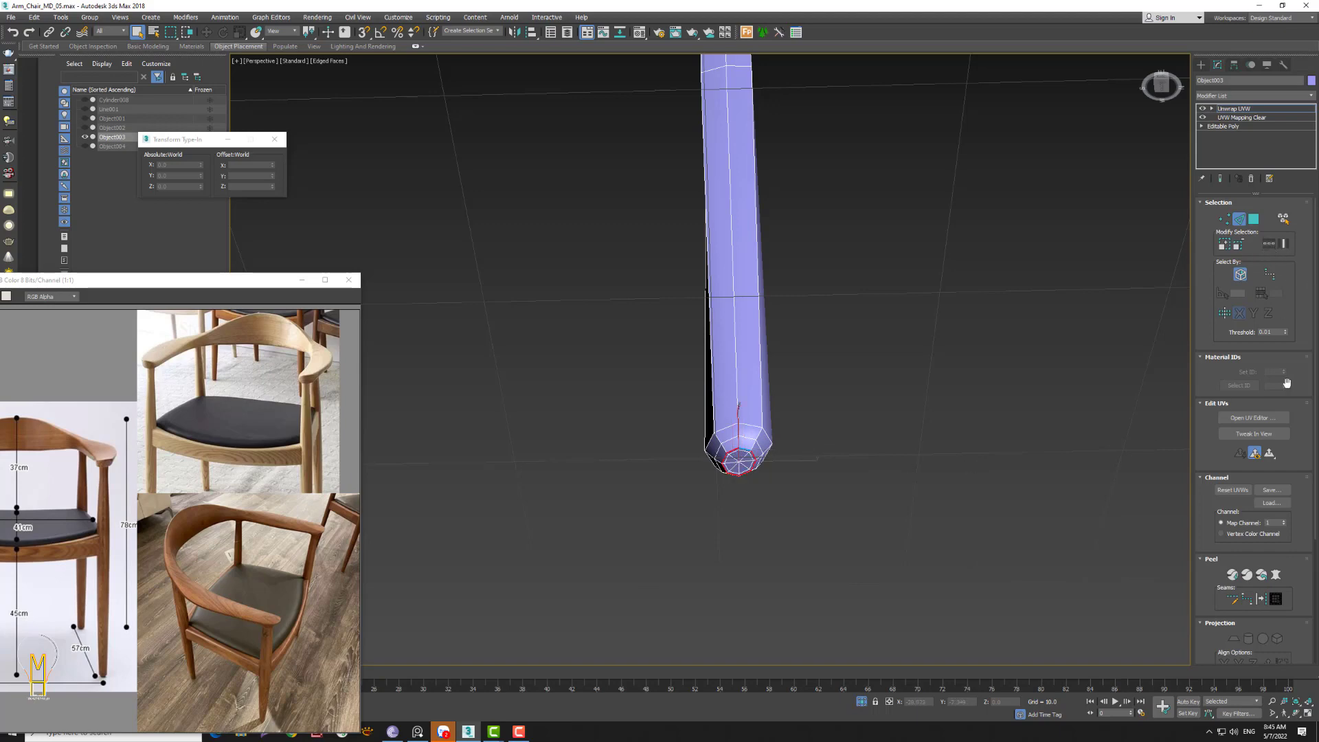
left_click(1269, 599)
- Make a lengthwise edge running the full leg height into a seam
left_click(739, 404)
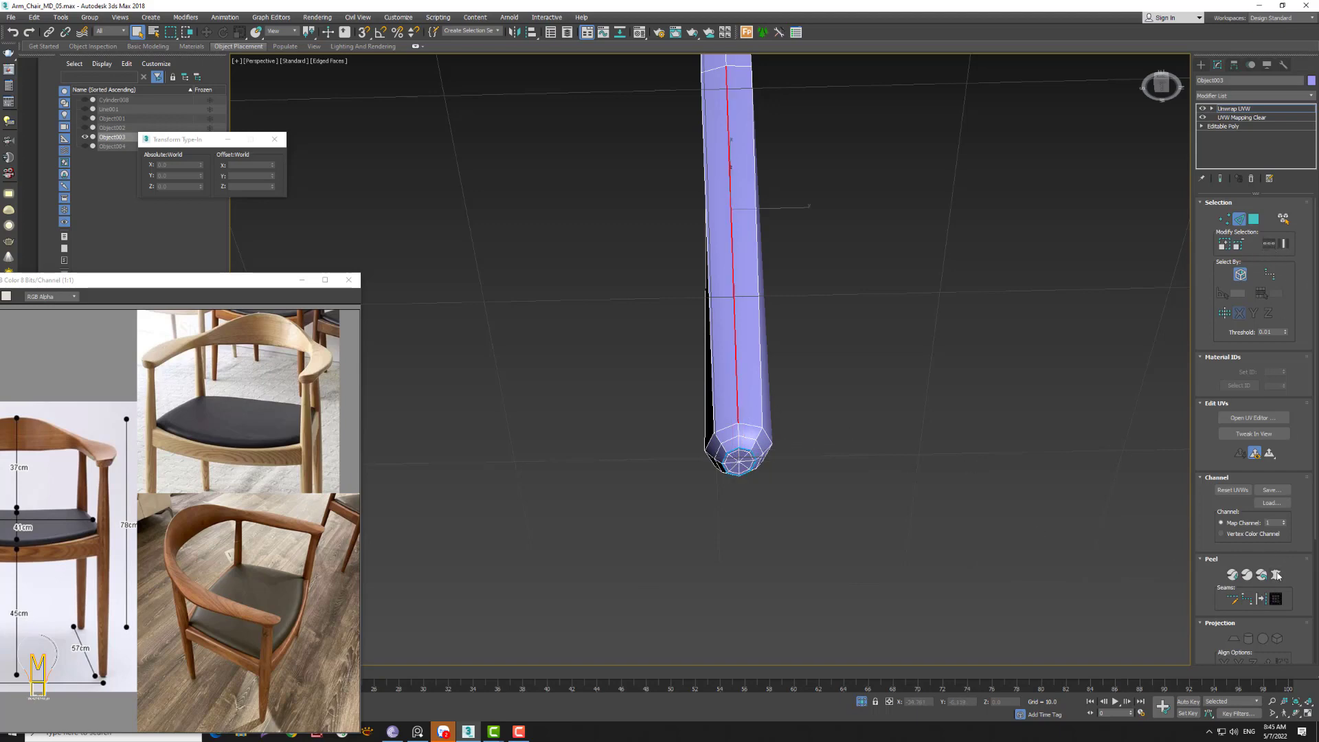
left_click(1269, 244)
middle_click_drag(801, 462, 777, 480, "alt")
left_click(733, 549)
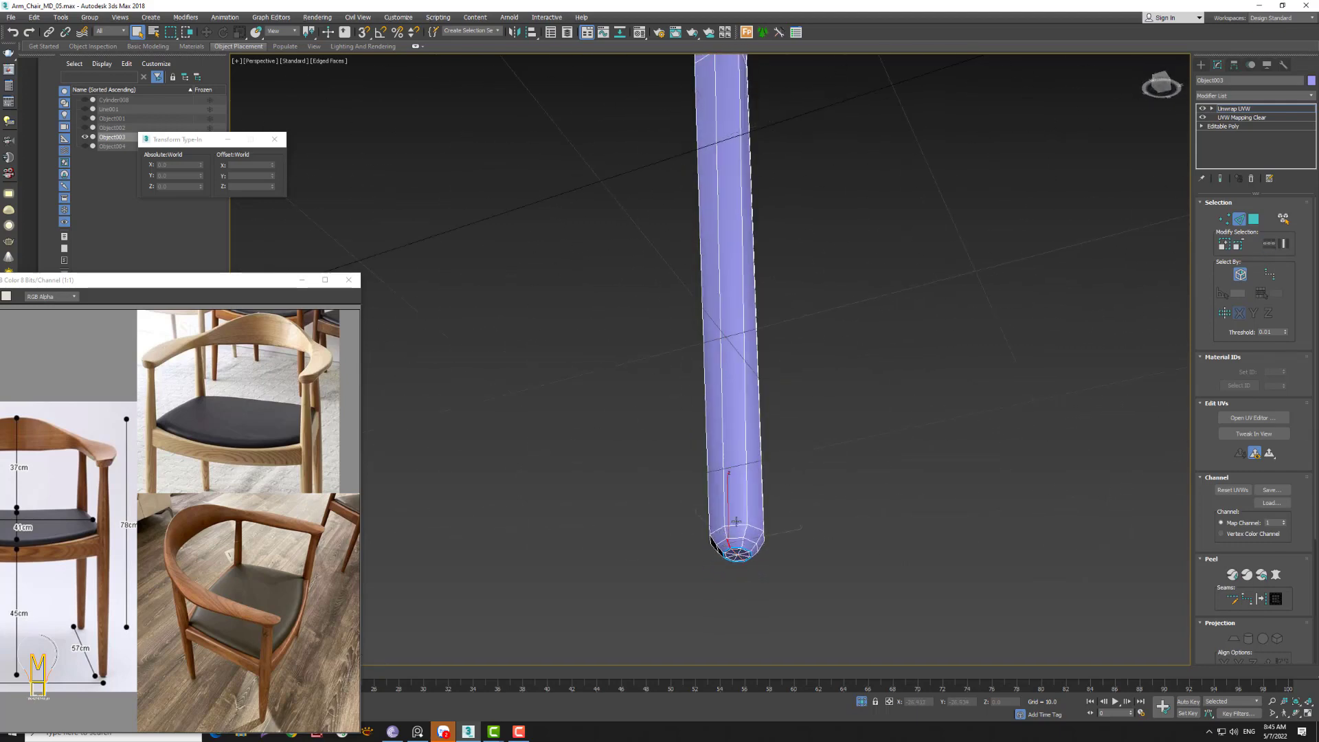
left_click(729, 466)
middle_click_drag(721, 465, 757, 283, "alt")
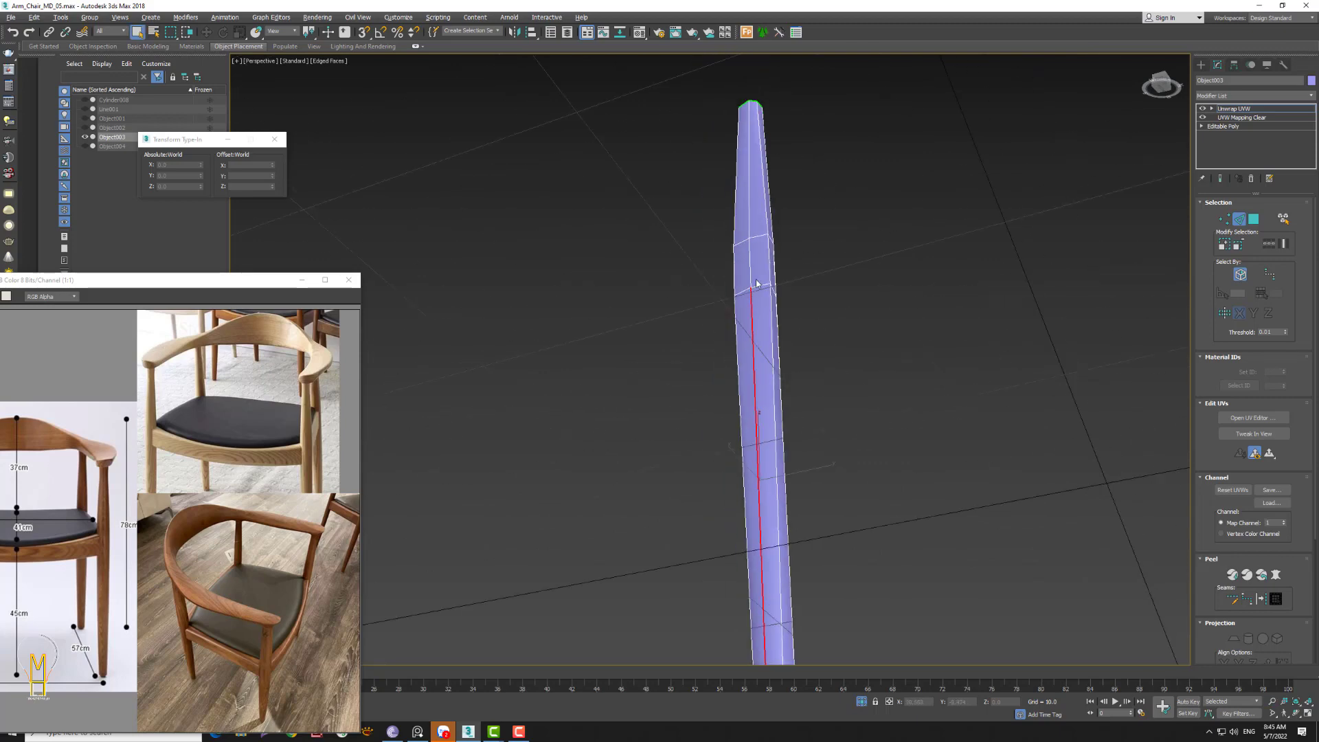
left_click(748, 201, "ctrl")
mouse_move(994, 467)
middle_mouse_down("alt")
mouse_move(830, 447)
mouse_move(812, 490)
middle_mouse_up("alt")
left_click(1262, 598)
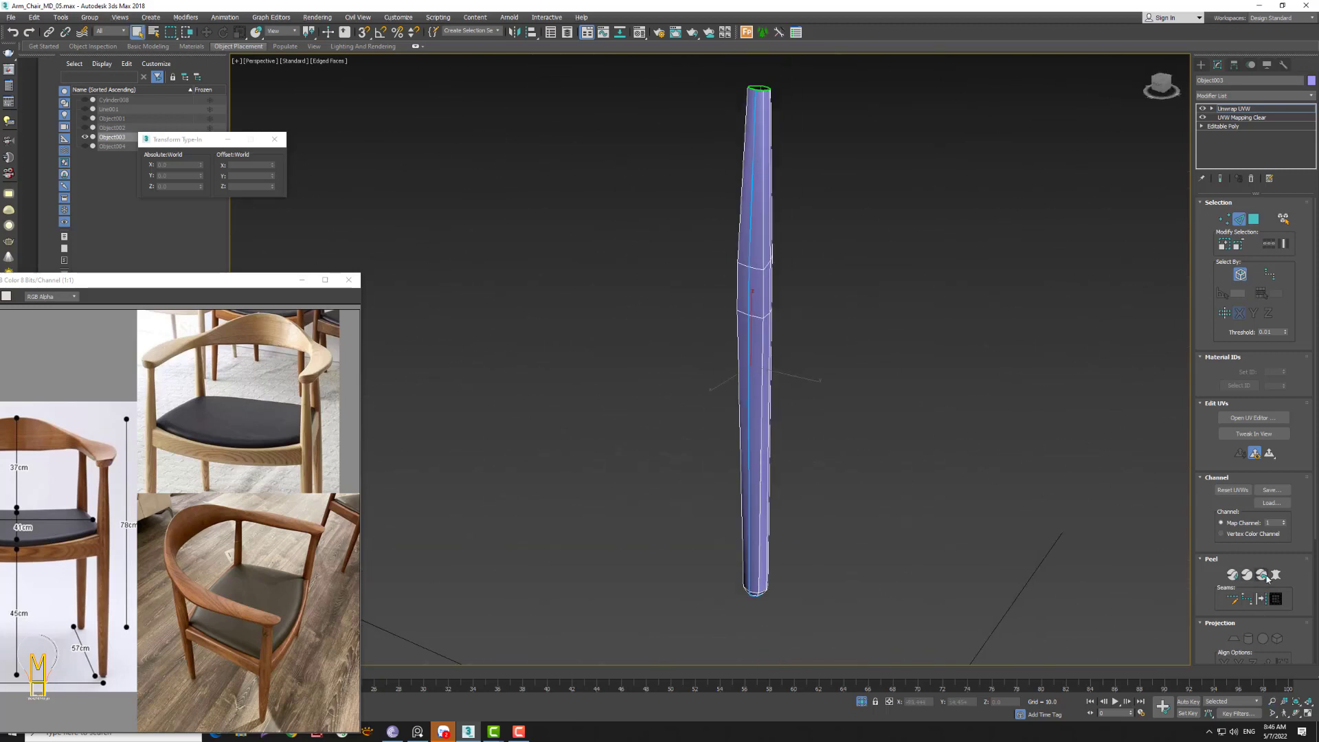
- Select all leg polygons and pelt-map them in the UV editor
left_click(1248, 220)
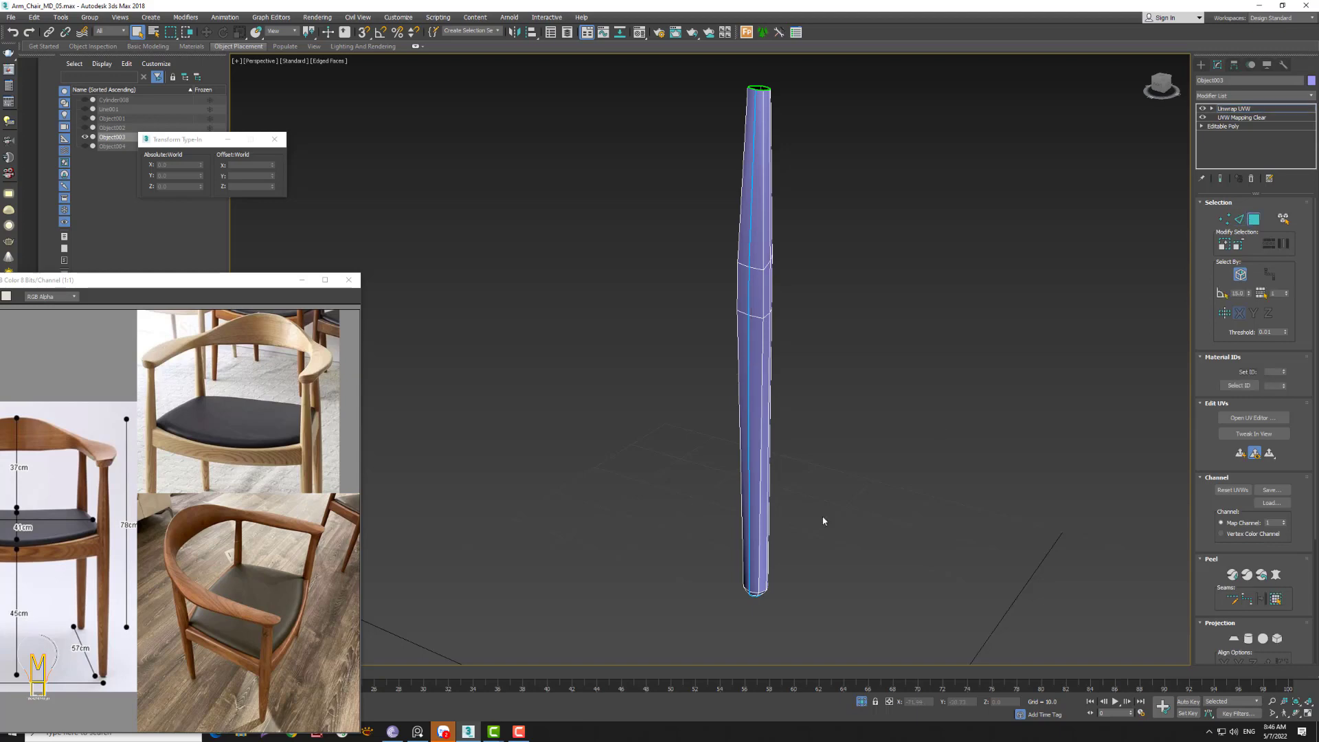
left_click(757, 573)
left_click(1275, 599)
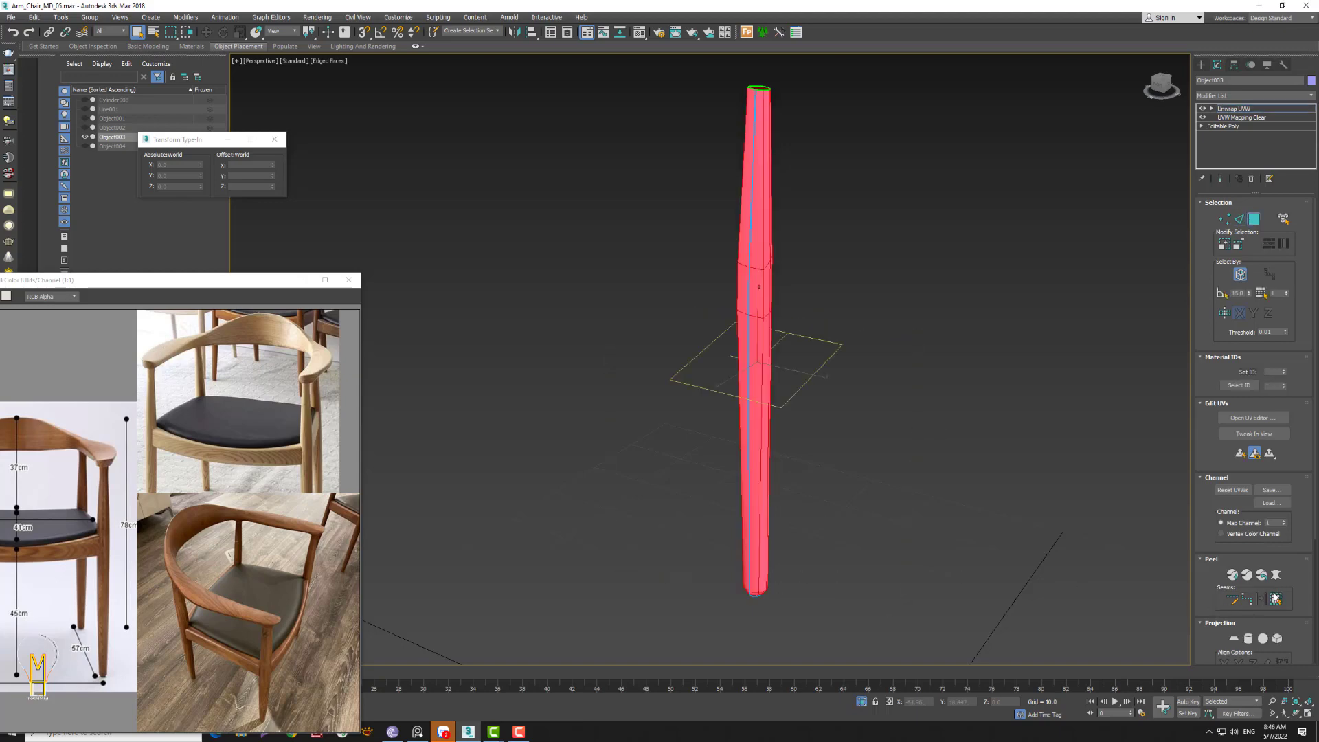
left_click(1269, 575)
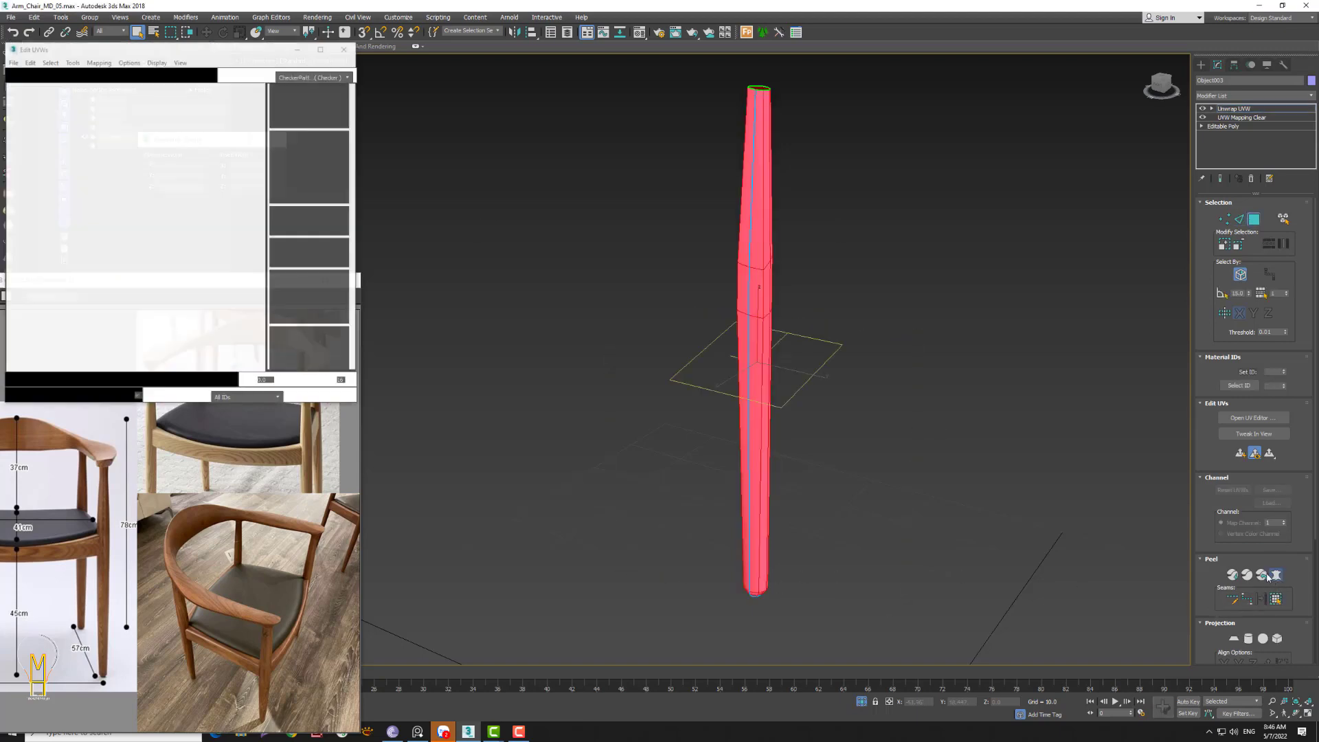
left_click(638, 260)
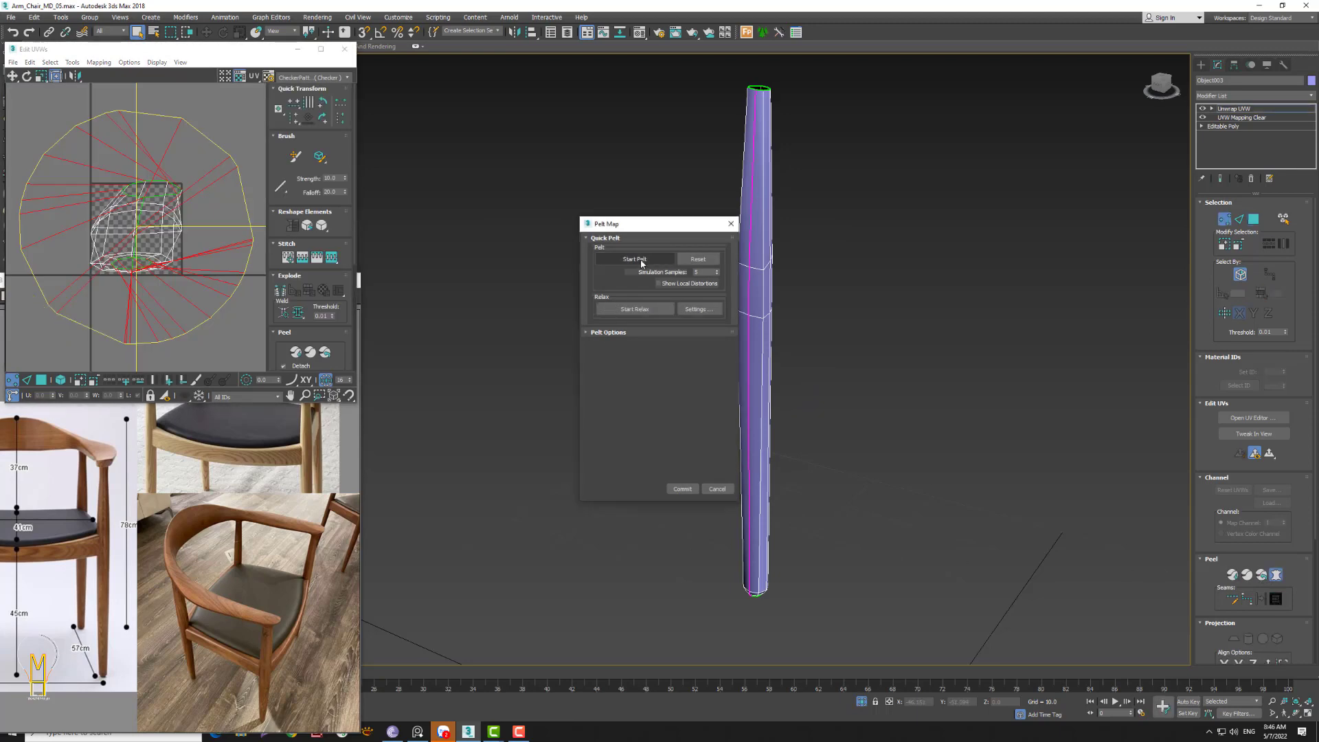
left_click(633, 310)
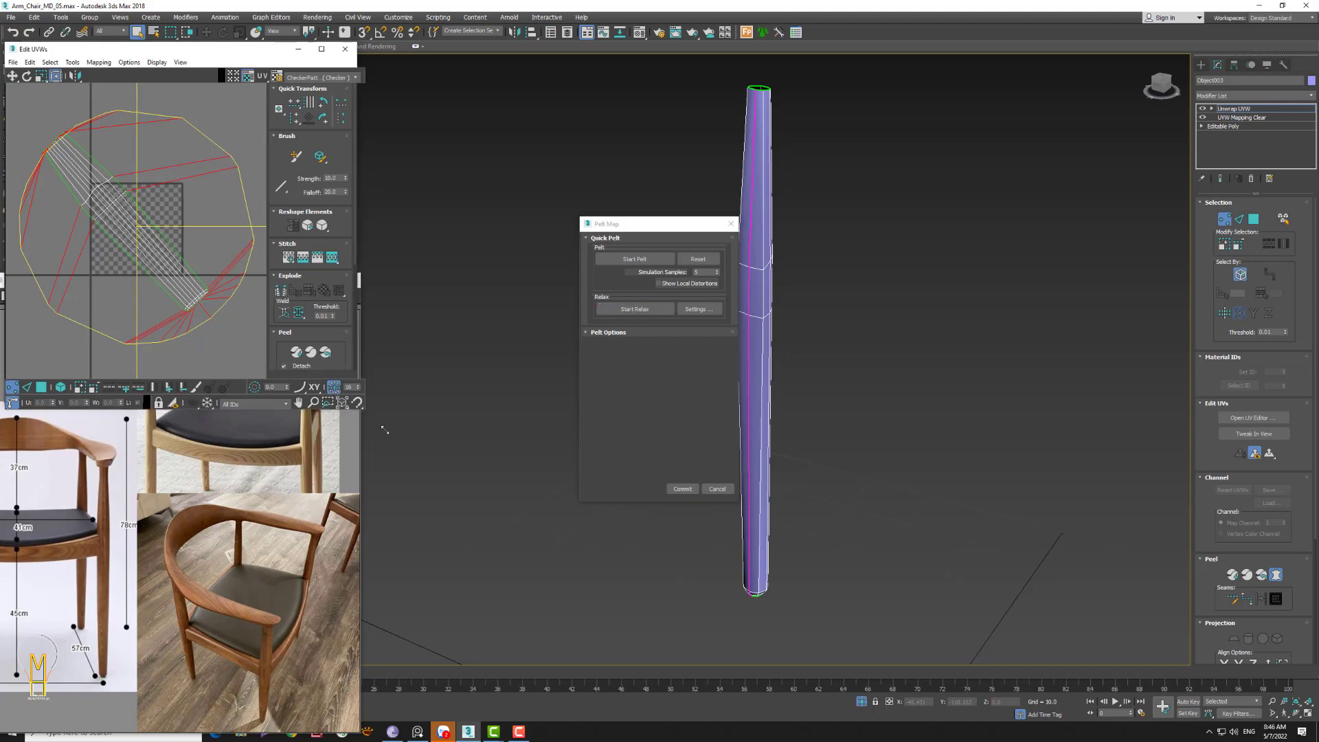
left_click_drag(356, 405, 493, 579)
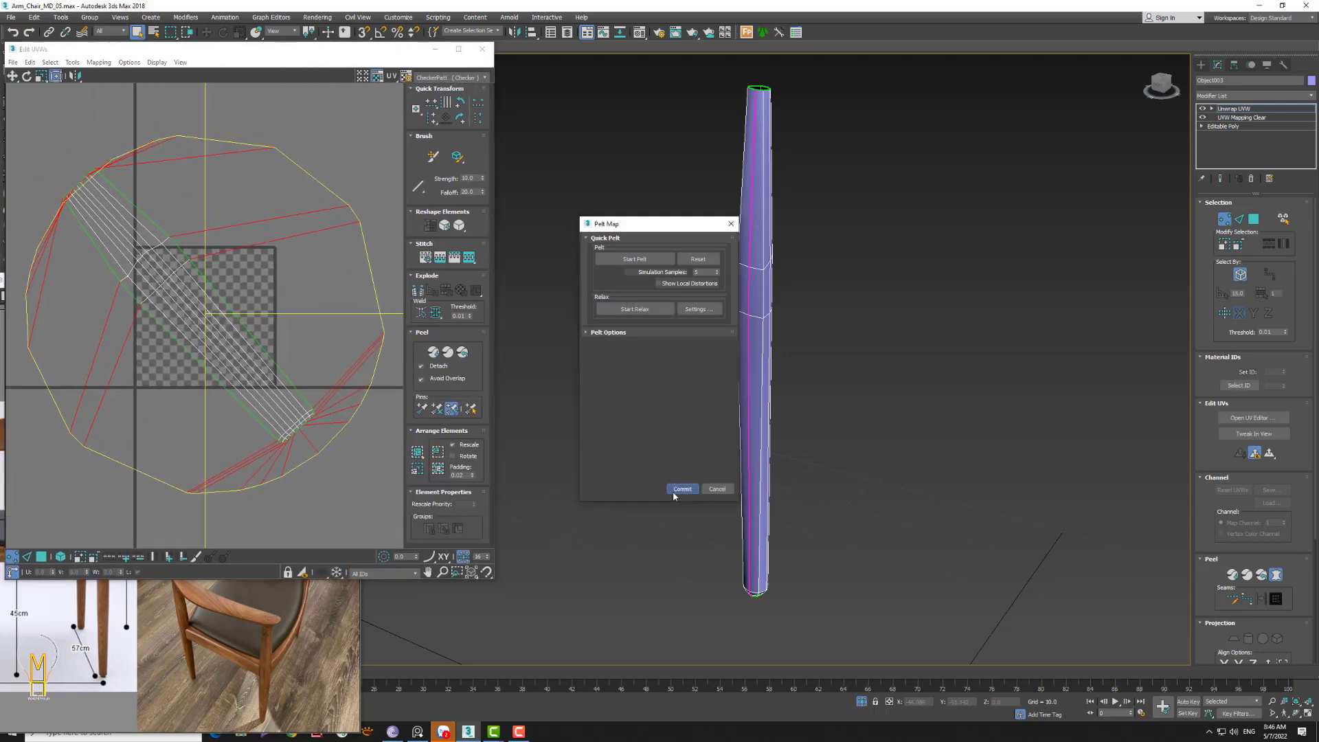
left_click(677, 489)
- Rotate the UV strip upright, redo the pelt map, and pack the UVs
key("e")
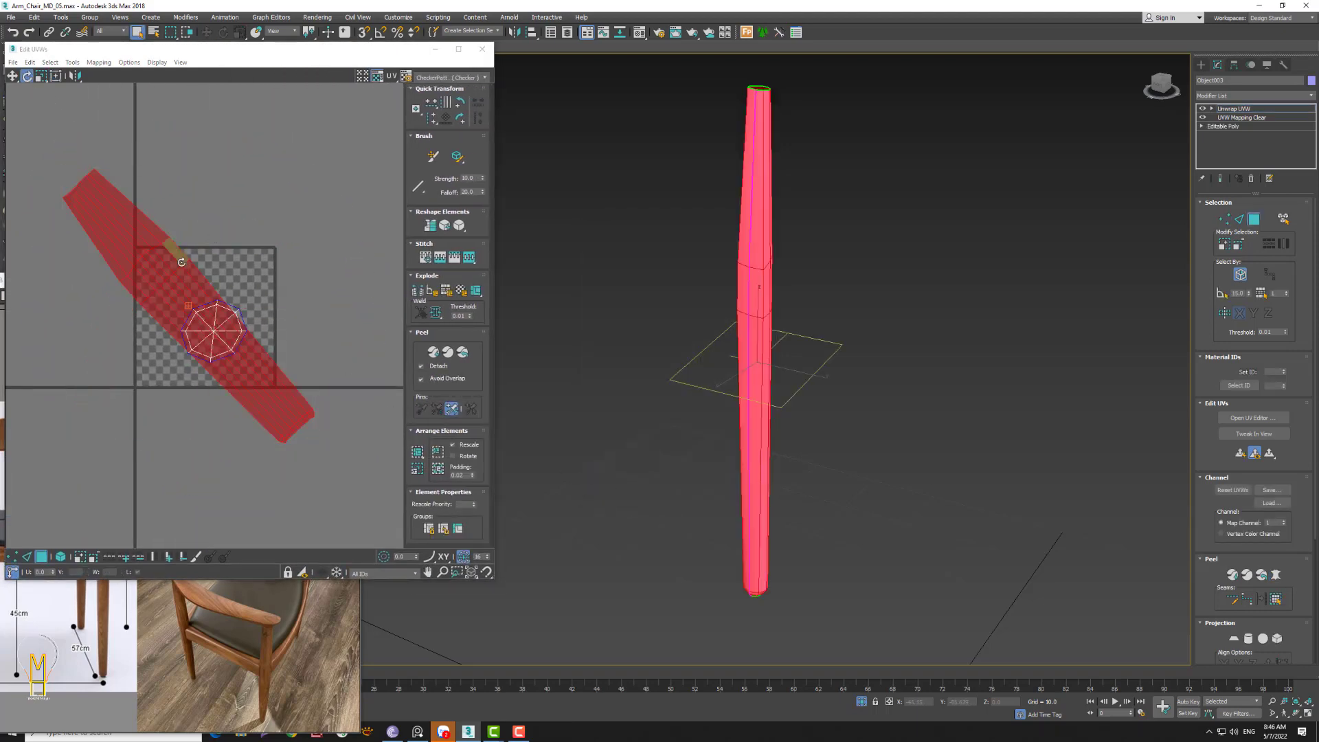
left_click_drag(181, 261, 204, 279)
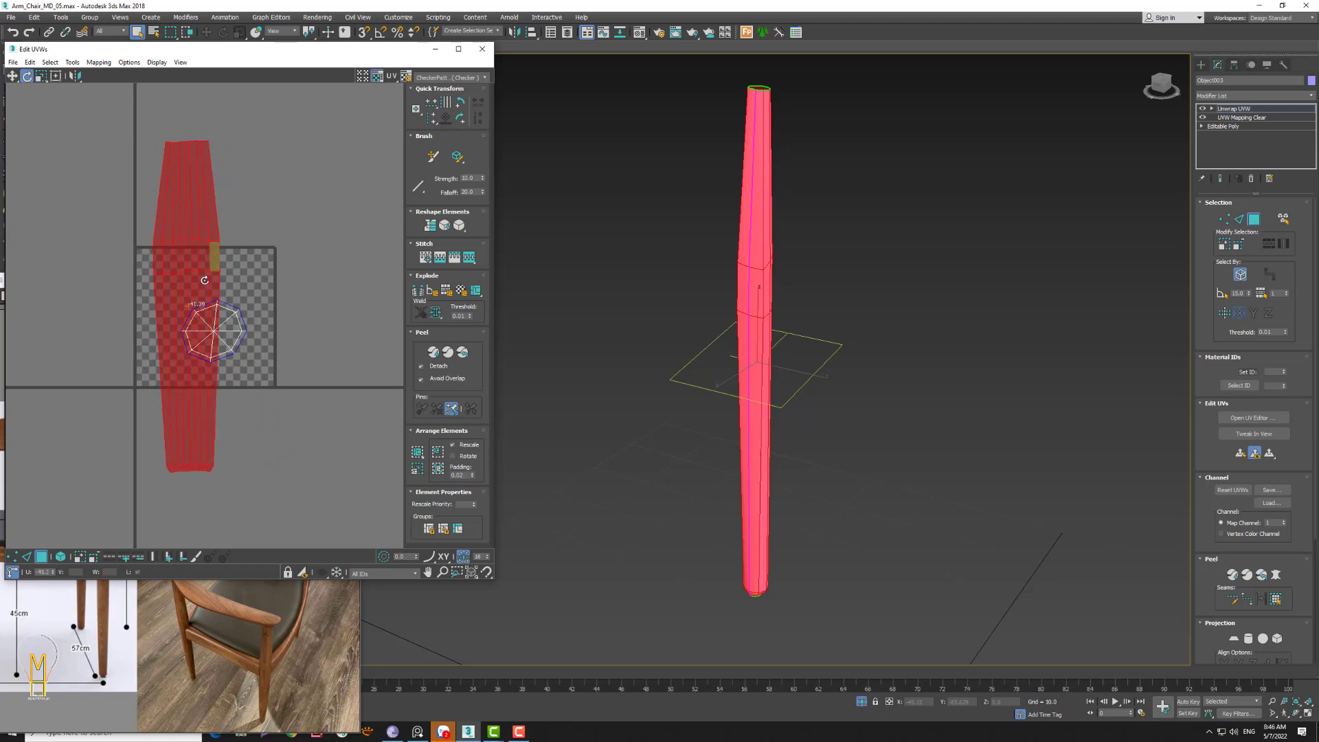
left_click(259, 268)
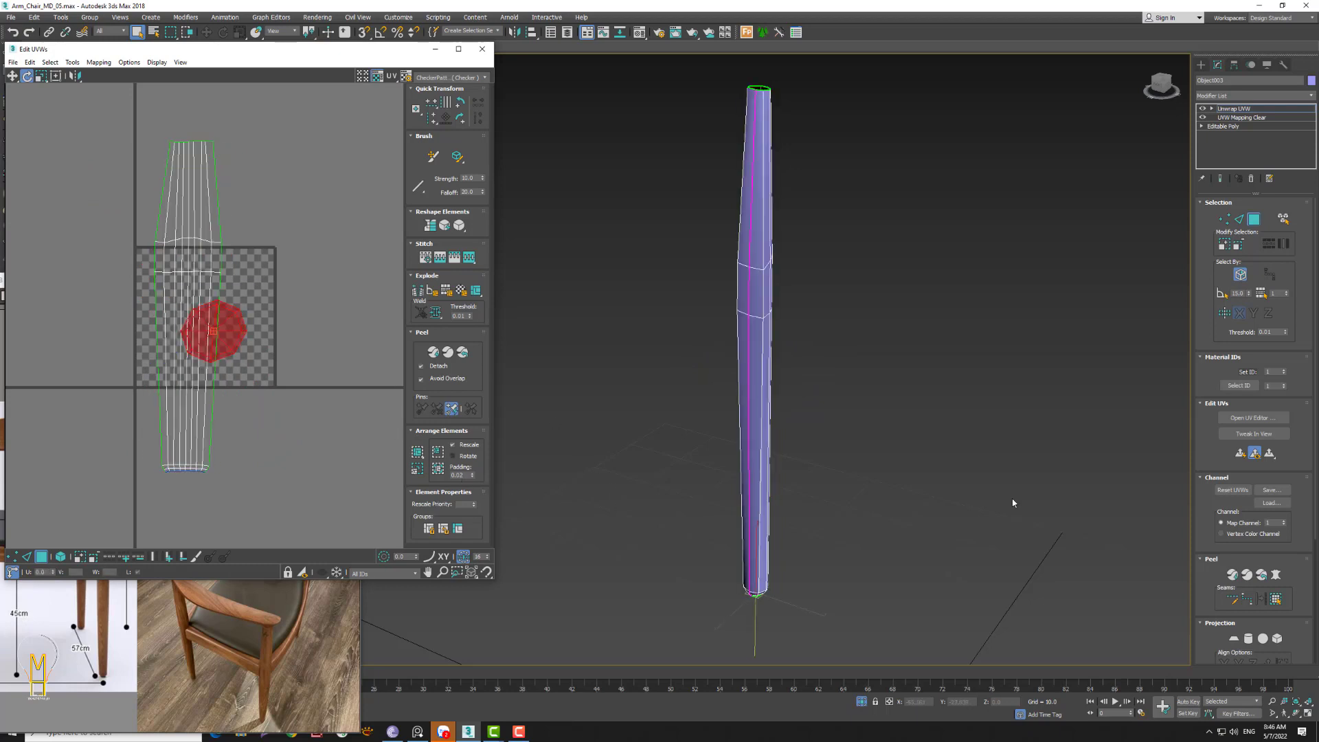
left_click(1276, 575)
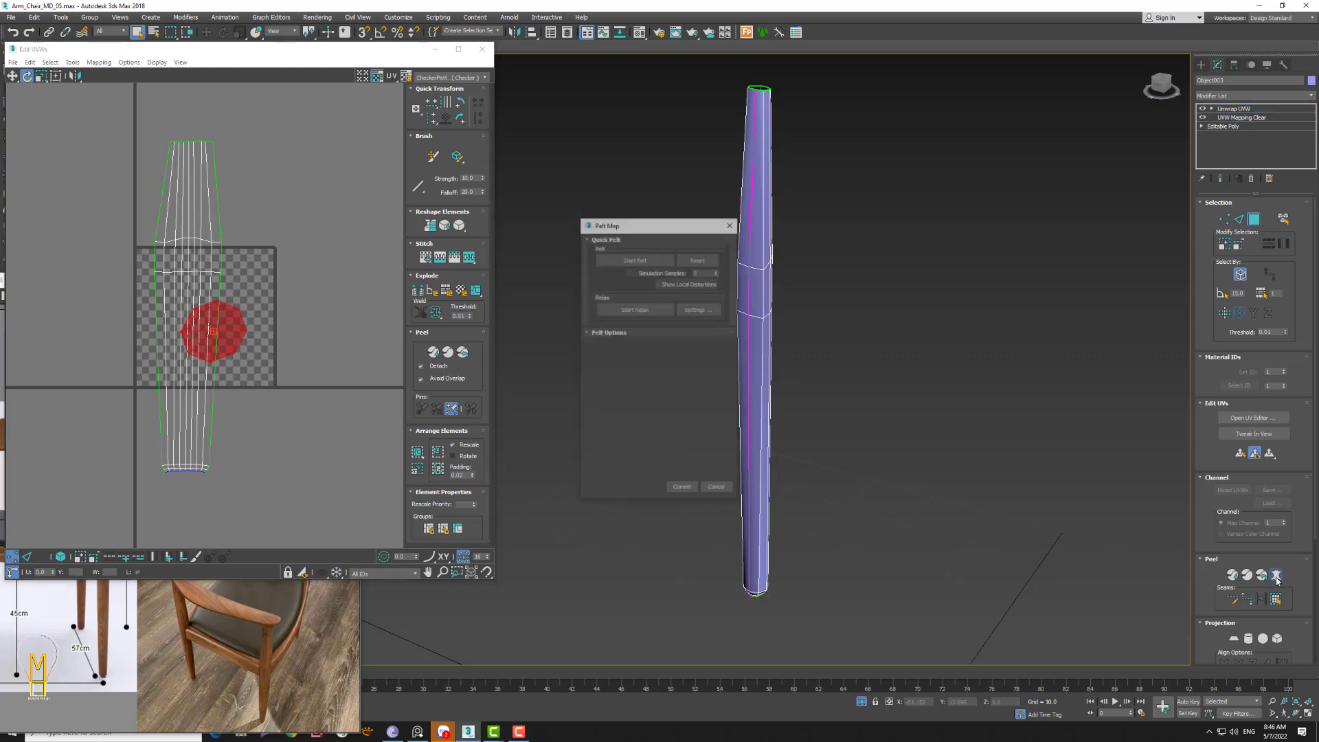
left_click(683, 490)
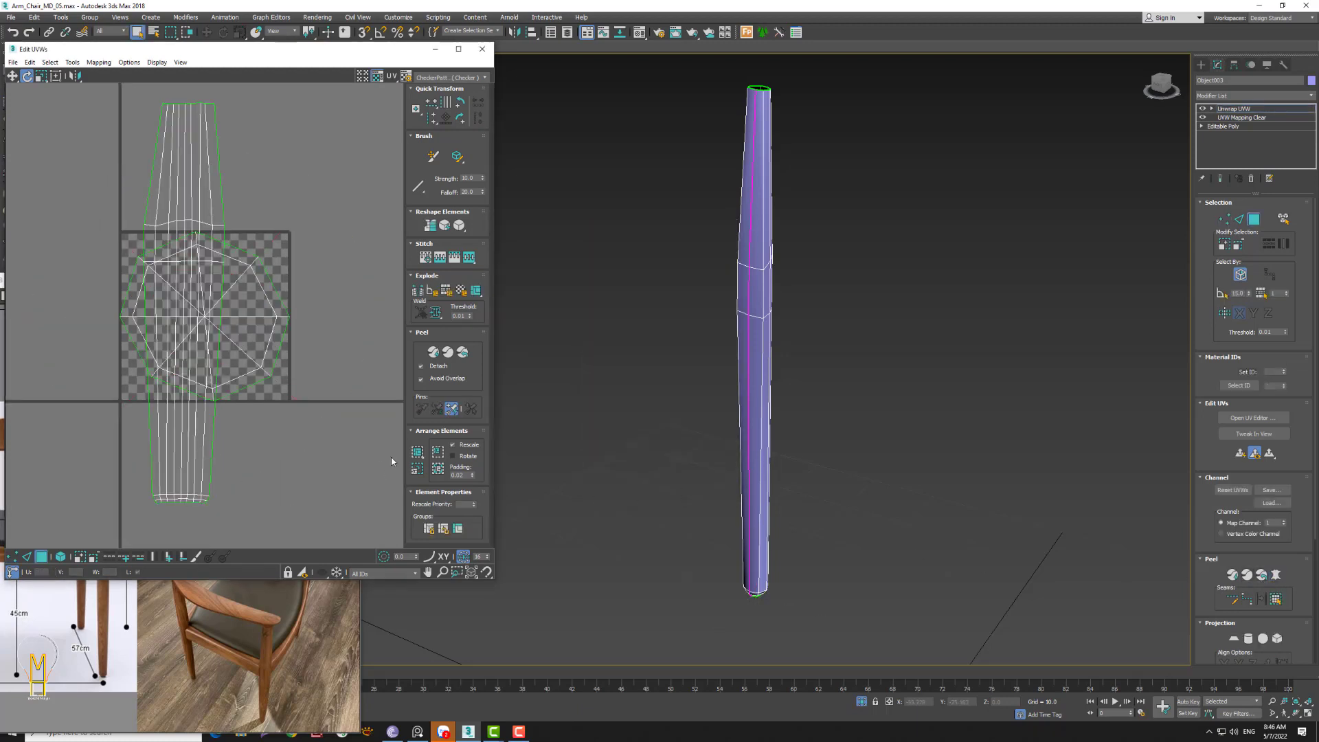
left_click(418, 452)
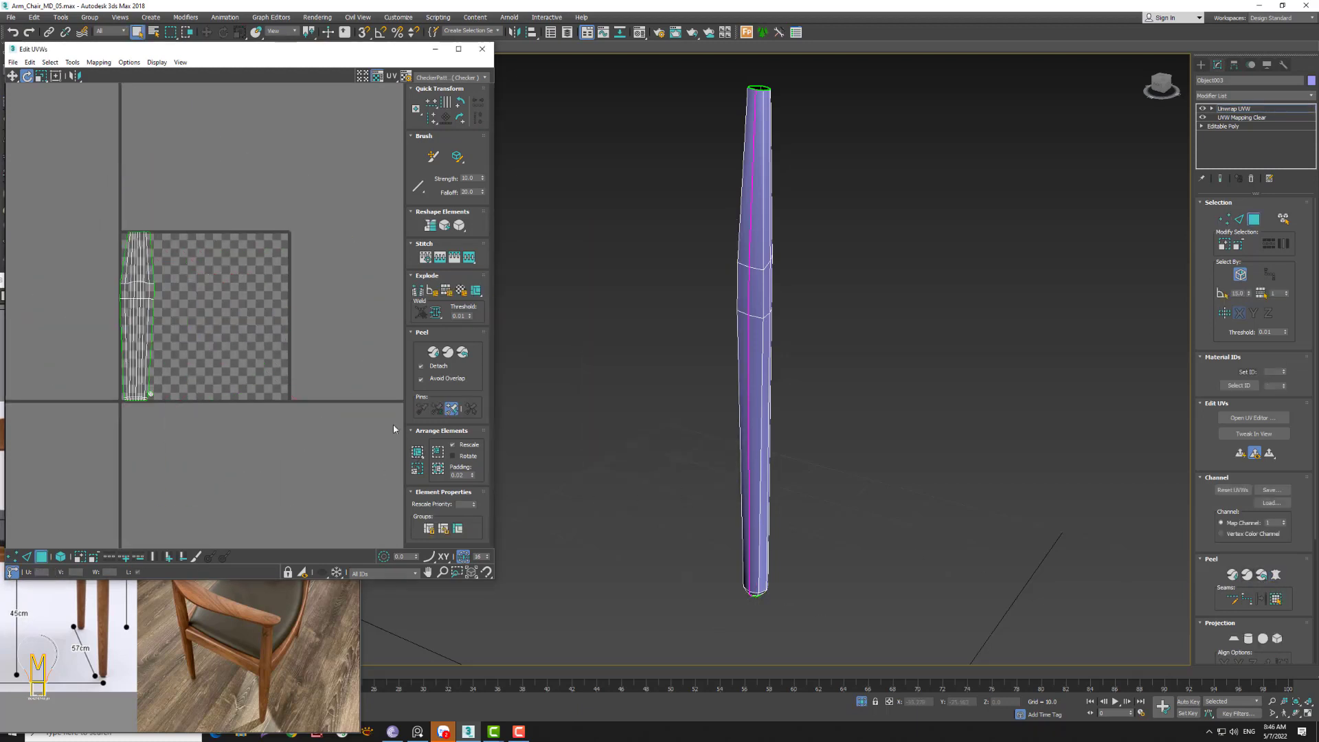
- Collapse the leg's entire modifier stack into Editable Poly
left_click(481, 48)
right_click(1259, 110)
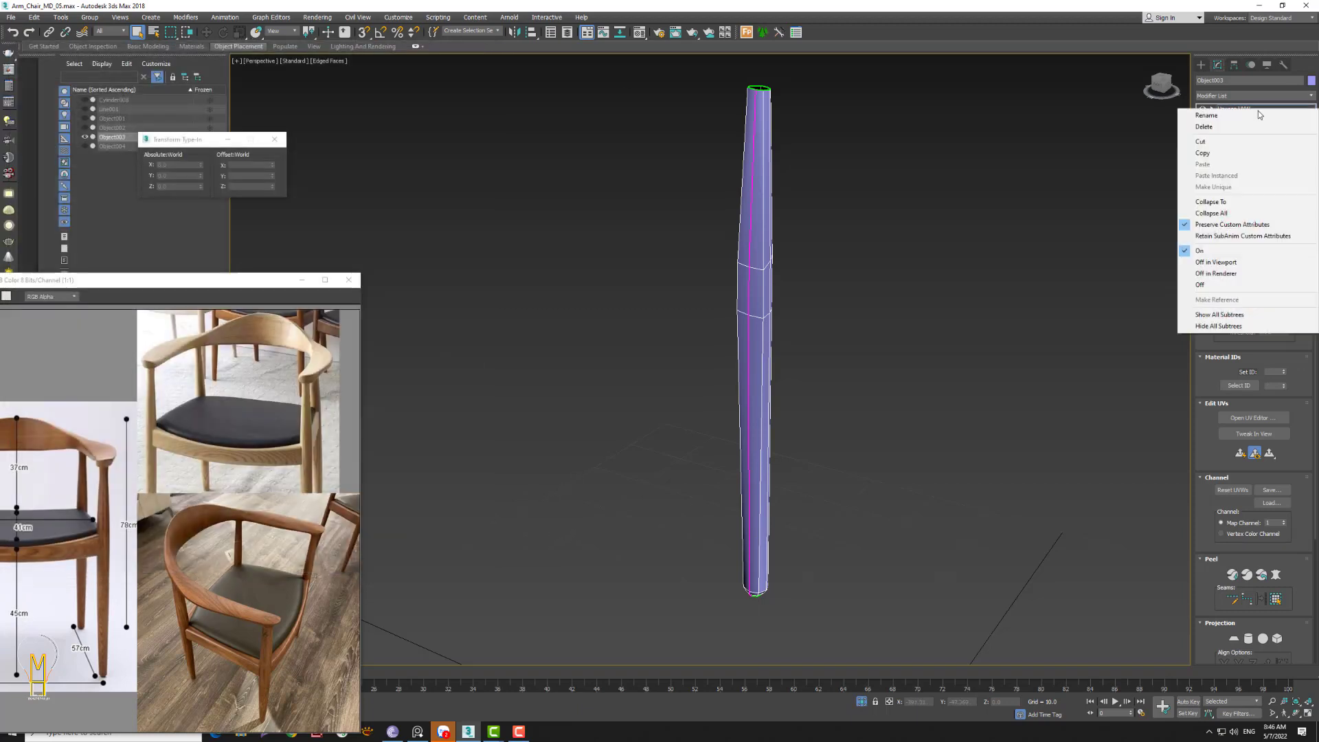
left_click(1215, 213)
left_click(707, 397)
left_click(862, 701)
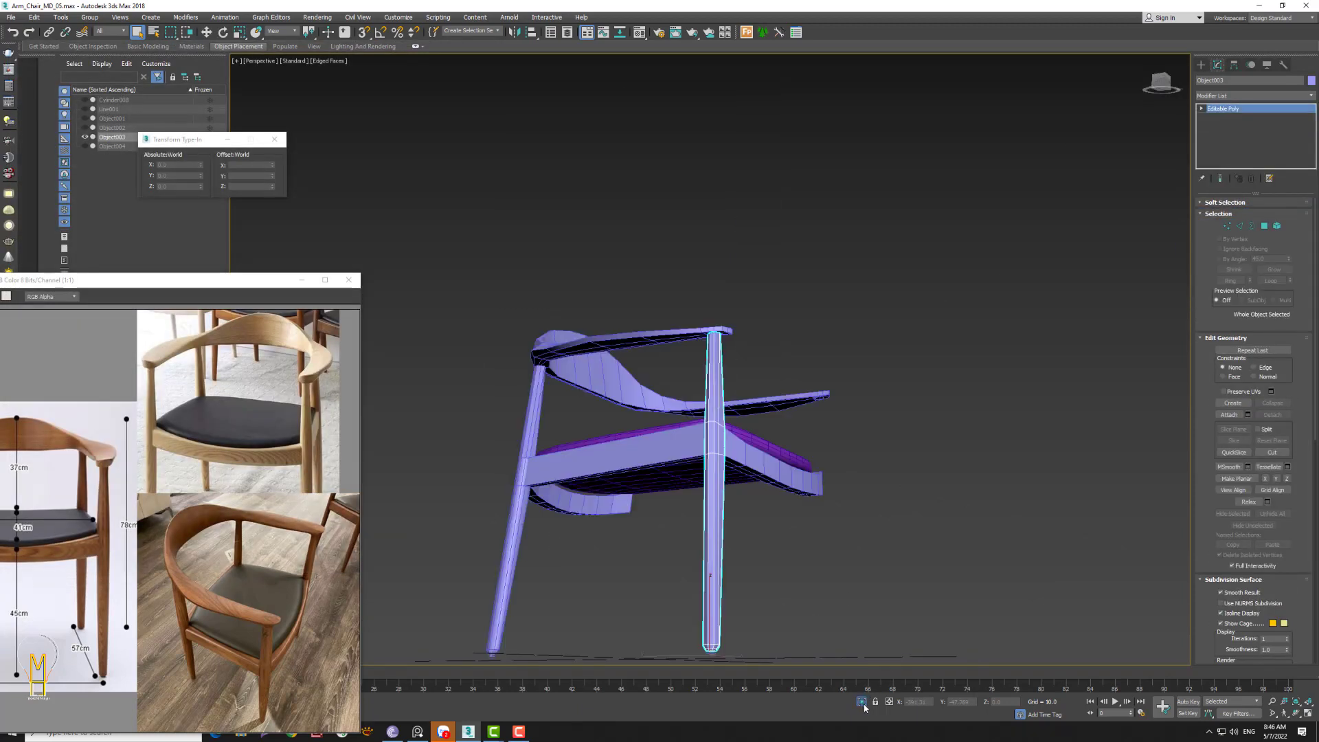
mouse_move(847, 623)
middle_mouse_down("alt")
mouse_move(862, 483)
mouse_move(833, 524)
mouse_move(767, 560)
middle_mouse_up("alt")
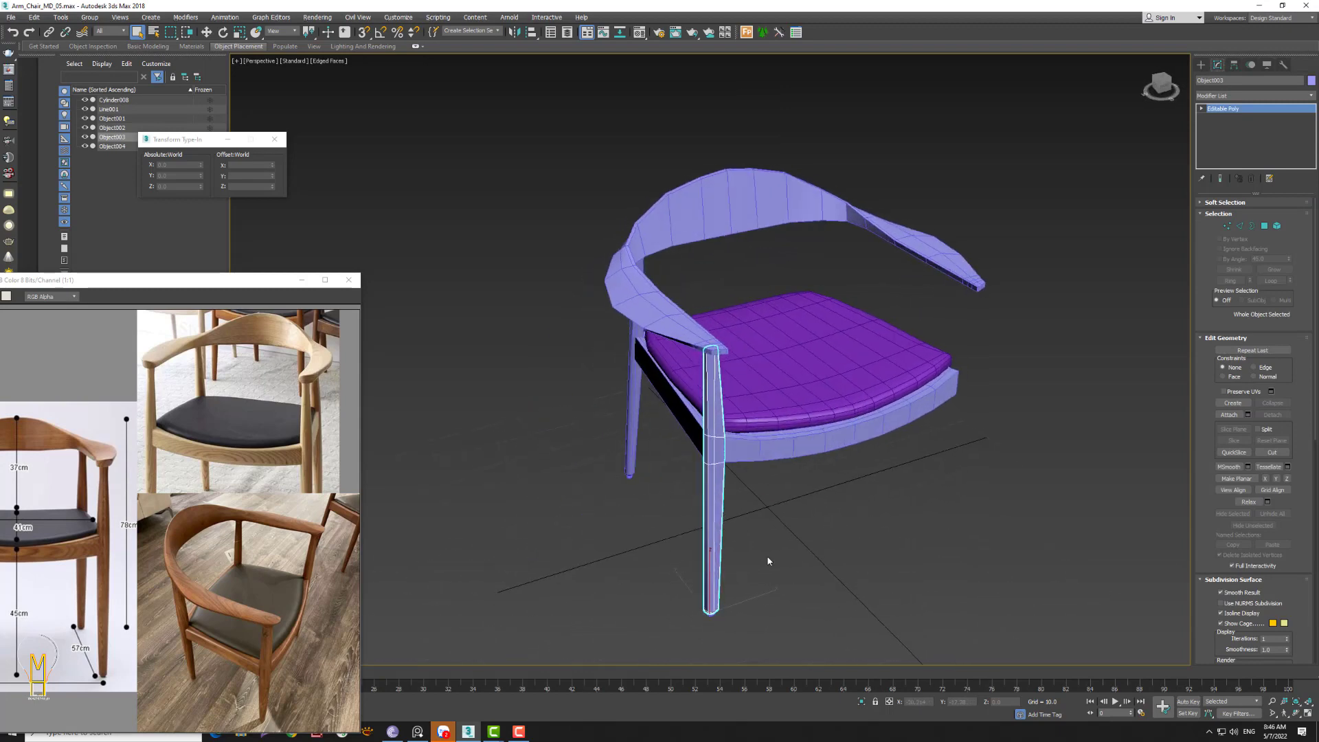
- Set World reference coordinates and mirror a copy of the leg on X
left_click(277, 32)
left_click(274, 53)
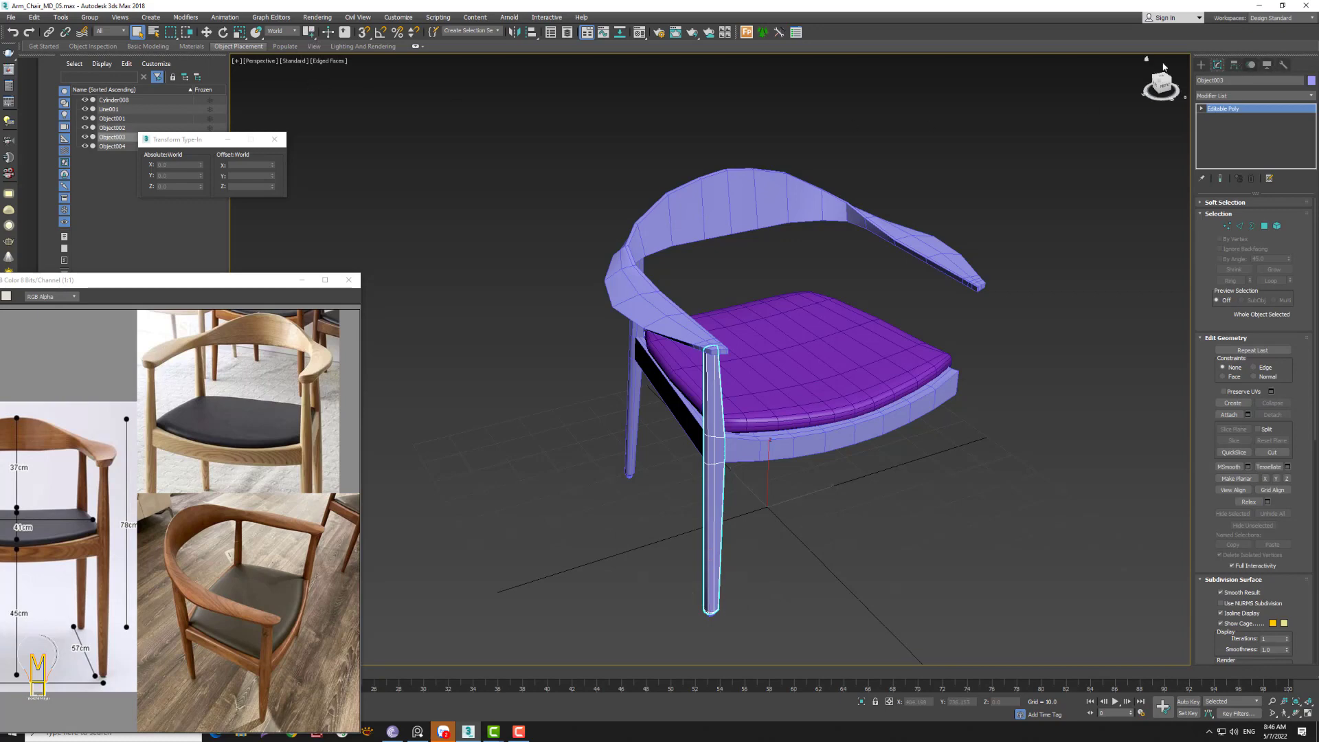
left_click(514, 33)
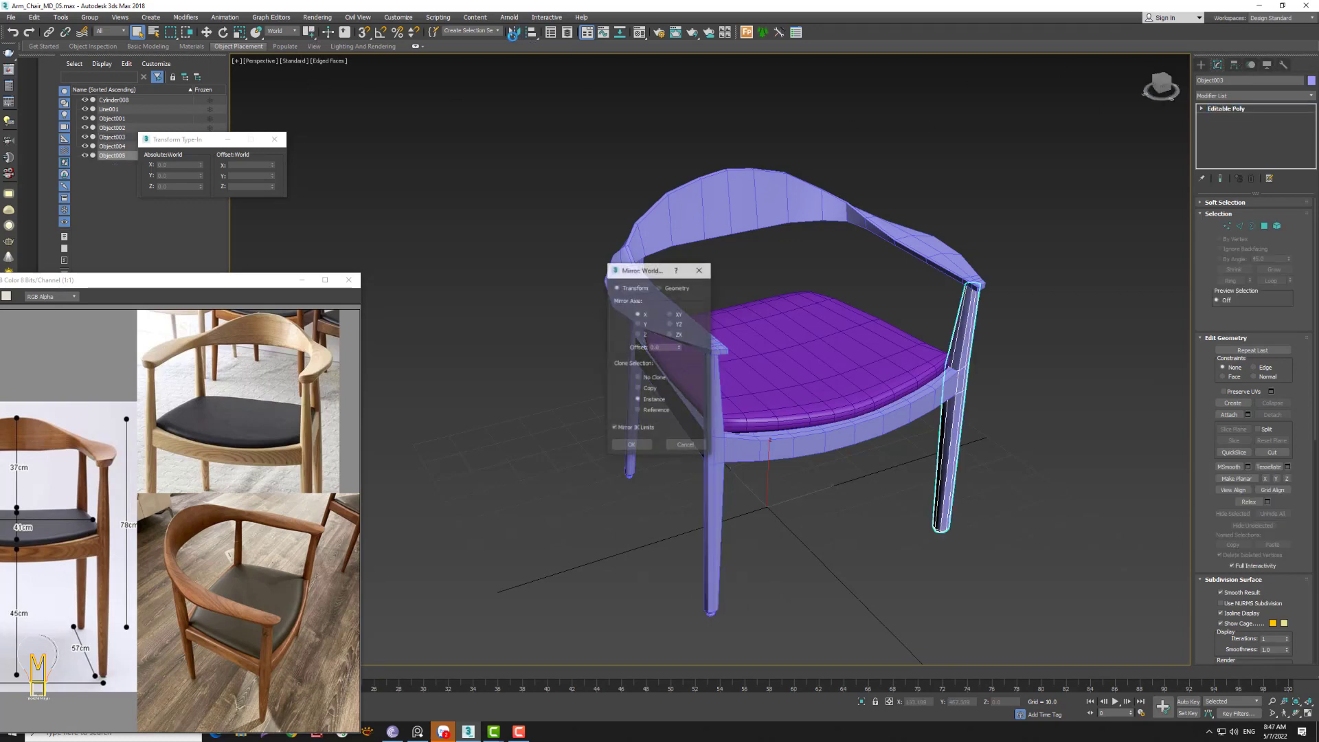
left_click(629, 446)
left_click(646, 485)
left_click(626, 429)
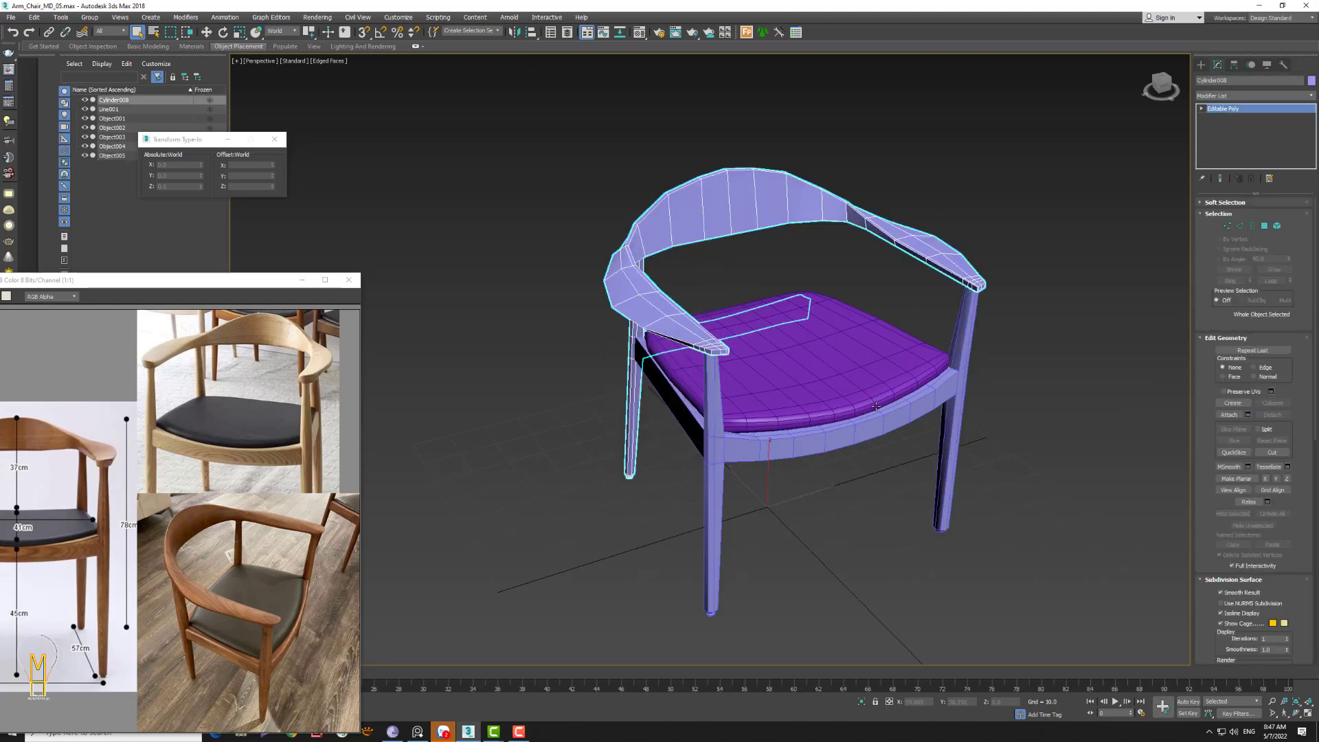
middle_click_drag(836, 416, 907, 410, "alt")
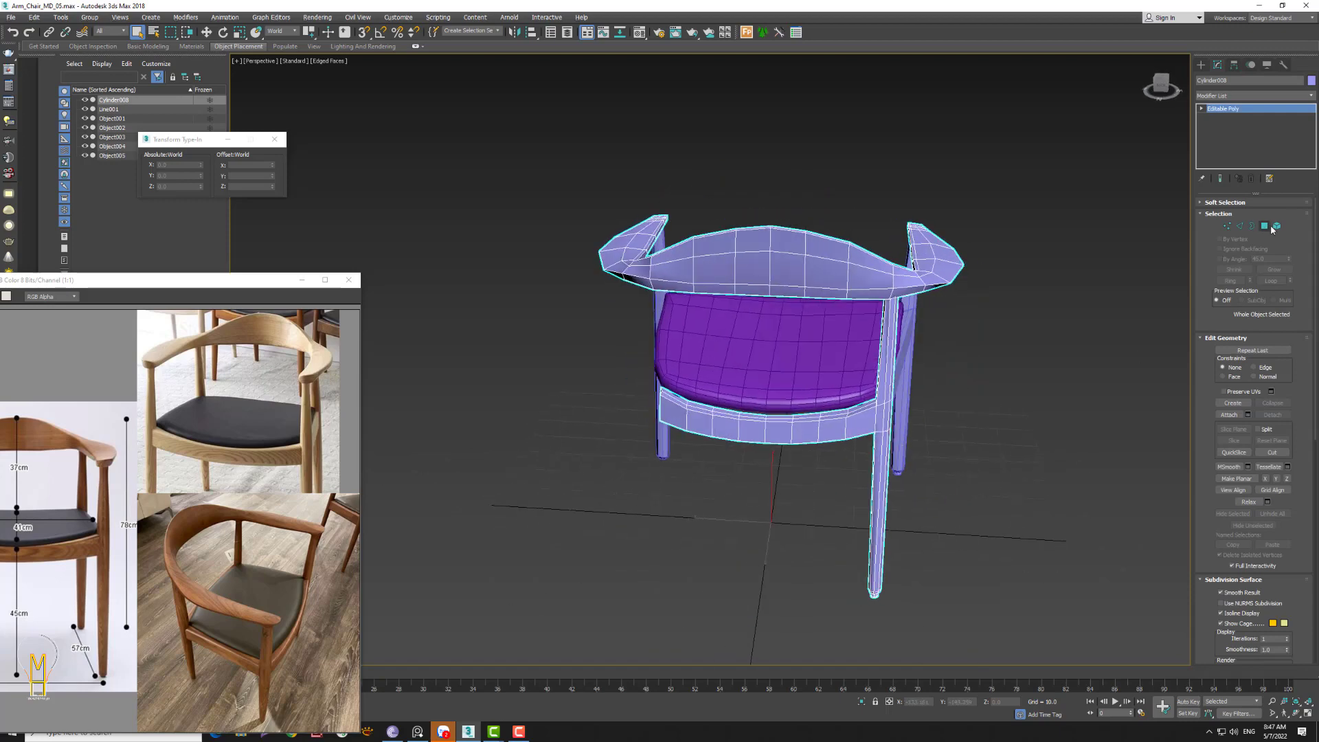
- Detach the seat's lower band element from Cylinder008 as its own object
key("5")
left_click(850, 442)
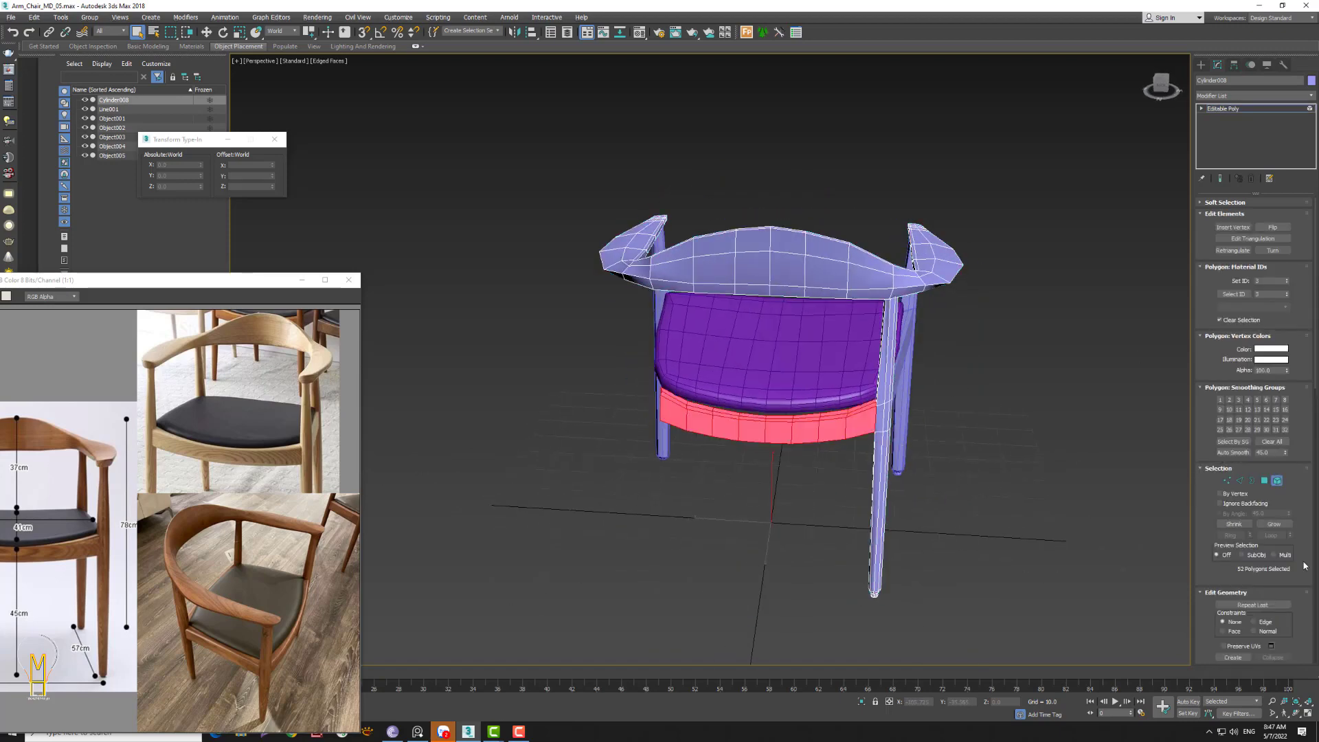
scroll(1303, 564, "down", 3)
scroll(1292, 501, "down", 3)
scroll(1278, 439, "down", 3)
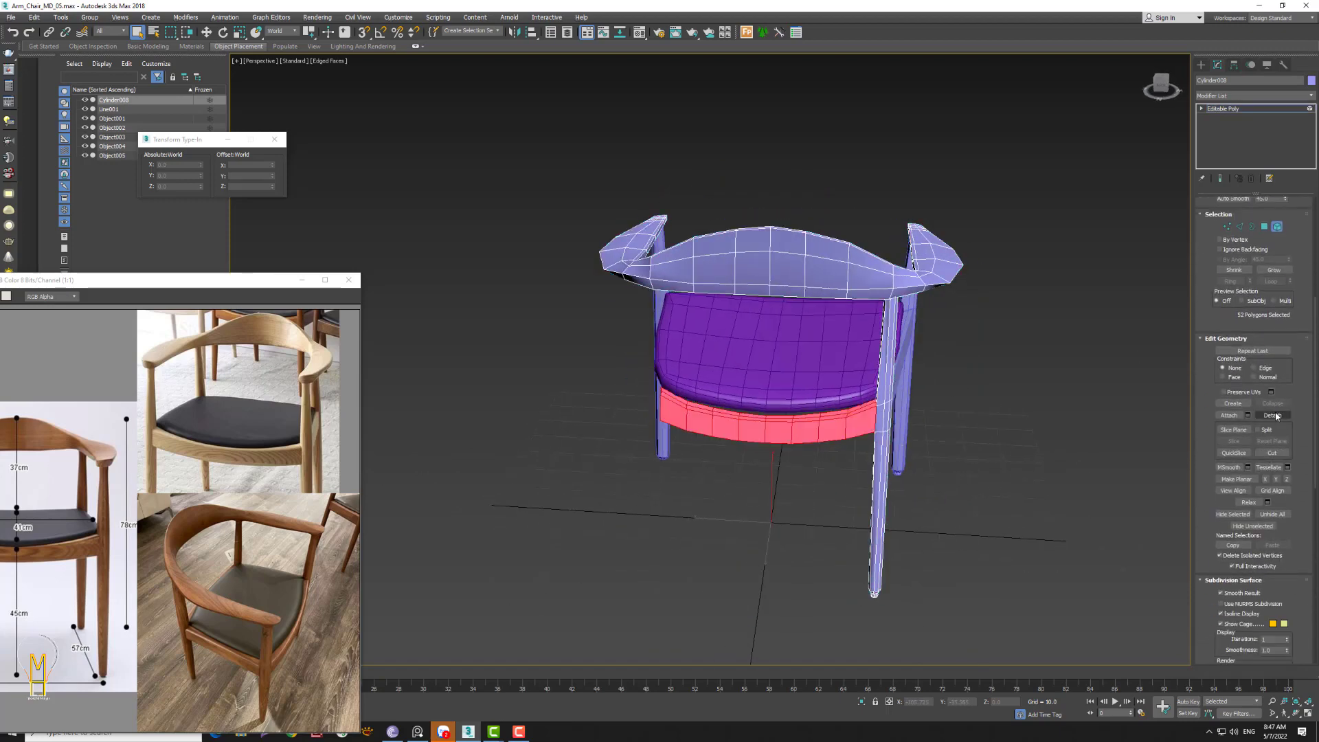
left_click(1272, 415)
left_click(707, 366)
- Isolate Cylinder008 and detach the back leg's polygons as Object007
middle_click_drag(1110, 382, 980, 396, "alt")
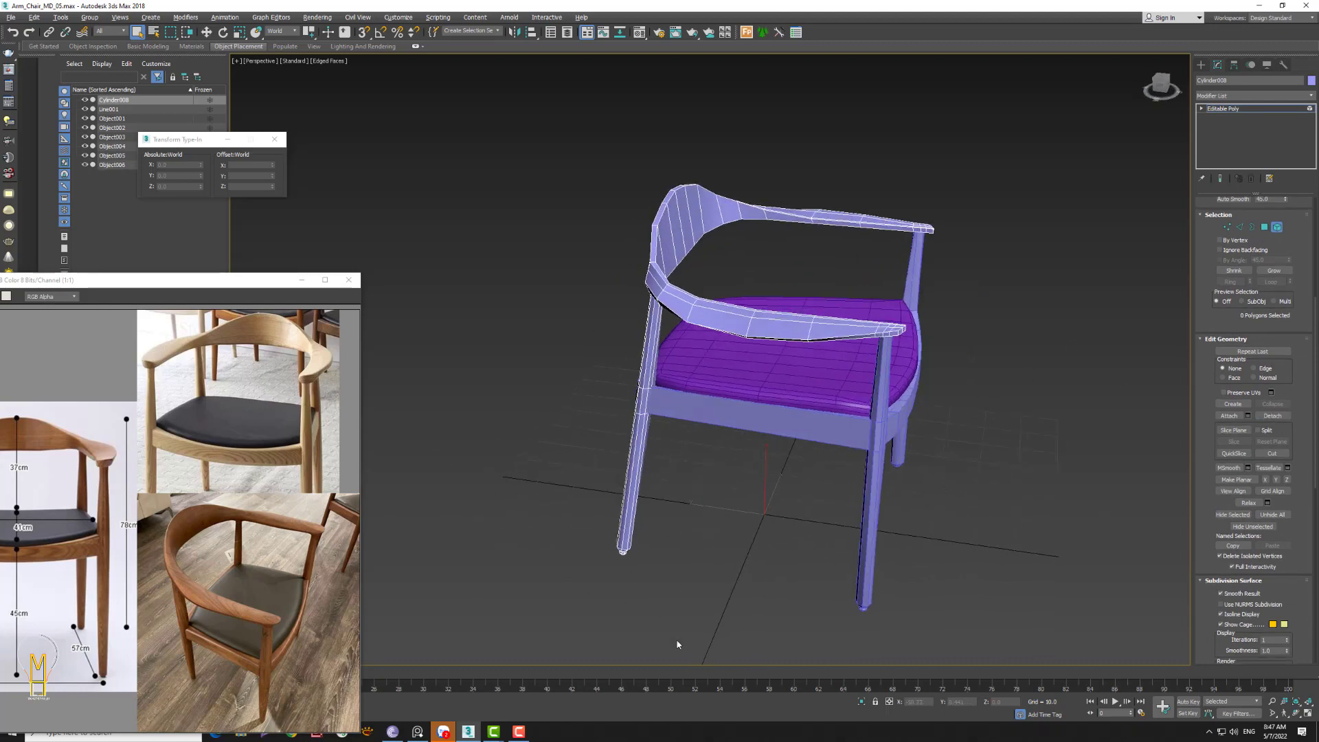
left_click(861, 700)
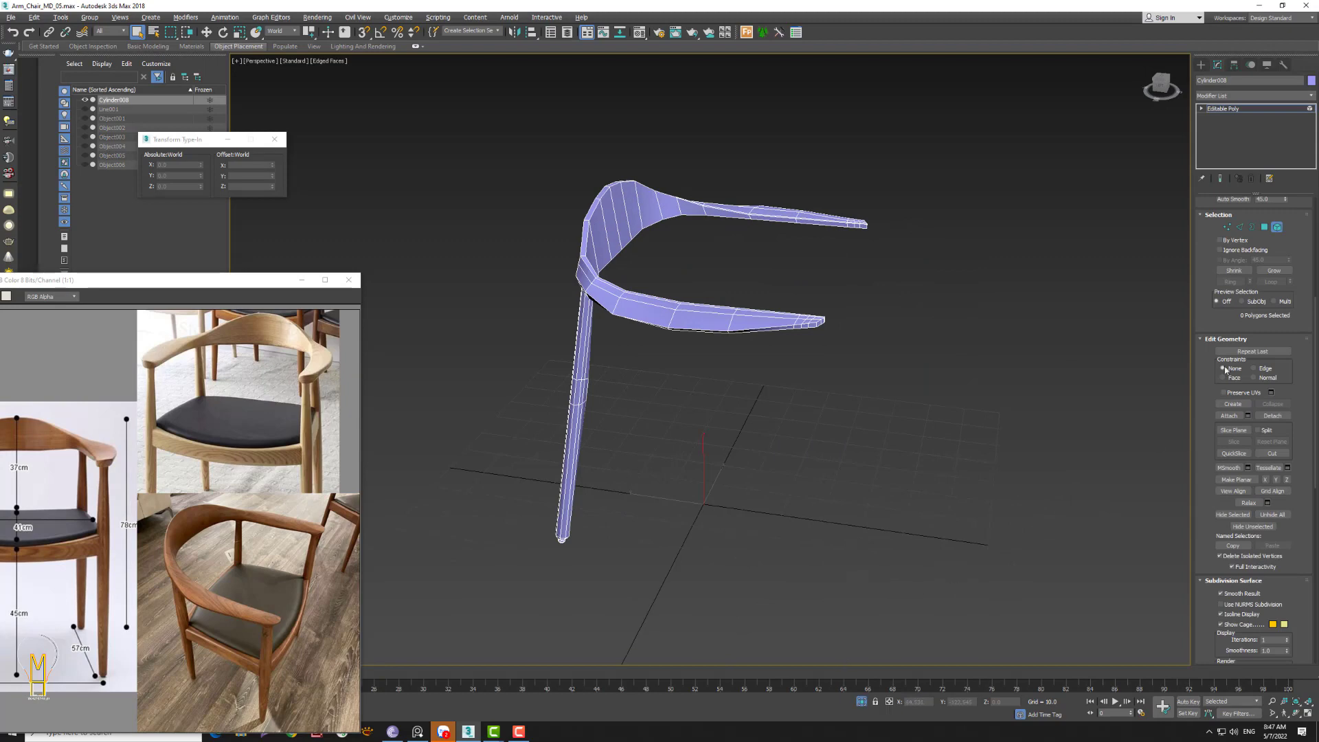
left_click(1265, 229)
left_click_drag(522, 360, 618, 515)
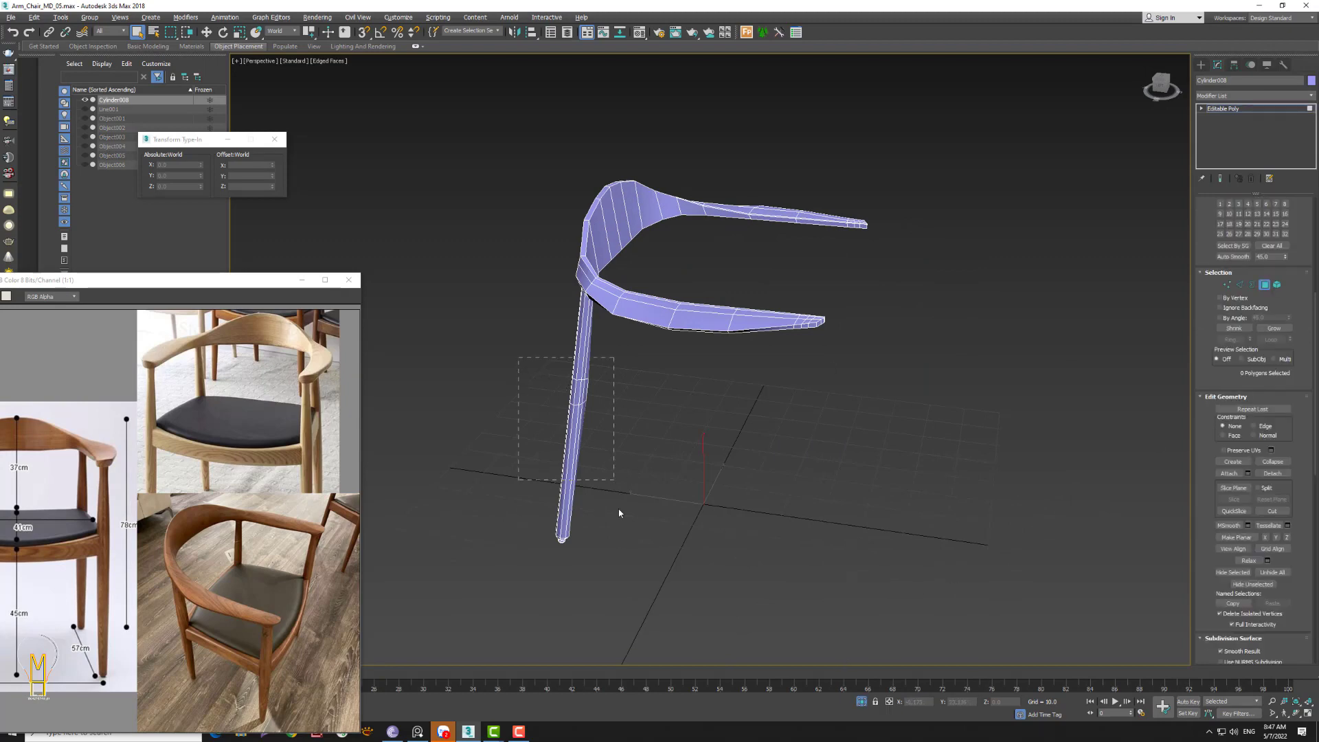
mouse_move(619, 516)
middle_mouse_down("alt")
mouse_move(721, 508)
mouse_move(760, 477)
mouse_move(735, 506)
middle_mouse_up("alt")
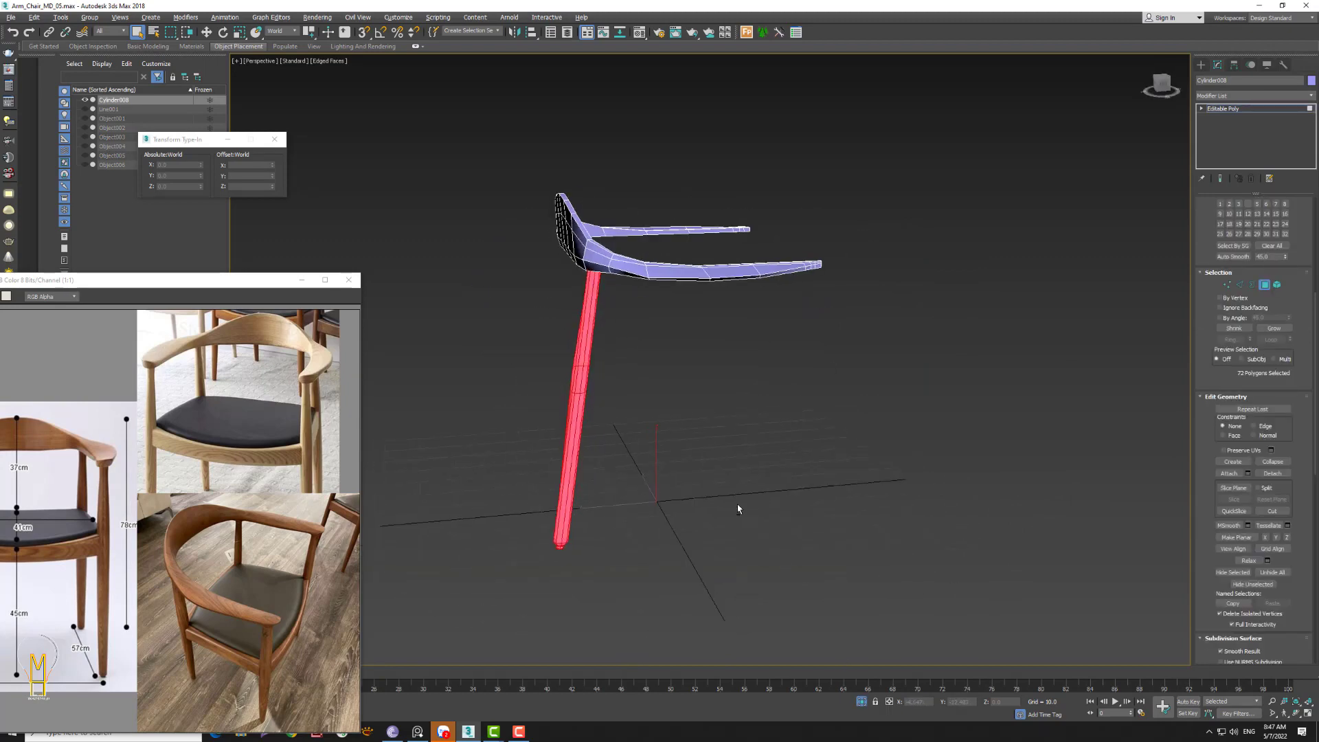
scroll(1290, 458, "up", 1)
left_click(1272, 490)
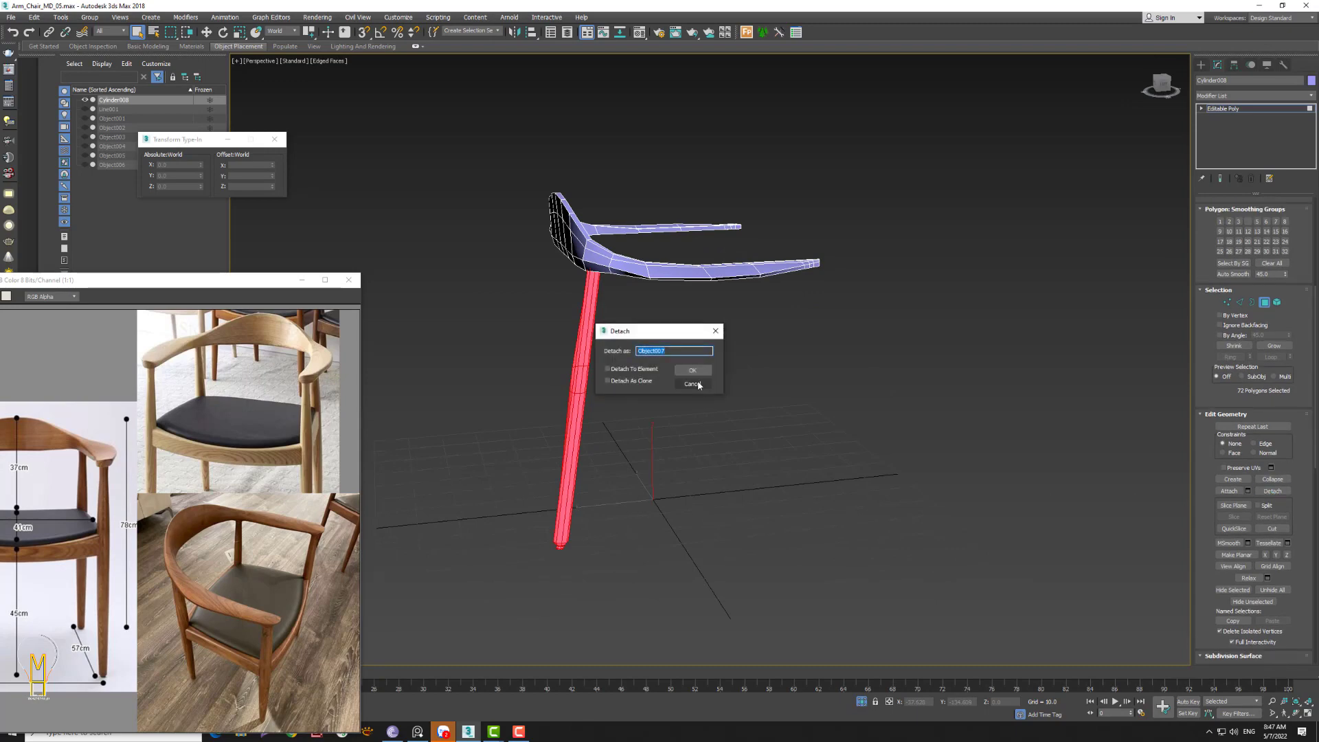
left_click(694, 371)
- Select Object007 and isolate it with Alt+Q
middle_click_drag(721, 391, 680, 393, "alt")
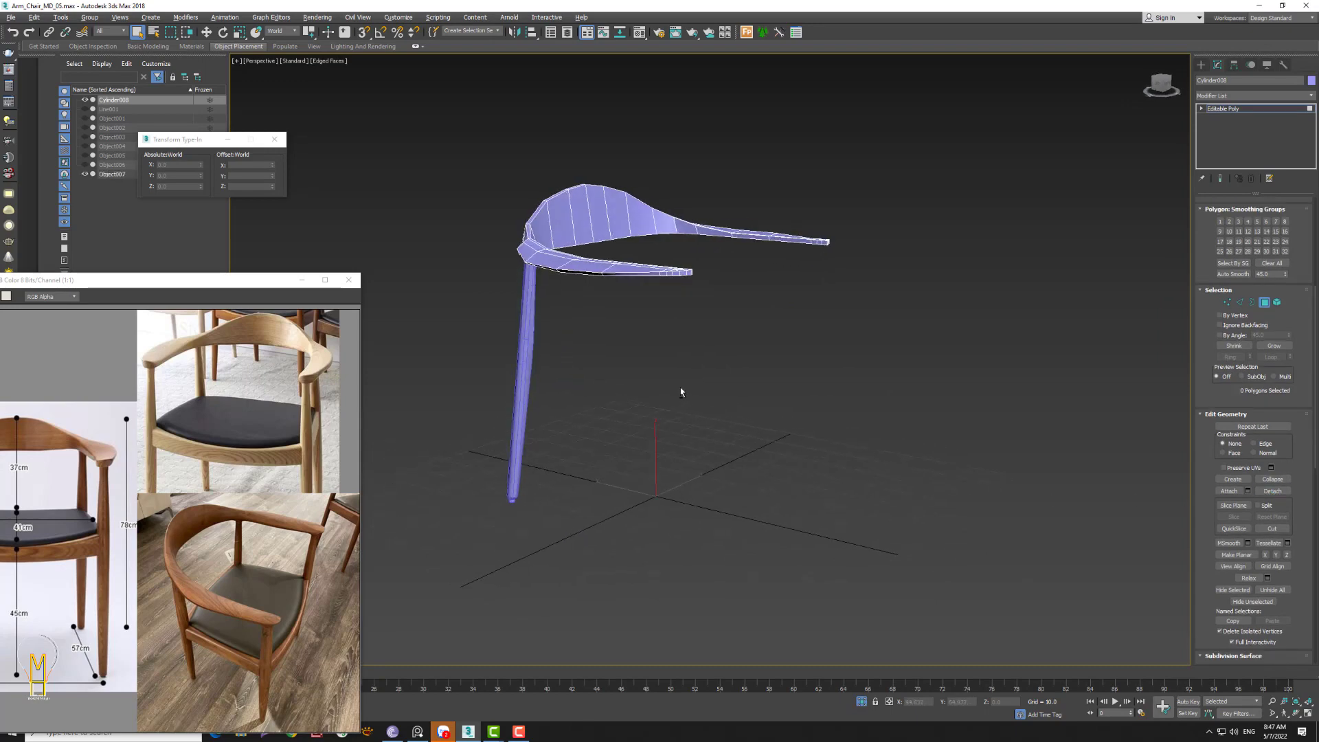
left_click(870, 406)
left_click(516, 453)
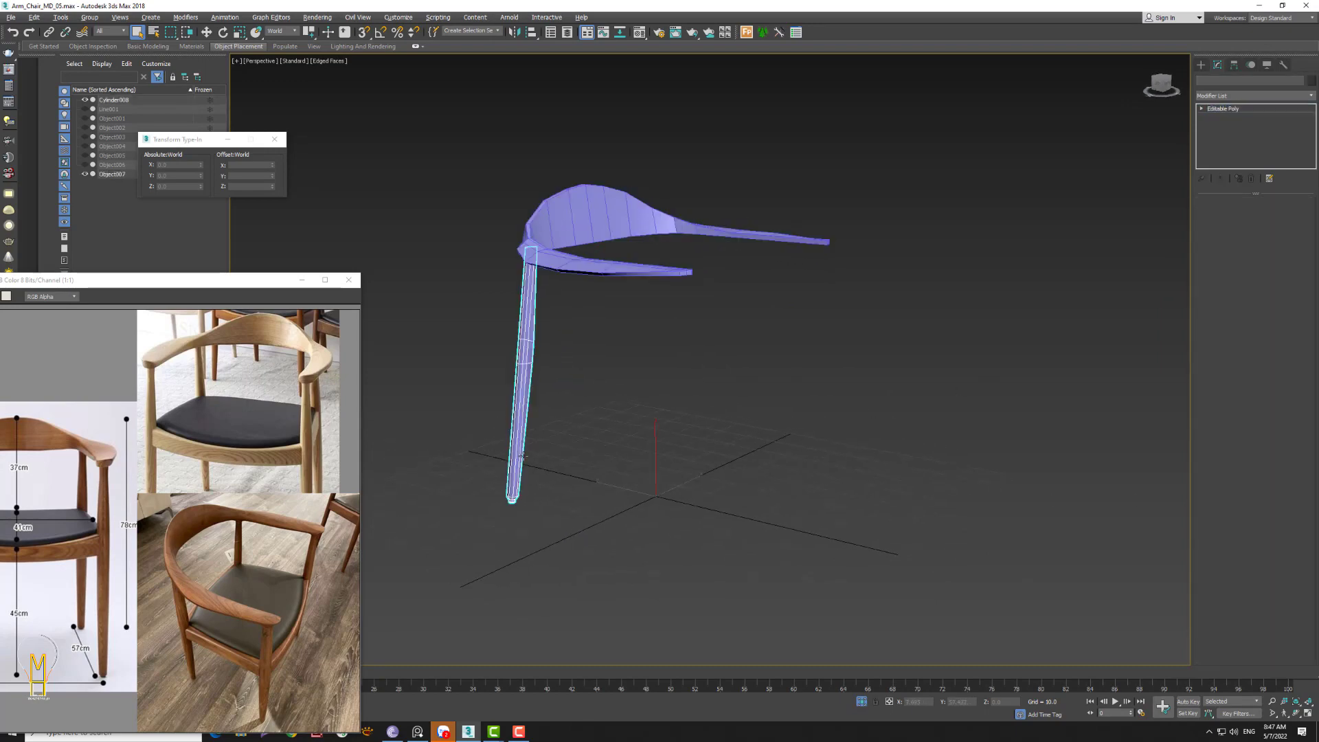
key("alt+q")
key("alt+q")
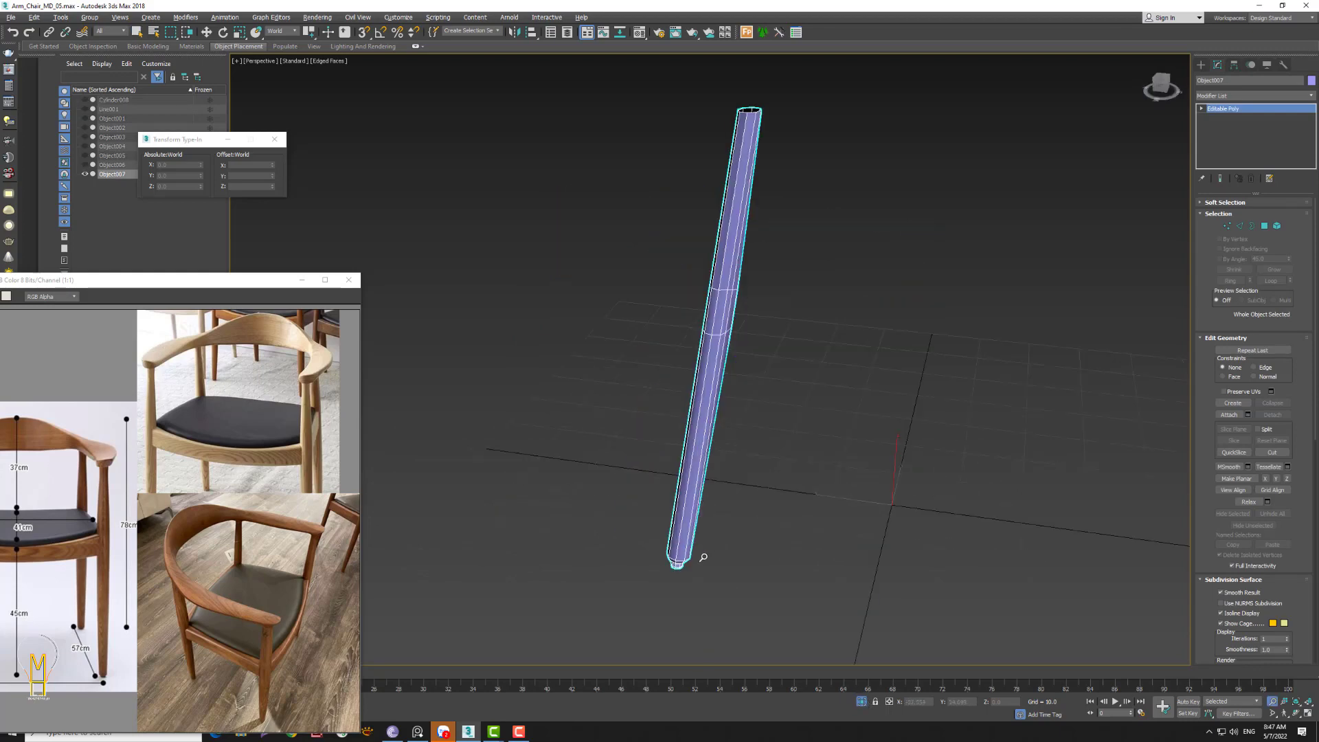
- Select only the foot-tip polygons at the bottom of the leg
scroll(698, 546, "up", 3)
scroll(693, 536, "up", 2)
scroll(714, 492, "up", 3)
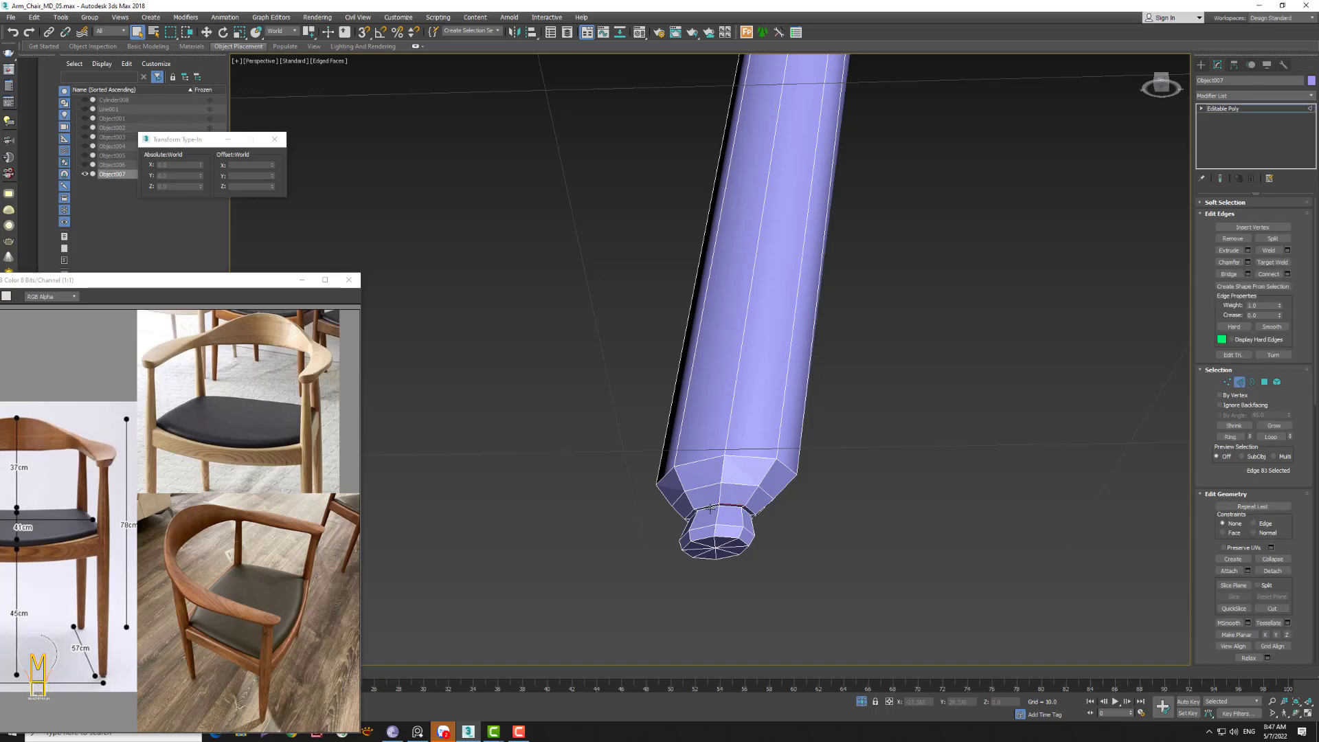
left_click_drag(1301, 412, 1302, 236)
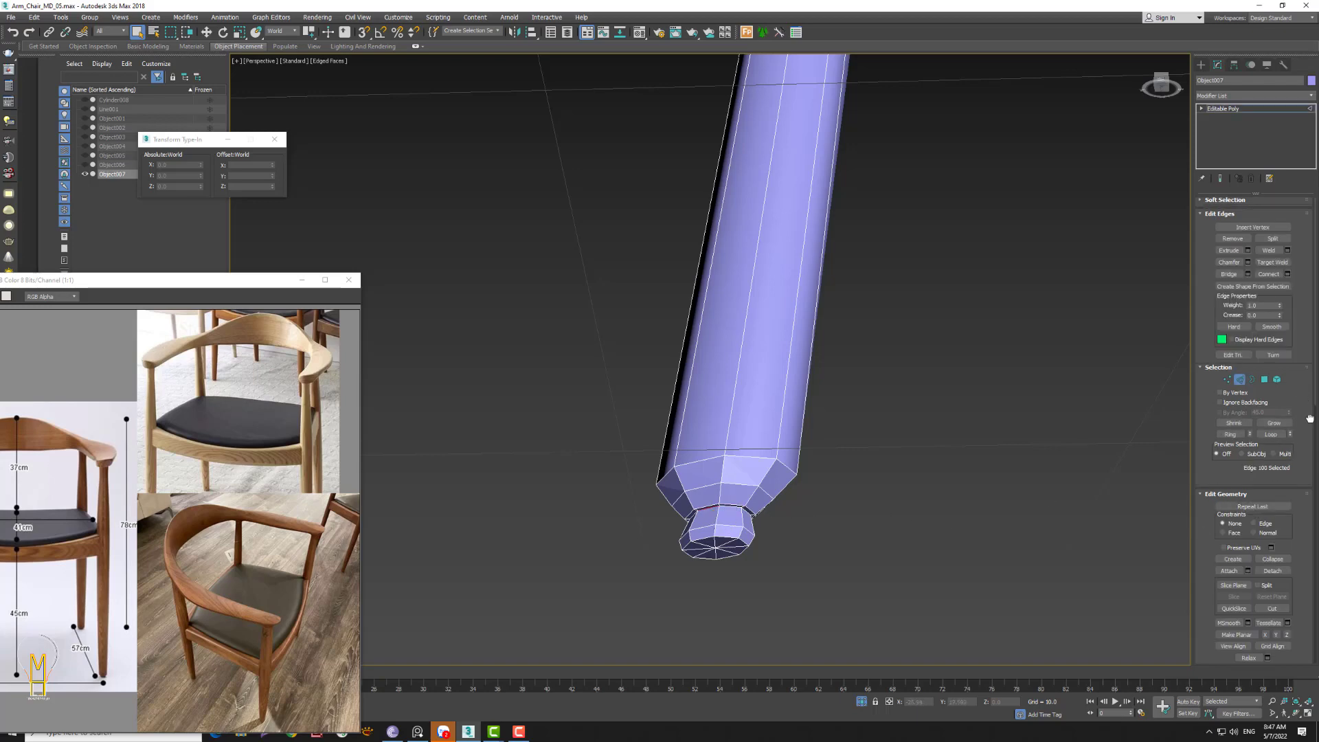
scroll(1298, 231, "up", 3)
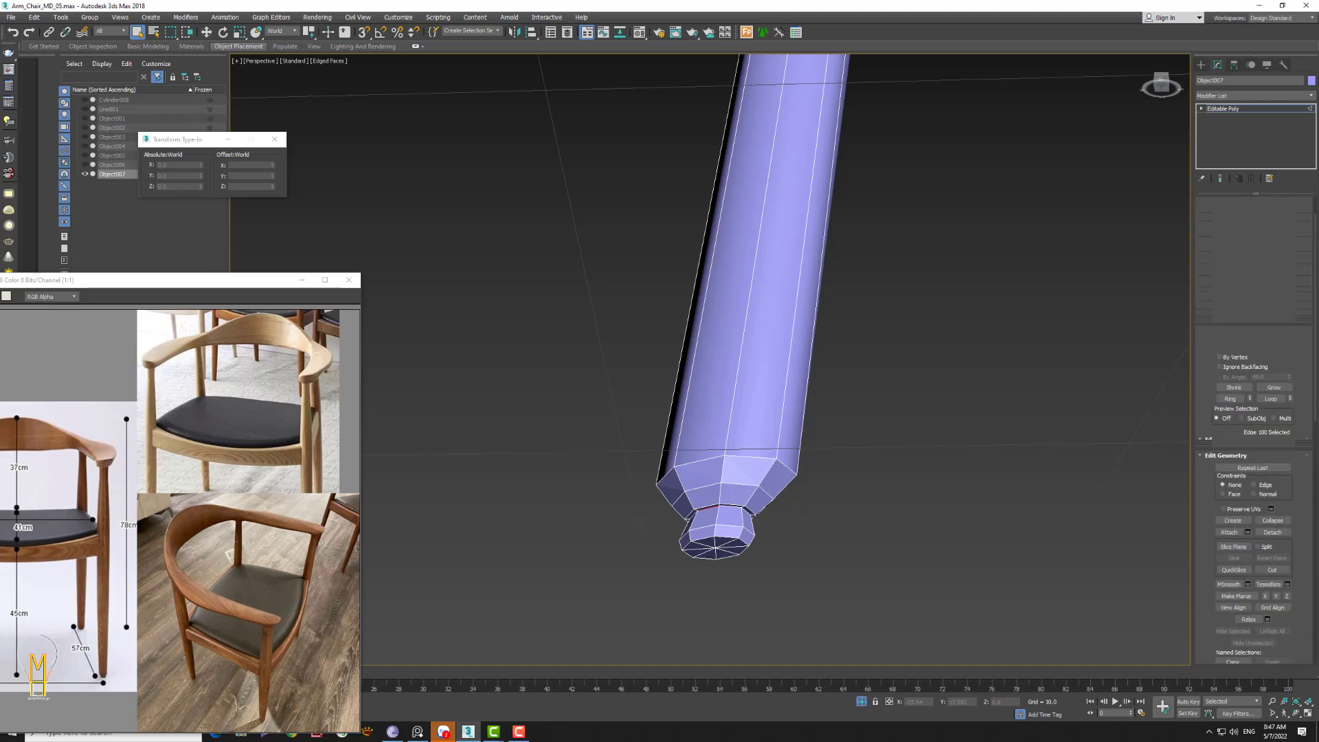
scroll(1291, 224, "up", 3)
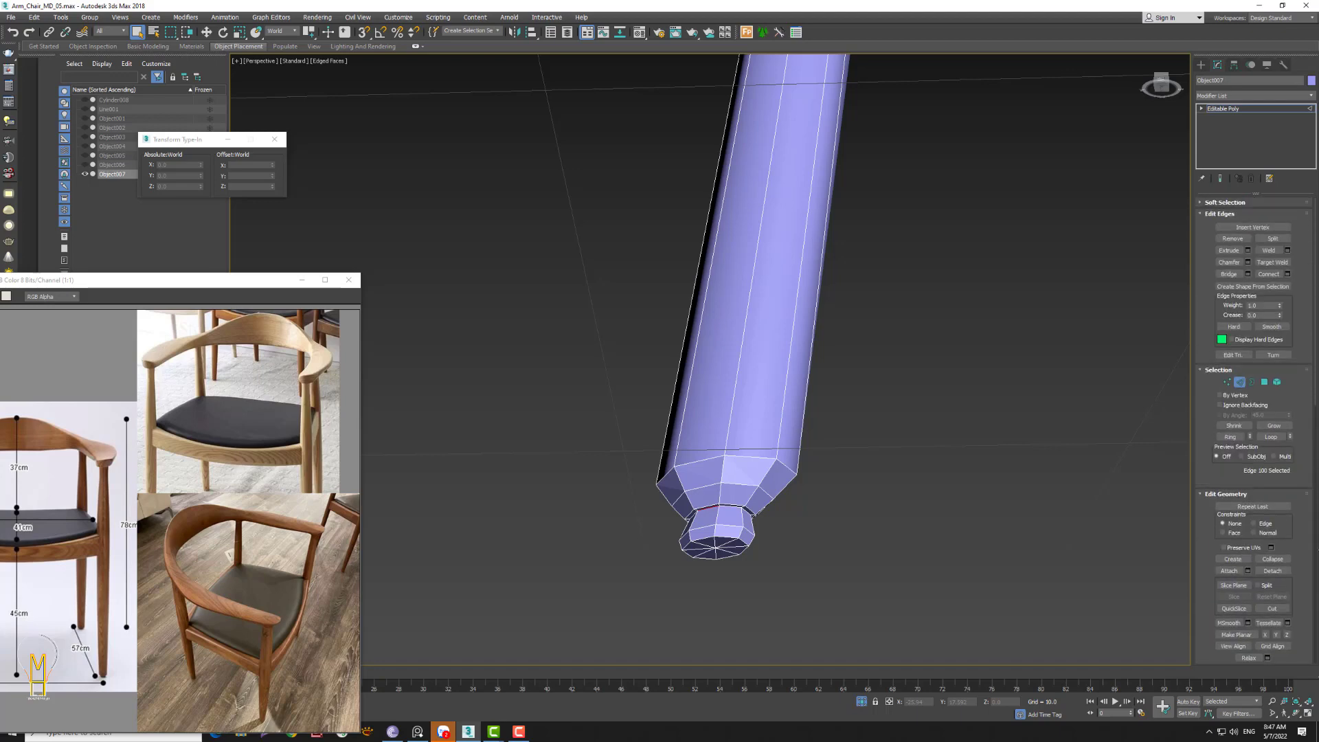
left_click(1265, 203)
left_click(1272, 437)
key("4")
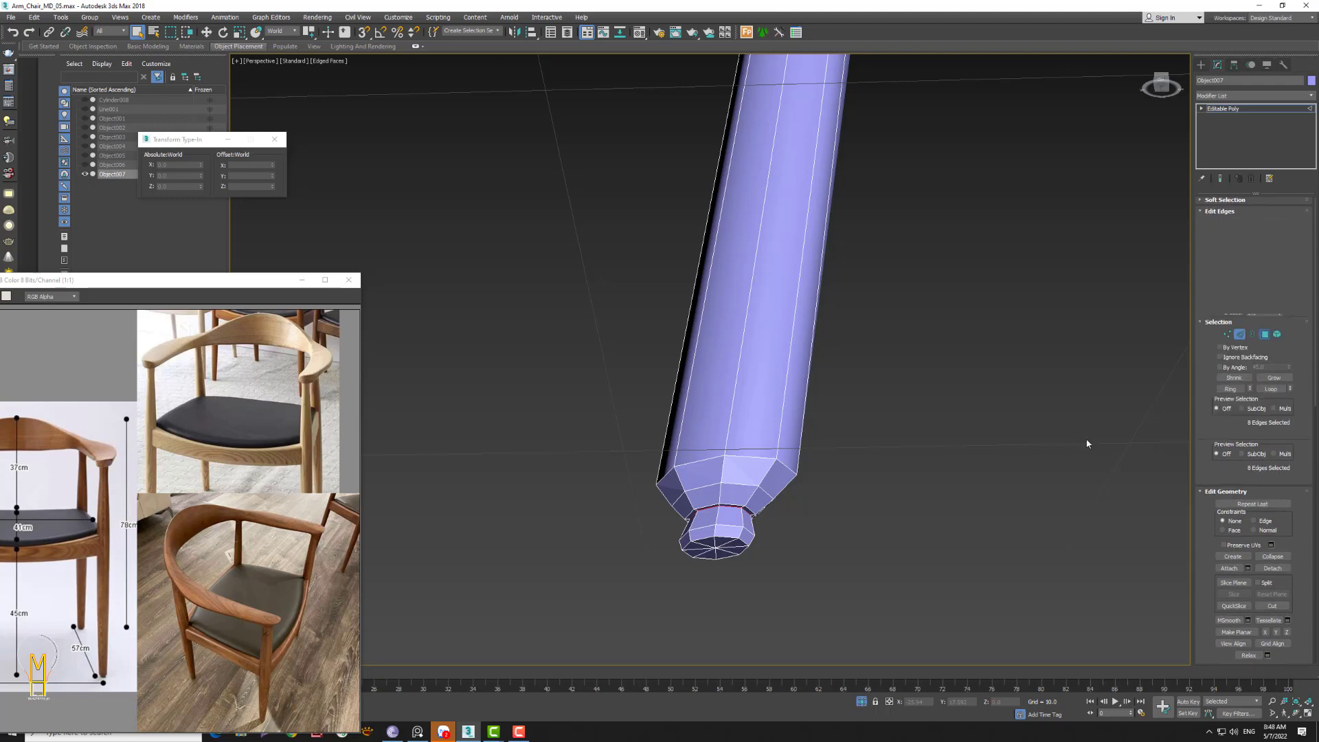
key("ctrl+a")
mouse_move(781, 530)
middle_mouse_down("alt")
mouse_move(784, 579)
mouse_move(651, 601)
middle_mouse_up("alt")
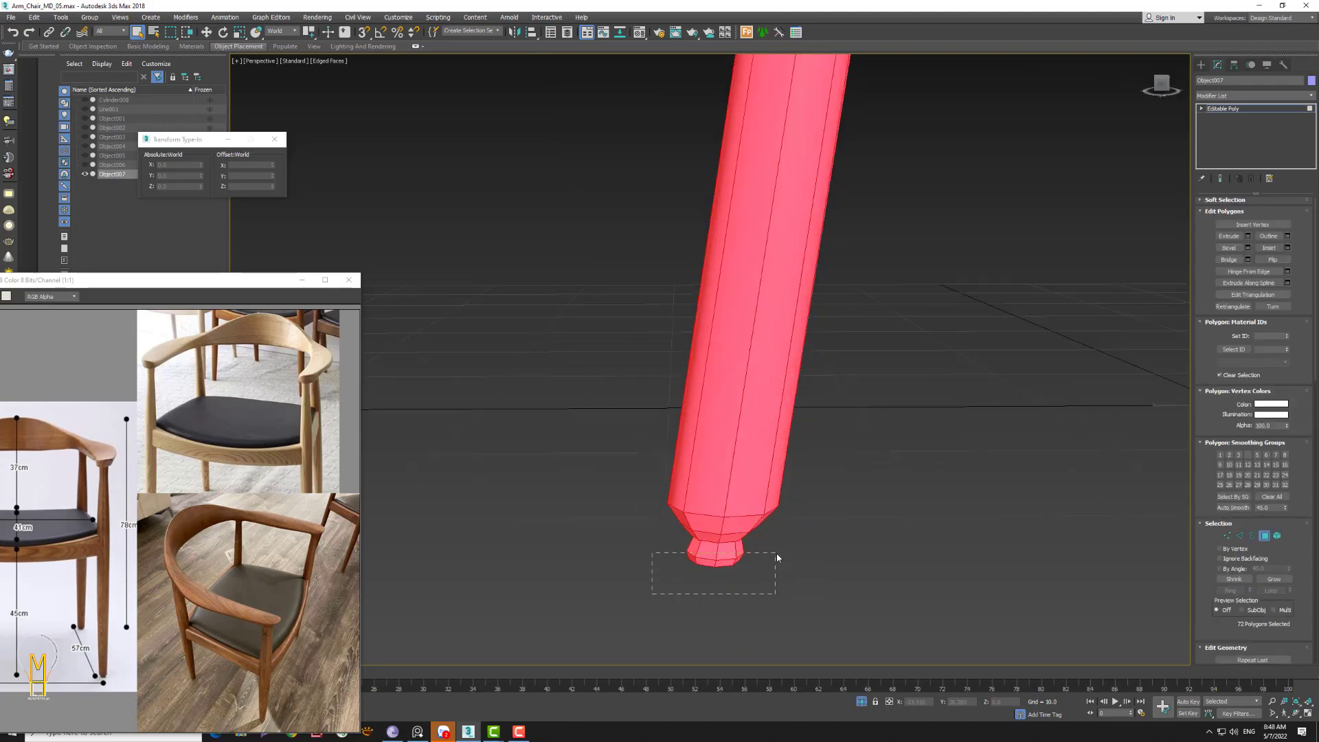
left_click_drag(776, 554, 776, 553)
mouse_move(776, 553)
middle_mouse_down("alt")
mouse_move(821, 447)
mouse_move(971, 491)
middle_mouse_up("alt")
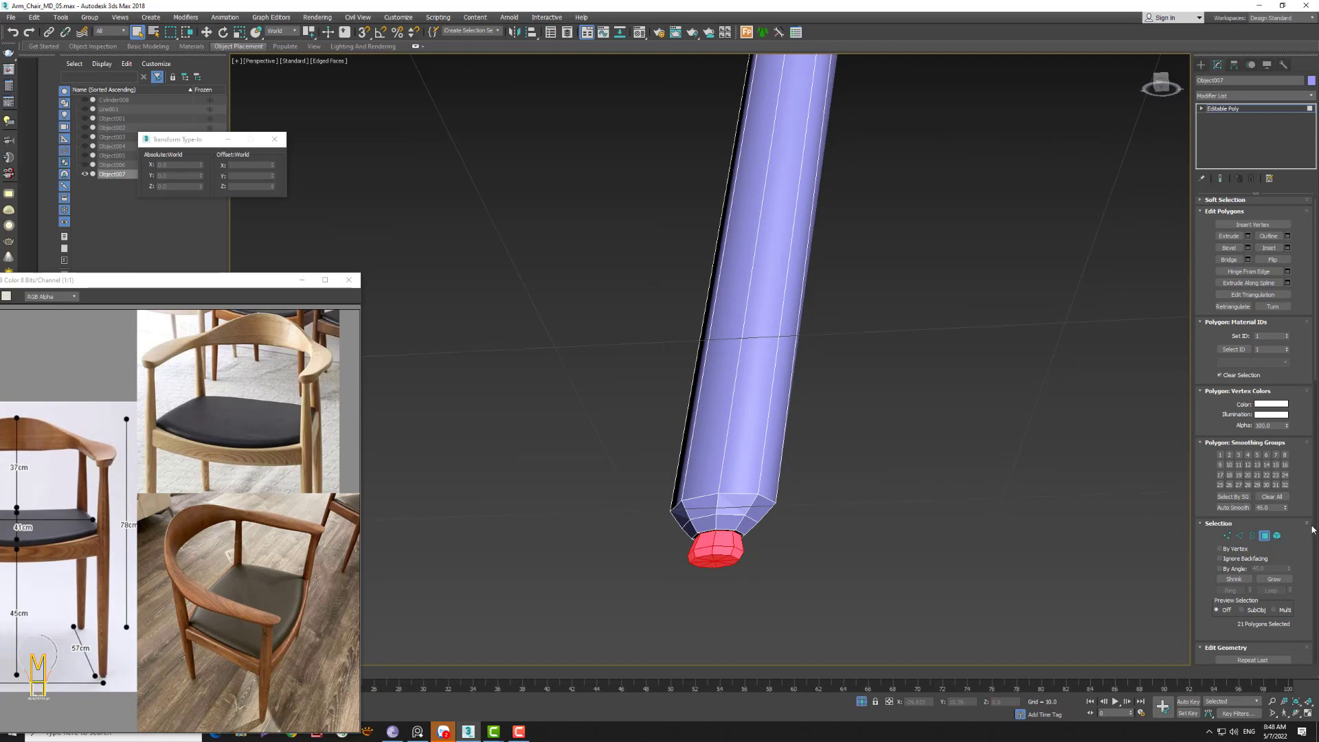
- Detach the selected foot polygons as Object008
left_click_drag(1312, 528, 1294, 436)
scroll(1294, 287, "down", 2)
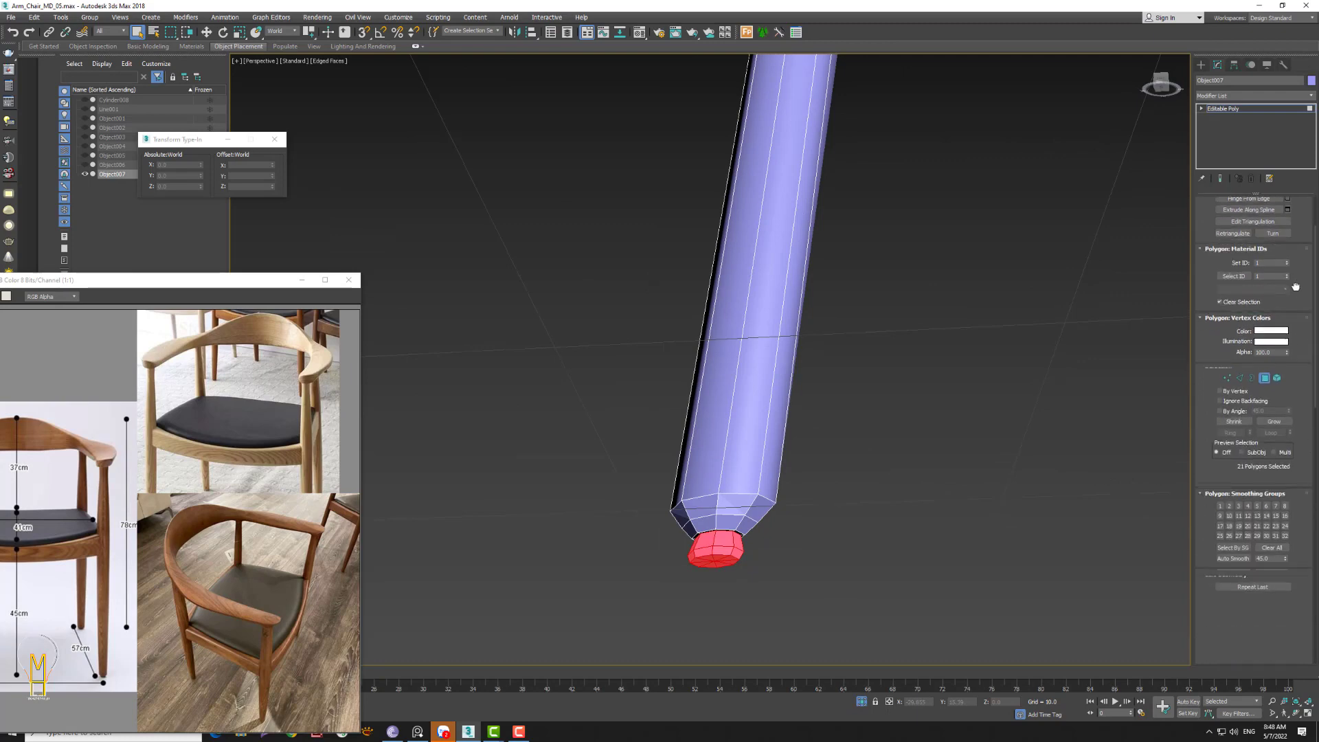
scroll(1295, 287, "down", 2)
left_click(1272, 586)
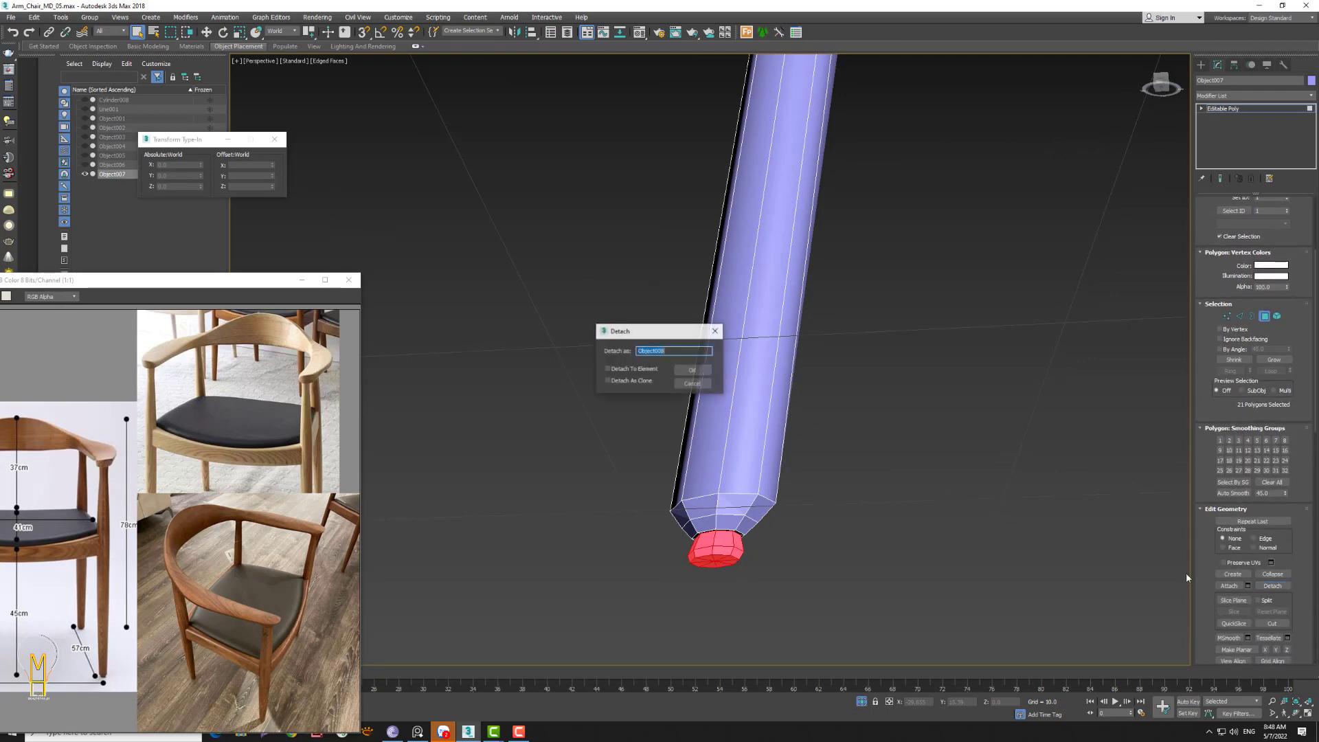
left_click(692, 370)
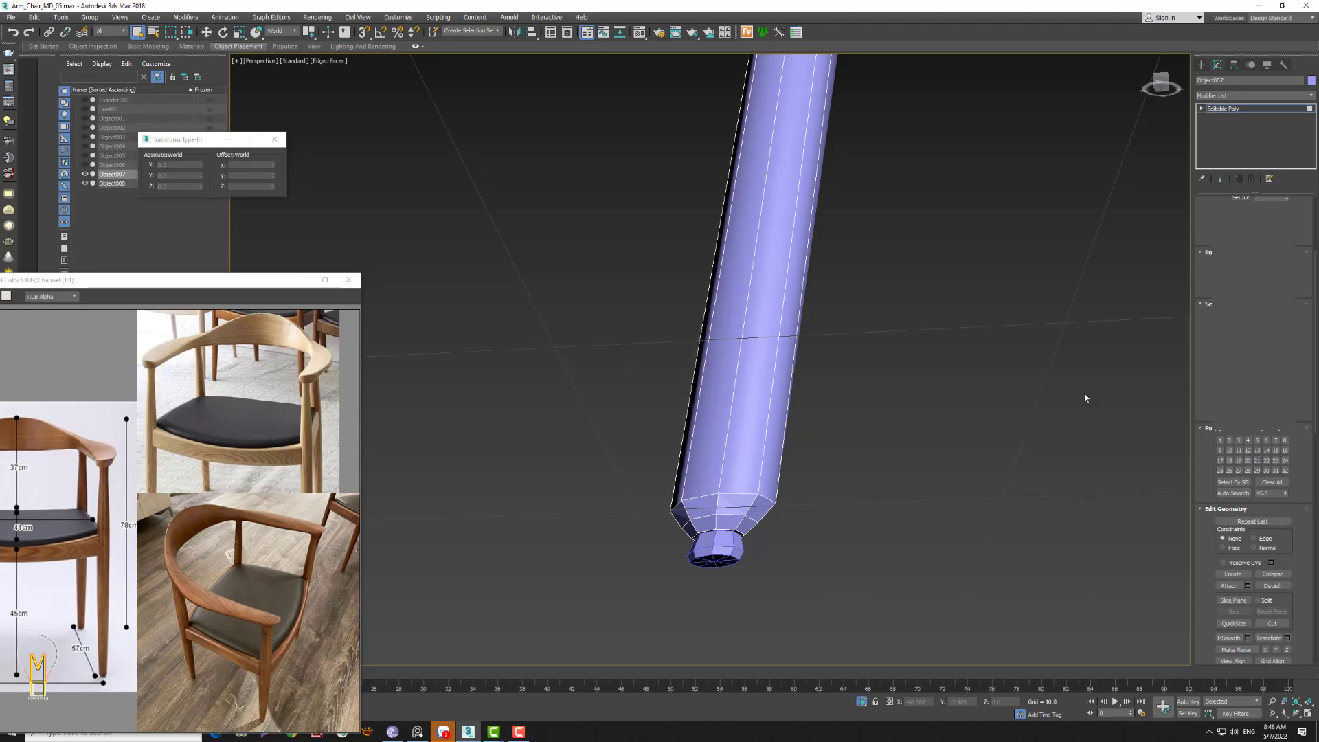
key("4")
scroll(729, 532, "up", 1)
scroll(715, 537, "up", 3)
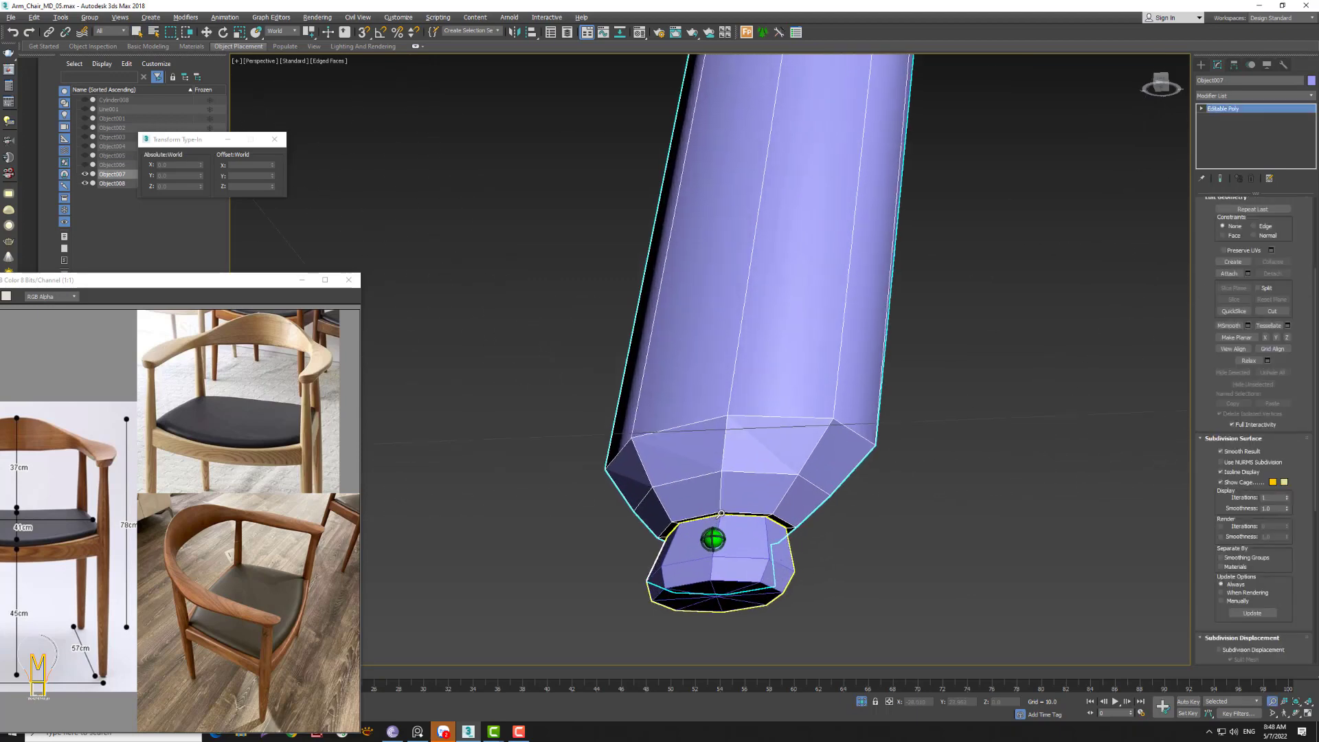
scroll(706, 539, "up", 2)
- Isolate the leg and orbit to face its open bottom end
left_click(860, 704)
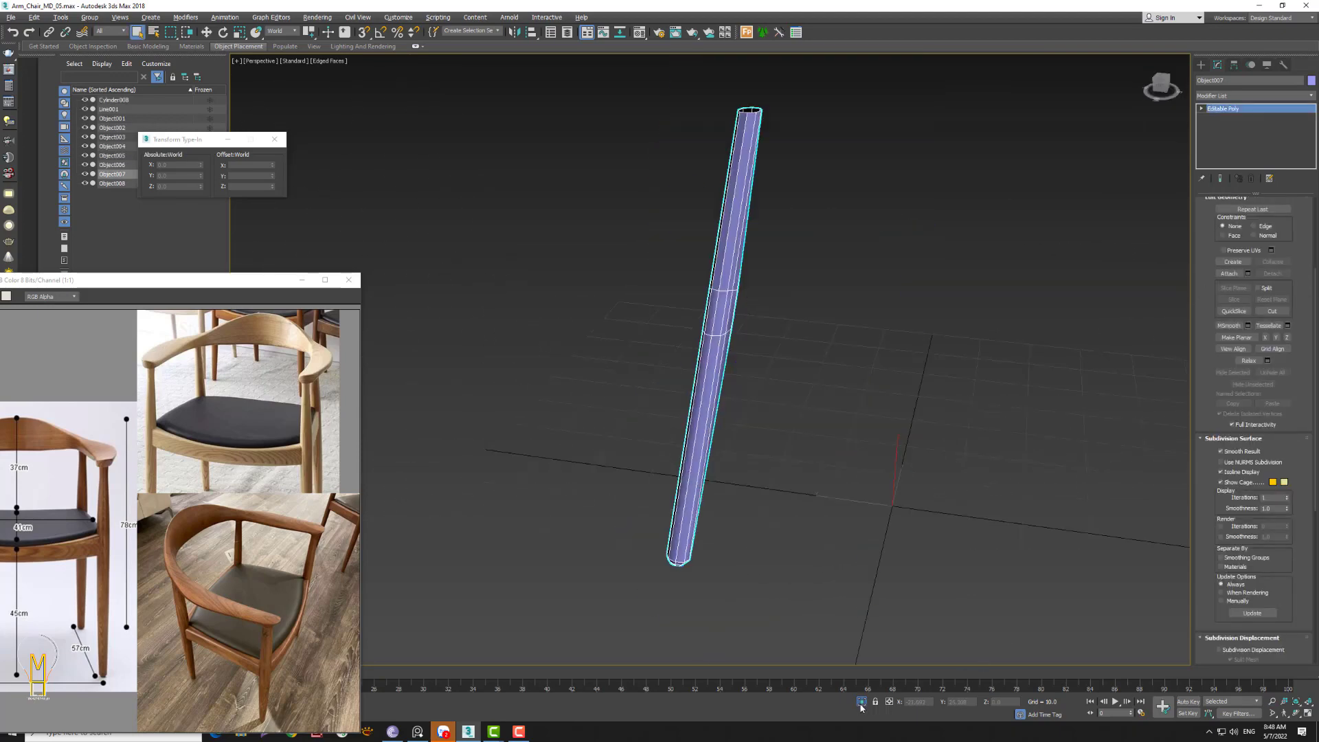
middle_click_drag(724, 587, 692, 592, "alt")
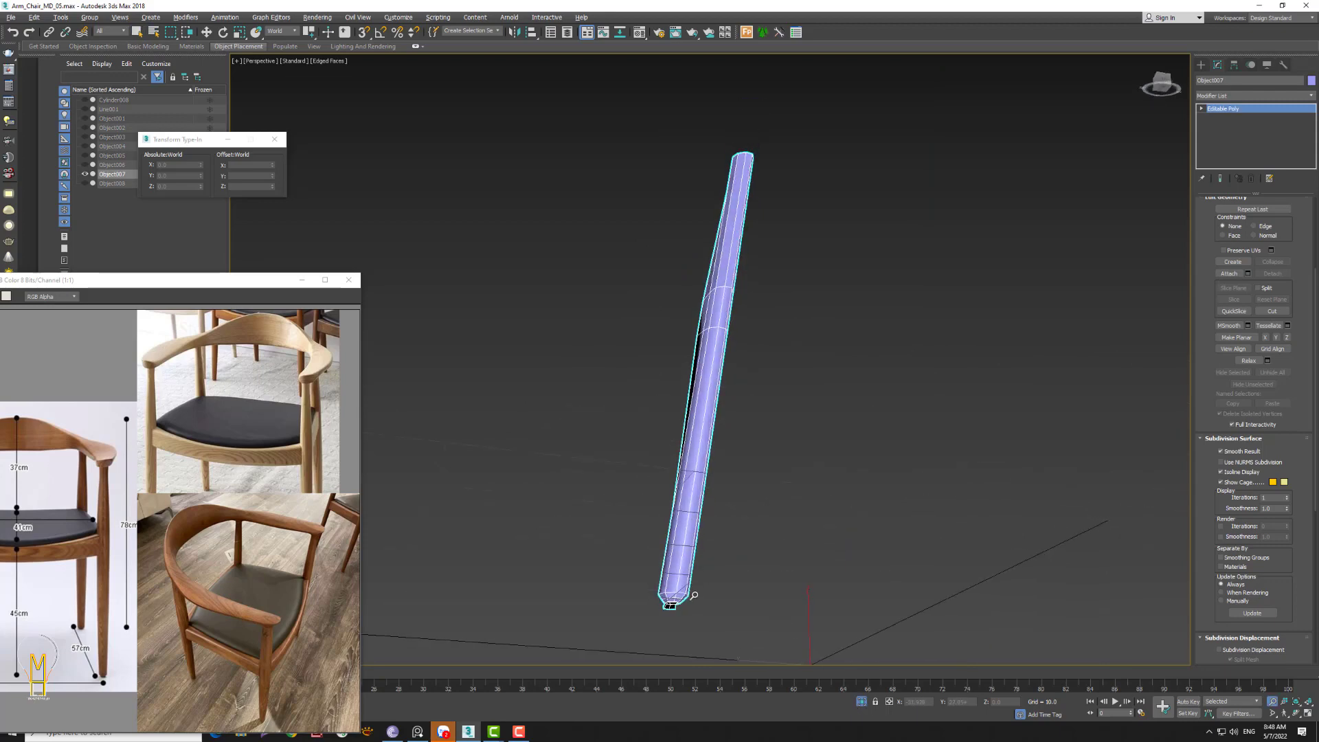
left_click(861, 703)
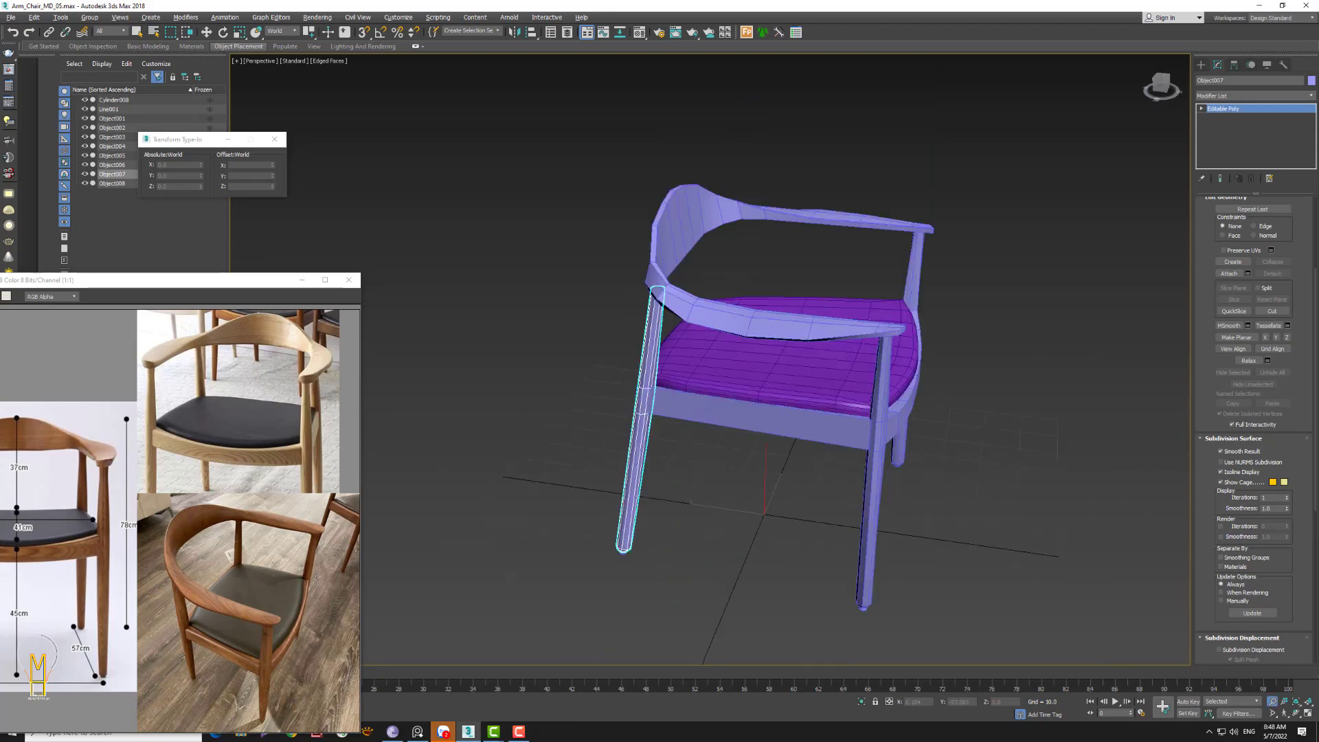
left_click(861, 702)
middle_click_drag(753, 559, 736, 559, "alt")
scroll(779, 443, "up", 5)
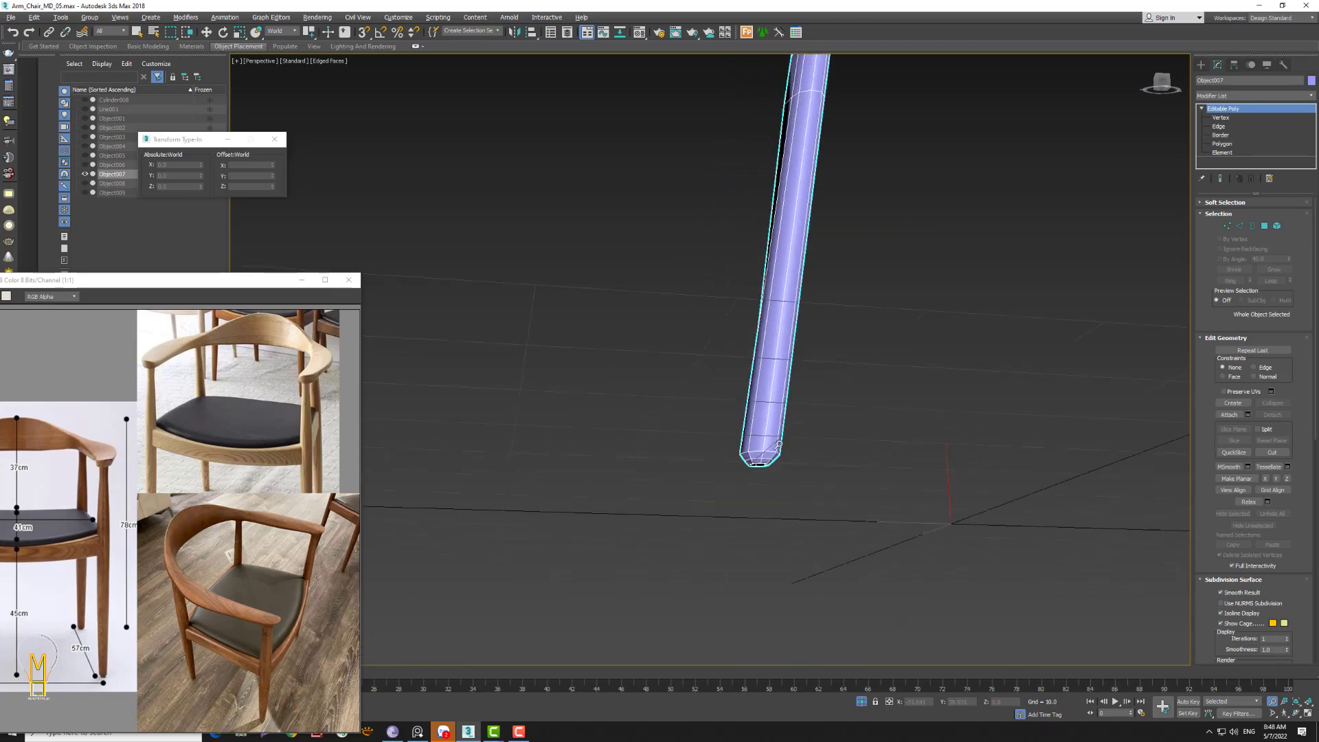
middle_click_drag(779, 444, 781, 412, "alt")
middle_click_drag(789, 303, 971, 277, "alt")
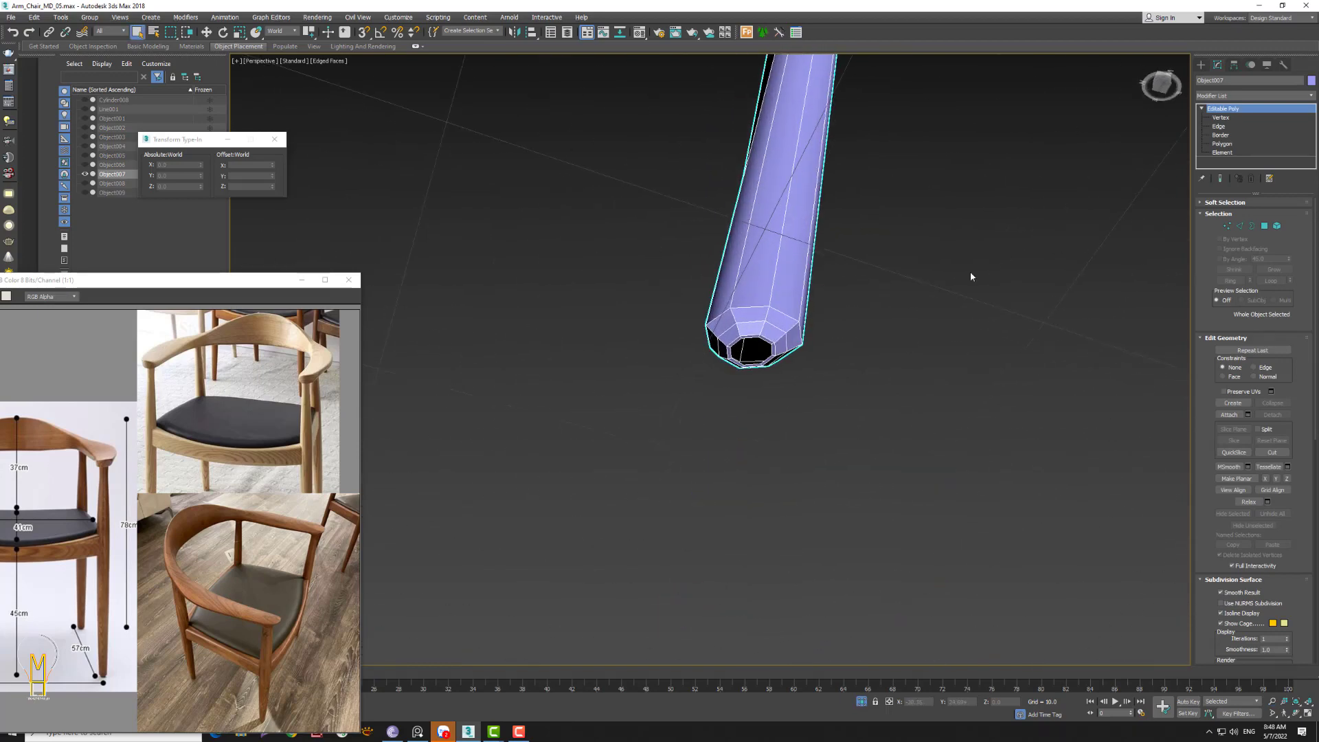
- Scale the bottom border inward to close the hole to a single point
left_click(1250, 225)
key("r")
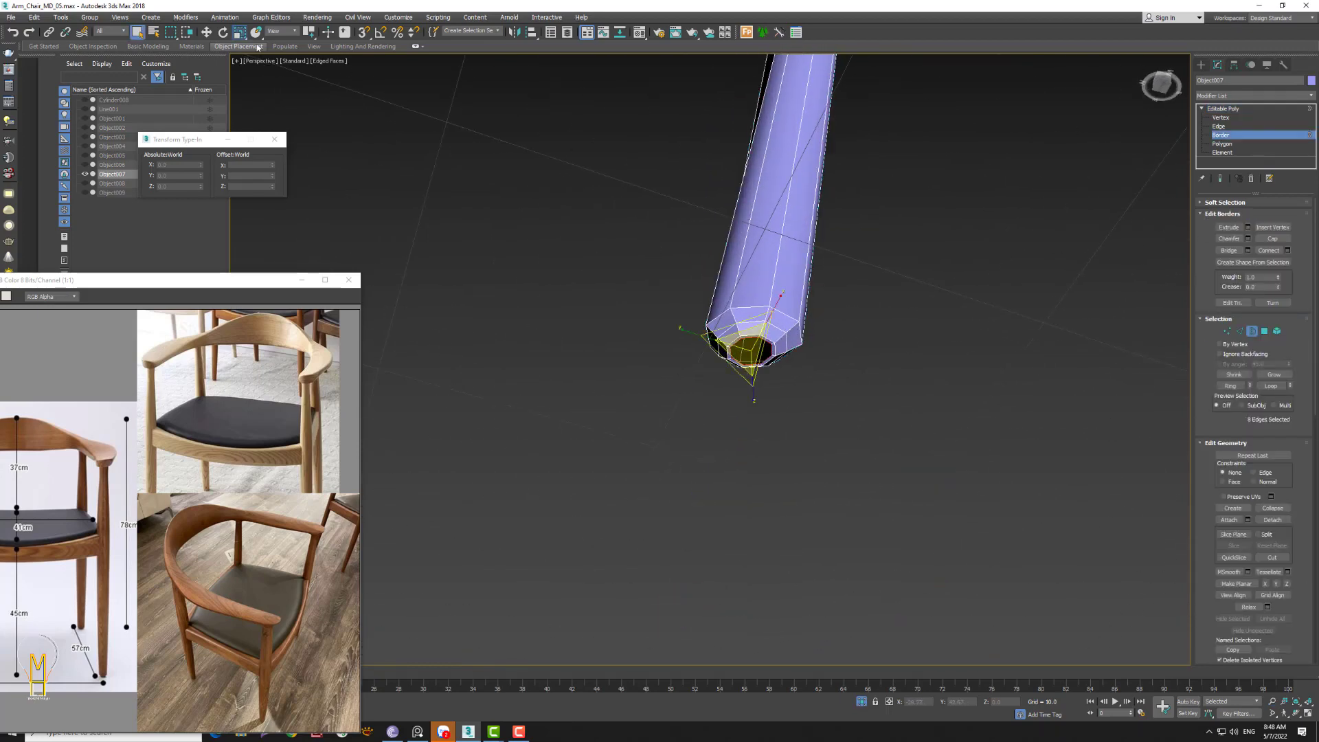
left_click_drag(750, 349, 713, 414, "shift")
key("ctrl+d")
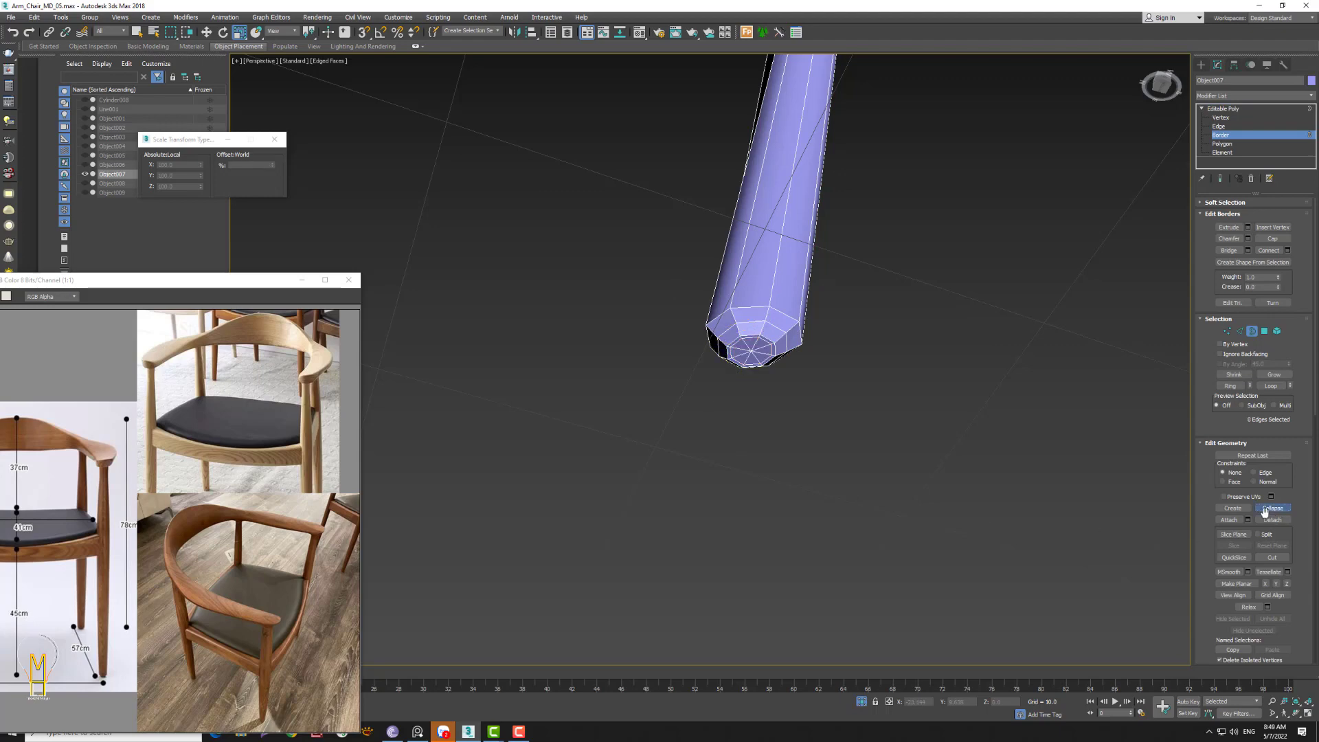
mouse_move(816, 377)
middle_mouse_down("ctrl+alt")
mouse_move(744, 317)
mouse_move(724, 377)
mouse_move(762, 451)
mouse_move(771, 426)
middle_mouse_up("ctrl+alt")
left_click(1236, 108)
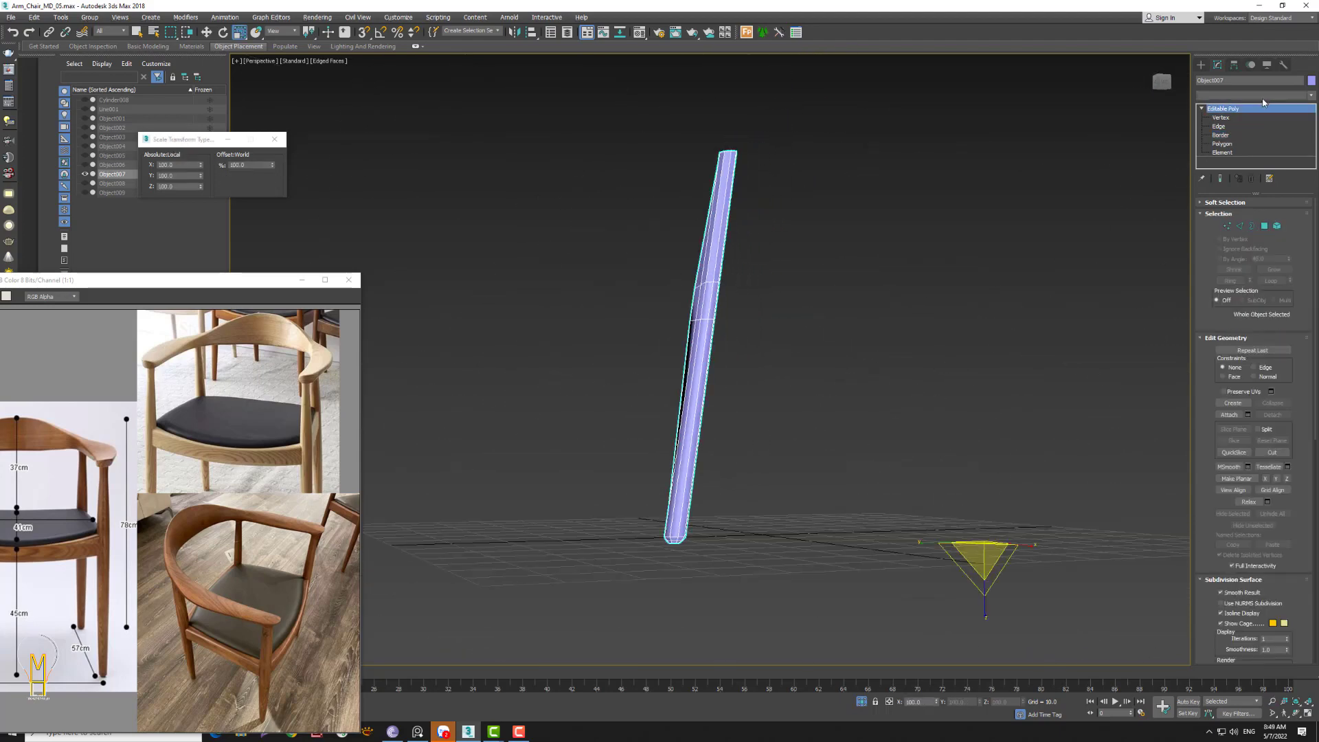
- Add a UVW Mapping Clear modifier to the leg
left_click(1263, 97)
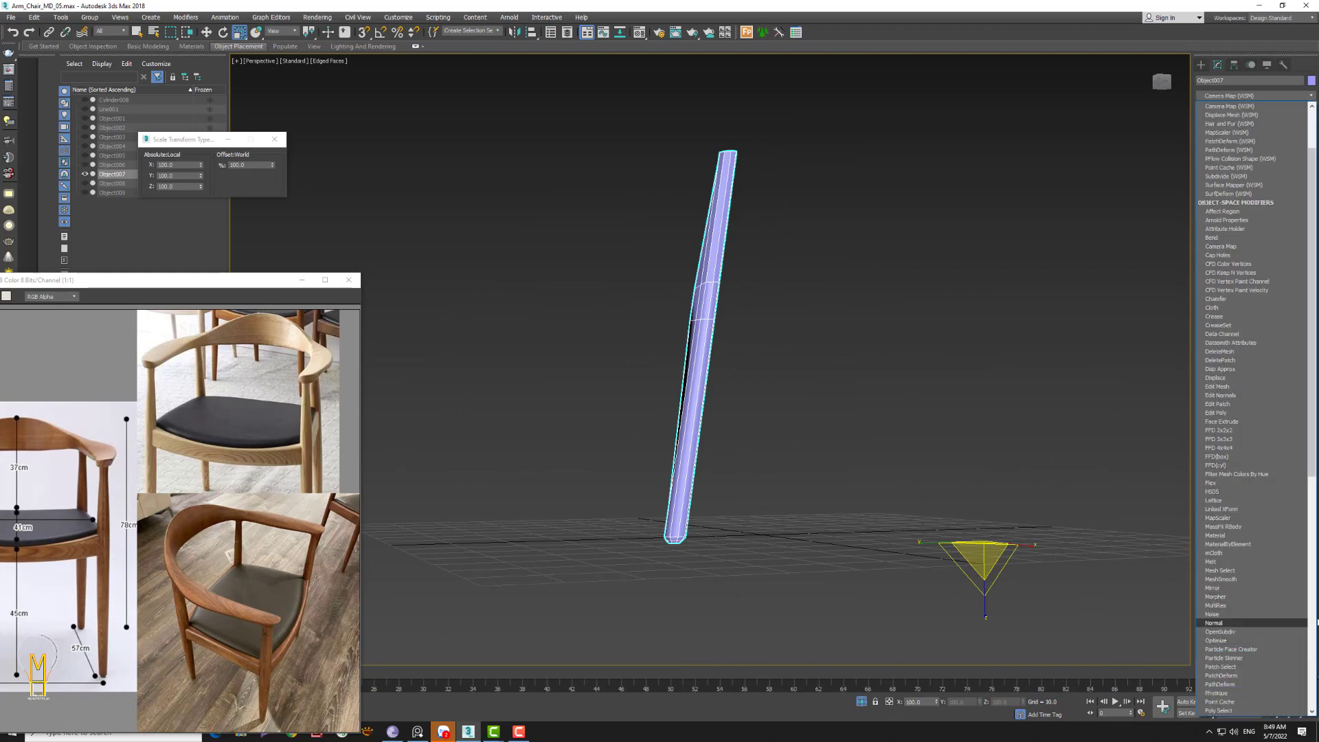
left_click_drag(1310, 481, 1317, 691)
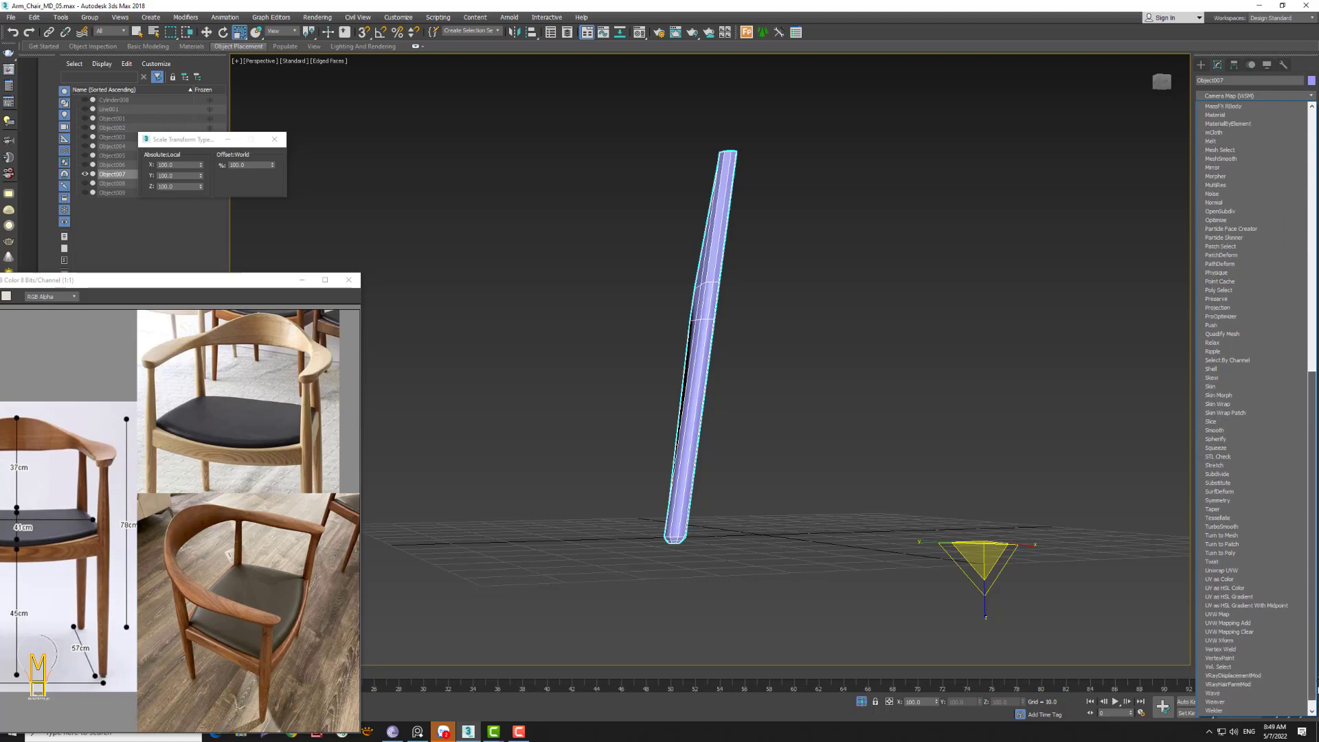
scroll(1247, 400, "up", 1)
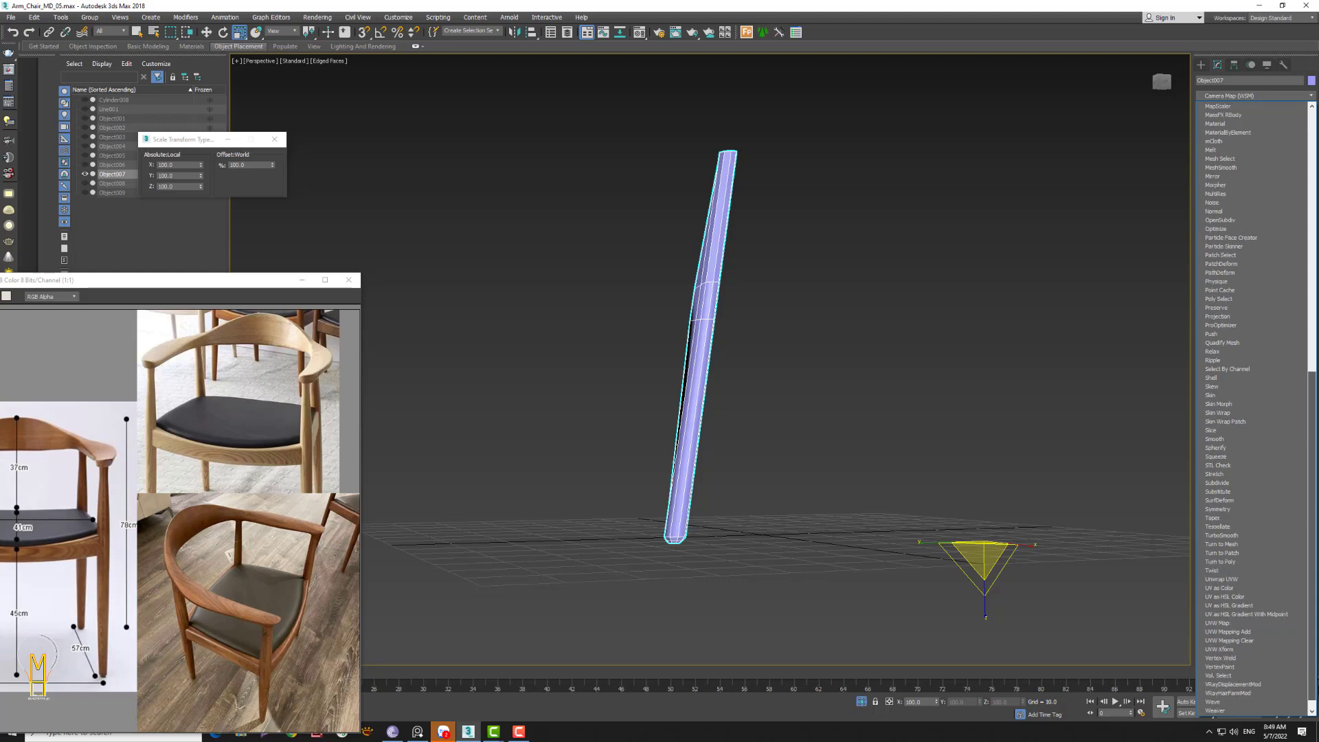
scroll(1296, 631, "down", 1)
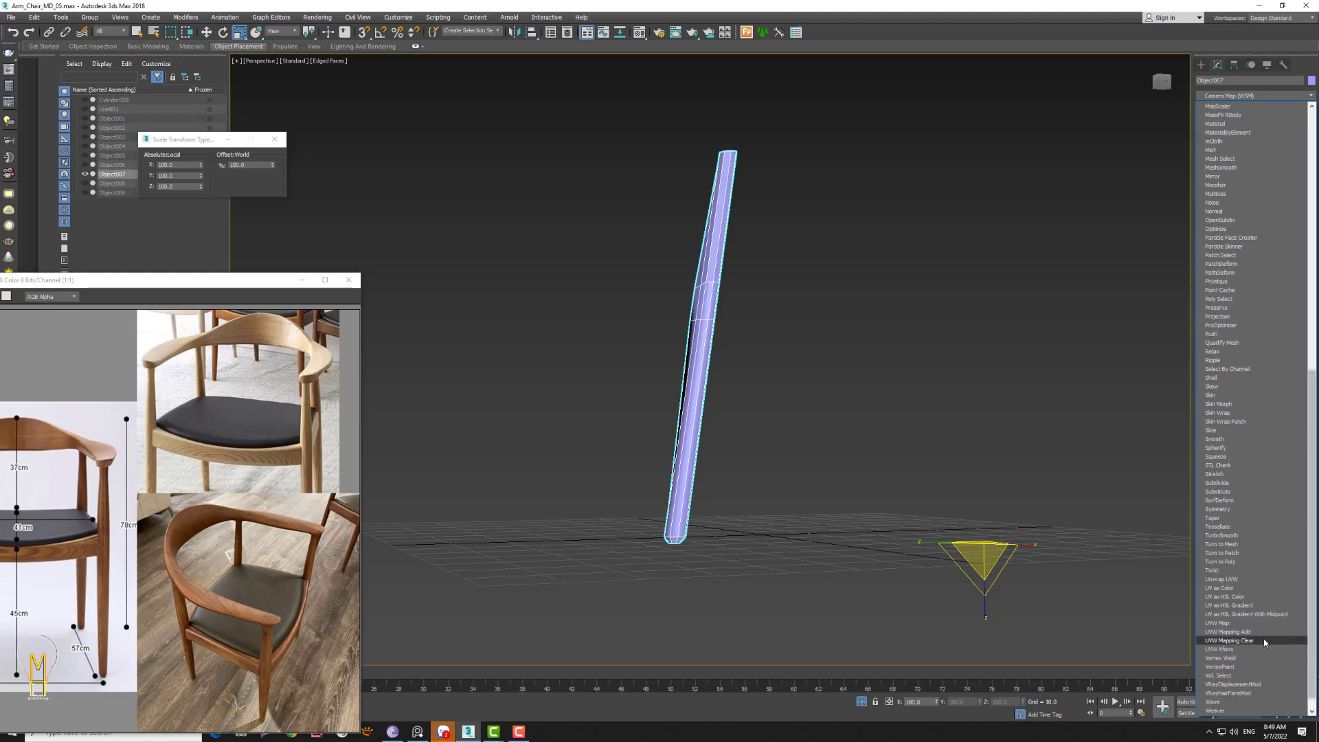
left_click(1295, 630)
- Add an Unwrap UVW modifier on top of the stack
left_click(1275, 99)
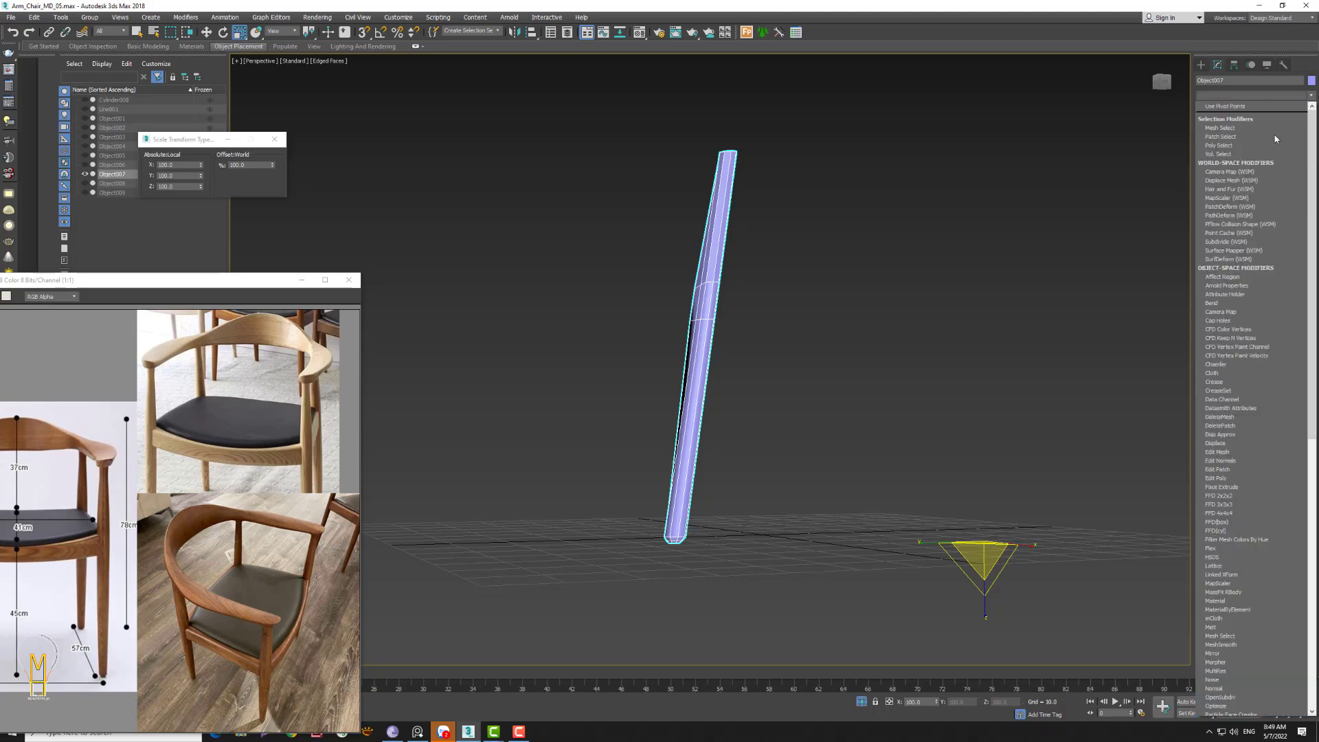
left_click(1311, 574)
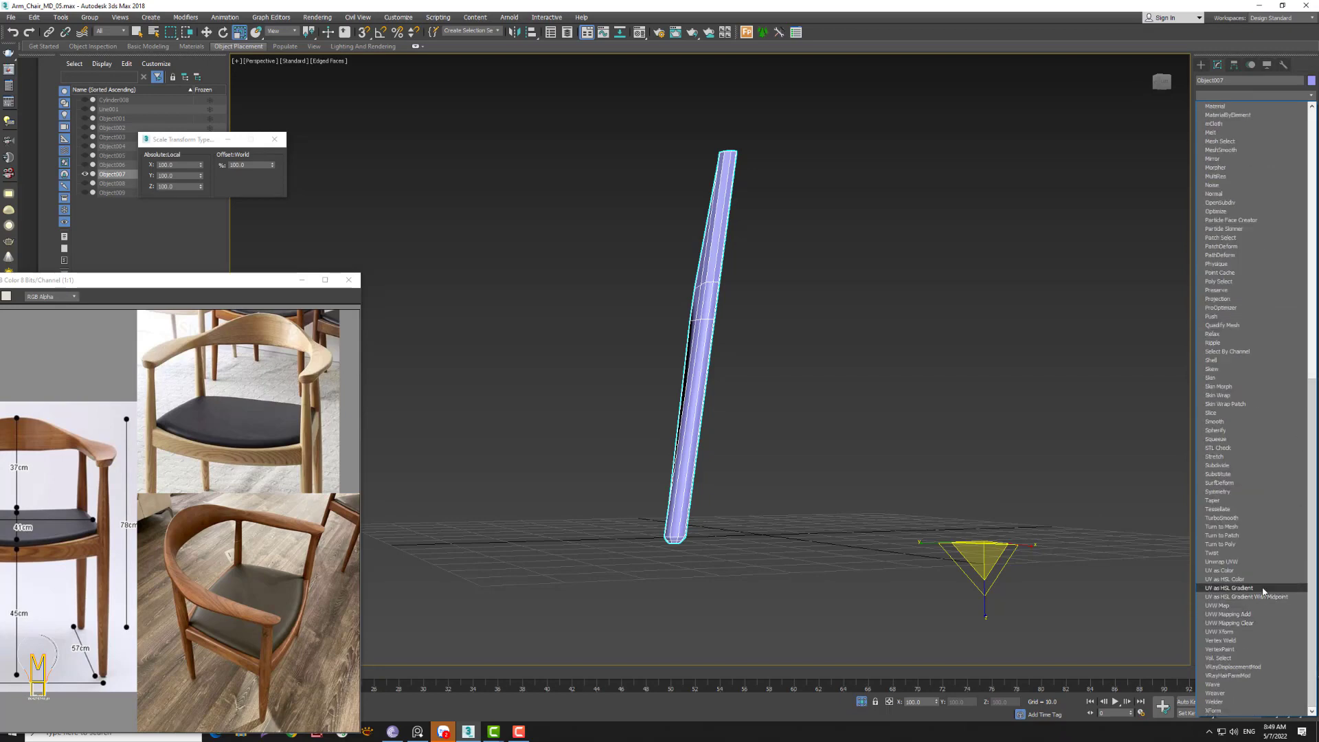
left_click(1246, 562)
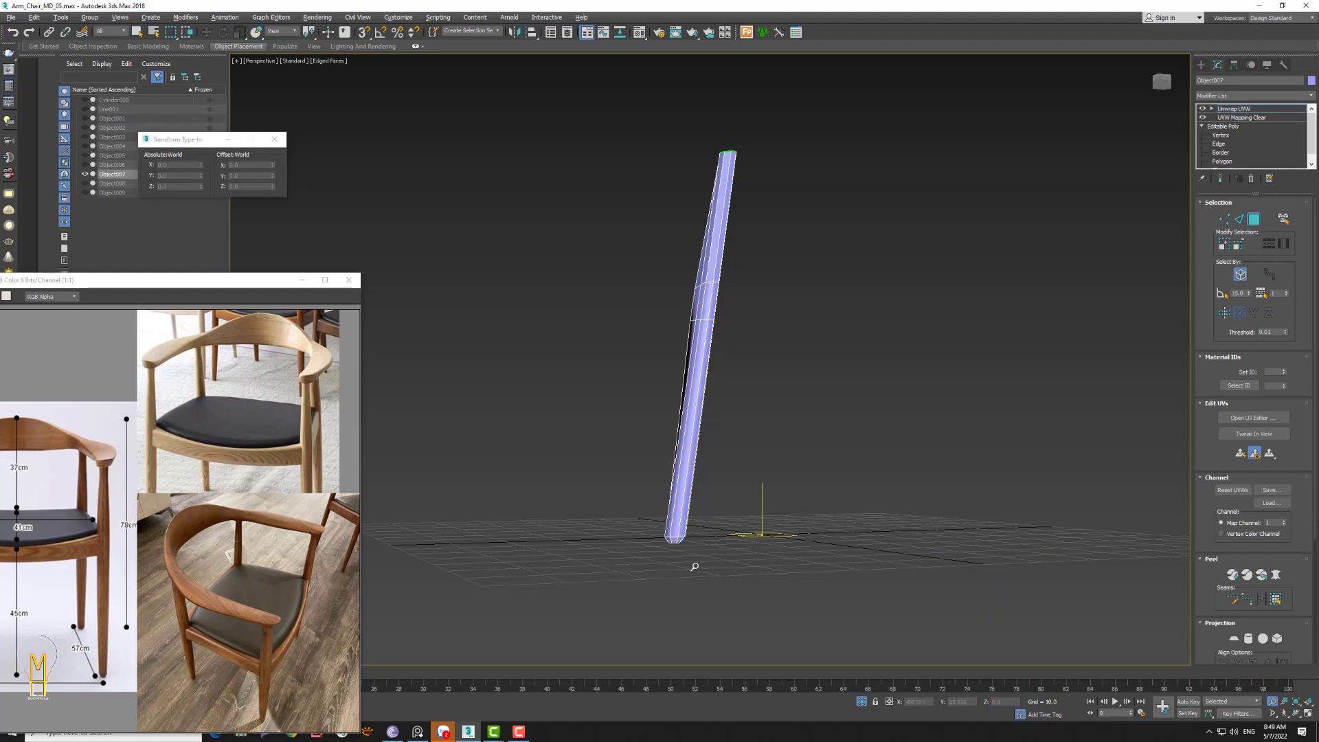
- Convert the base edge loop and a vertical edge along the leg into seams
scroll(694, 567, "up", 3)
scroll(683, 456, "up", 3)
scroll(649, 389, "up", 2)
scroll(648, 389, "up", 1)
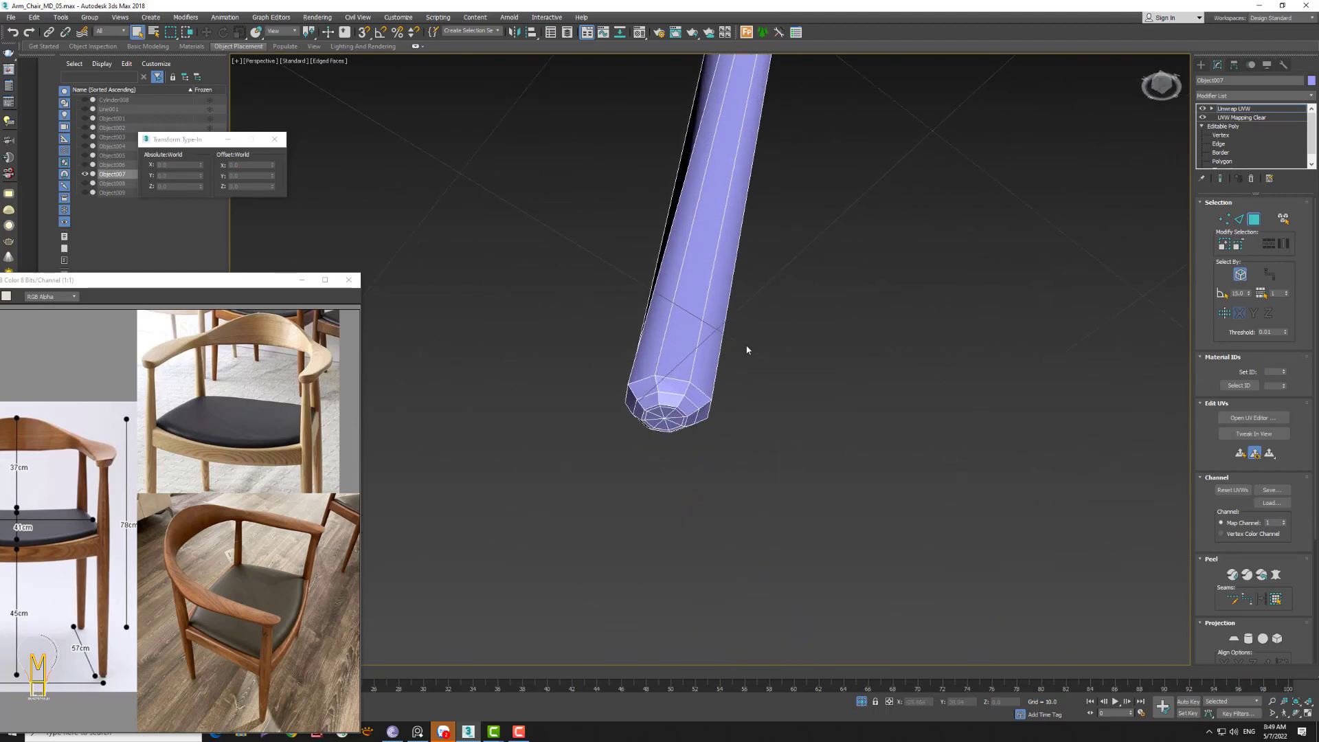
left_click(1240, 220)
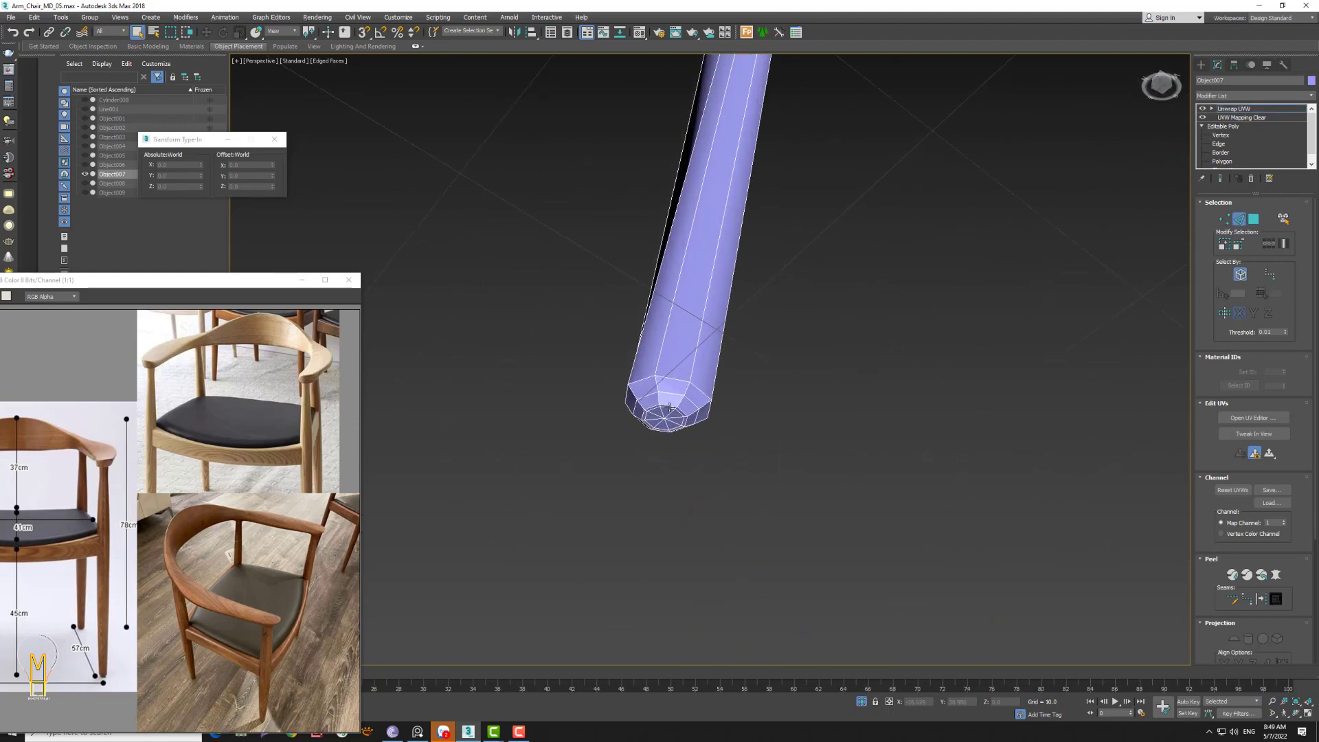
left_click(1279, 243)
left_click(658, 343)
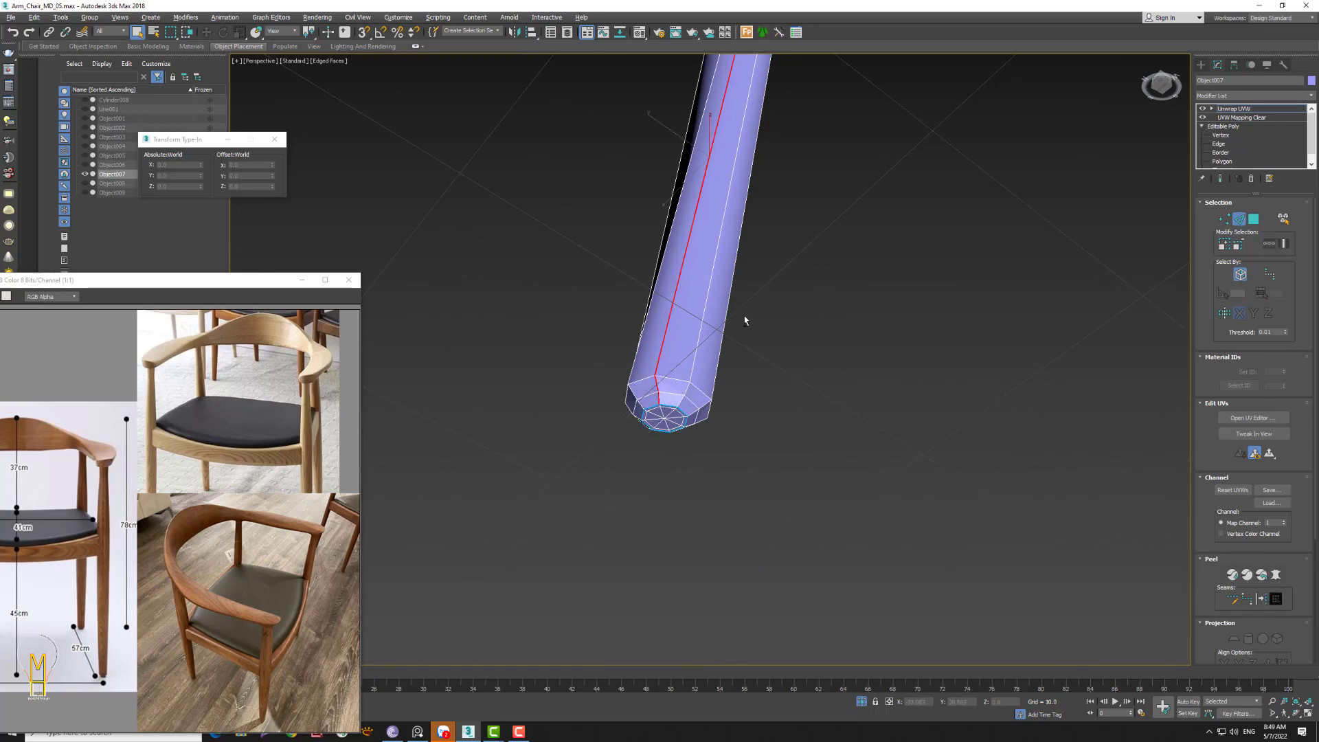
scroll(745, 315, "down", 3)
middle_click_drag(747, 315, 775, 332, "alt")
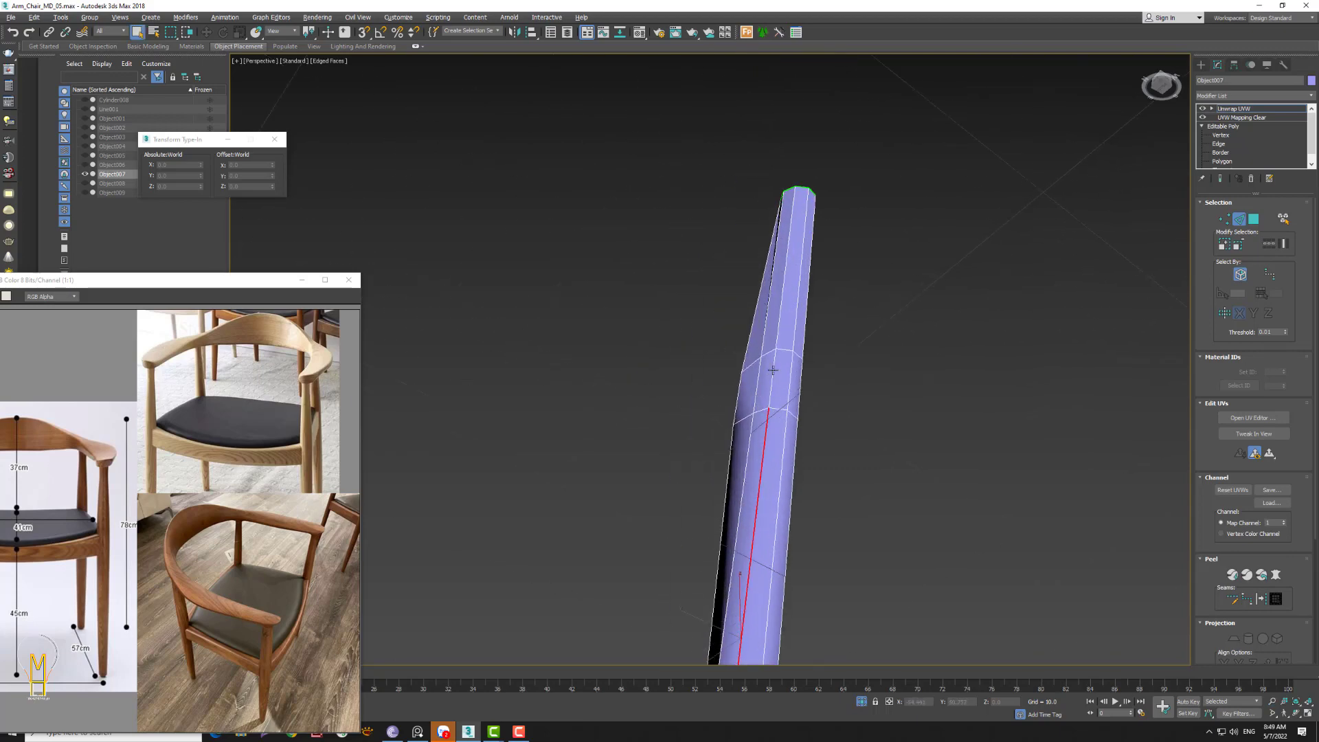
left_click(783, 336, "ctrl")
left_click(1243, 574)
- Try pelt mapping a face selection, then cancel and clear the selection
middle_click_drag(869, 534, 790, 412, "alt")
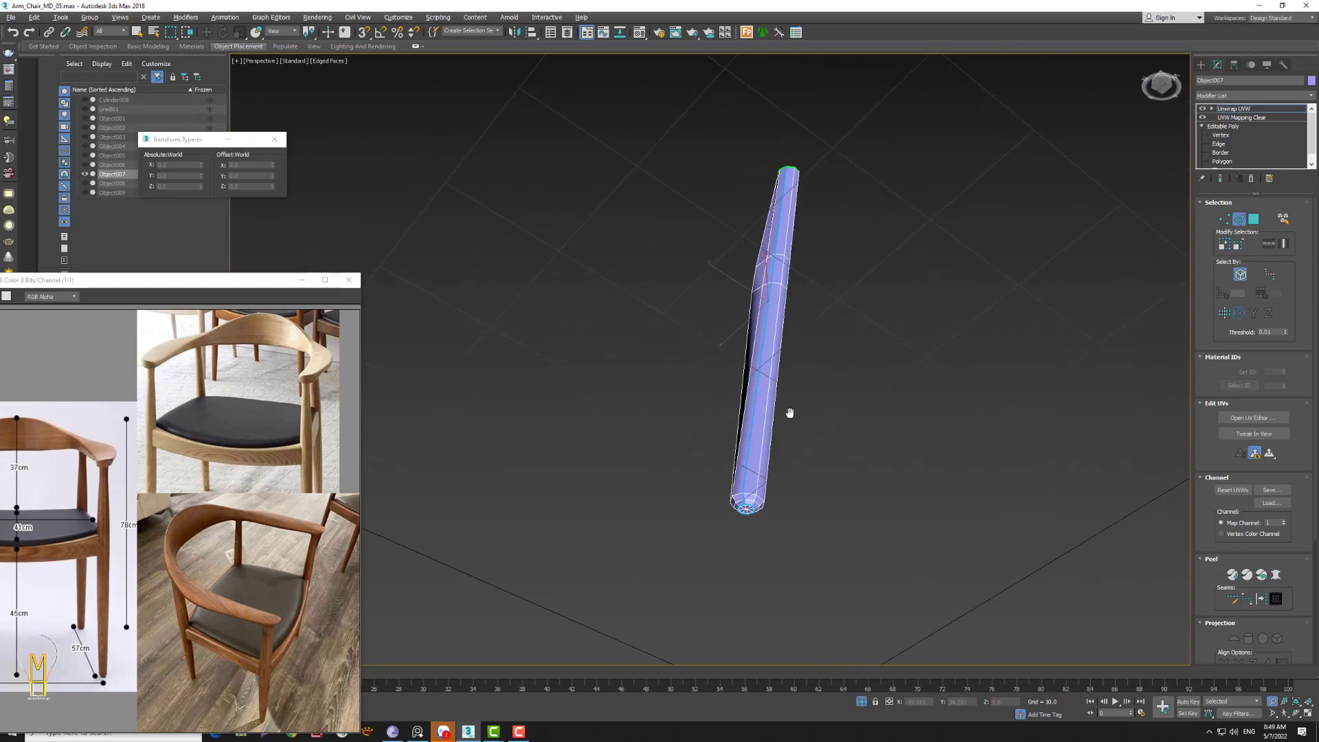
scroll(789, 412, "up", 1)
scroll(790, 412, "up", 1)
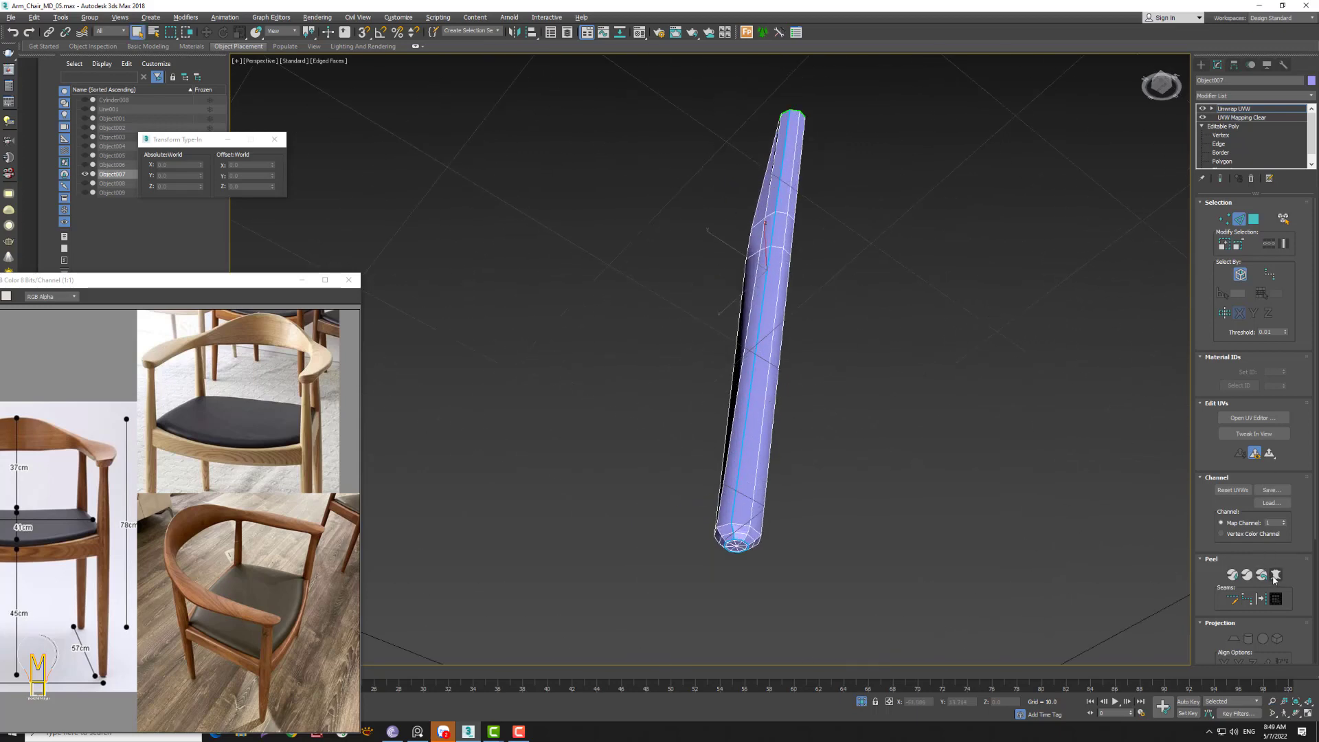
left_click(1254, 218)
left_click(749, 493)
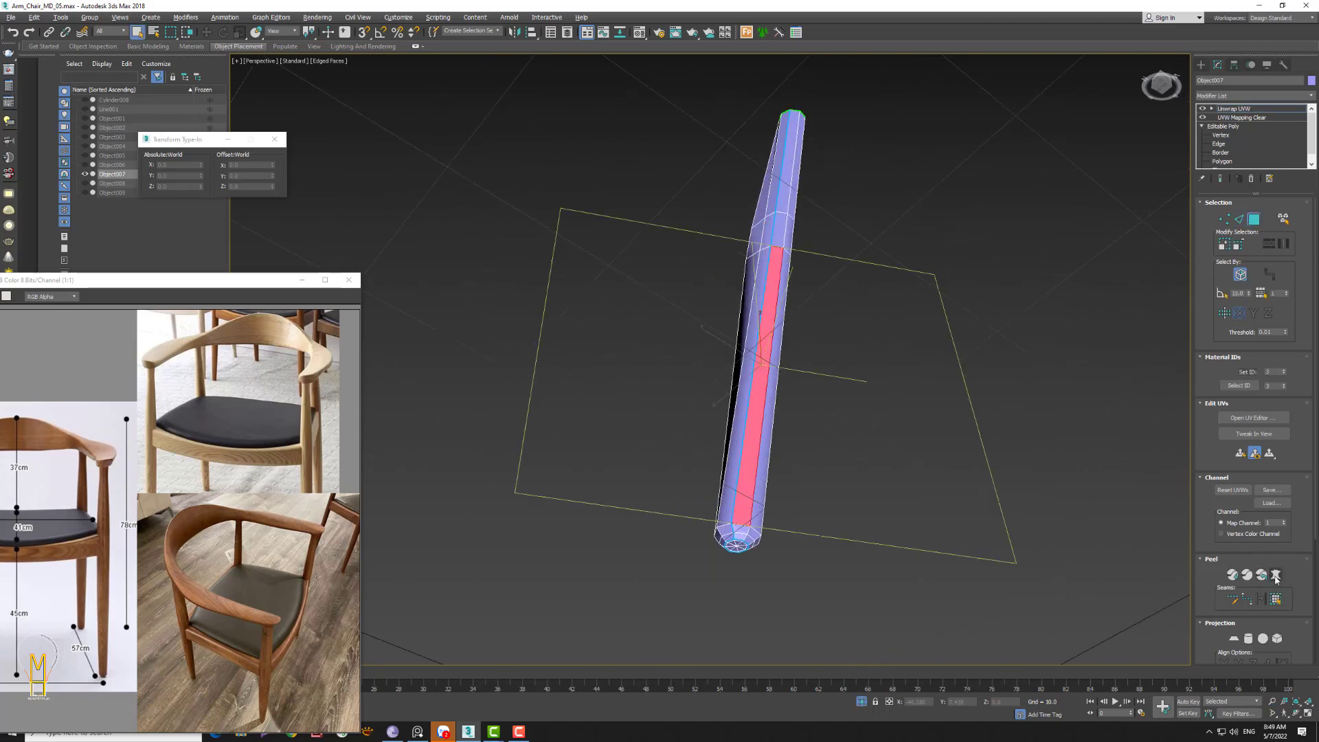
left_click(1275, 575)
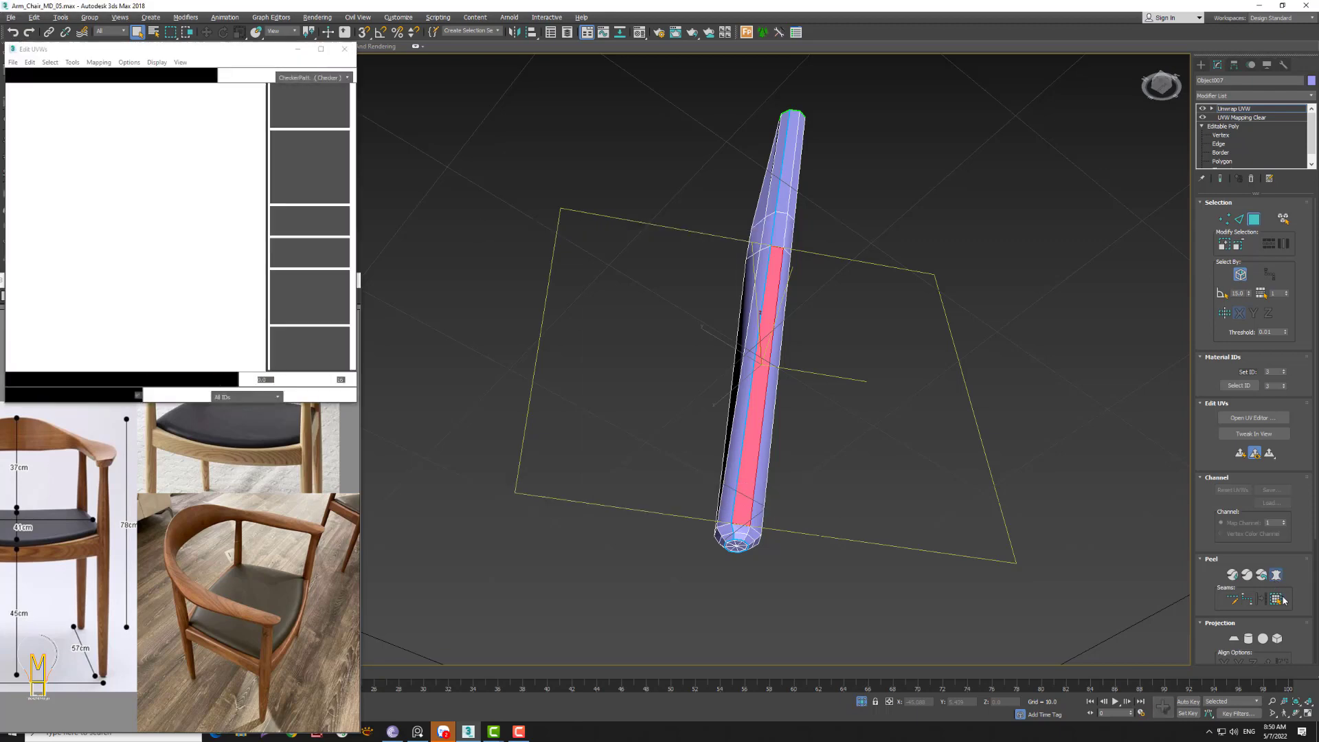
left_click(344, 49)
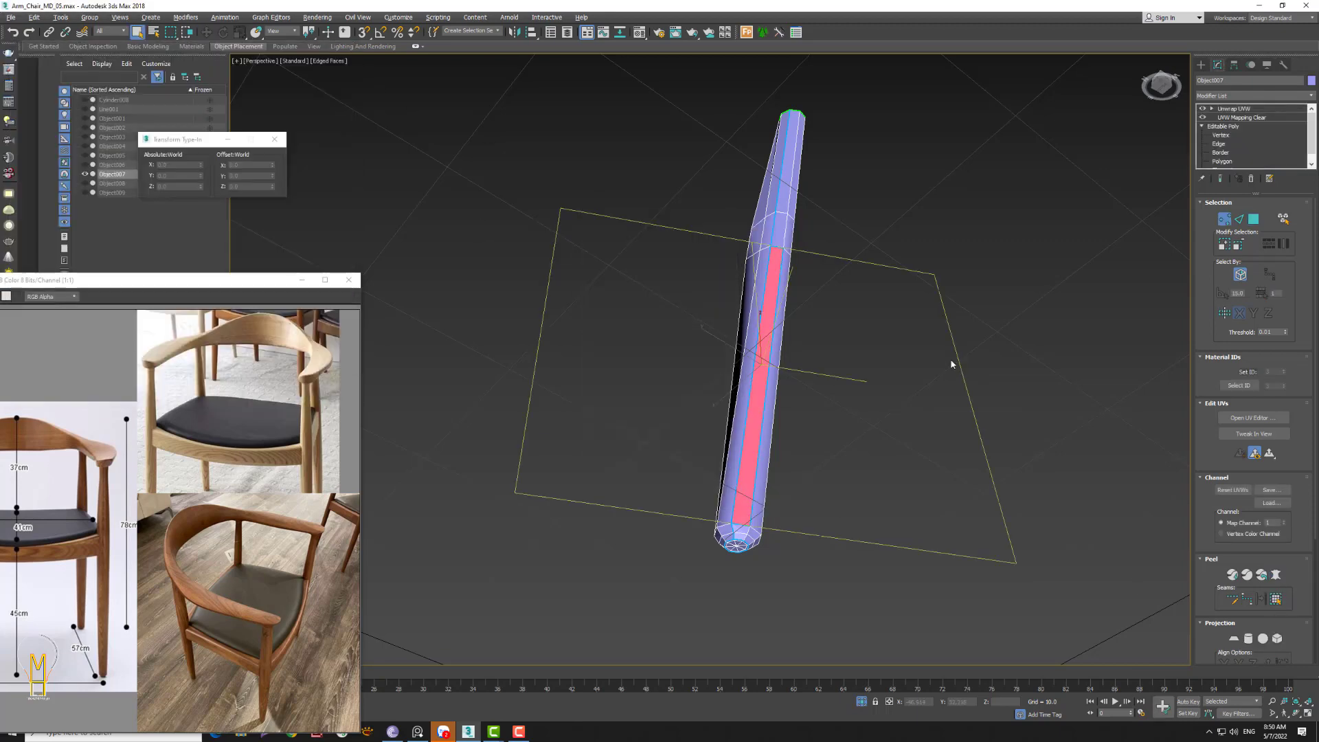
left_click(1014, 415)
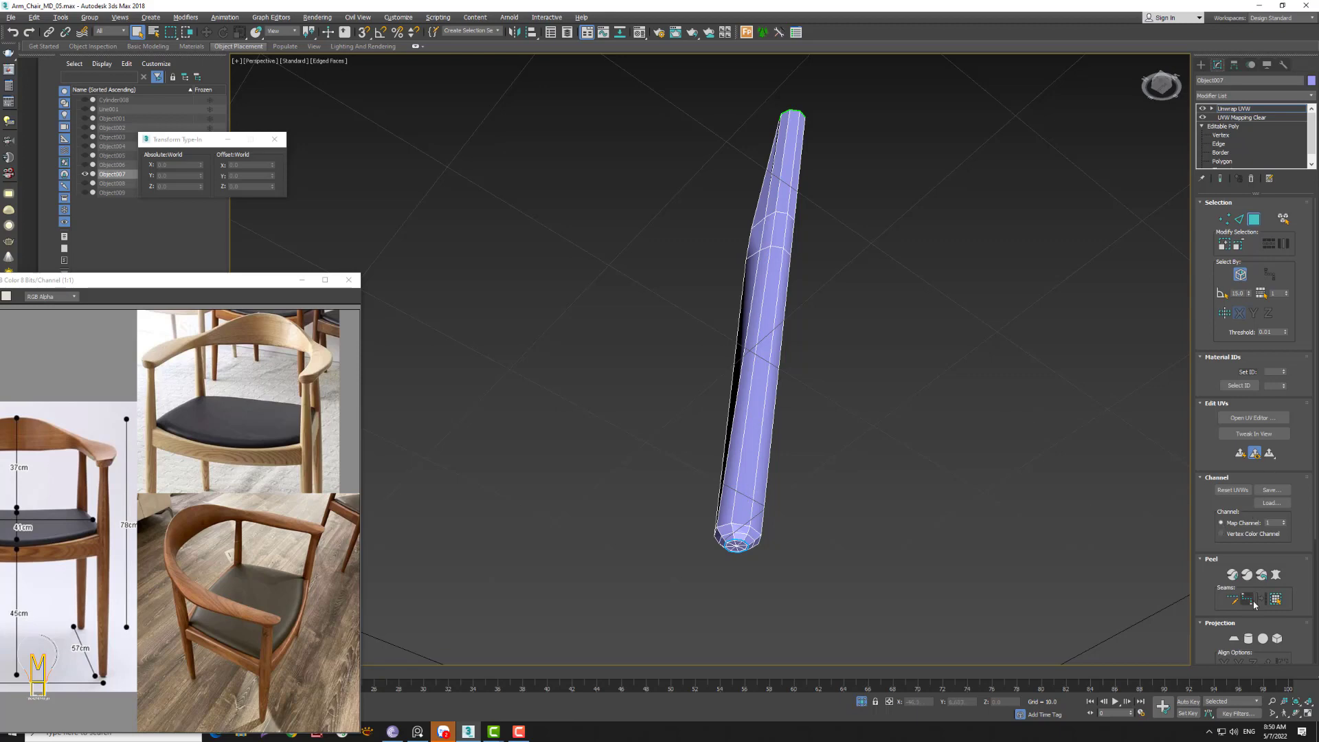
- Reconvert the edges to seams, expand faces to the whole leg, and open Pelt Map
left_click(1238, 218)
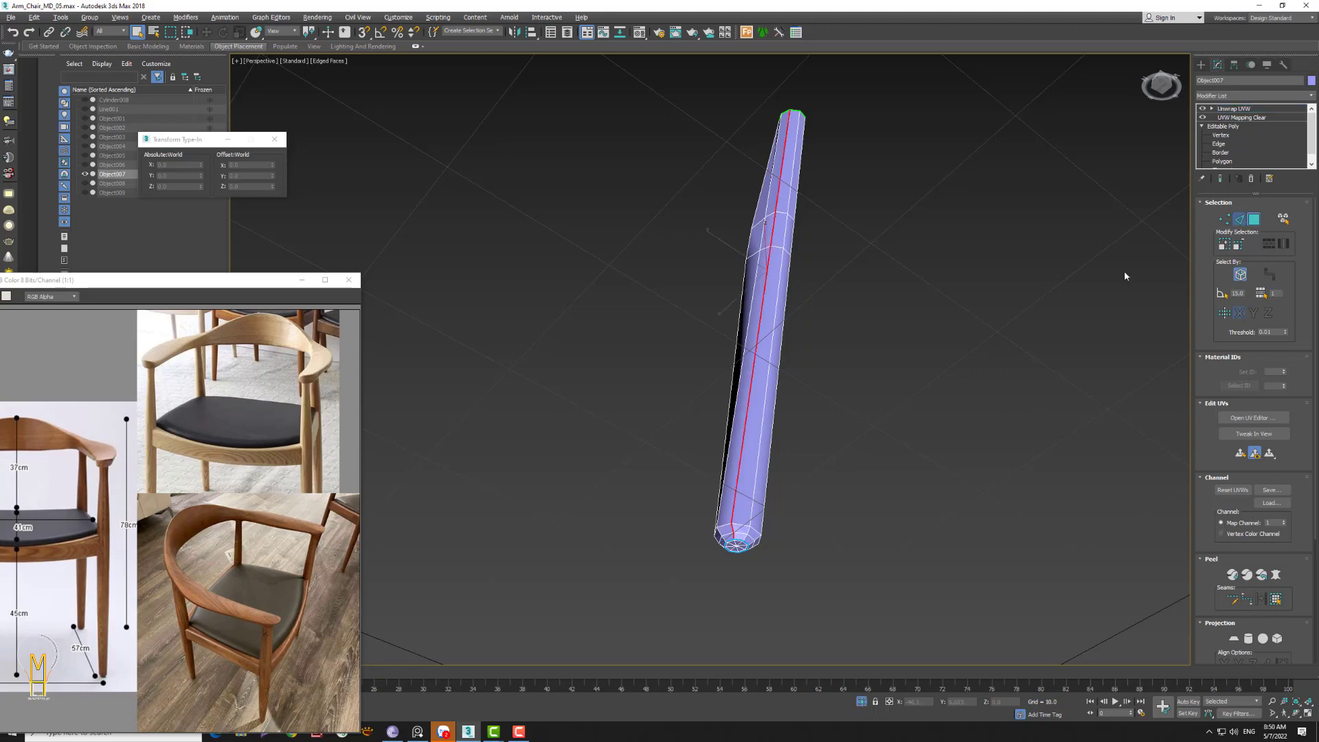
left_click(1261, 599)
left_click(1253, 218)
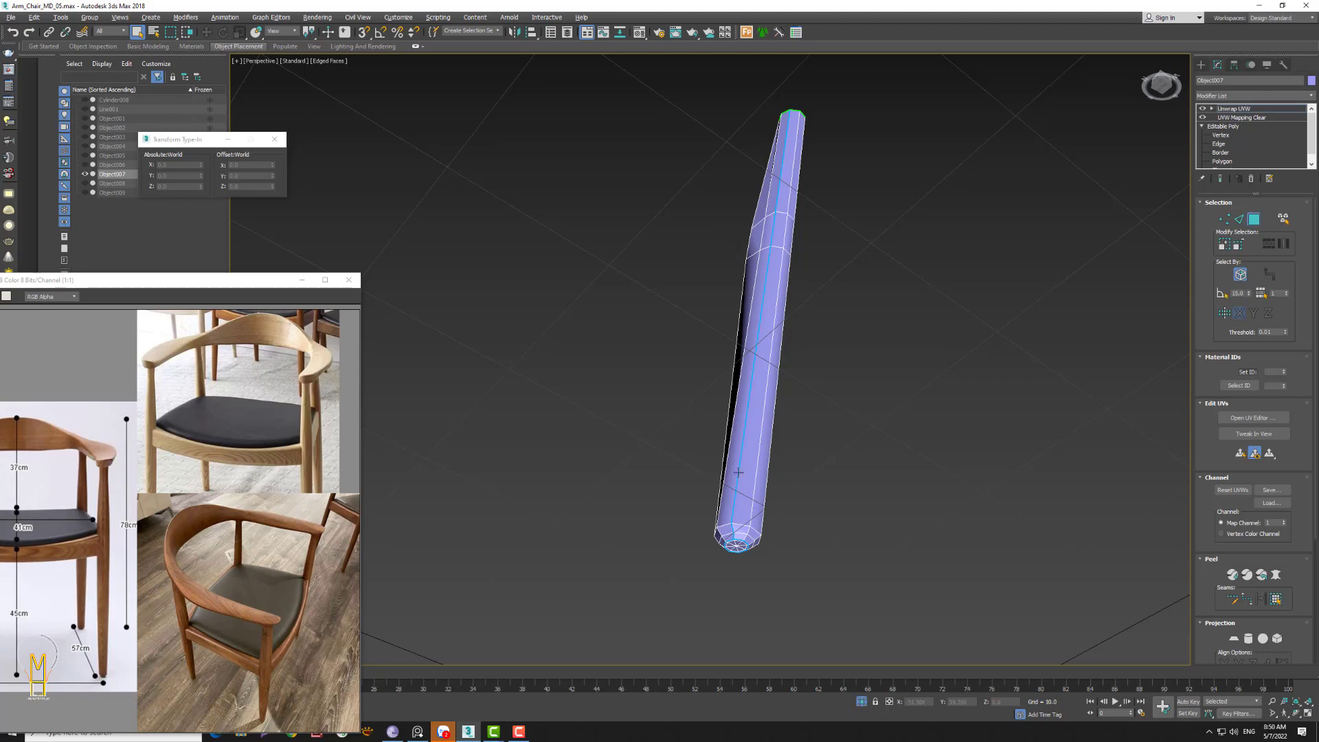
left_click(745, 471)
left_click(1277, 600)
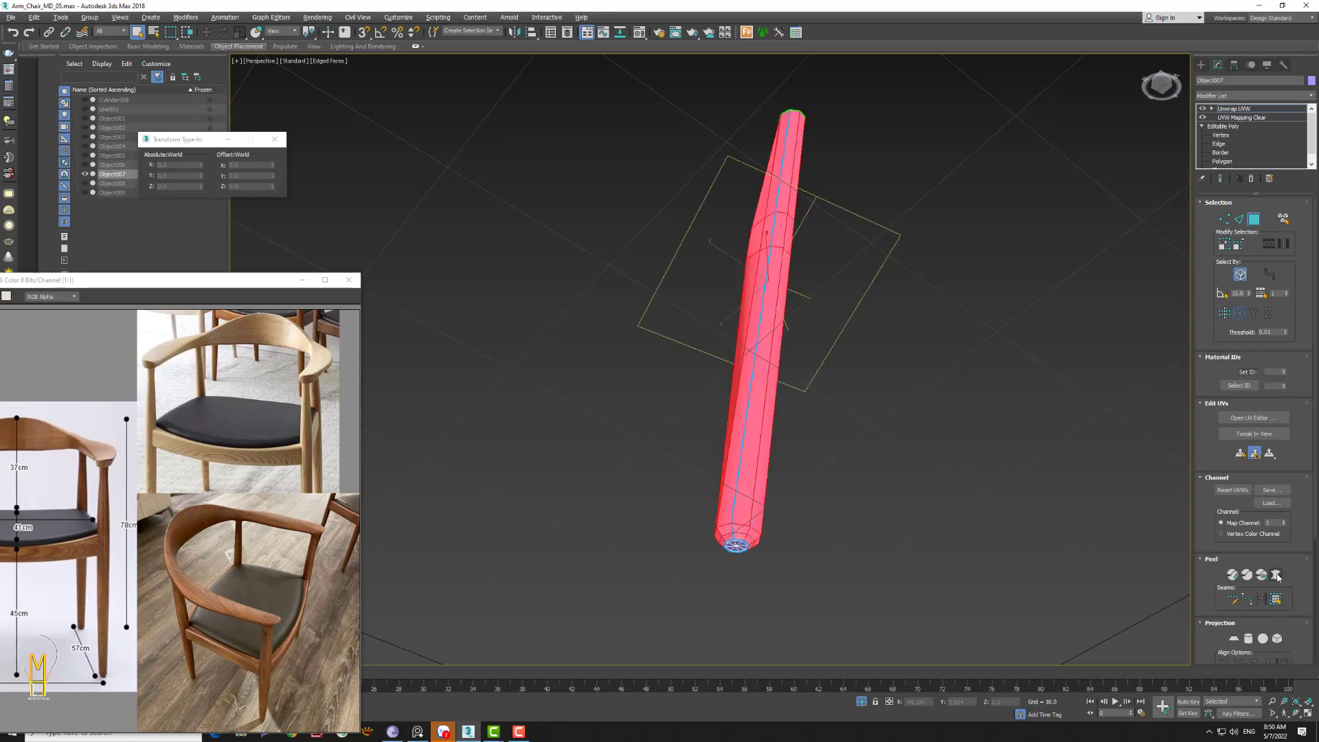
left_click(1275, 575)
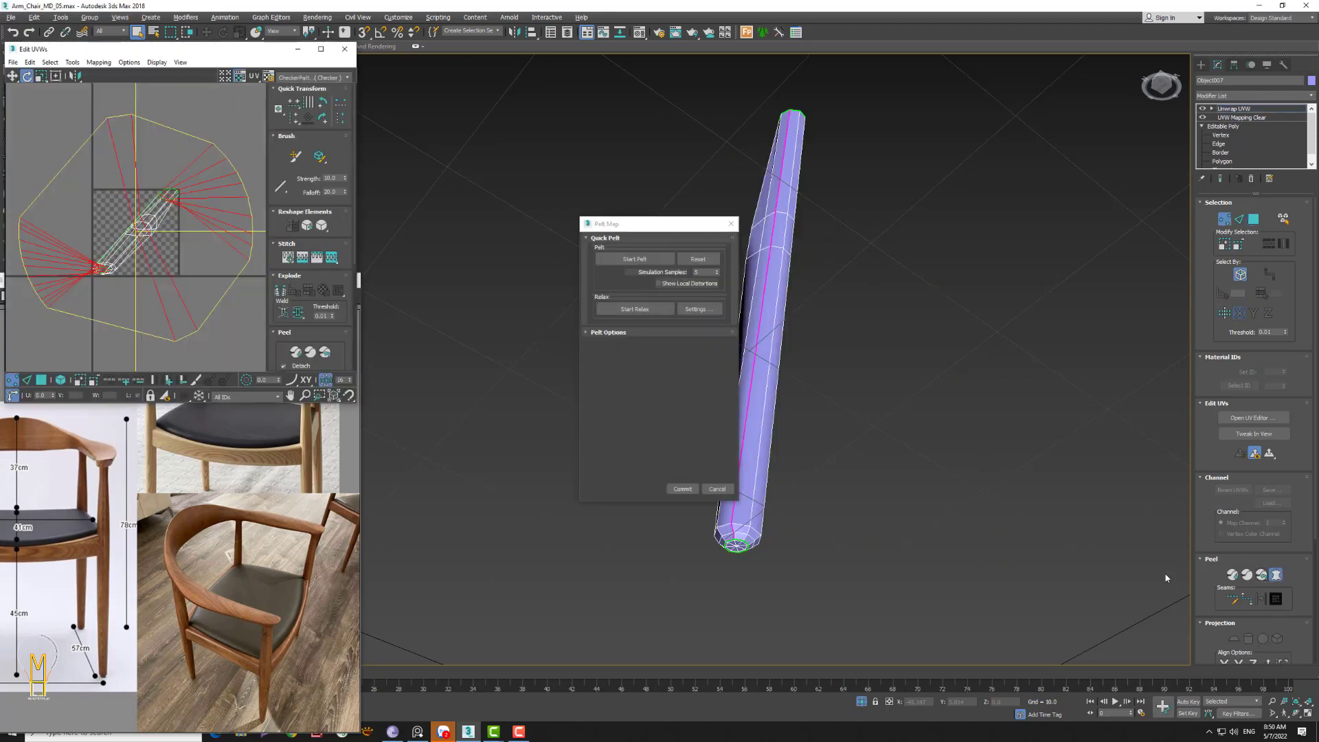
- Pelt and relax the leg UVs, commit, and rotate the shell upright
left_click(634, 259)
left_click(635, 310)
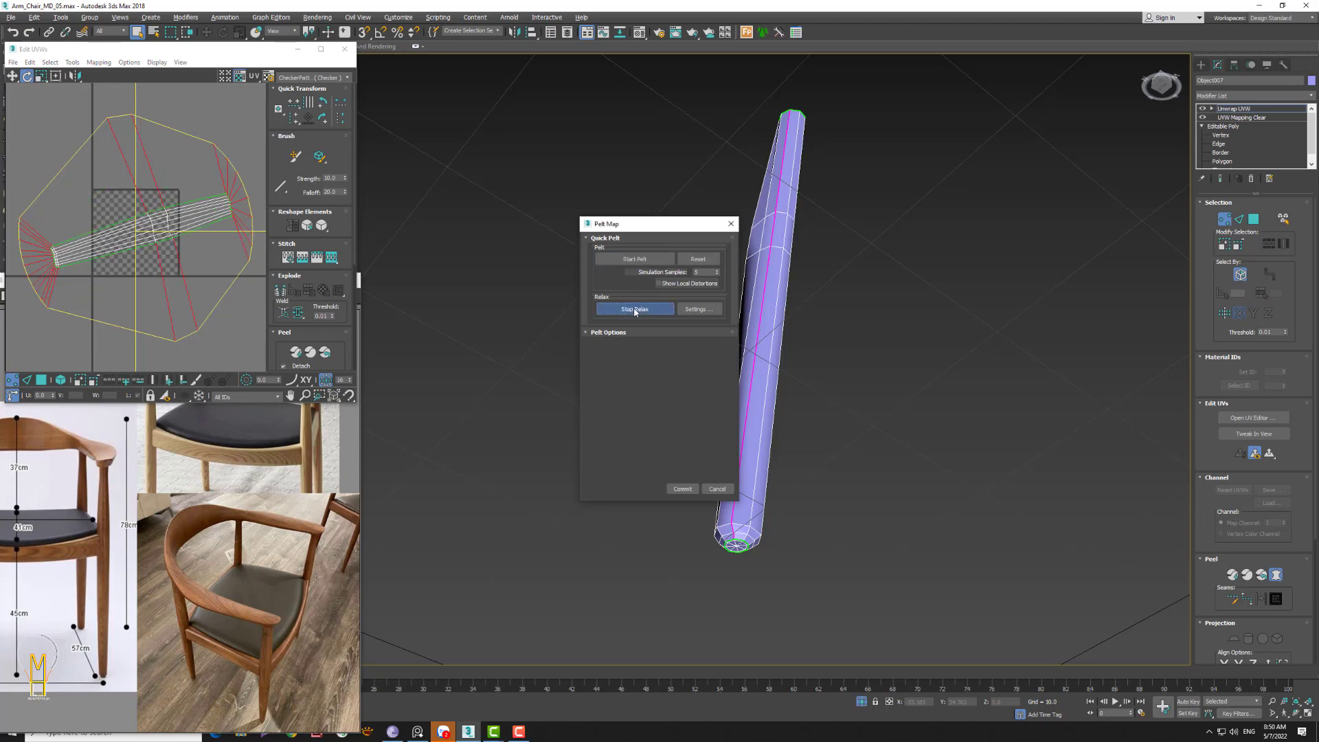
left_click(682, 489)
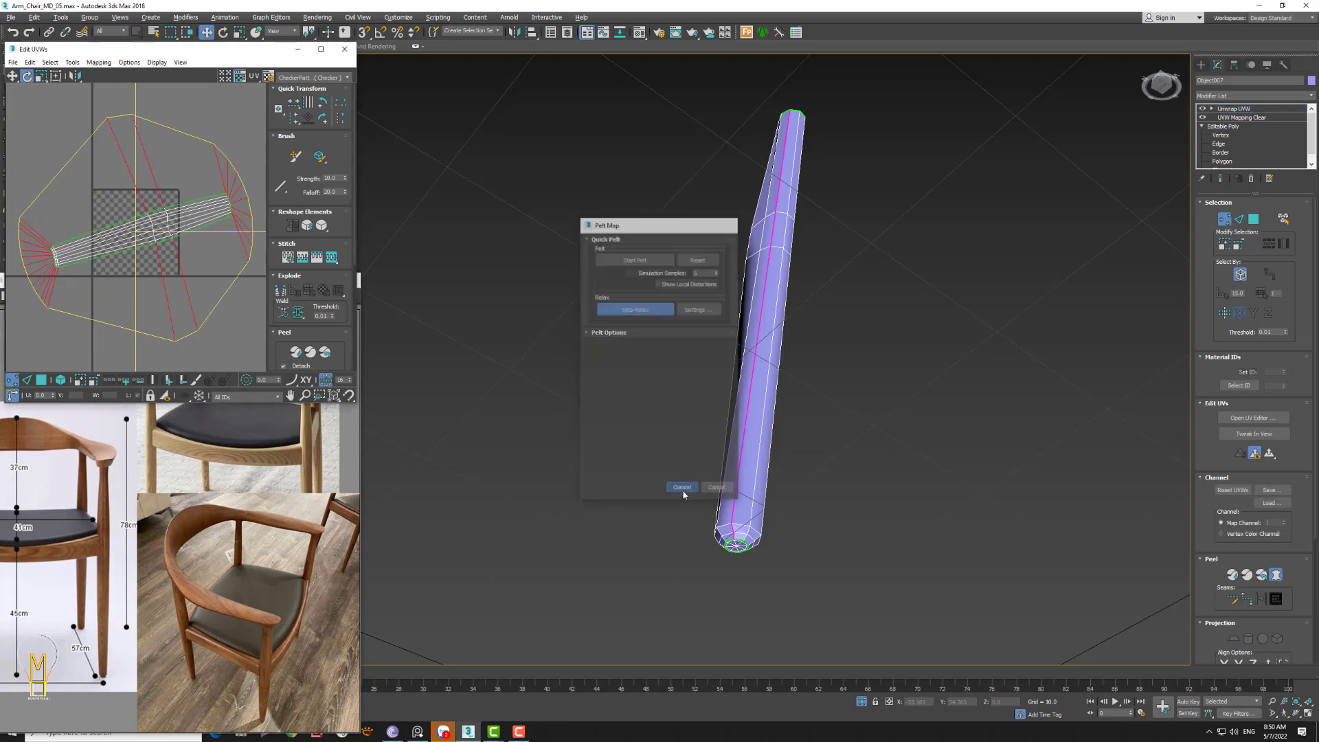
left_click(26, 77)
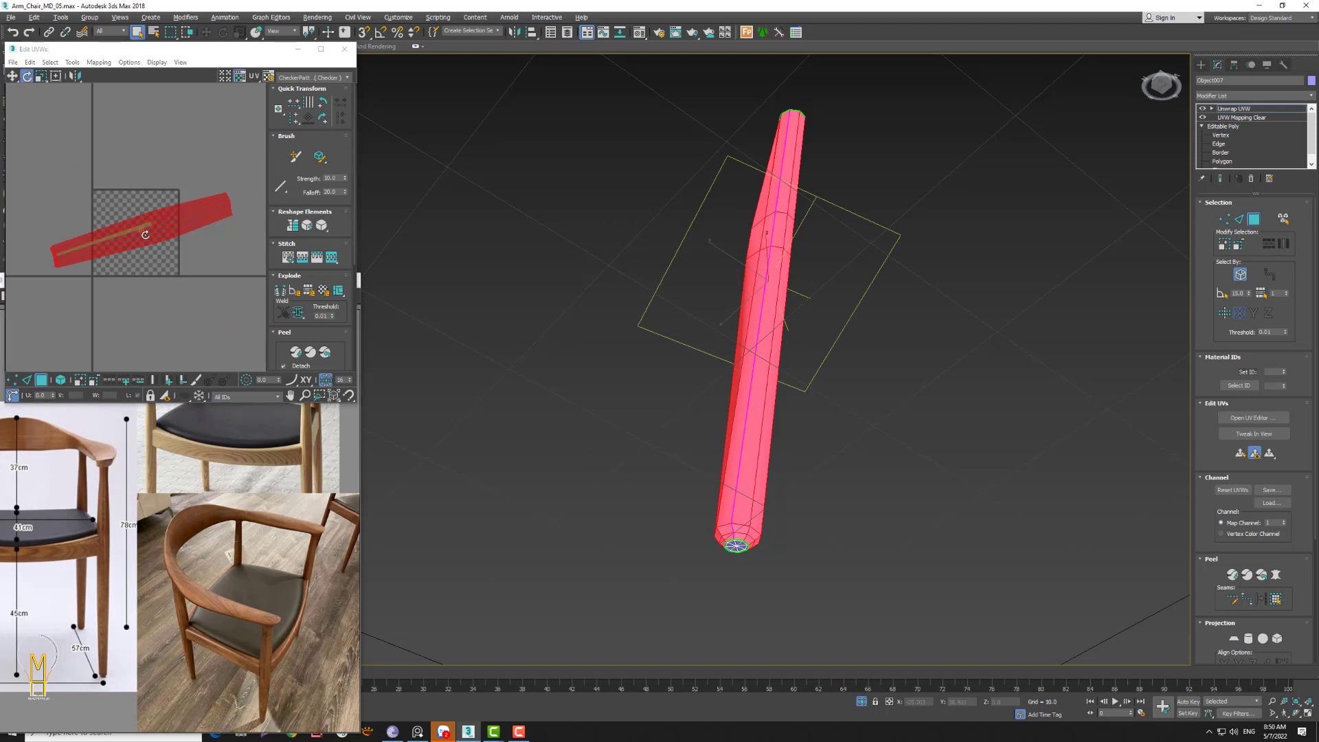
mouse_move(161, 232)
left_mouse_down()
mouse_move(148, 196)
mouse_move(189, 193)
left_mouse_up()
left_click(190, 193)
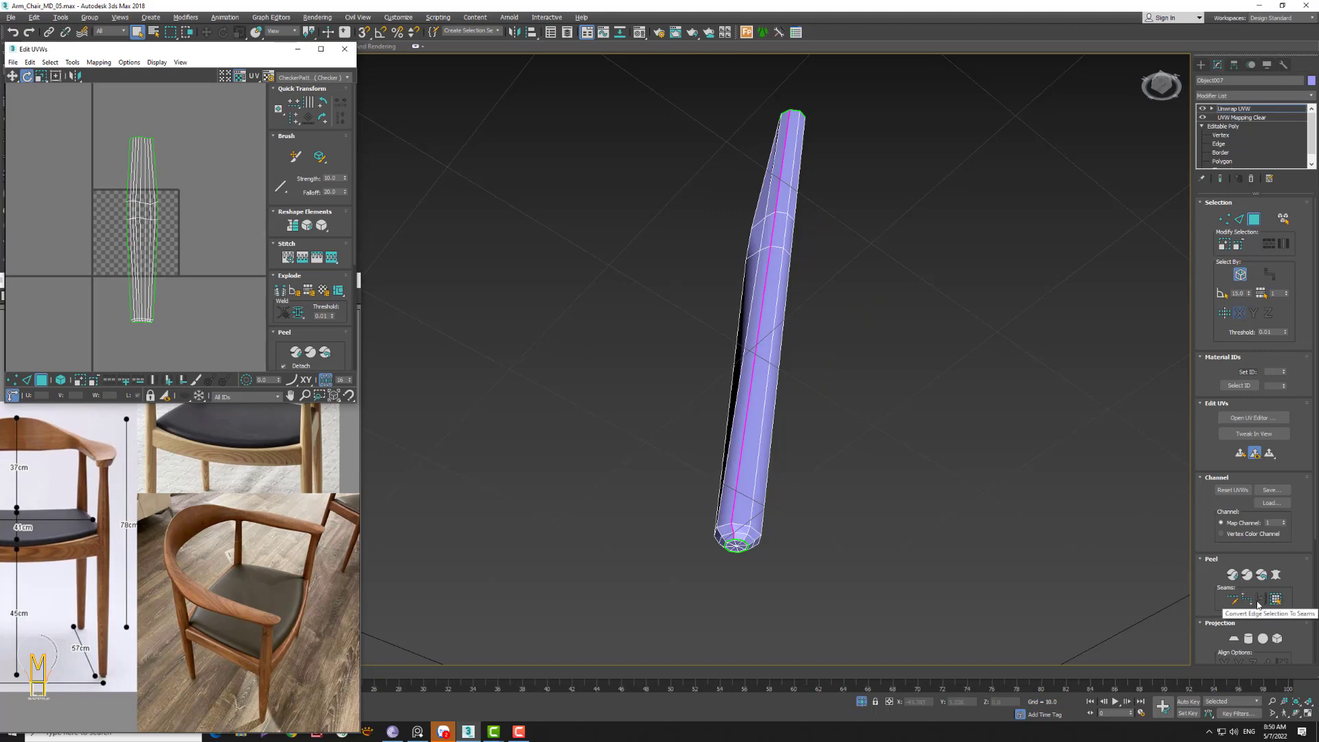
- Clear the UV vertex selection and pack the shell into the texture tile
right_click(754, 417)
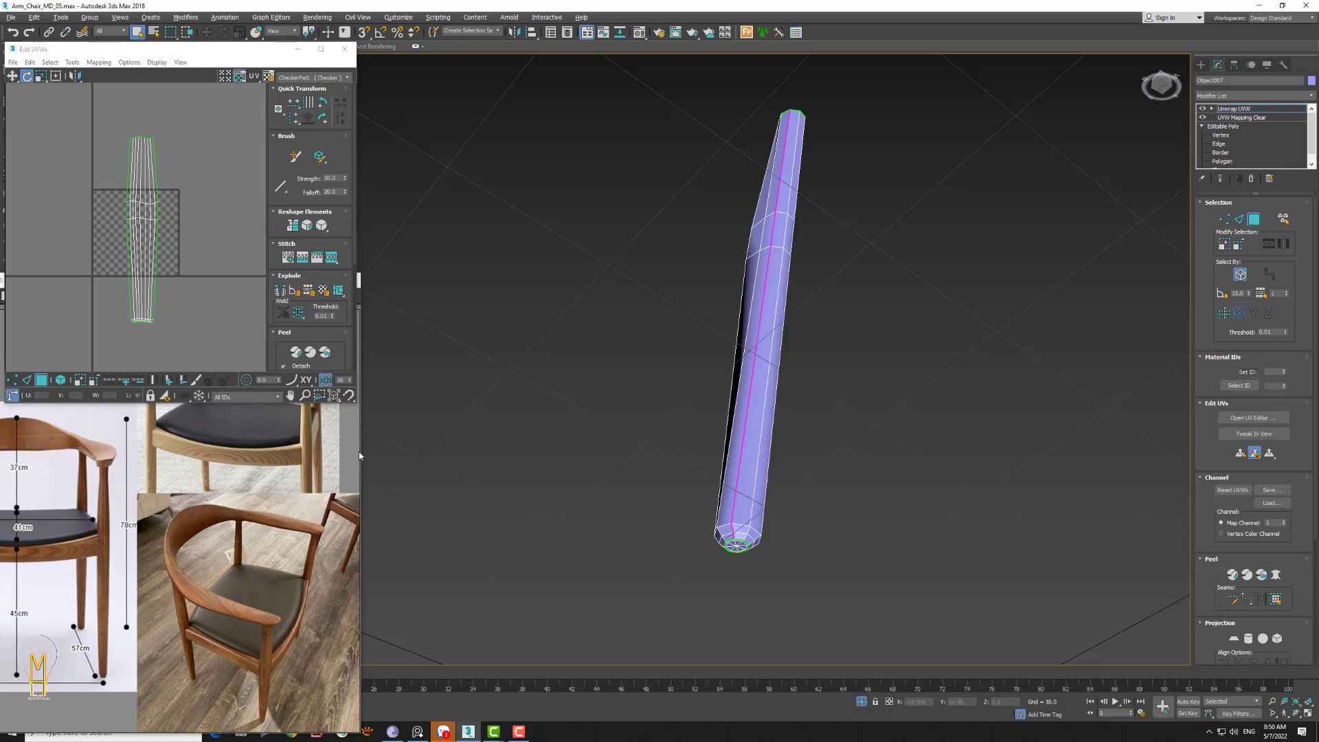
left_click(209, 310)
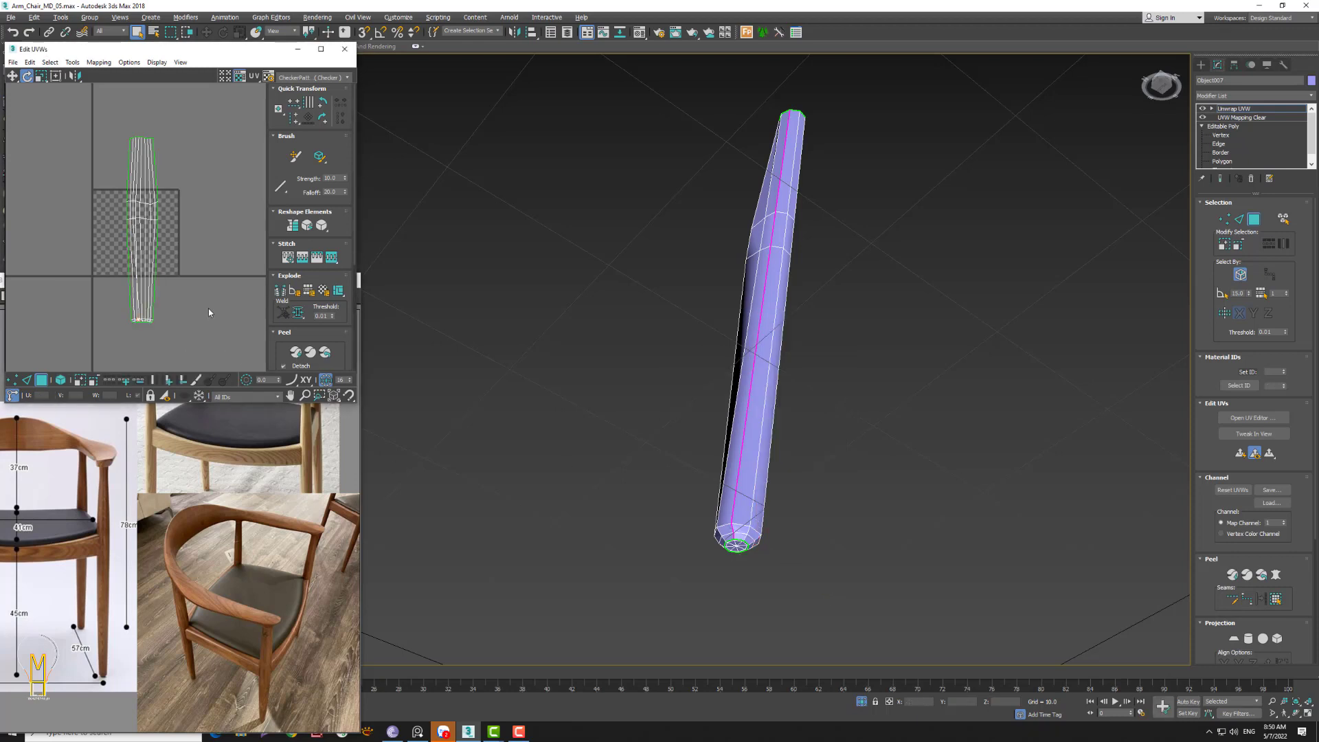
scroll(356, 266, "down", 5)
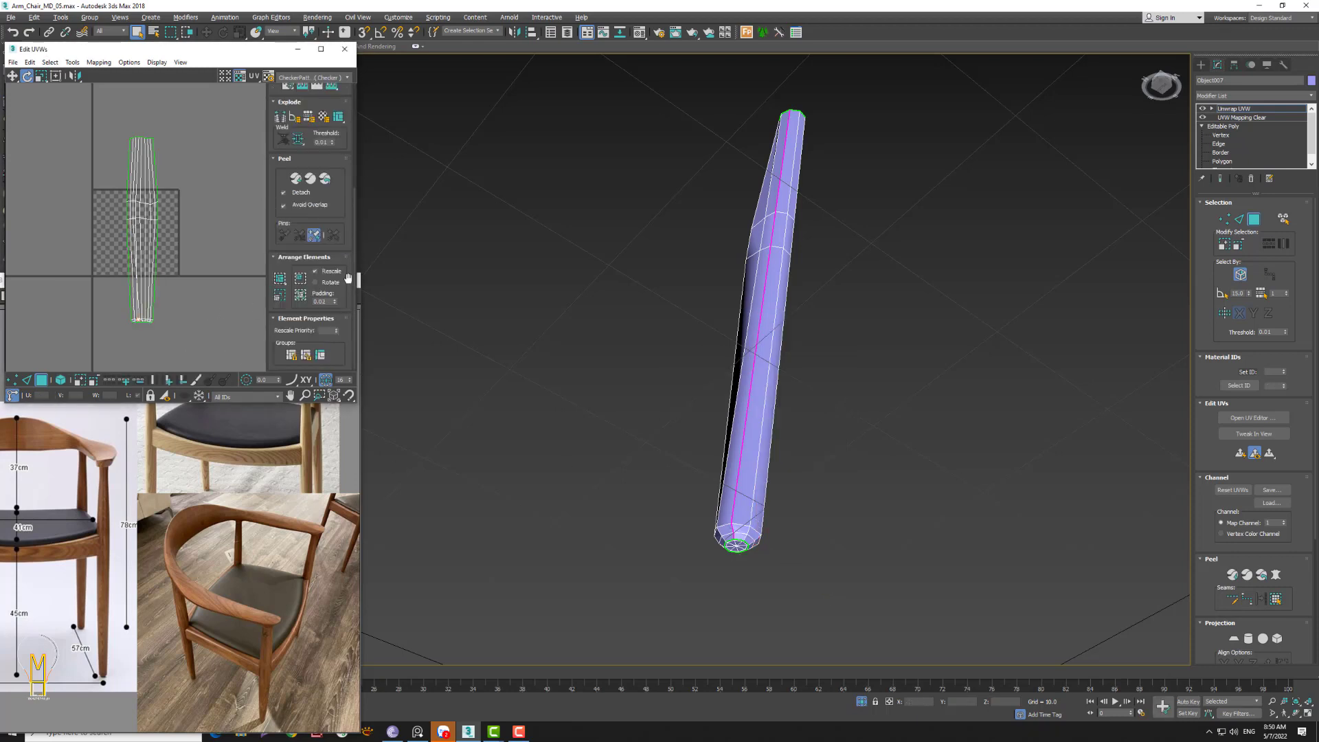
left_click(279, 278)
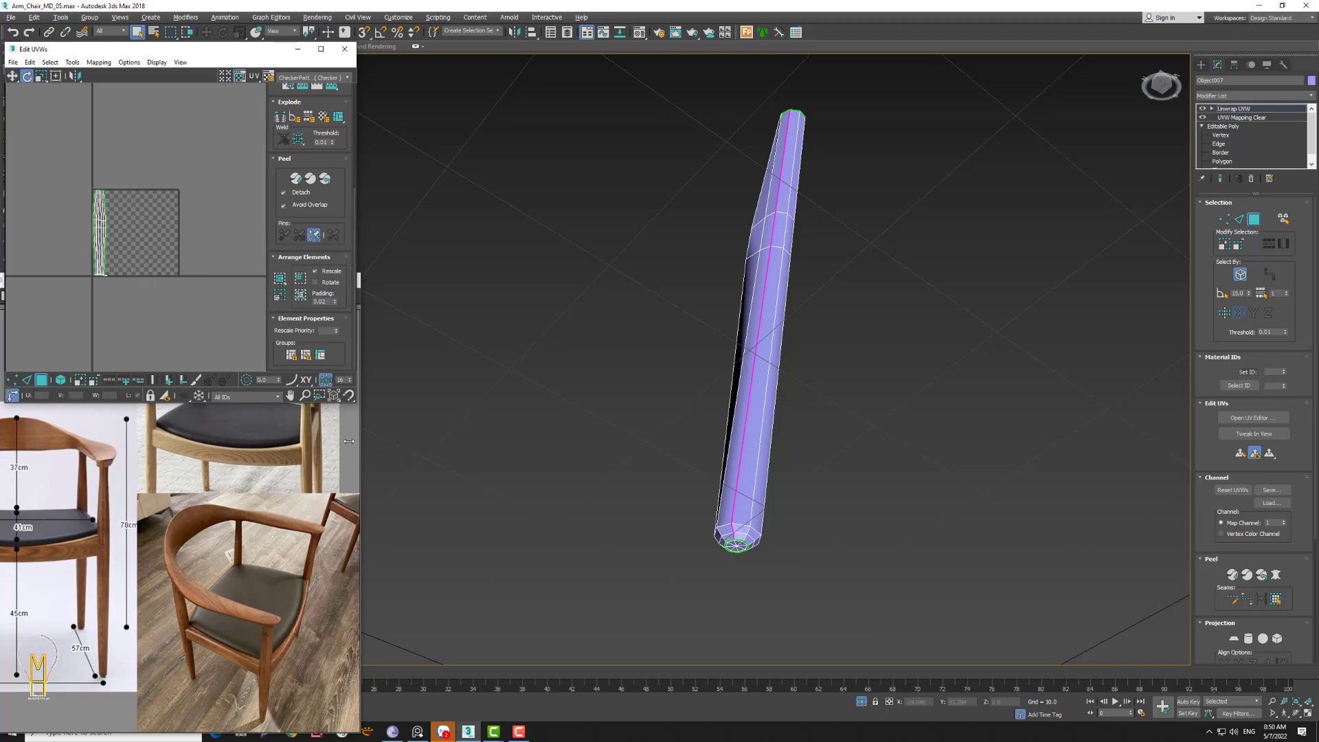
scroll(82, 297, "up", 2)
scroll(76, 300, "up", 2)
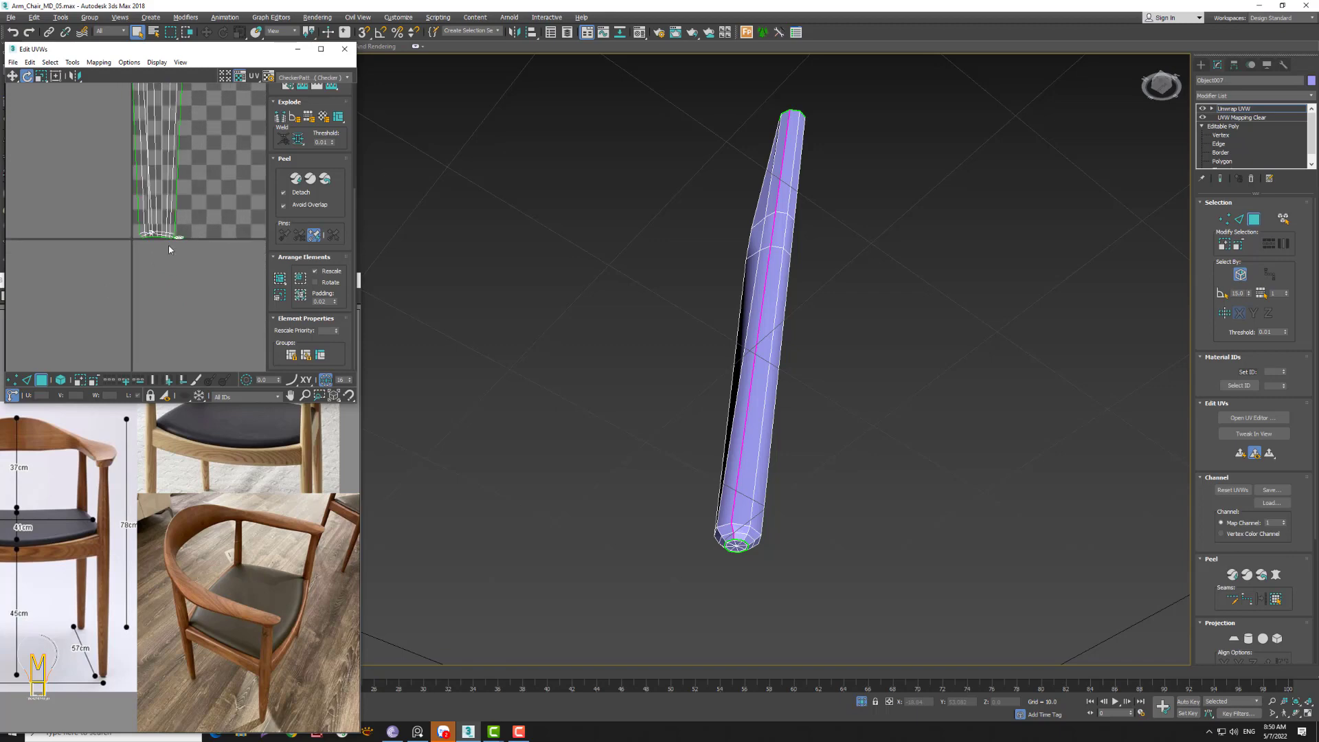
scroll(140, 289, "up", 2)
scroll(140, 289, "up", 2)
- Pelt-map and relax the end-cap shell, repack all shells, and unhide the whole chair
left_click(140, 288)
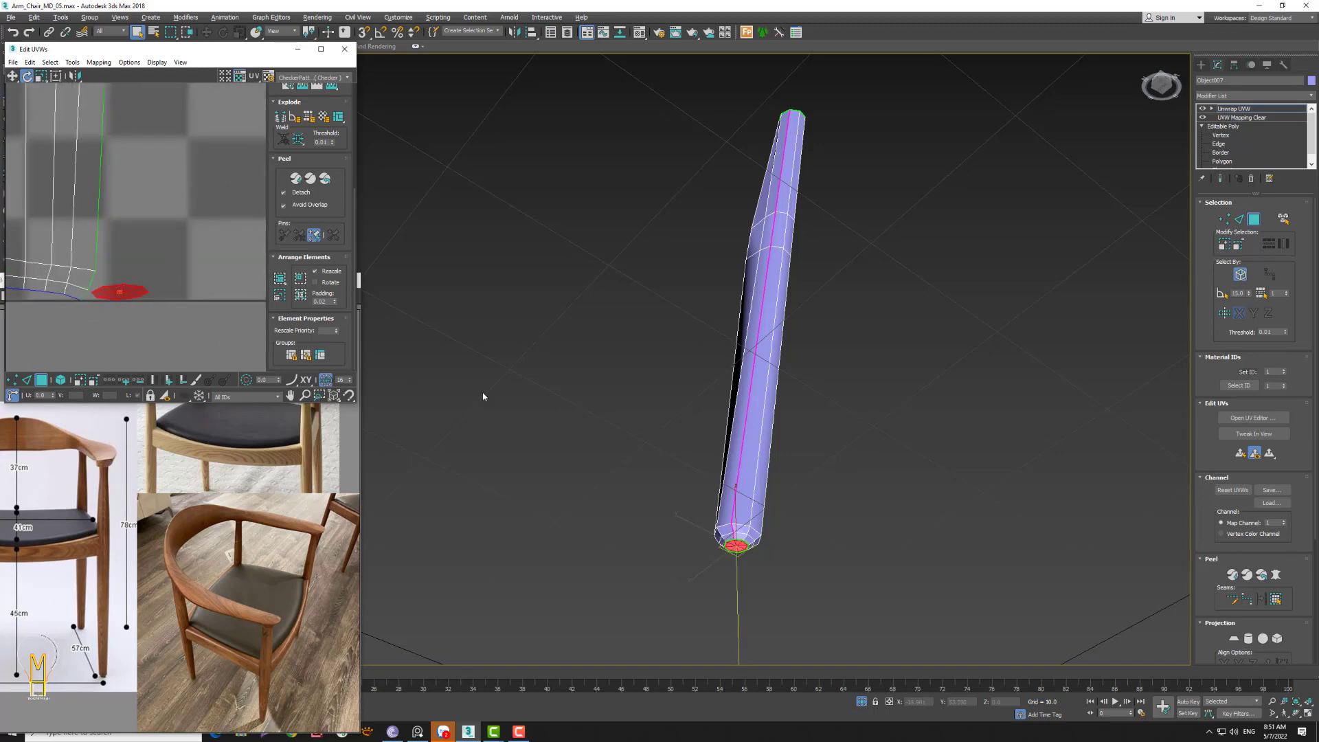
left_click(1275, 600)
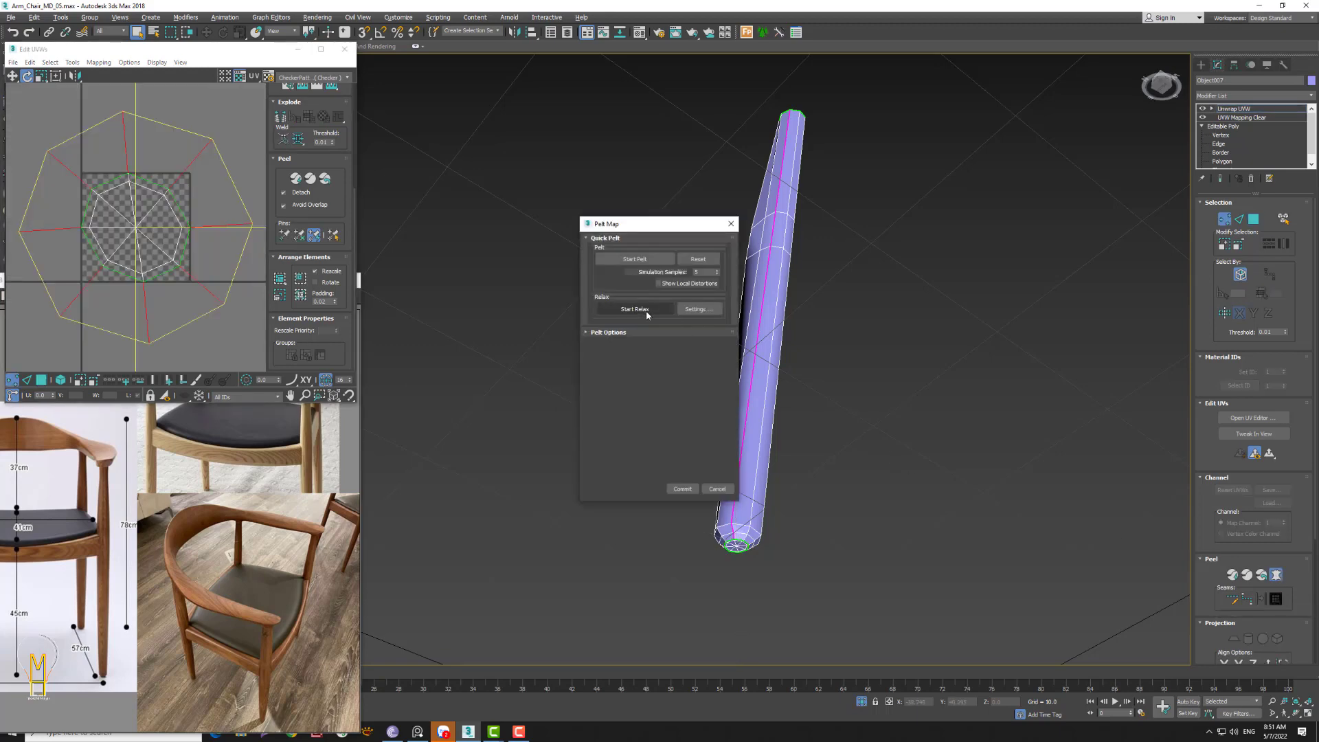
left_click(633, 309)
left_click(681, 489)
left_click(267, 296)
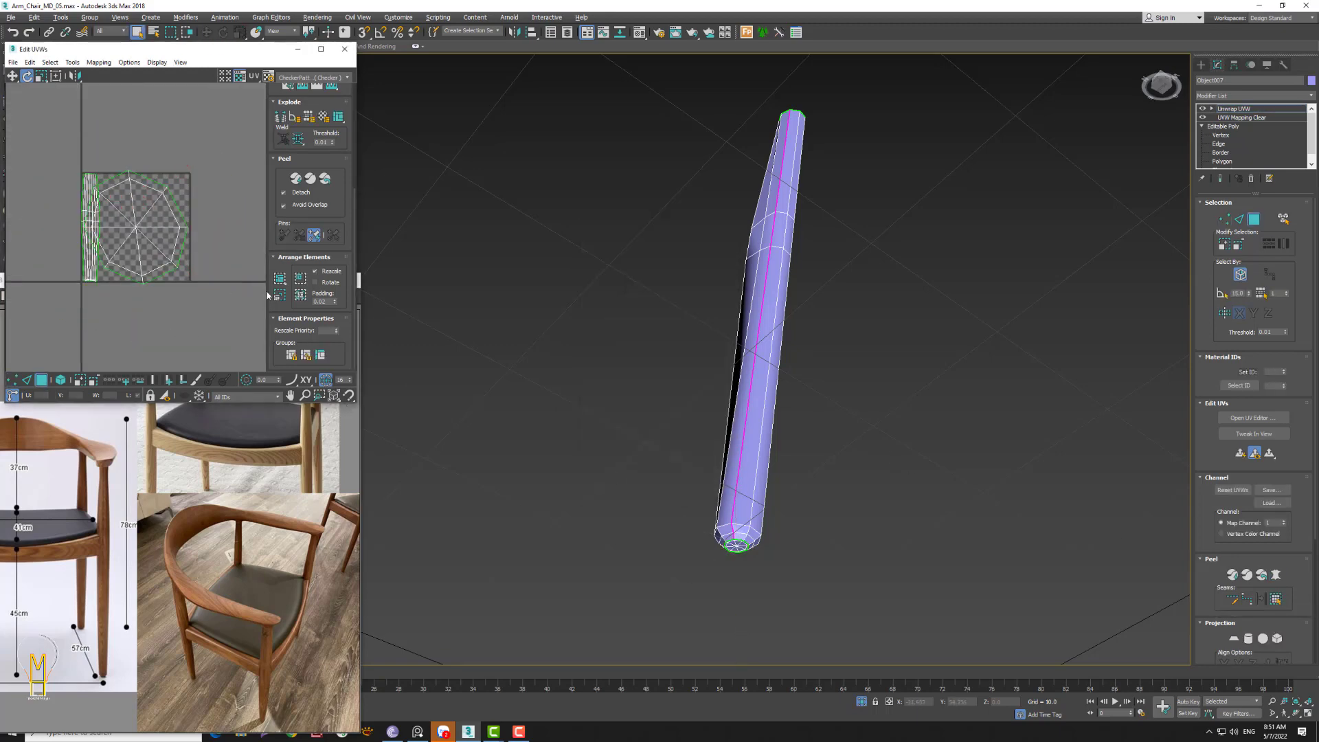
left_click(279, 281)
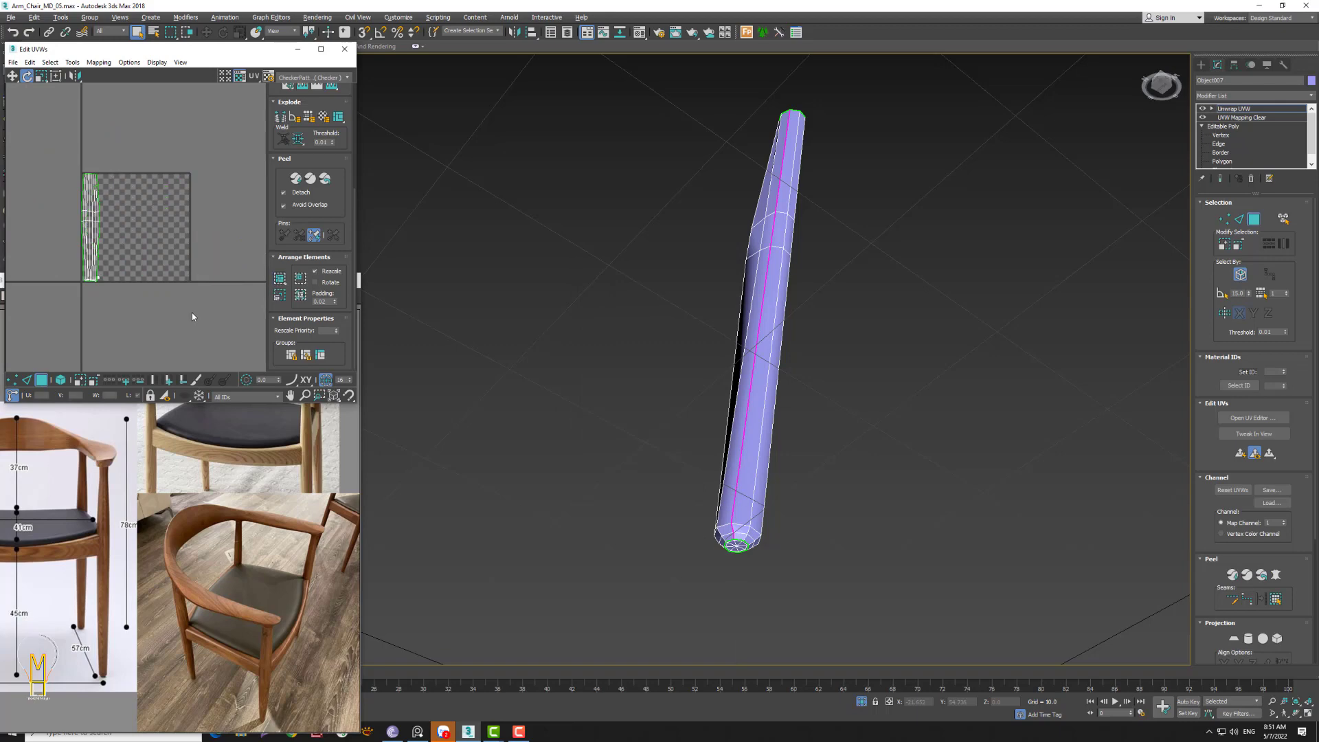
left_click(1253, 219)
left_click(862, 704)
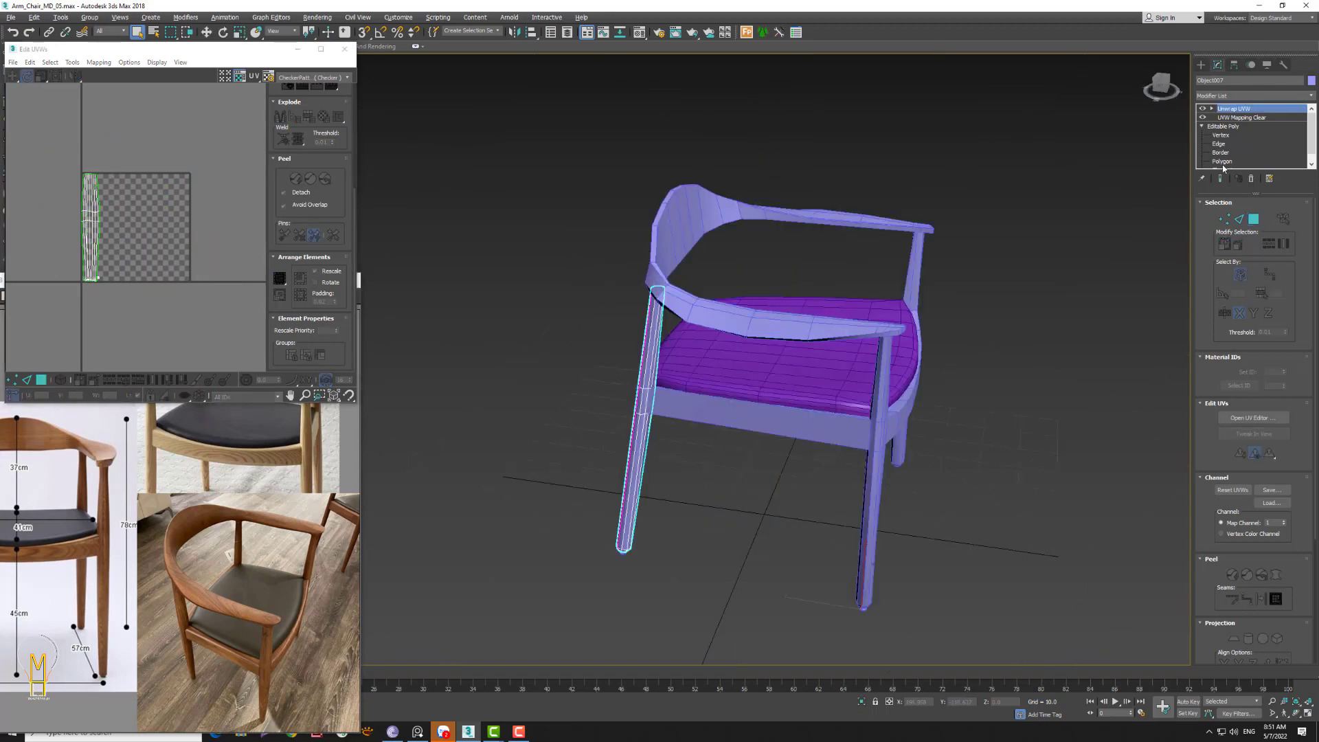
- Collapse the leg's modifier stack to an editable poly
right_click(1219, 110)
left_click(1221, 210)
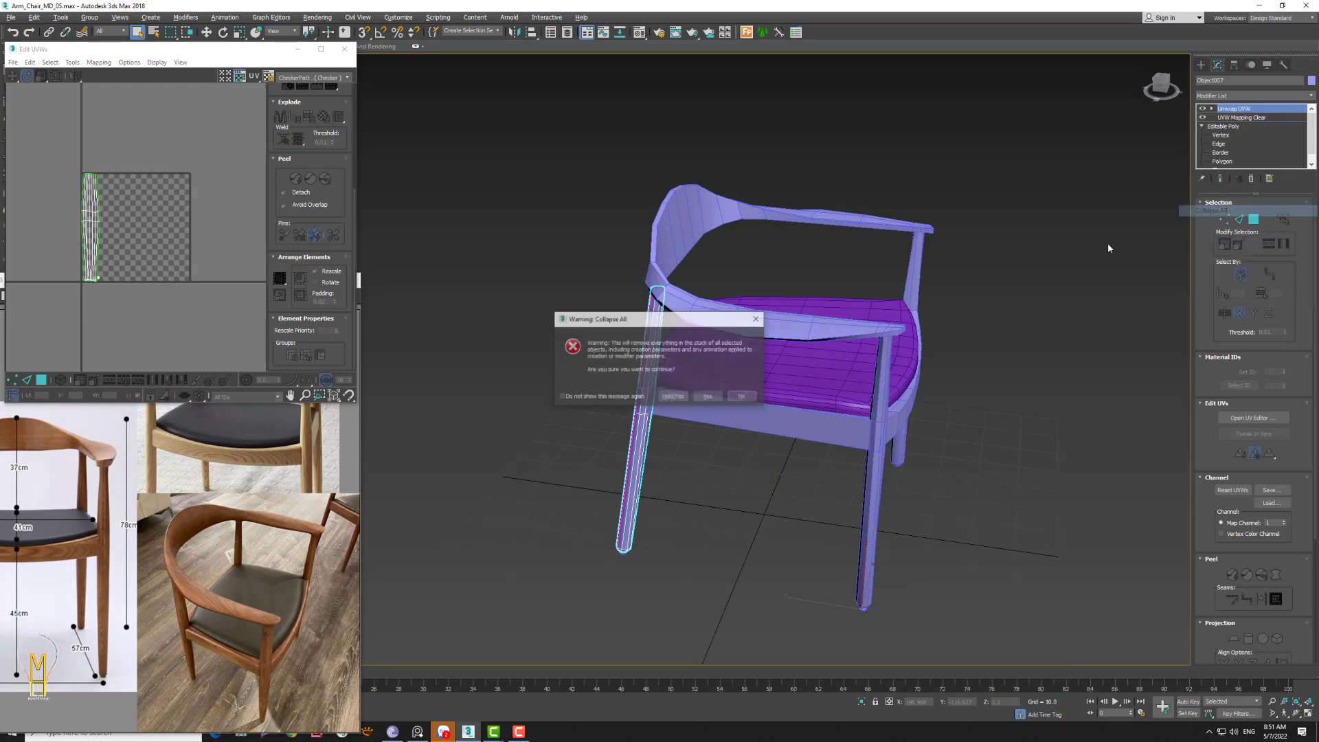
left_click(707, 397)
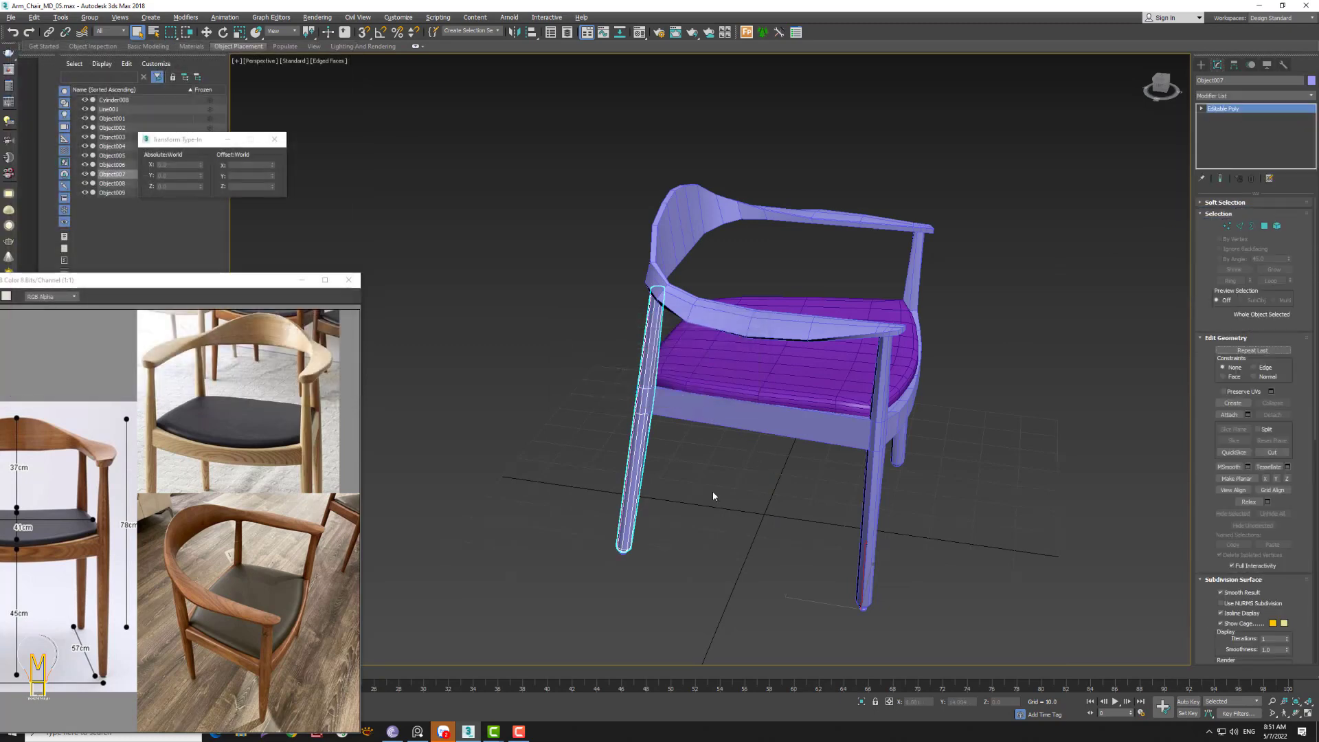
mouse_move(760, 453)
middle_mouse_down("alt")
mouse_move(853, 436)
mouse_move(857, 397)
mouse_move(824, 434)
mouse_move(715, 454)
middle_mouse_up("alt")
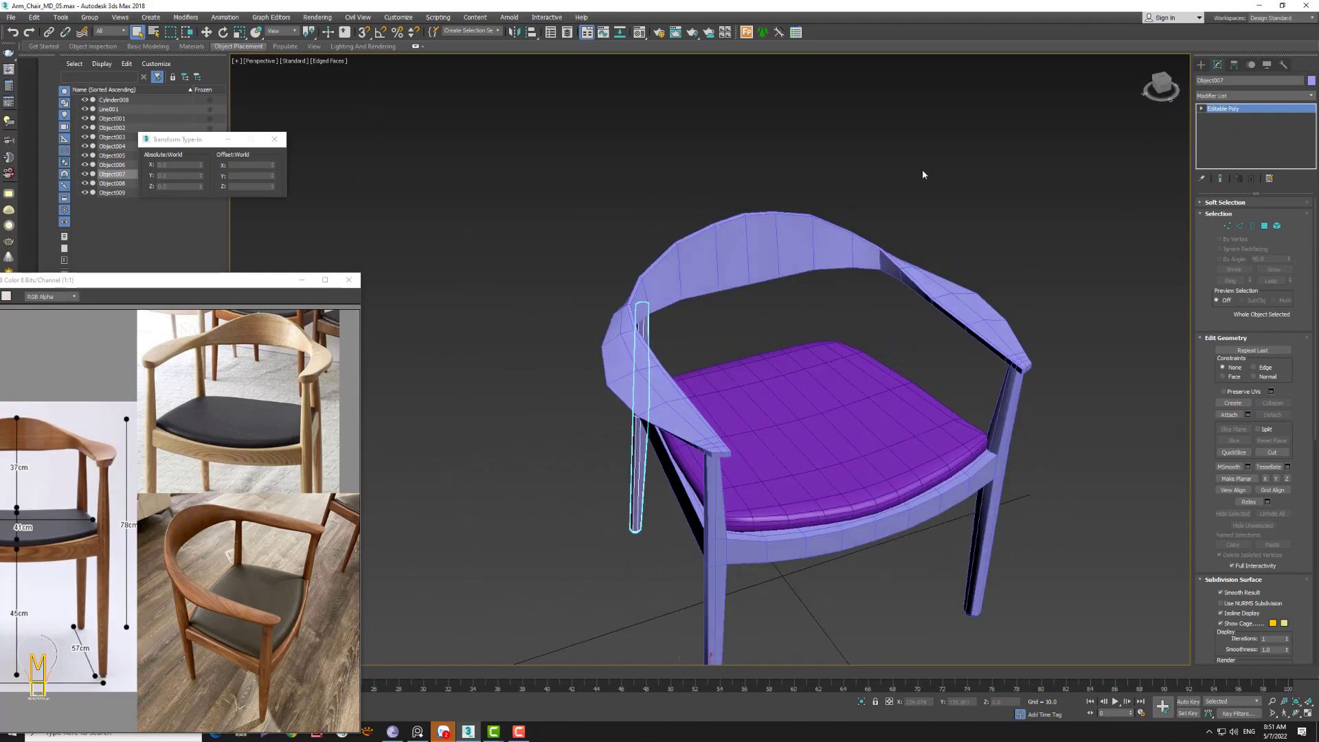
- Set the transform centre to the world origin and set up a mirror Copy of the leg
key("w")
middle_click_drag(454, 176, 314, 46, "alt")
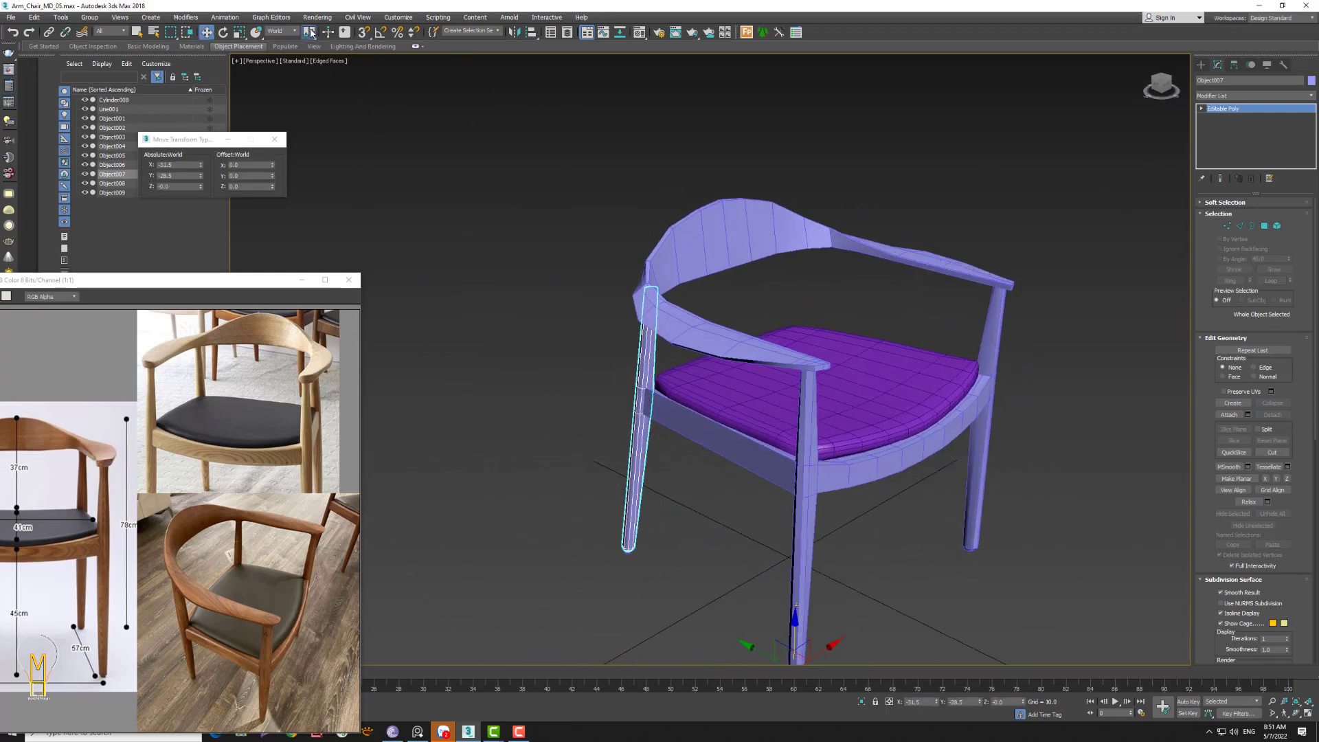
left_click_drag(309, 32, 310, 82)
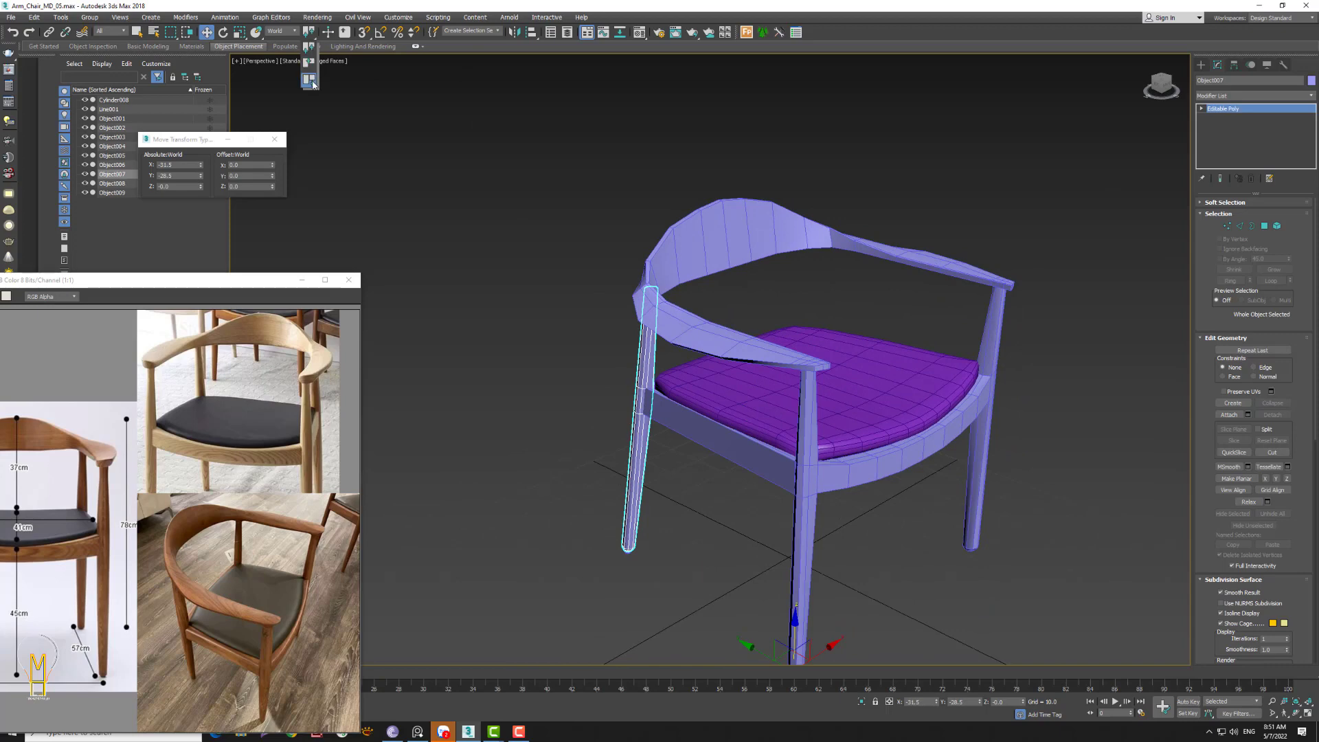
left_click(515, 32)
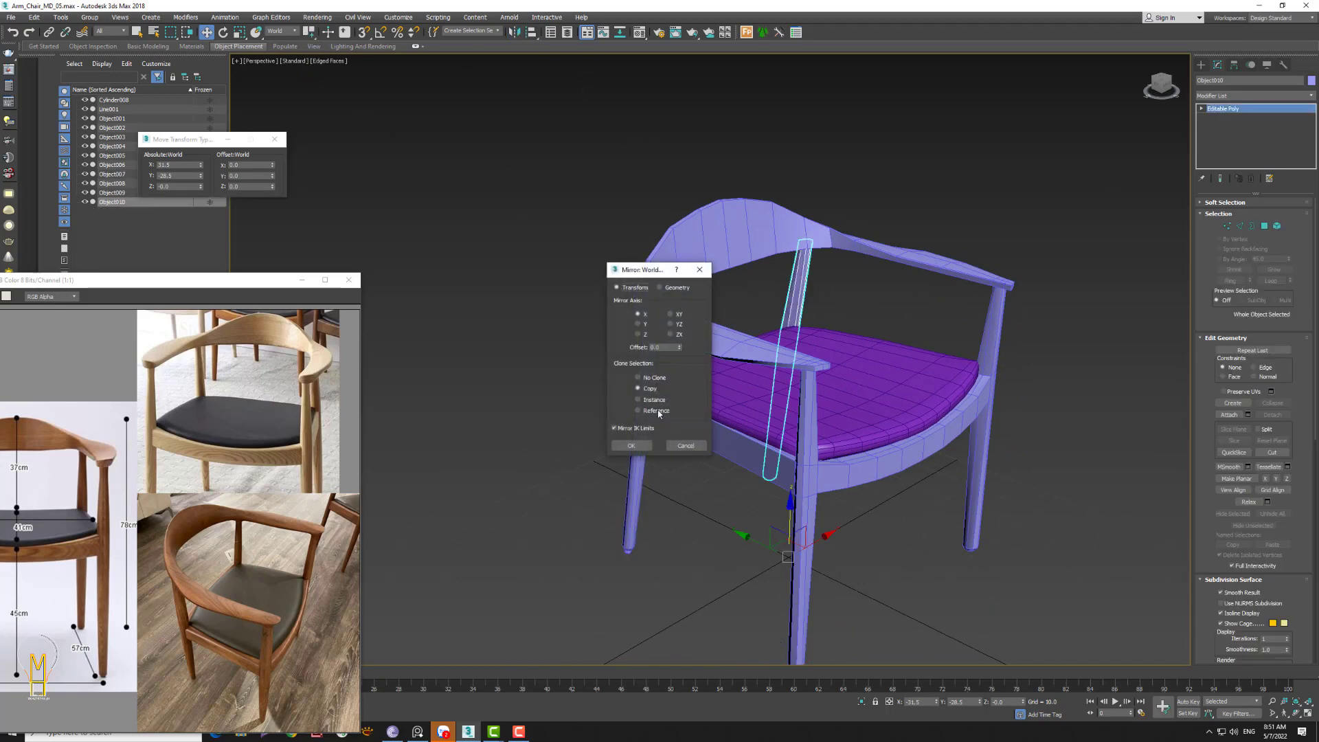
- Create the mirrored leg copy, then isolate the curved seat rail Object002
left_click(631, 445)
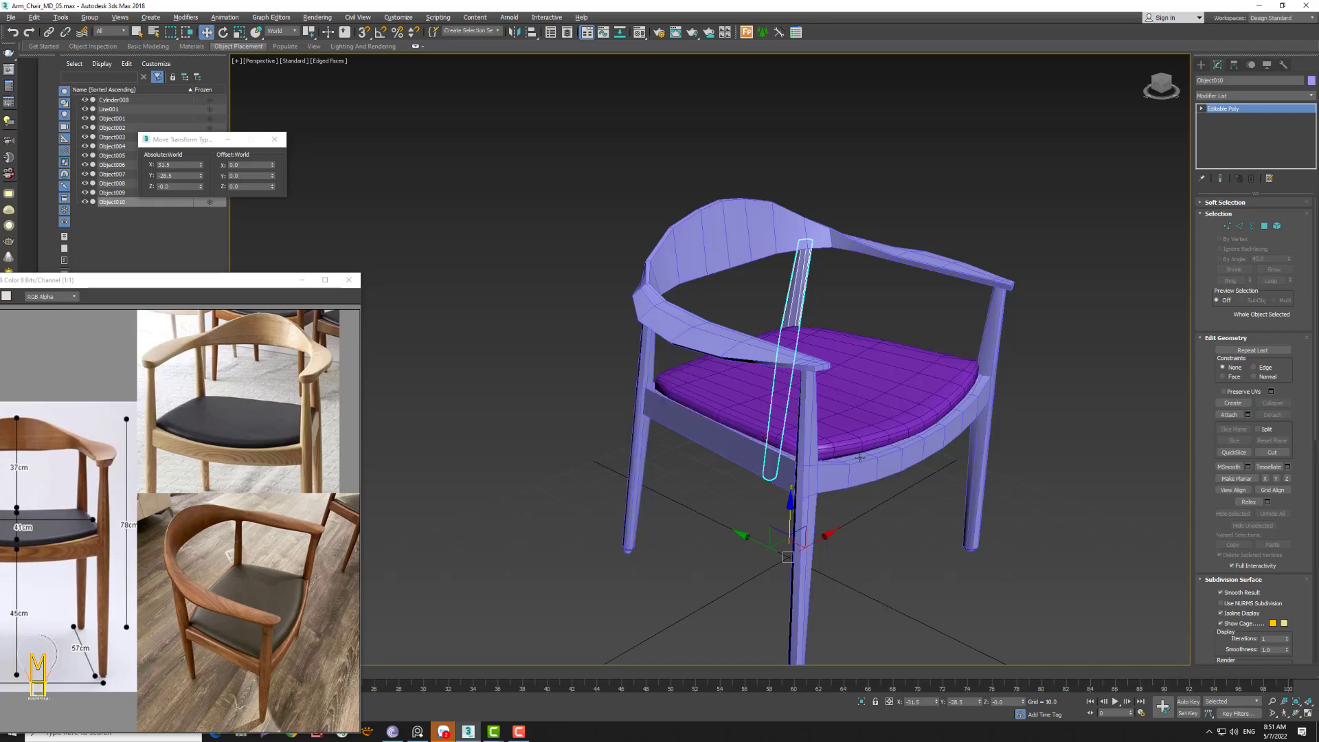
key("q")
left_click(804, 469)
middle_click_drag(804, 469, 838, 471, "alt")
key("w")
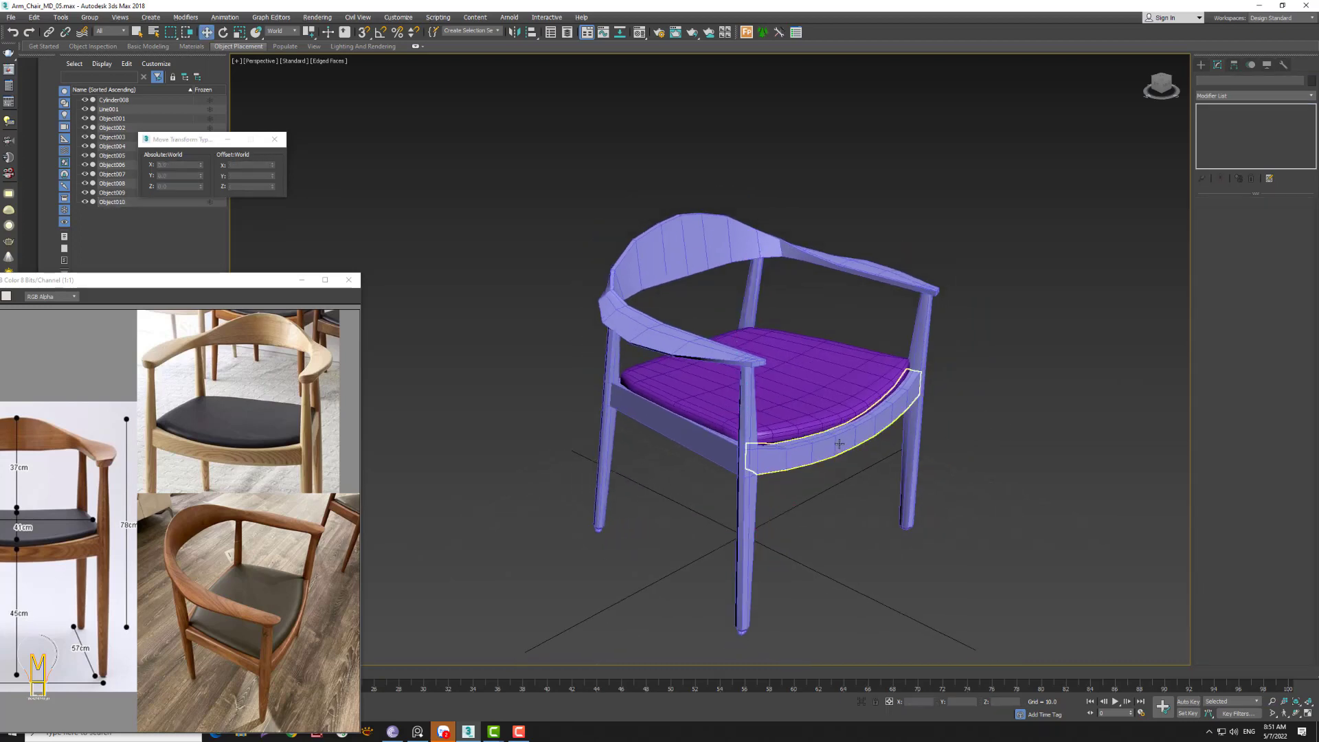
left_click(862, 701)
- Test a TurboSmooth modifier on the rail and delete it again
scroll(660, 439, "up", 3)
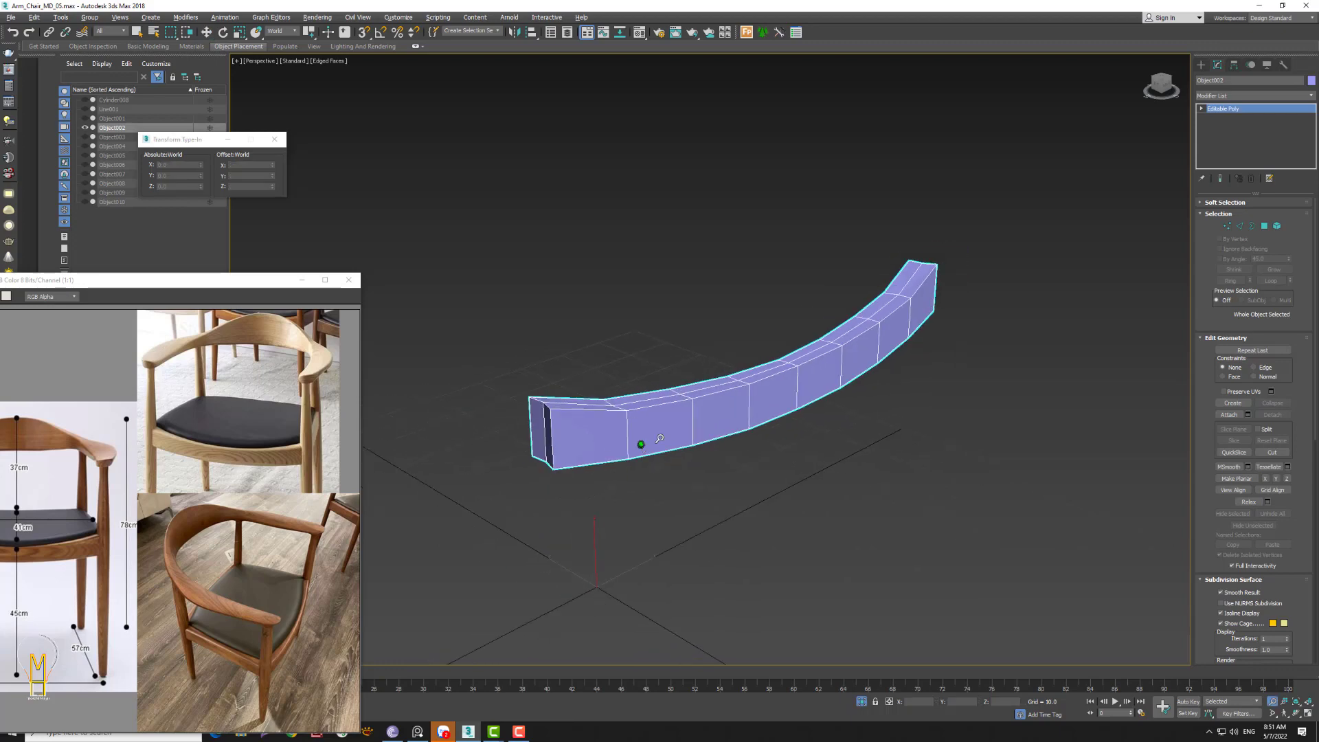
left_click(1251, 97)
scroll(1247, 154, "down", 5)
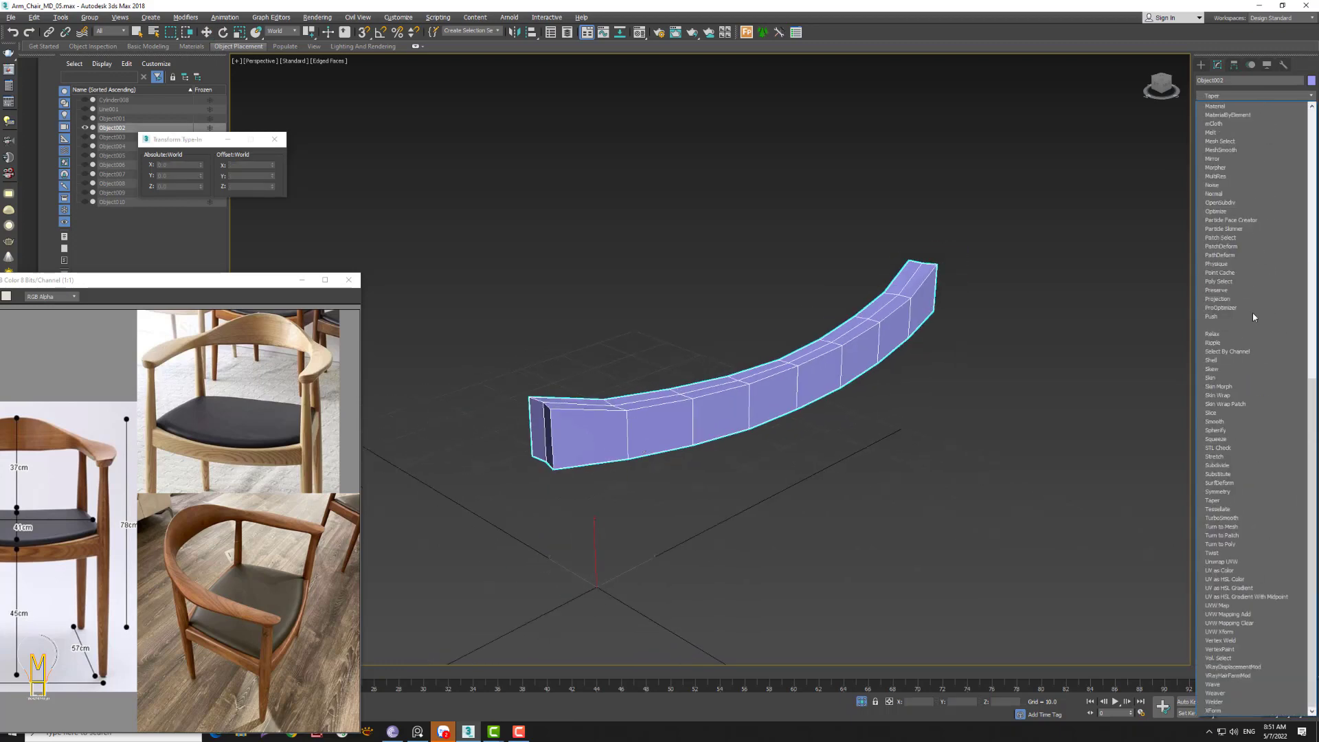
left_click(1215, 517)
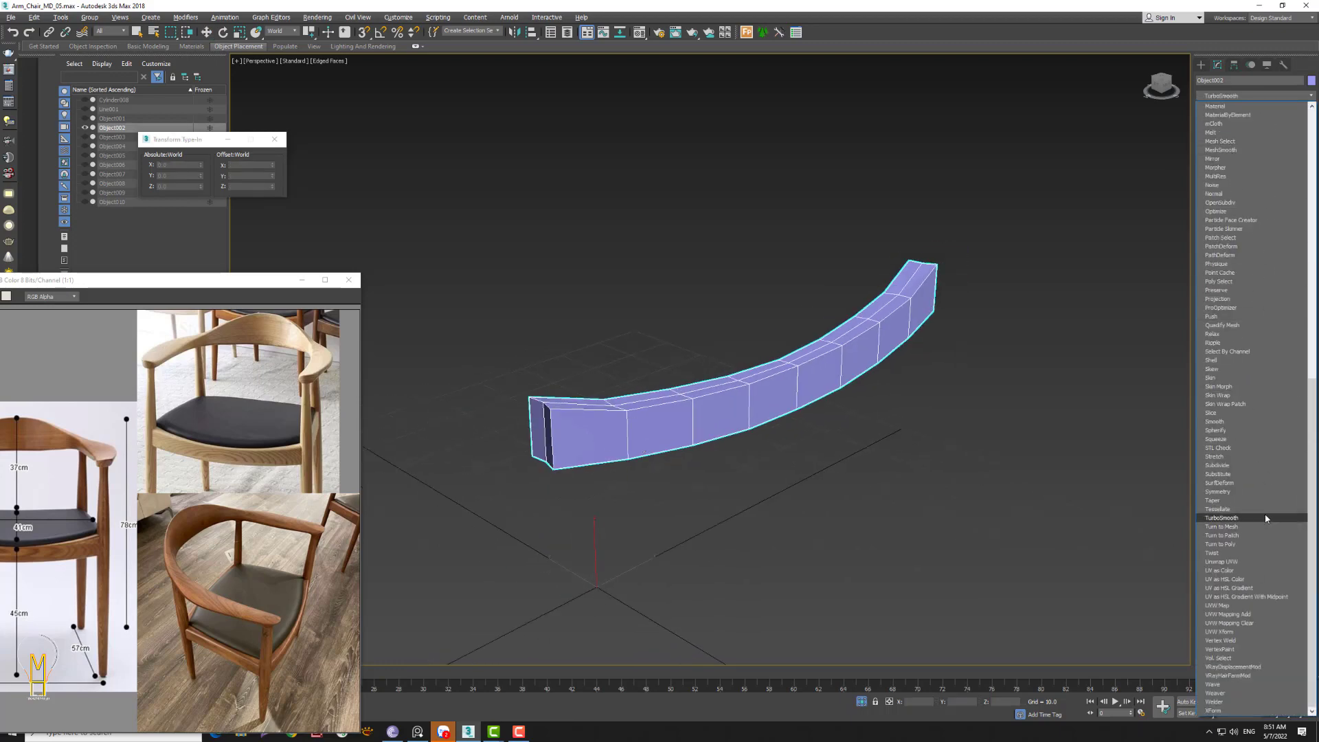
left_click(1250, 179)
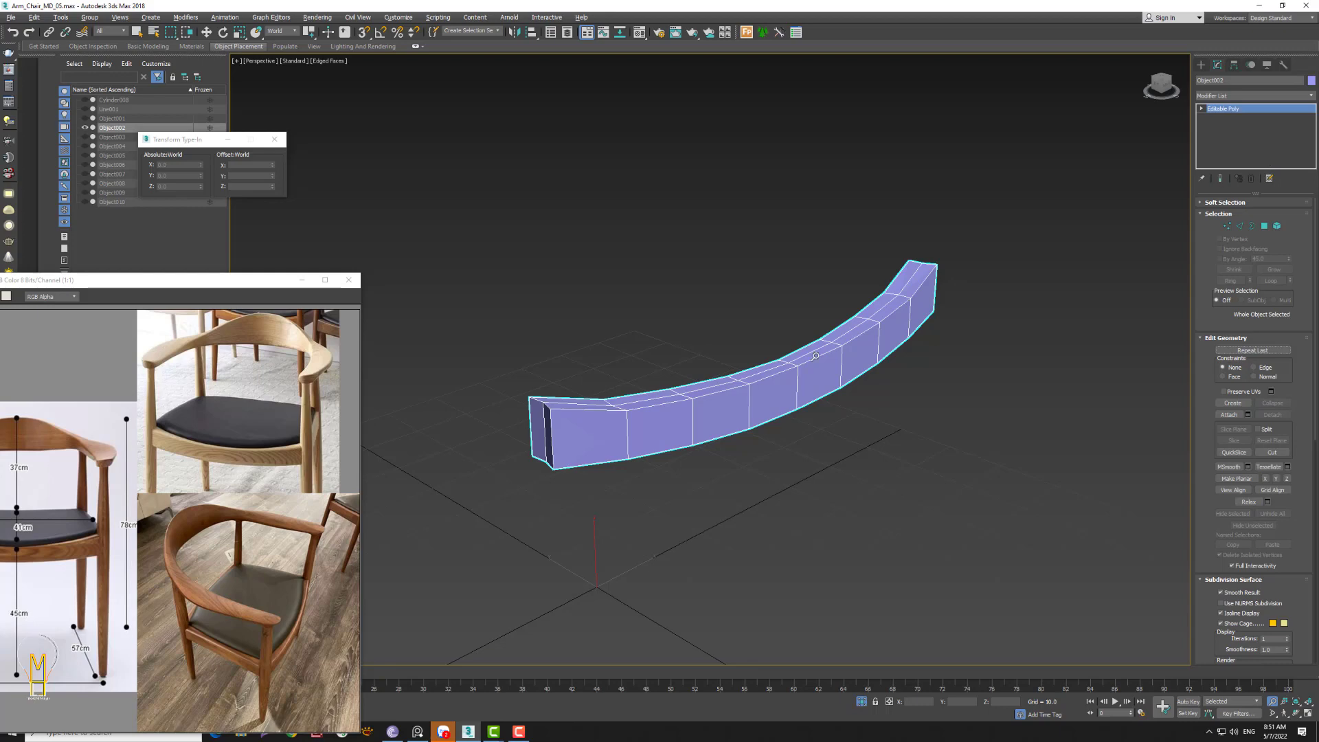
middle_click_drag(608, 420, 673, 436, "alt")
key("w")
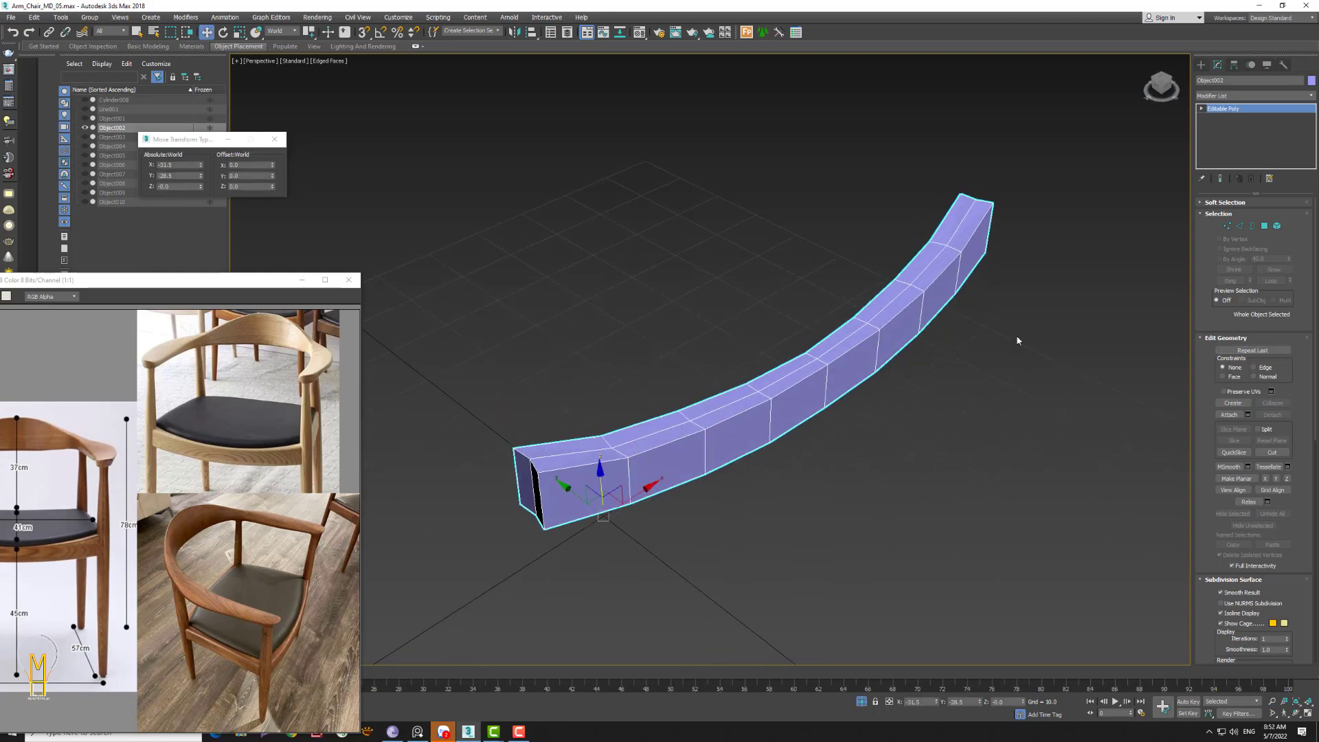
left_click(1252, 227)
left_click(1261, 108)
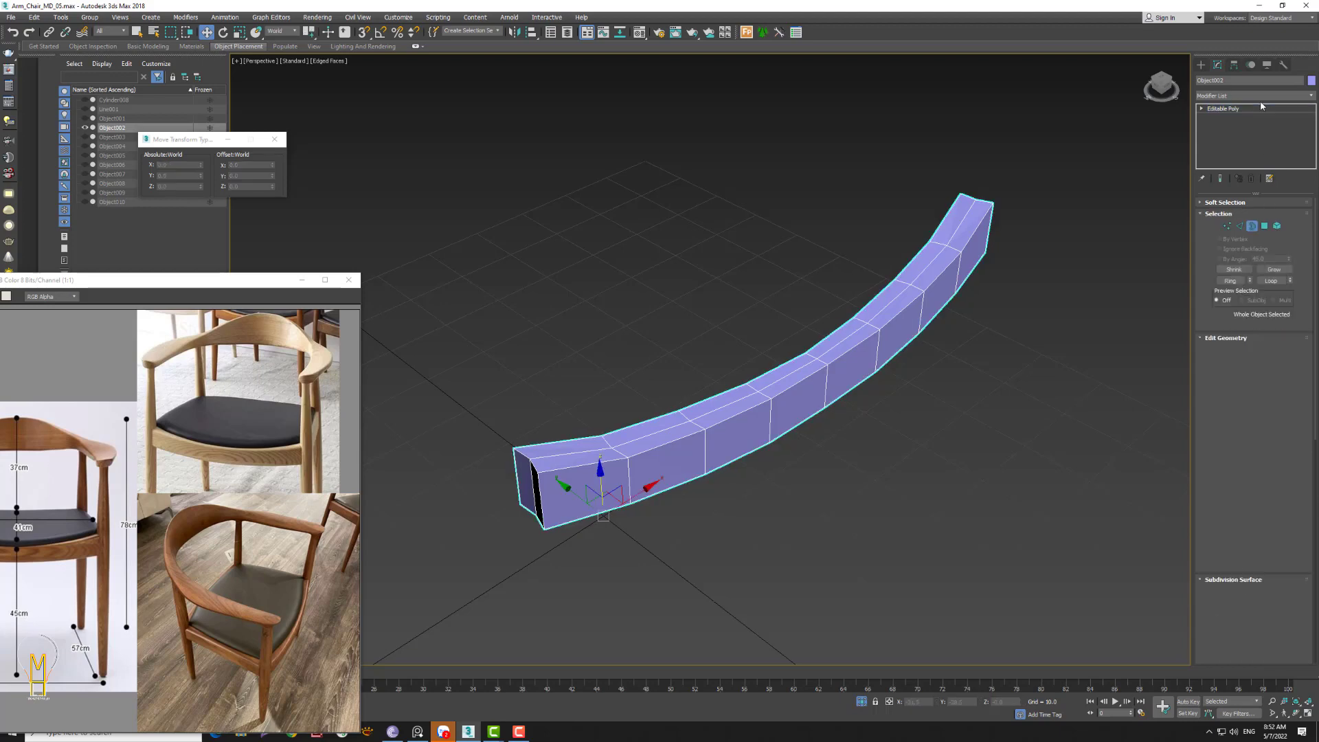
- Add an Unwrap UVW modifier to the seat rail
left_click(1262, 95)
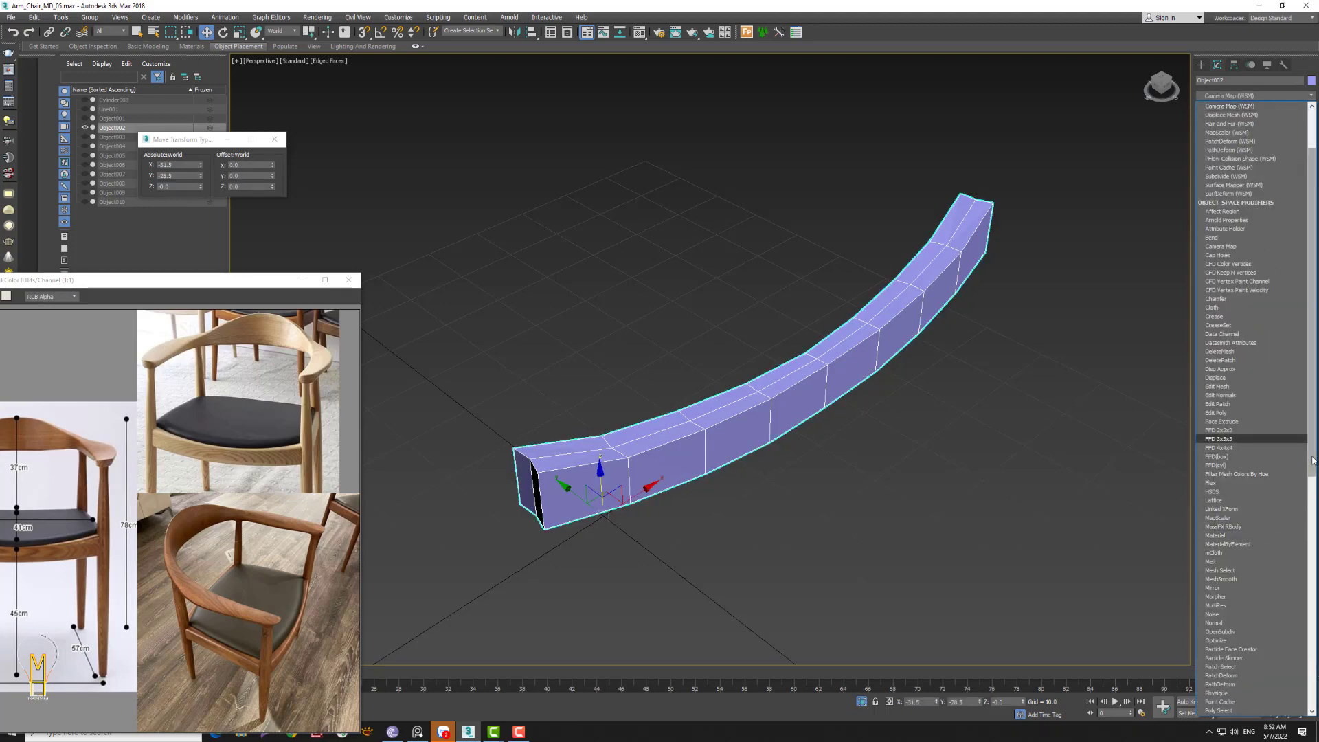
scroll(1236, 274, "down", 3)
scroll(1236, 272, "down", 5)
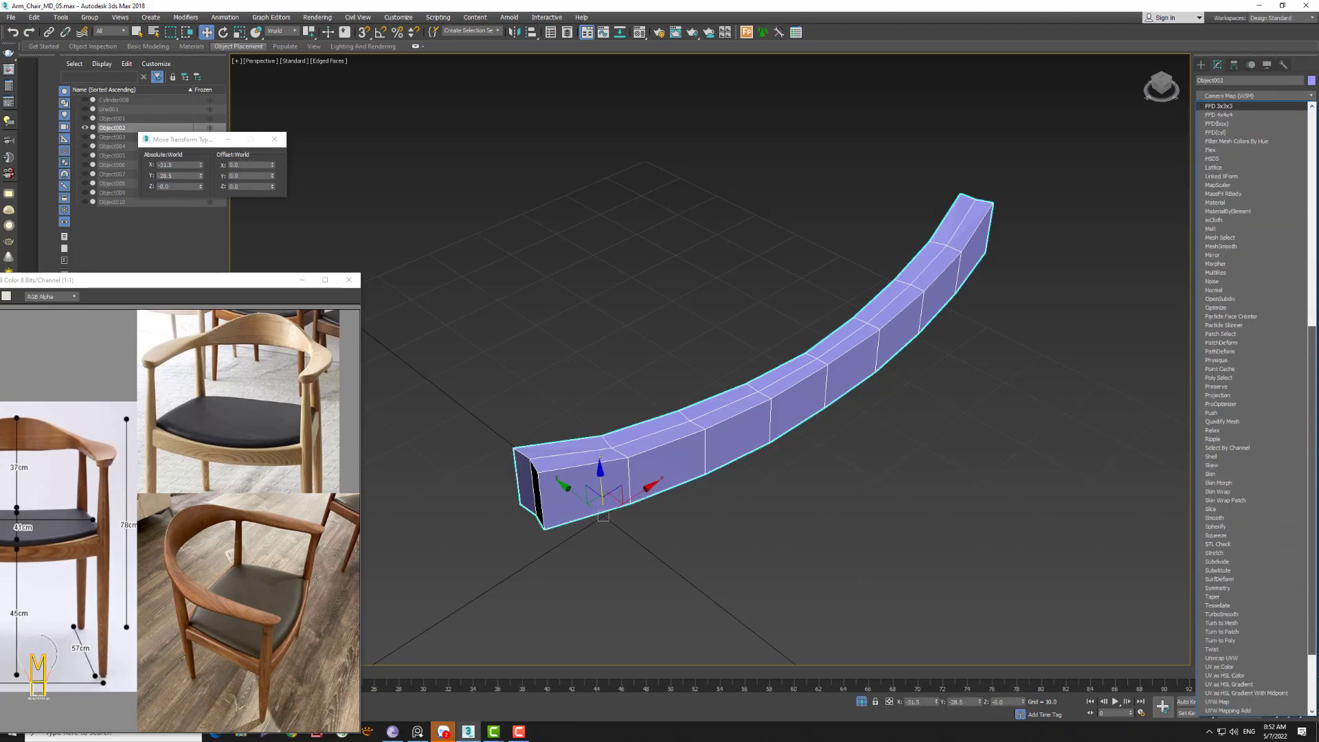
left_click(1222, 623)
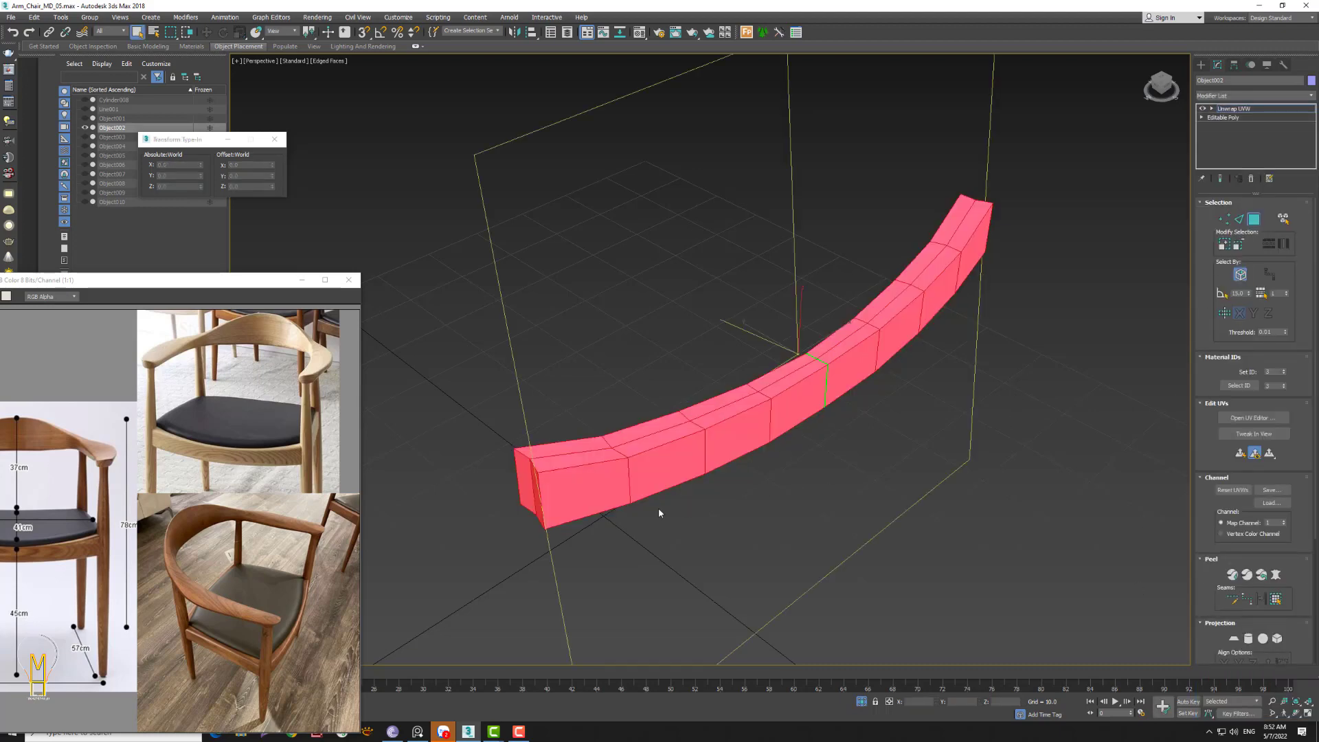
- Turn the rail's end edges and end-cap edge into seams
middle_click_drag(580, 508, 1175, 287, "alt")
left_click(1238, 219)
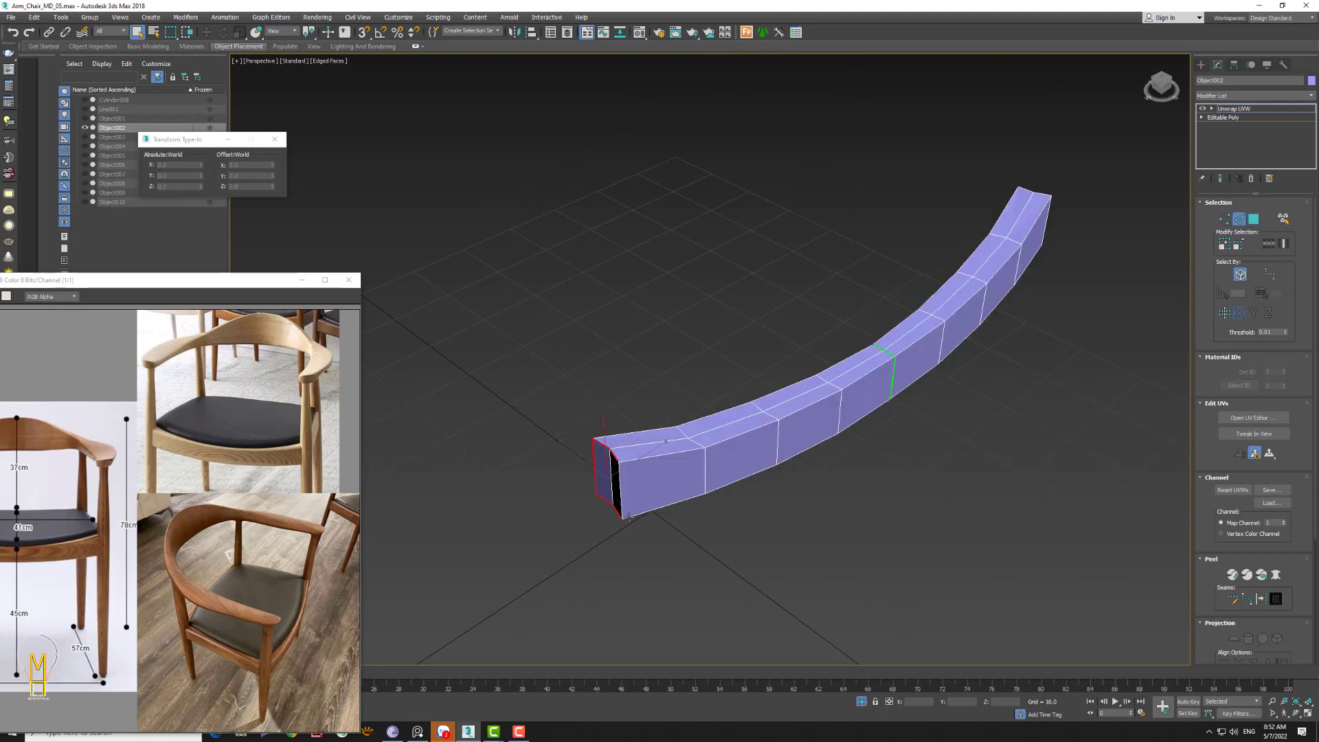
left_click(1269, 599)
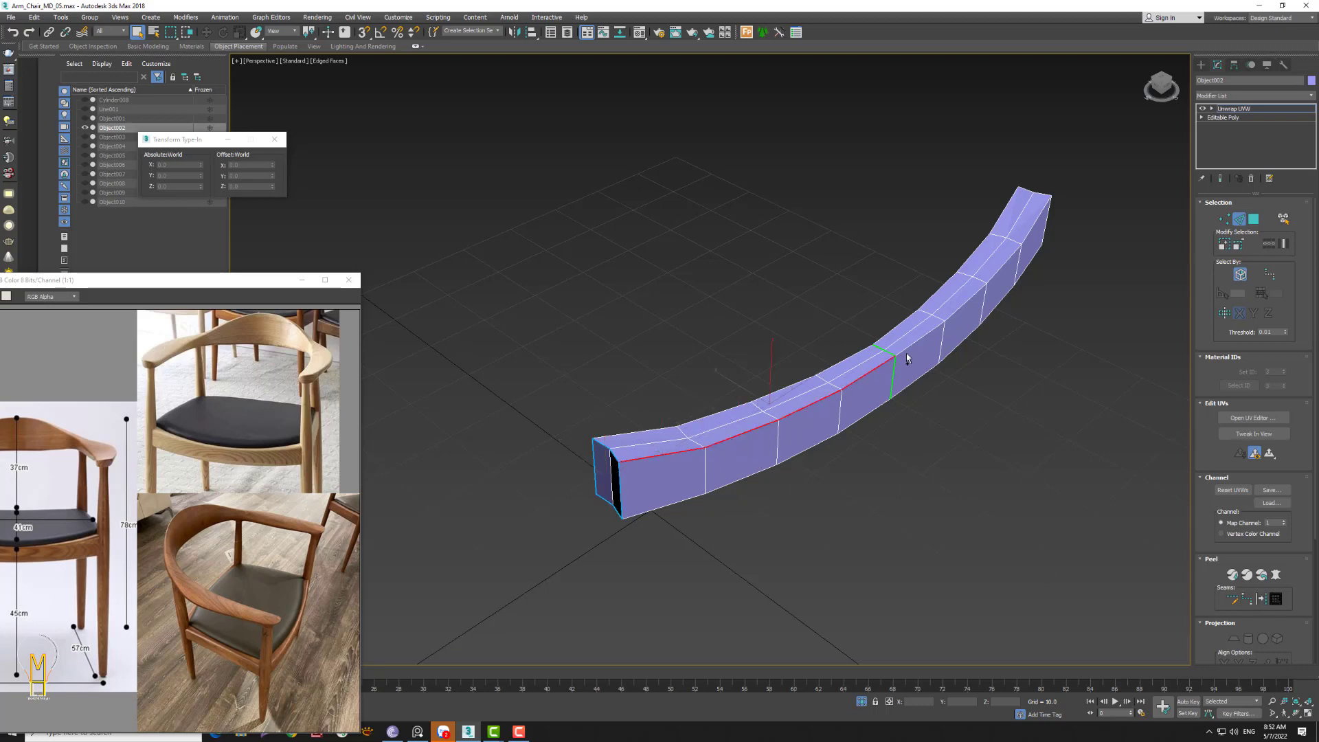
mouse_move(917, 381)
middle_mouse_down("alt")
mouse_move(929, 388)
mouse_move(719, 445)
middle_mouse_up("alt")
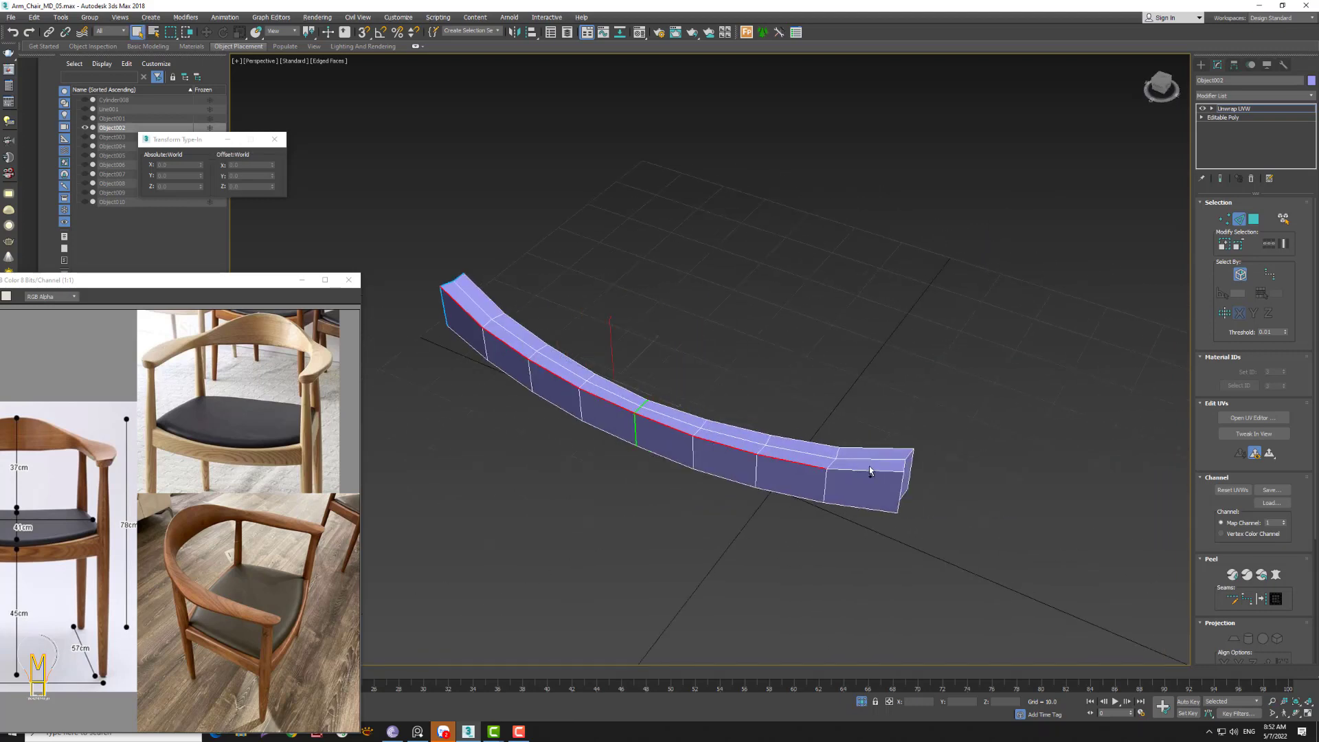
middle_click_drag(982, 510, 828, 514, "alt")
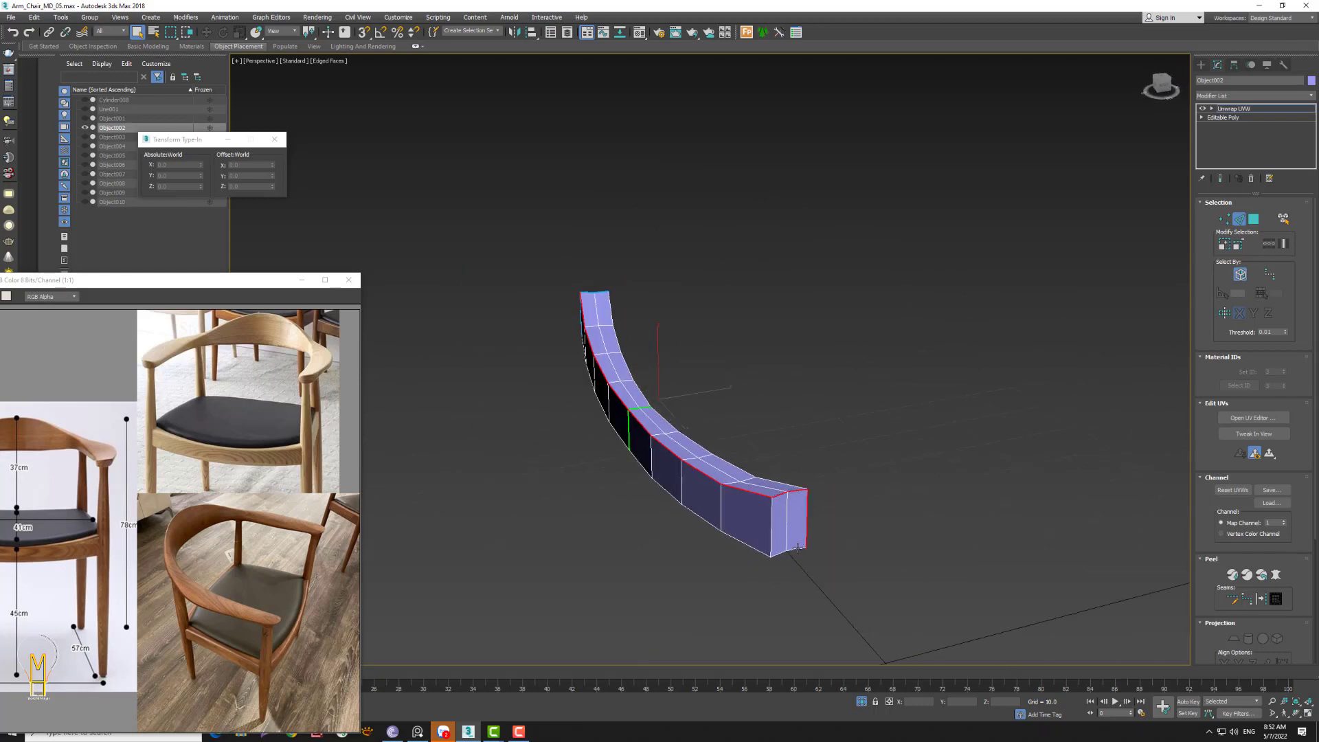
left_click(772, 545)
left_click(1259, 600)
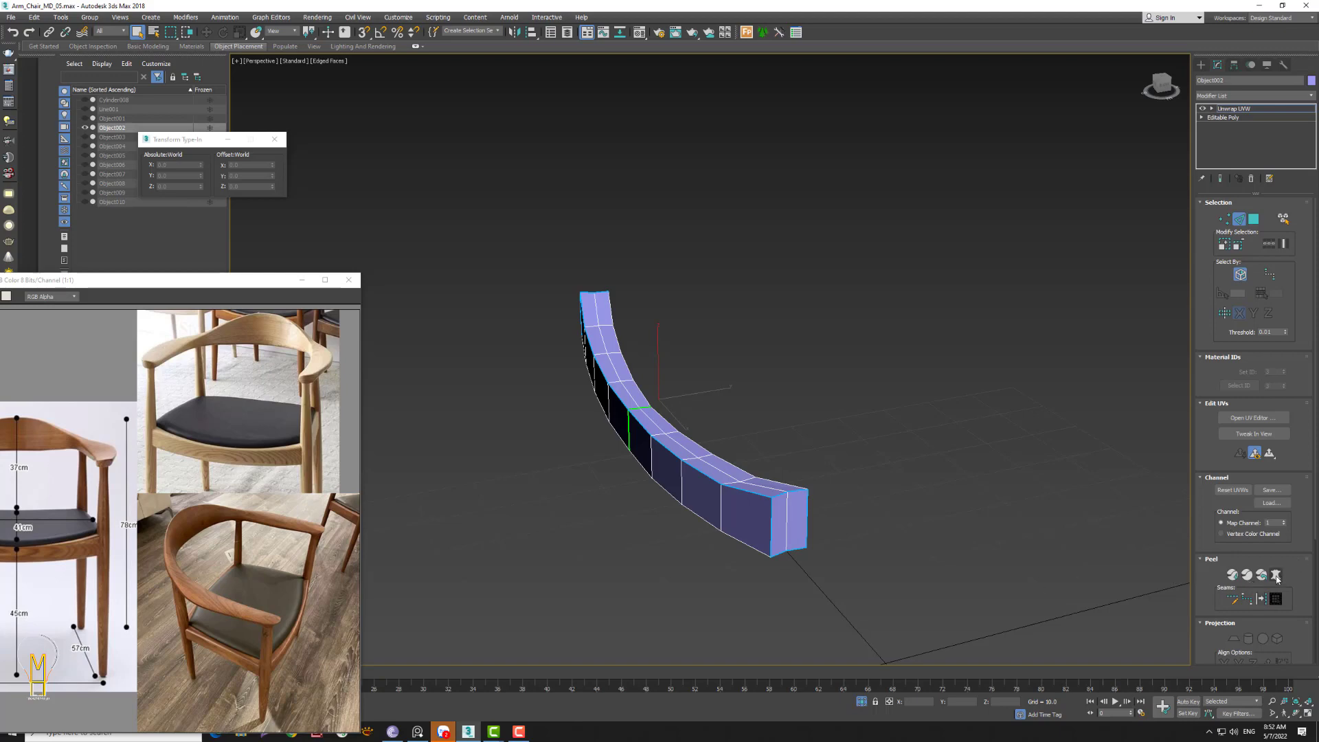
- Select an end-cap face, grow the selection to the seams, and apply Pelt Map
right_click(768, 537)
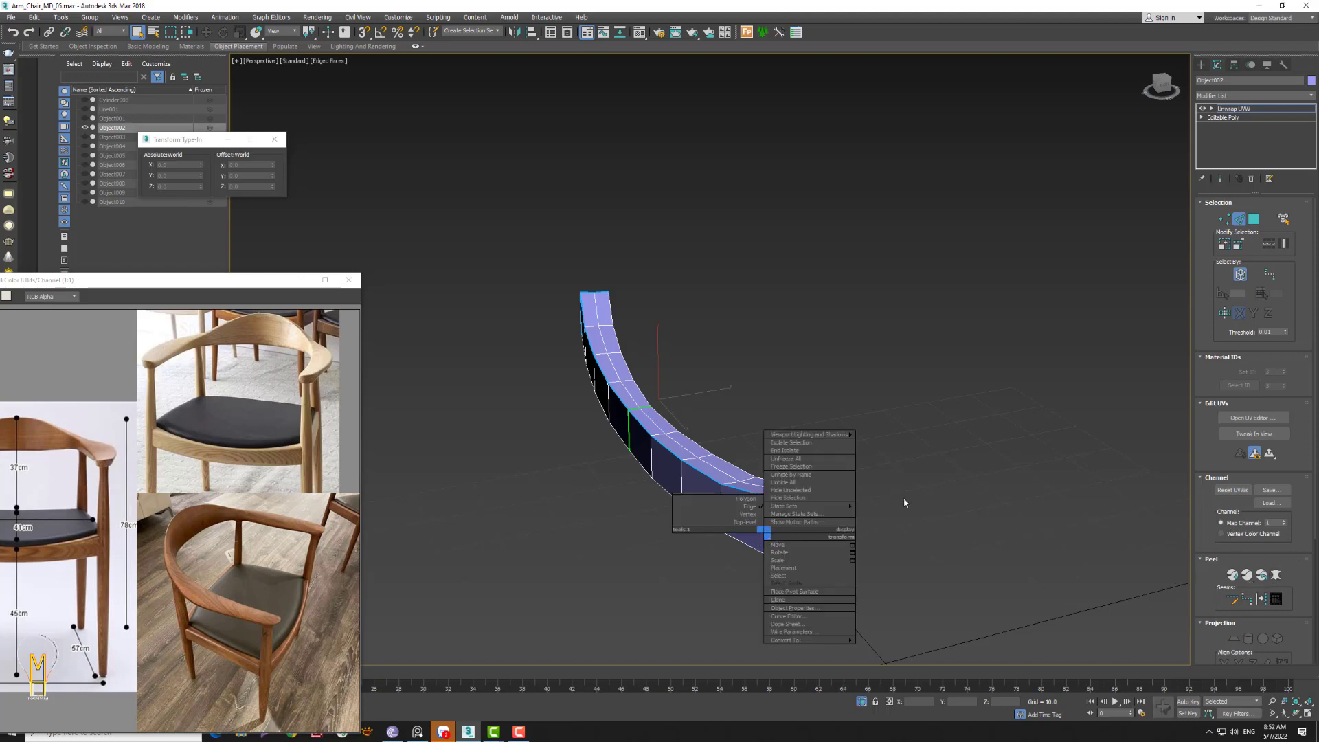
left_click(1253, 220)
left_click(732, 511)
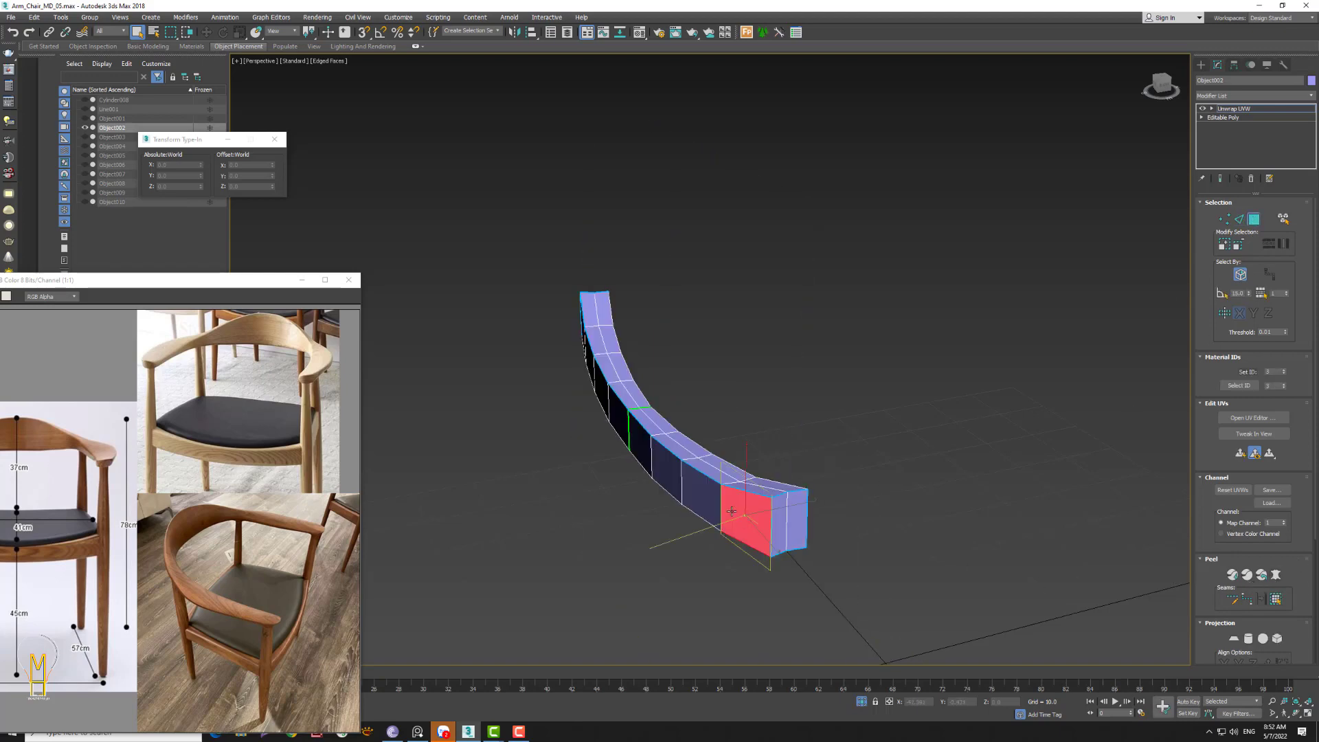
left_click(1275, 600)
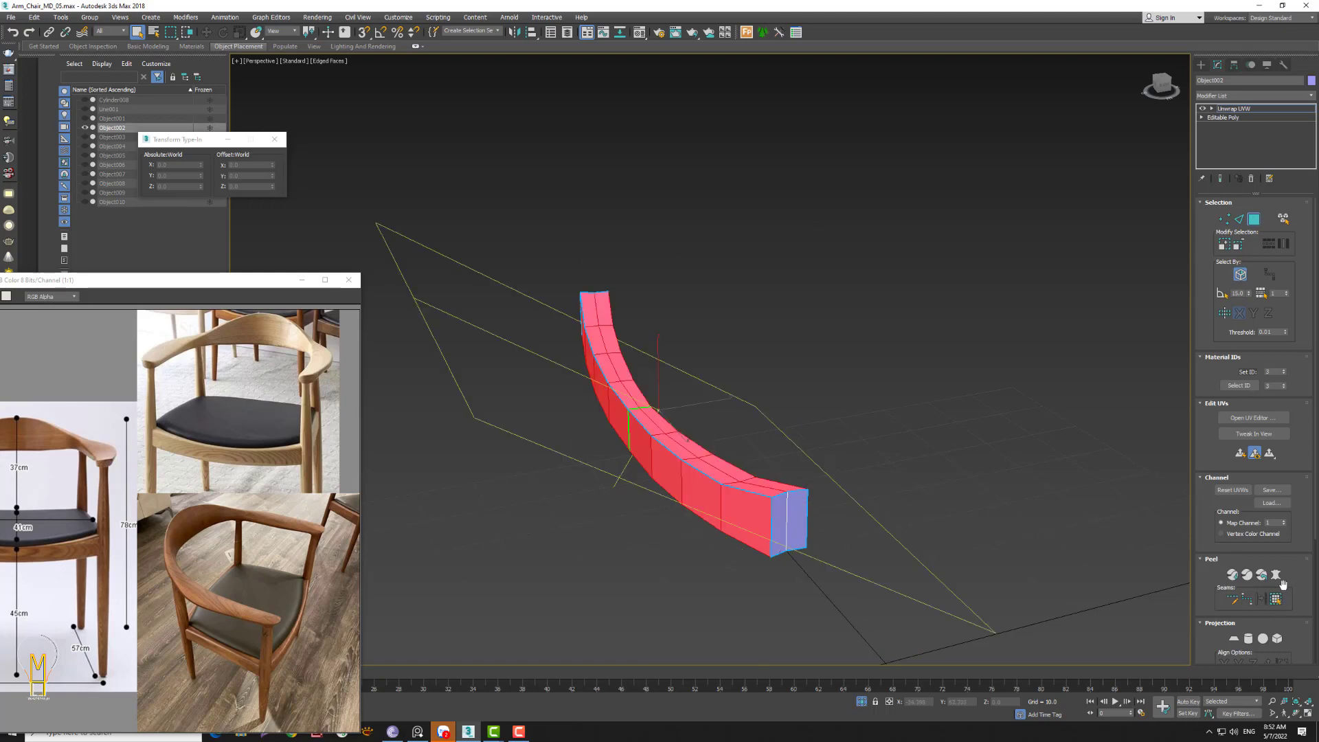
left_click(1276, 575)
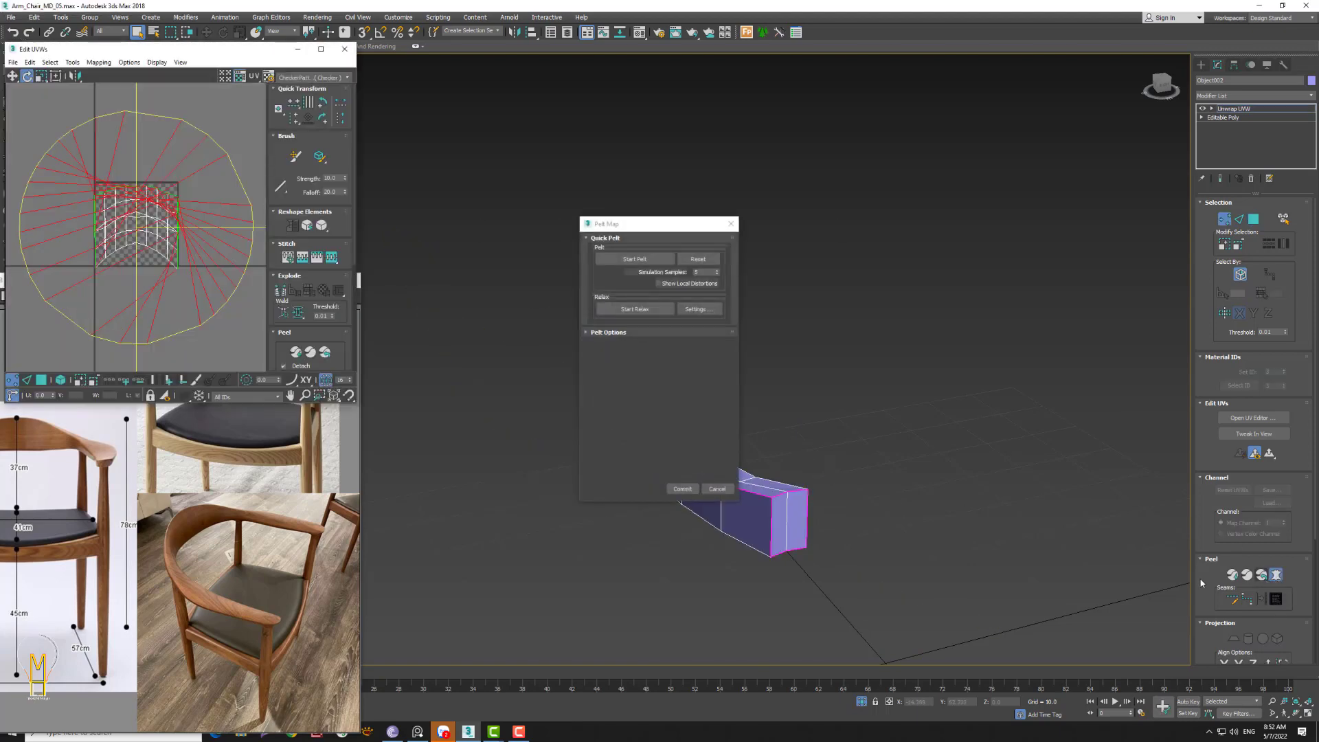
- Pelt and relax the rail's UVs, commit, and rotate the shell horizontal
left_click(634, 258)
left_click(634, 309)
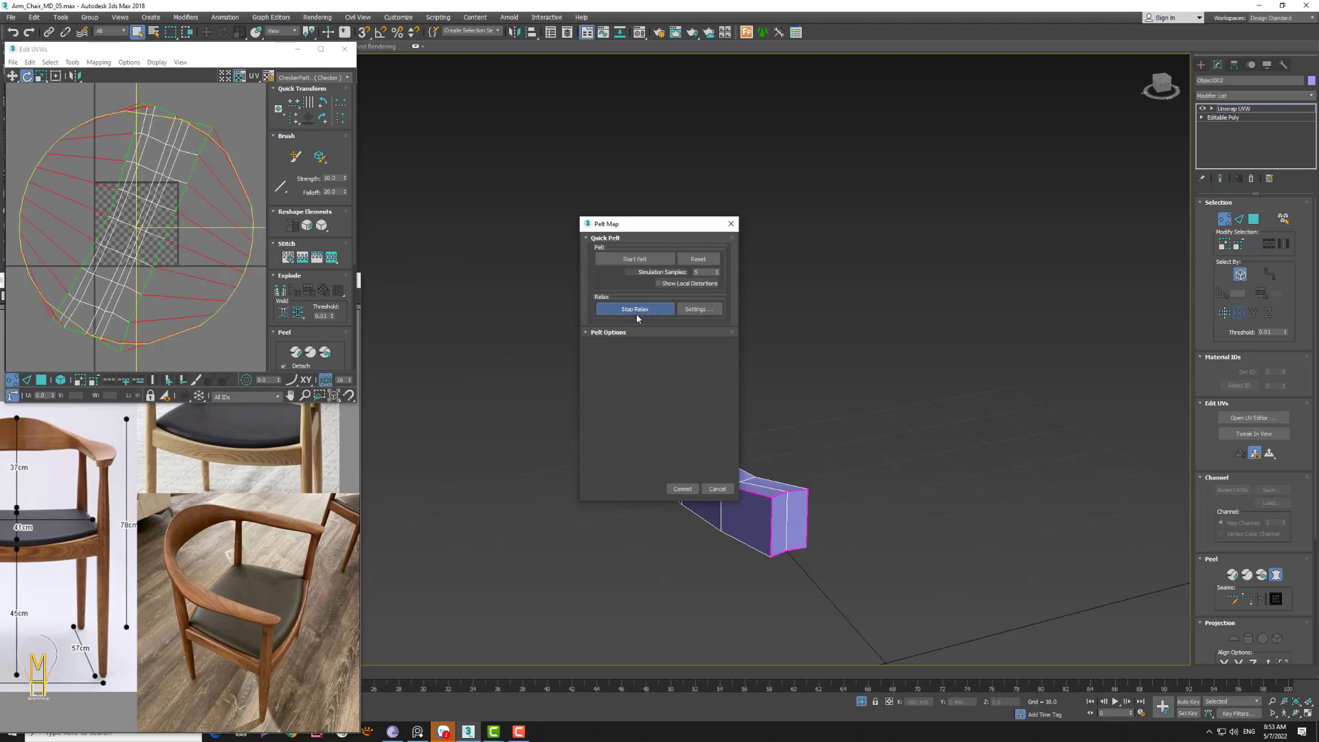
left_click(627, 310)
left_click(135, 165)
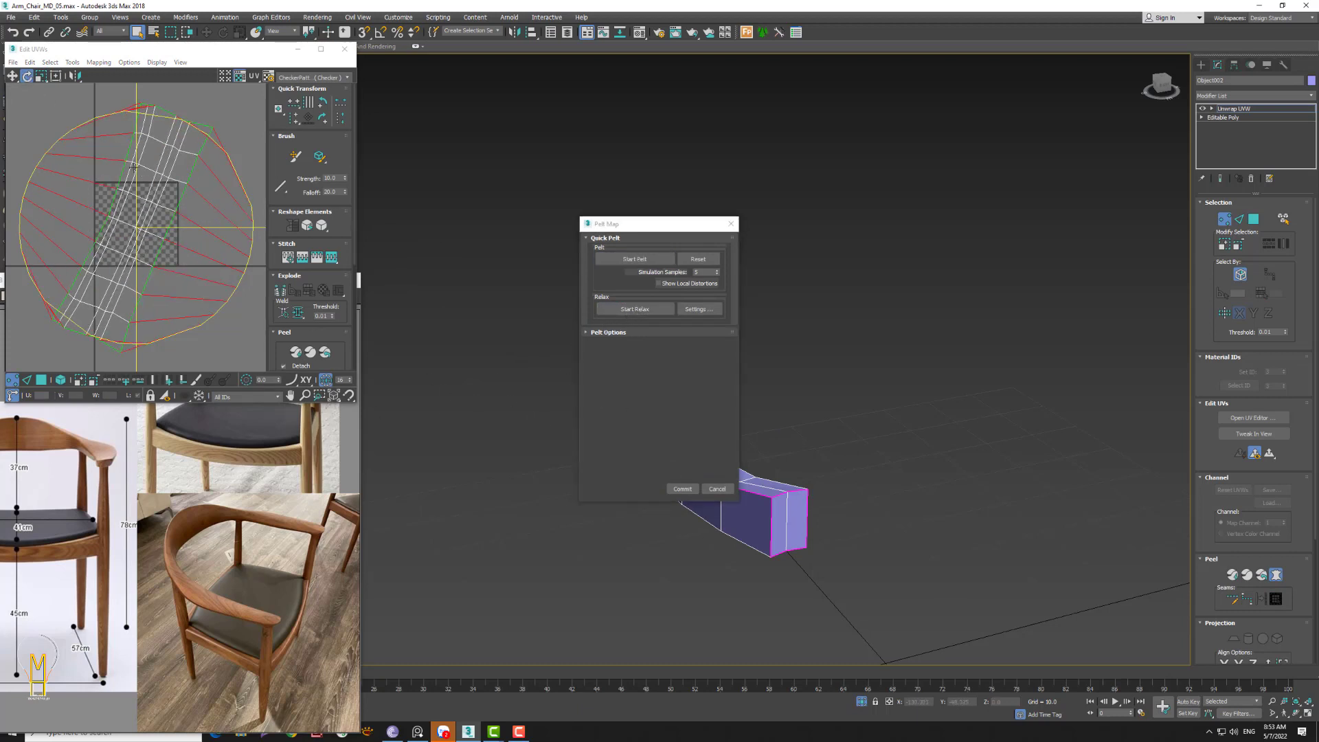
left_click(683, 488)
left_click_drag(118, 231, 70, 148)
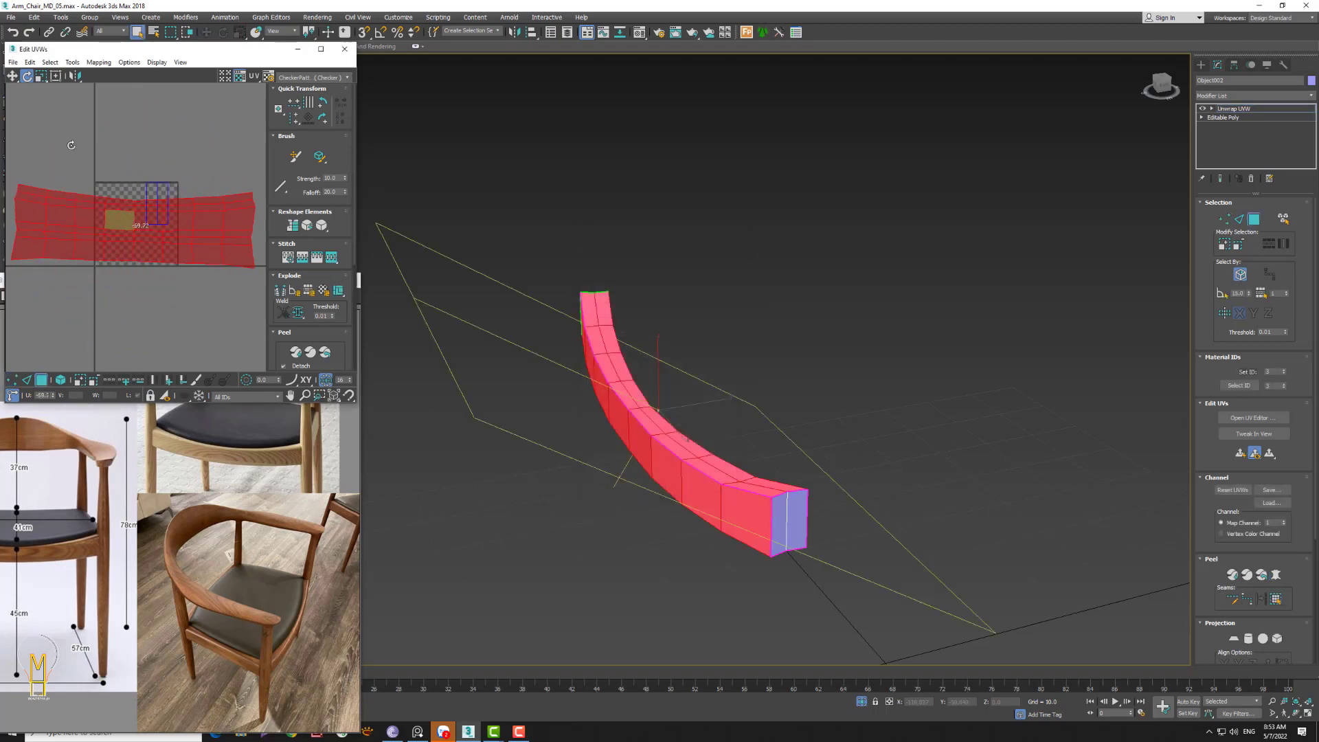
left_click(168, 135)
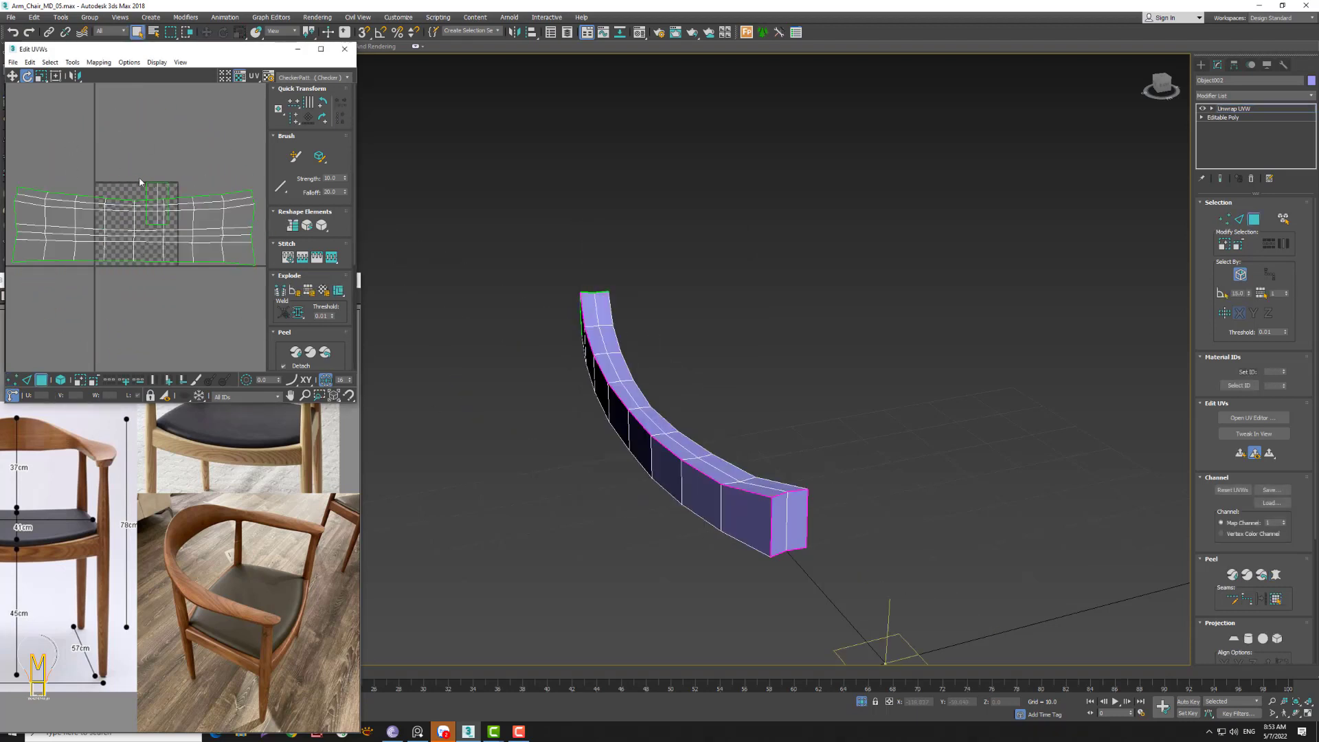
- Pelt-map and relax the rail's end-cap face UVs, then commit
left_click(790, 522)
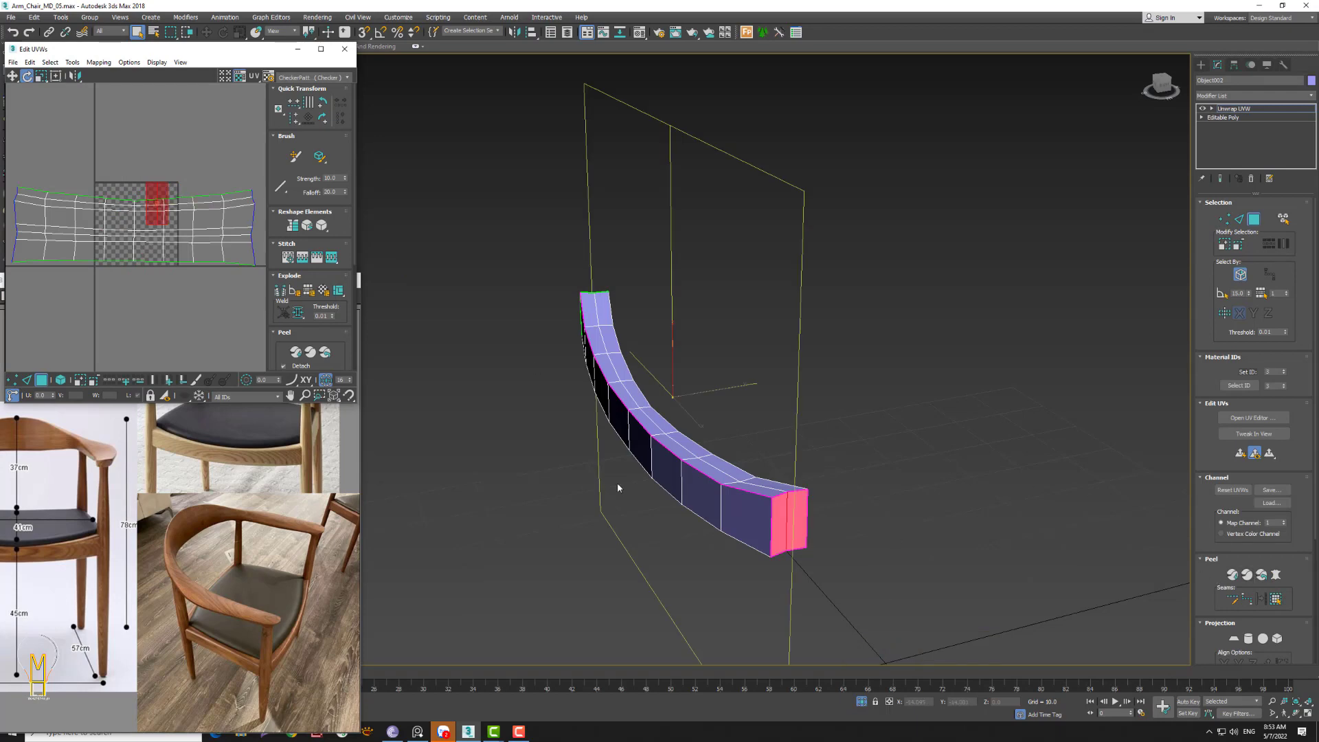
middle_click_drag(575, 461, 740, 443, "alt")
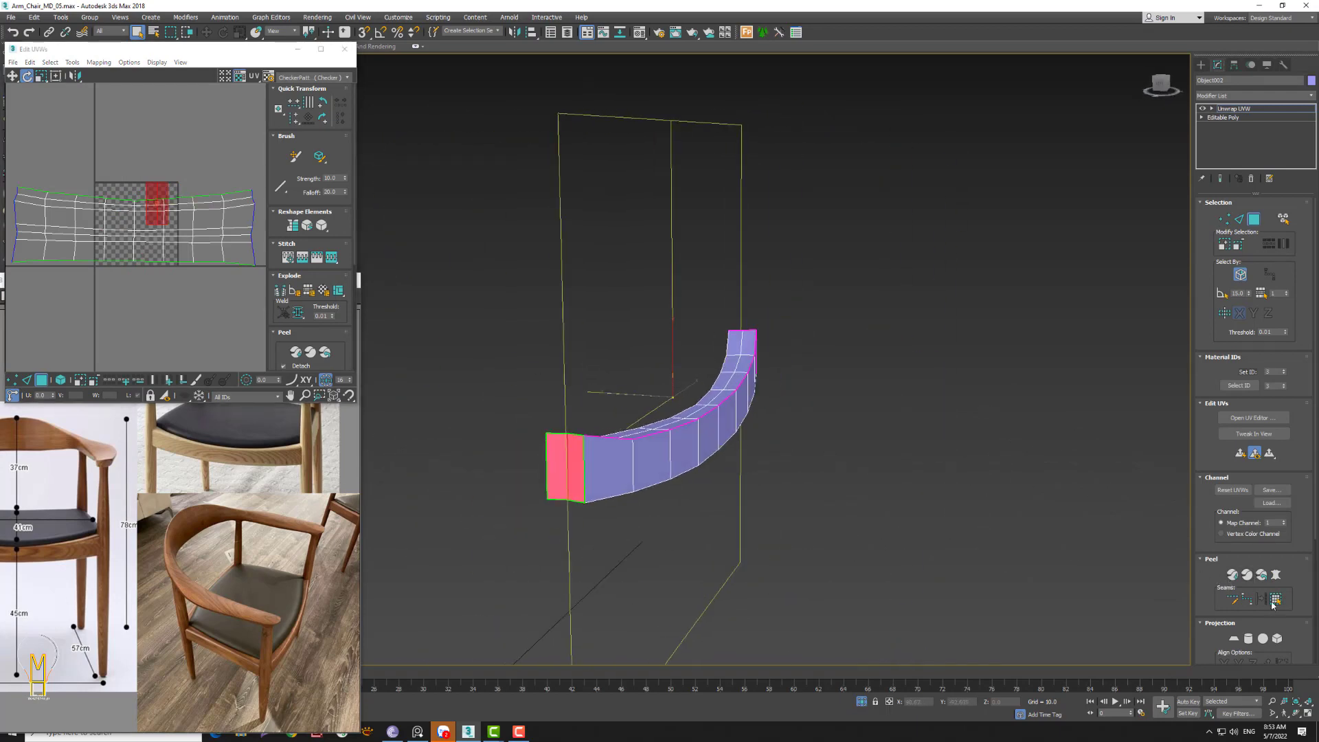
left_click(1275, 575)
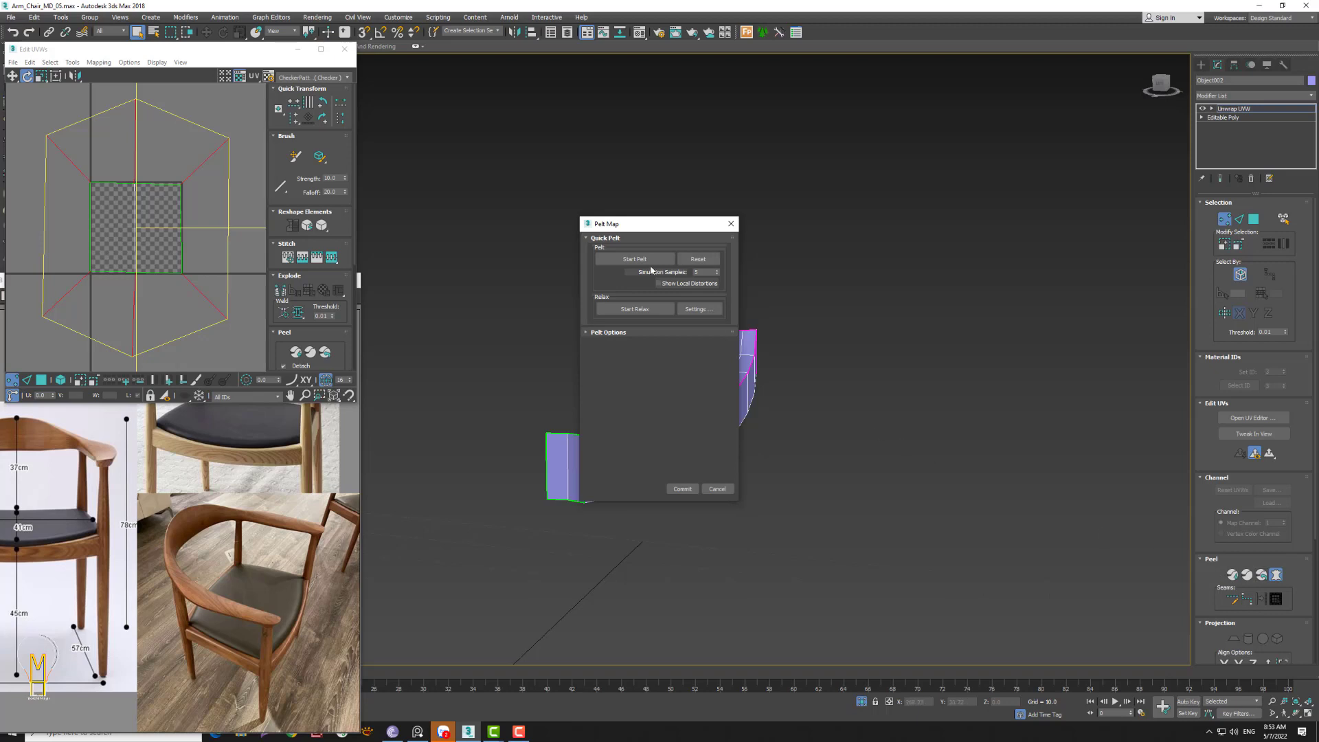
left_click(649, 264)
left_click(637, 310)
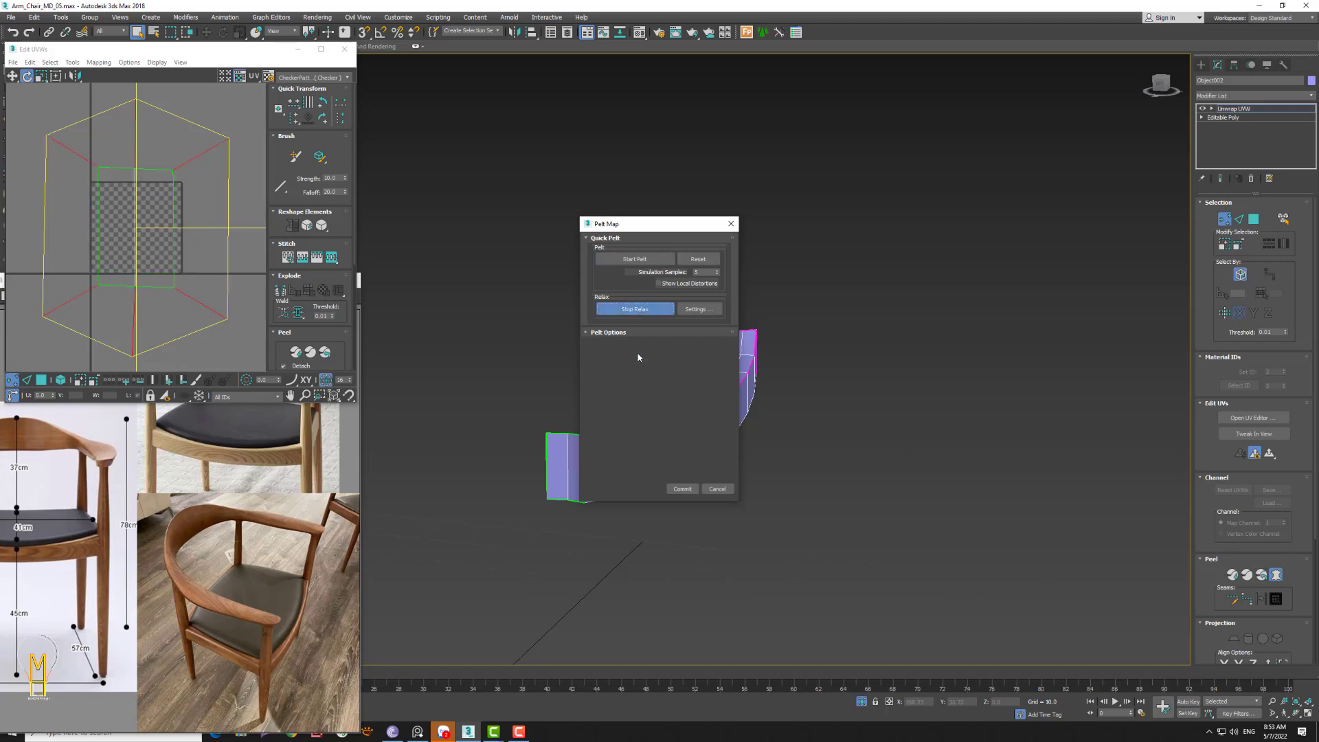
left_click(682, 489)
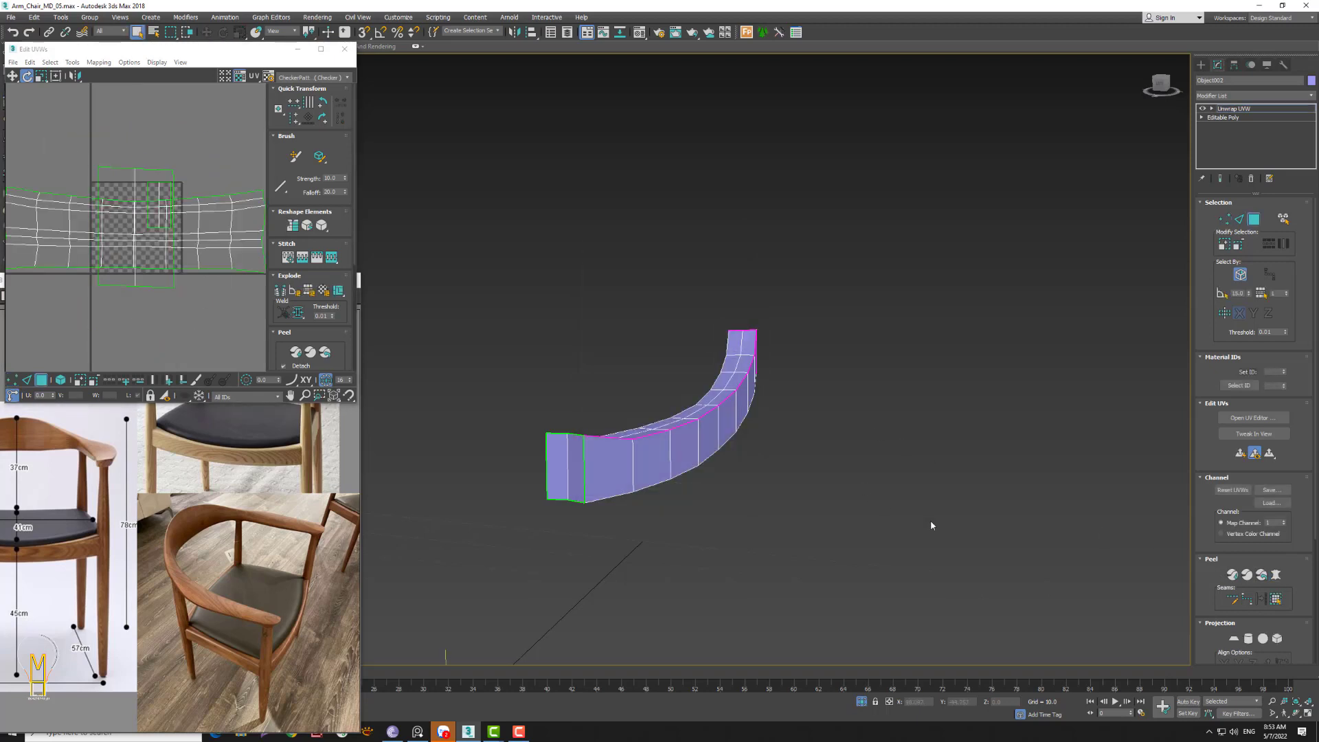
- Pack the rail's UV islands into the checker square
left_click_drag(1306, 573, 1316, 531)
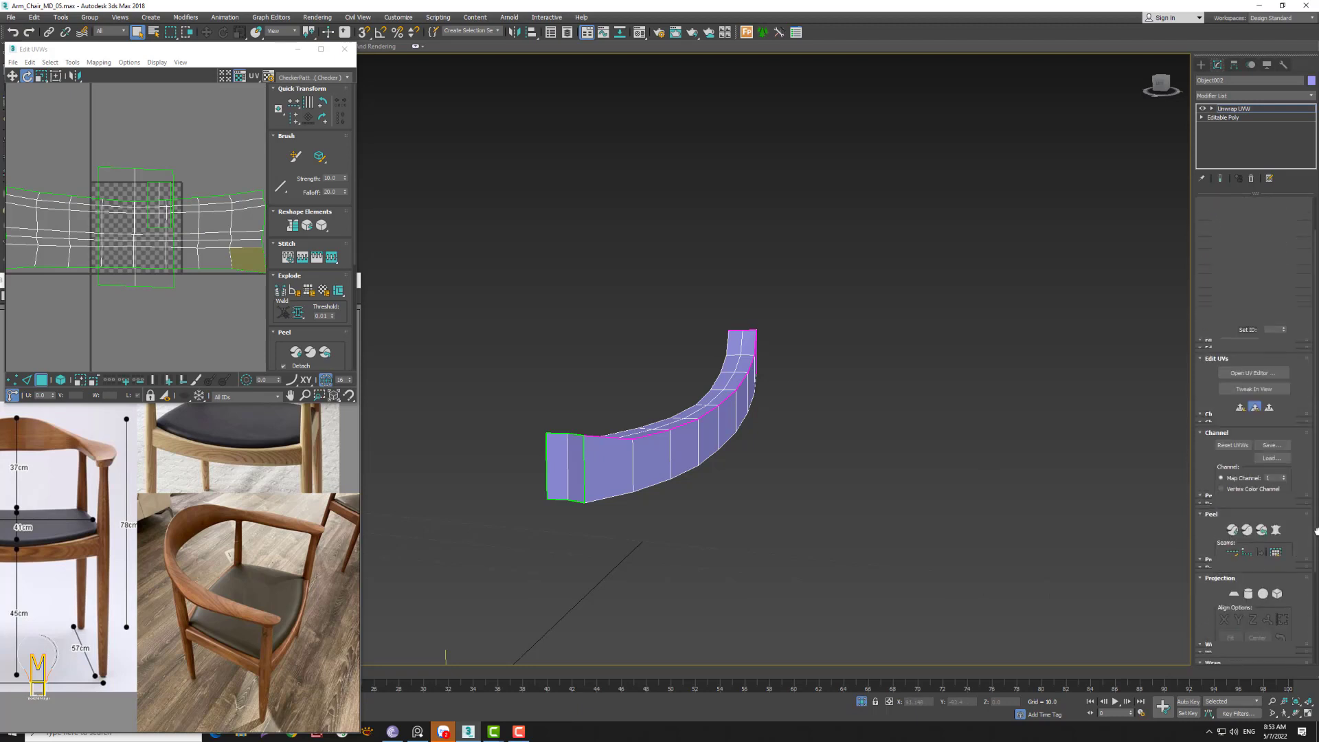
left_click_drag(352, 254, 356, 303)
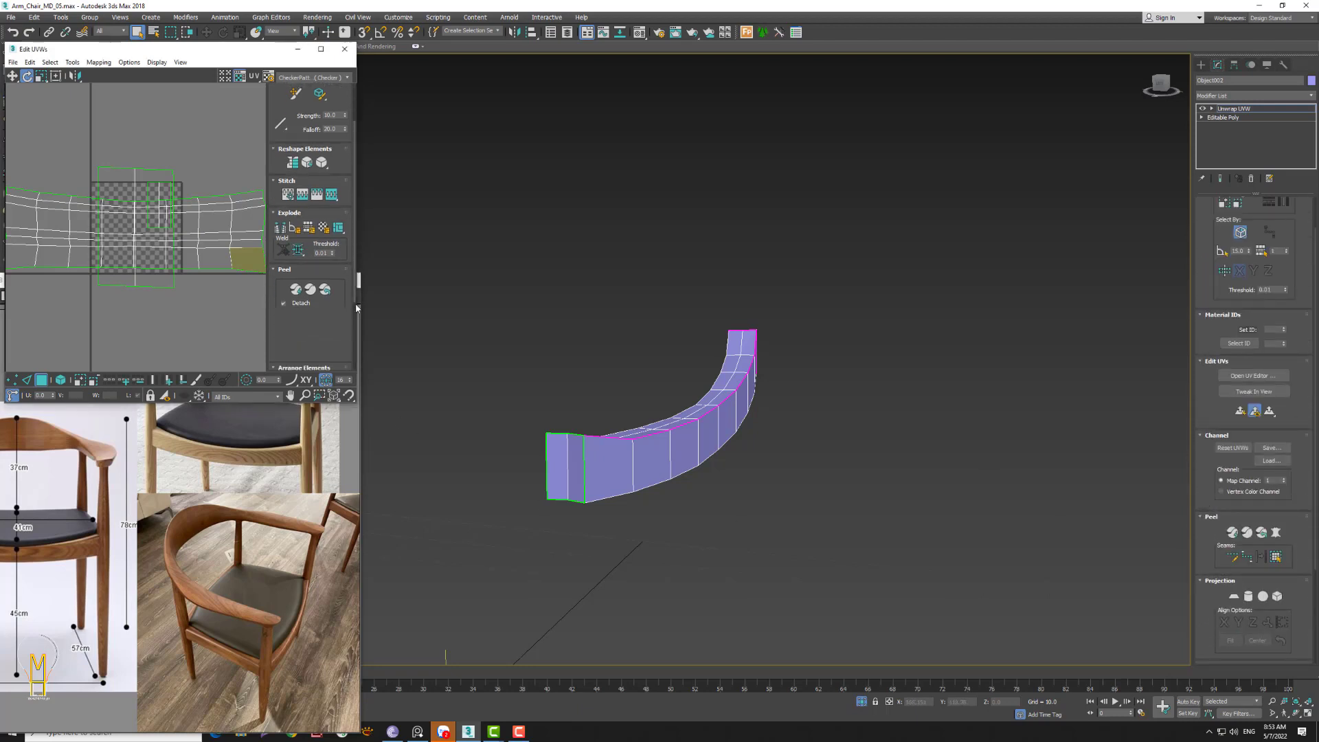
left_click(277, 320)
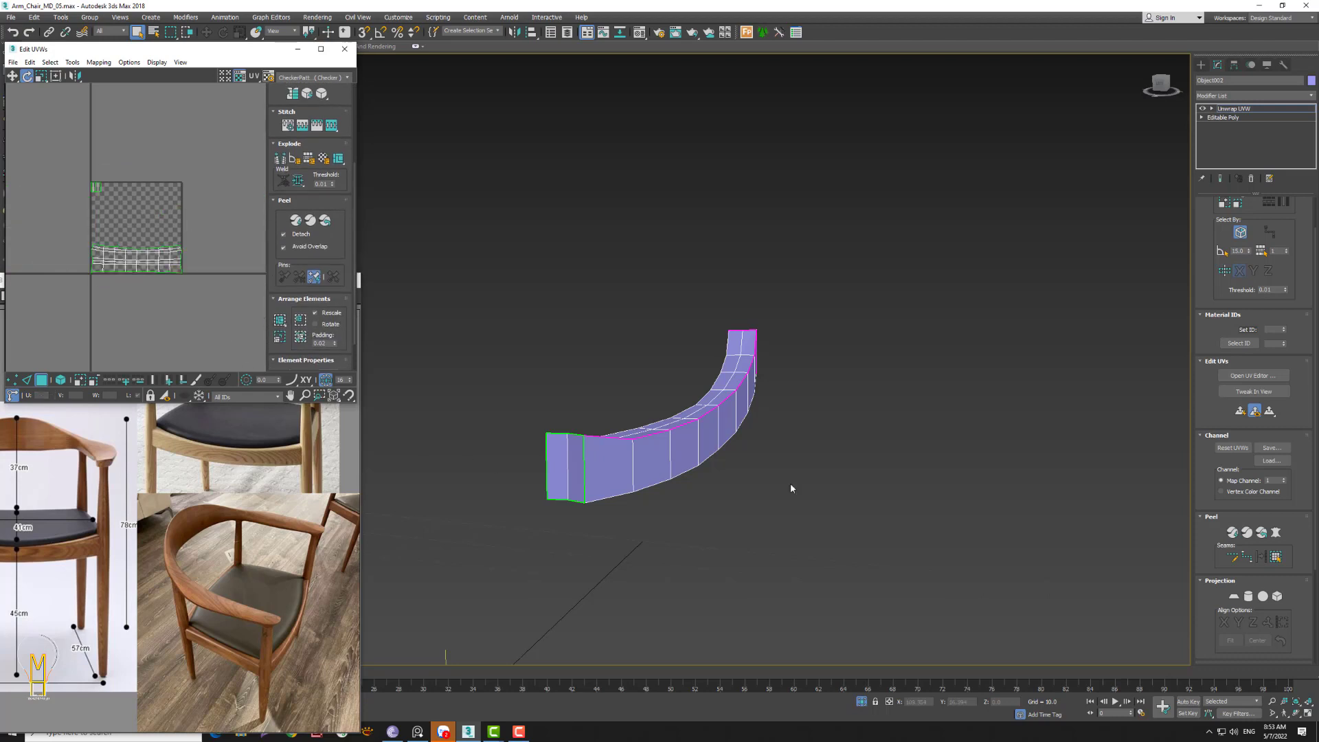
- Collapse all of Object002's modifiers into the editable mesh
right_click(1218, 112)
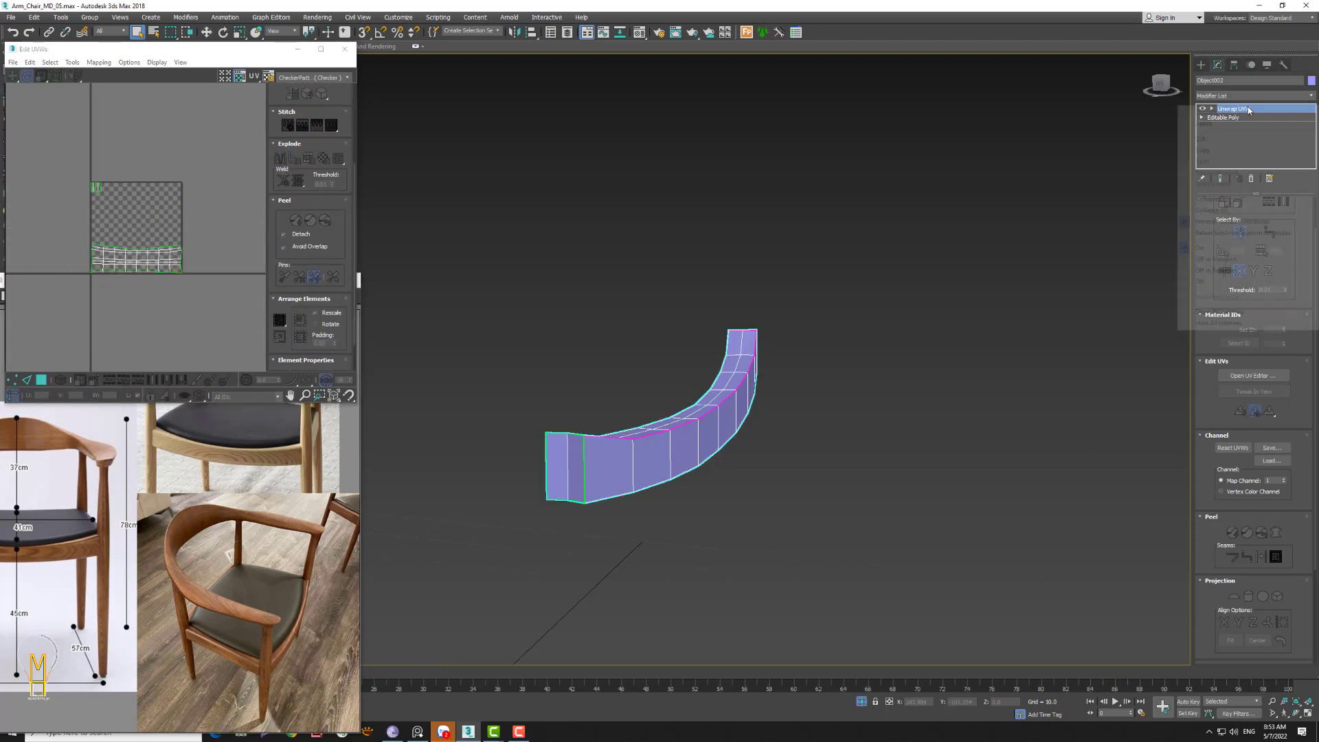
left_click(1223, 210)
left_click(712, 395)
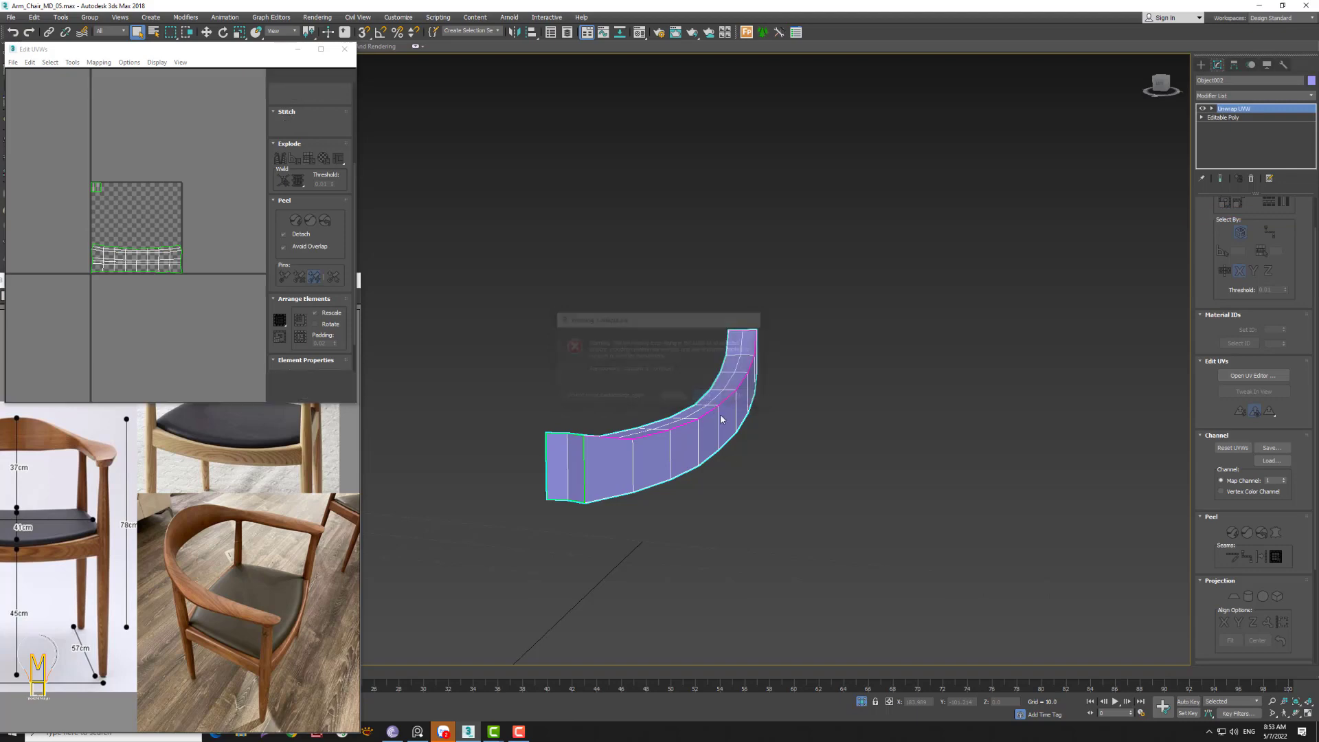
- Add a support edge loop slid close to one end of the curved rail
left_click_drag(678, 494, 715, 411)
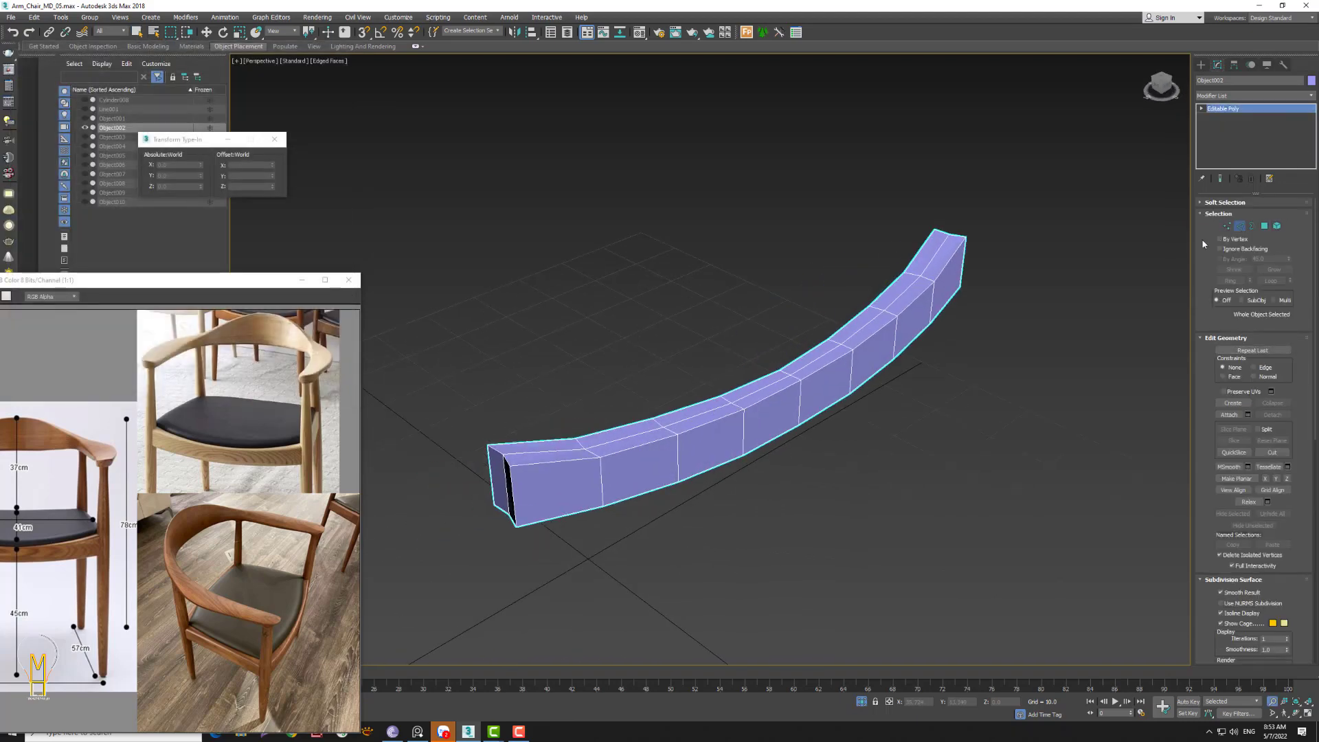
left_click(1239, 225)
left_click(547, 460)
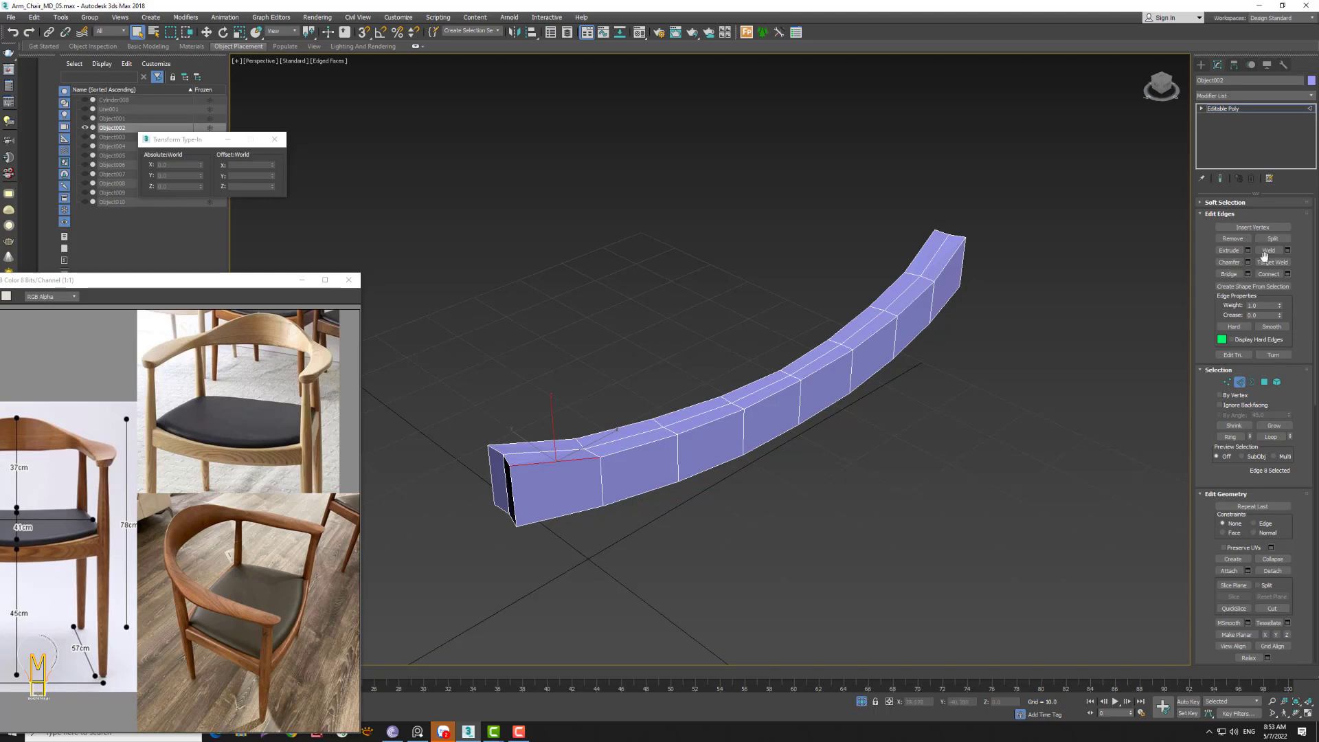
scroll(1309, 300, "down", 3)
scroll(1309, 301, "up", 2)
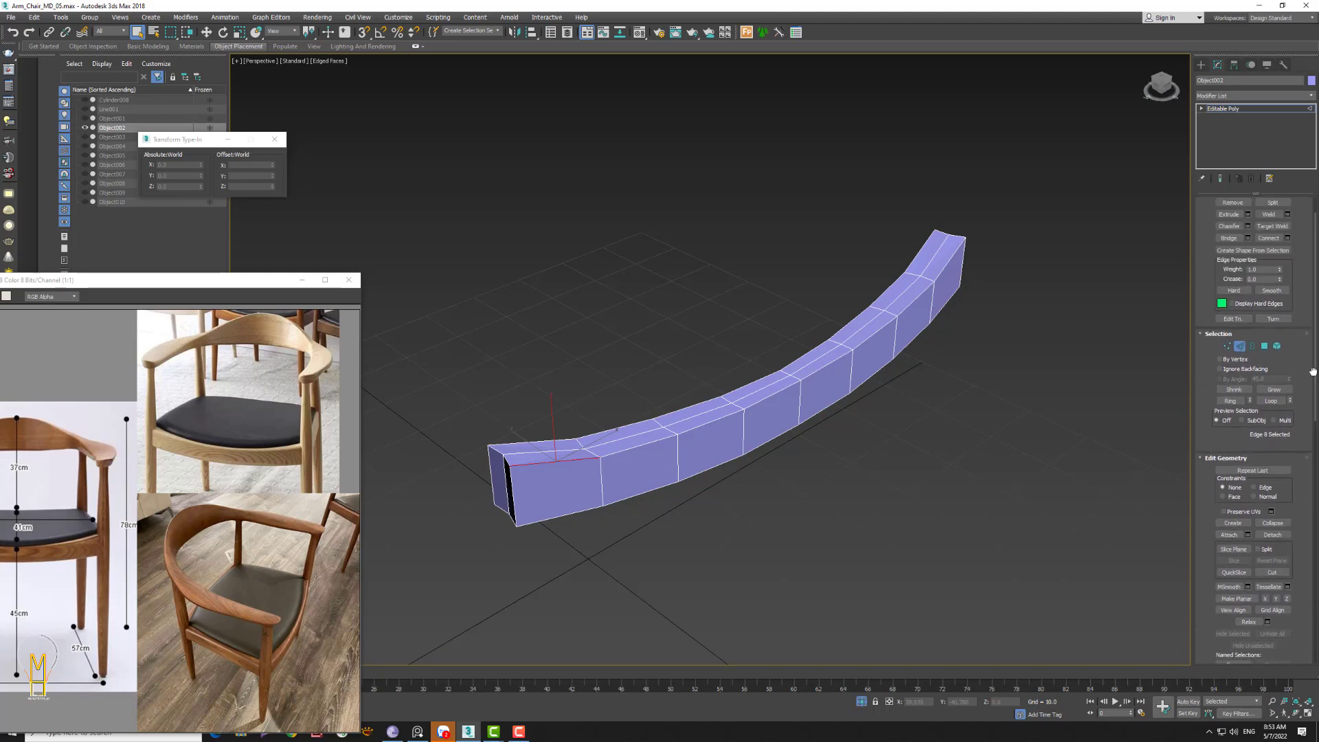
scroll(1311, 323, "up", 1)
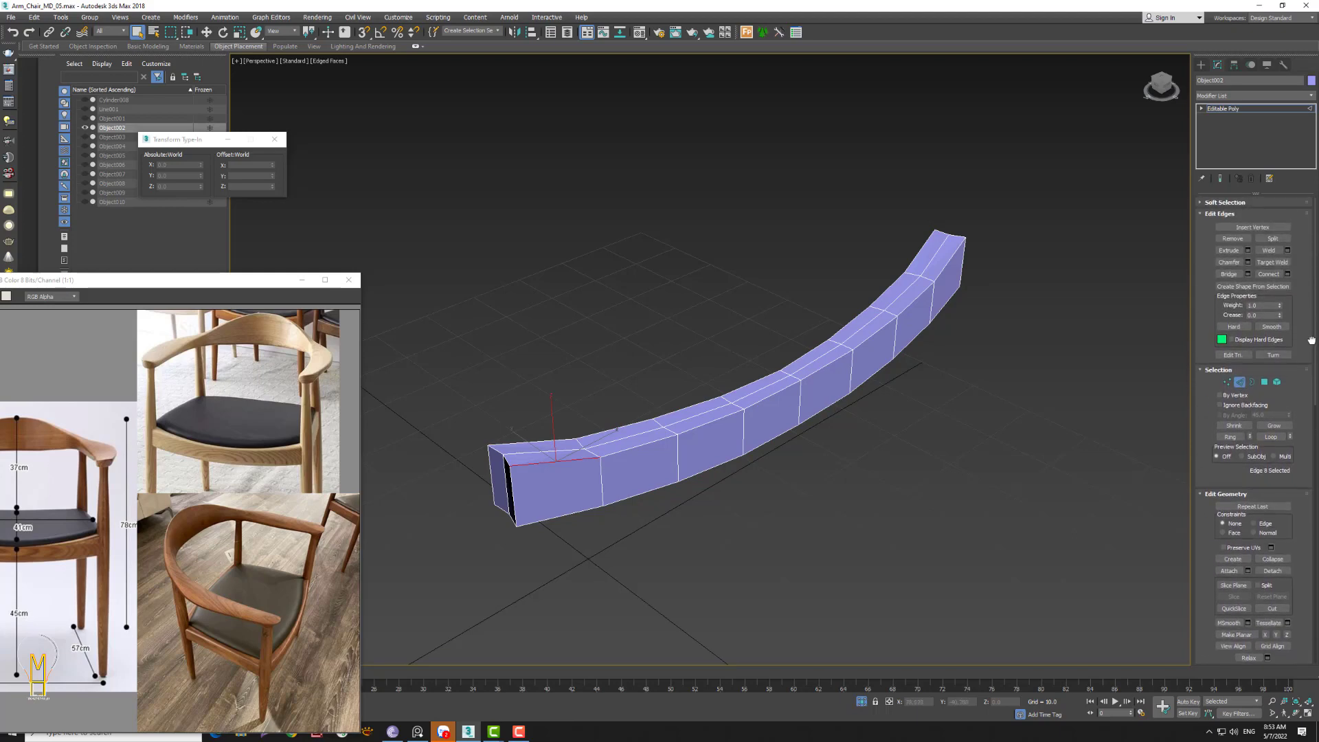
left_click(1229, 436)
mouse_move(1301, 477)
left_mouse_down()
mouse_move(1287, 297)
mouse_move(1298, 442)
left_mouse_up()
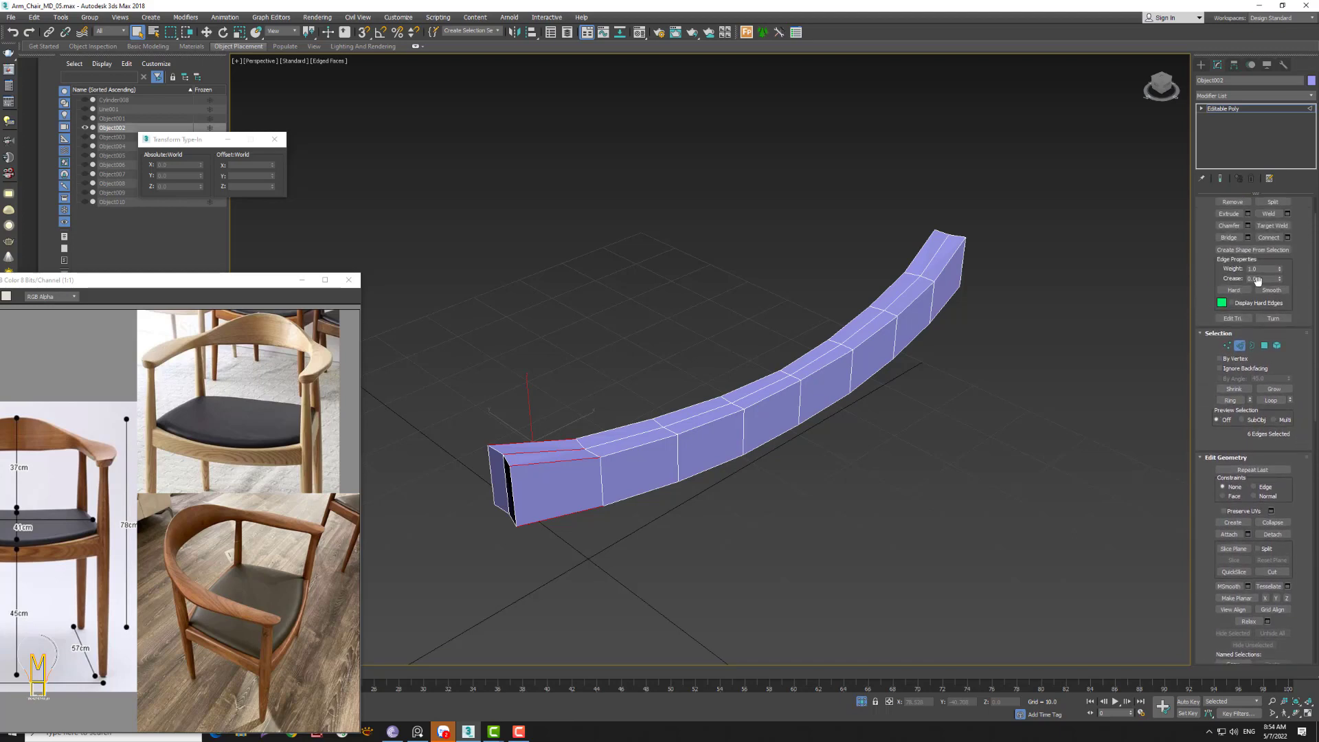
left_click(1287, 238)
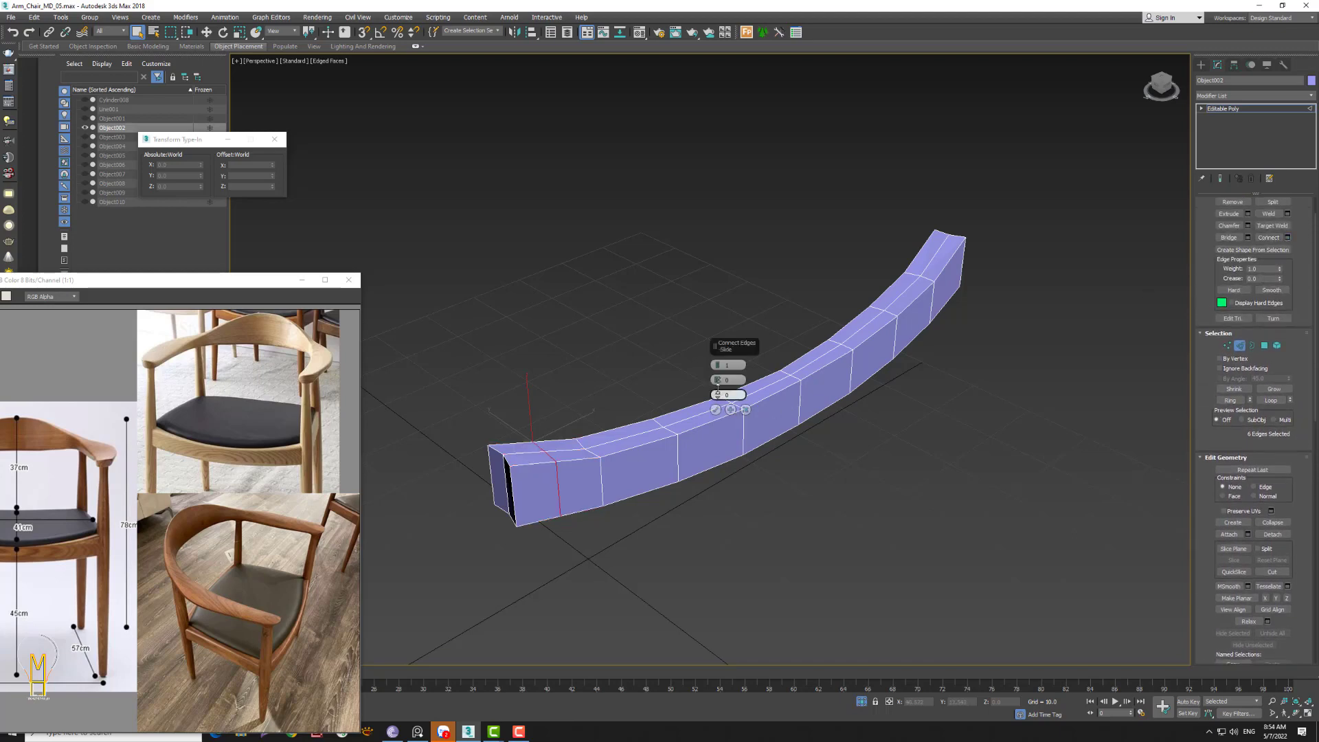
left_click_drag(717, 395, 738, 481)
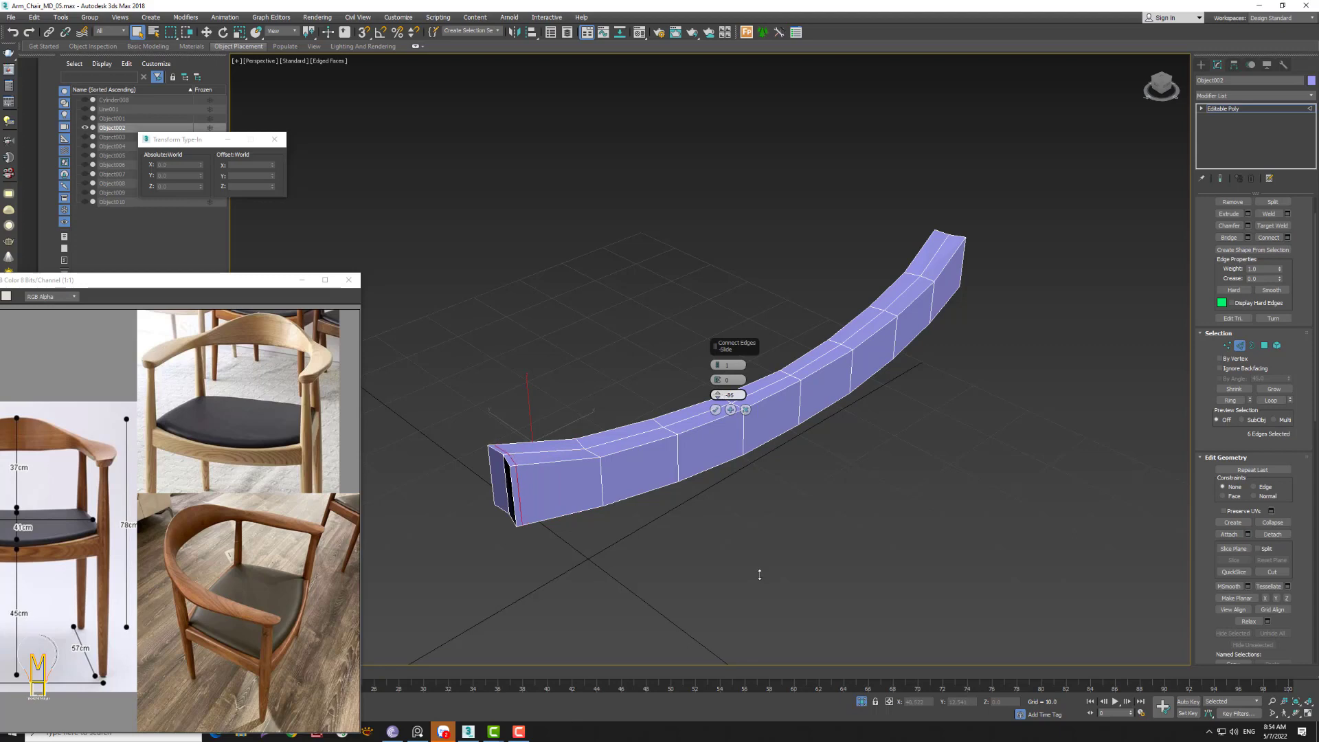
left_click(715, 409)
- Add a matching support edge loop slid toward the rail's other end
left_click(945, 262)
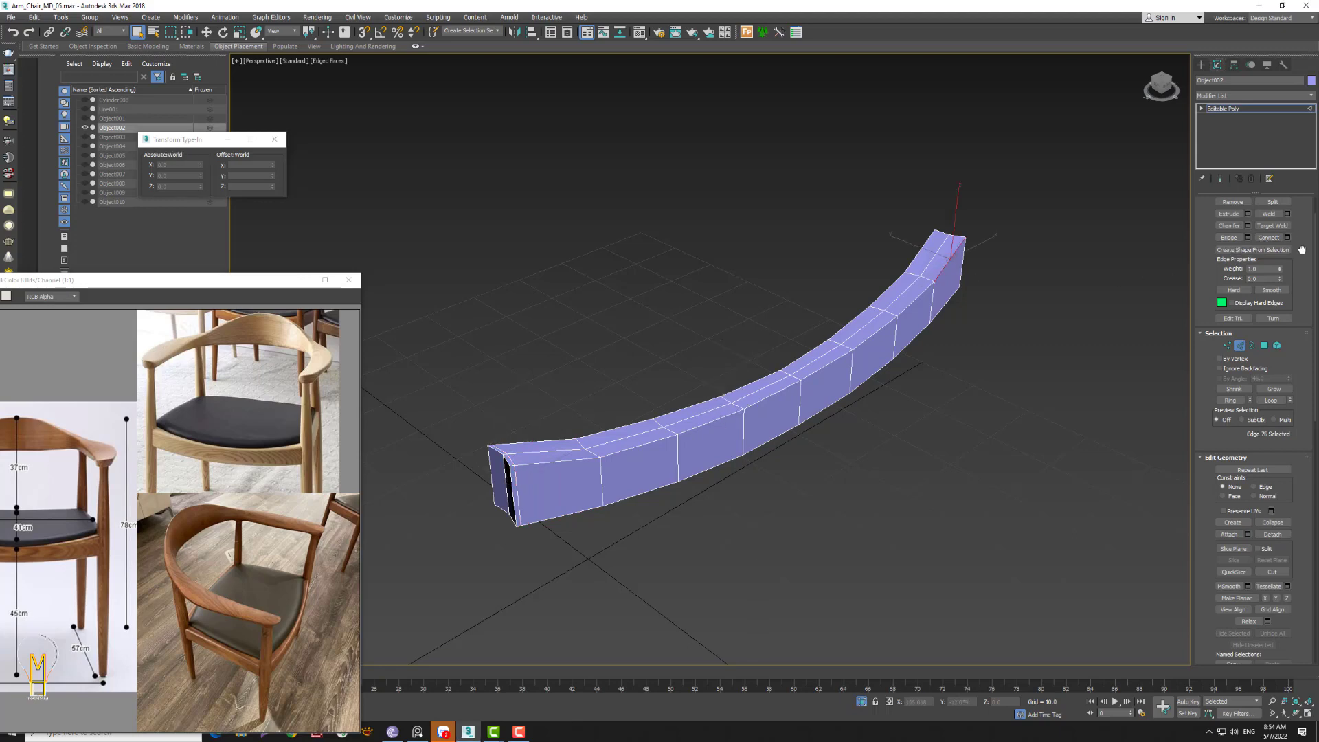
mouse_move(1302, 312)
left_mouse_down()
mouse_move(1303, 259)
mouse_move(1311, 302)
left_mouse_up()
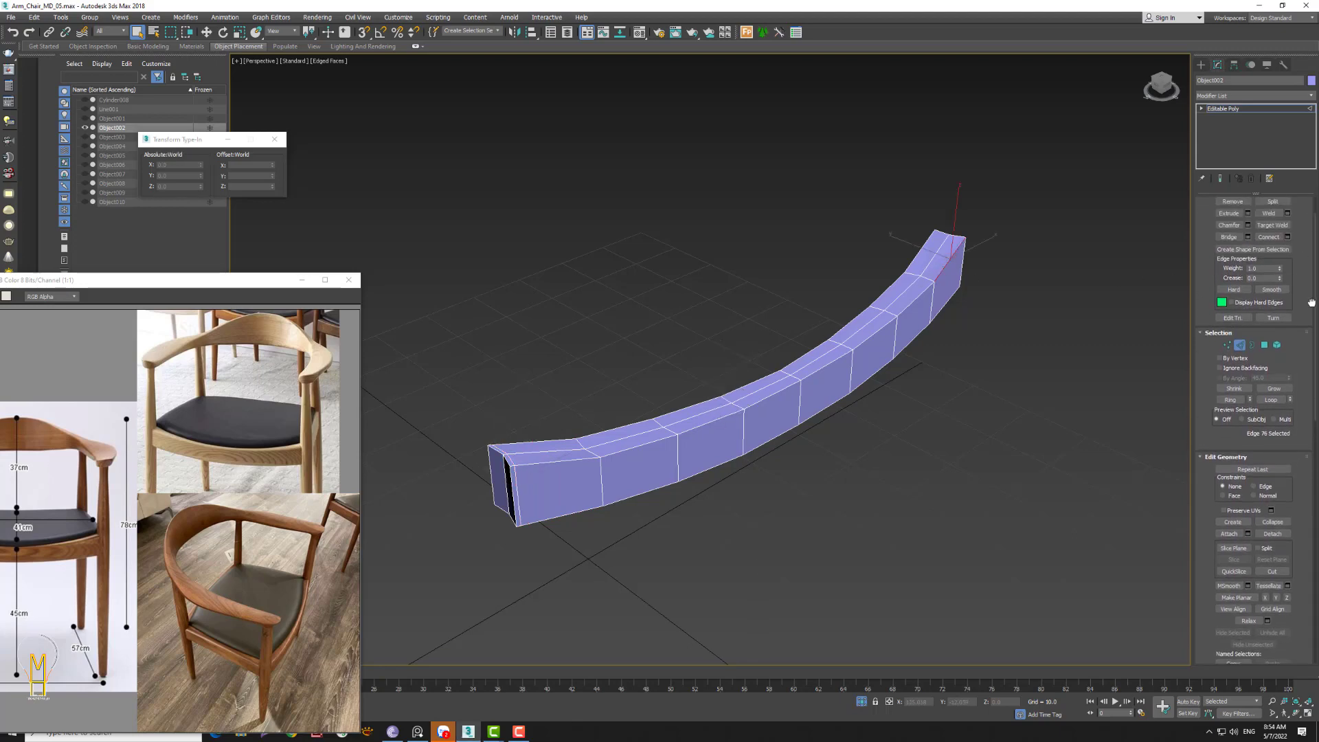
left_click(1234, 401)
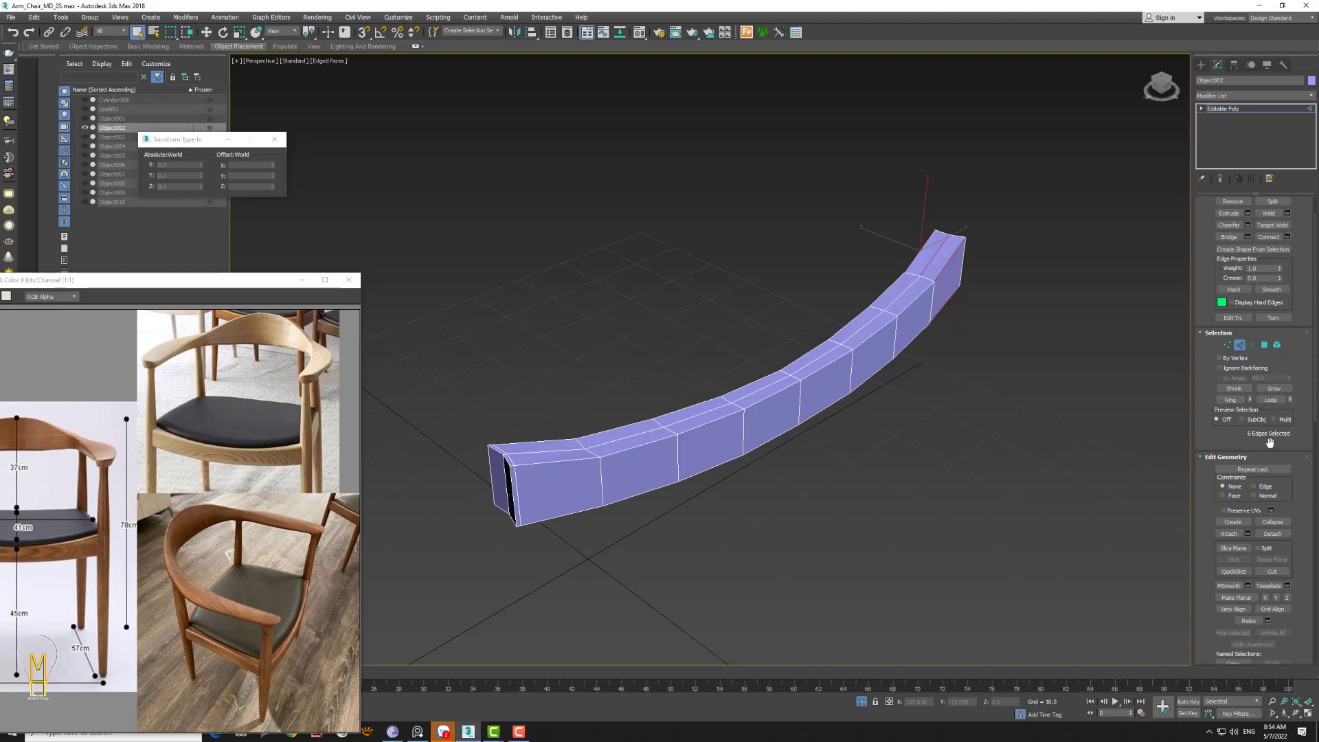
left_click(1287, 240)
mouse_move(717, 395)
left_mouse_down()
mouse_move(736, 245)
mouse_move(726, 288)
left_mouse_up()
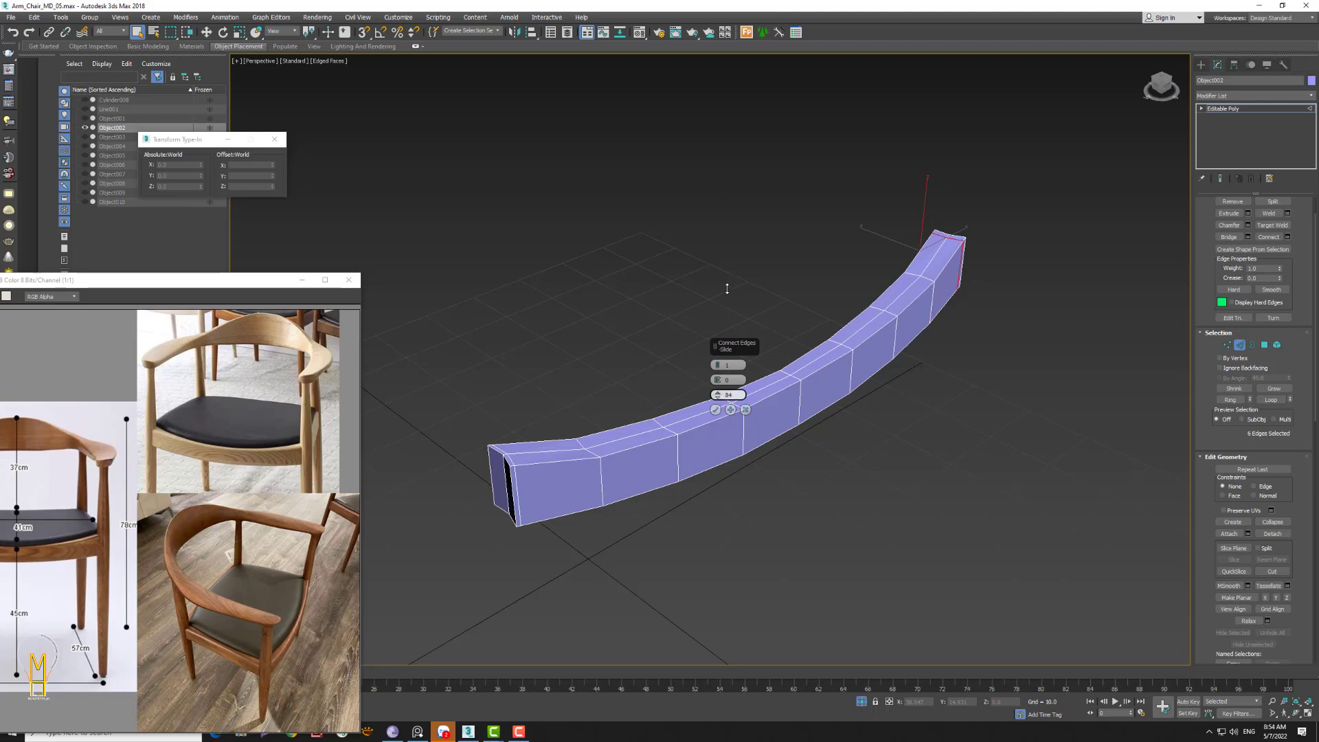
left_click(715, 410)
- Add two lengthwise edge loops along the rail, connected with 2 segments and Pinch 62
left_click(745, 430)
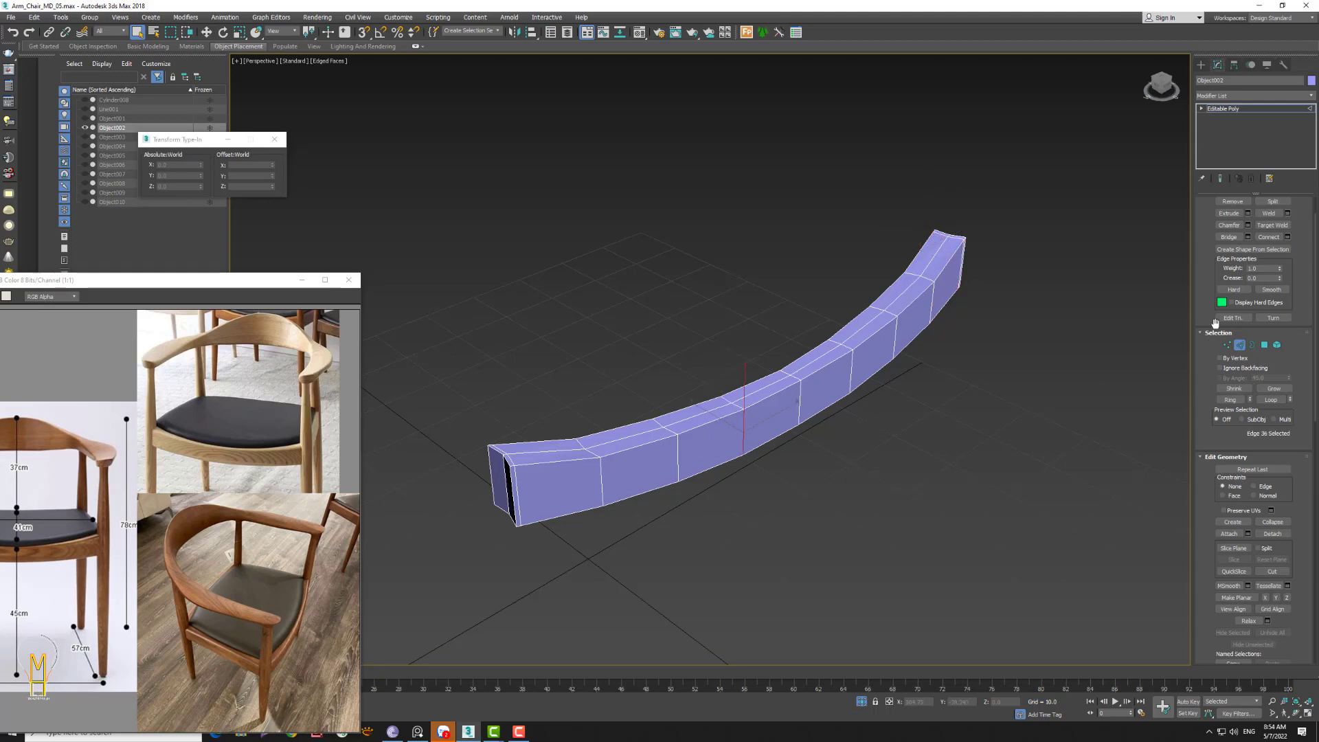
left_click_drag(1298, 355, 1302, 352)
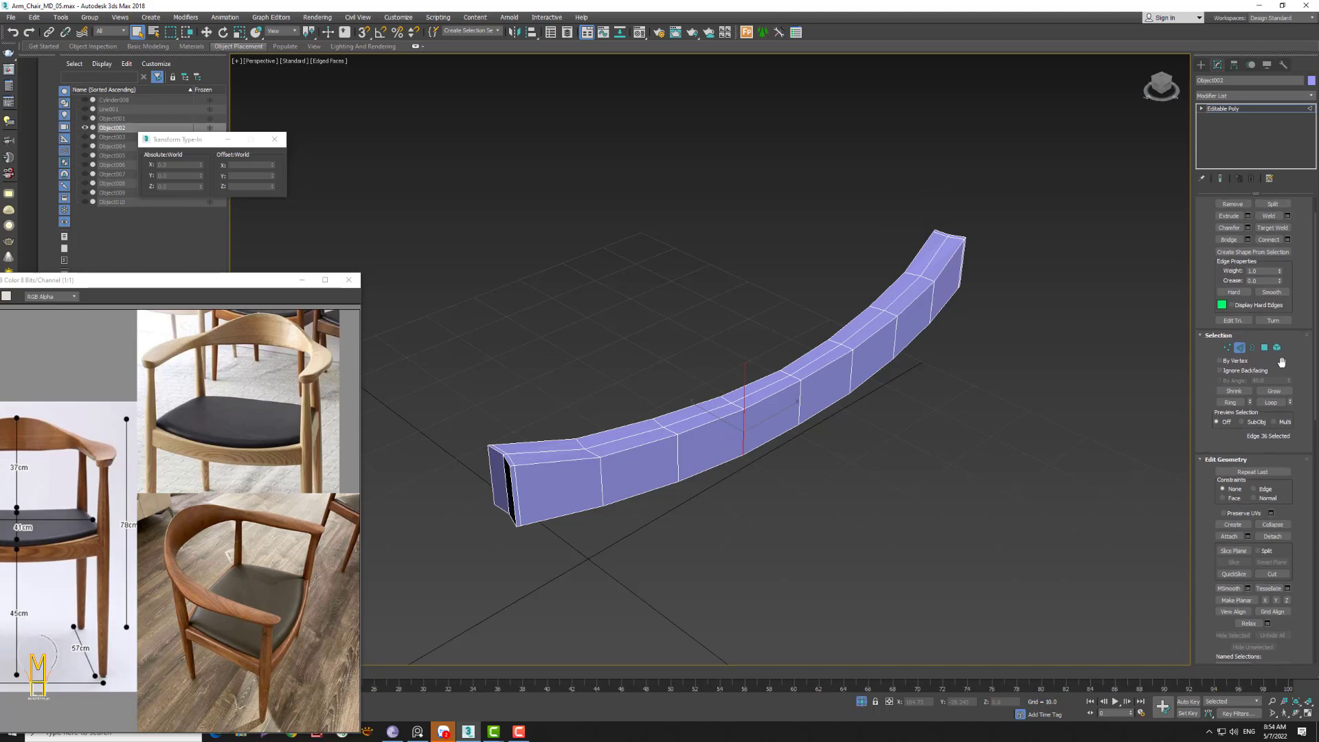
left_click(1229, 401)
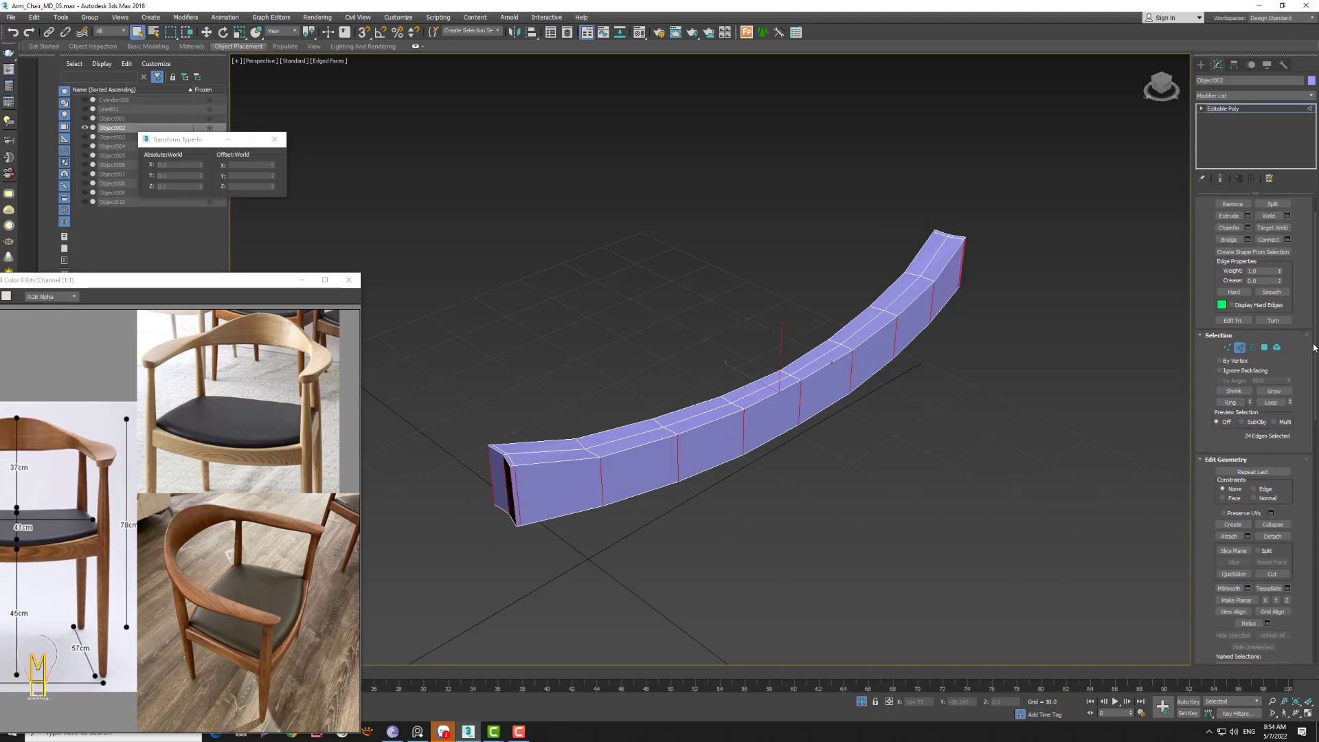
middle_click_drag(859, 392, 948, 384, "alt")
left_click(1288, 239)
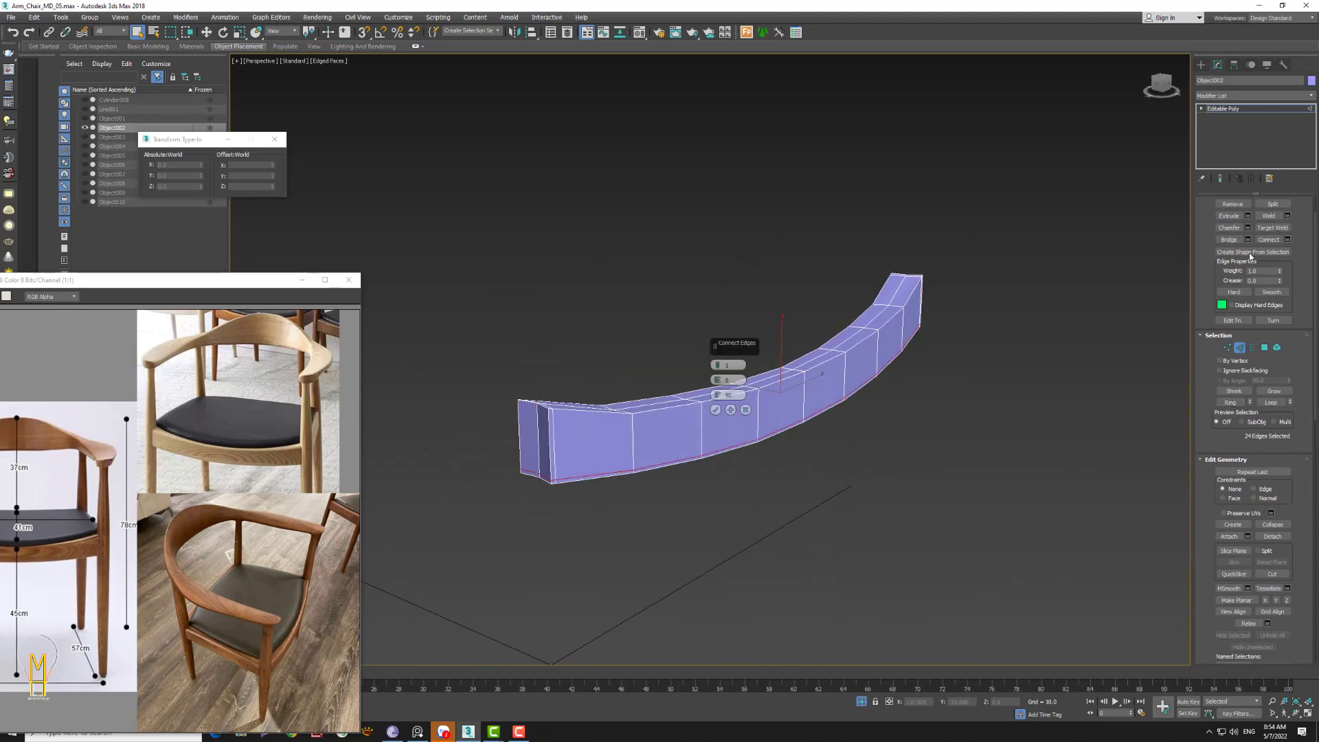
right_click(716, 395)
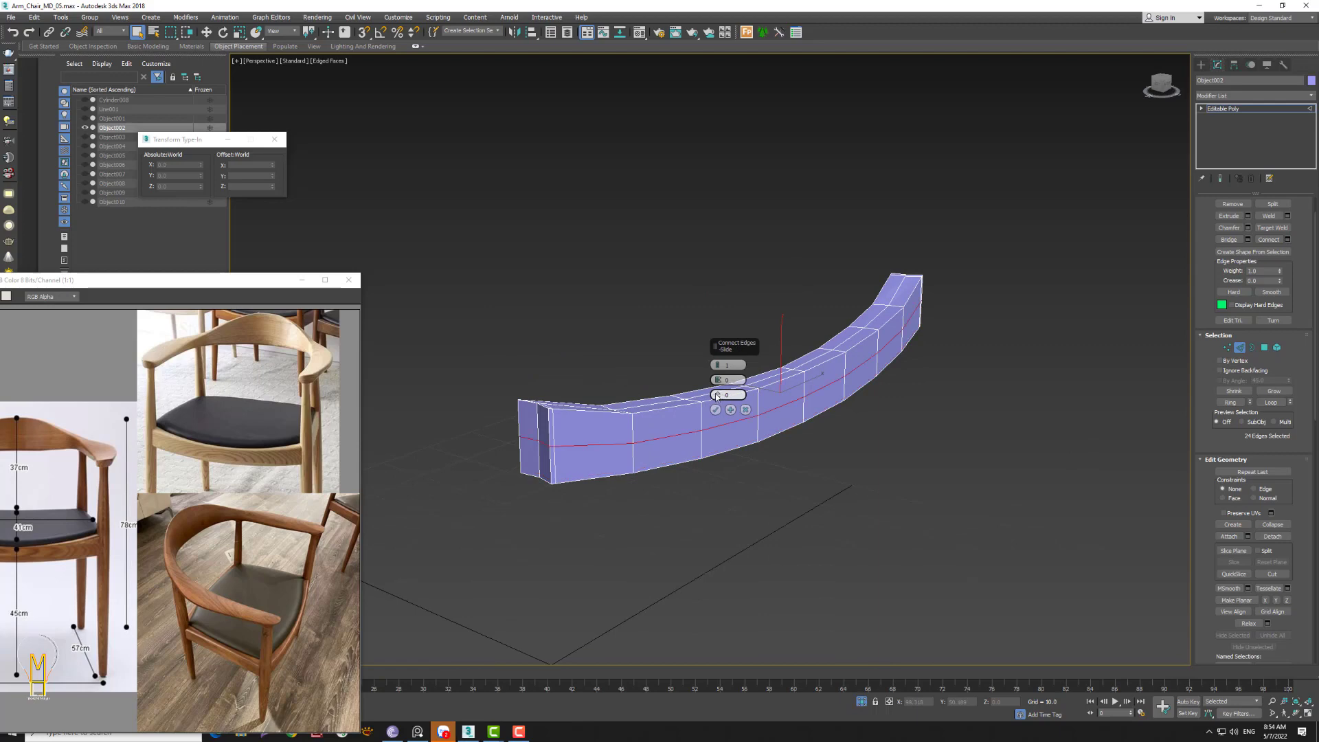
left_click_drag(720, 367, 712, 234)
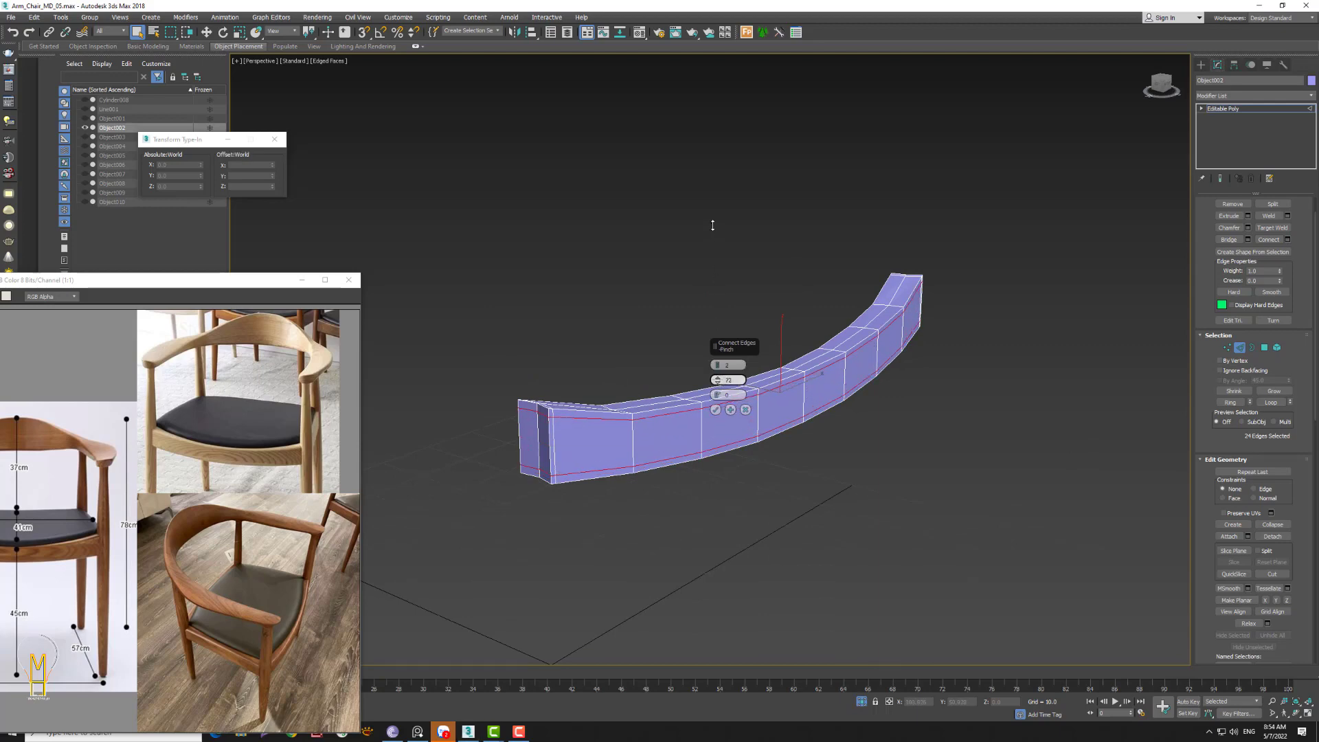
left_click(715, 409)
middle_click_drag(747, 428, 853, 368, "alt")
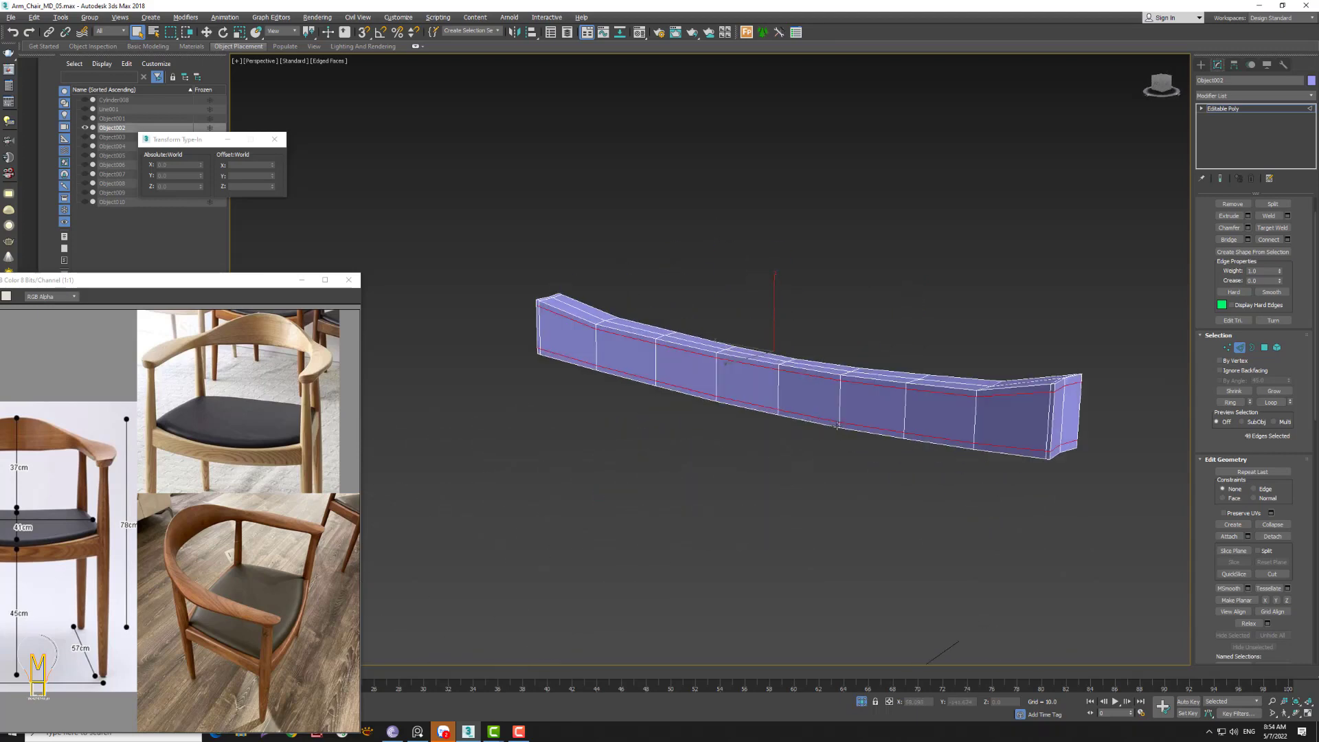
left_click(1238, 350)
left_click(1254, 95)
- Add a TurboSmooth modifier to the curved rail Object002
scroll(1250, 239, "down", 5)
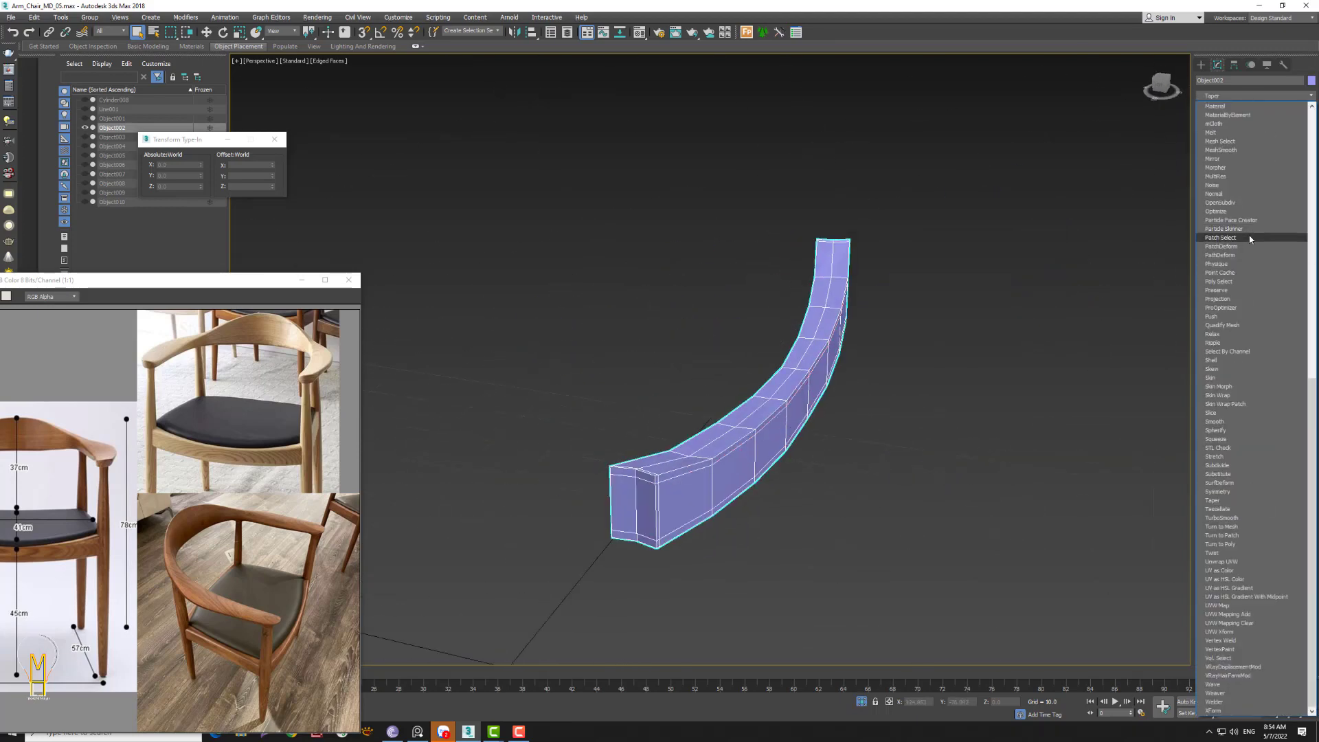
left_click(1227, 518)
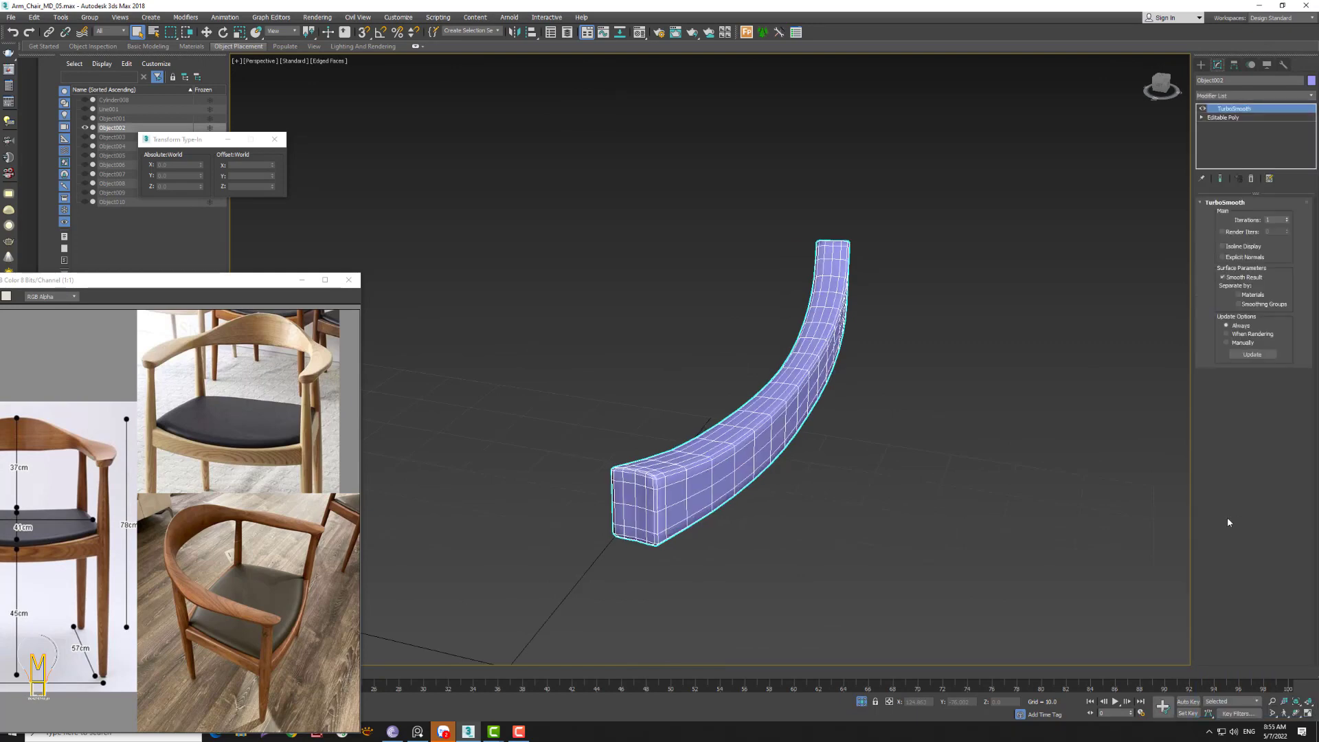
mouse_move(900, 484)
middle_mouse_down("alt")
mouse_move(760, 465)
mouse_move(812, 444)
mouse_move(907, 638)
middle_mouse_up("alt")
- Exit isolation, select seat rail Object006 and isolate it on its own
left_click(861, 701)
scroll(662, 467, "up", 2)
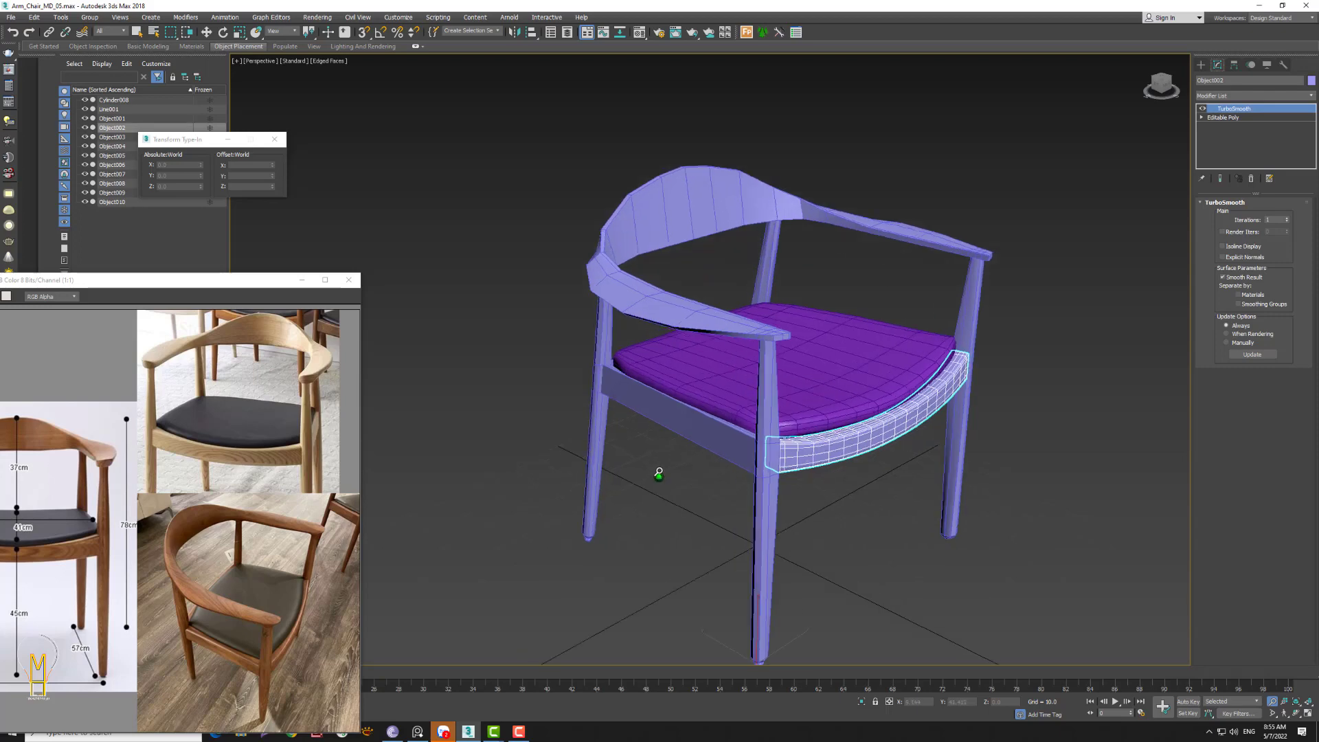
scroll(665, 459, "up", 1)
scroll(687, 443, "up", 4)
mouse_move(688, 441)
middle_mouse_down("alt")
mouse_move(788, 471)
mouse_move(732, 451)
mouse_move(728, 483)
middle_mouse_up("alt")
right_click(728, 482)
left_click(728, 482)
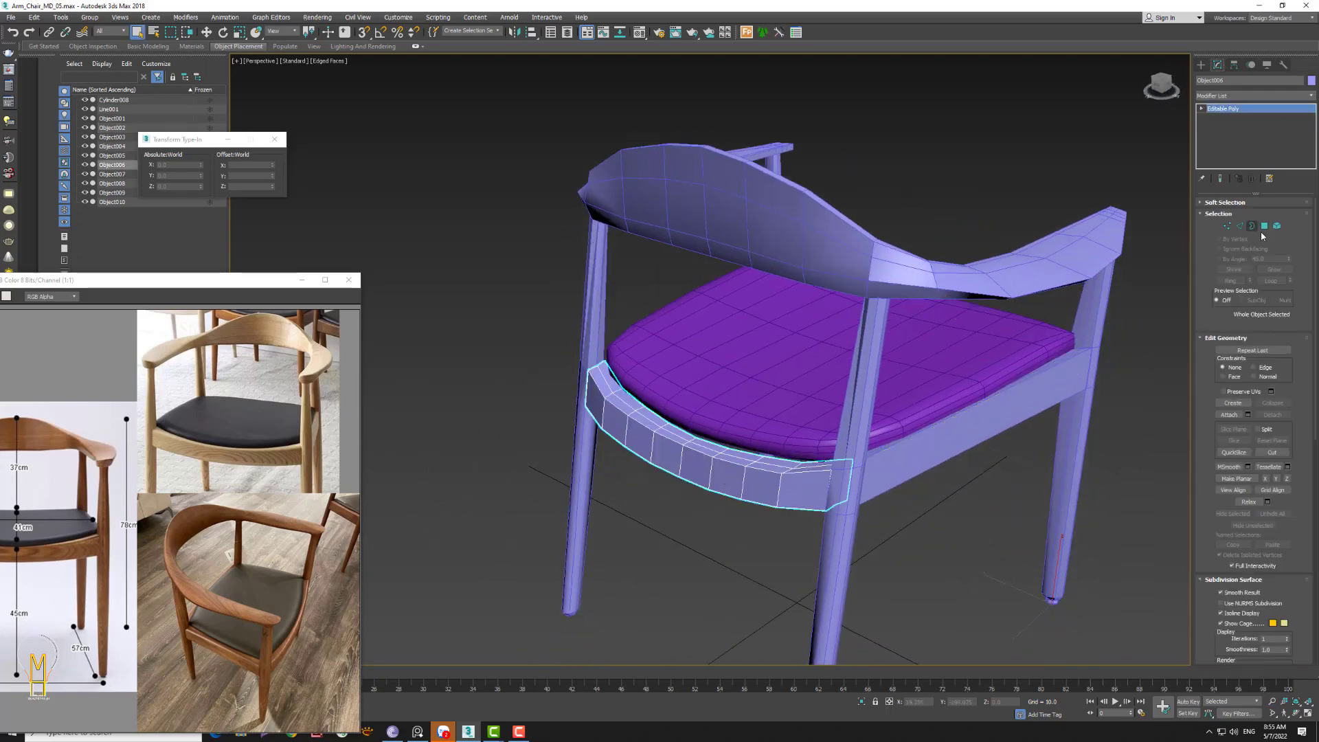
left_click(861, 701)
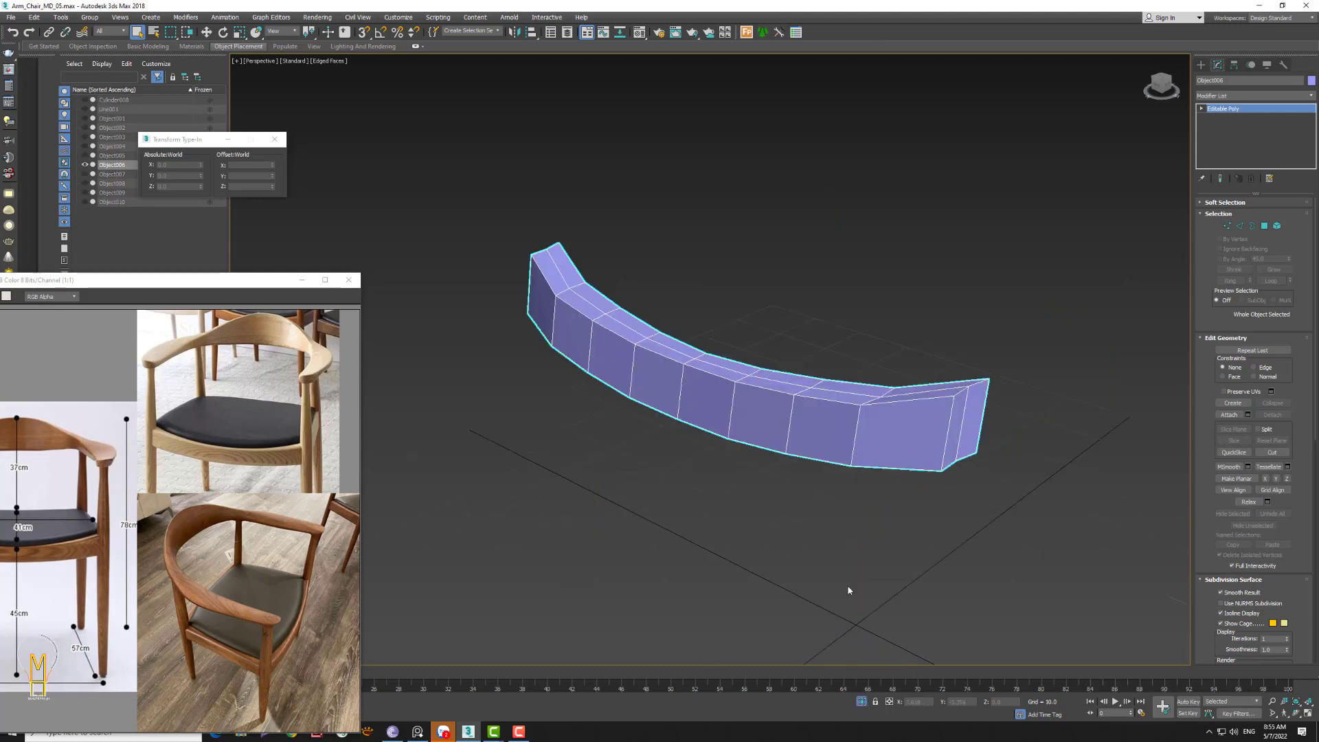
mouse_move(898, 471)
middle_mouse_down("alt")
mouse_move(799, 492)
mouse_move(810, 489)
middle_mouse_up("alt")
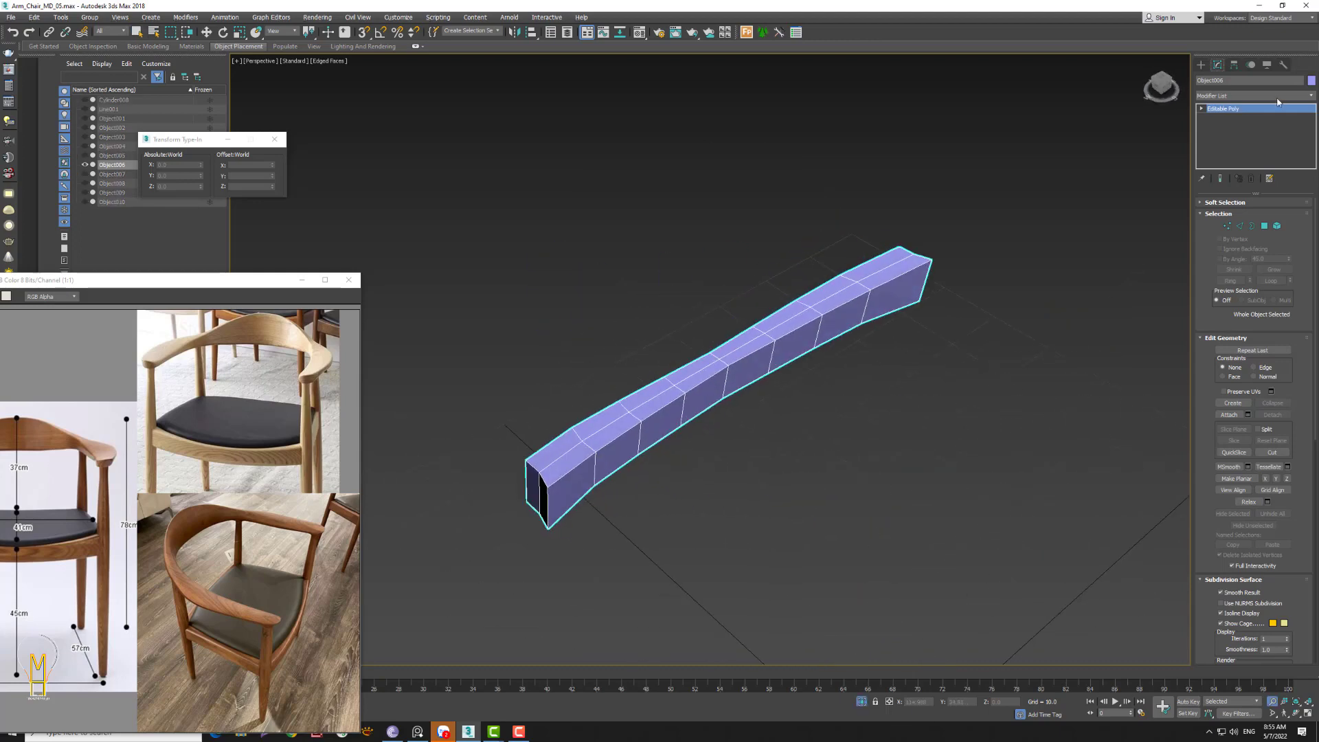
left_click(1275, 96)
- Add Unwrap UVW to Object006 and mark point-to-point seams along its end edges
scroll(1218, 399, "down", 5)
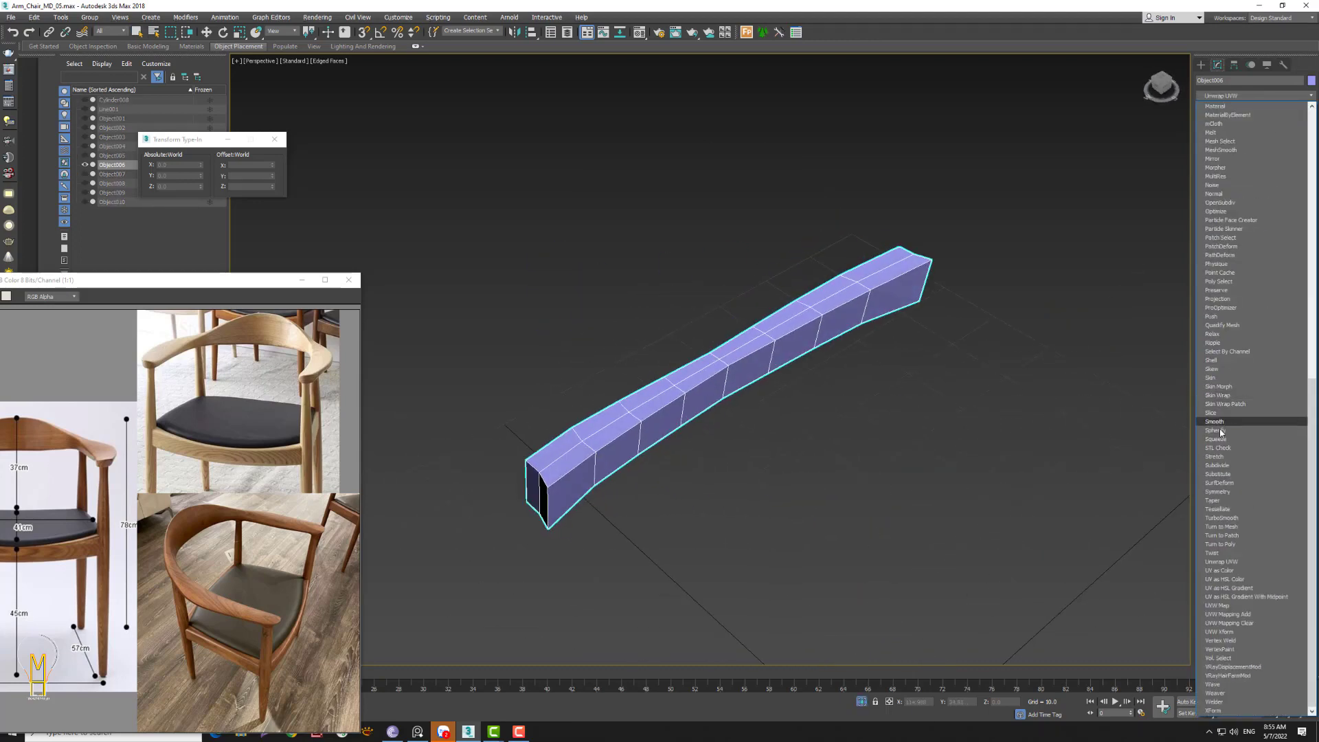
left_click(1220, 564)
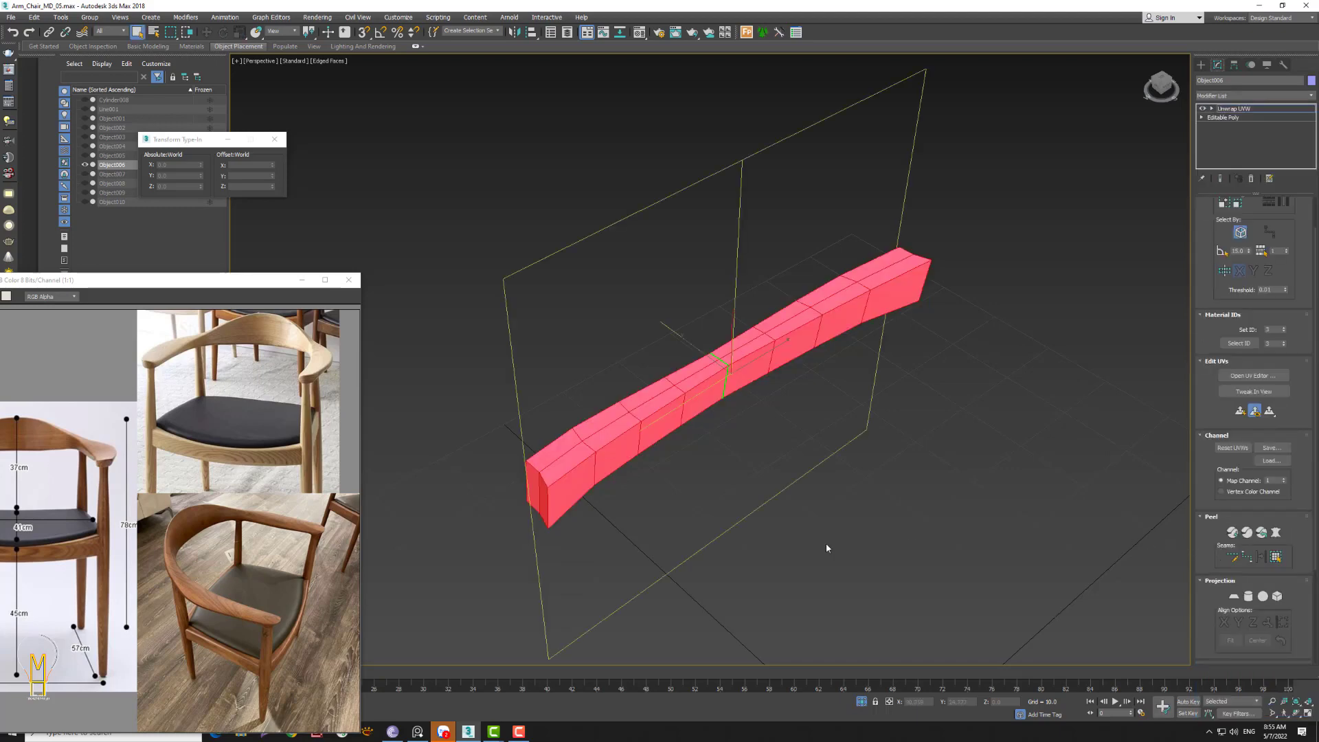
scroll(1243, 207, "up", 2)
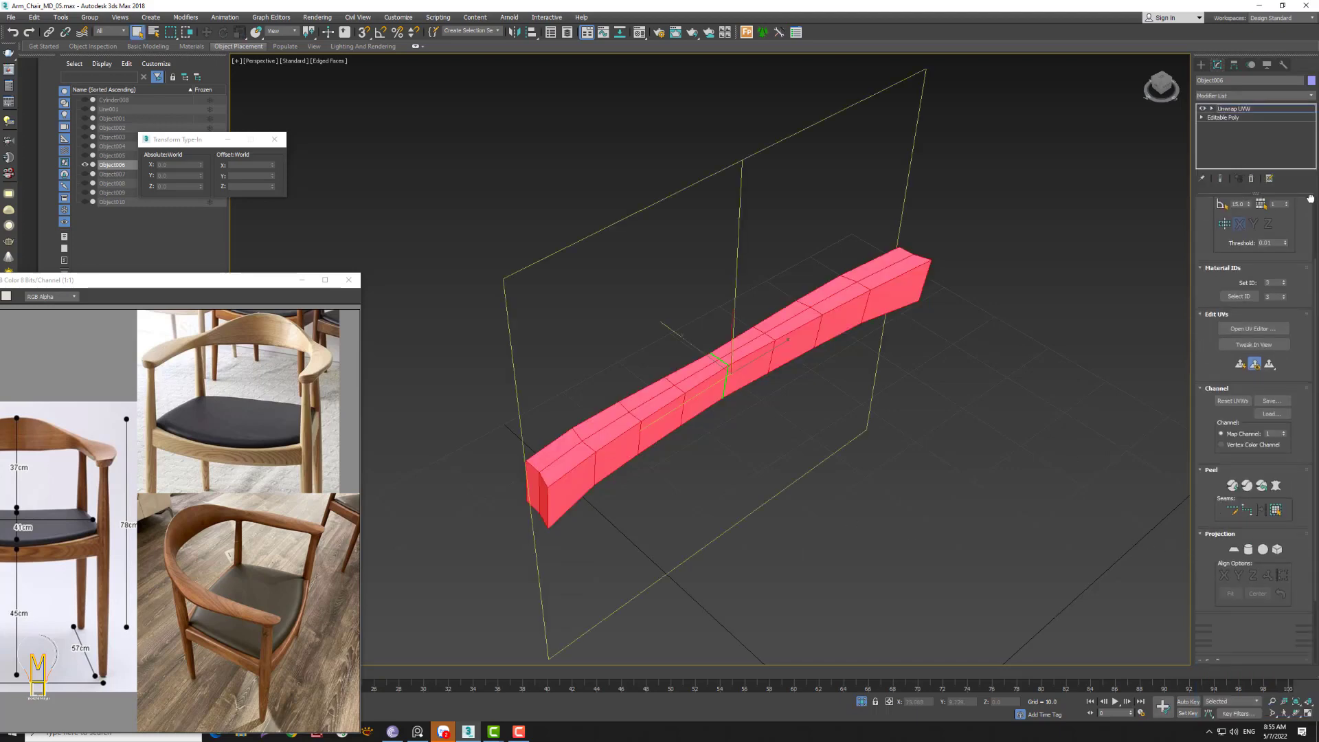
left_click(1243, 210)
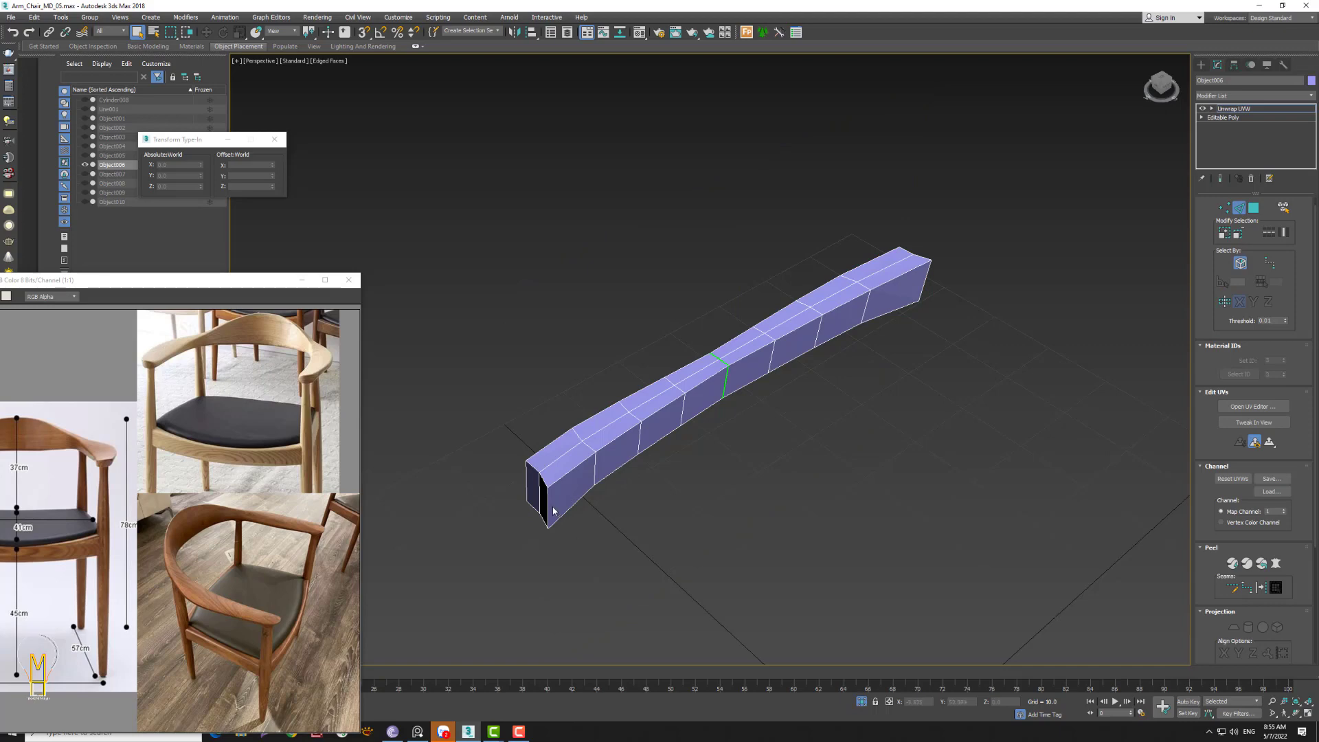
left_click(544, 480)
left_click(526, 495)
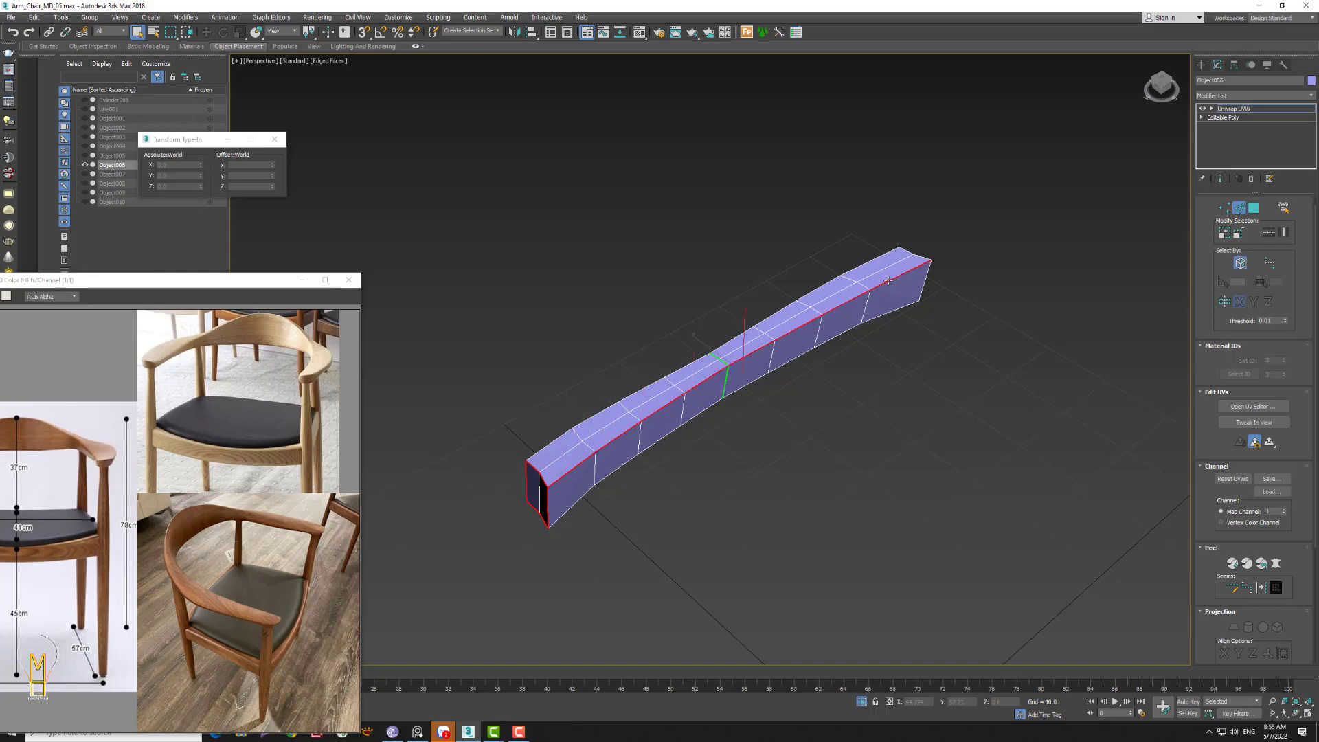
middle_click_drag(980, 349, 913, 426, "alt")
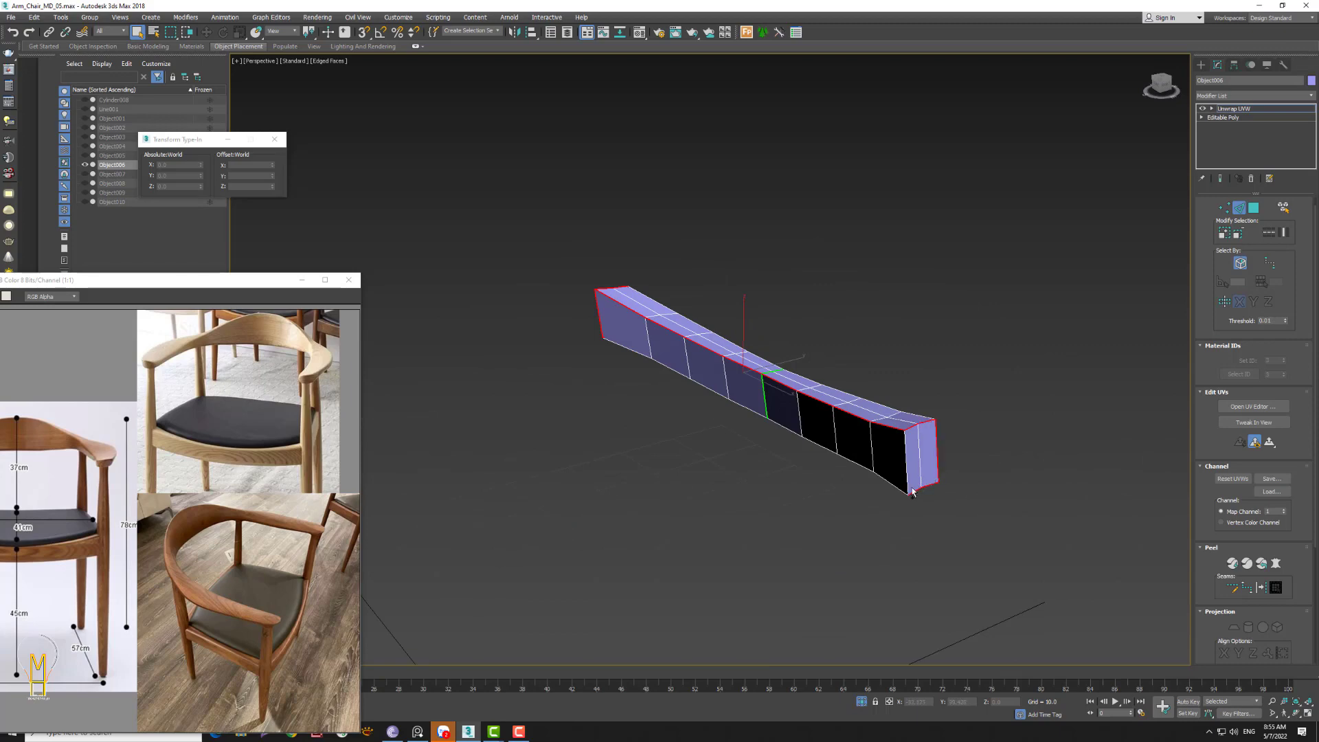
left_click(1261, 588)
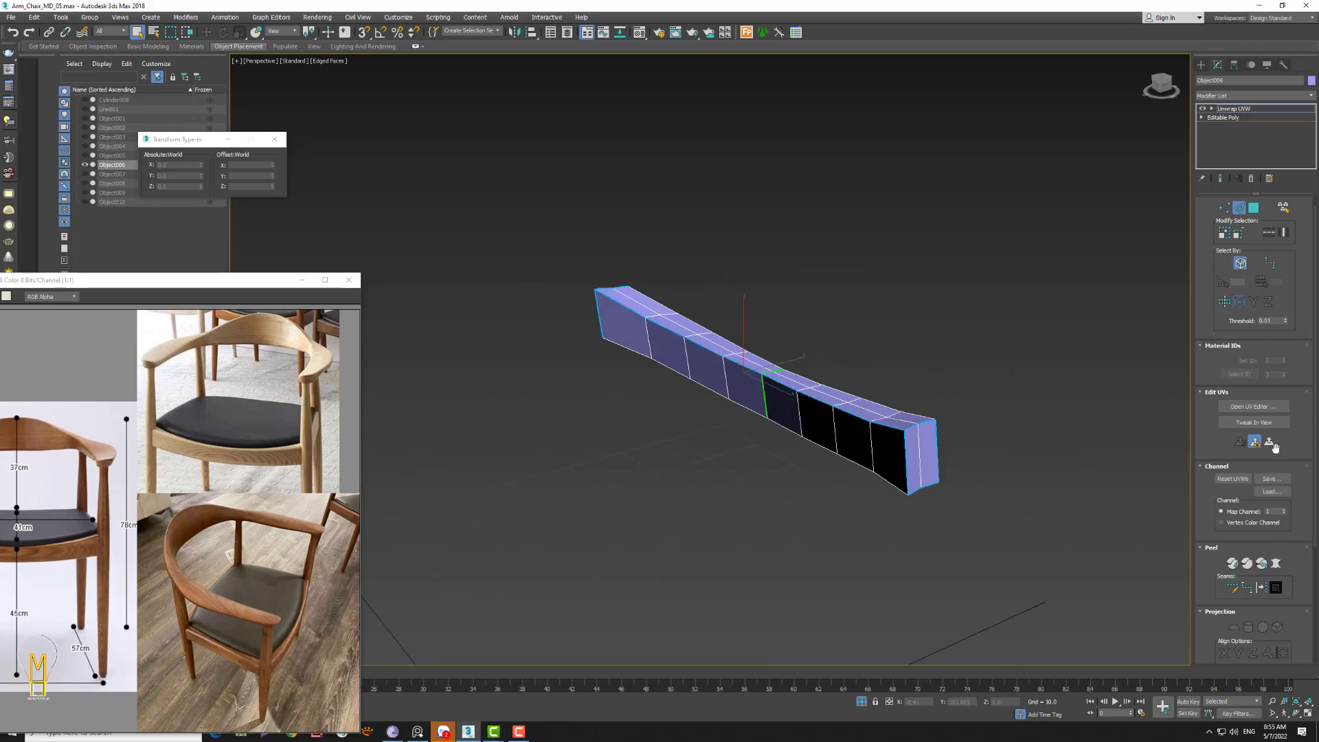
- Select all of the rail's polygons and open the Pelt Map dialog
left_click(1253, 207)
left_click(851, 438)
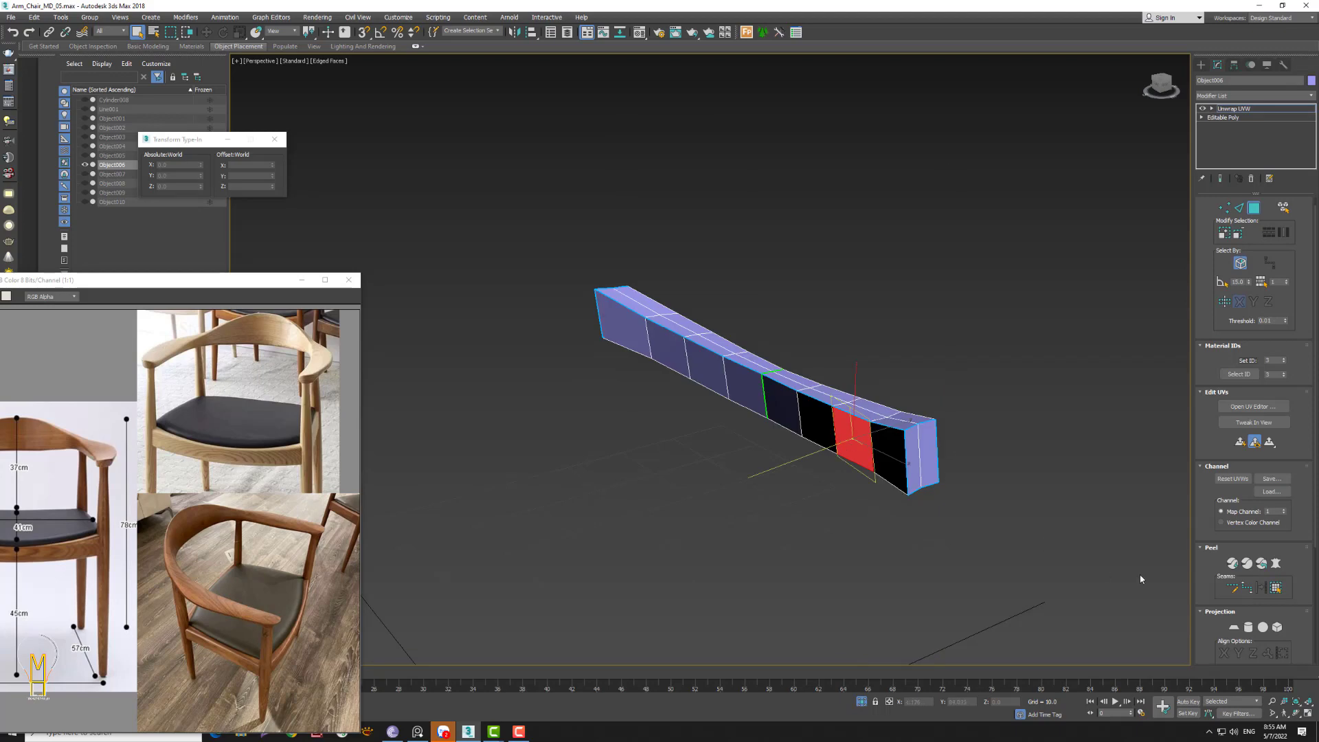
left_click(1276, 588)
left_click(1276, 564)
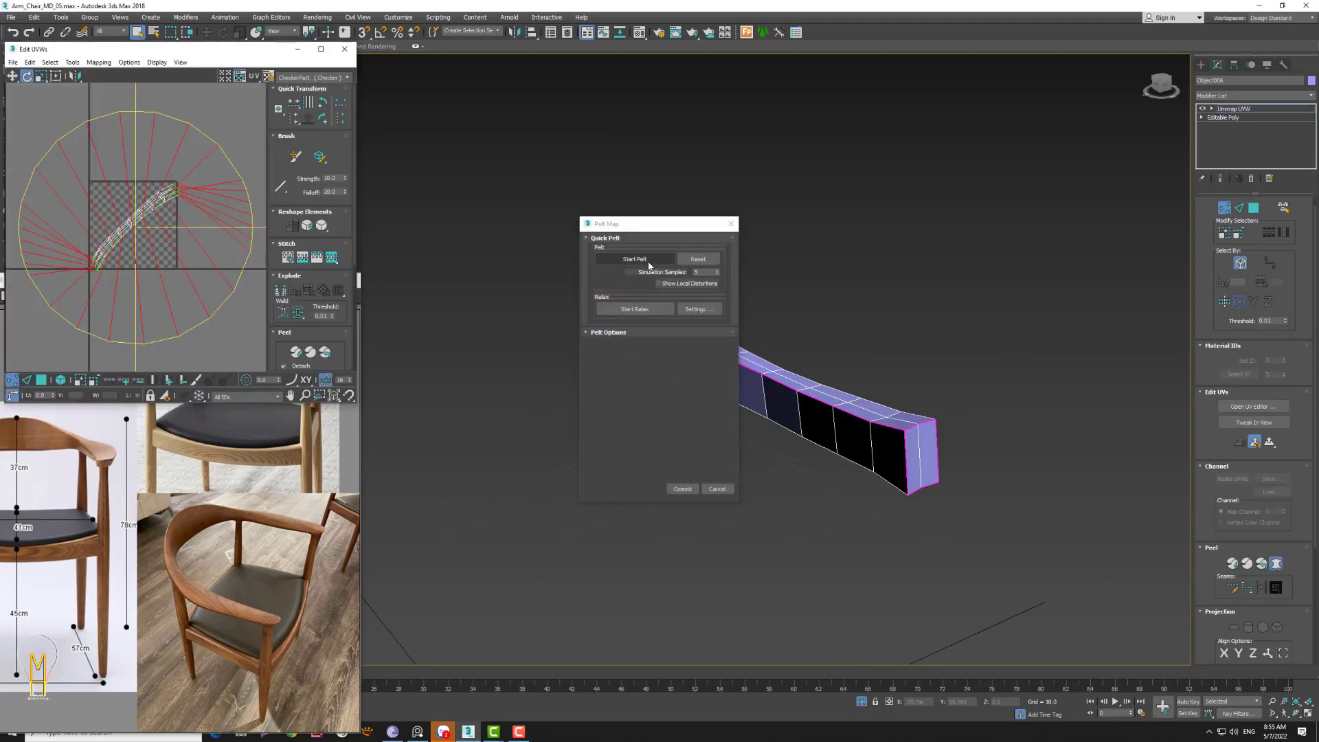
- Pelt, relax and commit Object006's UVs, then rotate the shell level
left_click(634, 259)
left_click(635, 309)
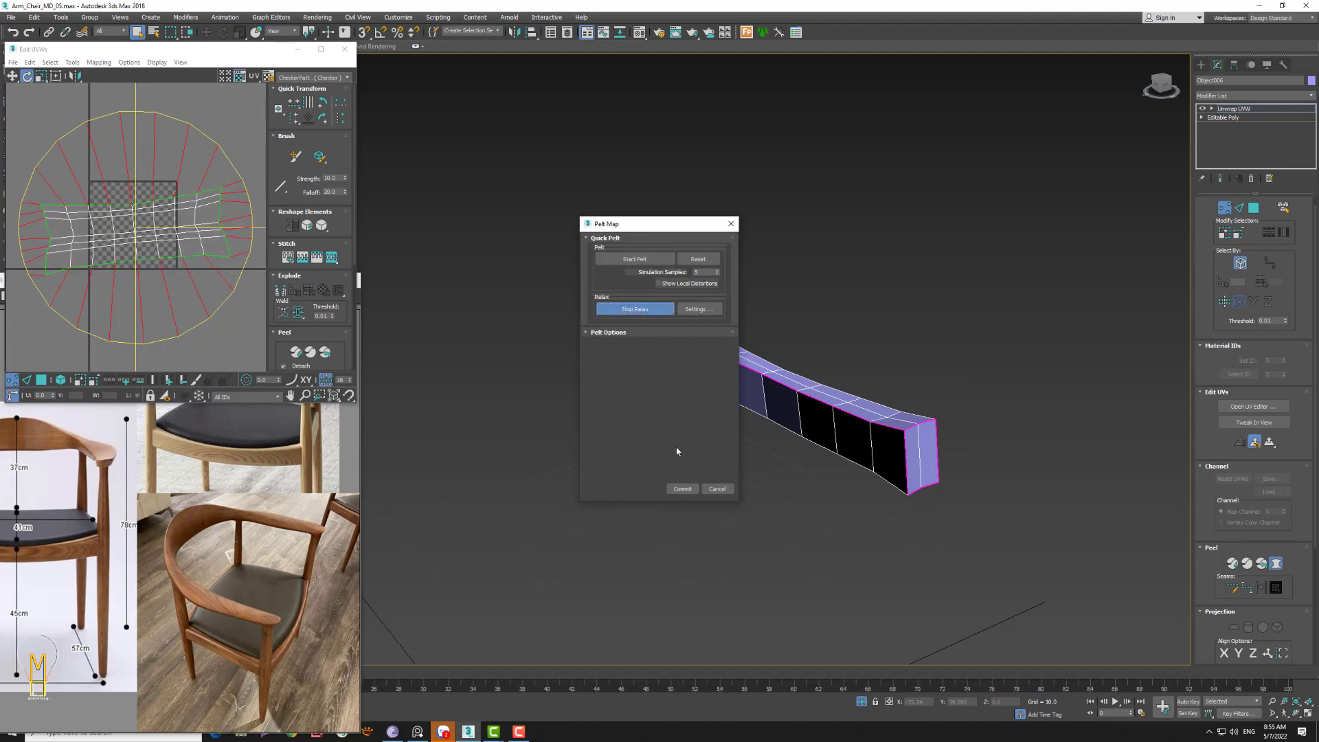
left_click(692, 489)
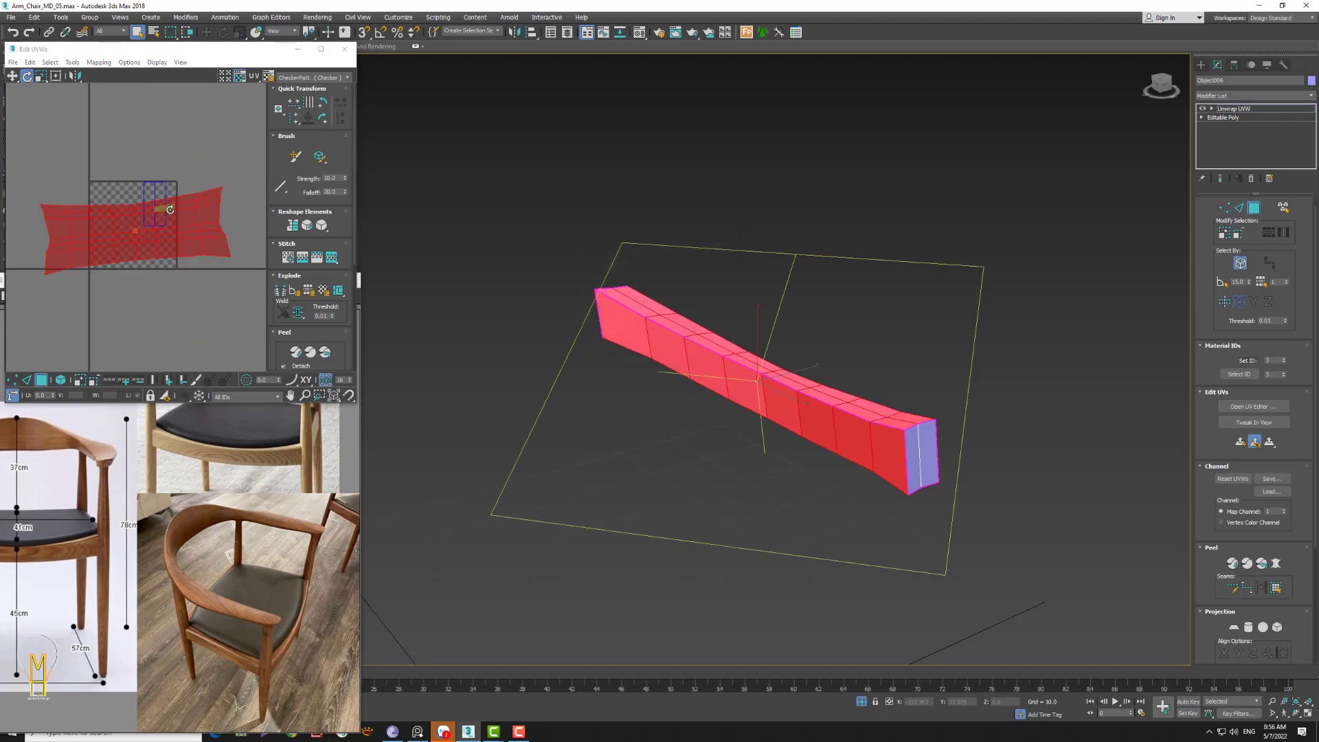
left_click_drag(170, 210, 178, 214)
left_click(940, 433)
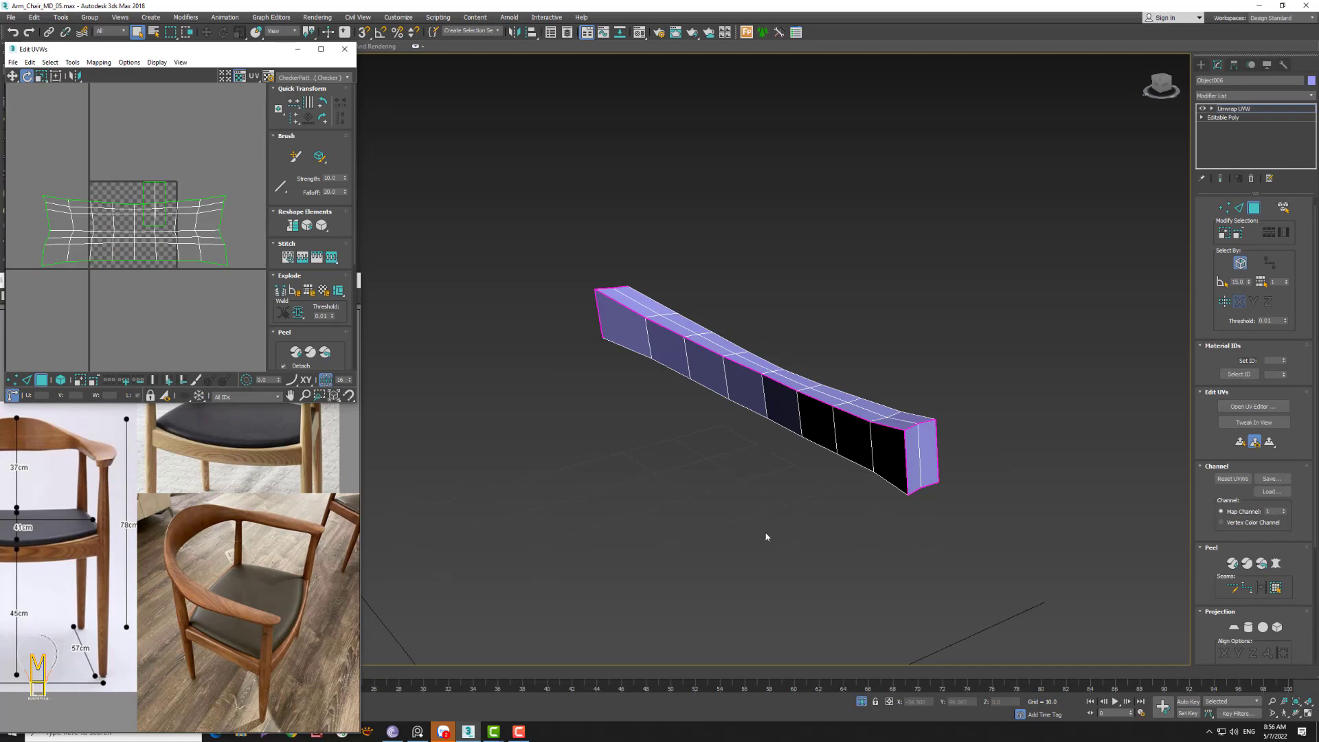
- Pack Normalize the rail's UV shell into the UV square
scroll(309, 274, "down", 5)
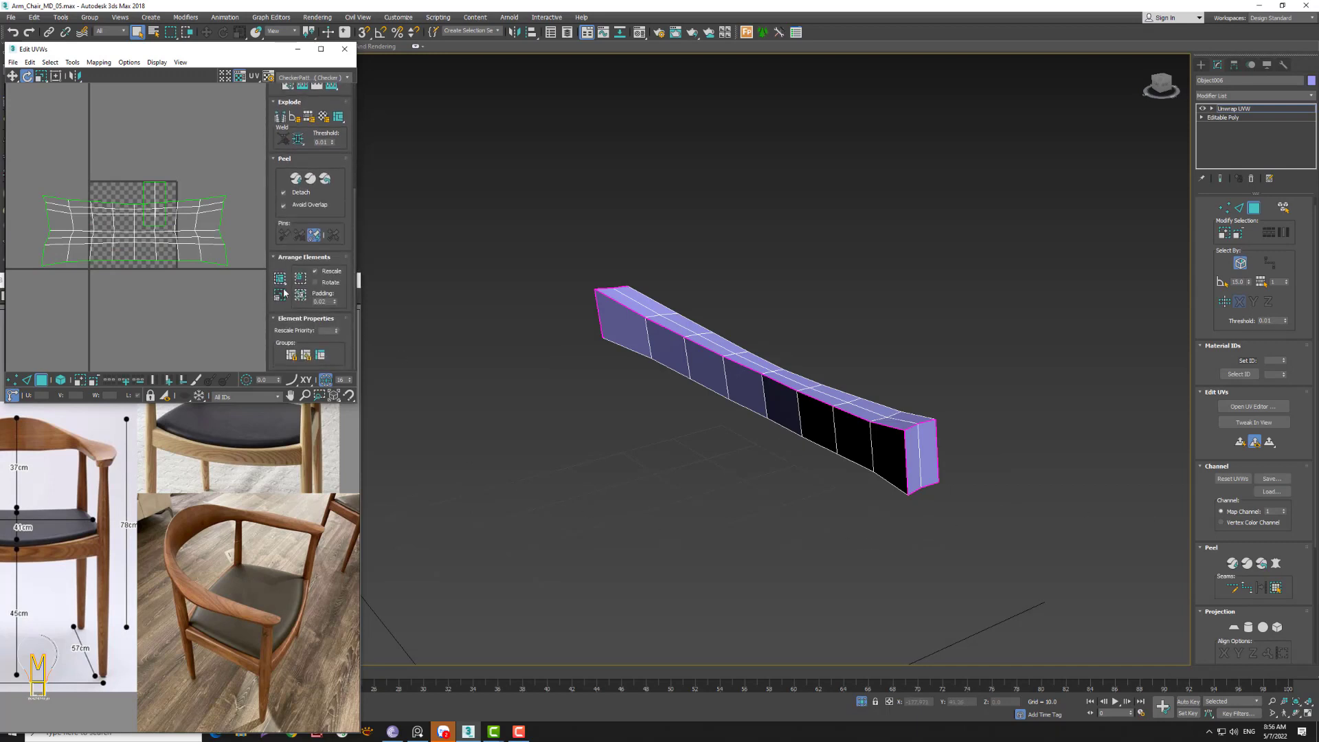
left_click(286, 283)
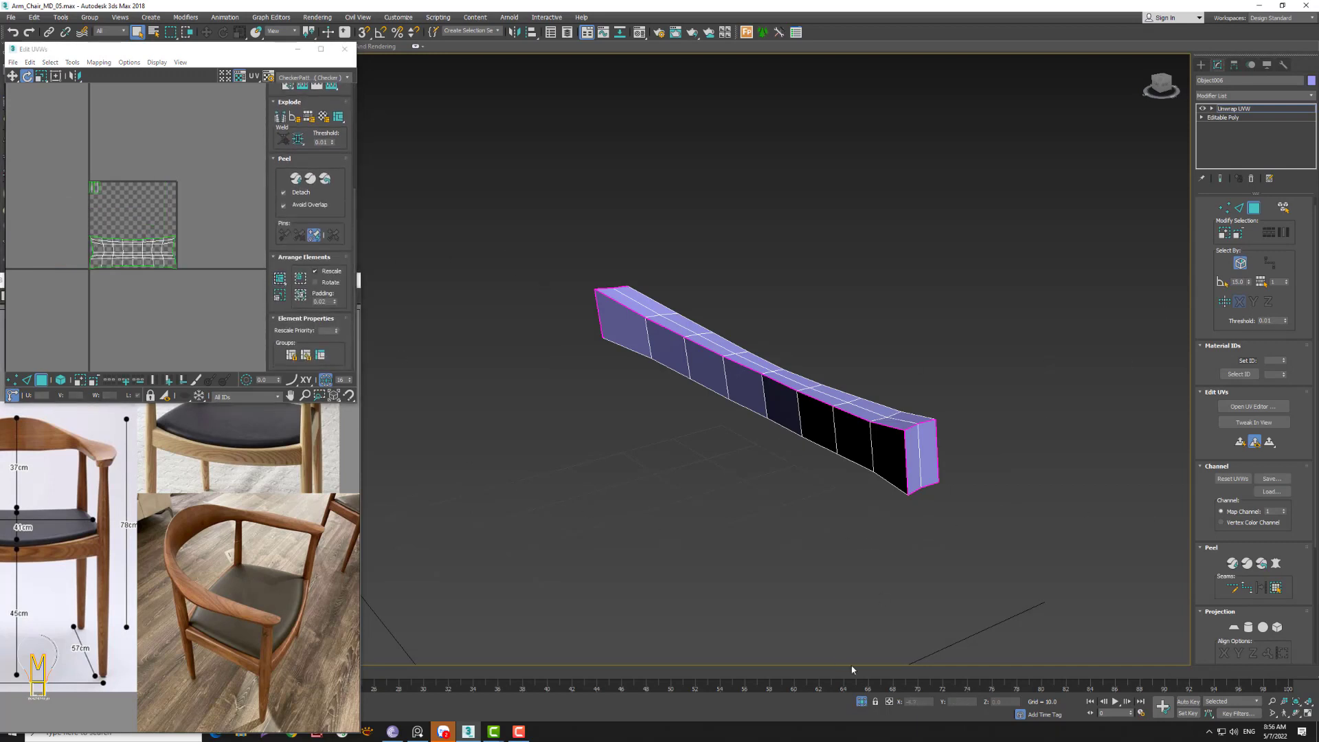
mouse_move(852, 567)
middle_mouse_down("alt")
mouse_move(921, 550)
mouse_move(1287, 132)
middle_mouse_up("alt")
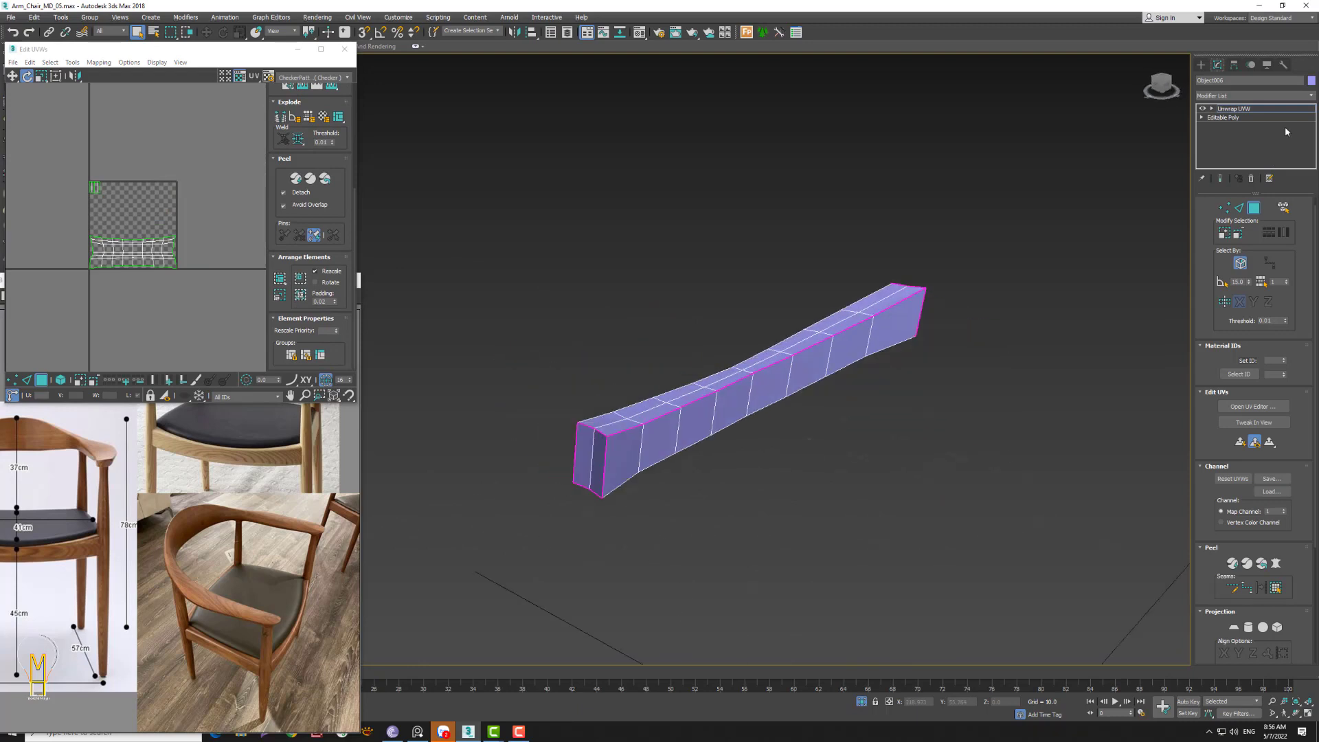
- Collapse all of the rail's modifiers to Editable Poly
right_click(1253, 111)
left_click(1250, 206)
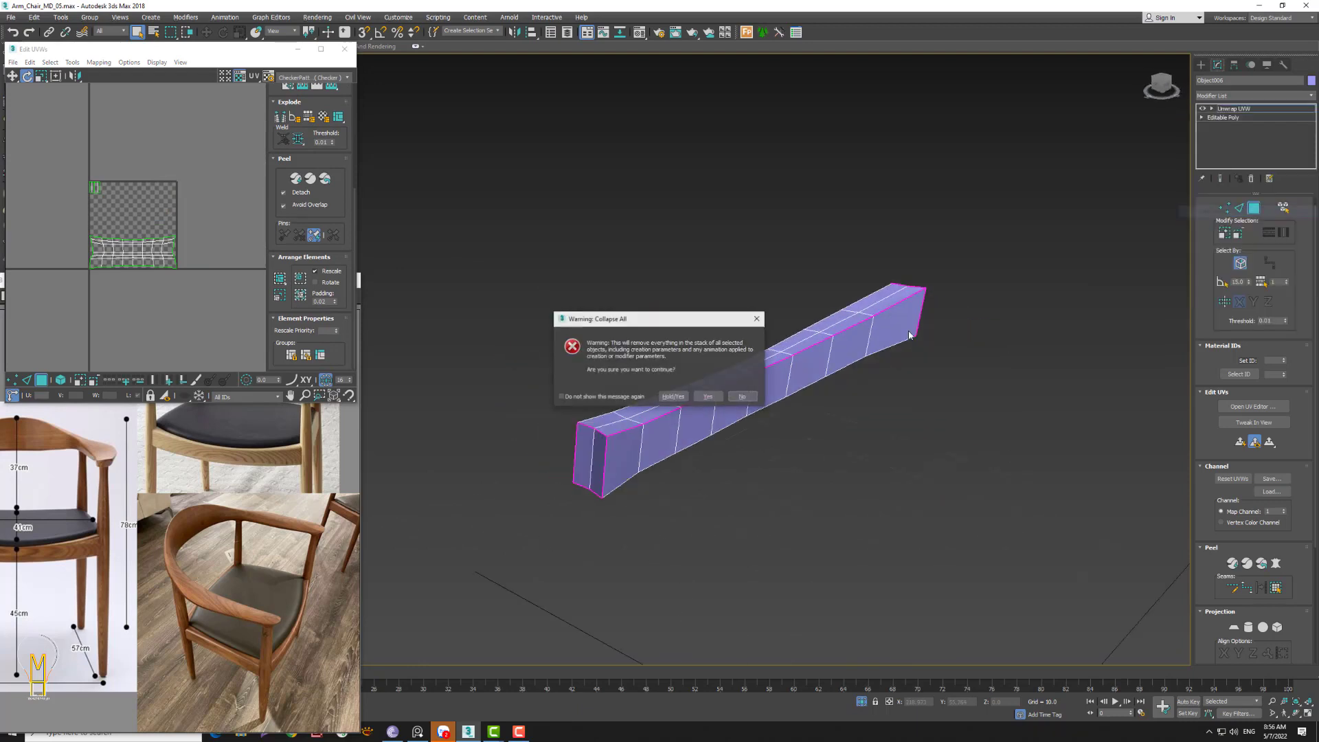
left_click(707, 397)
- Add two lengthwise edge loops along Object006 using Ring and a 2-segment Connect
left_click(1251, 227)
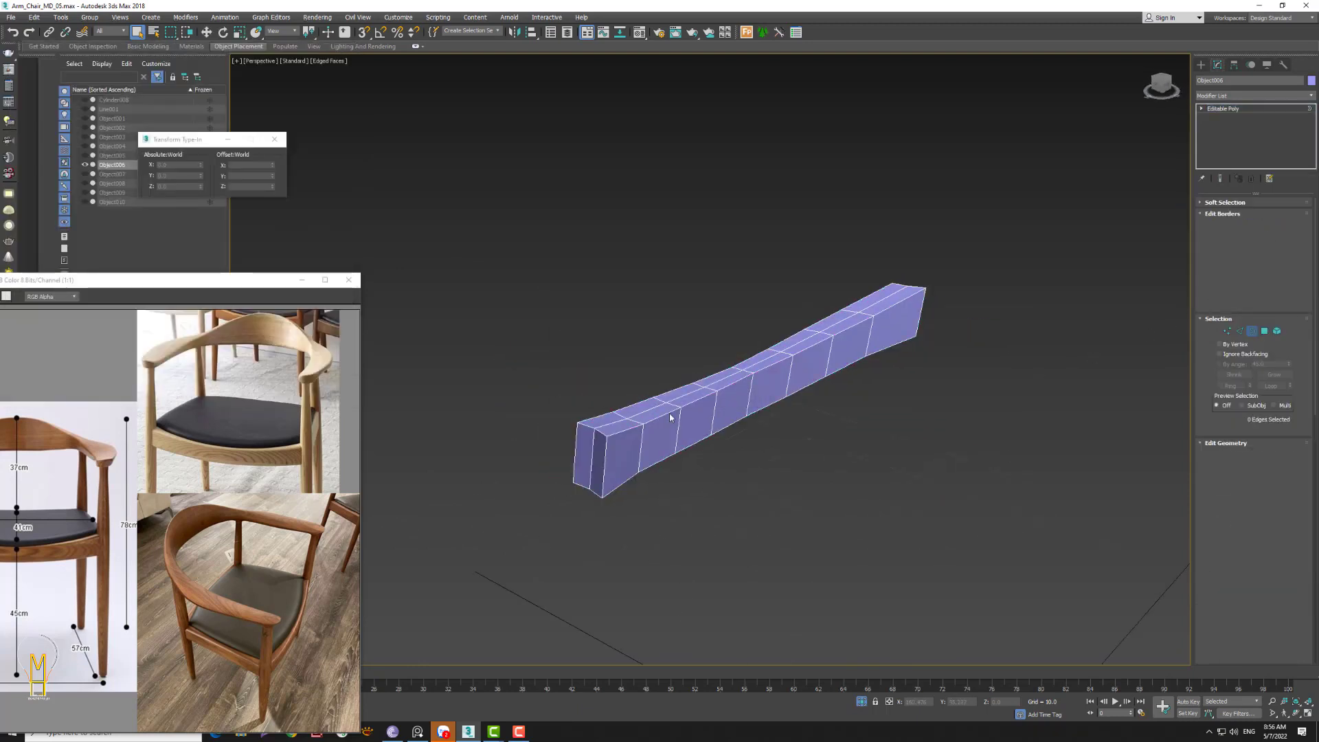
left_click(1239, 330)
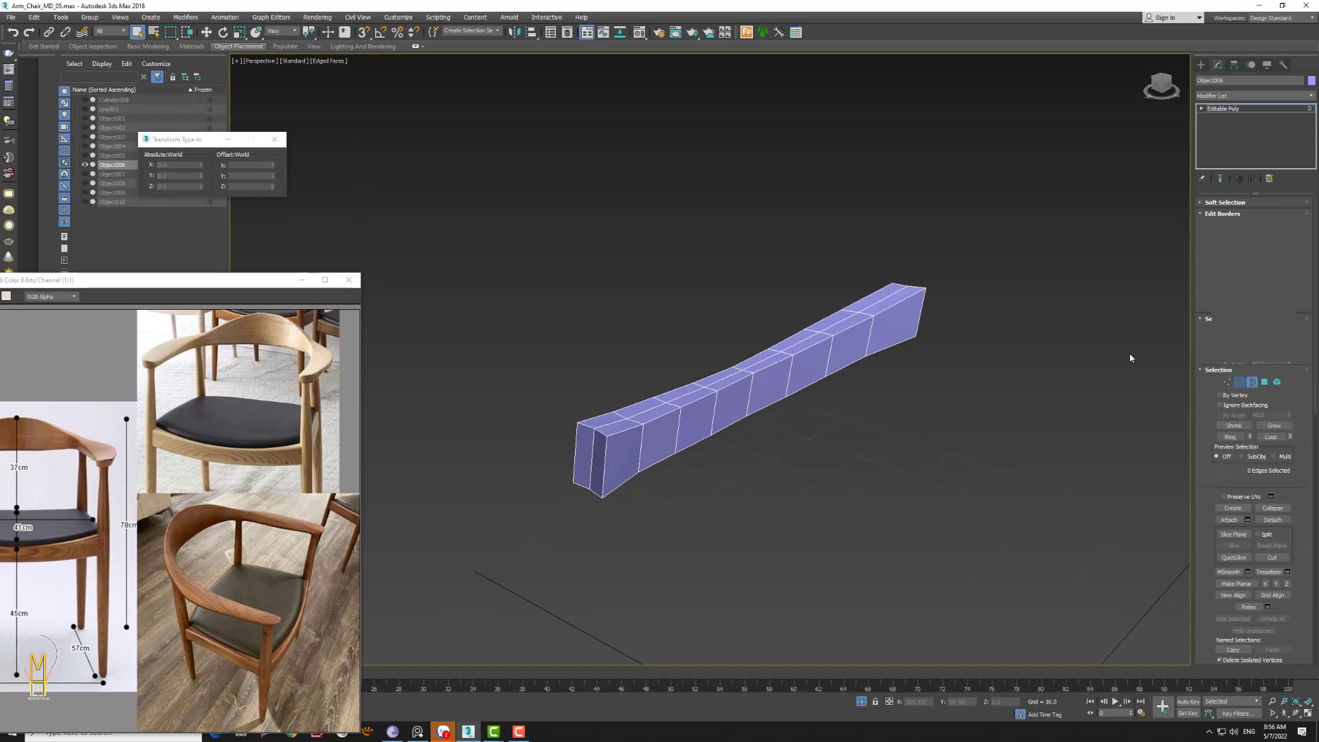
left_click(604, 465)
left_click(1229, 437)
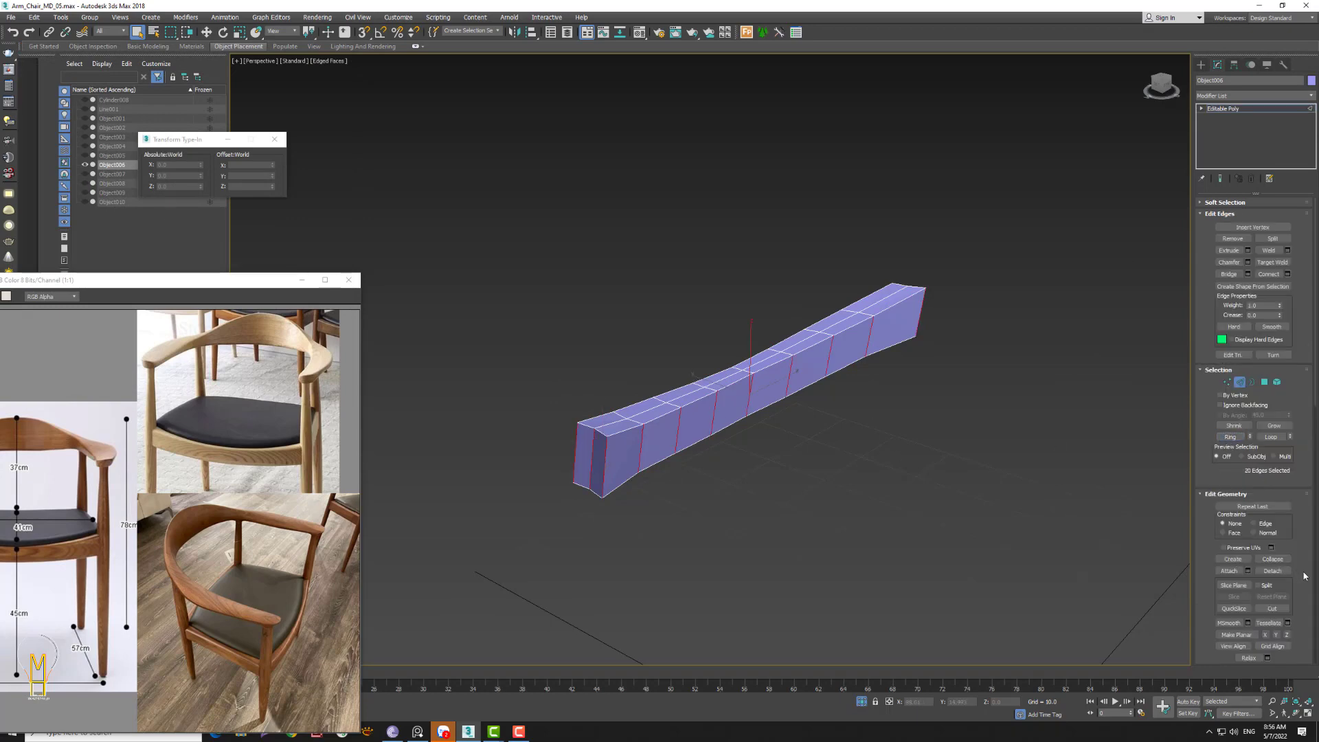
left_click(1286, 273)
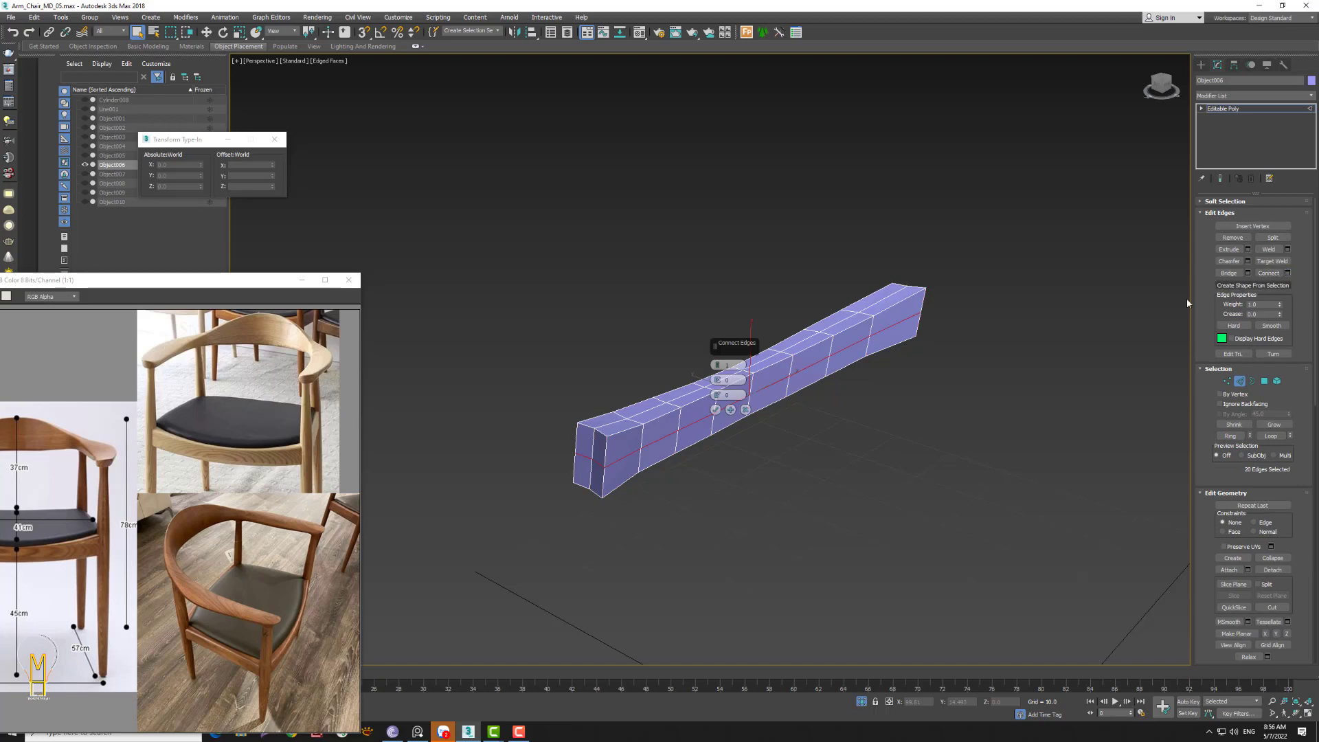
left_click_drag(717, 365, 726, 216)
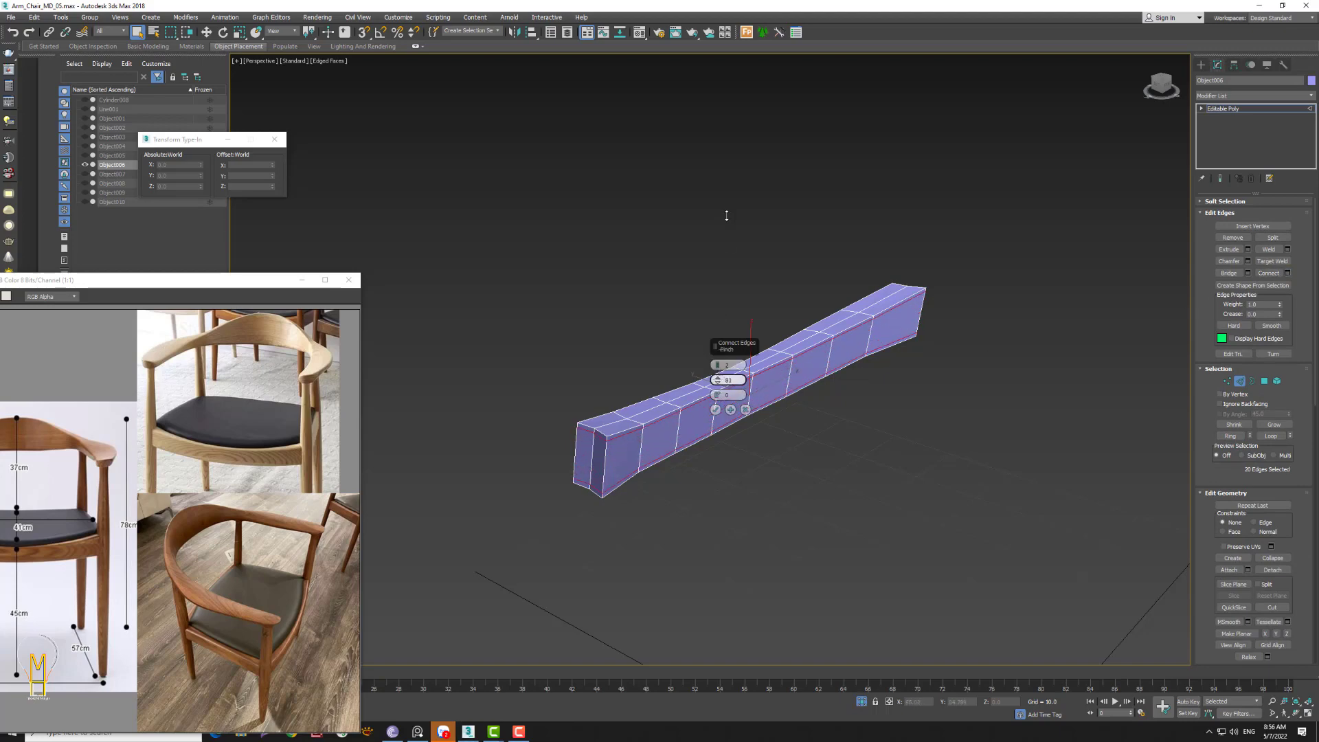
left_click(715, 410)
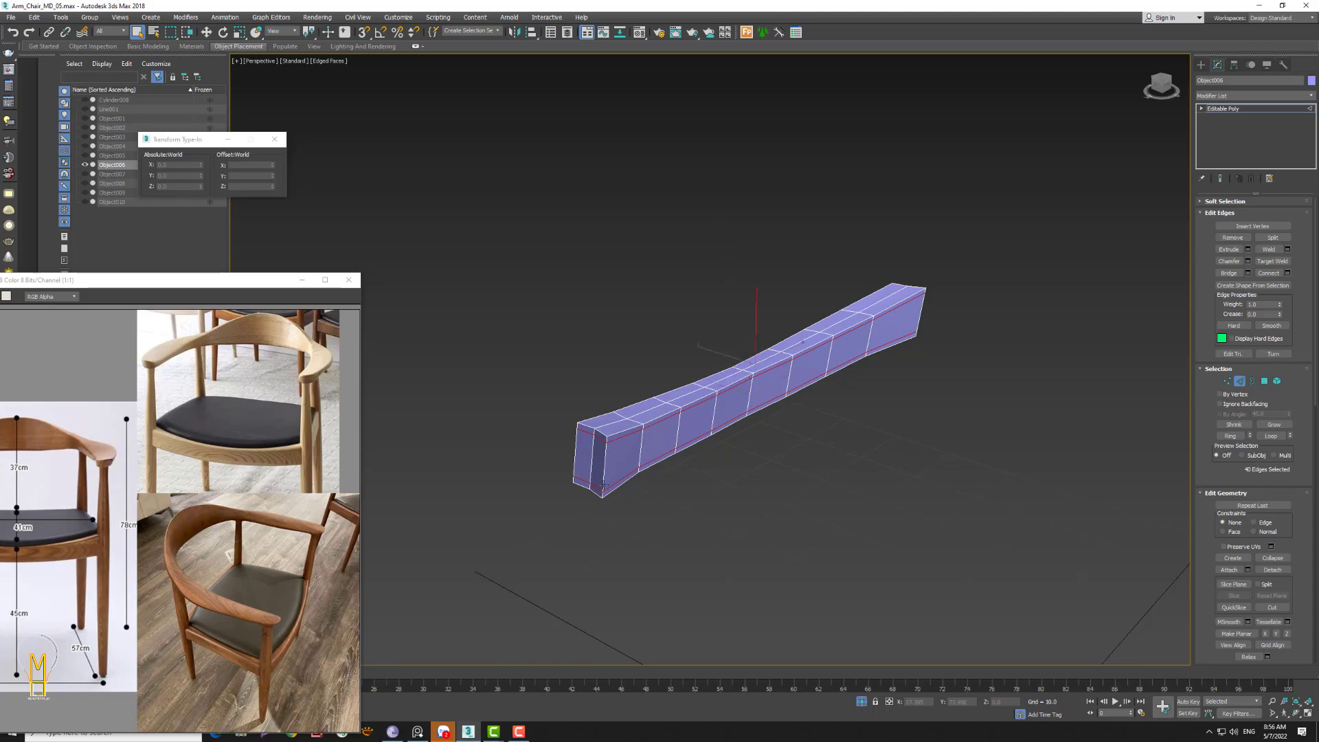
- Add one support loop slid near the rail's front end, then ring-select the far end
left_click(621, 431)
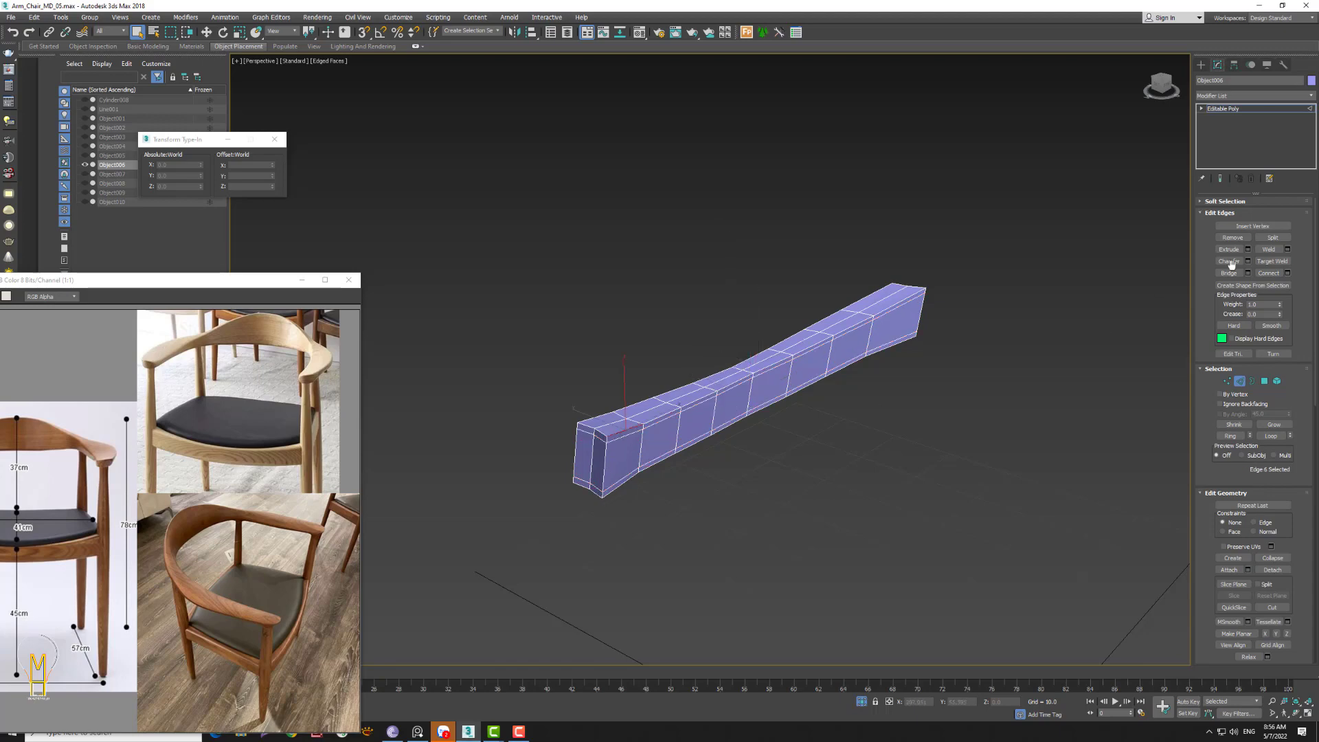
left_click_drag(1299, 303, 1300, 304)
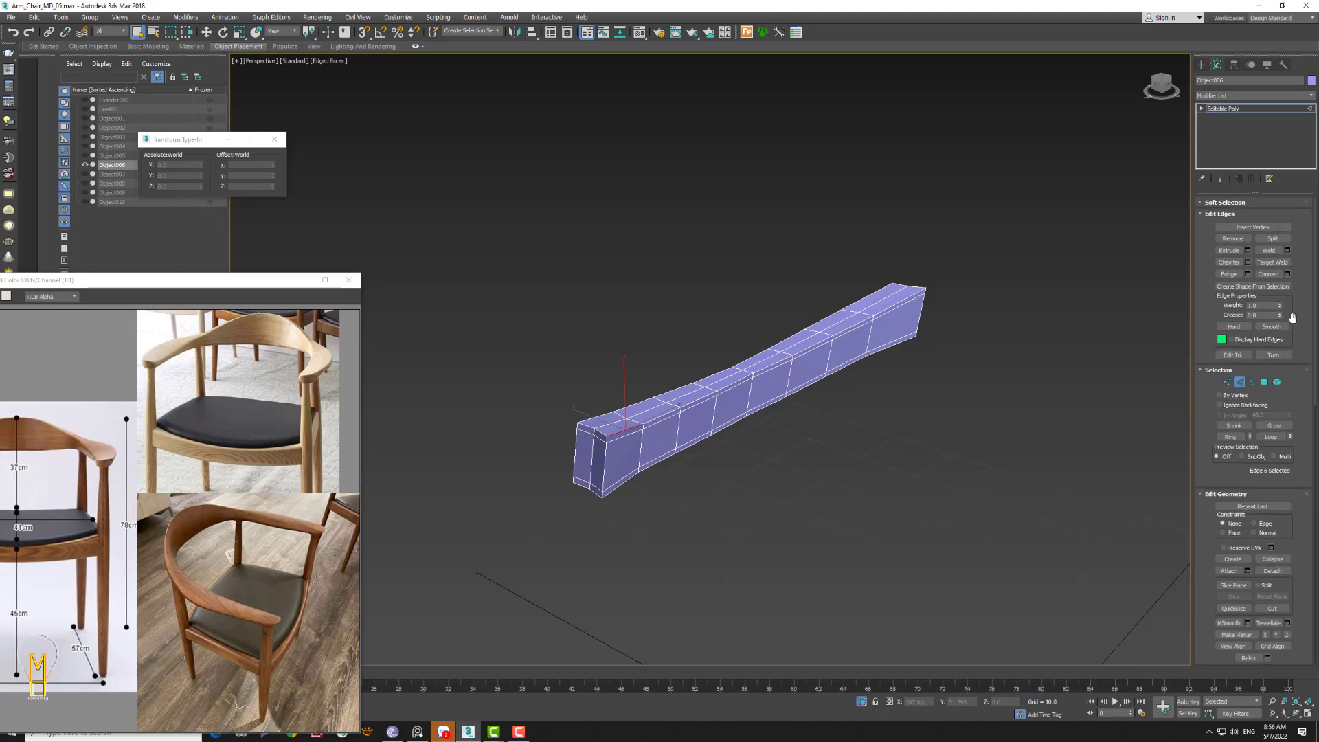
left_click(1230, 436)
left_click(1288, 275)
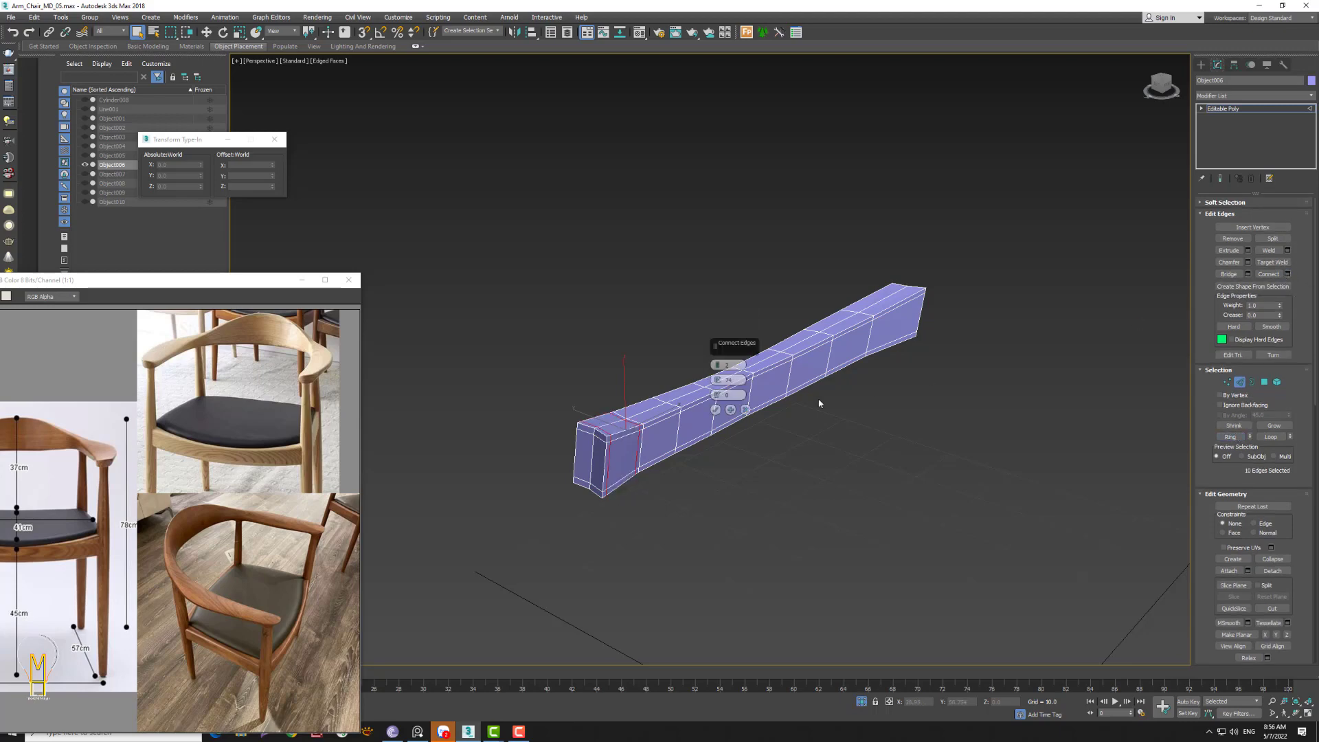
left_click_drag(718, 388, 720, 384)
right_click(714, 395)
key("Escape")
left_click_drag(715, 364, 719, 355)
left_click_drag(715, 247, 715, 240)
left_click(715, 409)
left_click(904, 302)
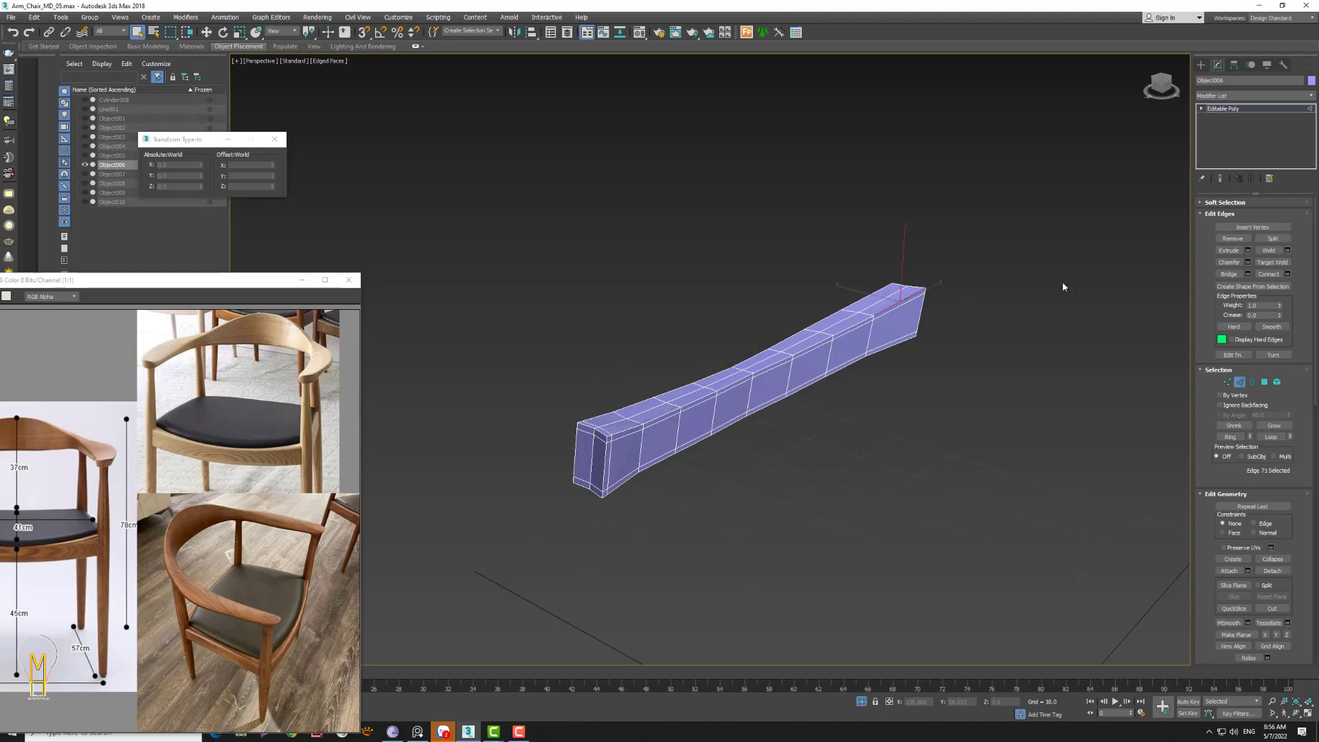
left_click(1230, 436)
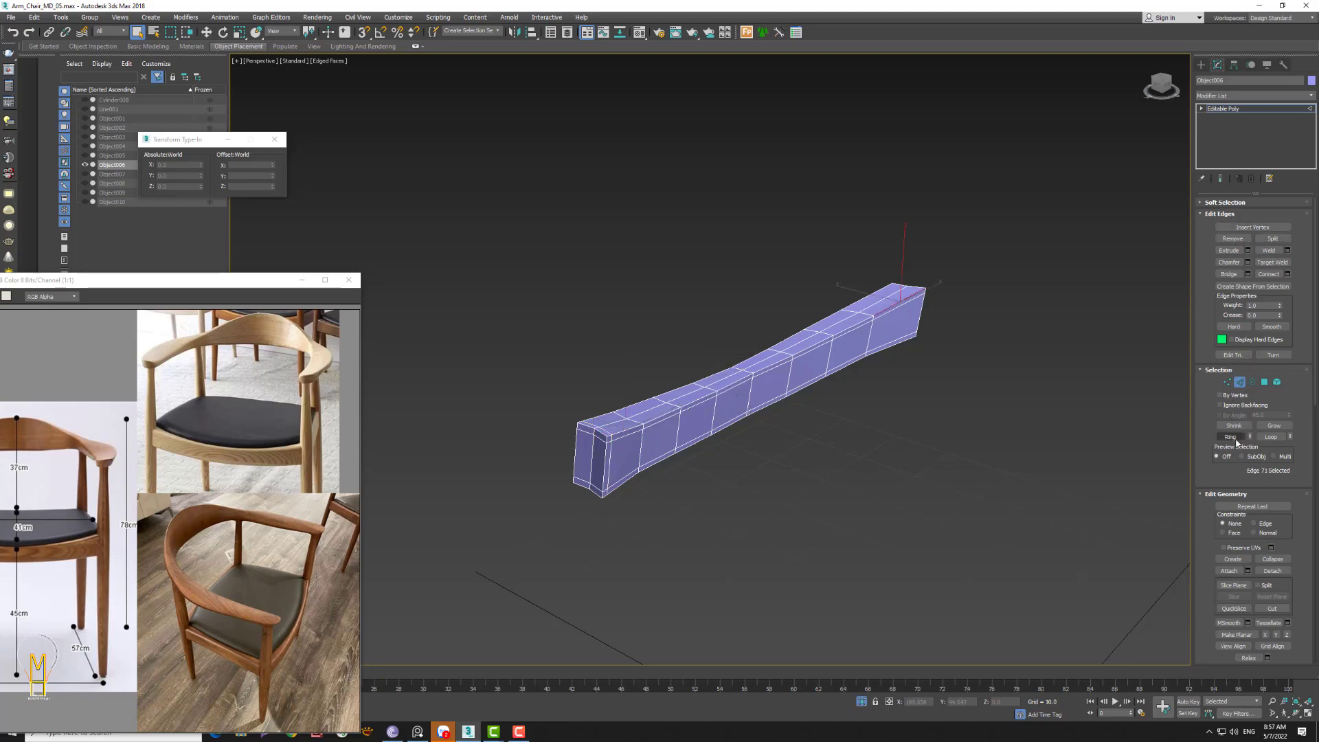
- Add one more connecting edge loop slid to about -70 near the beam's end
left_click(1287, 273)
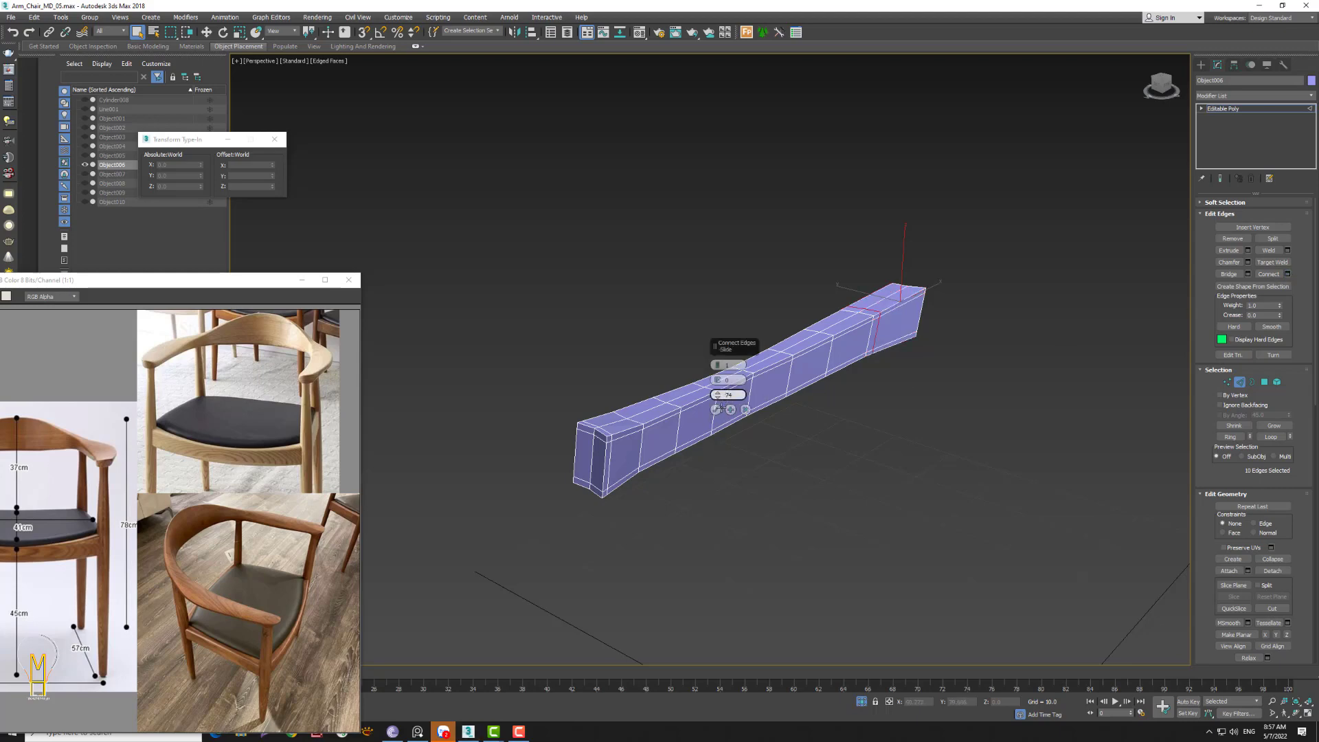
key("Return")
middle_click_drag(858, 417, 760, 421, "alt")
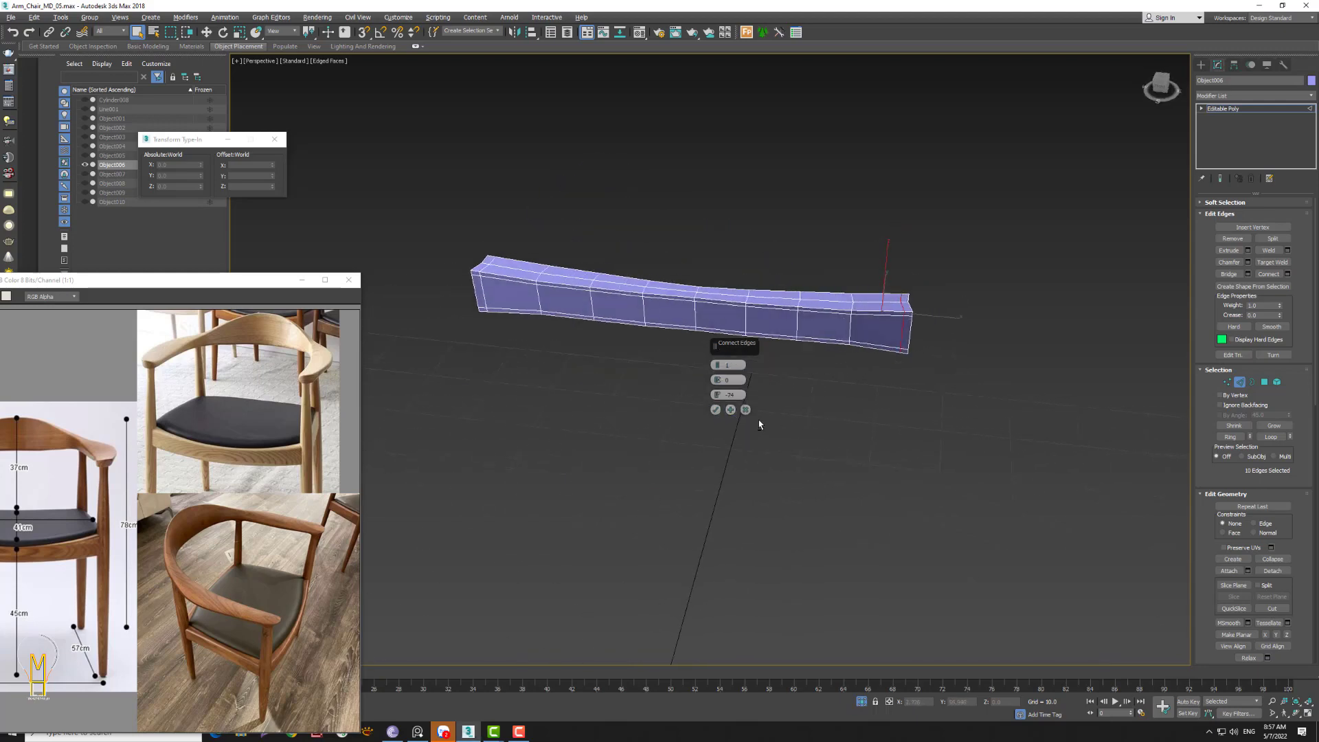
left_click_drag(716, 395, 717, 390)
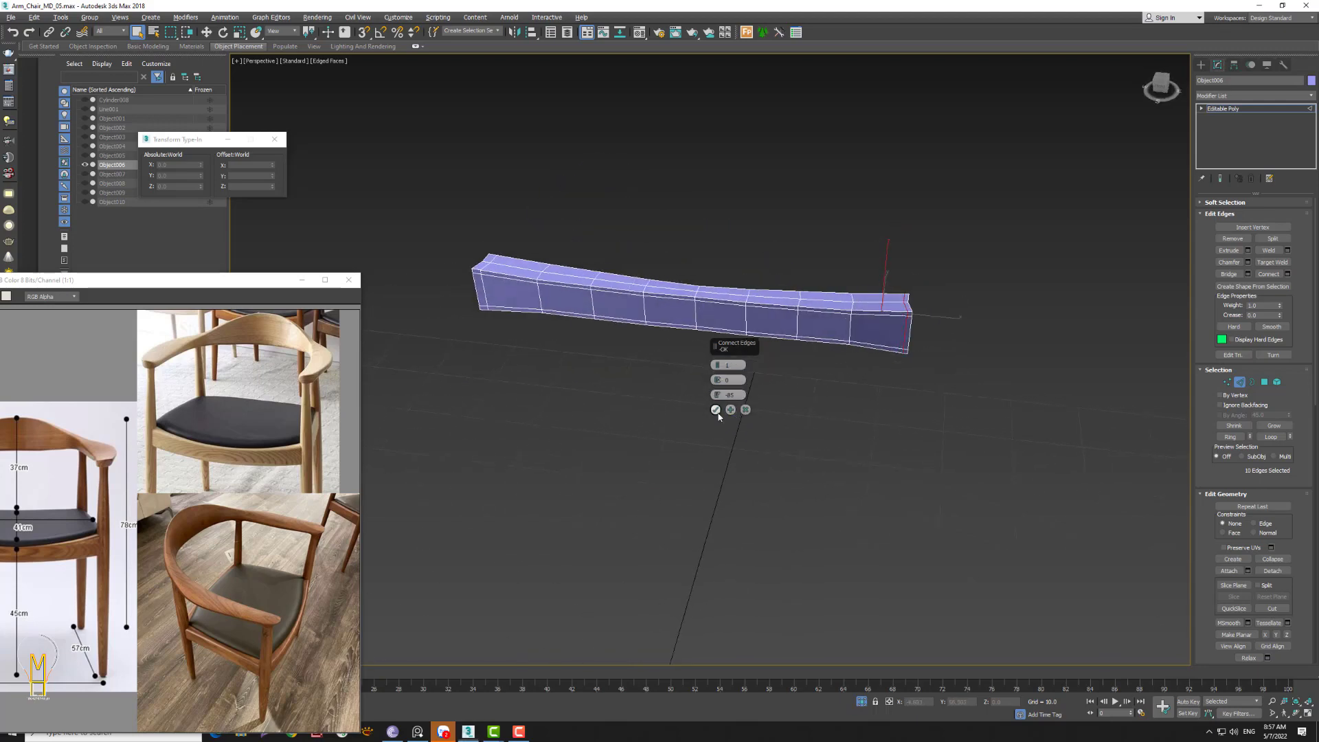
left_click(715, 409)
- Ring-select the edges at the beam's left end, then clear the selection
left_click(487, 287)
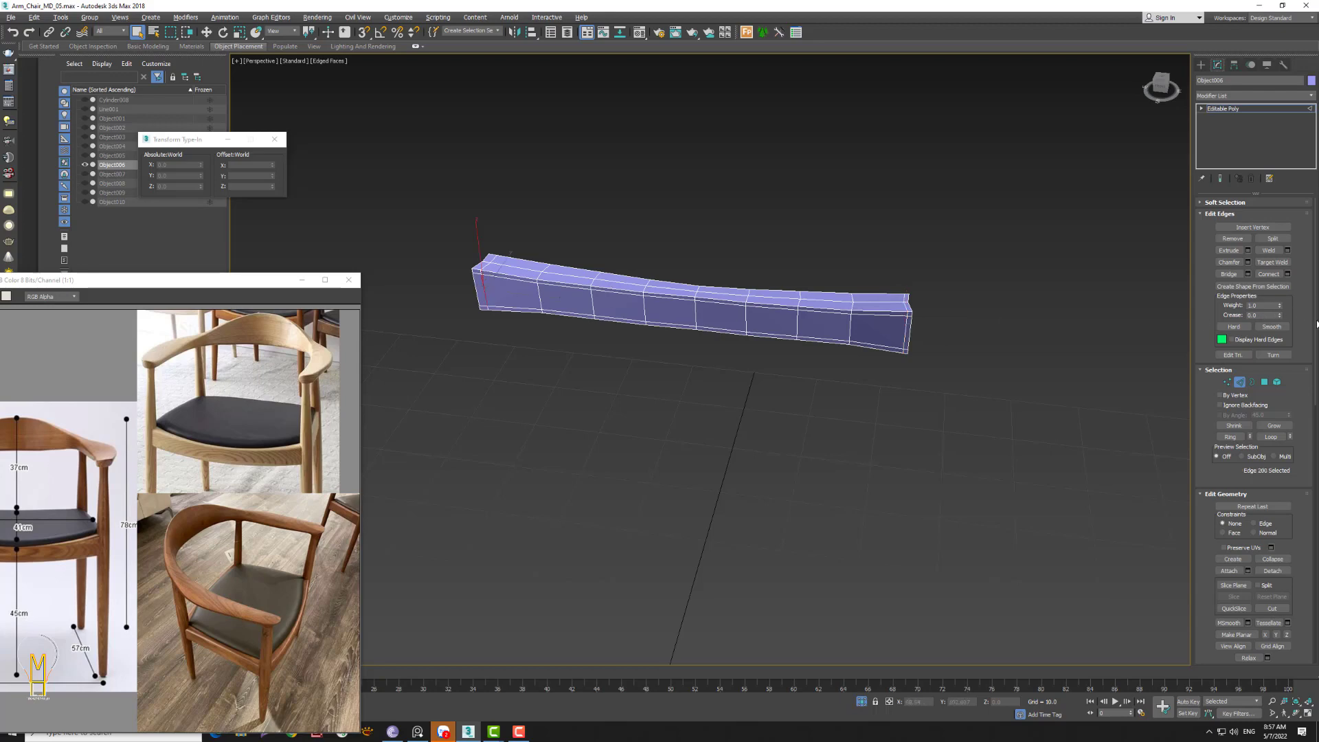
left_click(1231, 438)
key("w")
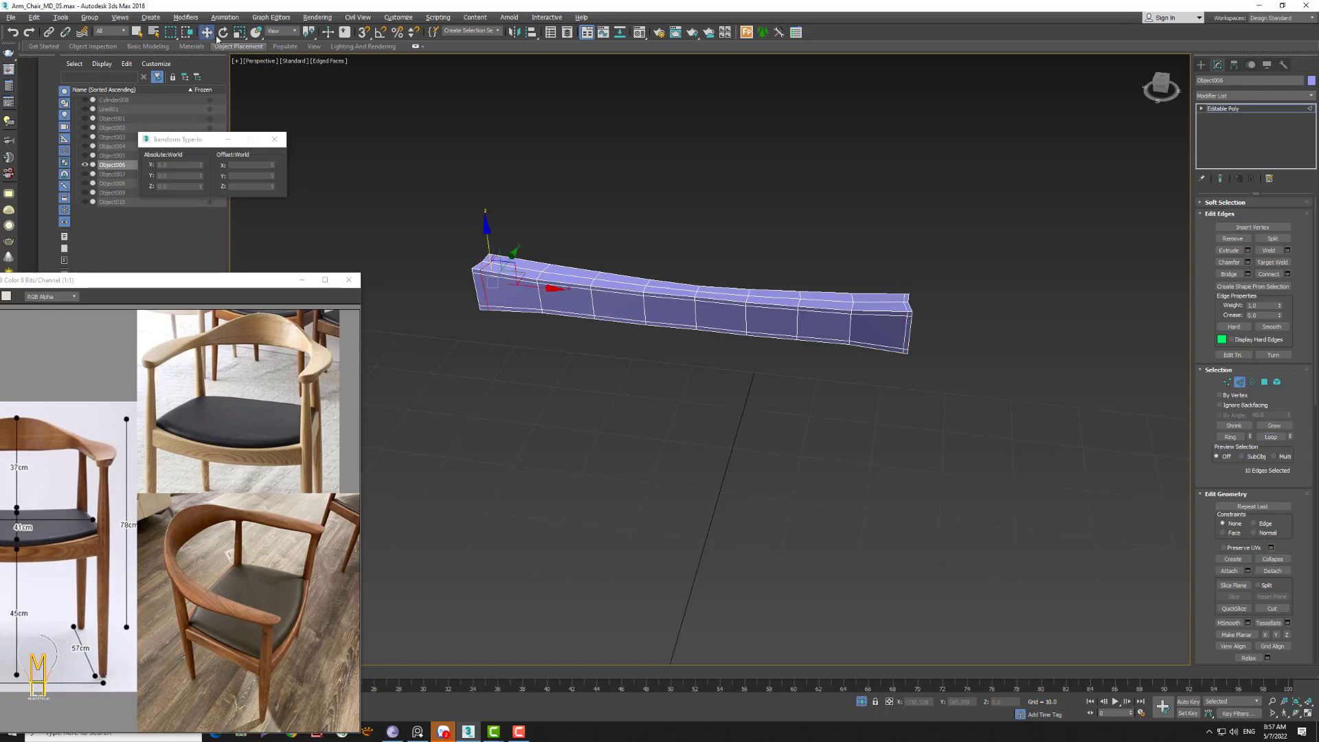
left_click(588, 235)
- Return to object level and add TurboSmooth to the curved beam Object006
left_click(1240, 383)
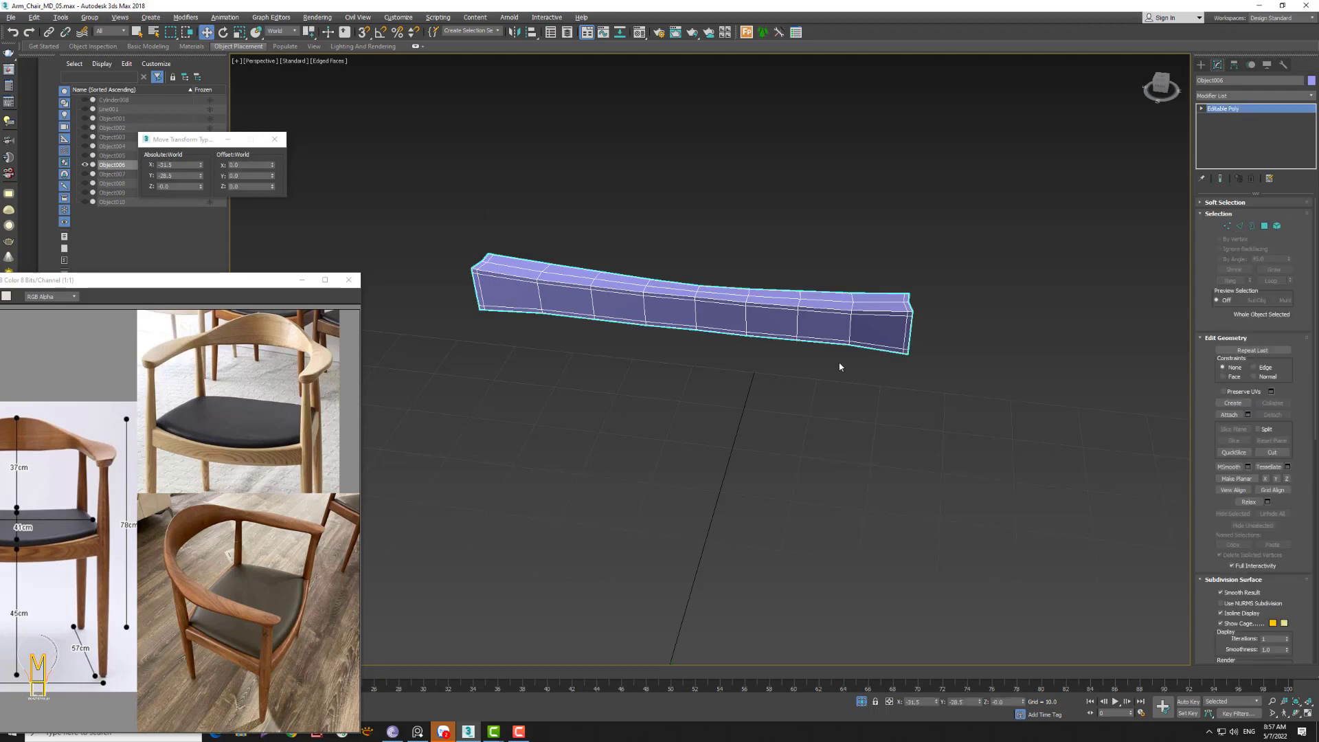
middle_click_drag(838, 365, 1106, 304, "alt")
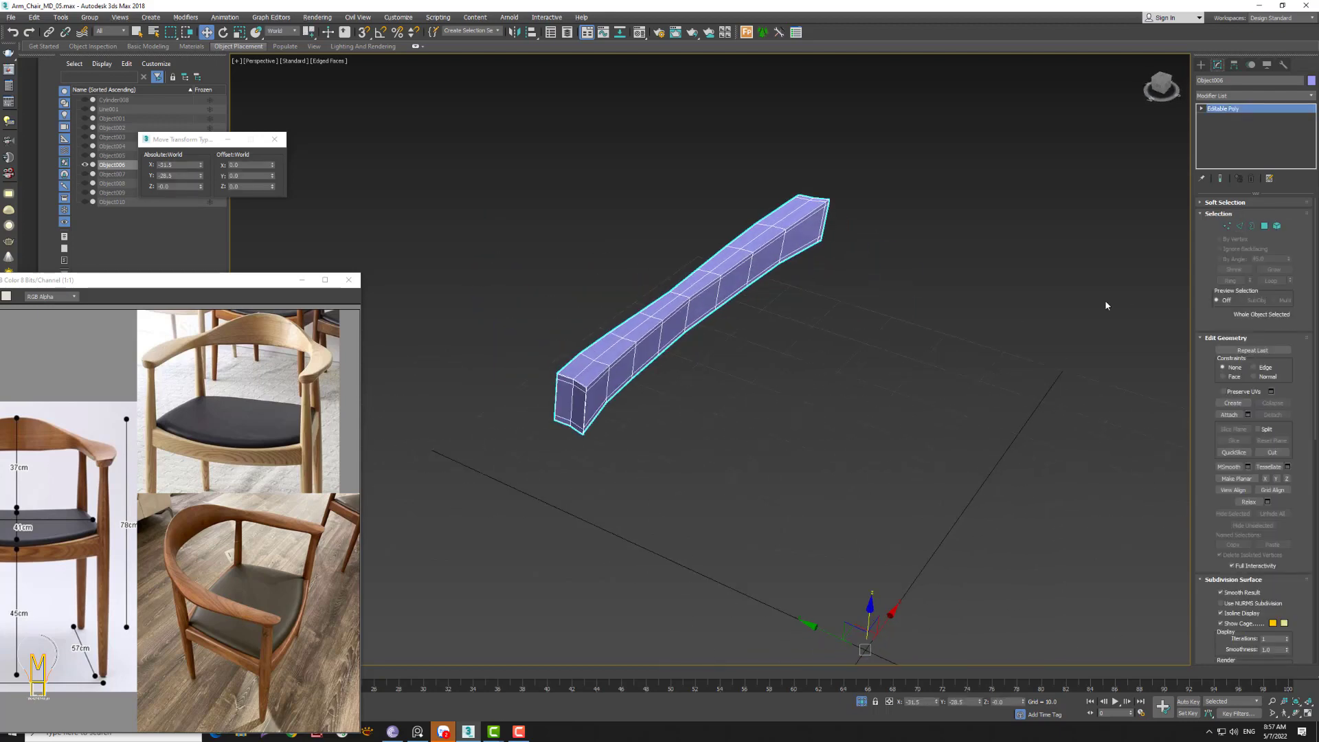
left_click(1261, 96)
key("t")
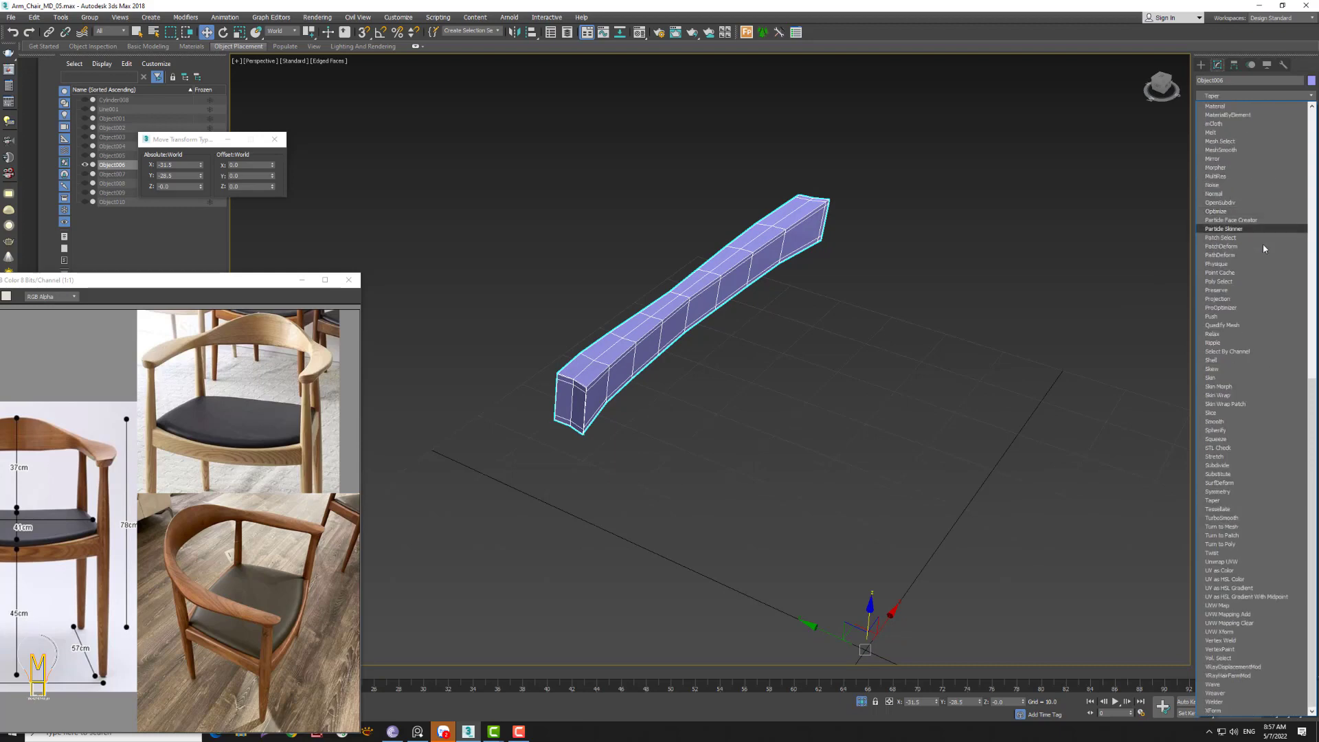
left_click(1243, 518)
- Unhide all chair parts, then select and isolate the front seat rail Object001
key("alt+q")
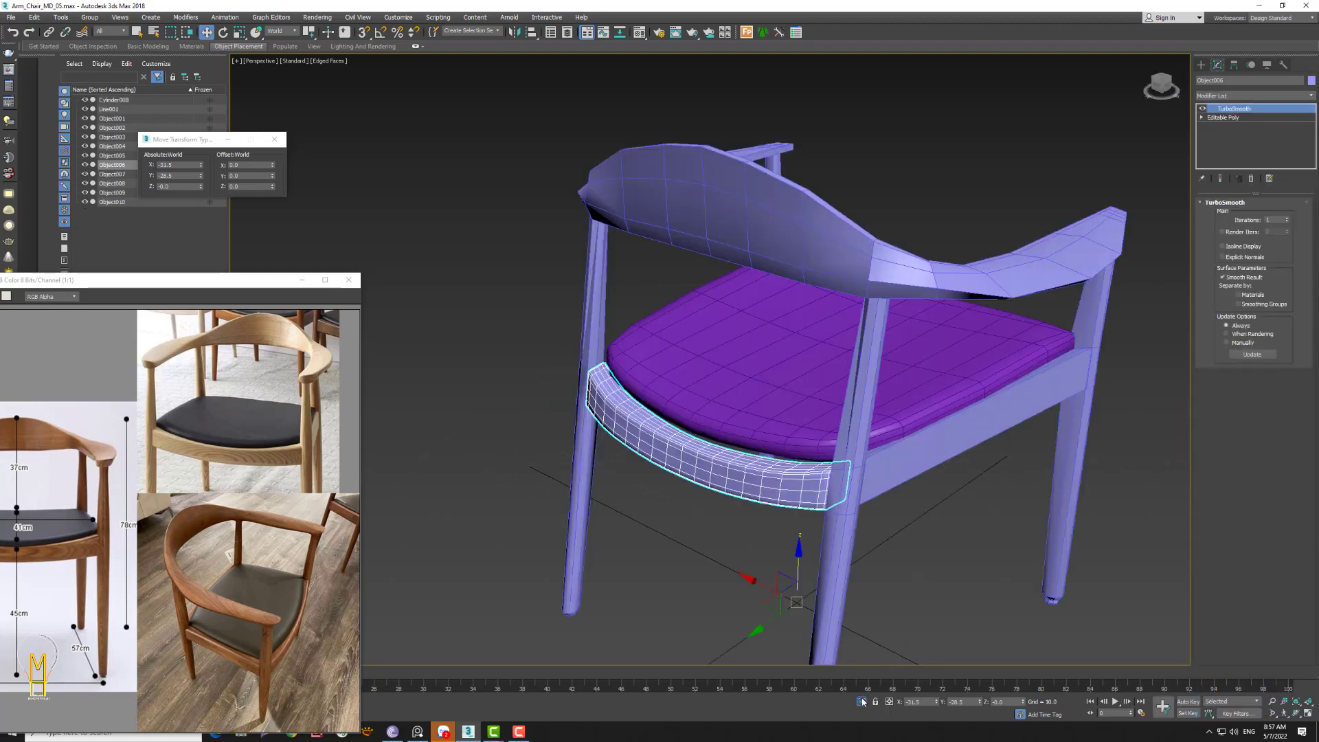
middle_click_drag(890, 651, 903, 464, "alt")
scroll(903, 463, "up", 3)
left_click(903, 464)
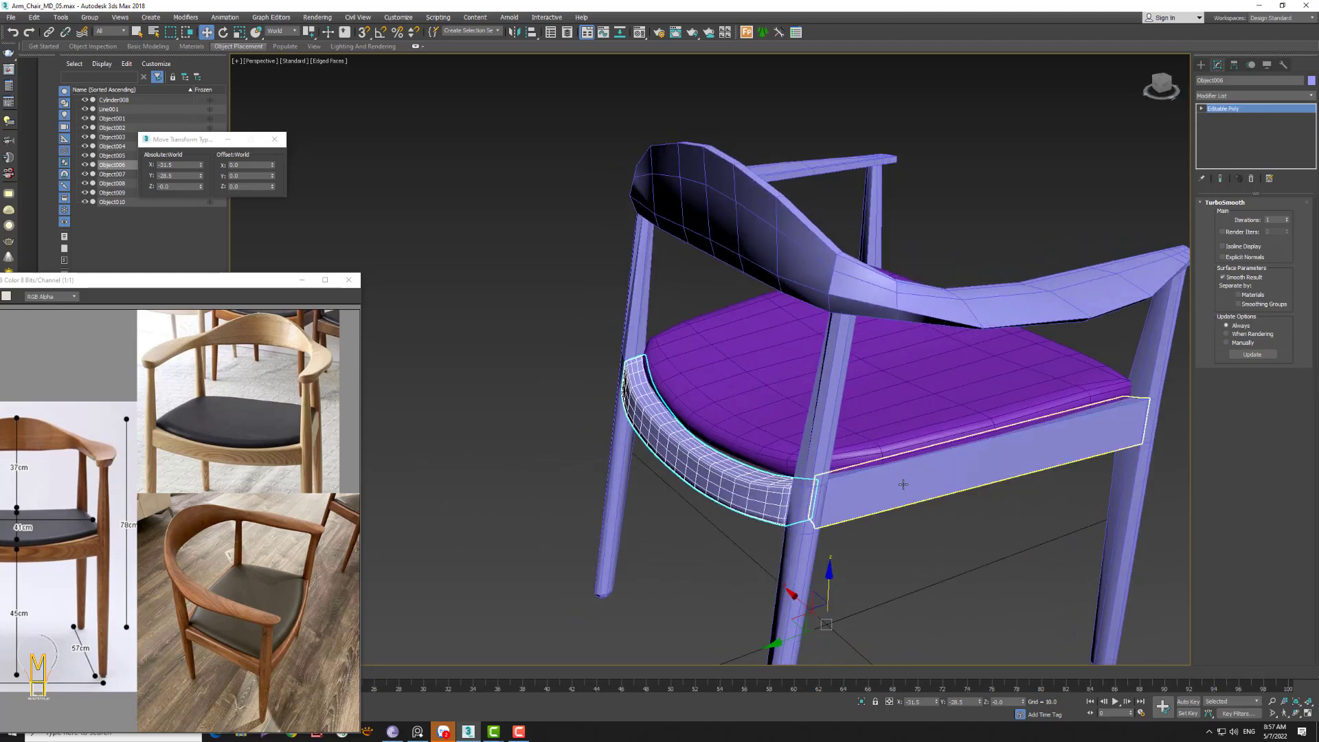
middle_click_drag(924, 519, 820, 521, "alt")
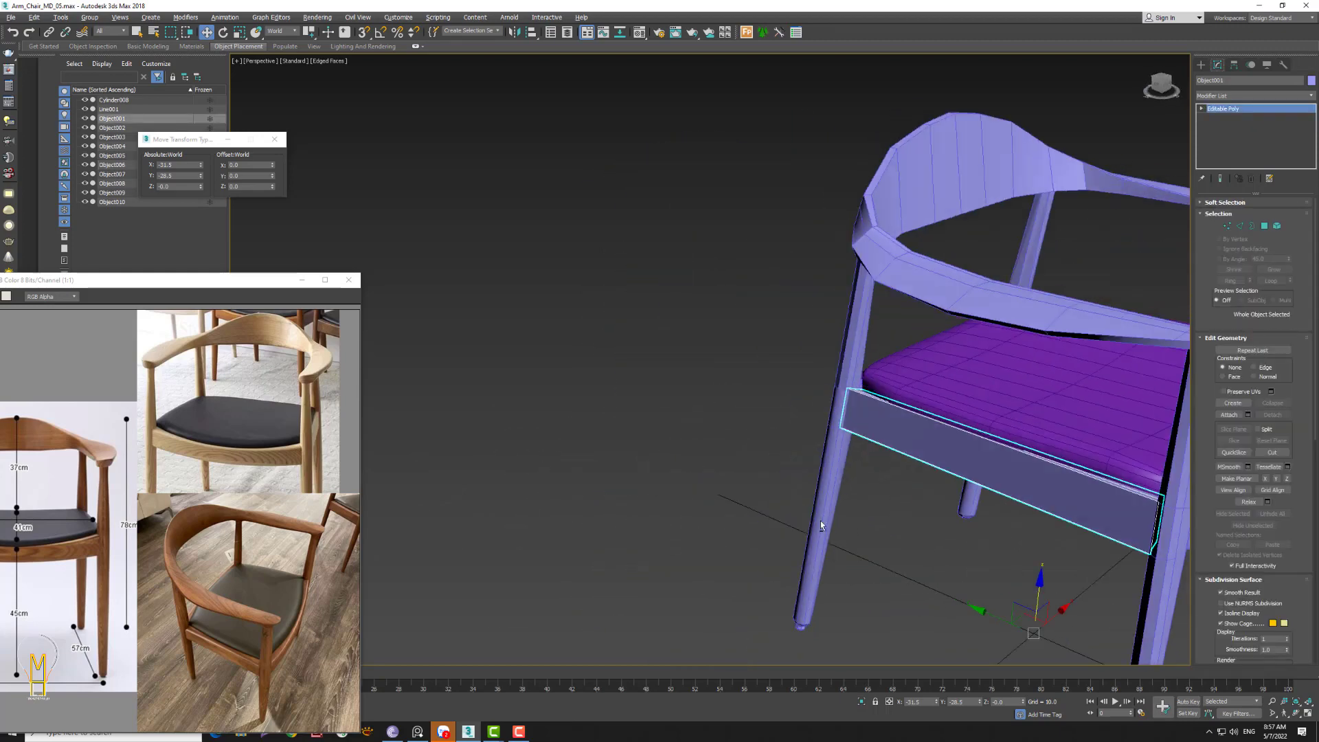
left_click(861, 701)
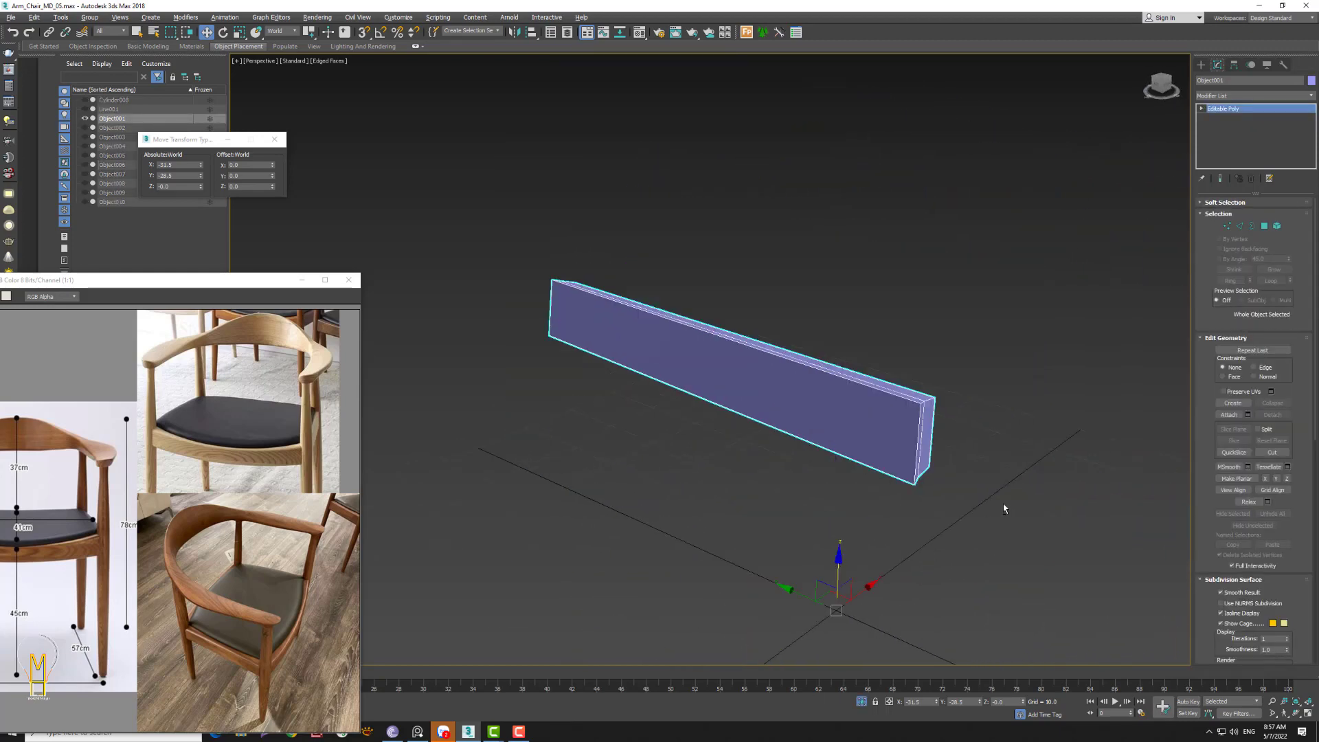
middle_click_drag(1000, 492, 990, 484, "alt")
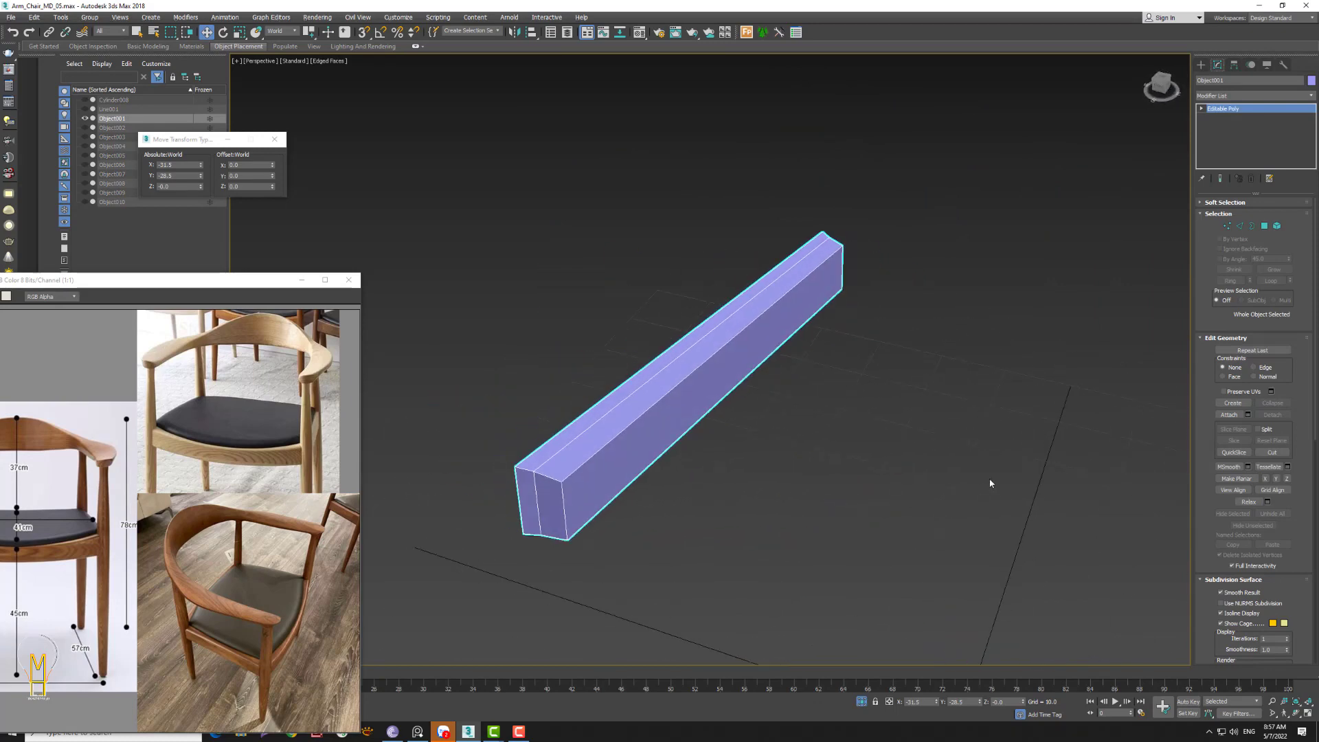
- Add Unwrap UVW to the seat rail, removing the mistaken UV as Color modifier
left_click(1267, 98)
key("u")
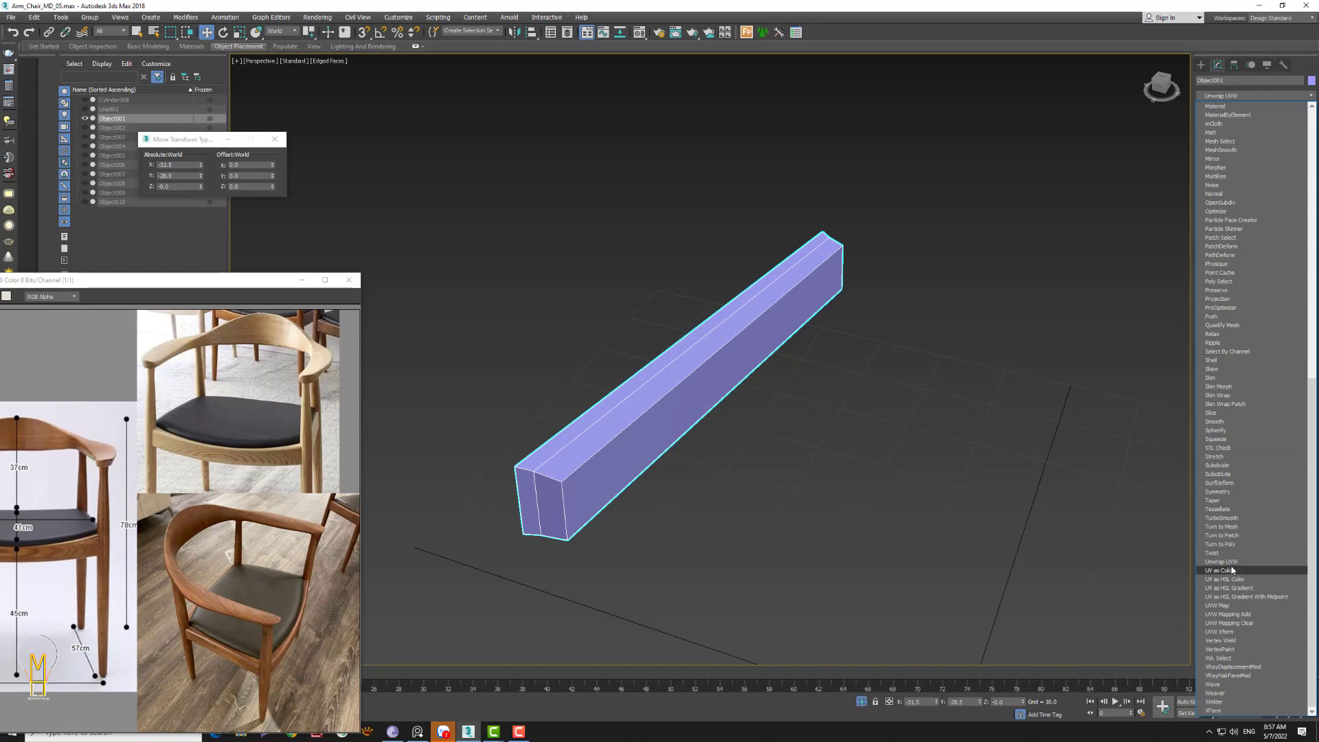
left_click(1222, 570)
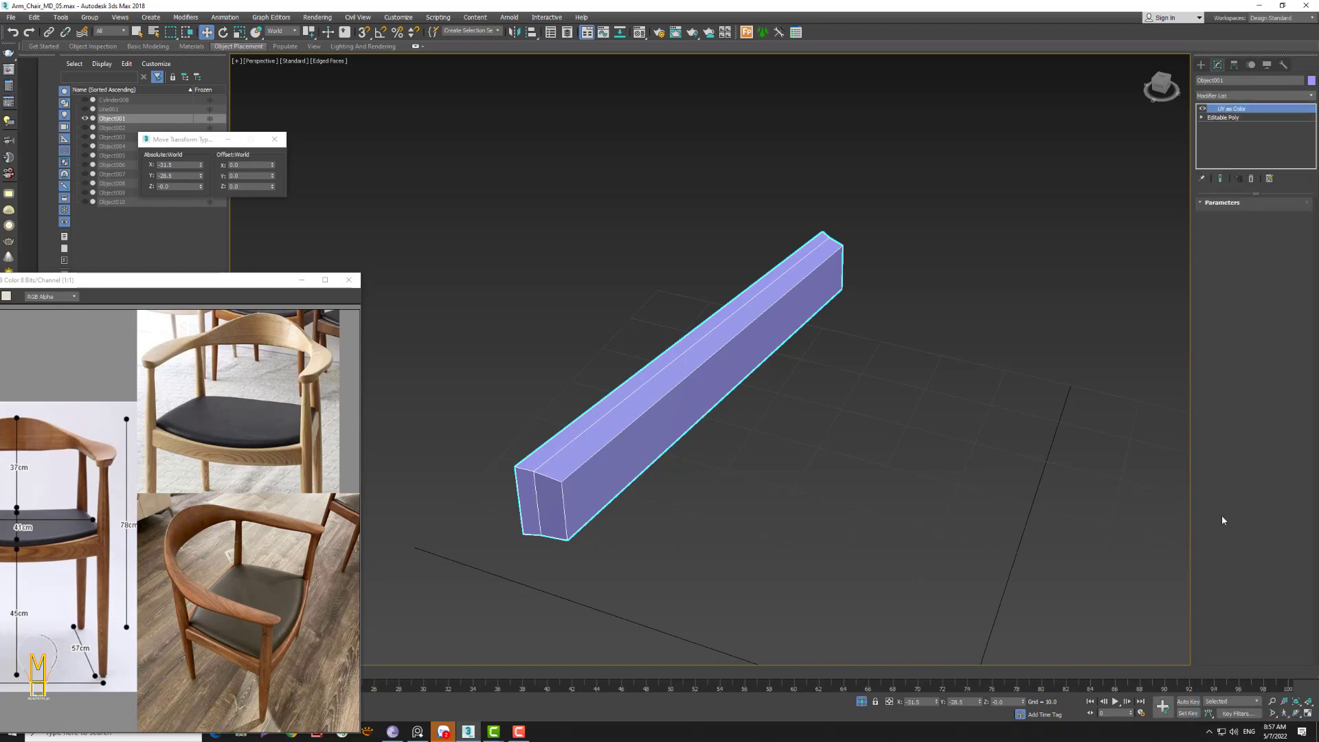
left_click(1250, 178)
left_click(1253, 96)
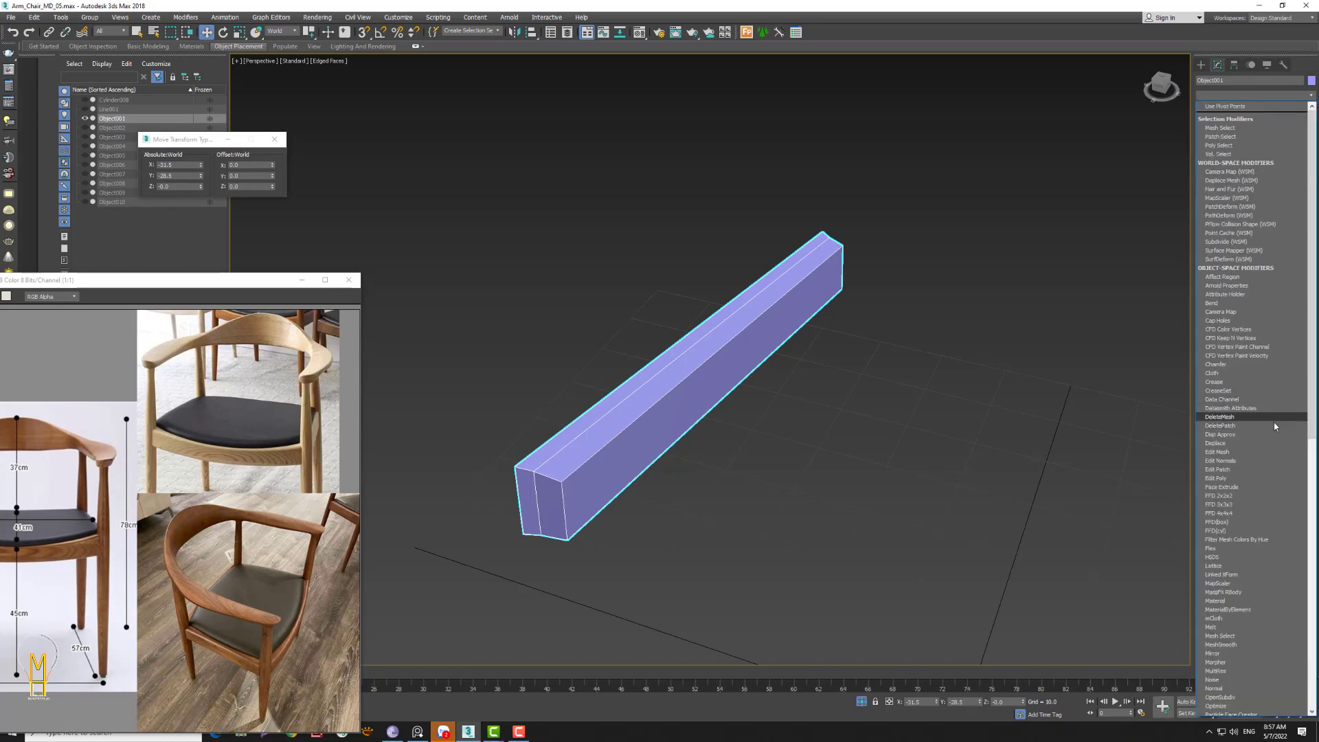
key("u")
left_click(1226, 562)
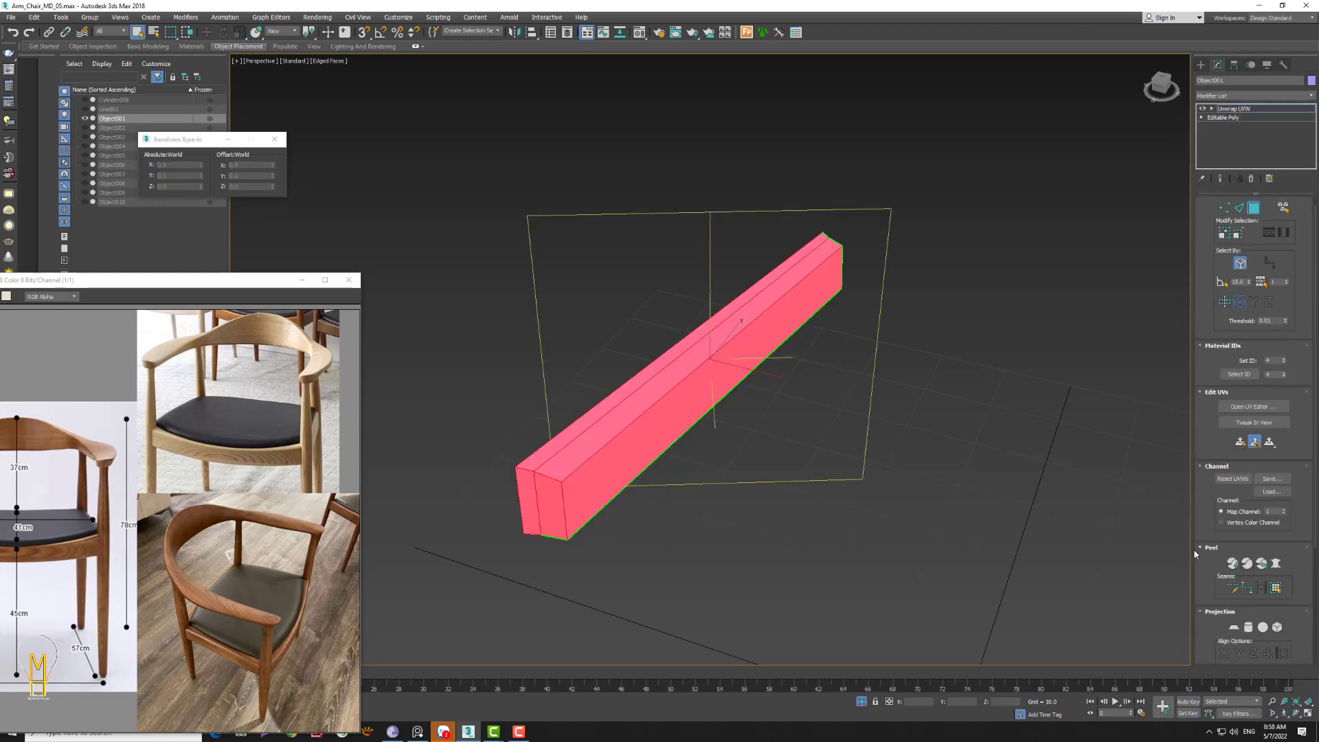
- Mark the rail's end and long bottom edges as UV seams
left_click(1239, 208)
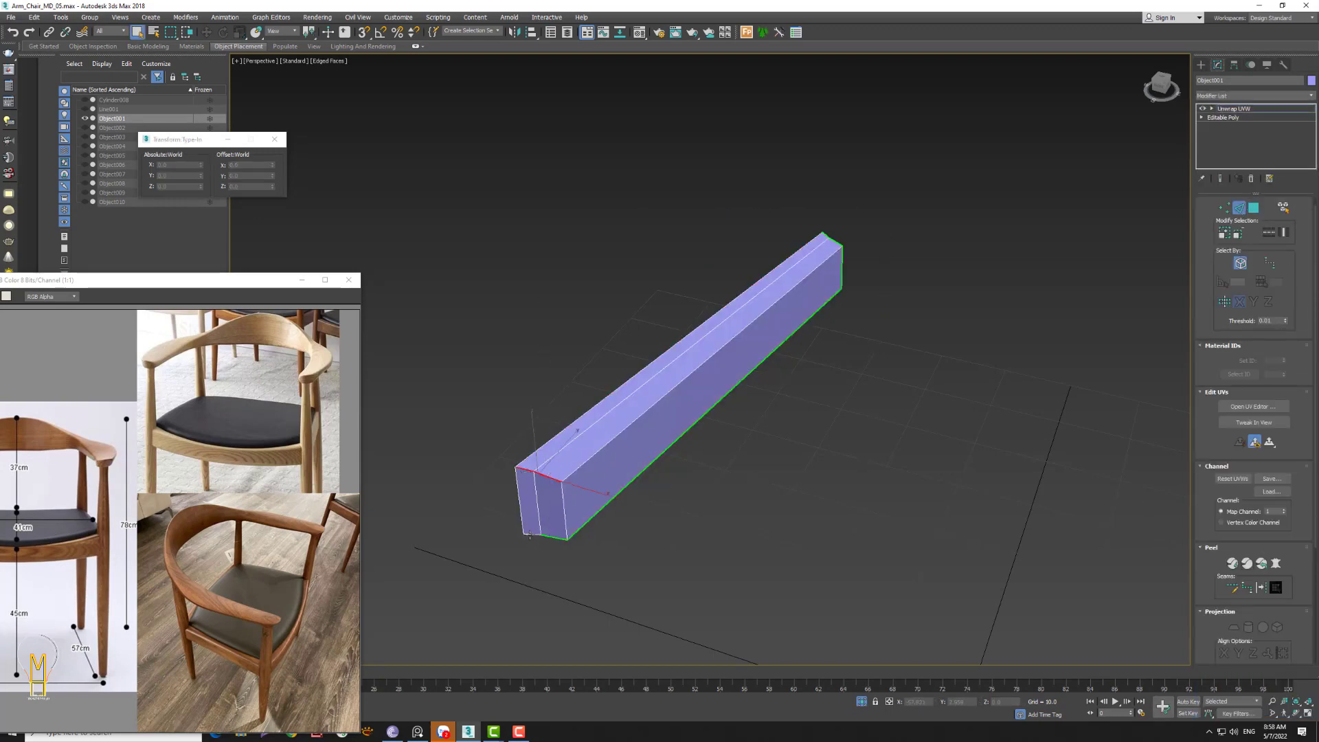
left_click(517, 500, "ctrl")
left_click(1262, 588)
mouse_move(1000, 436)
middle_mouse_down("alt")
mouse_move(913, 388)
mouse_move(947, 447)
mouse_move(908, 417)
mouse_move(851, 451)
mouse_move(1010, 454)
mouse_move(944, 434)
mouse_move(933, 415)
mouse_move(948, 488)
mouse_move(697, 380)
middle_mouse_up("alt")
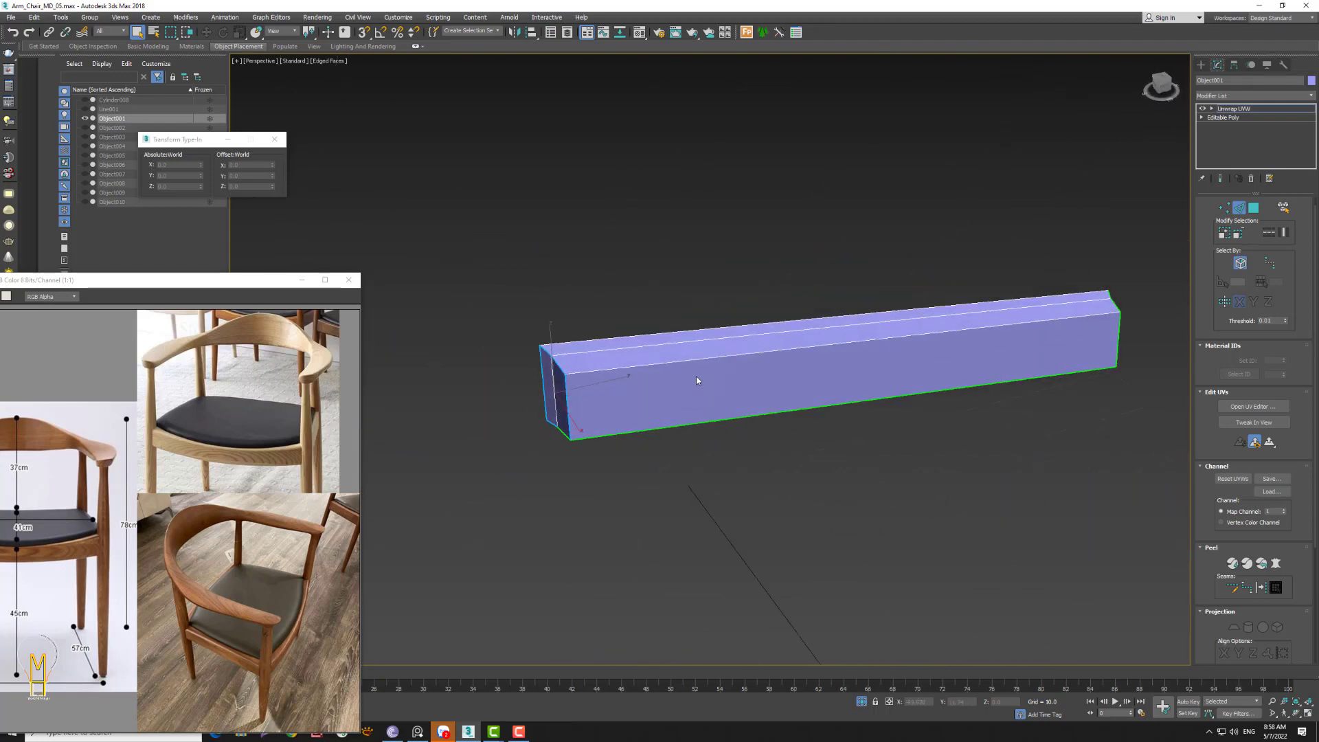
left_click(608, 435)
middle_click_drag(679, 428, 762, 412, "alt")
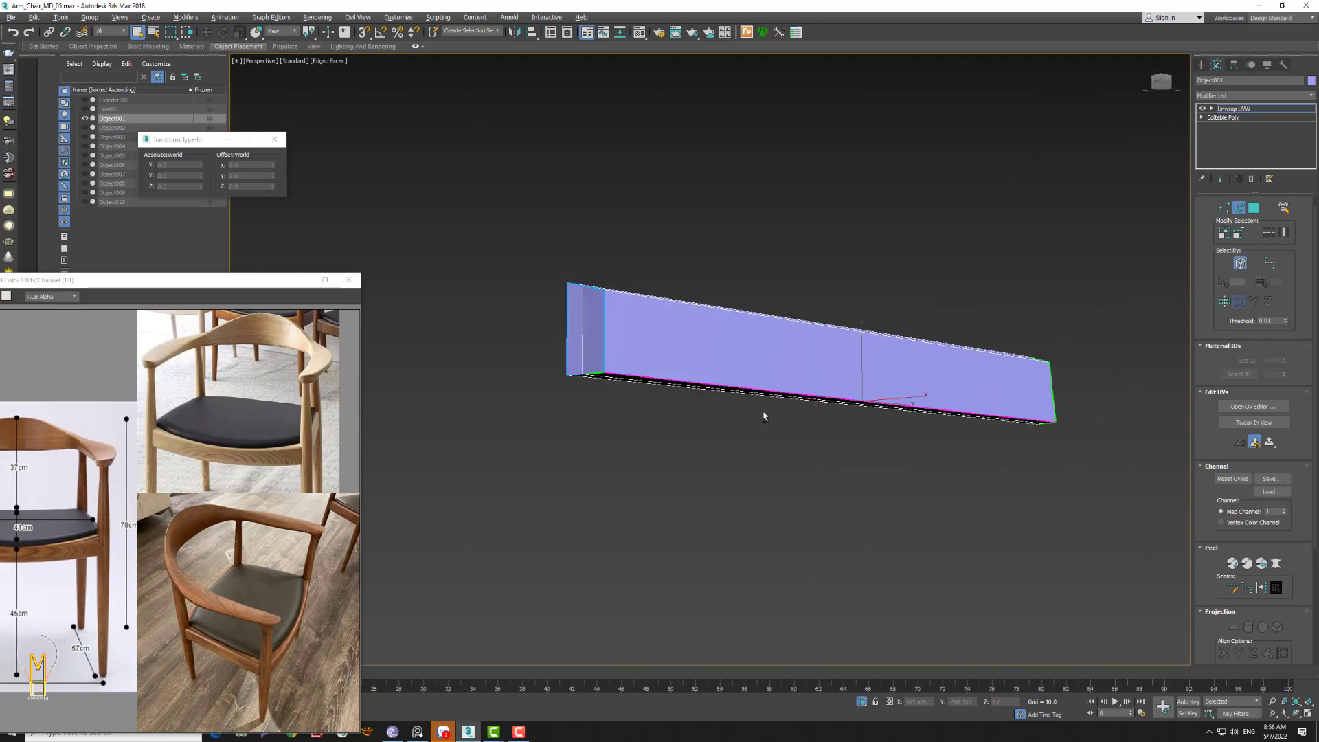
key("3")
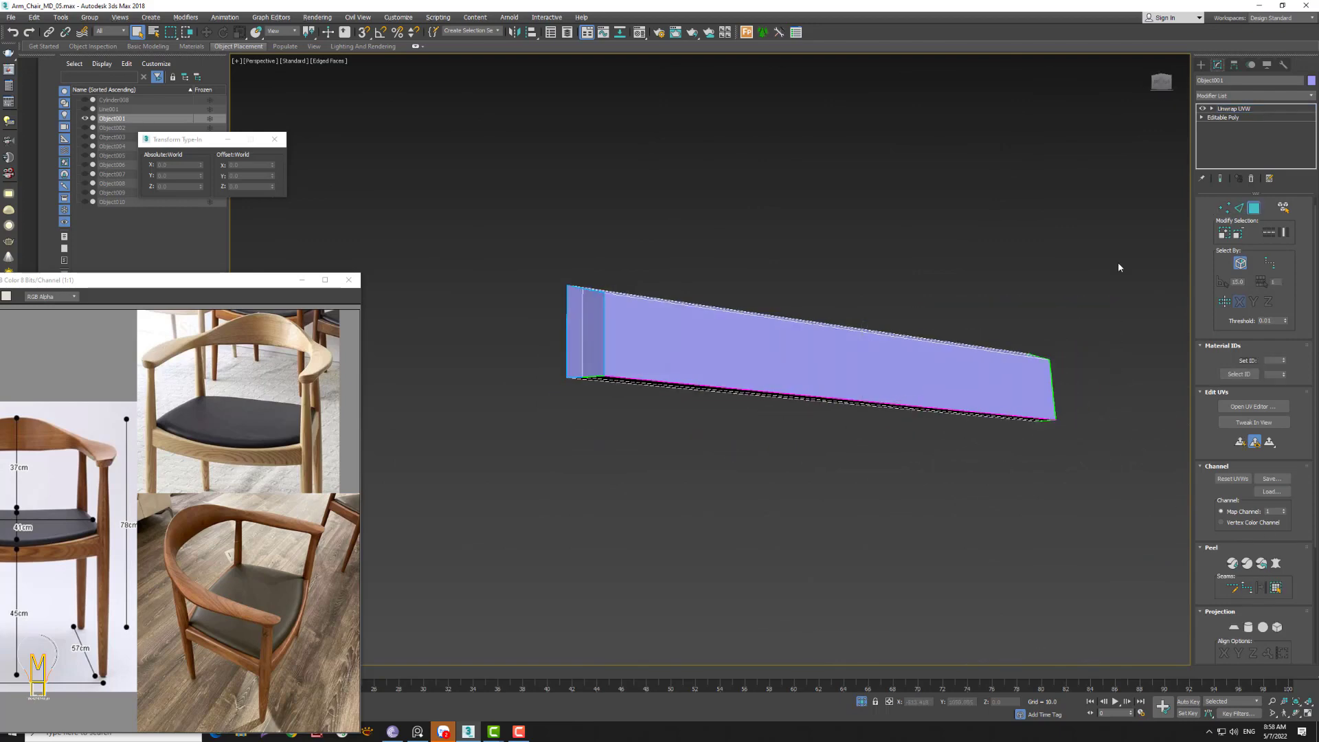
left_click(904, 375)
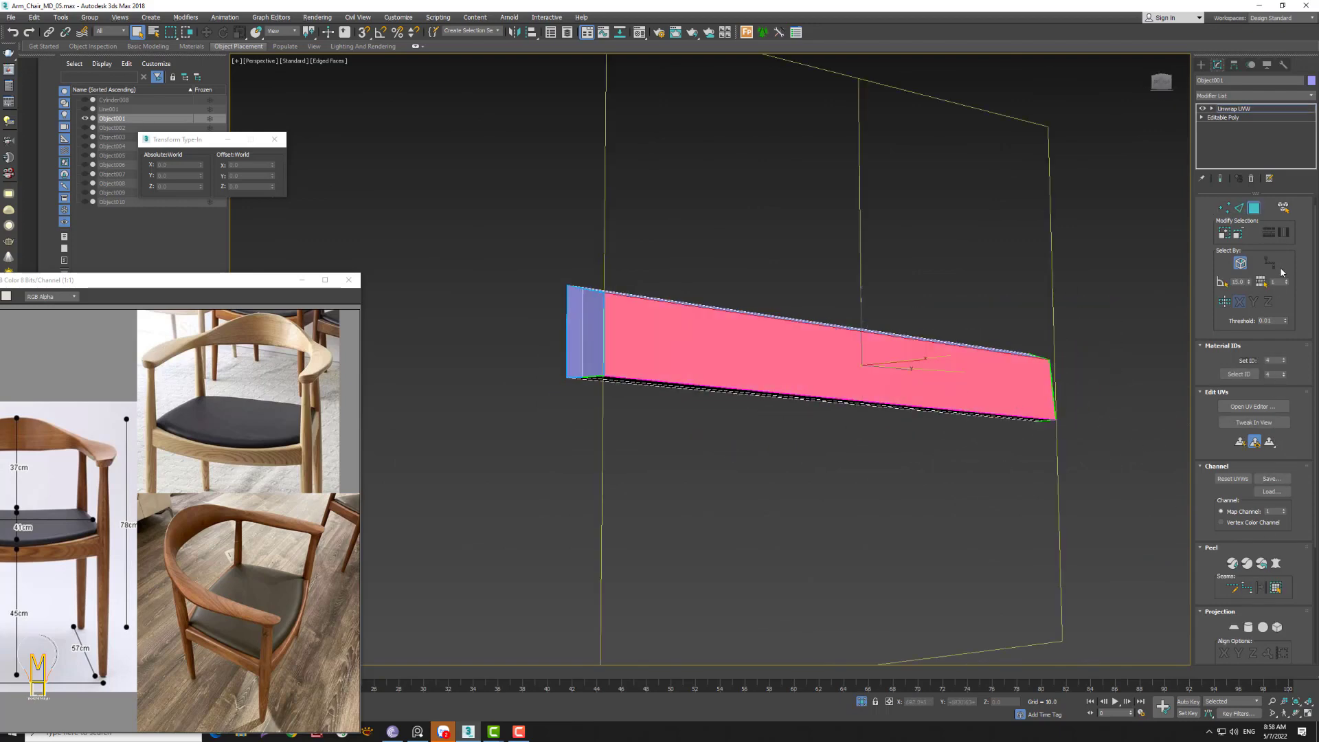
left_click(1277, 587)
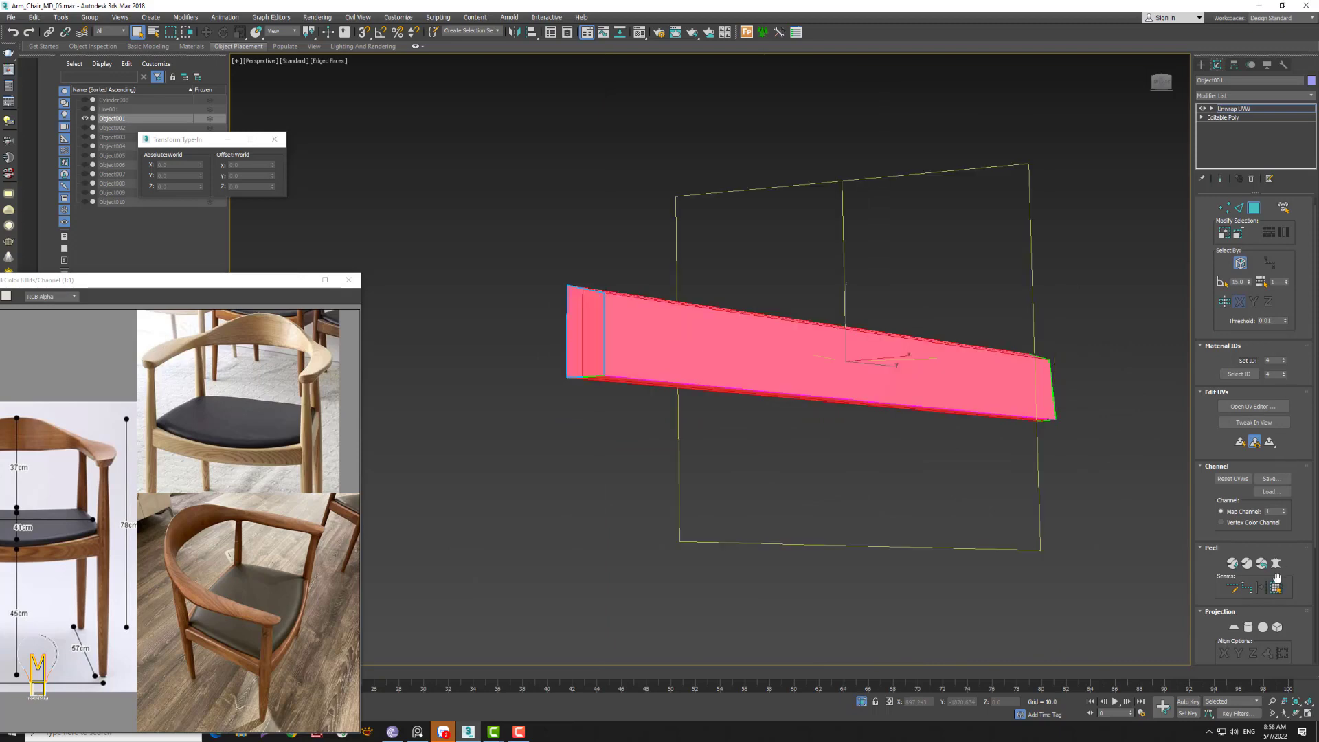
- Pelt-map the rail, stretch and relax the UVs, and rotate the island level
left_click(1276, 564)
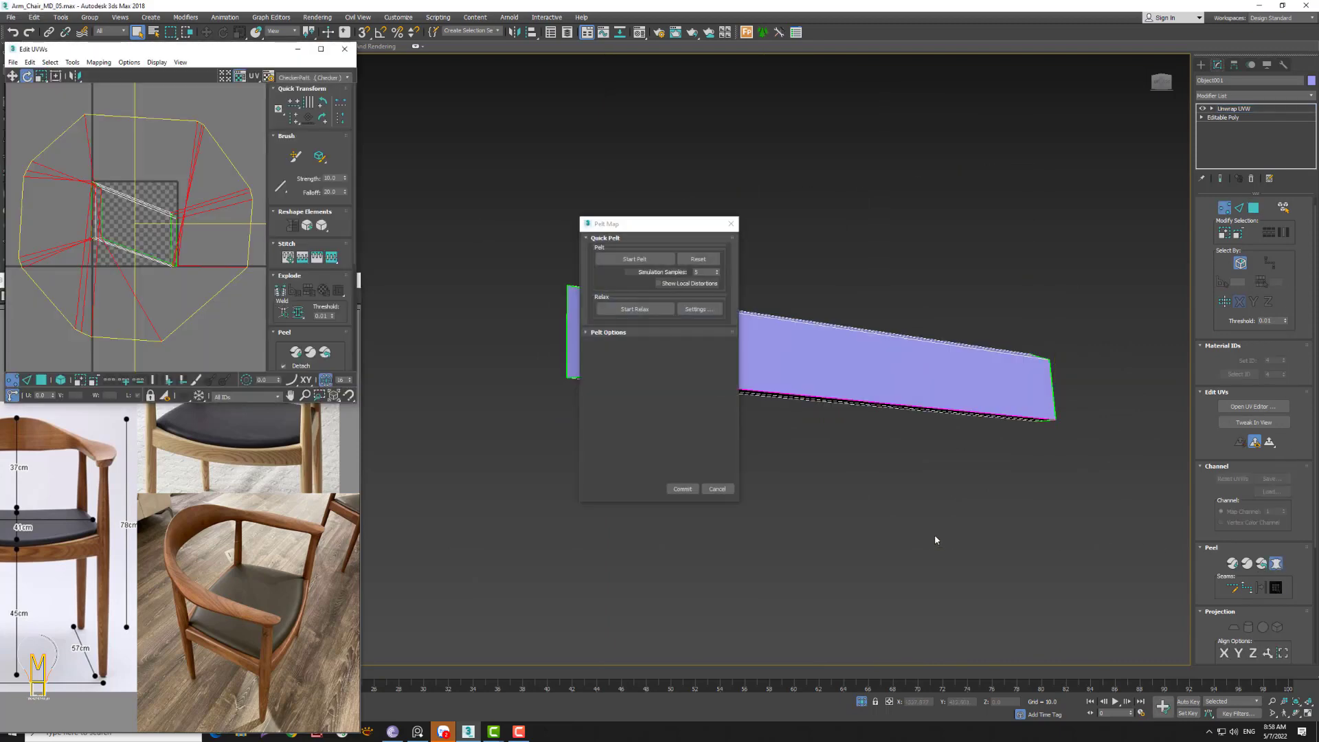
left_click(637, 259)
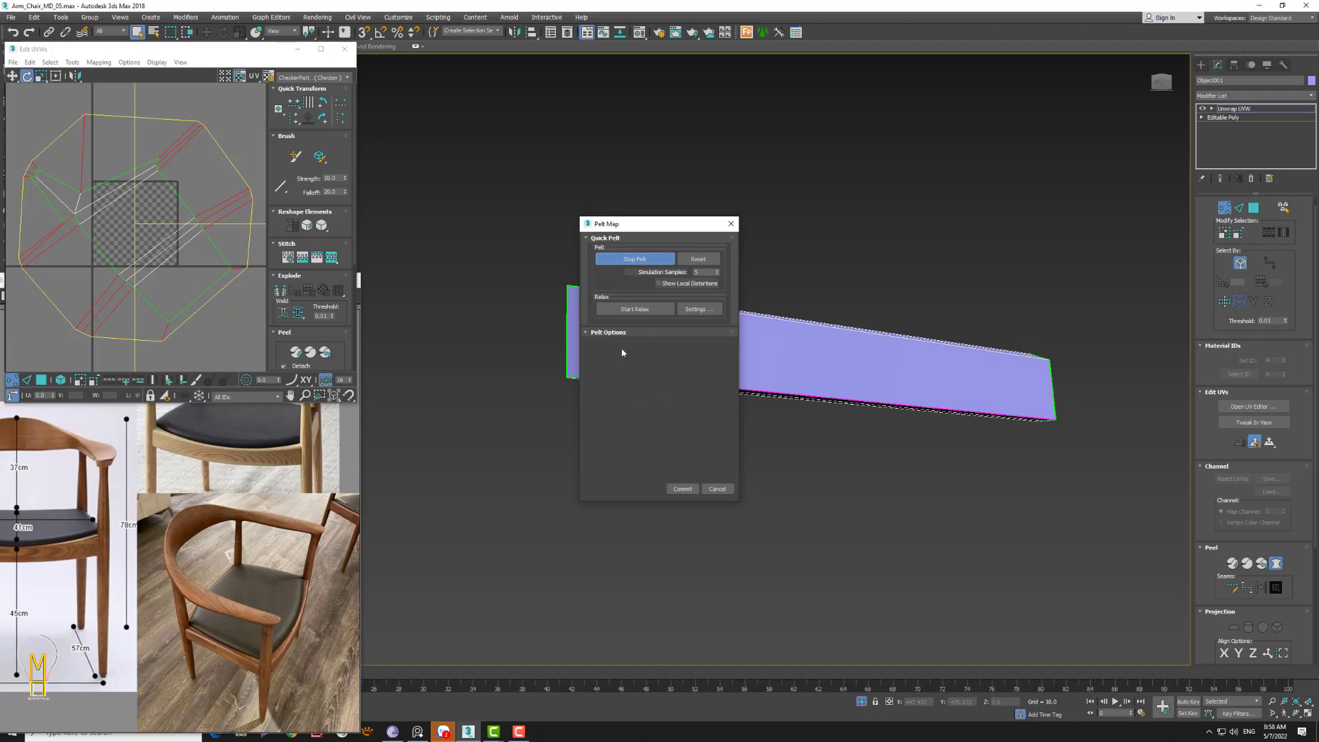
left_click(635, 313)
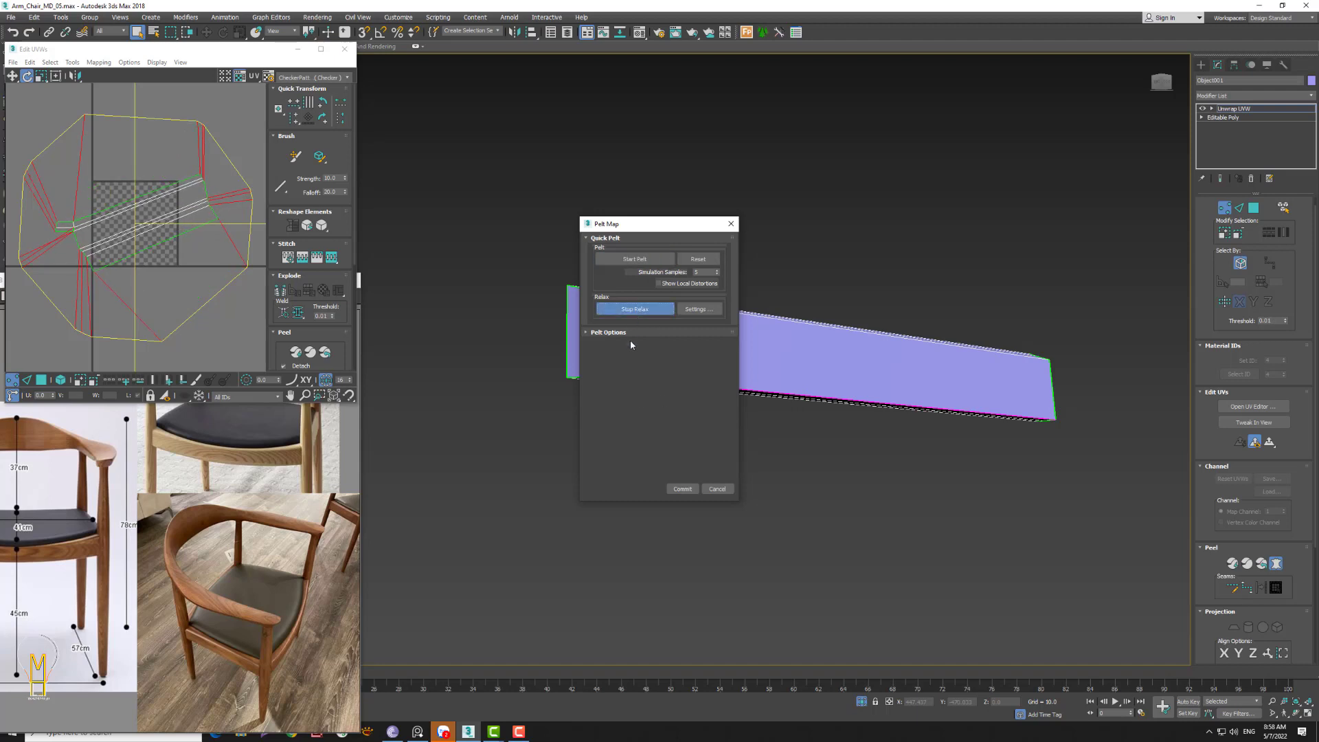
left_click(683, 489)
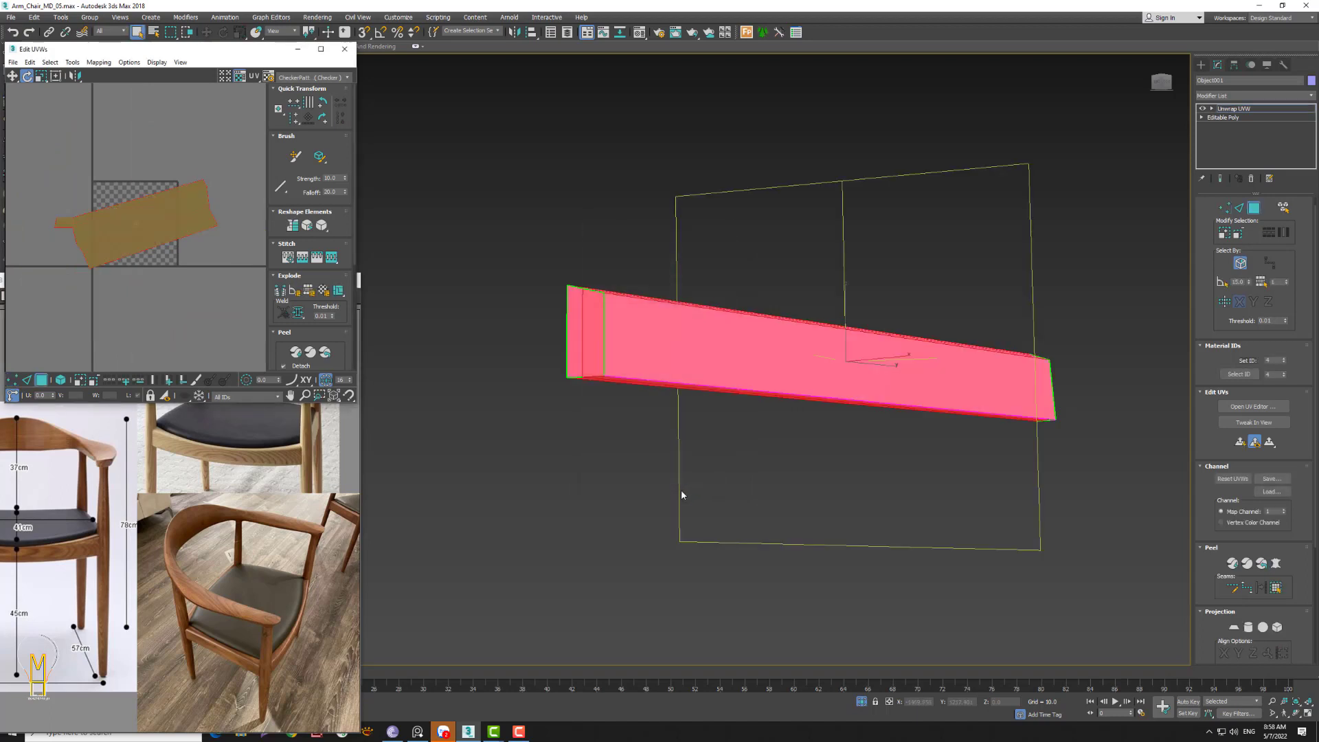
left_click(138, 224)
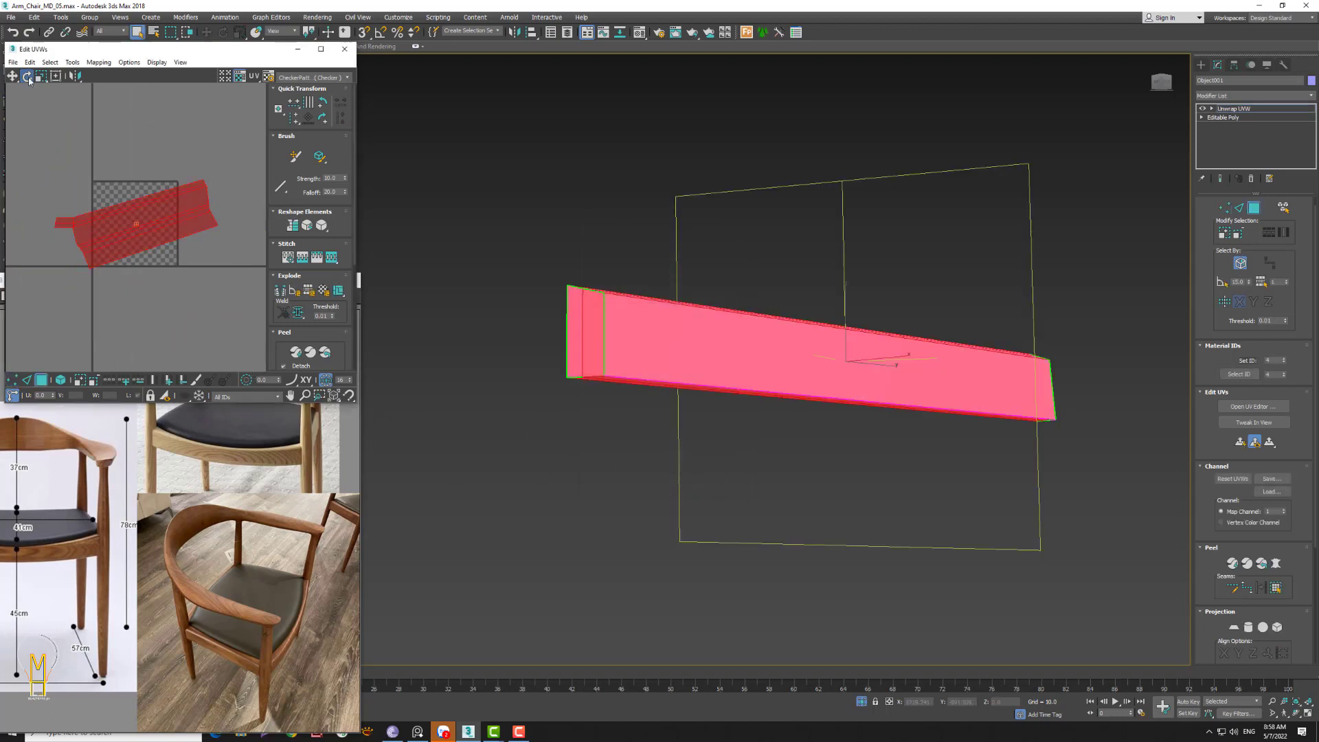
left_click_drag(165, 237, 180, 218)
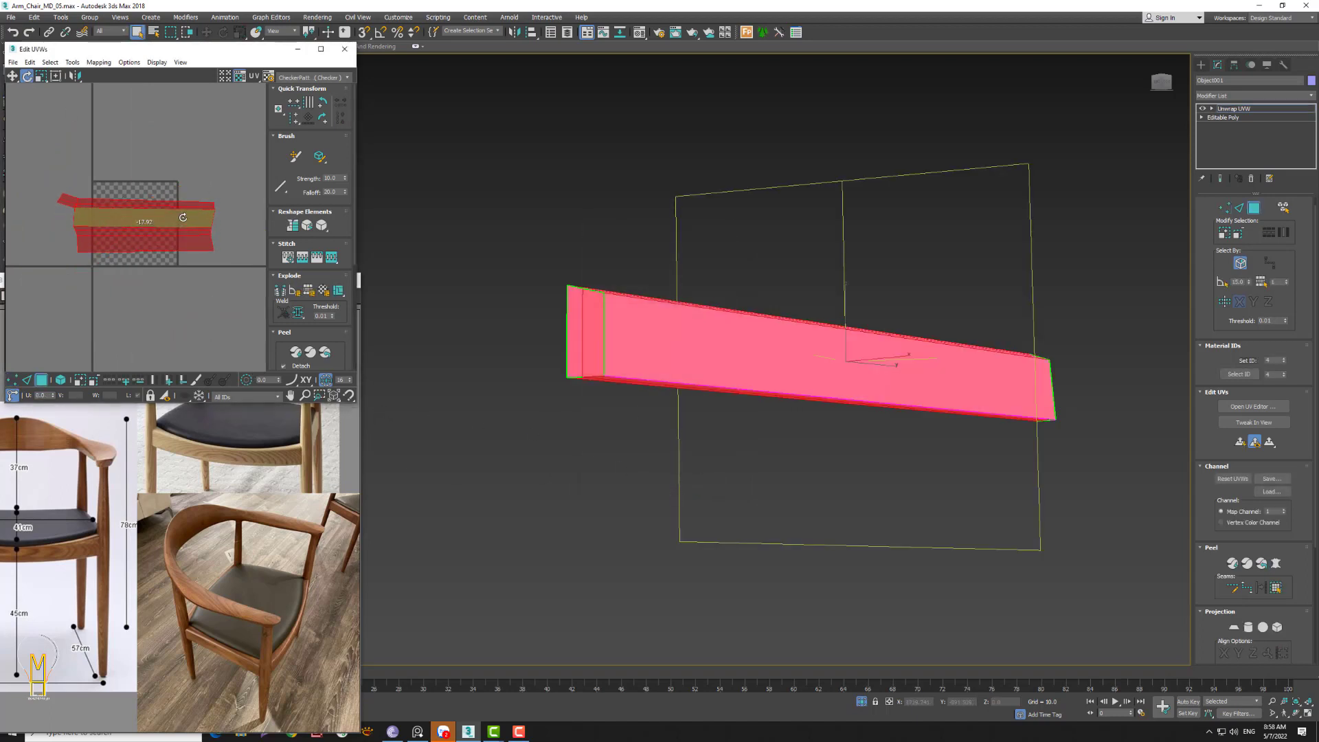
left_click(263, 171)
- Leave face editing and choose Collapse All on the Unwrap UVW modifier
left_click(1253, 208)
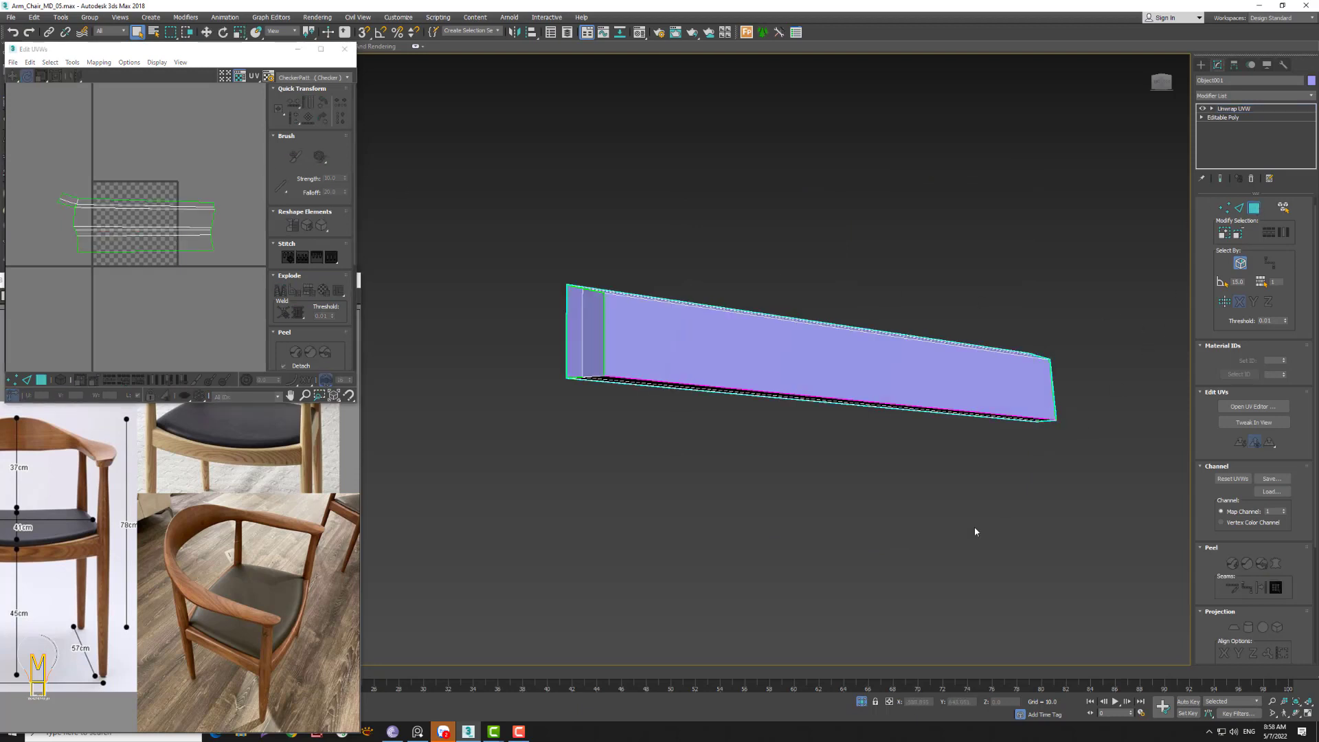
right_click(1212, 108)
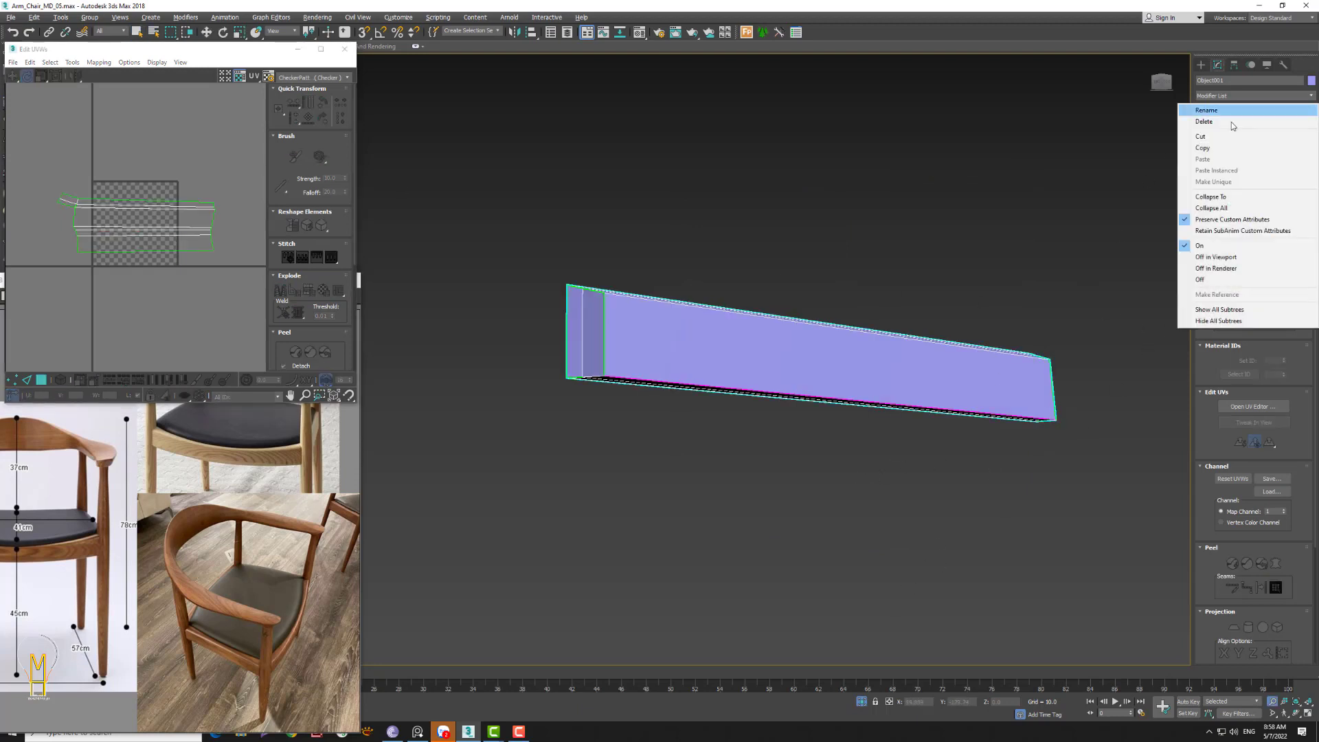
left_click(1215, 209)
- Confirm the collapse, then Cap the open border at the box's end
left_click(708, 396)
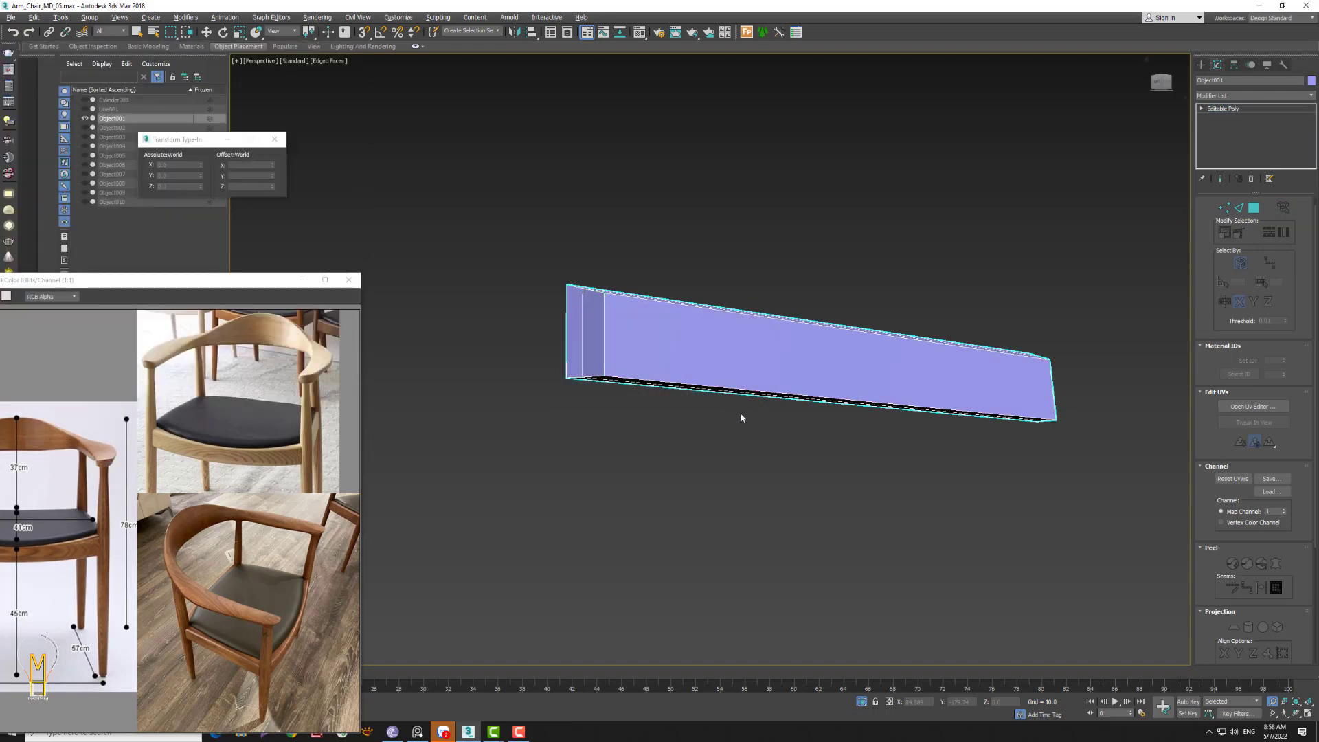
mouse_move(737, 438)
middle_mouse_down("alt")
mouse_move(724, 463)
mouse_move(689, 453)
mouse_move(739, 442)
mouse_move(700, 434)
mouse_move(714, 433)
middle_mouse_up("alt")
left_click(1251, 225)
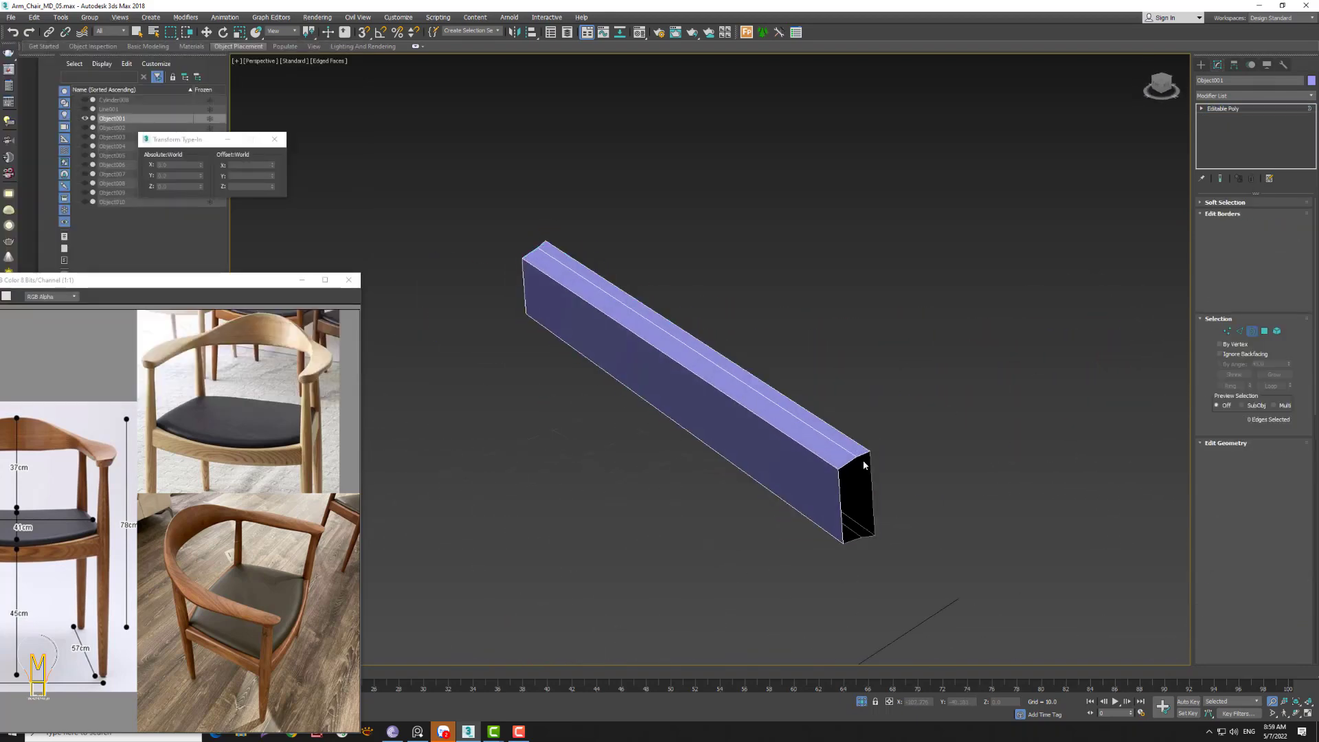
left_click(862, 454)
left_click_drag(1300, 520, 1300, 510)
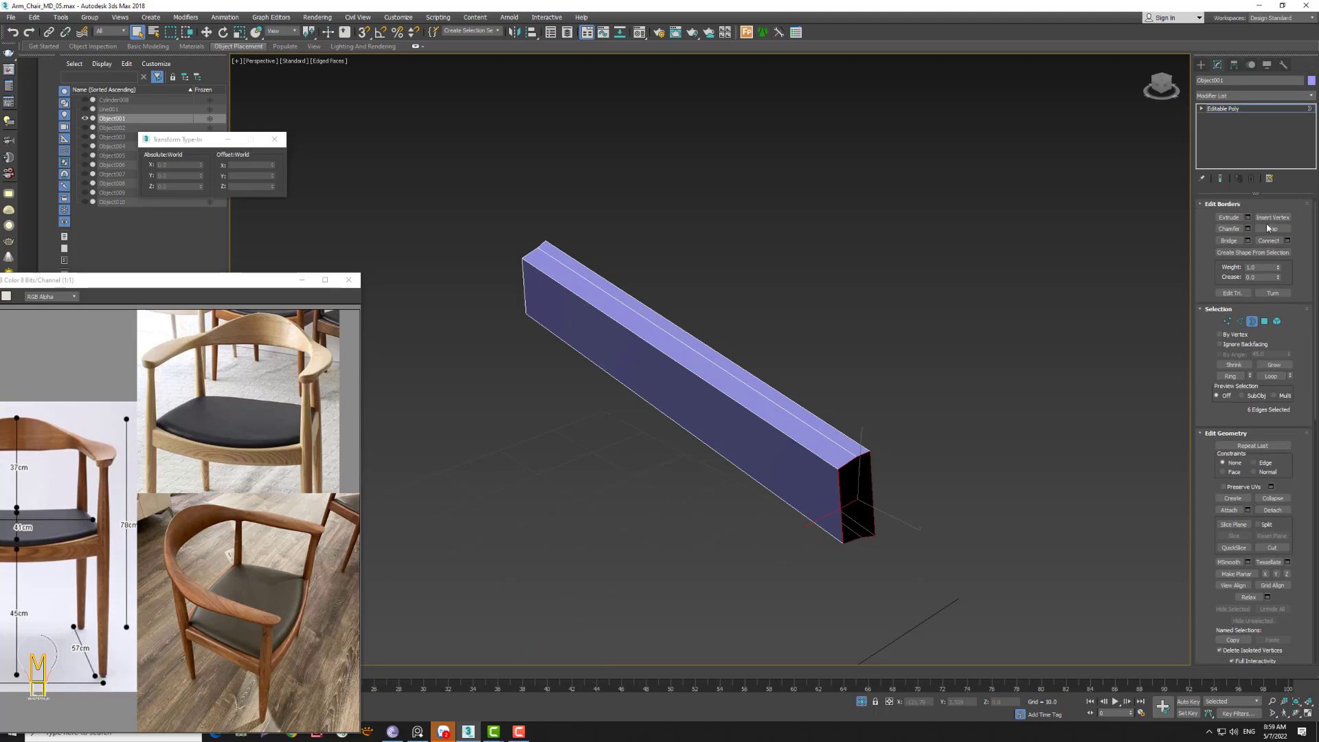
left_click(1268, 230)
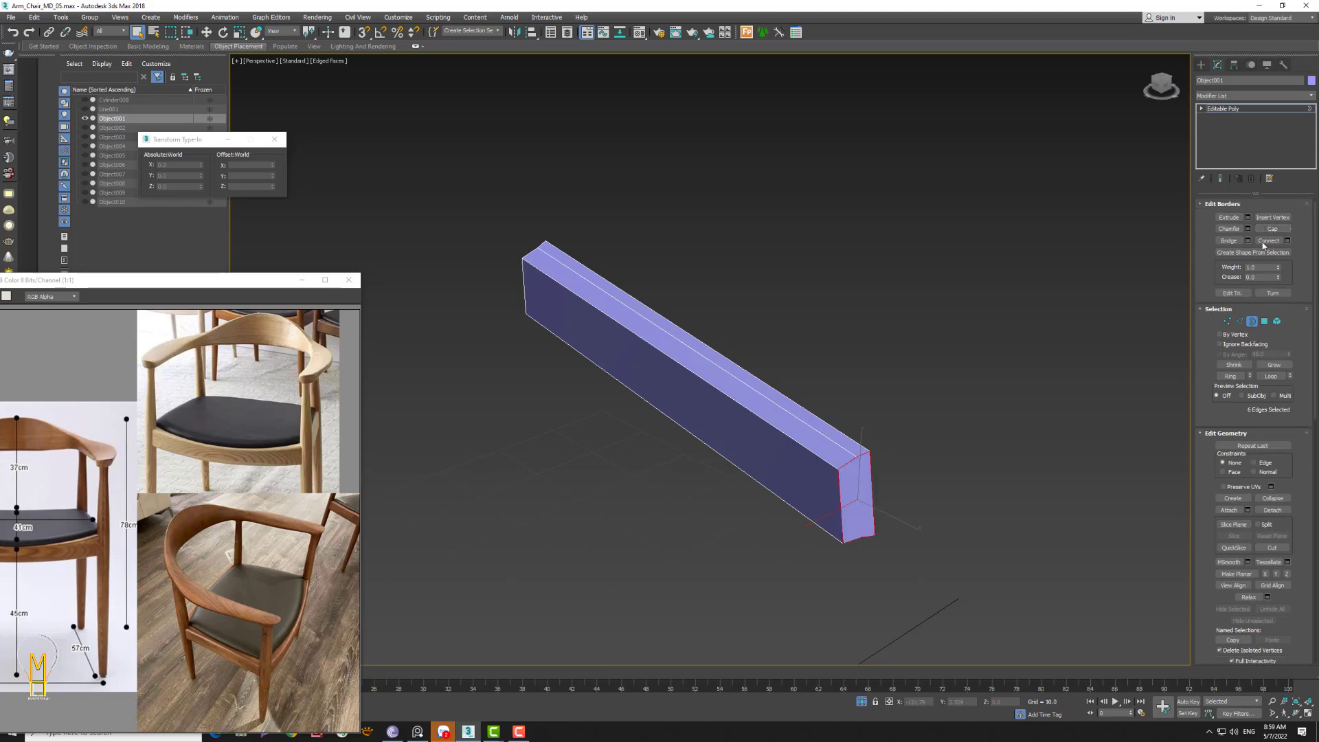
- Connect two vertices across the new end face
left_click(1226, 323)
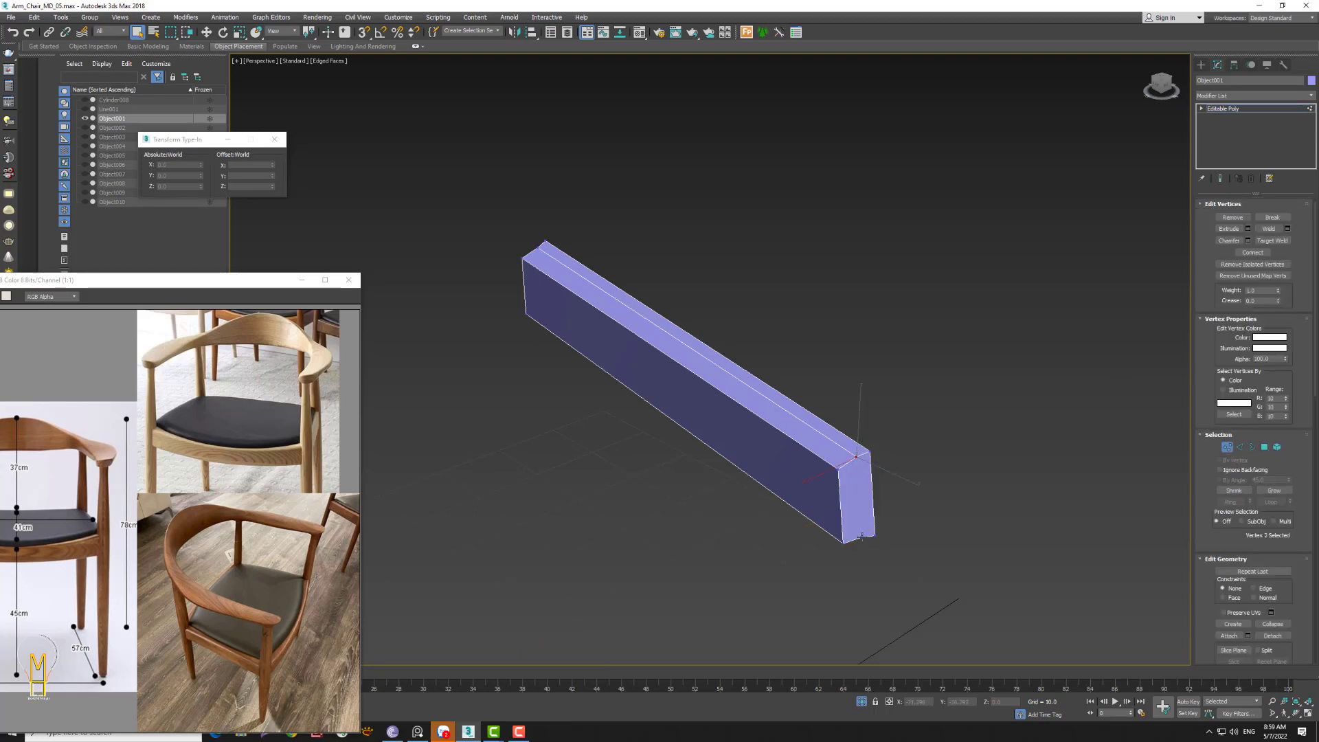
left_click(1252, 252)
mouse_move(863, 451)
middle_mouse_down("alt")
mouse_move(865, 465)
mouse_move(861, 445)
mouse_move(982, 402)
mouse_move(1047, 343)
middle_mouse_up("alt")
key("1")
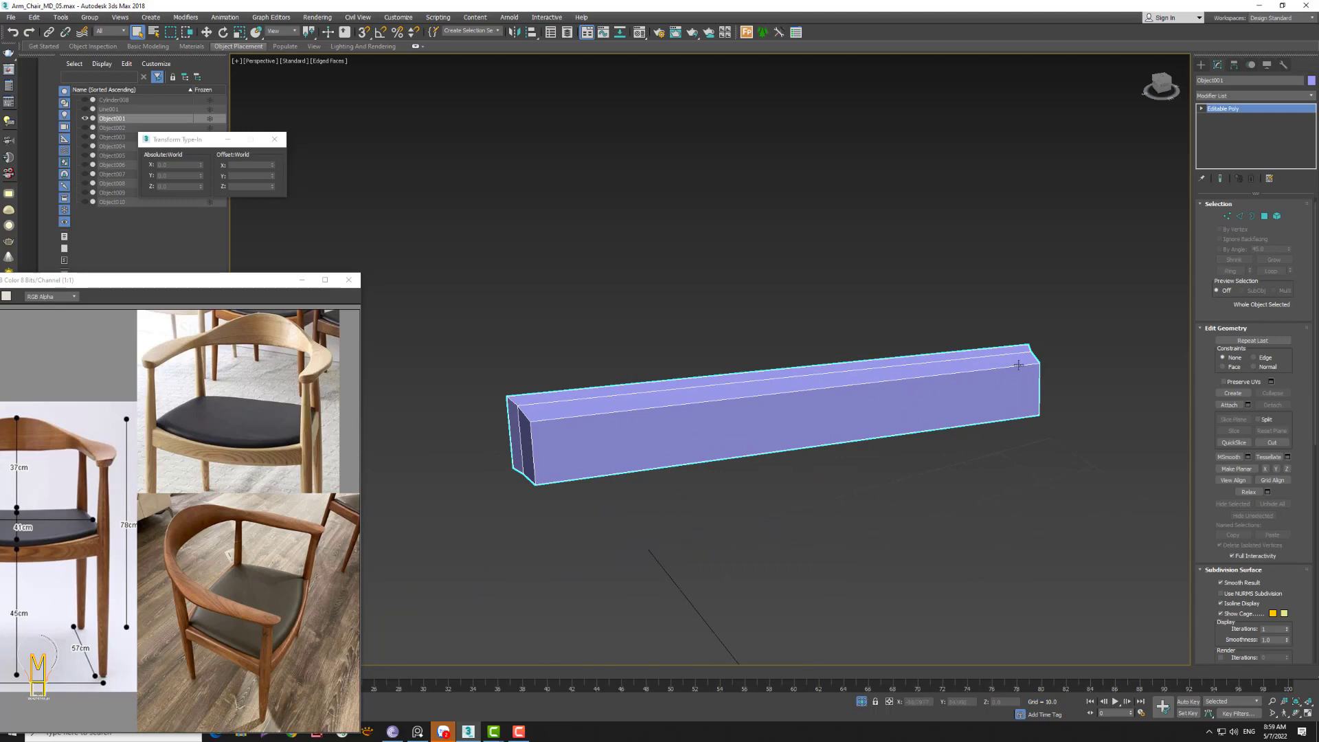
- Connect the long-edge ring with two pinched loops spread toward the box ends
left_click(1240, 216)
left_click(587, 422)
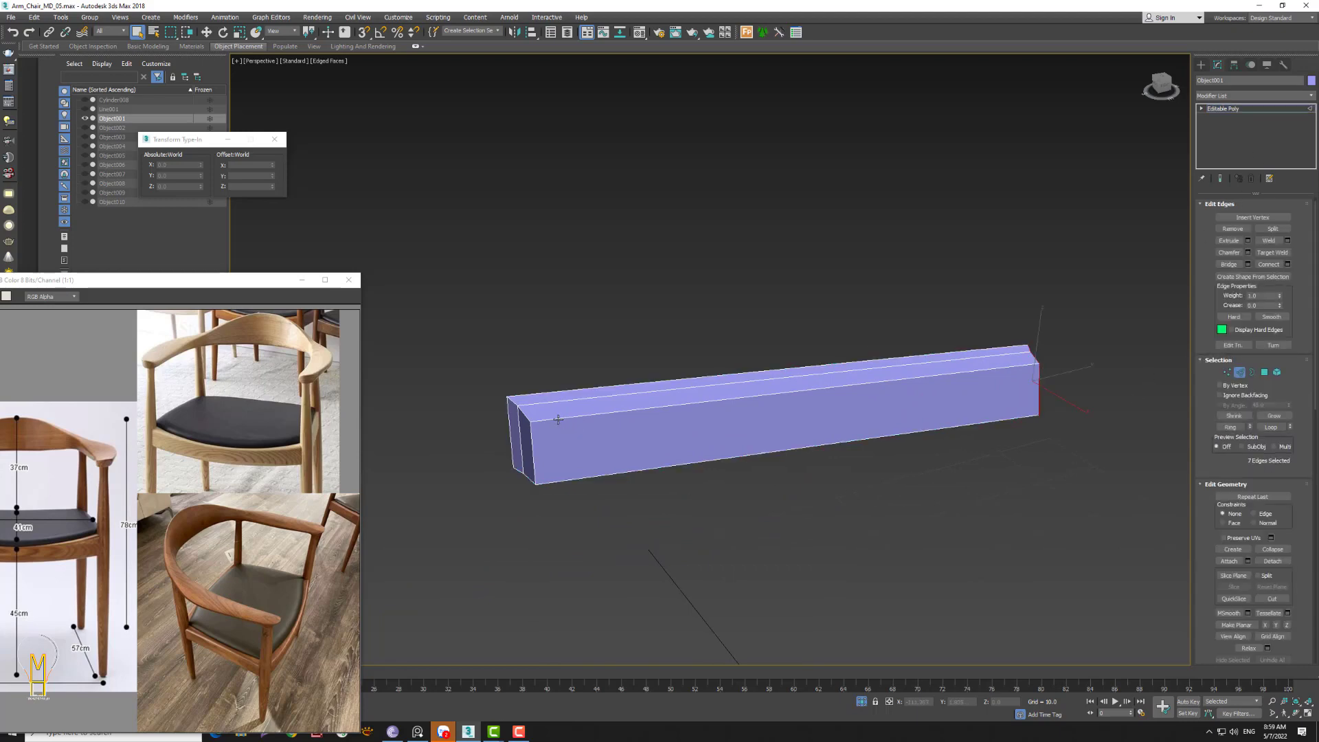
left_click(1230, 264)
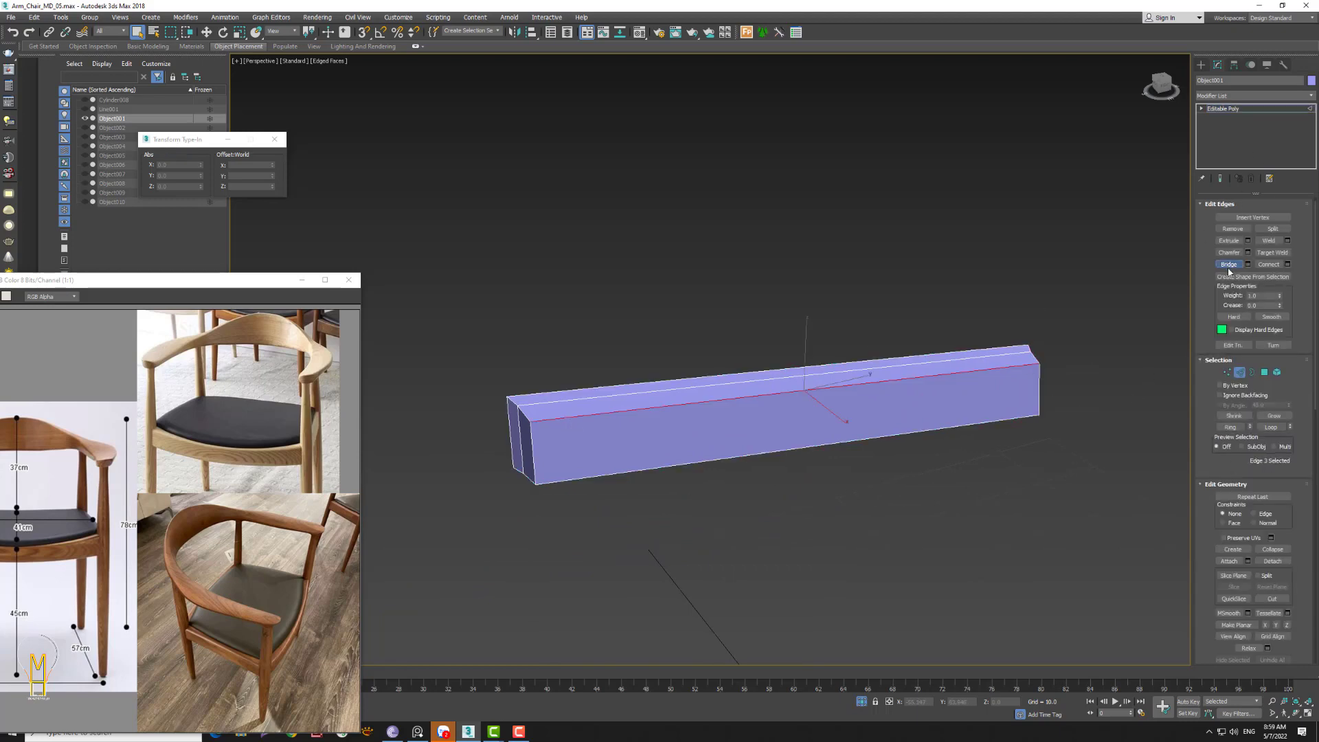
left_click(1288, 264)
left_click(715, 409)
left_click(1230, 426)
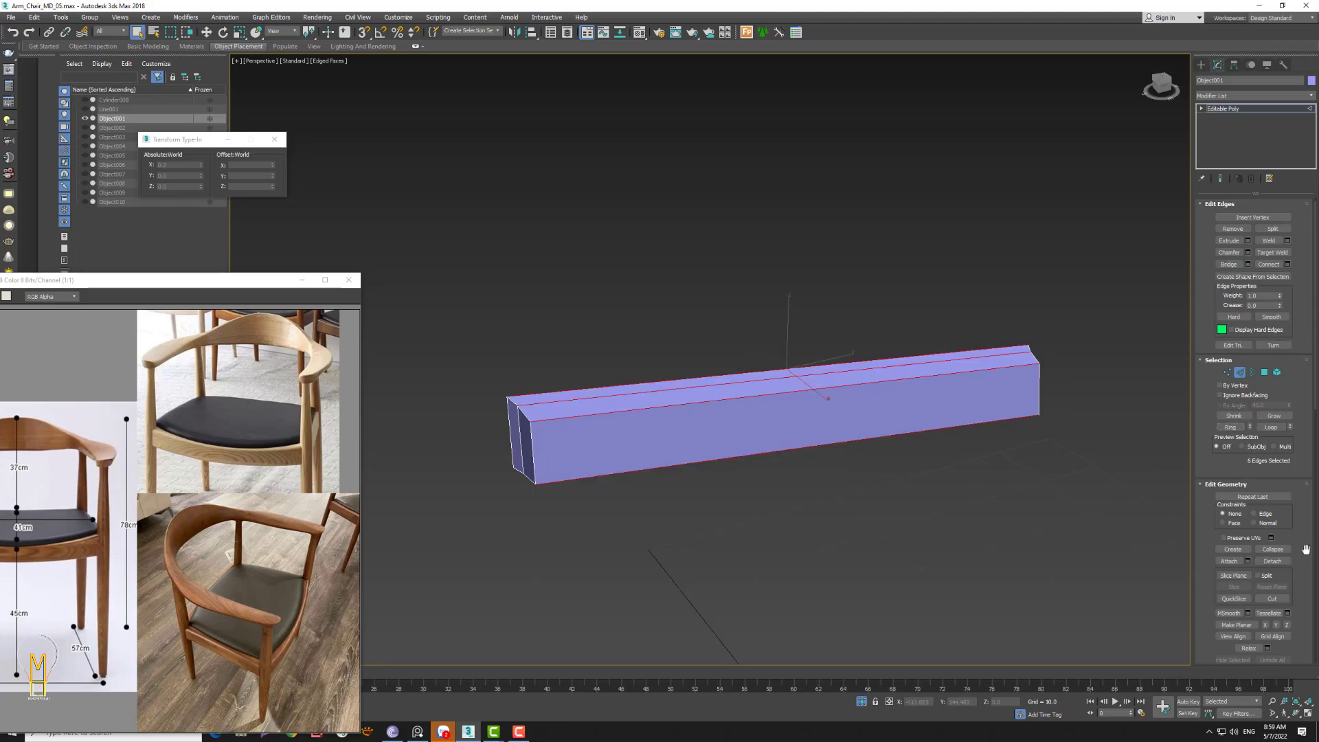
left_click(1287, 264)
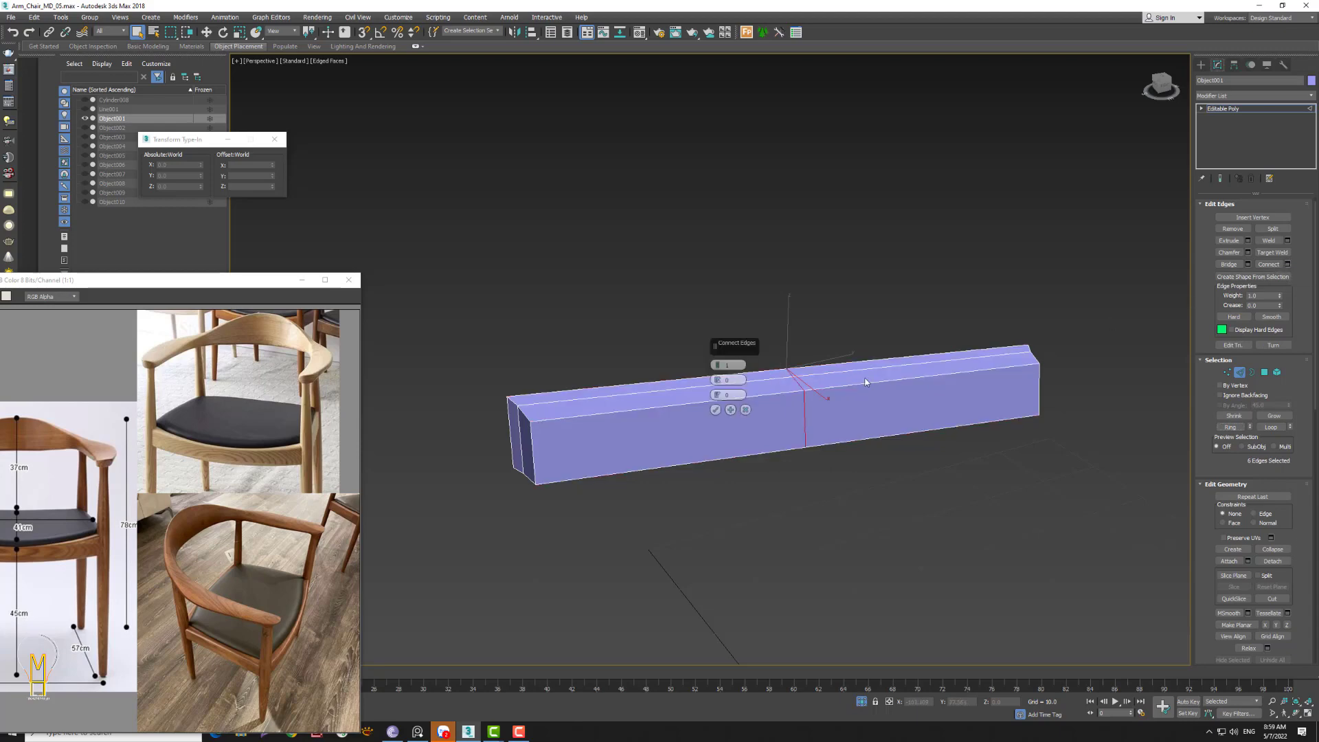
left_click_drag(718, 367, 707, 215)
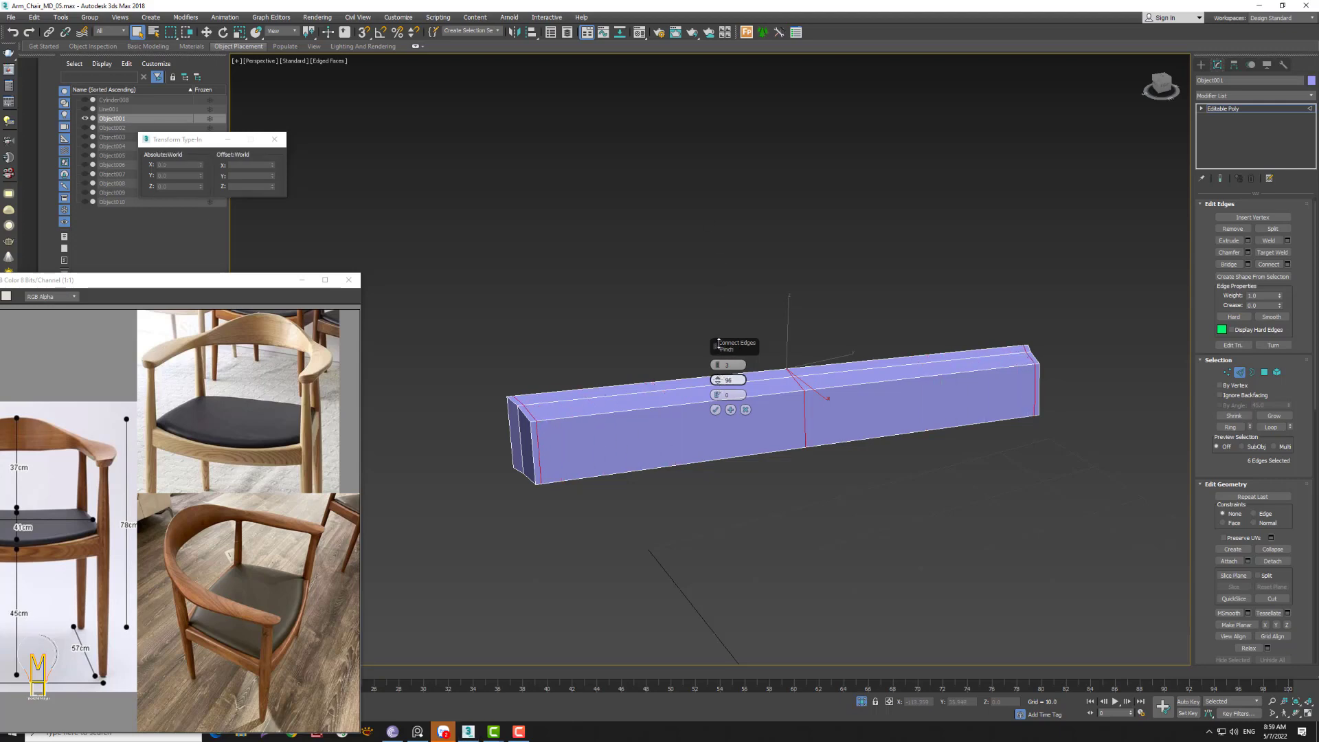
left_click_drag(708, 215, 718, 364)
left_click(715, 409)
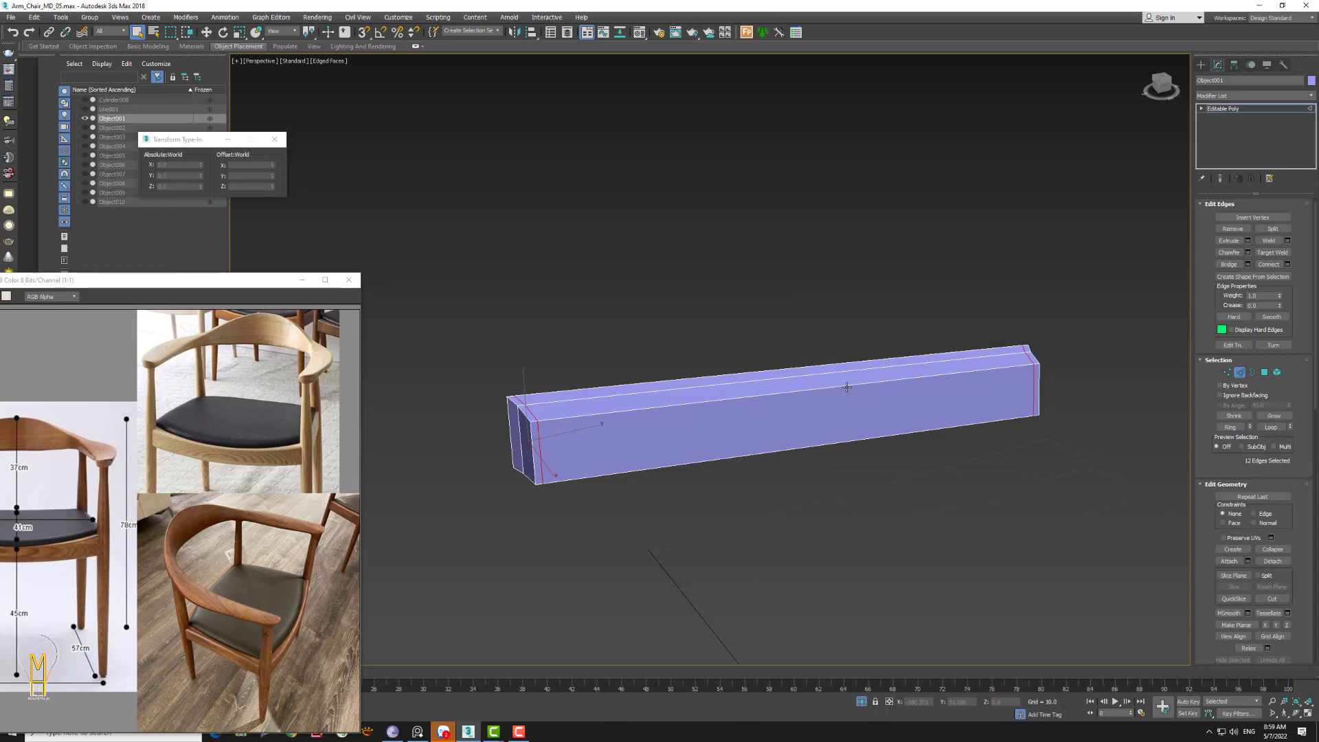
- Add two lengthwise support loops with pinch 76 along the rail, then deselect
left_click(1037, 391)
left_click(1229, 426)
left_click(1287, 264)
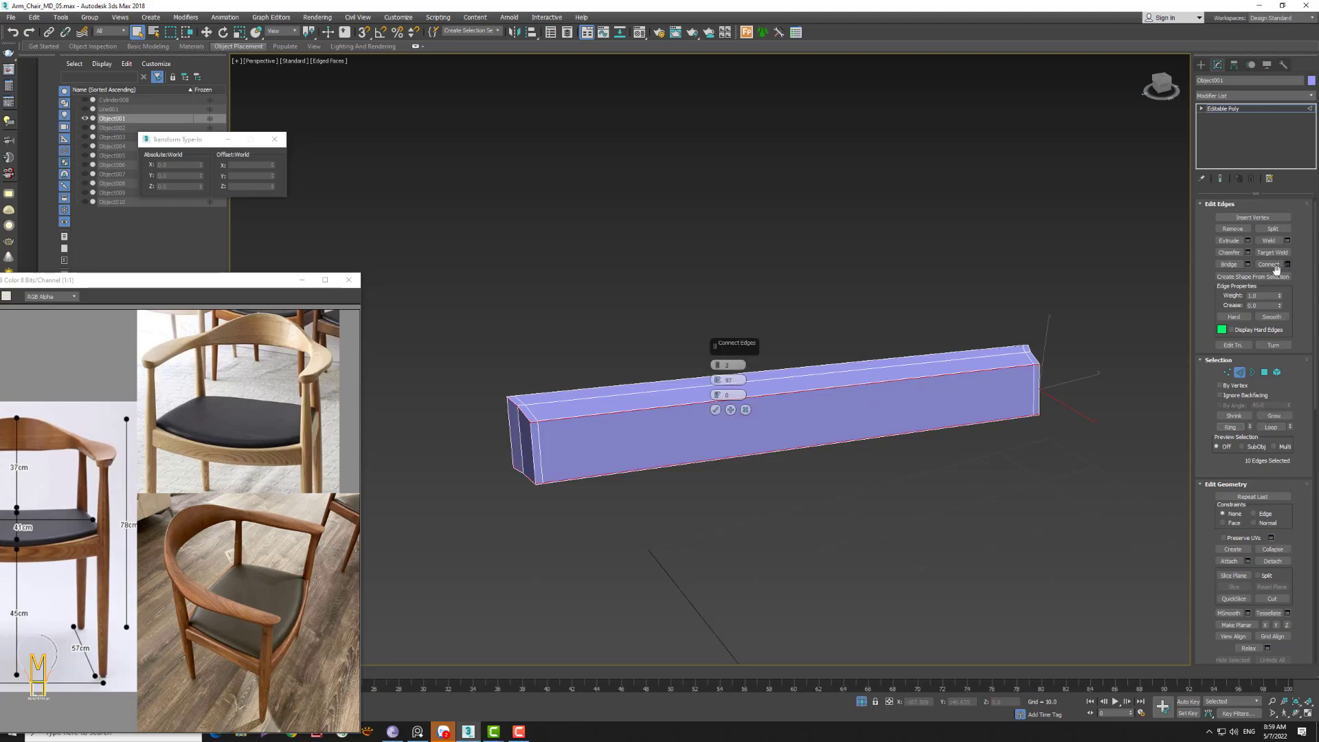
left_click_drag(717, 380, 723, 419)
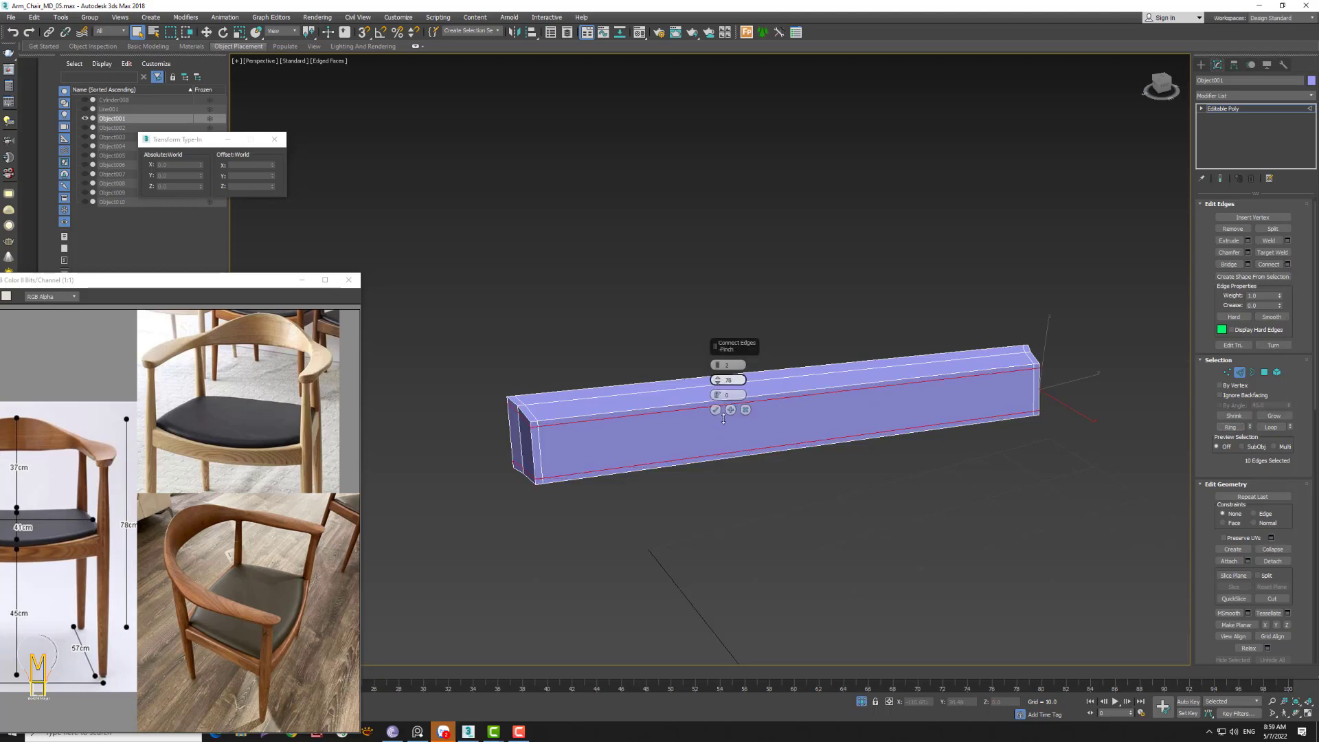
left_click(715, 410)
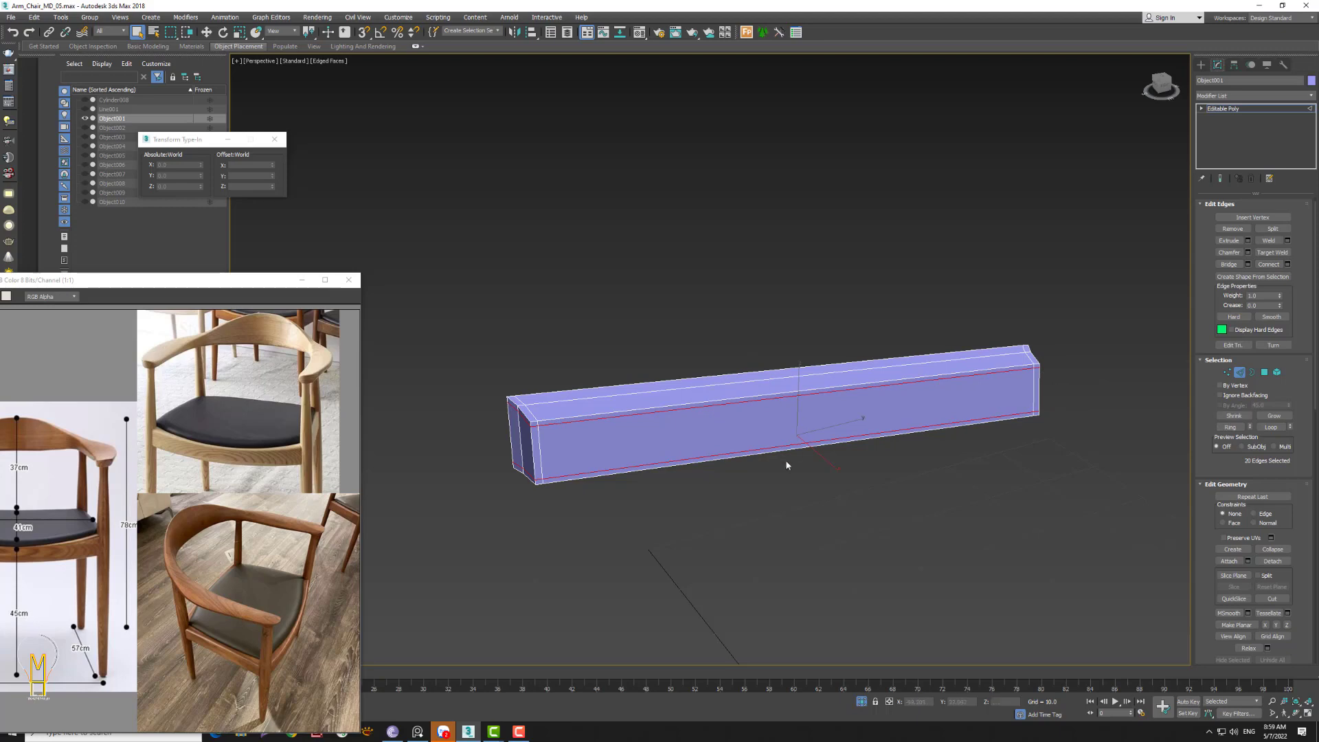
mouse_move(786, 465)
middle_mouse_down("alt")
mouse_move(853, 414)
mouse_move(883, 418)
mouse_move(772, 462)
mouse_move(843, 440)
middle_mouse_up("alt")
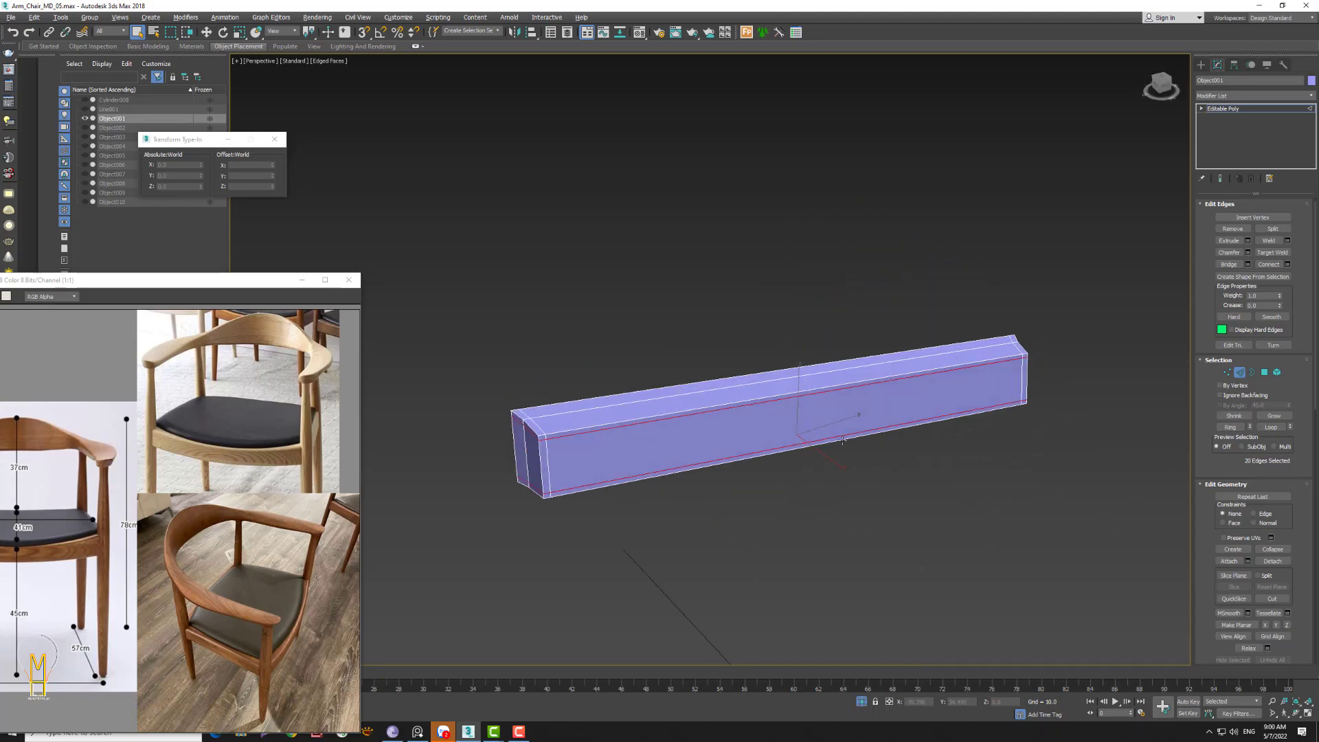
left_click(835, 406)
- Add TurboSmooth to the side seat rail at object level
left_click(1240, 372)
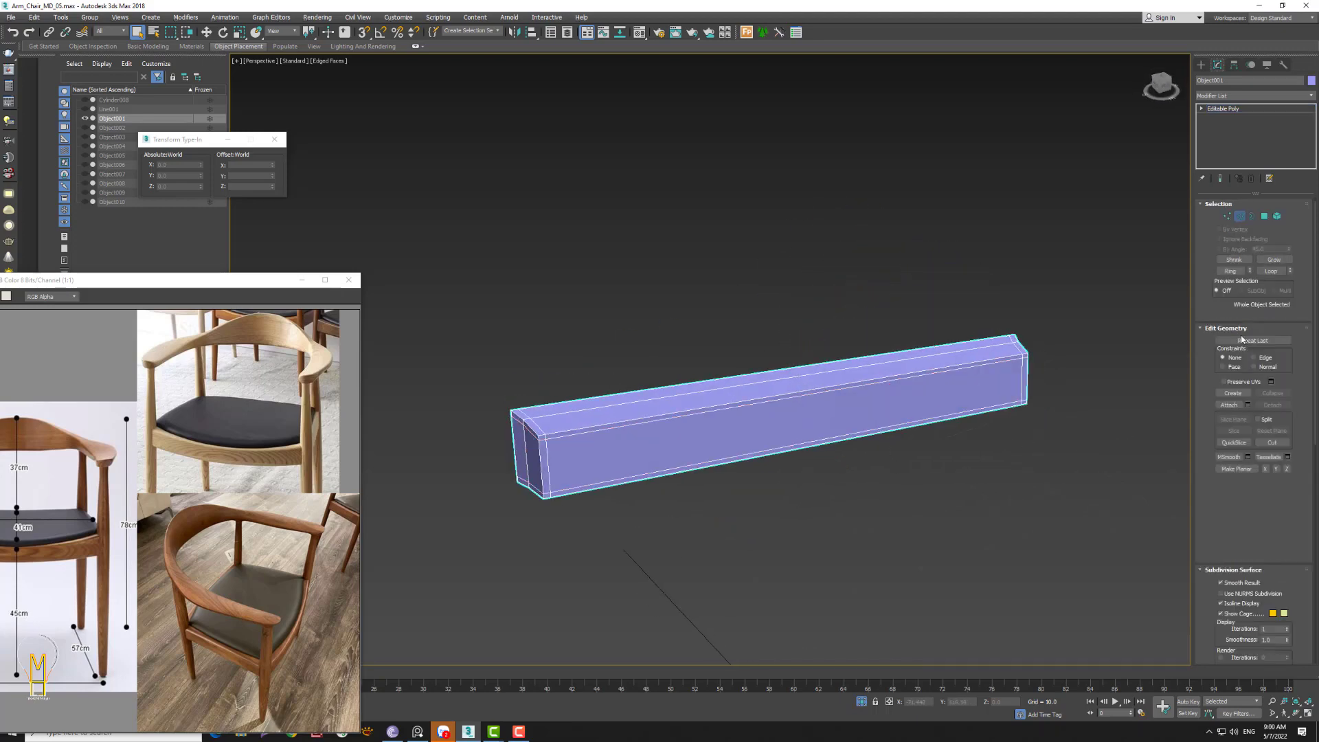
left_click(1253, 96)
key("t")
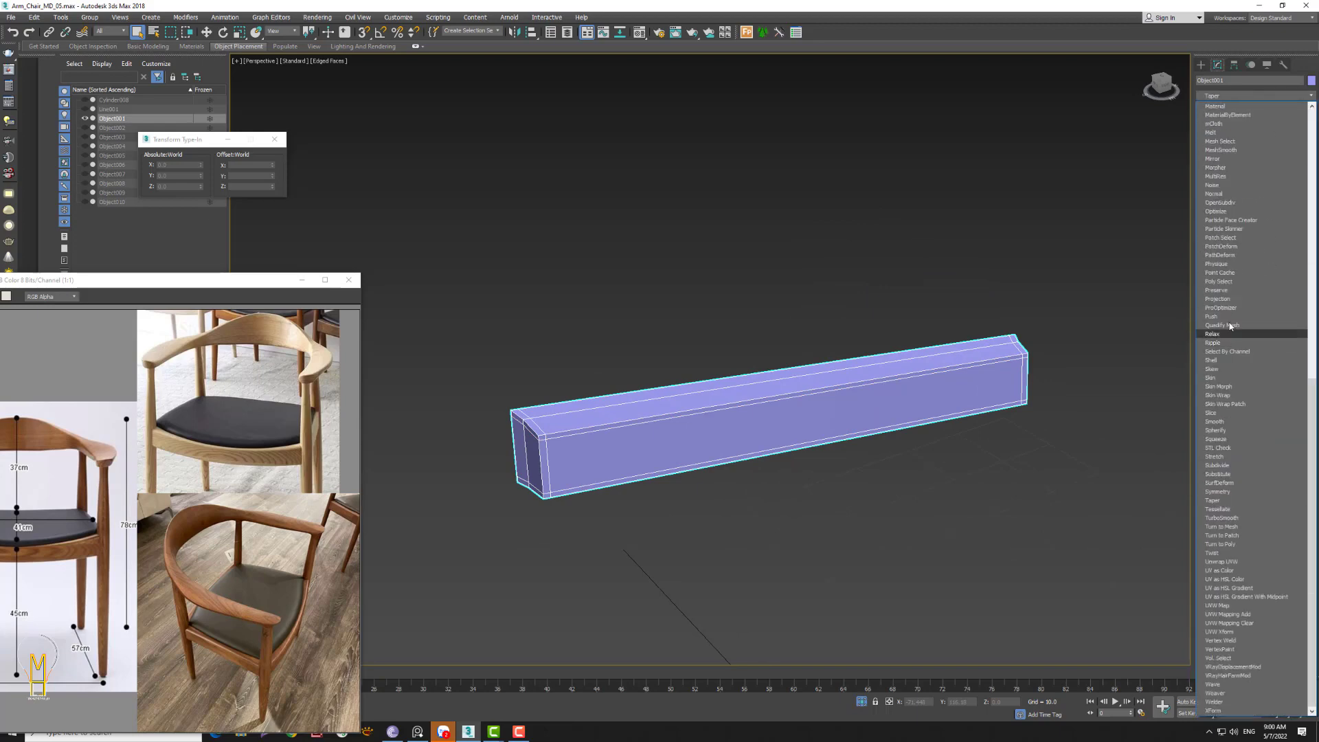
left_click(1236, 519)
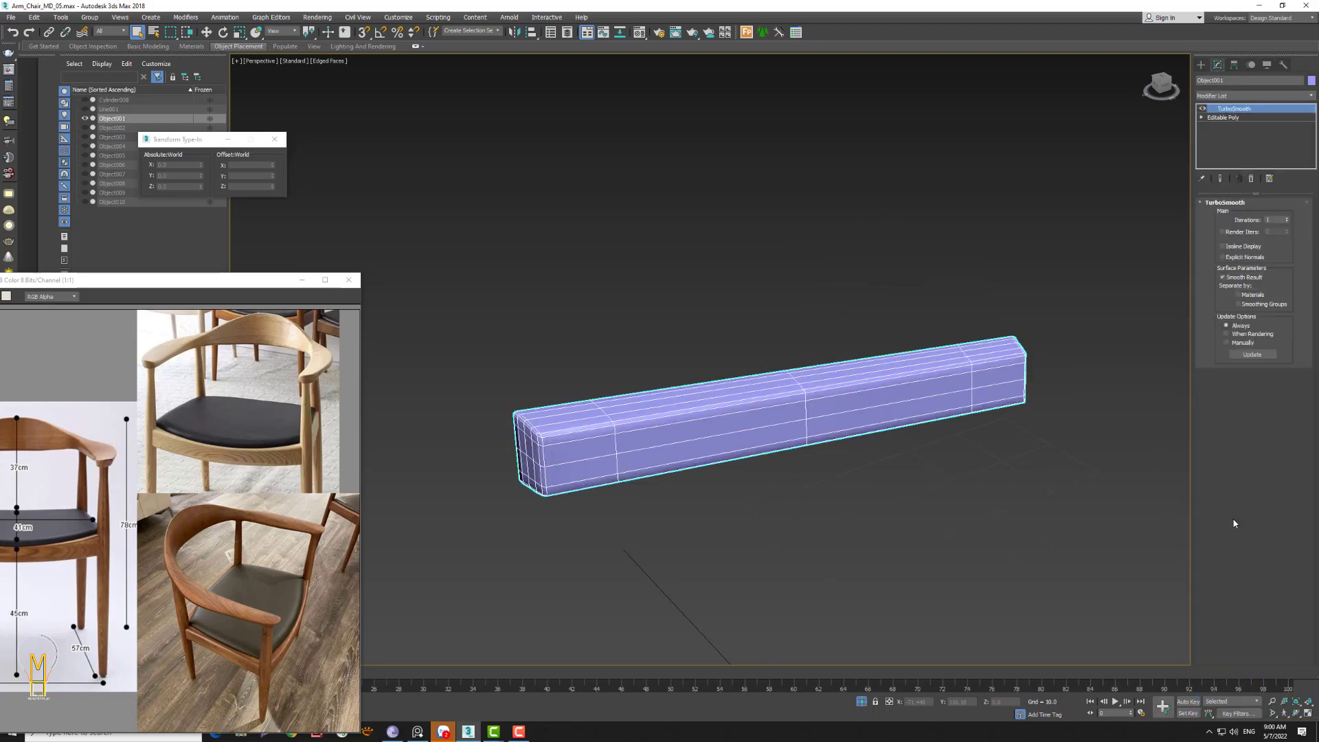
- Unhide the chair, mirror a copy of the rail across the seat, and zero the backrest's Z
left_click(860, 702)
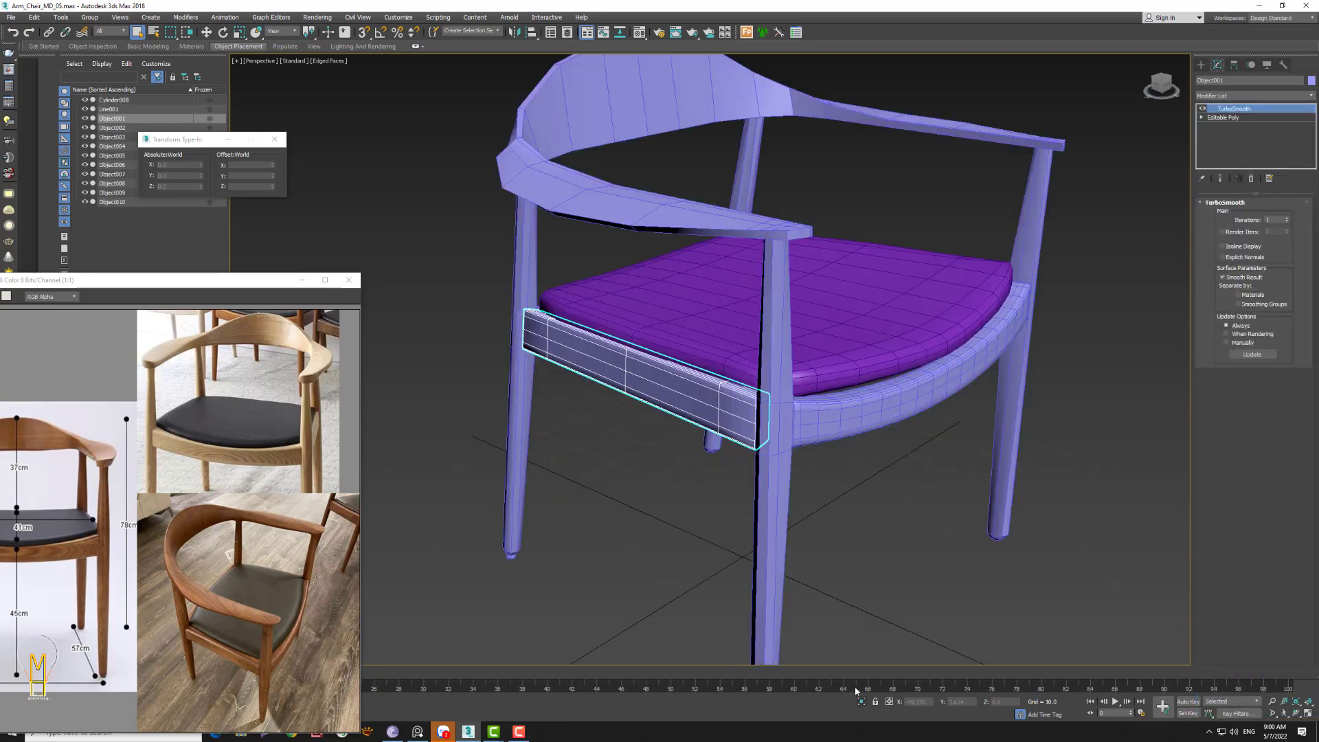
middle_click_drag(757, 479, 790, 437, "alt")
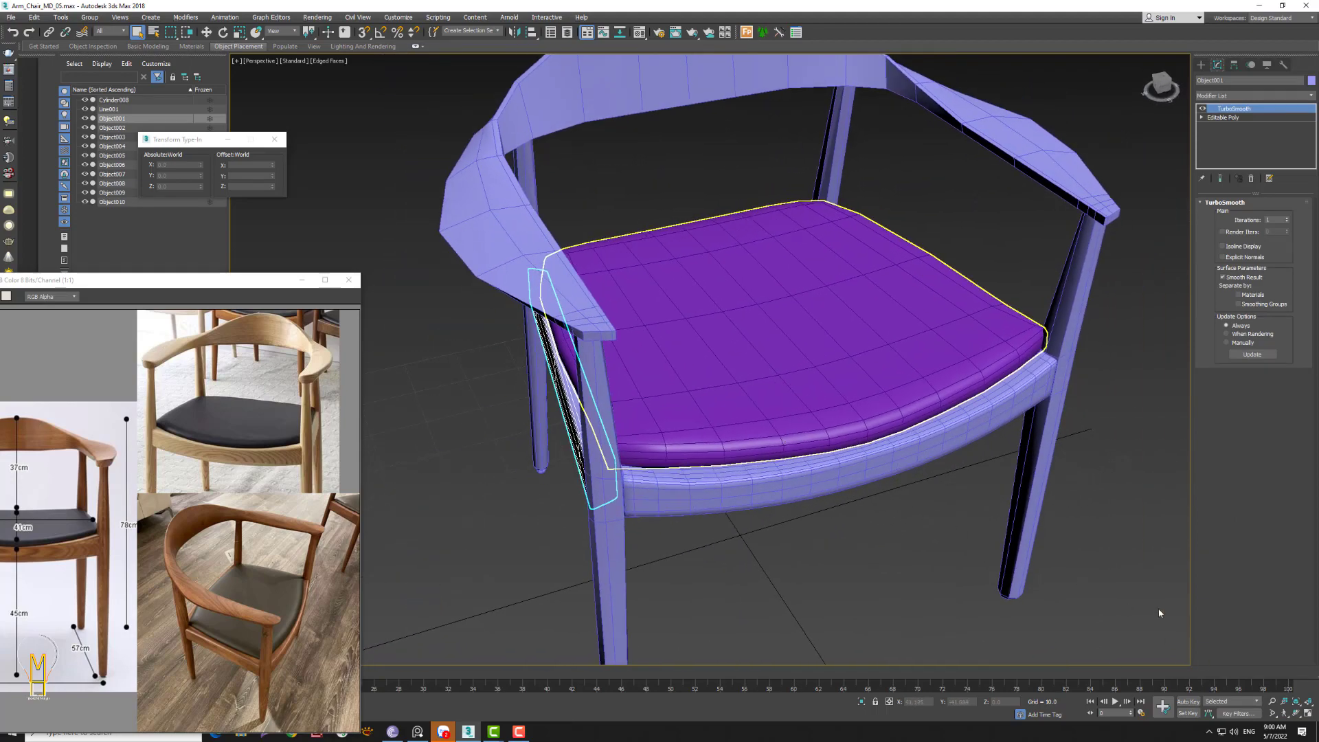
left_click(516, 32)
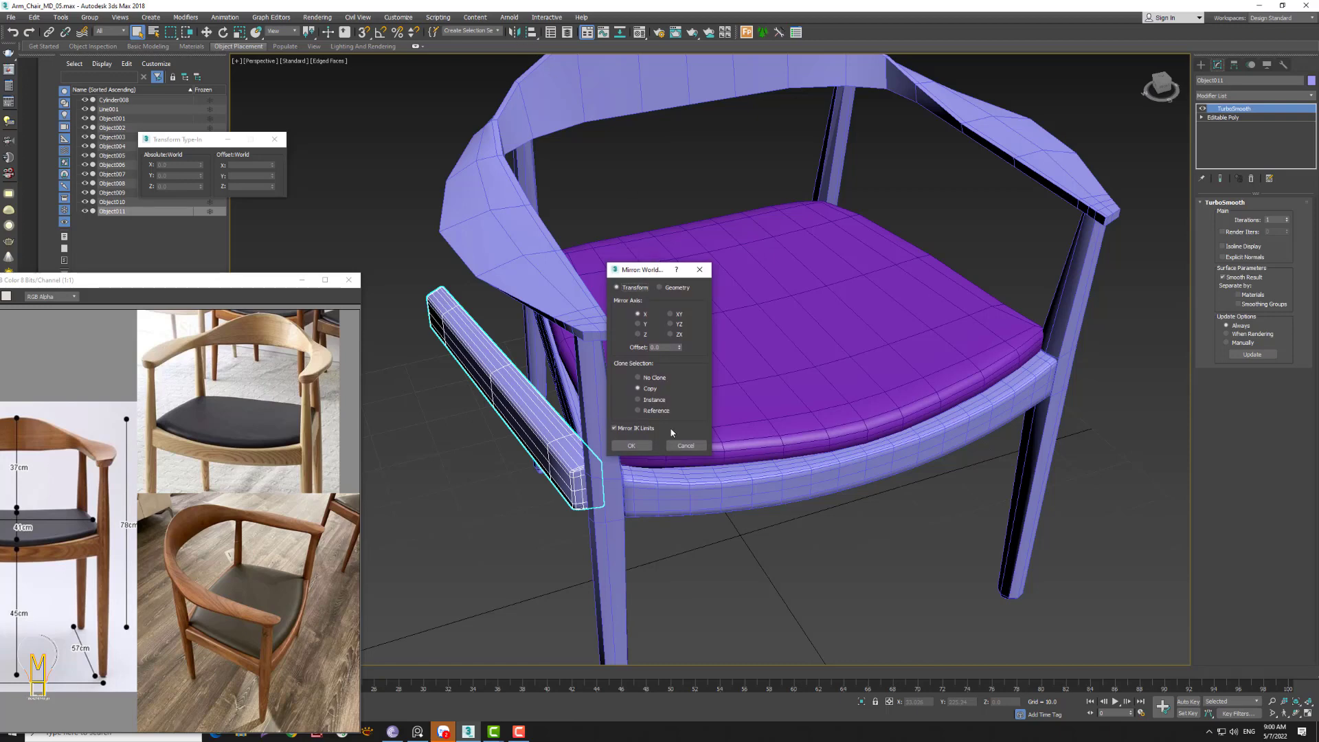
left_click(693, 450)
middle_click_drag(694, 450, 755, 428, "alt")
left_click(206, 32)
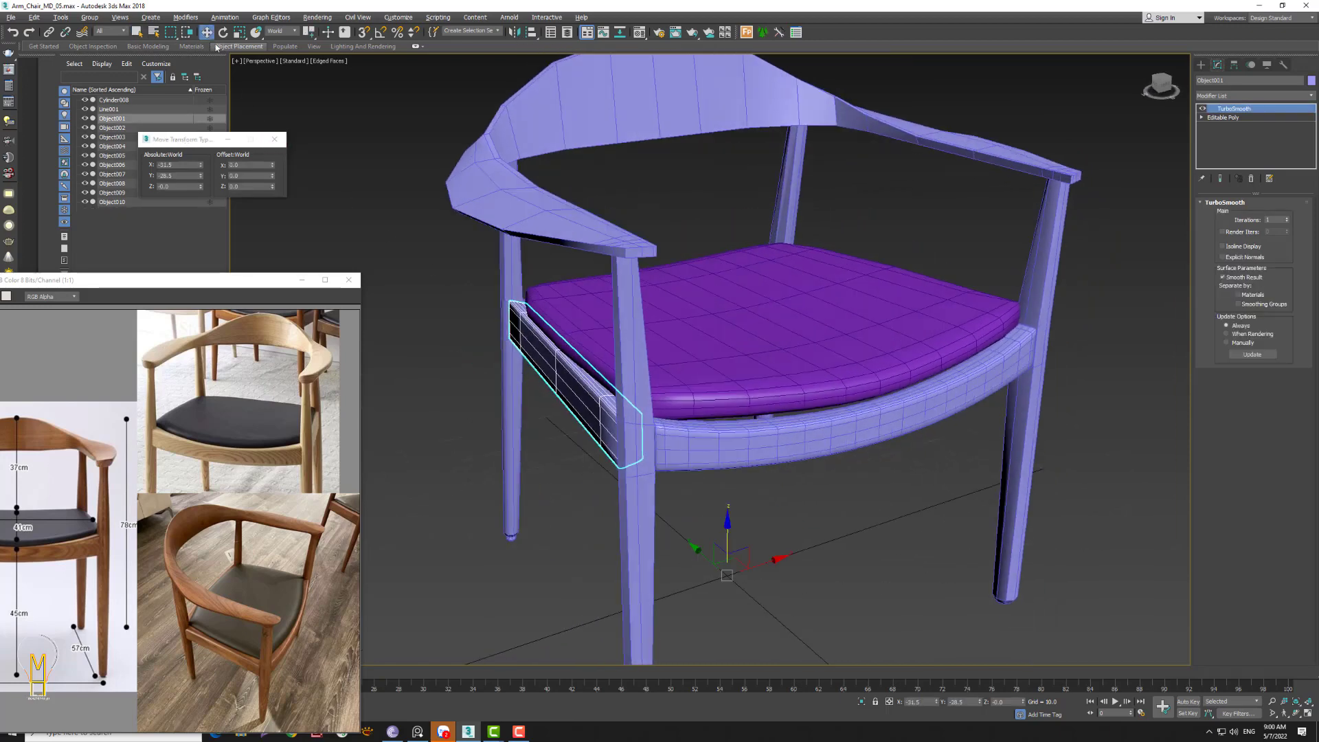
left_click(517, 34)
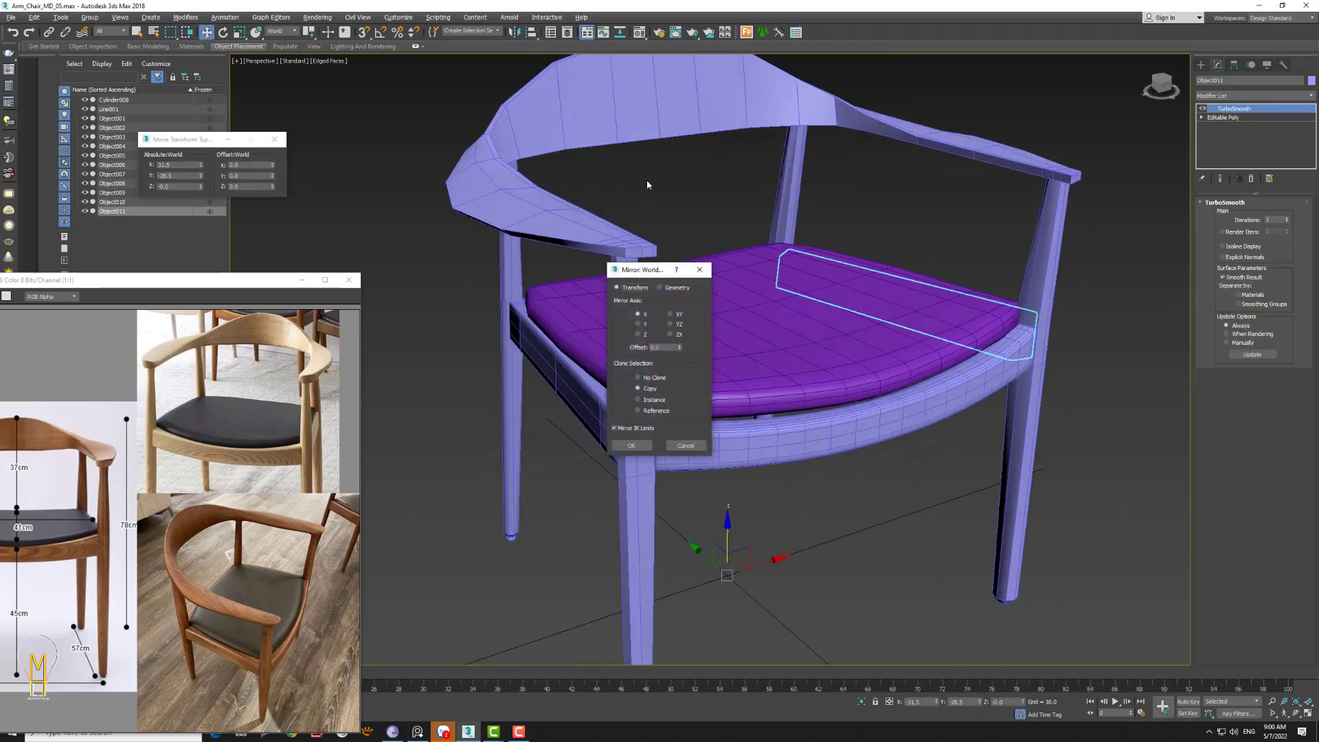
left_click(642, 444)
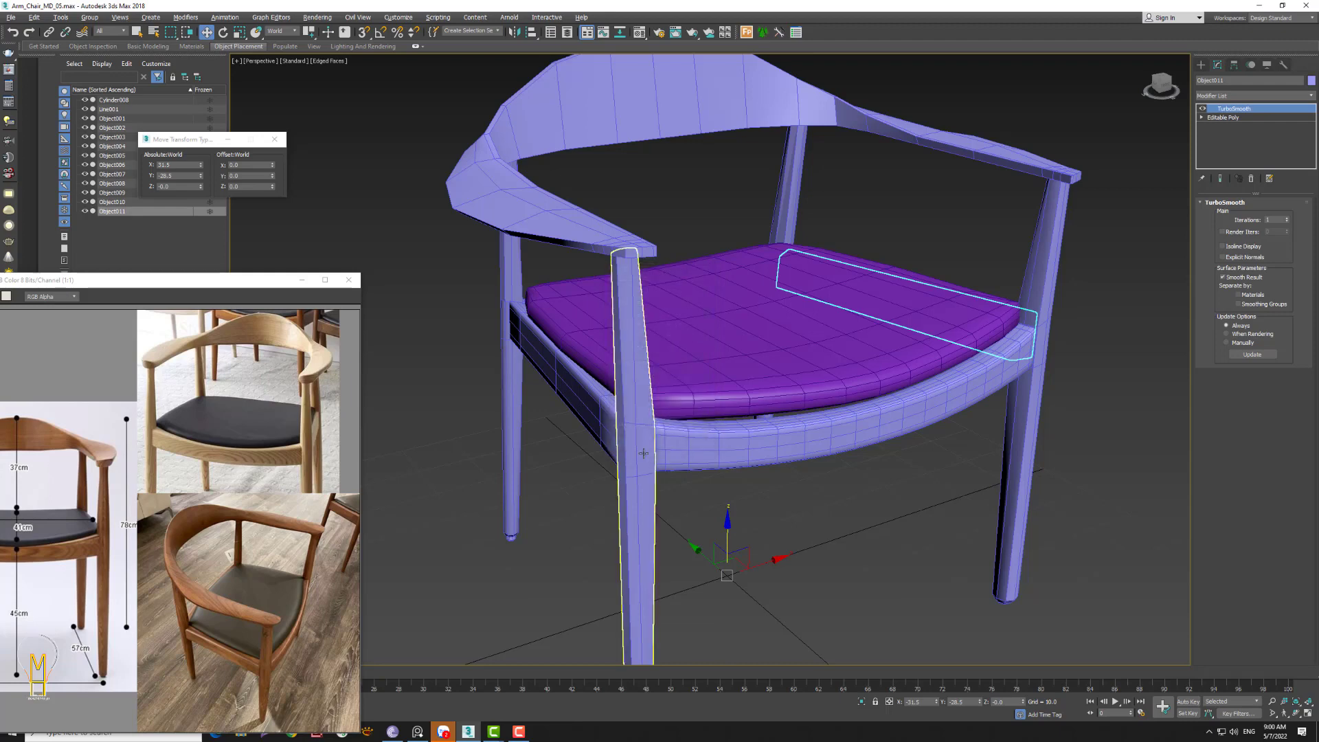
left_click(788, 522)
left_click(584, 223)
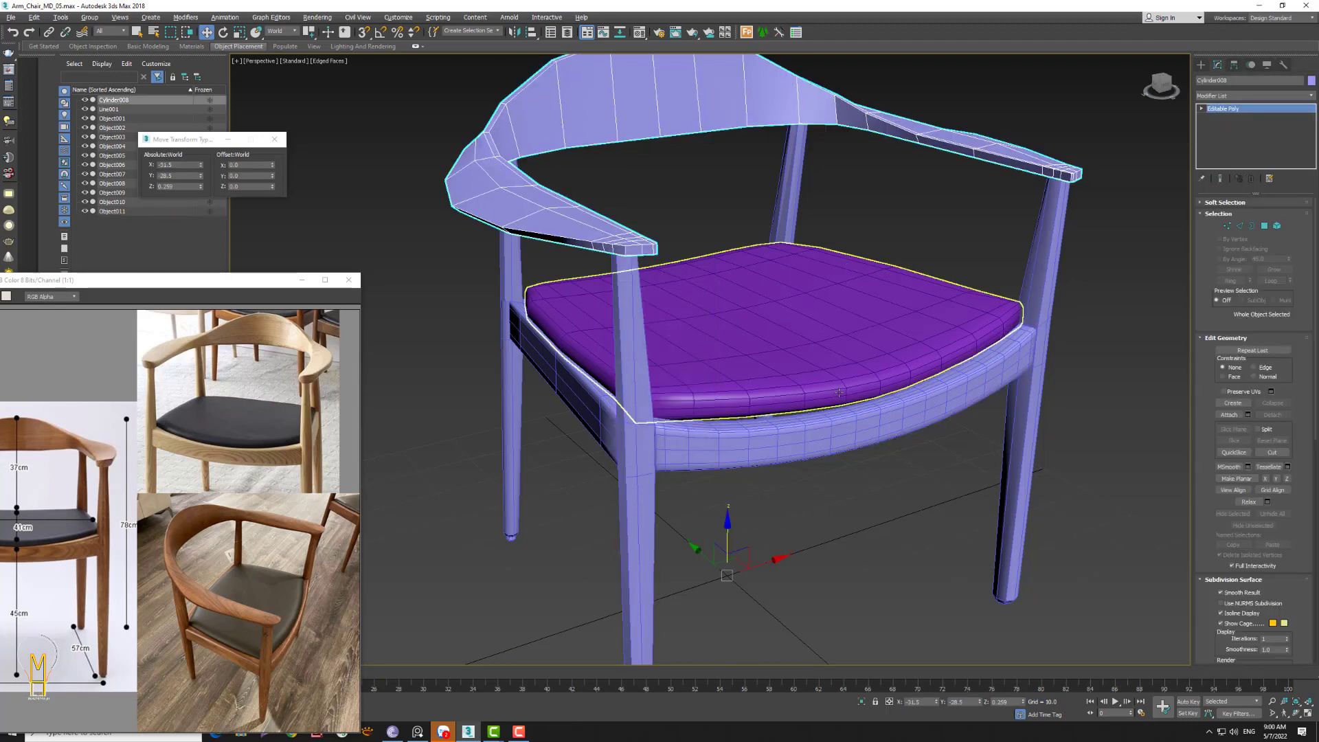
right_click(588, 227)
- Isolate the backrest-and-arm piece and enter vertex editing with the Move tool
left_click(861, 701)
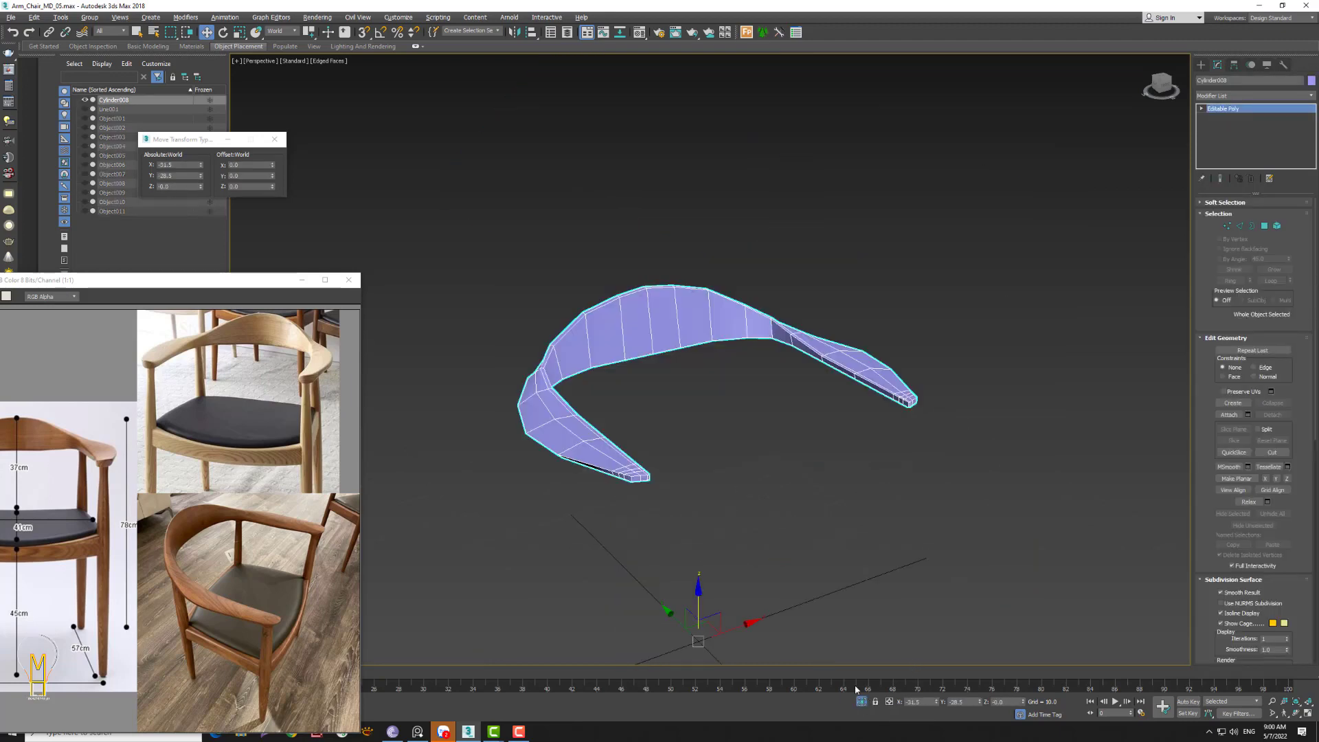
scroll(751, 495, "down", 2)
middle_click_drag(750, 494, 827, 421, "alt")
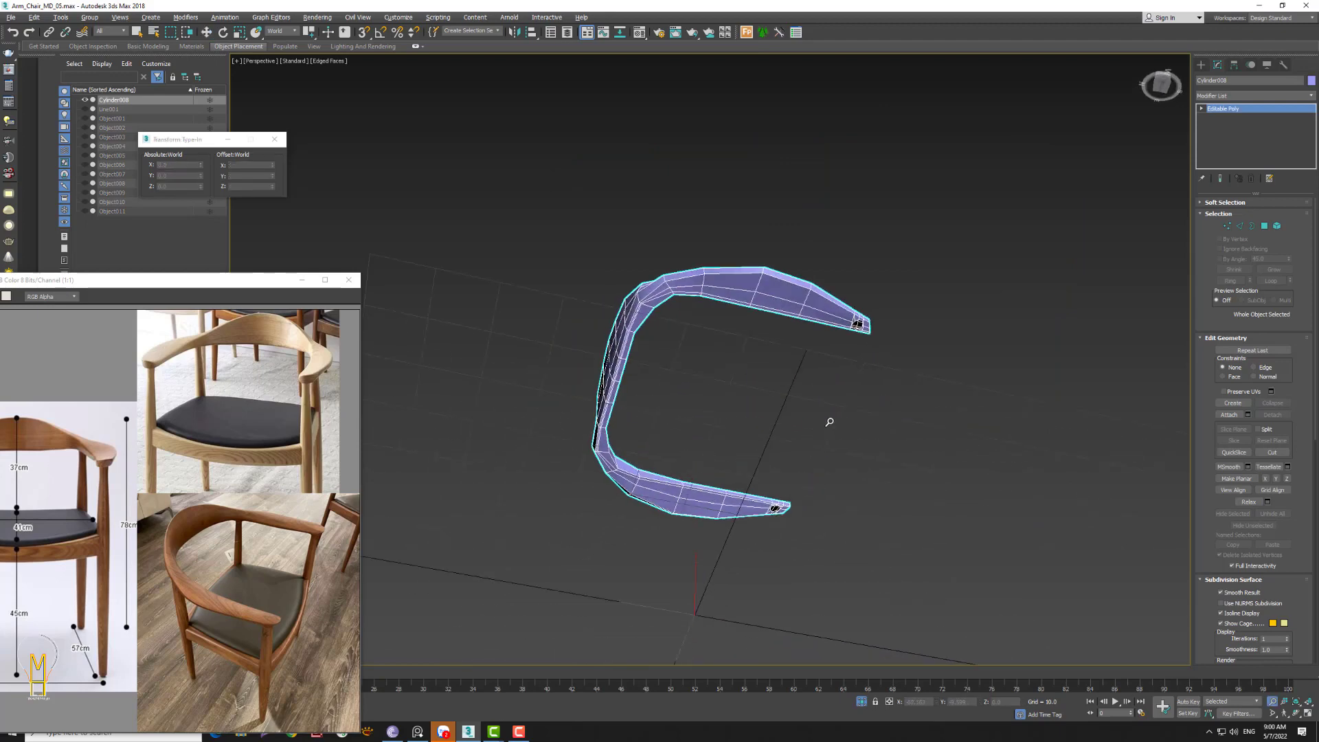
scroll(618, 333, "up", 5)
scroll(618, 333, "up", 2)
scroll(662, 348, "up", 1)
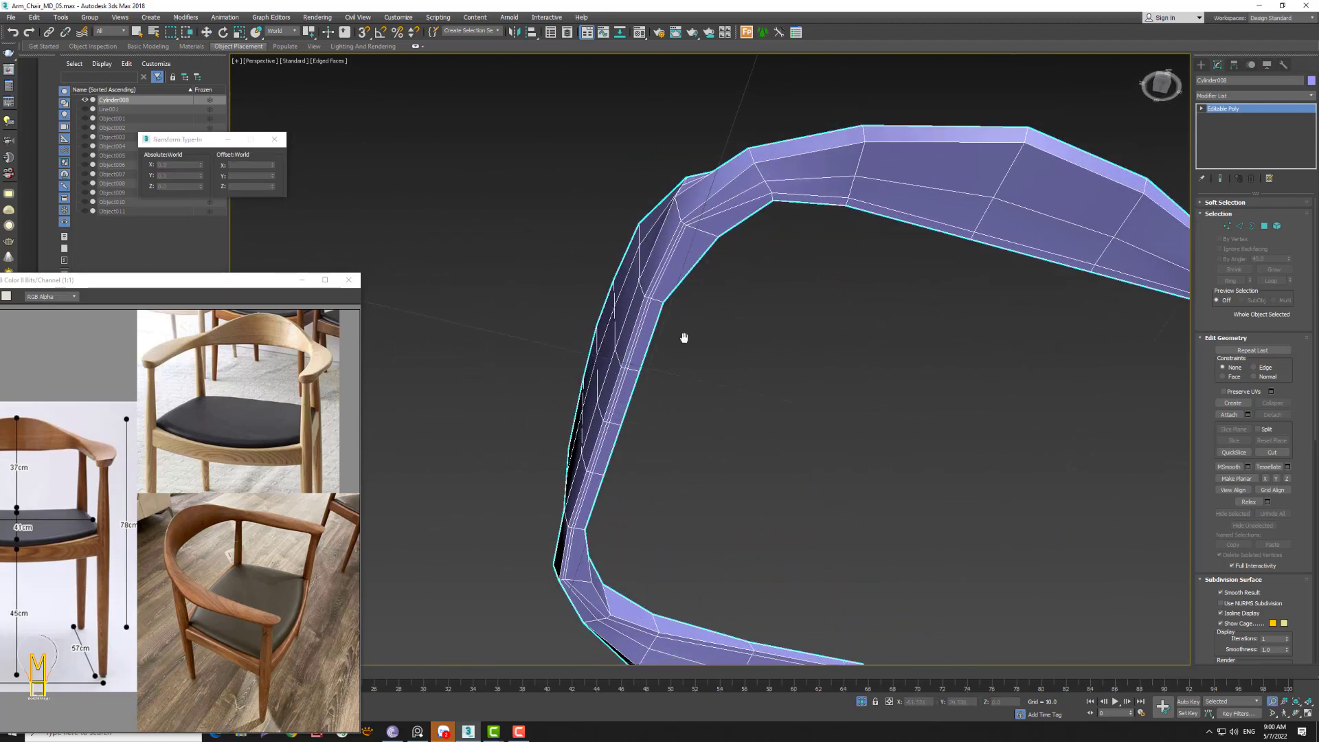
key("w")
left_click(1228, 227)
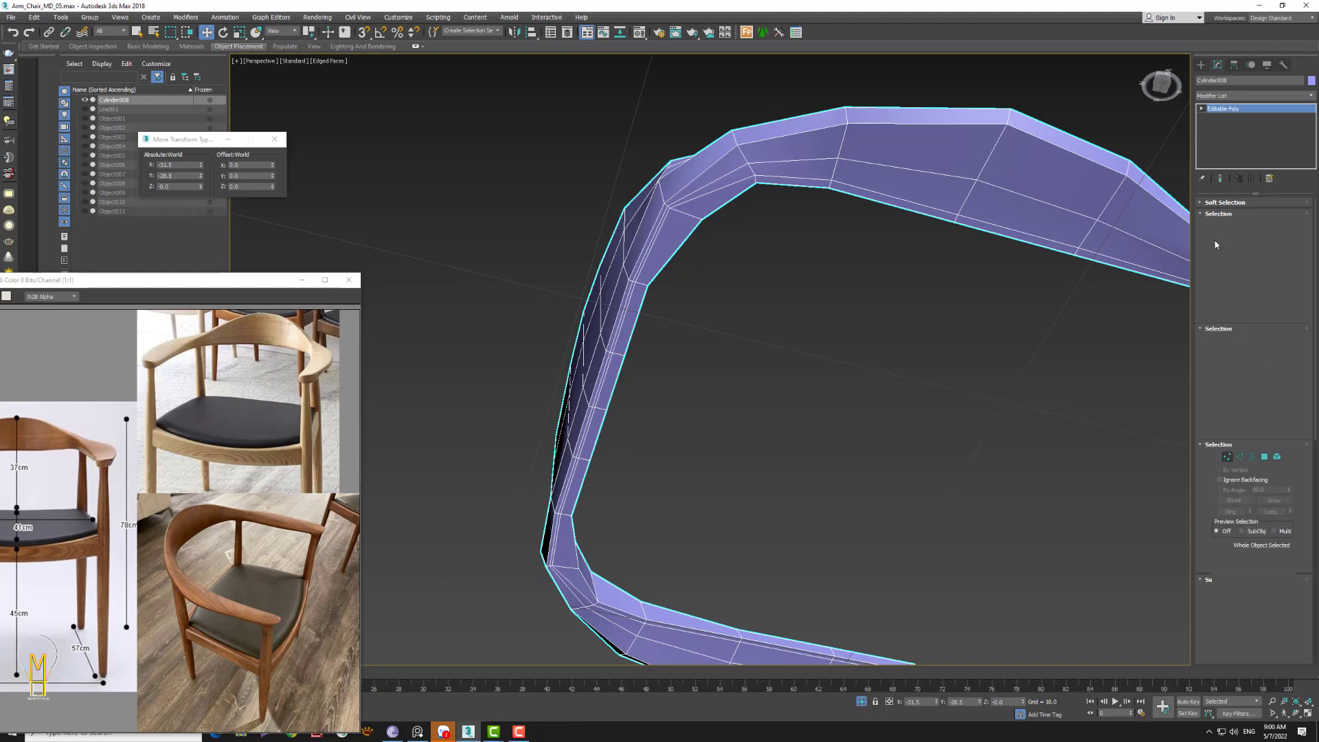
scroll(1289, 562, "down", 1)
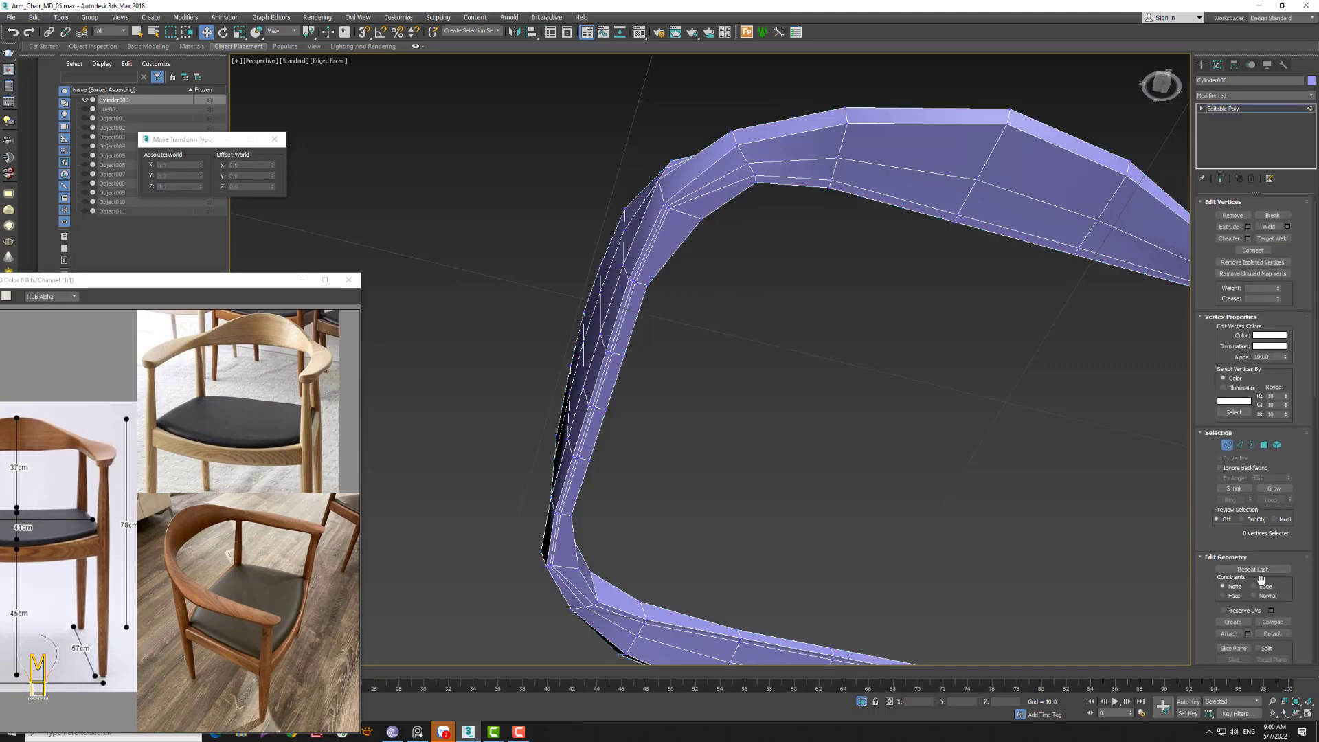
- Pick vertices along the arm's bend to locate the stray ones
left_click(668, 207)
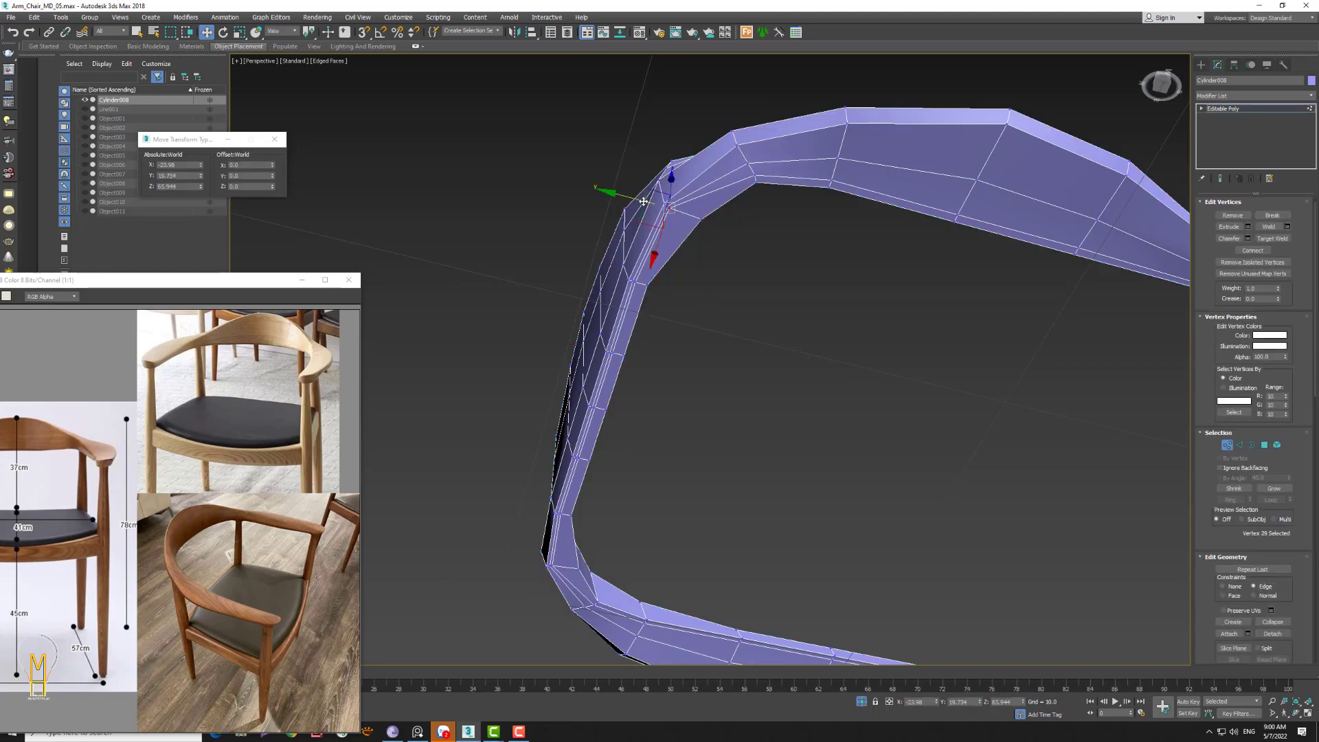
left_click(632, 281)
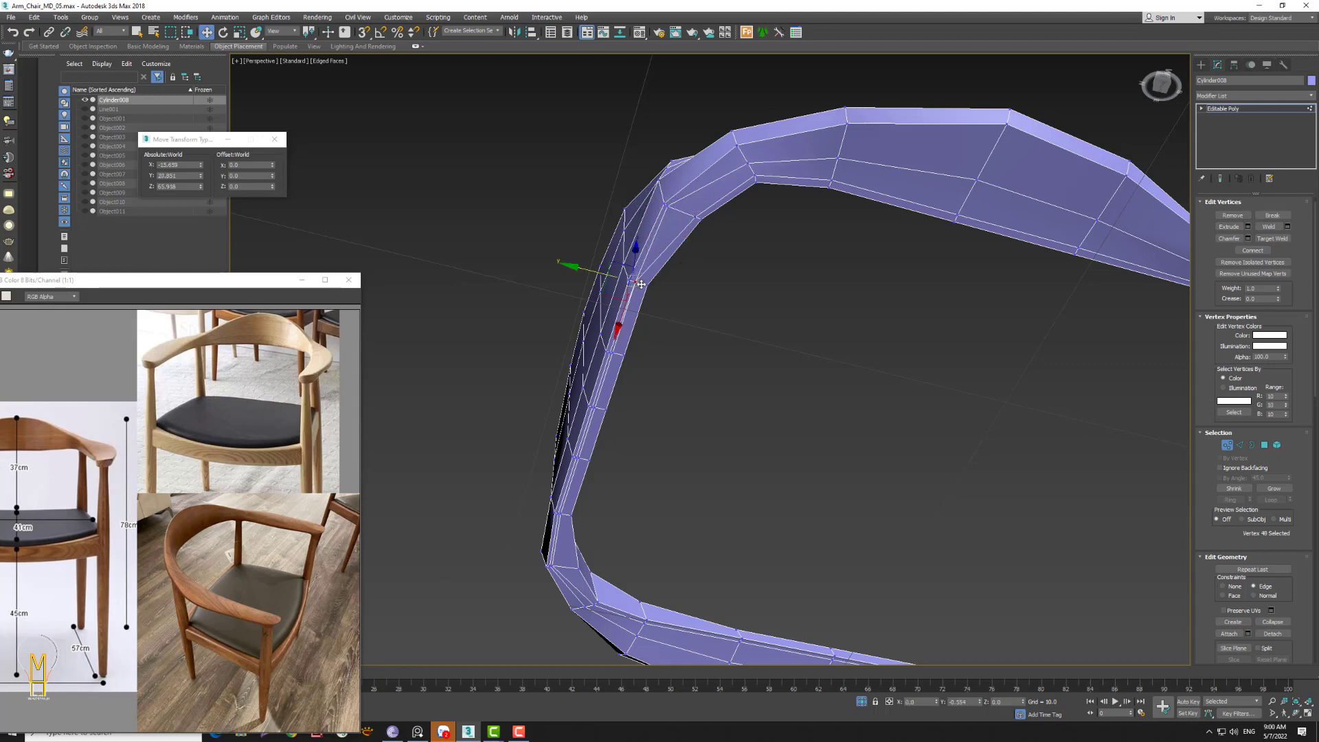
key("q")
key("w")
scroll(649, 287, "up", 2)
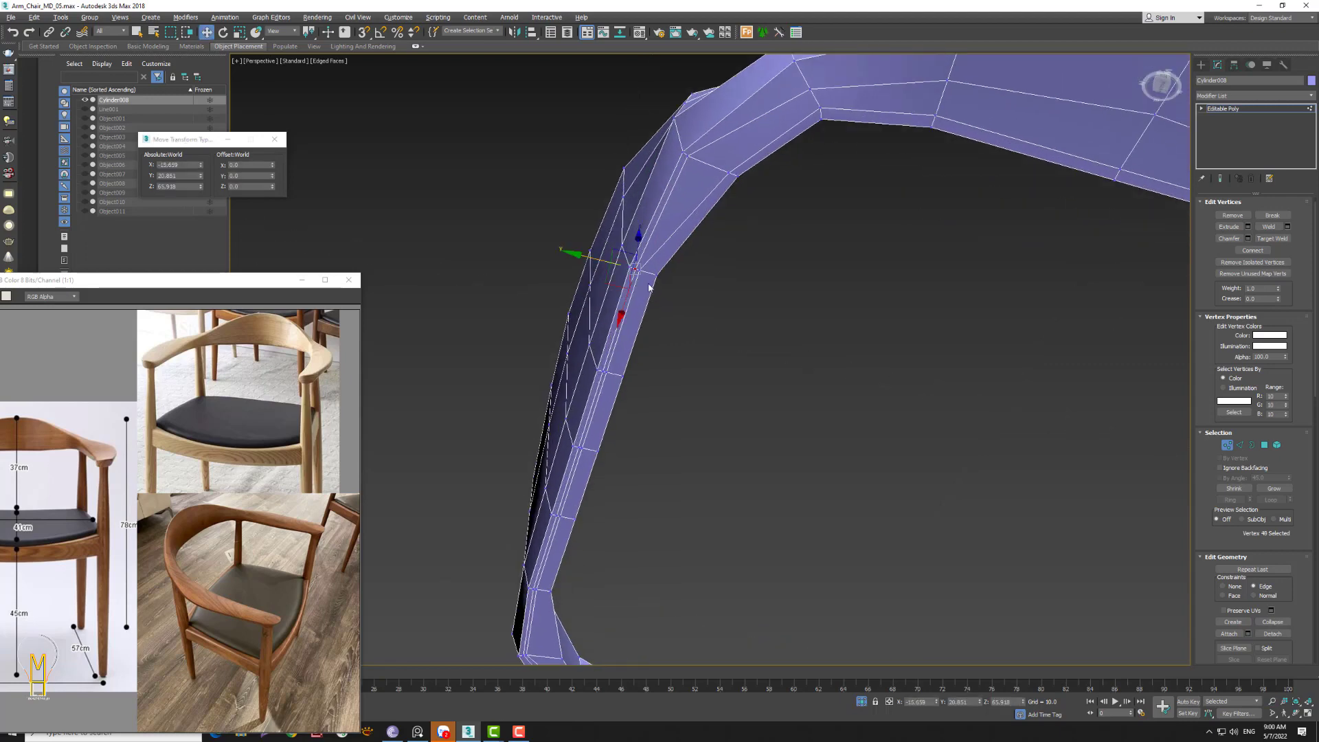
left_click(653, 274)
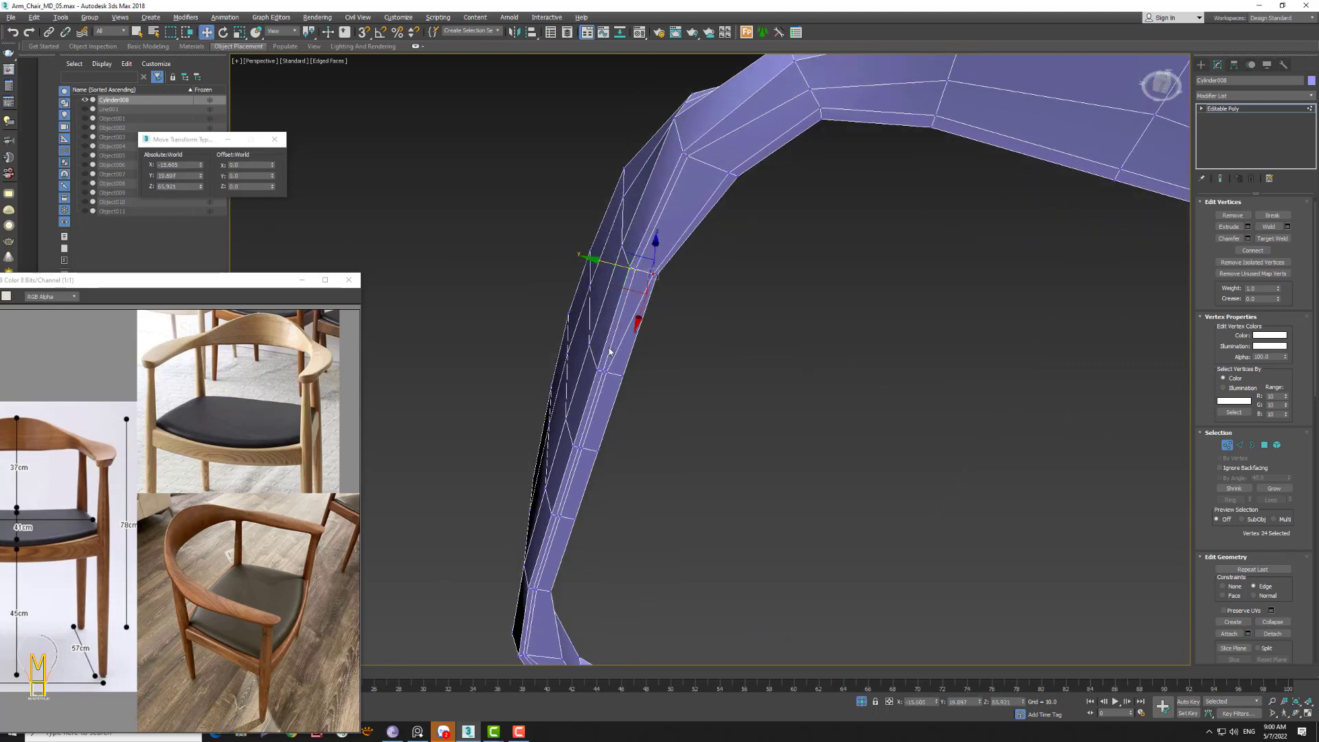
left_click(608, 372)
middle_click_drag(599, 421, 627, 338)
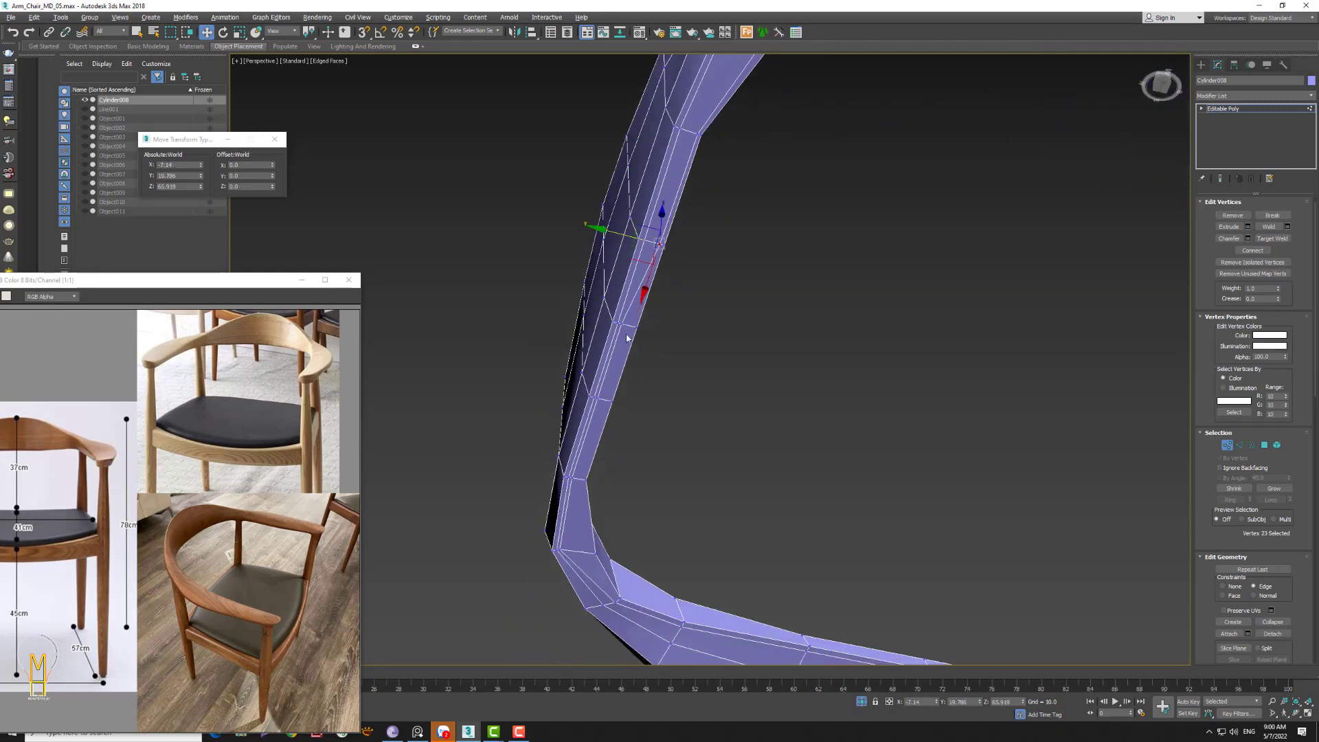
left_click(666, 336)
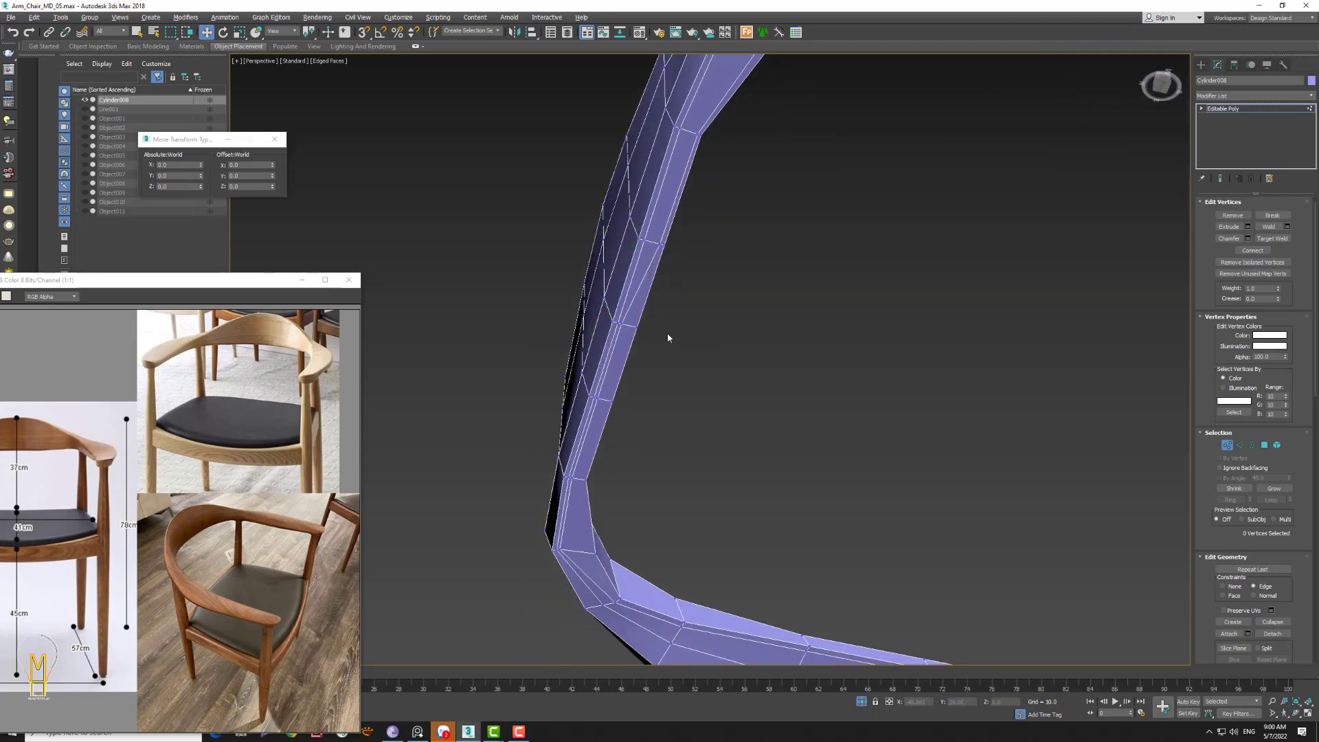
left_click(631, 327)
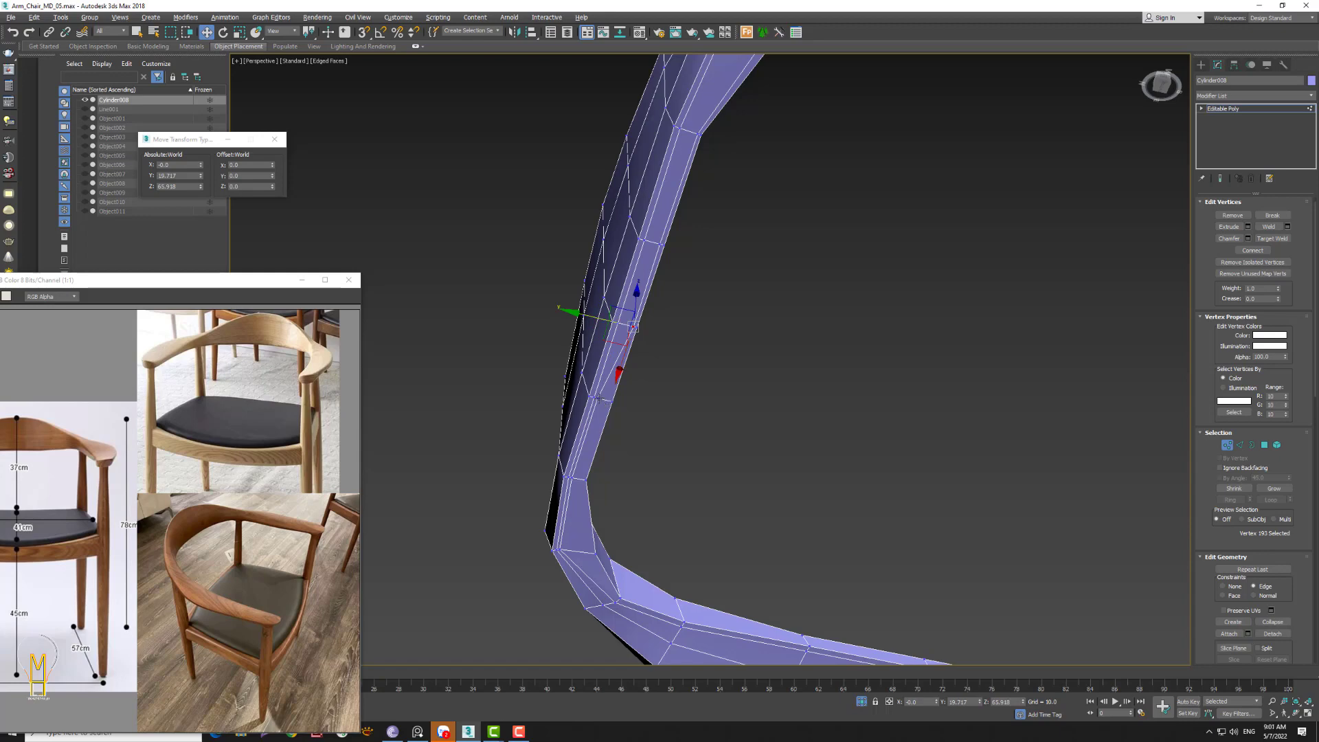
left_click(598, 398)
- Drag the stray lower-bend vertices down onto the arm's bottom edge
middle_click_drag(607, 406, 584, 342)
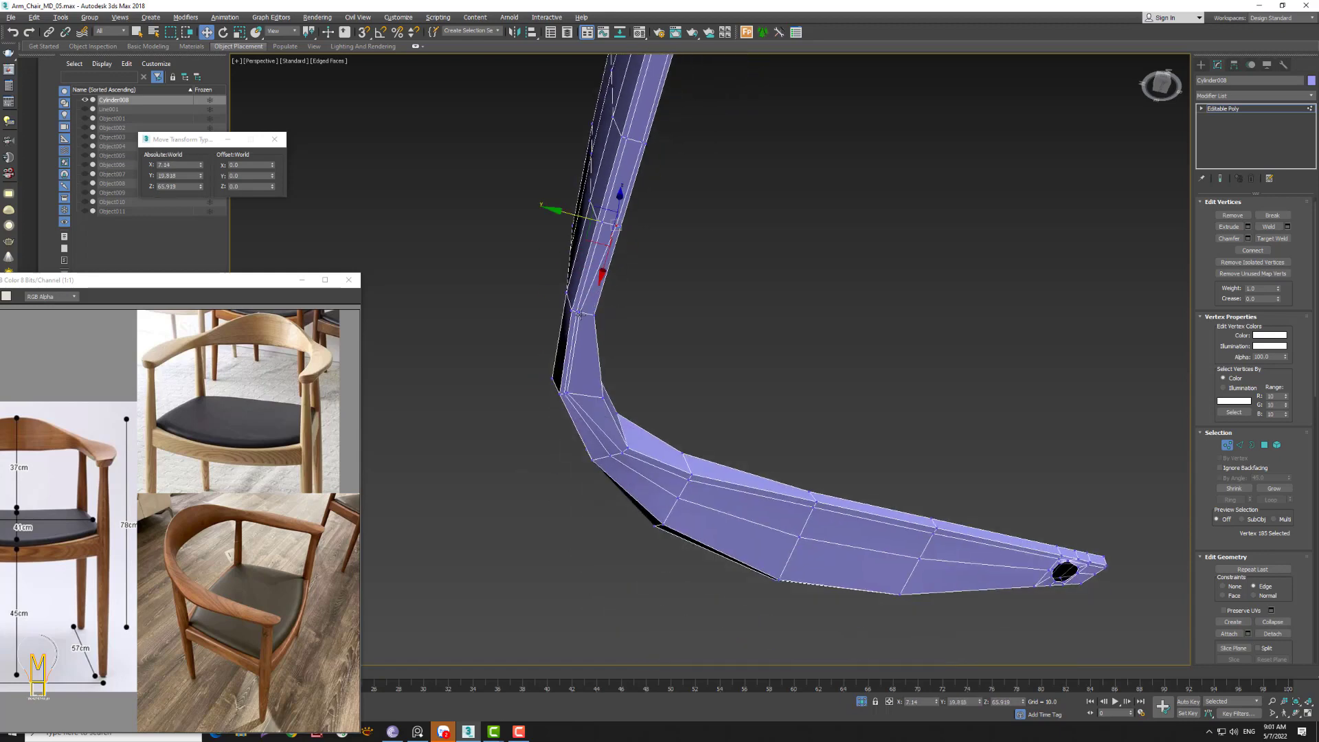
left_click(599, 397)
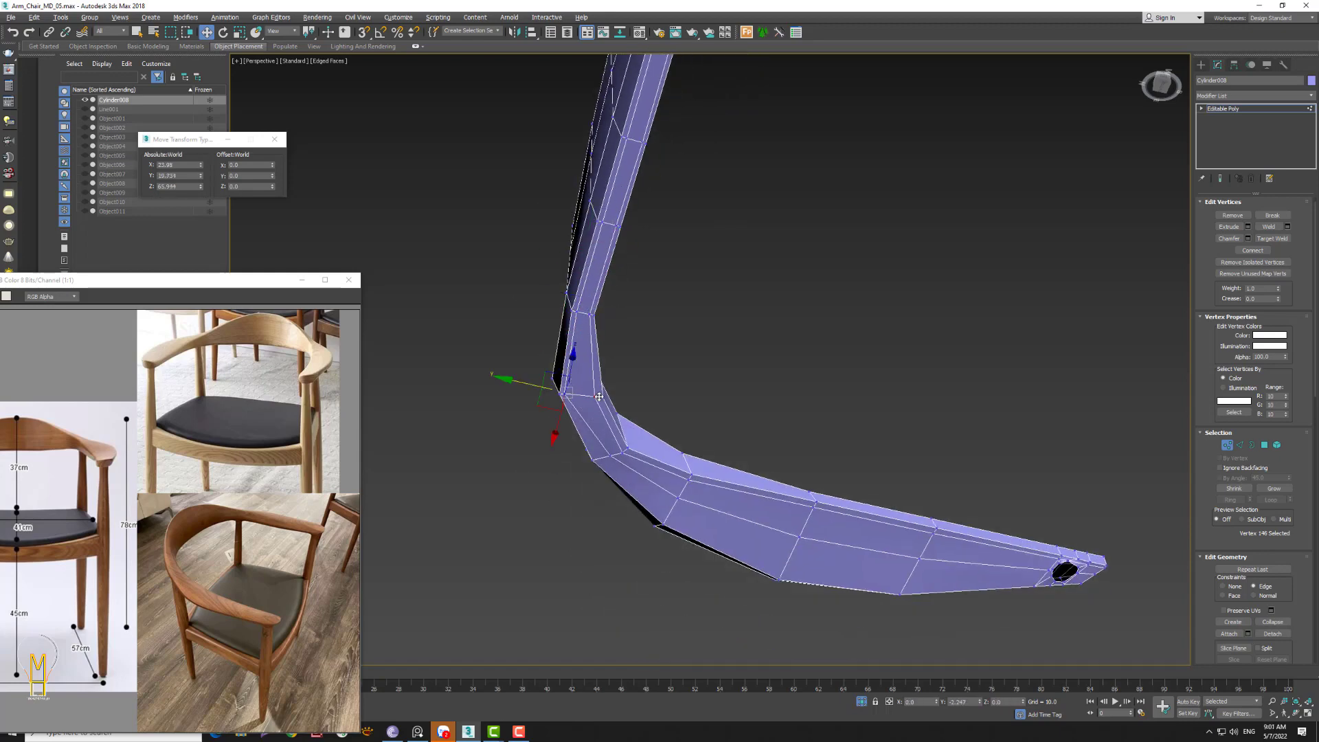
left_click(599, 397)
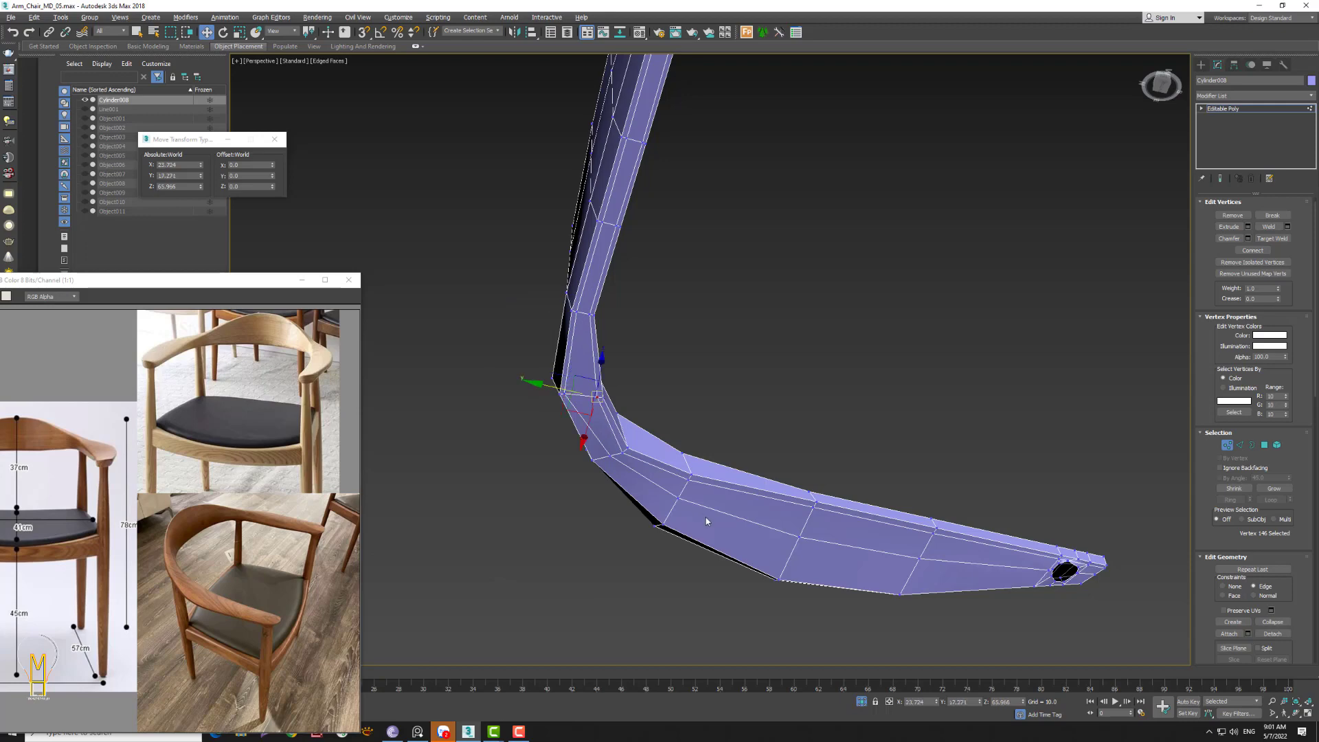
left_click(602, 459)
left_click(672, 500)
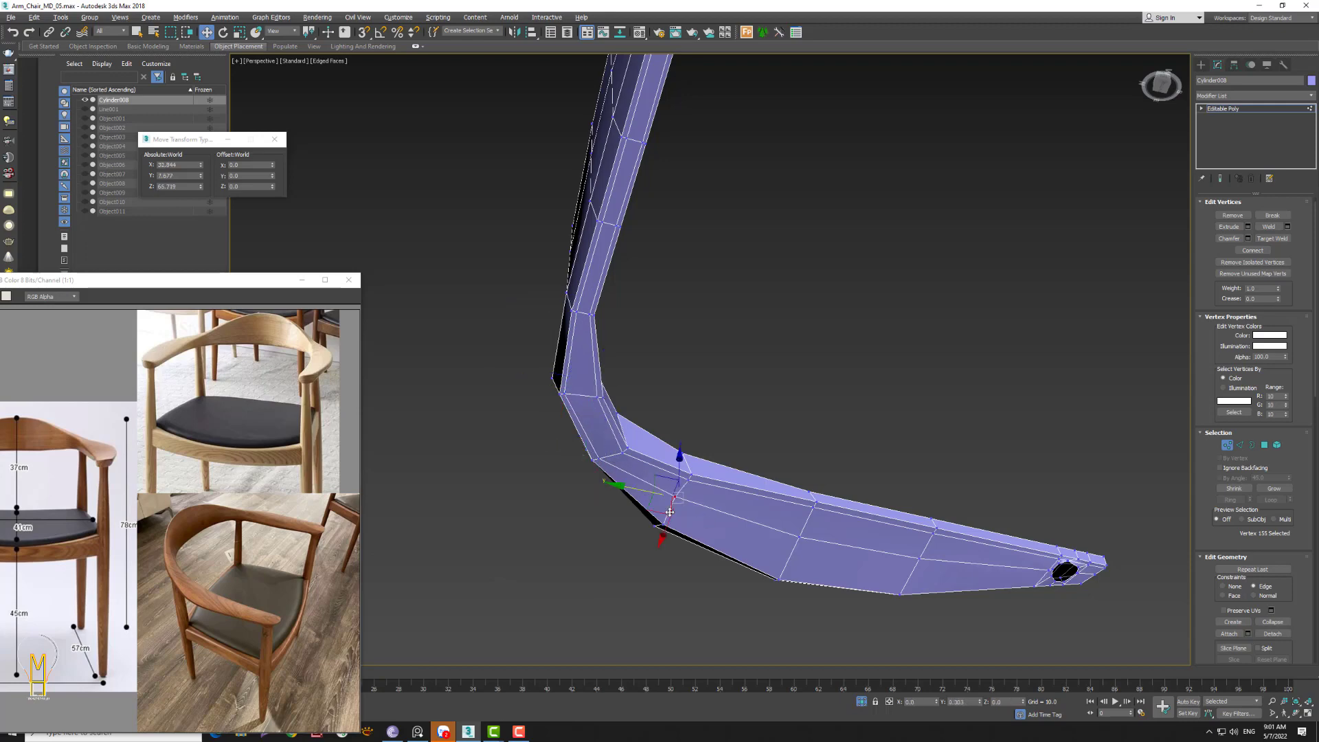
mouse_move(679, 514)
left_mouse_down()
mouse_move(688, 507)
mouse_move(658, 558)
left_mouse_up()
left_click(795, 537)
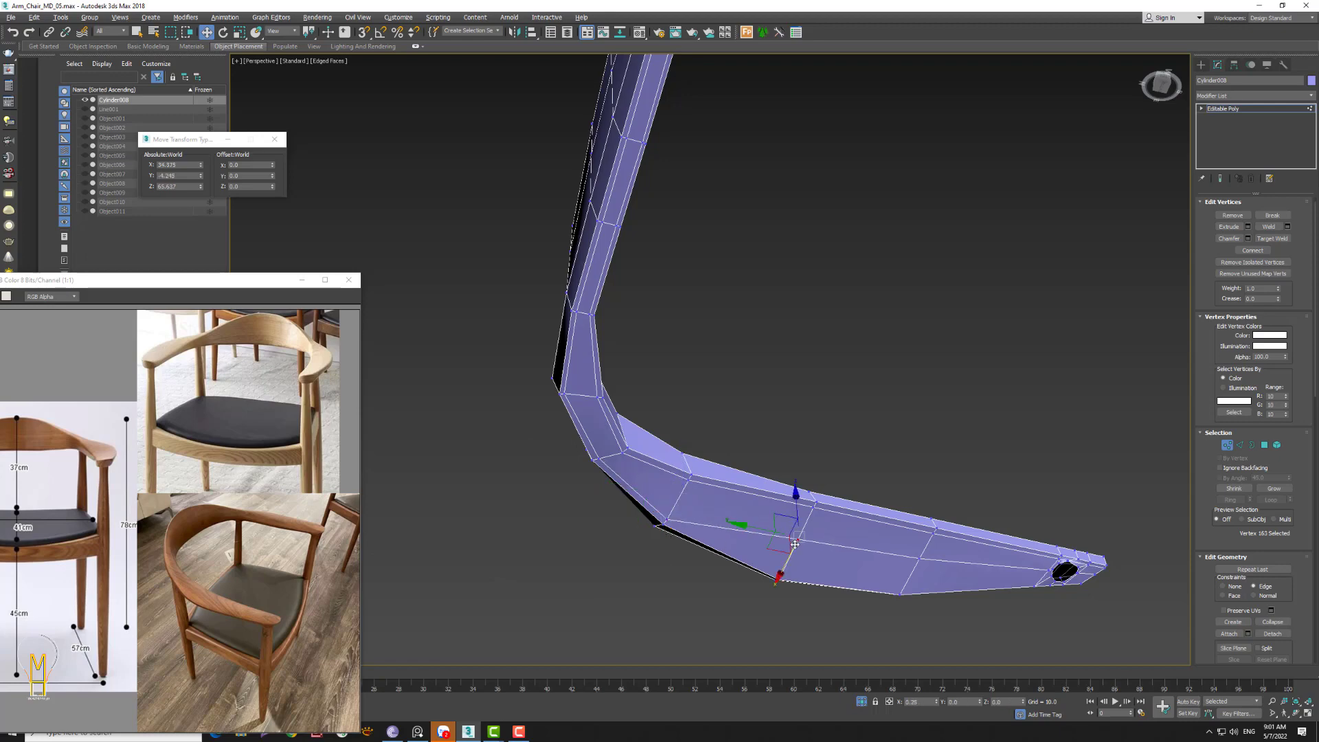
left_click_drag(796, 537, 779, 574)
left_click(920, 559)
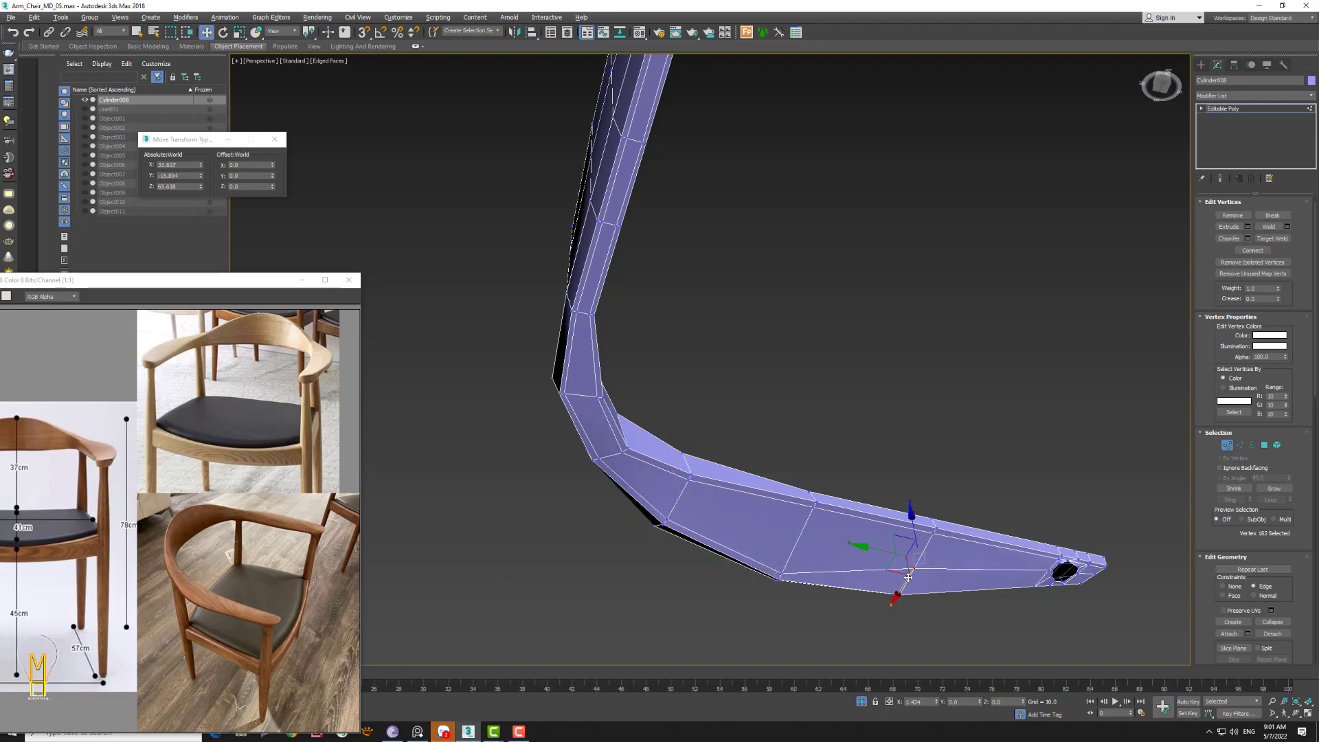
left_click_drag(920, 559, 899, 590)
- Zoom and orbit around the arm to check the reshaped bend
key("z")
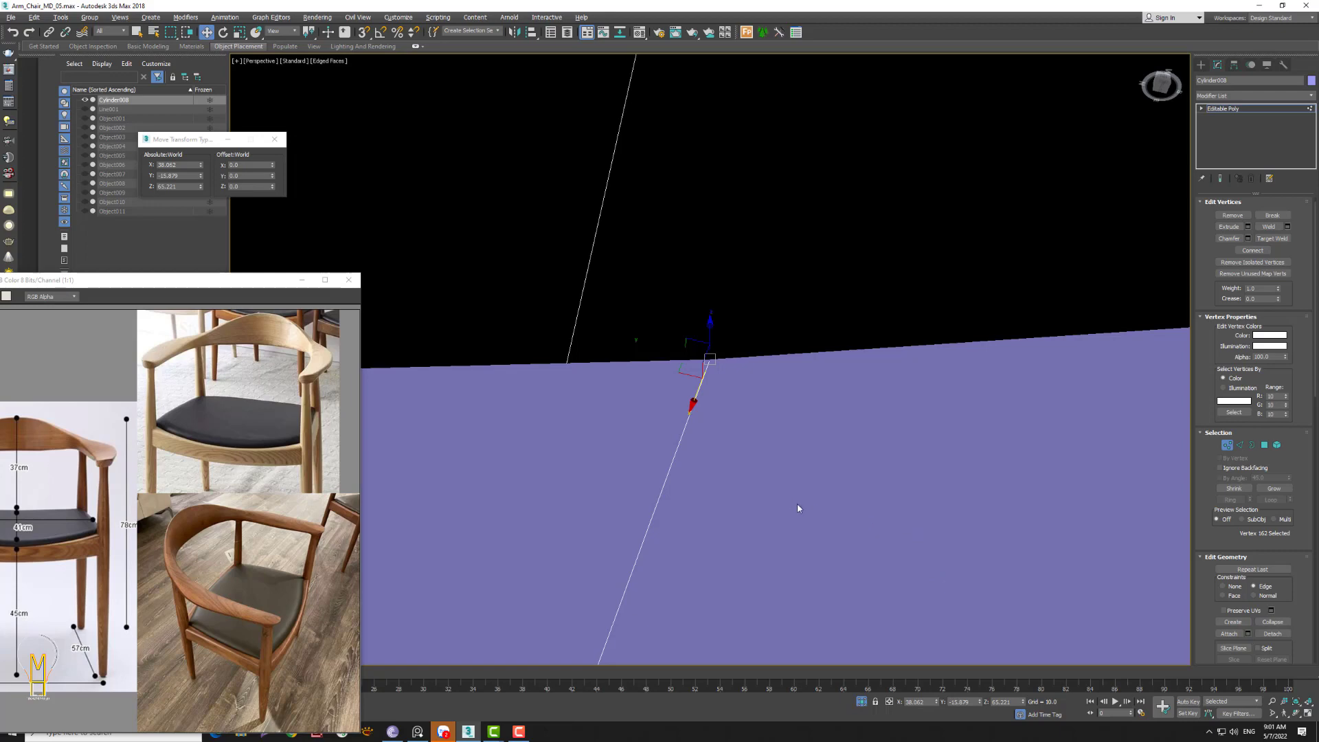
scroll(723, 462, "down", 3)
scroll(724, 474, "down", 2)
scroll(728, 483, "down", 2)
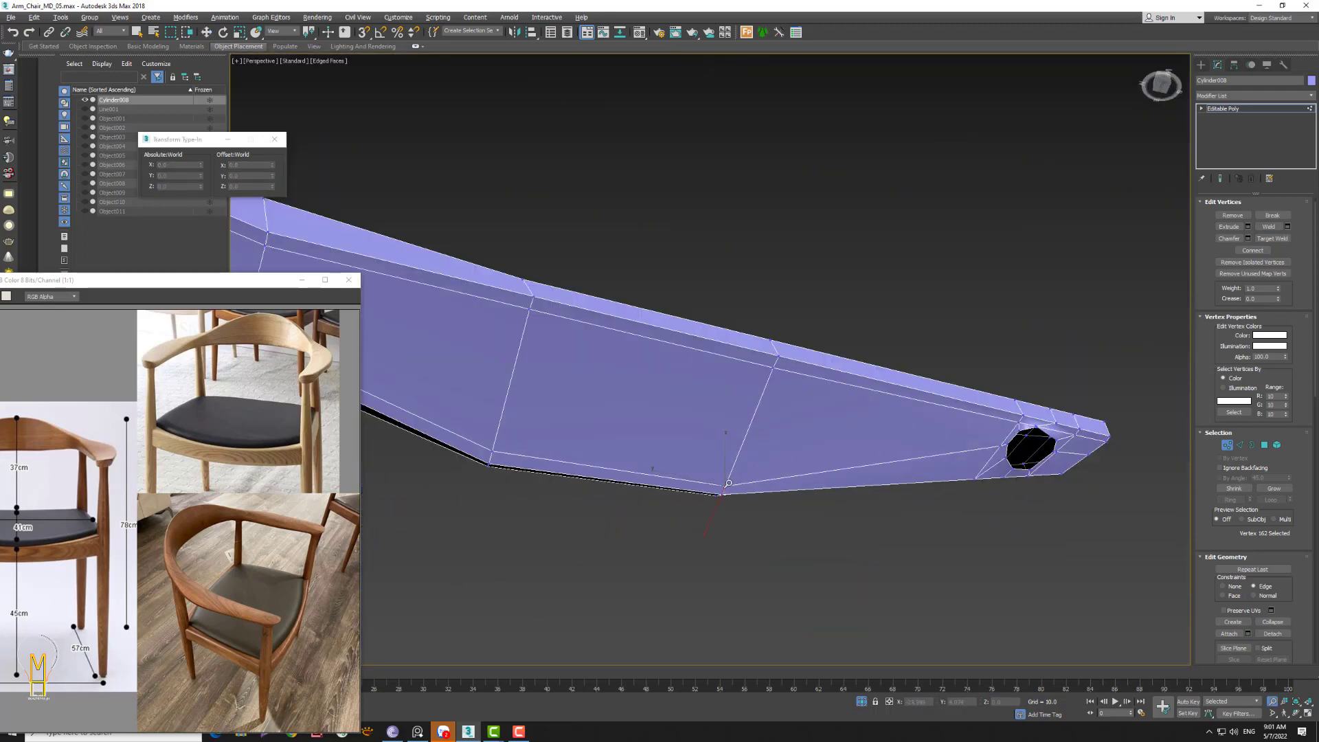
middle_click_drag(728, 482, 888, 483, "alt")
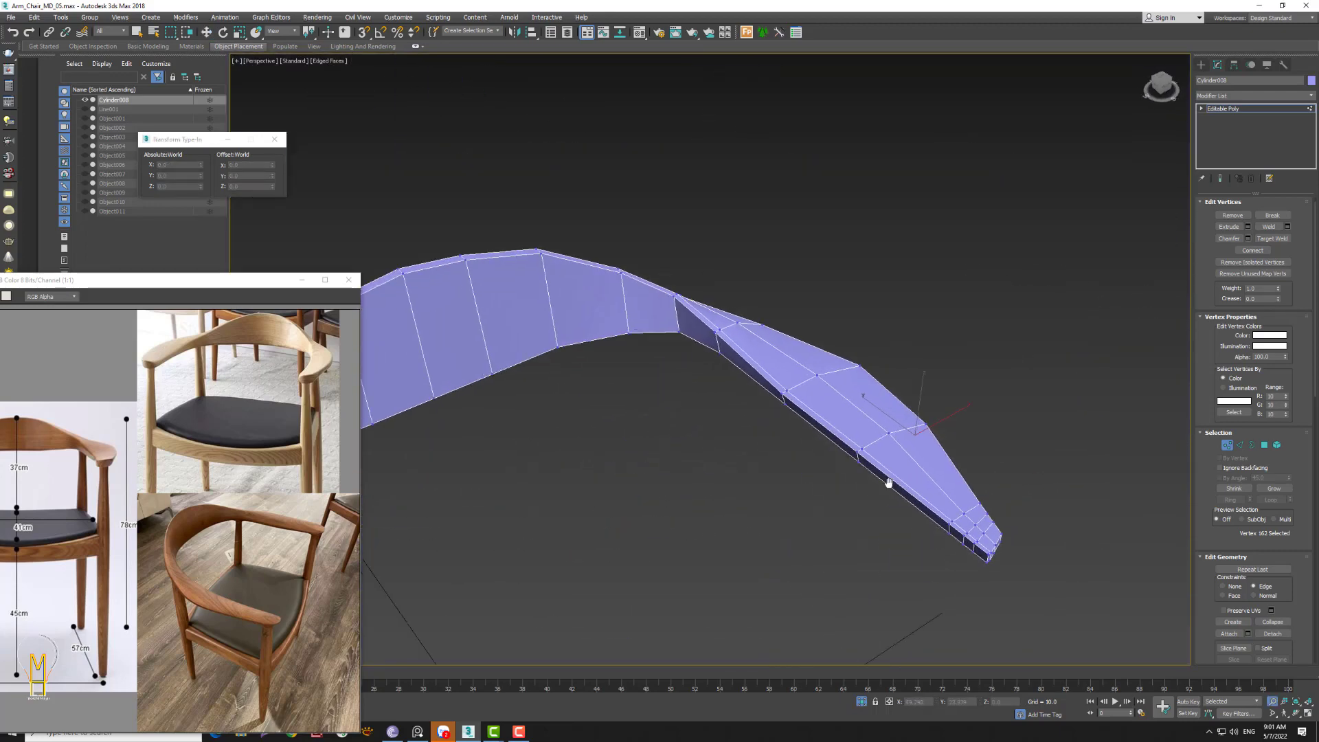
mouse_move(783, 479)
middle_mouse_down("alt")
mouse_move(785, 465)
mouse_move(859, 447)
mouse_move(798, 453)
mouse_move(784, 440)
mouse_move(750, 500)
middle_mouse_up("alt")
scroll(699, 360, "up", 2)
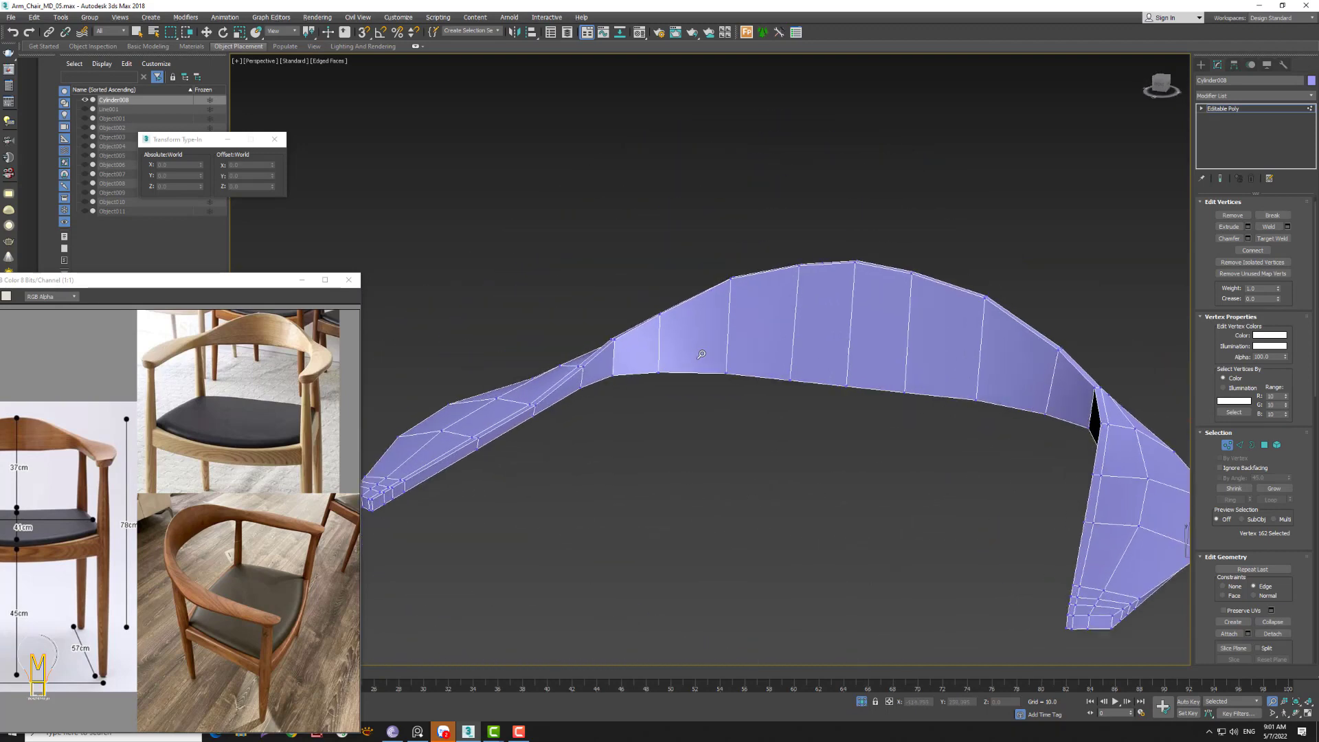
scroll(619, 384, "up", 2)
scroll(568, 418, "up", 3)
scroll(583, 397, "up", 2)
key("w")
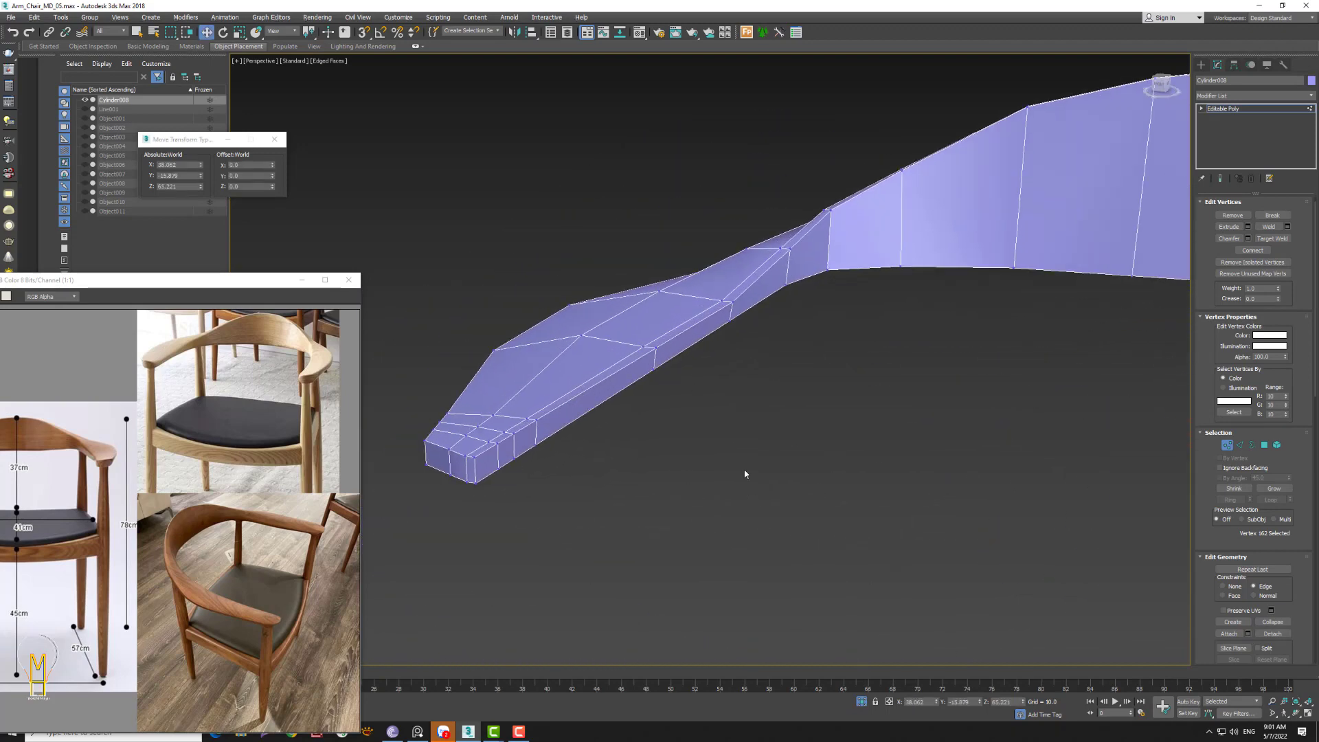
- Add a sliding connecting edge across the ring of edges at the arm's end
left_click(1249, 445)
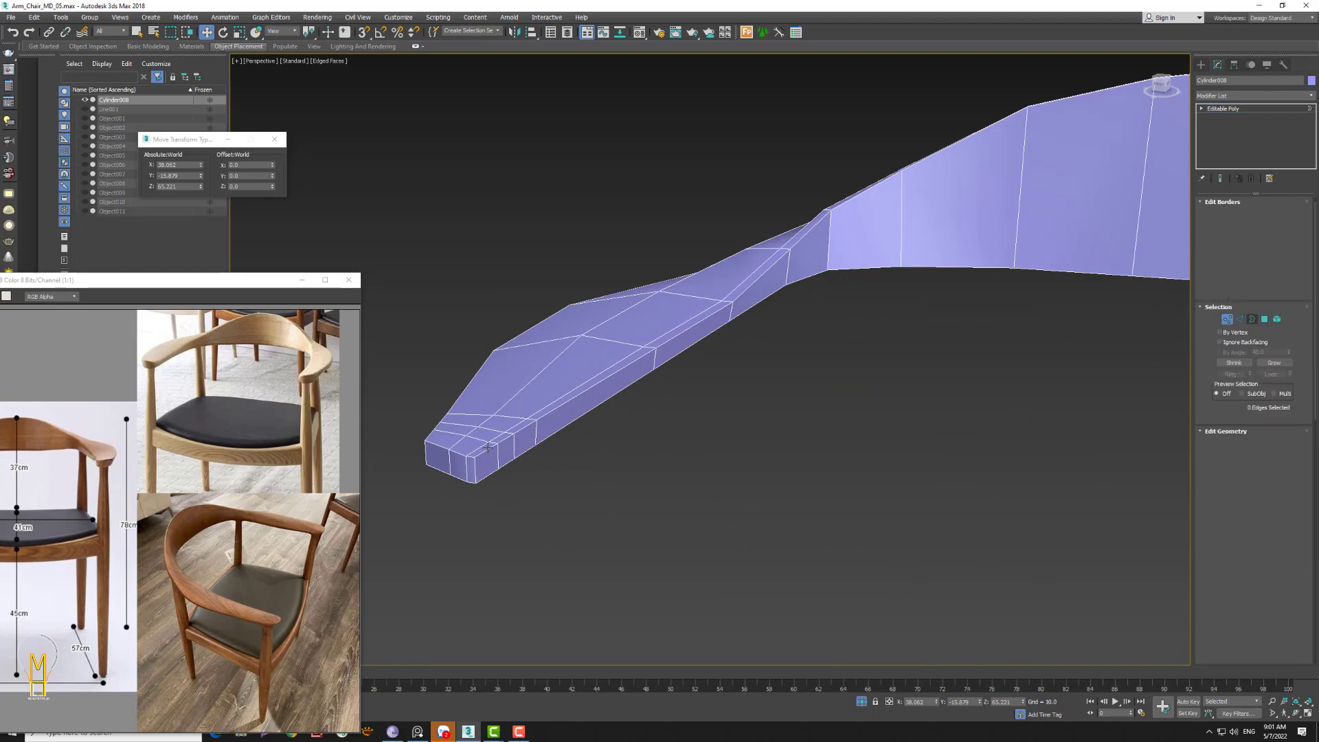
left_click(1240, 320)
left_click_drag(464, 458, 539, 412)
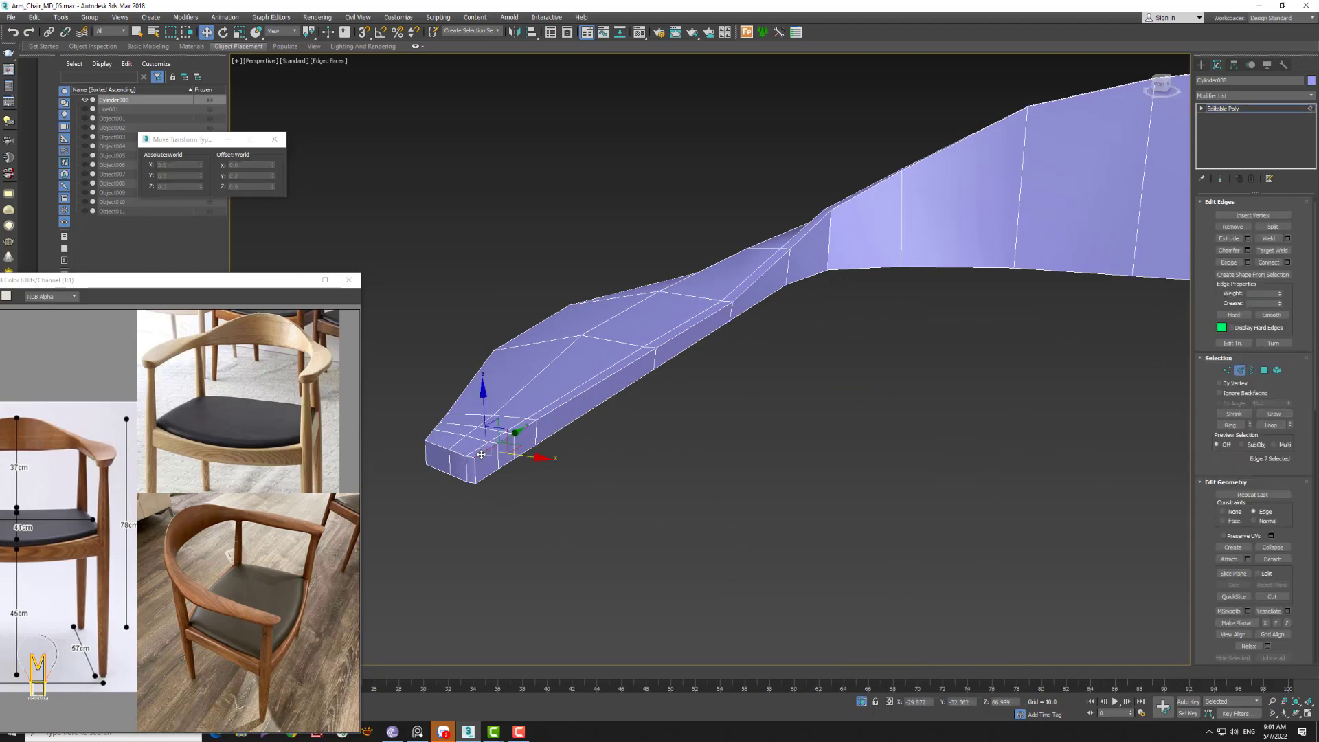
left_click(1230, 424)
left_click(1287, 264)
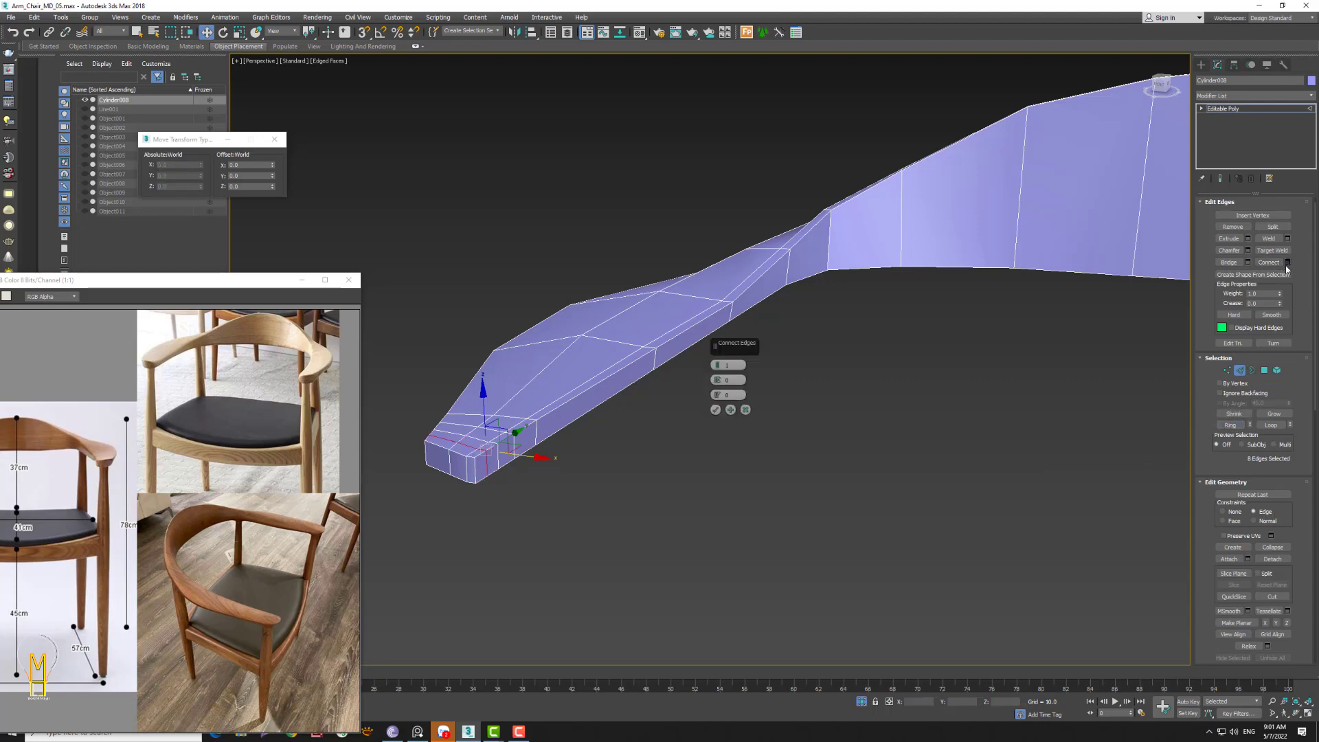
left_click_drag(719, 397, 716, 315)
left_click(715, 410)
- Add another connecting edge loop across the edge ring near the arm's end
key("alt+z")
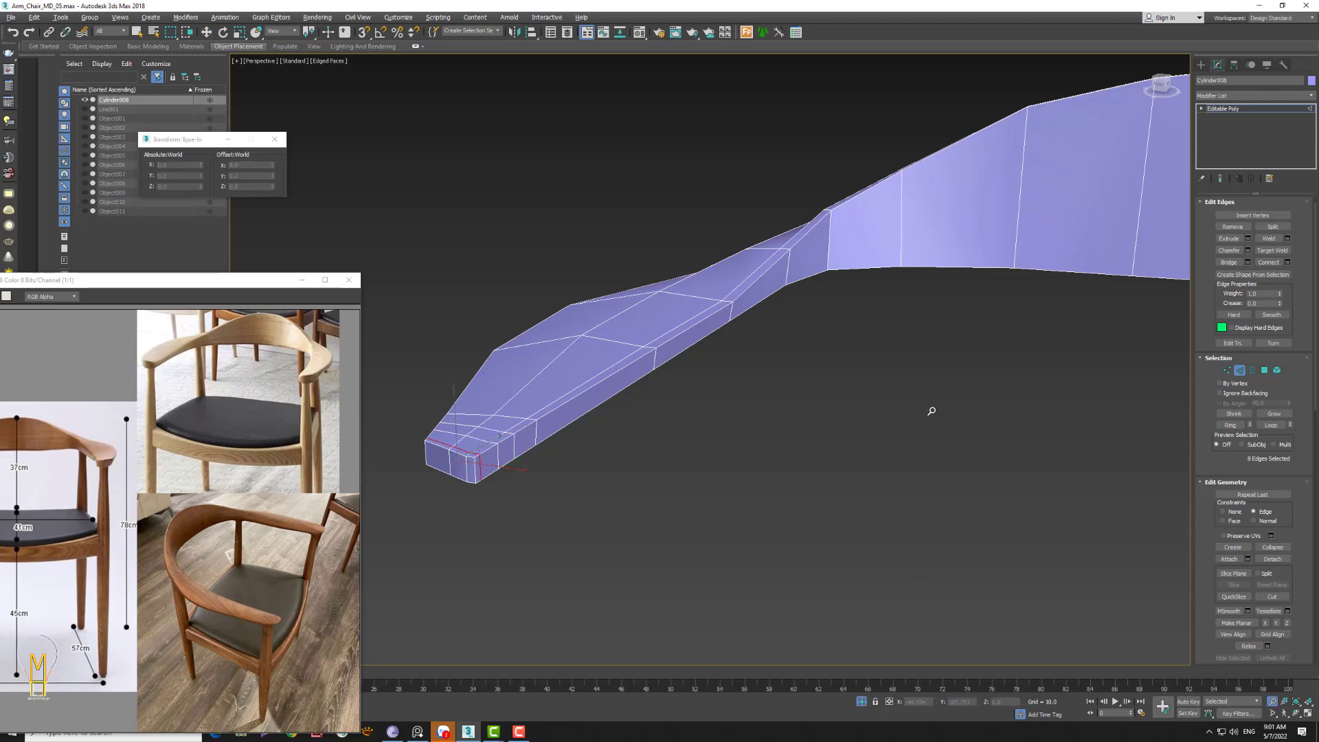
middle_click_drag(930, 409, 521, 386, "alt")
key("w")
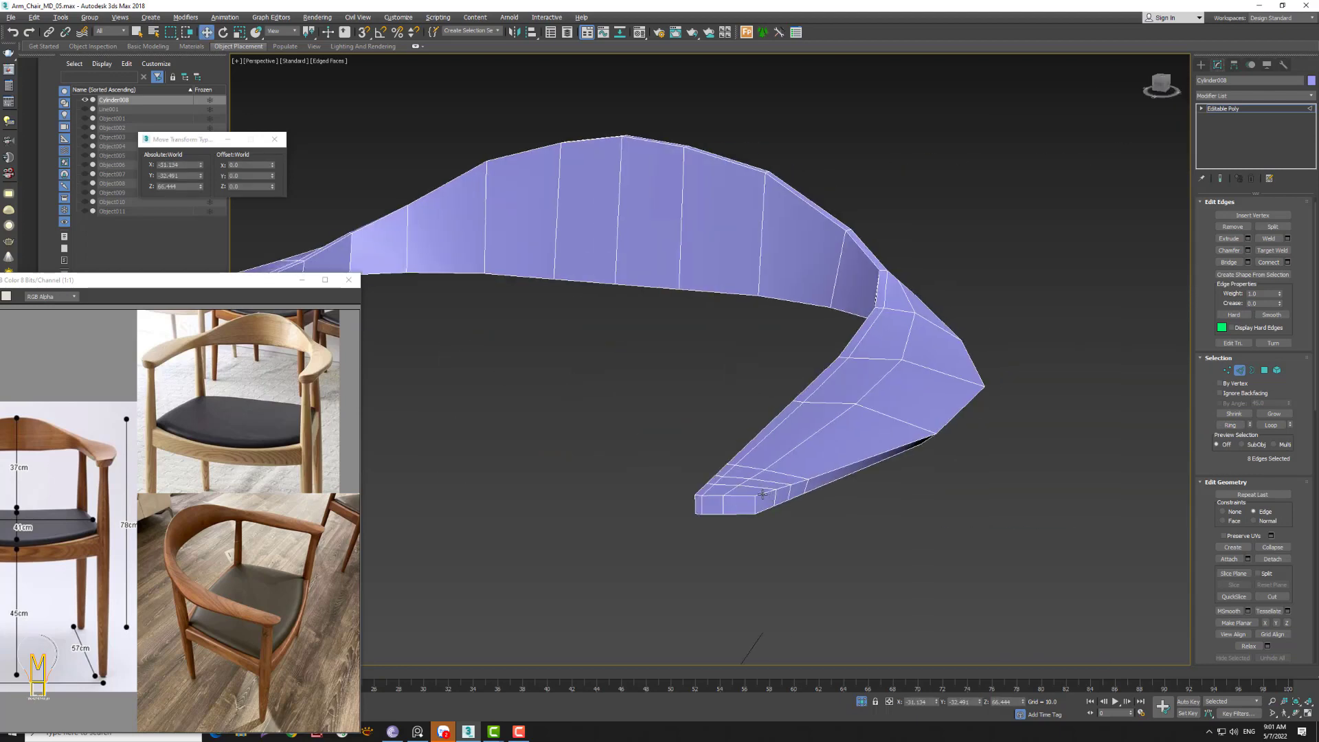
left_click(772, 496)
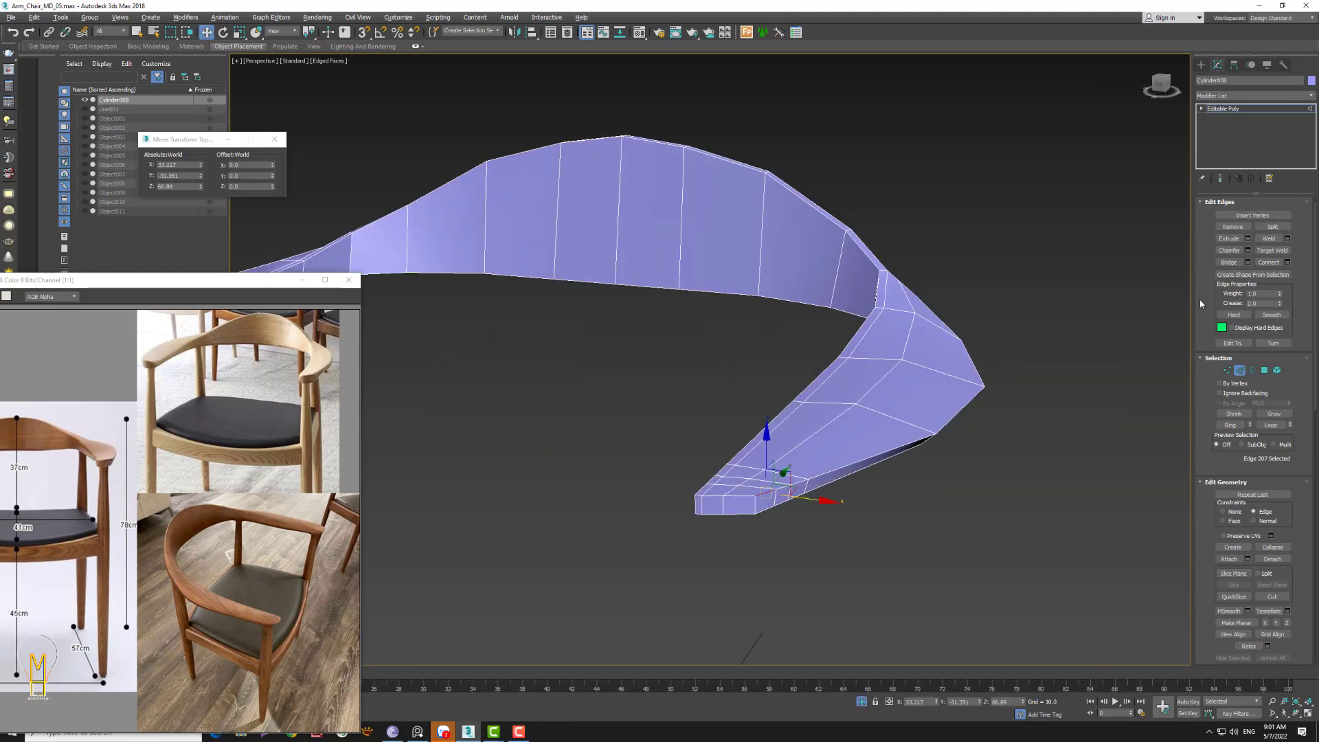
left_click(1230, 425)
left_click(1284, 264)
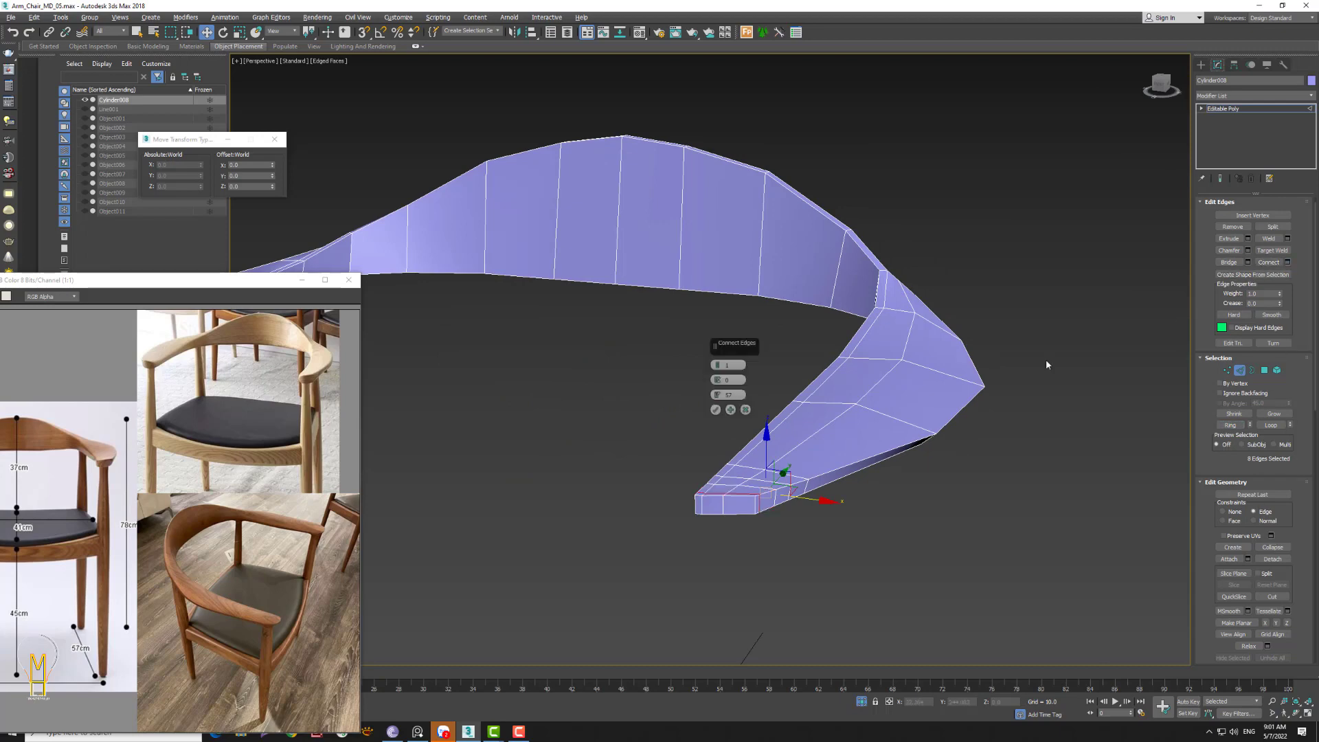
left_click(715, 410)
- Add a connecting edge loop running along the whole arm
left_click(702, 505)
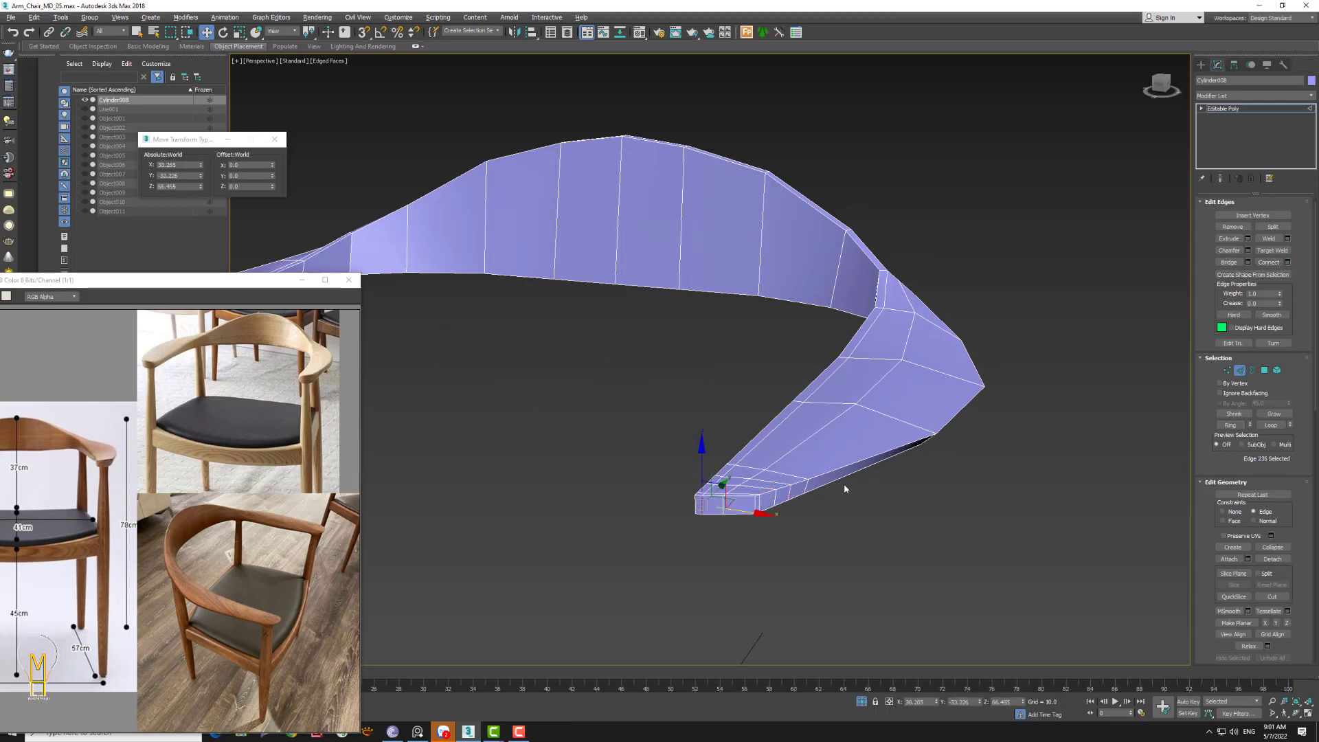
mouse_move(962, 384)
middle_mouse_down("alt")
mouse_move(825, 461)
mouse_move(1015, 432)
mouse_move(829, 390)
middle_mouse_up("alt")
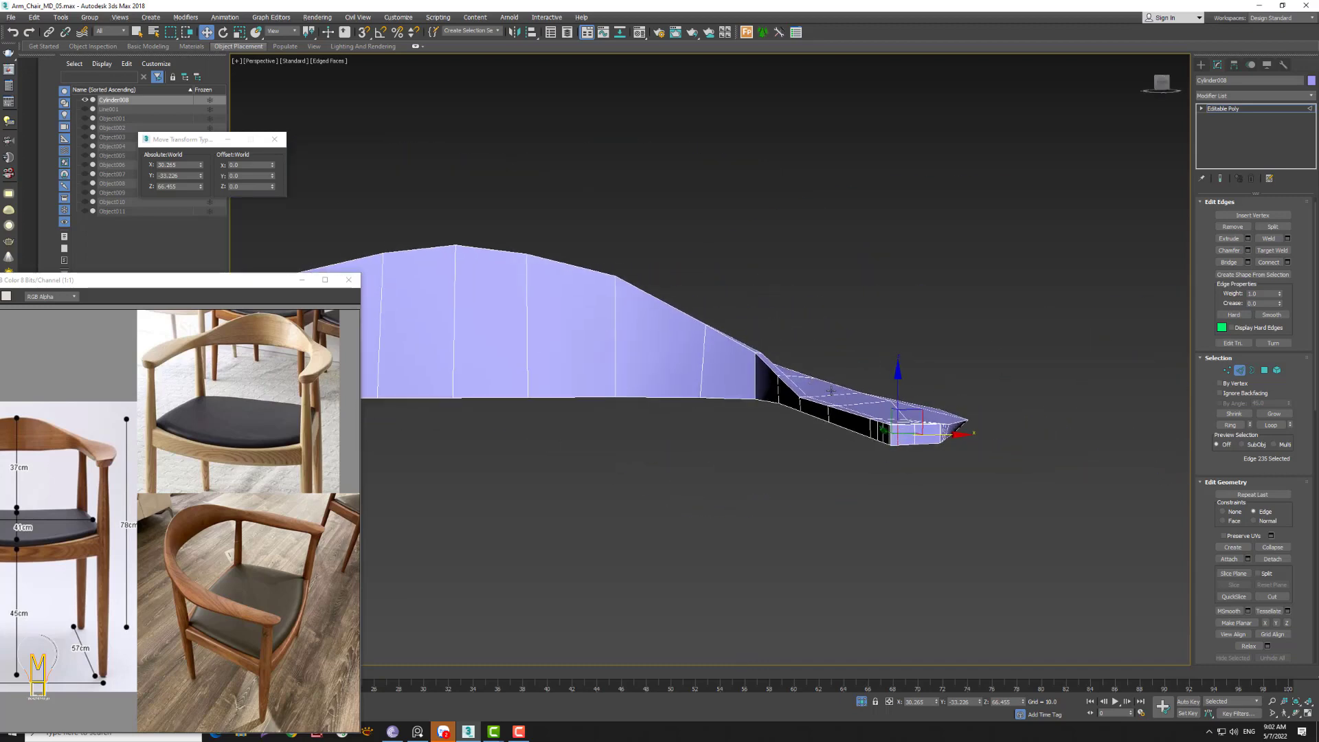
left_click(1233, 425)
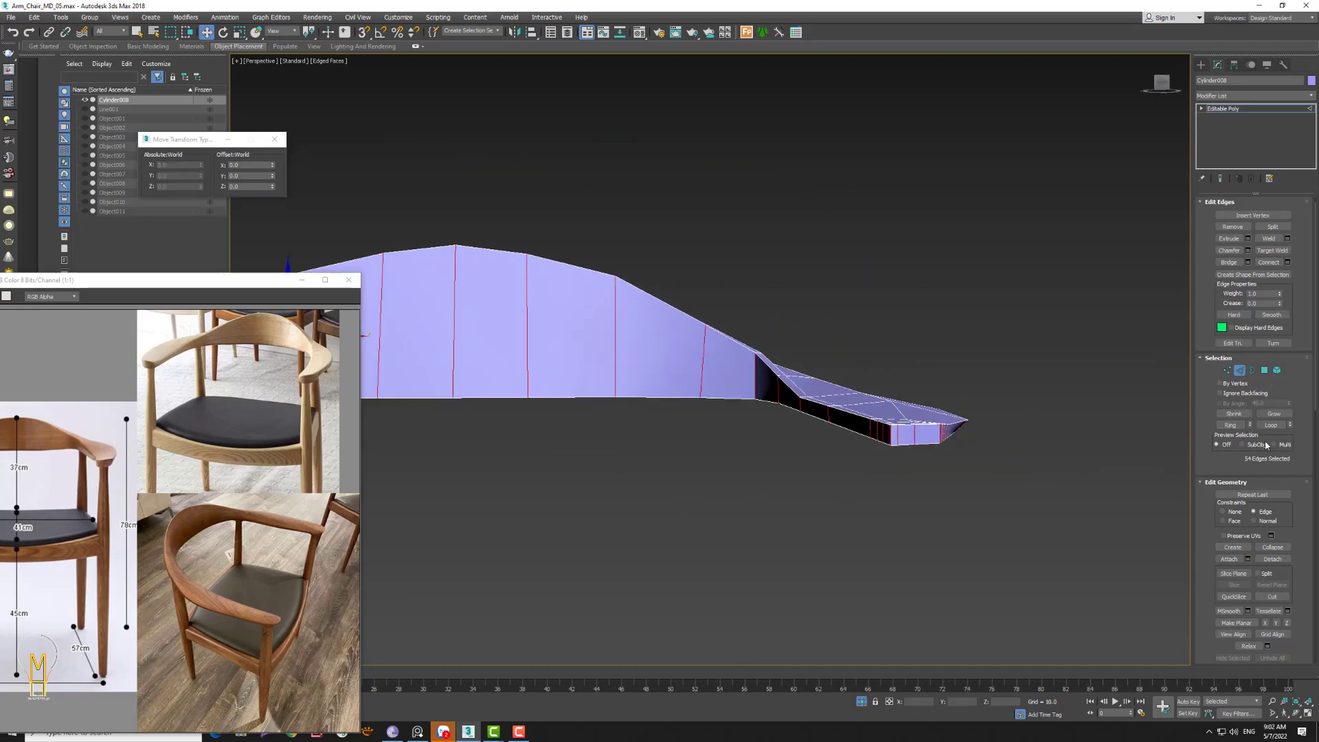
left_click(1287, 261)
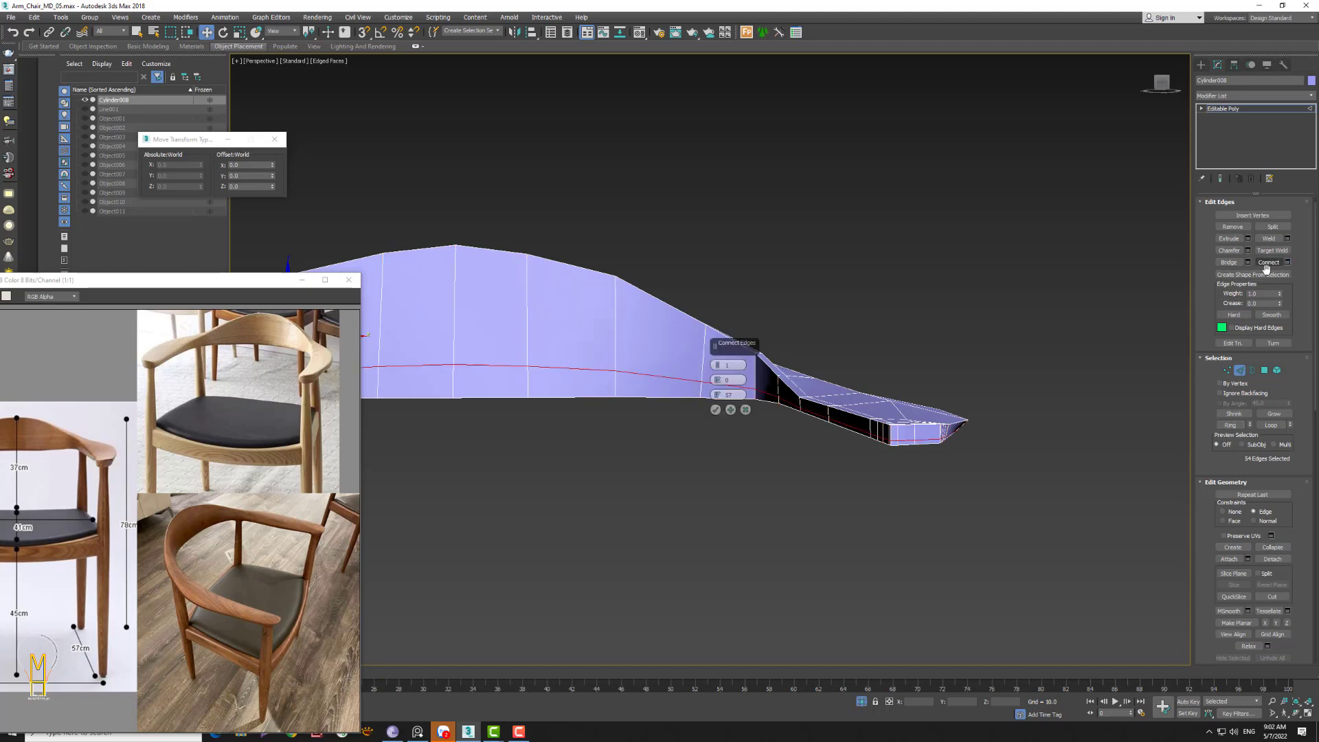
left_click(715, 409)
mouse_move(720, 418)
middle_mouse_down()
mouse_move(1028, 397)
mouse_move(1067, 410)
mouse_move(1048, 424)
middle_mouse_up()
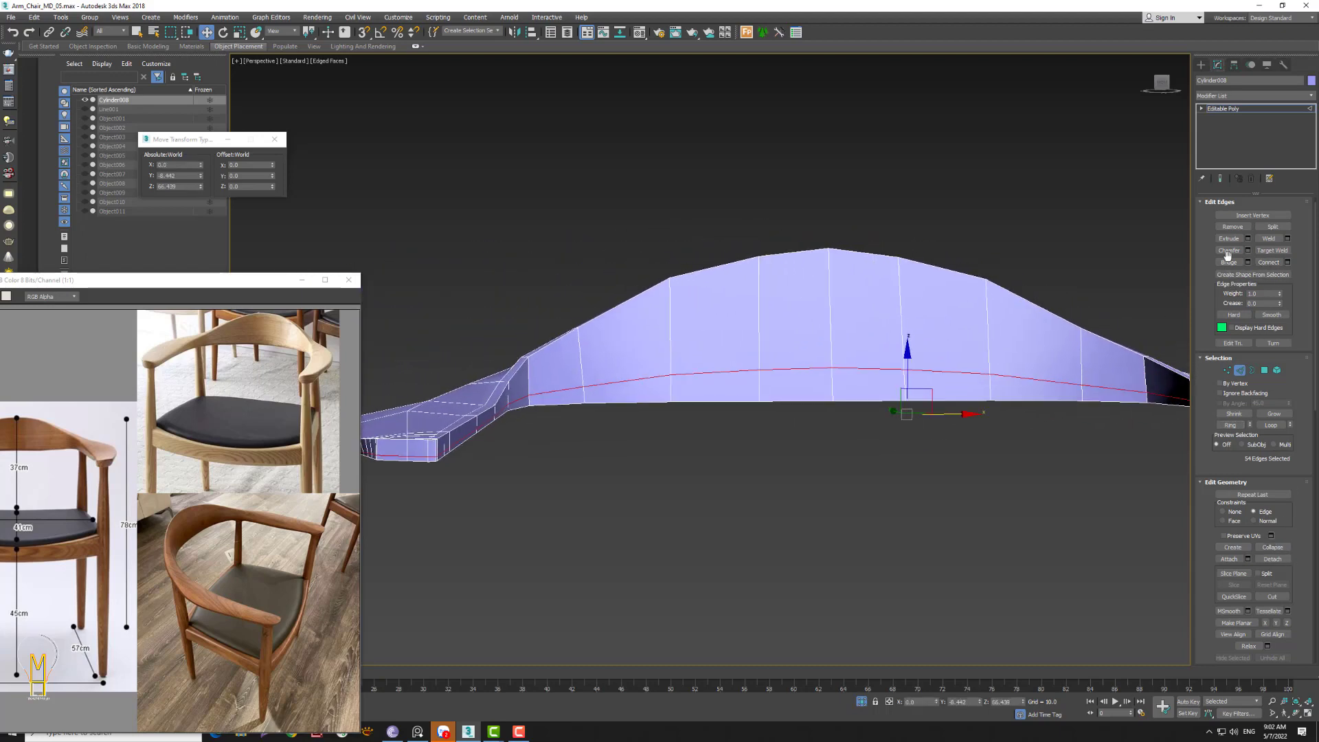
- Lower a new-loop vertex and a lower-edge vertex of the band slightly
left_click(1235, 372)
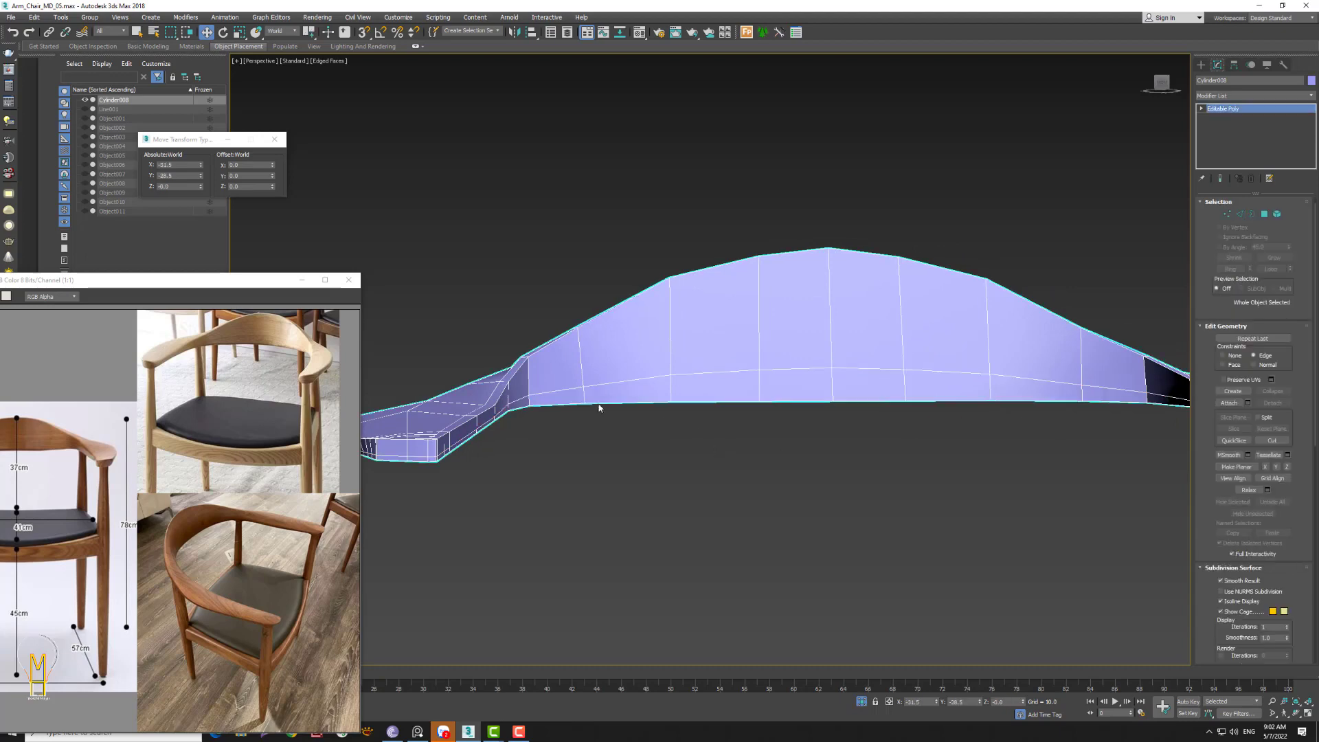
left_click(1228, 215)
left_click(669, 375)
left_click_drag(668, 342, 672, 354)
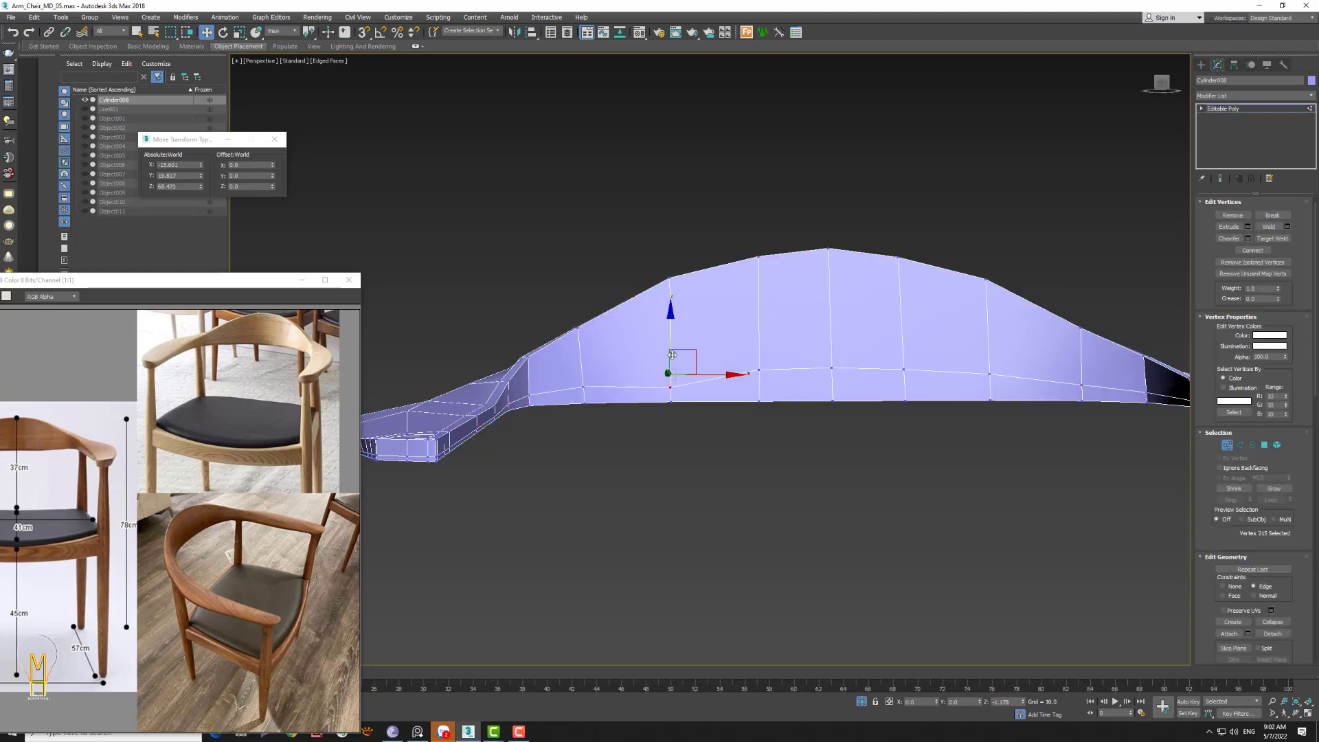
left_click(582, 387)
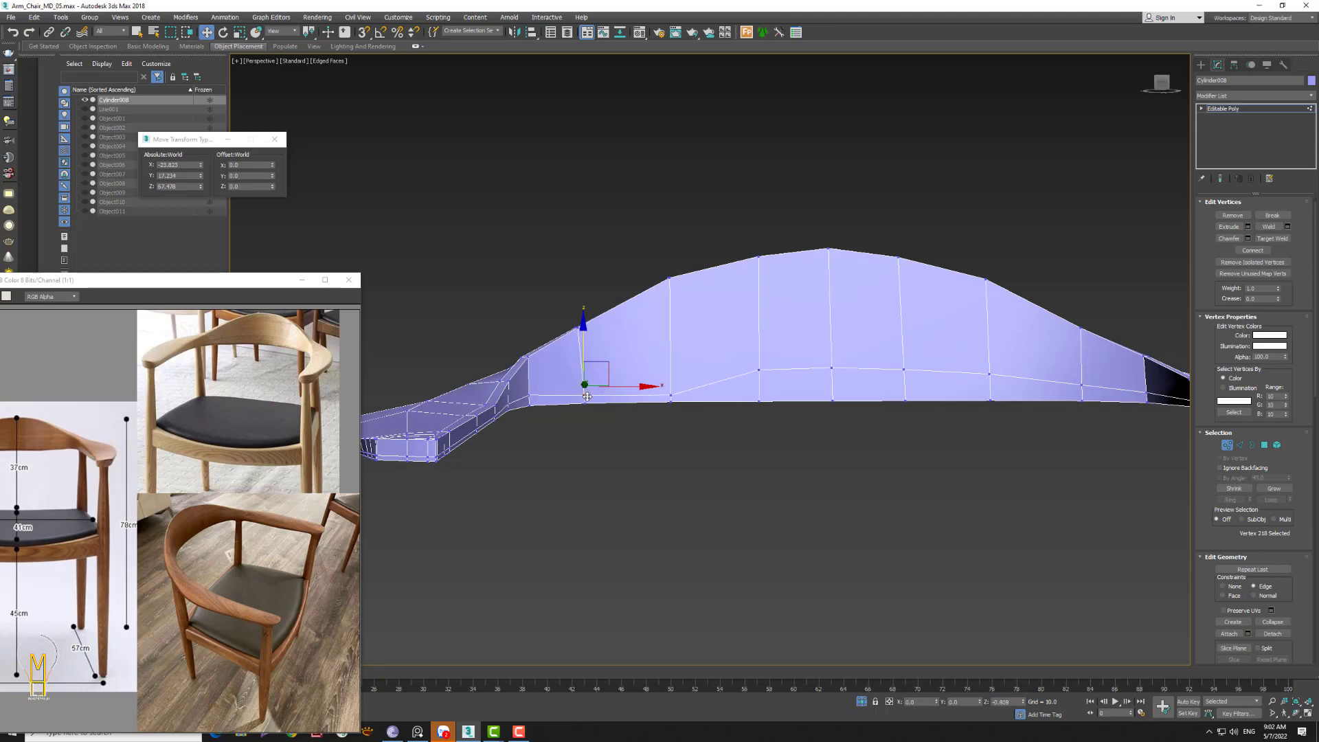
left_click_drag(584, 385, 533, 401)
- Pull the high-sitting middle vertices down onto the band's bottom edge
left_click(531, 398)
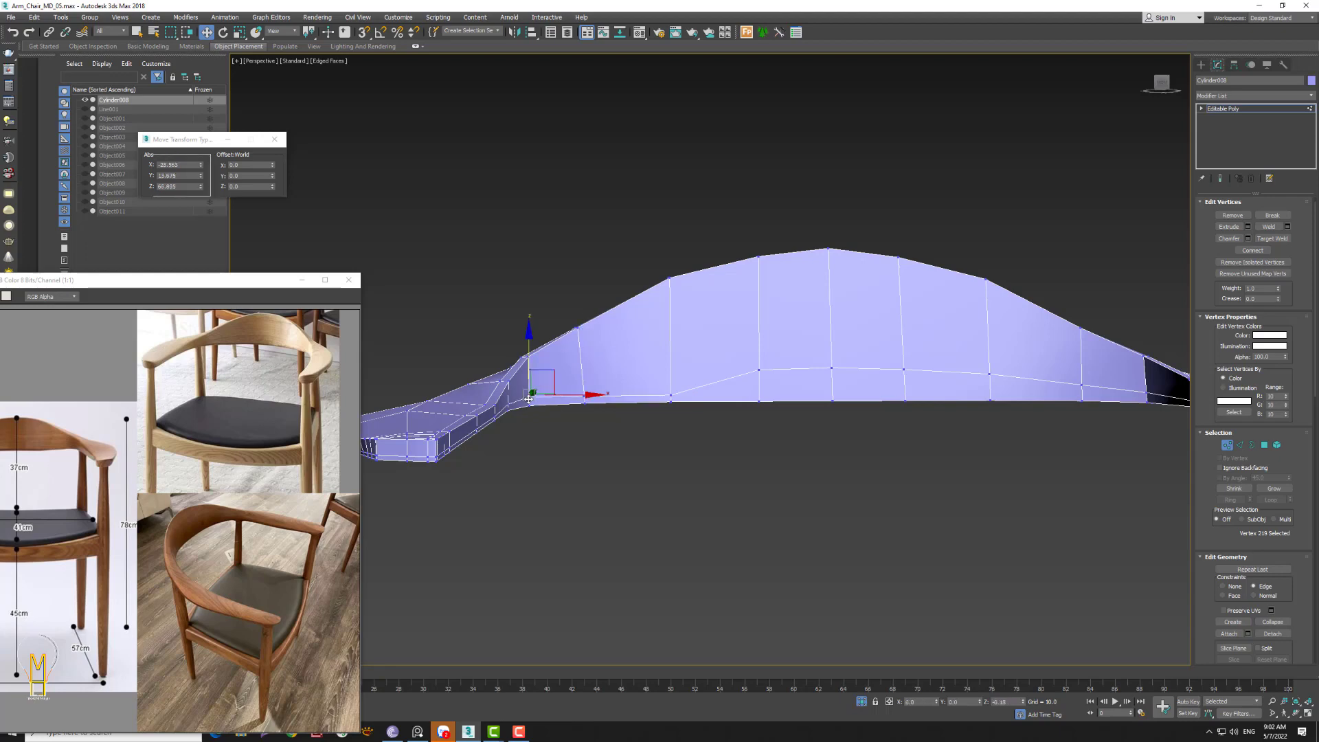
left_click(760, 371)
left_click_drag(760, 371, 759, 393)
left_click(831, 368)
left_click_drag(832, 368, 834, 386)
middle_click_drag(834, 386, 710, 383)
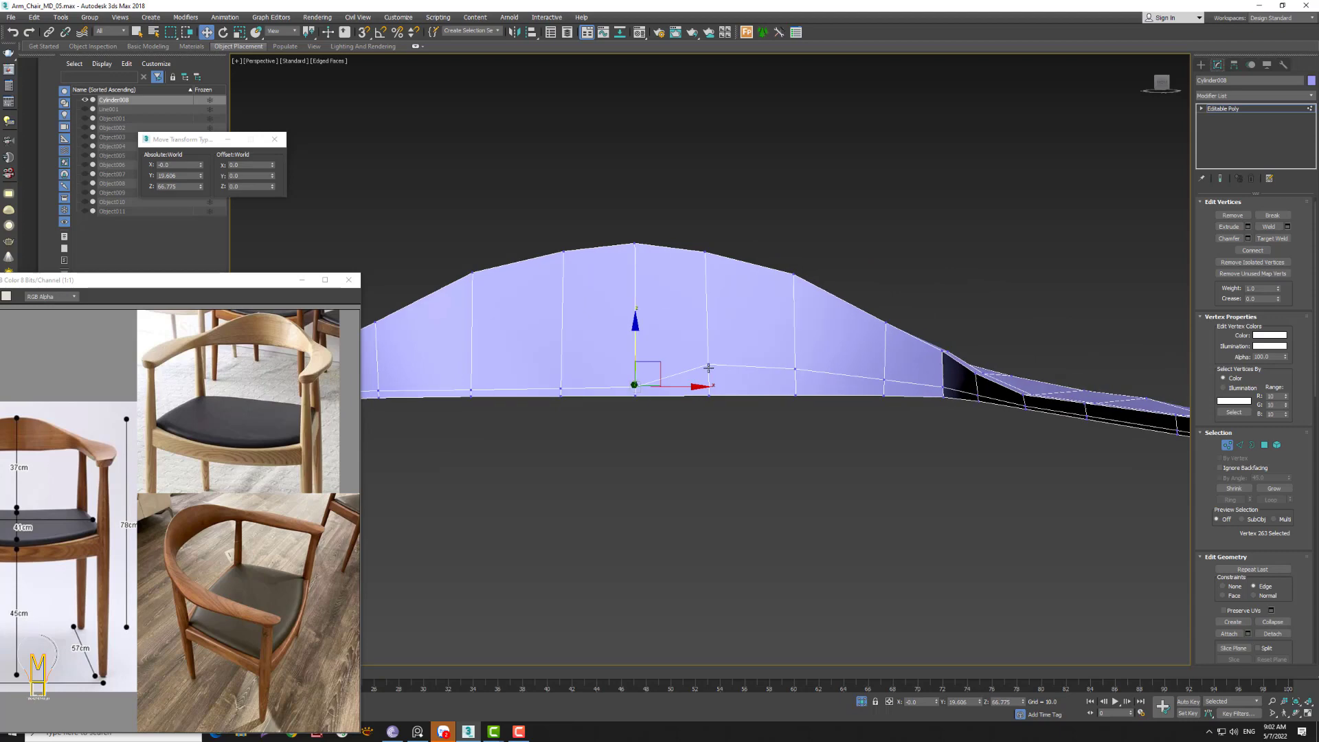
- Drag the remaining high vertices toward the band's end down onto the bottom edge
left_click(708, 368)
left_click_drag(707, 336, 707, 360)
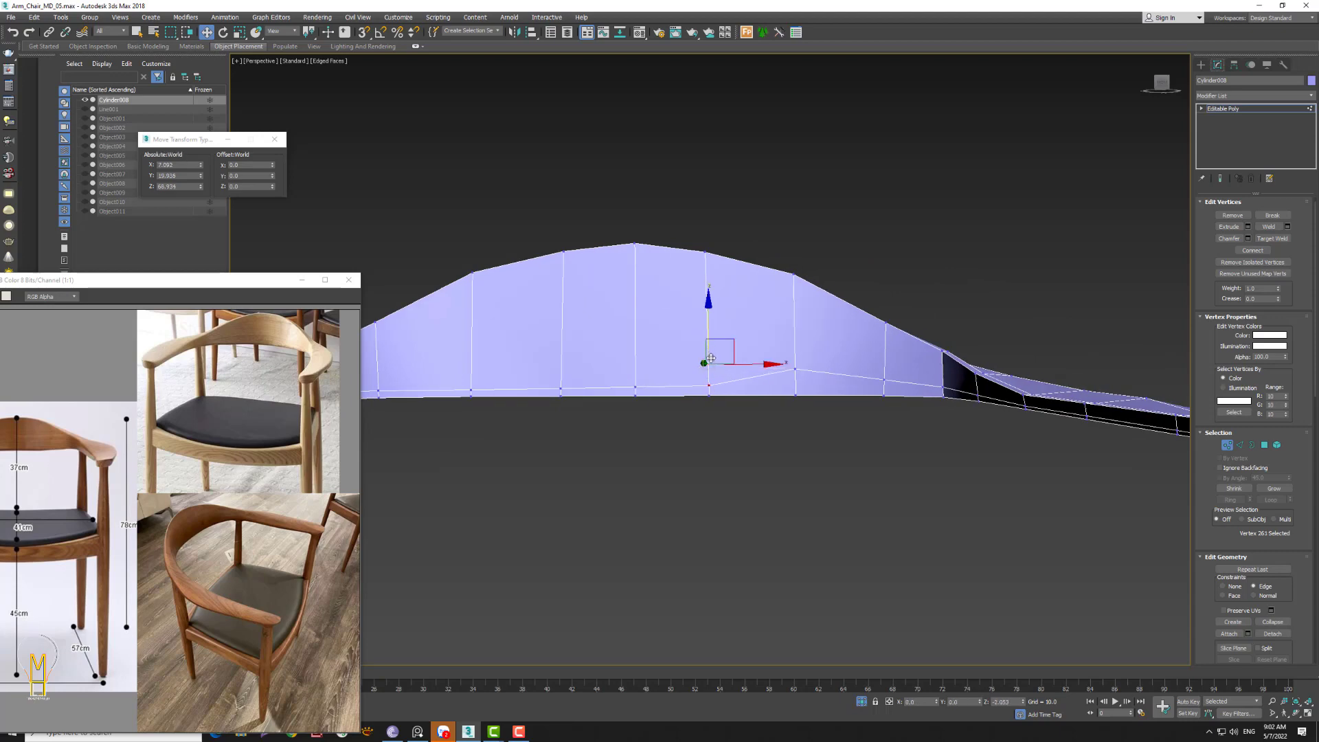
left_click(794, 350)
left_click_drag(794, 350, 795, 386)
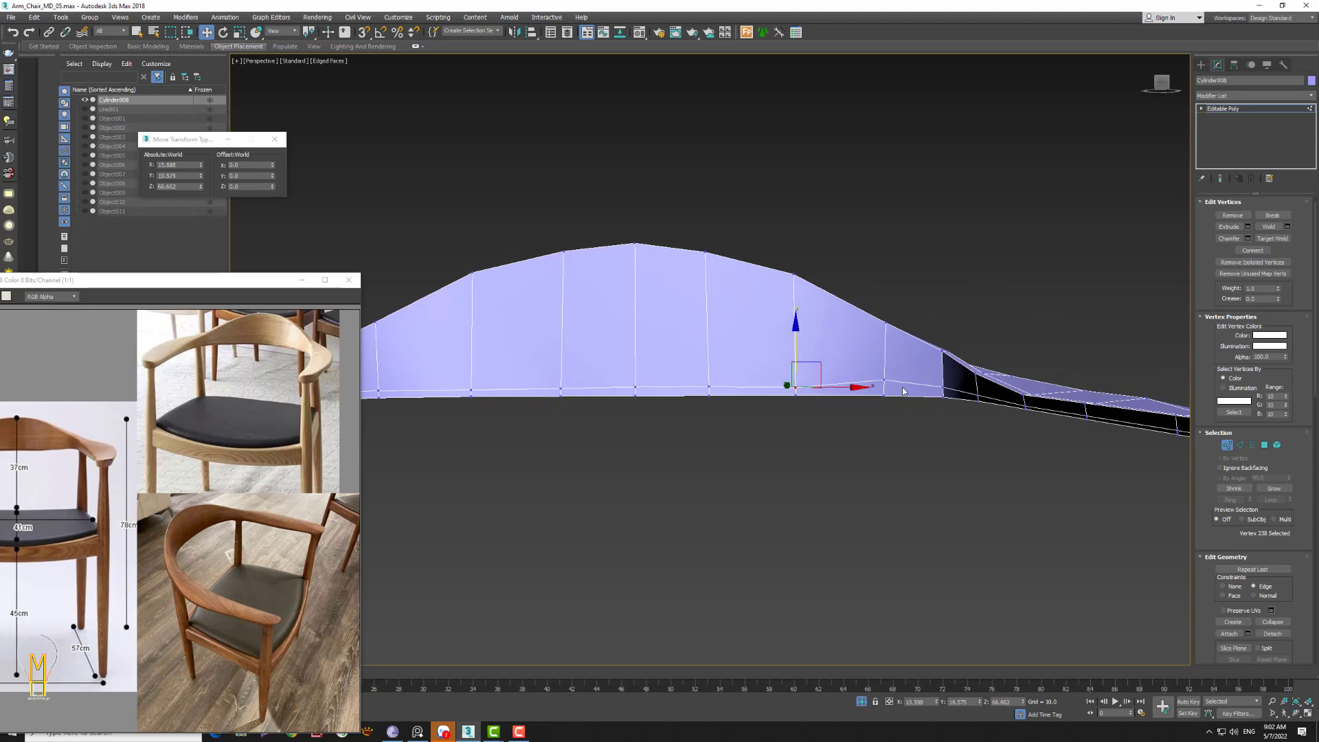
left_click(884, 379)
left_click_drag(885, 379, 884, 395)
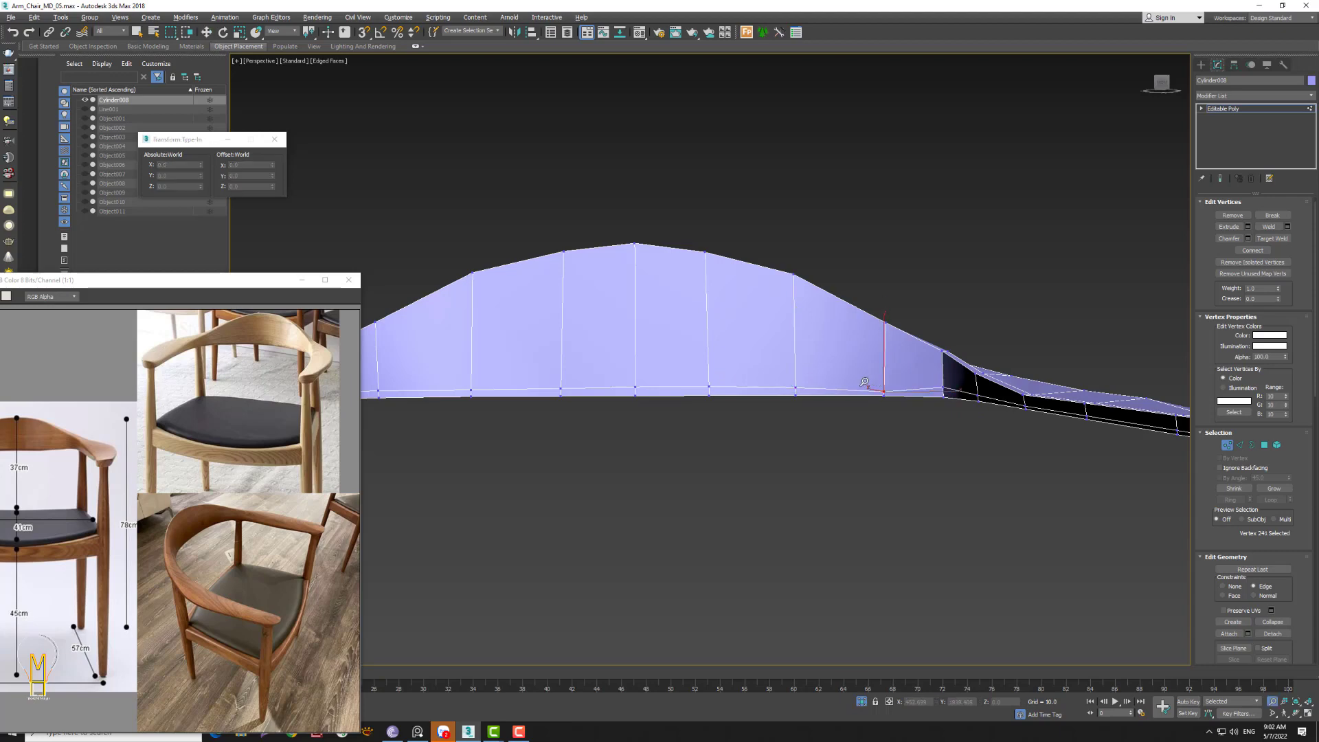
mouse_move(884, 395)
middle_mouse_down("alt")
mouse_move(726, 371)
mouse_move(762, 367)
middle_mouse_up("alt")
- Raise vertices along the band's curve up toward the top edge
key("w")
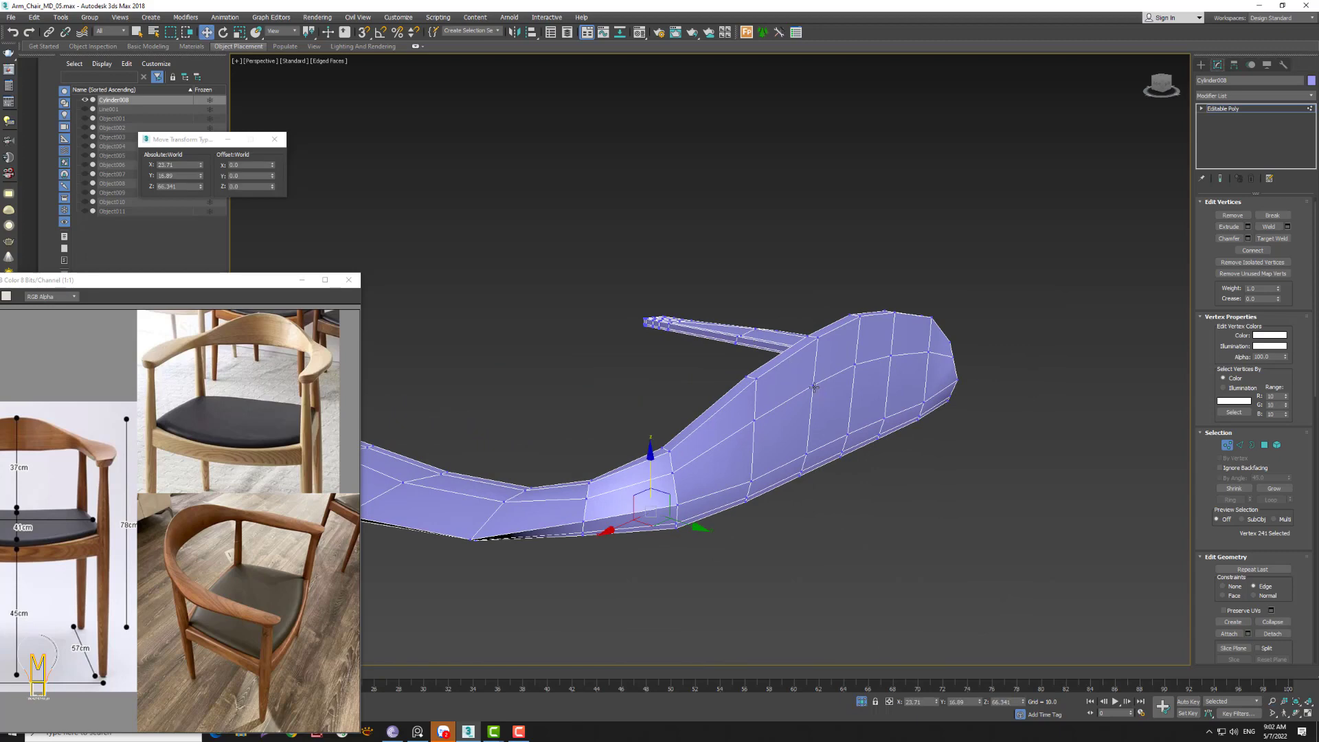
left_click(812, 357)
left_click_drag(813, 356, 810, 322)
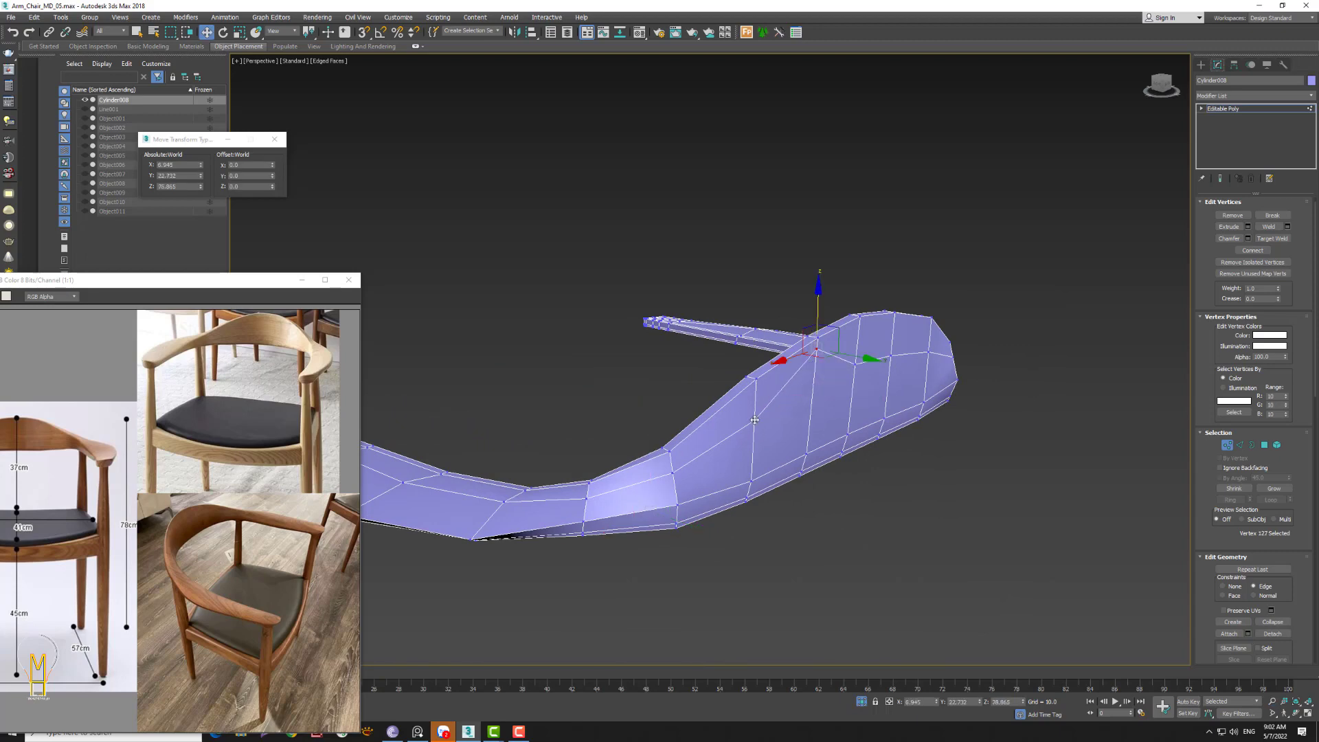
left_click_drag(754, 414, 754, 368)
left_click(670, 455)
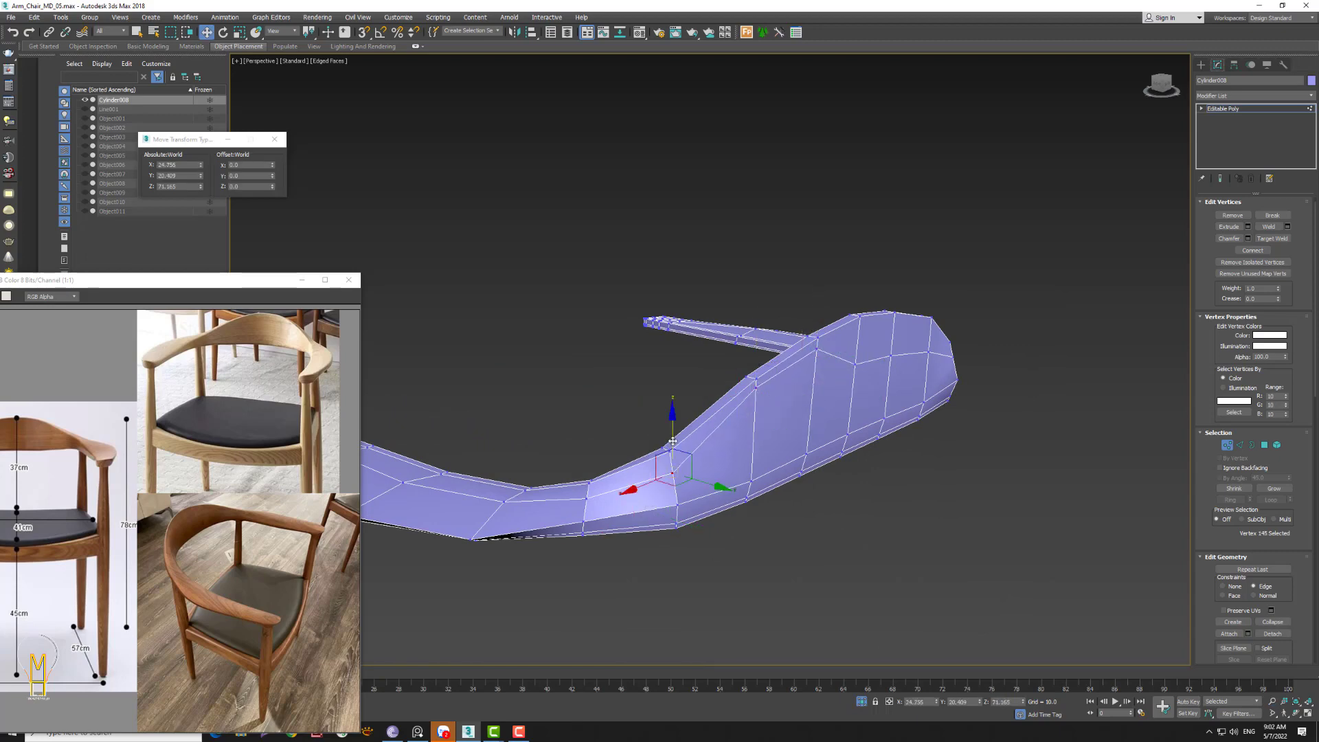
left_click_drag(670, 446, 664, 419)
left_click(587, 486)
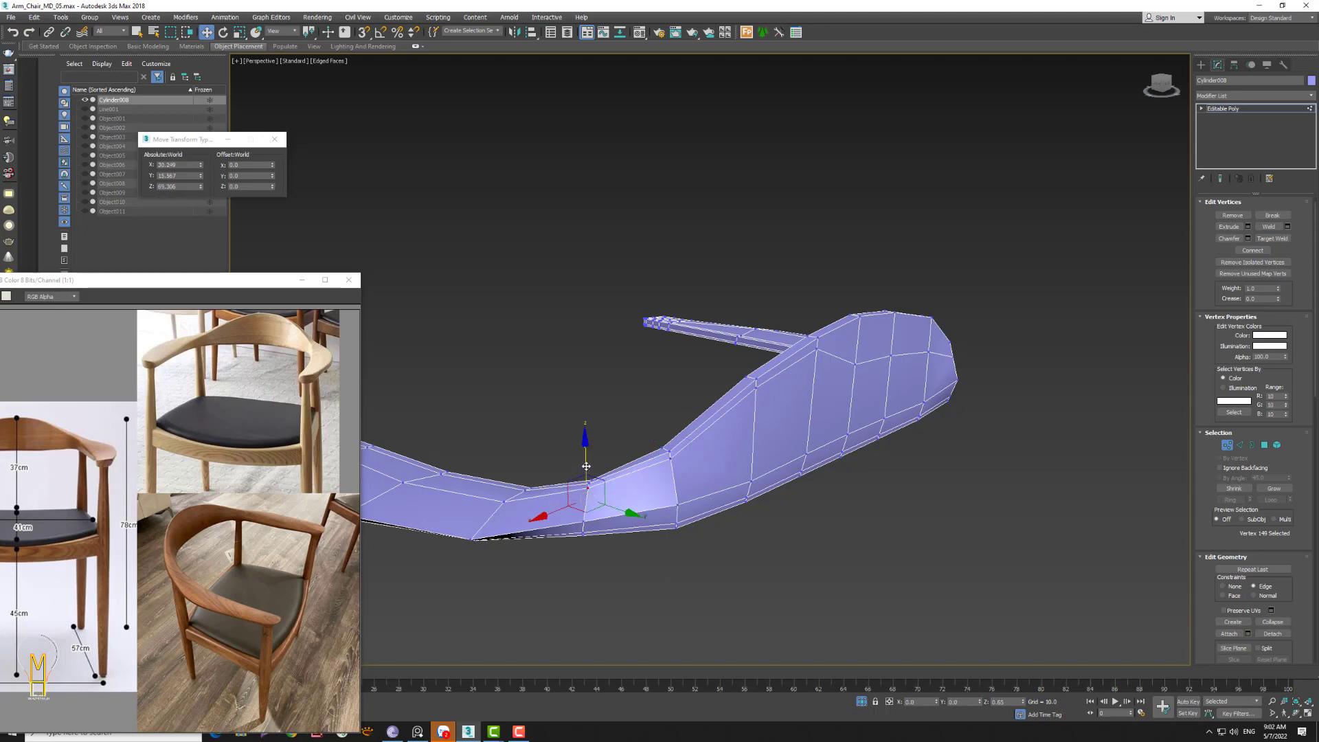
left_click(855, 359)
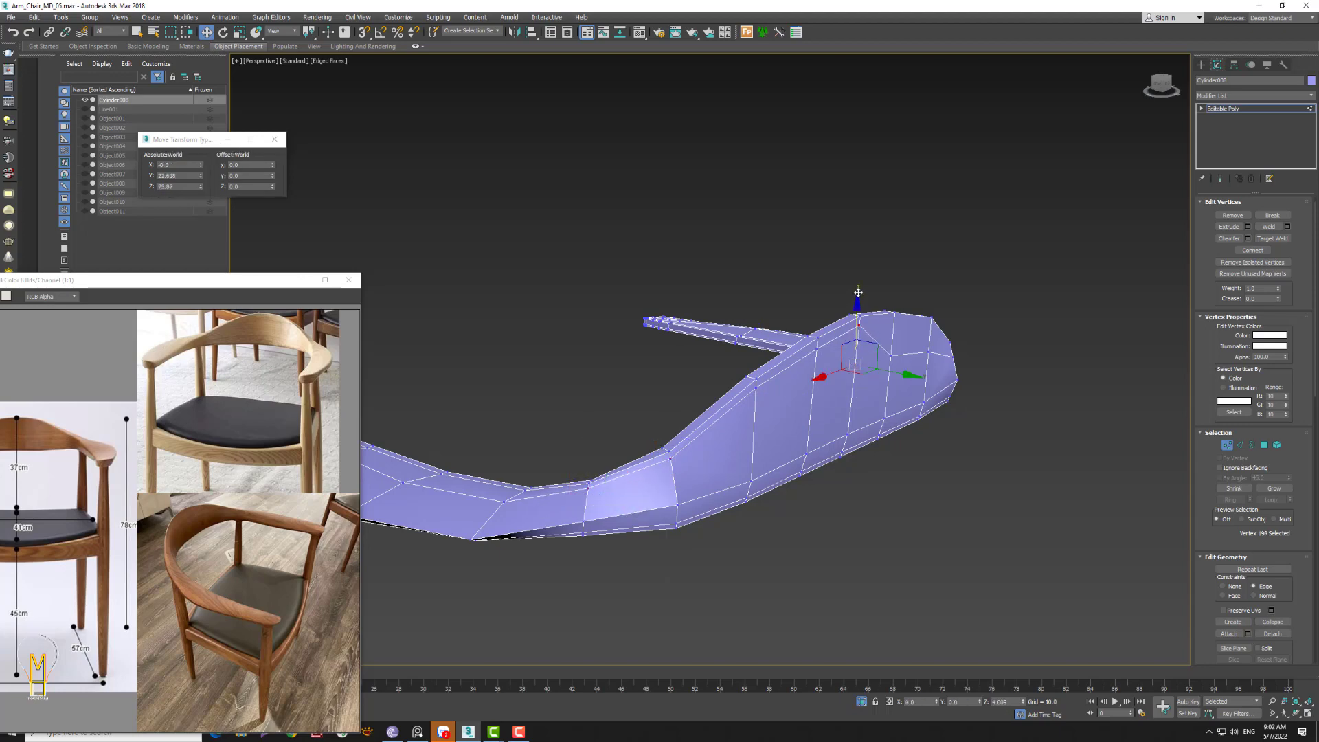
- Pull the front band vertices up toward the top edge and inspect from above
middle_click_drag(858, 295, 687, 343, "alt")
left_click(678, 386)
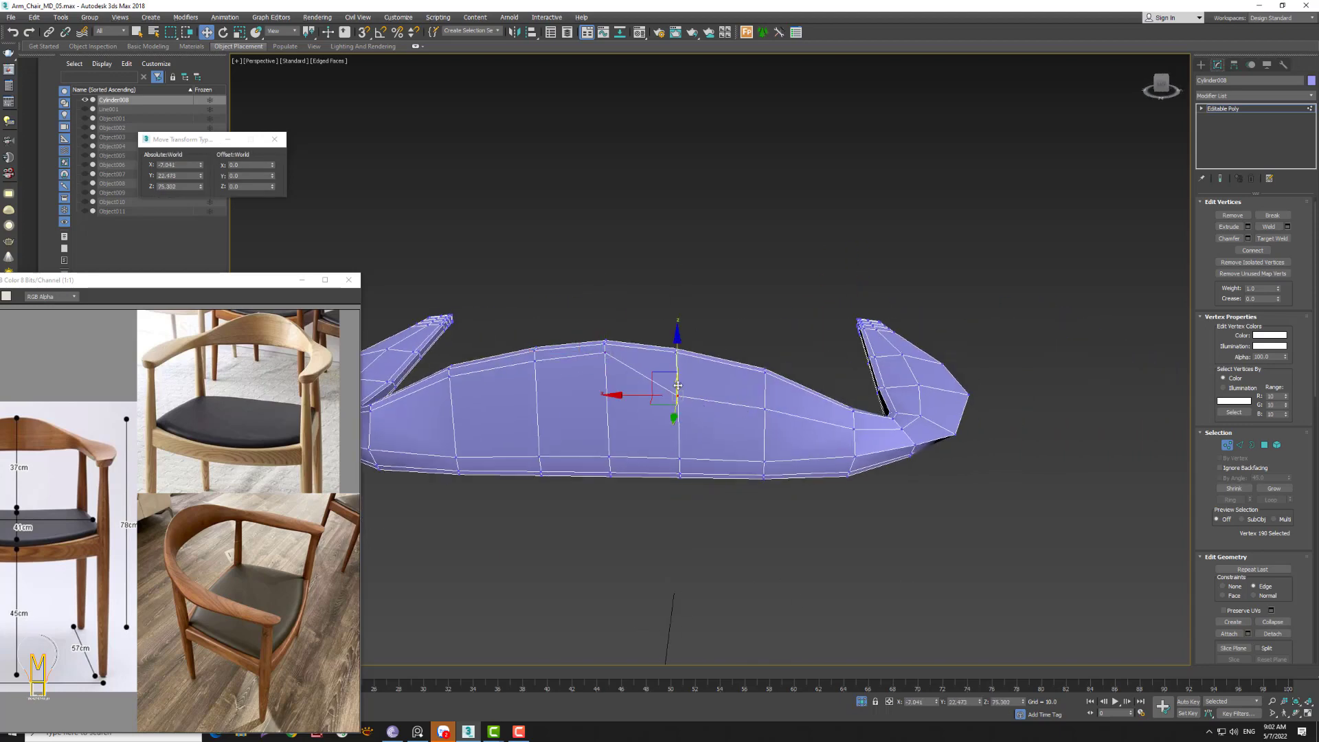
left_click_drag(678, 385, 675, 354)
left_click(765, 371)
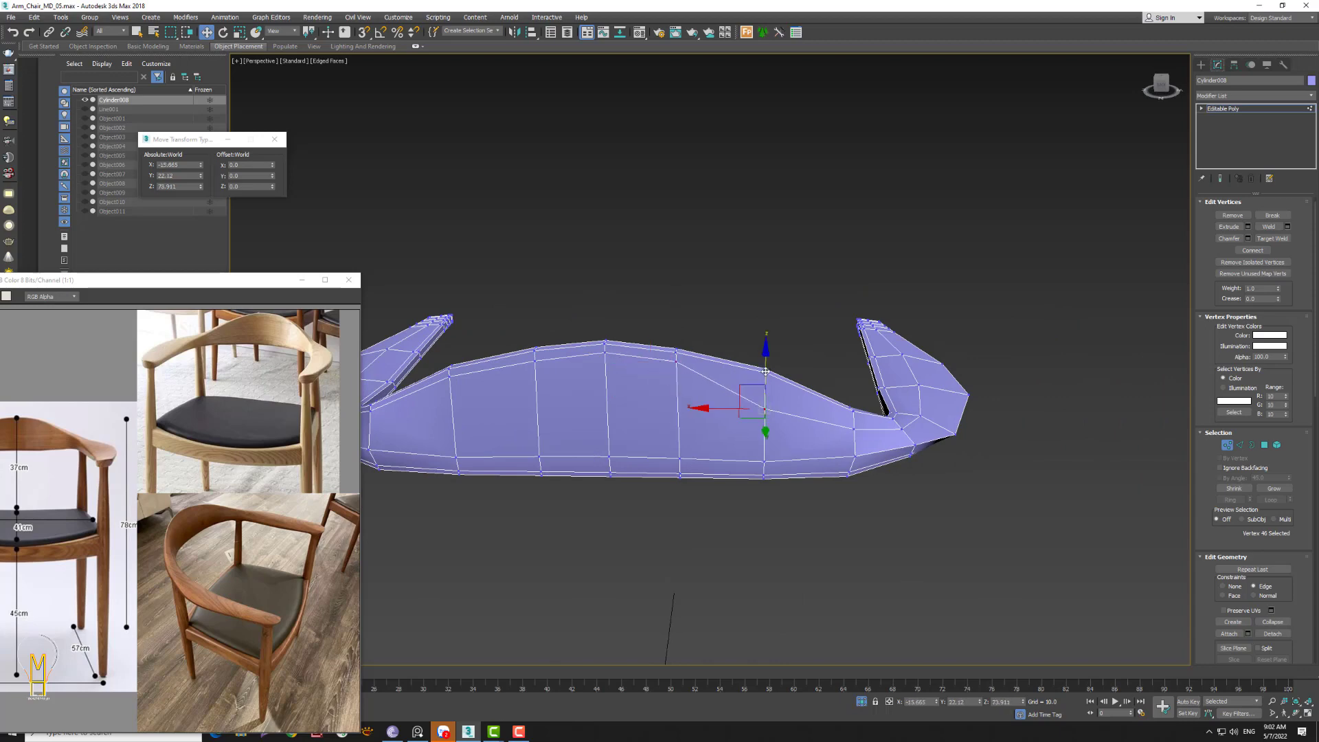
left_click(857, 391)
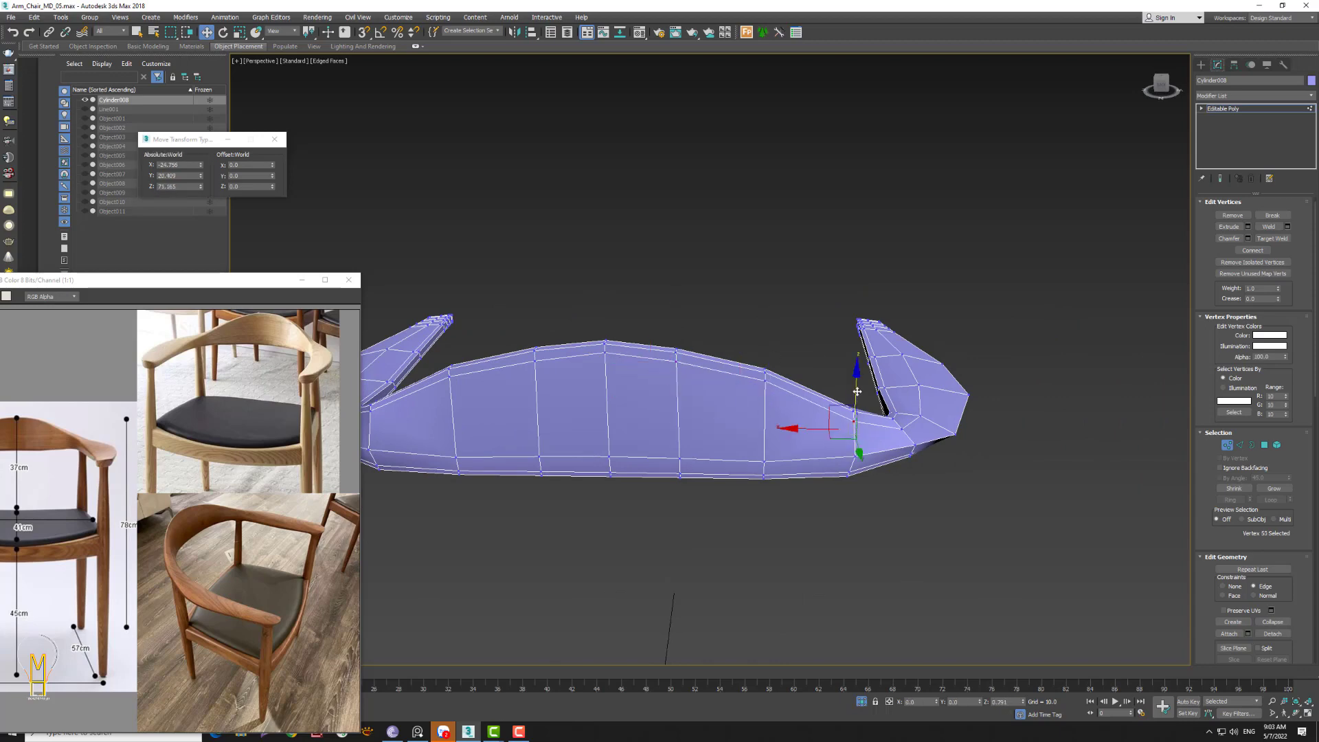
mouse_move(739, 421)
middle_mouse_down("alt")
mouse_move(747, 410)
mouse_move(713, 426)
middle_mouse_up("alt")
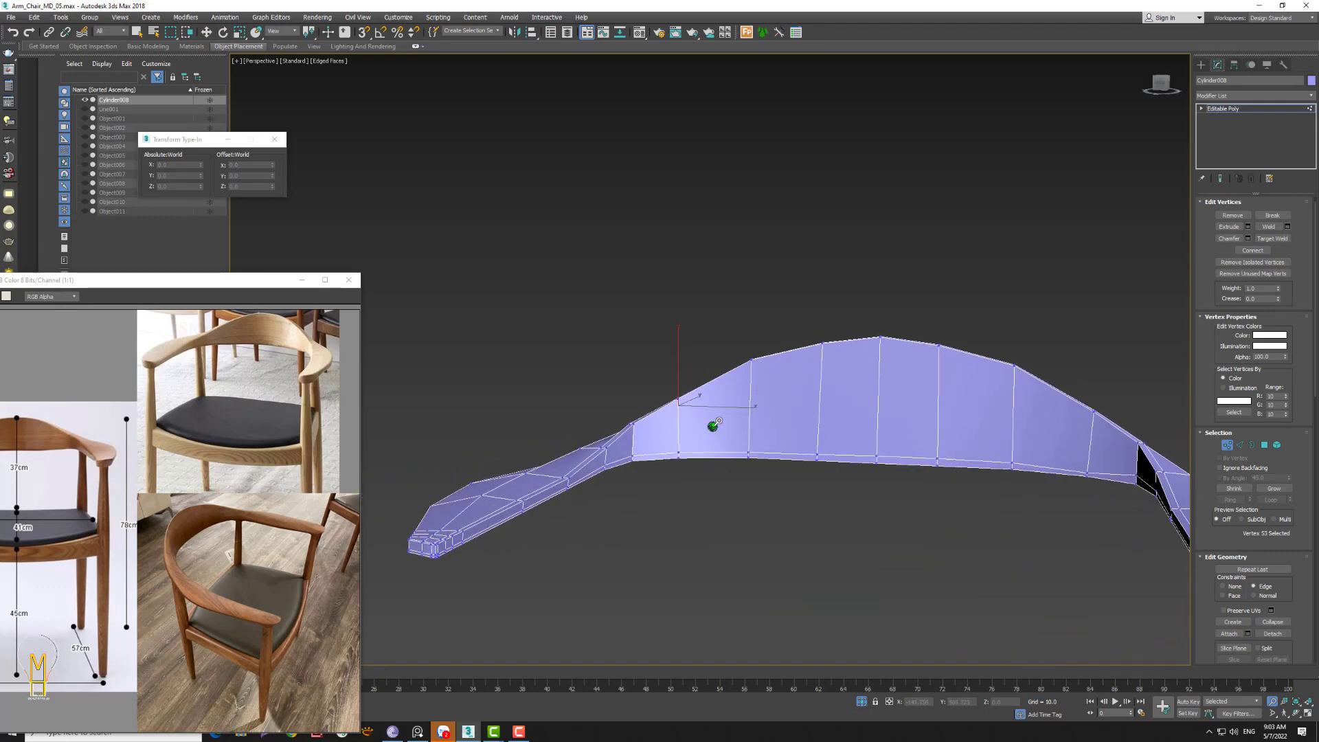
scroll(713, 426, "up", 1)
scroll(711, 419, "up", 2)
scroll(722, 409, "up", 2)
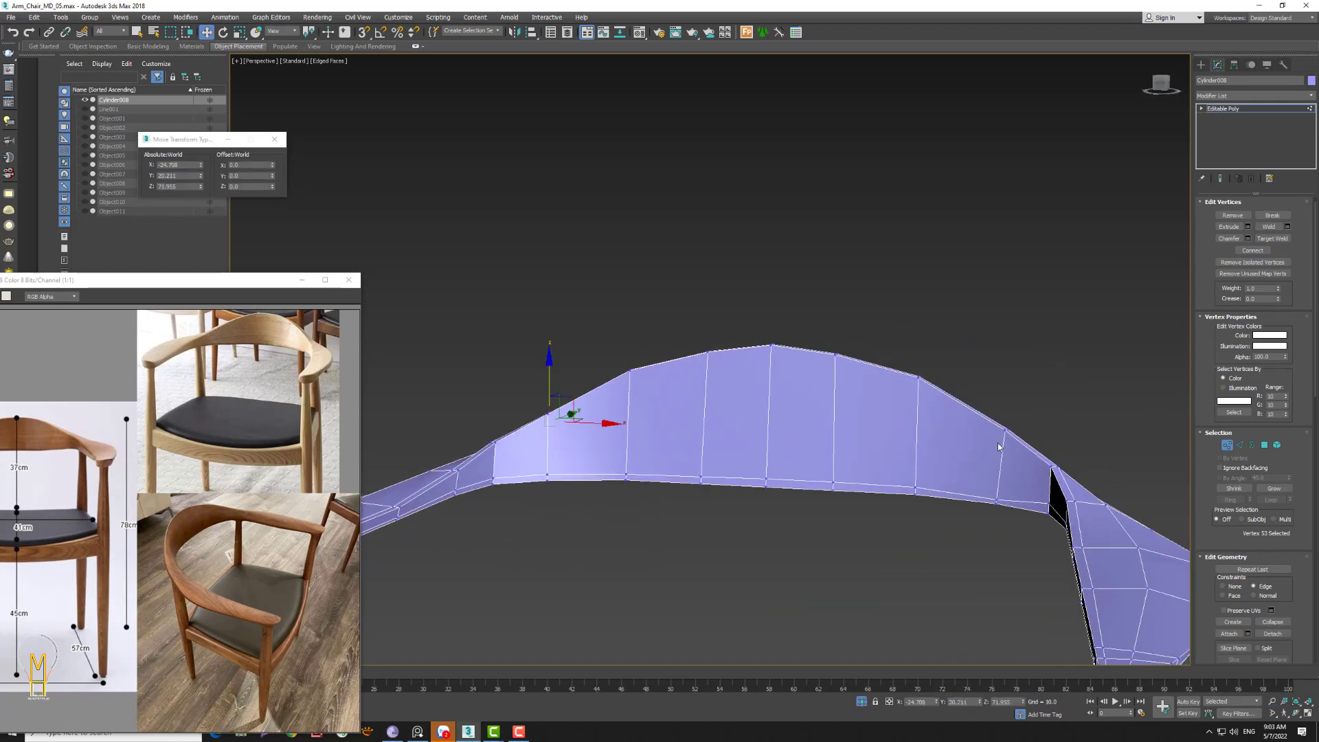
- Connect the band's vertical edge ring with a new loop slid toward the top
left_click(1239, 444)
left_click(909, 423)
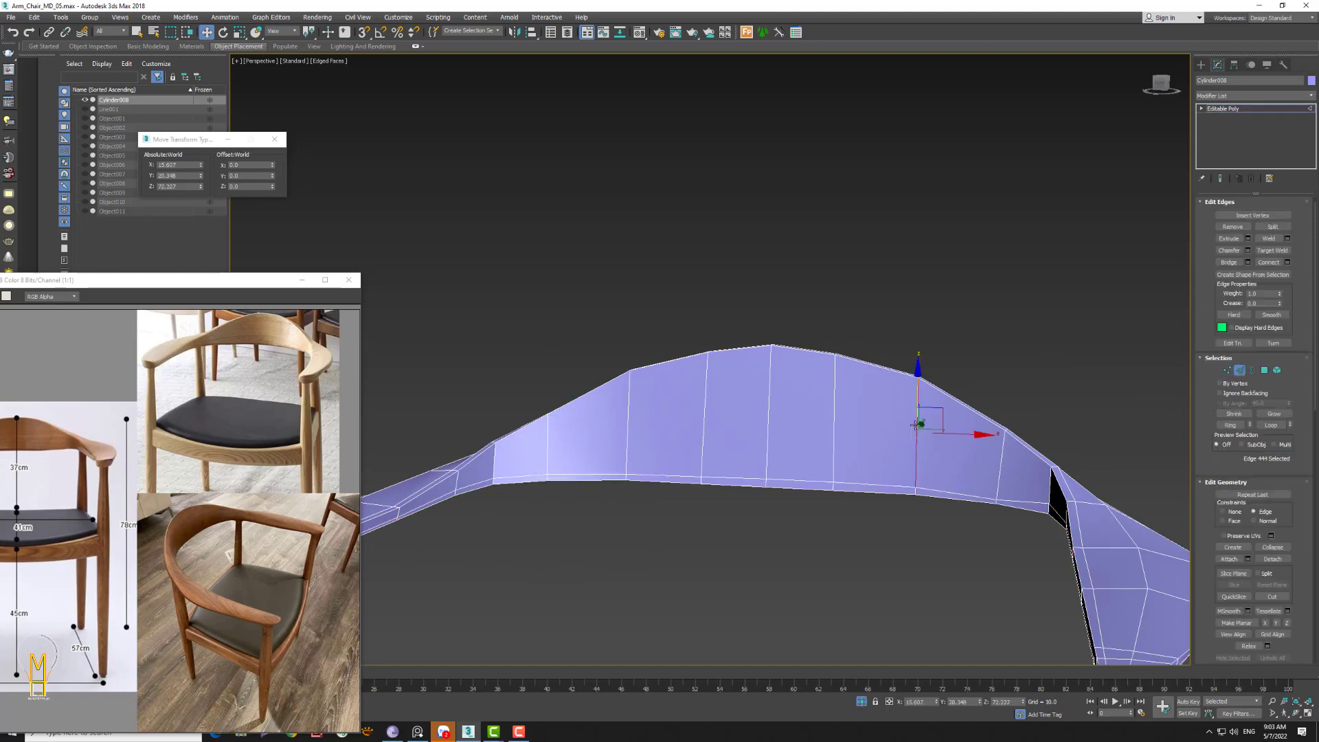
left_click(1228, 426)
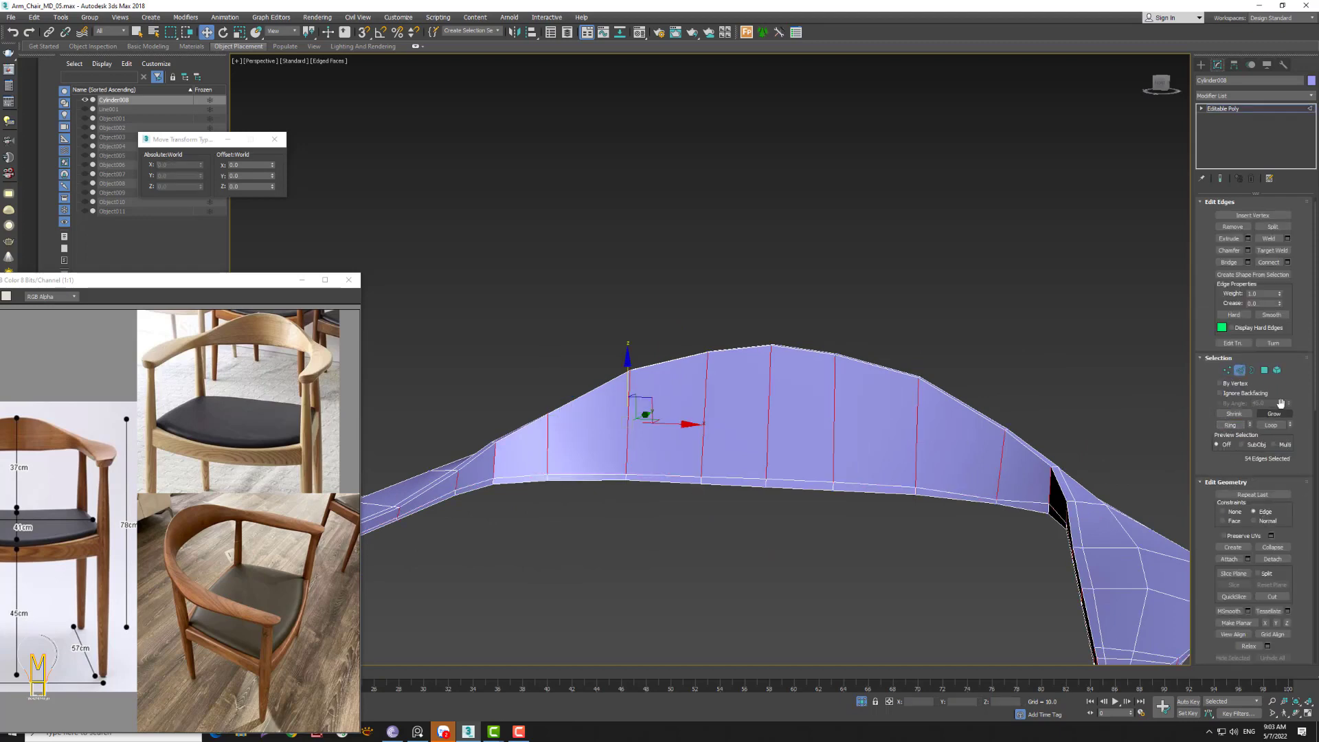
left_click(1286, 264)
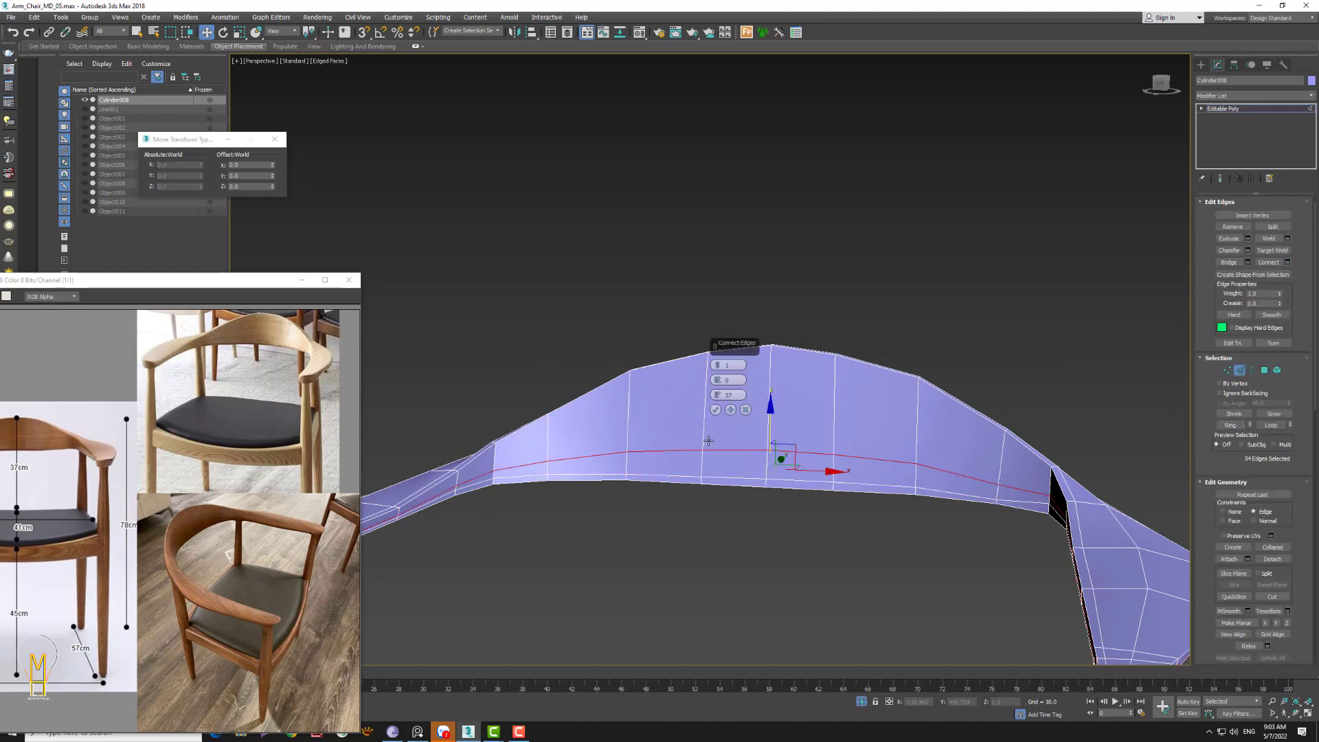
left_click_drag(717, 395, 717, 549)
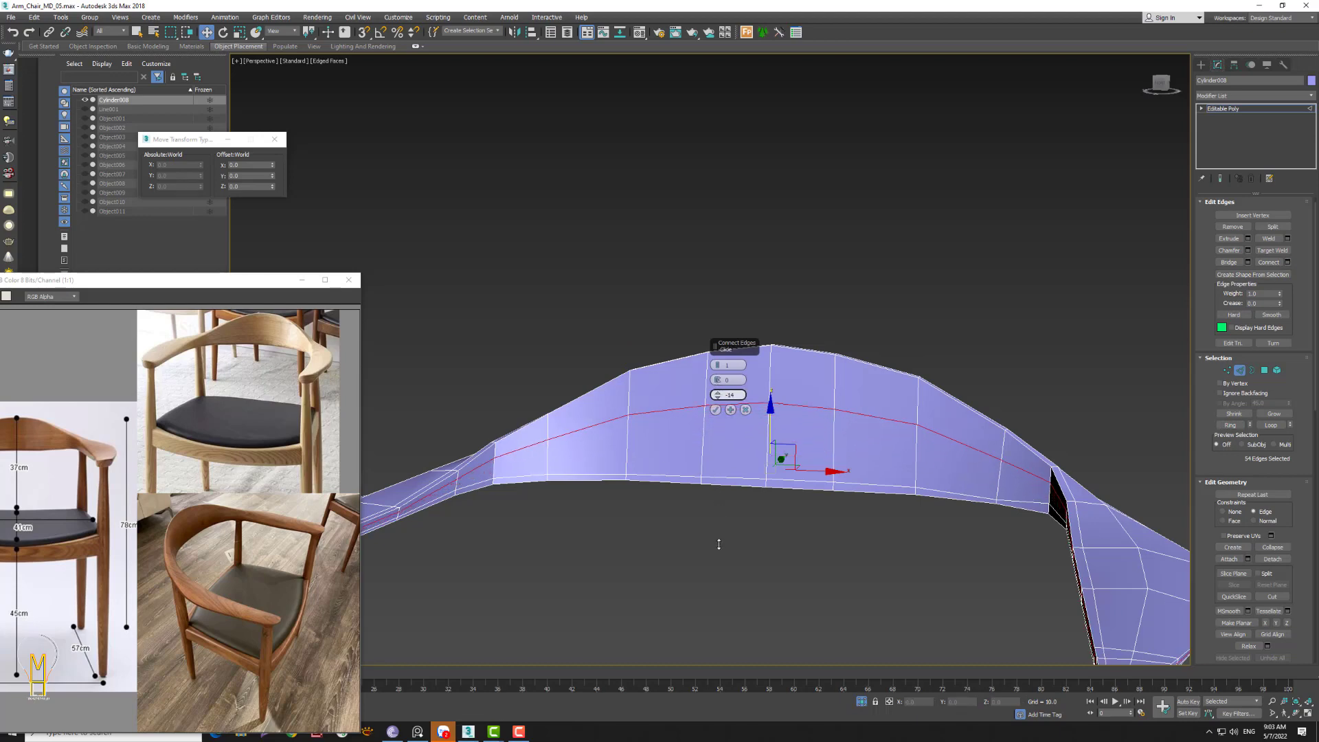
left_click(715, 411)
- Raise the new loop's centre vertices and left-slope vertices to round the top
left_click(1226, 369)
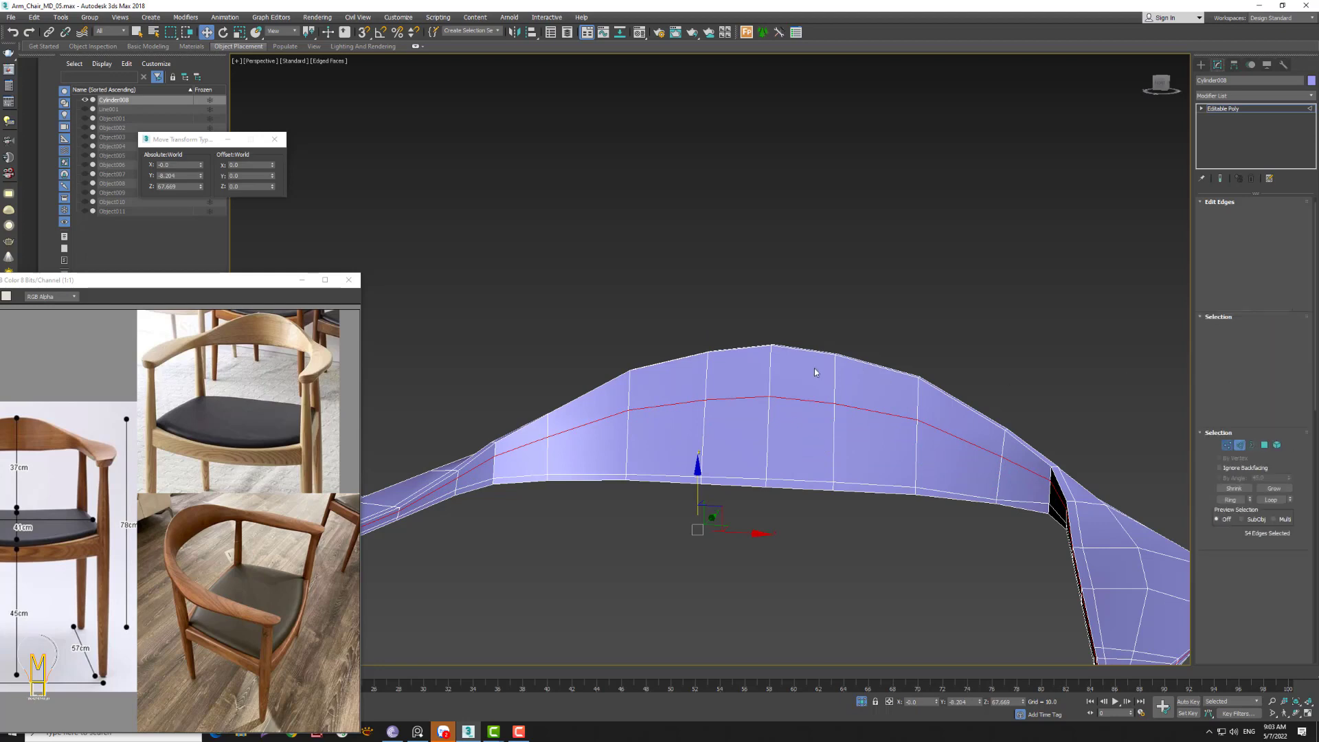
left_click(769, 397)
left_click(834, 403, "ctrl")
left_click(706, 399, "ctrl")
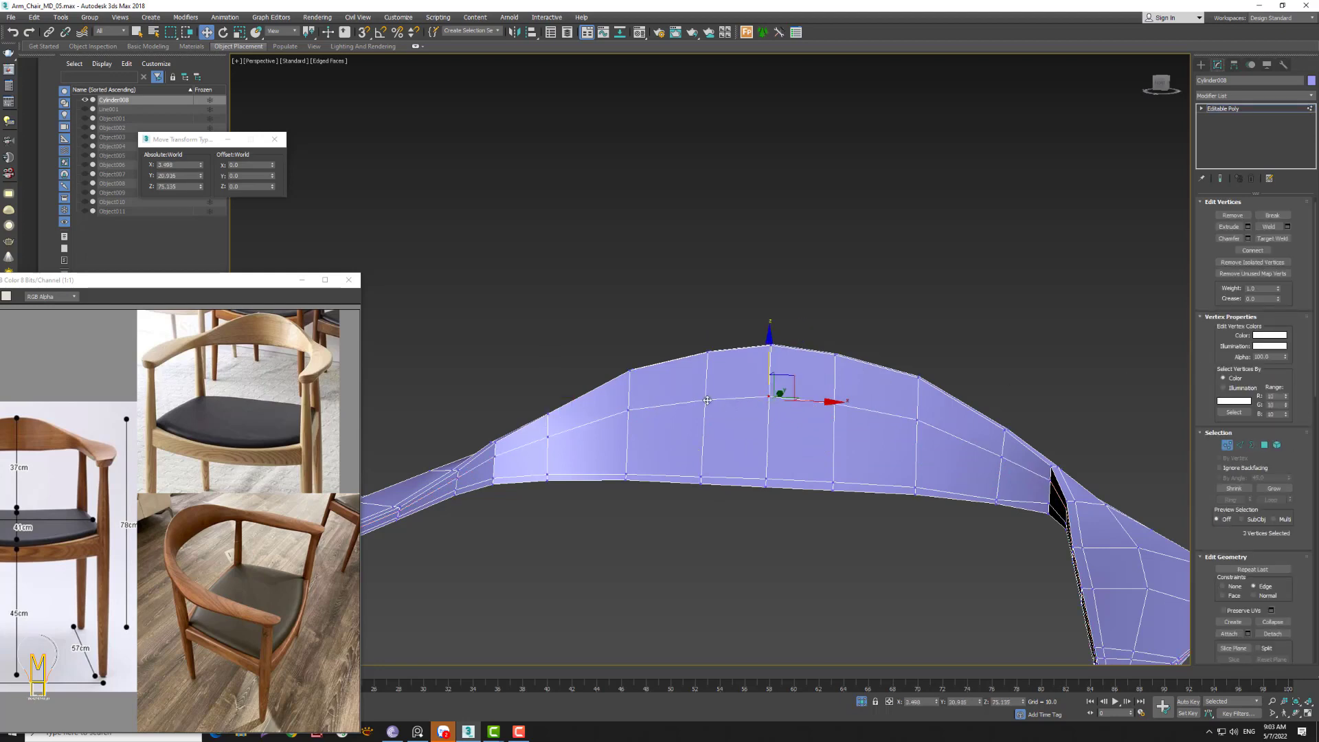
left_click_drag(773, 345, 749, 327)
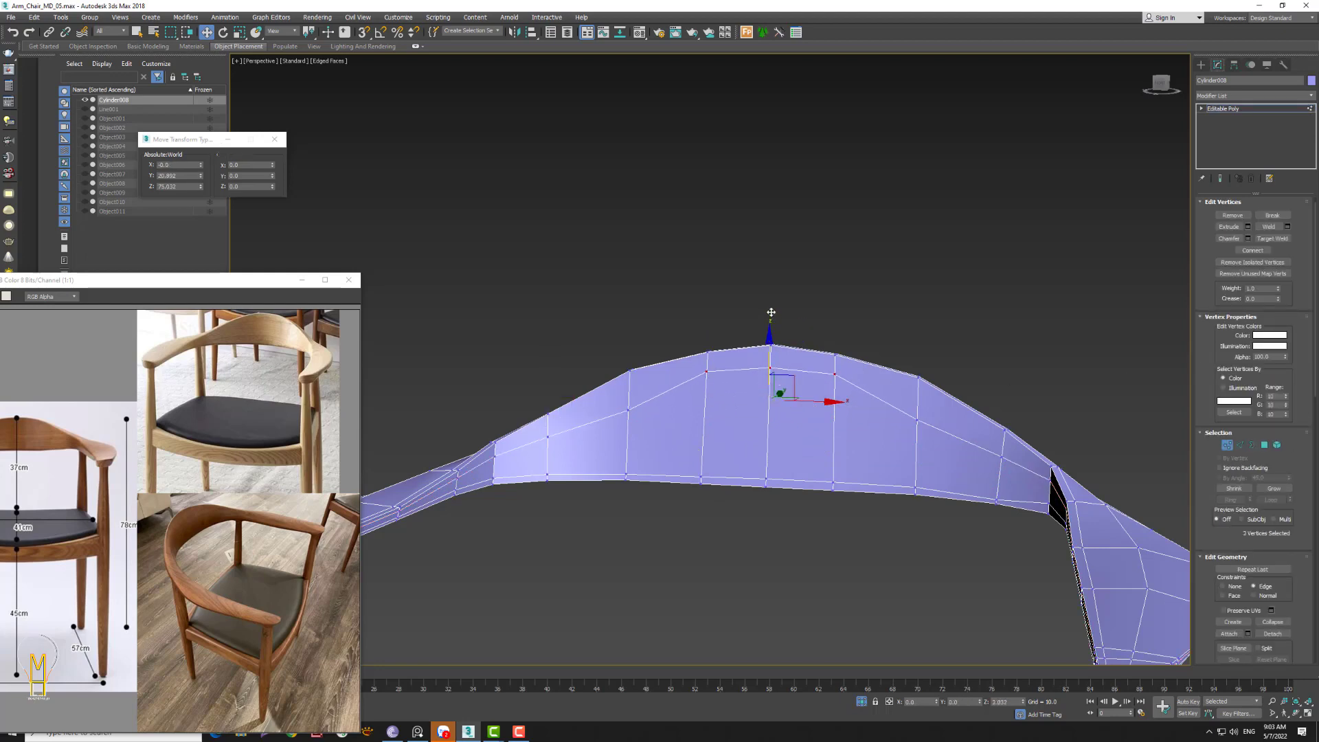
left_click(625, 410)
left_click(547, 437, "ctrl")
left_click_drag(587, 377, 588, 367)
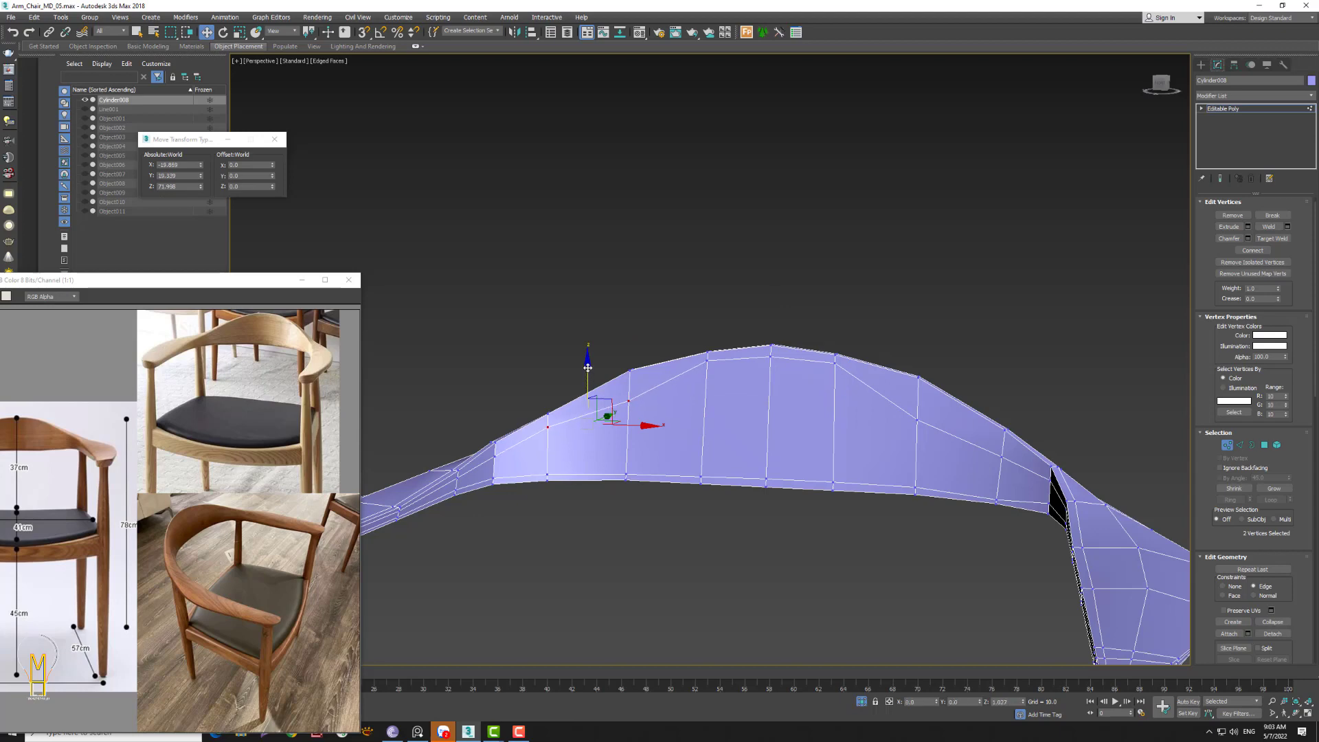
- Adjust the loop vertices toward the right end and return to object level
left_click(629, 375)
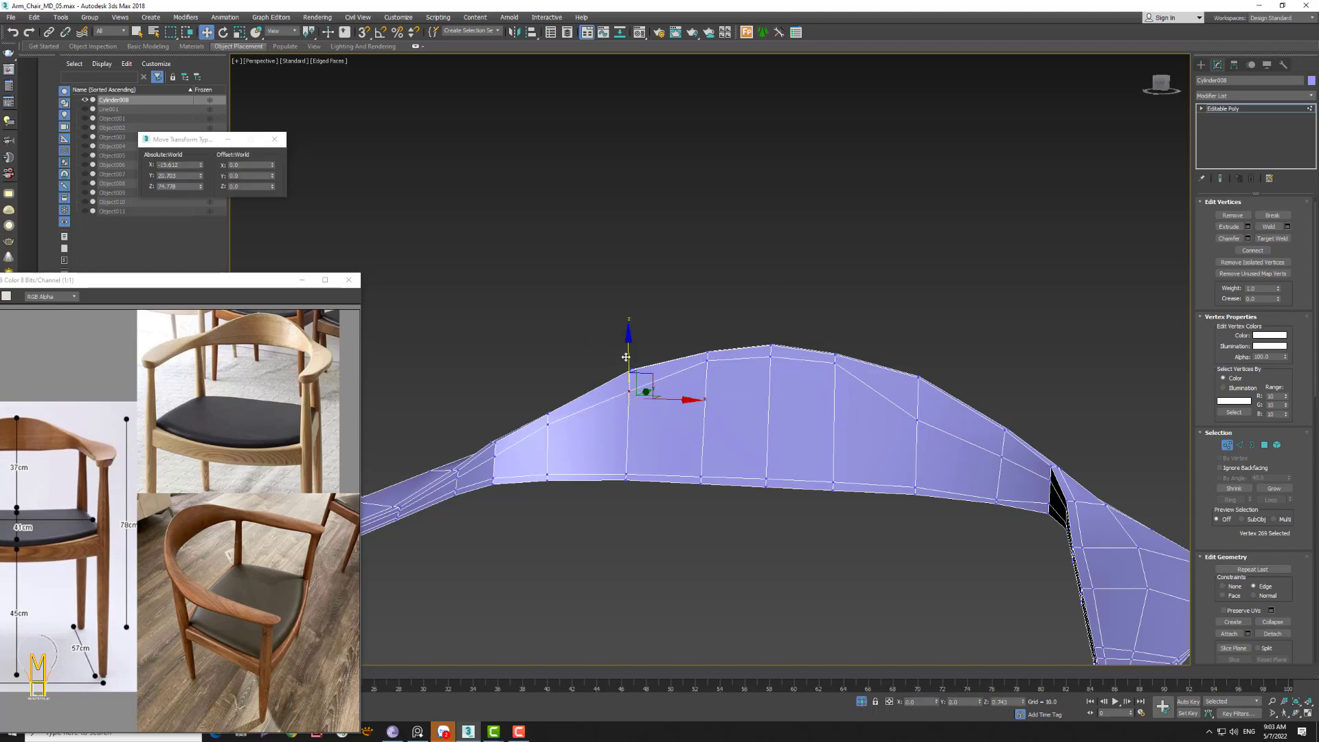
left_click(918, 386)
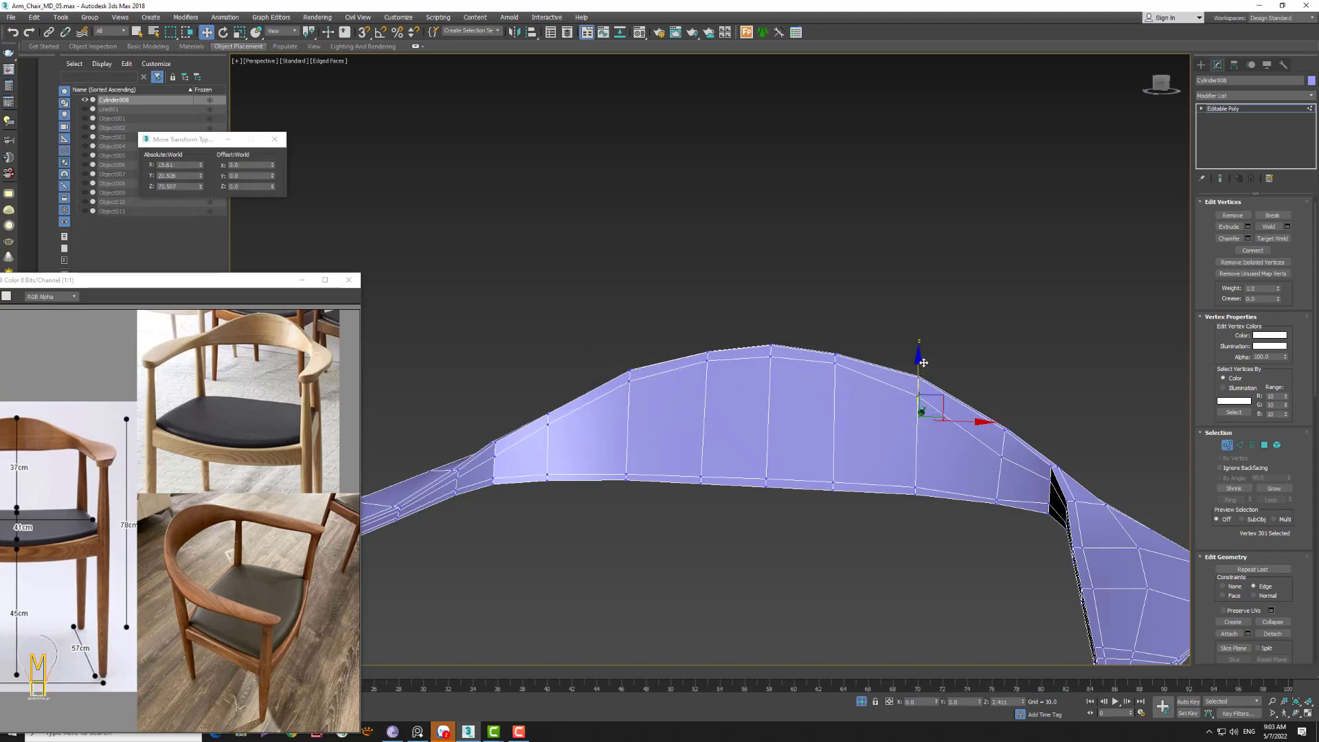
left_click(999, 452)
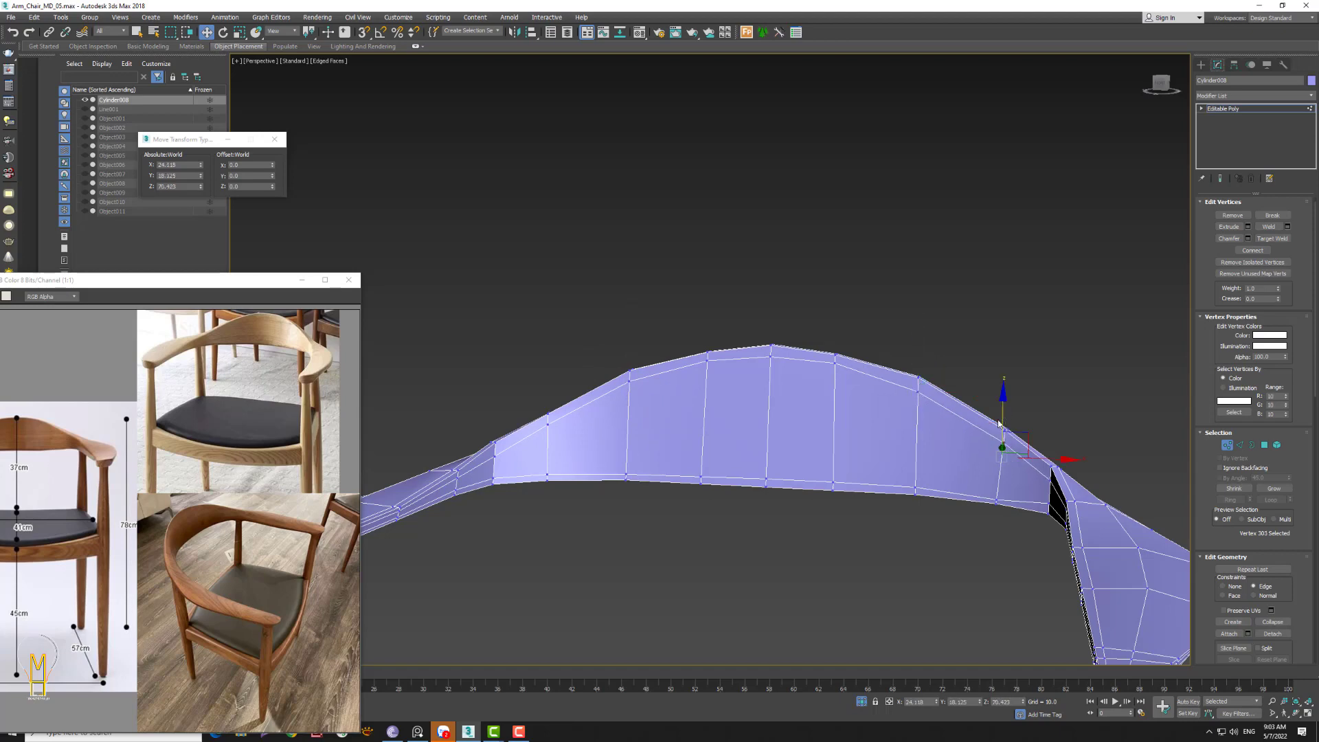
key("alt+z")
middle_click_drag(1003, 428, 795, 371, "alt")
scroll(796, 370, "down", 3)
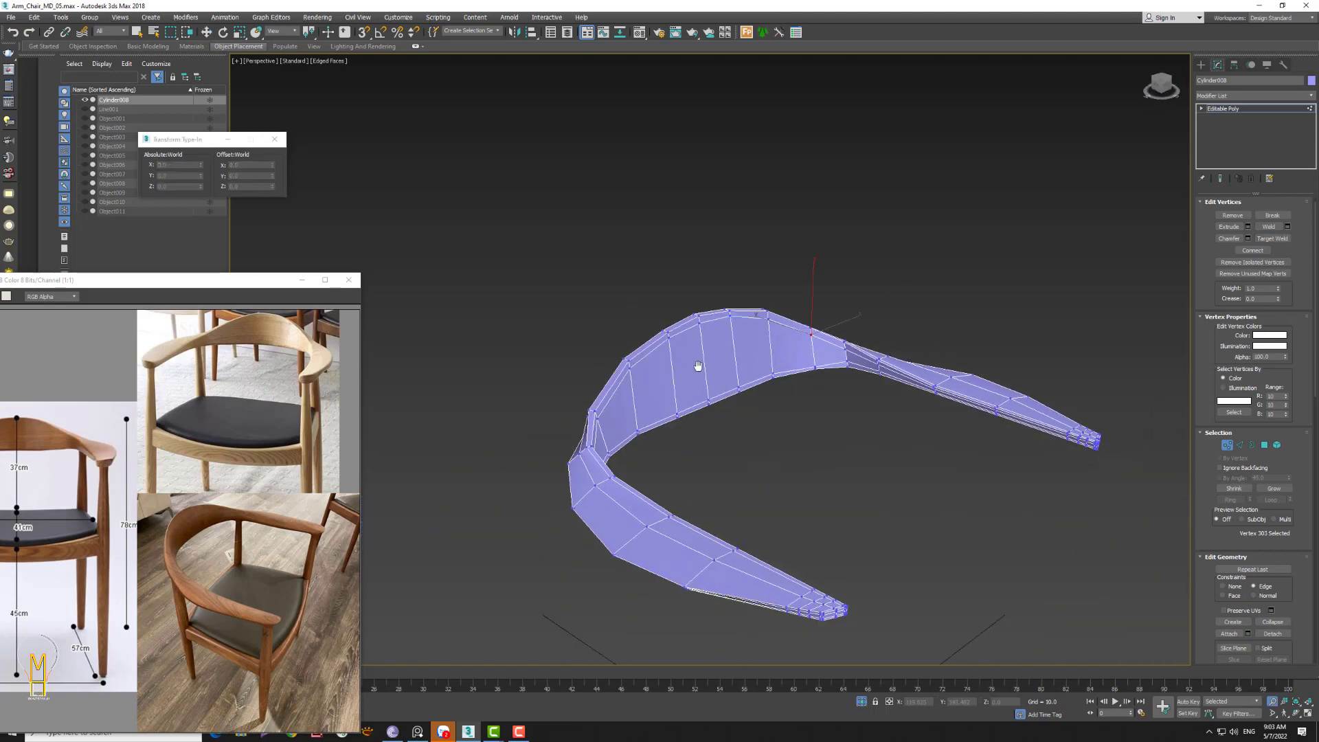
left_click(1233, 446)
mouse_move(963, 421)
middle_mouse_down("alt")
mouse_move(856, 445)
mouse_move(1098, 287)
middle_mouse_up("alt")
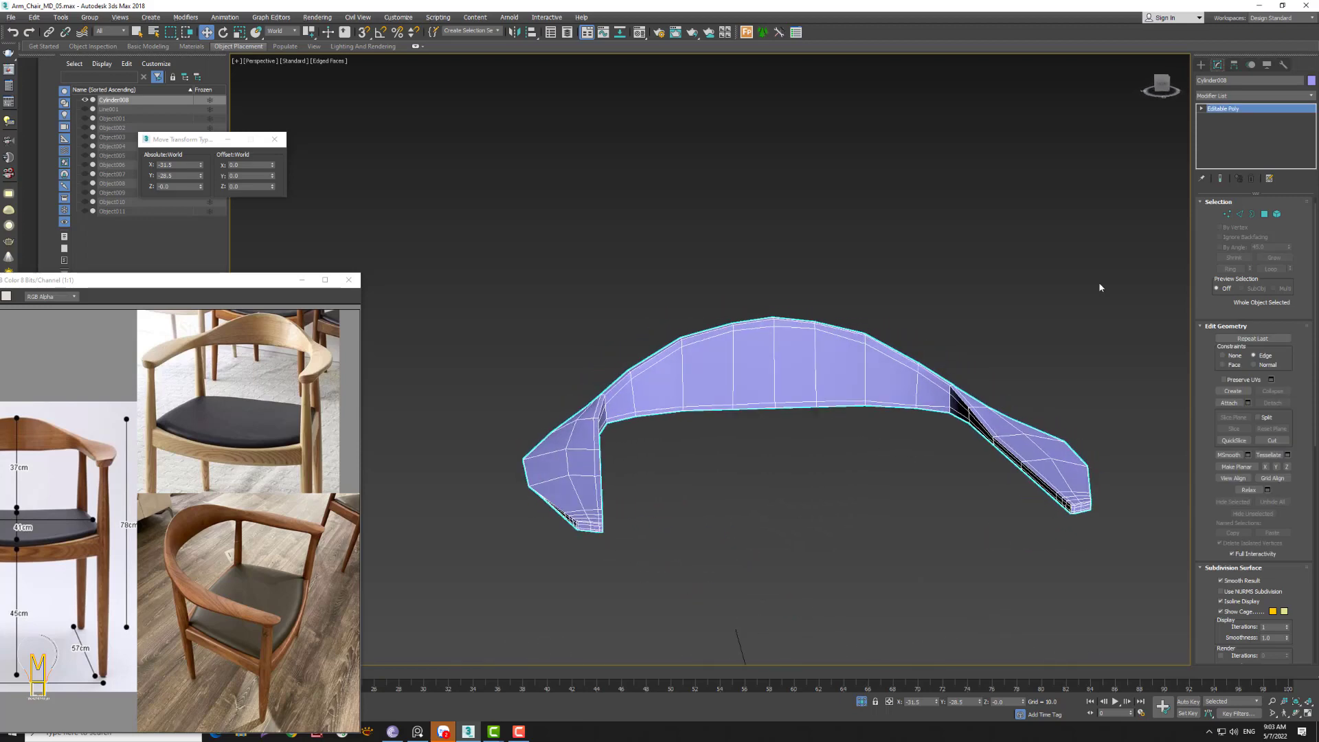
- Delete the arm's existing Unwrap UVW modifier
left_click(1275, 97)
key("u")
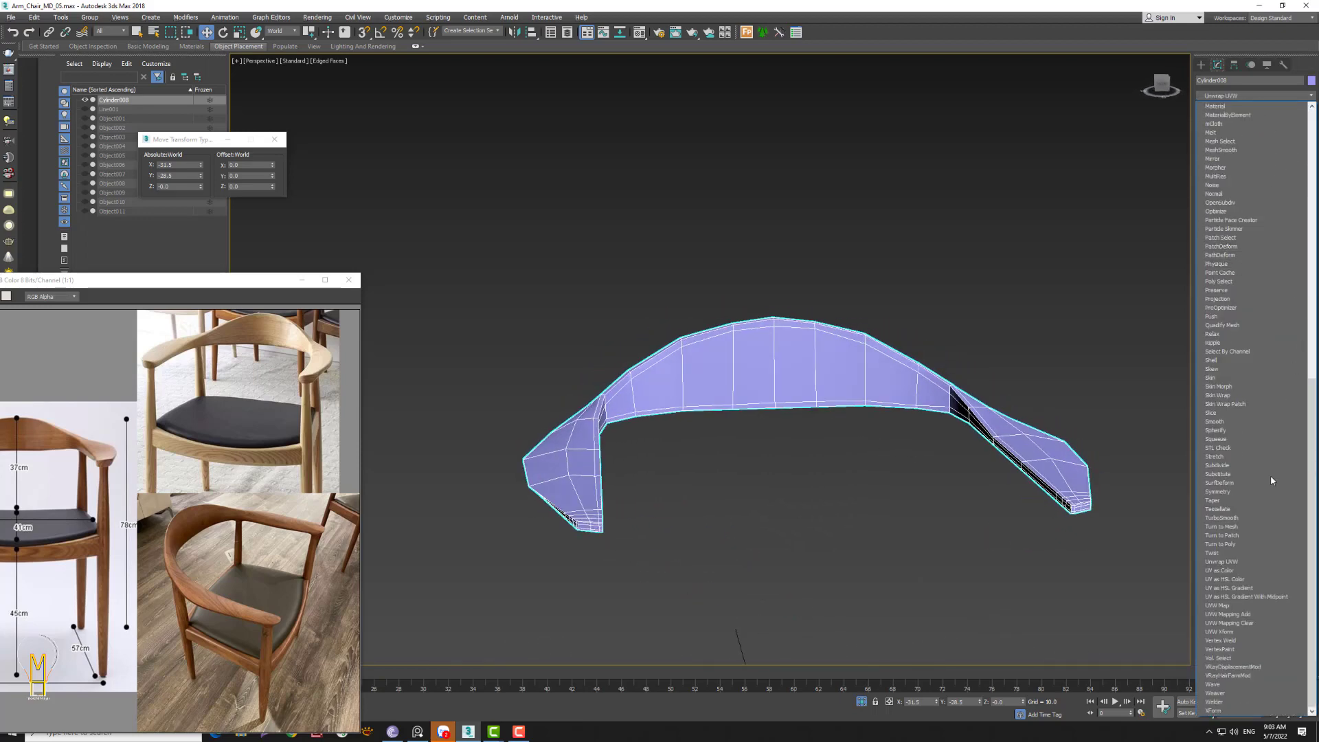
left_click(1262, 563)
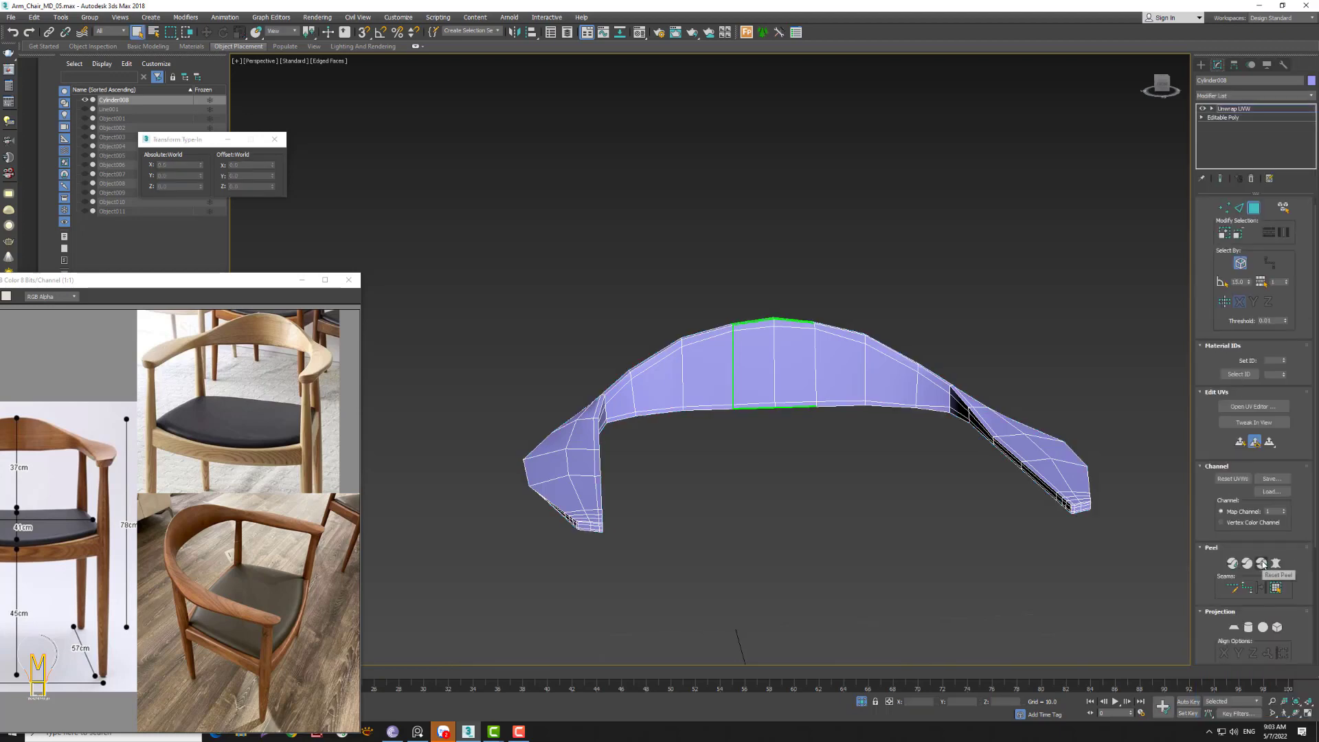
scroll(732, 486, "up", 3)
mouse_move(695, 478)
middle_mouse_down("alt")
mouse_move(760, 494)
mouse_move(748, 501)
middle_mouse_up("alt")
left_click(1250, 178)
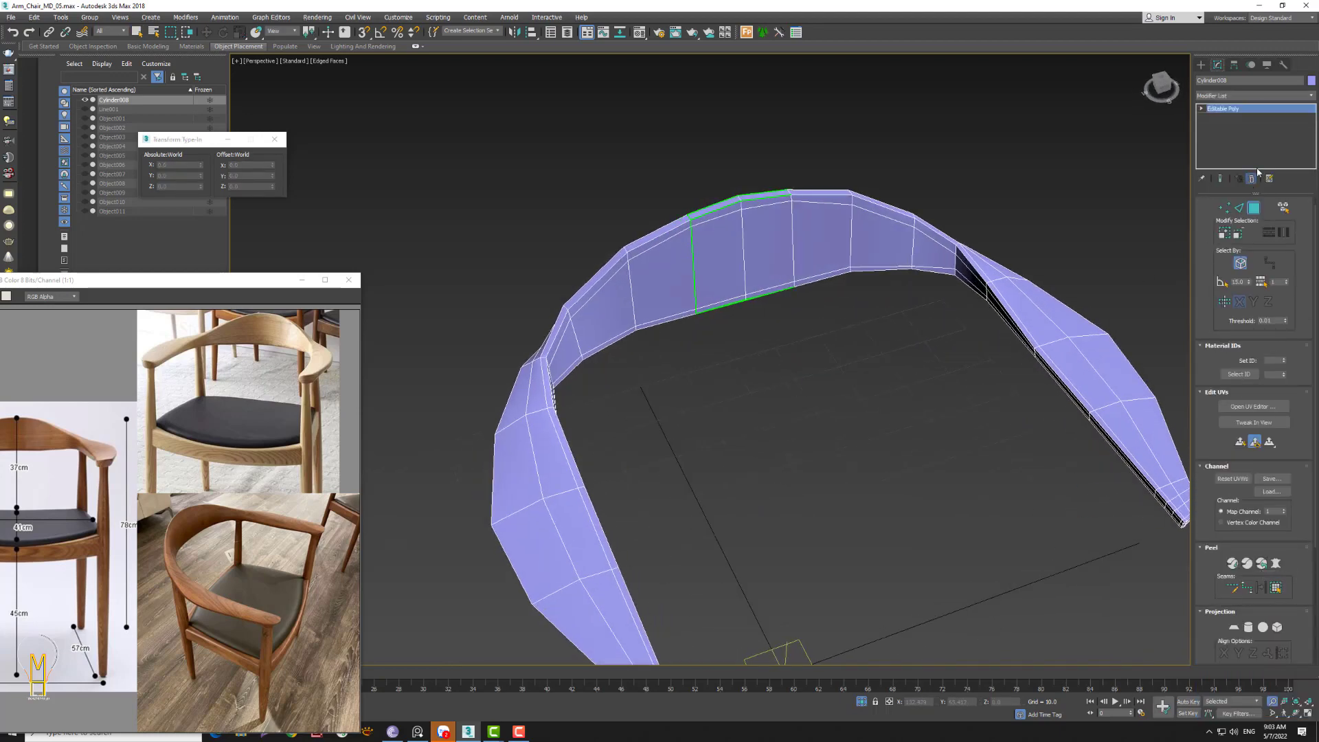
- Add UVW Mapping Clear and then a fresh Unwrap UVW modifier to the arm
left_click(1250, 96)
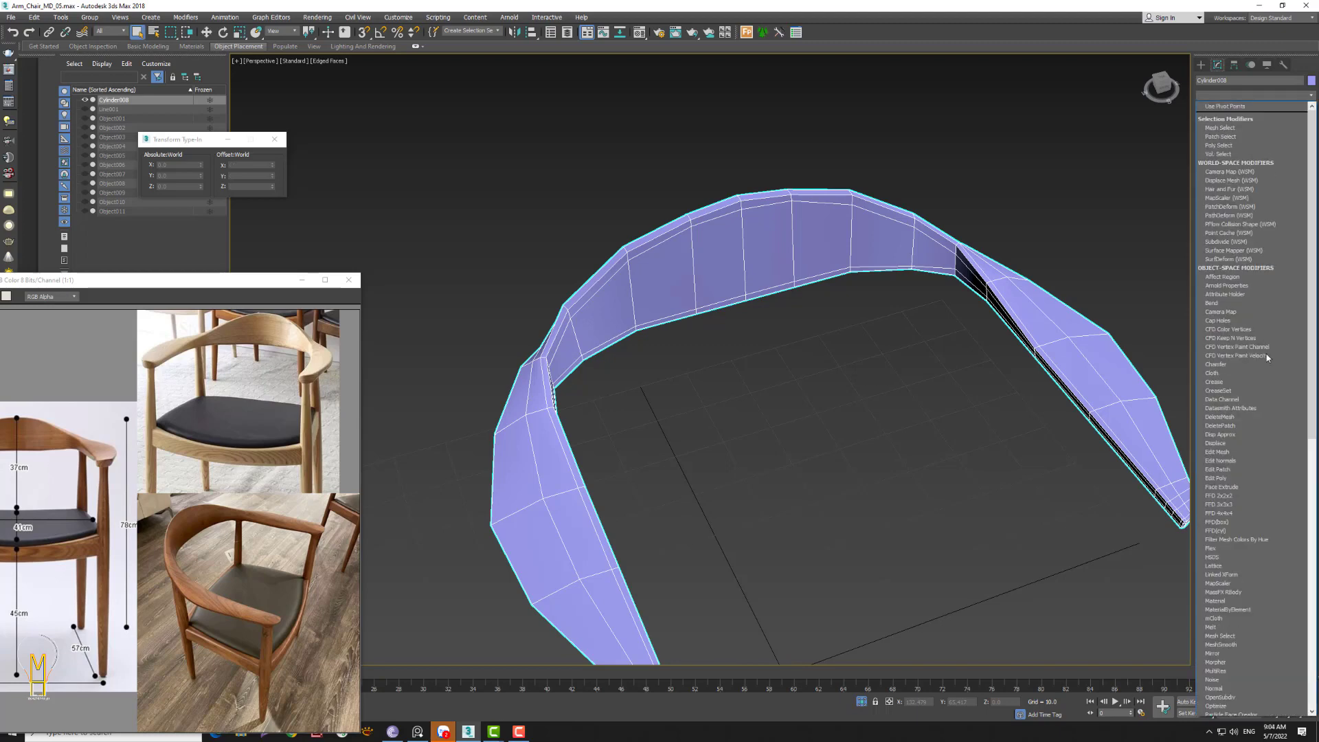
scroll(1261, 391, "down", 2)
left_click(1313, 594)
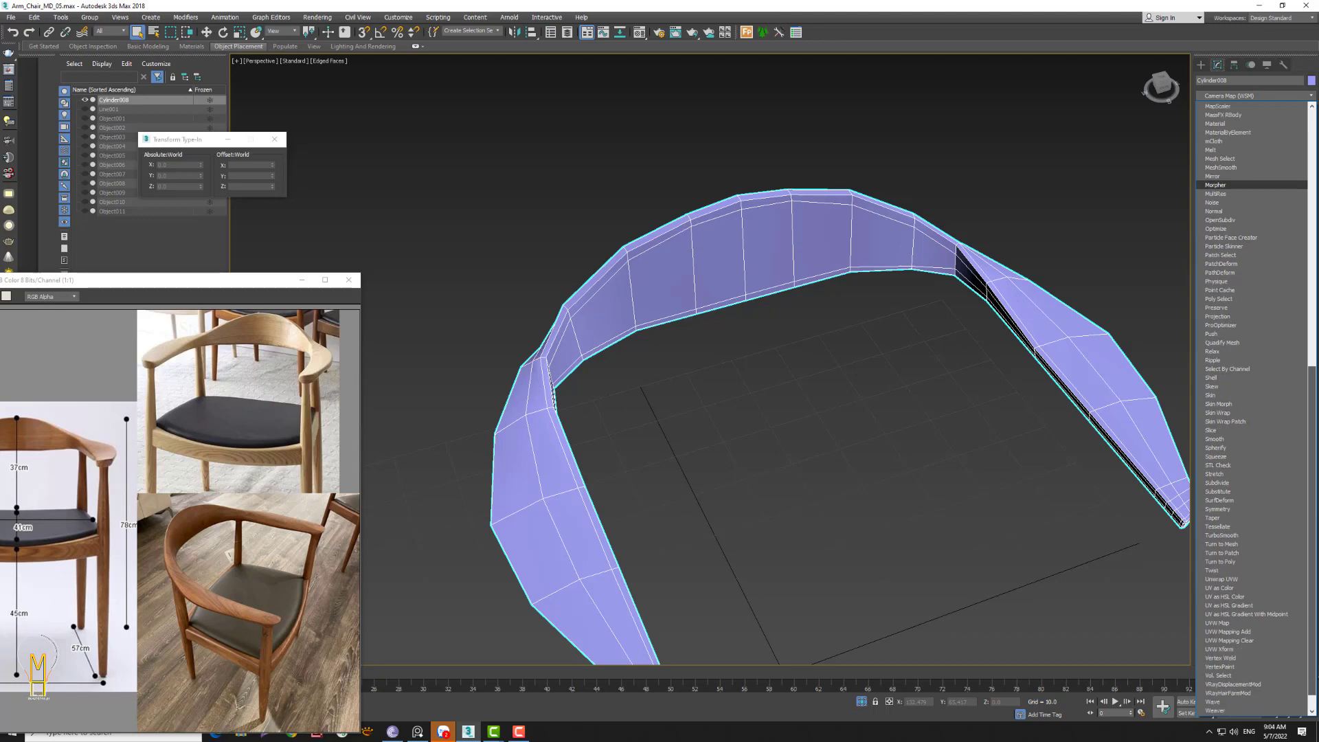
left_click(1234, 512)
left_click(1275, 97)
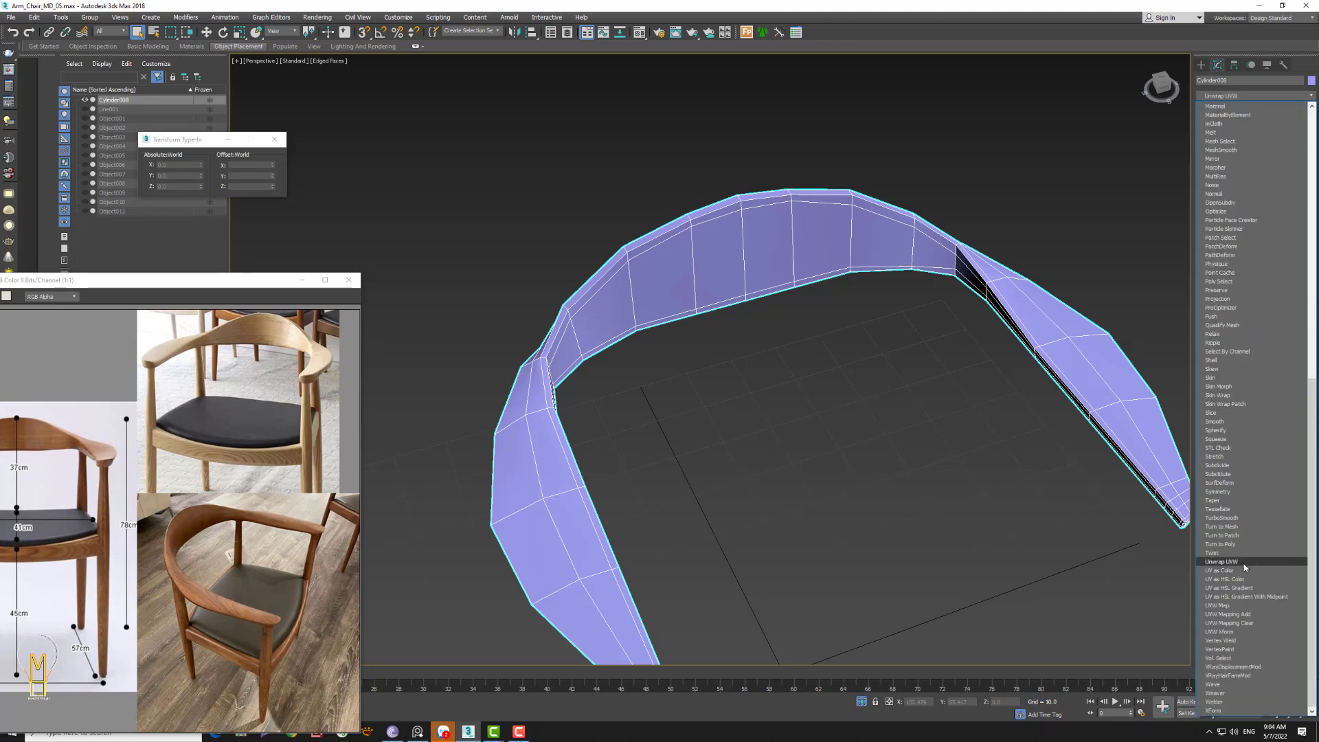
left_click(1242, 562)
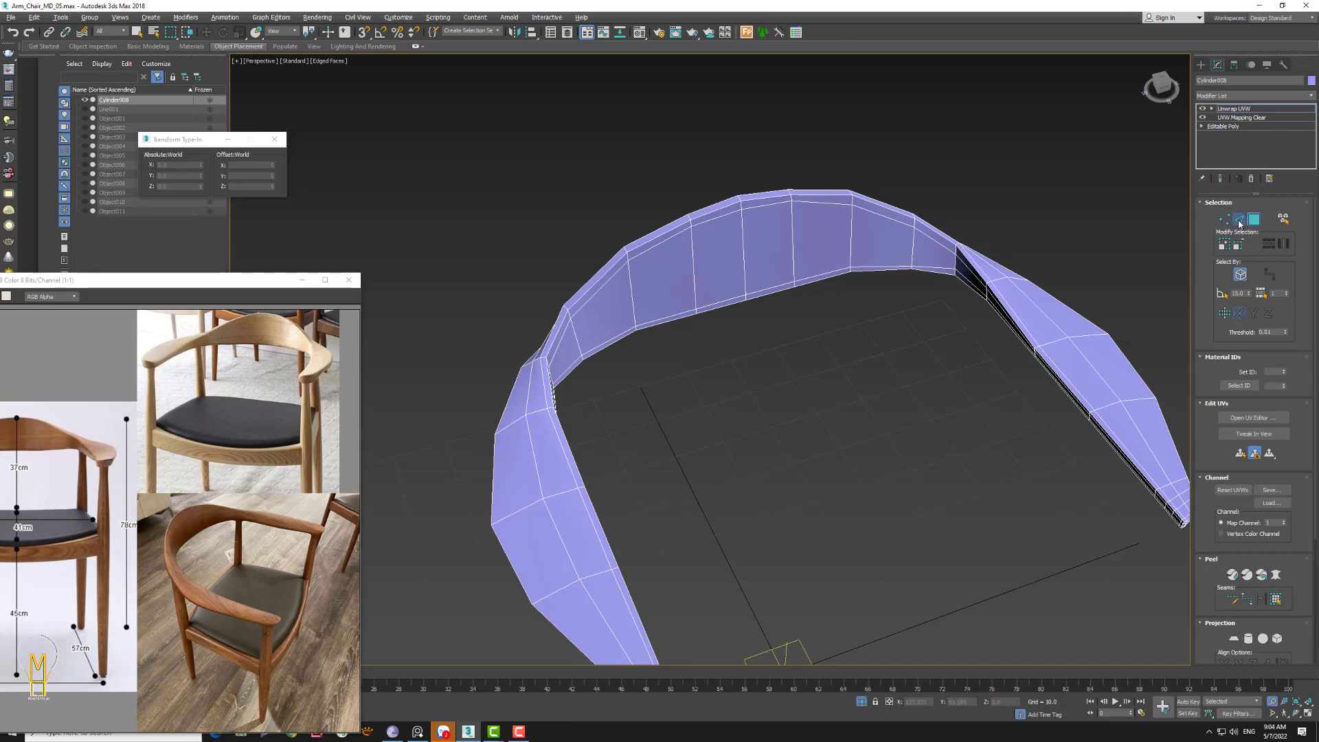
- Loop-select the arm's top edges and convert the loop into UV seams
left_click(1239, 220)
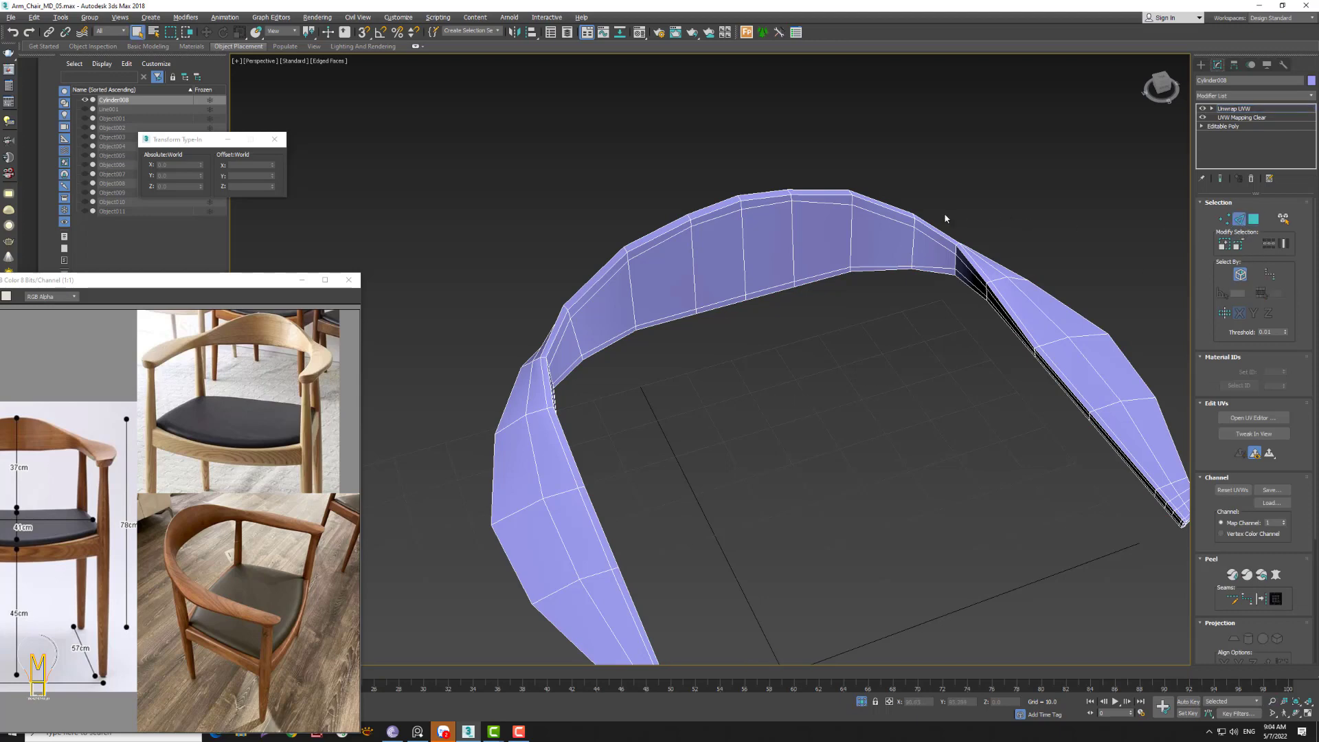
left_click(1269, 244)
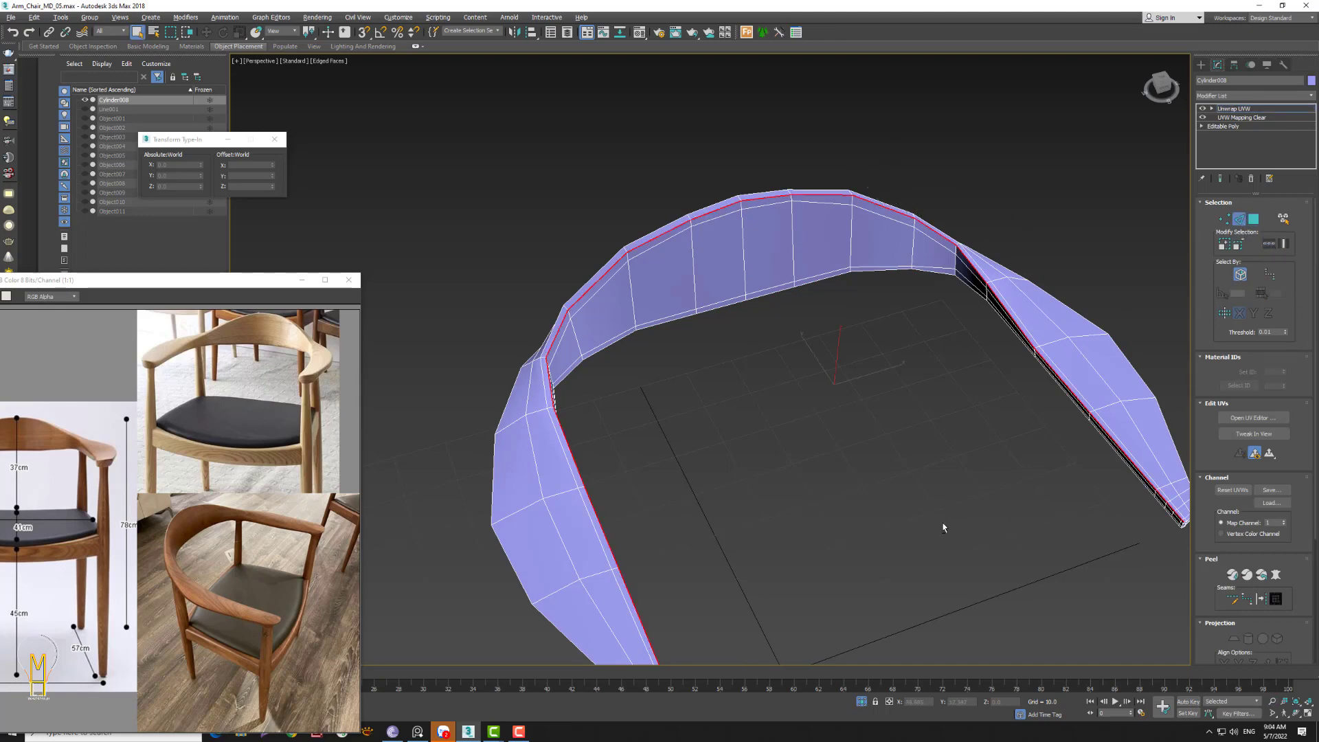
mouse_move(943, 528)
middle_mouse_down("alt")
mouse_move(913, 472)
mouse_move(898, 498)
mouse_move(960, 526)
middle_mouse_up("alt")
left_click(1261, 600)
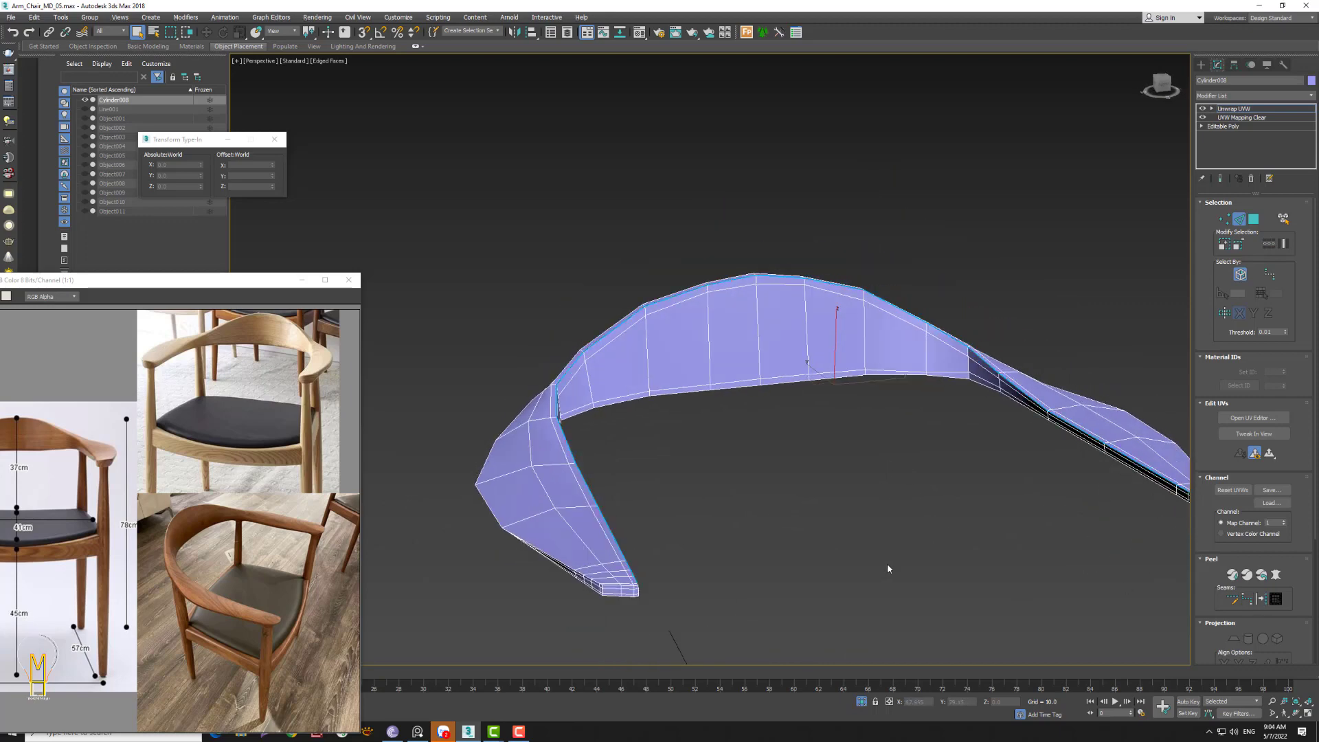
scroll(600, 544, "up", 4)
scroll(653, 495, "up", 2)
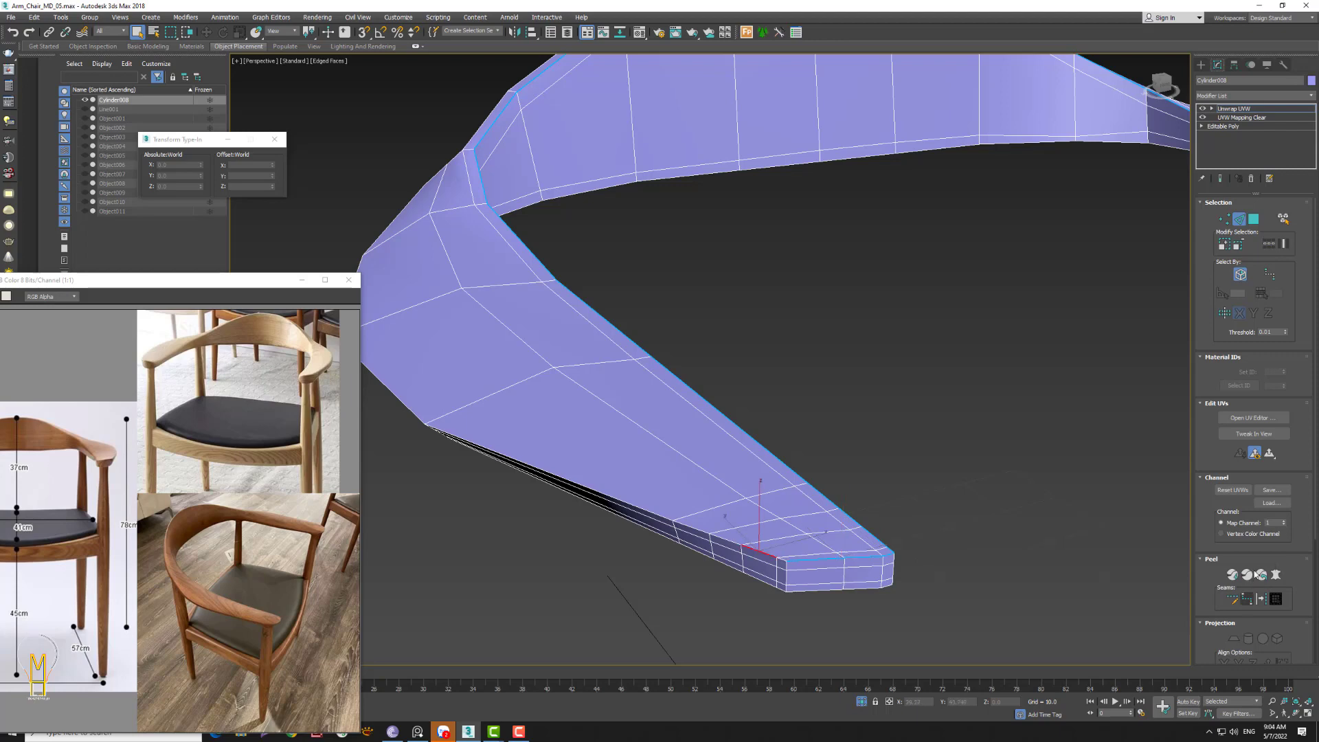
- Draw a Point-to-Point seam along the arm's end edge
left_click(1267, 246)
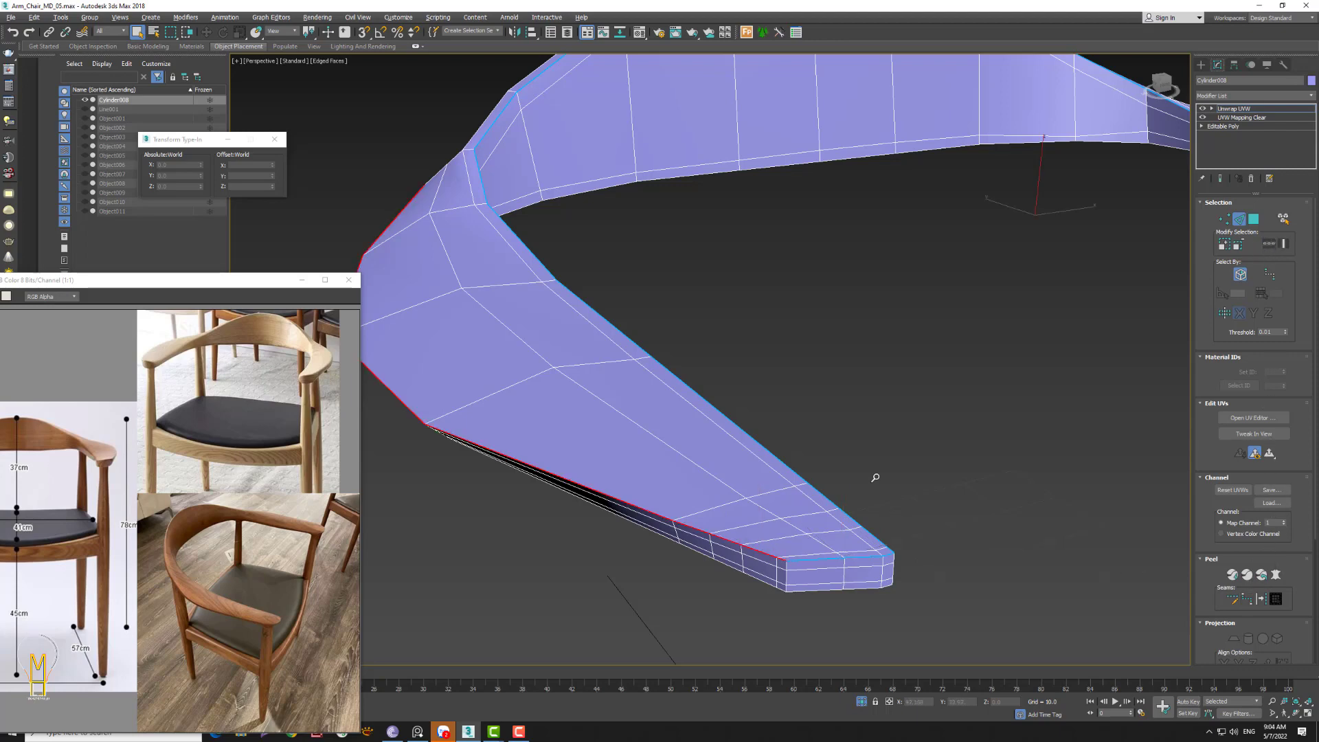
scroll(875, 477, "down", 3)
mouse_move(875, 477)
middle_mouse_down("alt")
mouse_move(940, 383)
mouse_move(857, 418)
mouse_move(721, 418)
mouse_move(715, 397)
mouse_move(1154, 526)
middle_mouse_up("alt")
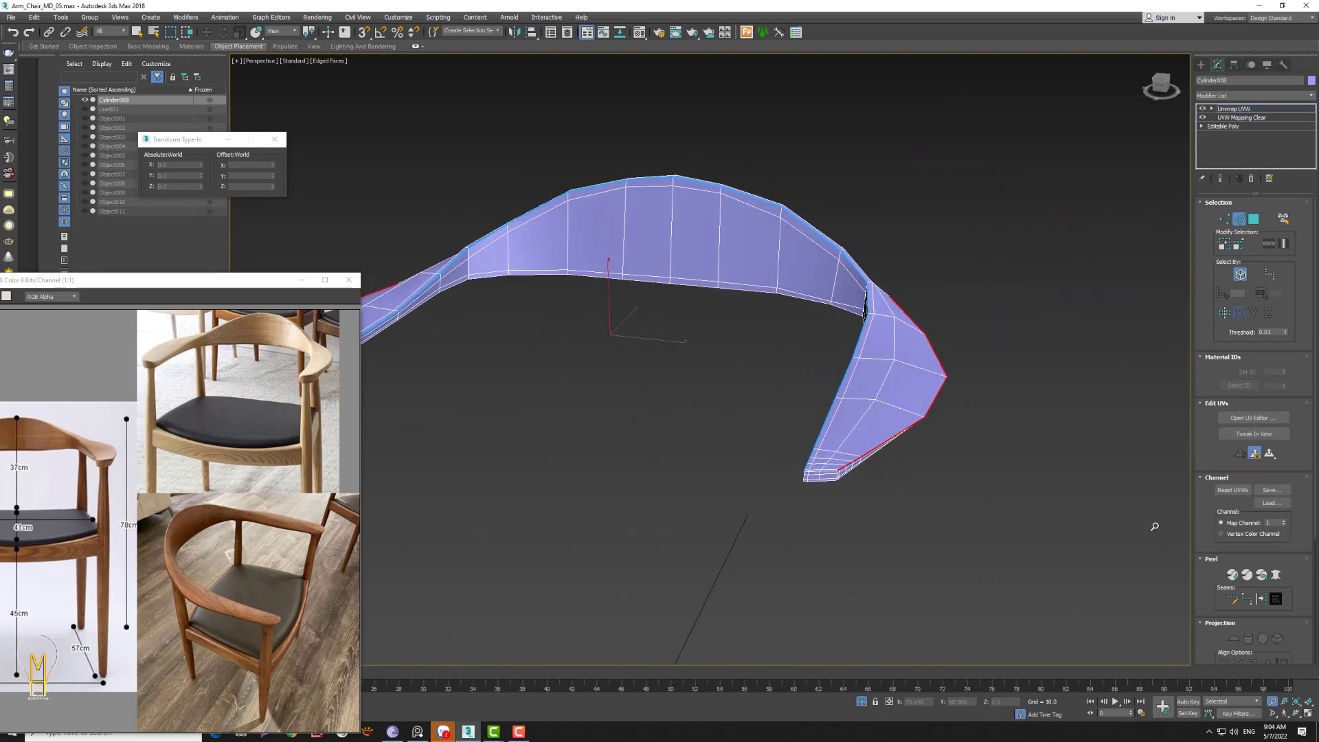
left_click(1266, 599)
scroll(841, 437, "up", 2)
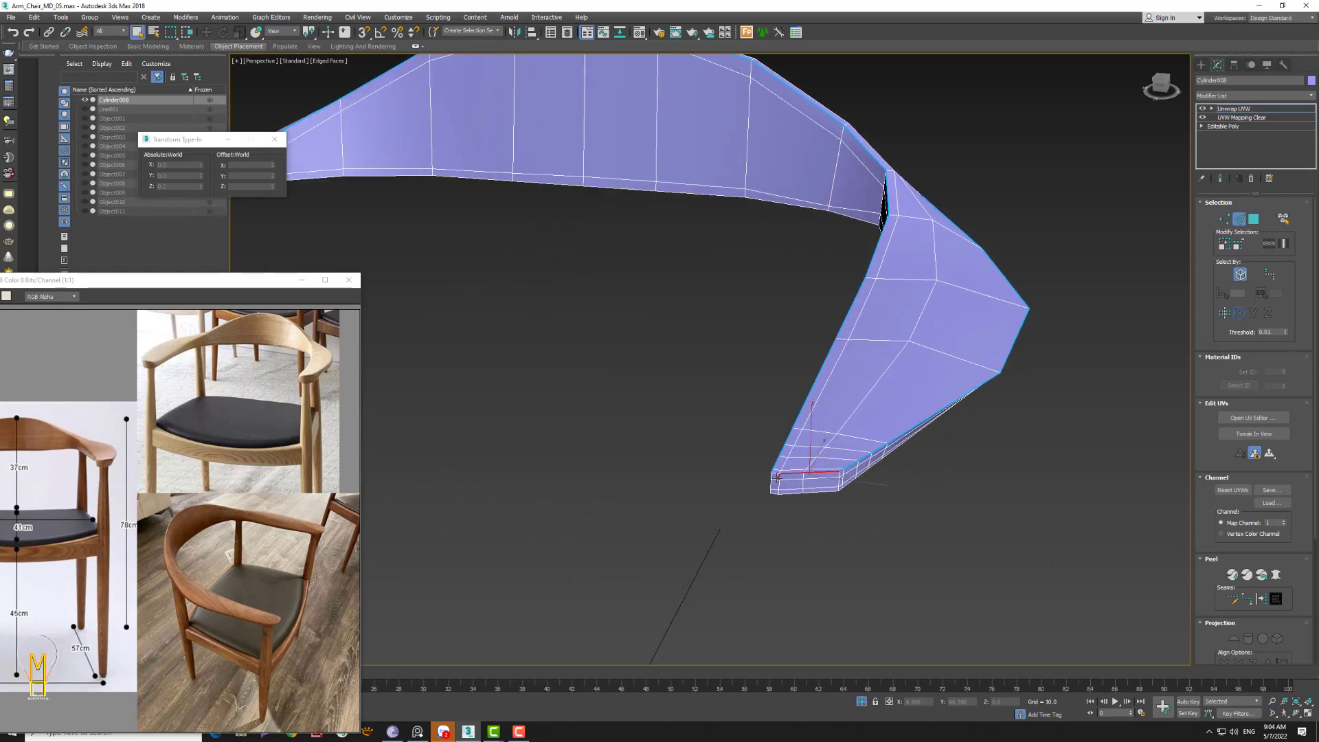
left_click(774, 474)
- Switch to Polygon mode and select a face on the right arm end
scroll(810, 472, "down", 3)
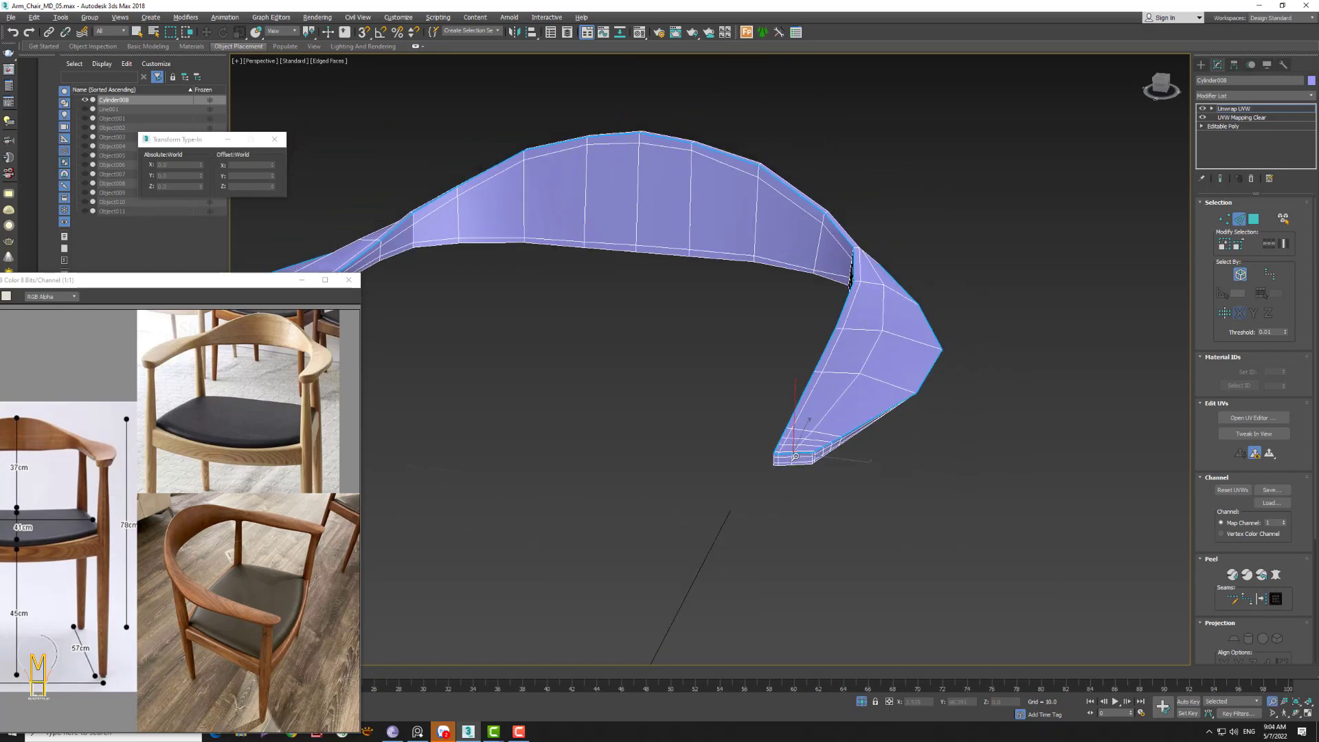
scroll(809, 472, "down", 2)
middle_click_drag(810, 473, 886, 446, "alt")
key("3")
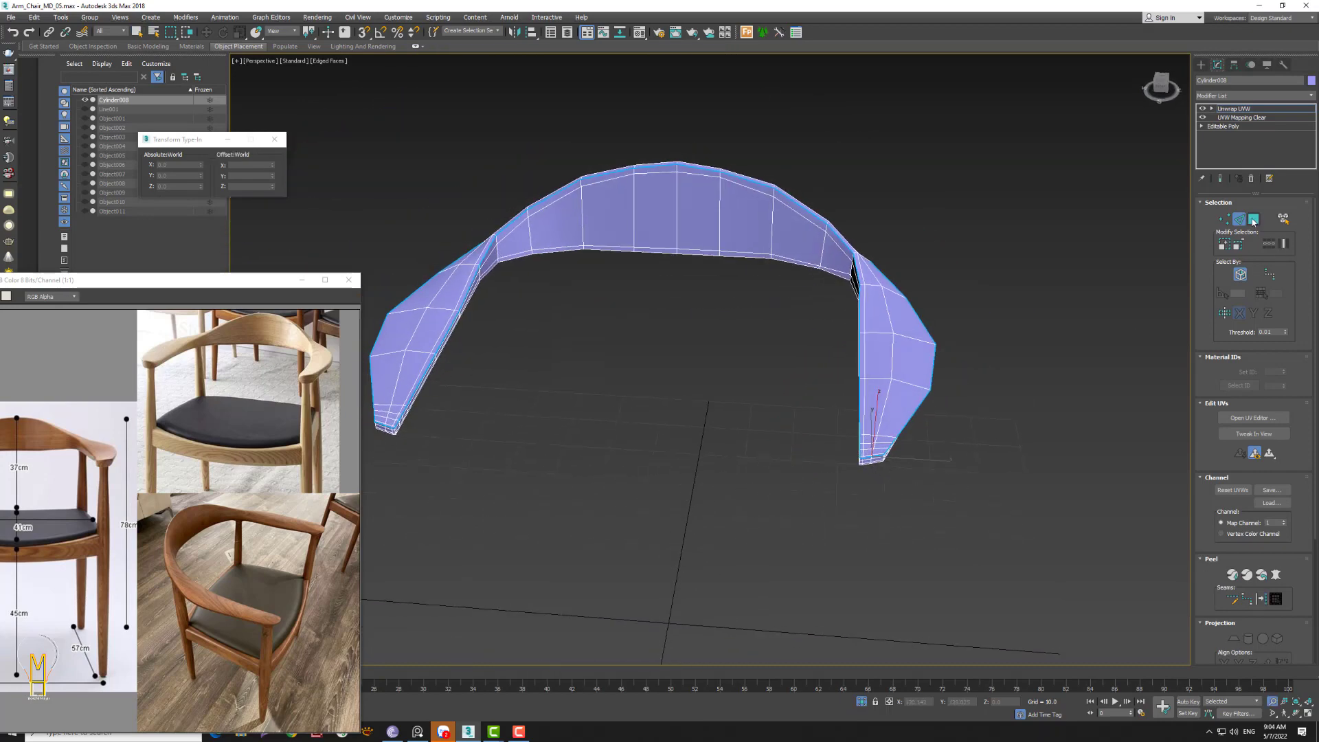
left_click(891, 420)
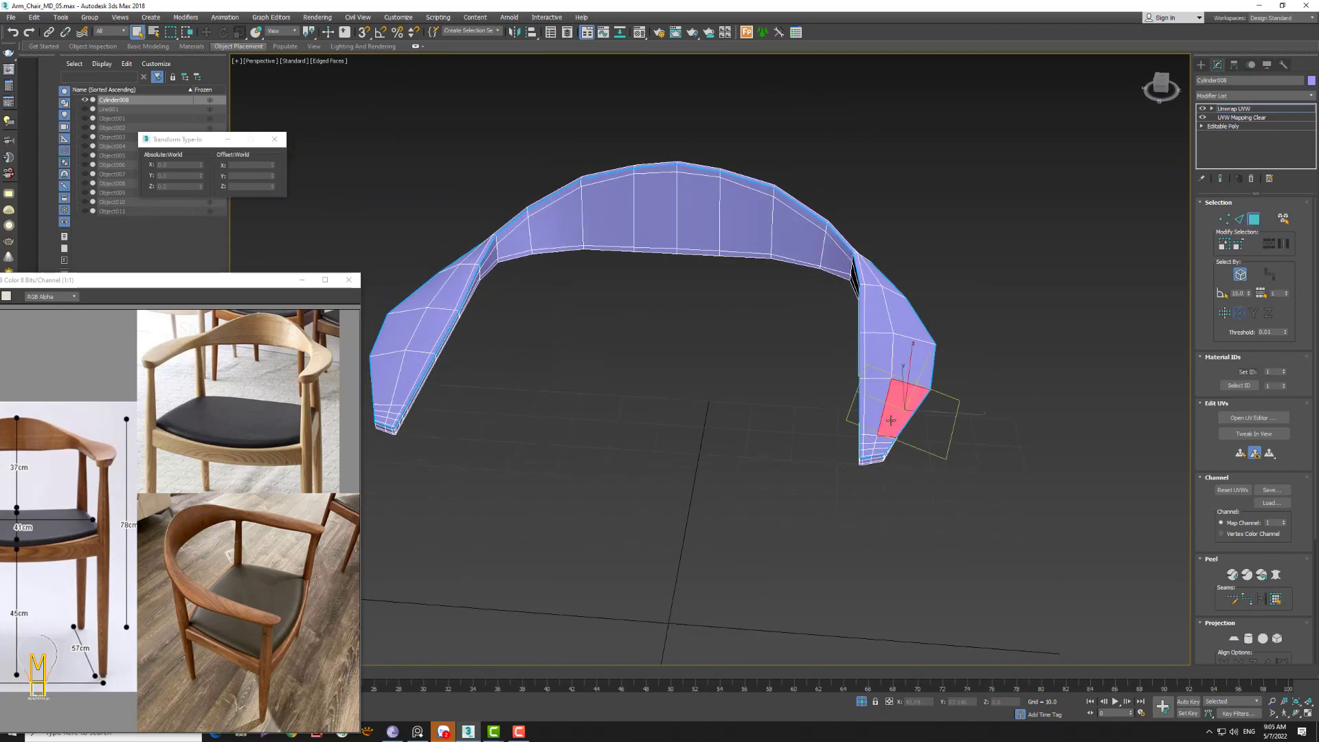
- Expand the faces to the seams, then pelt, relax and commit the band's UVs
left_click(1276, 599)
left_click(1274, 575)
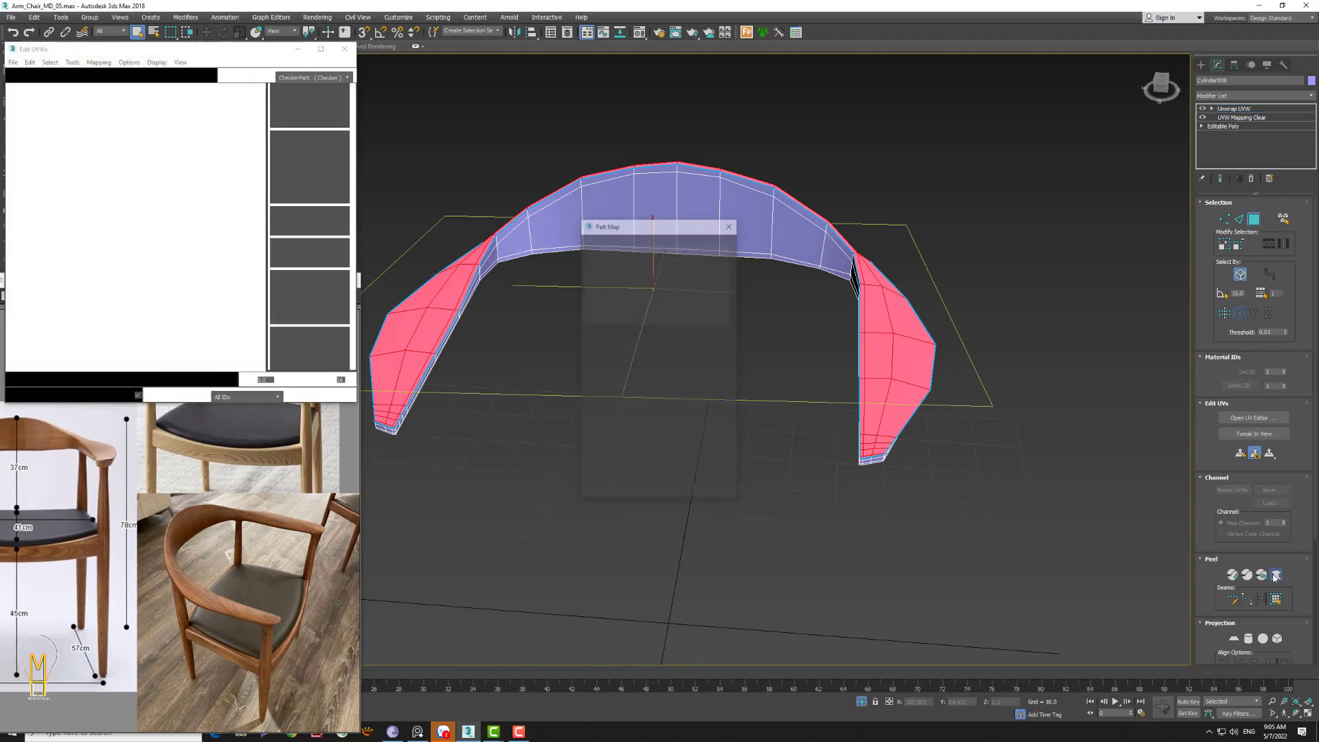
left_click(654, 261)
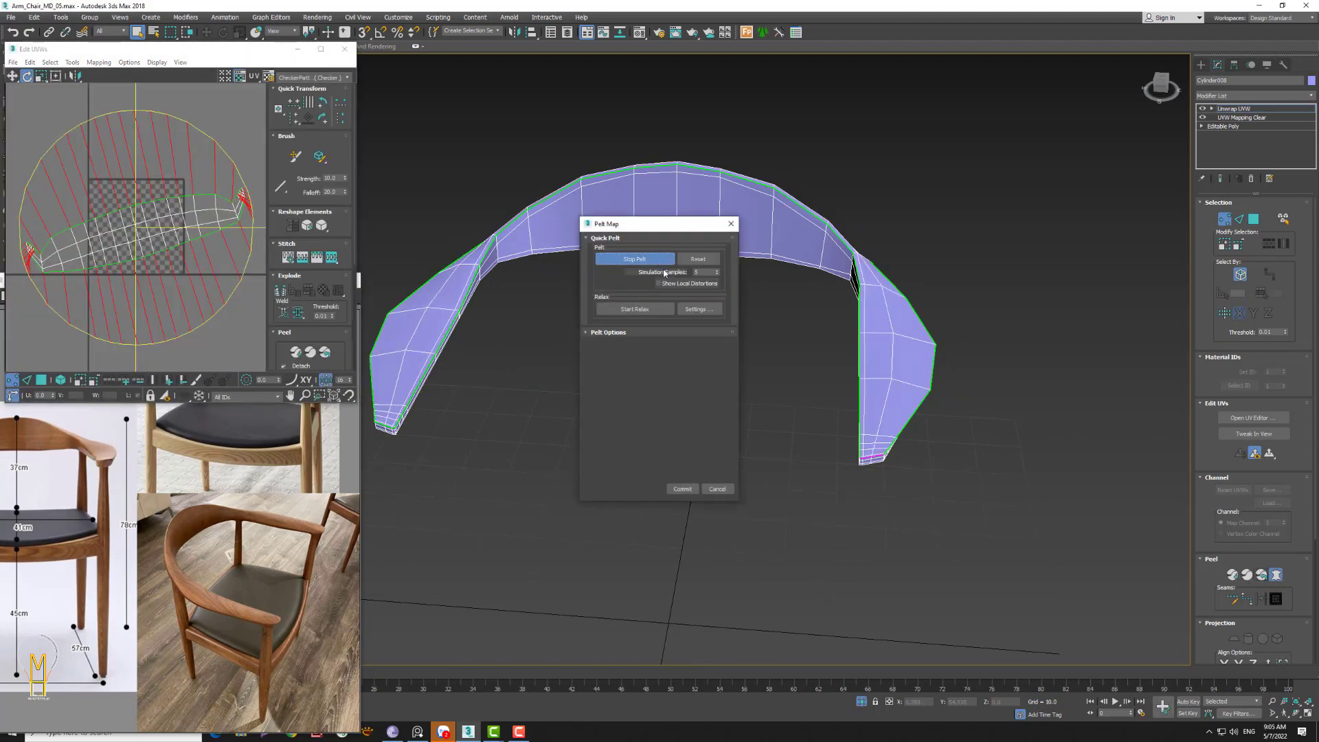
left_click(634, 258)
left_click_drag(137, 48, 298, 116)
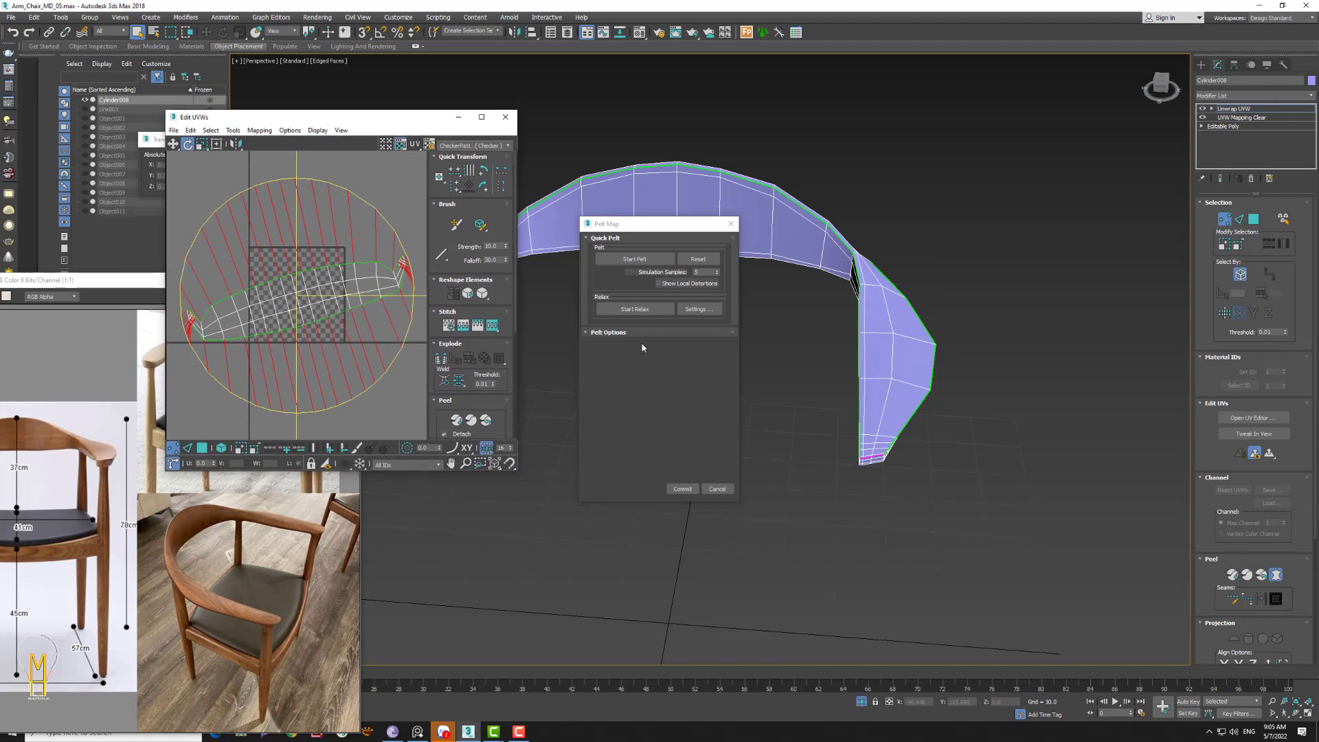
left_click(634, 309)
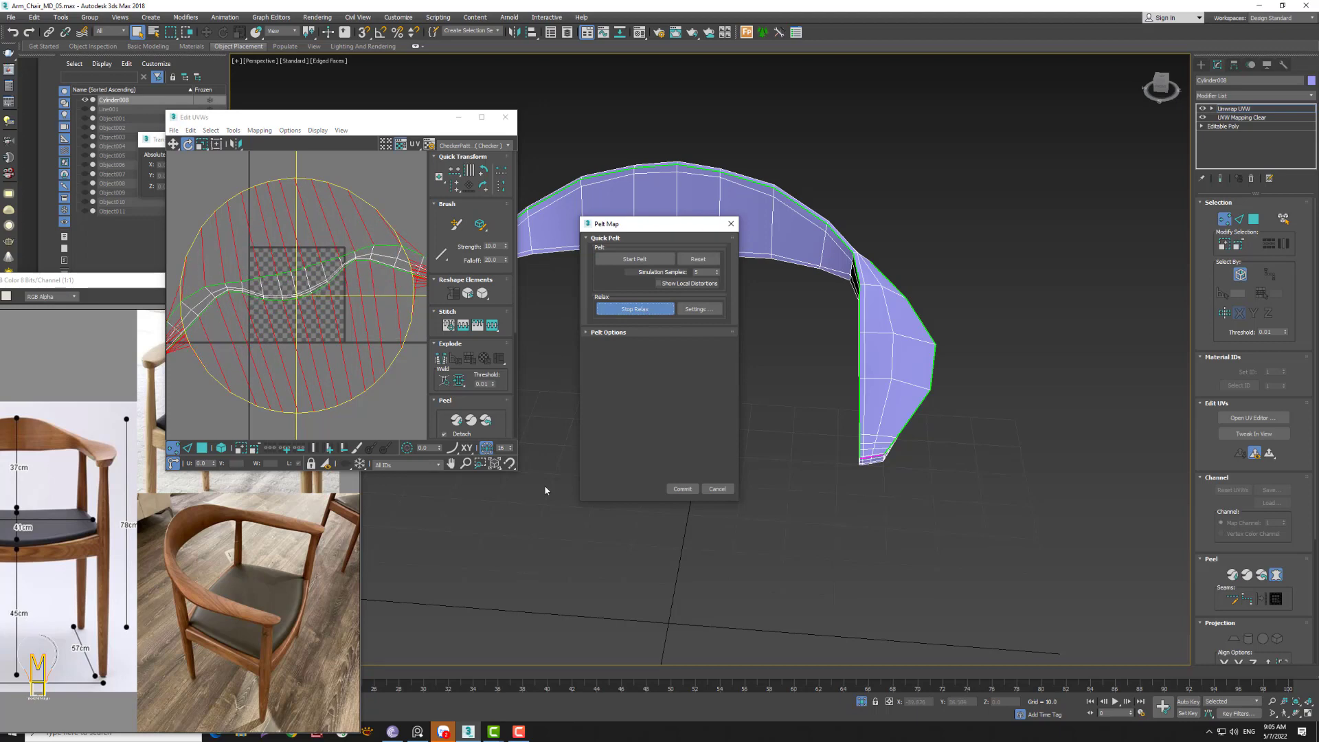
left_click_drag(517, 473, 732, 471)
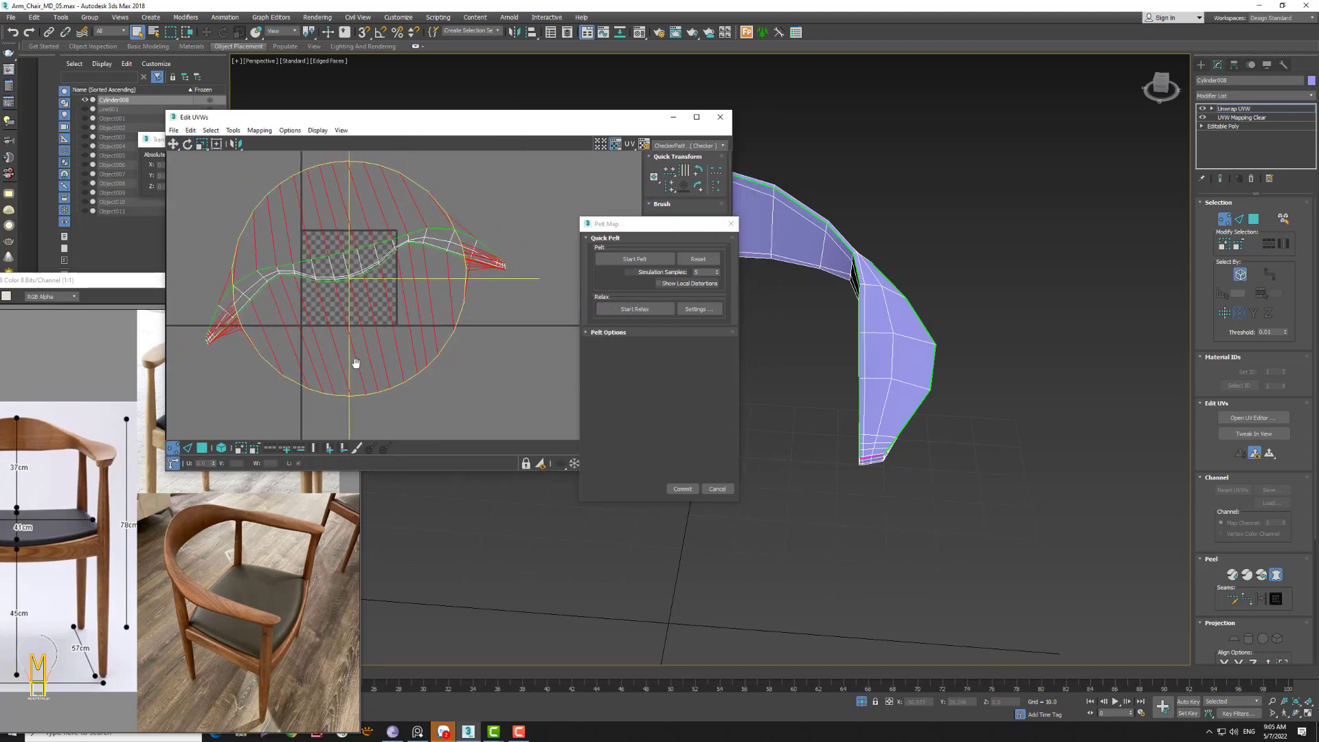
left_click(683, 488)
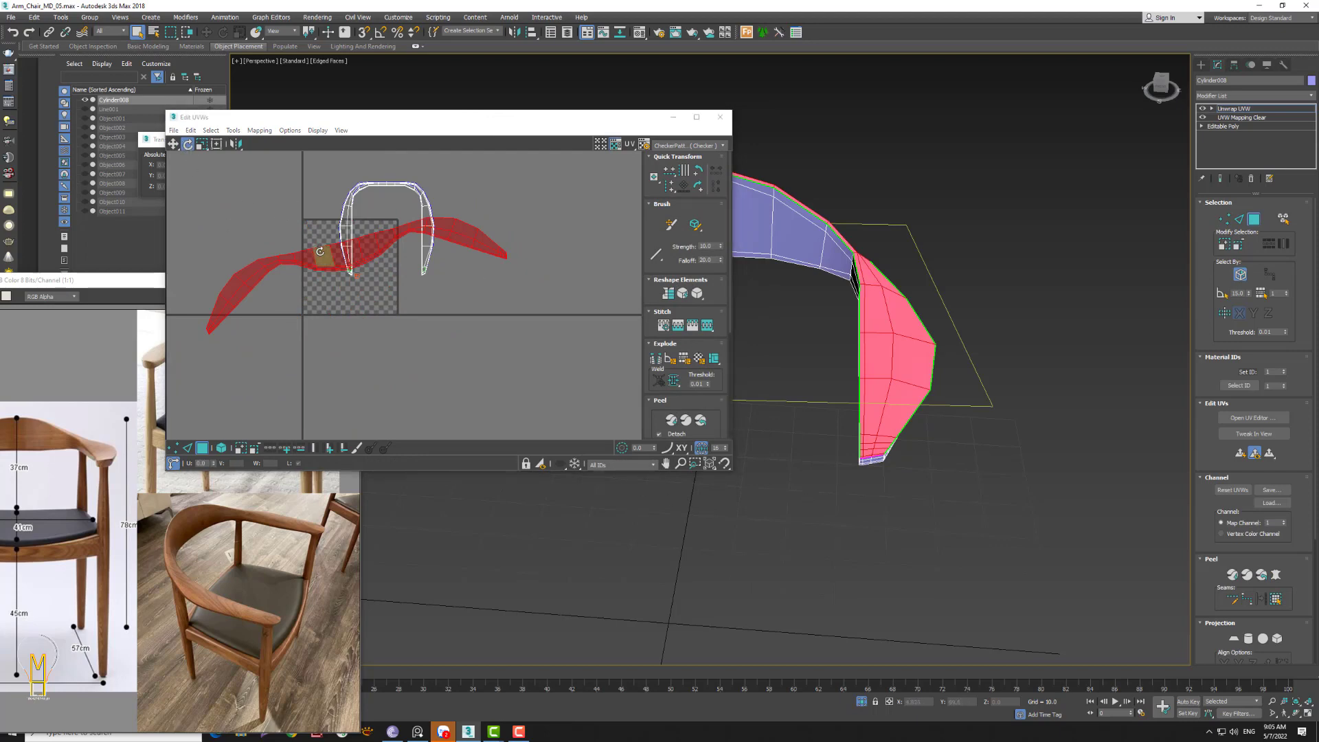
- Rotate the UV strip flatter and select the U-shaped cluster
left_click_drag(319, 251, 317, 231)
left_click(324, 234)
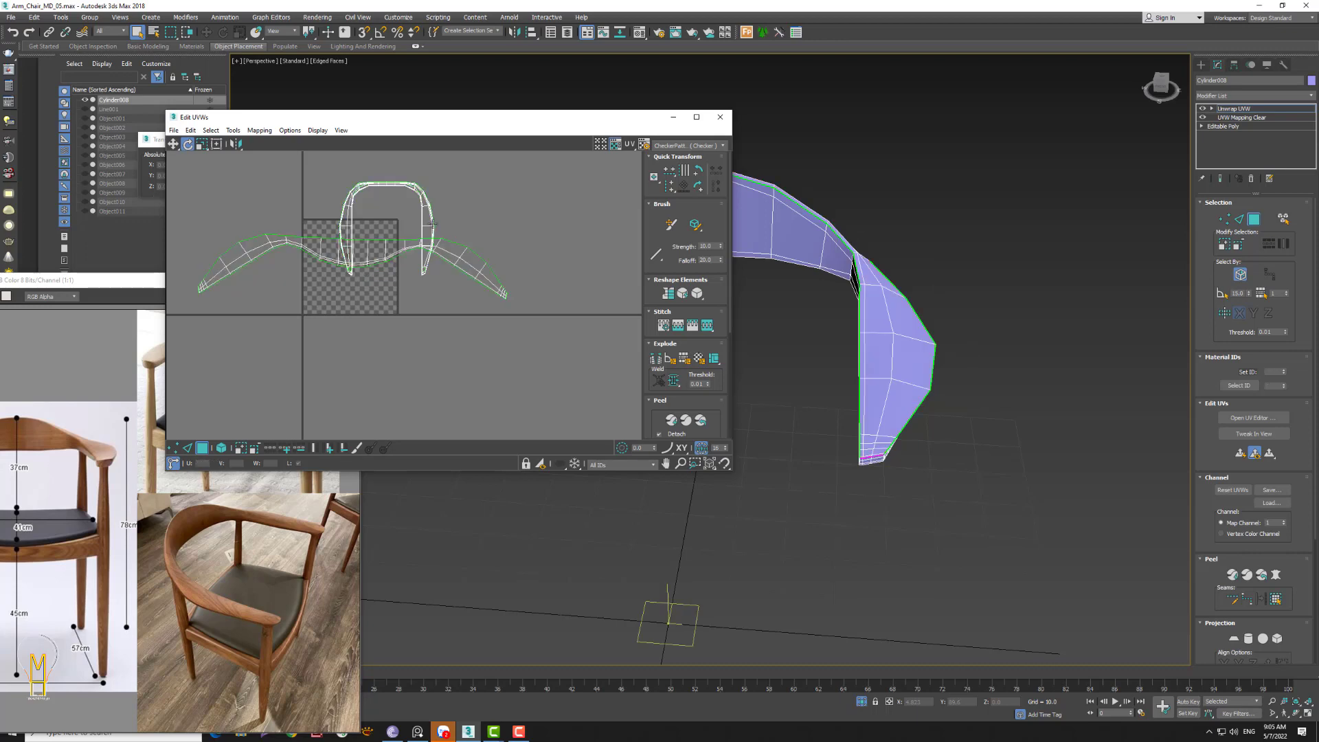
left_click(1276, 598)
- Pelt the U-shaped cluster, relax it by polygon angles, and commit
left_click(1275, 574)
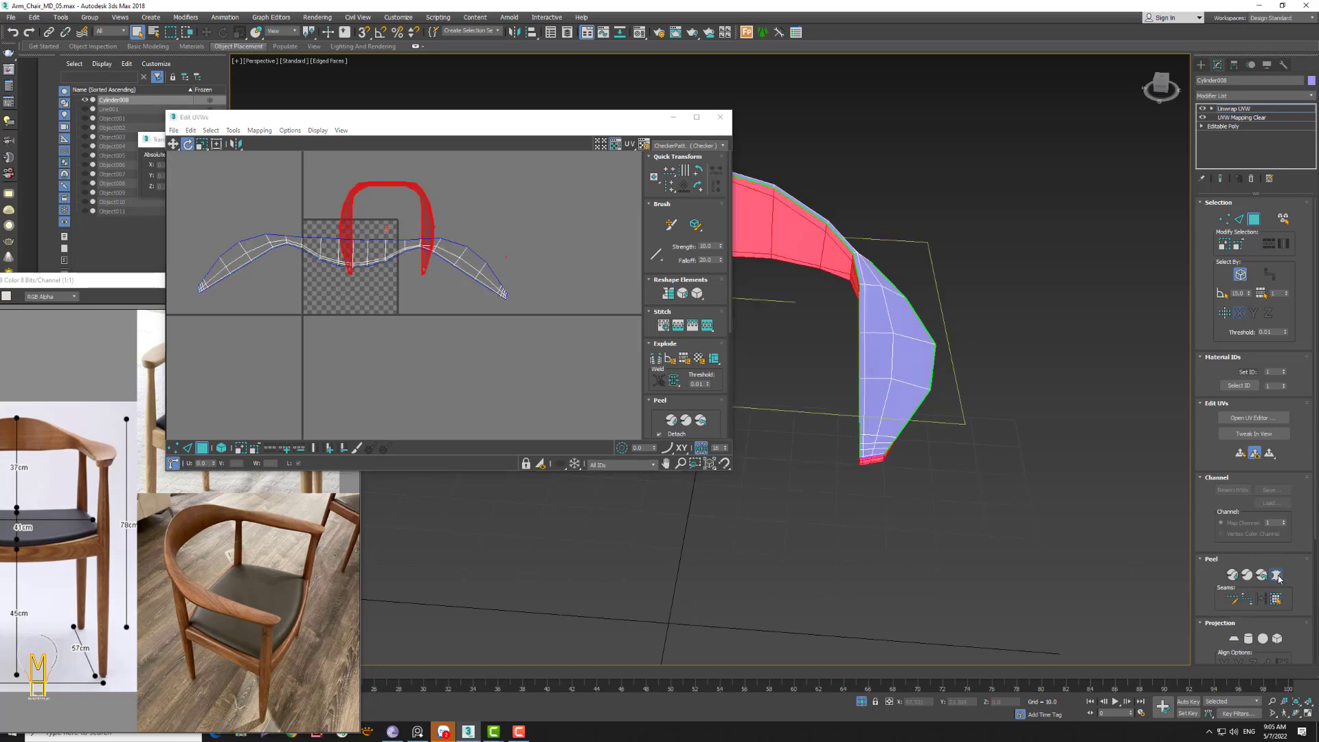
left_click(638, 259)
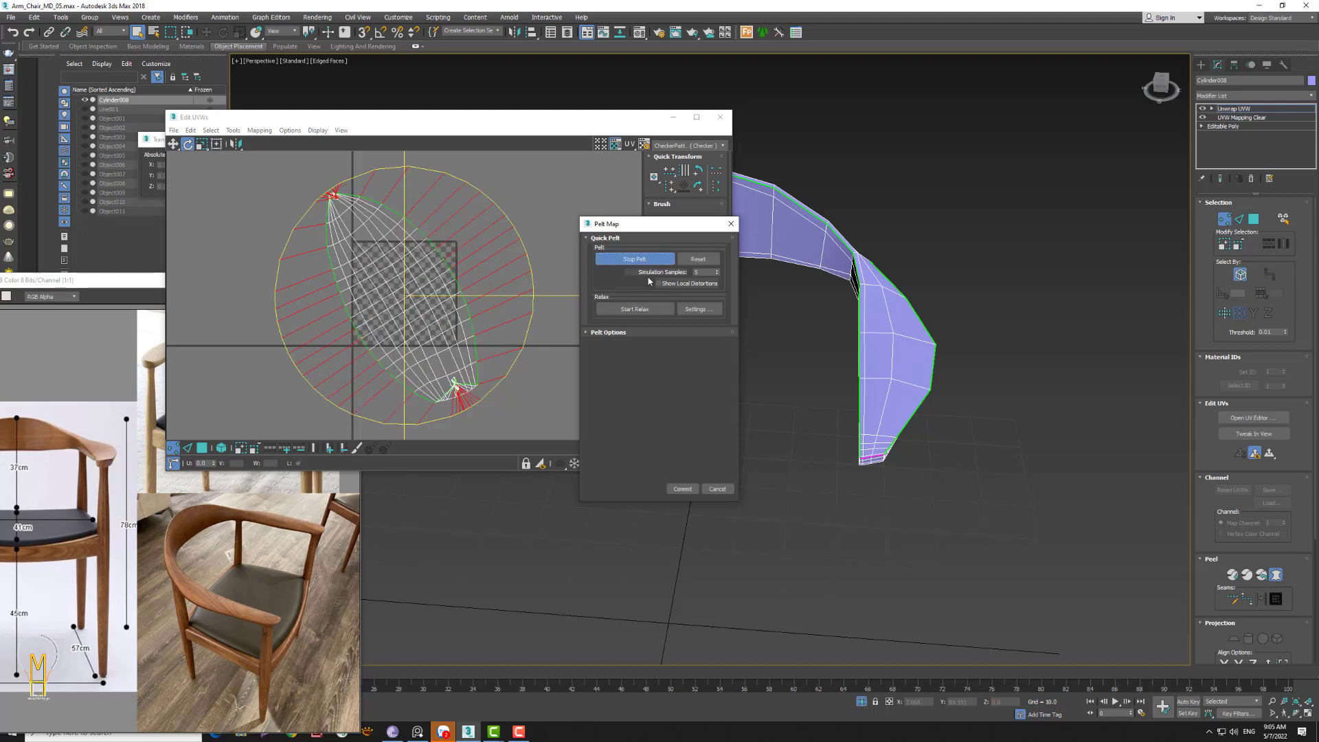
left_click(642, 310)
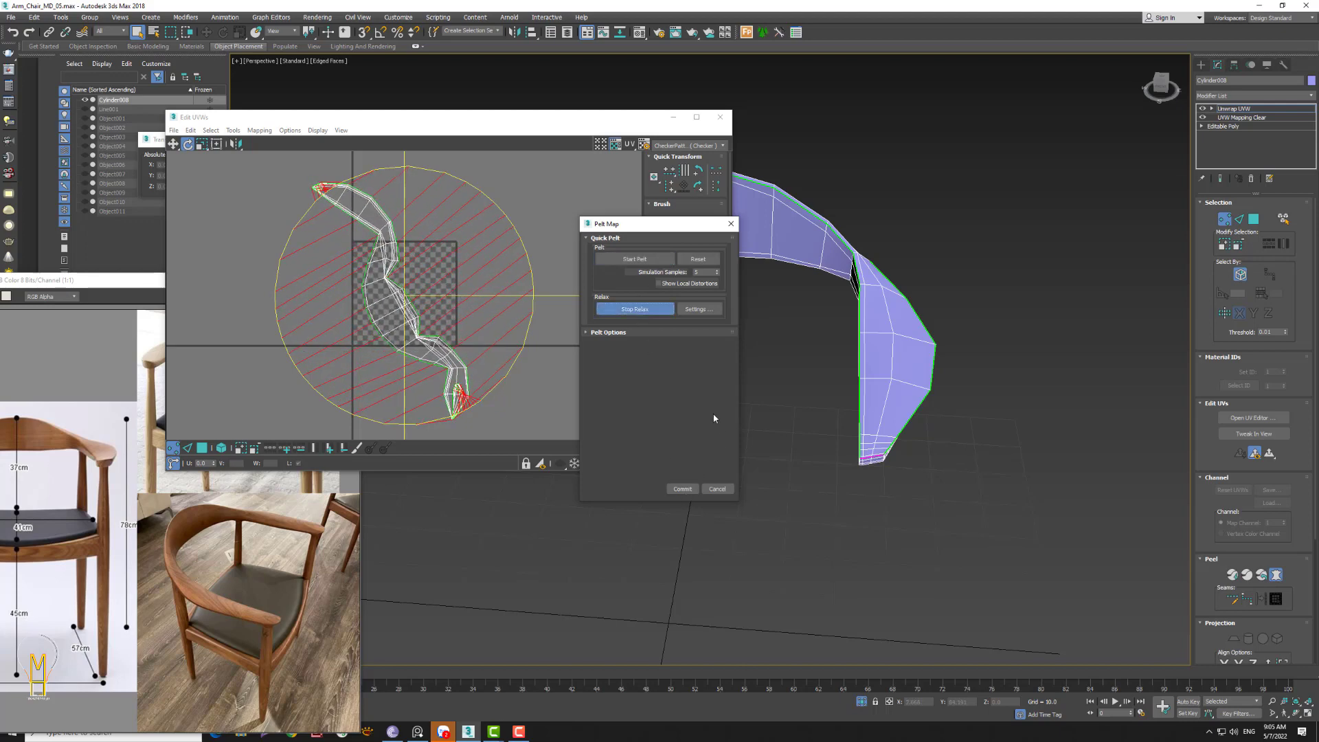
left_click(698, 309)
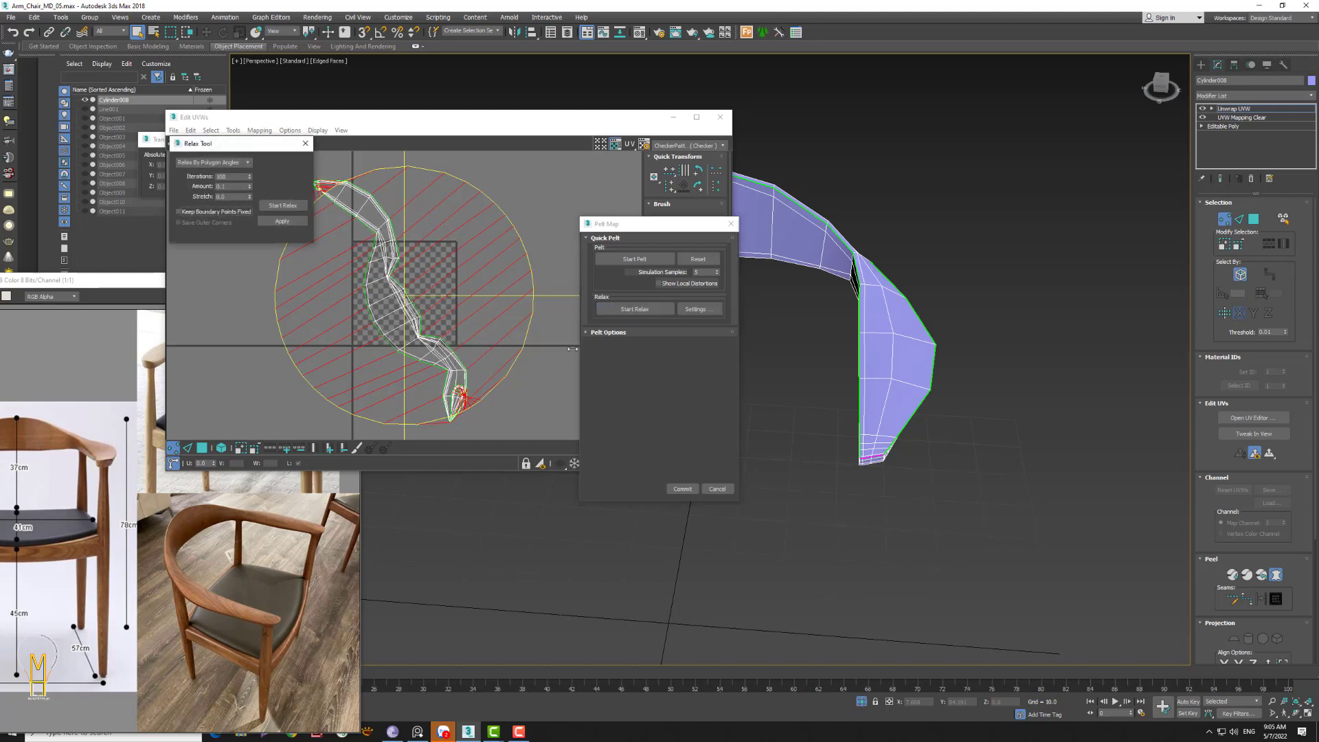
left_click(283, 205)
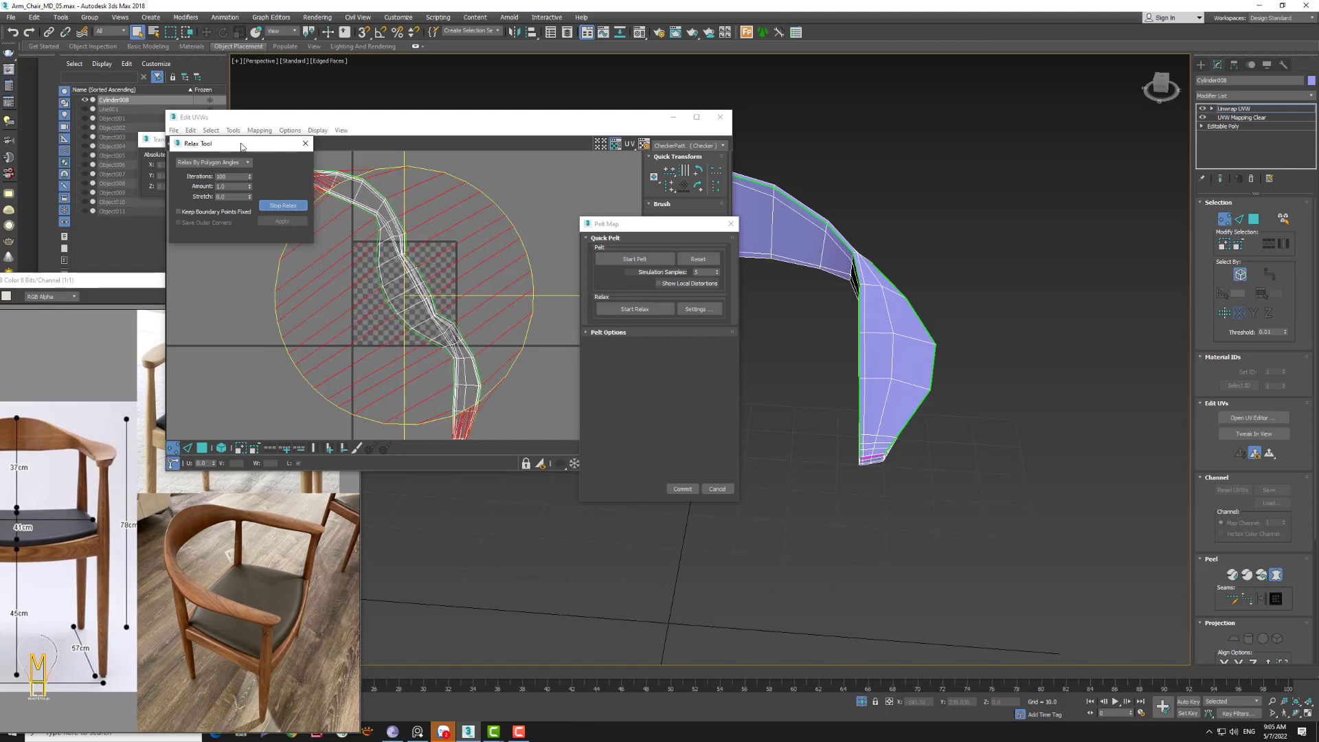
left_click_drag(241, 147, 141, 208)
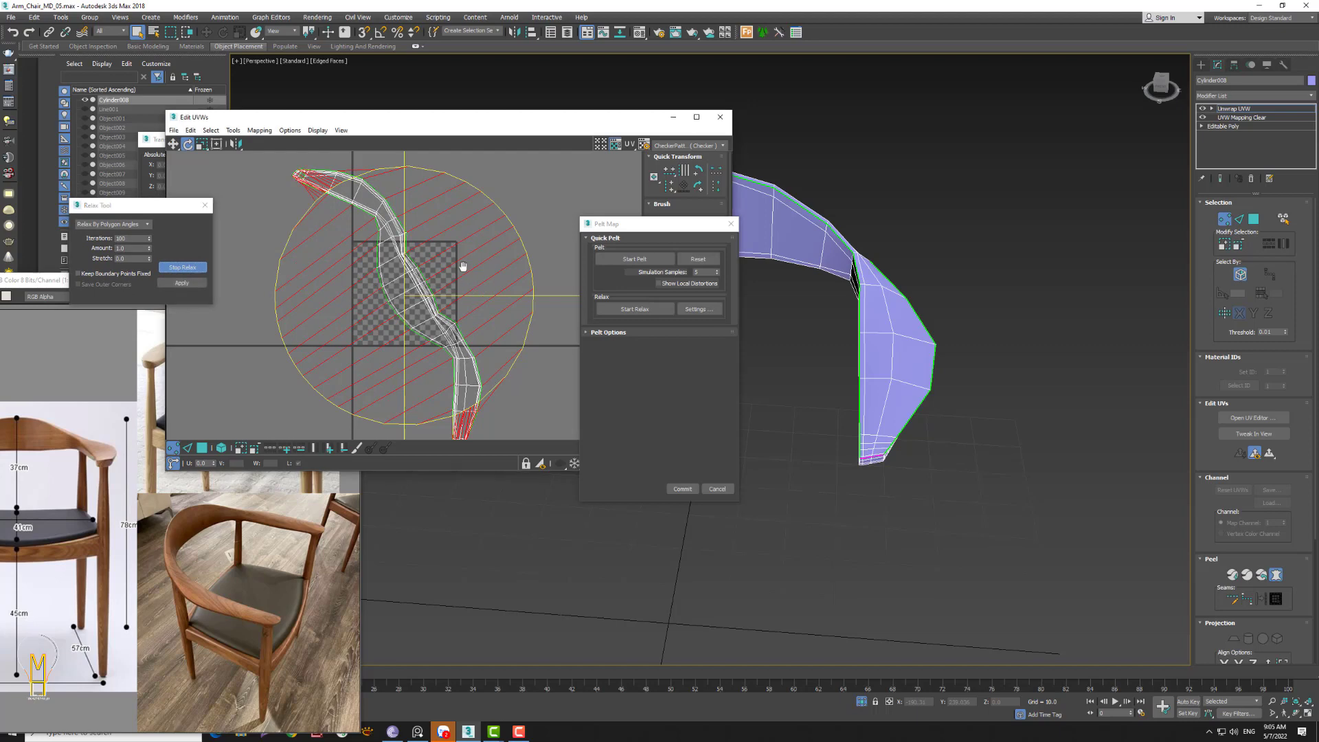
left_click(688, 489)
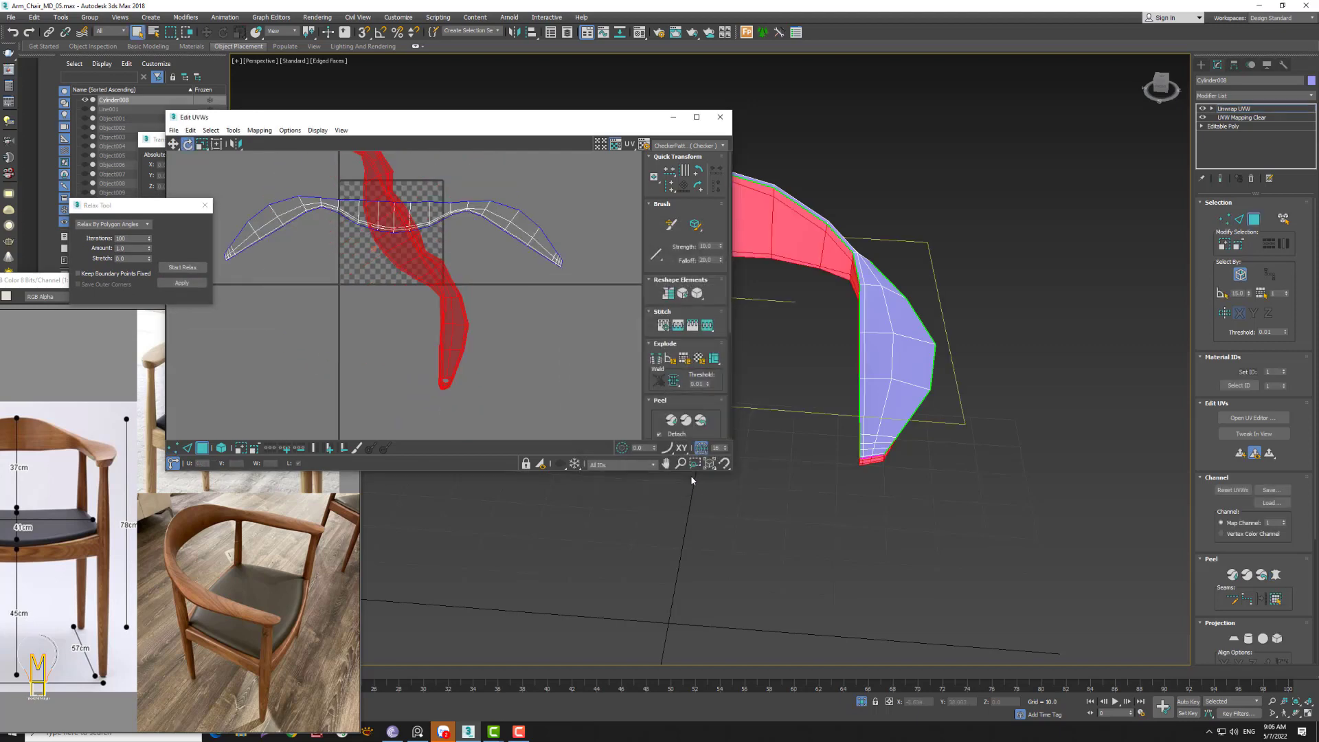
- Rotate the strip horizontal, Pack Normalize the arch UVs, and close Edit UVWs
left_click(187, 144)
left_click_drag(384, 203, 338, 218)
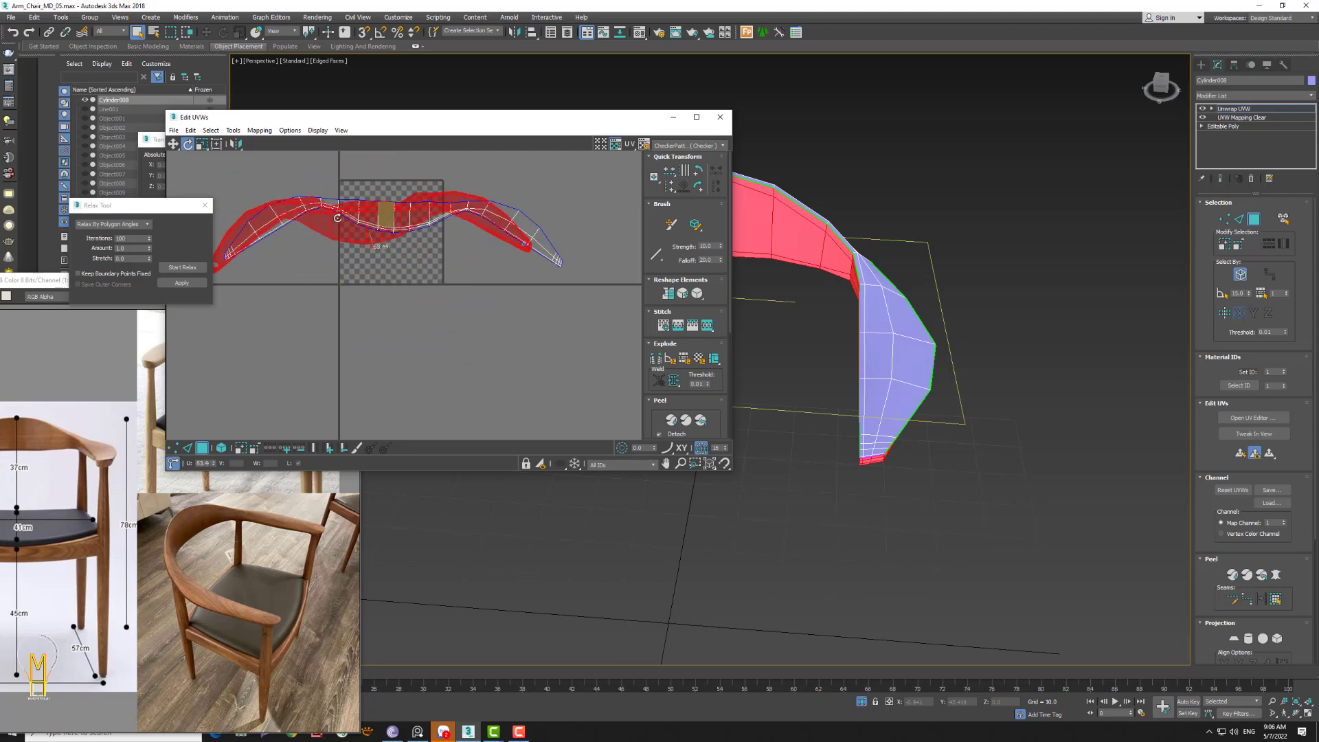
left_click(352, 330)
left_click(205, 206)
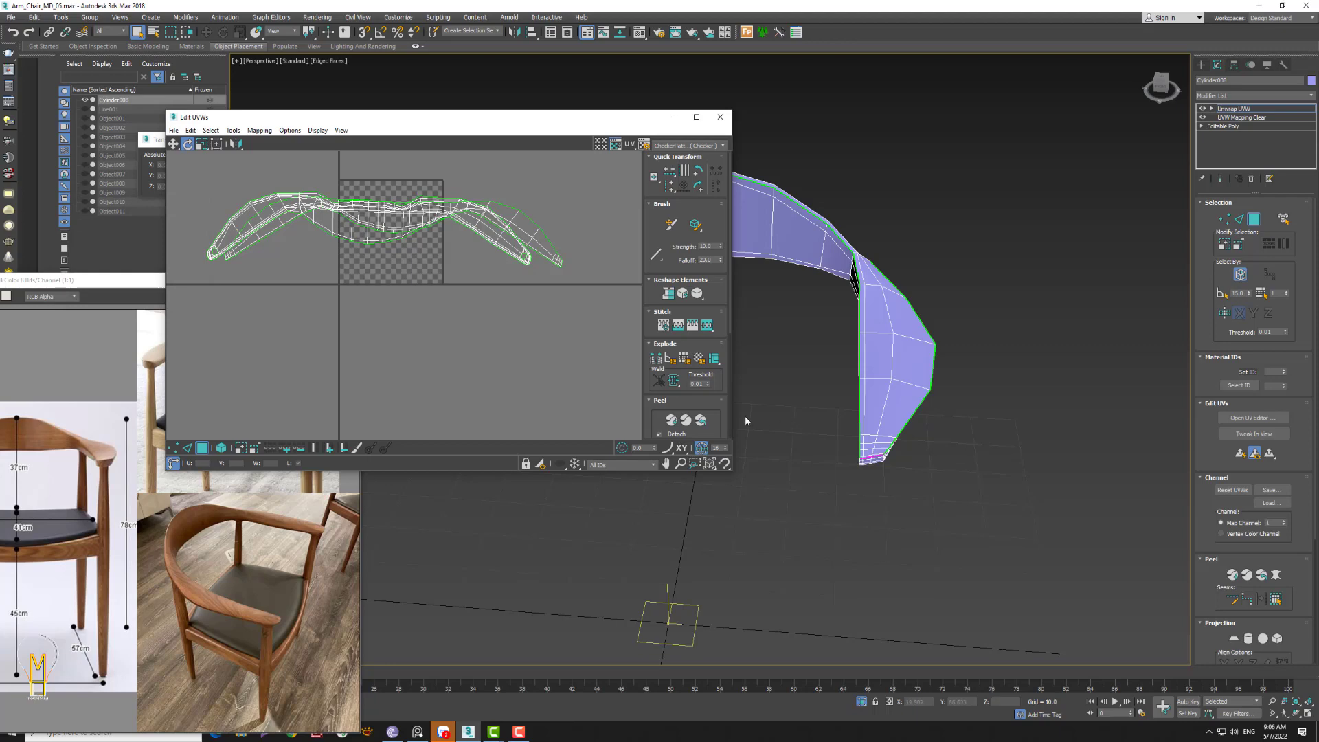
scroll(694, 392, "down", 2)
scroll(668, 371, "down", 3)
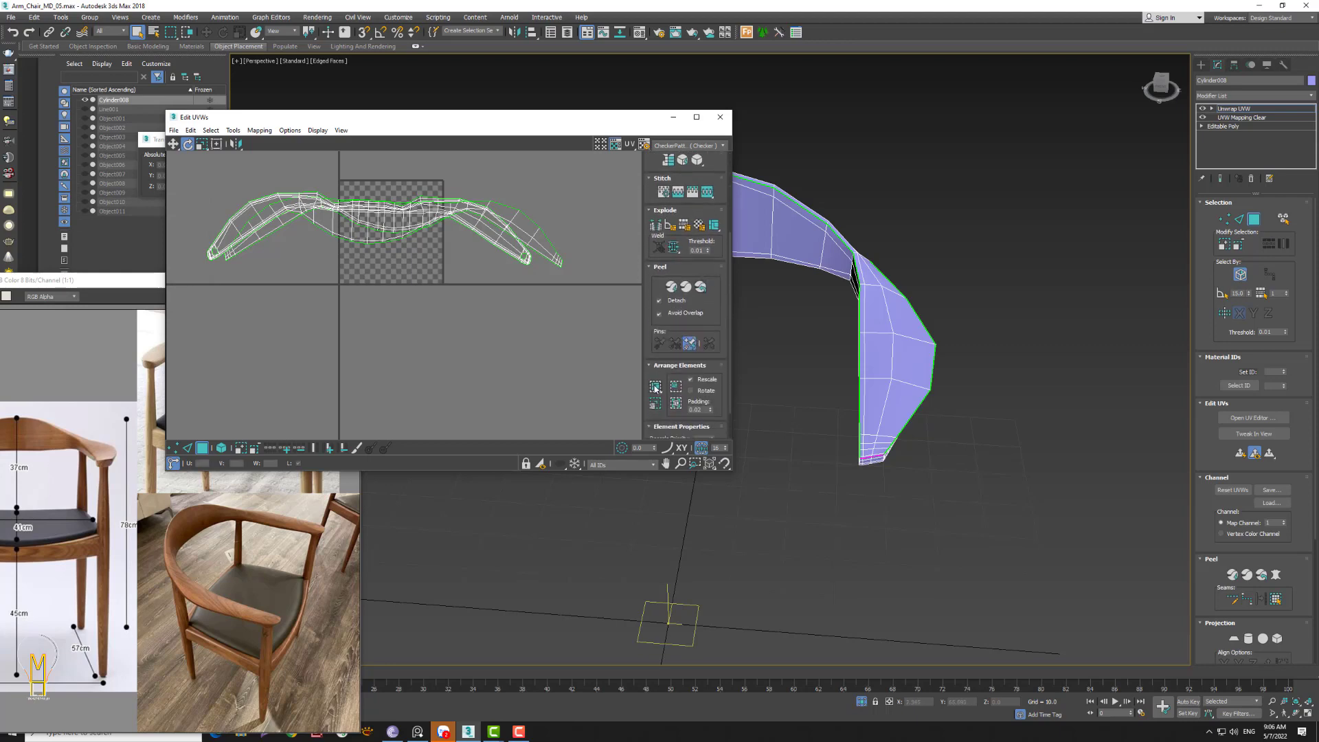
left_click(654, 388)
left_click(720, 117)
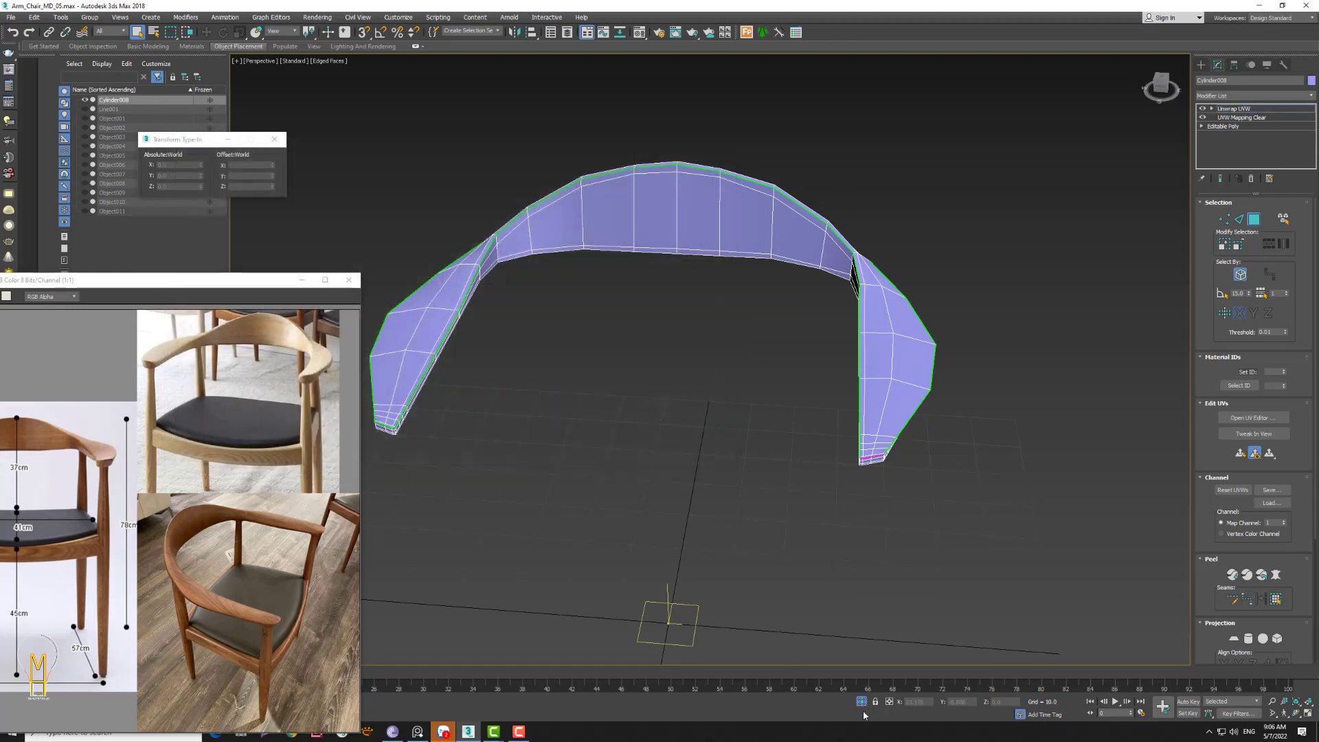
- Exit isolation to show the whole chair and stop editing the arch's unwrap faces
left_click(862, 701)
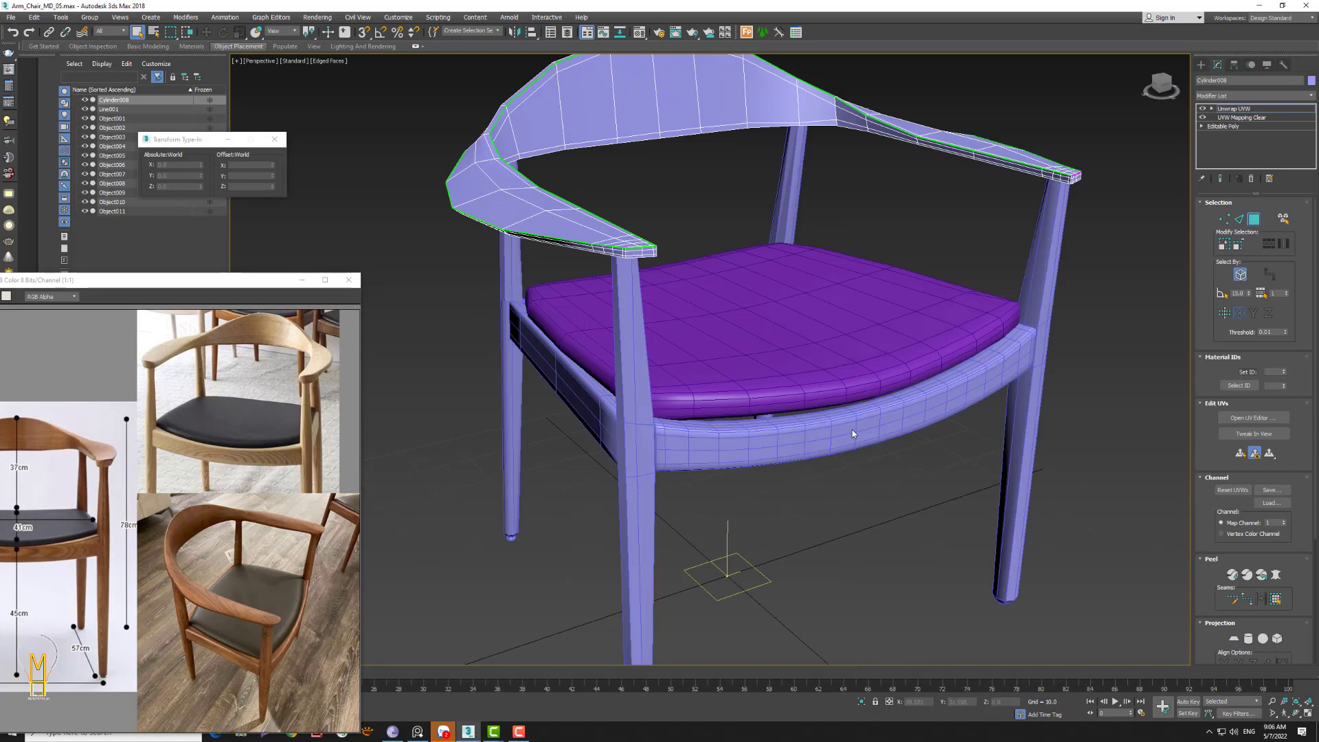
scroll(816, 431, "down", 3)
middle_click_drag(816, 430, 801, 391, "alt")
scroll(801, 391, "up", 5)
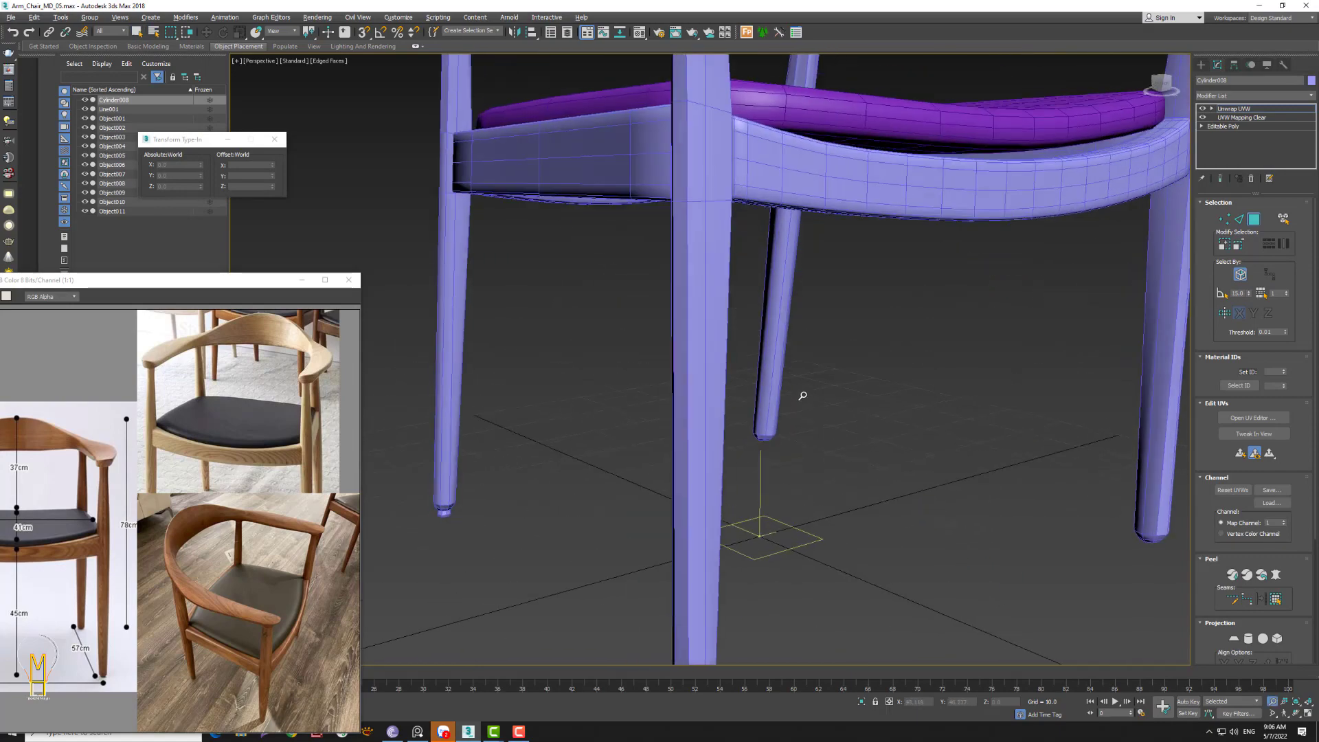
scroll(786, 452, "up", 2)
scroll(787, 452, "down", 2)
scroll(759, 435, "down", 2)
scroll(756, 421, "down", 3)
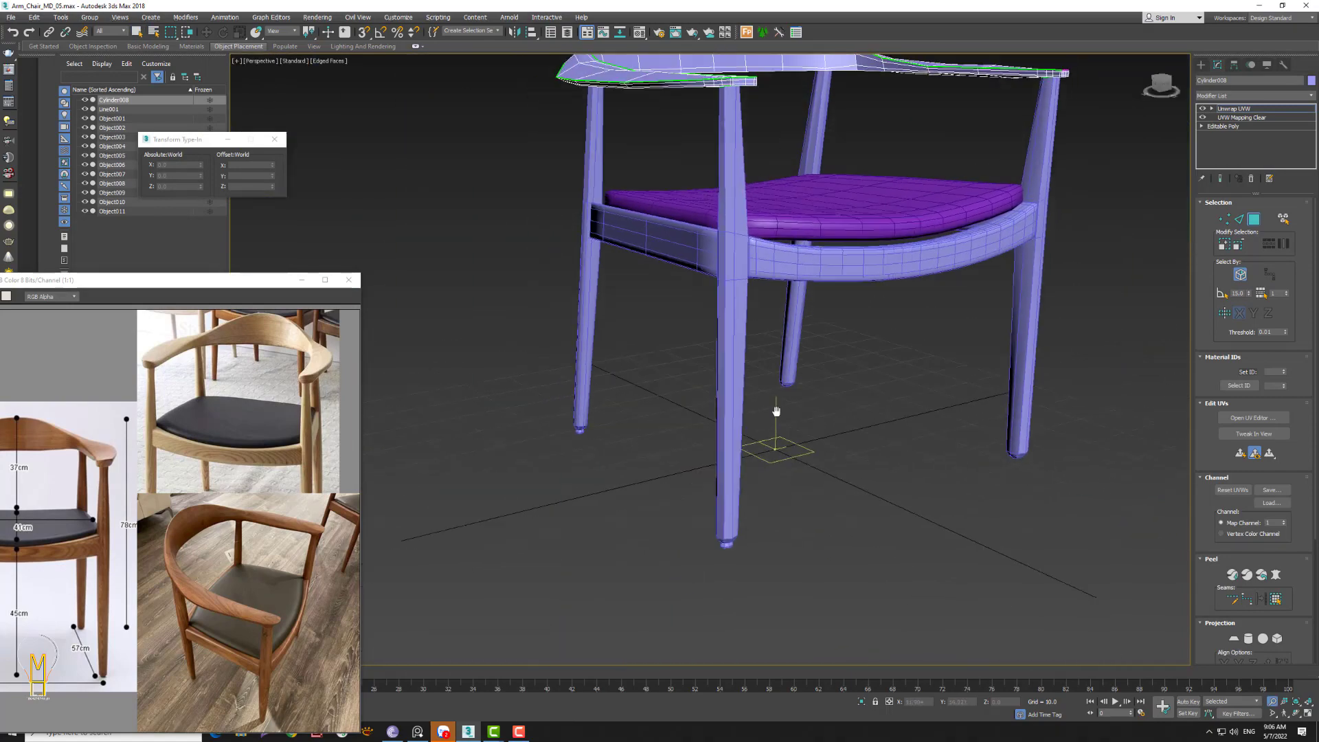
scroll(665, 435, "up", 1)
left_click(1253, 219)
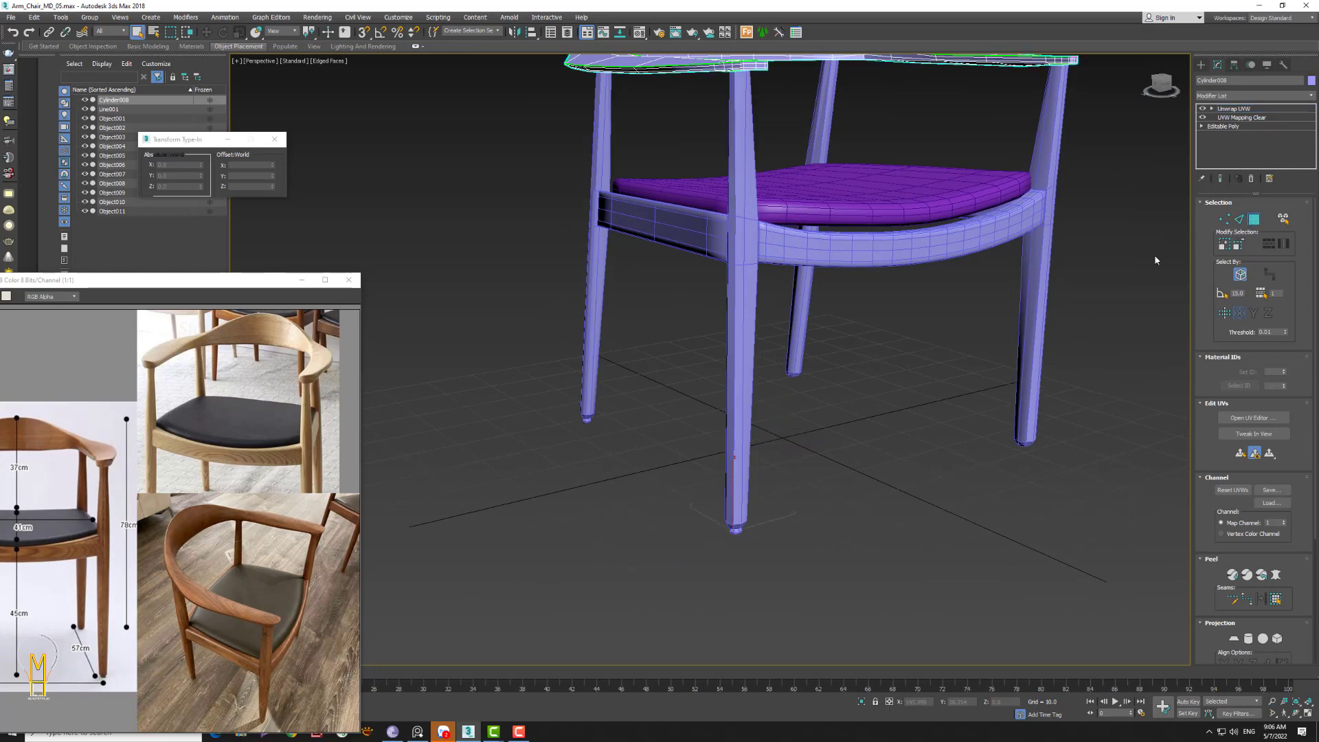
- Isolate and inspect the first foot cap (Object008), then delete it
left_click(585, 422)
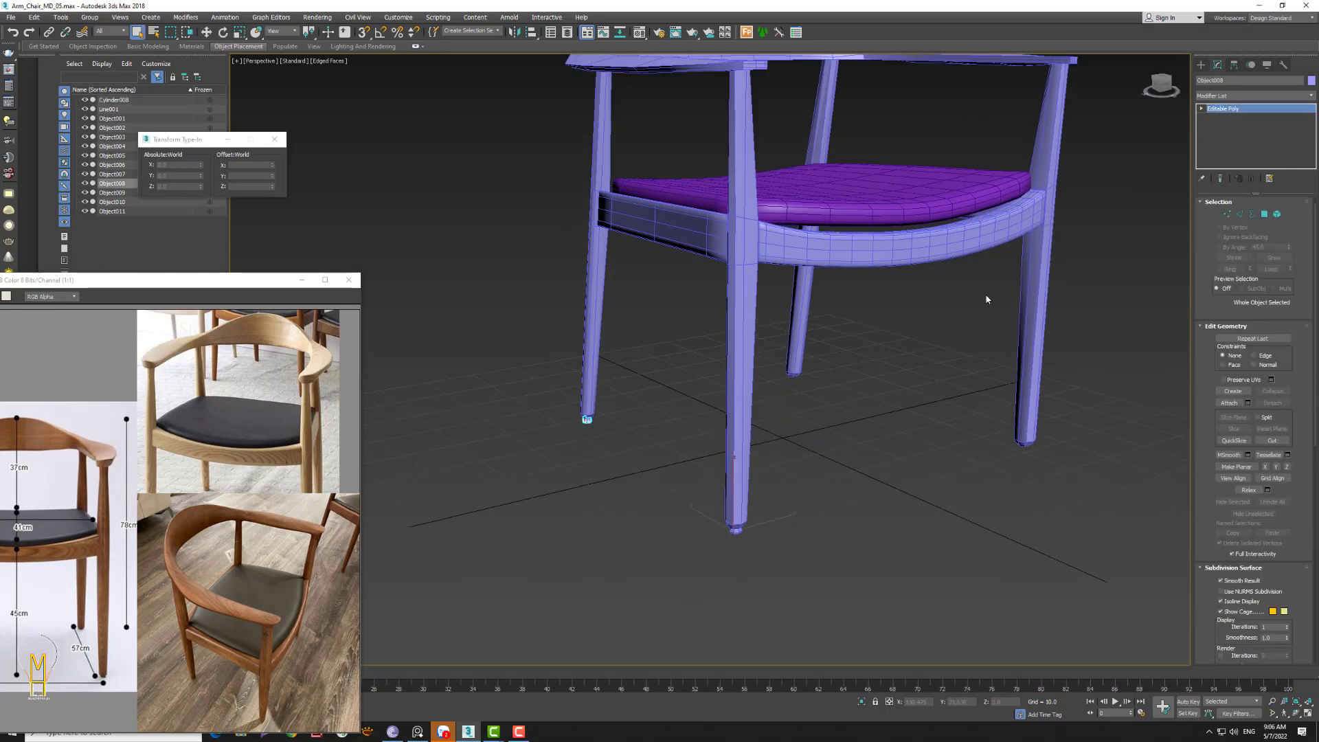
left_click(861, 702)
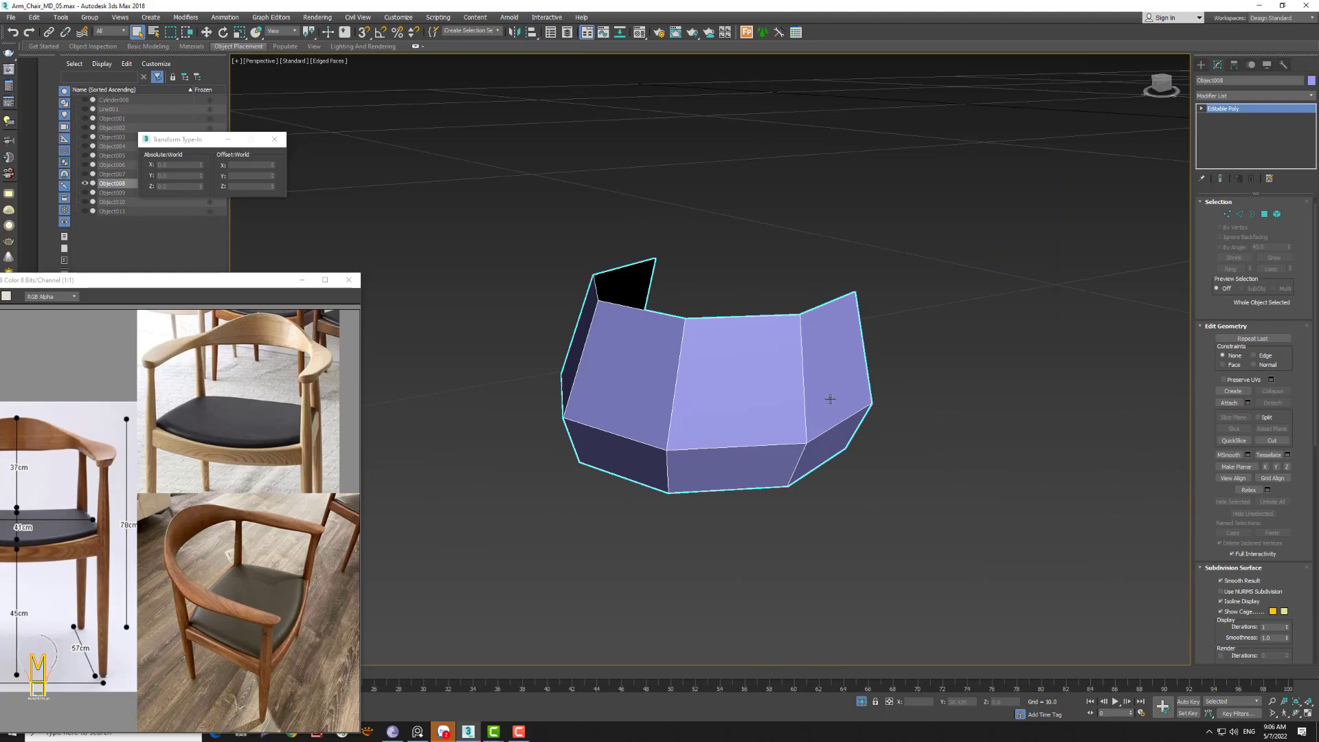
middle_click_drag(830, 399, 793, 399, "alt")
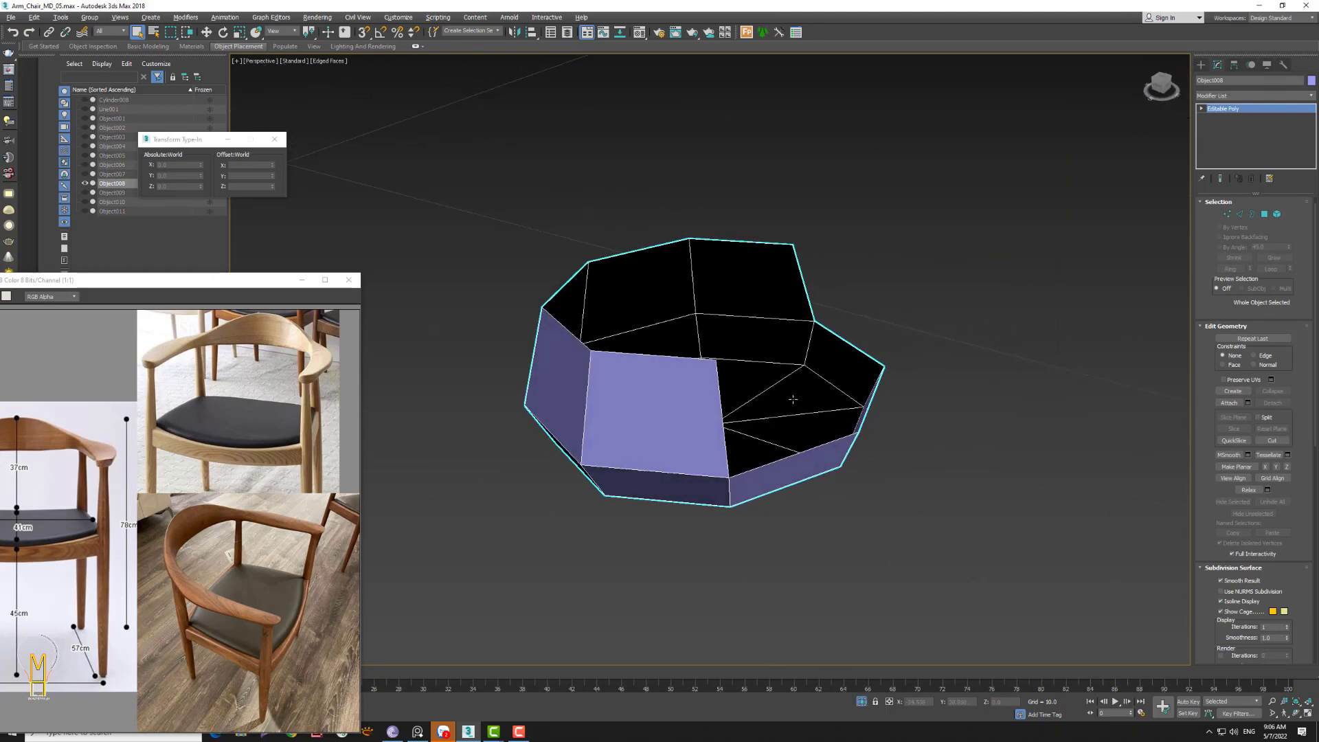
left_click(862, 702)
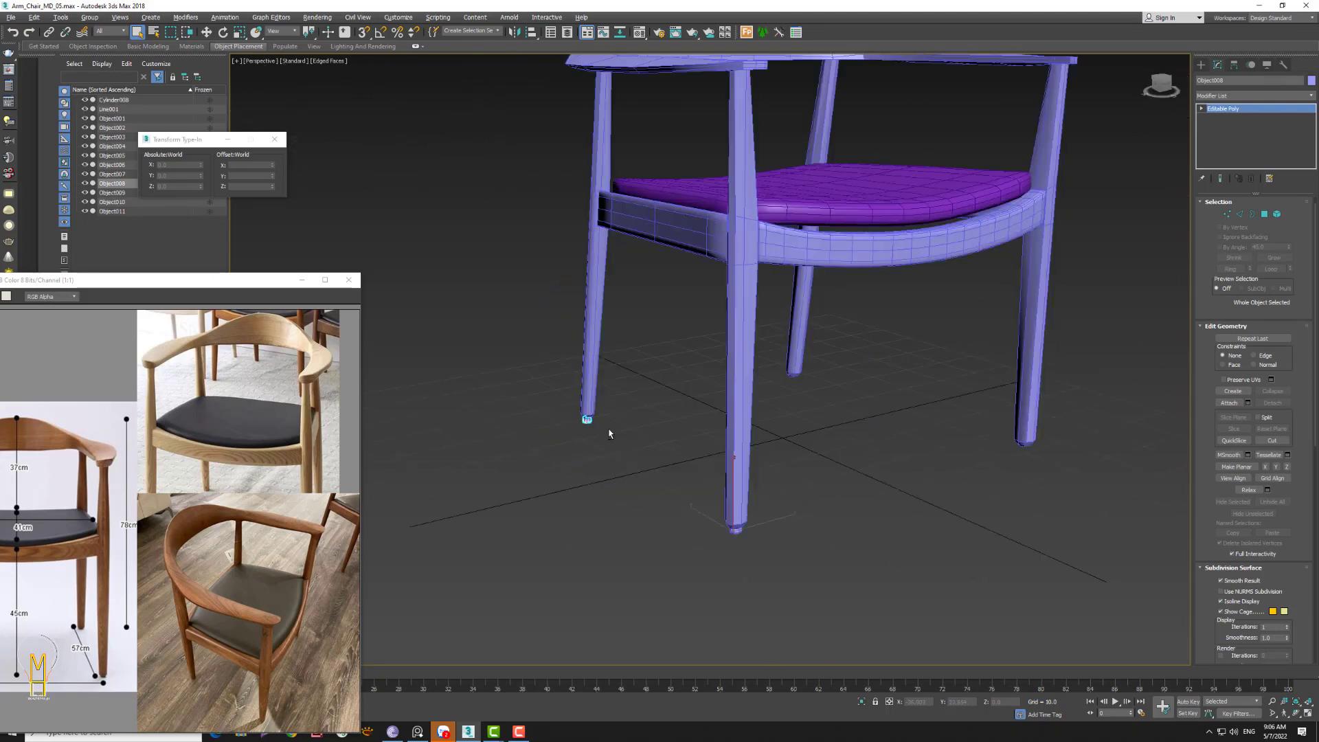
key("Delete")
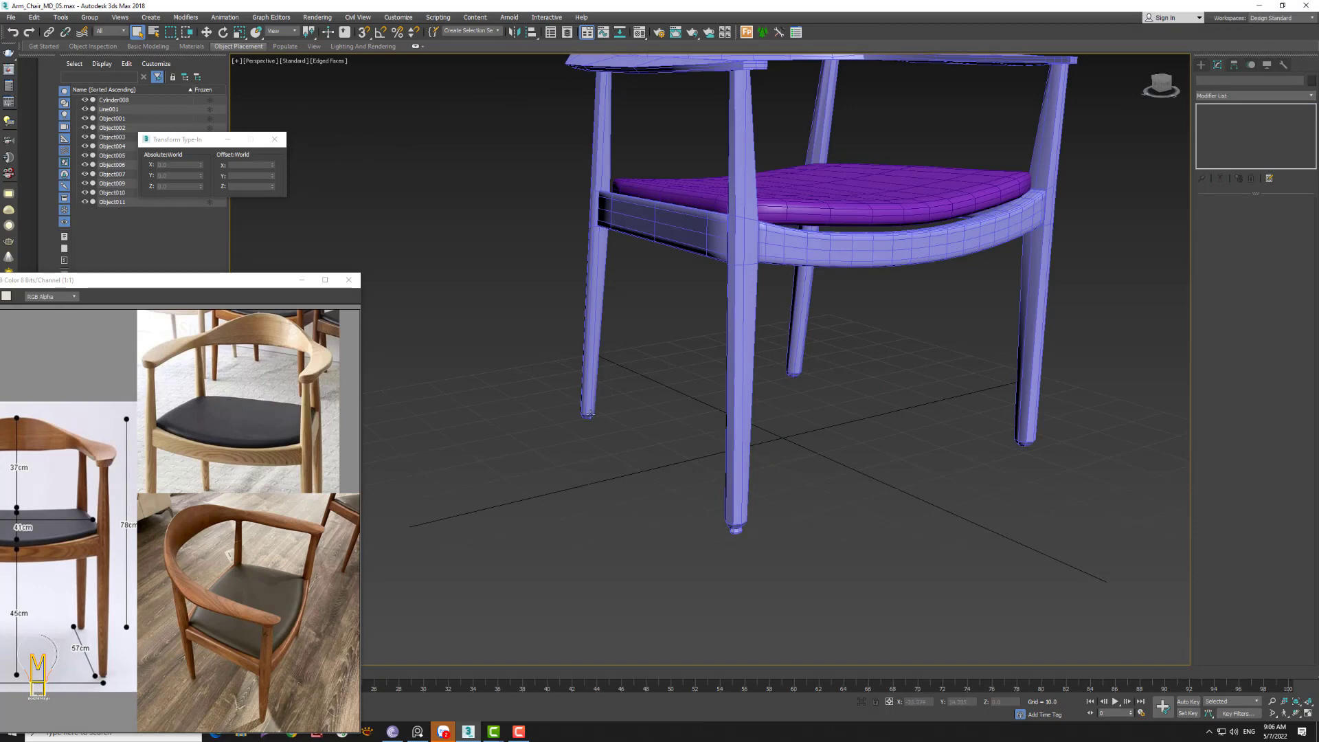
- Zoom in on the chair legs and delete the second foot piece (Object009)
left_click(589, 415)
key("alt+z")
mouse_move(589, 416)
left_mouse_down()
mouse_move(561, 395)
mouse_move(567, 379)
left_mouse_up()
left_click(688, 473)
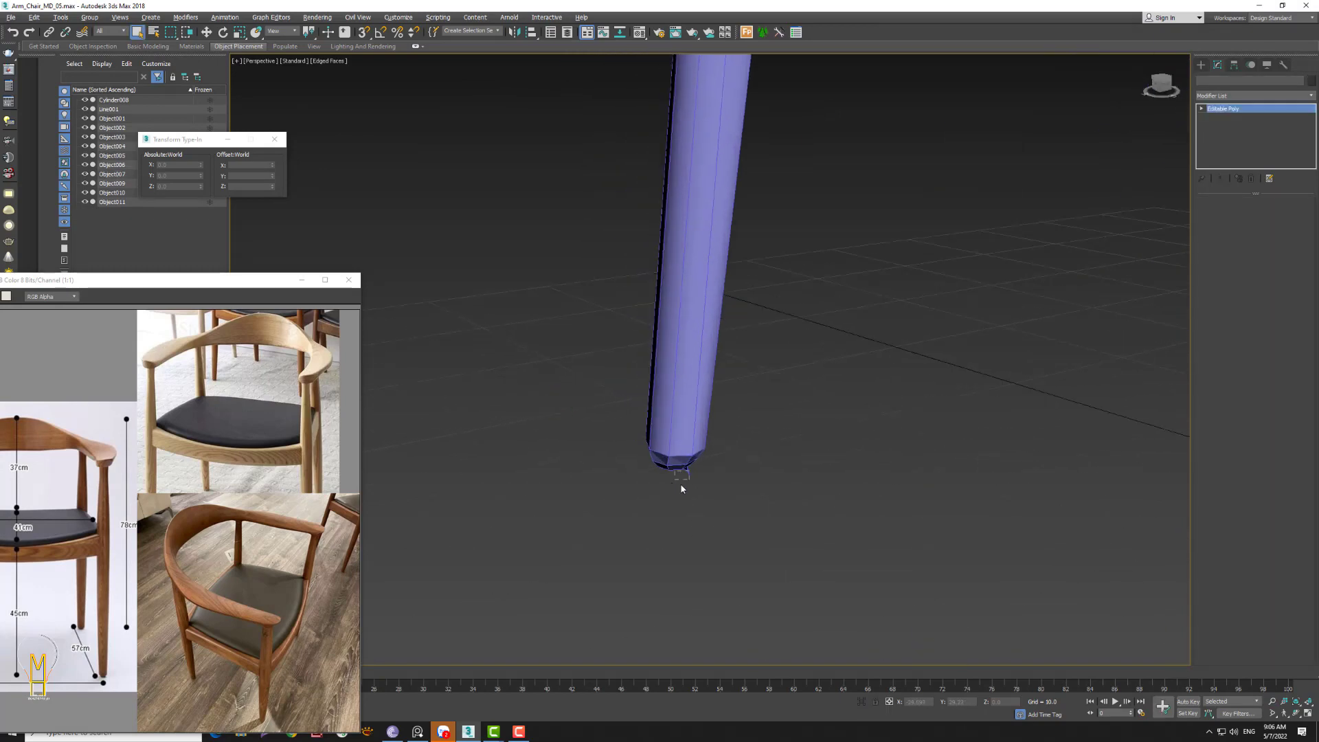
middle_click_drag(713, 460, 630, 466, "alt")
key("Delete")
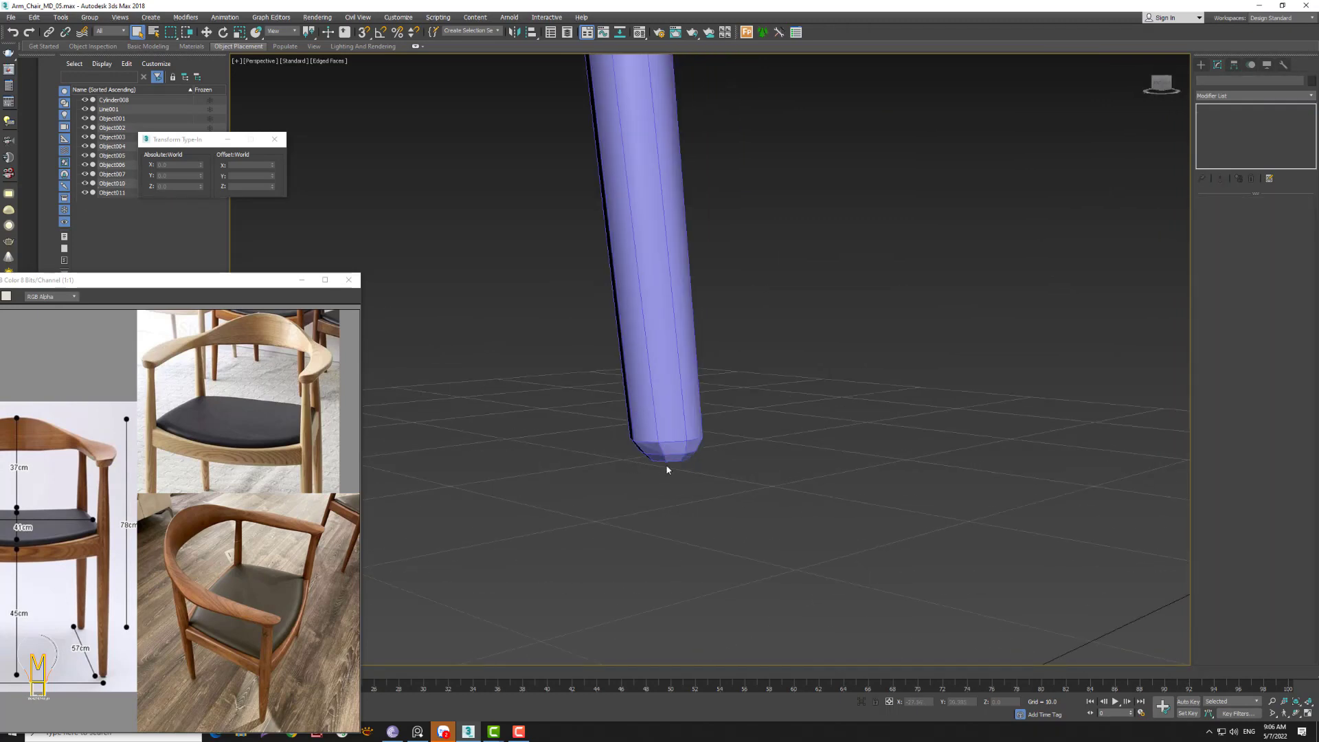
- Zoom out and select the remaining foot cap on the front leg
key("alt+z")
left_click_drag(665, 464, 673, 483)
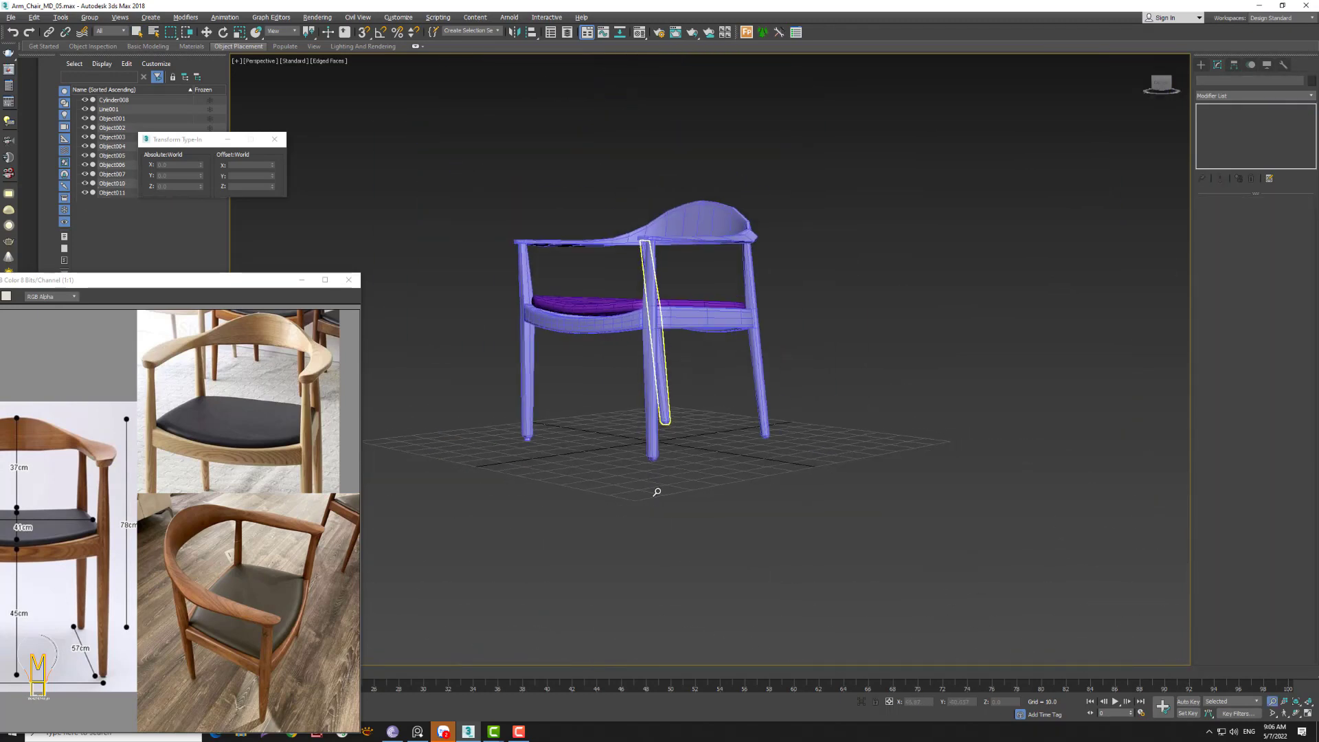
mouse_move(638, 417)
left_mouse_down()
mouse_move(639, 400)
mouse_move(628, 404)
left_mouse_up()
right_click(628, 404)
left_click(580, 437)
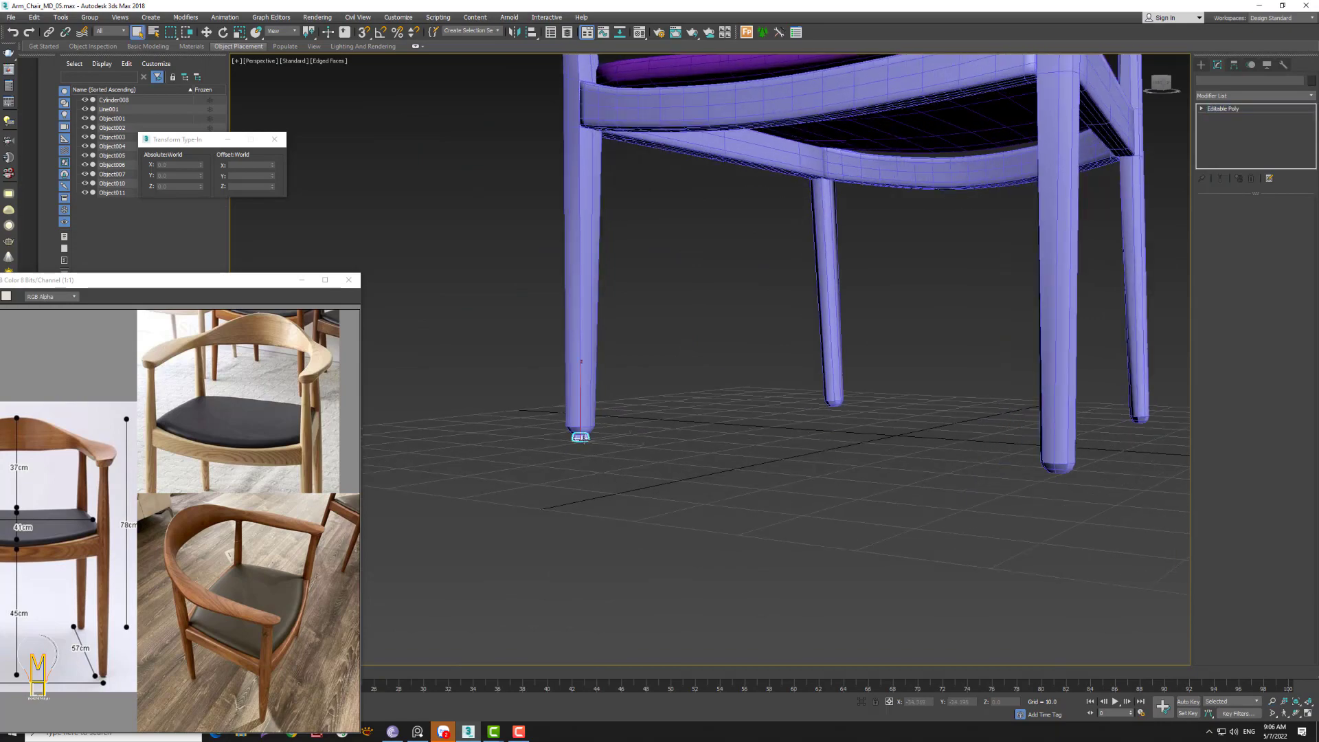
mouse_move(700, 472)
middle_mouse_down("alt")
mouse_move(815, 450)
mouse_move(815, 476)
mouse_move(799, 487)
middle_mouse_up("alt")
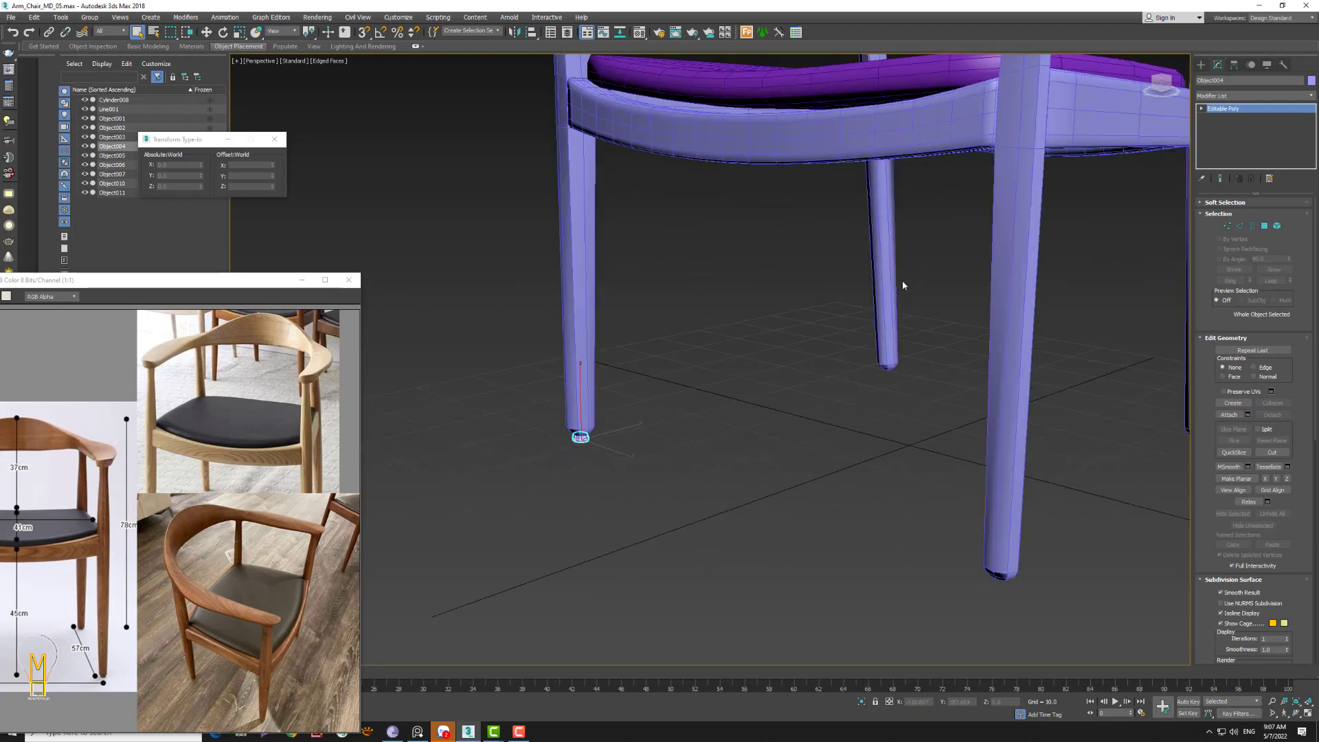
- Isolate the foot cap (Object004) and add an Unwrap UVW modifier
left_click(860, 701)
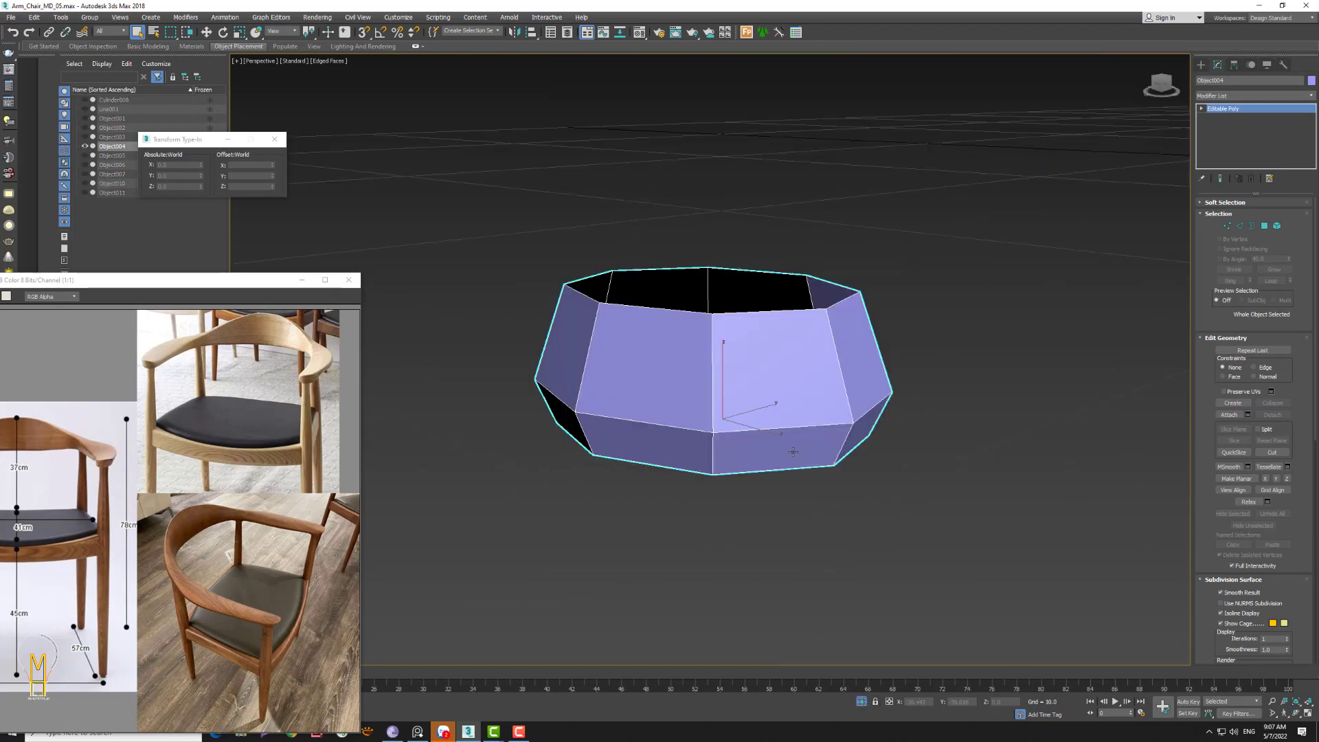
middle_click_drag(793, 452, 811, 385, "alt")
left_click(1288, 103)
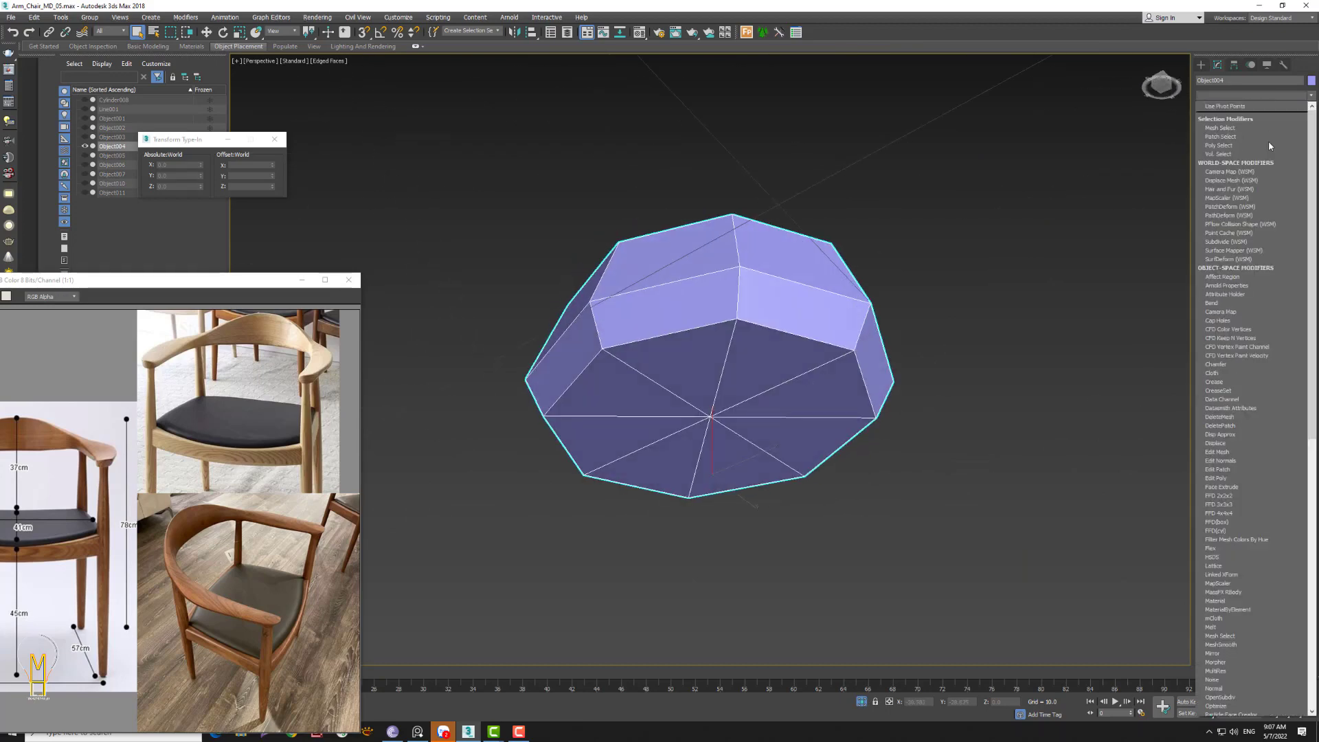
key("u")
left_click(1260, 561)
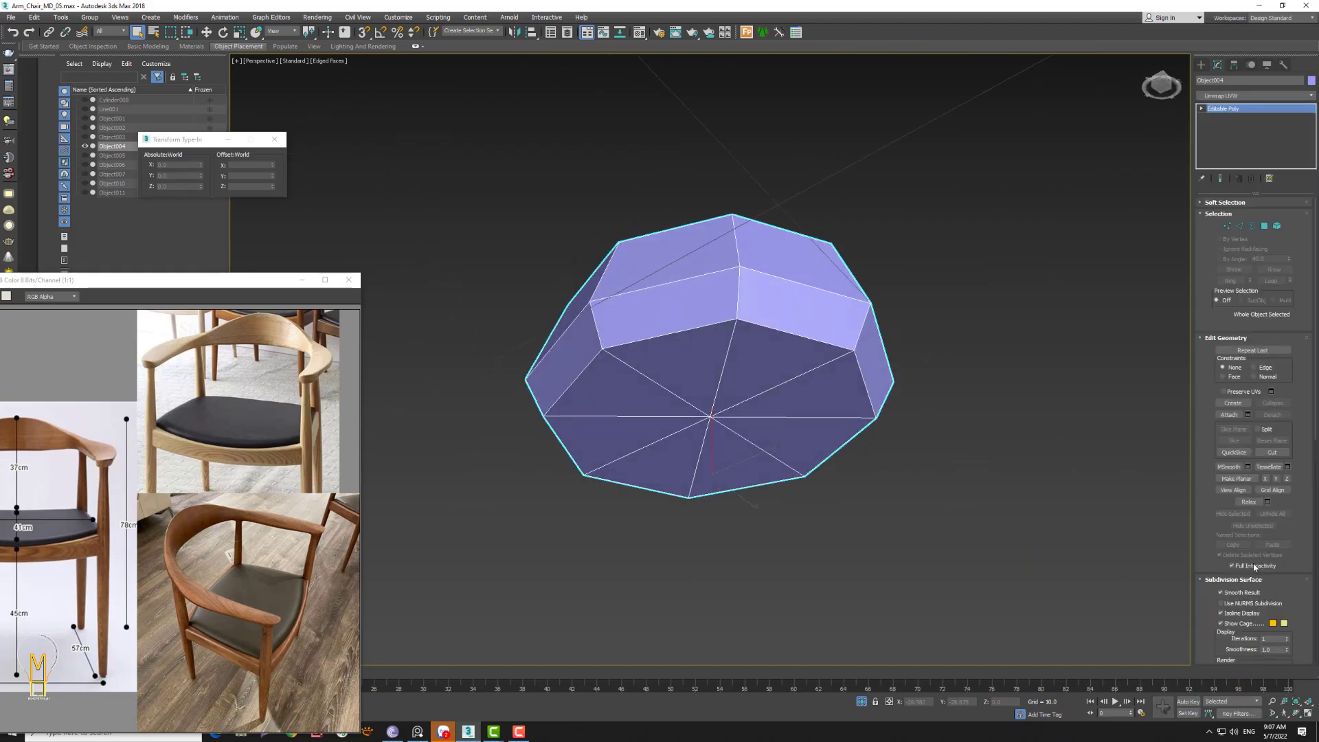
- Convert the foot cap's bottom rim edge loop into seams
left_click(1237, 221)
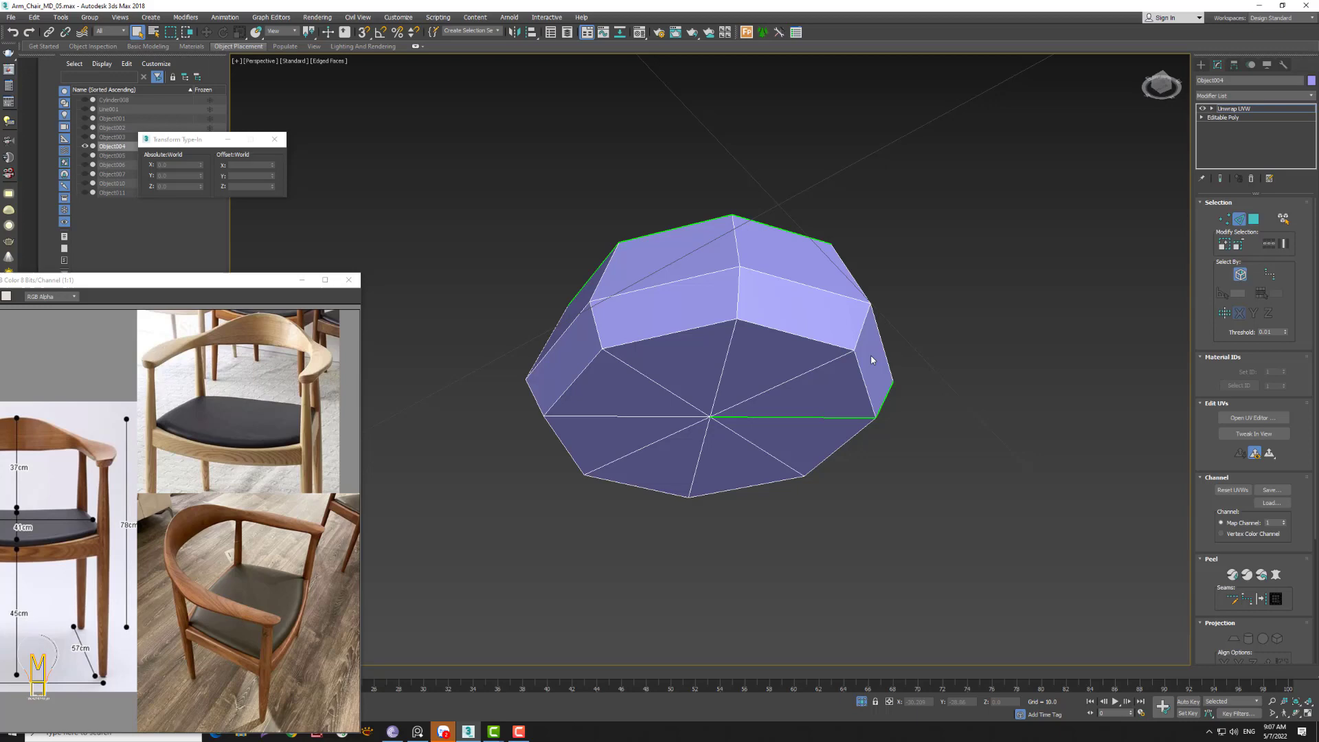
left_click(839, 347)
left_click(1271, 245)
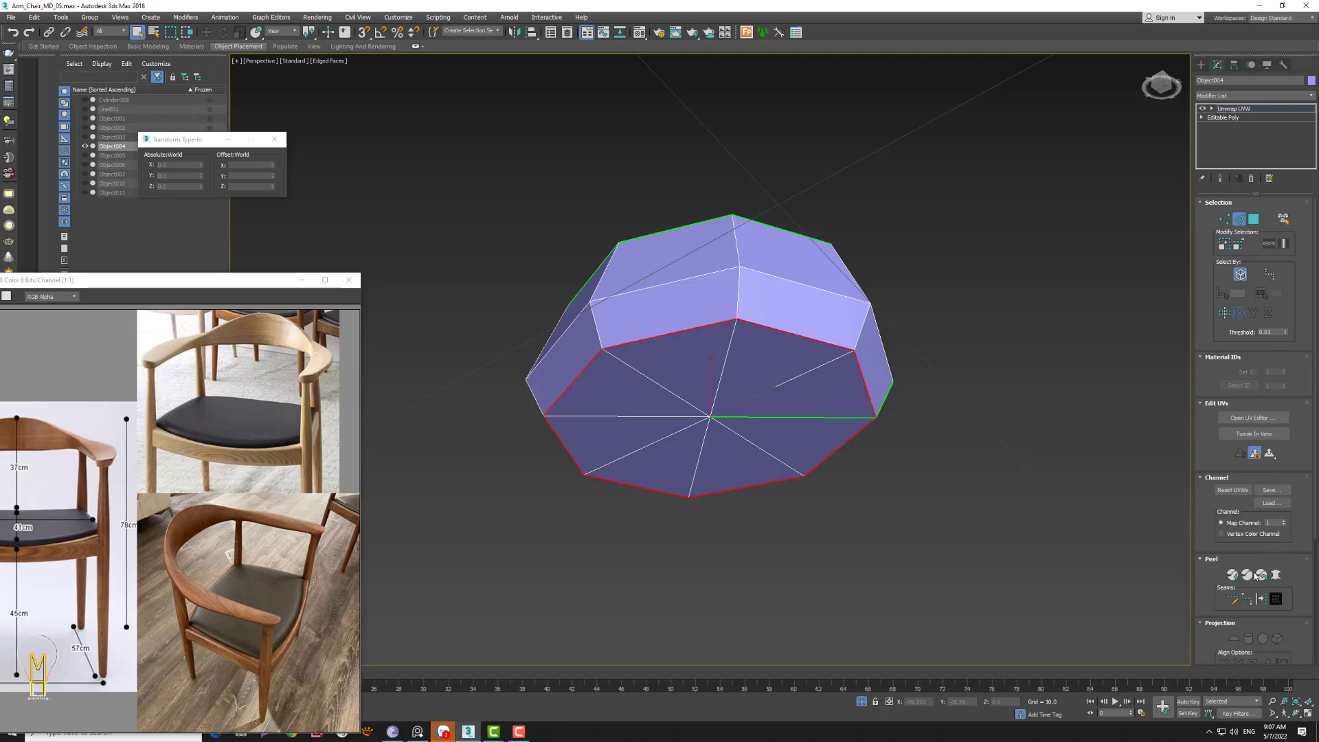
left_click(1261, 598)
- Select all the side faces and pelt map them
left_click(1253, 219)
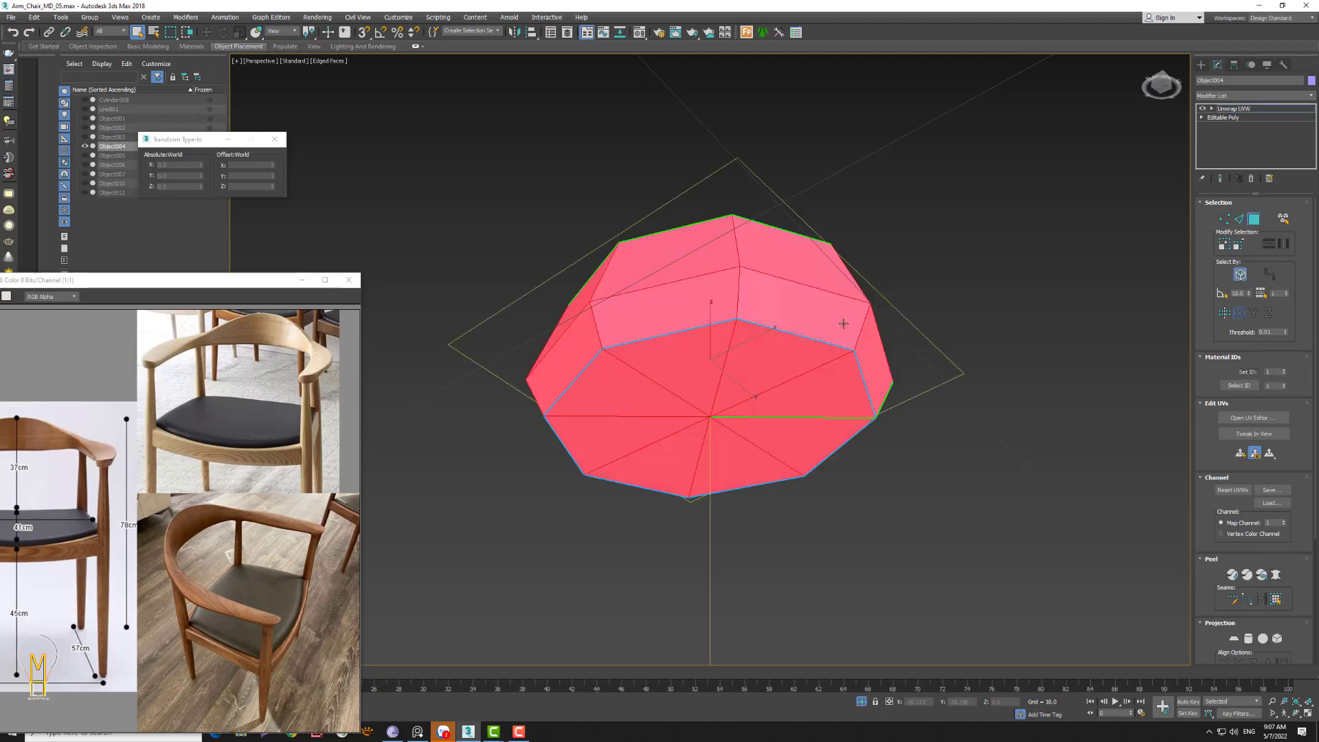
left_click(844, 323)
left_click(1276, 597)
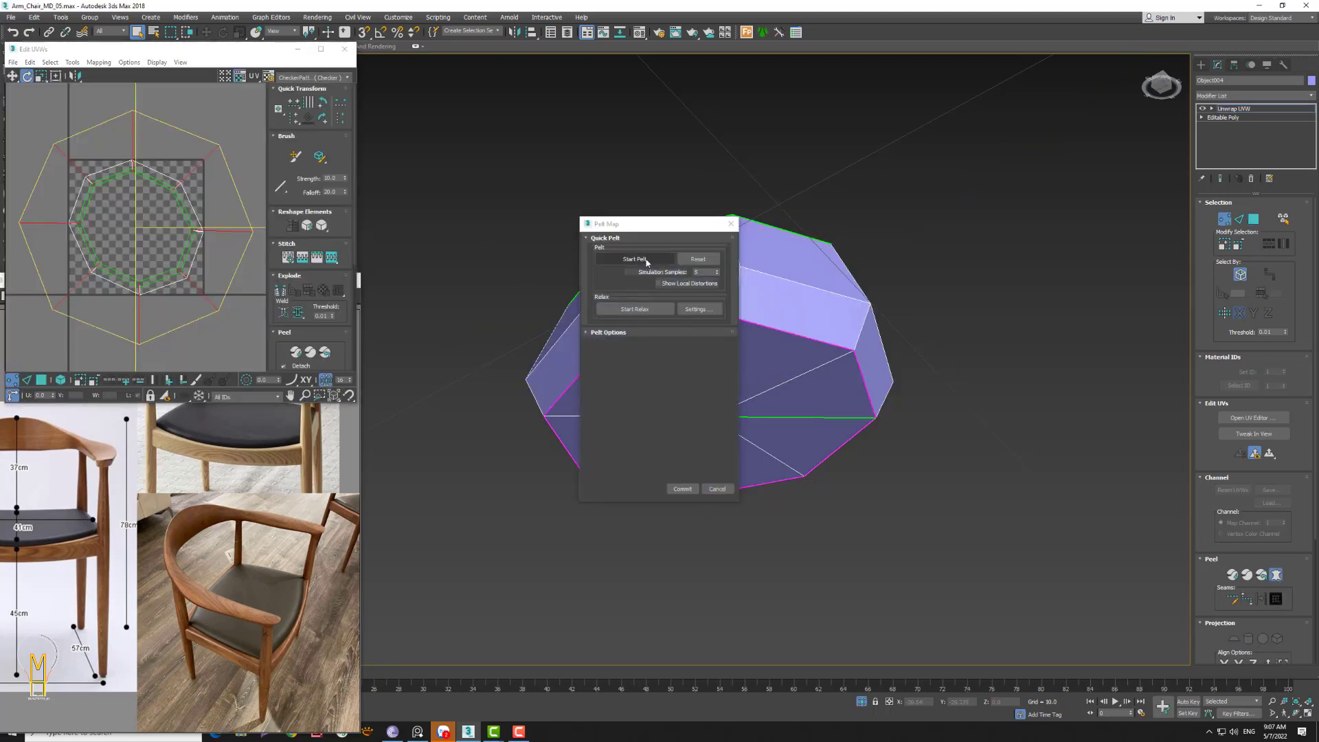
left_click(635, 259)
left_click(685, 491)
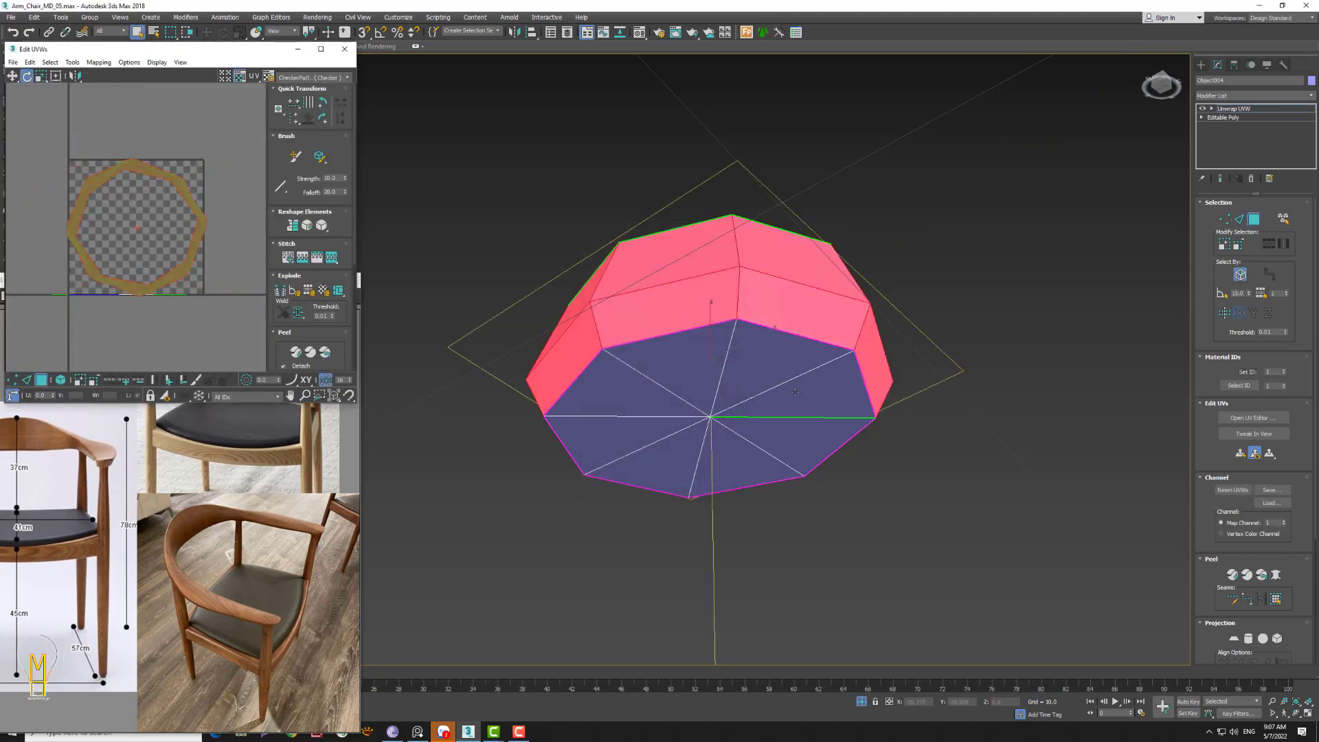
- Mark a vertical seam up one side of the foot cap
mouse_move(686, 491)
middle_mouse_down("alt")
mouse_move(594, 412)
mouse_move(971, 285)
middle_mouse_up("alt")
key("2")
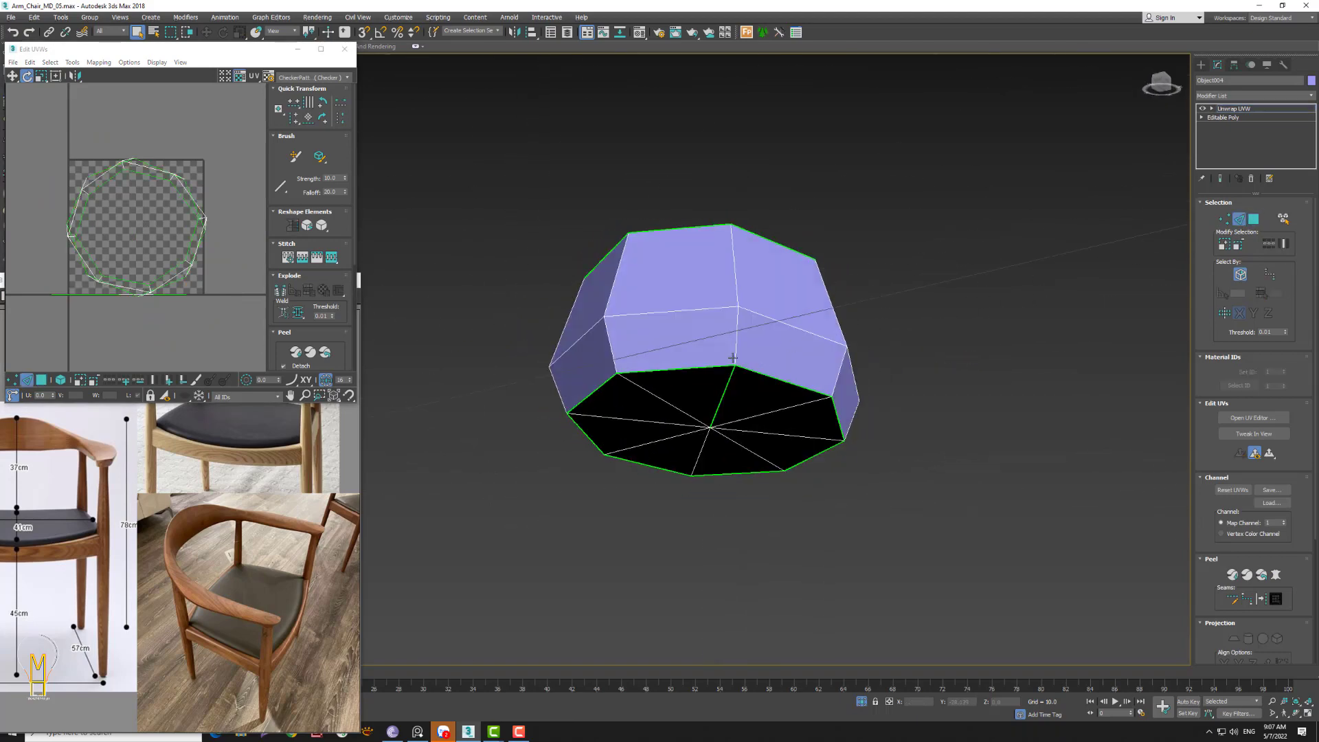
left_click(735, 343)
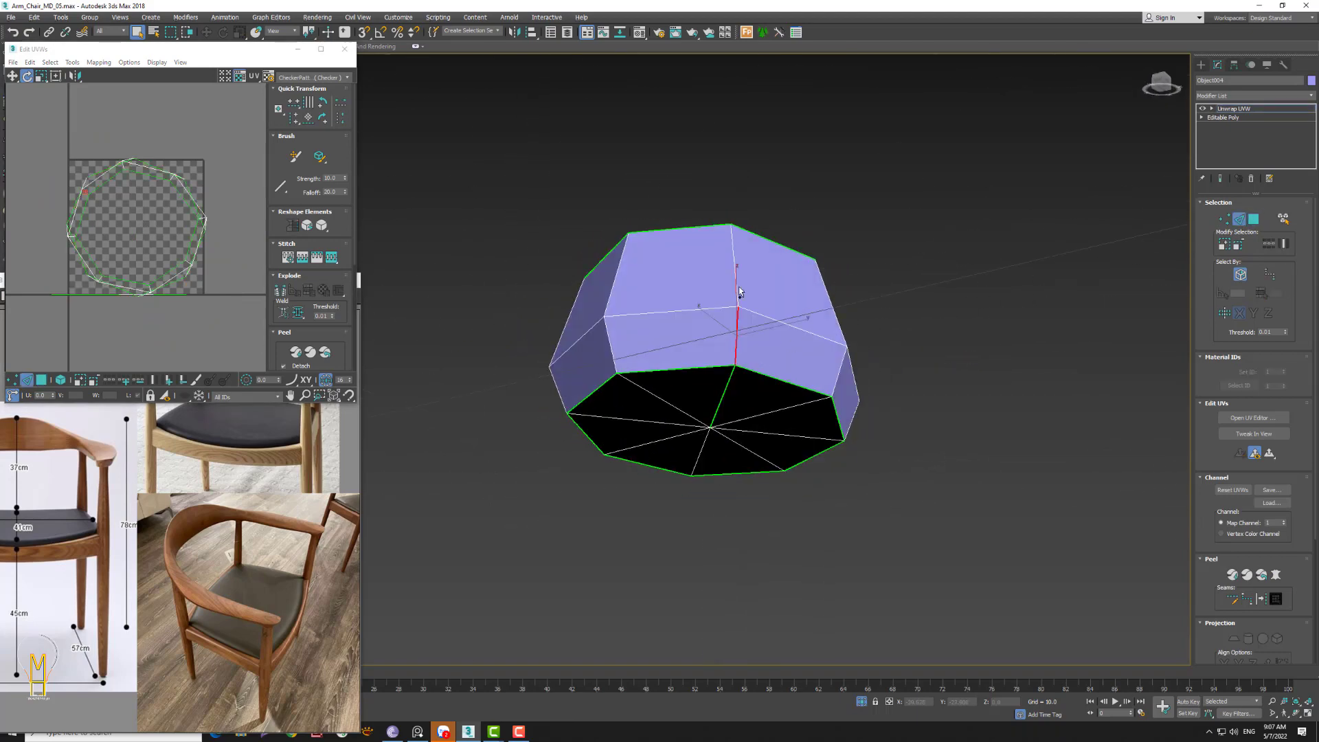
left_click(1262, 600)
- Pelt map and relax the side faces into a UV strip
key("3")
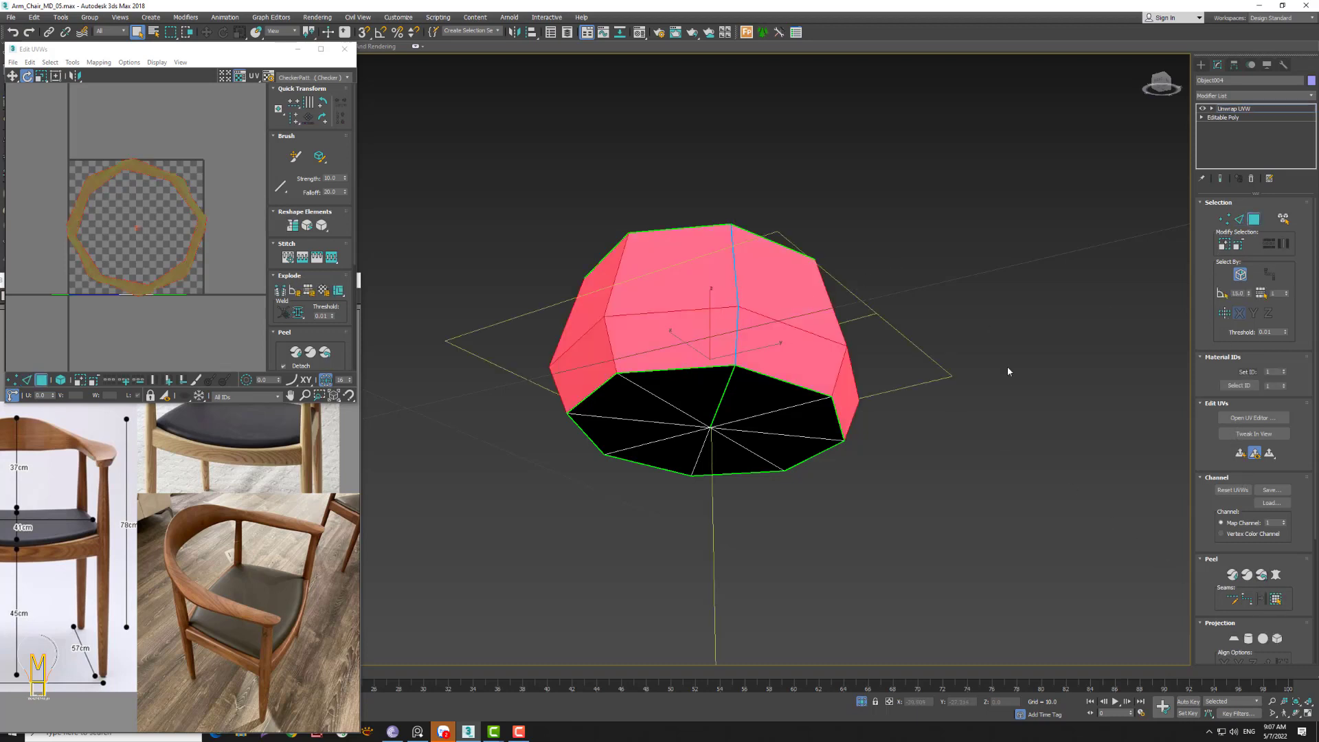
left_click(1275, 575)
left_click(658, 262)
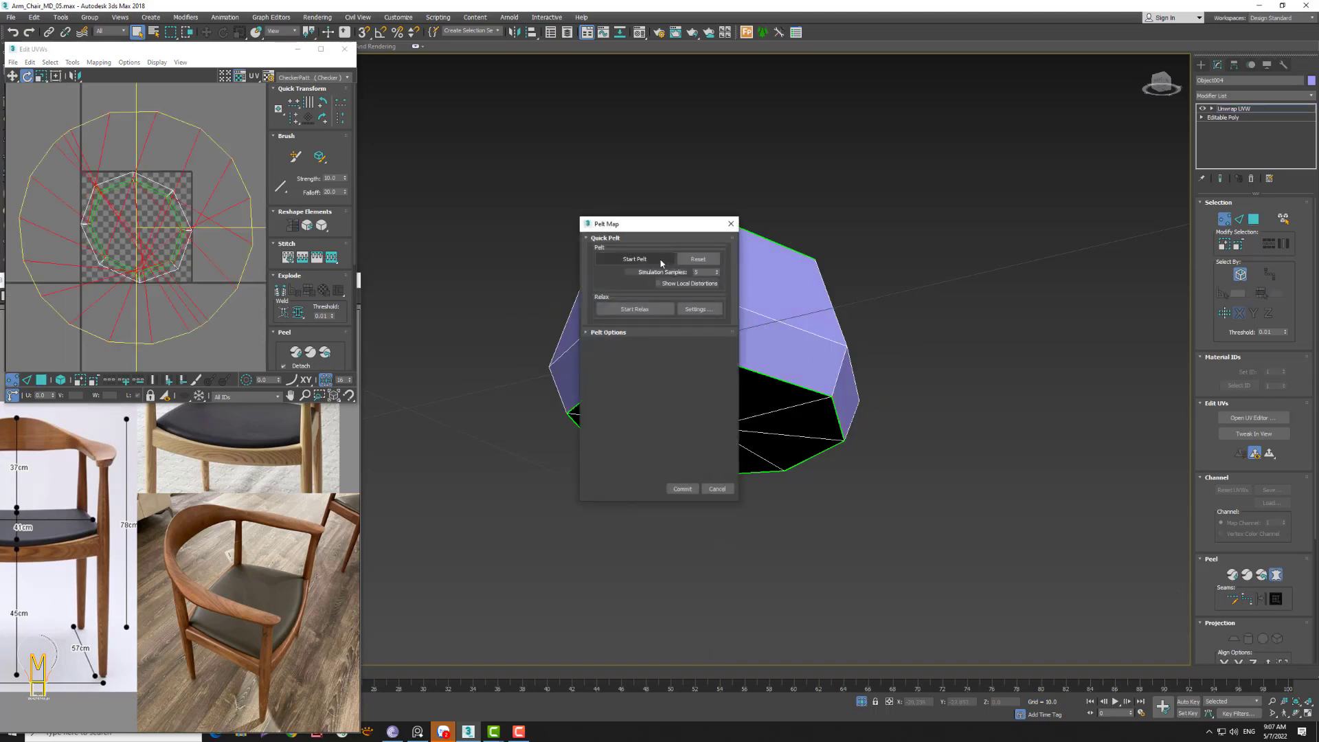
left_click(646, 308)
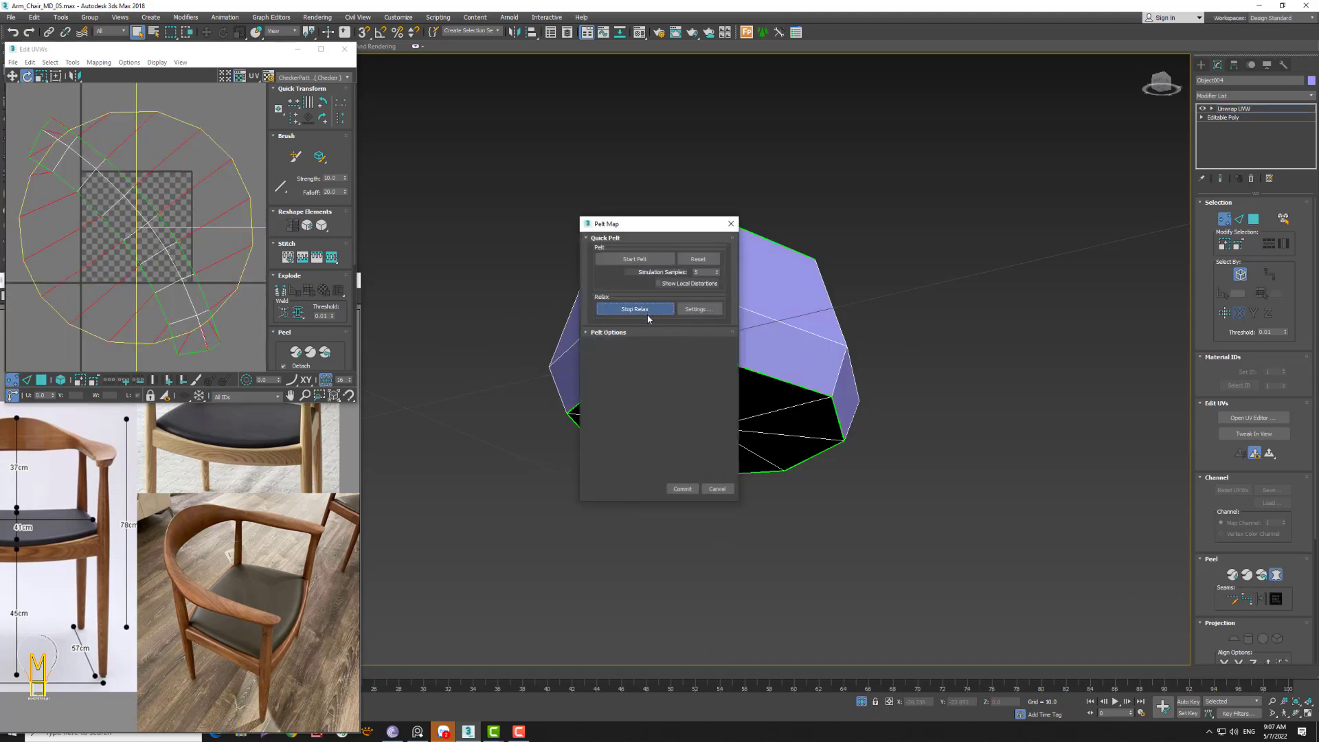
left_click(682, 488)
- Pelt map and relax the whole bottom cap, then clear the face selection
left_click(754, 413)
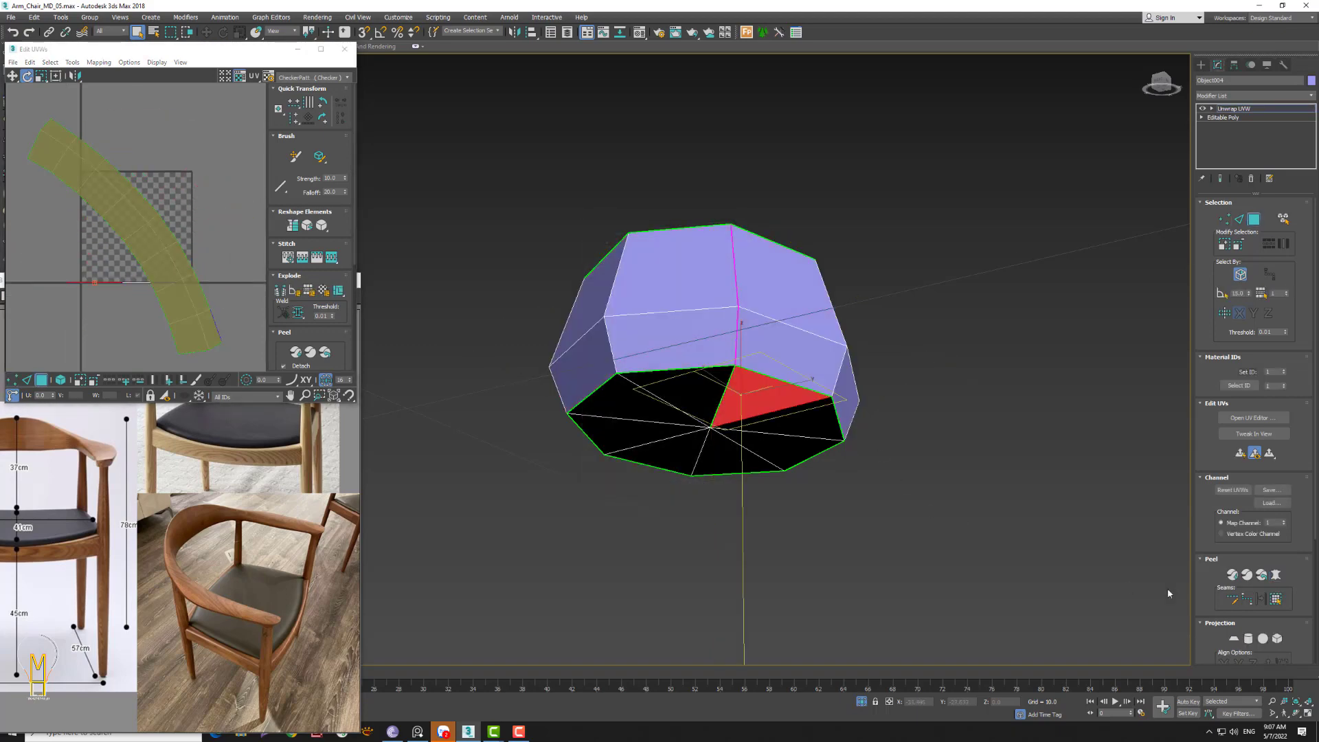
left_click(1276, 598)
left_click(1276, 574)
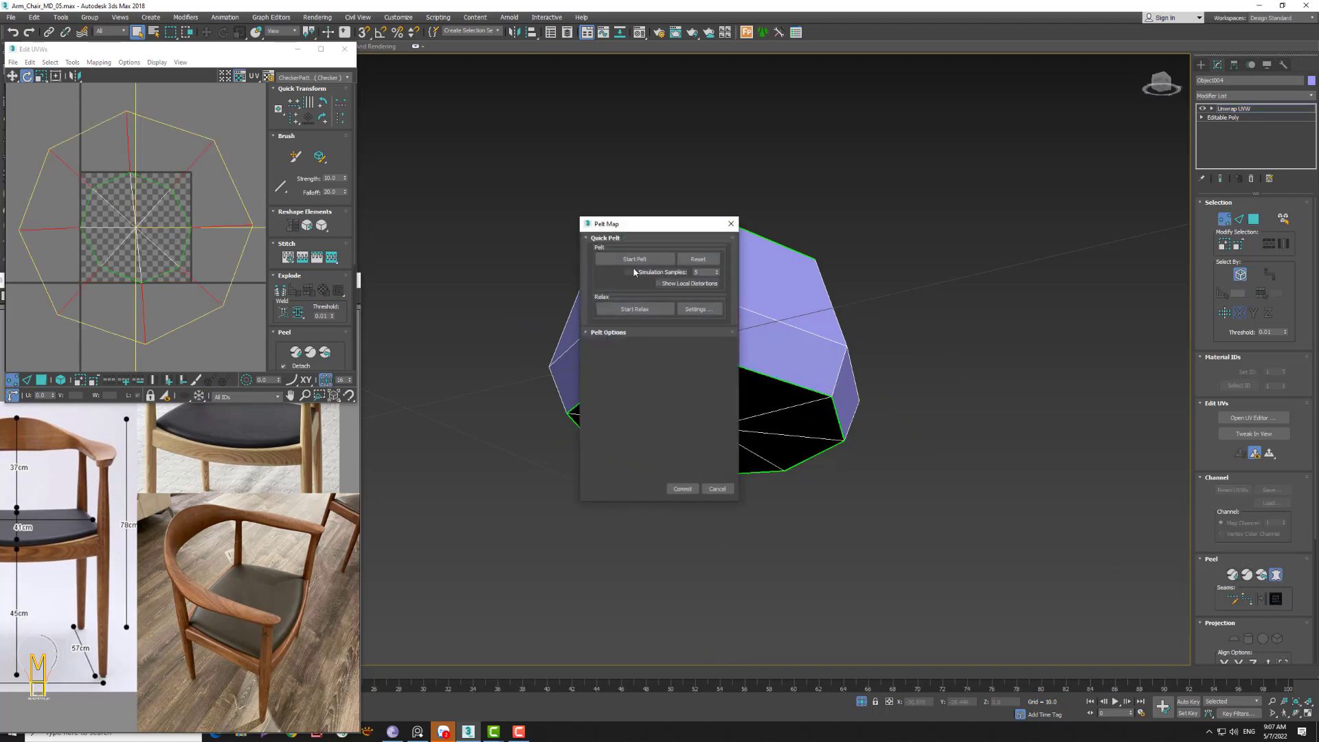
left_click(628, 310)
left_click(631, 311)
left_click(682, 488)
left_click(878, 497)
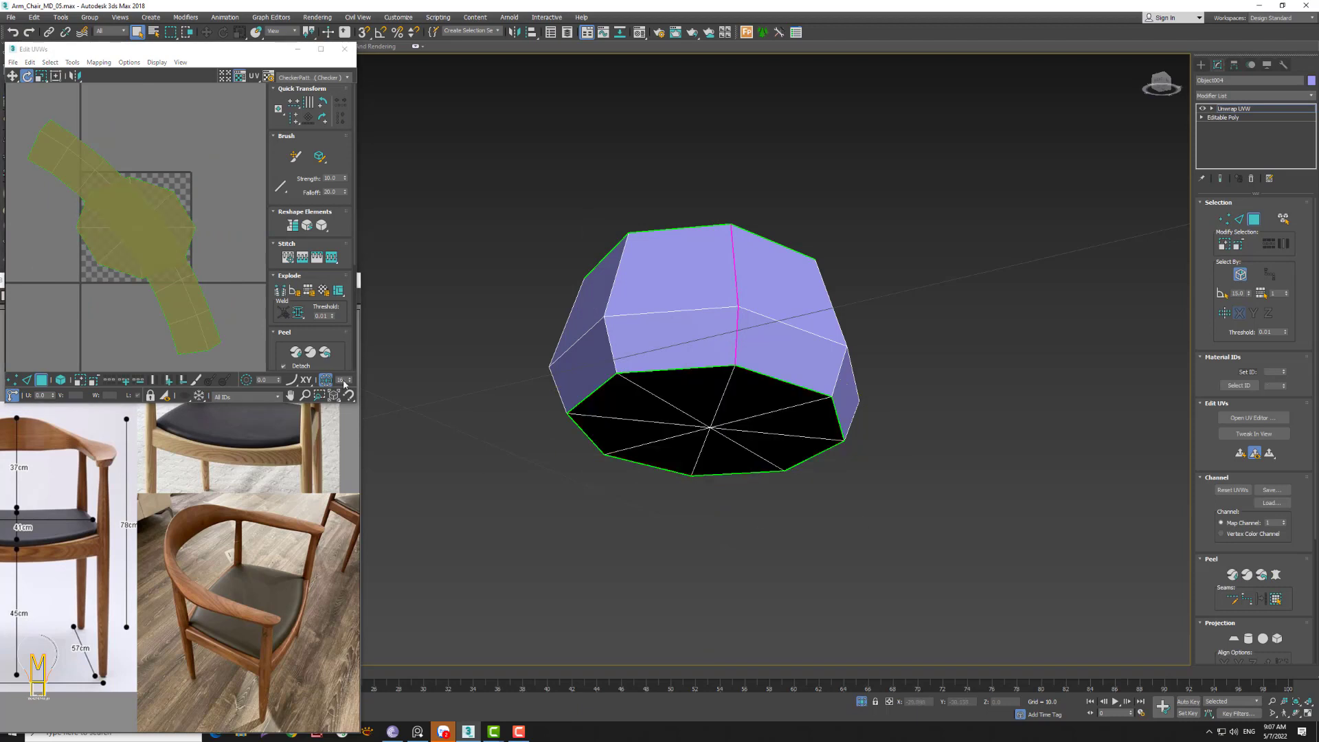
- Rotate the arc UV island about 55° to horizontal and close Edit UVWs
scroll(351, 252, "down", 5)
left_click(229, 270)
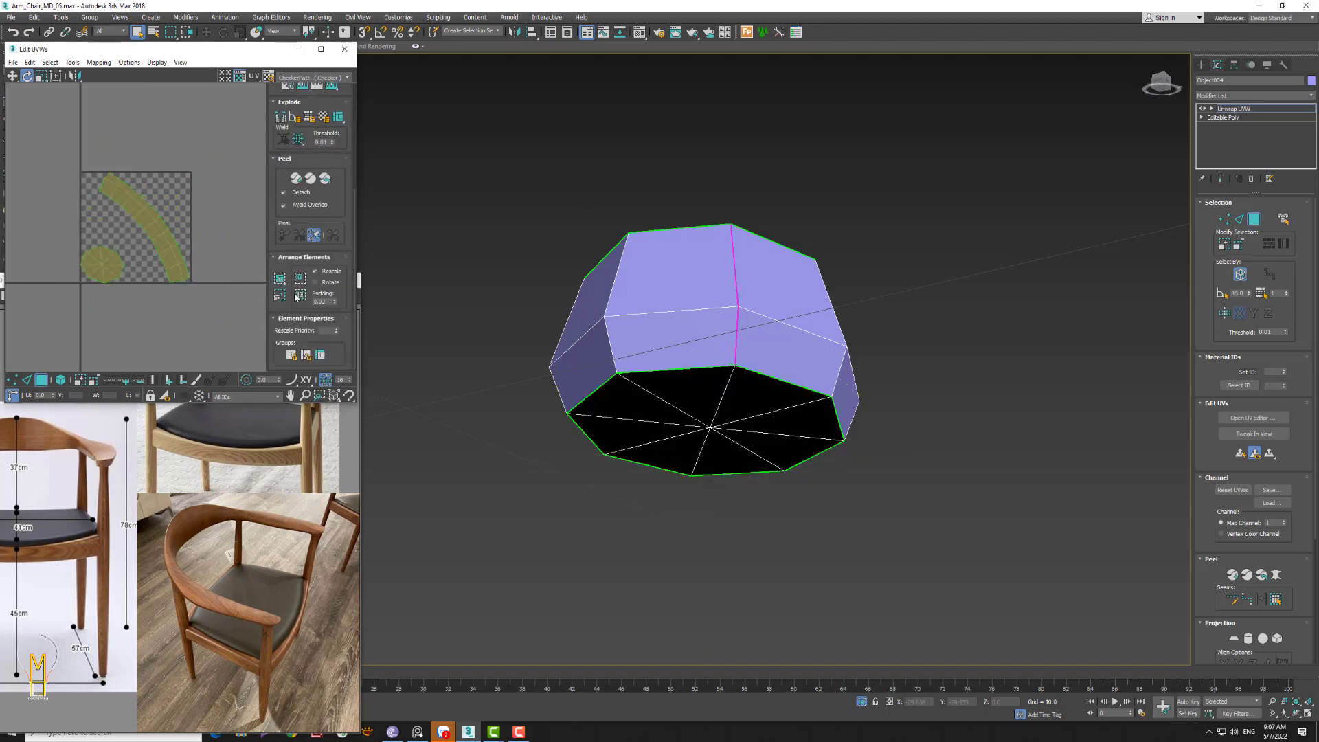
left_click(177, 264)
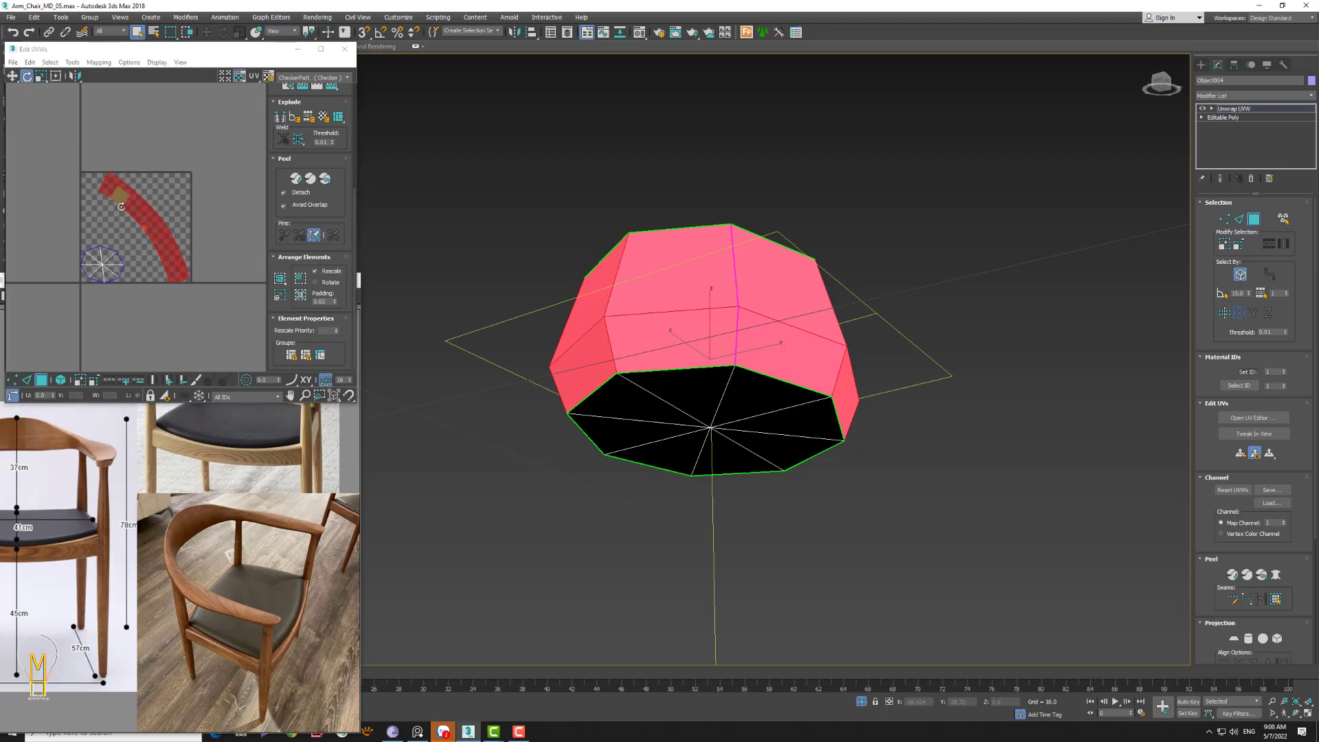
left_click_drag(120, 198, 120, 226)
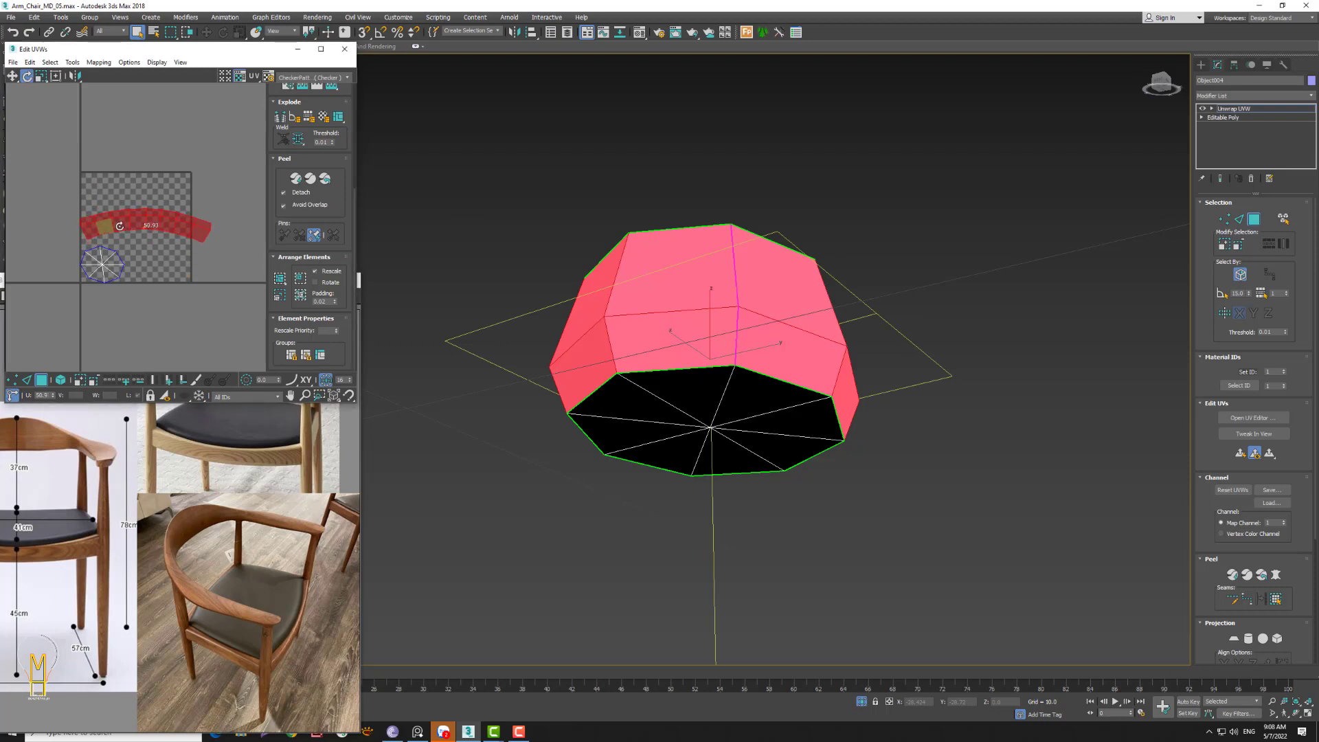
left_click(204, 174)
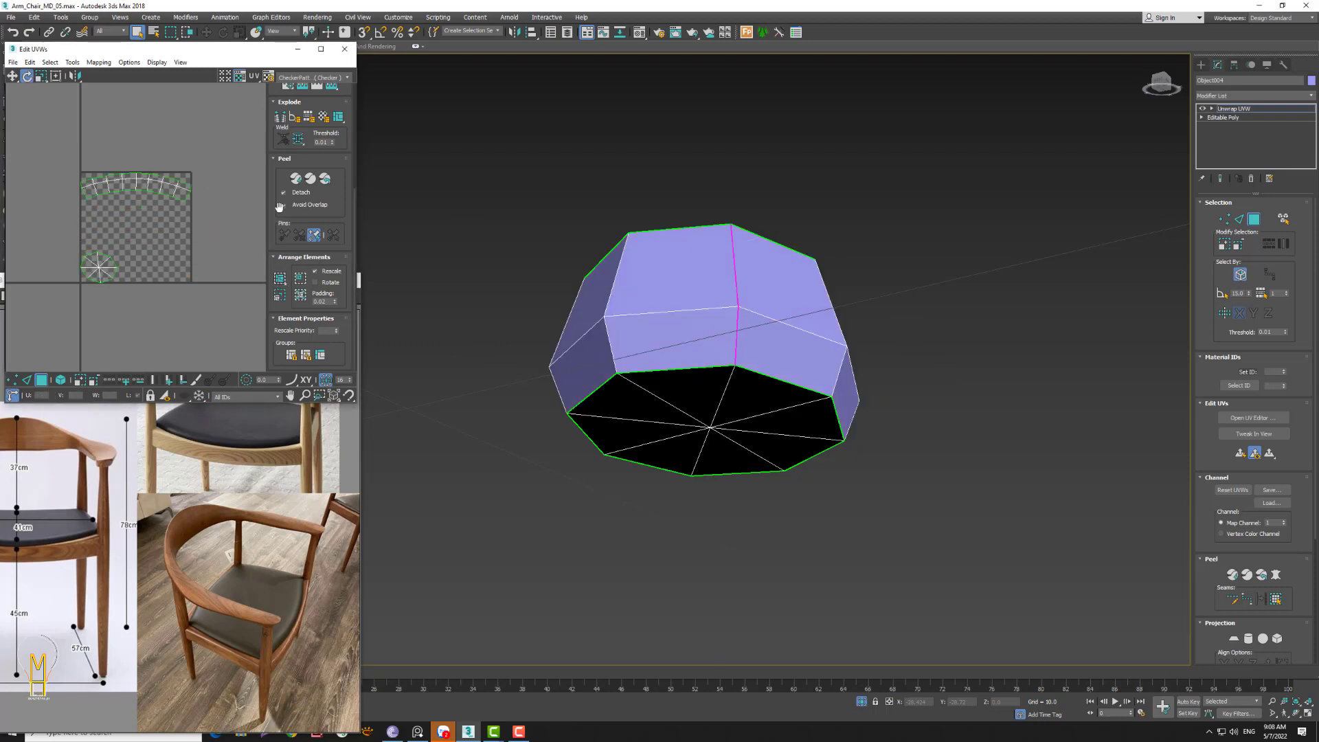
left_click(345, 49)
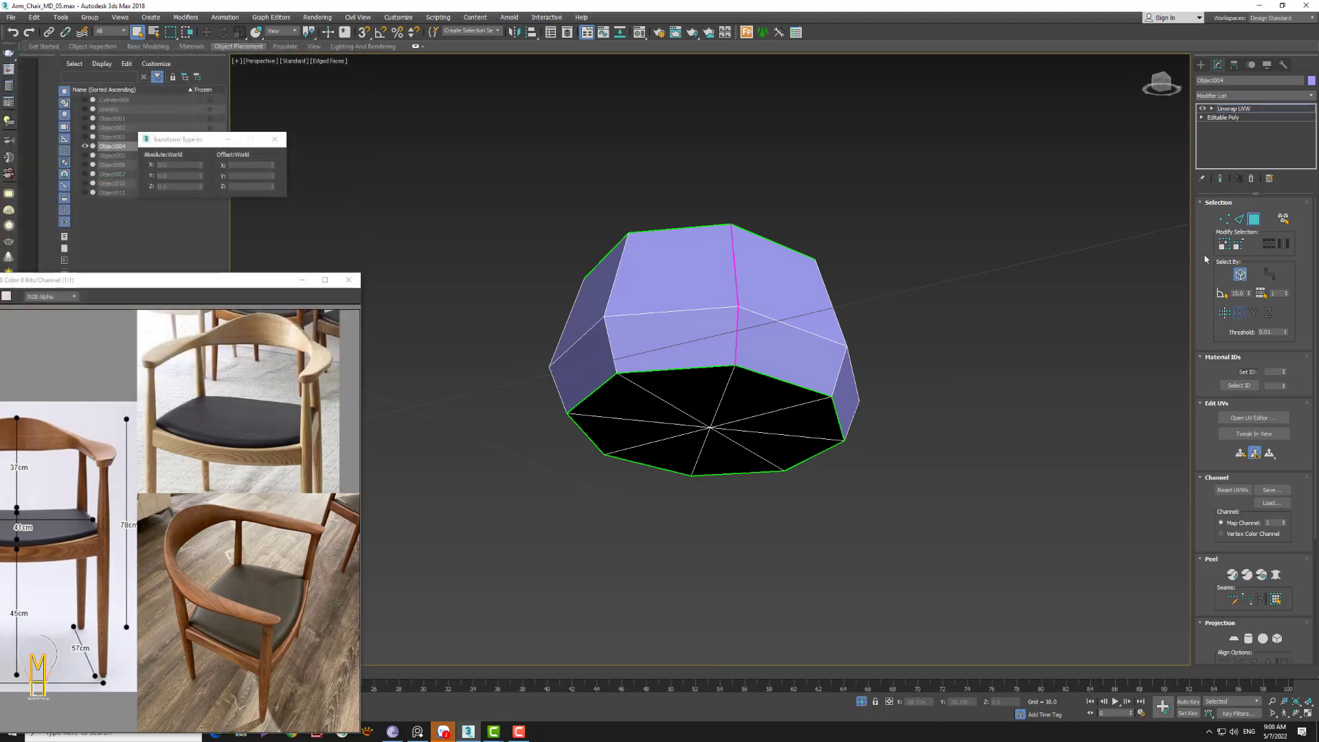
- Collapse the foot cap's whole modifier stack into an editable poly
right_click(1258, 113)
left_click(1212, 211)
left_click(710, 397)
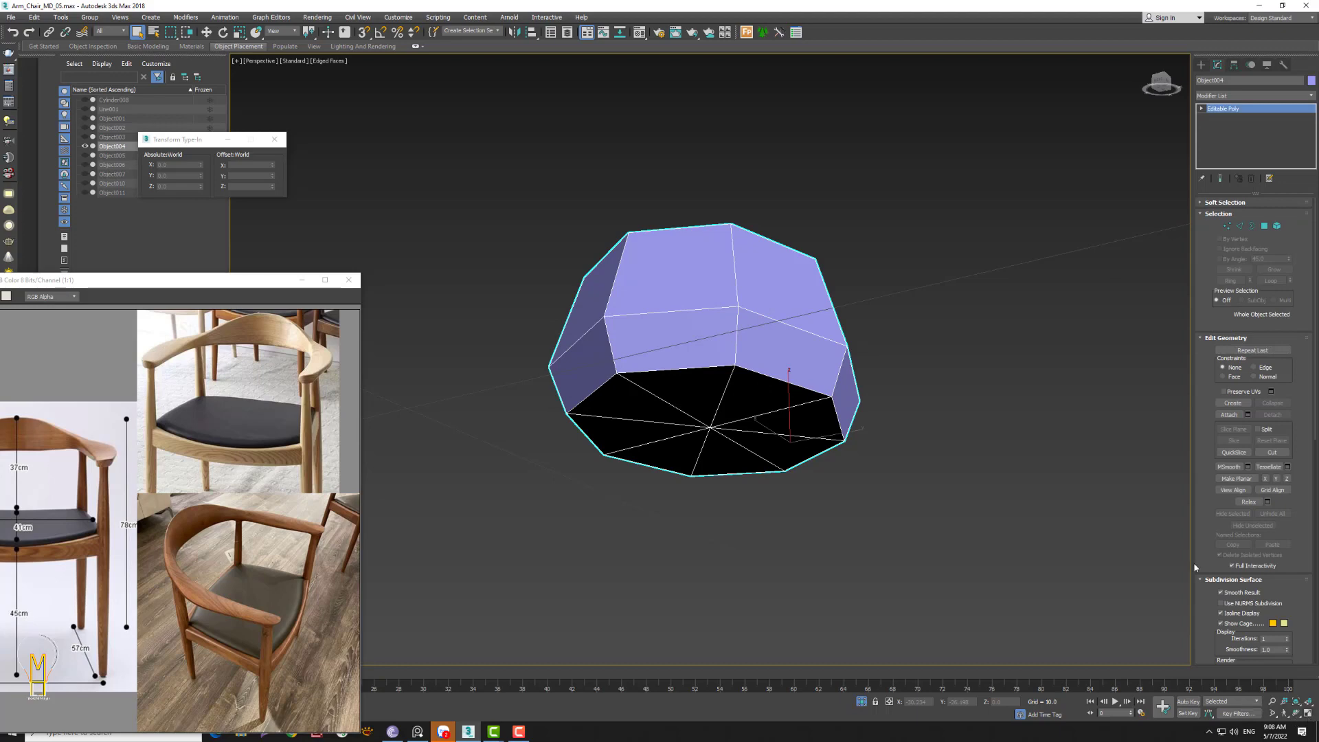
- Ring-select the side edges and connect a new loop slid 63 toward the bottom rim
left_click(1239, 225)
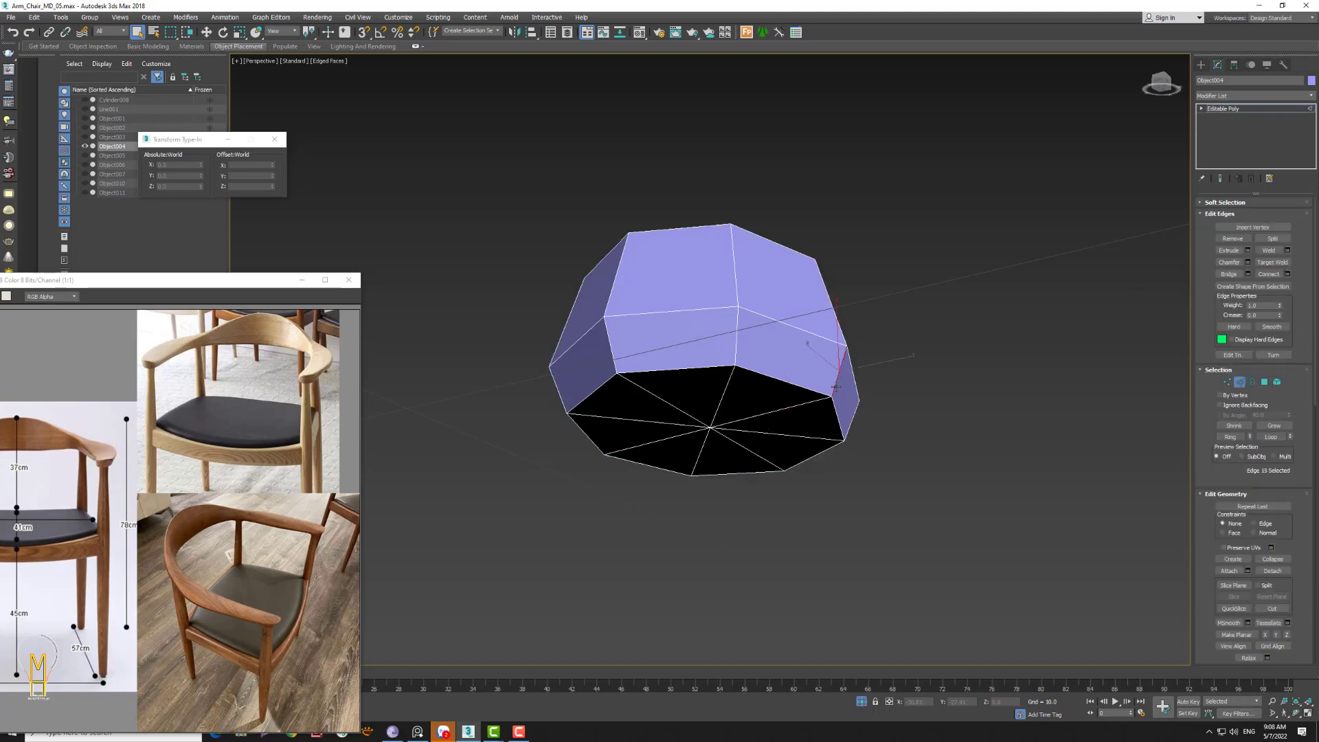
scroll(1311, 360, "down", 1)
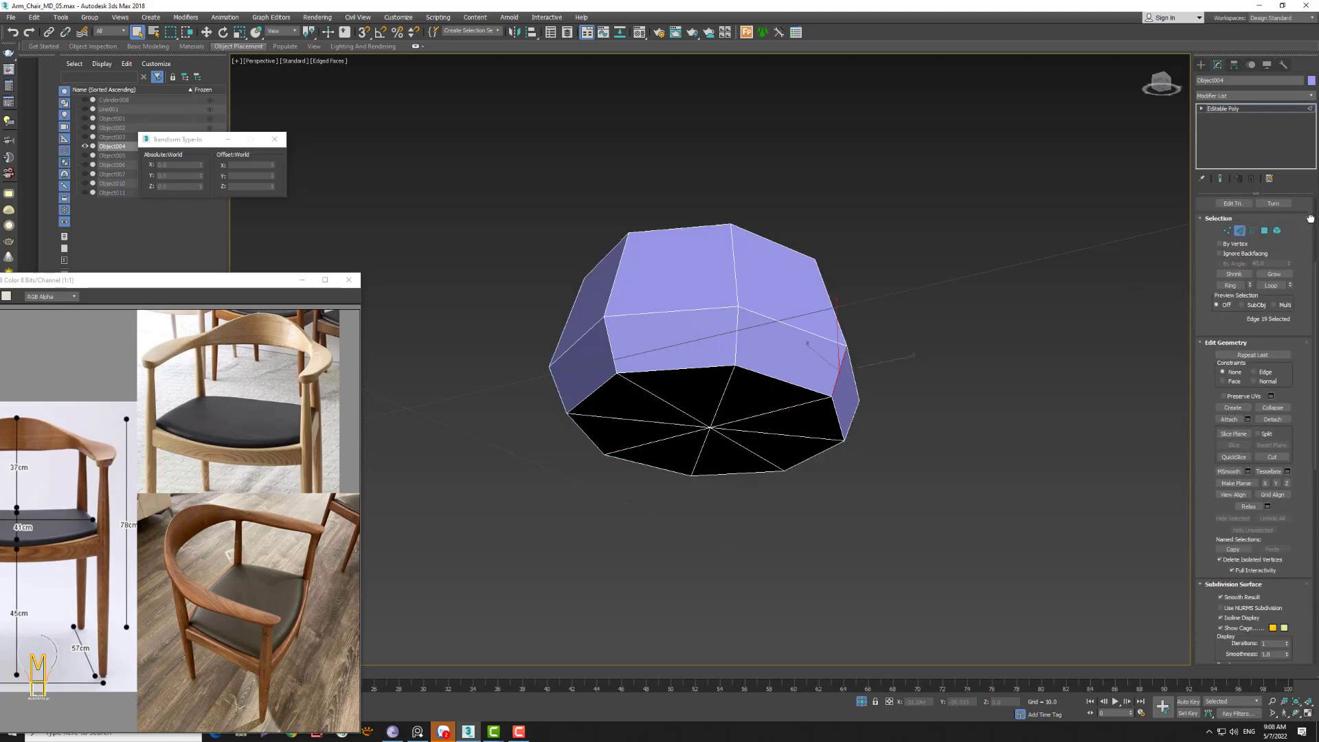
scroll(1297, 417, "up", 1)
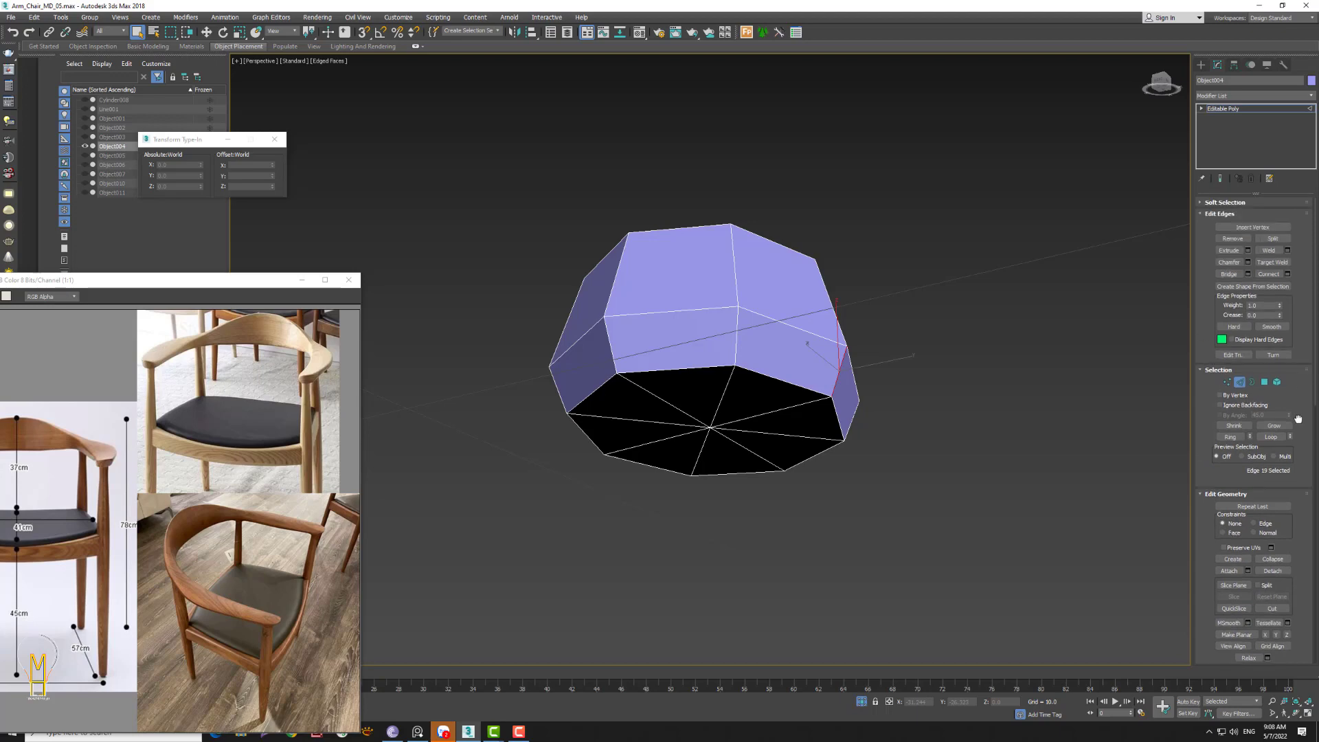
left_click(1231, 438)
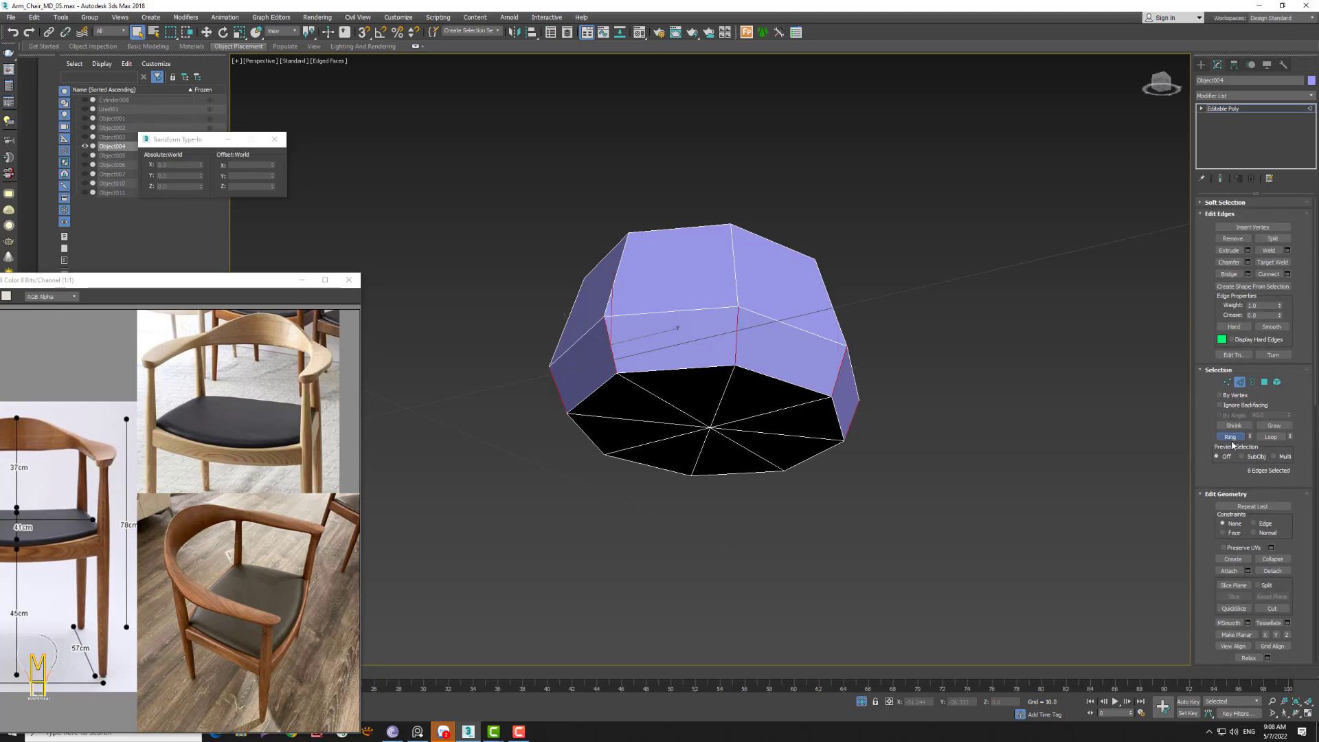
left_click(1287, 274)
left_click_drag(717, 395, 717, 264)
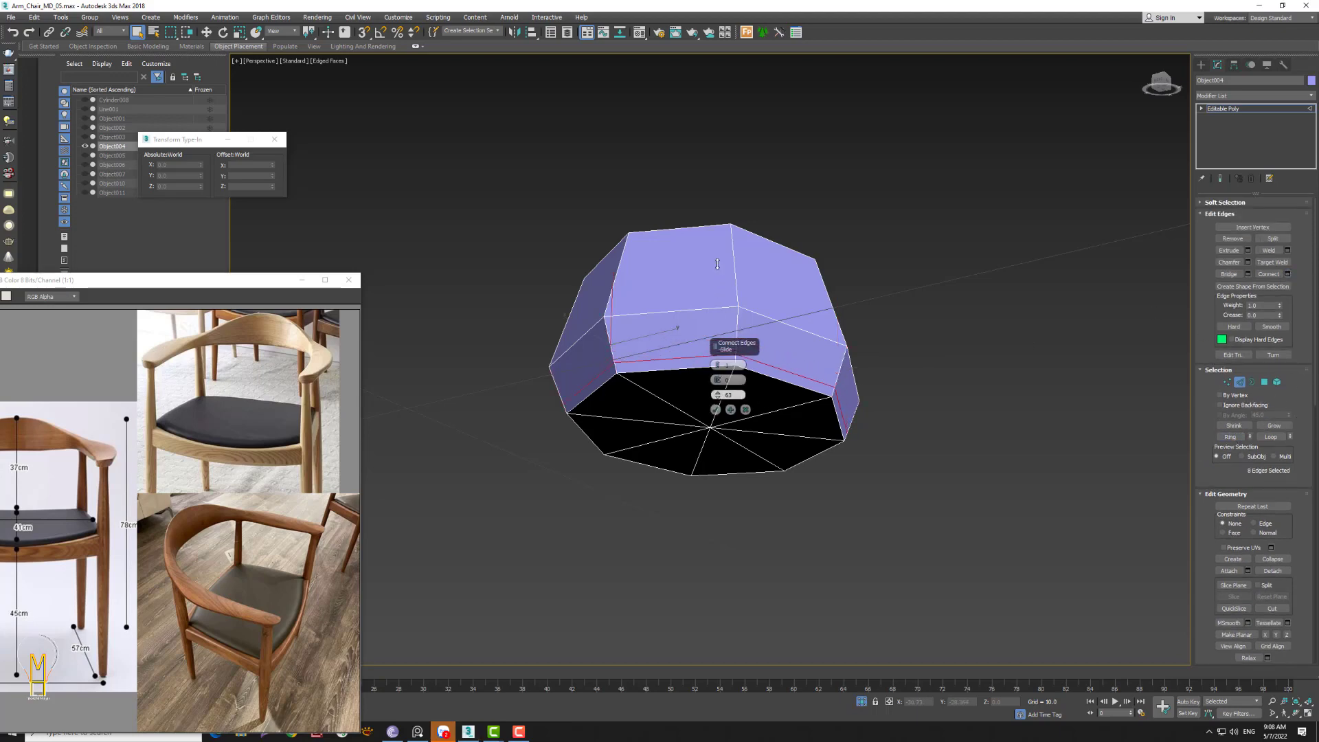
left_click(715, 409)
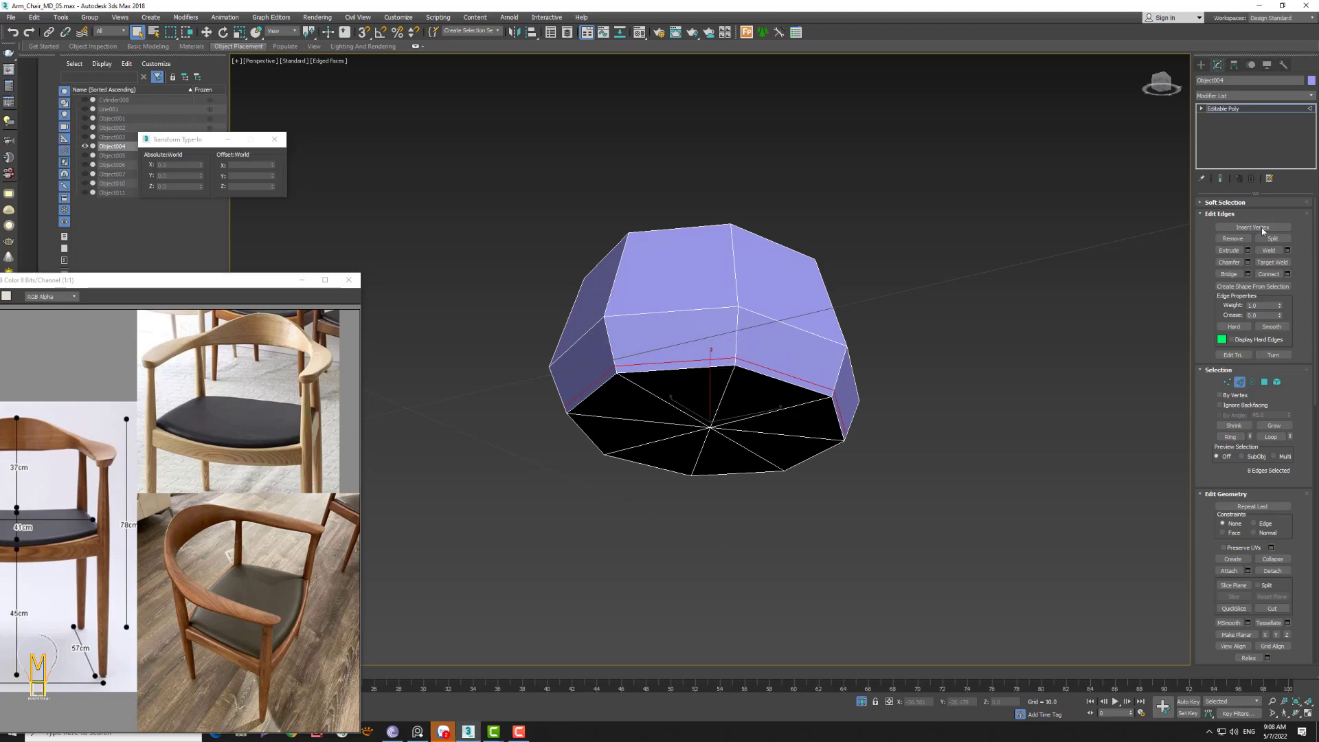
left_click(1240, 383)
- Show the whole chair, zoom toward the leg's foot, and reselect the foot cap
left_click(861, 701)
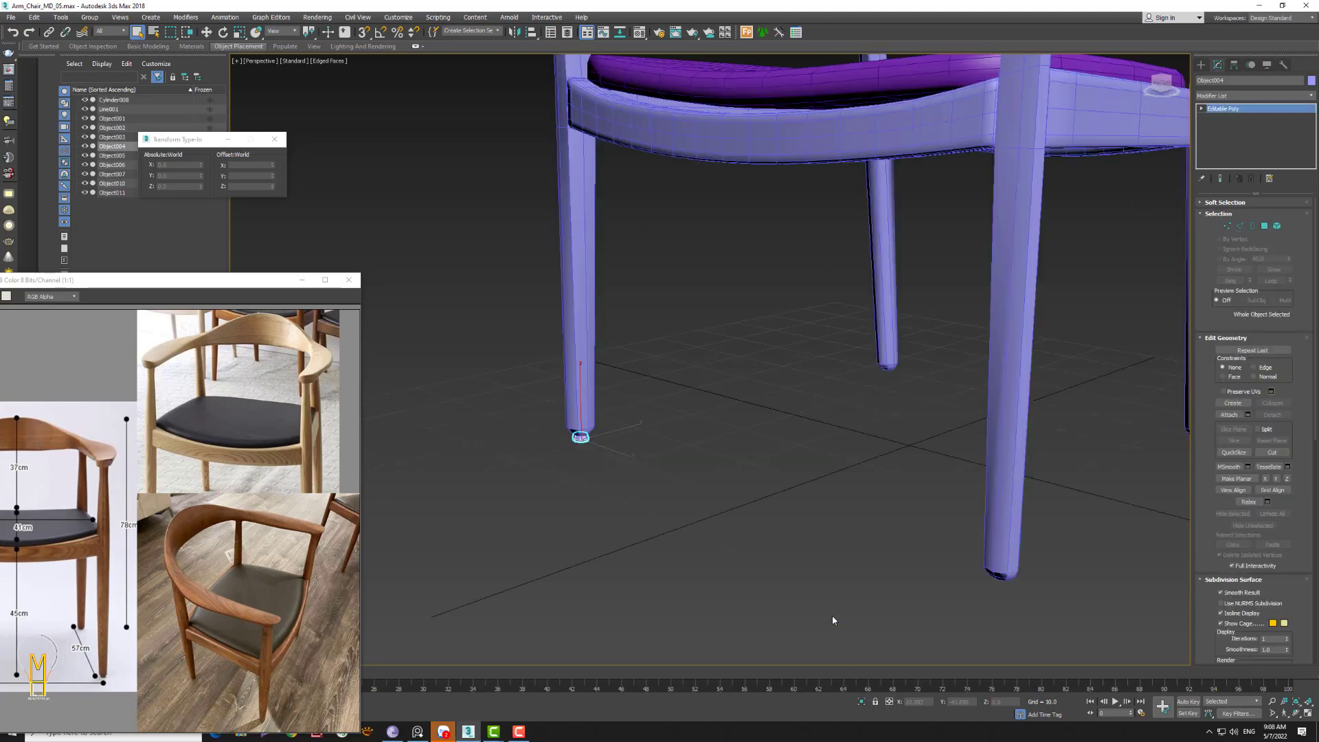
key("alt+z")
left_click_drag(579, 437, 579, 437)
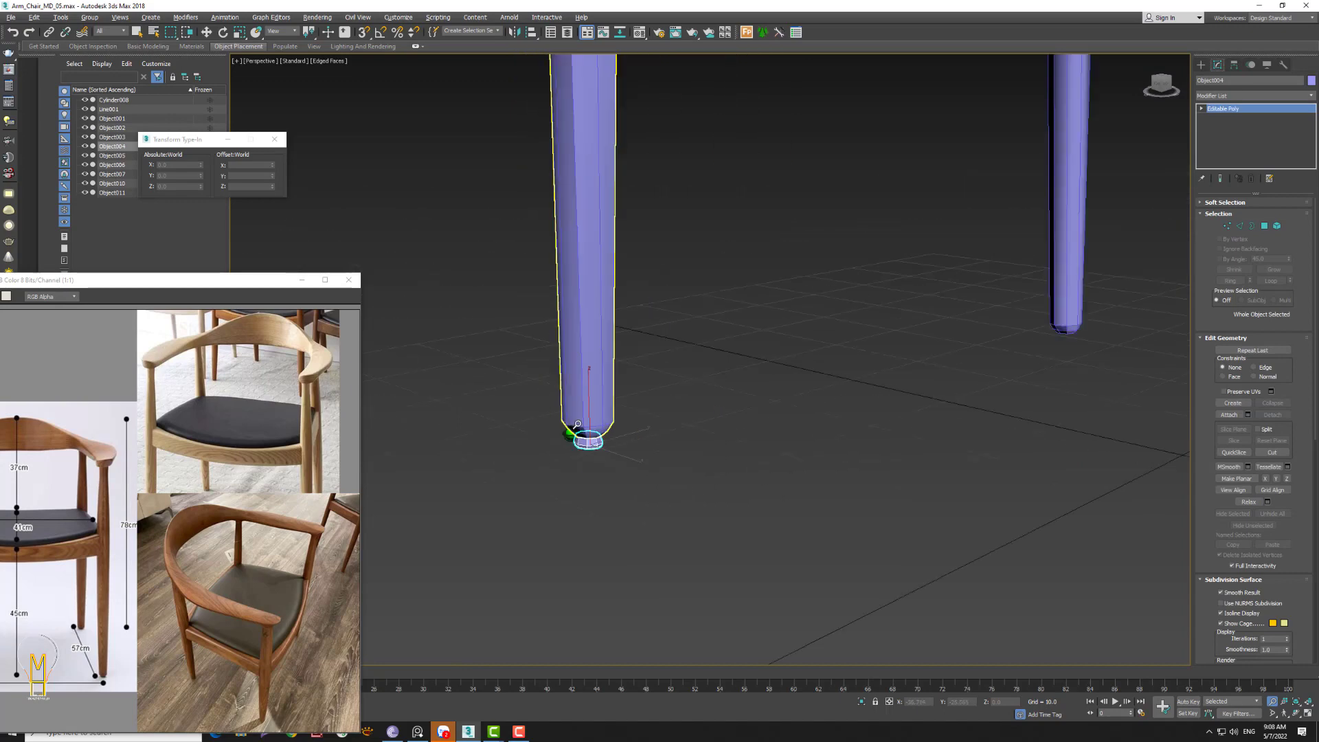
scroll(597, 450, "down", 5)
scroll(615, 466, "up", 3)
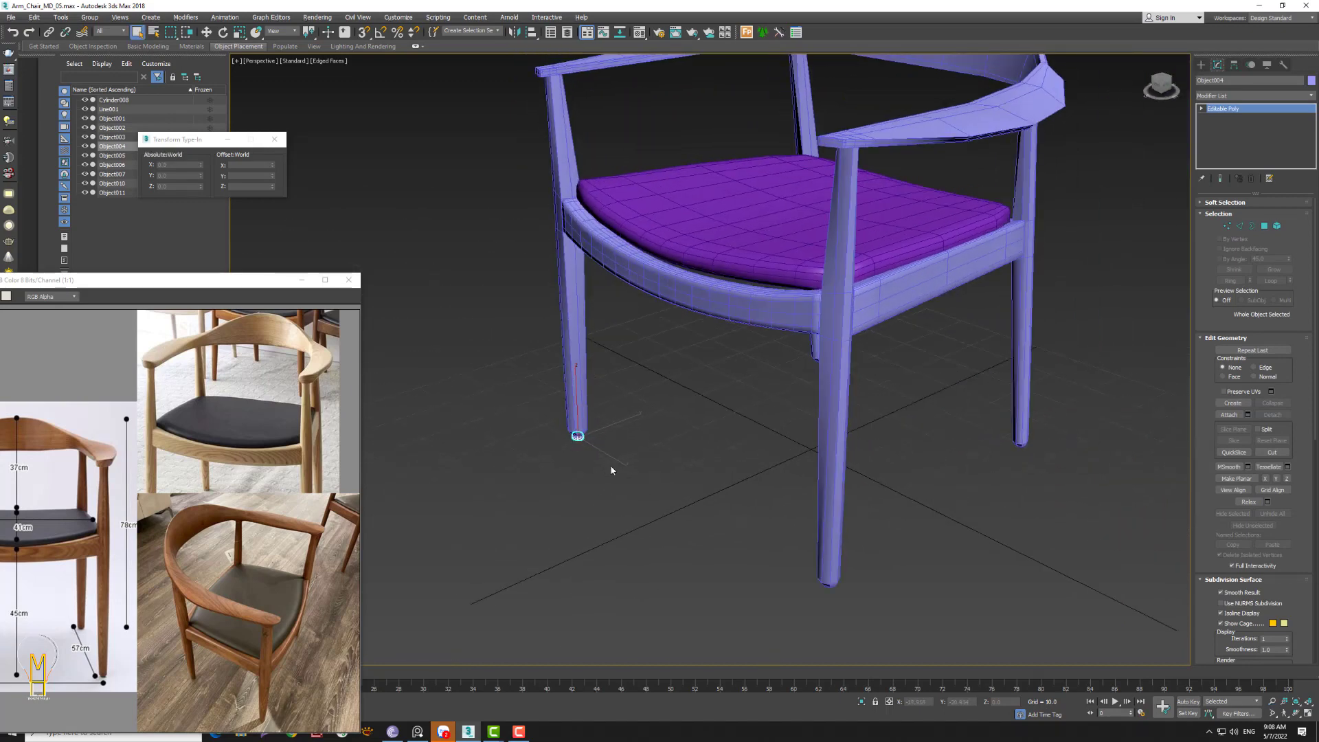
left_click(419, 216)
left_click(310, 104)
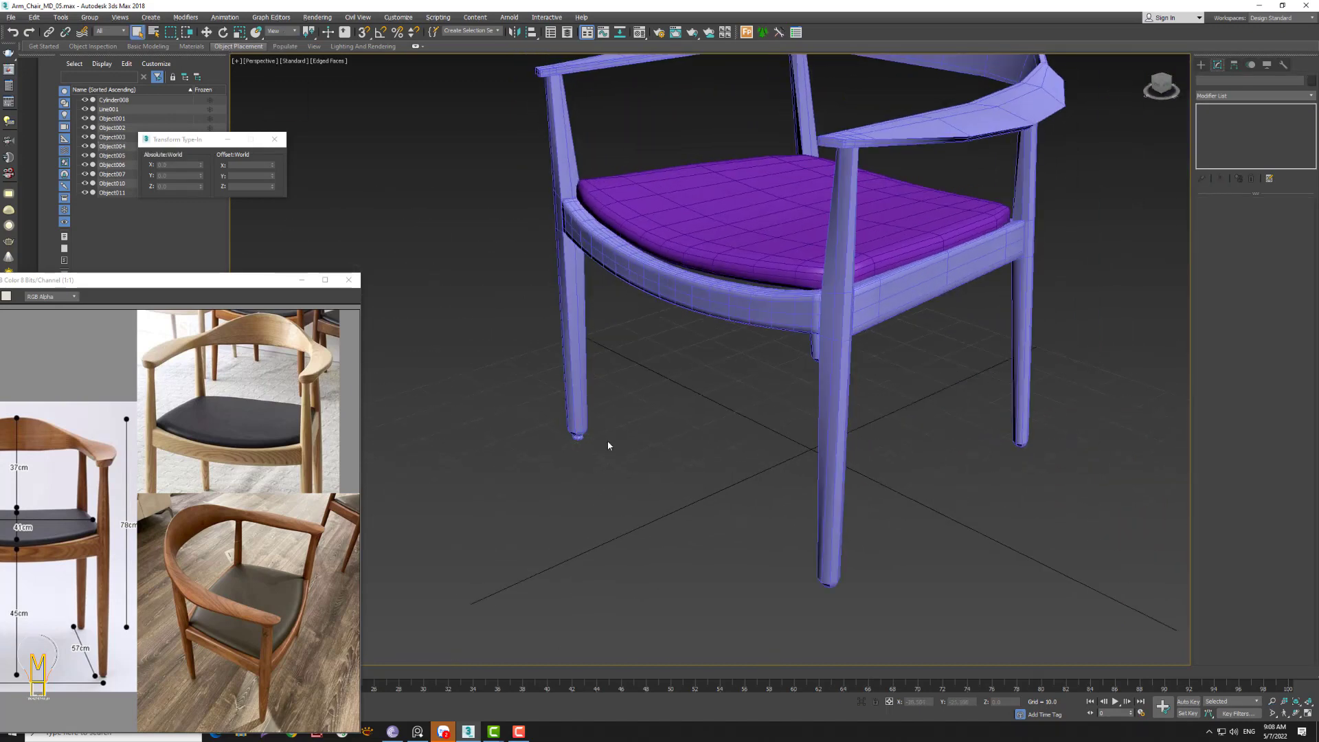
left_click(579, 437)
- Mirror a copy of the foot cap about the World coordinate centre
left_click(283, 31)
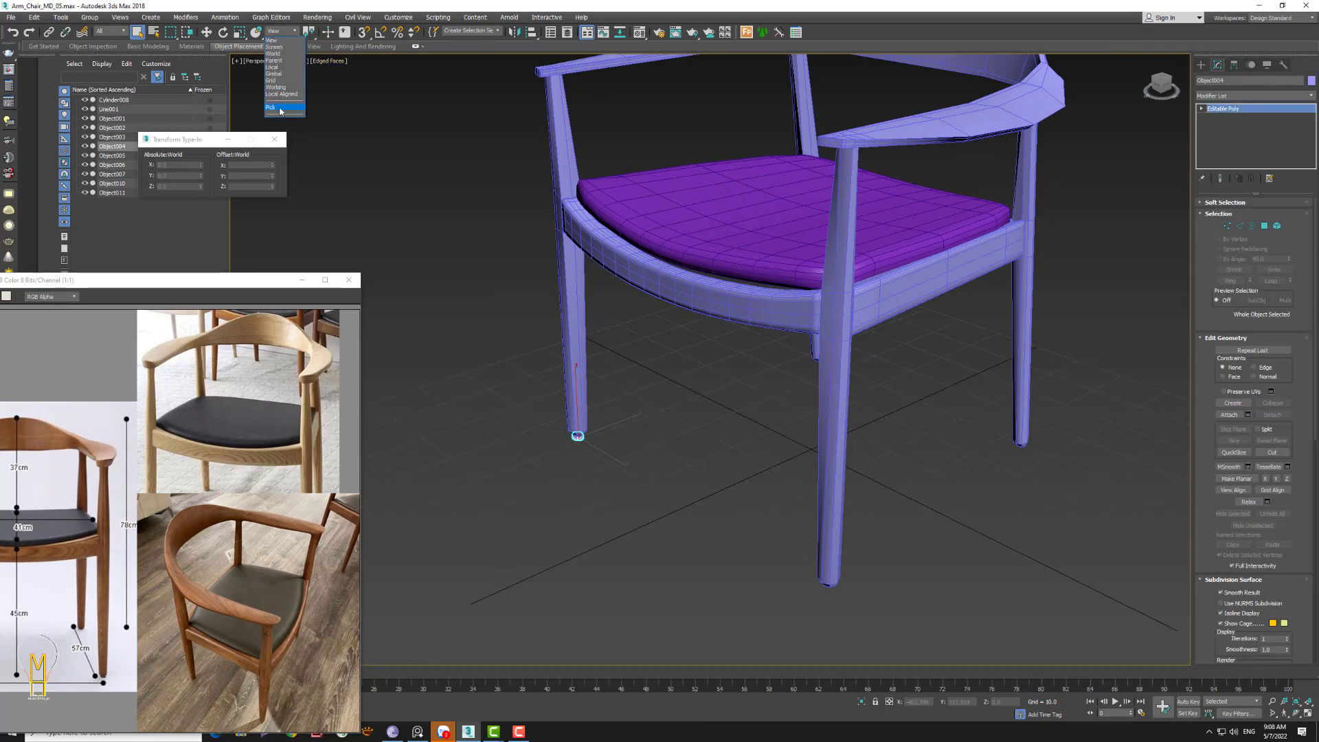
left_click(281, 53)
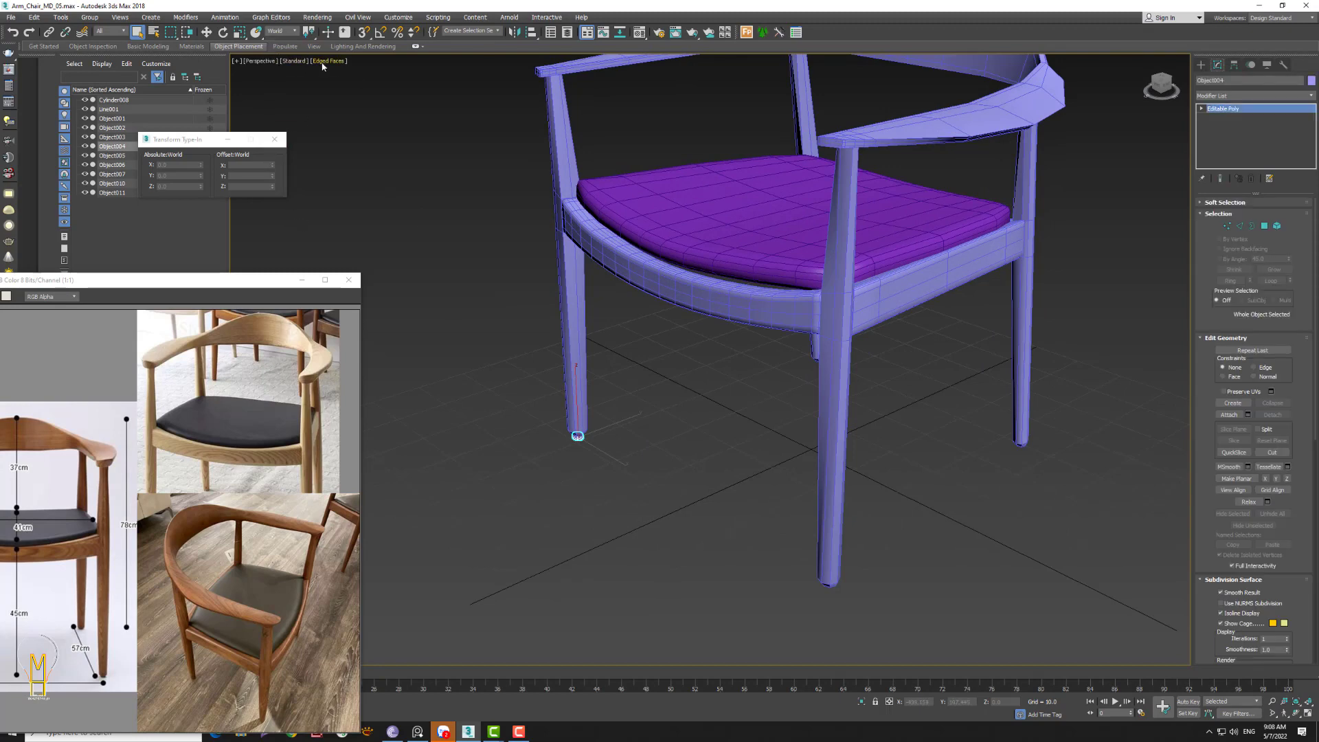
left_click_drag(309, 32, 310, 66)
left_click(516, 33)
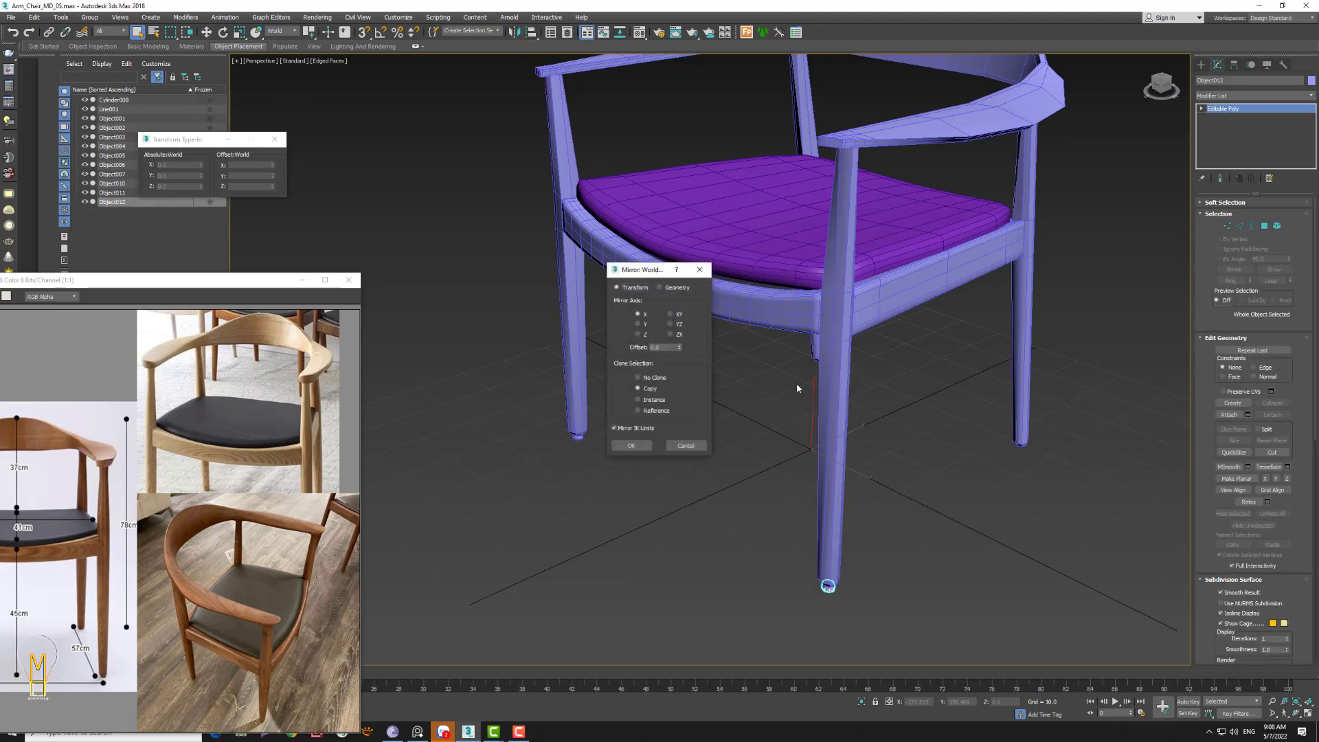
left_click(642, 445)
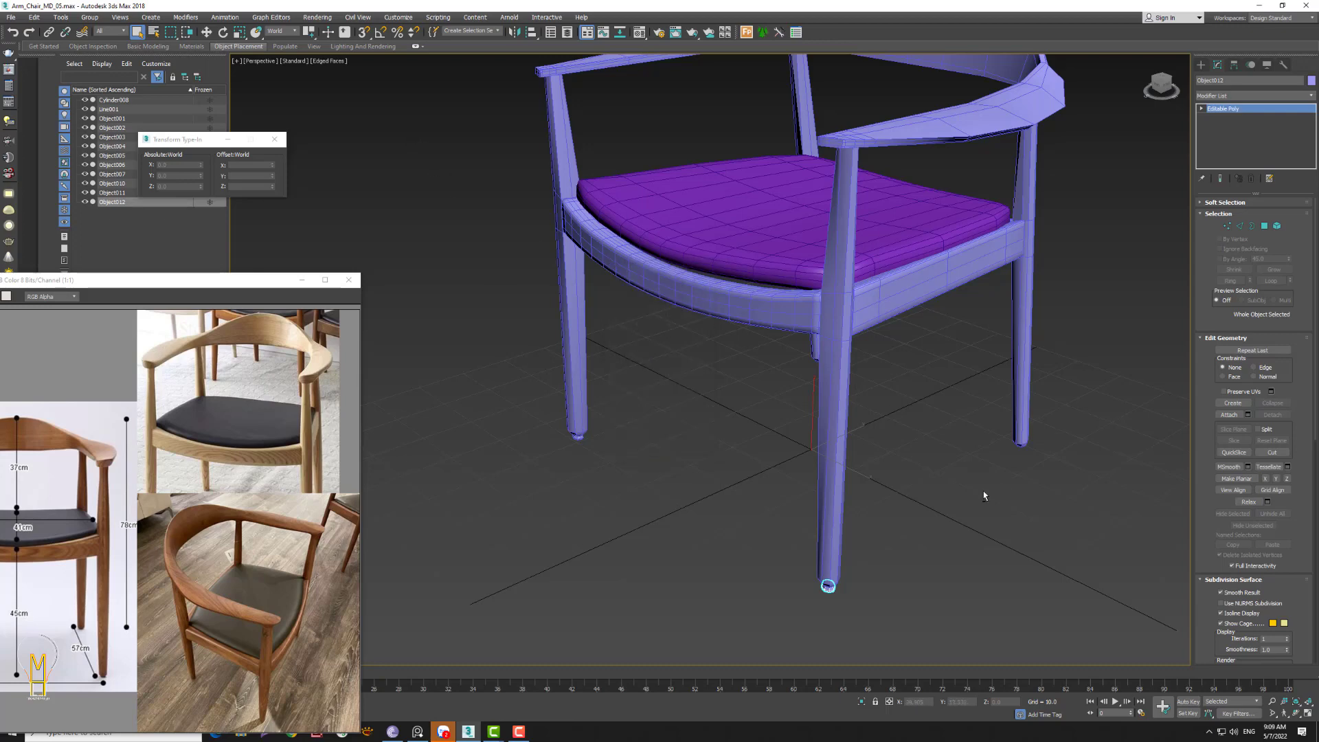
mouse_move(983, 490)
middle_mouse_down("alt")
mouse_move(991, 447)
mouse_move(960, 509)
middle_mouse_up("alt")
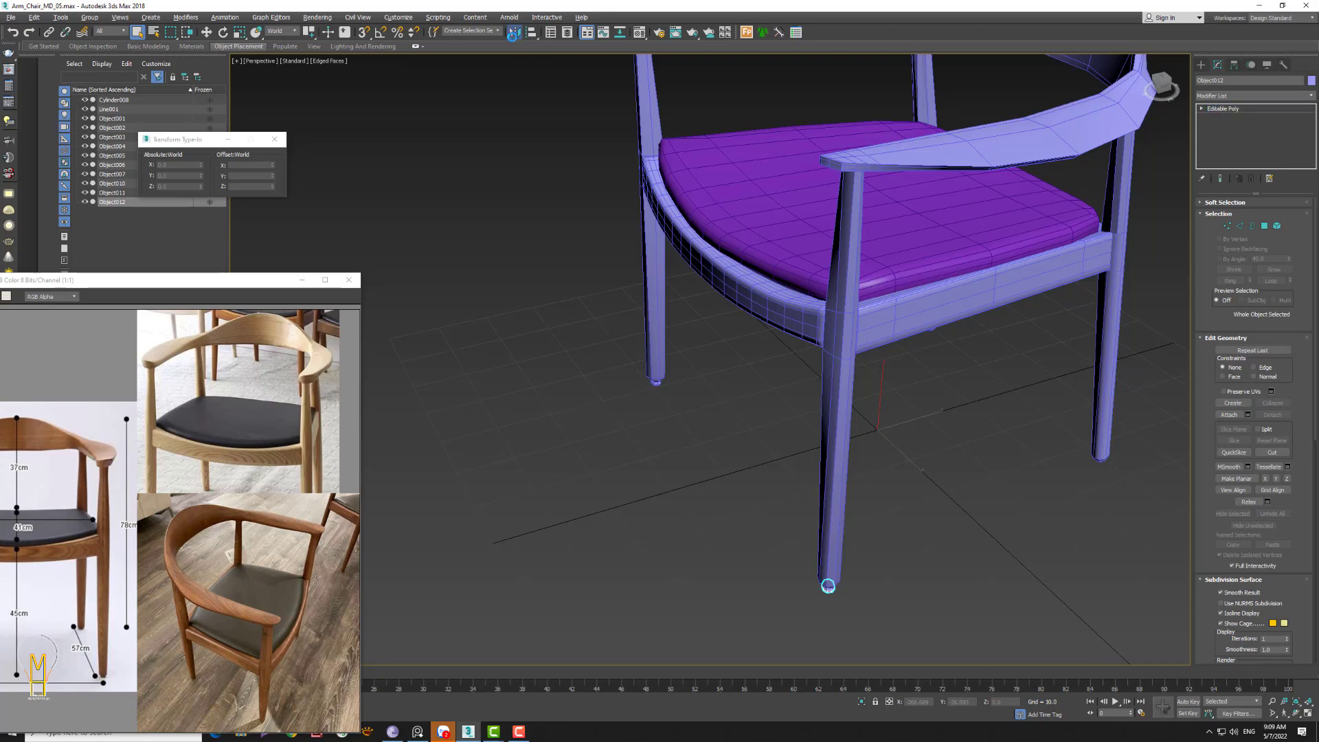
- Make a second mirrored copy of the foot cap, then delete the unwanted copy
left_click(516, 34)
left_click_drag(638, 278, 441, 275)
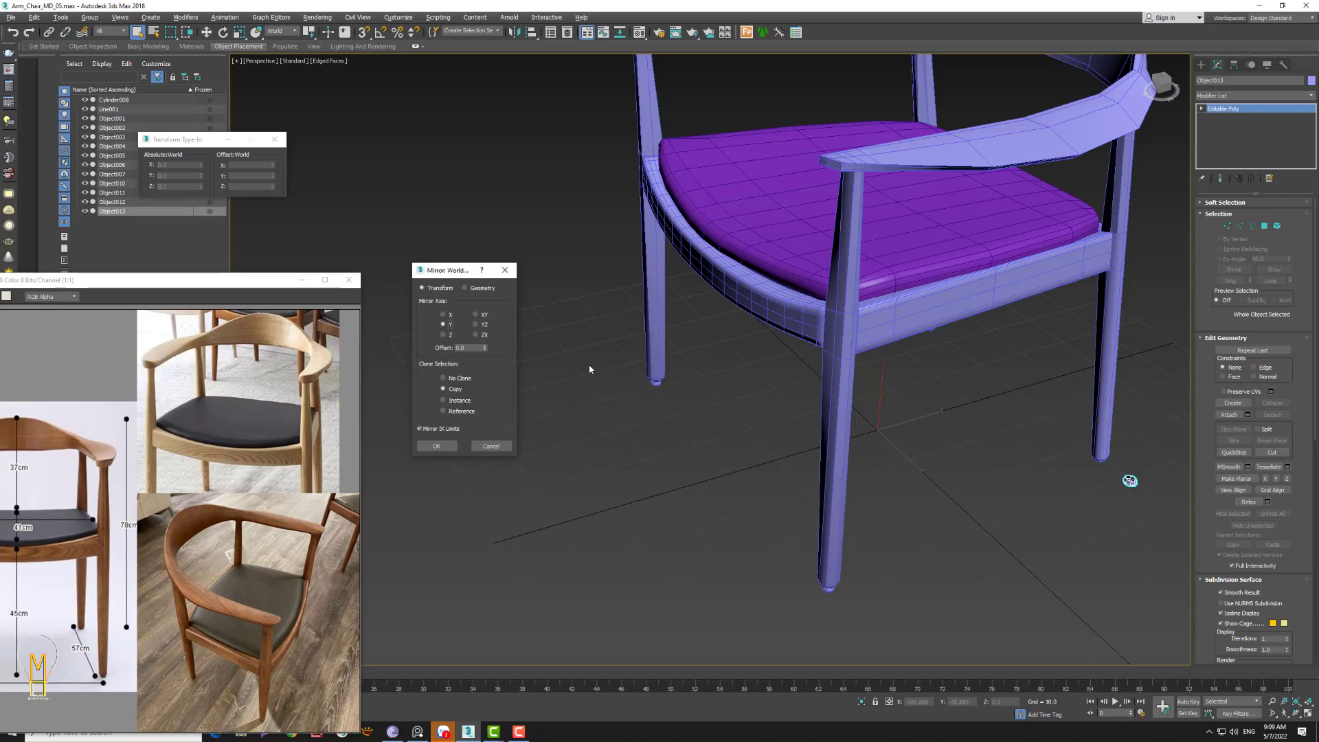
left_click(456, 447)
mouse_move(970, 467)
middle_mouse_down("alt")
mouse_move(928, 461)
mouse_move(970, 462)
mouse_move(934, 533)
middle_mouse_up("alt")
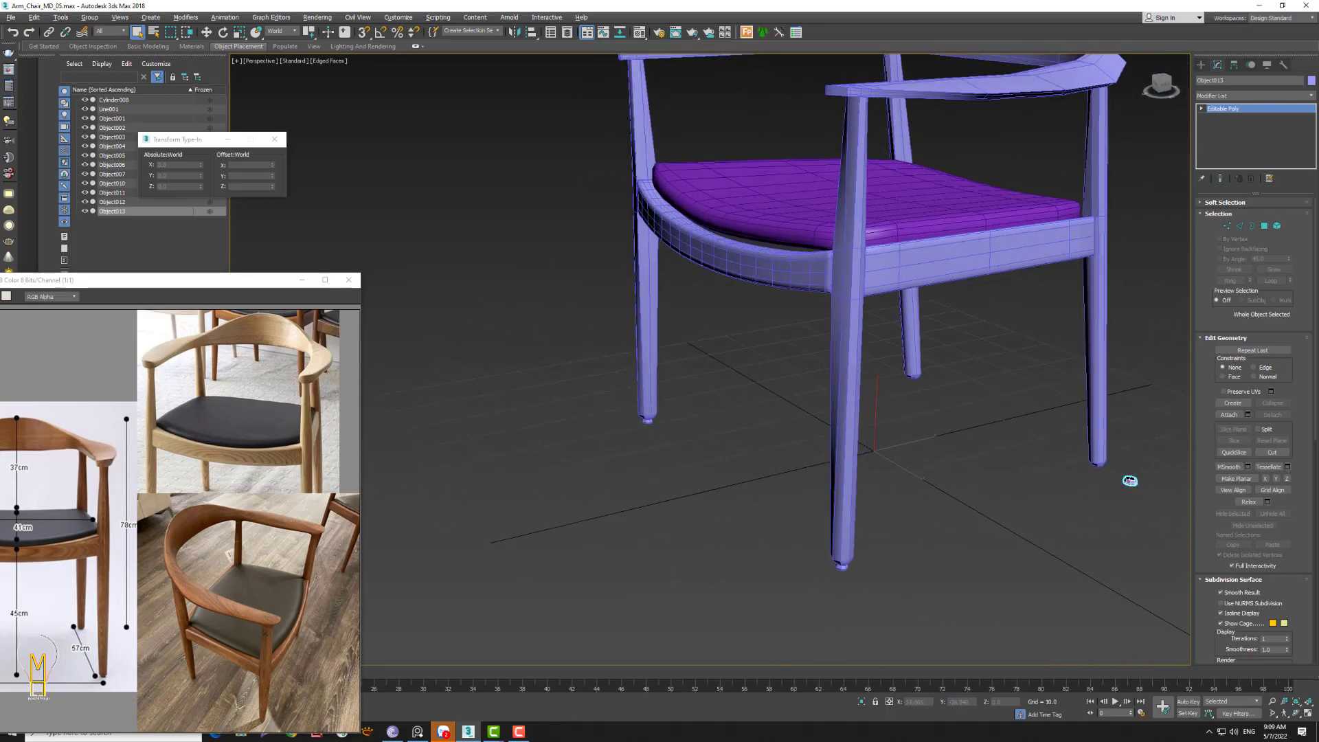
key("Delete")
- Select the foot cap and set Move to View coordinates with pivot-point centre
left_click(648, 420)
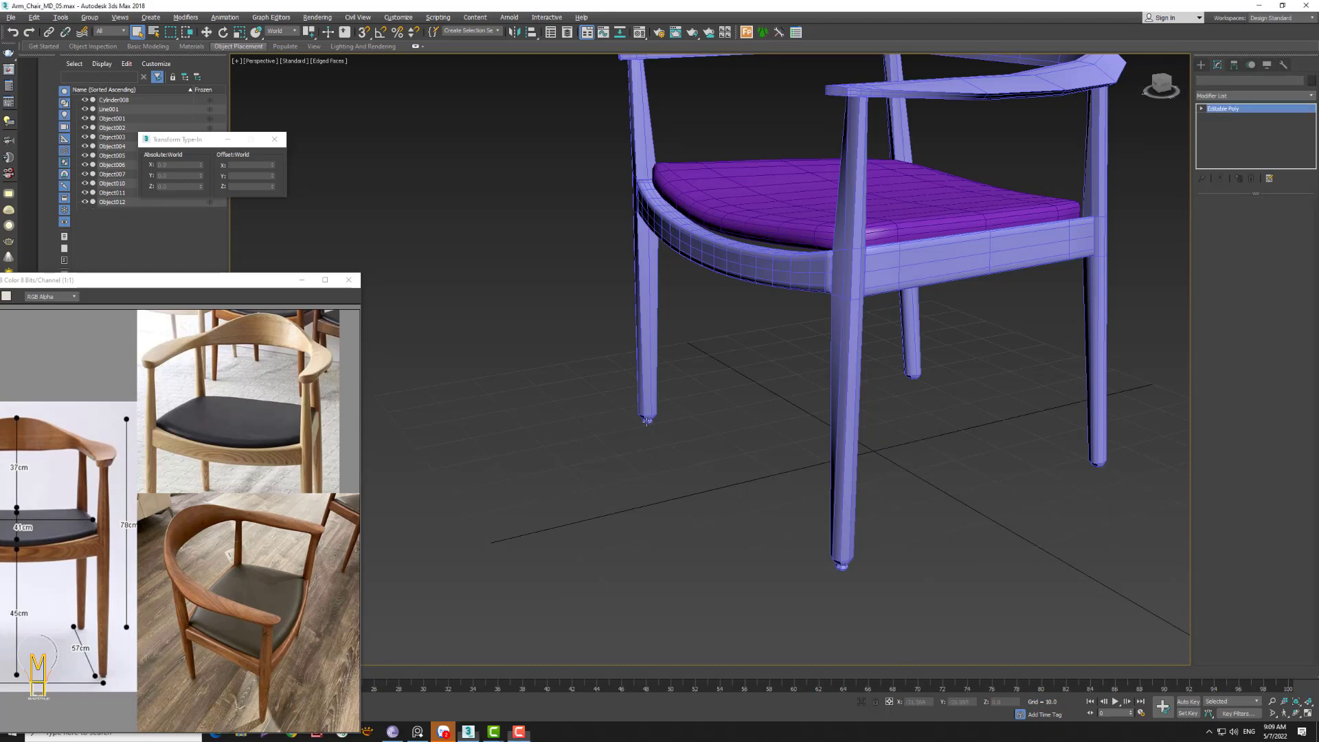
left_click(206, 33)
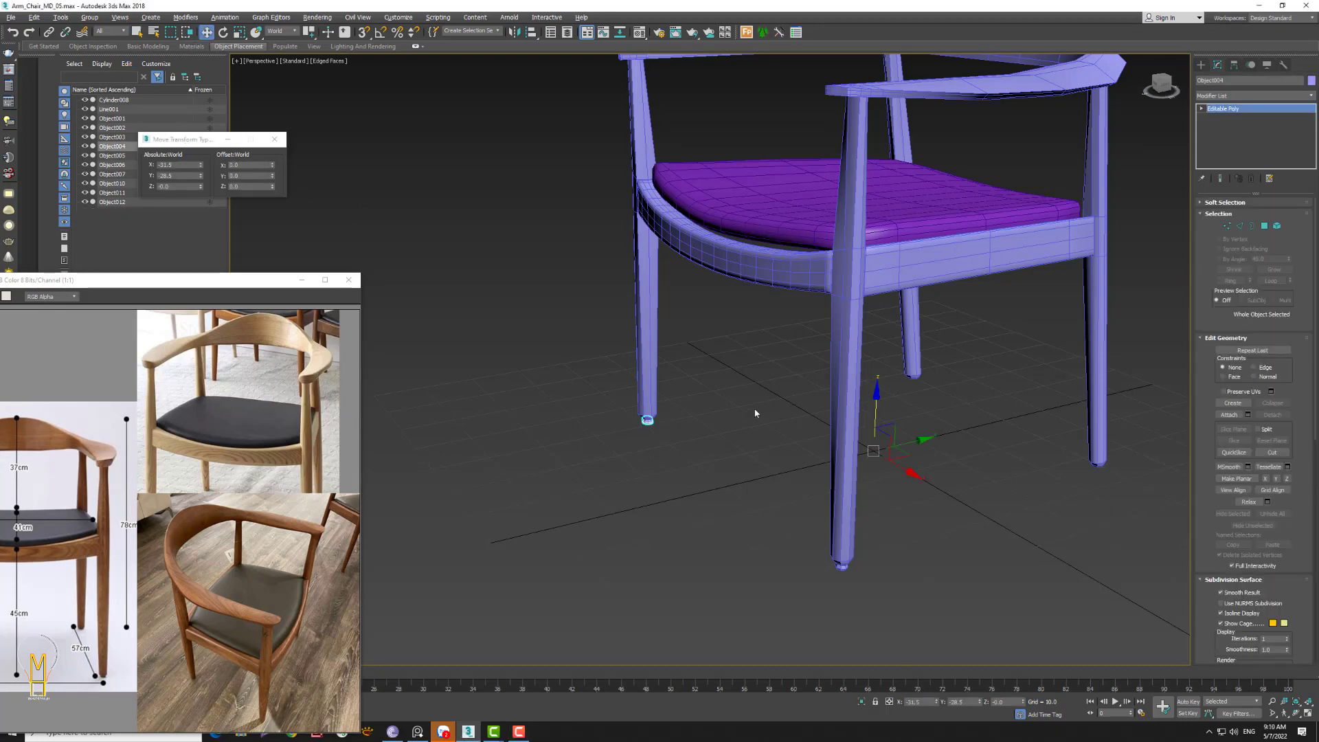
left_click(280, 32)
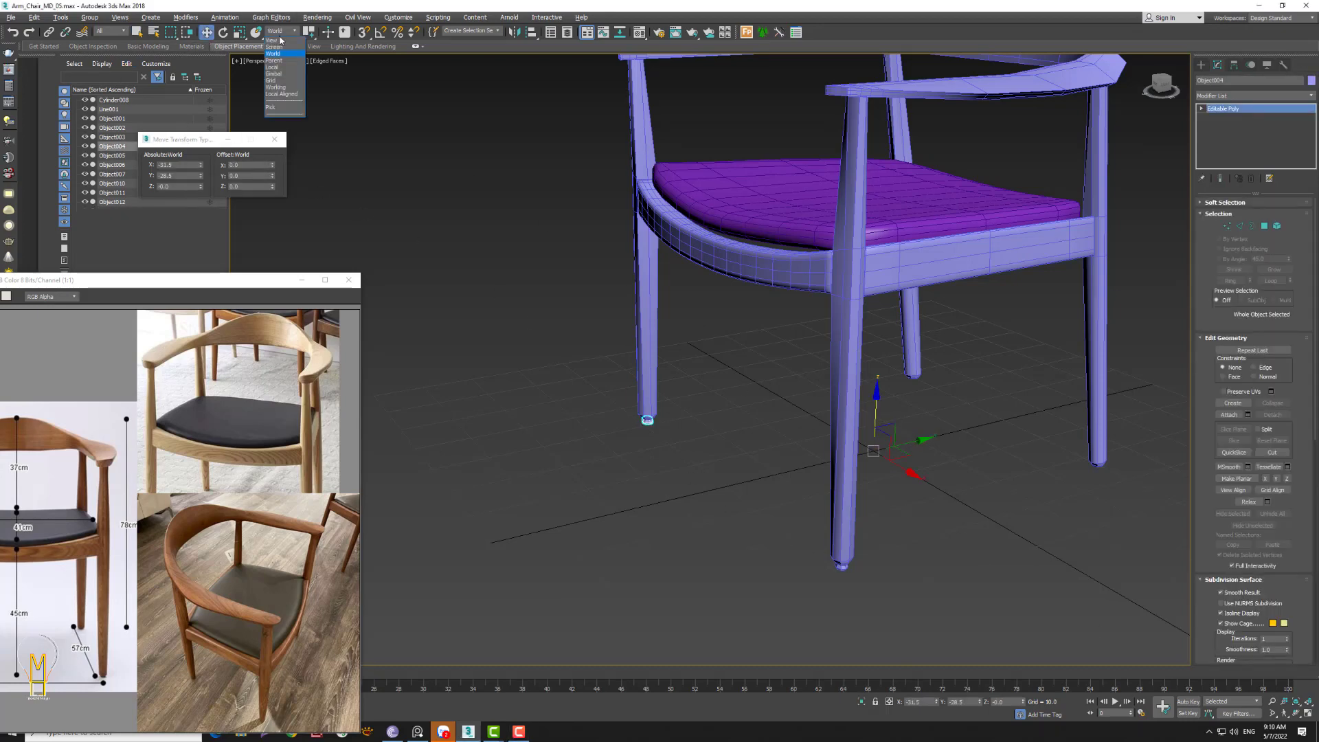
left_click(279, 41)
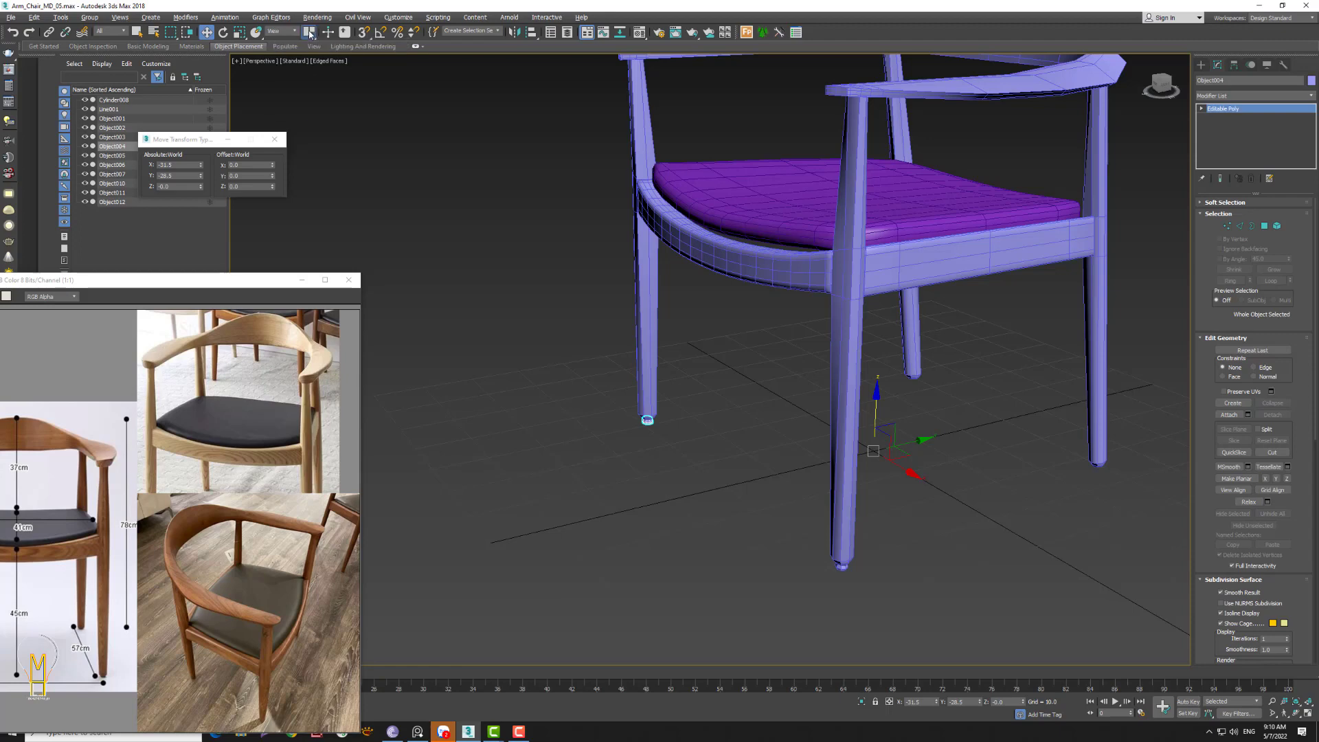
left_click_drag(309, 32, 310, 49)
left_click(310, 50)
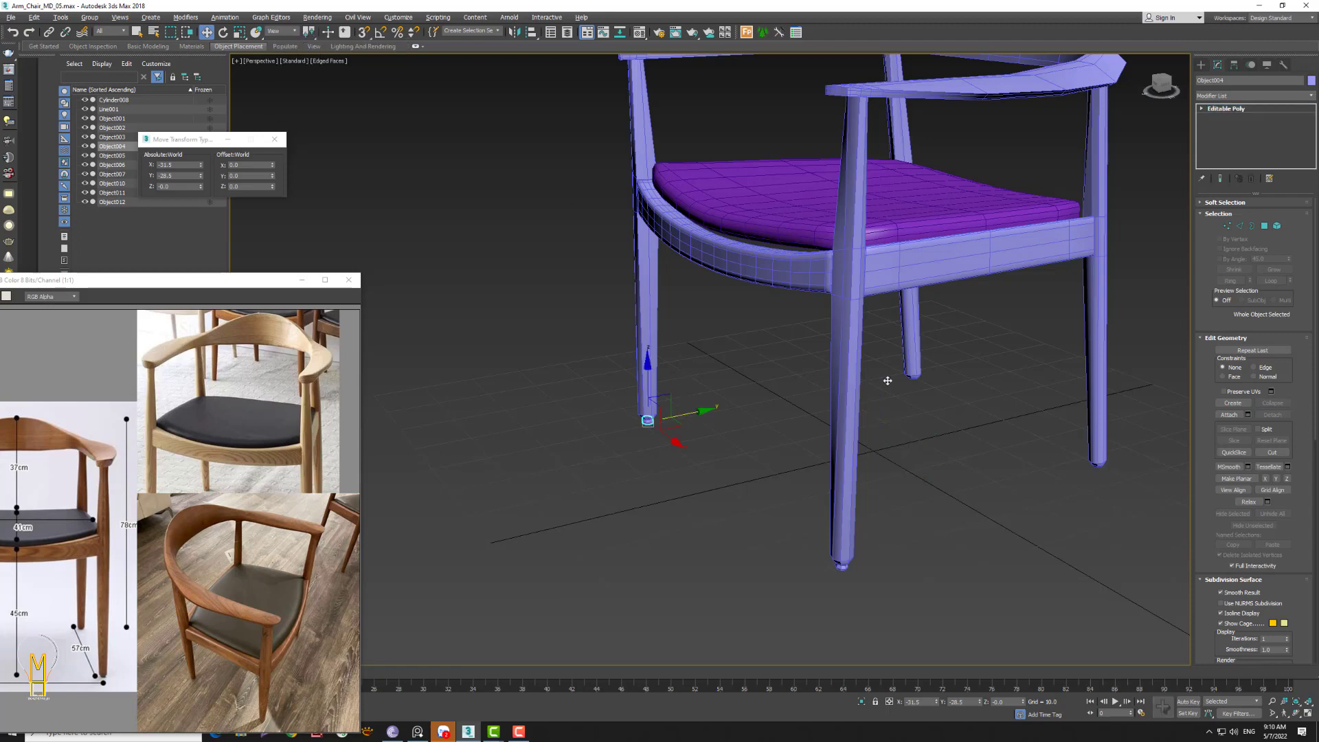
- Drag a copy of the foot cap over to another leg and select it
left_click_drag(692, 414, 948, 363, "shift")
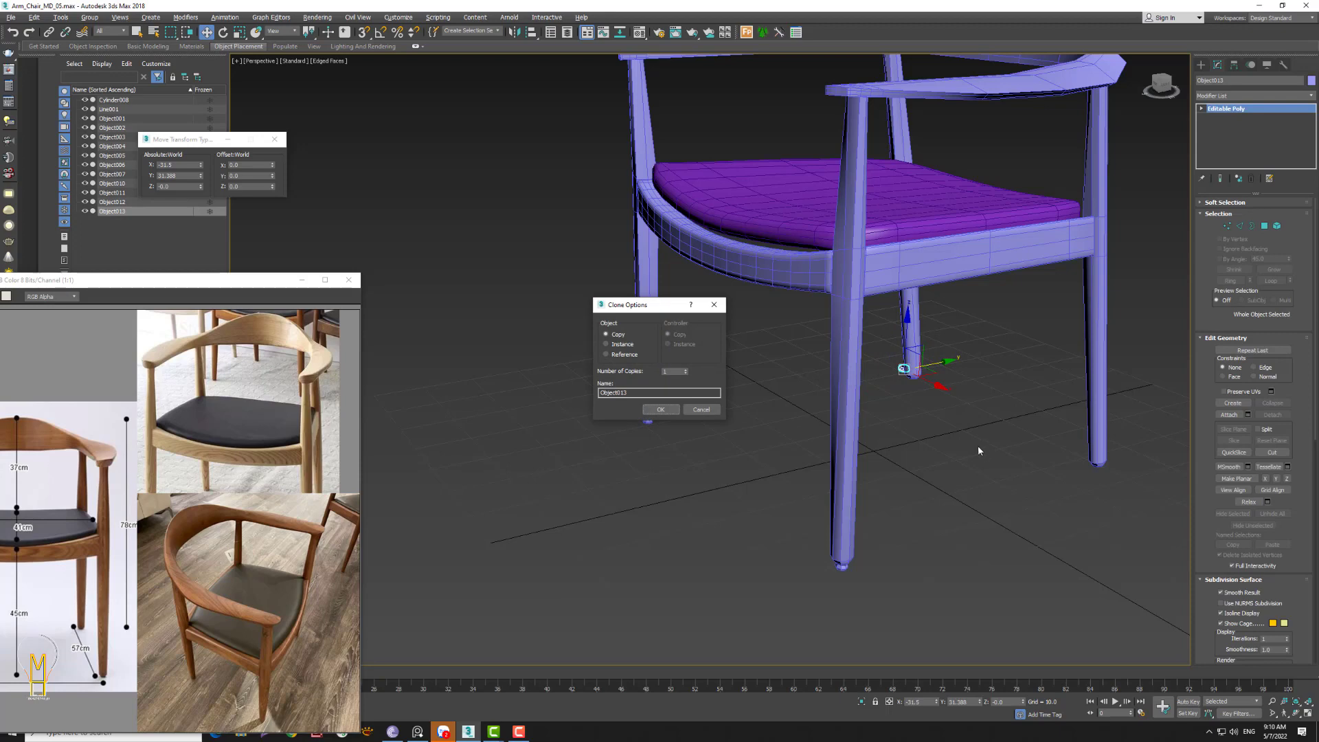
left_click(660, 409)
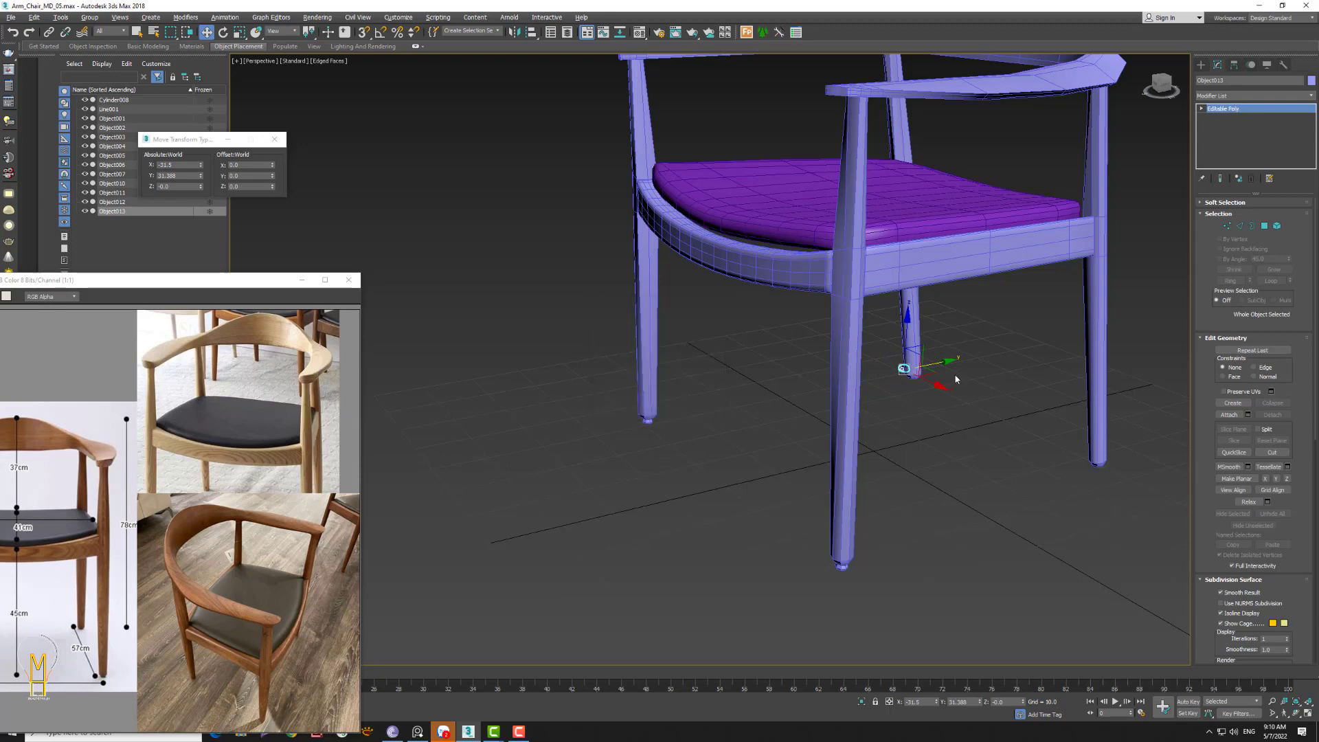
left_click_drag(933, 393, 947, 395)
middle_click_drag(946, 446, 947, 375, "alt")
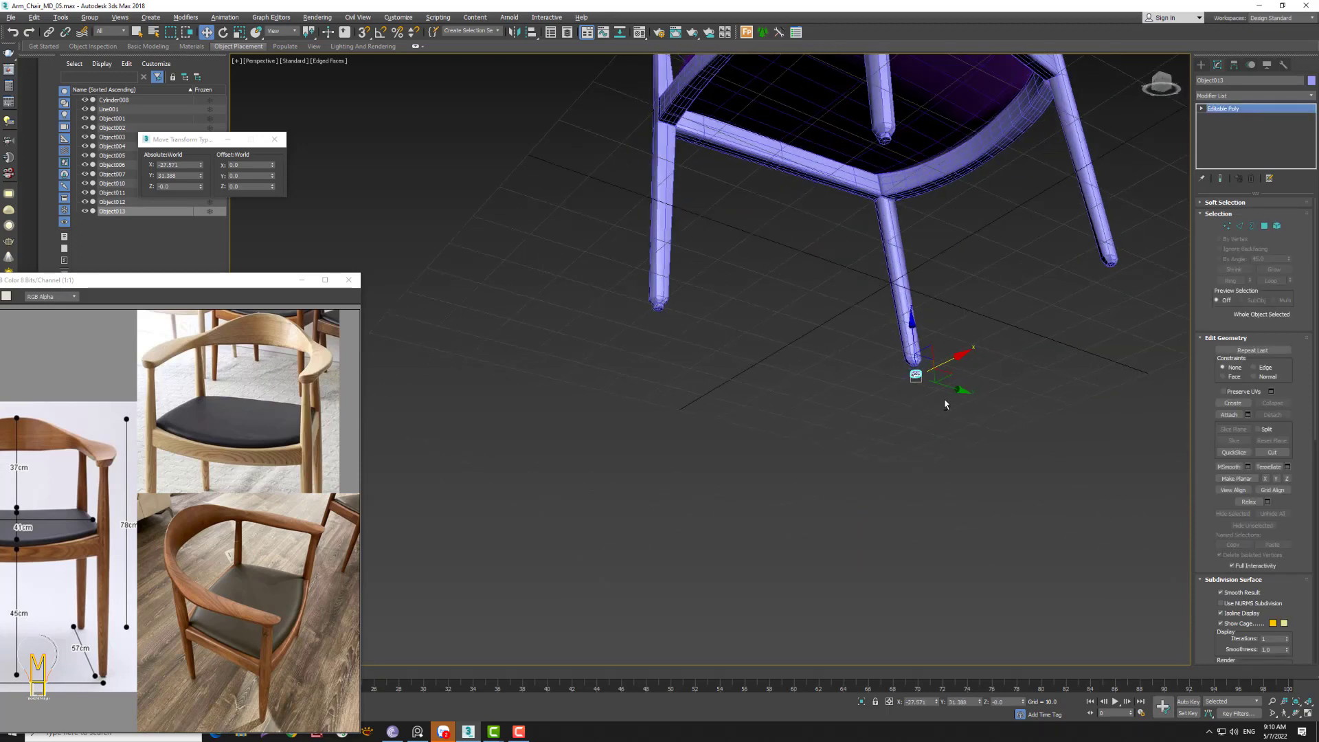
scroll(913, 369, "up", 5)
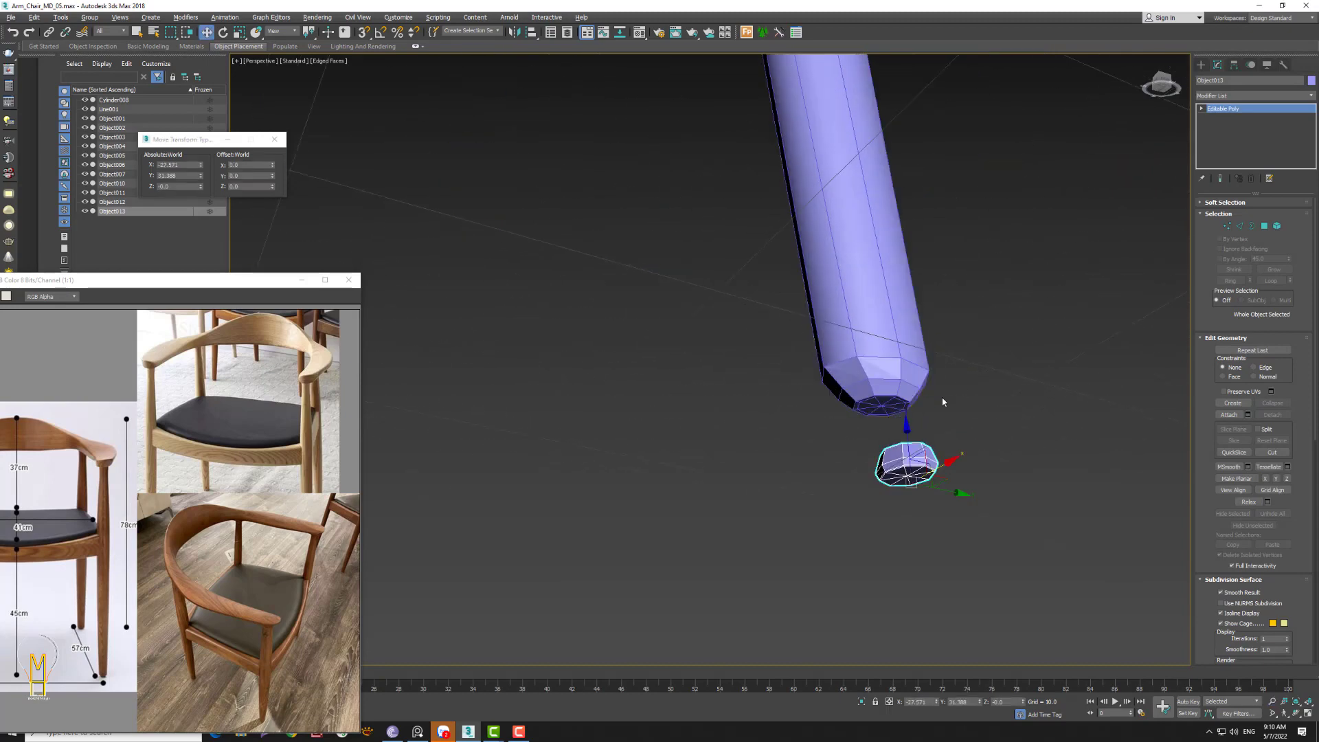
left_click(888, 399)
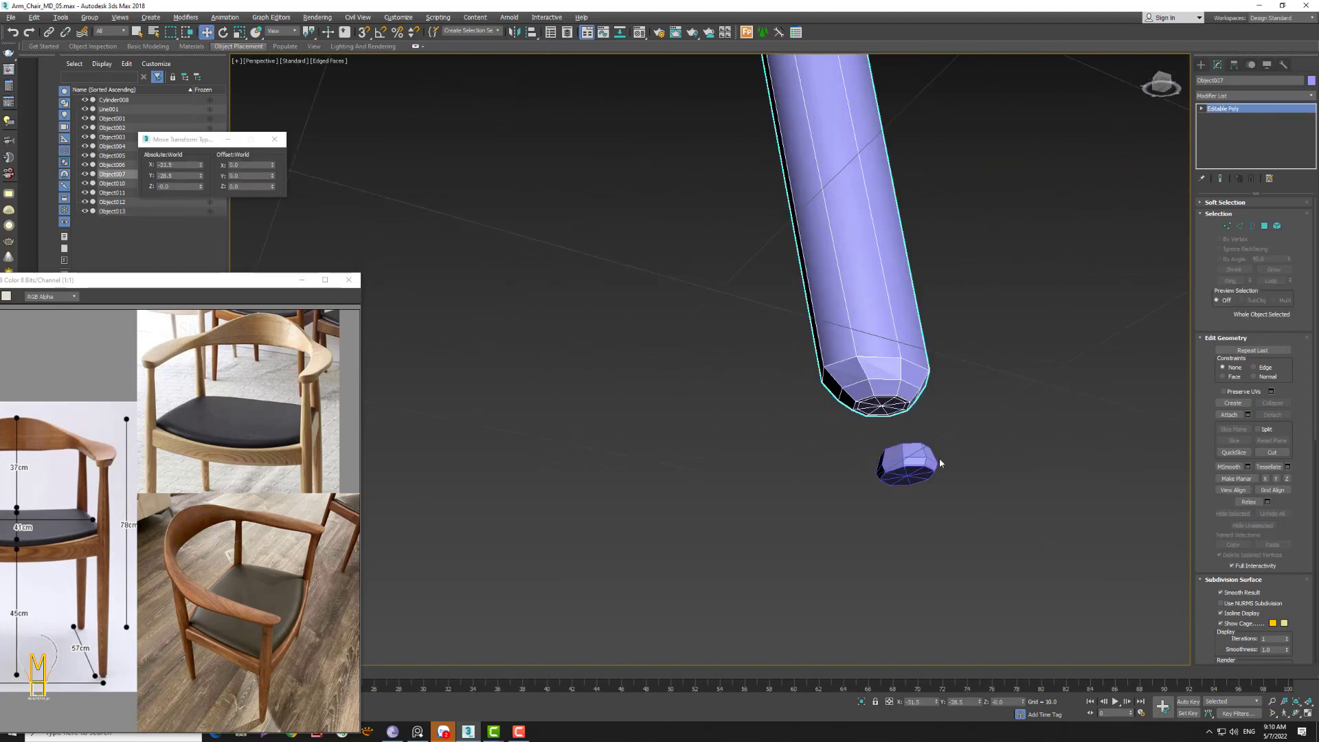
left_click(929, 461)
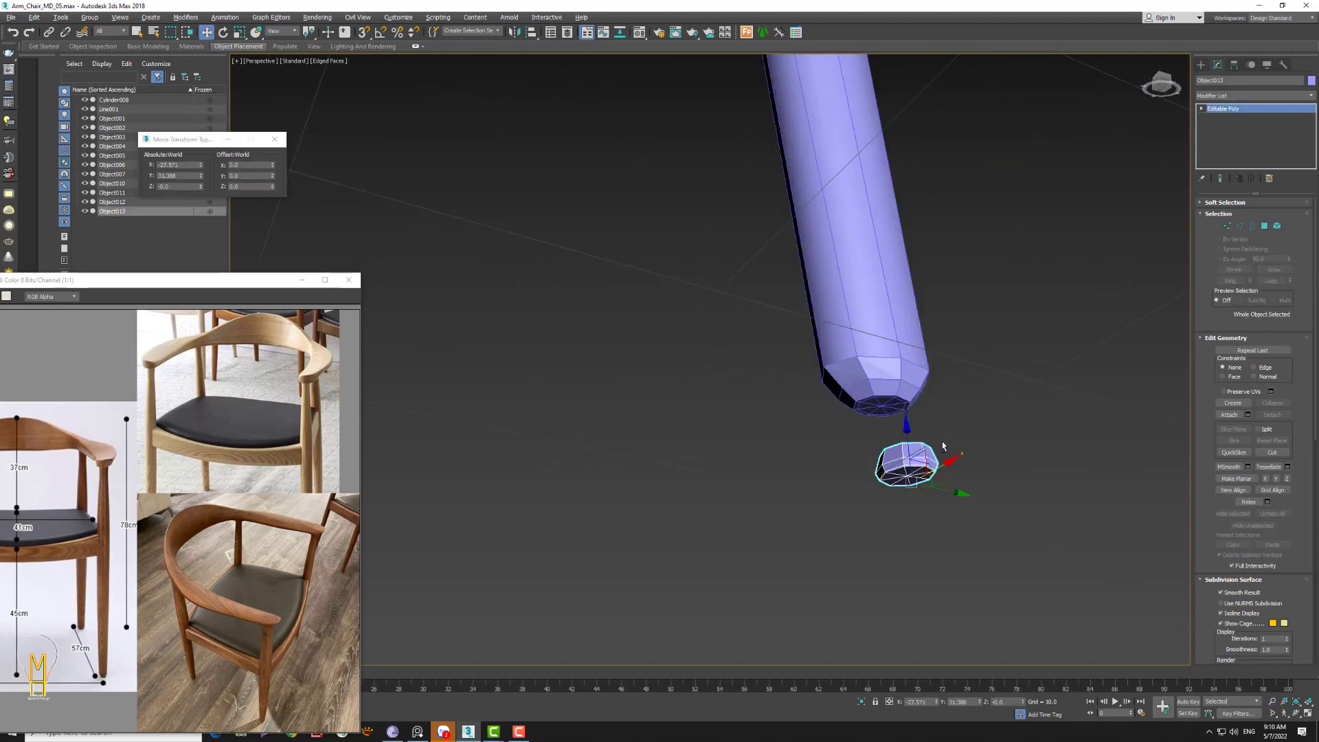
- Slide the copied foot cap along Y and X toward the leg's bottom end
middle_click_drag(942, 447, 939, 445, "alt")
left_click_drag(951, 476, 855, 475)
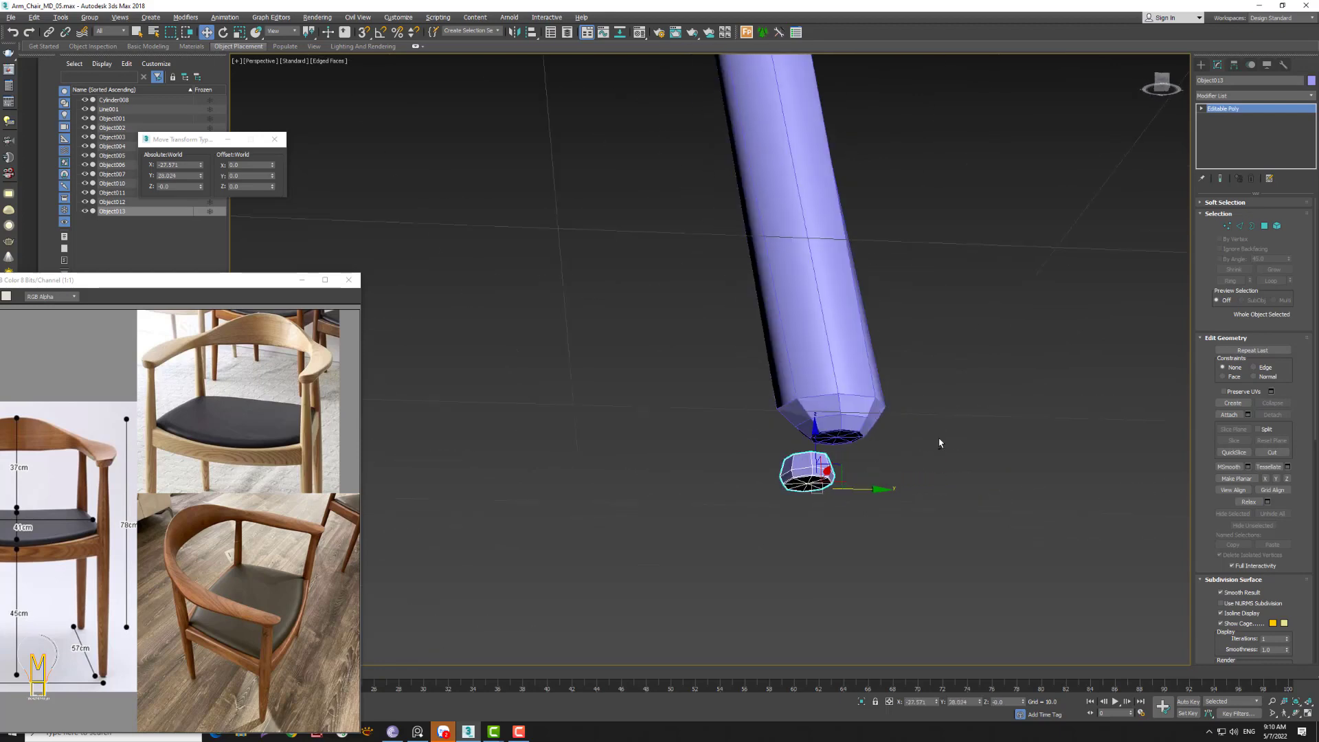
middle_click_drag(940, 443, 924, 491, "alt")
left_click_drag(860, 487, 933, 492)
mouse_move(978, 466)
middle_mouse_down("alt")
mouse_move(947, 472)
mouse_move(996, 459)
mouse_move(948, 474)
middle_mouse_up("alt")
left_click_drag(948, 473, 979, 469)
- Fine-tune the cap's X/Y position under the leg and restore the four-viewport layout
middle_click_drag(979, 470, 937, 502, "alt")
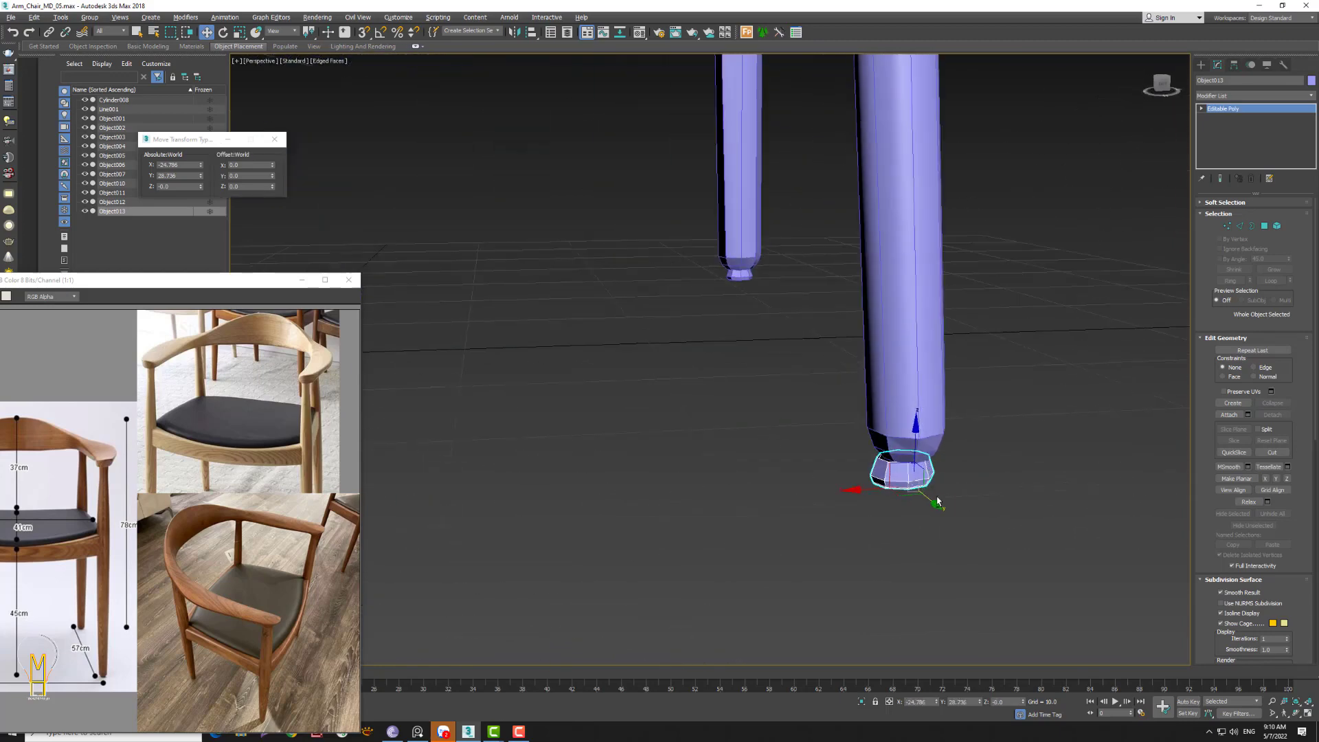
left_click_drag(938, 501, 930, 500)
mouse_move(931, 500)
middle_mouse_down("alt")
mouse_move(1006, 417)
mouse_move(975, 484)
middle_mouse_up("alt")
left_click_drag(975, 484, 972, 483)
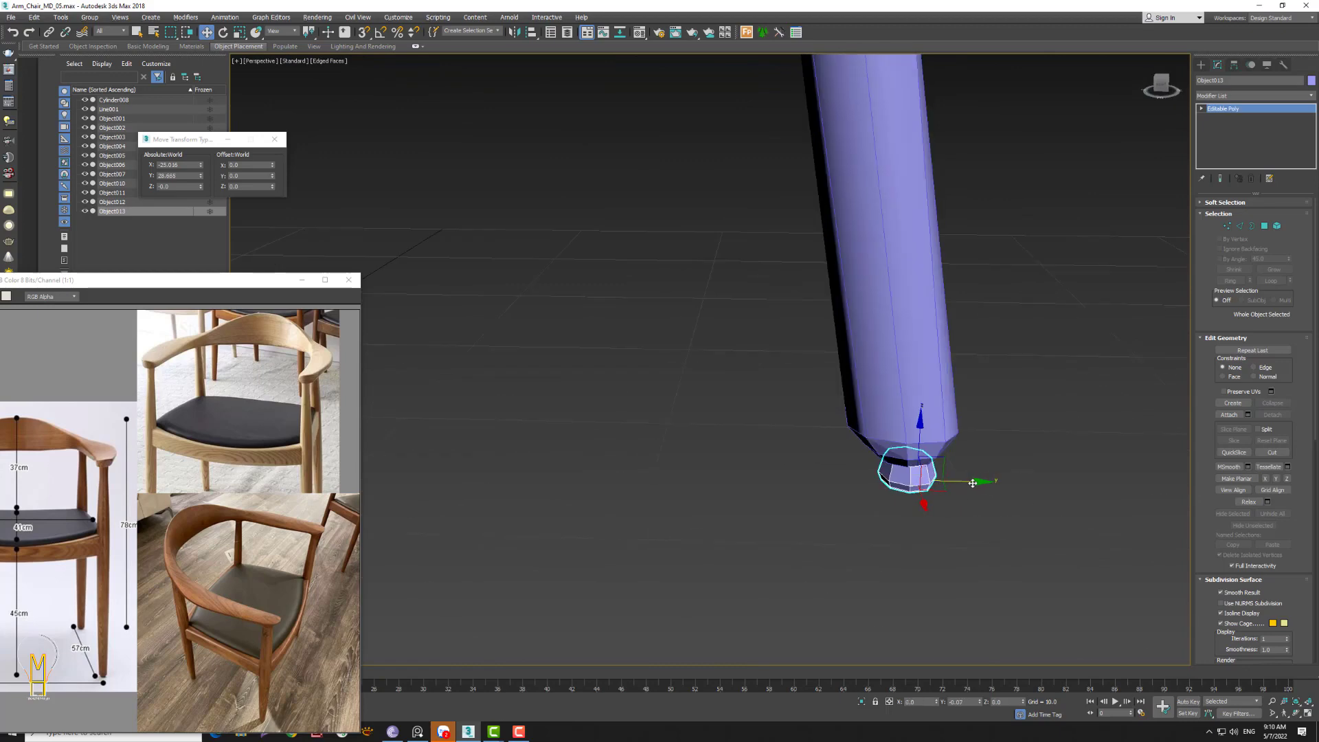
mouse_move(986, 447)
middle_mouse_down("alt")
mouse_move(913, 418)
mouse_move(1034, 439)
middle_mouse_up("alt")
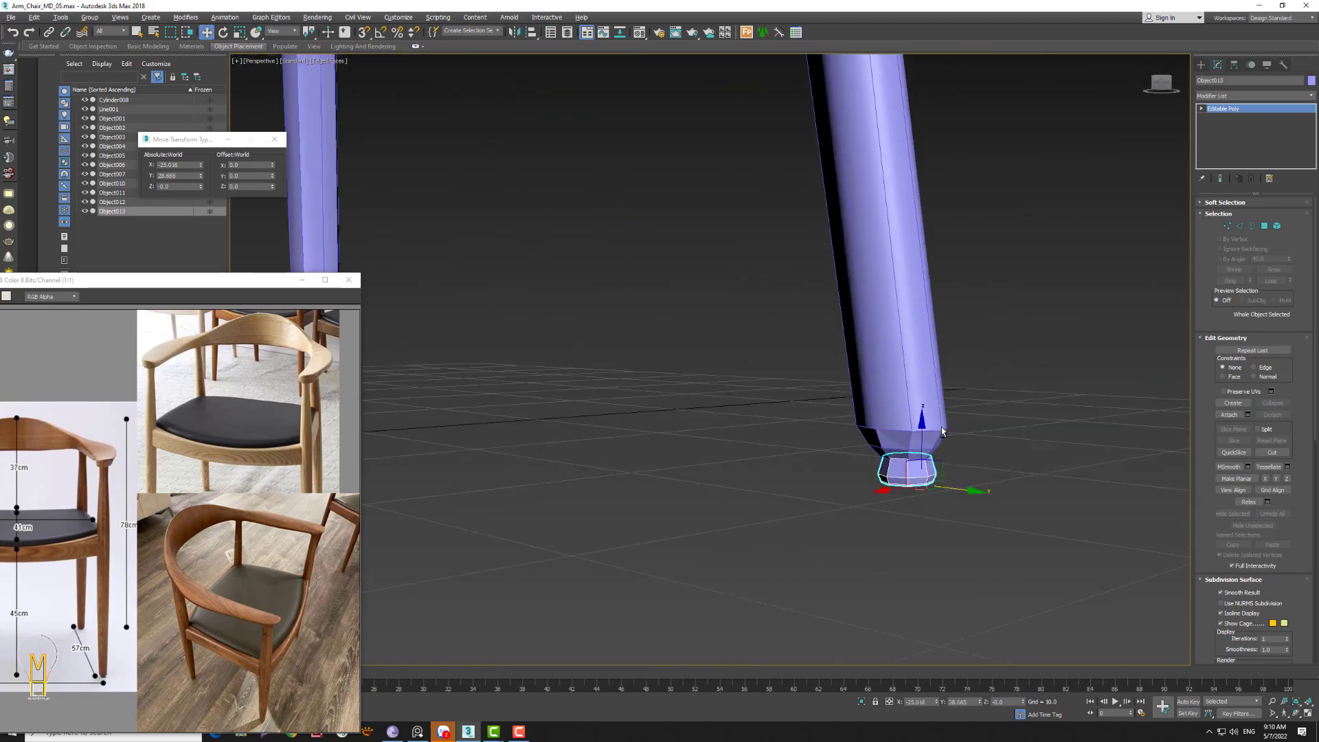
left_click(1310, 713)
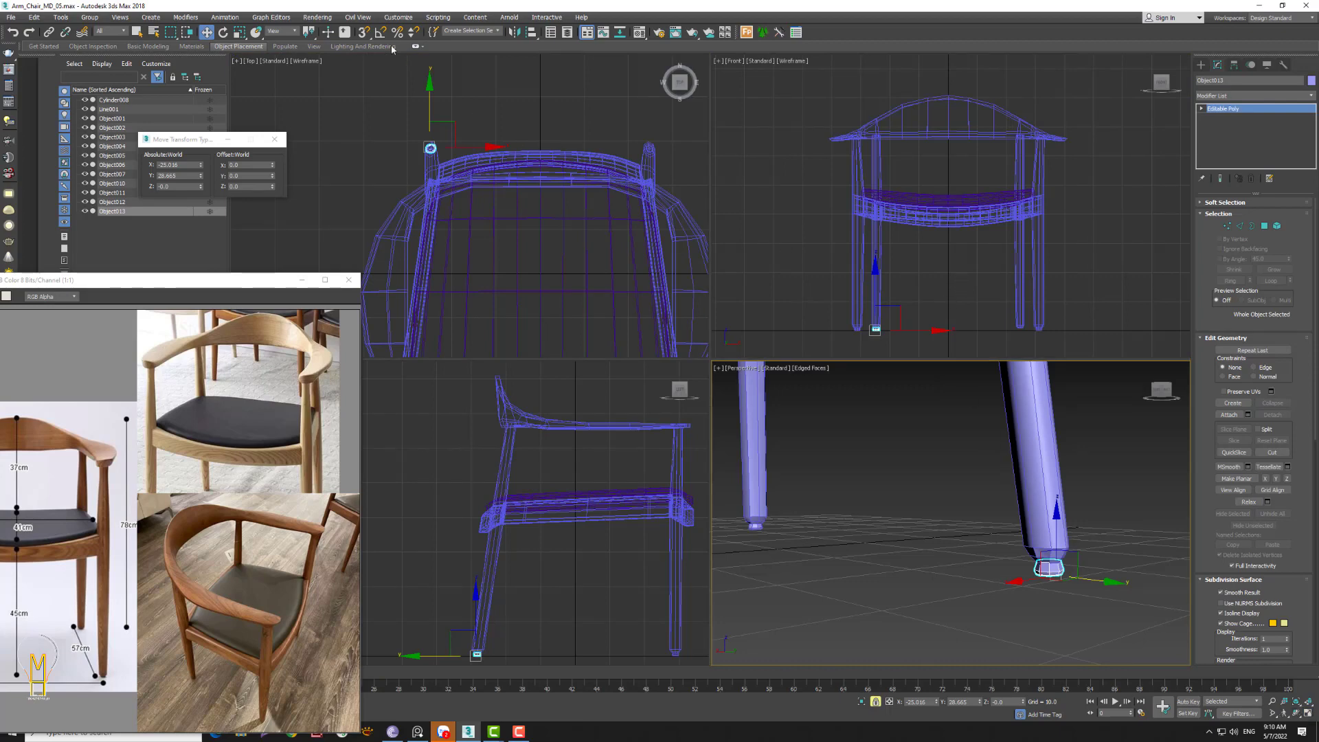
- Mirror a copy of the foot cap across the X axis in World coordinates
left_click(277, 31)
left_click(277, 54)
left_click(312, 34)
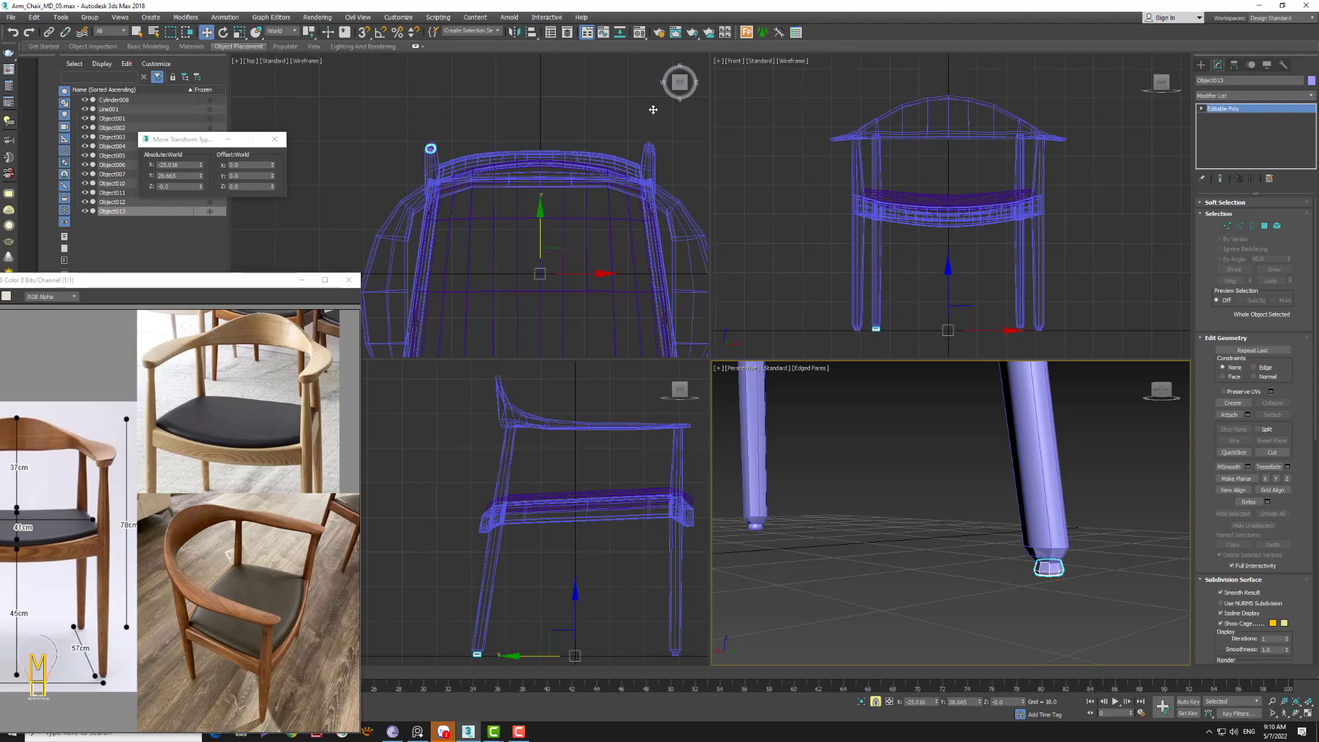
left_click(513, 33)
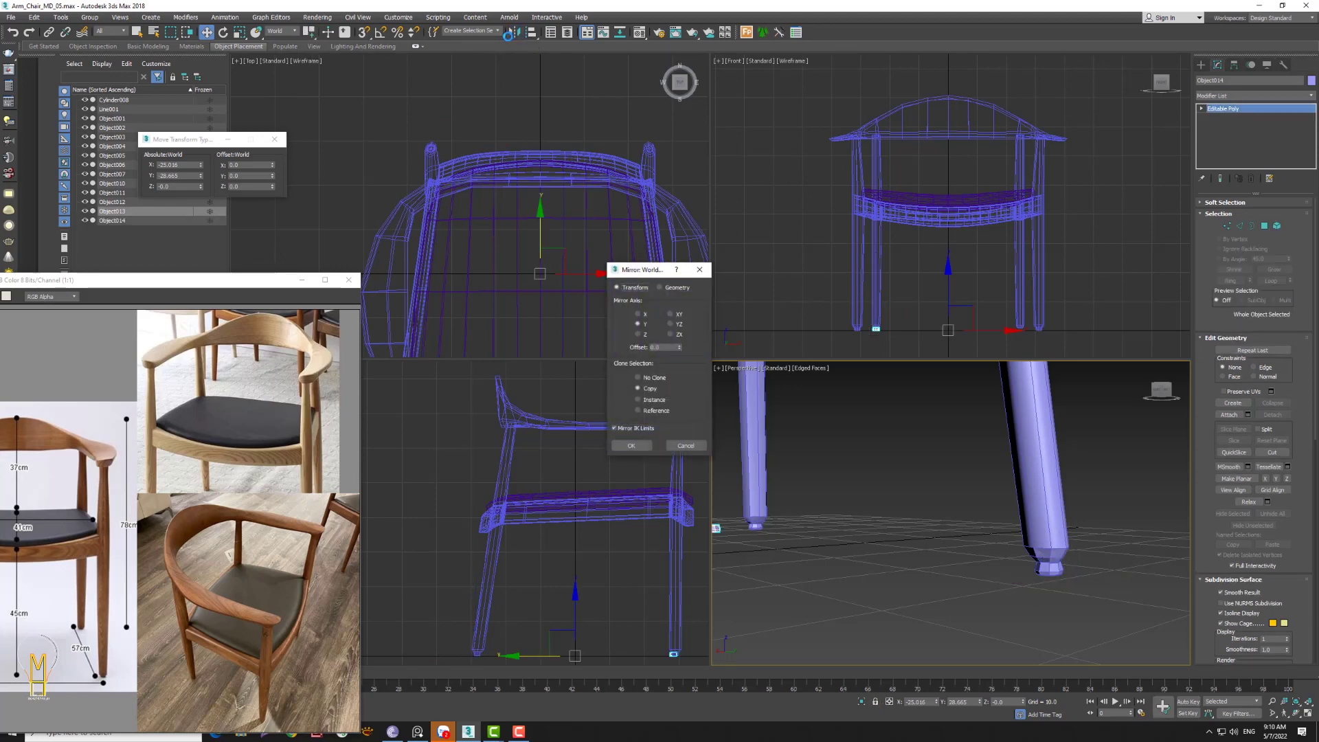
left_click(639, 314)
left_click(643, 445)
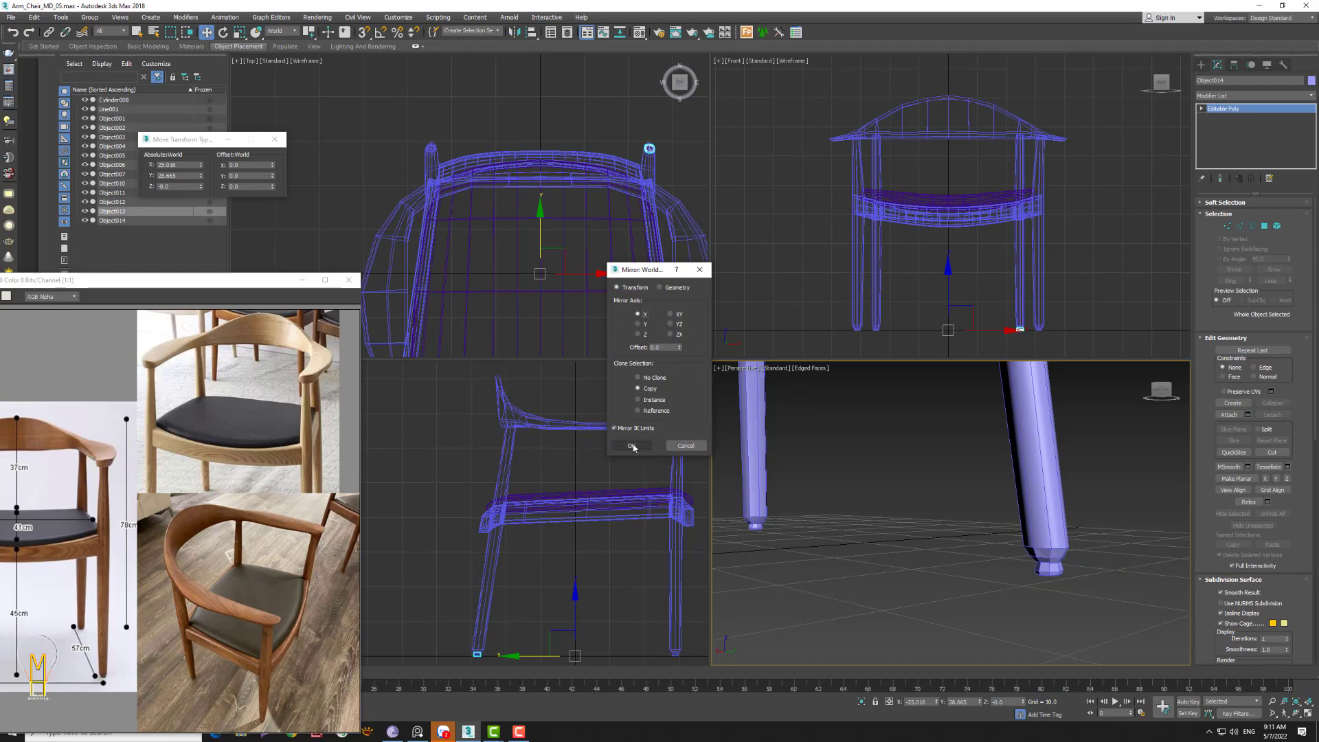
- Clear the selection and Zoom Extents All to frame the whole chair
left_click(978, 553)
left_click(1298, 701)
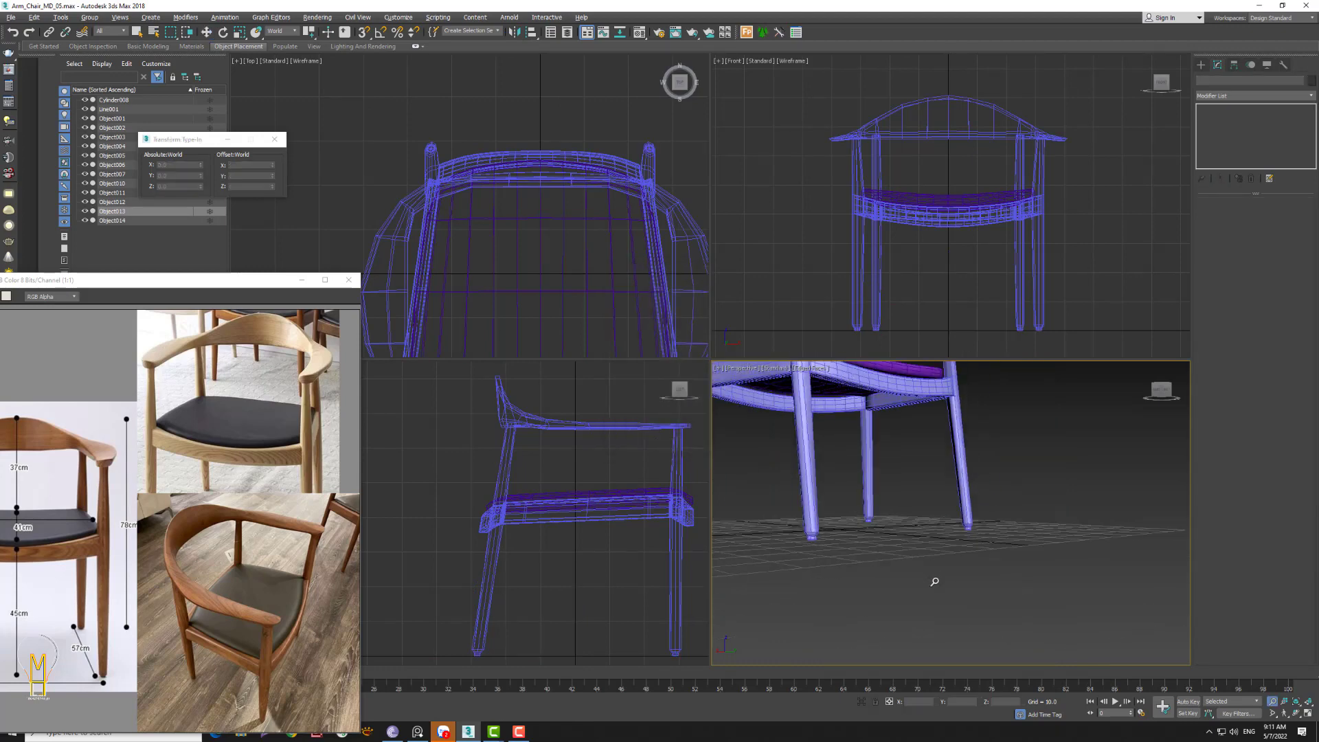
left_click(1298, 702)
middle_click_drag(1106, 588, 1159, 597, "alt")
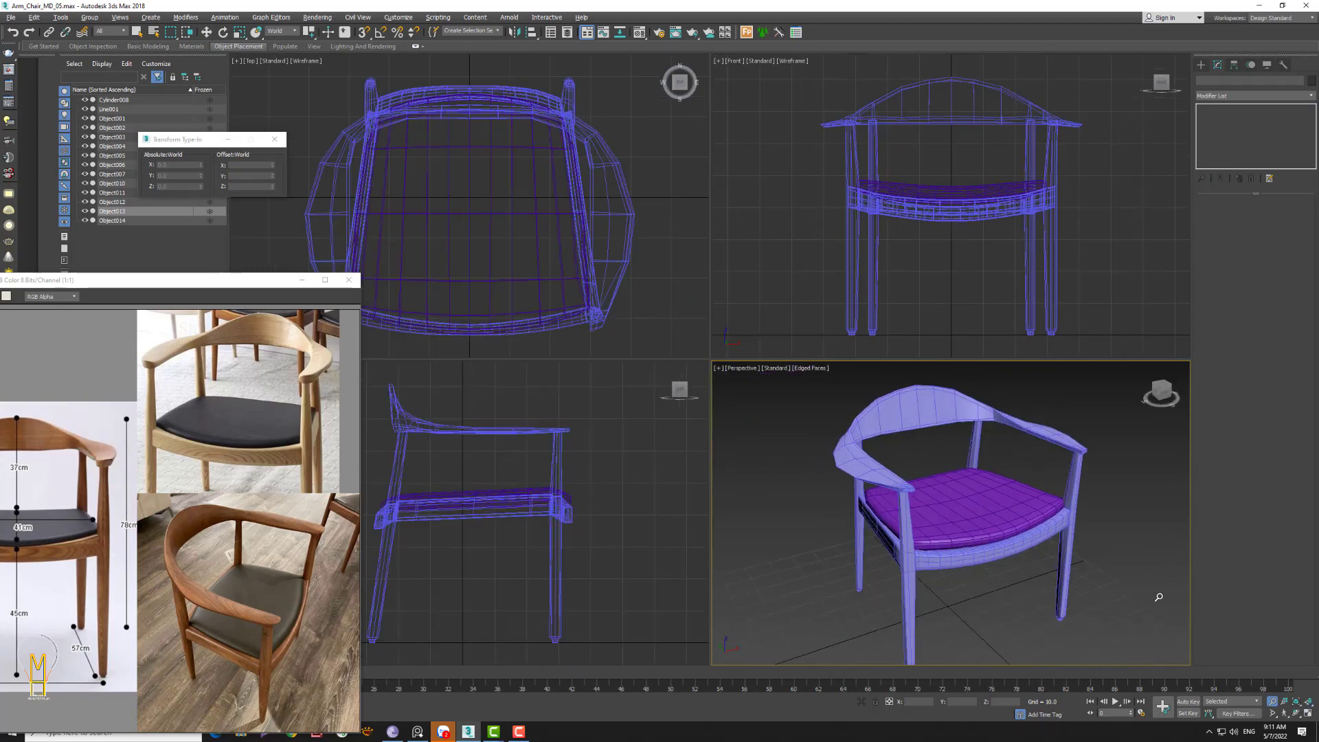
- Select the chair seat and add an Unwrap UVW modifier to it
left_click(961, 509)
key("w")
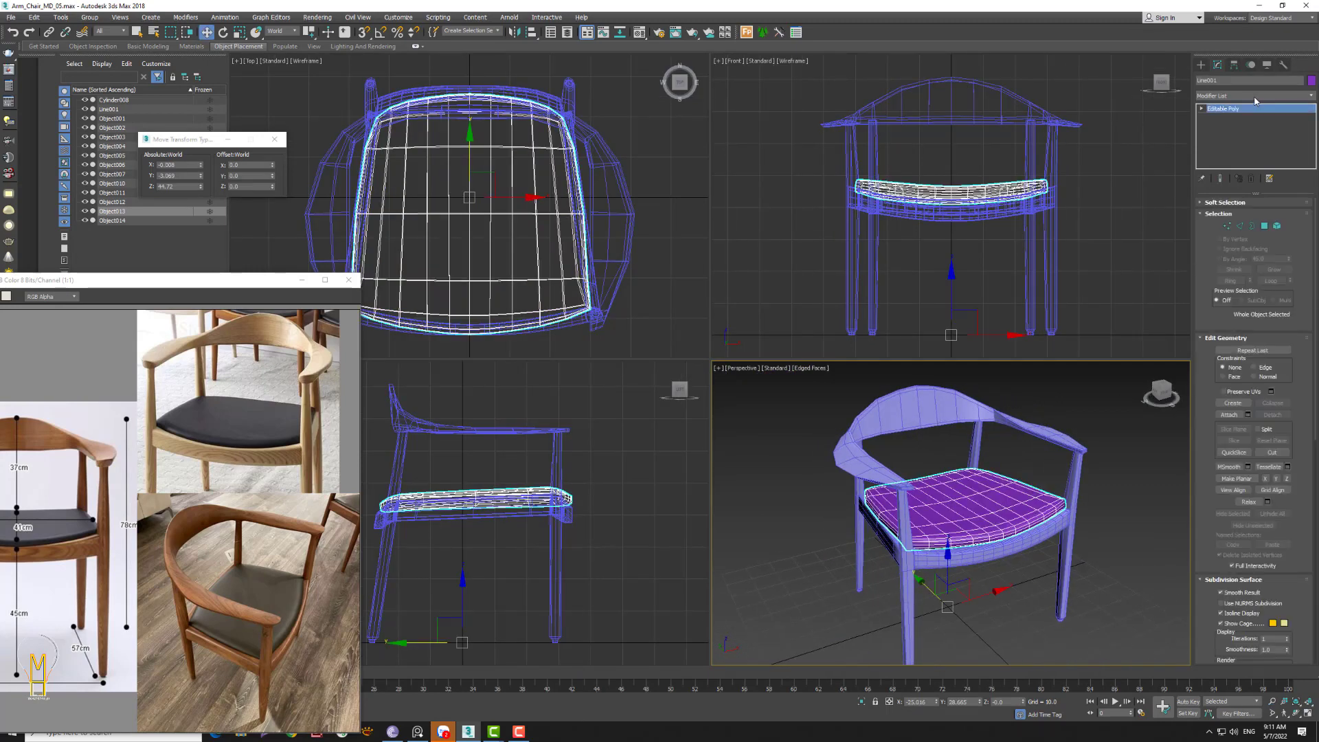
left_click(1256, 101)
scroll(1222, 610, "down", 5)
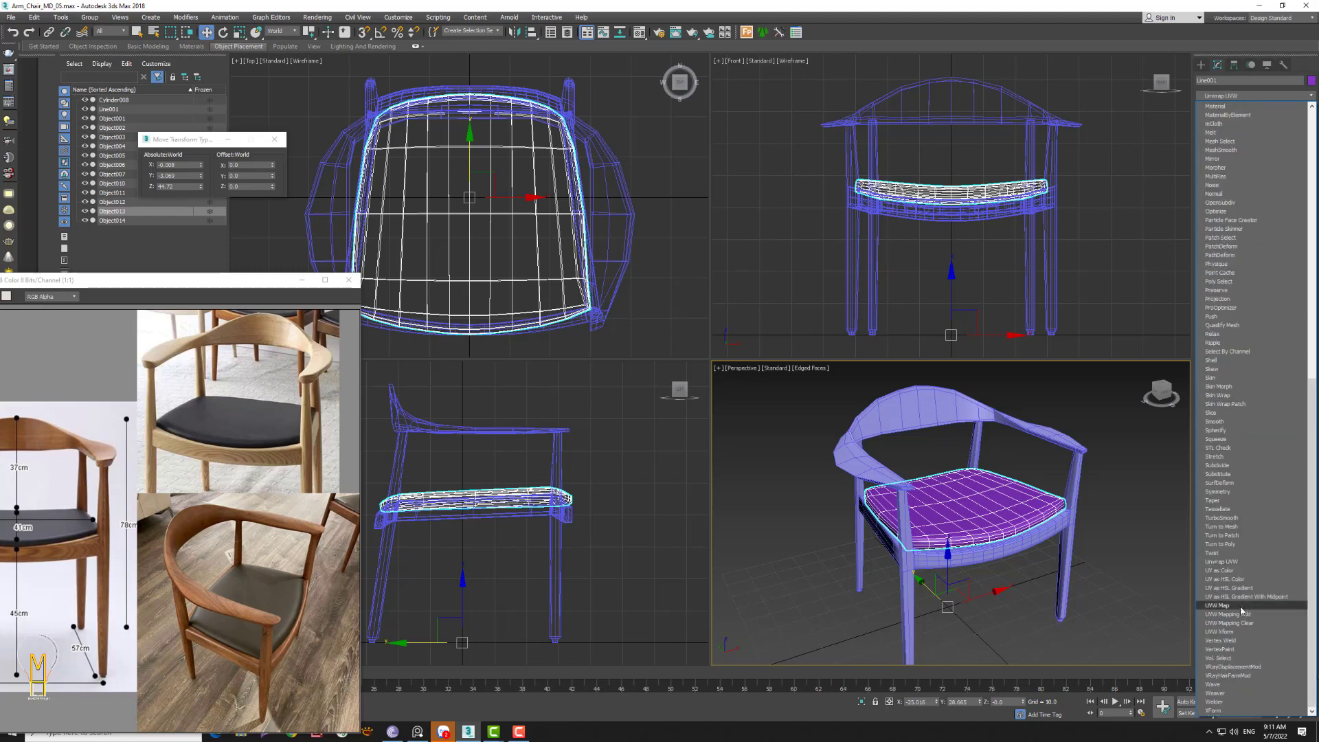
left_click(1221, 561)
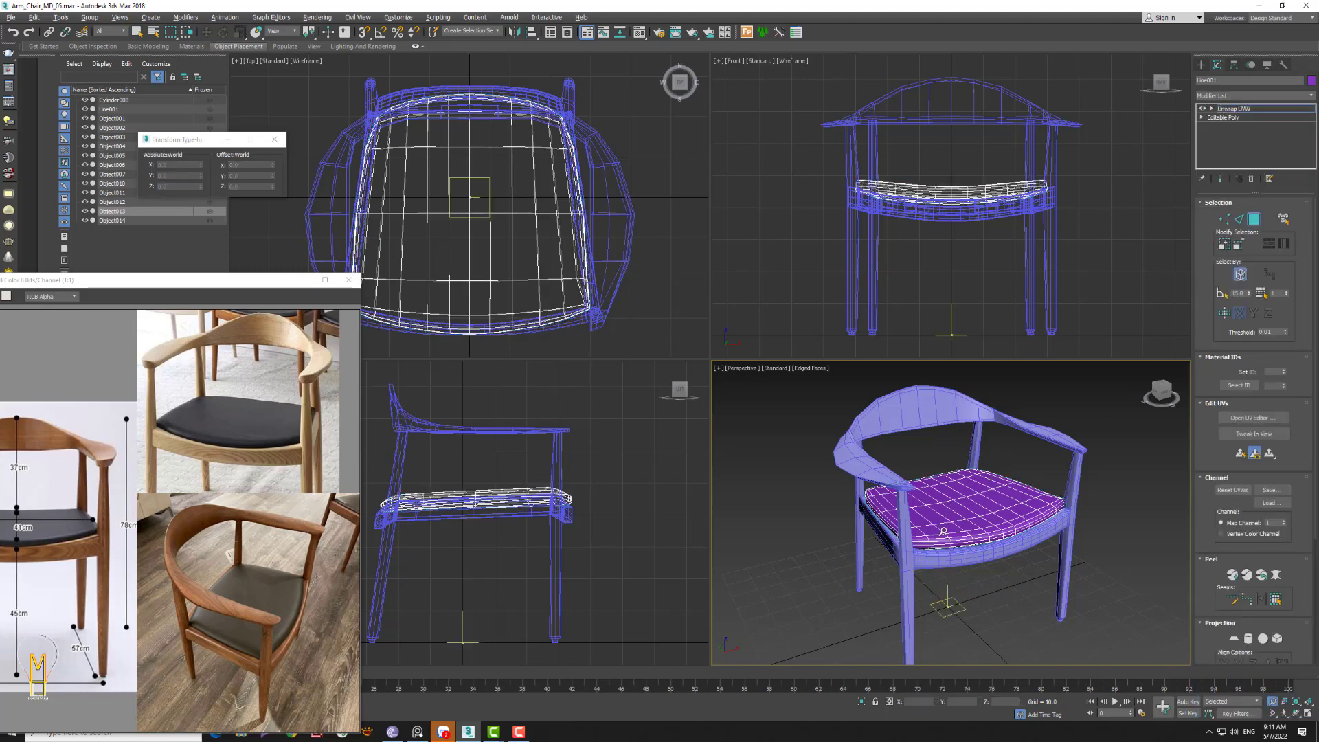
scroll(962, 522, "up", 3)
scroll(975, 440, "up", 3)
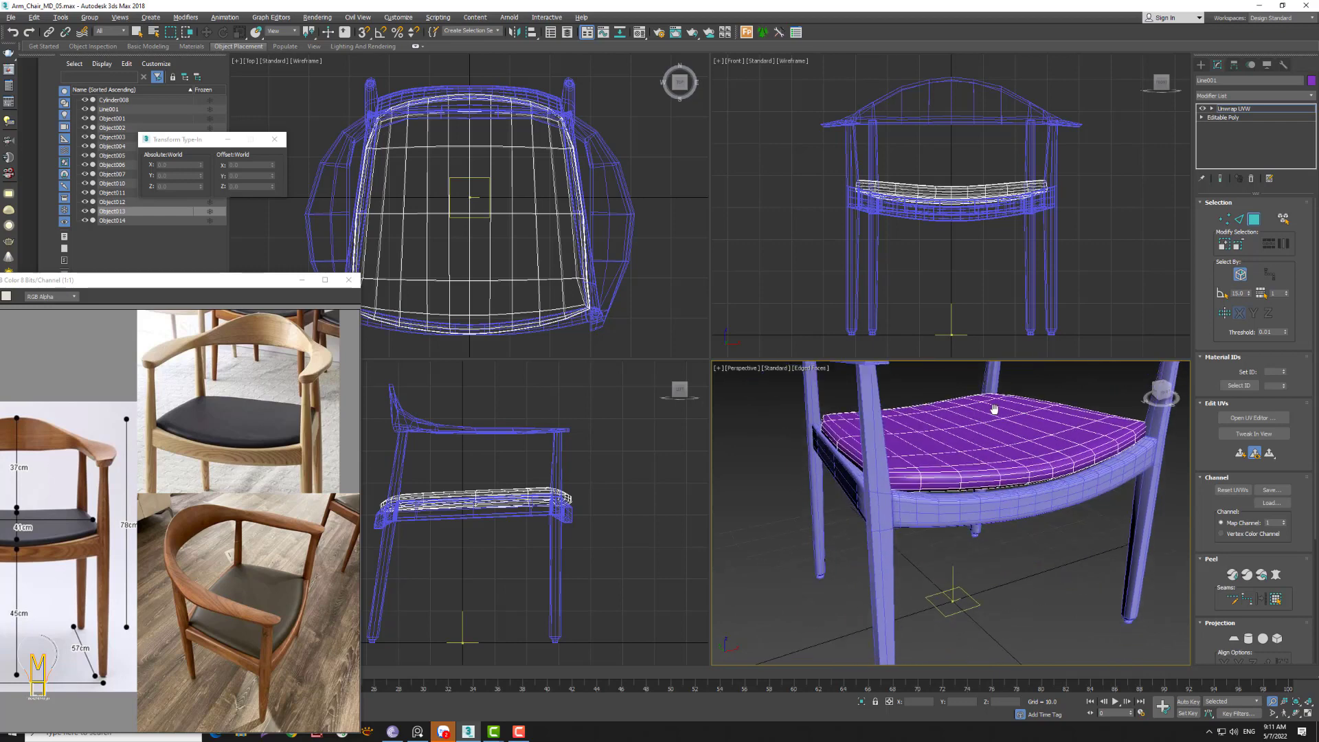
- Select the edge loop around the seat's rim and convert it to a UV seam
left_click(1239, 220)
left_click(1164, 483)
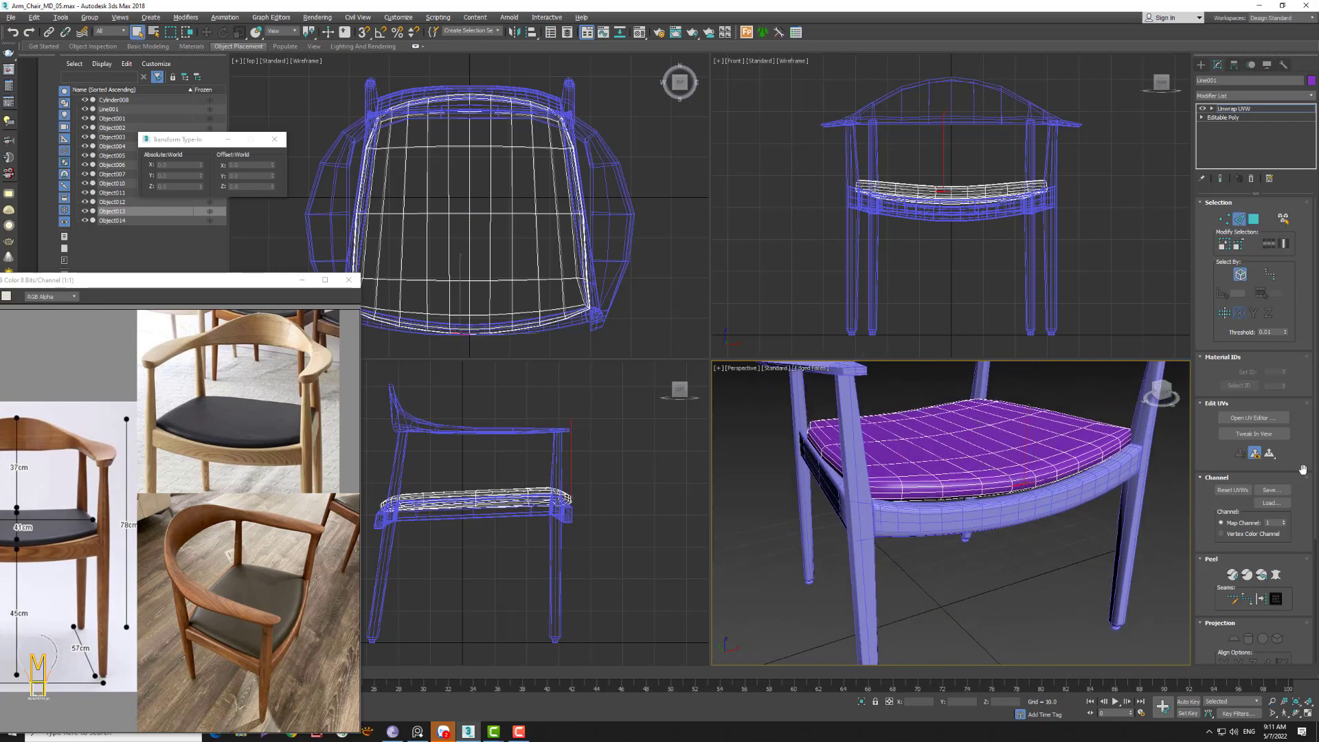
left_click(1270, 243)
left_click(1262, 599)
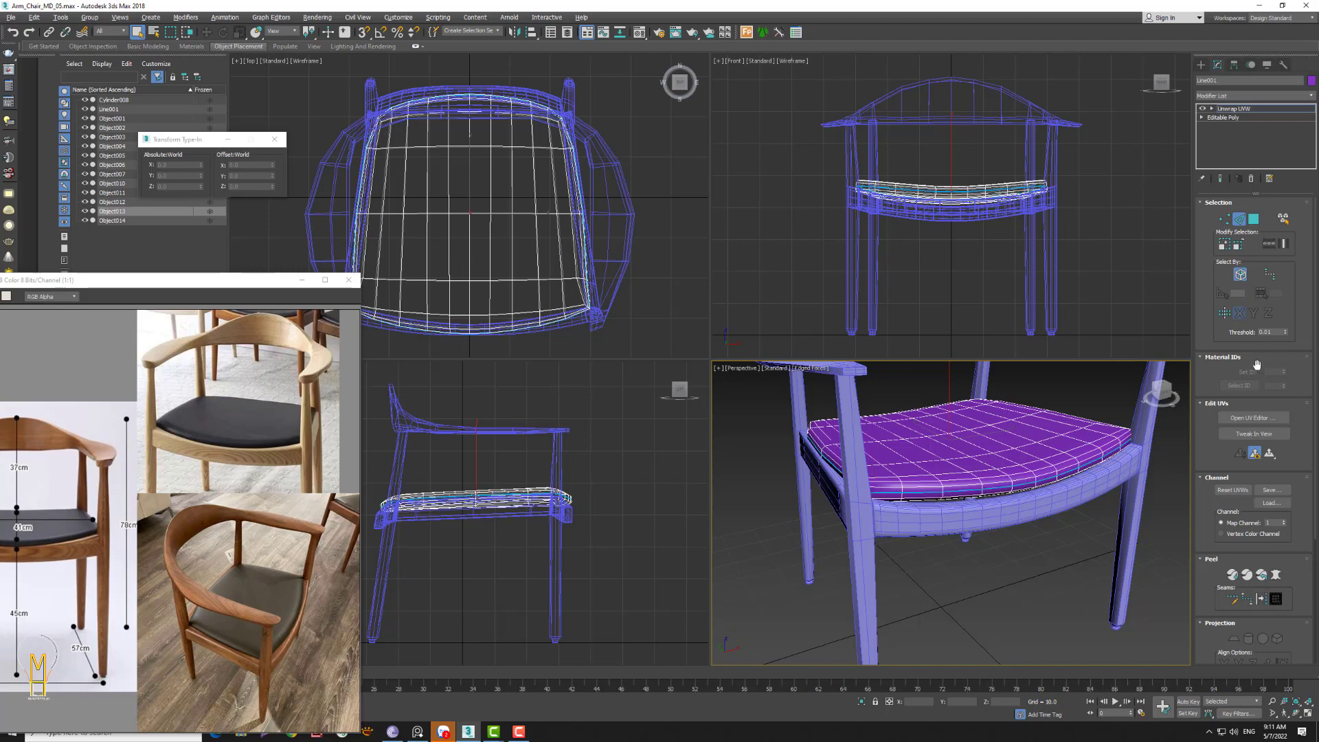
- Grow a face selection from the seat top to the seams, then pelt map, relax and commit it
left_click(1253, 218)
left_click(977, 443)
left_click(1275, 600)
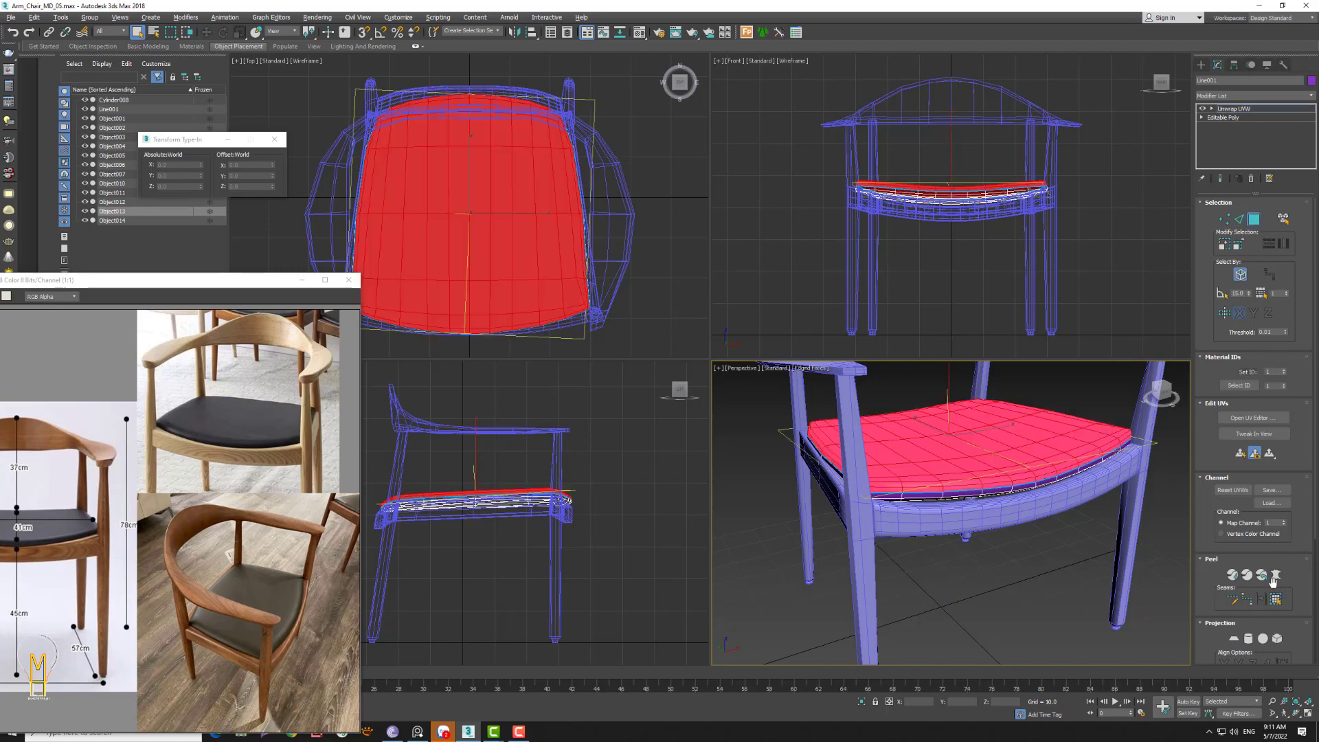
left_click(1274, 576)
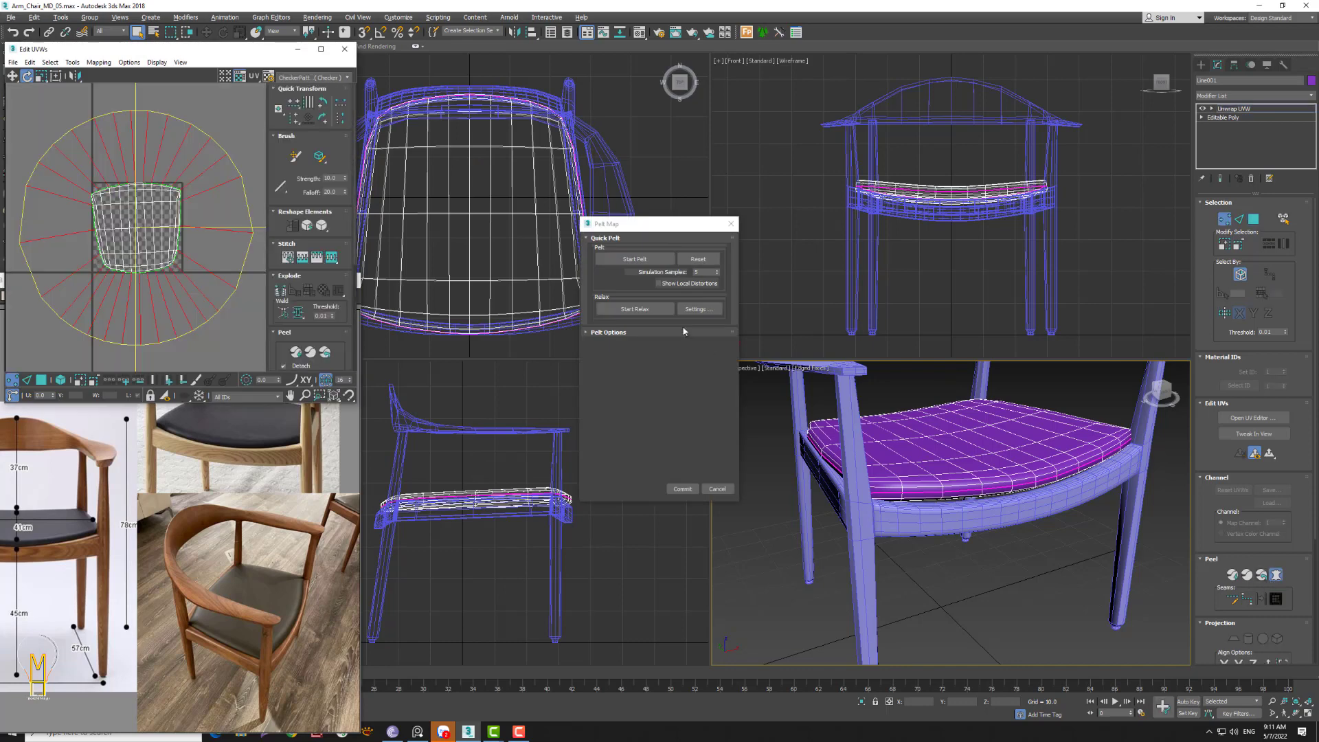
left_click(635, 259)
left_click(651, 310)
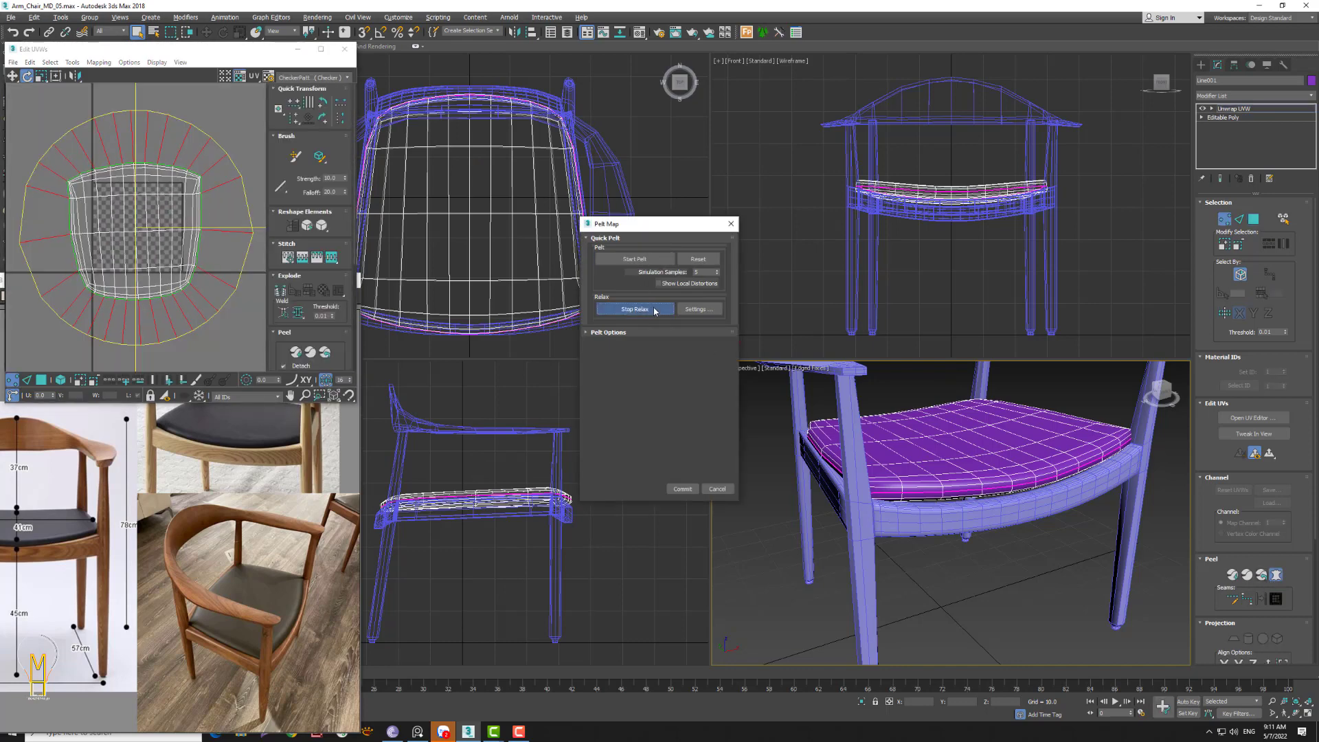
left_click(690, 491)
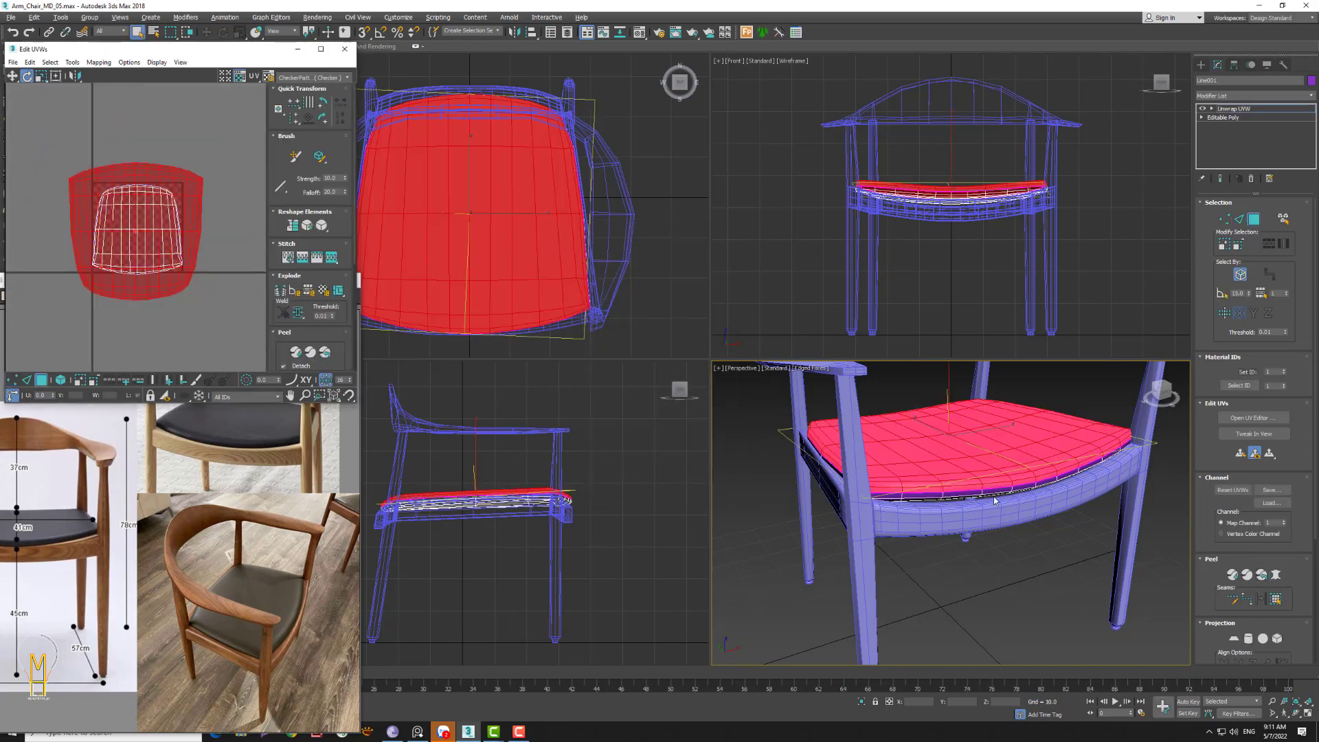
- Pelt map the seat faces on the other side of the seam, relax and commit them
left_click(995, 490)
left_click(1276, 598)
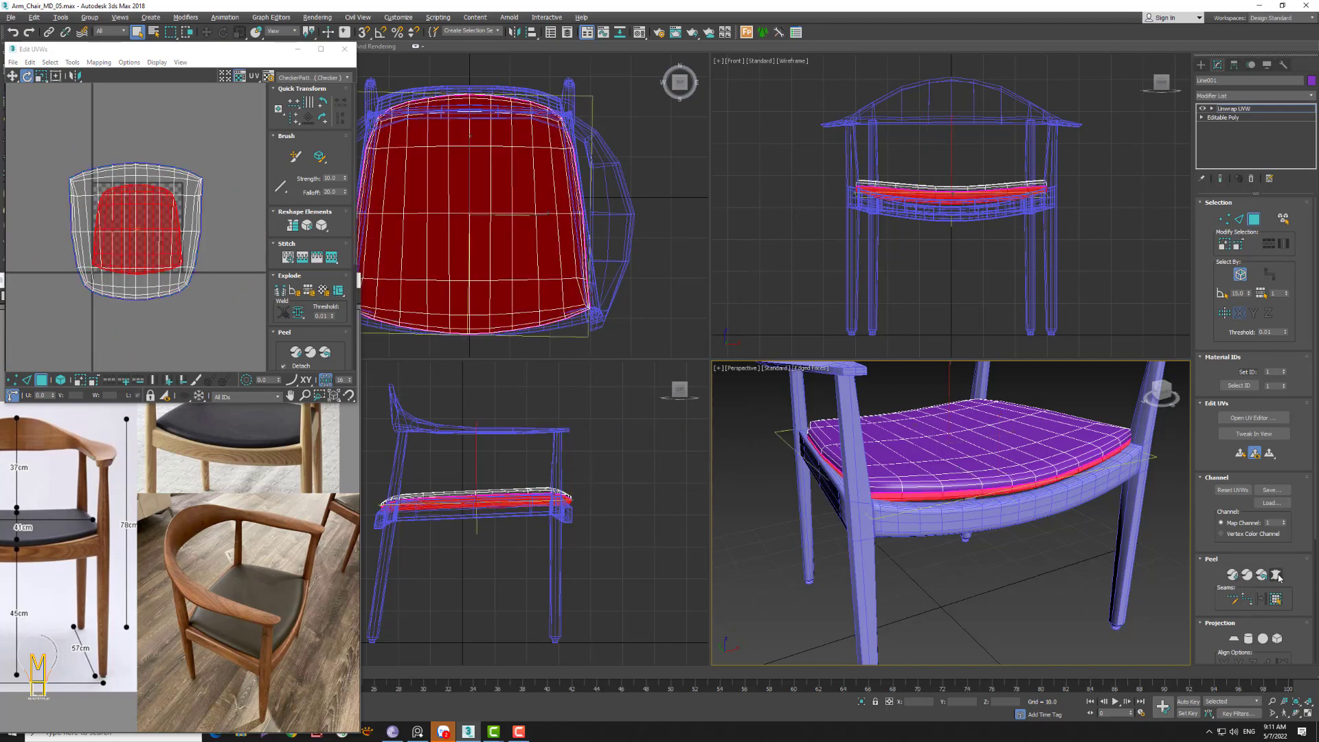
left_click(638, 260)
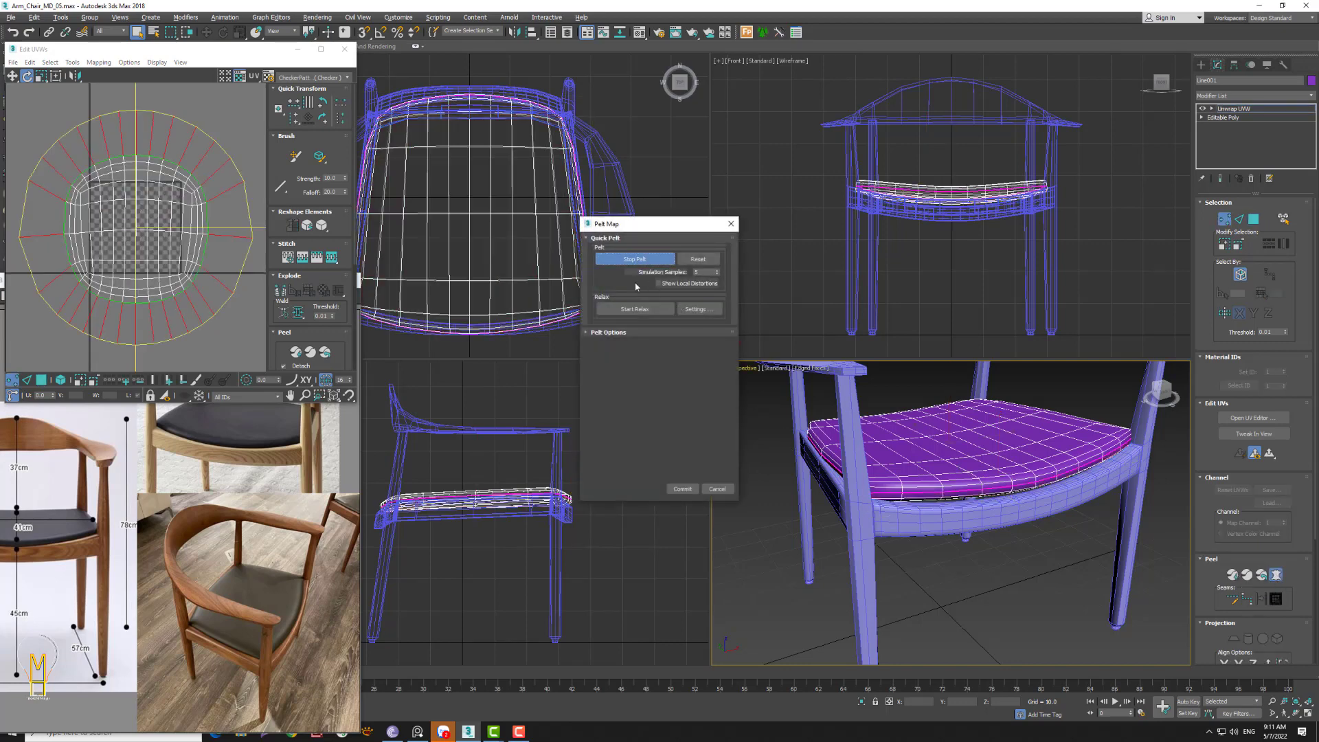
left_click(635, 309)
left_click(682, 488)
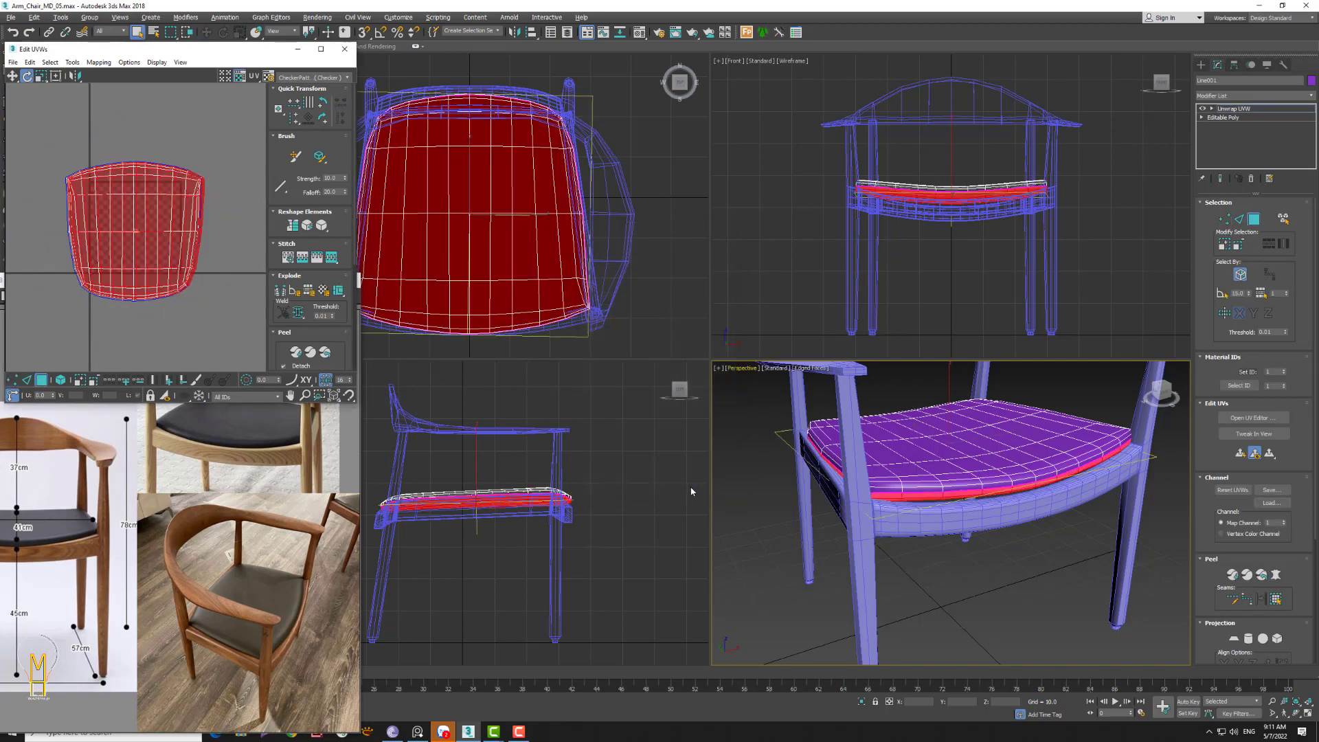
- Pack the seat's two UV islands into the square in the UV editor, then zoom out
left_click(1240, 110)
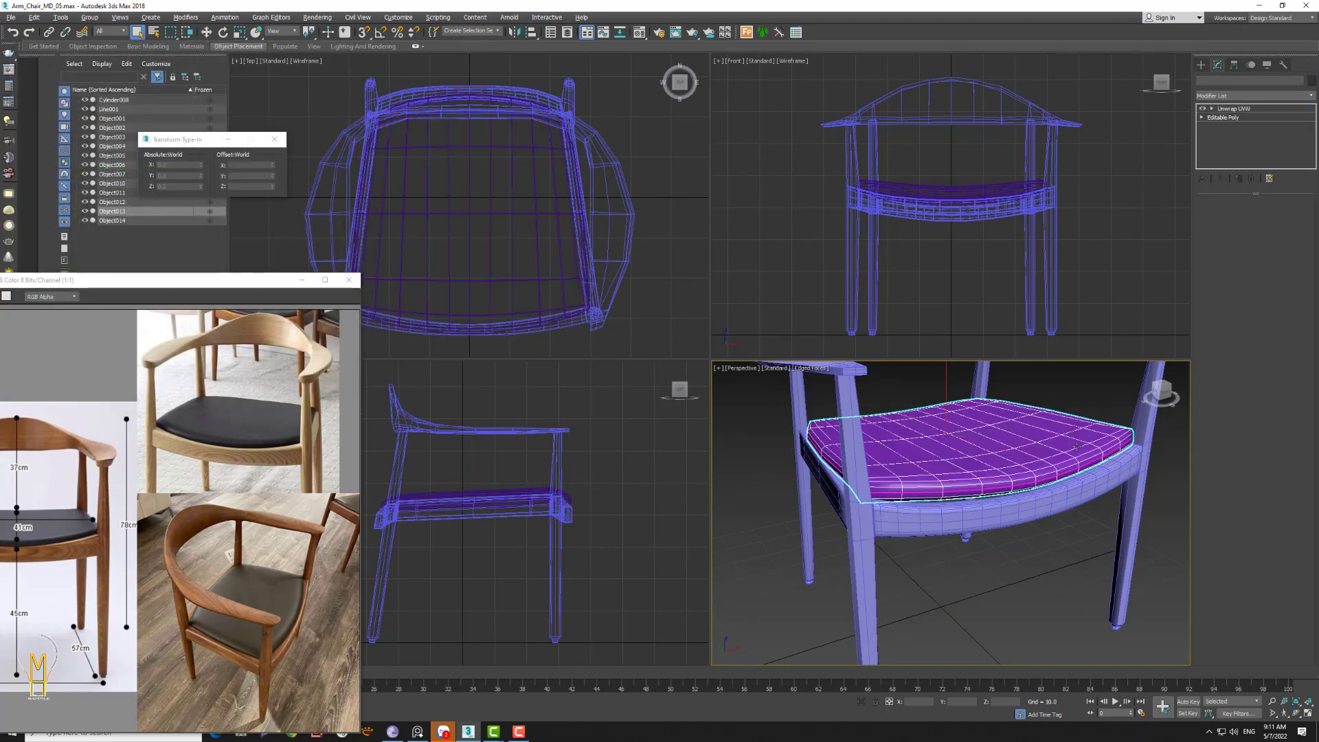
left_click(1252, 417)
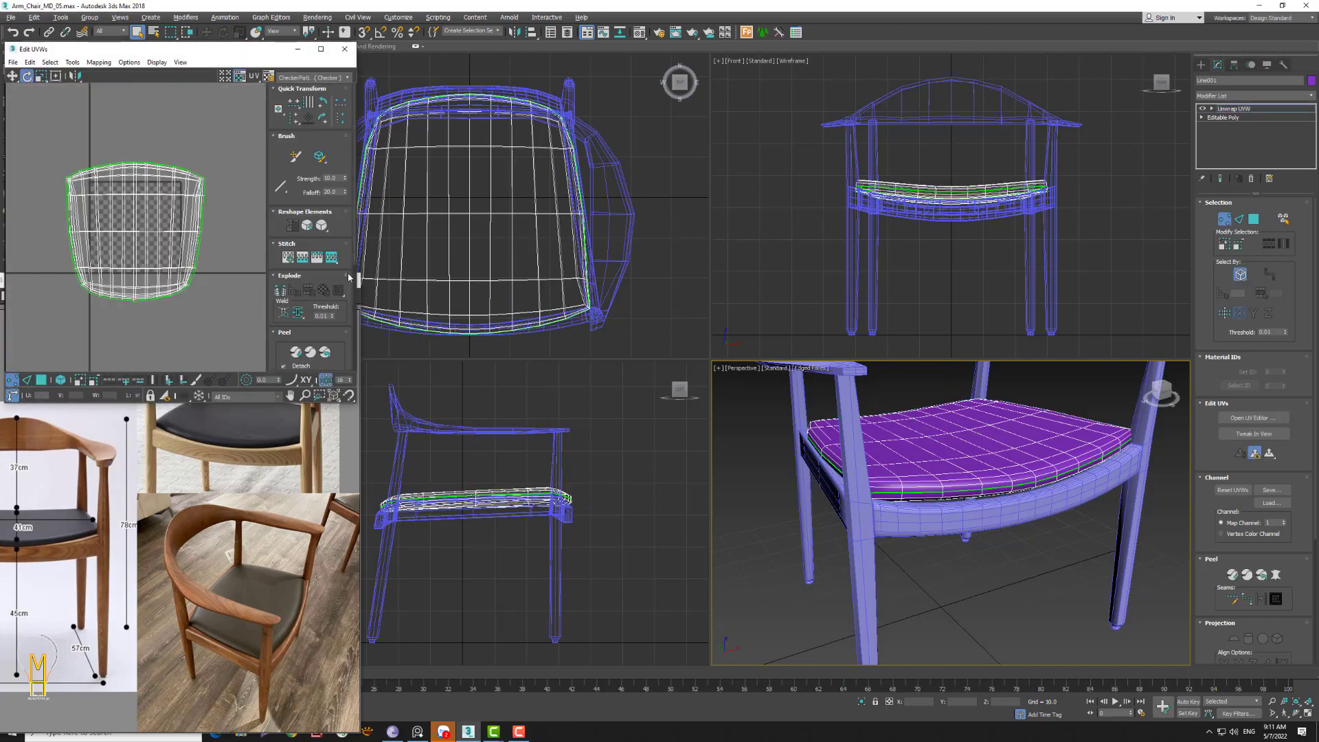
scroll(354, 268, "down", 5)
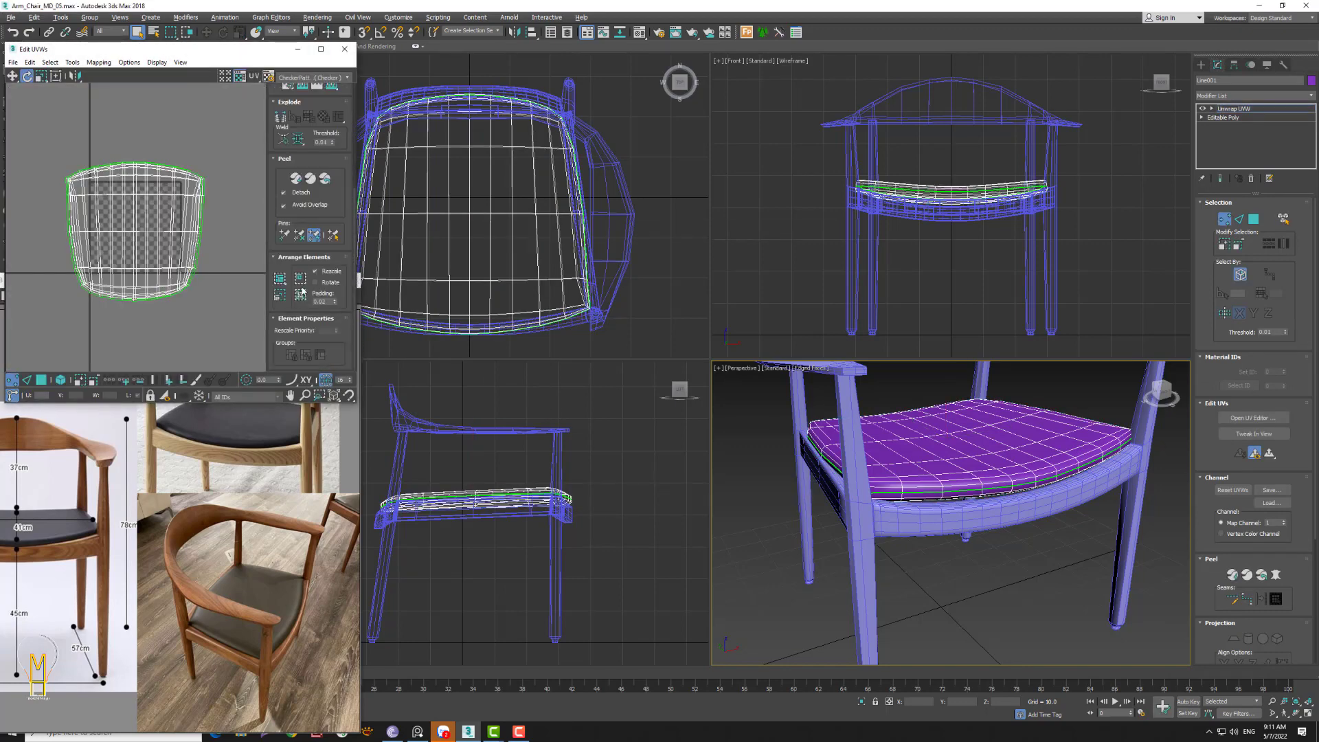
left_click(281, 279)
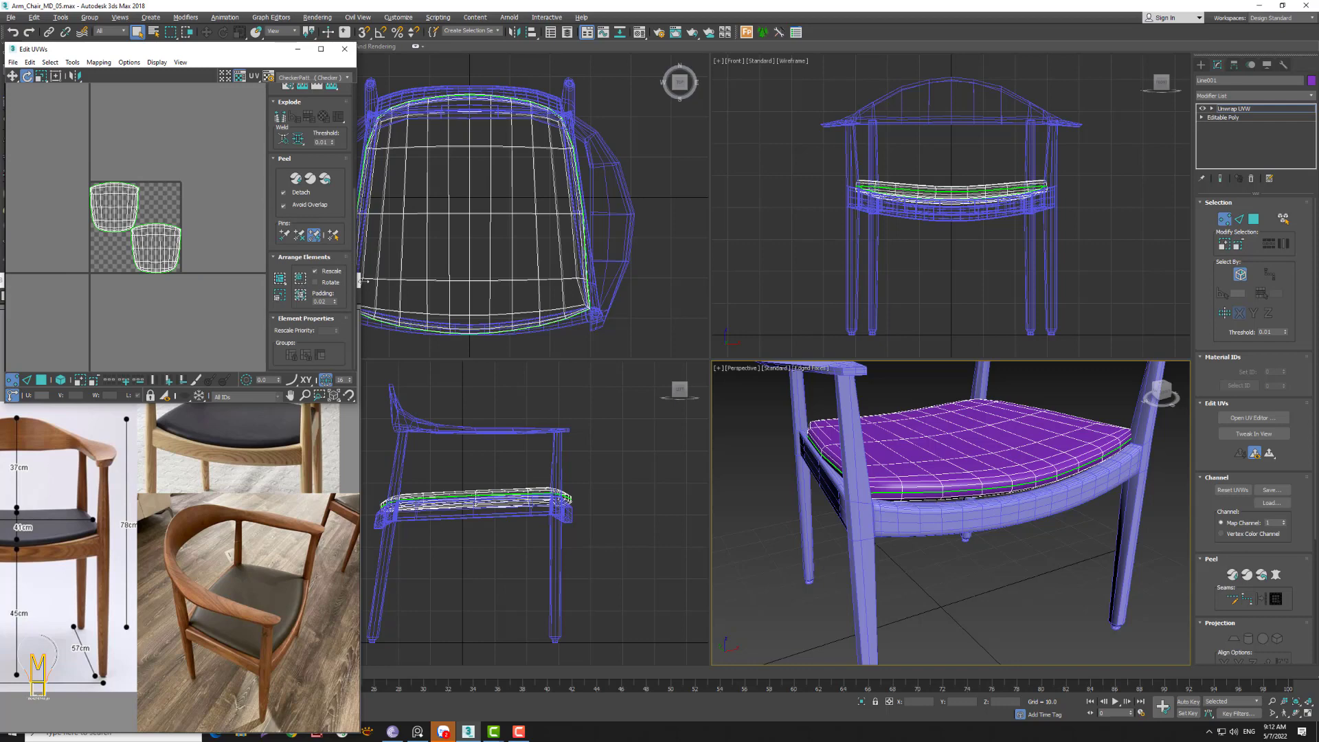
left_click(344, 49)
key("alt+z")
left_click_drag(999, 529, 934, 581)
middle_click_drag(934, 581, 879, 586)
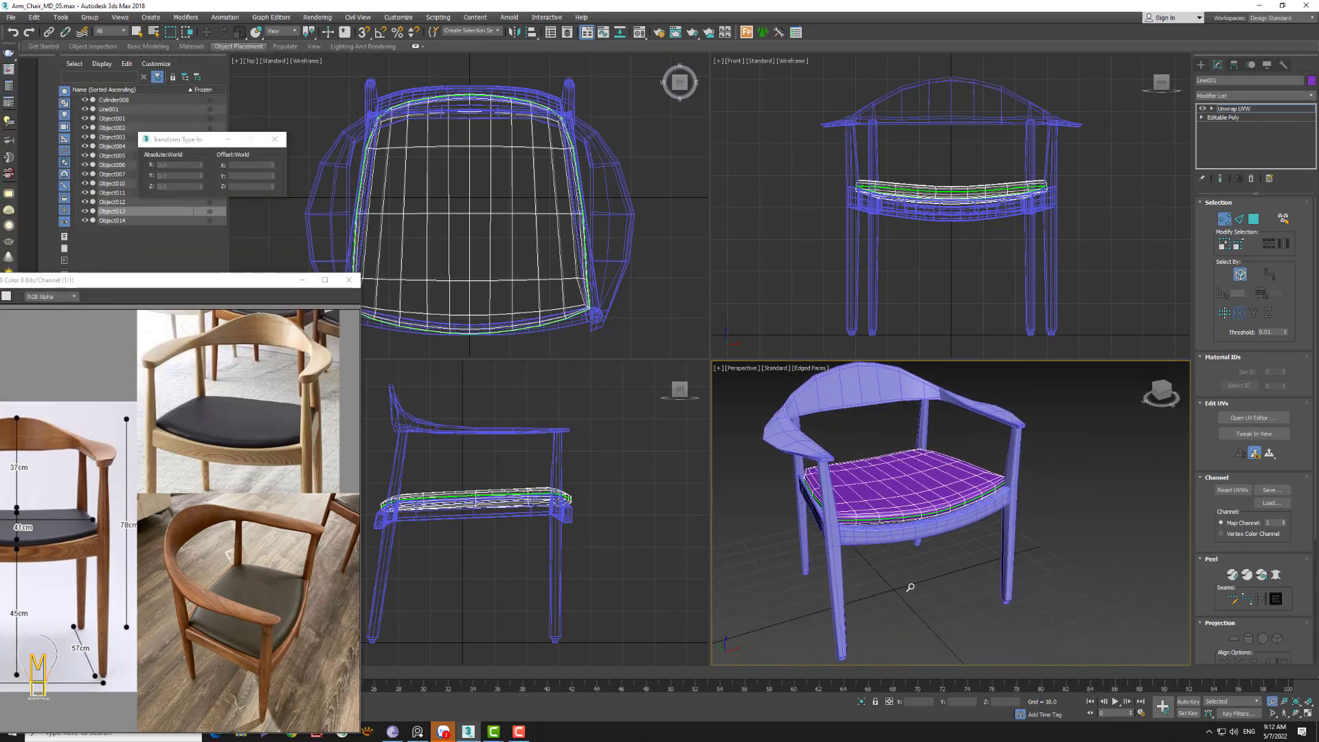
- Collapse the unwrapped seat's modifier stack into an editable poly
key("q")
right_click(1234, 110)
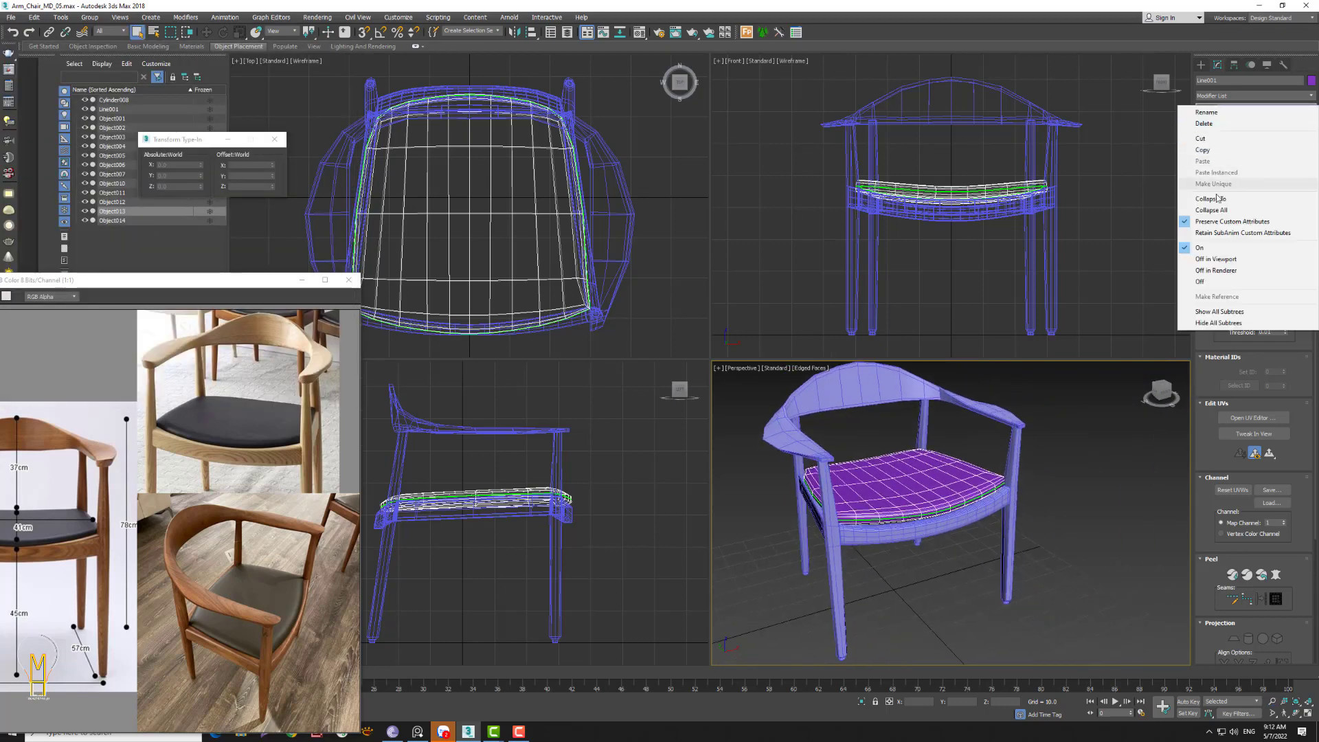
left_click(1237, 206)
left_click(708, 396)
left_click(1107, 432)
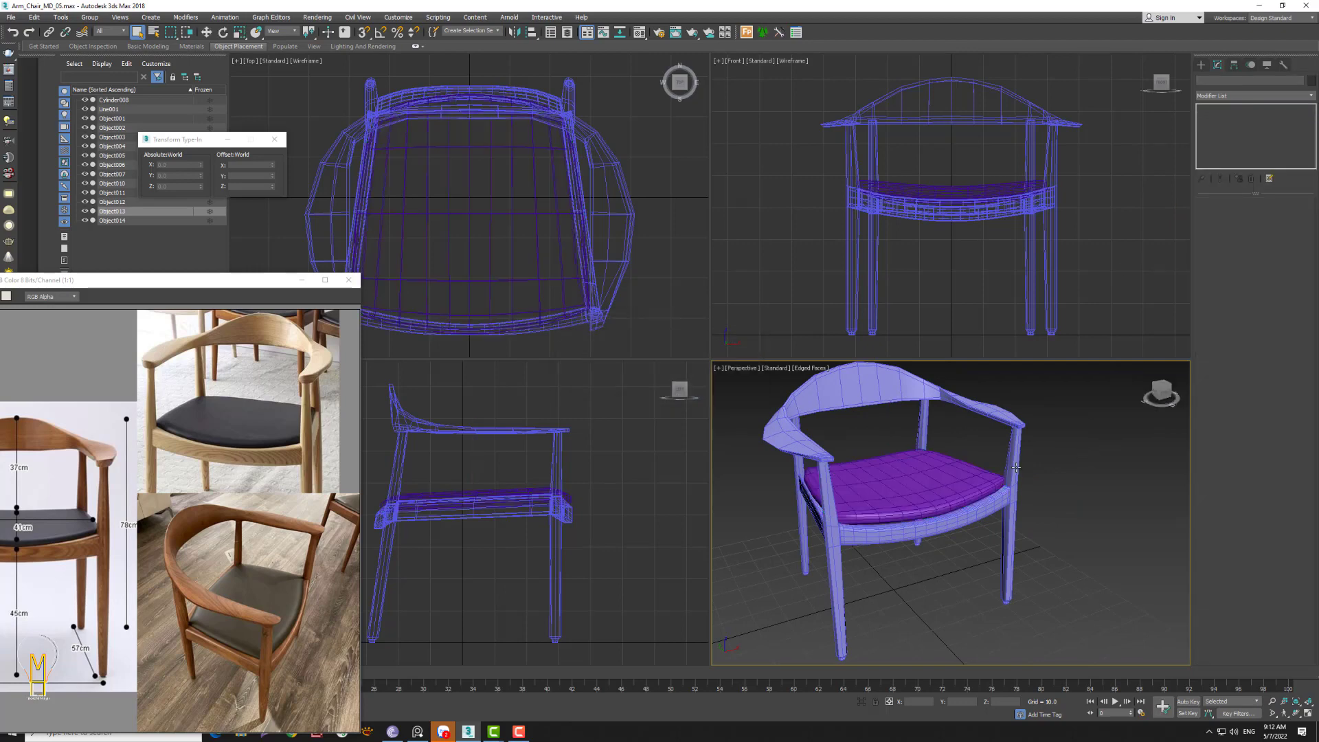
- Delete the TurboSmooth modifier from the left side seat rail
left_click(1015, 467)
scroll(1310, 377, "down", 1)
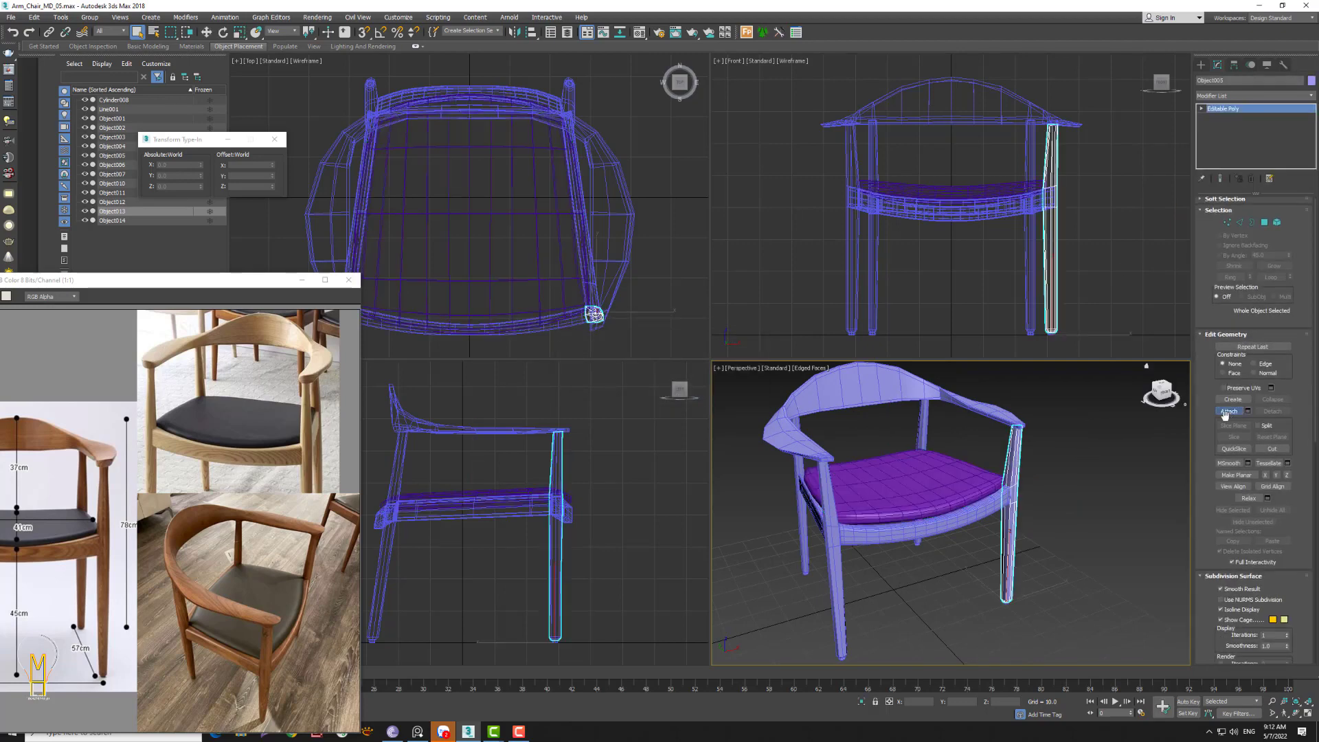
left_click(968, 517)
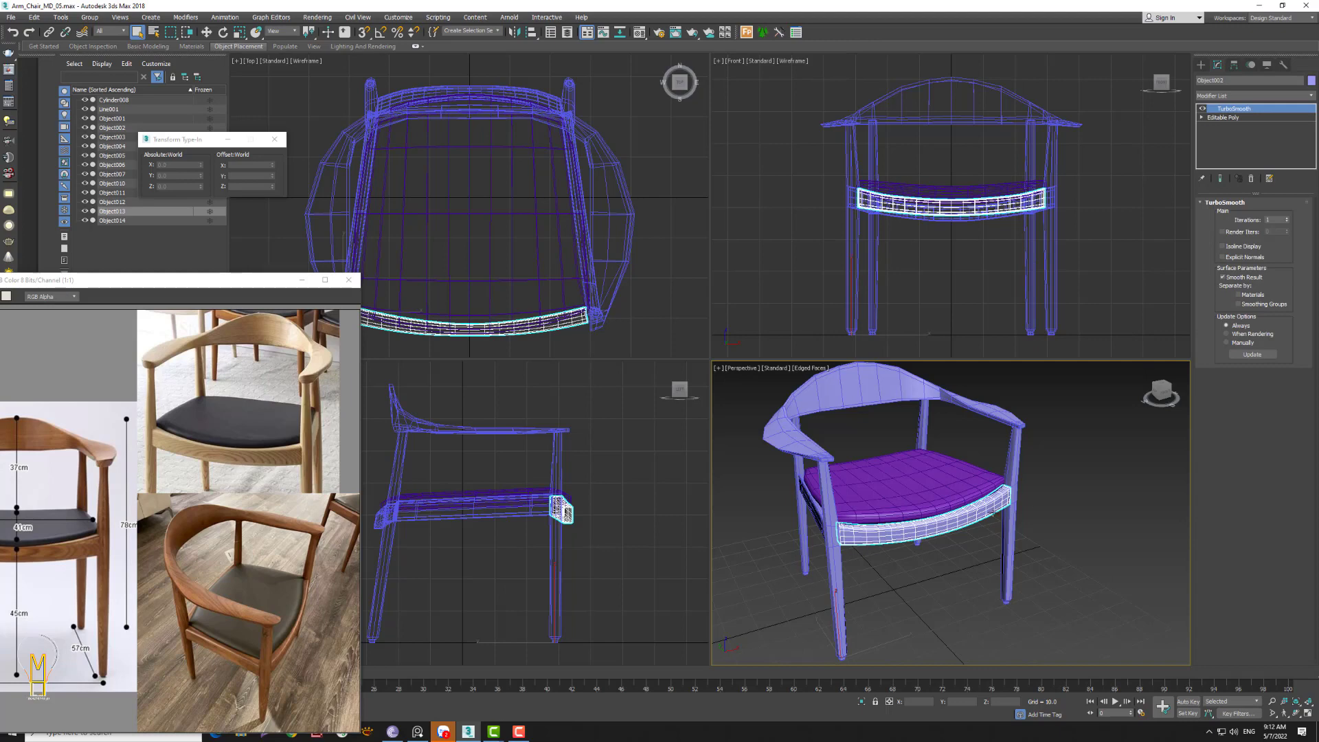
left_click(1013, 457)
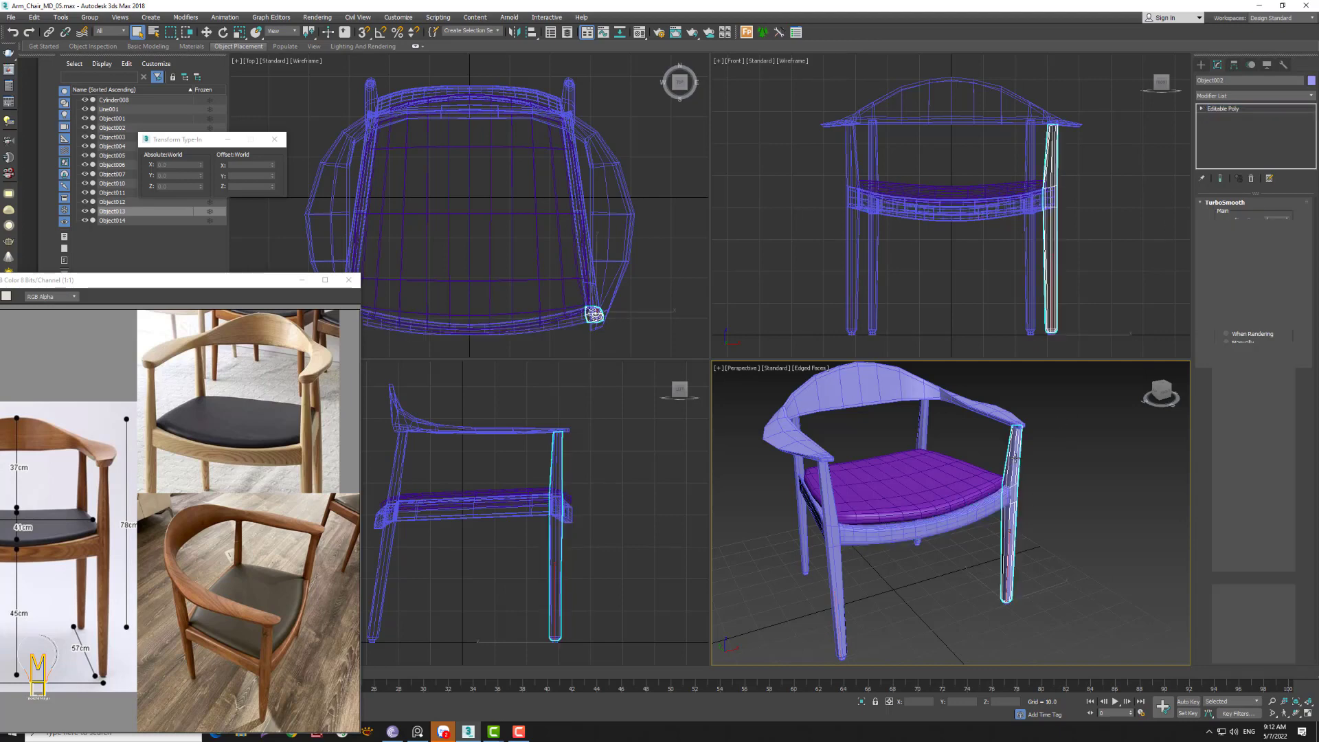
left_click(1005, 494)
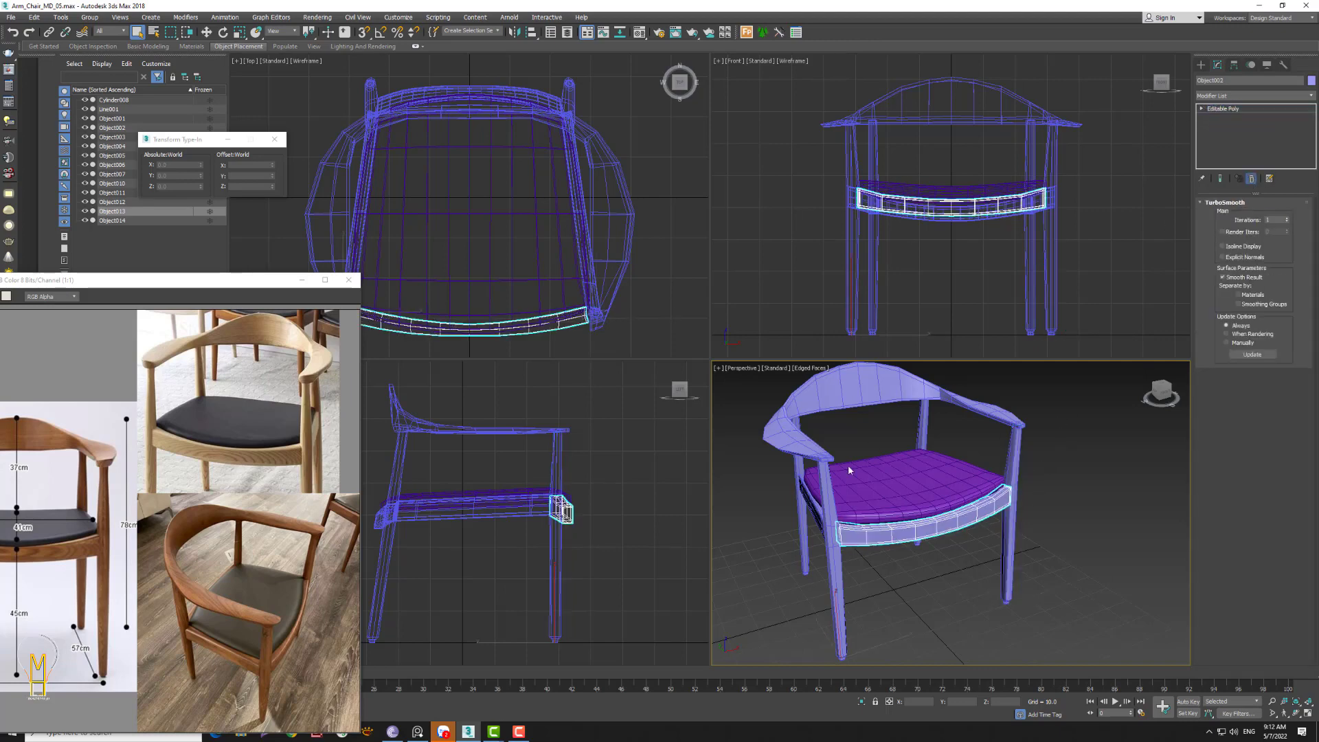
left_click(814, 511)
left_click(1248, 178)
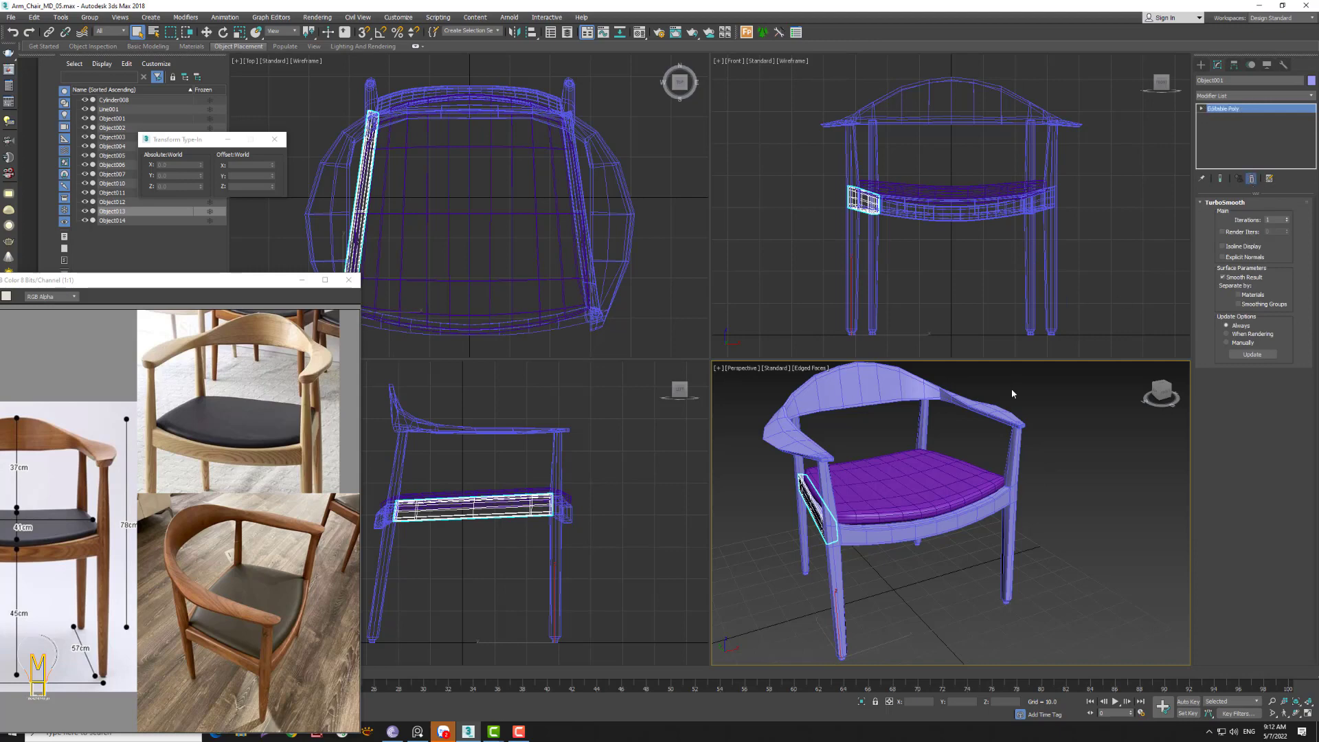
left_click(1005, 499)
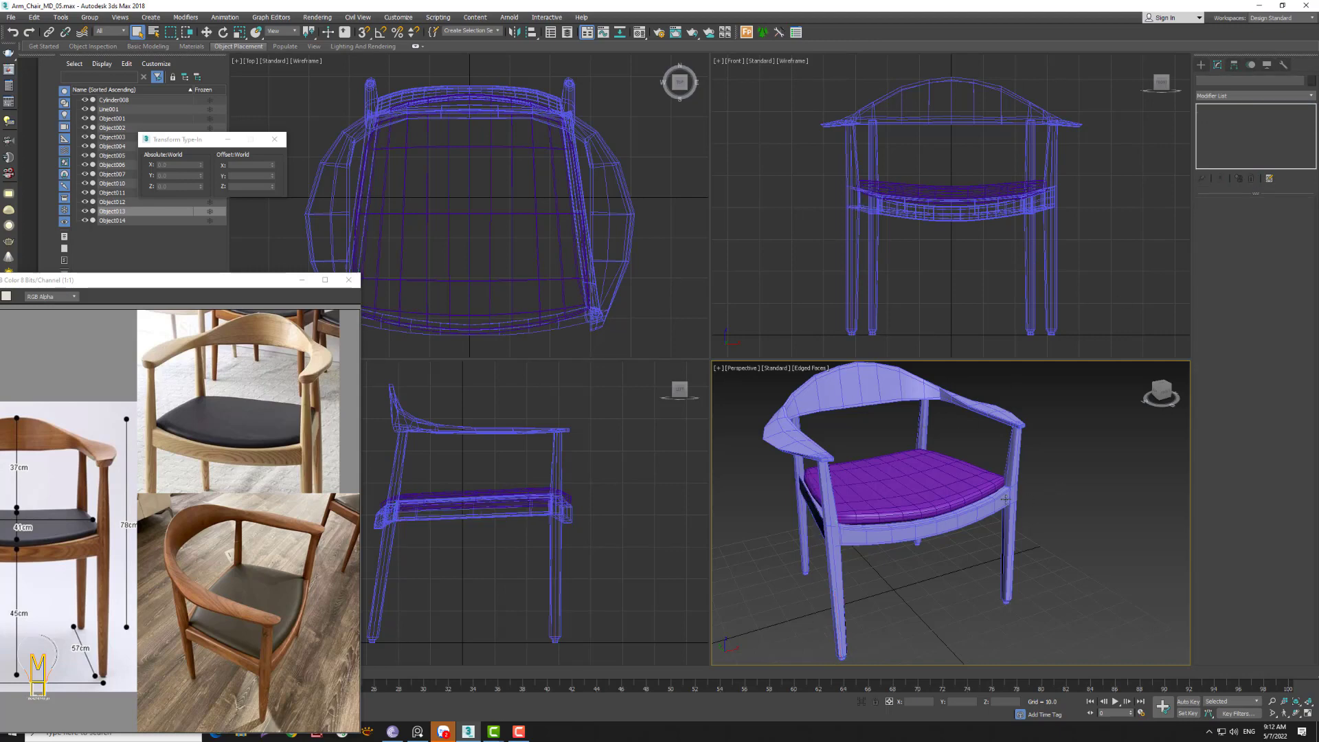
- Delete the TurboSmooth modifier from the front seat rail
middle_click_drag(1016, 486, 915, 543, "alt")
left_click(916, 542)
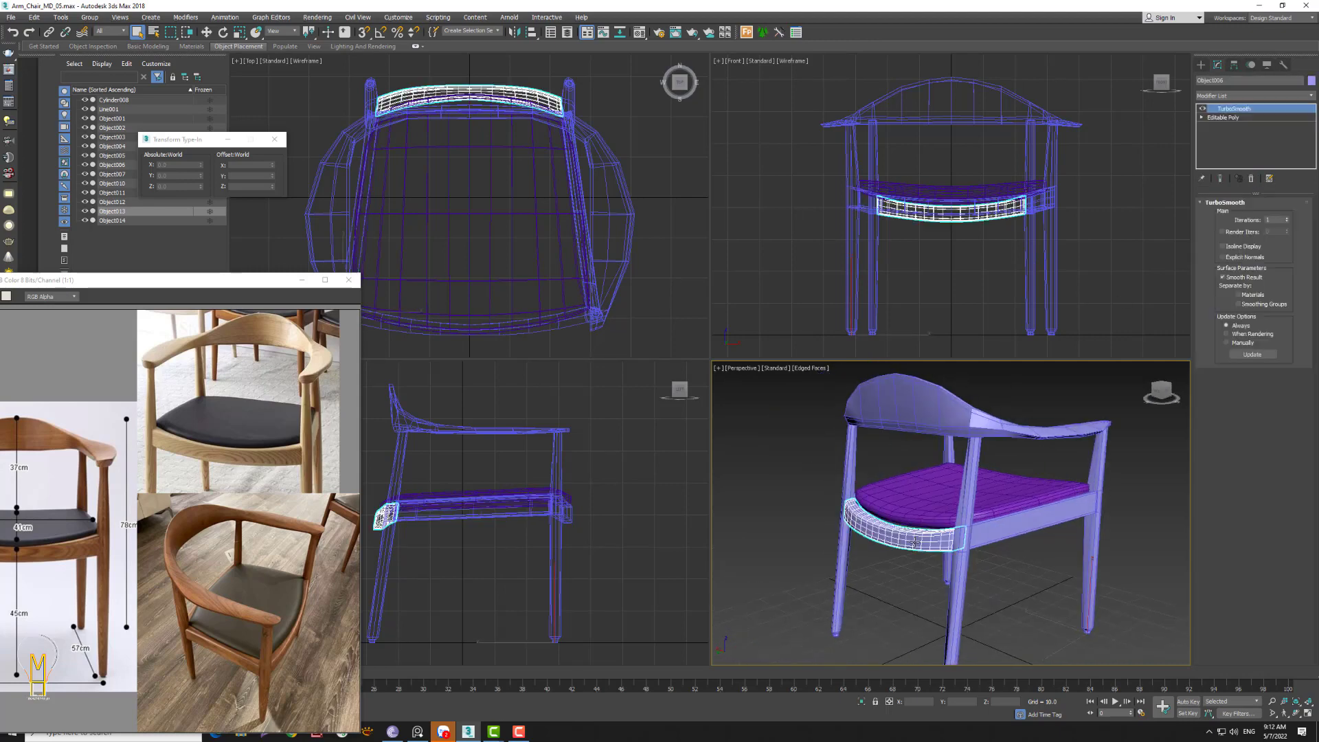
left_click(1253, 179)
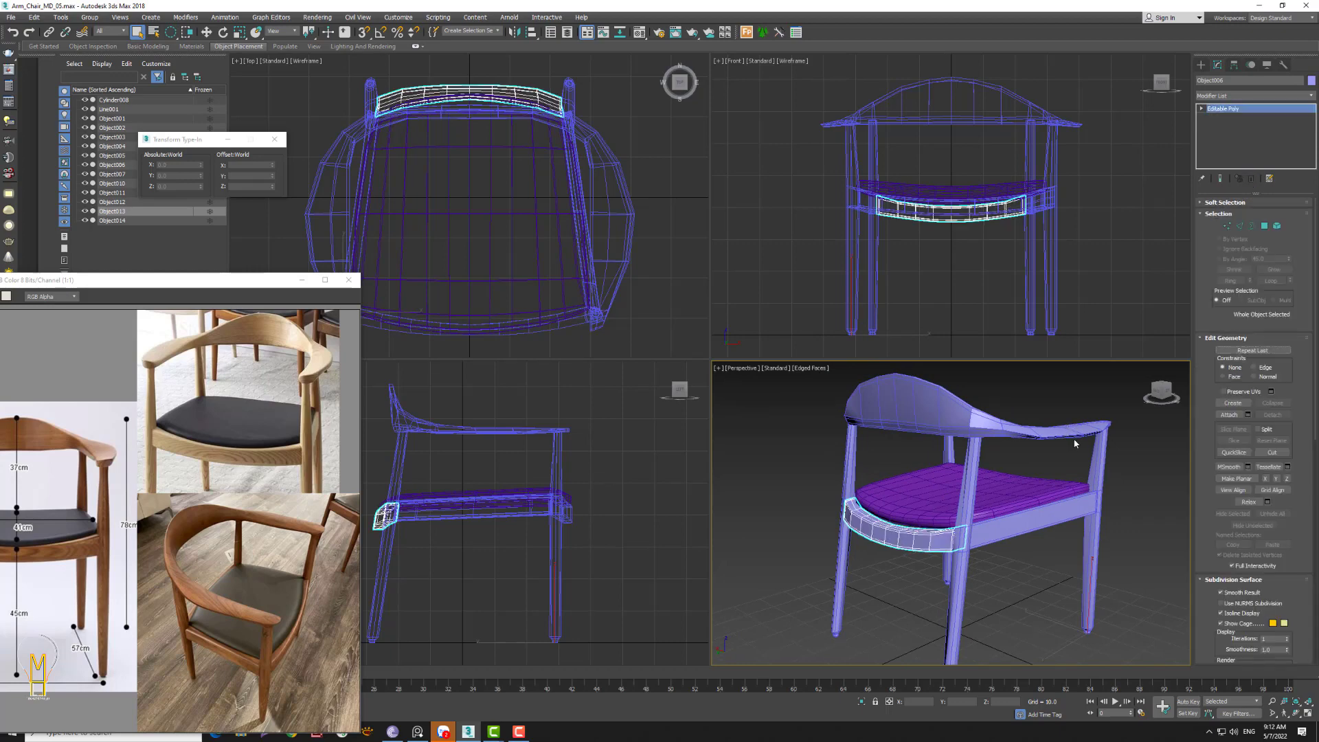
mouse_move(976, 494)
middle_mouse_down("alt")
mouse_move(1033, 453)
mouse_move(1016, 493)
middle_mouse_up("alt")
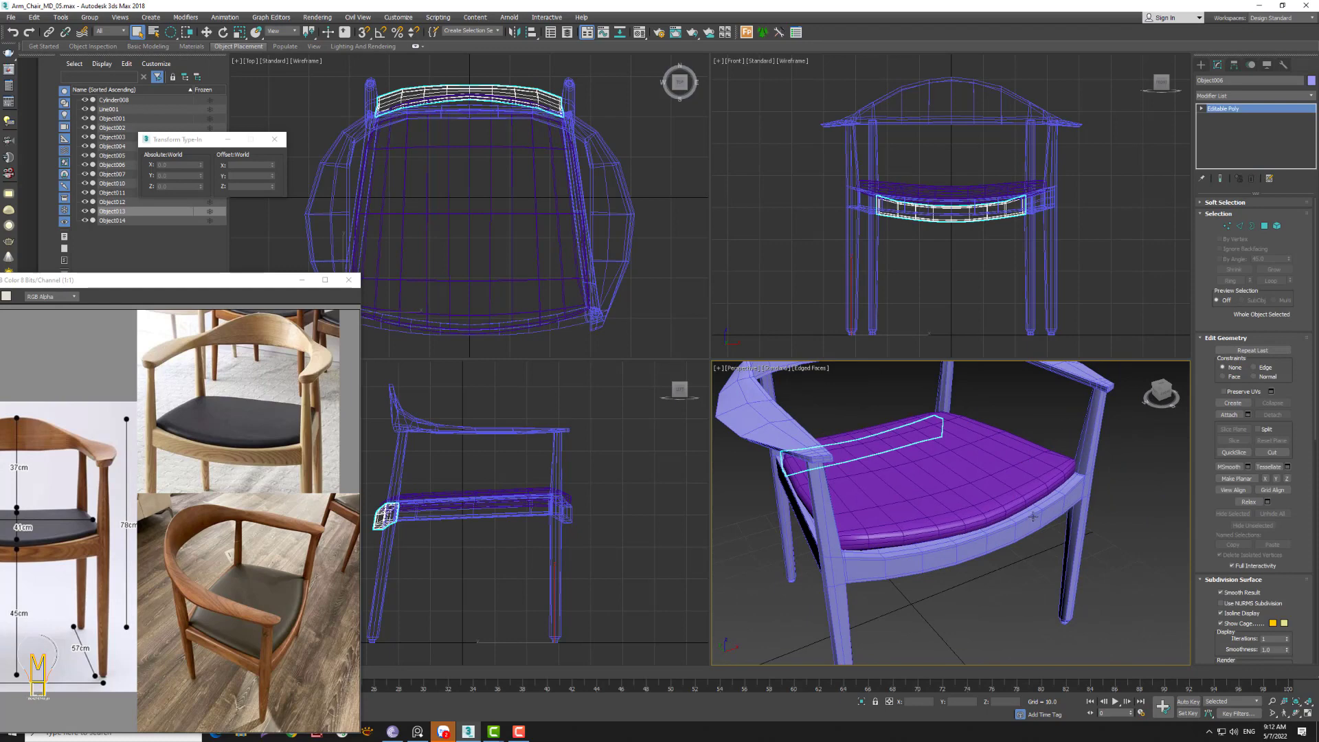
scroll(1033, 515, "down", 5)
left_click(1092, 412)
- Attach the front rail, left side rail, left legs and other rear leg to a leg
left_click(1037, 522)
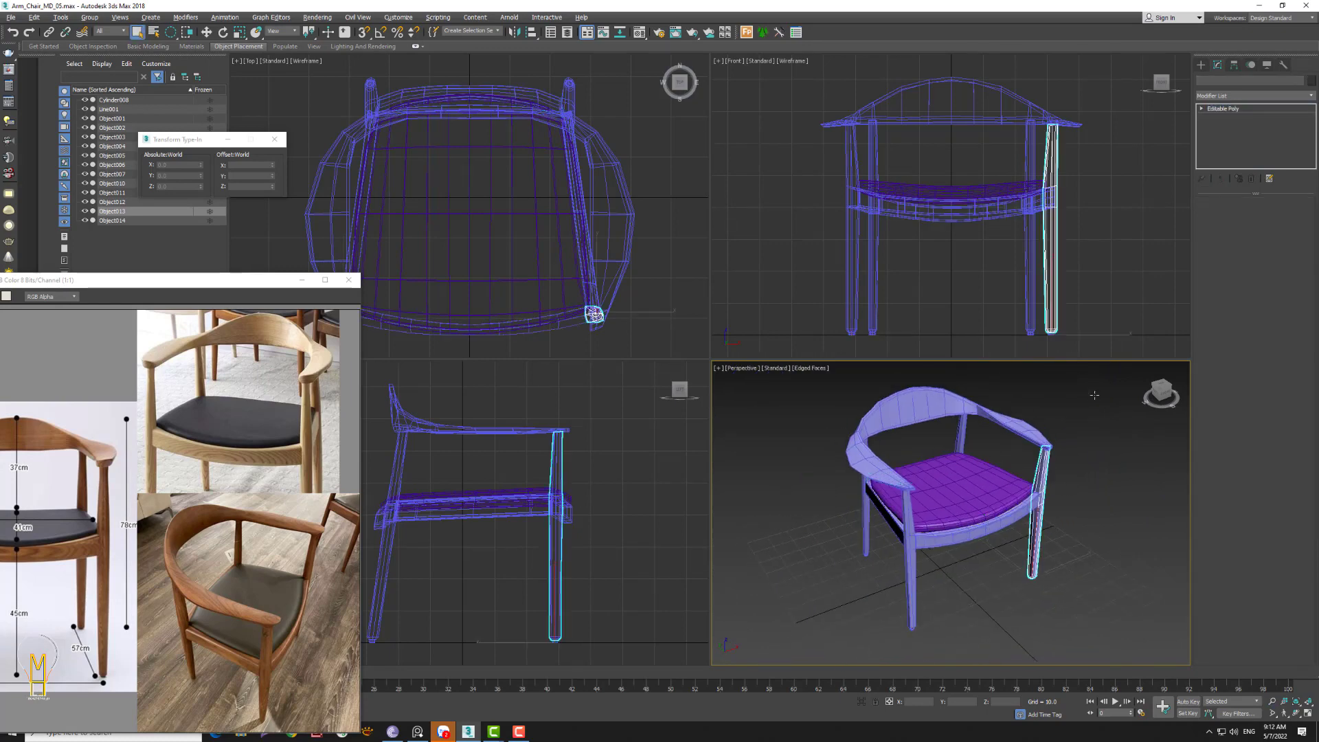
left_click(1227, 417)
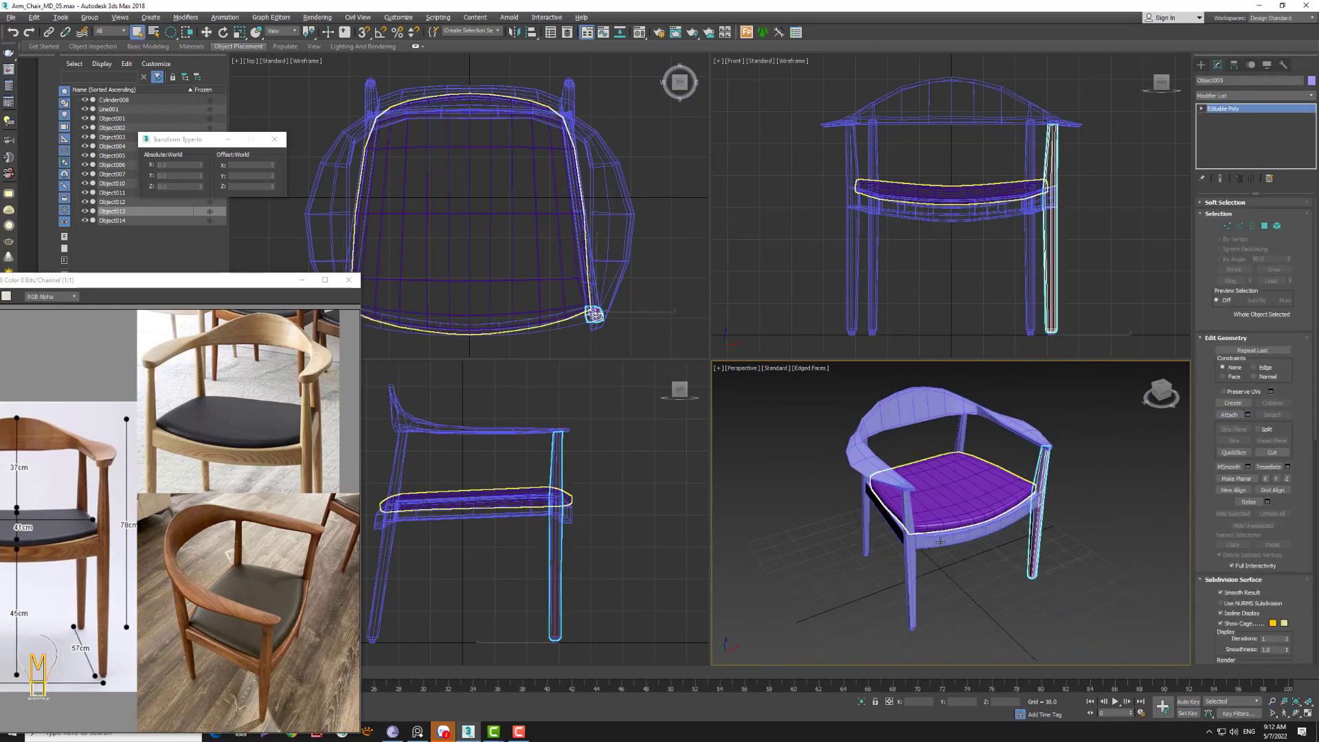
left_click(969, 535)
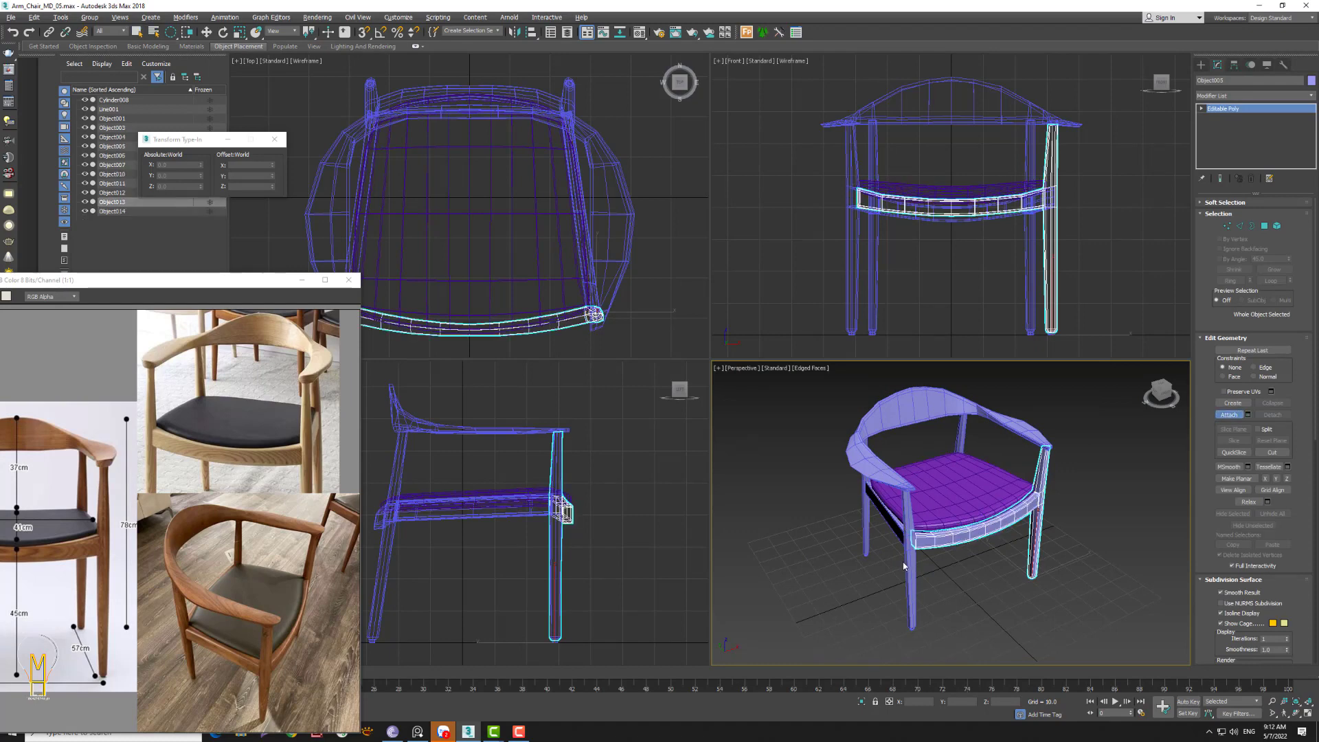
left_click(904, 558)
left_click(886, 519)
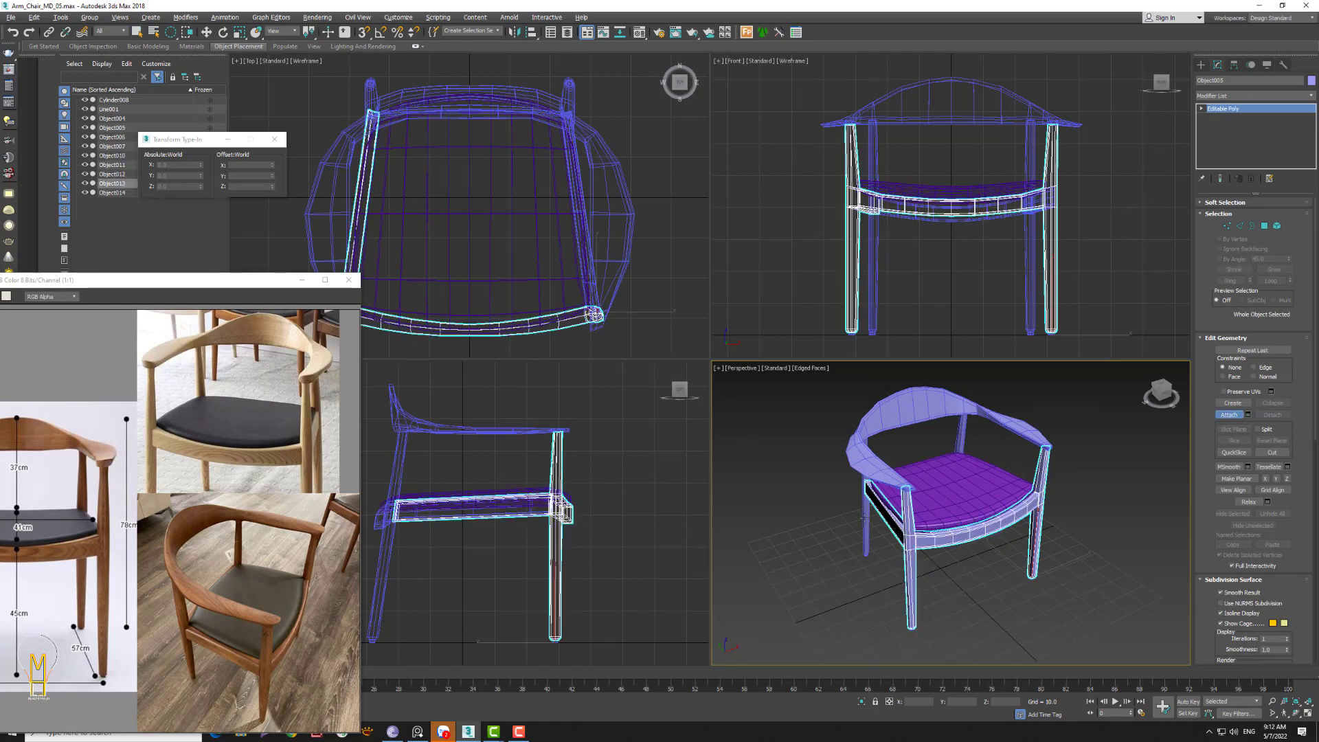
left_click(964, 446)
key("w")
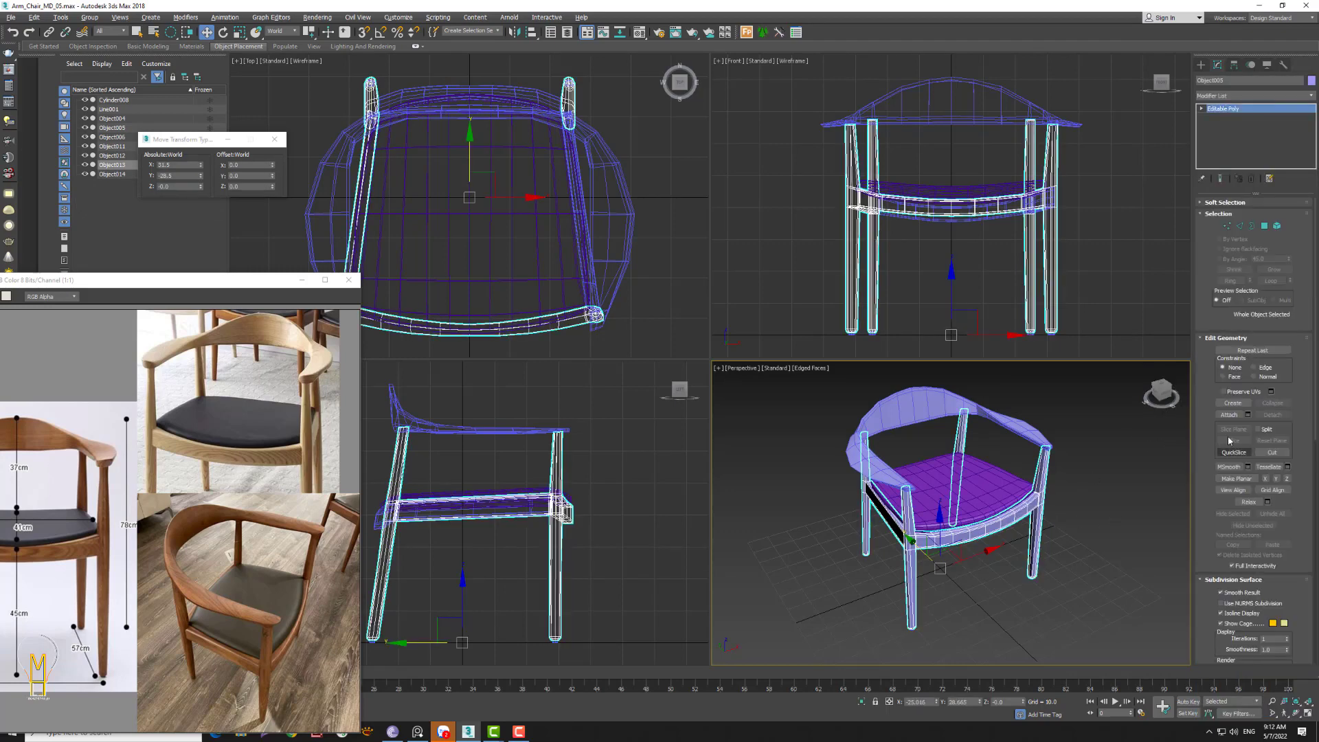
- Attach the arm and back rail to the combined chair and reselect it
left_click(1229, 414)
left_click(893, 412)
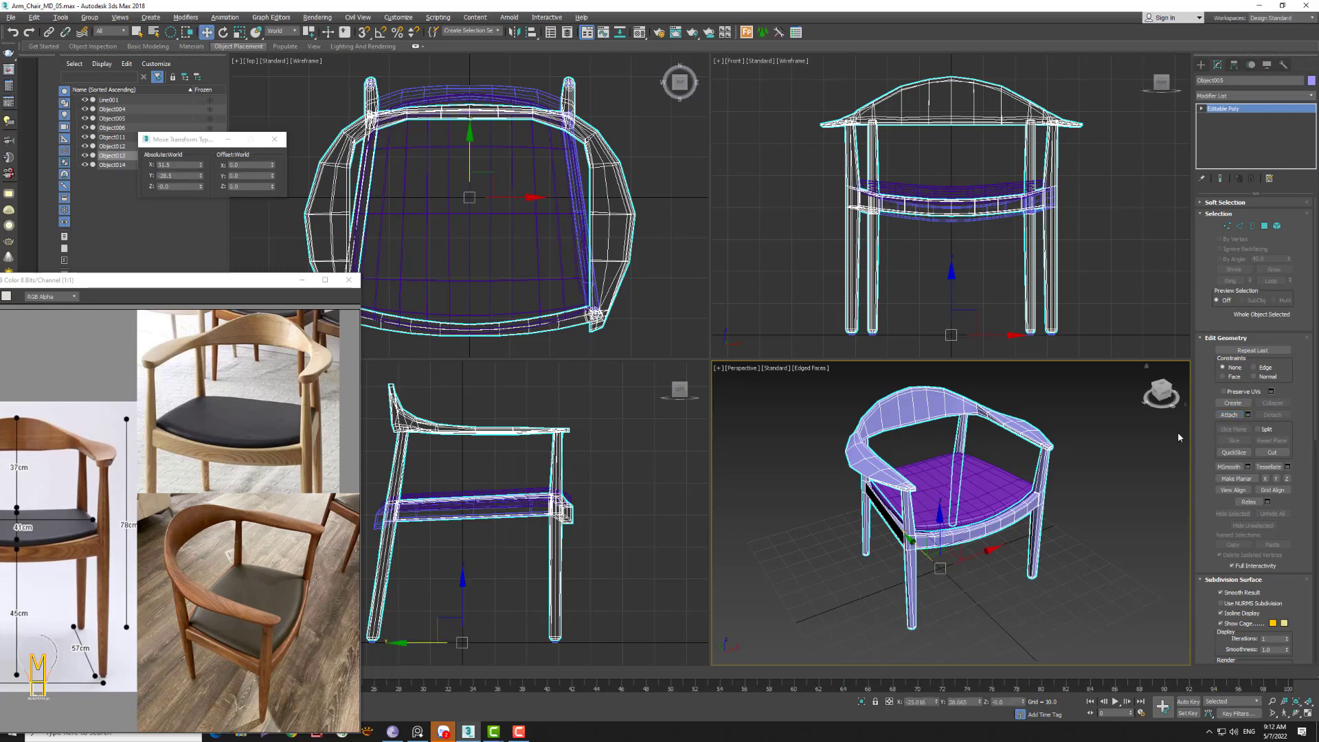
left_click(1129, 480)
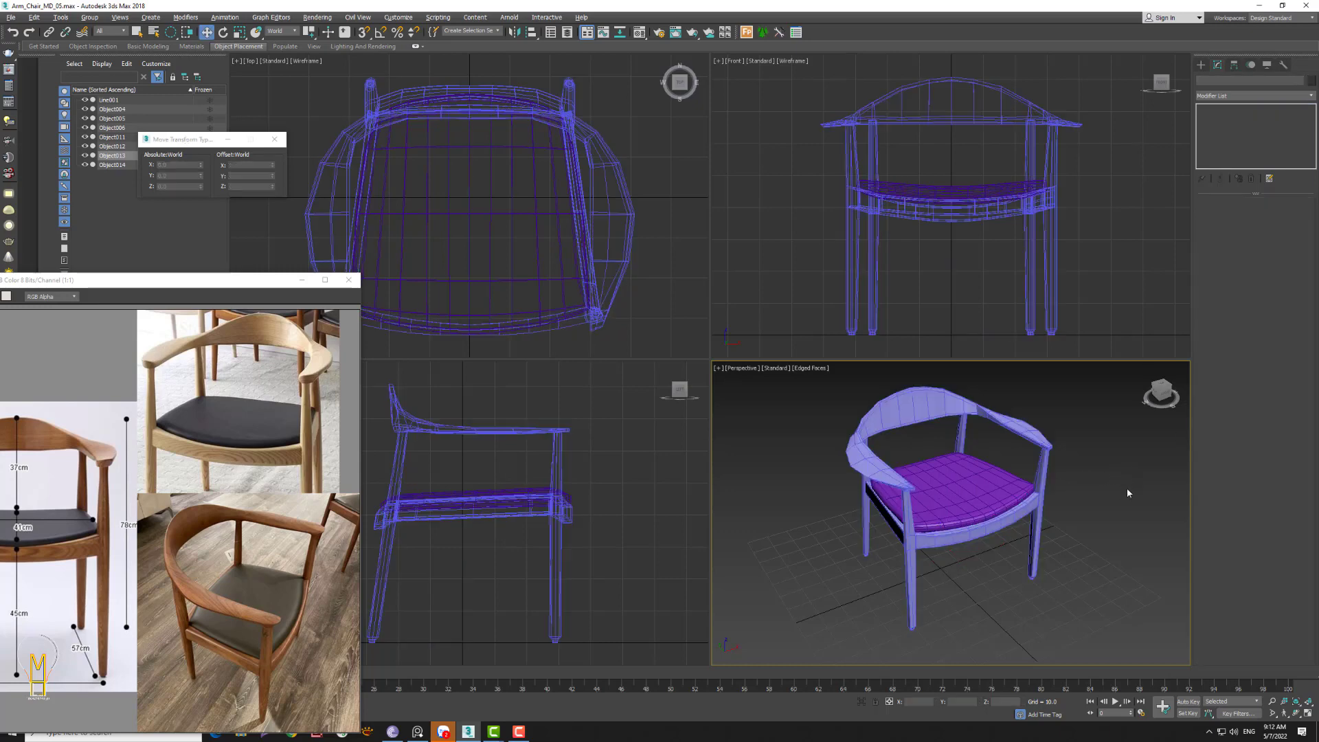
left_click(1030, 438)
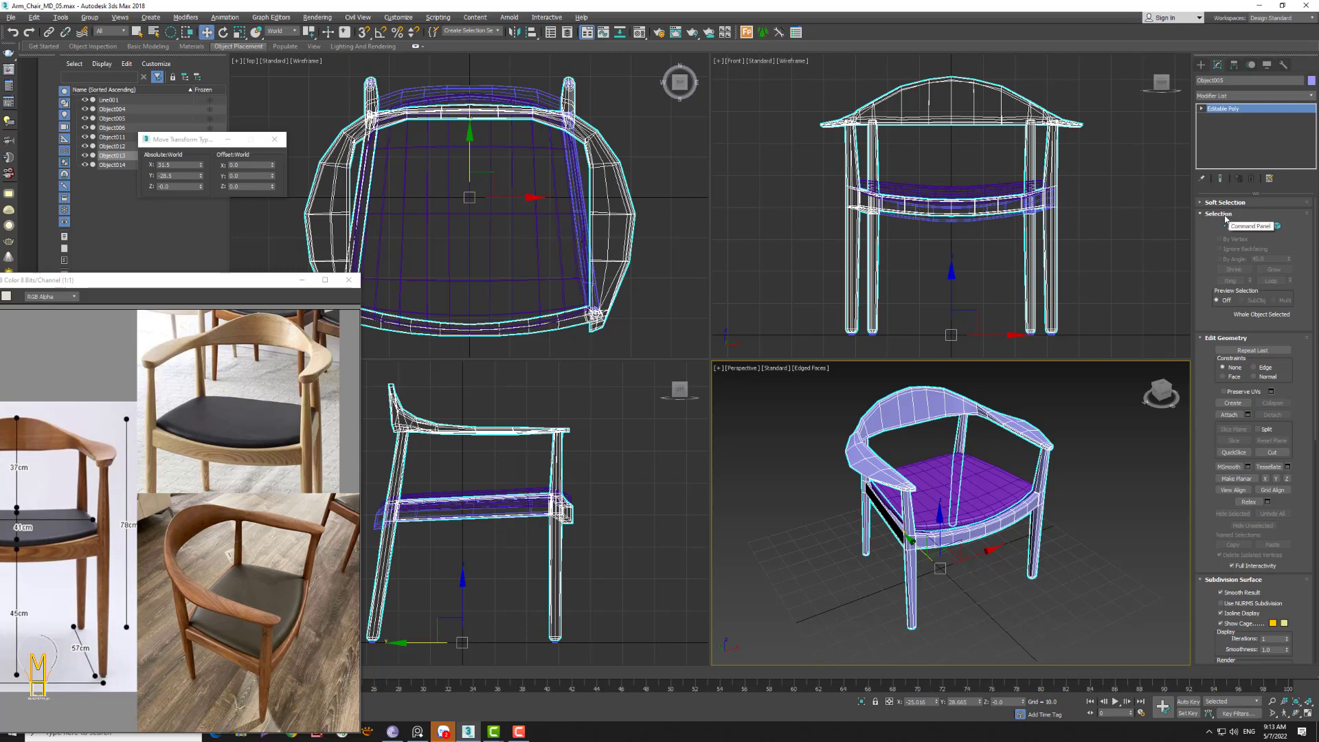
- Add Unwrap UVW to the combined chair and open an enlarged UV editor
left_click(1274, 96)
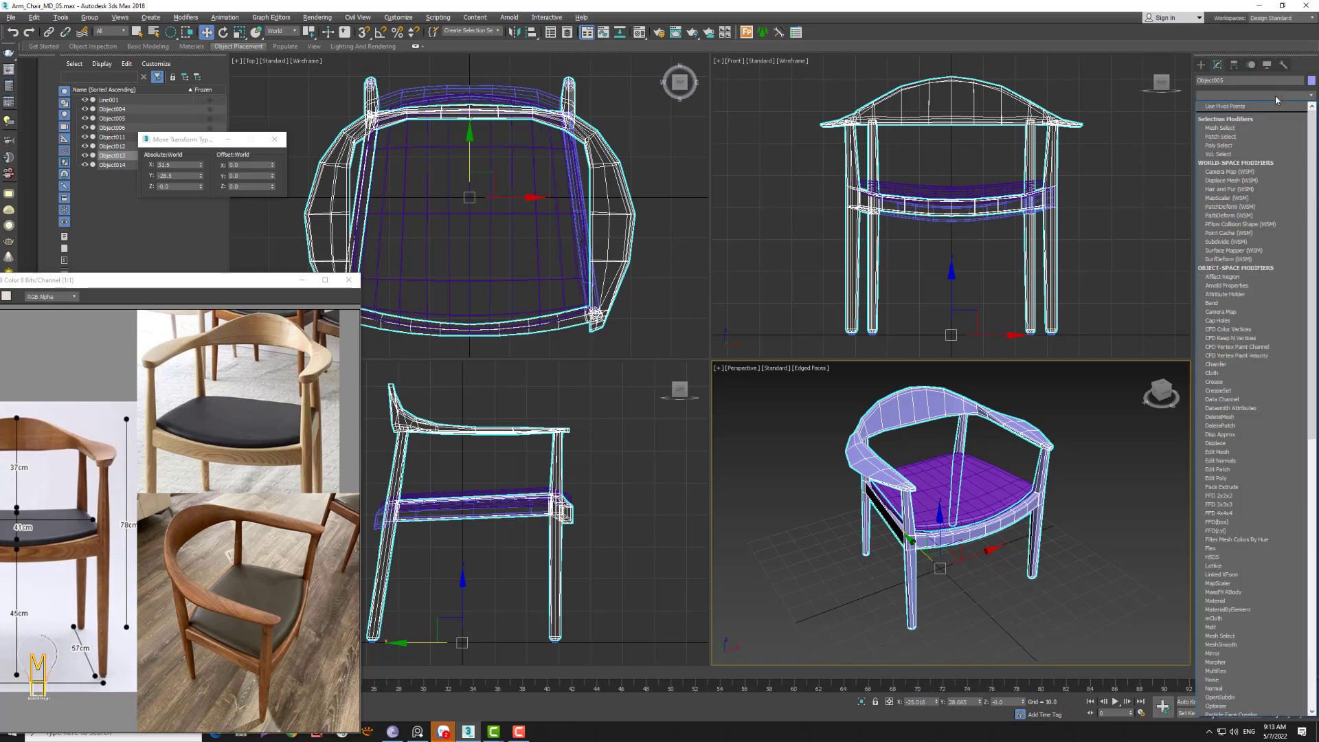
scroll(1275, 234, "down", 10)
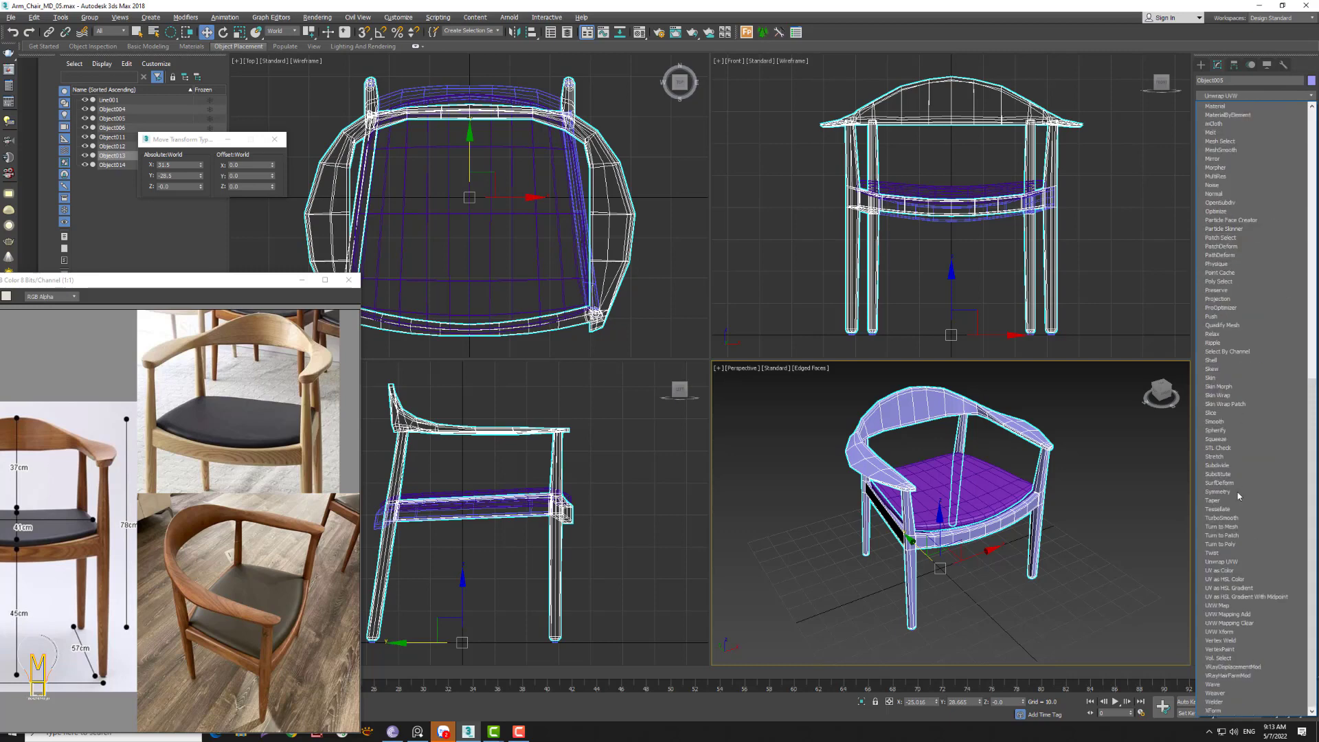
left_click(1239, 563)
left_click(1277, 417)
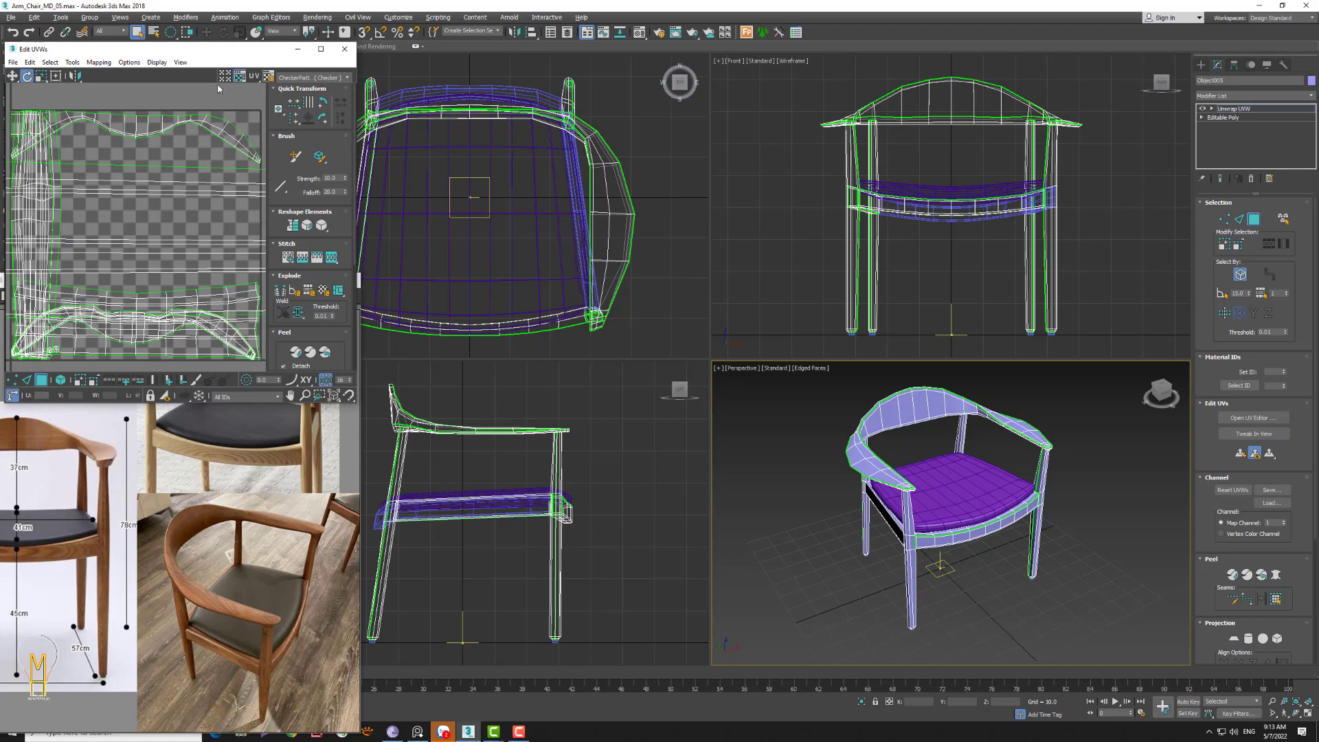
left_click_drag(219, 49, 714, 81)
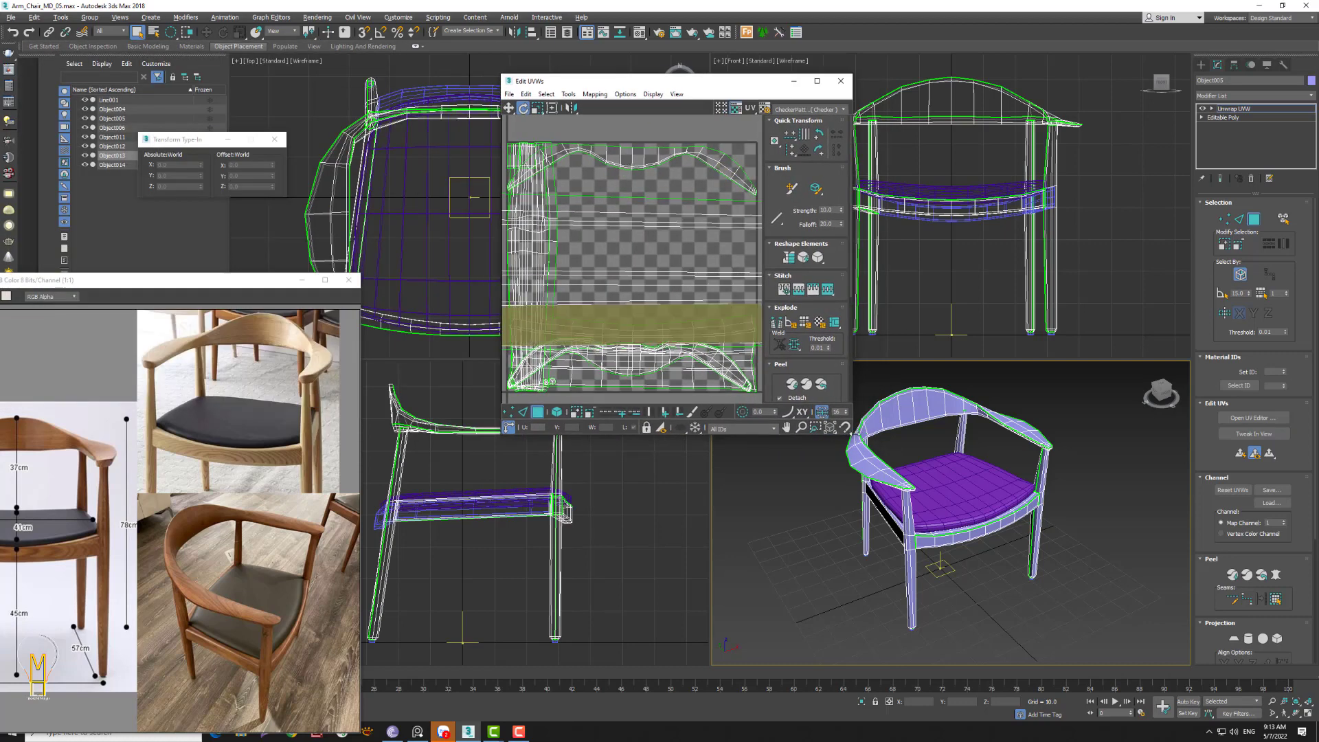
left_click_drag(851, 433, 910, 432)
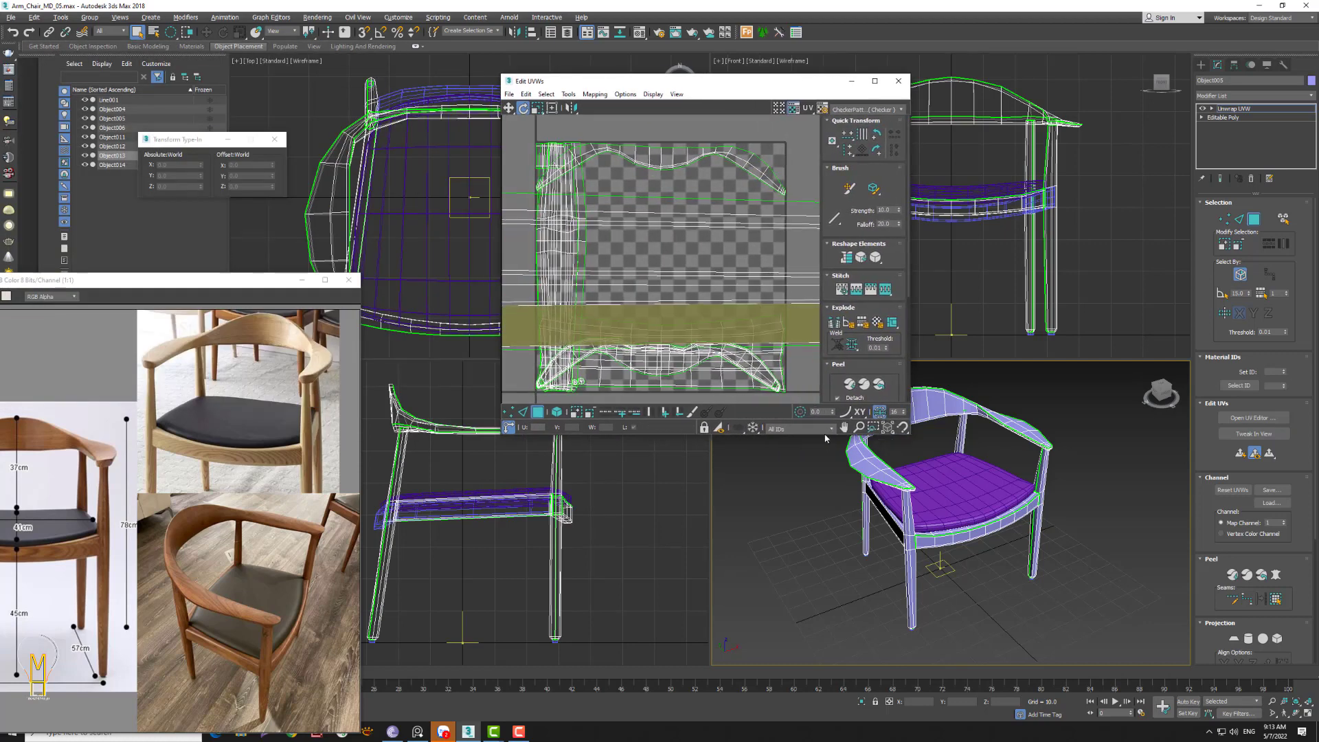
left_click_drag(824, 434, 824, 575)
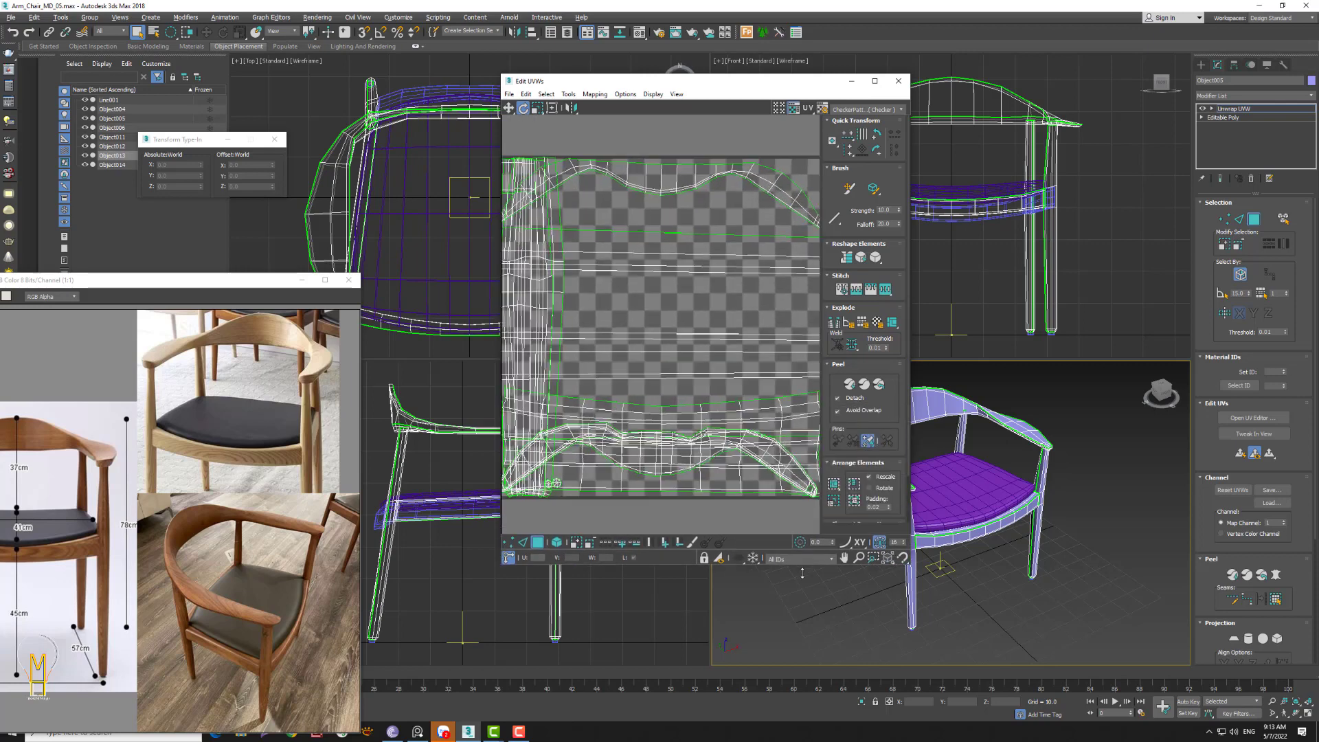
- Pack the chair's UV islands into the square and collapse the stack to Editable Poly
left_click(833, 483)
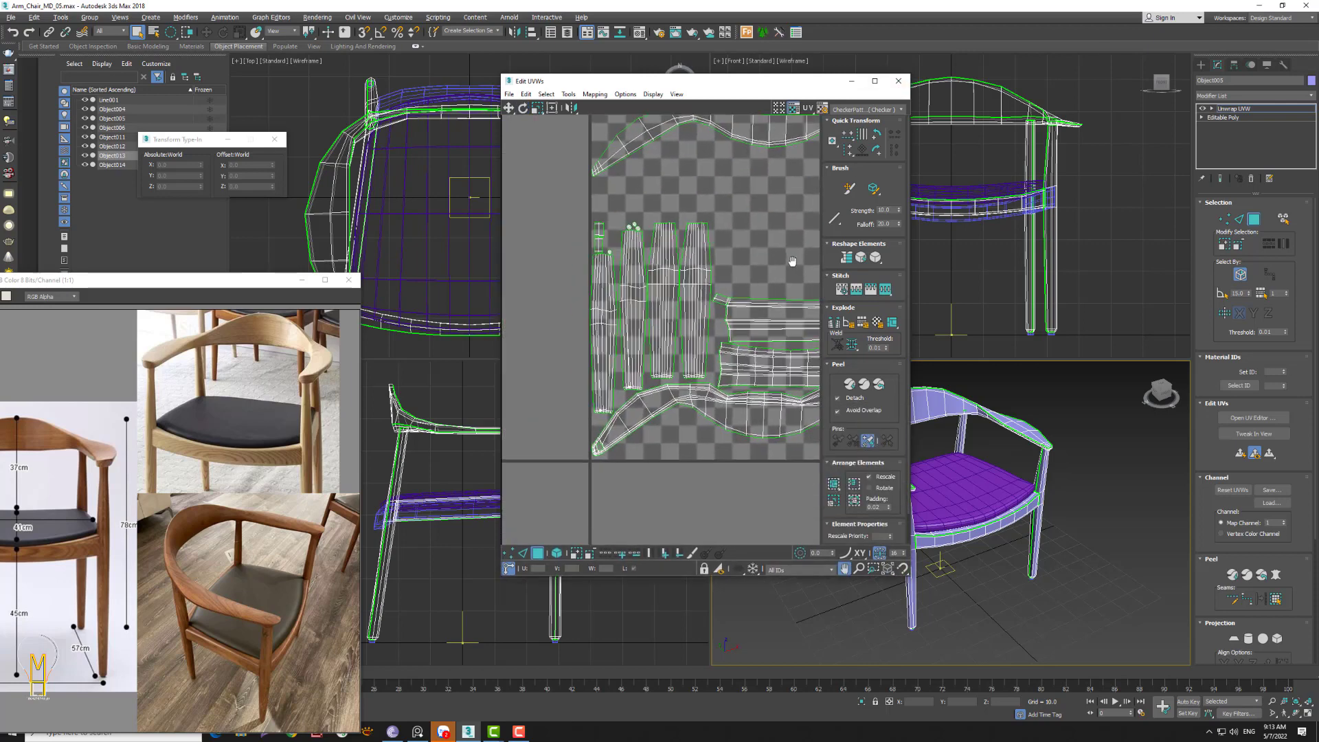
left_click(899, 81)
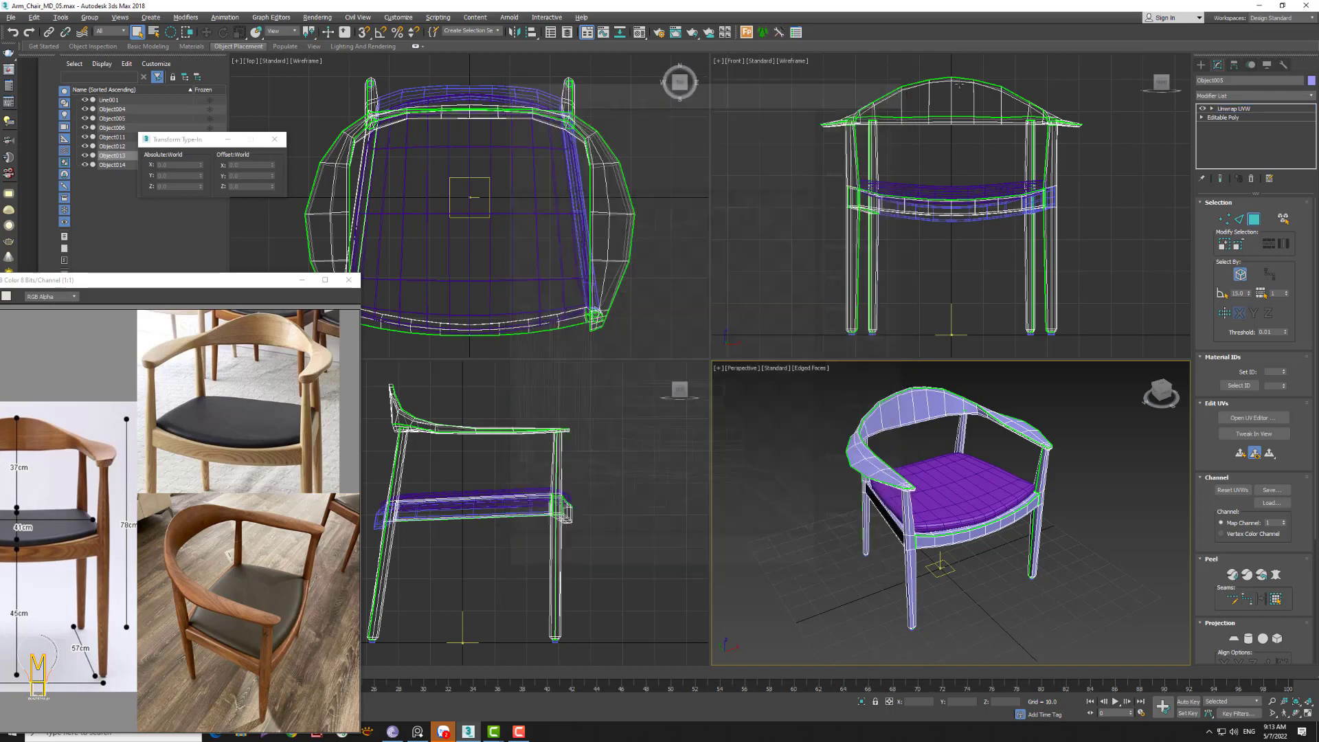
right_click(1234, 108)
left_click(1219, 212)
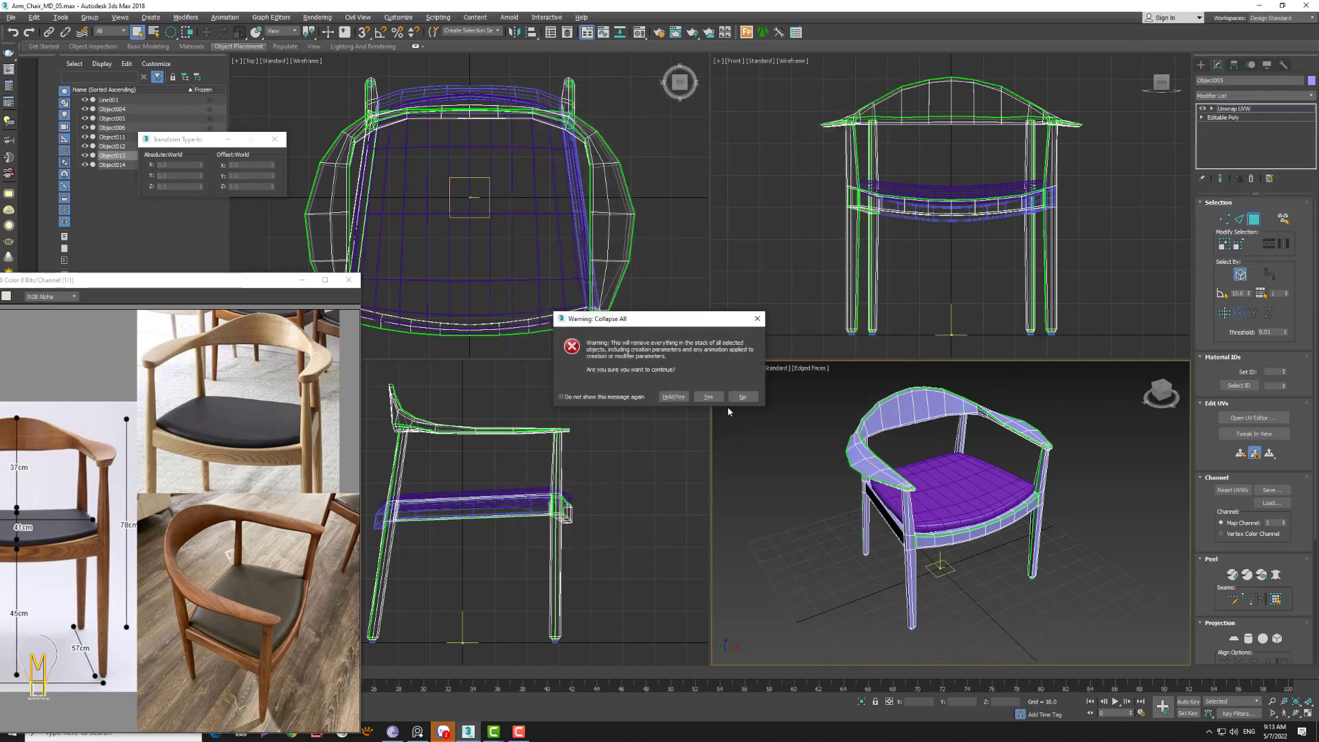
left_click(709, 396)
left_click(1068, 409)
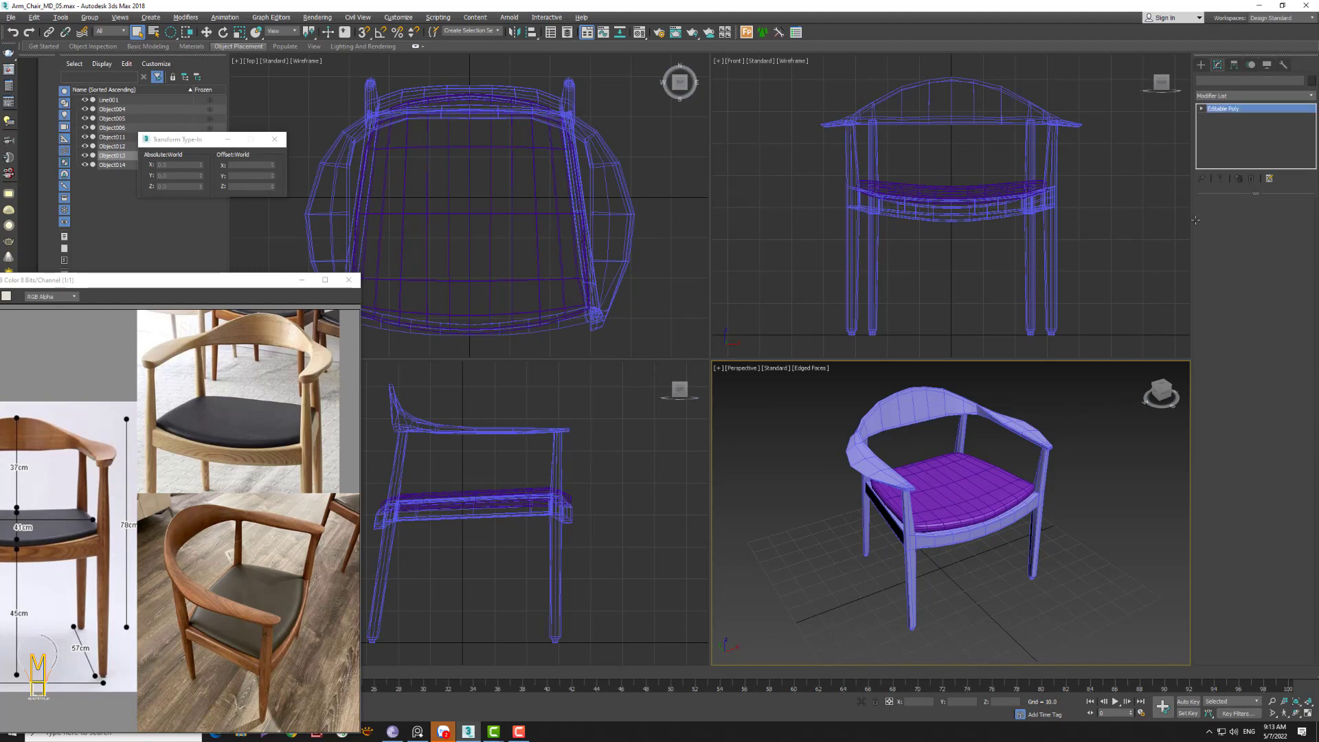
left_click(1024, 430)
left_click(1254, 96)
- Add TurboSmooth to the merged chair and orbit the view to check the smoothed result
key("t")
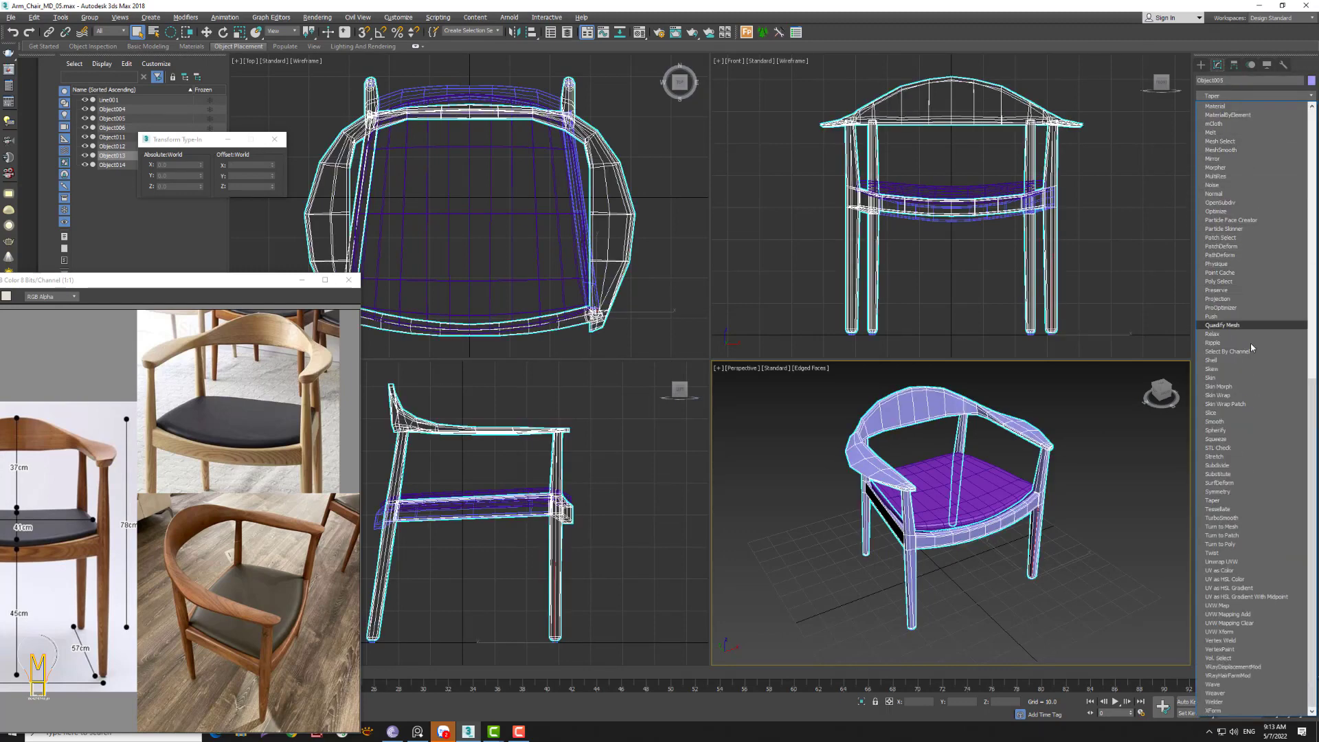
left_click(1241, 518)
mouse_move(1067, 521)
middle_mouse_down("alt")
mouse_move(1089, 497)
mouse_move(982, 537)
middle_mouse_up("alt")
left_click(1089, 497)
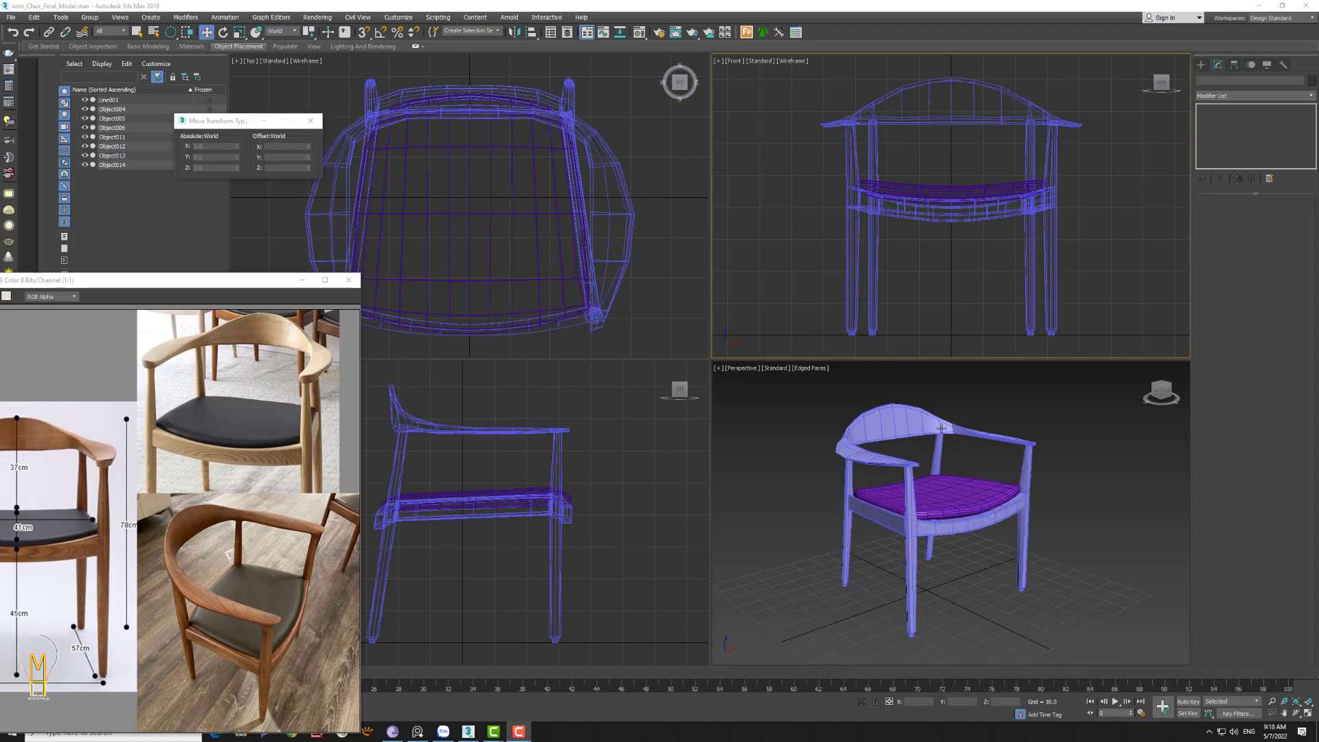
left_click(941, 427)
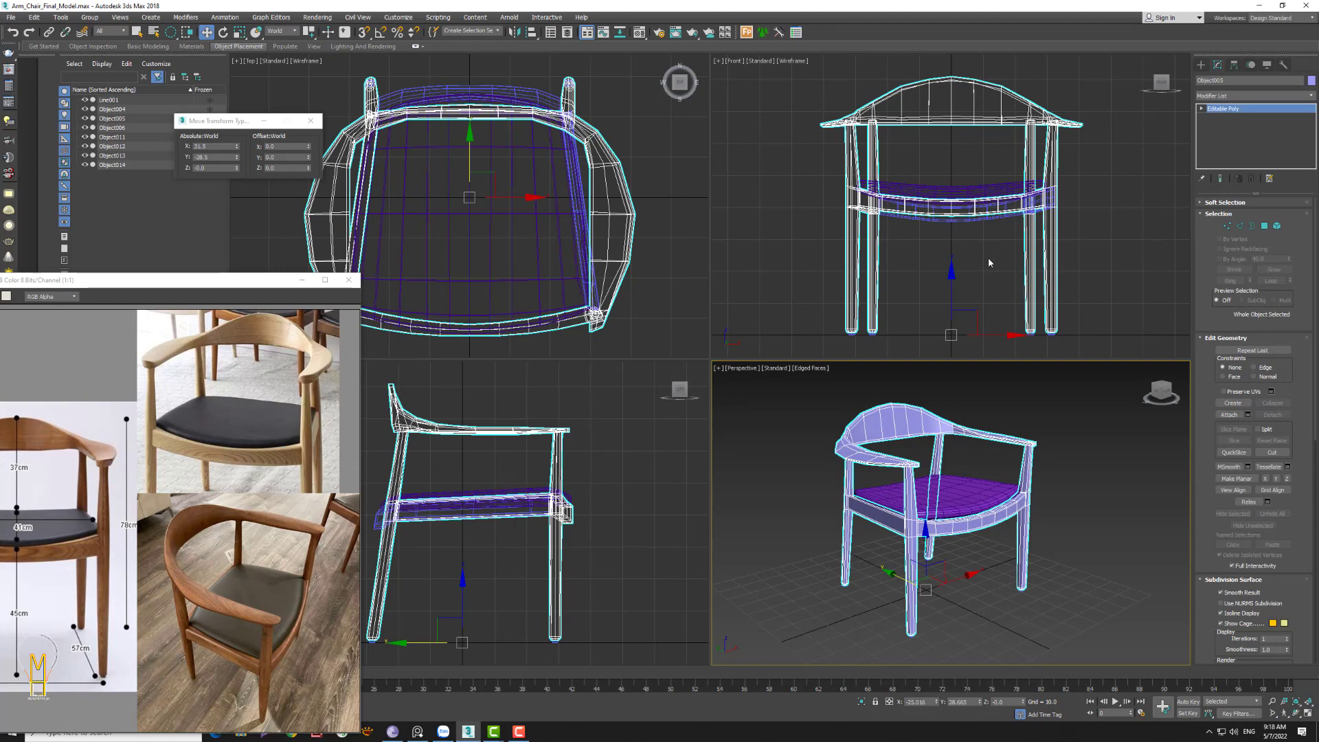
- Make V-Ray Next the active renderer in Render Setup
left_click(659, 33)
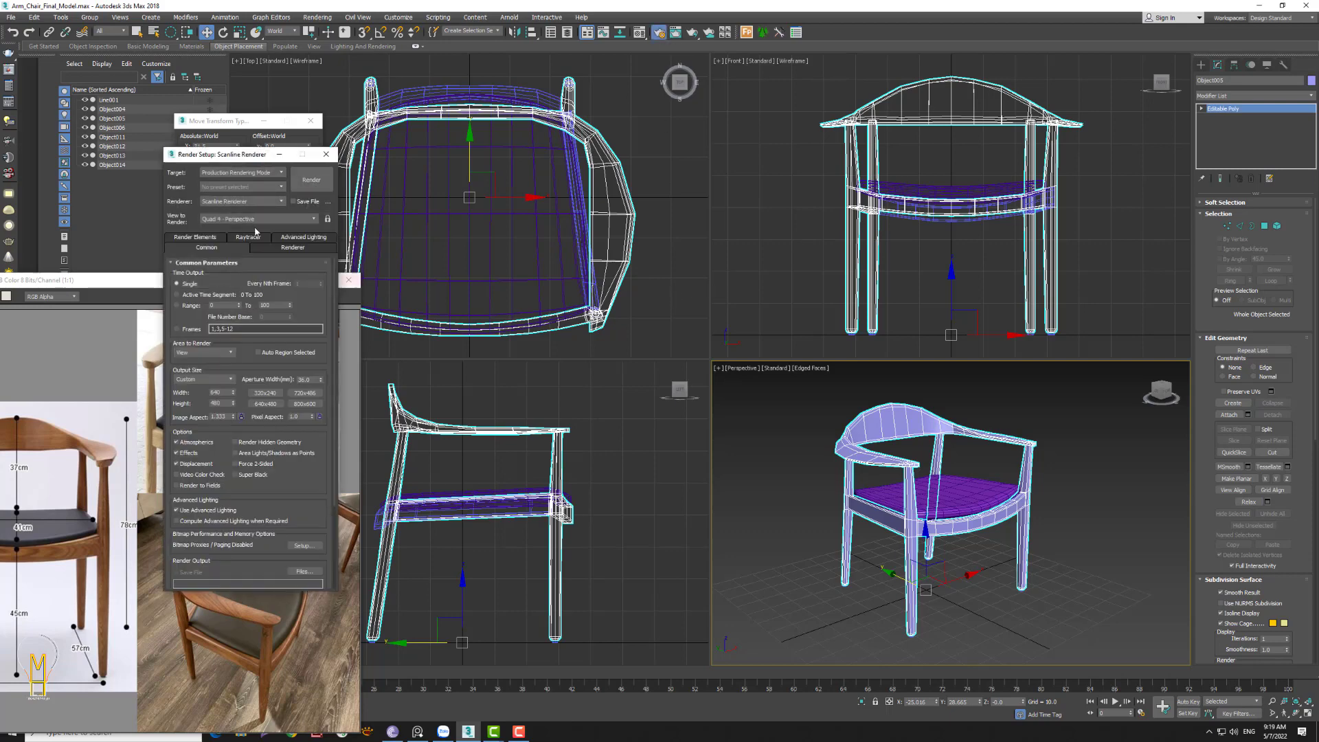
left_click(252, 202)
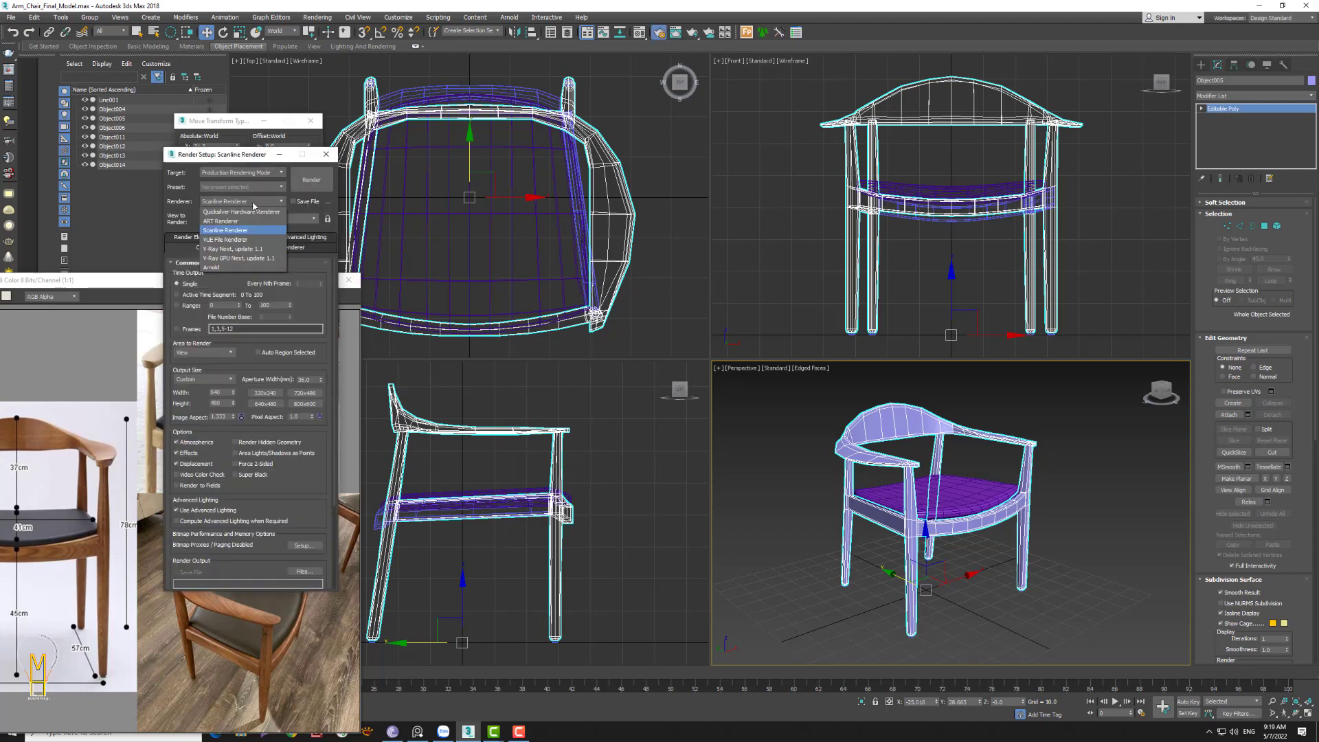
left_click(237, 250)
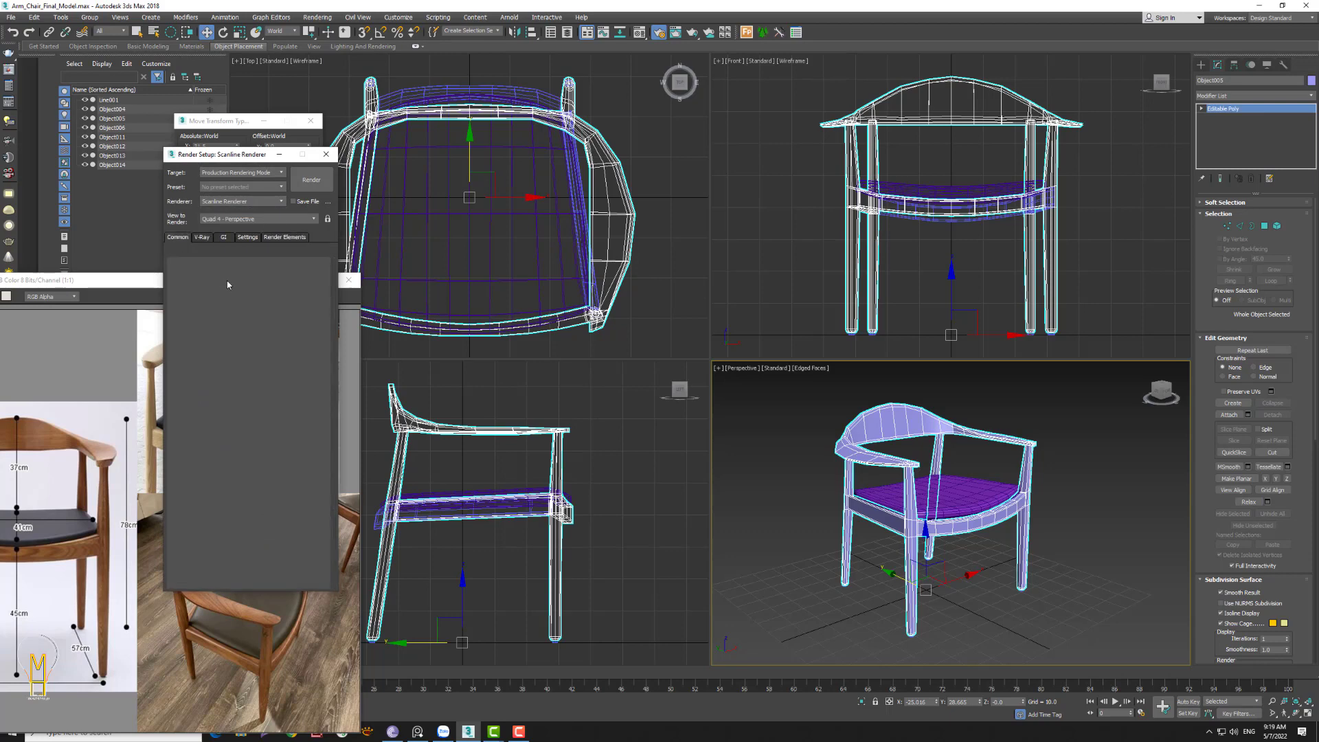
- Lock rendering to the Perspective view with HDTV (video) 1280×720 output size
left_click_drag(248, 157, 466, 125)
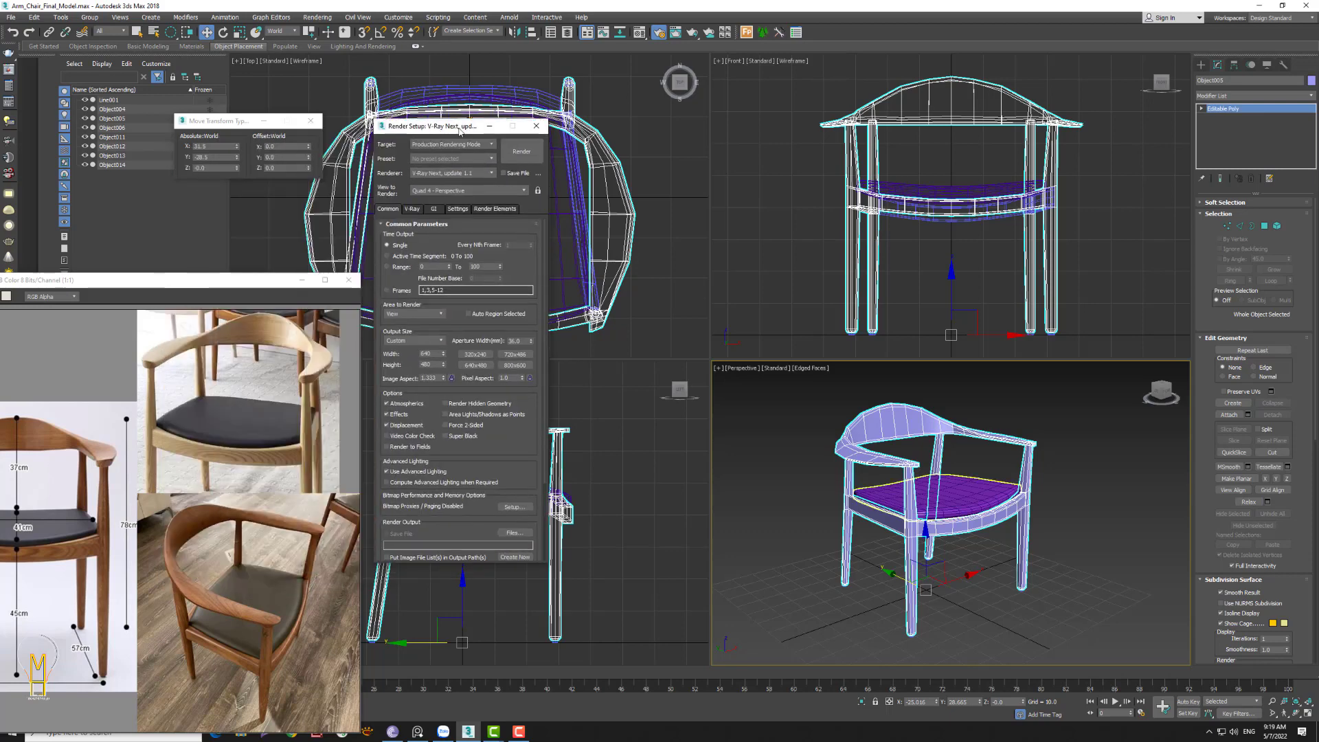
left_click(546, 186)
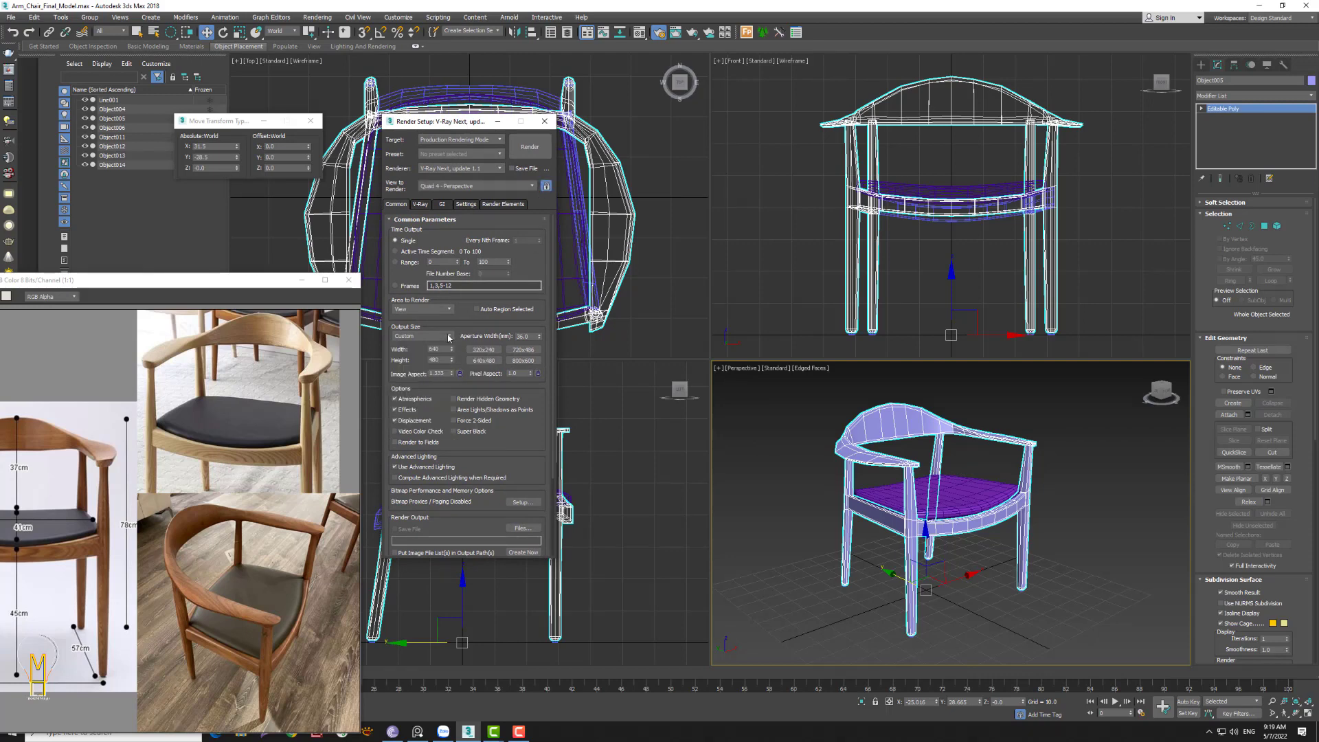
left_click(449, 336)
left_click(430, 465)
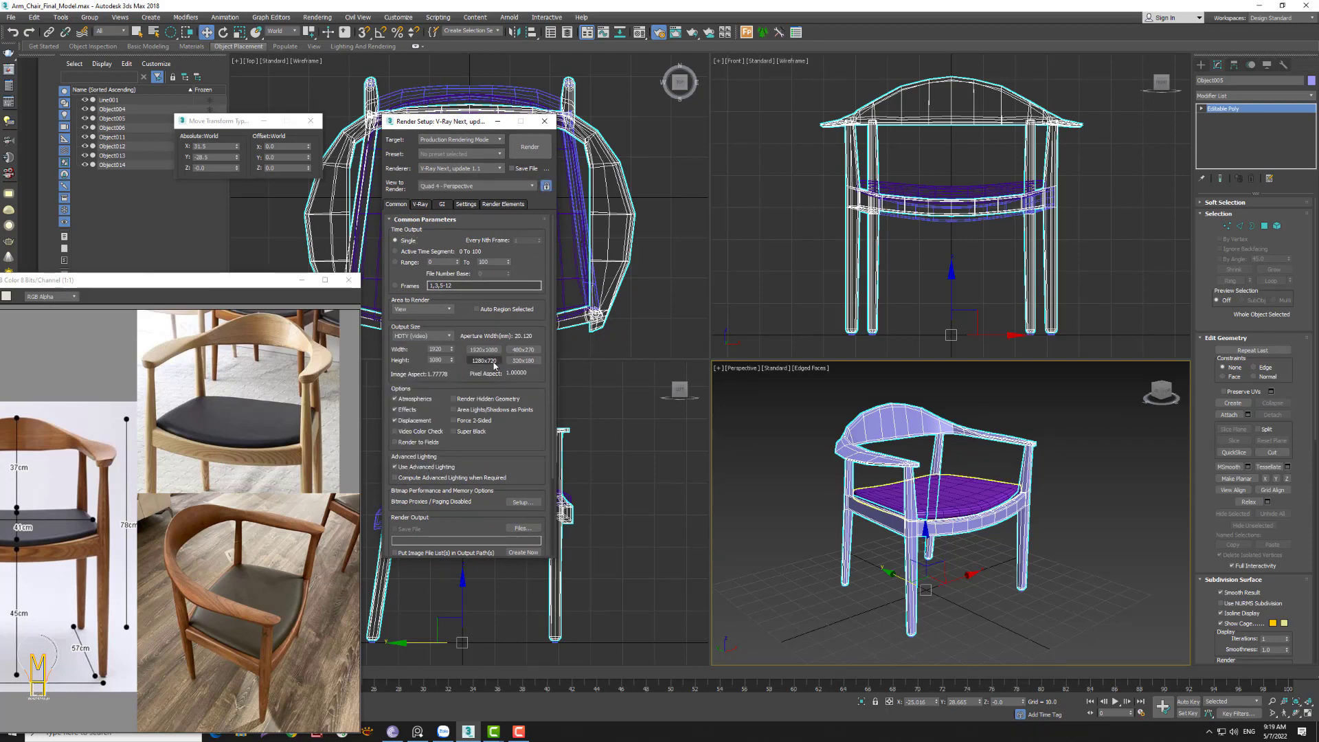
left_click(442, 204)
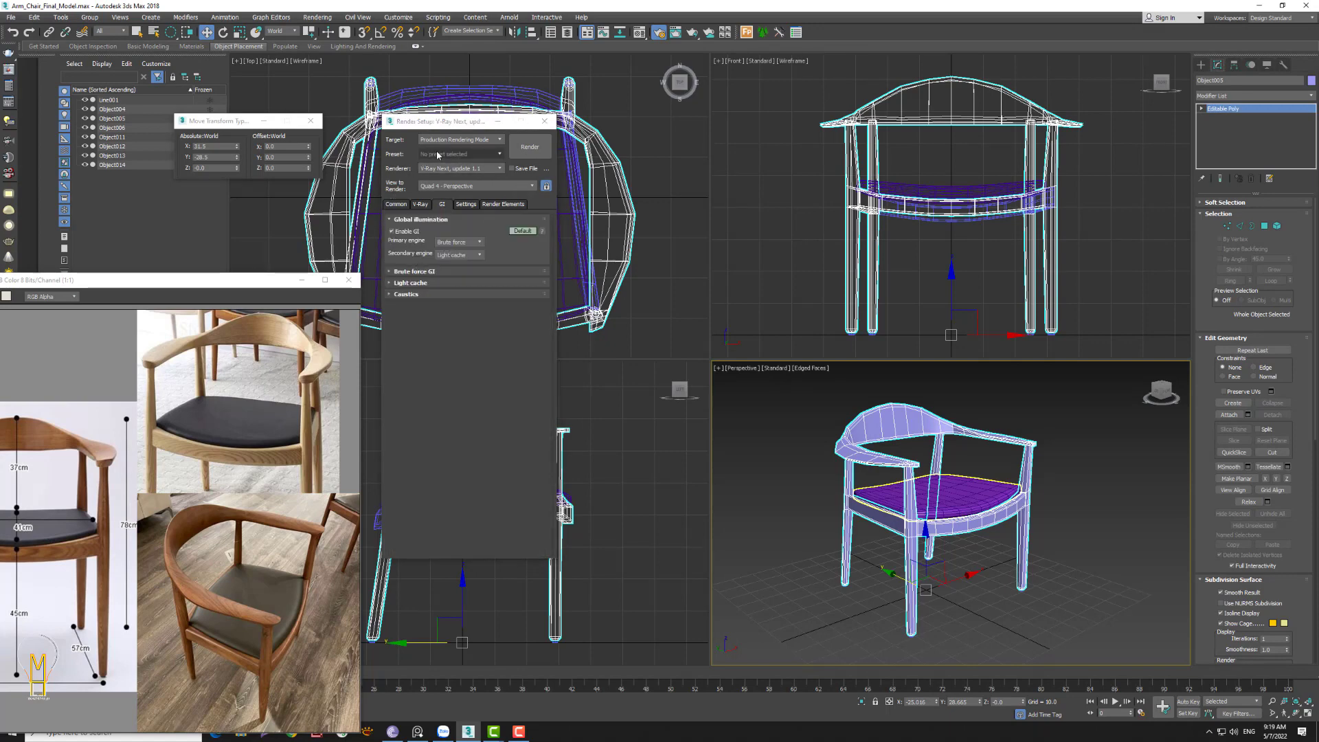
left_click(395, 204)
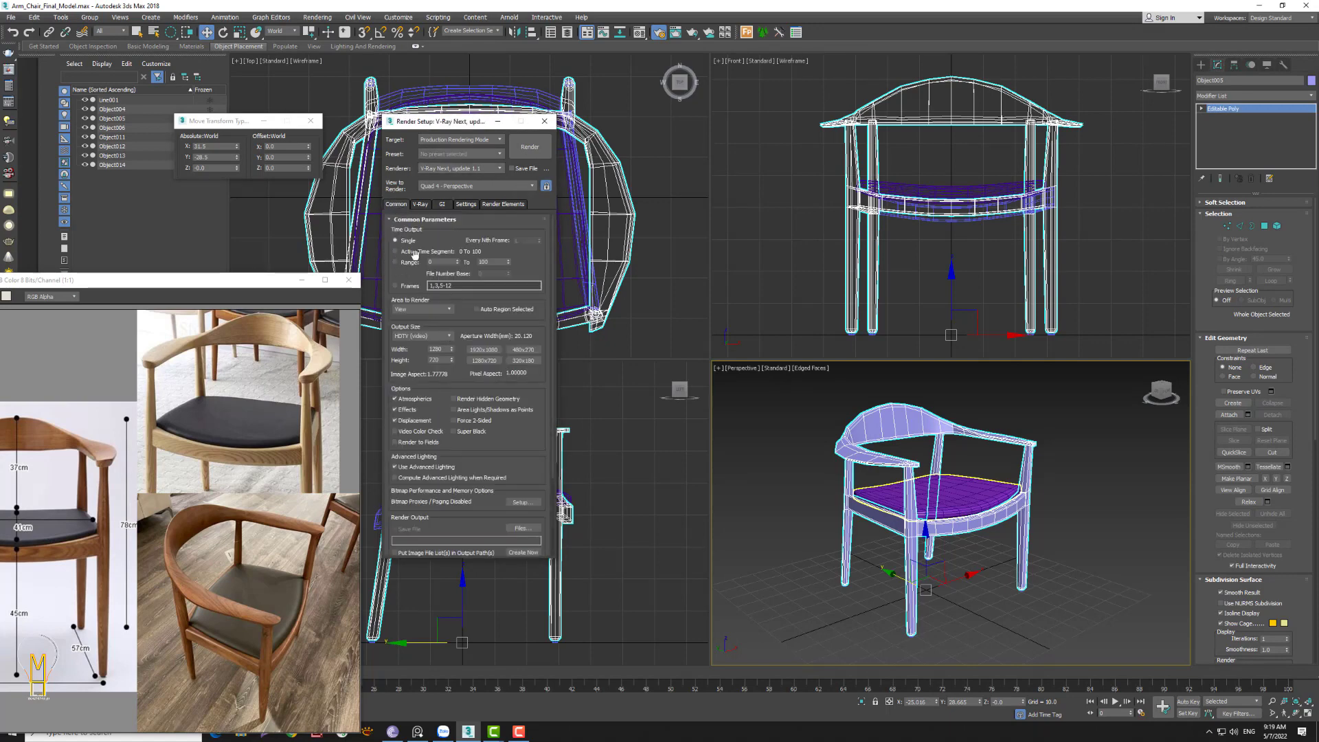
left_click(546, 124)
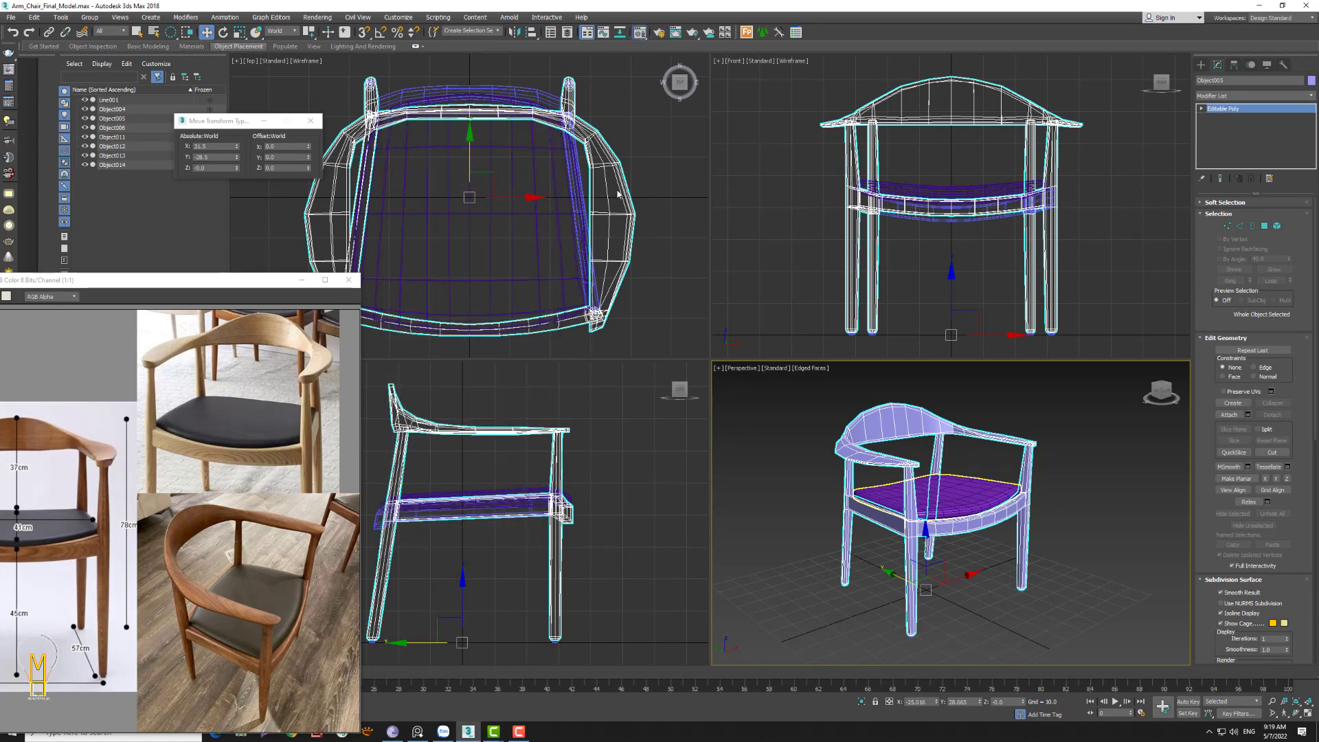
- Rename the first material slot 'Body' and change it from Standard to VRayMtl
key("m")
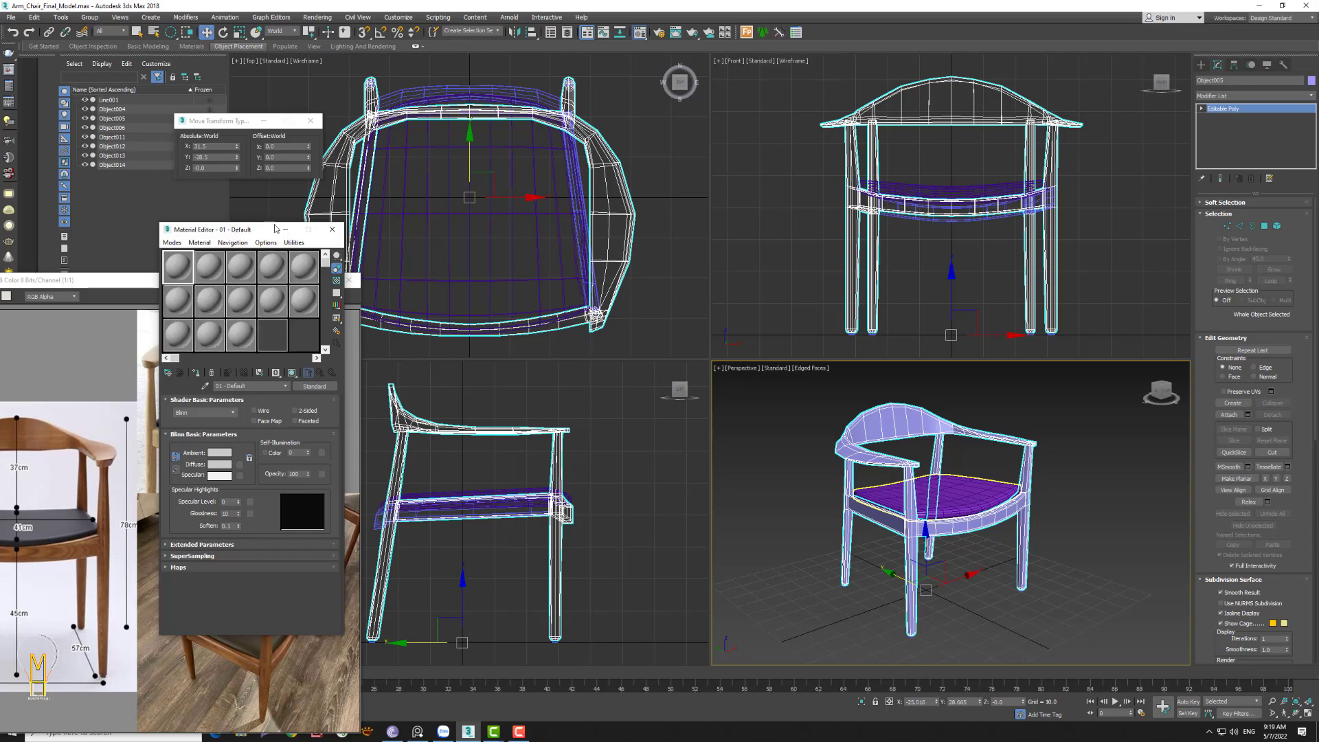
mouse_move(231, 230)
left_mouse_down()
mouse_move(557, 180)
mouse_move(408, 186)
left_mouse_up()
left_click(302, 279)
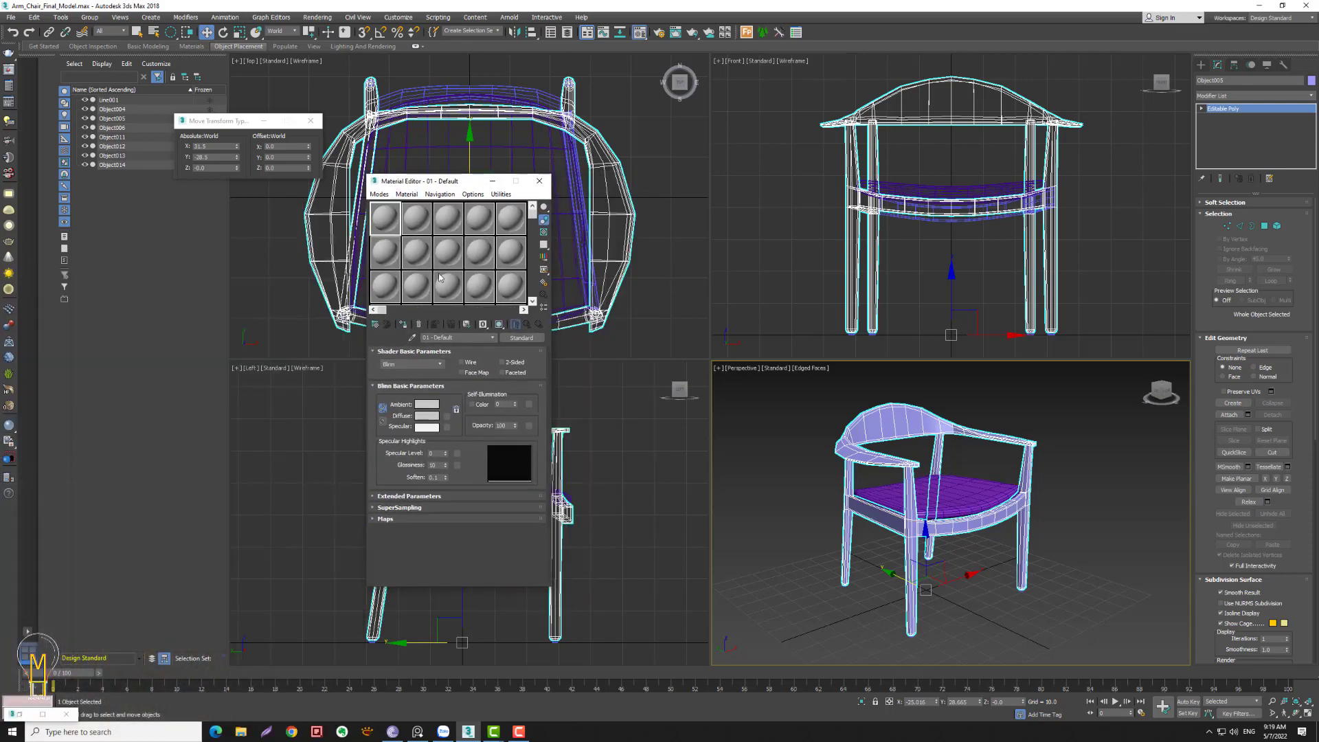
left_click(508, 341)
type("Body")
left_click(531, 337)
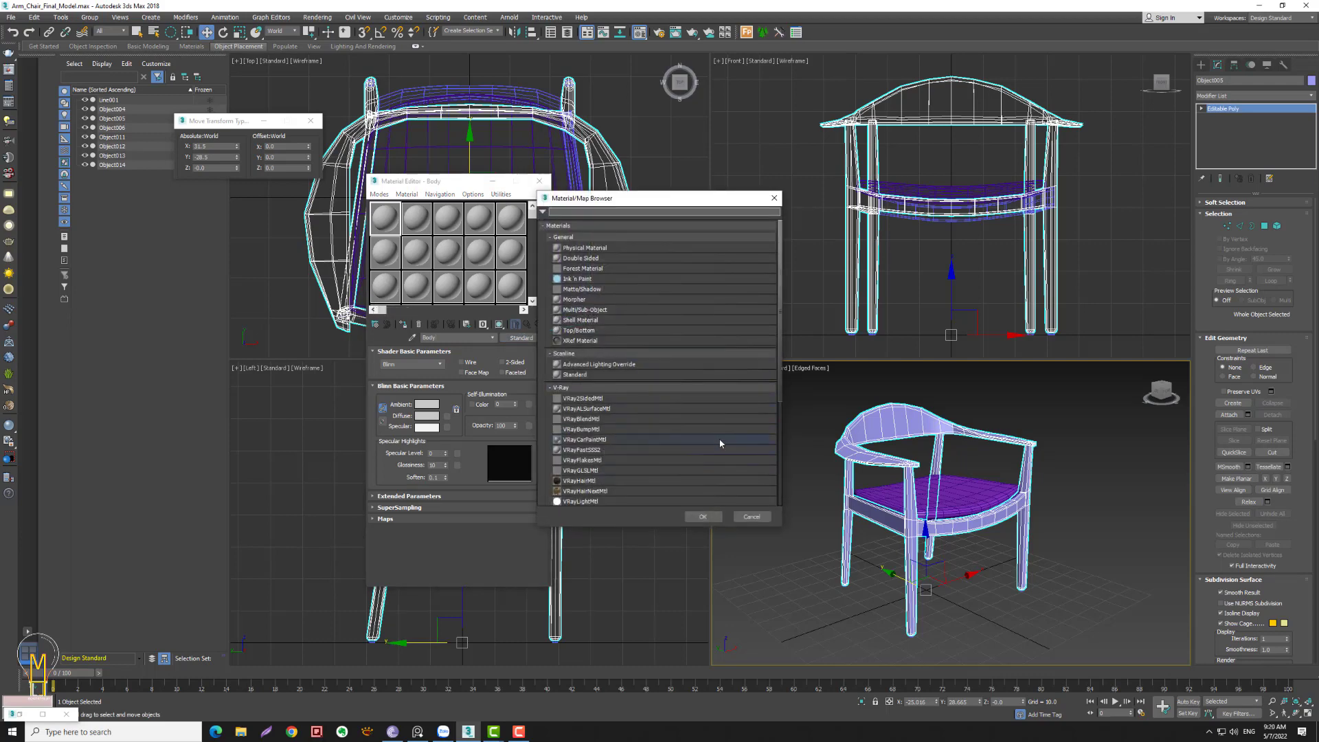
scroll(779, 386, "down", 3)
left_click(576, 464)
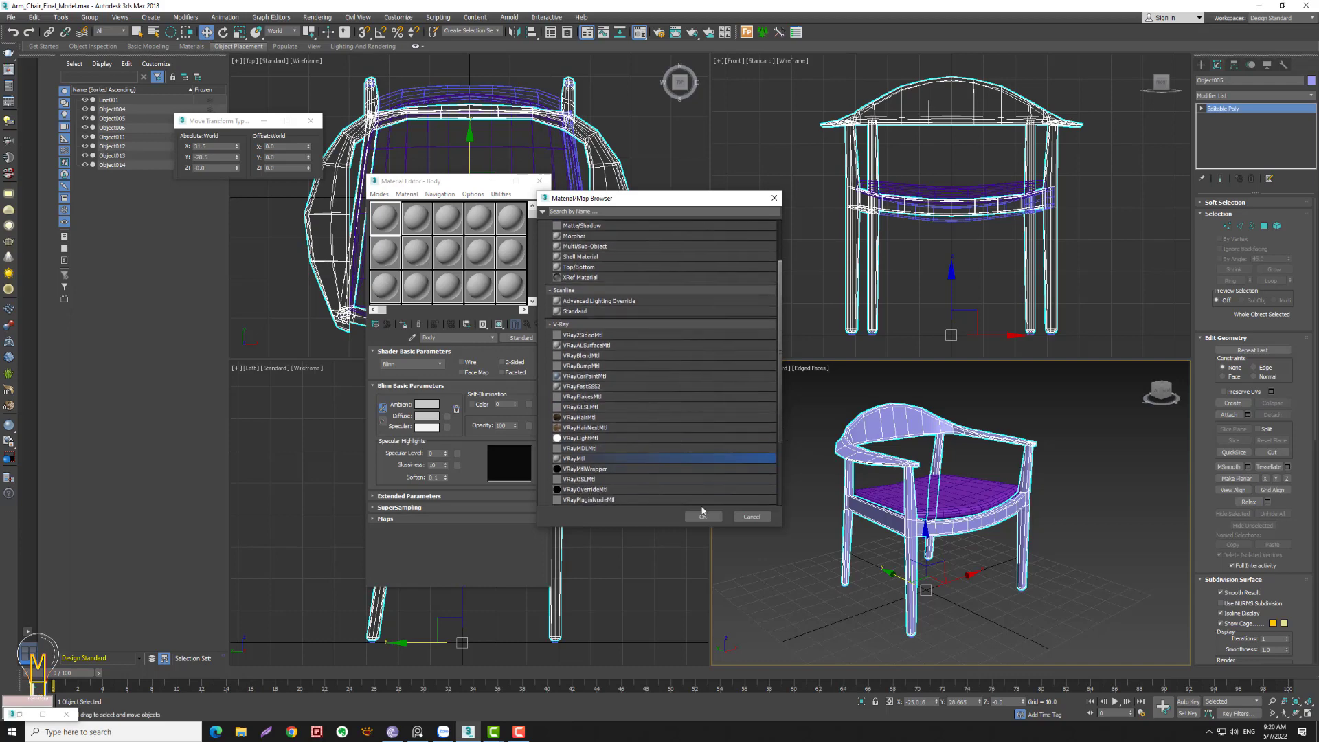
left_click(701, 517)
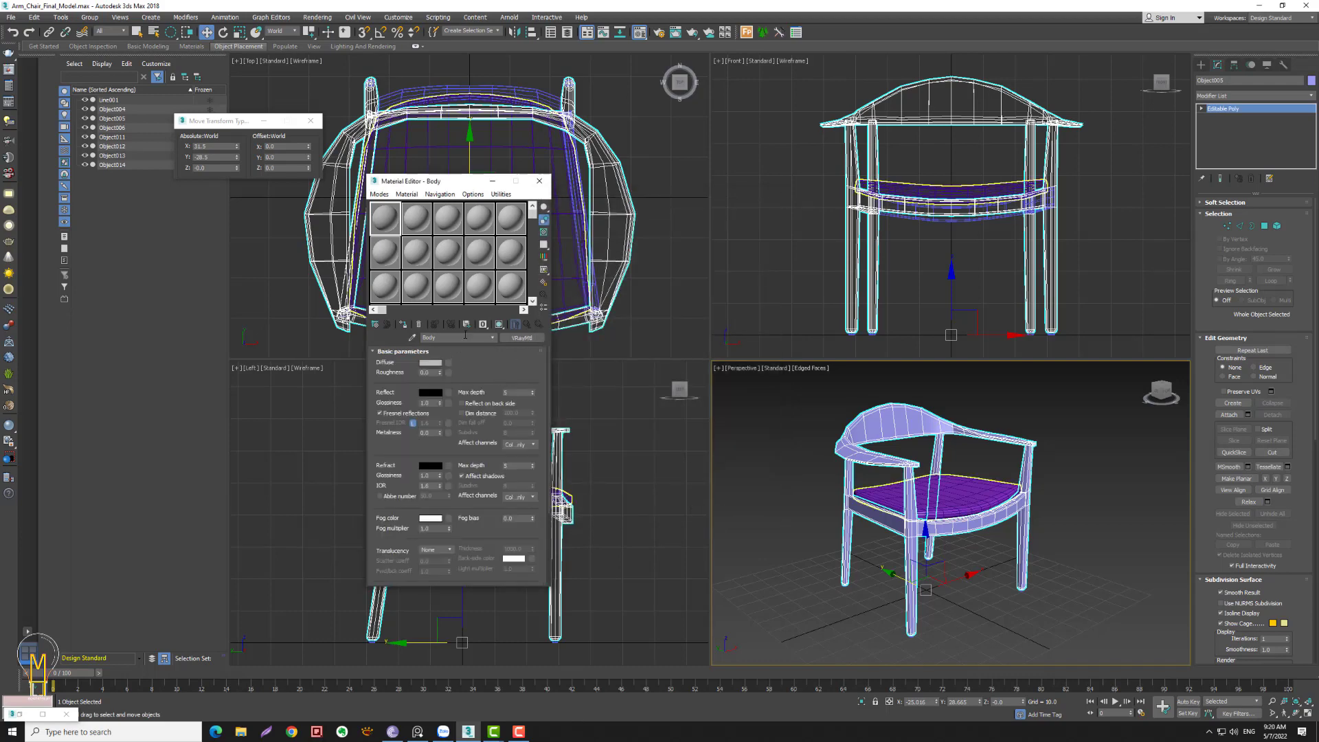
- Give Body a dark orange diffuse colour and assign it to the armchair frame
left_click(430, 363)
left_click(215, 75)
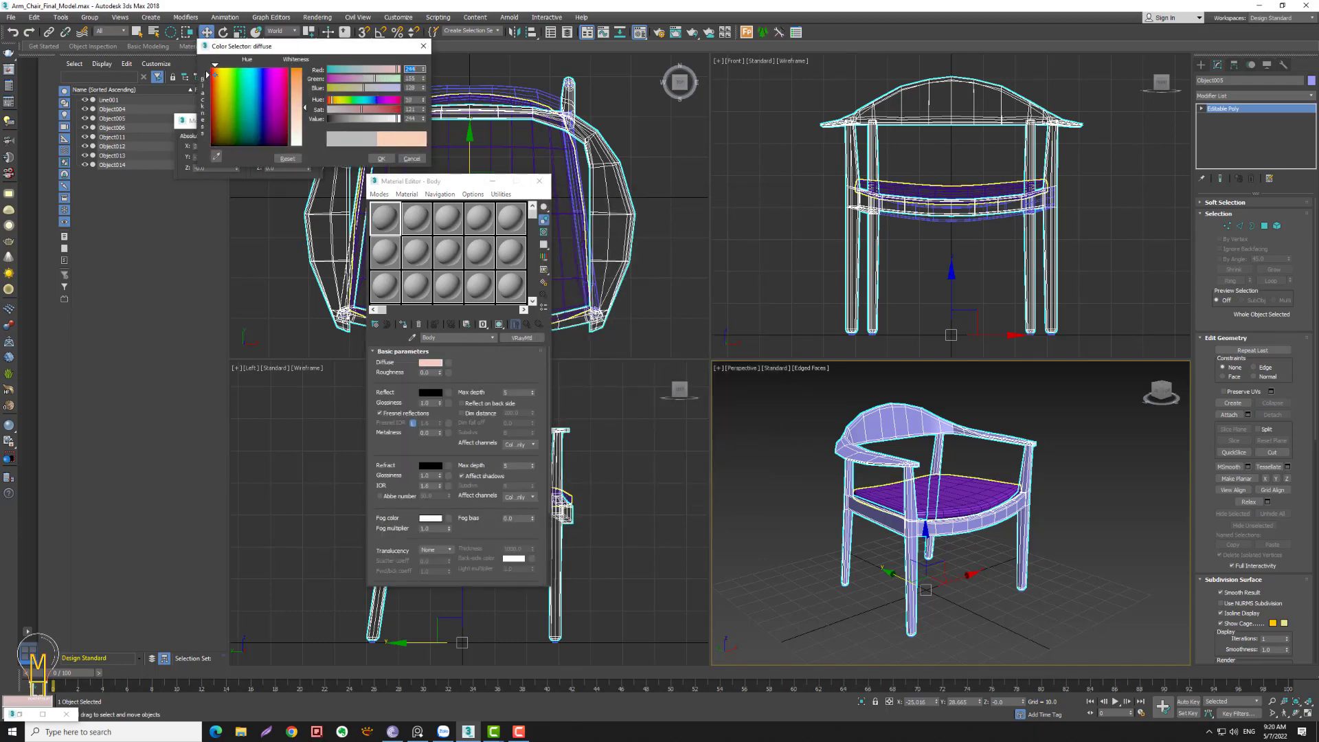
mouse_move(305, 72)
left_mouse_down()
mouse_move(304, 103)
mouse_move(304, 69)
left_mouse_up()
left_click_drag(214, 75, 215, 119)
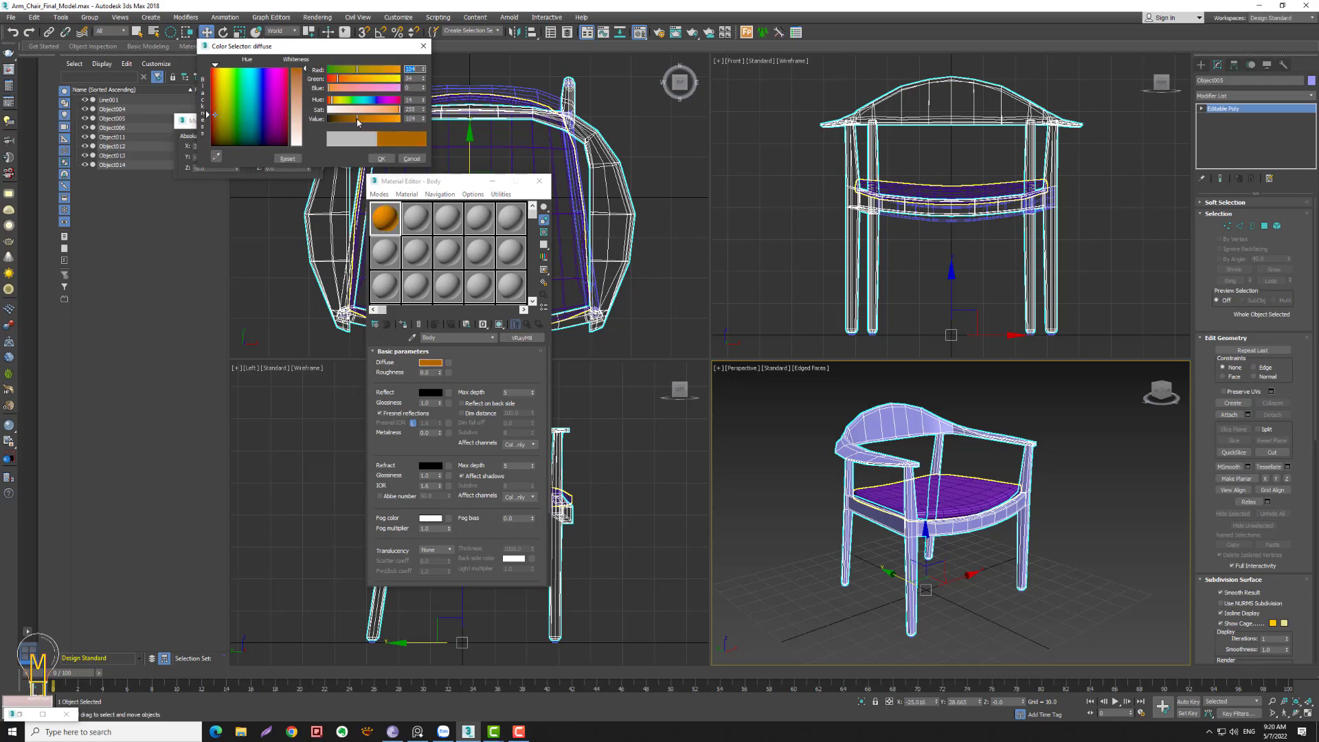
left_click(381, 159)
left_click(403, 324)
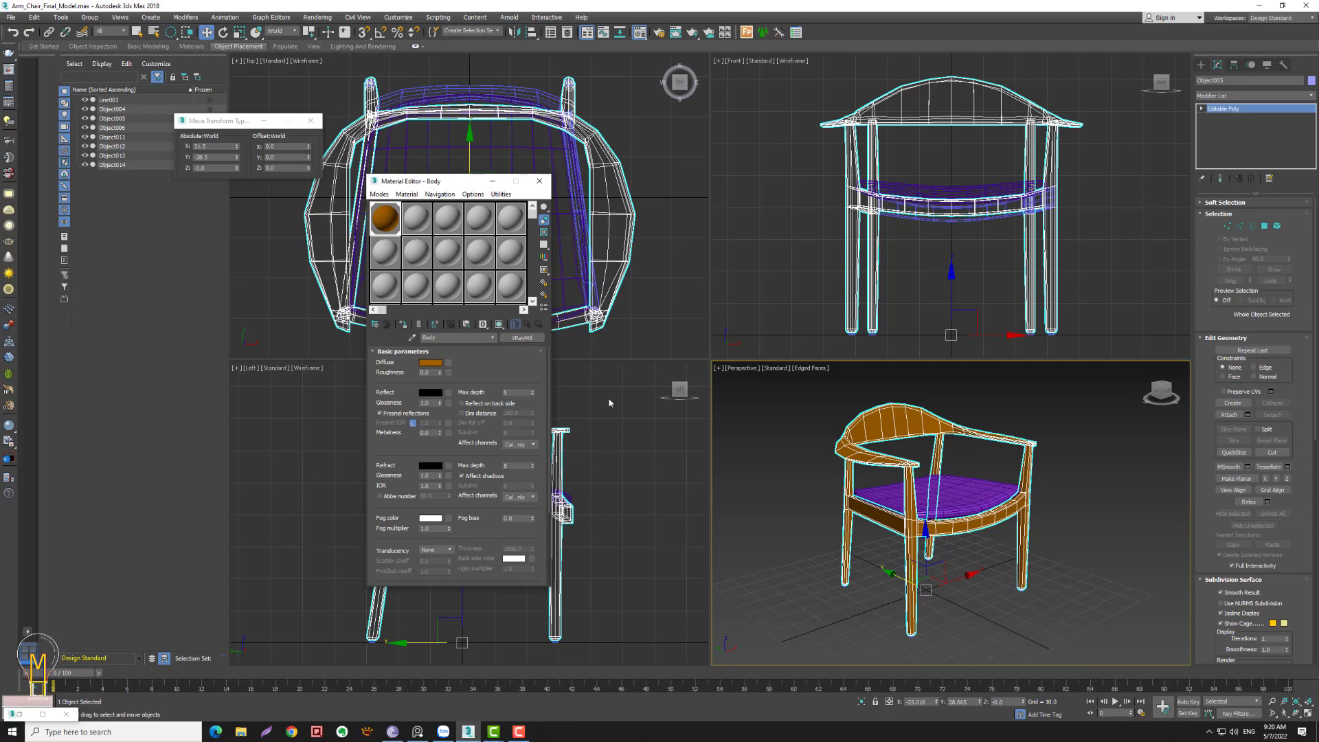
left_click(414, 221)
- Copy Body into a second slot named 'Leg' with a very dark grey diffuse
left_click(457, 338)
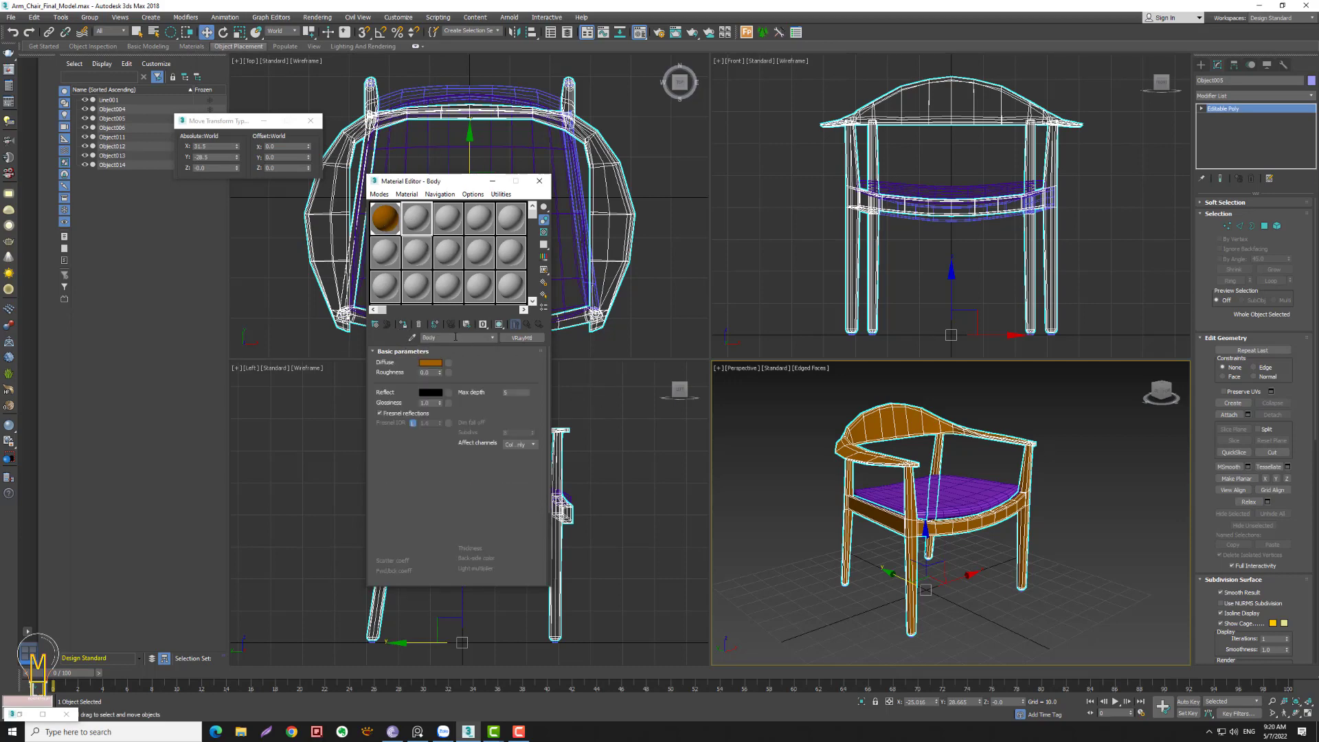
type("Leg")
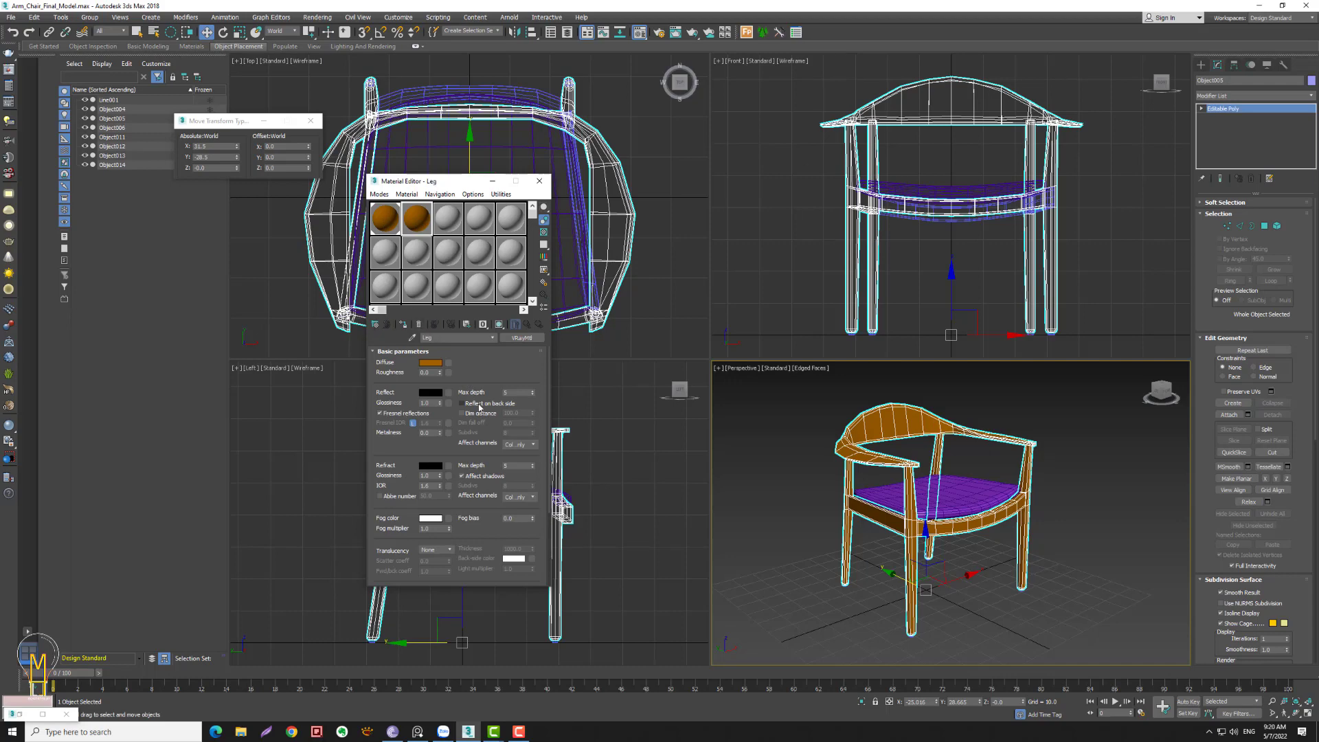
left_click(430, 363)
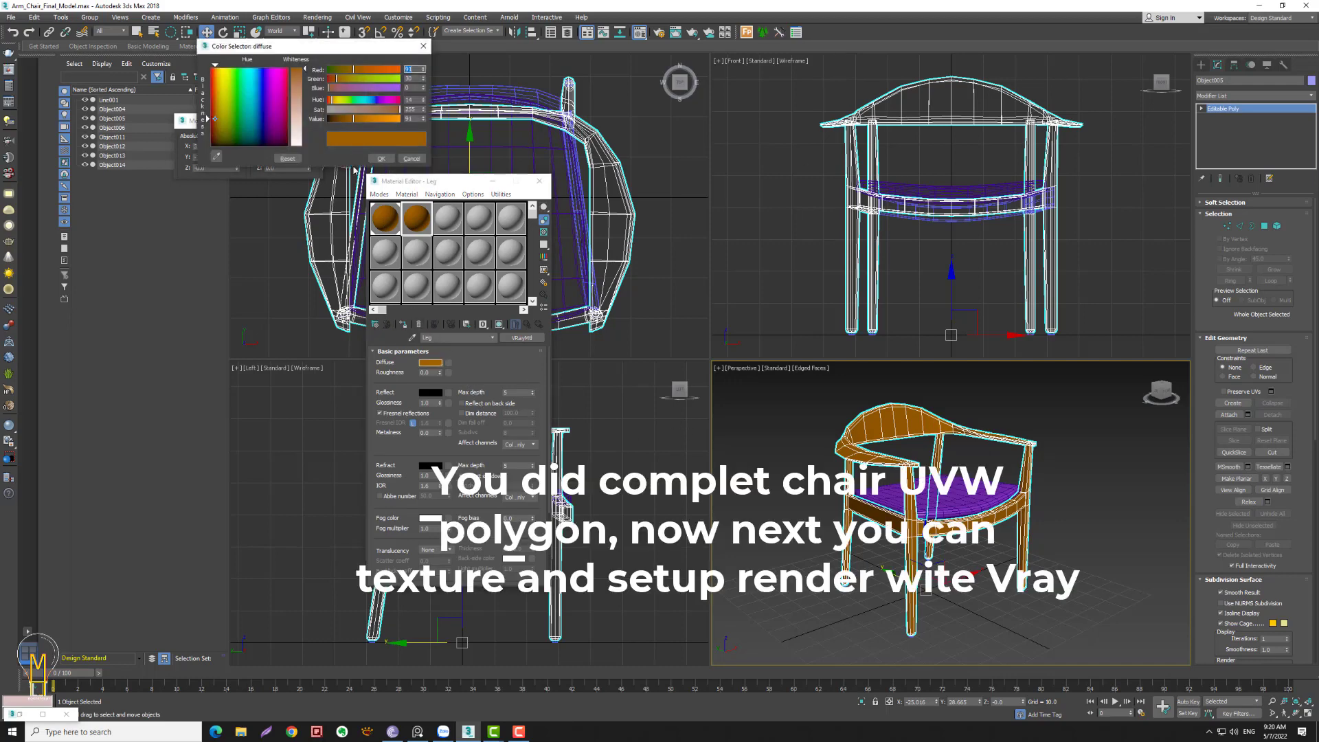
left_click_drag(240, 119, 356, 152)
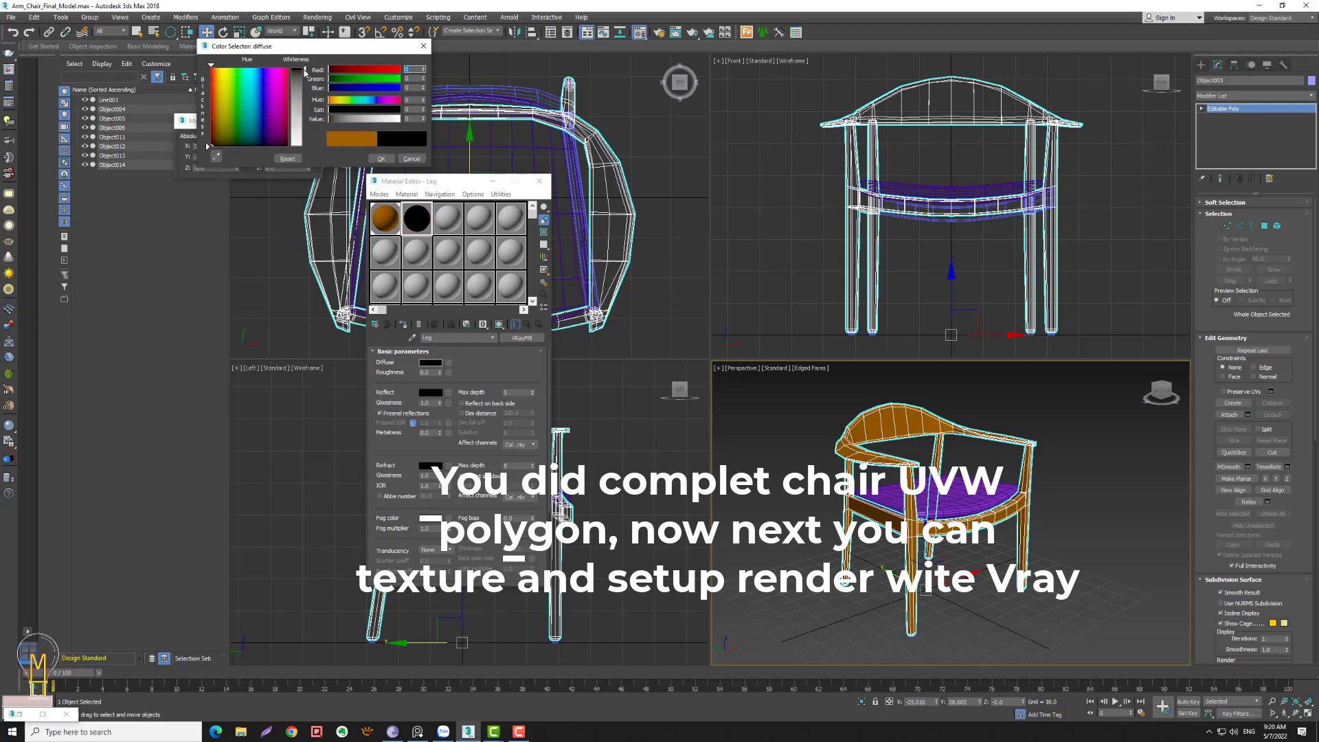
left_click_drag(305, 70, 305, 69)
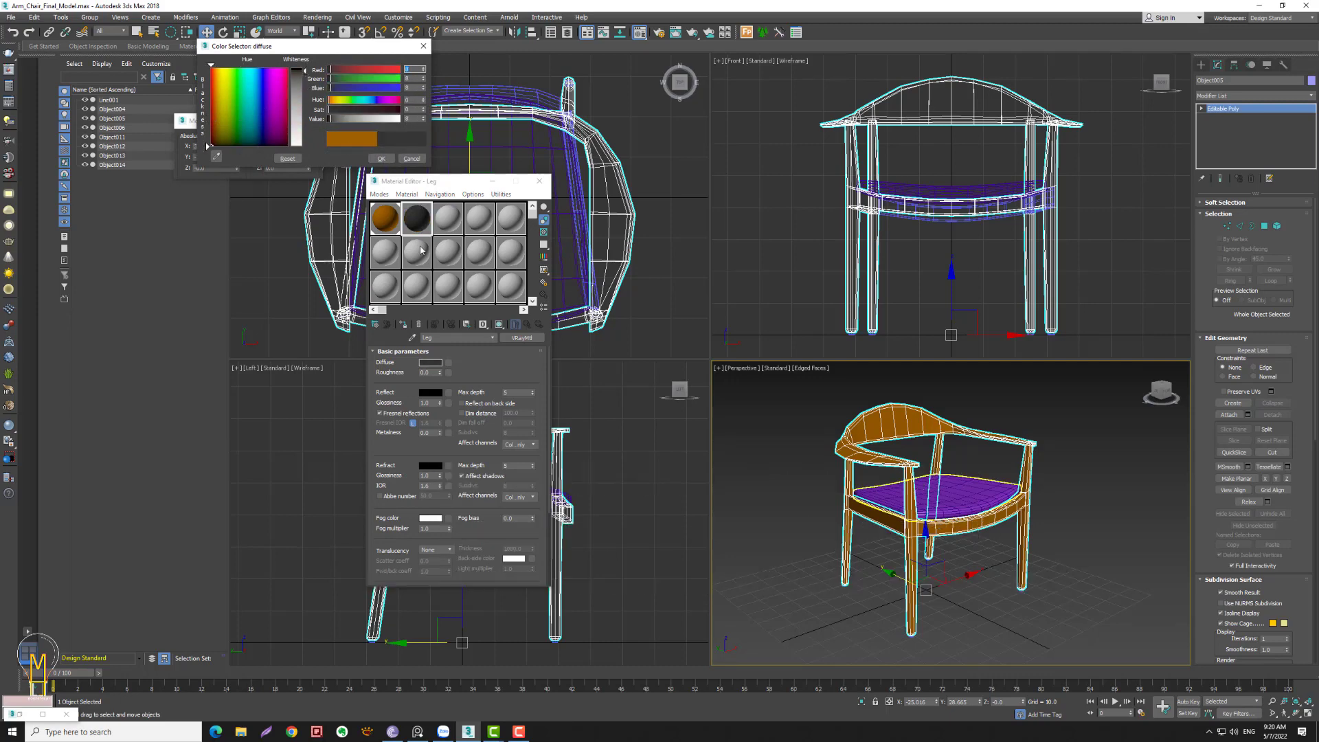
left_click(381, 159)
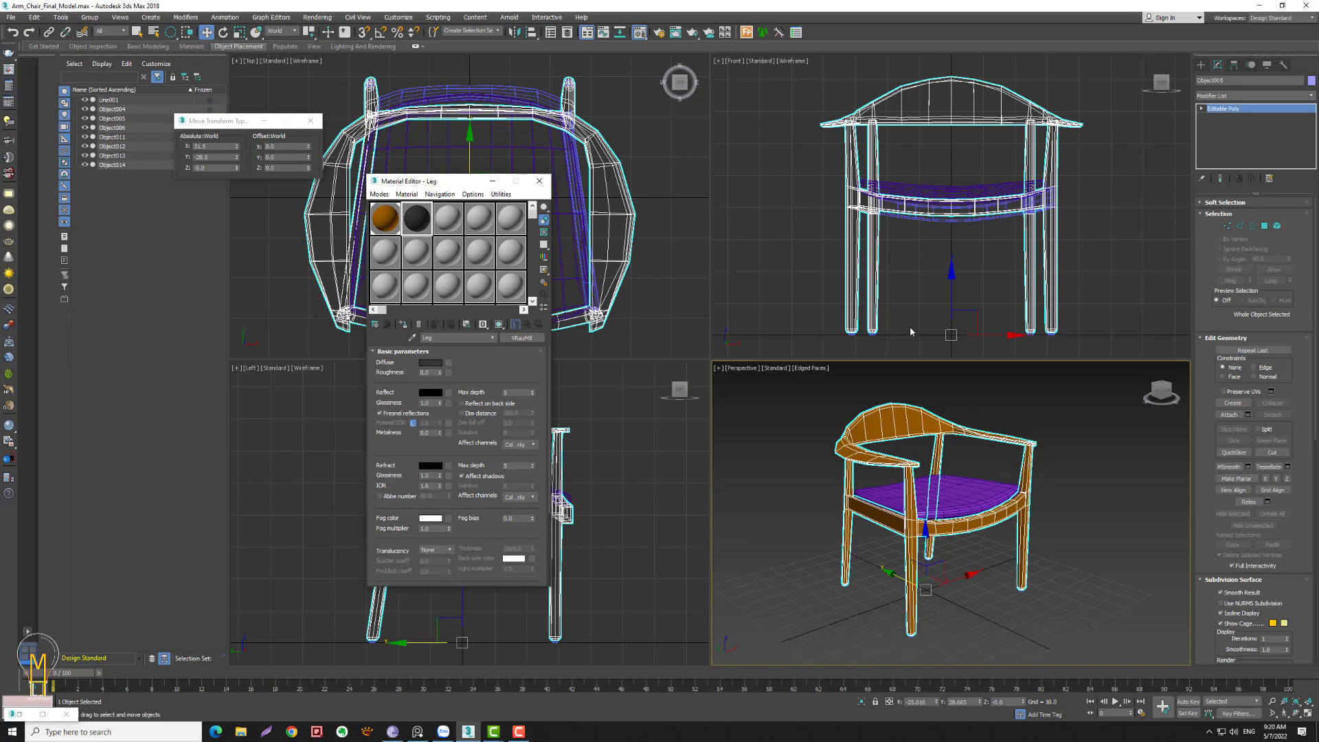
- Attach the small foot pieces under the legs into one object
scroll(909, 331, "up", 3)
scroll(893, 323, "up", 2)
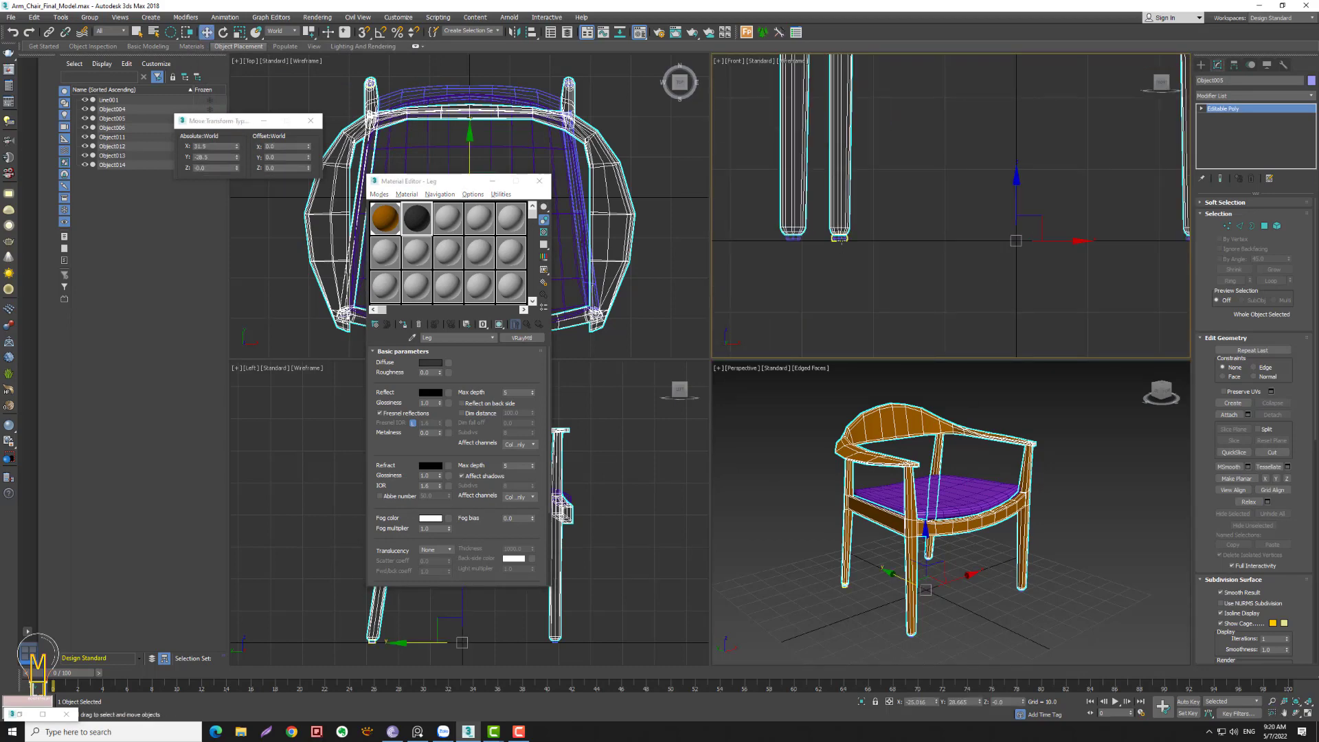
left_click(840, 238)
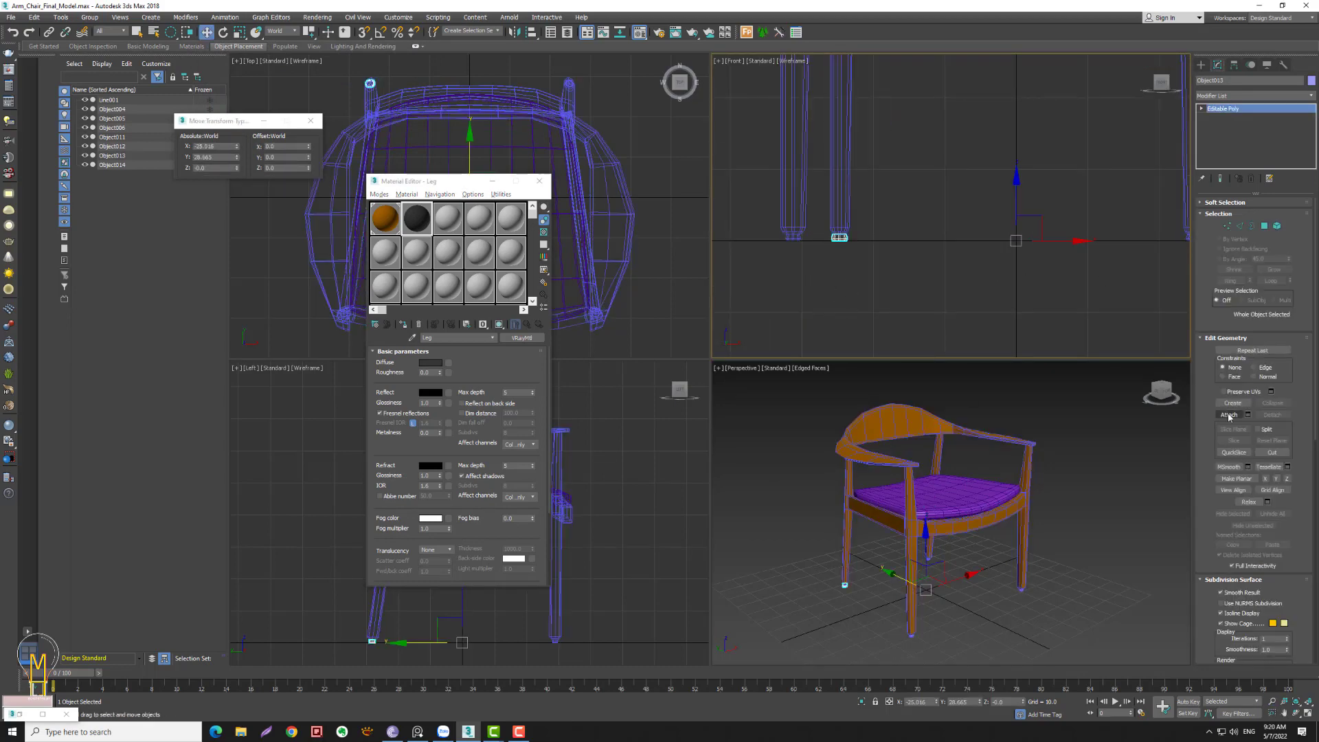
left_click(1229, 414)
left_click(792, 237)
middle_click_drag(859, 276, 862, 260)
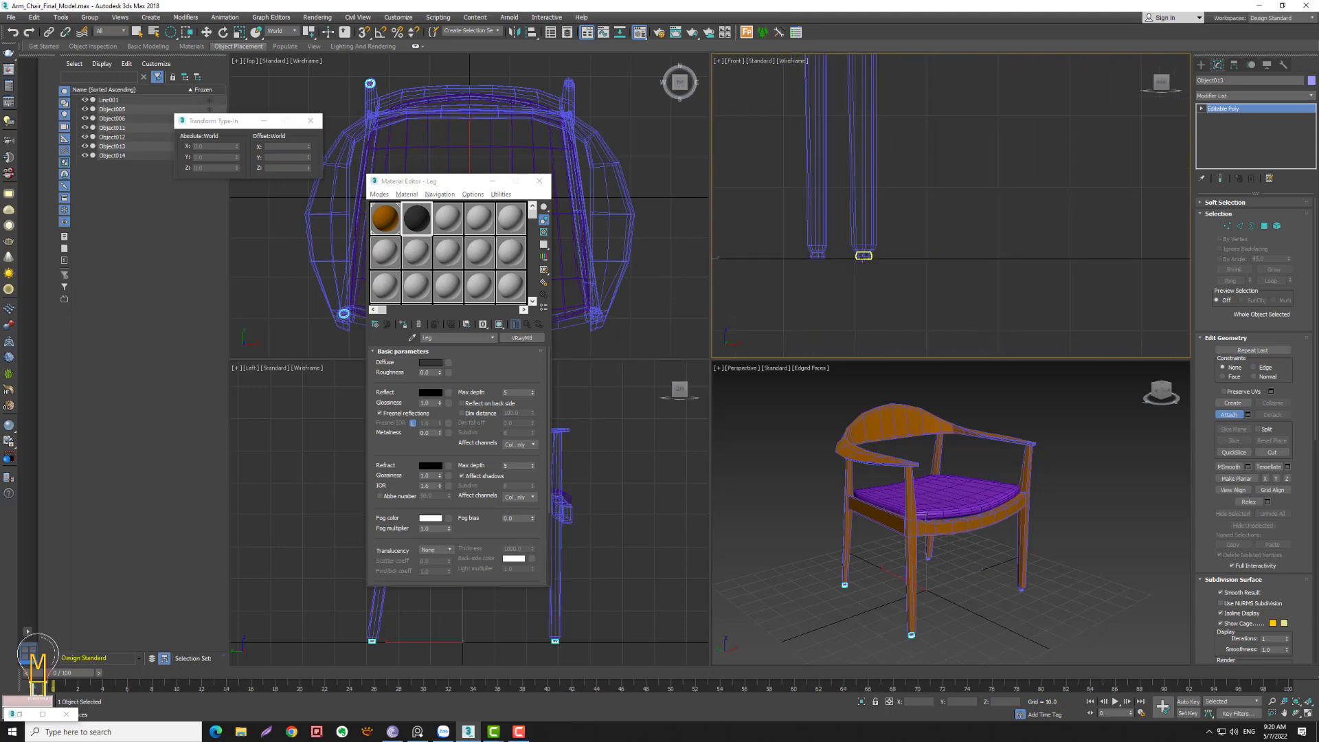
left_click(863, 256)
left_click(817, 255)
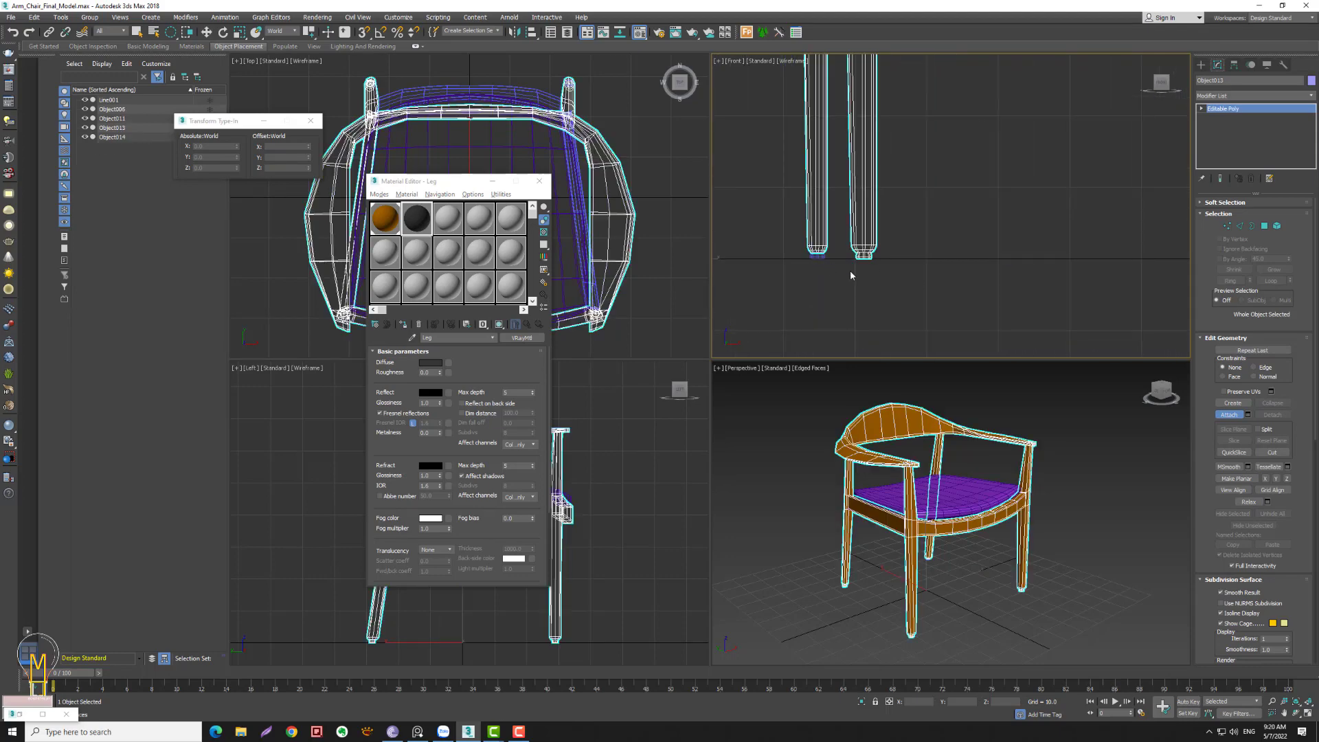
- Undo the accidental frame attach, zoom out to the whole chair and clear the selection
key("ctrl+z")
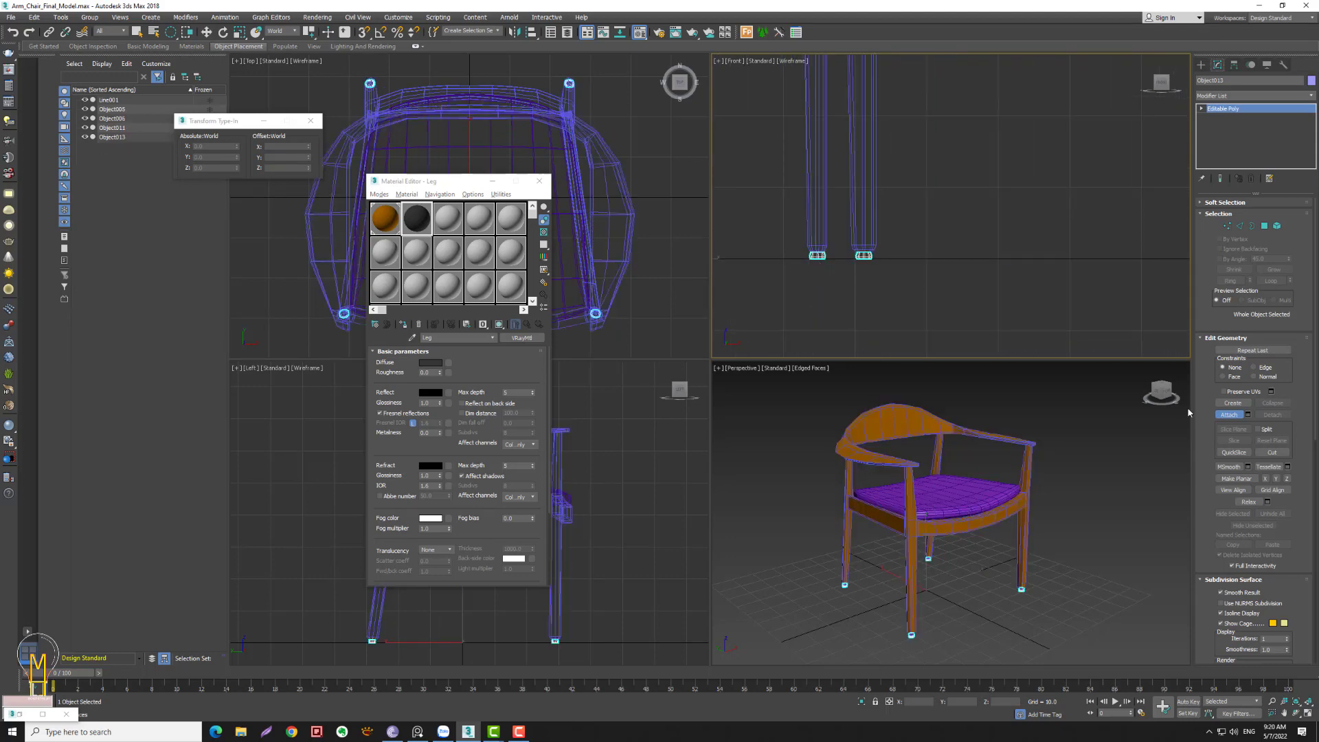
key("w")
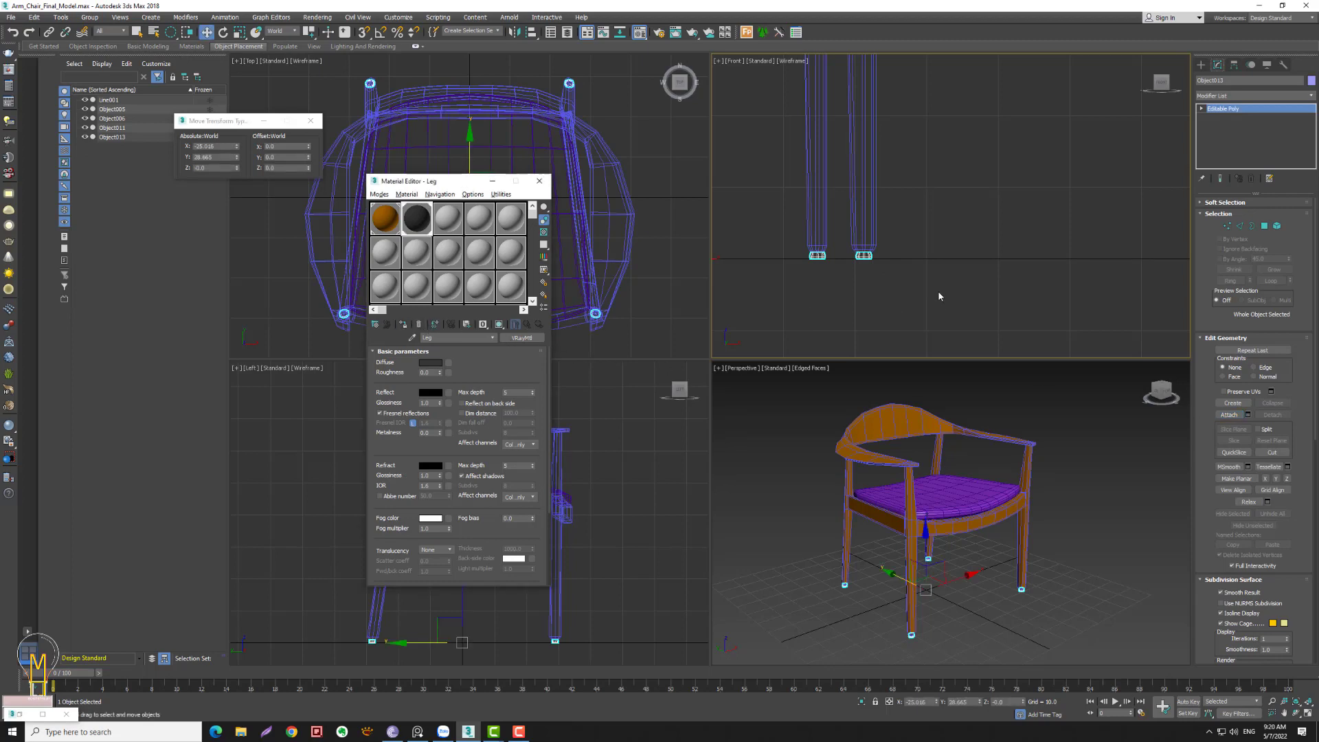
key("alt+z")
scroll(962, 274, "down", 6)
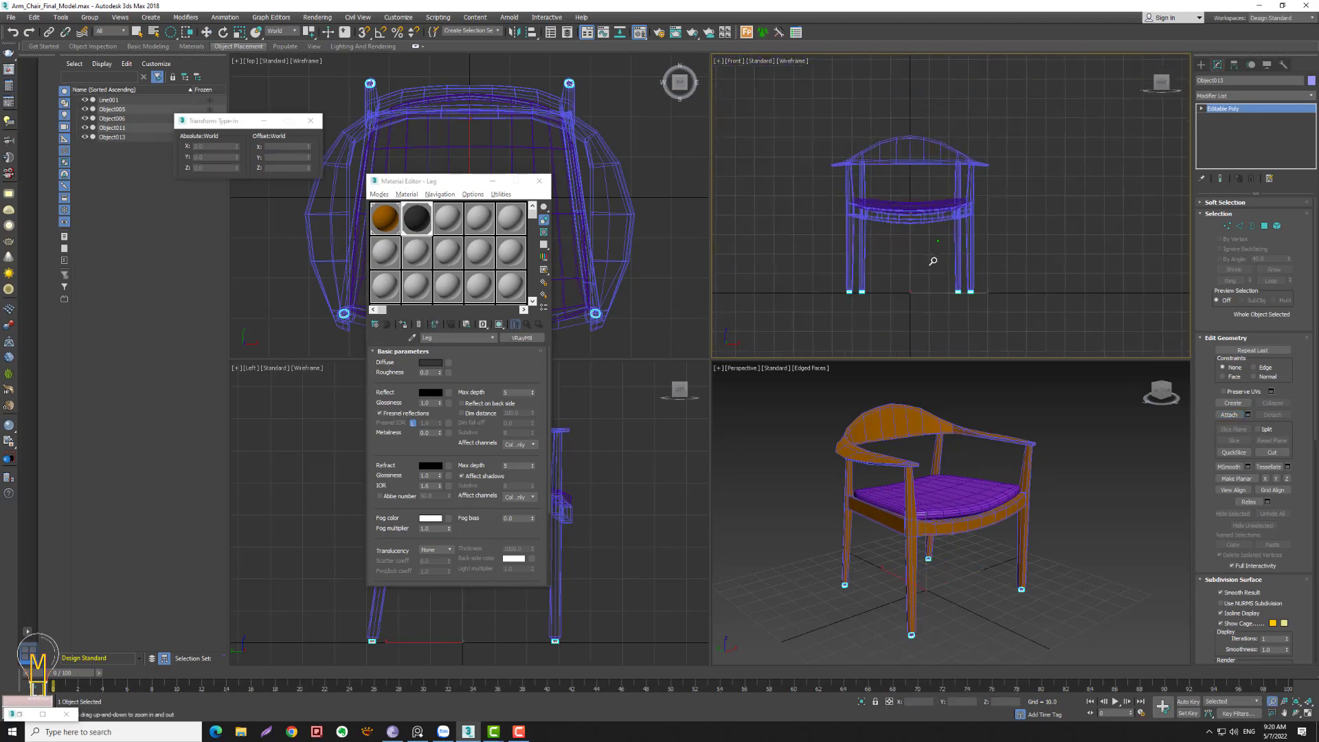
right_click(933, 261)
left_click(1044, 218)
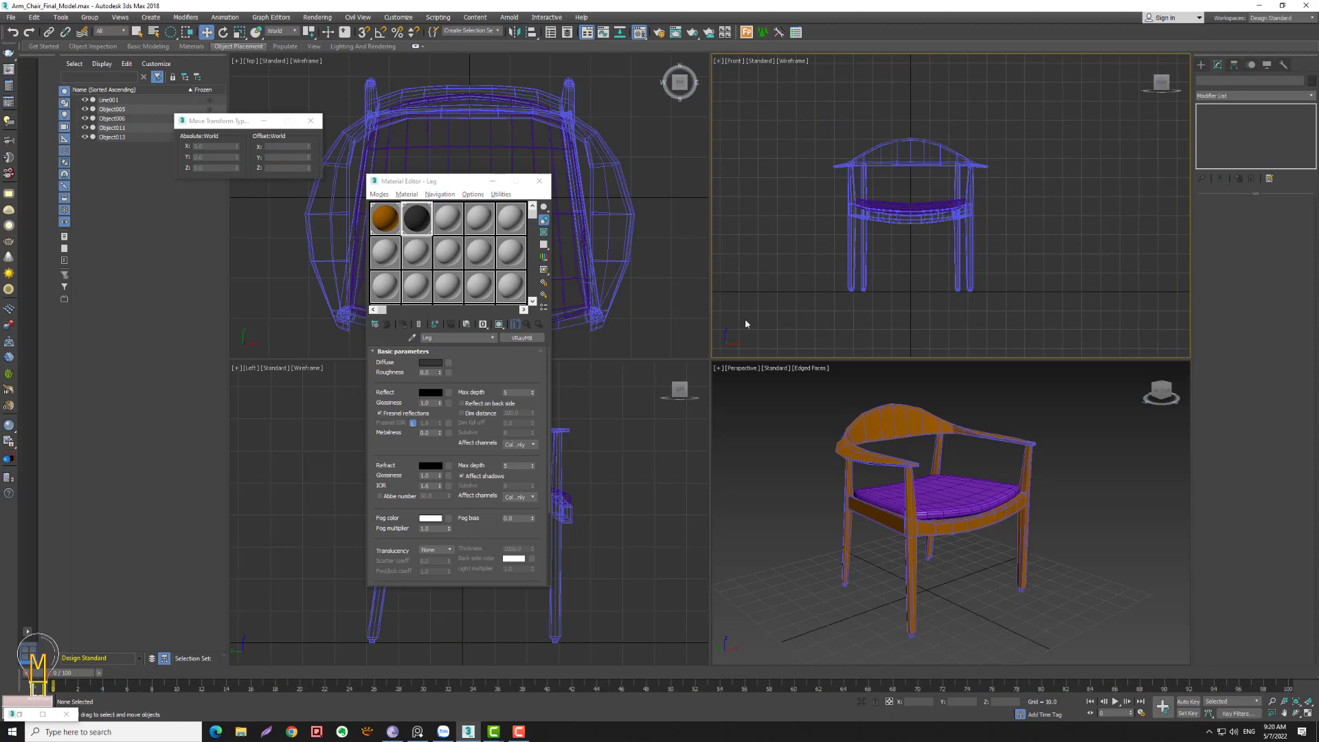
- Copy the Leg material into slot 3 as 'Sit' and assign it to the seat
left_click(951, 504)
left_click(450, 225)
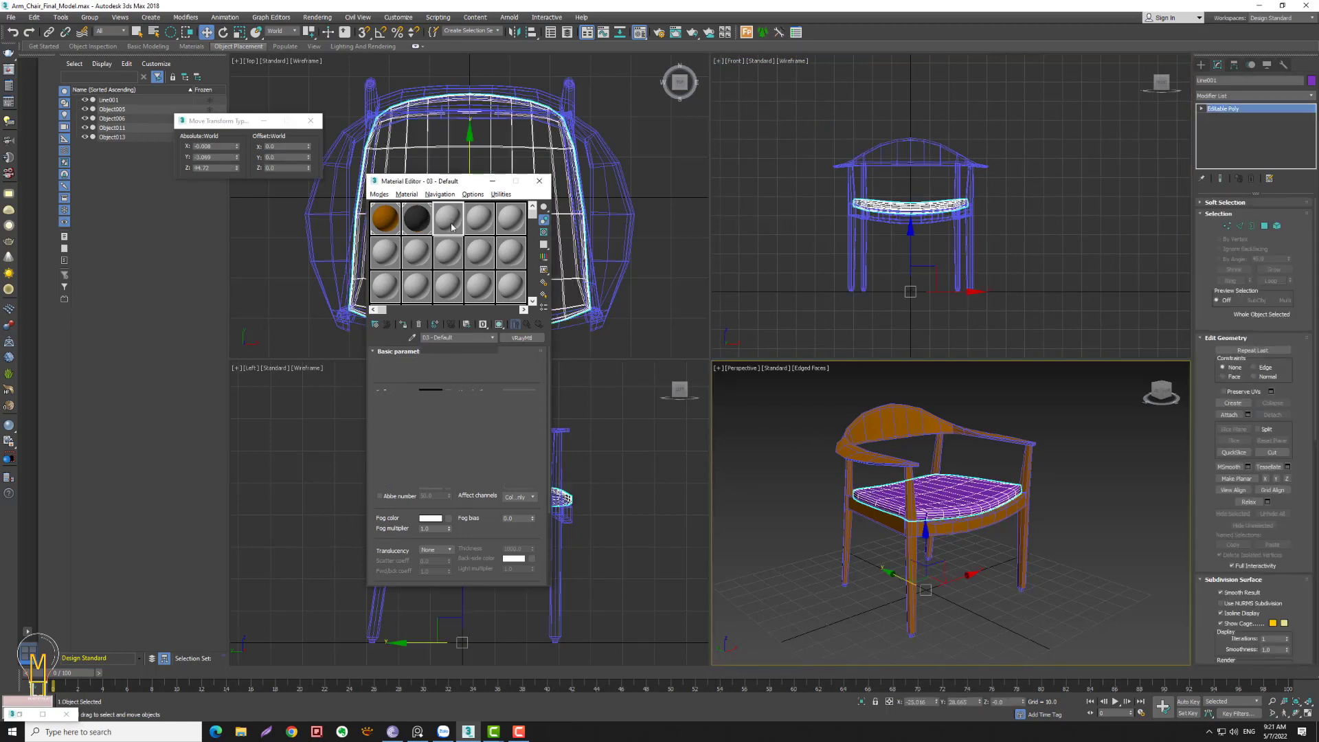
left_click_drag(417, 218, 448, 220)
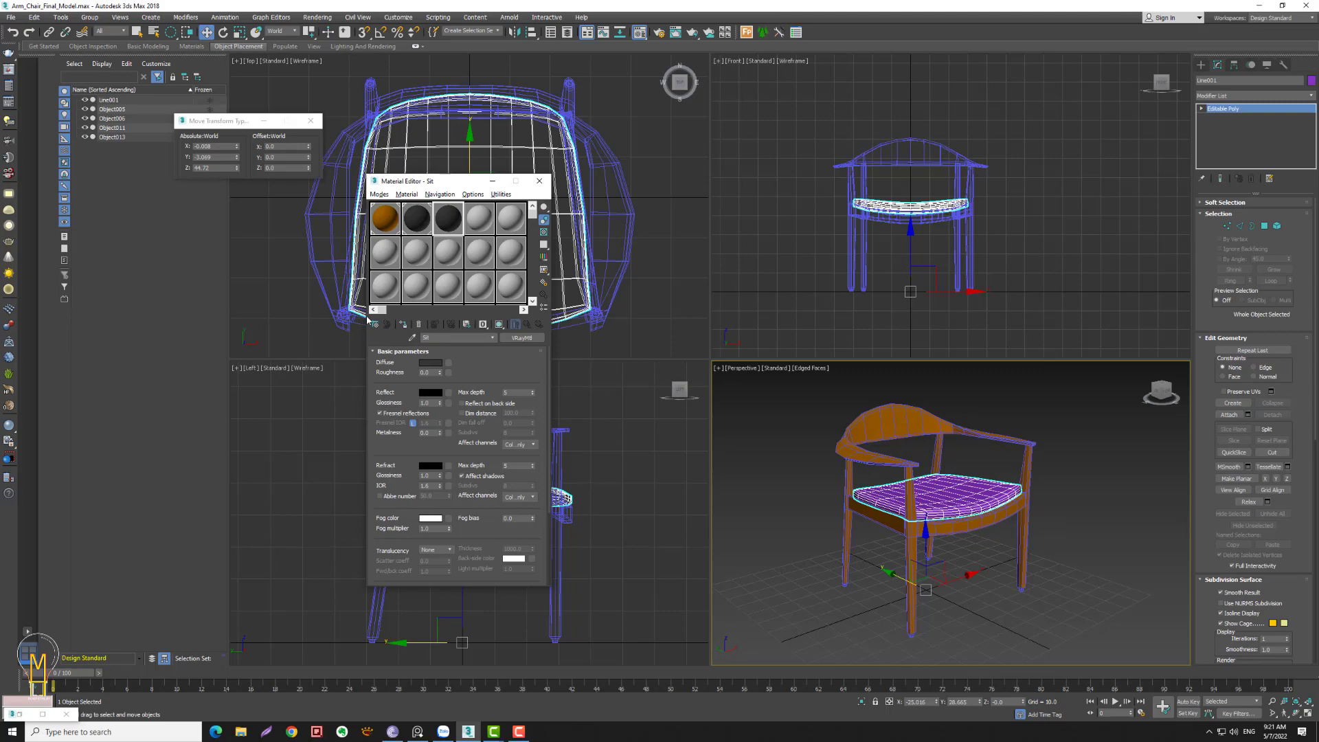
left_click(402, 326)
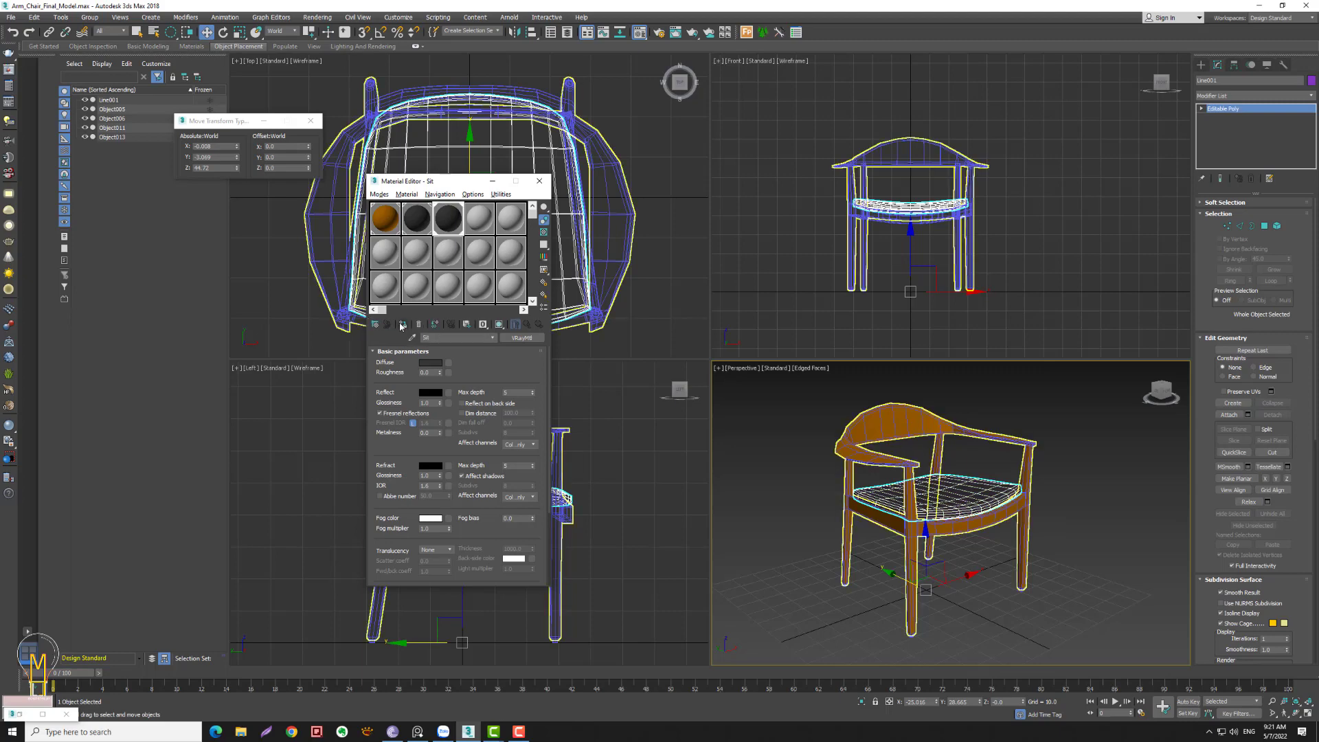
- Reapply Sit to the seat cushion alone, then select the chair frame
left_click(1077, 377)
left_click(949, 491)
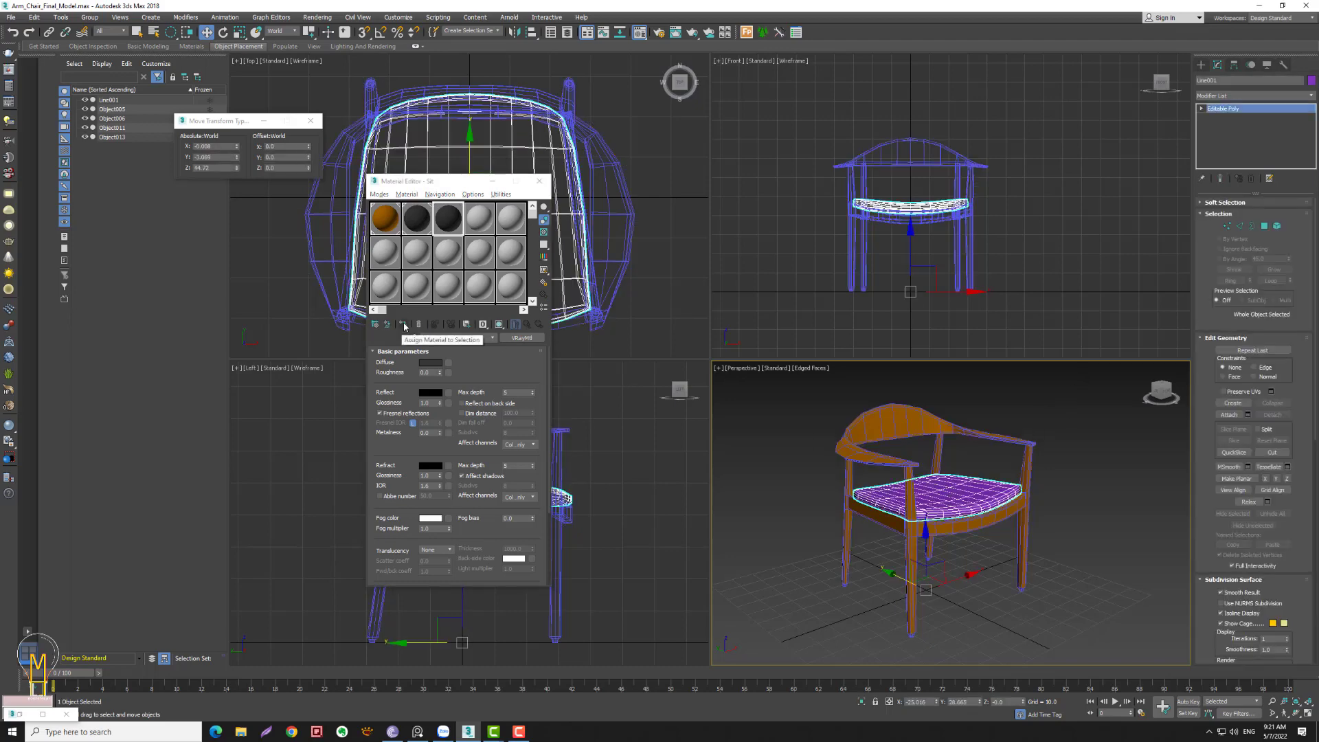
left_click(403, 325)
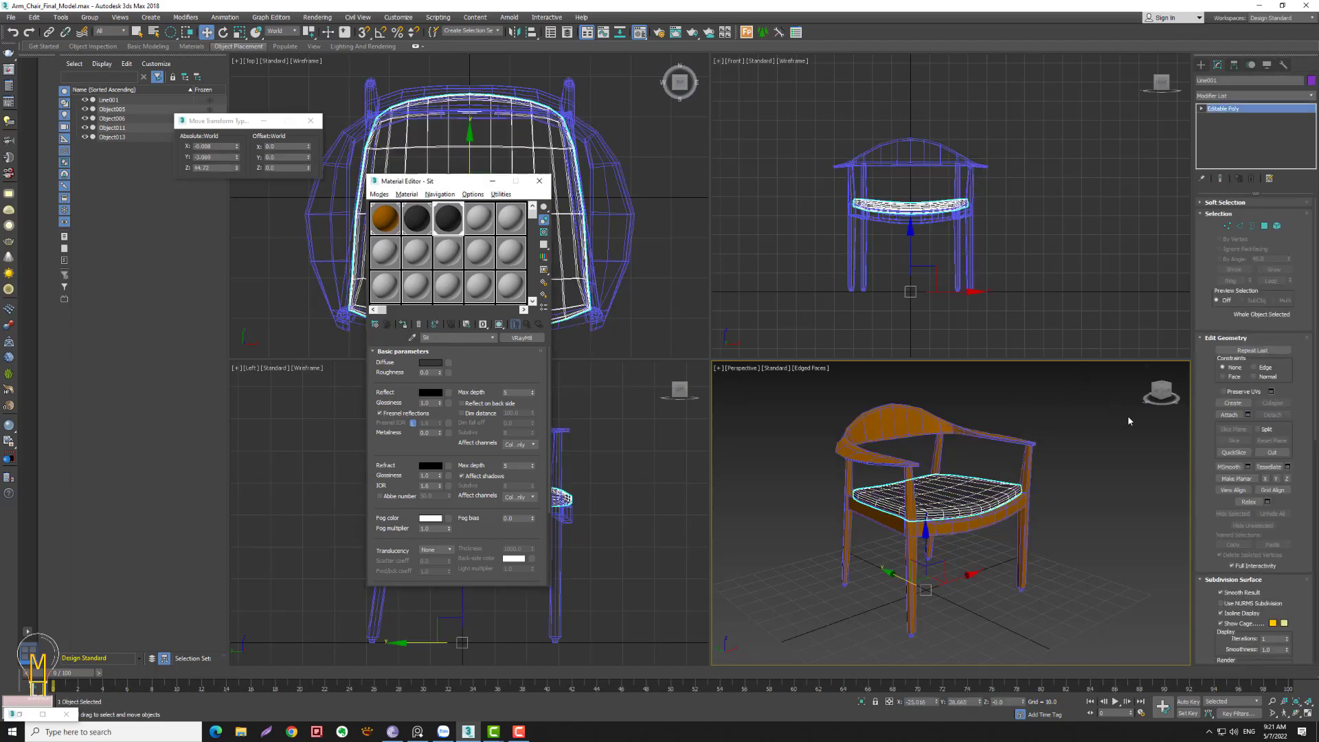
left_click(1030, 448)
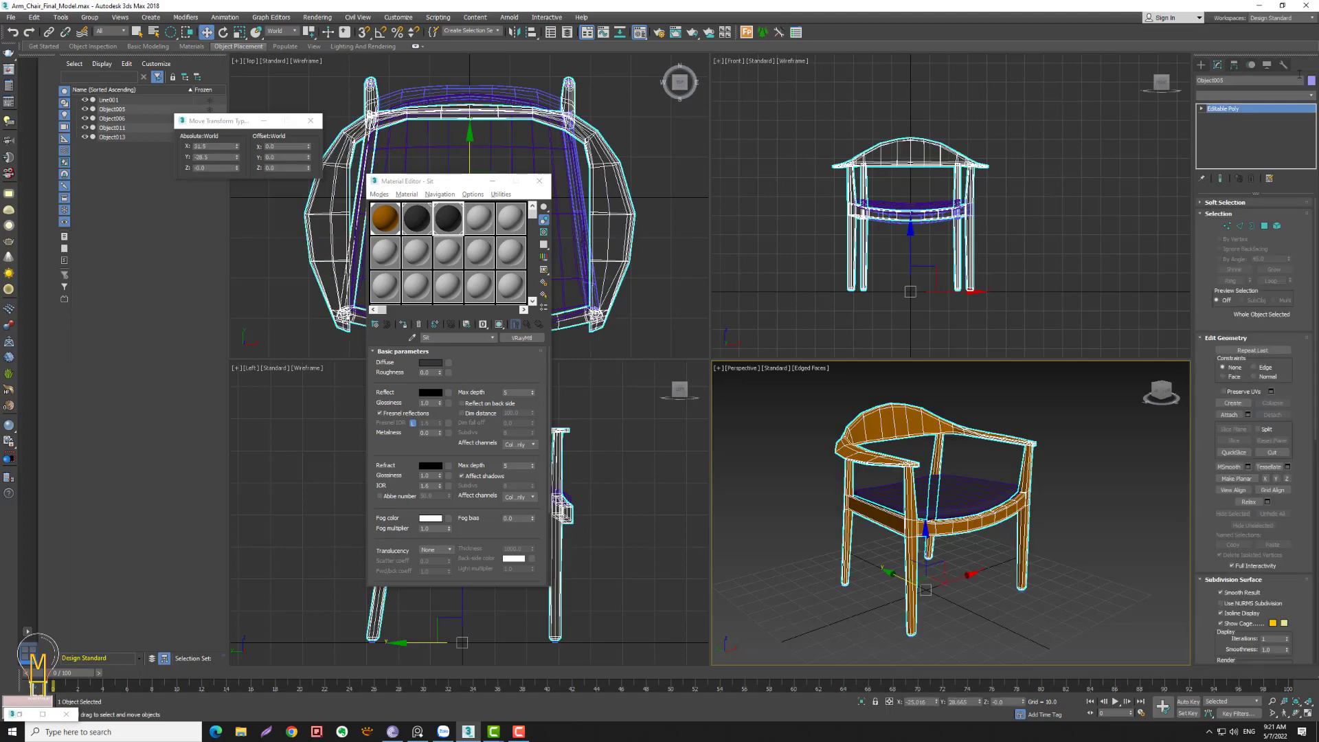
left_click(1249, 96)
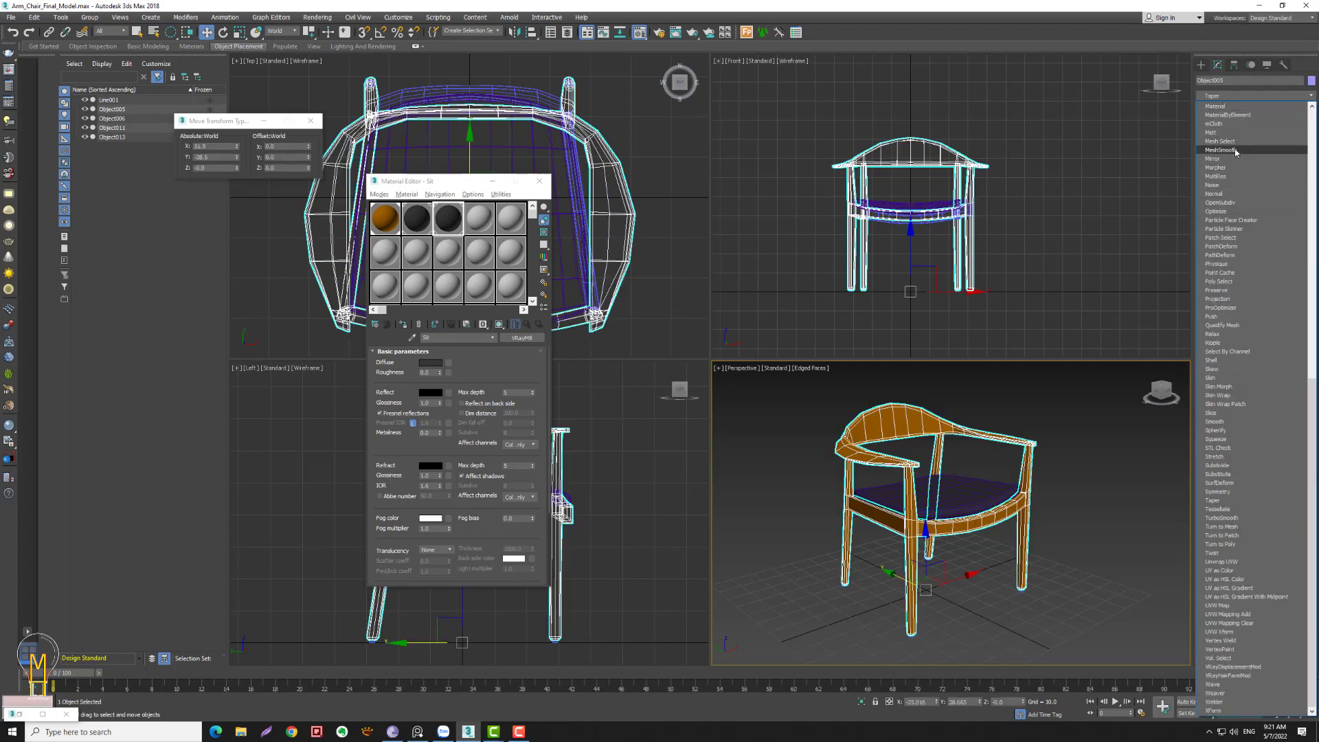
- Add TurboSmooth to the chair frame and the seat cushion
left_click(1236, 518)
left_click(1099, 501)
left_click(1003, 486)
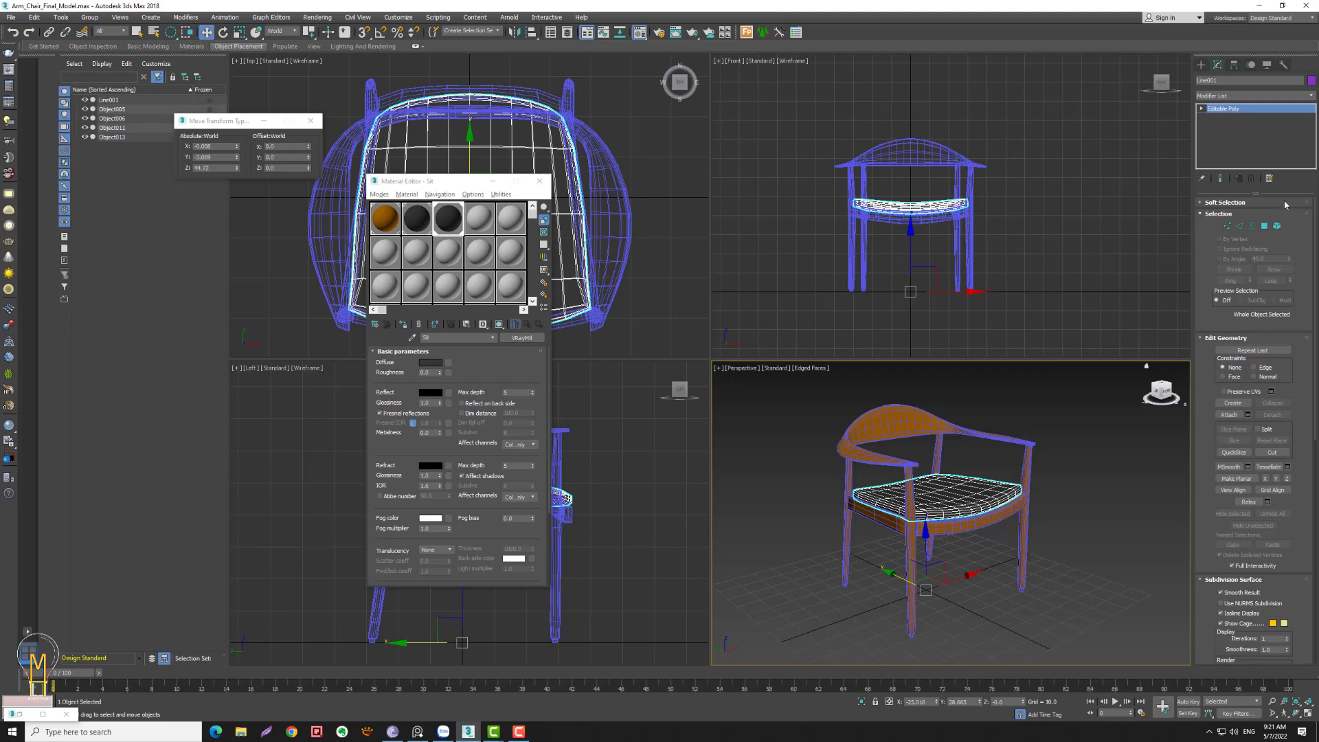
left_click(1273, 101)
scroll(1283, 285, "down", 5)
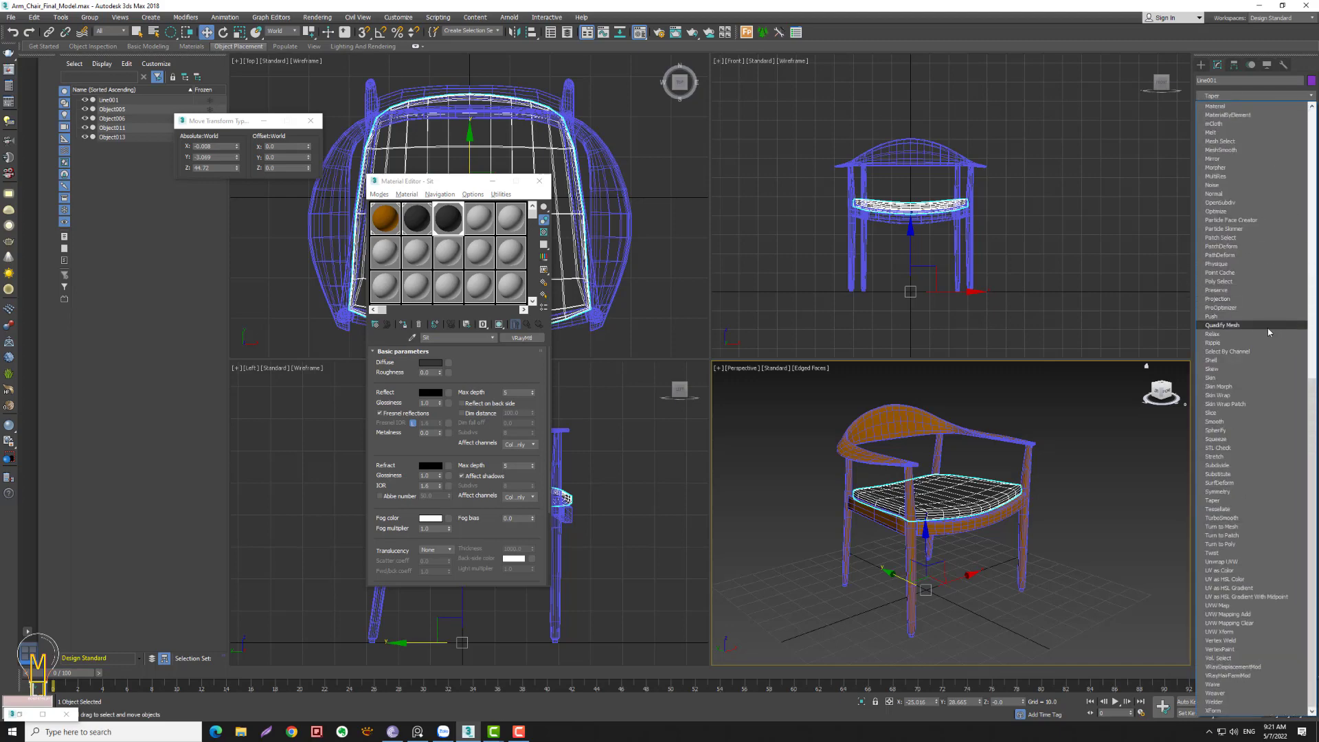
left_click(1238, 519)
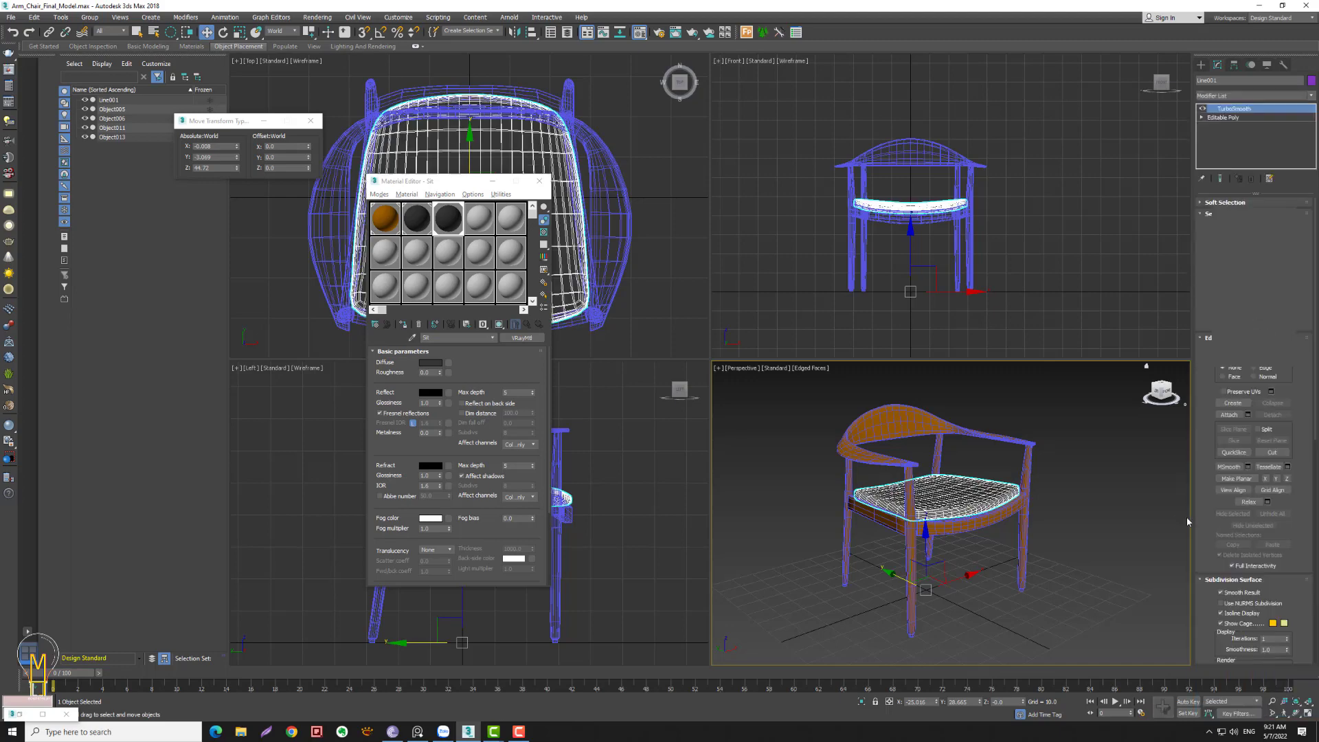
left_click(1176, 510)
- Add TurboSmooth to the chair legs and deselect them
left_click(970, 290)
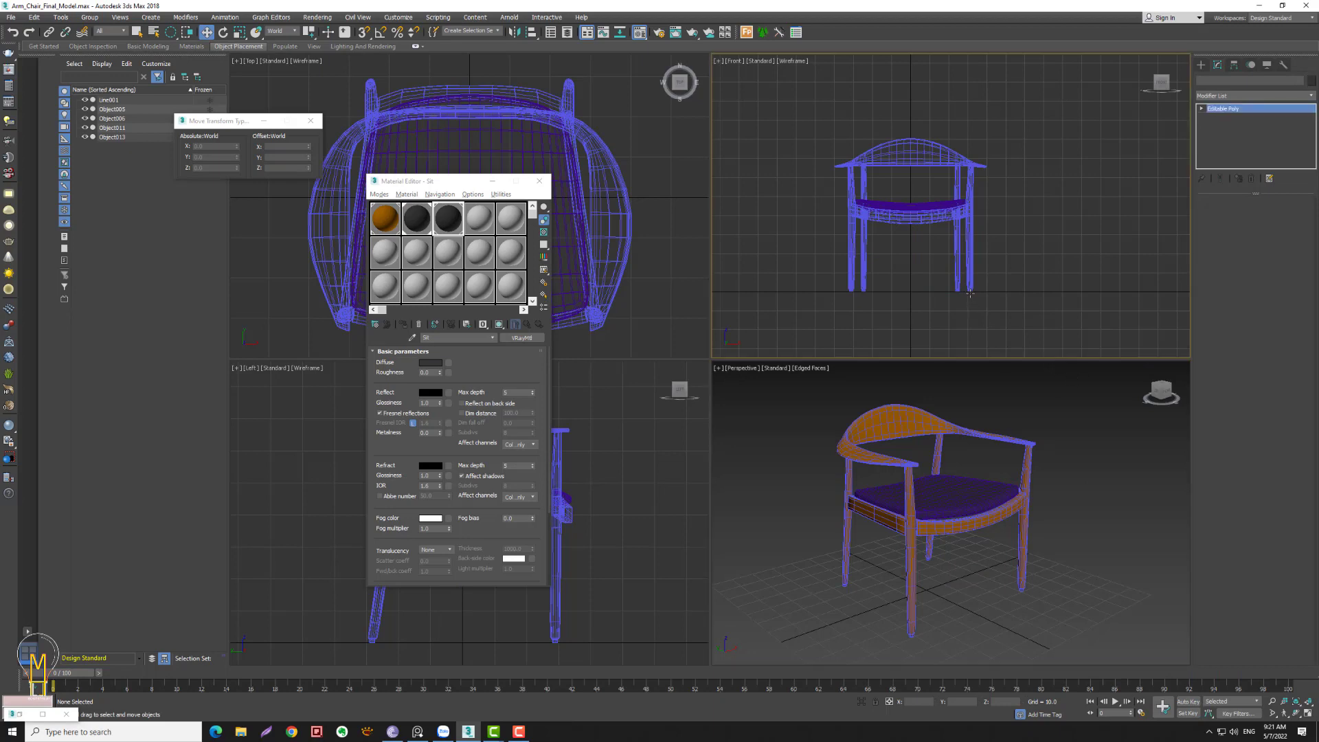
left_click(1271, 94)
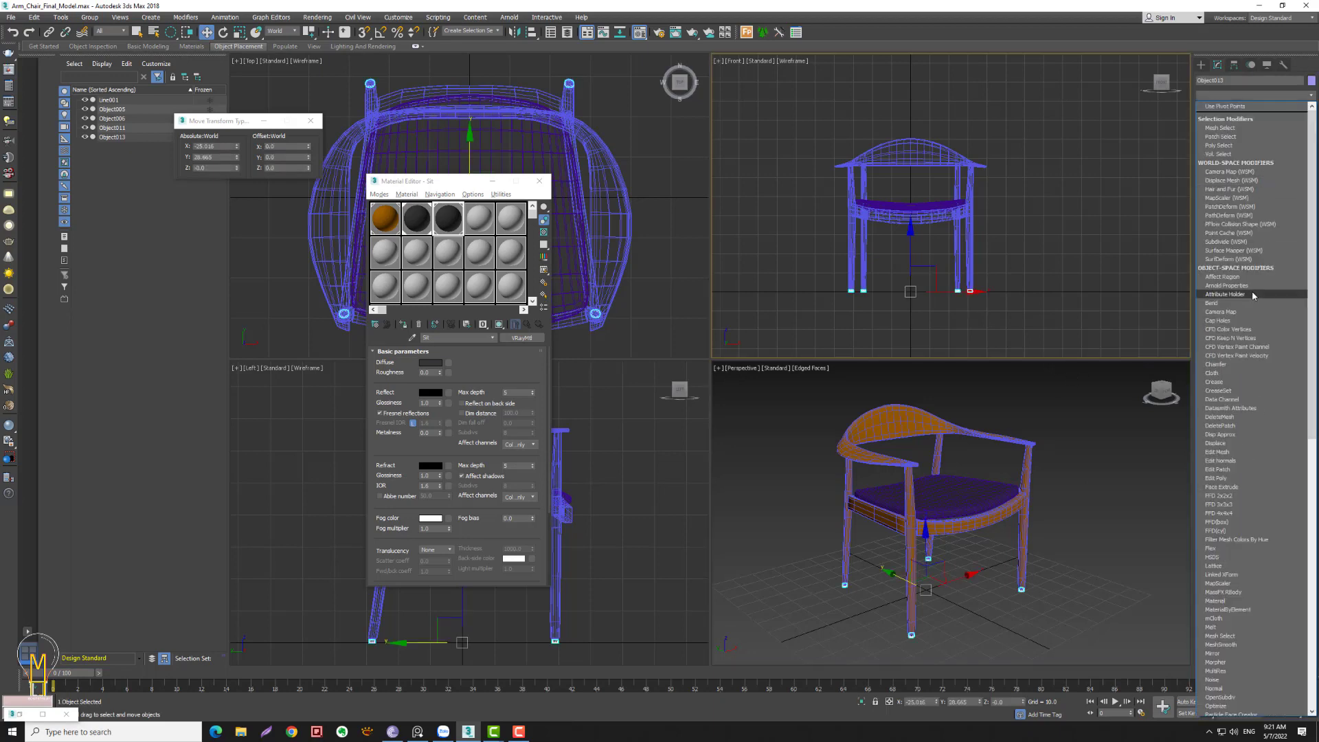
scroll(1257, 172, "down", 8)
scroll(1243, 168, "down", 10)
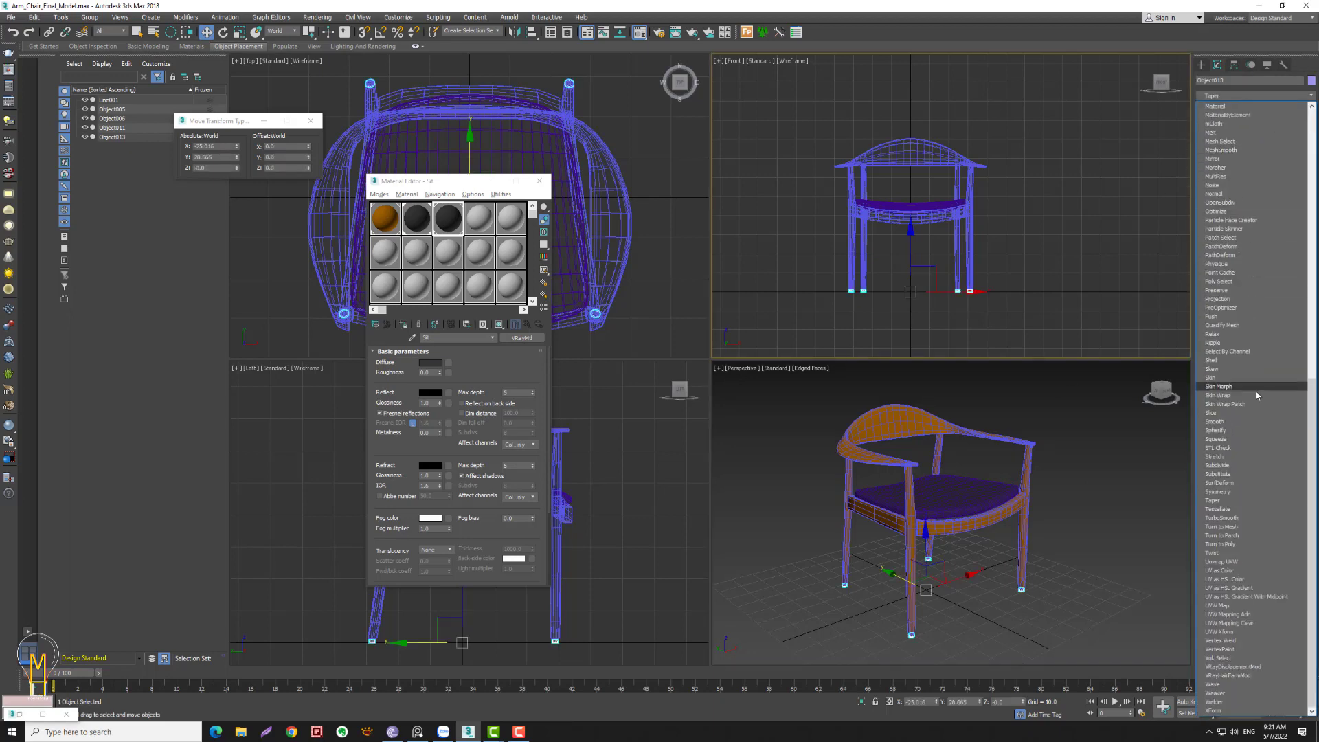
left_click(1230, 518)
left_click(1166, 548)
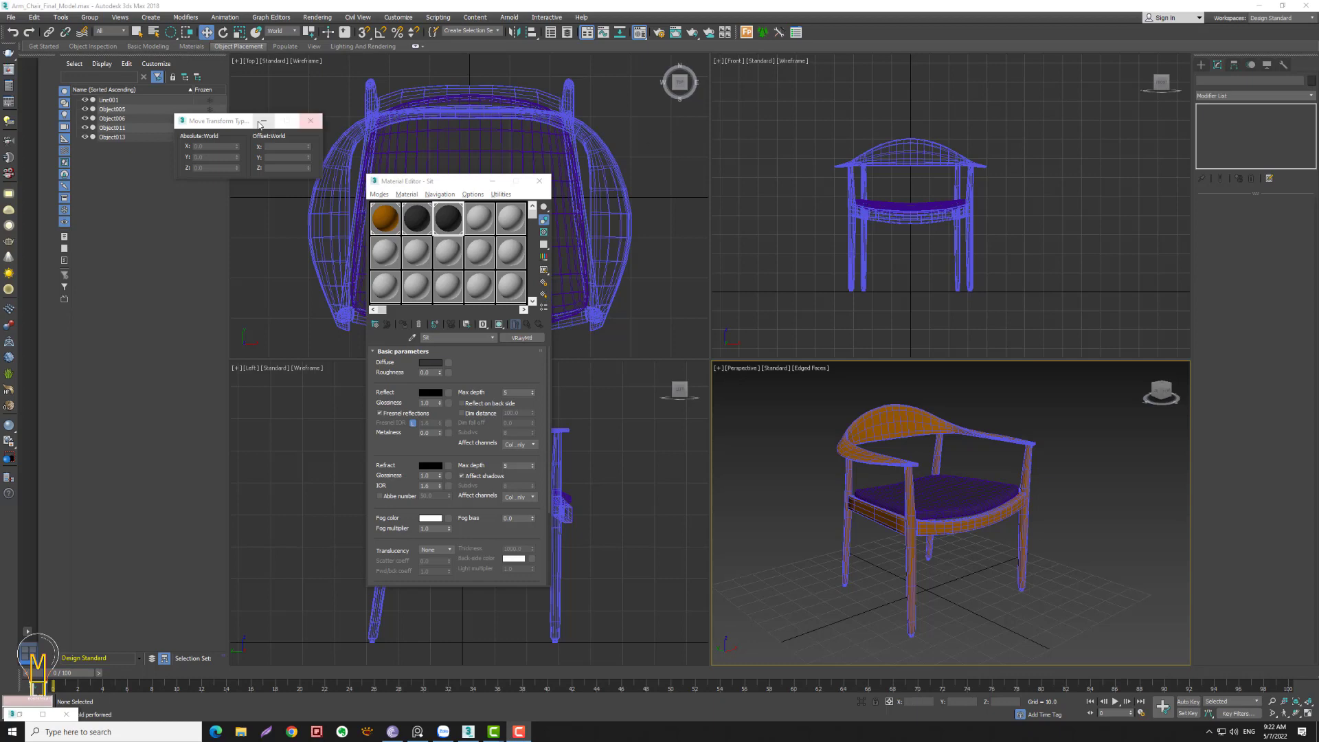
left_click(1200, 65)
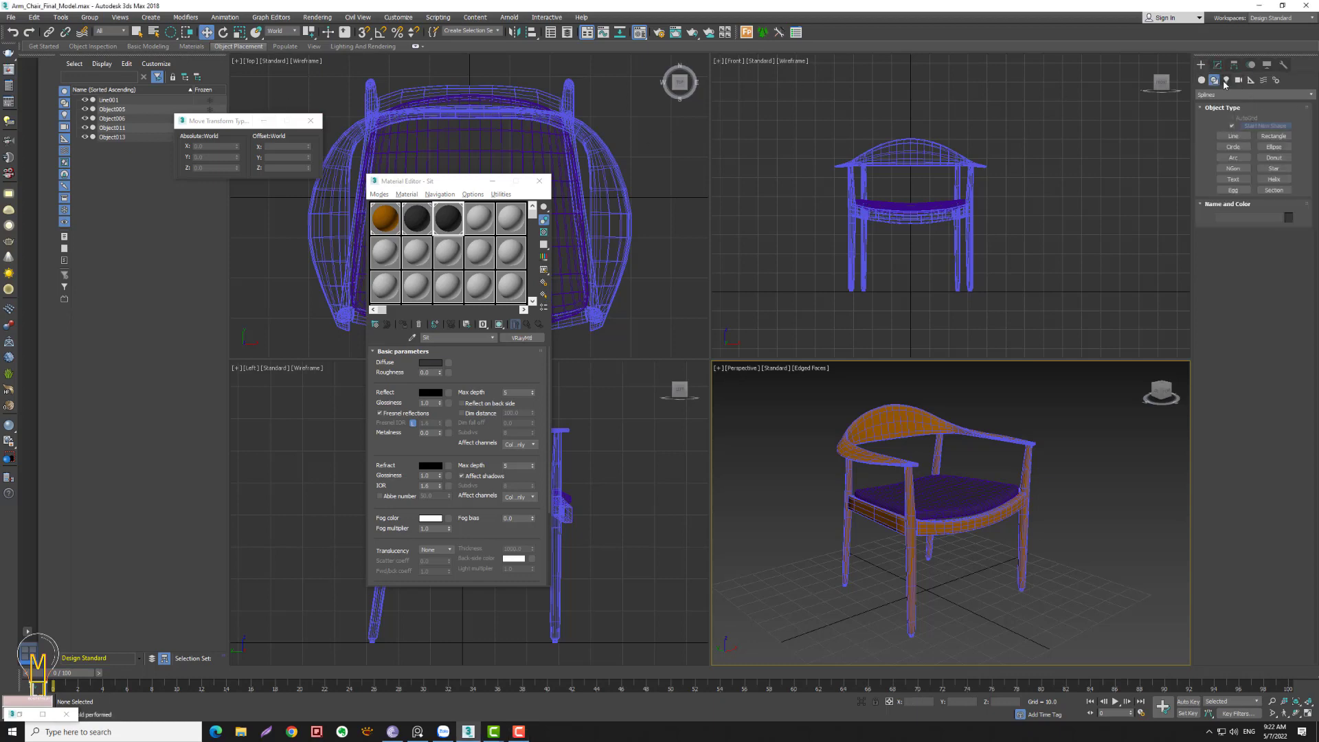
- Create a floor Plane in the Top view and scale it uniformly to about 1327%
left_click(1201, 79)
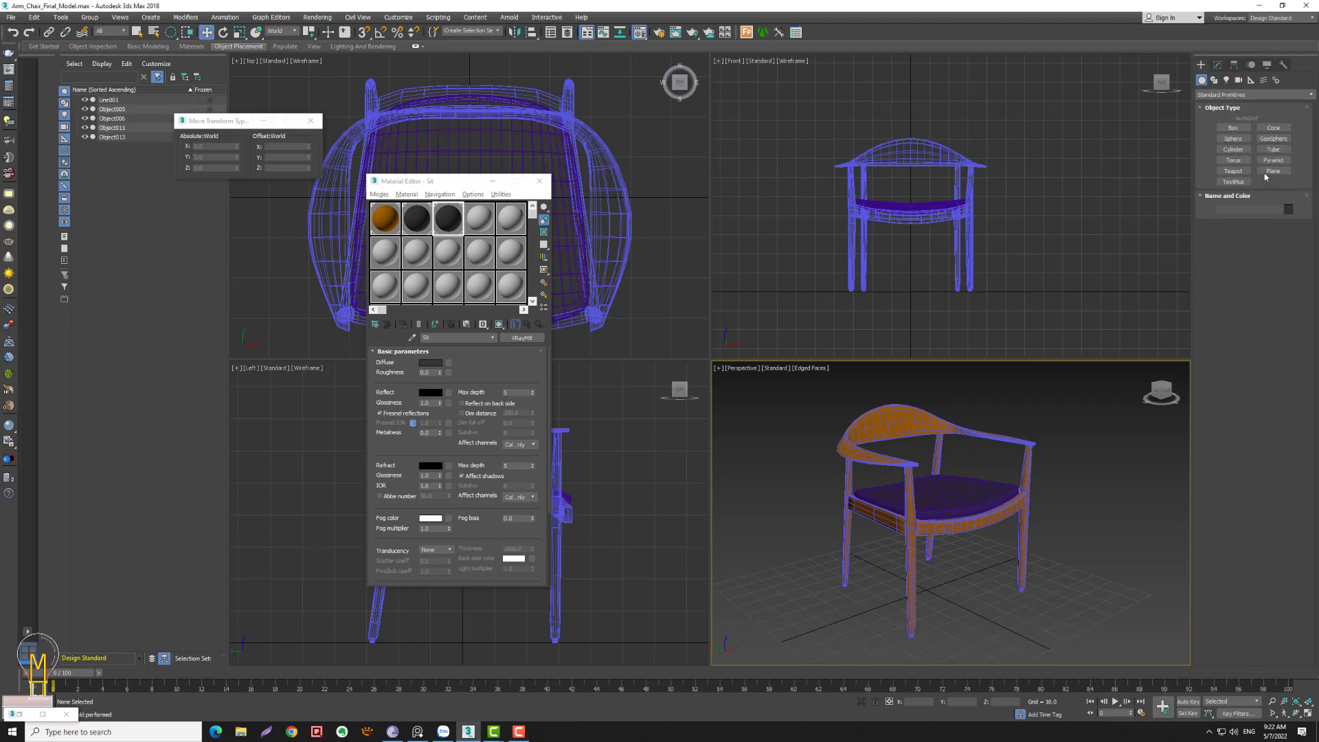
left_click(1272, 171)
left_click_drag(419, 140, 476, 170)
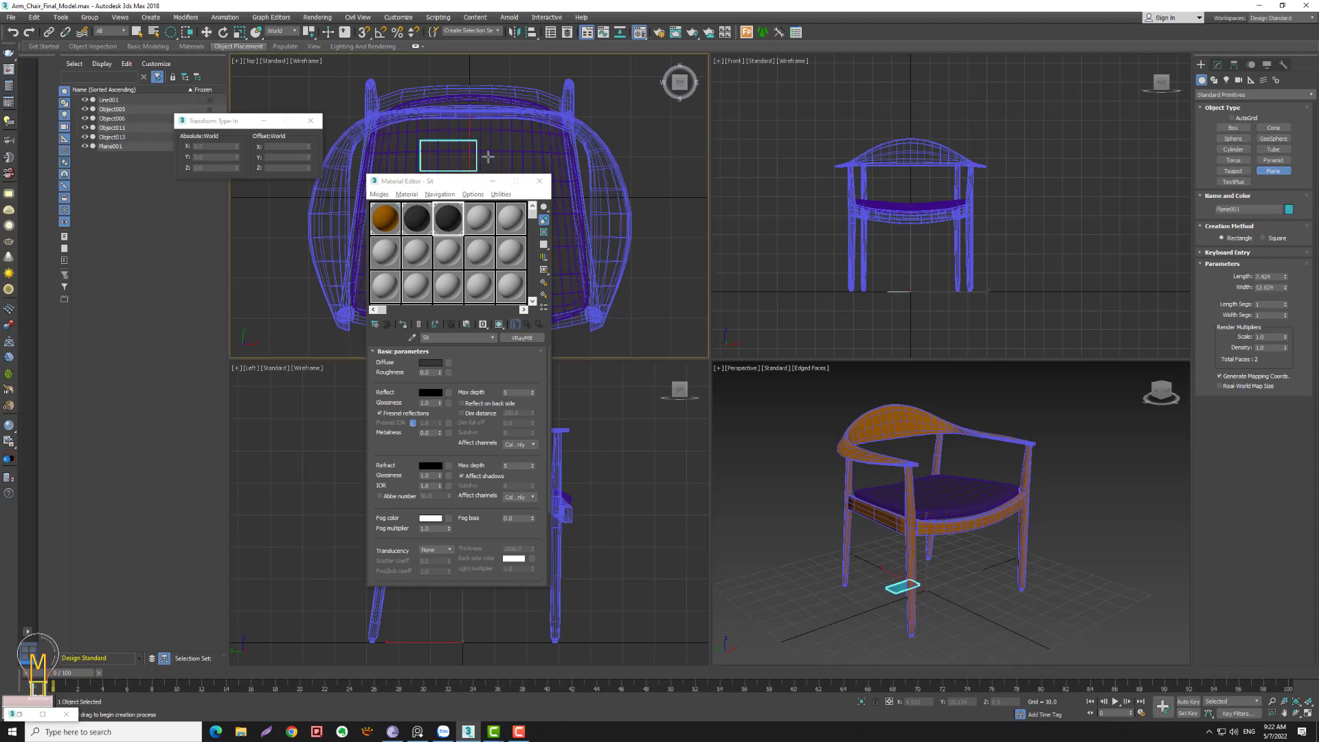
right_click(487, 157)
left_click(239, 32)
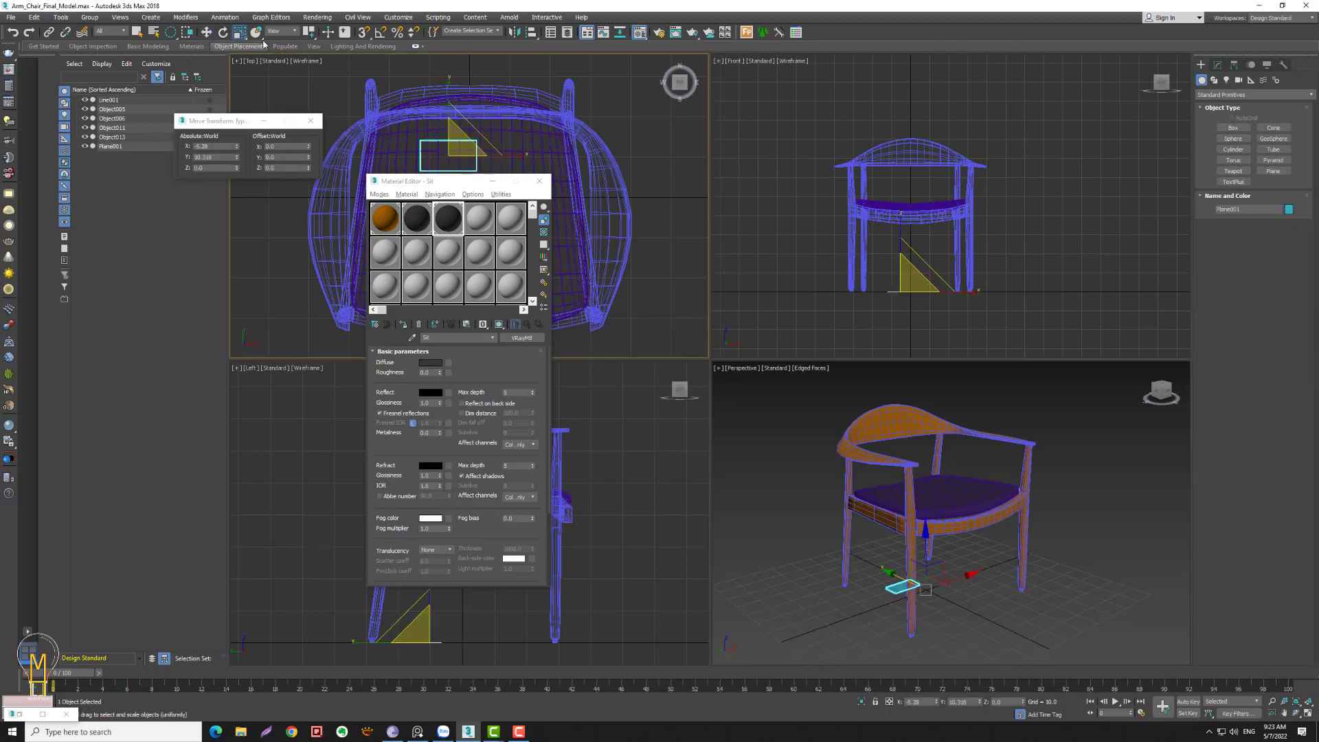
left_click_drag(456, 150, 470, 81)
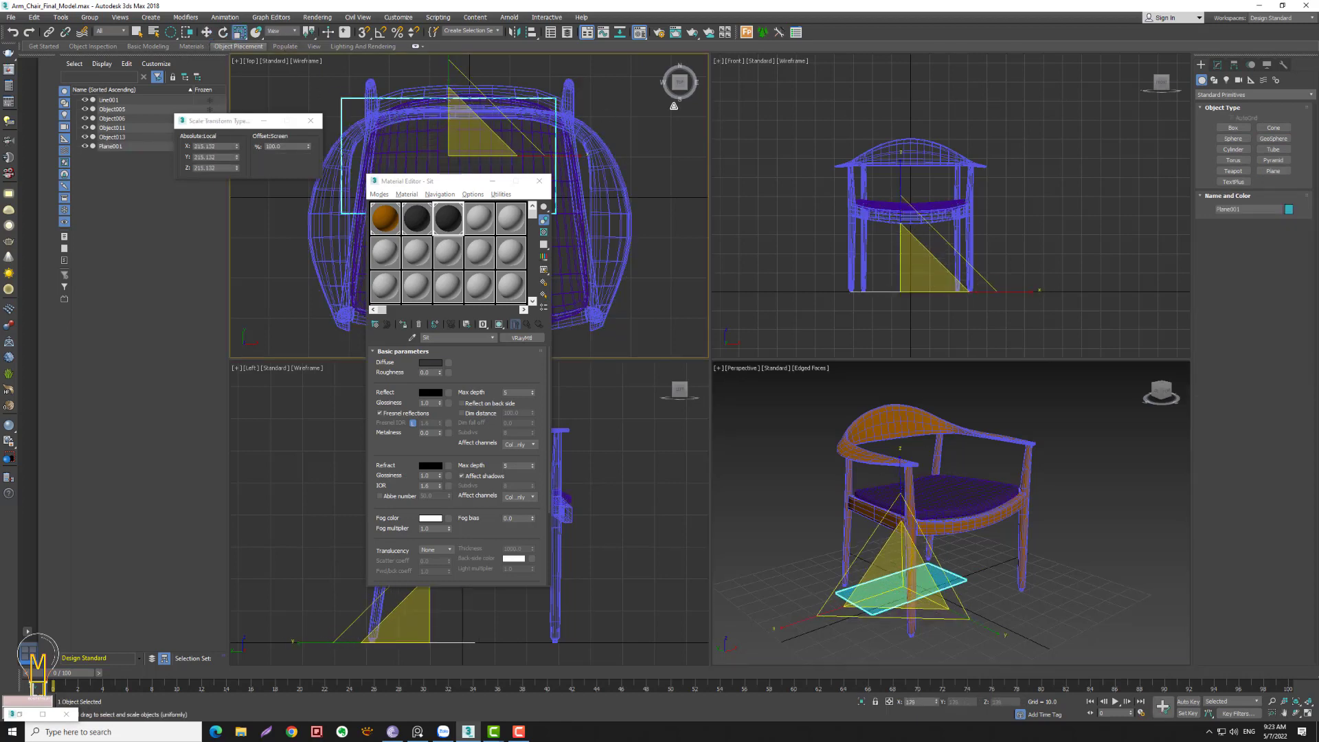
left_click_drag(674, 106, 654, 165)
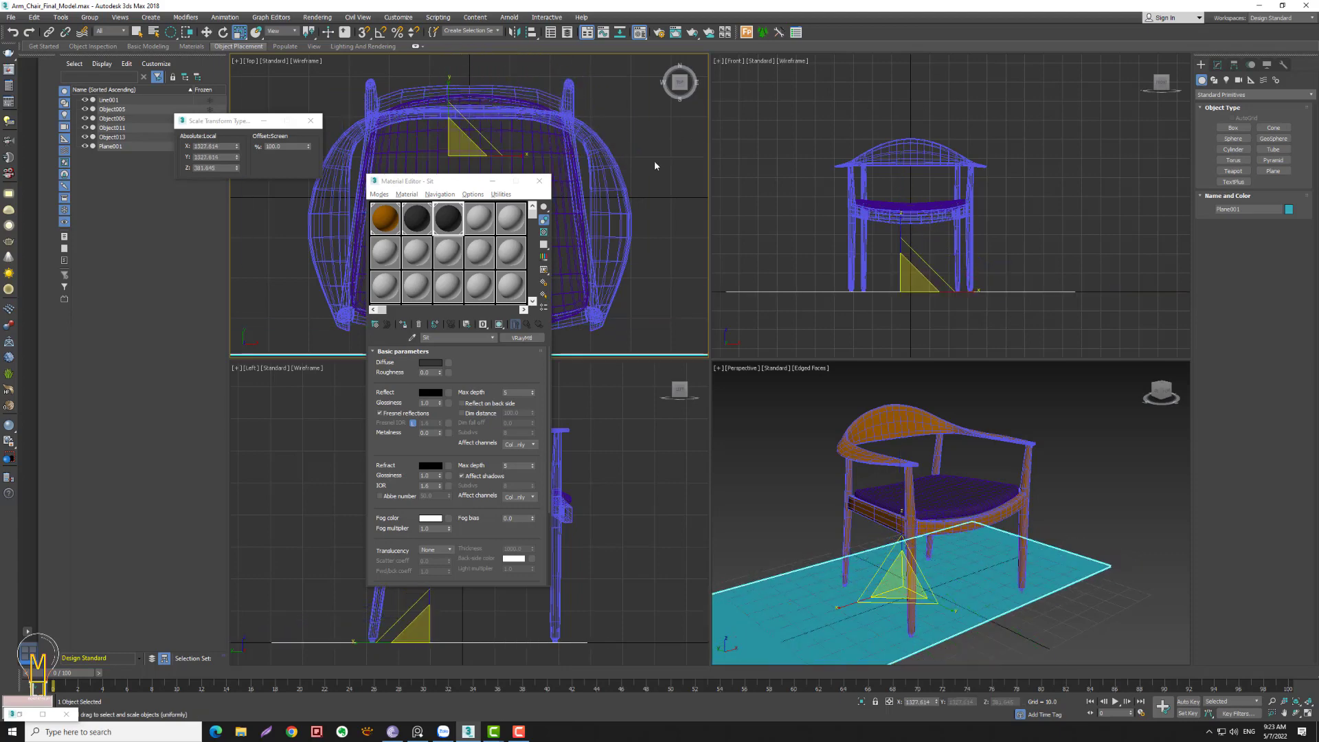
- Widen the floor plane along X to about 1974% and pick an empty material slot
left_click_drag(467, 180, 290, 311)
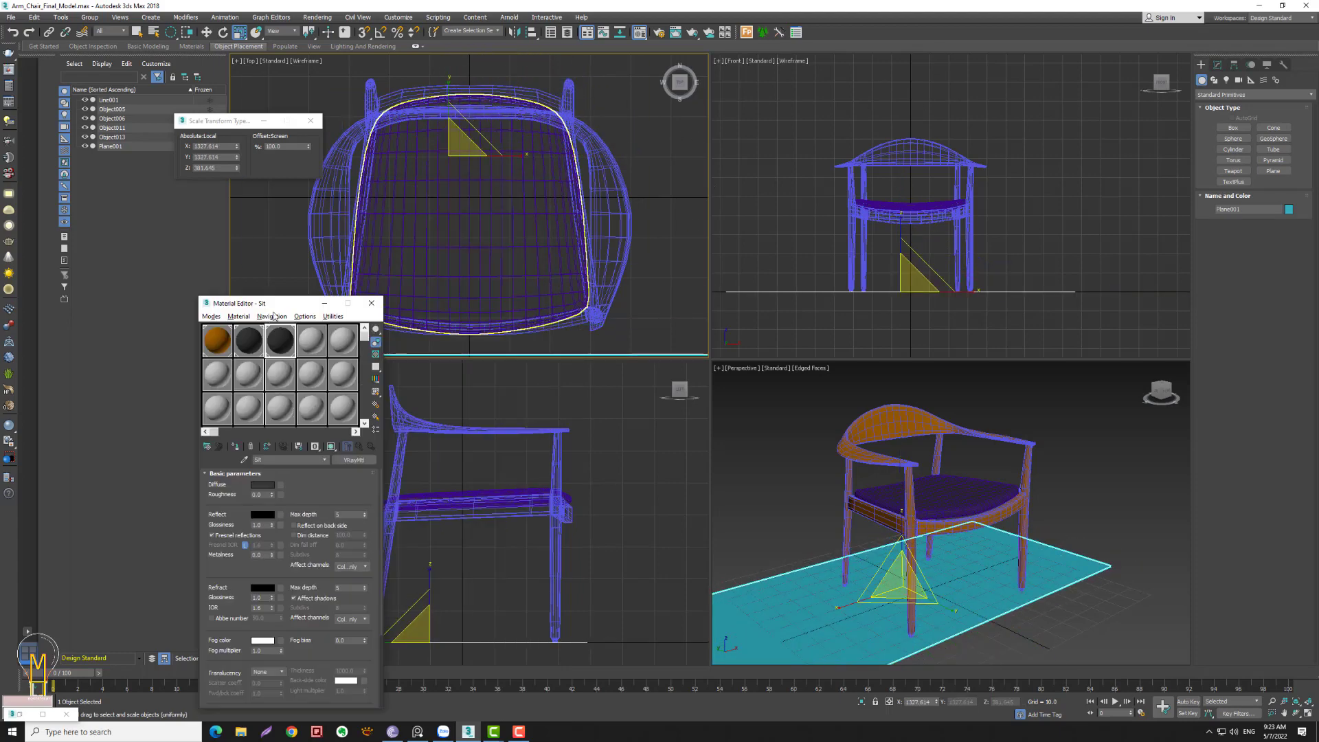
left_click(543, 205)
key("alt+z")
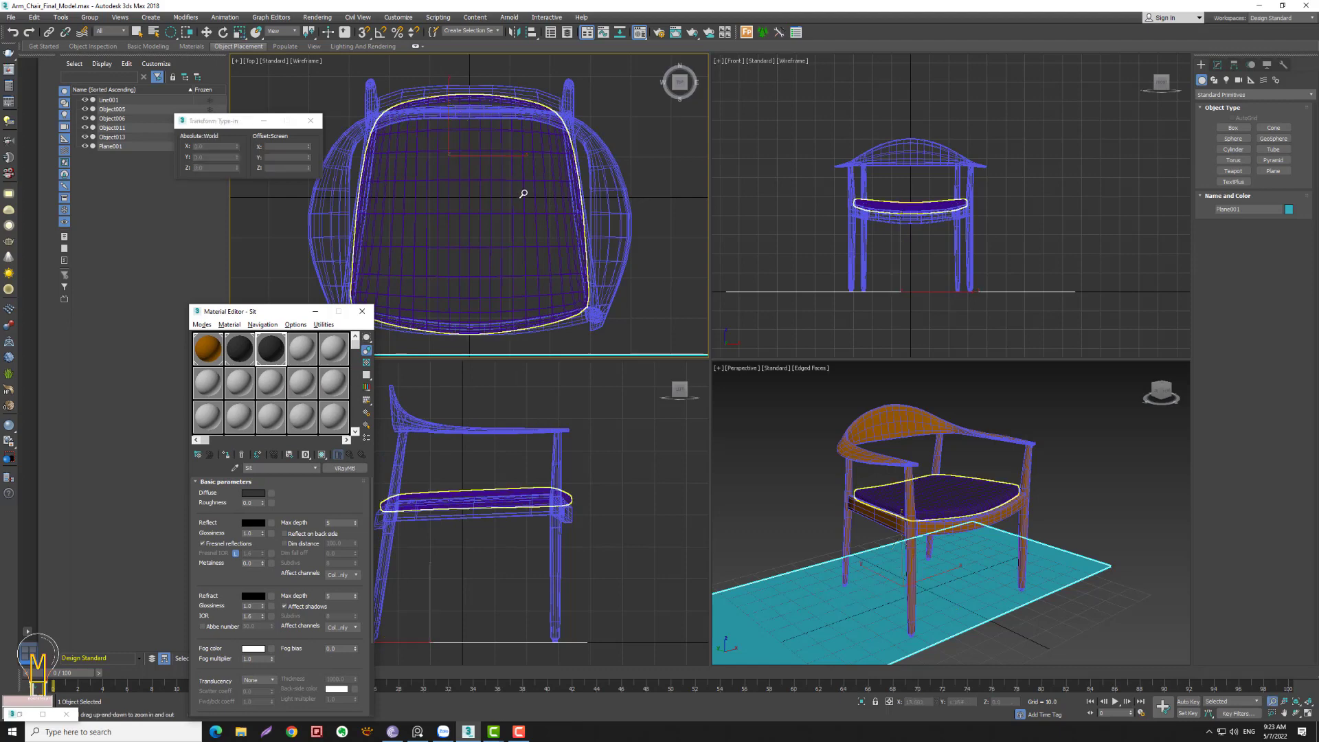
scroll(523, 193, "down", 5)
key("r")
left_click(528, 151)
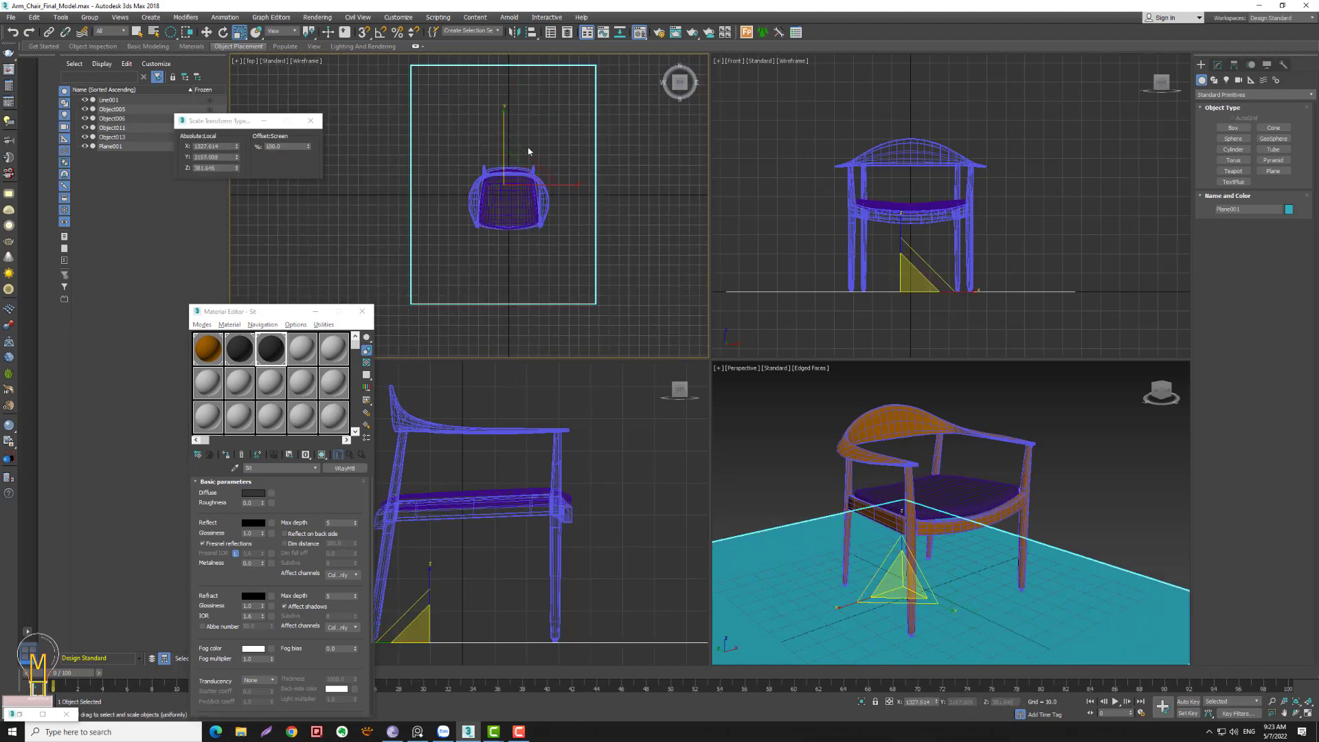
left_click_drag(567, 185, 575, 191)
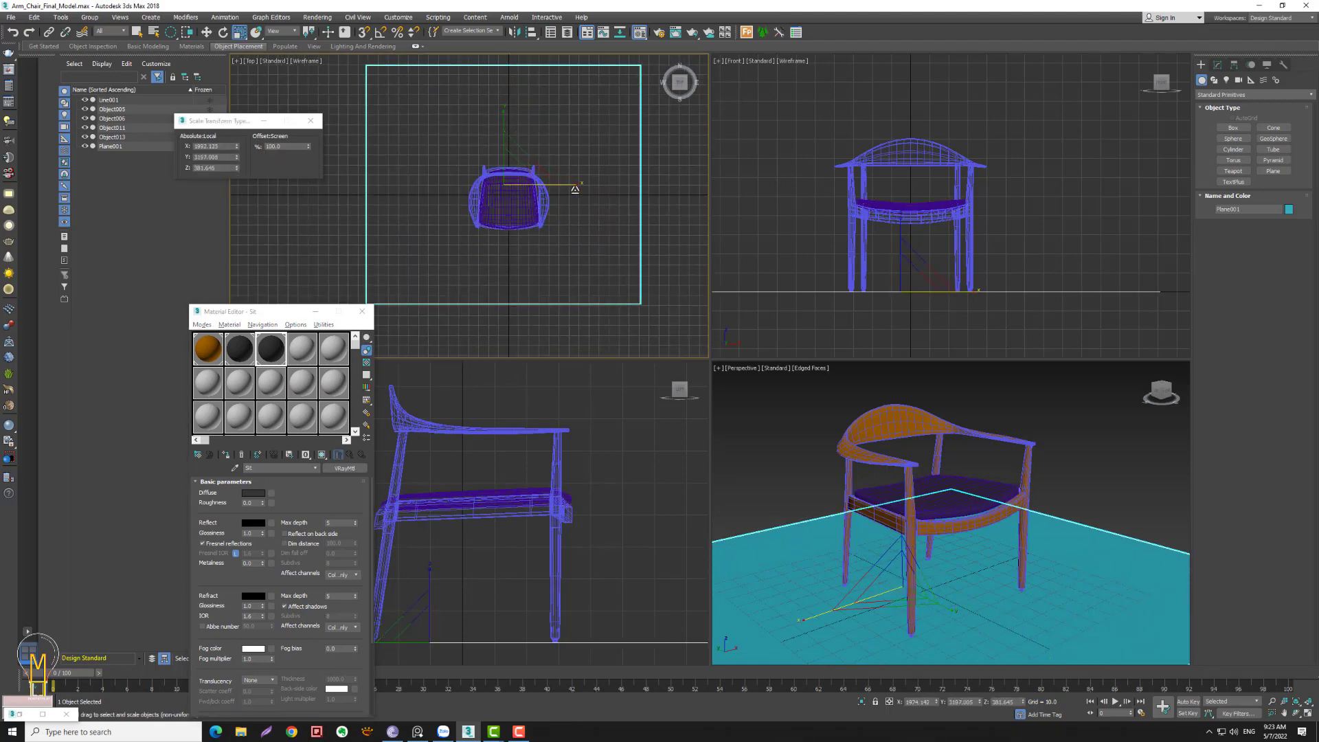
left_click(304, 350)
left_click_drag(274, 316, 313, 182)
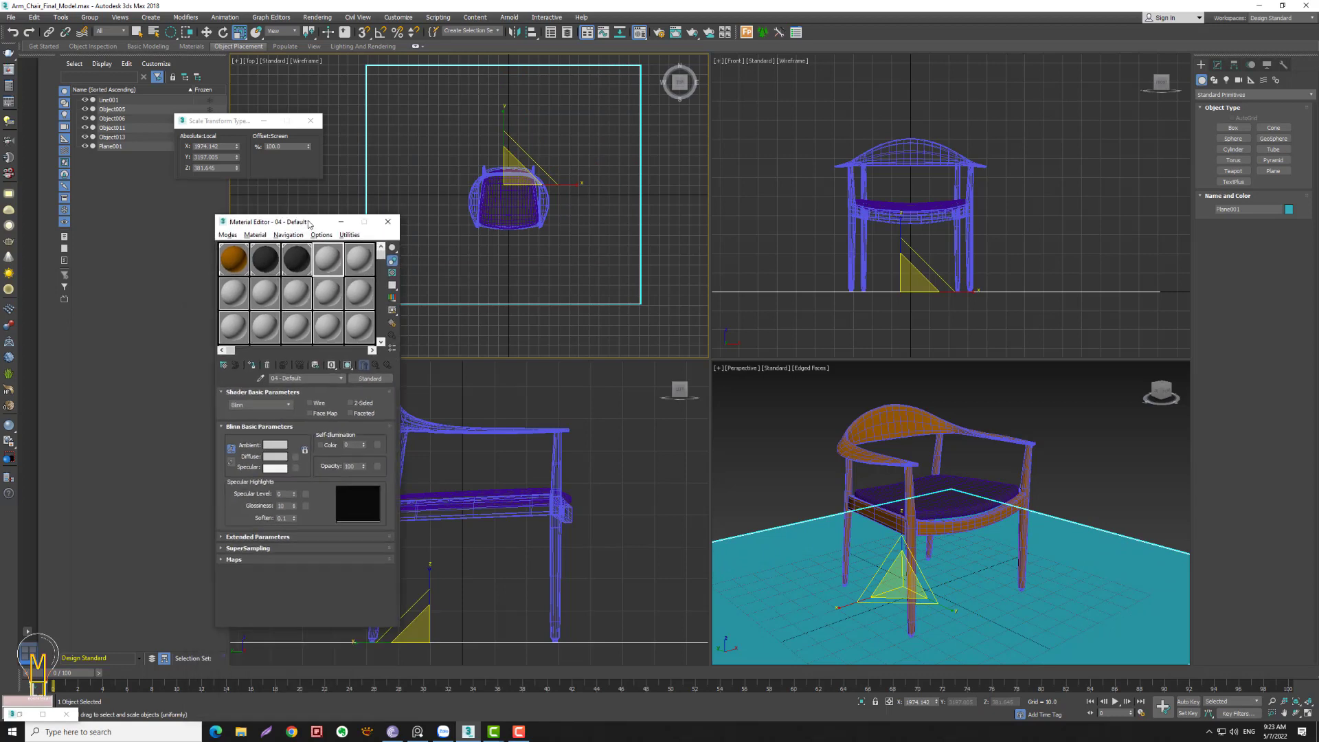
- Make the floor material a VRayMtlWrapper on the plane with Matte surface ticked
left_click(383, 334)
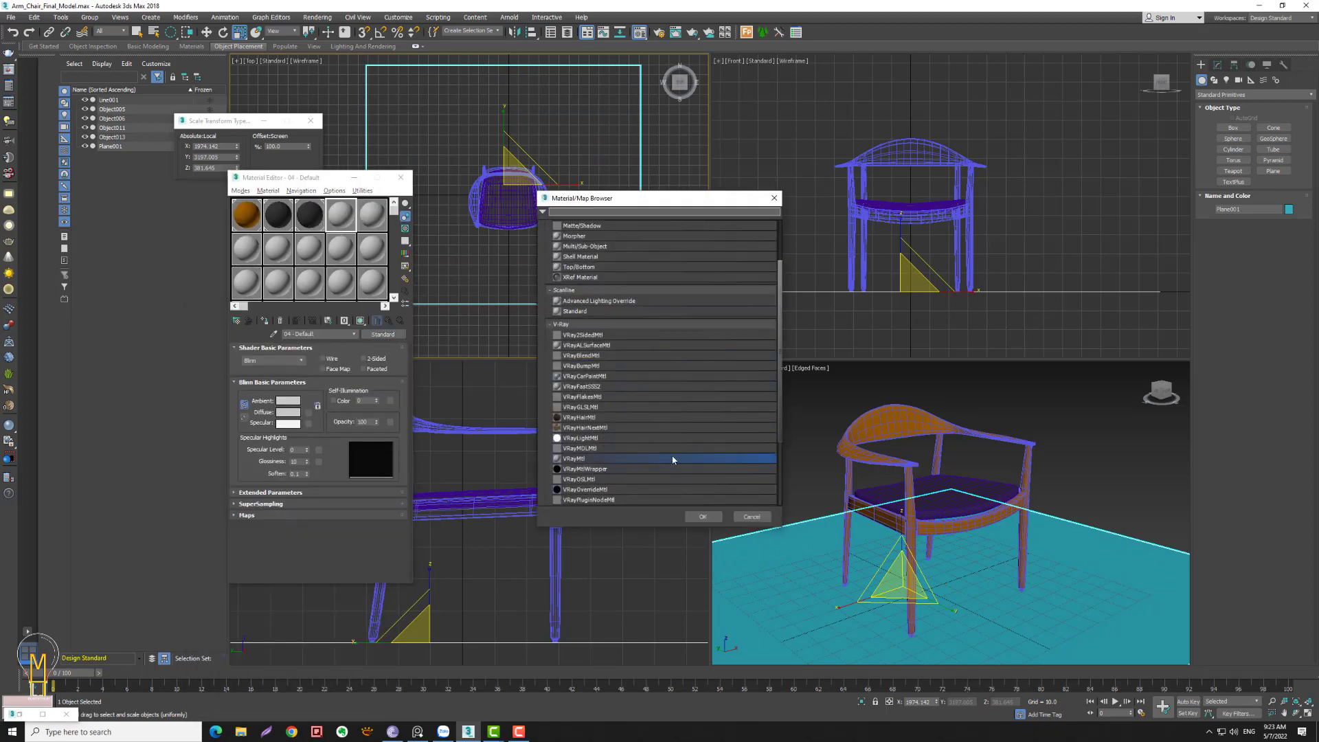
double_click(594, 469)
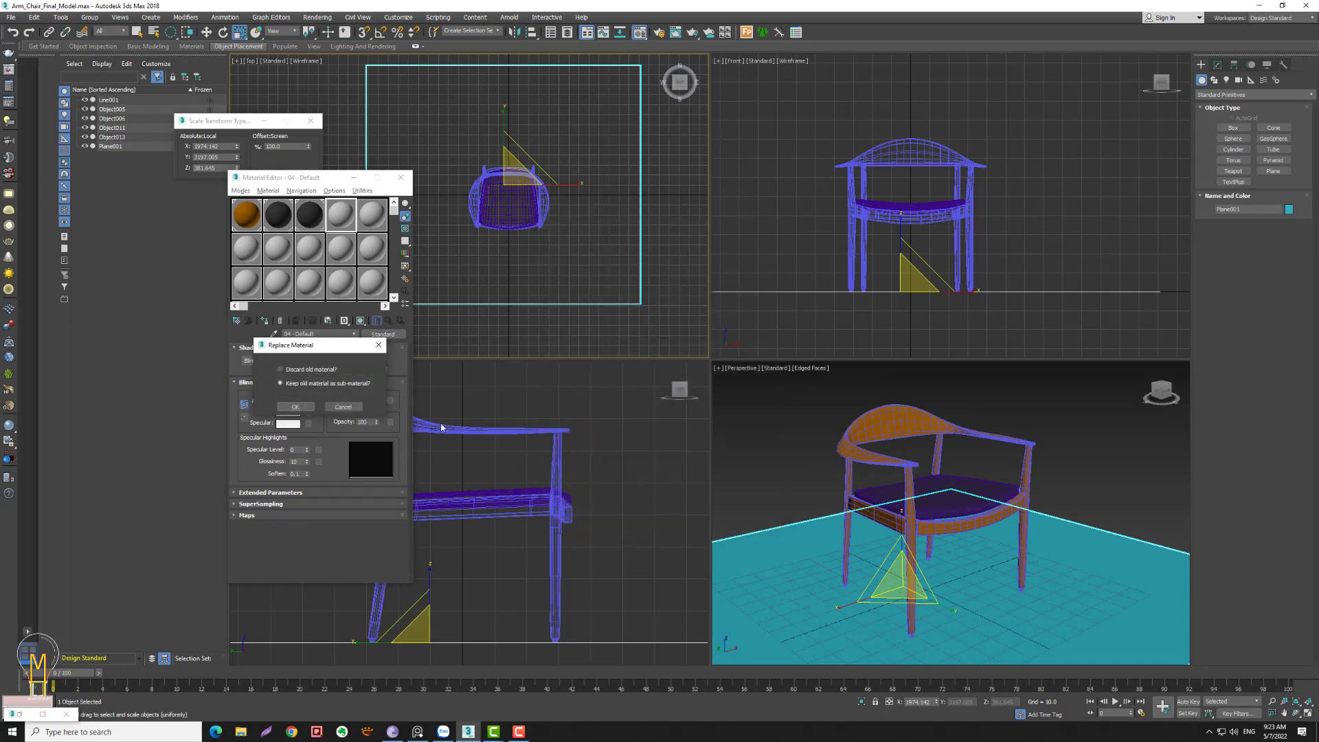
left_click(290, 410)
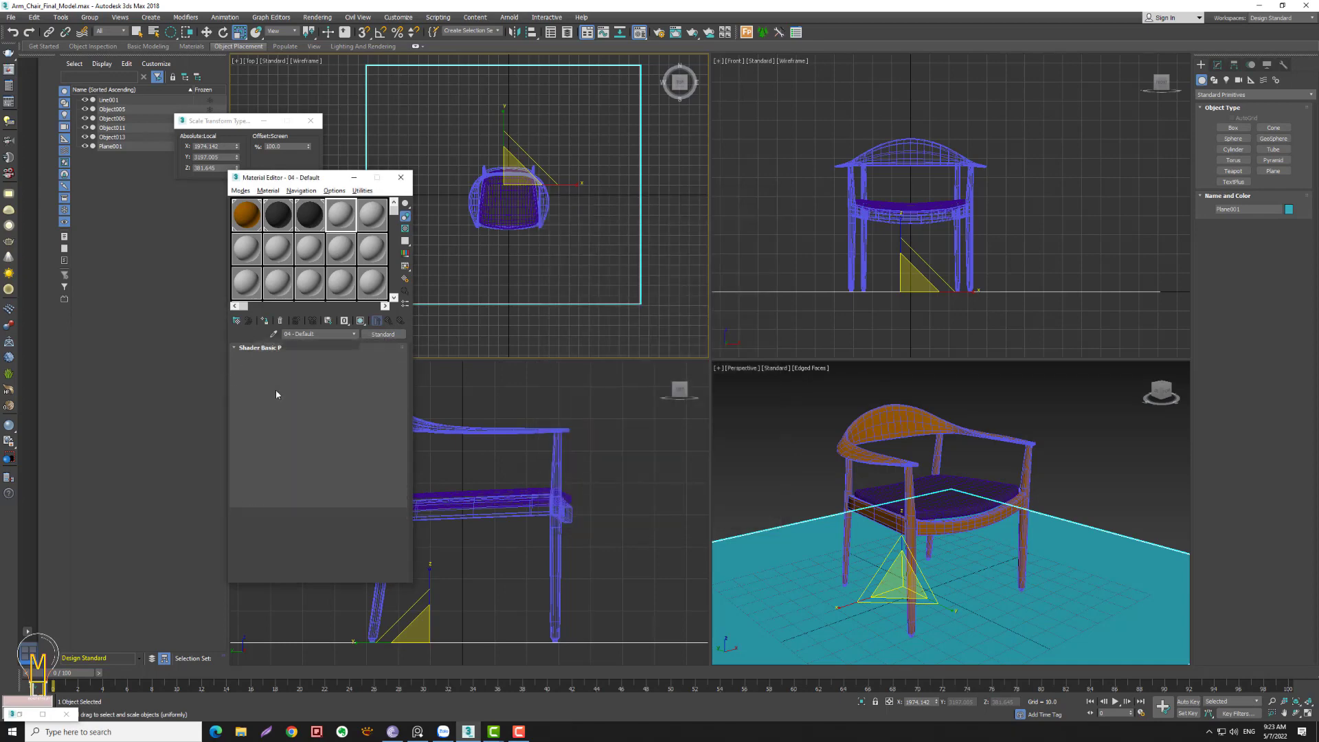
left_click(265, 323)
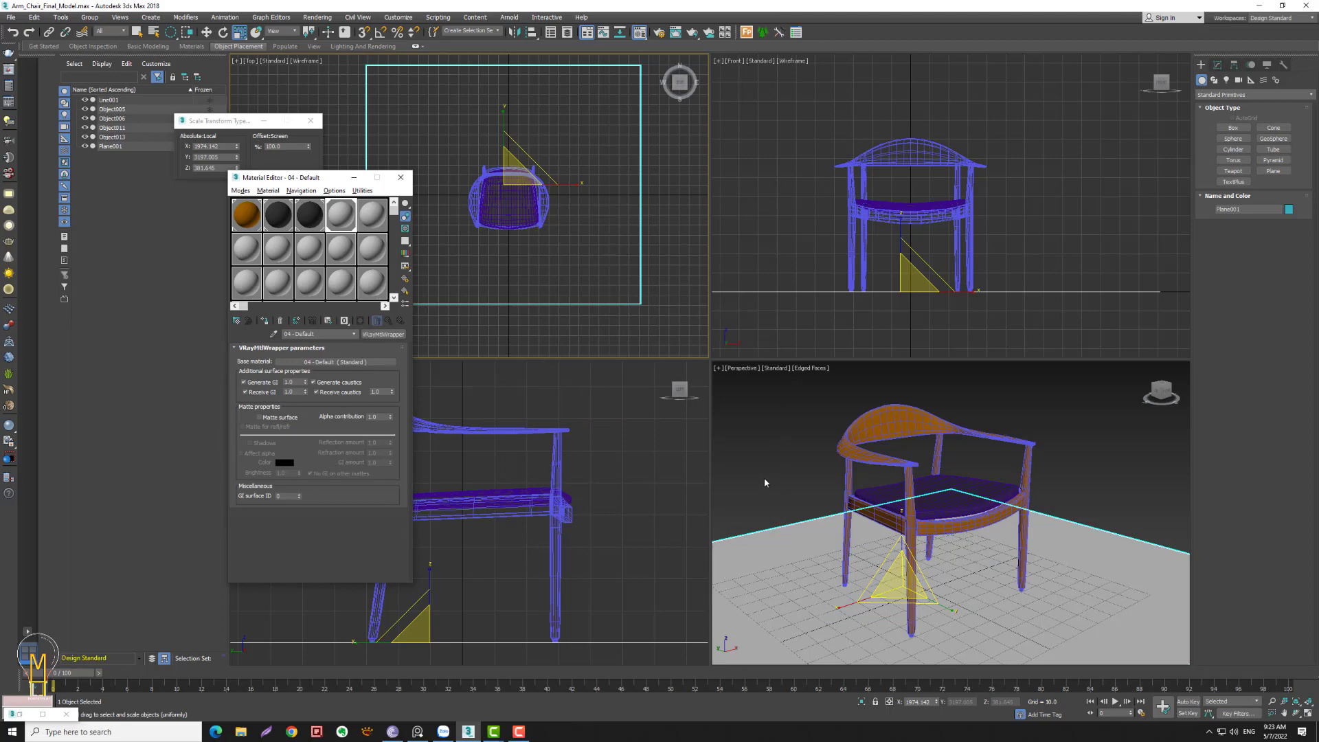
middle_click_drag(762, 484, 789, 462, "alt")
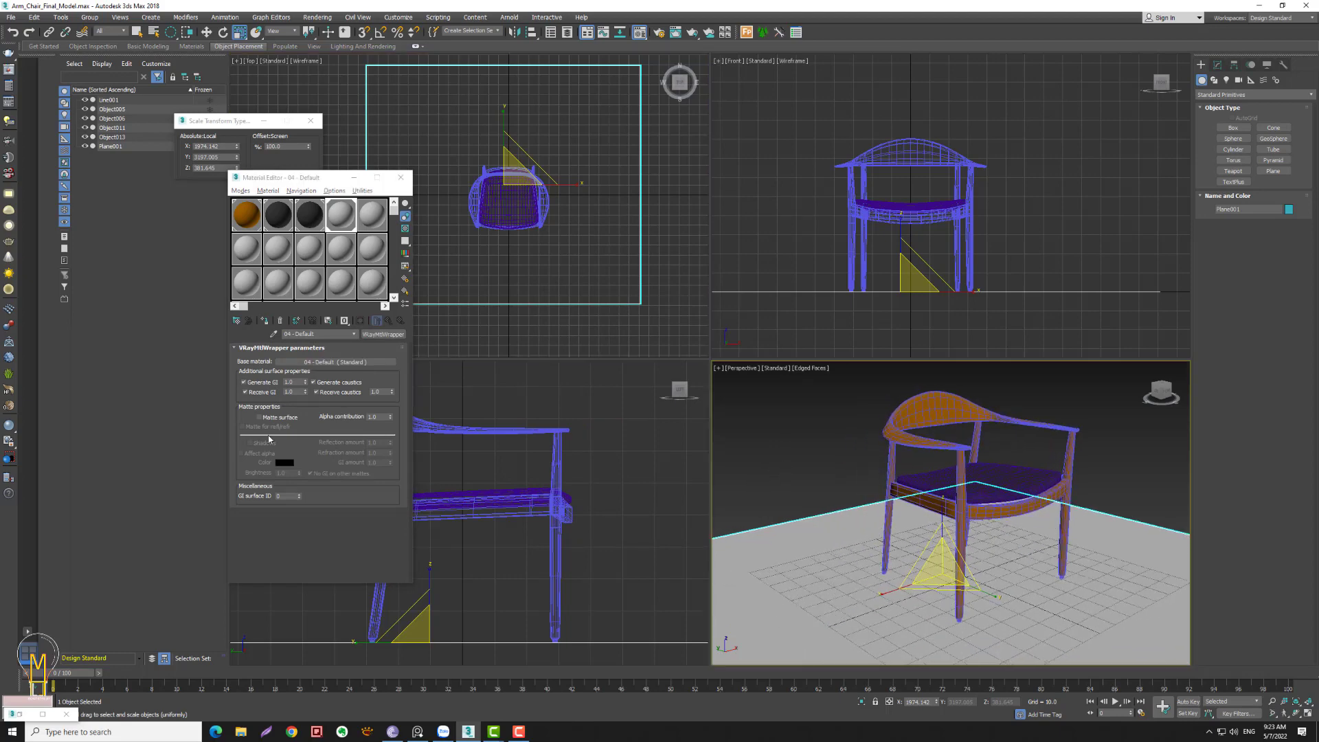
left_click(263, 418)
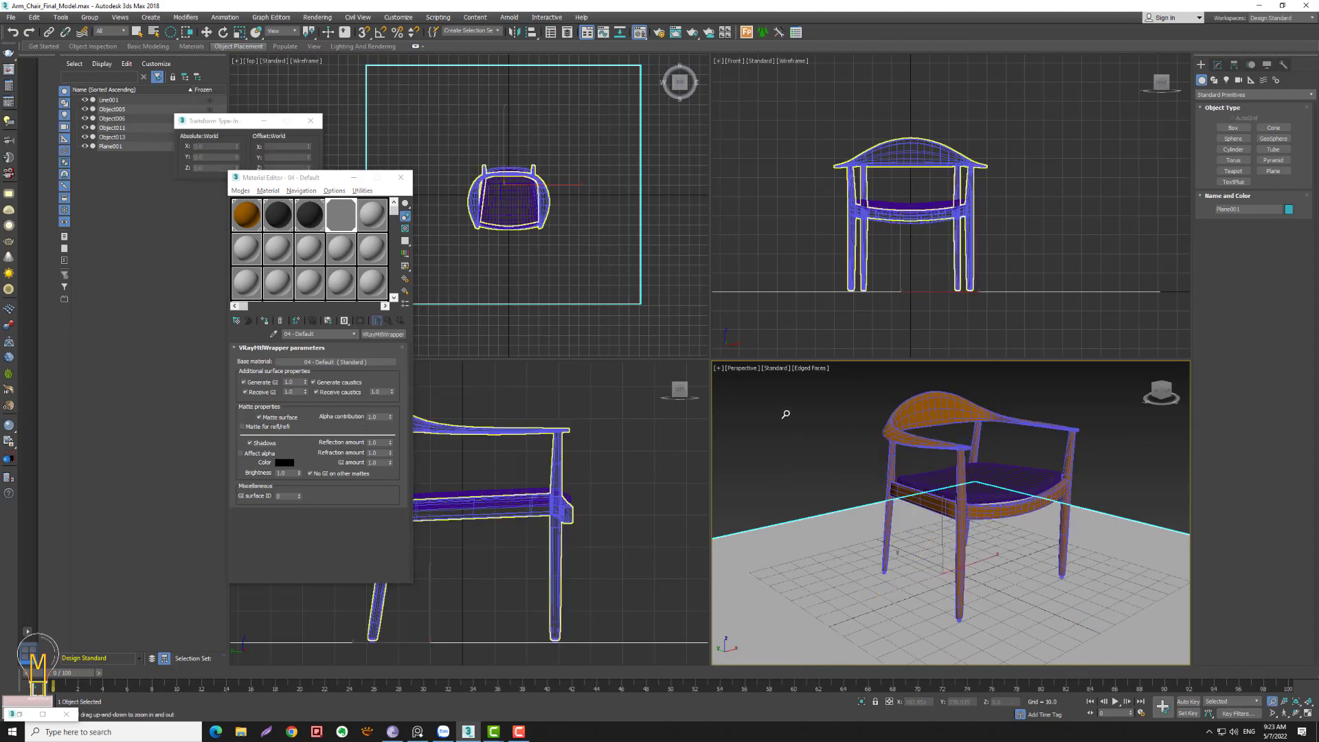
- Turn on Safe Frames in the Perspective viewport
scroll(743, 374, "up", 2)
left_click(744, 370)
left_click(784, 539)
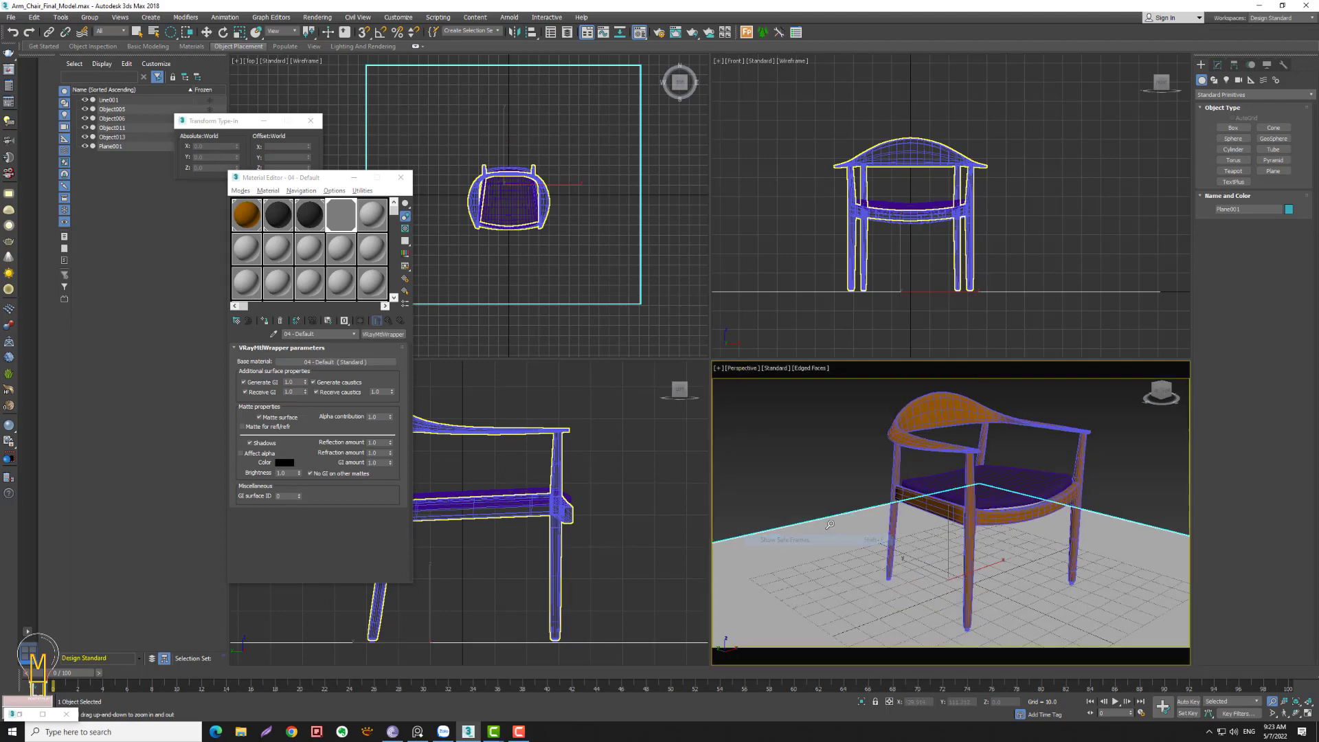
scroll(818, 514, "down", 2)
scroll(818, 513, "down", 1)
scroll(818, 514, "up", 1)
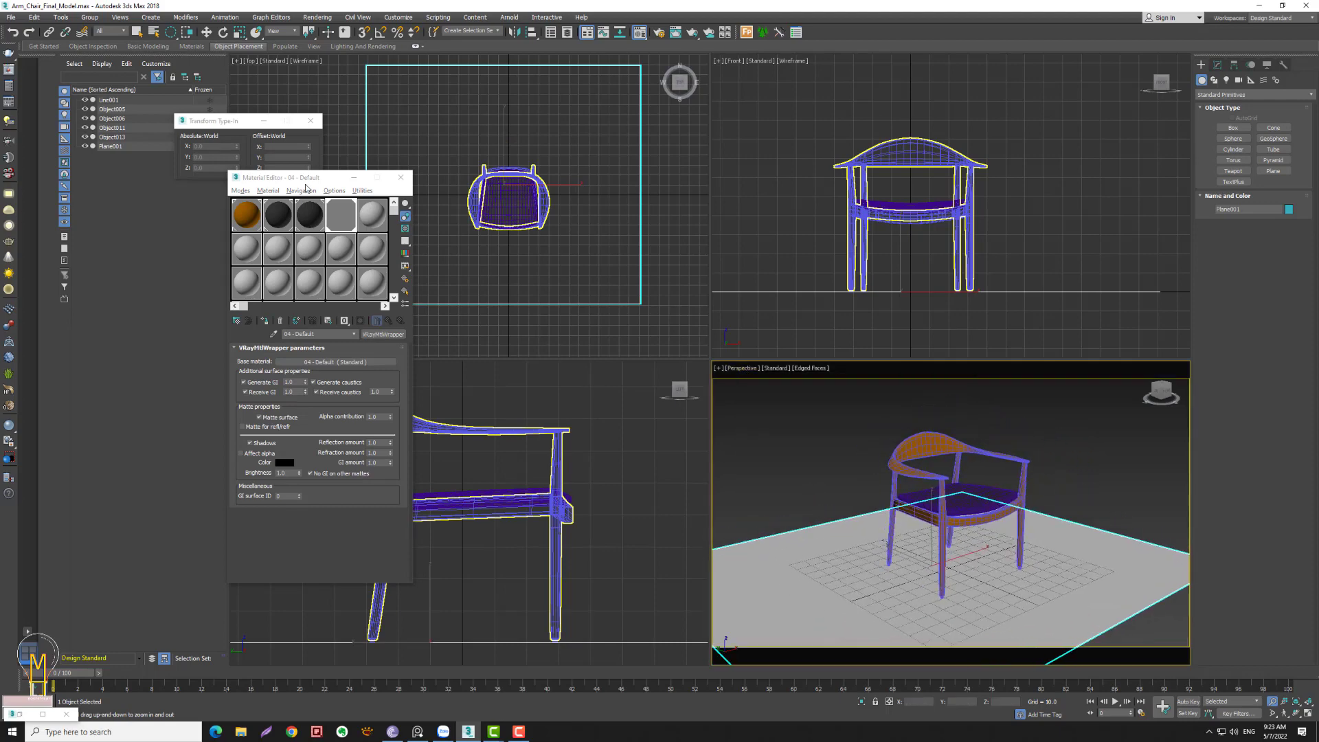
left_click_drag(296, 177, 196, 269)
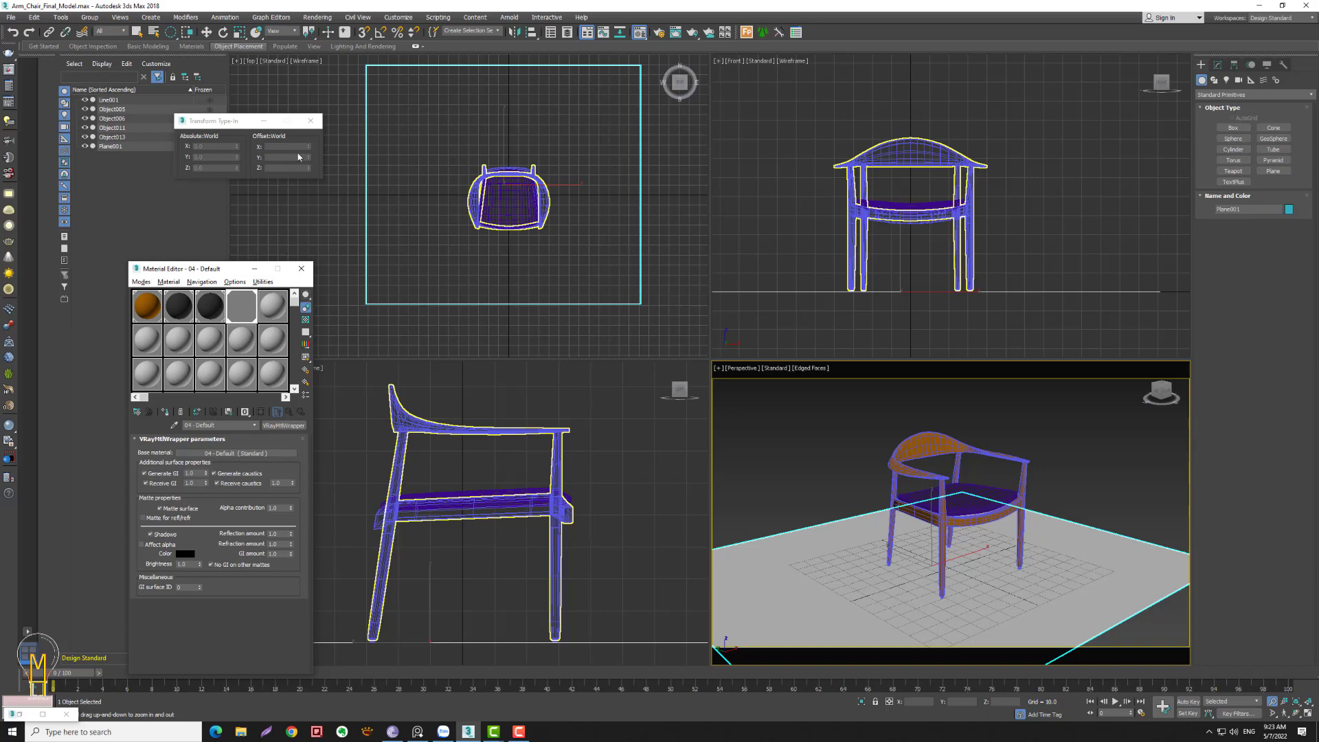
left_click(1226, 80)
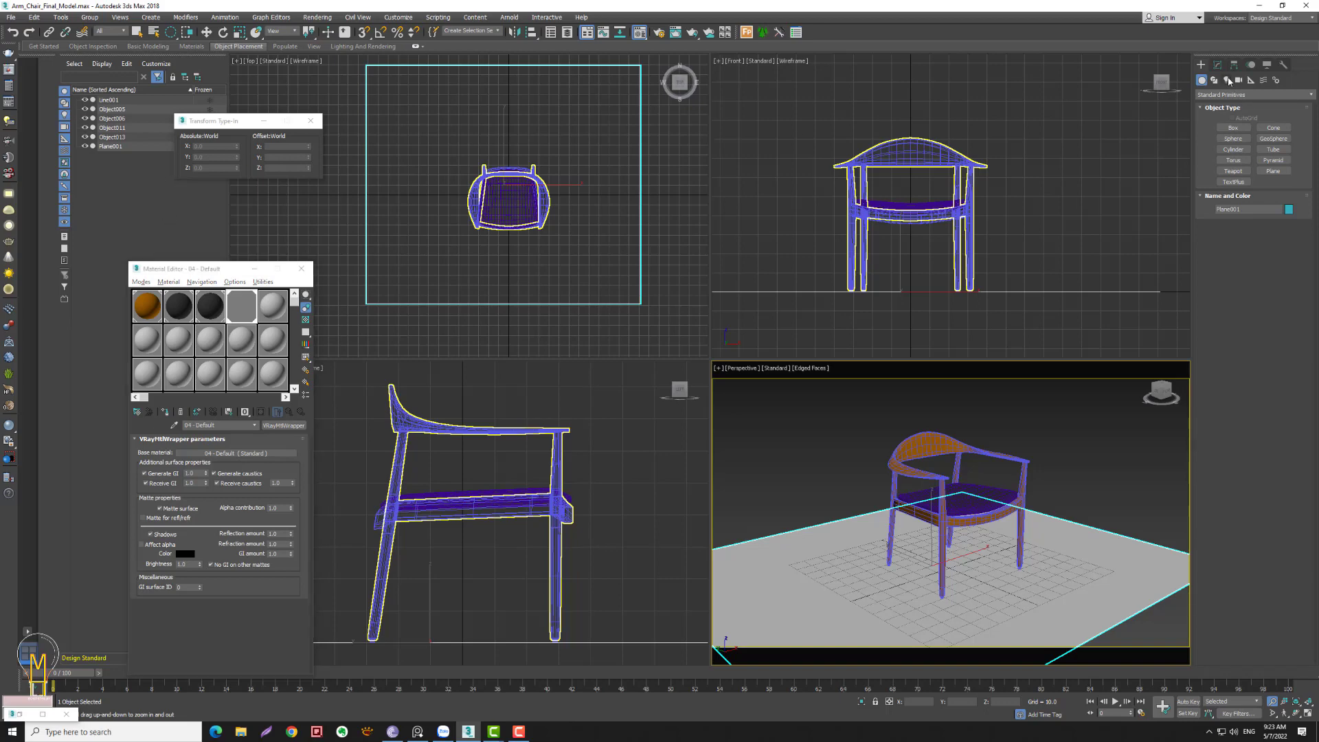
- Draw a VRayLight plane light in the Top view
left_click(1278, 95)
left_click(1236, 132)
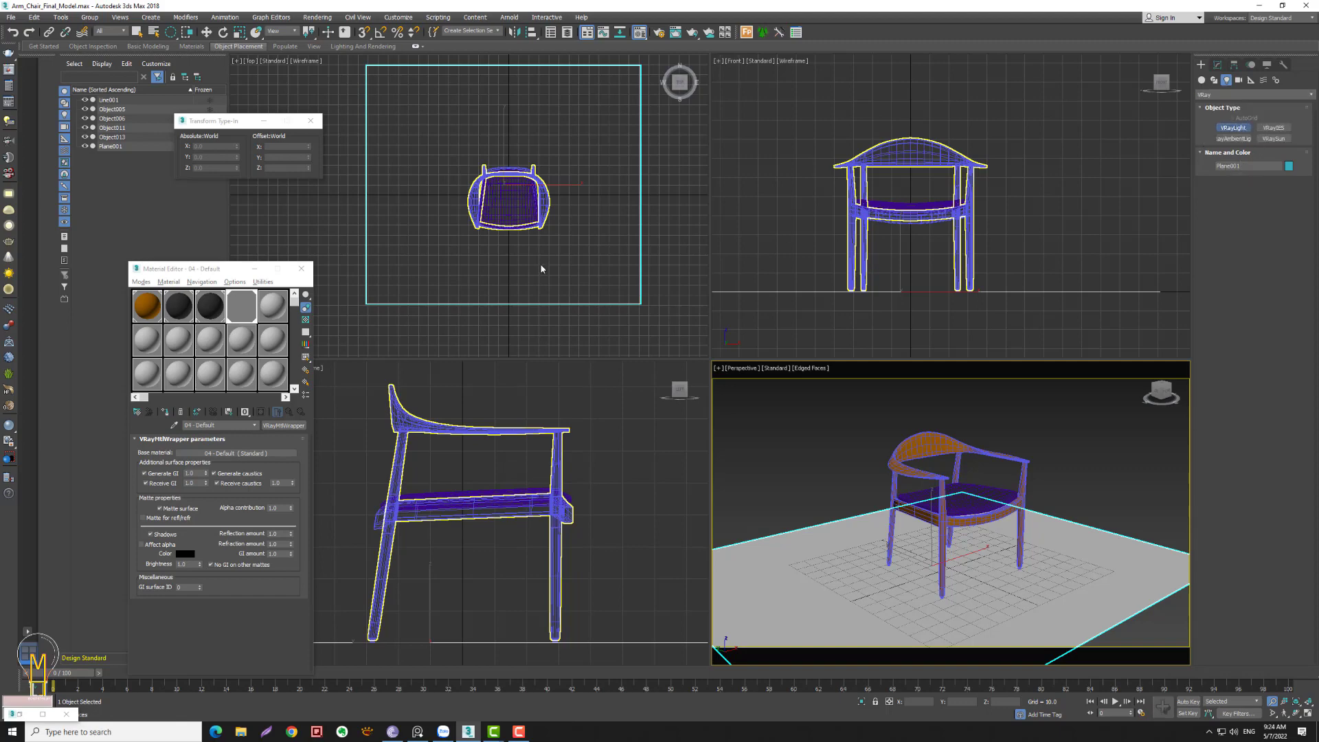
mouse_move(496, 192)
left_mouse_down()
mouse_move(667, 96)
mouse_move(656, 91)
left_mouse_up()
key("r")
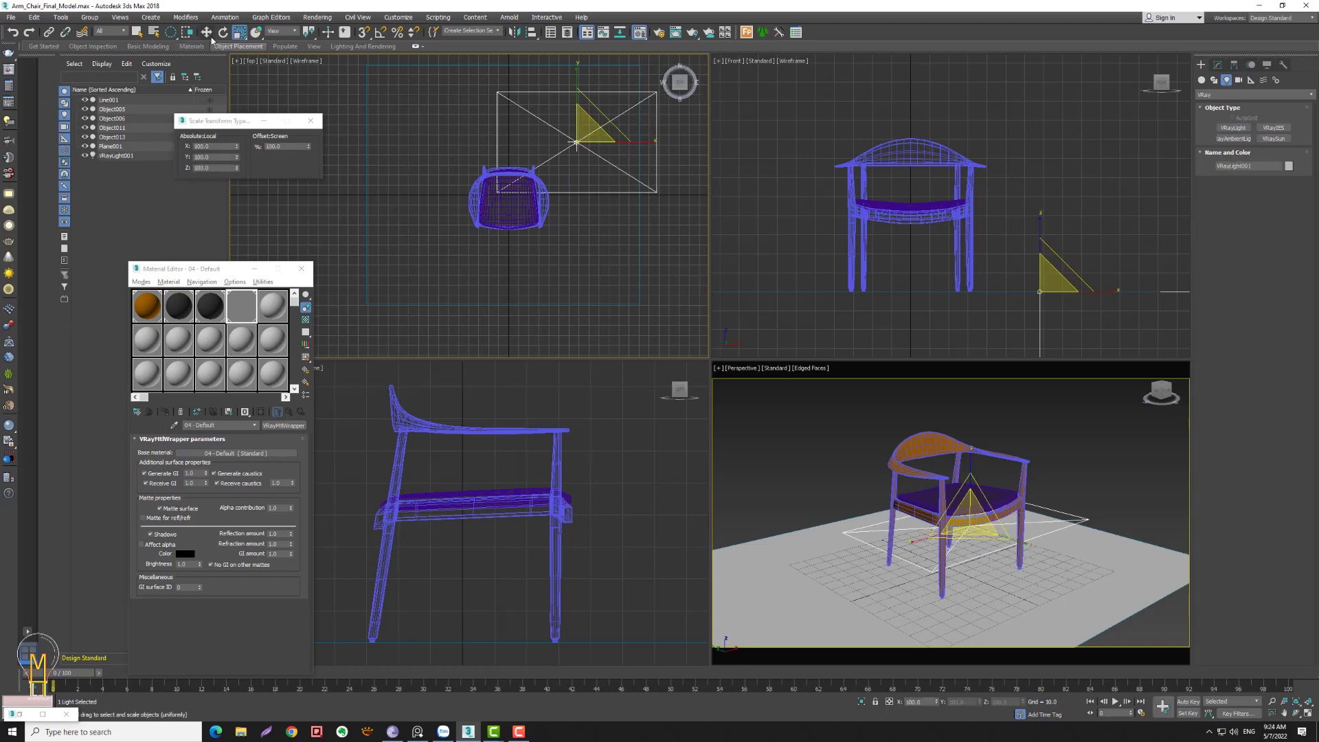
key("w")
- Move the light up above the chair and out in front of it
left_click(908, 250)
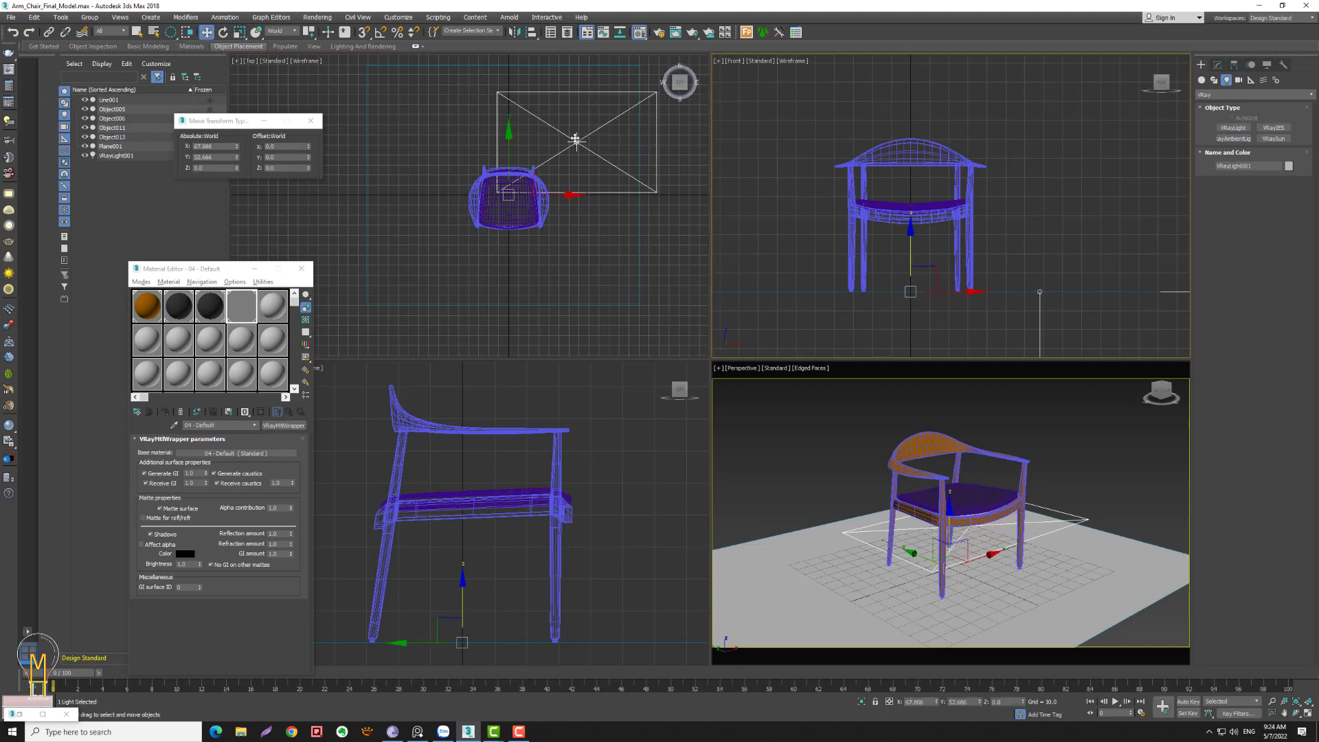
left_click(575, 140)
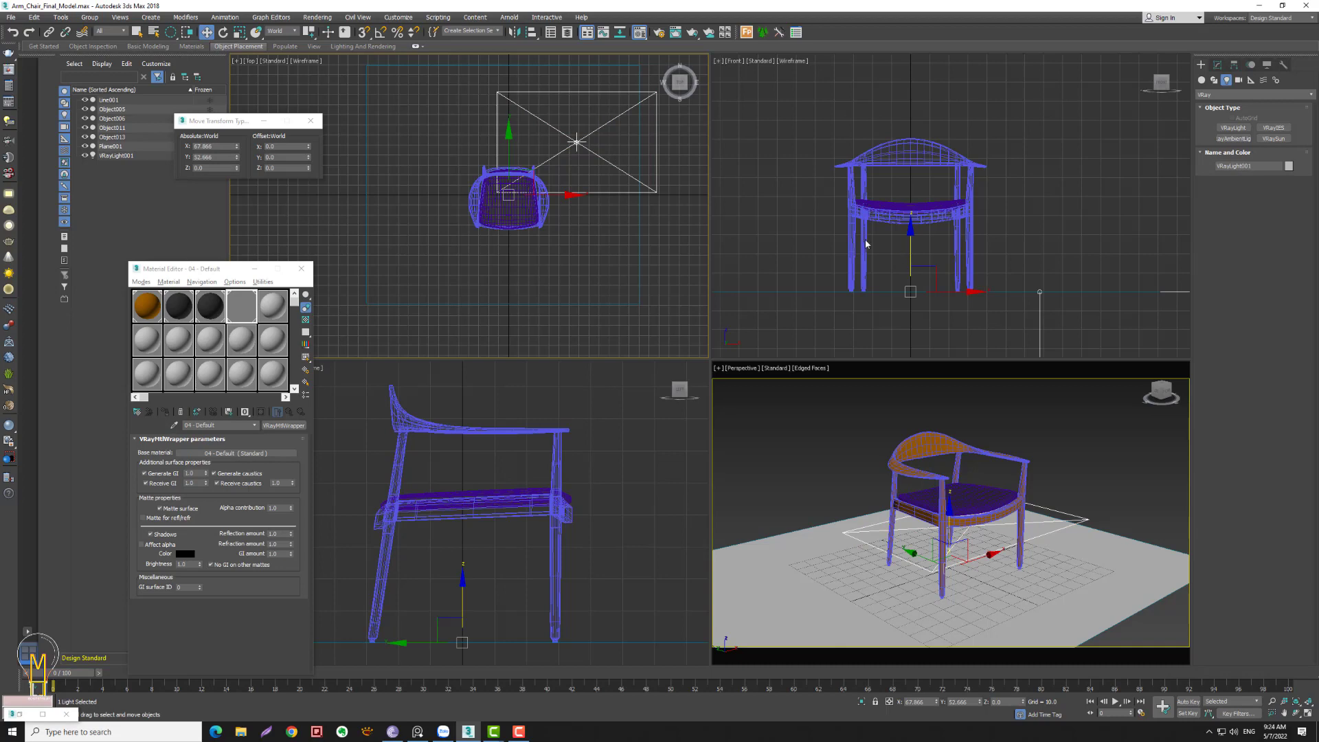
left_click(283, 31)
left_click(282, 44)
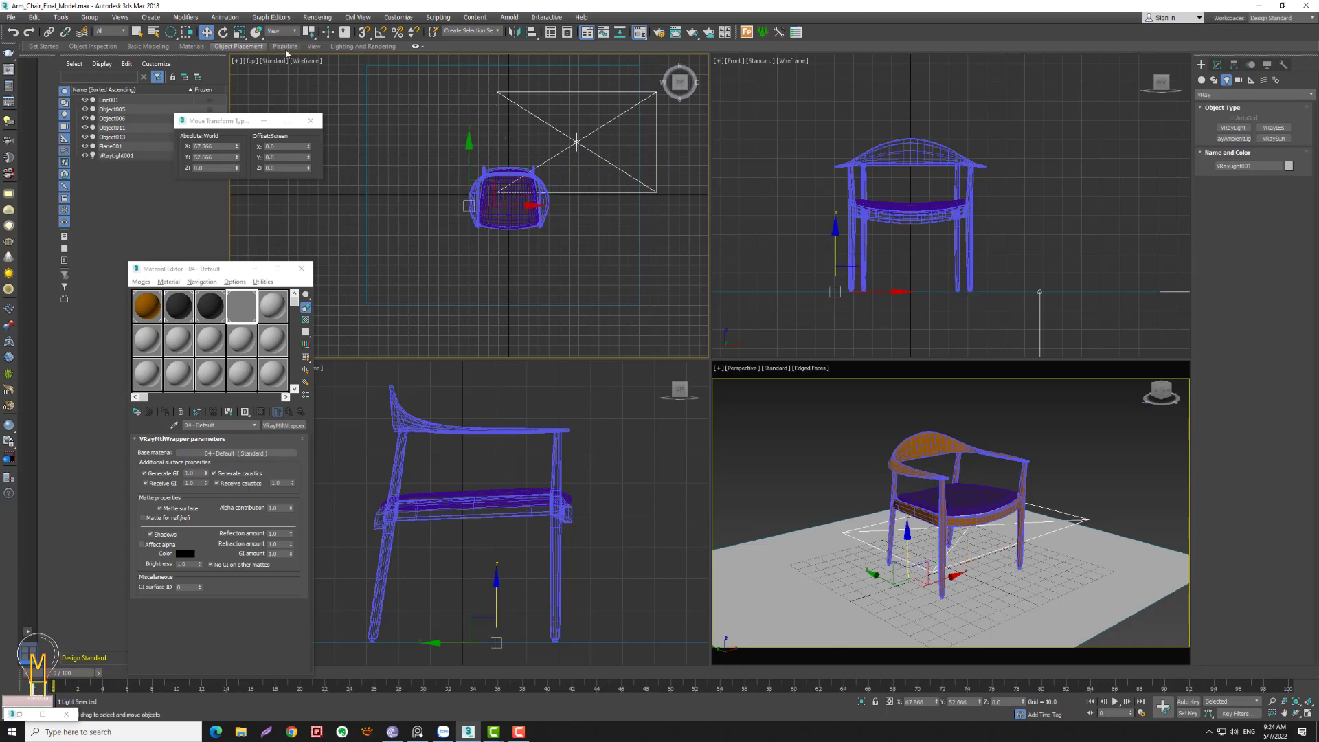
left_click_drag(309, 31, 308, 48)
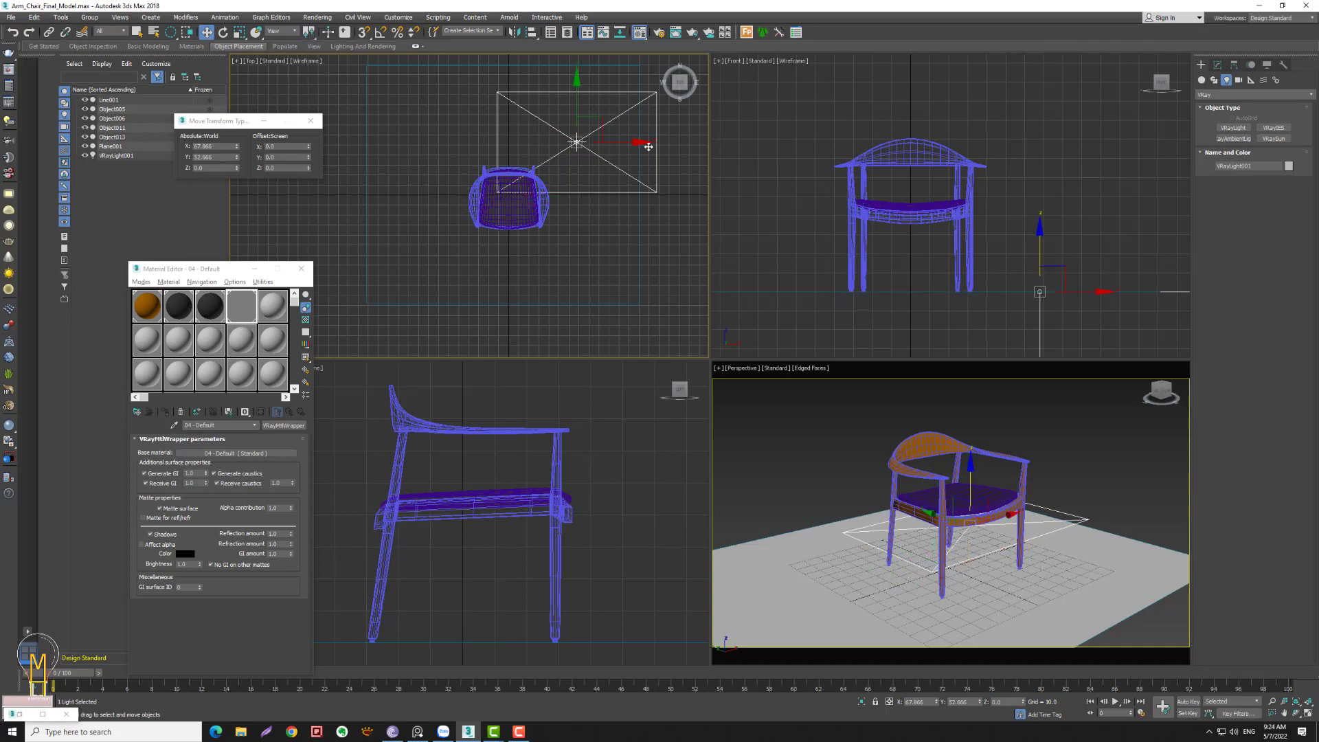
left_click_drag(1039, 236, 1030, 167)
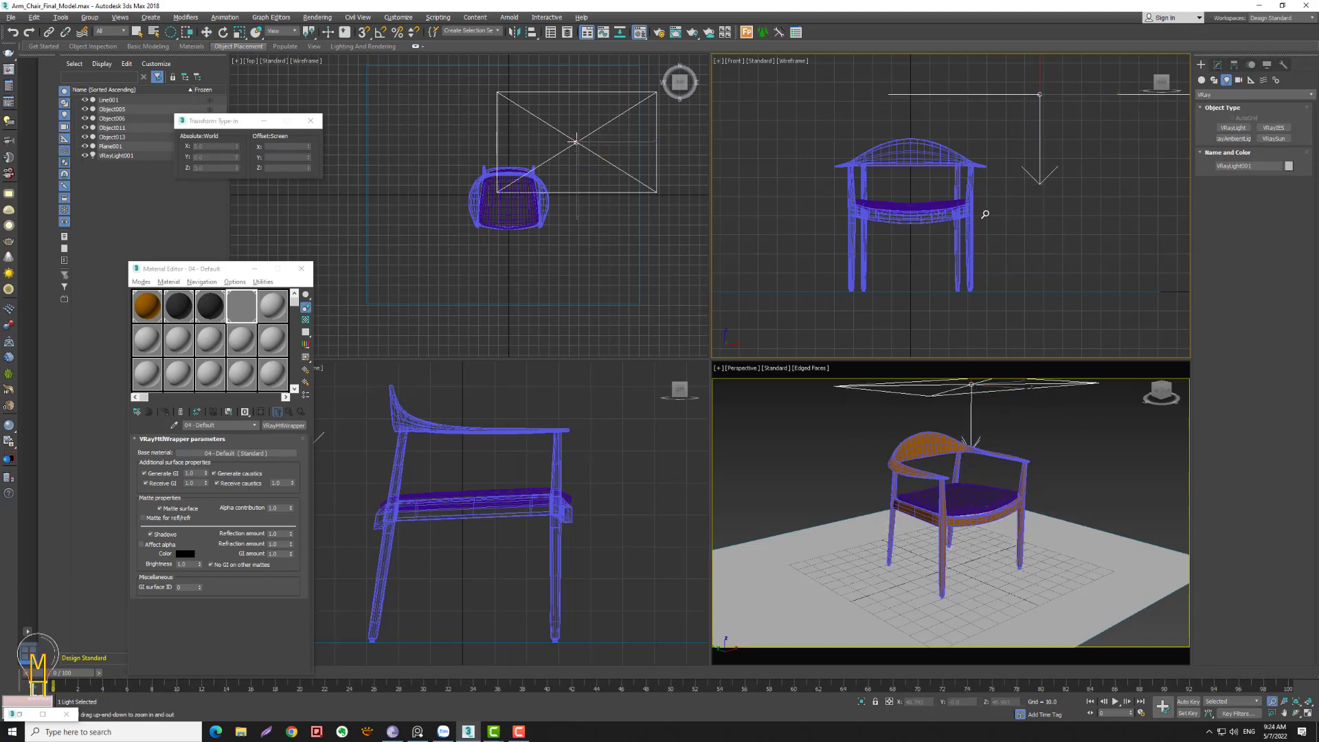
scroll(983, 212, "down", 5)
middle_click_drag(884, 289, 871, 296)
key("w")
left_click_drag(963, 194, 927, 147)
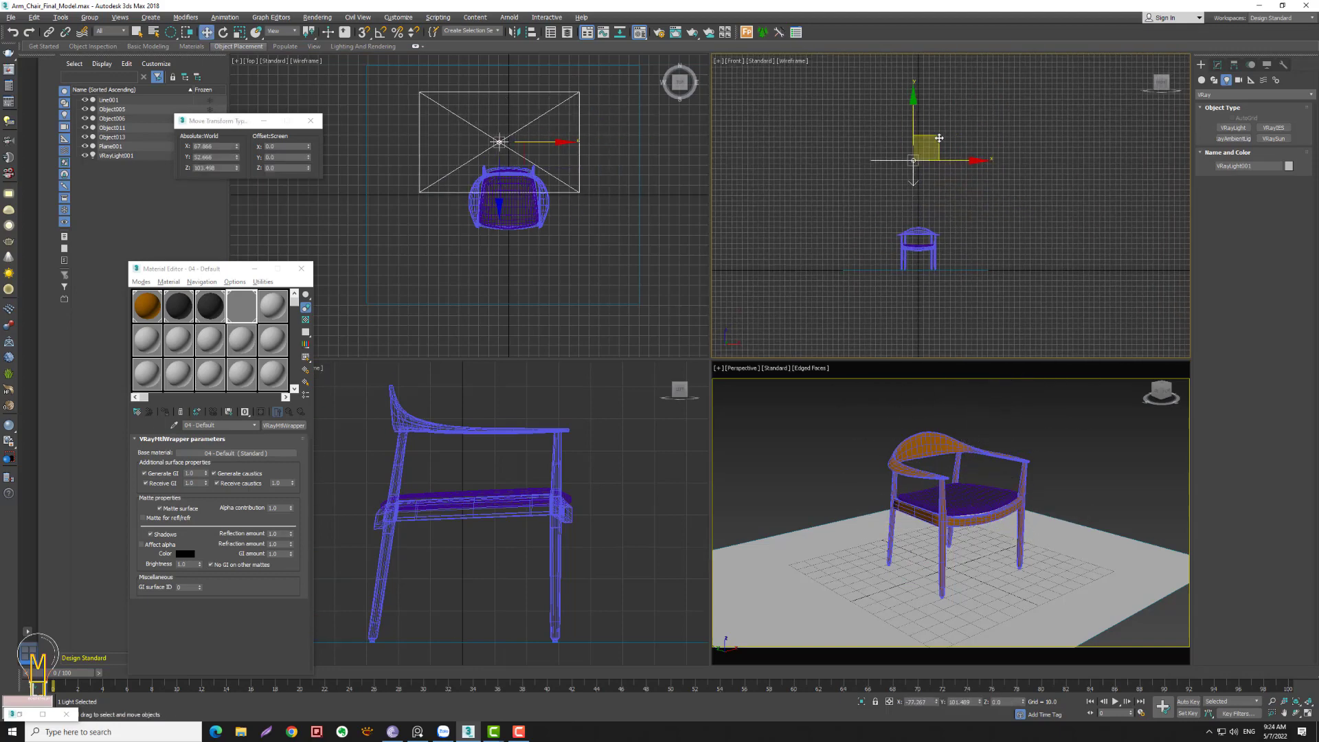
middle_click_drag(550, 206, 564, 192)
left_click_drag(523, 127, 523, 220)
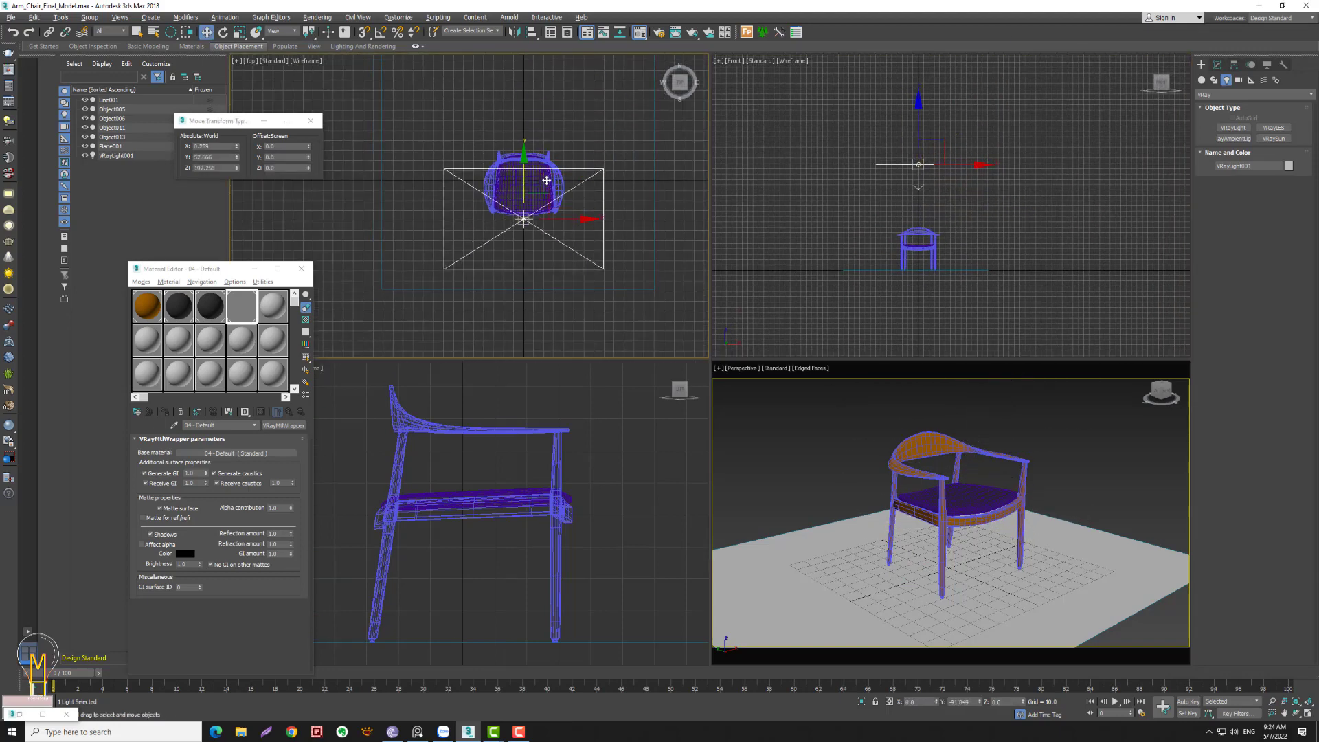
- Tilt the light about 25° down toward the chair and reopen Render Setup
left_click(223, 32)
scroll(430, 565, "down", 5)
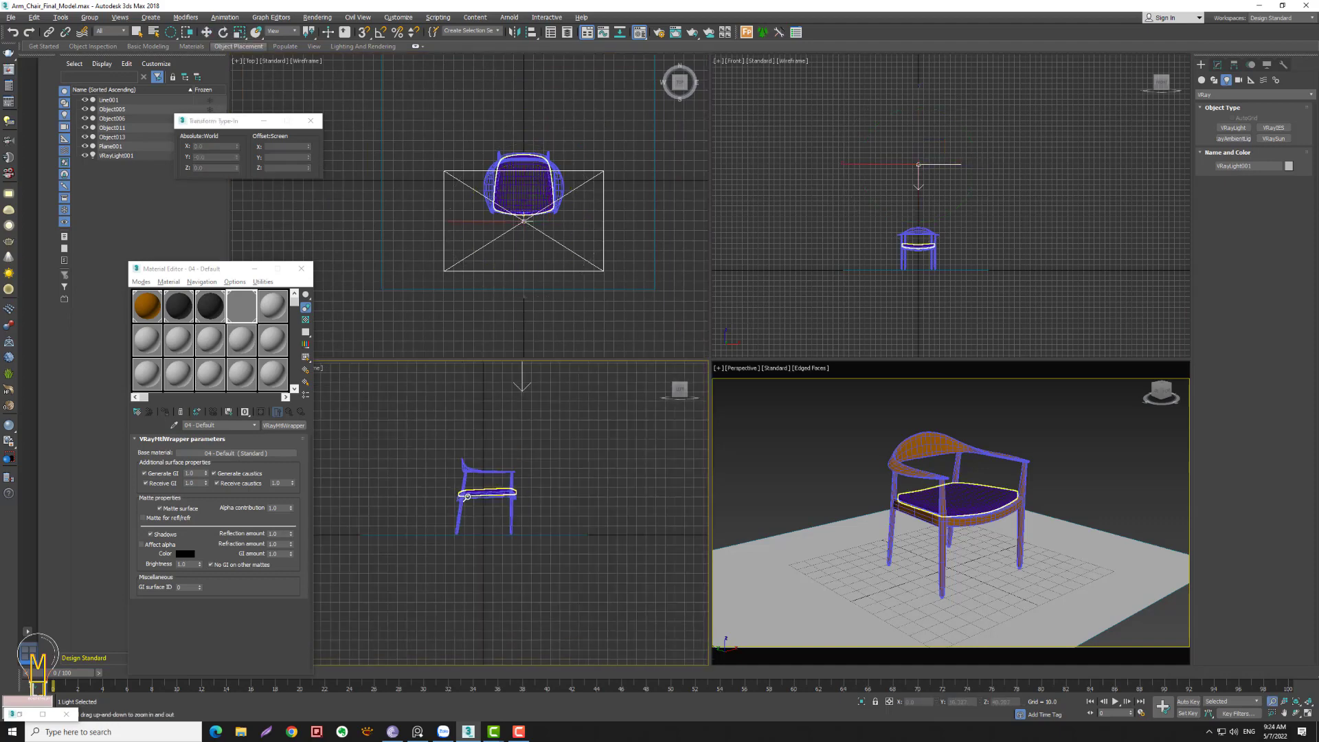
scroll(430, 564, "down", 3)
left_click_drag(543, 413, 289, 260)
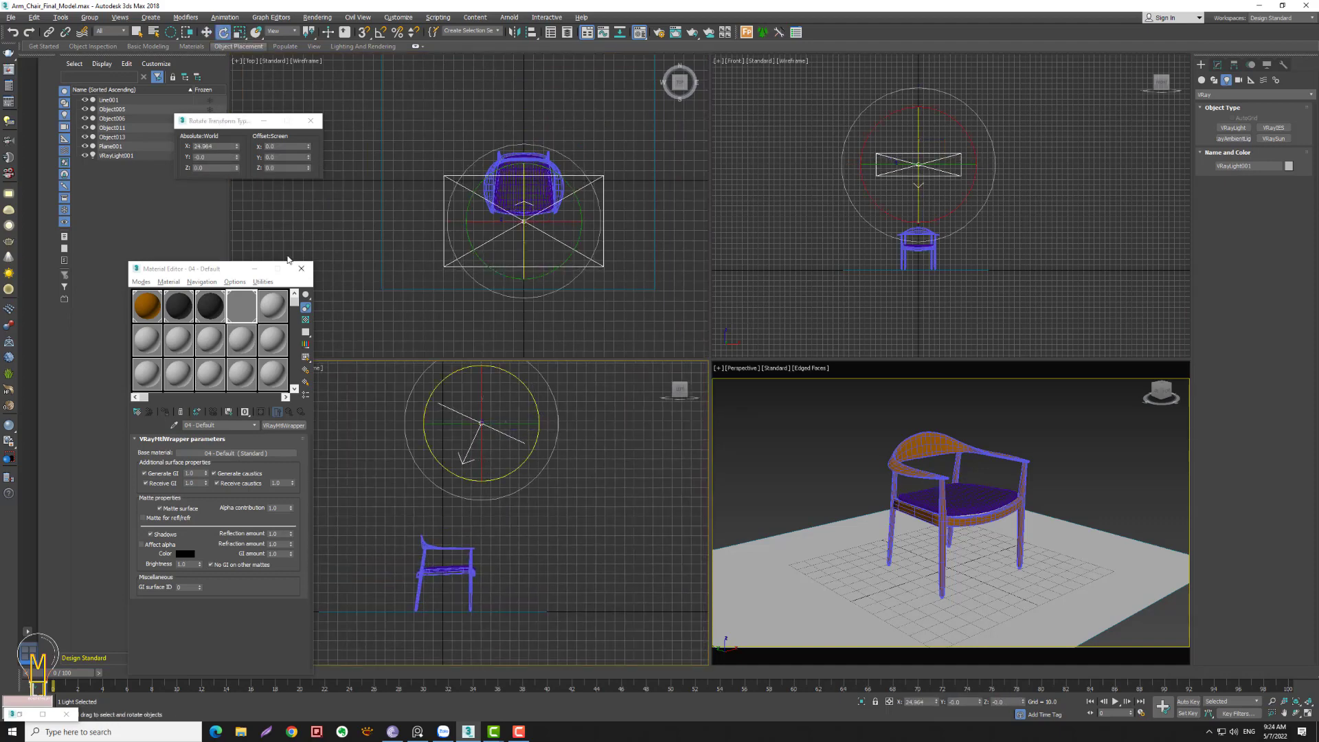
left_click(206, 32)
left_click_drag(523, 423, 548, 425)
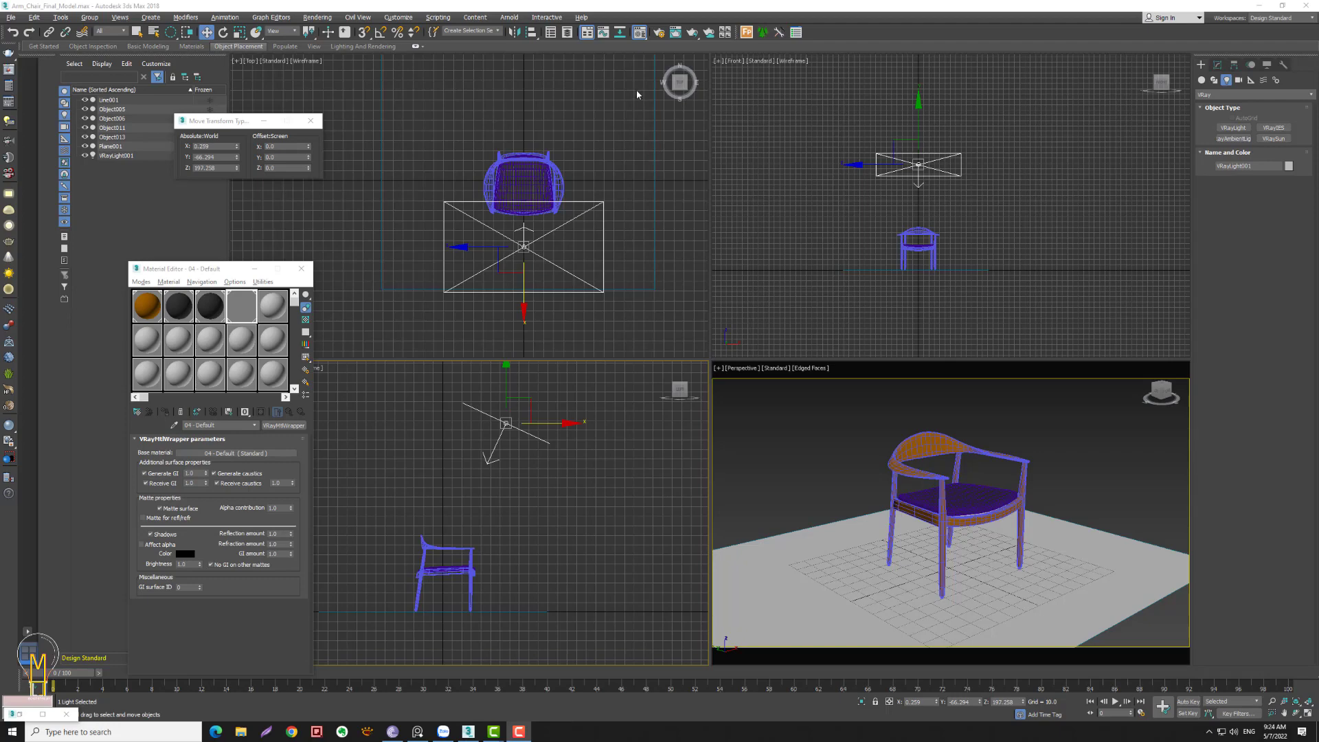
left_click(656, 34)
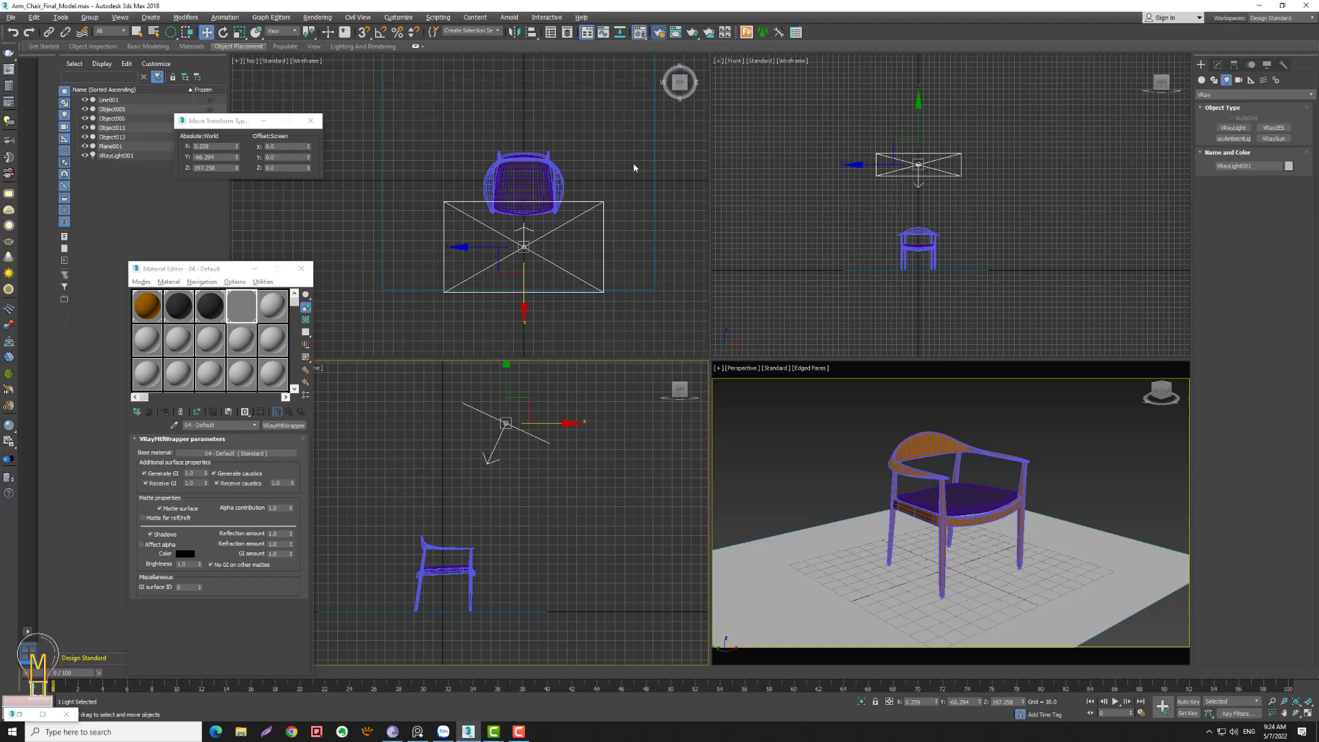
key("F10")
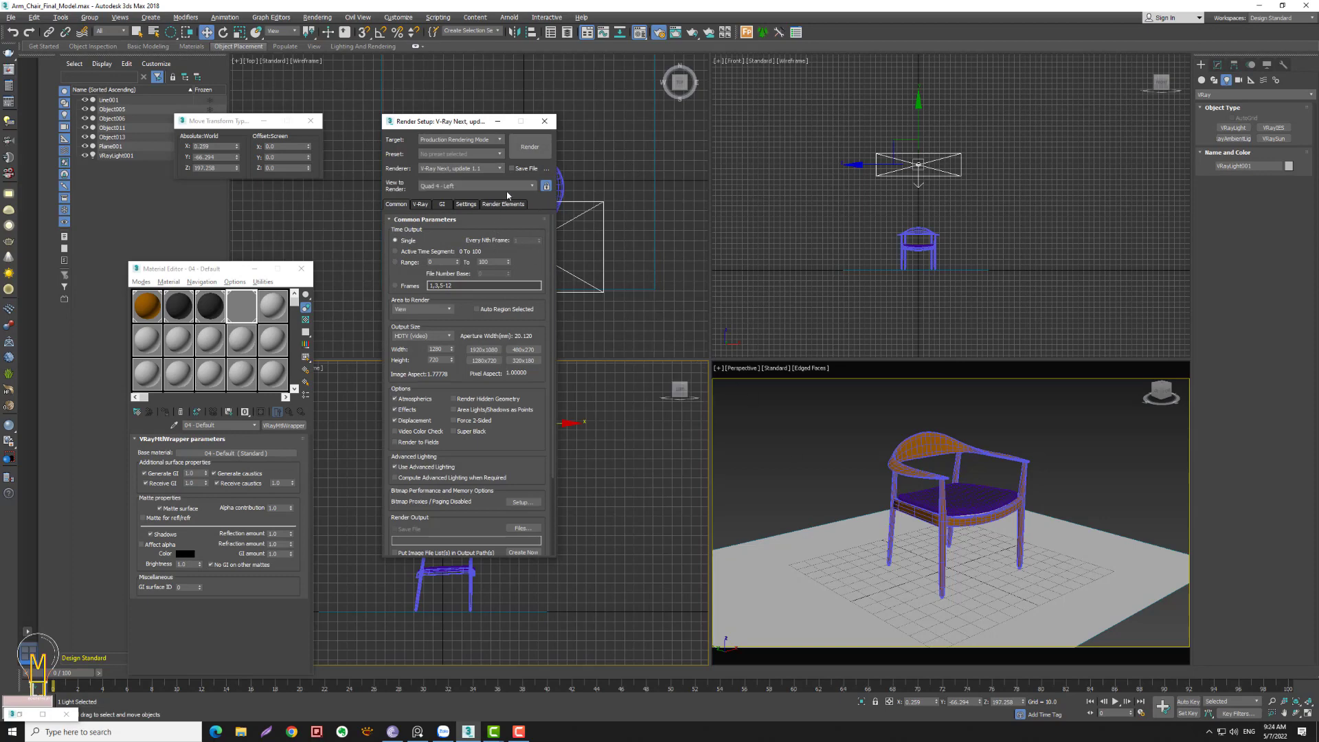
- Set Quad 4 - Perspective as the render view and render it
left_click(509, 185)
left_click(467, 220)
left_click(546, 187)
left_click(508, 186)
left_click(469, 226)
left_click_drag(454, 121, 413, 122)
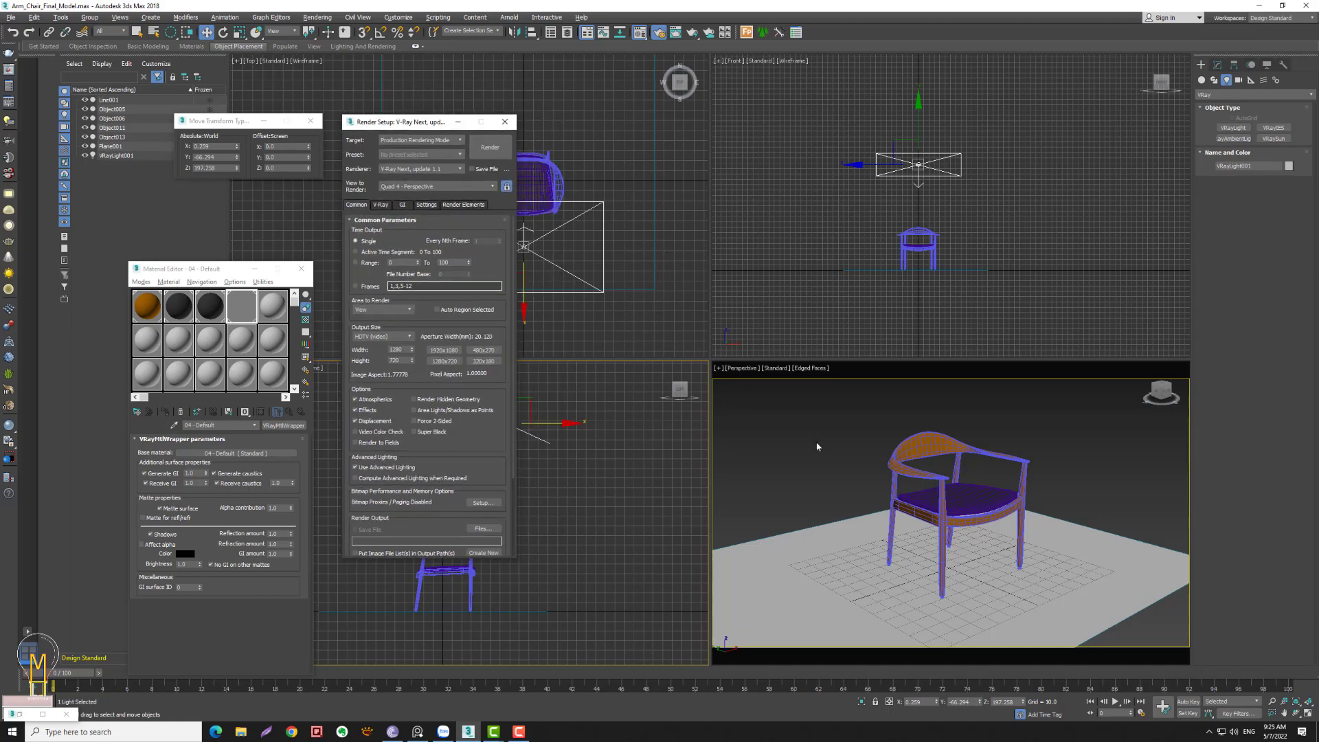
left_click(490, 147)
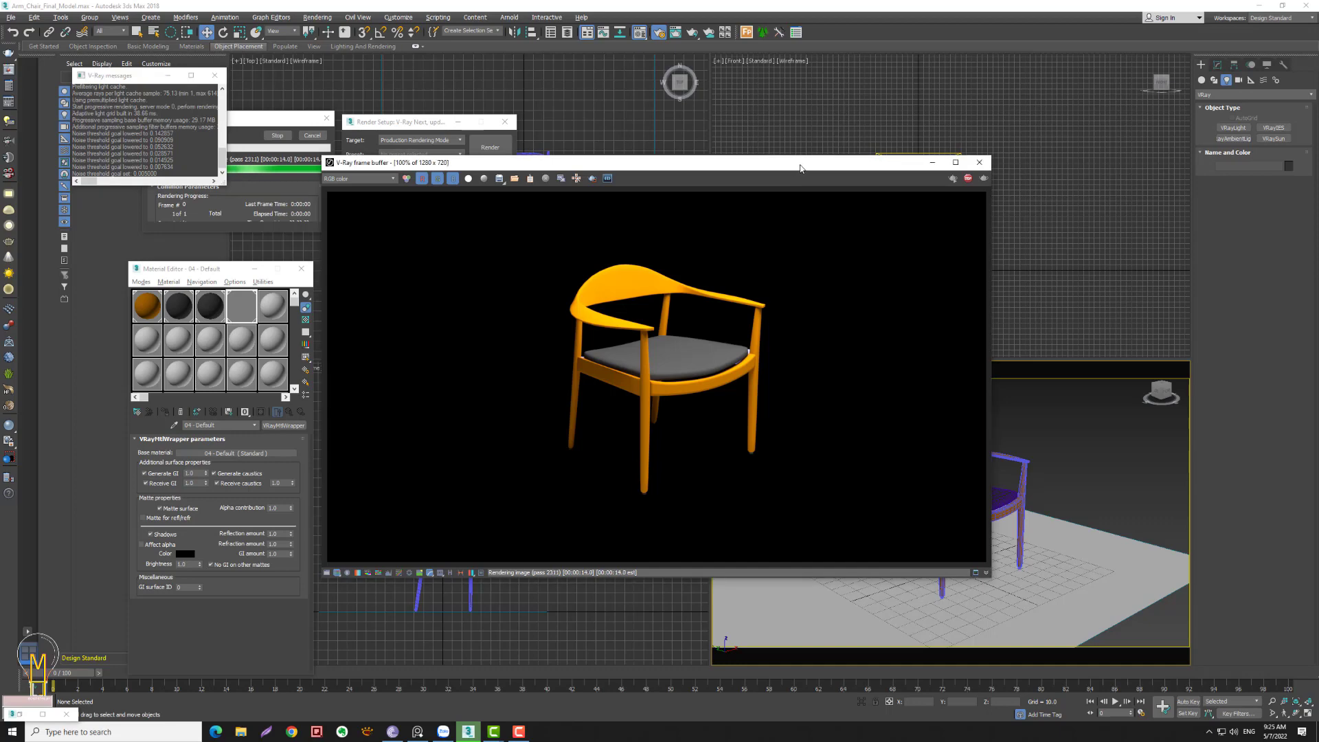
- Zoom into the front view, select the chair seat and start an interactive render
left_click_drag(795, 170, 645, 206)
key("alt+z")
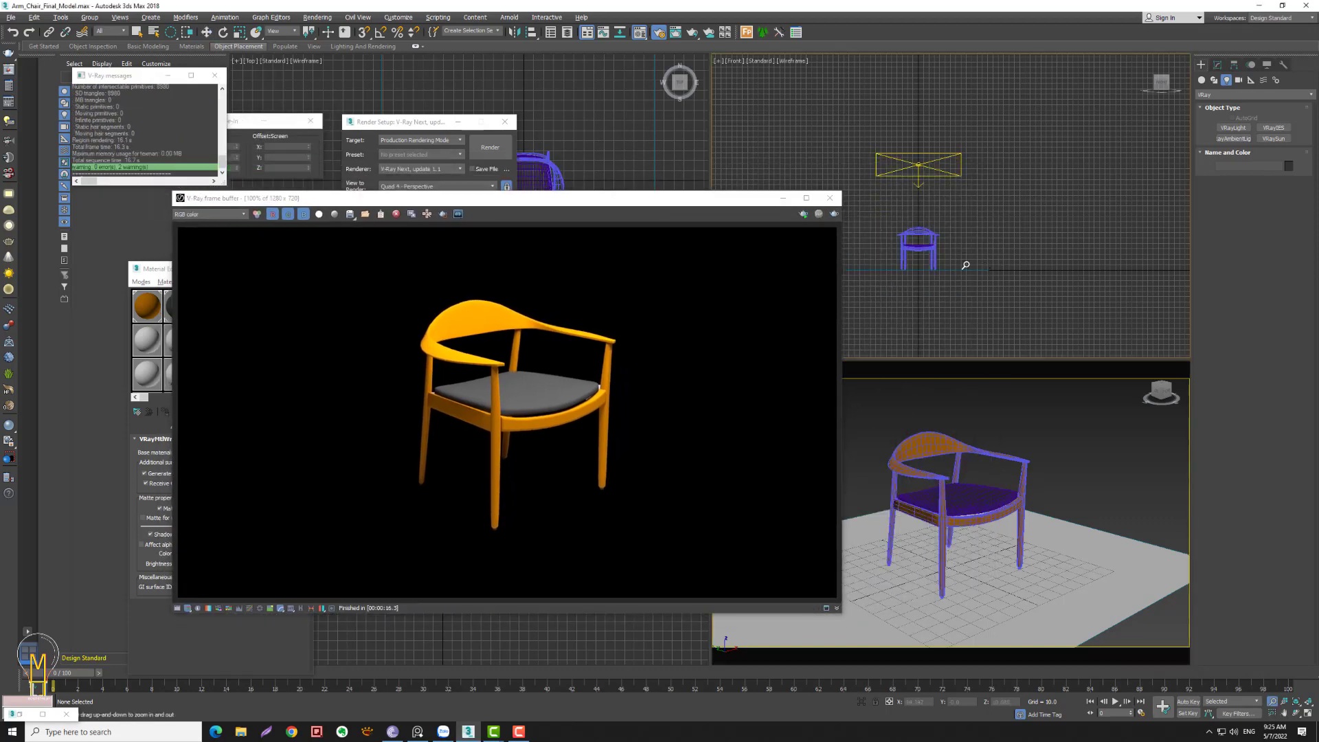
mouse_move(921, 261)
left_mouse_down()
mouse_move(920, 182)
mouse_move(934, 213)
left_mouse_up()
key("w")
left_click(934, 240)
left_click(802, 215)
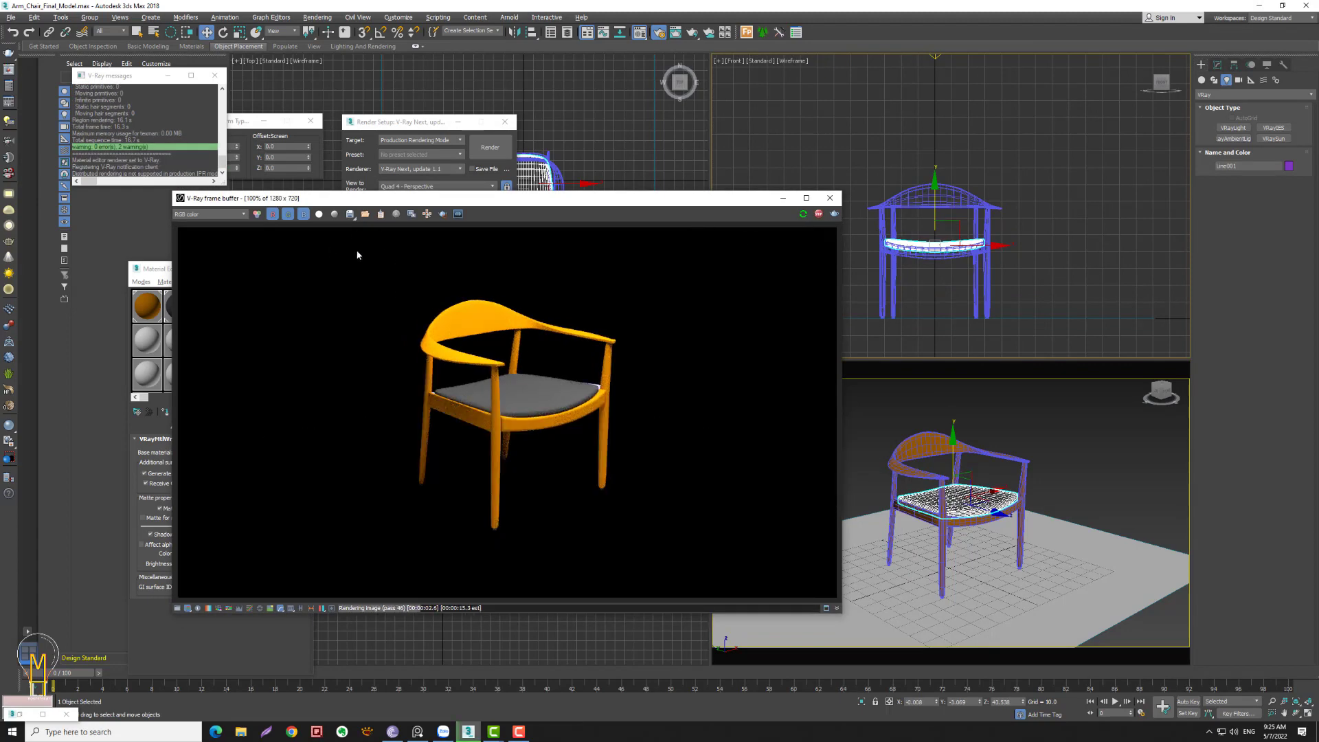
left_click_drag(450, 198, 464, 226)
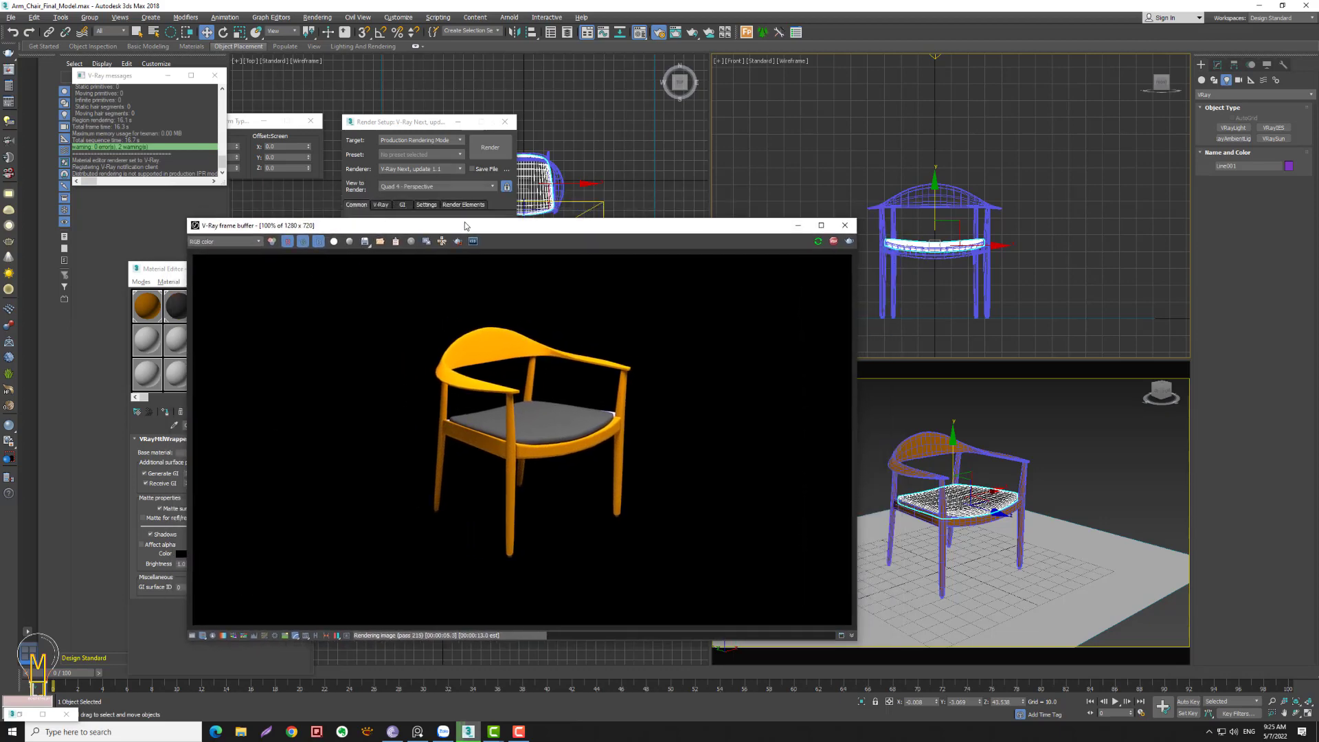
- Set the V-Ray plane light's Multiplier to 10
left_click(935, 57)
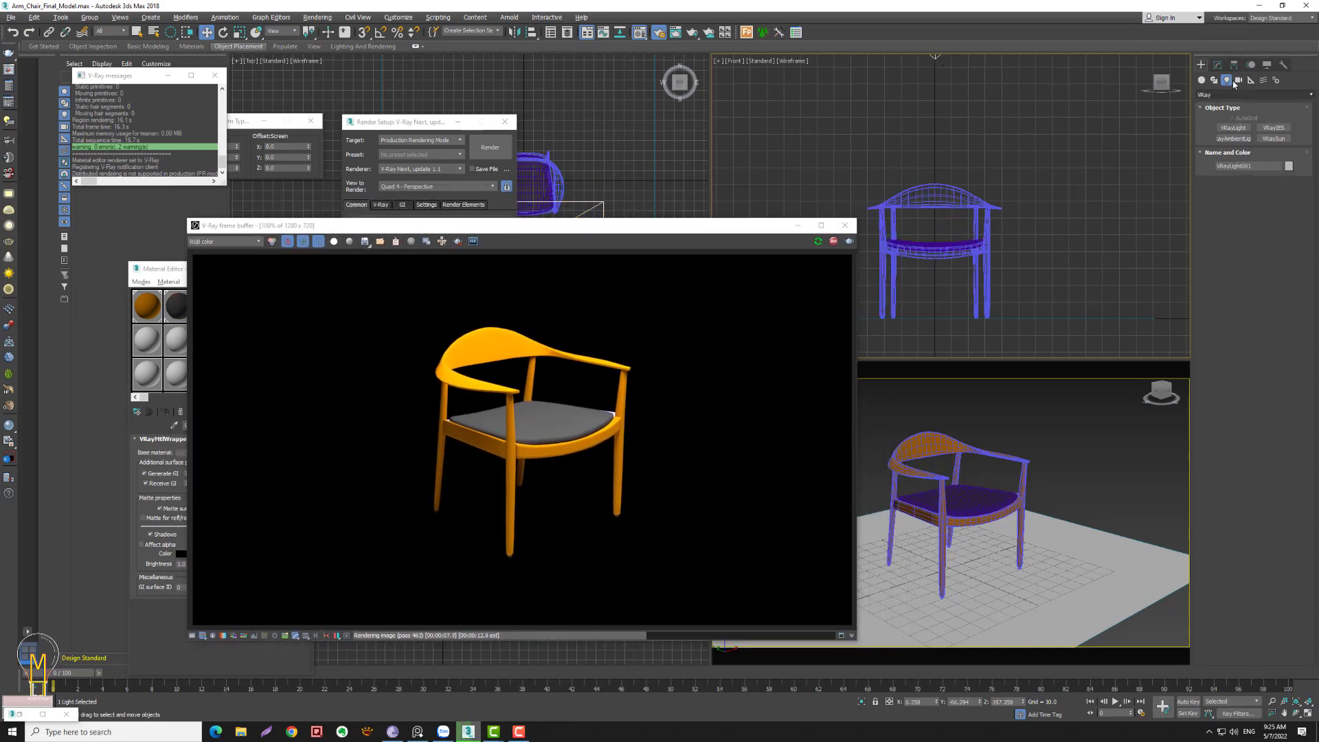
left_click(1217, 65)
double_click(1271, 268)
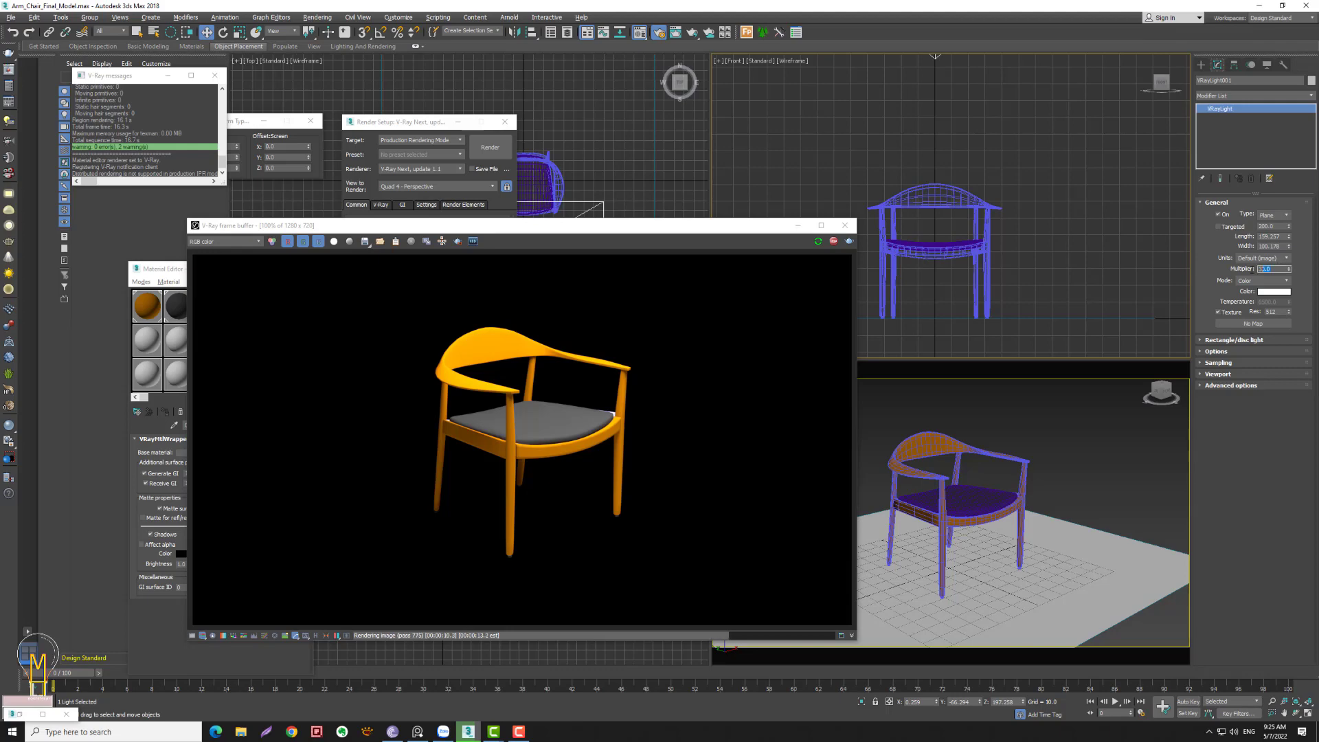
type("0")
key("Return")
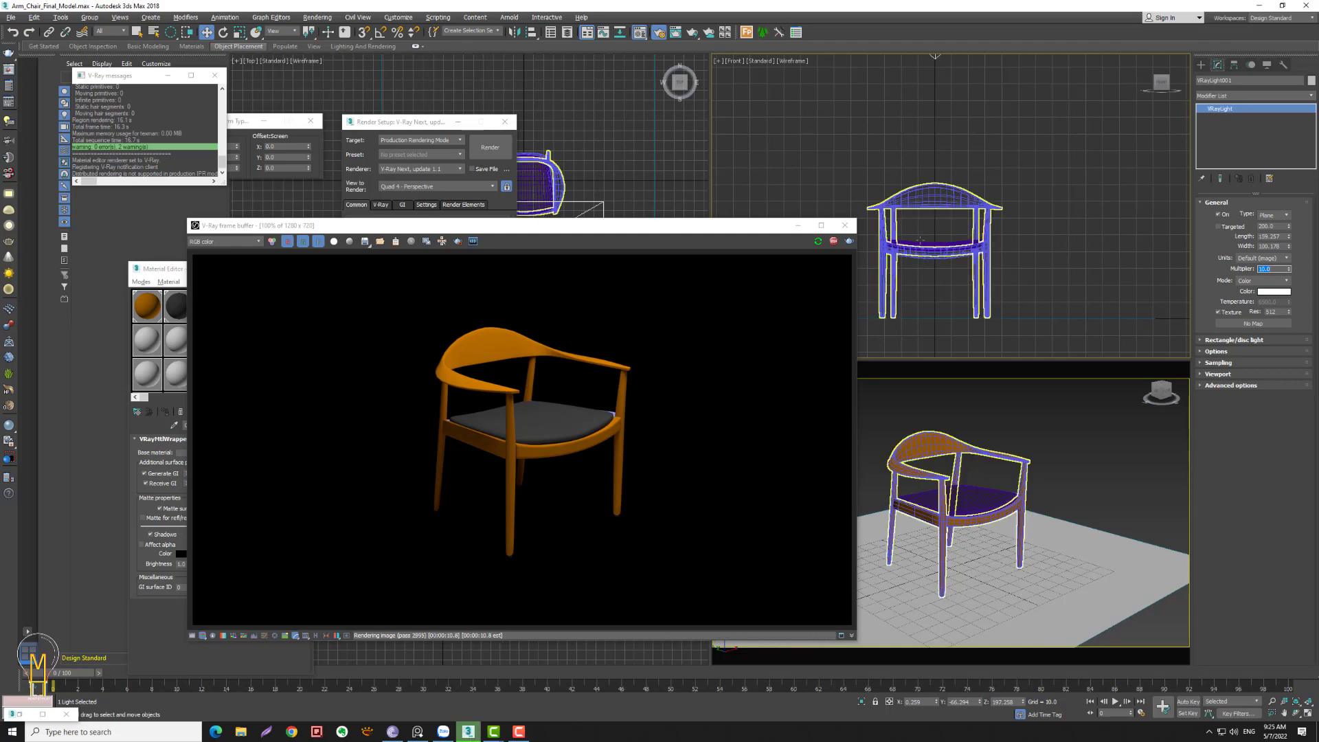
- Scale the chair seat thicker vertically, deselect everything, and start adding a VRayLight
left_click(932, 243)
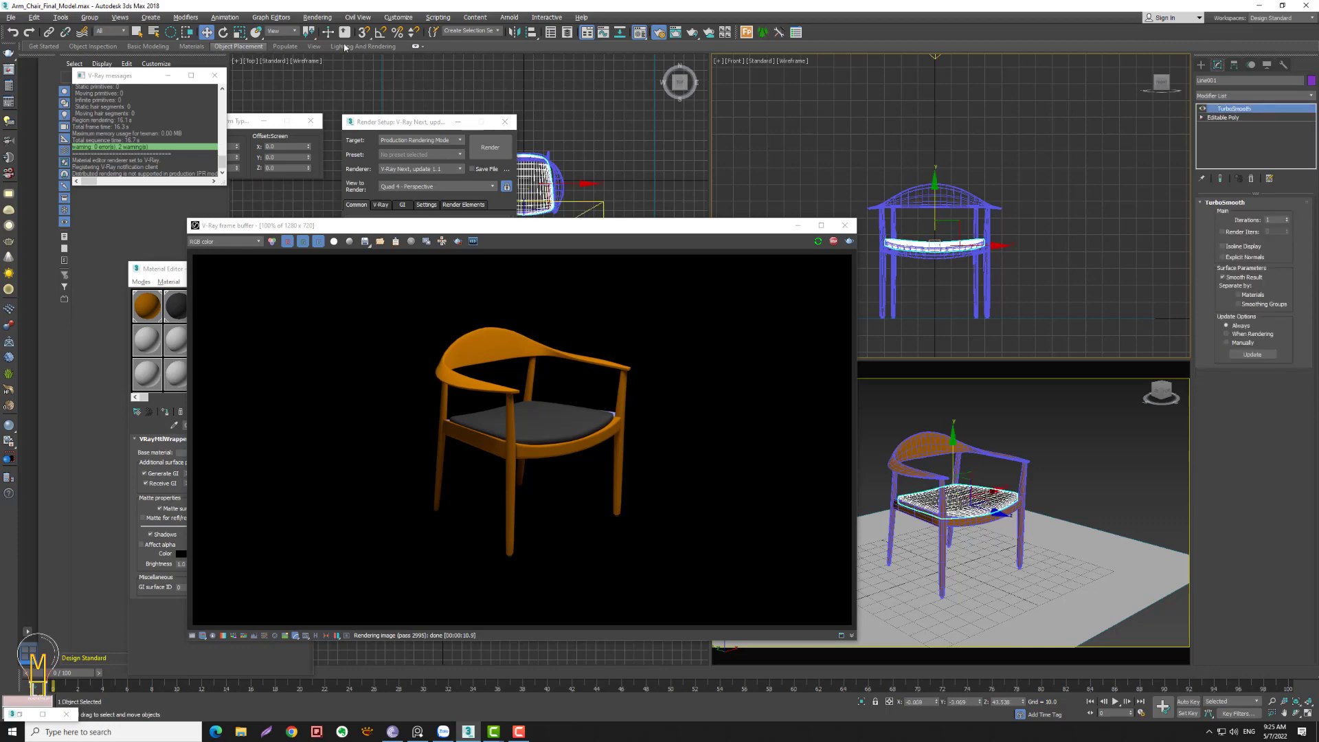
left_click(239, 33)
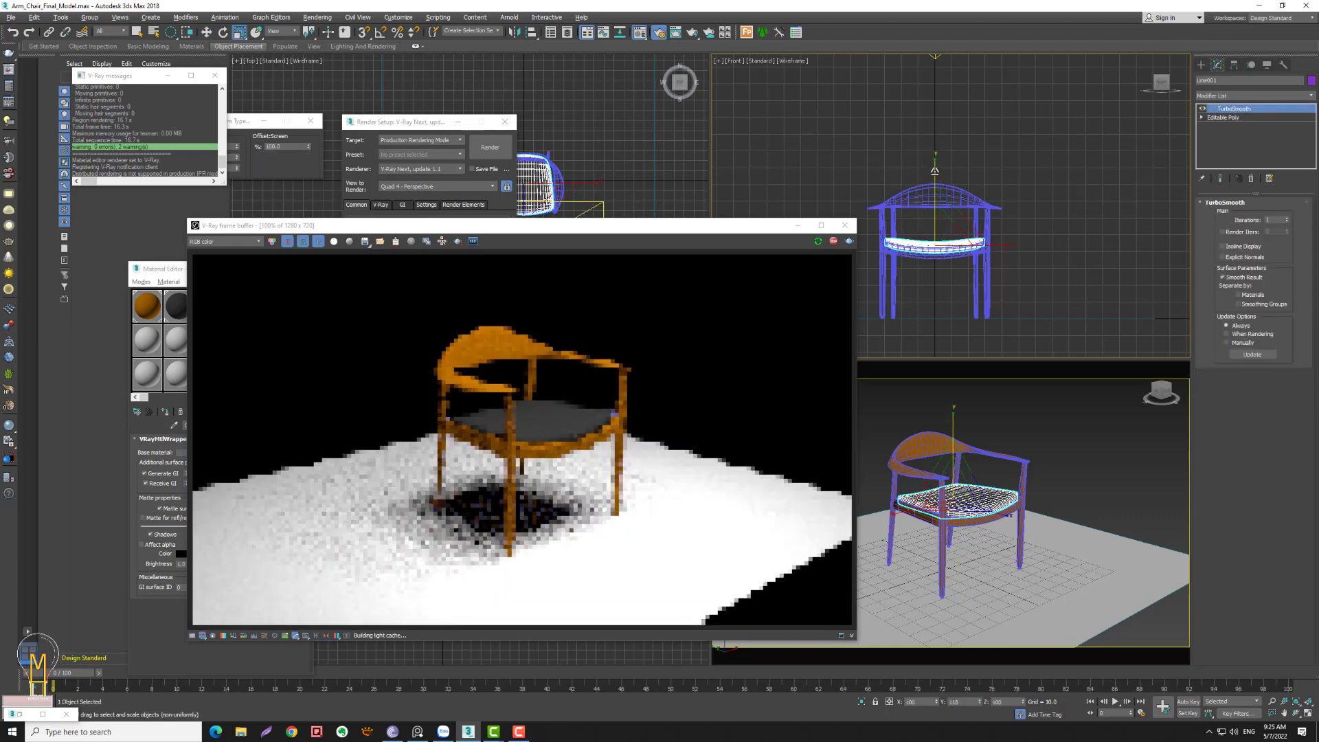
left_click_drag(935, 206, 935, 175)
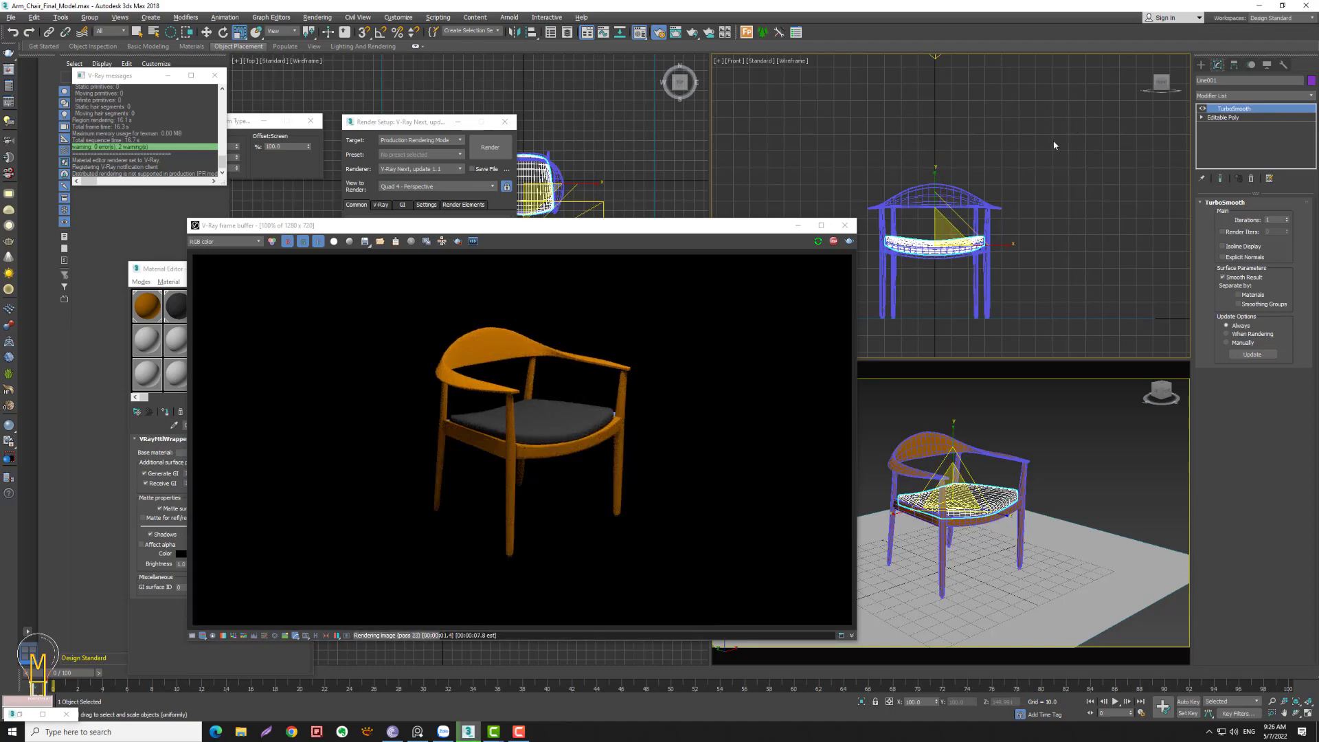
left_click(1092, 142)
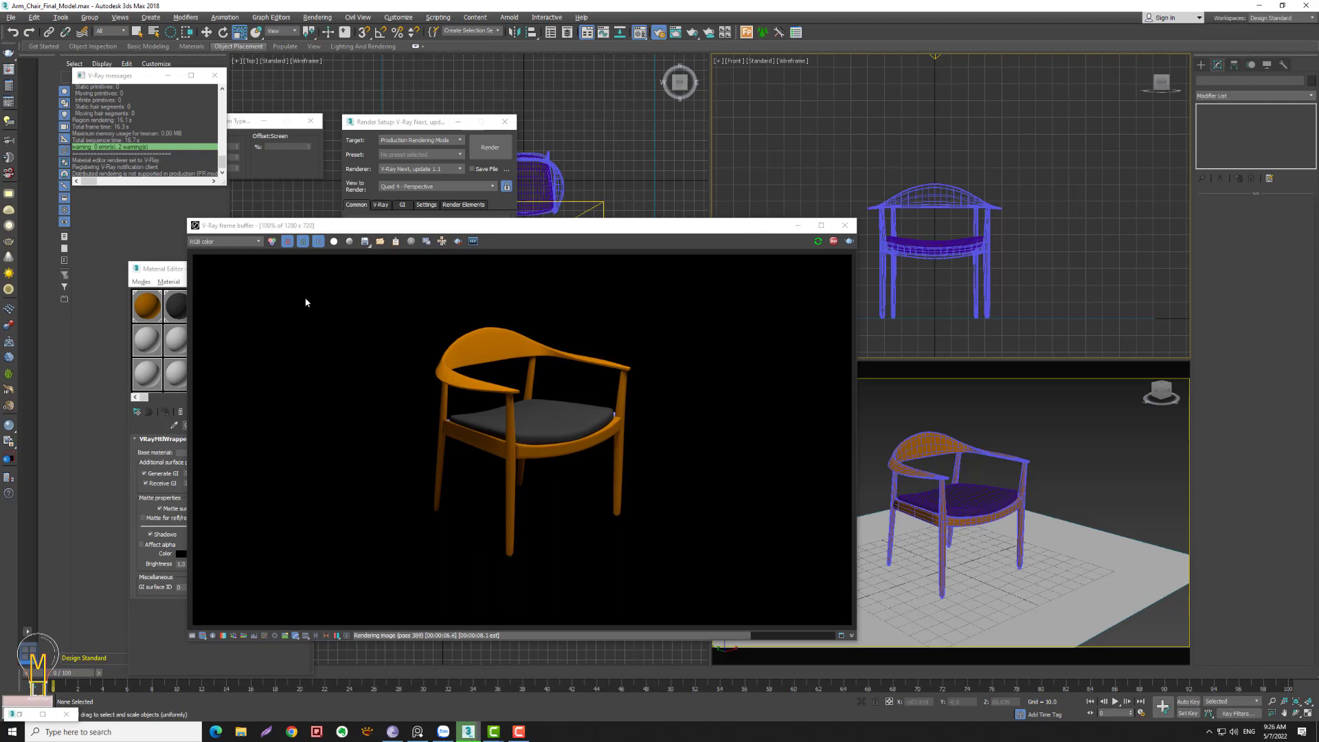
left_click(6, 224)
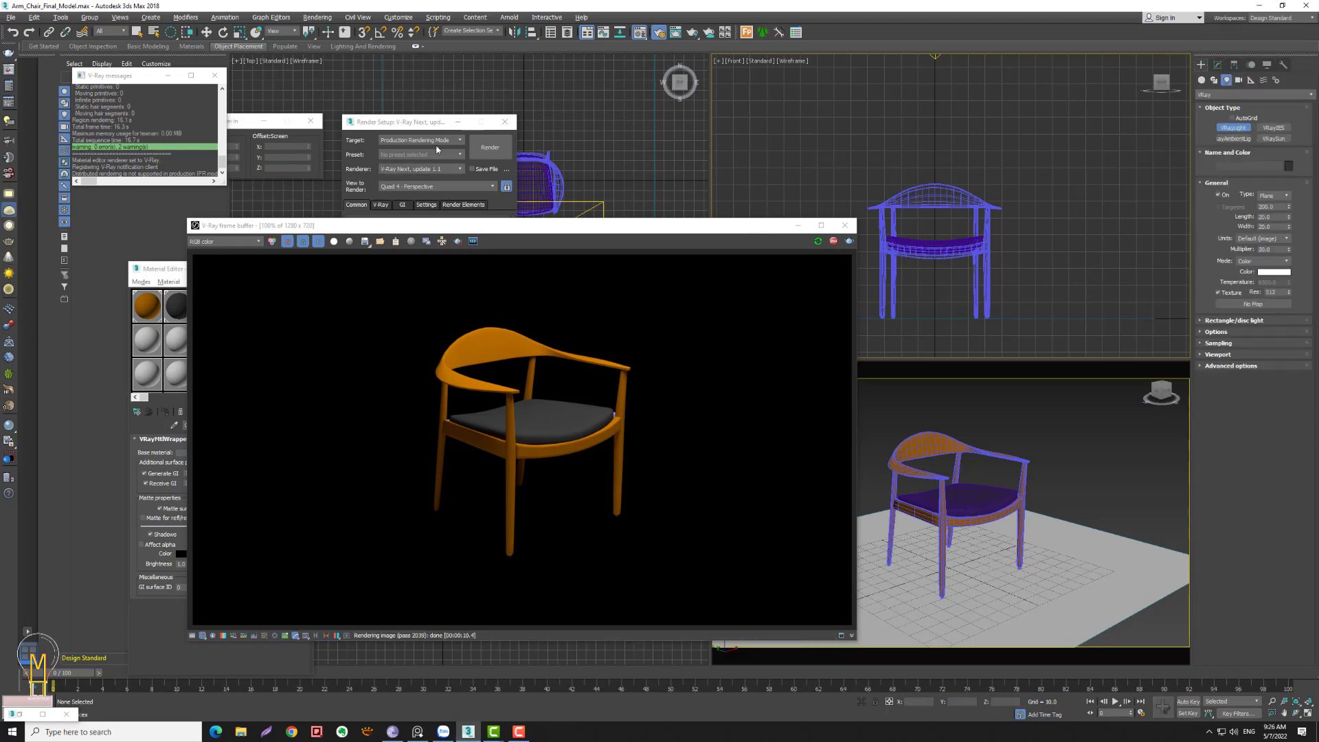
- Place a trial VRay Dome light, delete it, and select the floor plane
left_click(559, 137)
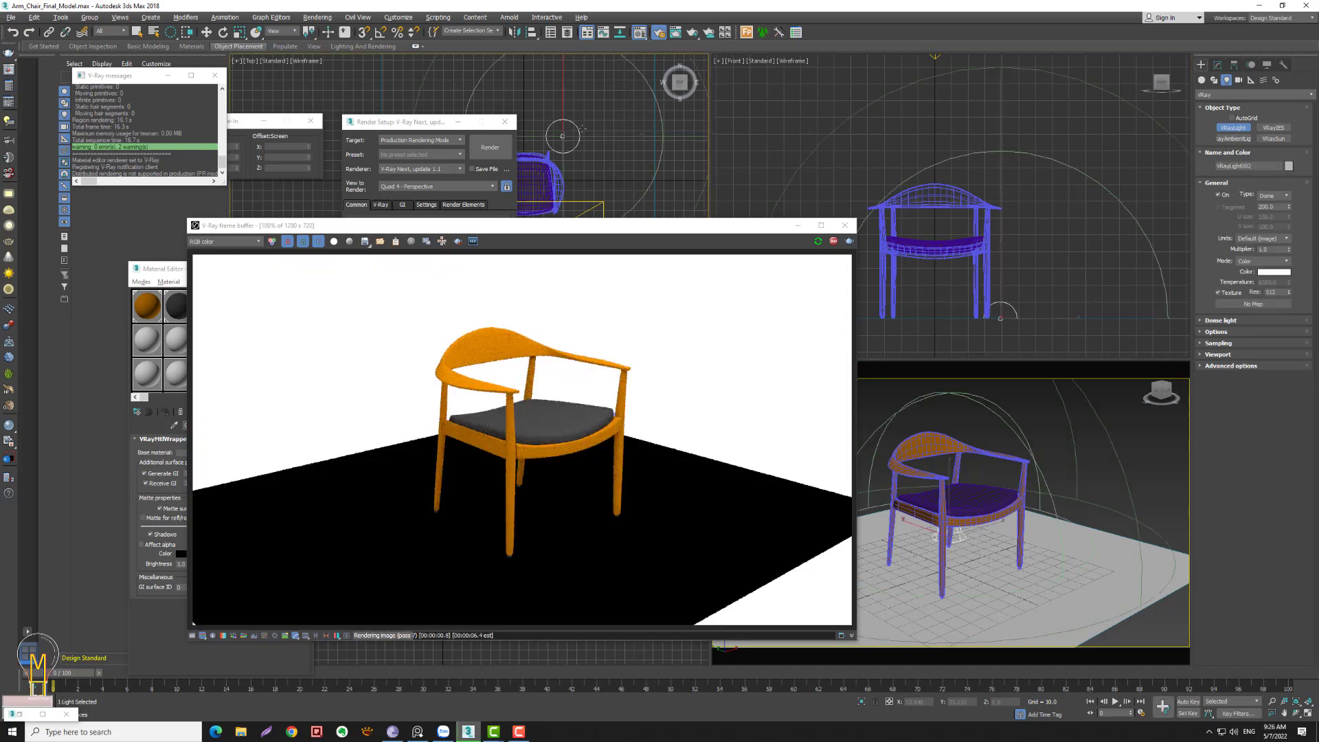
right_click(579, 129)
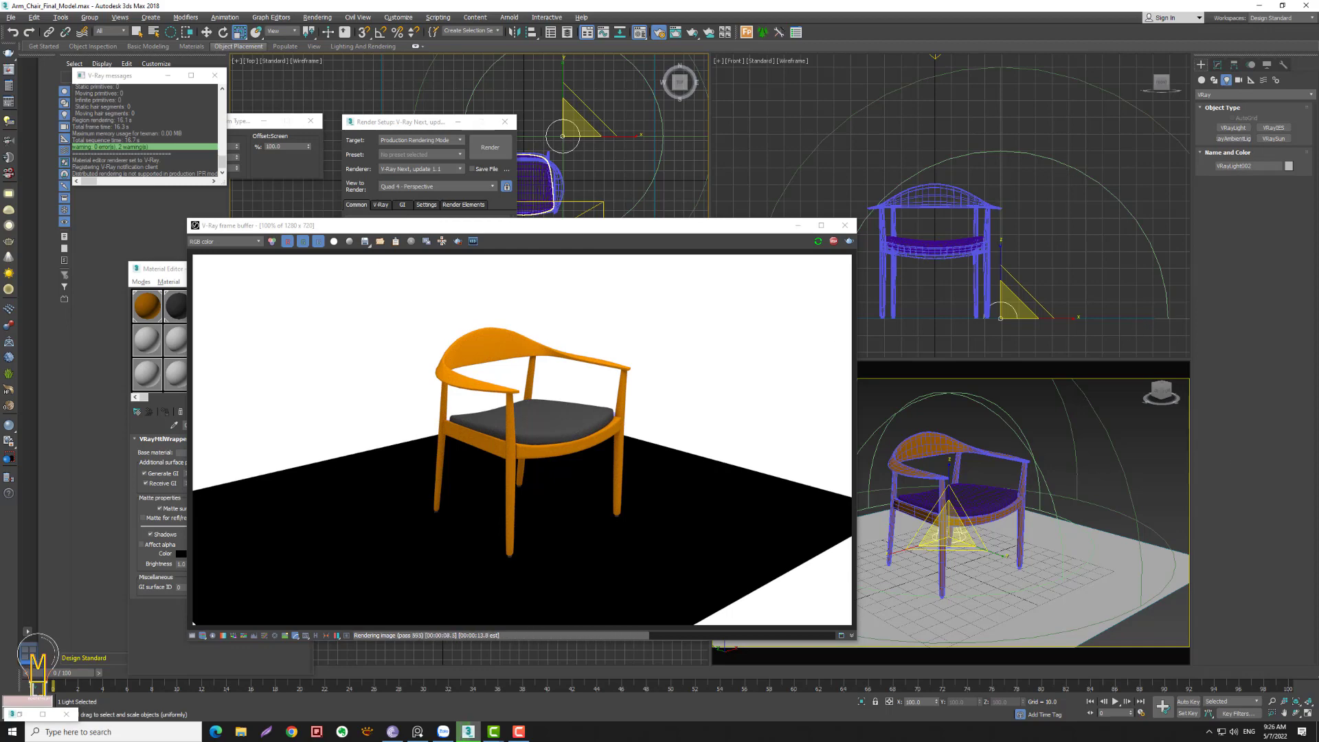
left_click(1091, 160)
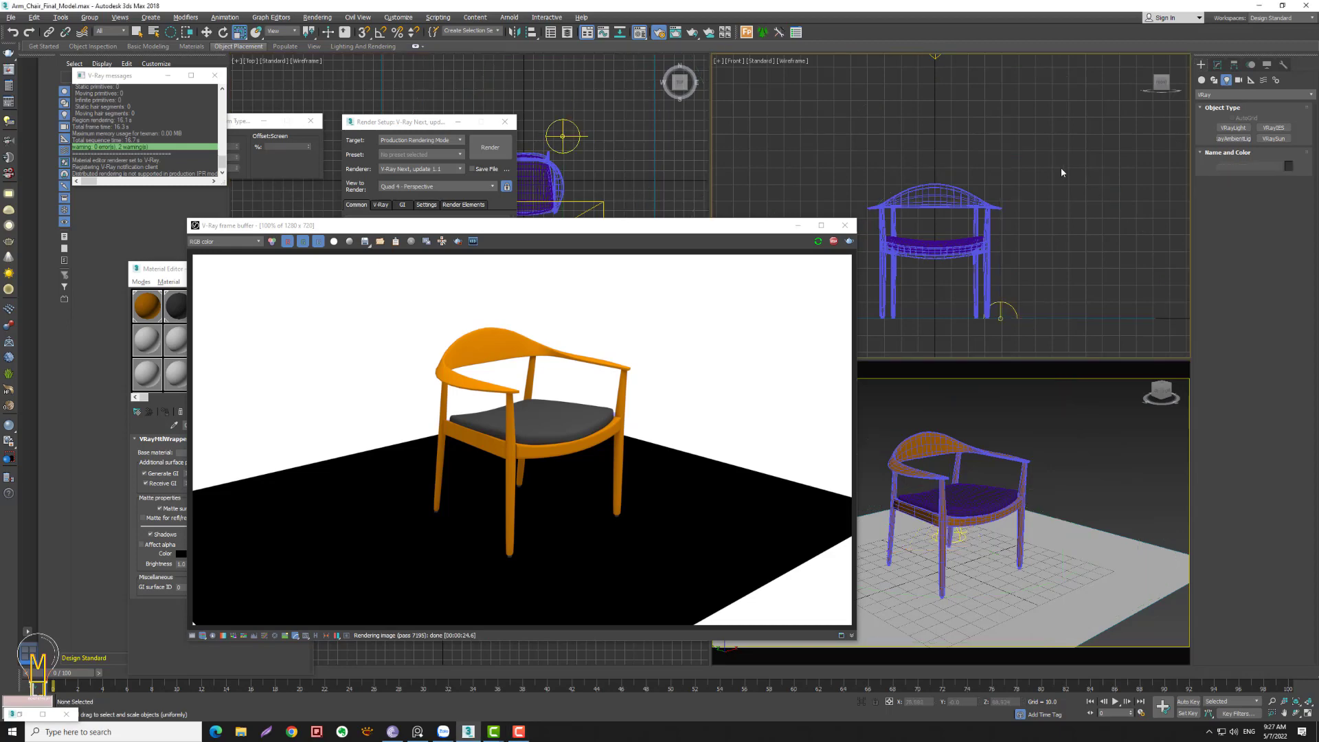
left_click(1012, 308)
key("Delete")
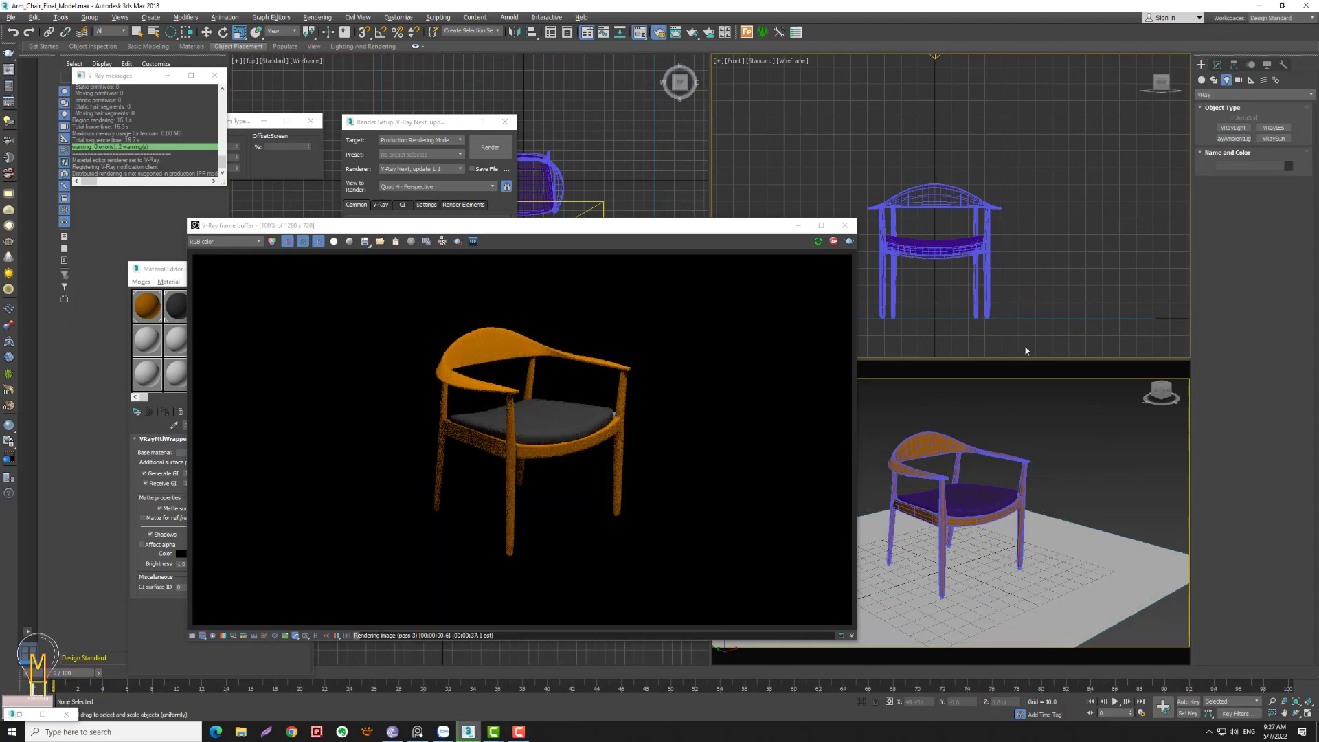
key("ctrl+z")
left_click(1092, 546)
- Assign a new VRayMtl from an unused Material Editor slot to the floor plane
left_click(176, 270)
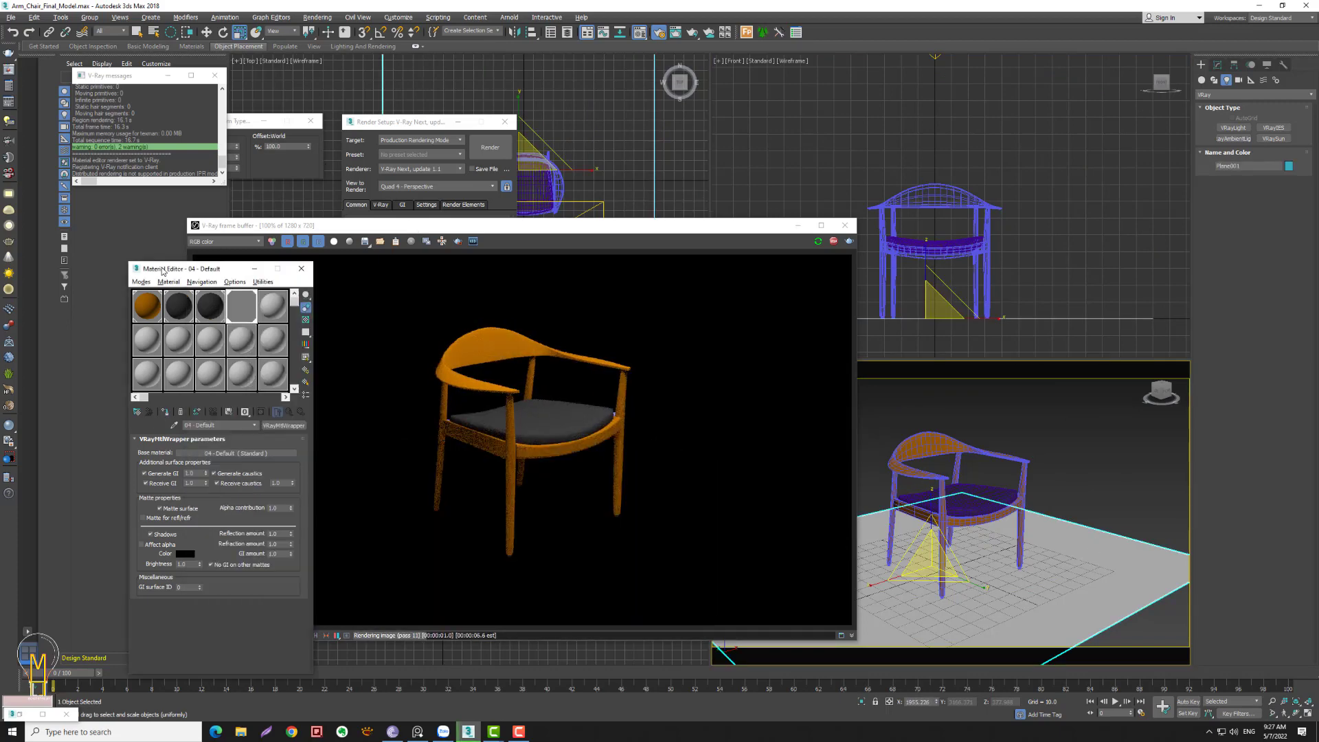
left_click_drag(176, 270, 116, 251)
left_click(212, 287)
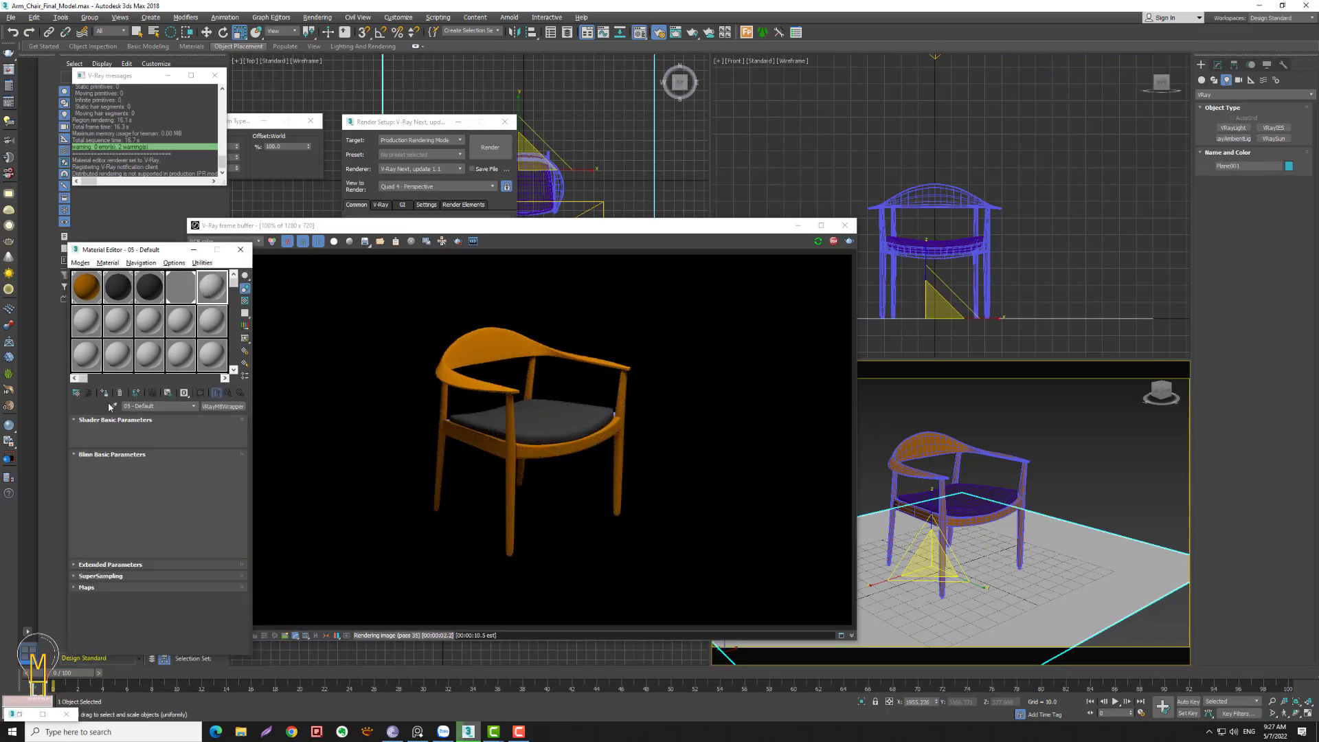
left_click(223, 406)
left_click(598, 458)
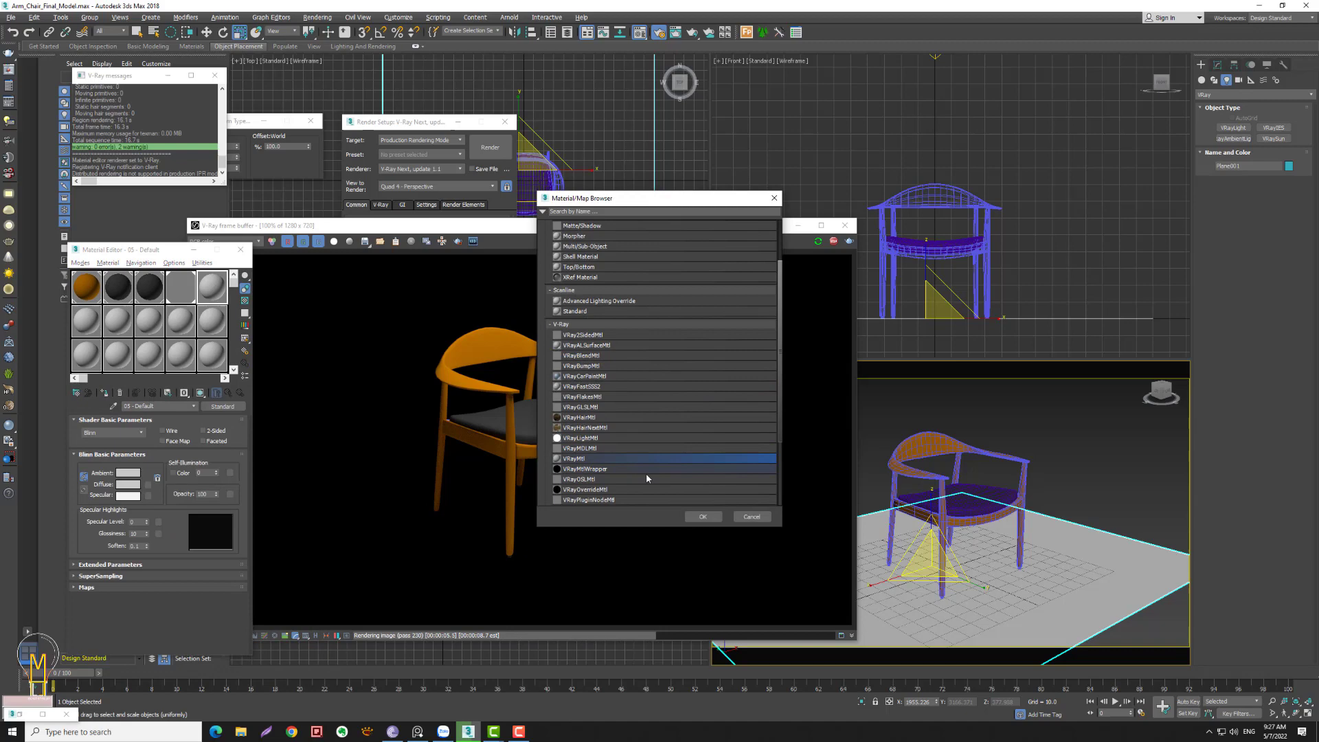
left_click(702, 516)
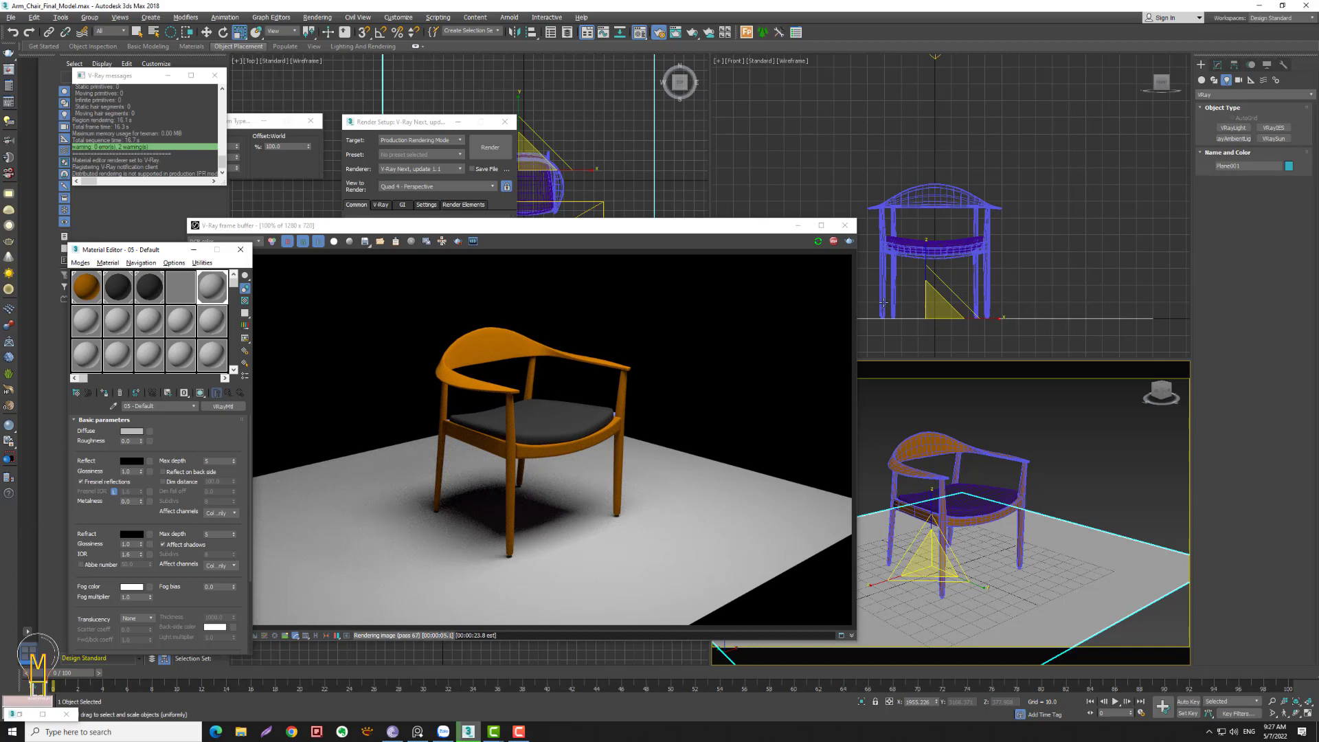
key("ctrl+z")
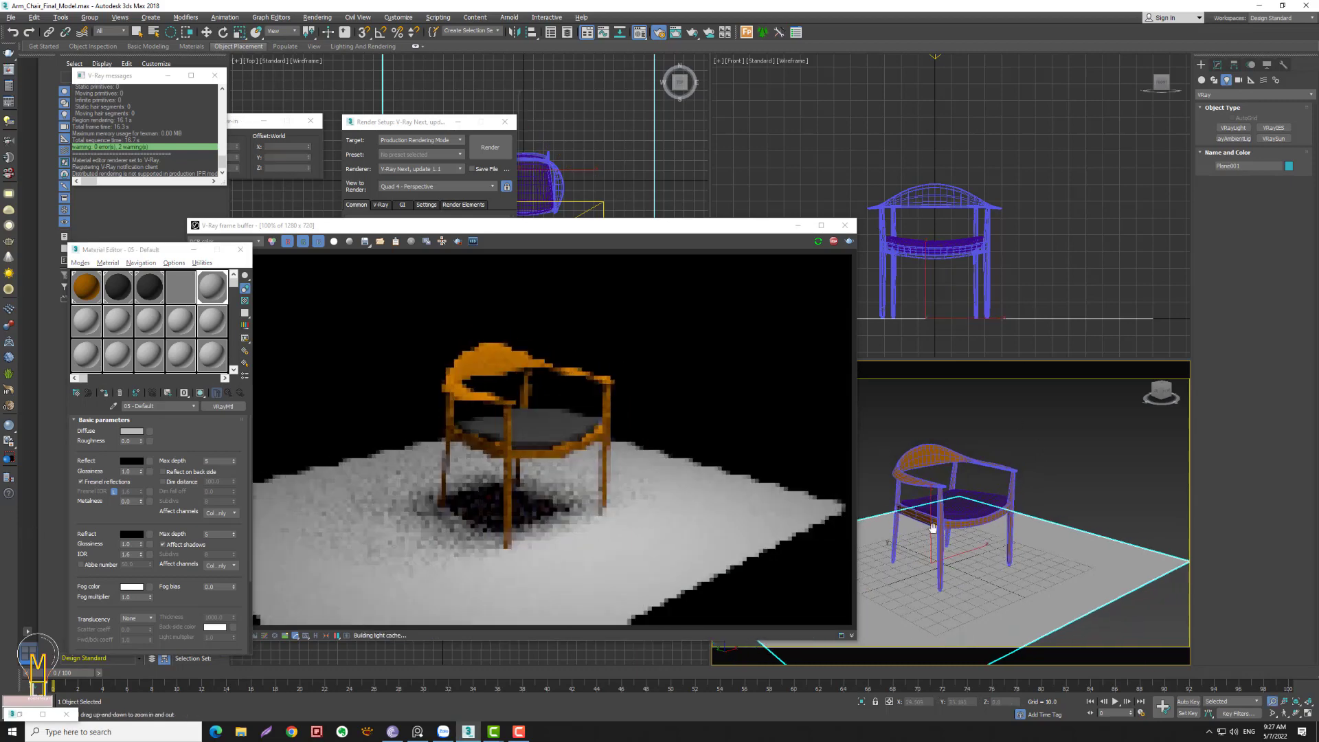
key("ctrl+y")
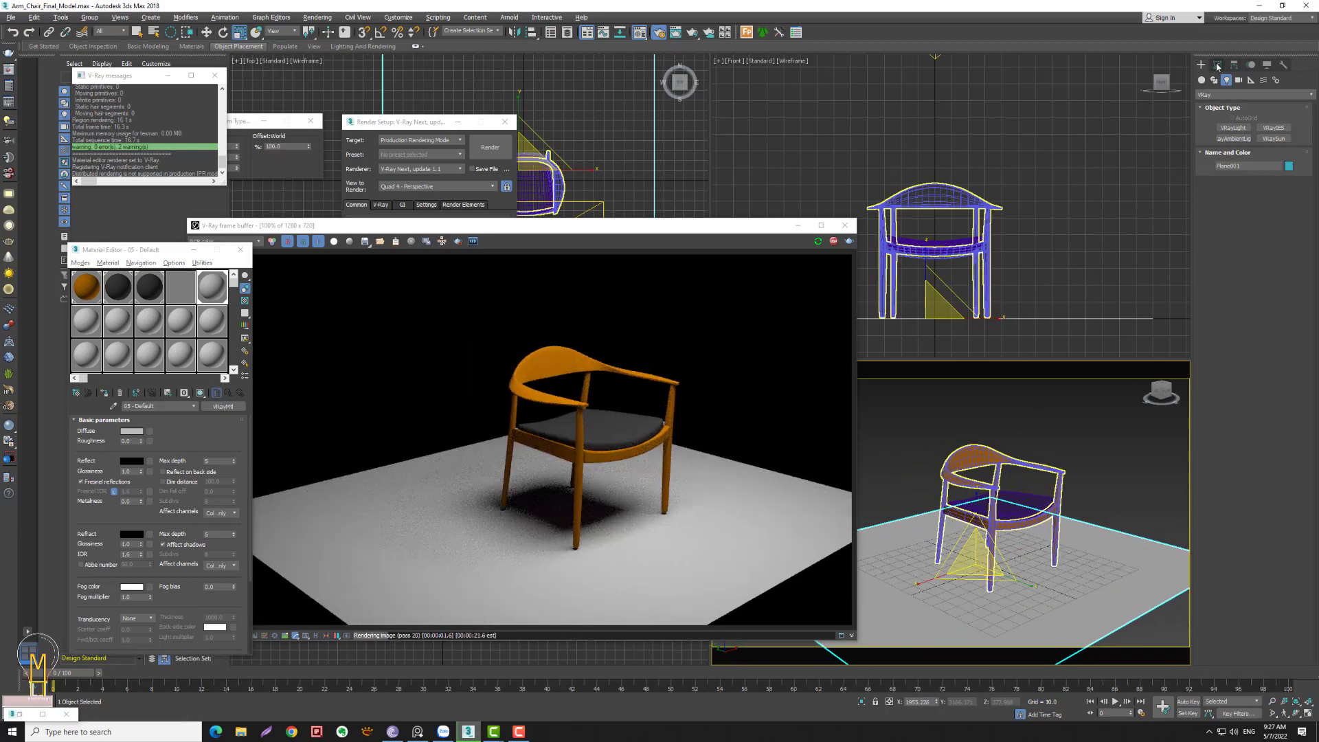
- Convert the floor plane to Editable Poly and move its back edge up into a wall
left_click(1217, 66)
right_click(1222, 108)
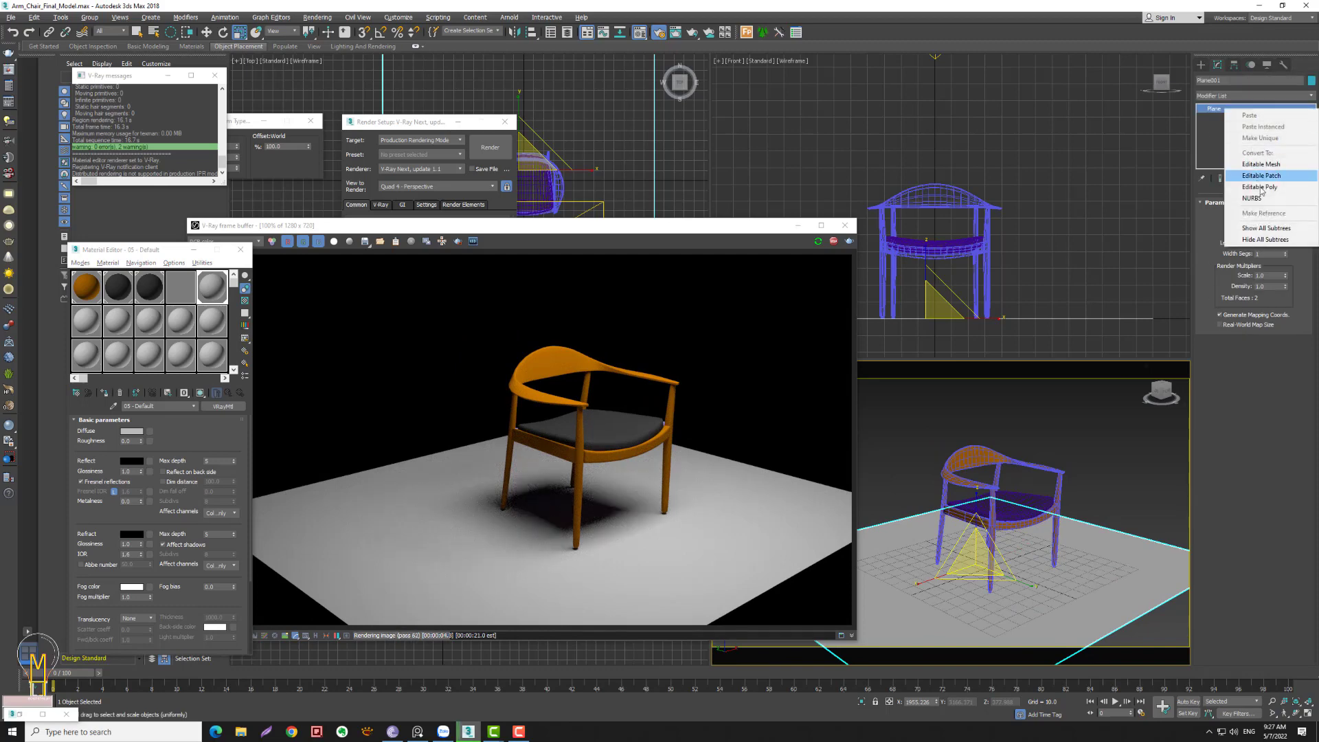
left_click(1243, 175)
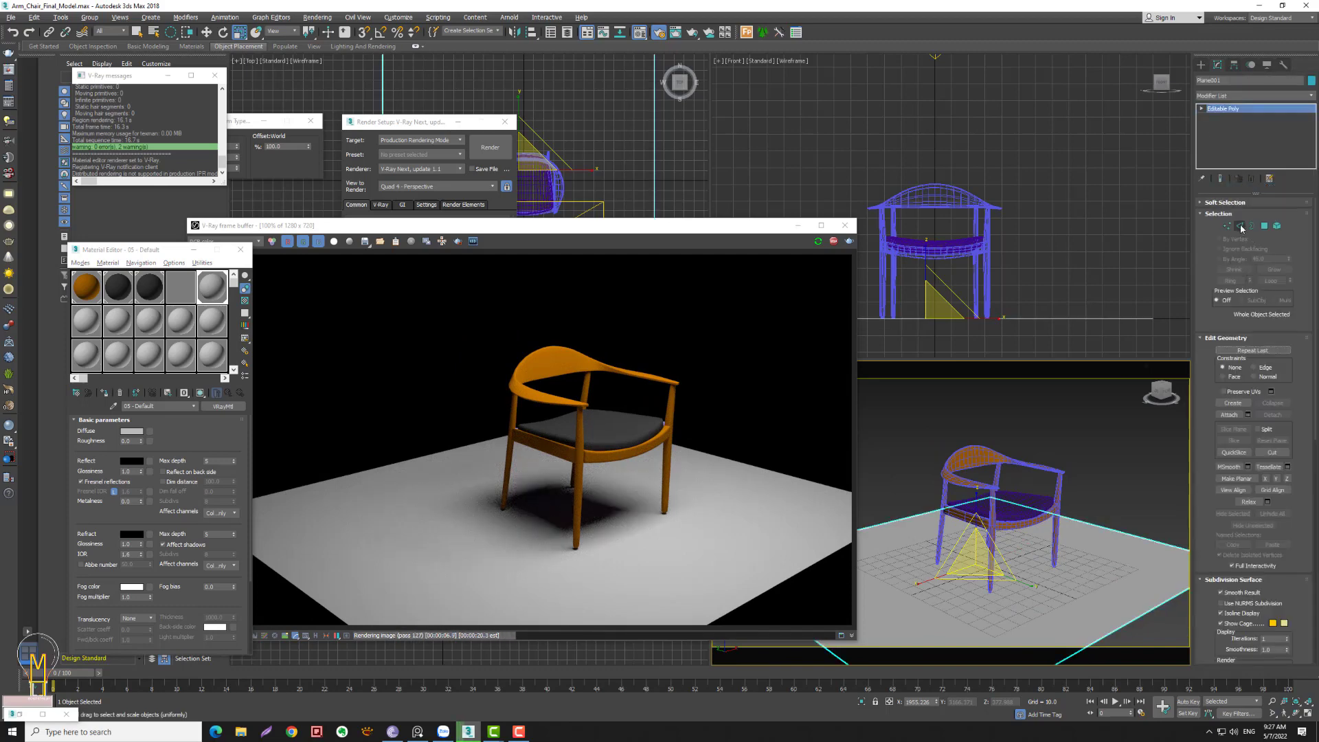
left_click(1240, 226)
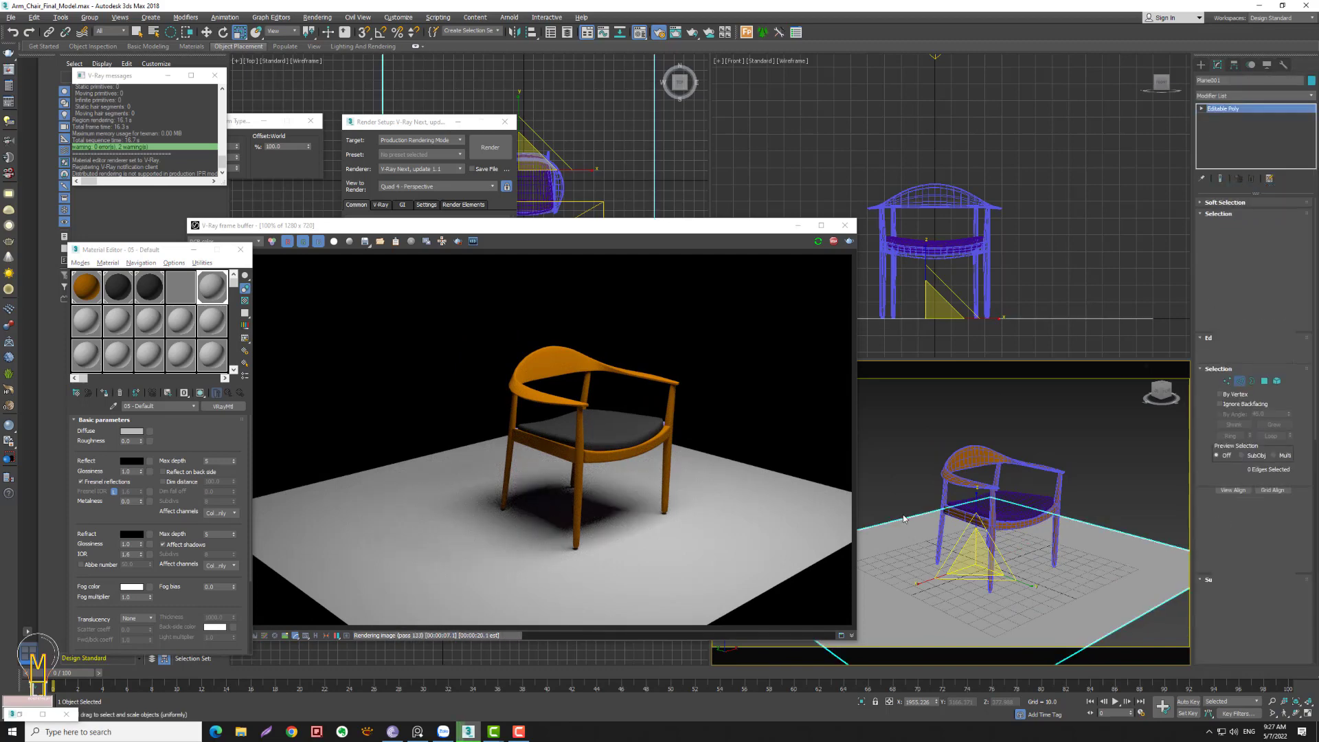
left_click(207, 33)
left_click_drag(926, 261, 882, 278)
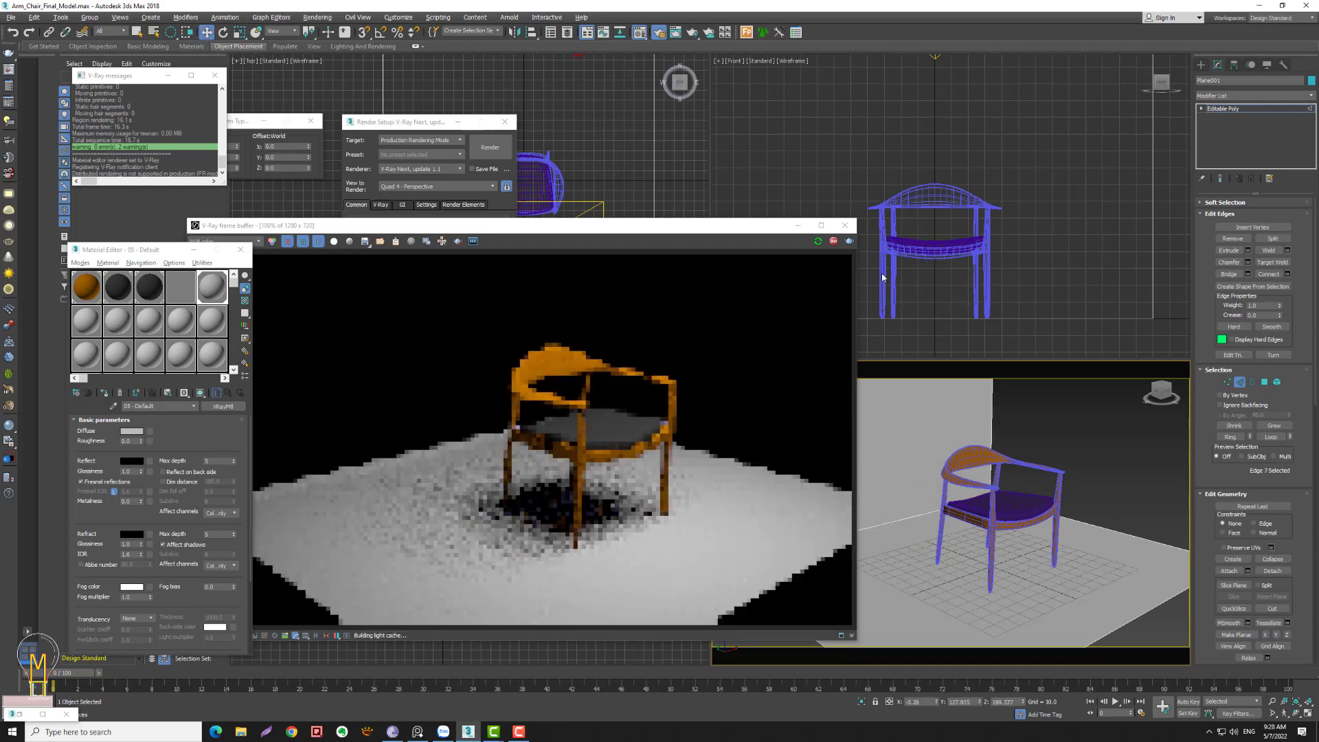
mouse_move(958, 537)
middle_mouse_down("alt")
mouse_move(938, 535)
mouse_move(933, 427)
middle_mouse_up("alt")
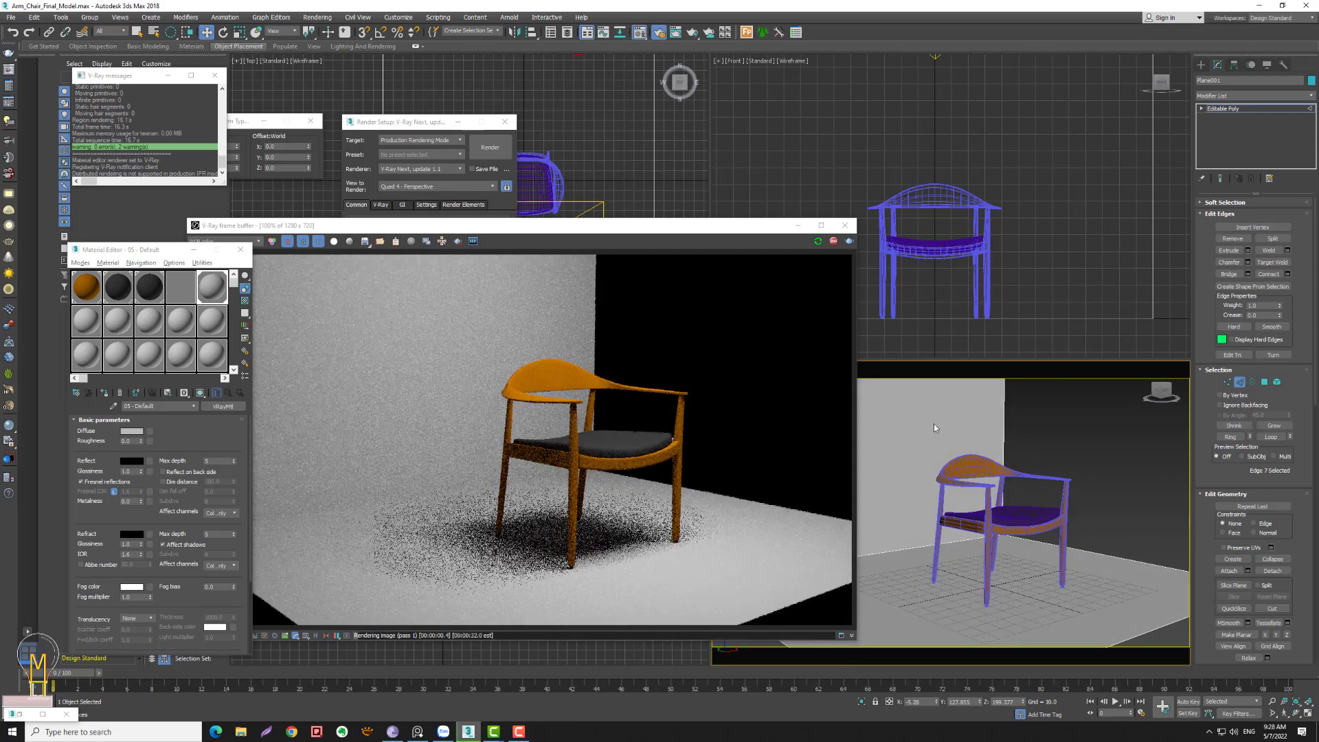
left_click_drag(622, 239, 490, 362)
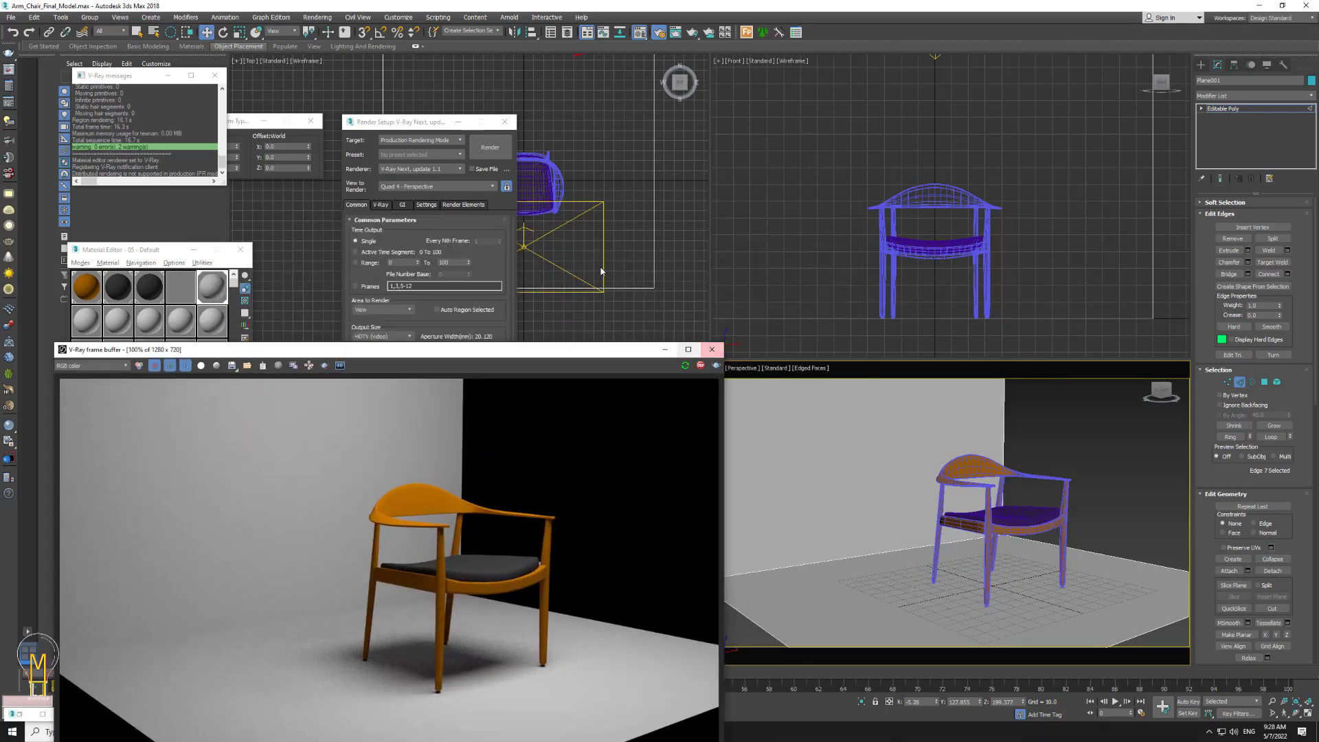
- Close render settings, exit edge editing on the plane, and select the plane light
left_click(505, 122)
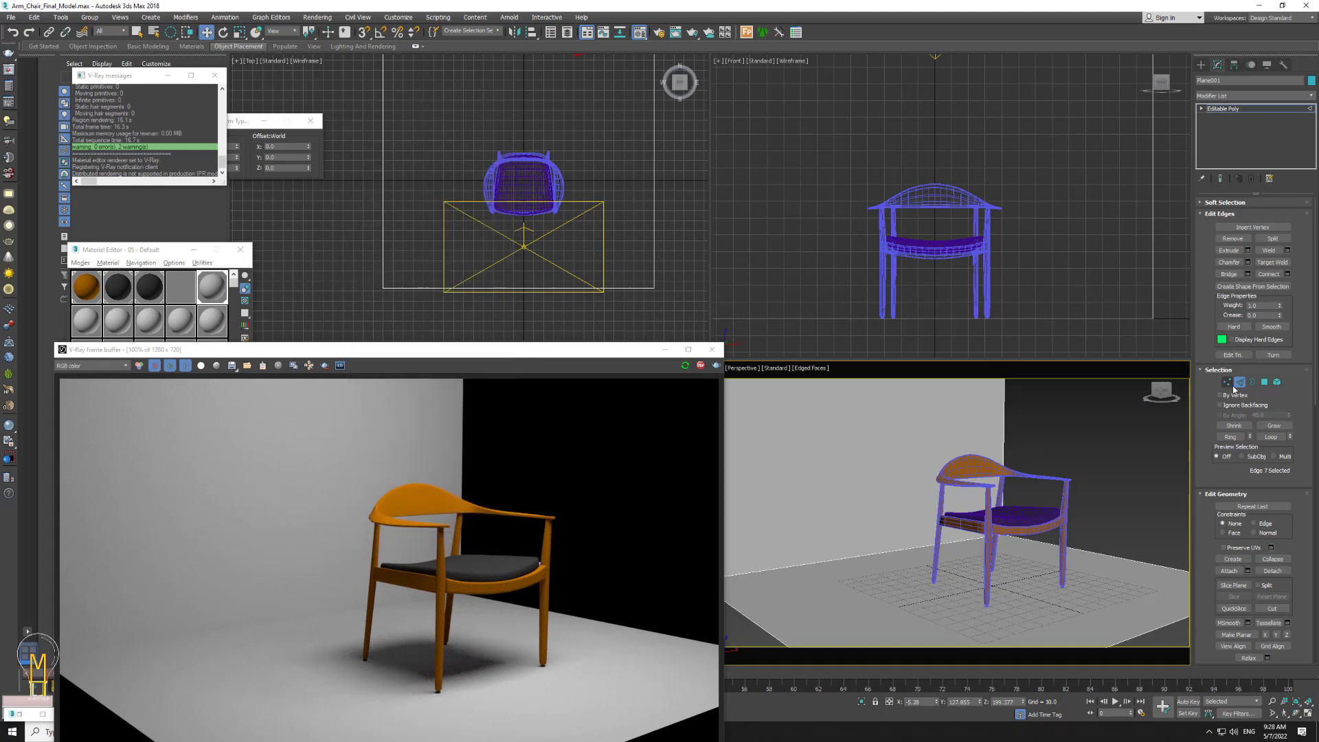
left_click(583, 245)
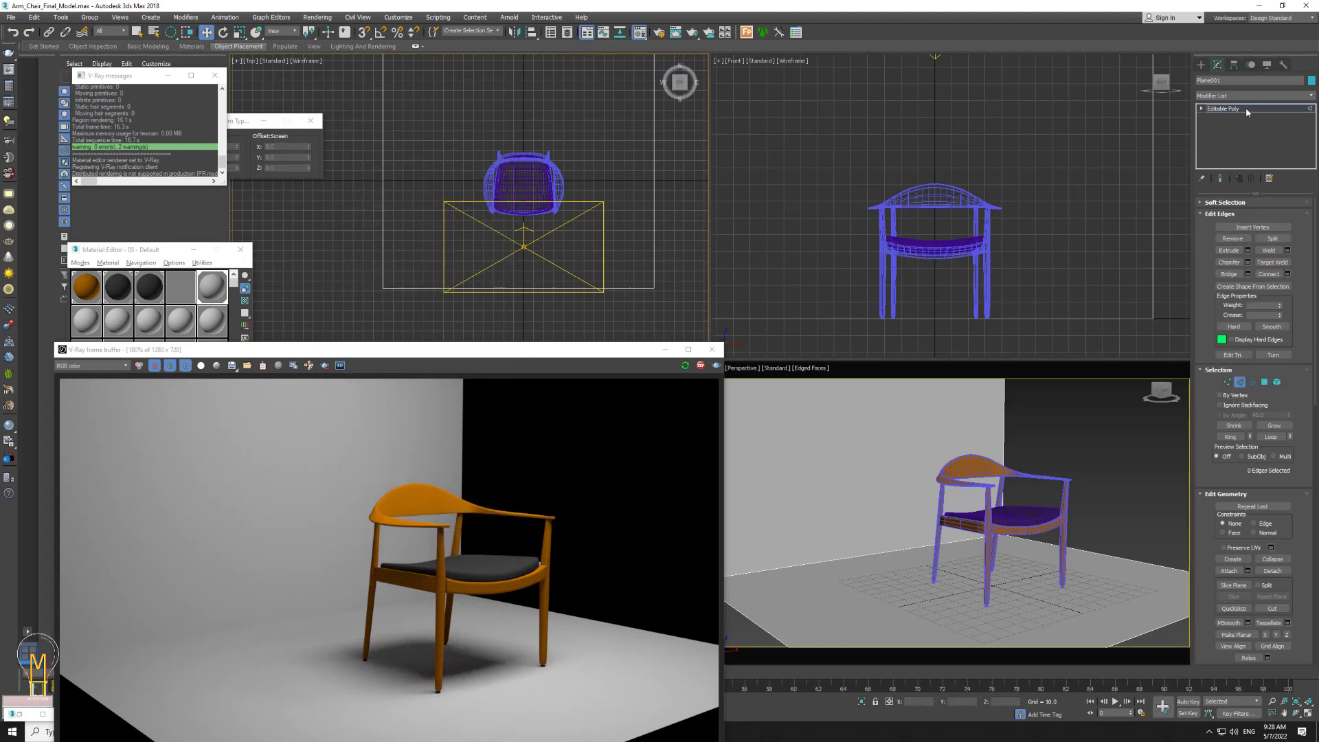
left_click(1245, 109)
left_click(603, 241)
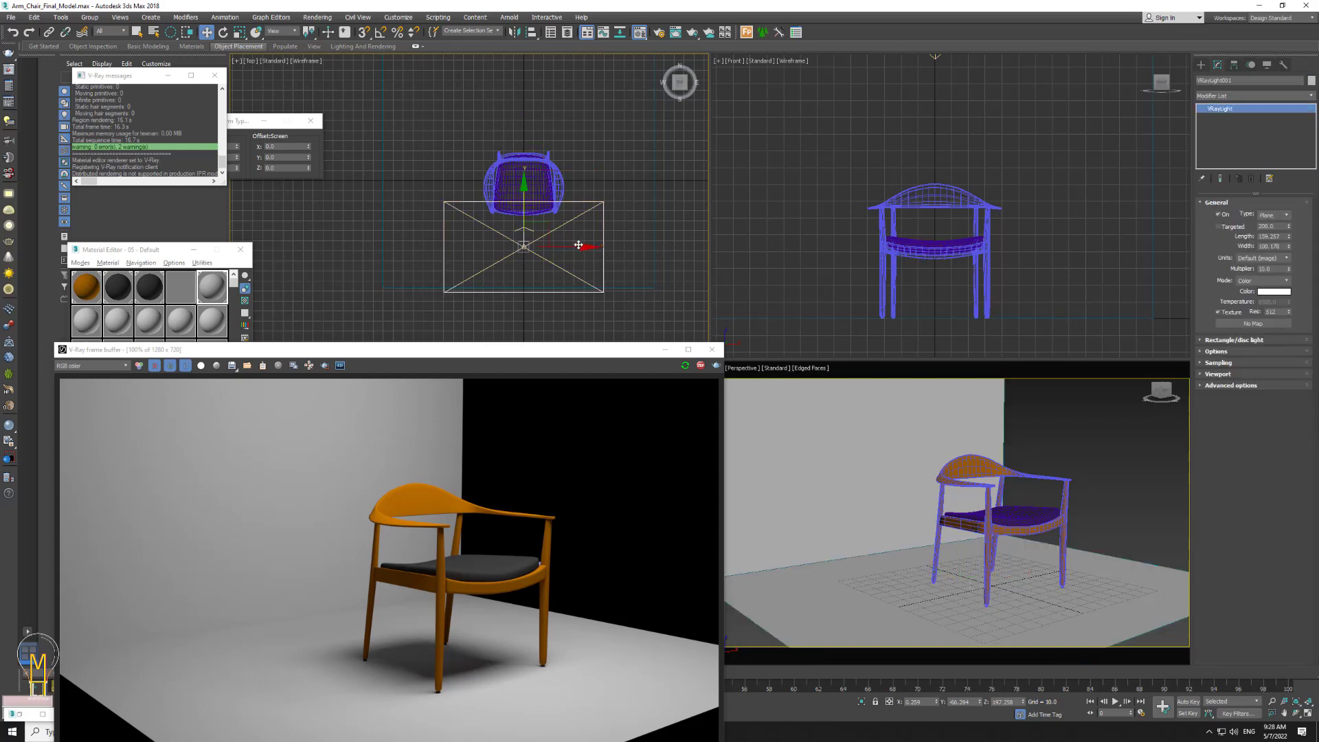
scroll(550, 251, "down", 5)
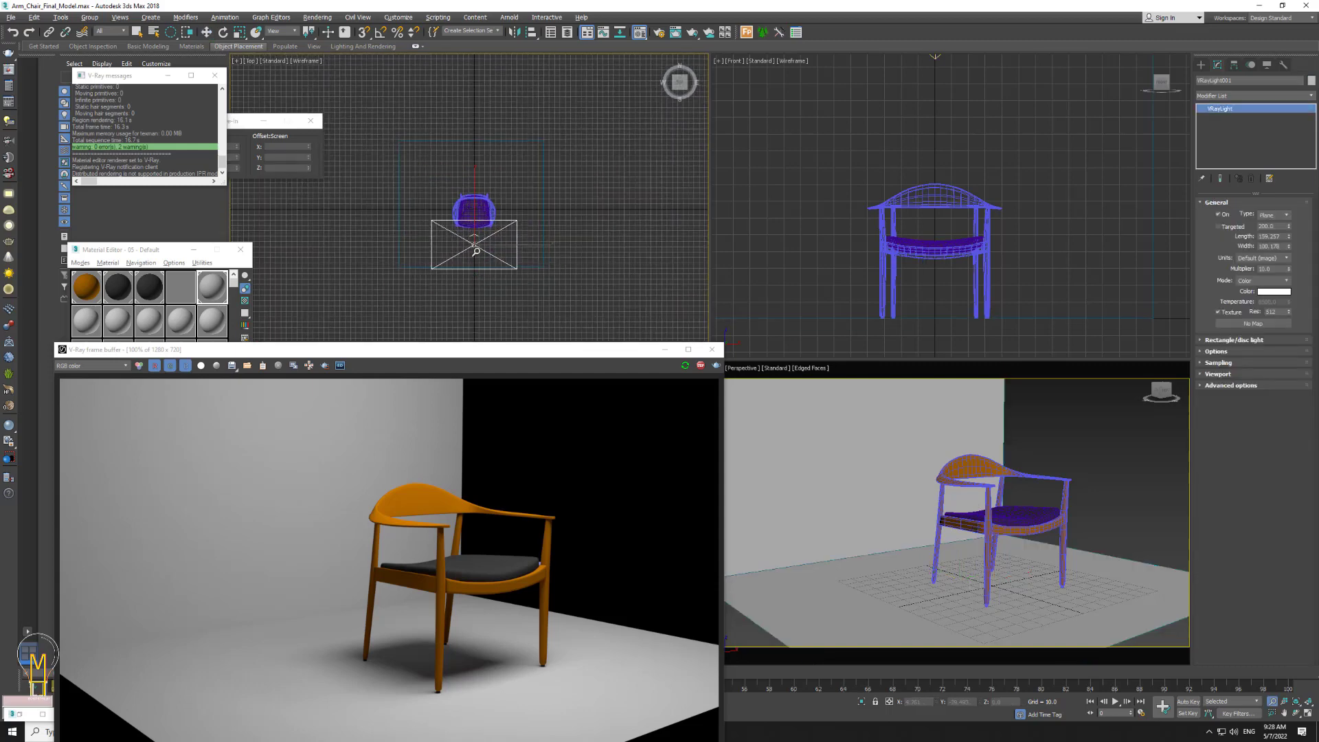
- Make an independent copy of the plane light and rotate it about 87° toward the chair's side
left_click_drag(528, 246, 640, 245, "shift")
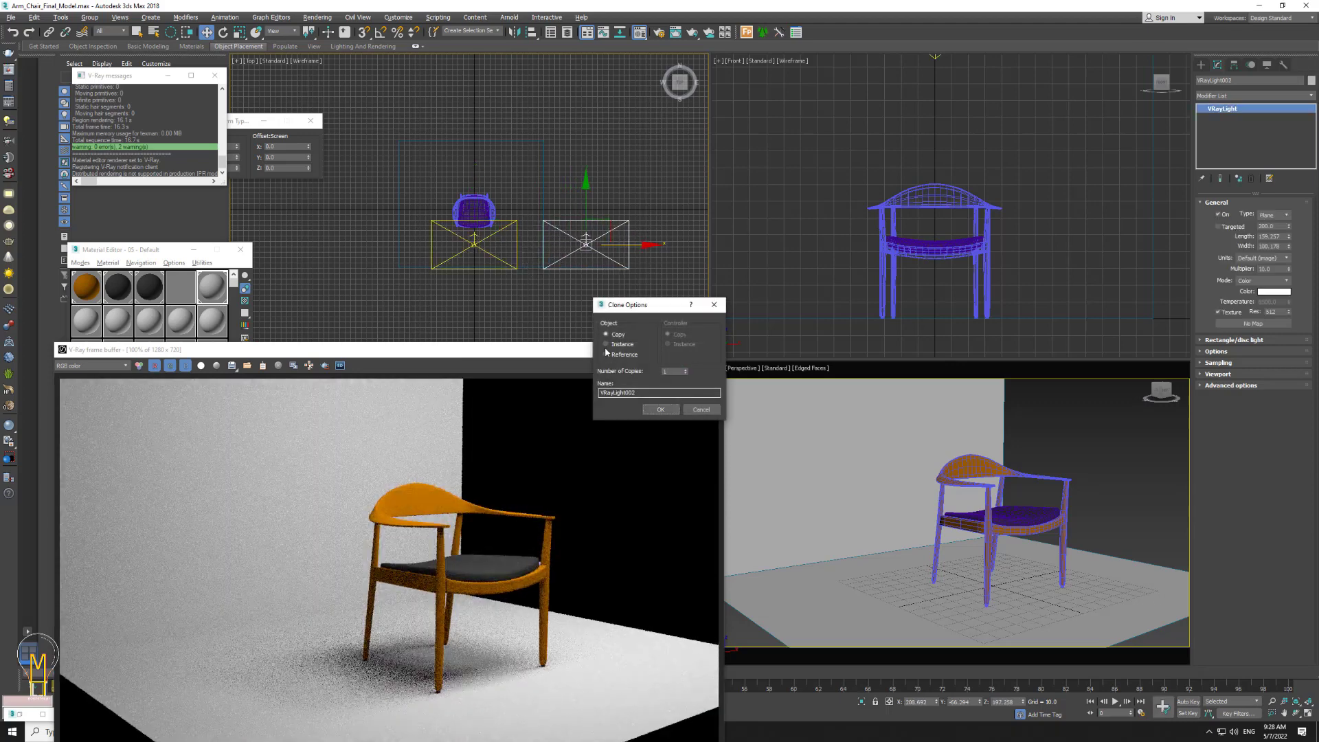
left_click(658, 410)
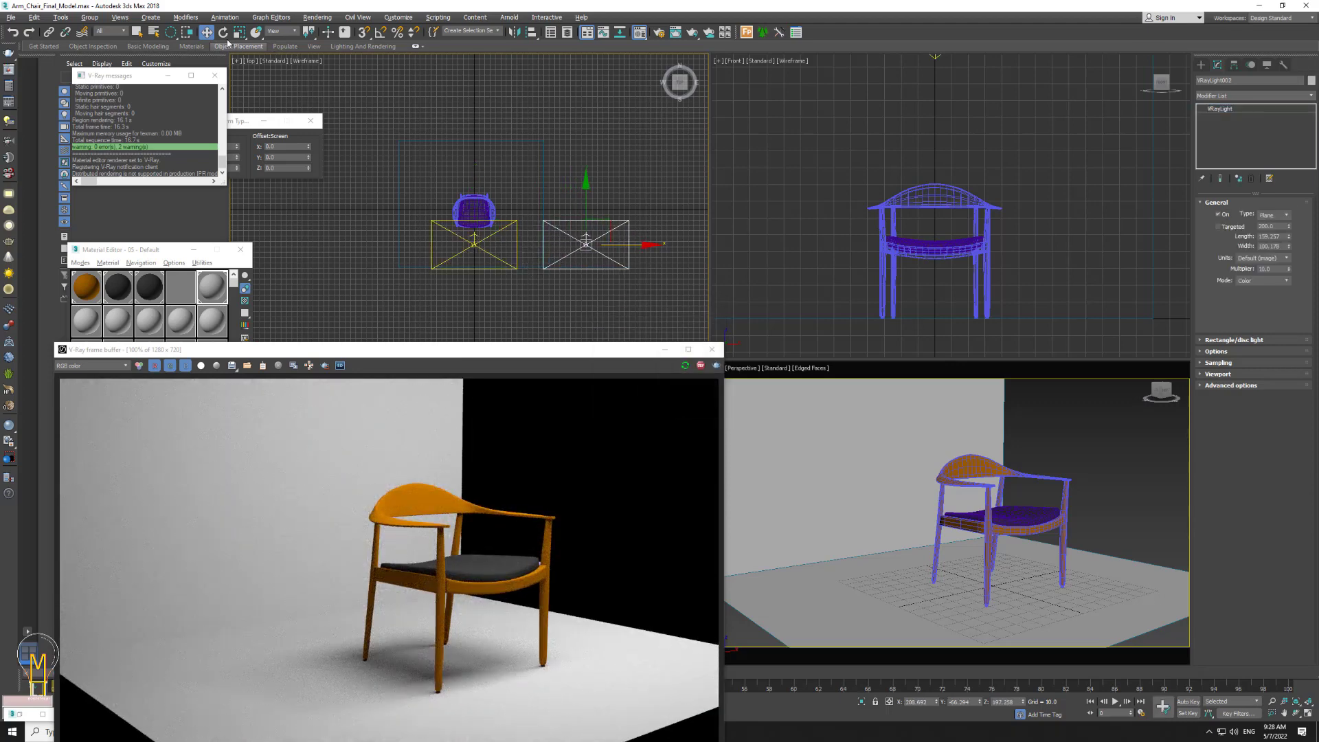
key("e")
left_click_drag(655, 215, 572, 169)
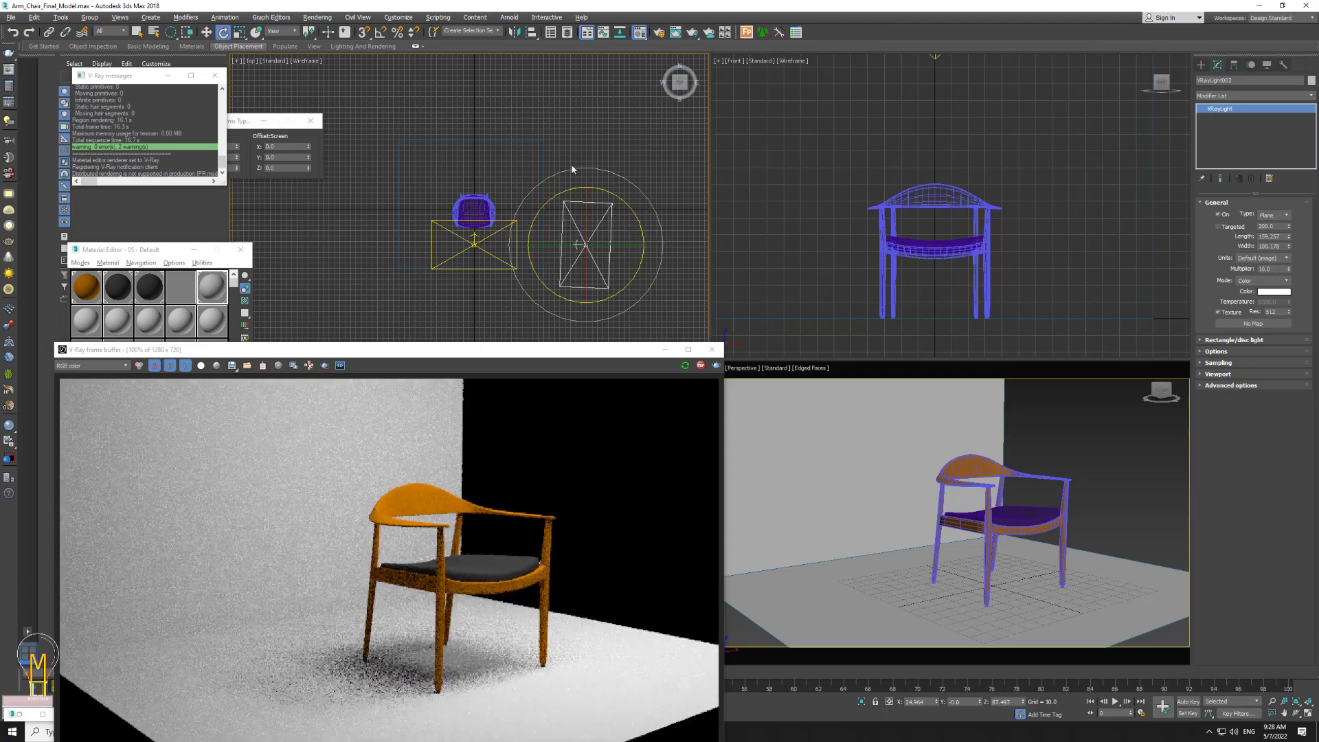
scroll(939, 236, "down", 3)
scroll(939, 236, "up", 1)
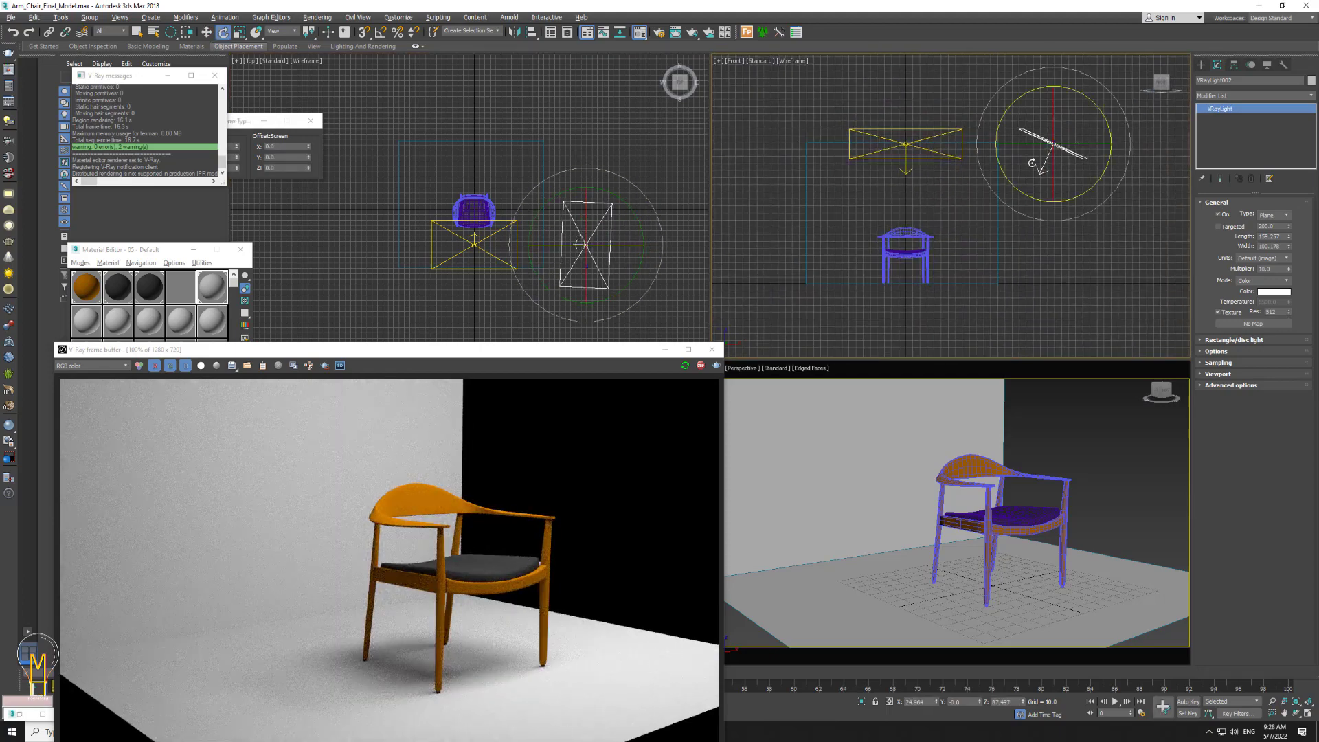
left_click_drag(1108, 125, 1039, 161)
key("w")
- Lower the first plane light's intensity to 4 and raise the side light's to 37
left_click(934, 148)
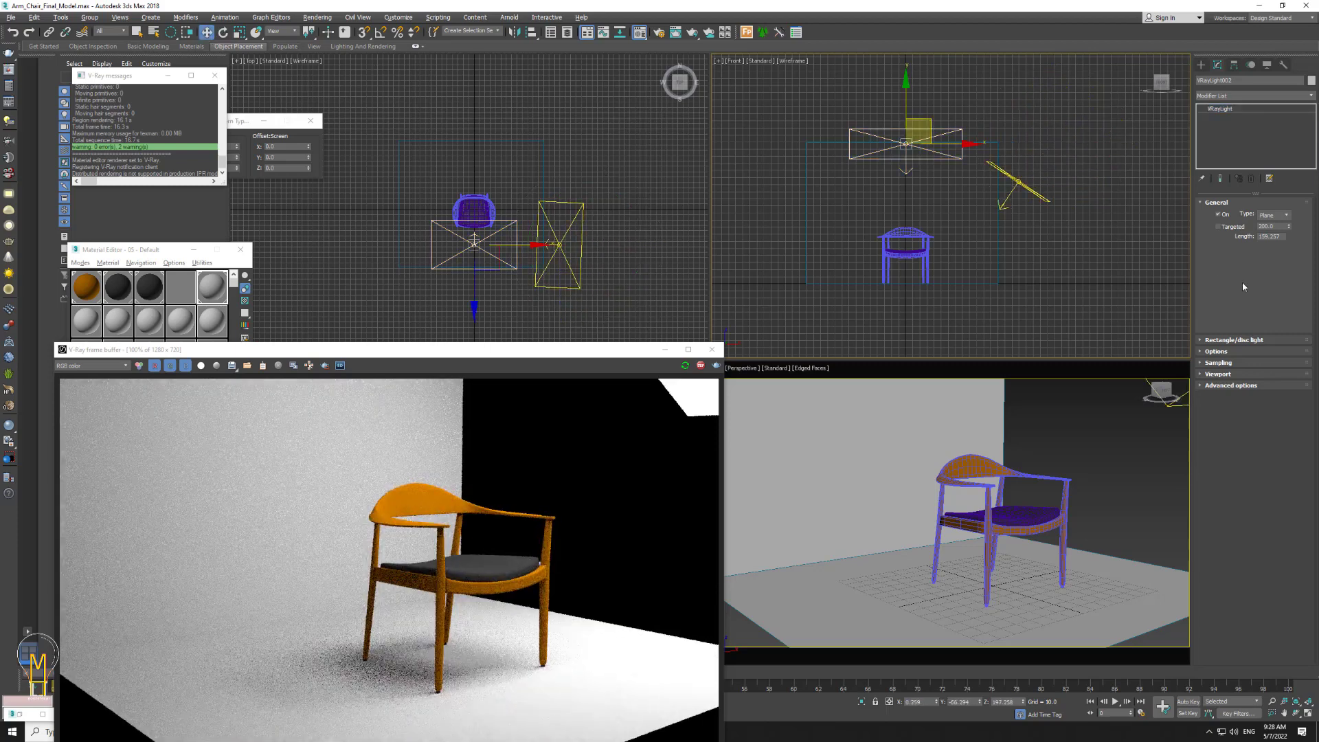
left_click_drag(1290, 272, 1290, 296)
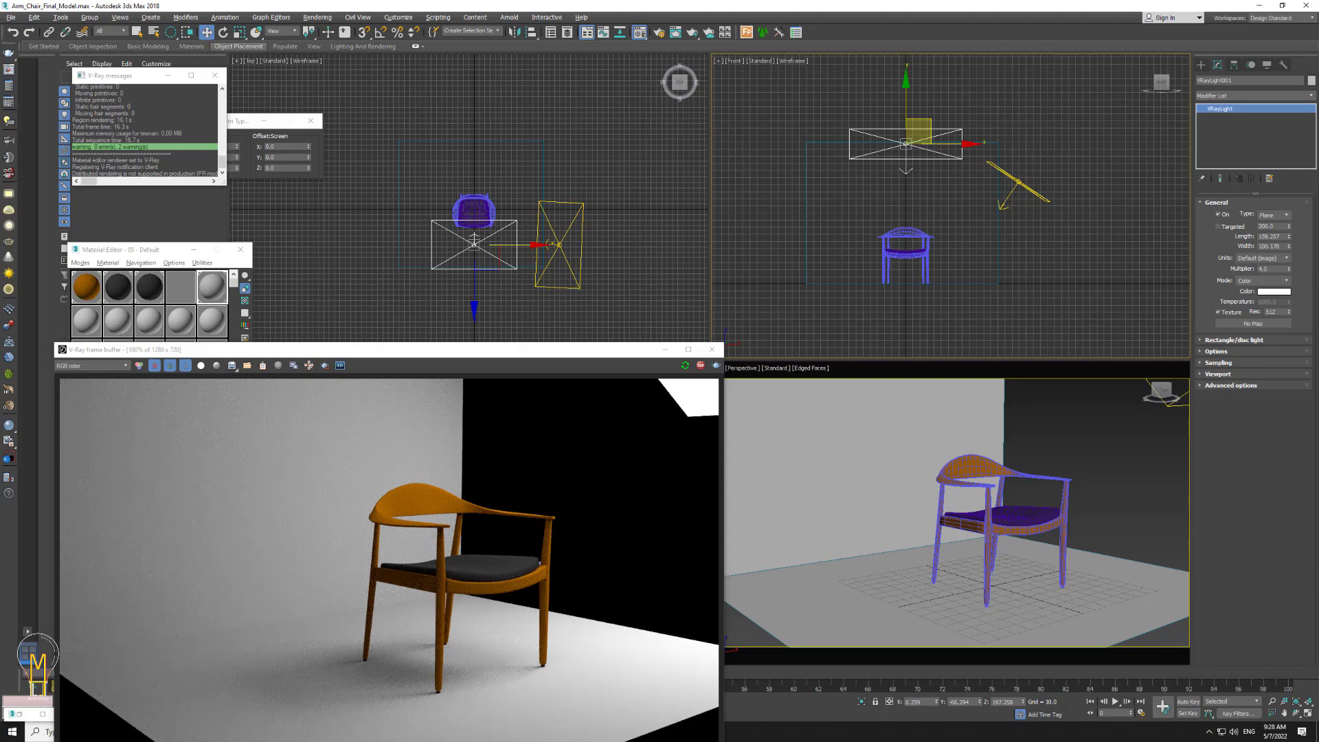
left_click(1018, 182)
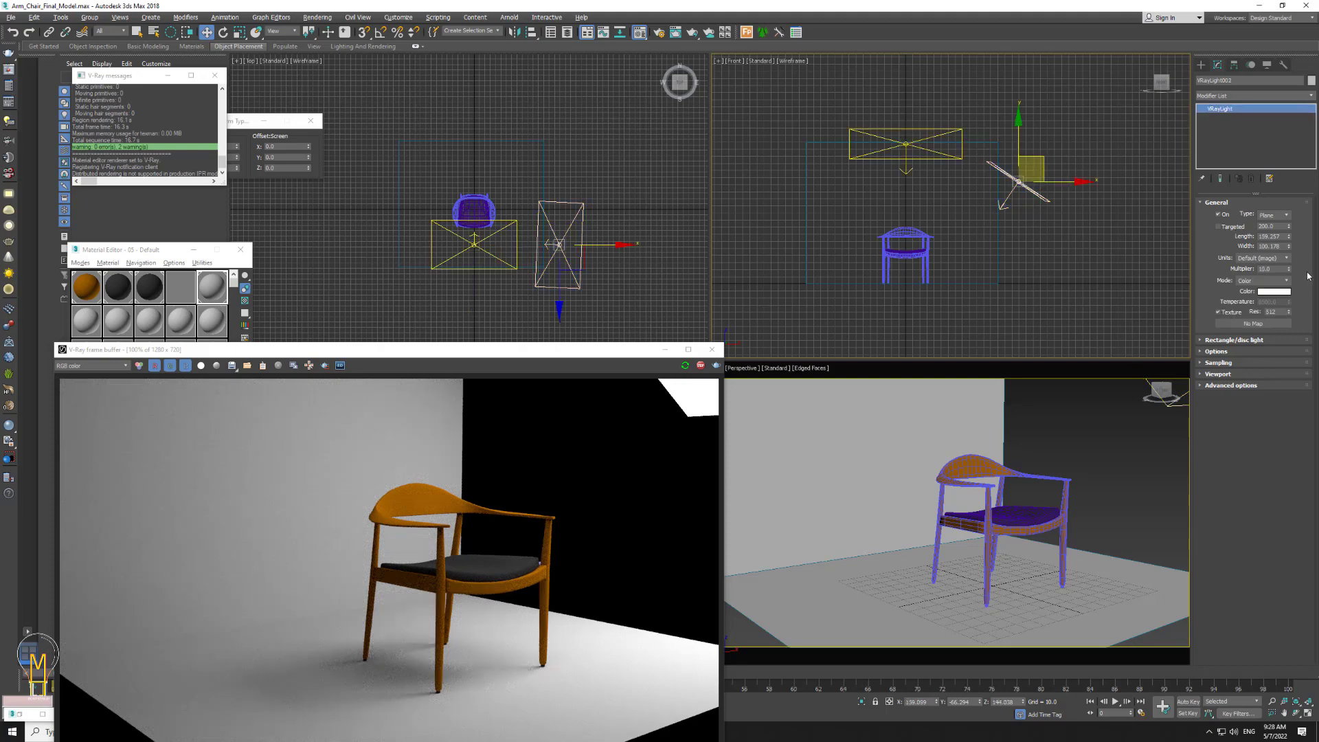
left_click_drag(1290, 271, 1286, 261)
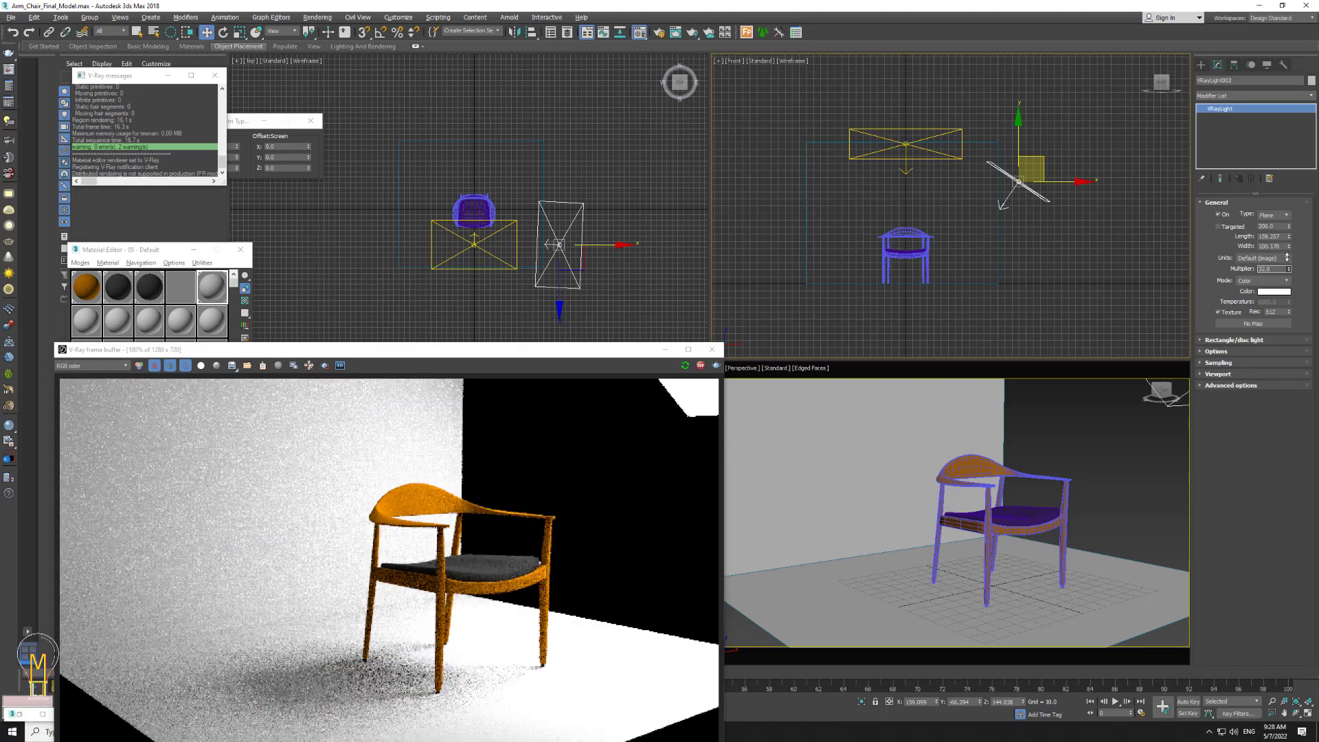
- Expand the side light's Viewport, Advanced and Options rollouts, then select the floor plane
left_click(1201, 375)
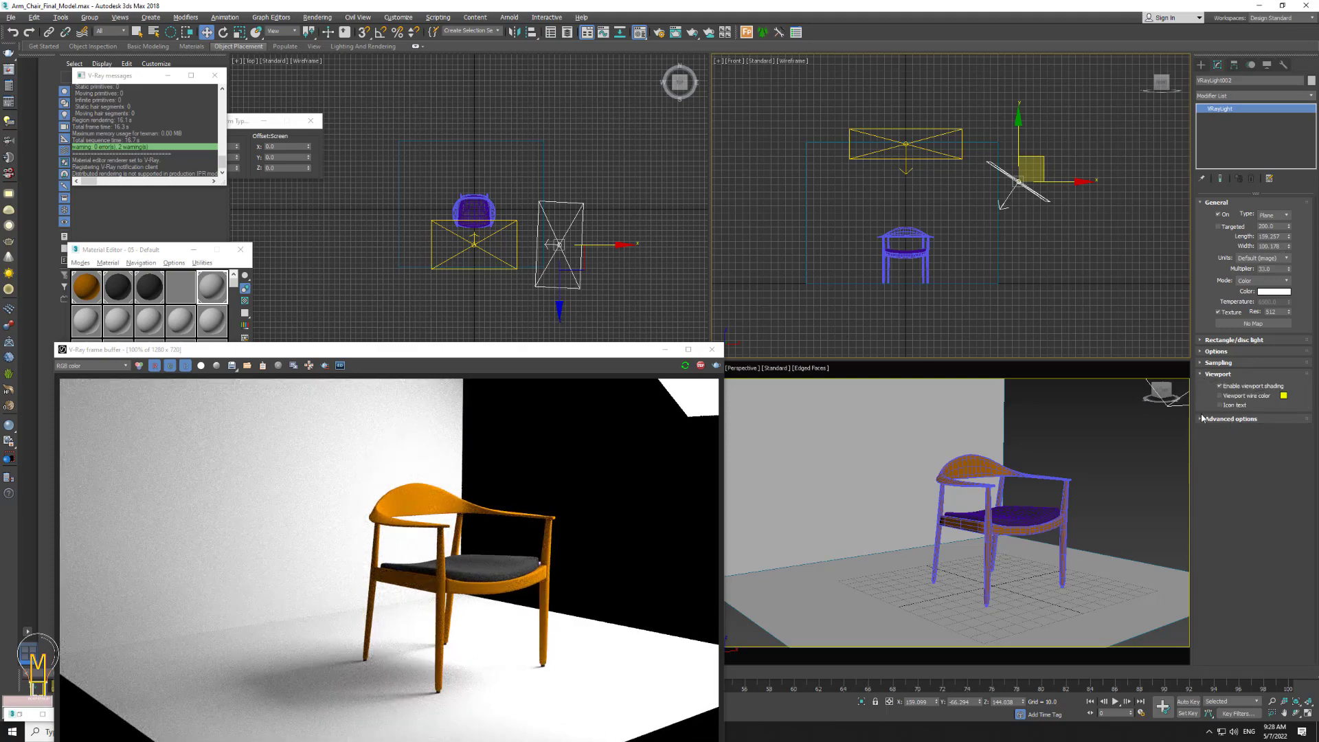
left_click(1202, 417)
left_click(1200, 352)
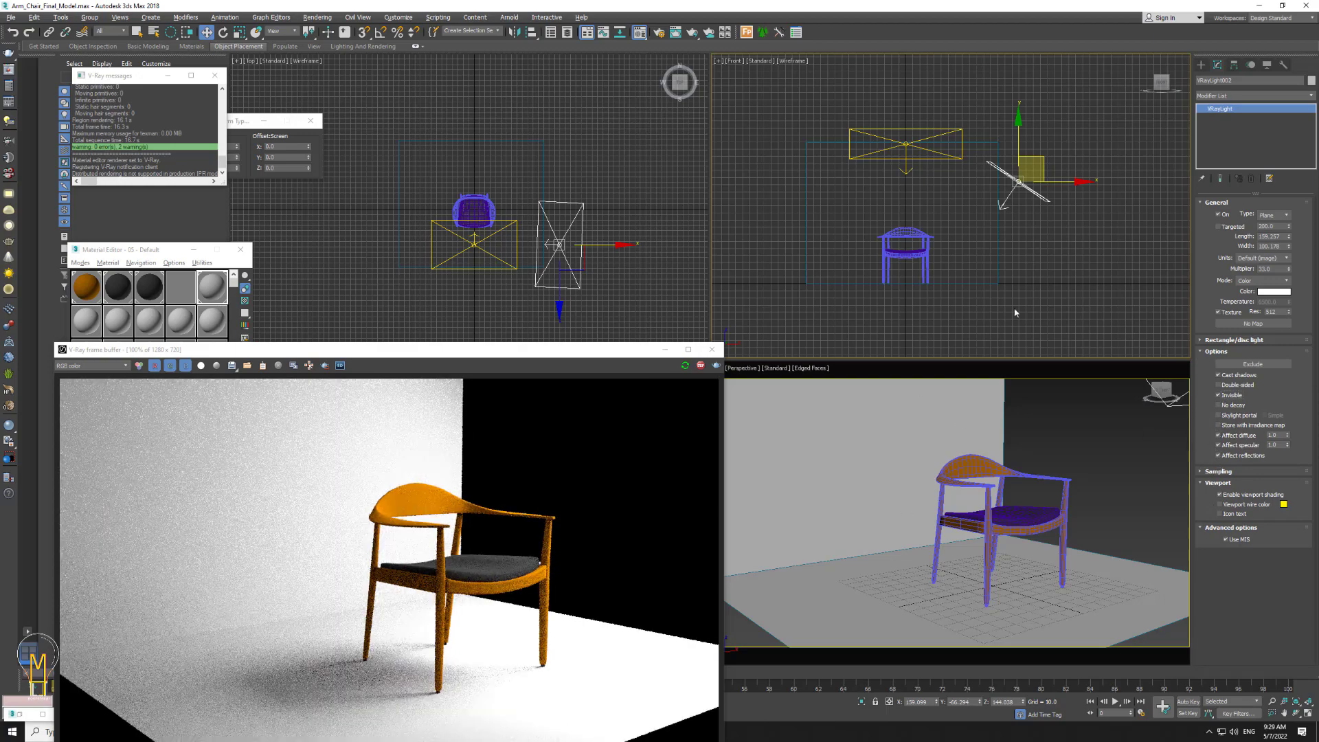
left_click(1101, 577)
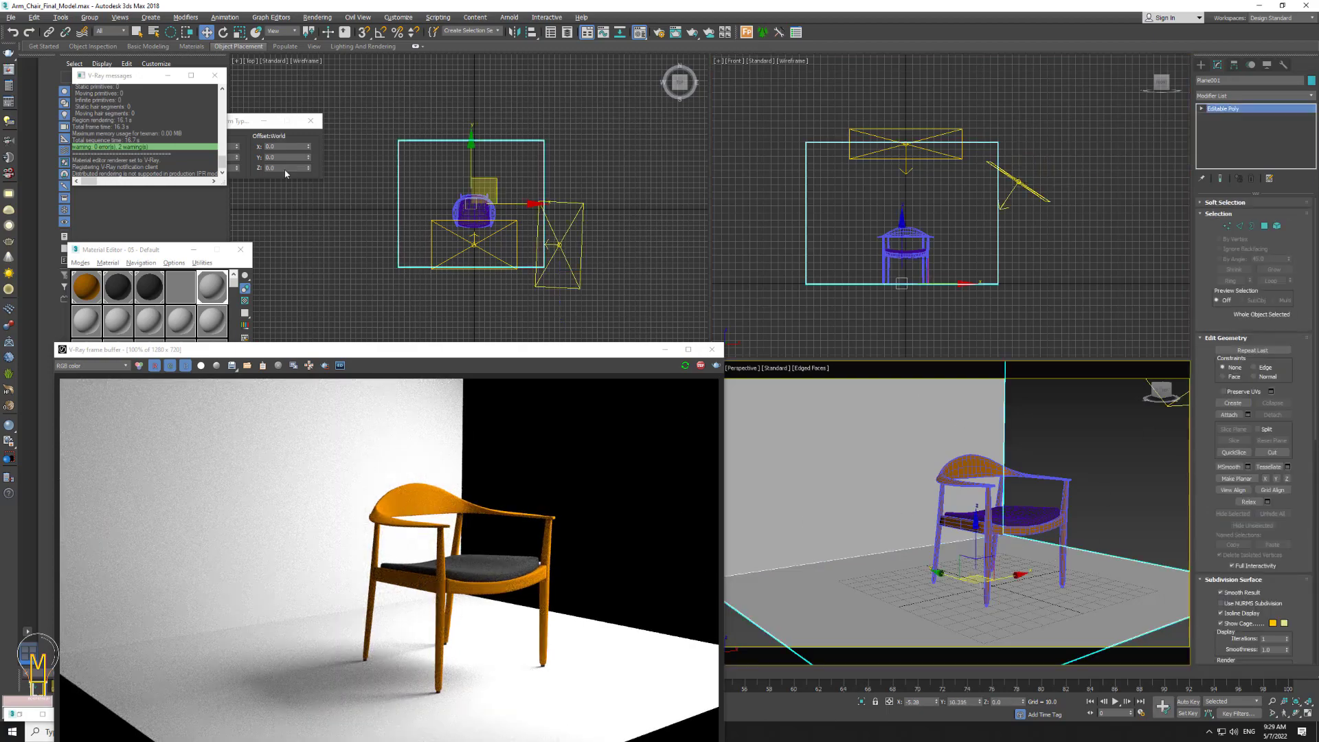
- Scale the floor plane uniformly much wider
left_click(239, 33)
mouse_move(537, 201)
left_mouse_down()
mouse_move(611, 197)
mouse_move(1125, 421)
left_mouse_up()
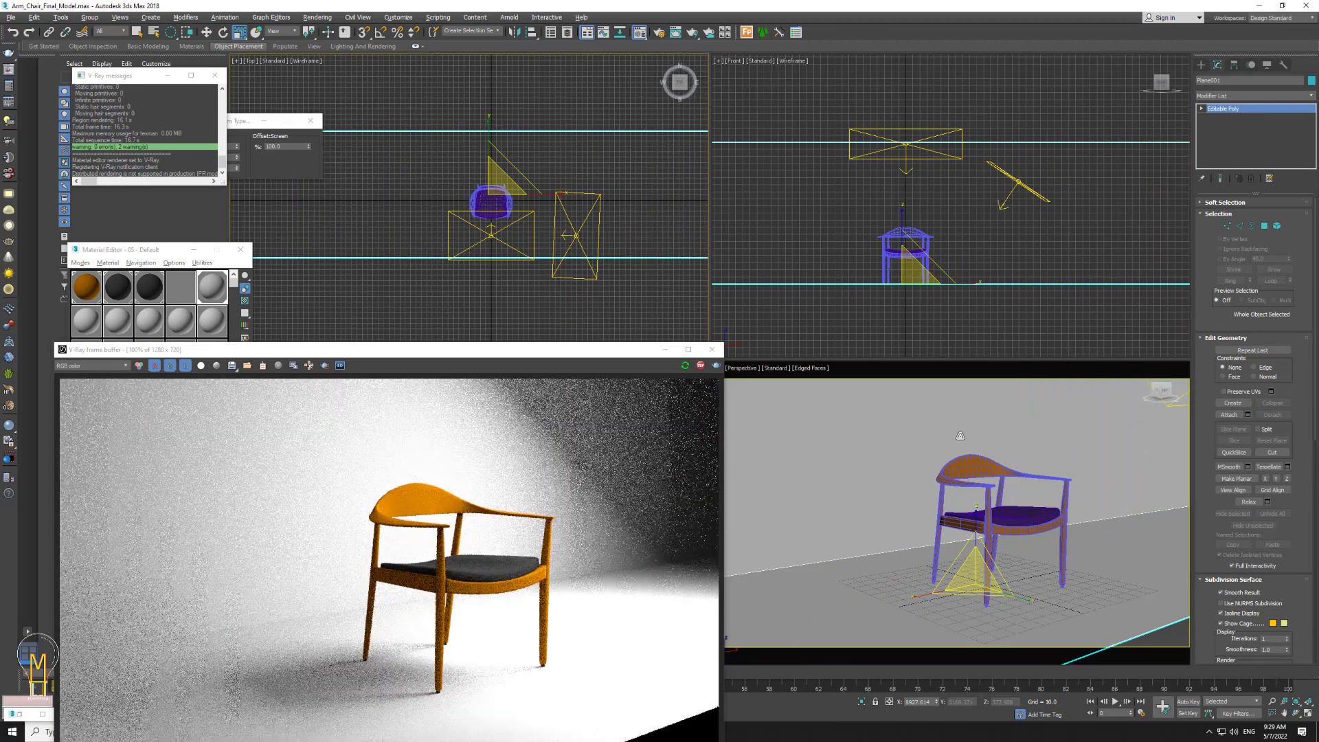
left_click_drag(604, 201, 642, 202)
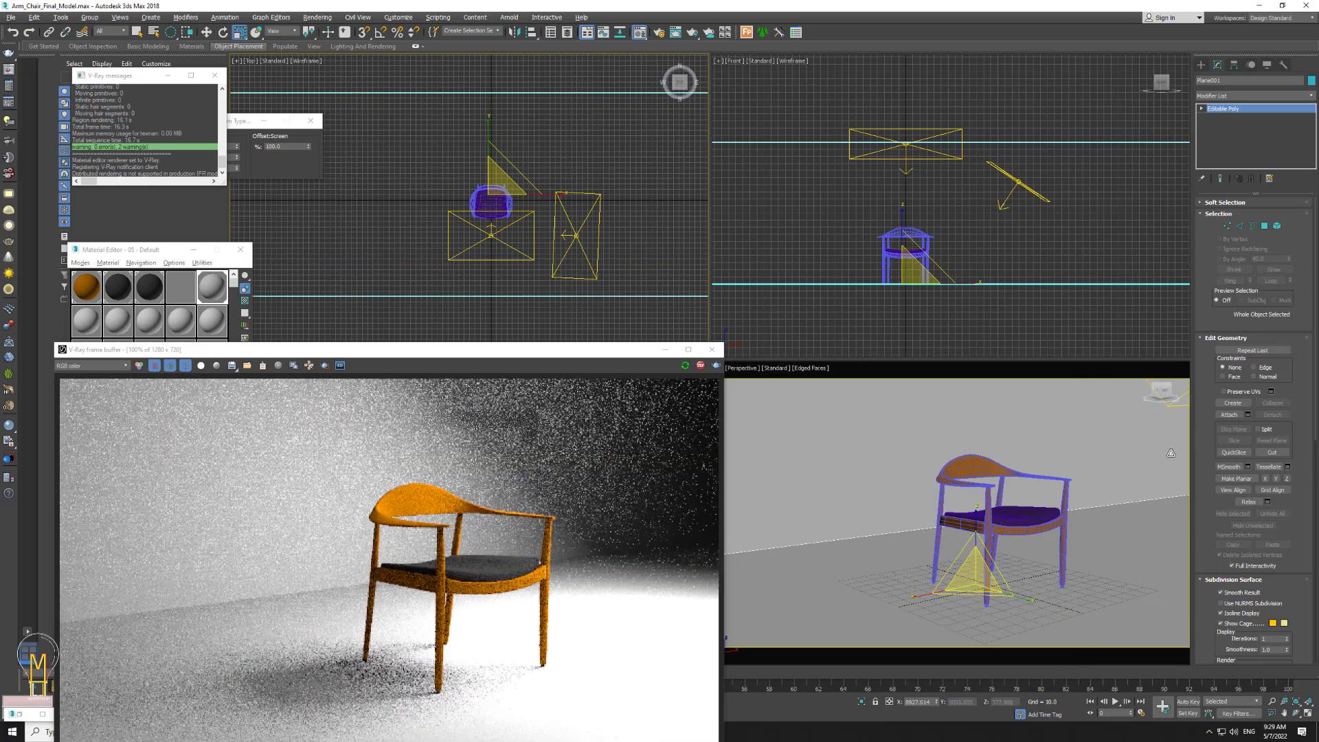
- Chamfer the floor's back edge by about 3.324 with 2 segments
key("2")
left_click(1114, 512)
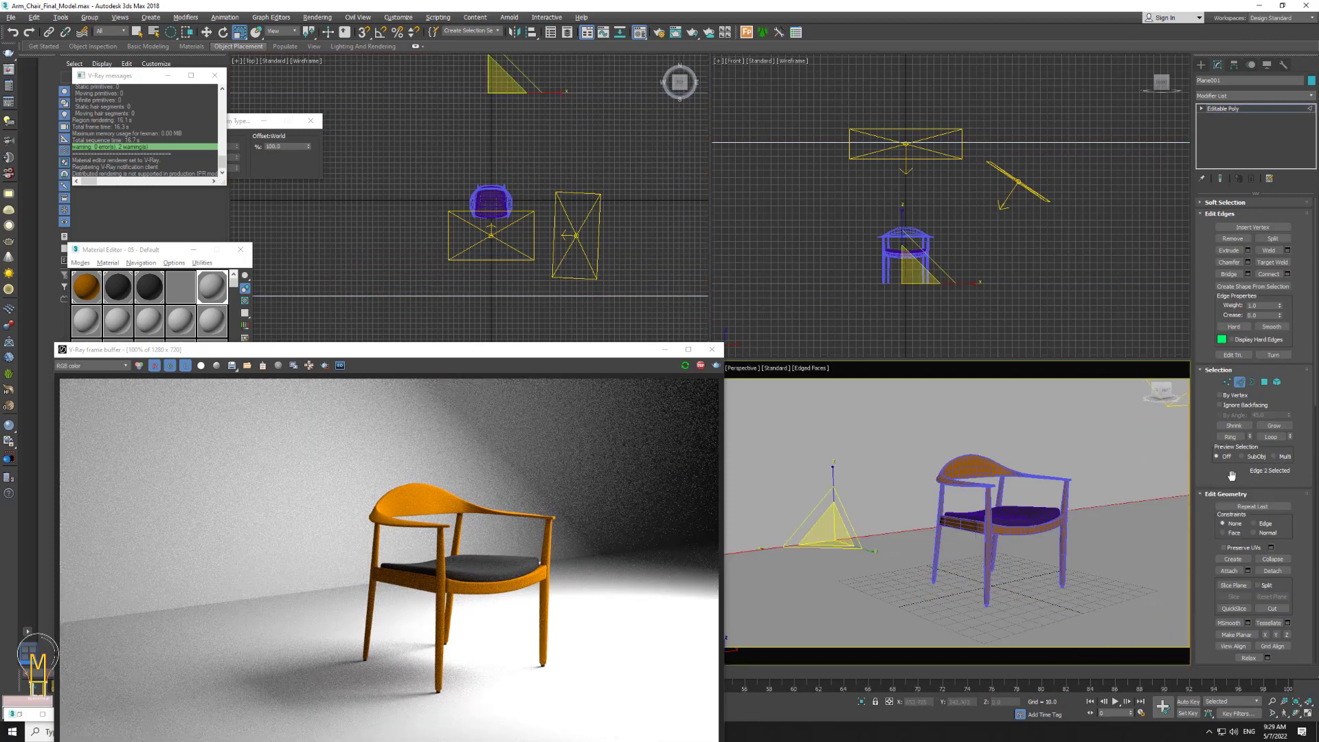
left_click(1248, 263)
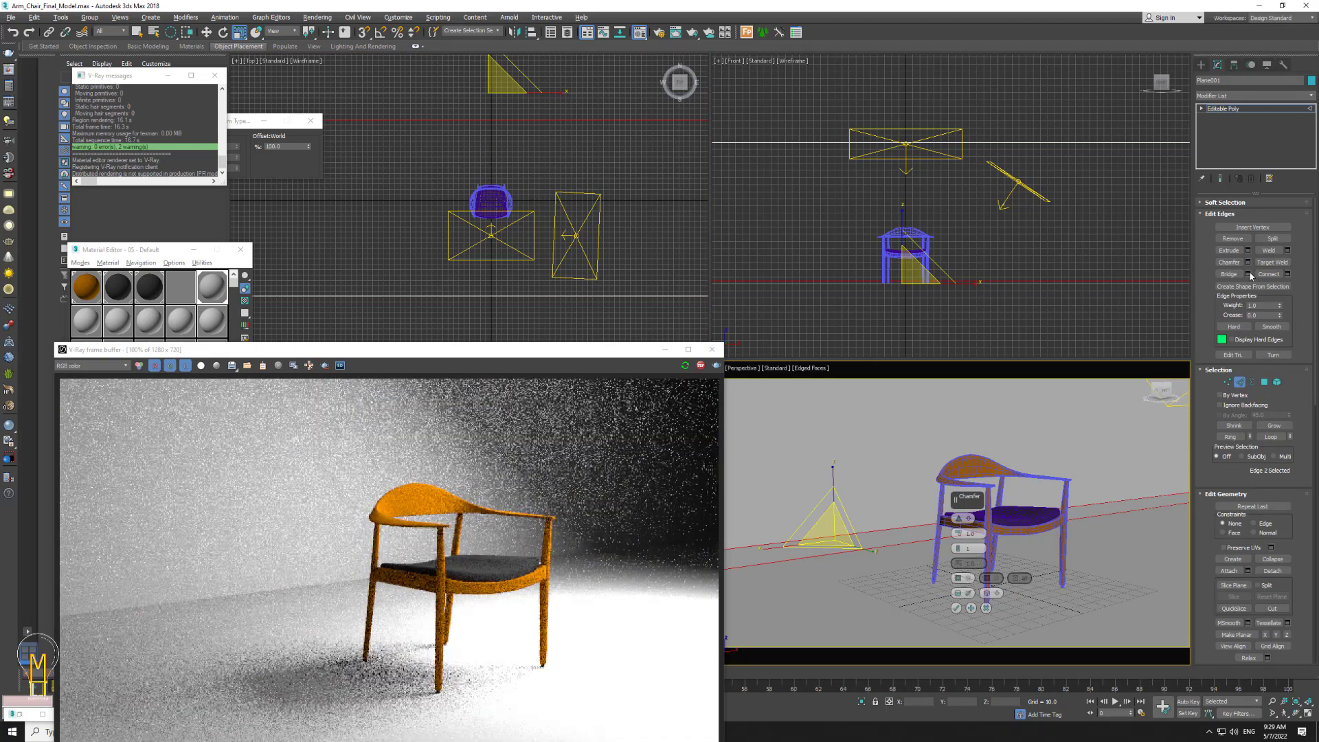
mouse_move(958, 533)
left_mouse_down()
mouse_move(958, 522)
mouse_move(960, 561)
mouse_move(957, 532)
left_mouse_up()
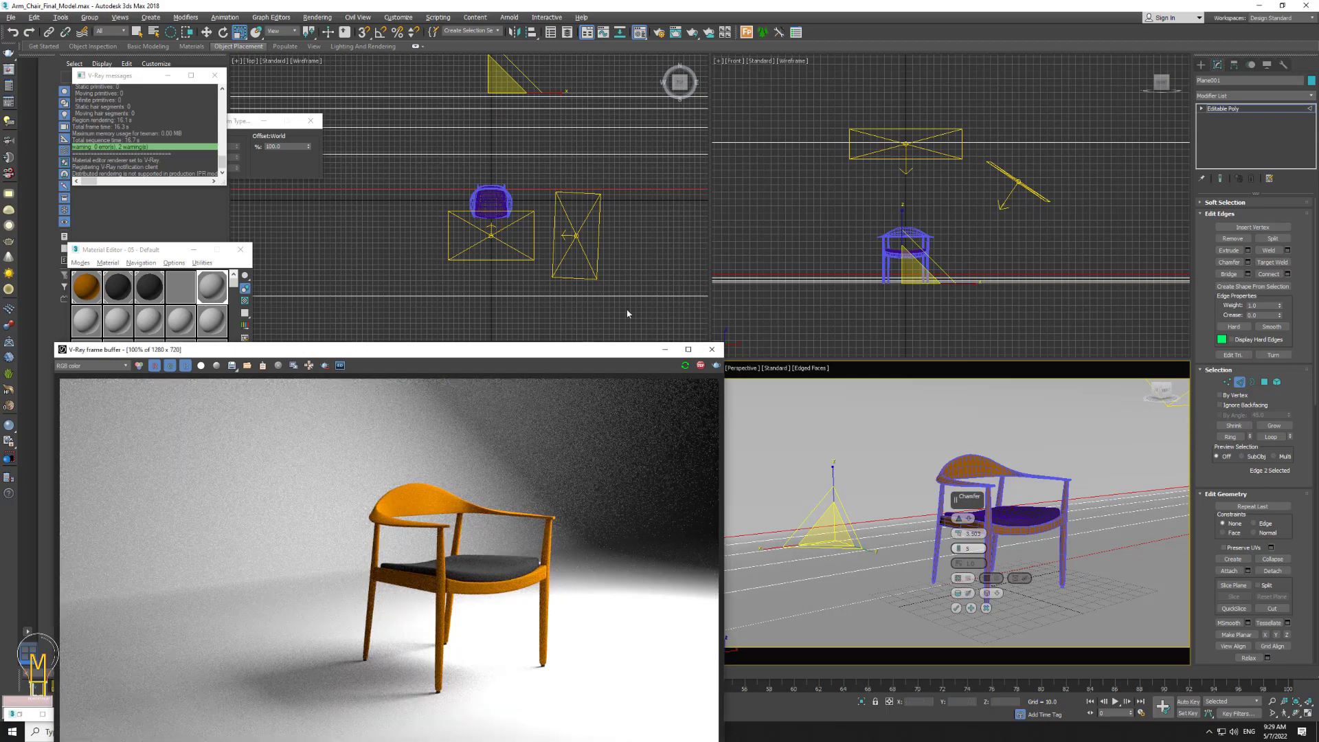
mouse_move(546, 362)
left_mouse_down()
mouse_move(766, 214)
mouse_move(719, 220)
left_mouse_up()
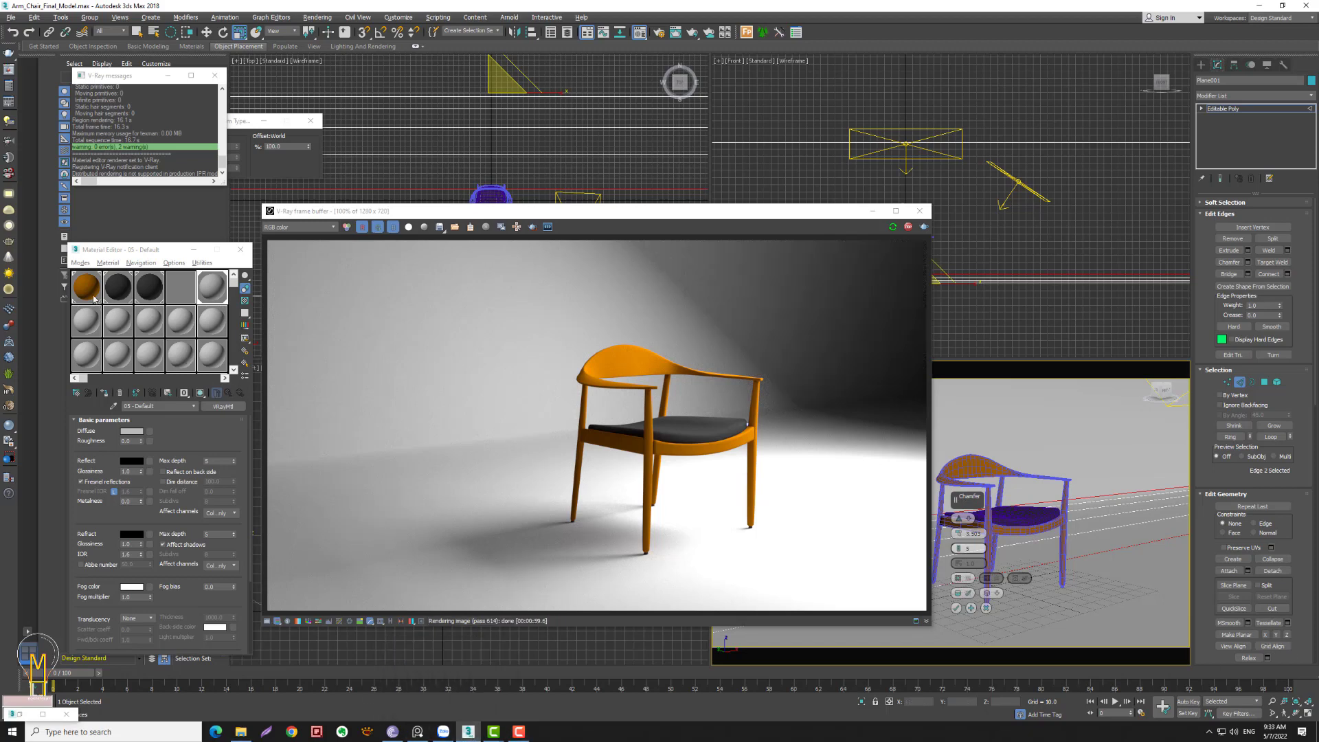
- Map Wood_002_COLOR.png into the Body material's Diffuse slot and commit the floor chamfer
left_click(89, 295)
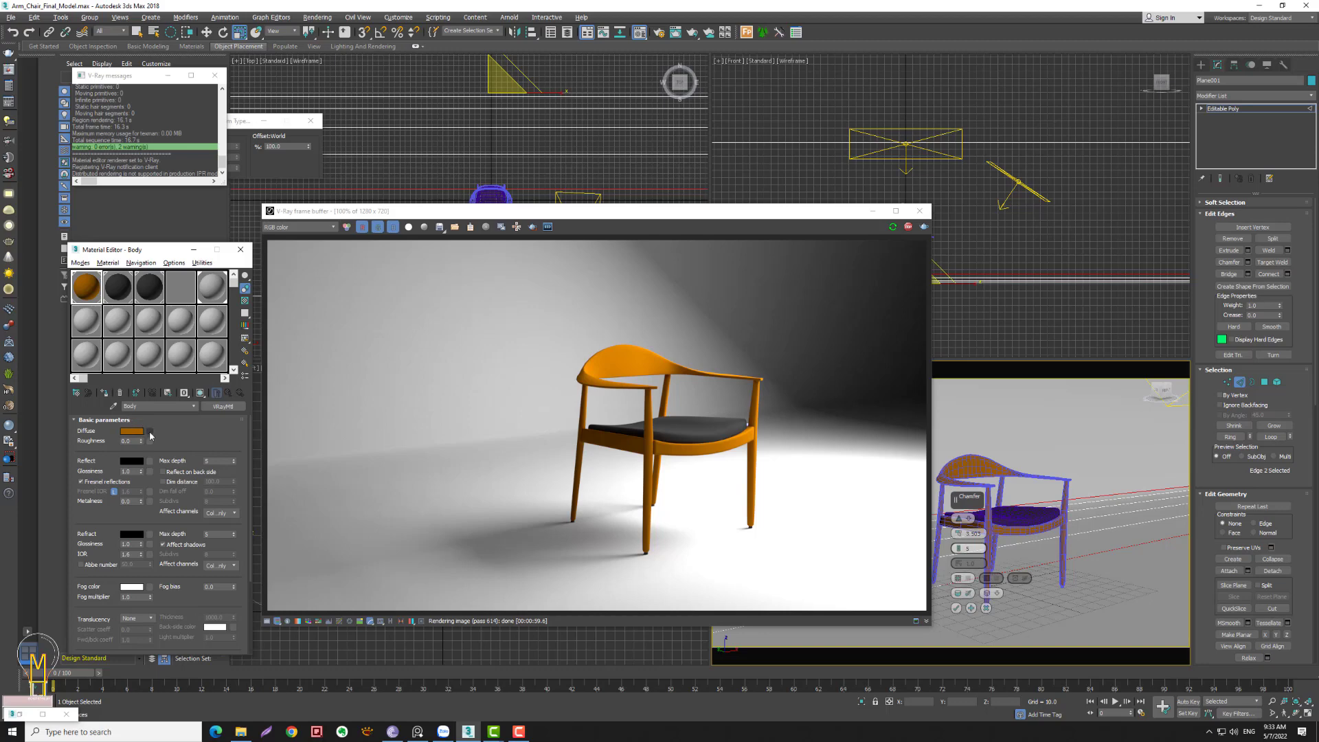
left_click(149, 431)
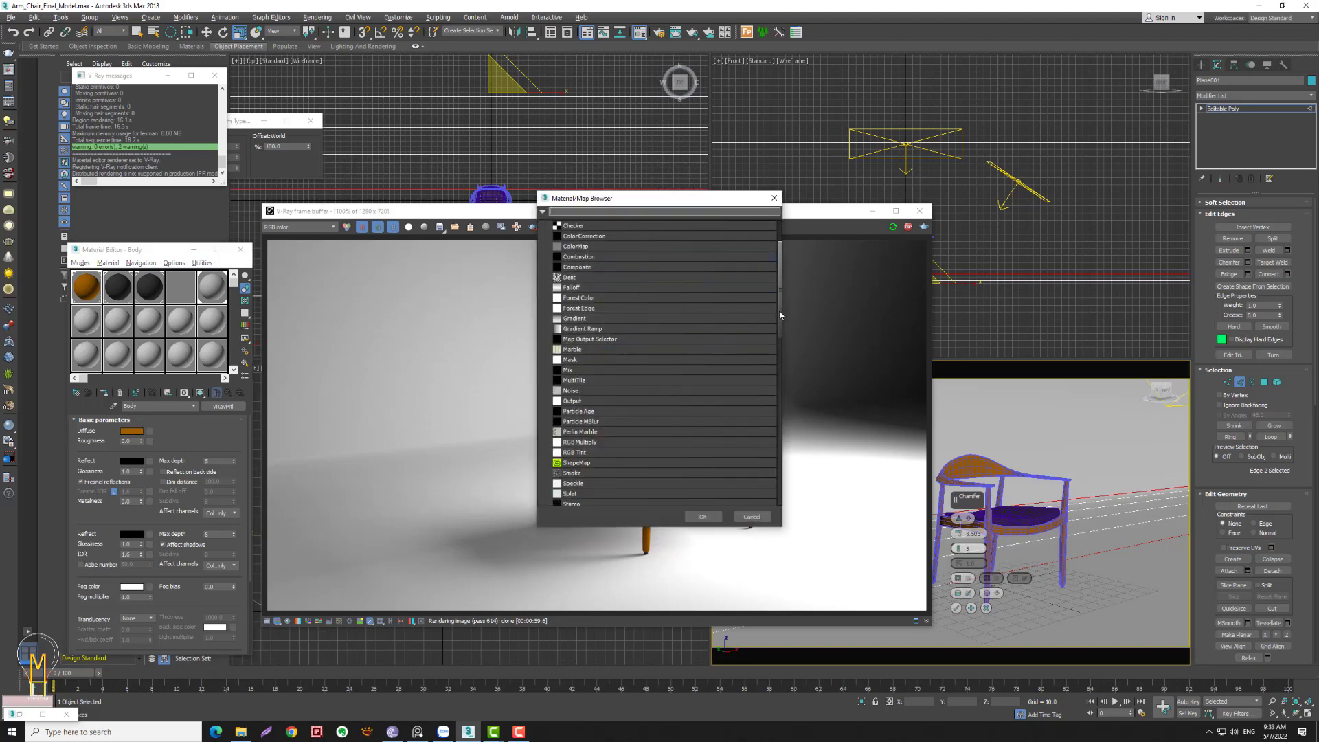
scroll(780, 315, "up", 5)
double_click(578, 253)
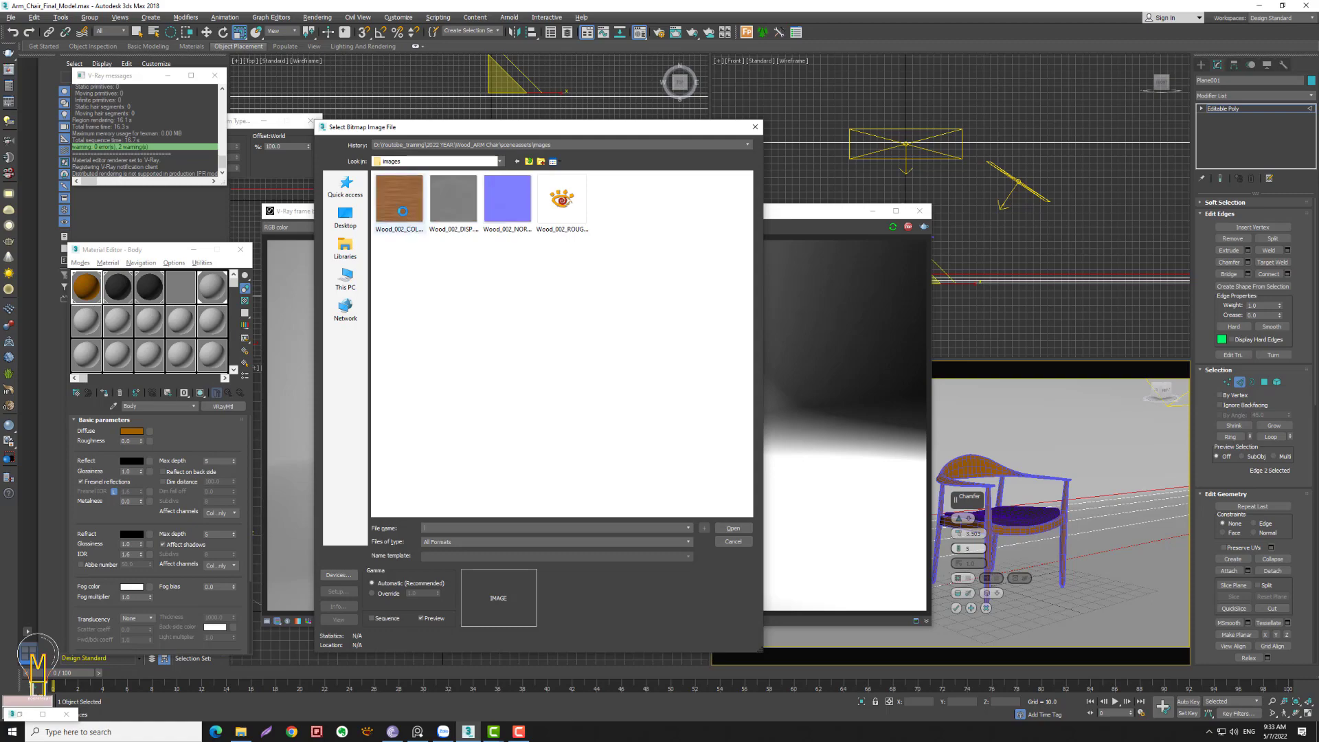
left_click(403, 210)
left_click(733, 528)
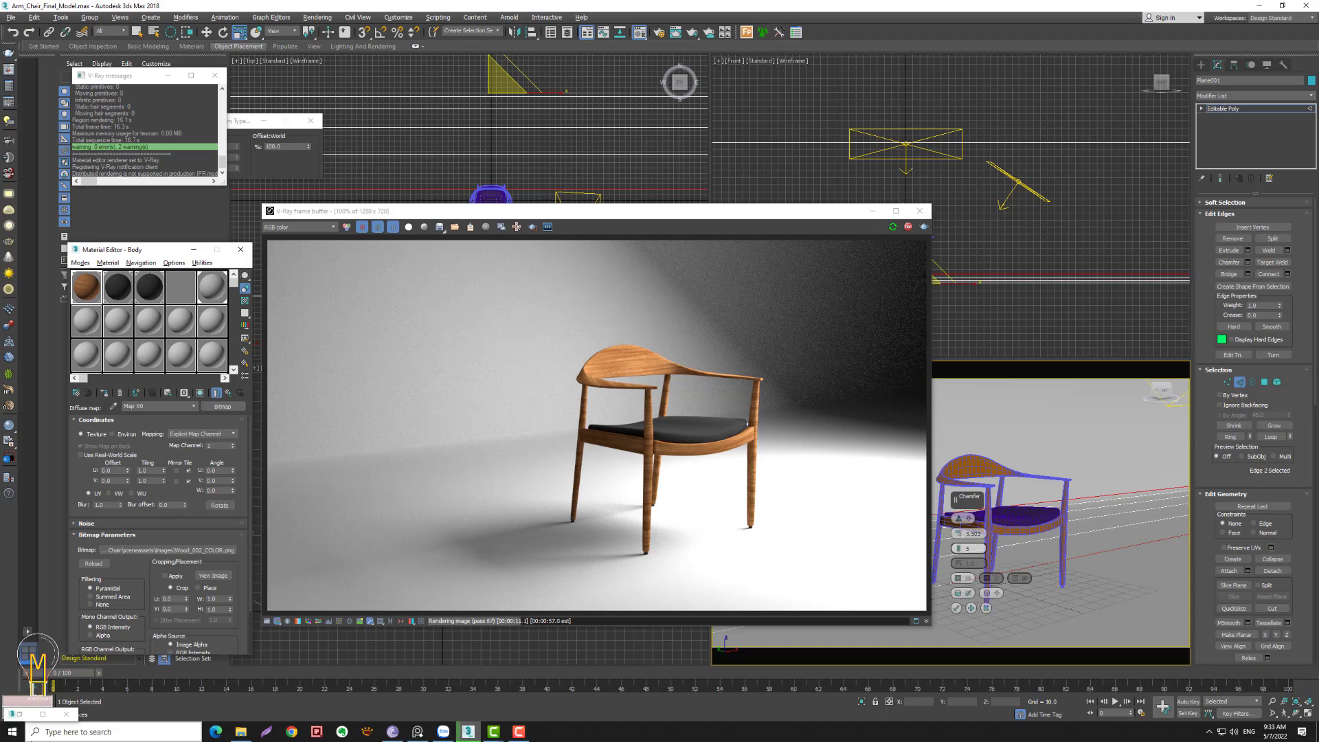
left_click(956, 607)
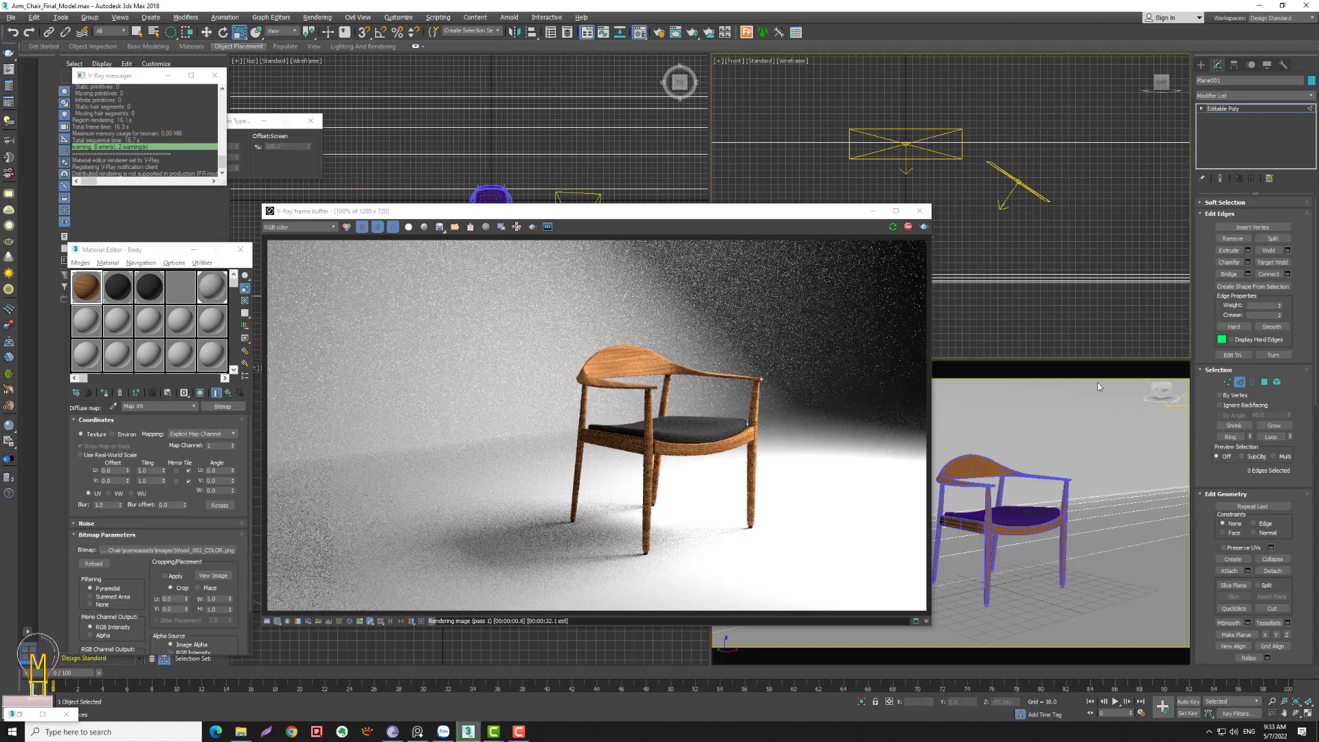
left_click(987, 513)
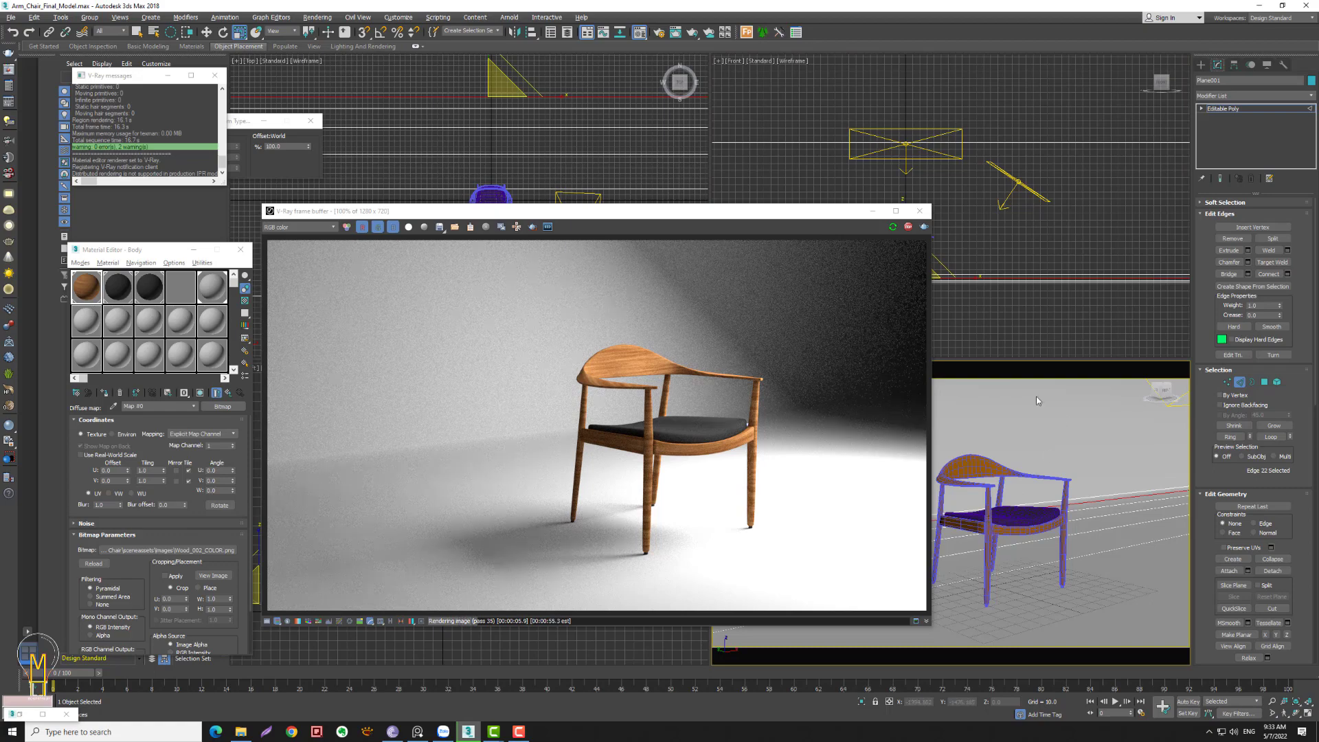
- Exit edge mode, delete Object005's TurboSmooth modifier, and stop the interactive render
left_click(892, 229)
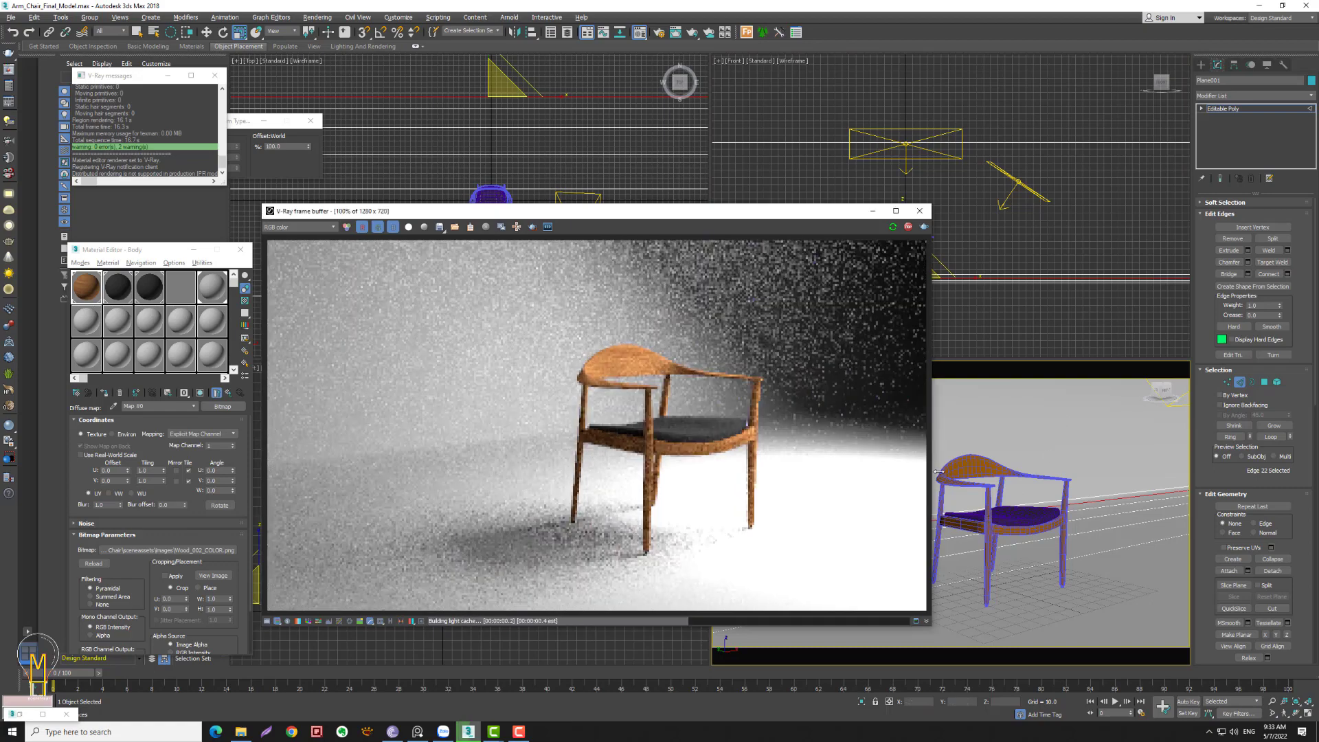
left_click(987, 532)
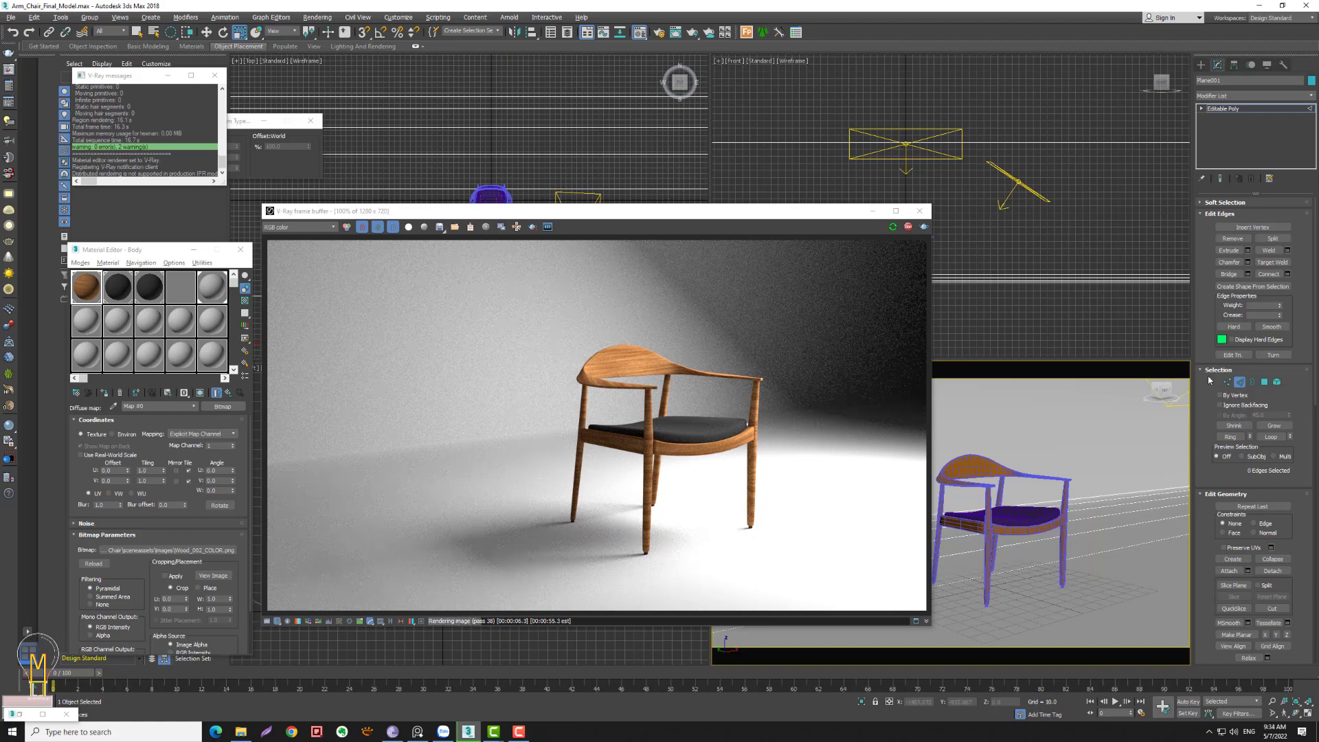
left_click(1240, 382)
left_click(984, 467)
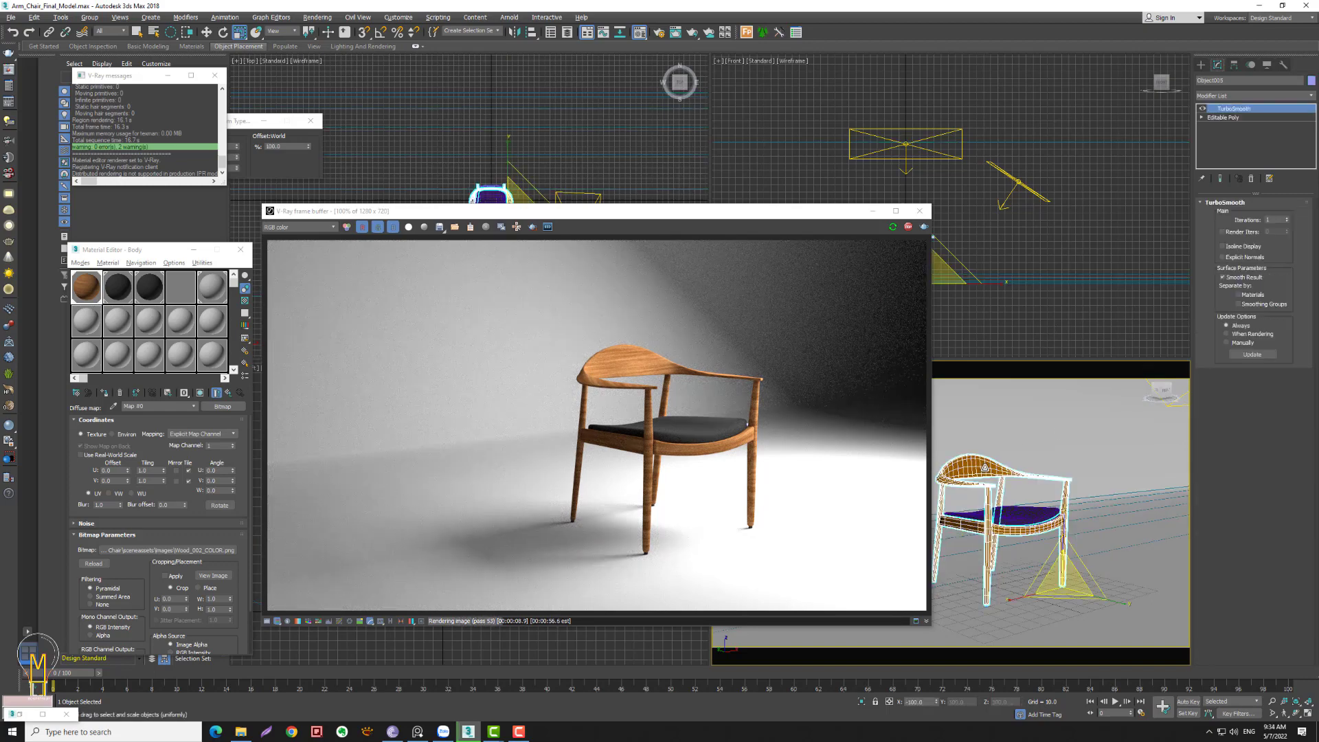
left_click(1250, 179)
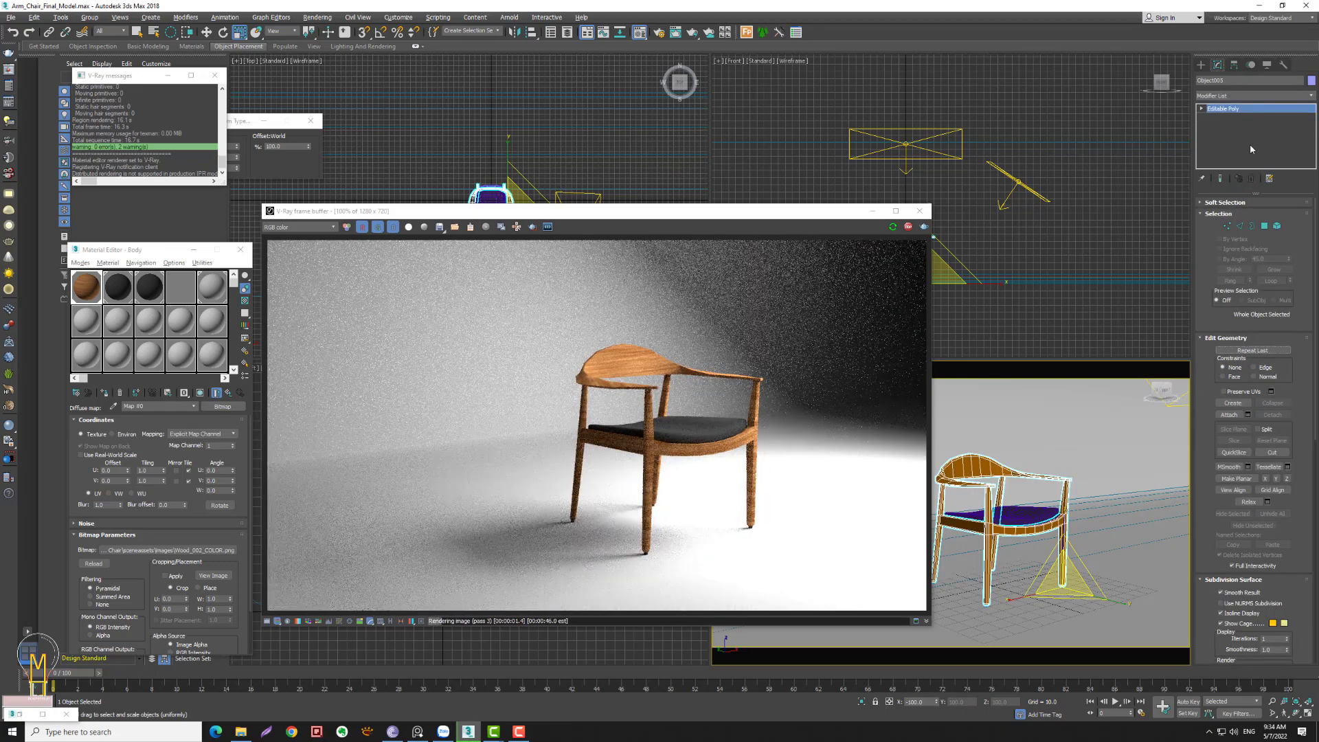
left_click(907, 226)
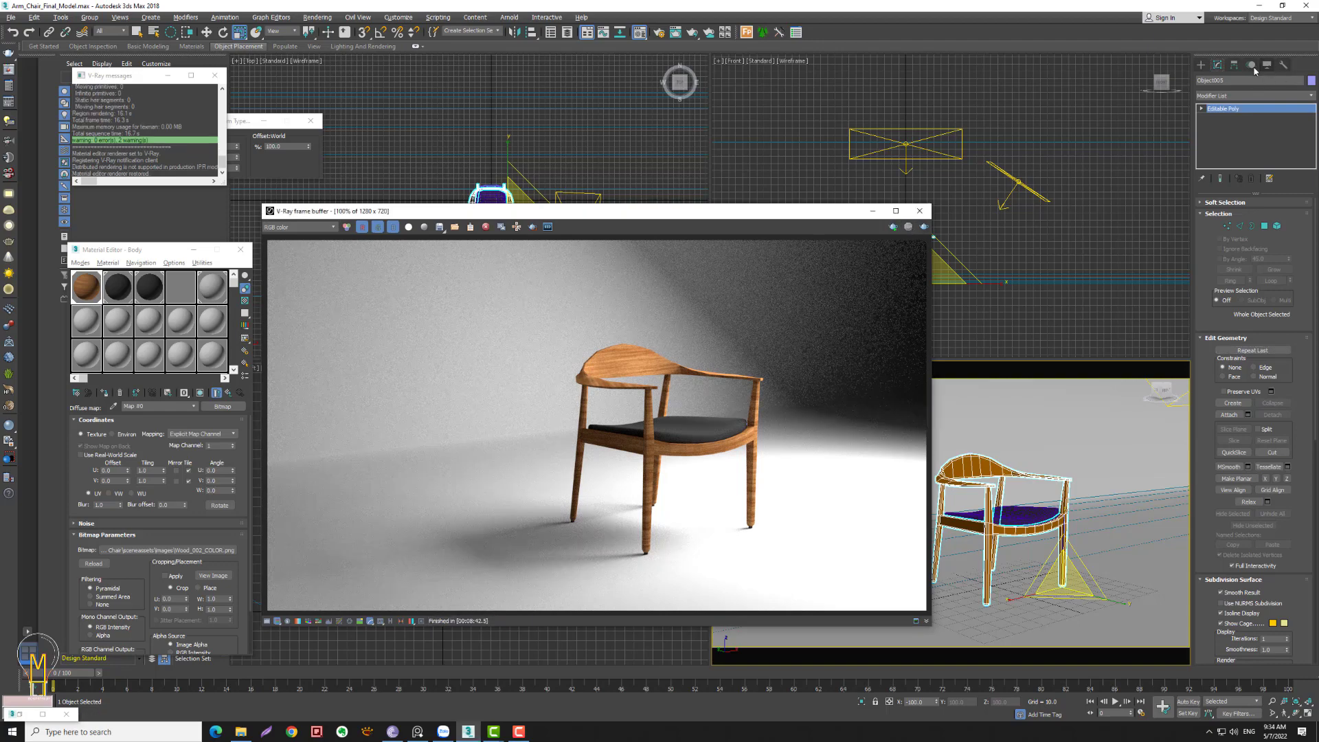
- Add an Unwrap UVW modifier to the chair and open a taller UV editor
left_click(1238, 96)
scroll(1233, 437, "down", 5)
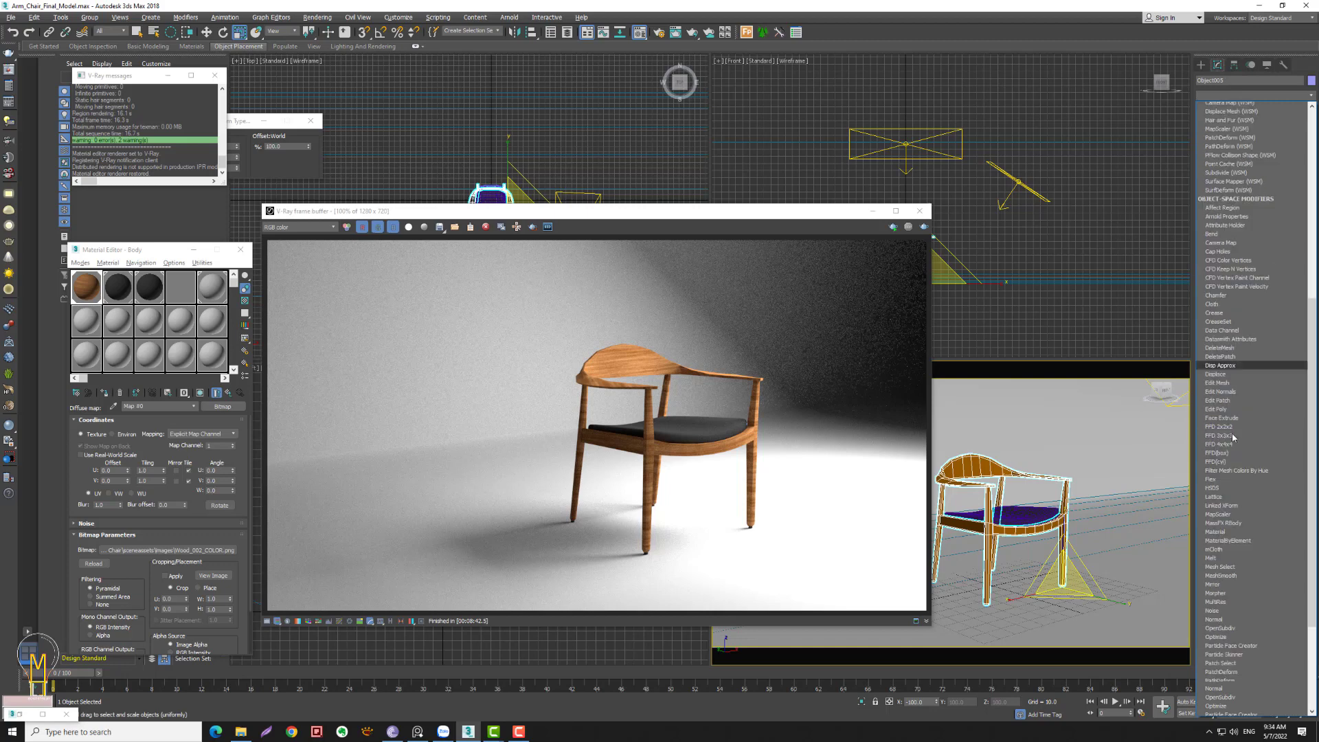
scroll(1232, 438, "down", 5)
left_click(1229, 556)
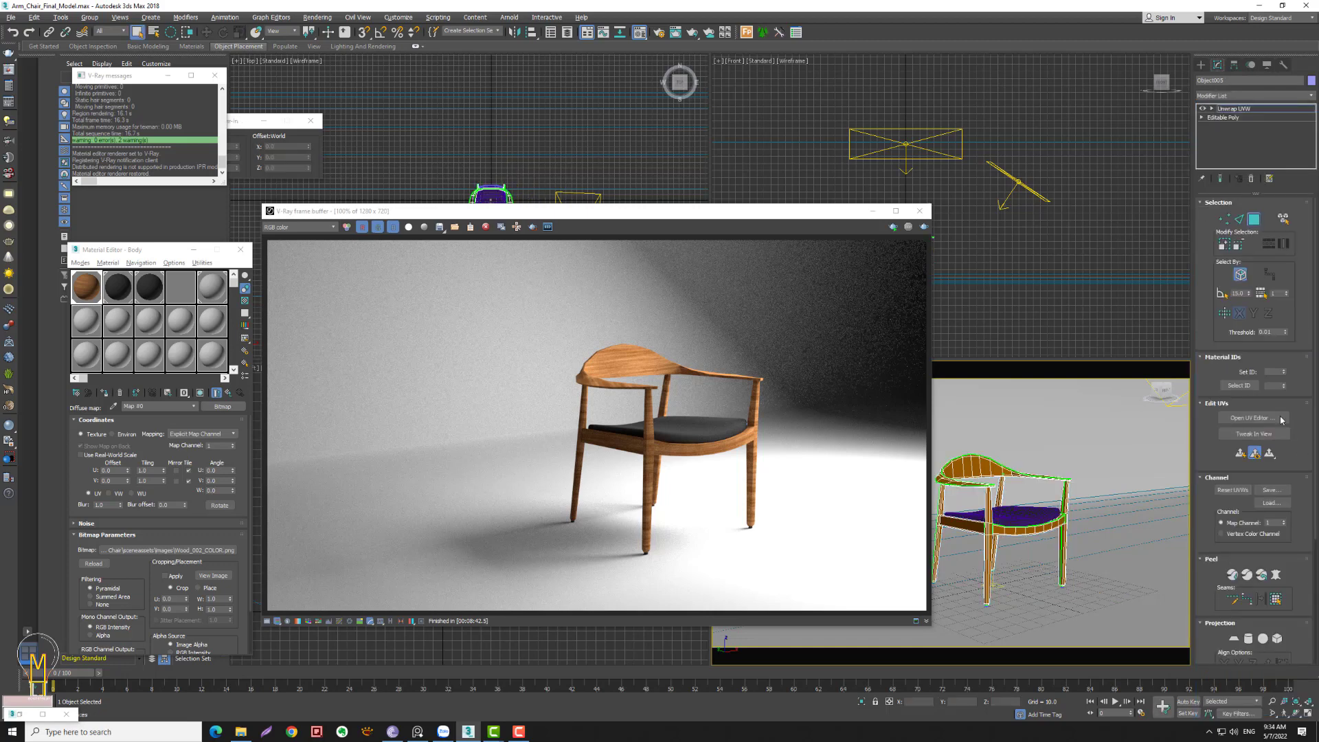
left_click(1250, 418)
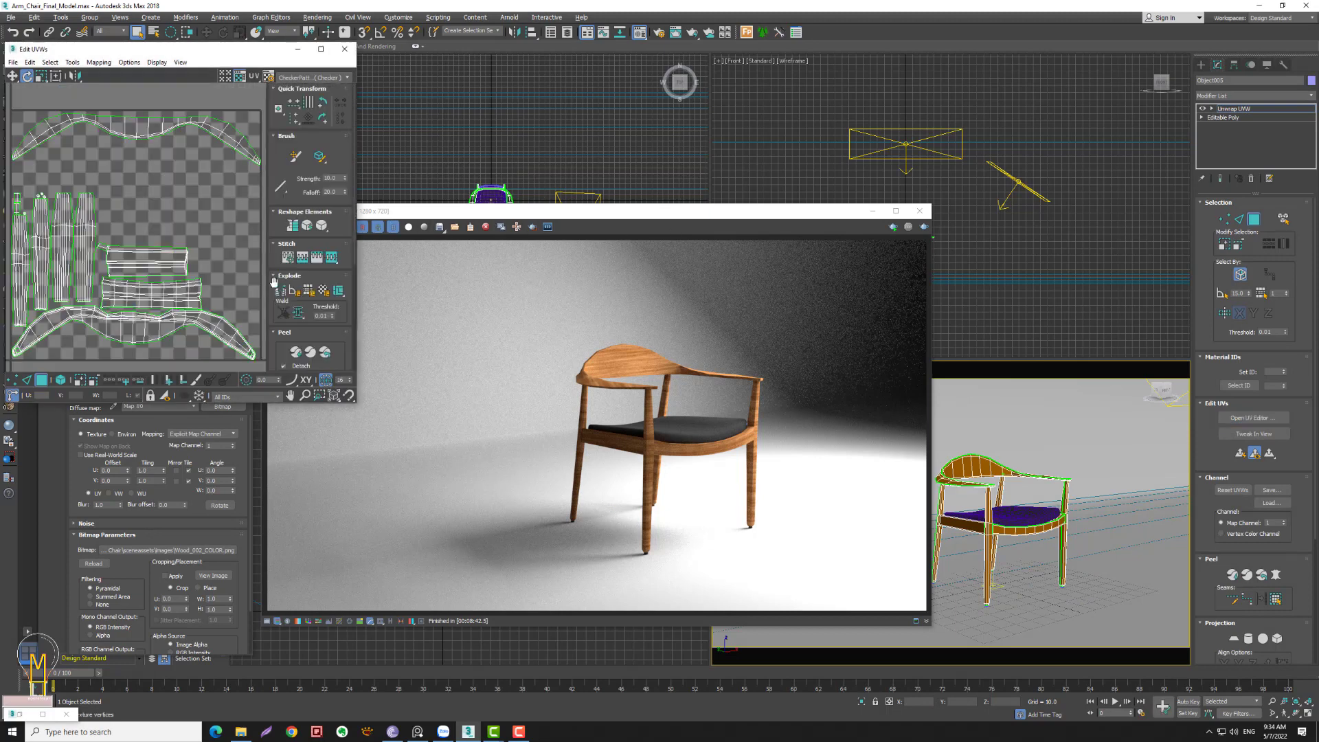
left_click_drag(291, 405, 292, 496)
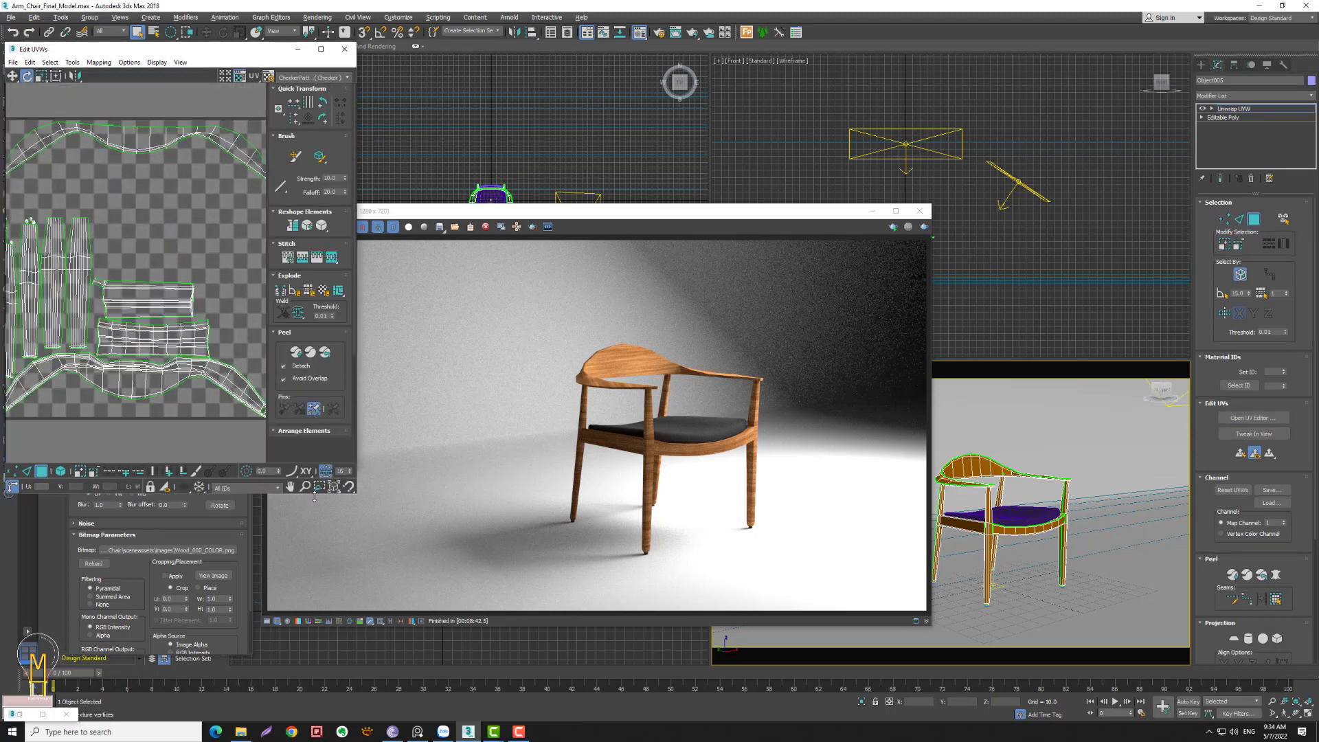
scroll(133, 237, "up", 3)
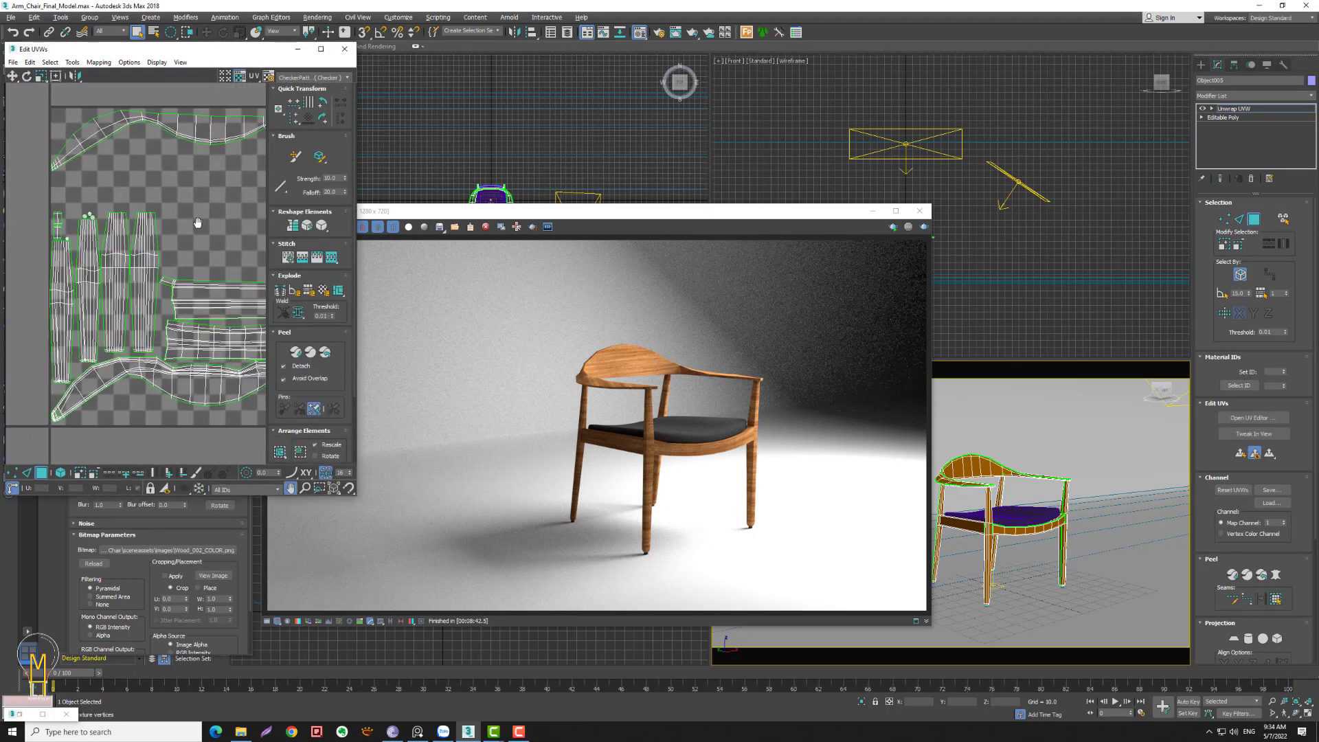
- Rotate the chair legs' UV islands 90° and move them into the upper area, then re-render
left_click(140, 254)
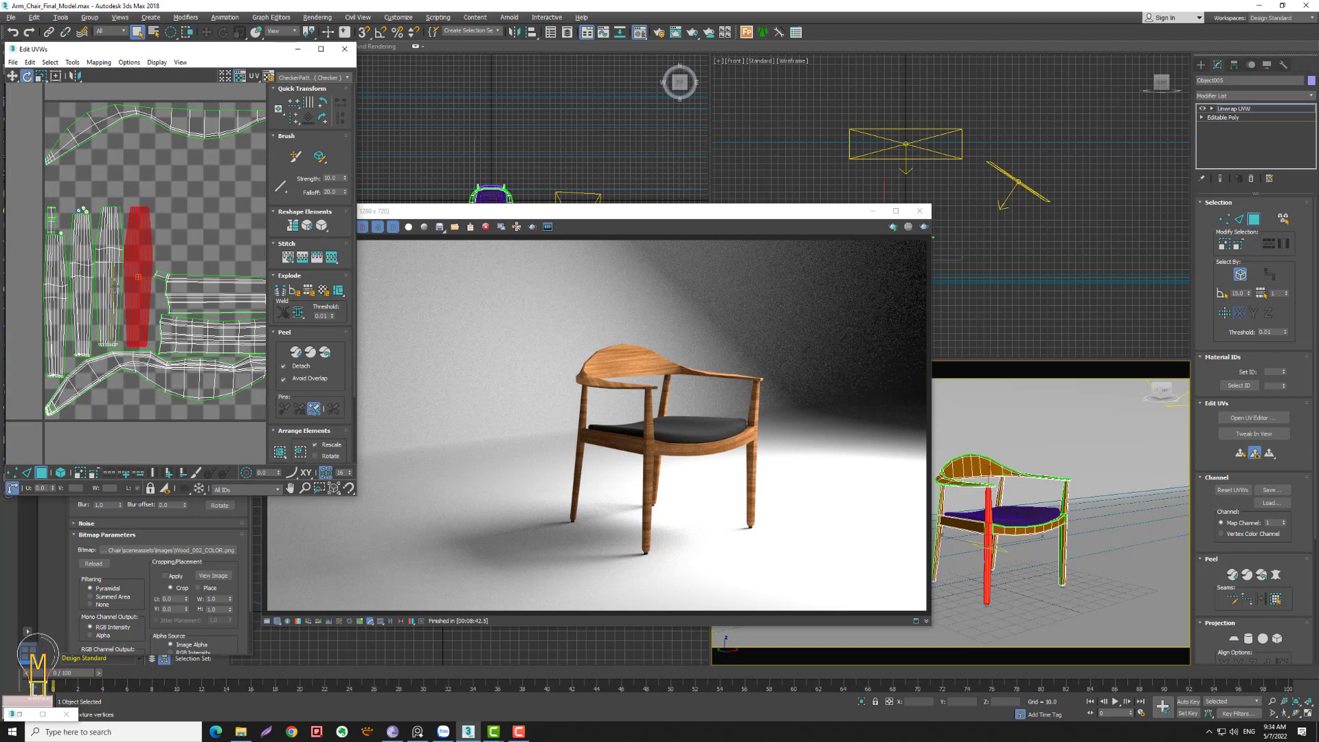
left_click(112, 265, "ctrl")
left_click(80, 306, "ctrl")
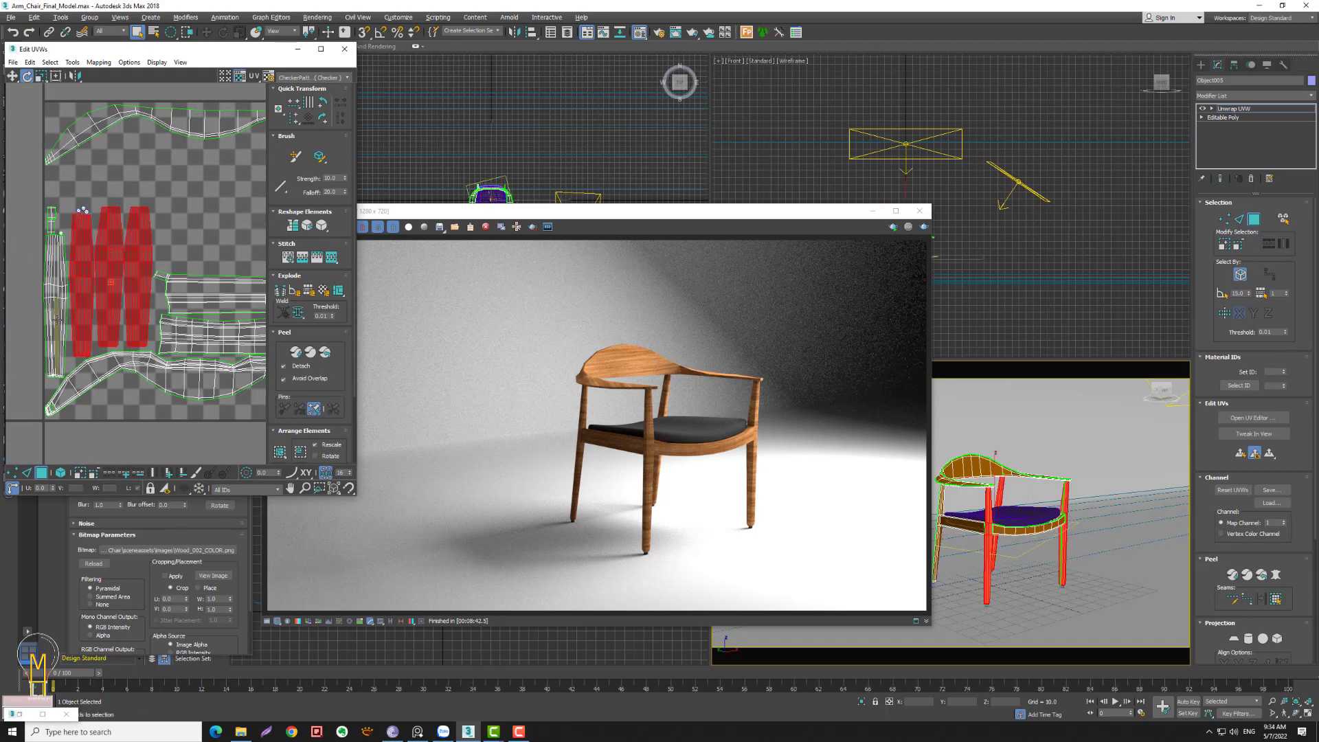
left_click(321, 117)
left_click(13, 76)
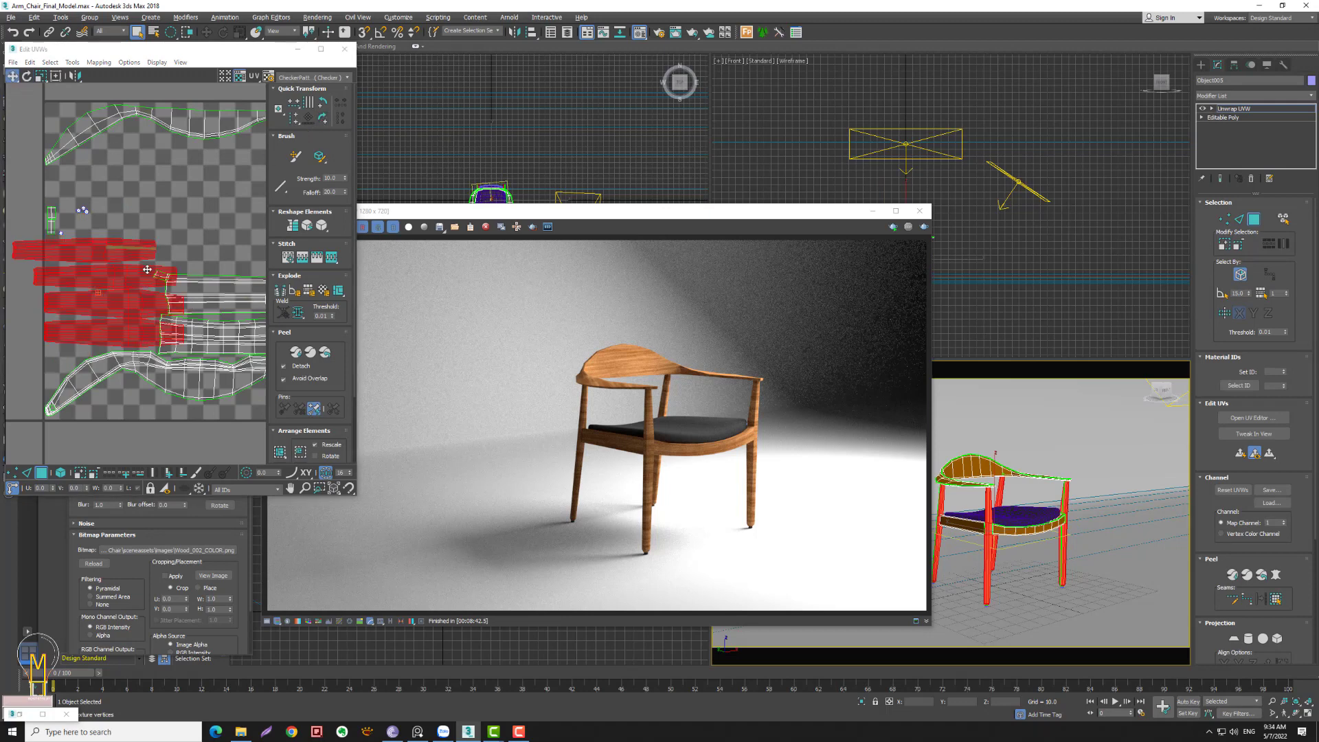
left_click_drag(118, 258, 193, 172)
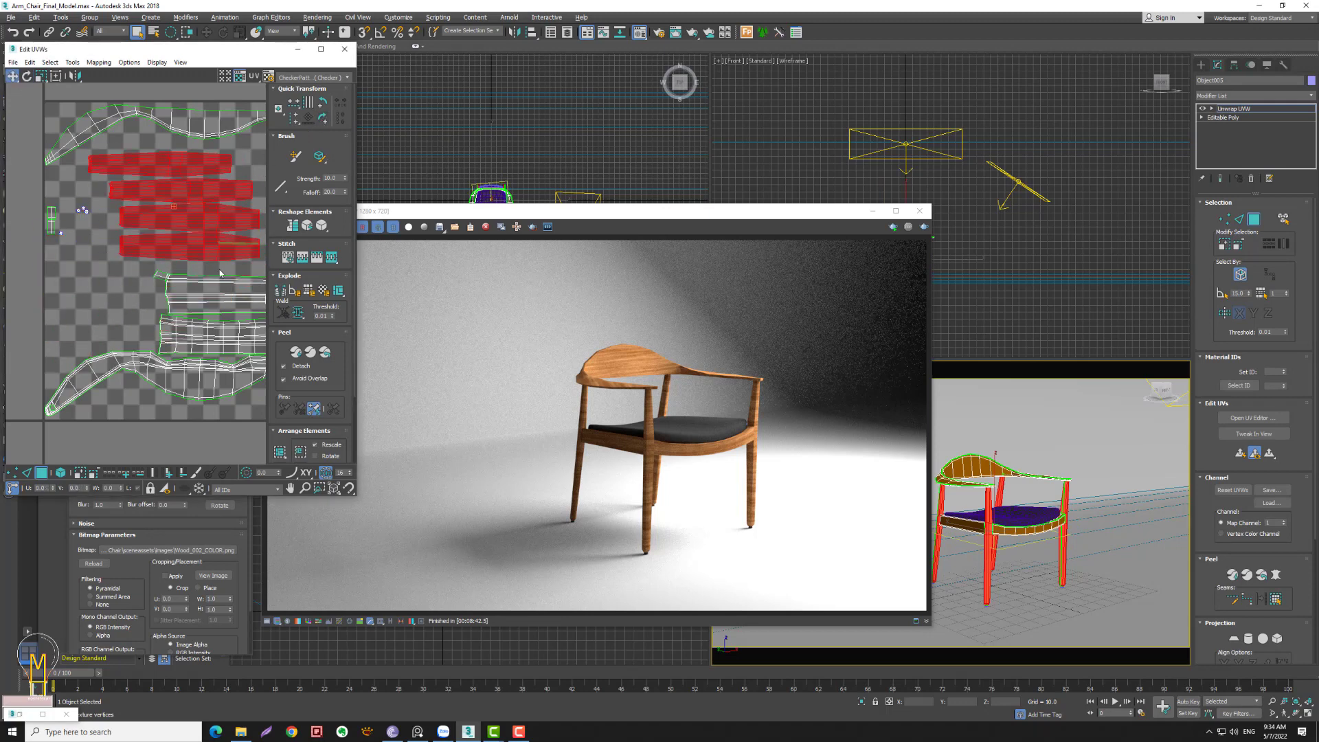
left_click(923, 227)
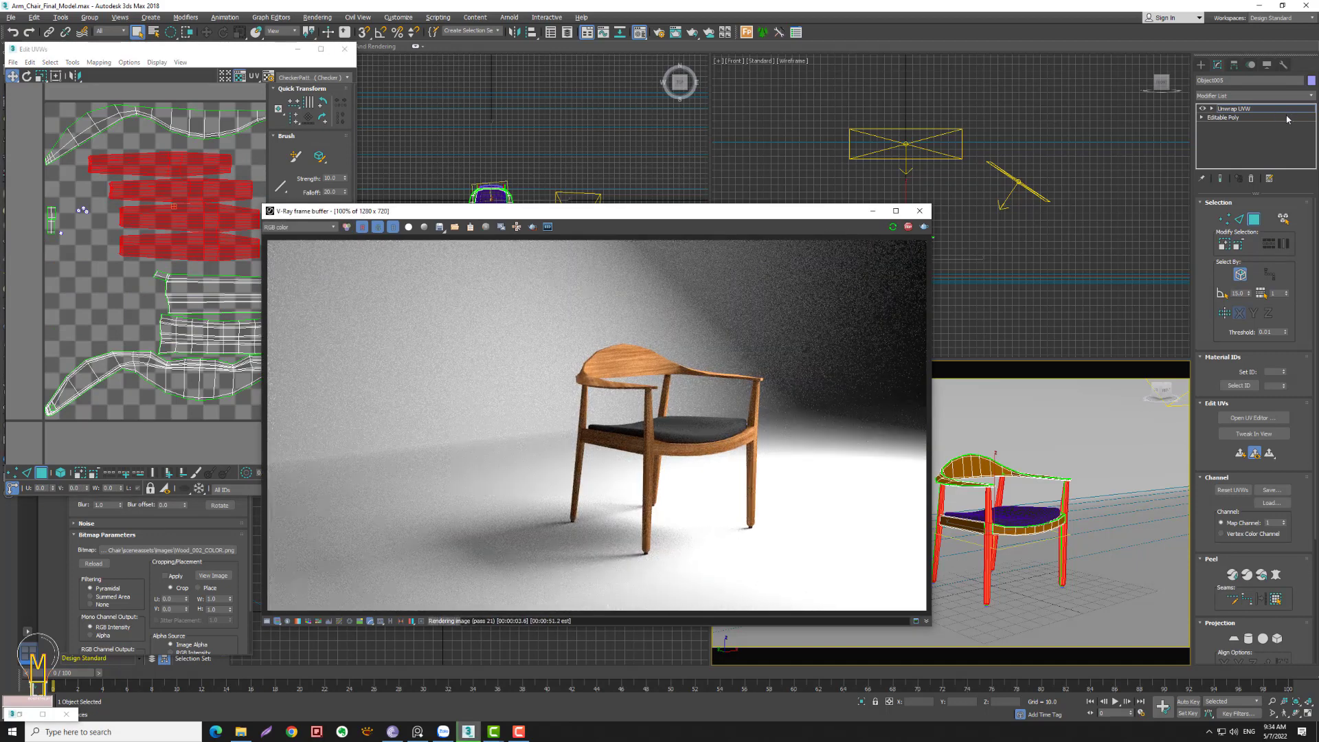
right_click(1239, 108)
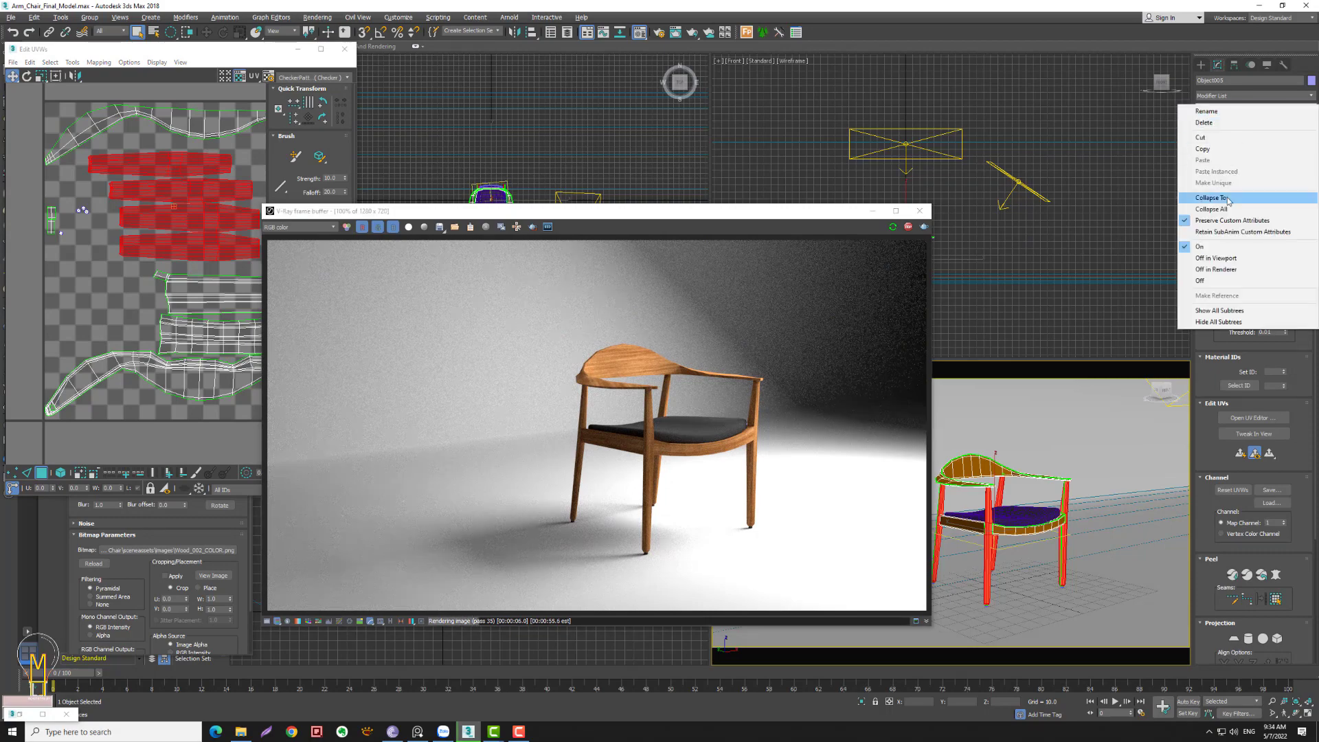
- Collapse the Unwrap UVW into the chair's Editable Poly, then add a TurboSmooth modifier
left_click(1228, 198)
left_click(707, 396)
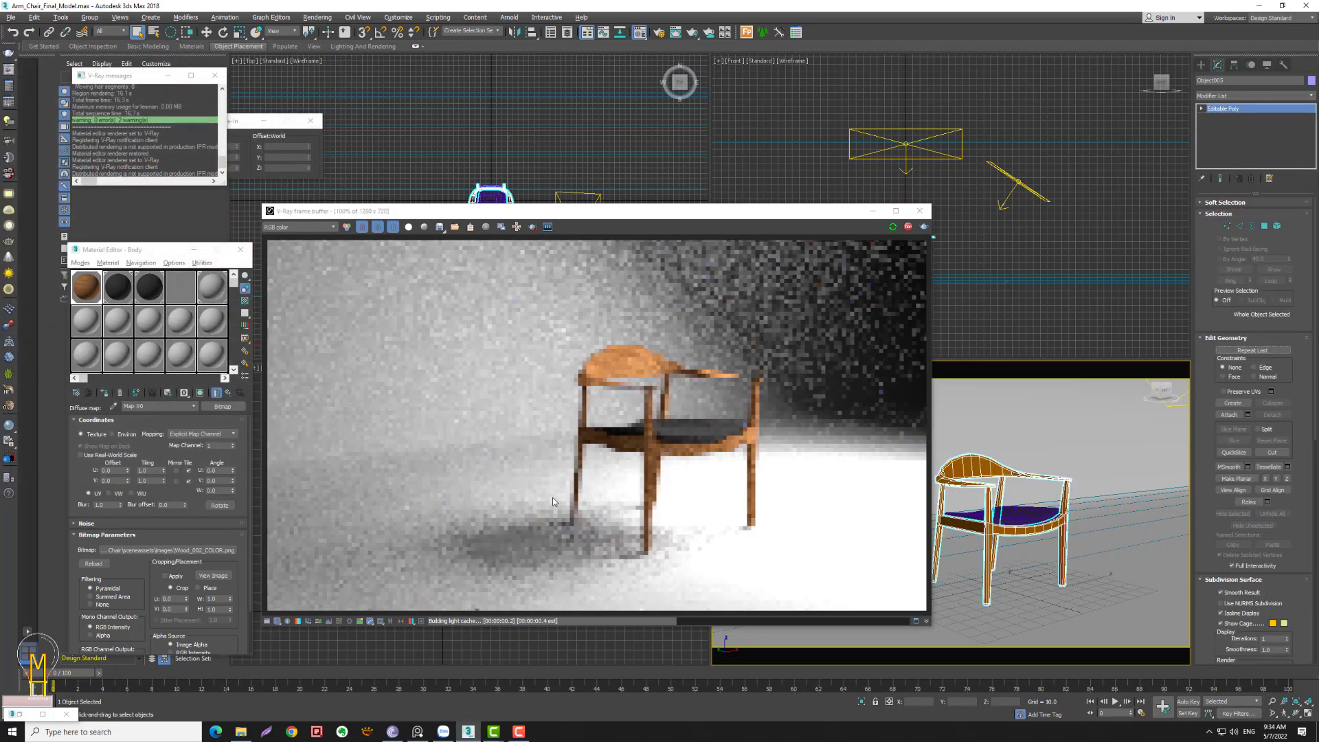
left_click(1253, 95)
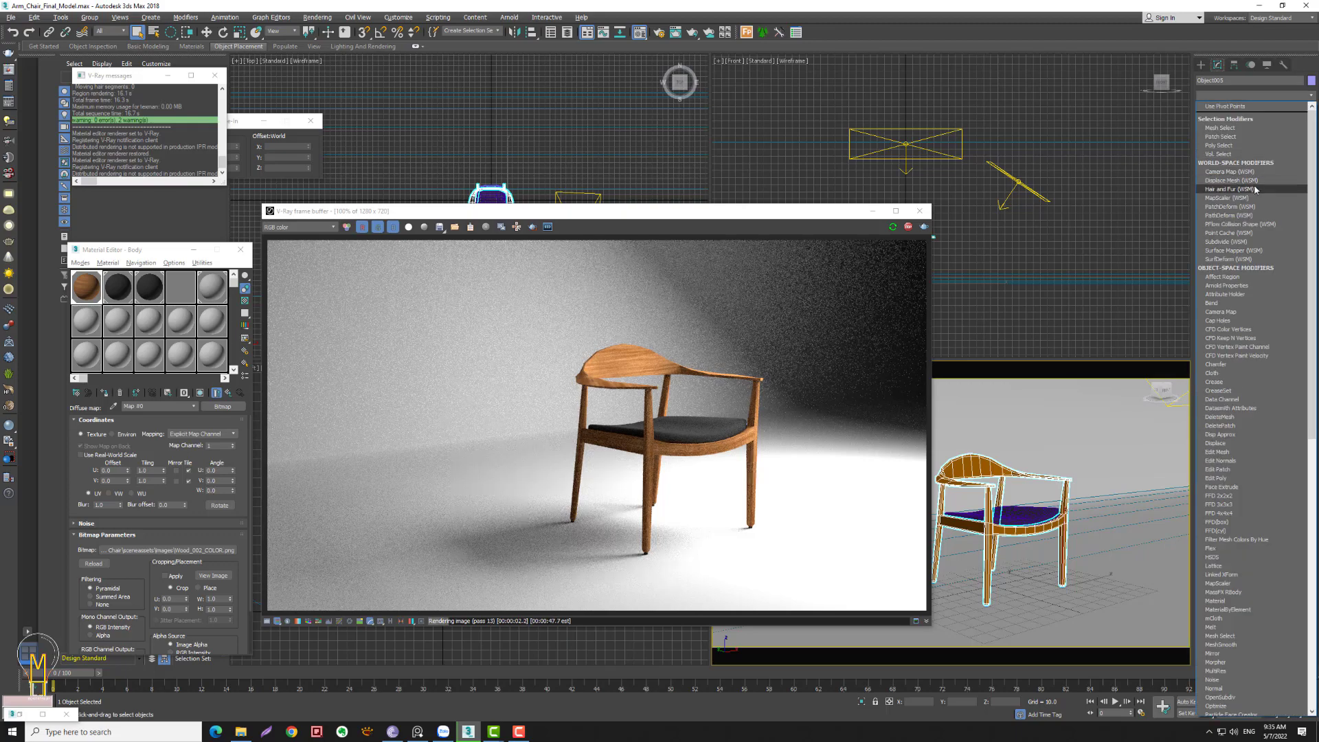
key("t")
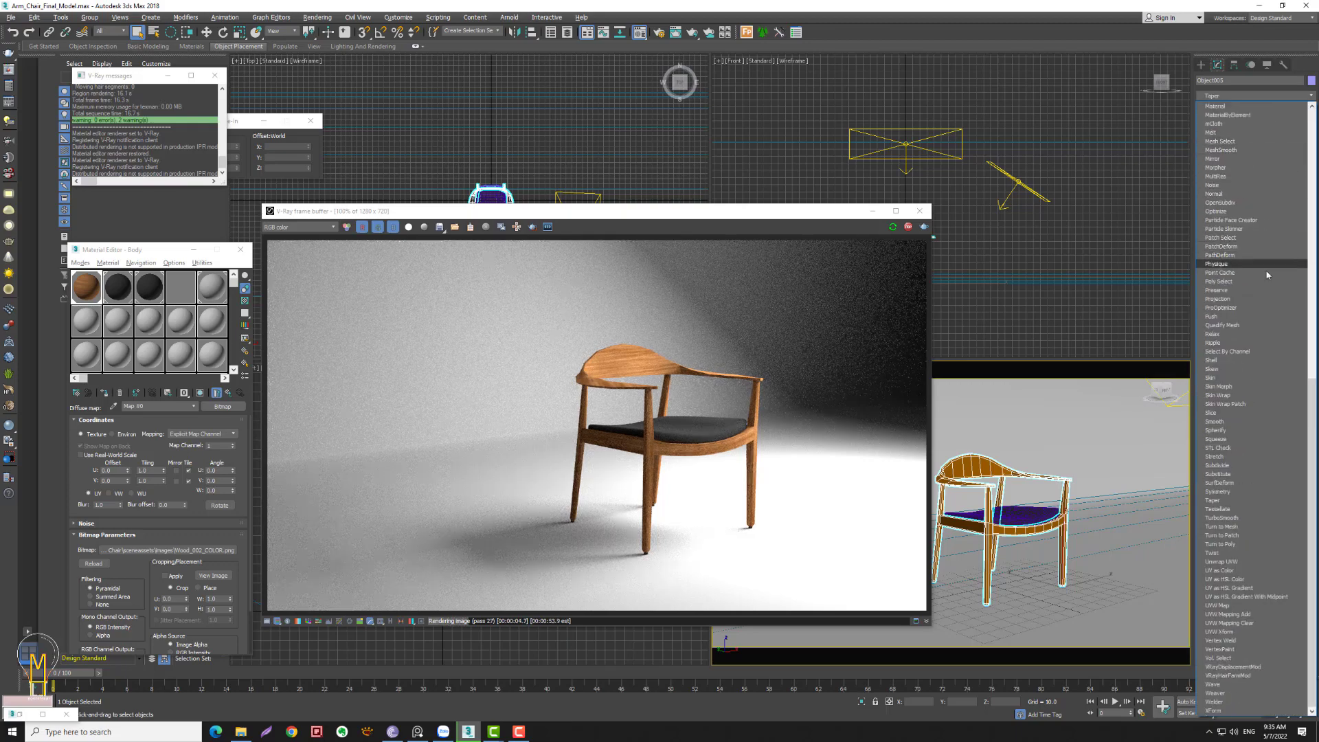
left_click(1238, 518)
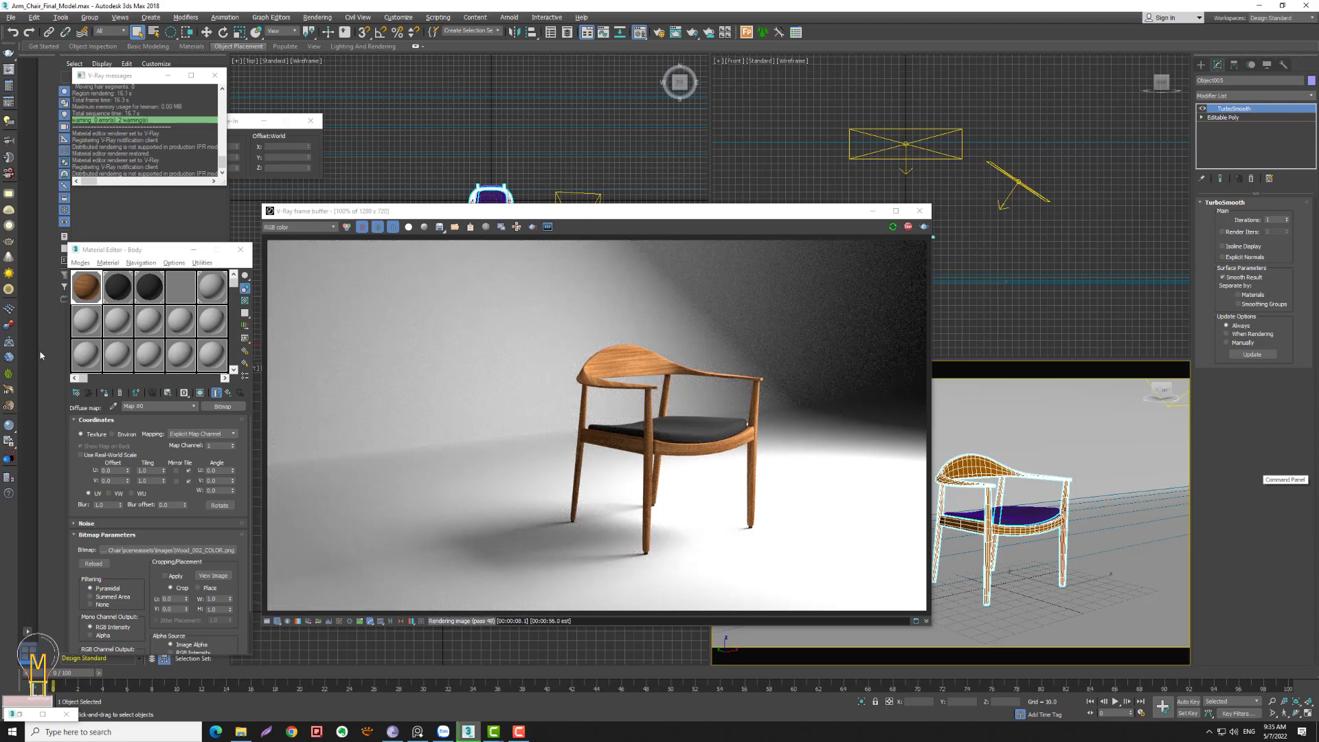
mouse_move(137, 249)
left_mouse_down()
mouse_move(553, 151)
mouse_move(308, 177)
left_mouse_up()
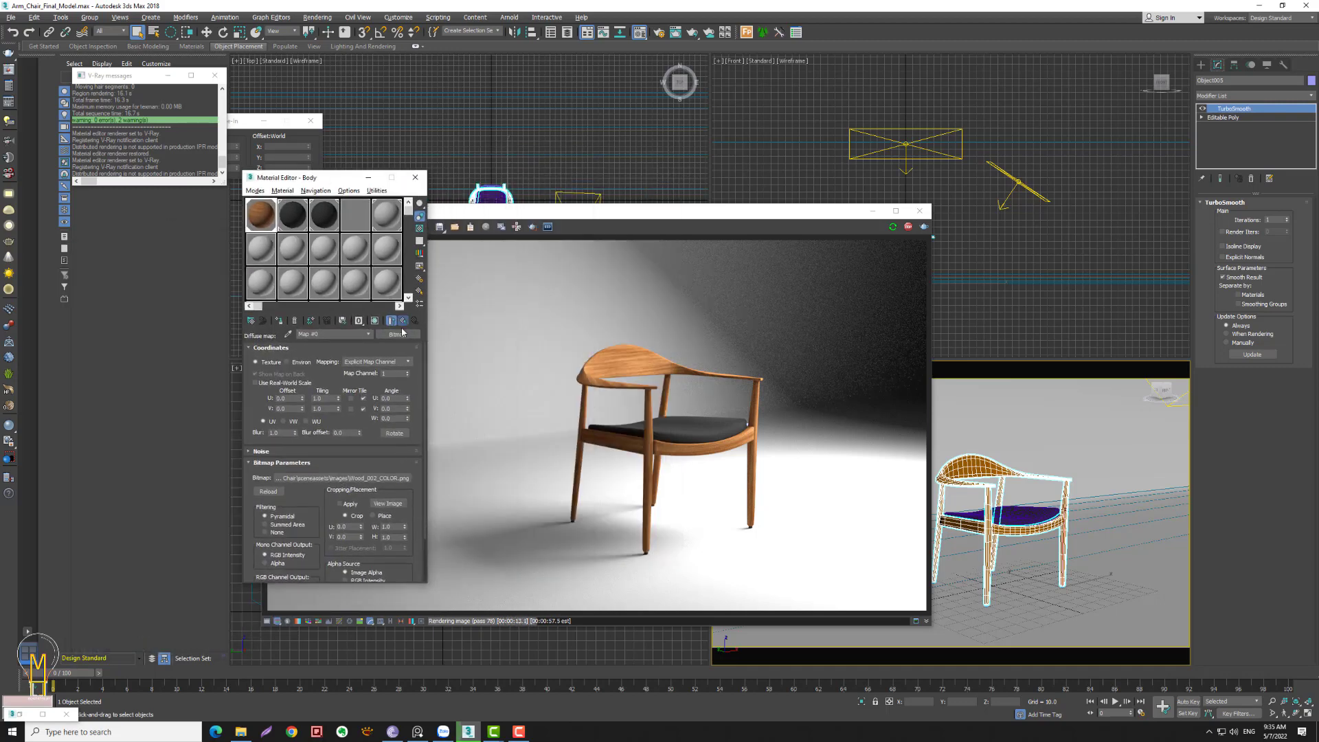
- Return to the parent Body wood VRayMtl and lower its Reflect Glossiness to 0.95
left_click(403, 321)
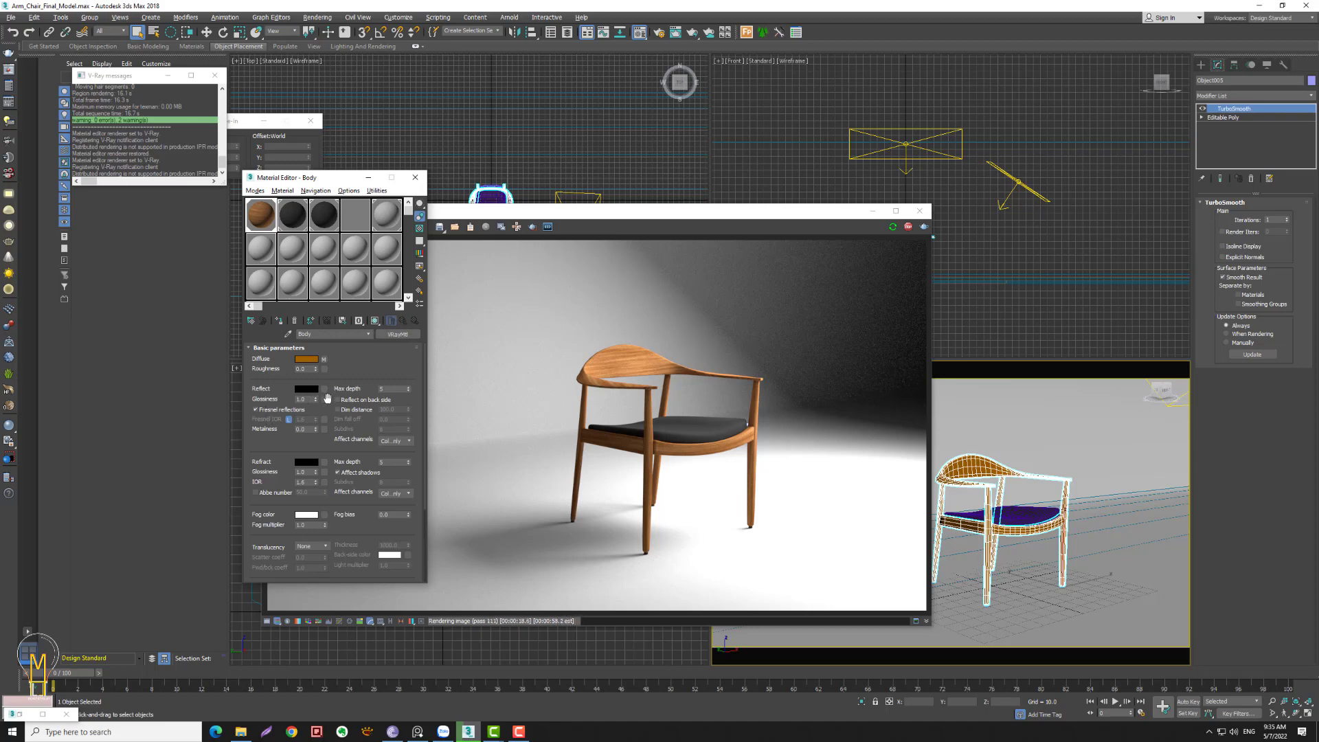
left_click(325, 399)
left_click(504, 315)
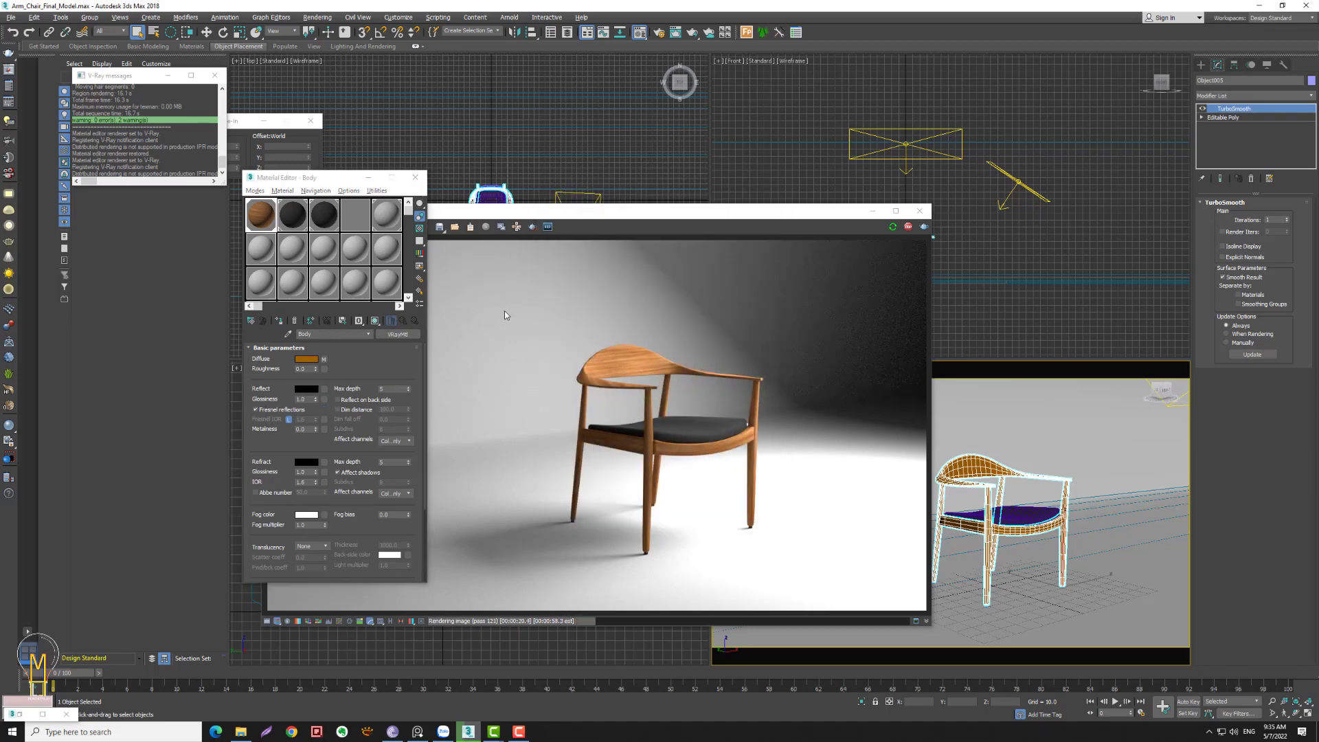
key("Escape")
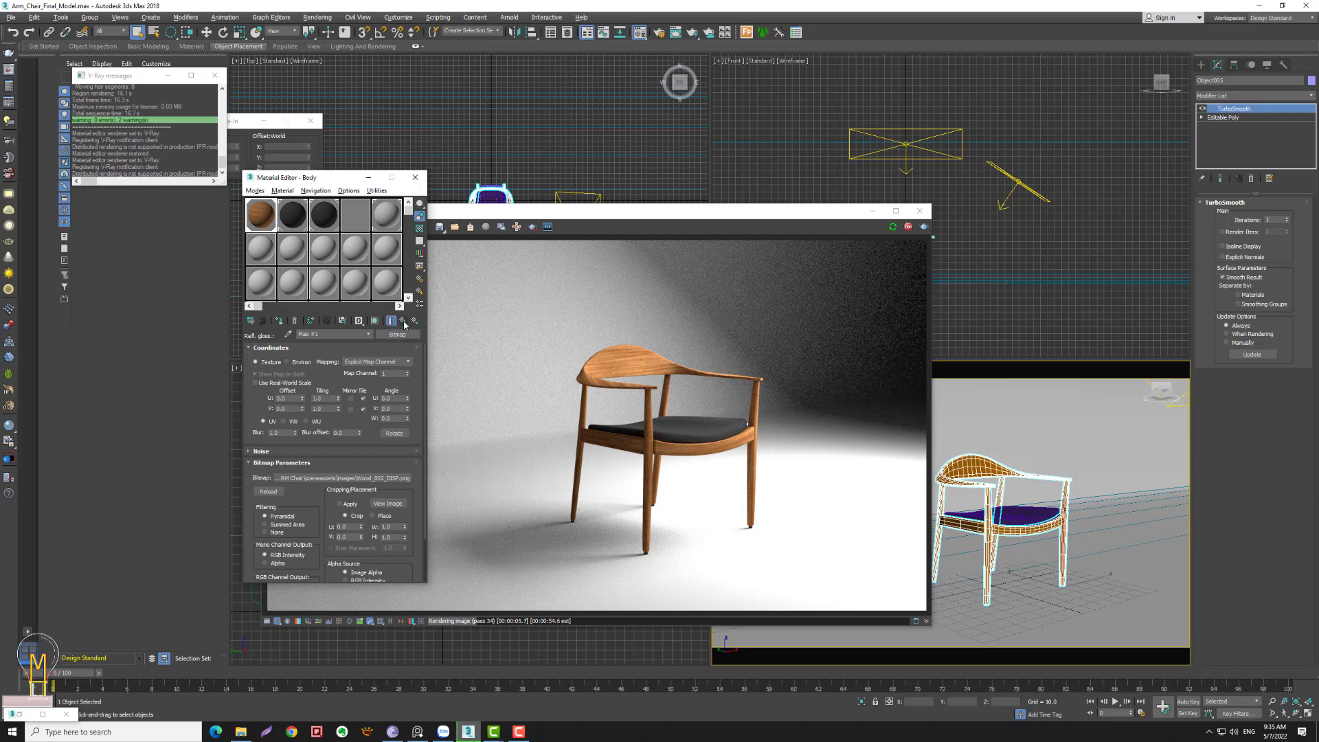
key("Up")
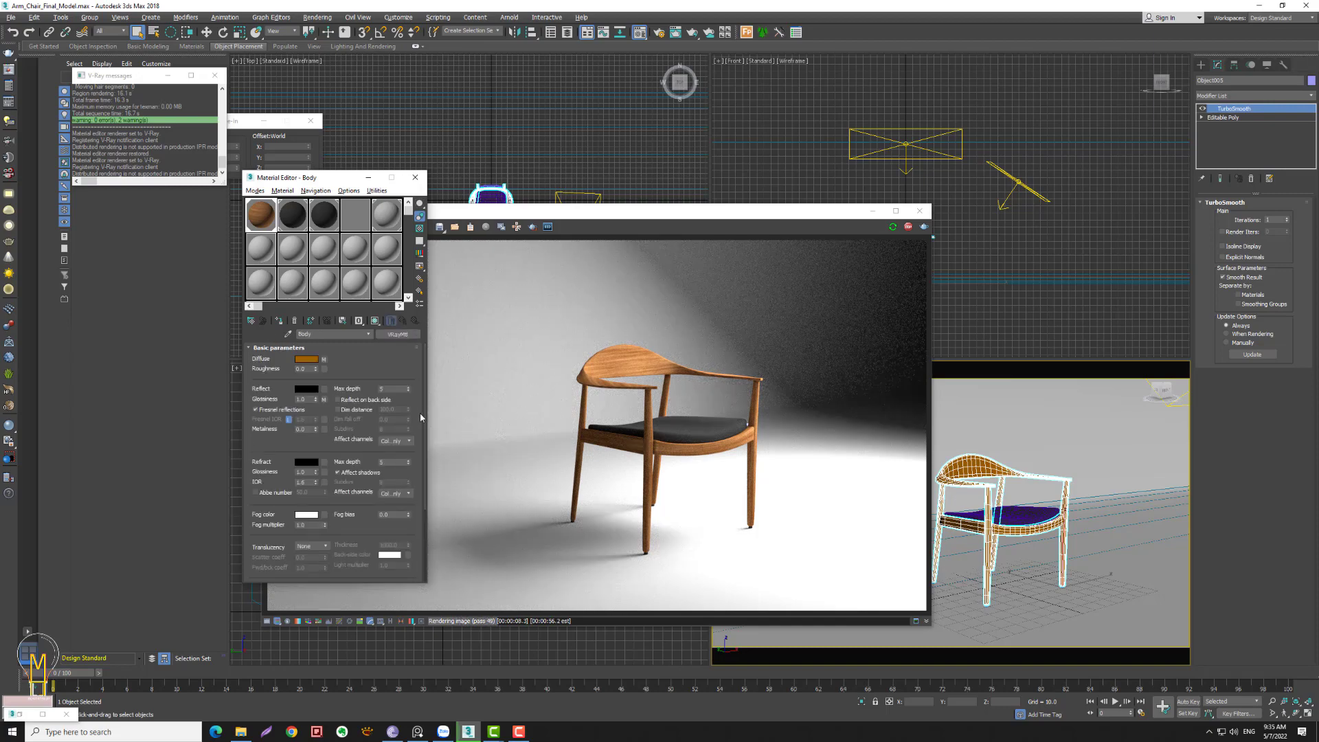
scroll(350, 383, "down", 2)
left_click(315, 385)
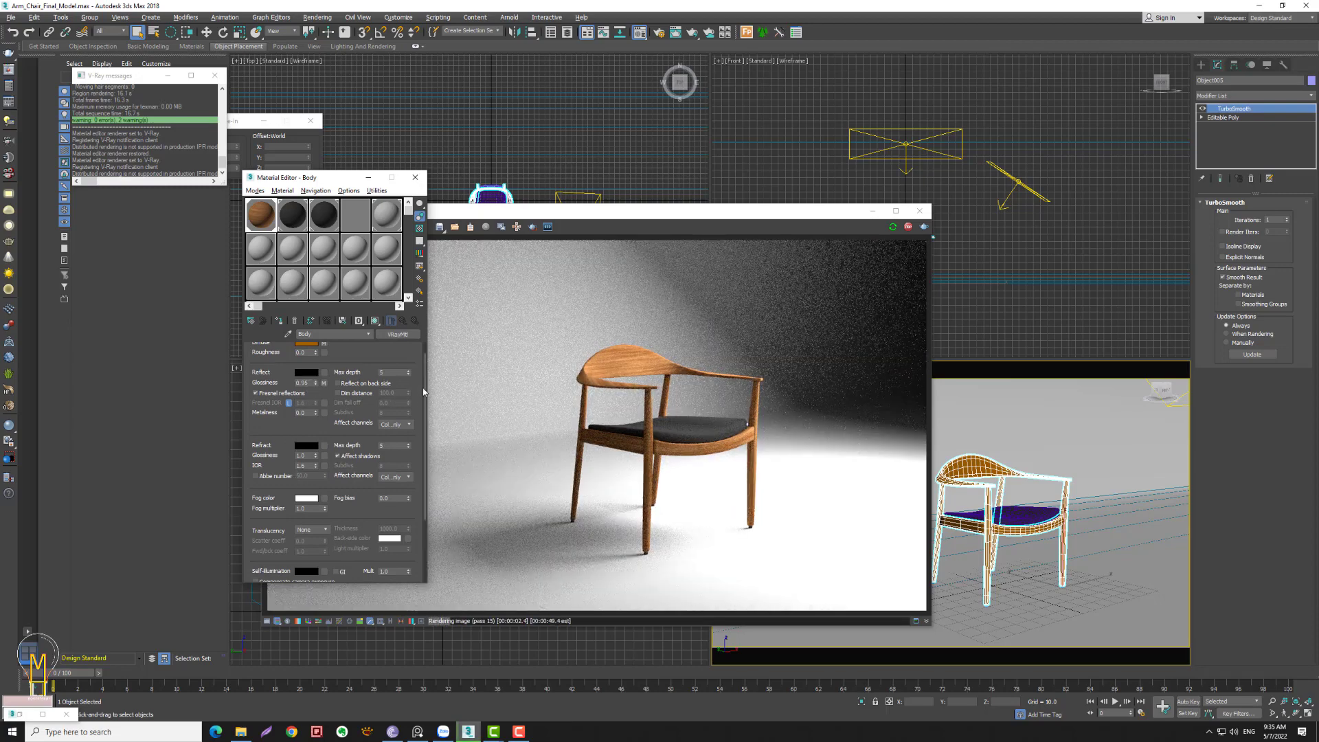
left_click_drag(424, 467, 424, 496)
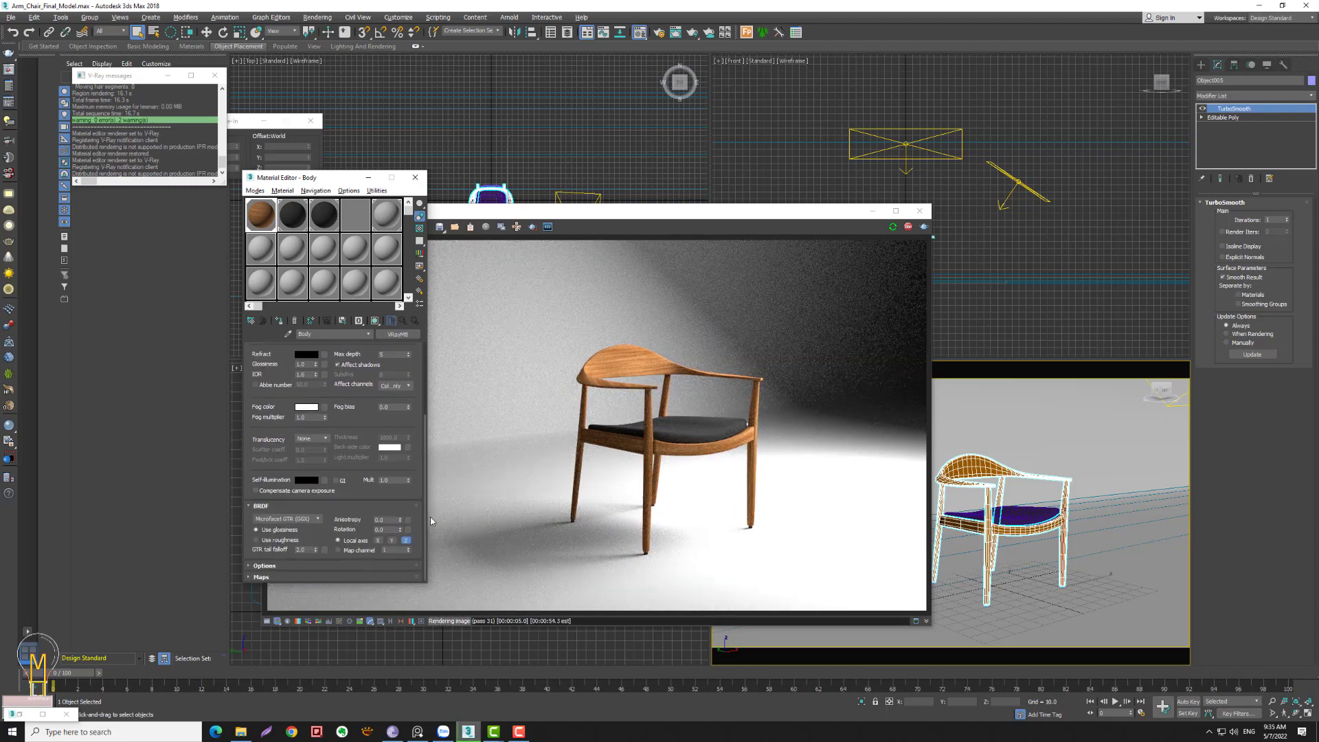
left_click_drag(343, 182, 254, 221)
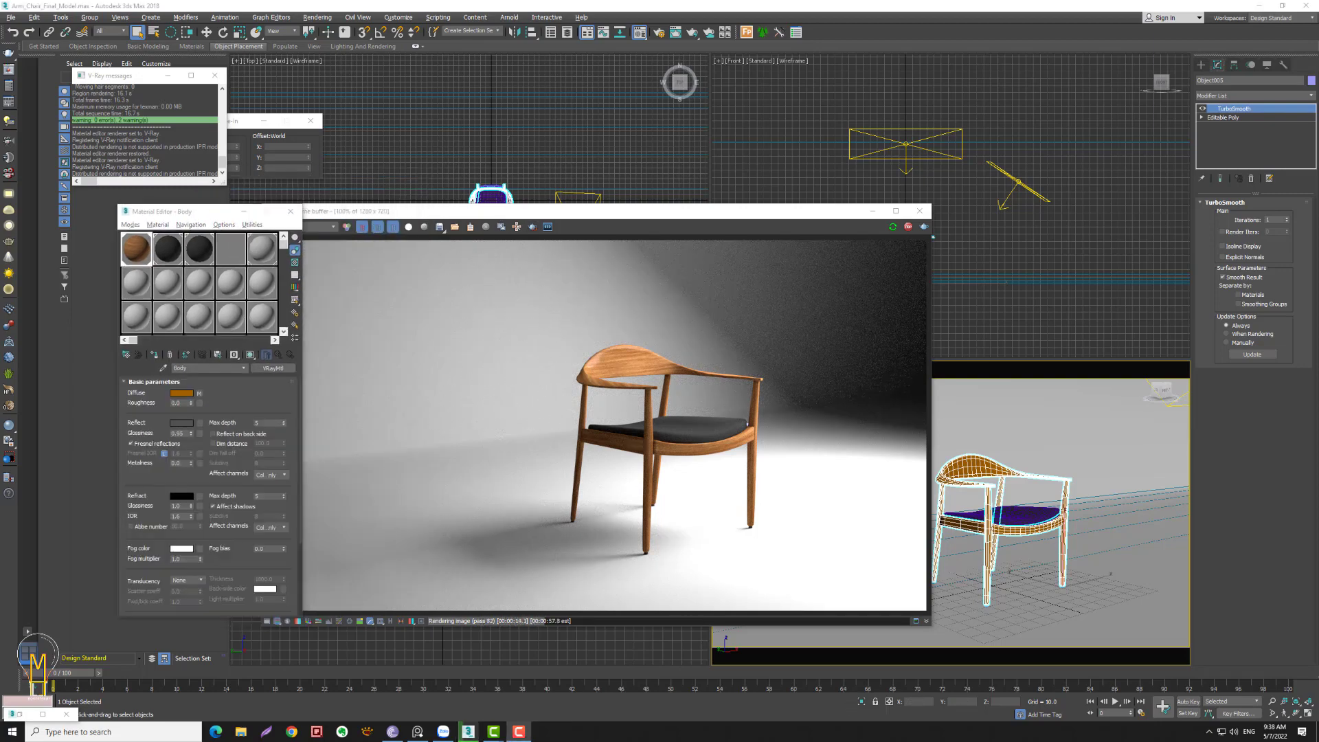
- Give the Sit seat material a dark grey RGB 40 reflection colour and glossiness about 0.83
left_click(202, 255)
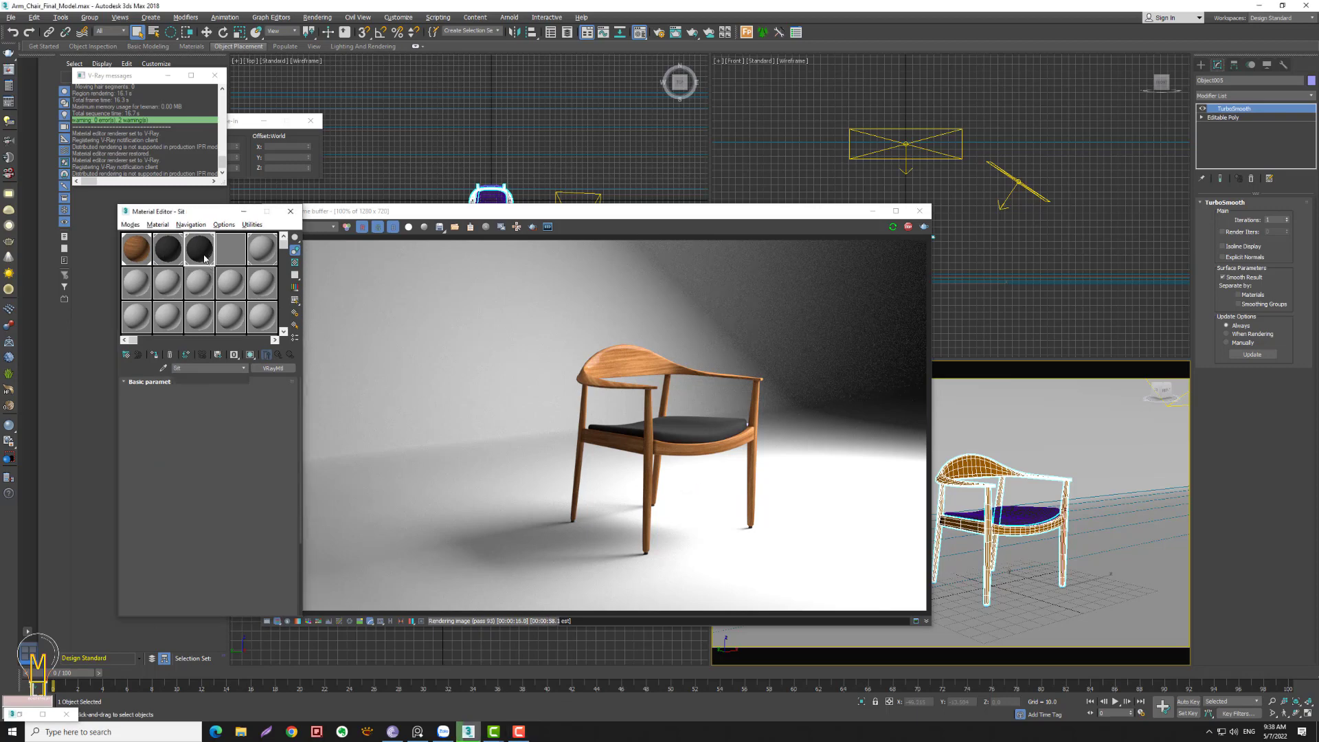
left_click(186, 423)
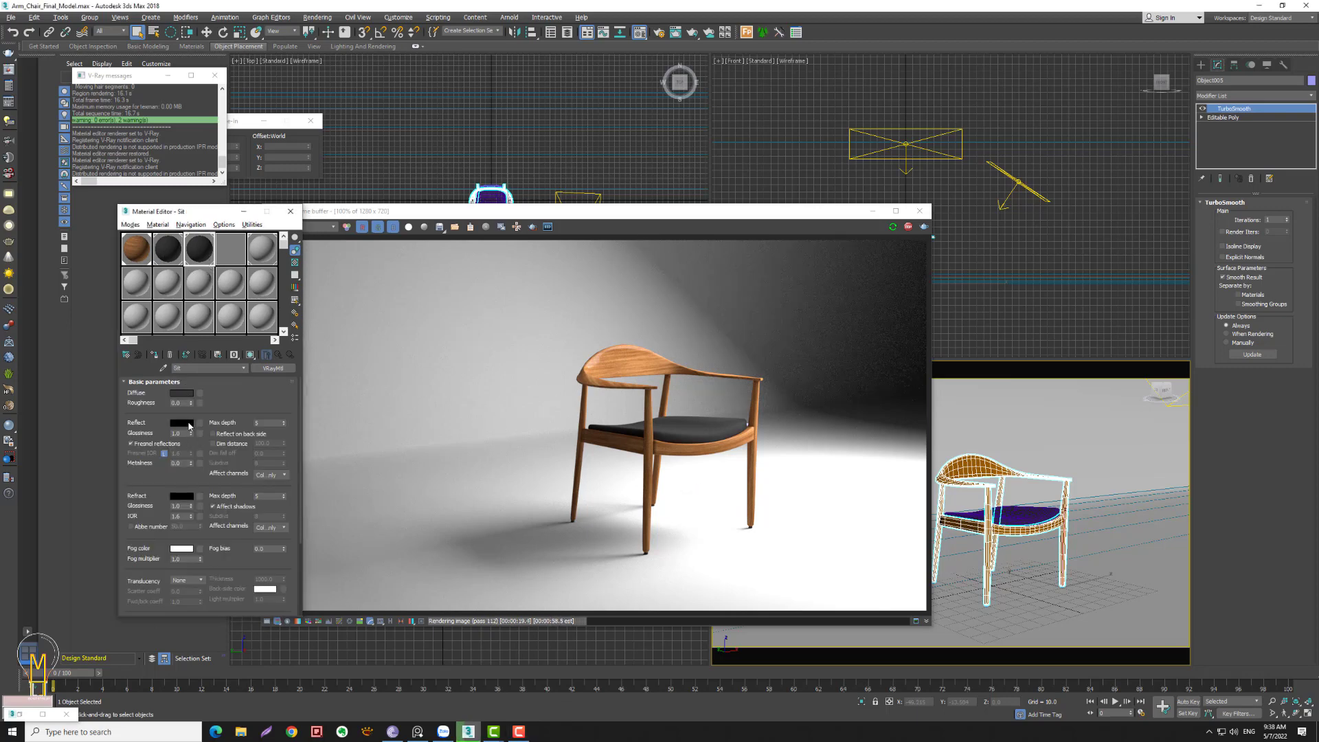
left_click_drag(305, 69, 305, 80)
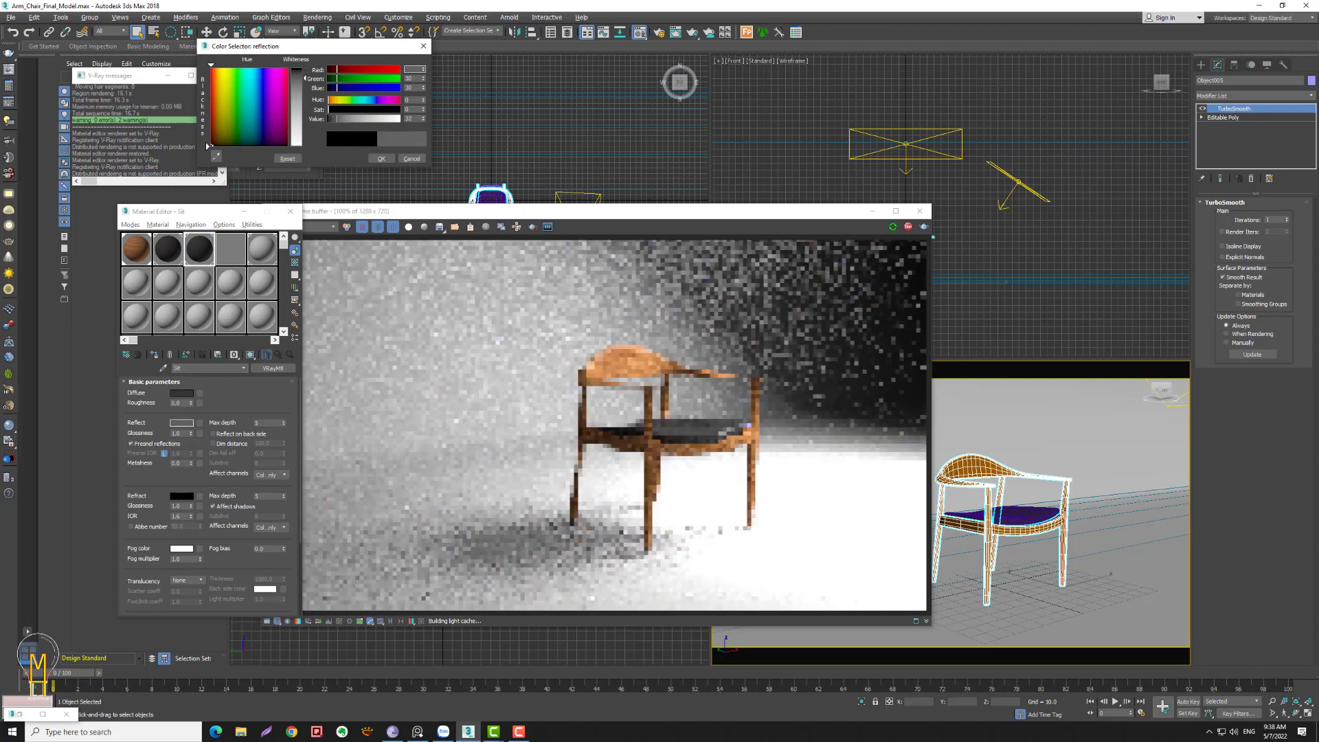
left_click(192, 436)
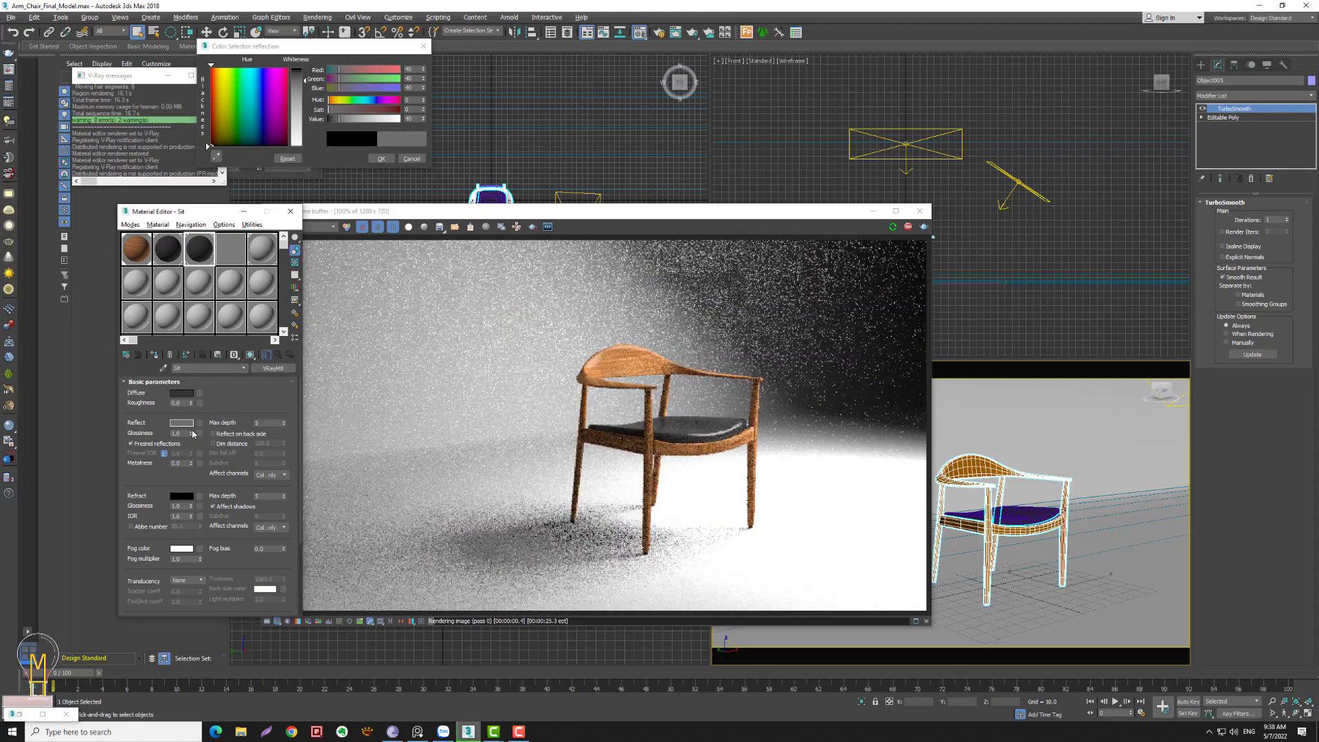
left_click_drag(192, 437, 190, 445)
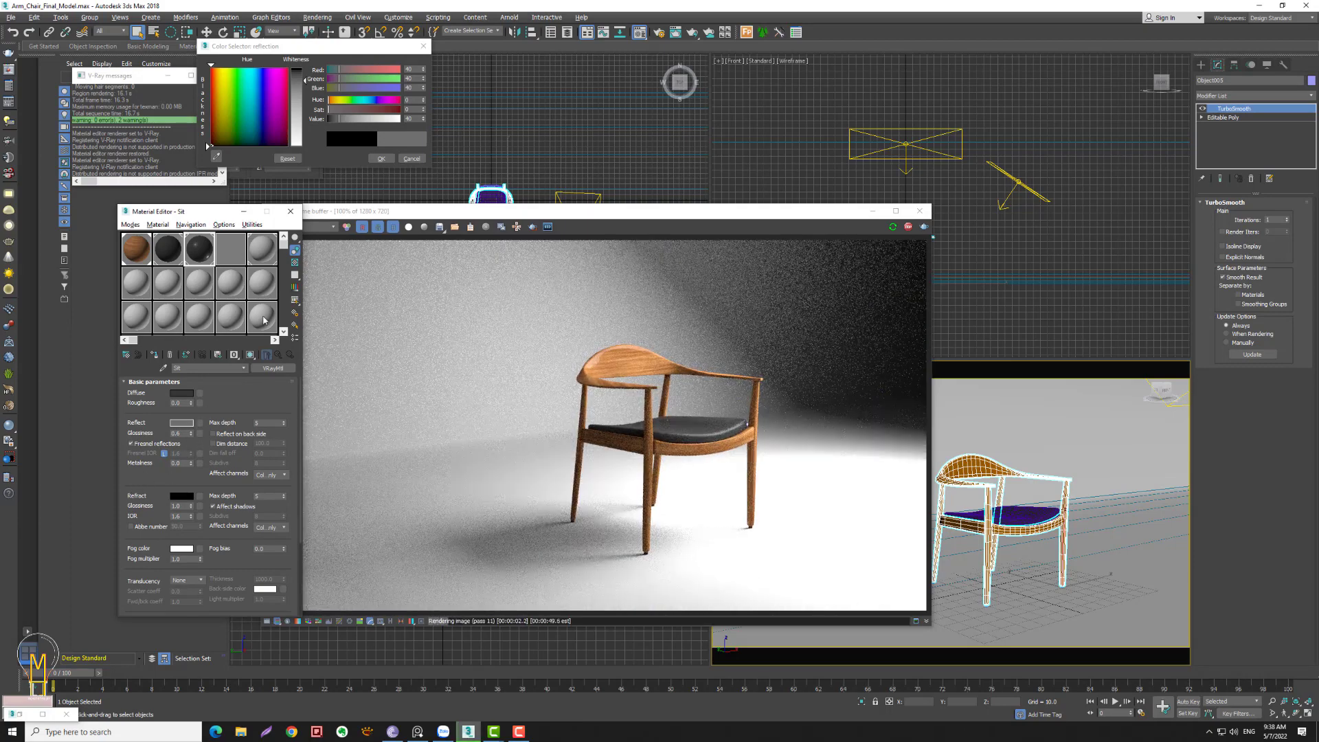
left_click(386, 157)
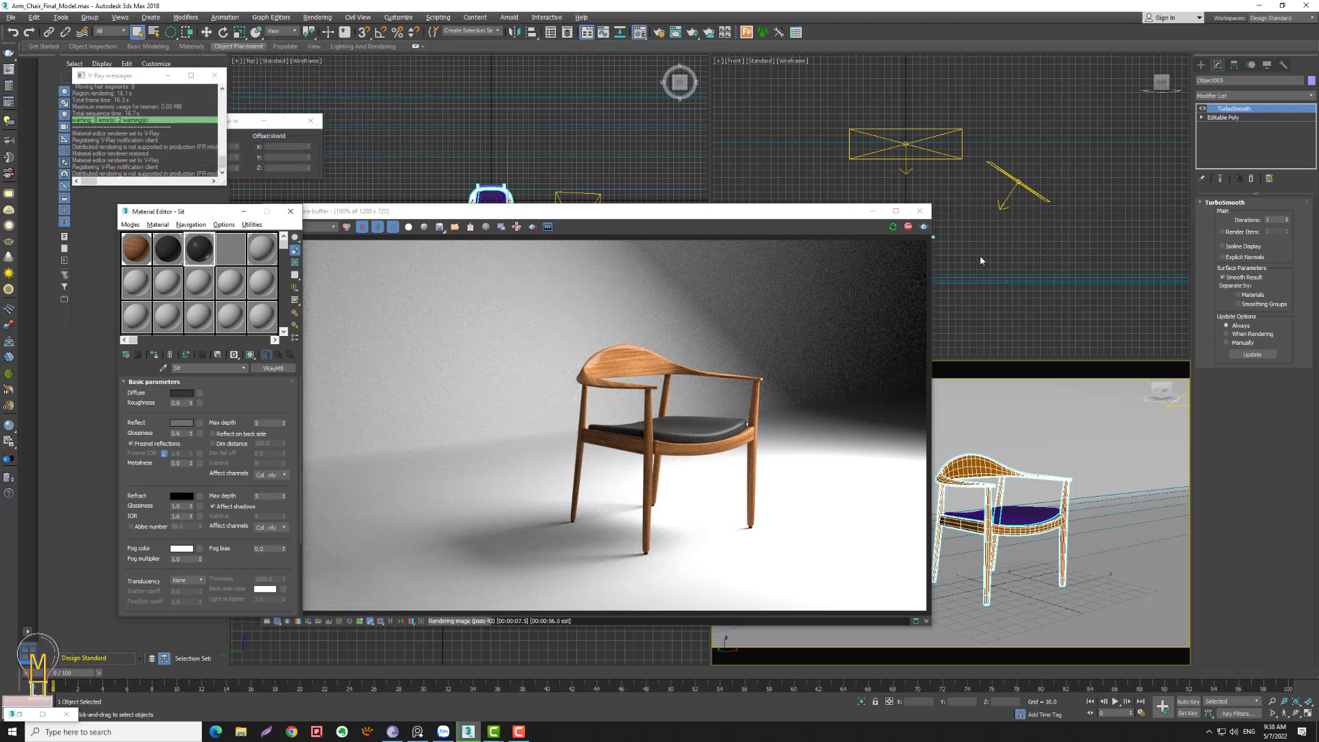
mouse_move(1034, 503)
middle_mouse_down("alt")
mouse_move(1086, 539)
mouse_move(1051, 554)
middle_mouse_up("alt")
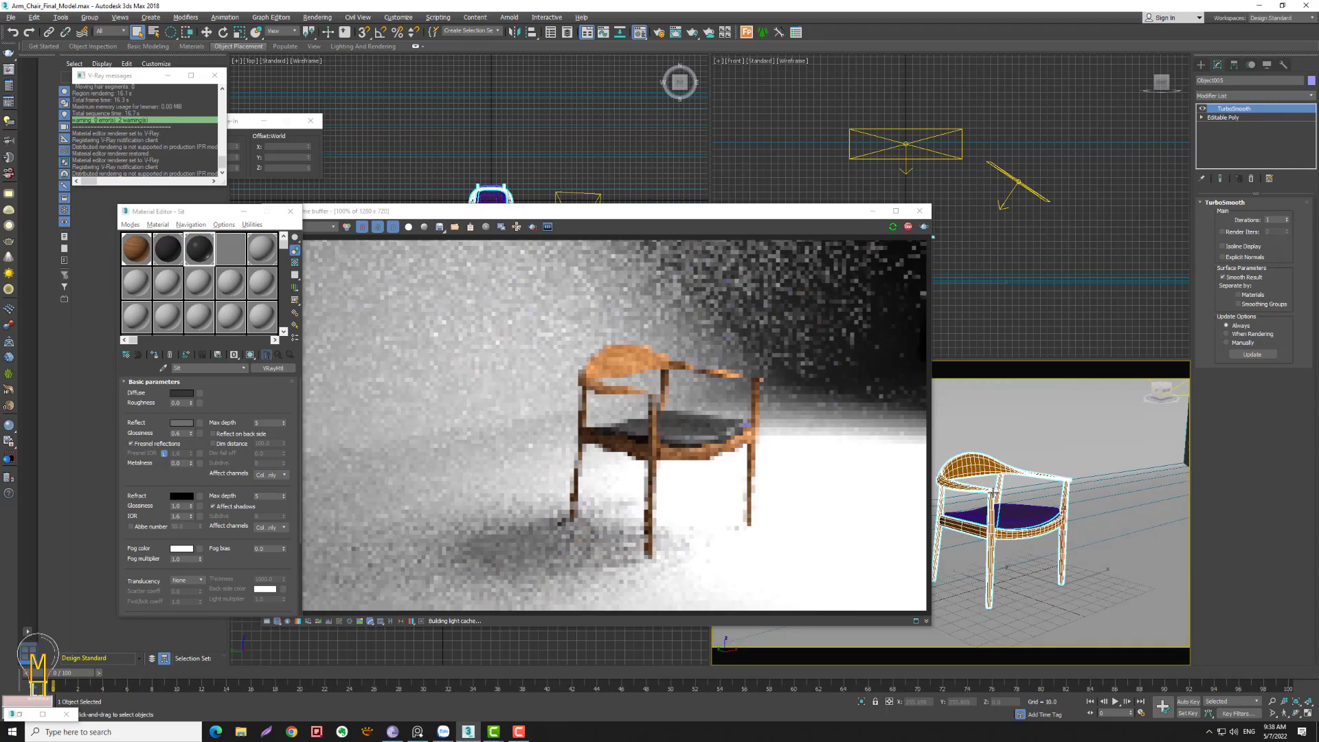
- Zoom and orbit the Perspective view to a closer, lower, more frontal angle on the chair
left_click(1050, 553)
key("alt+z")
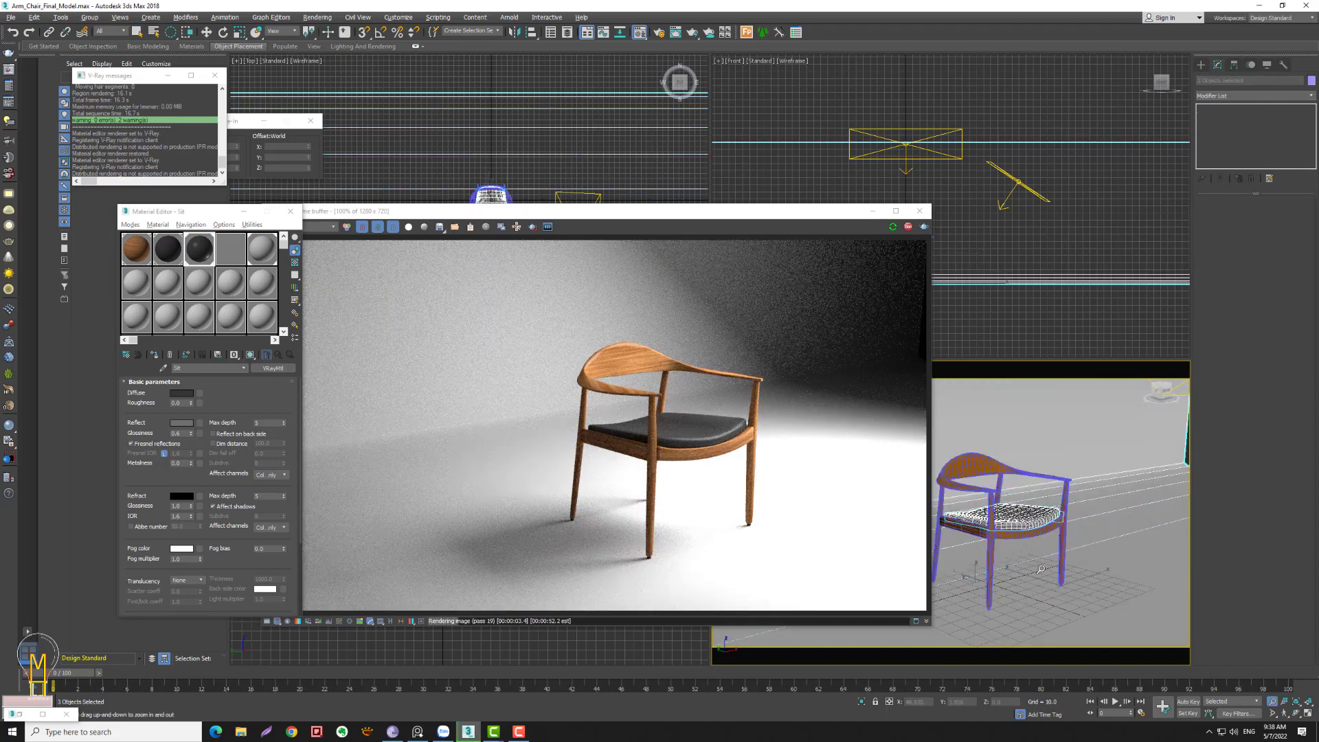
left_click_drag(1041, 569, 1052, 505)
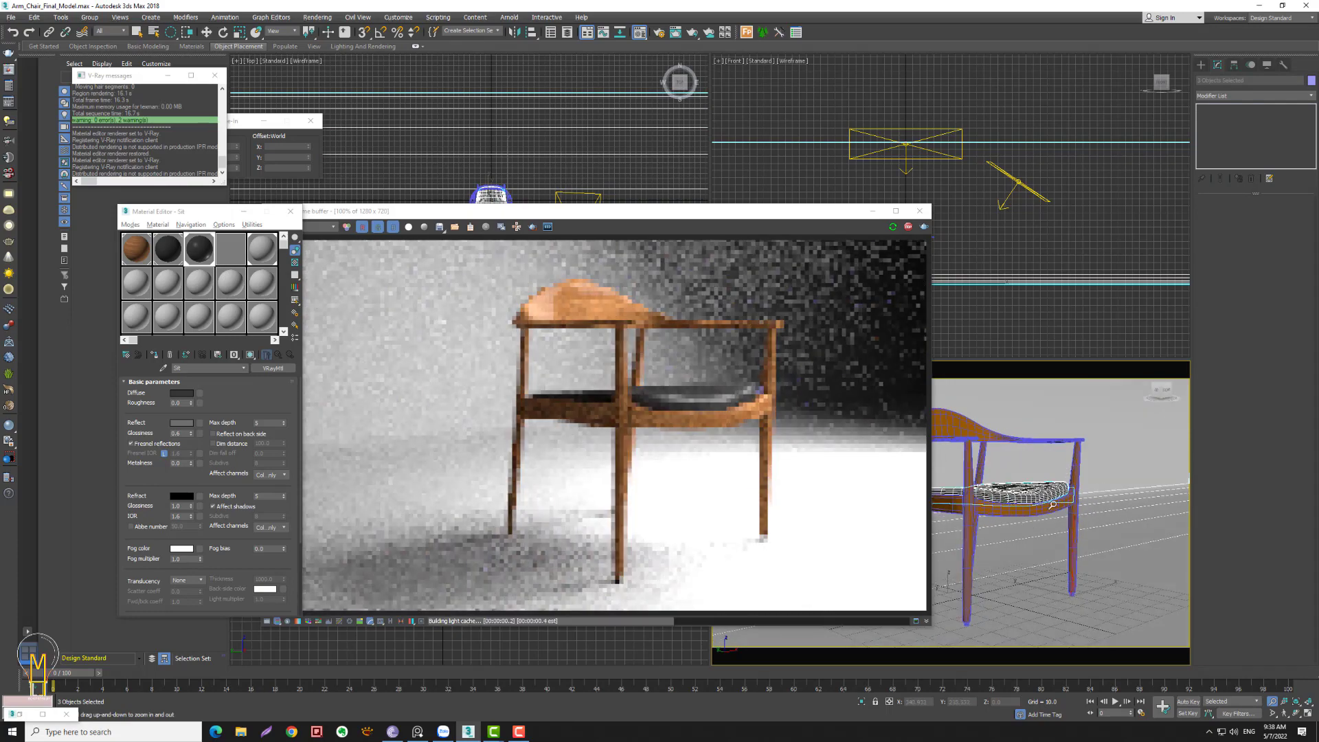
middle_click_drag(1052, 505, 1030, 522, "alt")
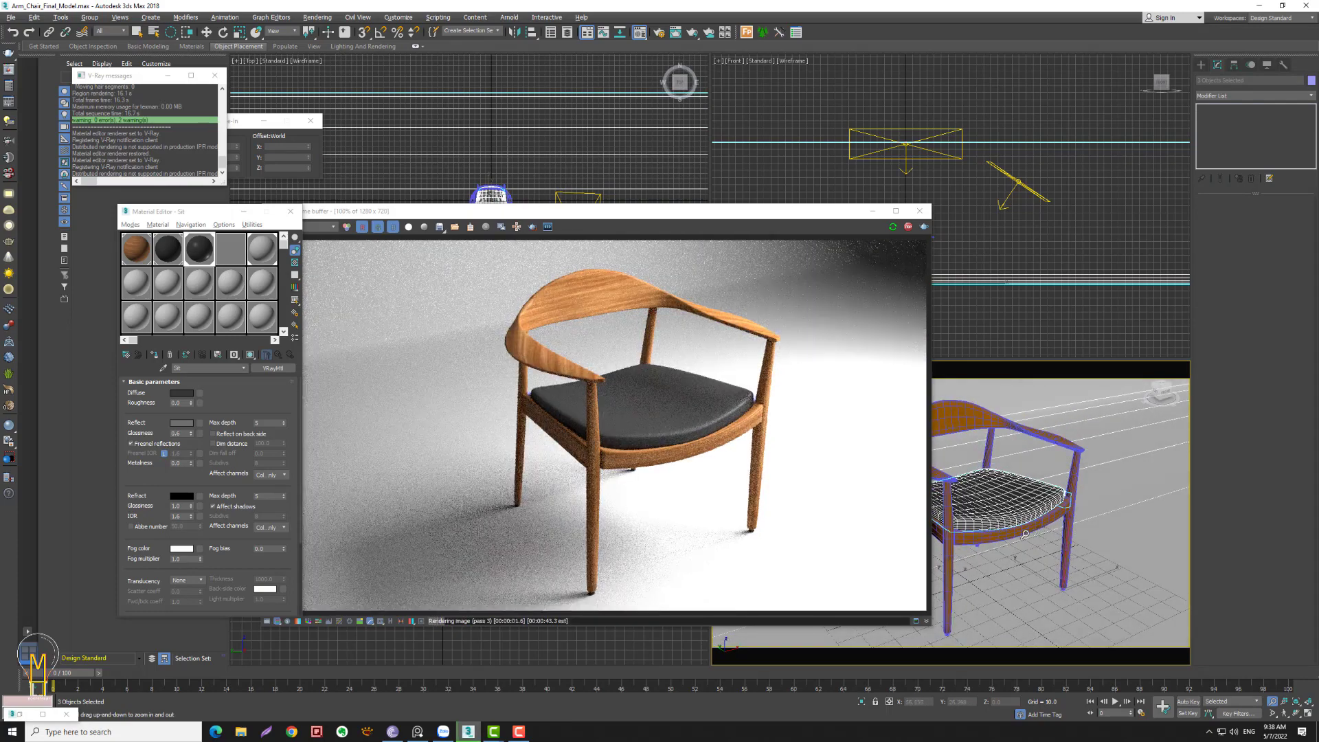
middle_click_drag(1025, 534, 1024, 527, "alt")
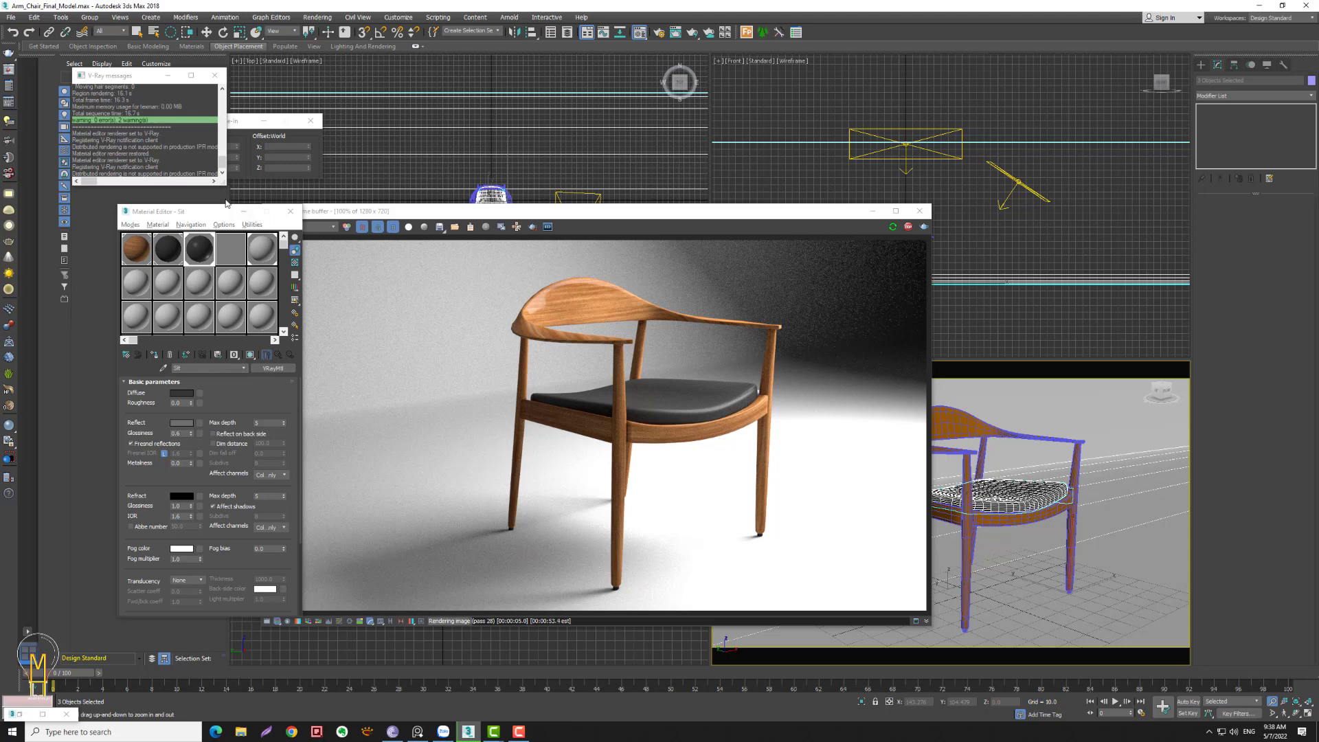
left_click_drag(226, 210, 185, 186)
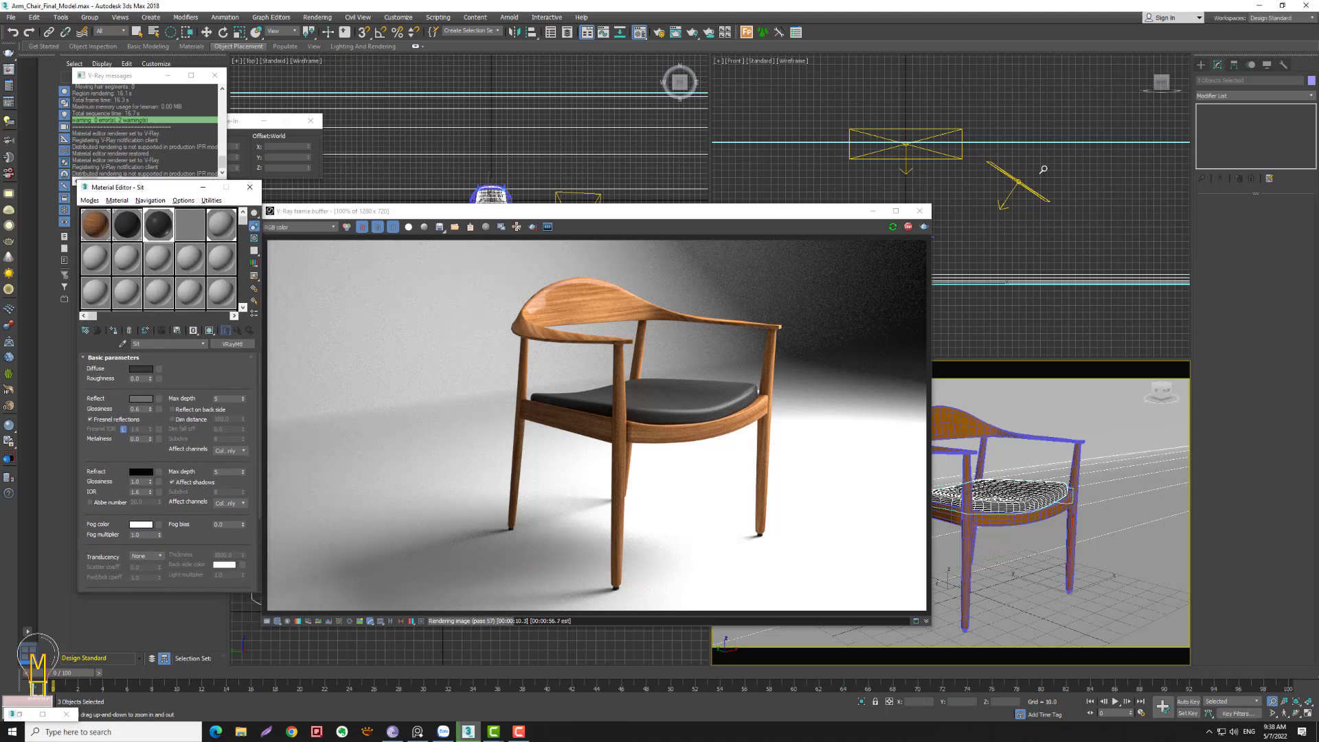
right_click(1016, 177)
left_click(1015, 178)
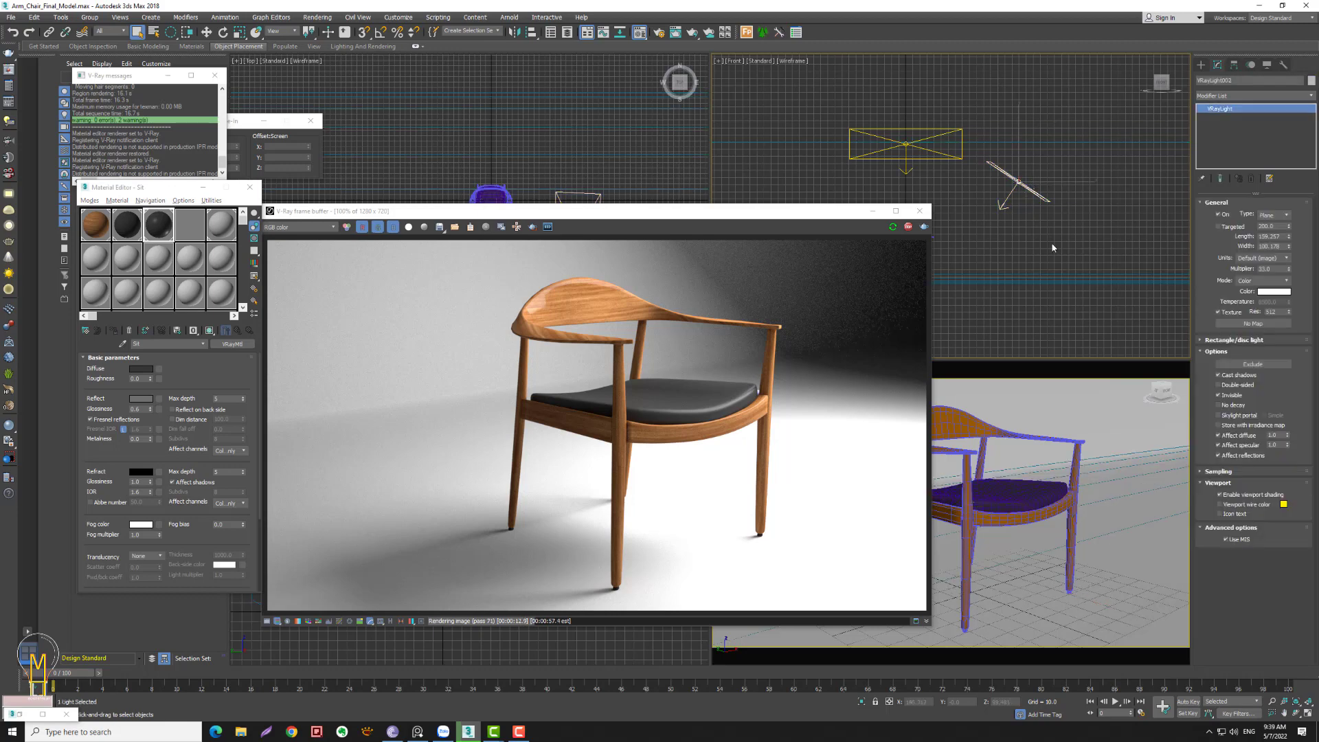